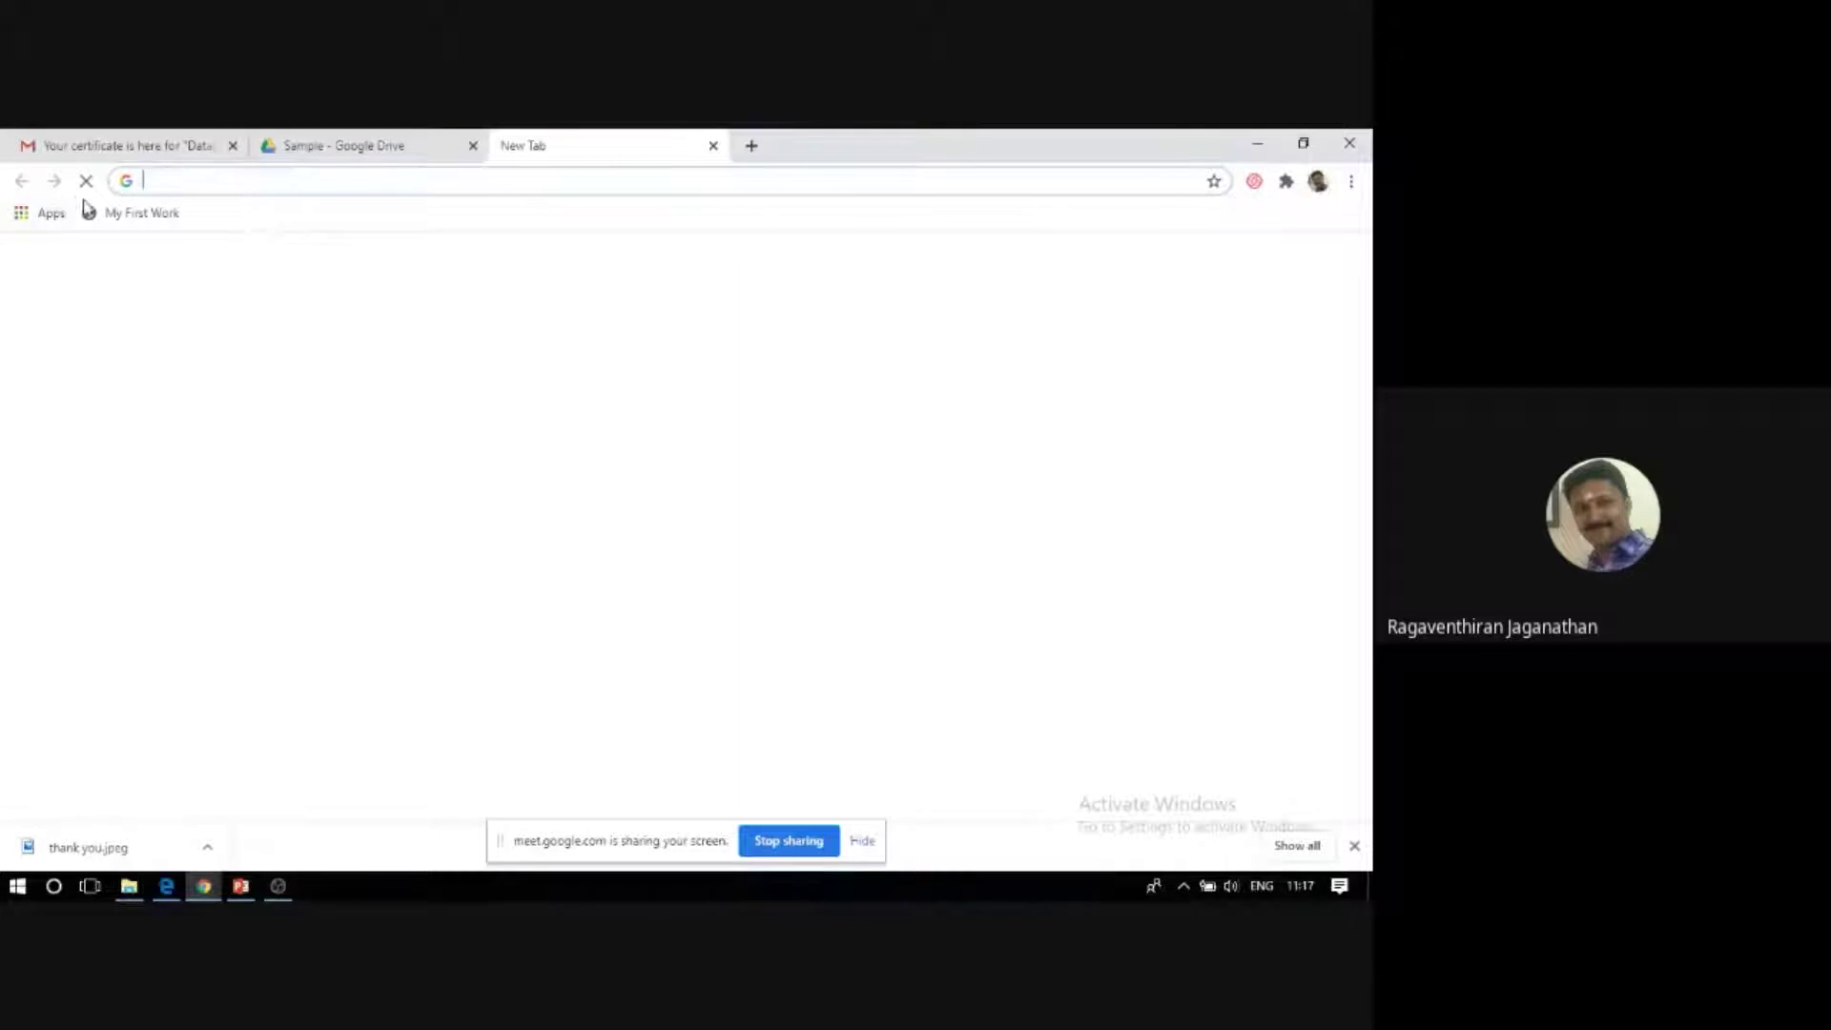
# Load canvas.instructure.com in Chrome to reach the Canvas Free for Teacher login page.
pyautogui.click(195, 186)
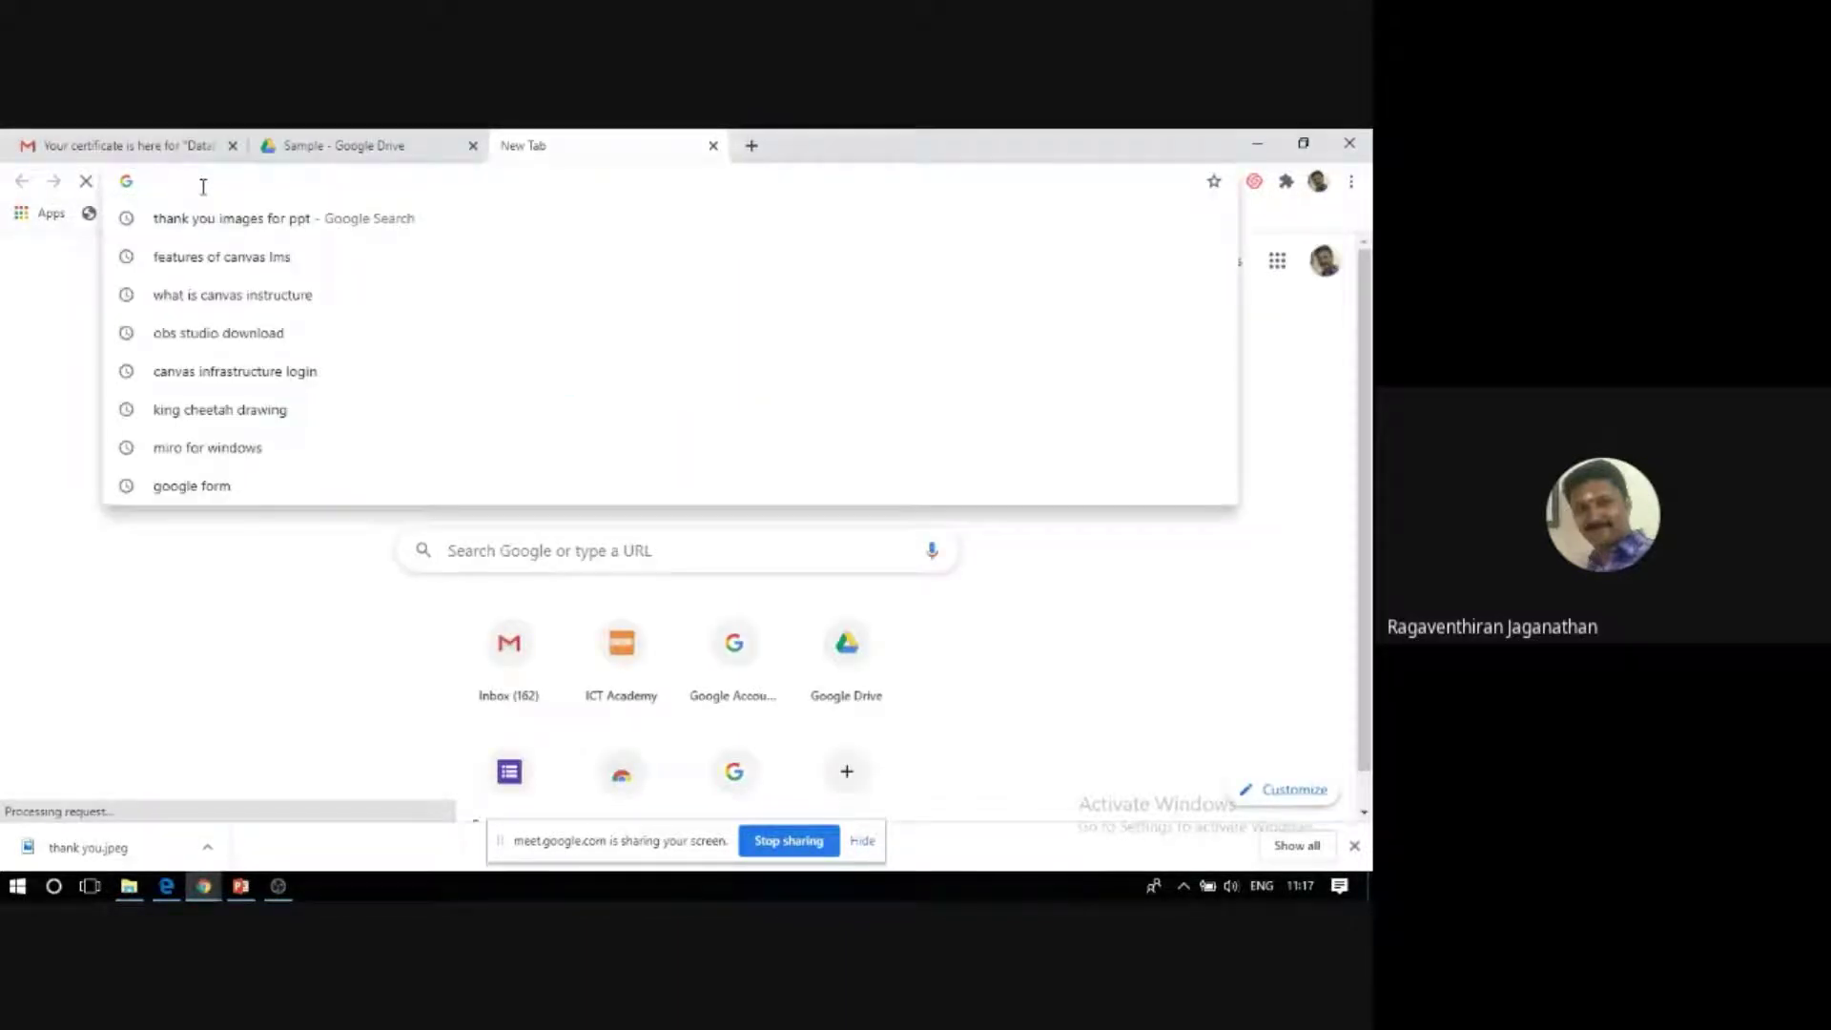
pyautogui.write('canvas')
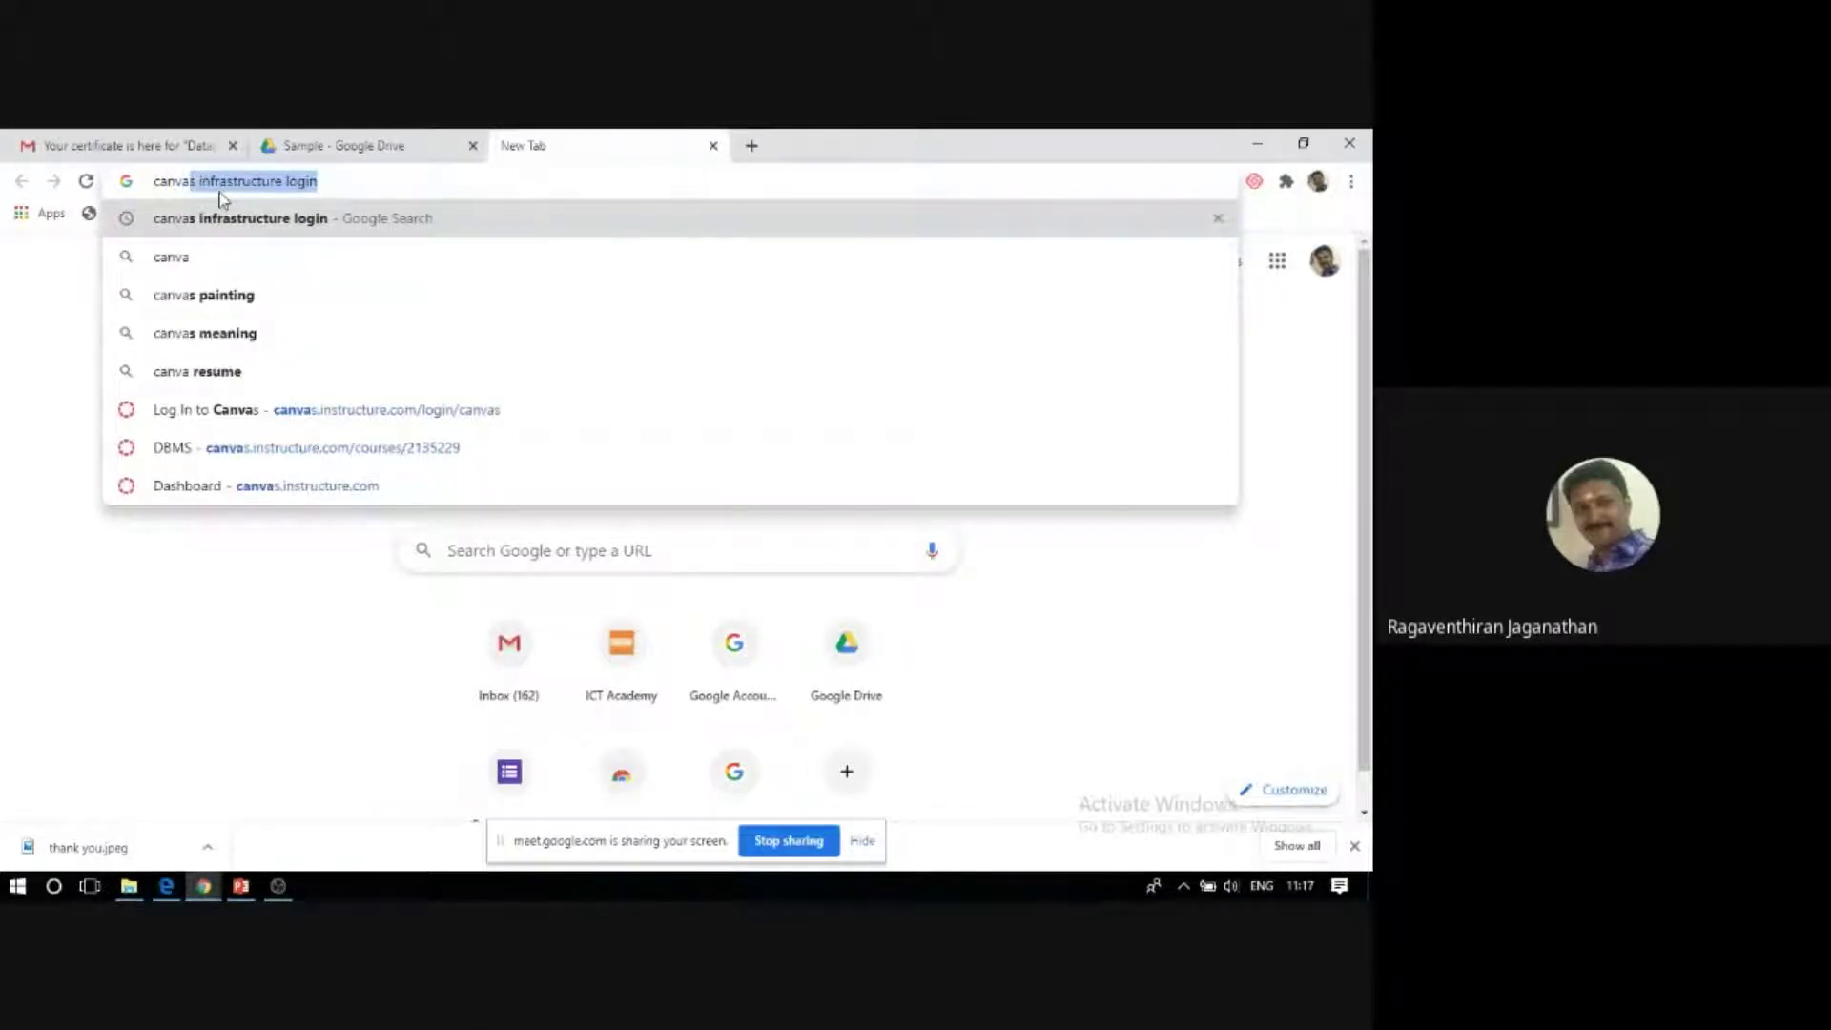
pyautogui.click(258, 181)
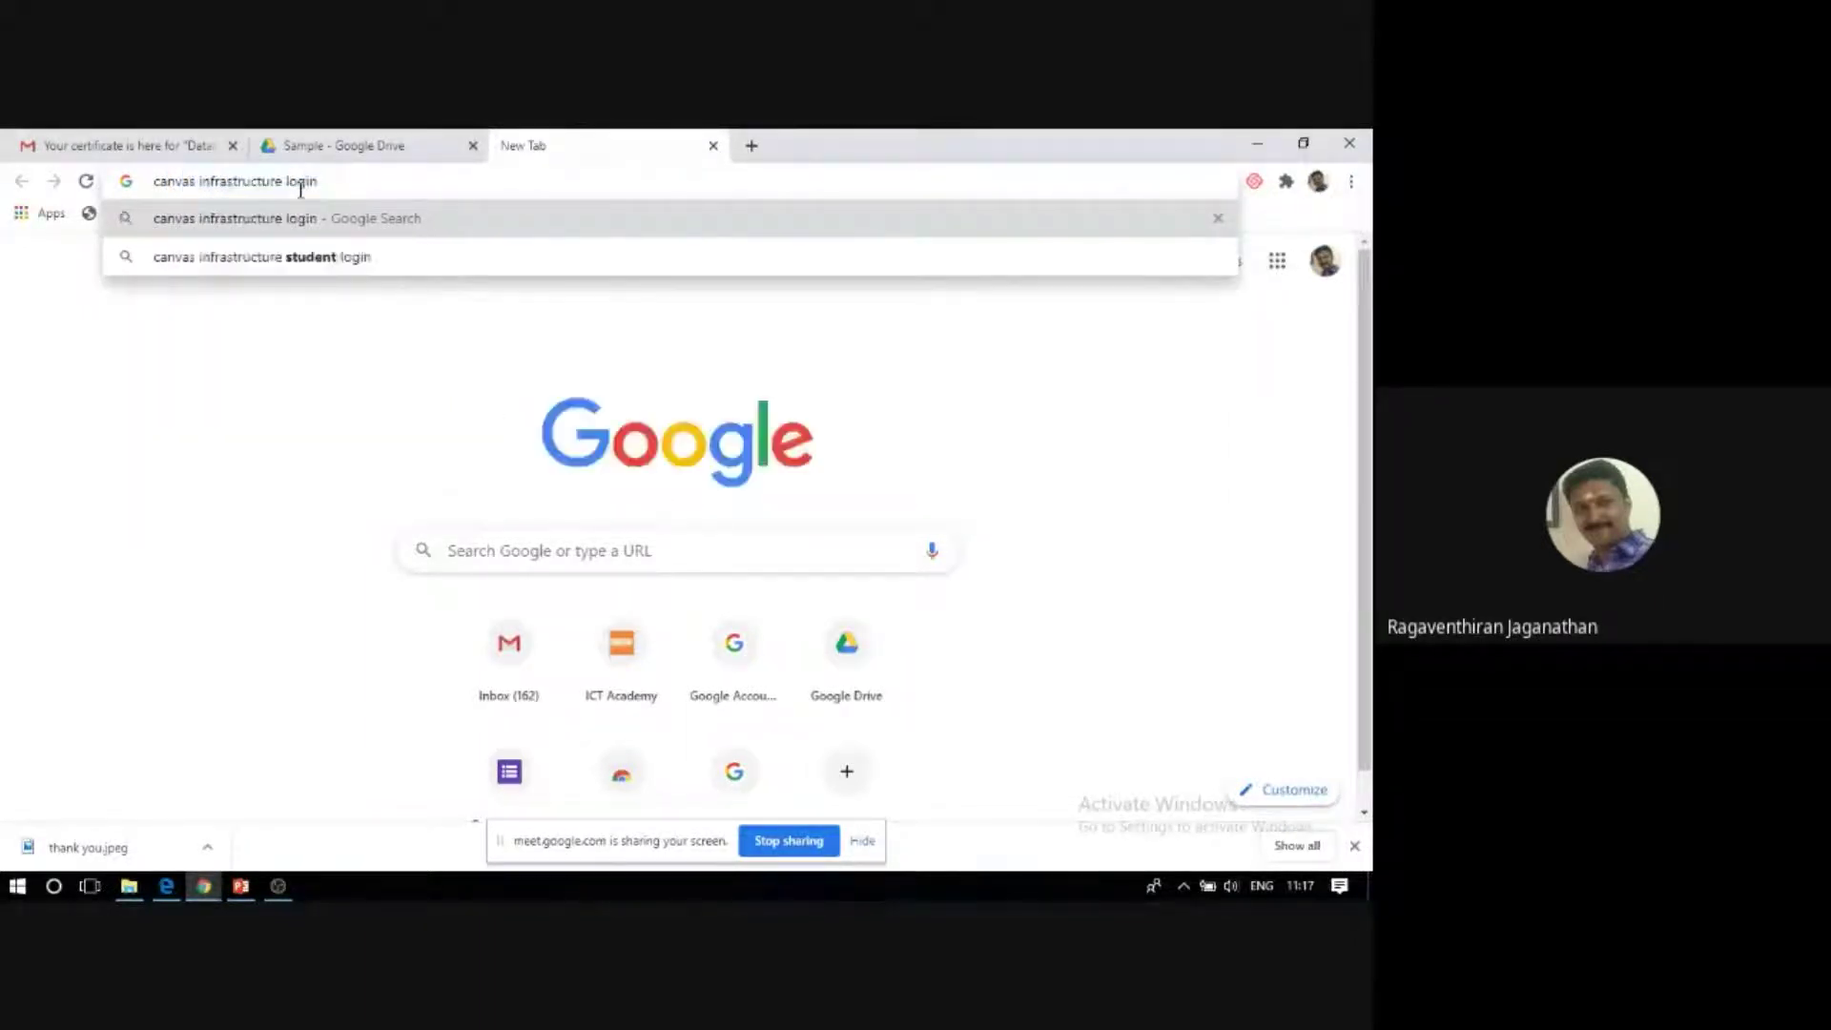
pyautogui.press('Return')
pyautogui.press('BackSpace')
pyautogui.press('BackSpace')
pyautogui.press('BackSpace')
pyautogui.press('BackSpace')
pyautogui.press('BackSpace')
pyautogui.press('BackSpace')
pyautogui.press('BackSpace')
pyautogui.press('BackSpace')
pyautogui.press('BackSpace')
pyautogui.press('BackSpace')
pyautogui.press('BackSpace')
pyautogui.press('BackSpace')
pyautogui.press('BackSpace')
pyautogui.press('BackSpace')
pyautogui.press('BackSpace')
pyautogui.press('BackSpace')
pyautogui.press('BackSpace')
pyautogui.press('BackSpace')
pyautogui.press('BackSpace')
pyautogui.press('BackSpace')
pyautogui.press('BackSpace')
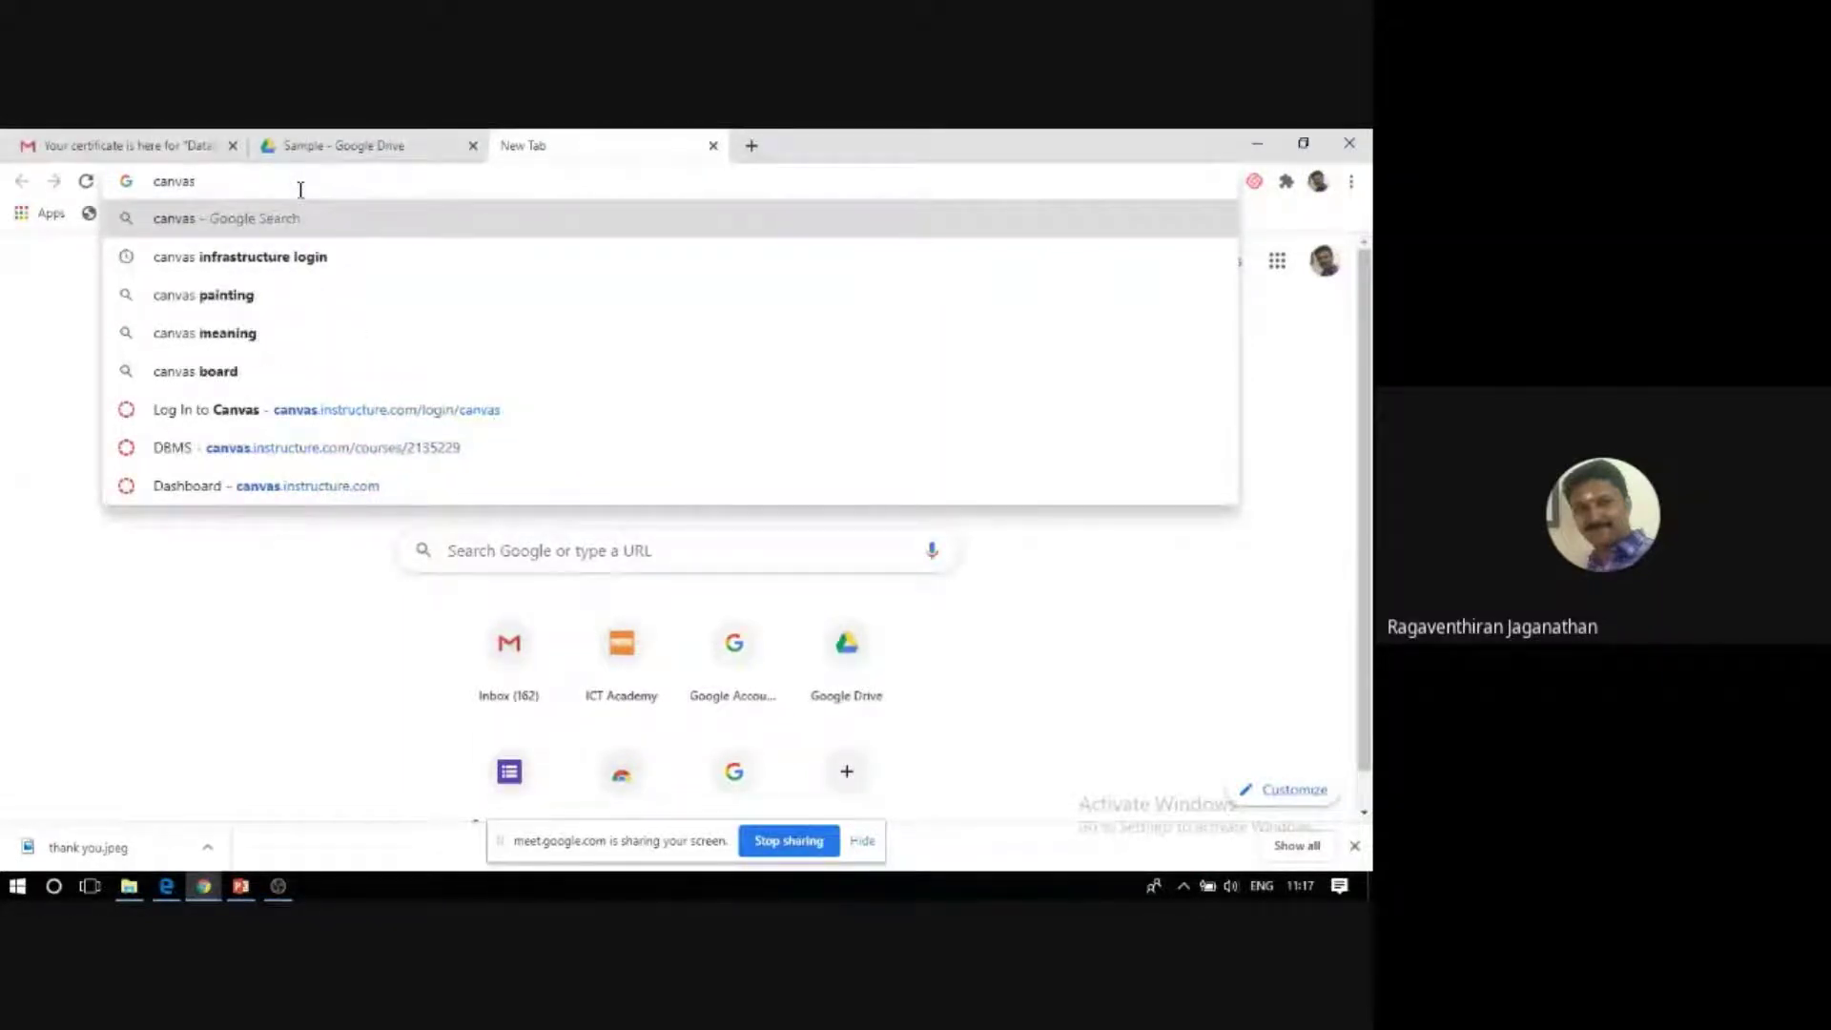
pyautogui.write('.inst')
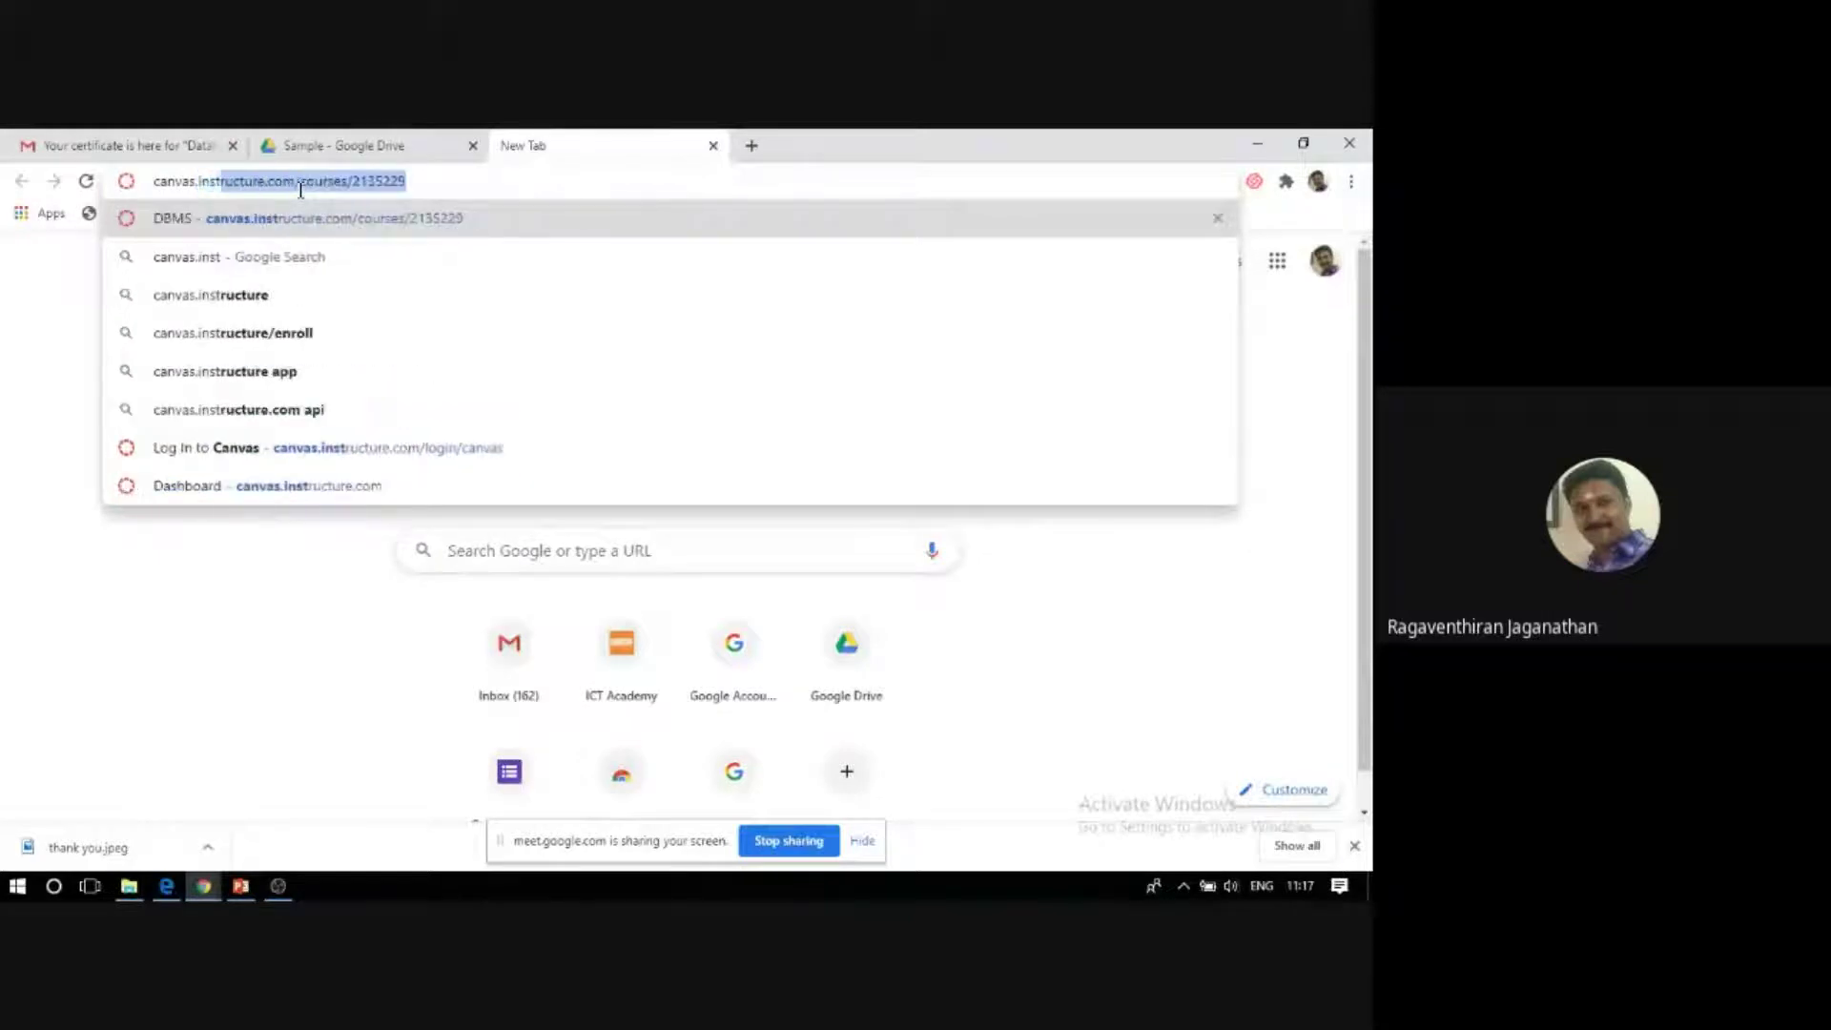
pyautogui.write('ructure.com/course')
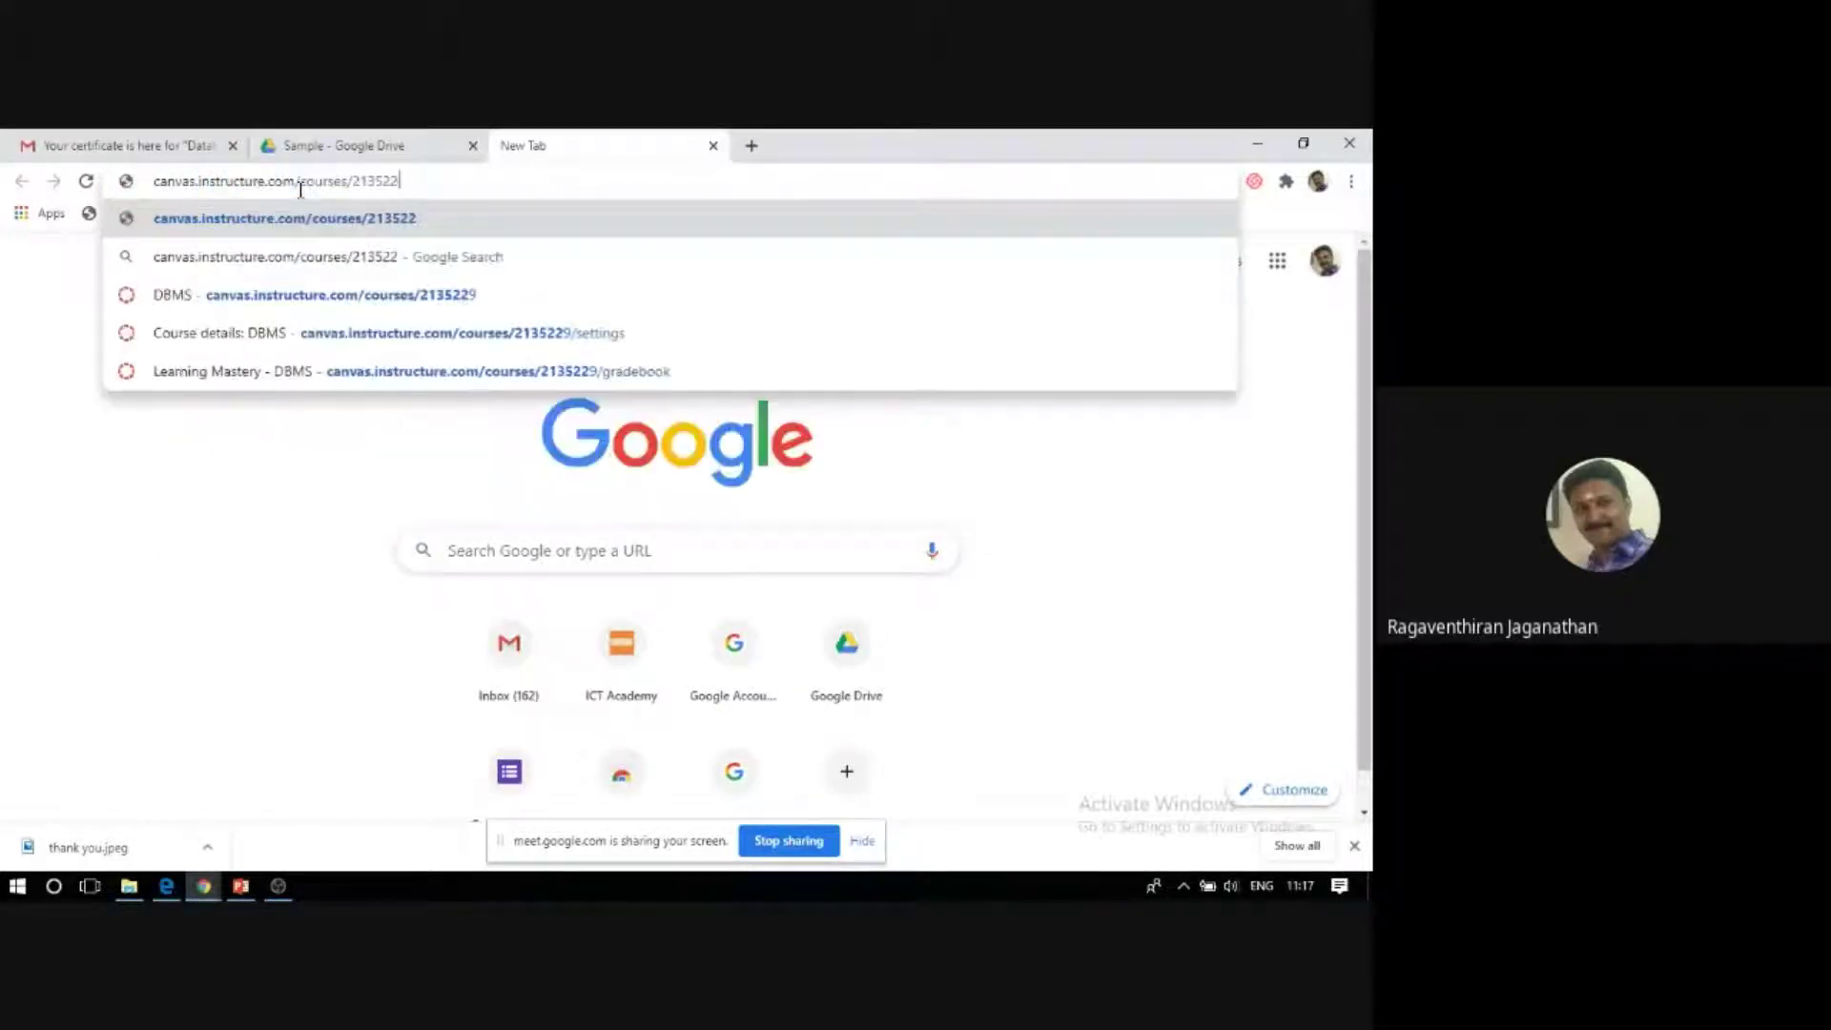
pyautogui.press('BackSpace')
pyautogui.press('BackSpace')
pyautogui.press('BackSpace')
pyautogui.press('BackSpace')
pyautogui.press('BackSpace')
pyautogui.press('BackSpace')
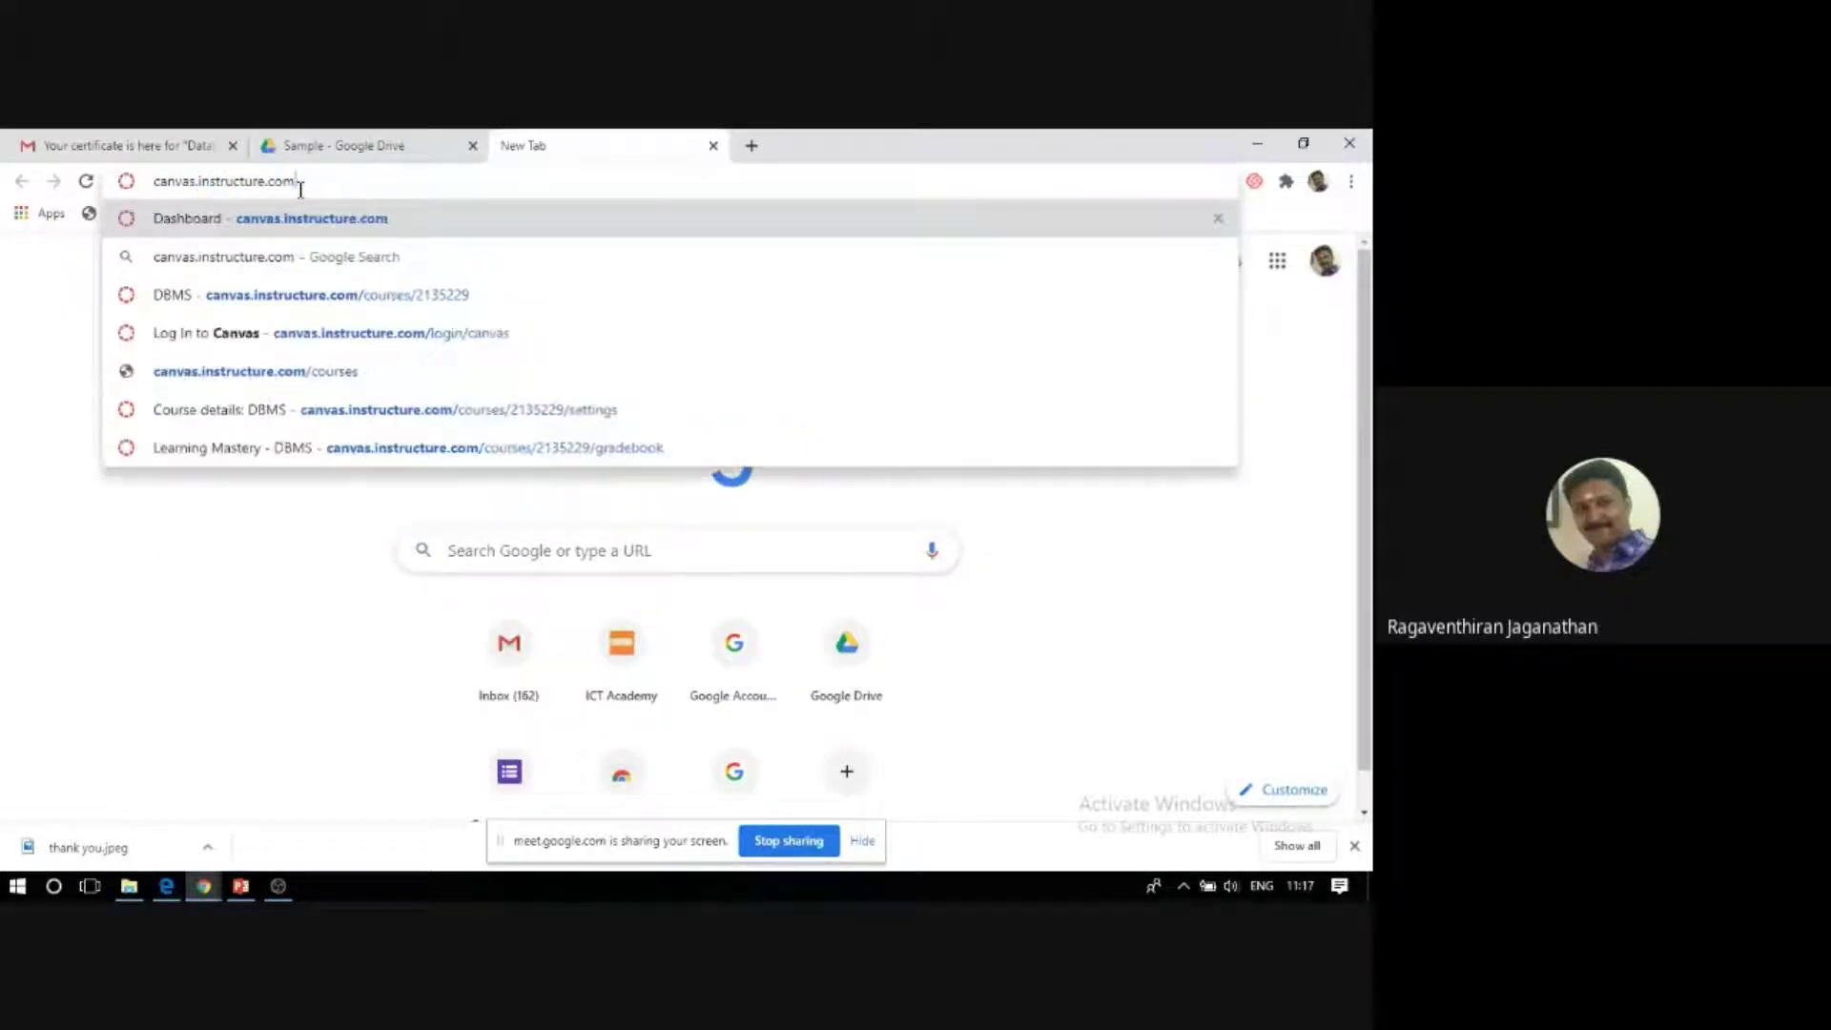
pyautogui.press('Return')
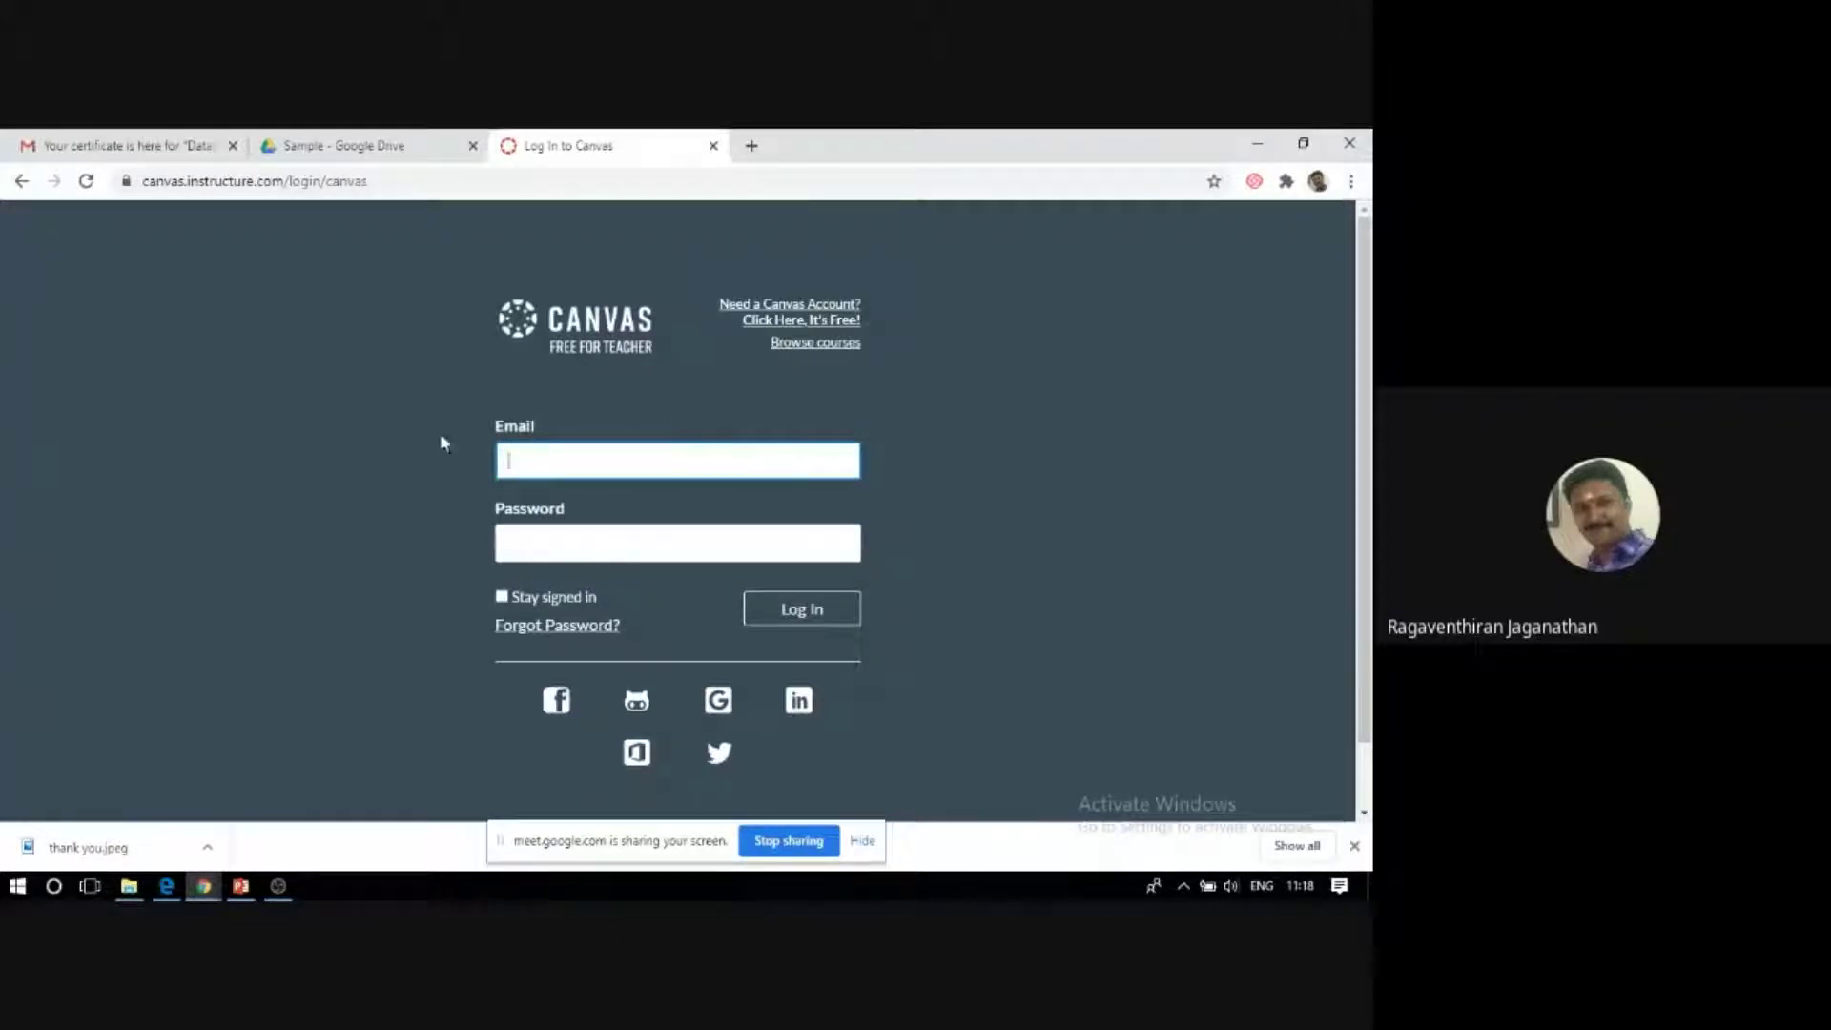
# Log in with the saved teacher e-mail and the account password.
pyautogui.click(659, 458)
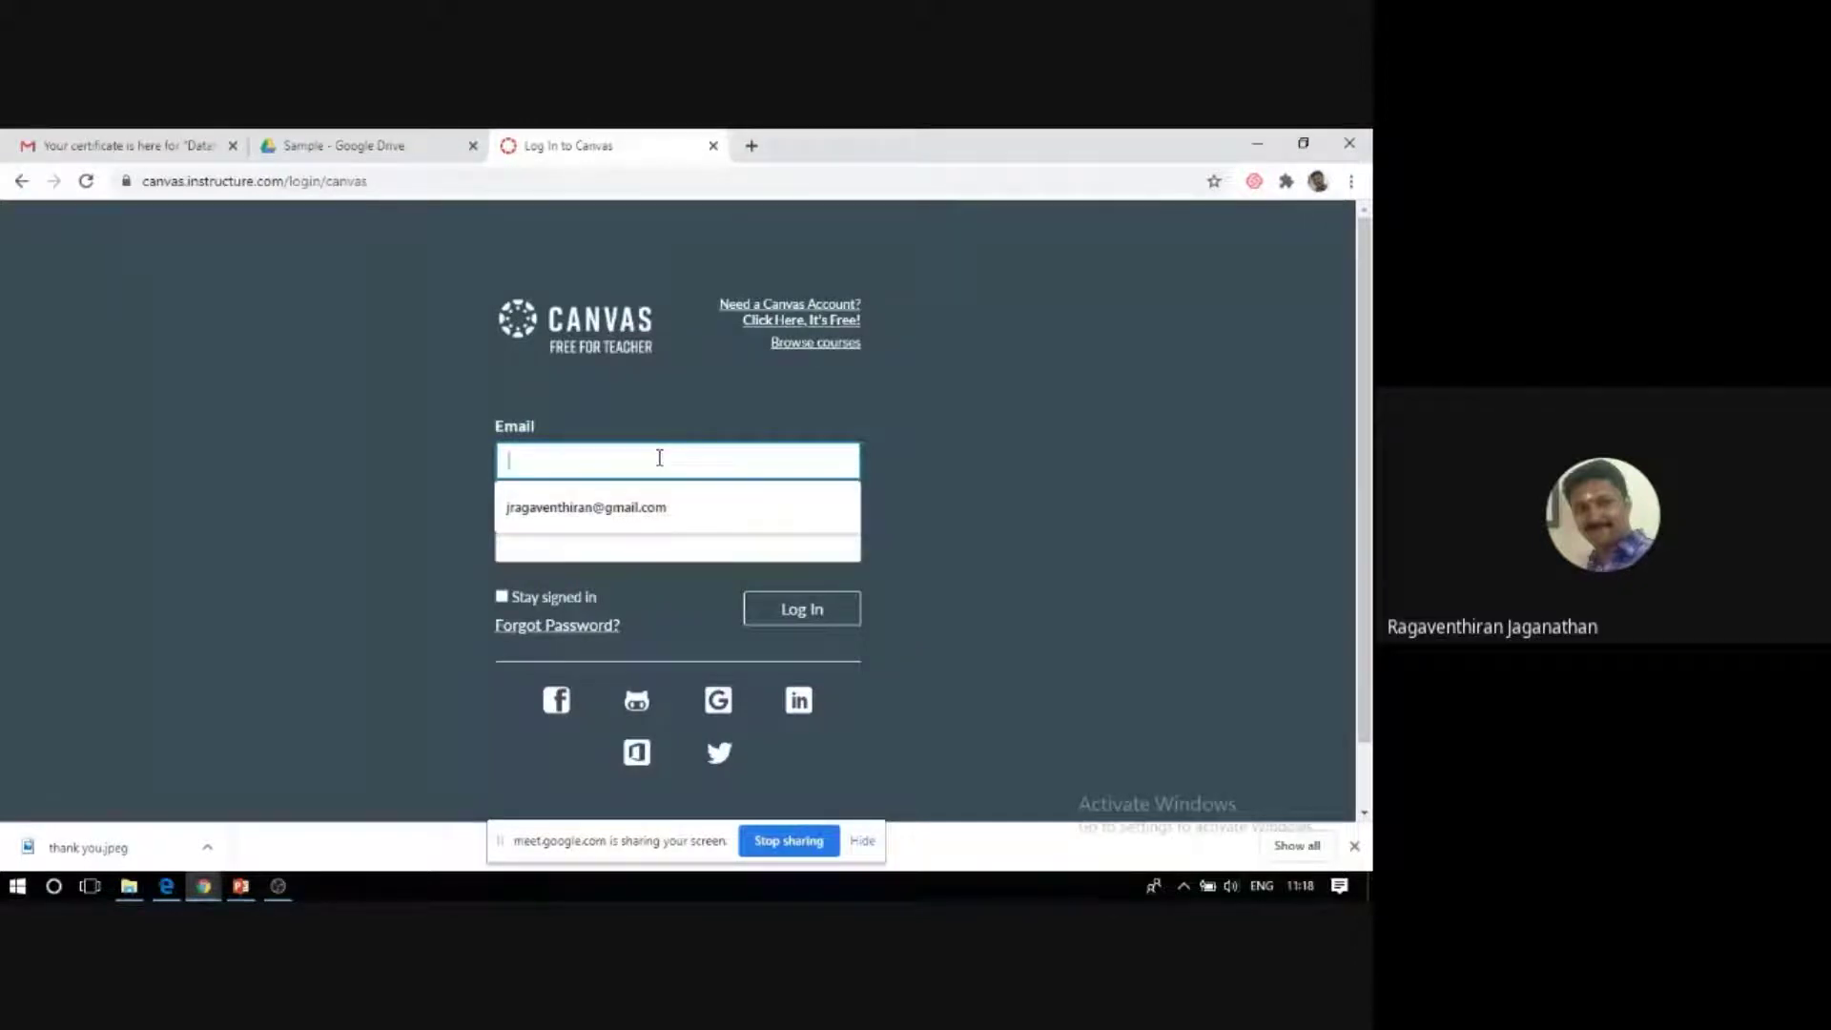
pyautogui.press('Down')
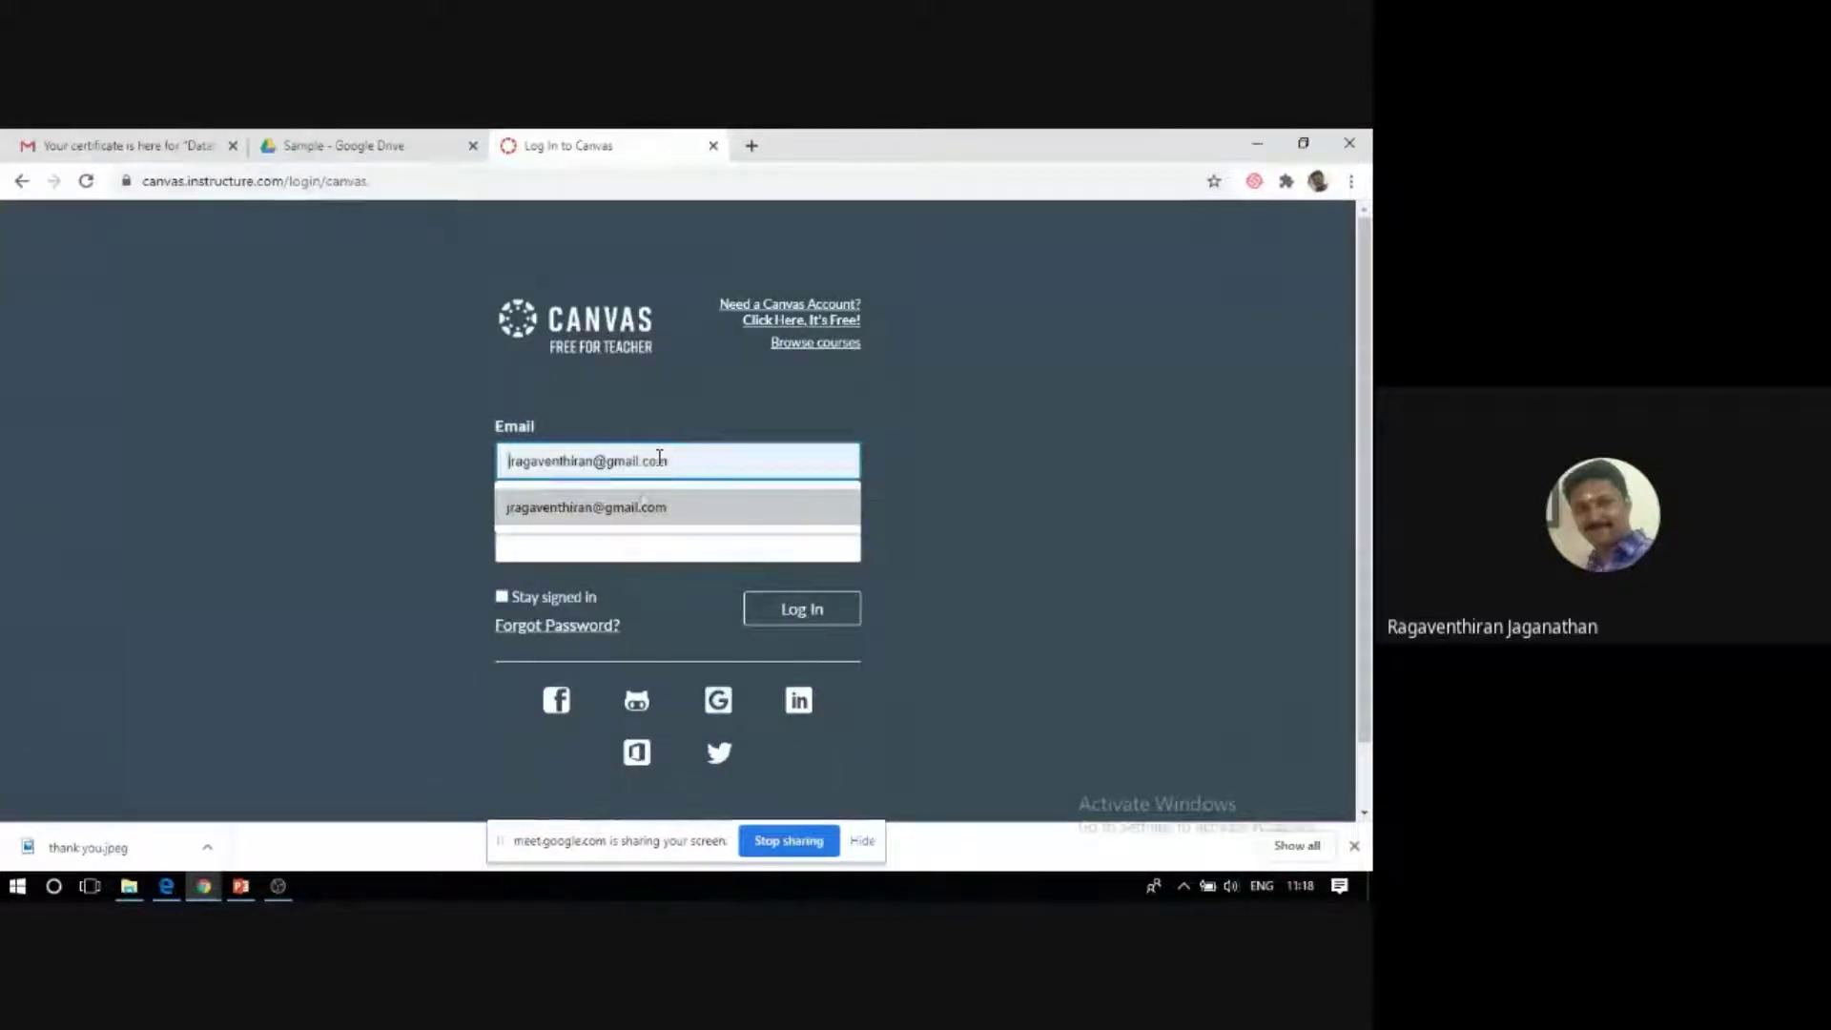
pyautogui.click(642, 506)
pyautogui.click(627, 540)
pyautogui.write('•••••')
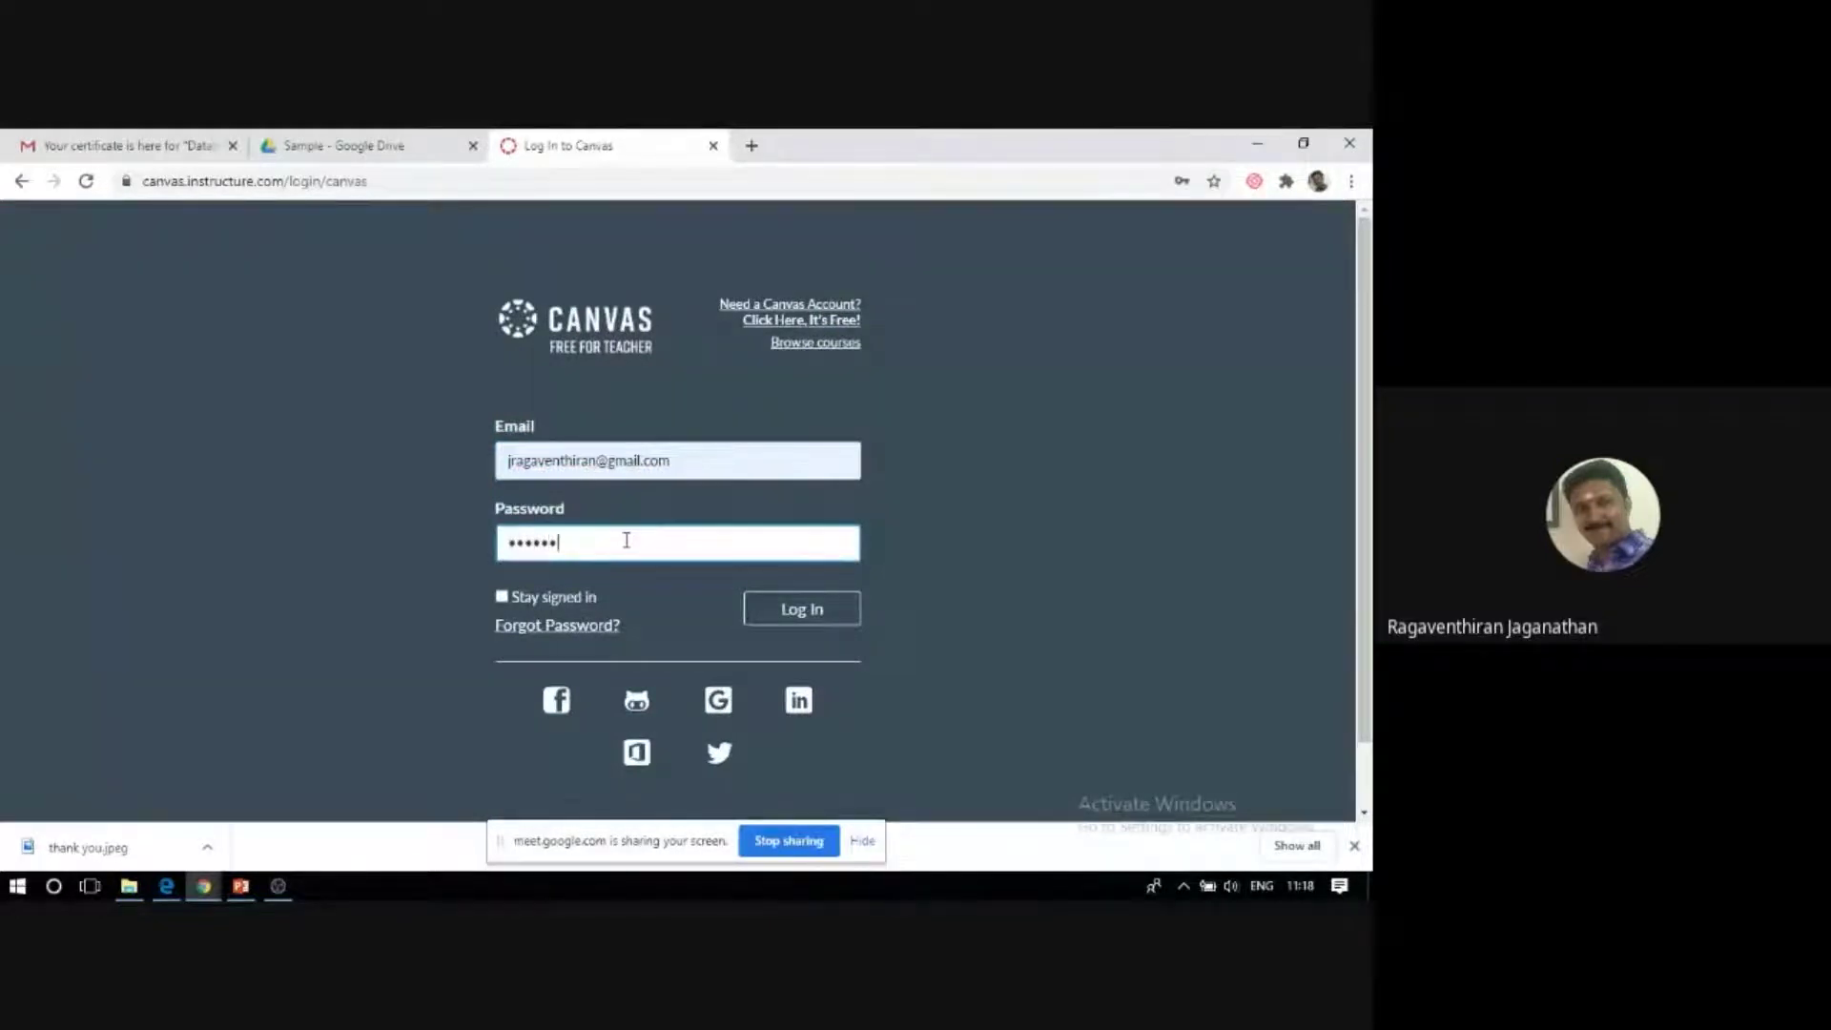
pyautogui.write('•••')
pyautogui.click(818, 610)
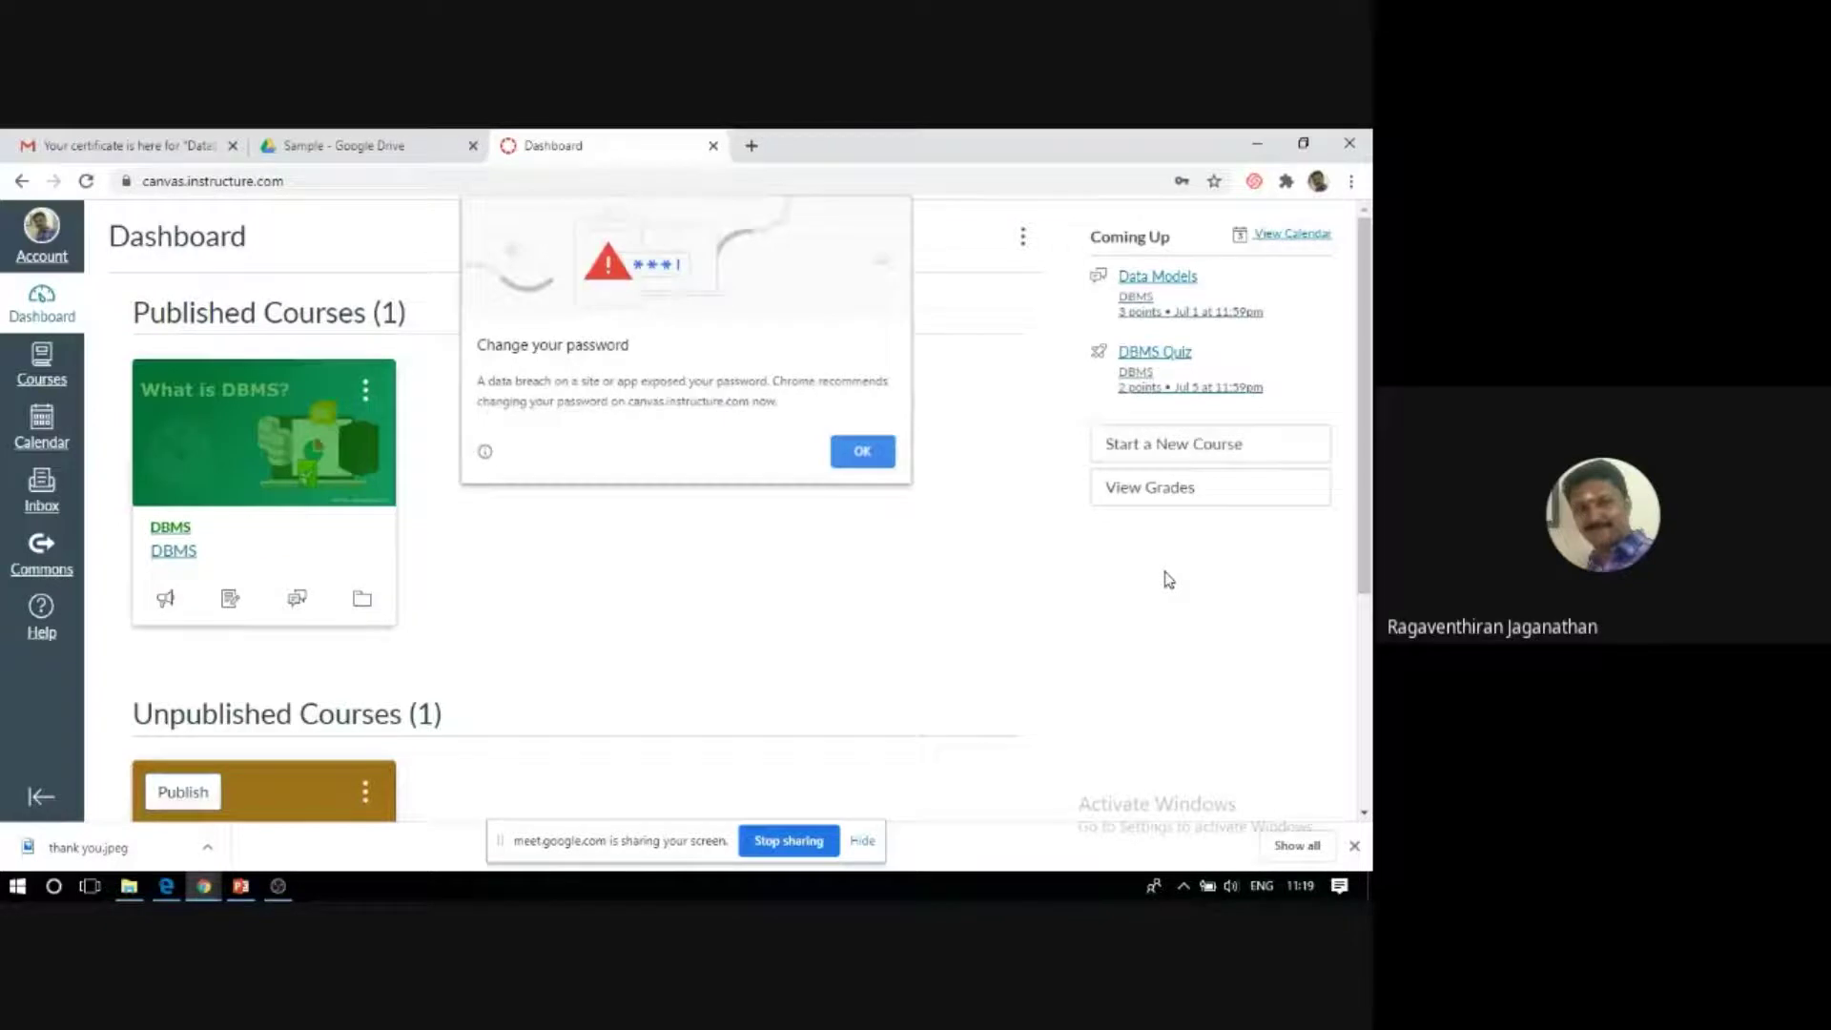
# Close Chrome's change-password warning and open the DBMS course card from the Dashboard.
pyautogui.click(863, 451)
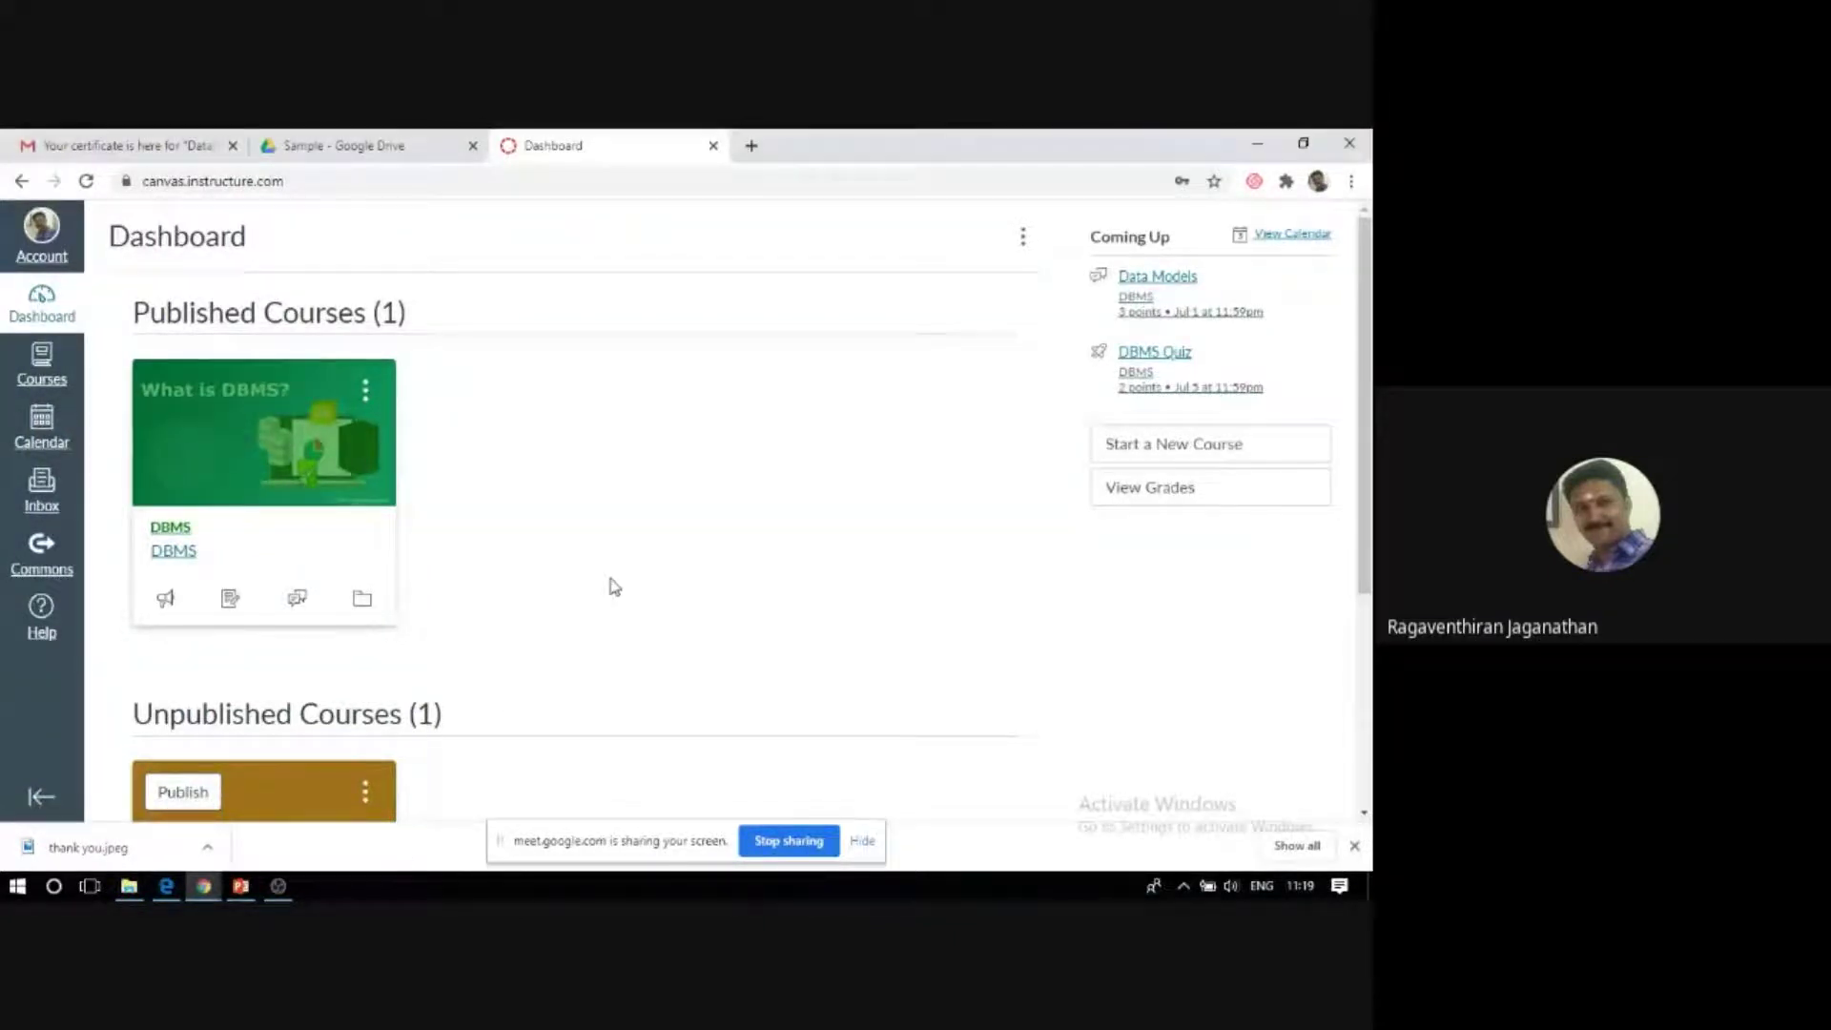
pyautogui.scroll(-2, 600, 576)
pyautogui.scroll(2, 601, 578)
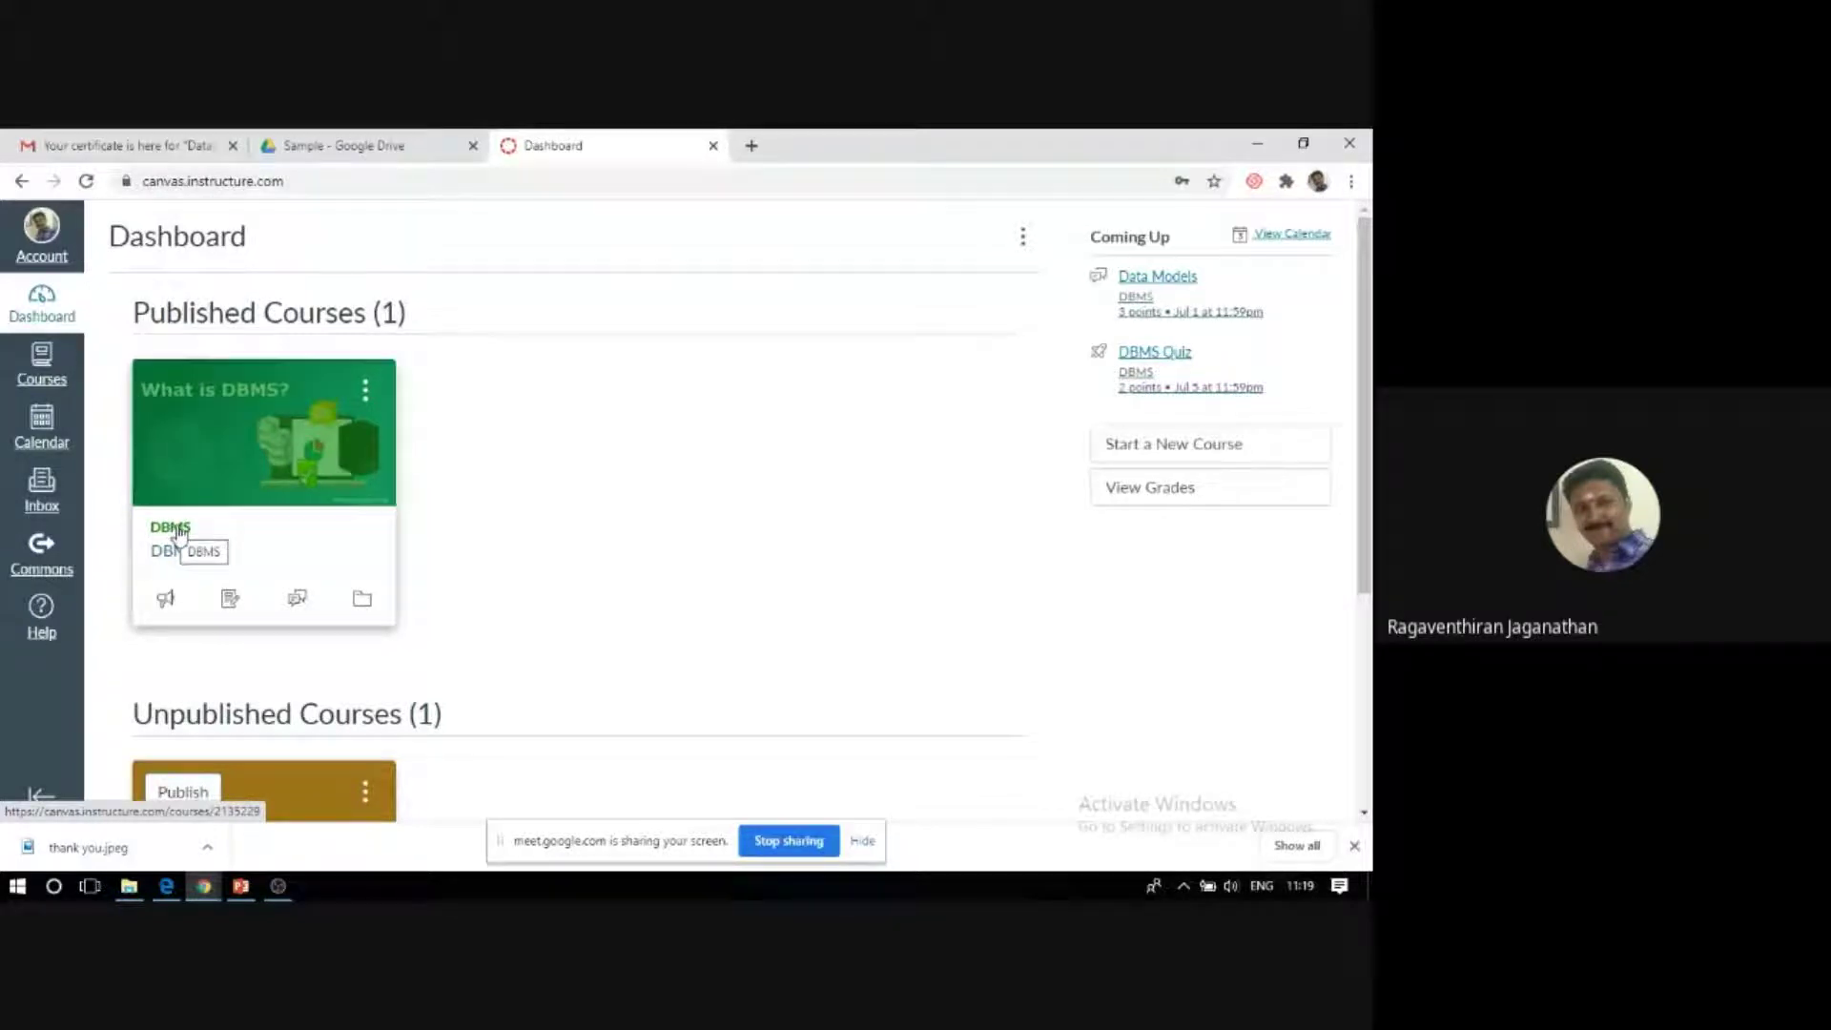
pyautogui.click(176, 531)
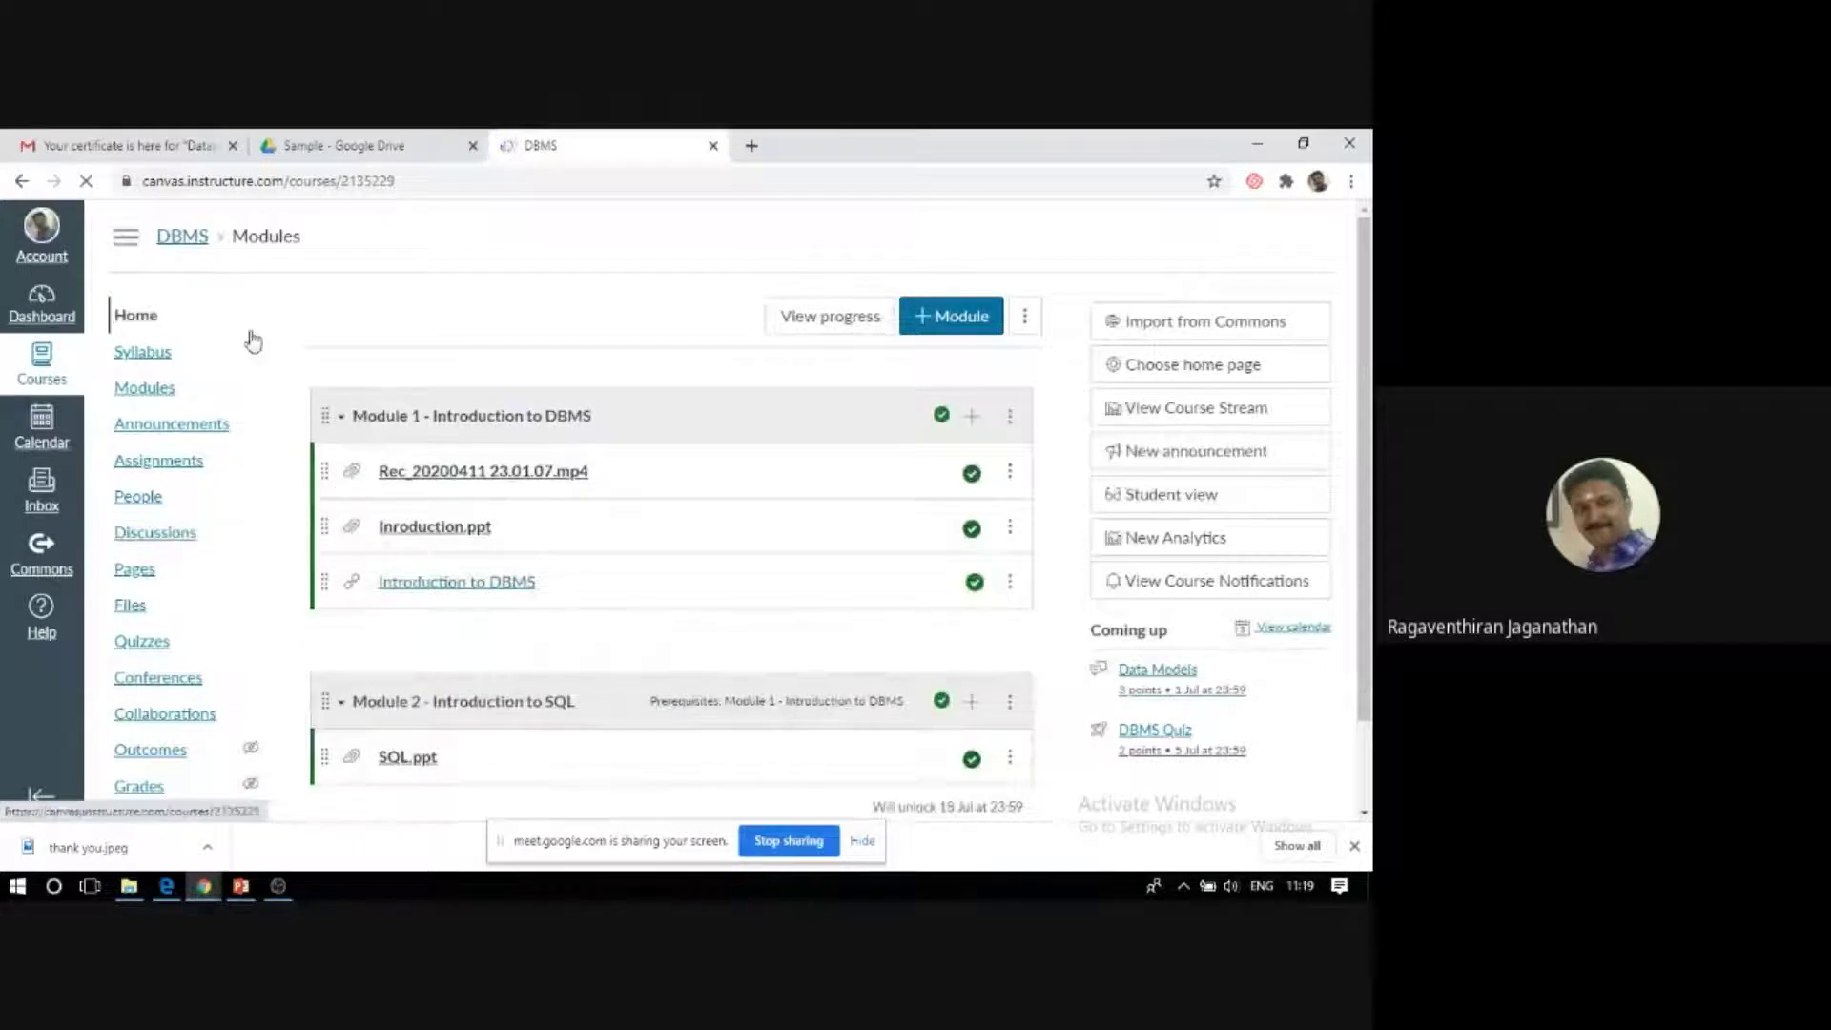
# Scroll the DBMS Modules page showing Introduction to DBMS and Introduction to SQL modules.
pyautogui.scroll(-1, 334, 321)
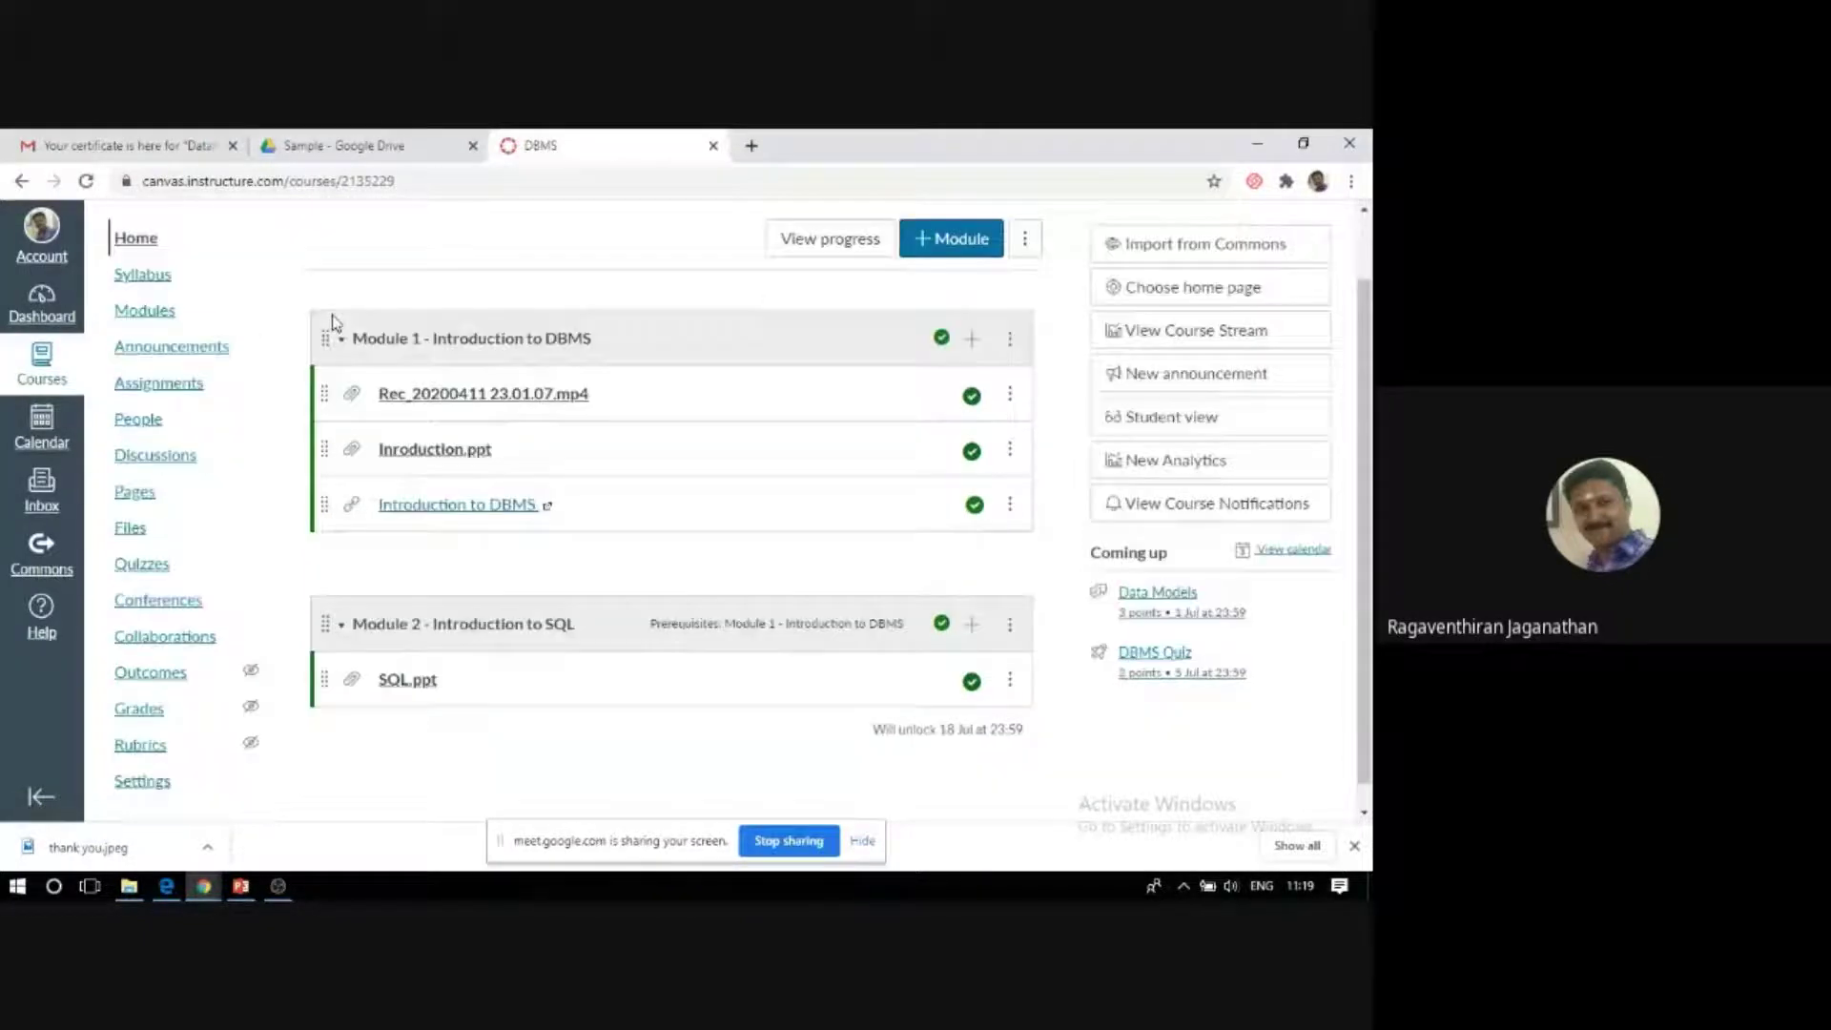
pyautogui.scroll(1, 332, 319)
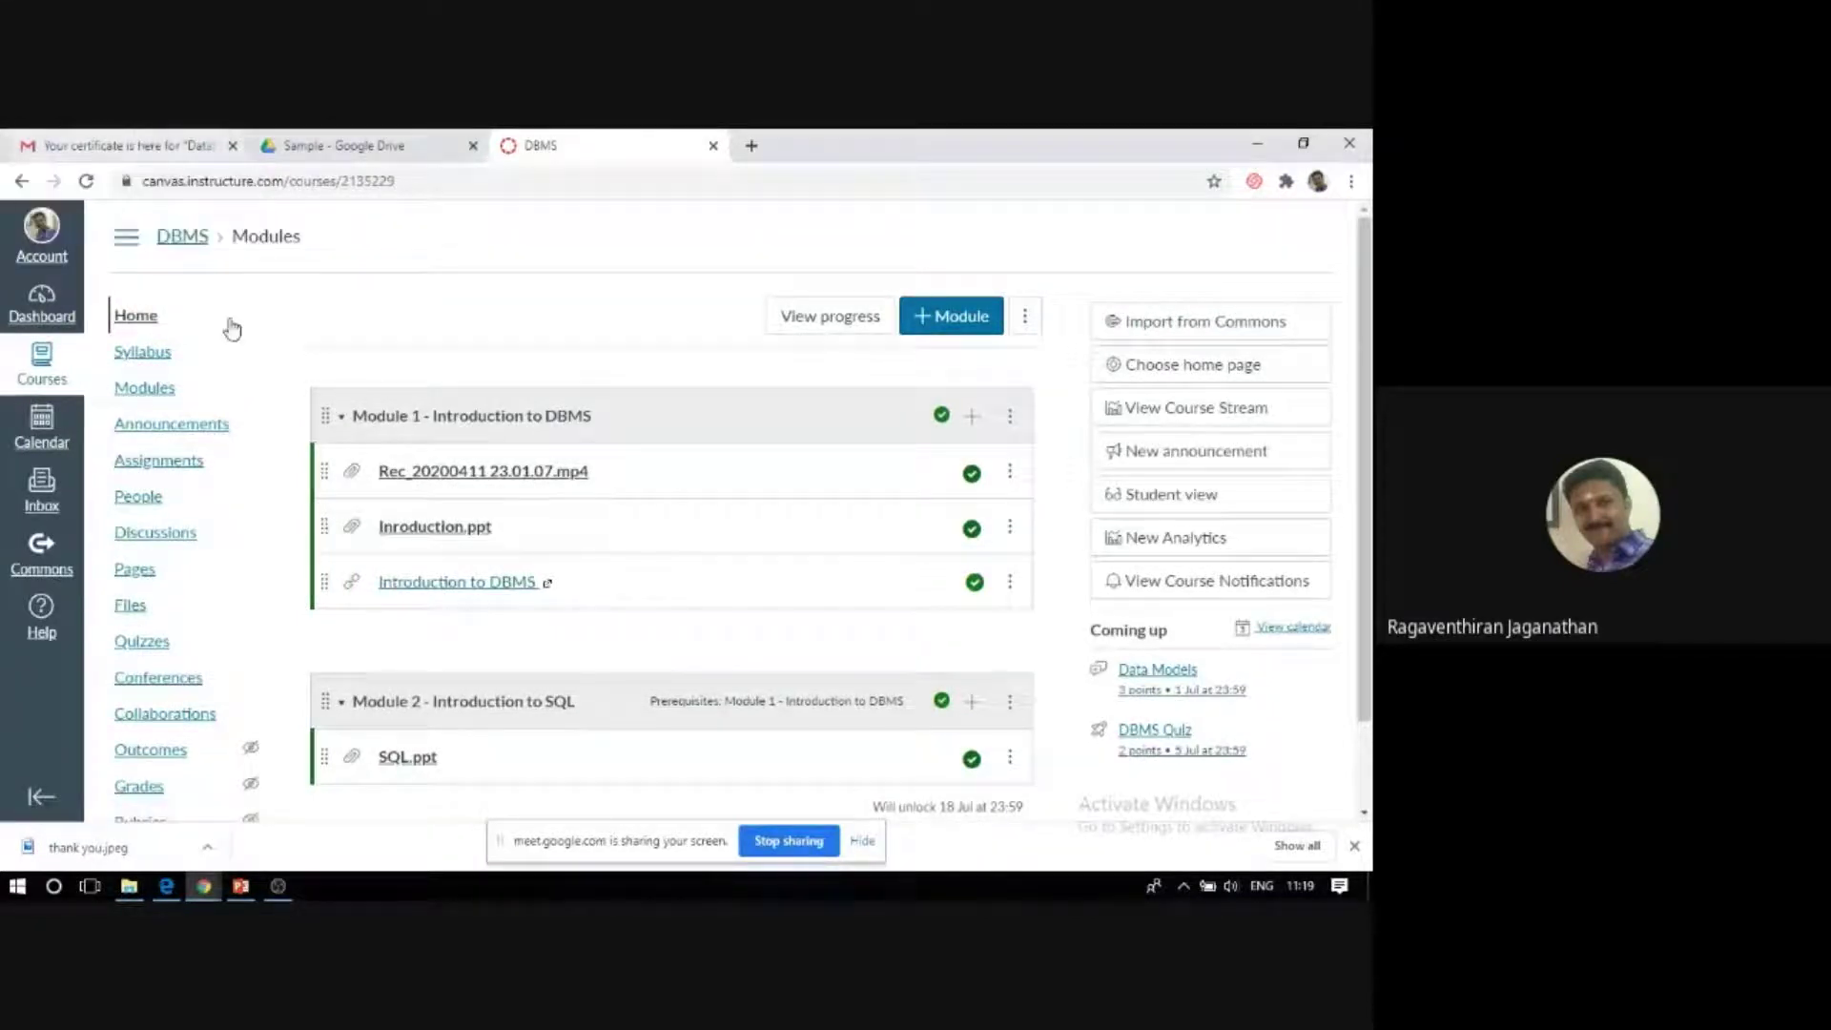
pyautogui.scroll(-1, 214, 370)
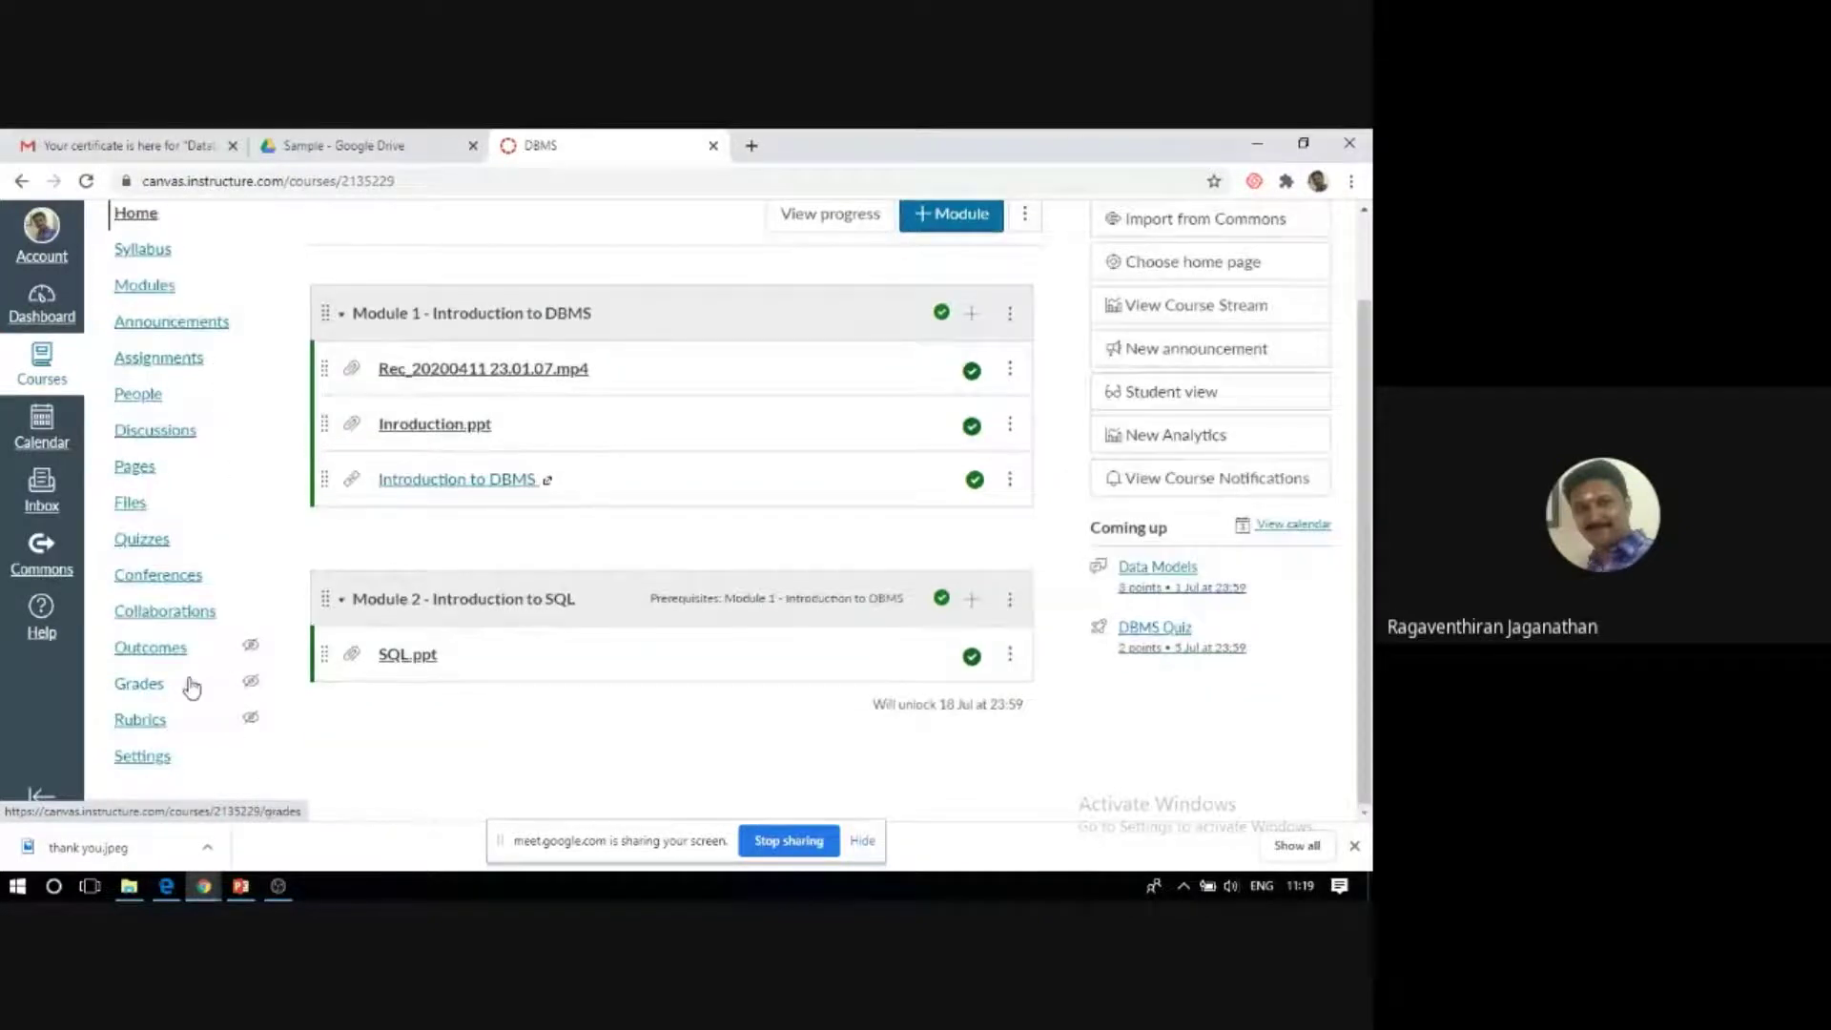
pyautogui.scroll(1, 153, 739)
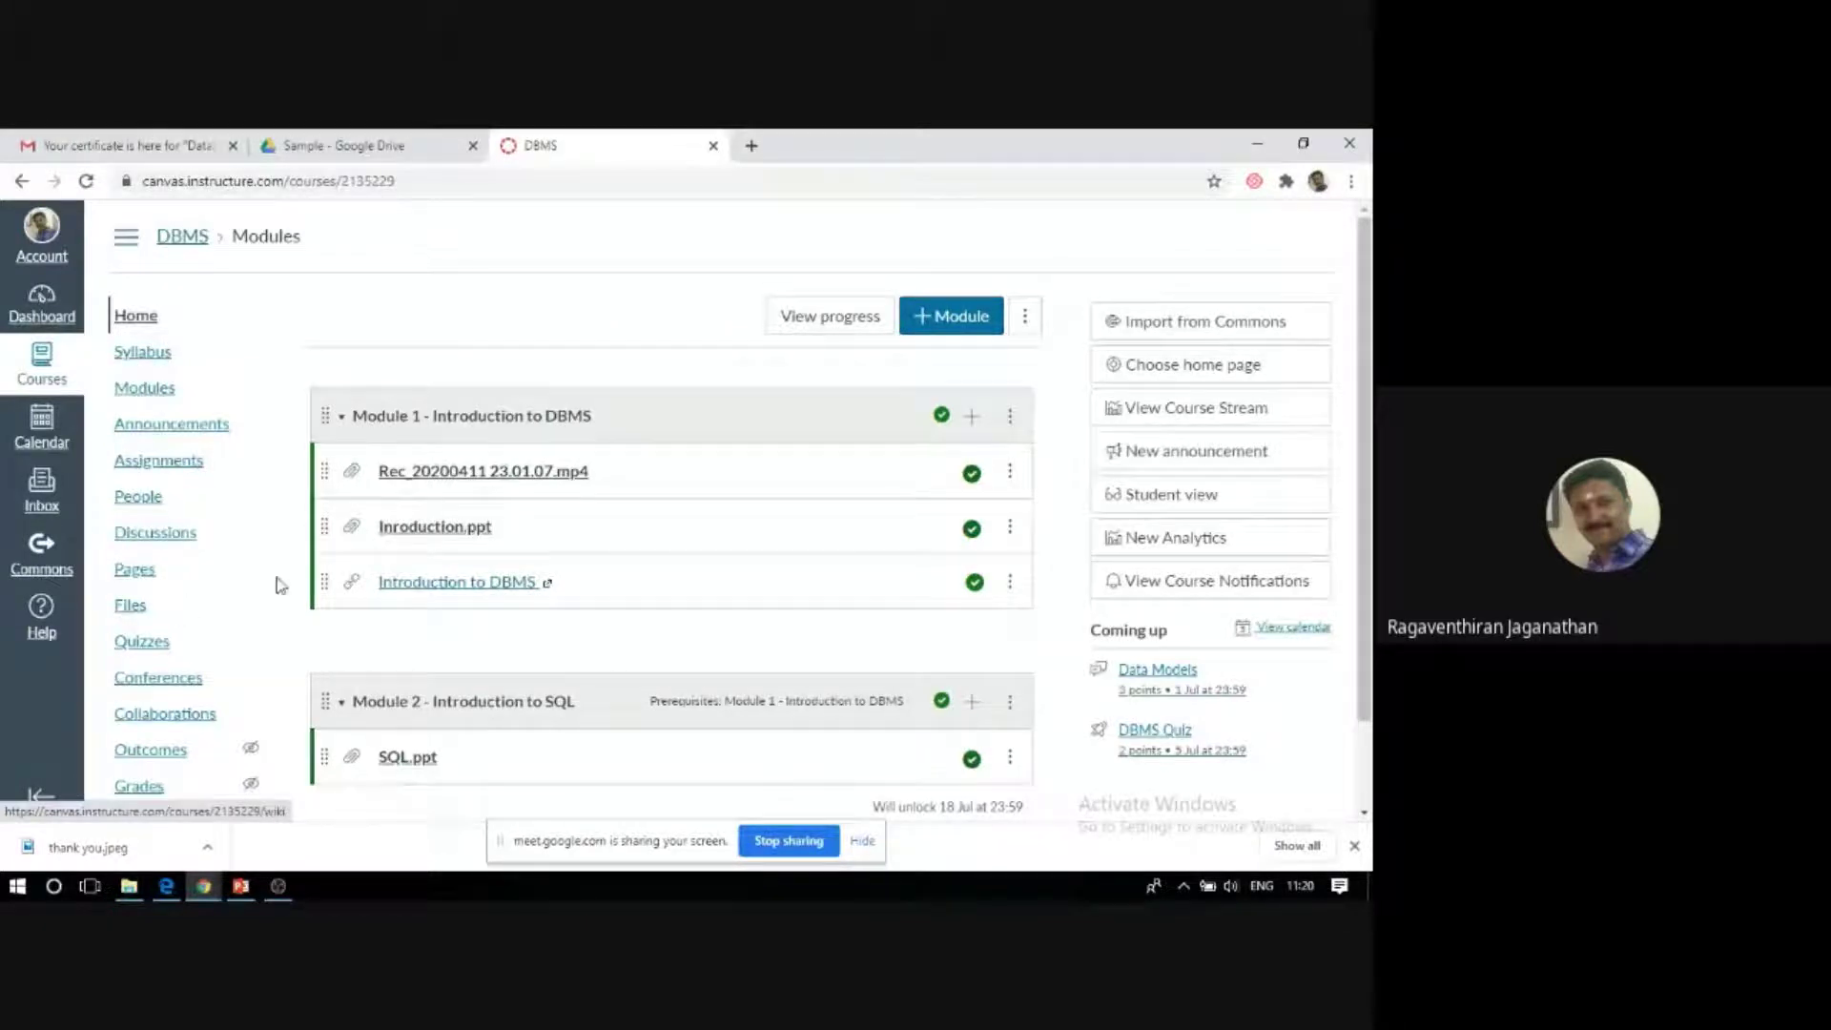
pyautogui.scroll(-1, 271, 582)
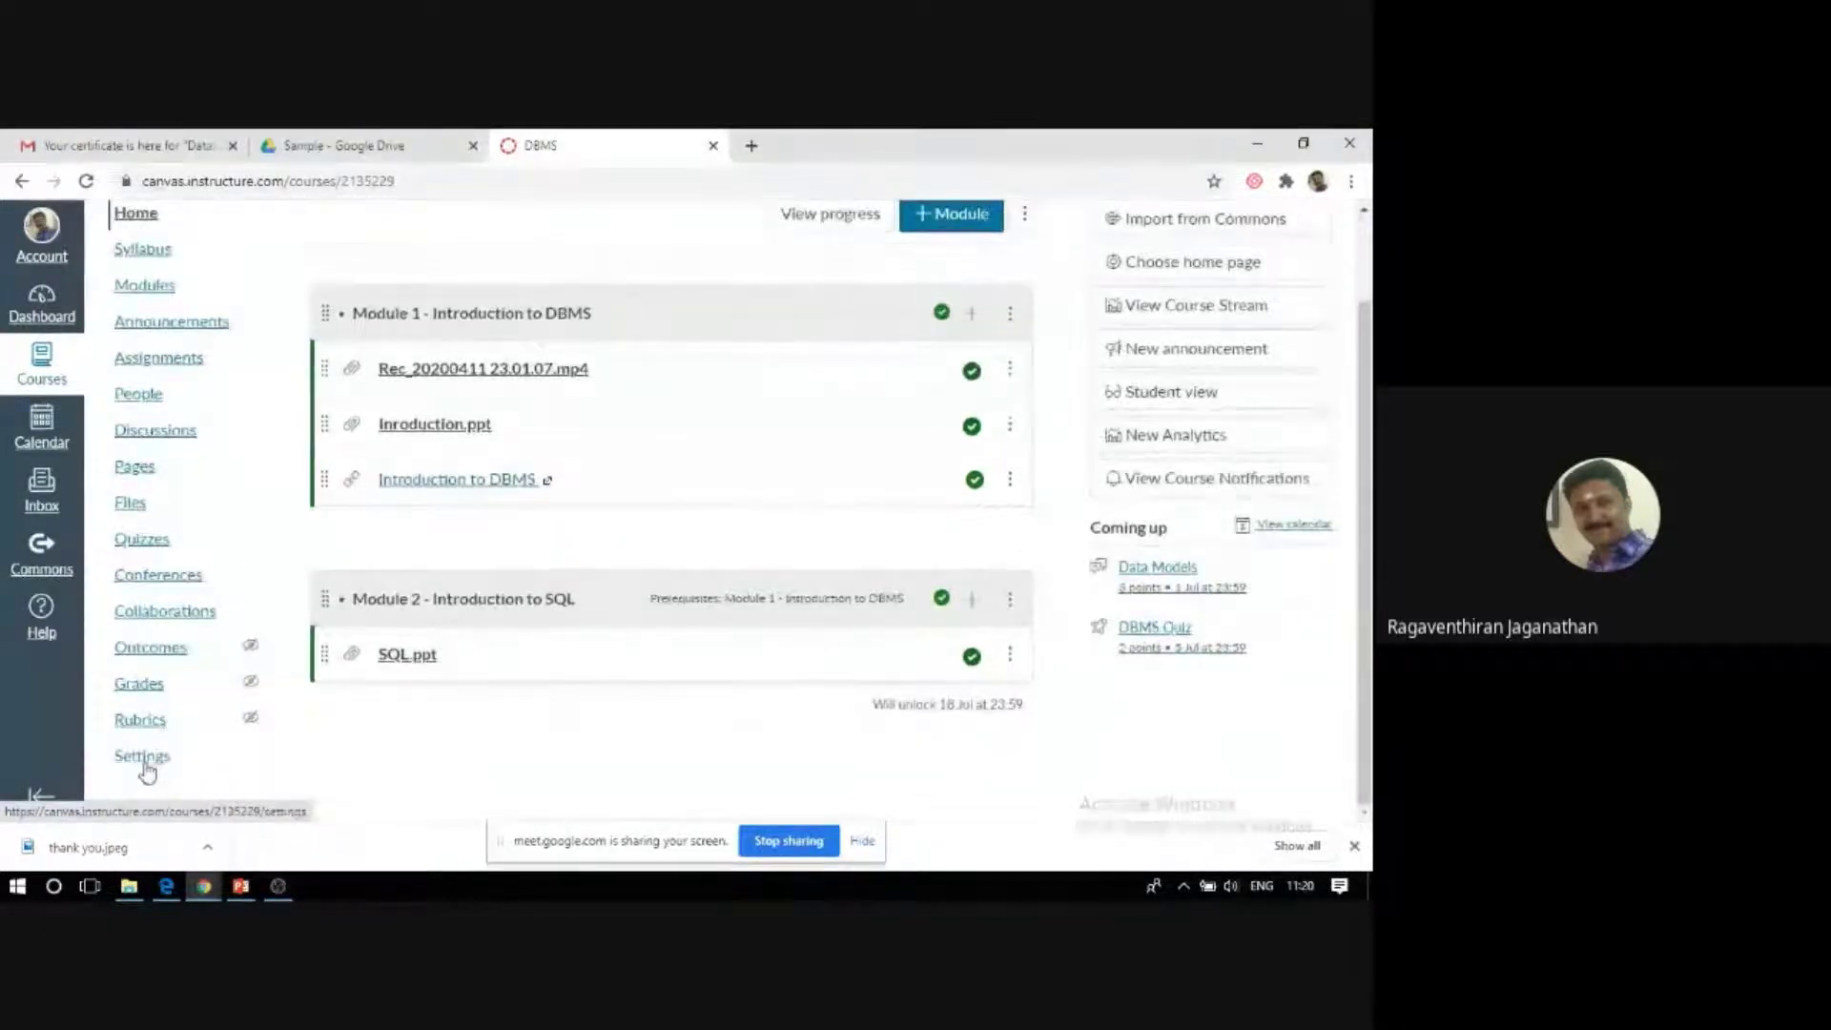
# Review the DBMS course details in Settings, down to the 1 Jul–31 Aug 2020 dates.
pyautogui.click(148, 768)
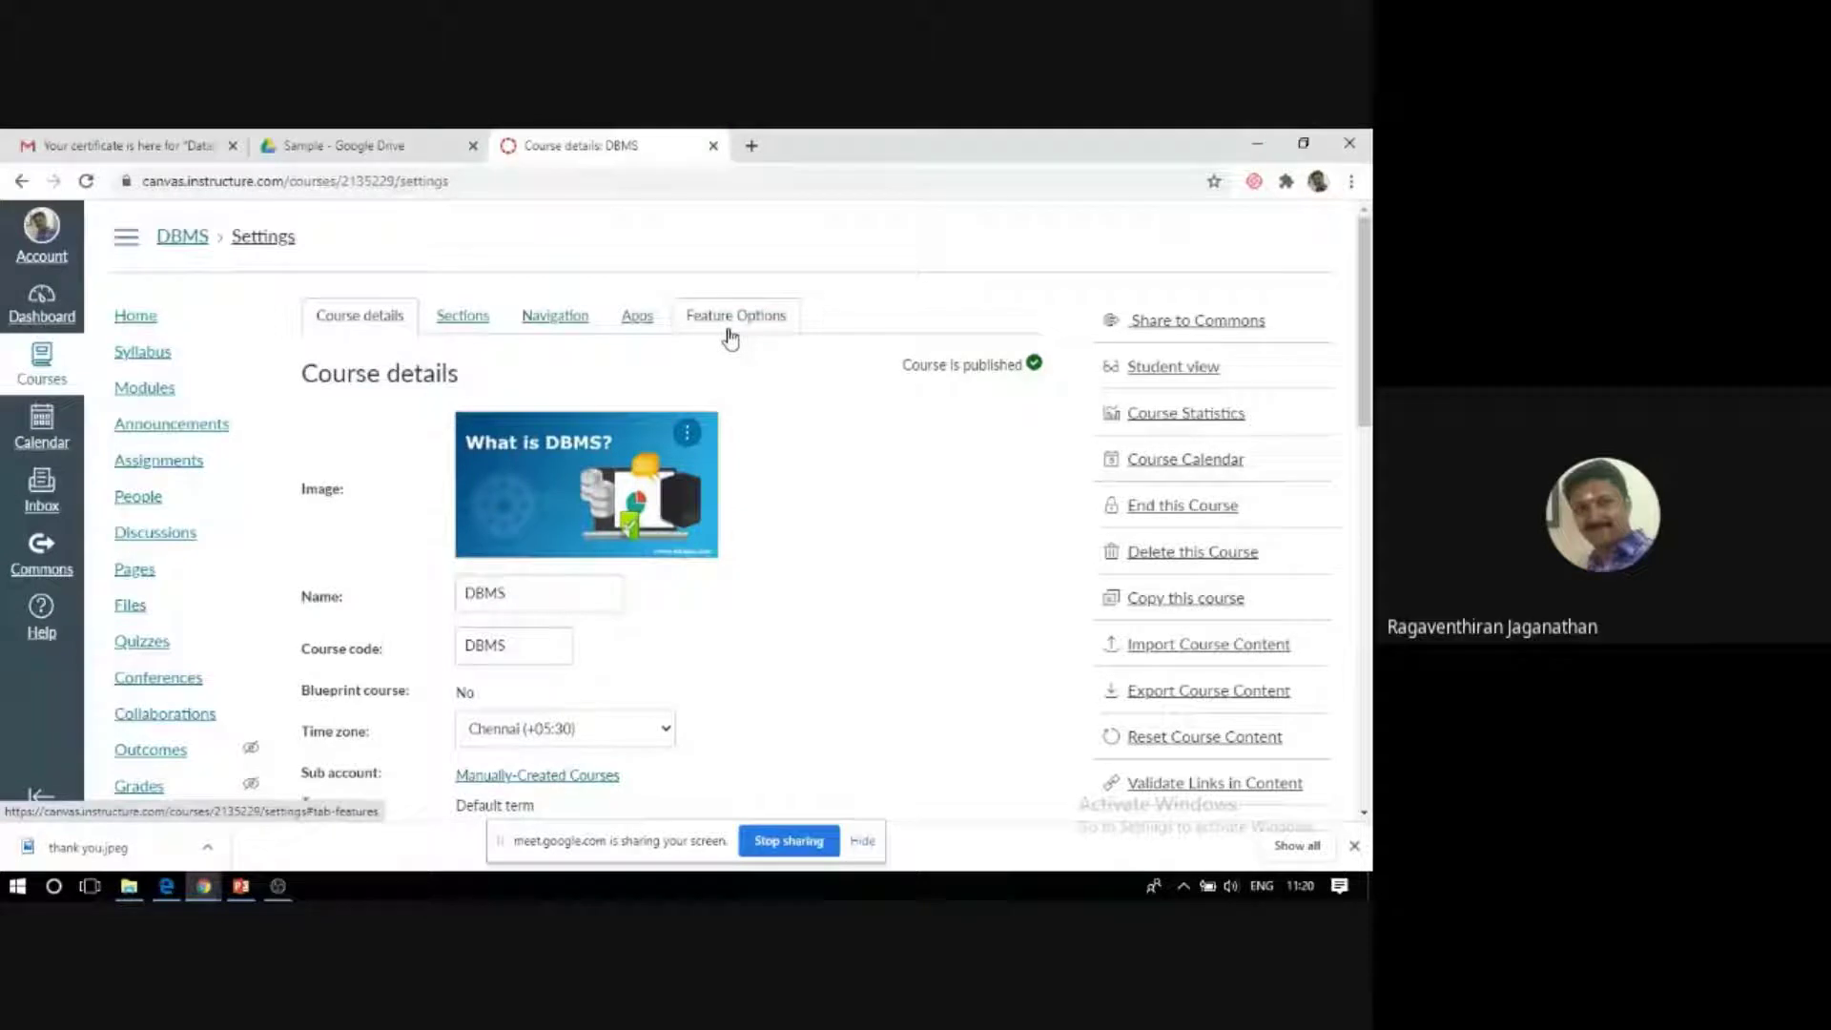
pyautogui.scroll(-1, 390, 552)
pyautogui.scroll(-1, 390, 552)
pyautogui.scroll(1, 384, 550)
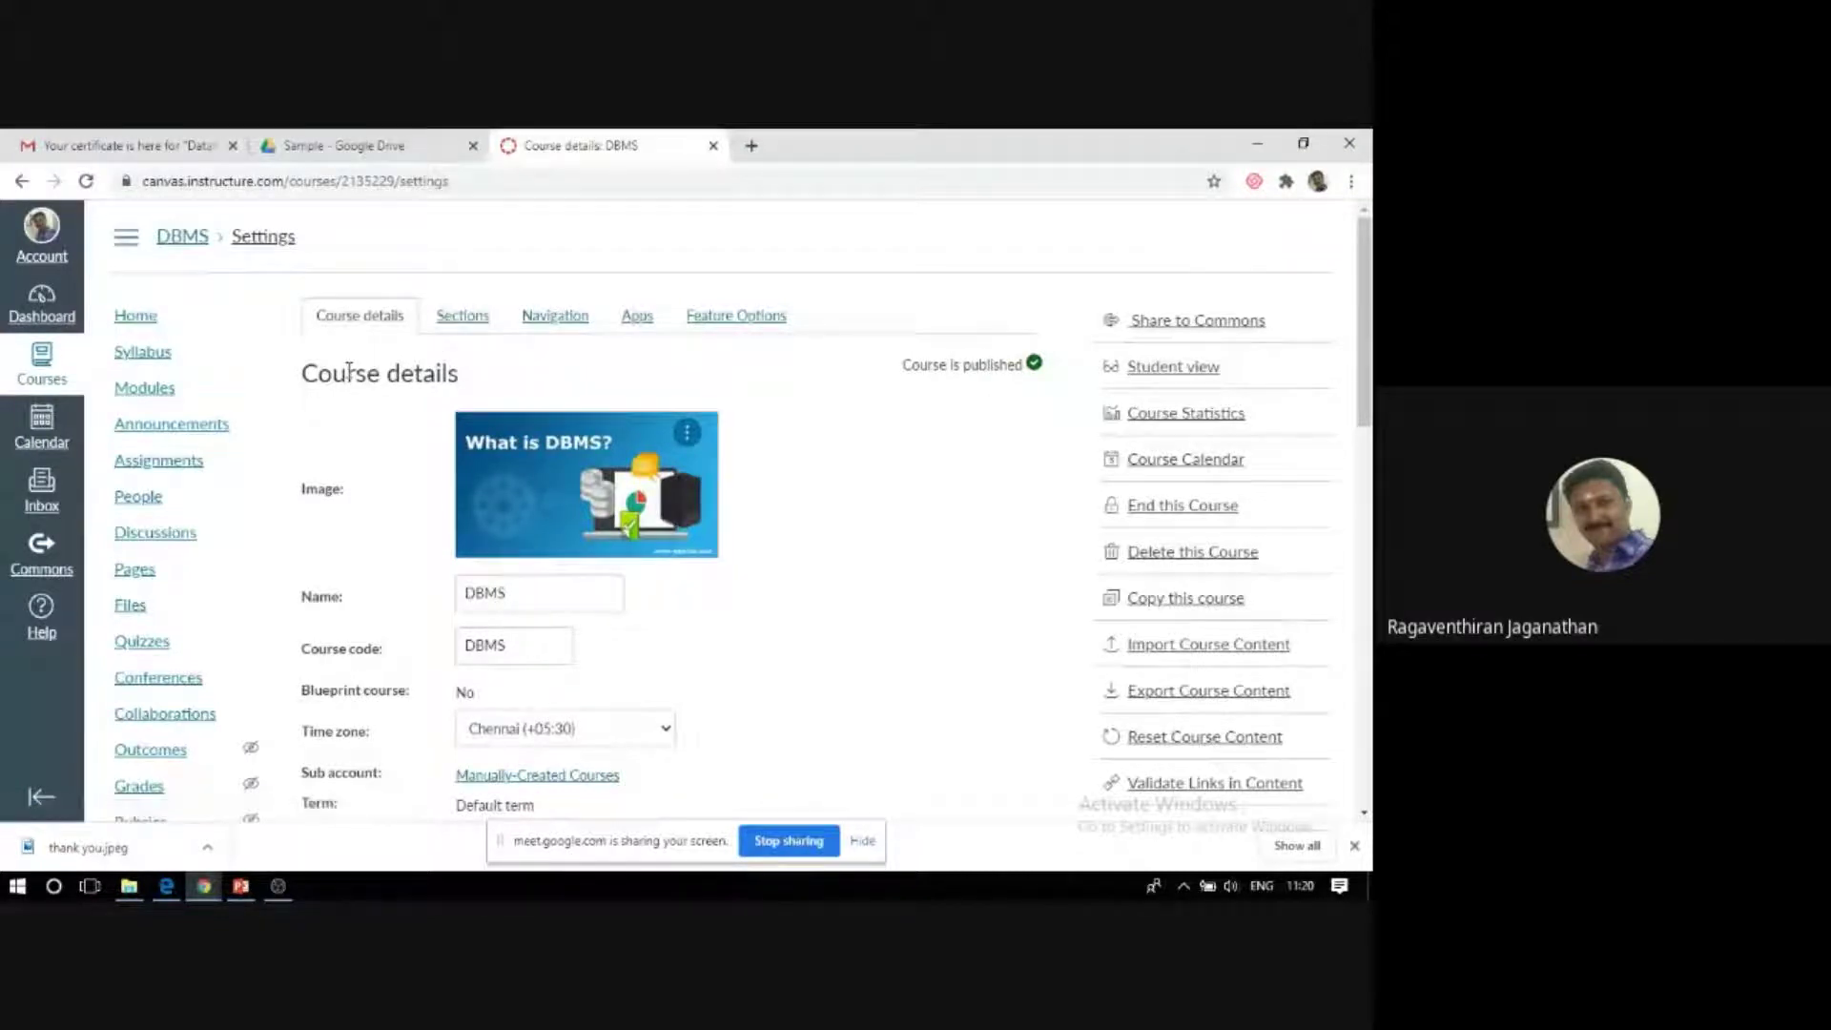
pyautogui.scroll(-1, 348, 370)
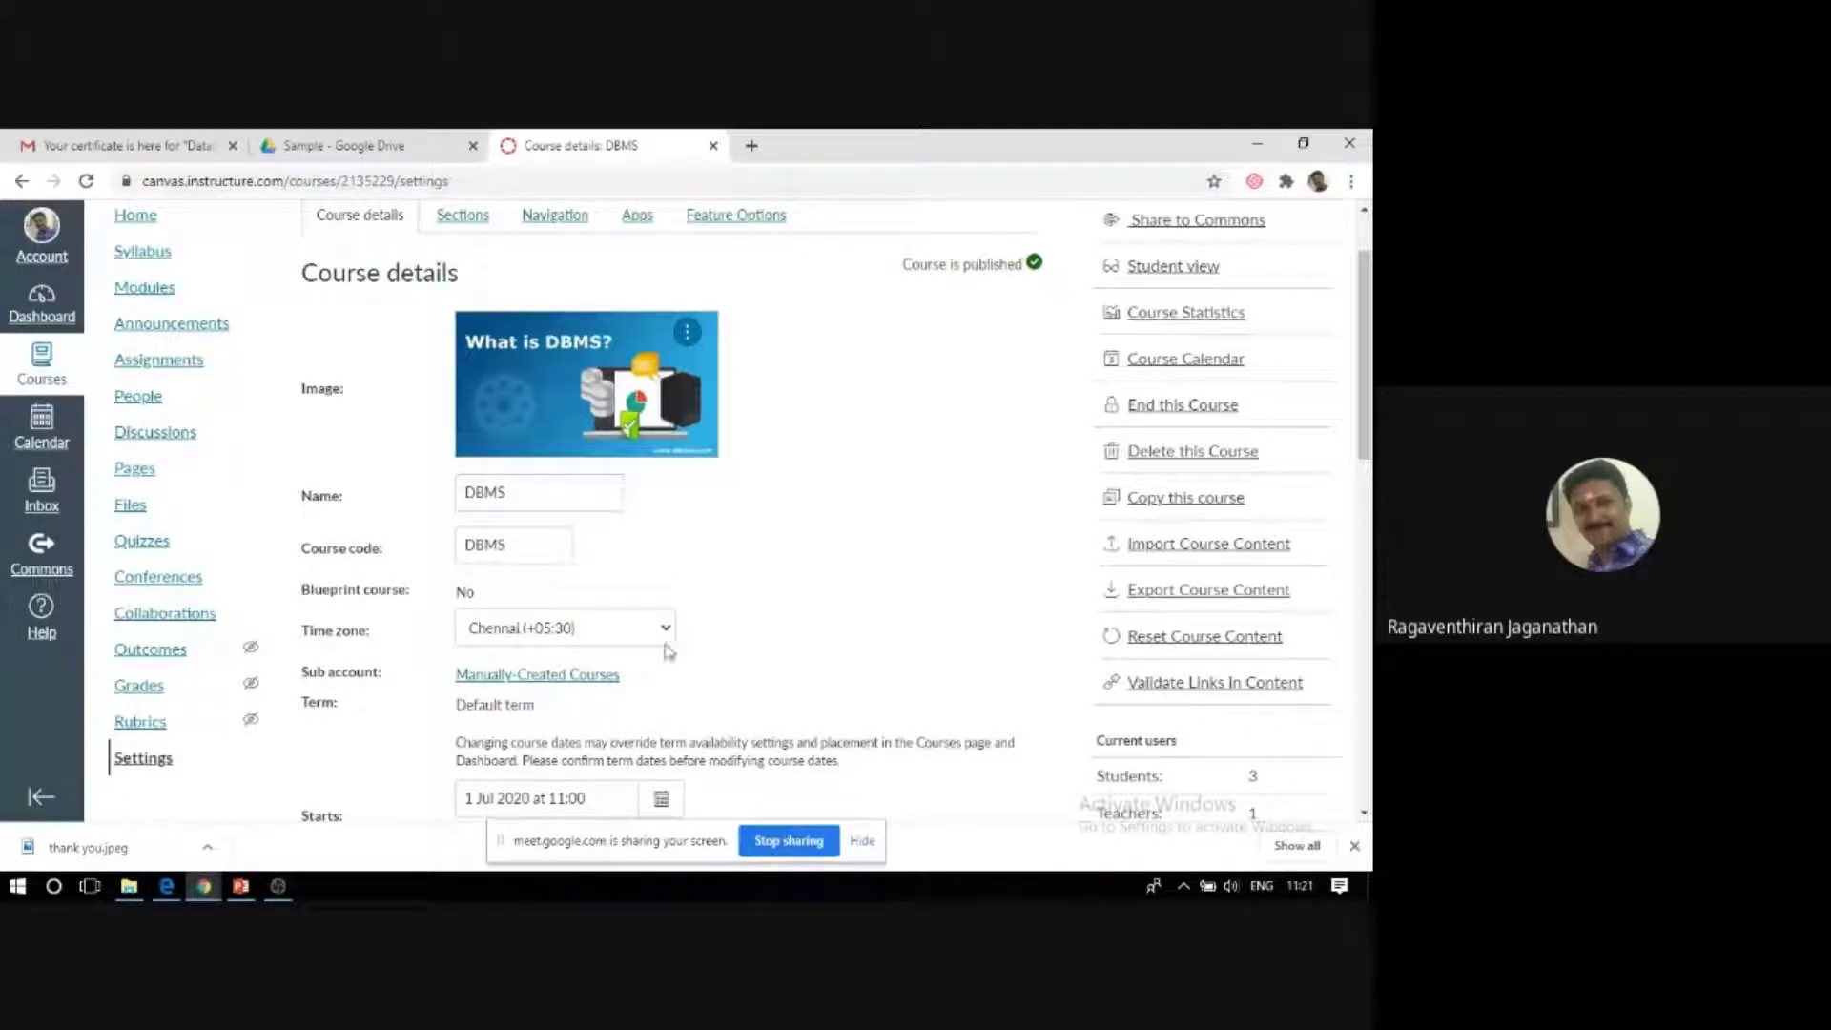
pyautogui.scroll(-2, 672, 653)
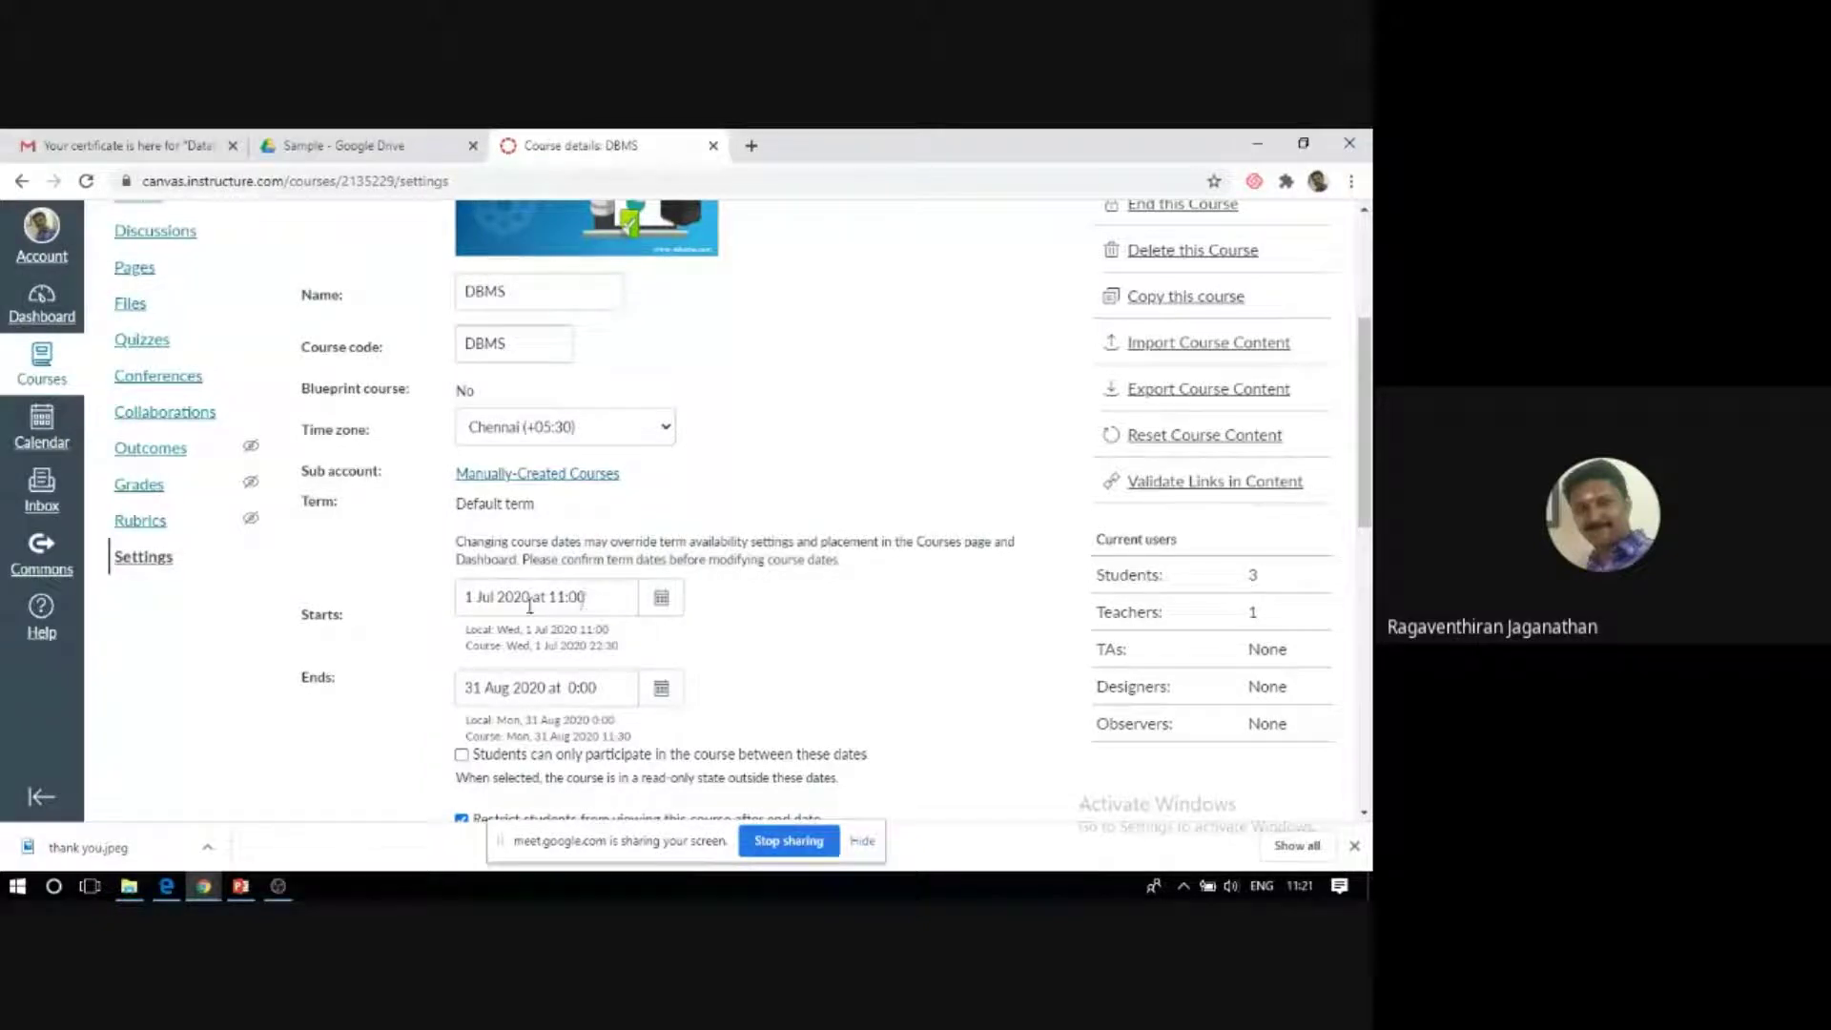
pyautogui.scroll(-1, 730, 636)
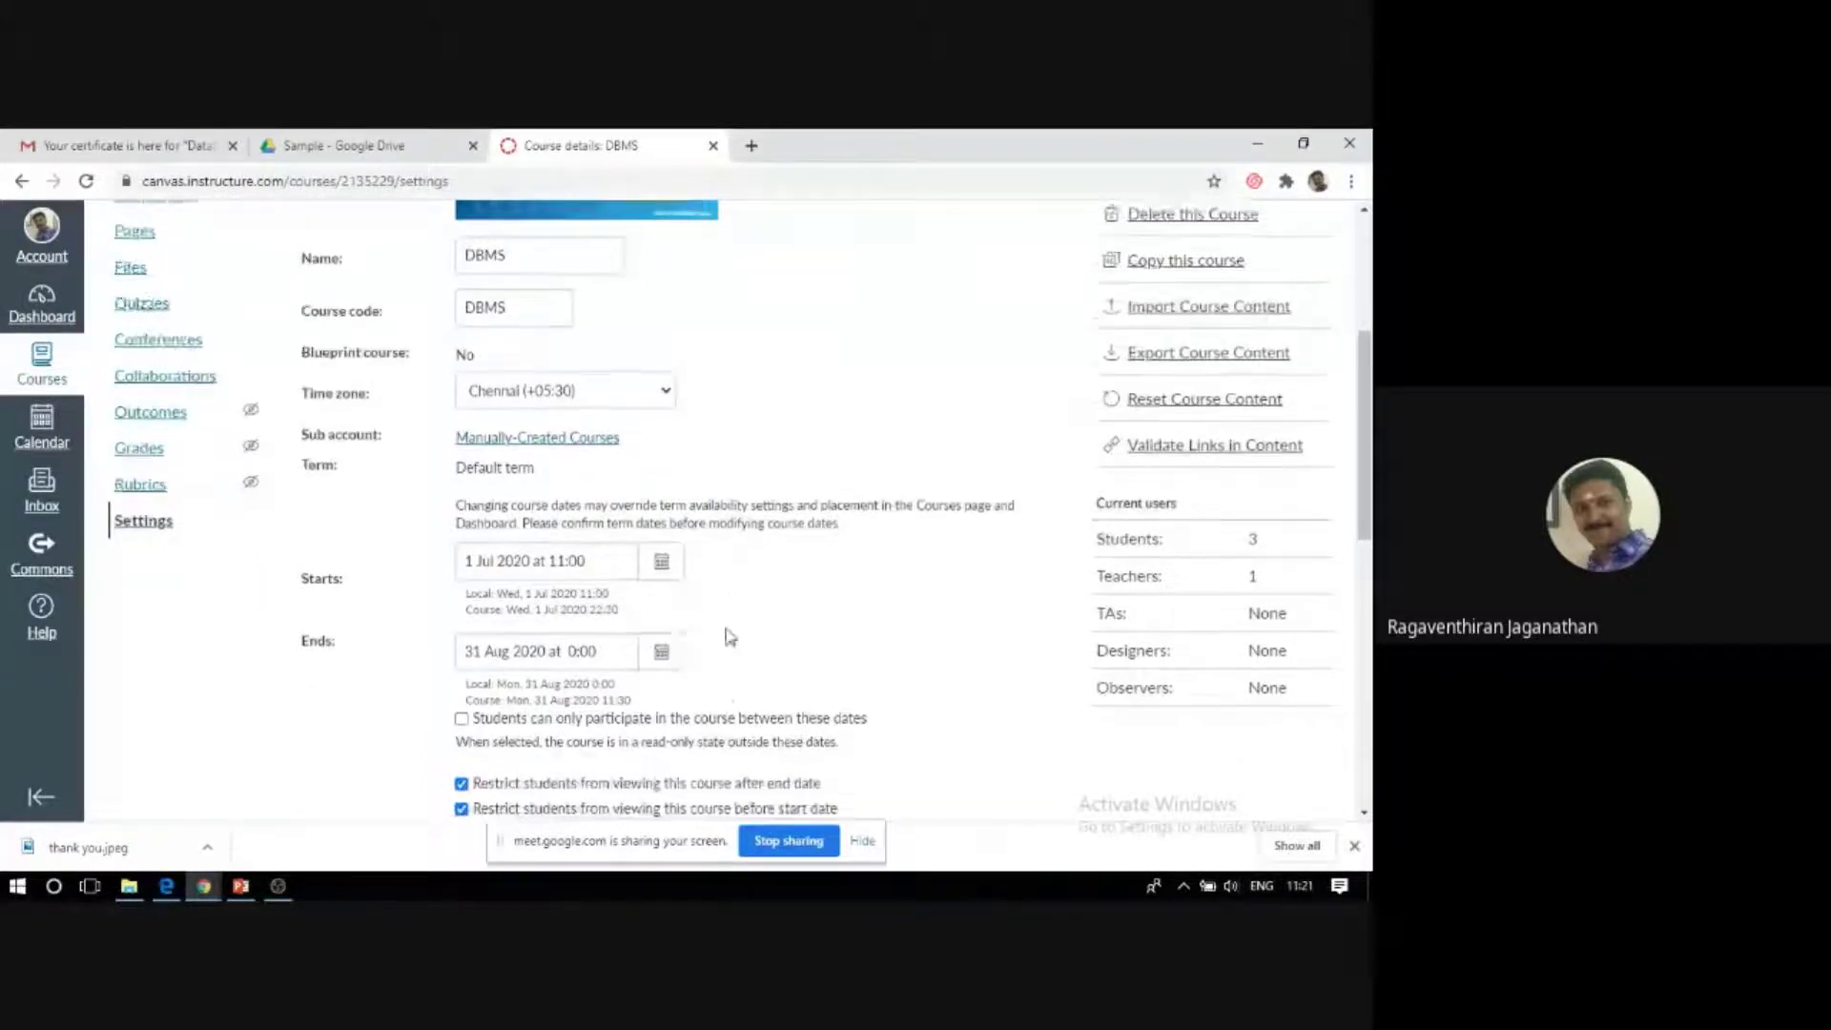
pyautogui.scroll(-1, 730, 637)
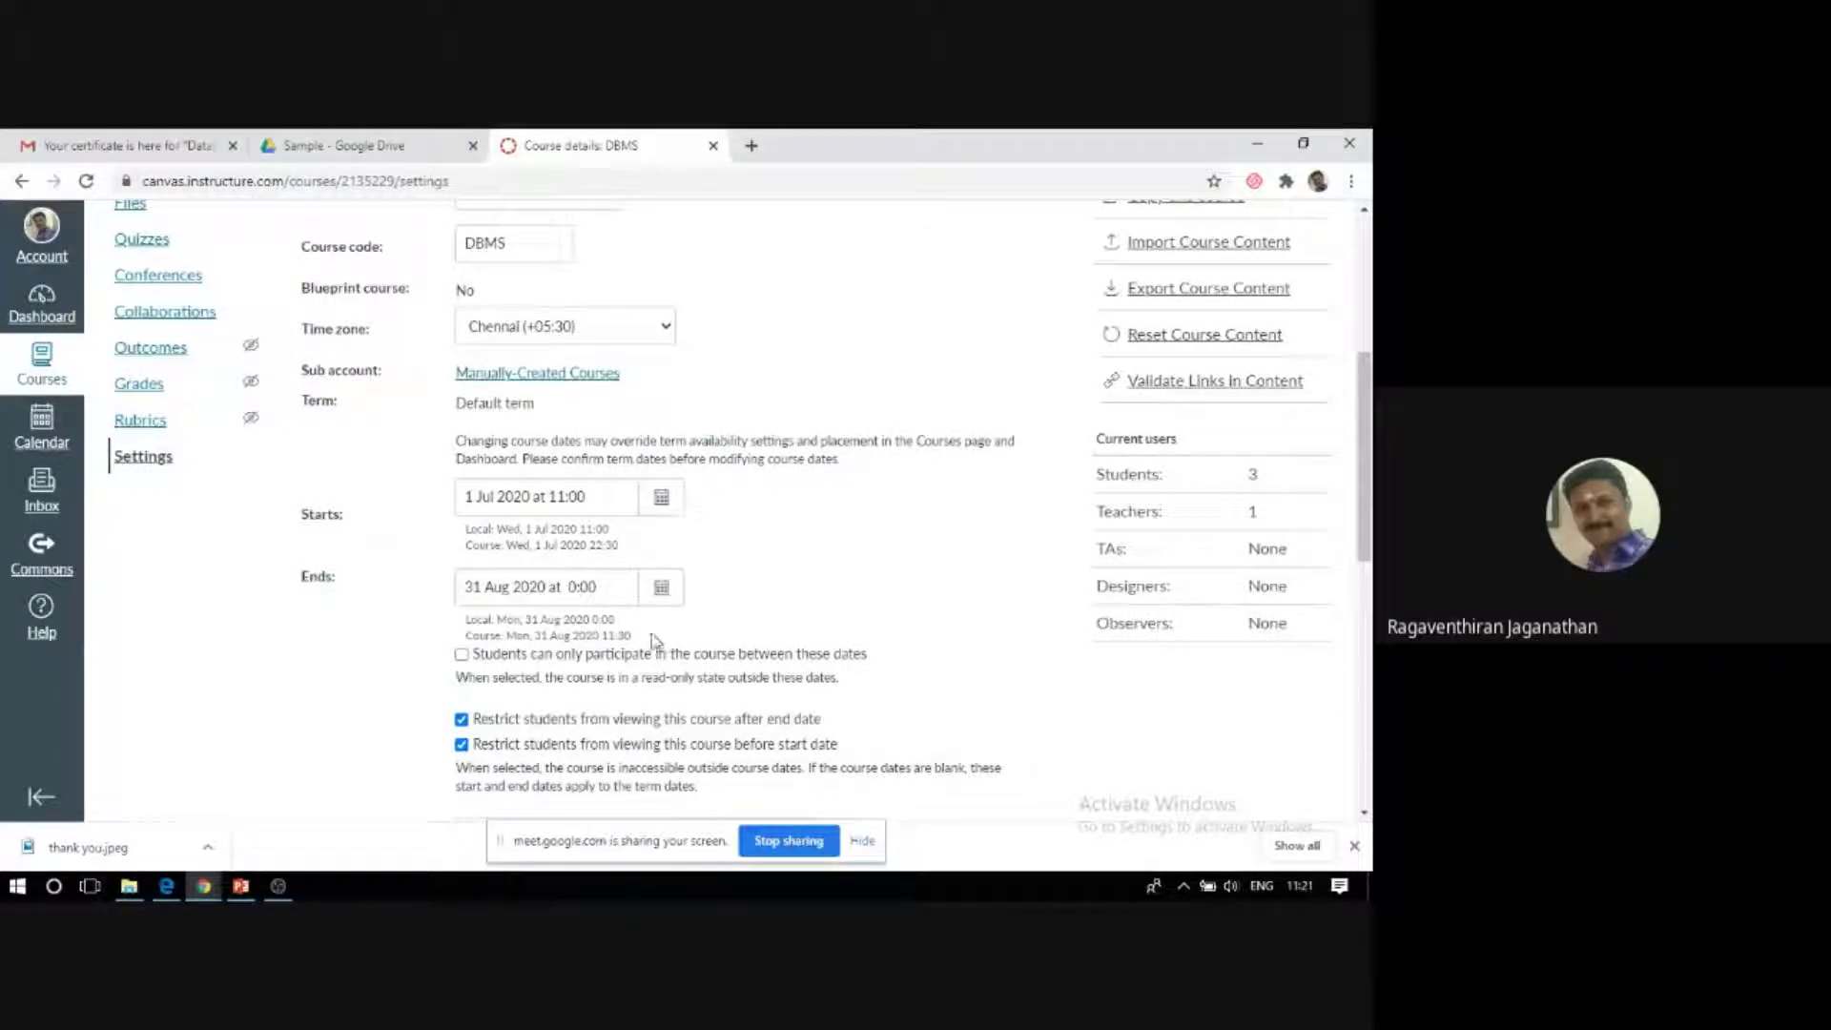
pyautogui.scroll(-3, 610, 640)
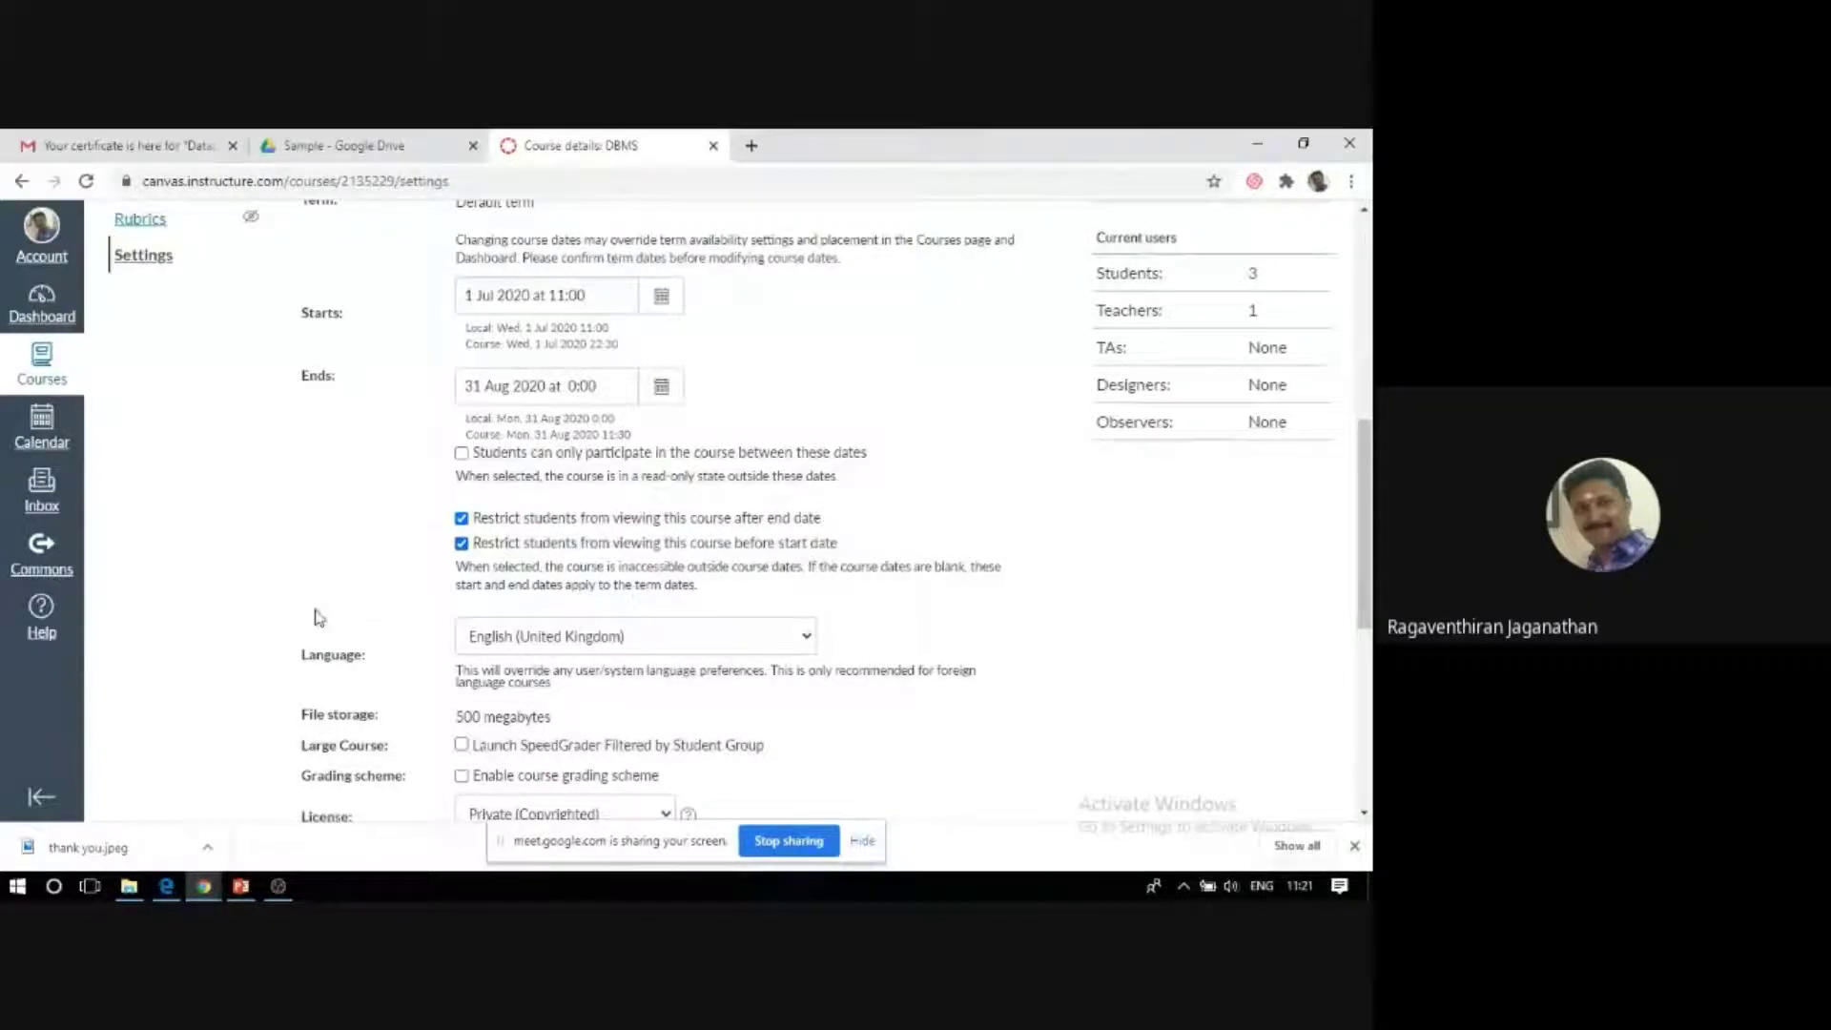
pyautogui.scroll(-2, 620, 572)
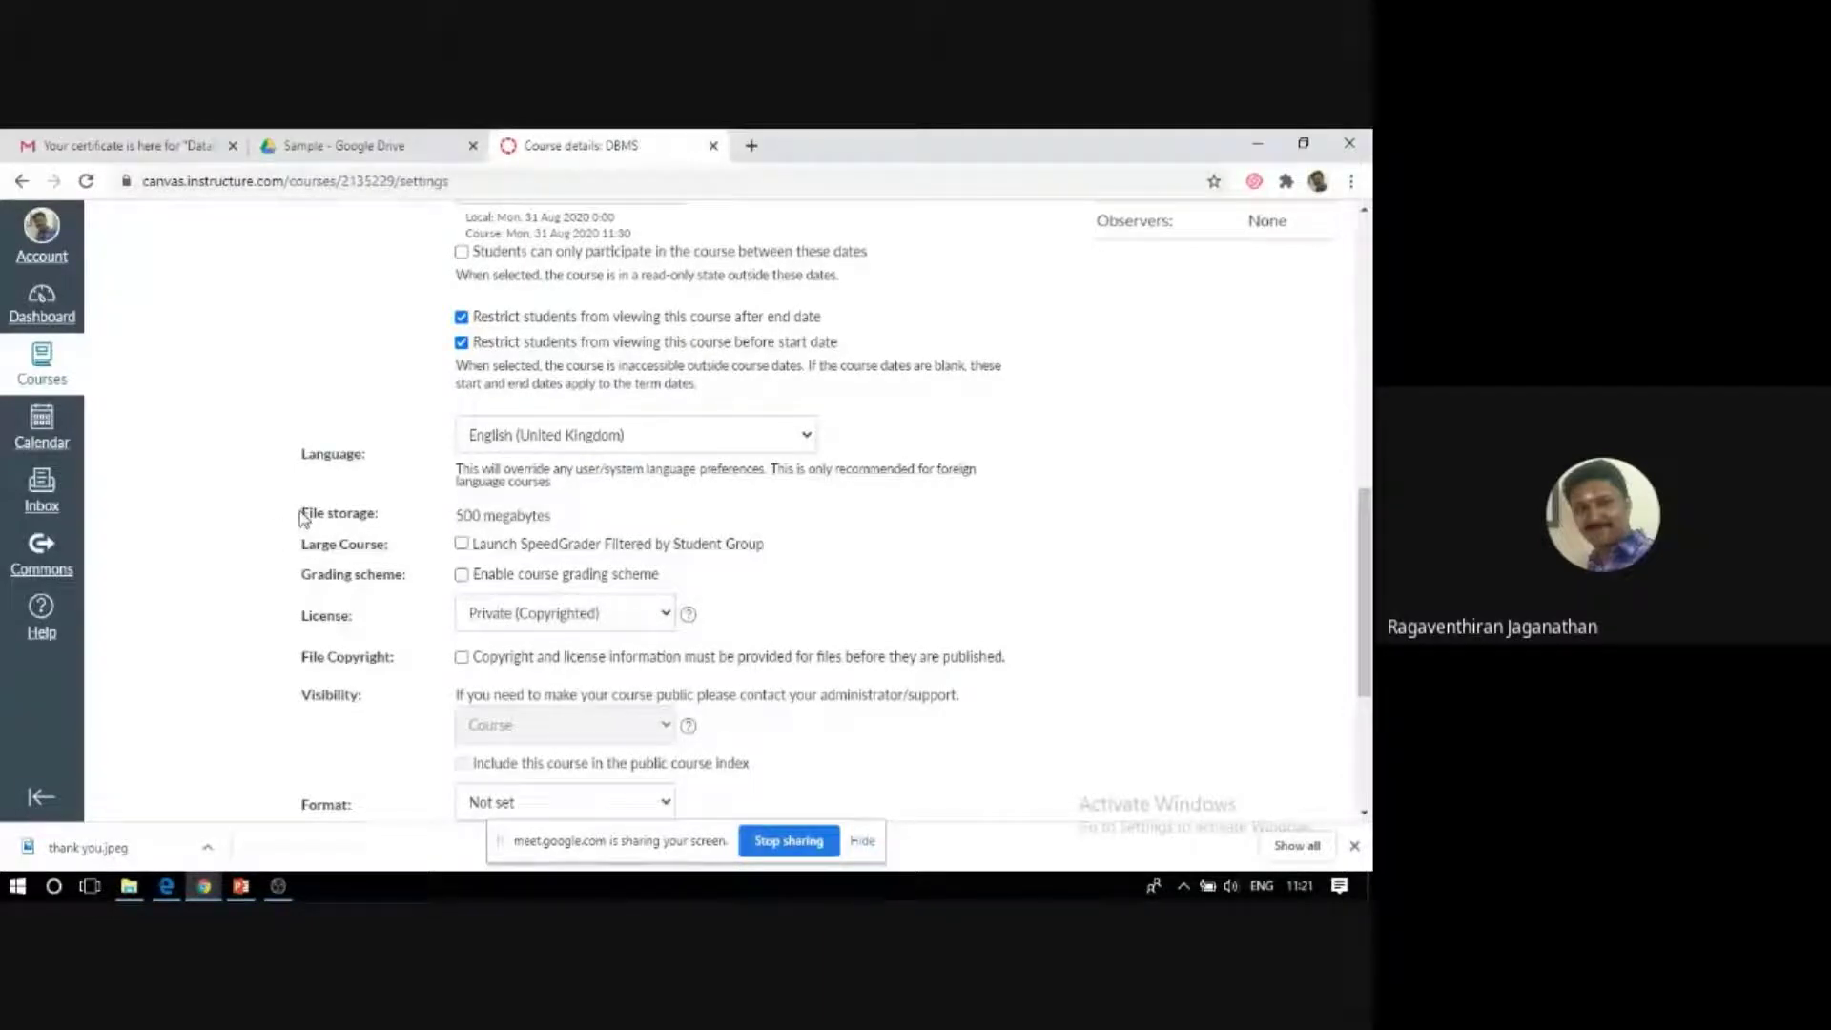
pyautogui.moveTo(457, 515); pyautogui.dragTo(556, 519)
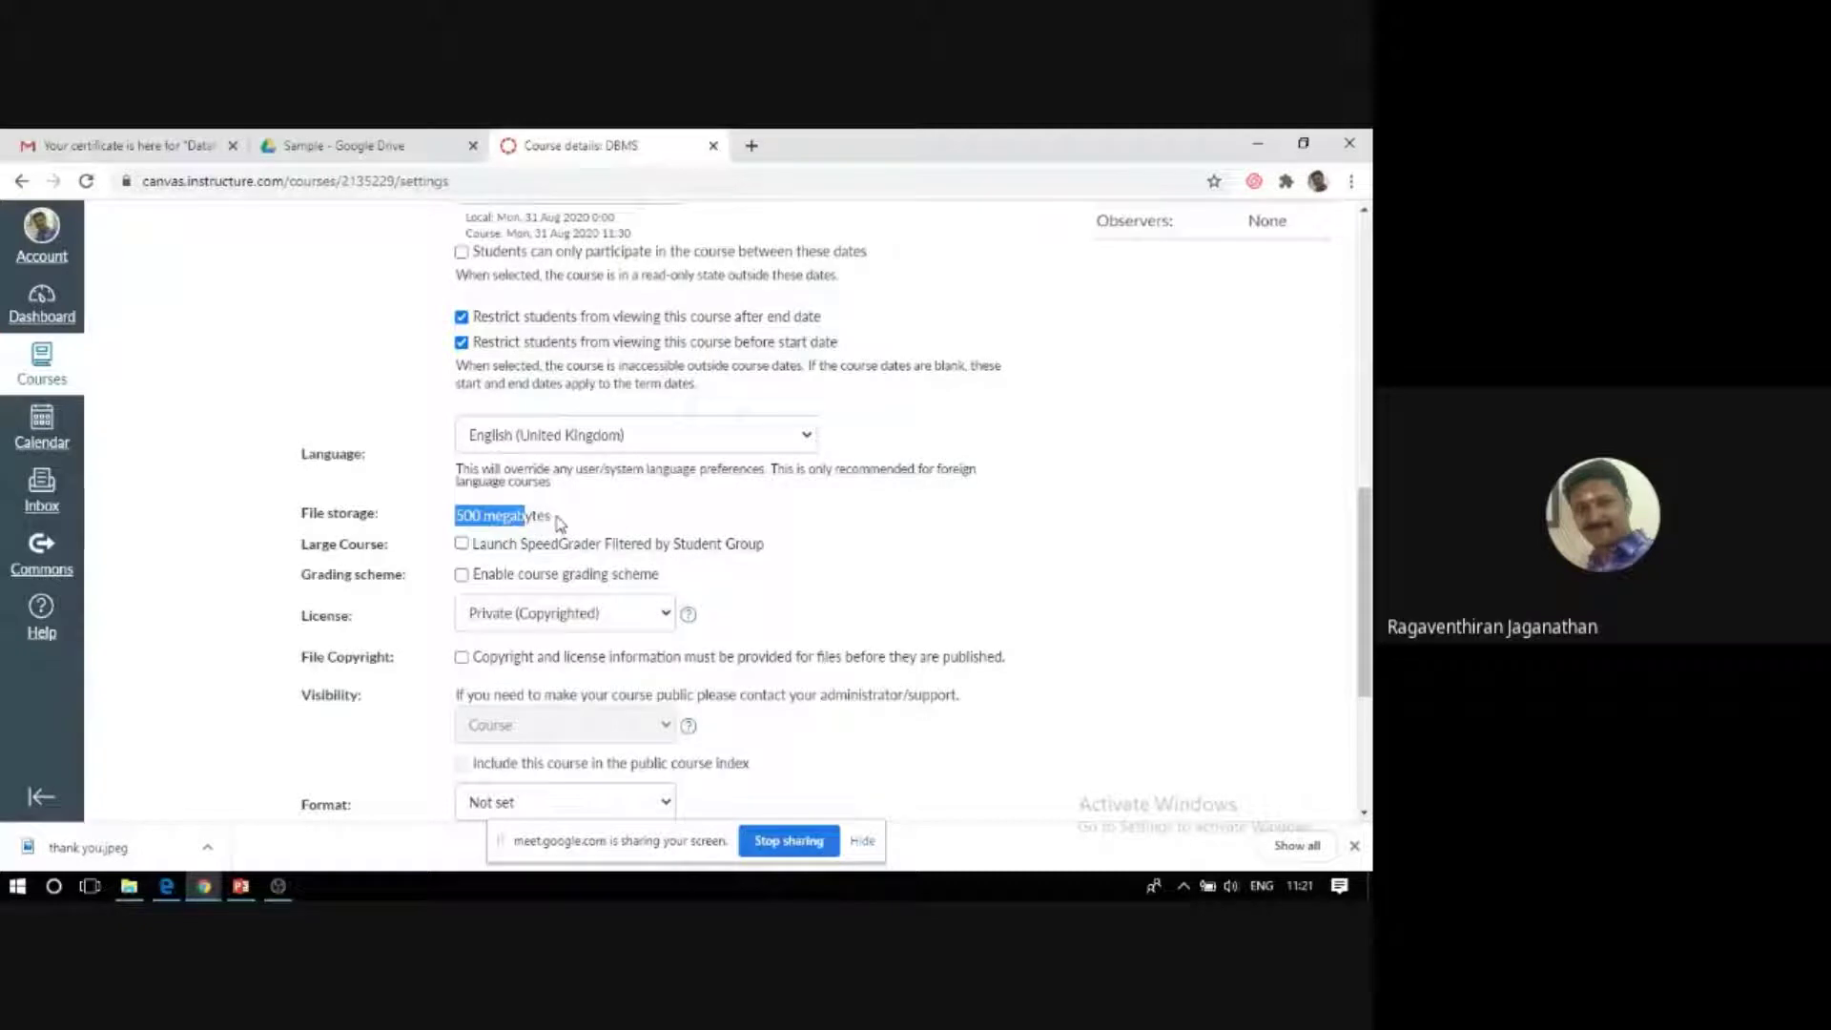
pyautogui.click(553, 517)
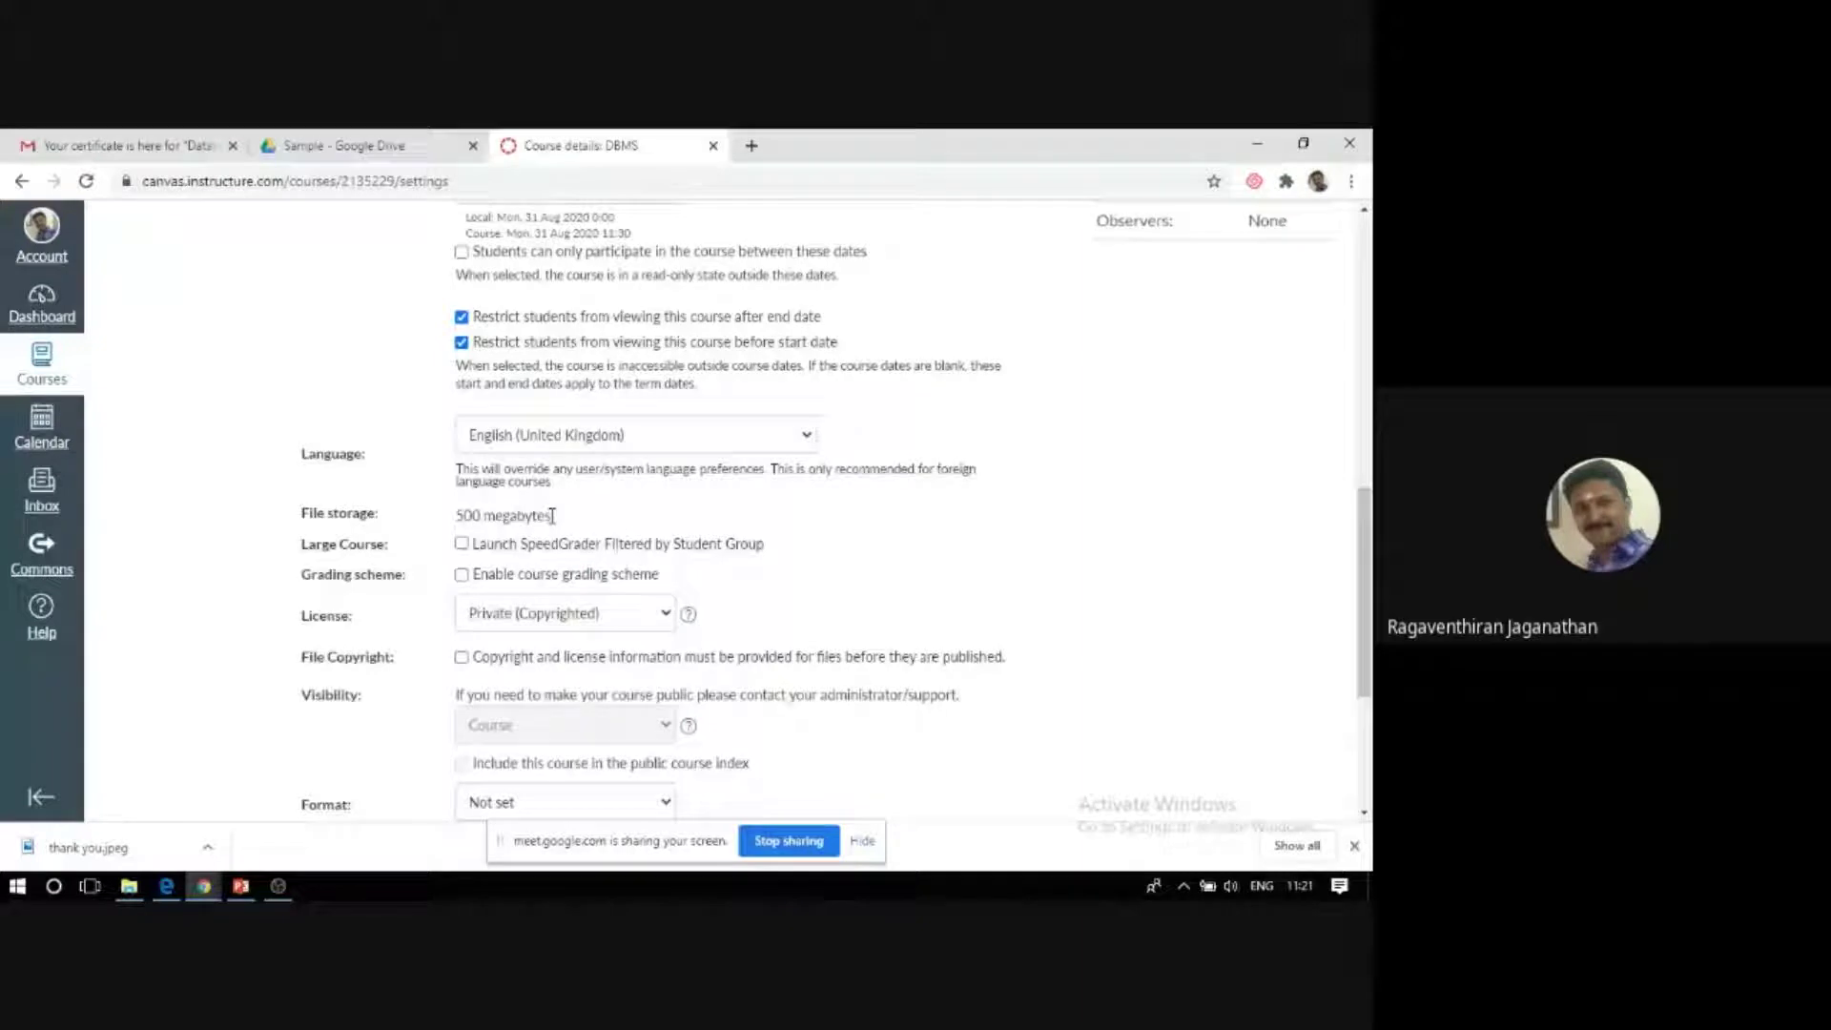
pyautogui.moveTo(549, 515); pyautogui.dragTo(457, 520)
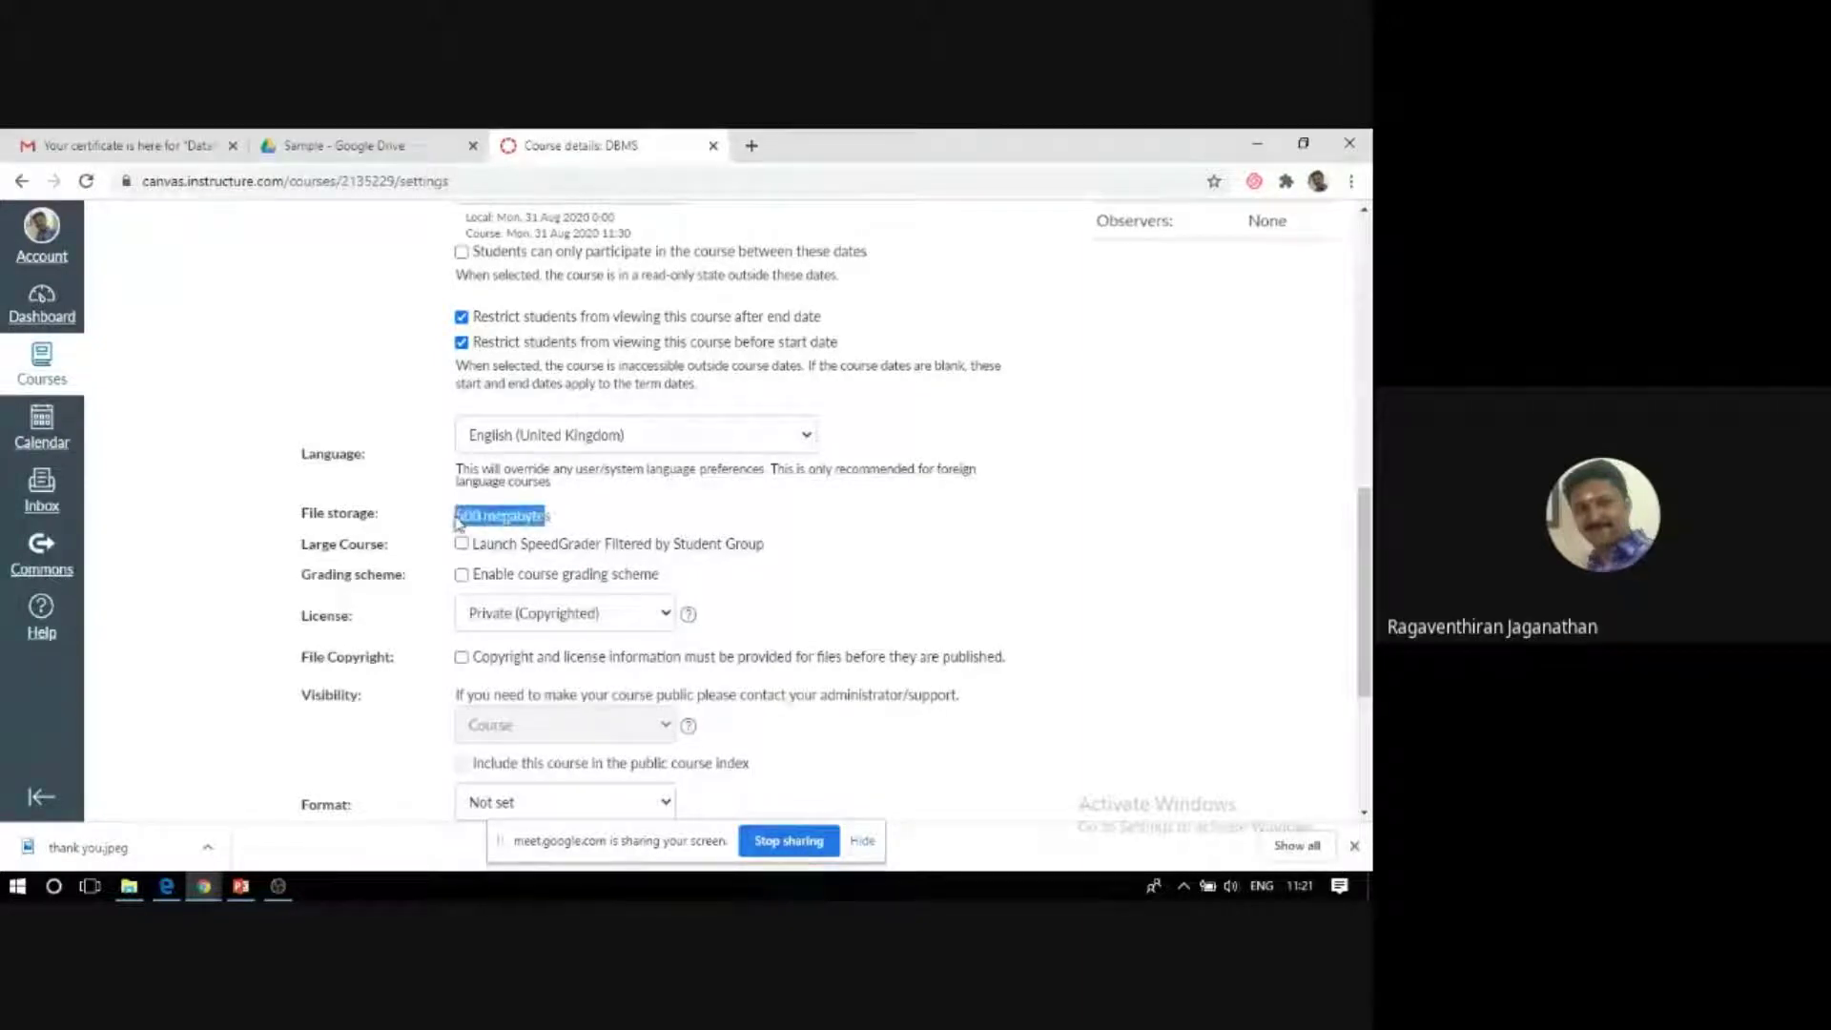
pyautogui.click(679, 511)
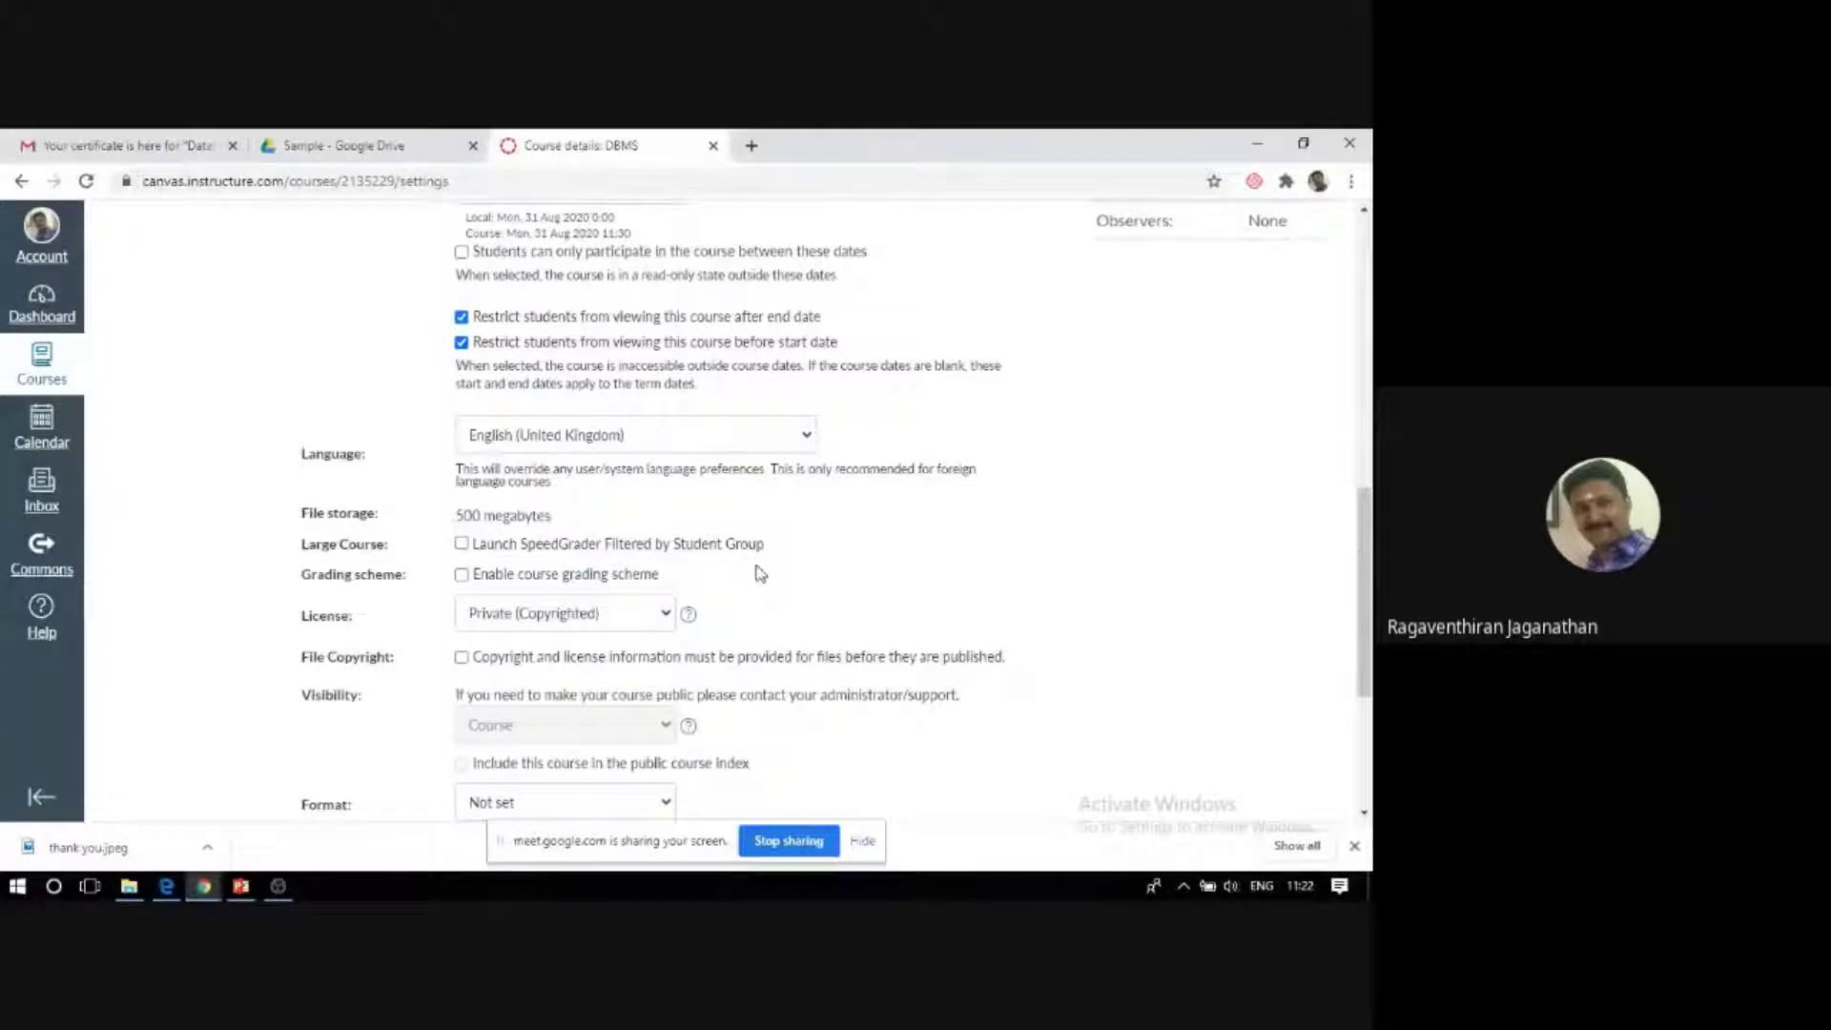
pyautogui.scroll(-1, 736, 574)
pyautogui.scroll(-2, 736, 574)
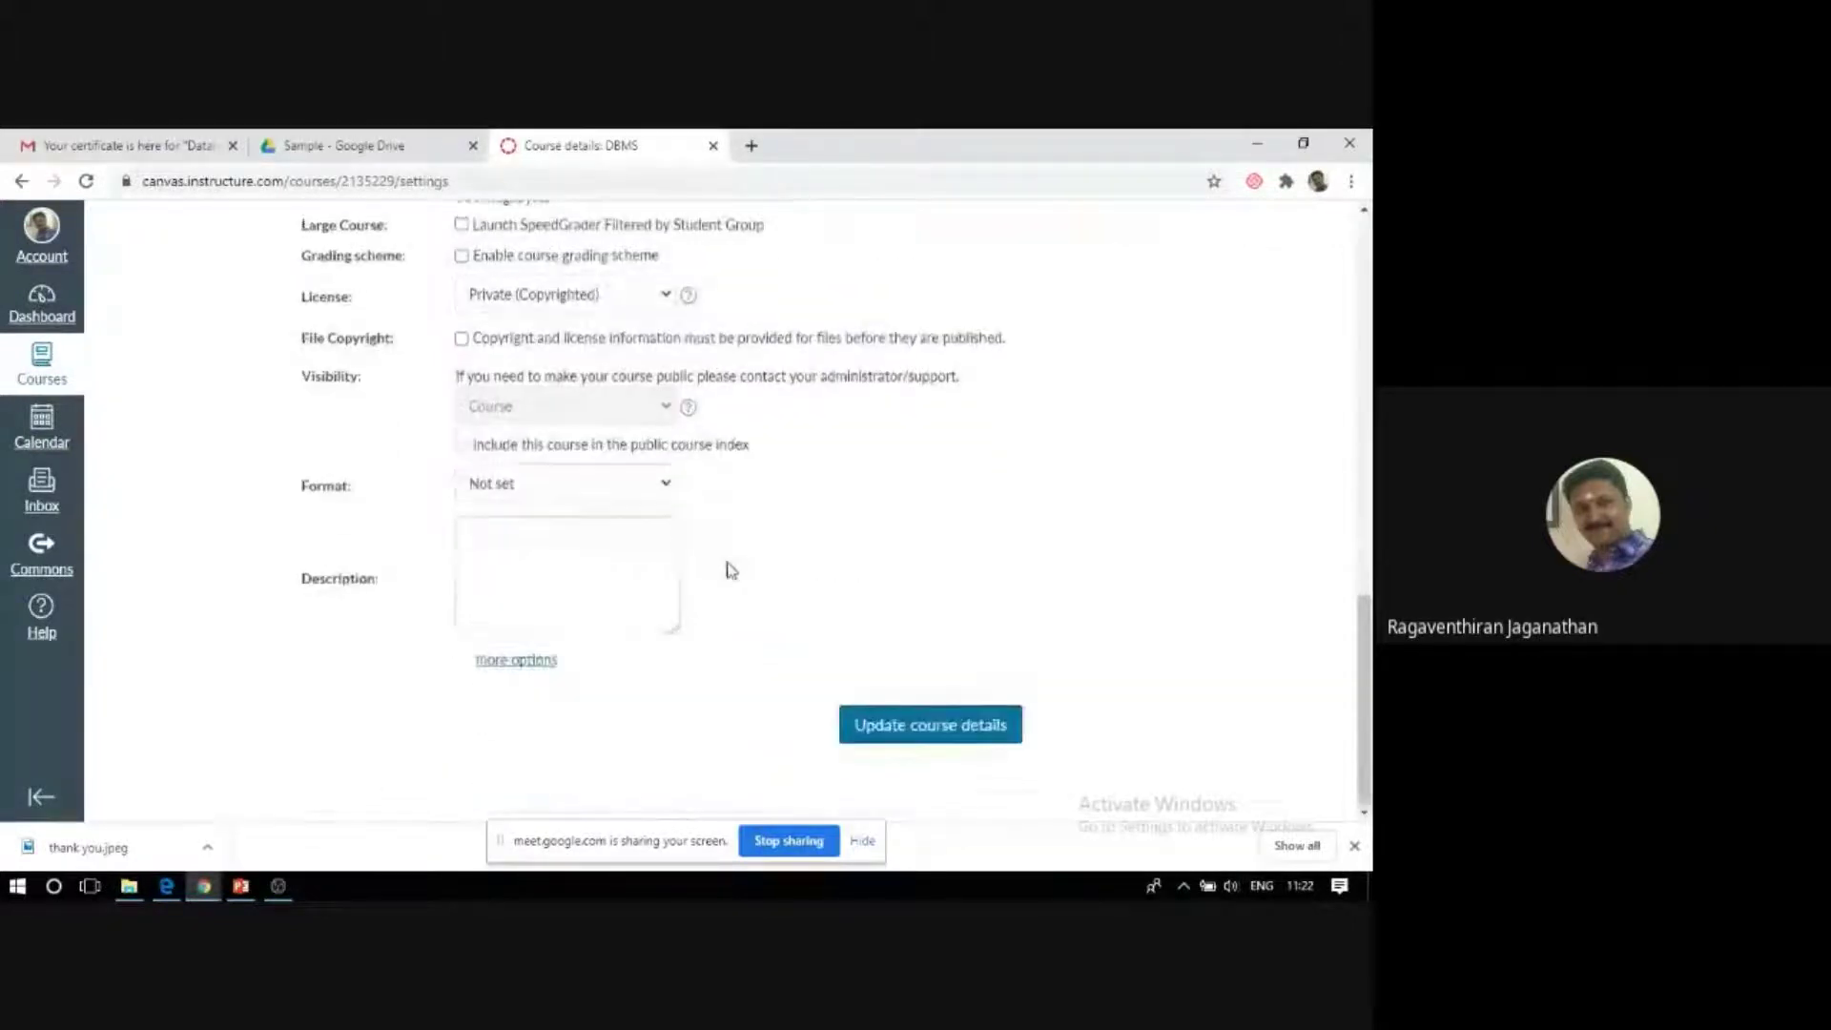
# Expand more course options and save with Update course details.
pyautogui.click(505, 667)
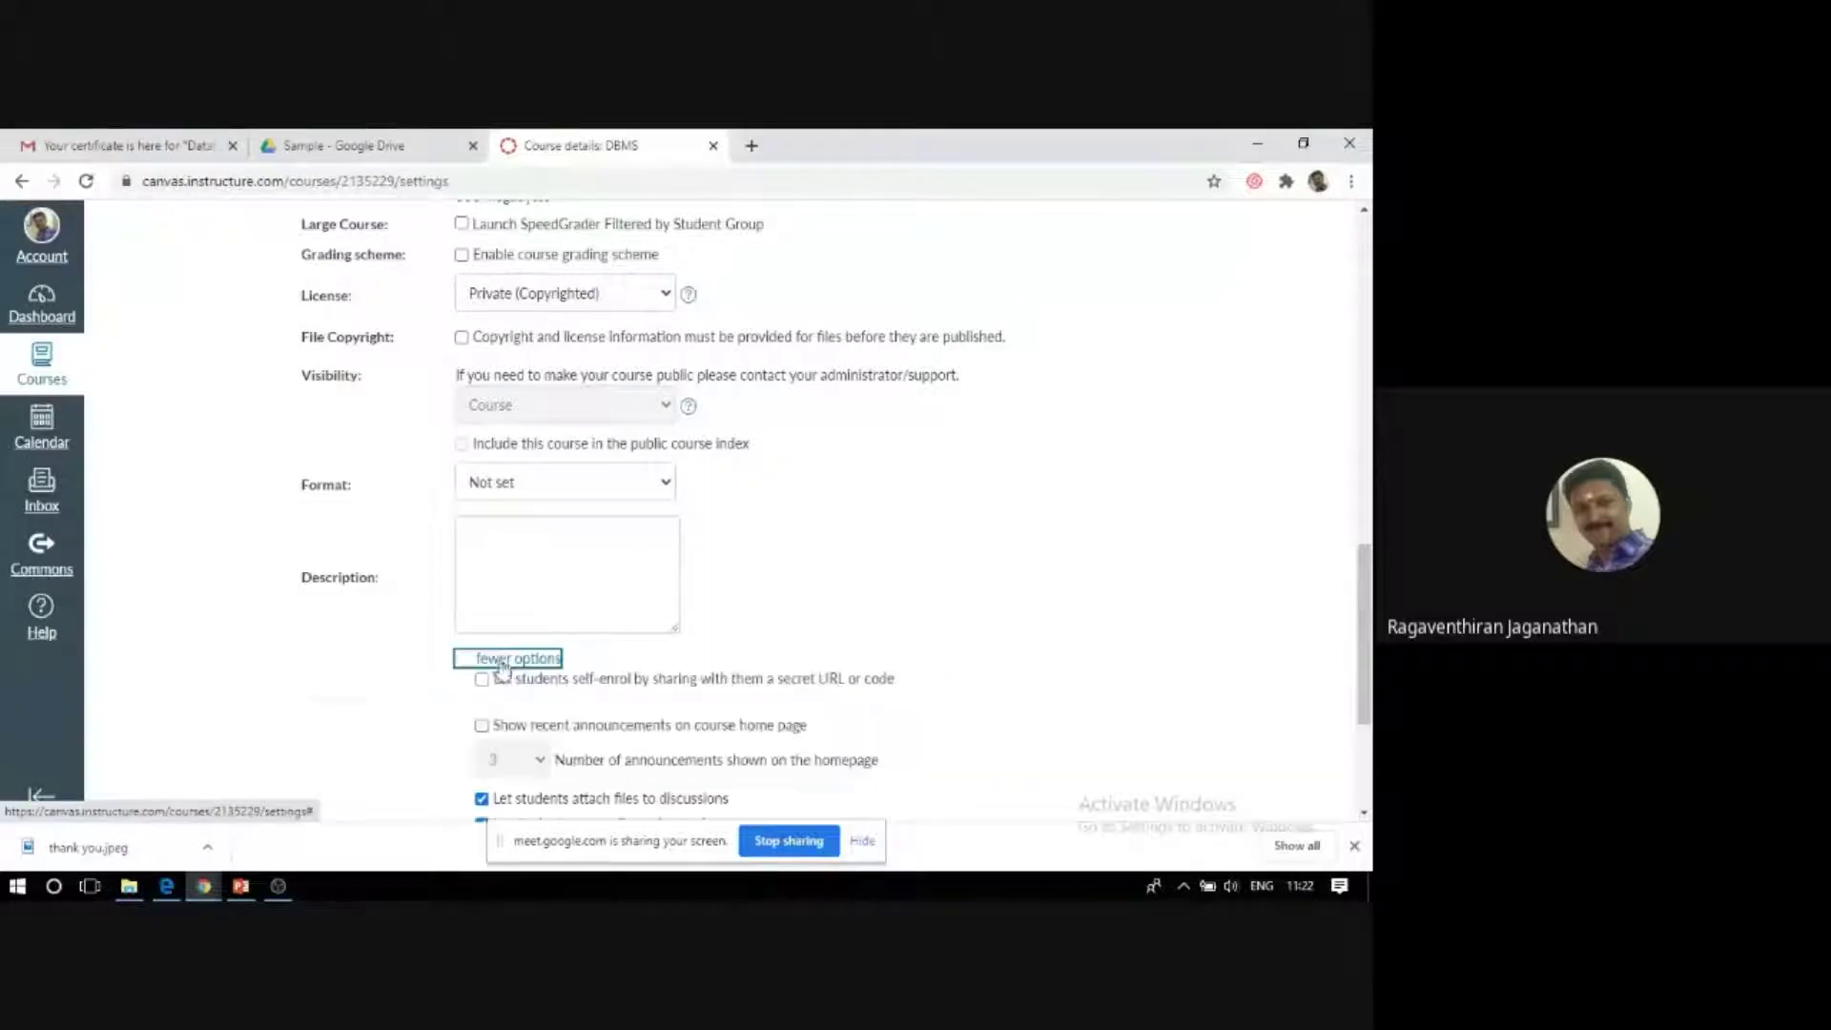
pyautogui.scroll(-2, 263, 652)
pyautogui.scroll(-1, 267, 653)
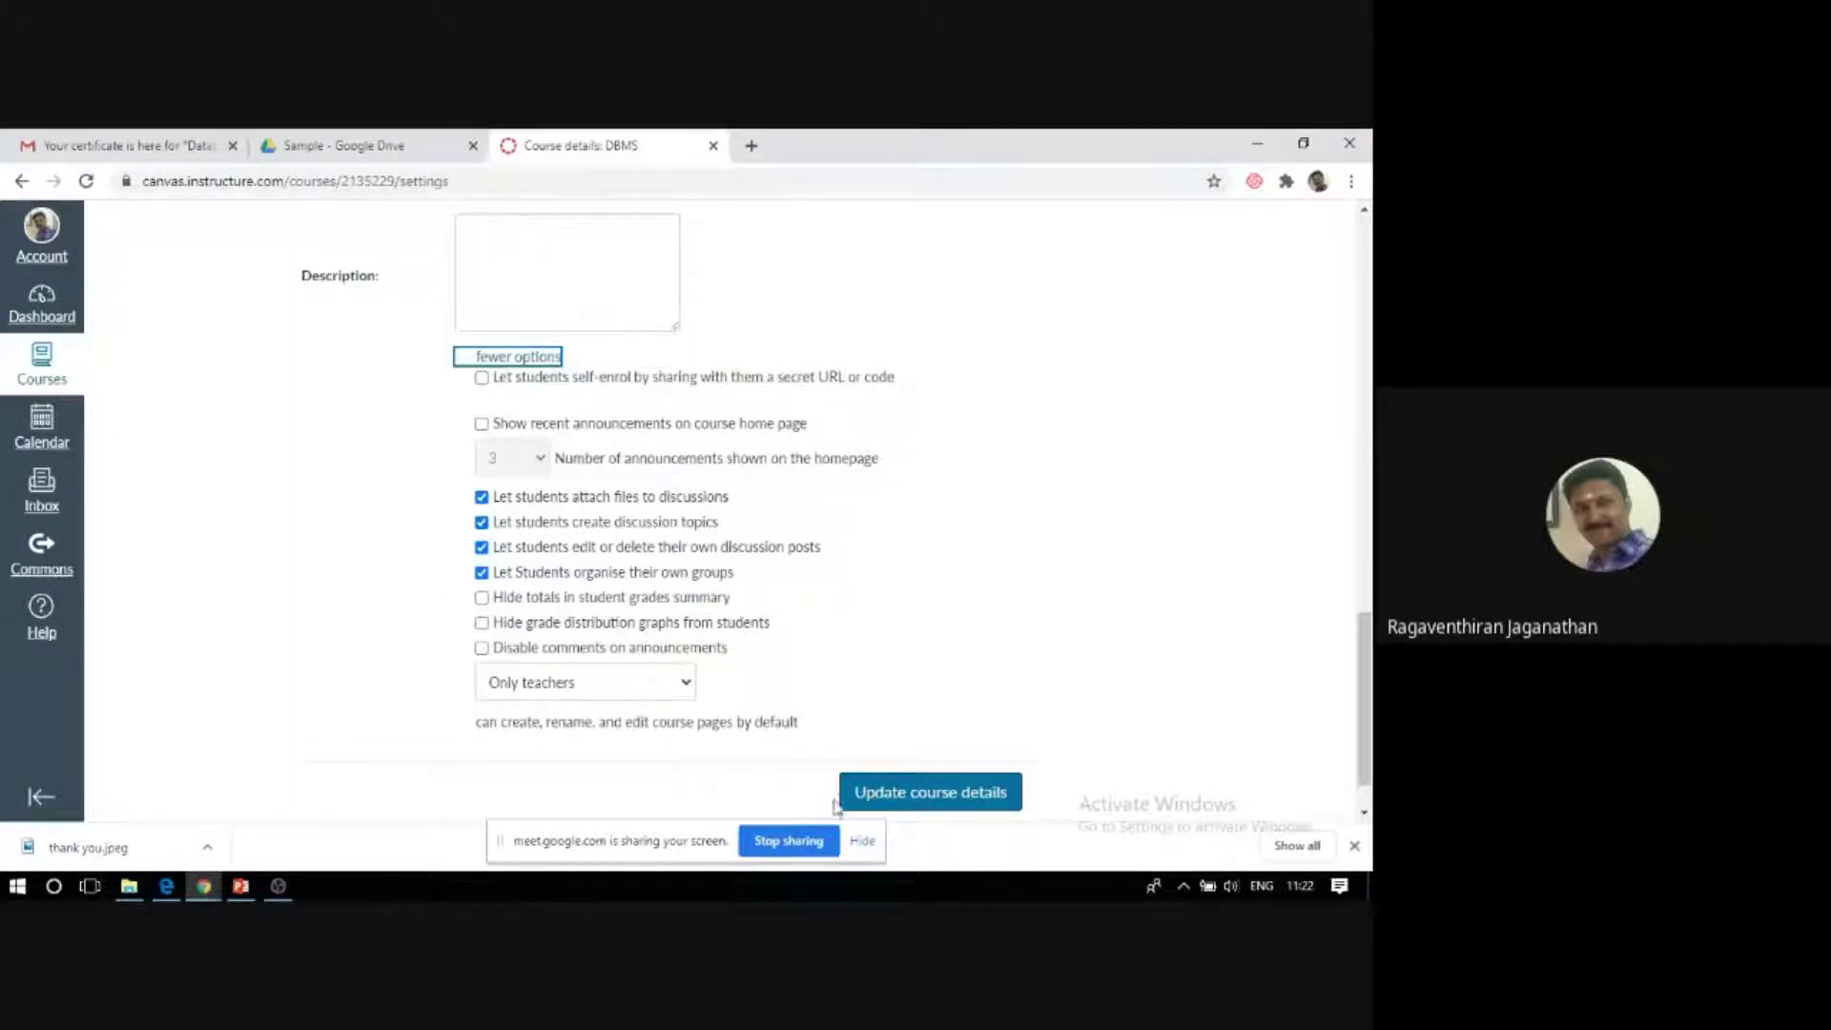
pyautogui.click(901, 796)
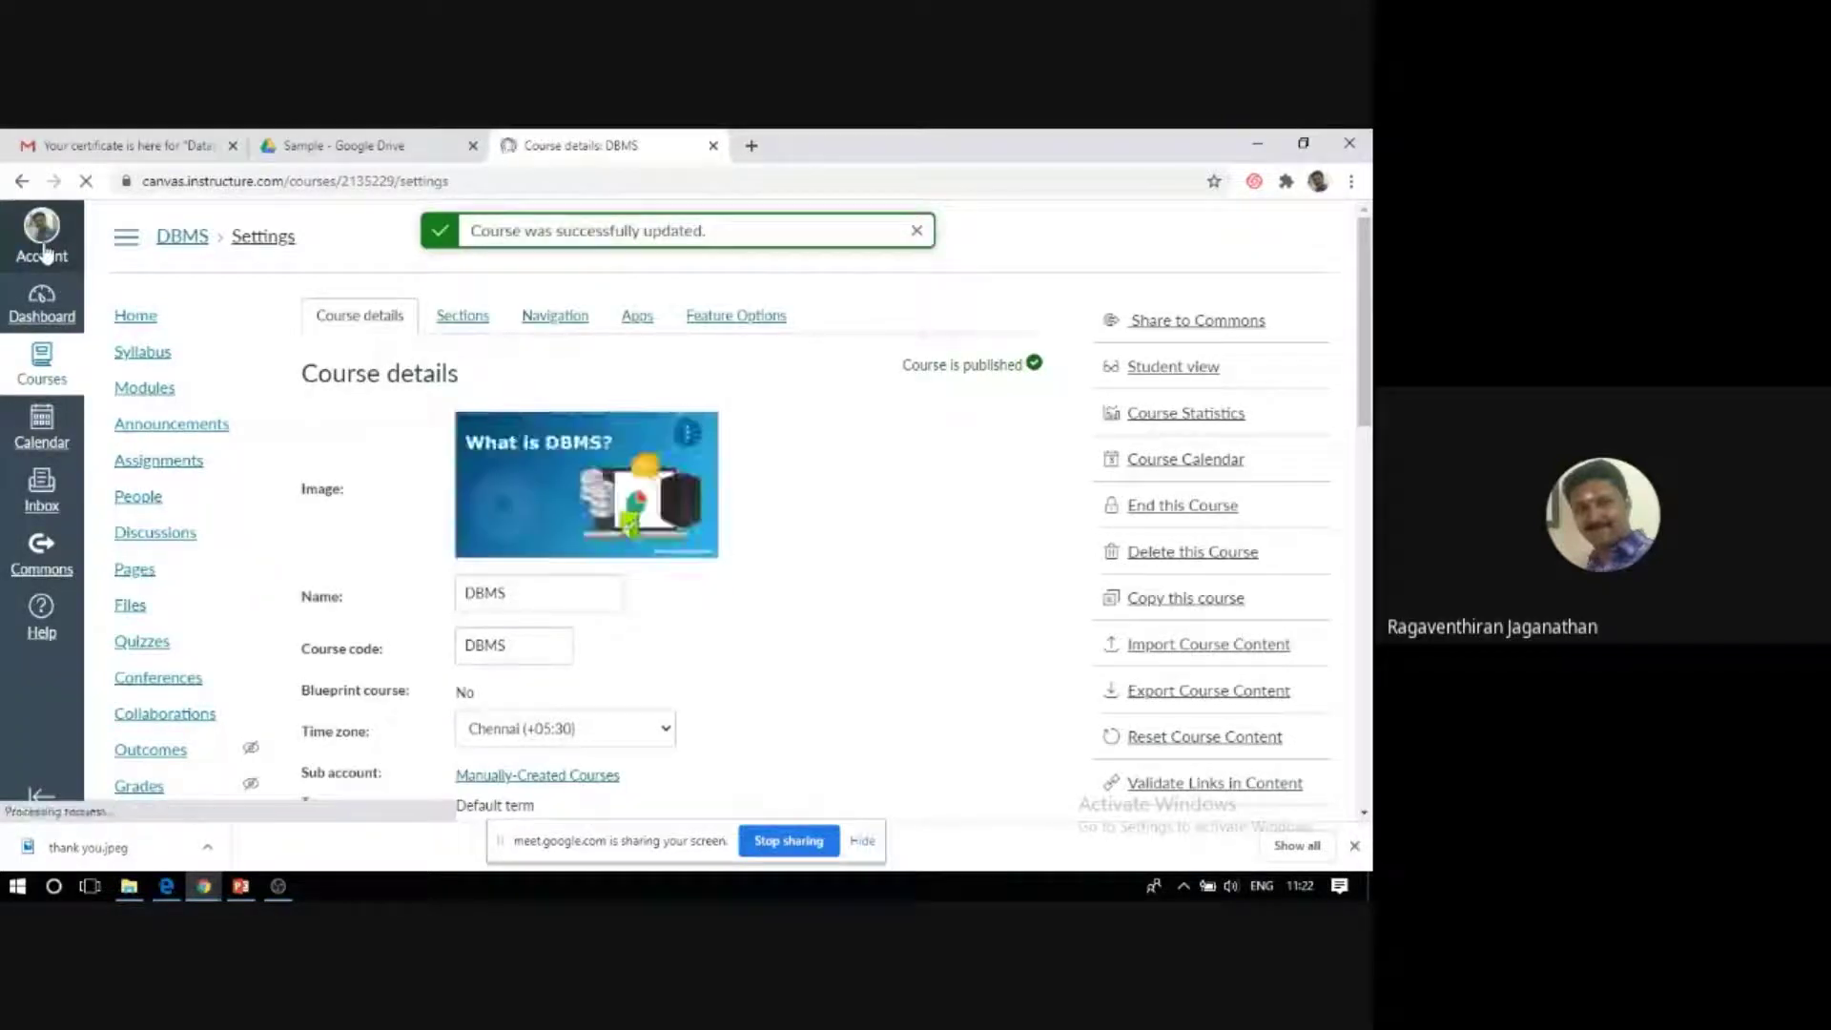
# Go to the Profile page through the Account tray.
pyautogui.click(43, 250)
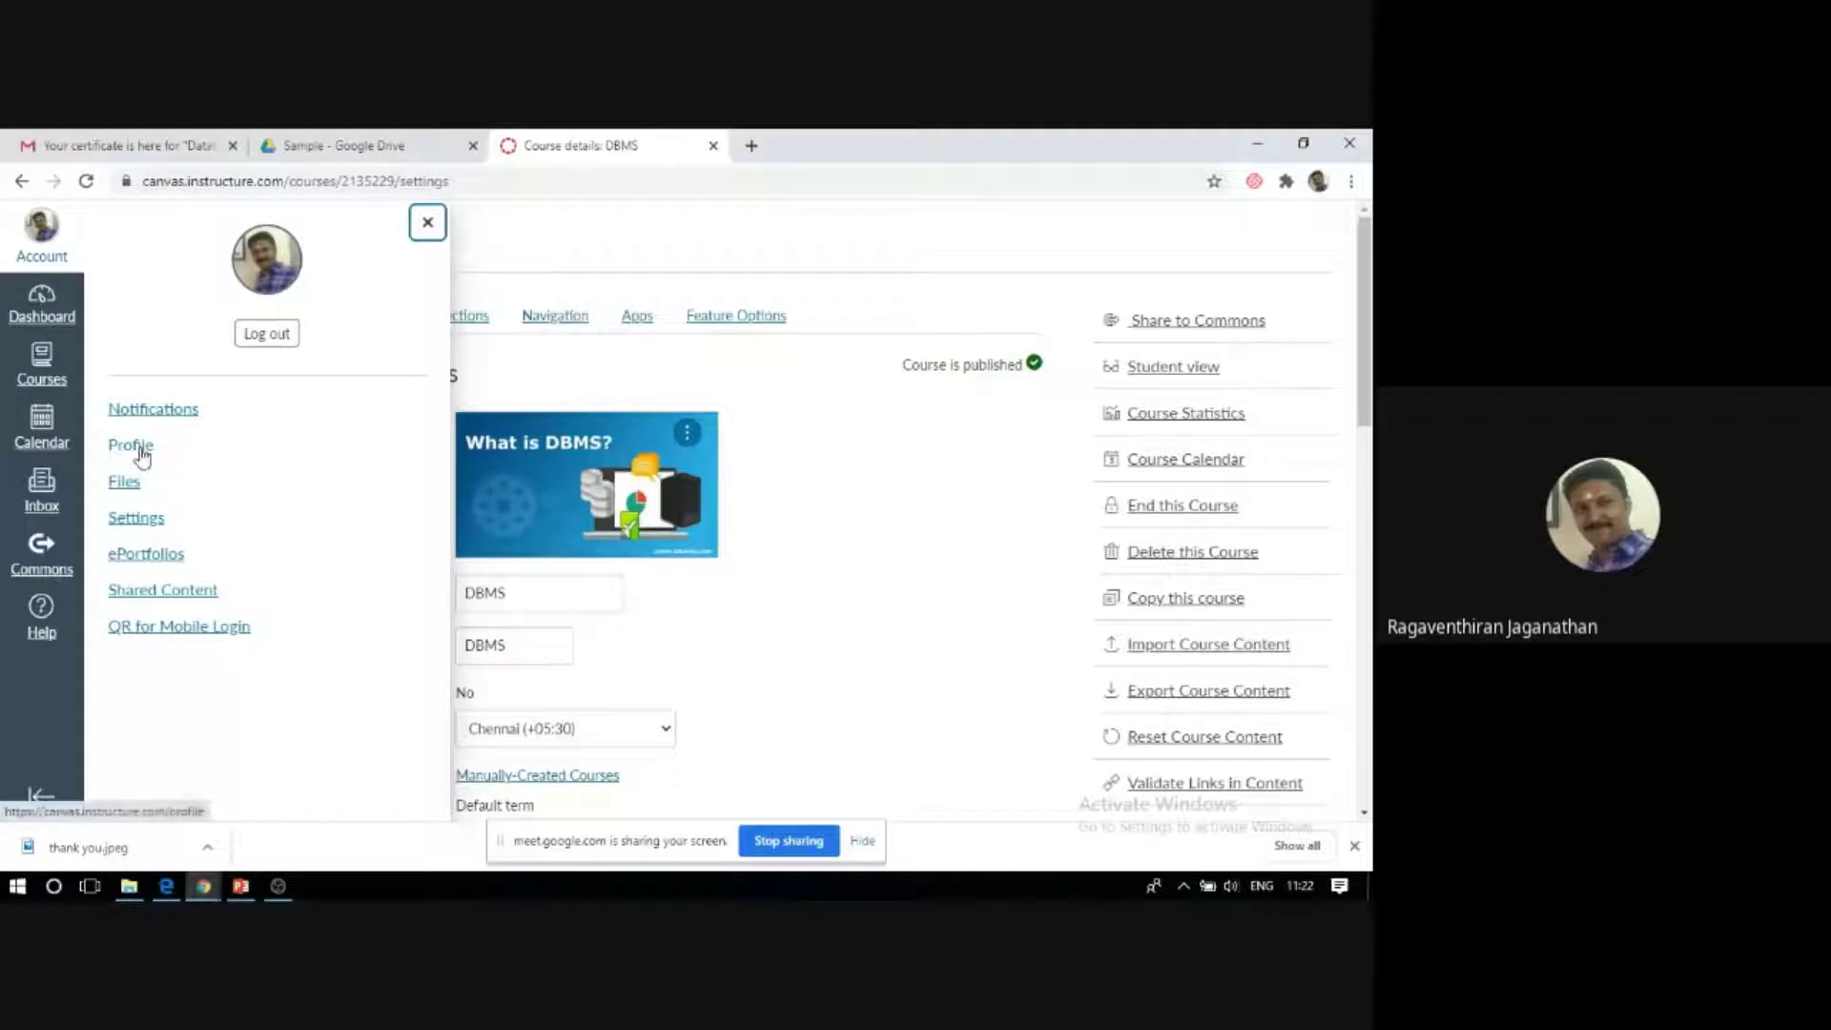
pyautogui.click(139, 448)
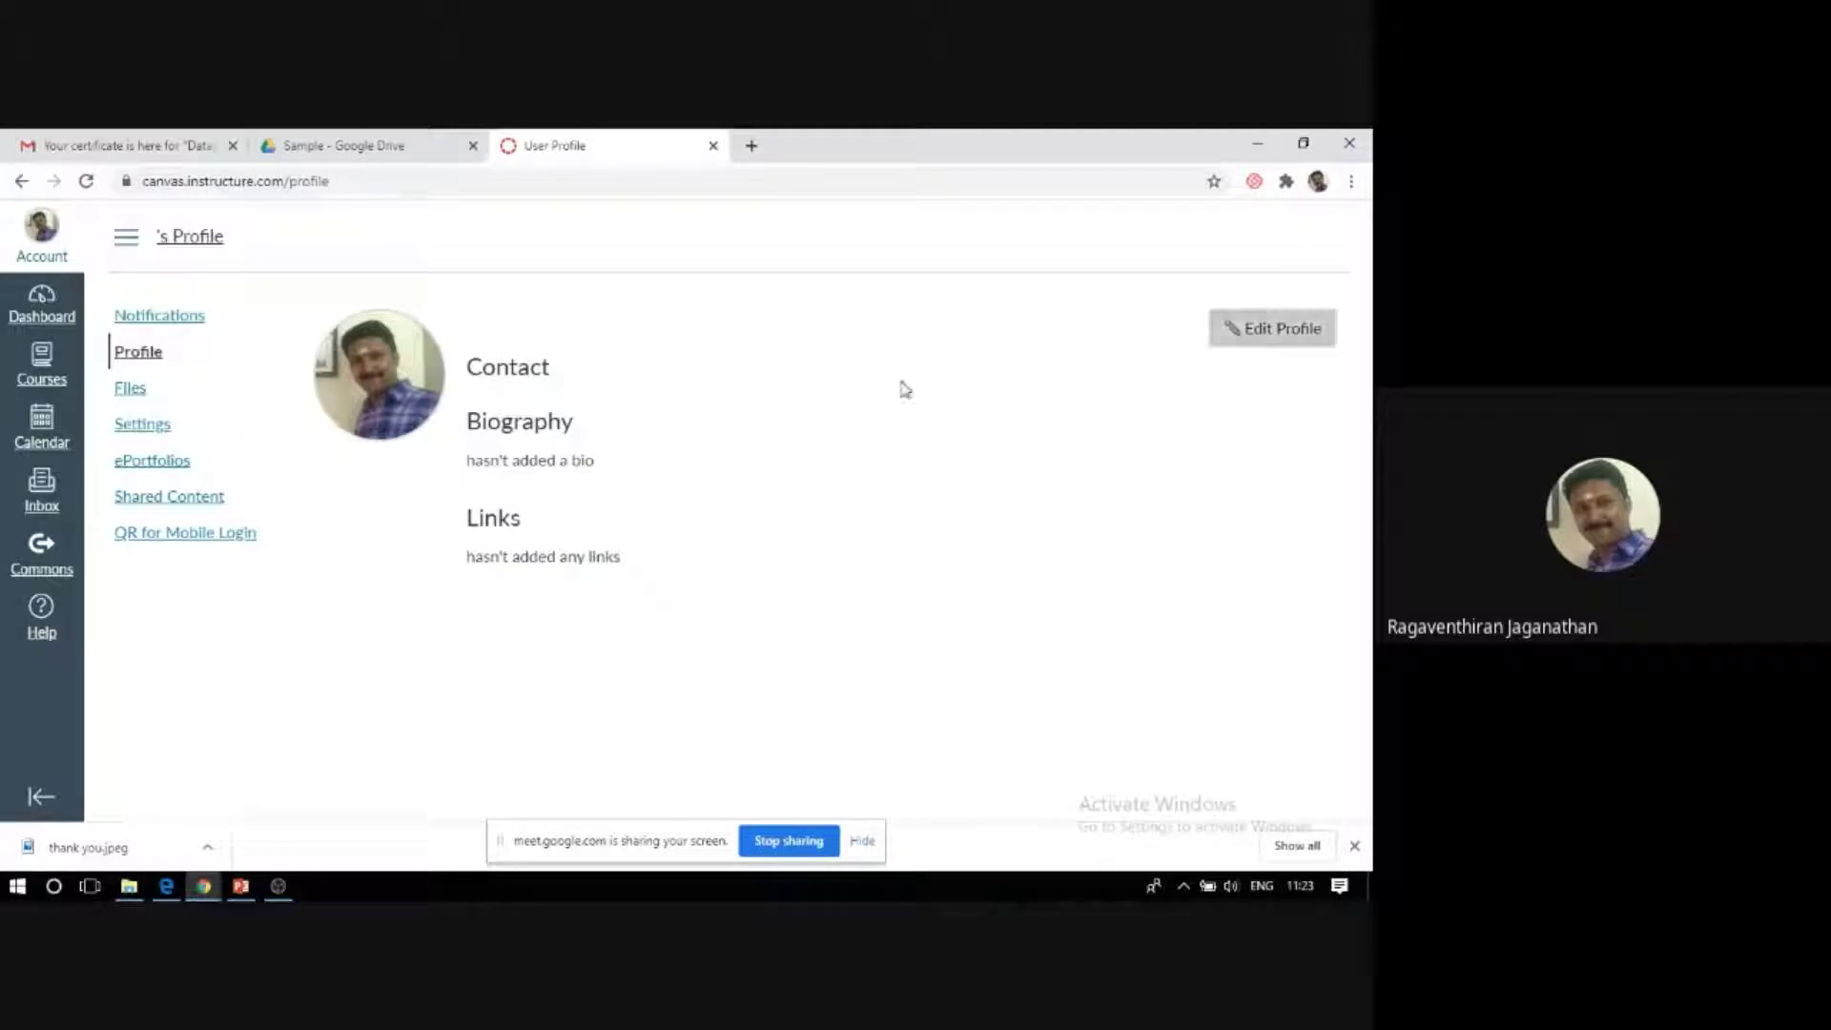
# Open Edit Profile, place the cursor in Biography, then switch to the personal Files page.
pyautogui.click(1272, 341)
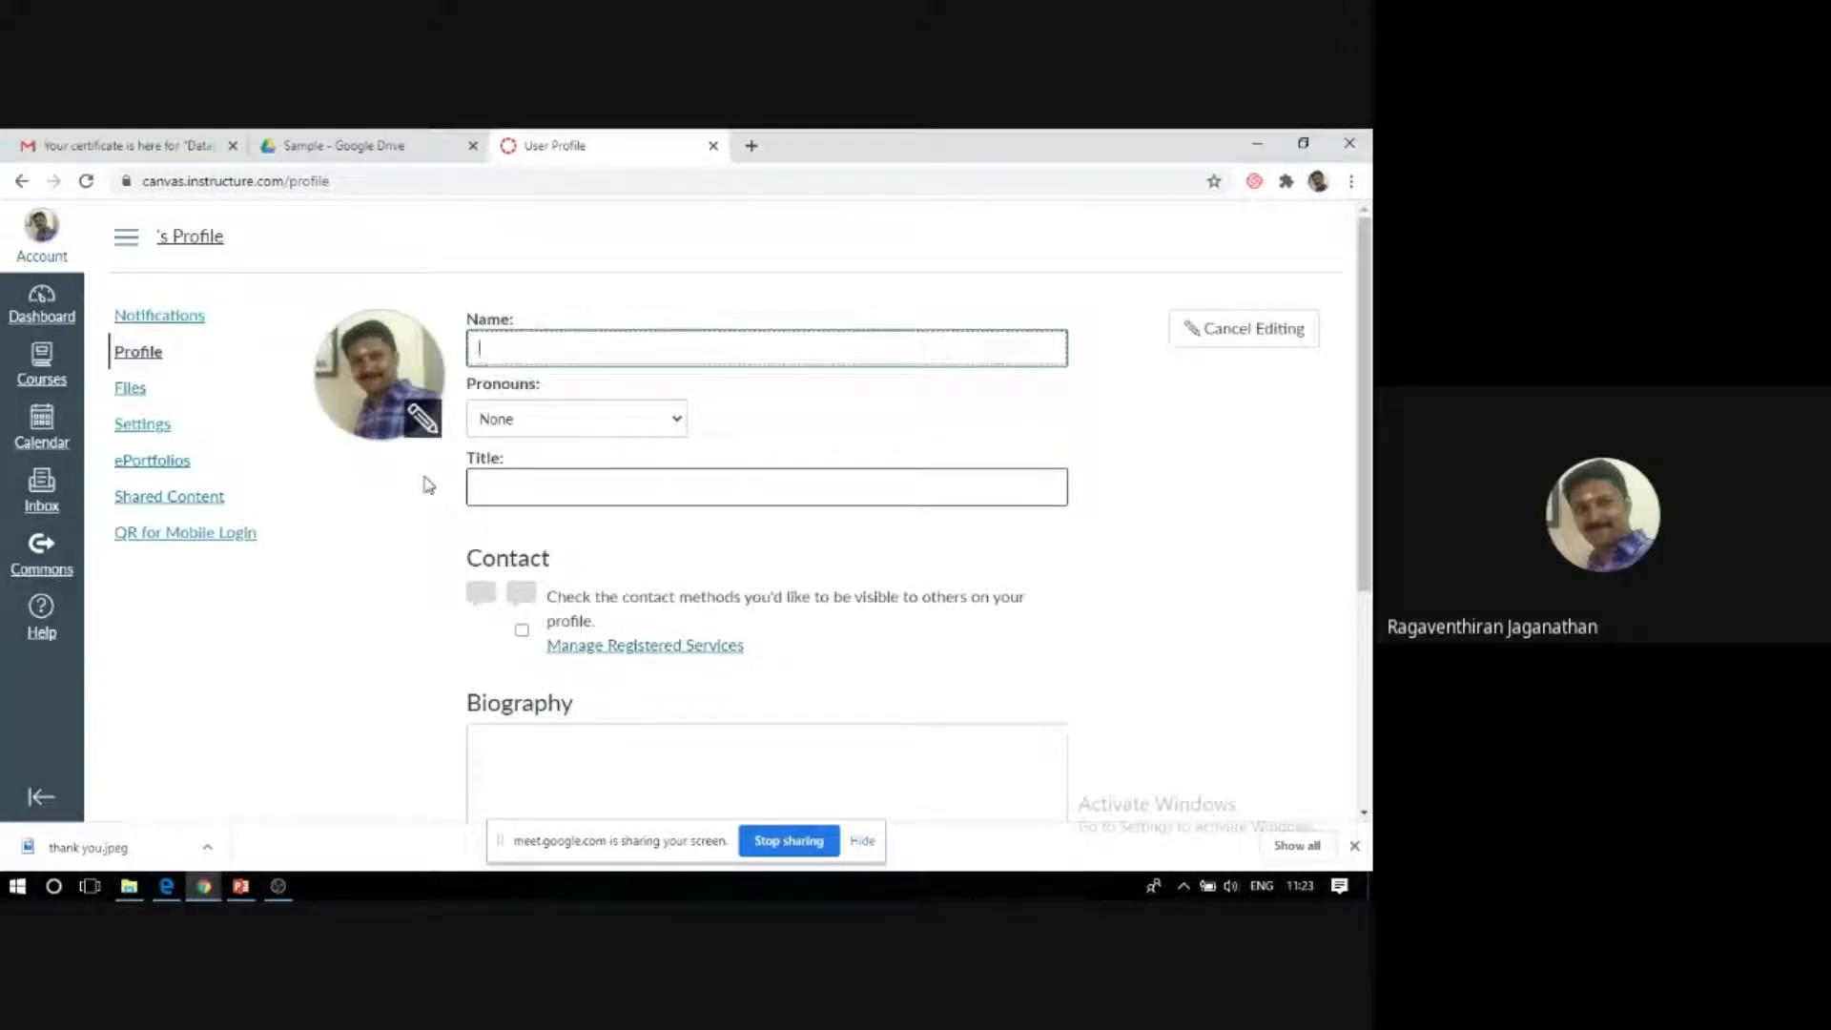
pyautogui.scroll(-2, 424, 483)
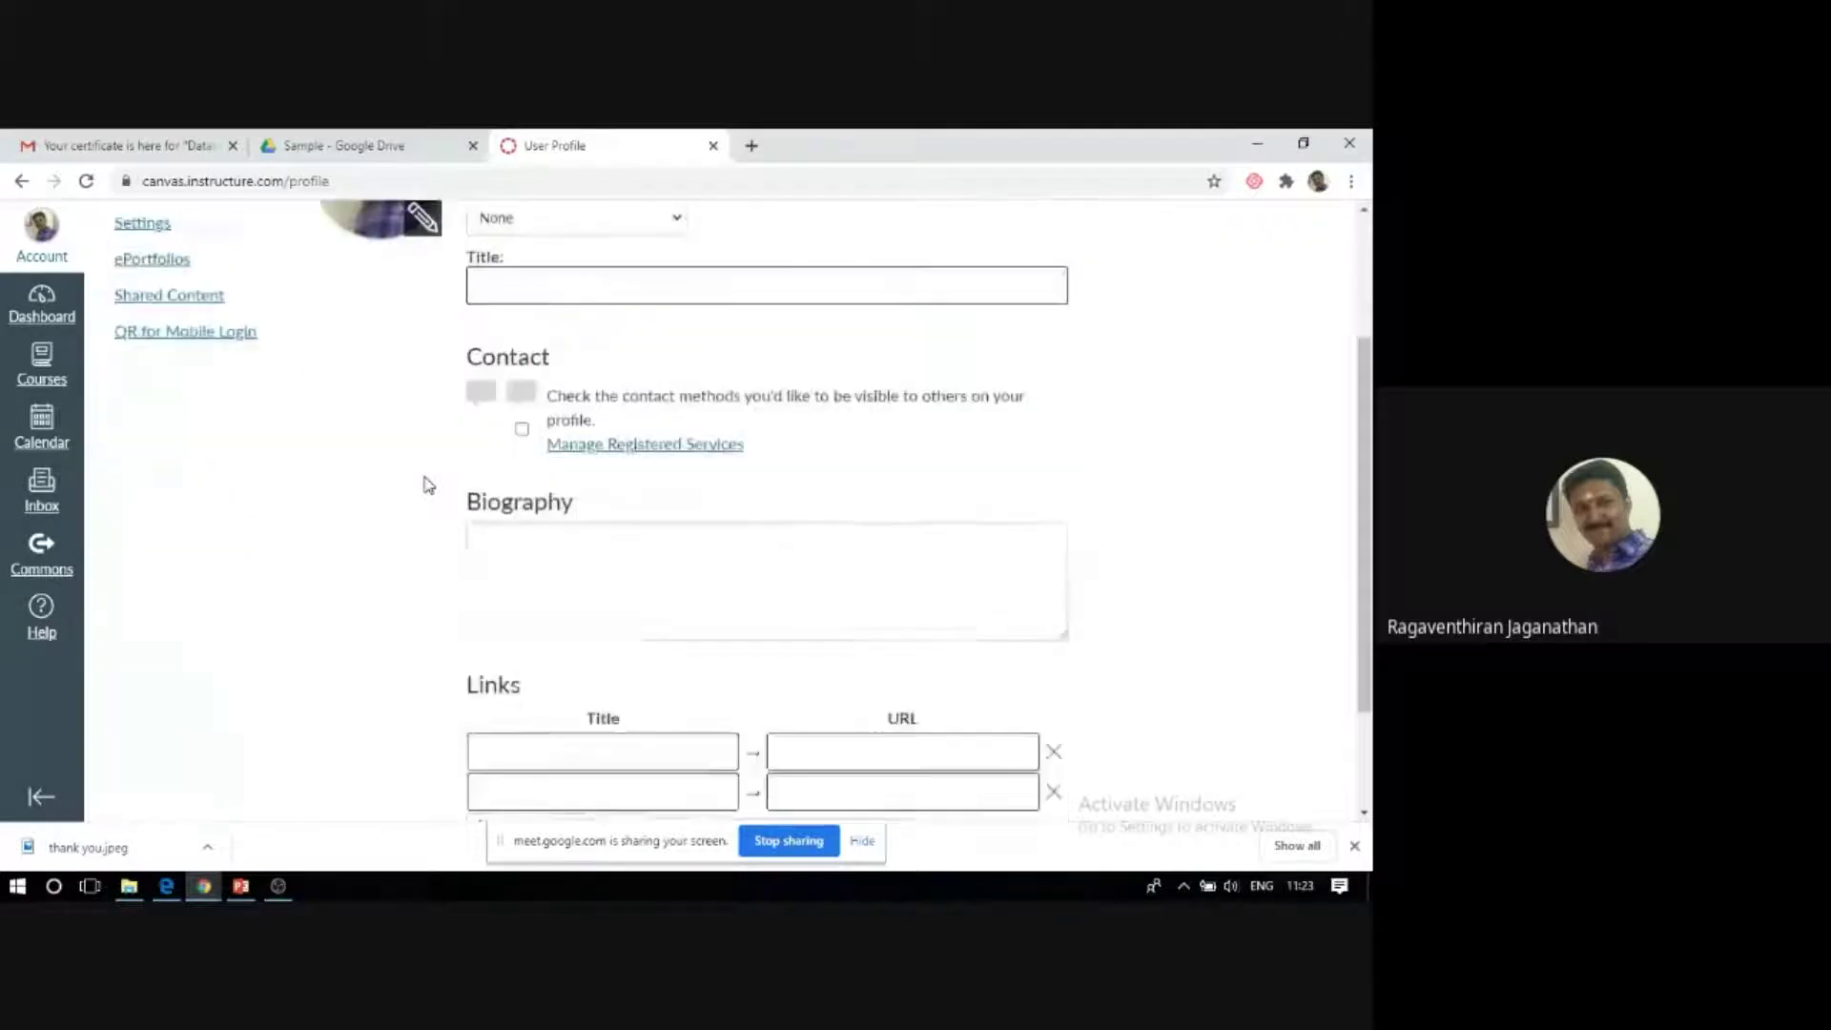
pyautogui.click(582, 609)
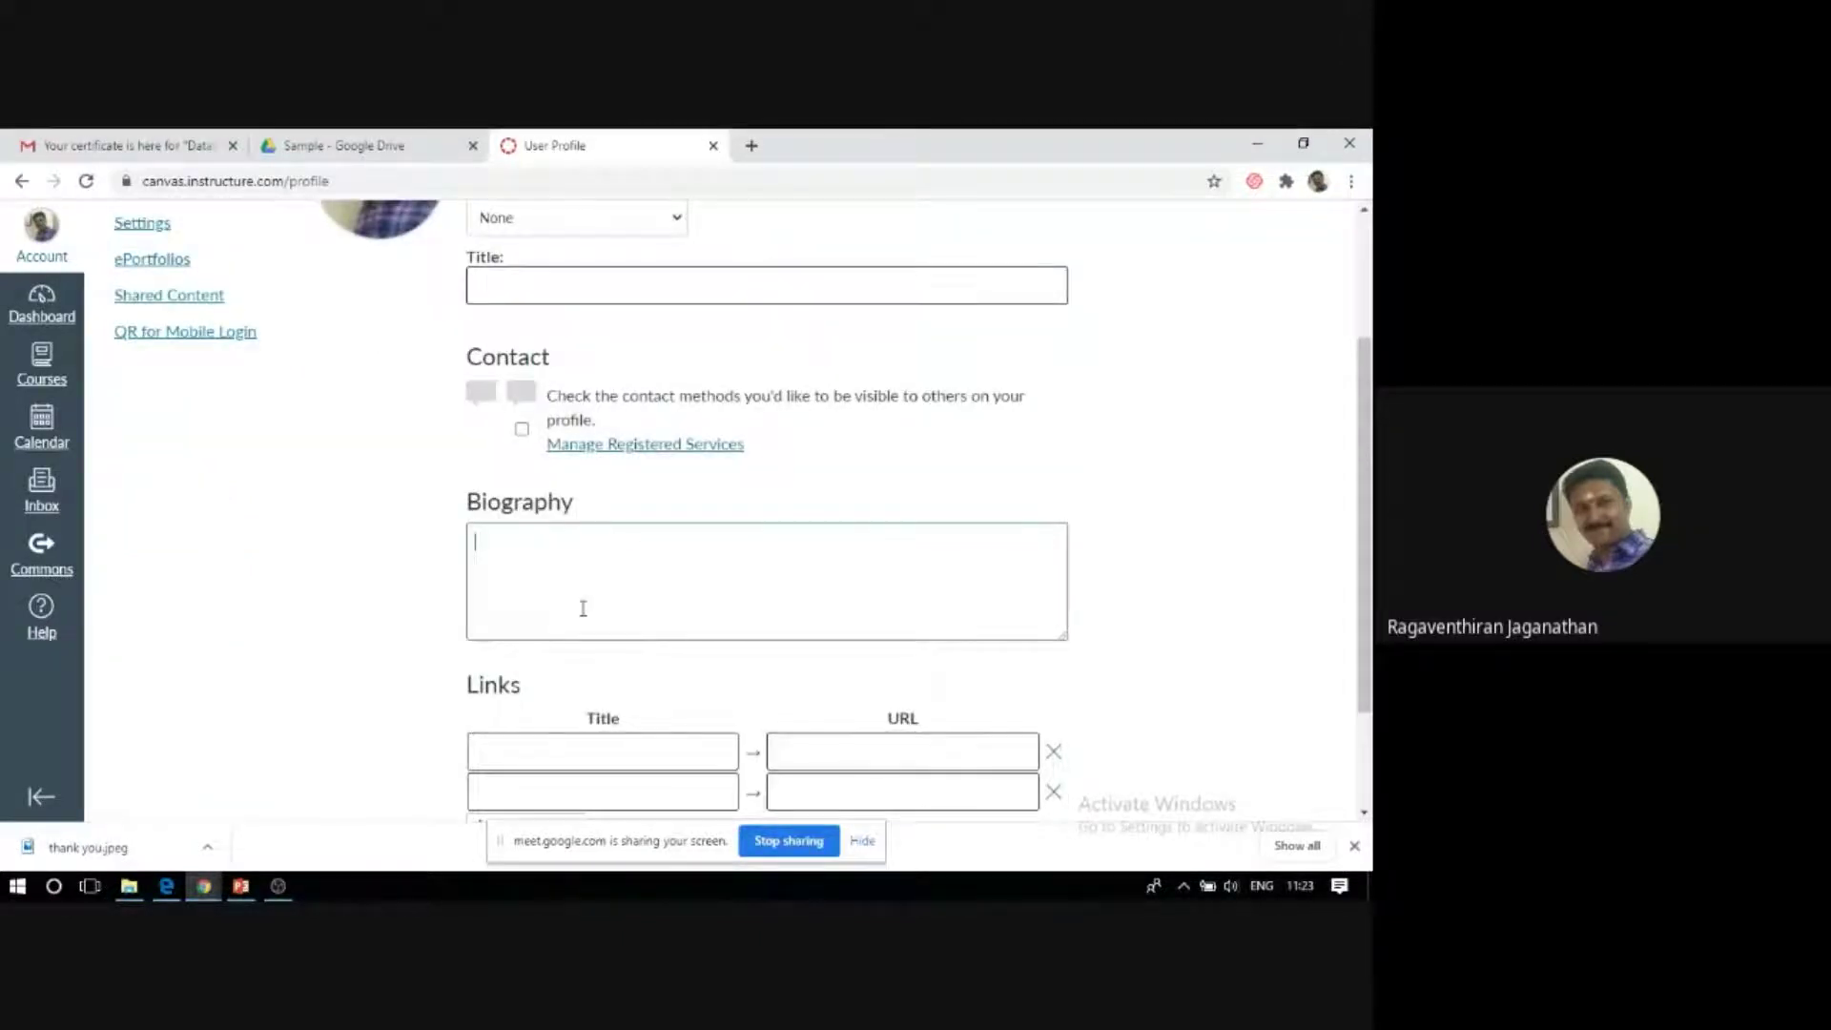
pyautogui.scroll(-2, 583, 607)
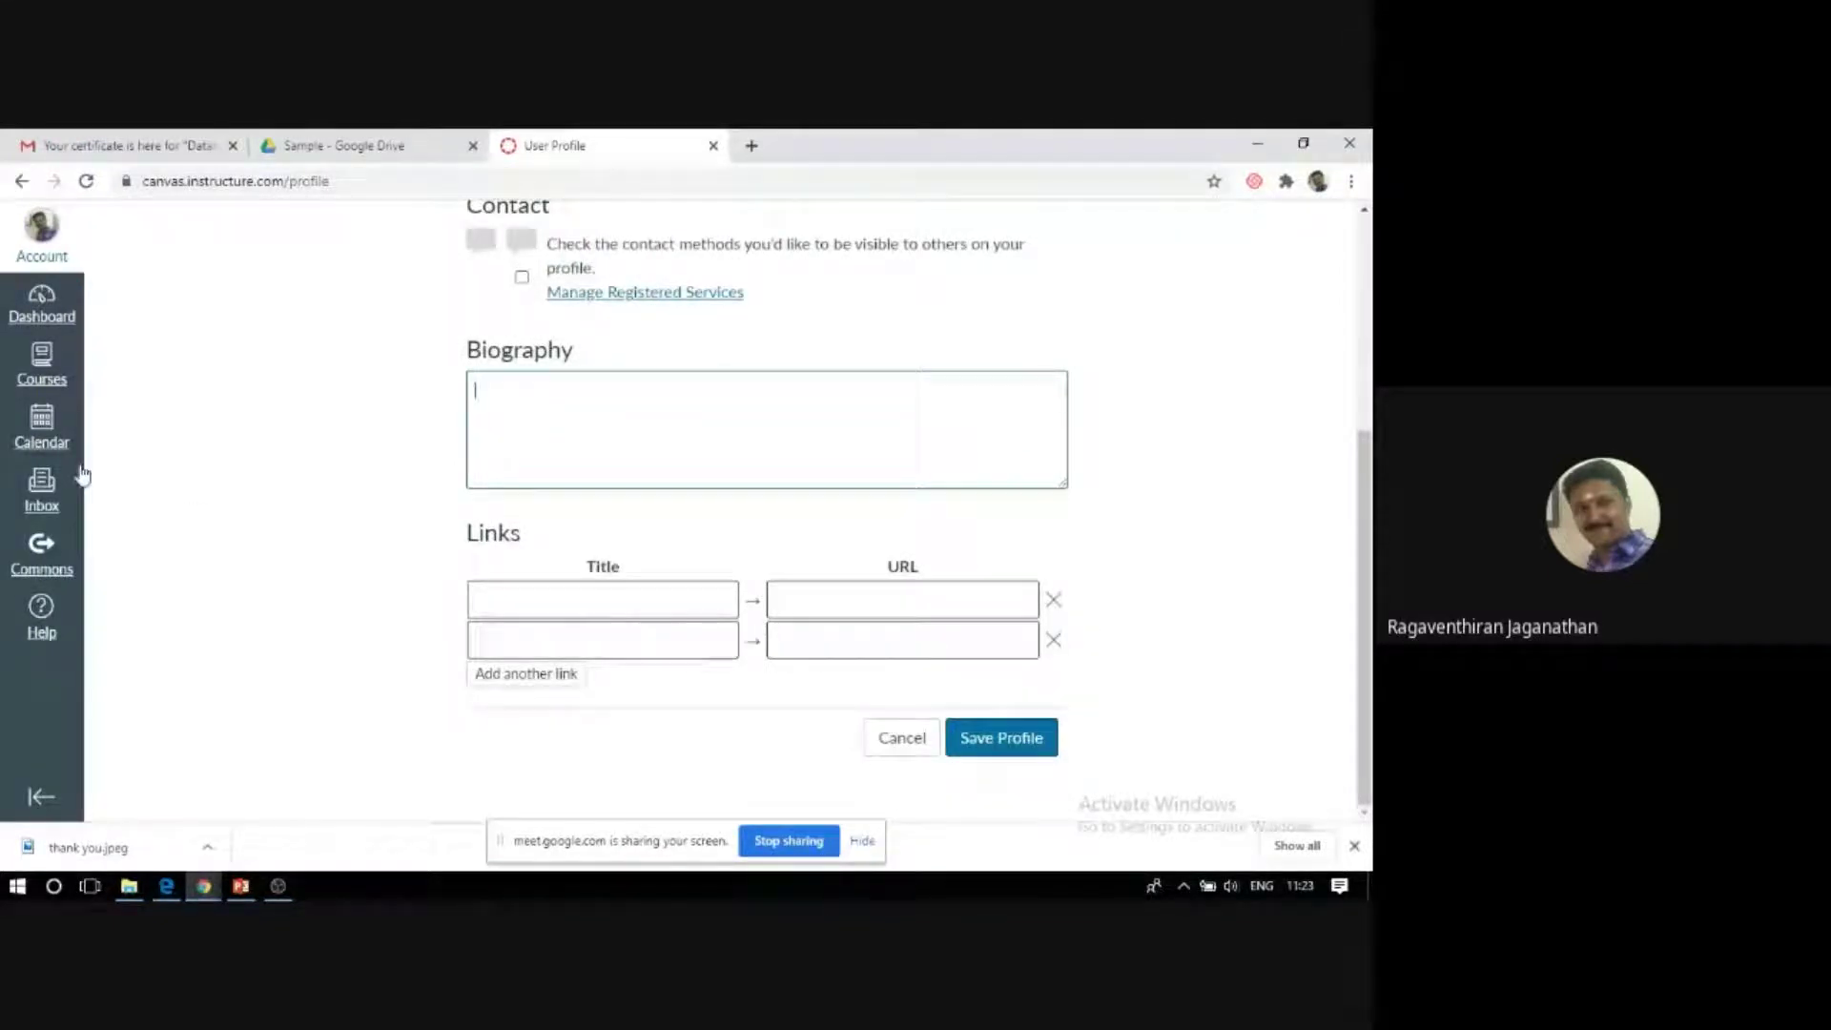
pyautogui.scroll(4, 295, 496)
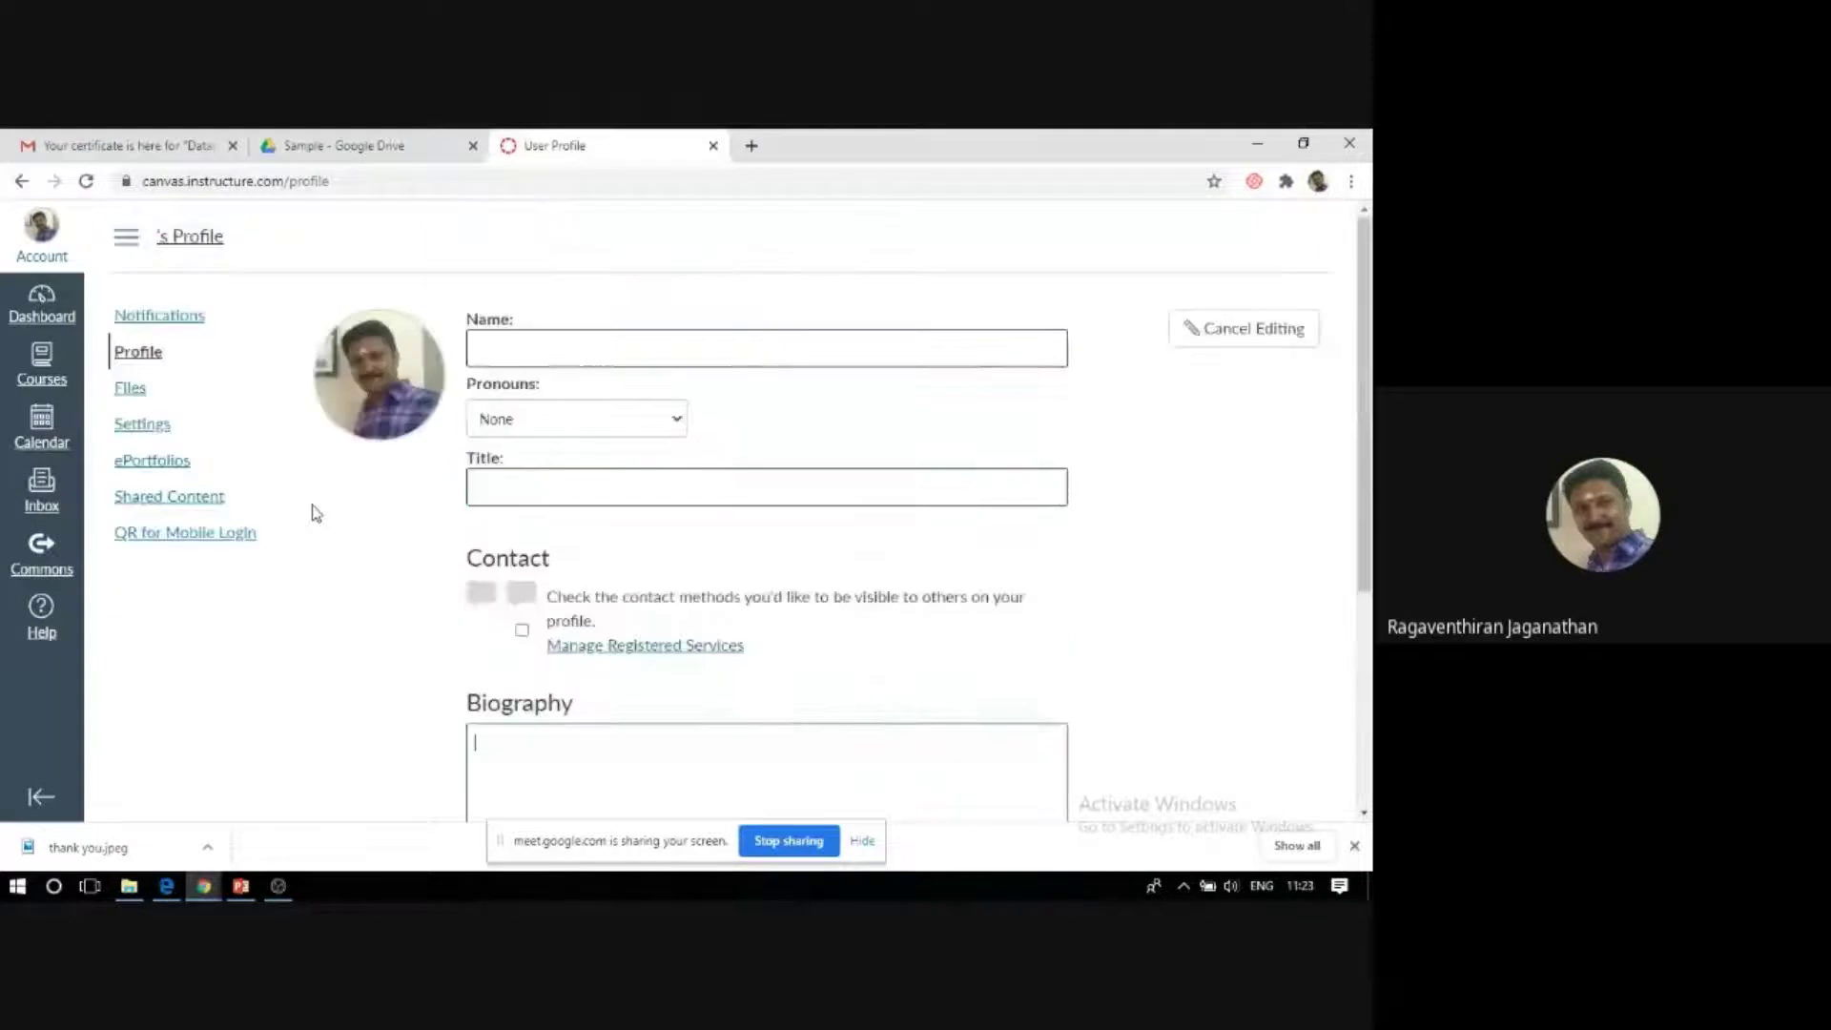
pyautogui.click(125, 389)
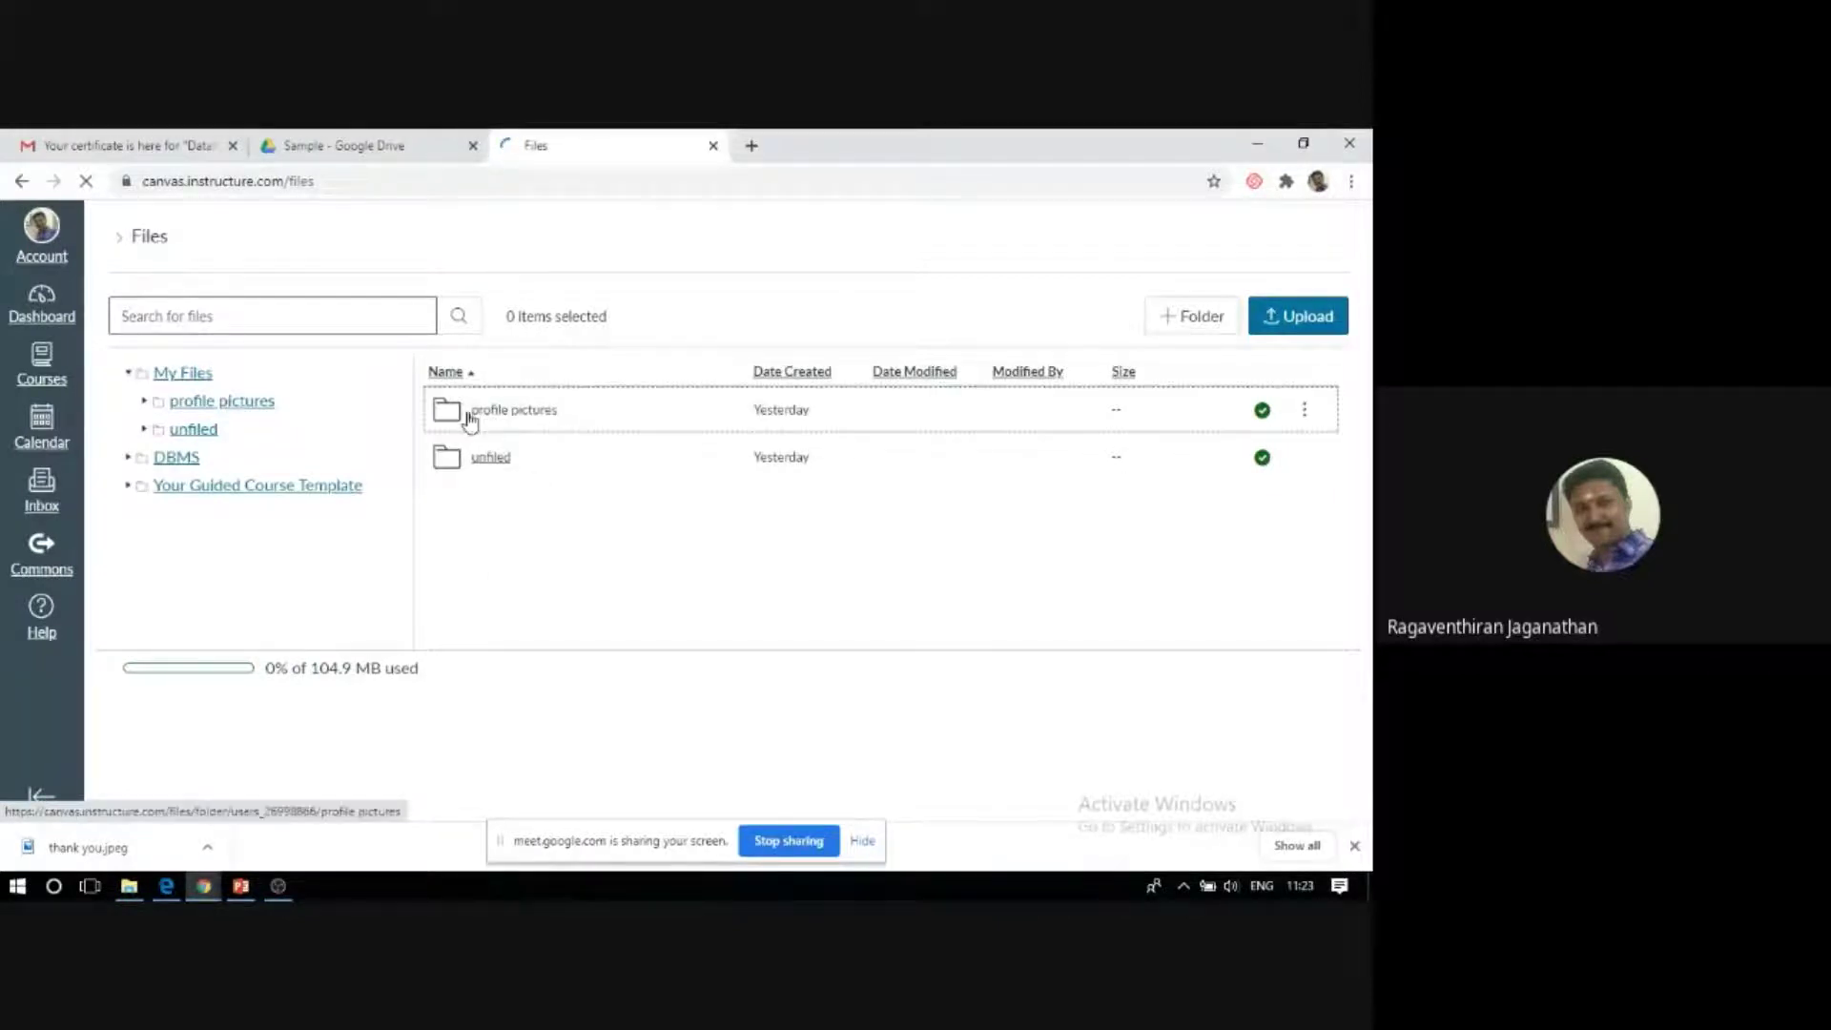
# Expand the DBMS course files folder, go back, and open the account Settings page.
pyautogui.click(131, 462)
pyautogui.click(127, 457)
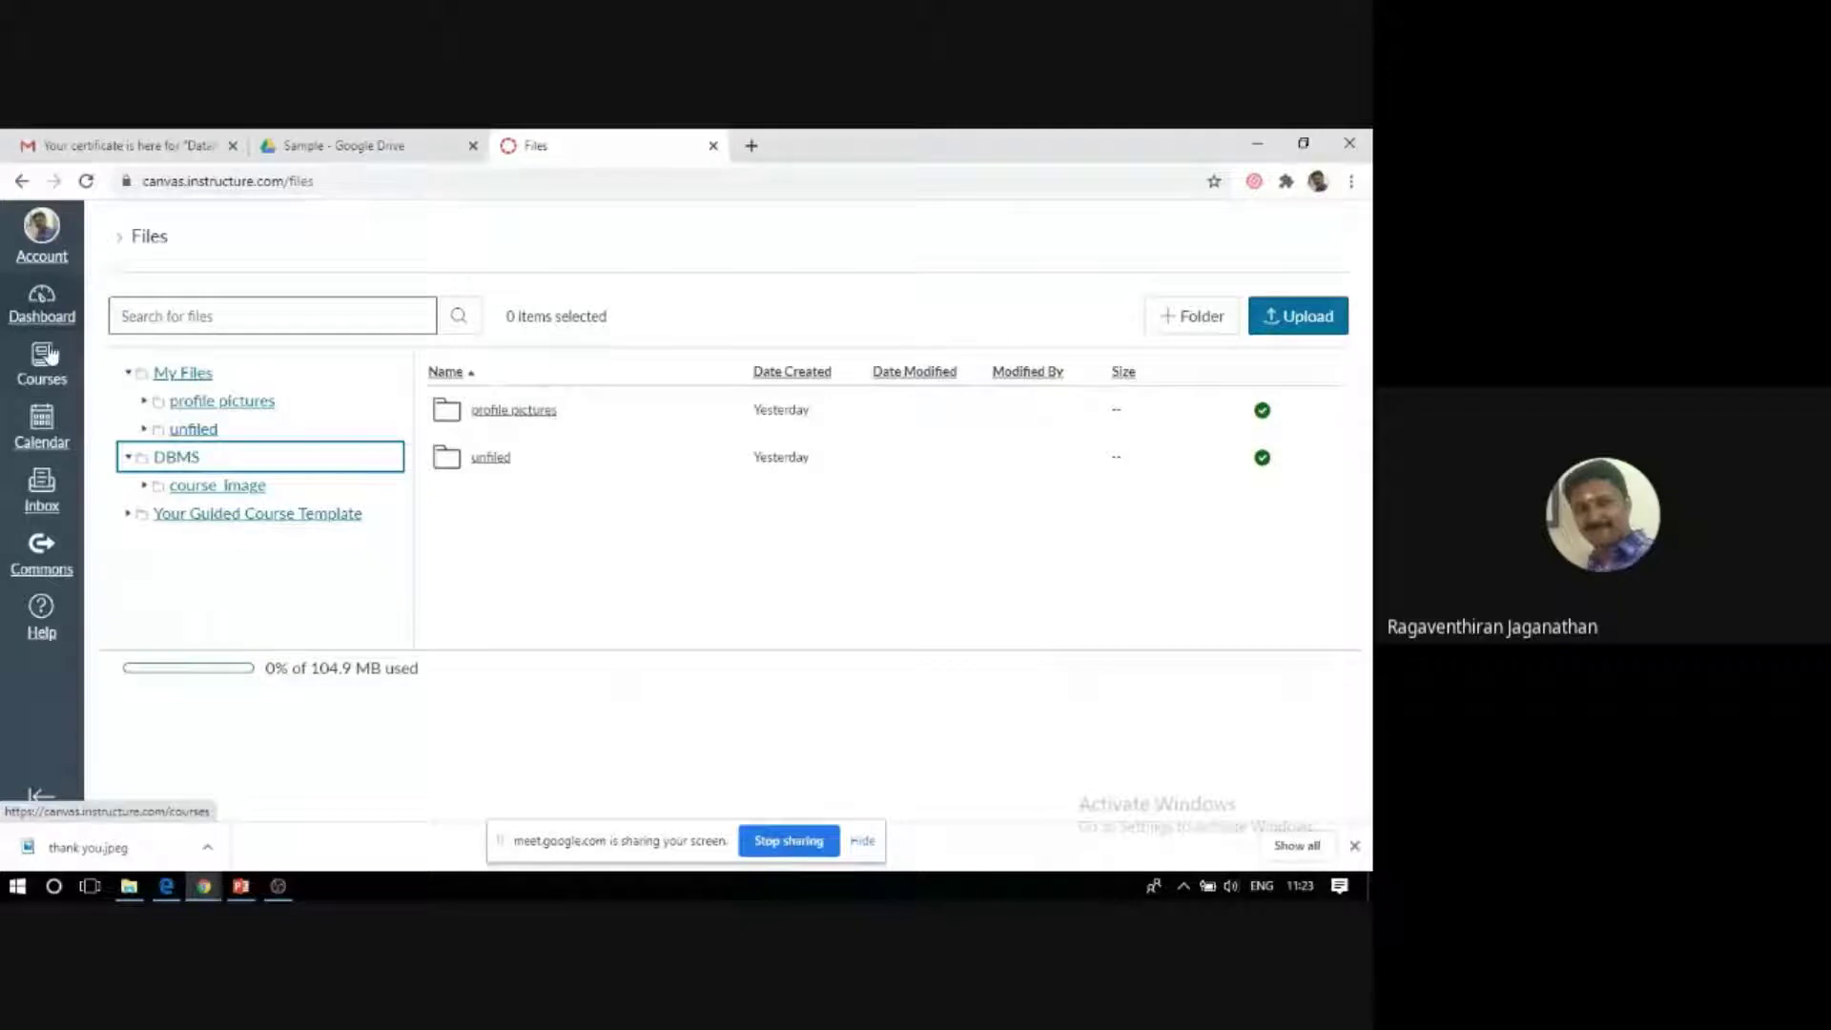
pyautogui.click(21, 181)
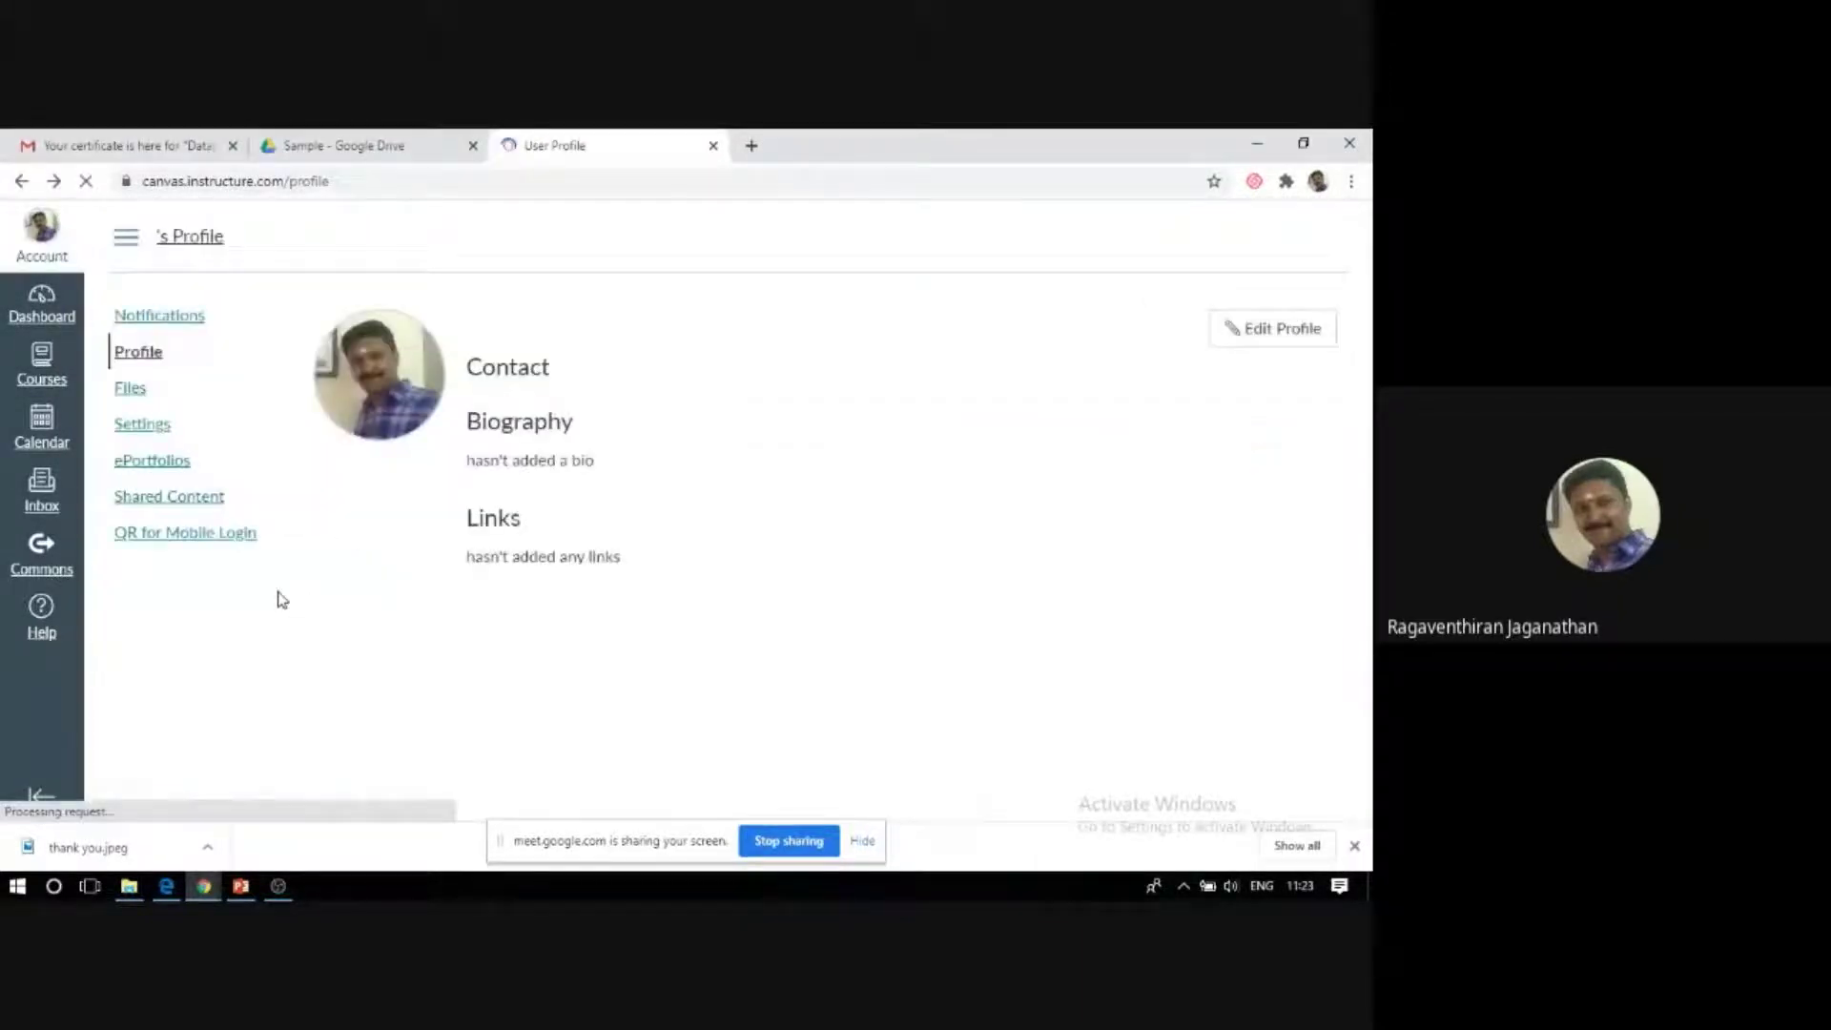
pyautogui.click(140, 424)
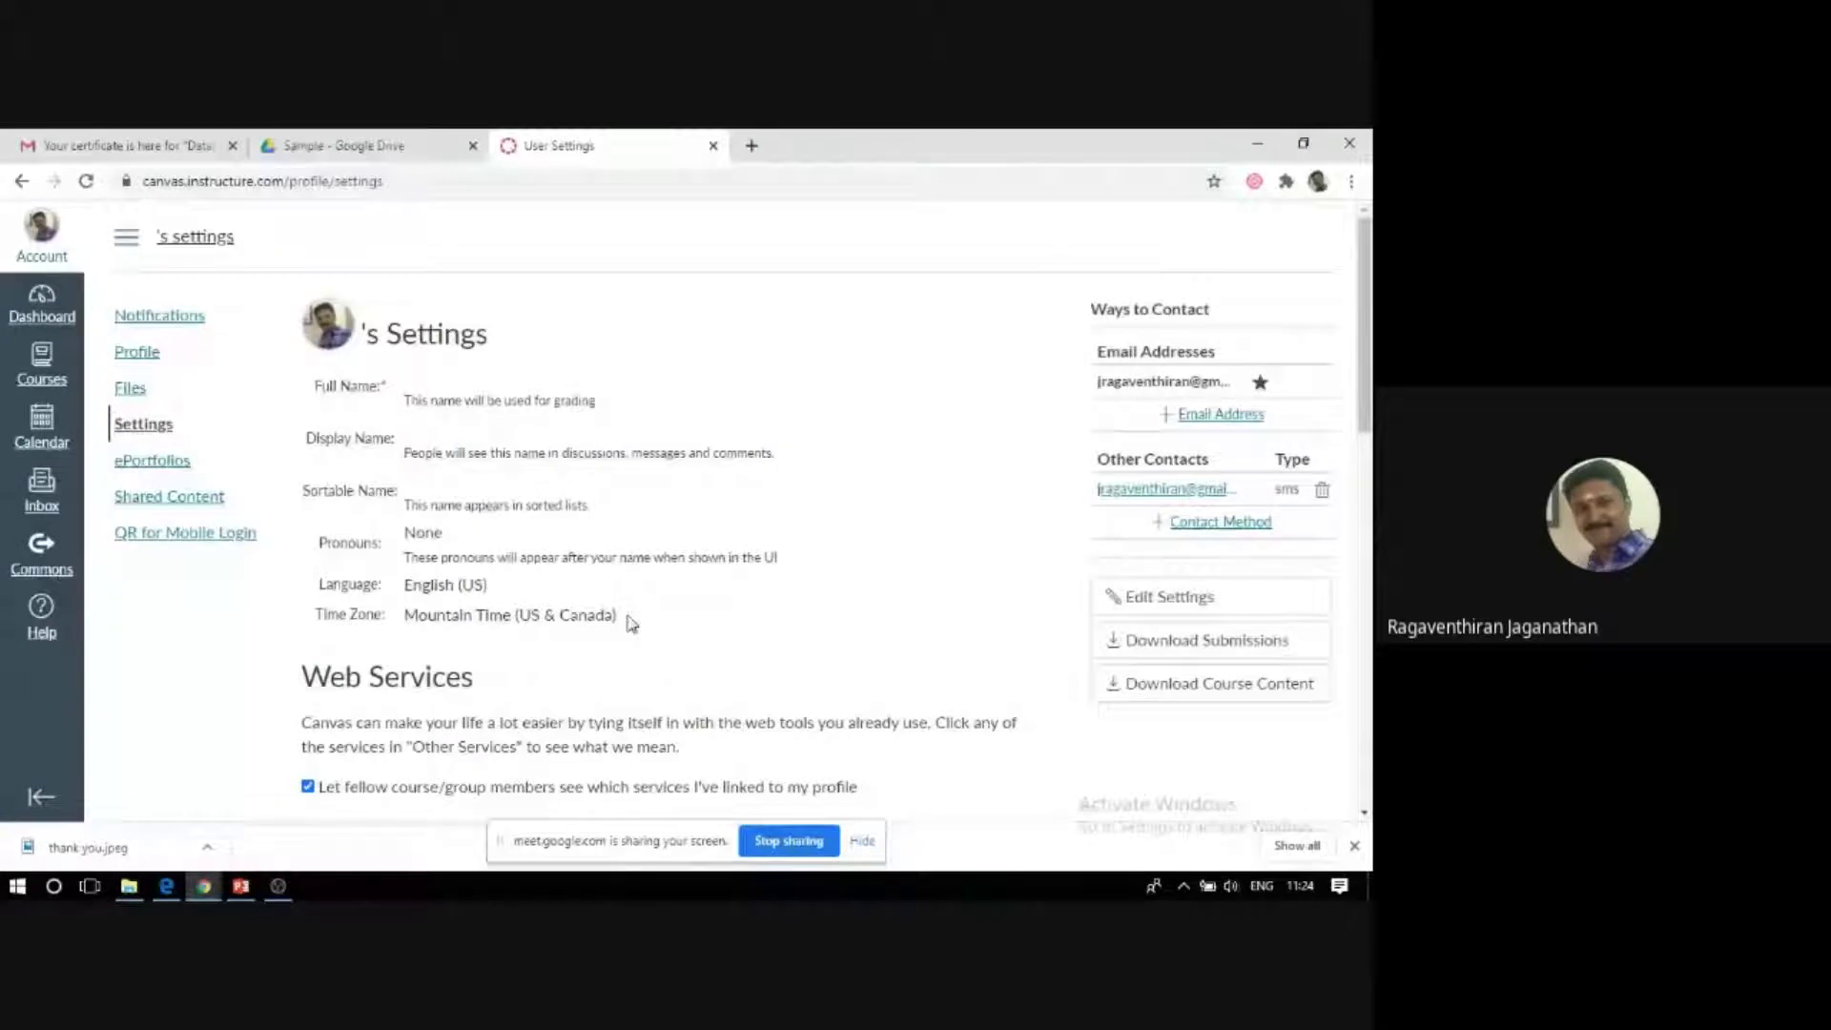
# Scroll through Settings to review Google Drive web service, Approved Integrations and Feature Options.
pyautogui.scroll(-7, 631, 624)
pyautogui.scroll(5, 625, 671)
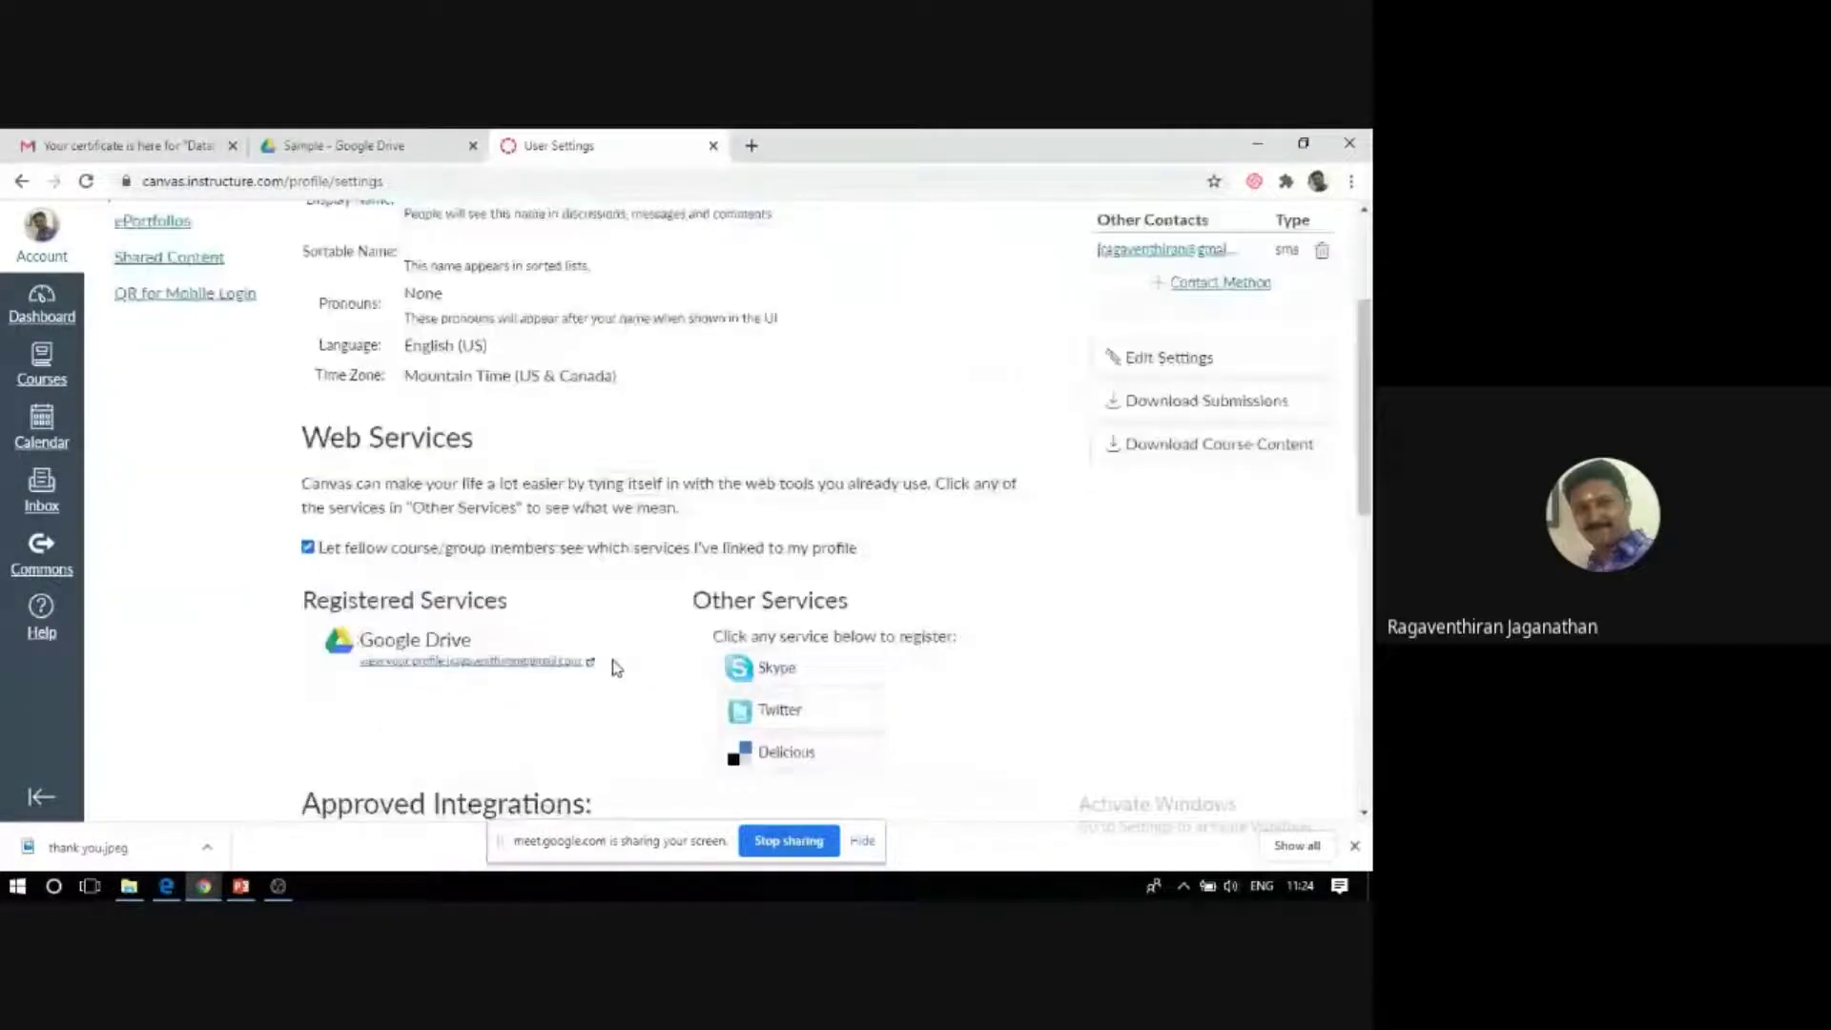
pyautogui.scroll(2, 616, 668)
pyautogui.scroll(1, 614, 667)
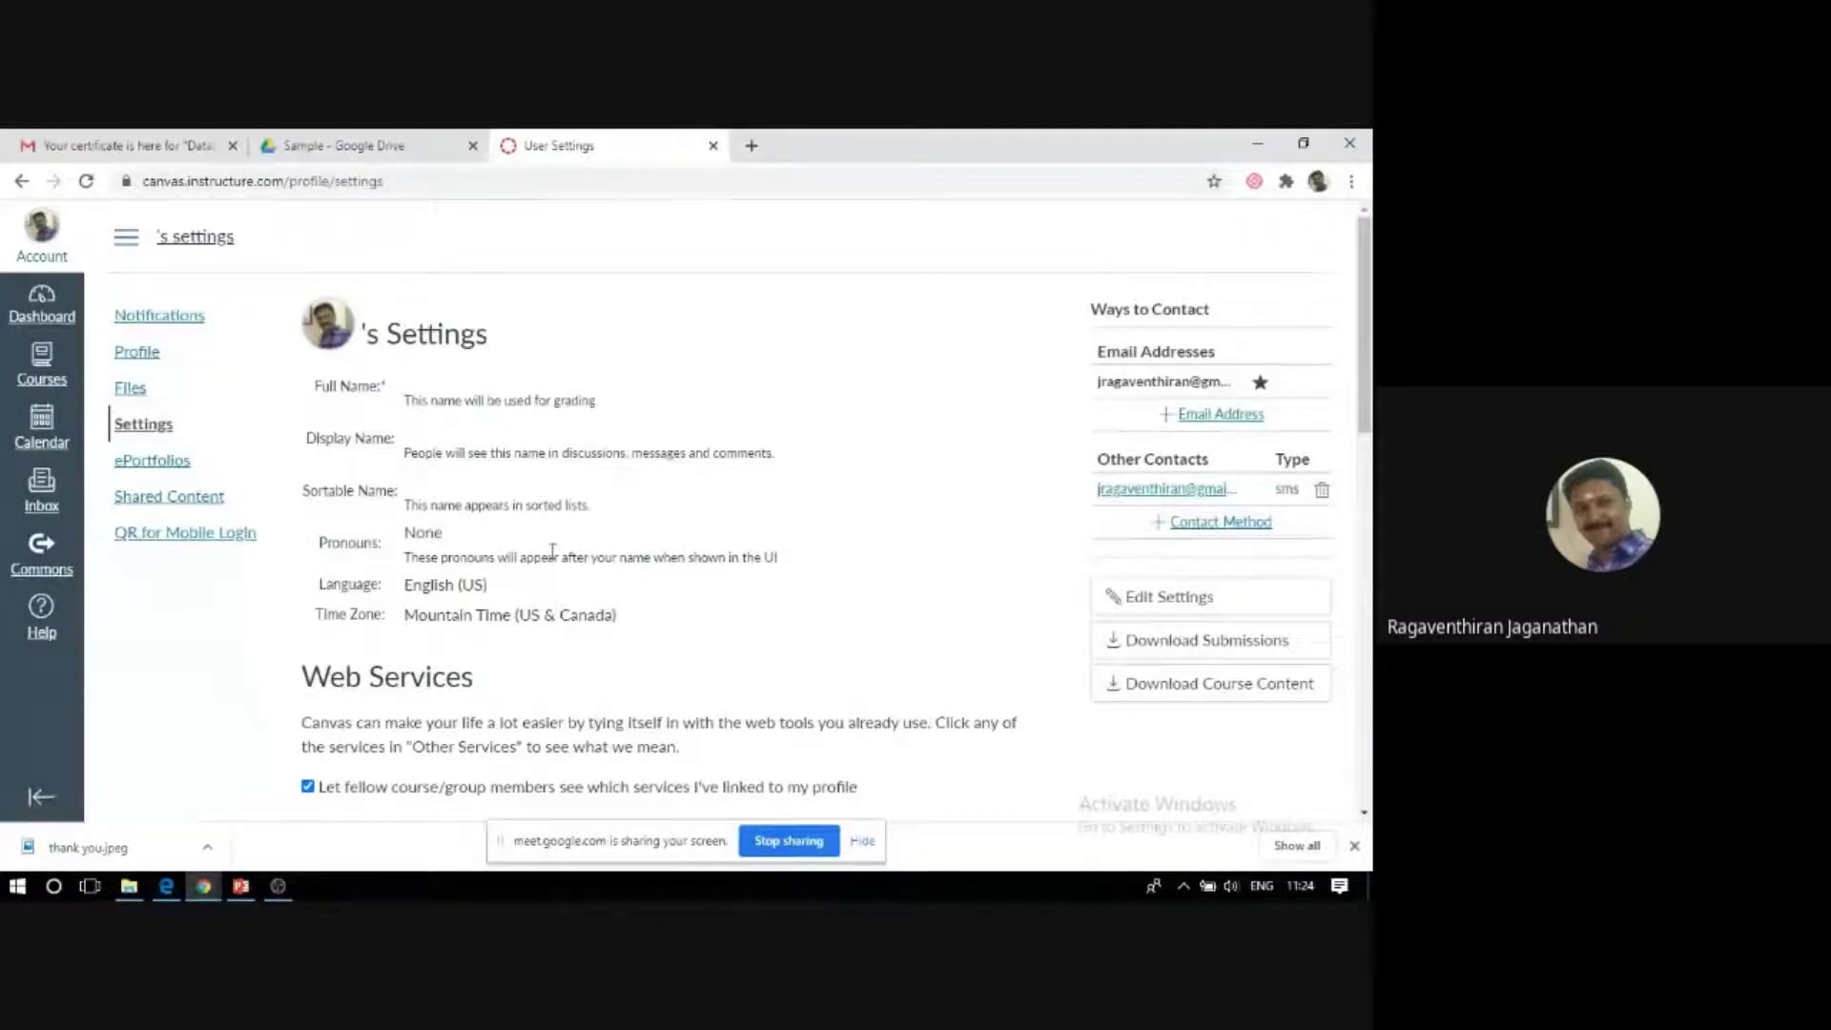
pyautogui.scroll(-4, 92, 432)
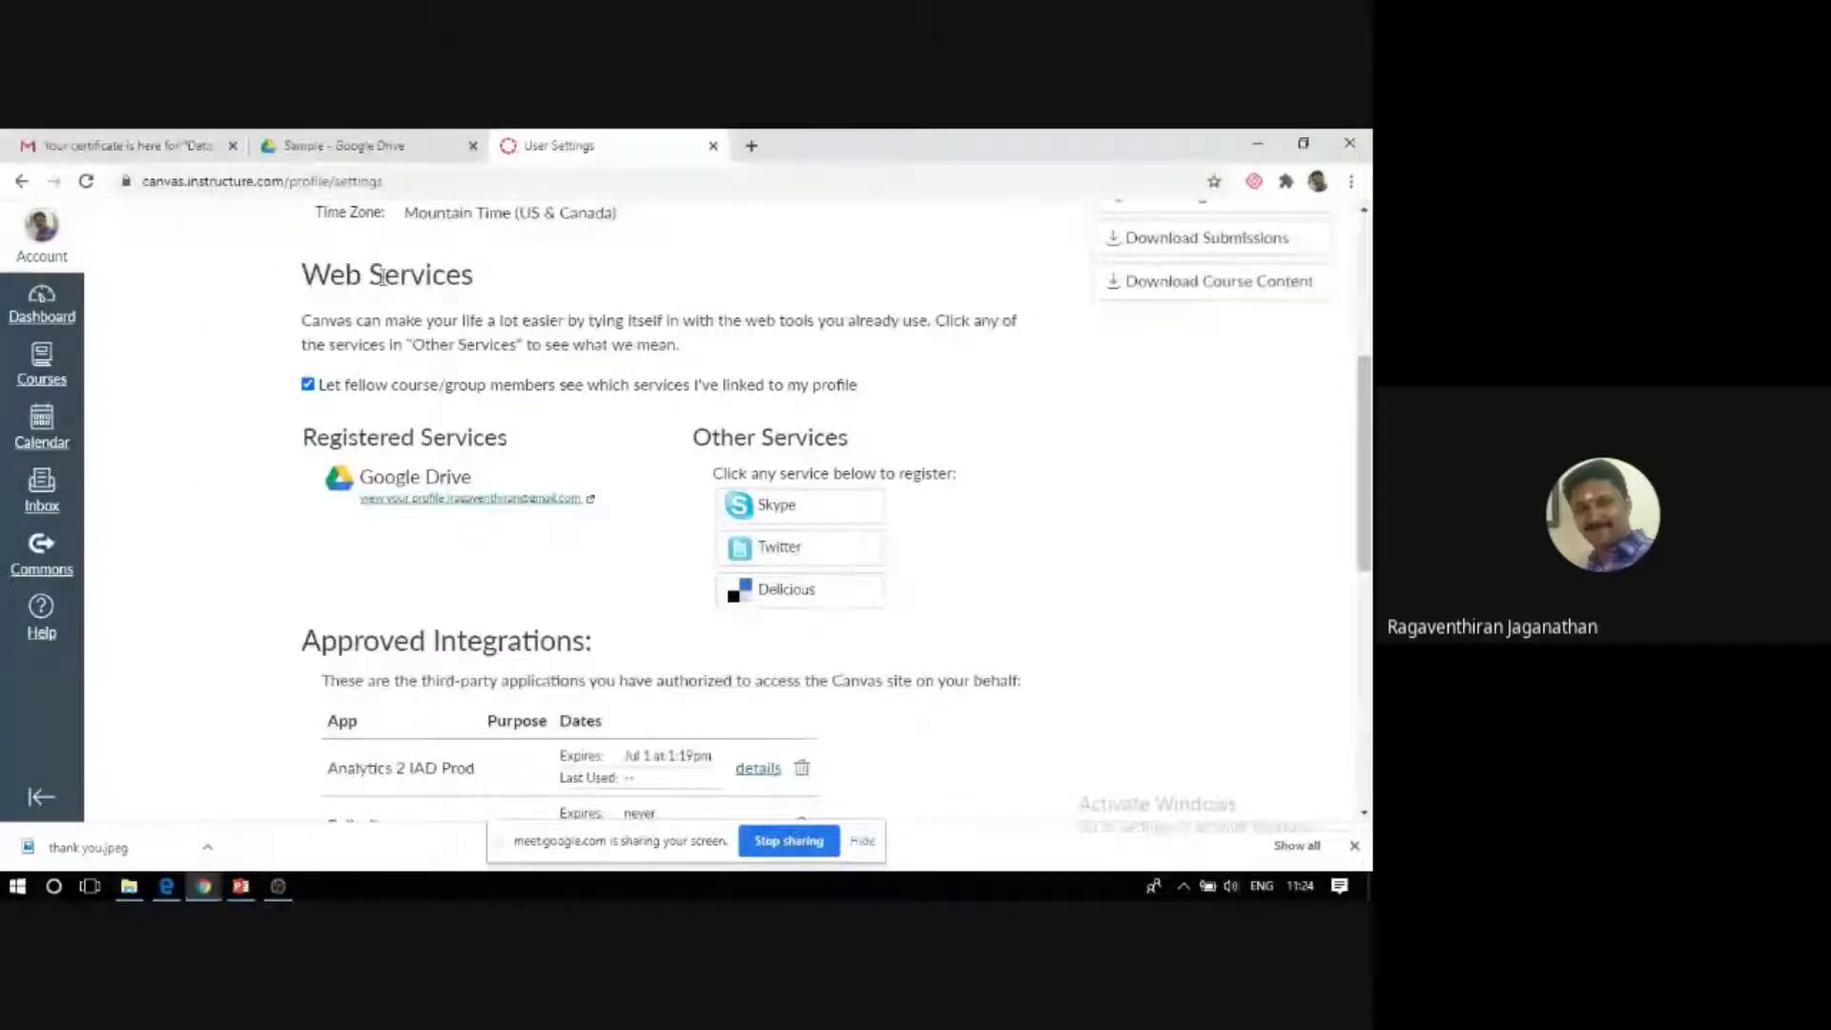
pyautogui.scroll(1, 329, 408)
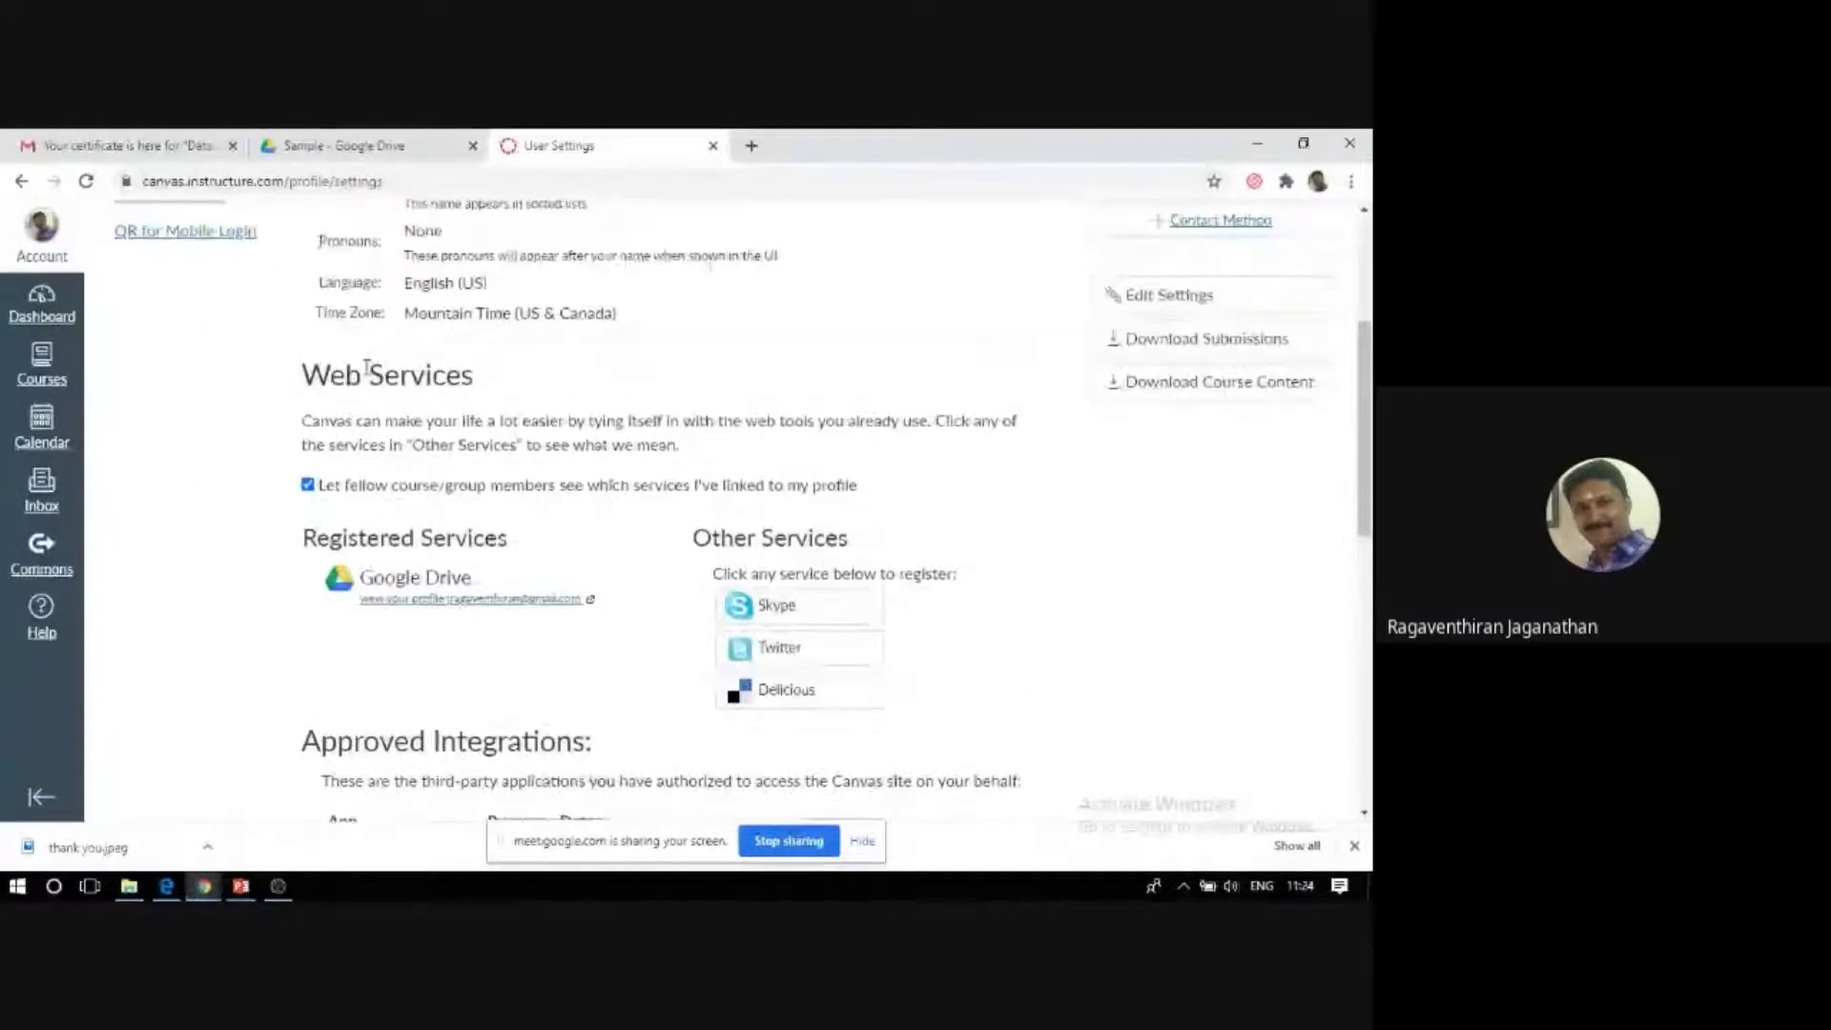
pyautogui.moveTo(409, 604)
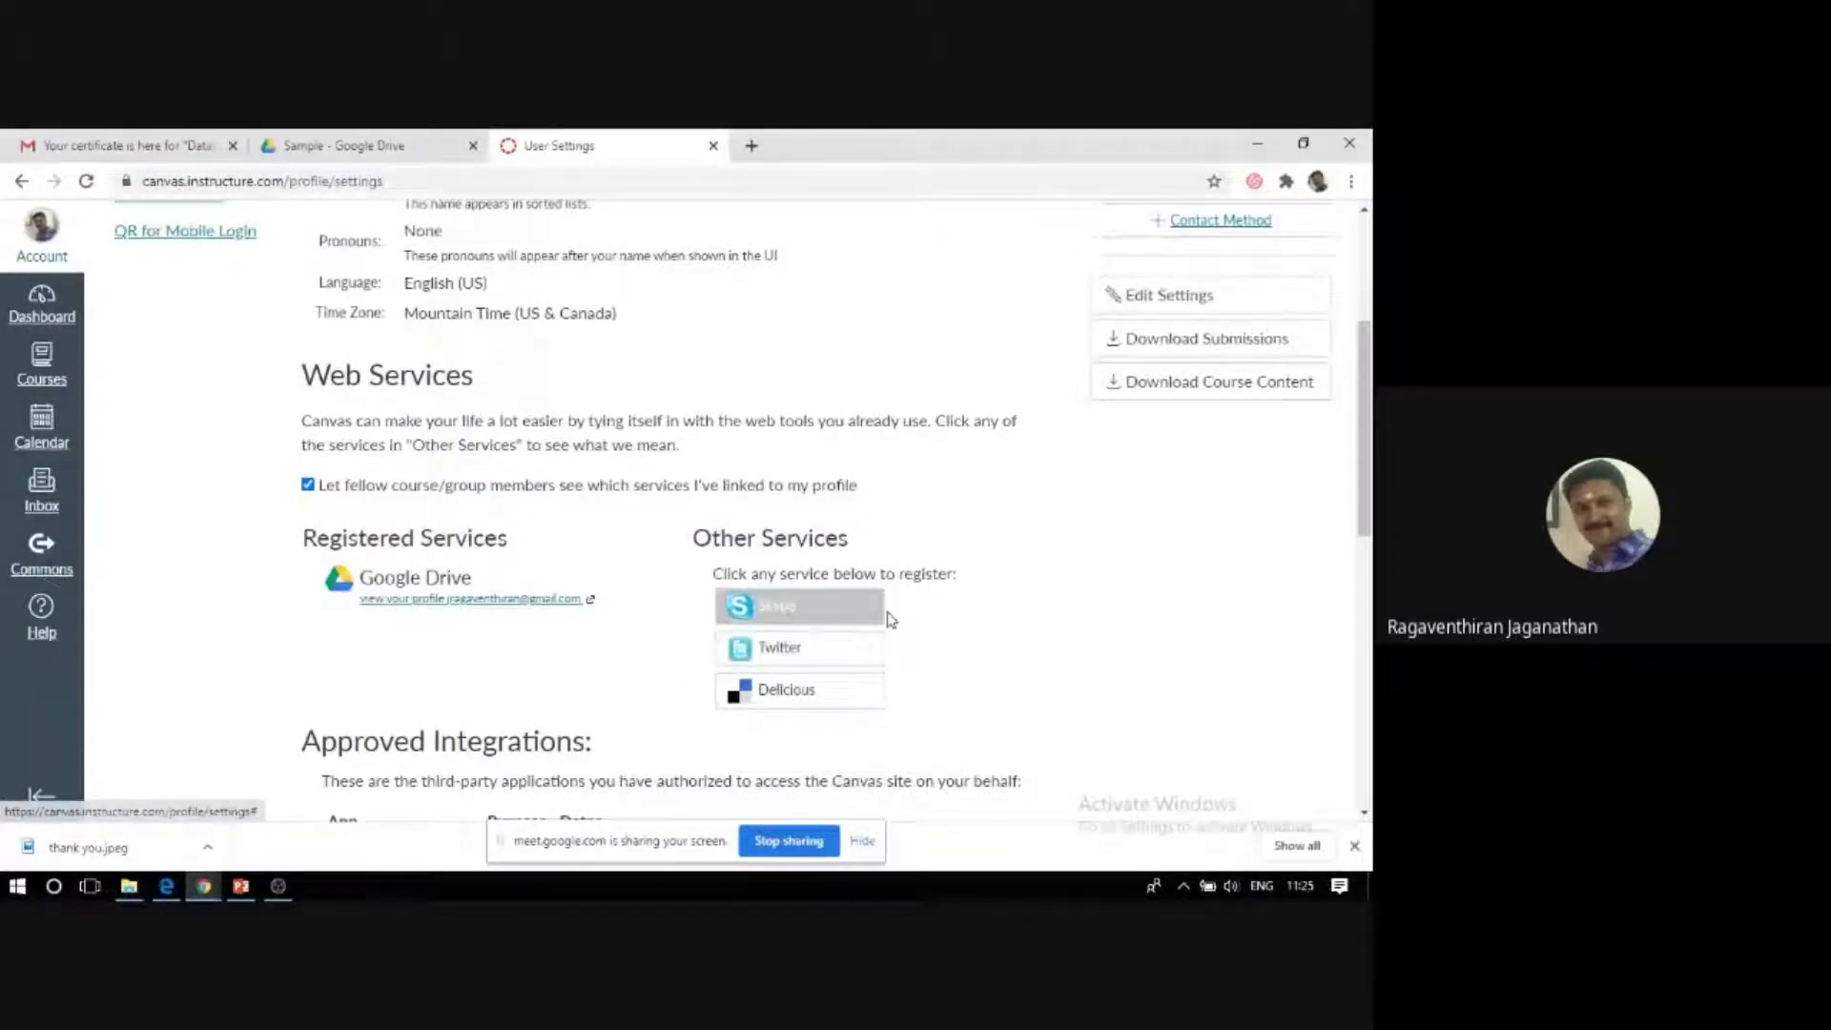
pyautogui.scroll(-3, 572, 587)
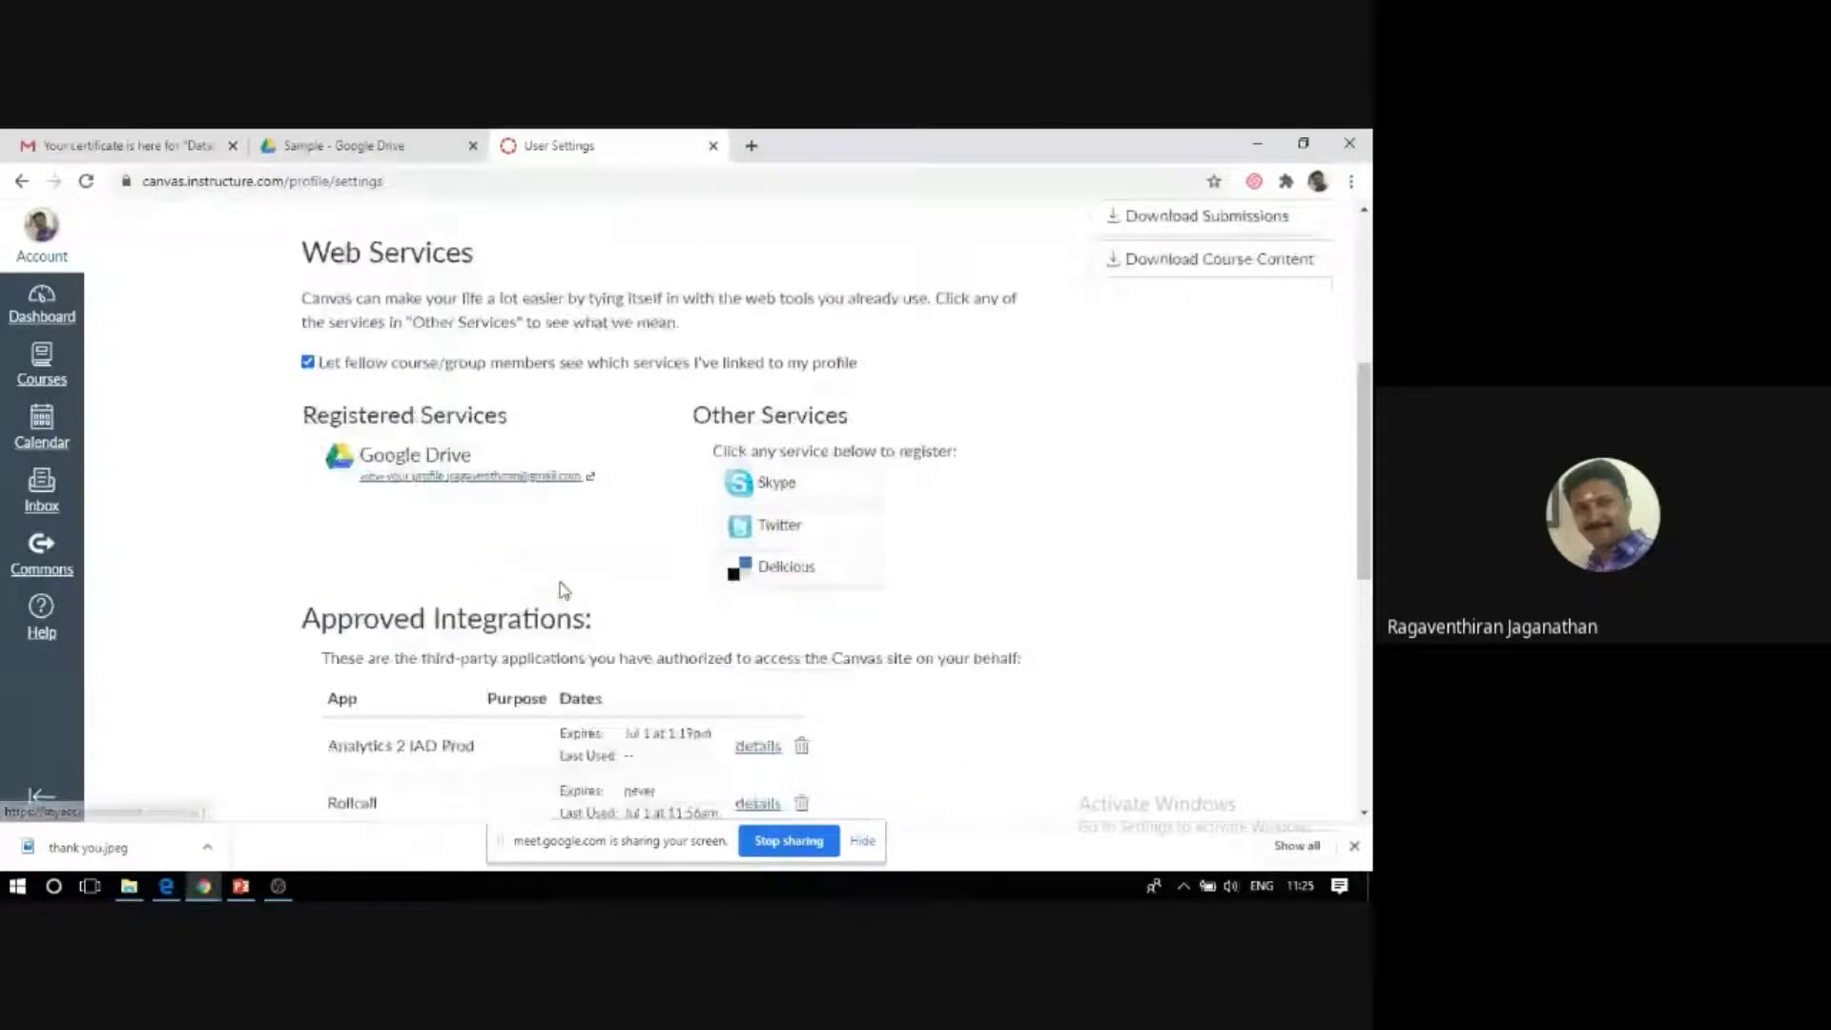
pyautogui.scroll(-5, 675, 594)
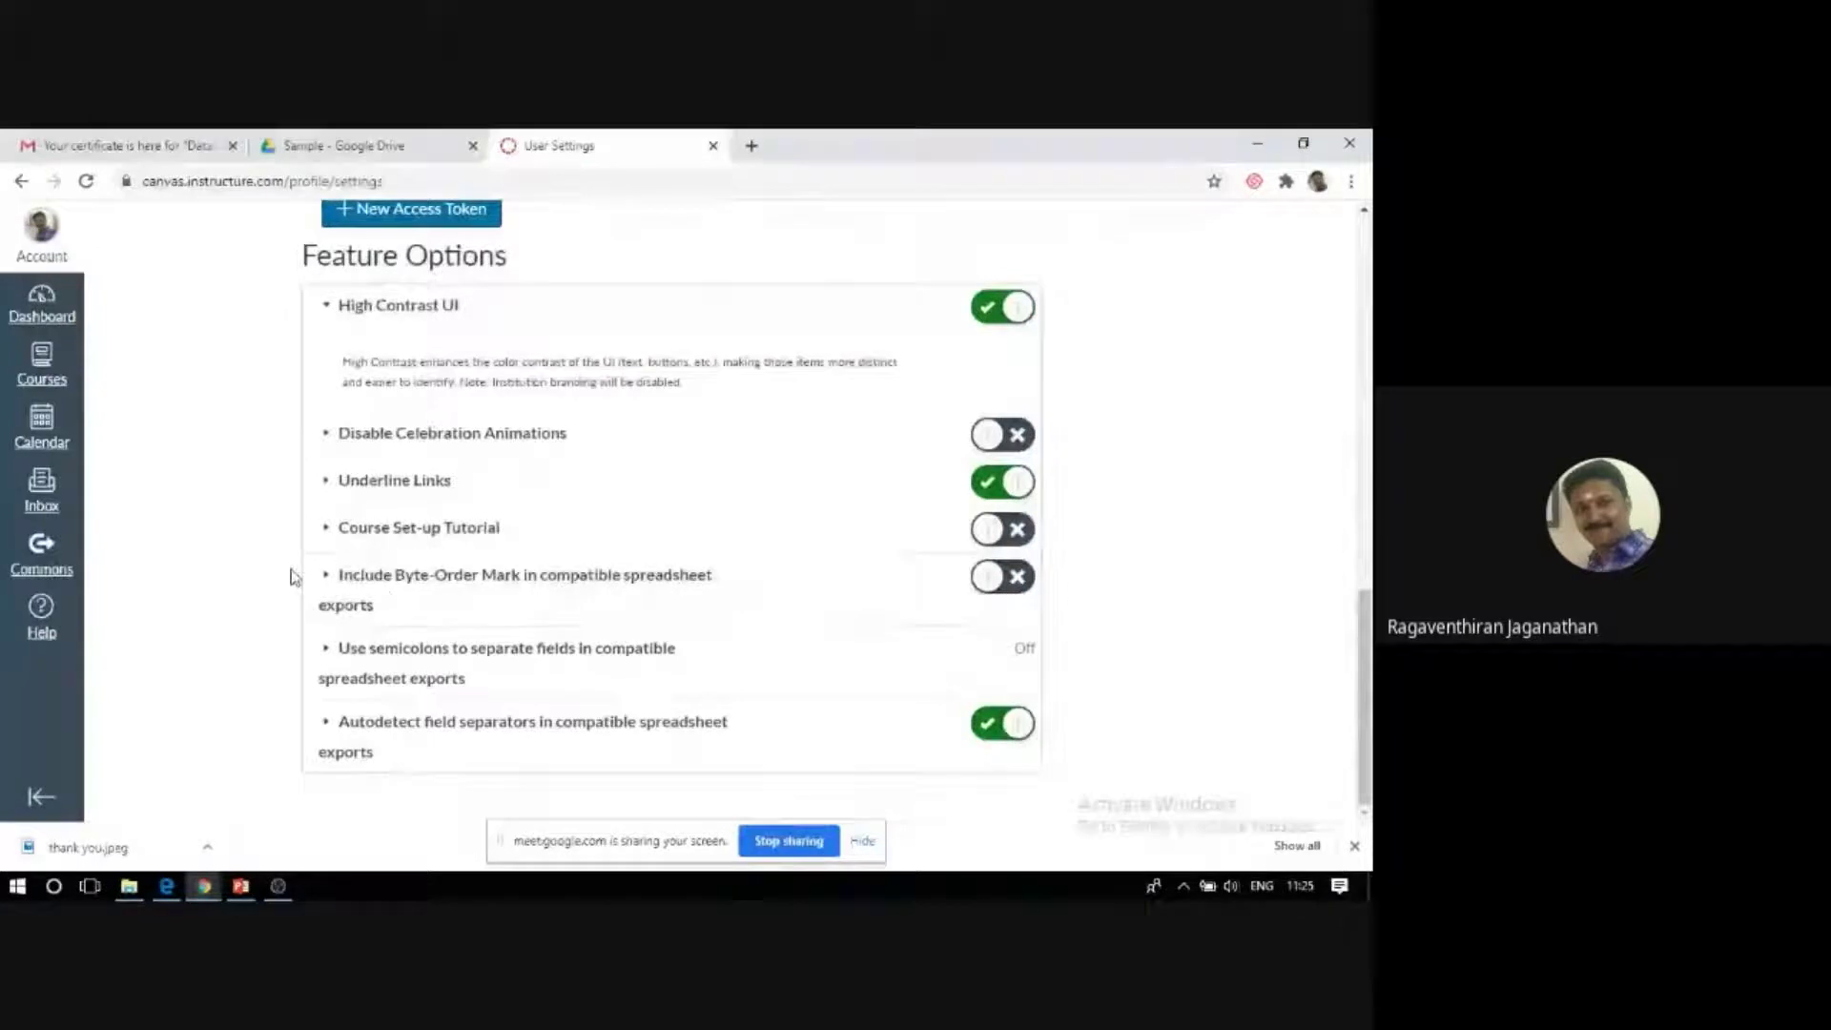
pyautogui.scroll(15, 331, 621)
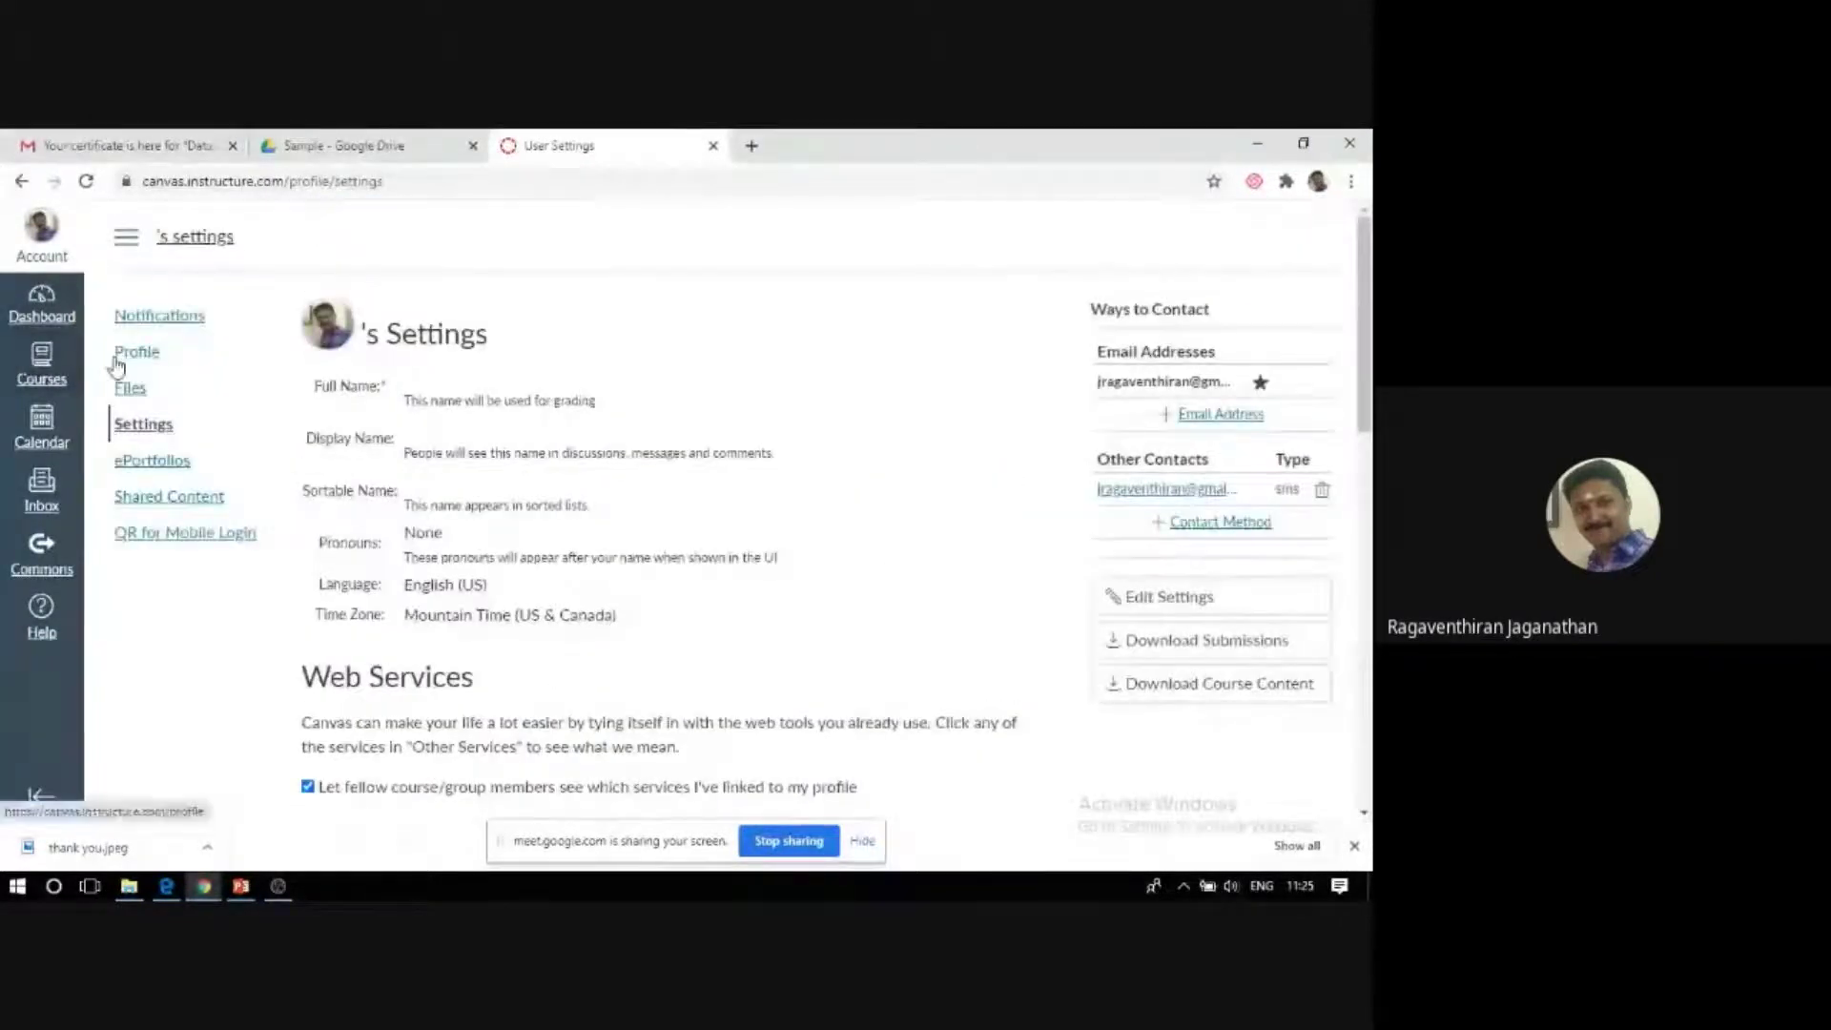
# Open the DBMS course, look over its Introduction to DBMS and SQL modules, and view the Syllabus.
pyautogui.click(43, 367)
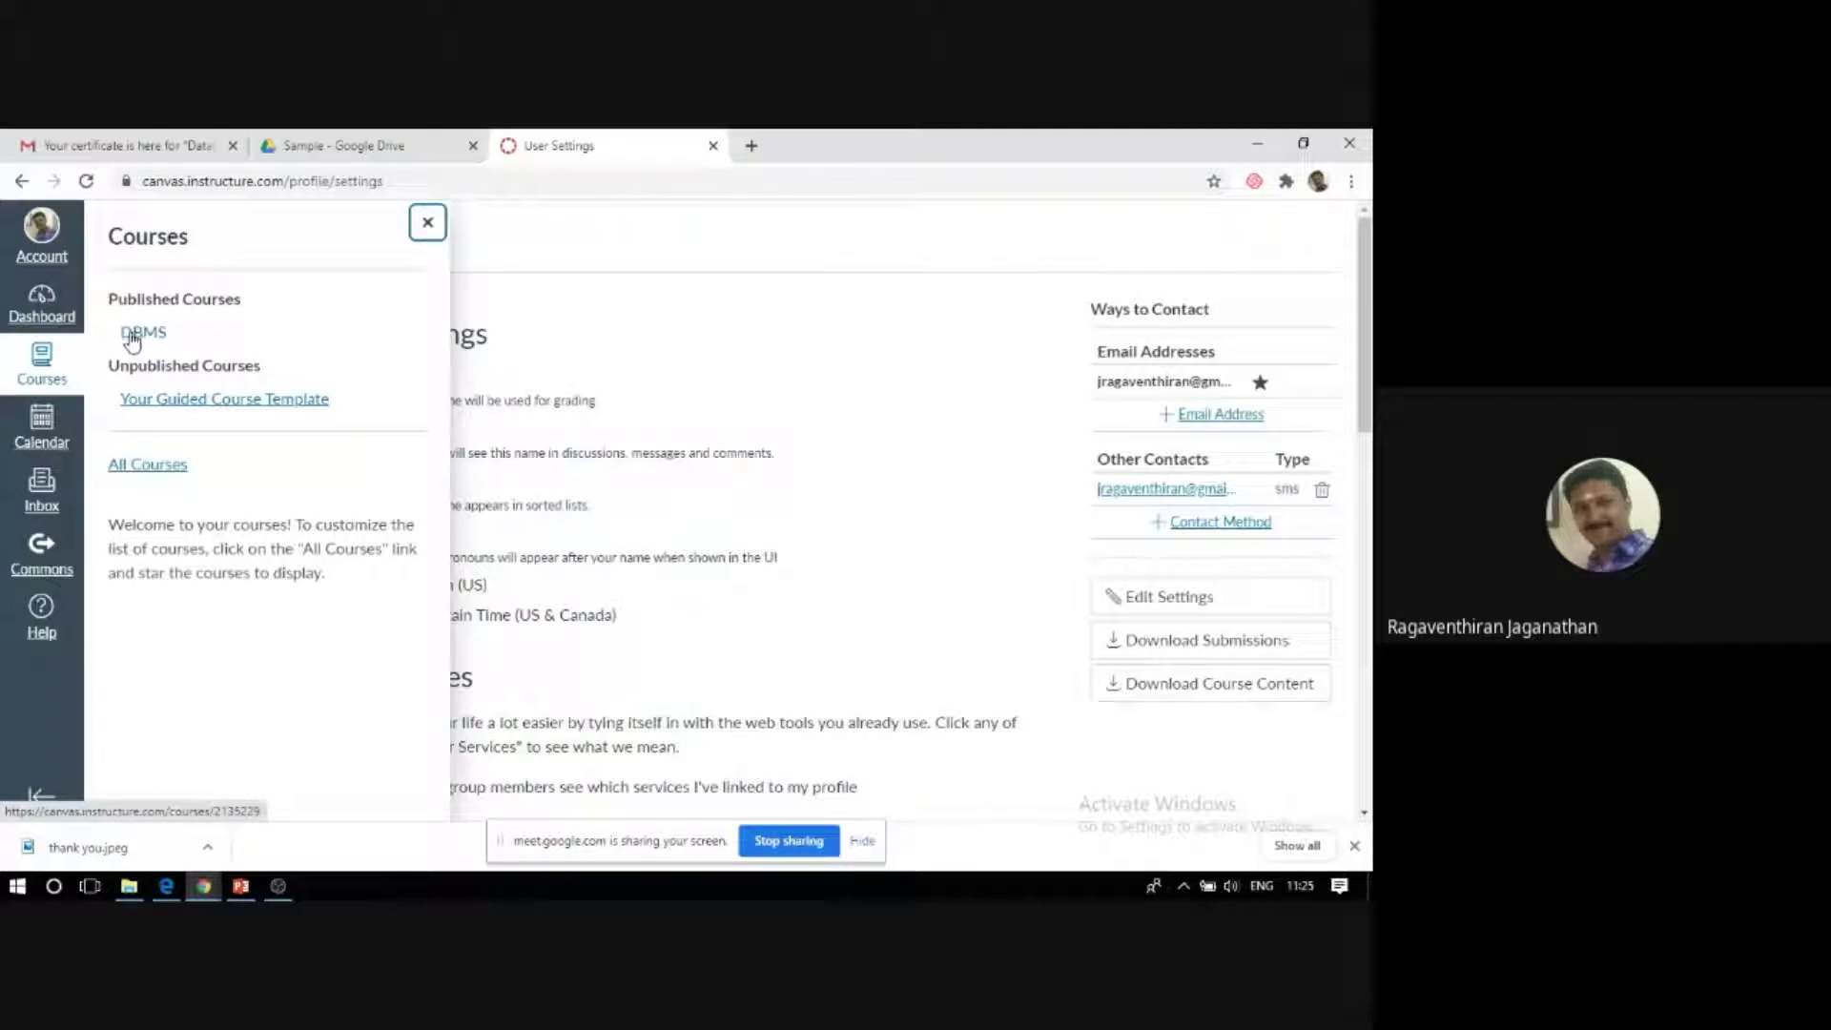
pyautogui.click(132, 336)
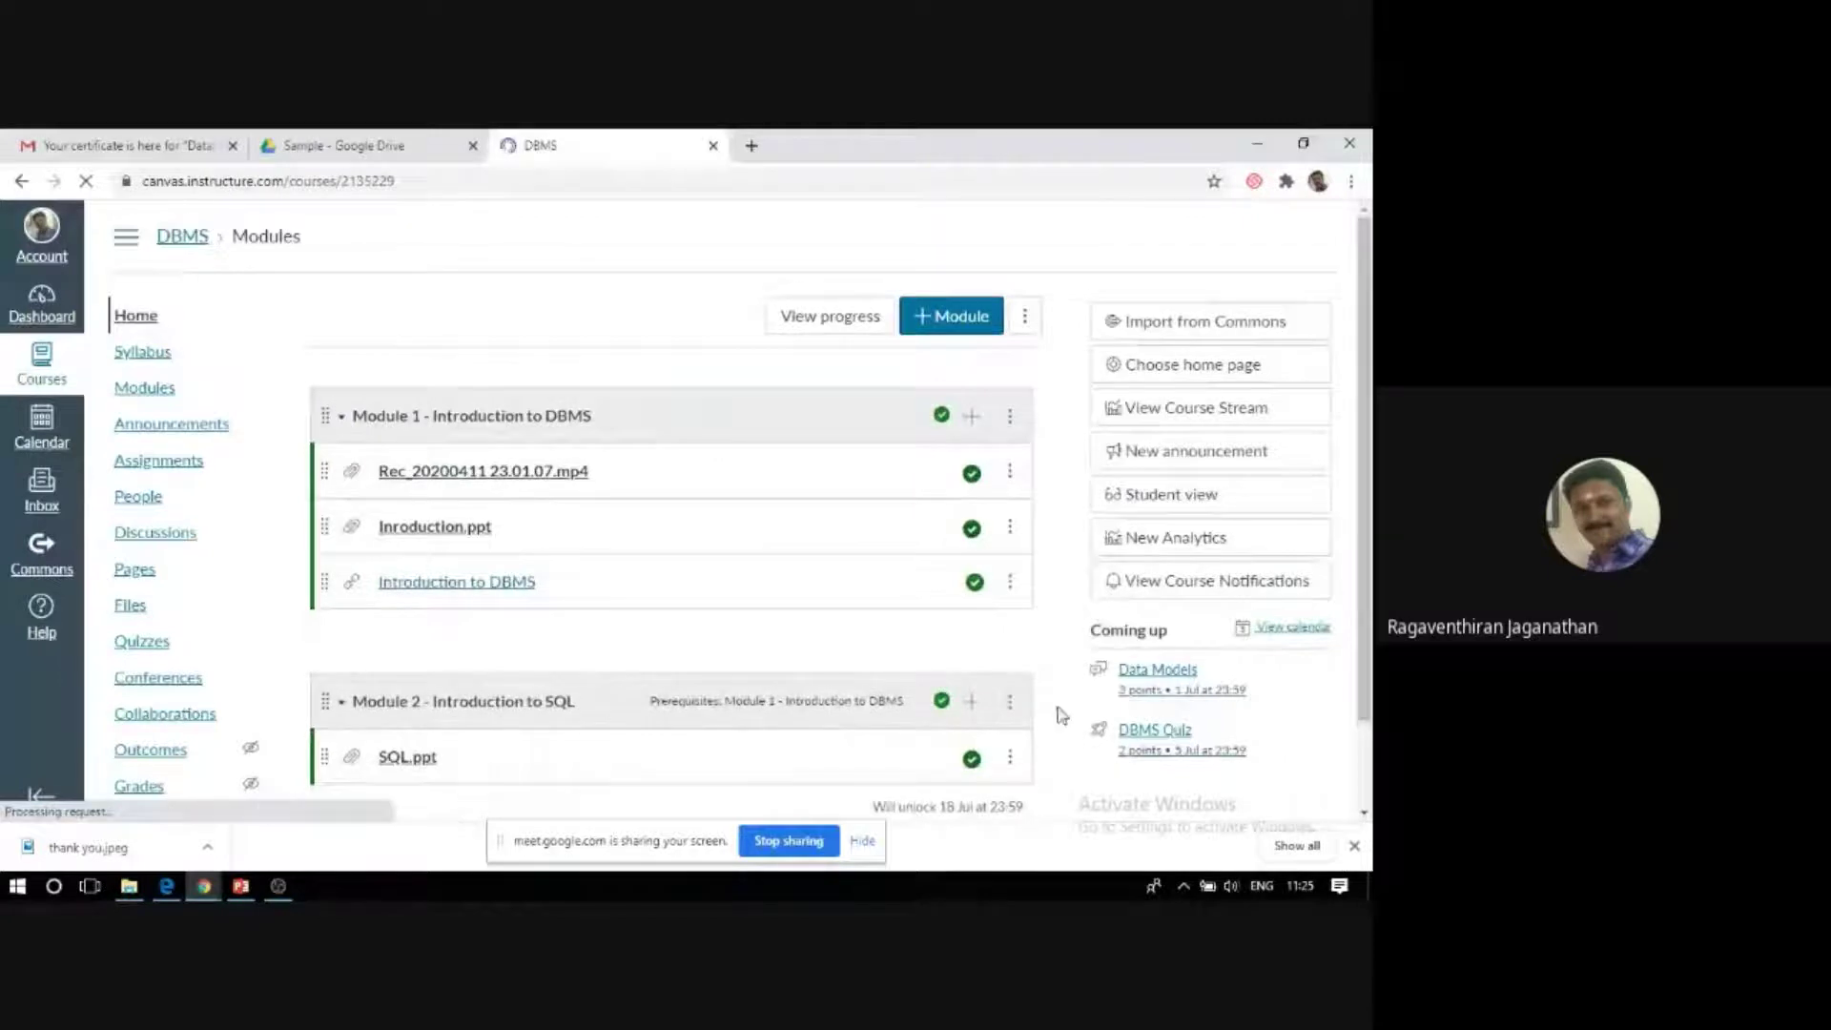
pyautogui.scroll(-1, 734, 408)
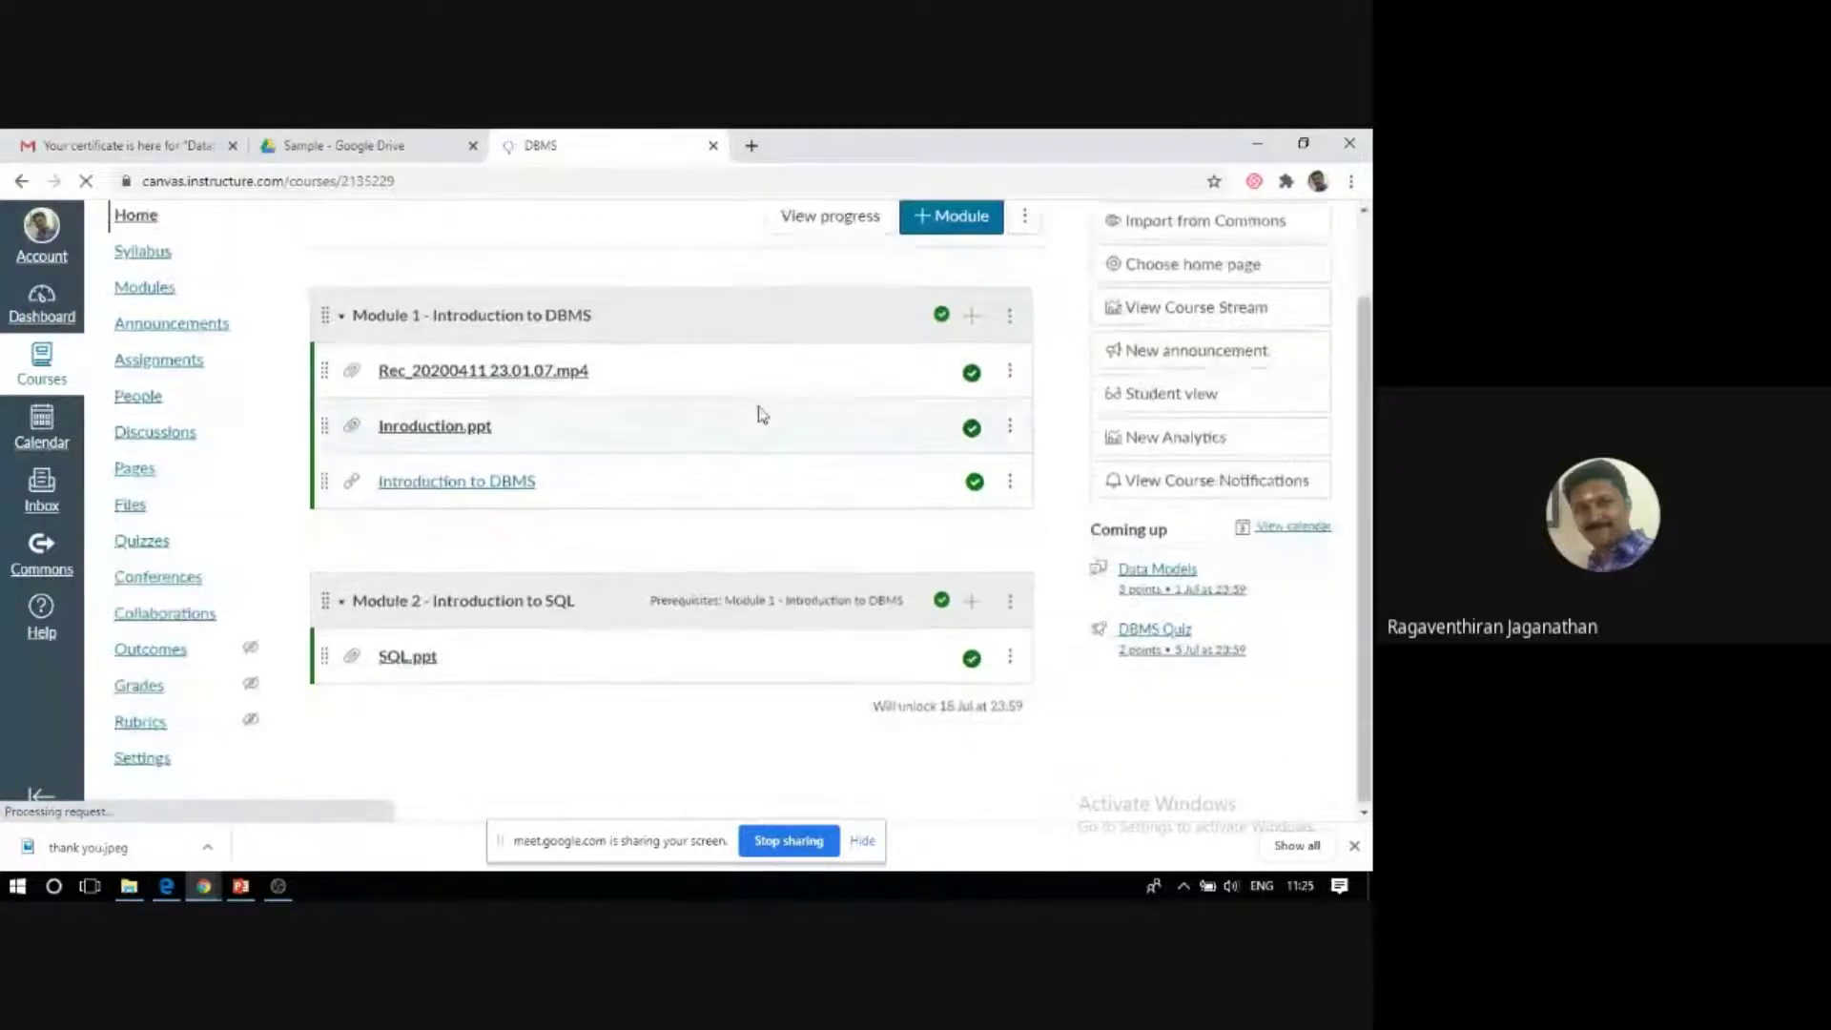
pyautogui.scroll(1, 592, 425)
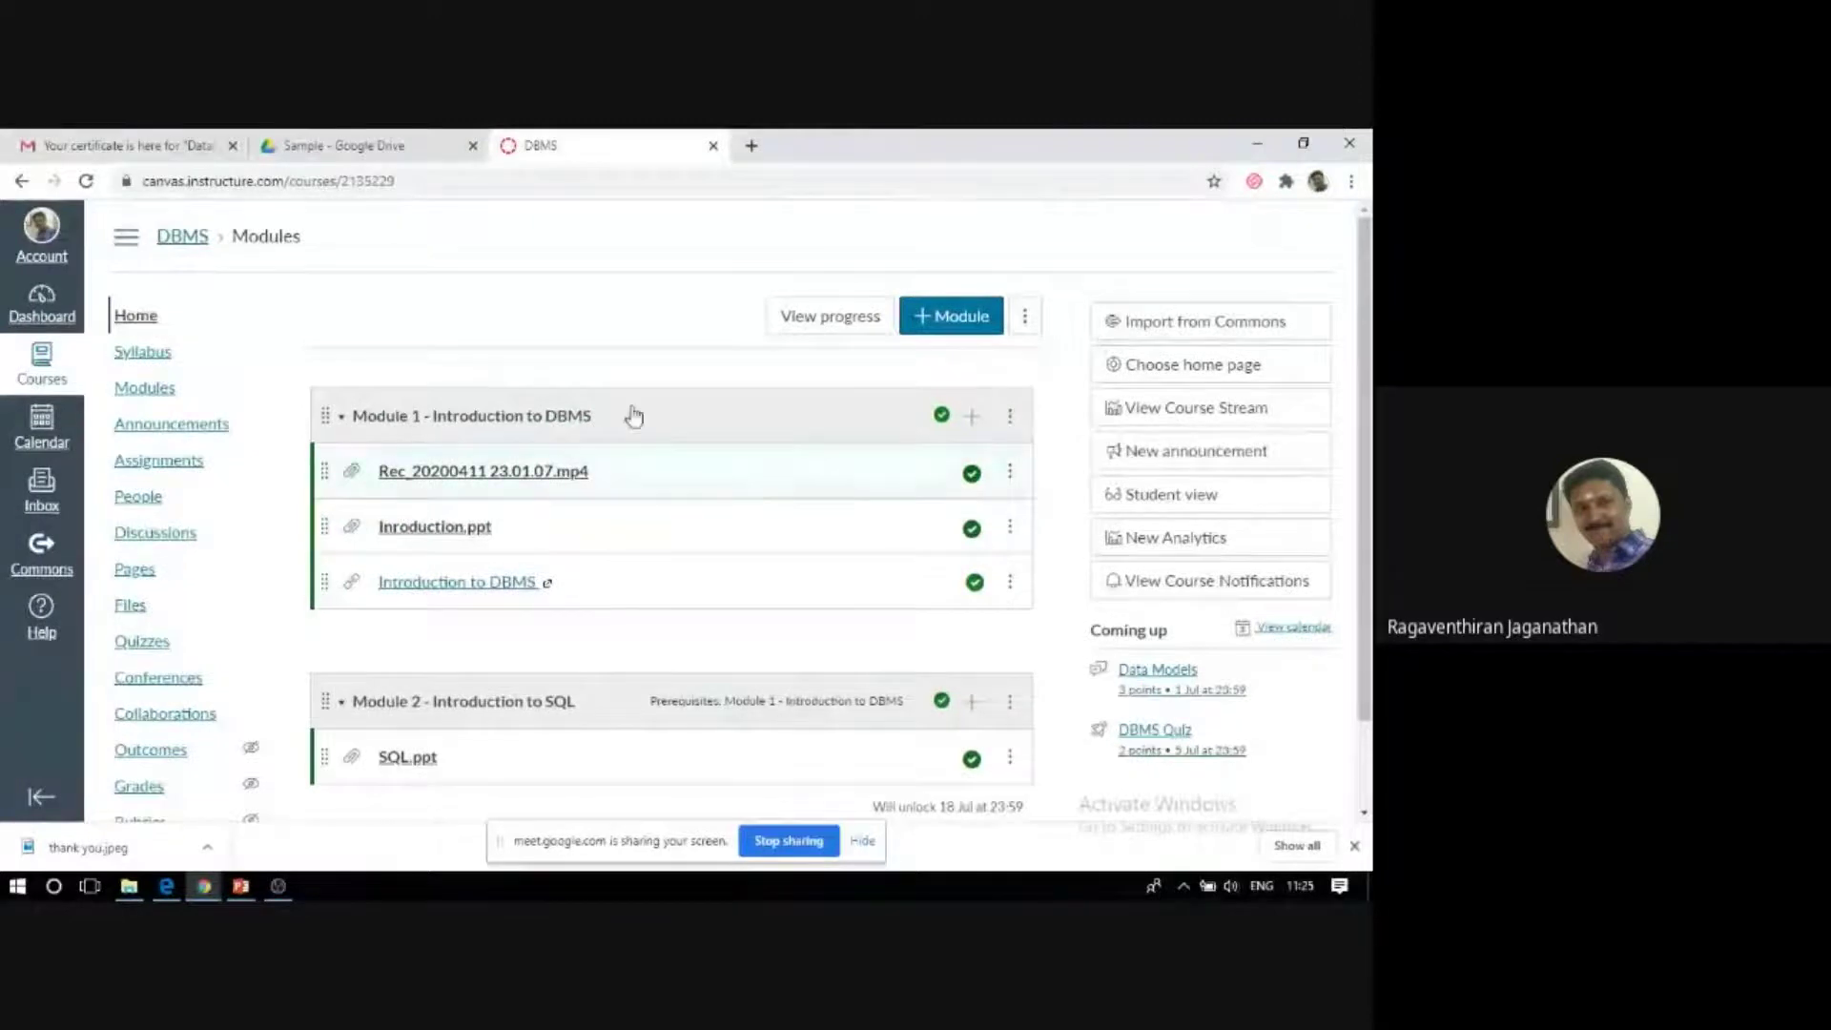
pyautogui.scroll(-1, 544, 409)
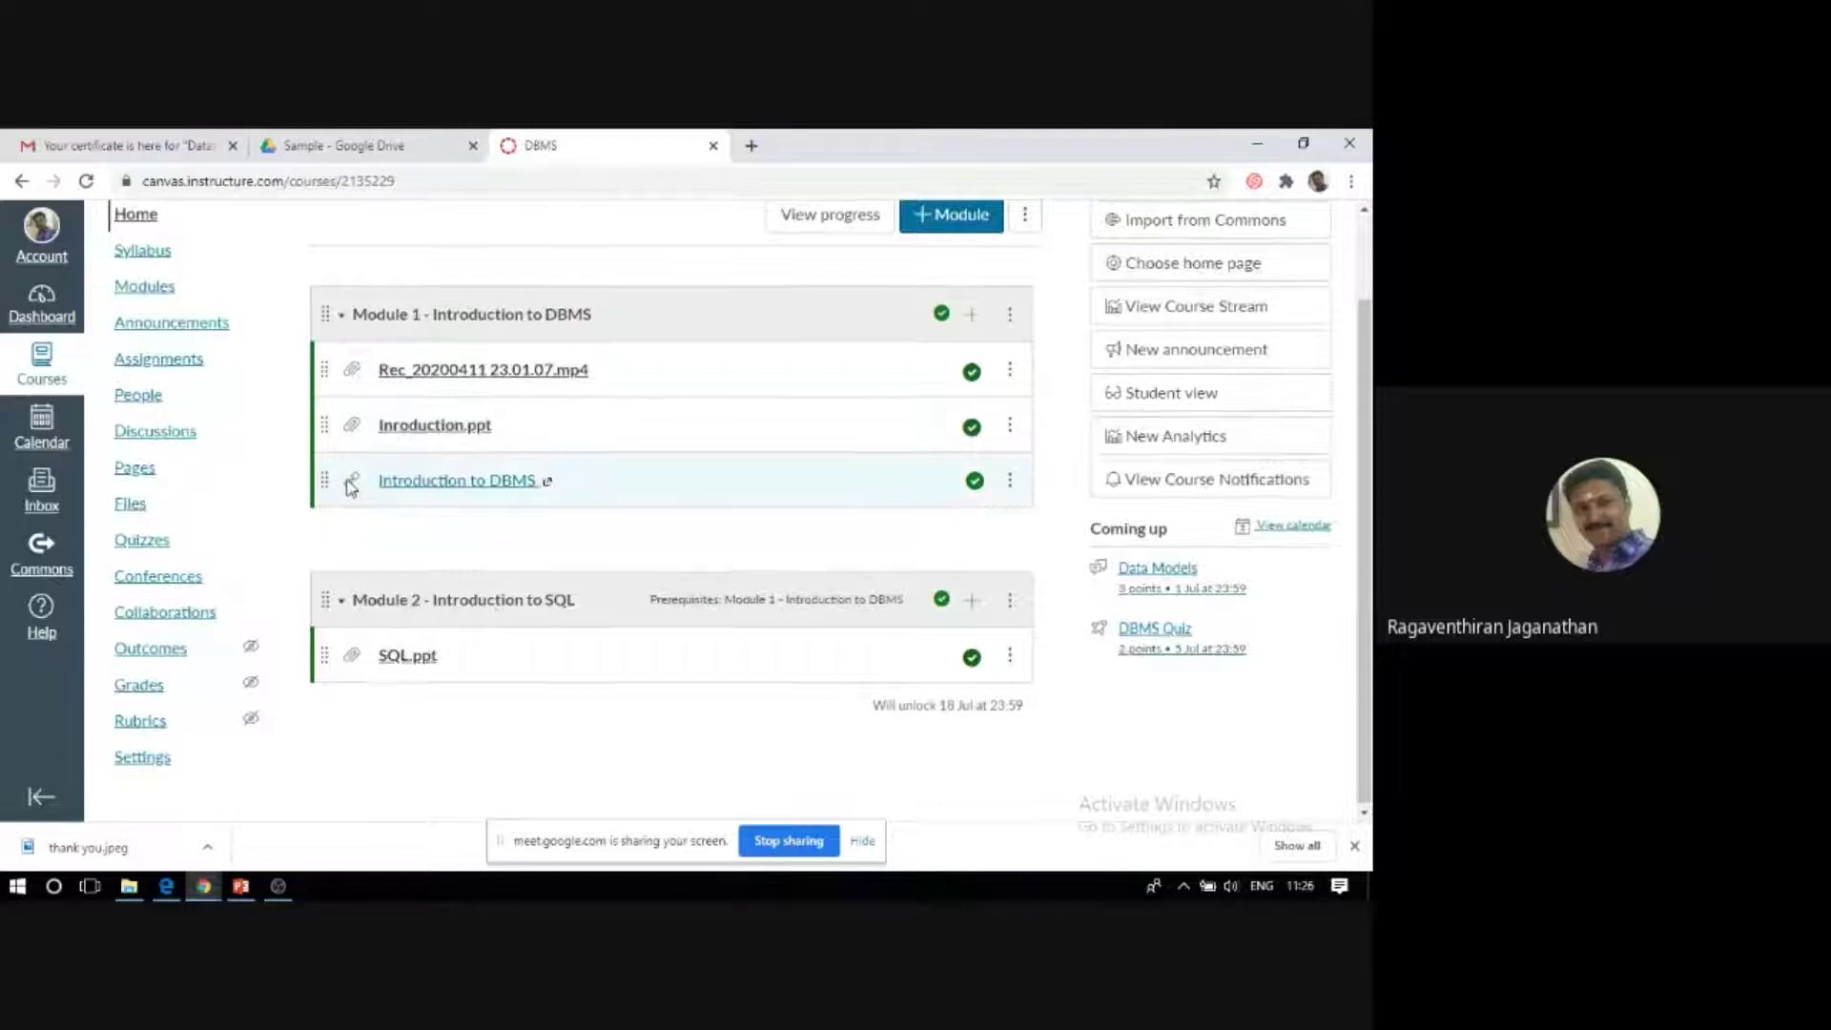
pyautogui.scroll(1, 345, 484)
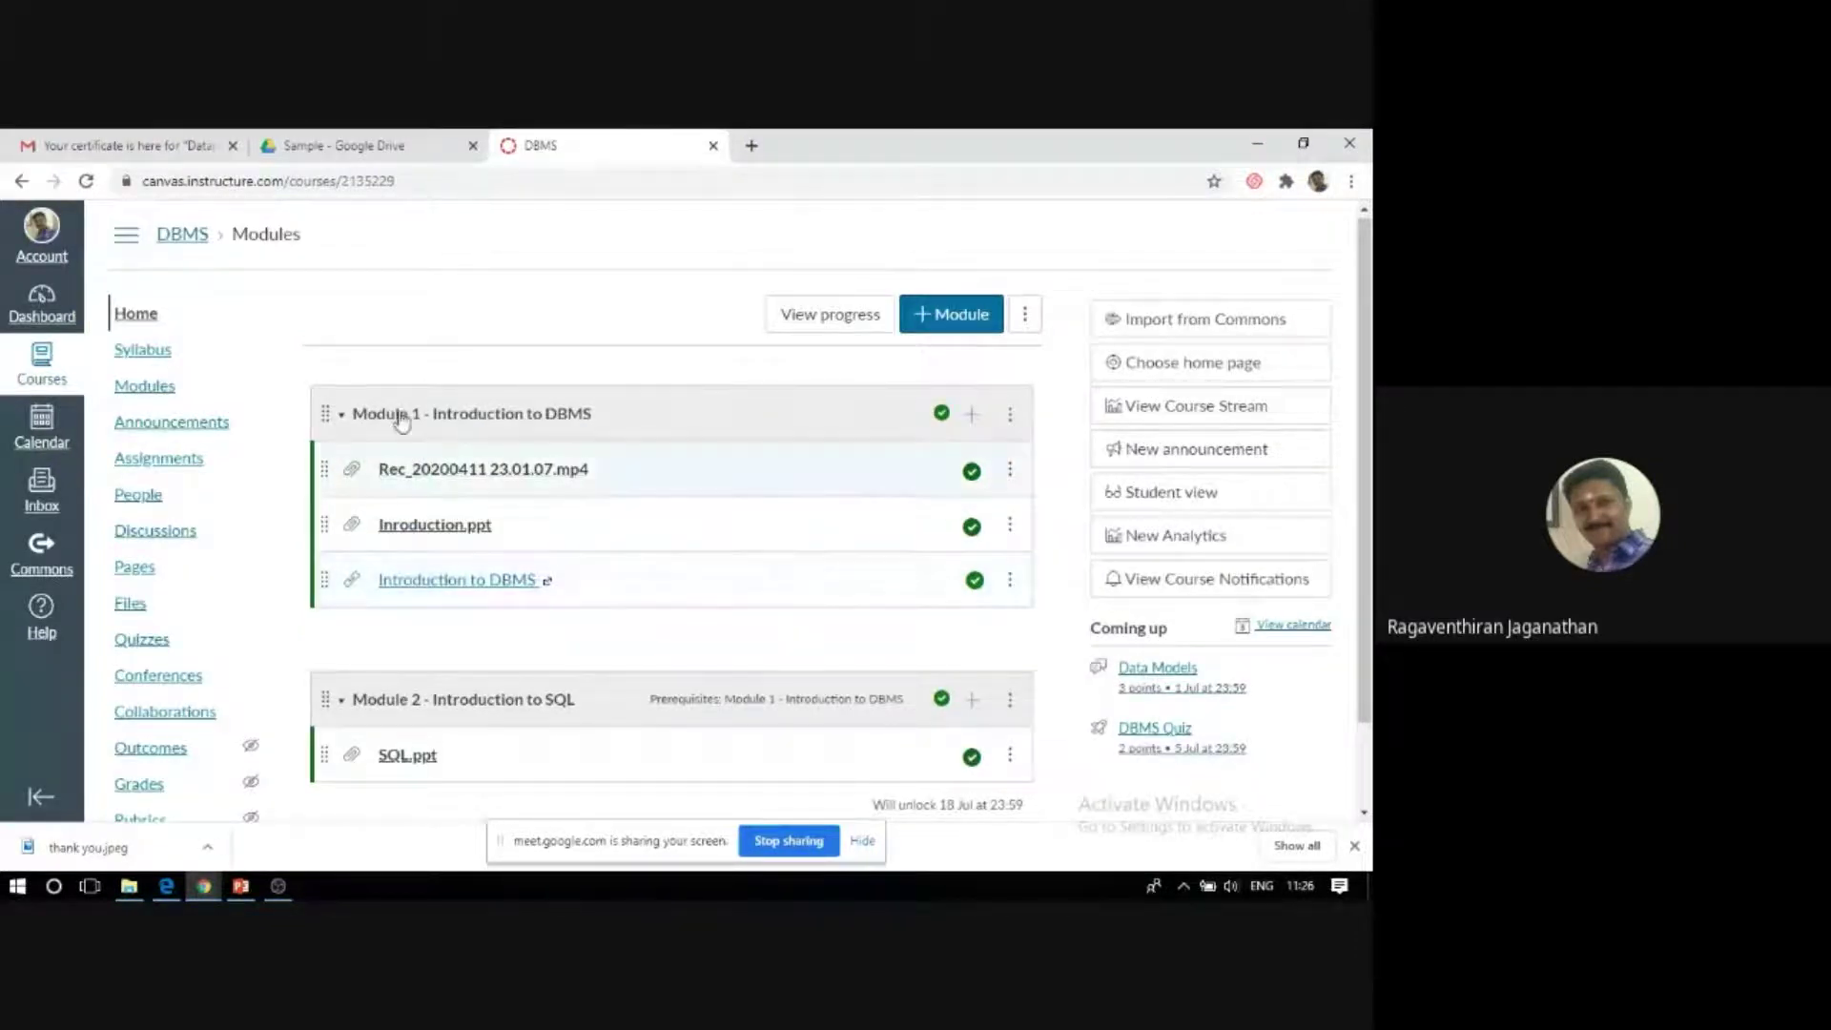
pyautogui.click(145, 355)
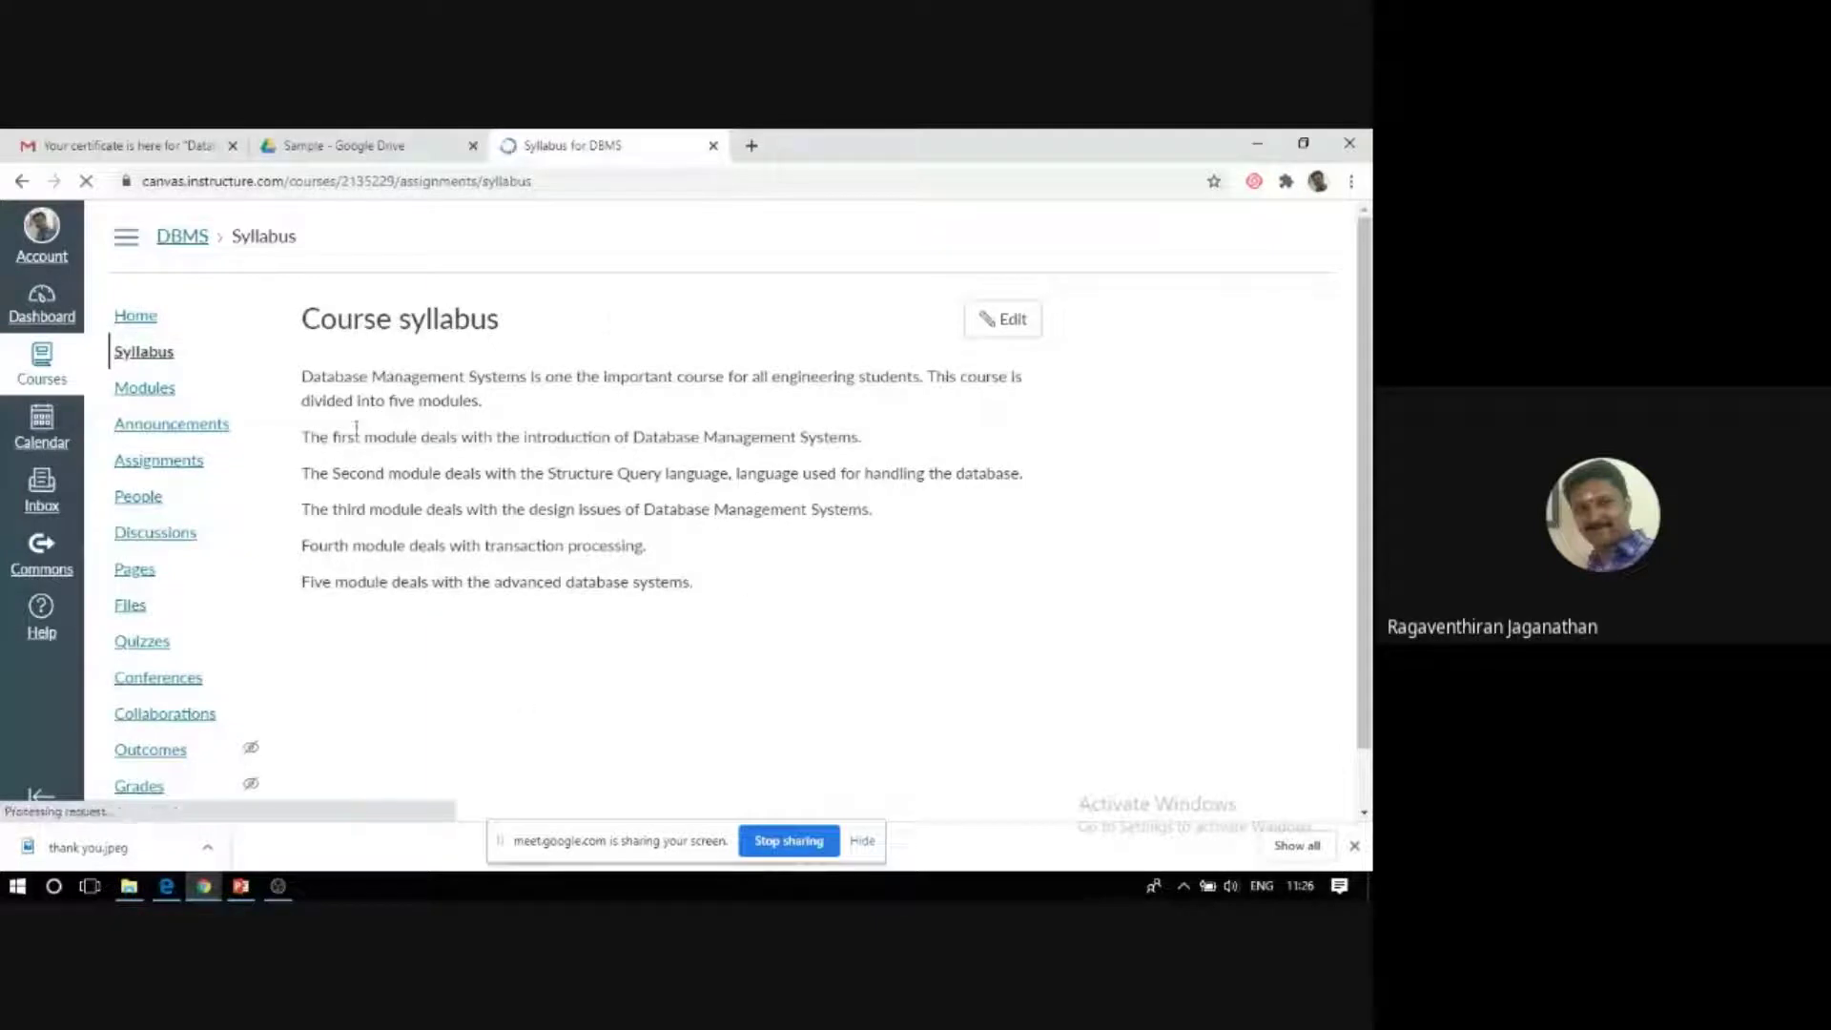
pyautogui.moveTo(630, 584); pyautogui.dragTo(671, 599)
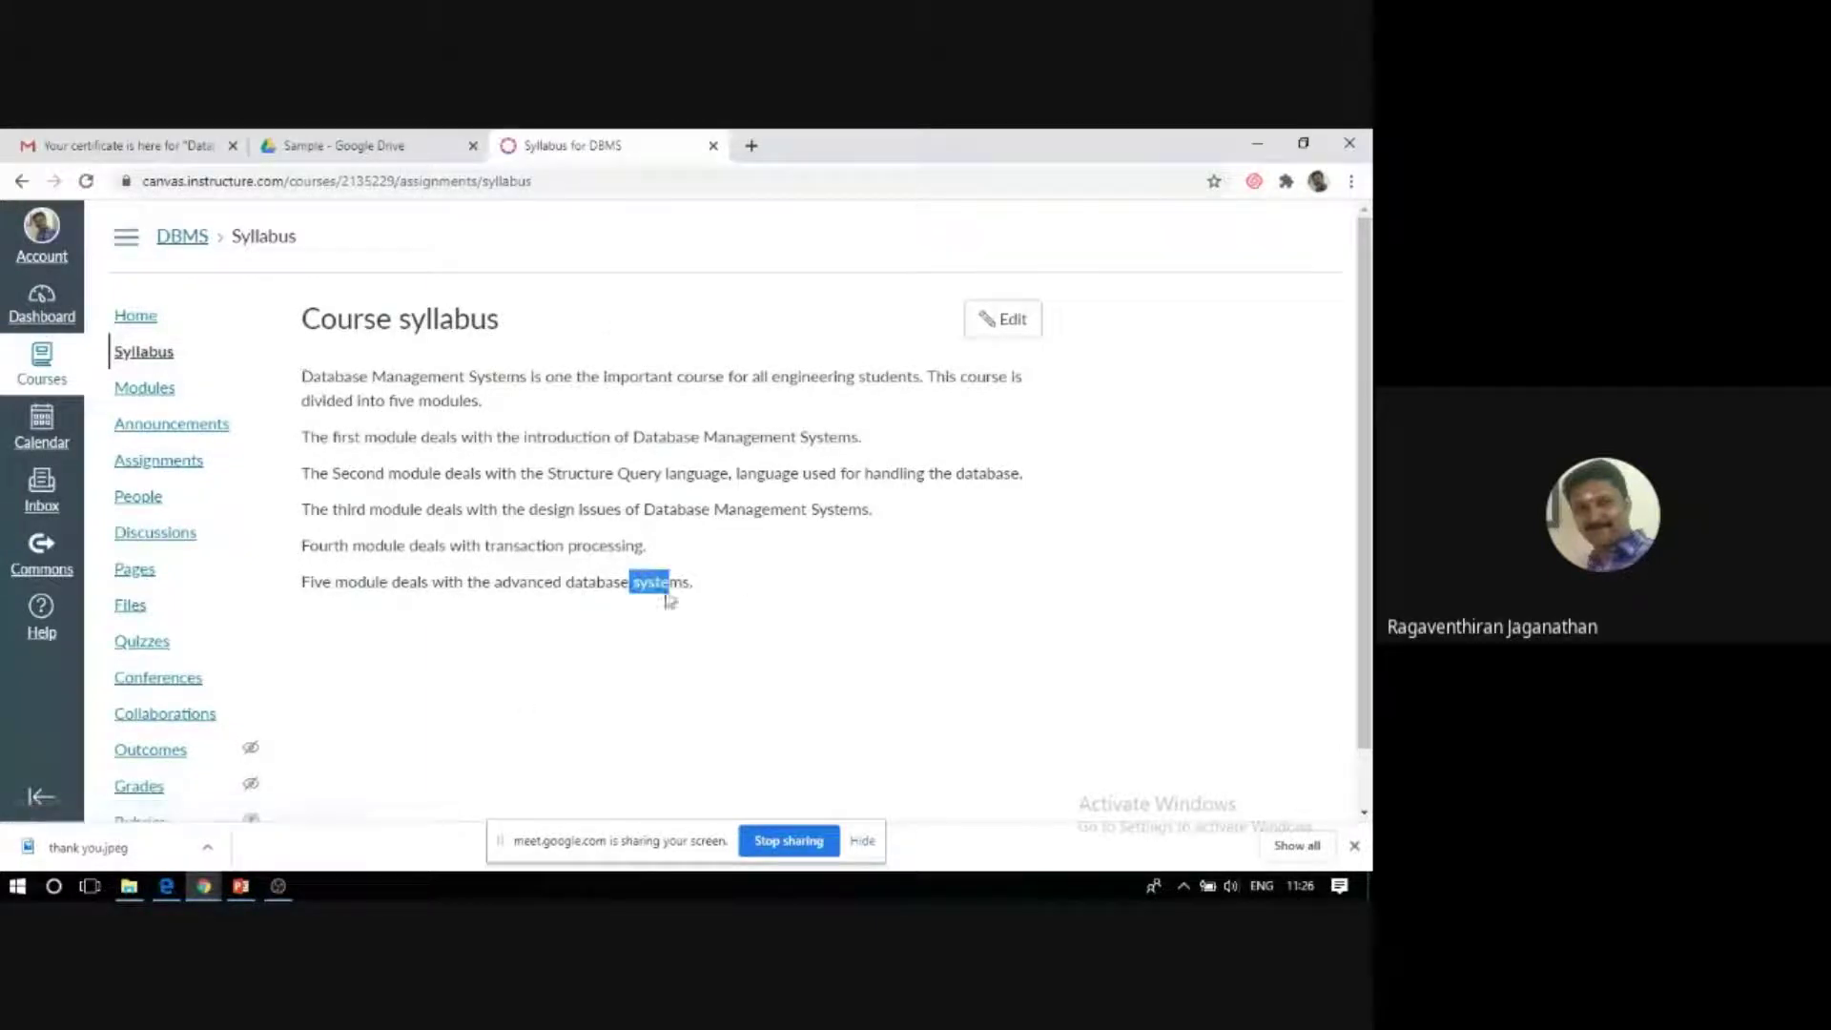
pyautogui.click(305, 374)
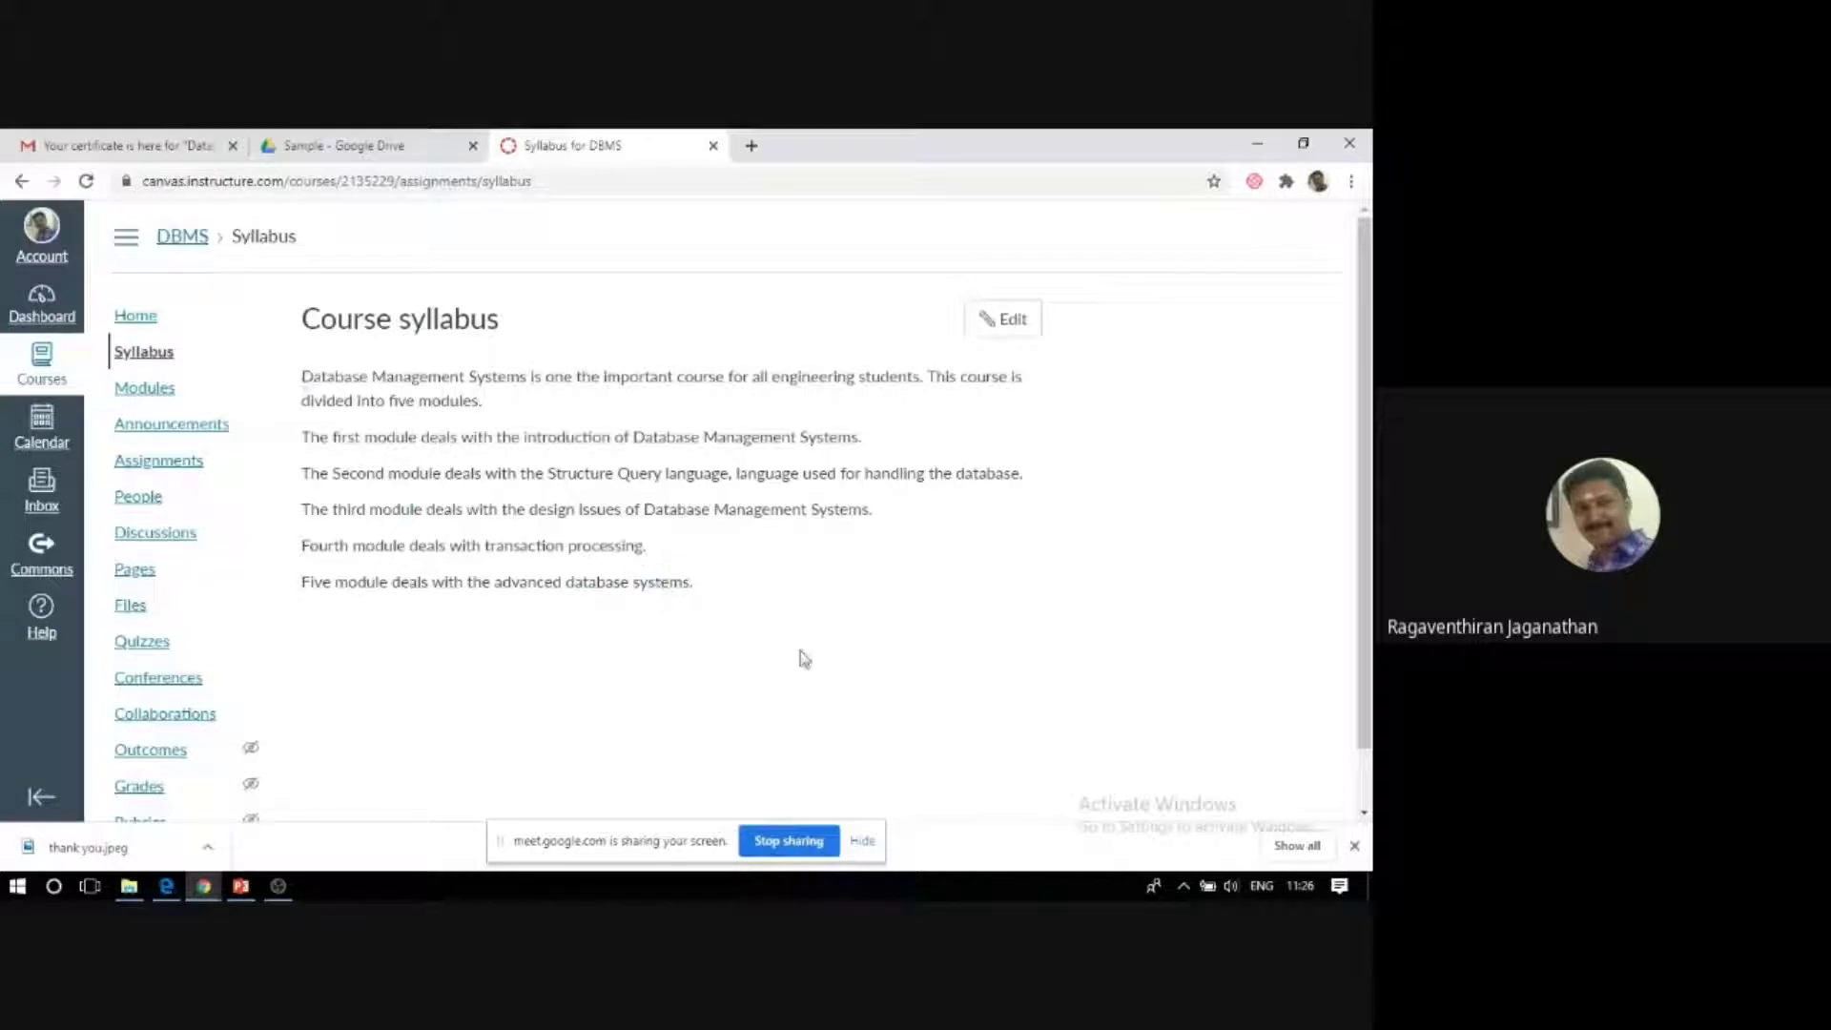
pyautogui.click(999, 324)
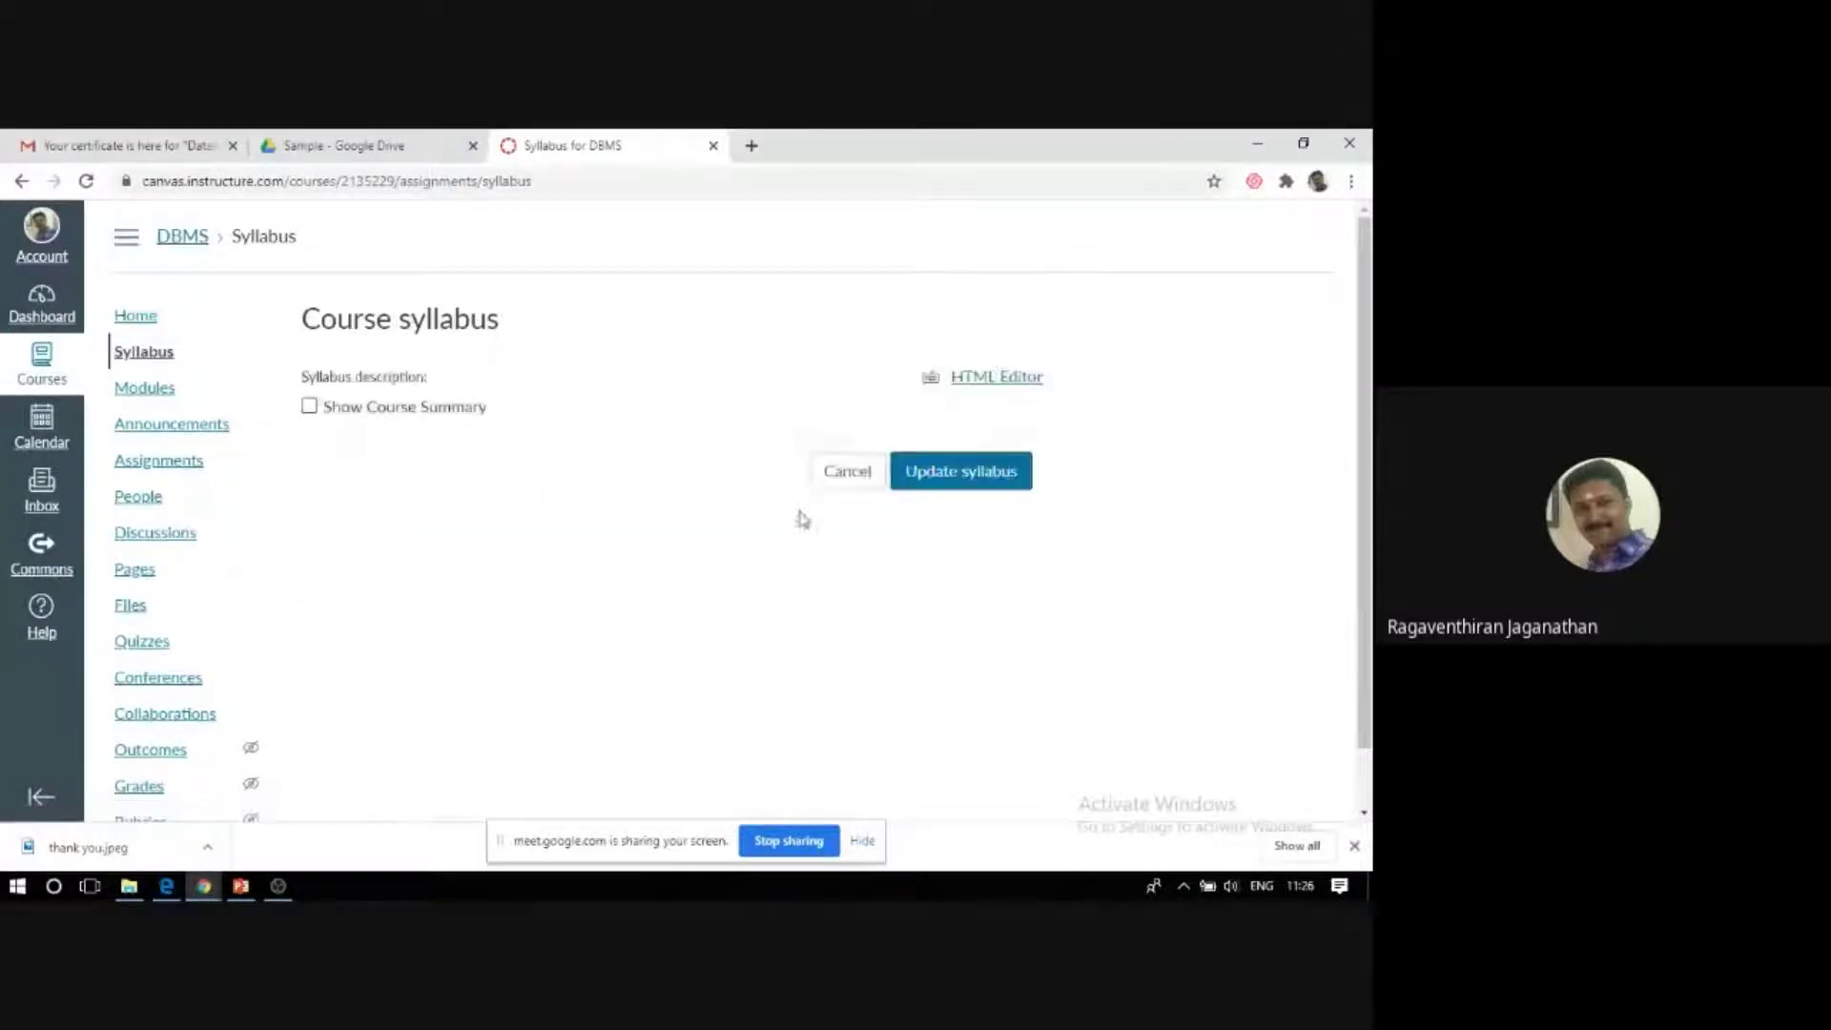
pyautogui.click(996, 472)
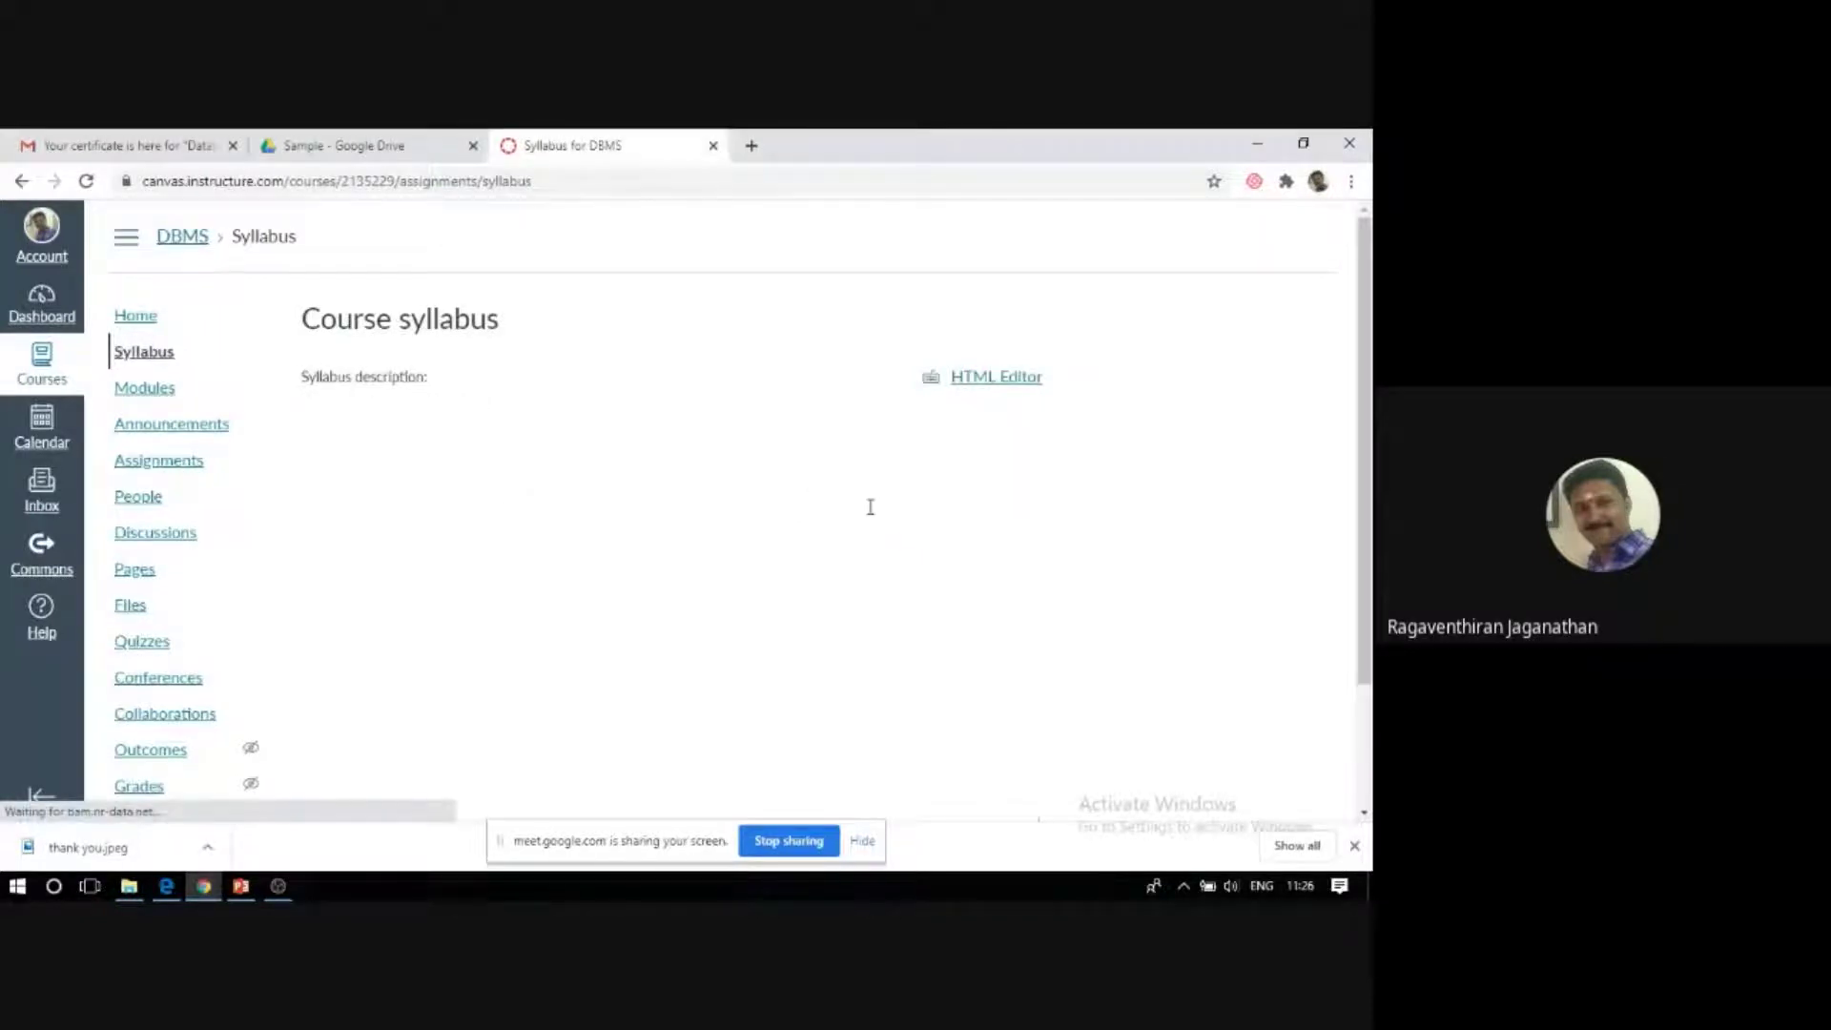
pyautogui.scroll(-1, 568, 594)
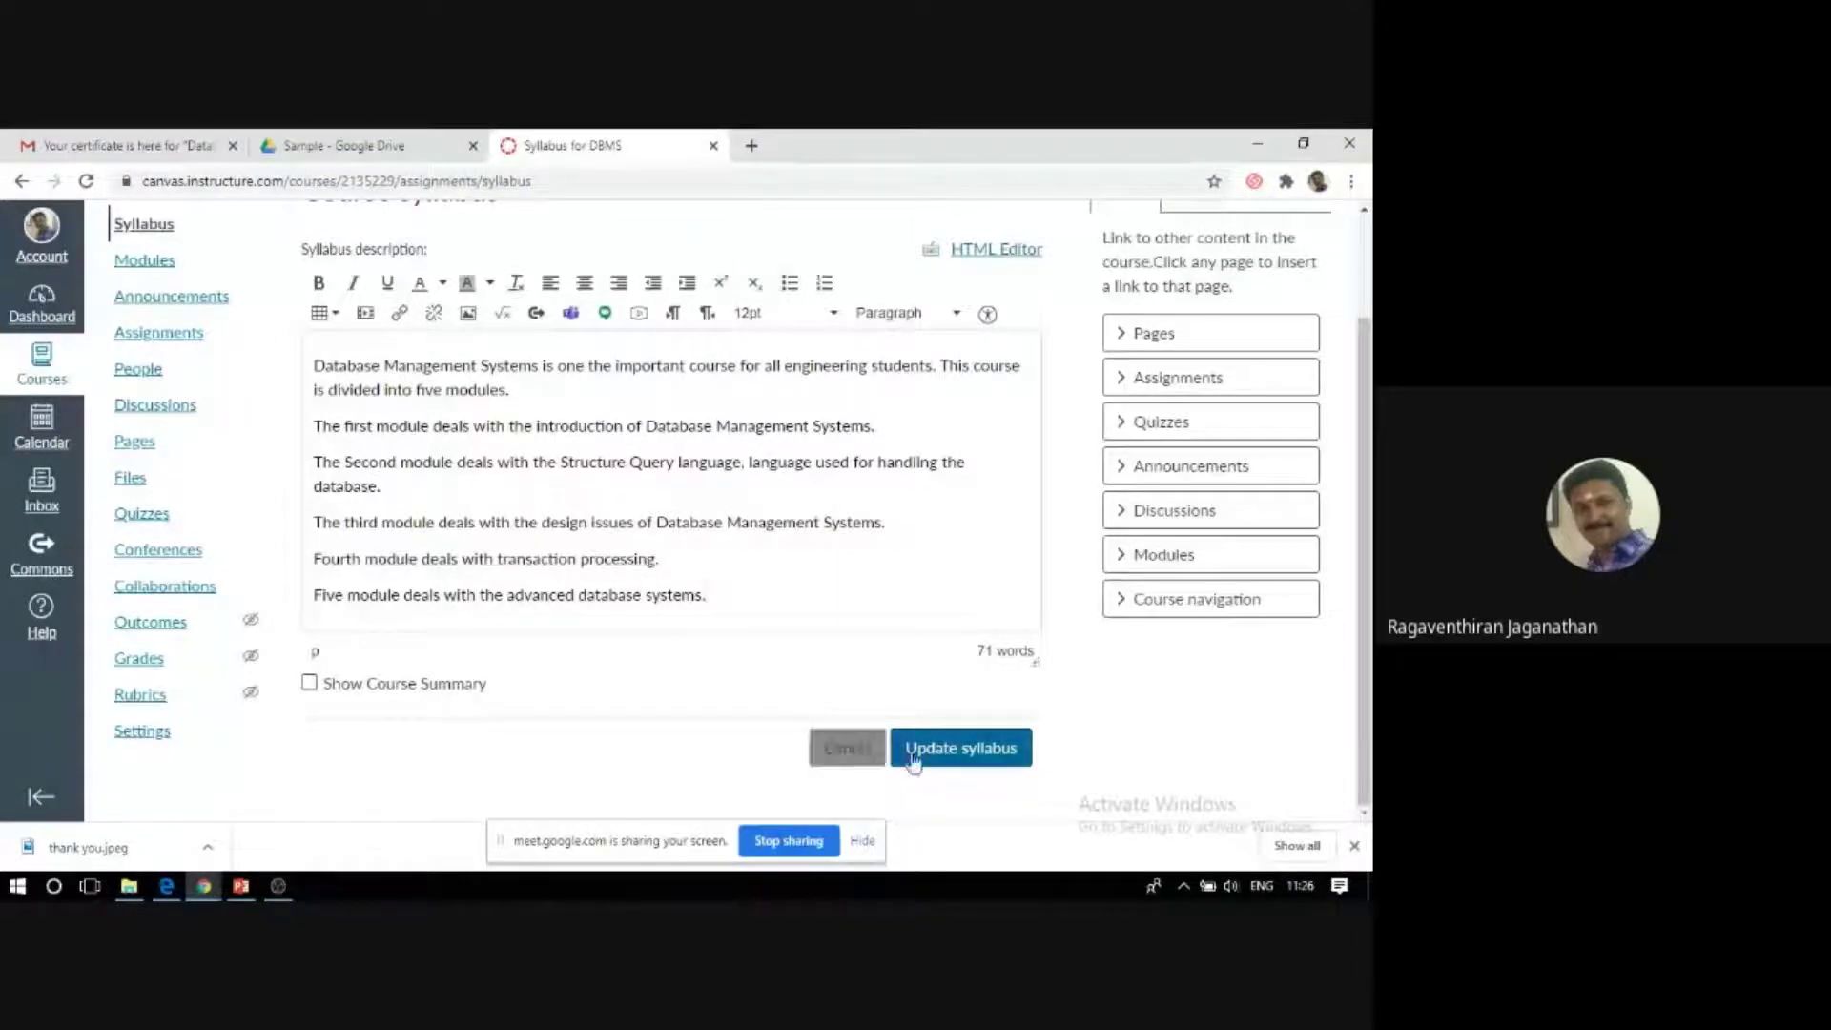
pyautogui.click(950, 758)
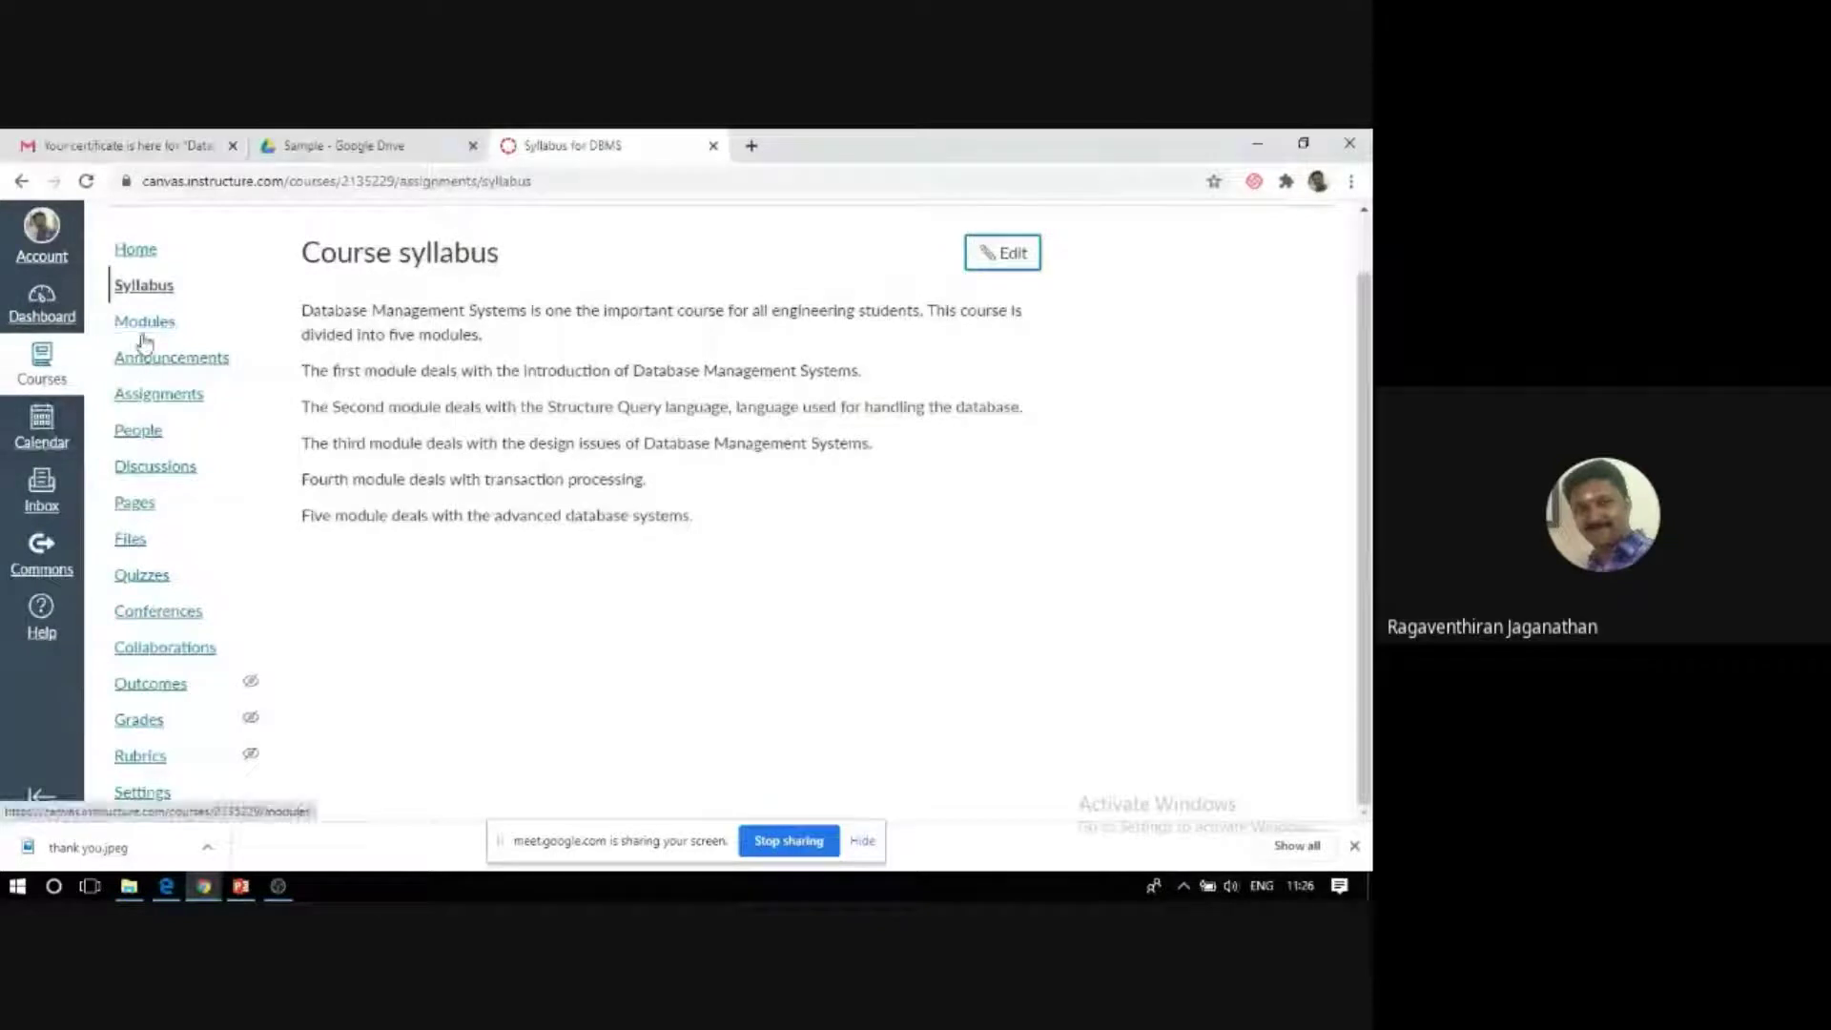
# Return to the DBMS course home to review its modules list, then begin adding a new module.
pyautogui.click(135, 251)
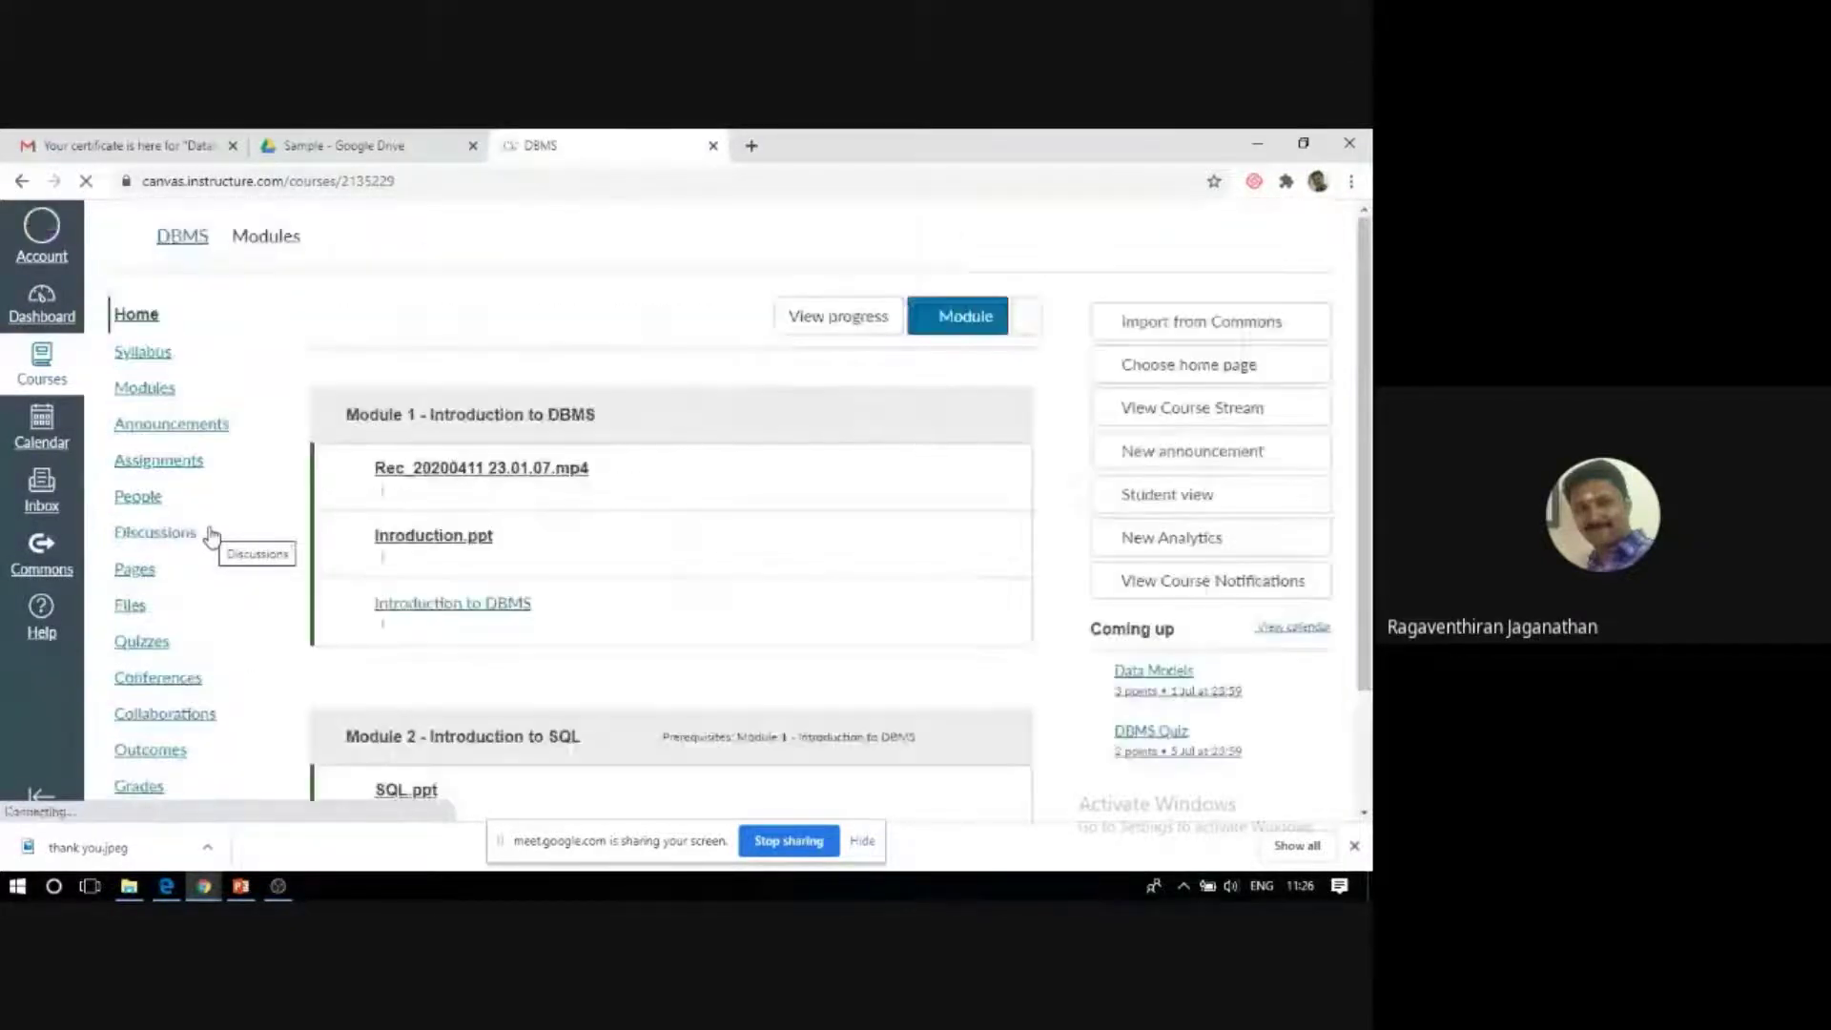
pyautogui.click(135, 391)
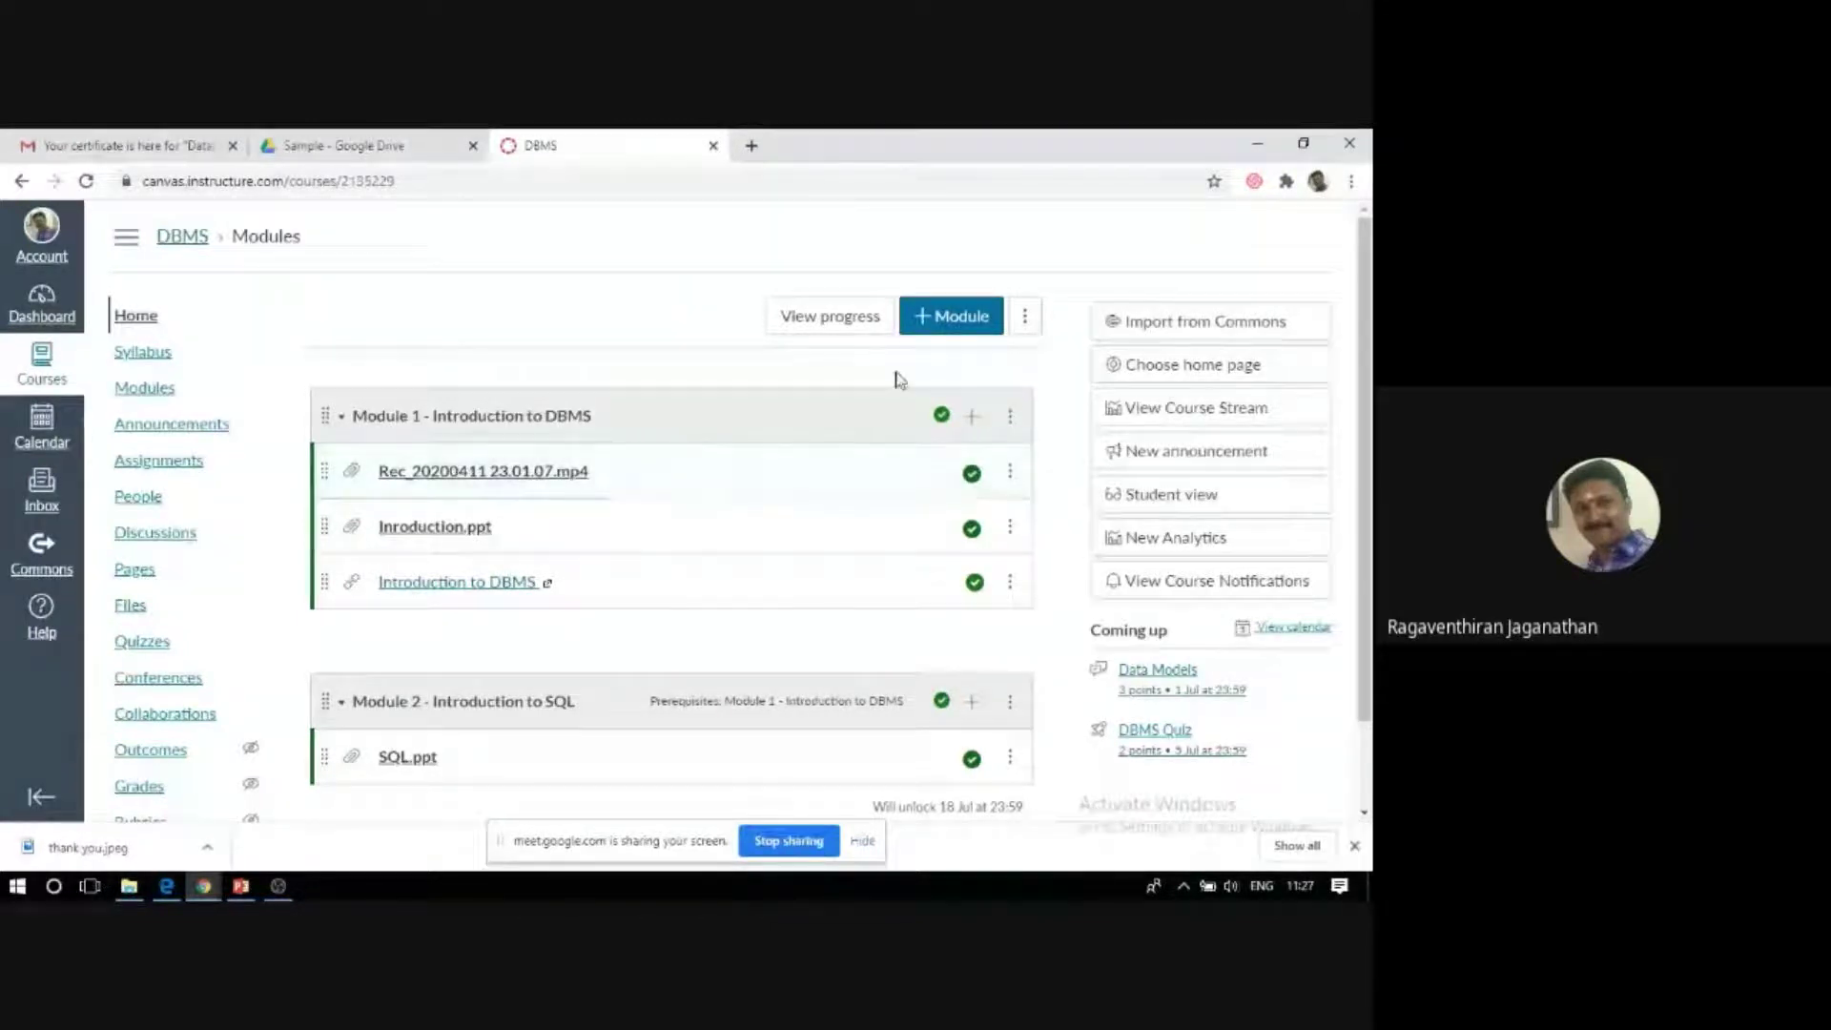
pyautogui.scroll(-1, 575, 461)
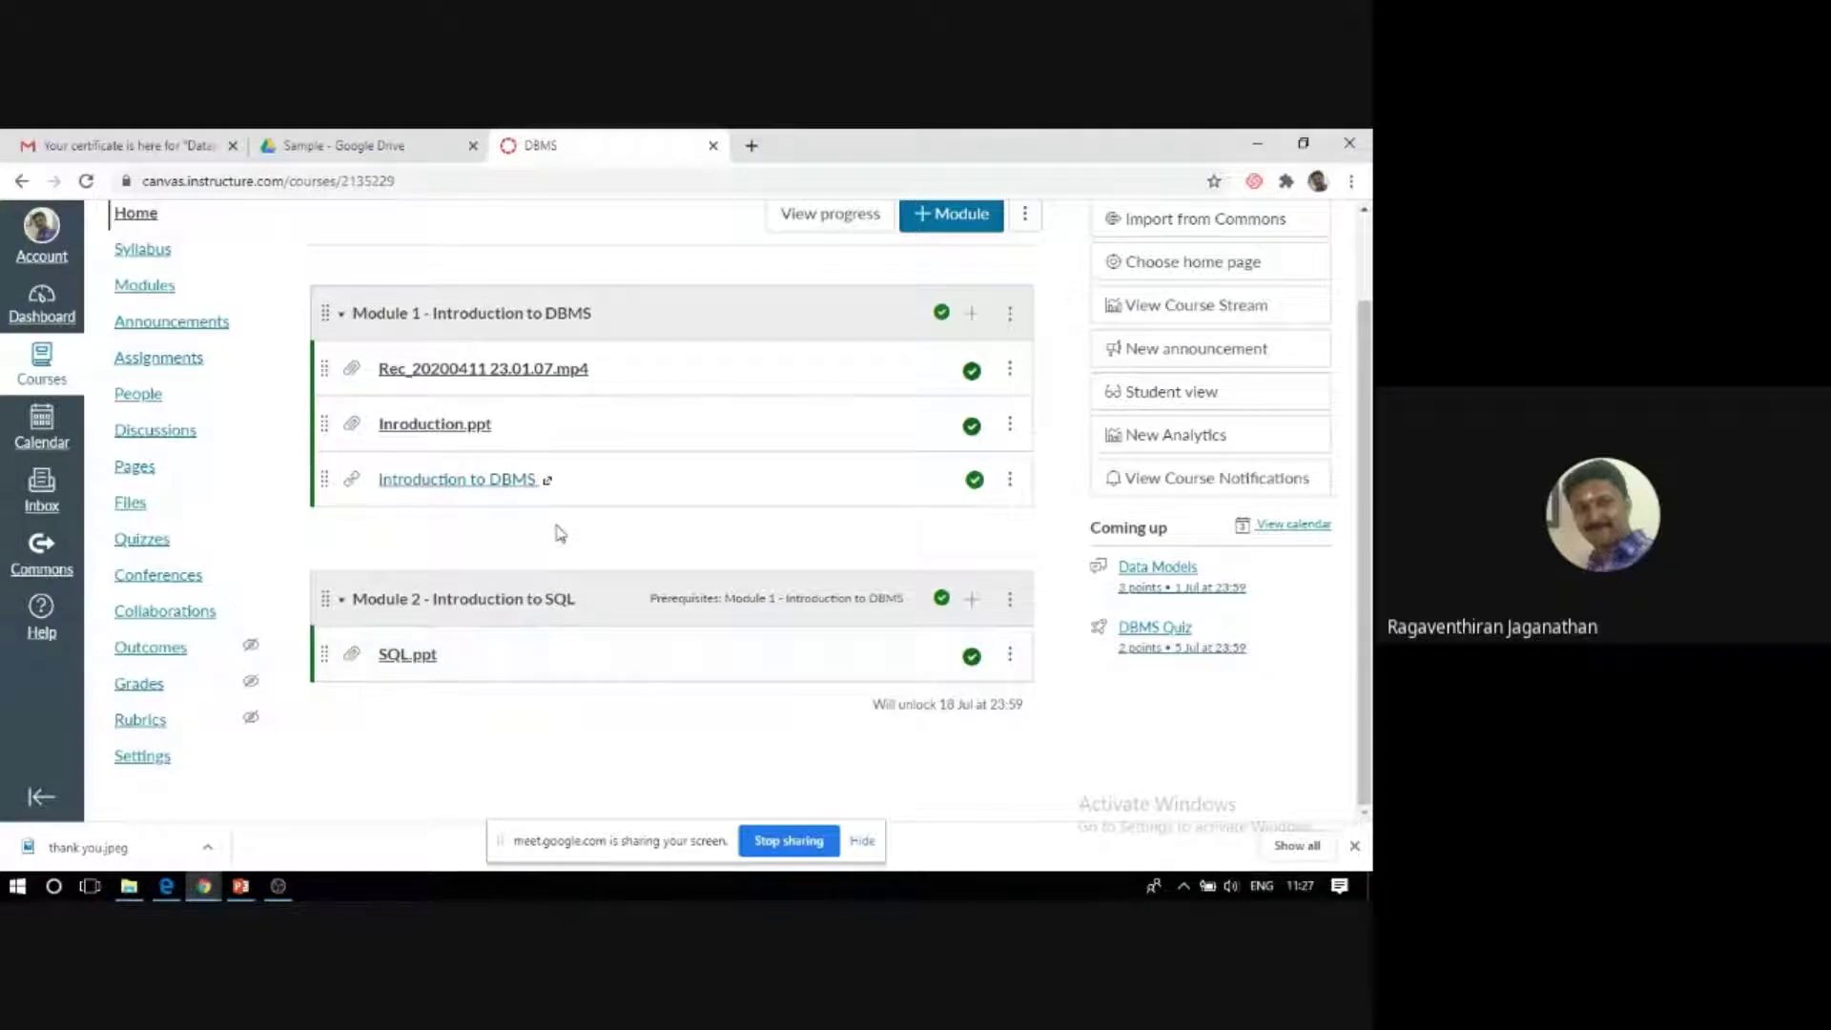
pyautogui.scroll(1, 561, 524)
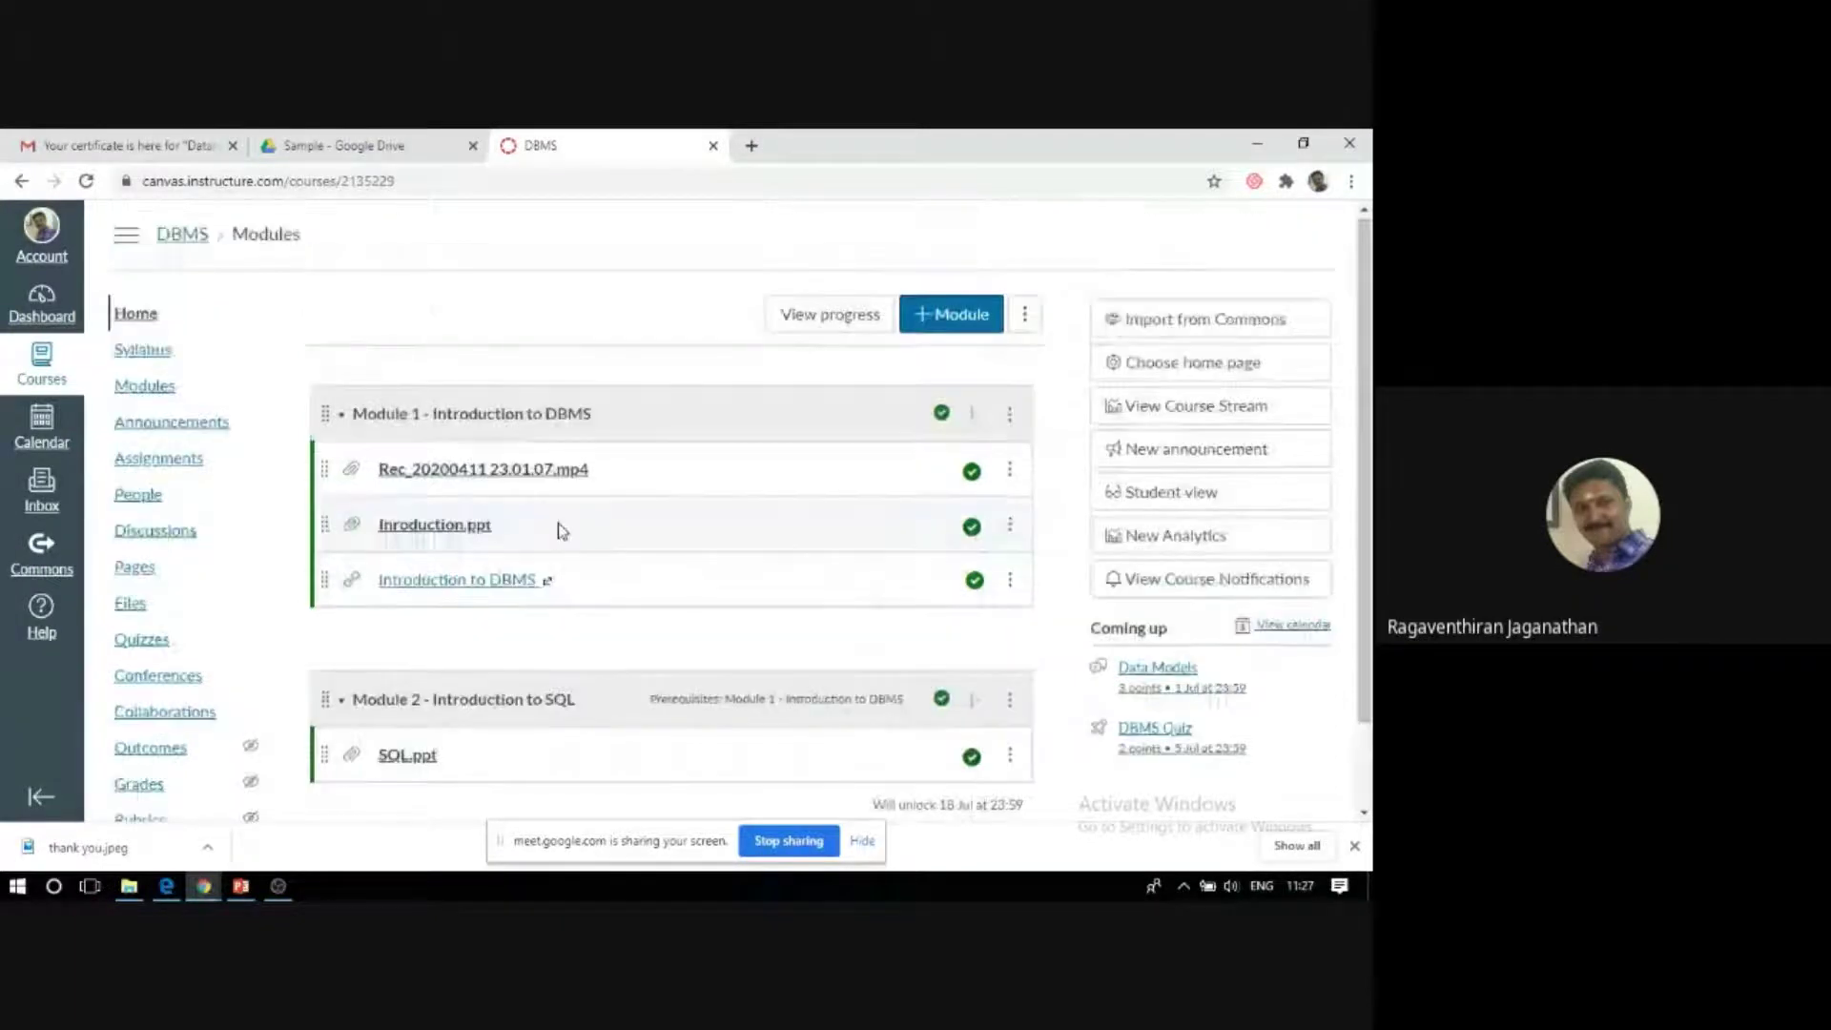
pyautogui.click(955, 324)
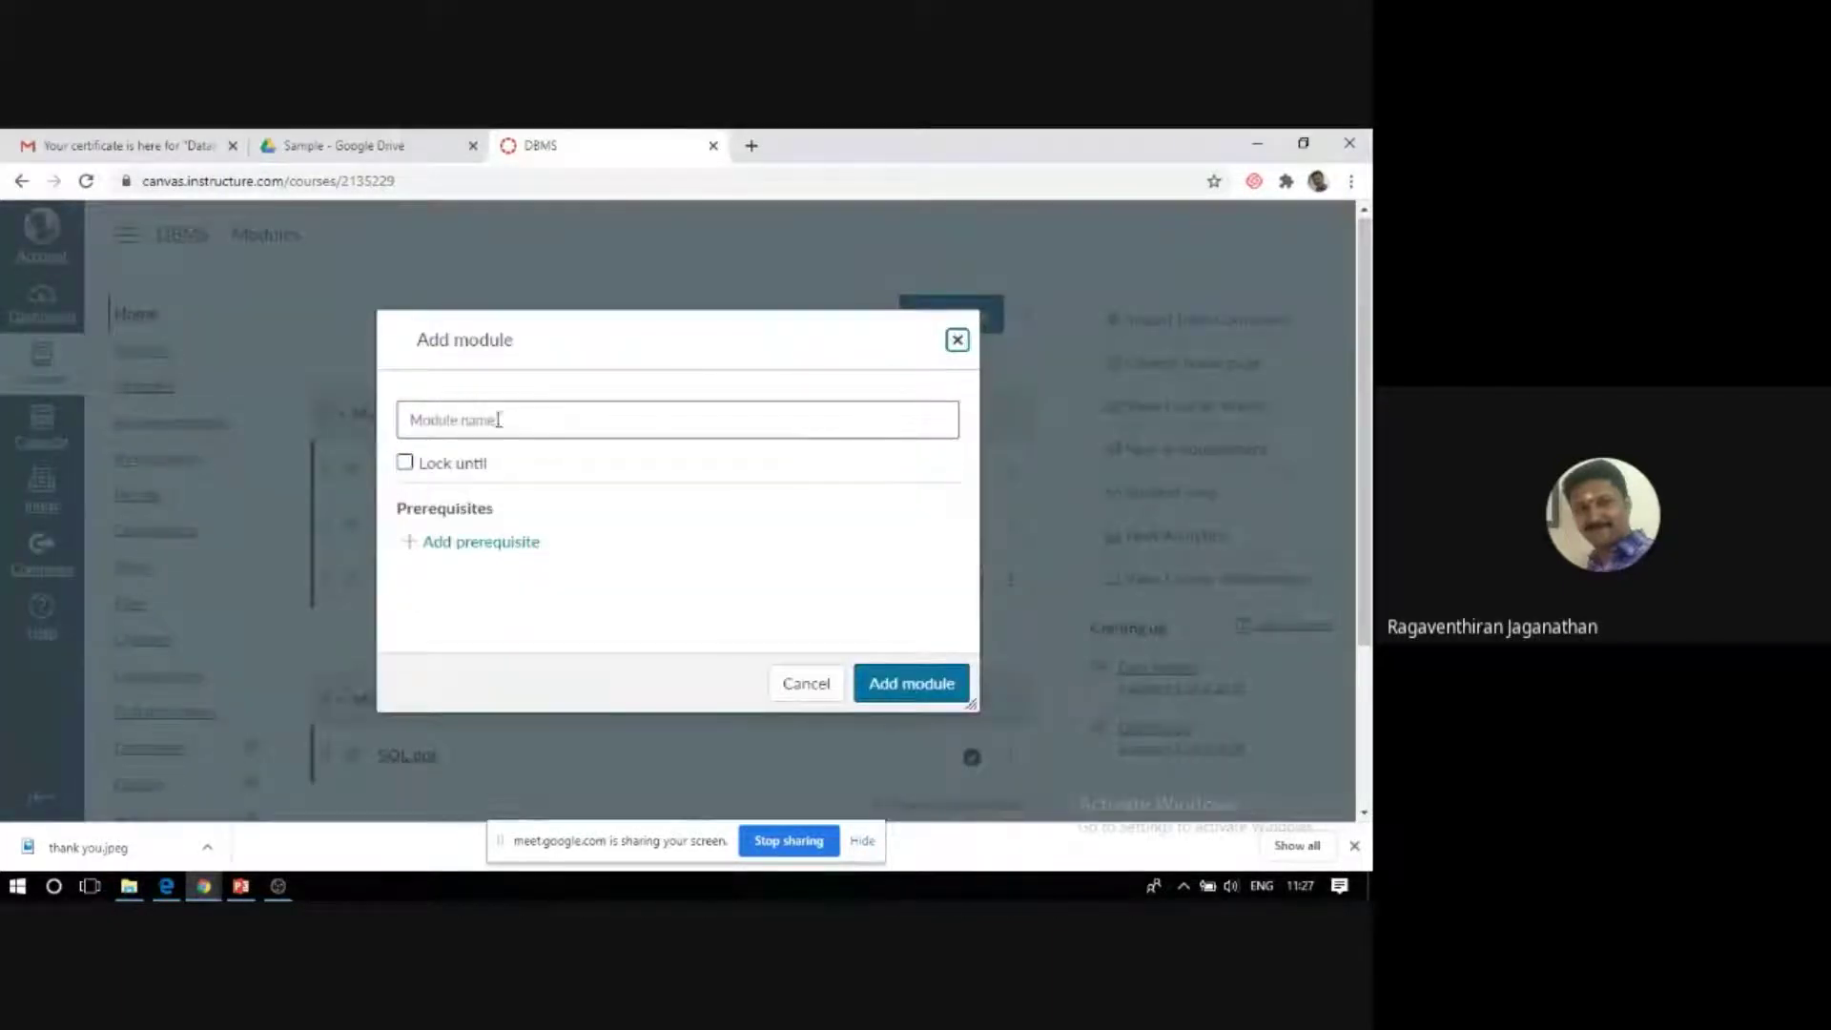
# Name the new module 'Module 3 - Database Design' and lock it until 26 Jul 2020 11:59.
pyautogui.click(659, 437)
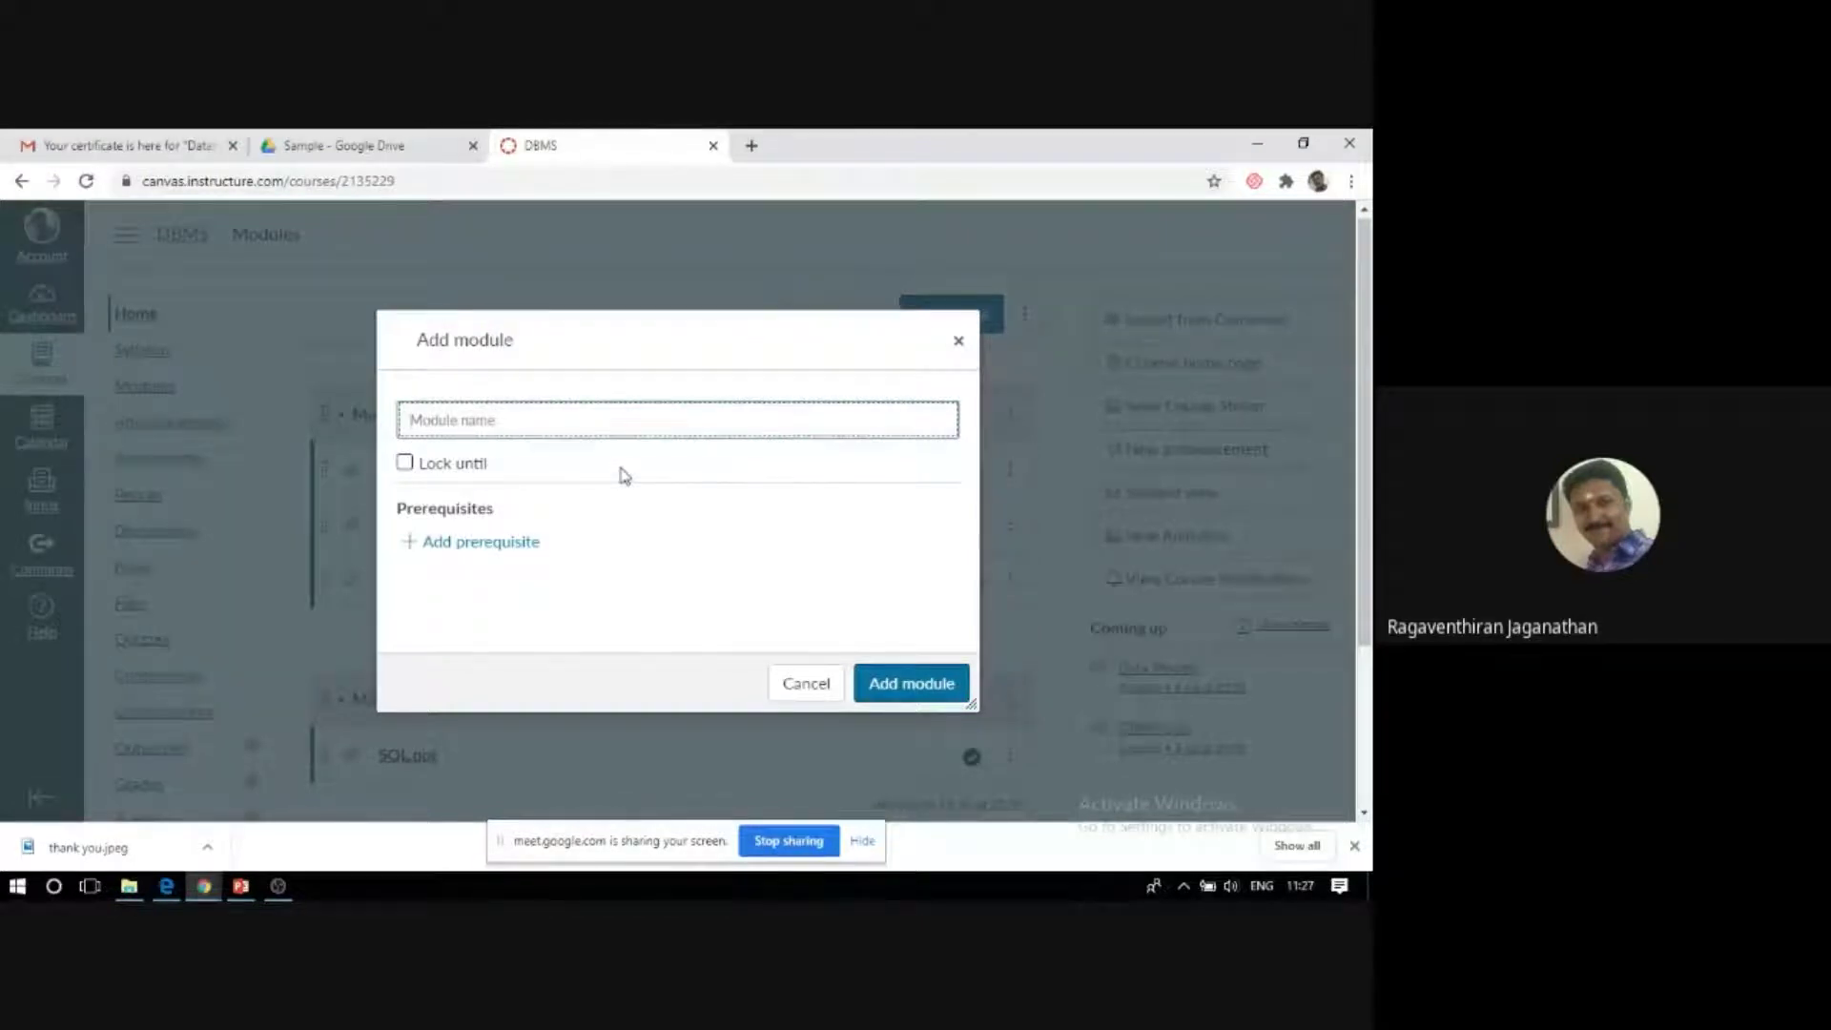
pyautogui.write('Module')
pyautogui.write('3 - Database Desi')
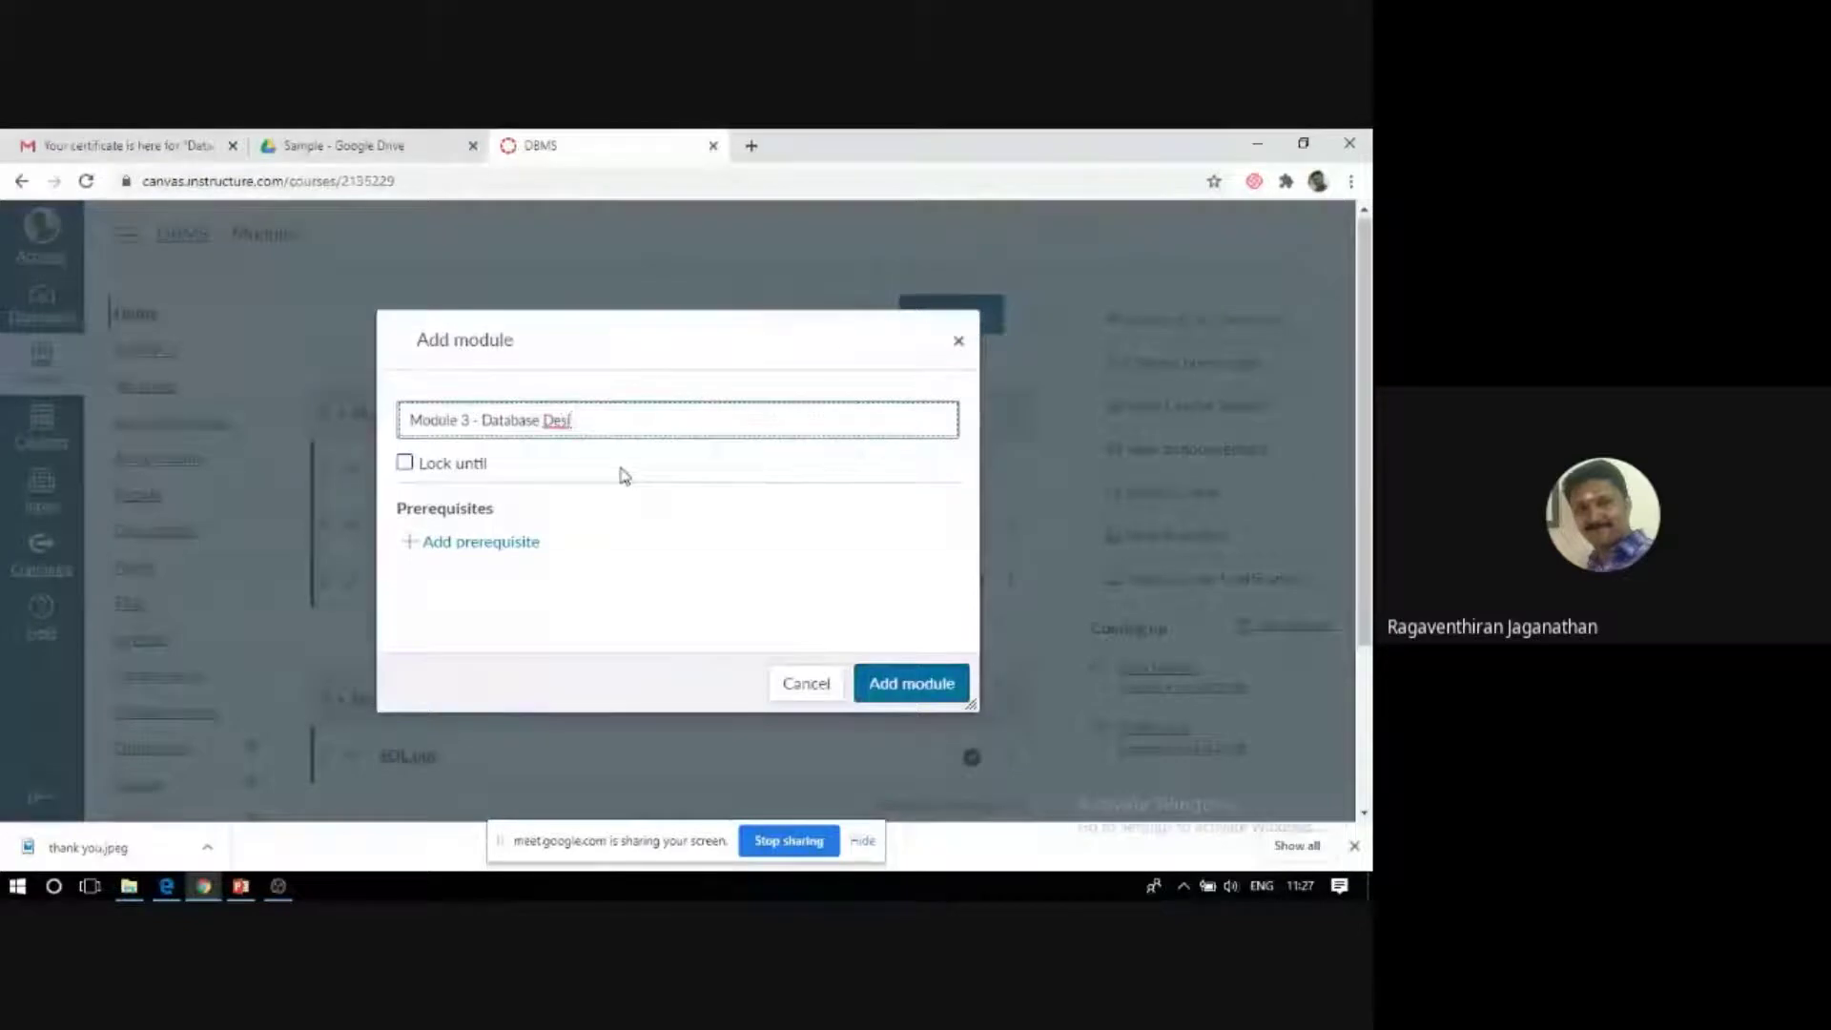
pyautogui.write('gn')
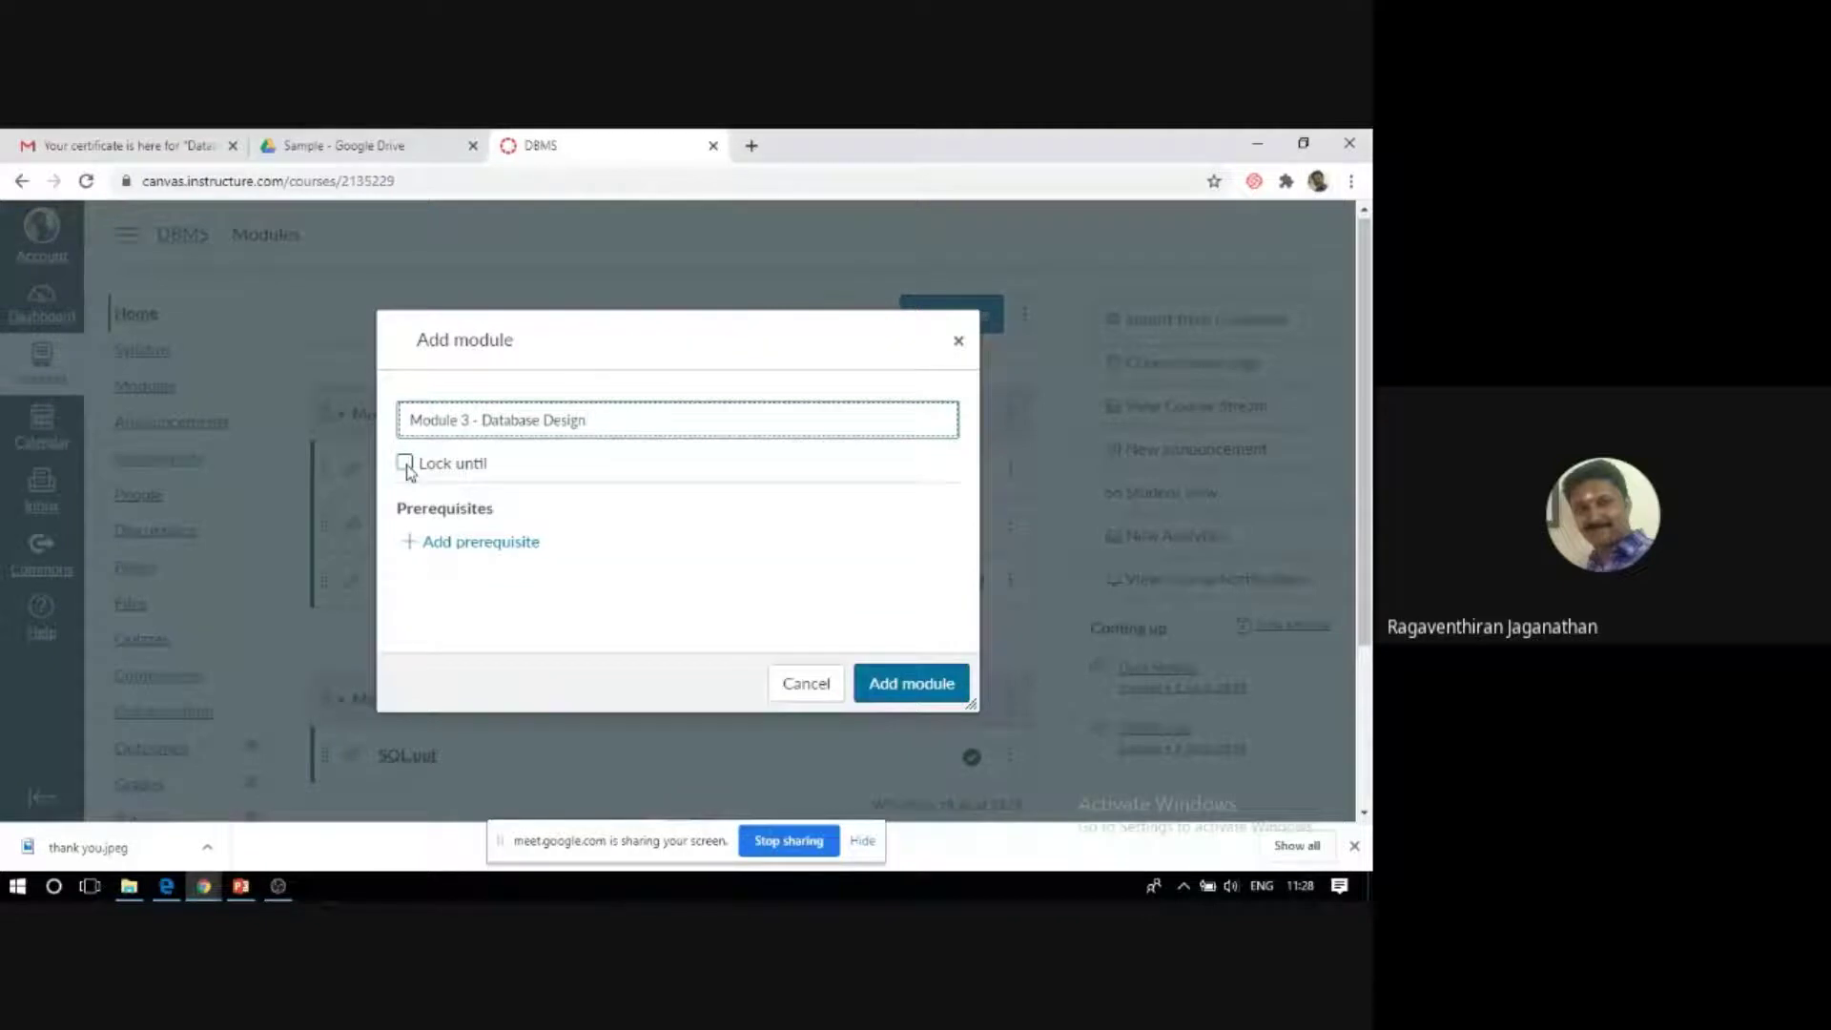
pyautogui.click(406, 465)
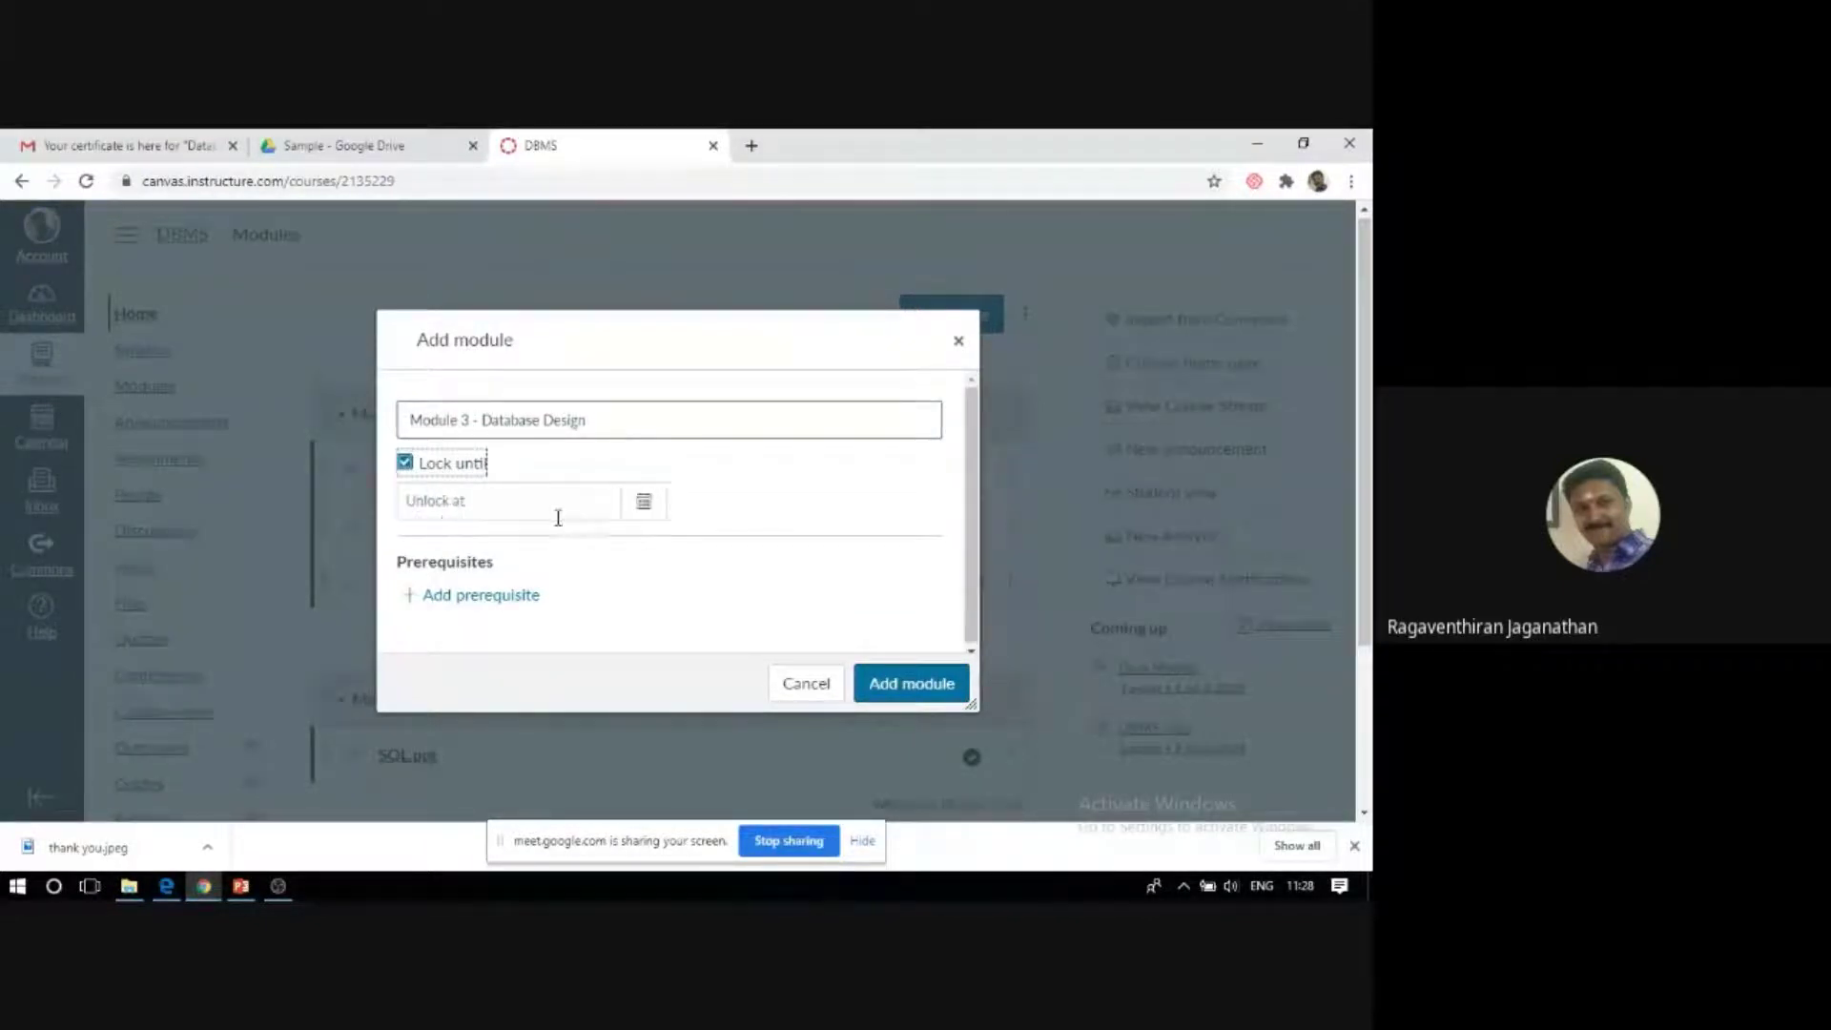
pyautogui.click(641, 502)
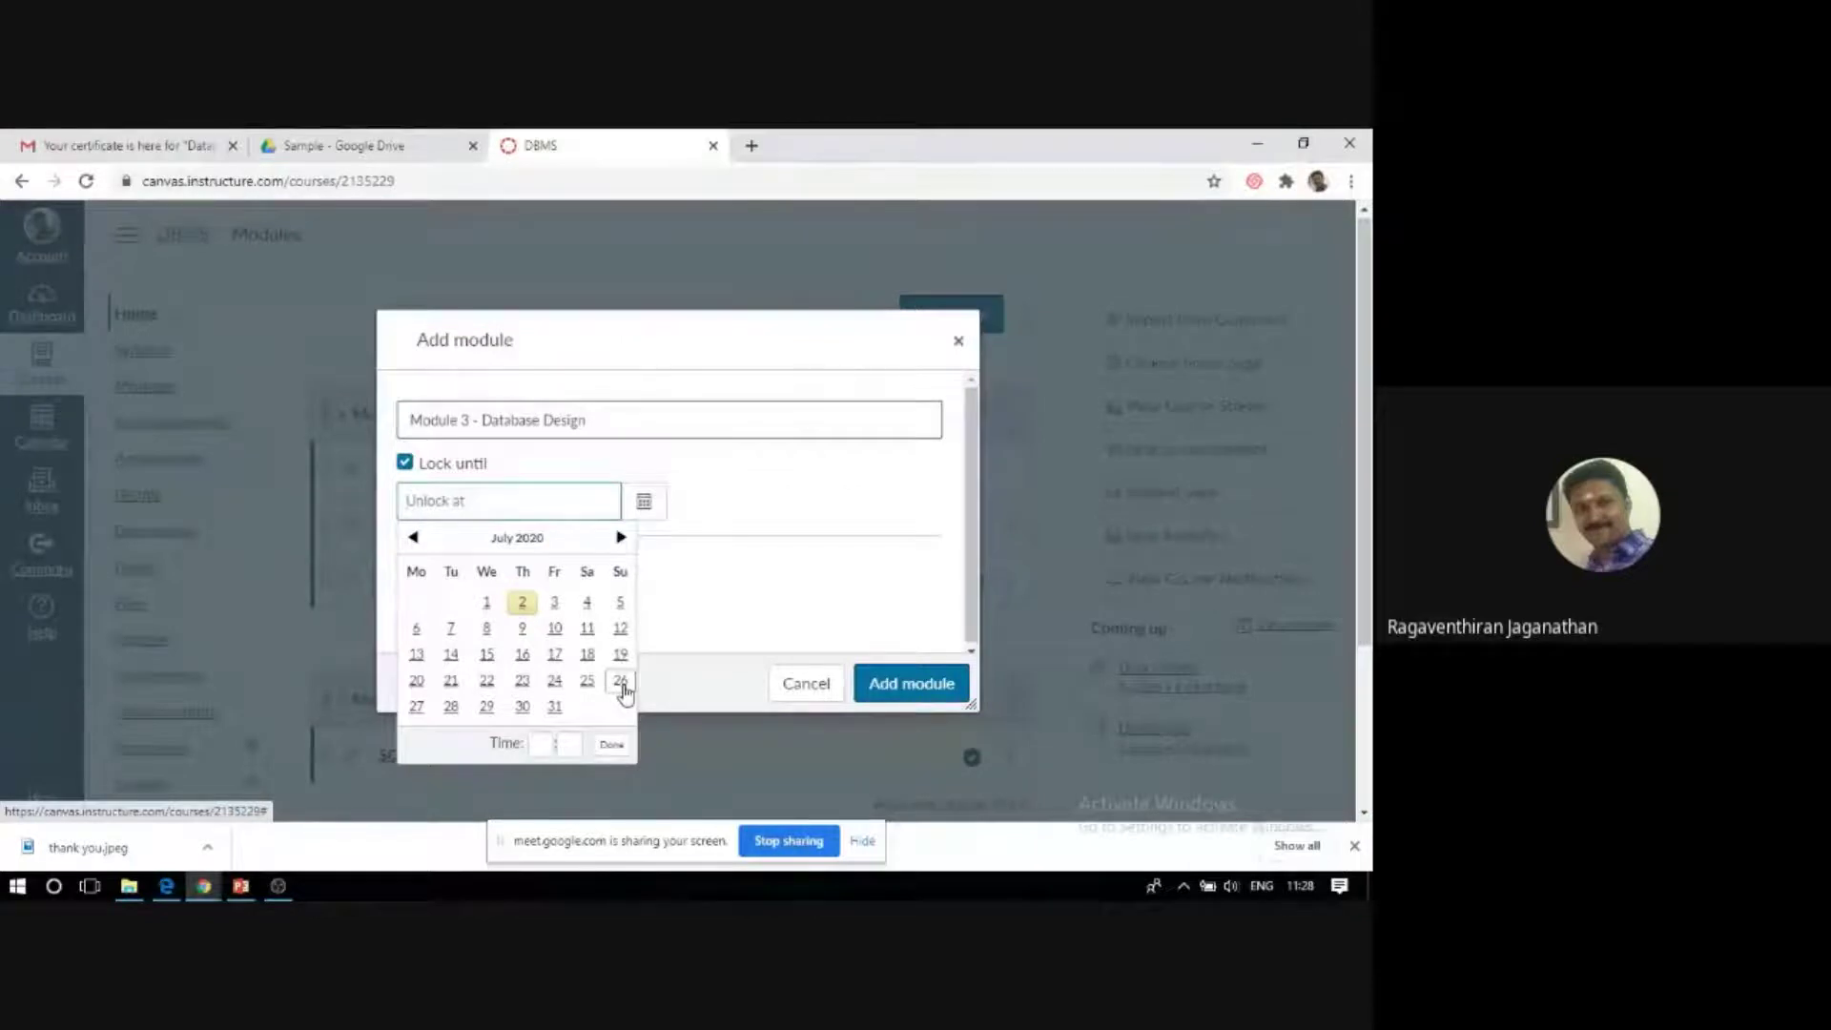
pyautogui.click(621, 681)
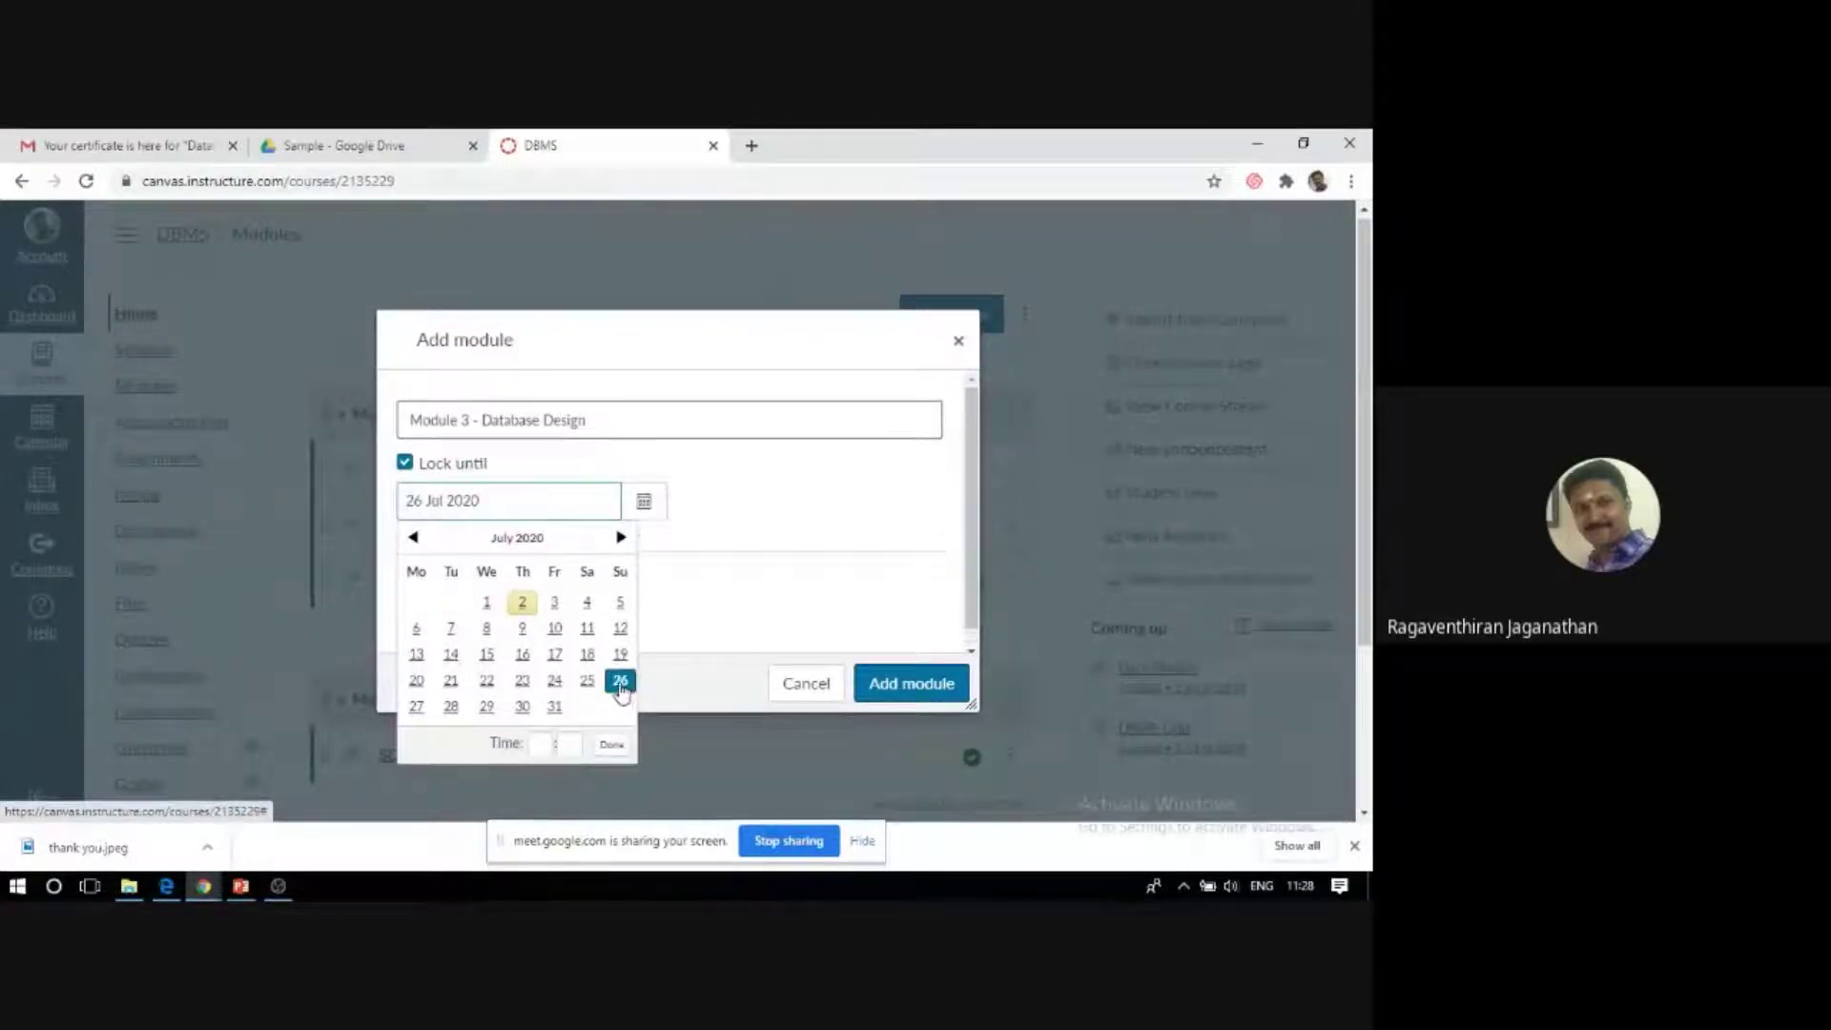
pyautogui.click(539, 742)
pyautogui.write('11')
pyautogui.press('Tab')
pyautogui.write('59')
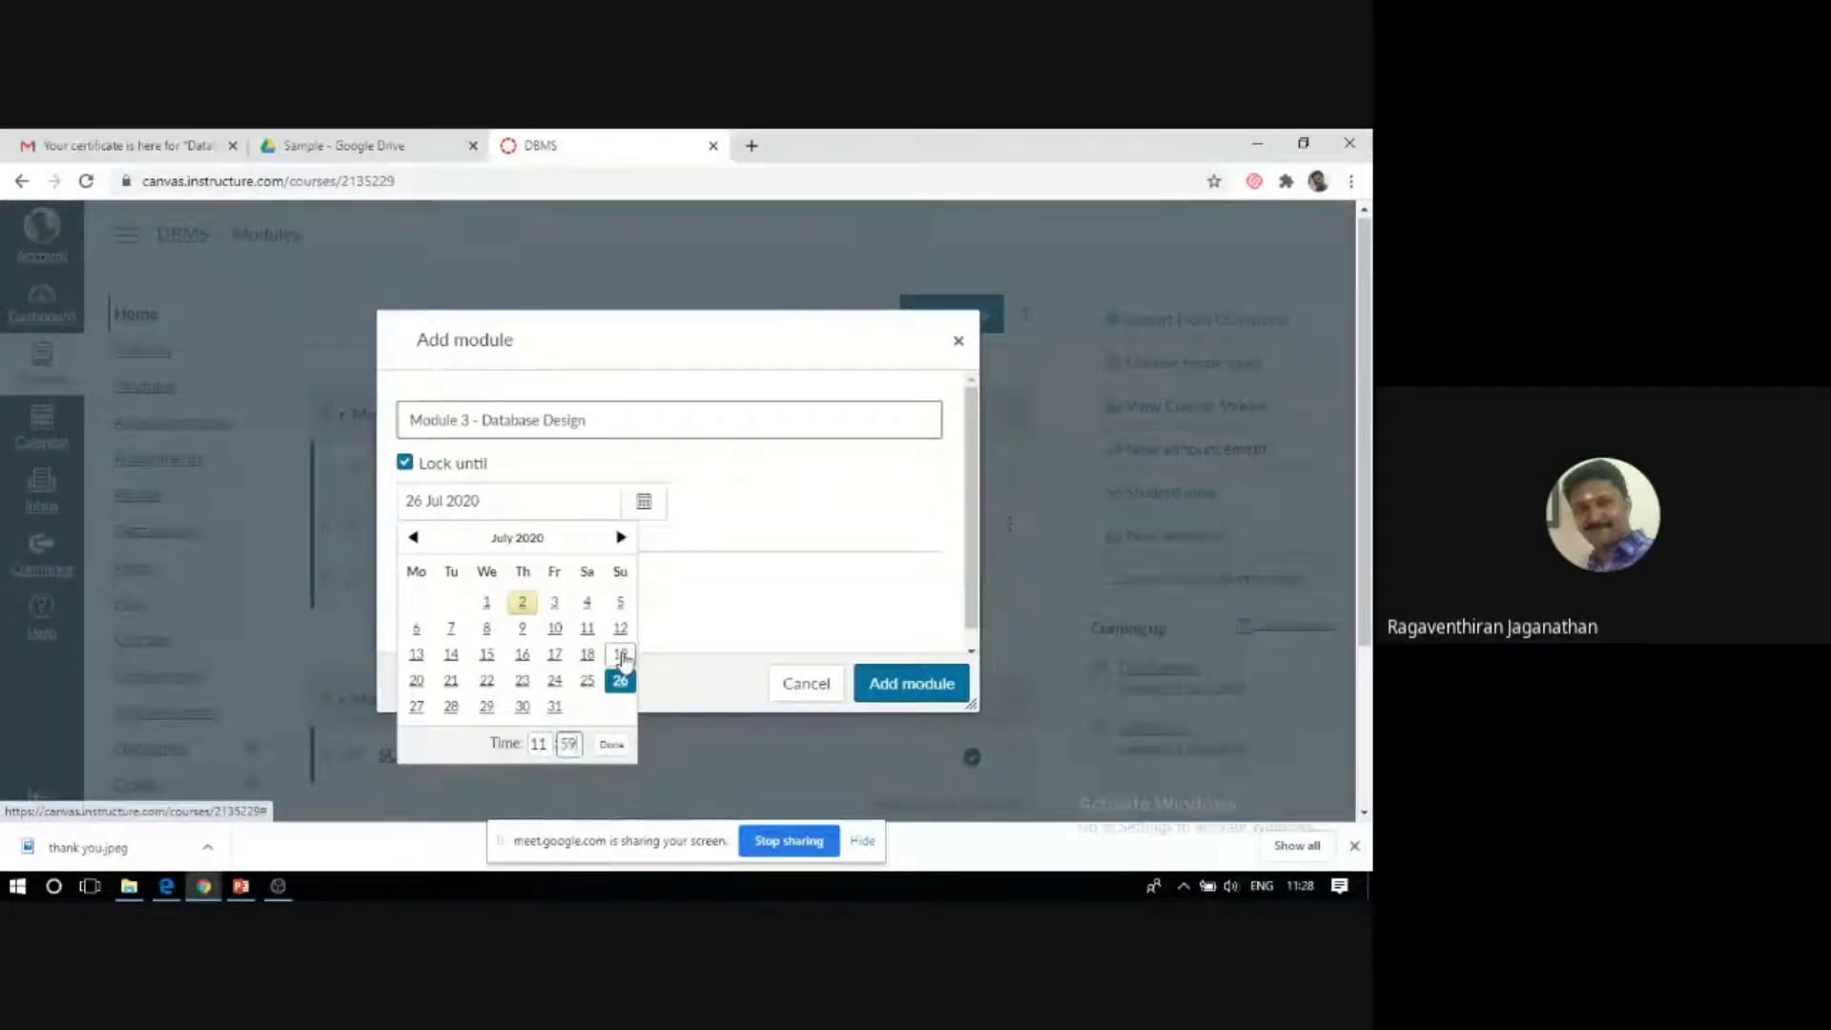
pyautogui.click(608, 746)
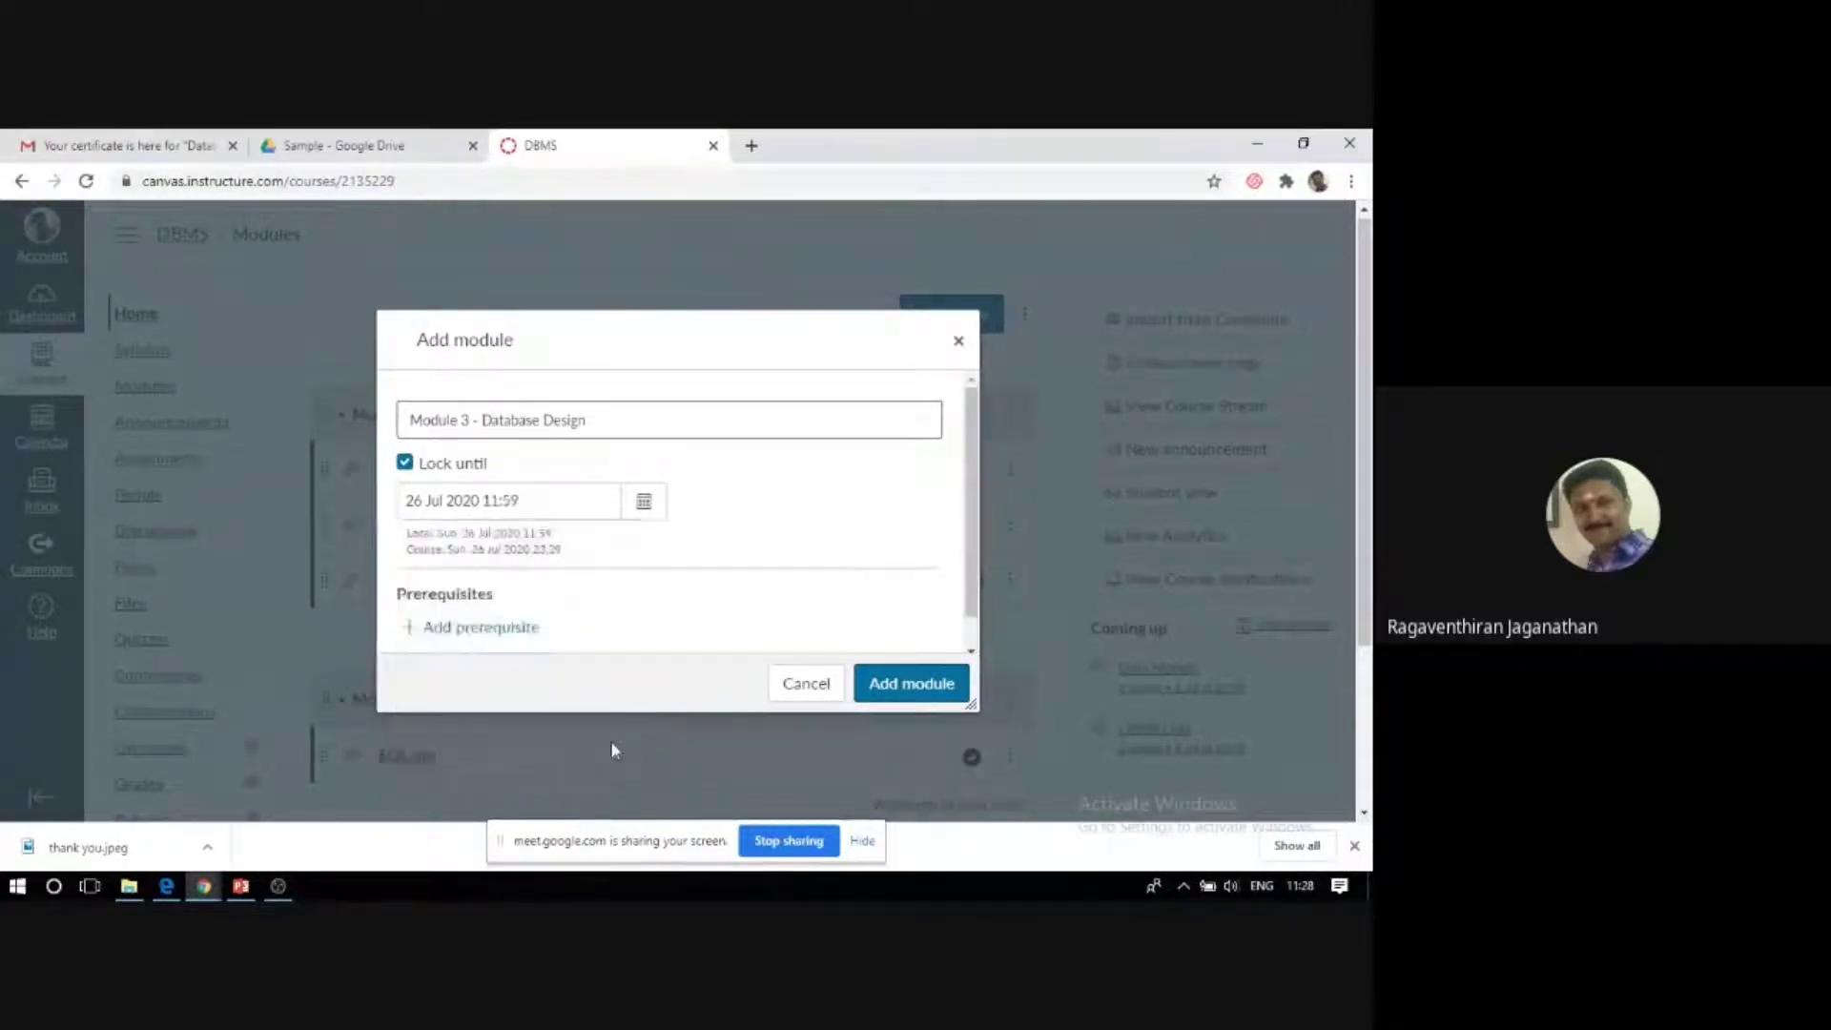
# Make Module 2 - Introduction to SQL its prerequisite and create the module.
pyautogui.click(411, 634)
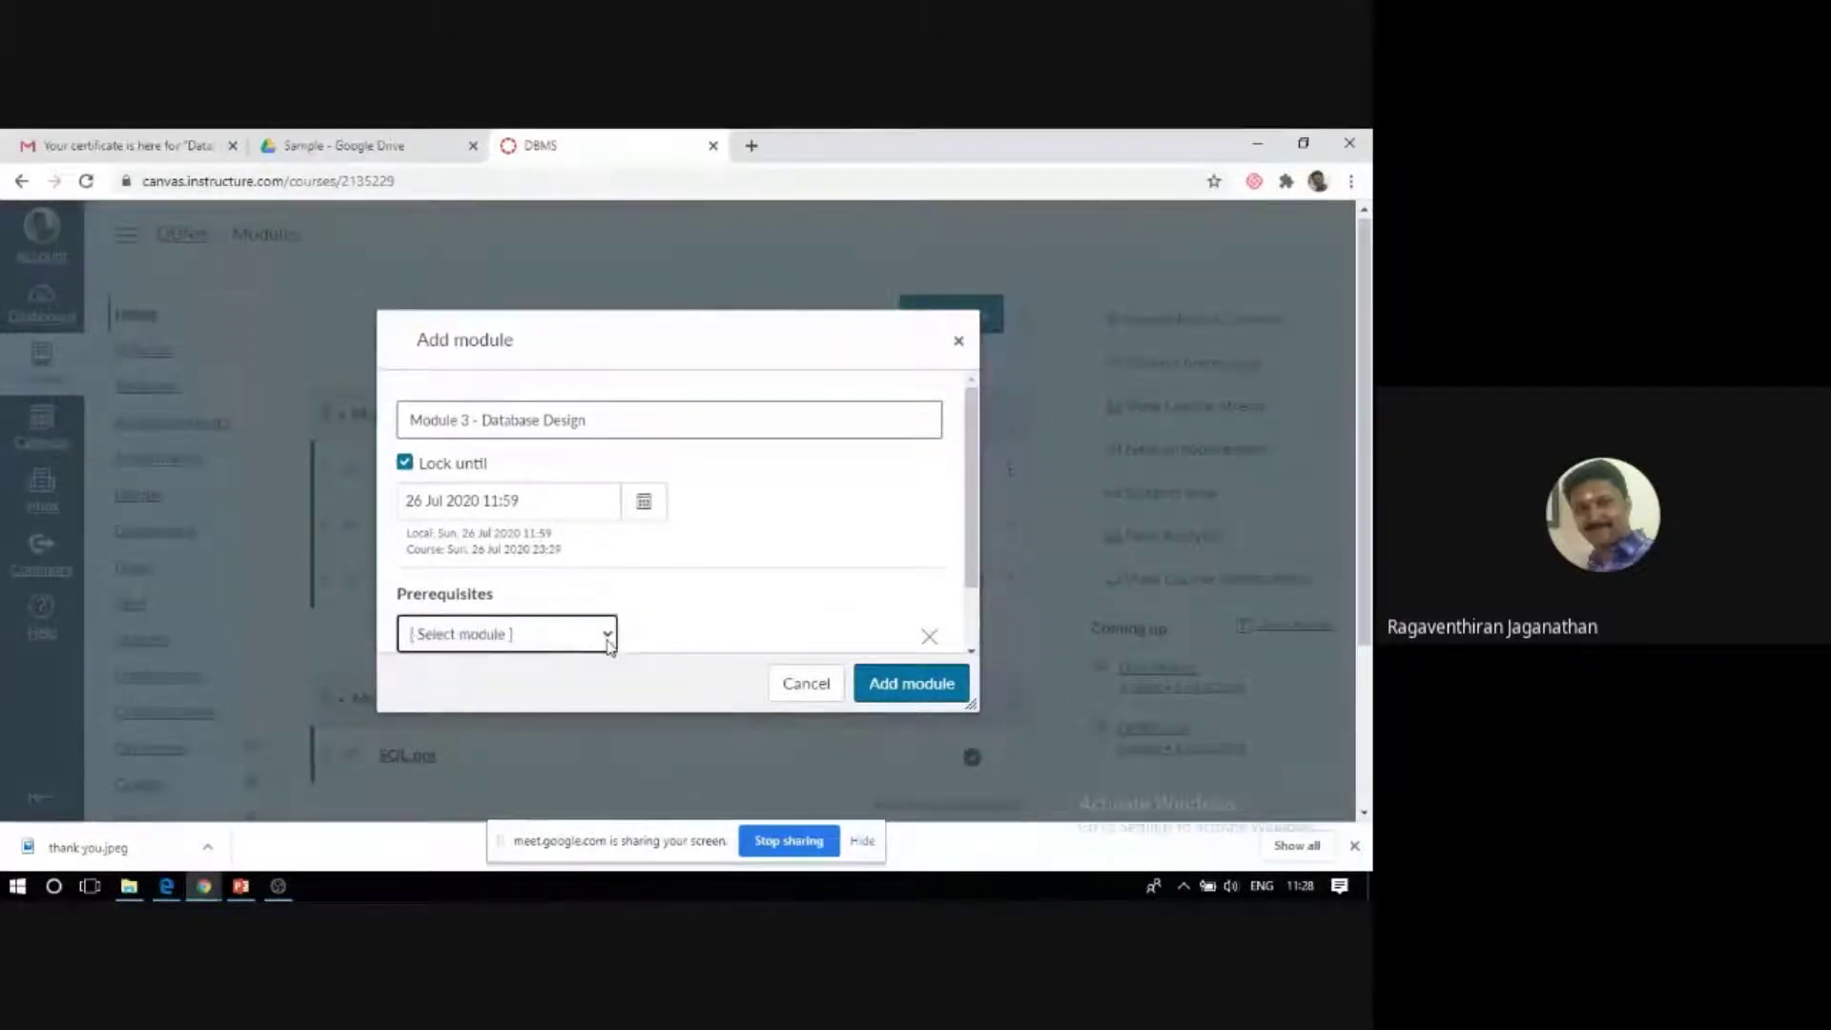
pyautogui.click(608, 635)
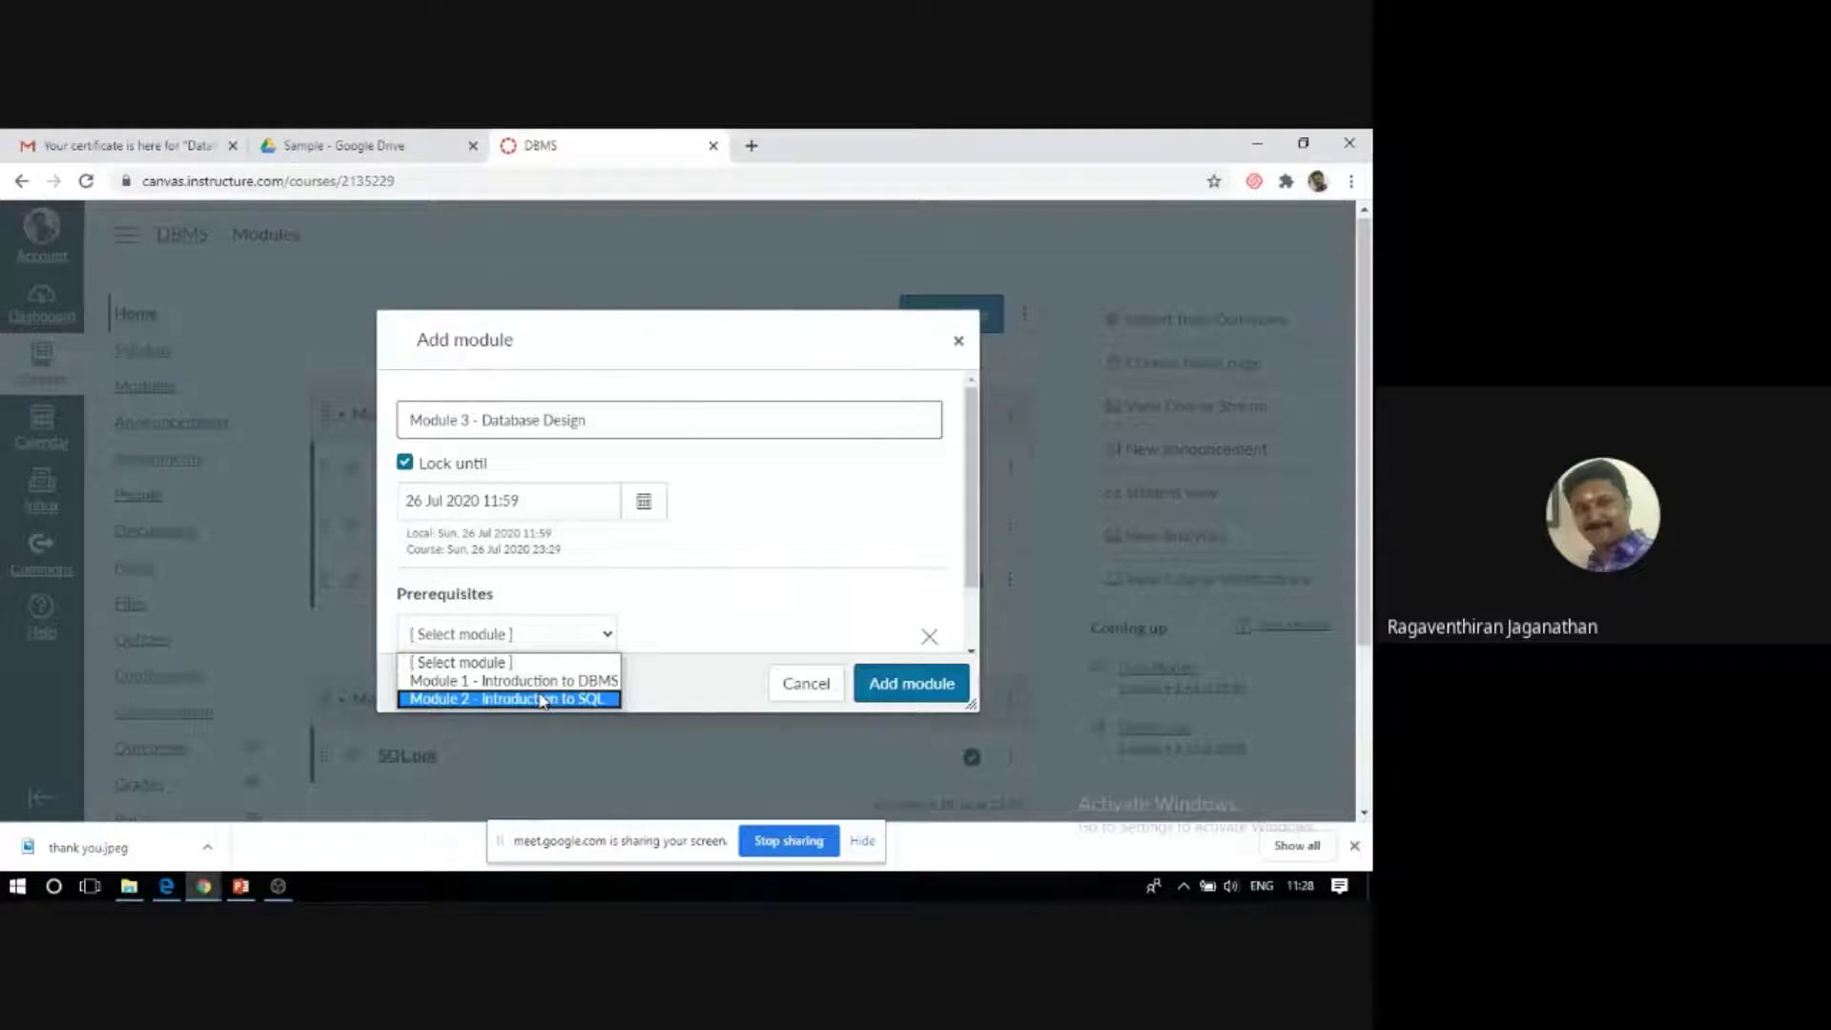
pyautogui.click(541, 701)
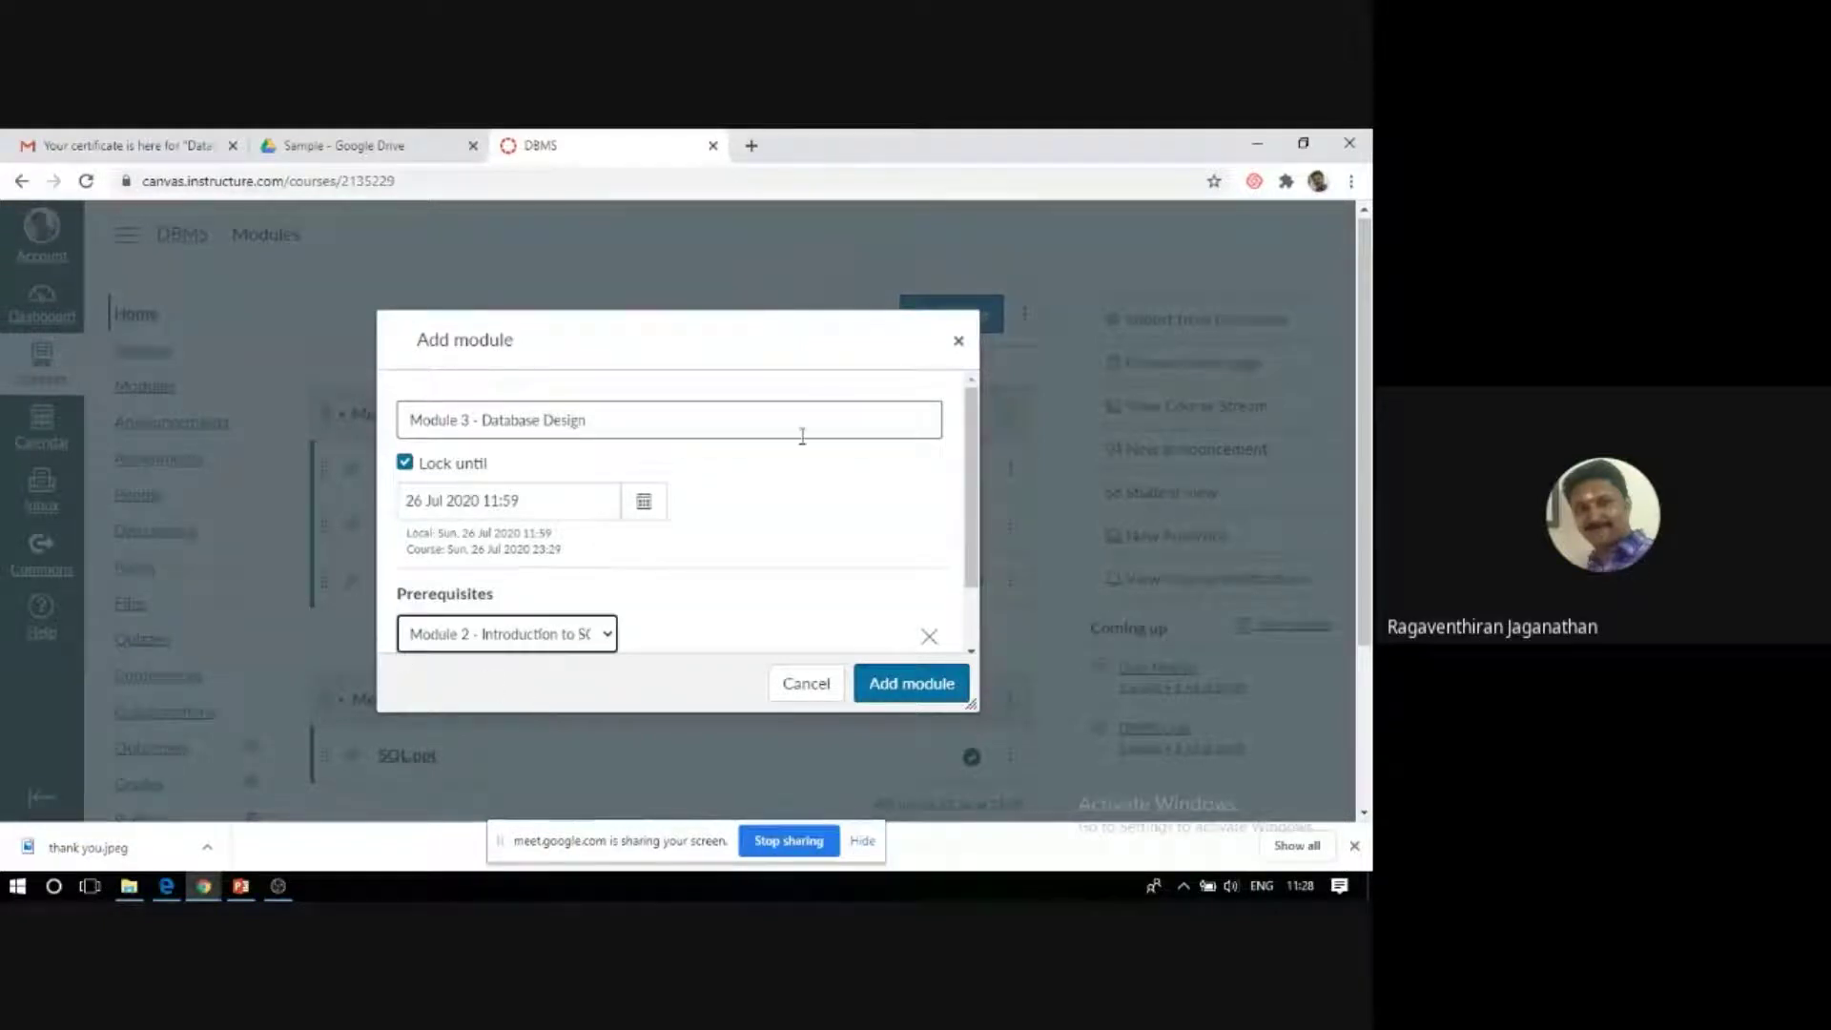
pyautogui.click(911, 688)
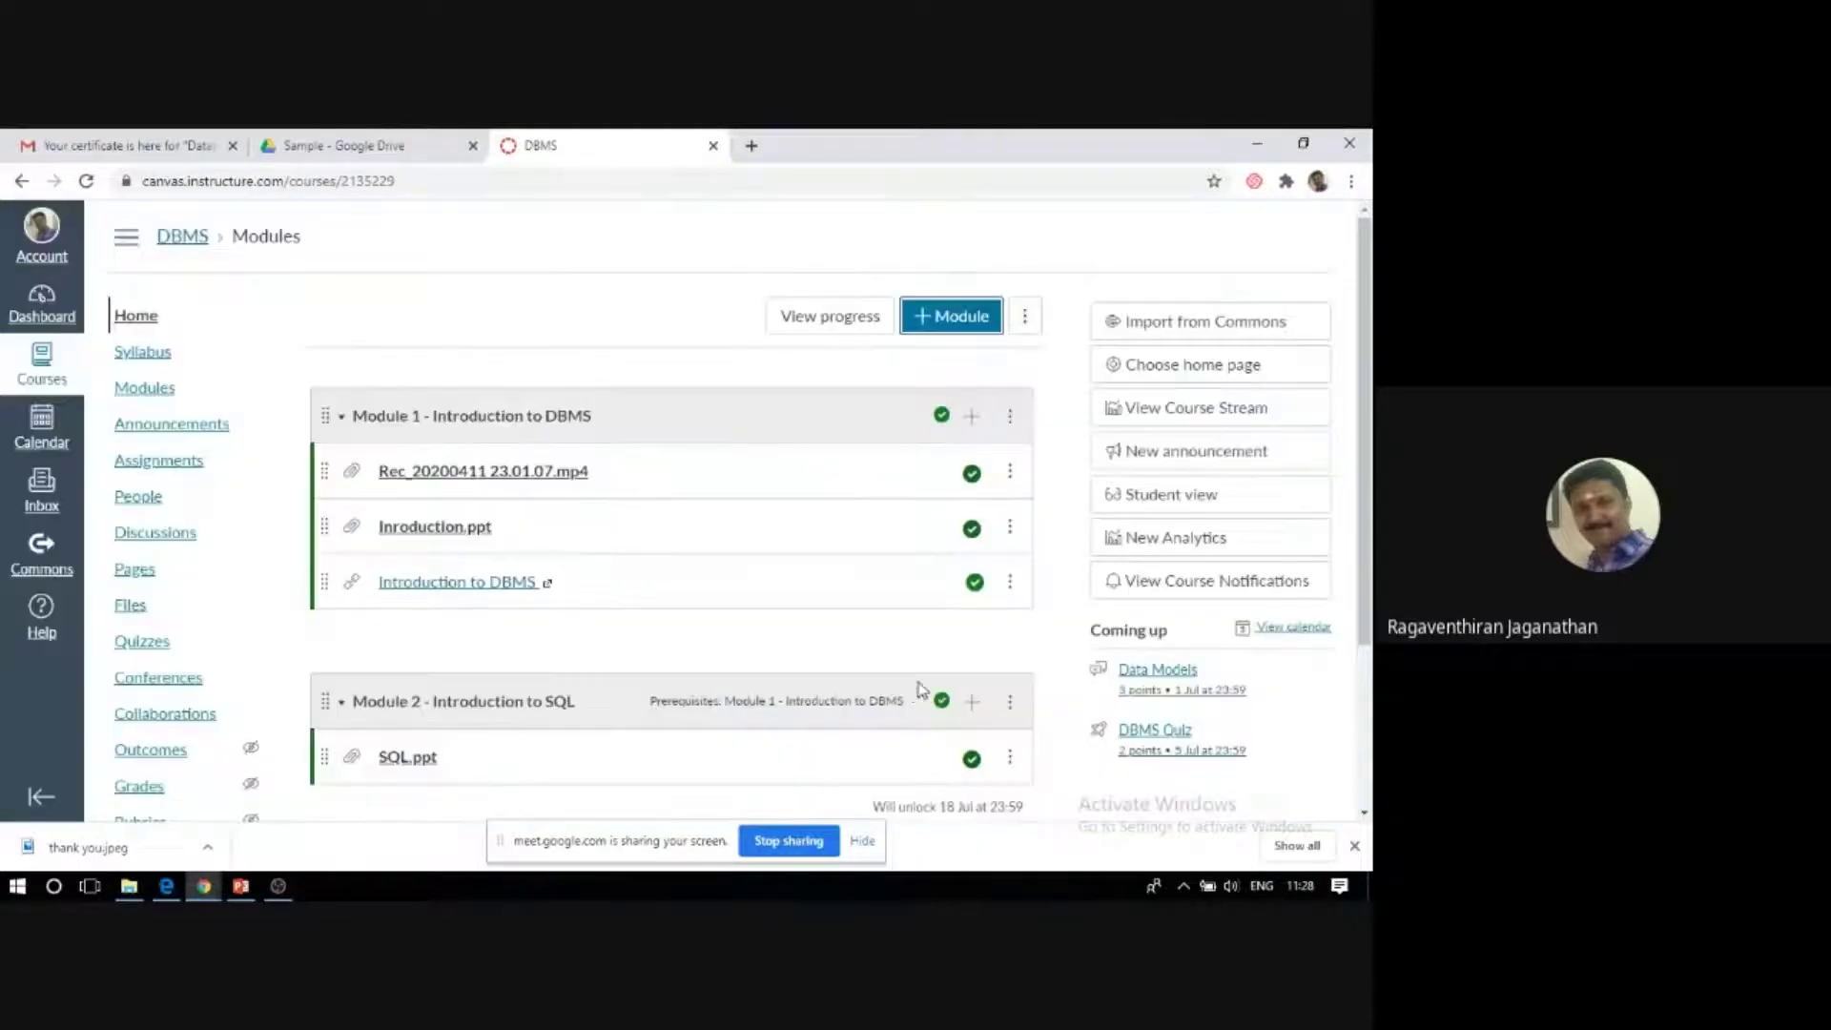
# Publish Module 3 - Database Design, continuing without re-locking dependent modules.
pyautogui.scroll(-3, 699, 641)
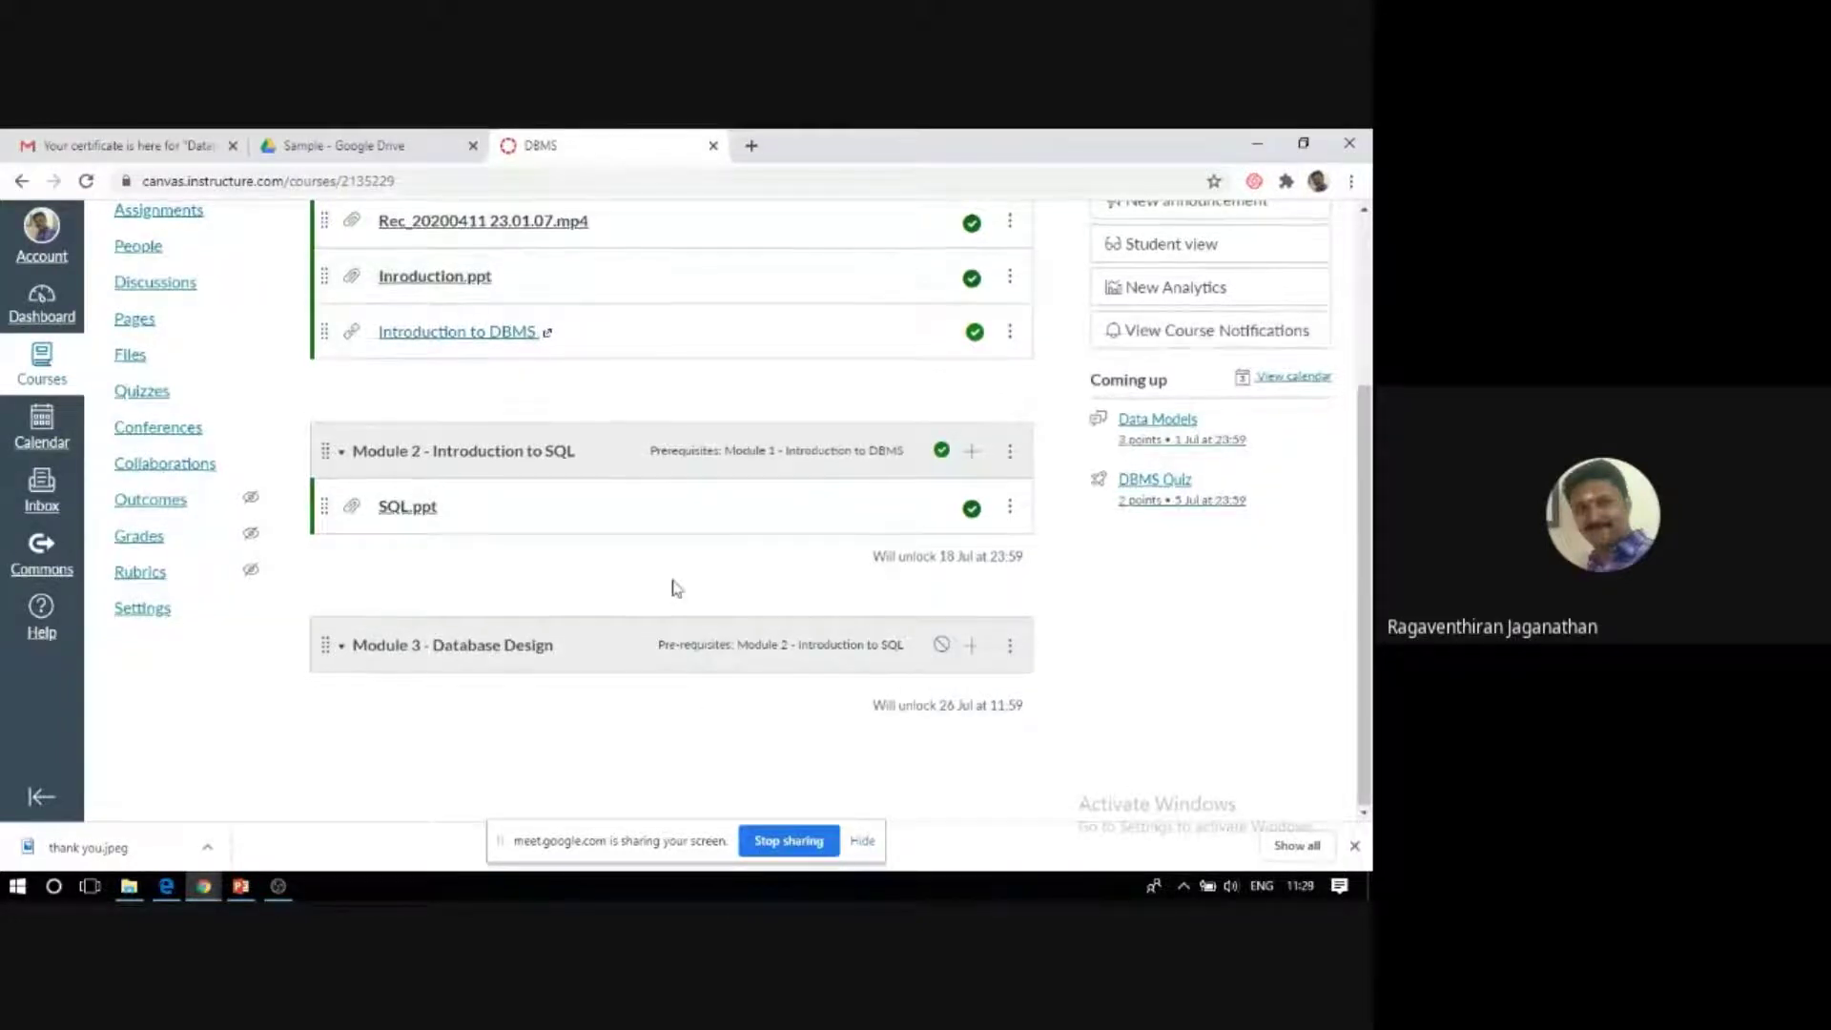
pyautogui.scroll(2, 675, 586)
pyautogui.scroll(1, 674, 586)
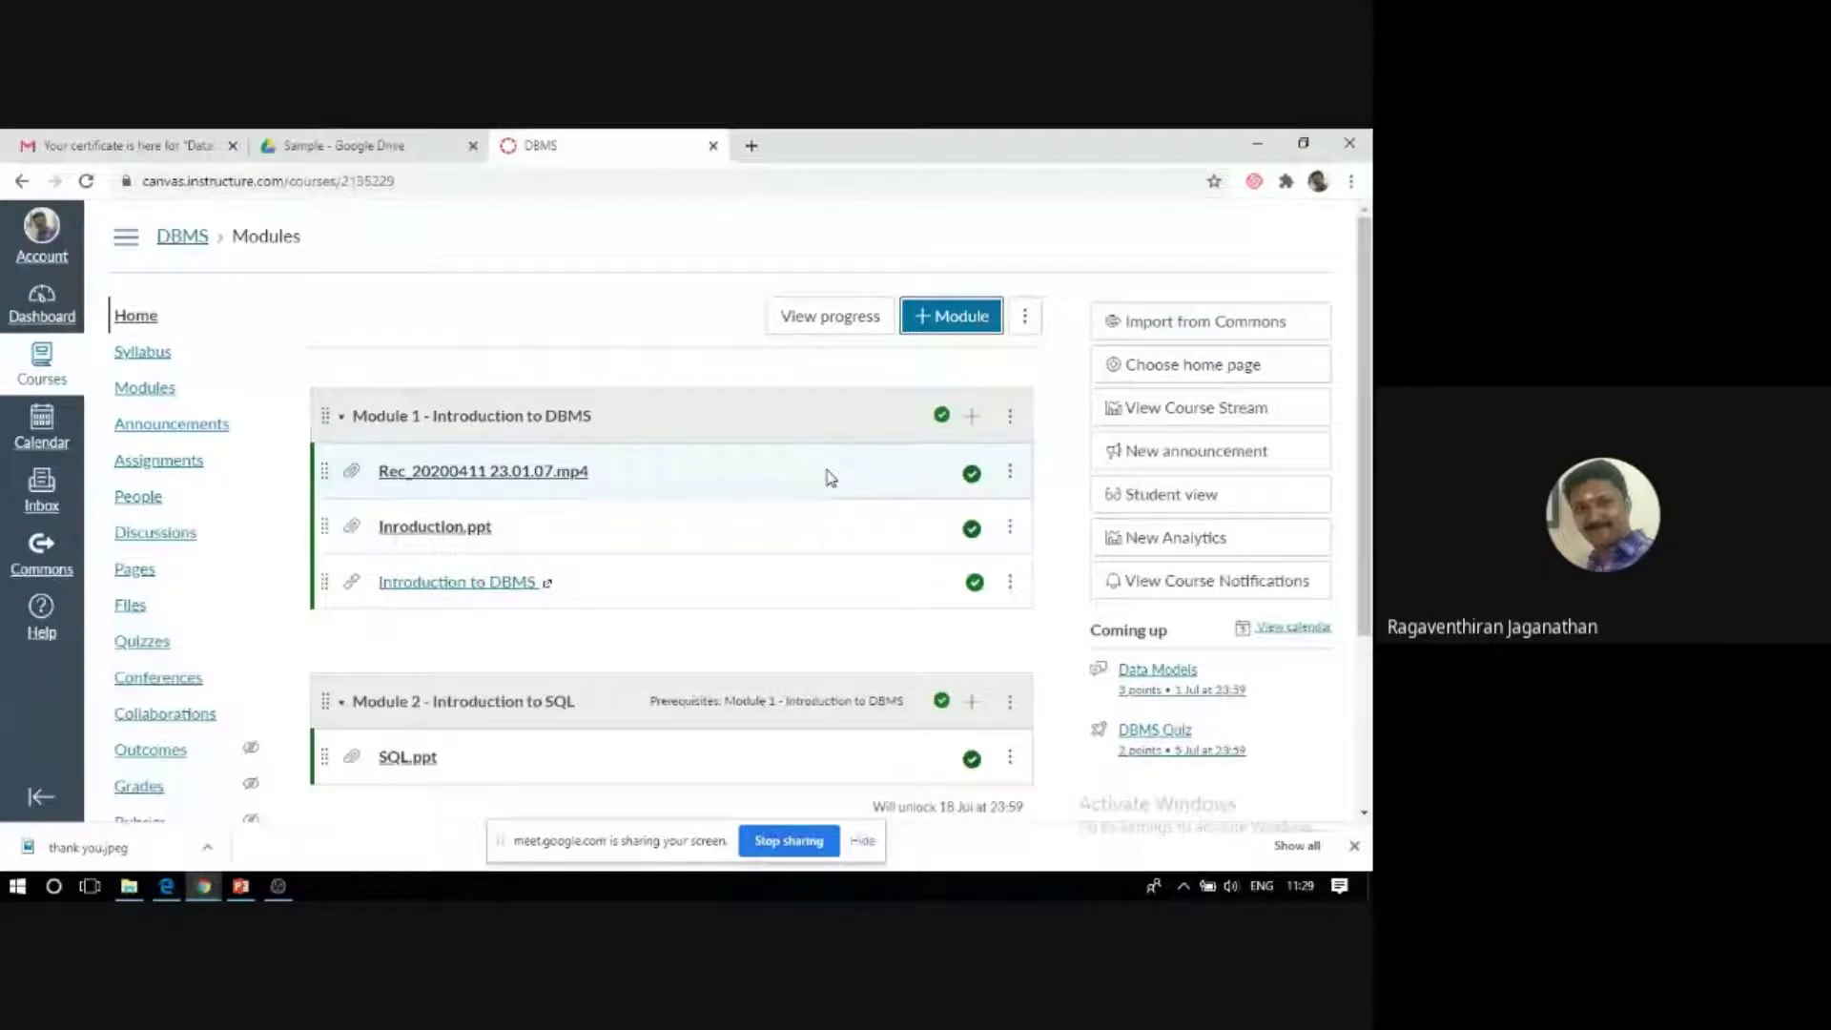
pyautogui.scroll(-3, 855, 541)
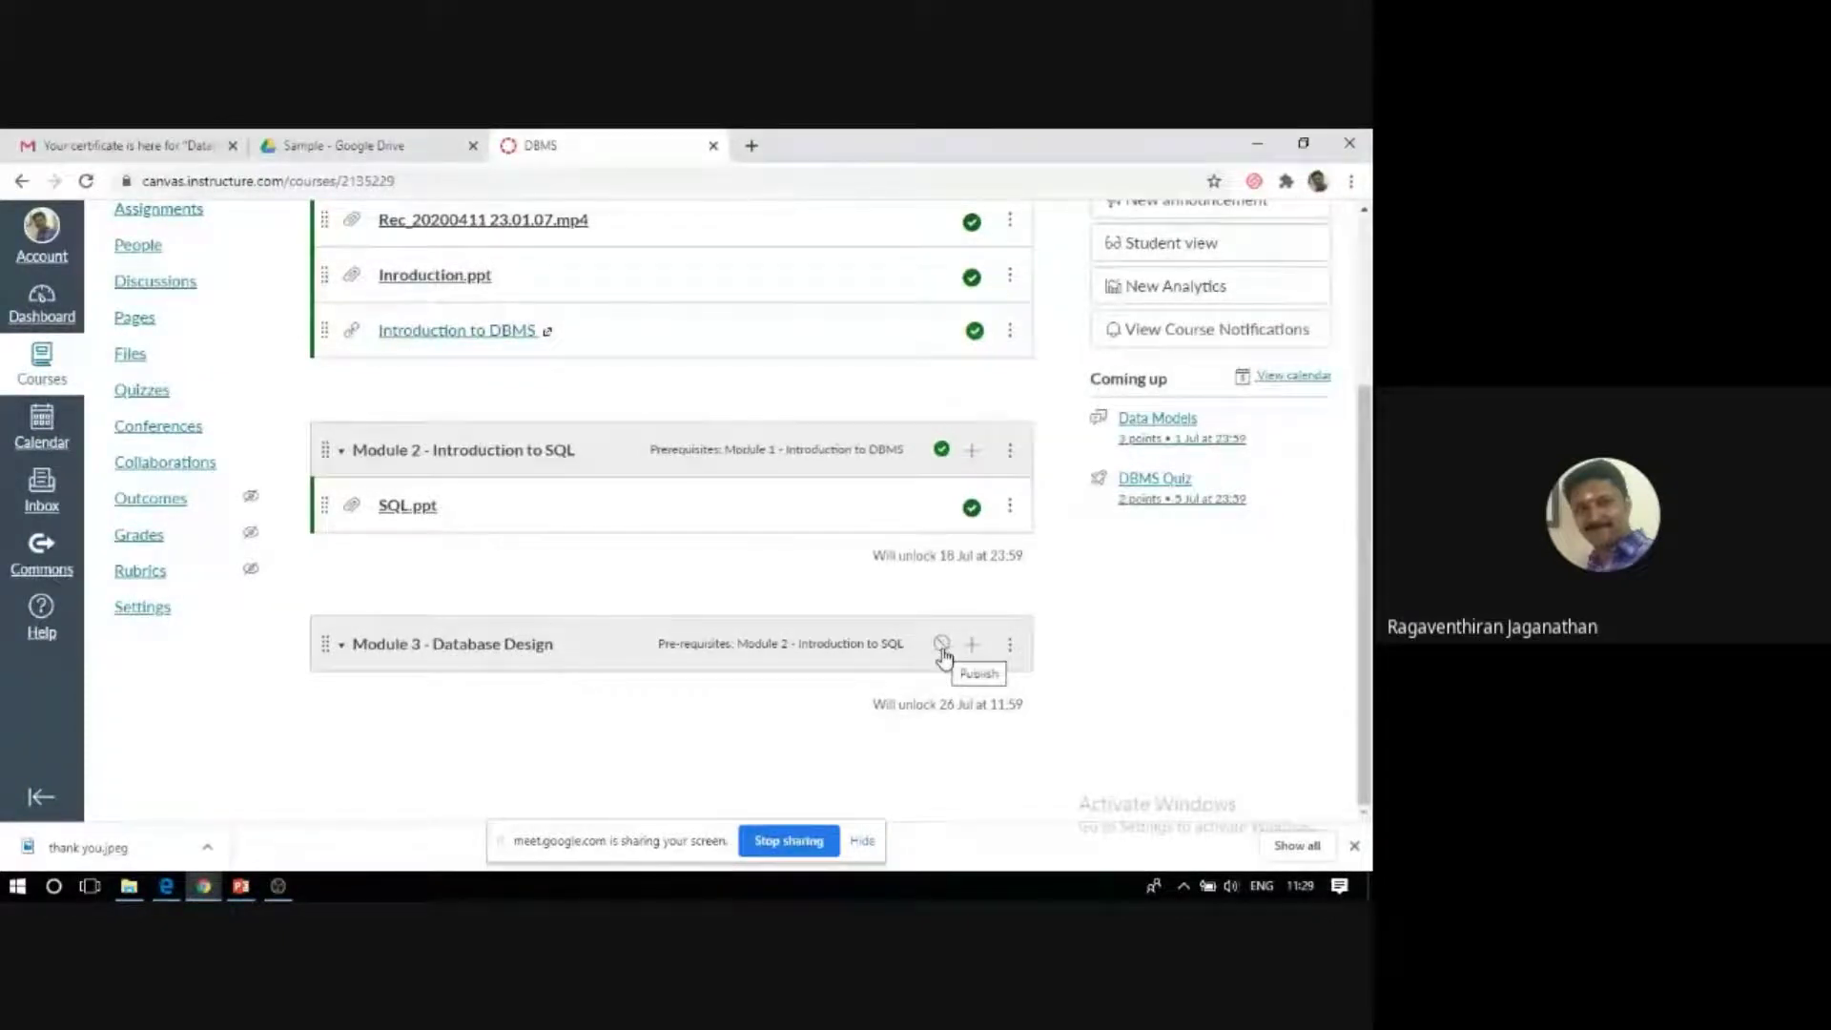
pyautogui.click(941, 648)
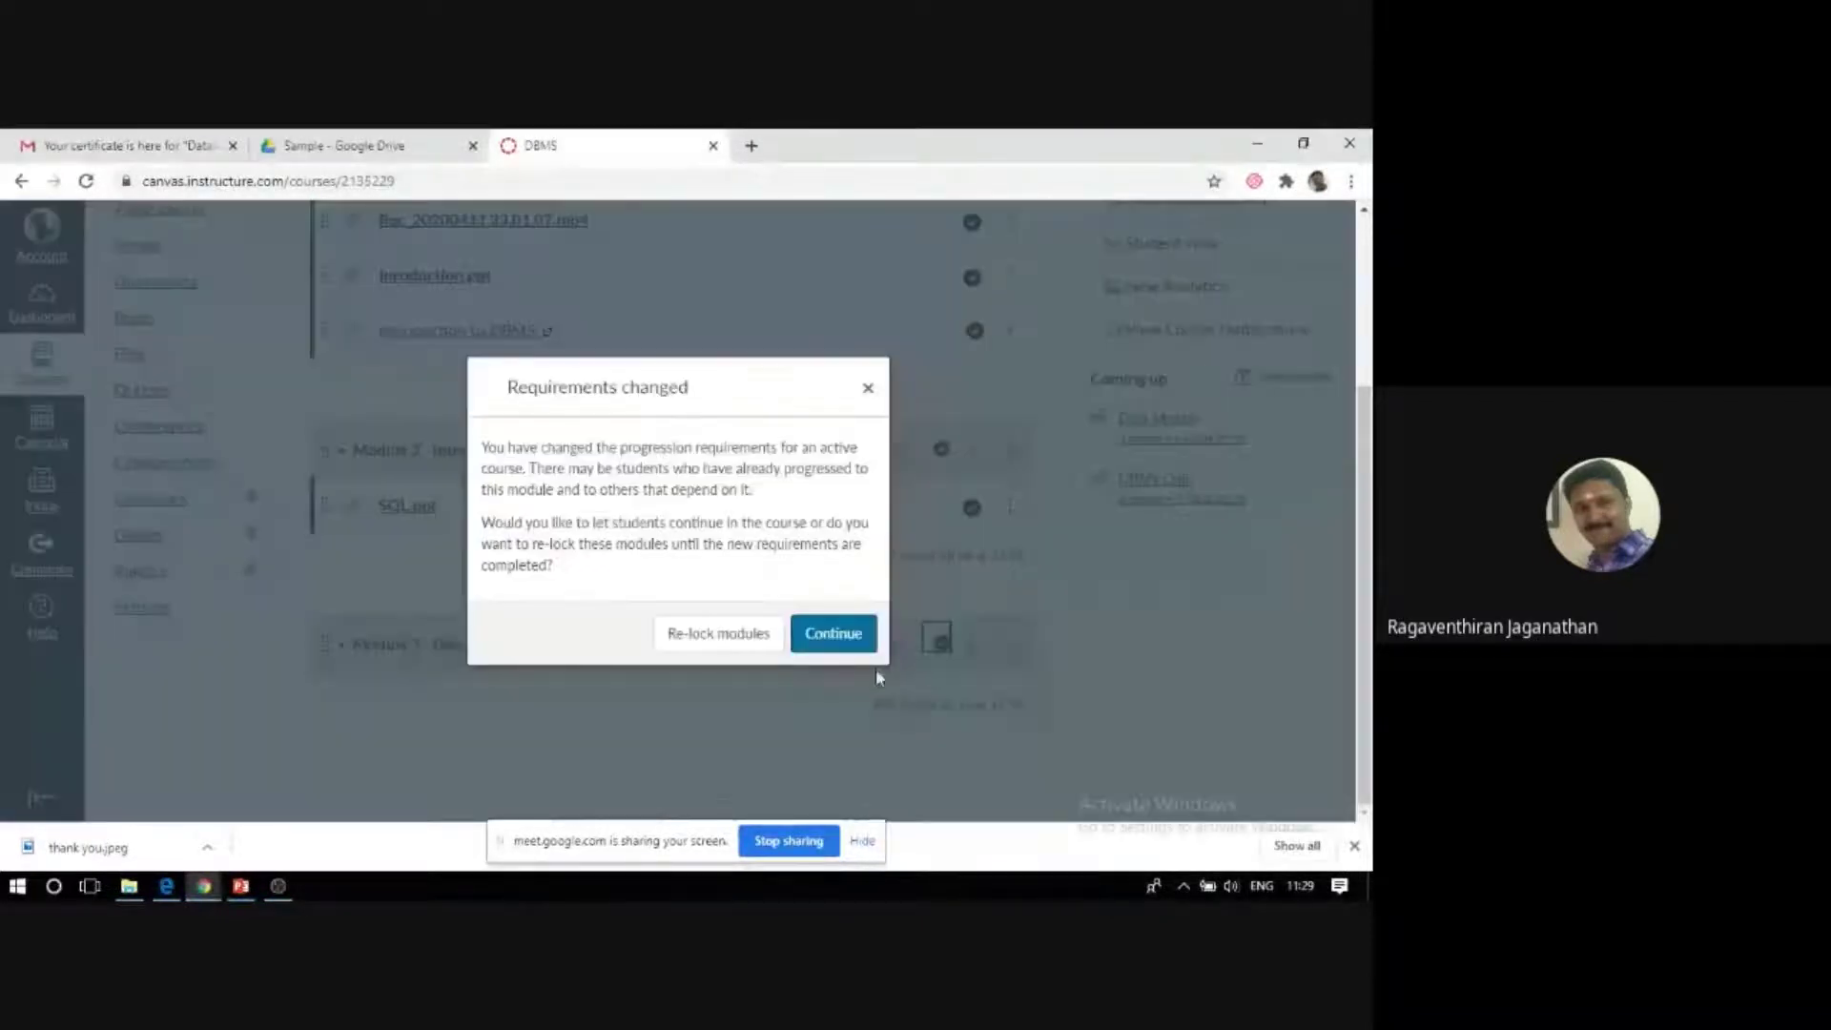
pyautogui.click(849, 645)
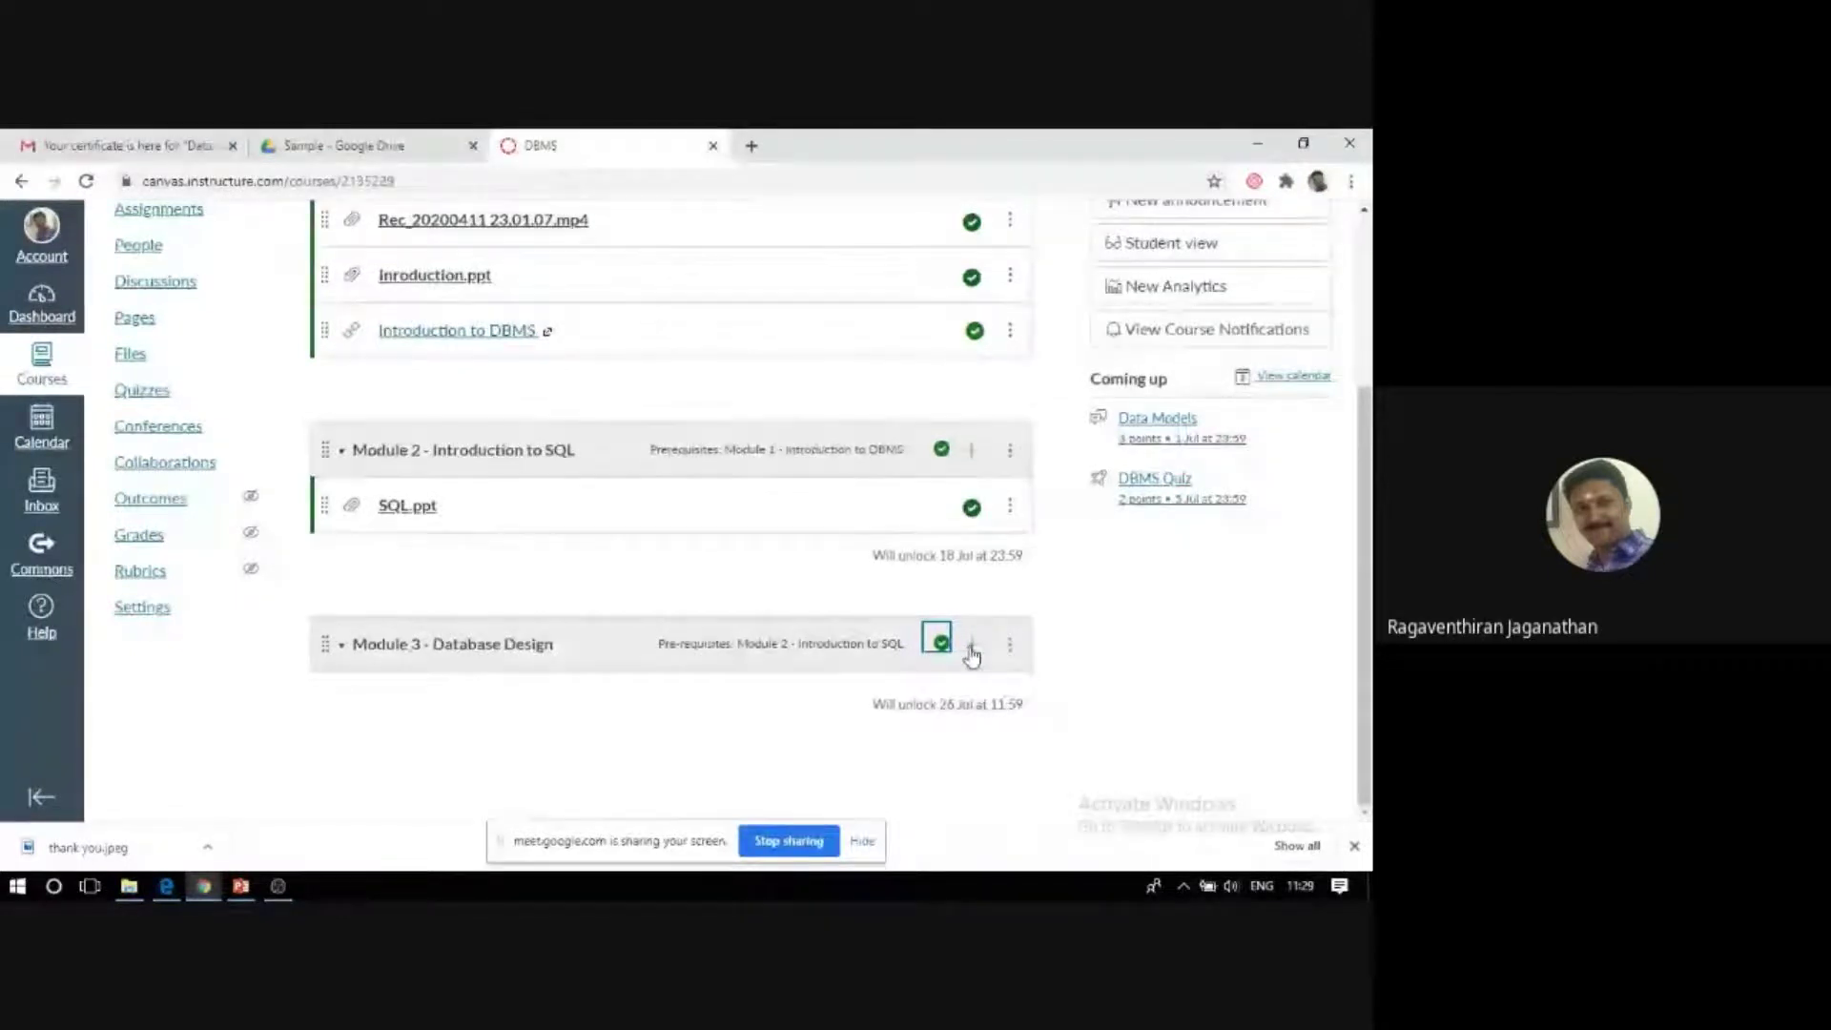
# Start adding an item to Module 3 as a [ New file ] upload, cancelling the file picker.
pyautogui.click(971, 649)
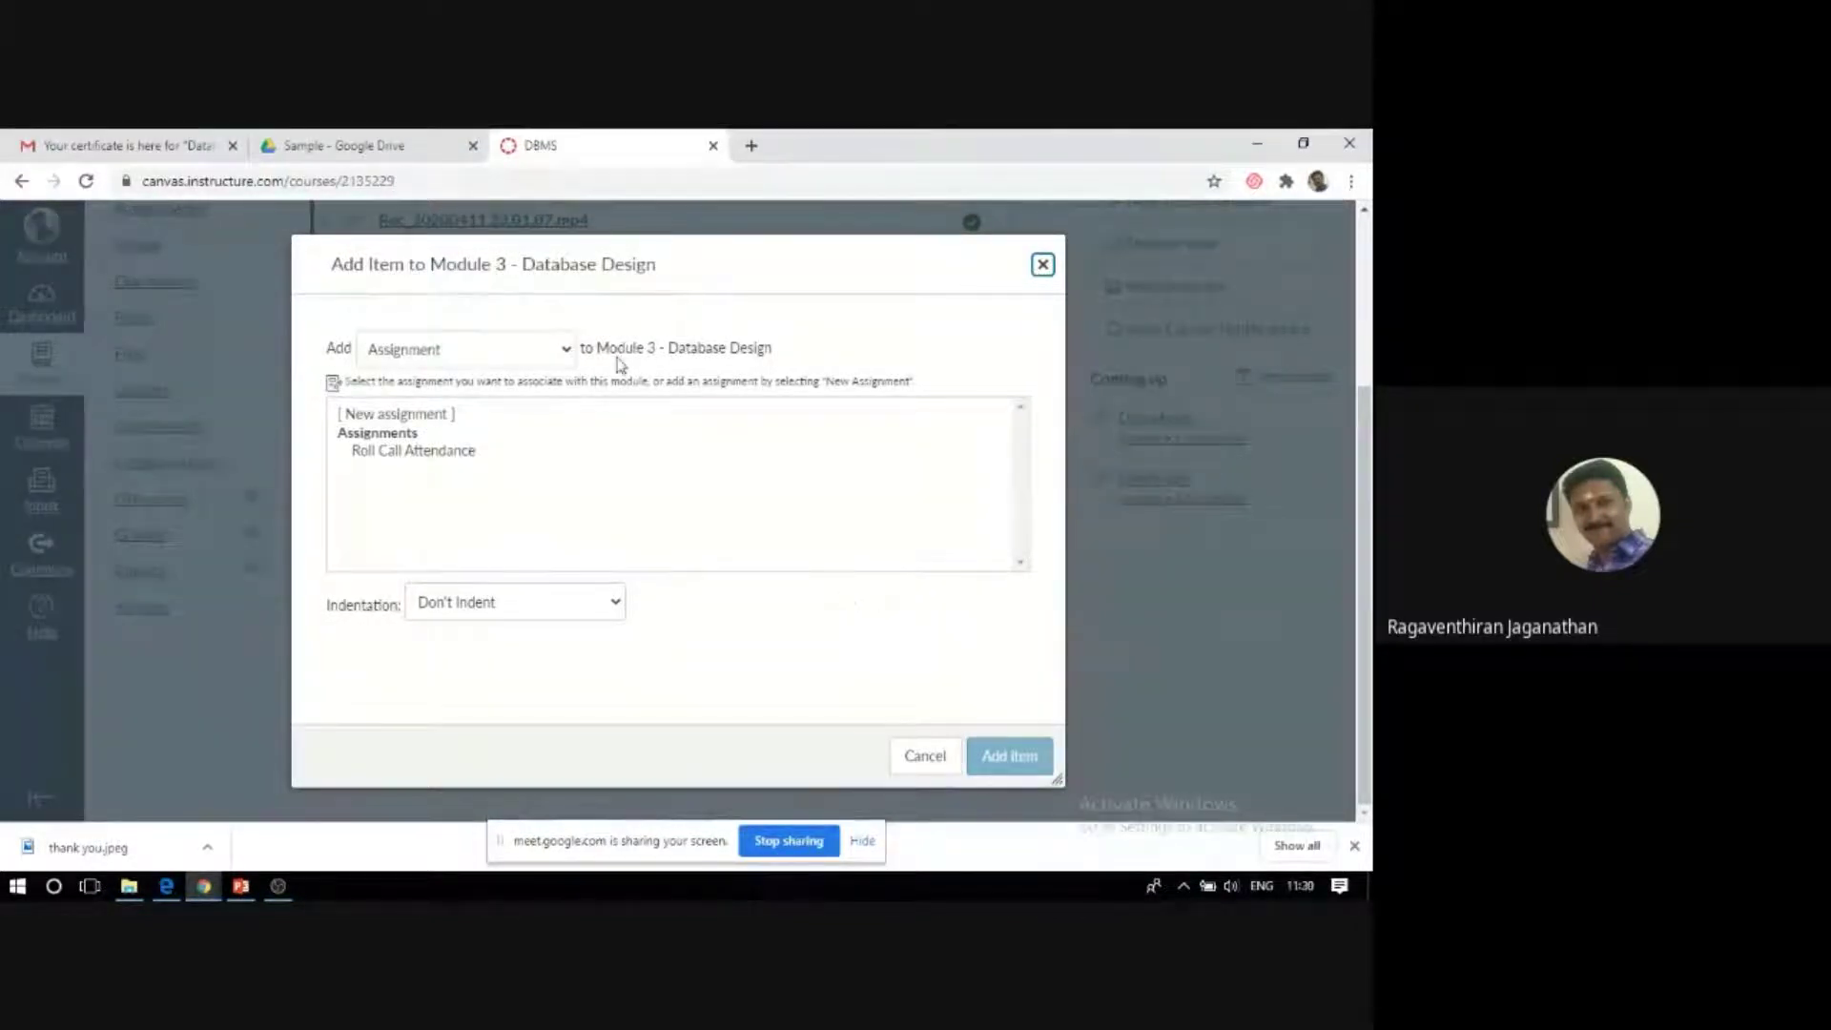
pyautogui.click(567, 352)
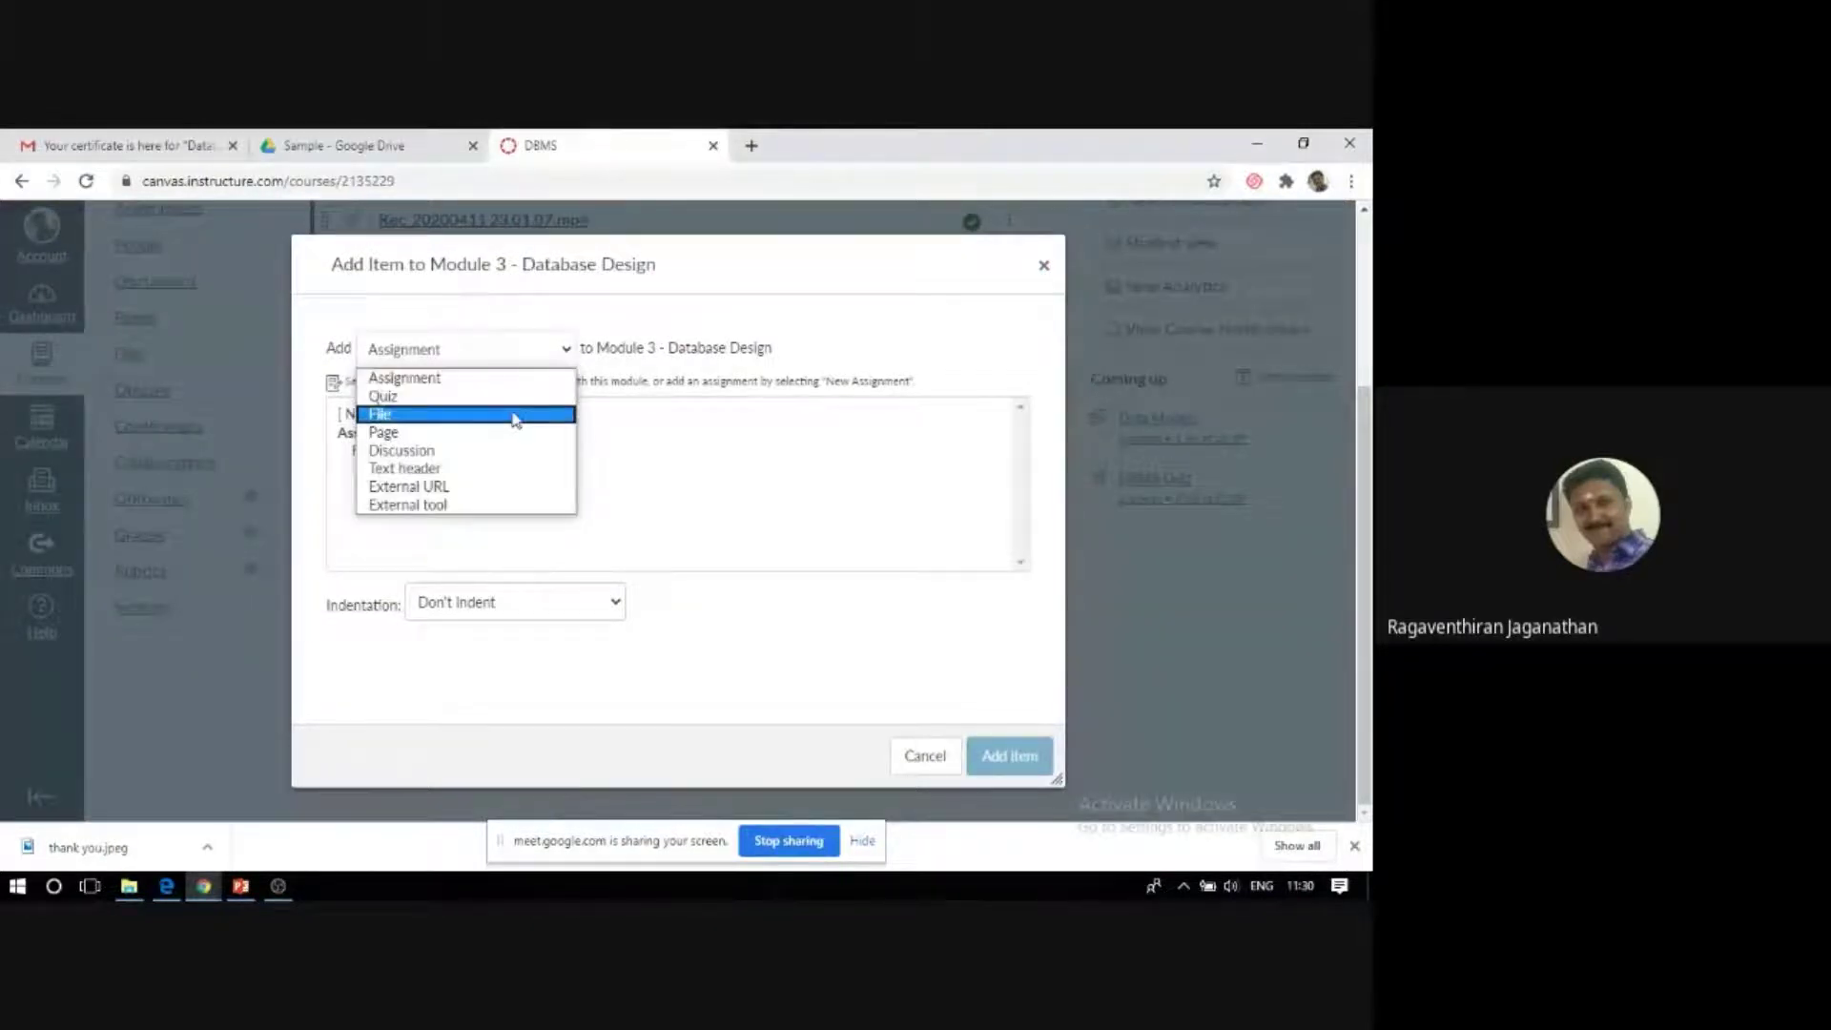
pyautogui.click(513, 415)
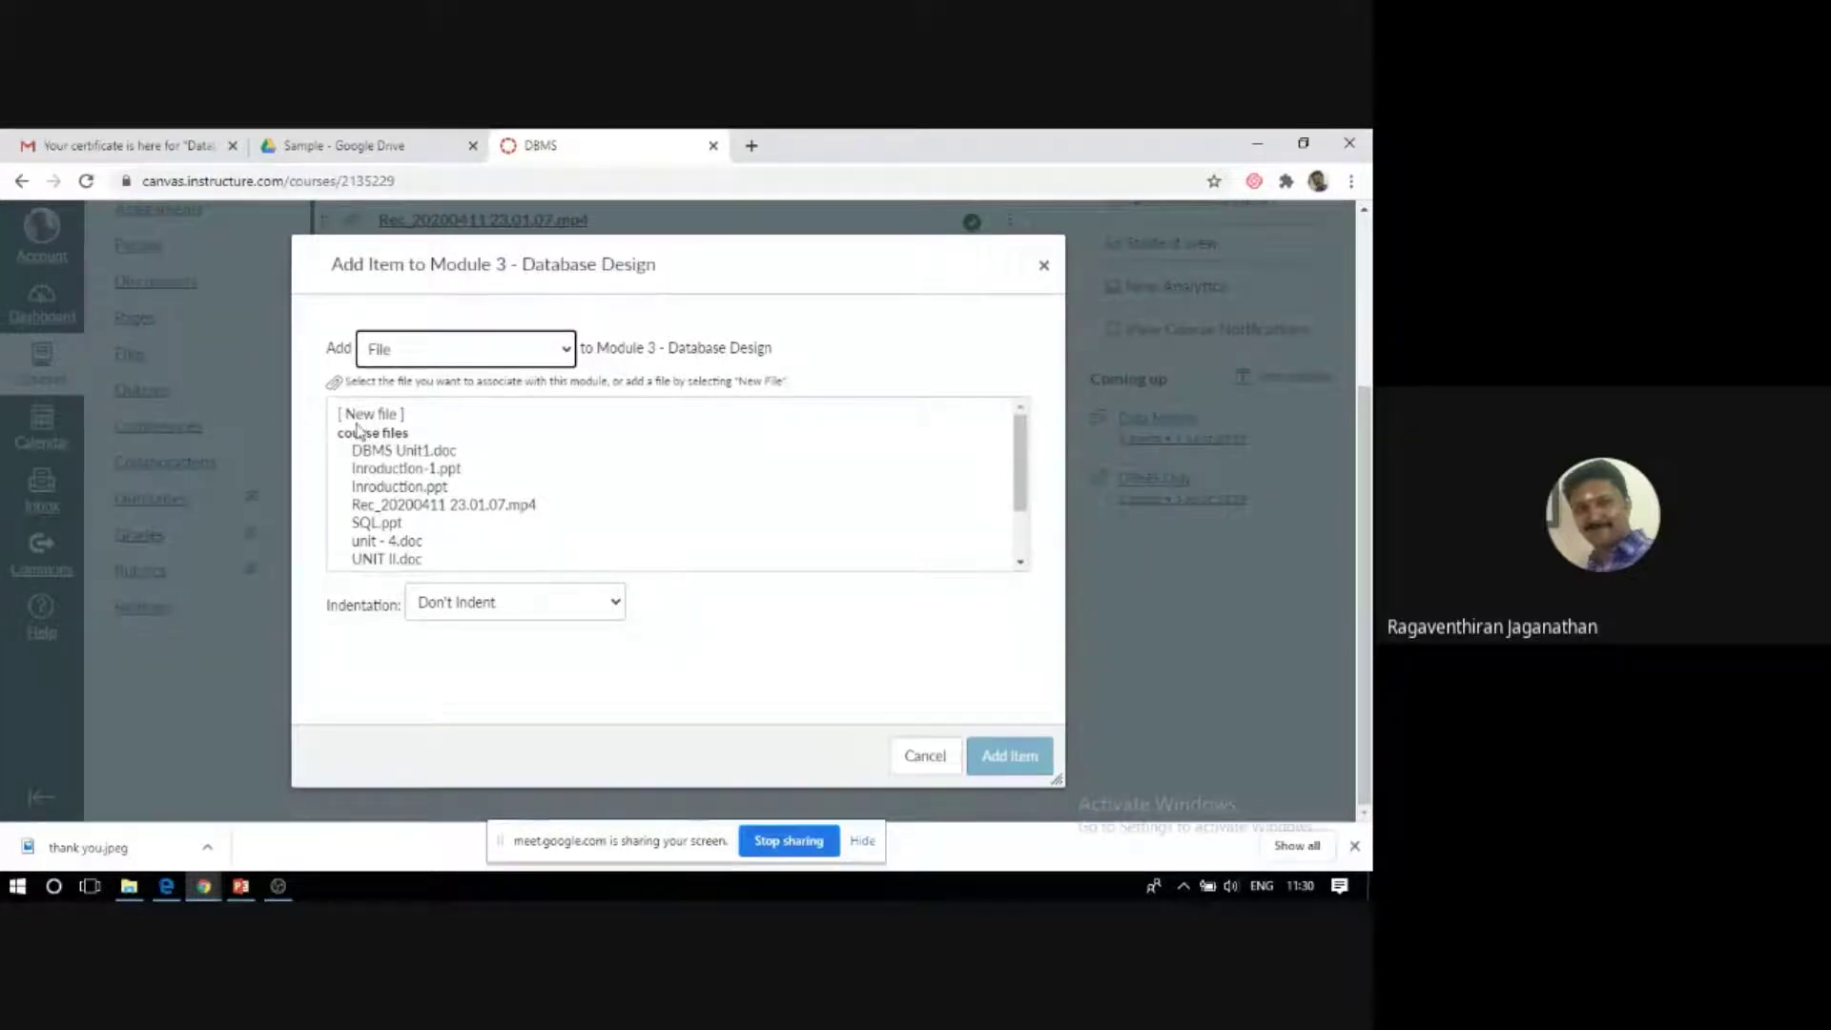
pyautogui.click(377, 416)
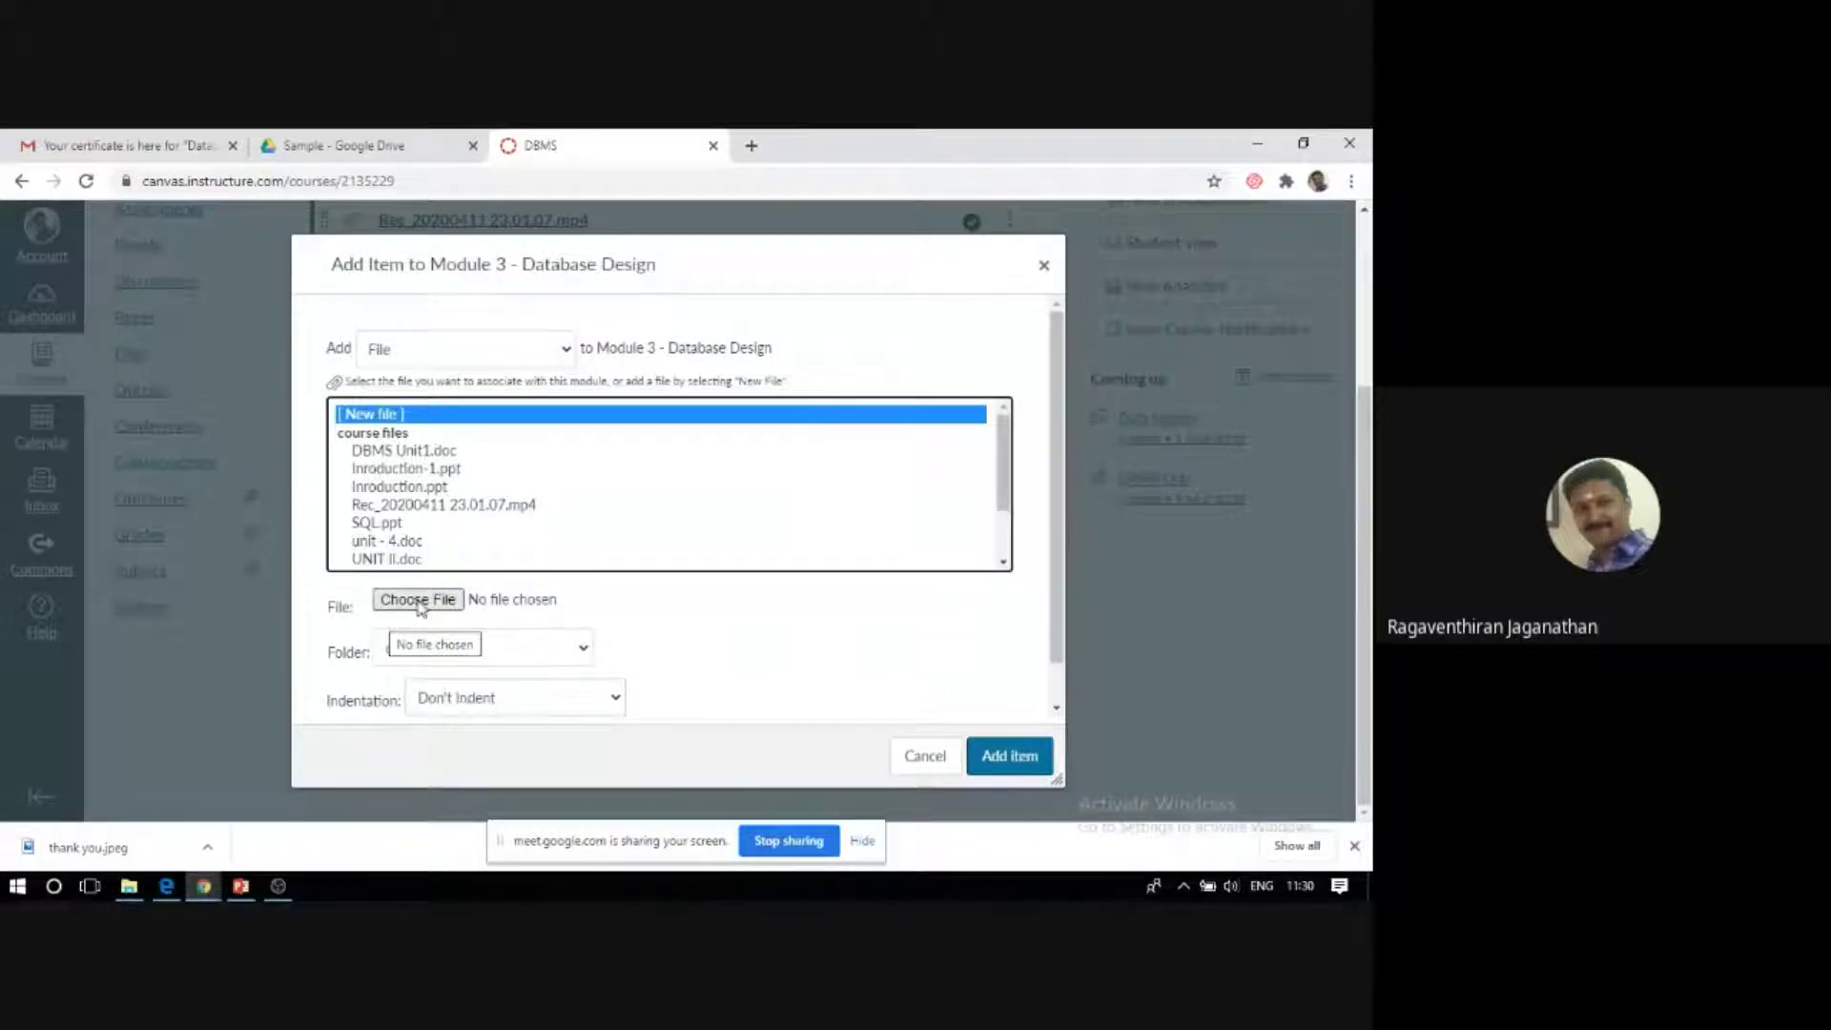
pyautogui.click(419, 601)
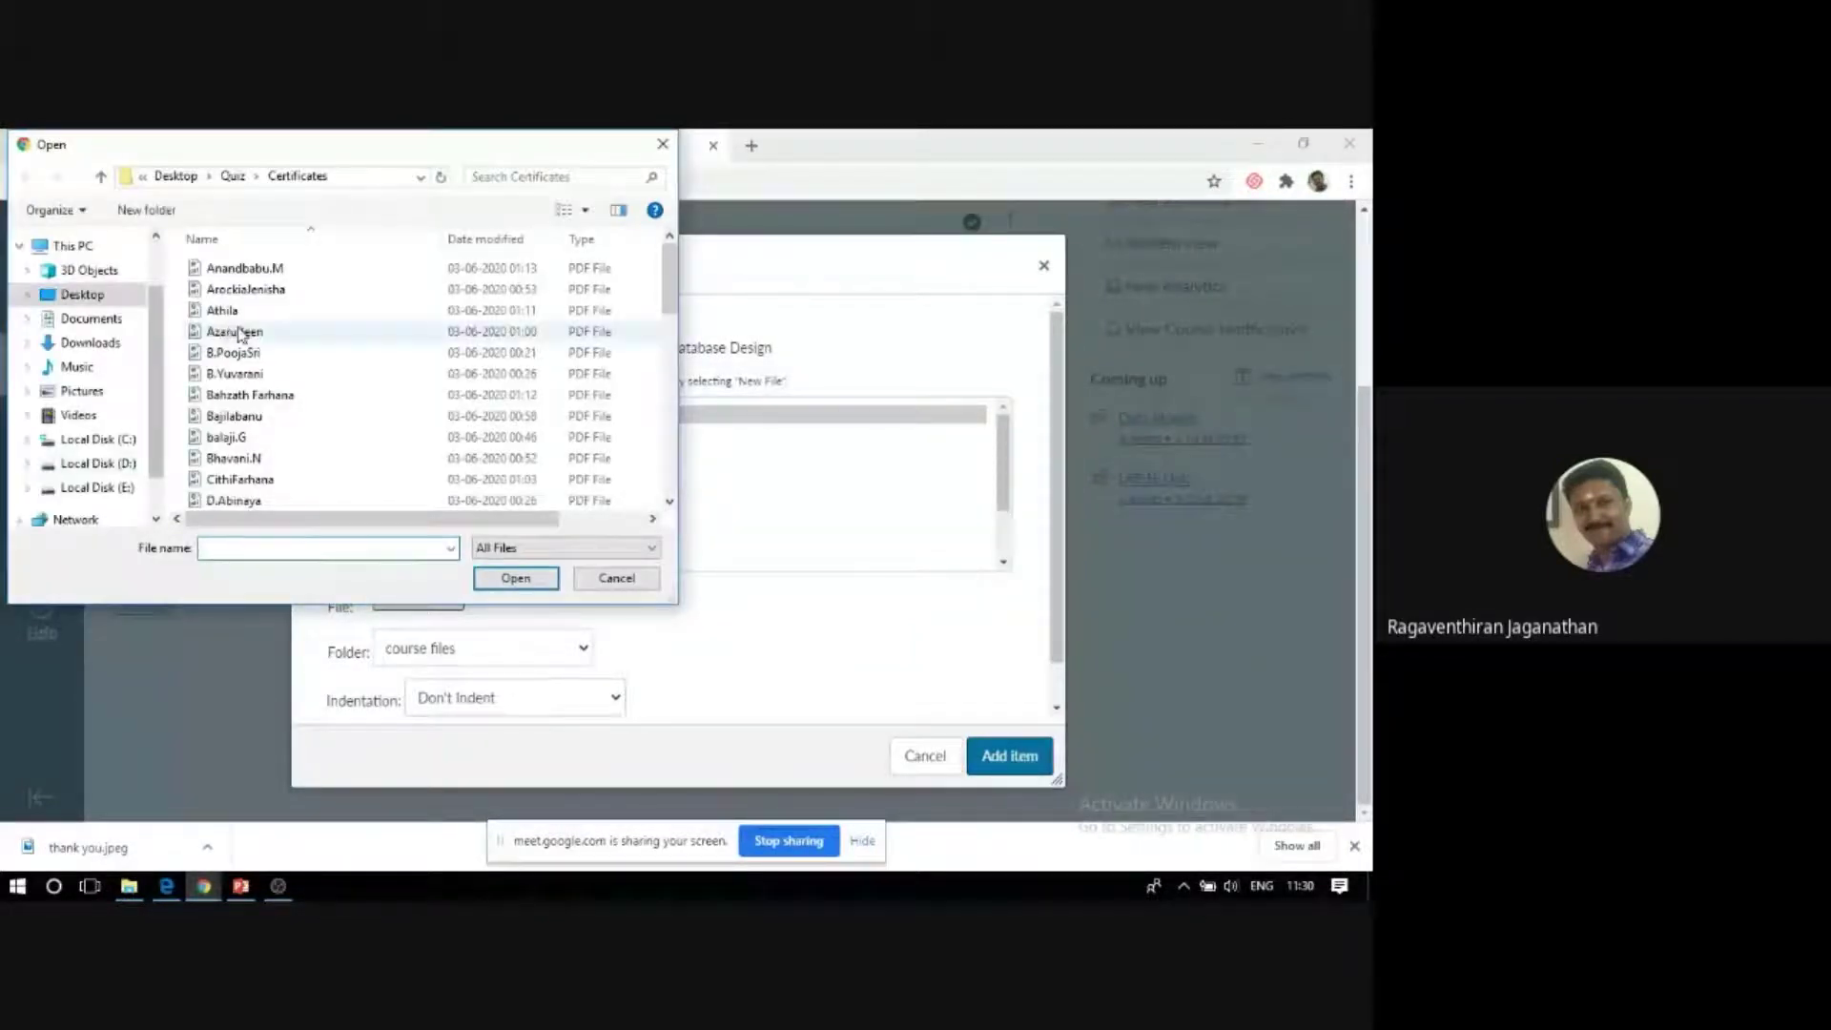
pyautogui.click(620, 580)
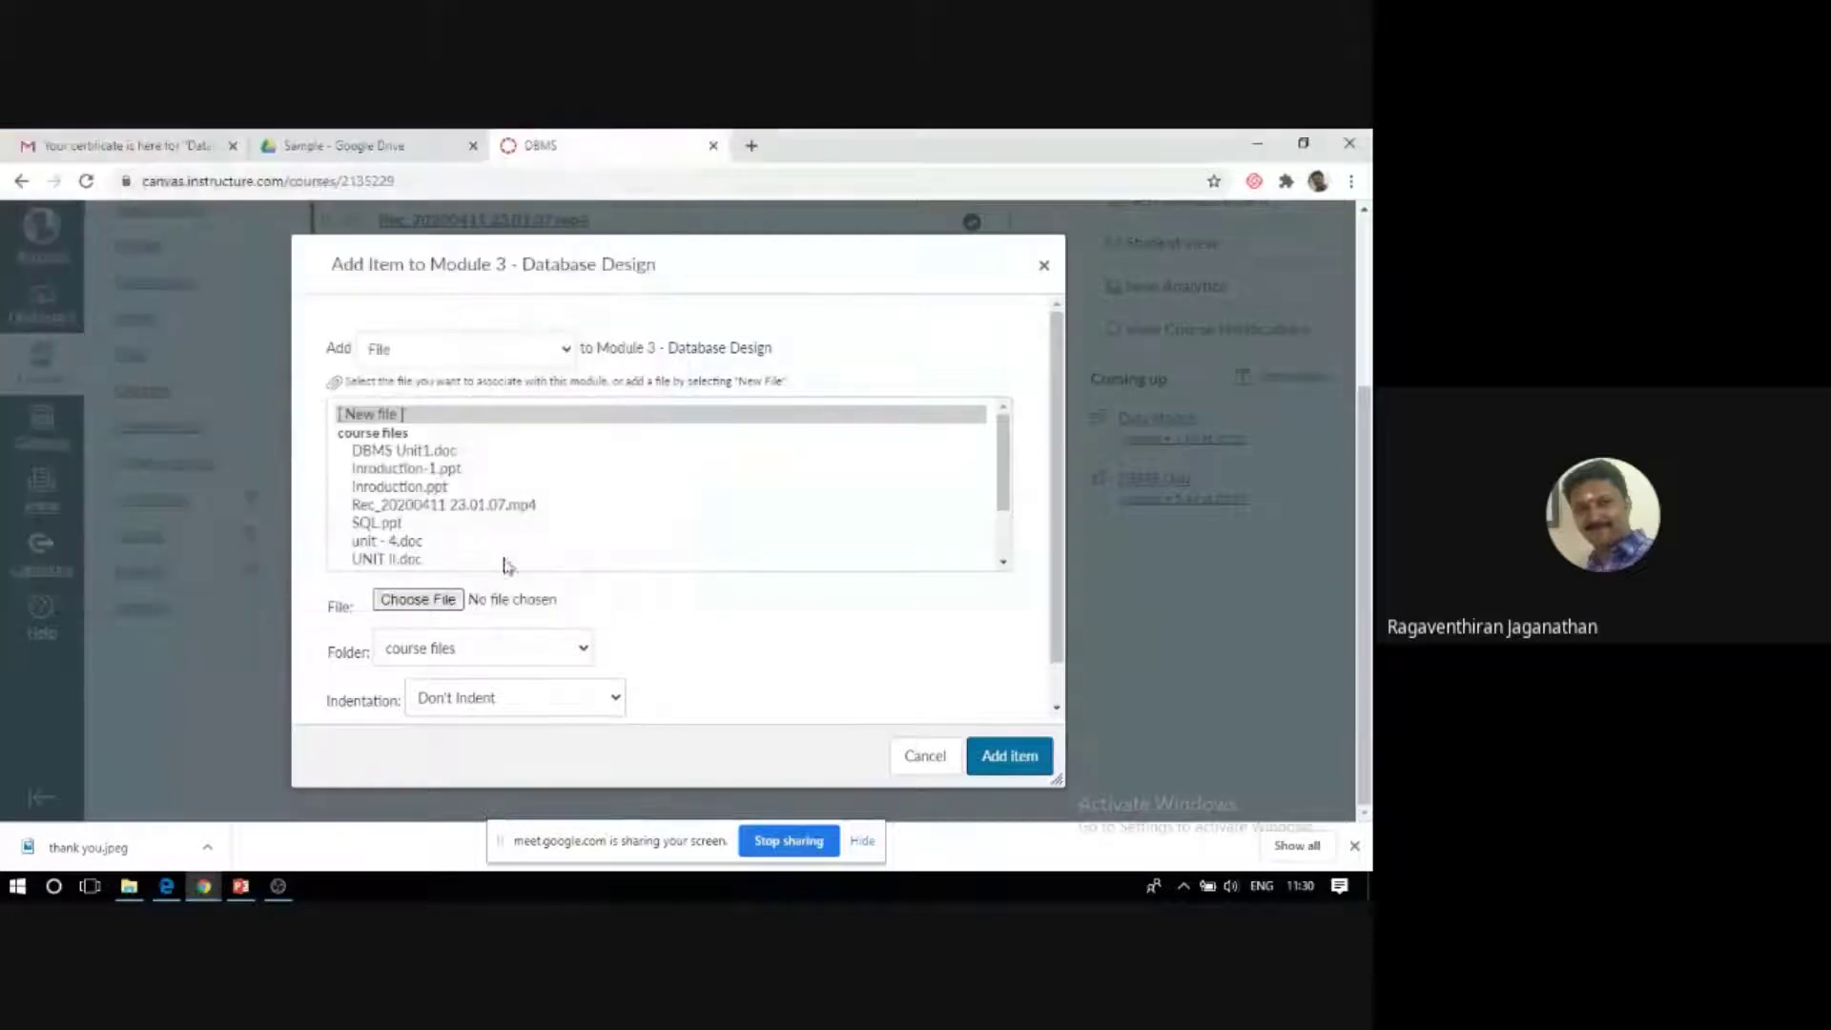
# Choose HCI- Virtual Pages -CS6008- HCI from Desktop > SAEC_FDP > HCI as the upload file.
pyautogui.moveTo(1002, 462); pyautogui.dragTo(1018, 507)
pyautogui.click(412, 602)
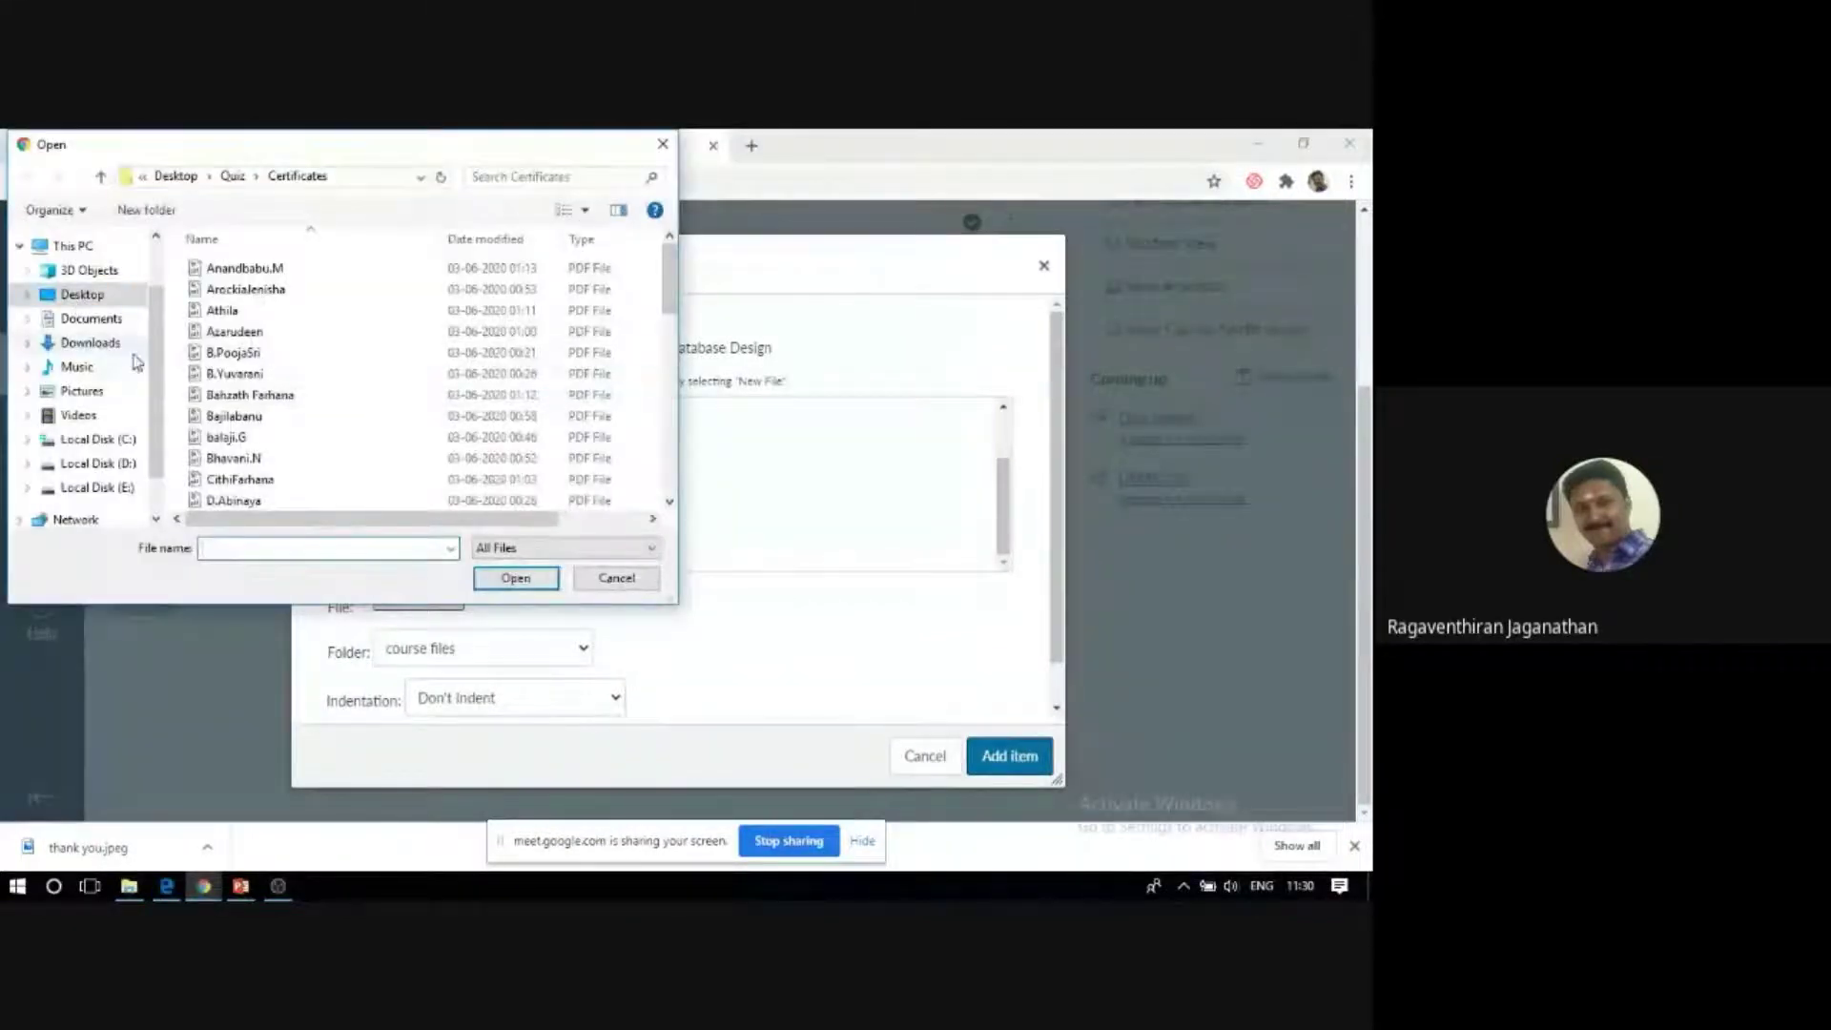
pyautogui.click(95, 298)
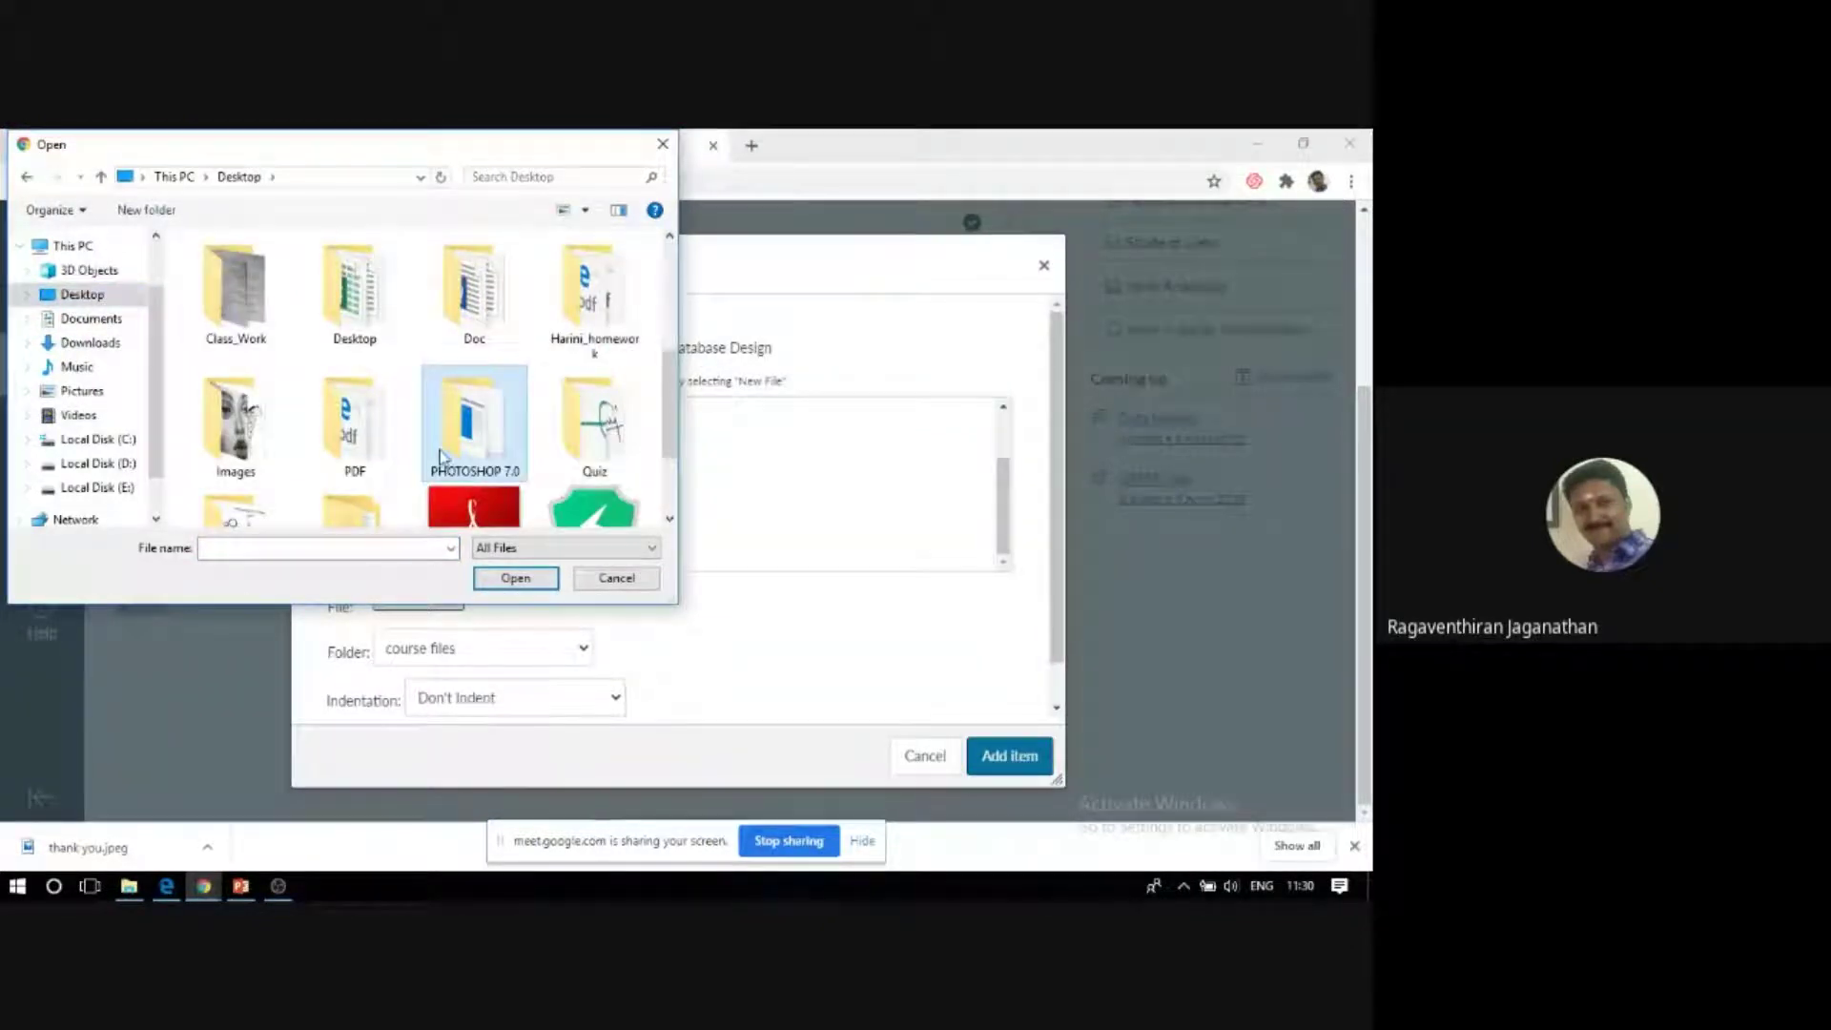
pyautogui.scroll(-2, 486, 438)
pyautogui.doubleClick(214, 317)
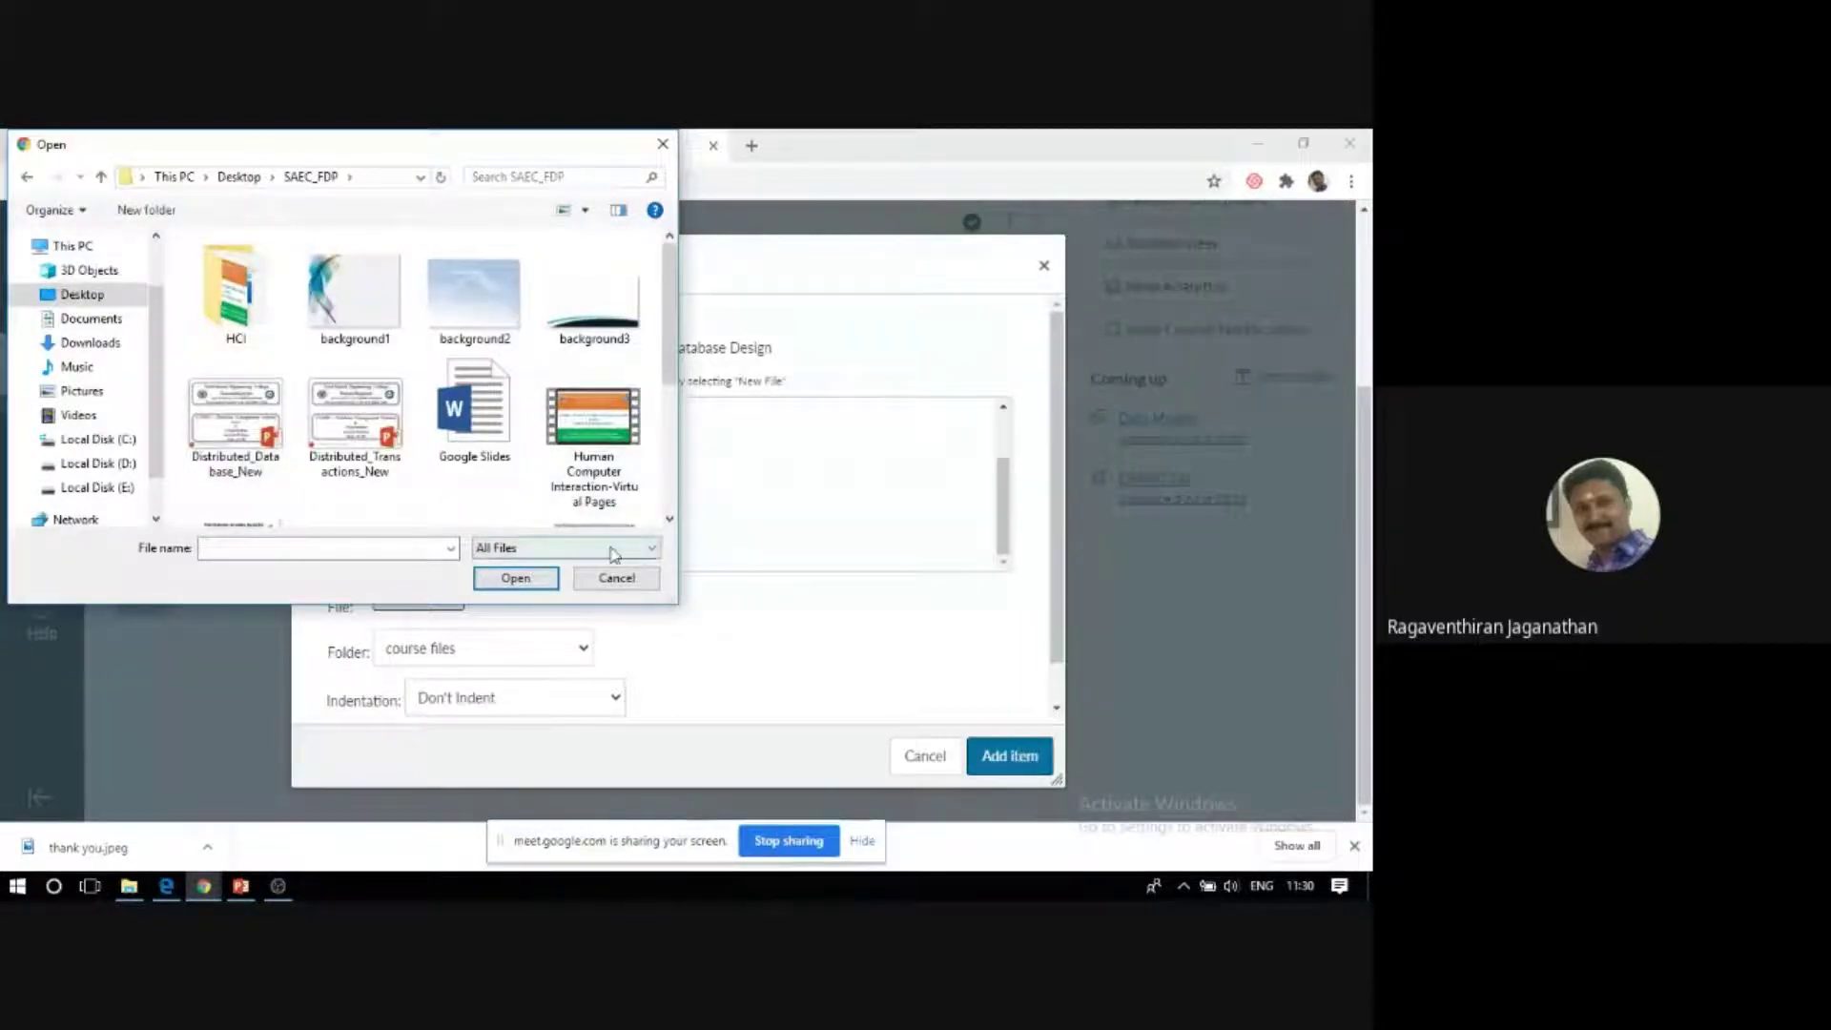
pyautogui.doubleClick(229, 281)
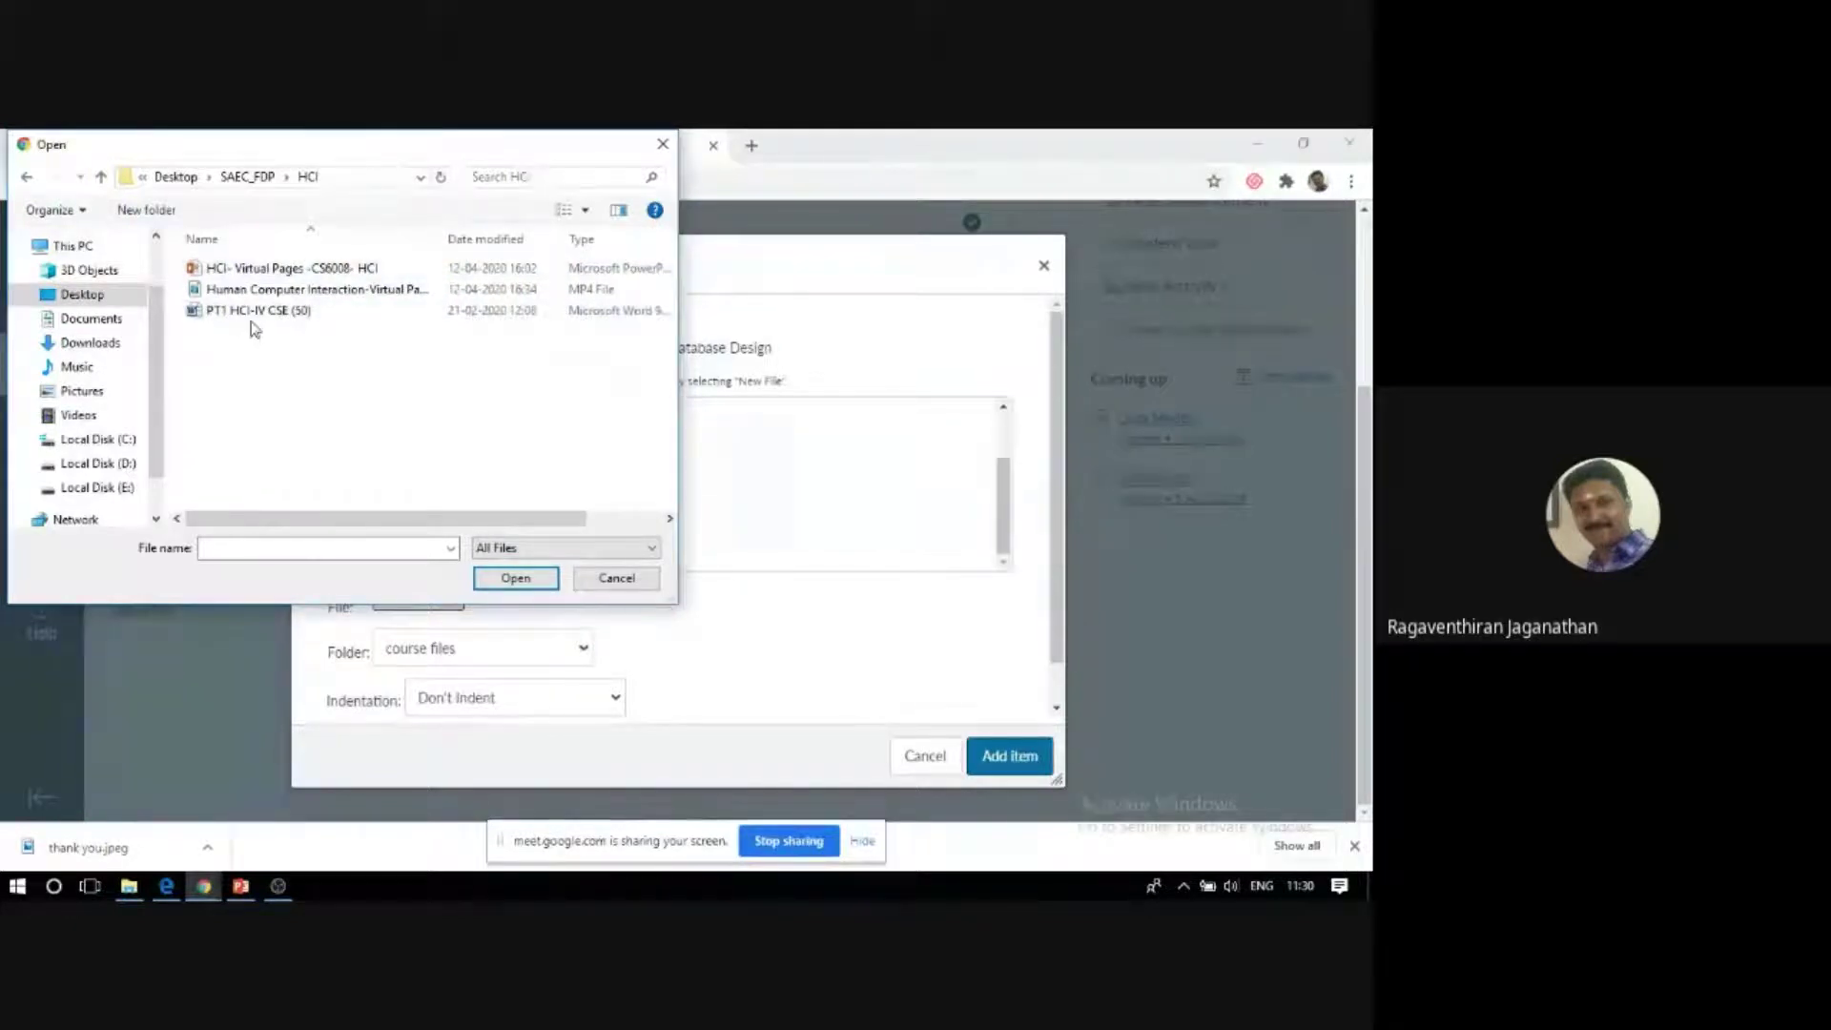
pyautogui.click(268, 271)
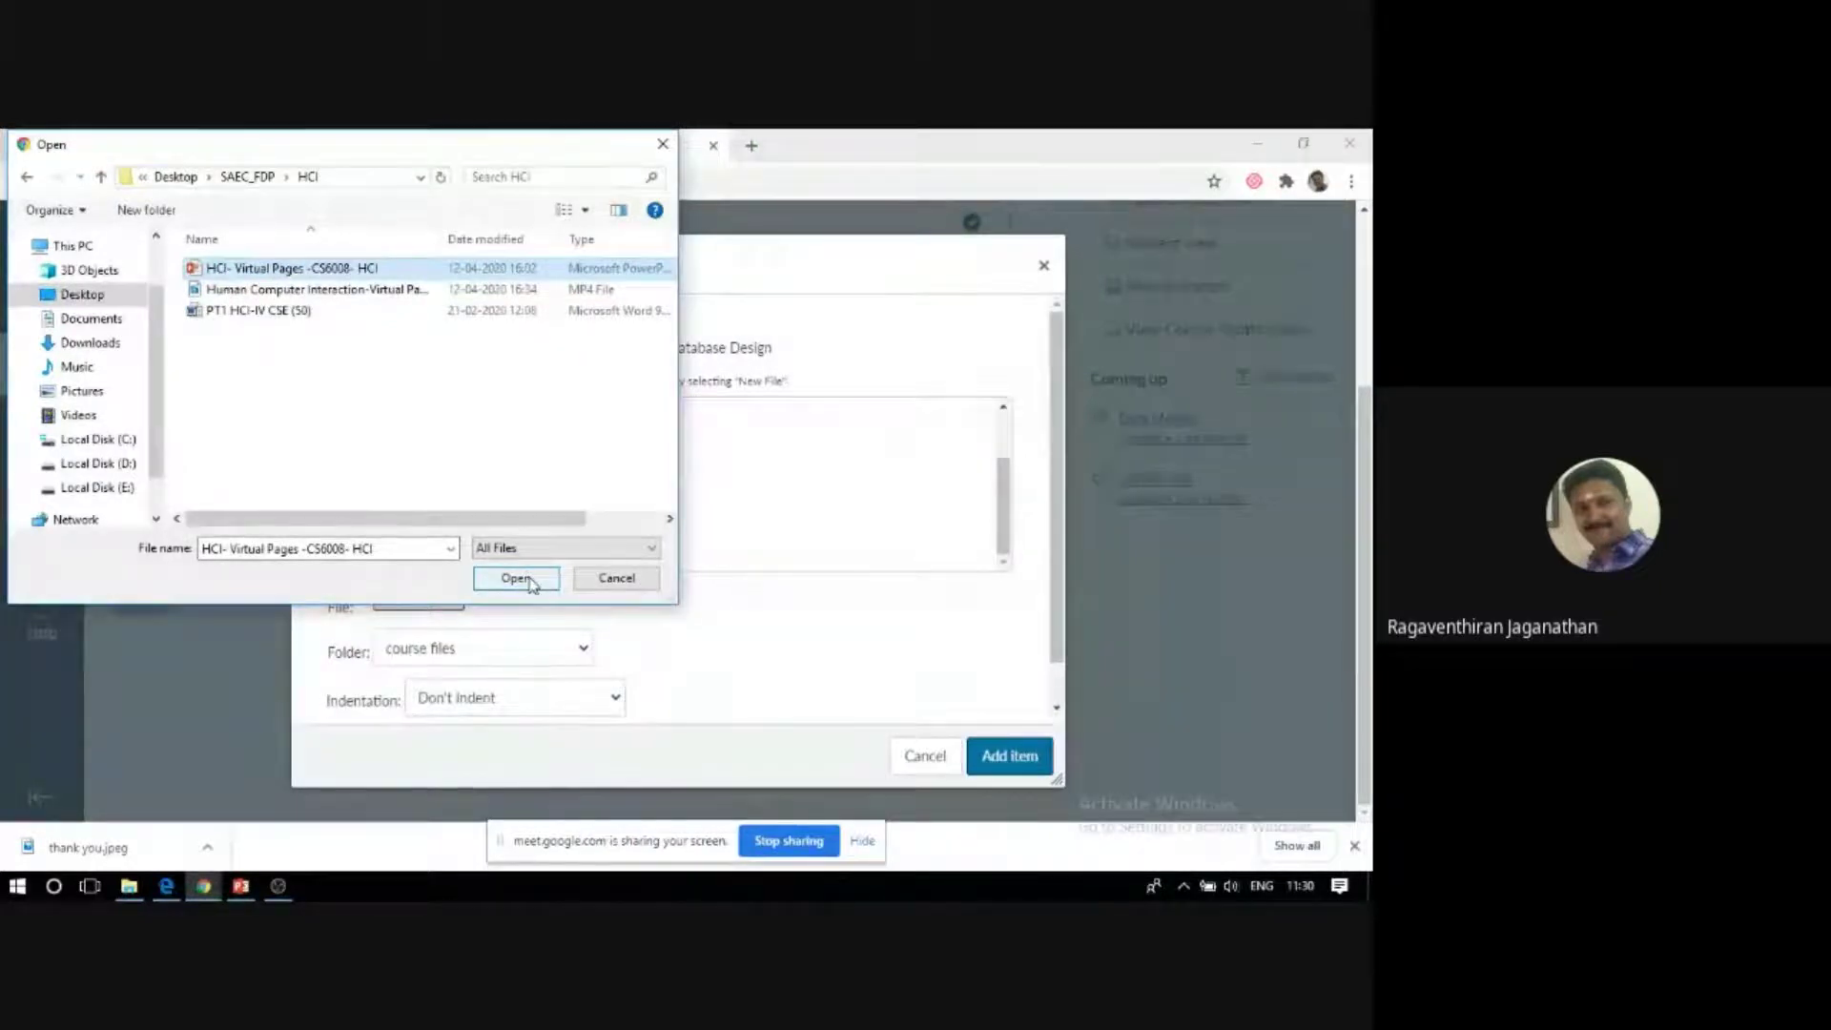
pyautogui.click(516, 578)
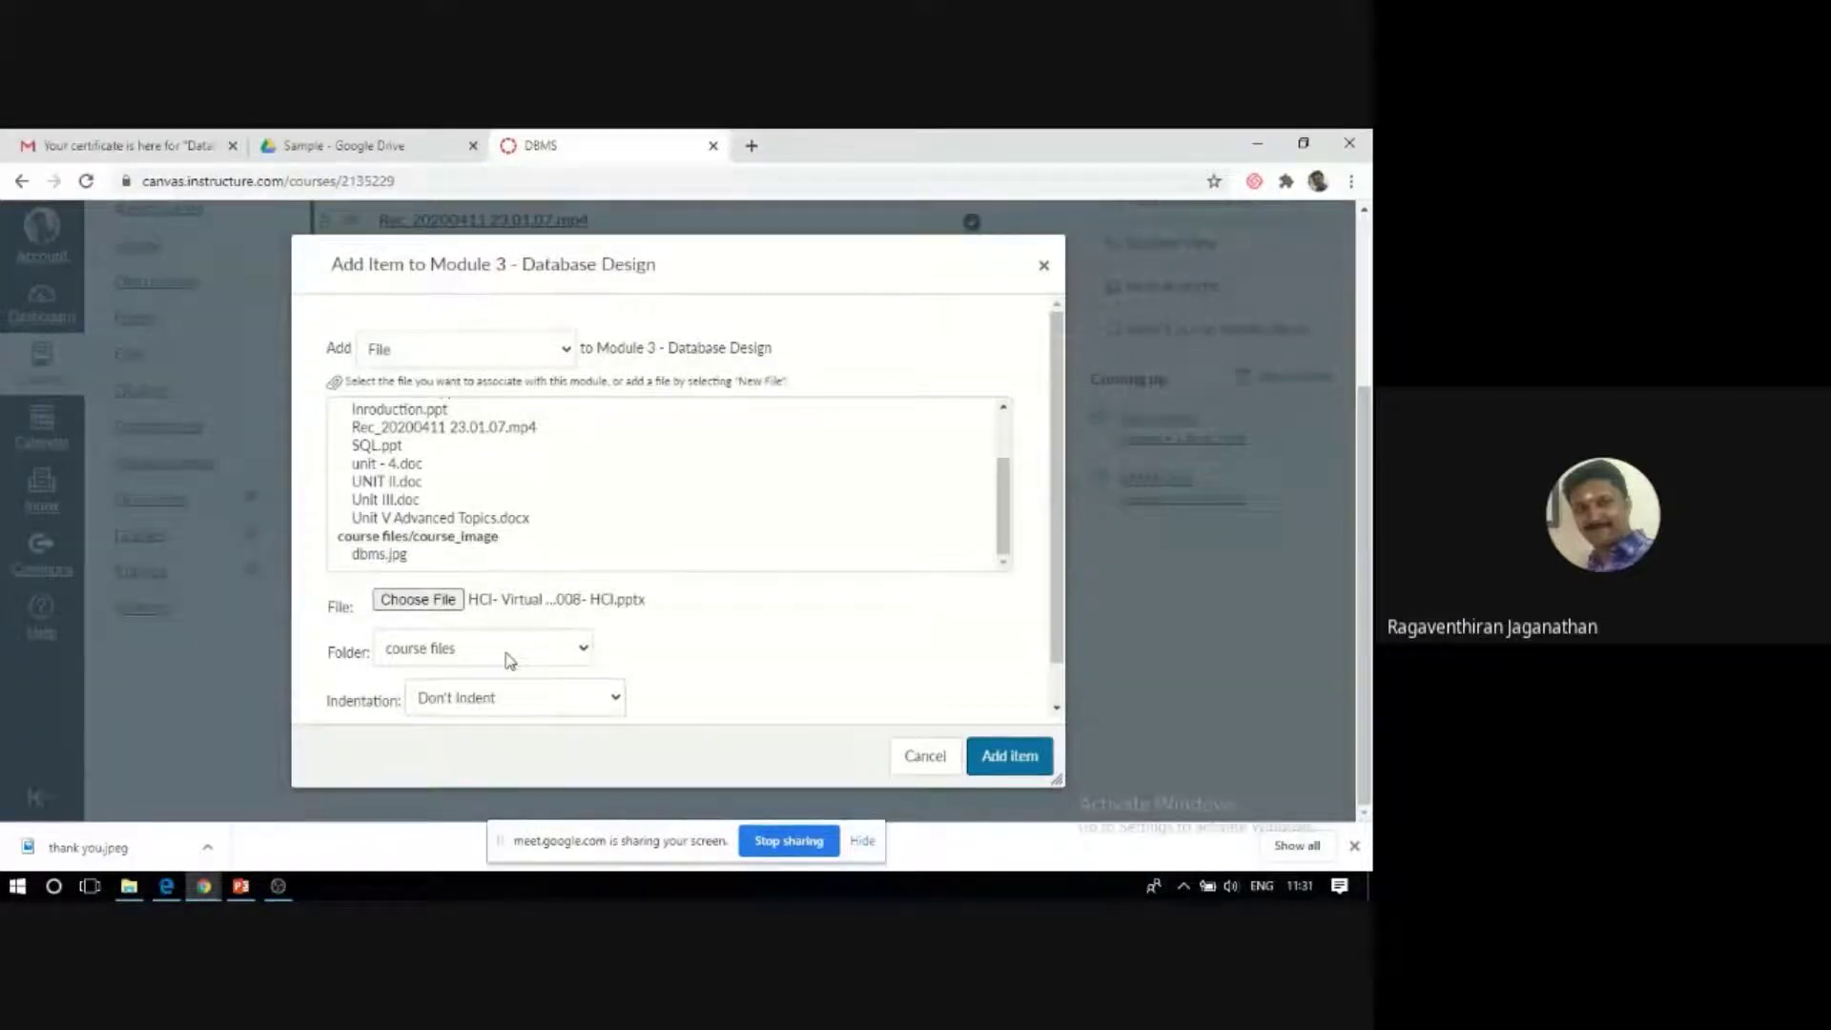
# Keep course files as the upload folder and add the HCI presentation to Module 3.
pyautogui.click(508, 653)
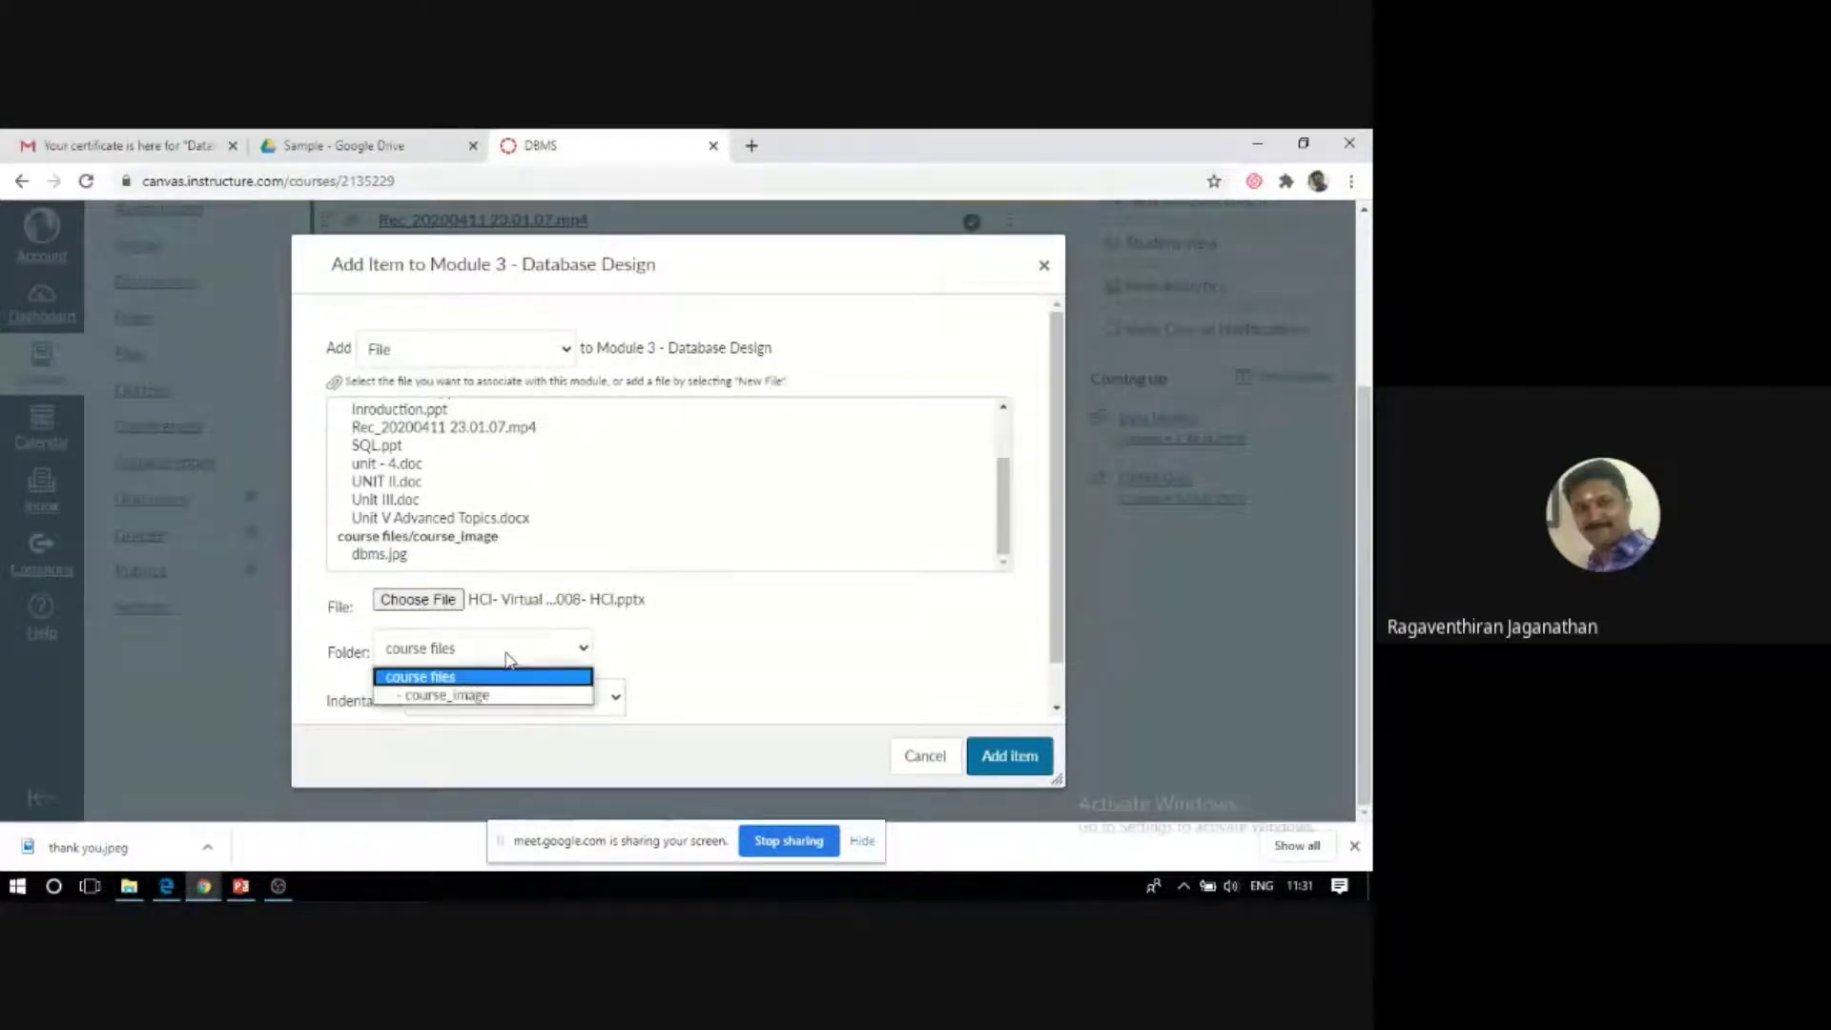
pyautogui.click(494, 678)
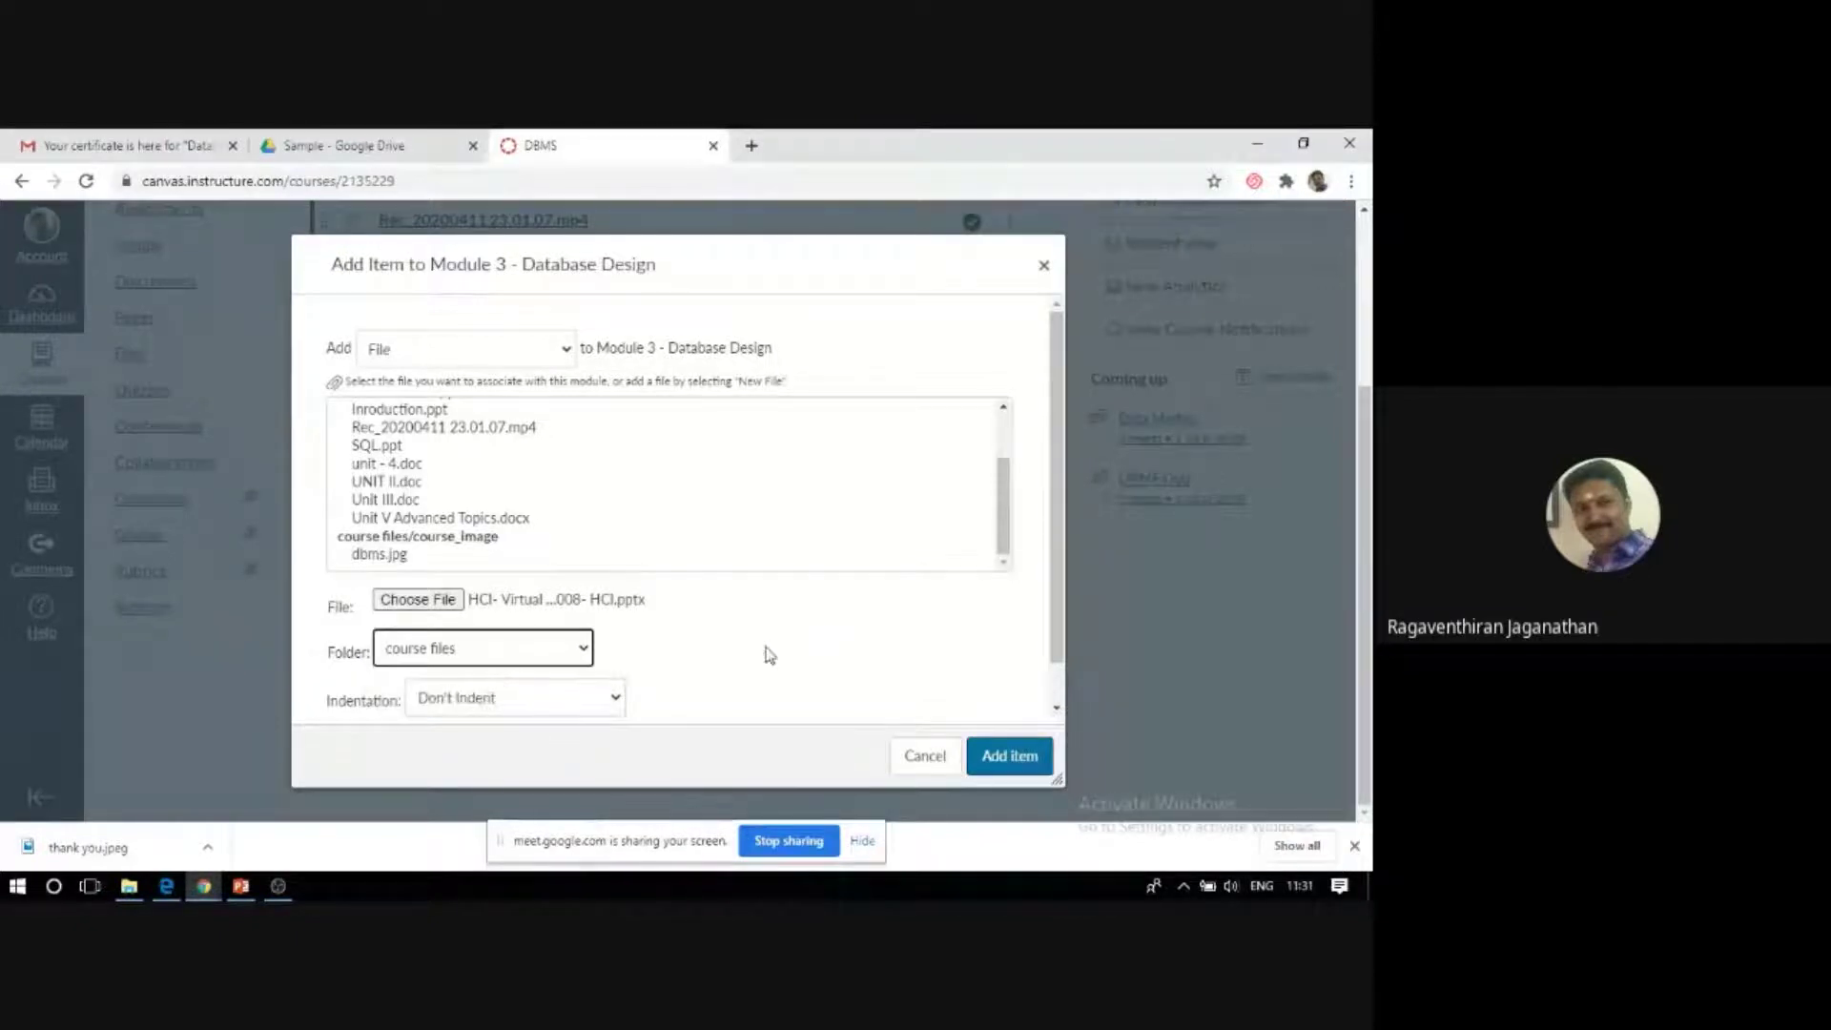
pyautogui.scroll(-1, 1059, 553)
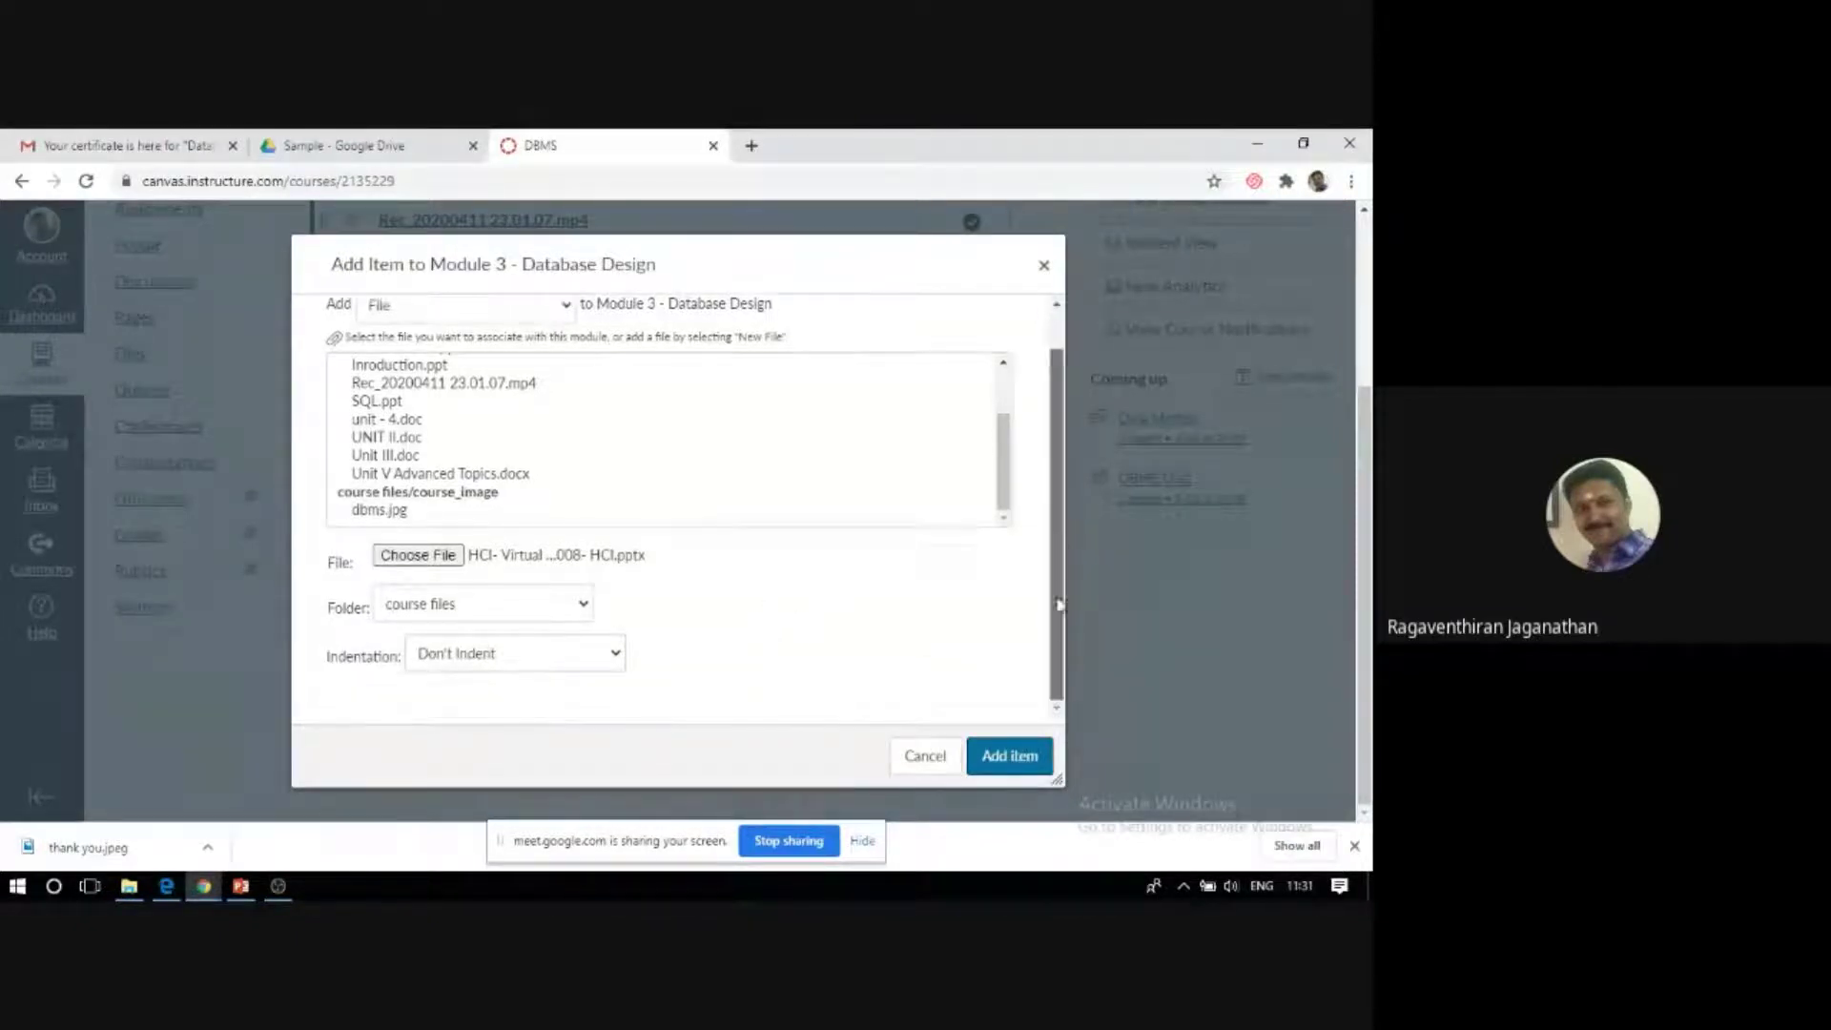
pyautogui.click(996, 760)
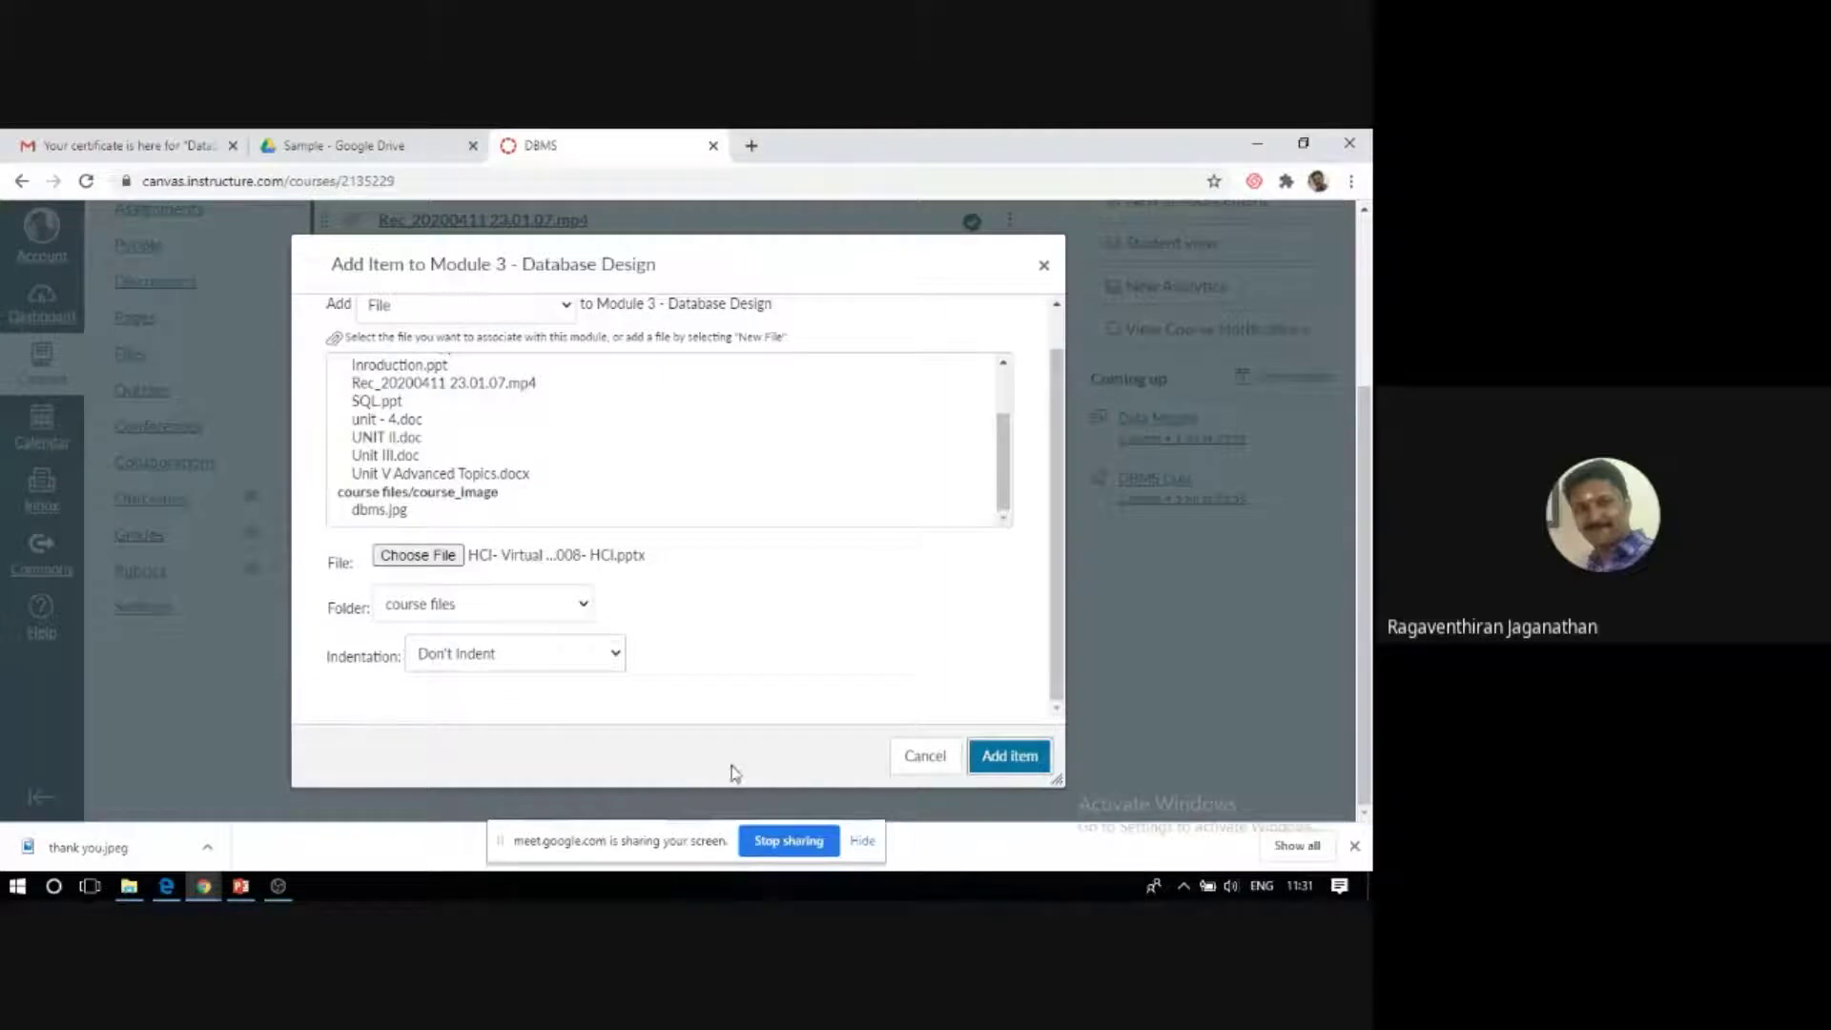
pyautogui.click(1015, 761)
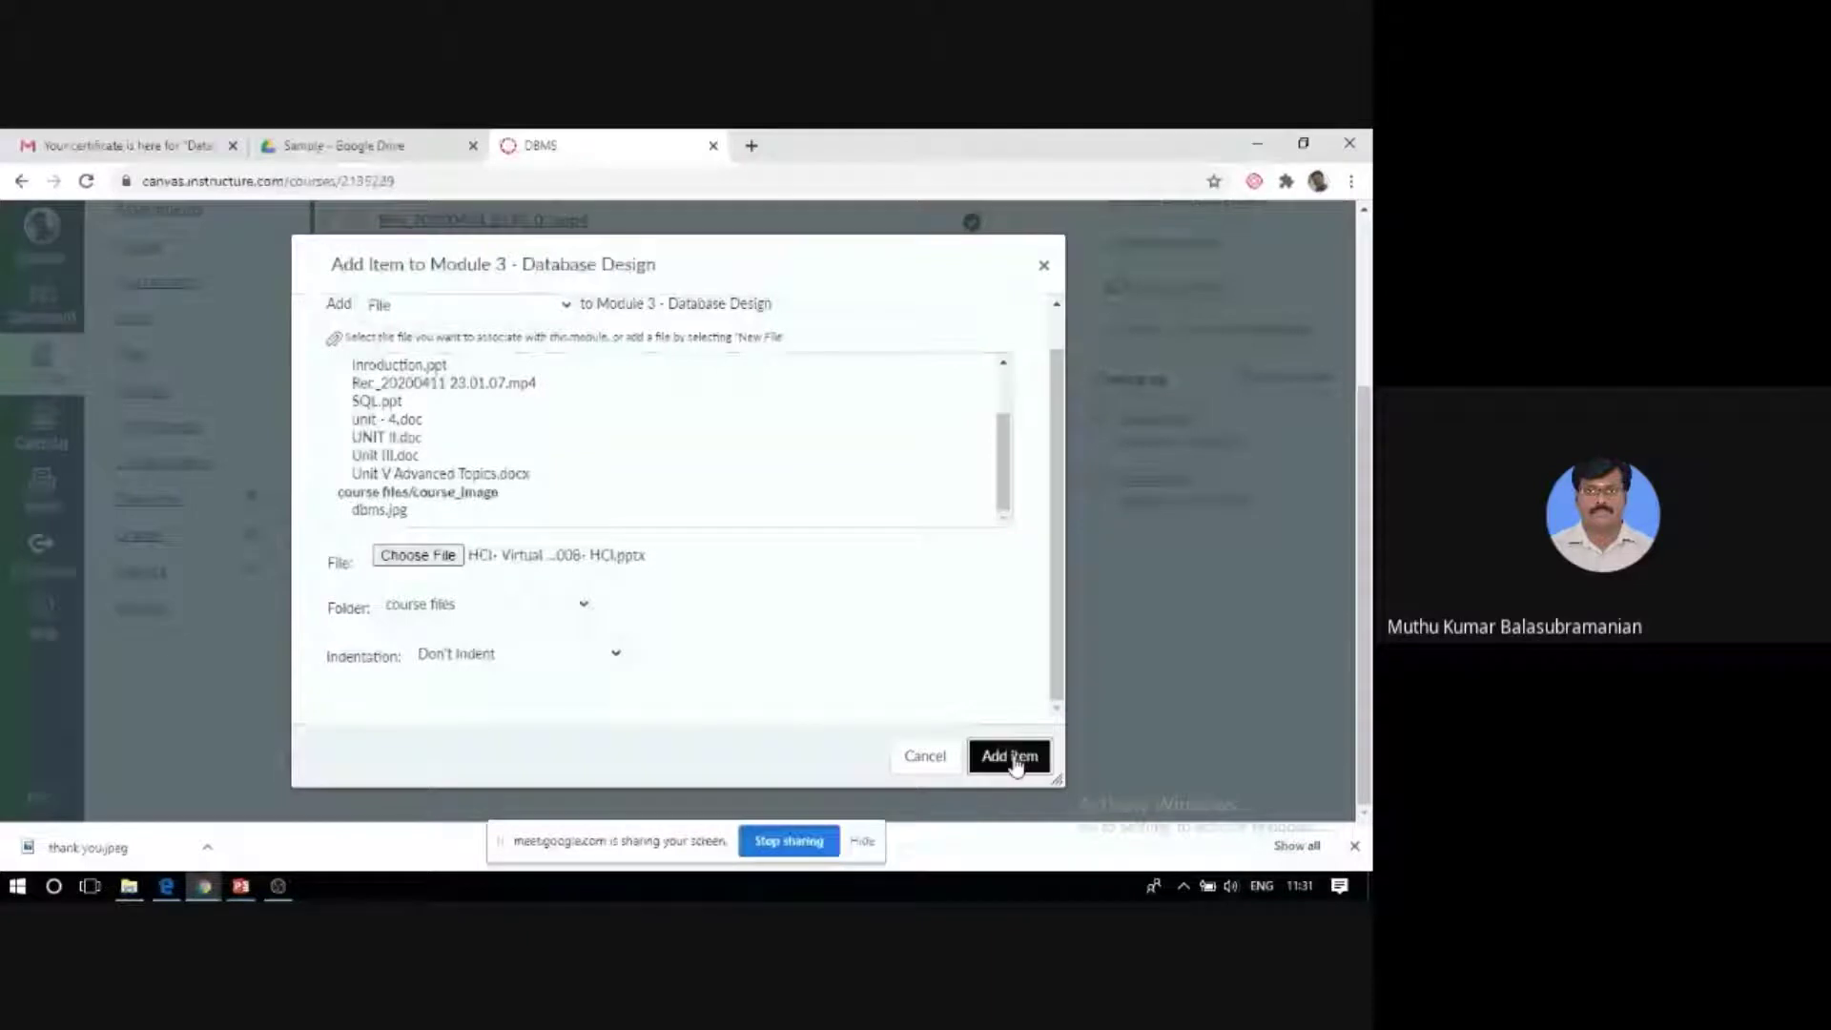
pyautogui.scroll(2, 1013, 405)
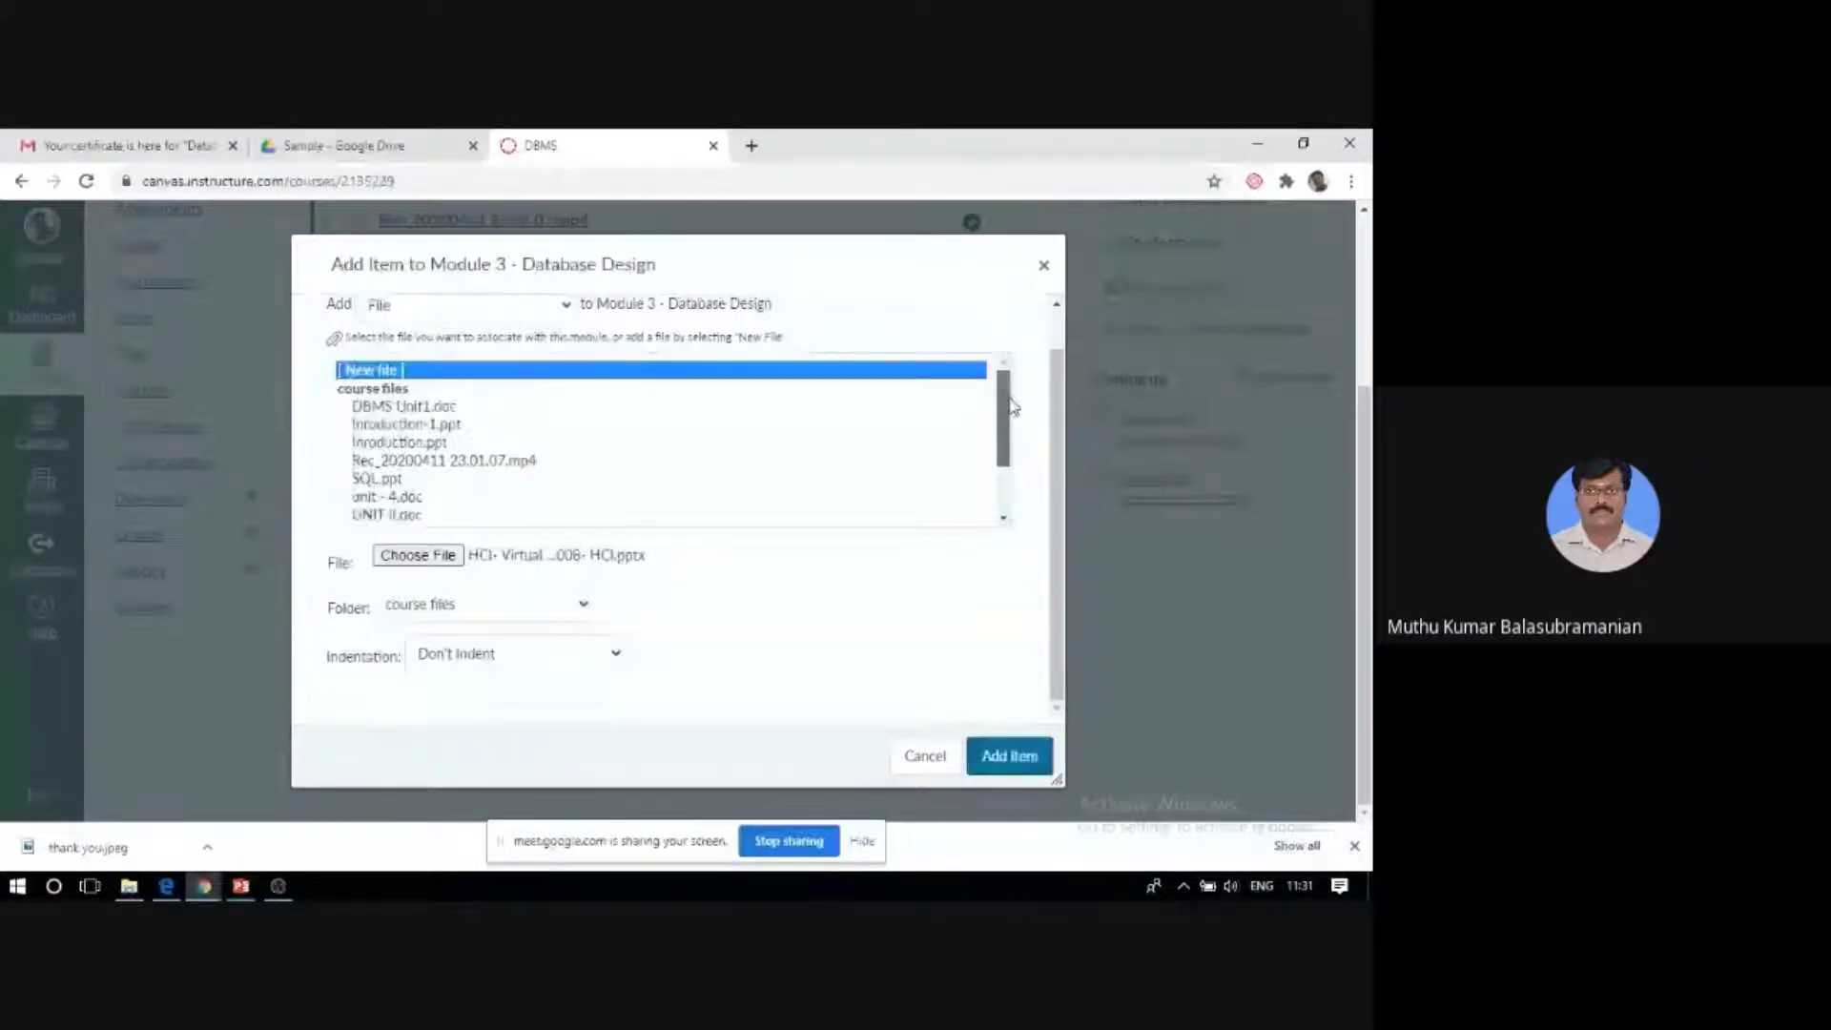
pyautogui.click(1009, 404)
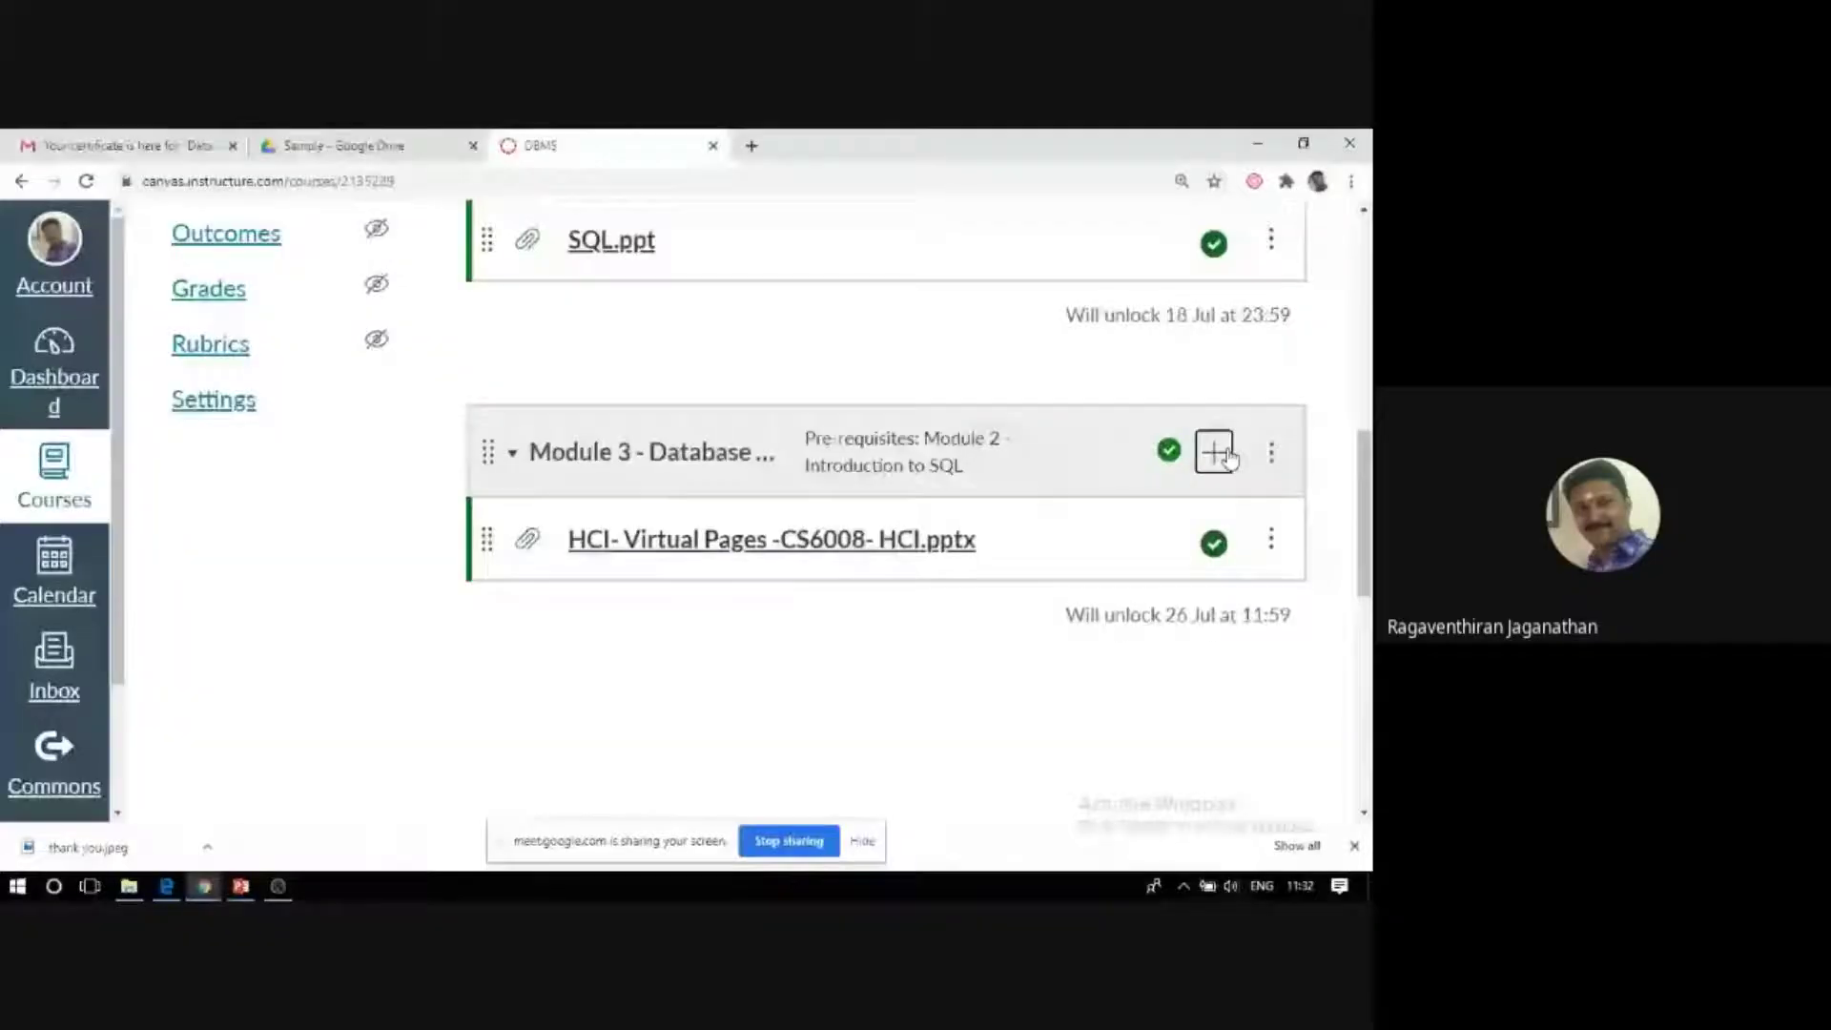
# Pick the Human Computer Interaction-Virtual Pages video for Module 3, then close the dialog without adding it.
pyautogui.click(1215, 452)
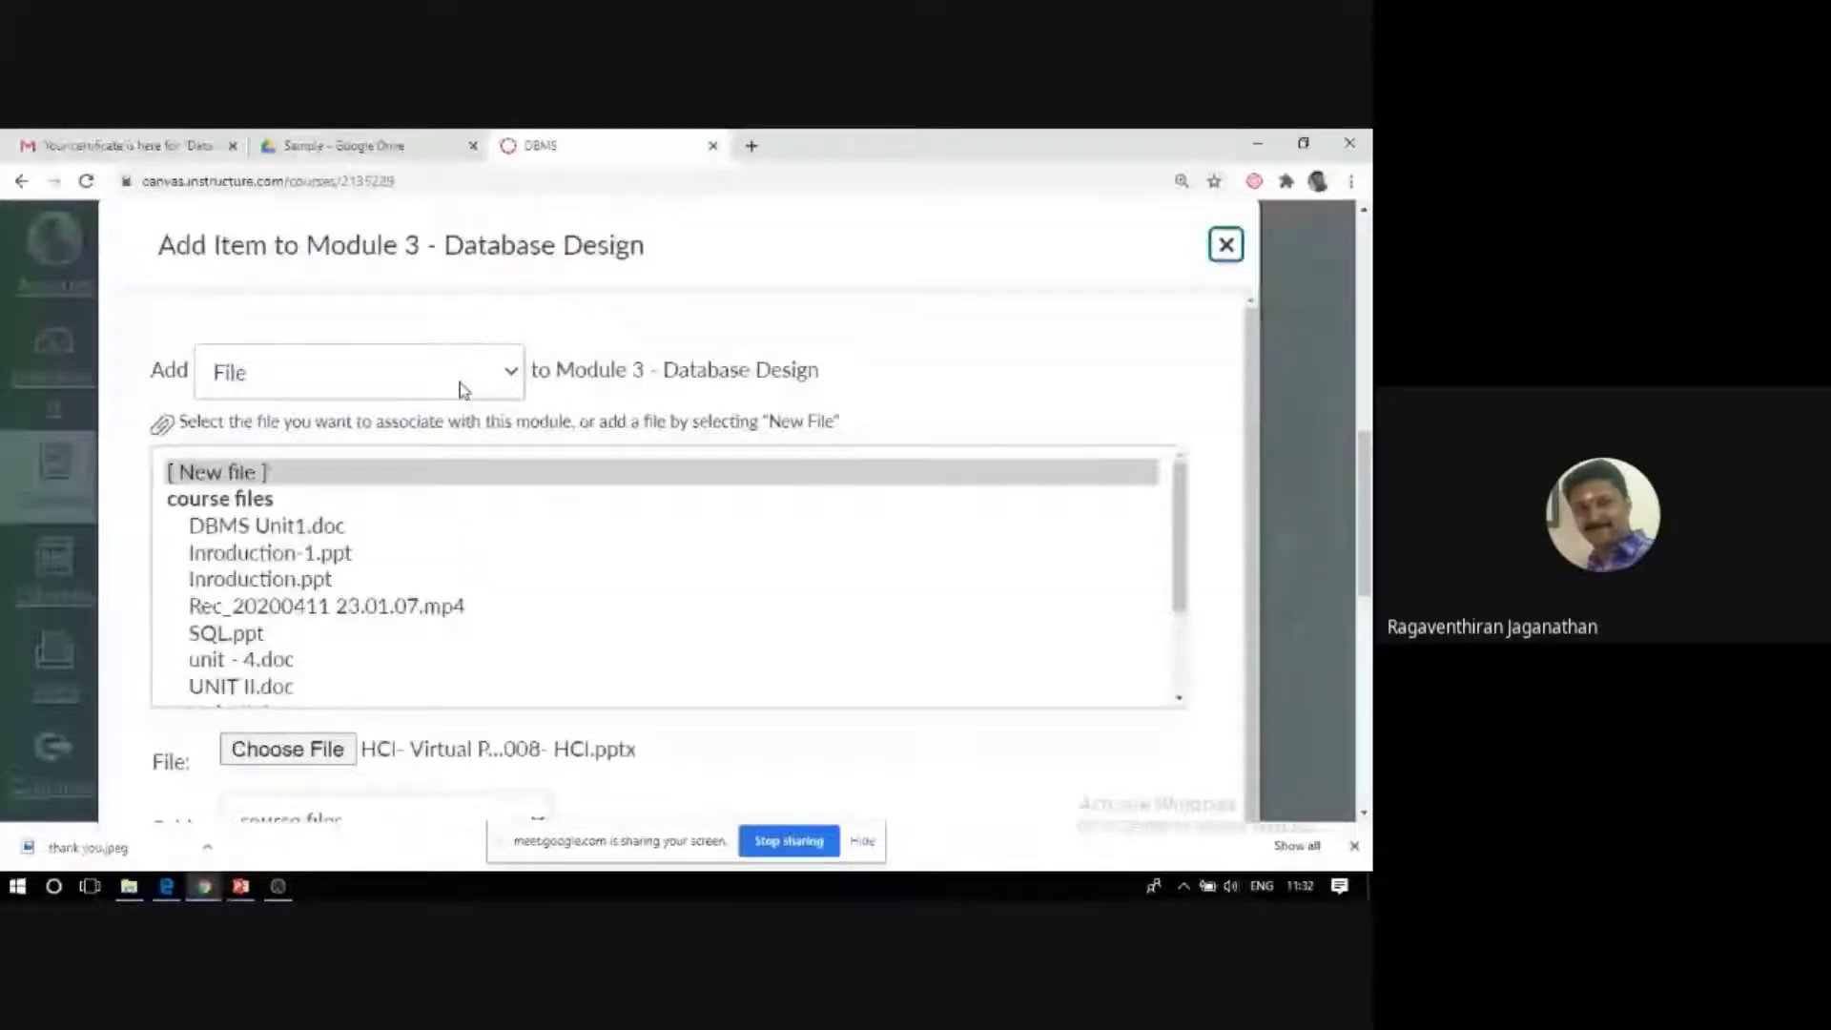
pyautogui.click(309, 751)
pyautogui.click(314, 289)
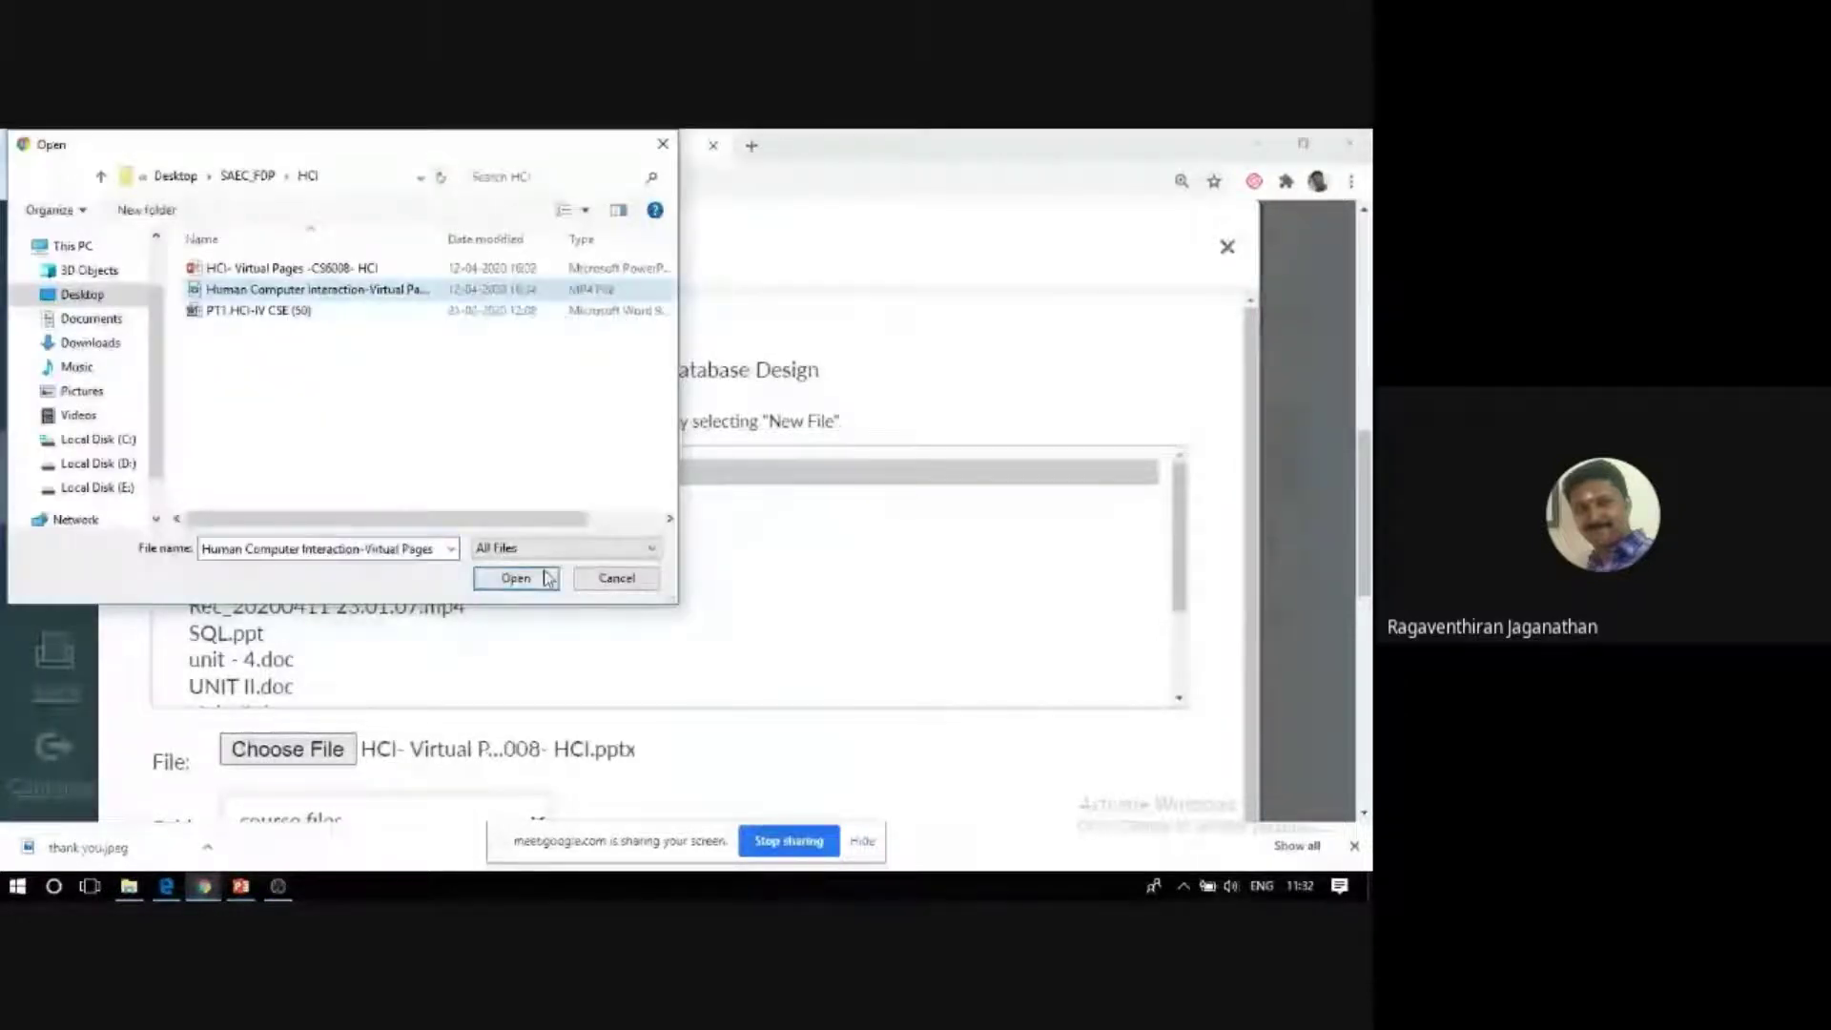
pyautogui.click(515, 578)
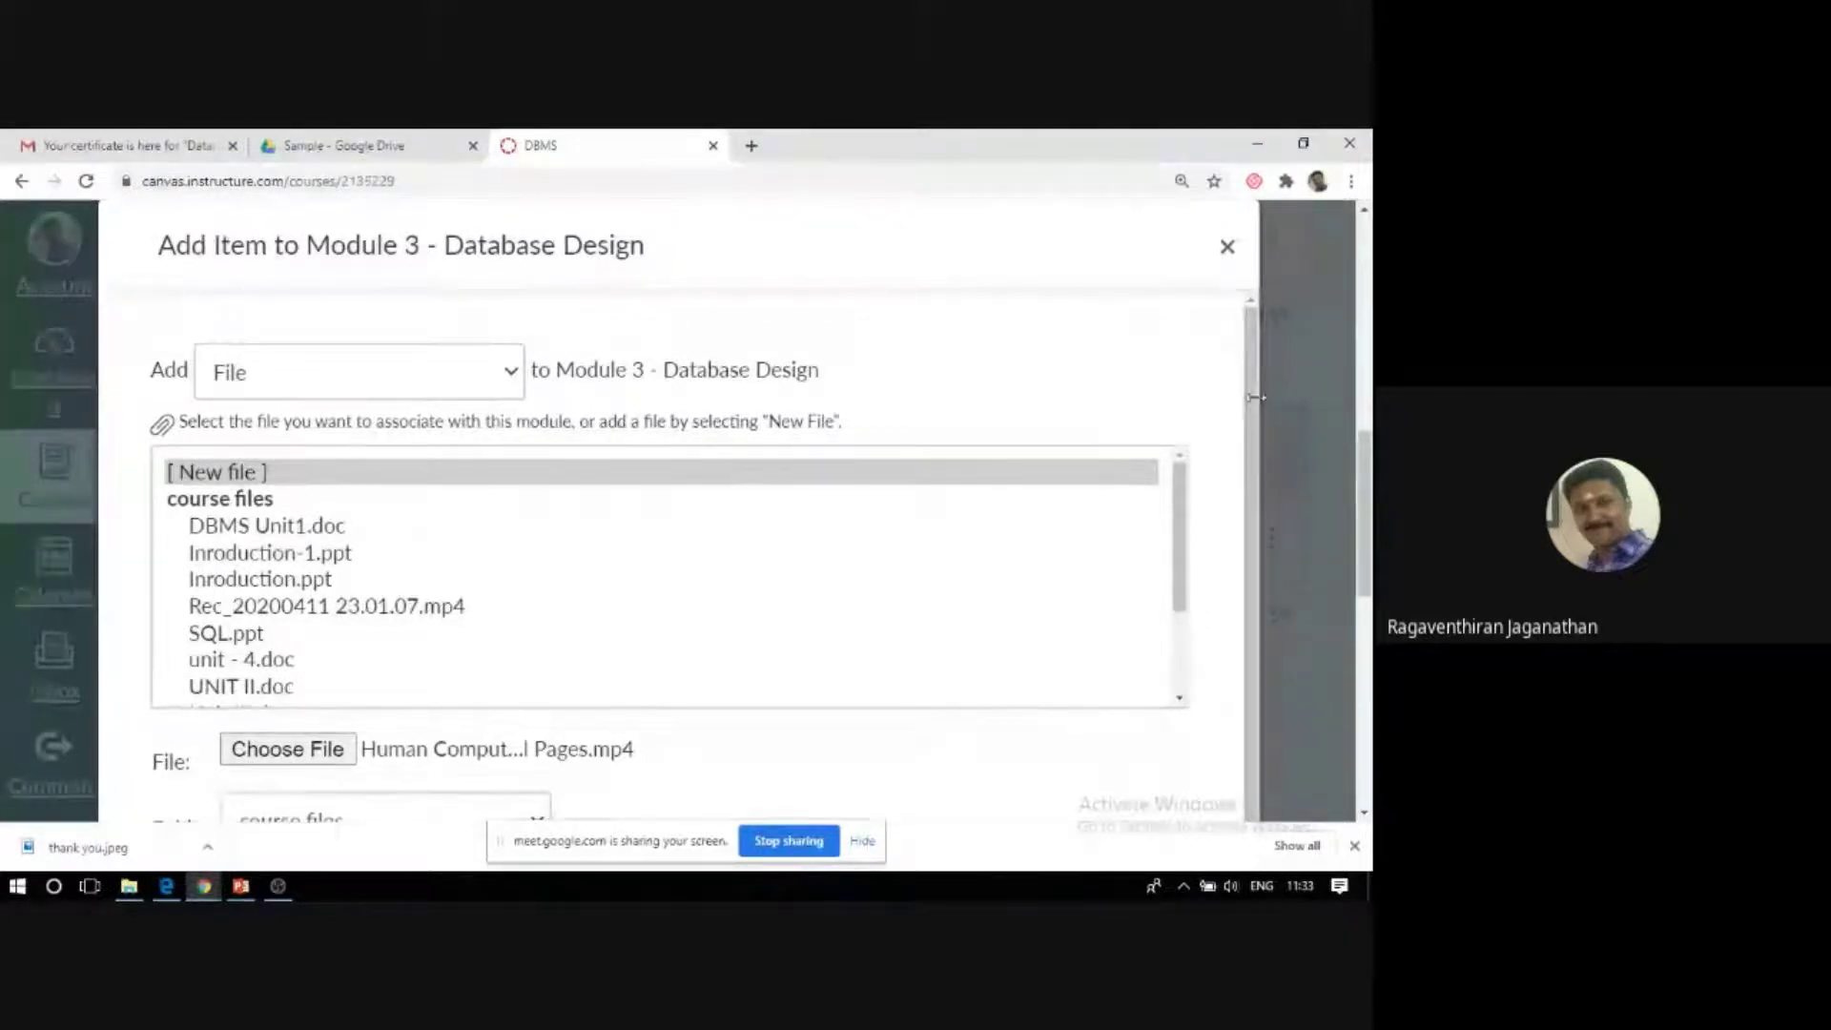
pyautogui.scroll(-1, 1250, 421)
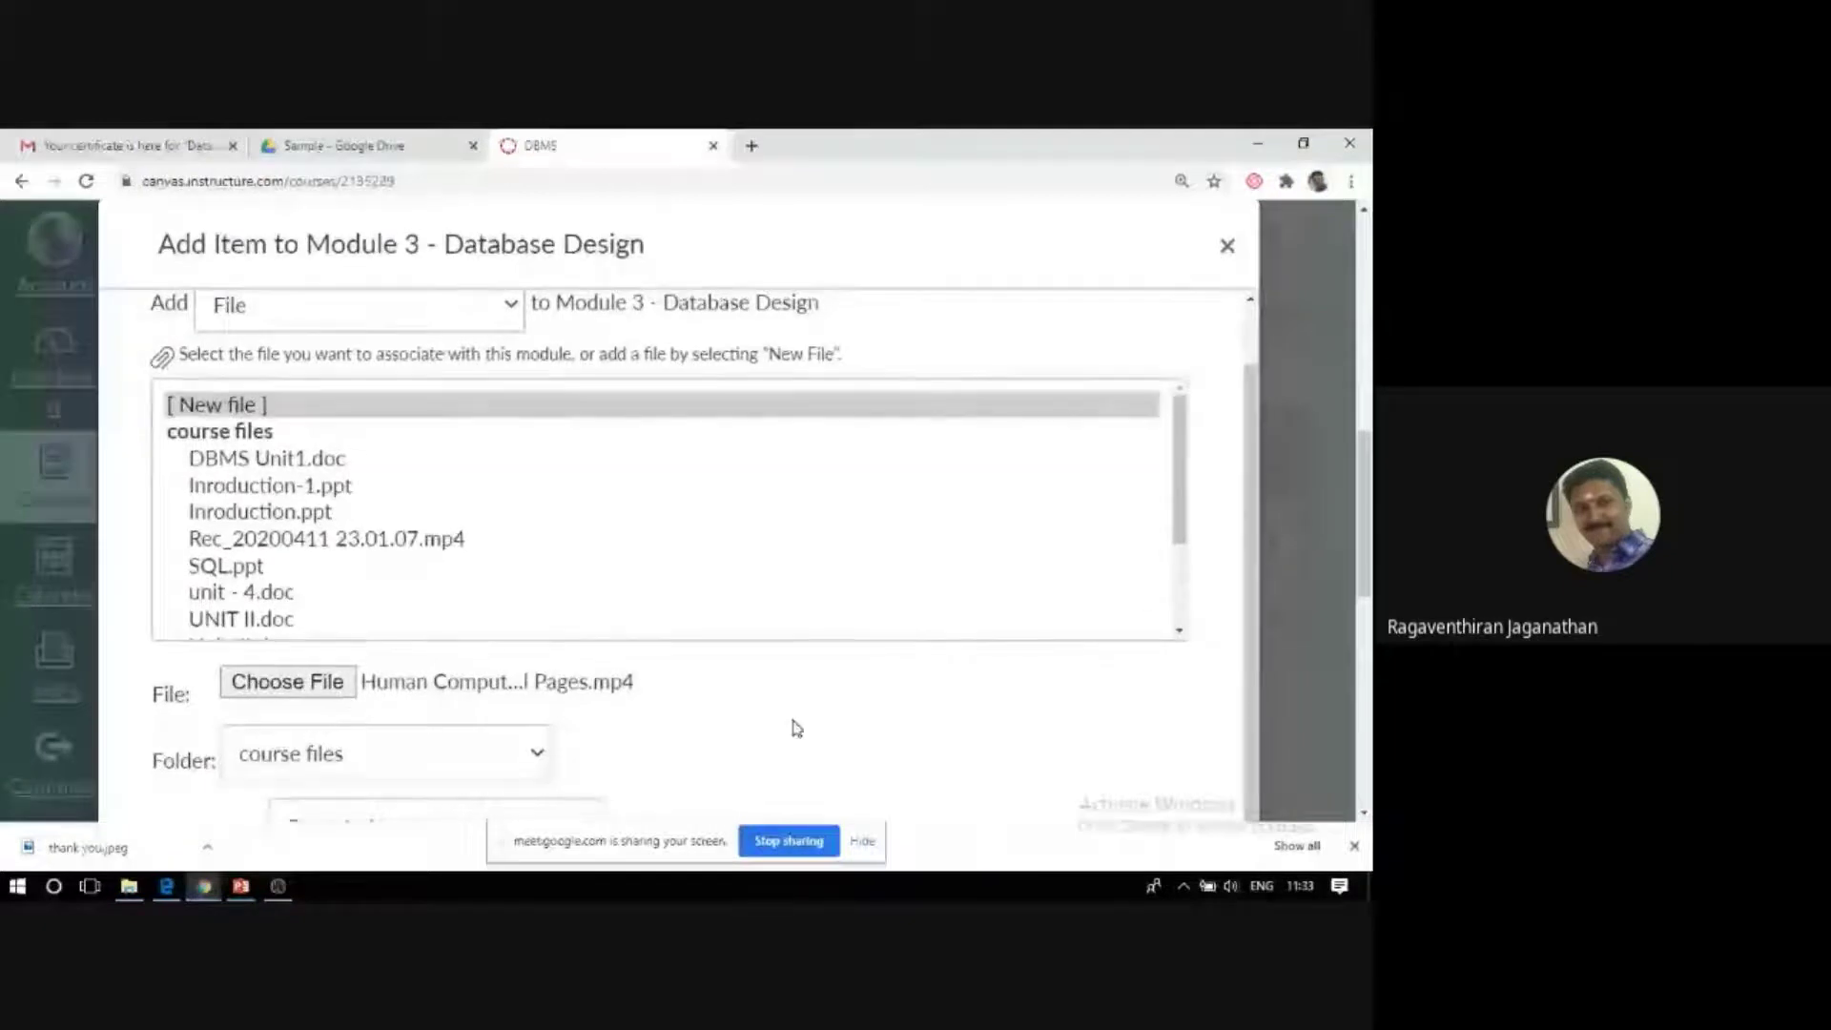
pyautogui.scroll(-3, 792, 728)
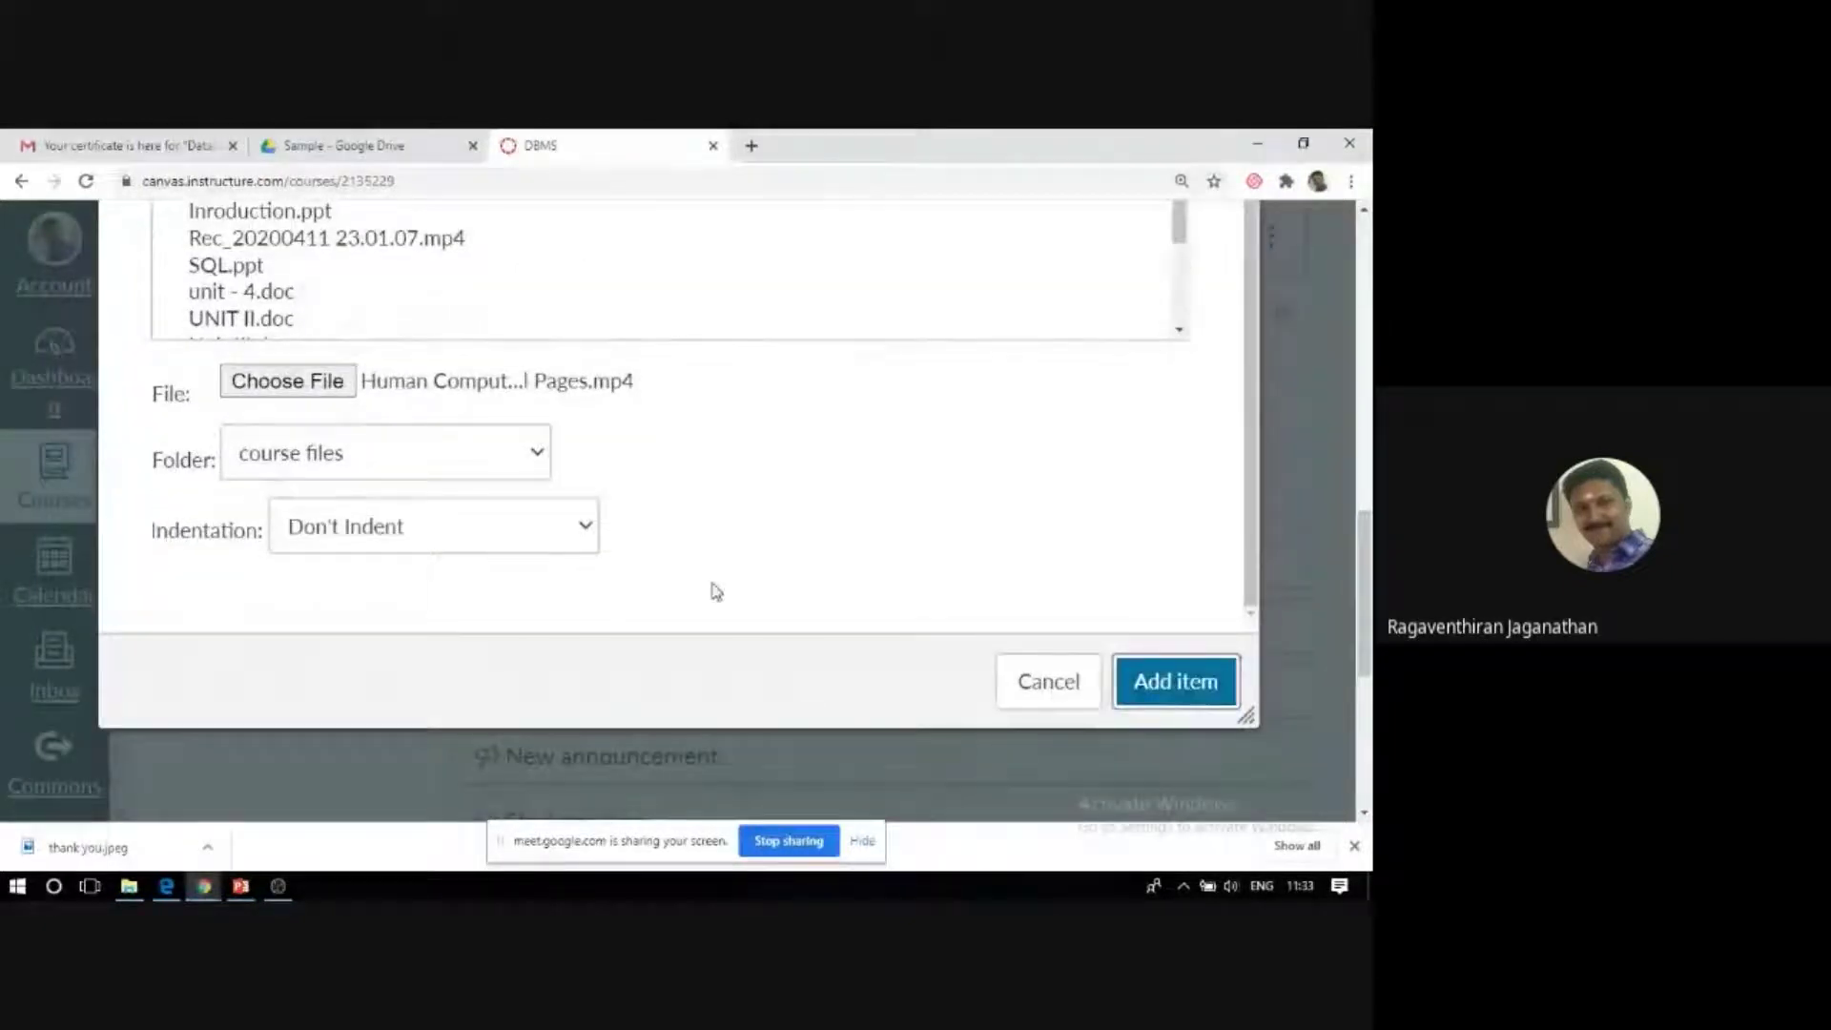
pyautogui.scroll(1, 715, 591)
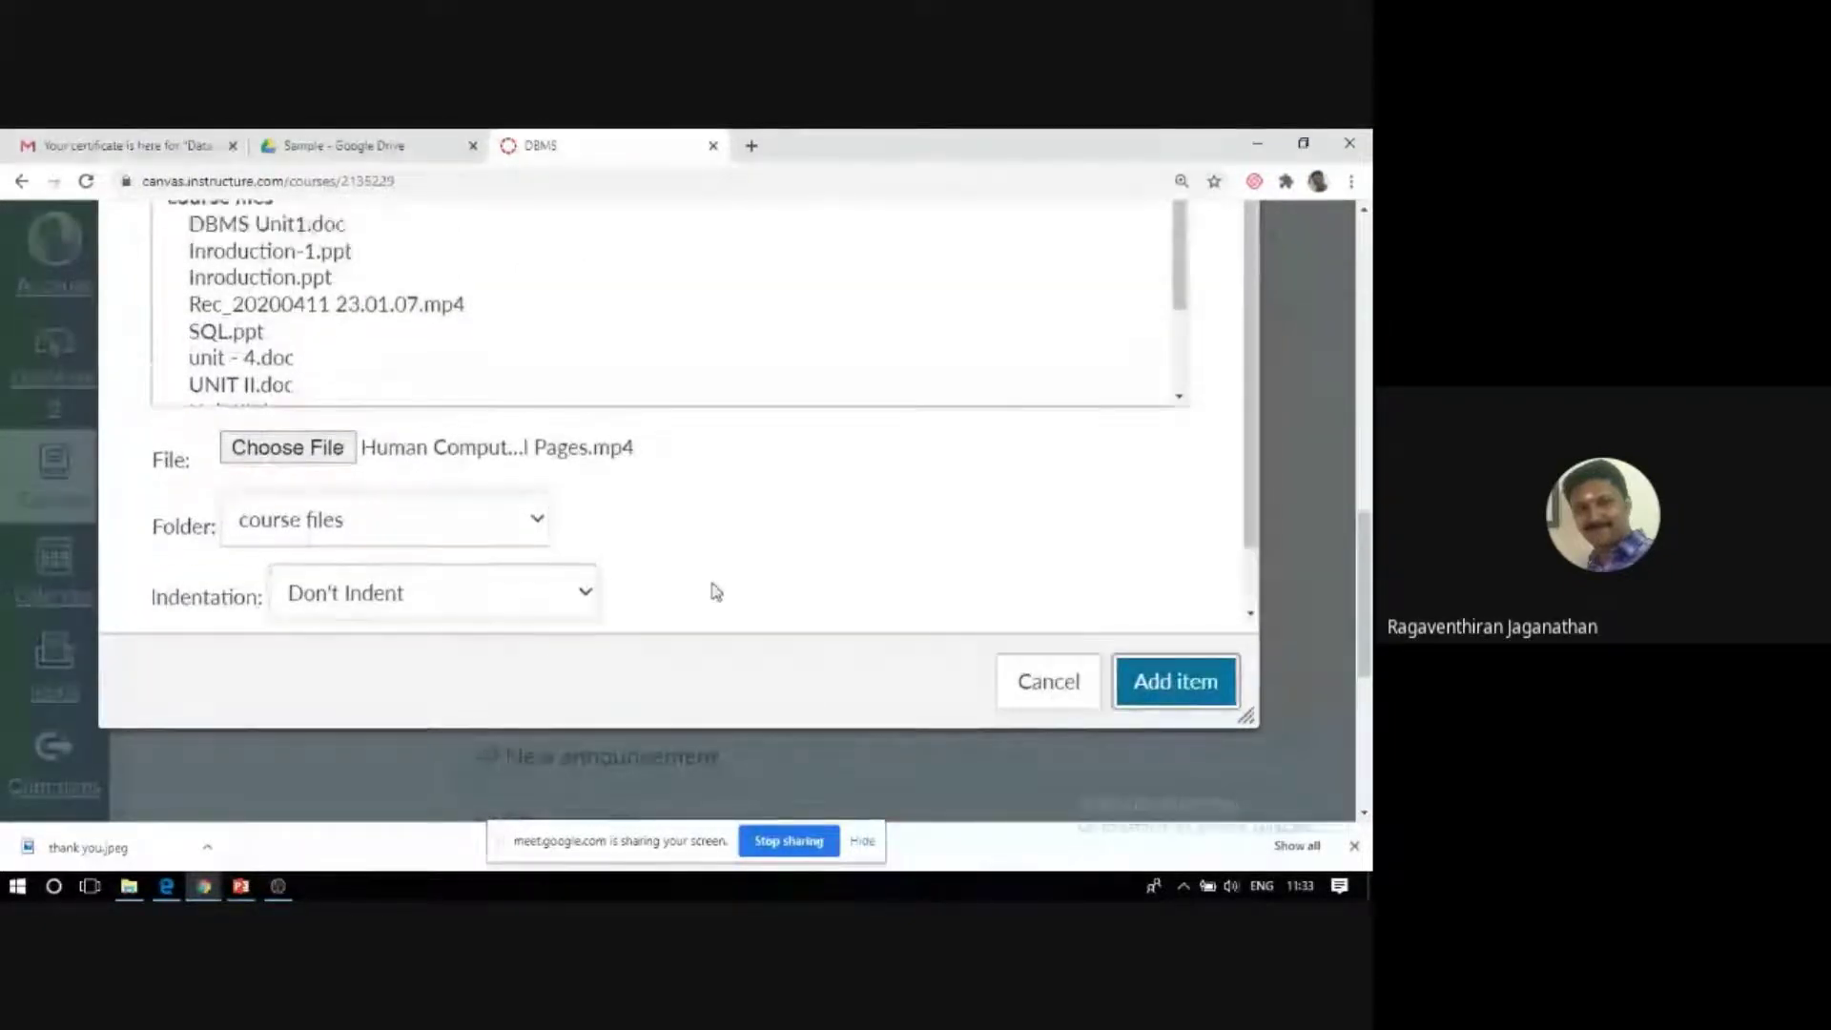
pyautogui.scroll(5, 1323, 372)
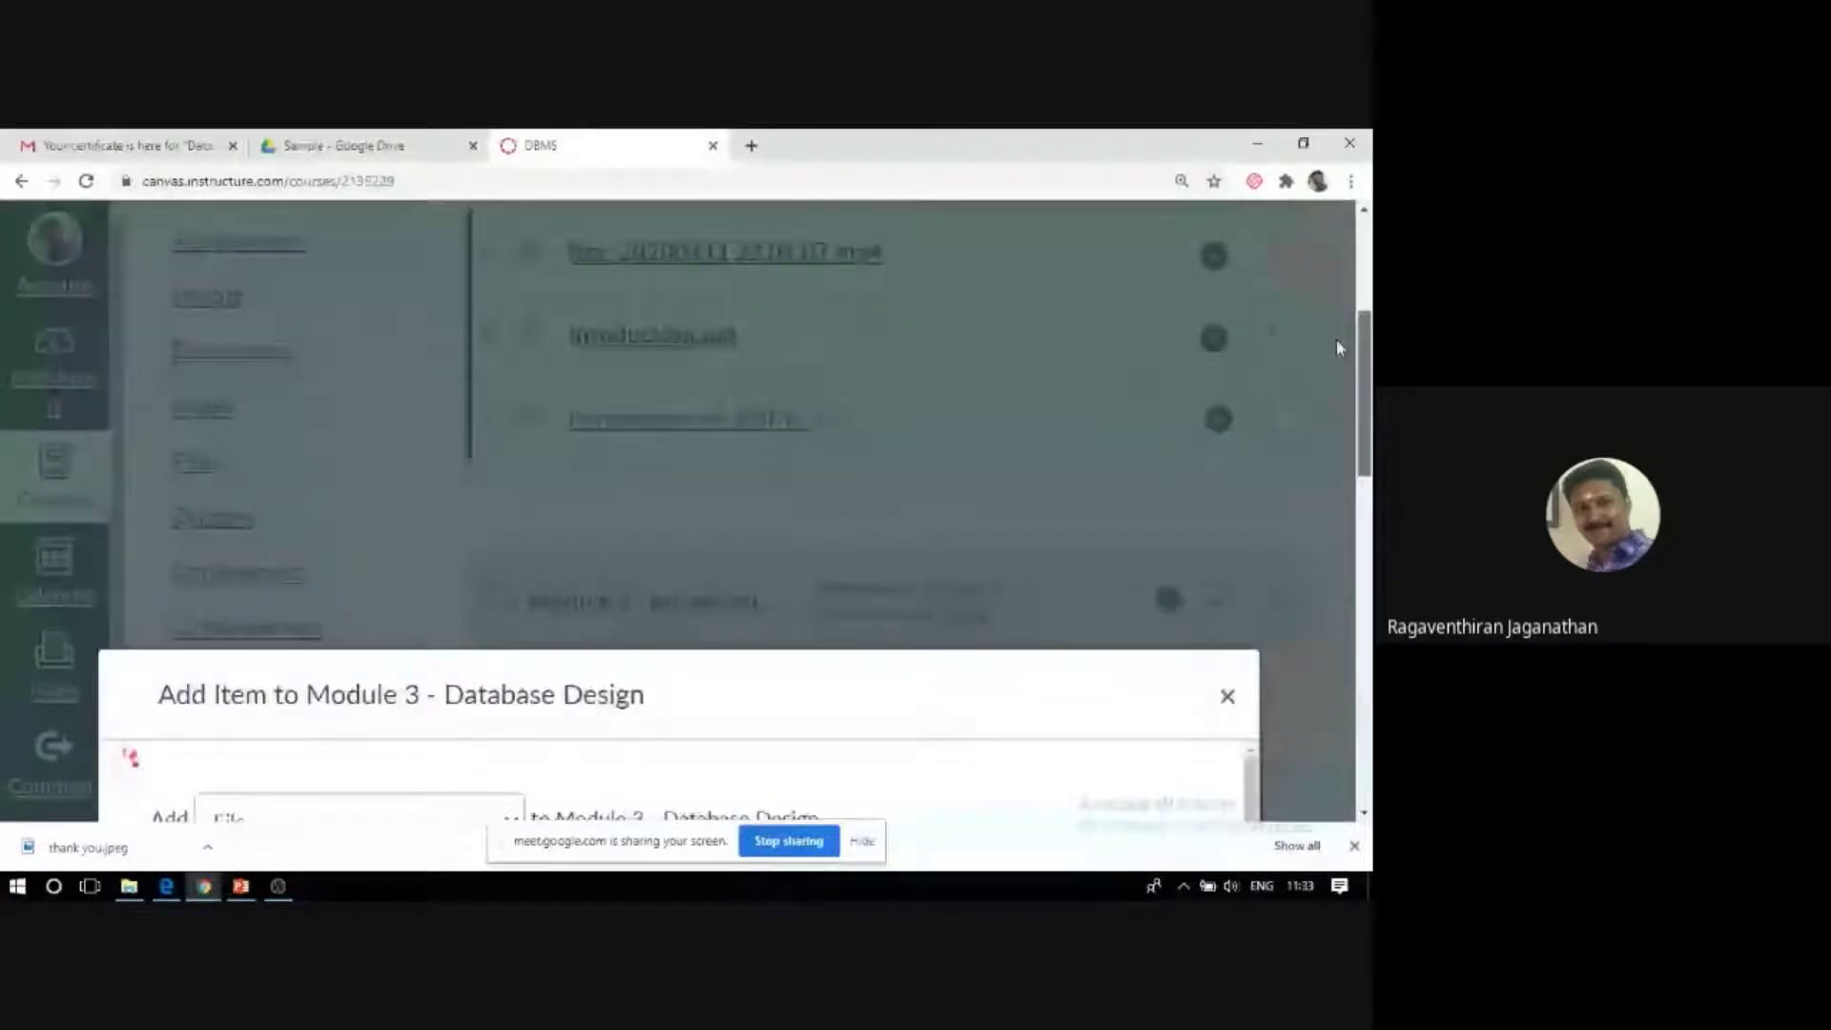
pyautogui.scroll(-1, 9, 654)
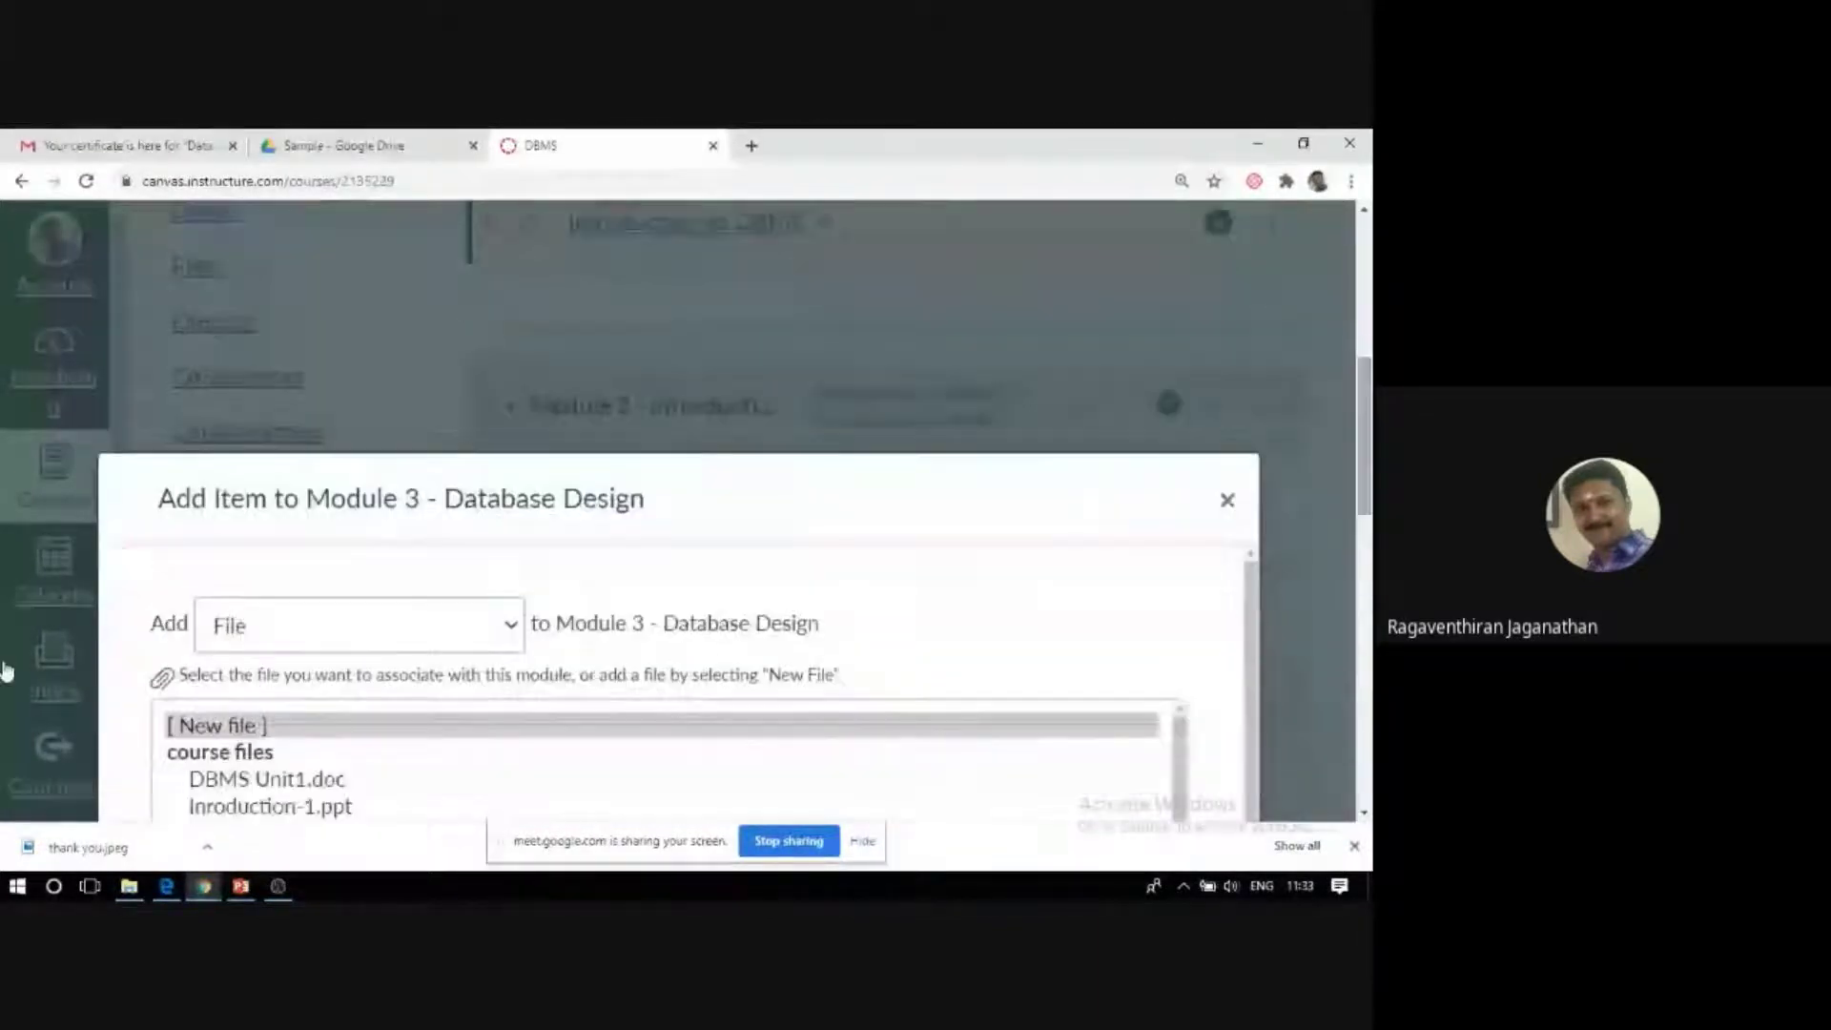
pyautogui.press('Escape')
# Check the HCI-1.pptx item's options menu, then start a new item on the Module 3 header.
pyautogui.scroll(-1, 758, 588)
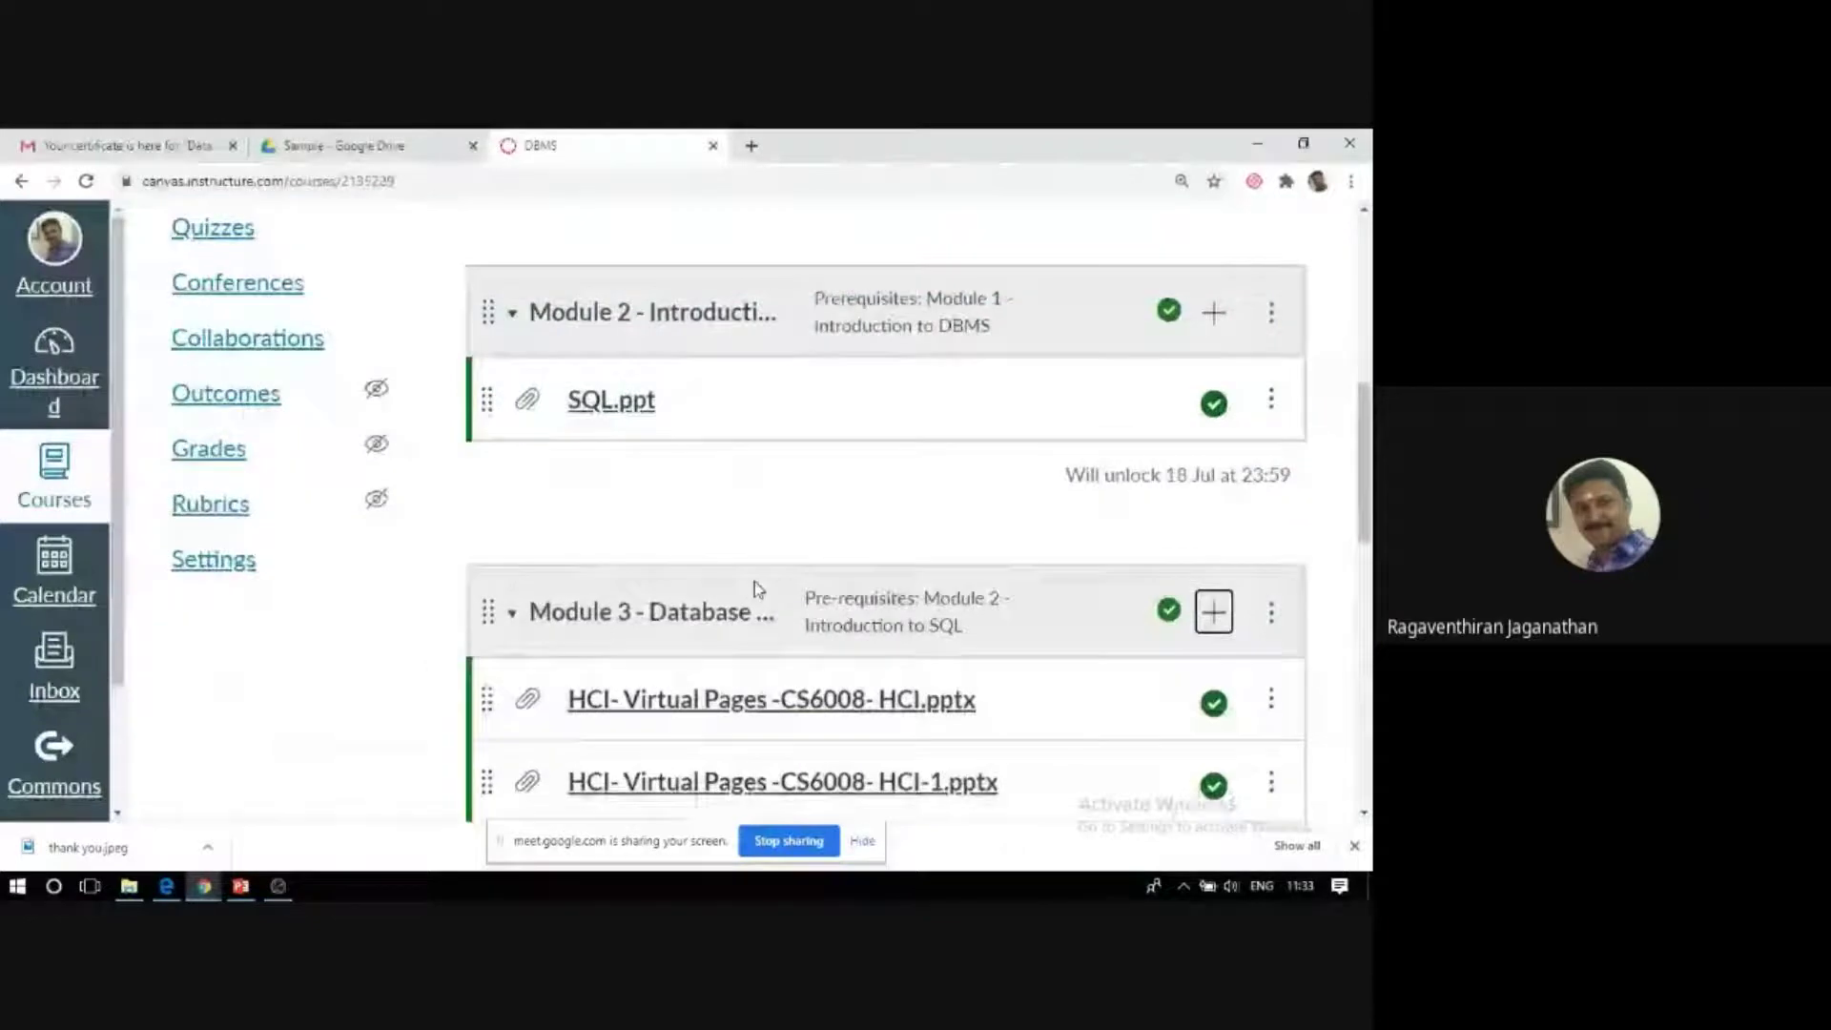
pyautogui.scroll(-1, 758, 588)
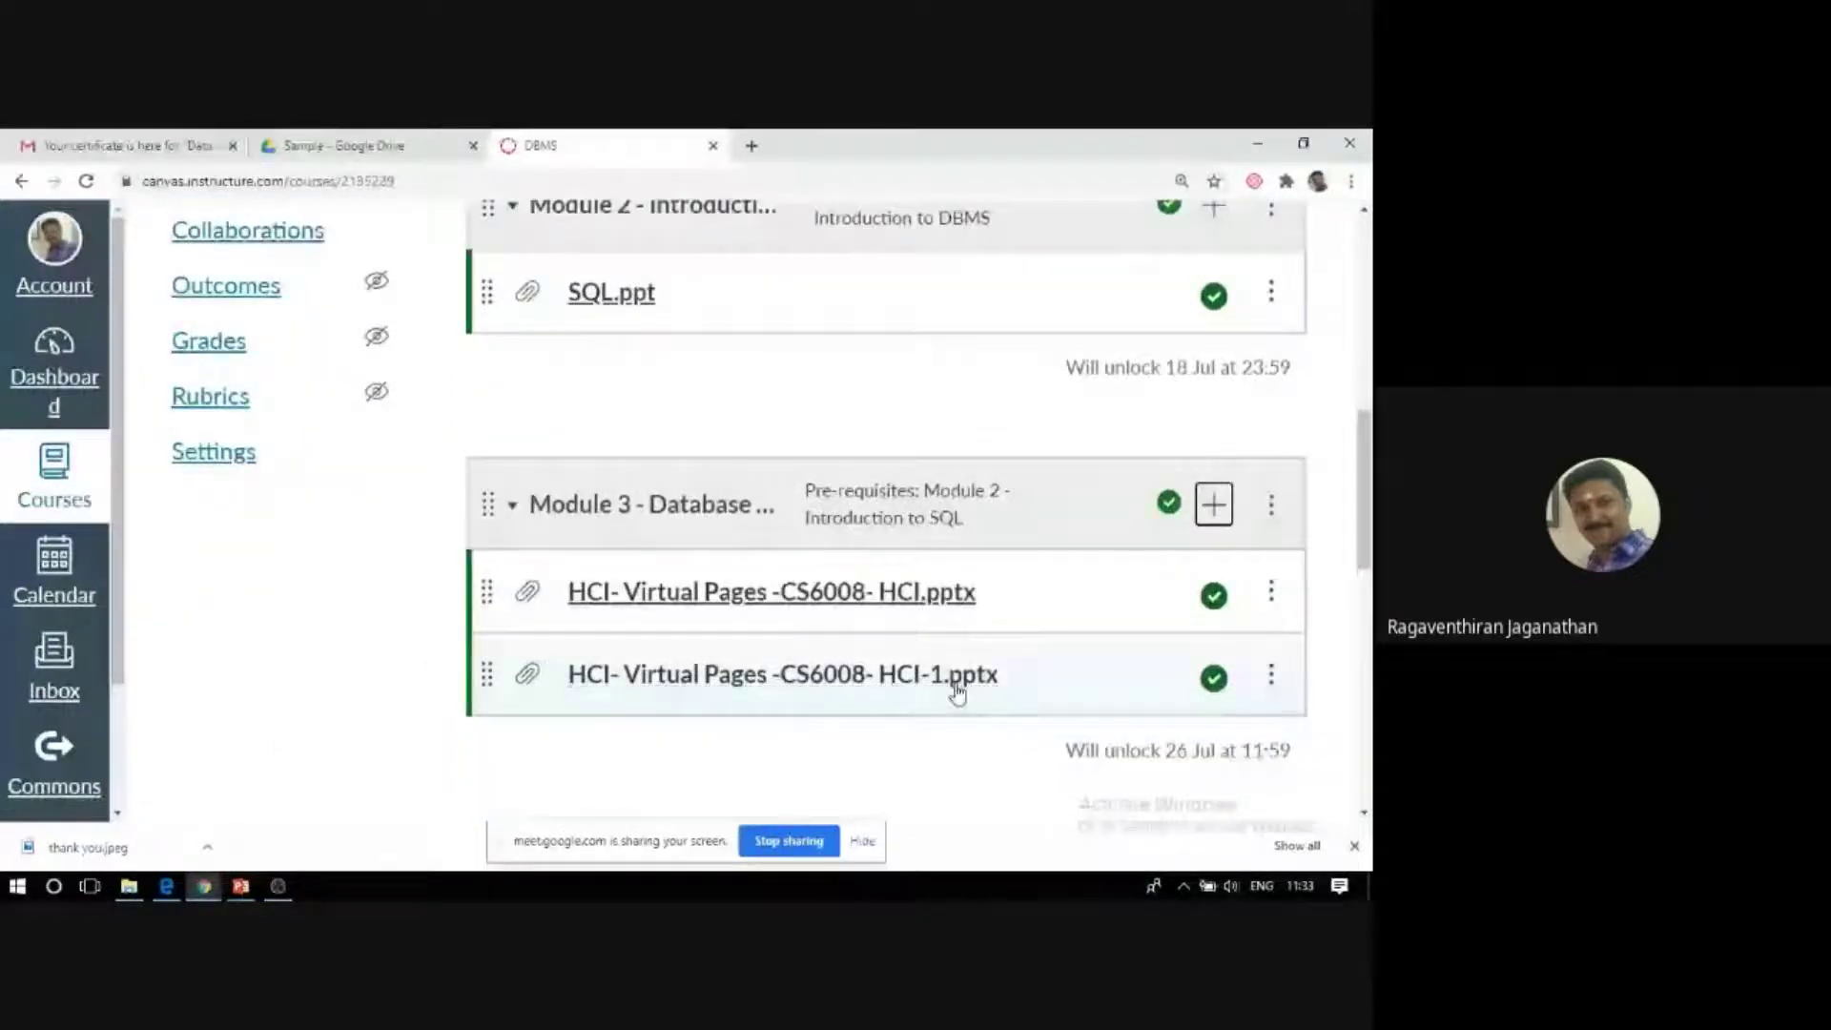
pyautogui.click(1274, 683)
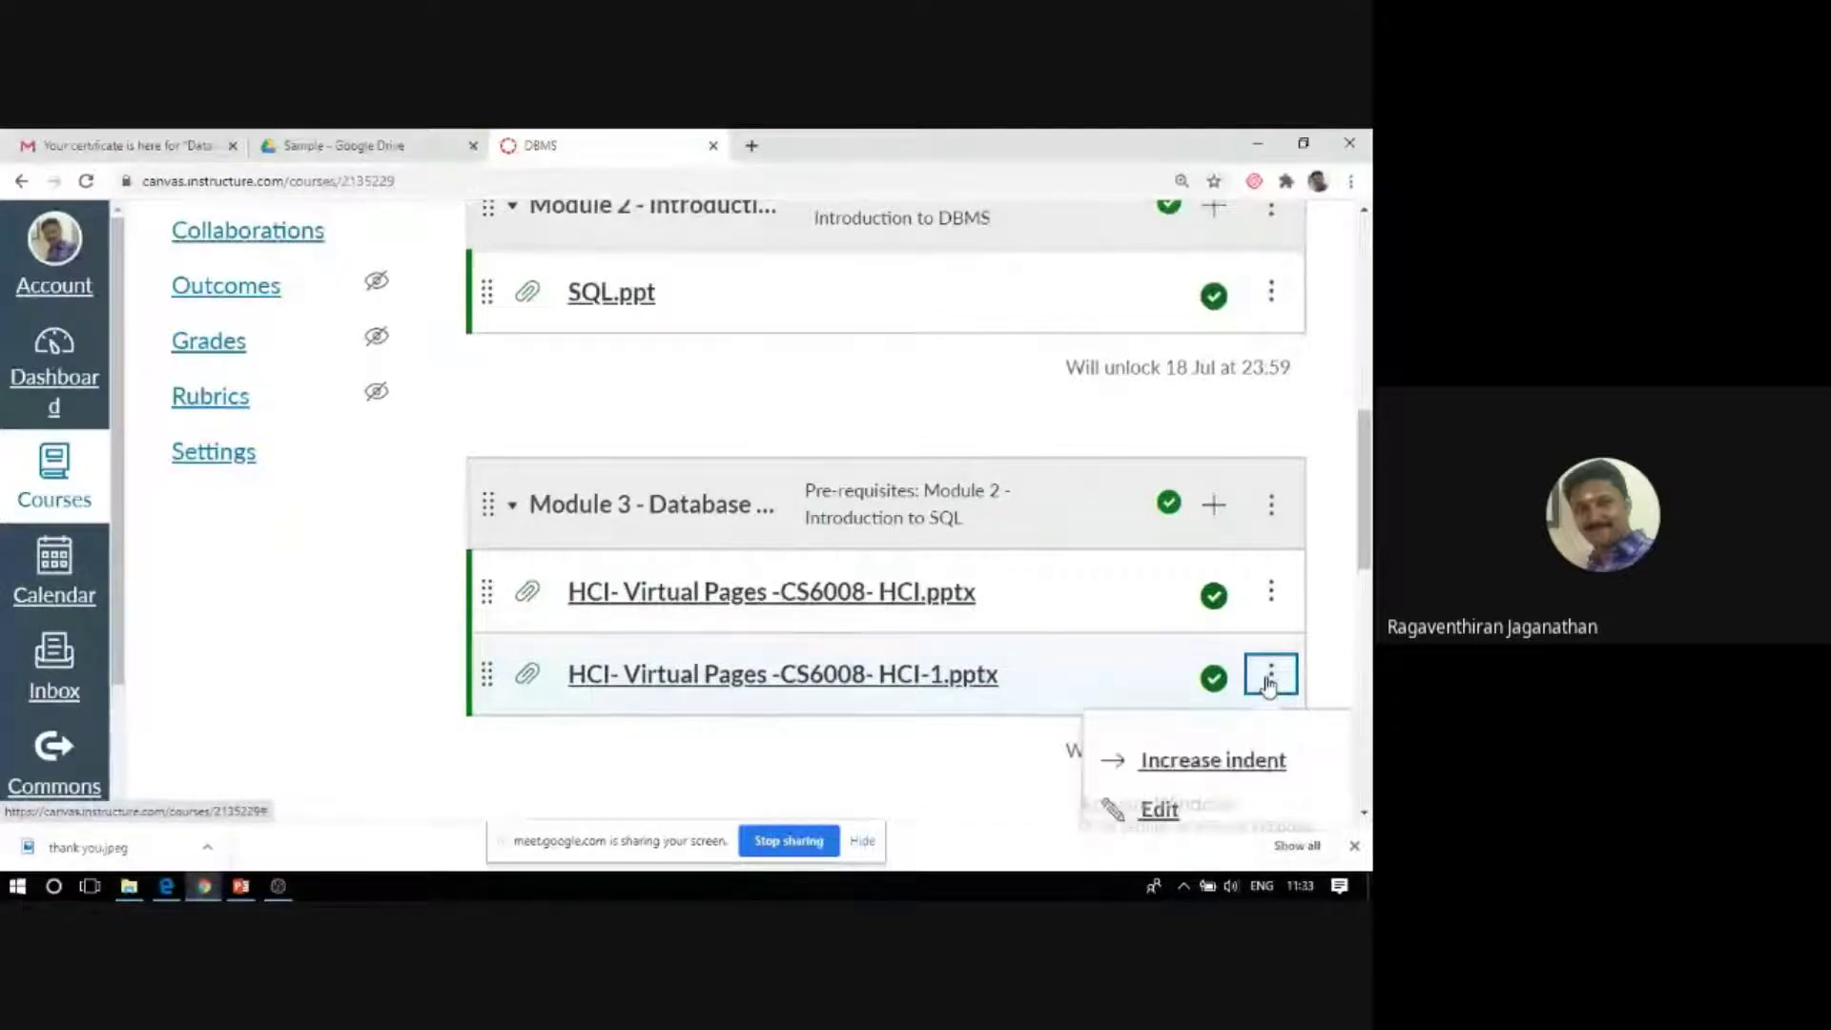
pyautogui.click(1214, 505)
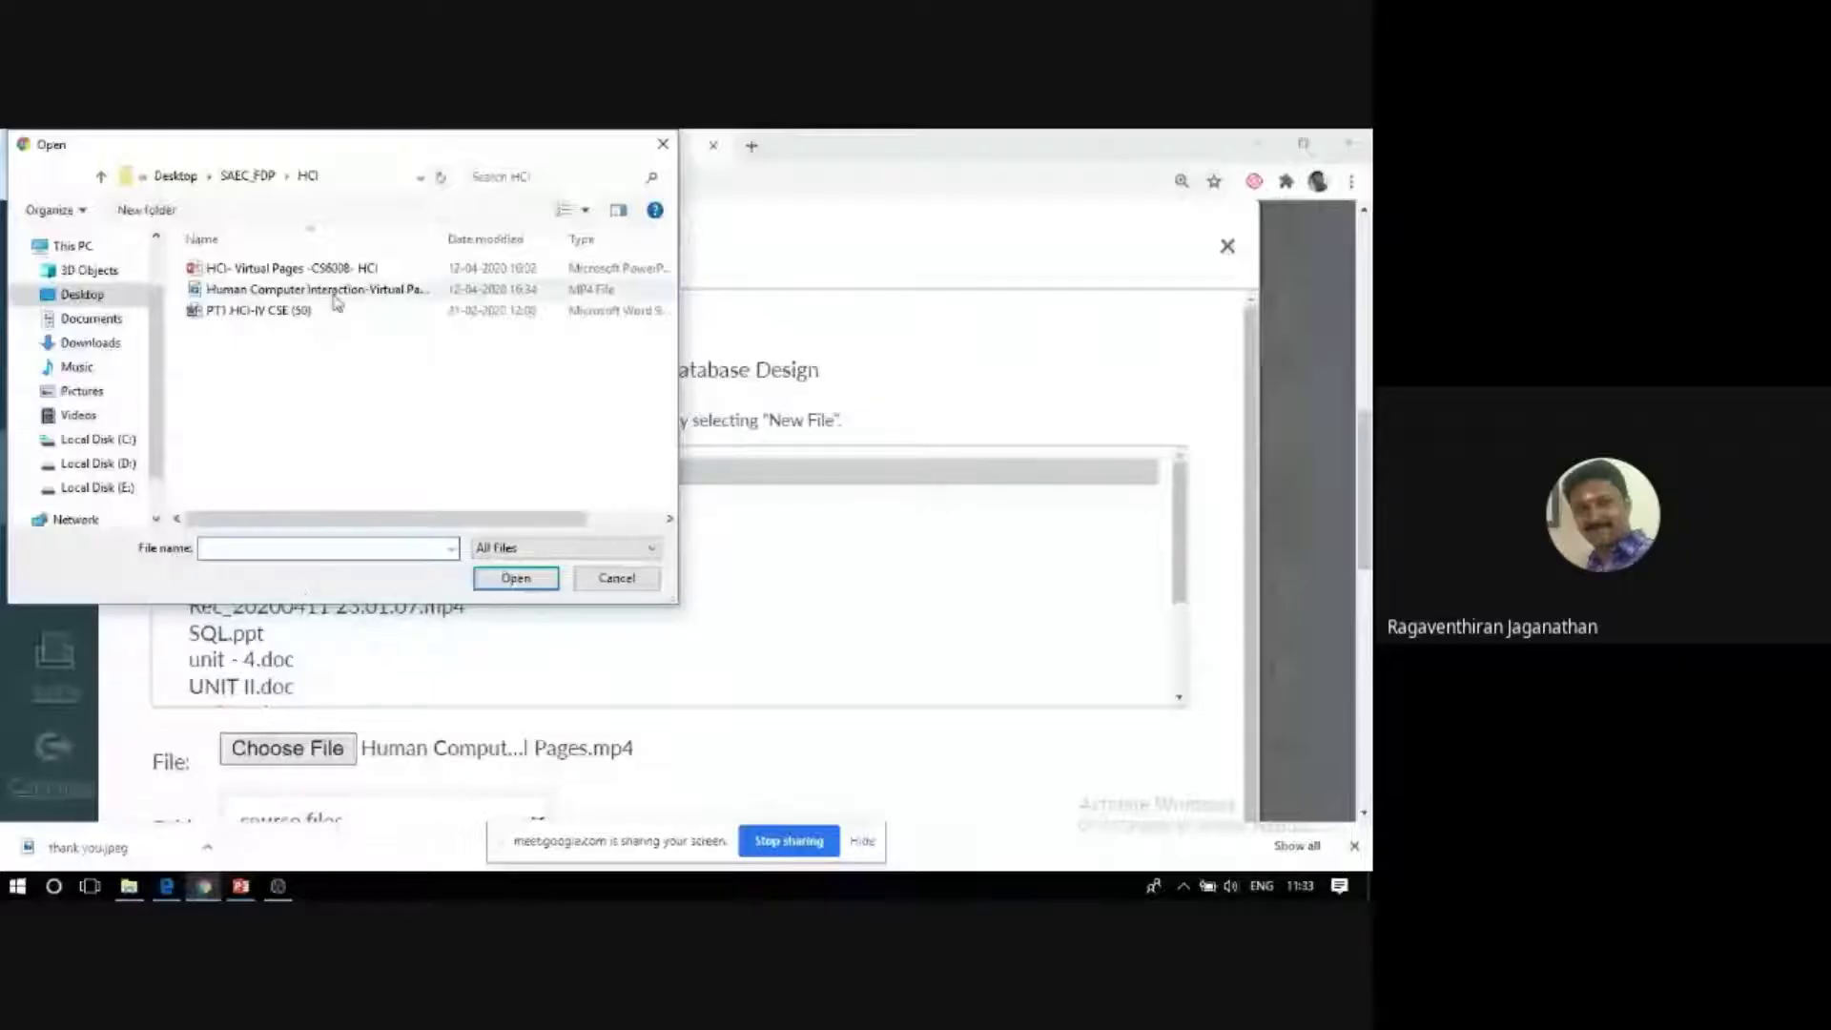
# Select the HCI video, try adding it to Module 3, then dismiss the add-item dialog.
pyautogui.click(334, 293)
pyautogui.click(515, 578)
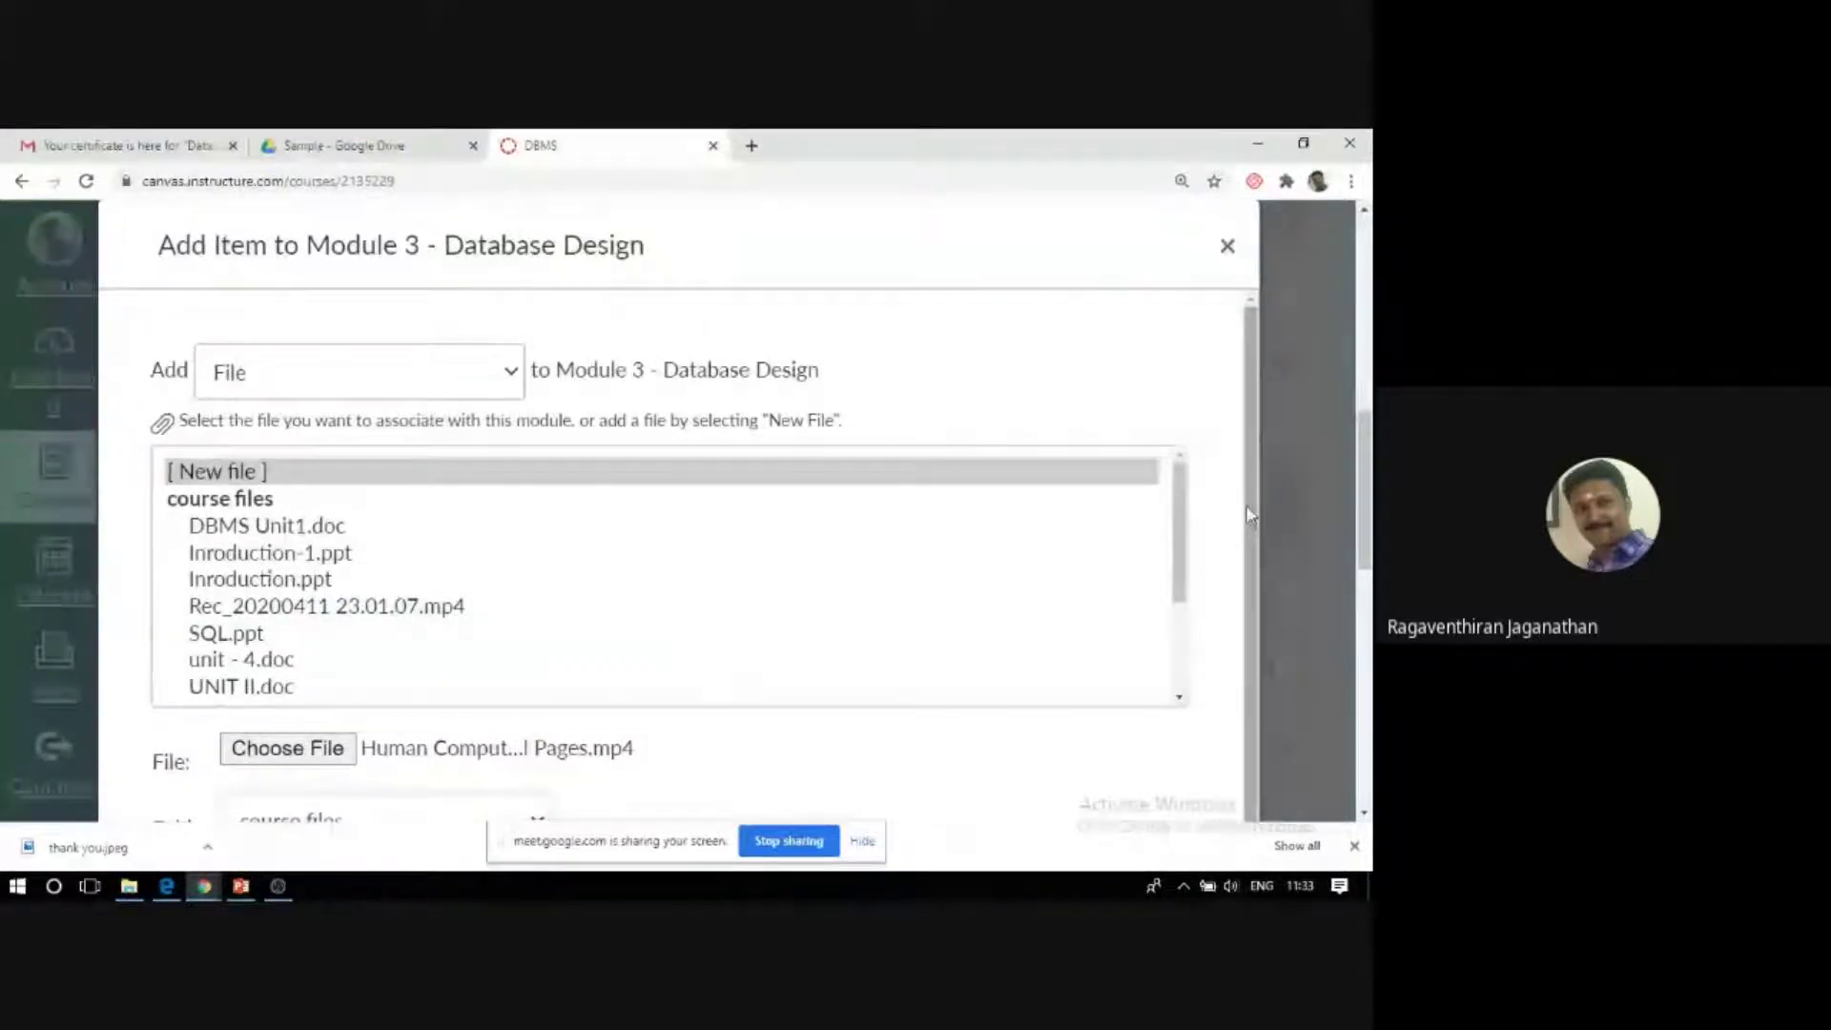
pyautogui.scroll(-1, 839, 667)
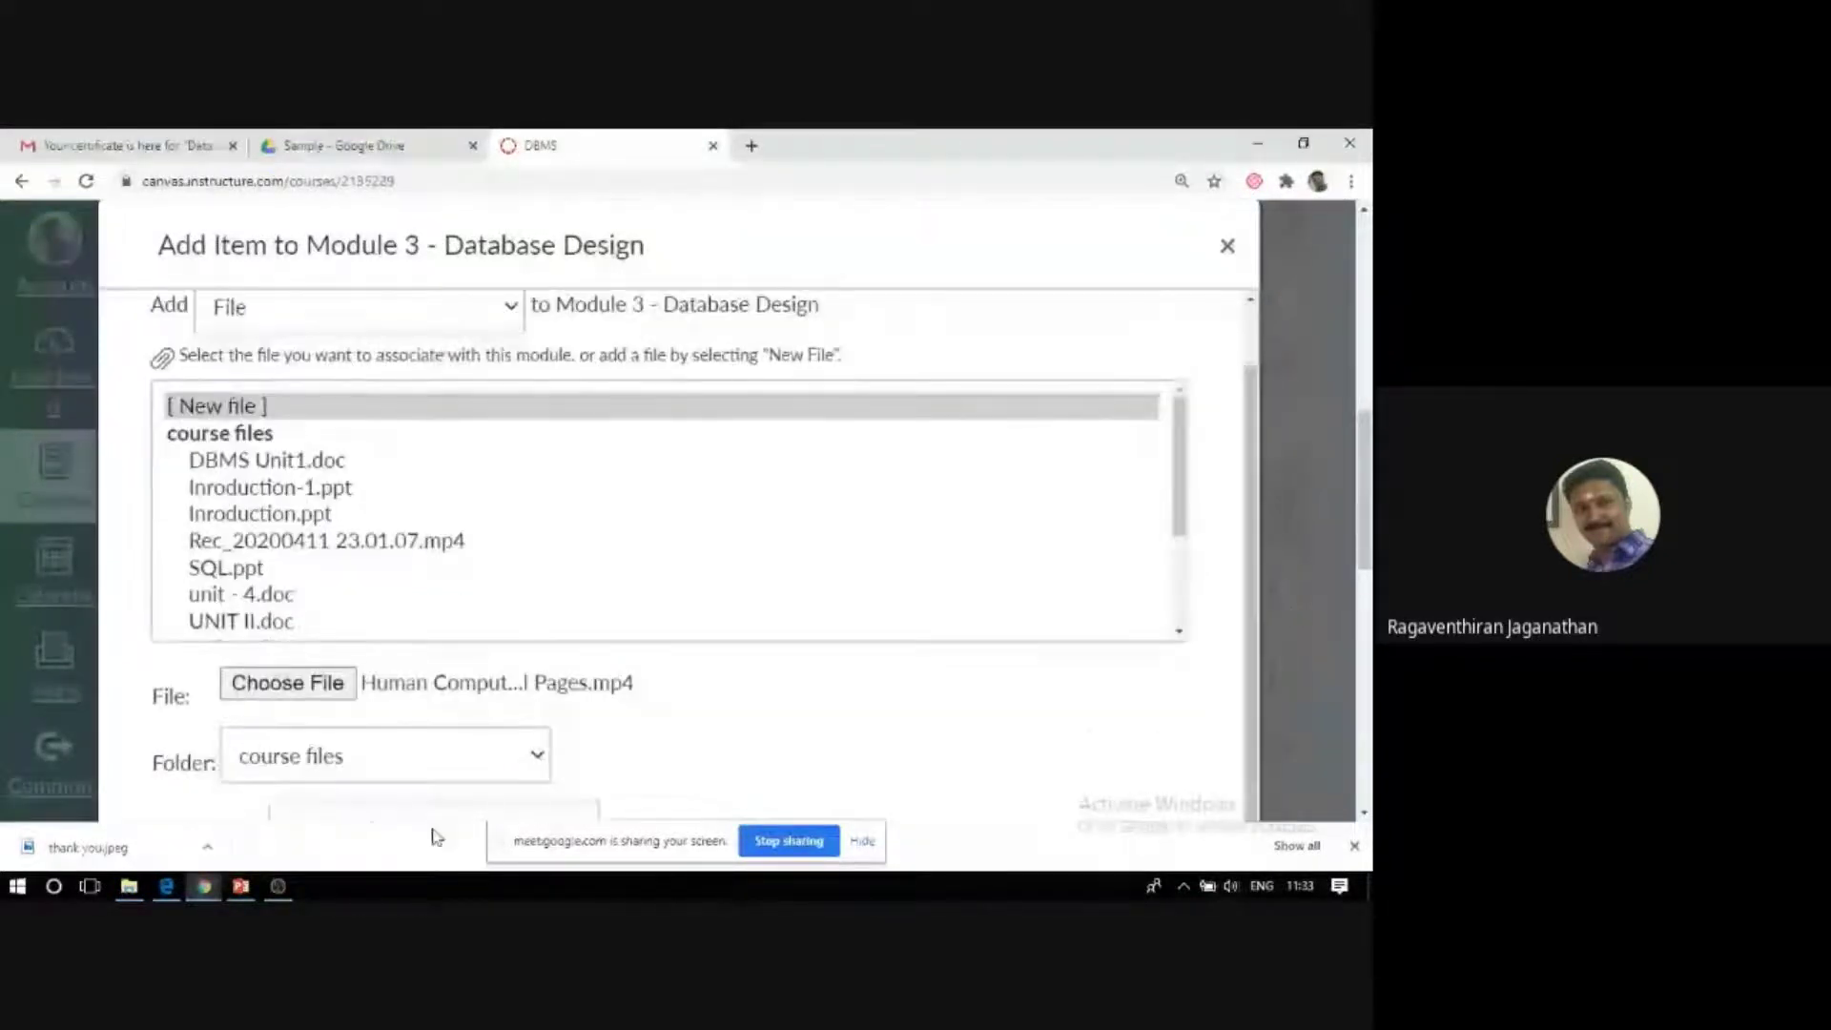
pyautogui.moveTo(1363, 531); pyautogui.dragTo(1366, 641)
pyautogui.click(1173, 567)
pyautogui.moveTo(1358, 564); pyautogui.dragTo(1353, 464)
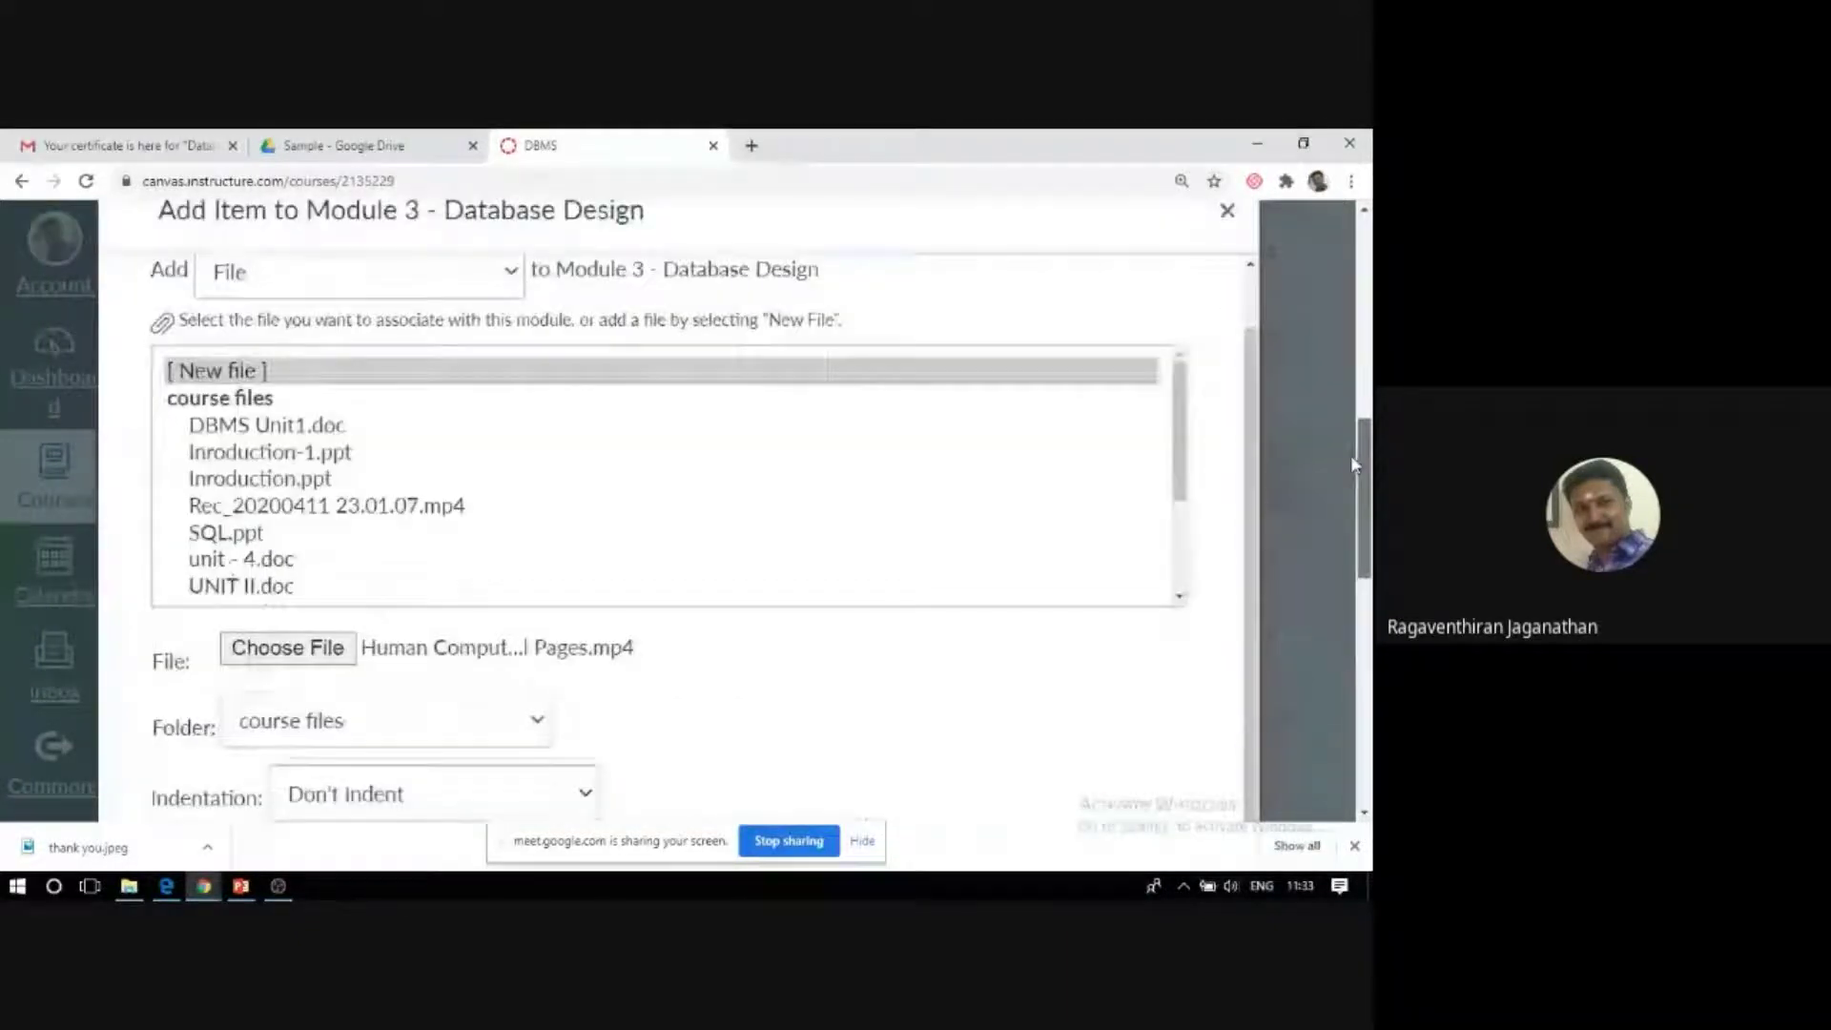
pyautogui.scroll(-3, 1350, 464)
pyautogui.click(1175, 658)
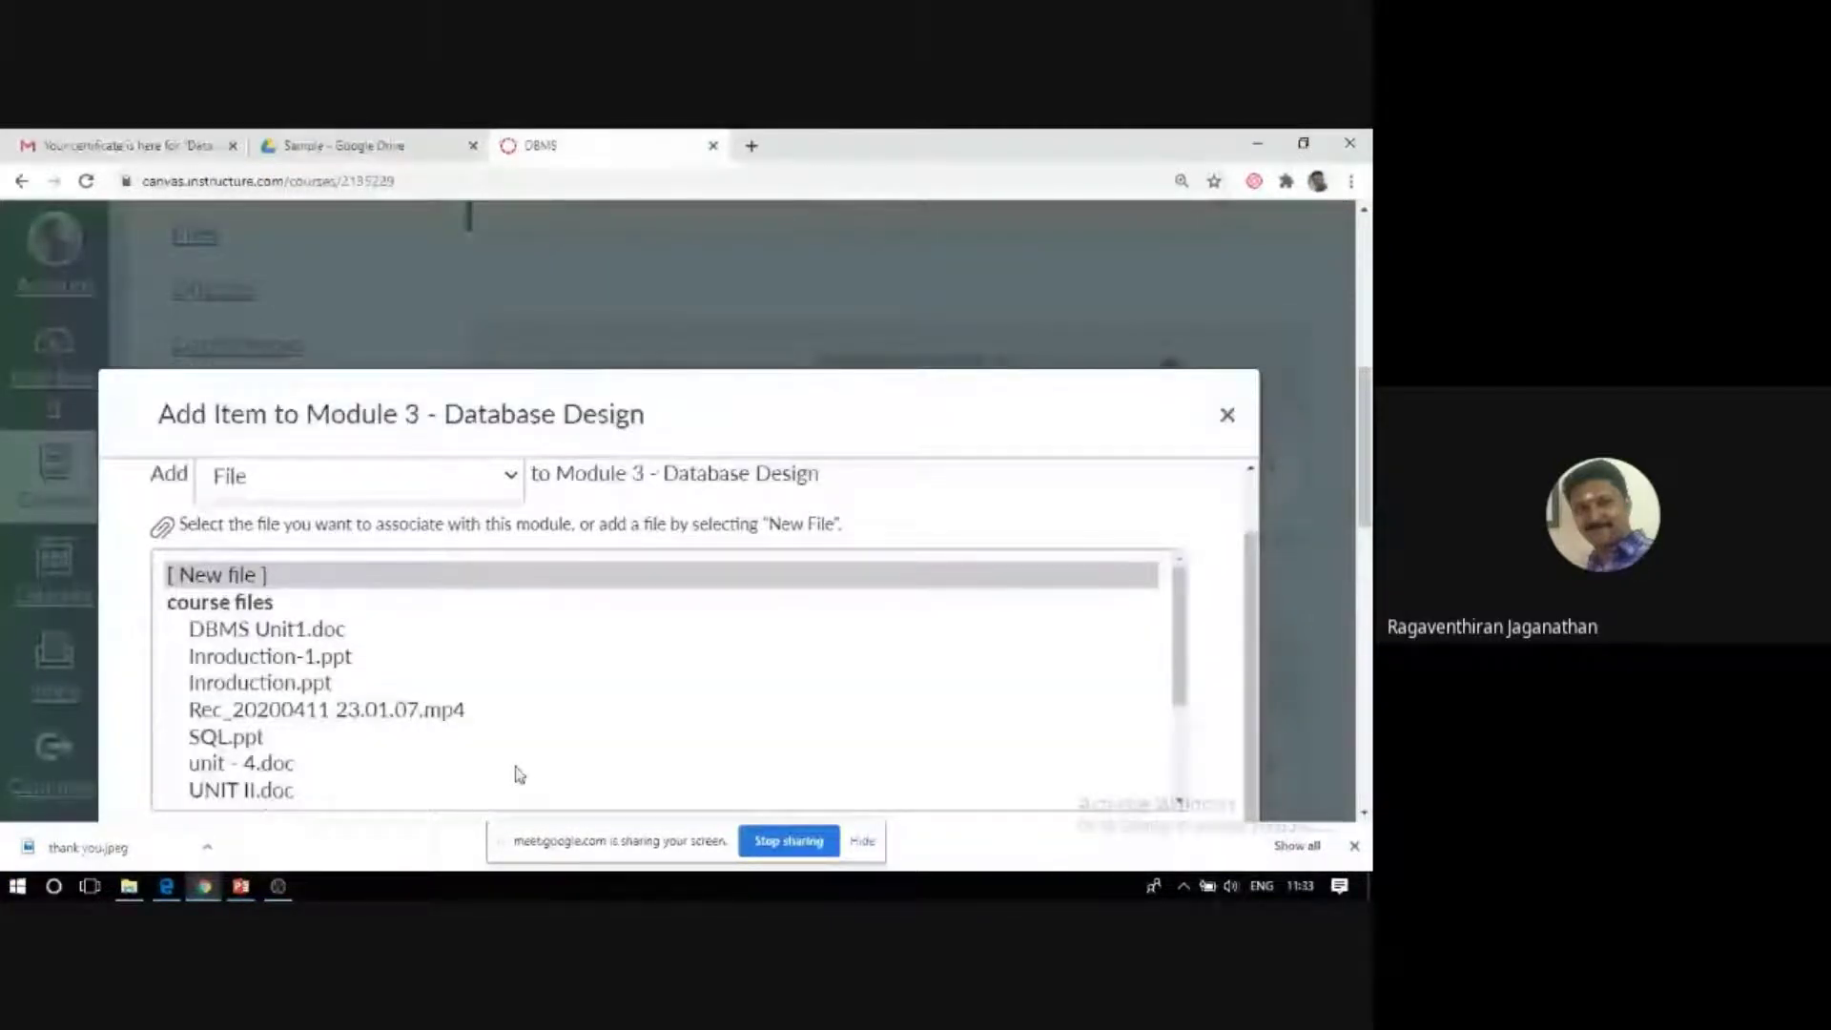
pyautogui.moveTo(1367, 406); pyautogui.dragTo(1370, 565)
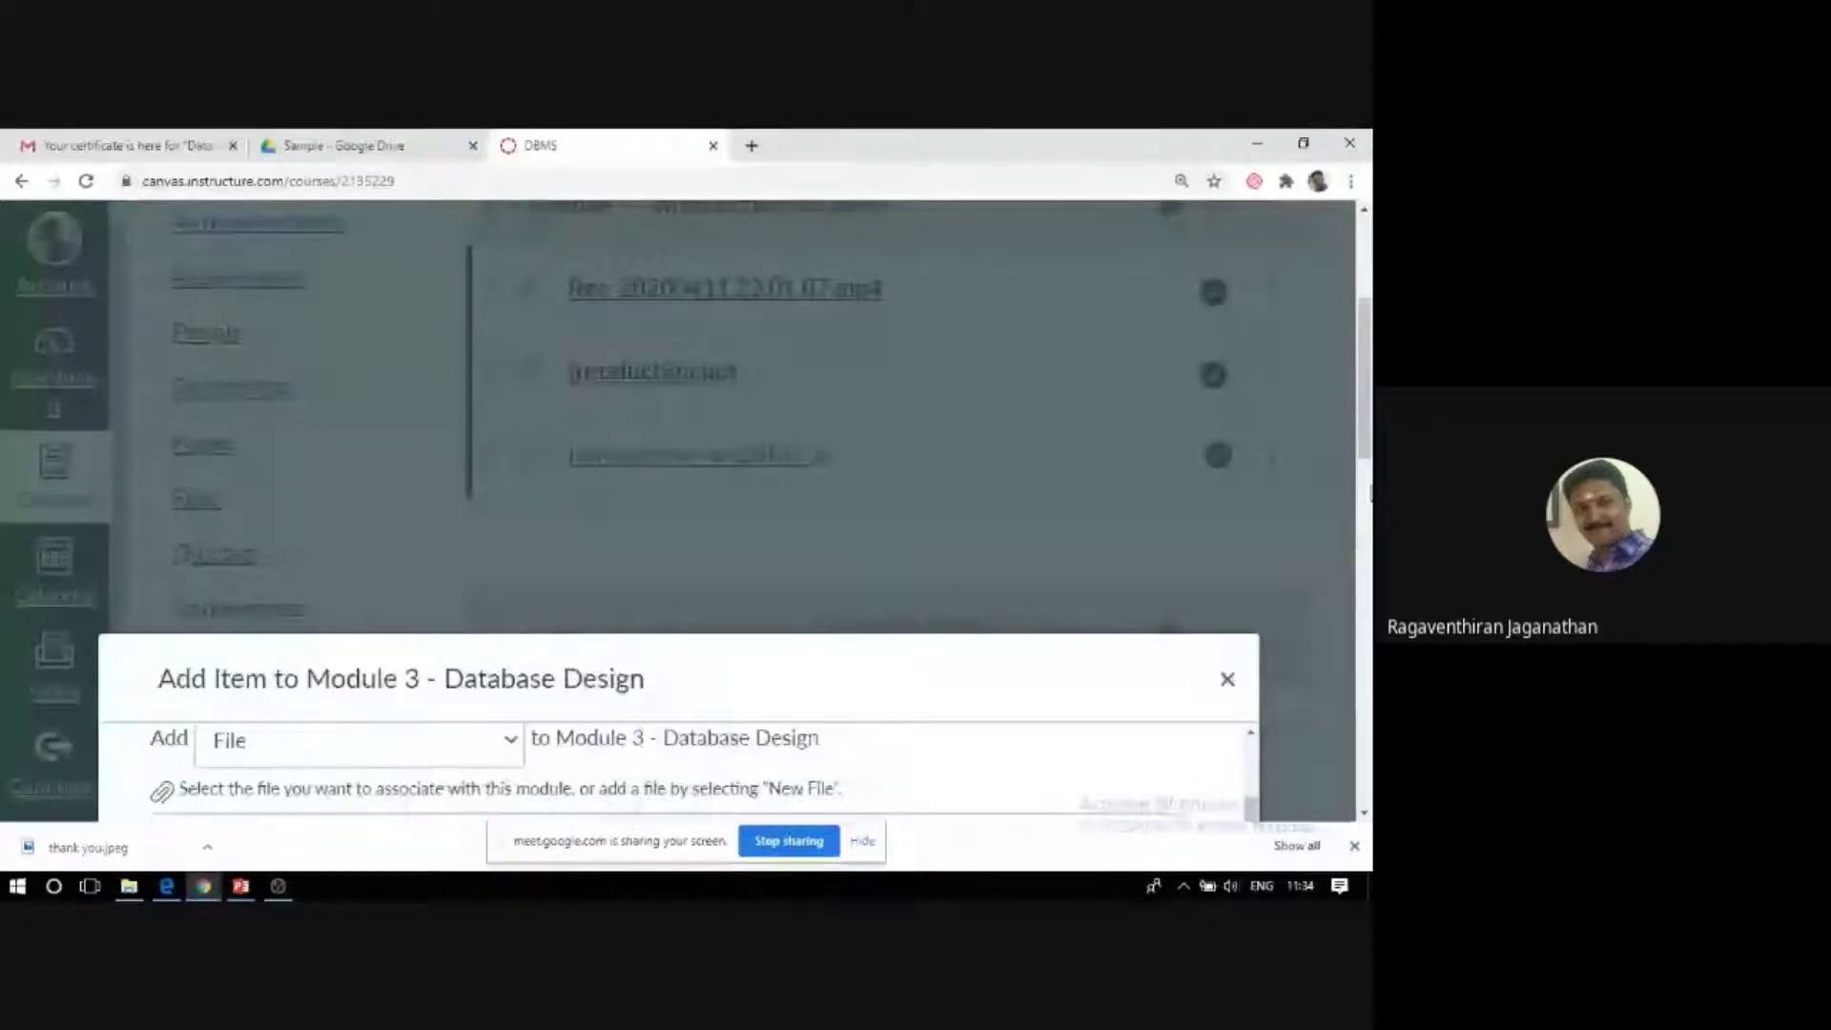
pyautogui.scroll(-5, 806, 774)
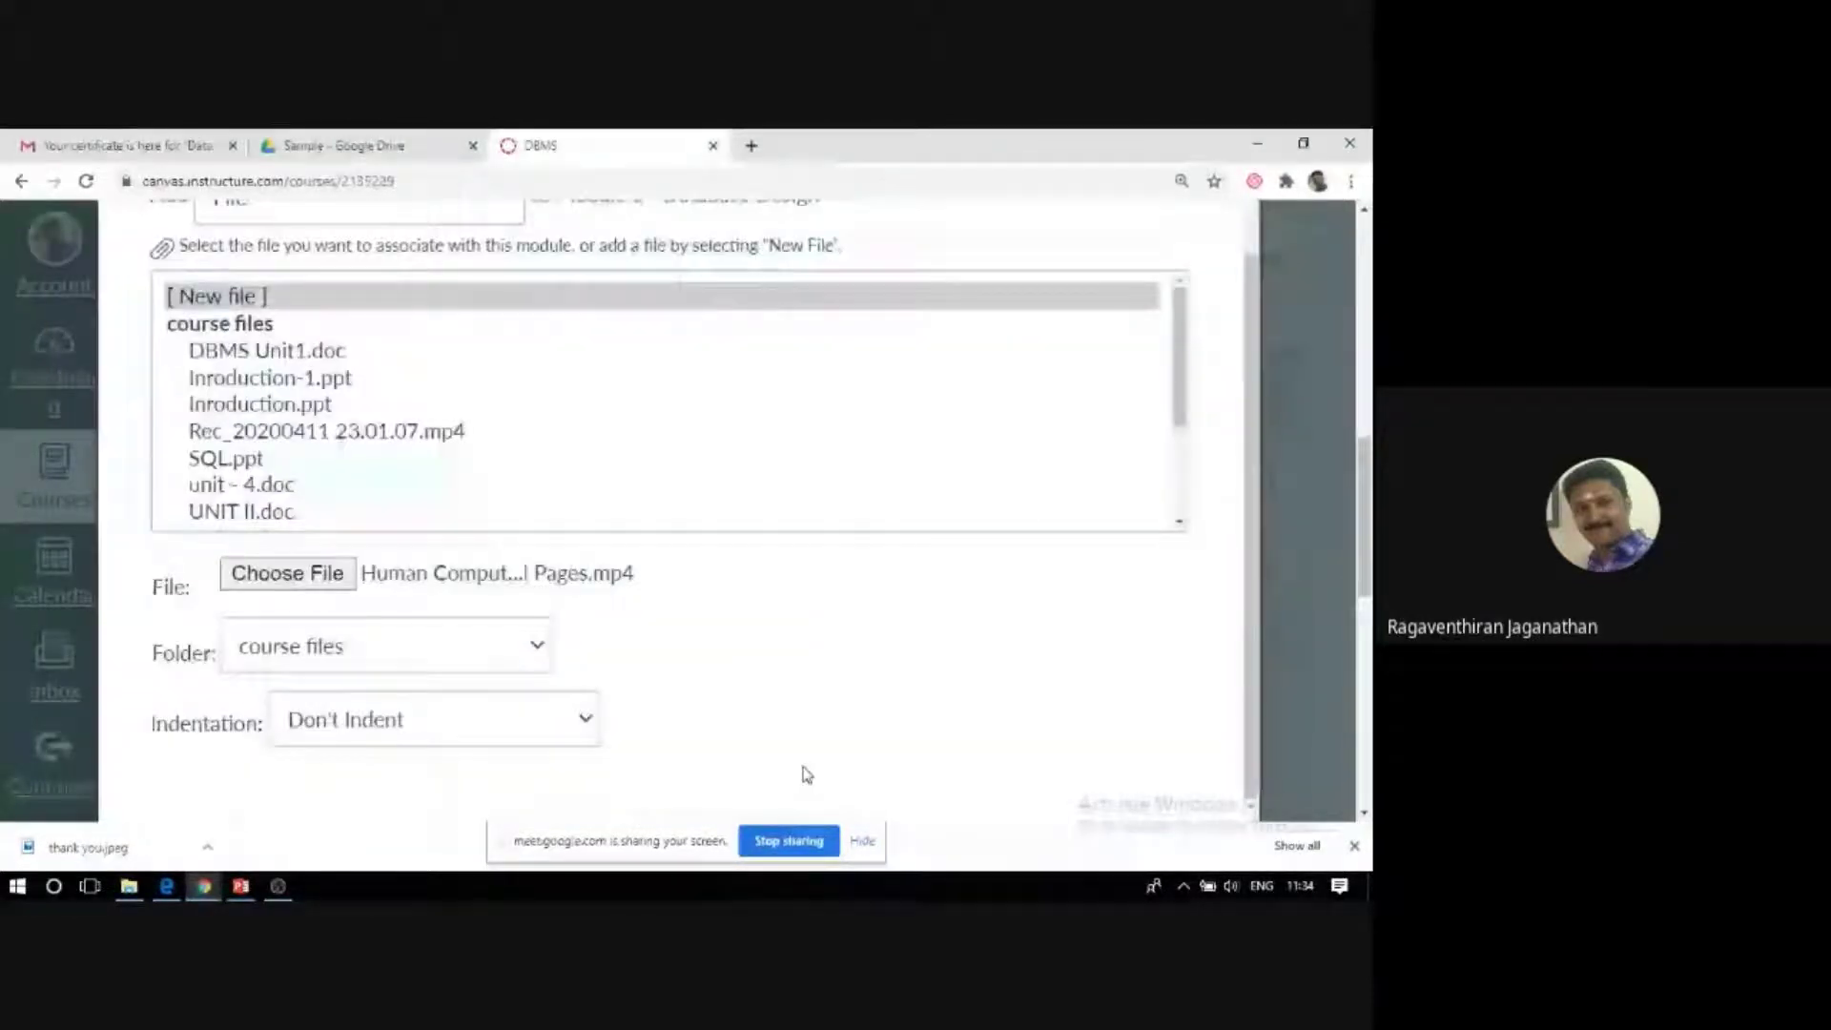
pyautogui.press('Return')
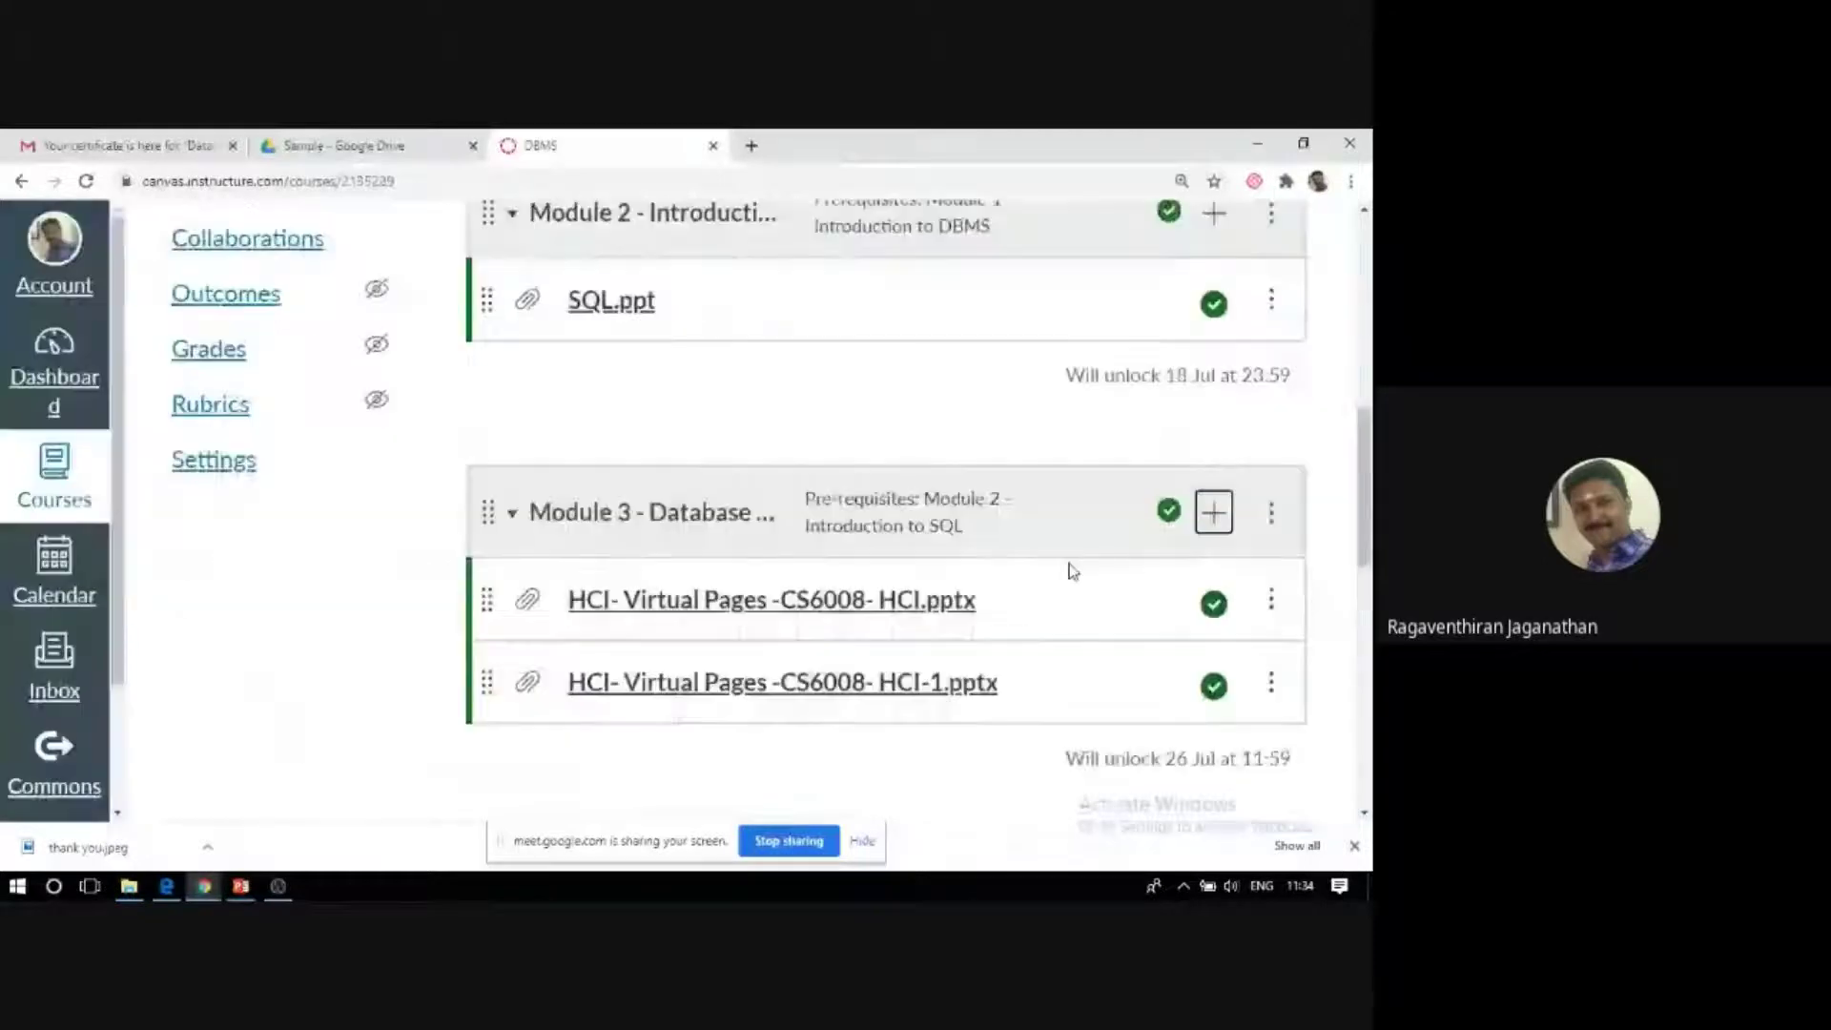
# Start adding a brand-new assignment item to Module 3 - Database Design.
pyautogui.scroll(-2, 1072, 570)
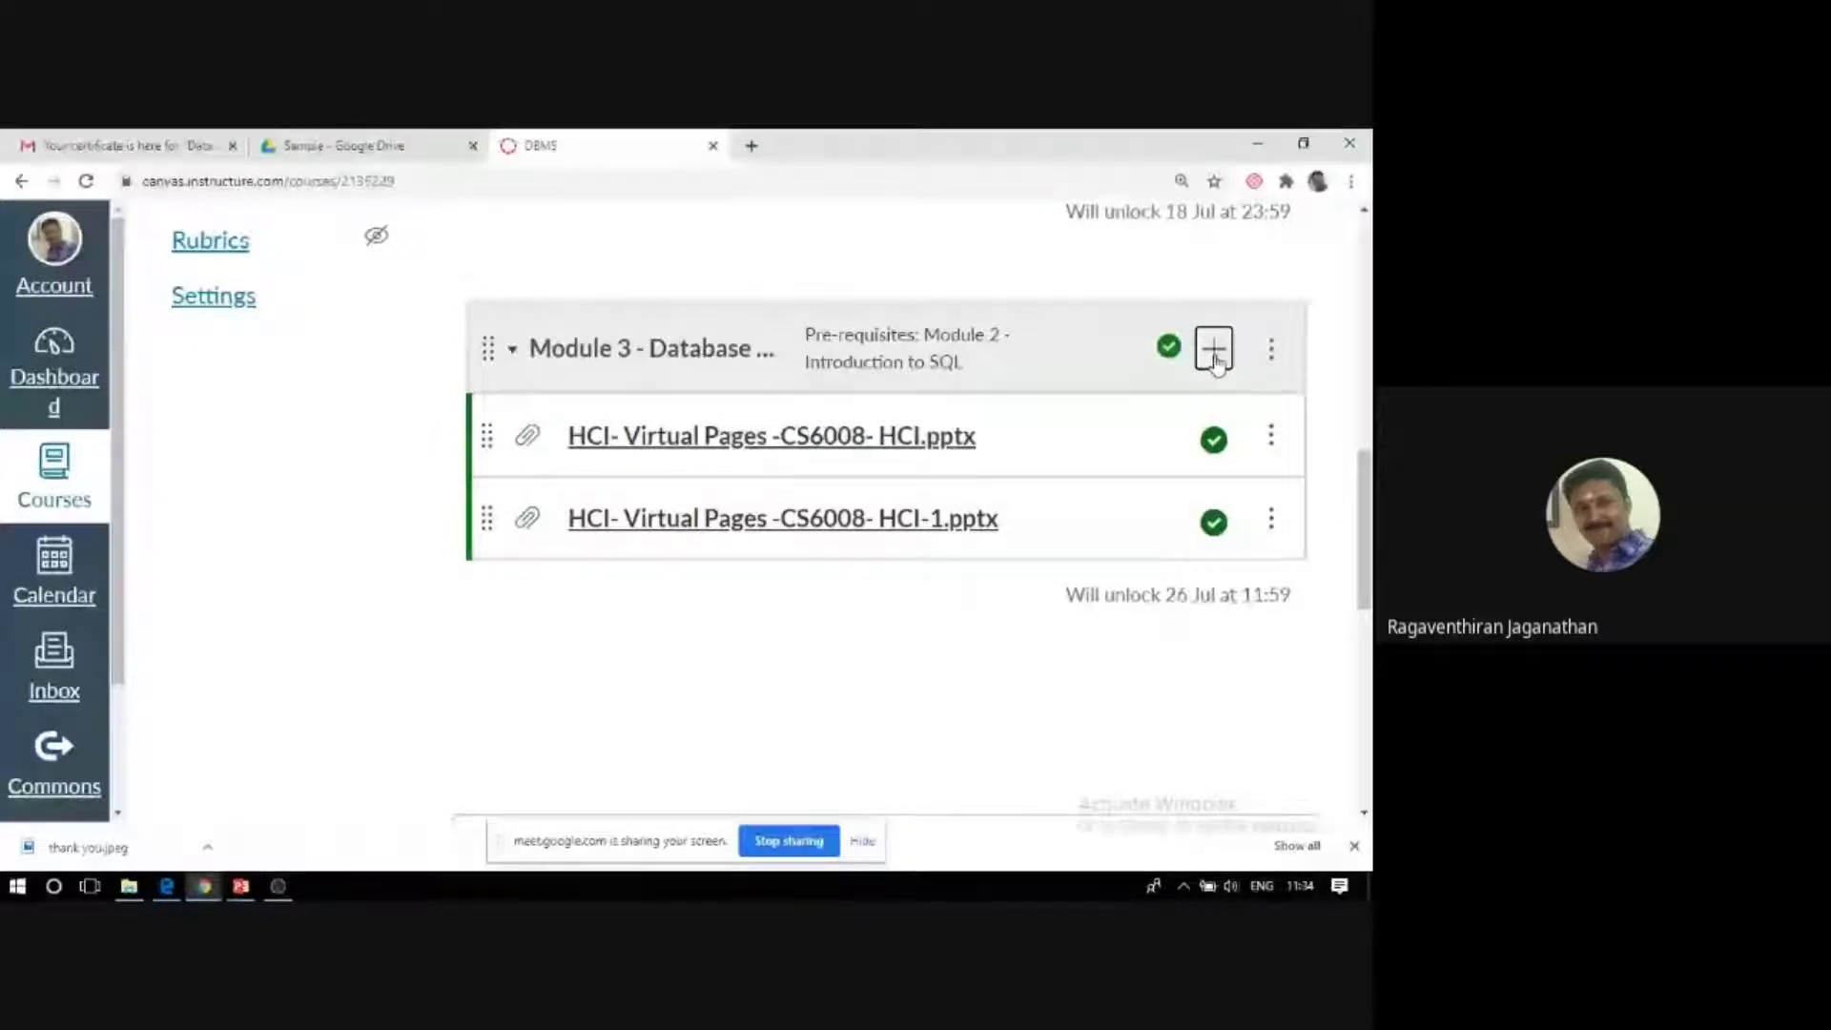
pyautogui.click(1214, 351)
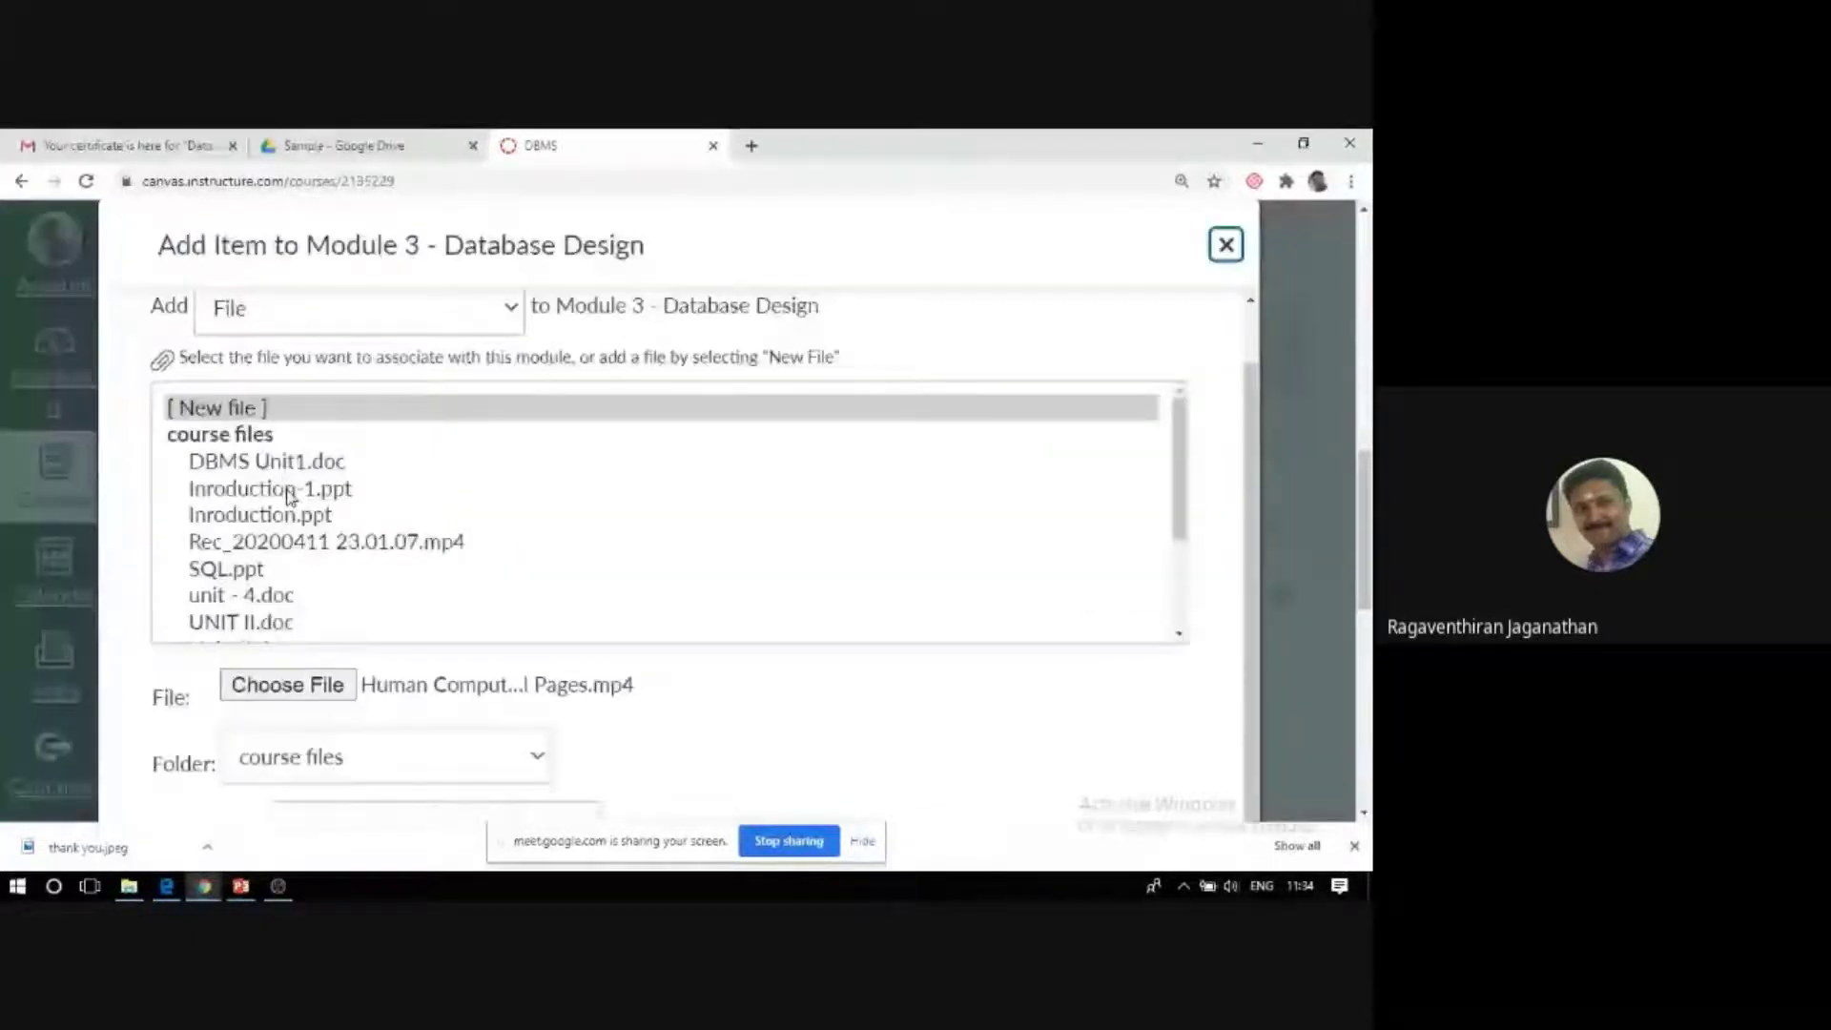
pyautogui.click(315, 319)
pyautogui.click(315, 363)
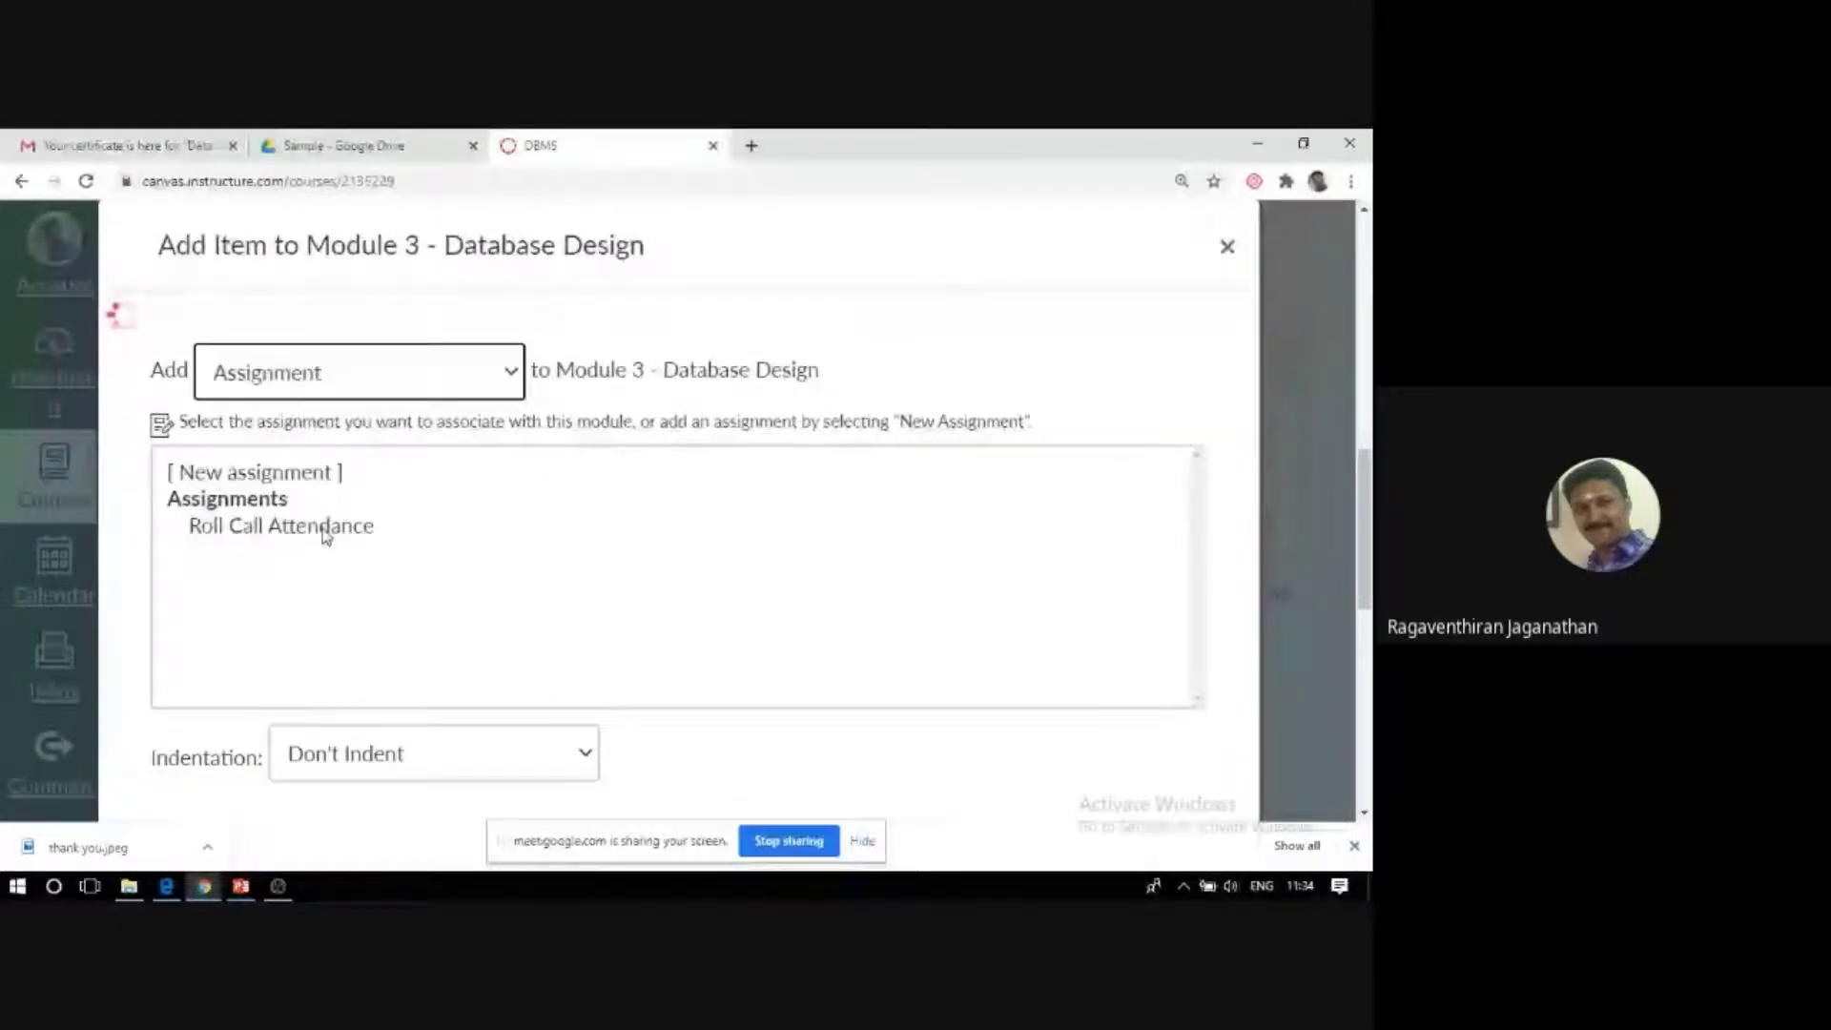
pyautogui.click(243, 474)
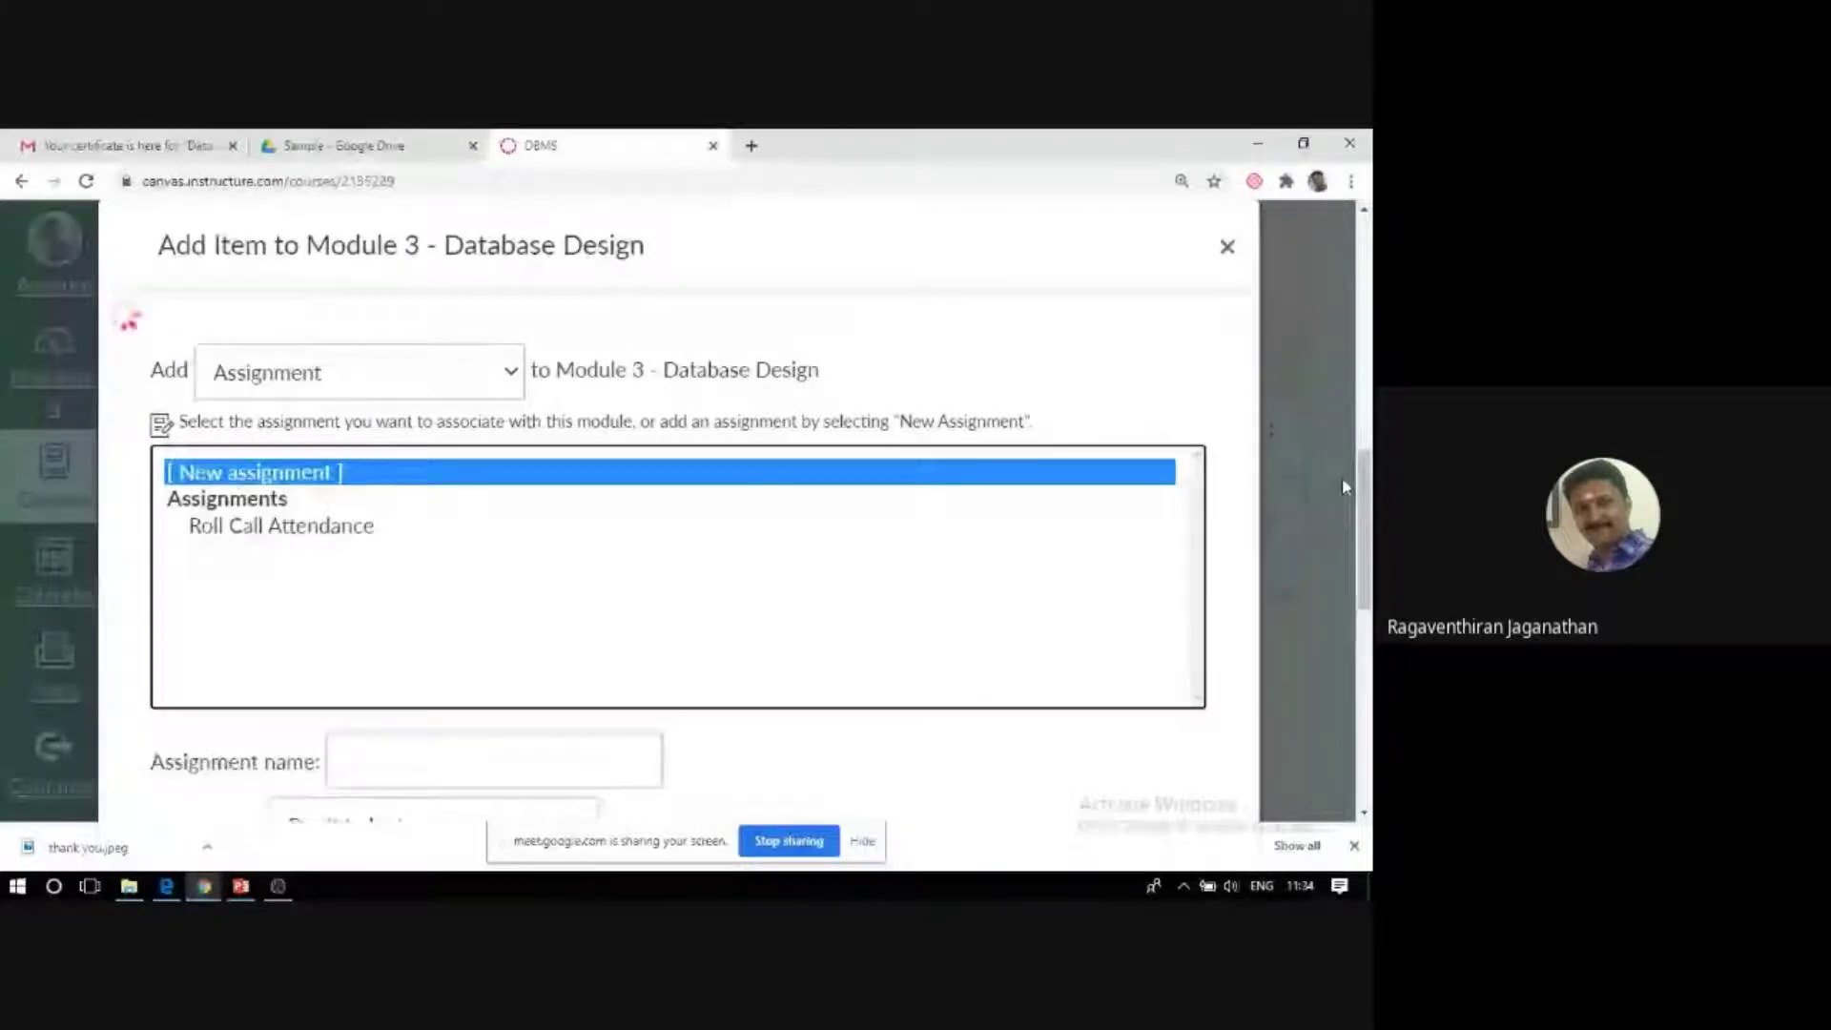
# Name the new assignment PTI and add it to the module.
pyautogui.scroll(-2, 354, 599)
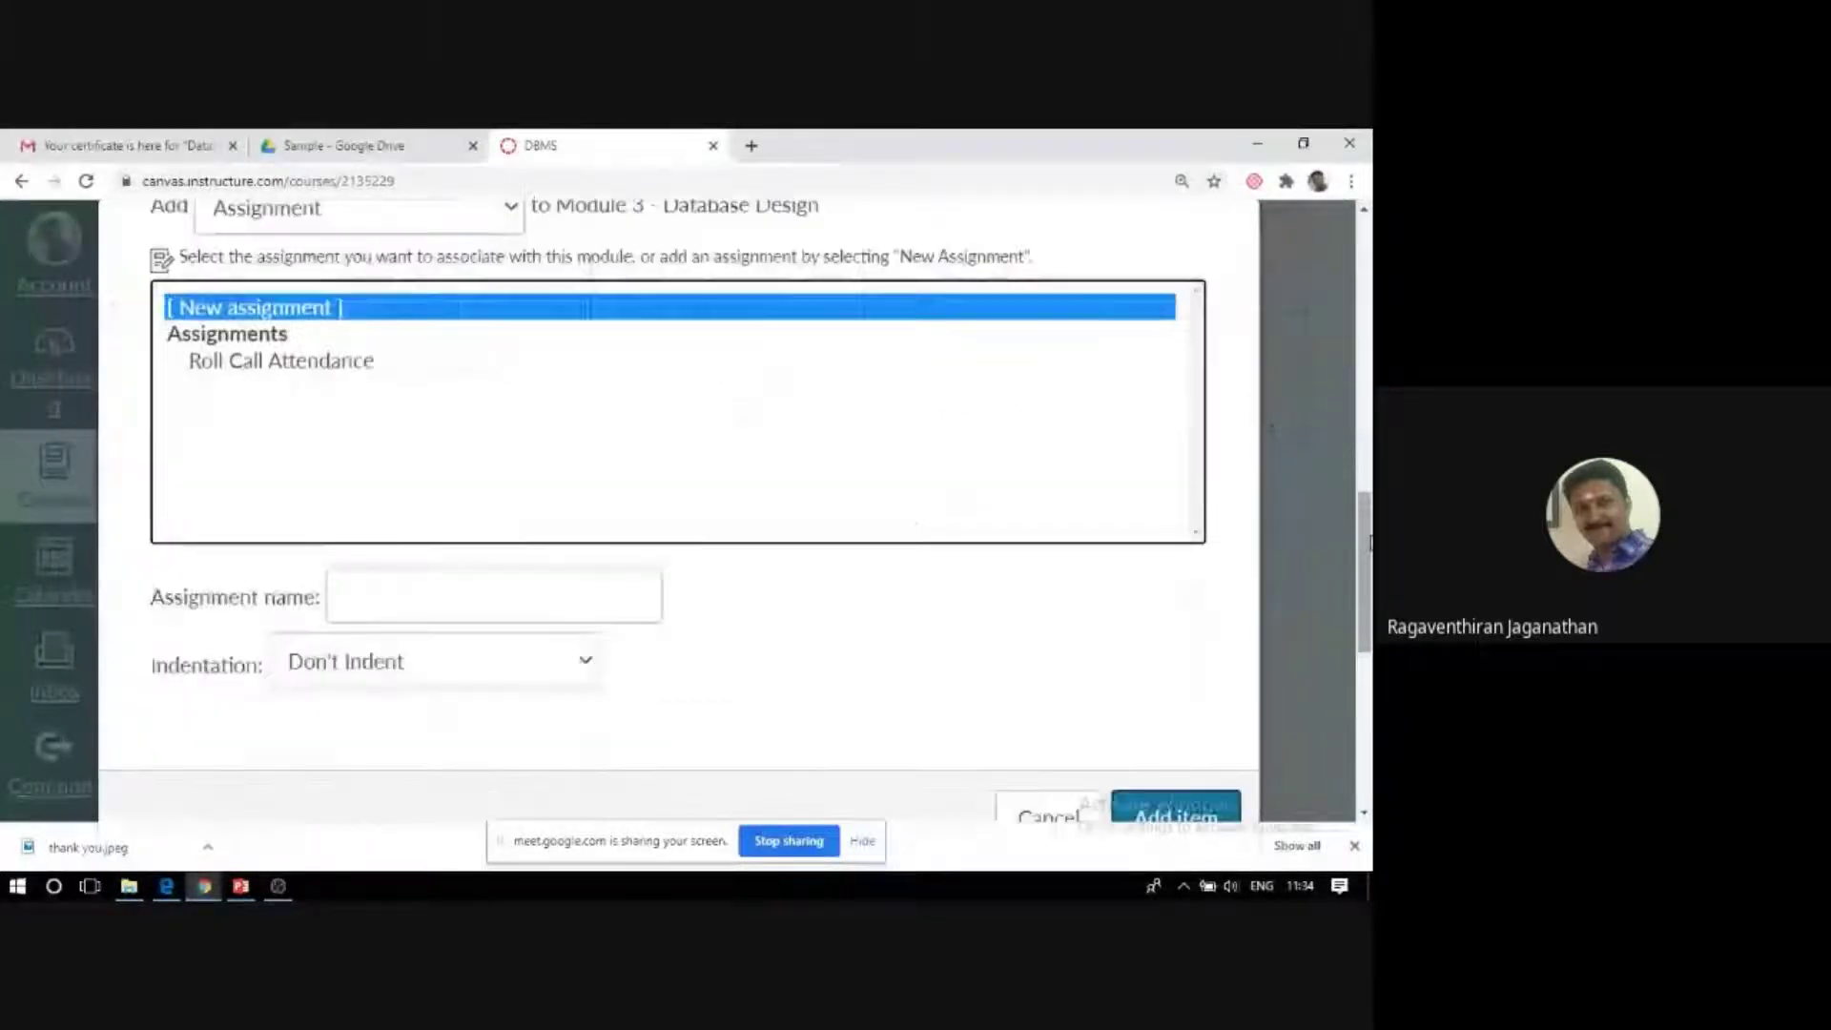
pyautogui.click(354, 599)
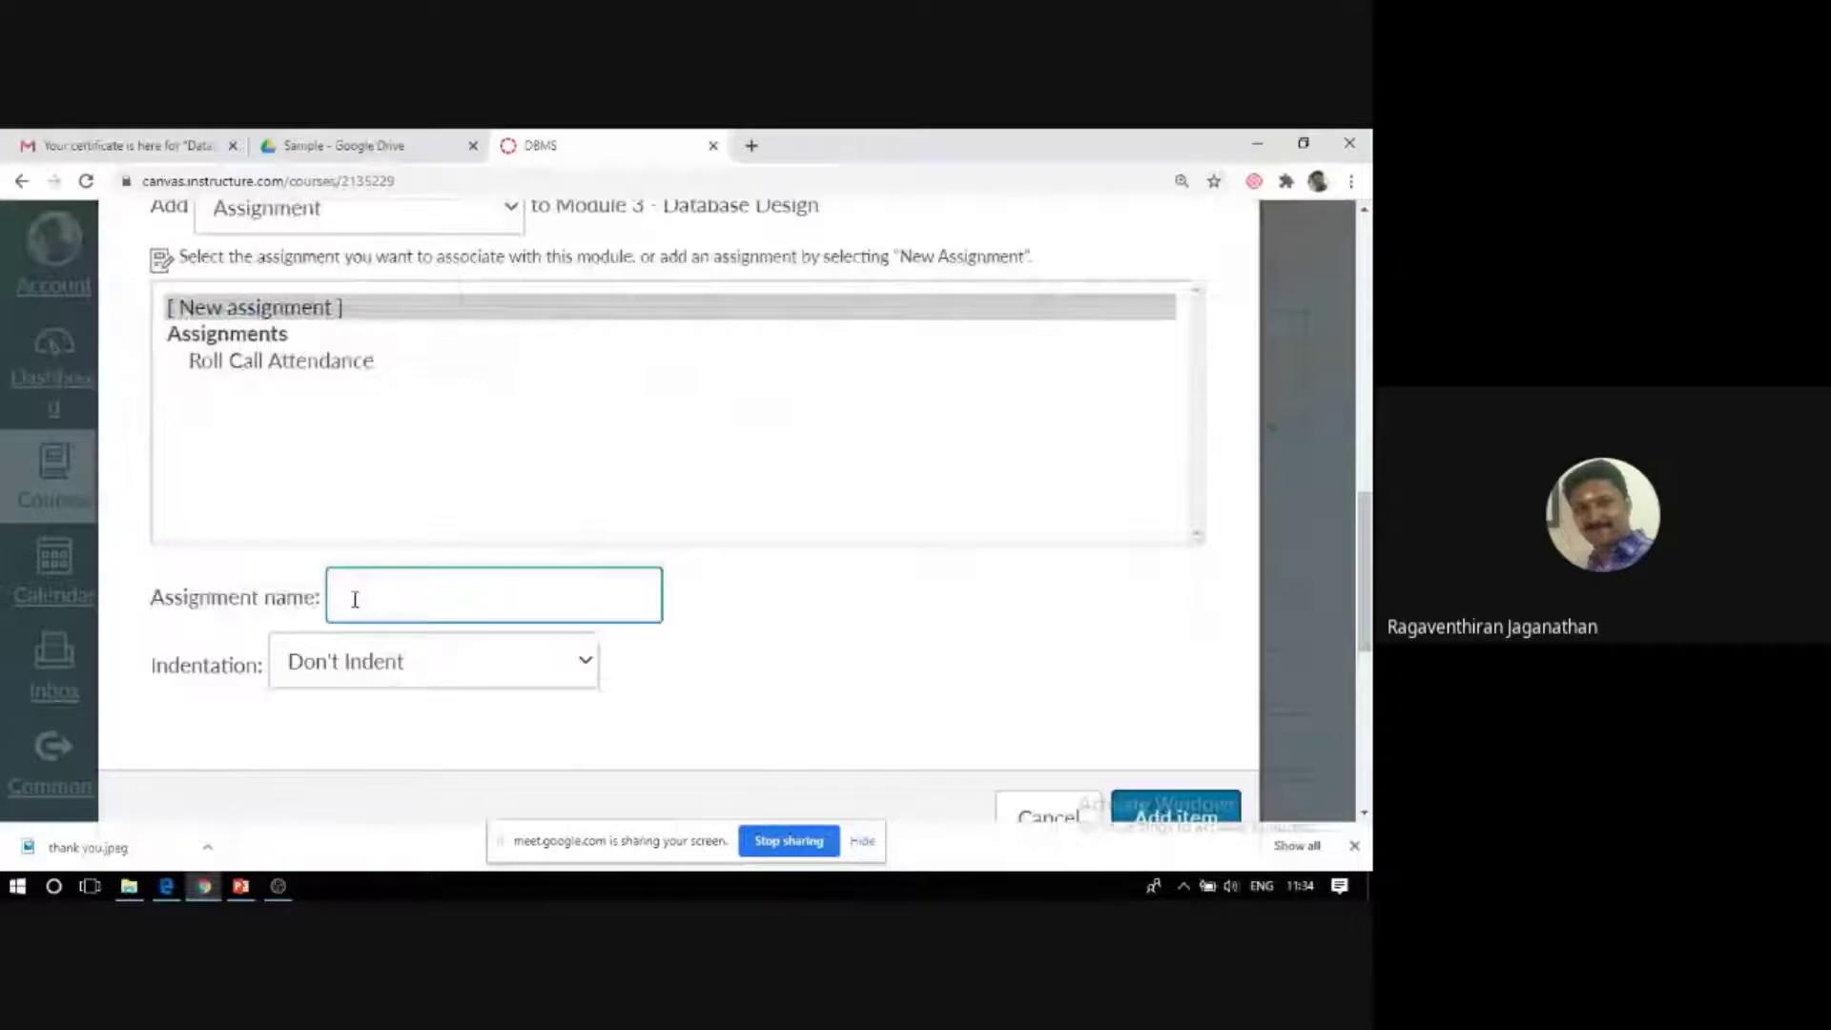
pyautogui.write('PL')
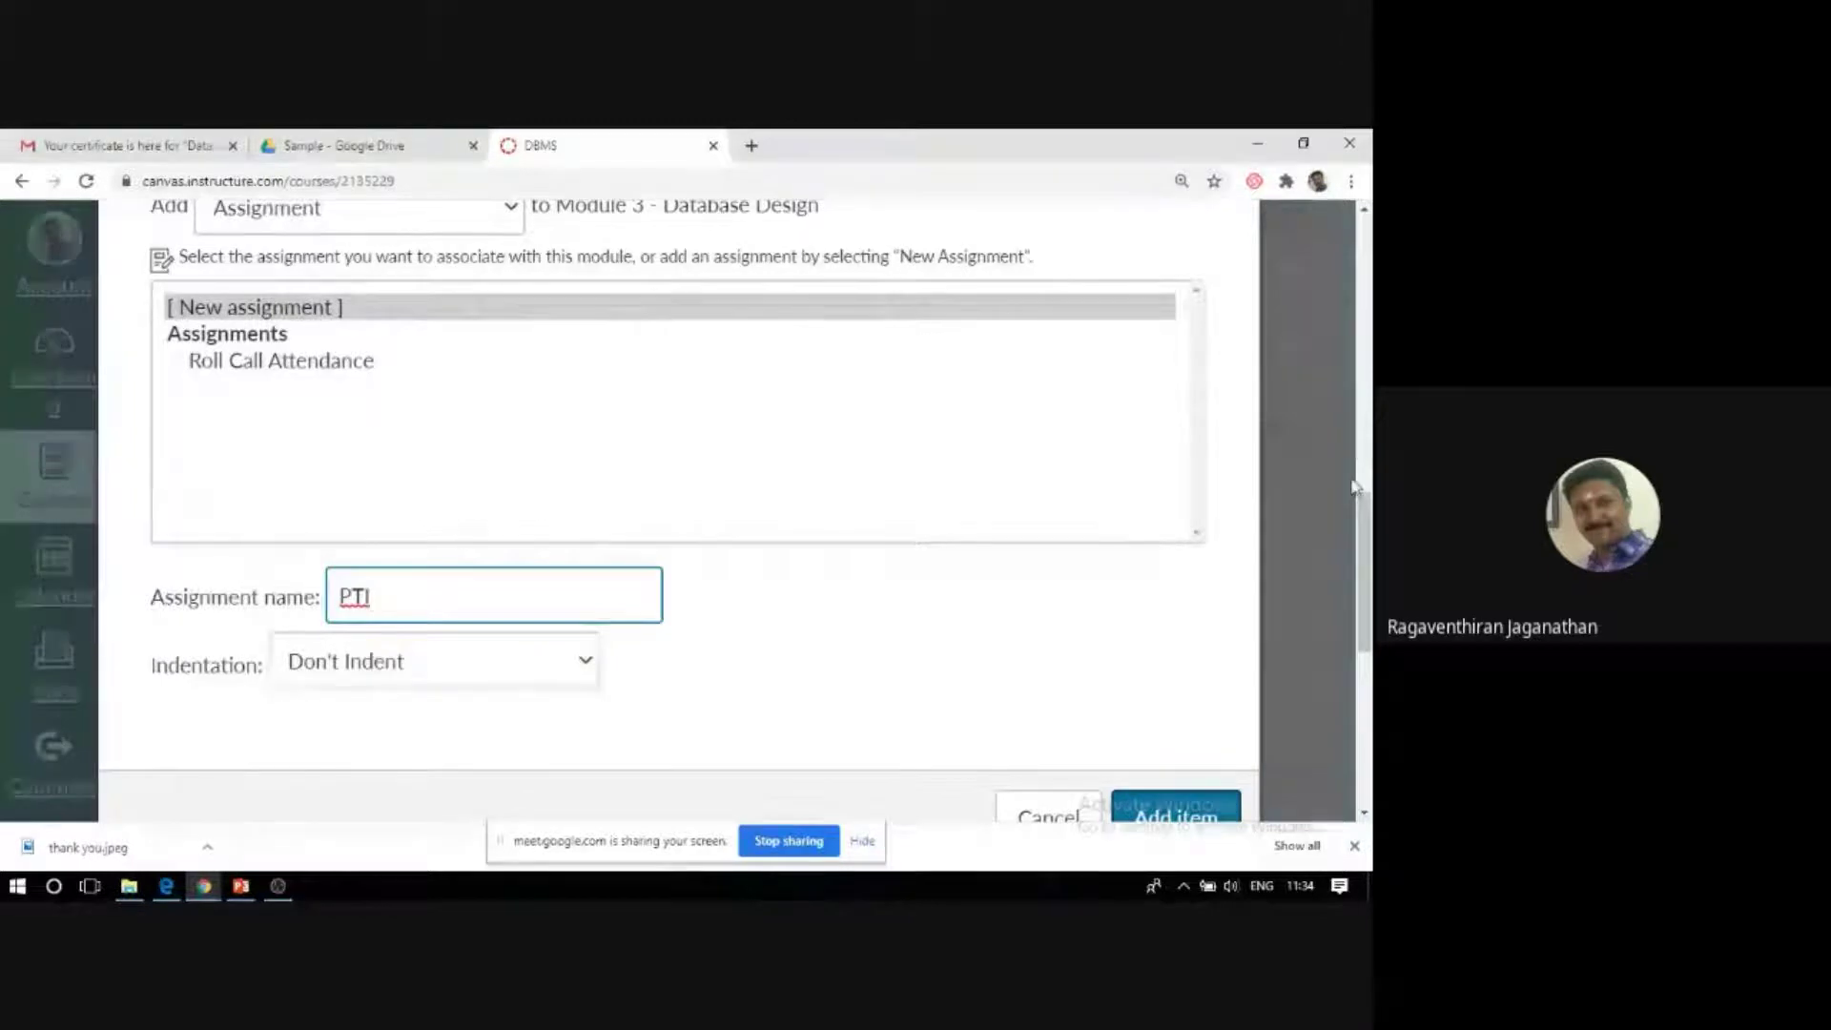
pyautogui.scroll(-3, 1355, 486)
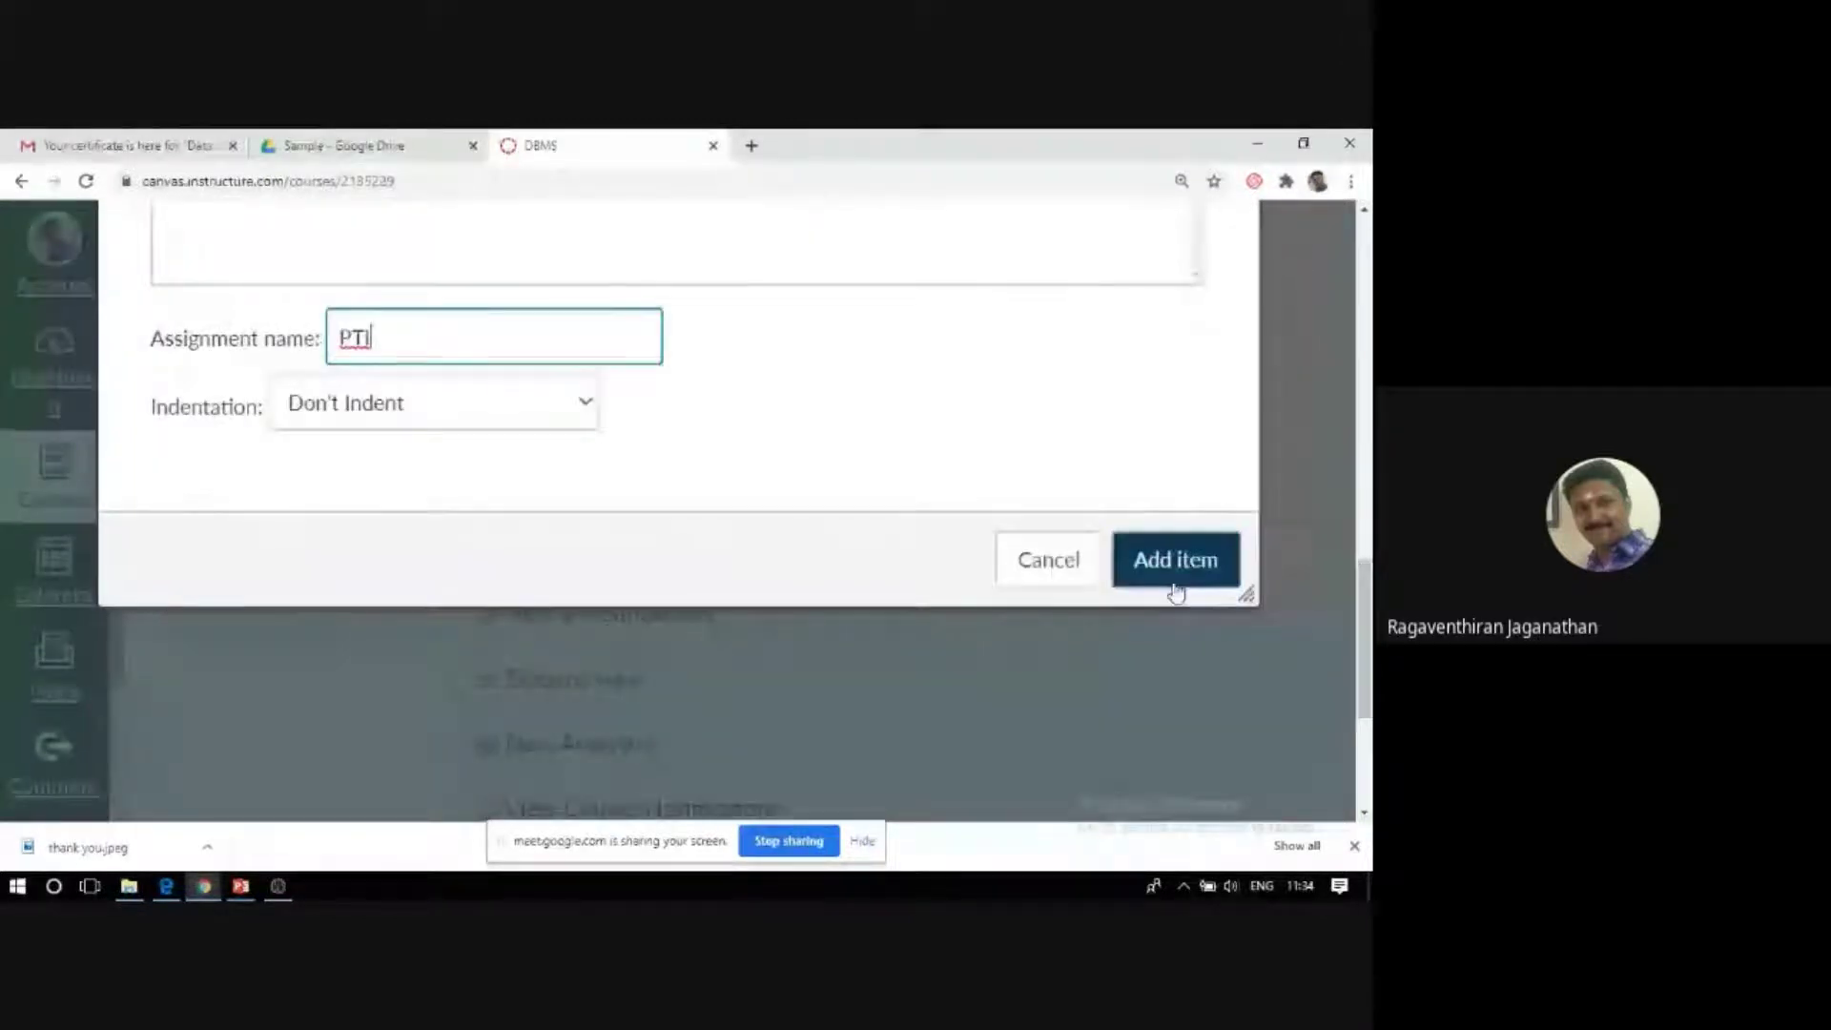
pyautogui.scroll(1, 1050, 572)
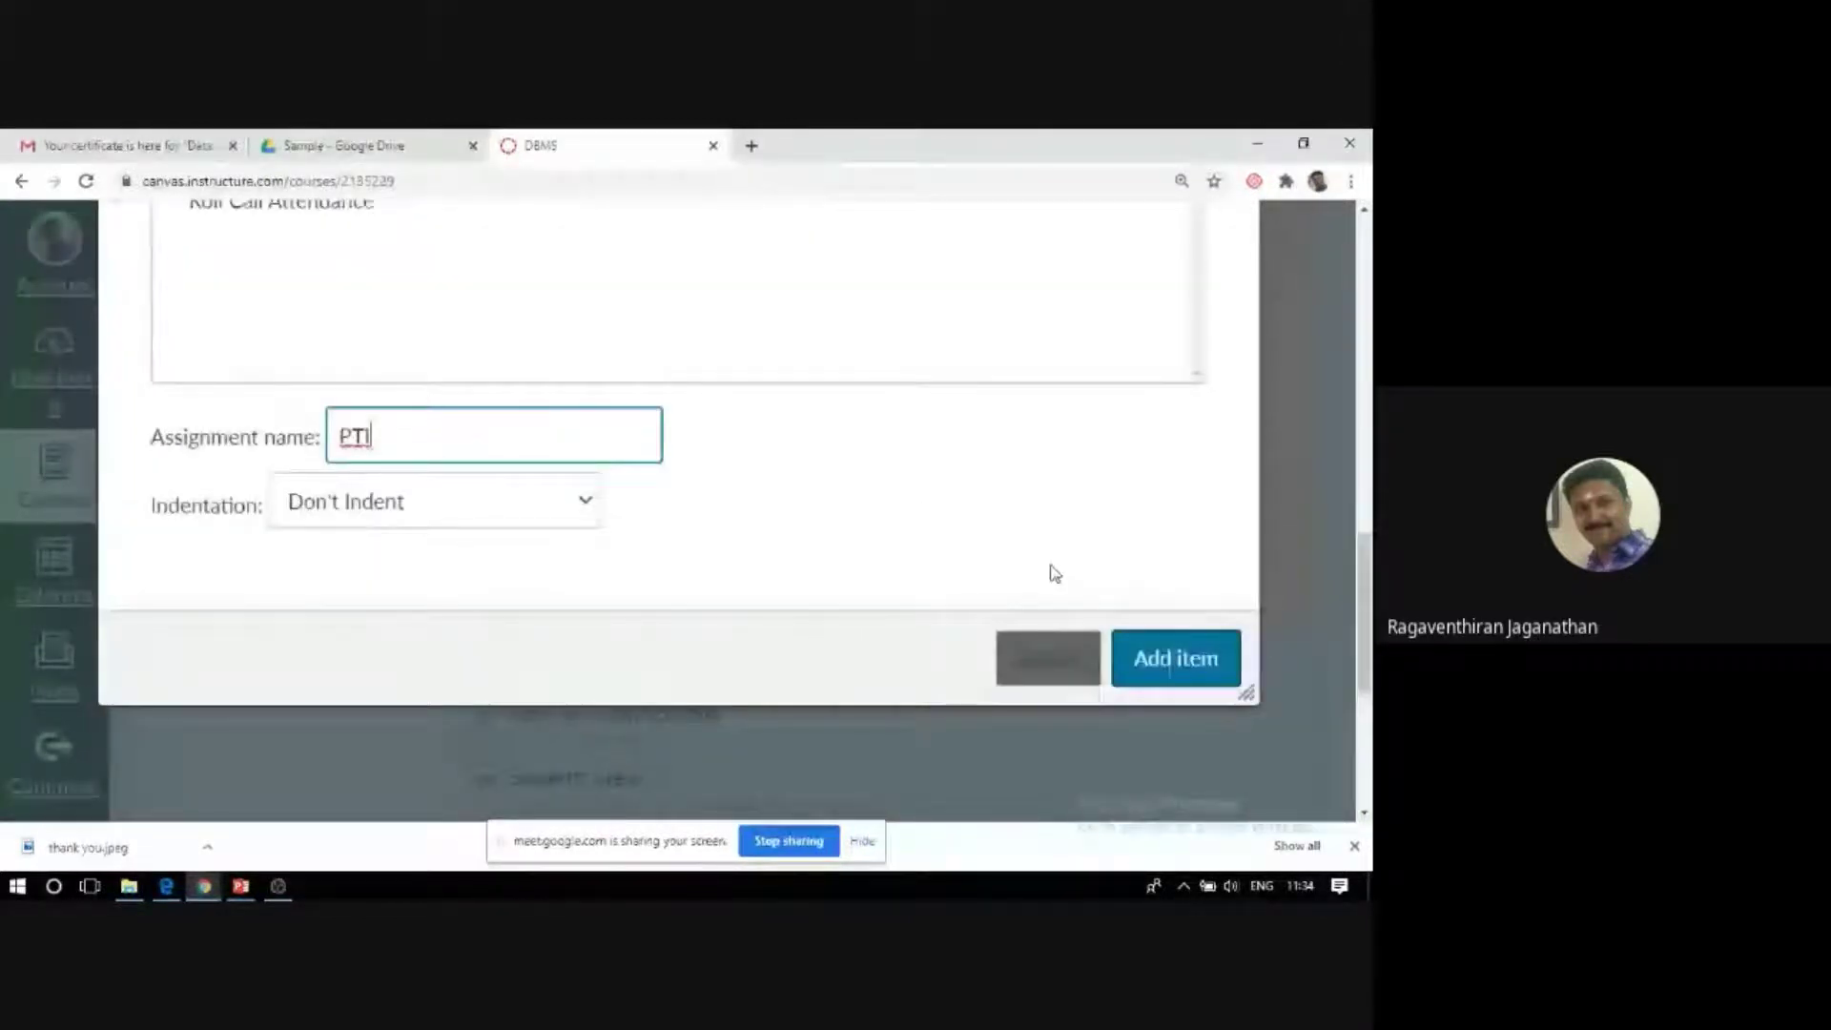
pyautogui.scroll(2, 180, 523)
pyautogui.scroll(-1, 180, 523)
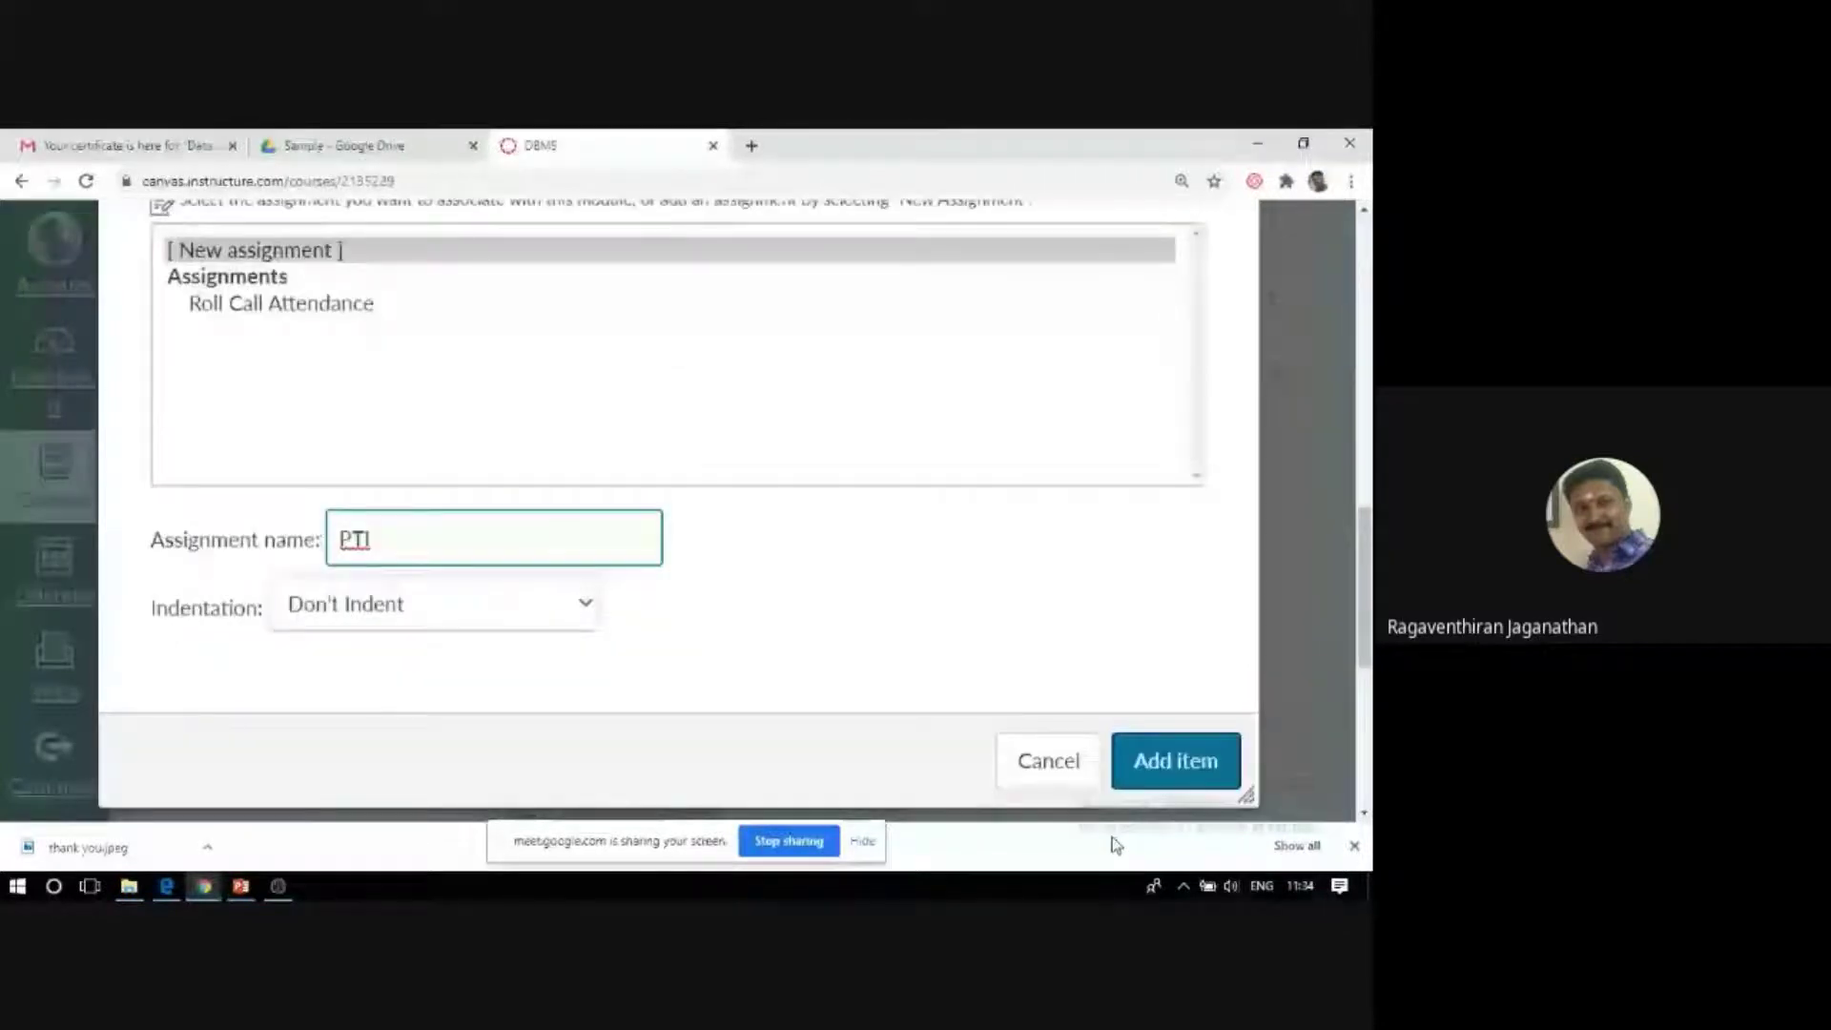
pyautogui.click(1131, 760)
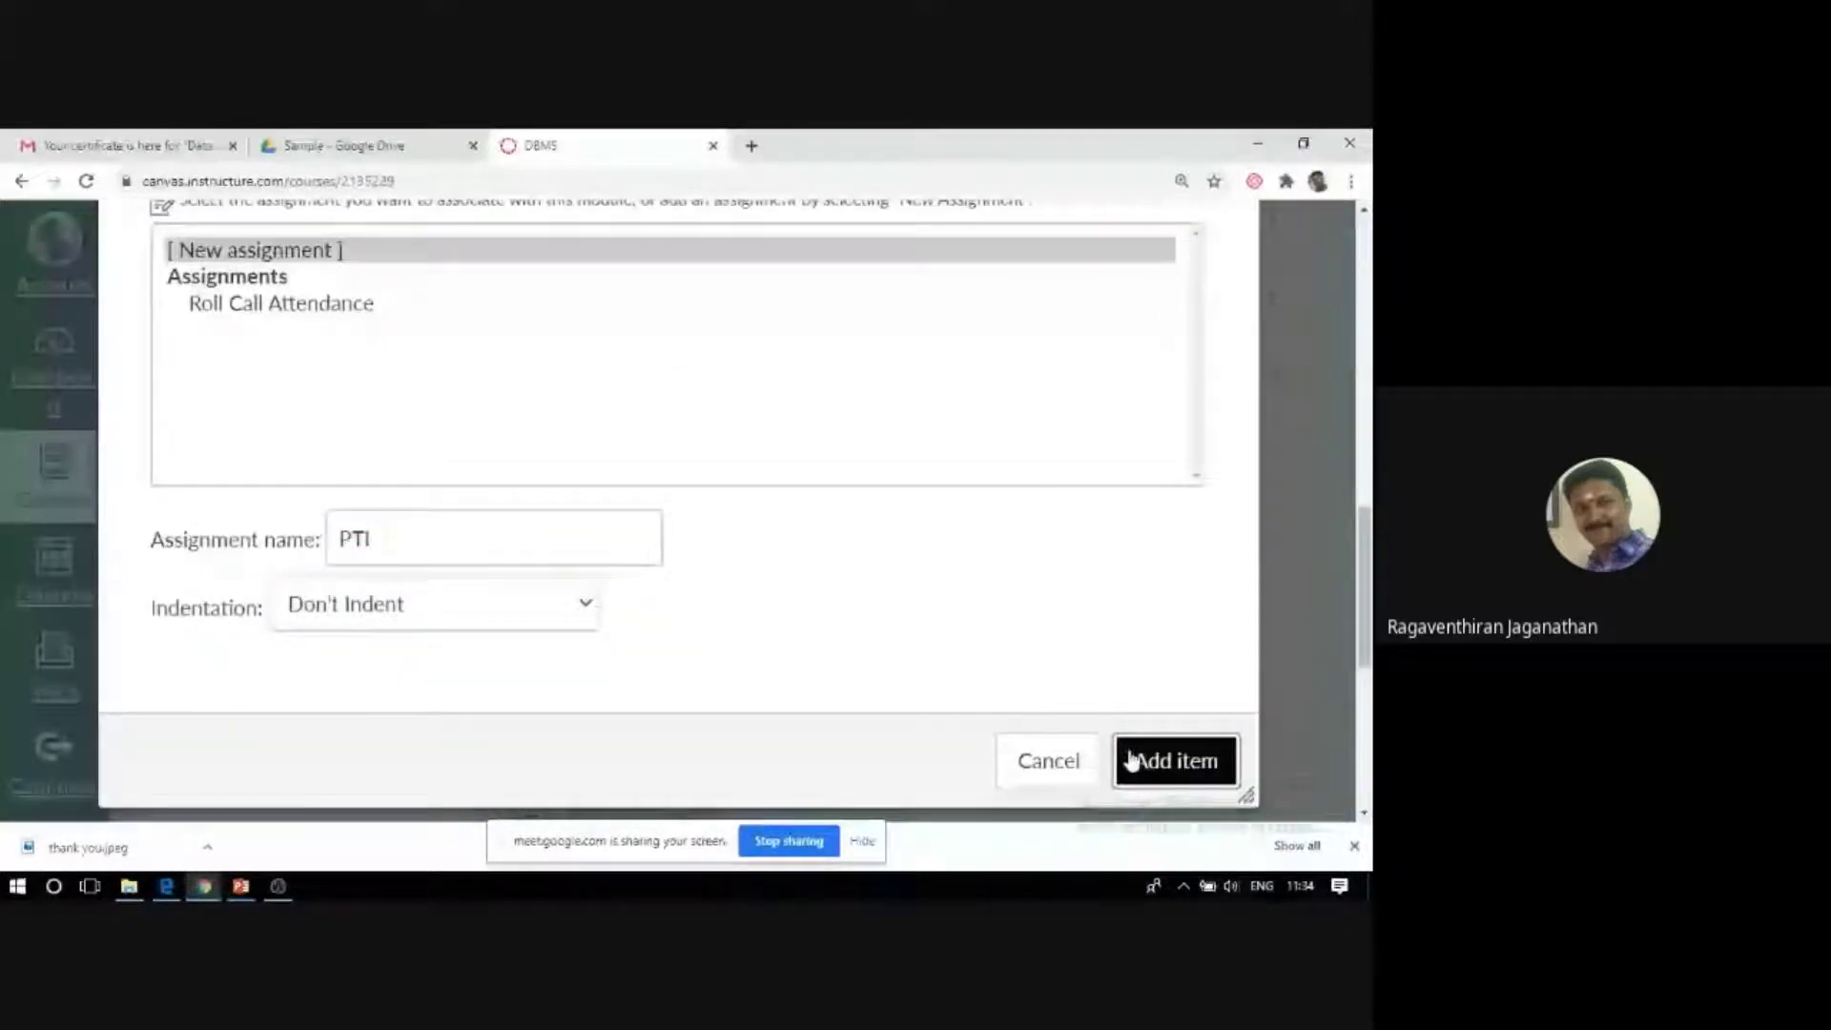
pyautogui.scroll(1, 825, 641)
pyautogui.scroll(2, 831, 645)
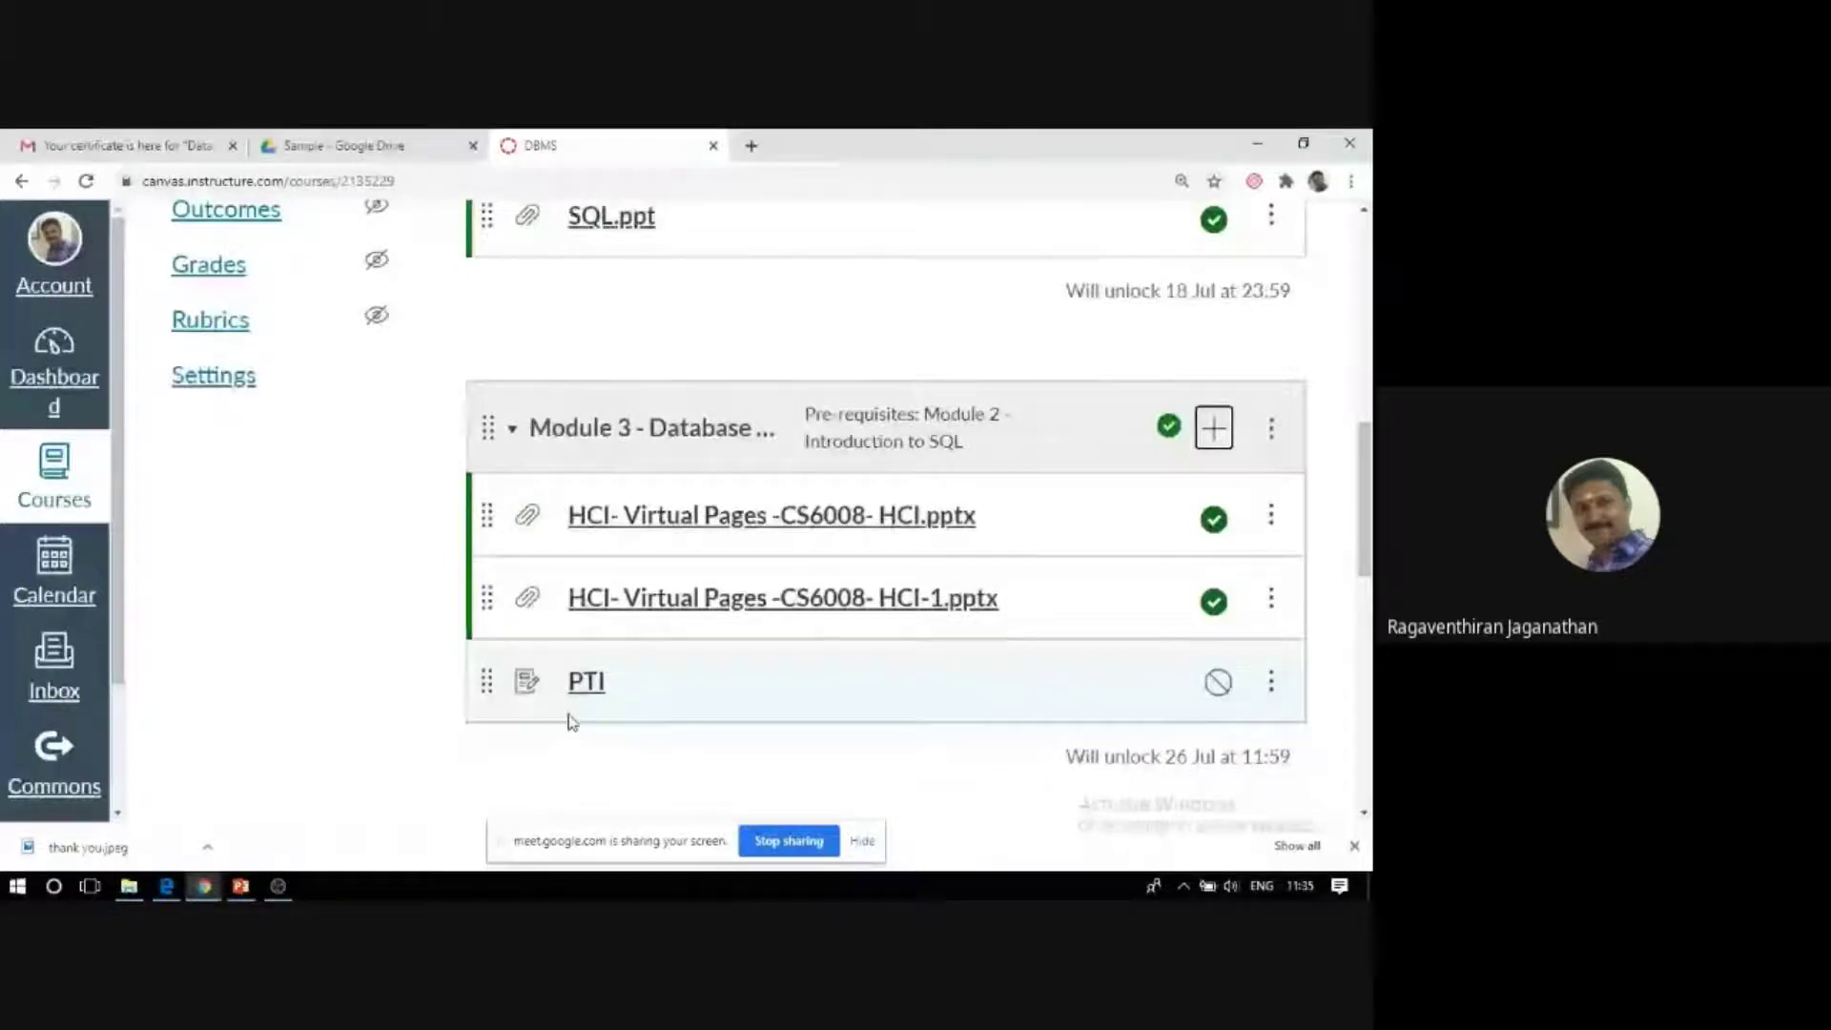
# Publish the PTI row in Module 3 so its icon turns to a green check.
pyautogui.scroll(2, 639, 741)
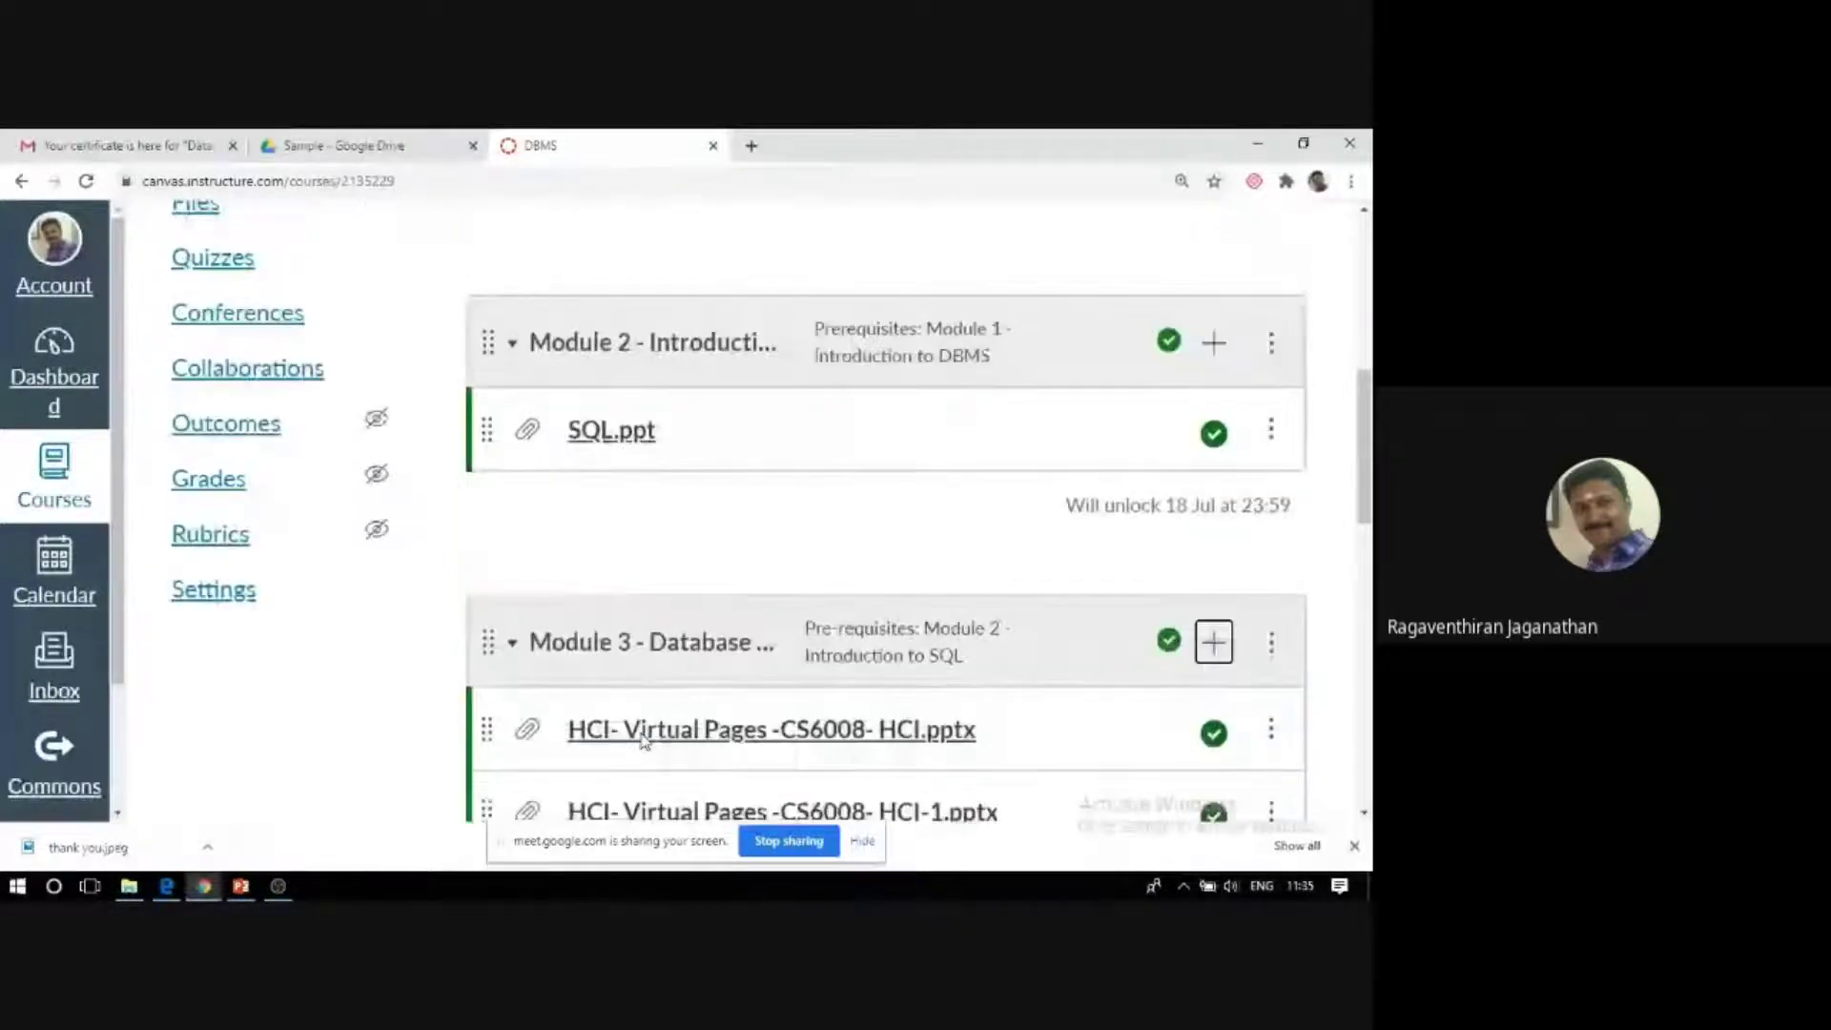
pyautogui.scroll(3, 643, 741)
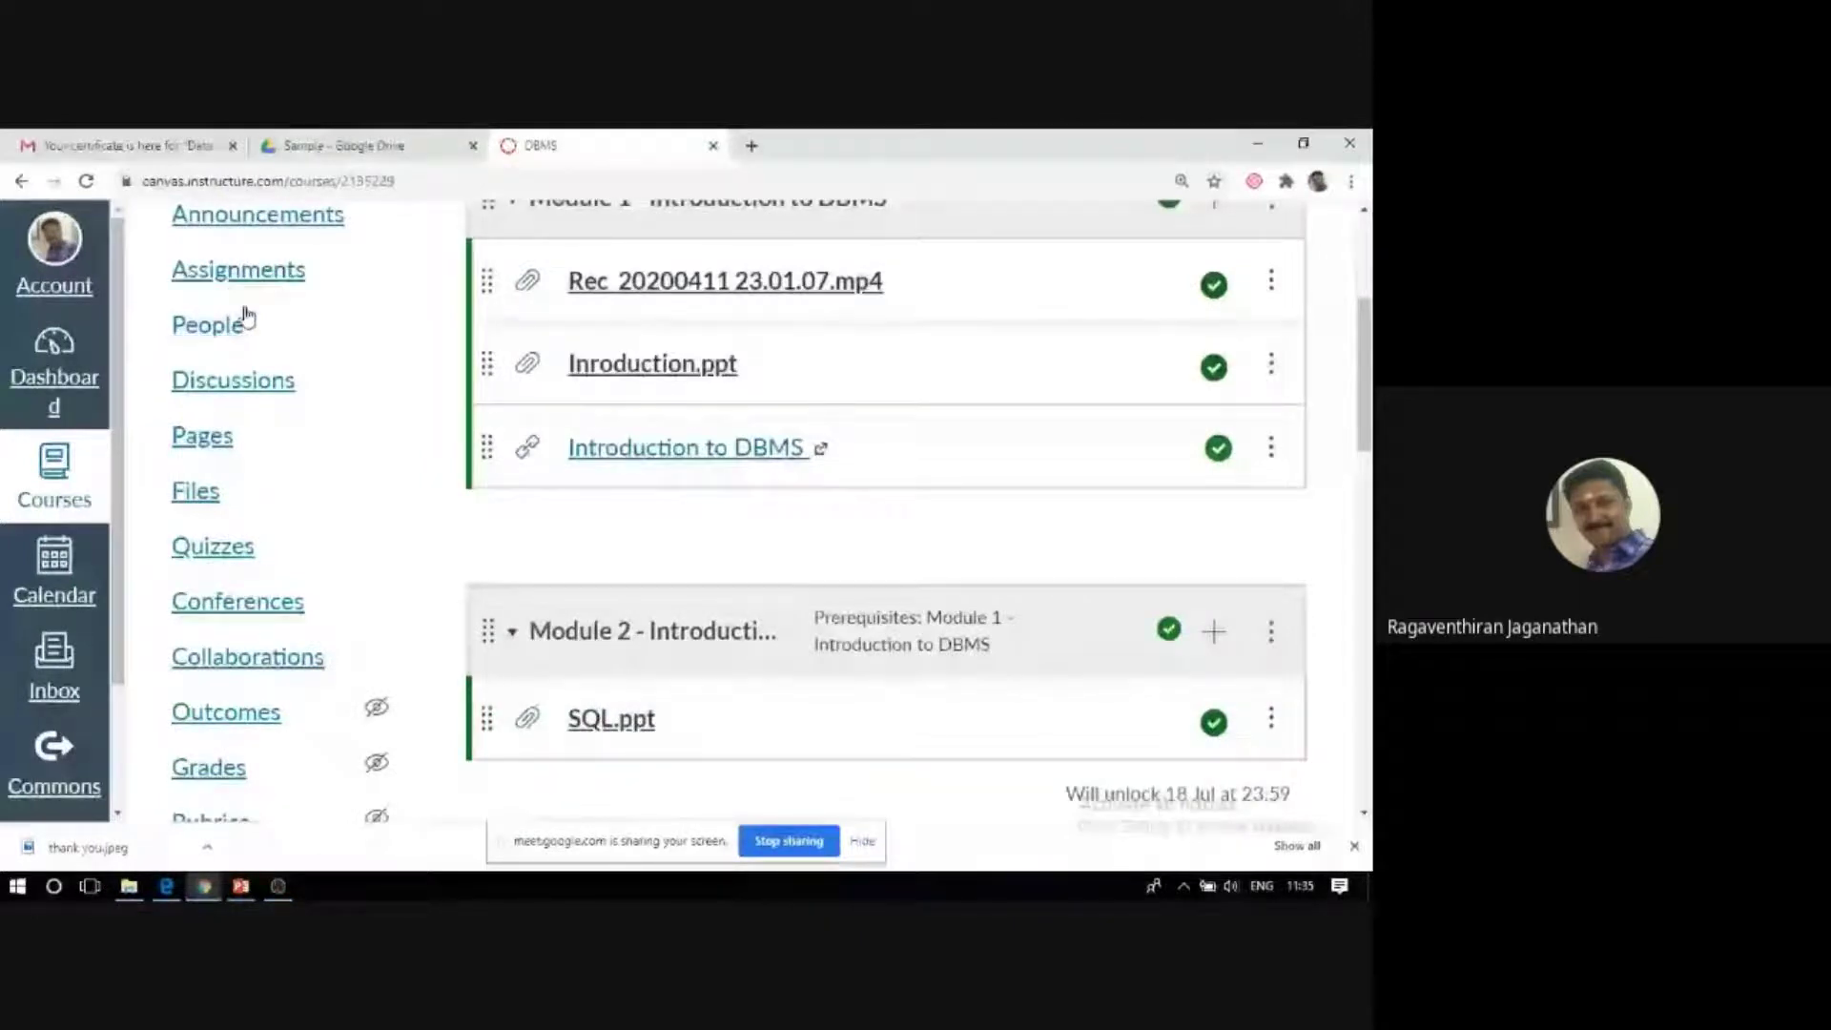
pyautogui.scroll(-1, 641, 622)
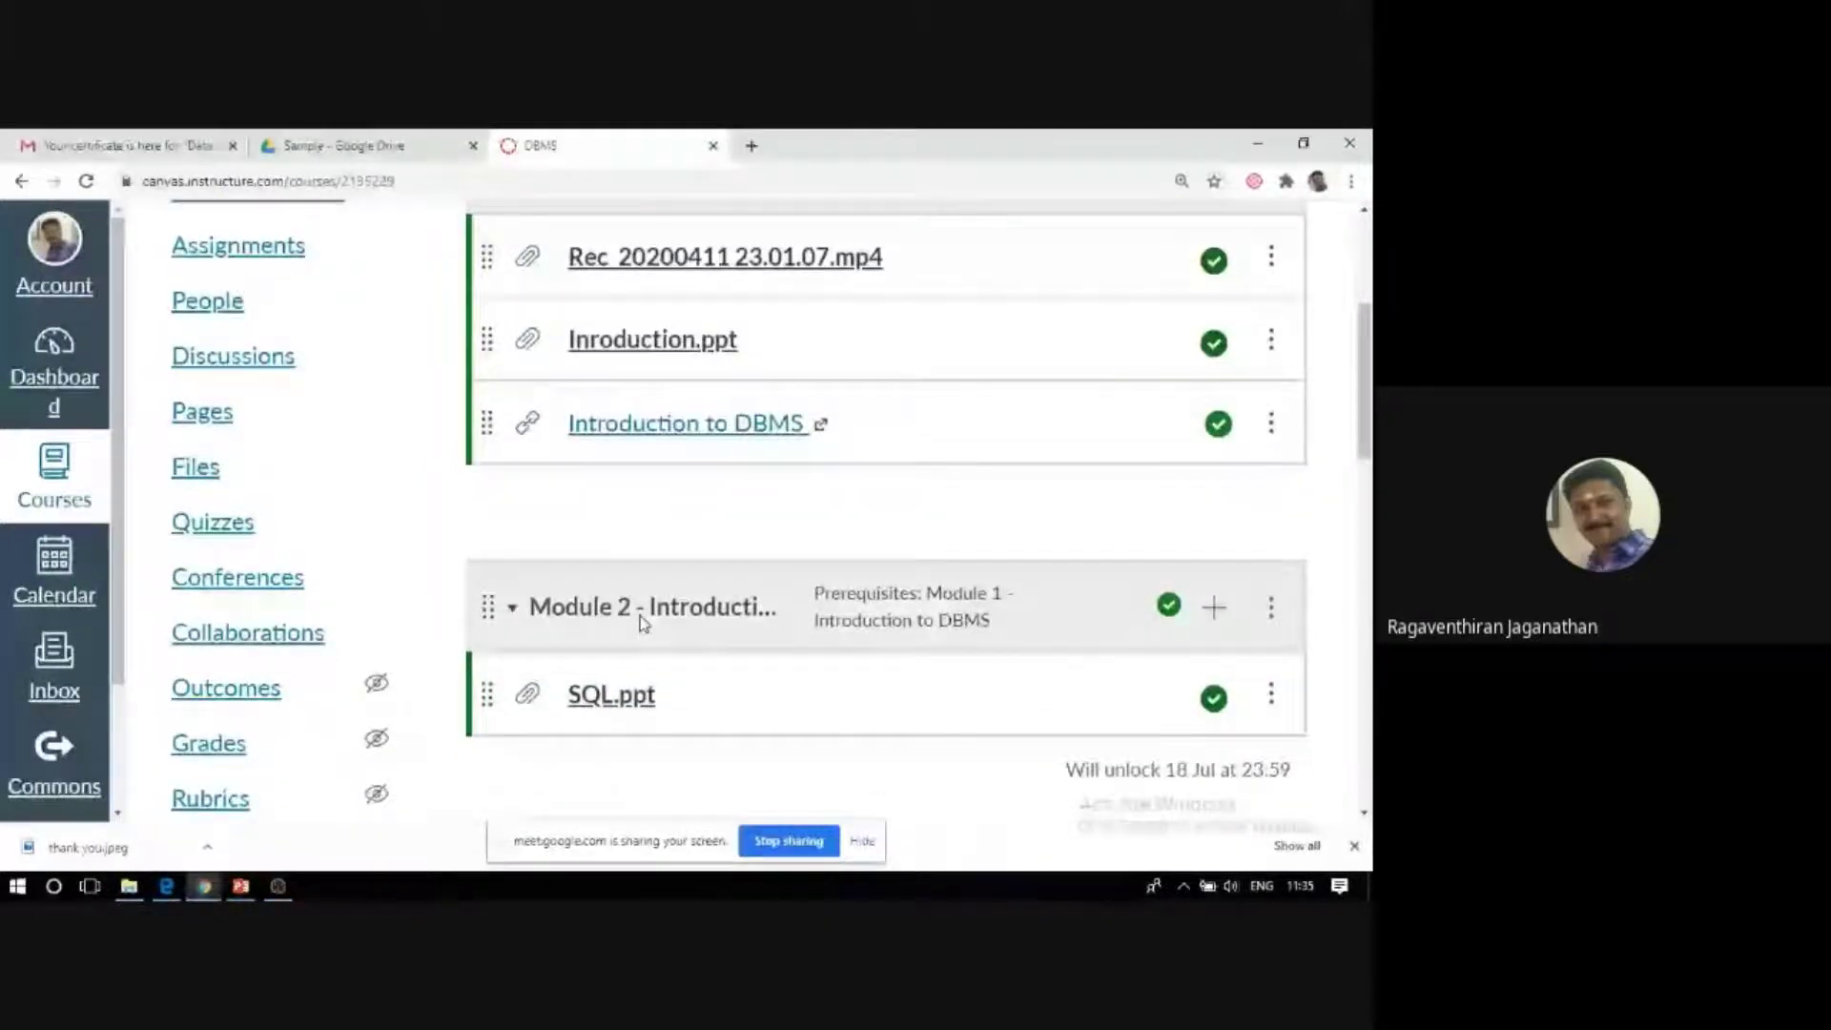
pyautogui.scroll(-5, 587, 613)
pyautogui.scroll(2, 587, 615)
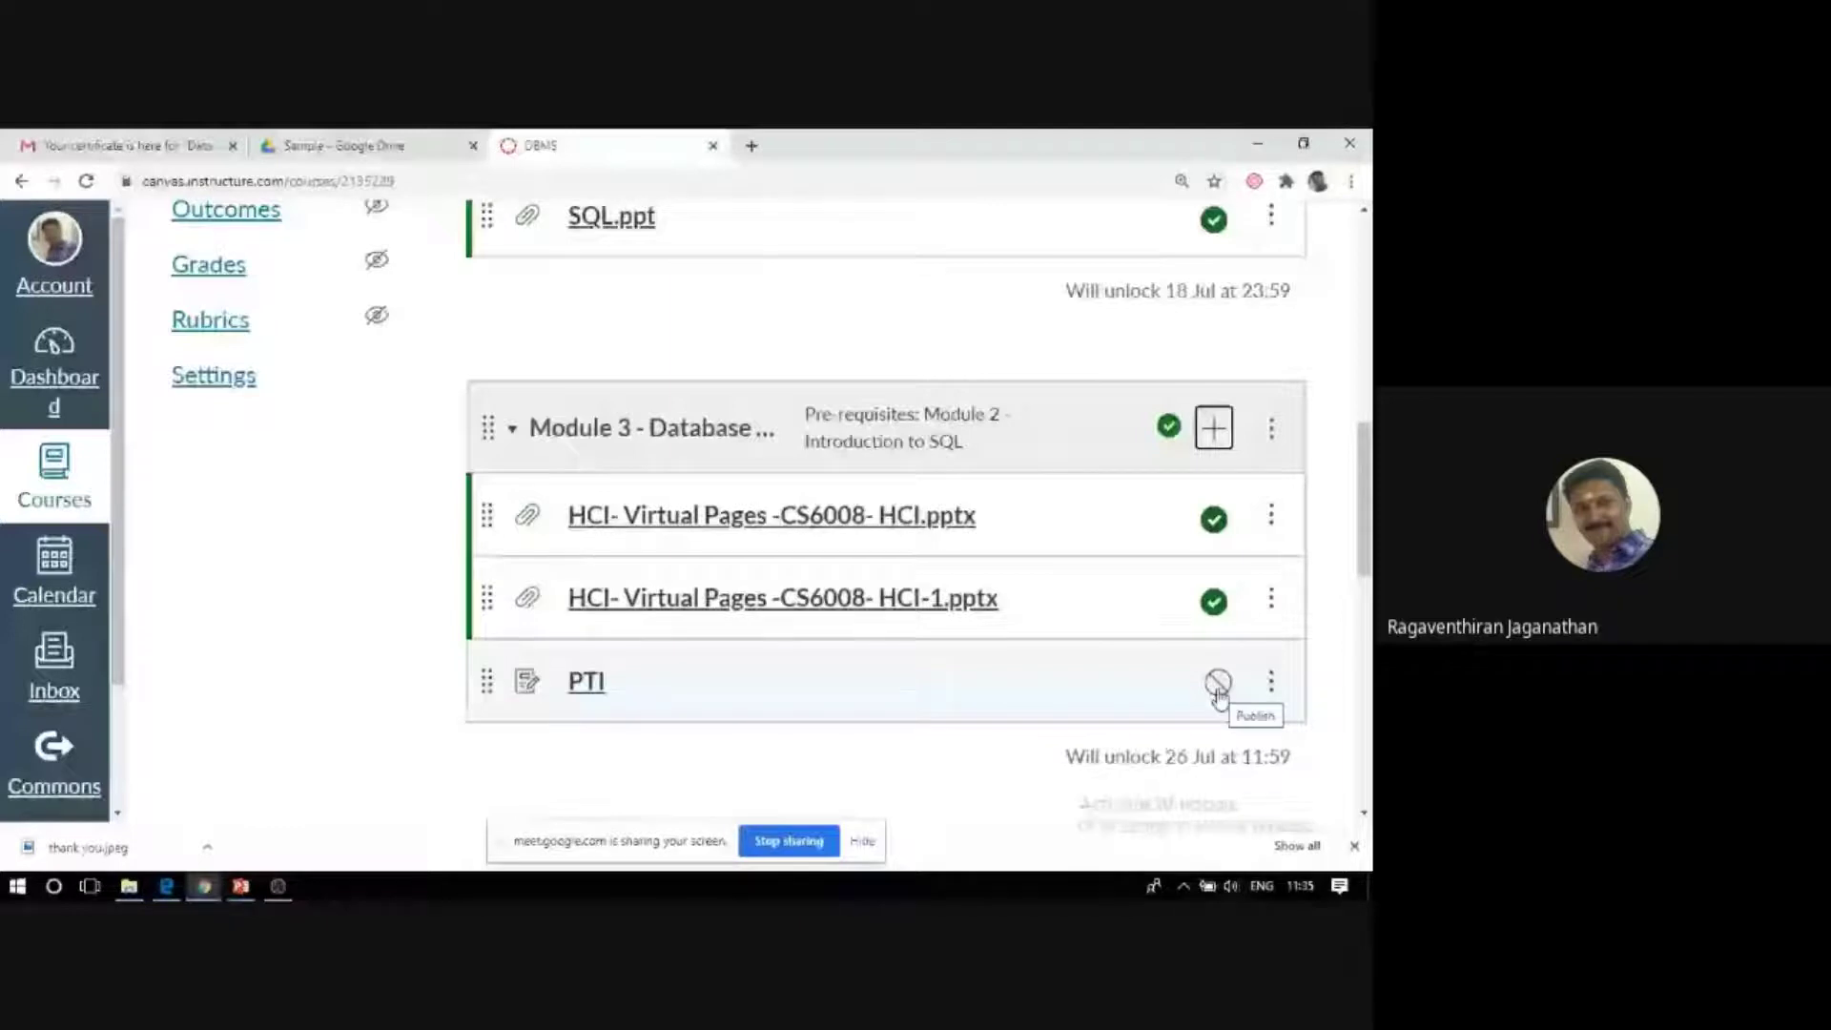
pyautogui.click(1218, 683)
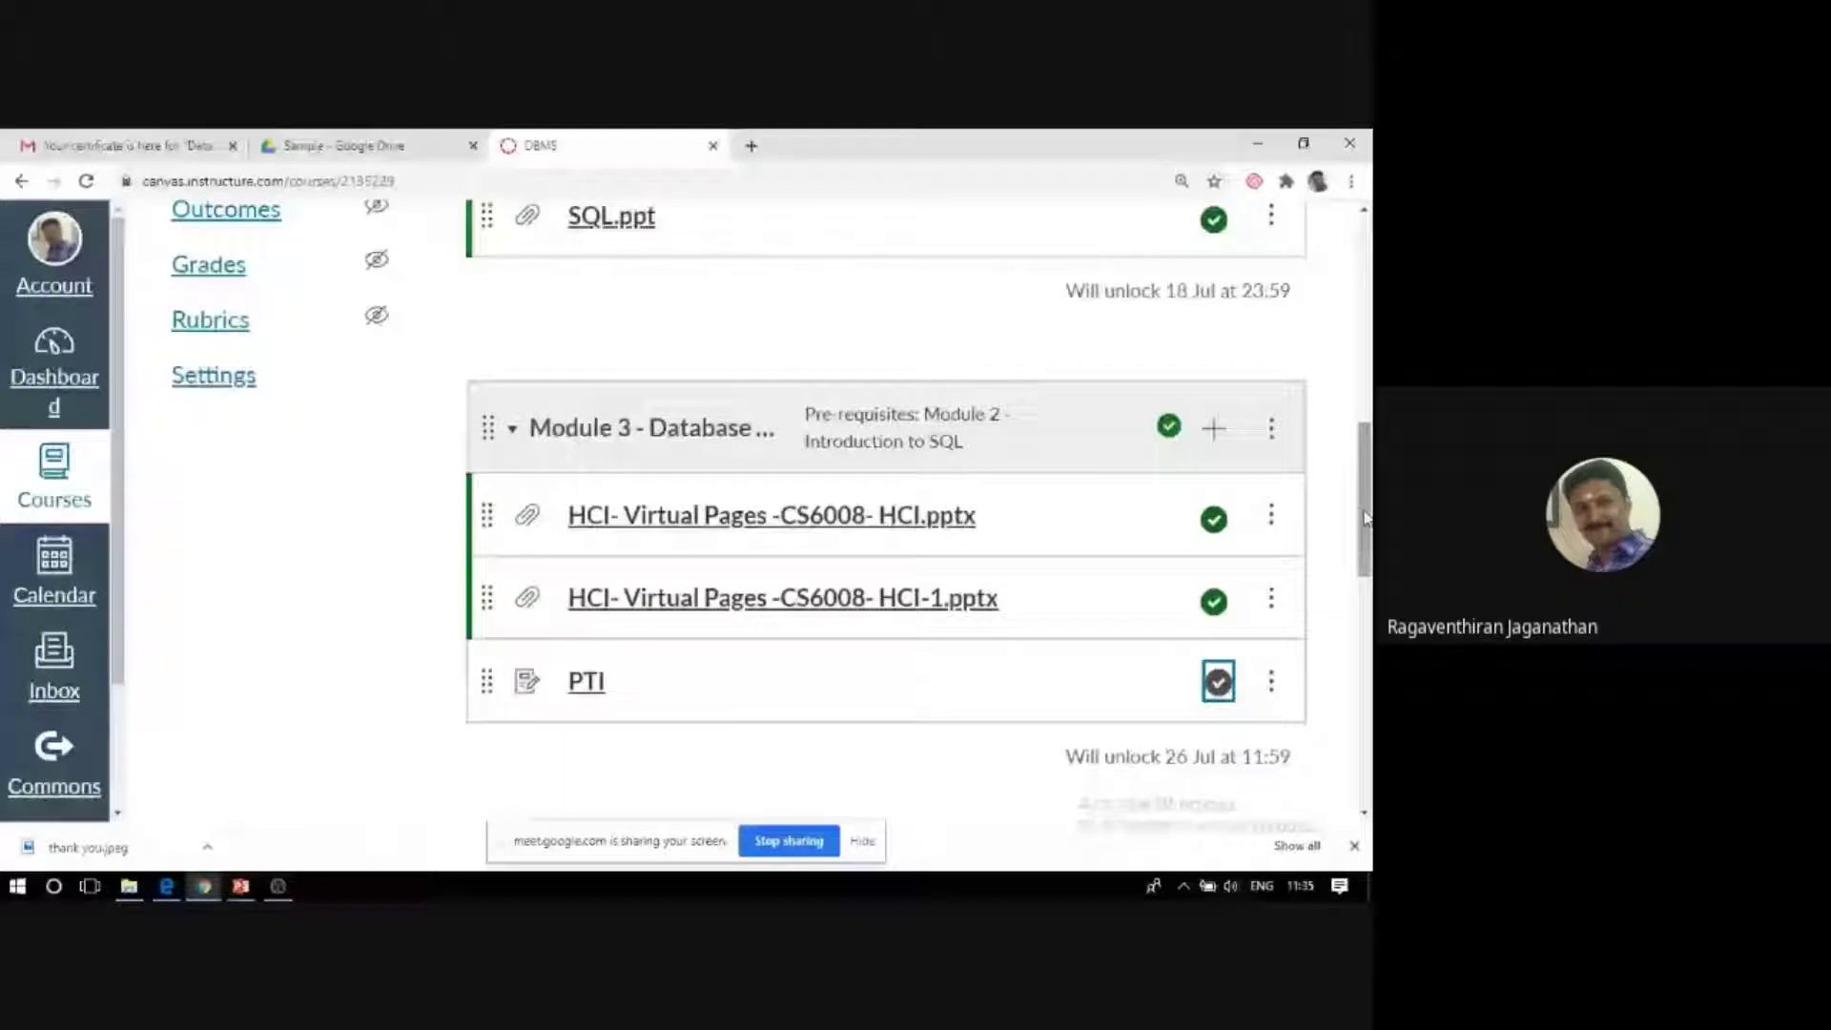
pyautogui.moveTo(1364, 517); pyautogui.dragTo(1354, 355)
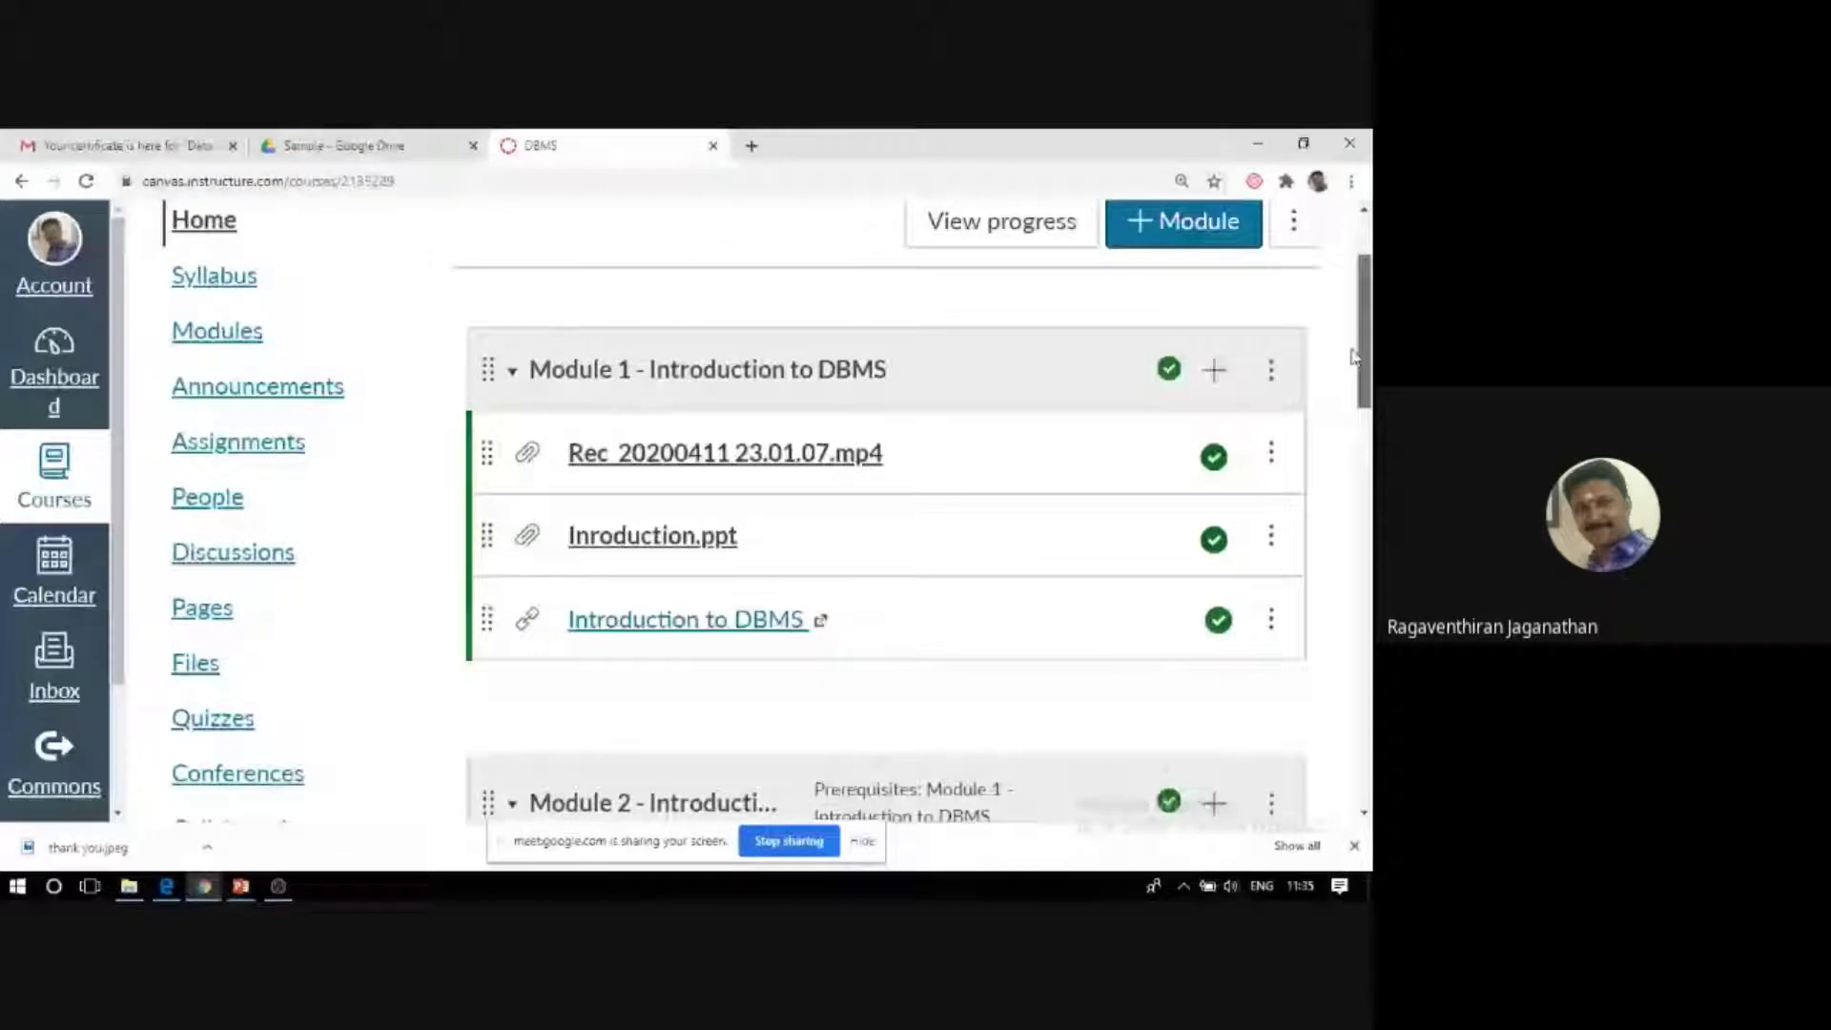
pyautogui.moveTo(1354, 356); pyautogui.dragTo(1354, 342)
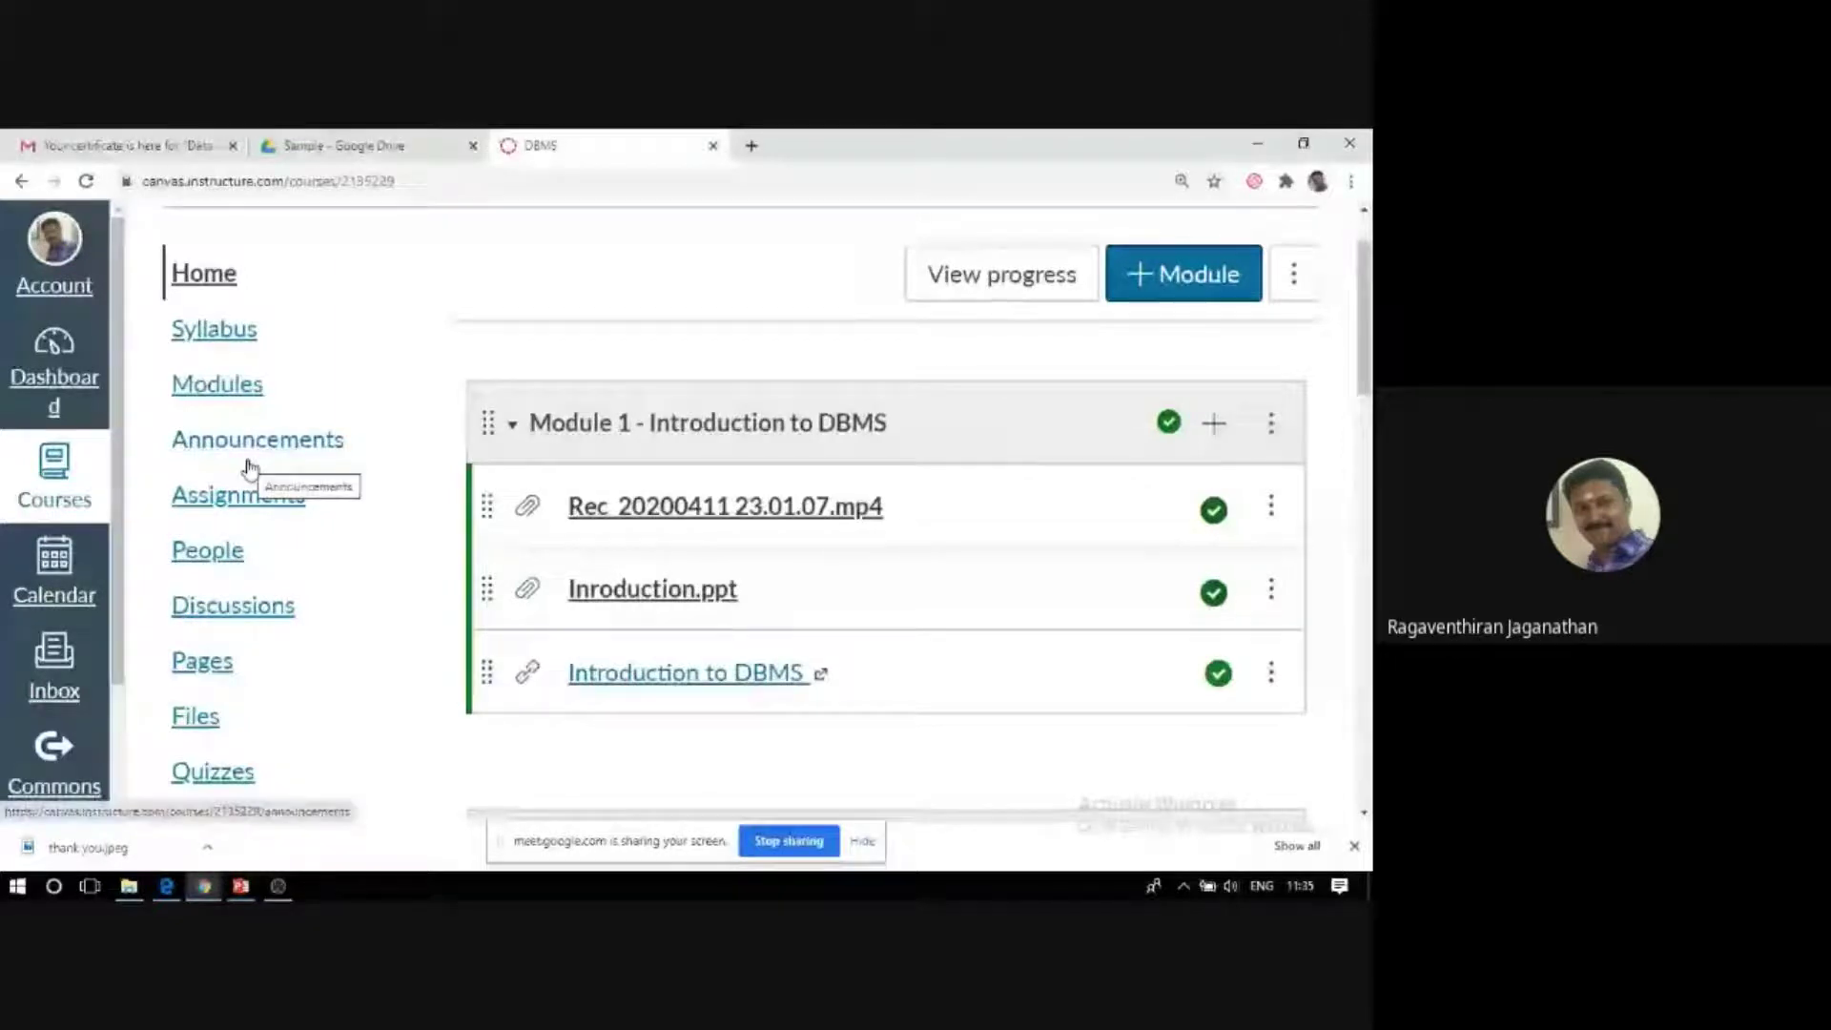
# Go to the course announcements and read the Important Details on Course announcement.
pyautogui.click(245, 441)
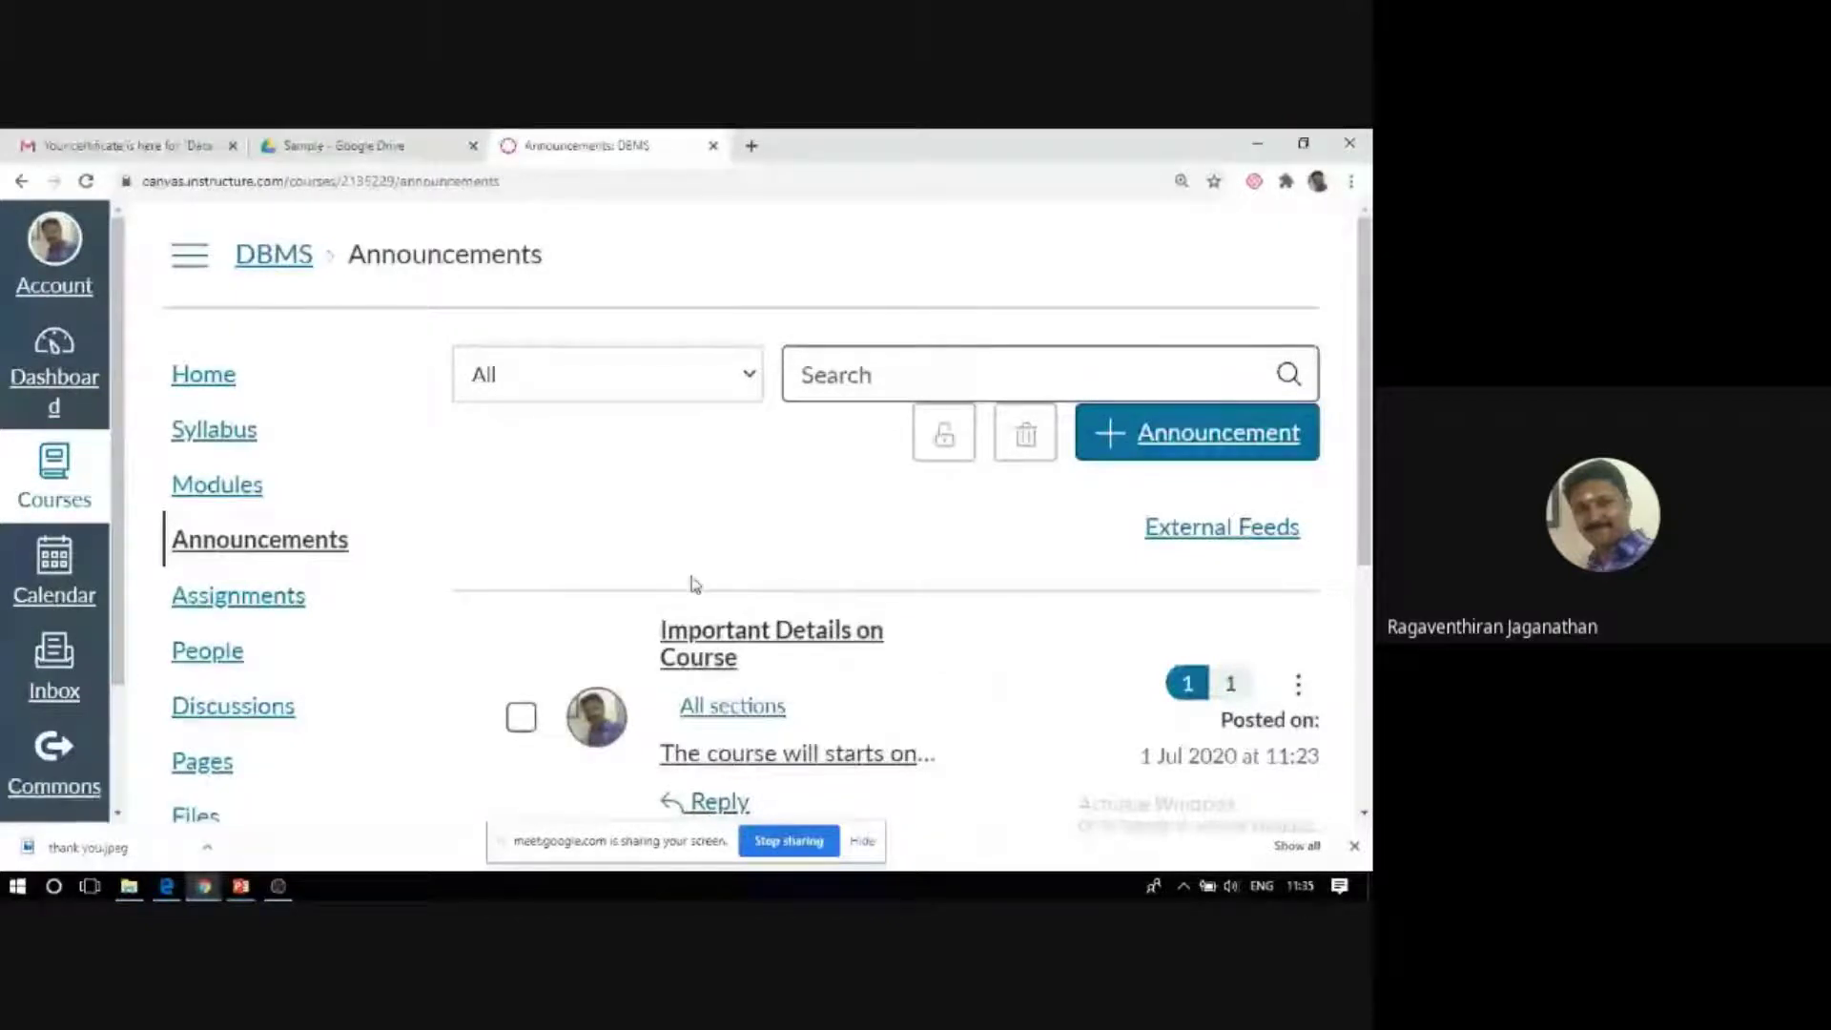
pyautogui.scroll(-3, 1155, 595)
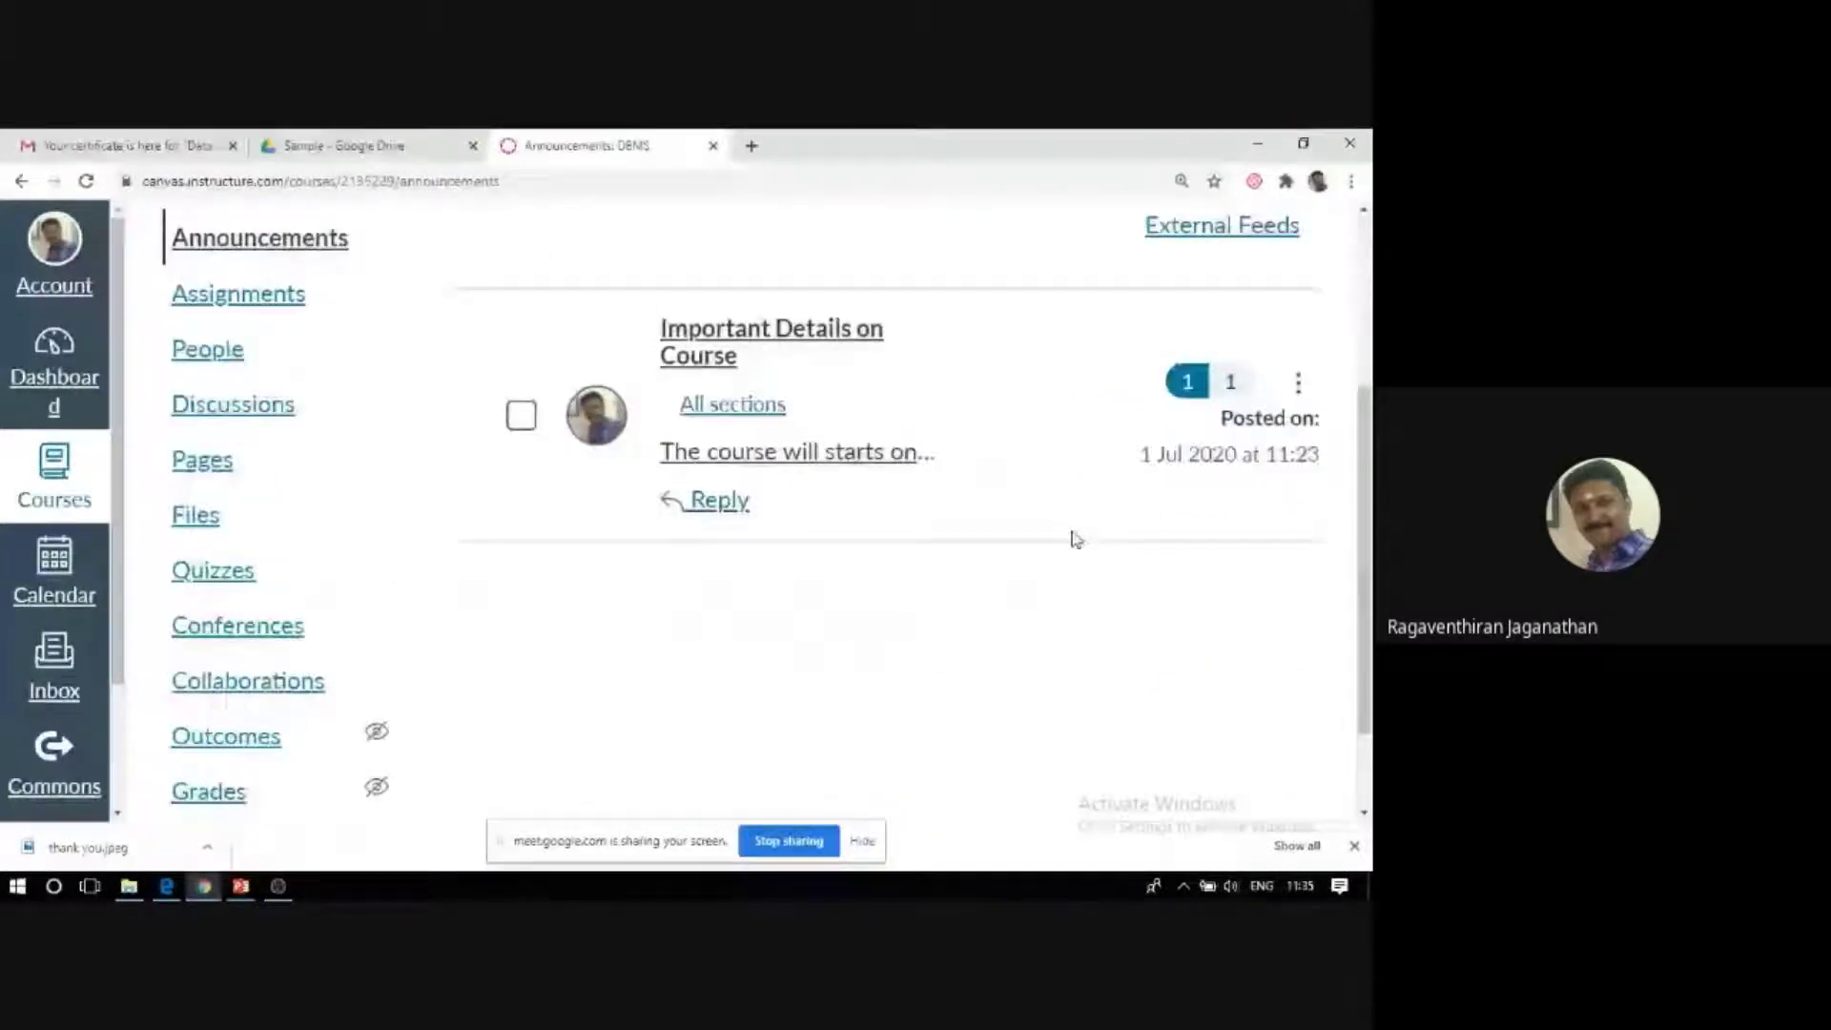
pyautogui.click(766, 348)
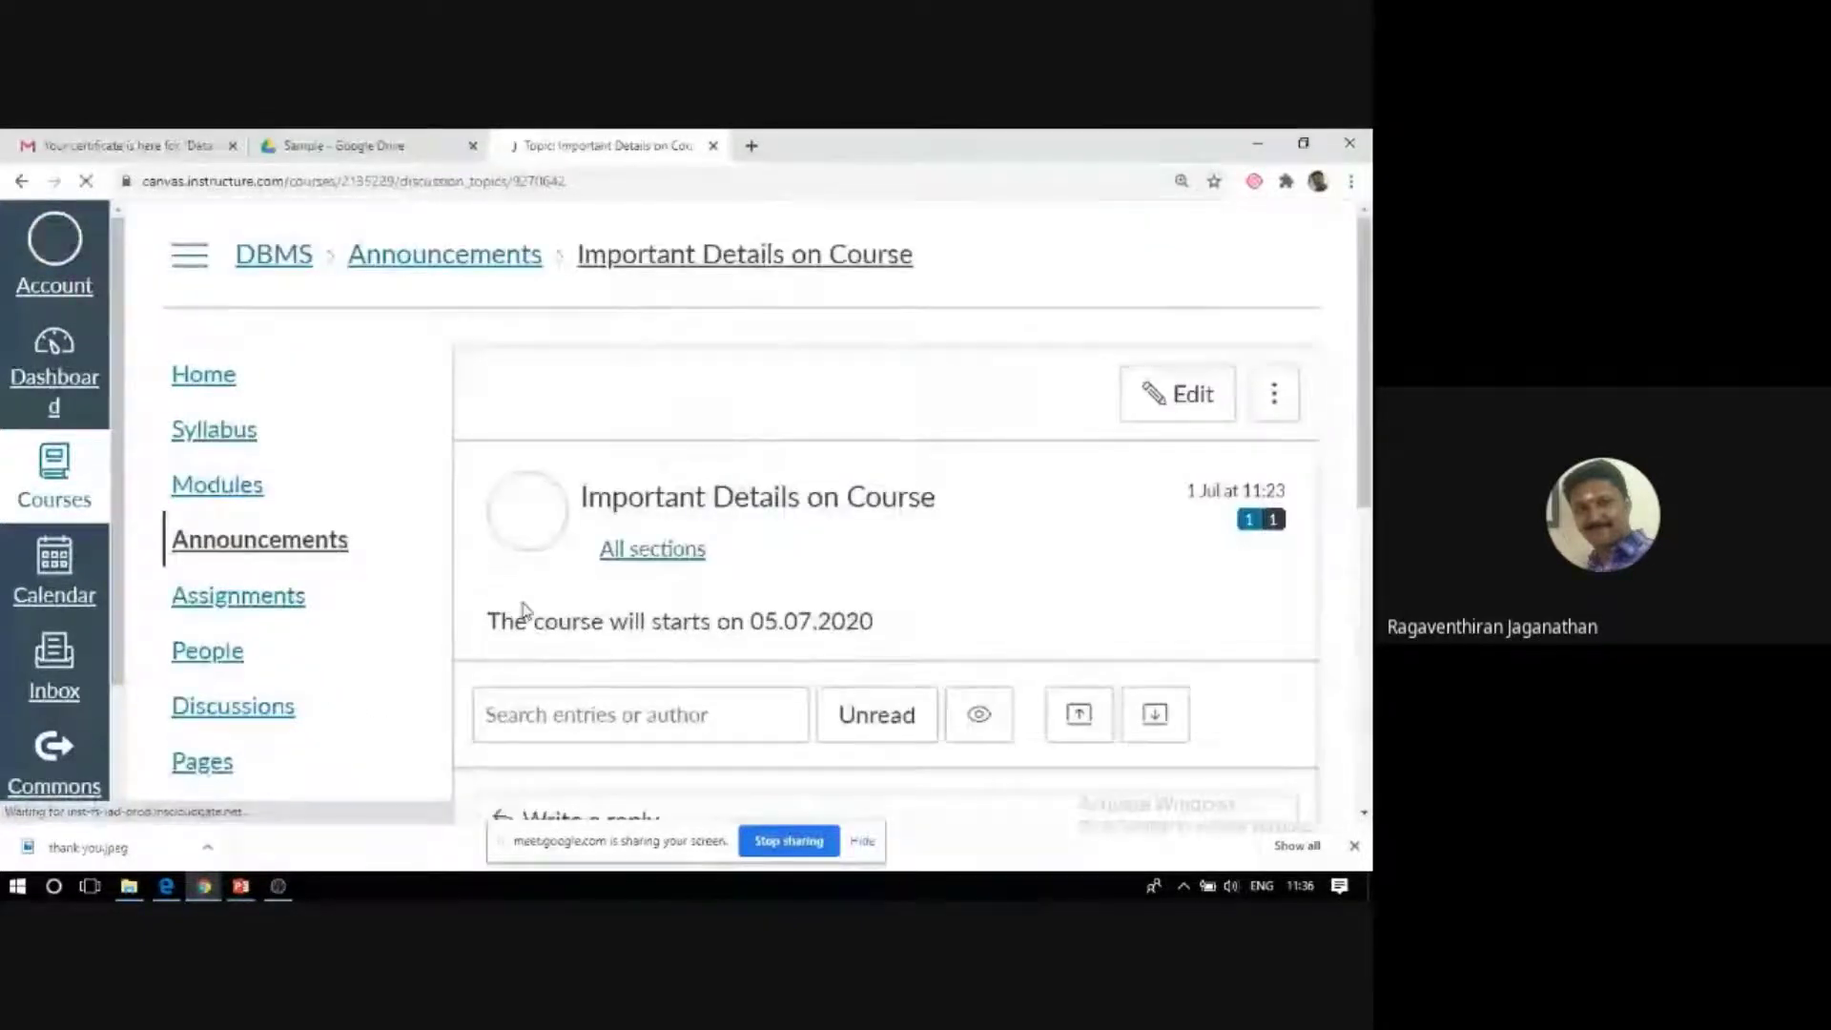
pyautogui.scroll(-1, 547, 592)
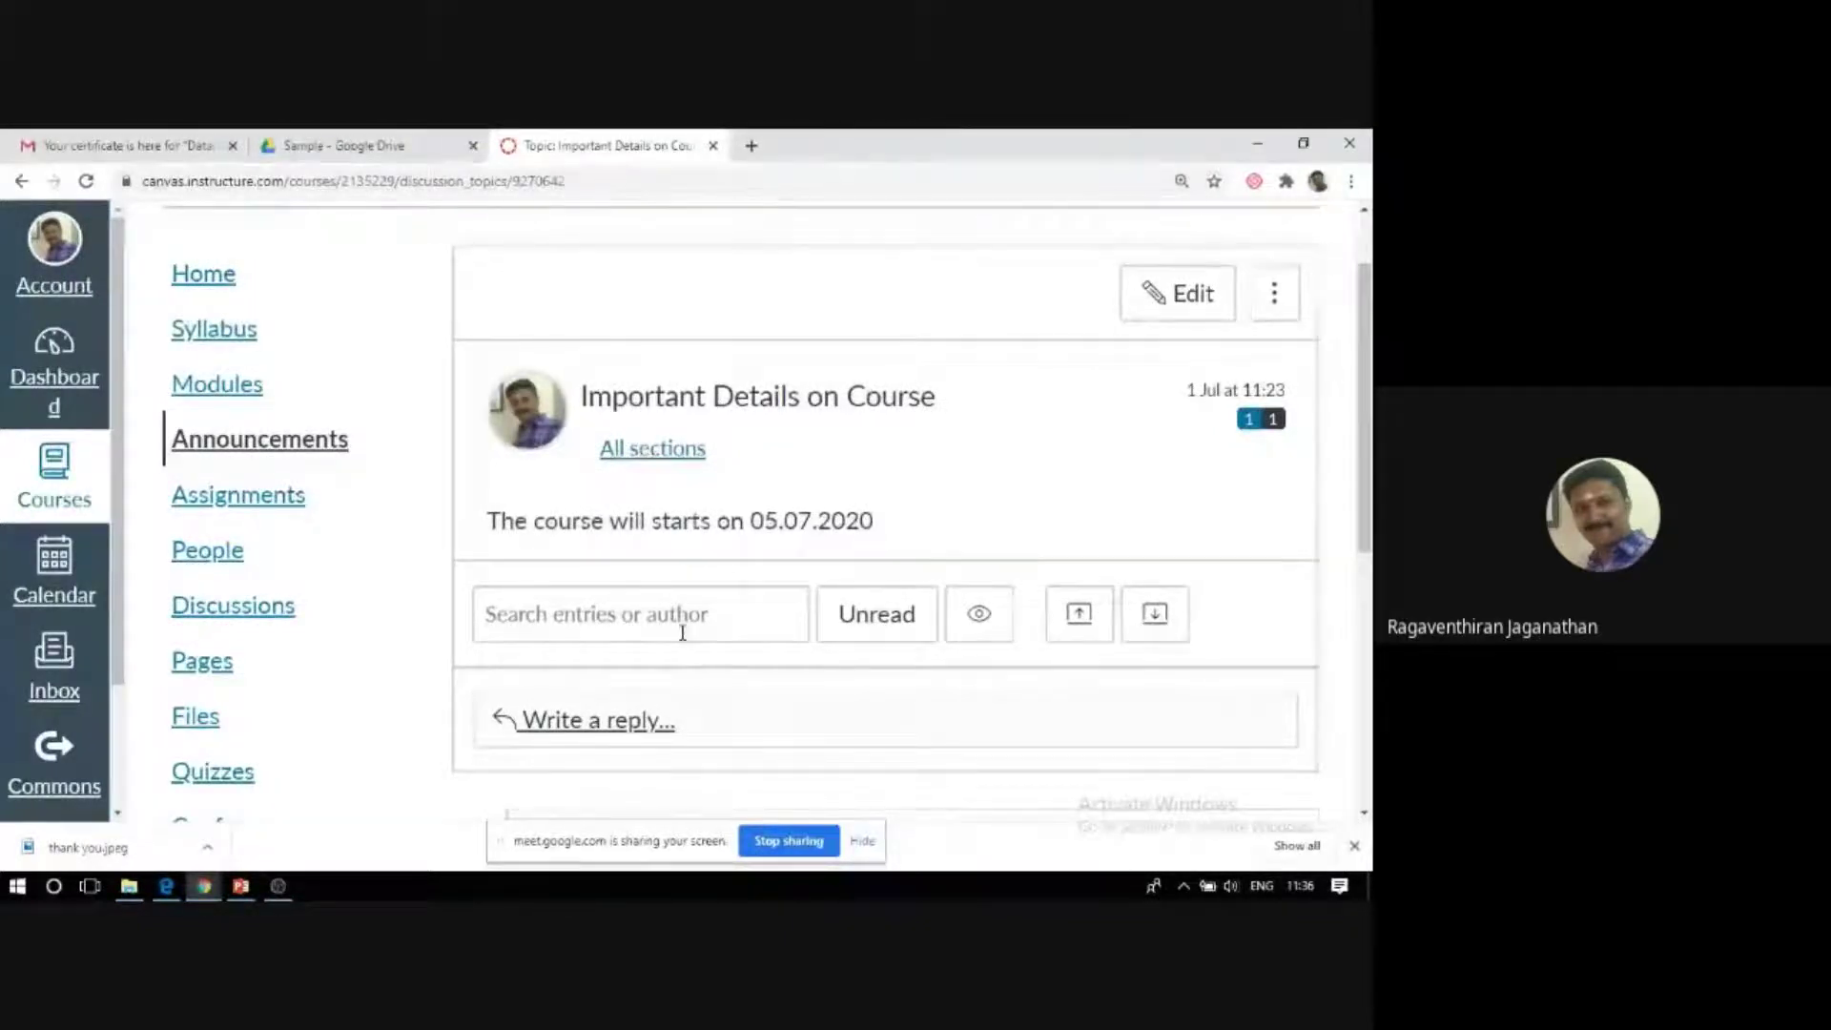
pyautogui.scroll(1, 1087, 515)
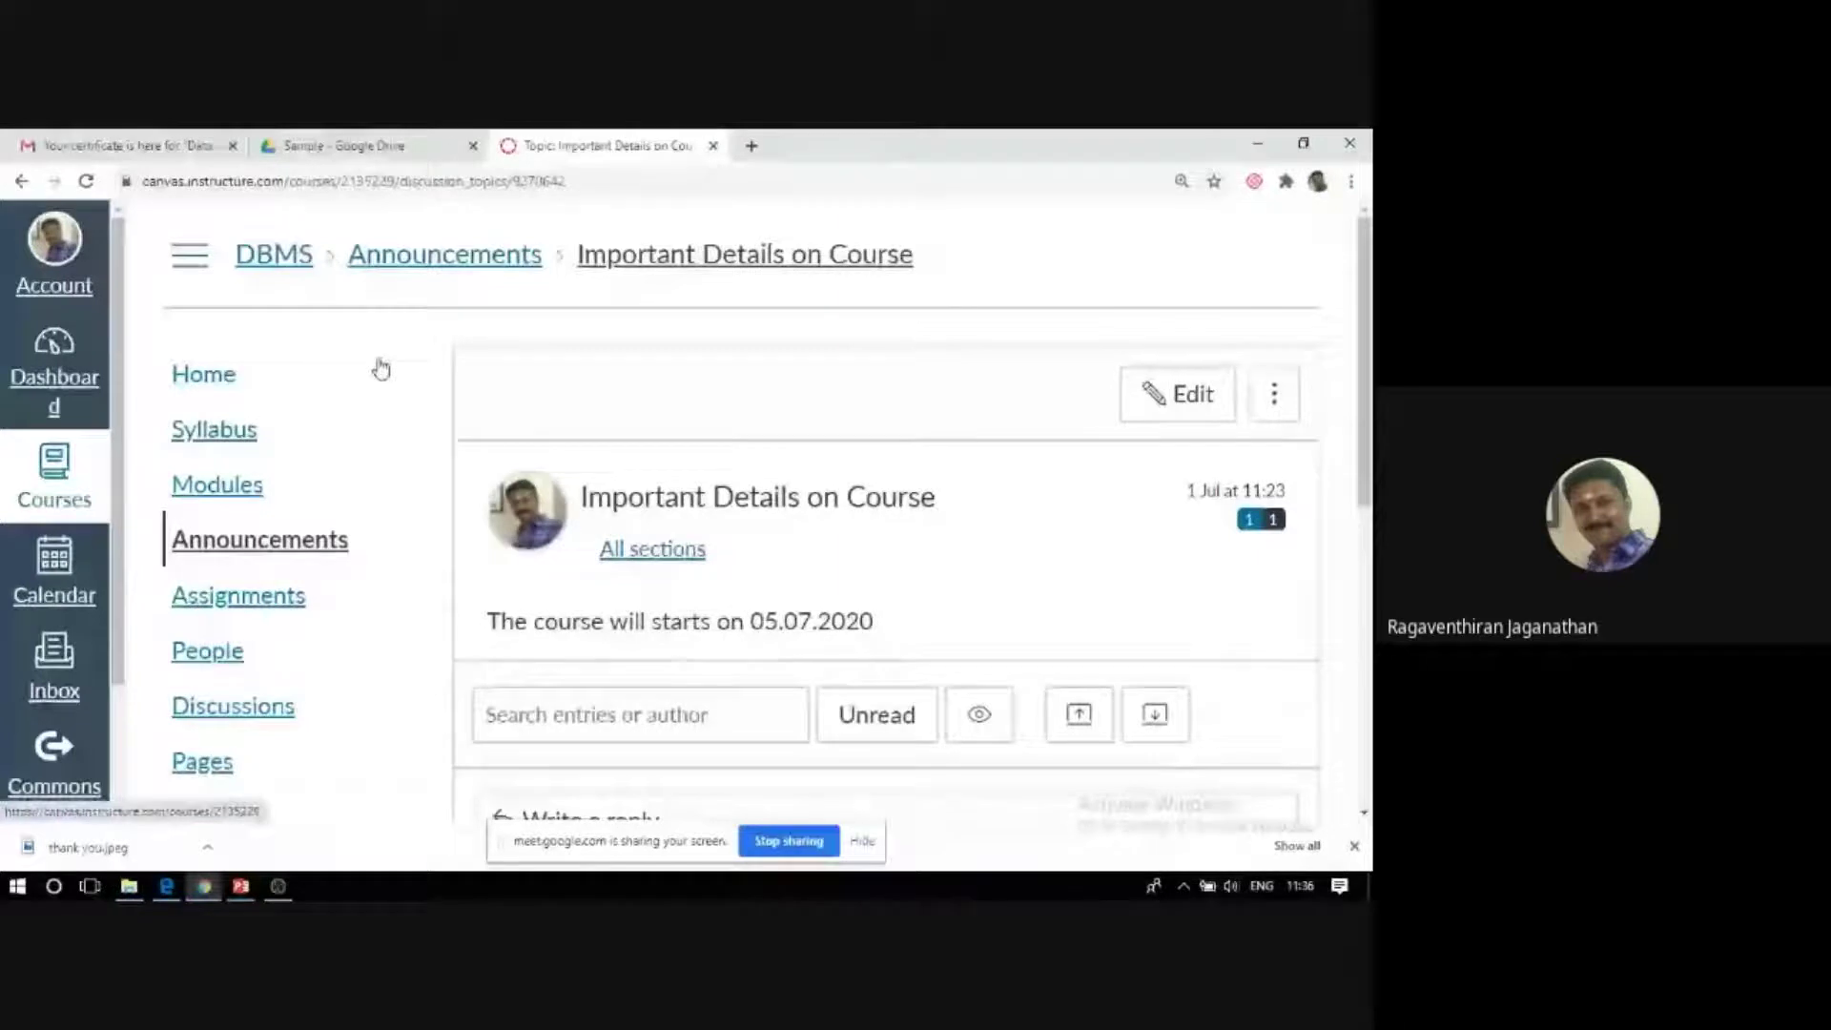
# Return to the announcements list and start a new announcement.
pyautogui.scroll(-6, 544, 531)
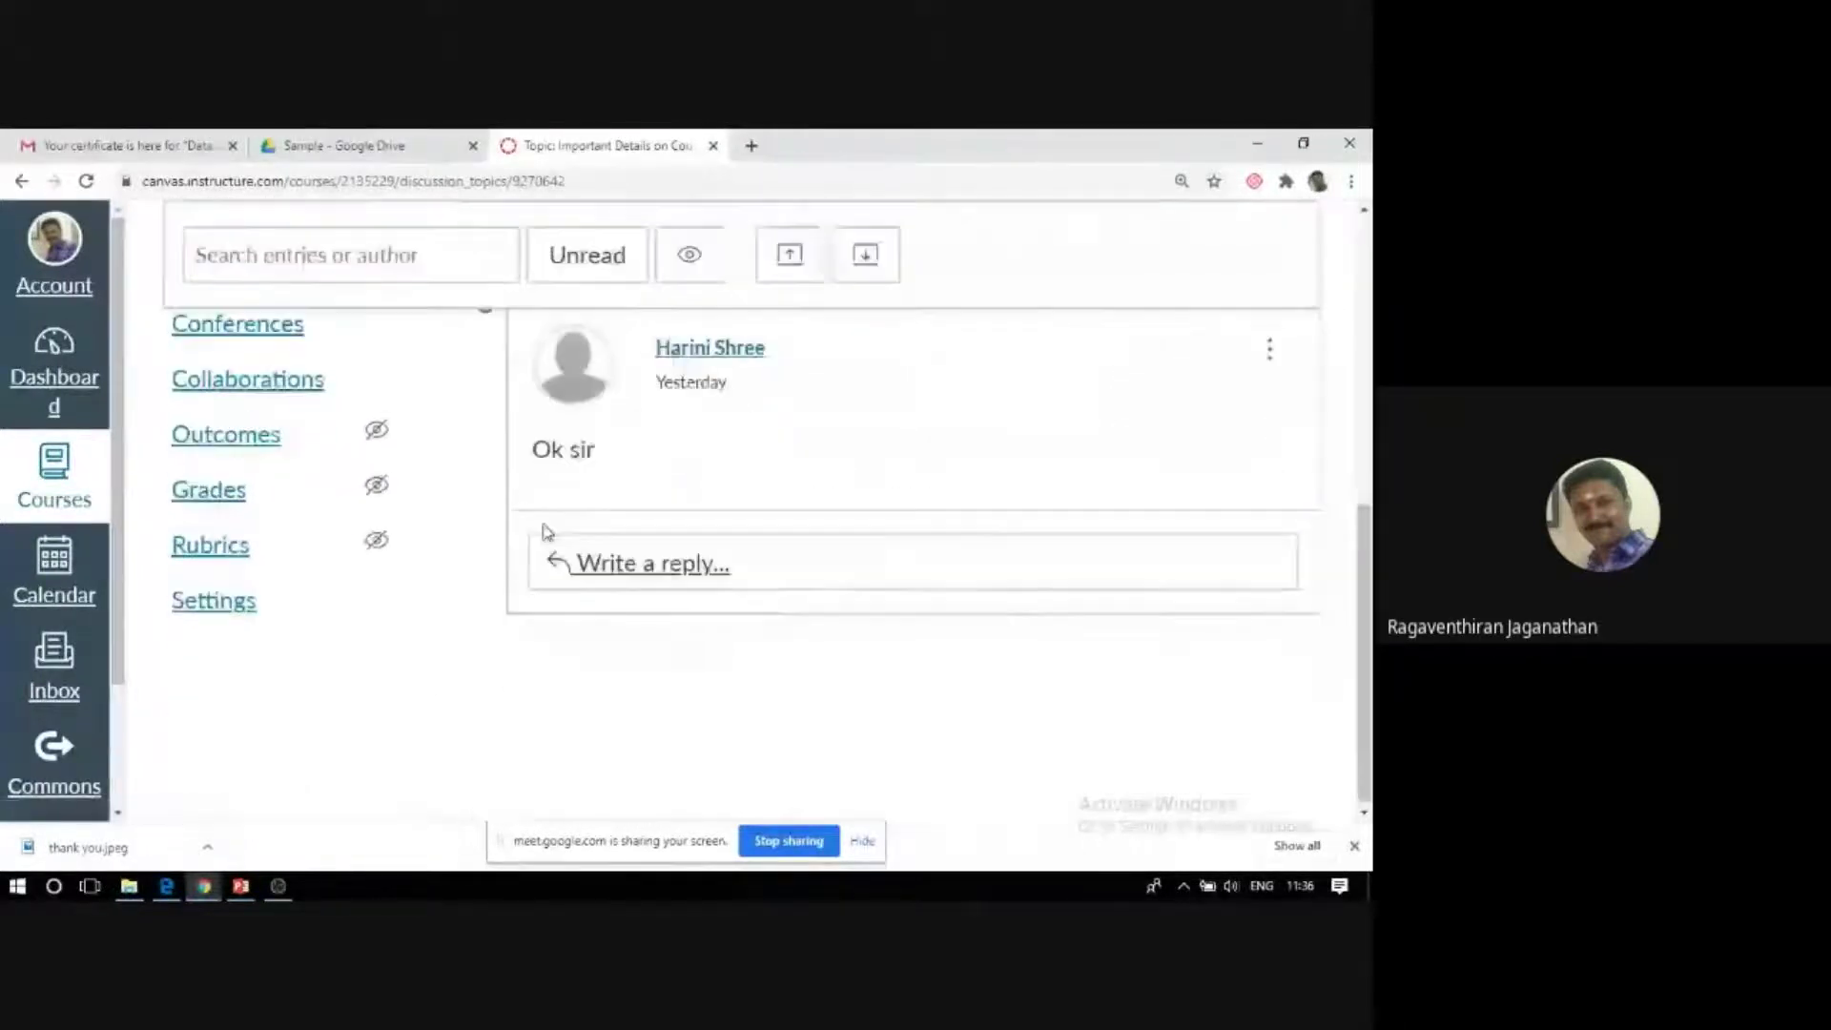
pyautogui.scroll(5, 615, 572)
pyautogui.scroll(1, 573, 429)
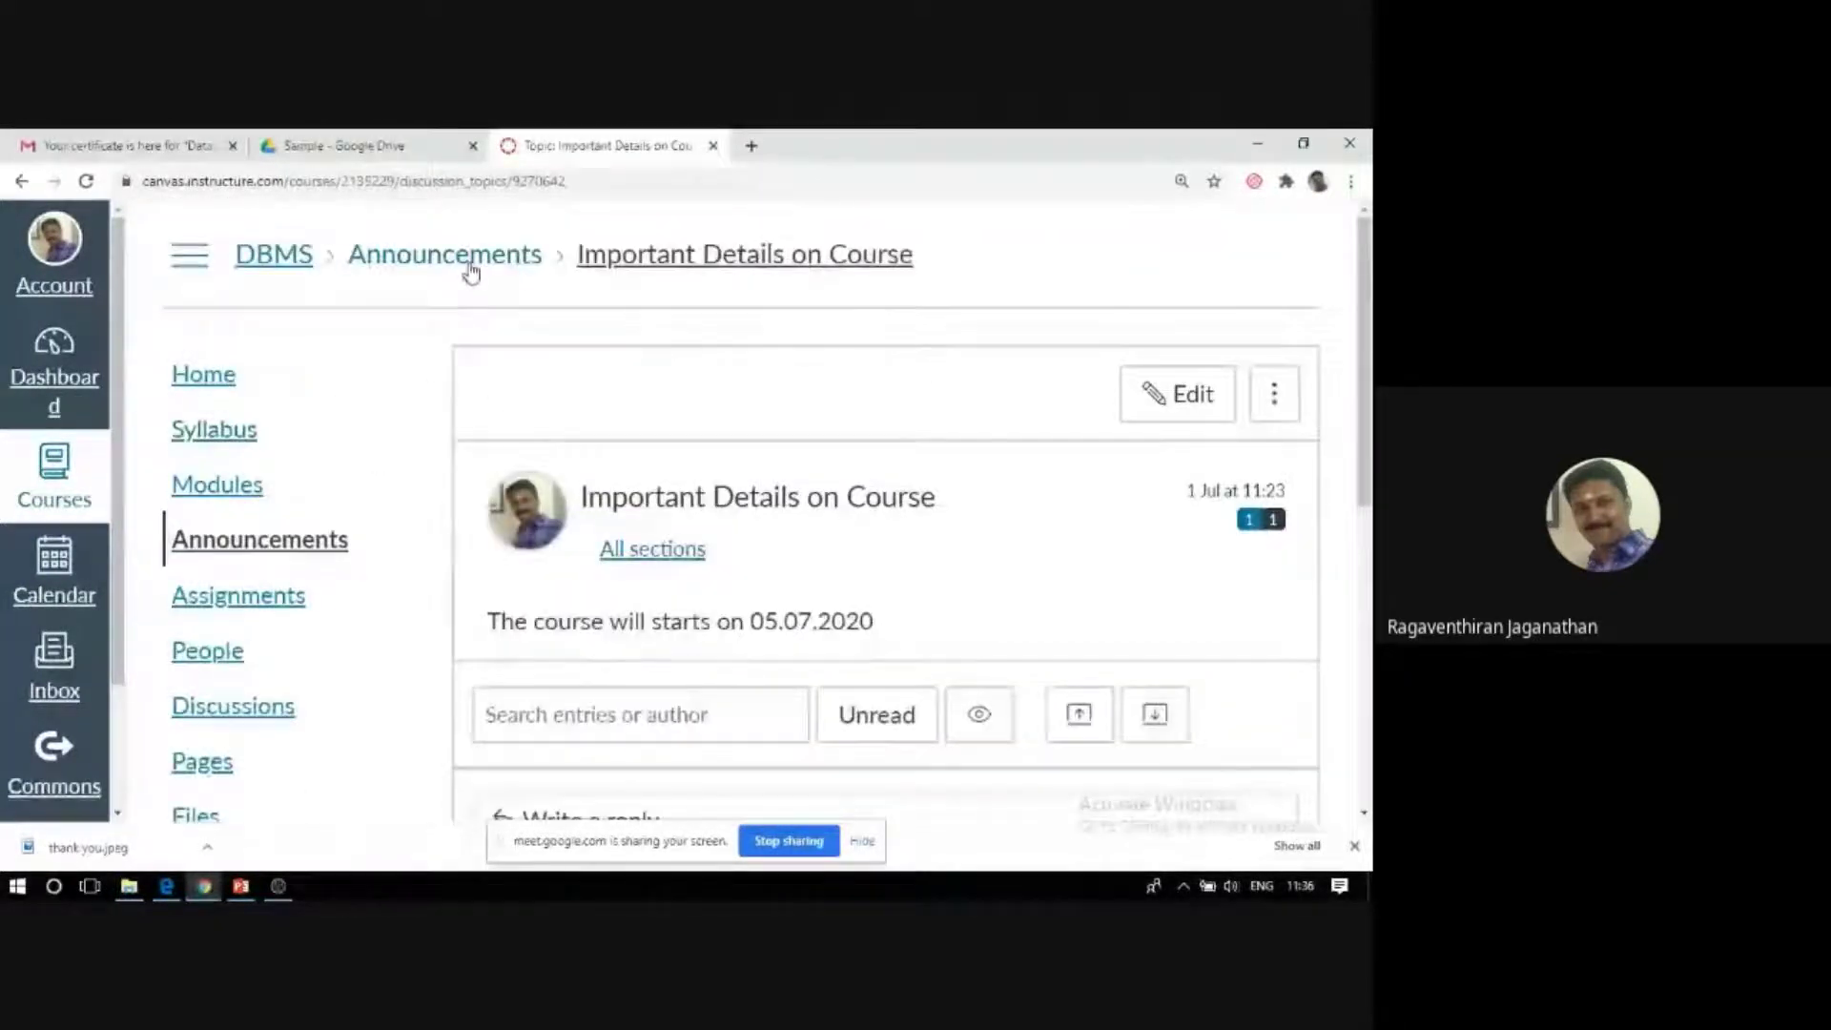
pyautogui.click(469, 258)
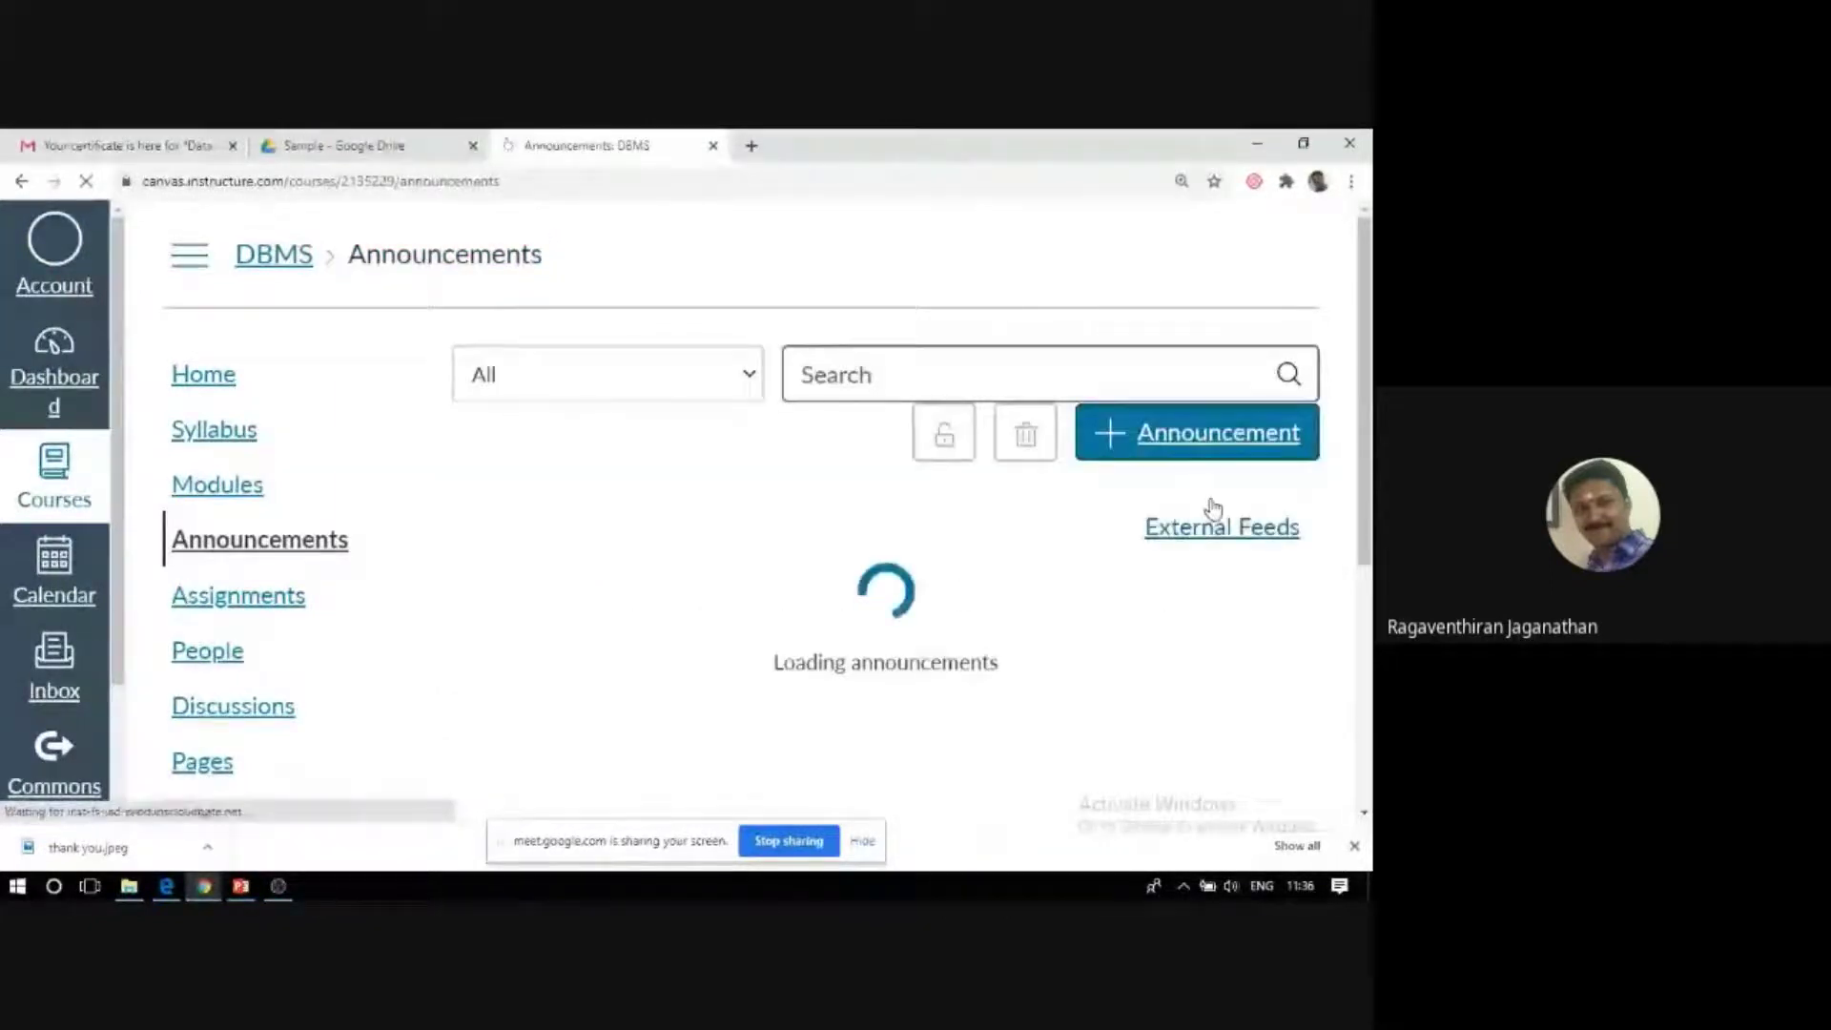
pyautogui.click(1180, 437)
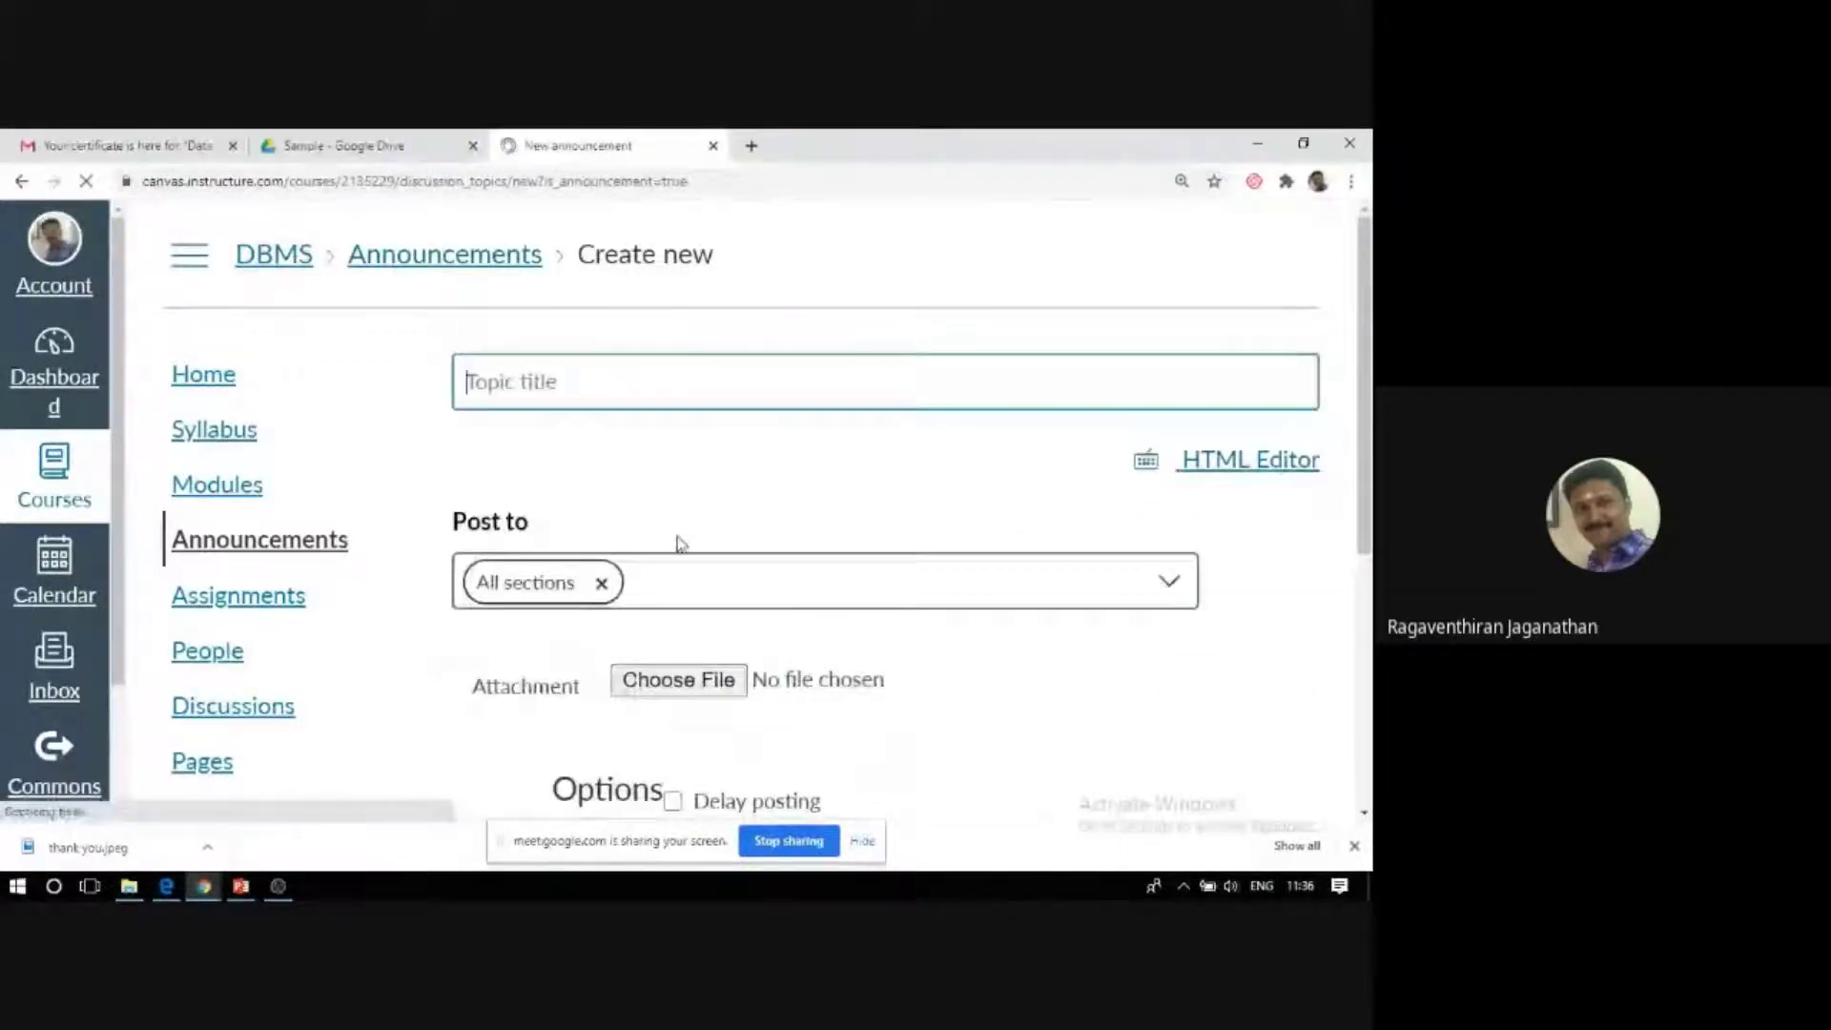
# Title the announcement 'Assignment'.
pyautogui.click(572, 395)
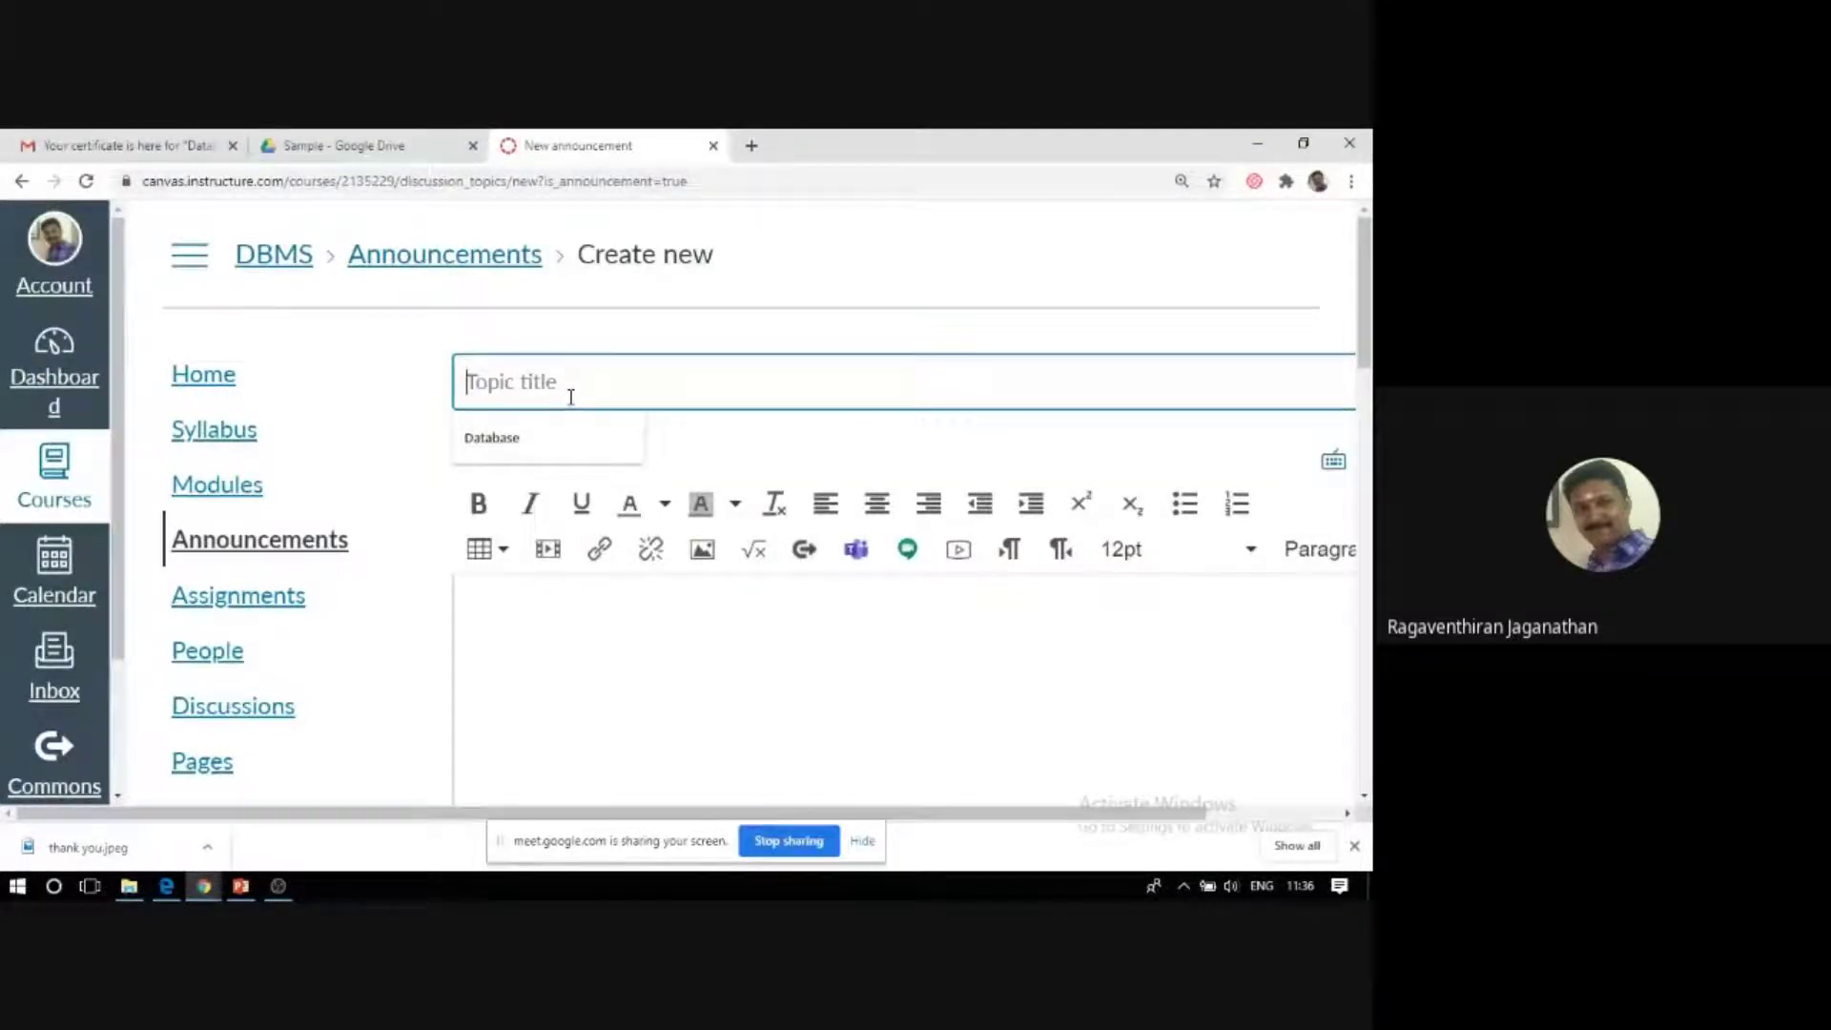
pyautogui.write('Assig')
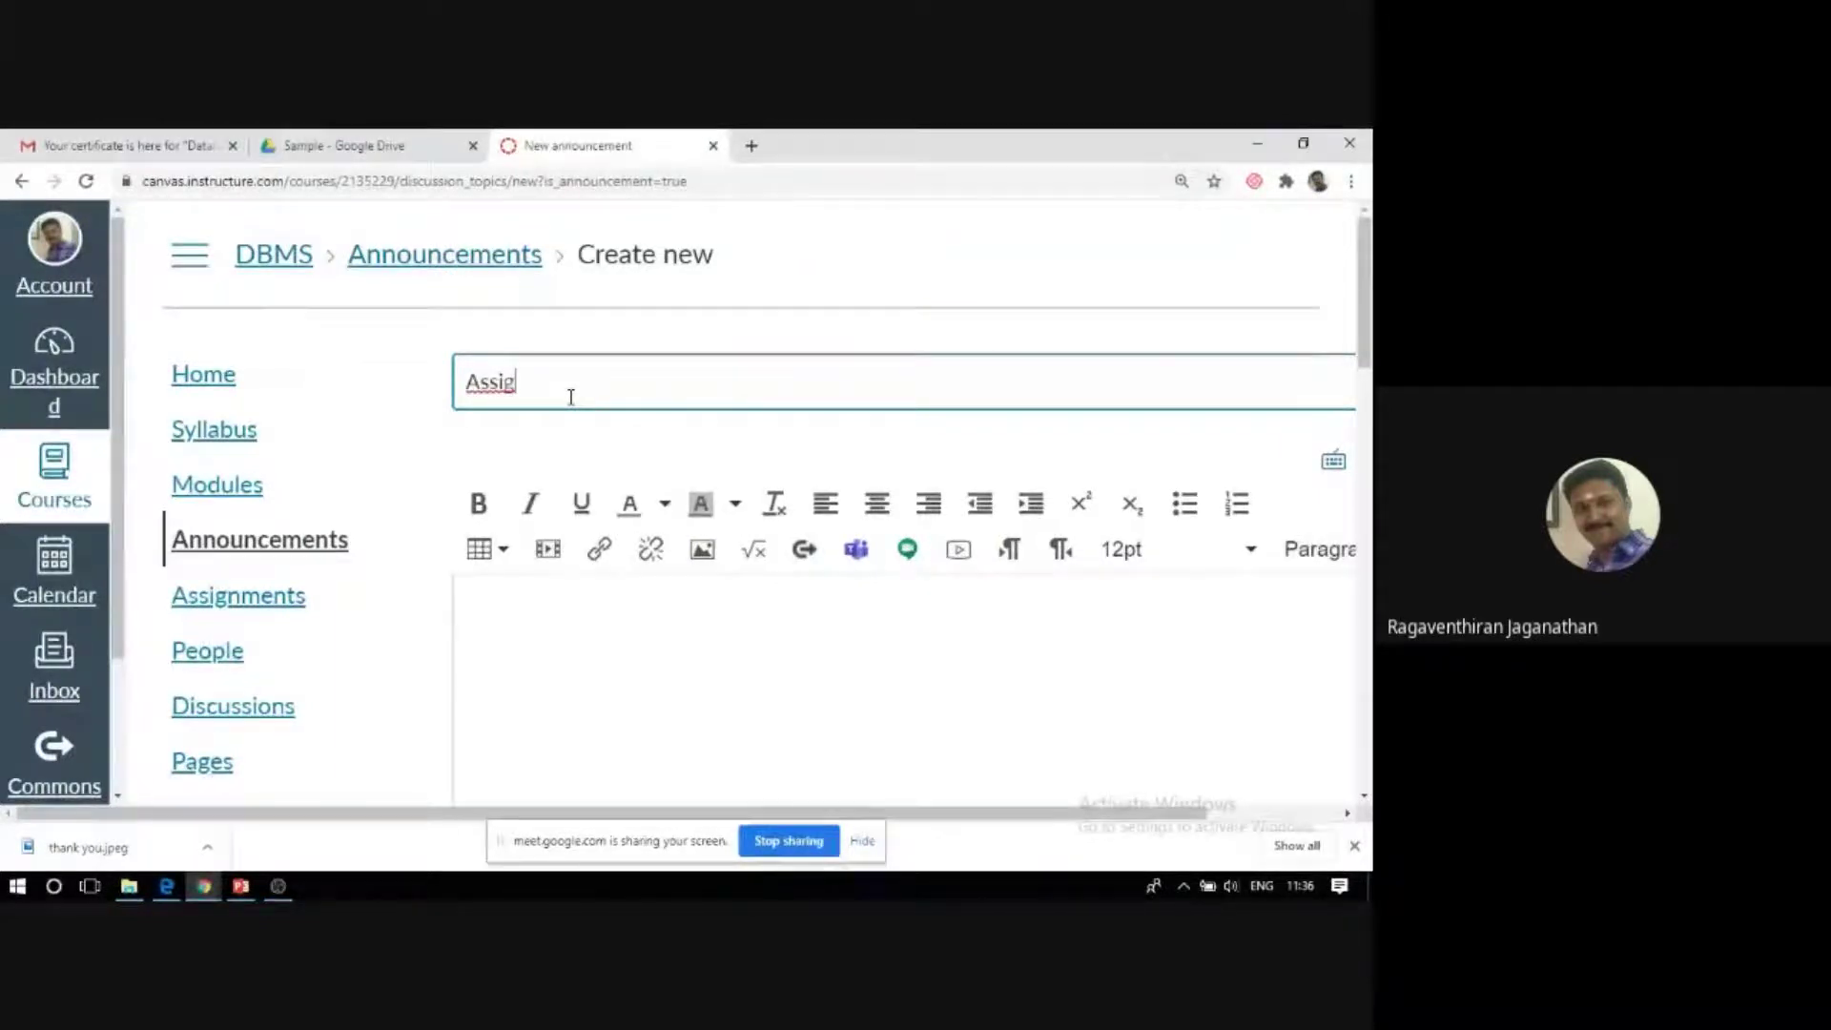
pyautogui.write('nment')
pyautogui.scroll(-3, 686, 515)
# Write the message 'The students are requested to attend the assignment without fail'.
pyautogui.click(490, 329)
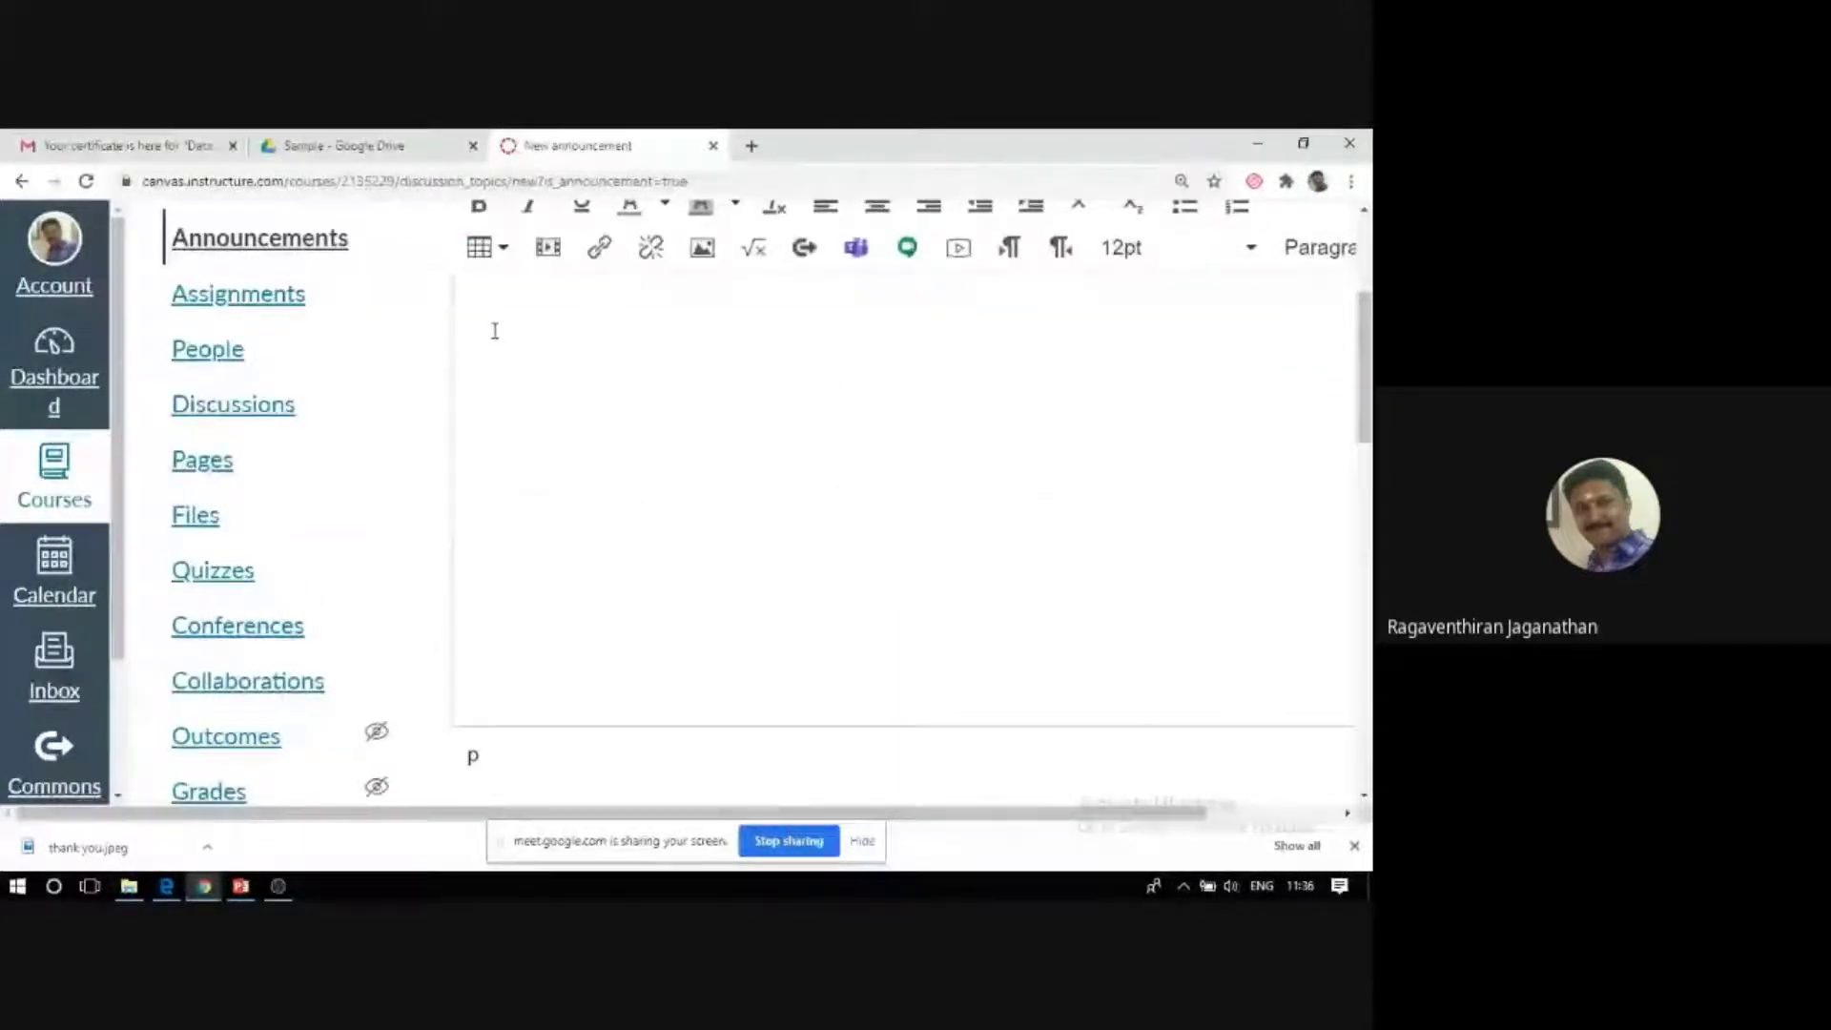
pyautogui.write('The s')
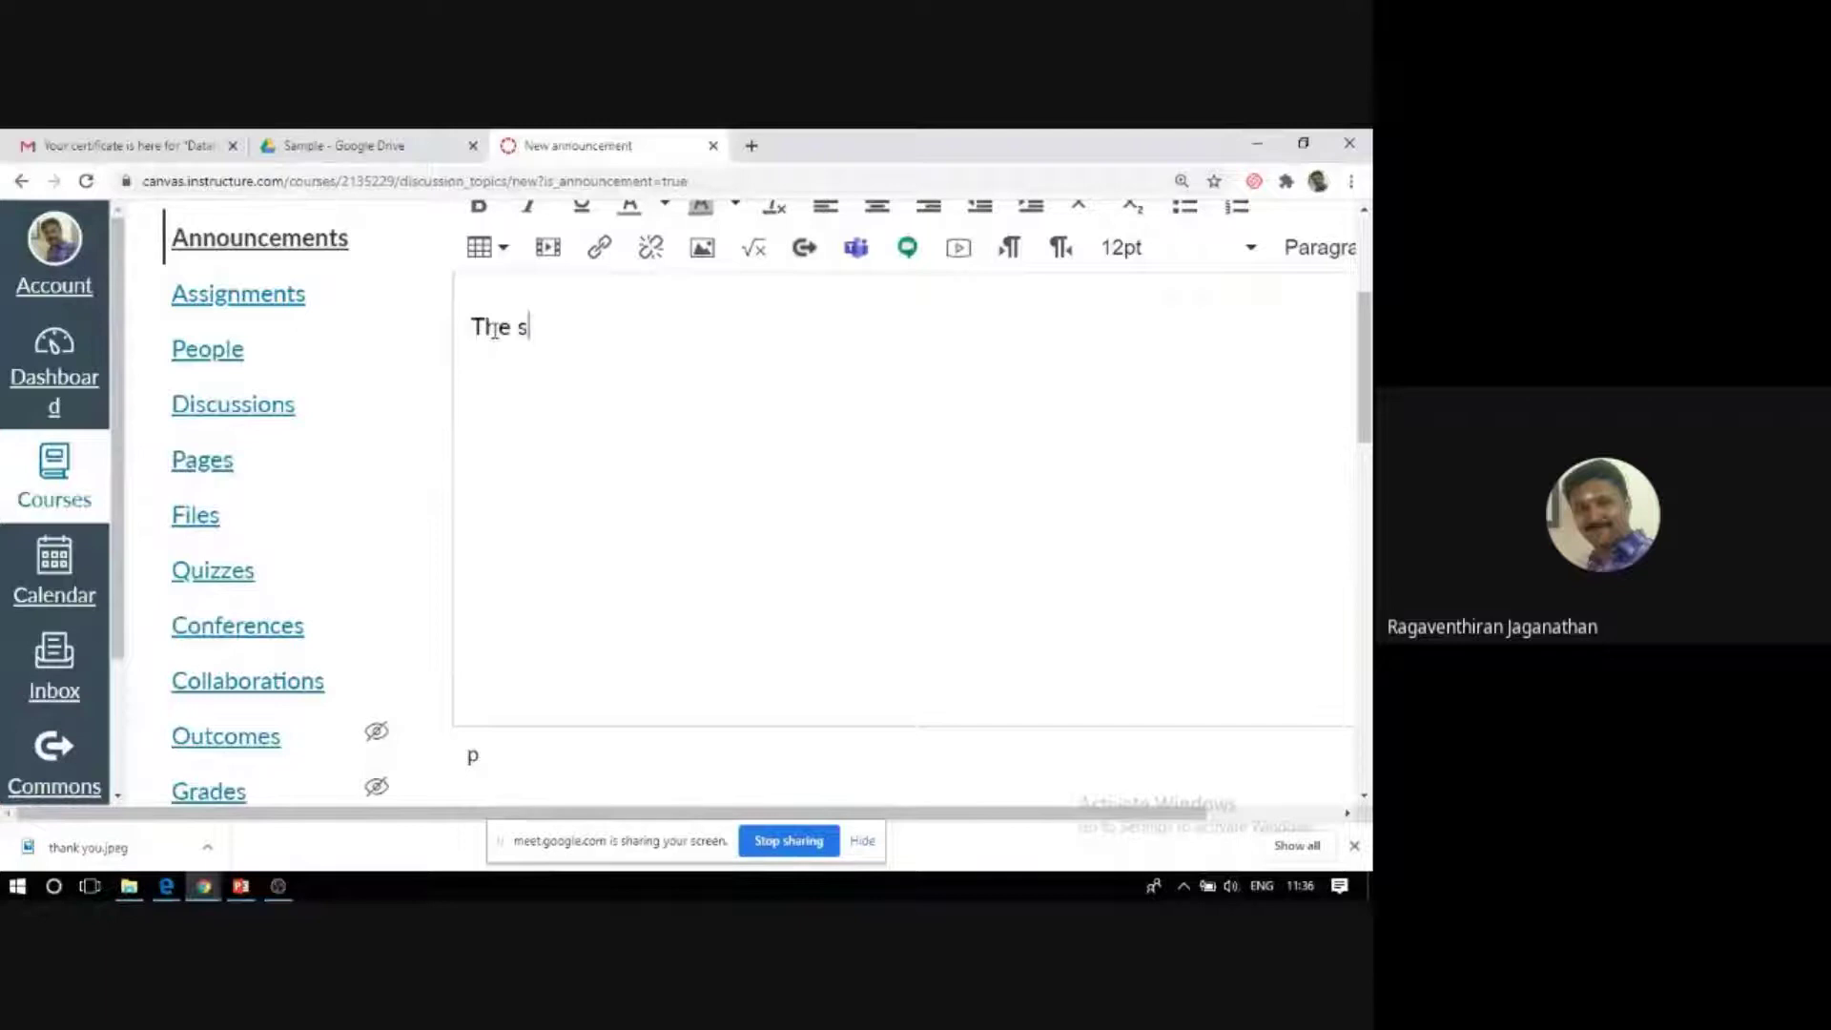
pyautogui.write('tudents ar')
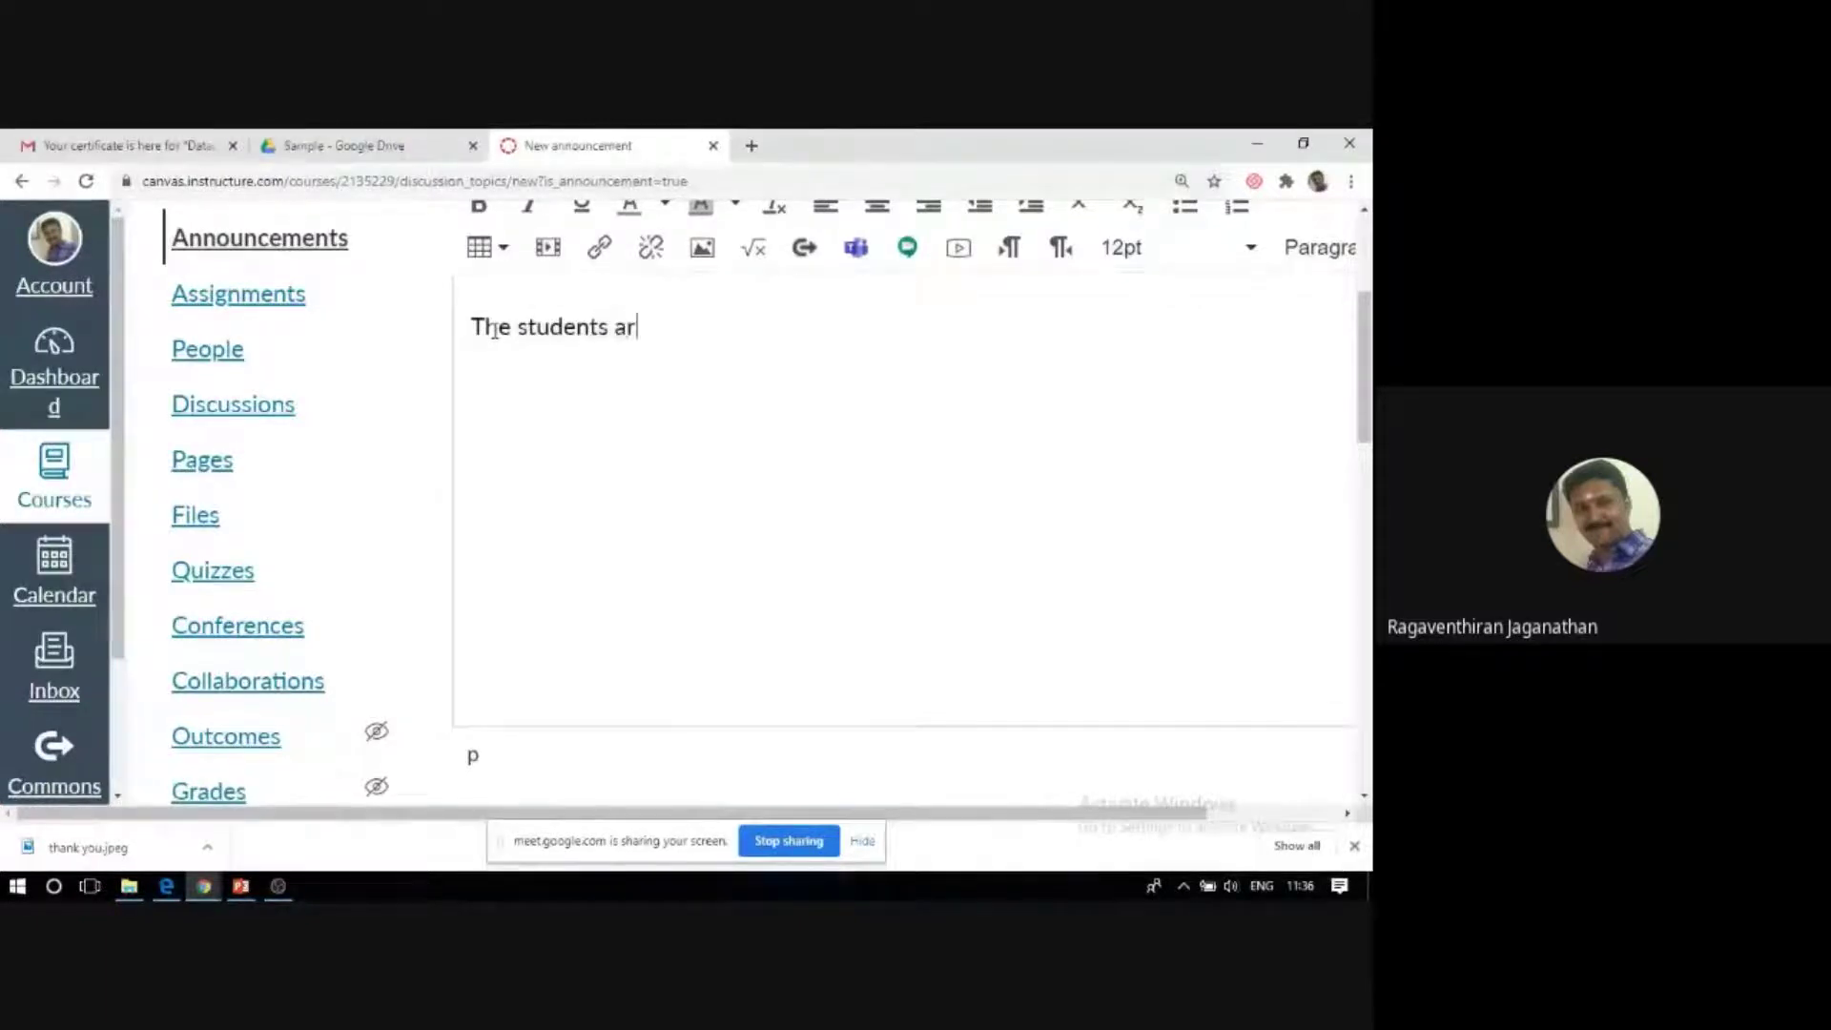
pyautogui.write('e request')
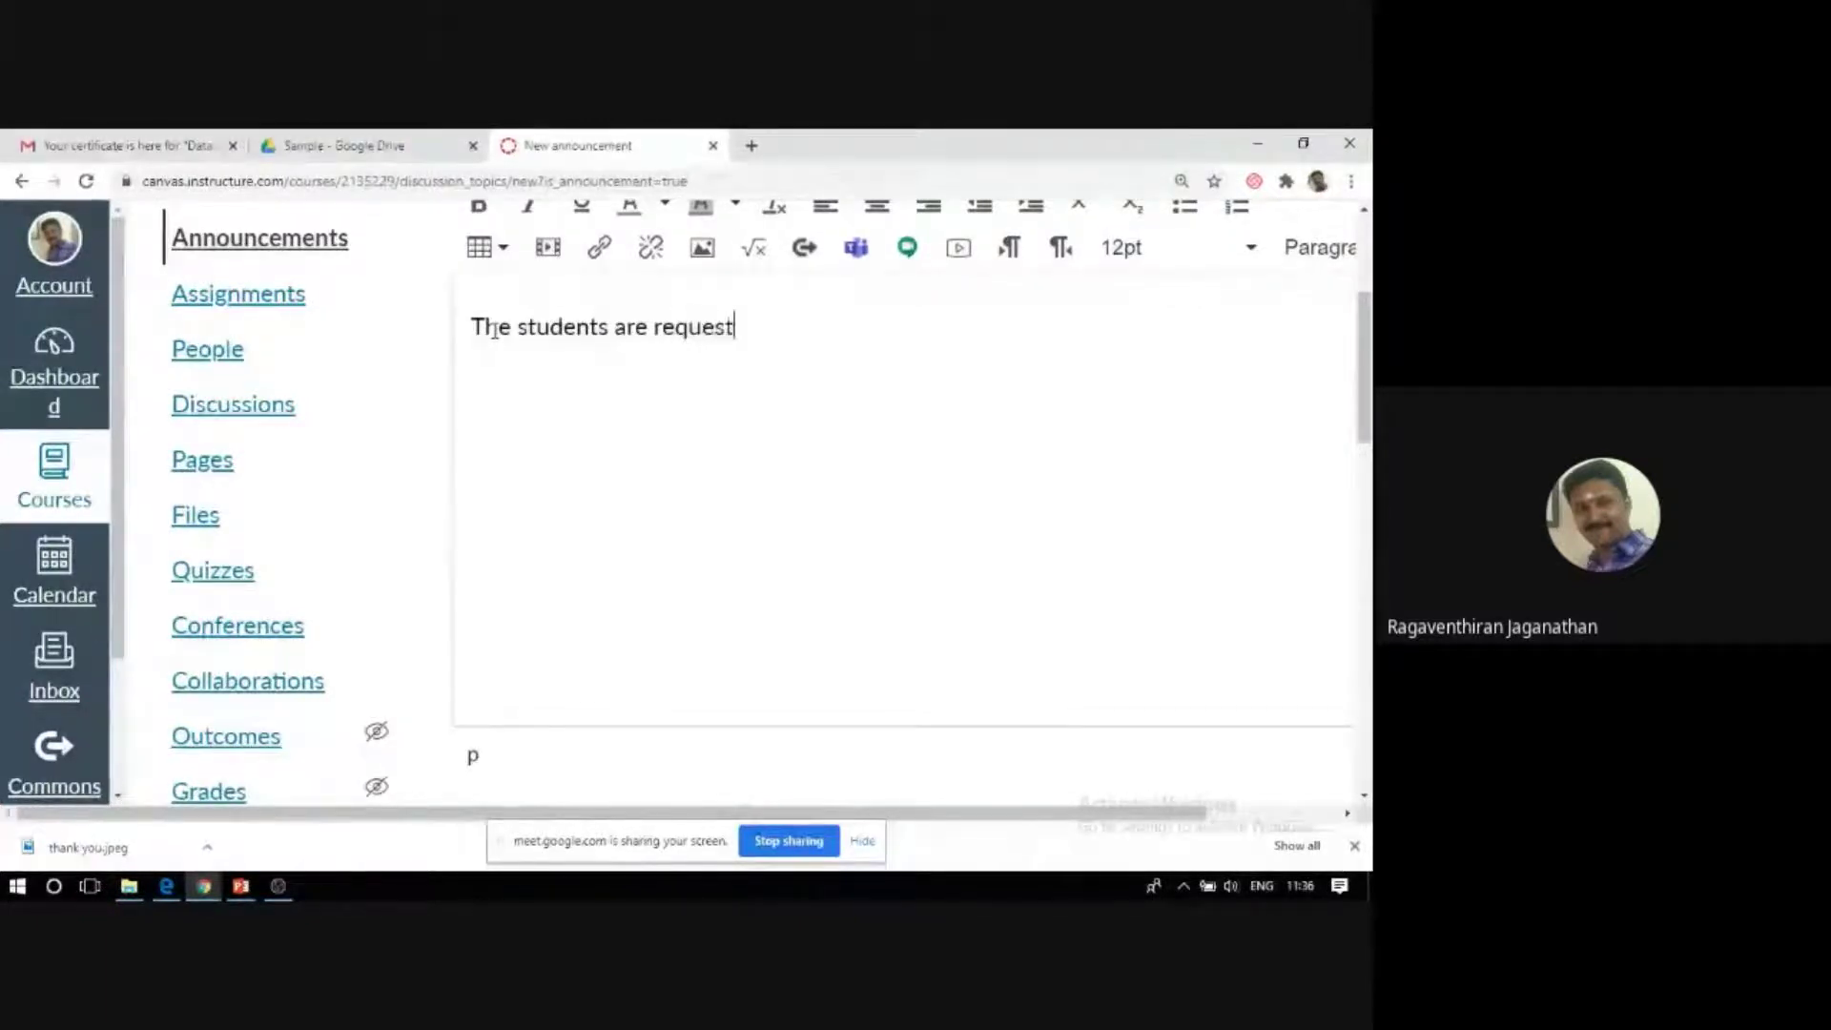
pyautogui.write('ed to')
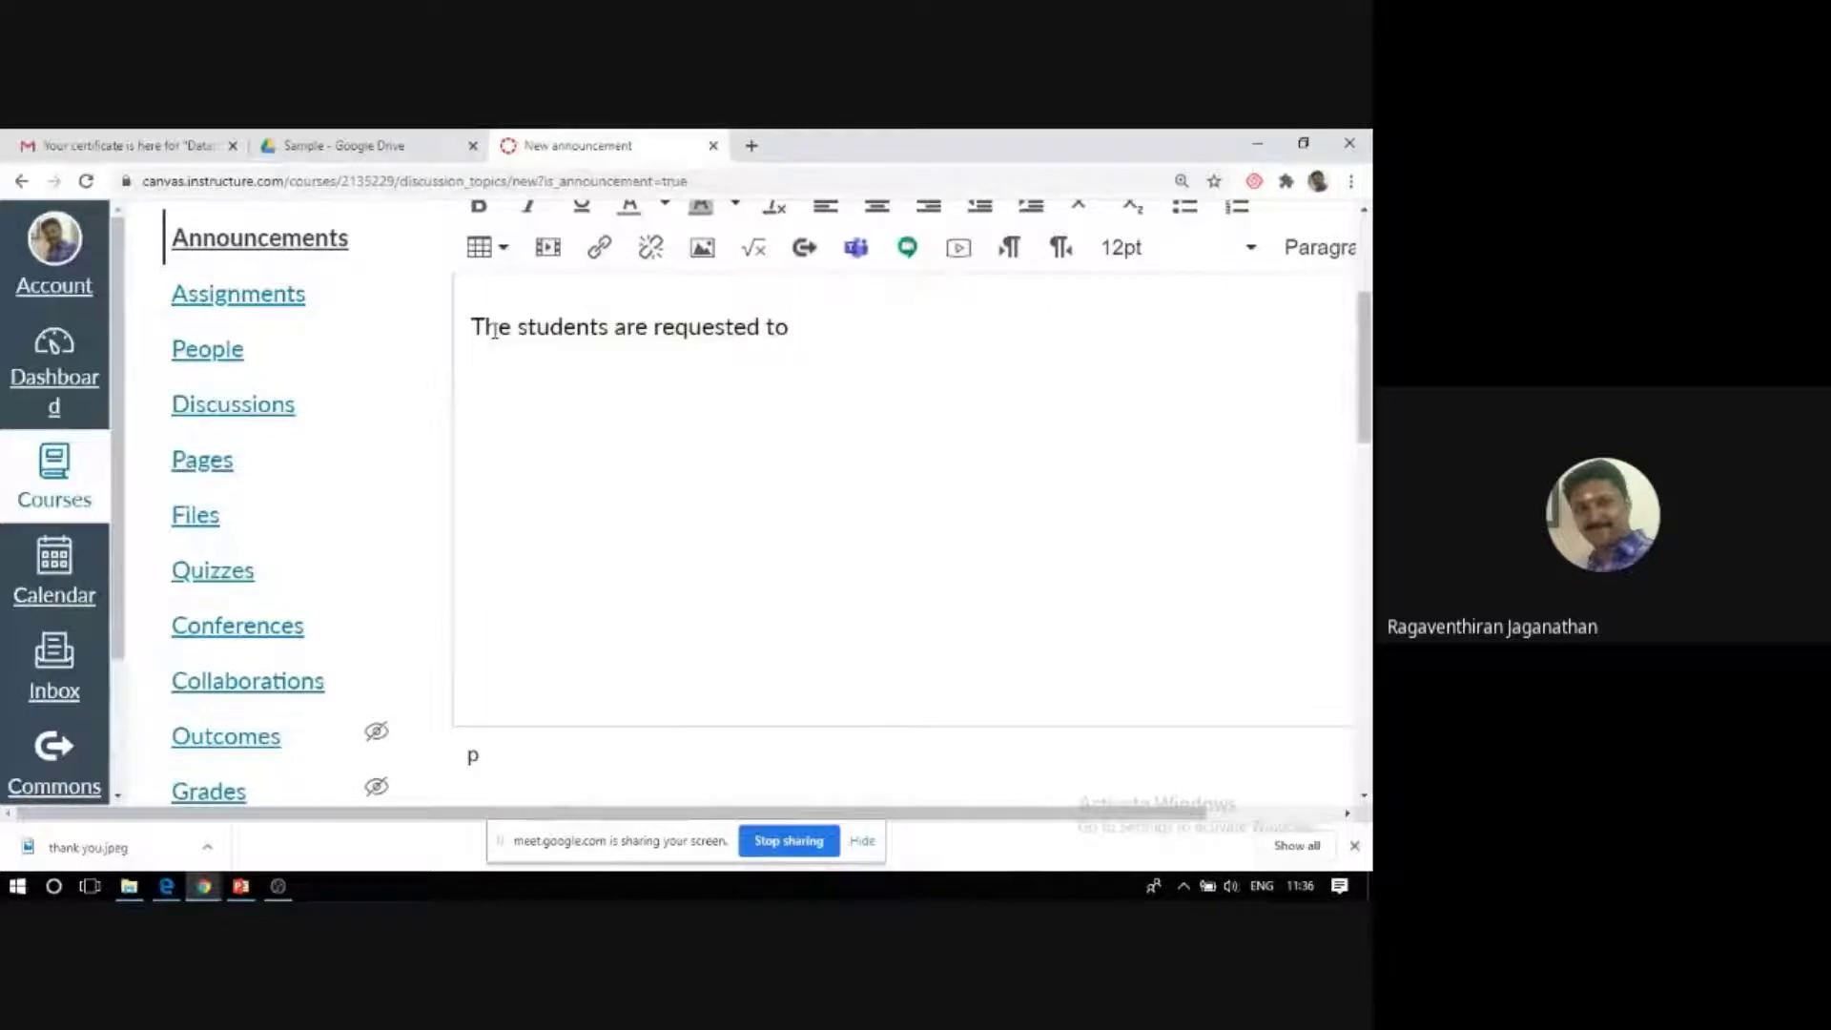
pyautogui.write(' attend the assi')
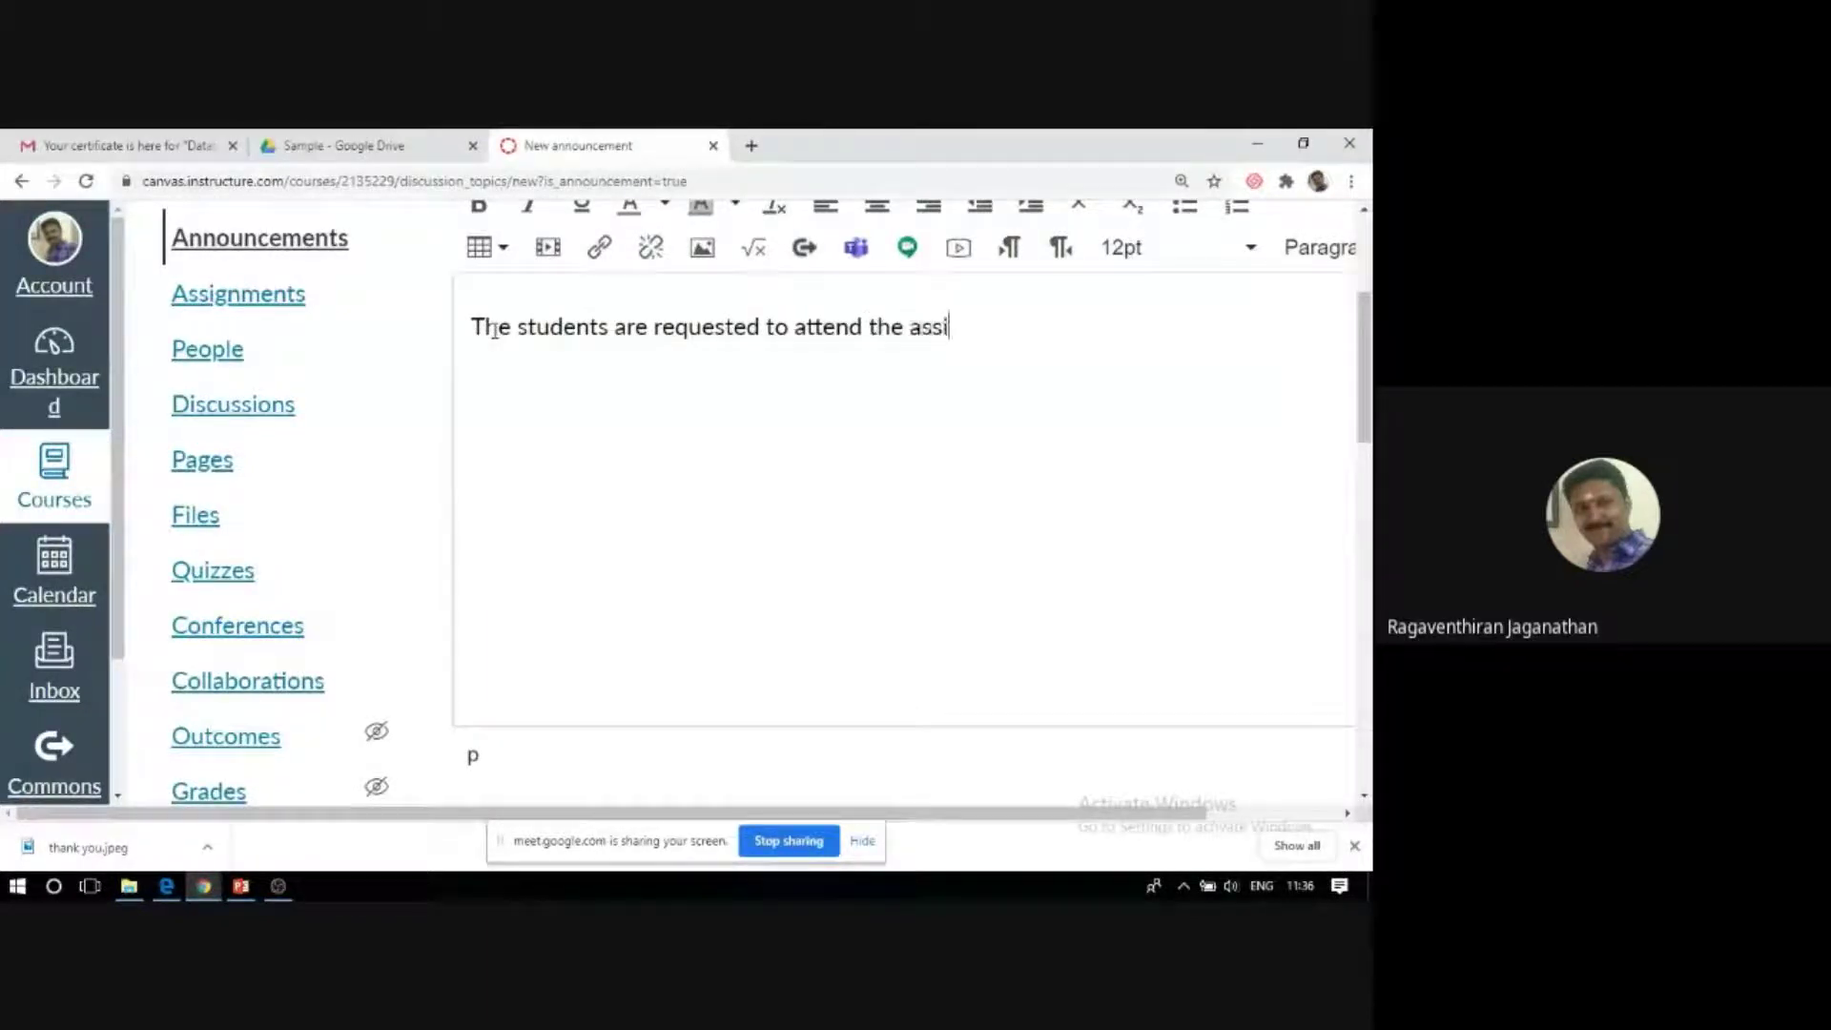
pyautogui.write('gnment')
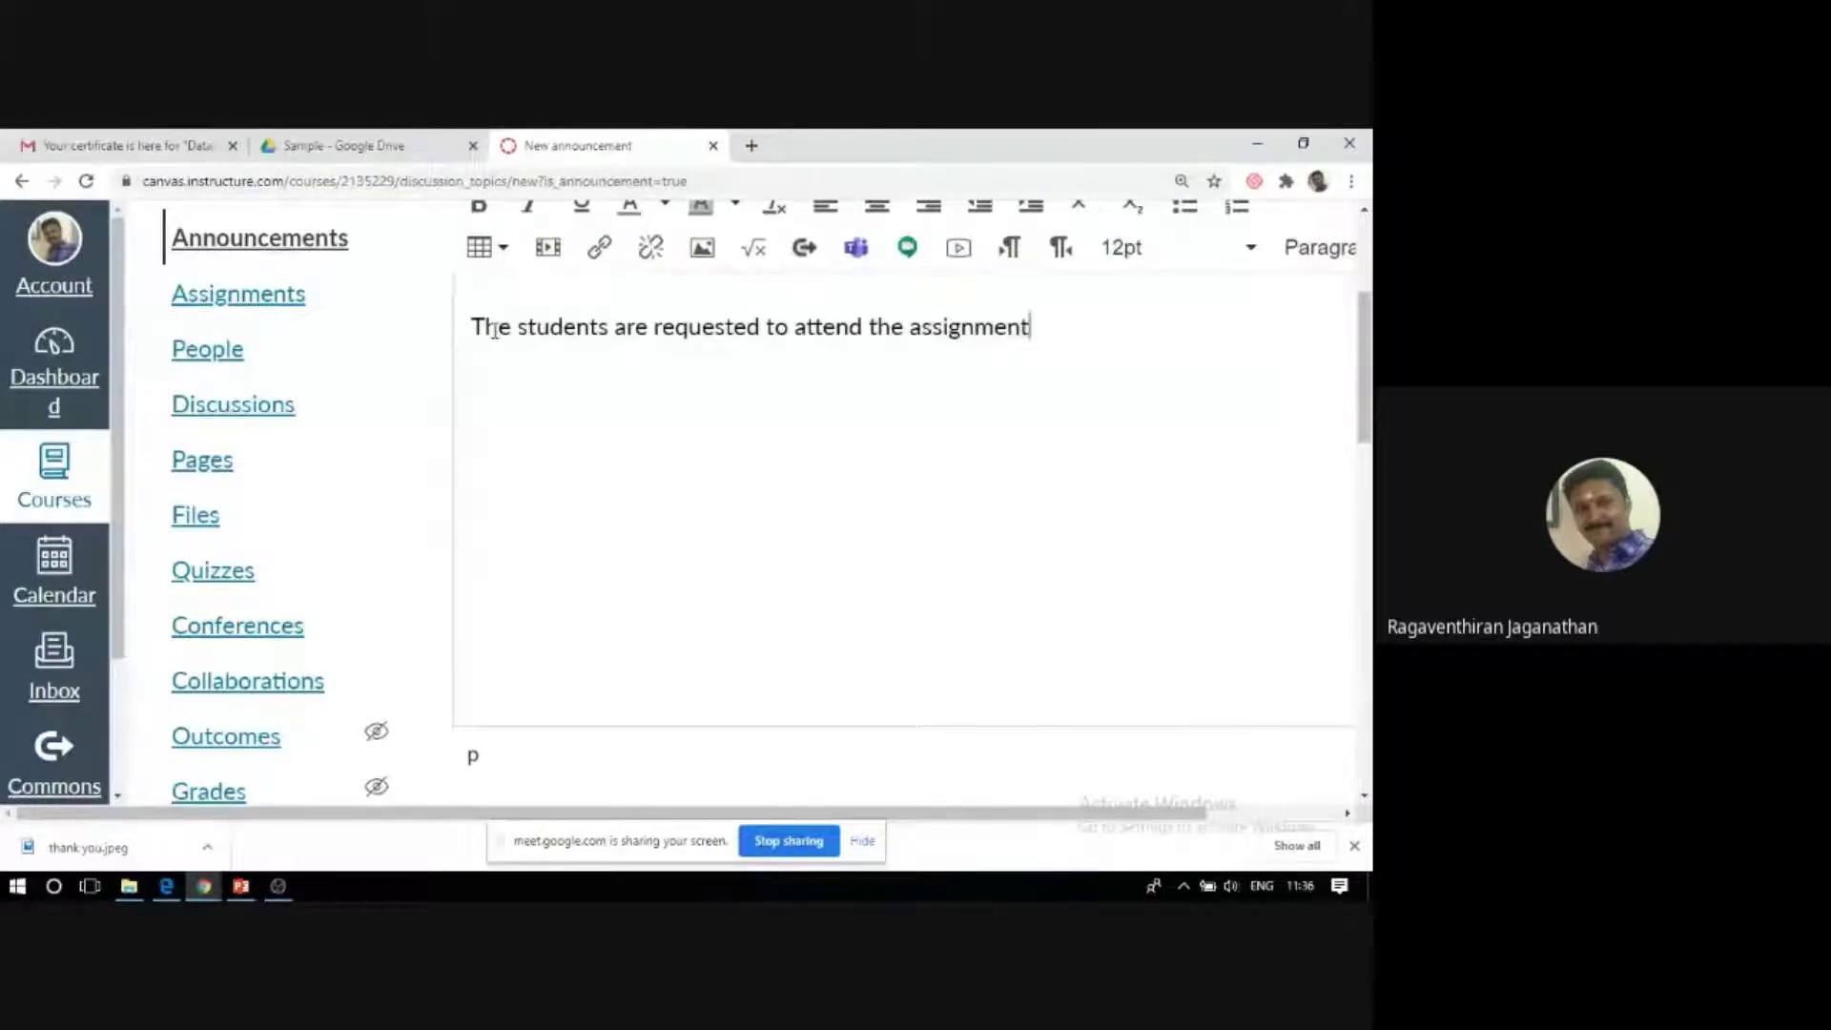
pyautogui.write(' with ')
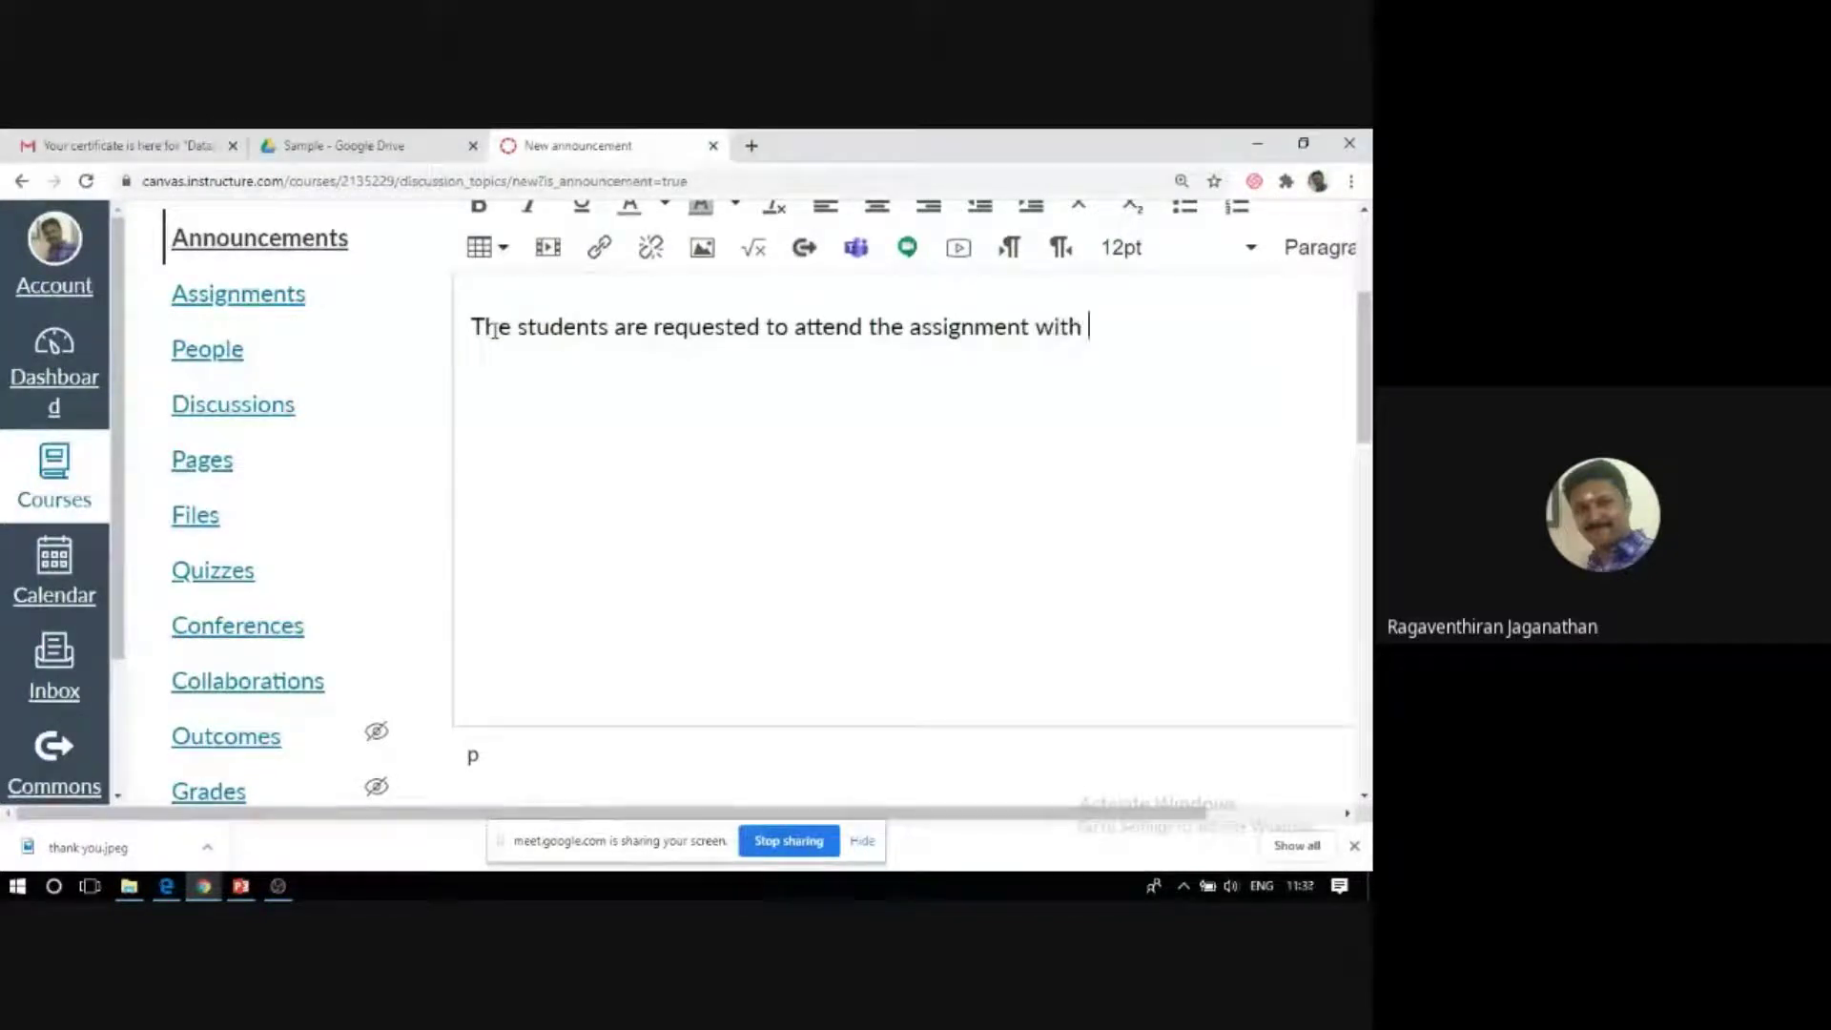
pyautogui.write('out')
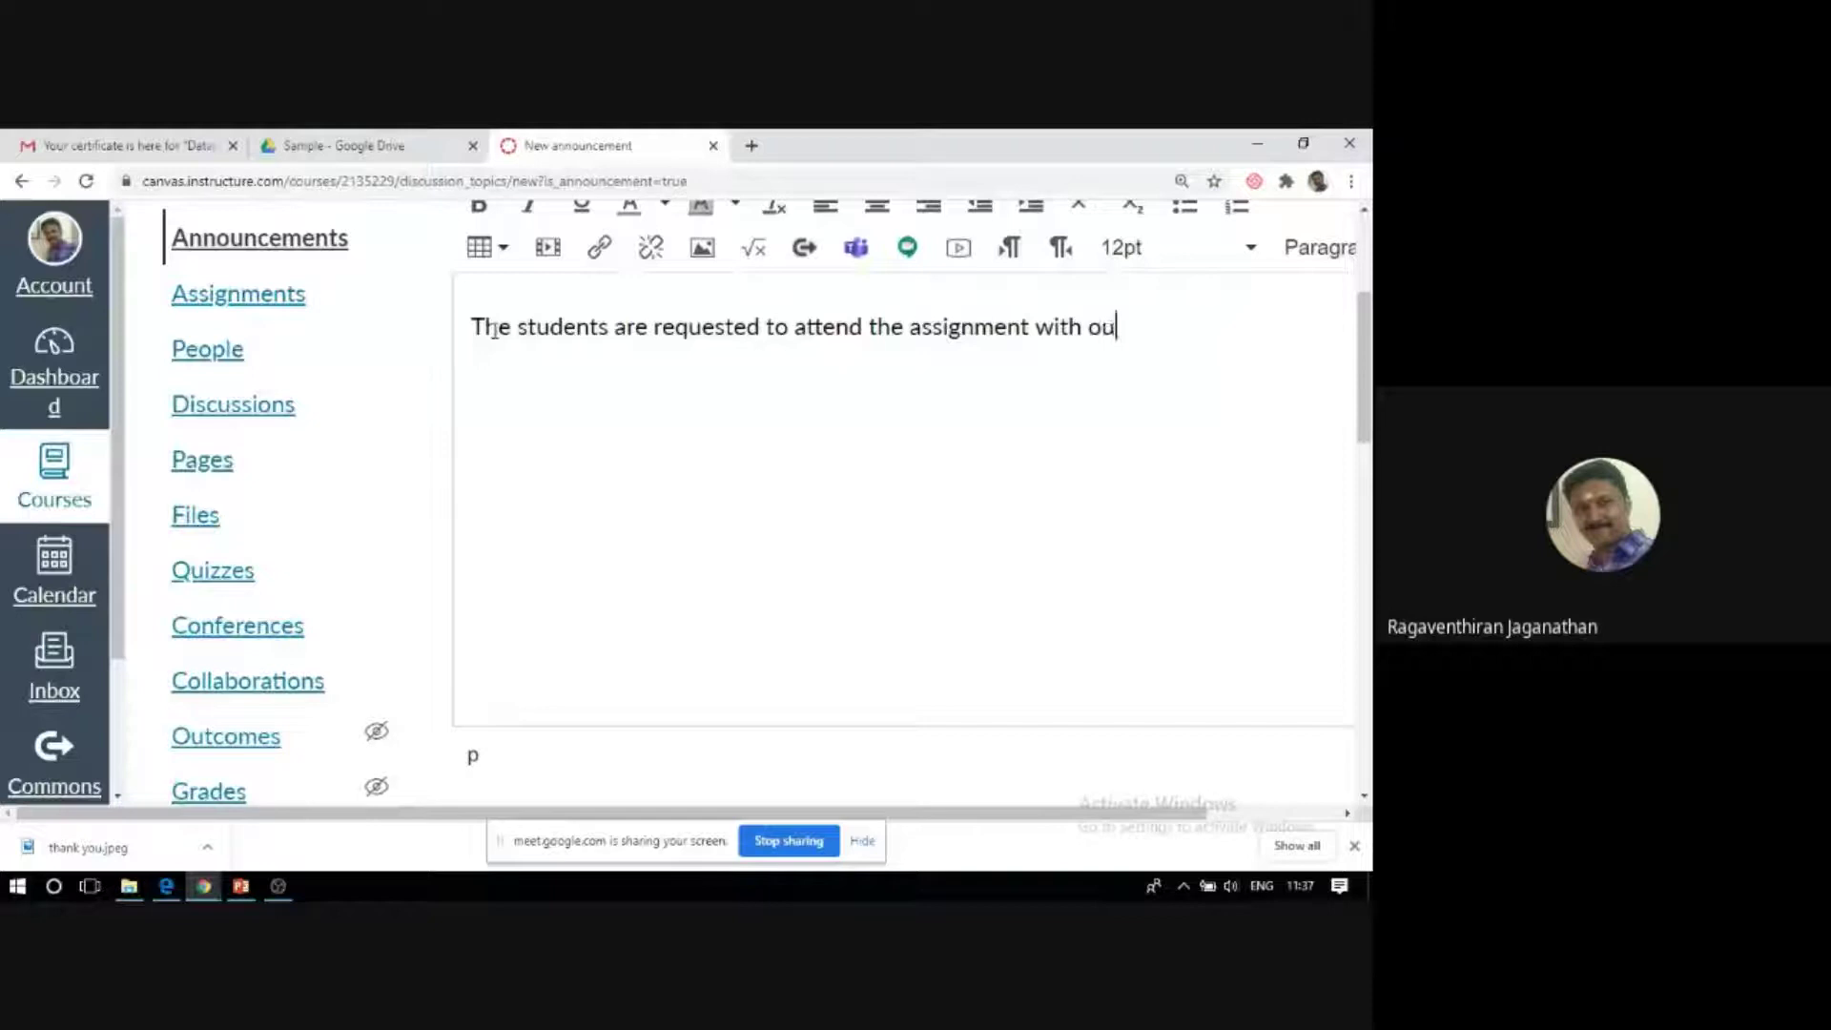
pyautogui.press('BackSpace')
pyautogui.press('BackSpace')
pyautogui.press('BackSpace')
pyautogui.press('BackSpace')
pyautogui.press('BackSpace')
pyautogui.write('ot')
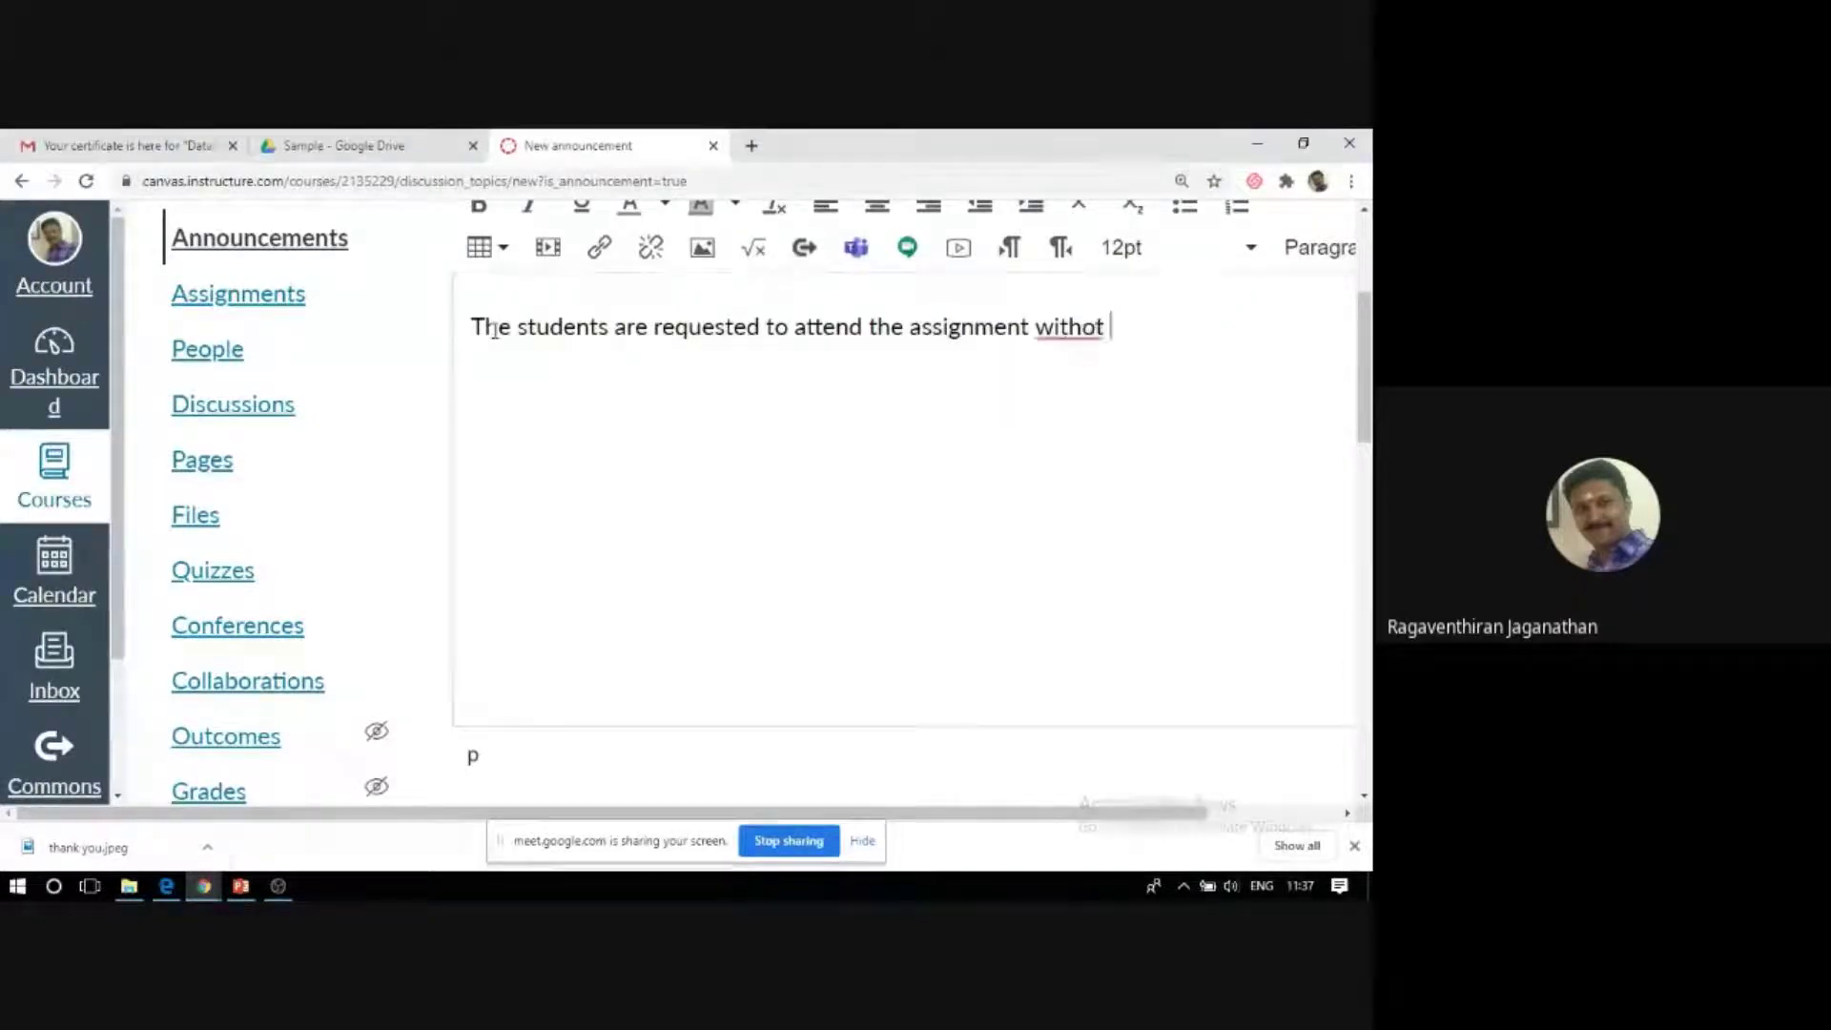
pyautogui.press('BackSpace')
pyautogui.press('BackSpace')
pyautogui.write('ut ')
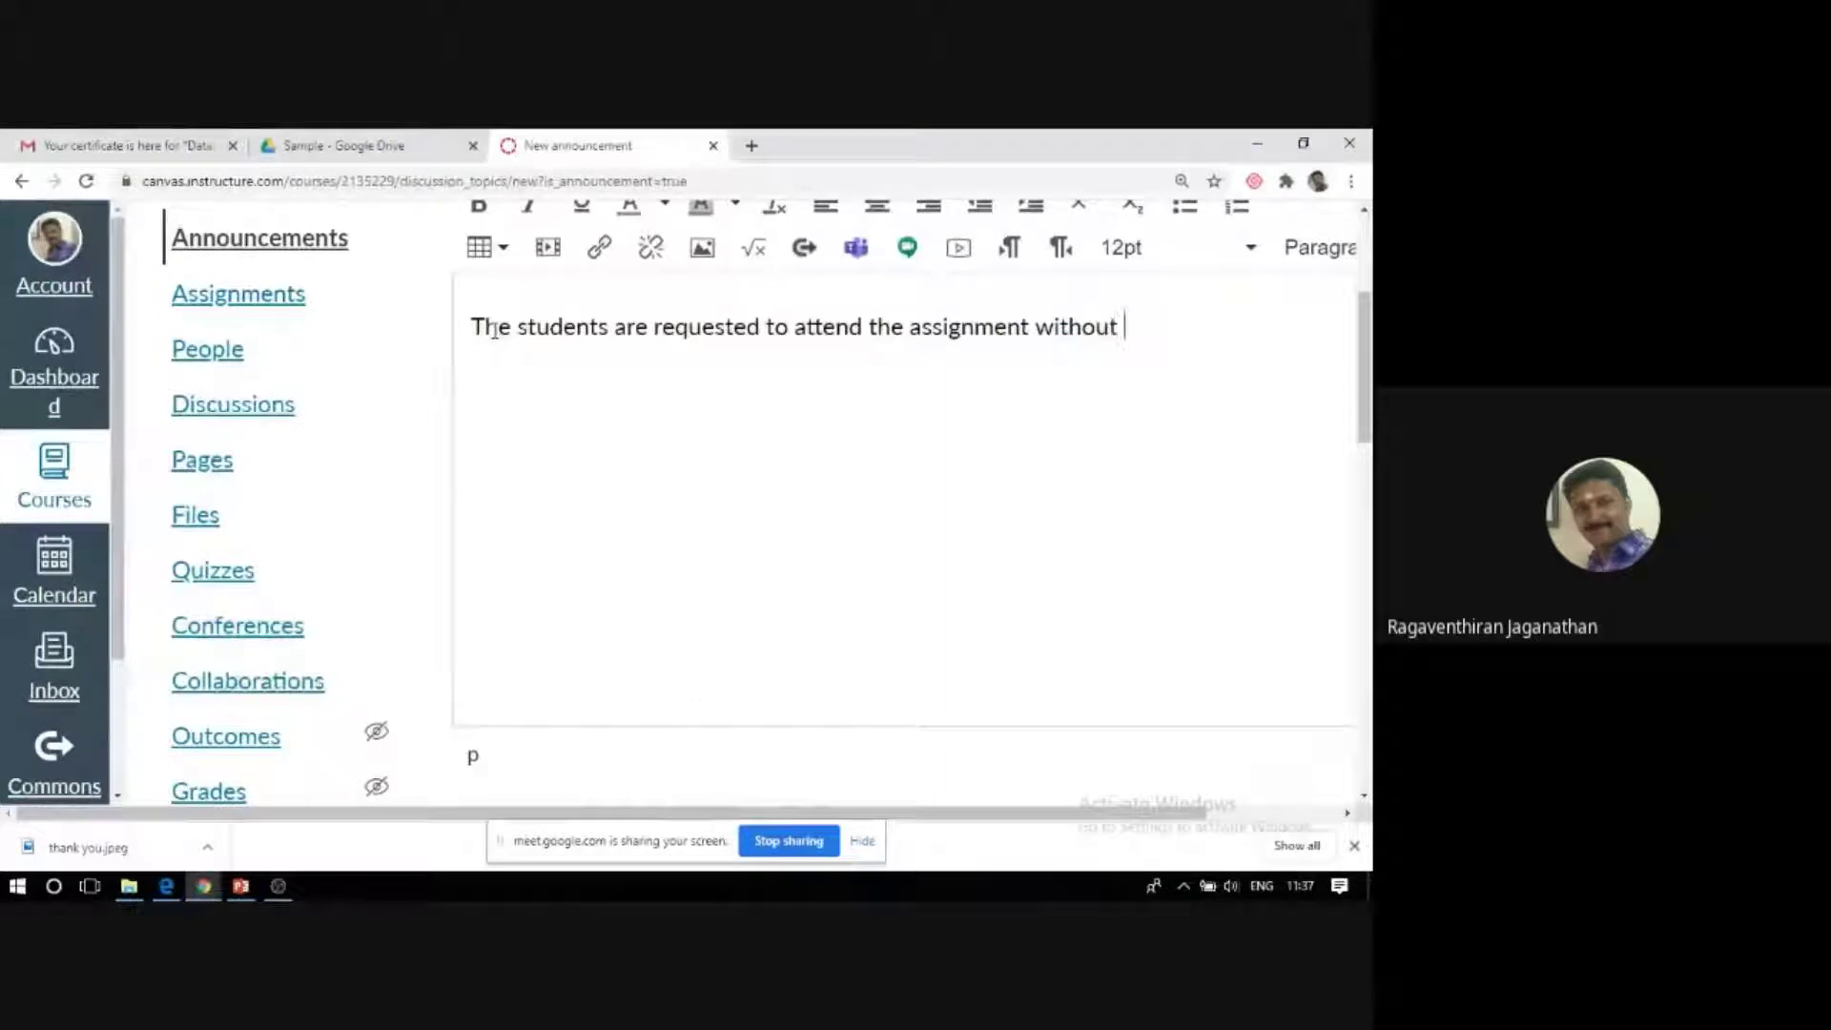
pyautogui.write('fail')
pyautogui.scroll(-3, 758, 634)
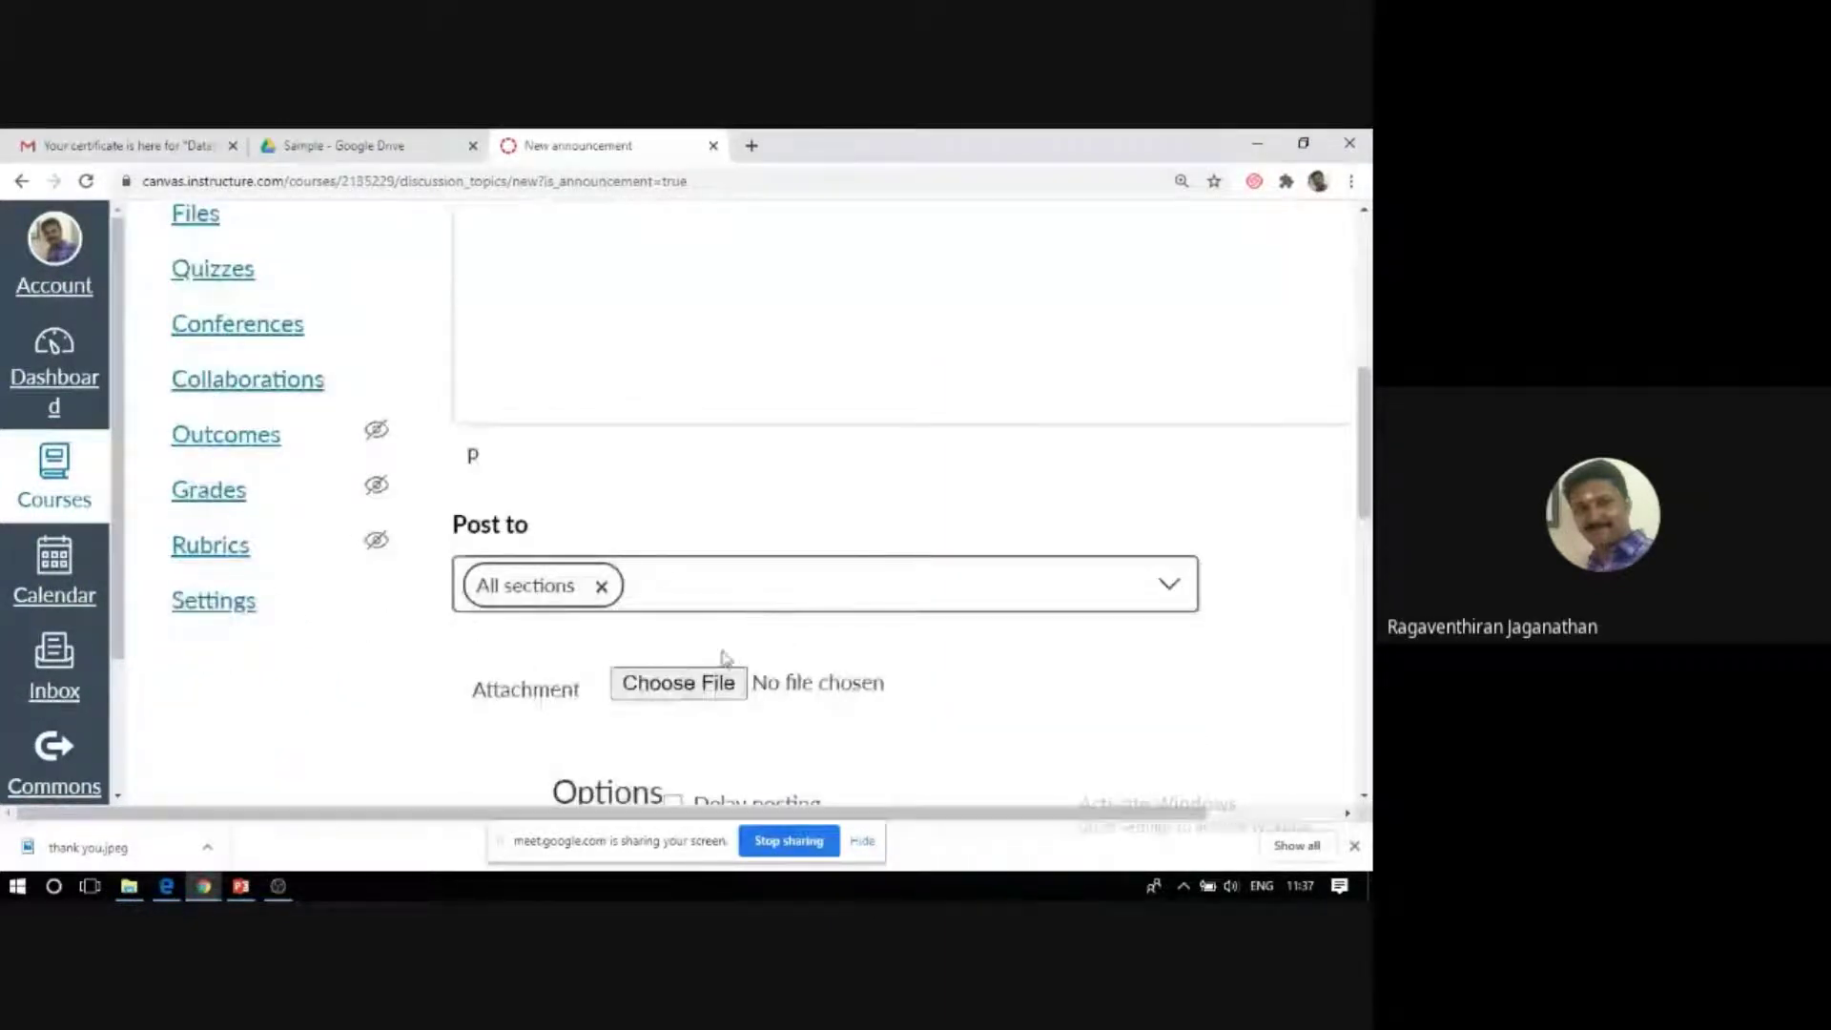
# Keep 'Allow users to comment' enabled and save the Assignment announcement.
pyautogui.moveTo(1023, 820); pyautogui.dragTo(1223, 806)
pyautogui.scroll(1, 1140, 667)
pyautogui.scroll(5, 1140, 667)
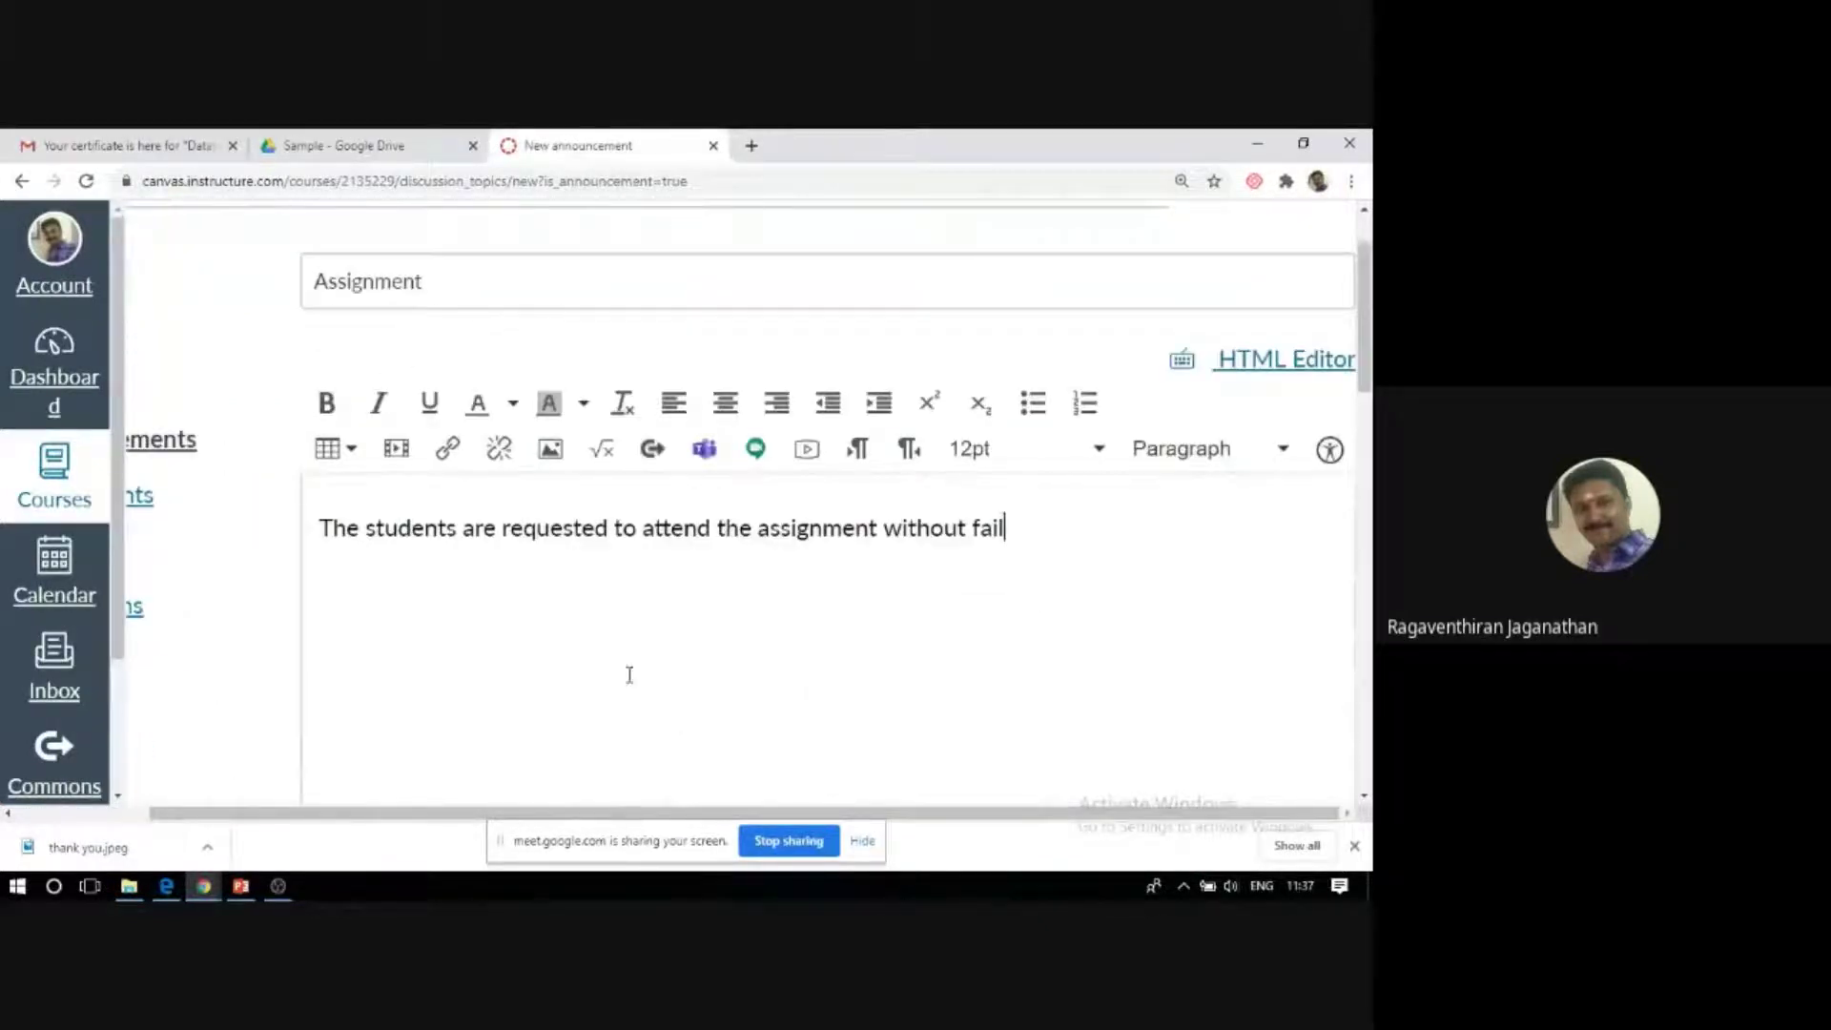
pyautogui.scroll(-2, 629, 674)
pyautogui.scroll(-3, 617, 668)
pyautogui.scroll(-1, 615, 672)
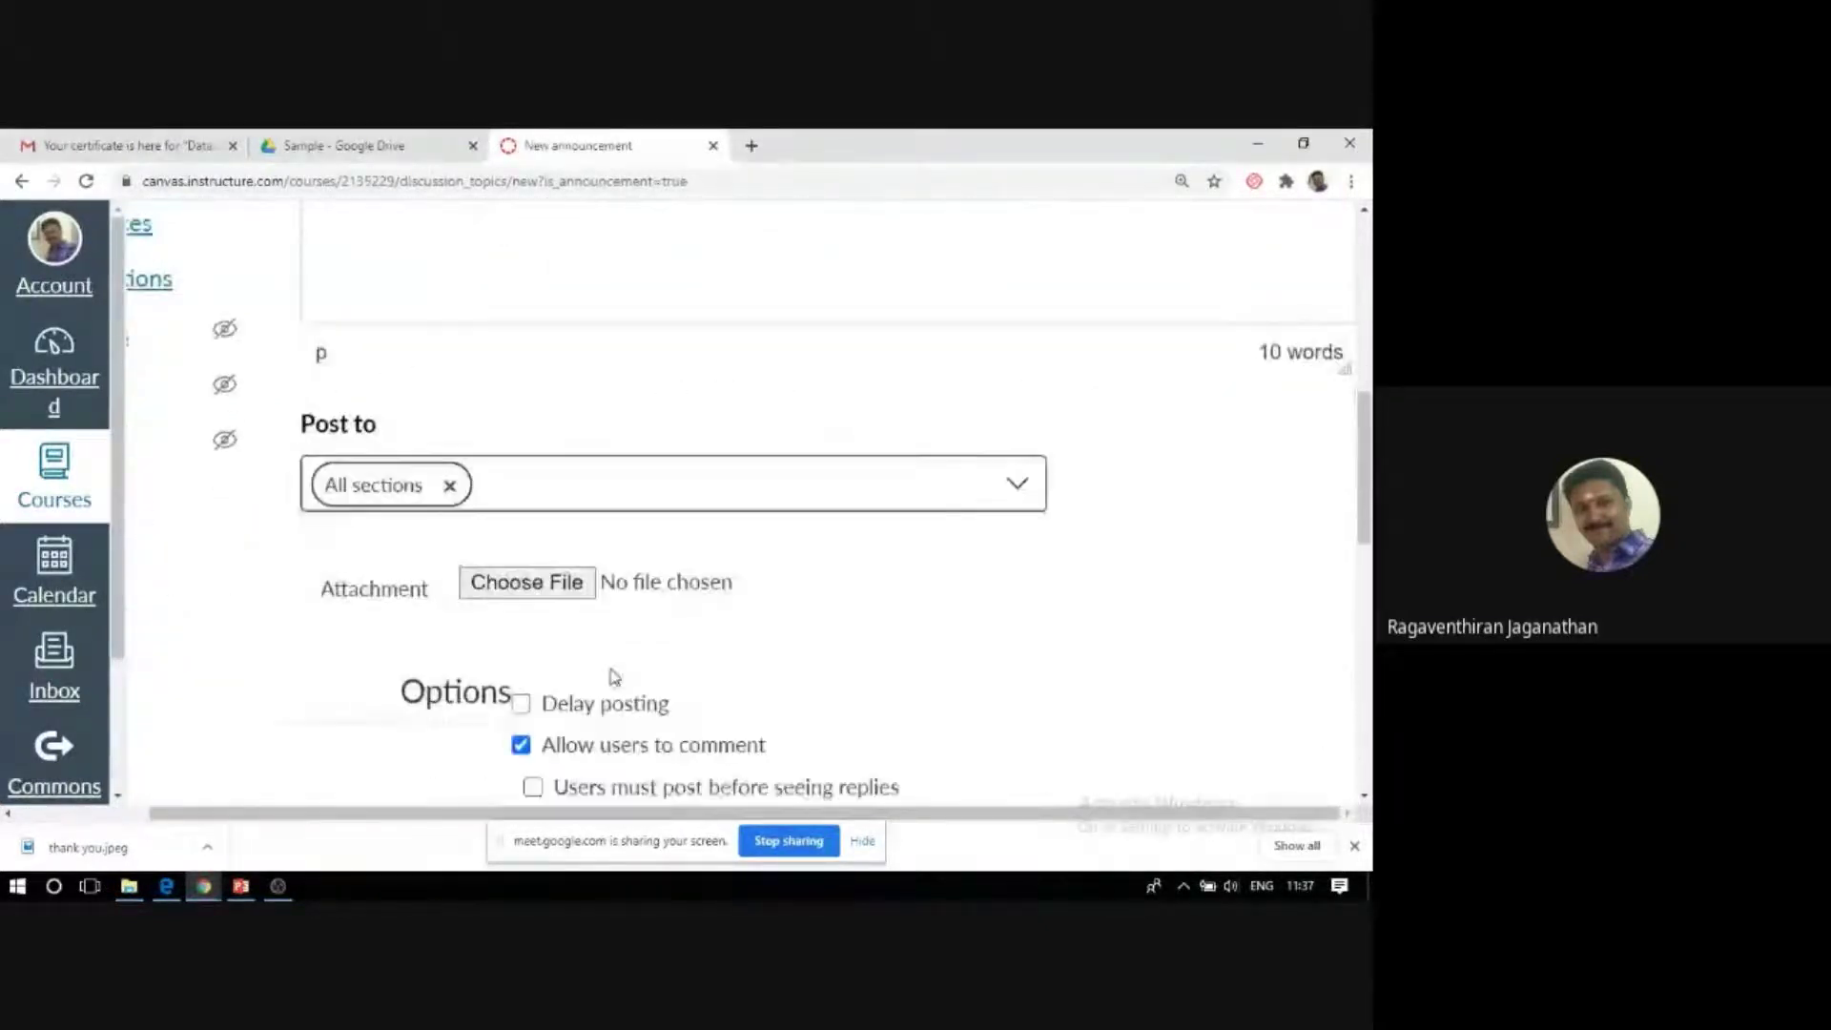
pyautogui.scroll(-2, 613, 676)
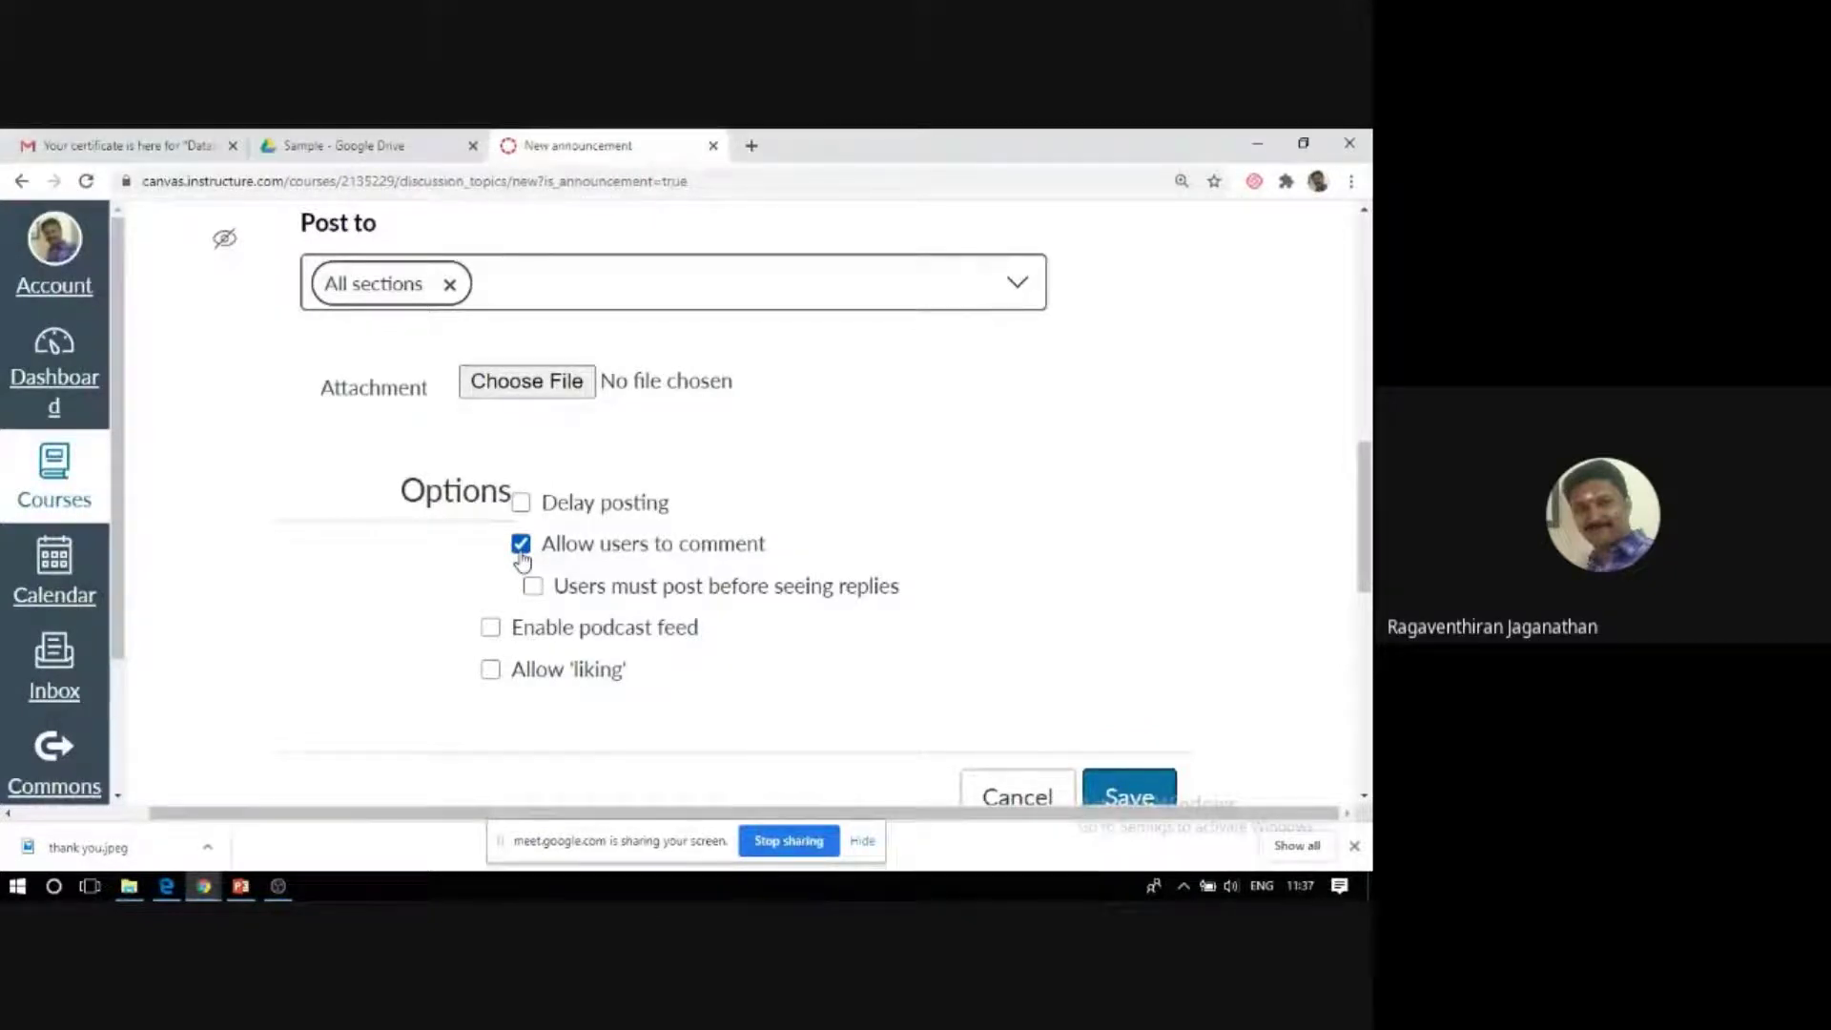
pyautogui.click(520, 551)
pyautogui.click(522, 552)
pyautogui.scroll(-2, 776, 633)
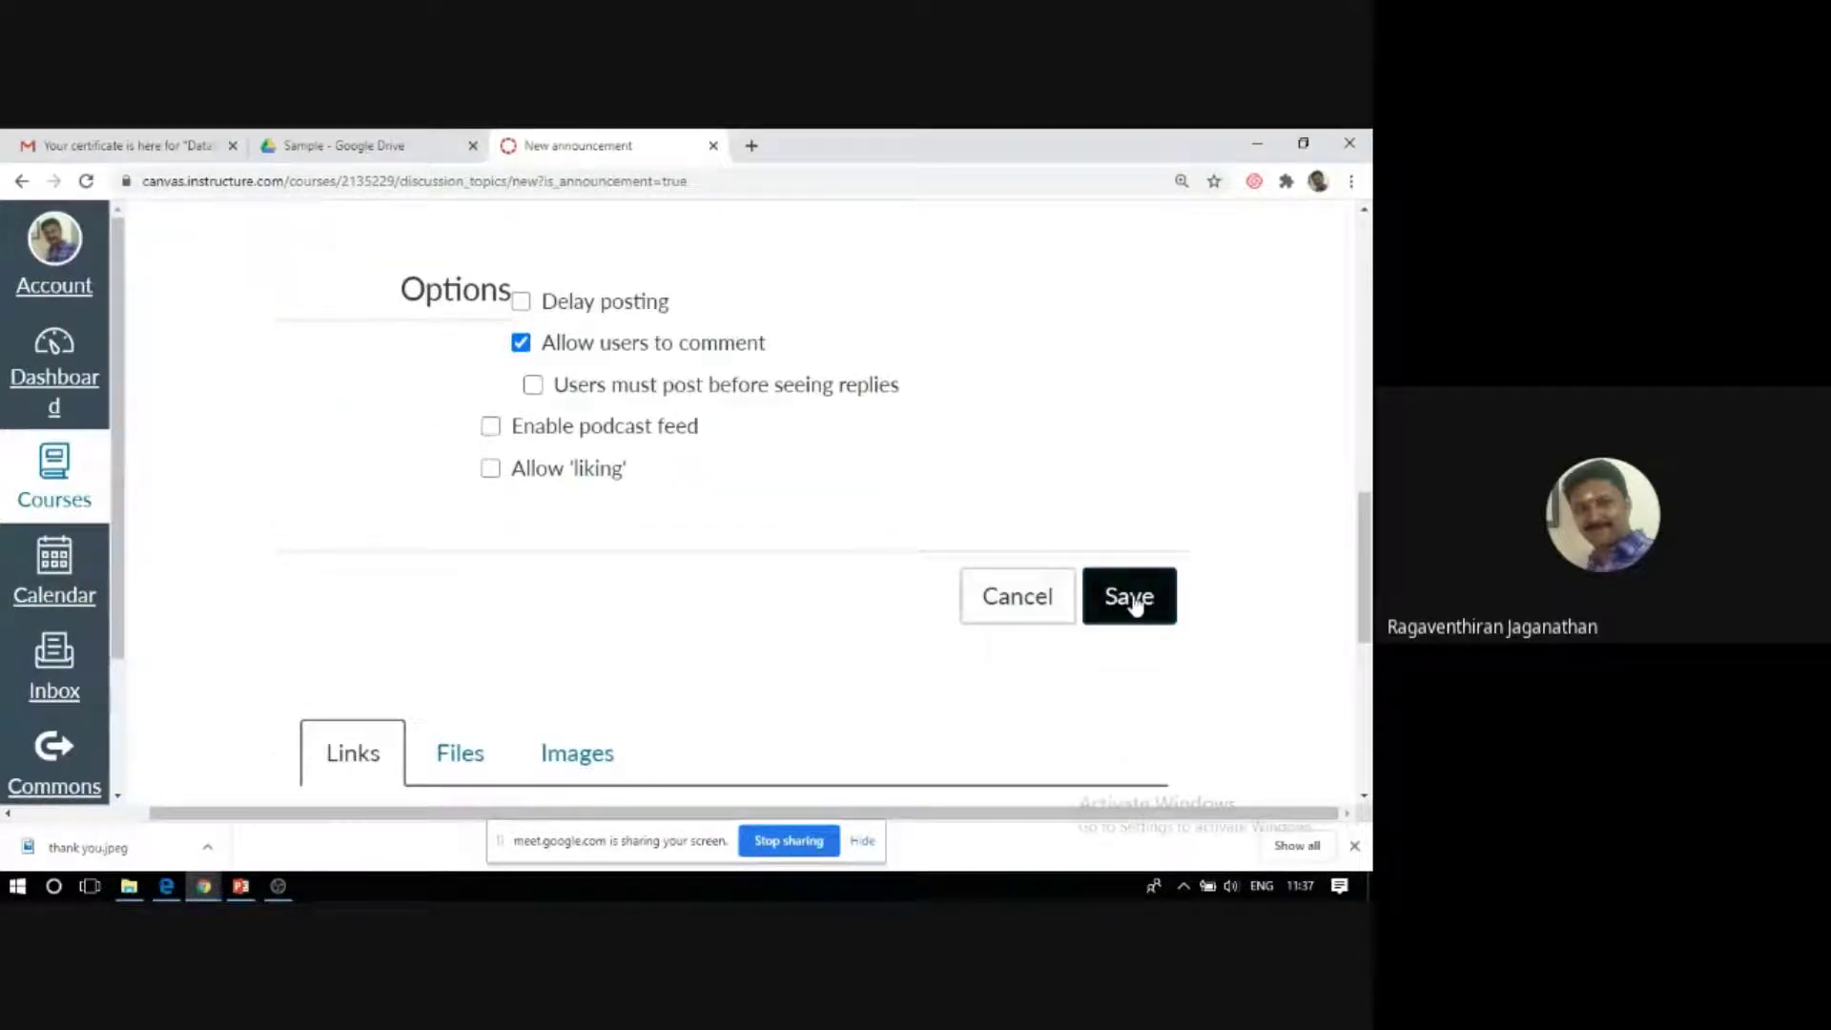
pyautogui.click(1132, 601)
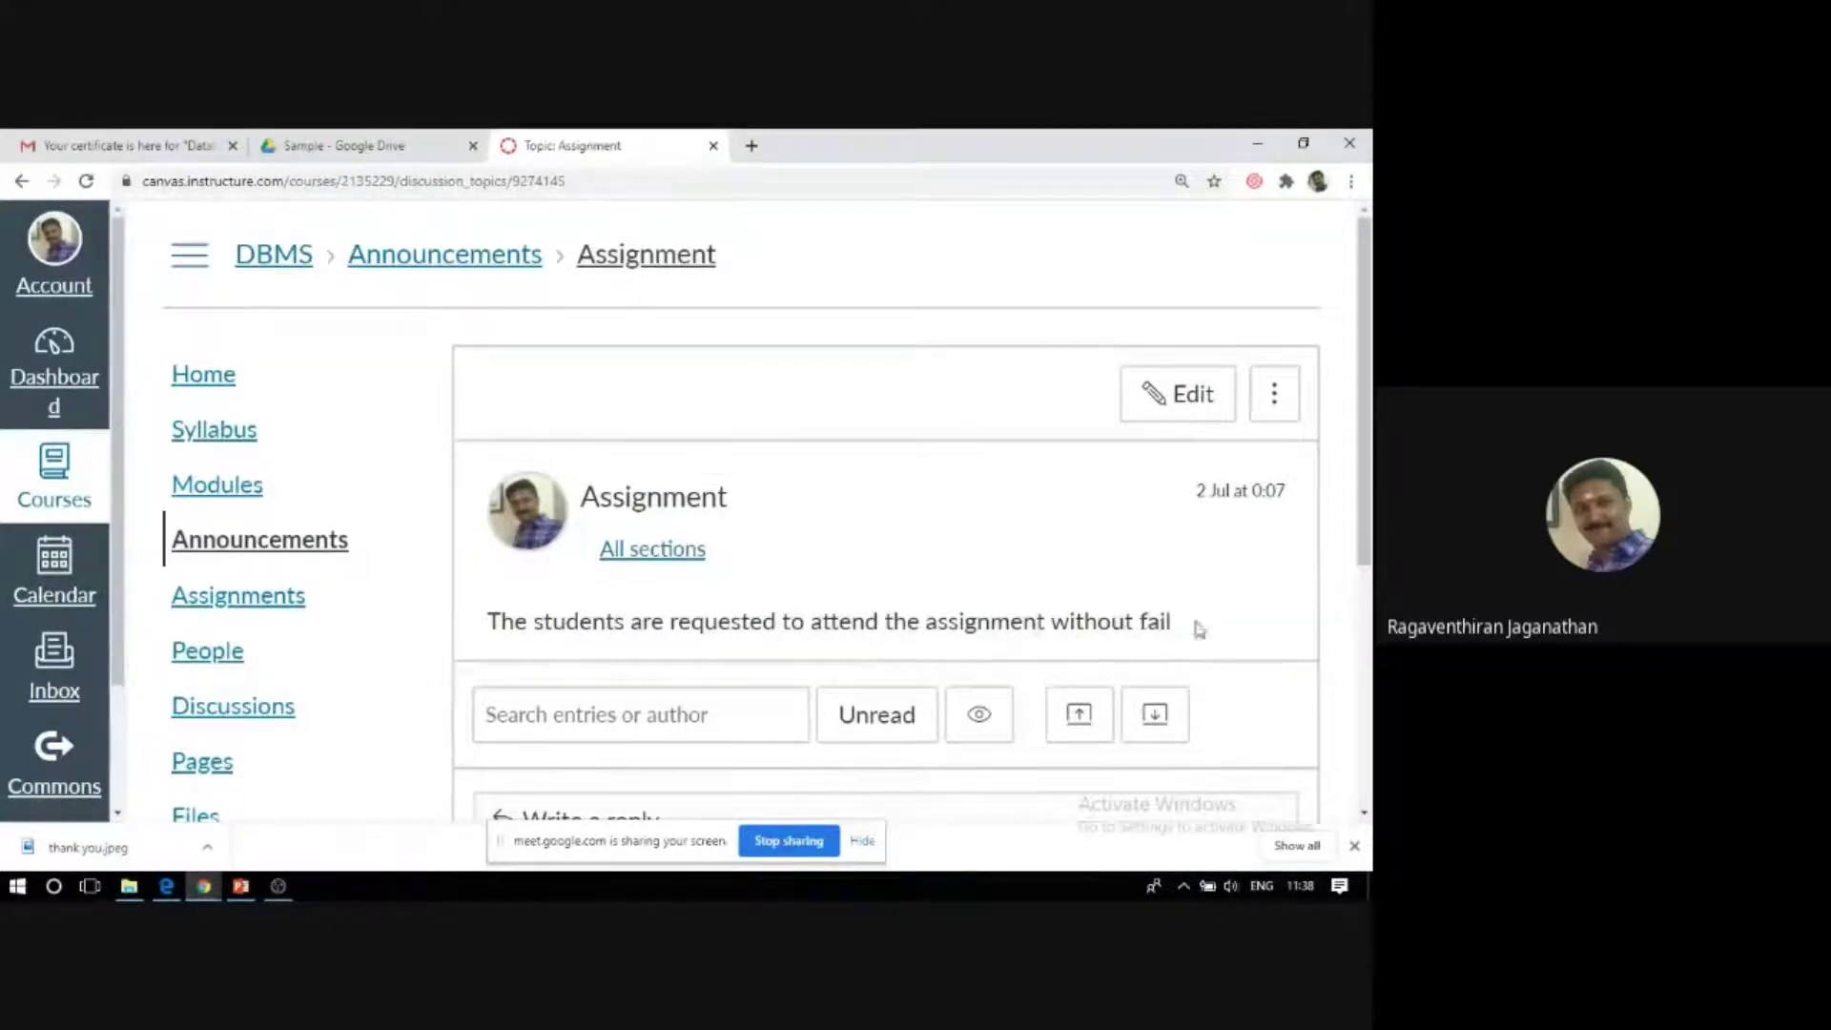
# Scroll through the posted Assignment announcement, then go to the course Assignments list.
pyautogui.scroll(-1, 170, 613)
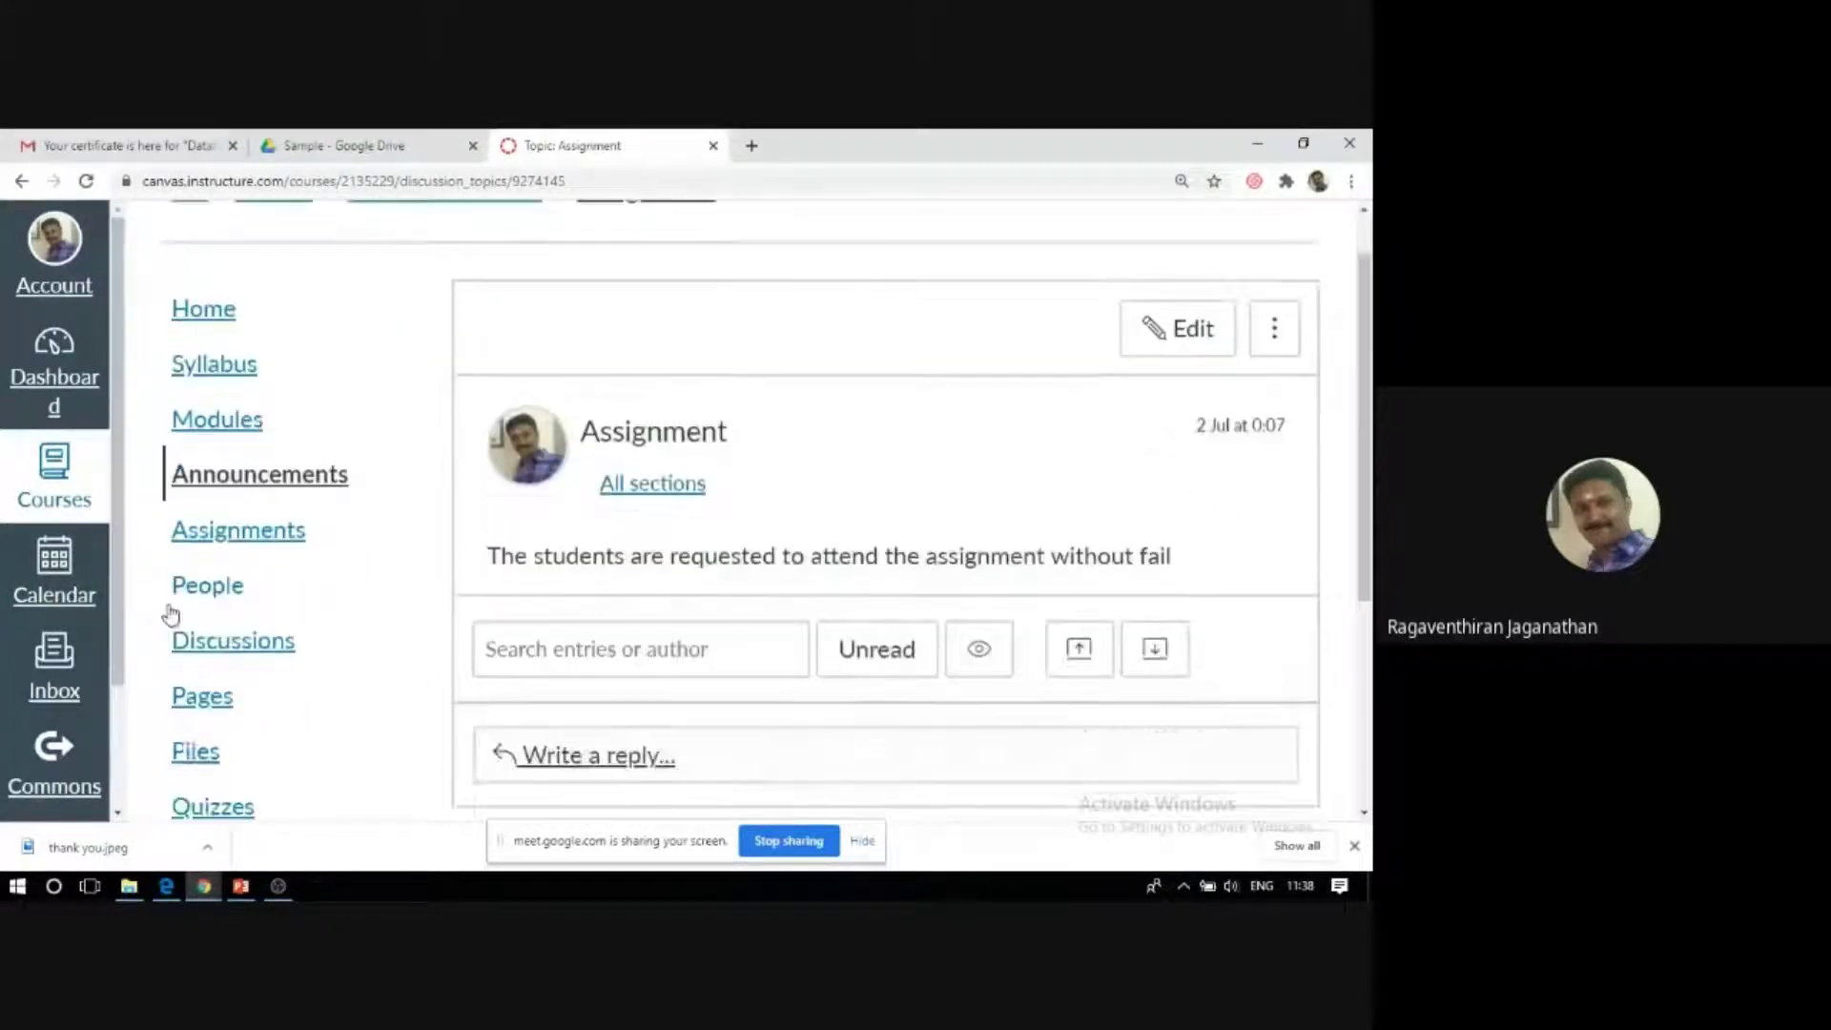
pyautogui.scroll(-2, 172, 614)
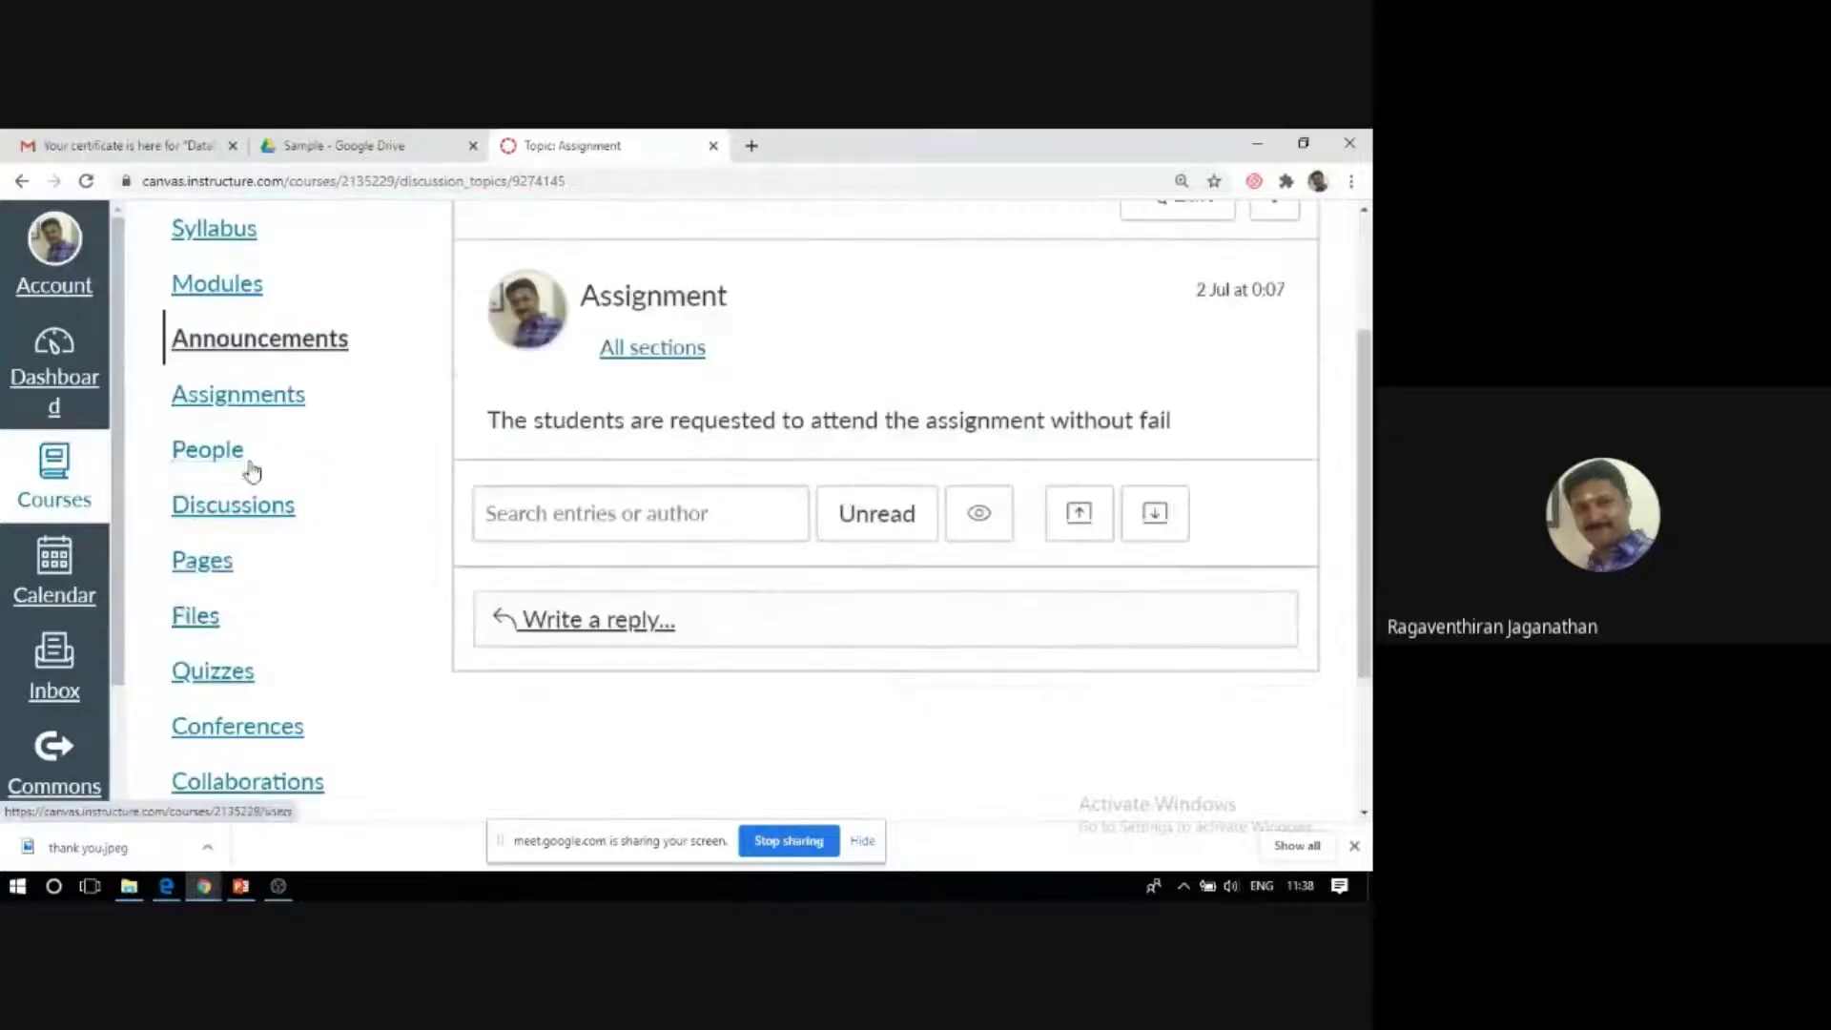
pyautogui.click(266, 409)
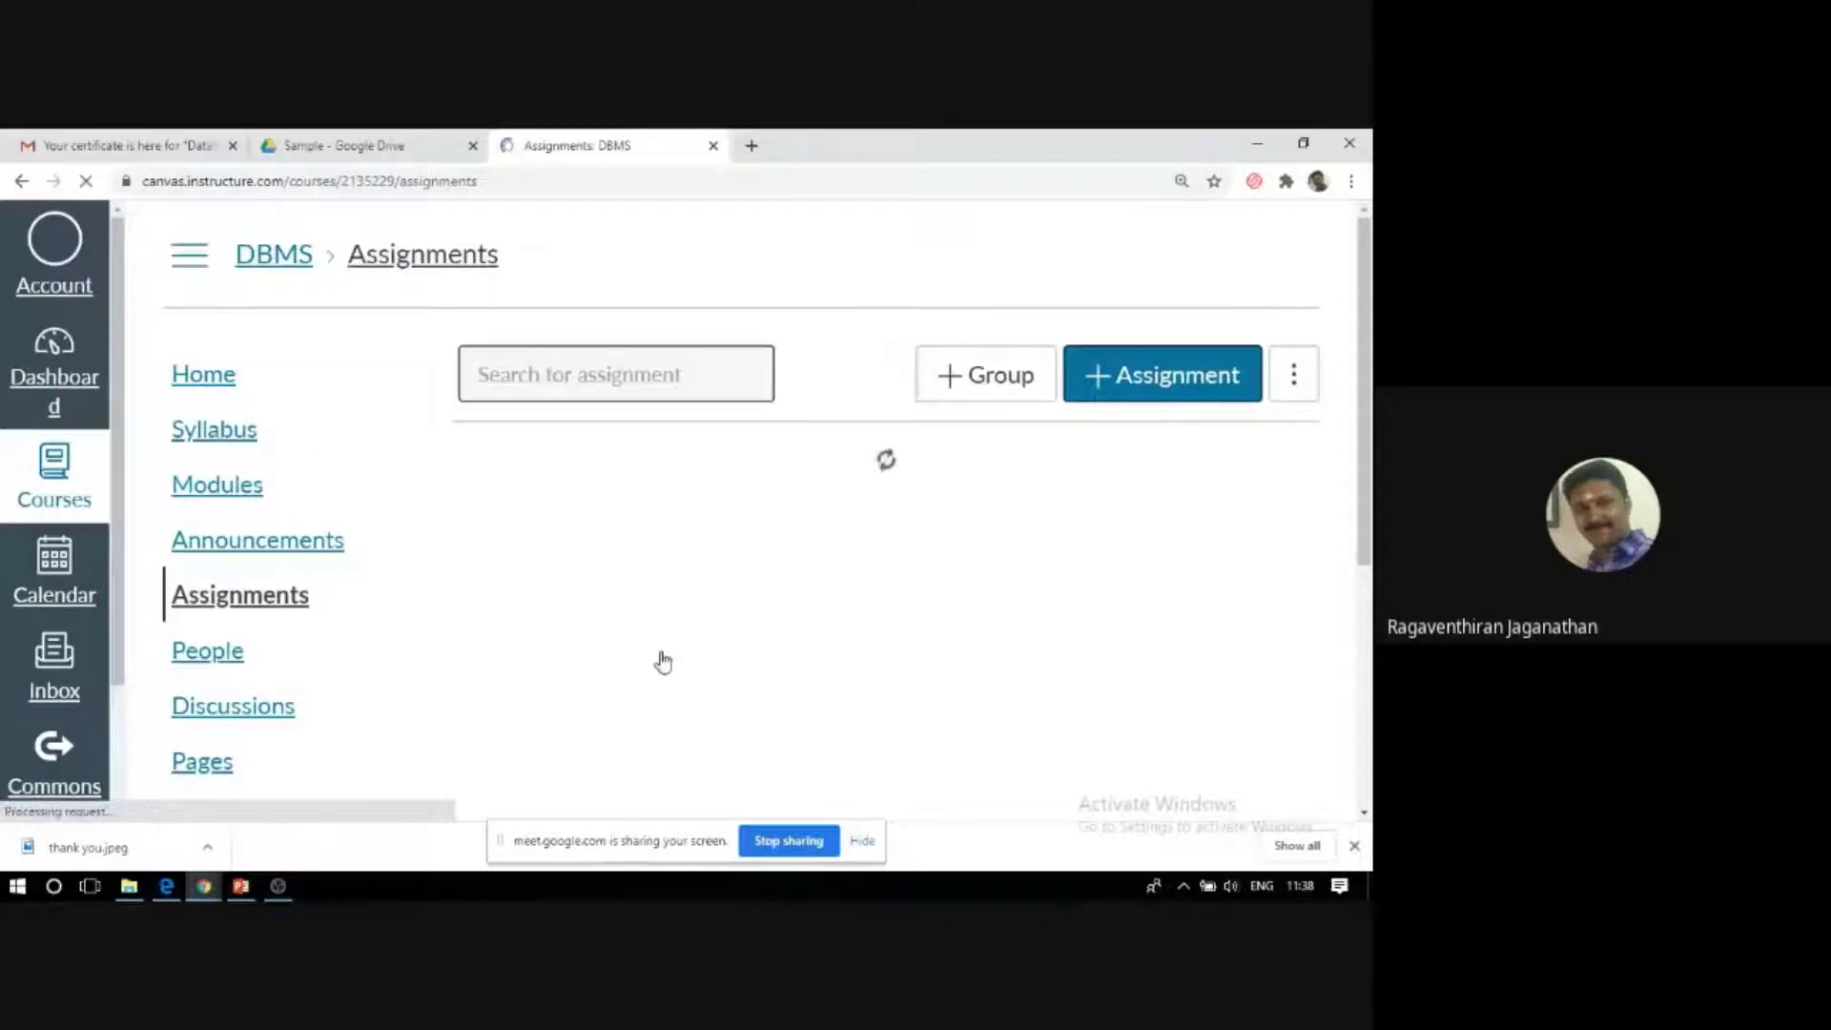
# Open PTI, confirm it has no content, points or submission type, and go back.
pyautogui.scroll(-3, 665, 657)
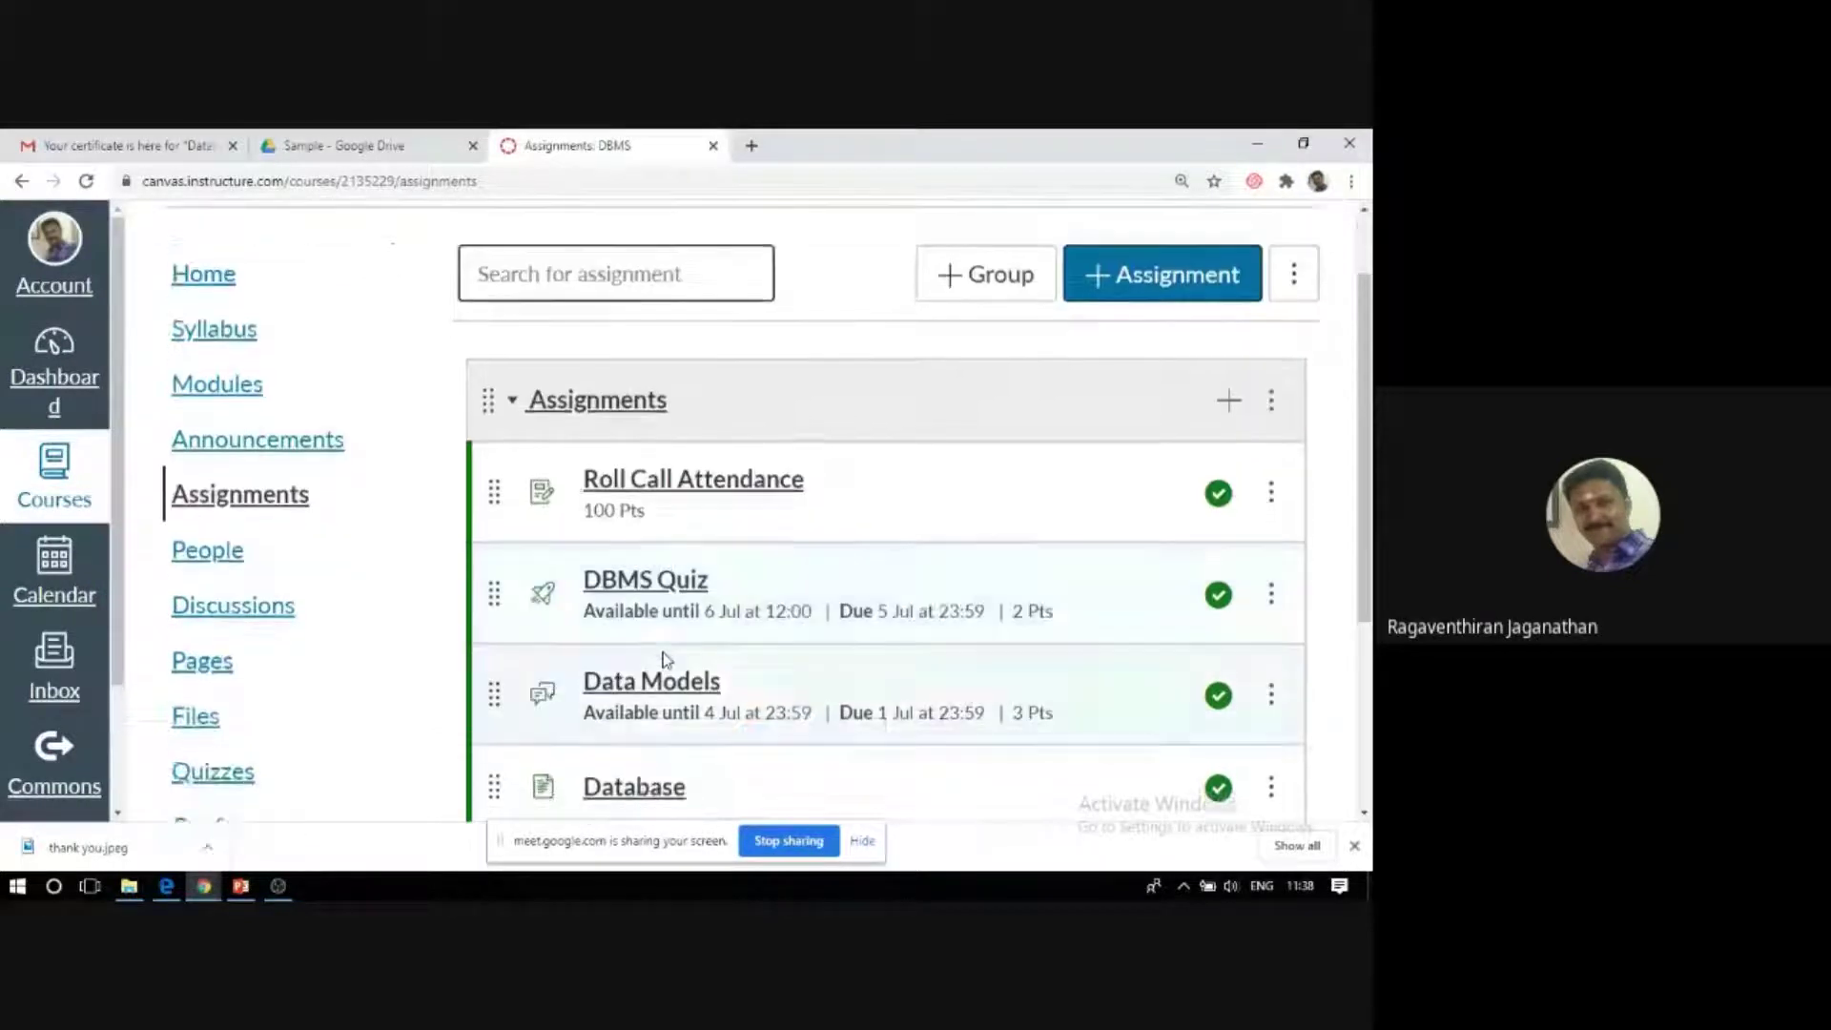
pyautogui.scroll(-1, 664, 658)
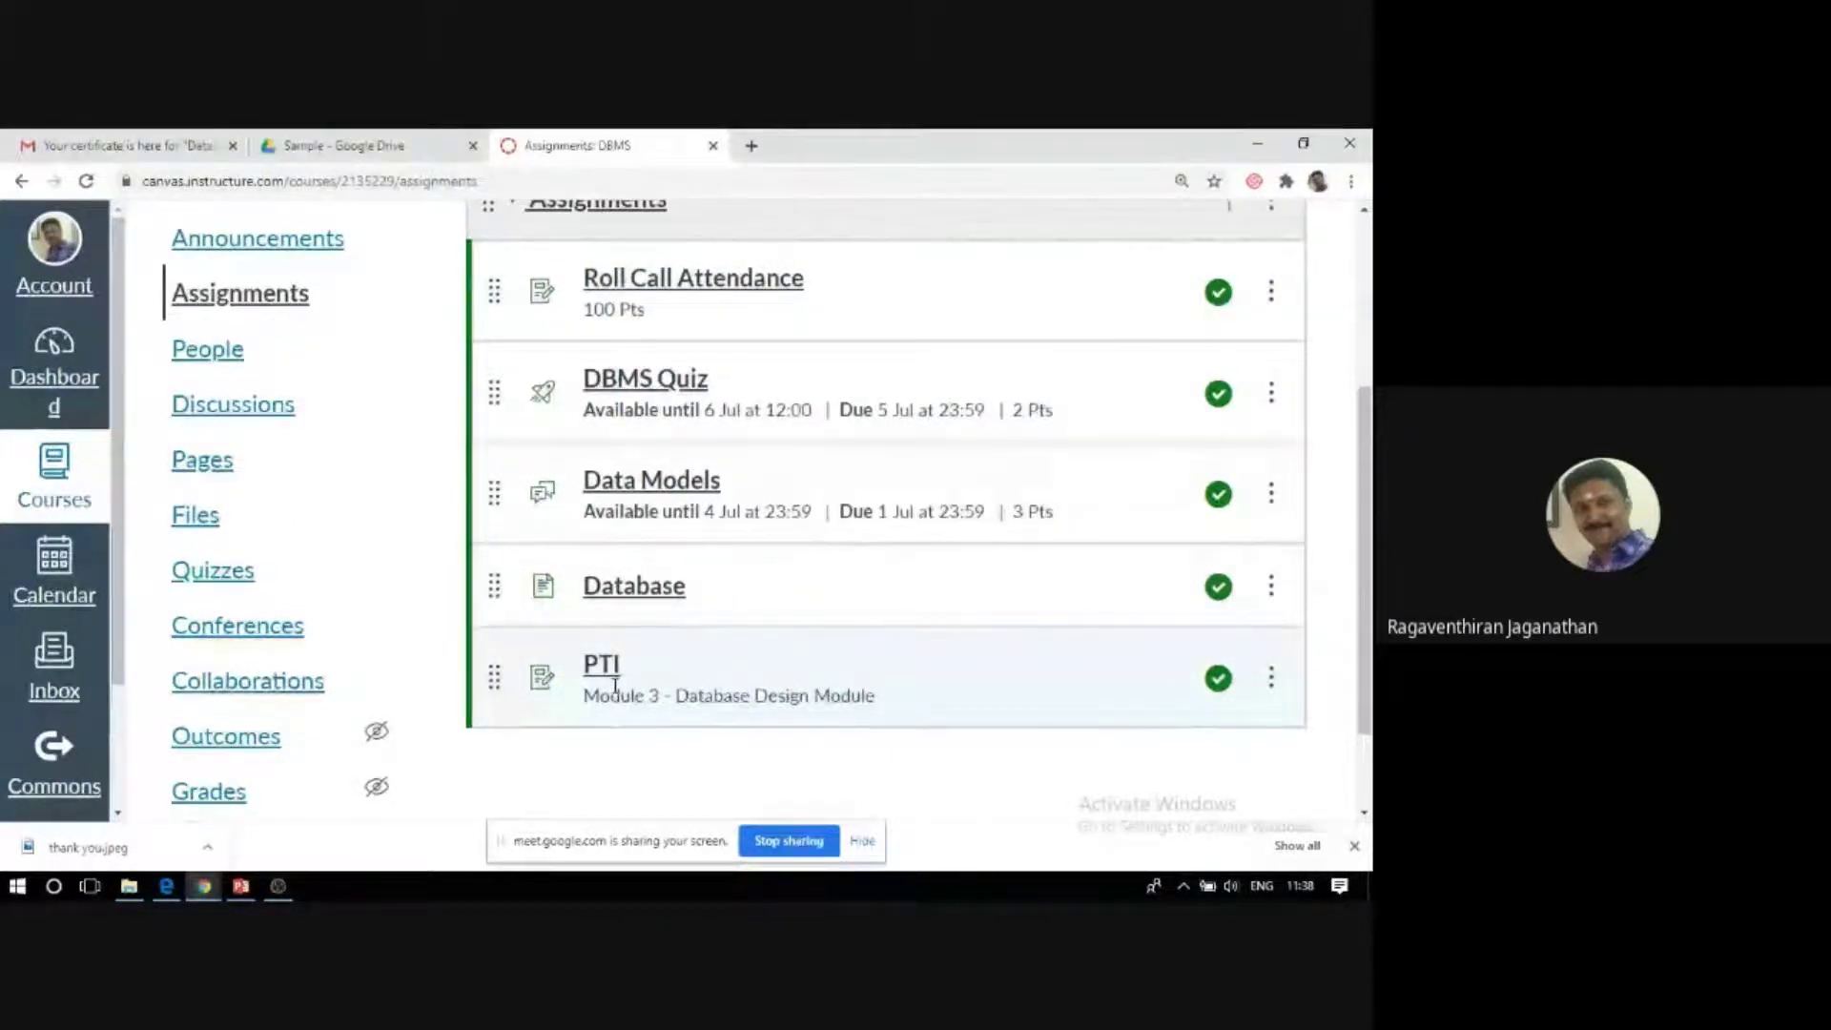
pyautogui.click(604, 668)
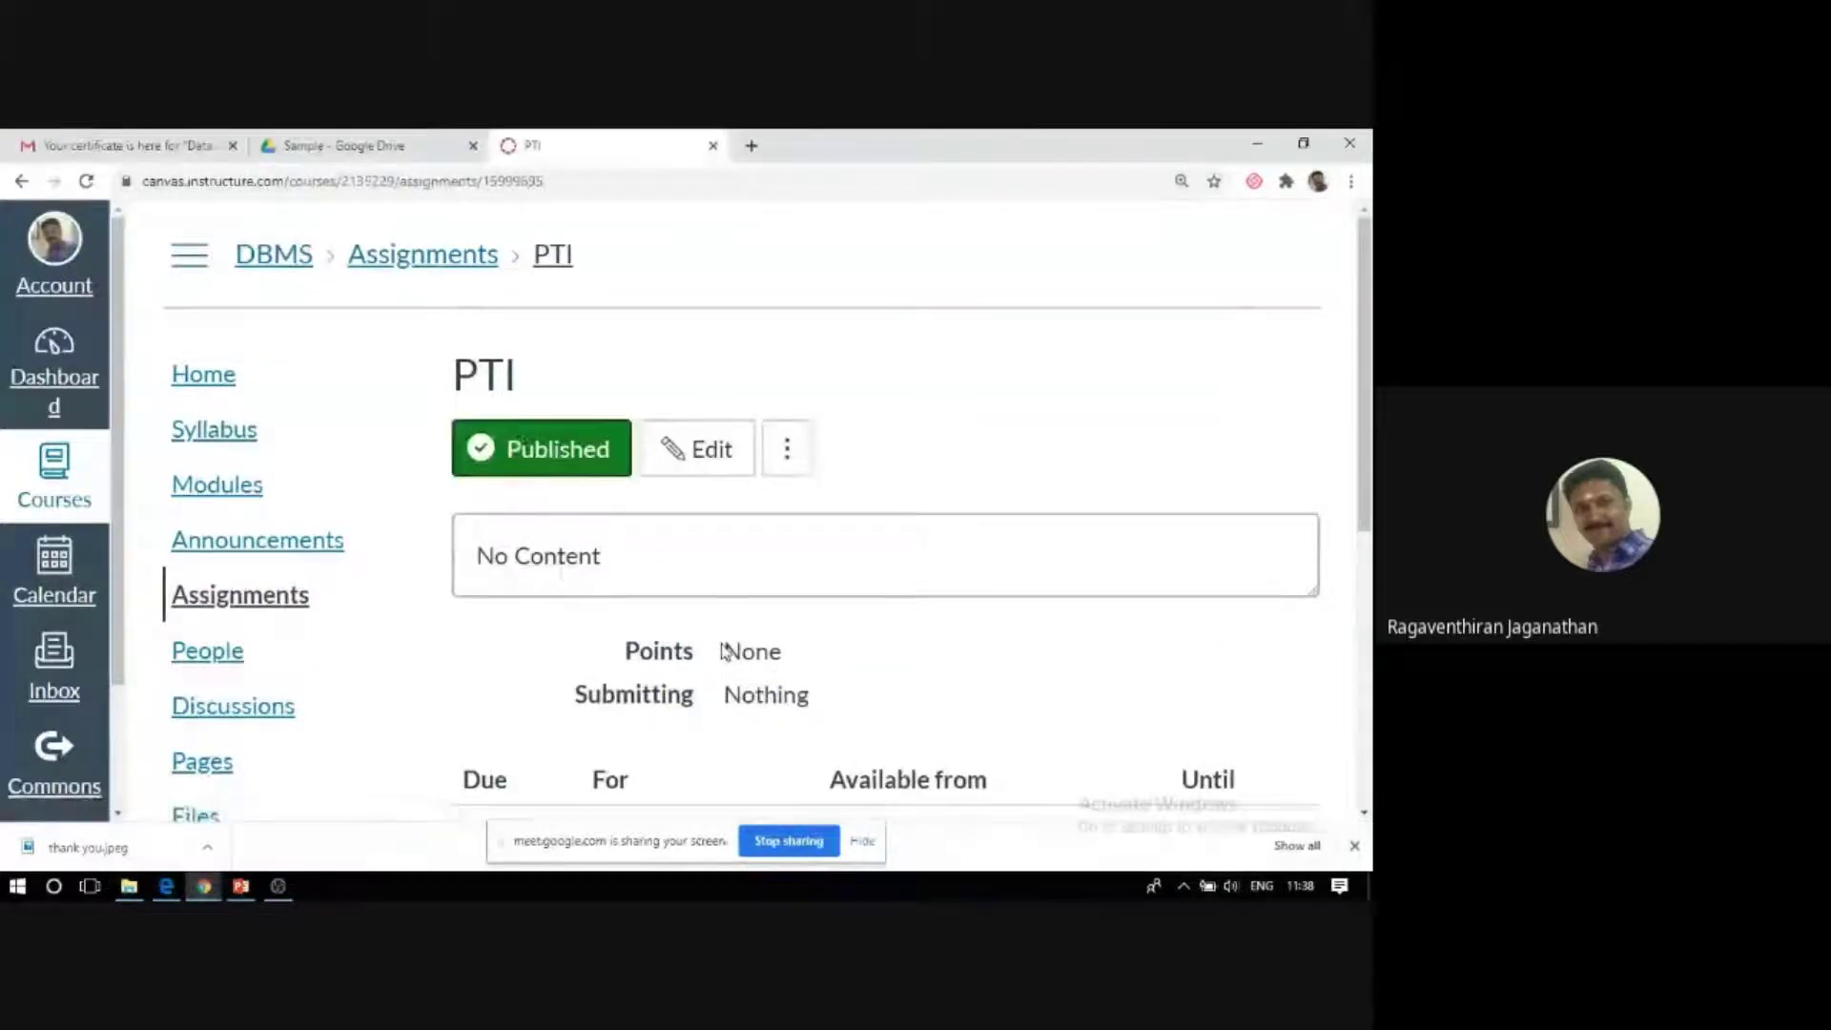
pyautogui.scroll(-4, 729, 648)
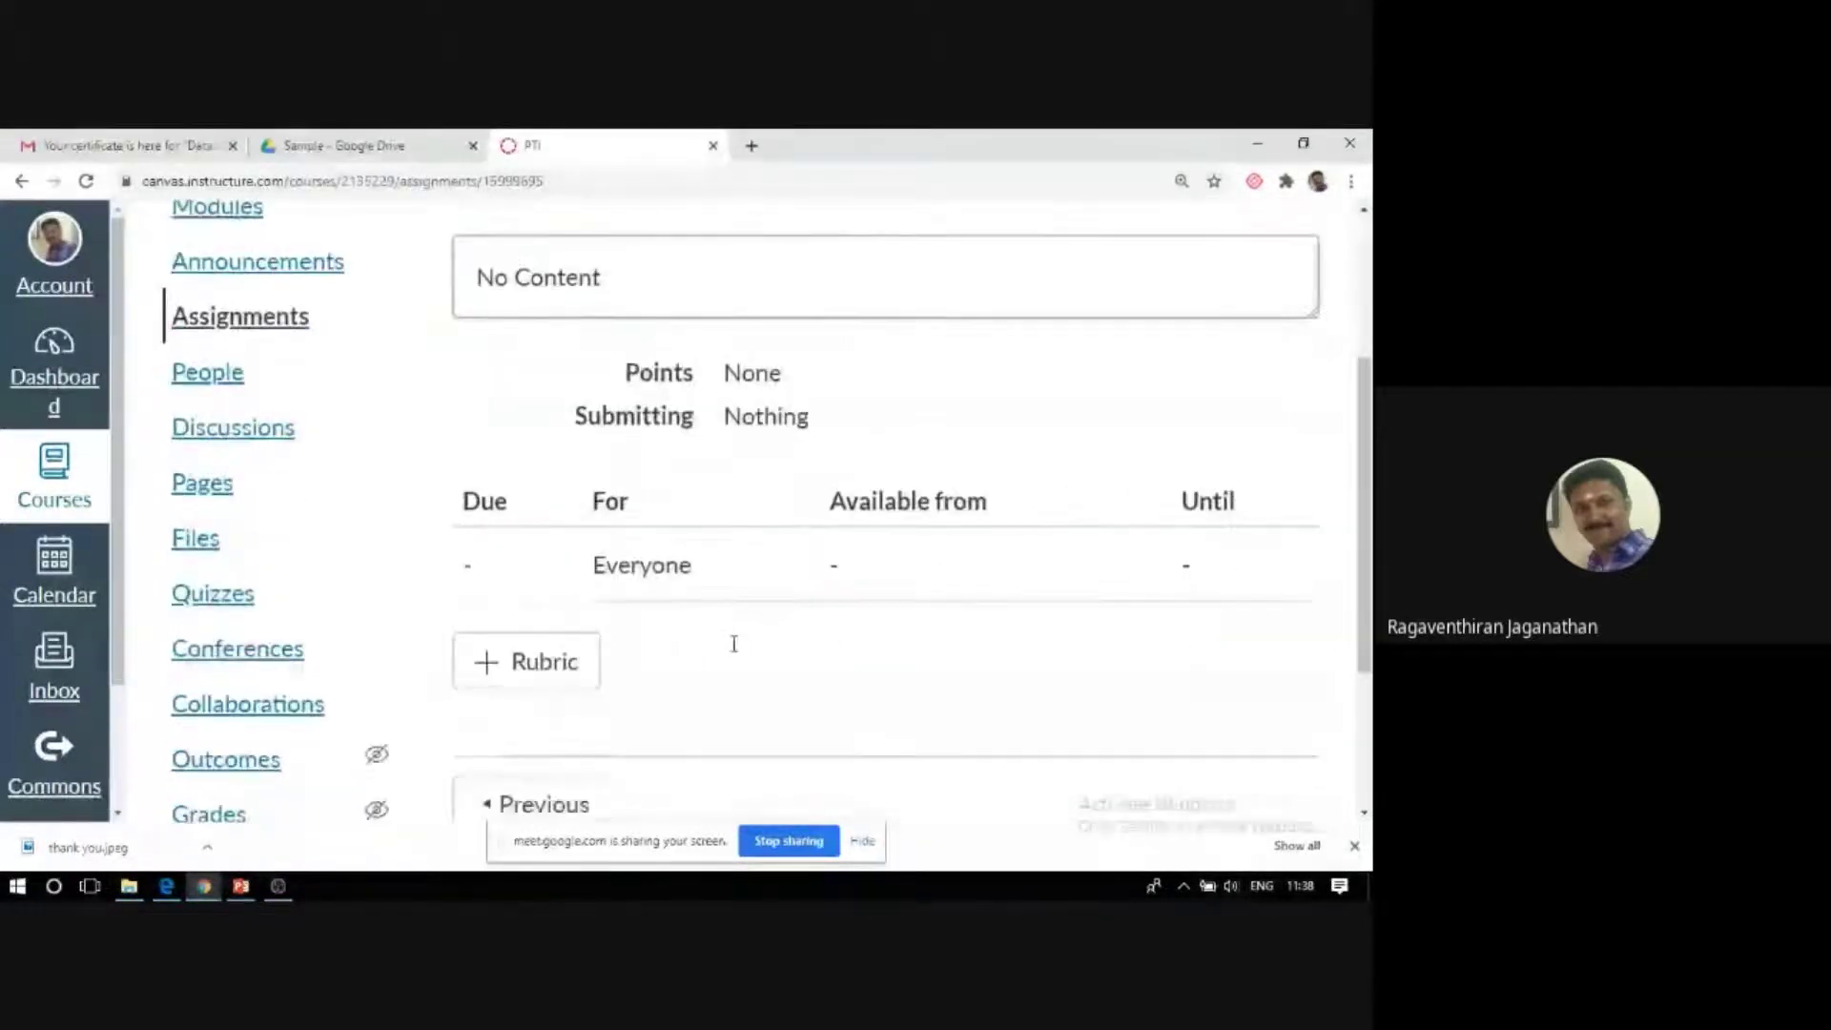
pyautogui.scroll(-2, 734, 649)
pyautogui.scroll(6, 734, 648)
pyautogui.scroll(1, 734, 651)
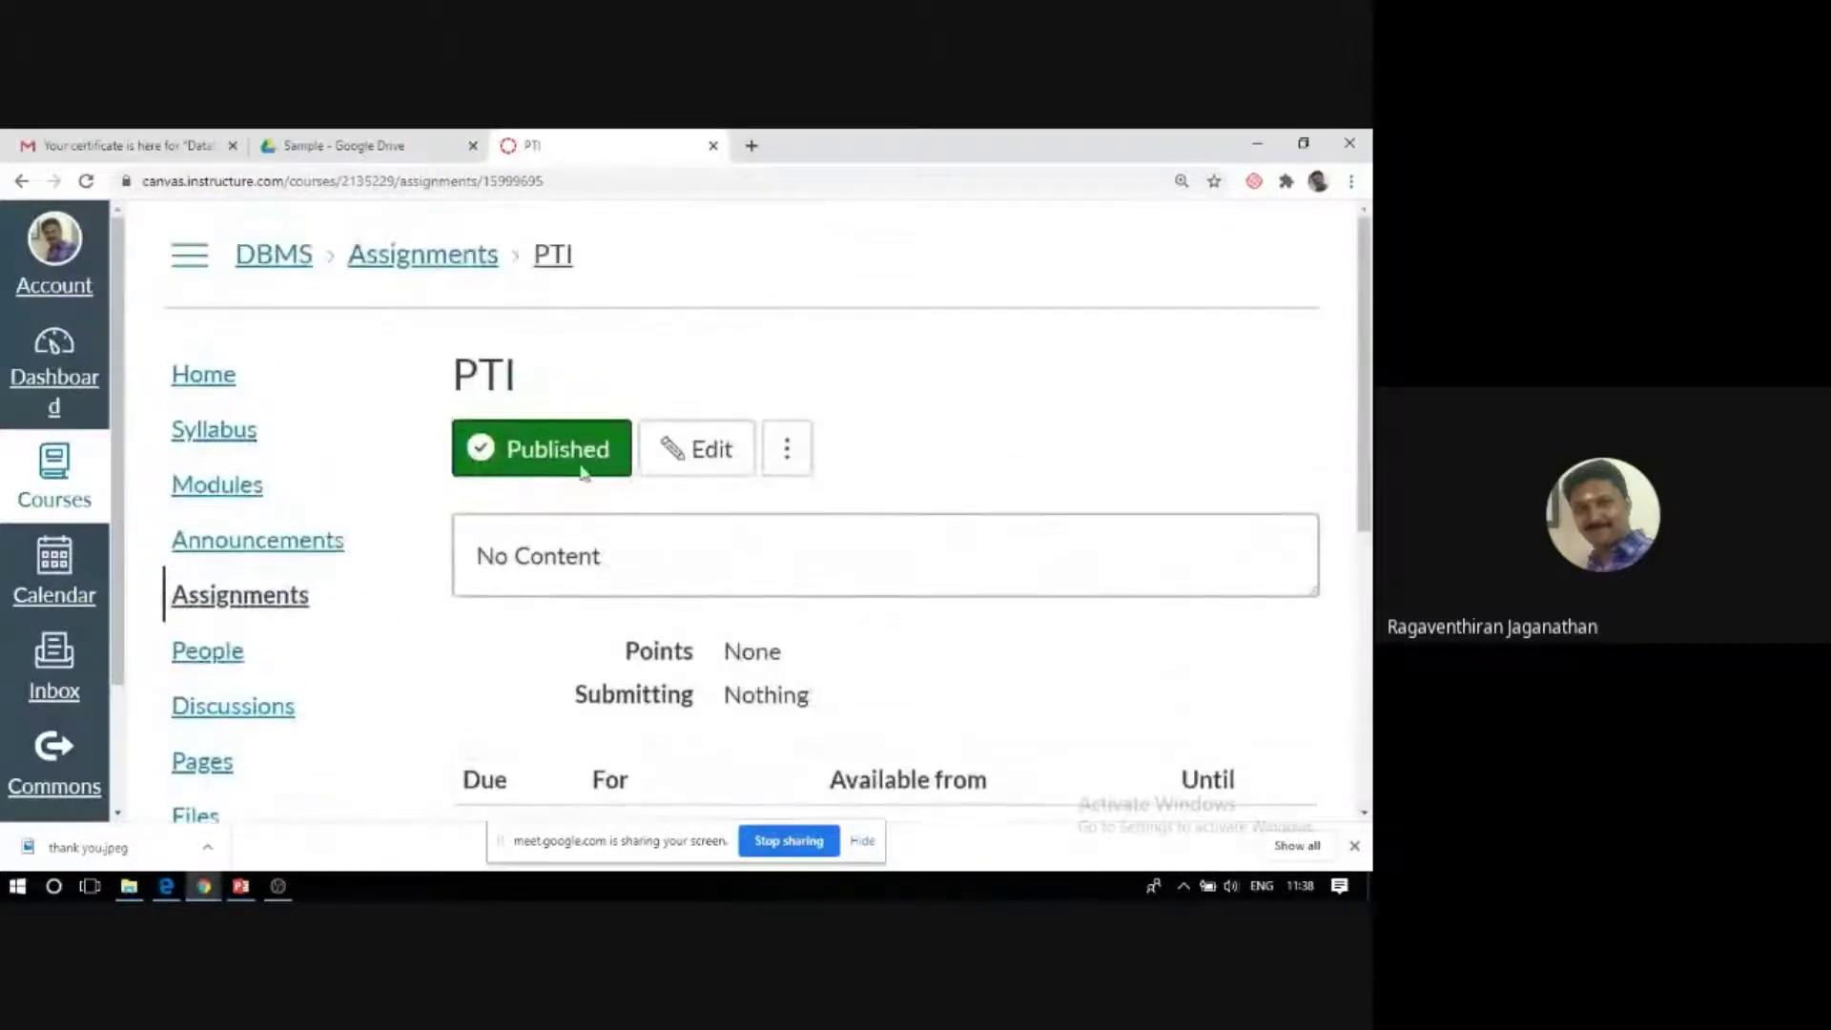
pyautogui.click(424, 270)
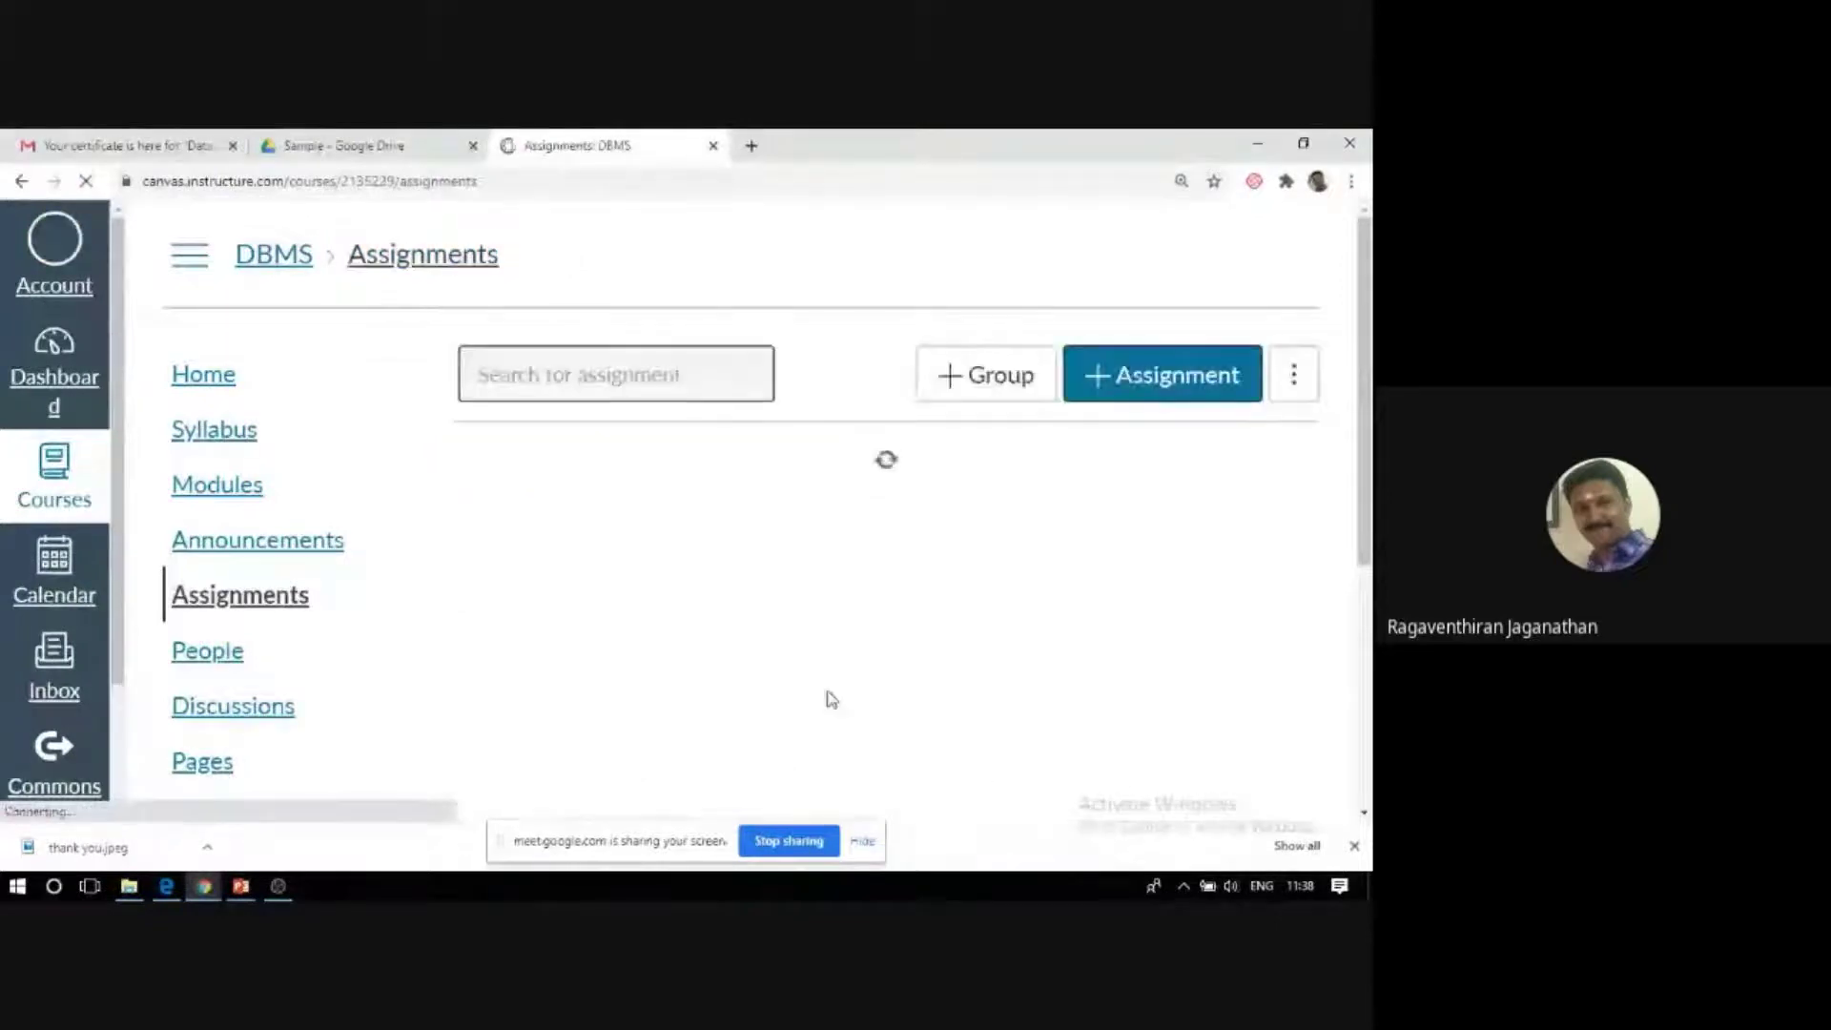
# Zoom the Assignments page out to 110% and open the PTI row's three-dot menu.
pyautogui.scroll(-3, 827, 696)
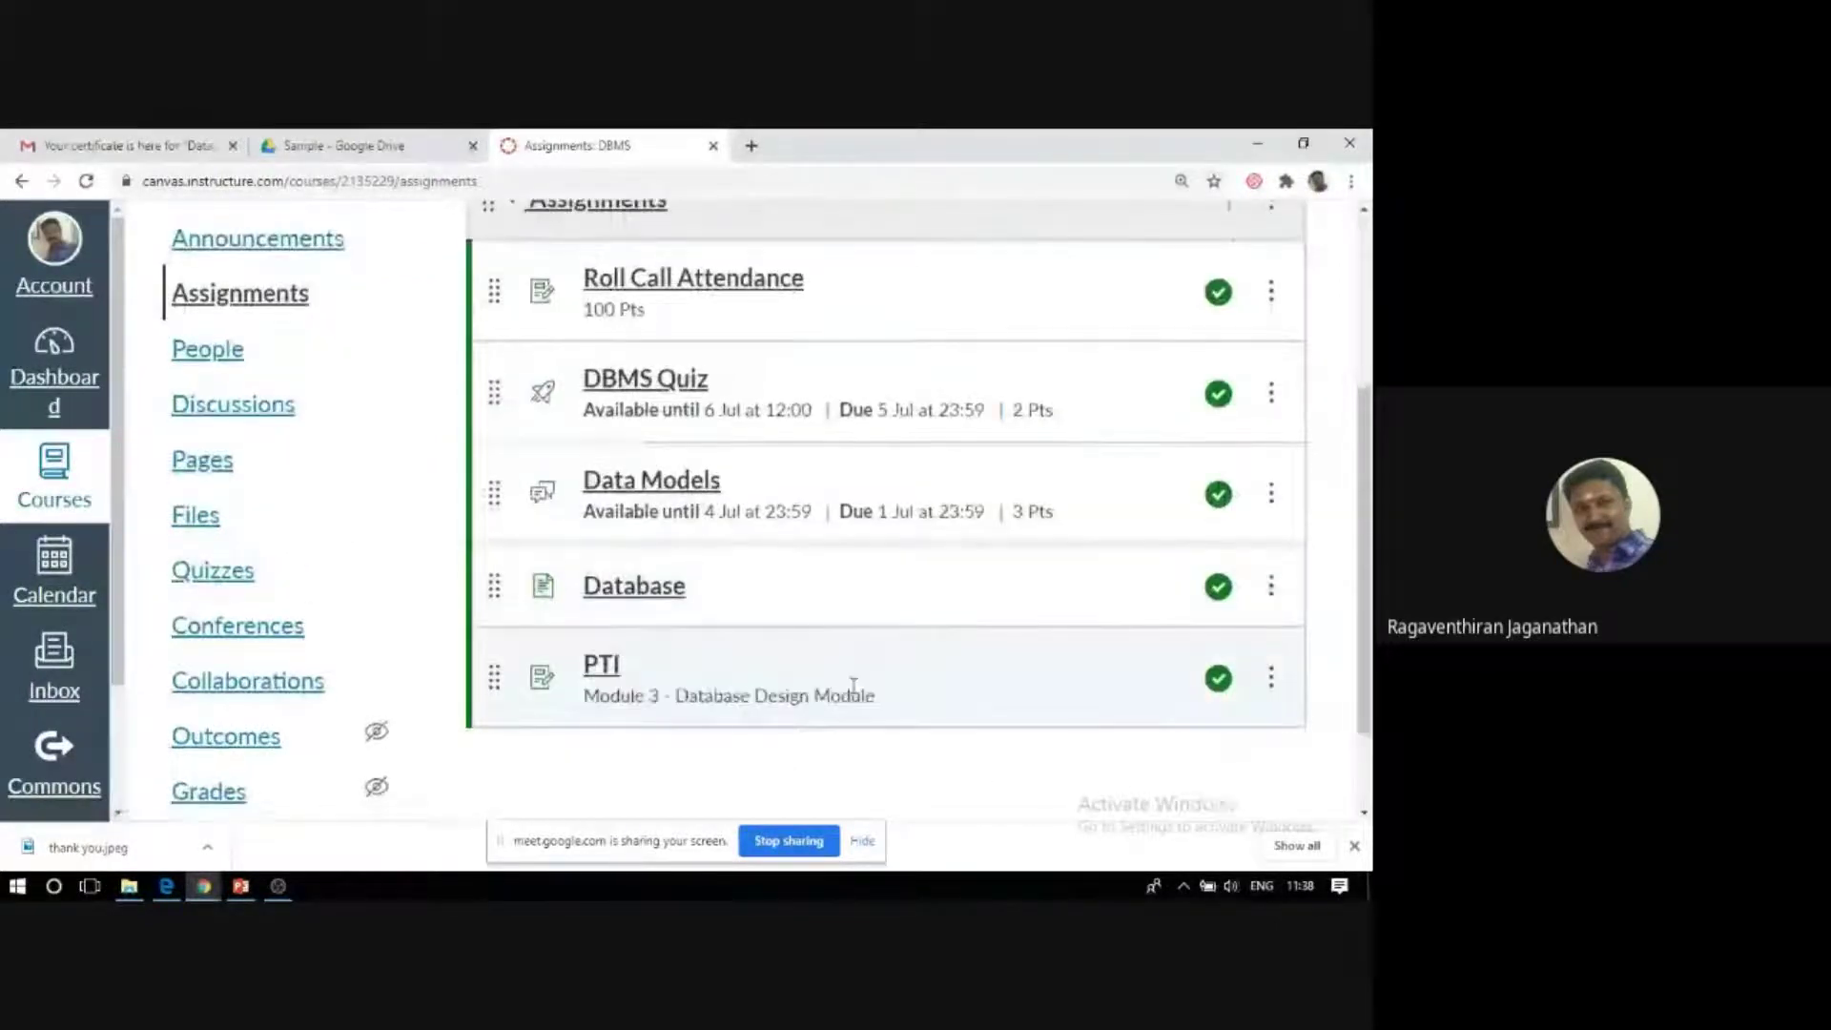
pyautogui.click(1273, 683)
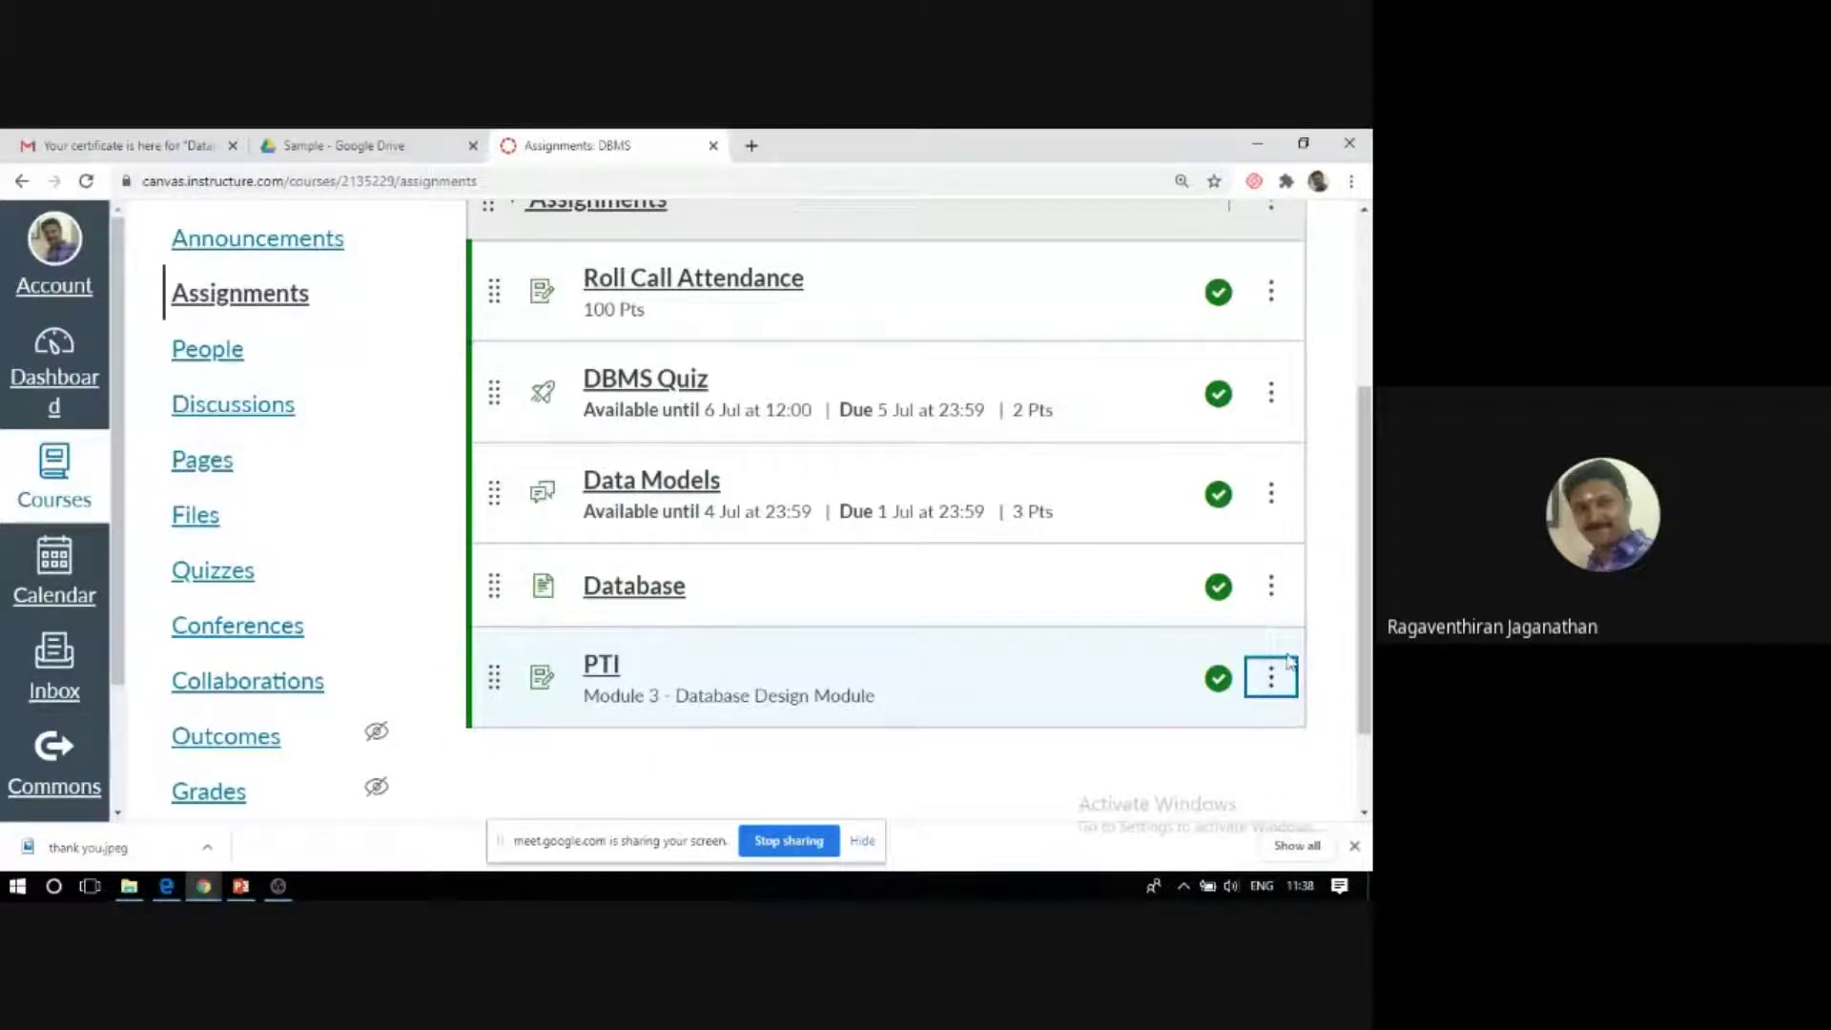
pyautogui.scroll(3, 1271, 683)
pyautogui.scroll(-4, 1039, 701)
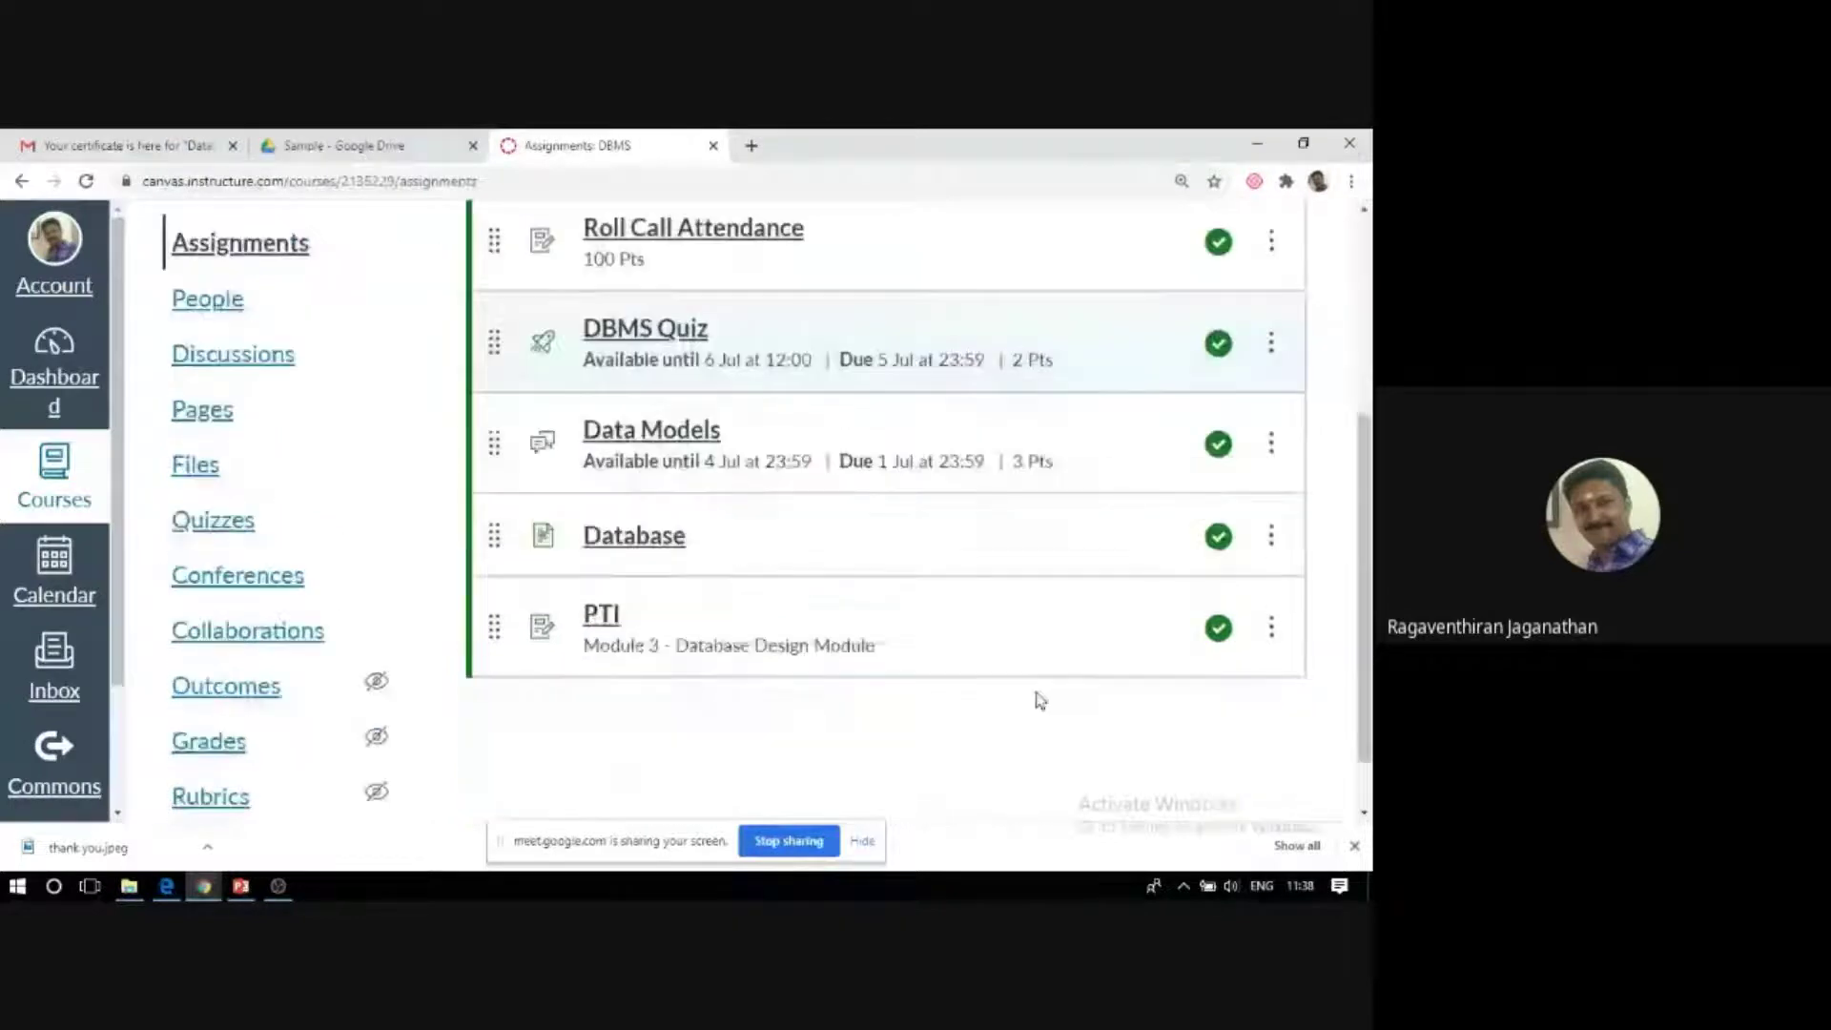
pyautogui.scroll(-1, 1039, 701)
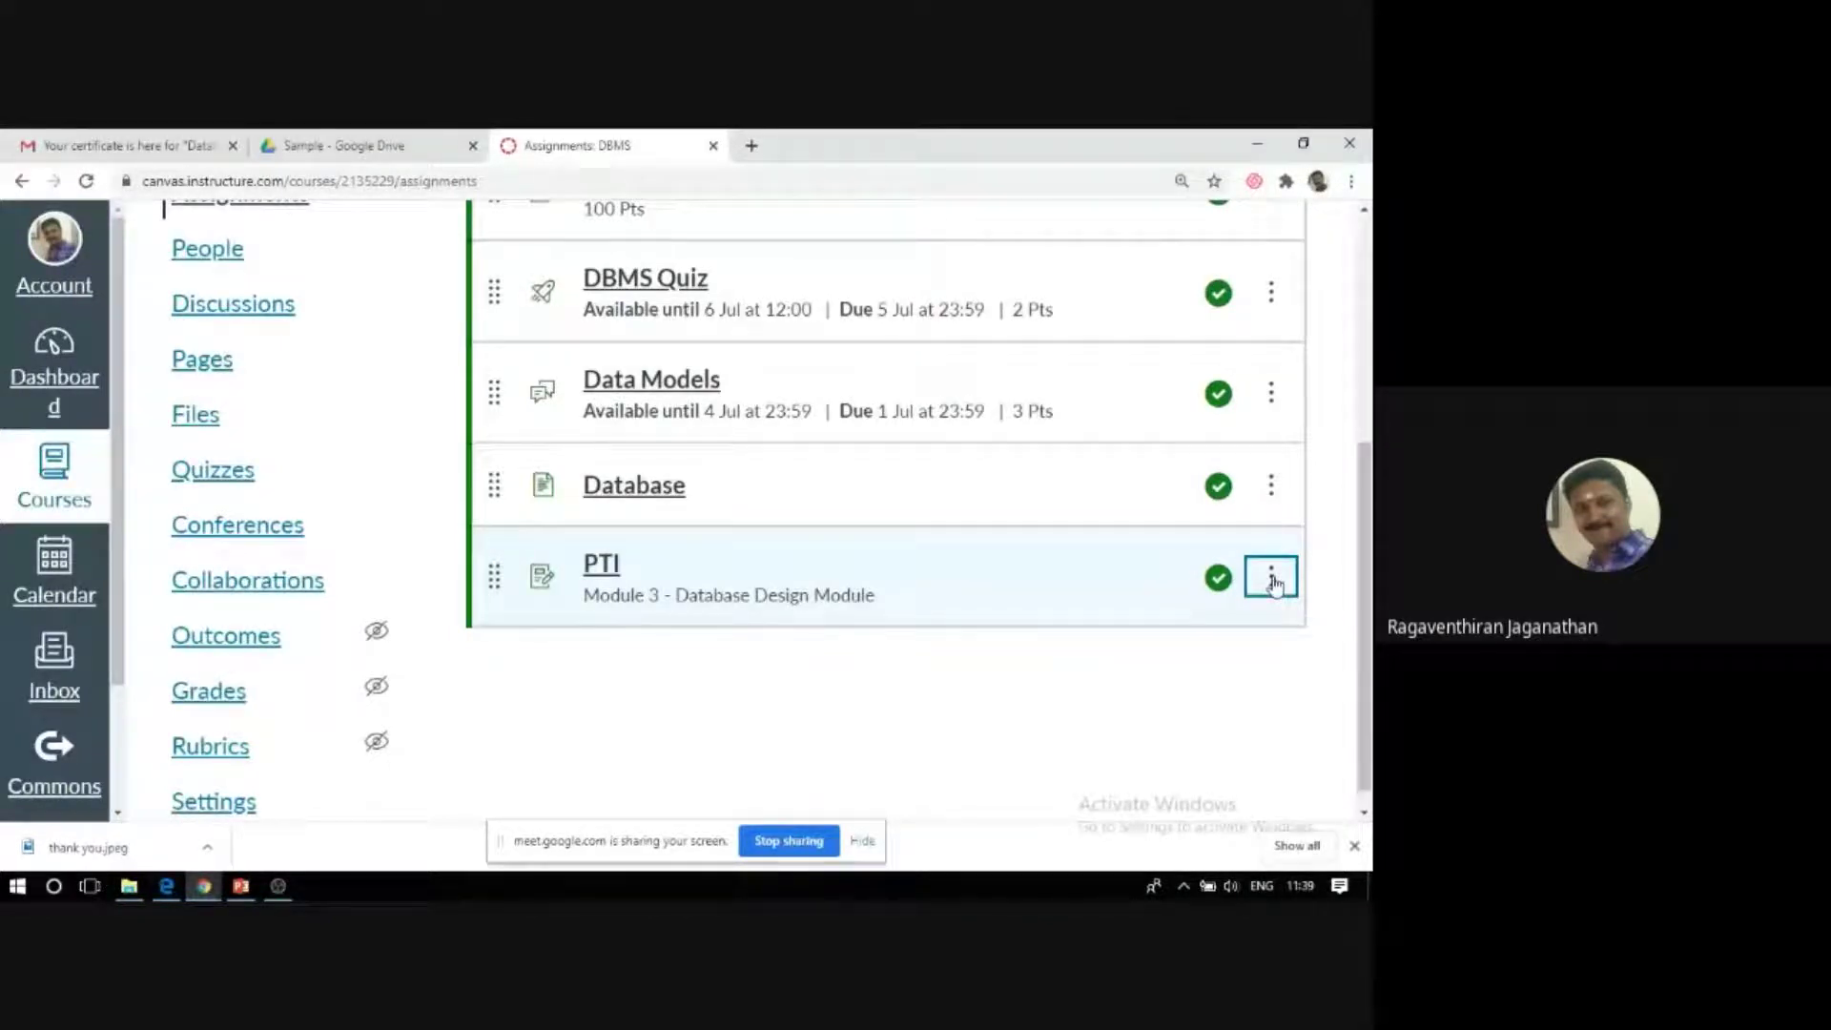
pyautogui.click(1271, 577)
pyautogui.scroll(5, 1275, 585)
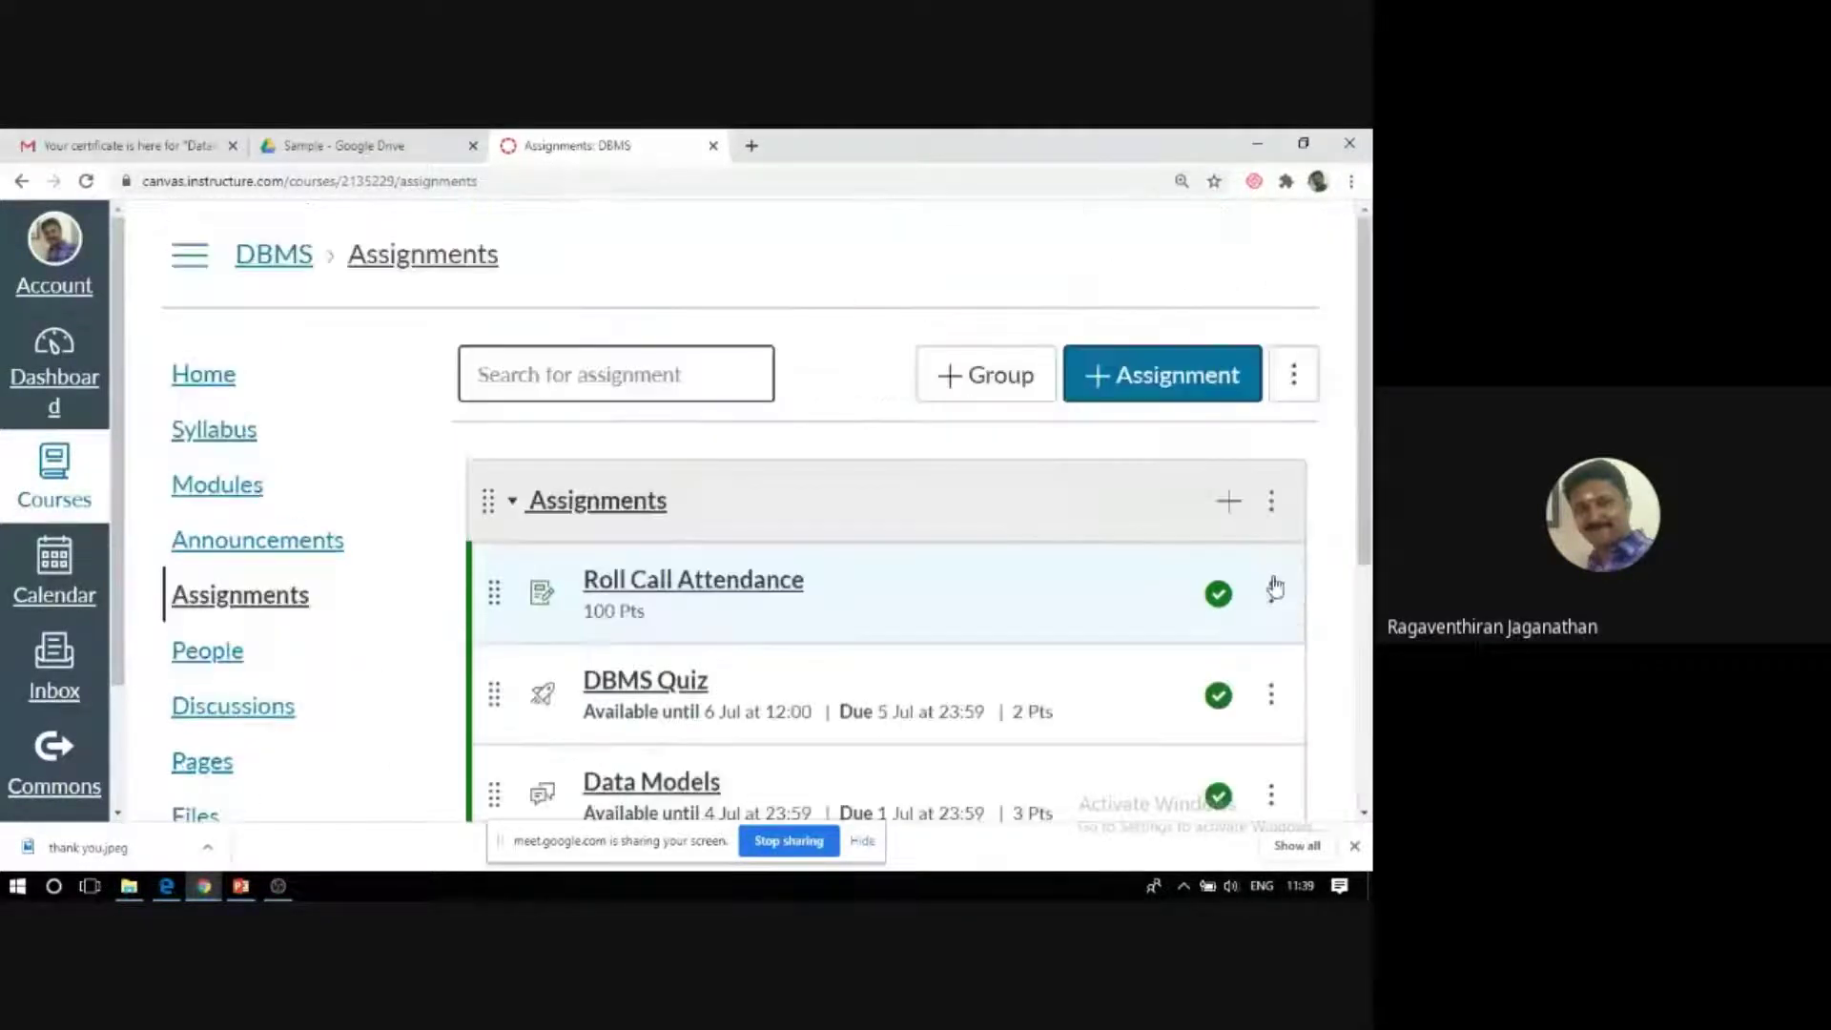
pyautogui.scroll(-1, 1272, 577)
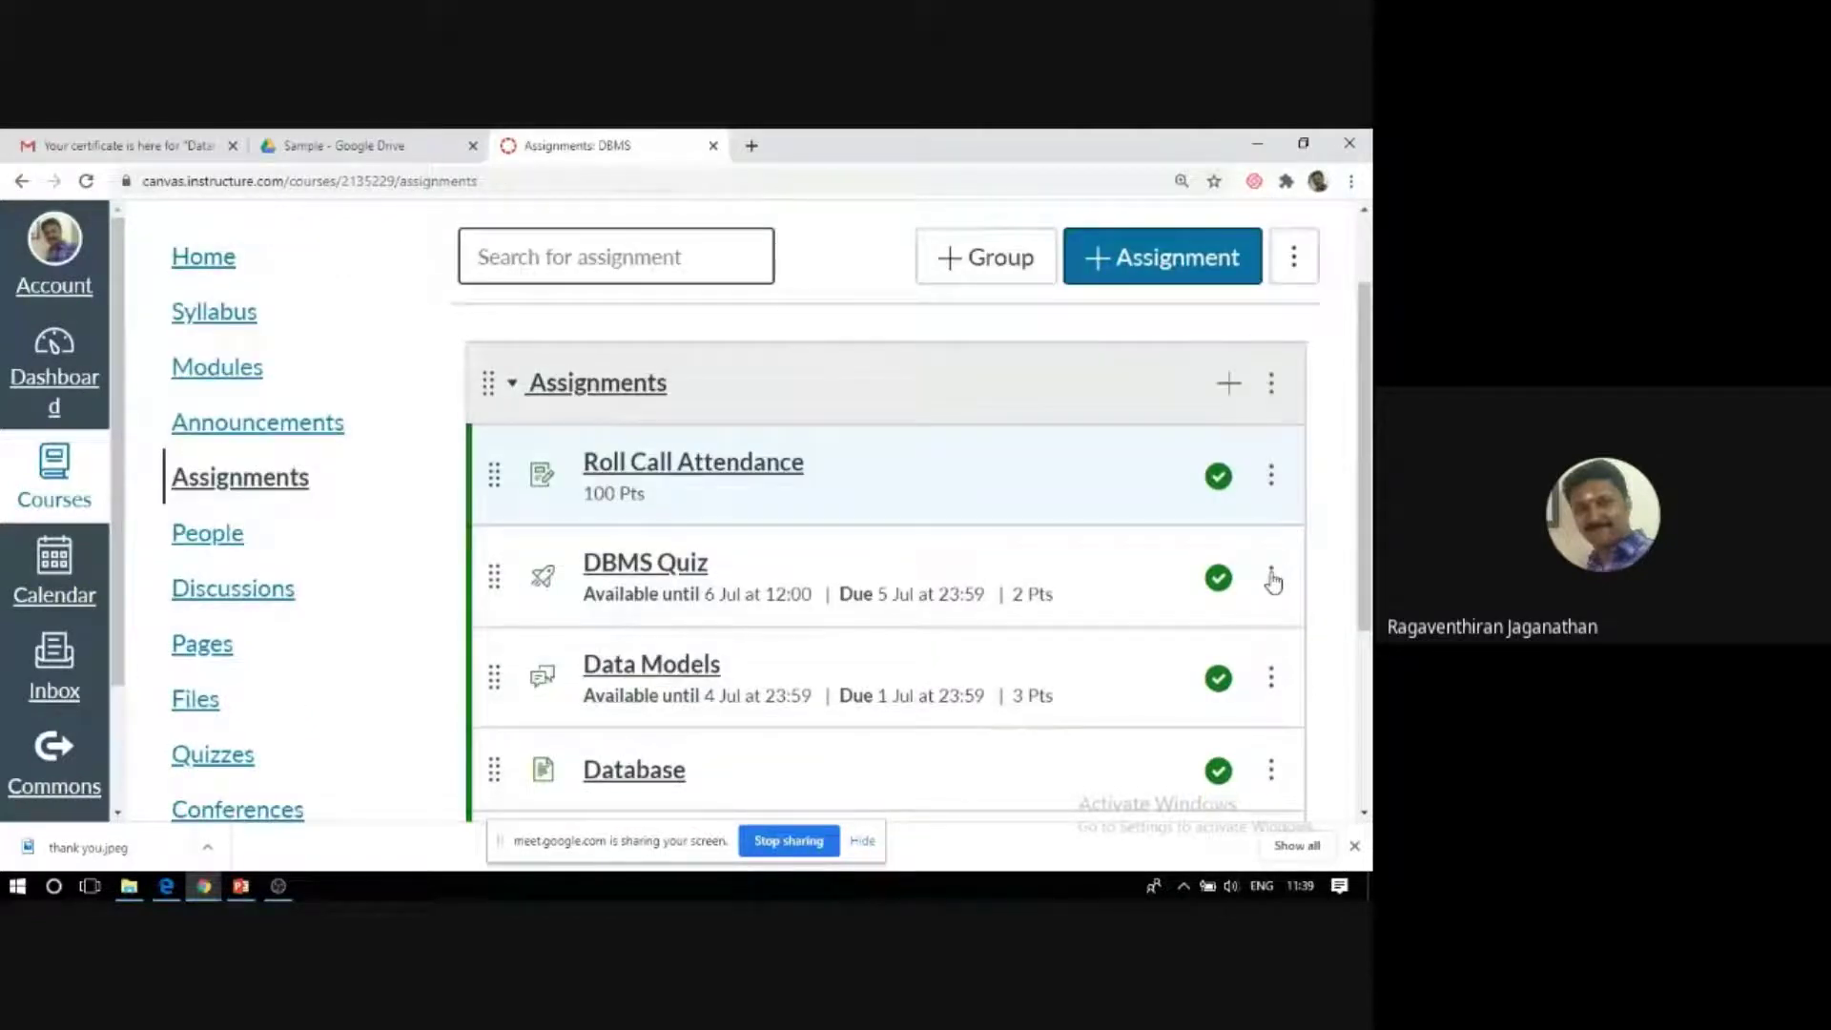
pyautogui.scroll(-3, 1159, 576)
pyautogui.hotkey('ctrl', '-')
pyautogui.hotkey('ctrl', '-')
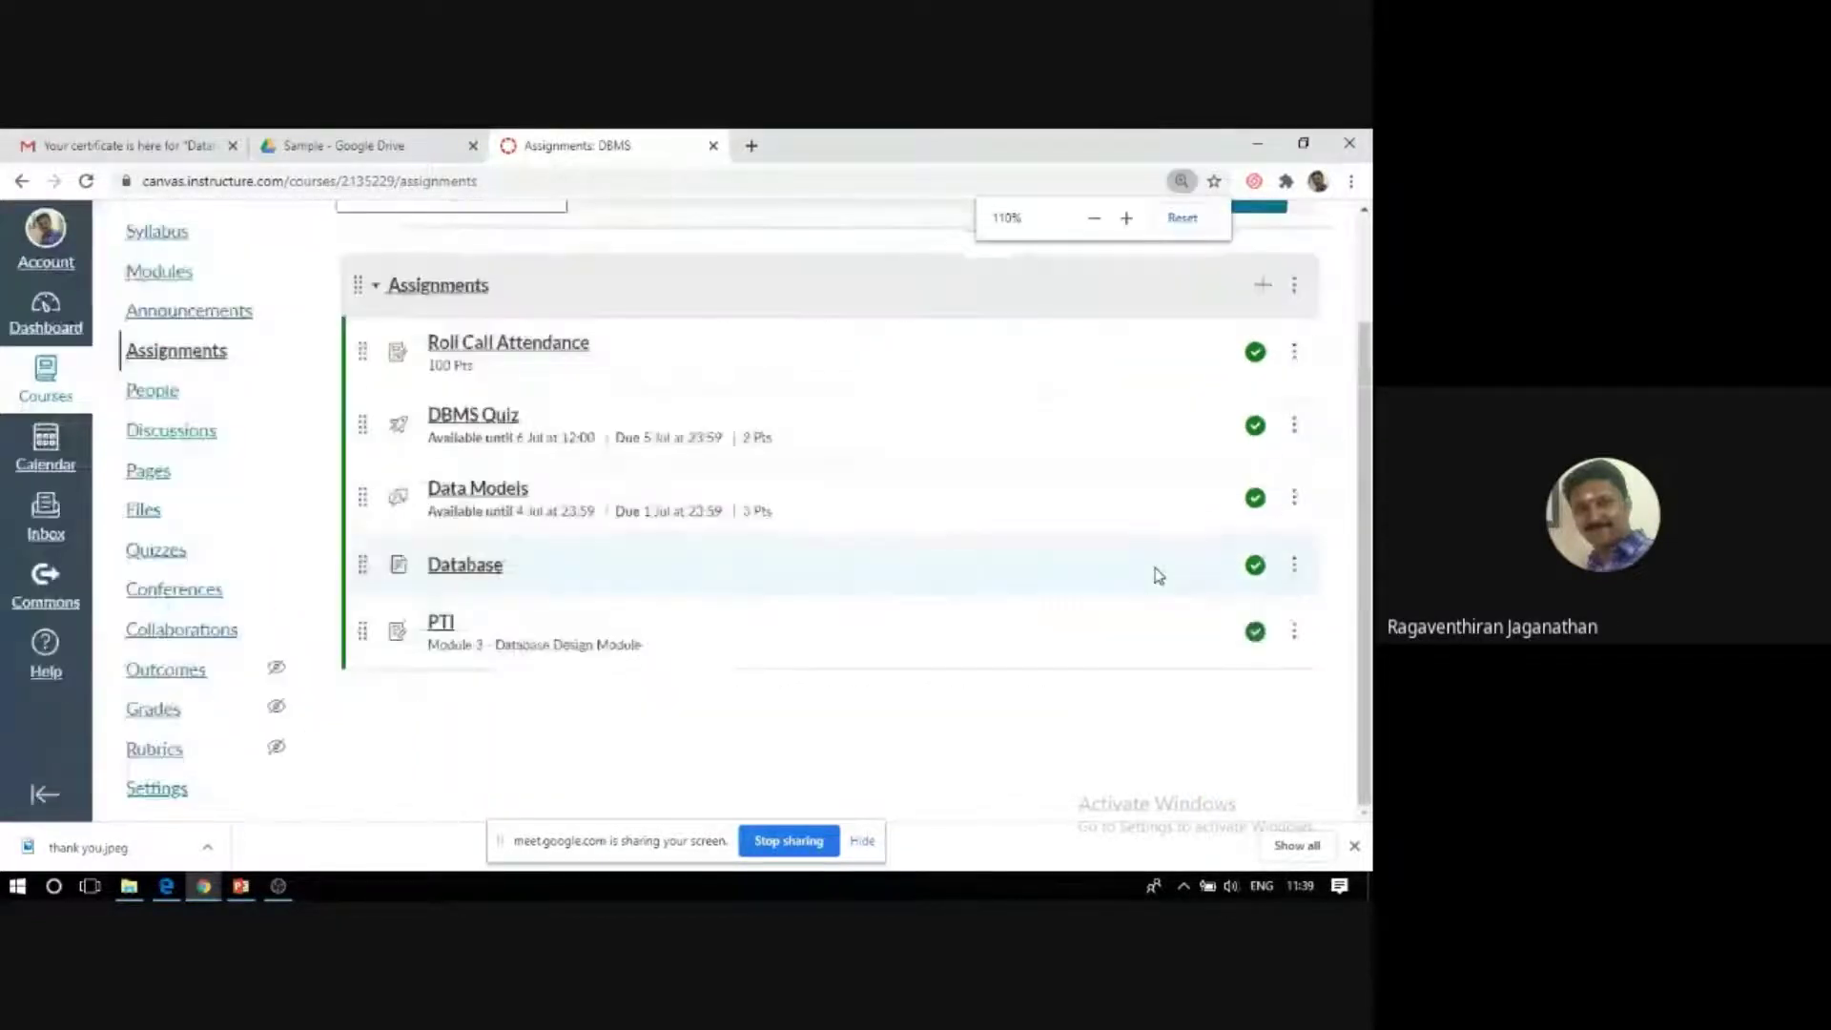
pyautogui.click(1294, 633)
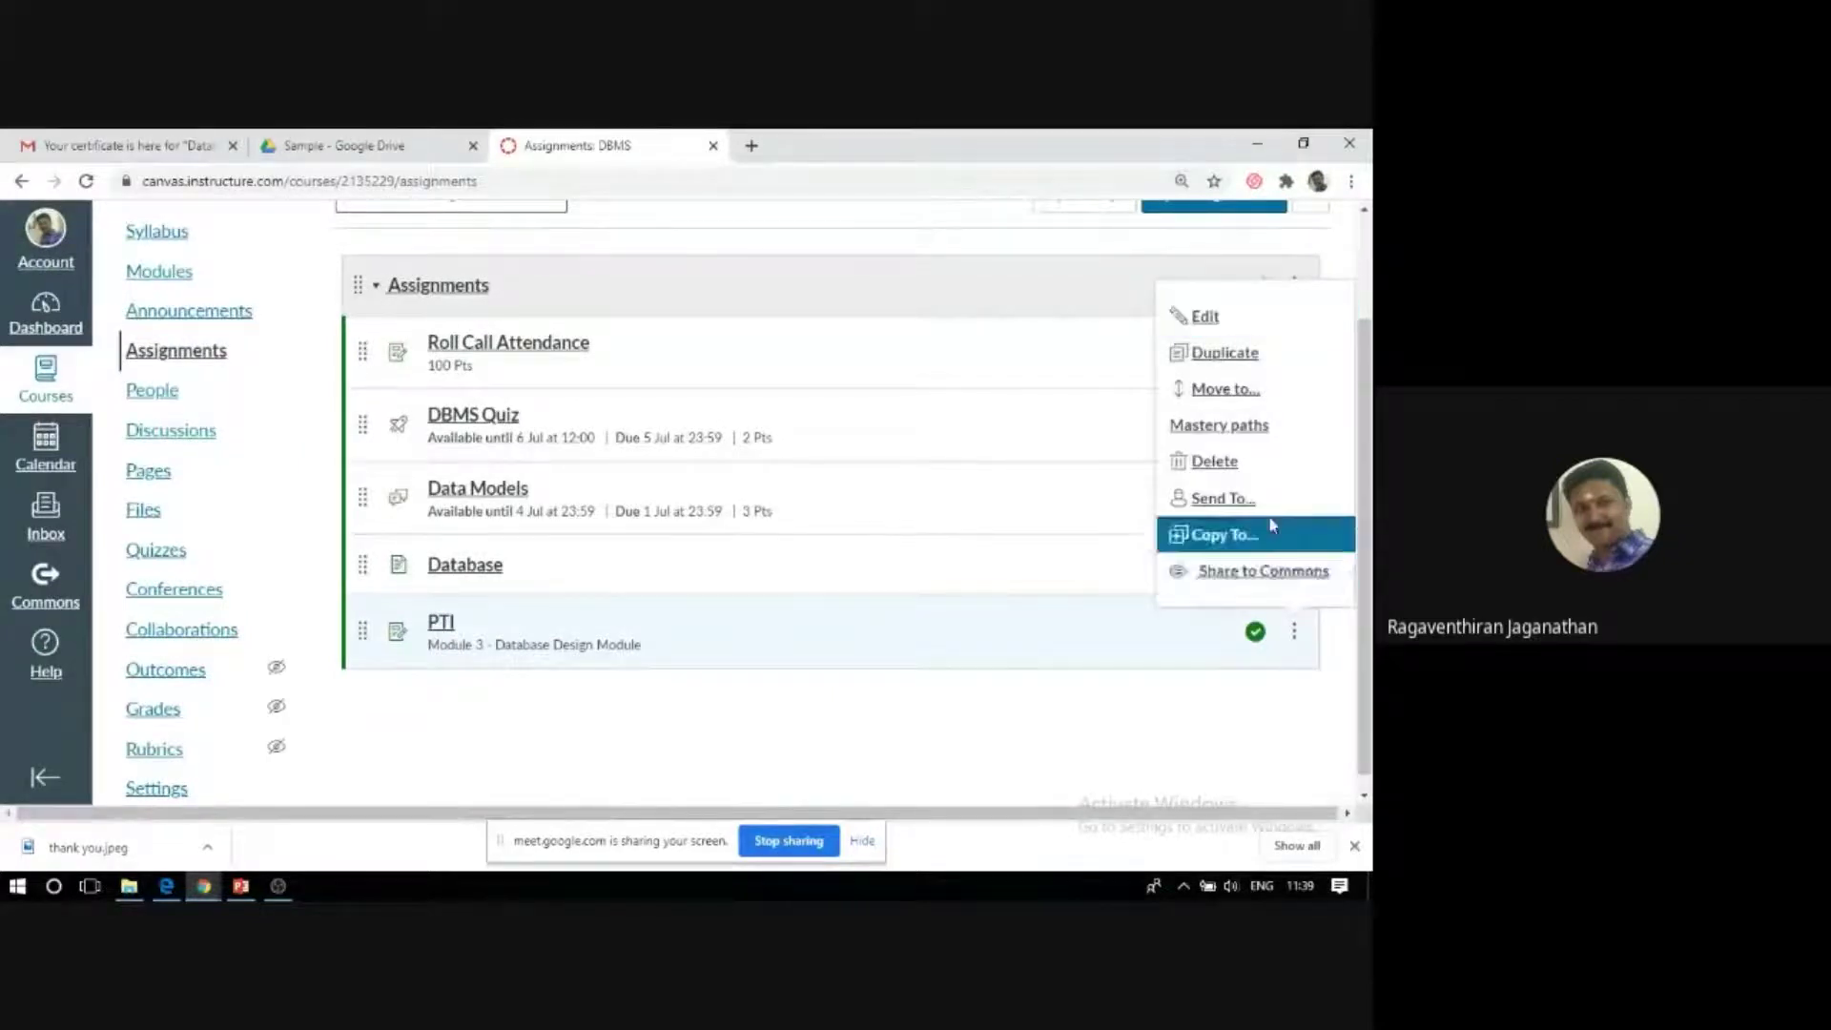
# Set the PTI due date to 30 Jul 2020 at 11:00, then open its full edit page.
pyautogui.click(1205, 315)
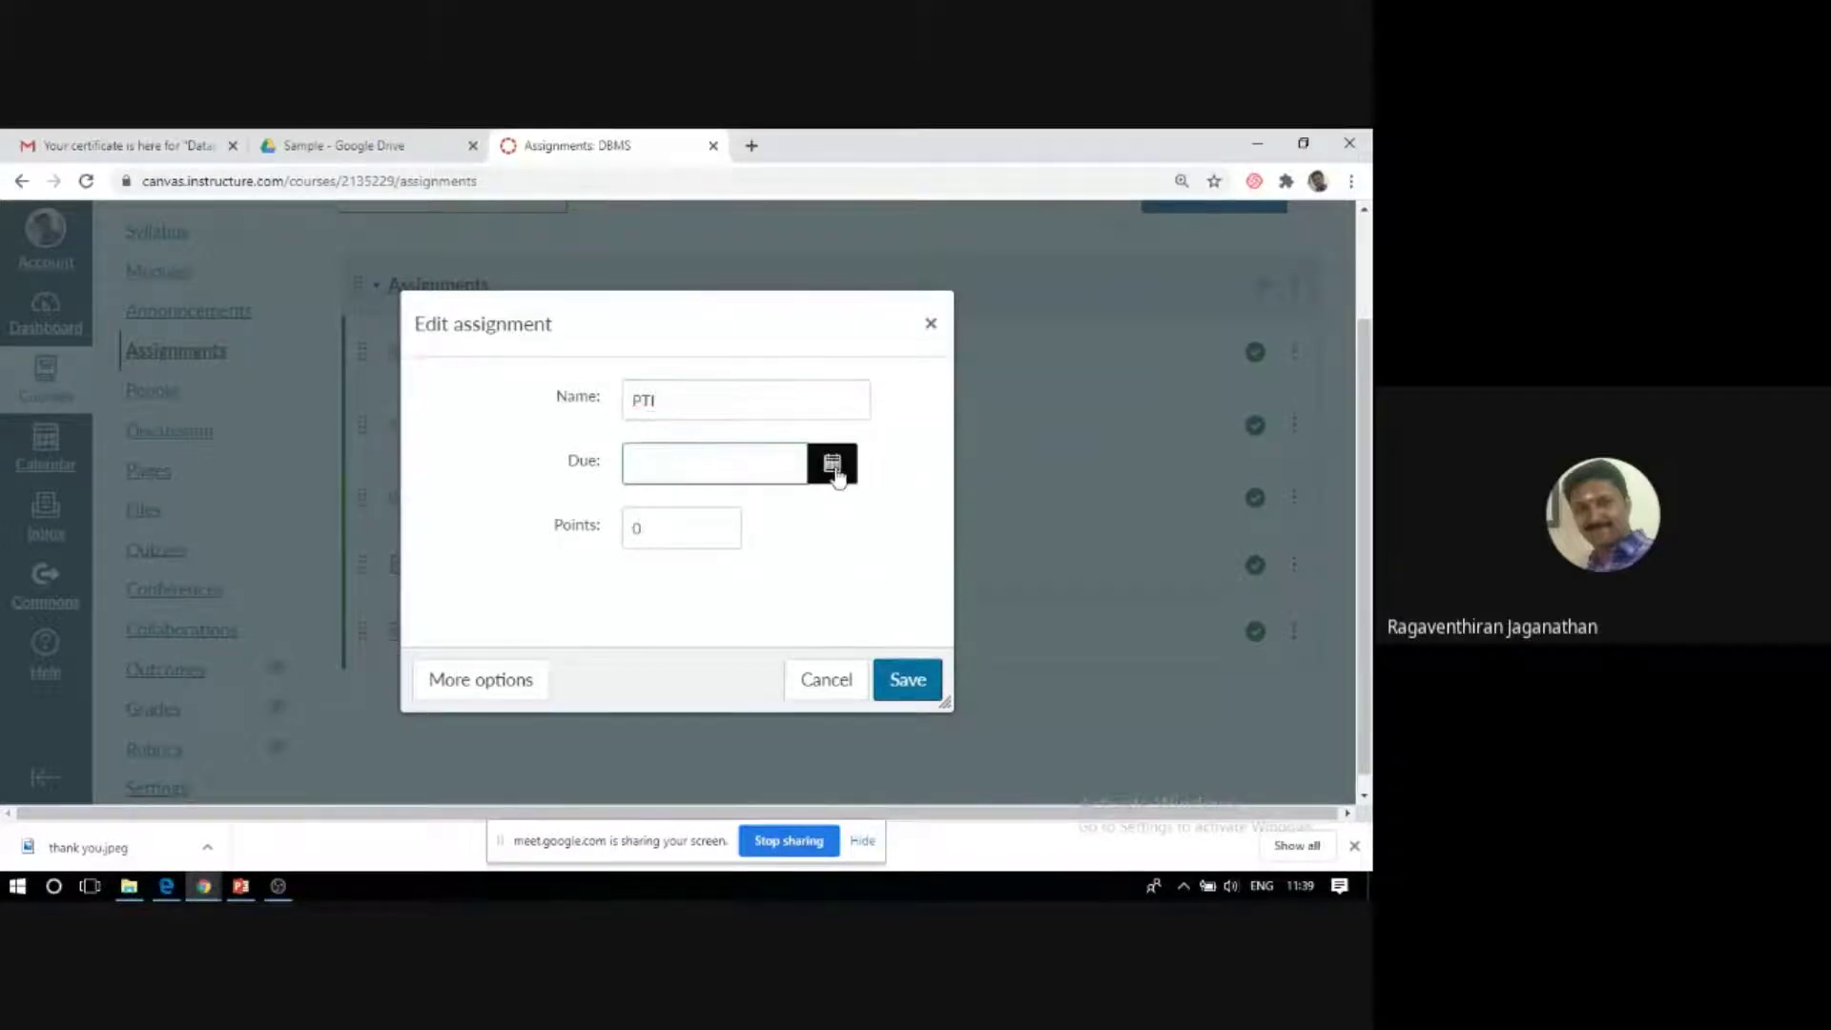
pyautogui.click(832, 466)
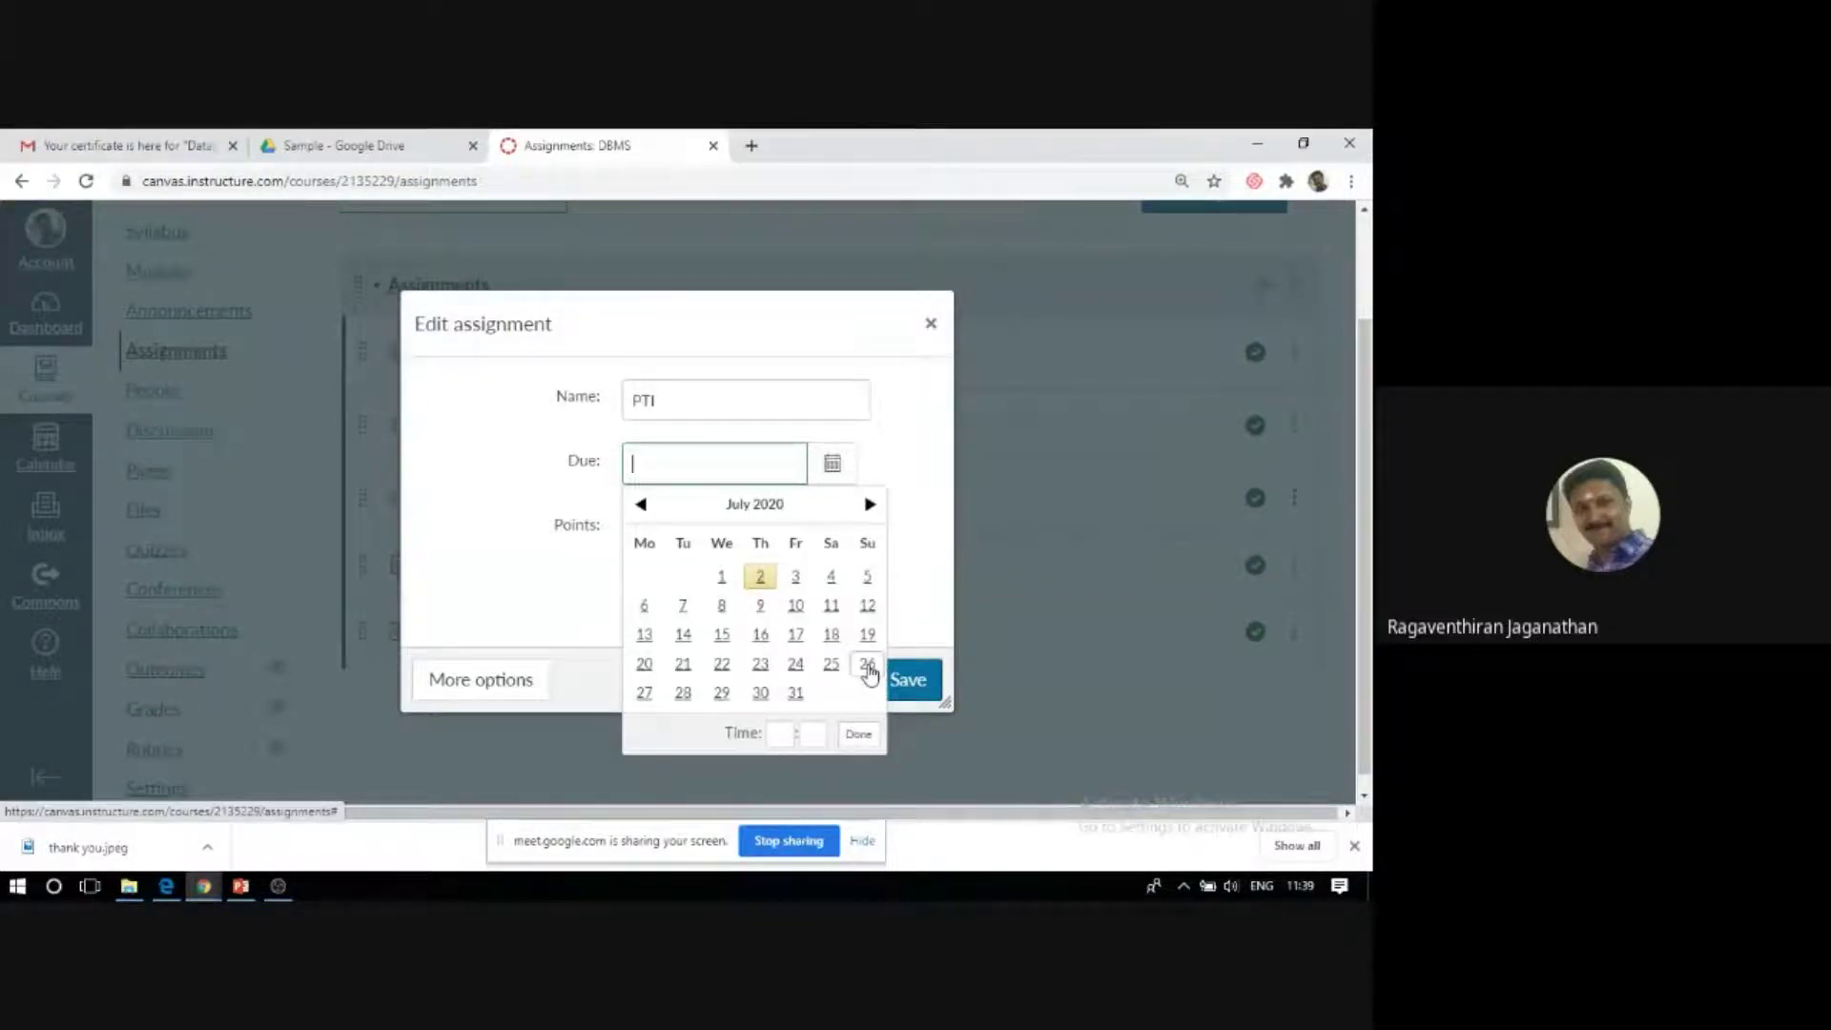
pyautogui.click(762, 694)
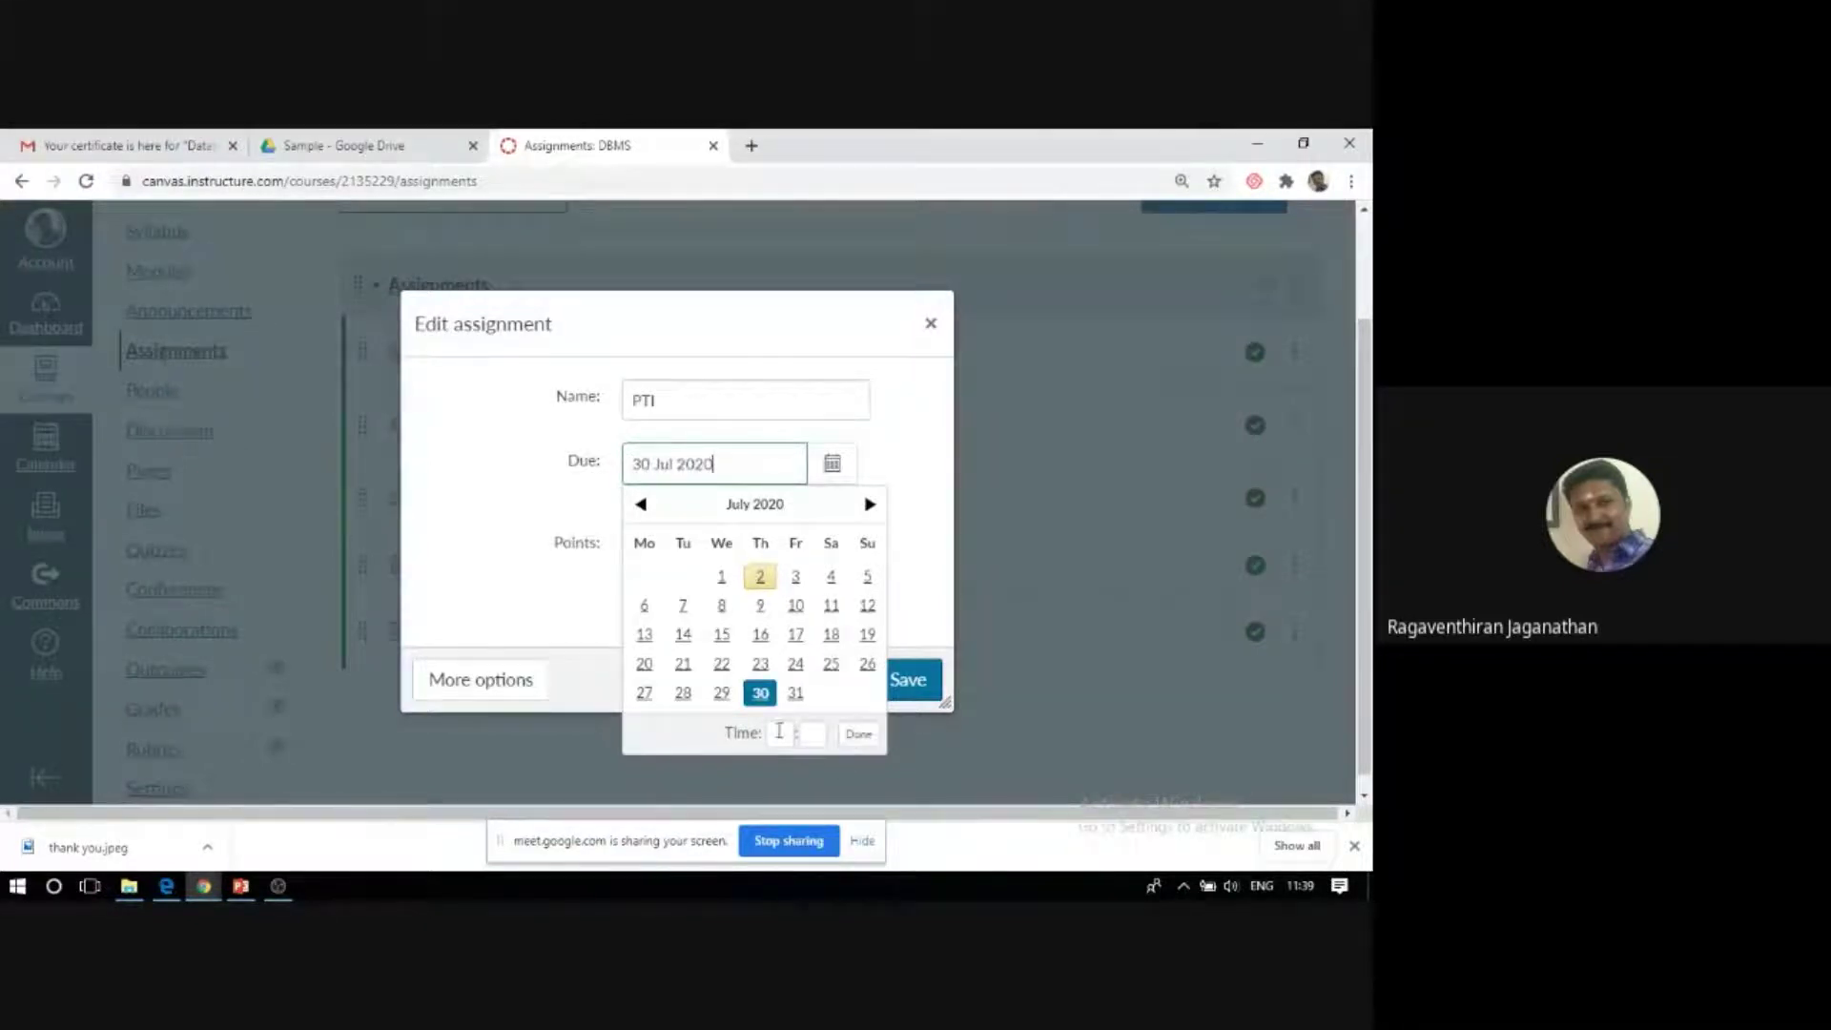
pyautogui.click(779, 730)
pyautogui.click(807, 763)
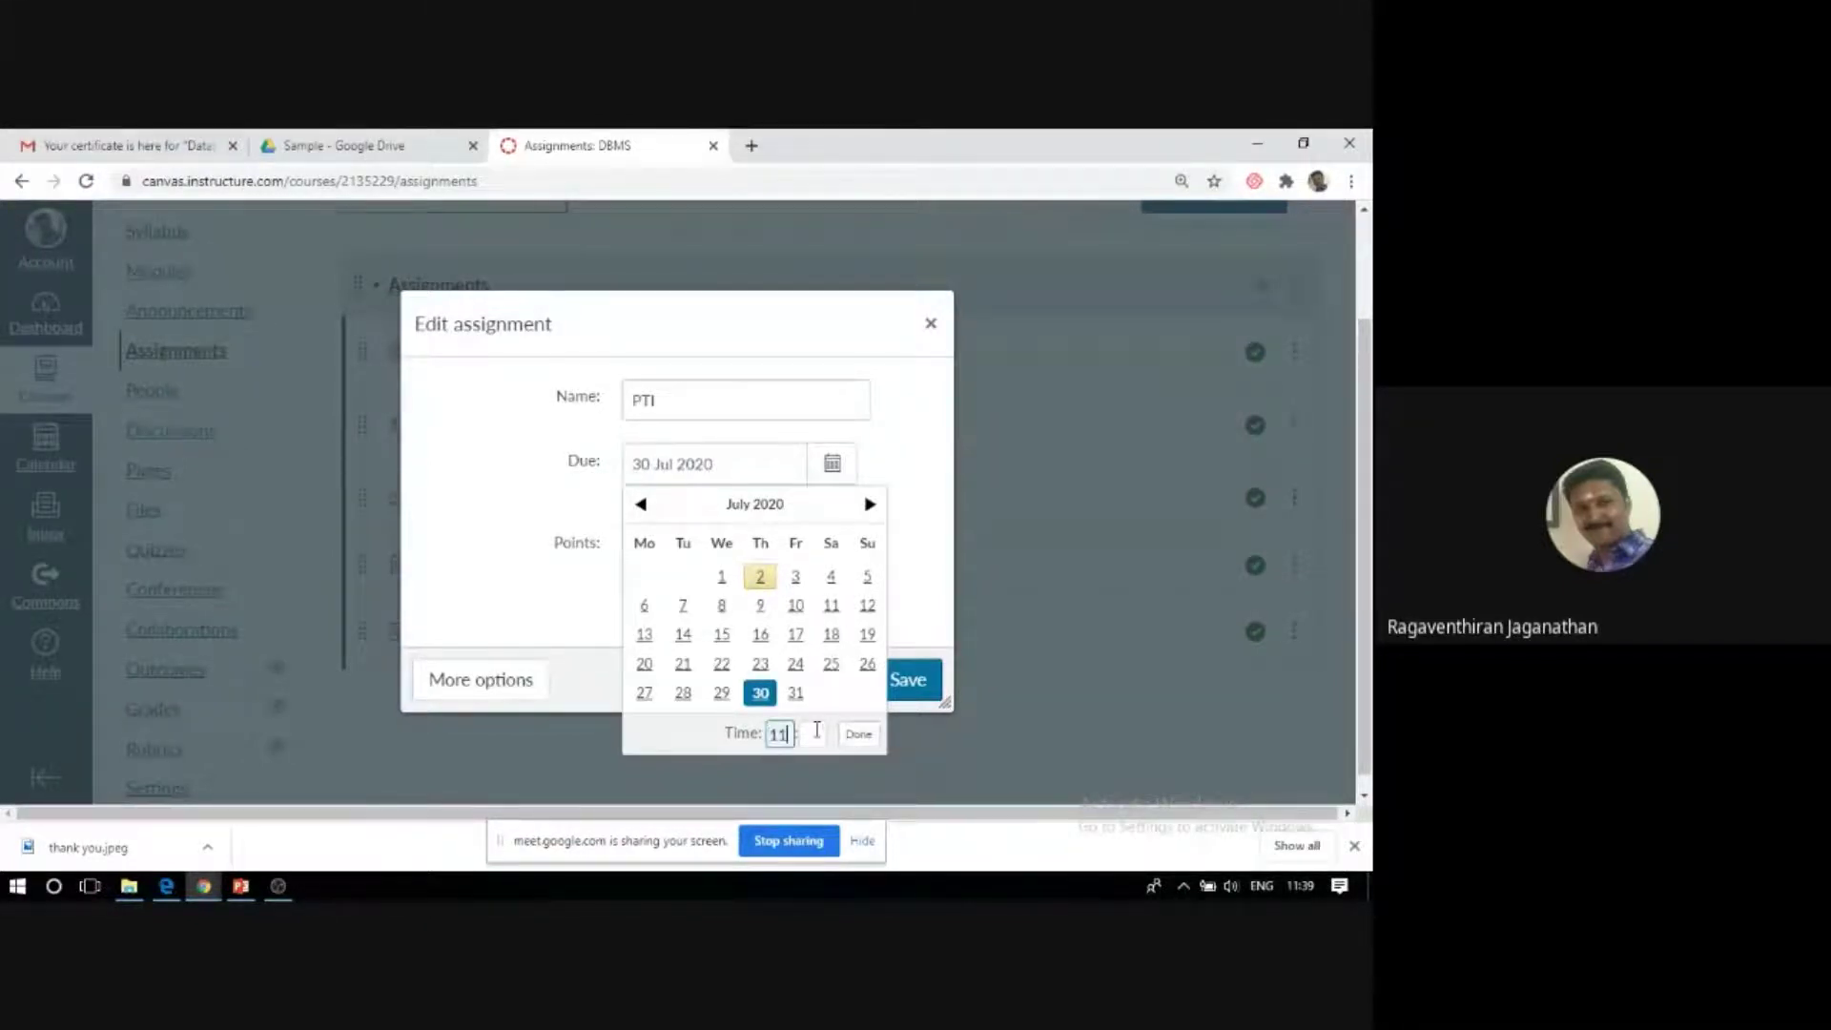
pyautogui.click(858, 736)
pyautogui.moveTo(682, 563); pyautogui.dragTo(612, 564)
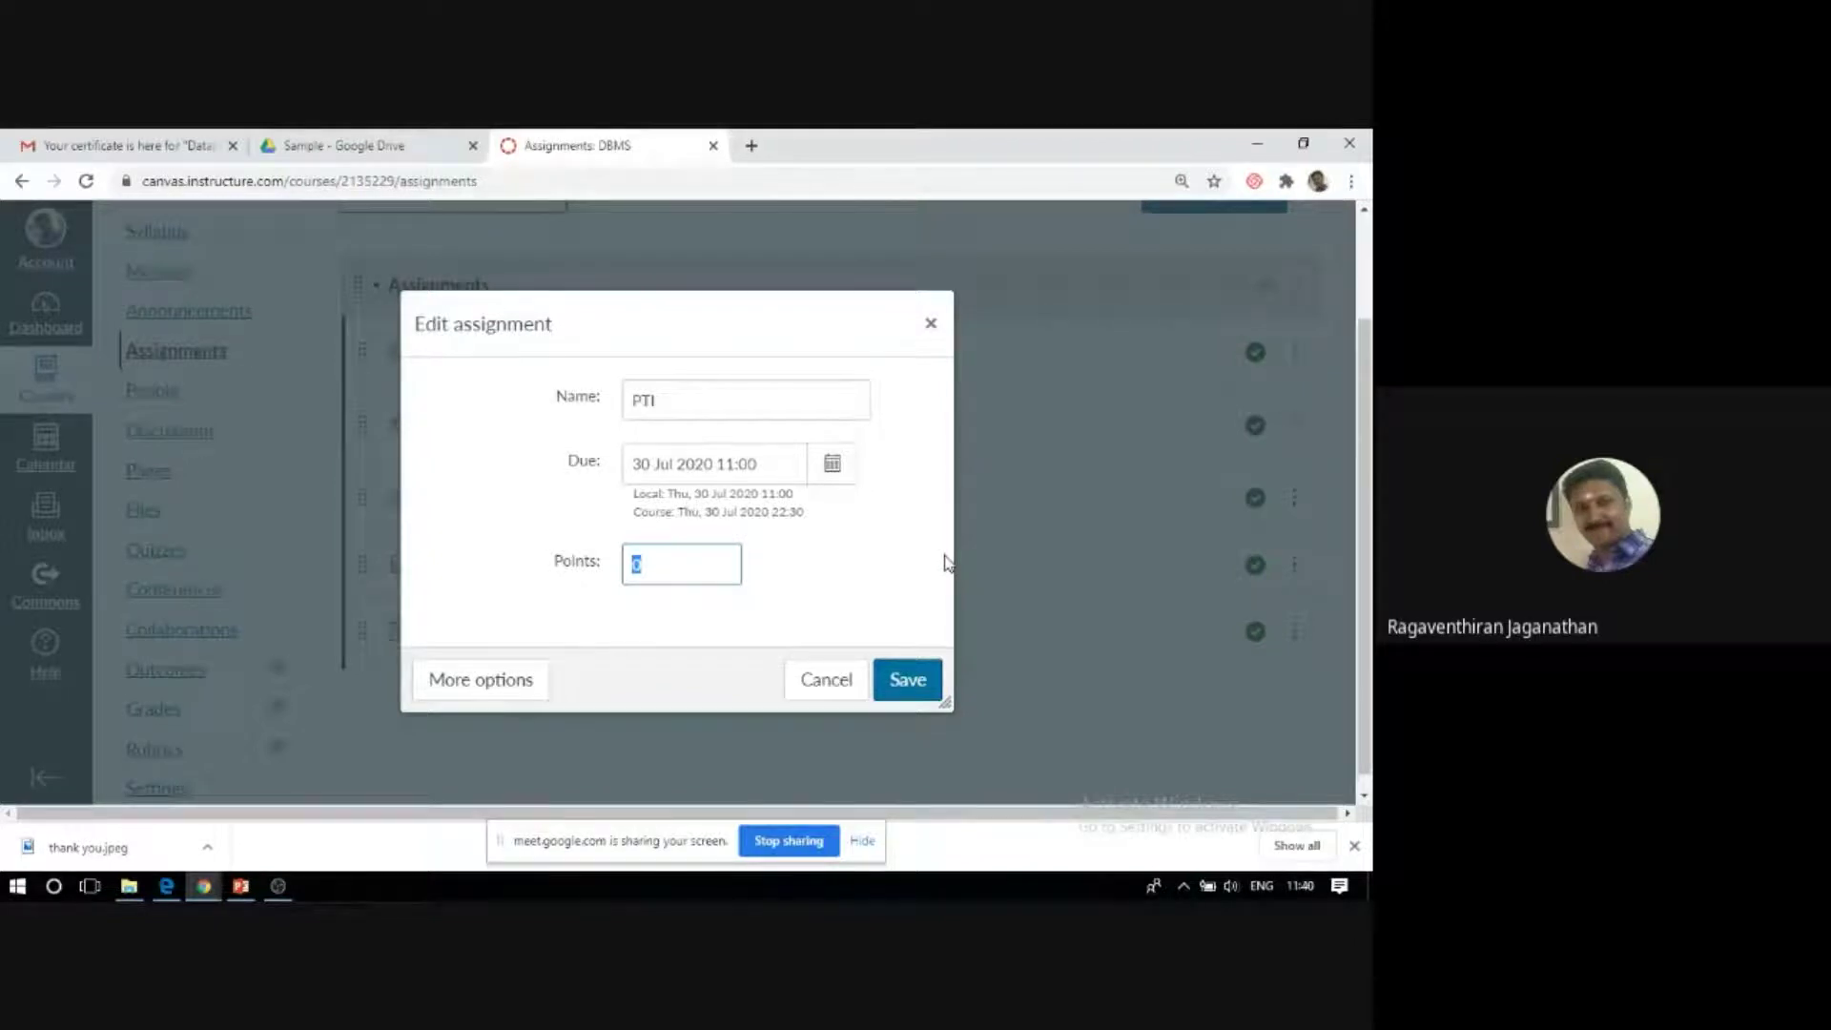
pyautogui.click(520, 680)
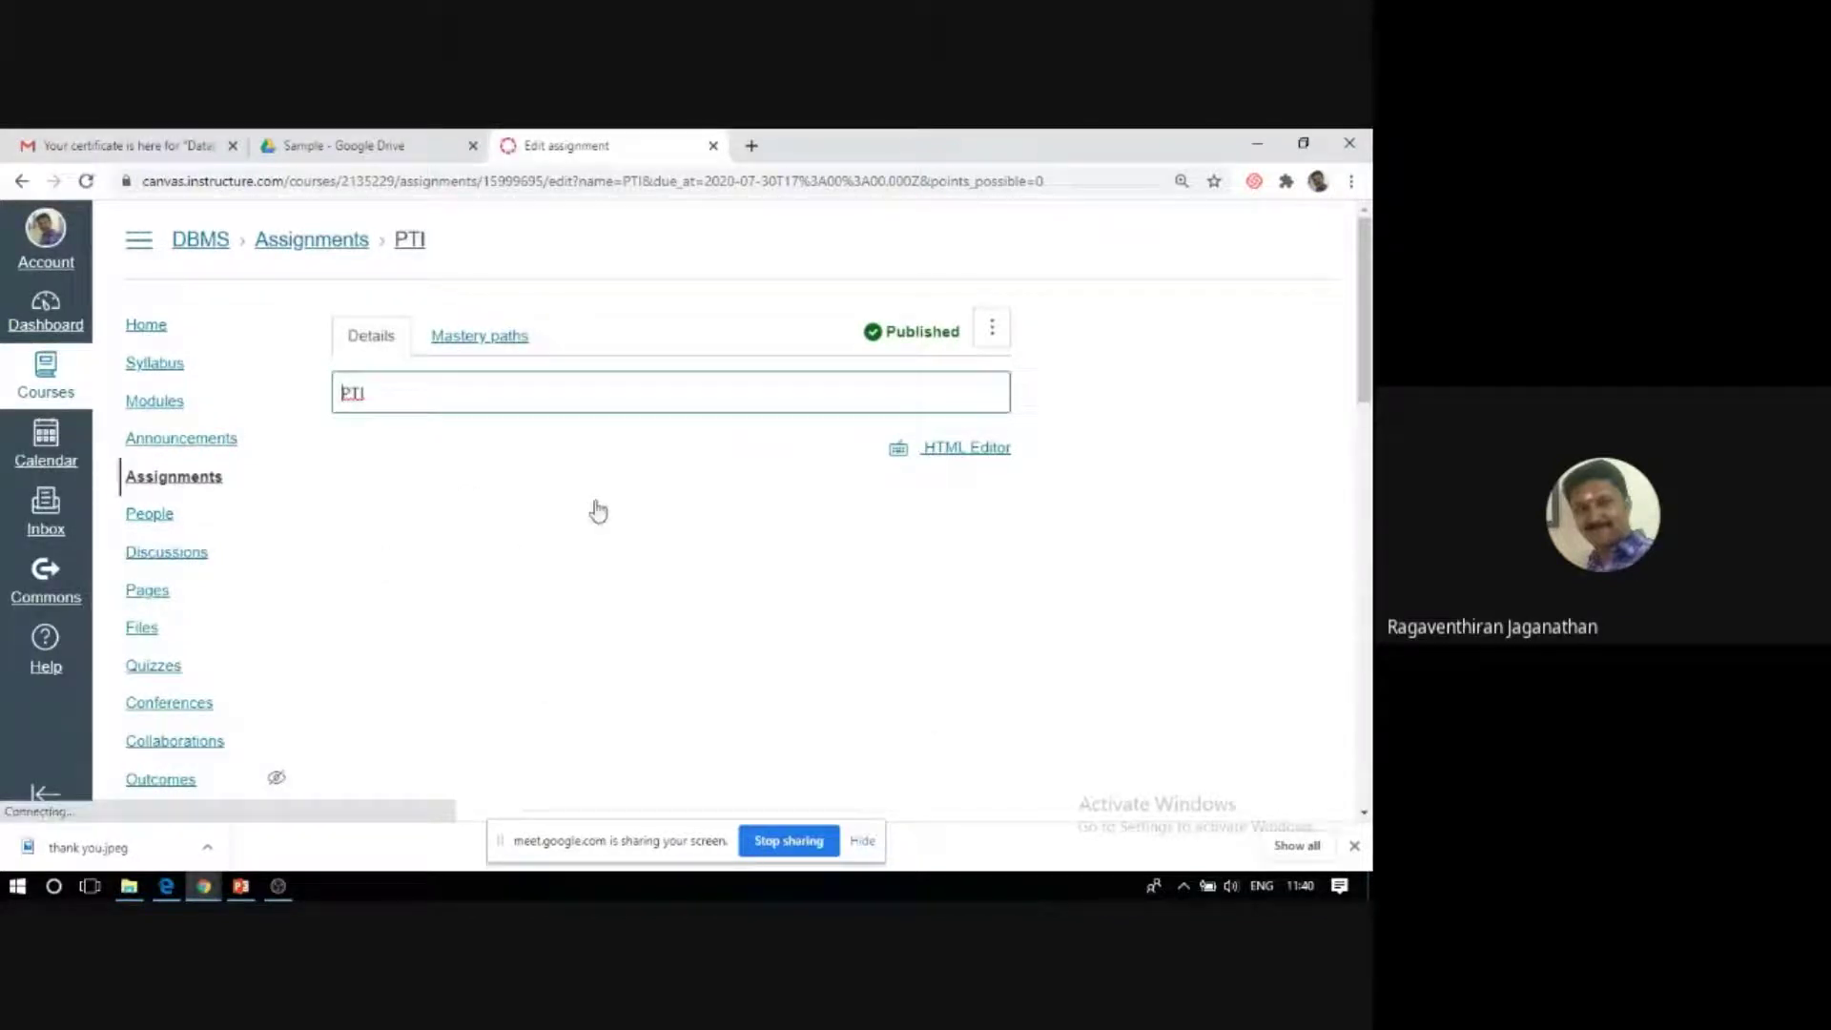
# Enter 'Design a database for hospital management system' in the description editor, fixing typos.
pyautogui.scroll(-4, 598, 512)
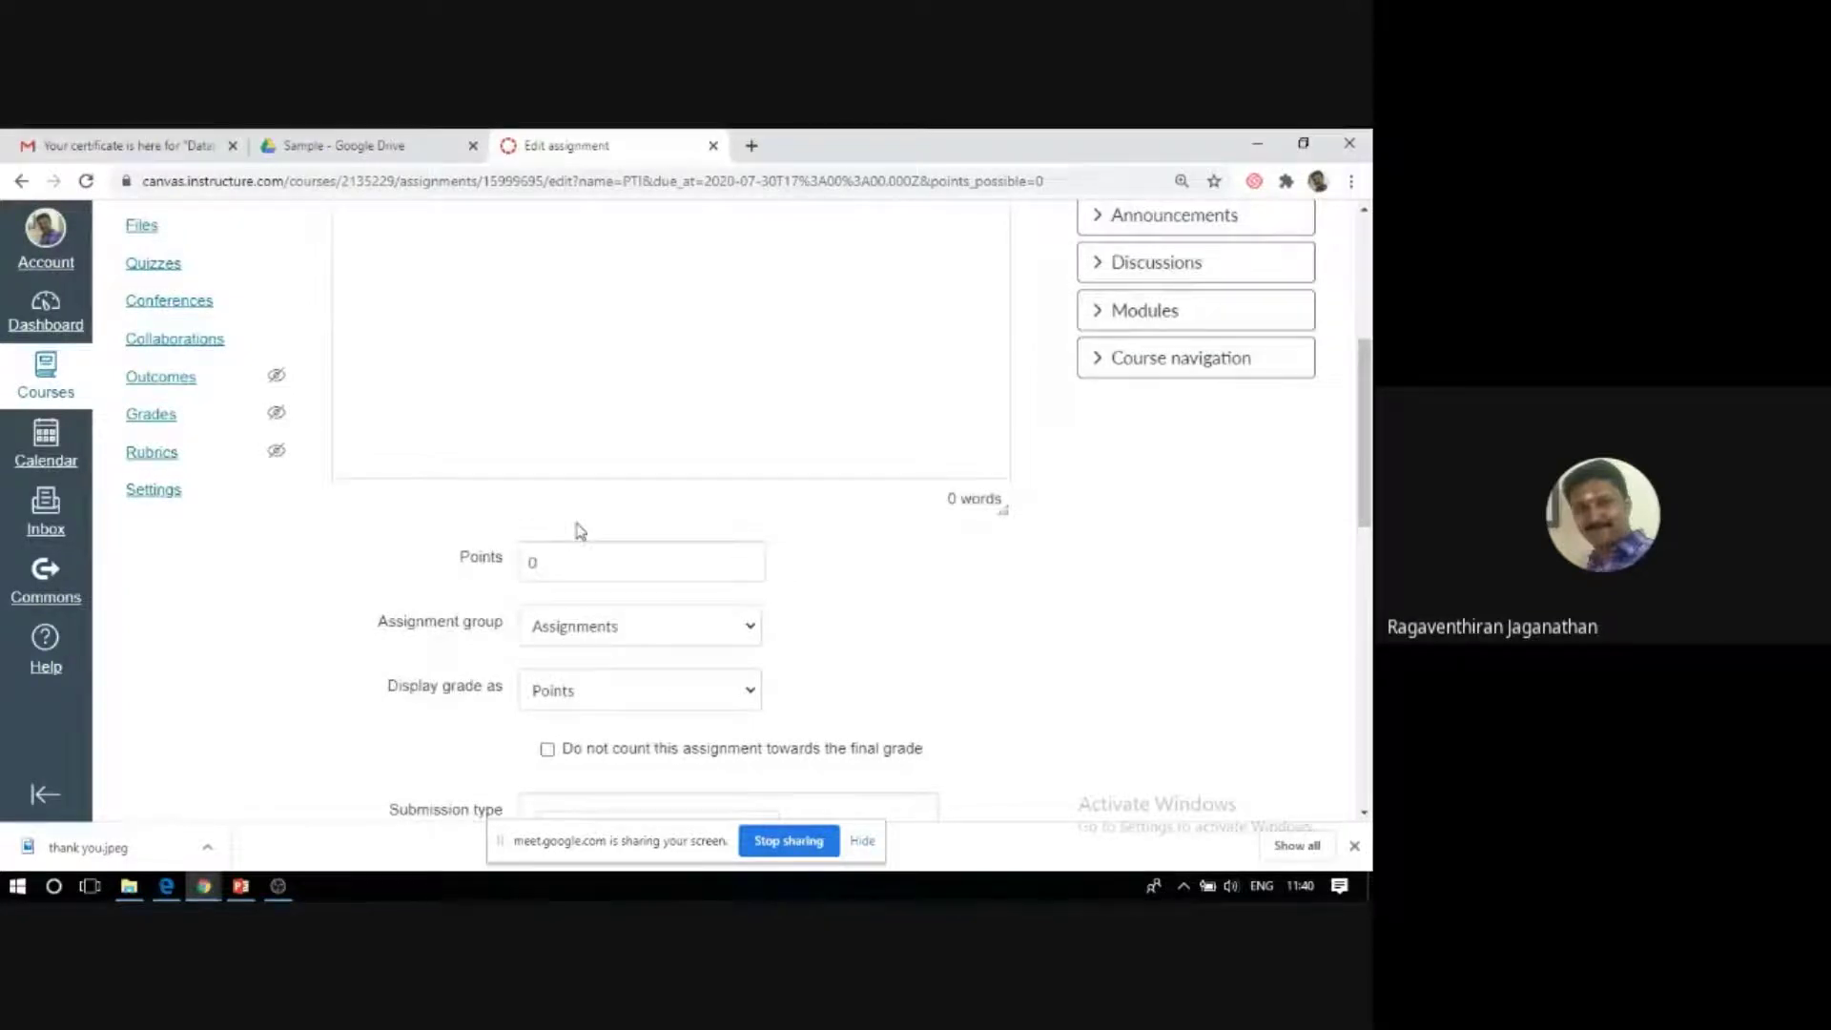
pyautogui.scroll(2, 494, 471)
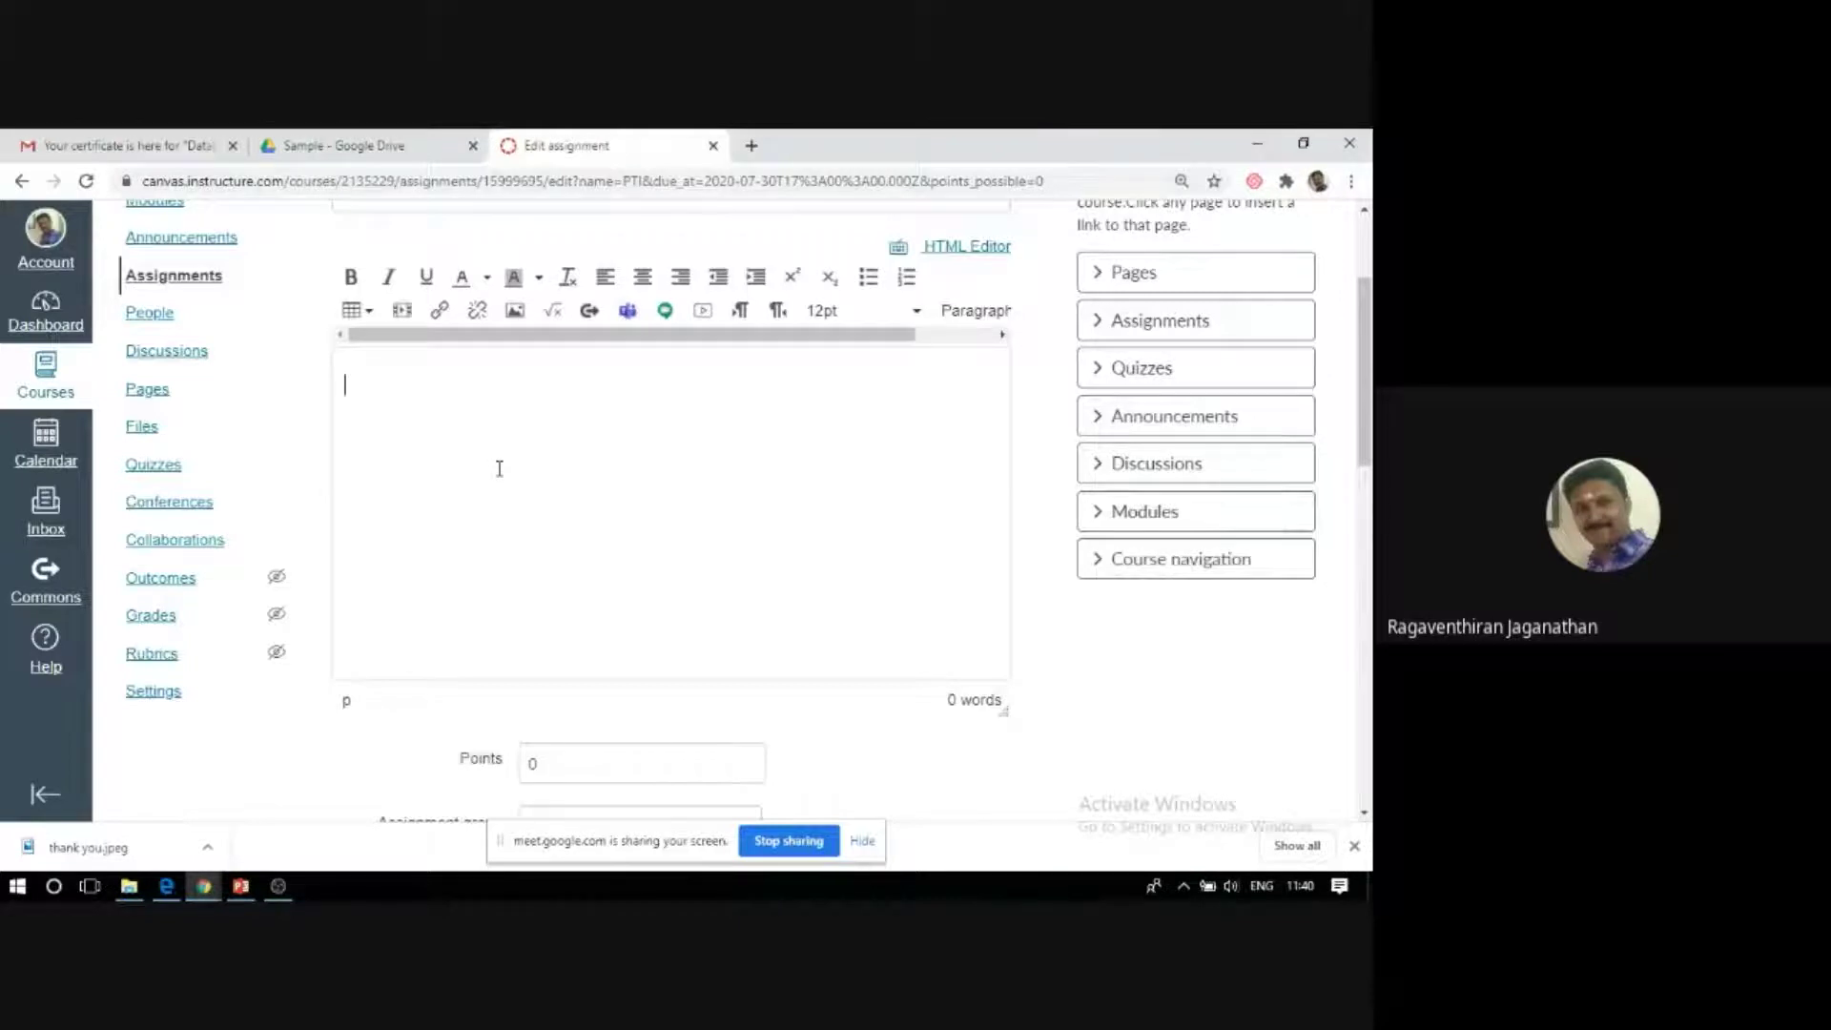
pyautogui.scroll(-5, 534, 477)
pyautogui.scroll(-6, 551, 499)
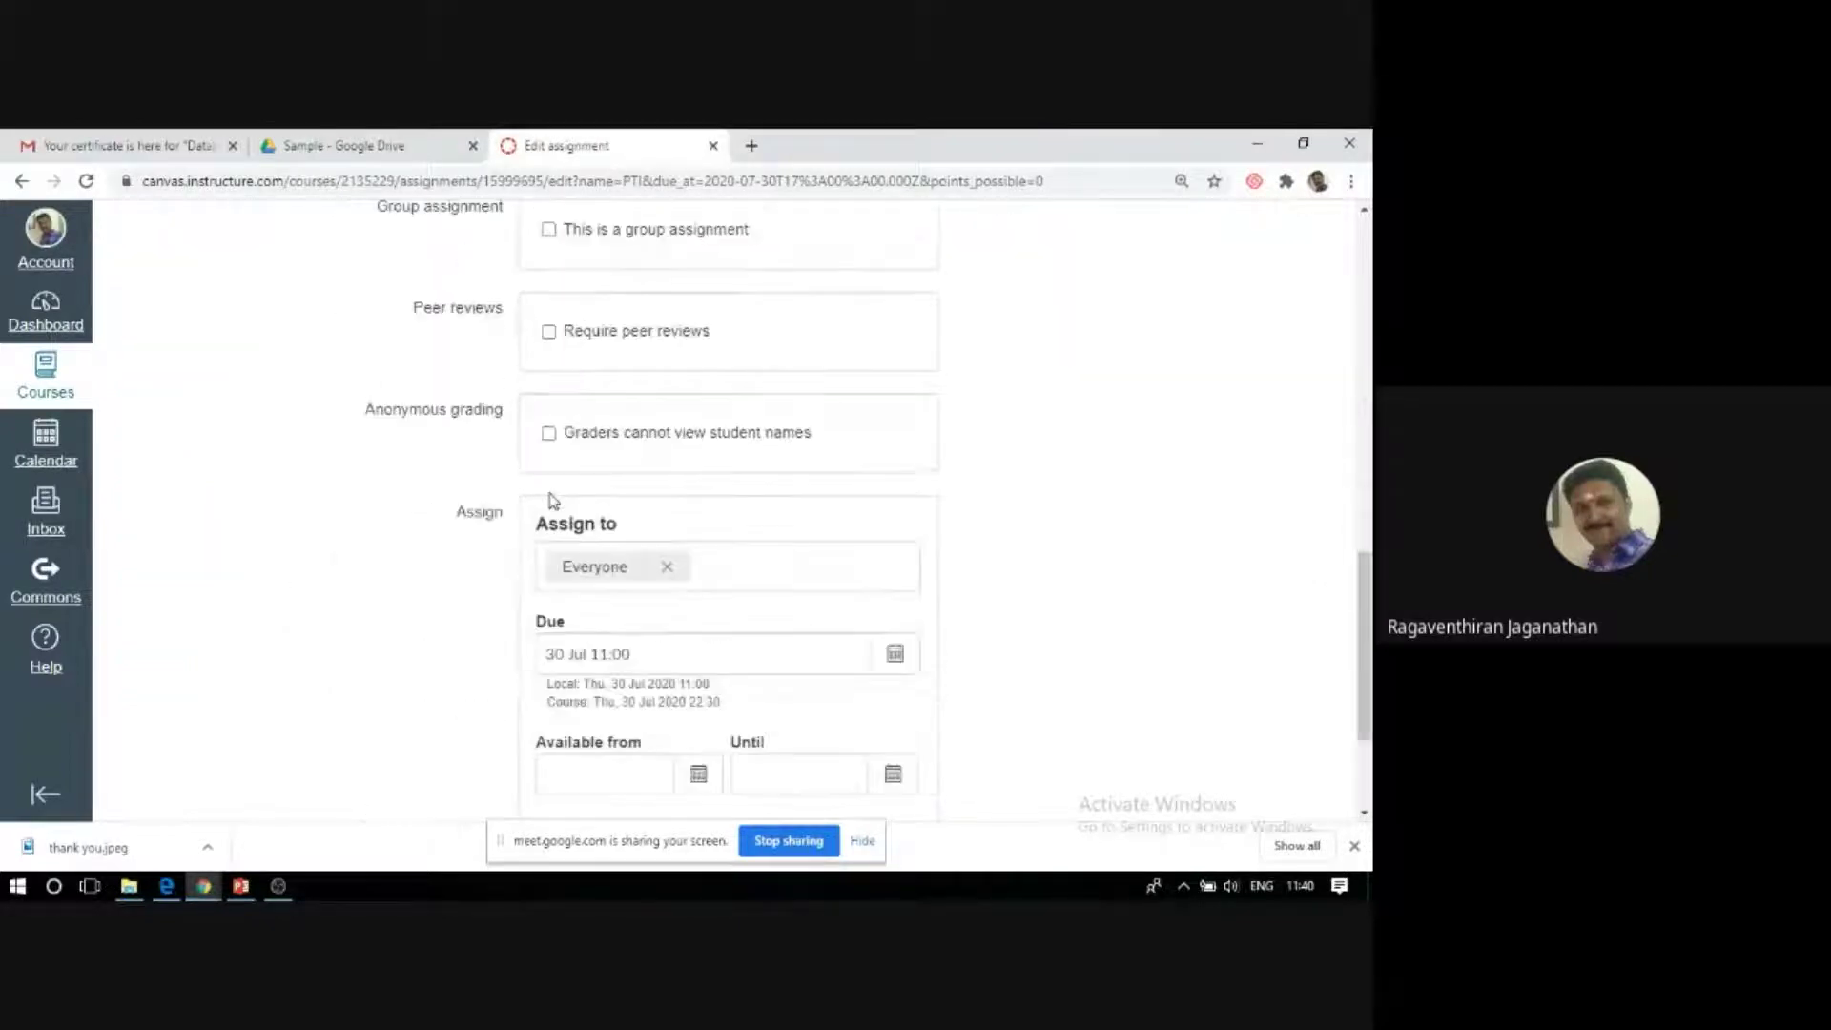
pyautogui.scroll(11, 572, 505)
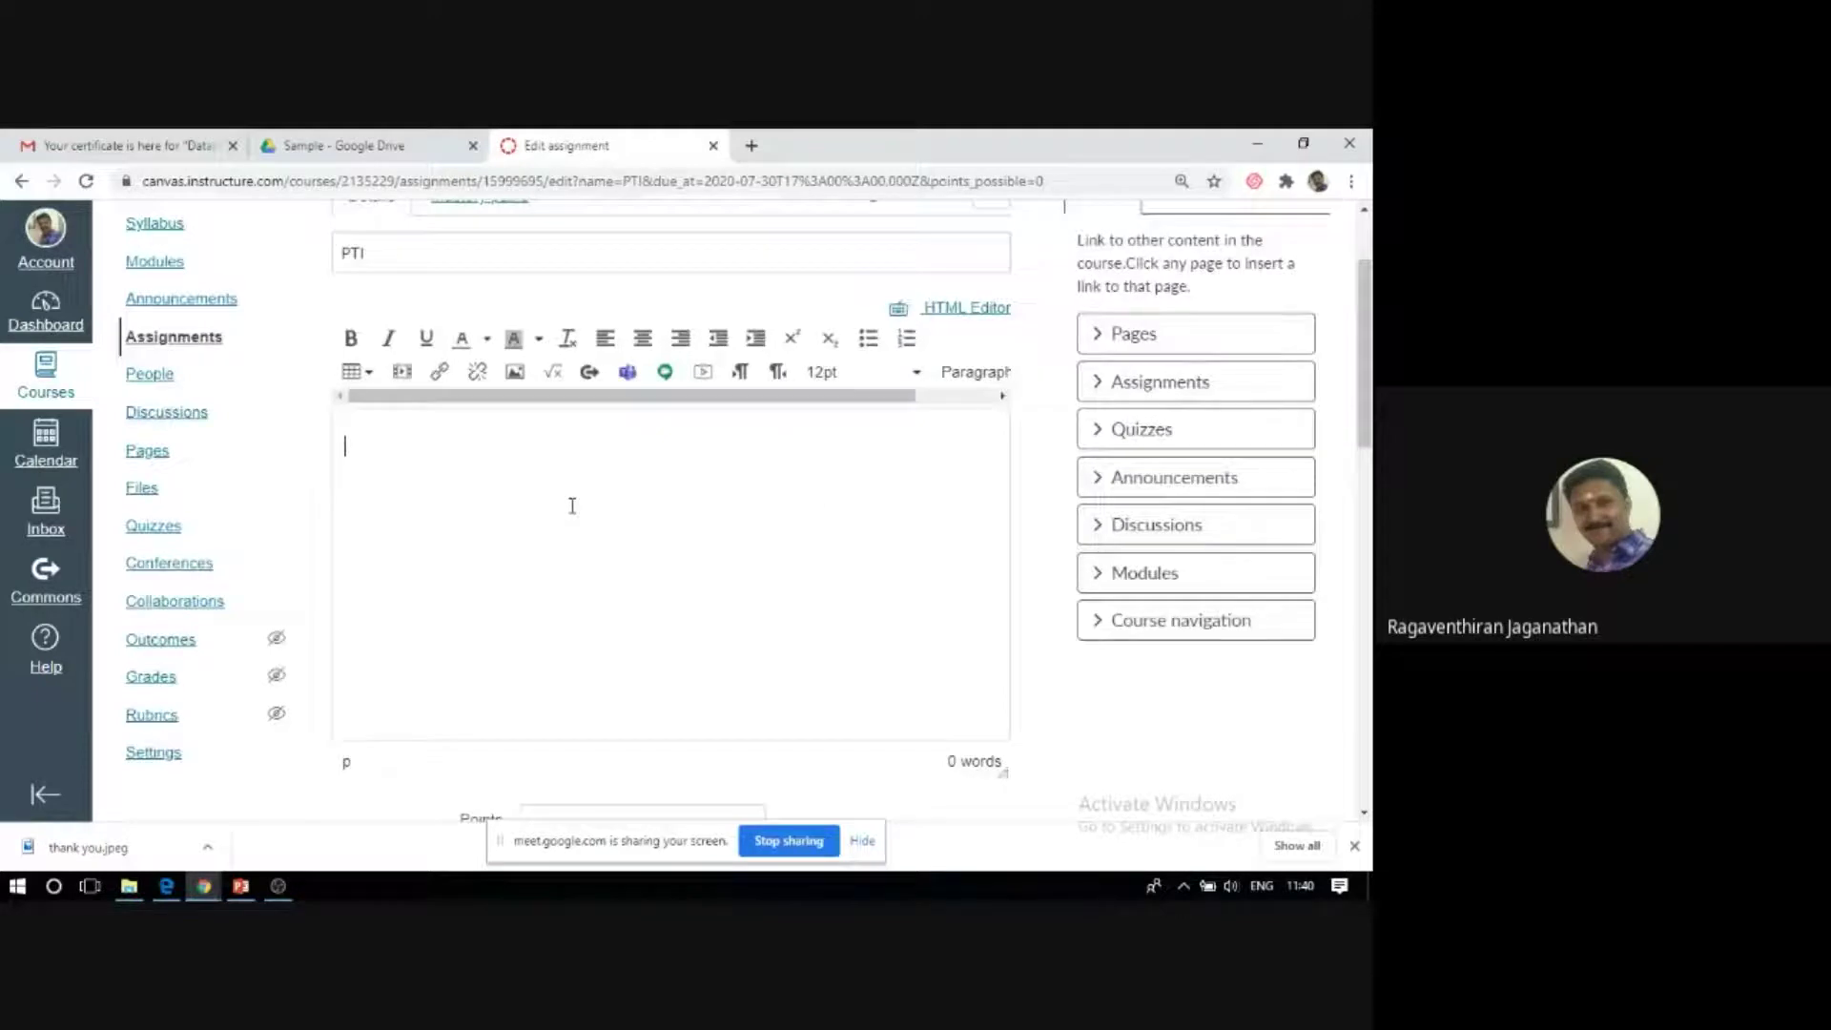
pyautogui.scroll(1, 572, 505)
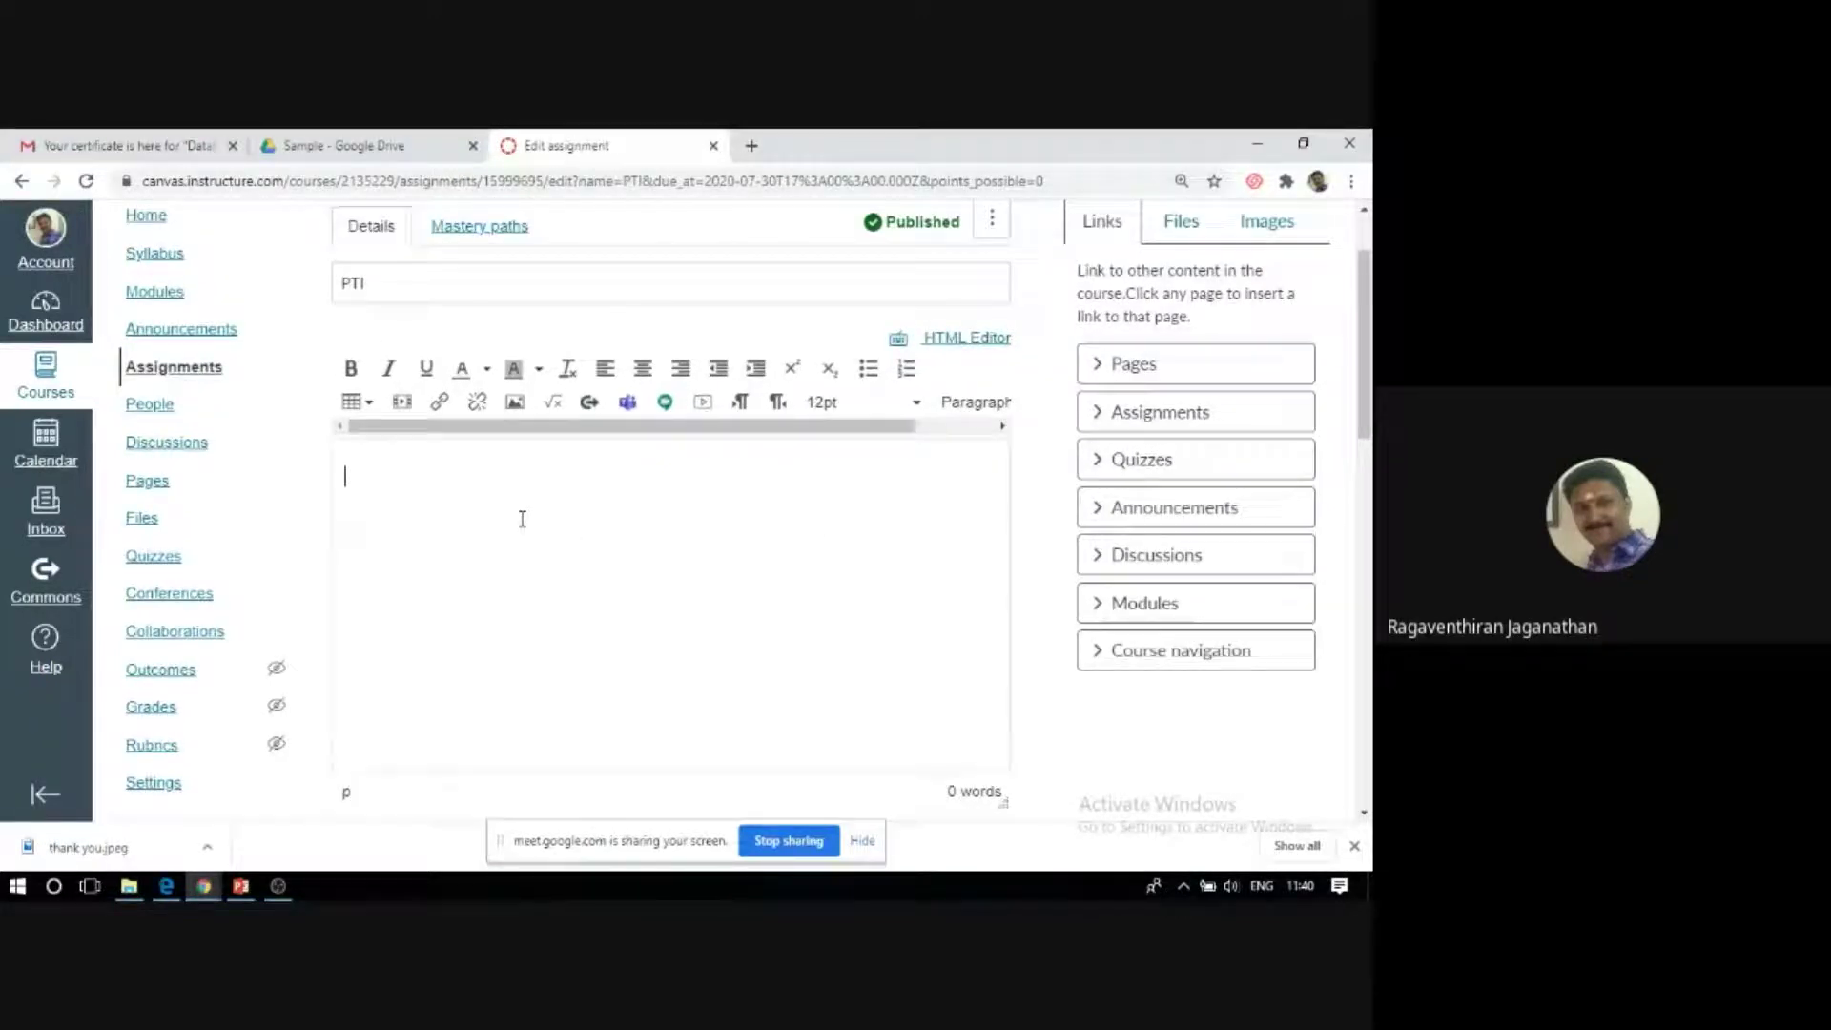
pyautogui.write('Dedign a')
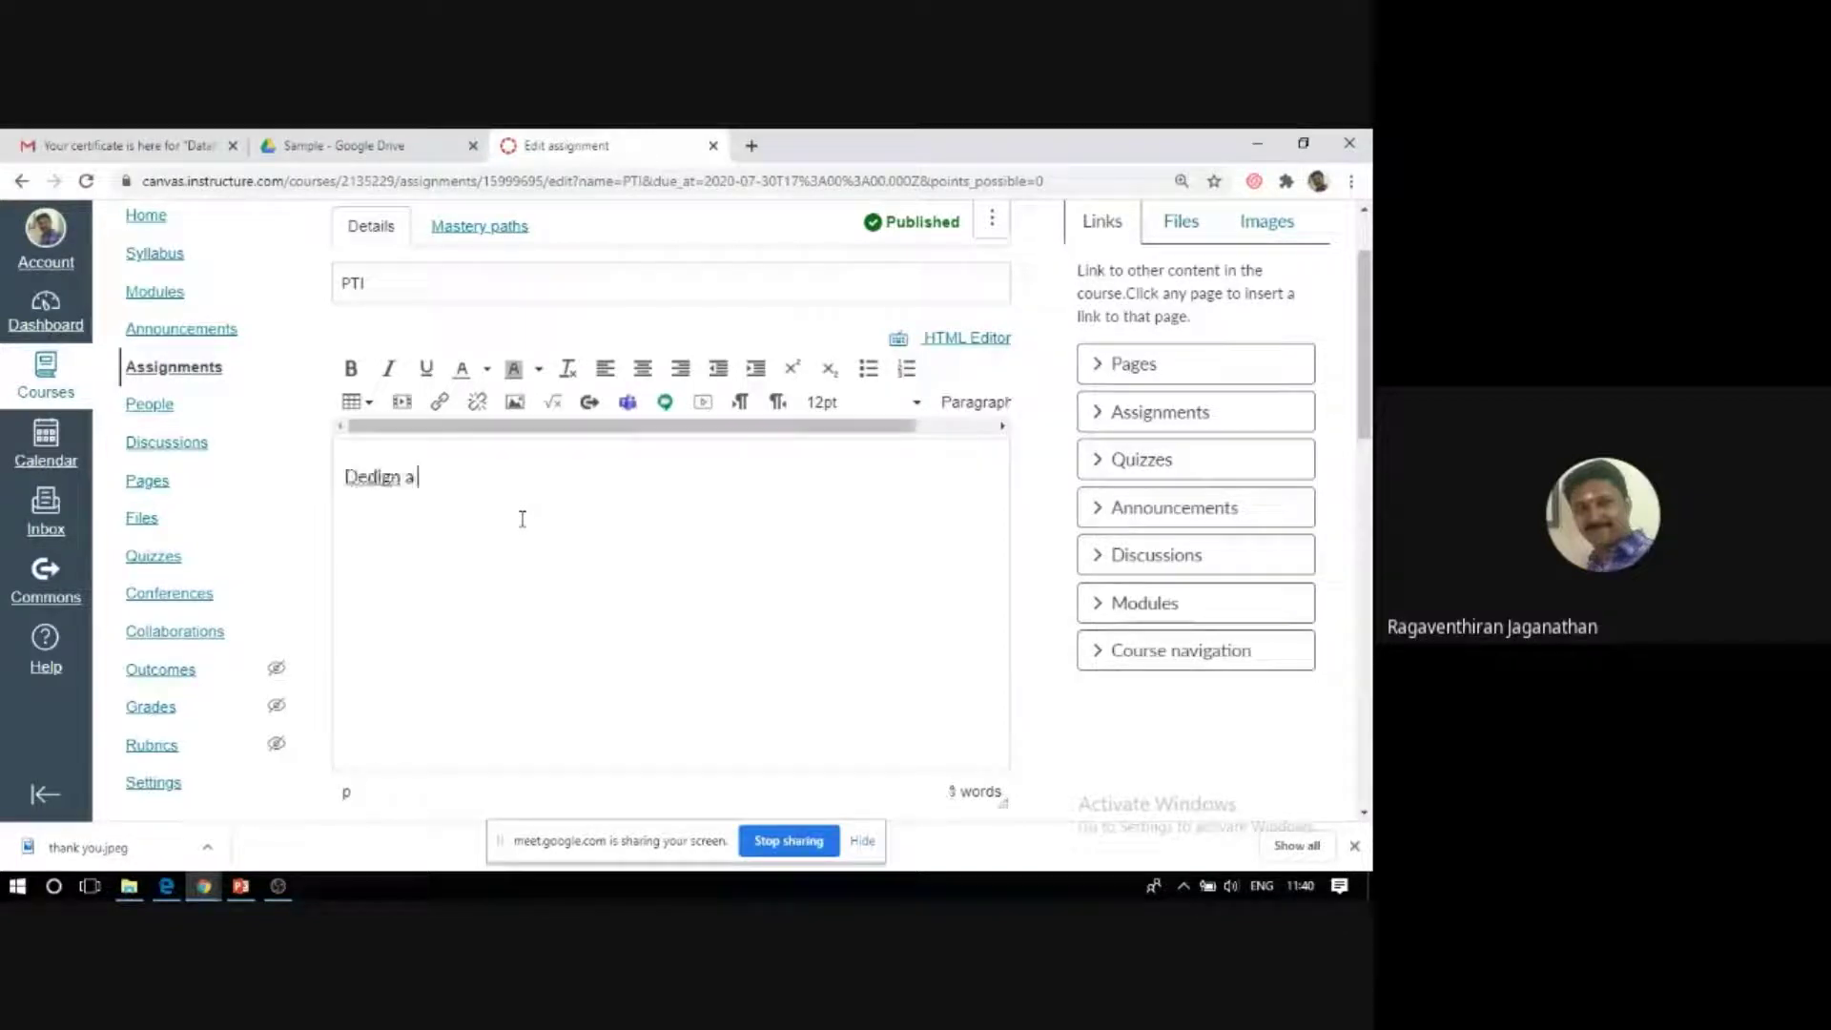
pyautogui.press('BackSpace')
pyautogui.press('BackSpace')
pyautogui.press('BackSpace')
pyautogui.press('BackSpace')
pyautogui.press('BackSpace')
pyautogui.press('BackSpace')
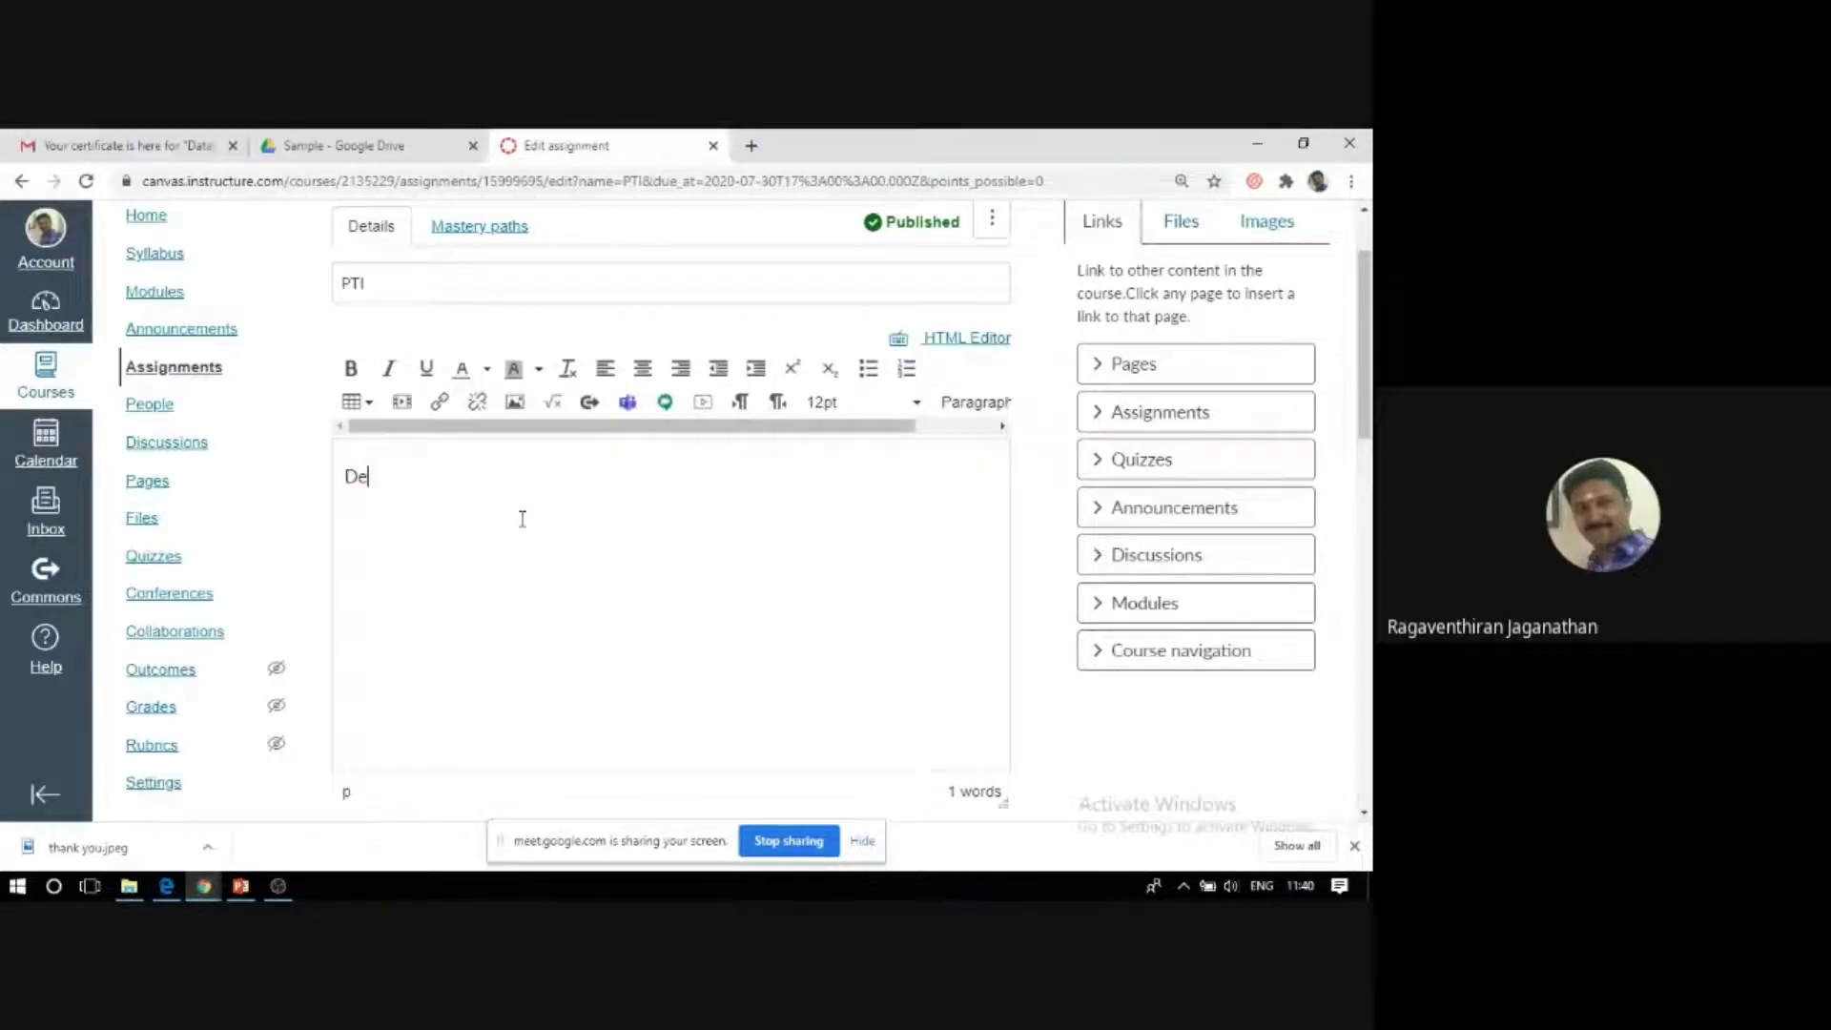
pyautogui.write('sign a dt')
pyautogui.press('BackSpace')
pyautogui.write('atabase for hospital ')
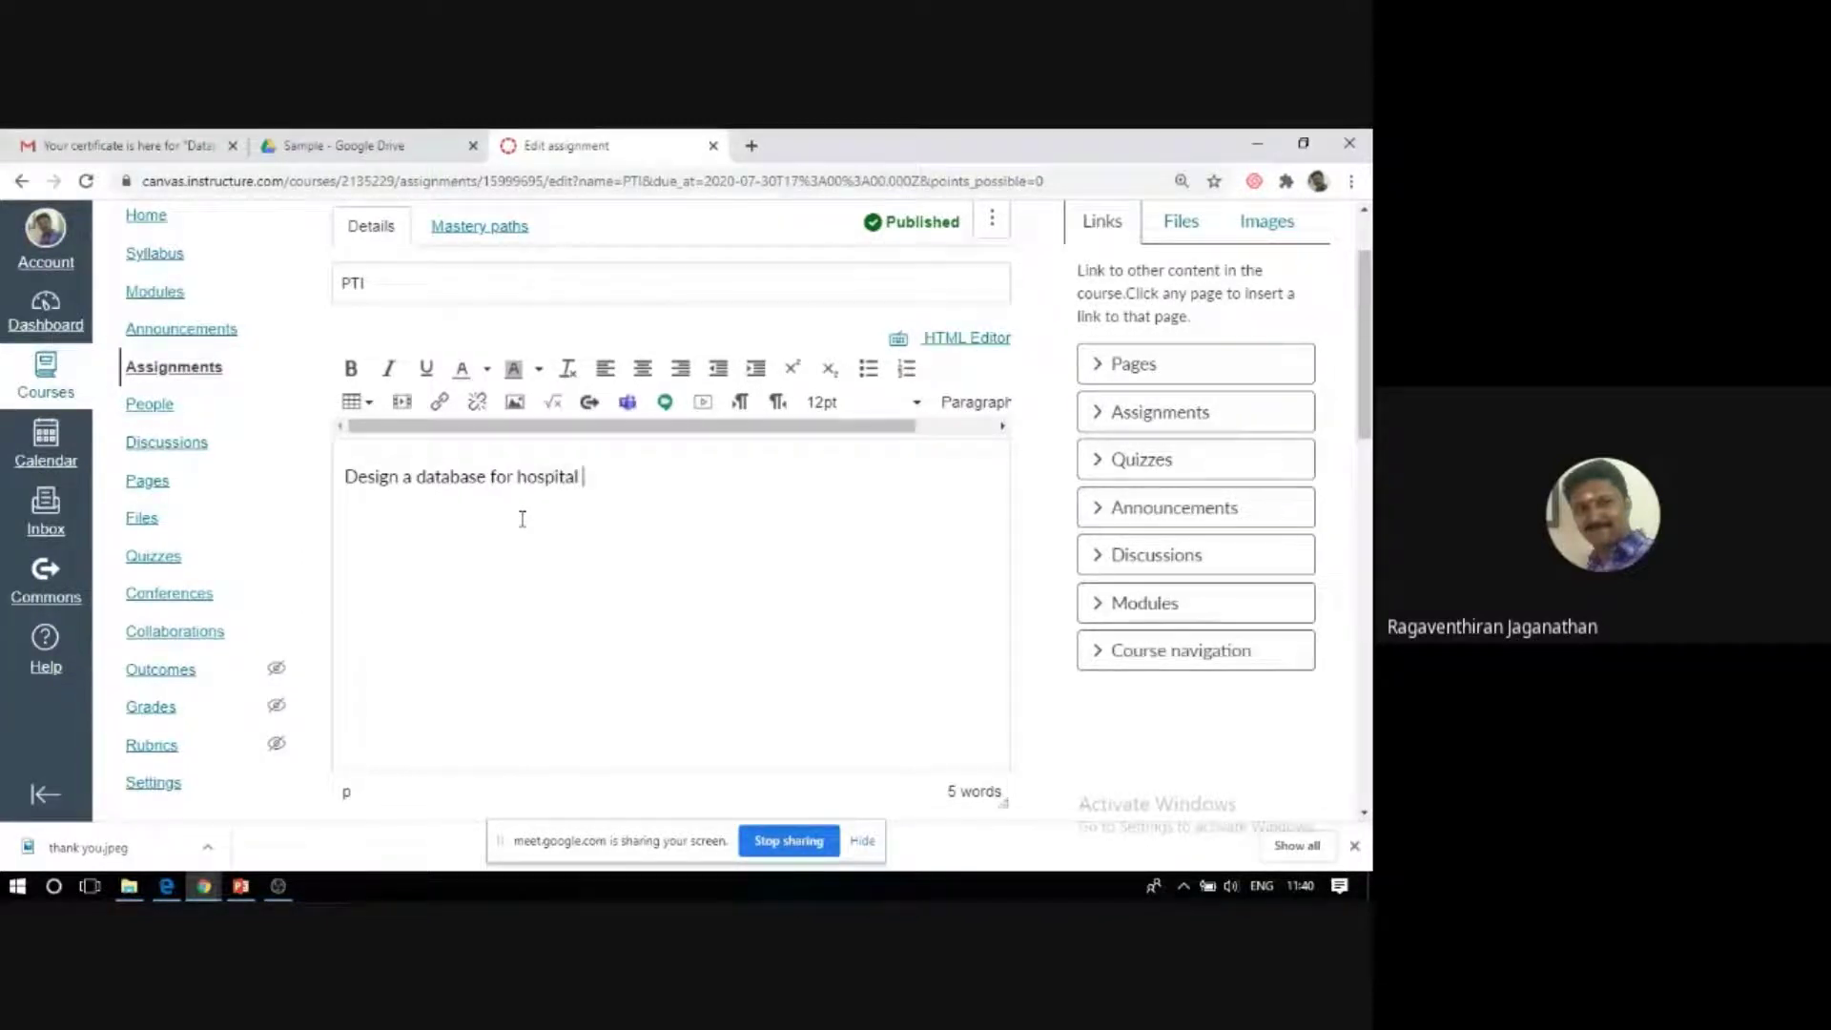
pyautogui.write('manag')
pyautogui.write('ent st')
pyautogui.press('BackSpace')
pyautogui.write('ystem')
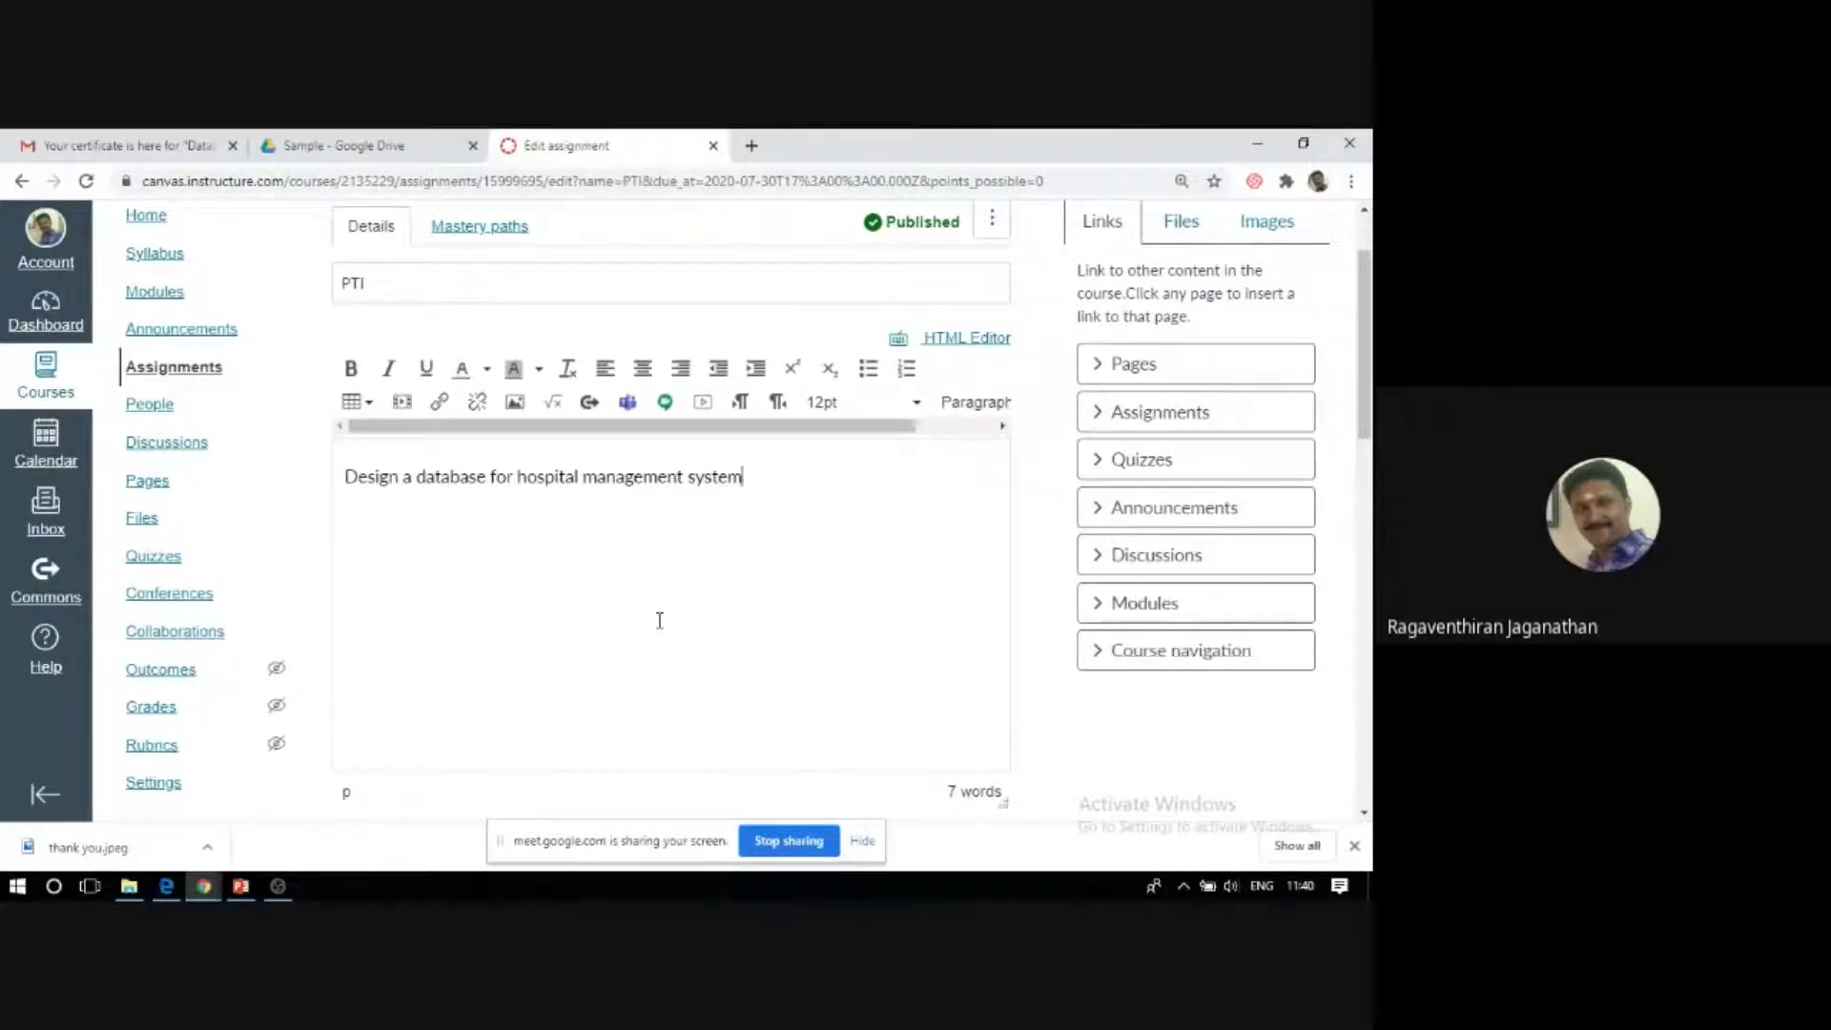
# Change PTI's points from 0 to 5, keeping group Assignments and grade display Points.
pyautogui.scroll(-3, 659, 619)
pyautogui.click(622, 565)
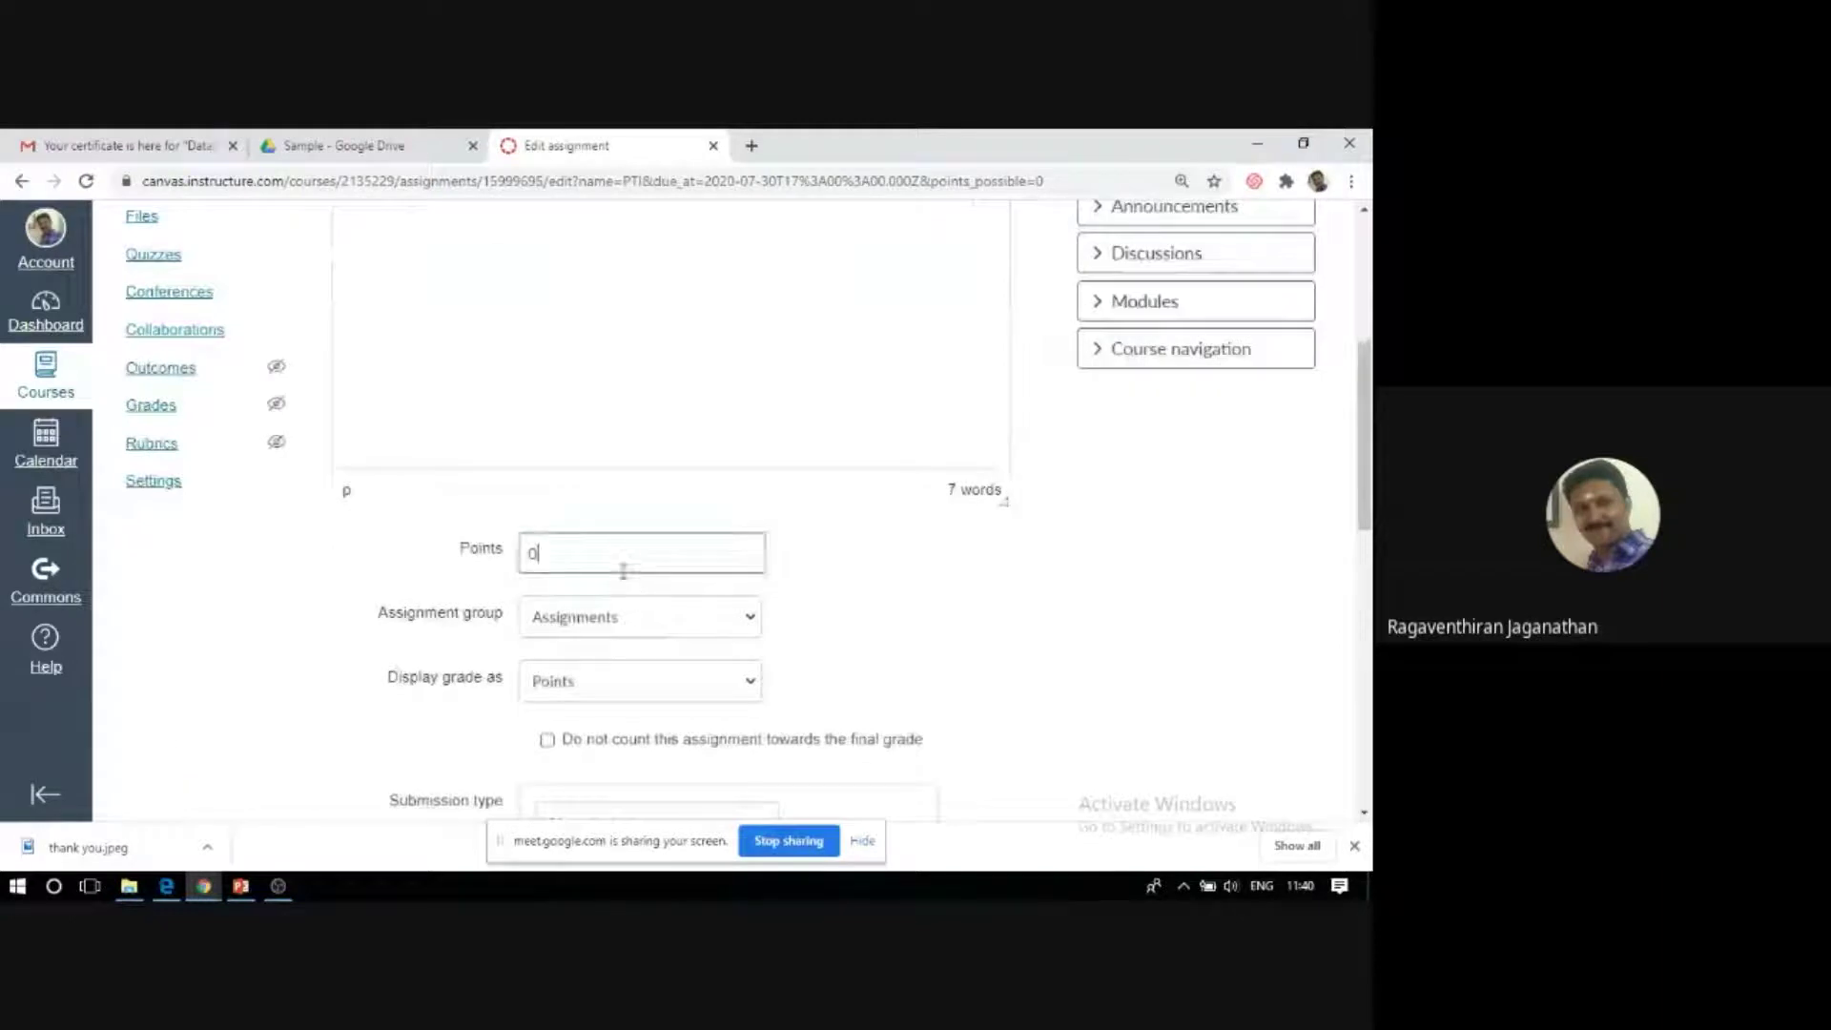
pyautogui.press('BackSpace')
pyautogui.write('5')
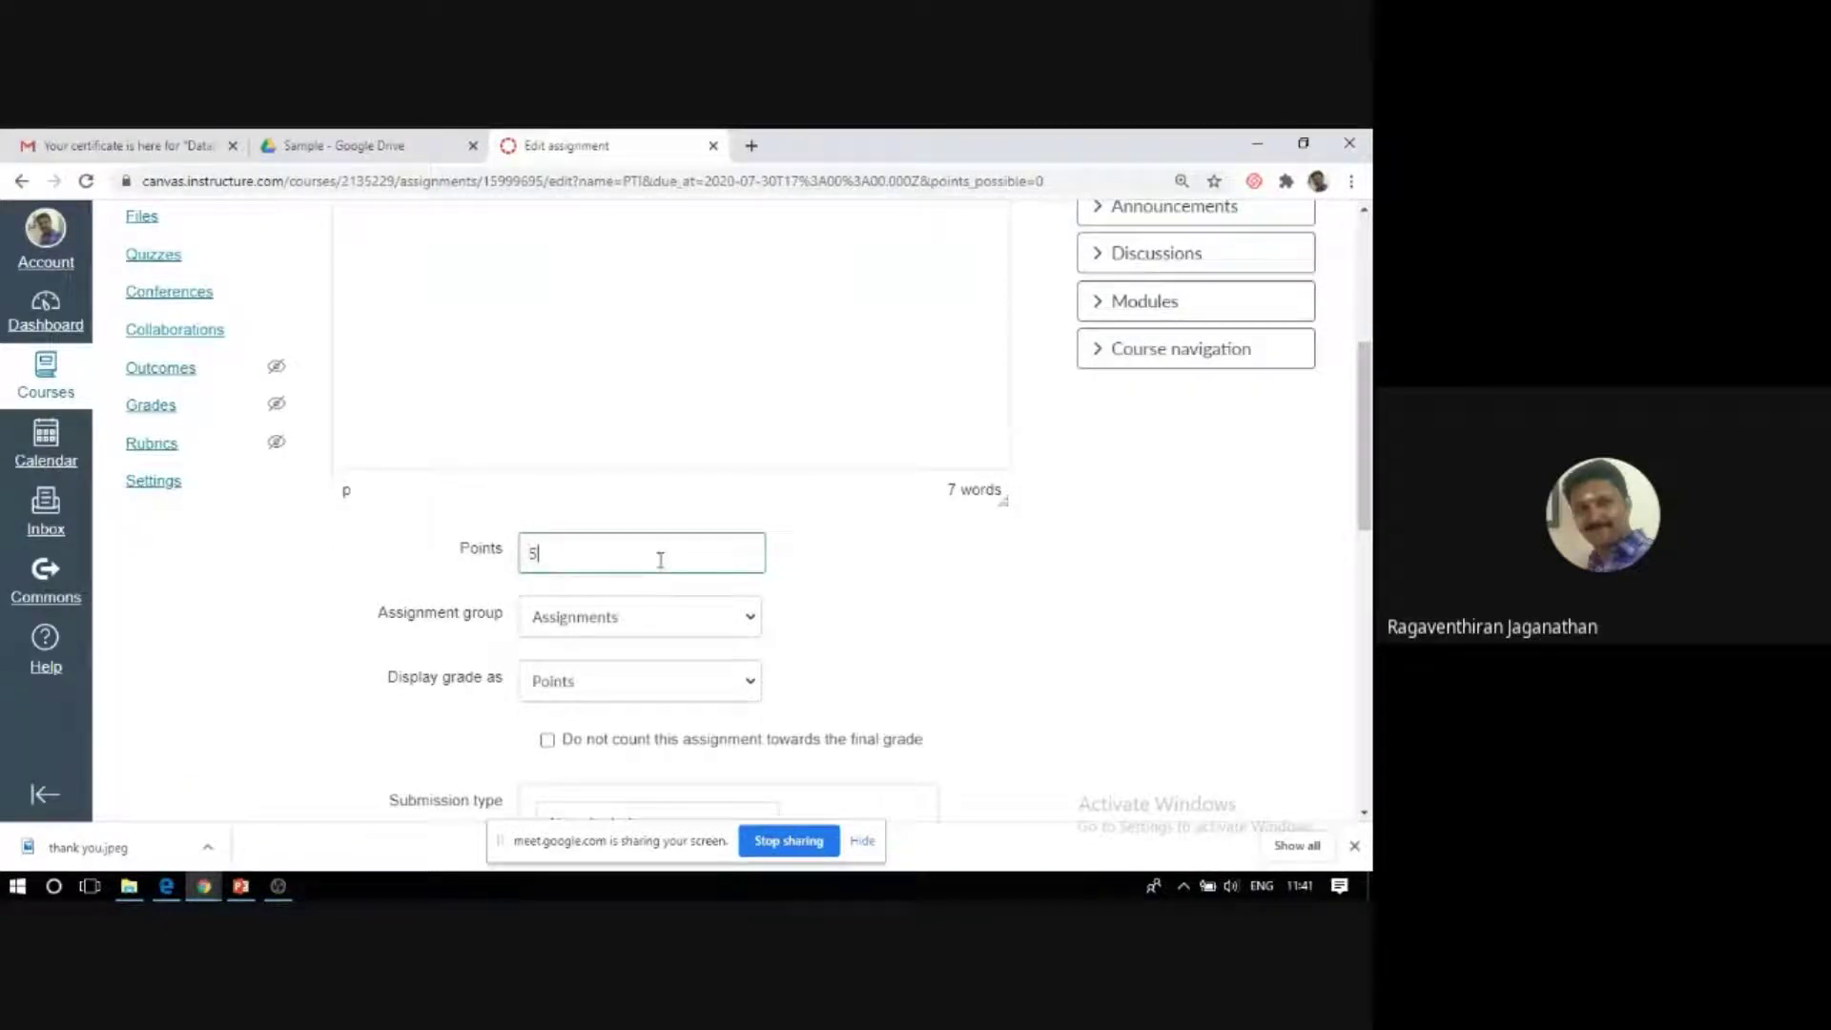
pyautogui.click(613, 621)
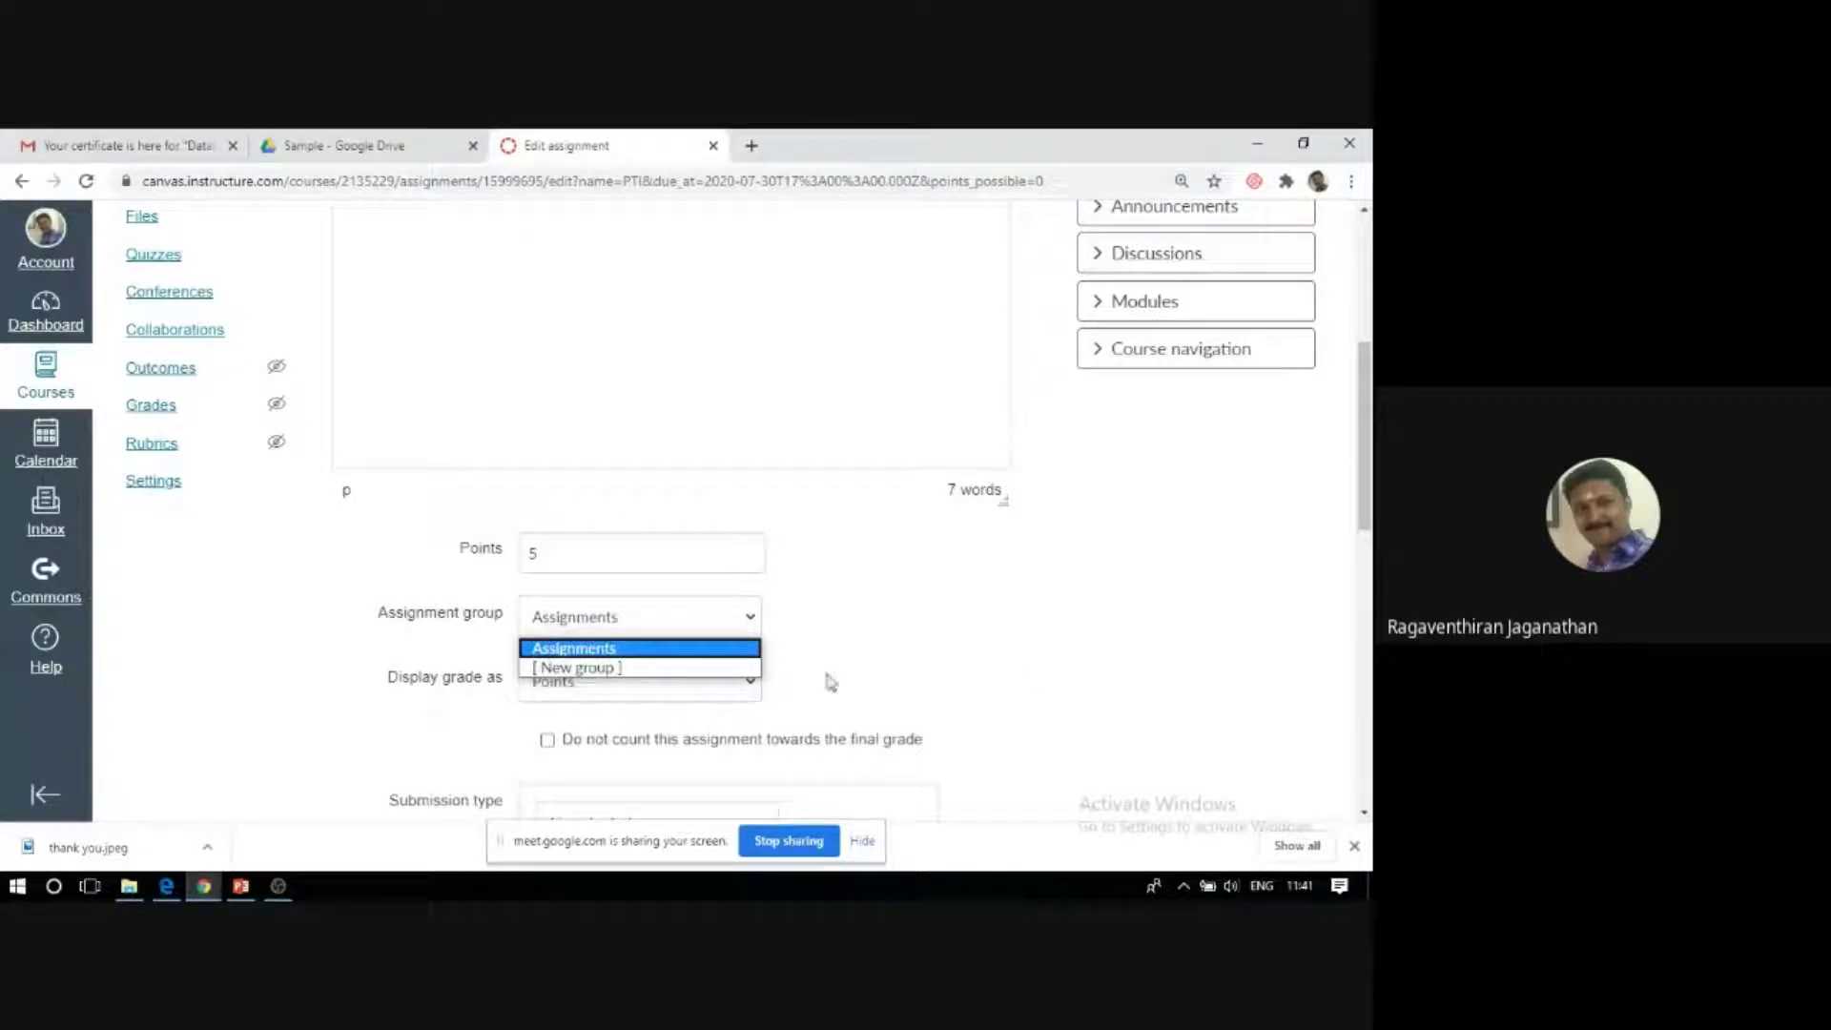
pyautogui.click(712, 653)
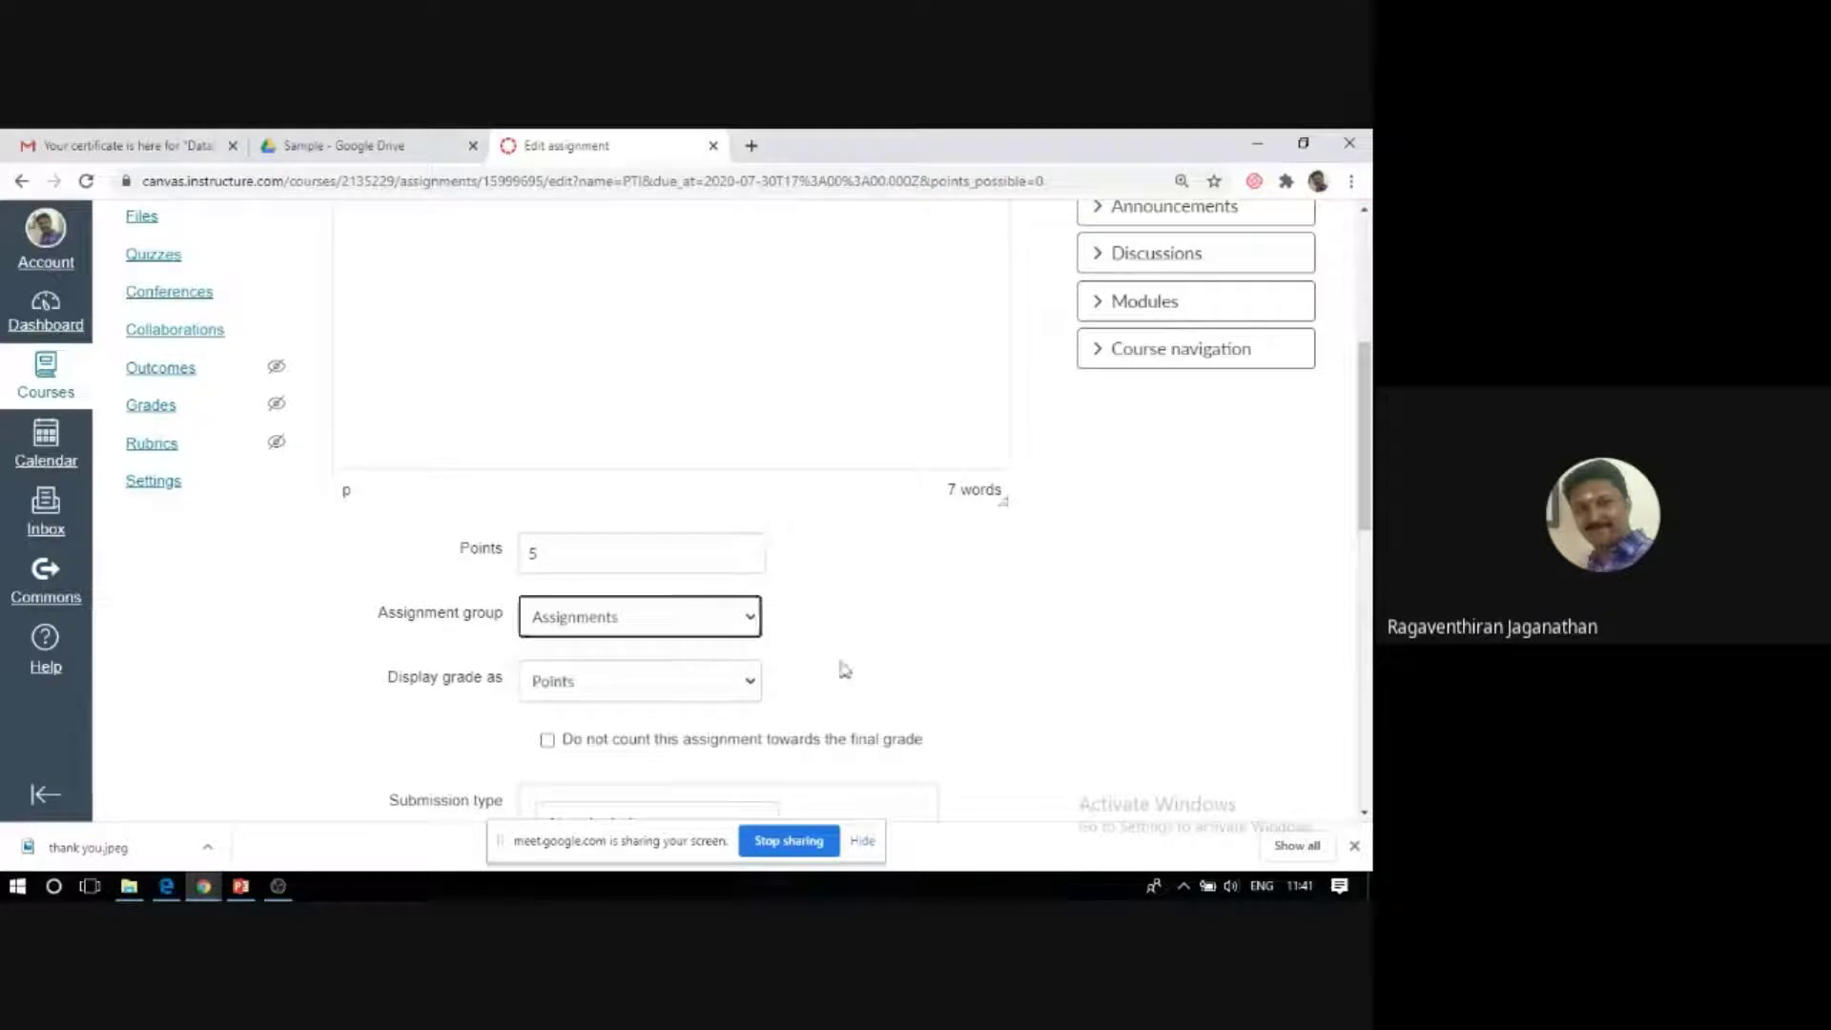
pyautogui.click(560, 691)
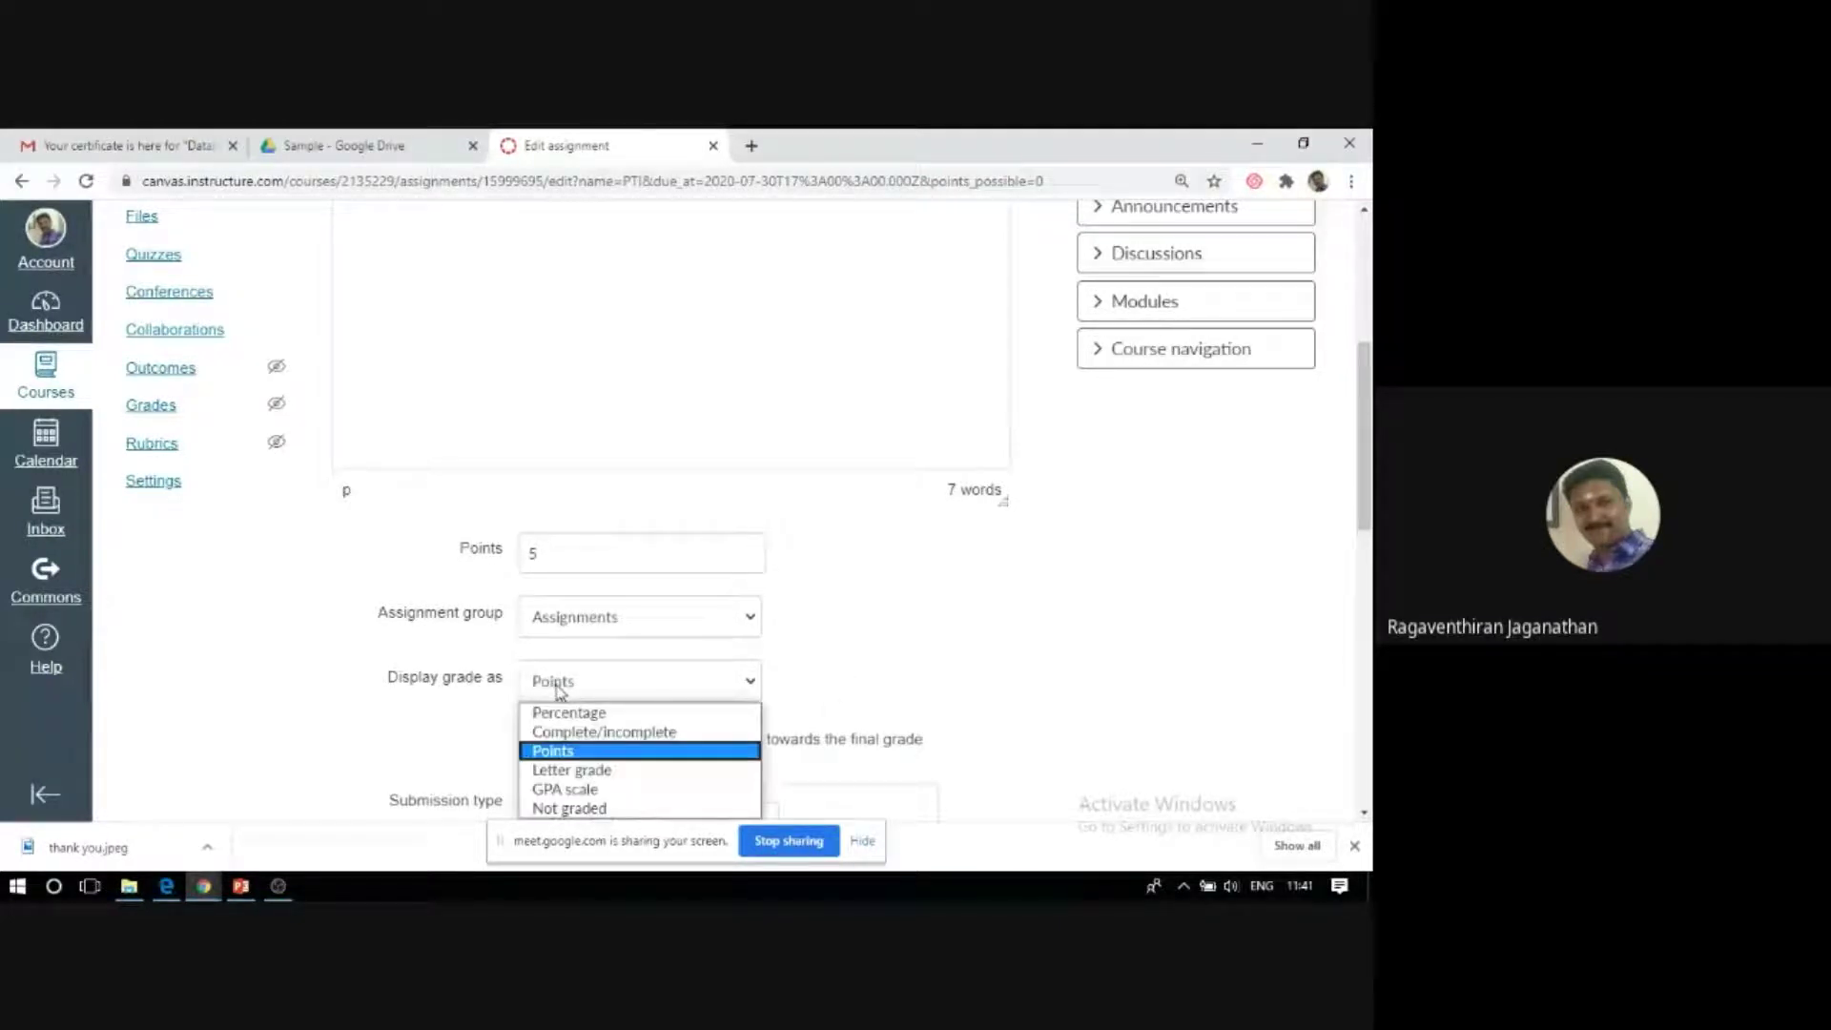
pyautogui.click(560, 692)
pyautogui.click(959, 698)
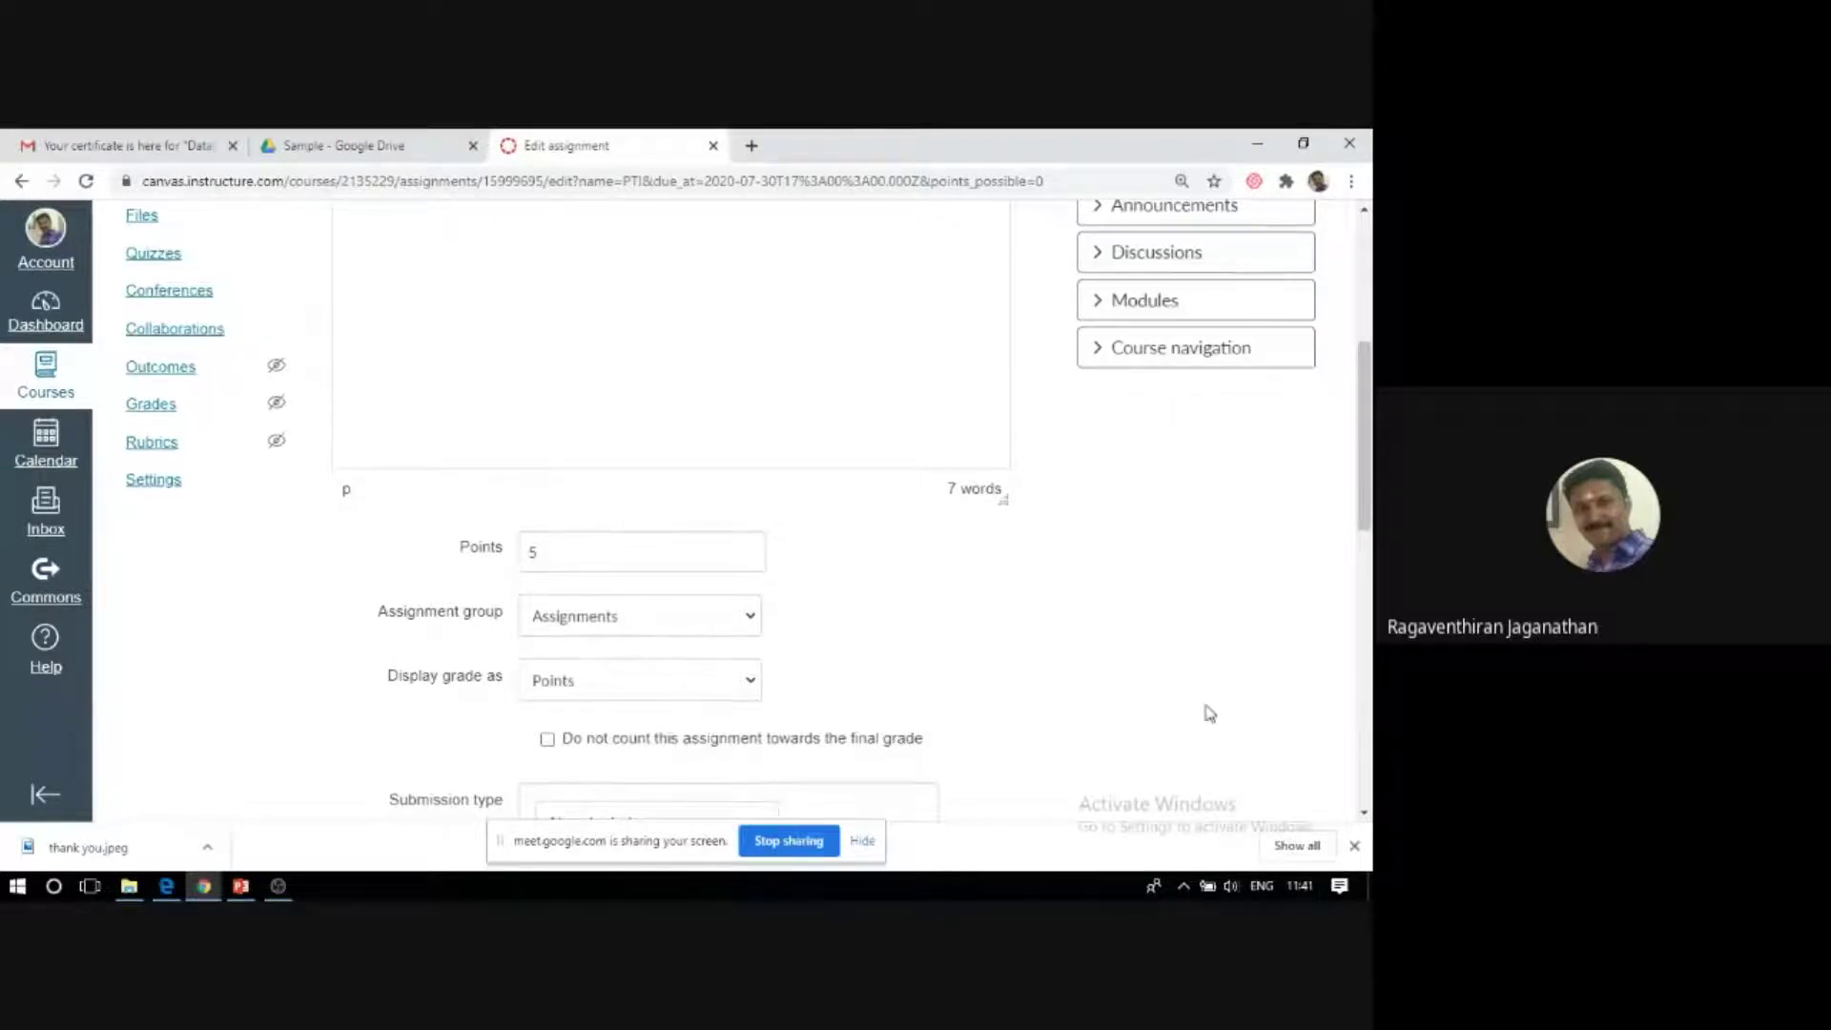
pyautogui.scroll(-3, 1209, 713)
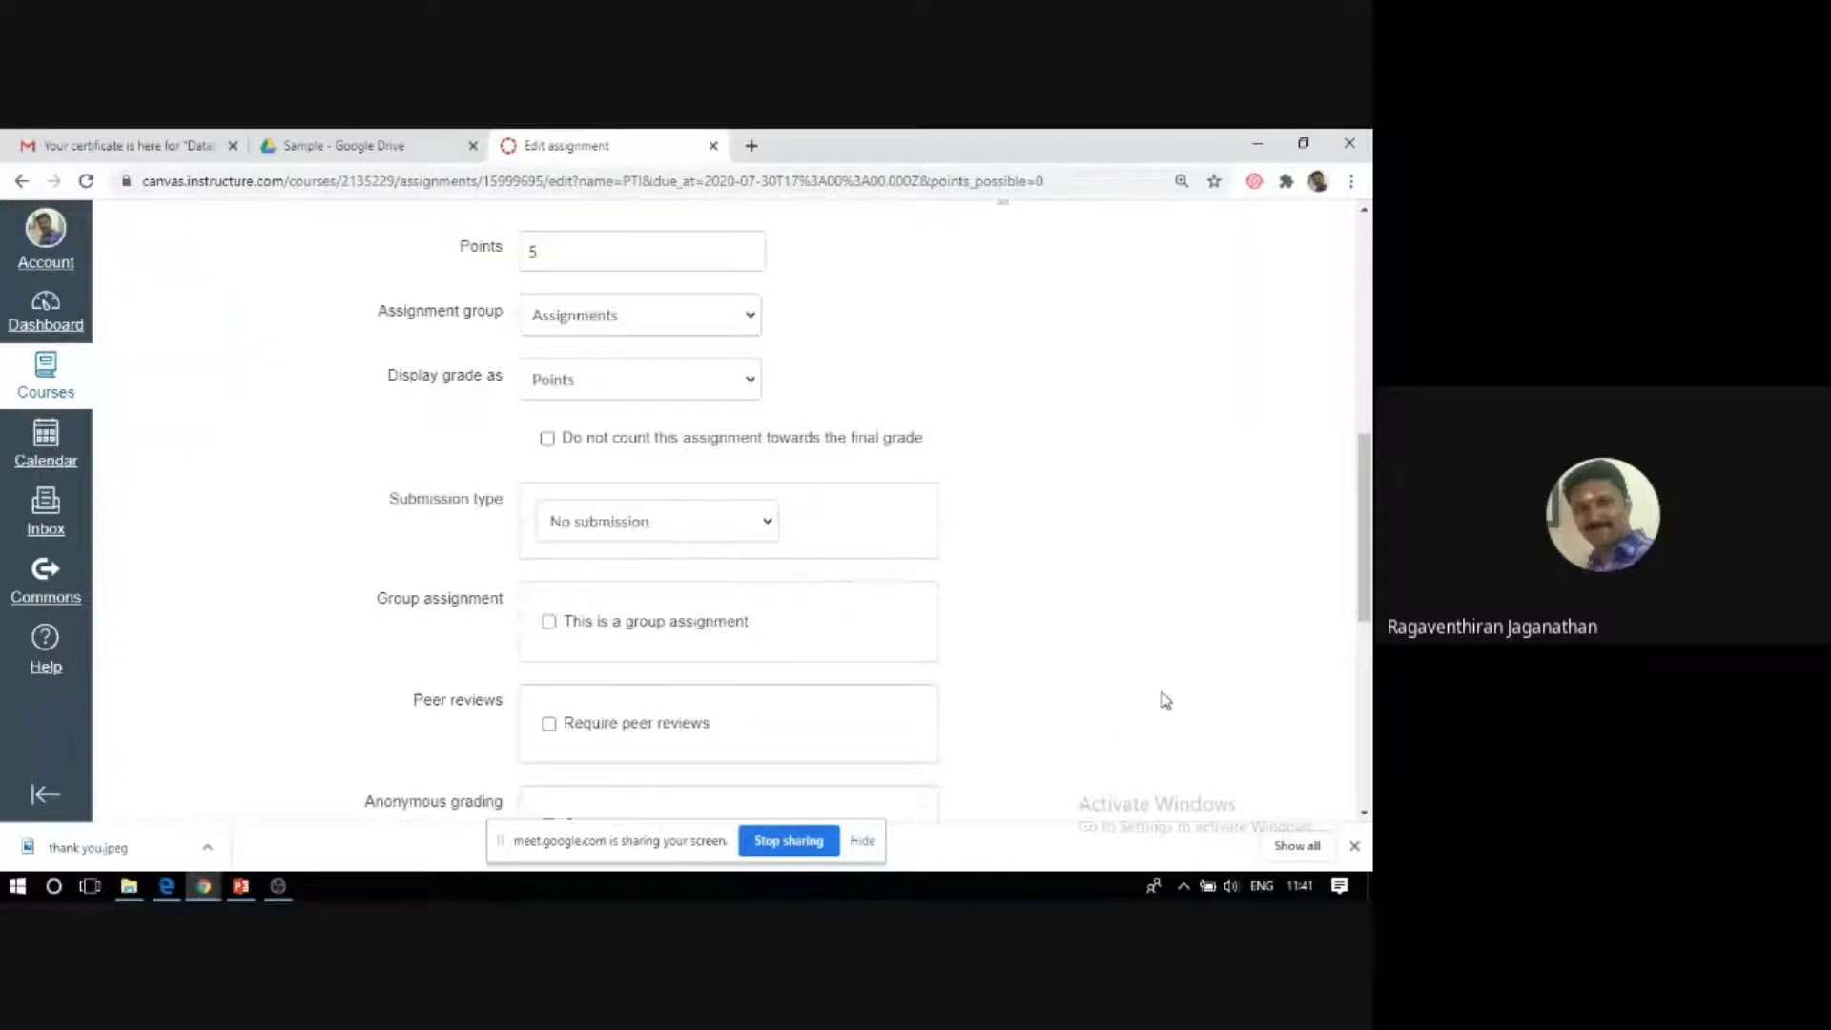
# Set submission type to Online with File Uploads, restricting allowed extensions to pdf.
pyautogui.scroll(-1, 858, 572)
pyautogui.click(565, 427)
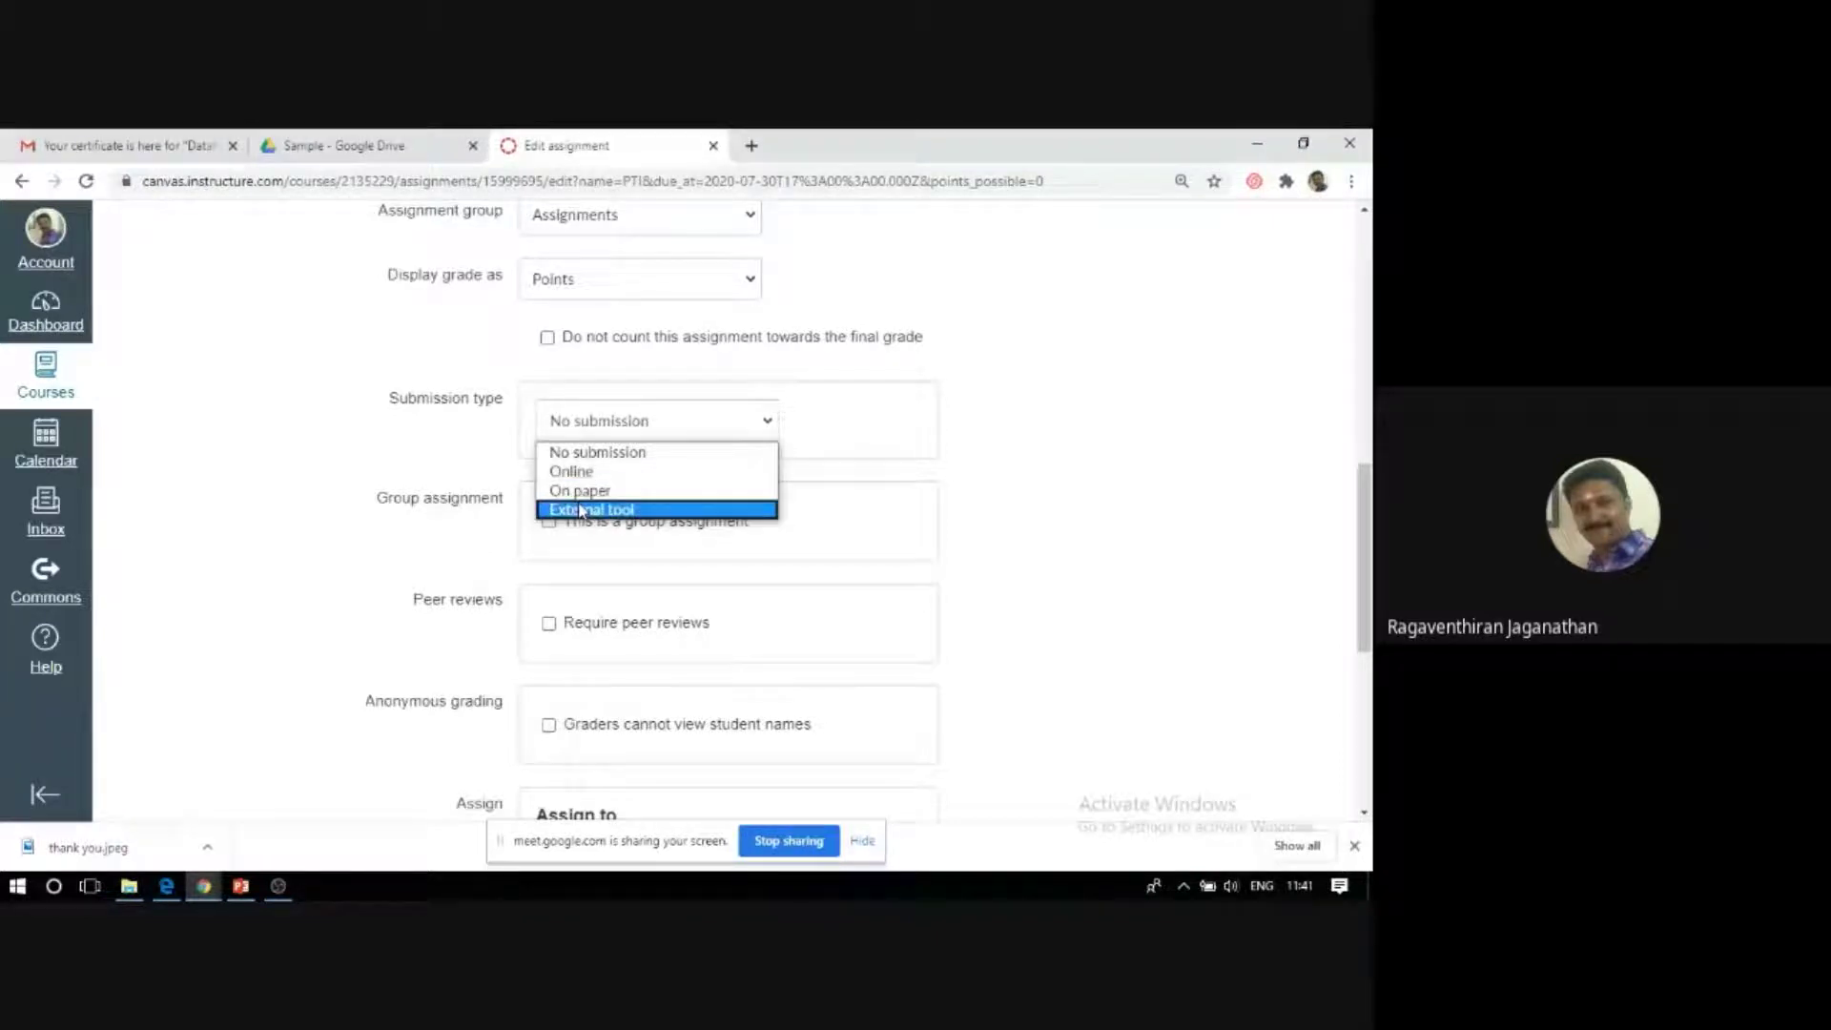
pyautogui.click(571, 471)
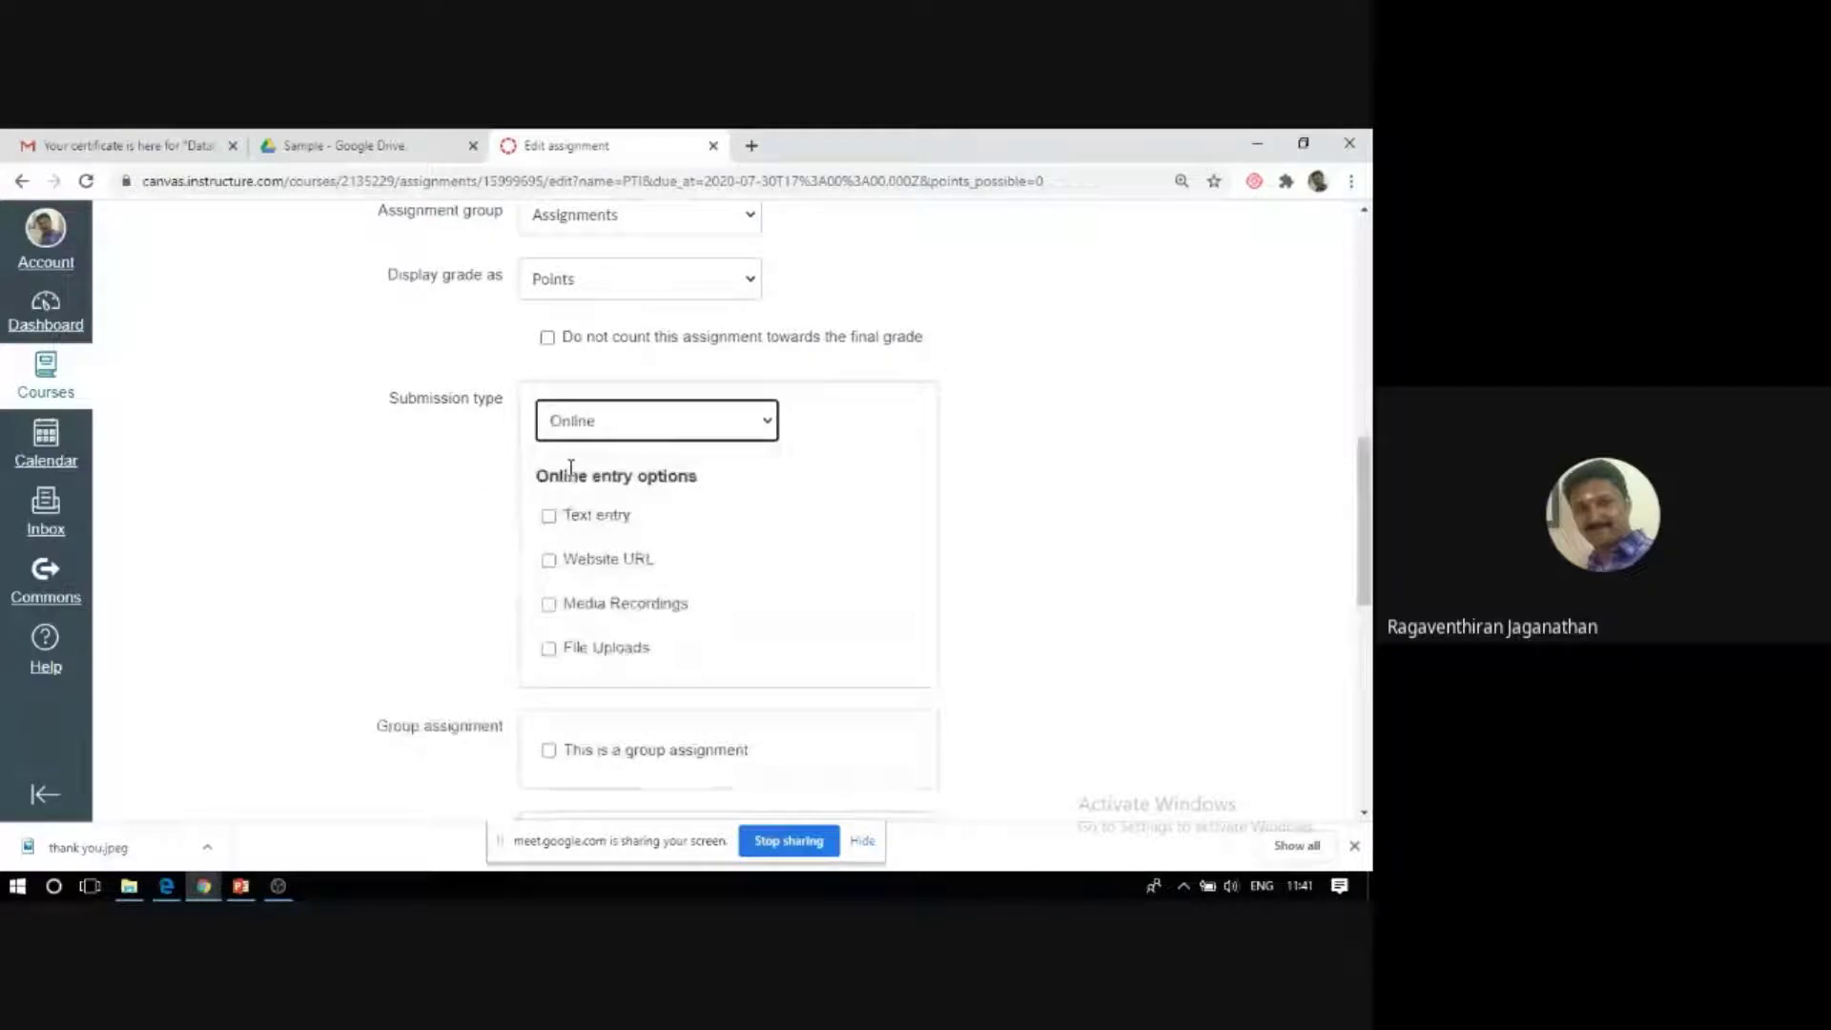
pyautogui.click(549, 652)
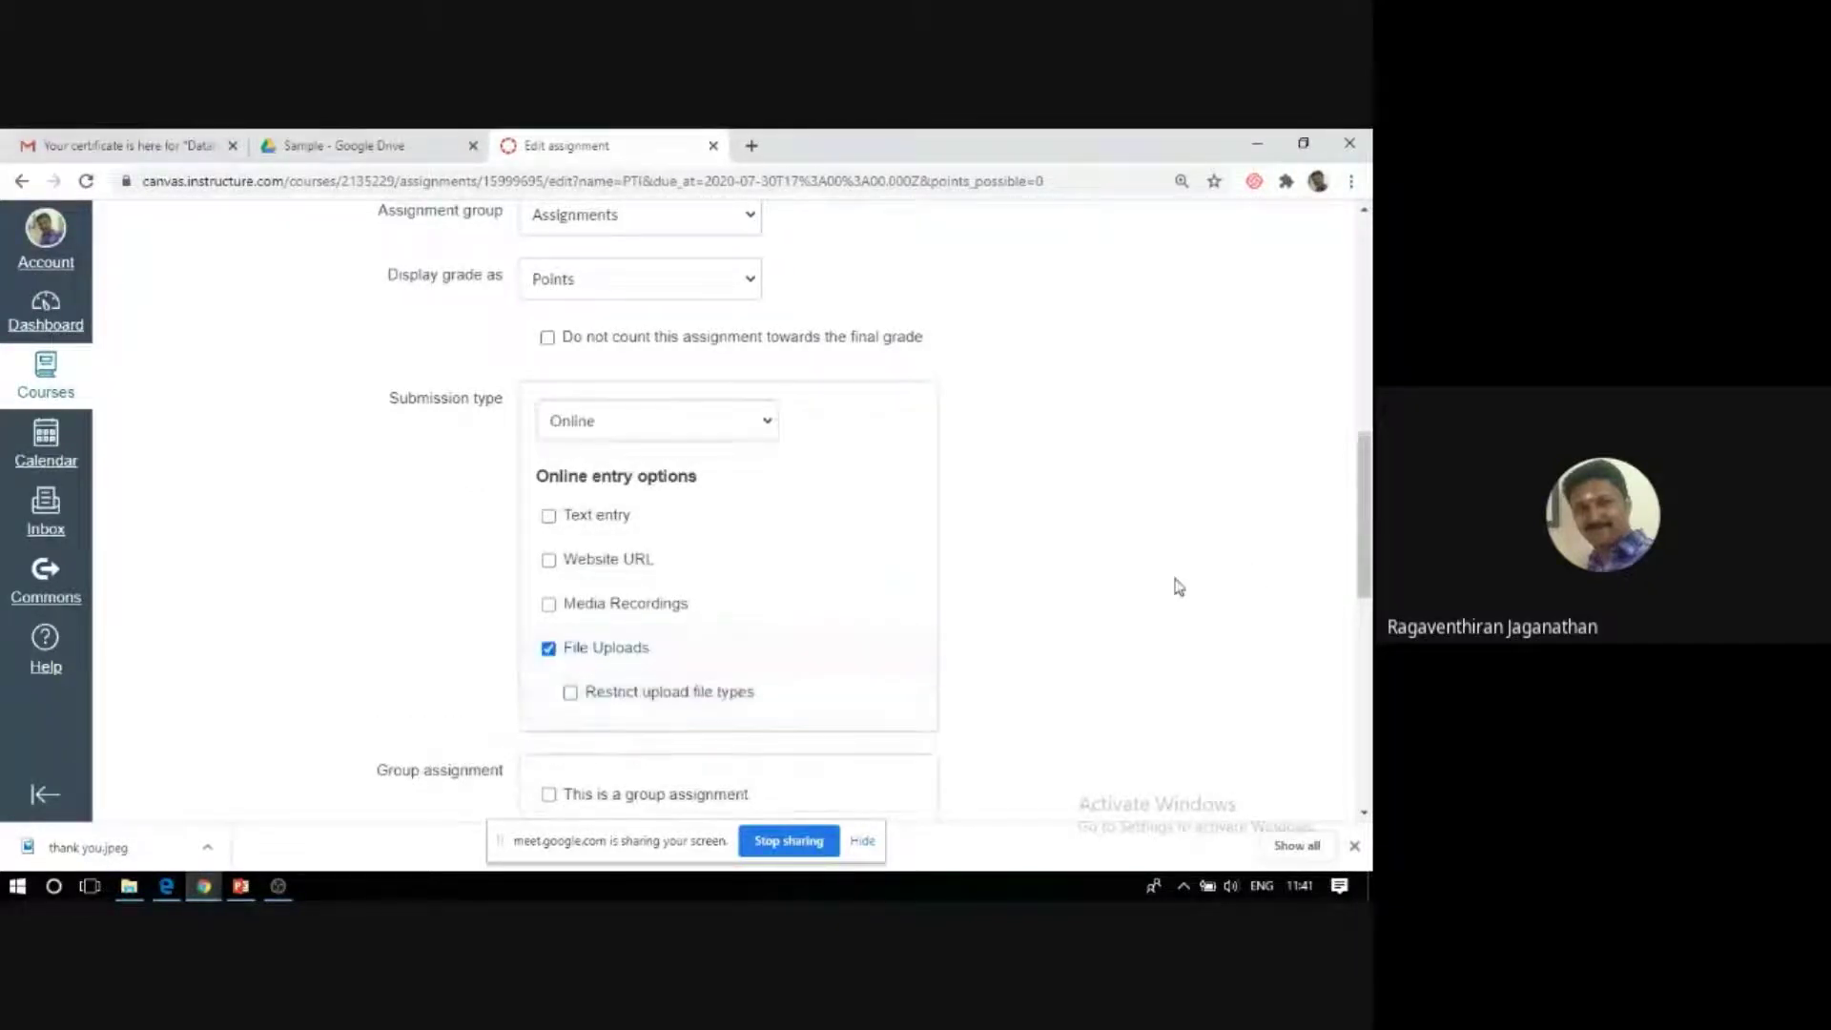
pyautogui.moveTo(1363, 502); pyautogui.dragTo(1366, 537)
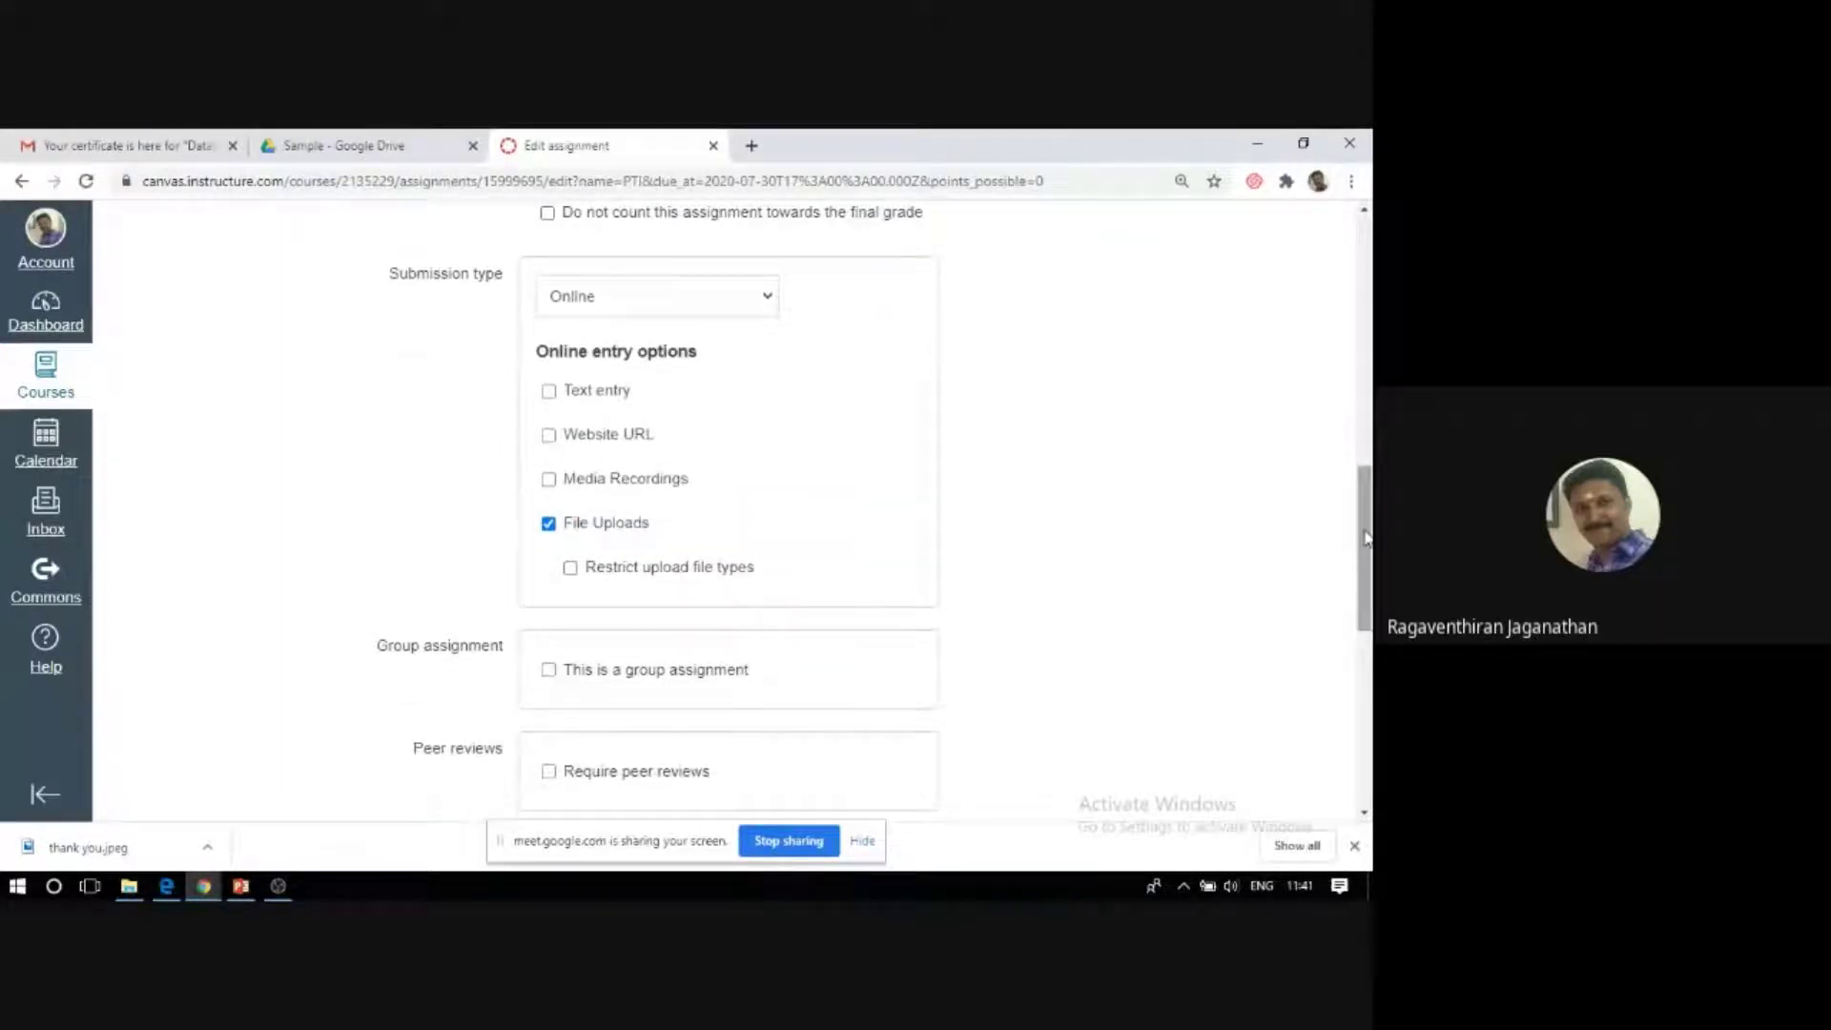
pyautogui.click(571, 569)
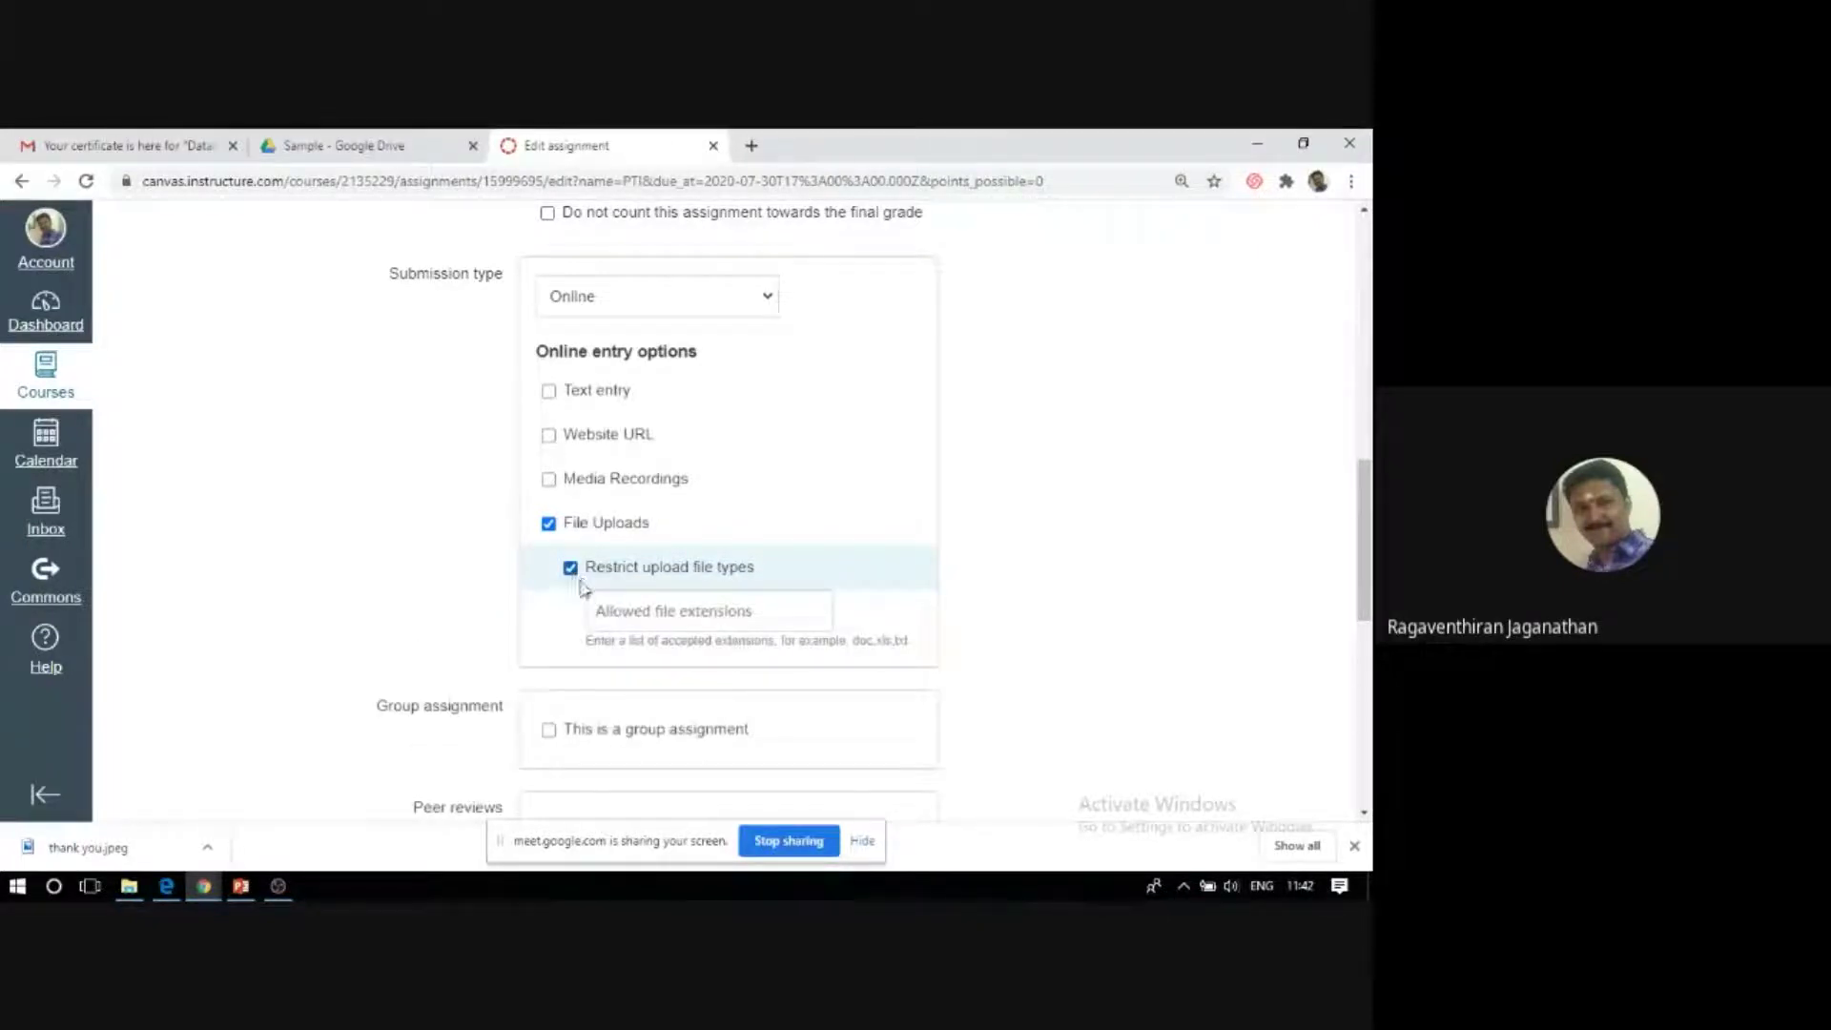
pyautogui.click(718, 616)
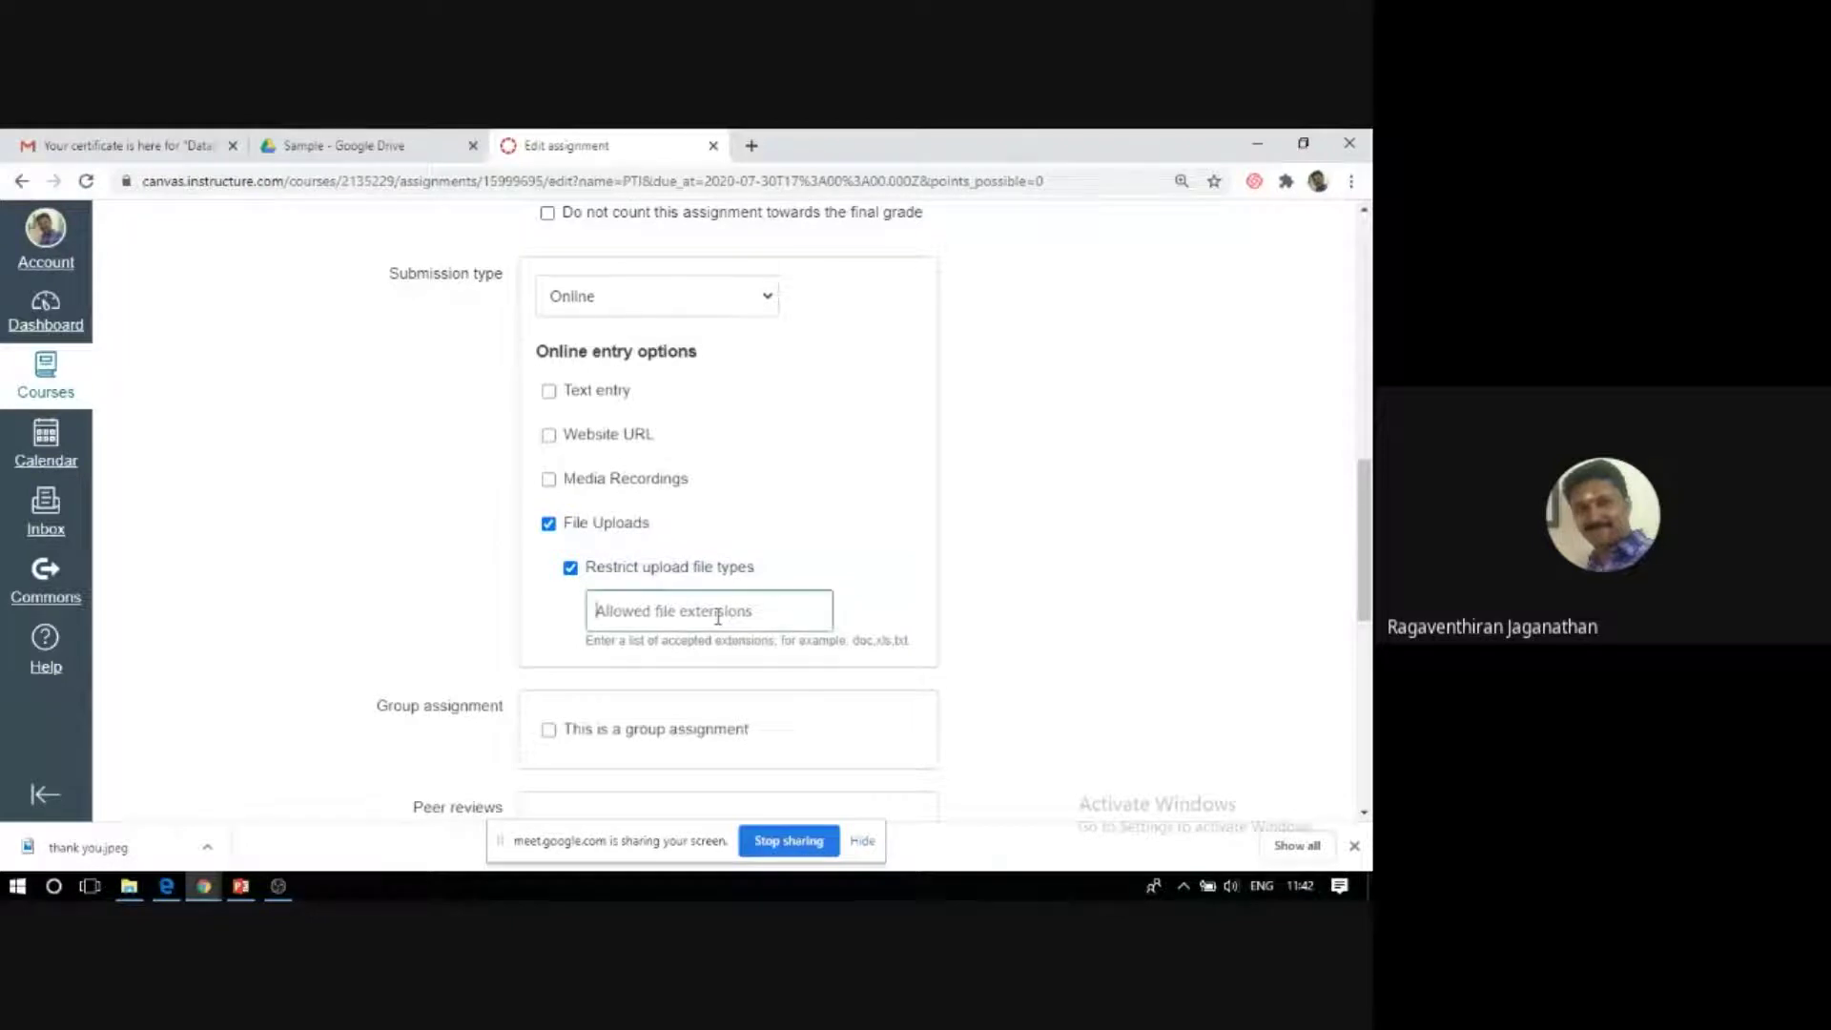
pyautogui.write('pdf')
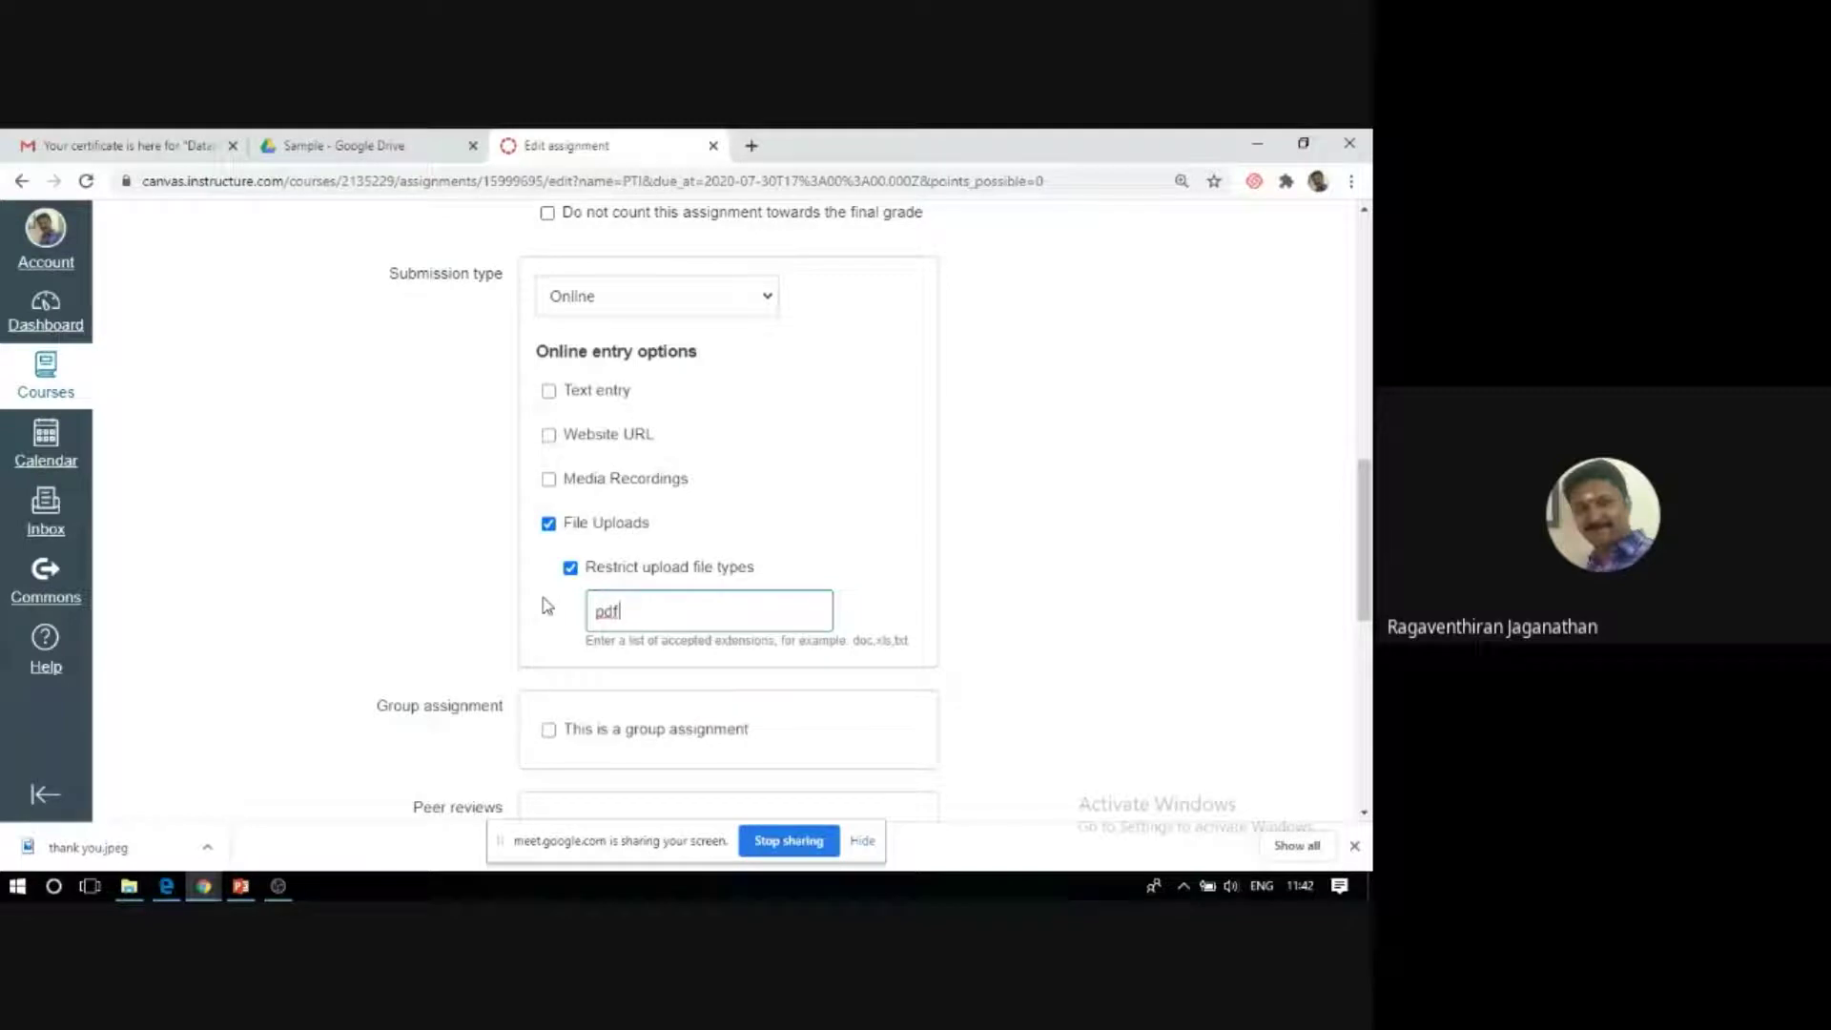
pyautogui.scroll(-2, 628, 615)
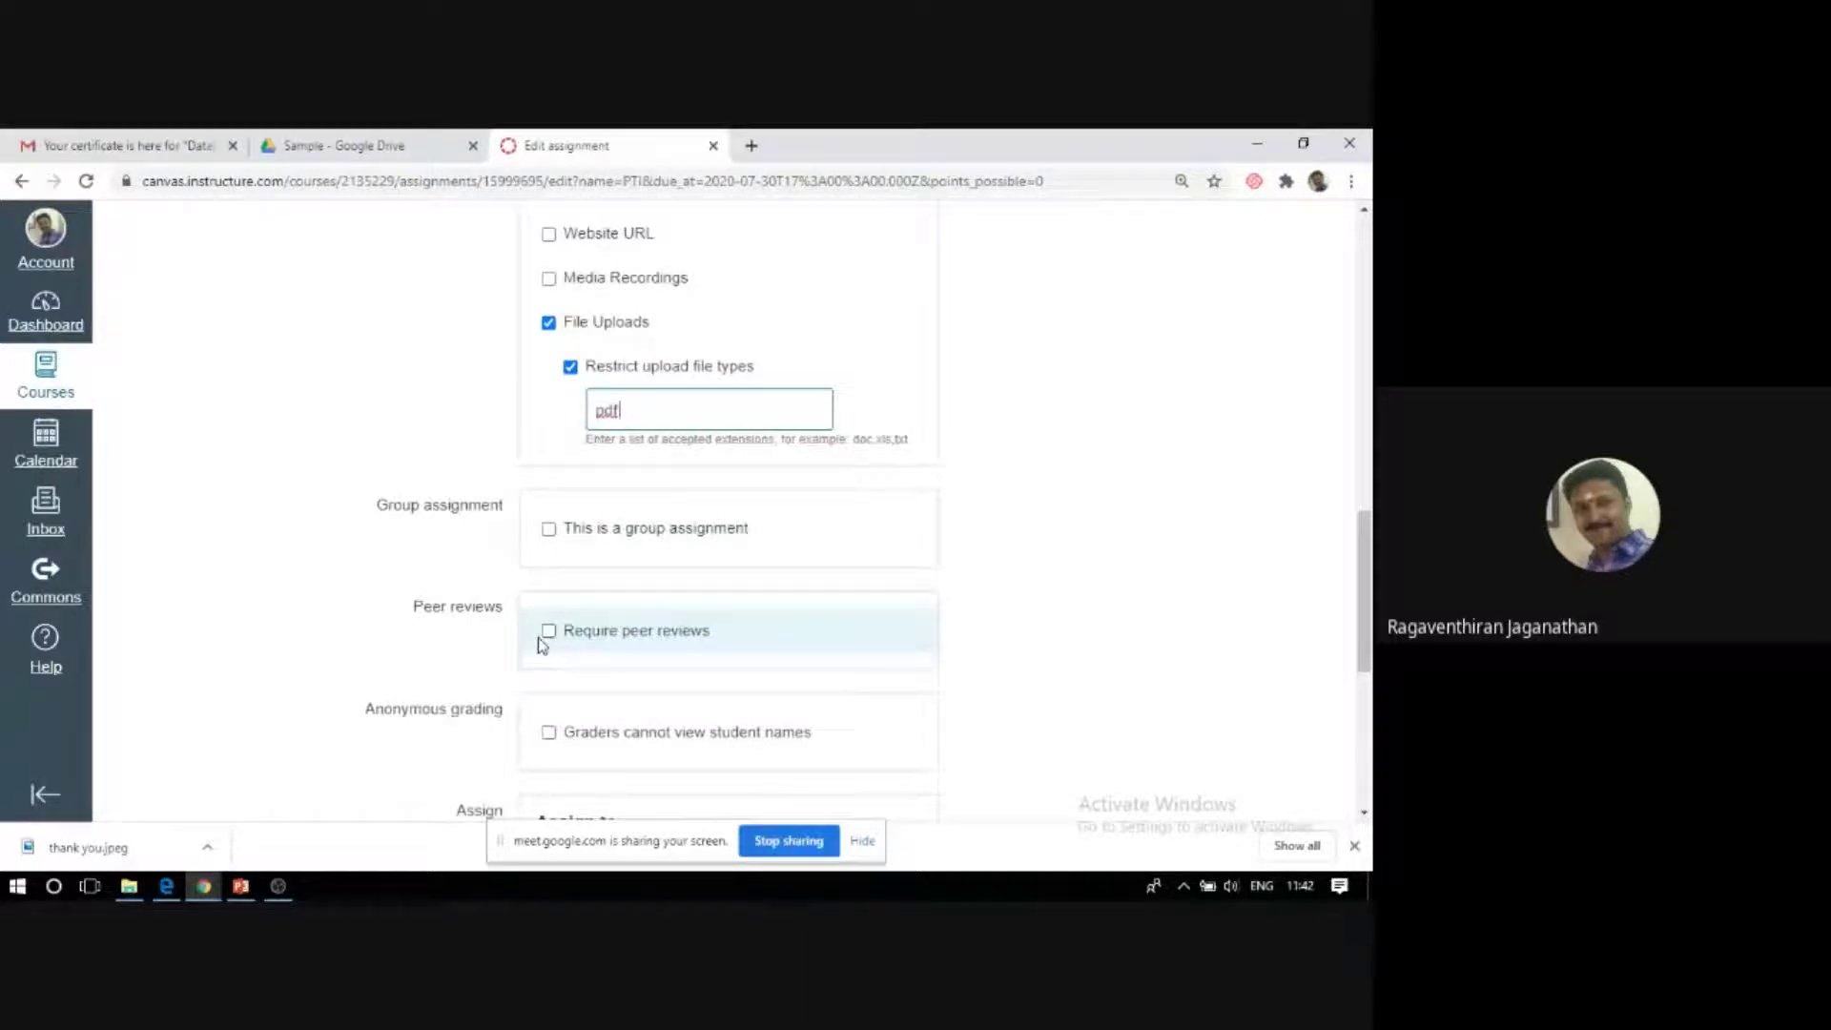
pyautogui.scroll(-1, 543, 646)
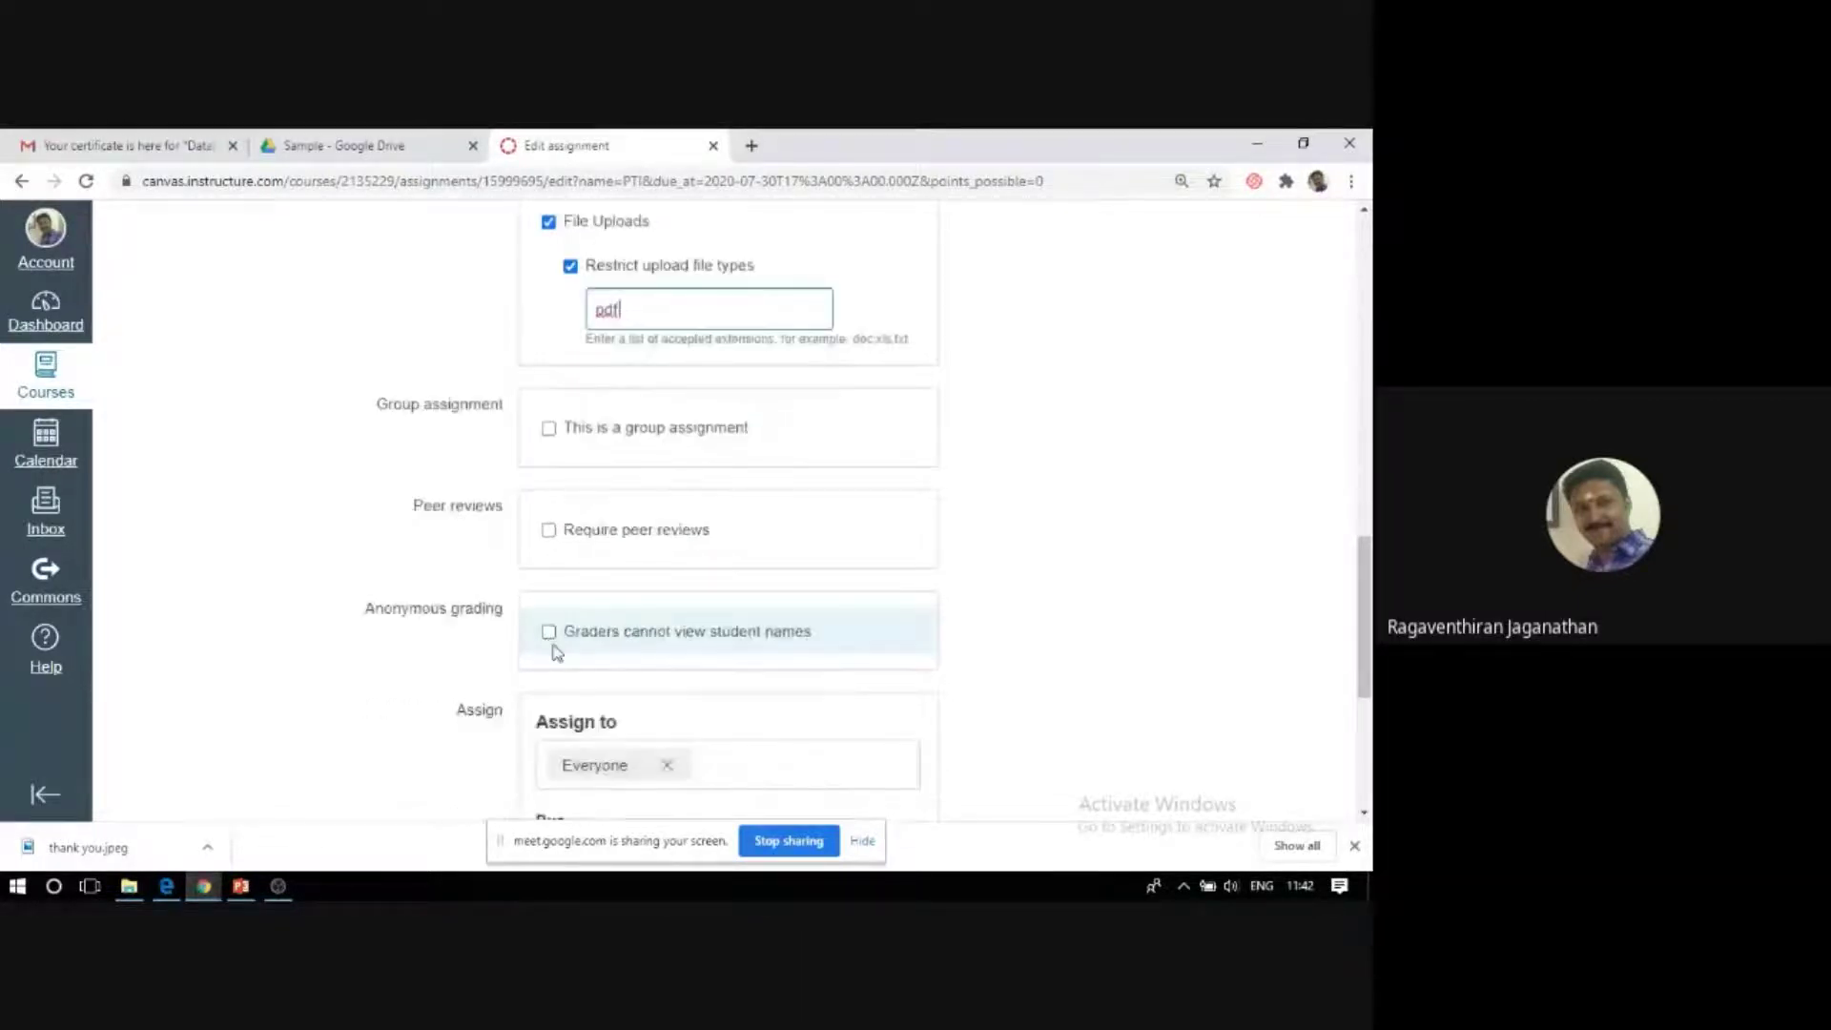
pyautogui.scroll(-1, 554, 646)
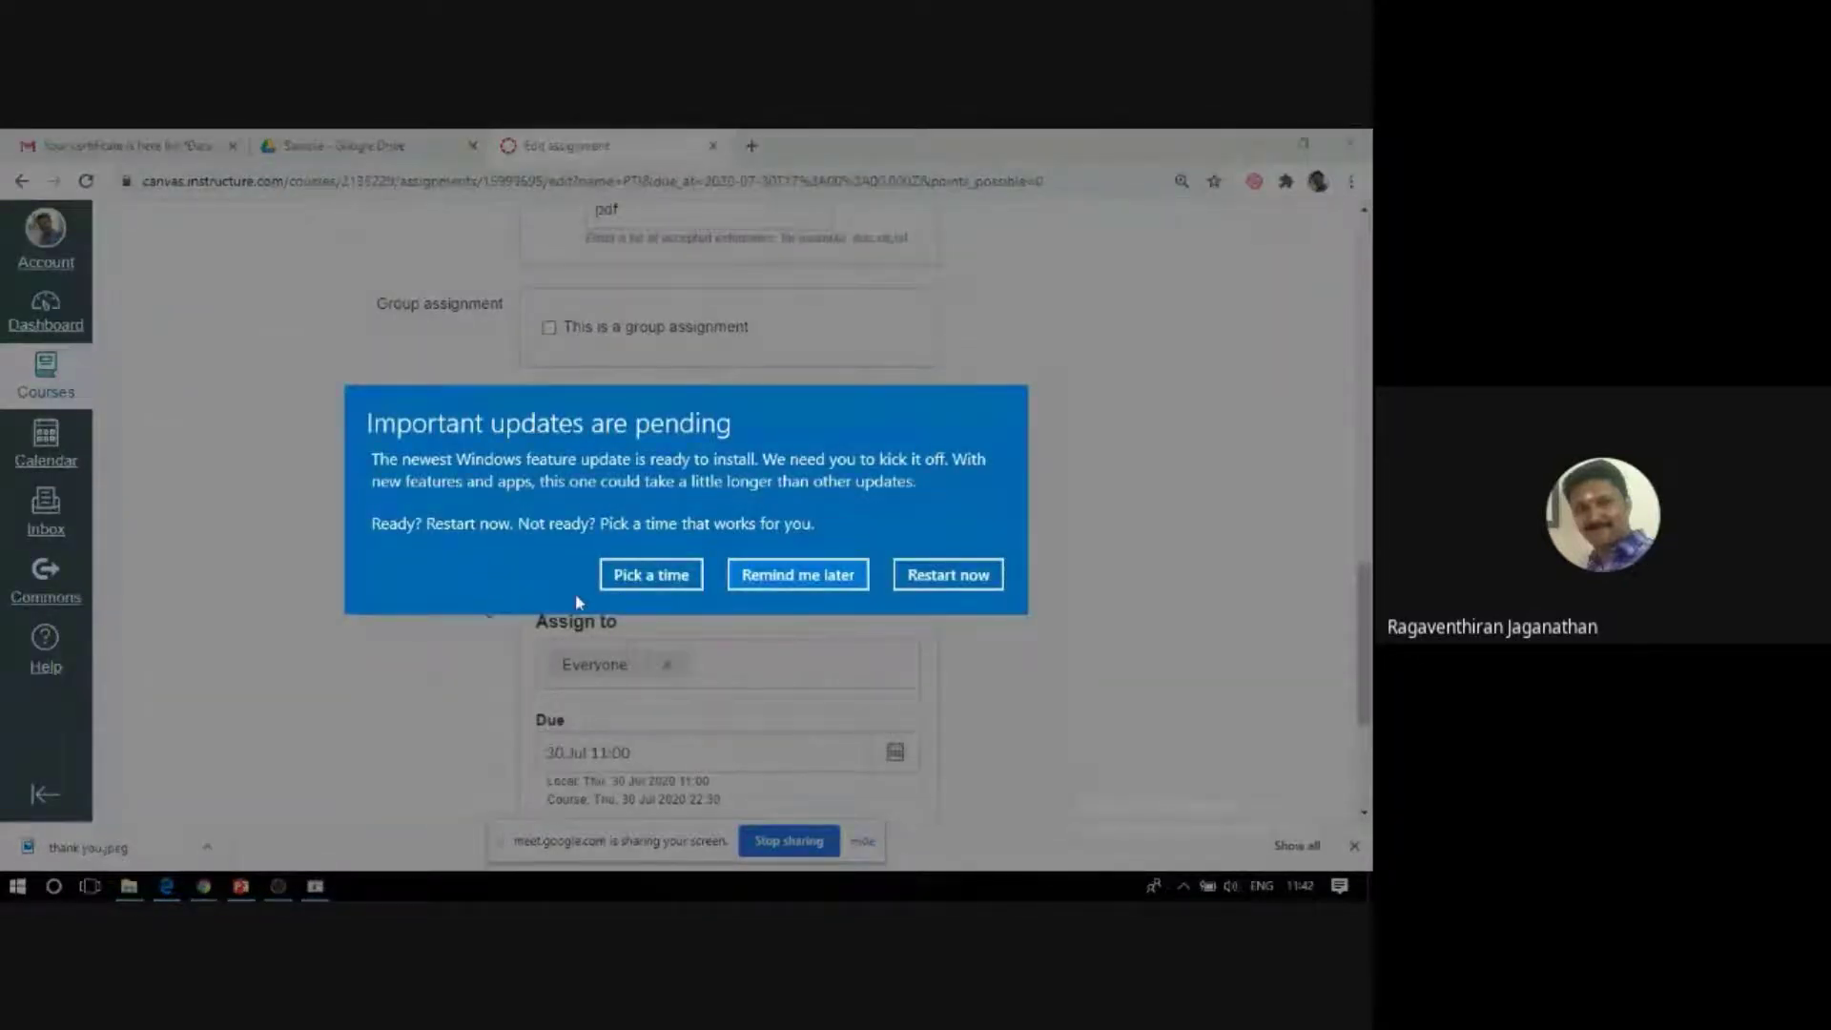
pyautogui.click(772, 574)
pyautogui.scroll(-1, 270, 648)
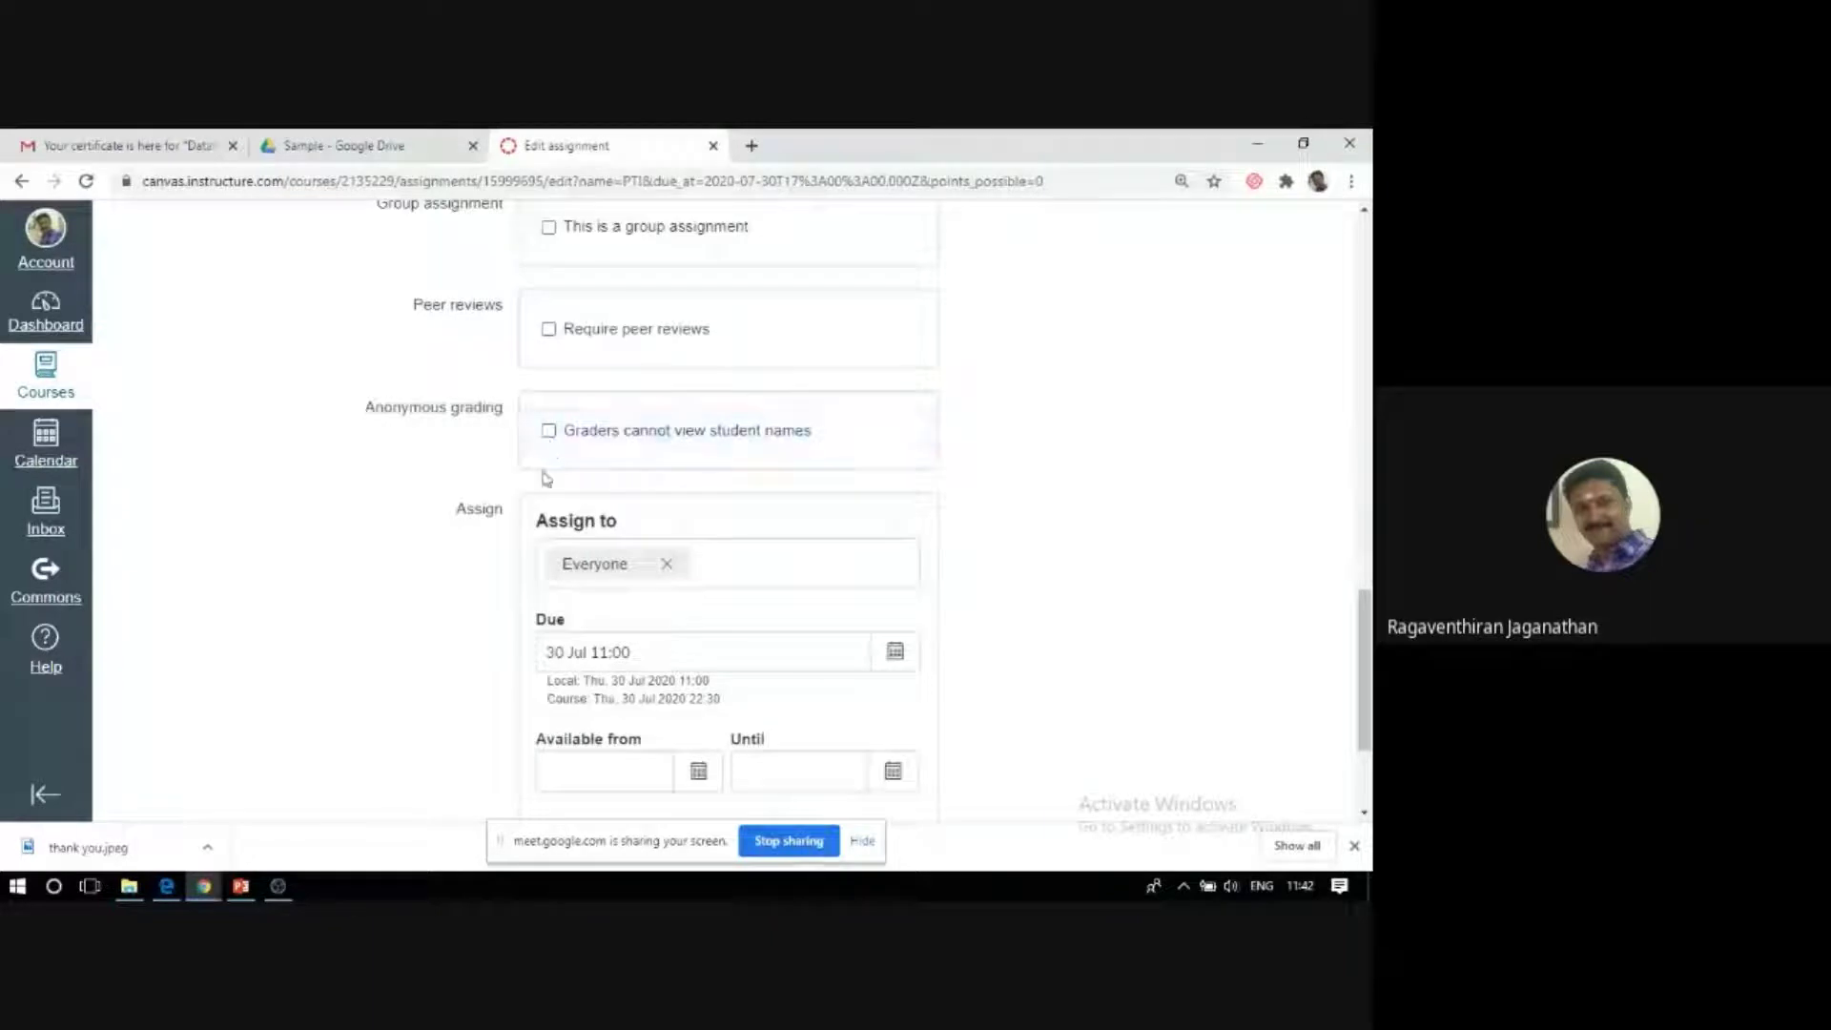
pyautogui.scroll(-2, 370, 550)
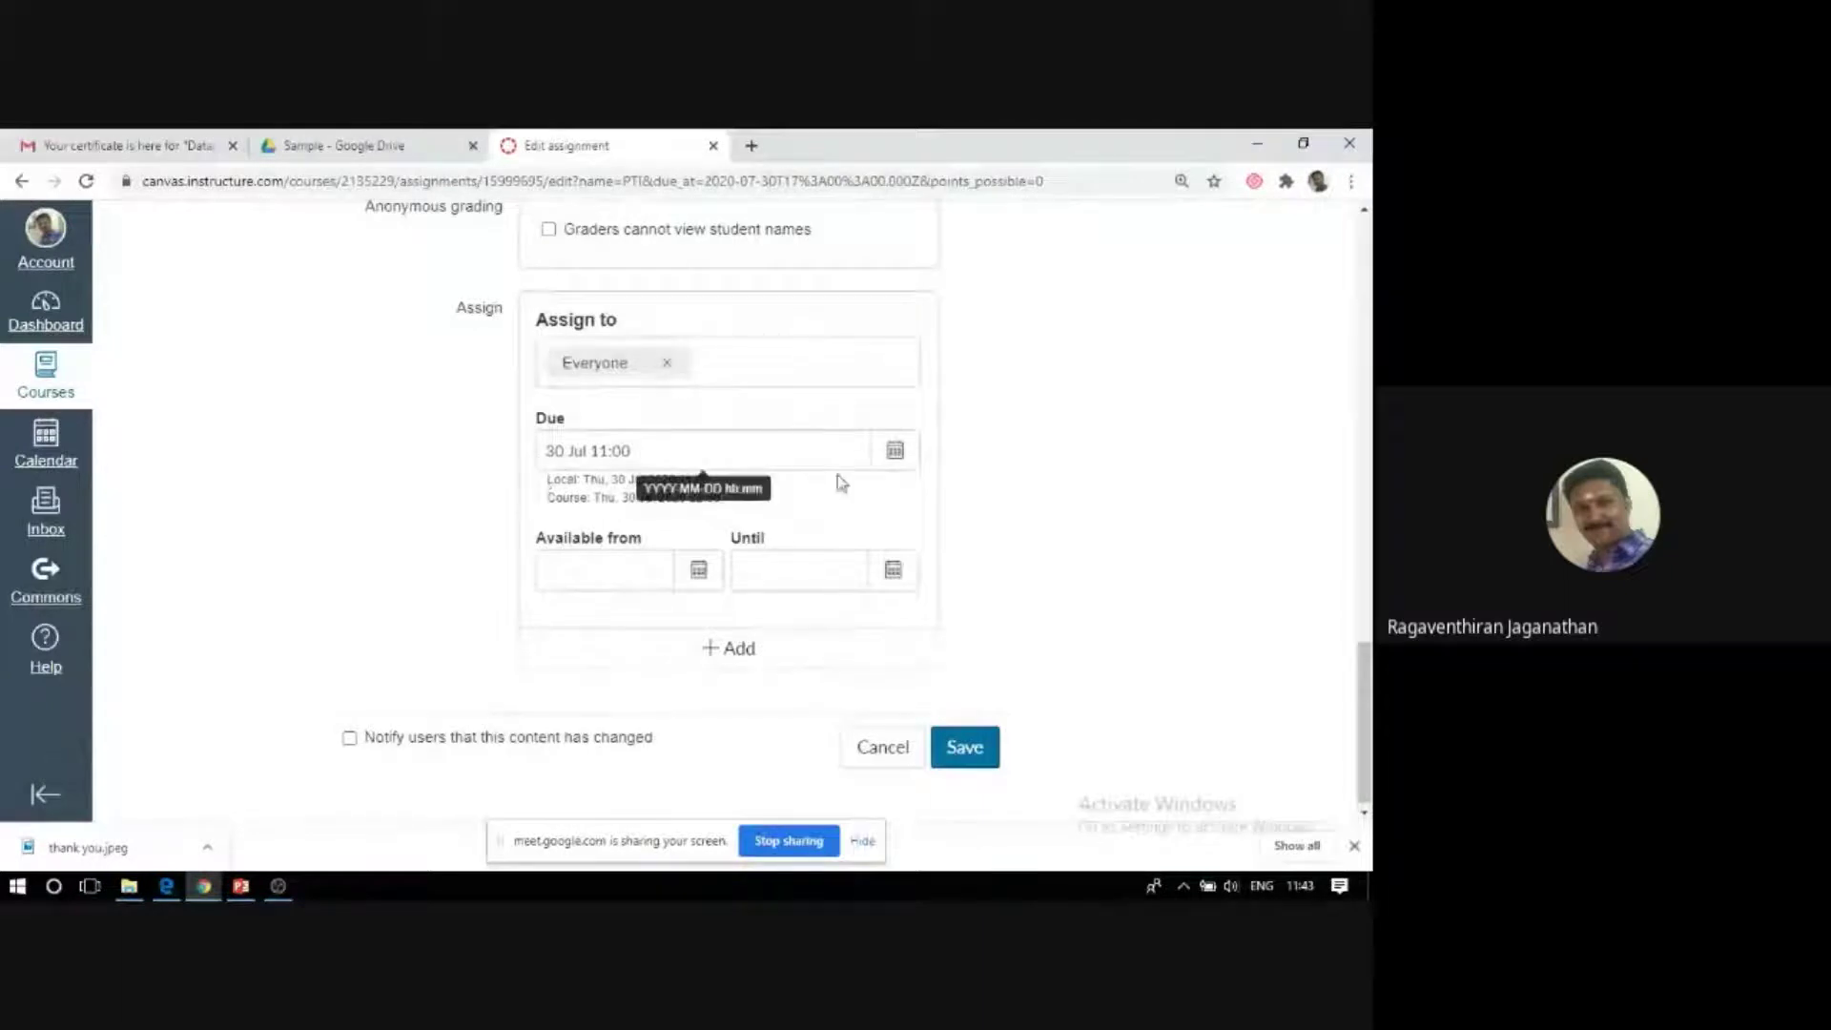
# Set availability from 26 Jul 0:00 until 30 Jul 23:59 using the calendar pickers.
pyautogui.click(698, 572)
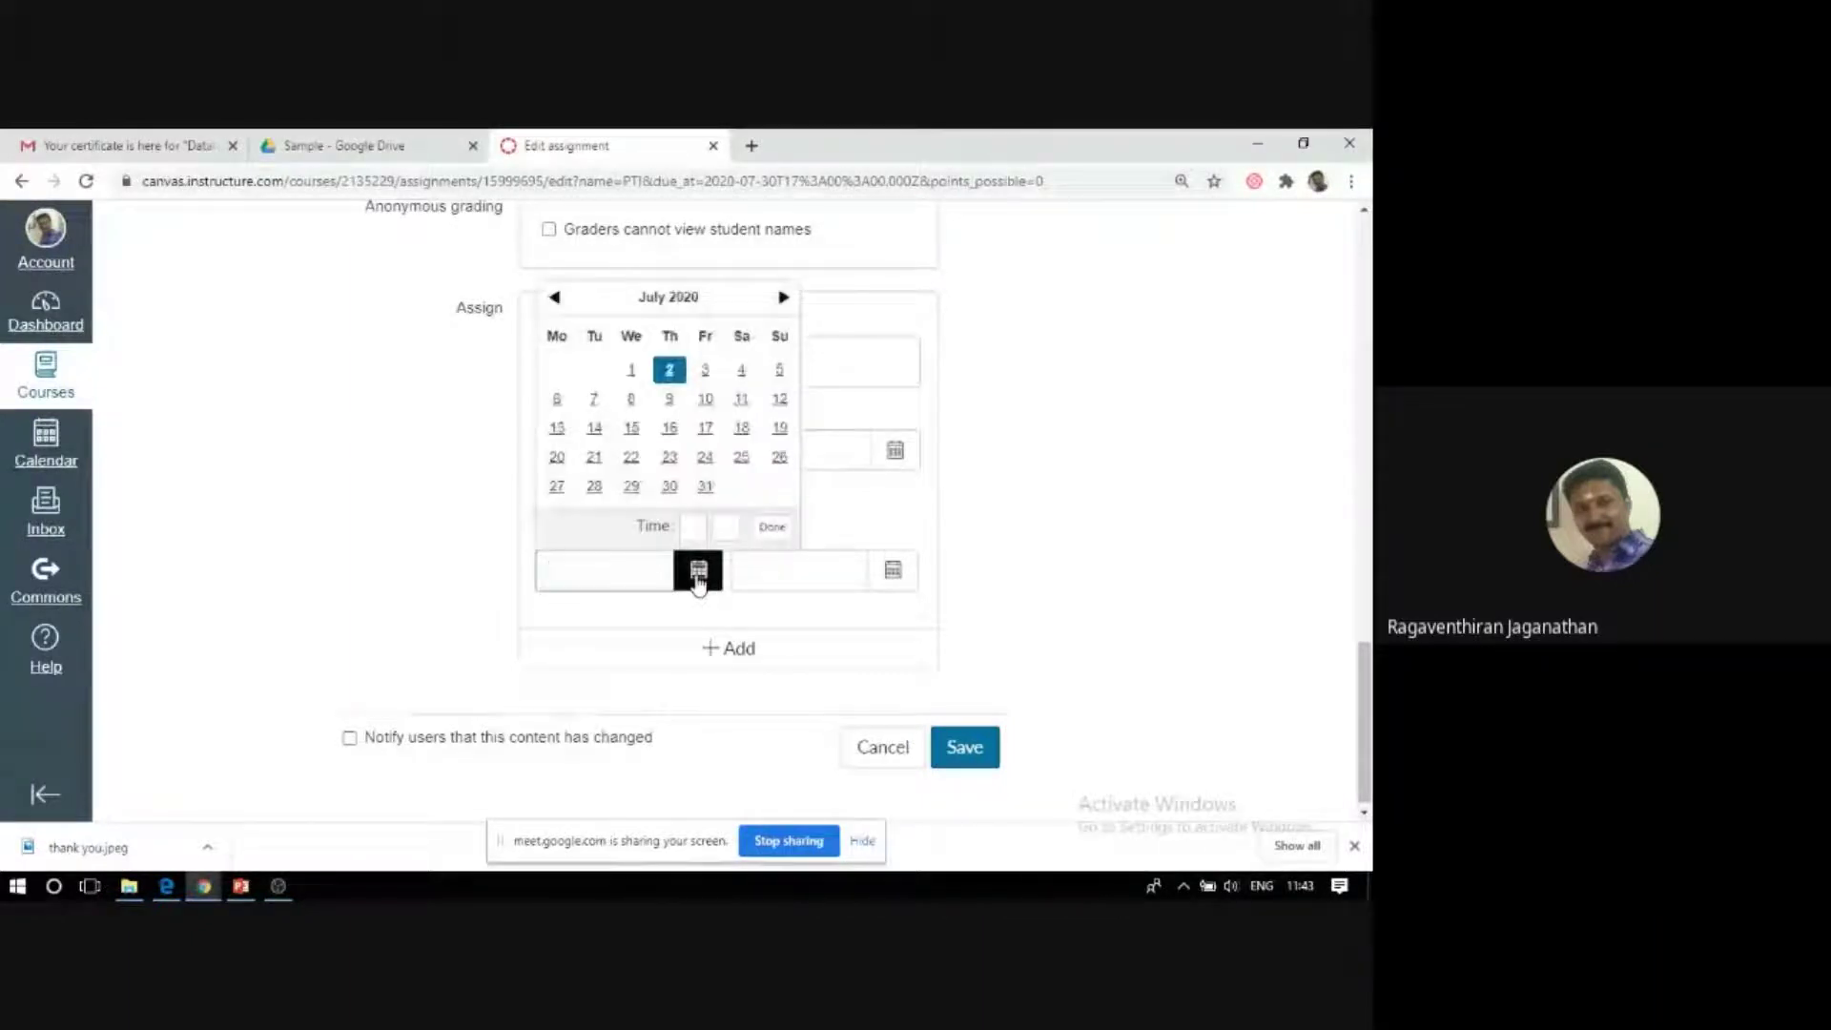
pyautogui.click(777, 462)
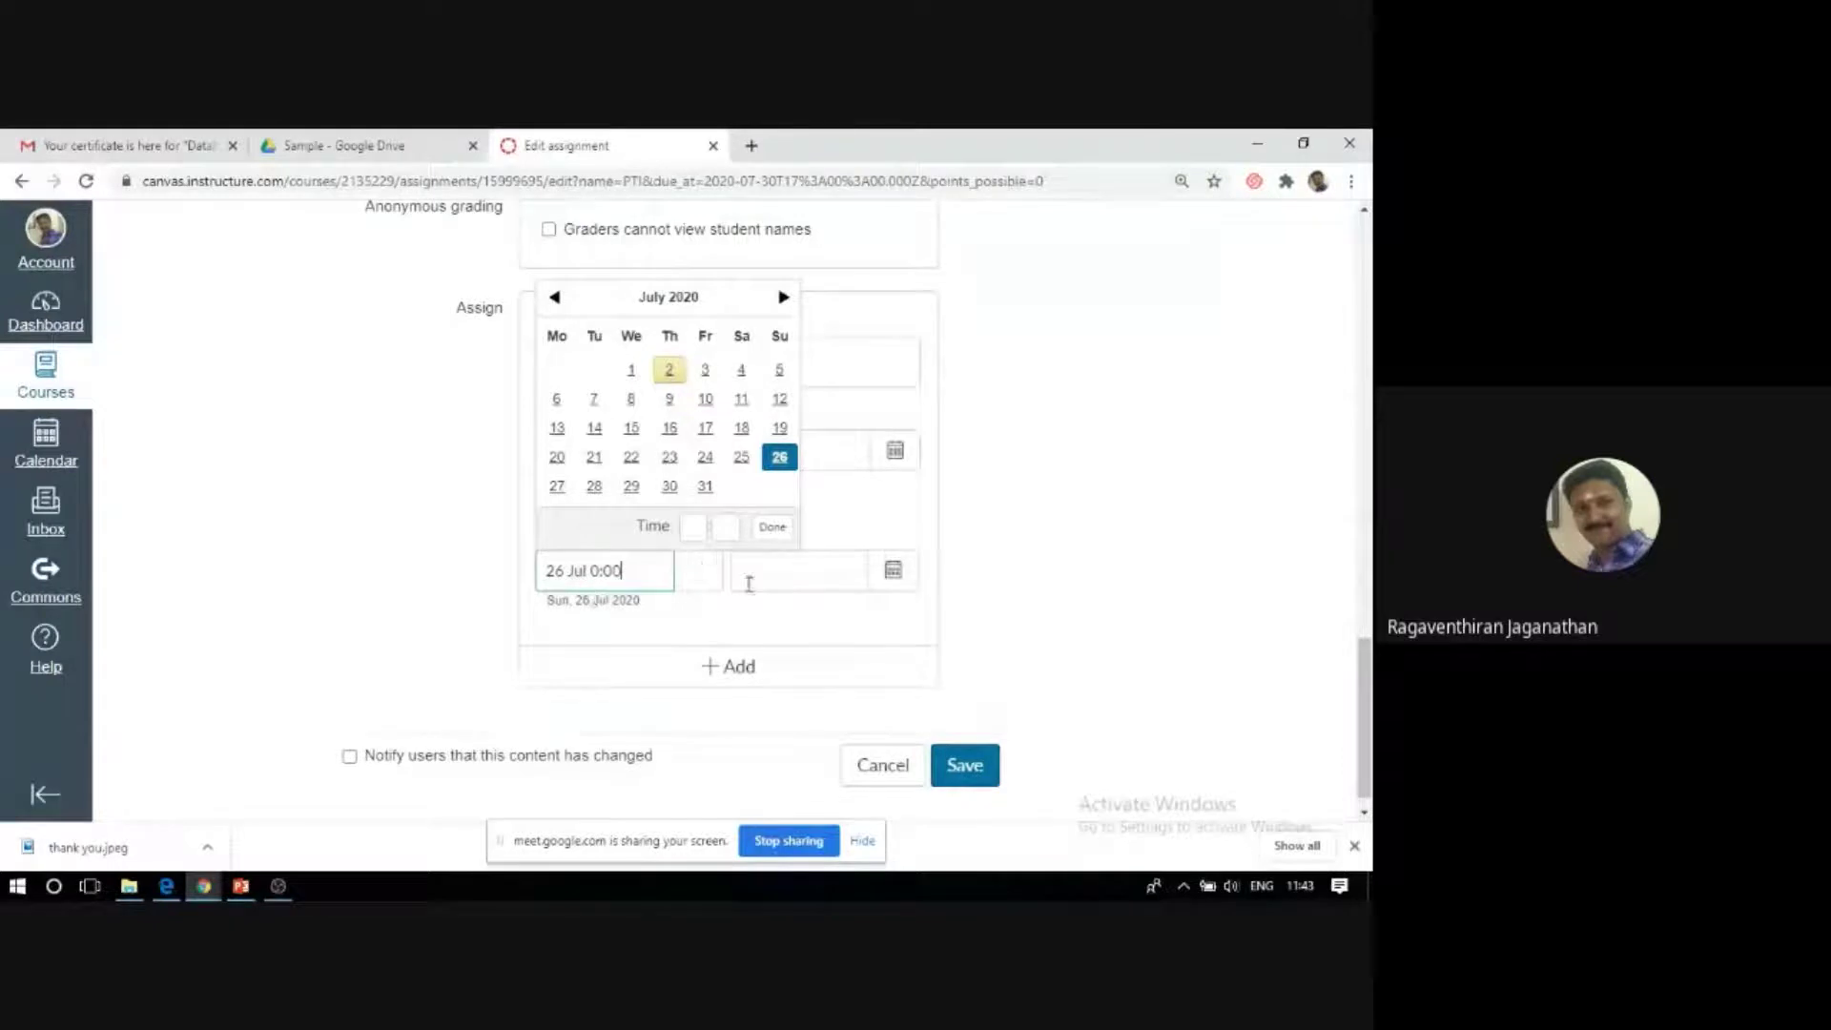
pyautogui.click(803, 576)
pyautogui.click(890, 572)
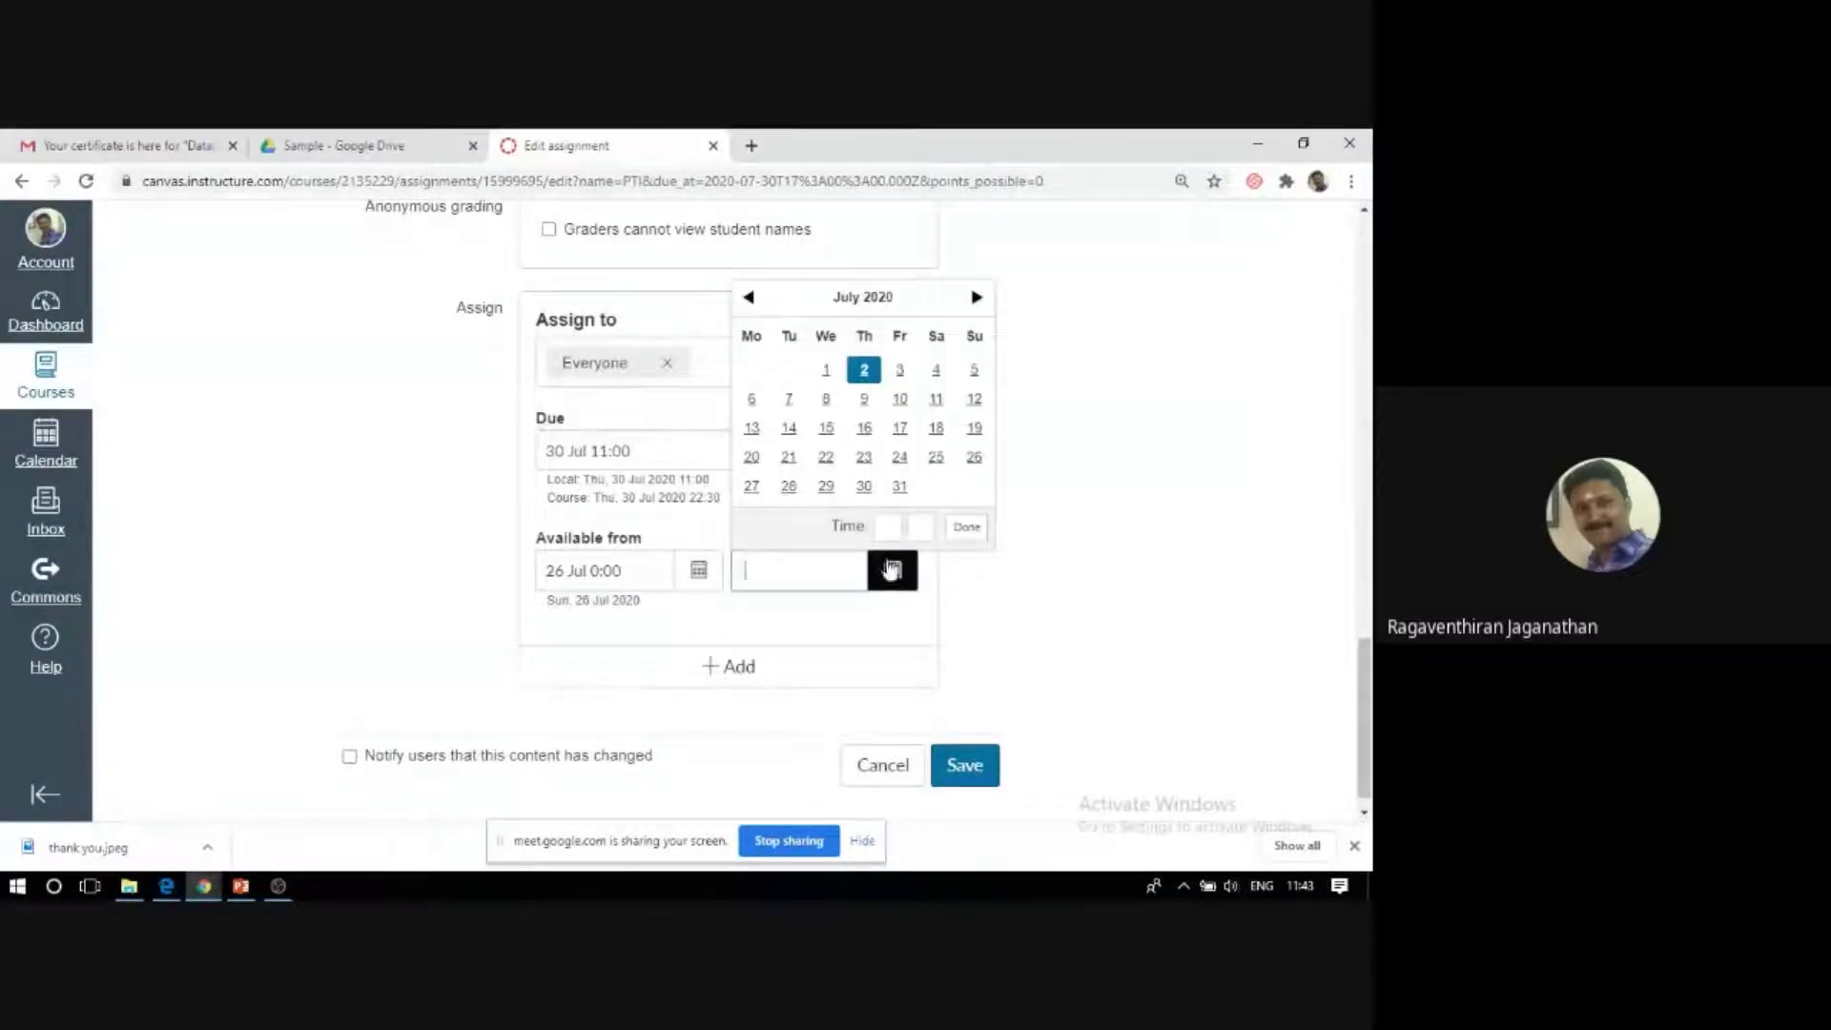
pyautogui.click(864, 486)
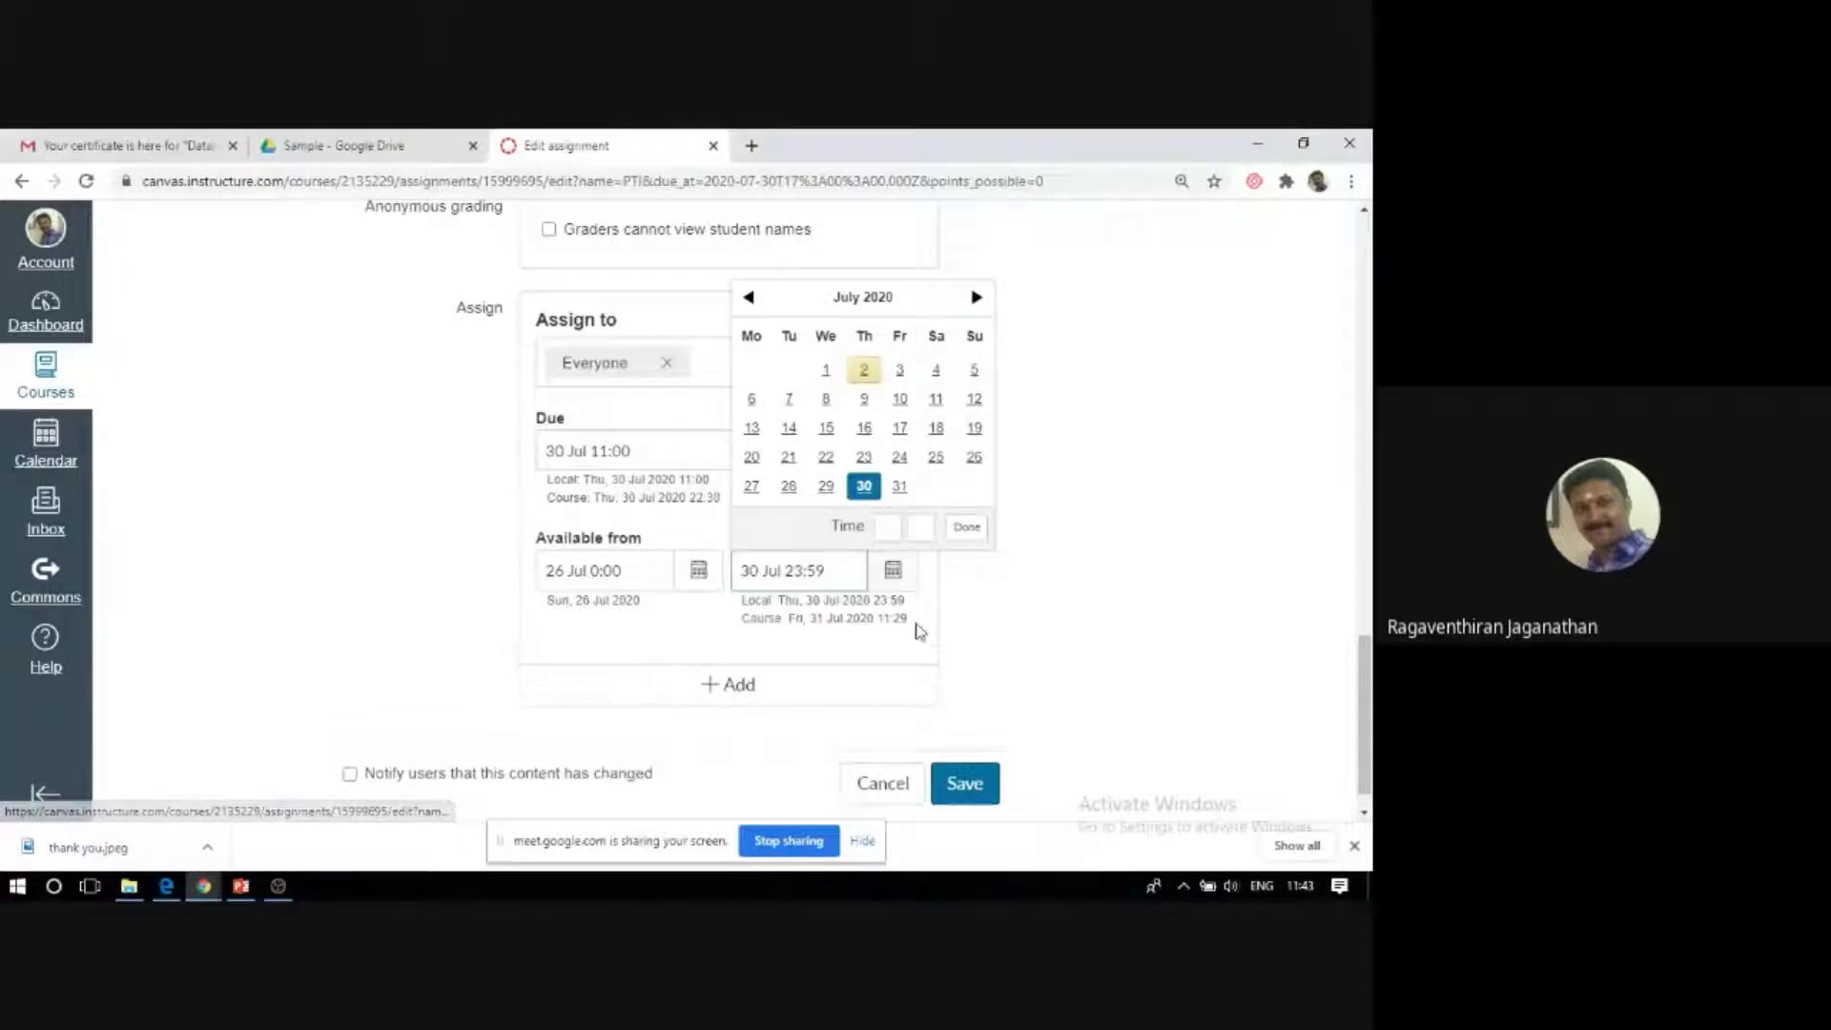
pyautogui.click(1022, 639)
# Check the assignment form and save the PTI assignment.
pyautogui.scroll(-1, 993, 621)
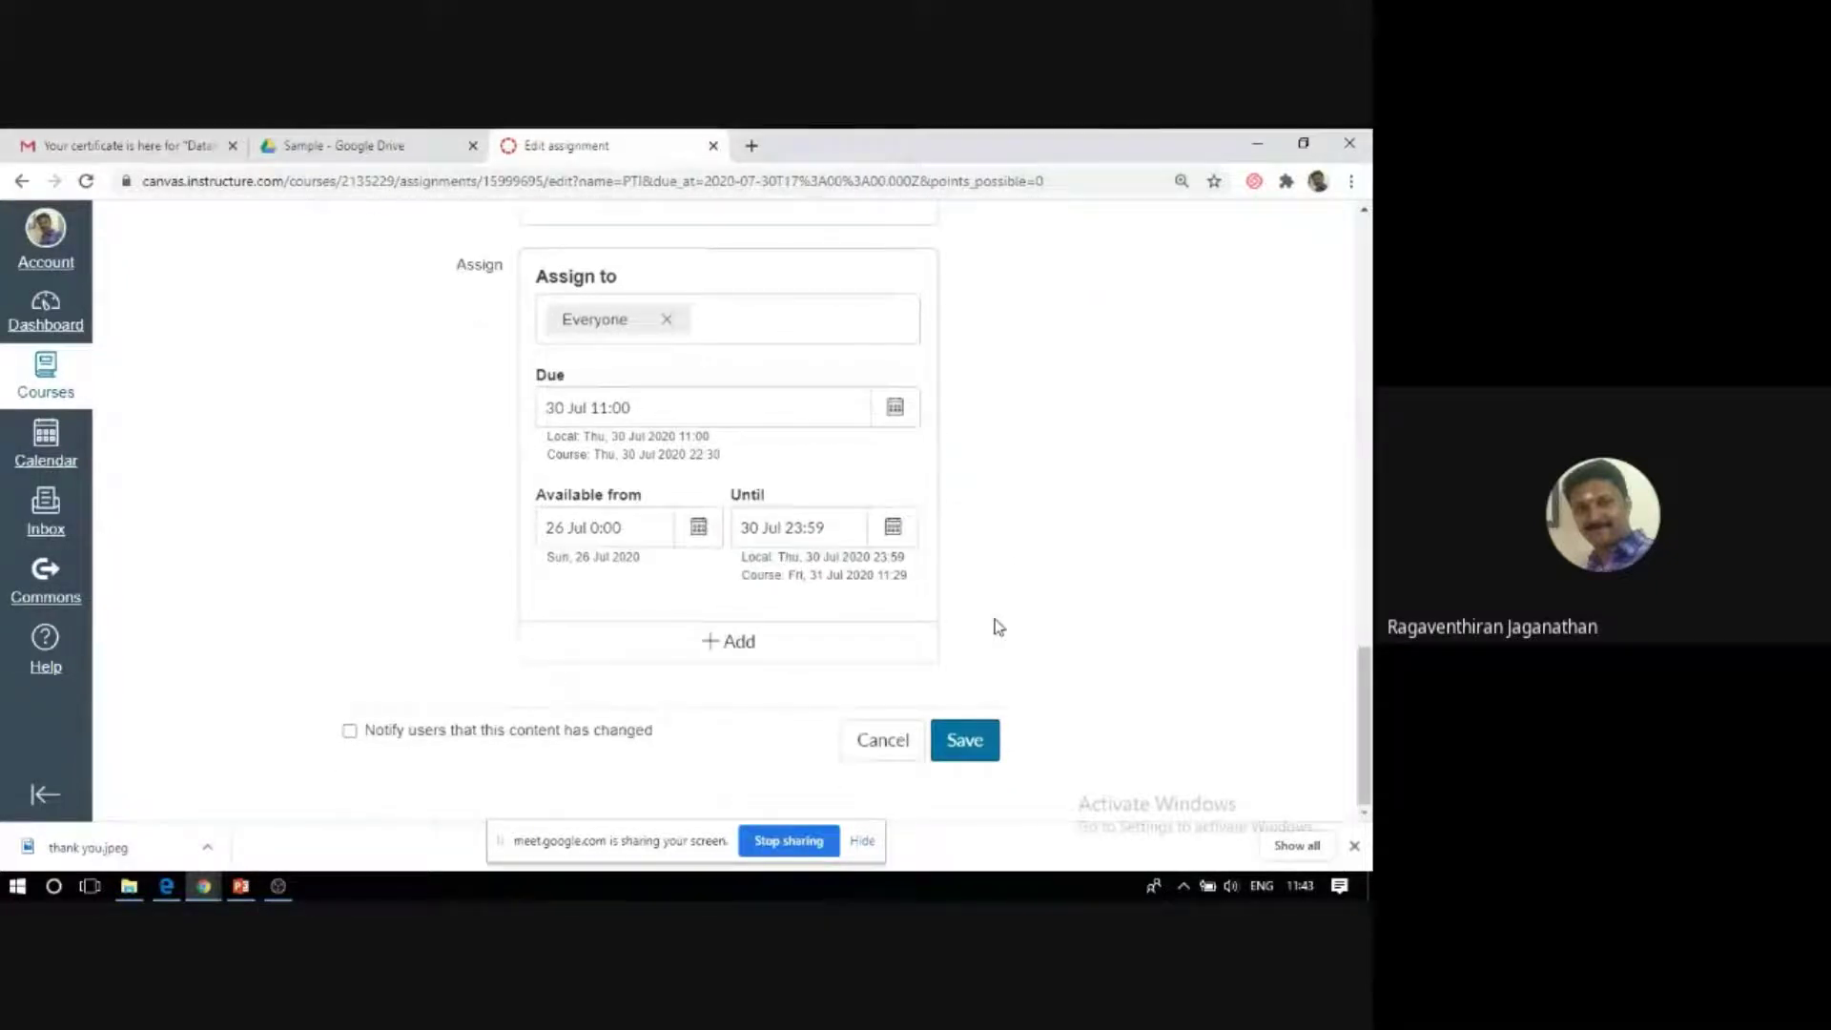
pyautogui.scroll(5, 1079, 633)
pyautogui.scroll(10, 1030, 620)
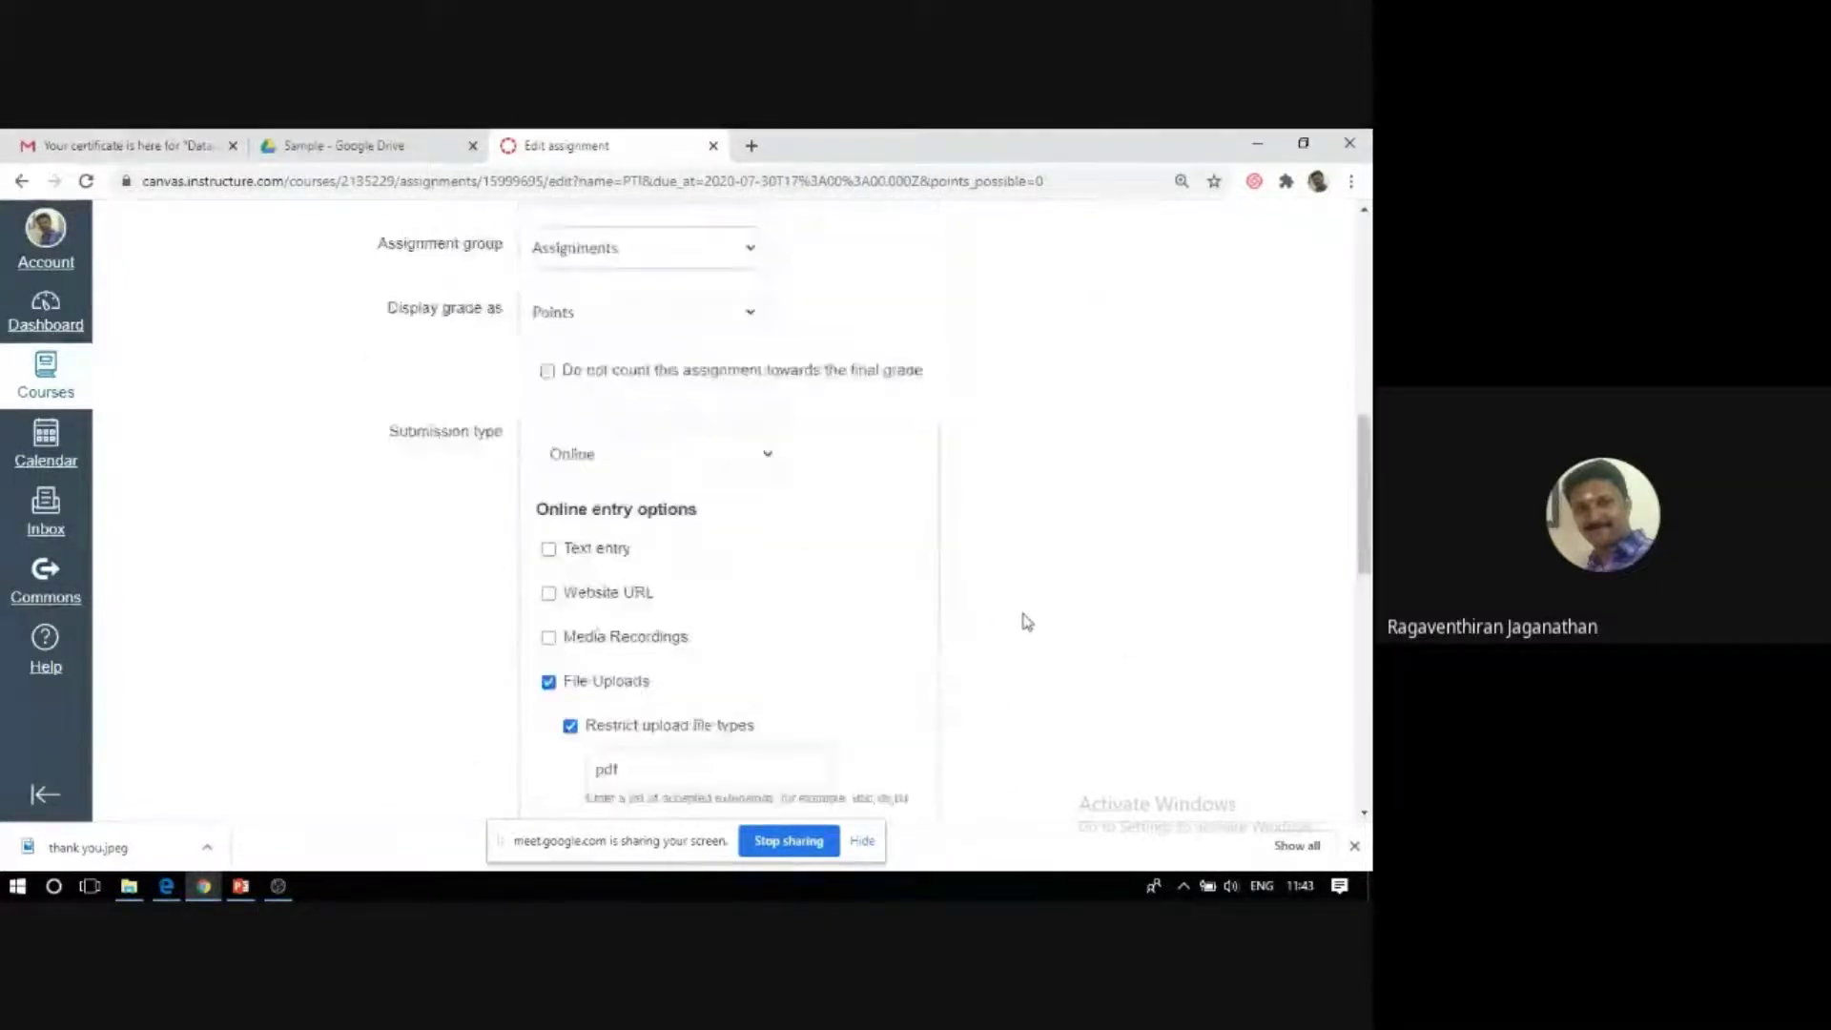
pyautogui.scroll(-14, 989, 613)
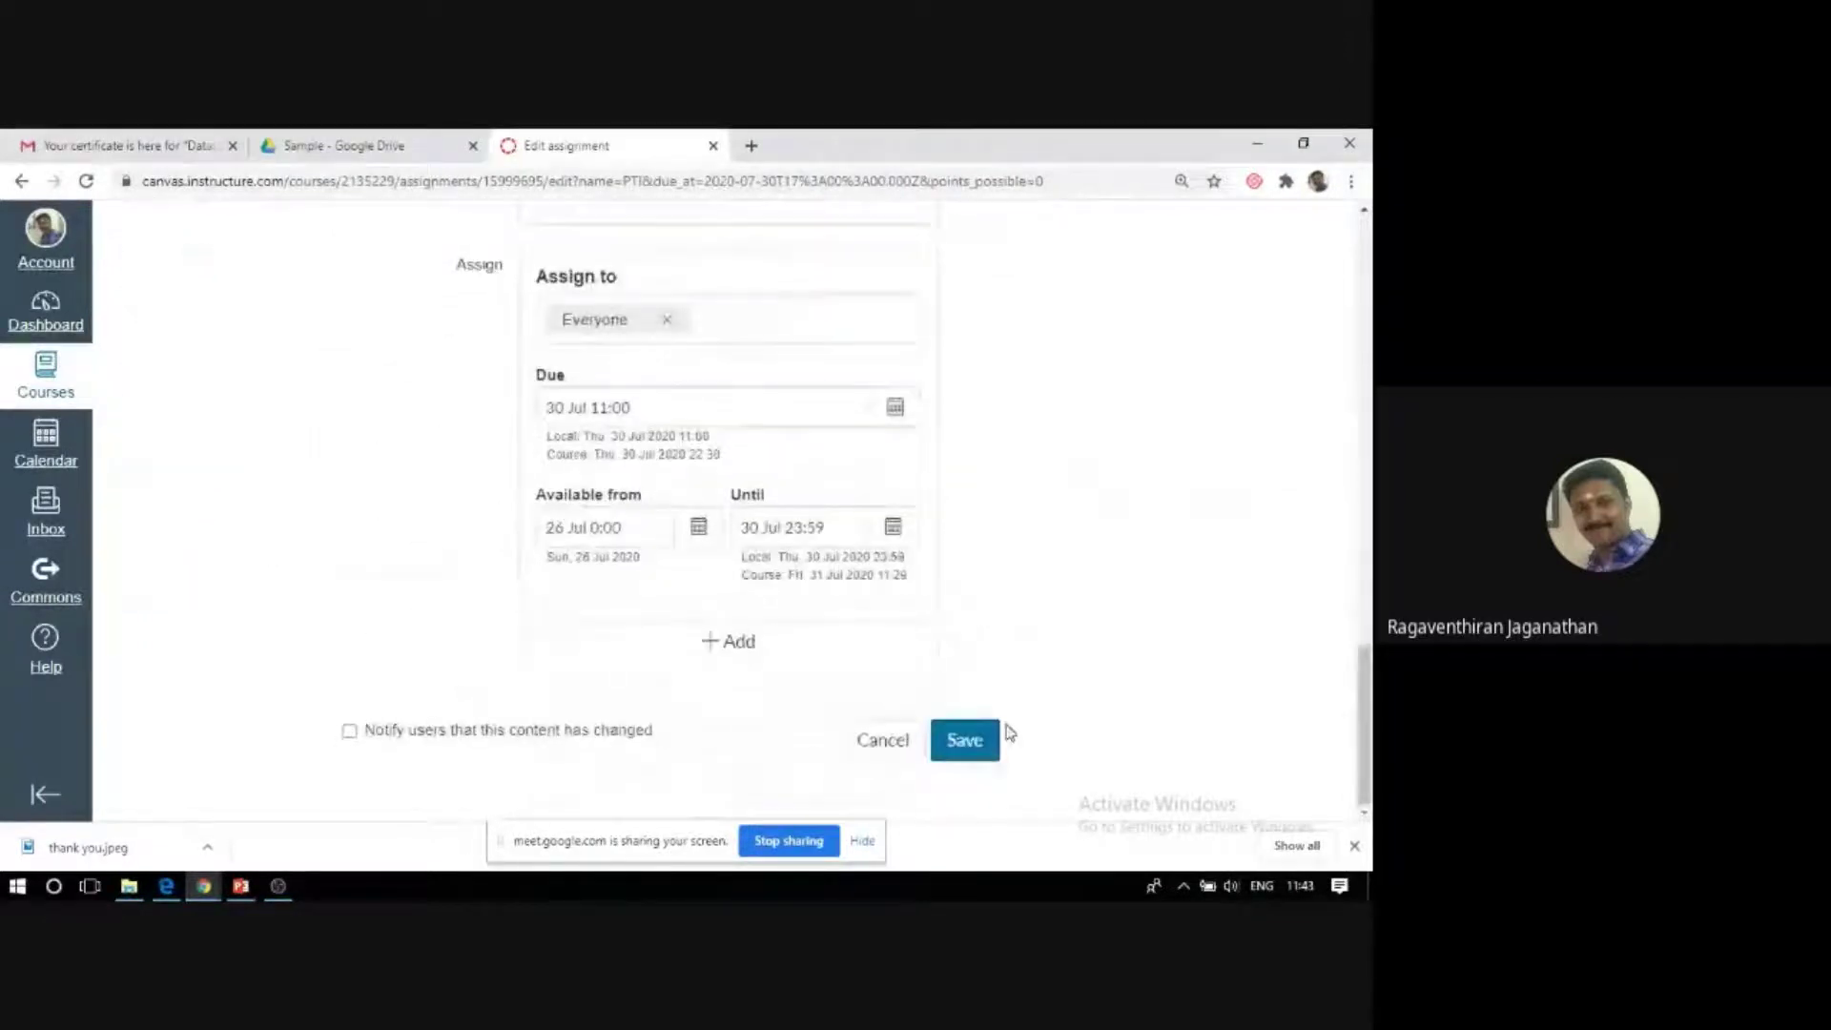
pyautogui.click(983, 745)
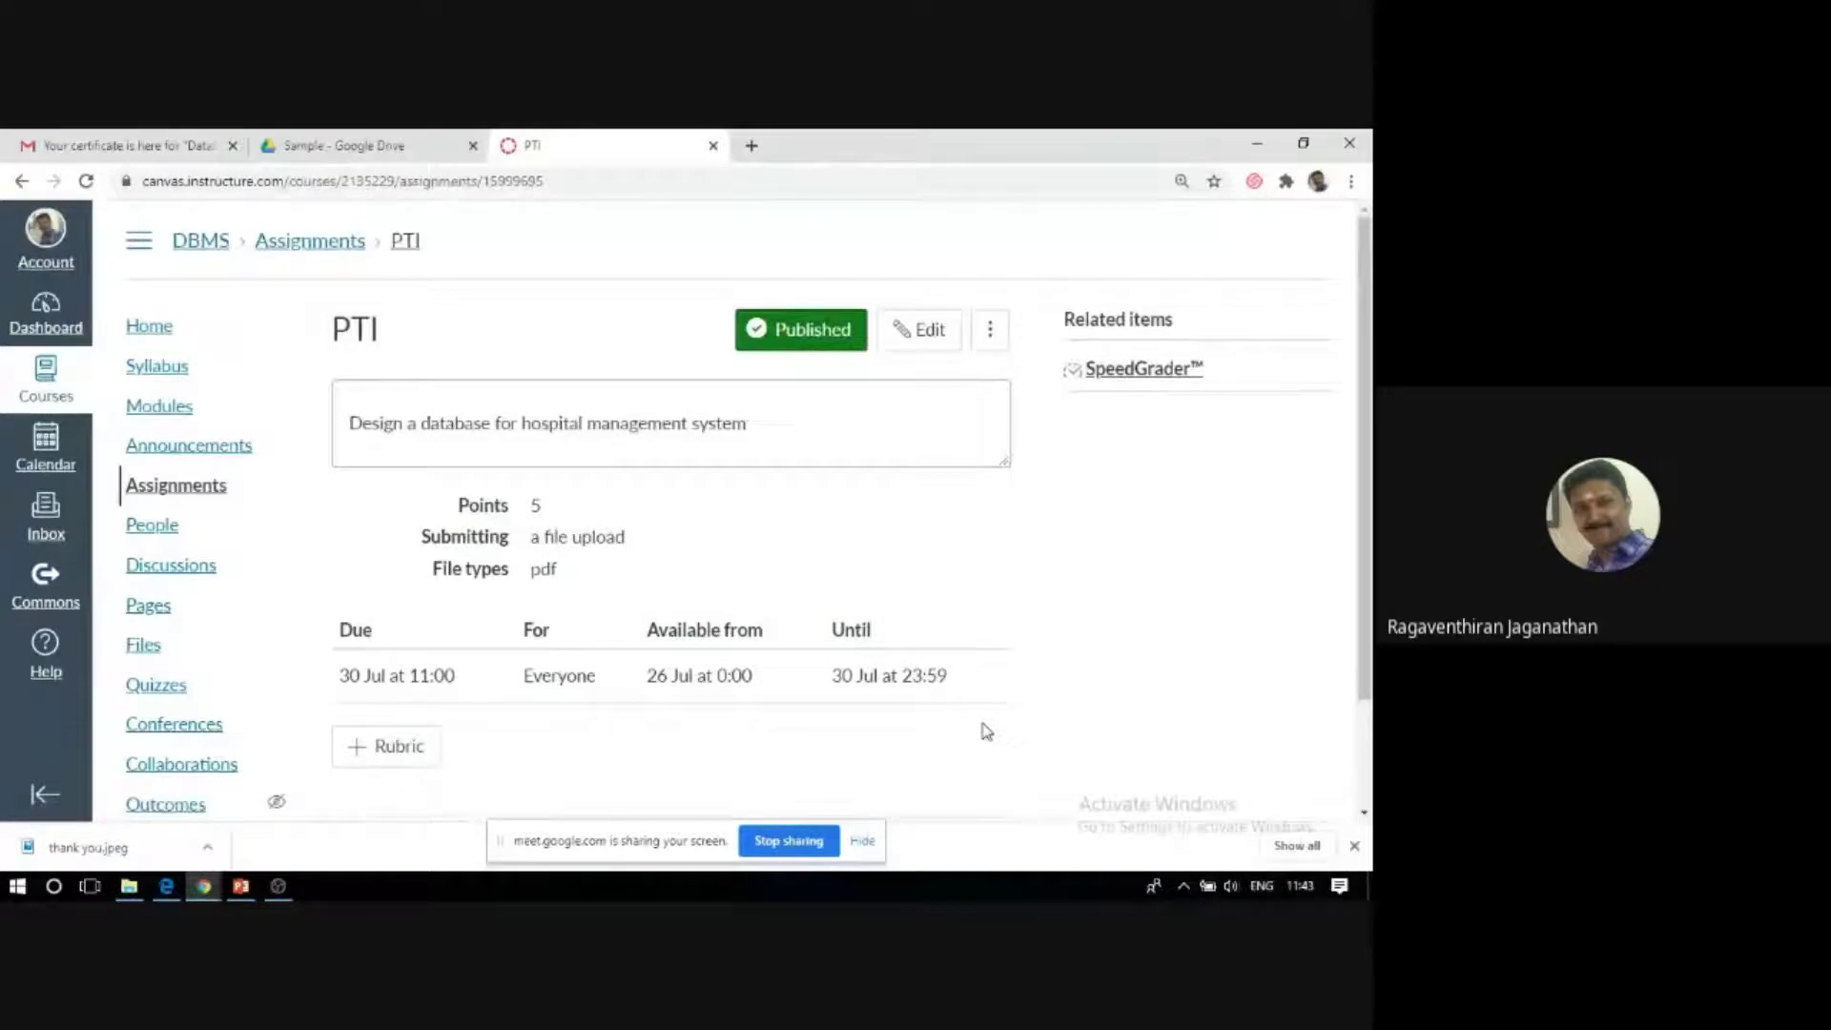
# Review the saved PTI assignment page, then go to the DBMS People roster.
pyautogui.scroll(-2, 357, 626)
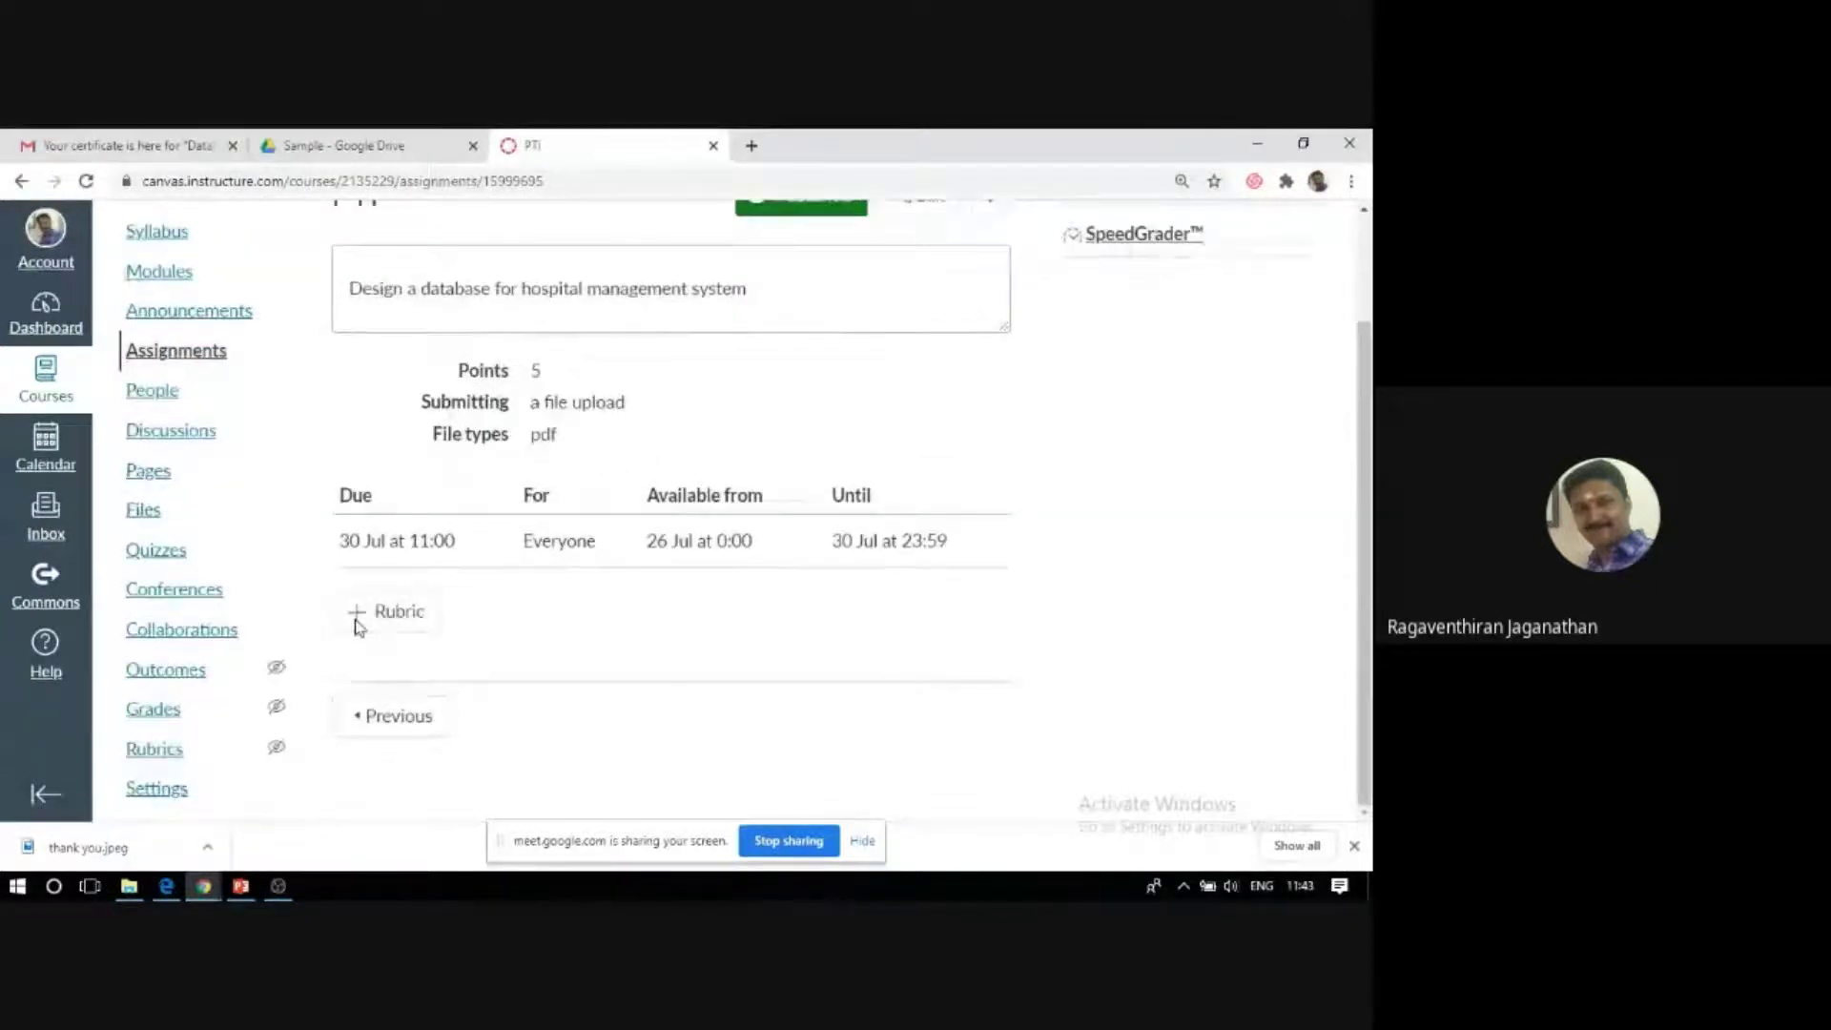
pyautogui.scroll(2, 122, 630)
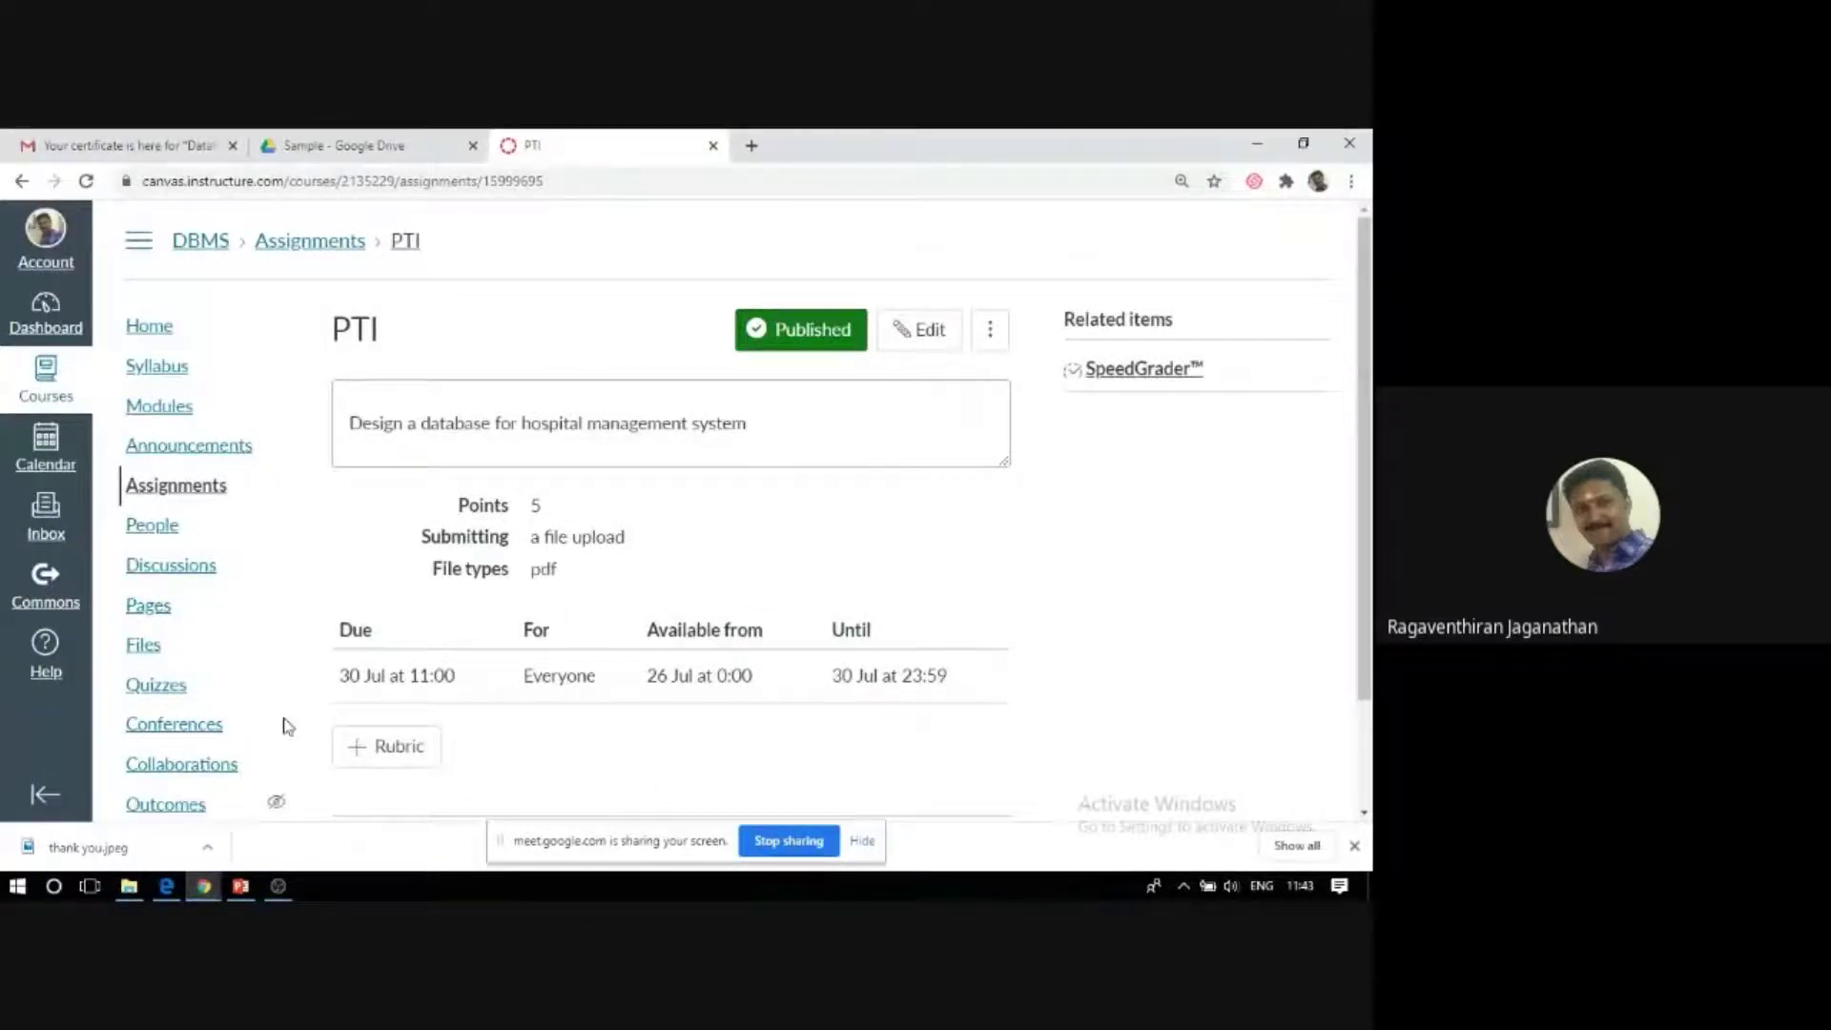
pyautogui.click(167, 534)
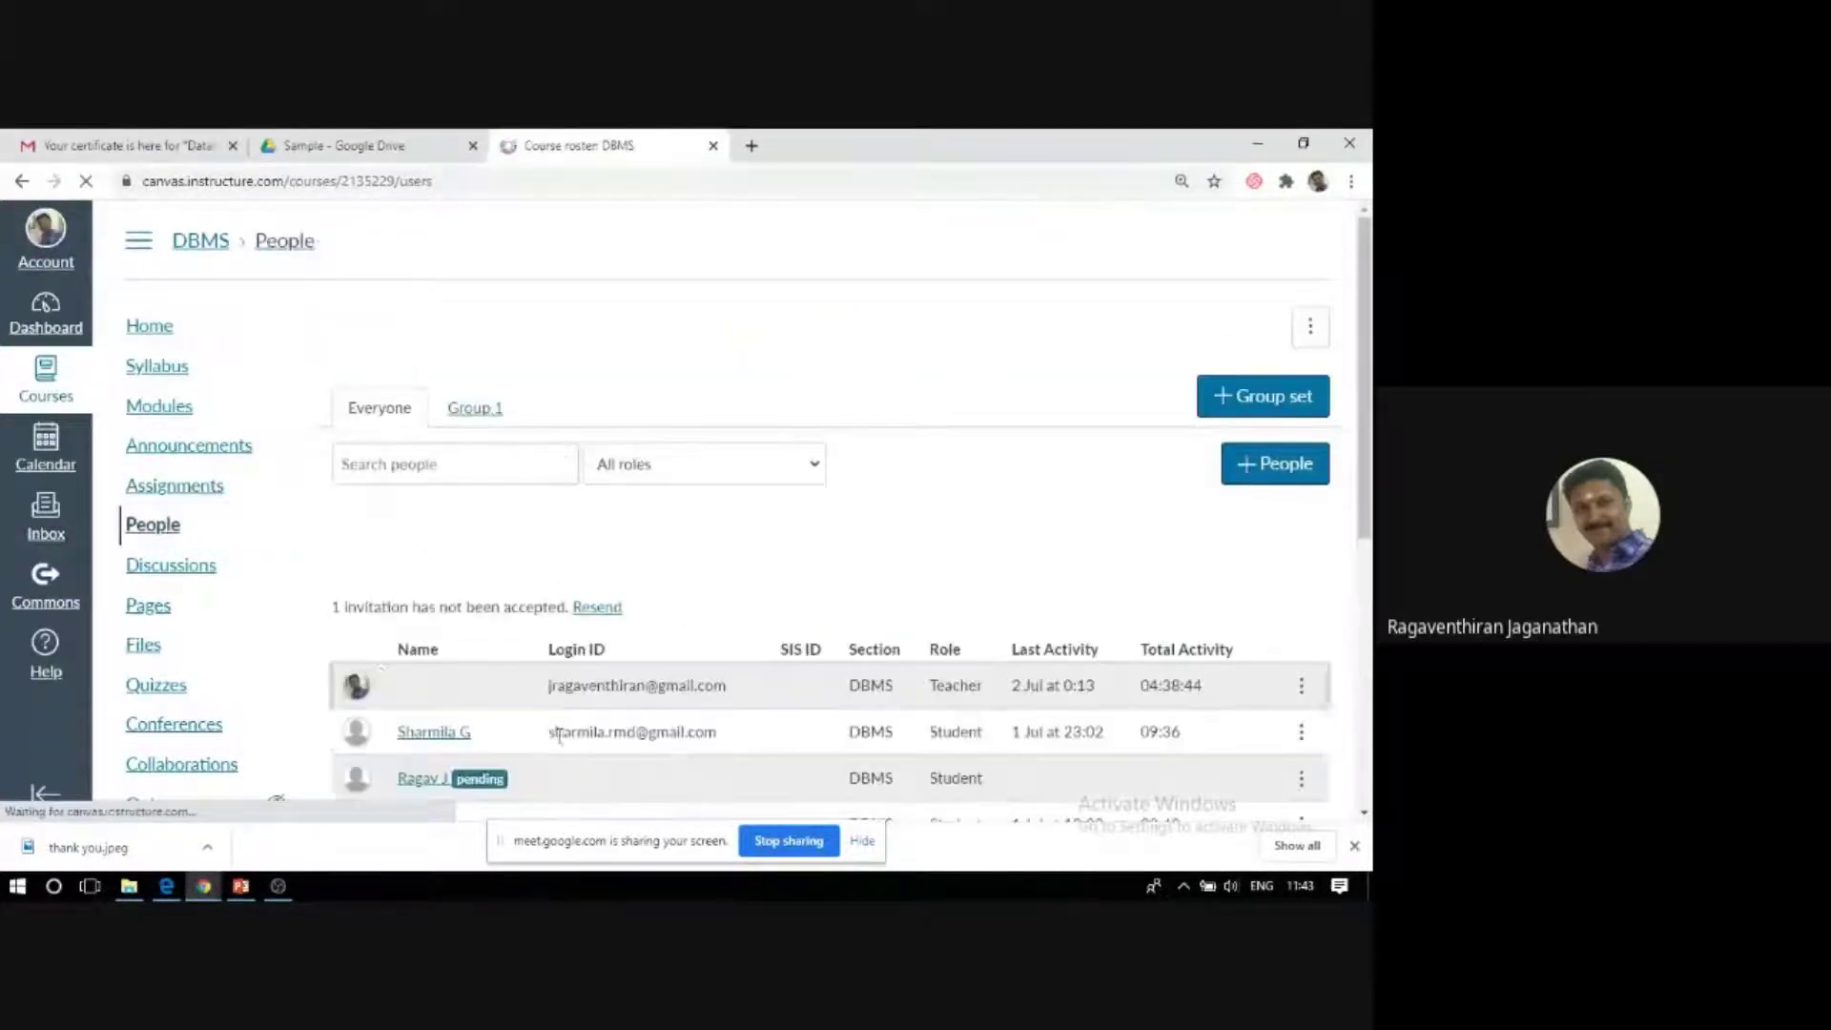
# Open the Add people dialog from the People page and focus the email address box.
pyautogui.scroll(-2, 239, 488)
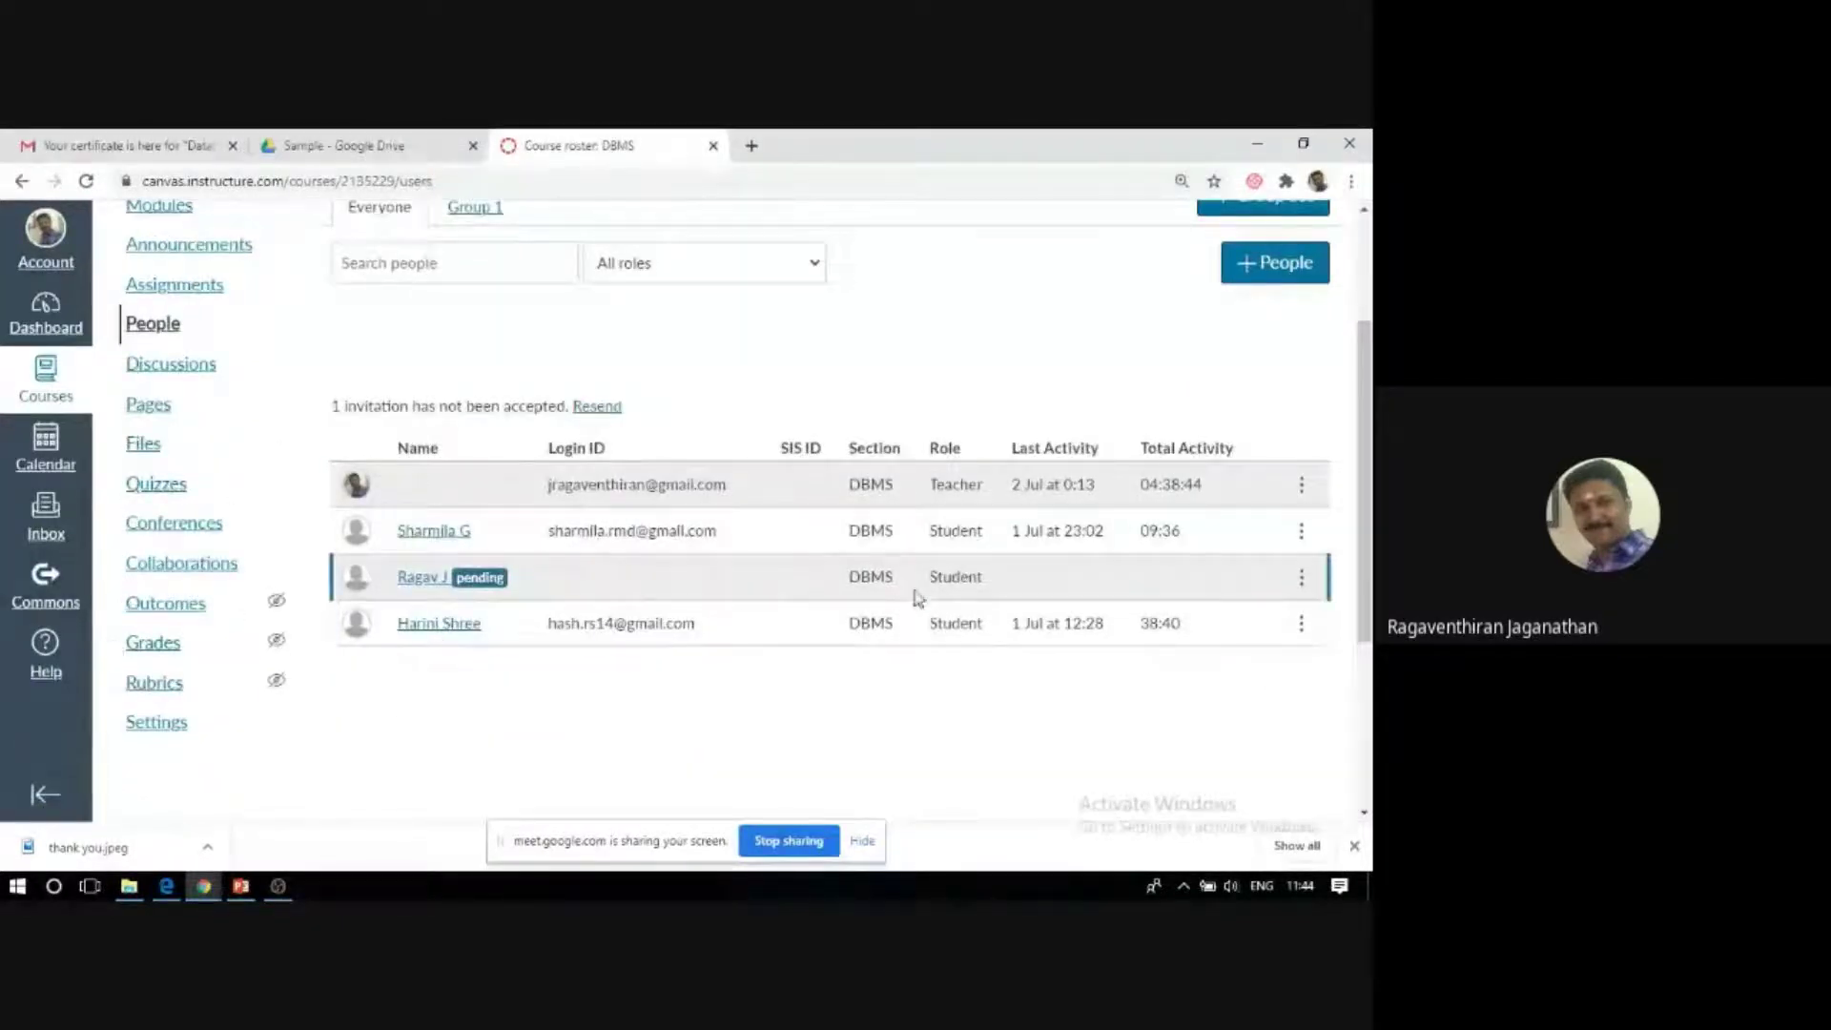
pyautogui.scroll(2, 534, 586)
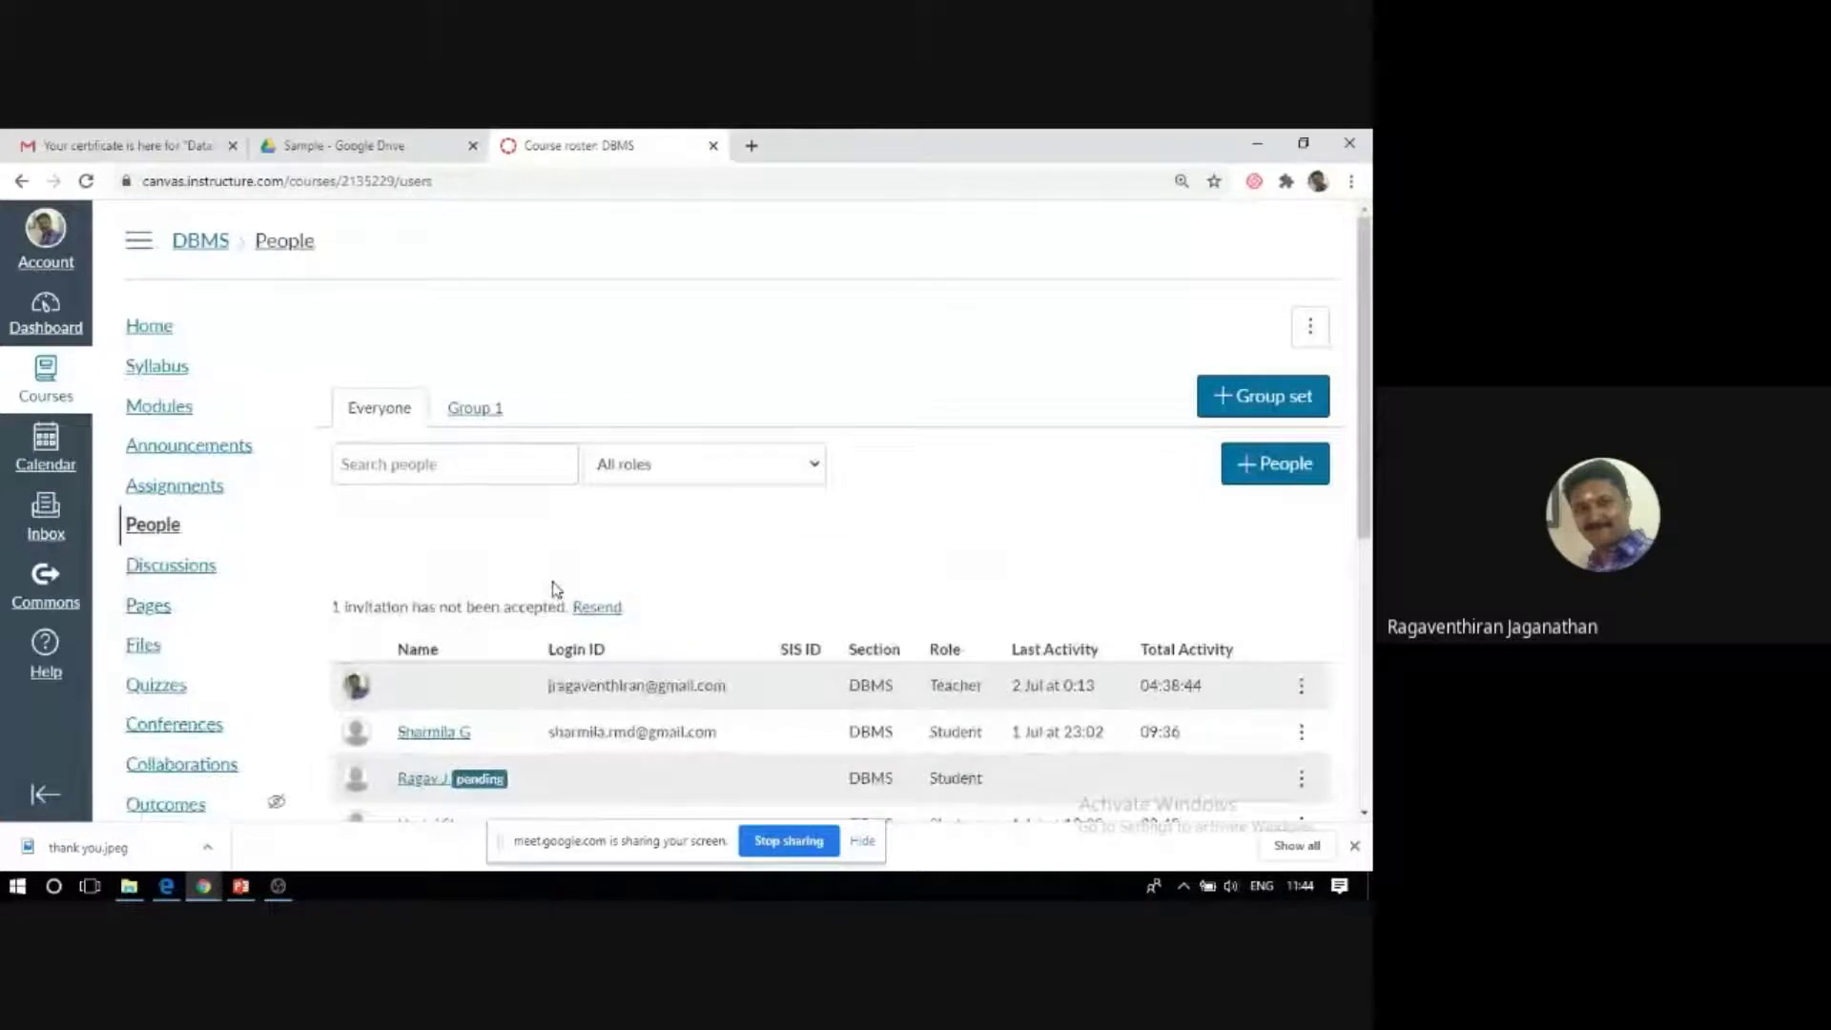
pyautogui.click(1256, 474)
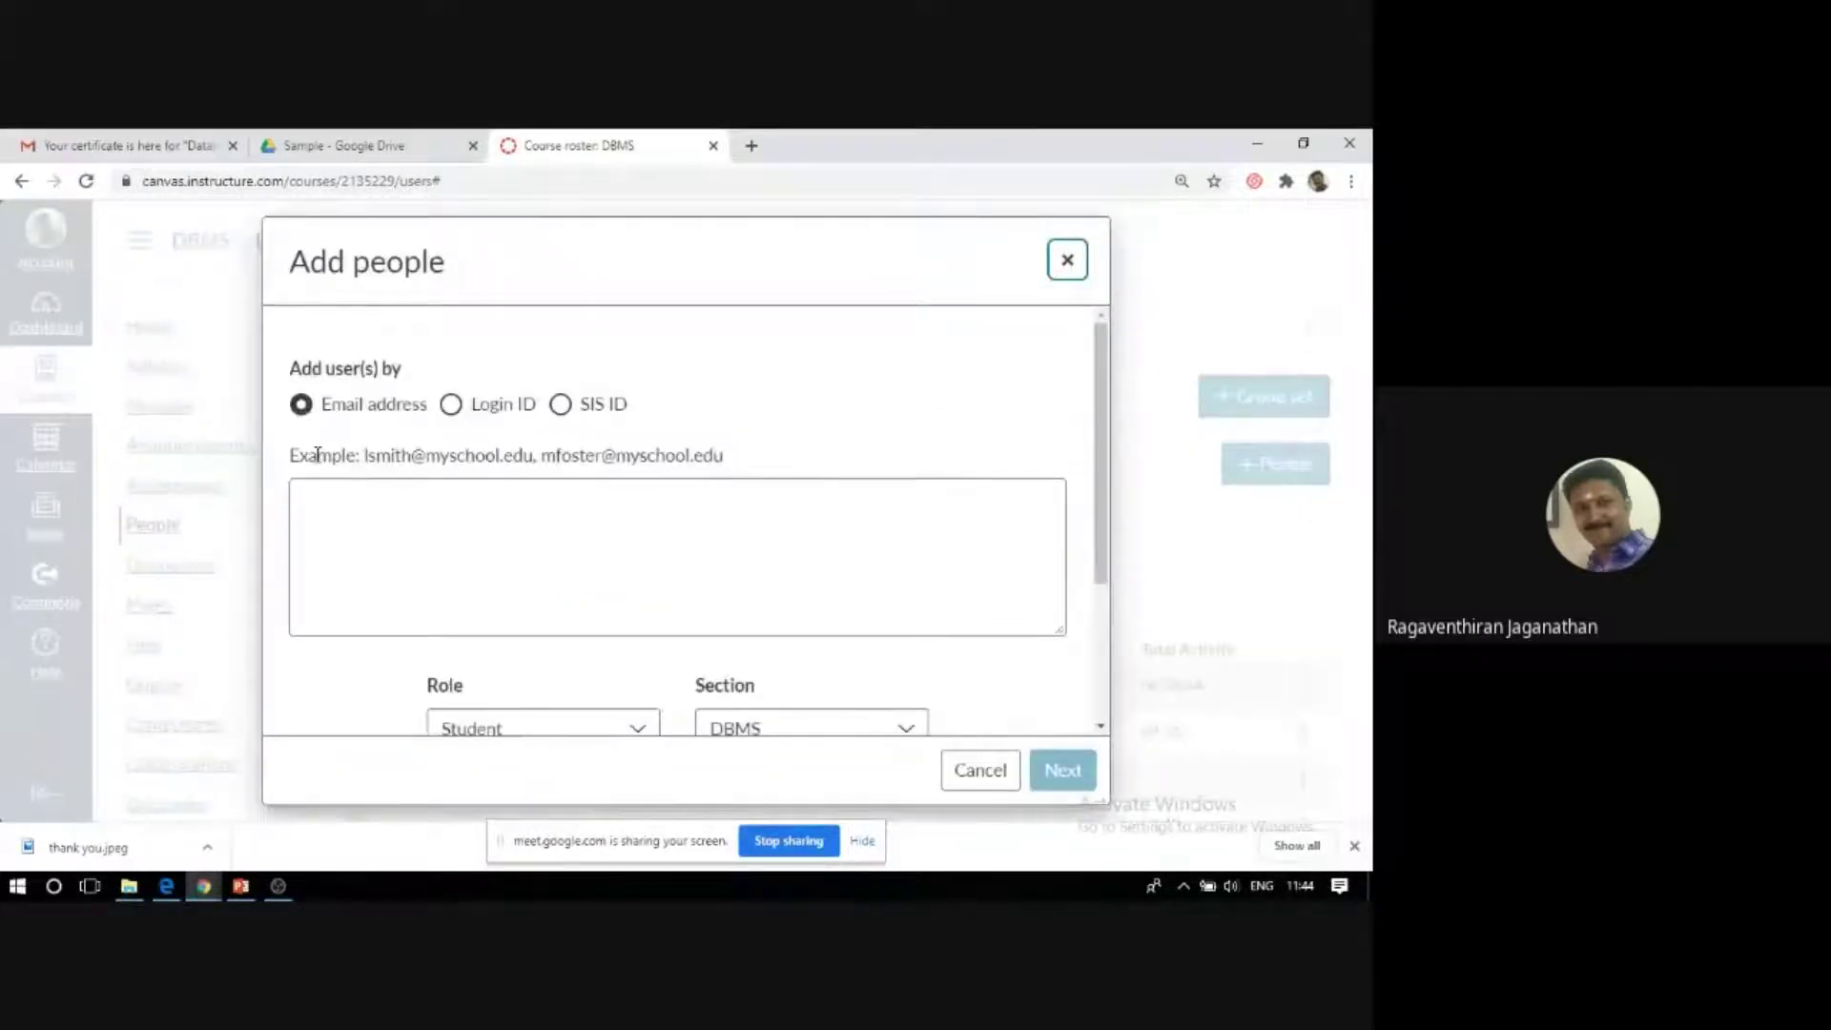
pyautogui.click(539, 549)
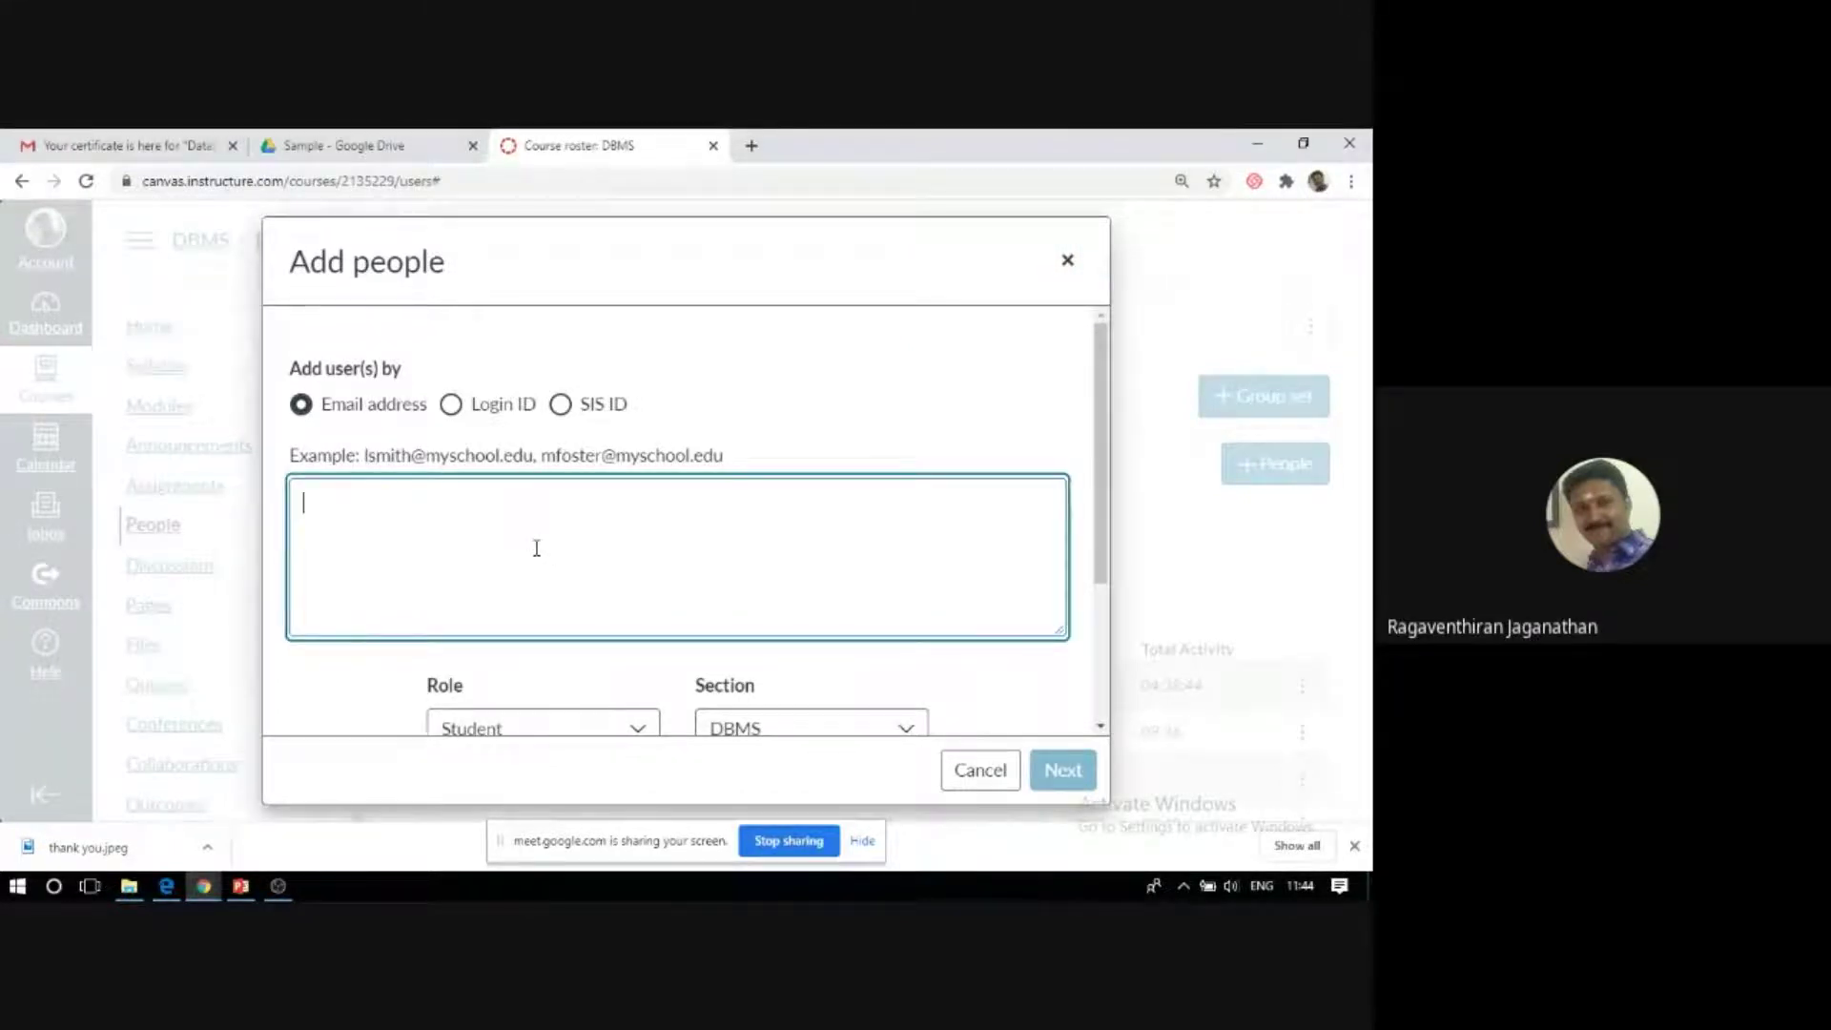
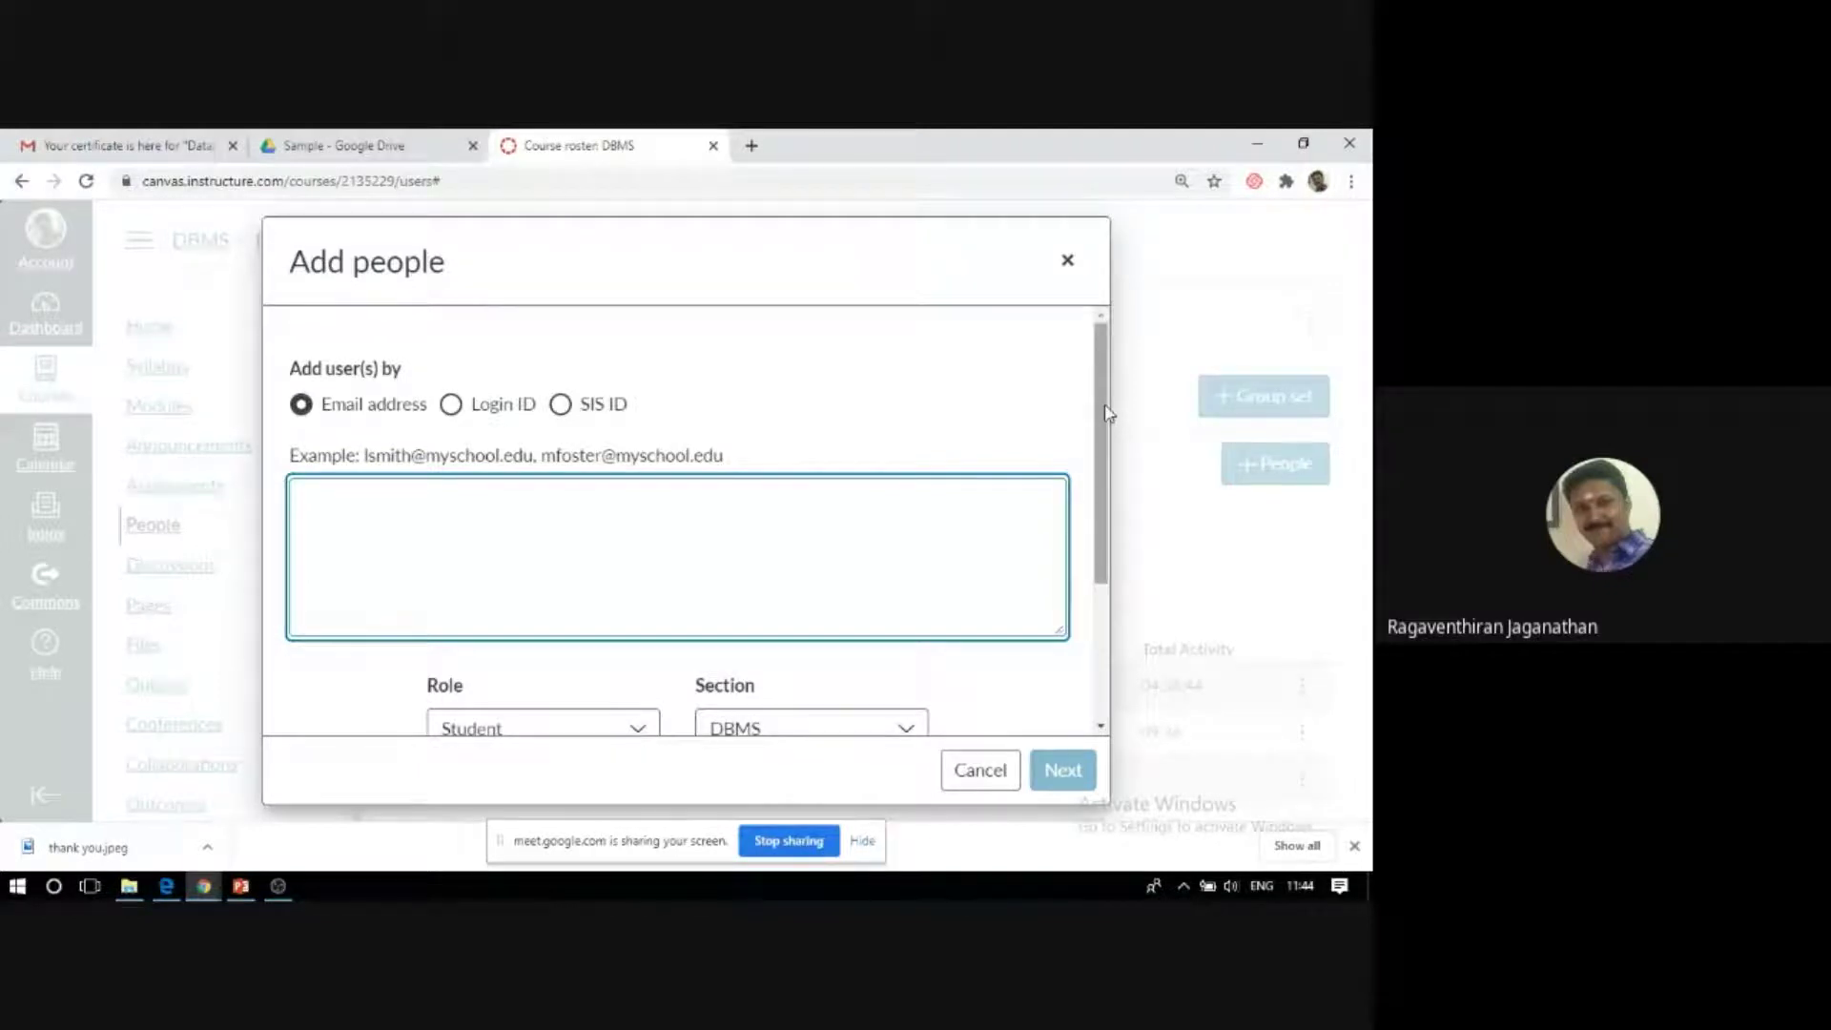
# Keep the Student role and the DBMS section for the user being added.
pyautogui.moveTo(1105, 412); pyautogui.dragTo(1115, 466)
pyautogui.click(306, 483)
pyautogui.scroll(1, 396, 503)
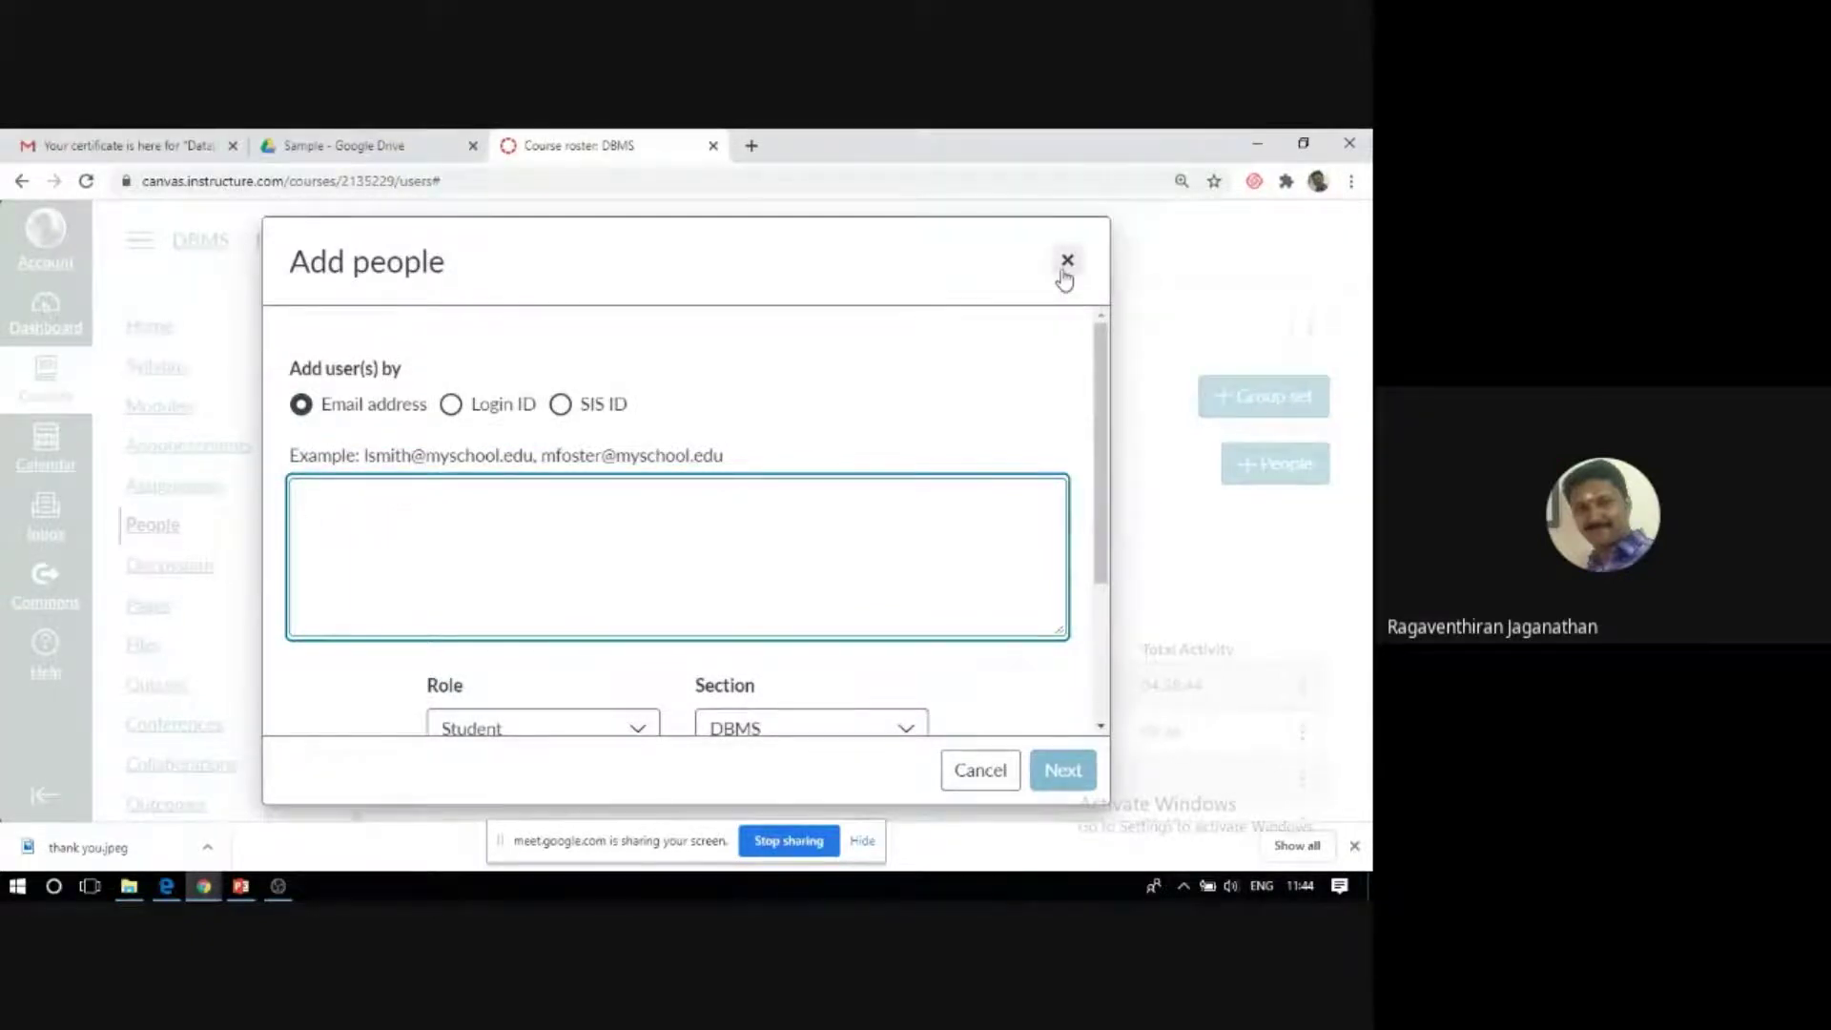
pyautogui.click(932, 232)
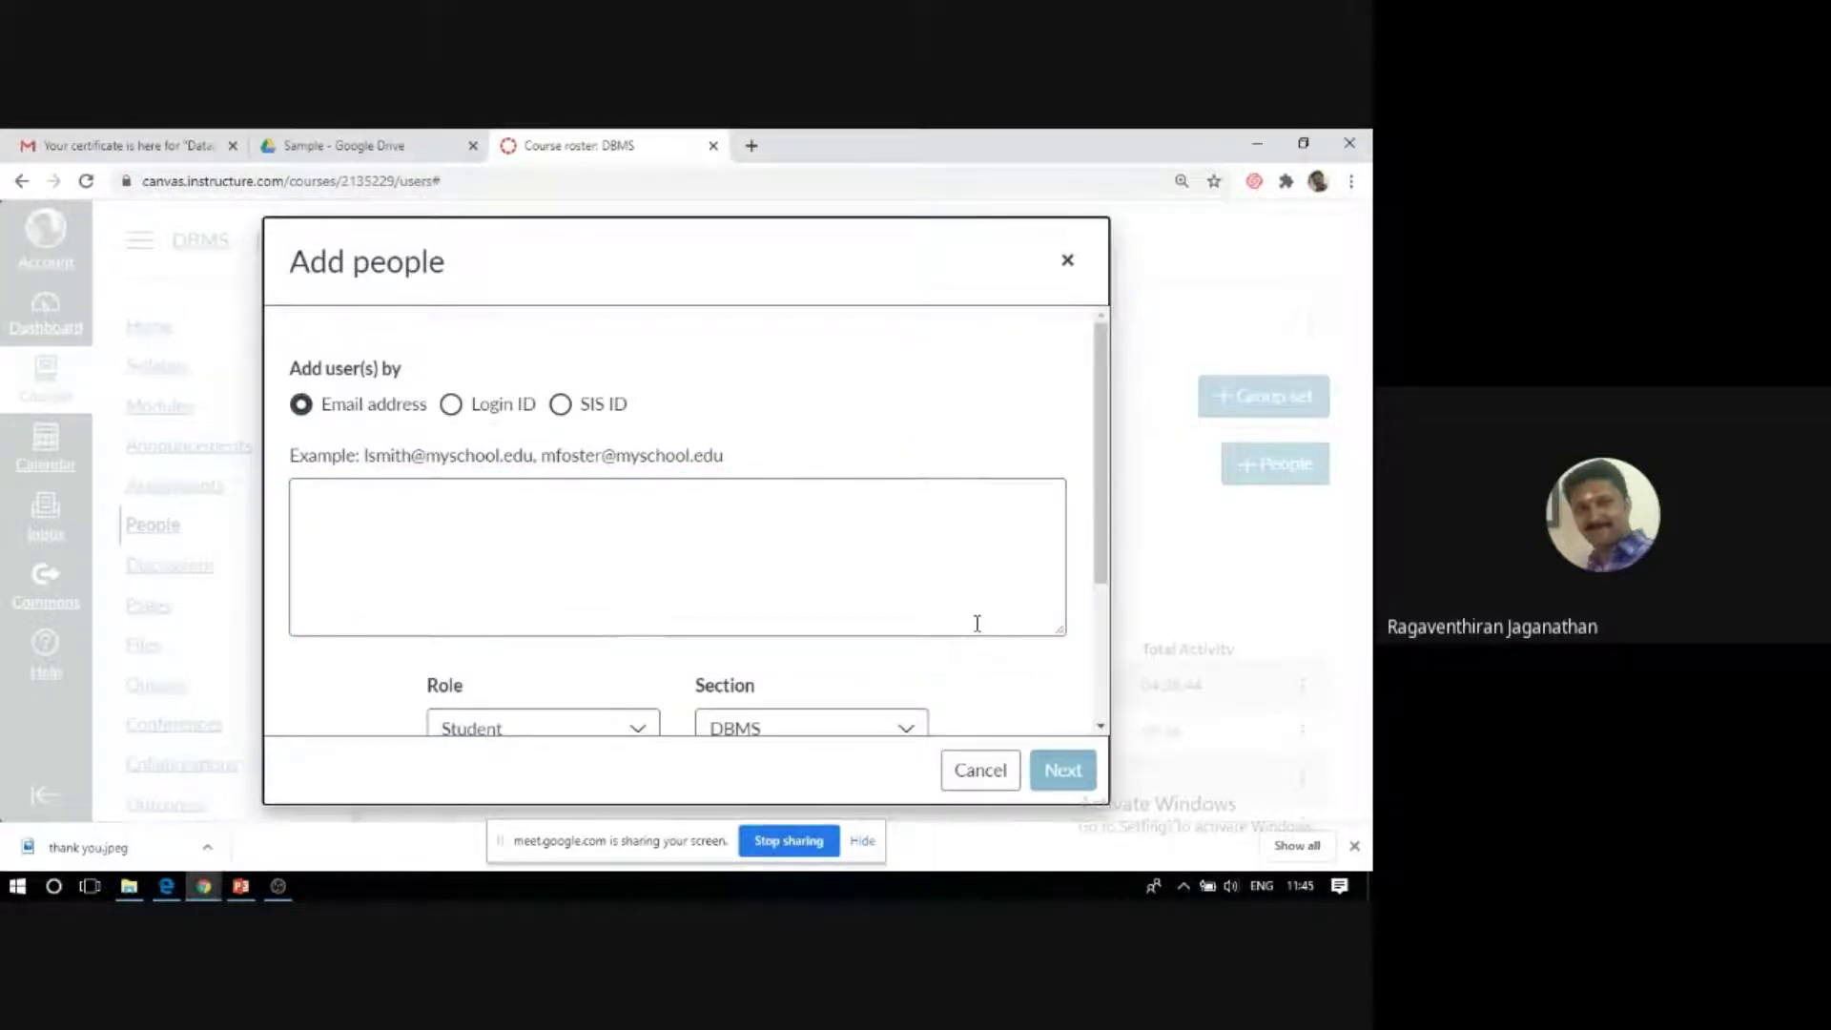
pyautogui.moveTo(1096, 410); pyautogui.dragTo(1121, 502)
pyautogui.scroll(-1, 663, 571)
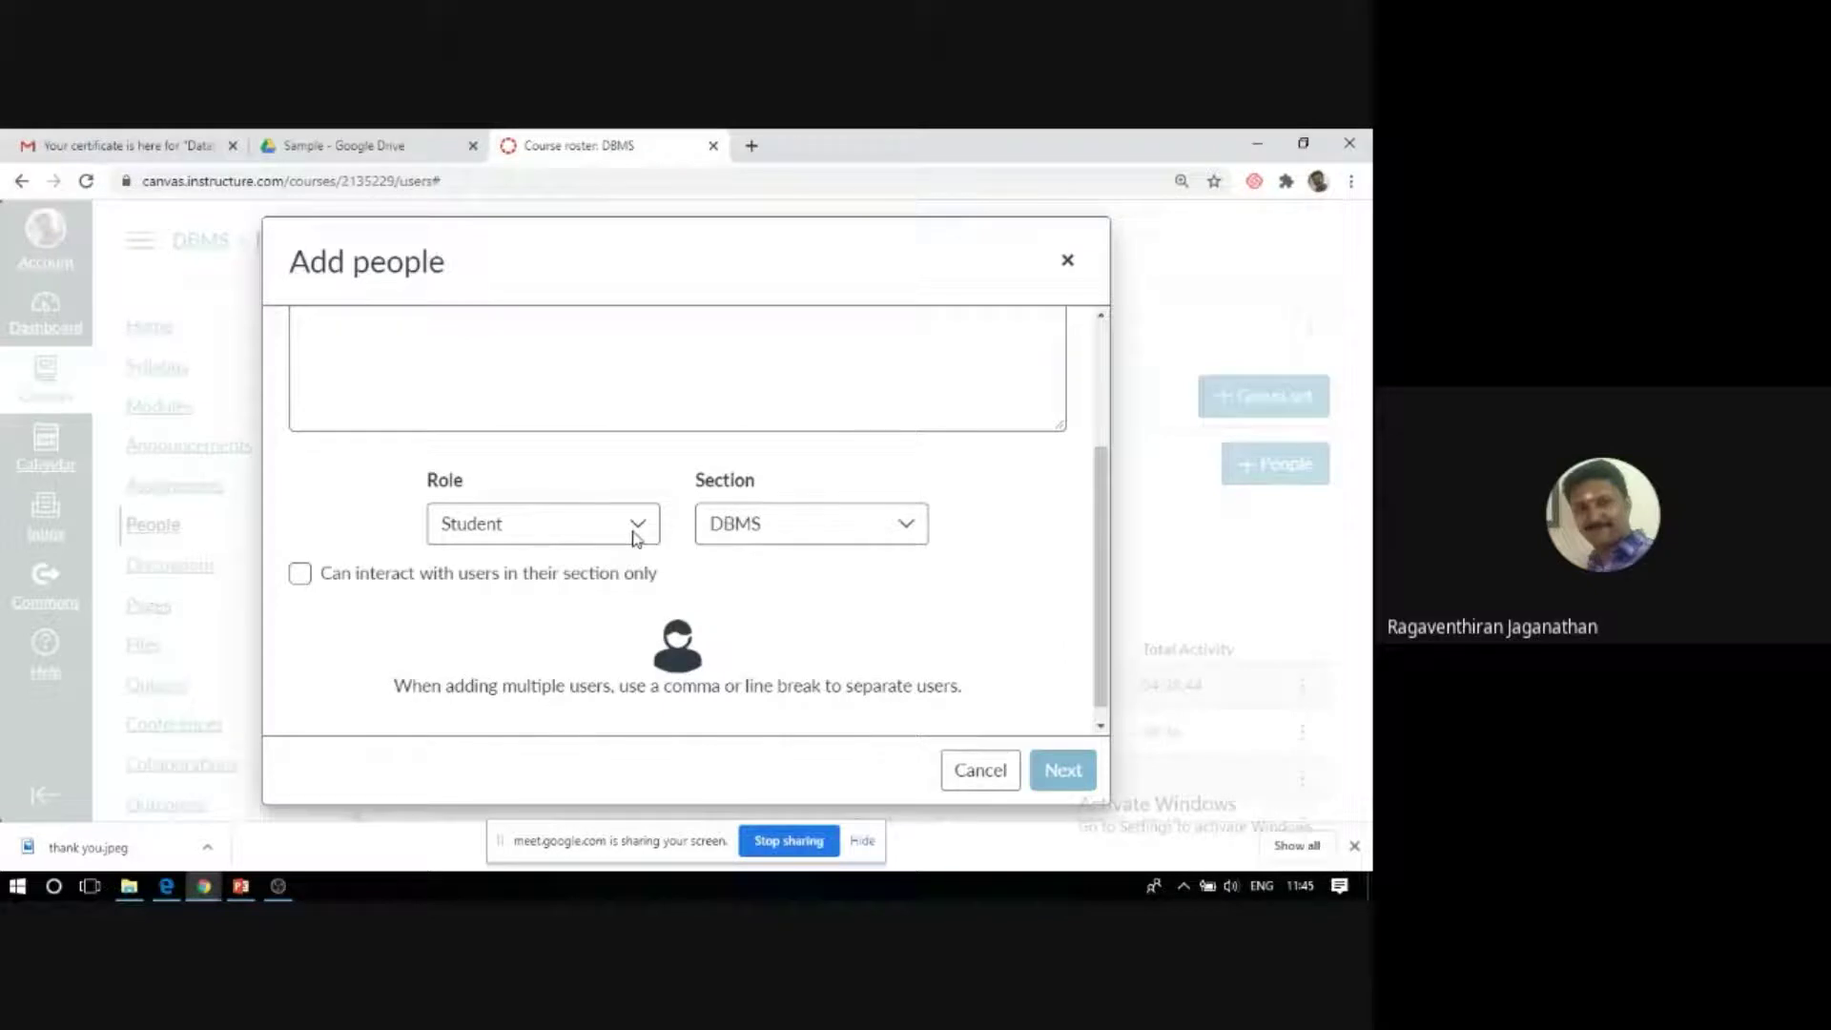
pyautogui.click(637, 535)
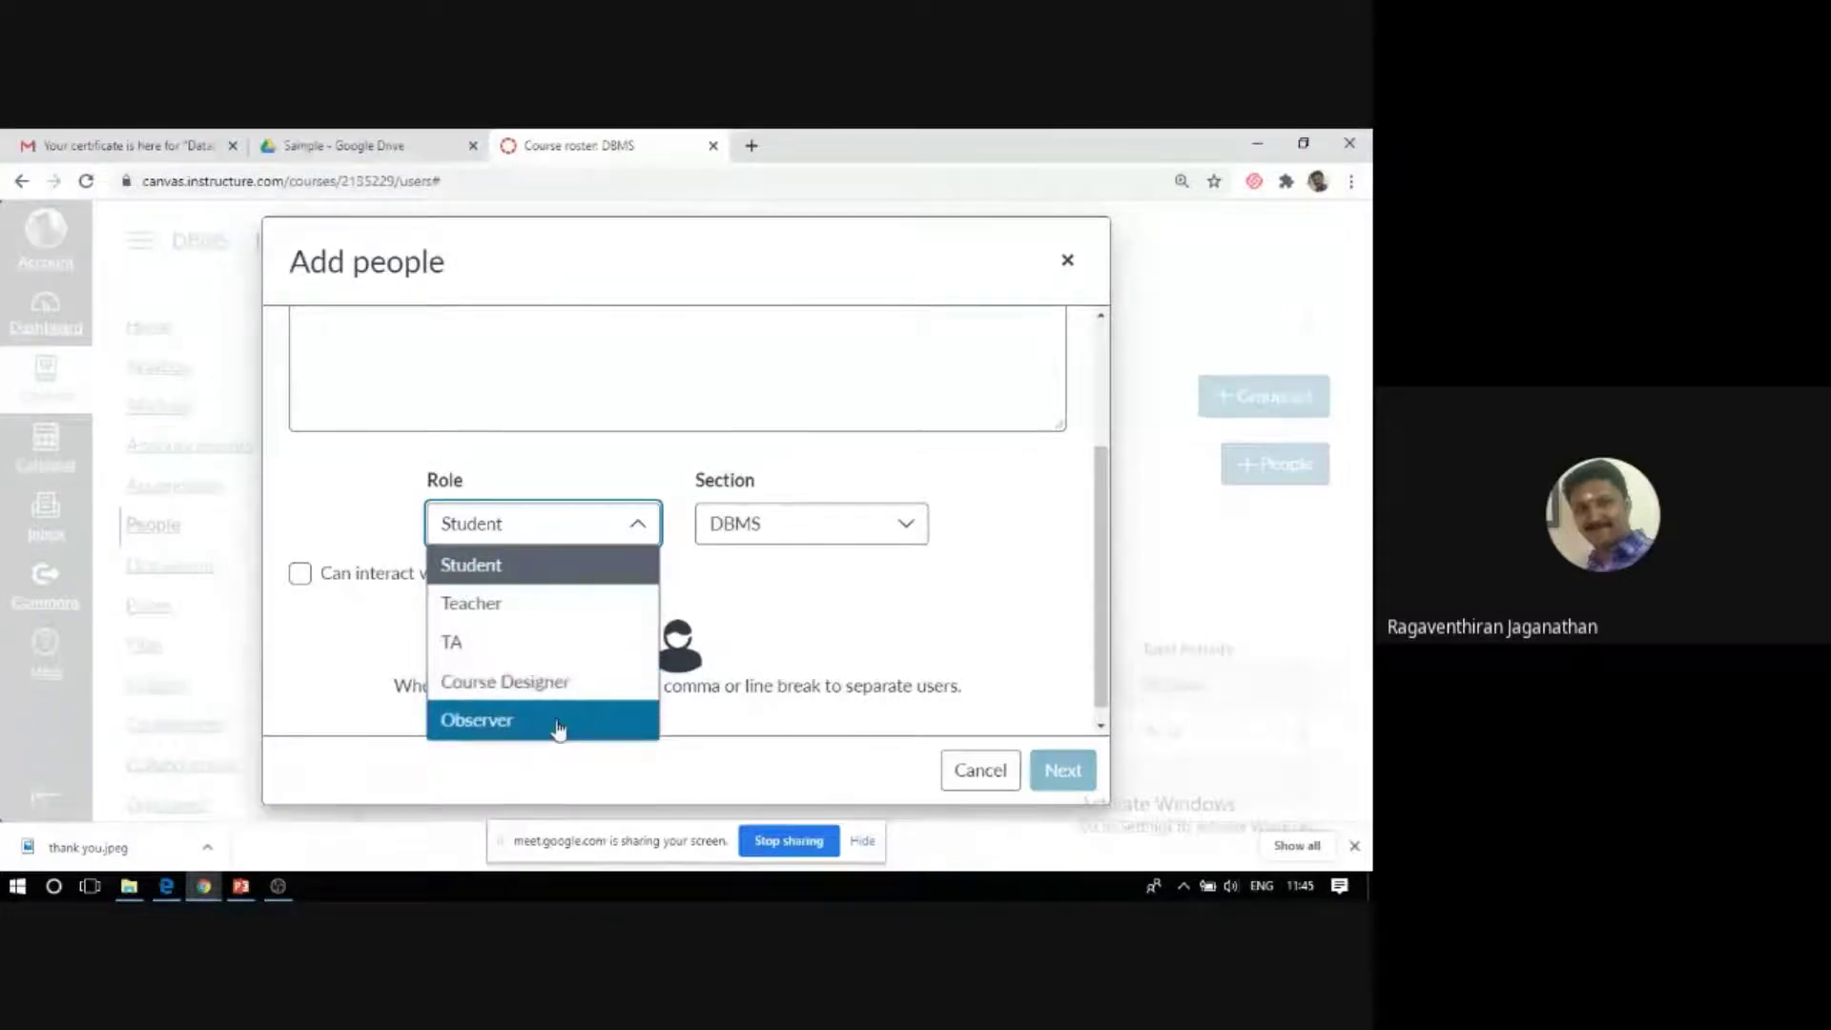
pyautogui.click(907, 524)
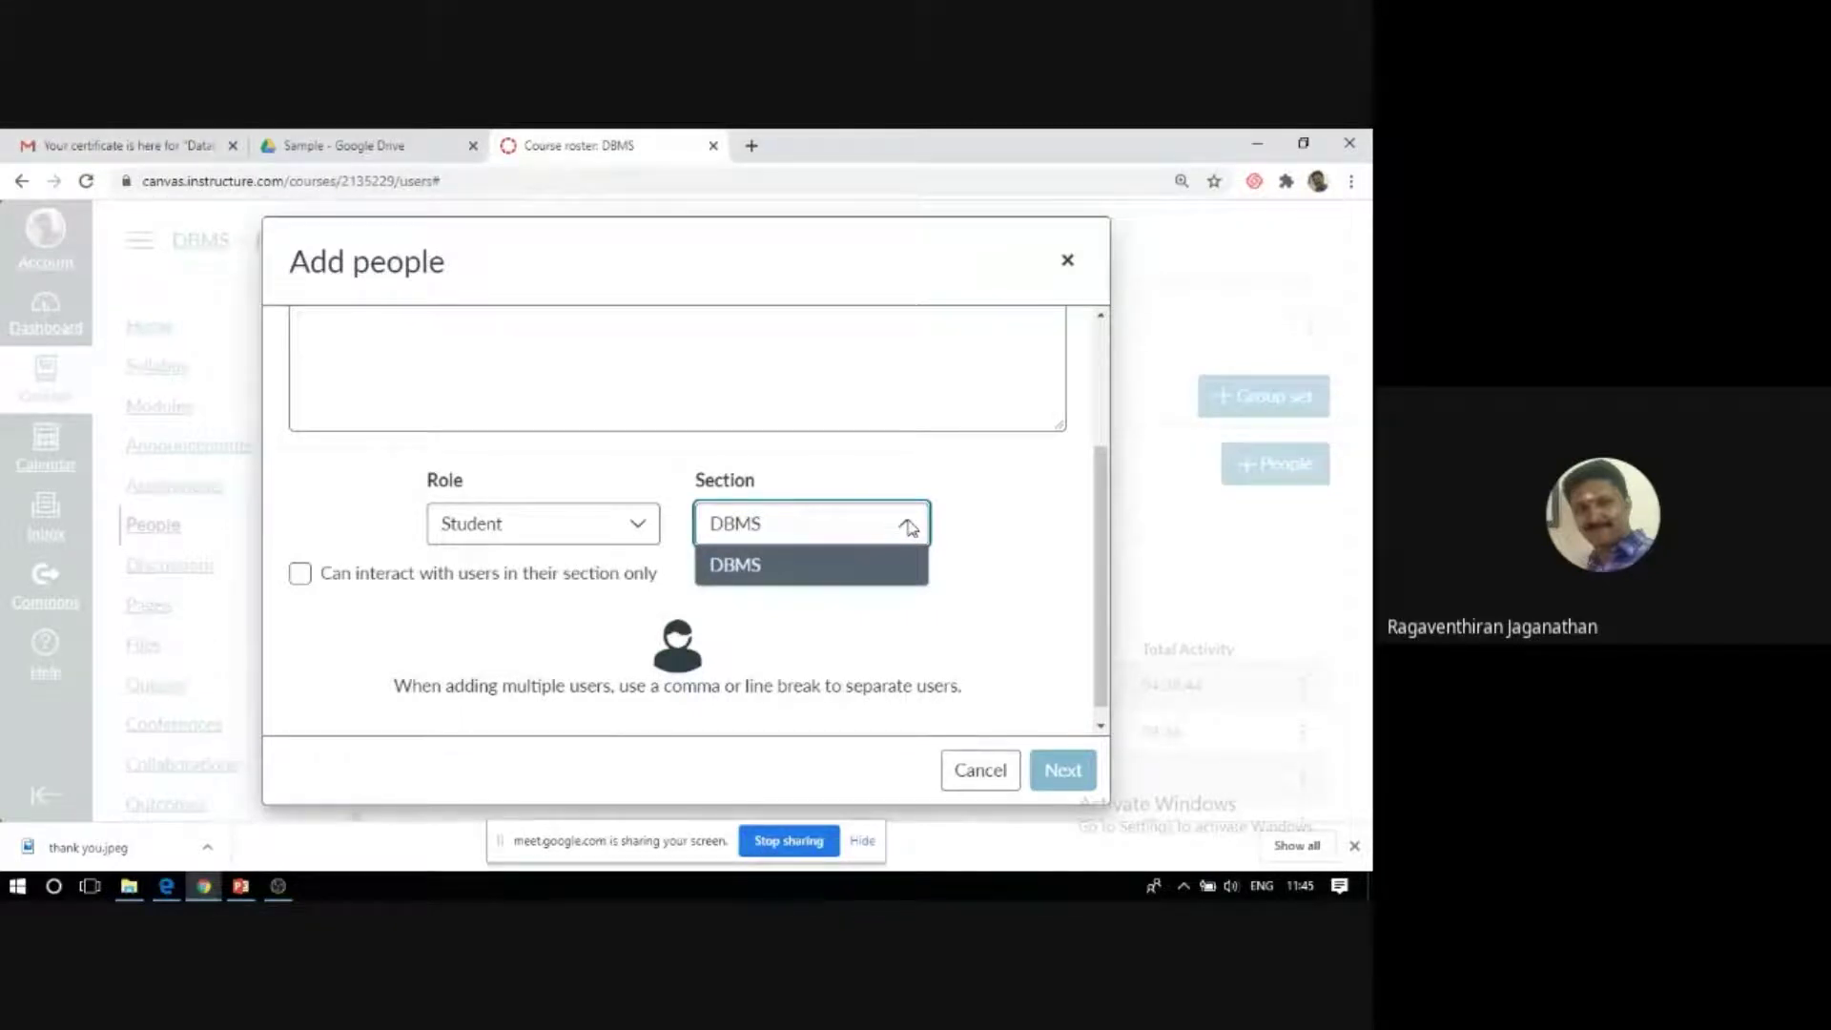
pyautogui.click(902, 568)
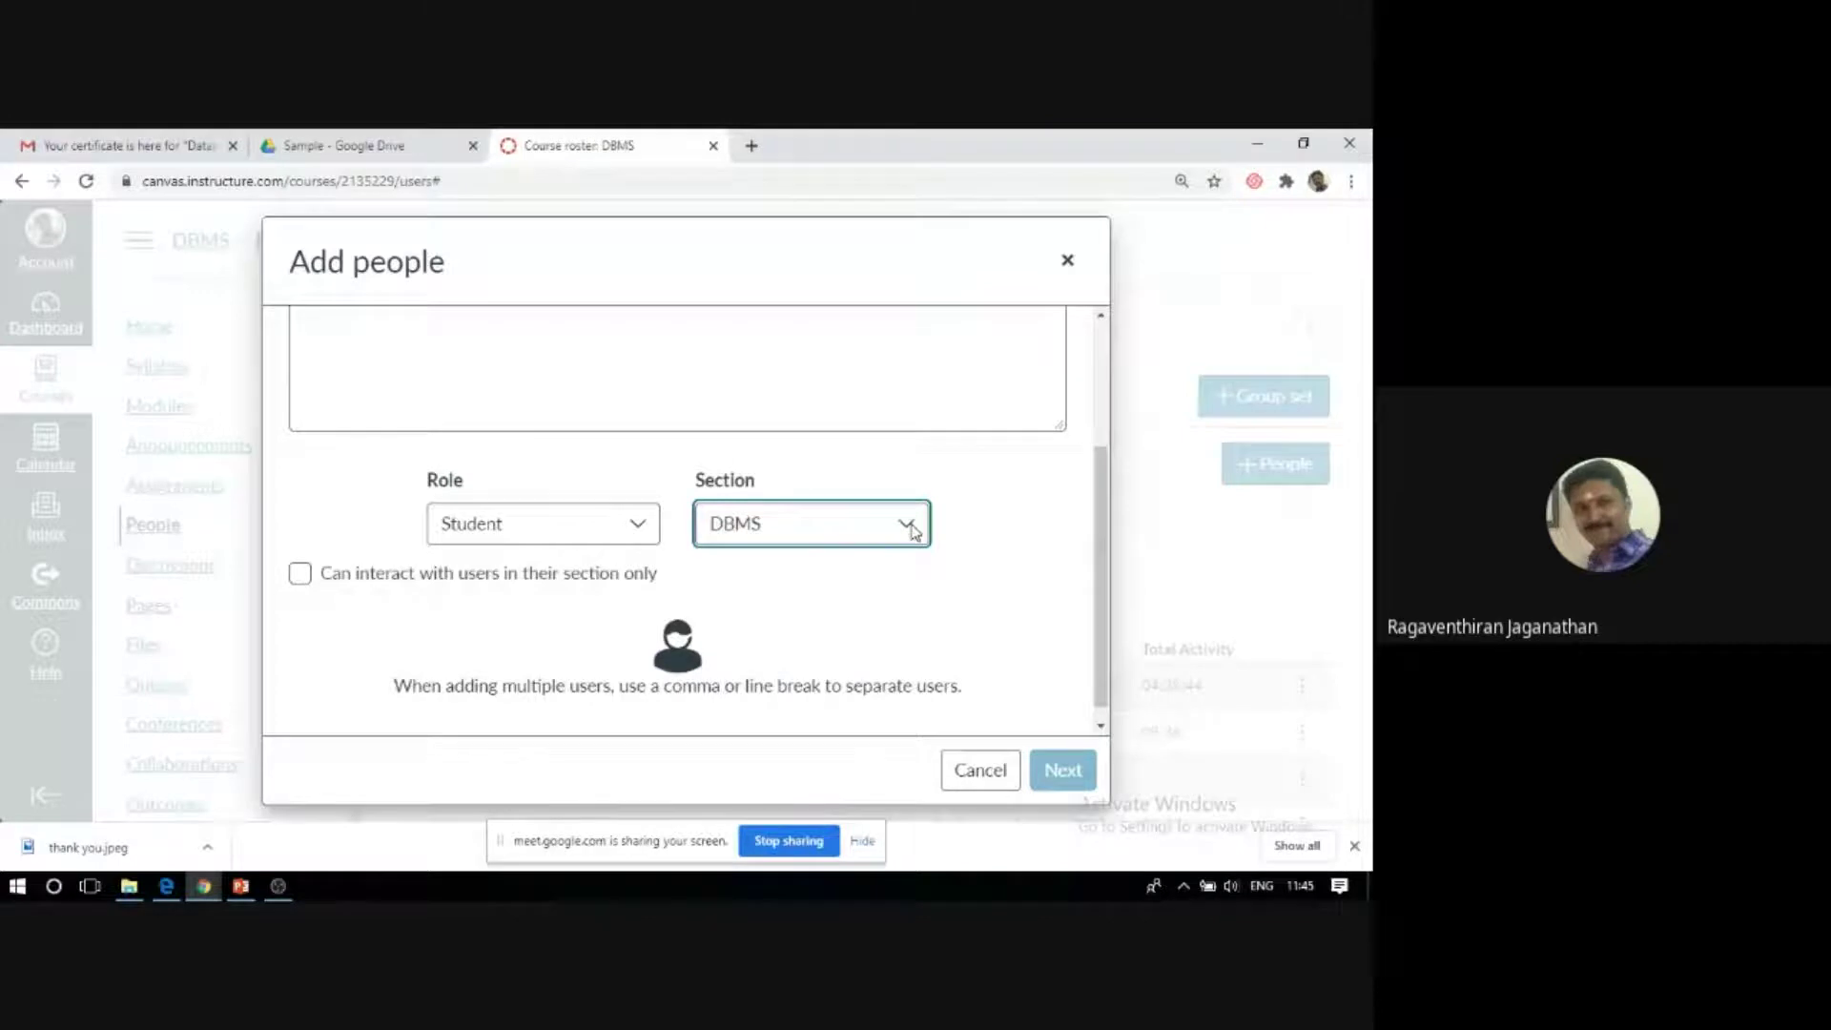
pyautogui.click(913, 532)
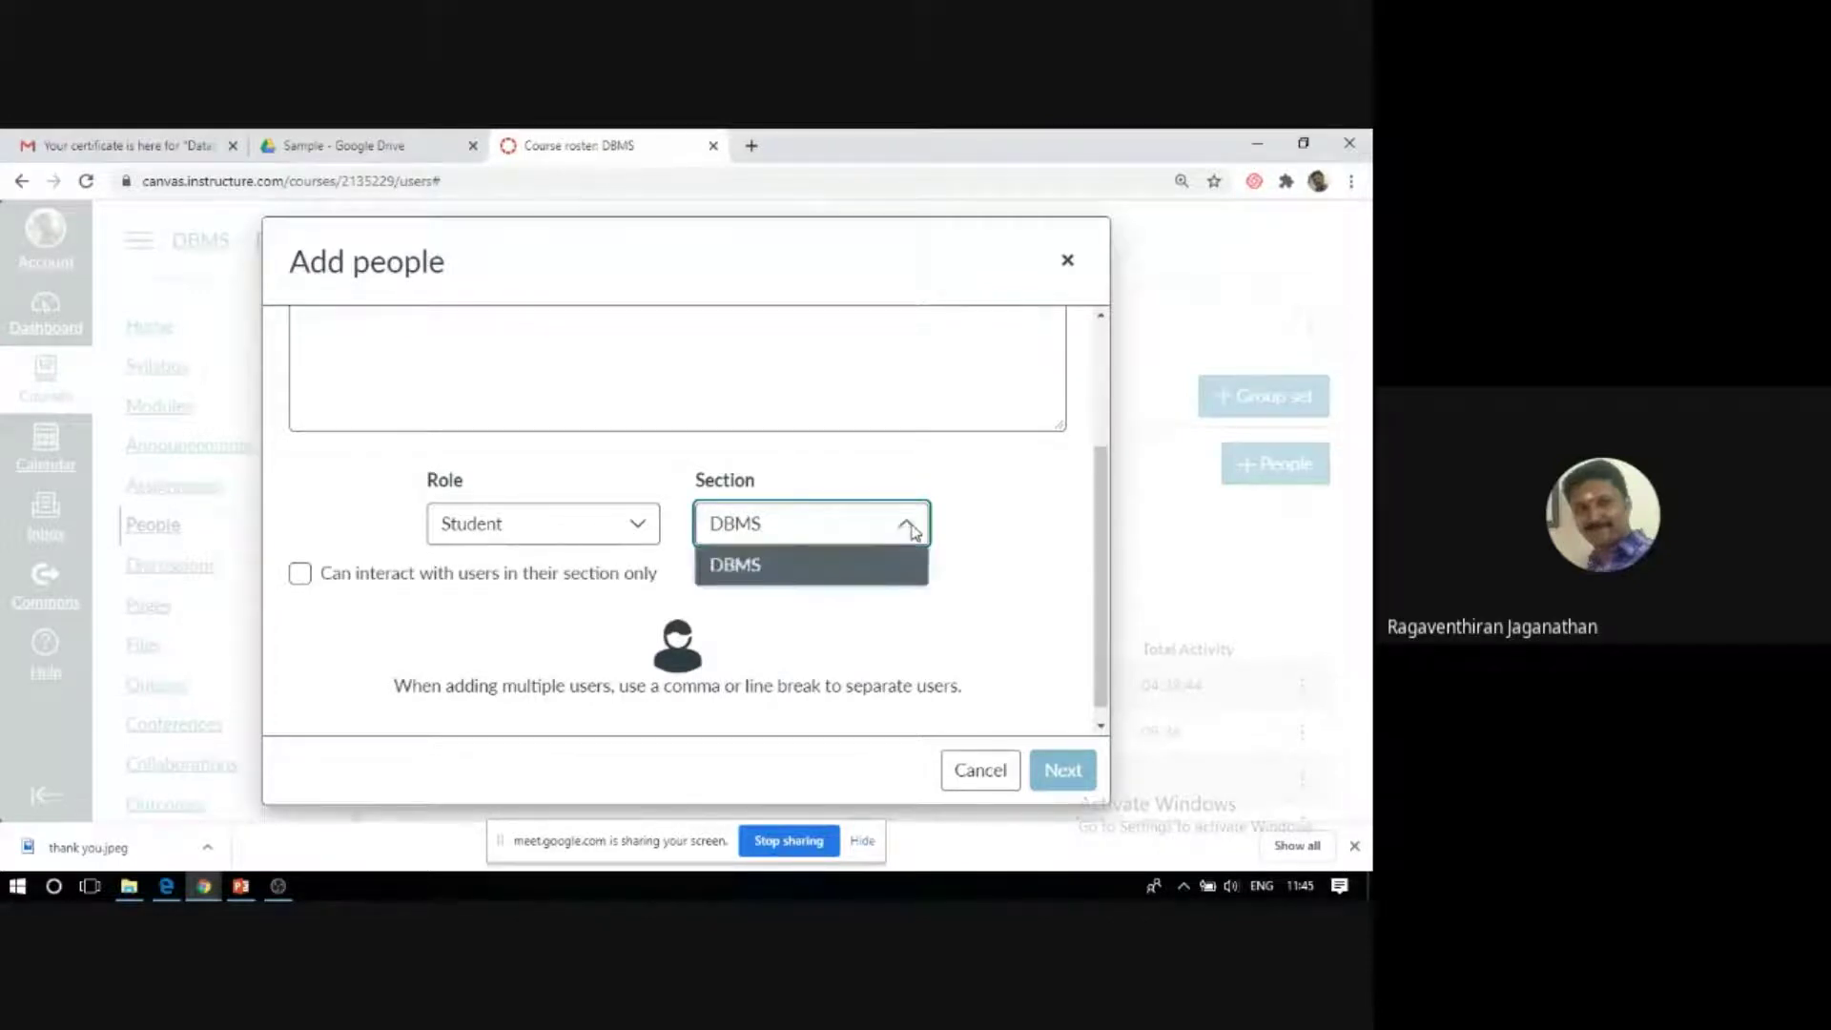
pyautogui.click(913, 531)
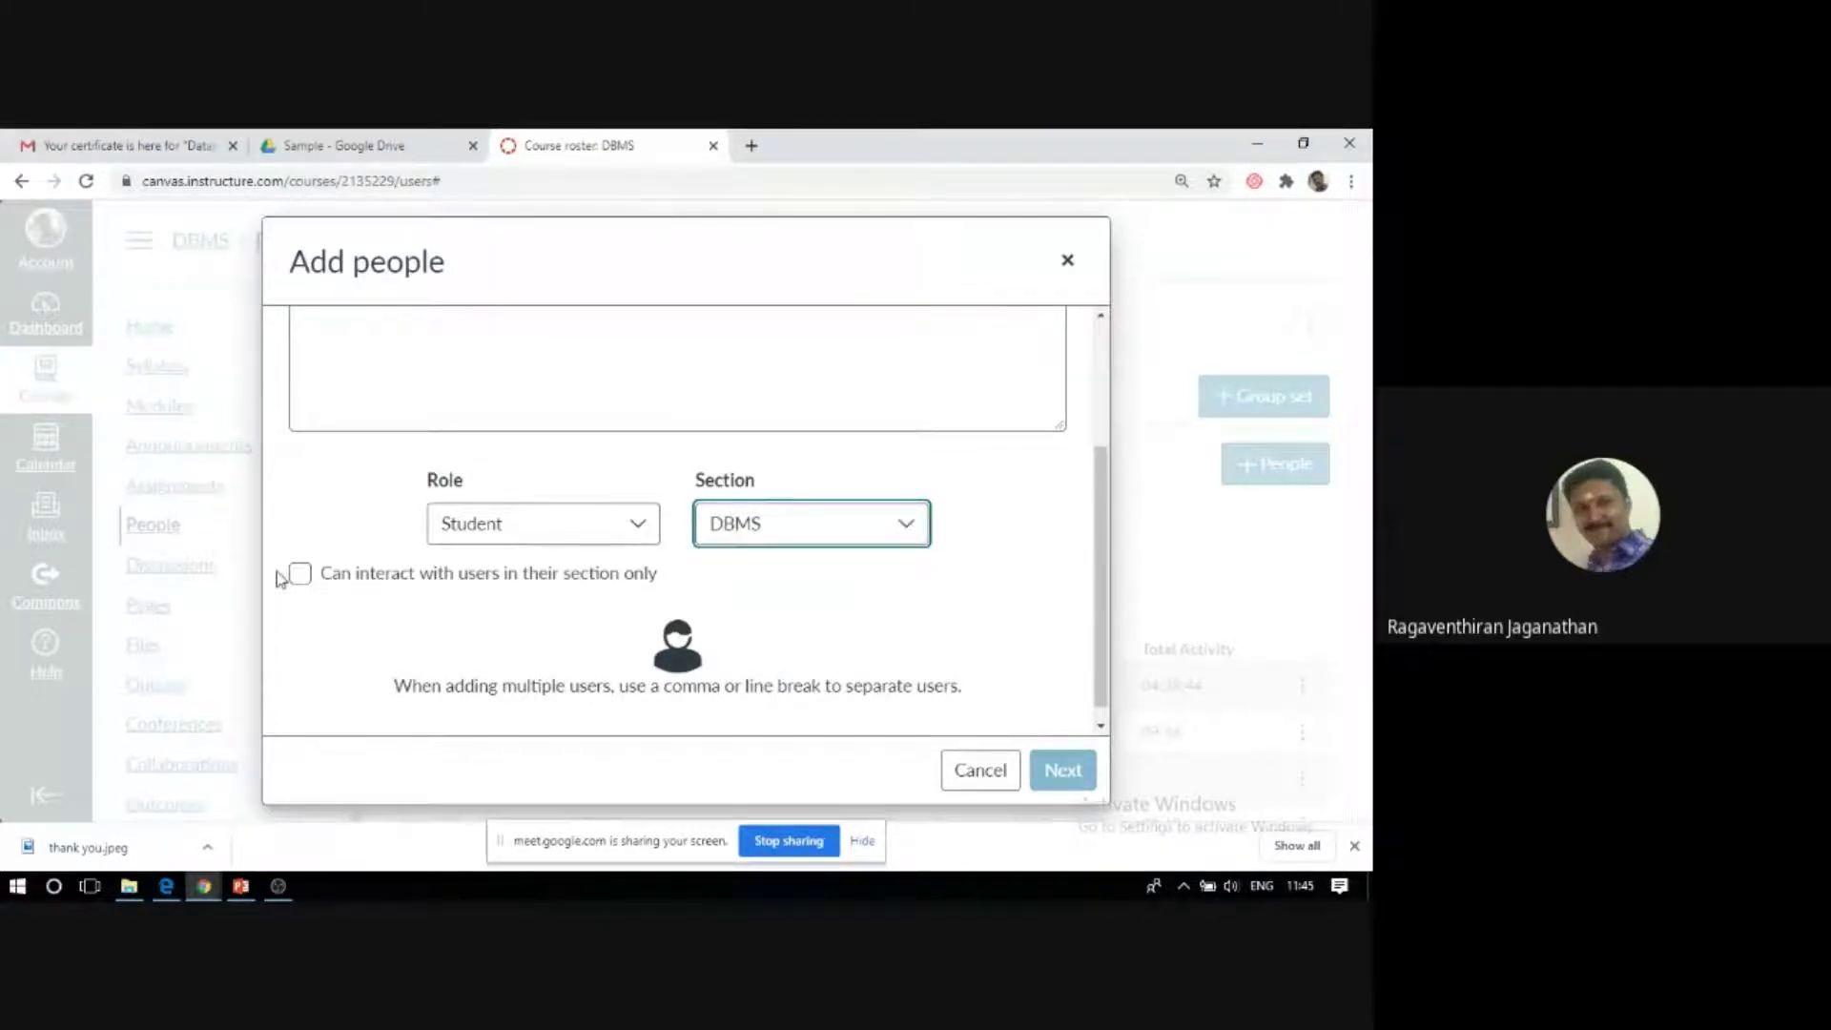
pyautogui.scroll(2, 286, 577)
# Enter the new student's e-mail address and look it up among existing users.
pyautogui.click(511, 550)
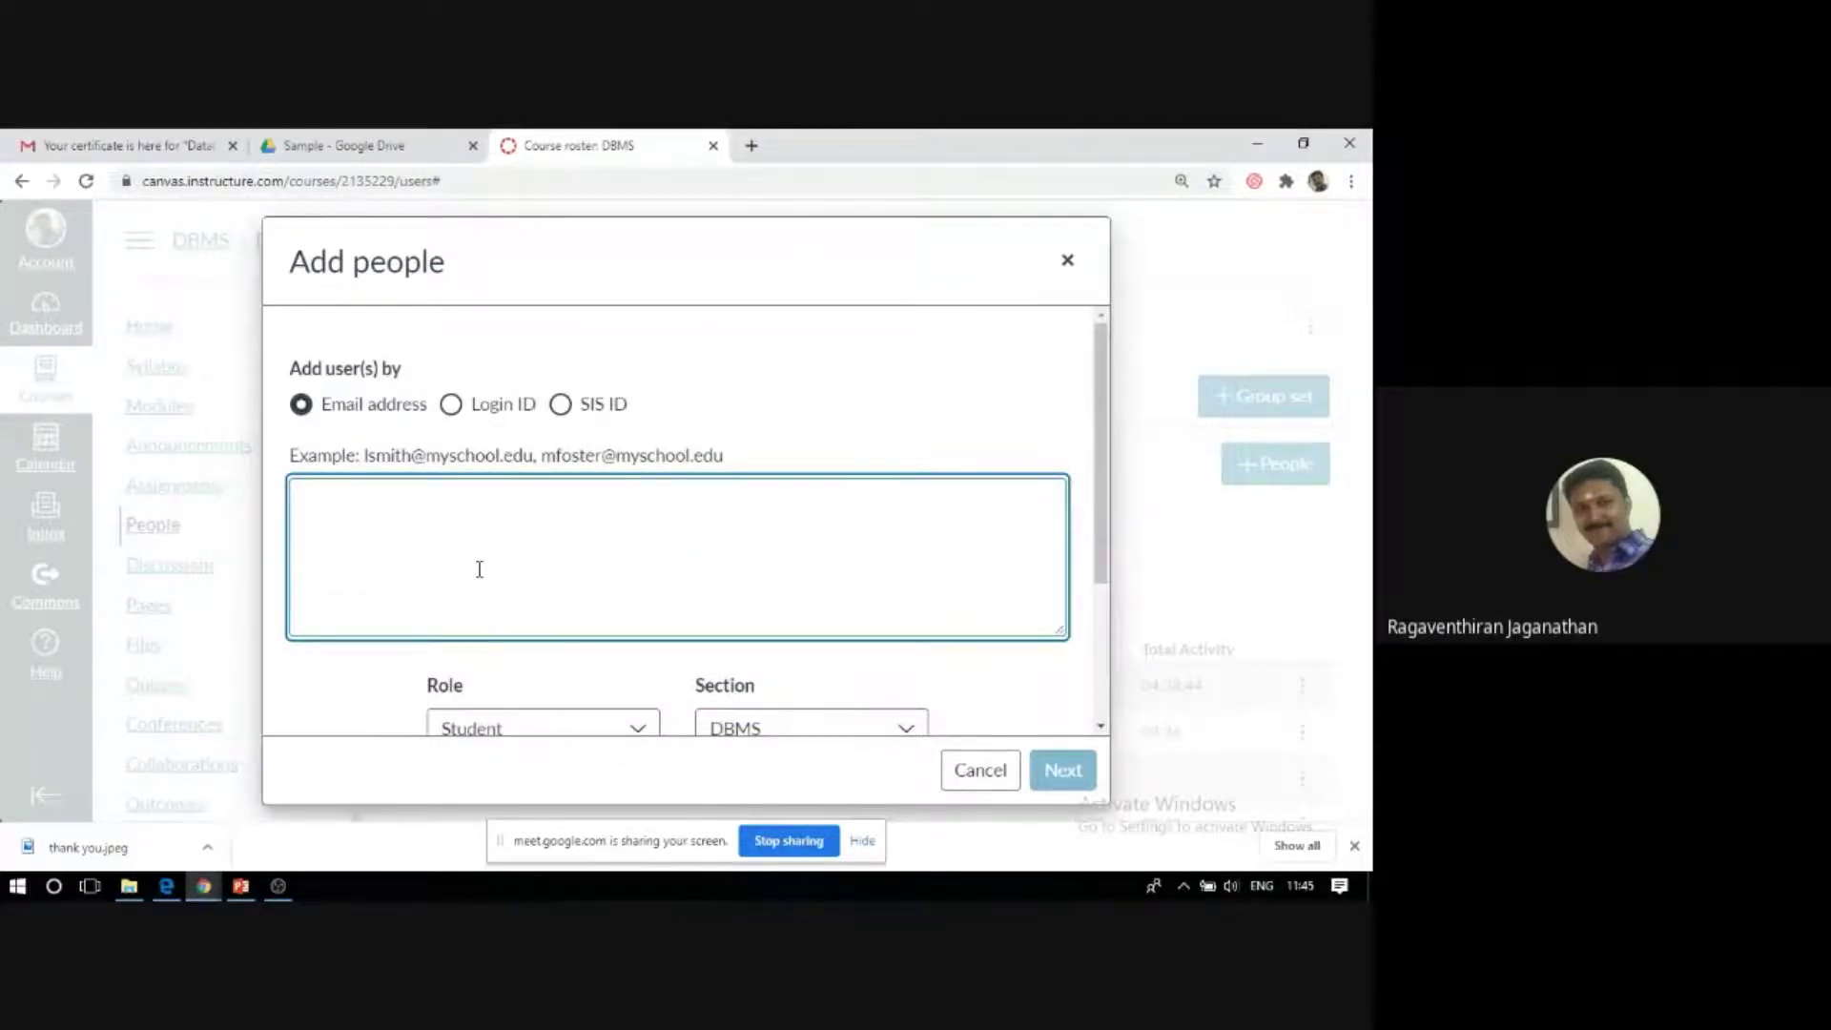
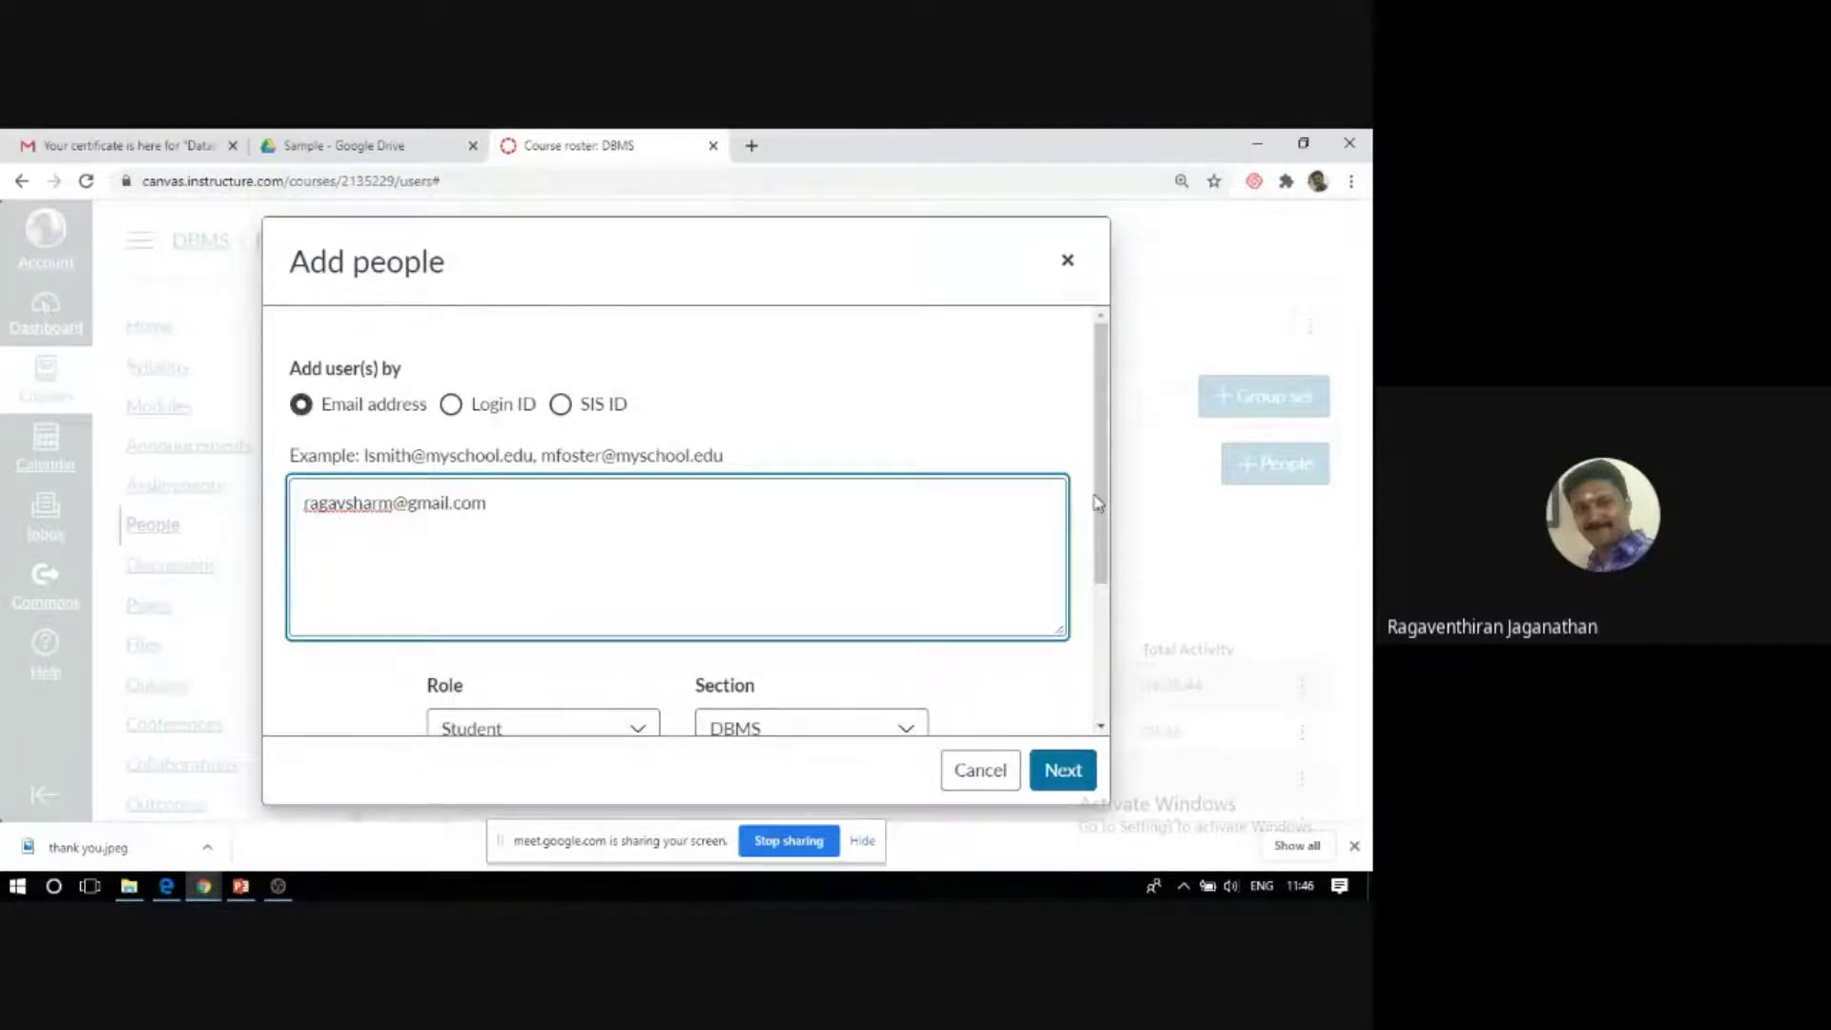
pyautogui.moveTo(1097, 502); pyautogui.dragTo(1095, 530)
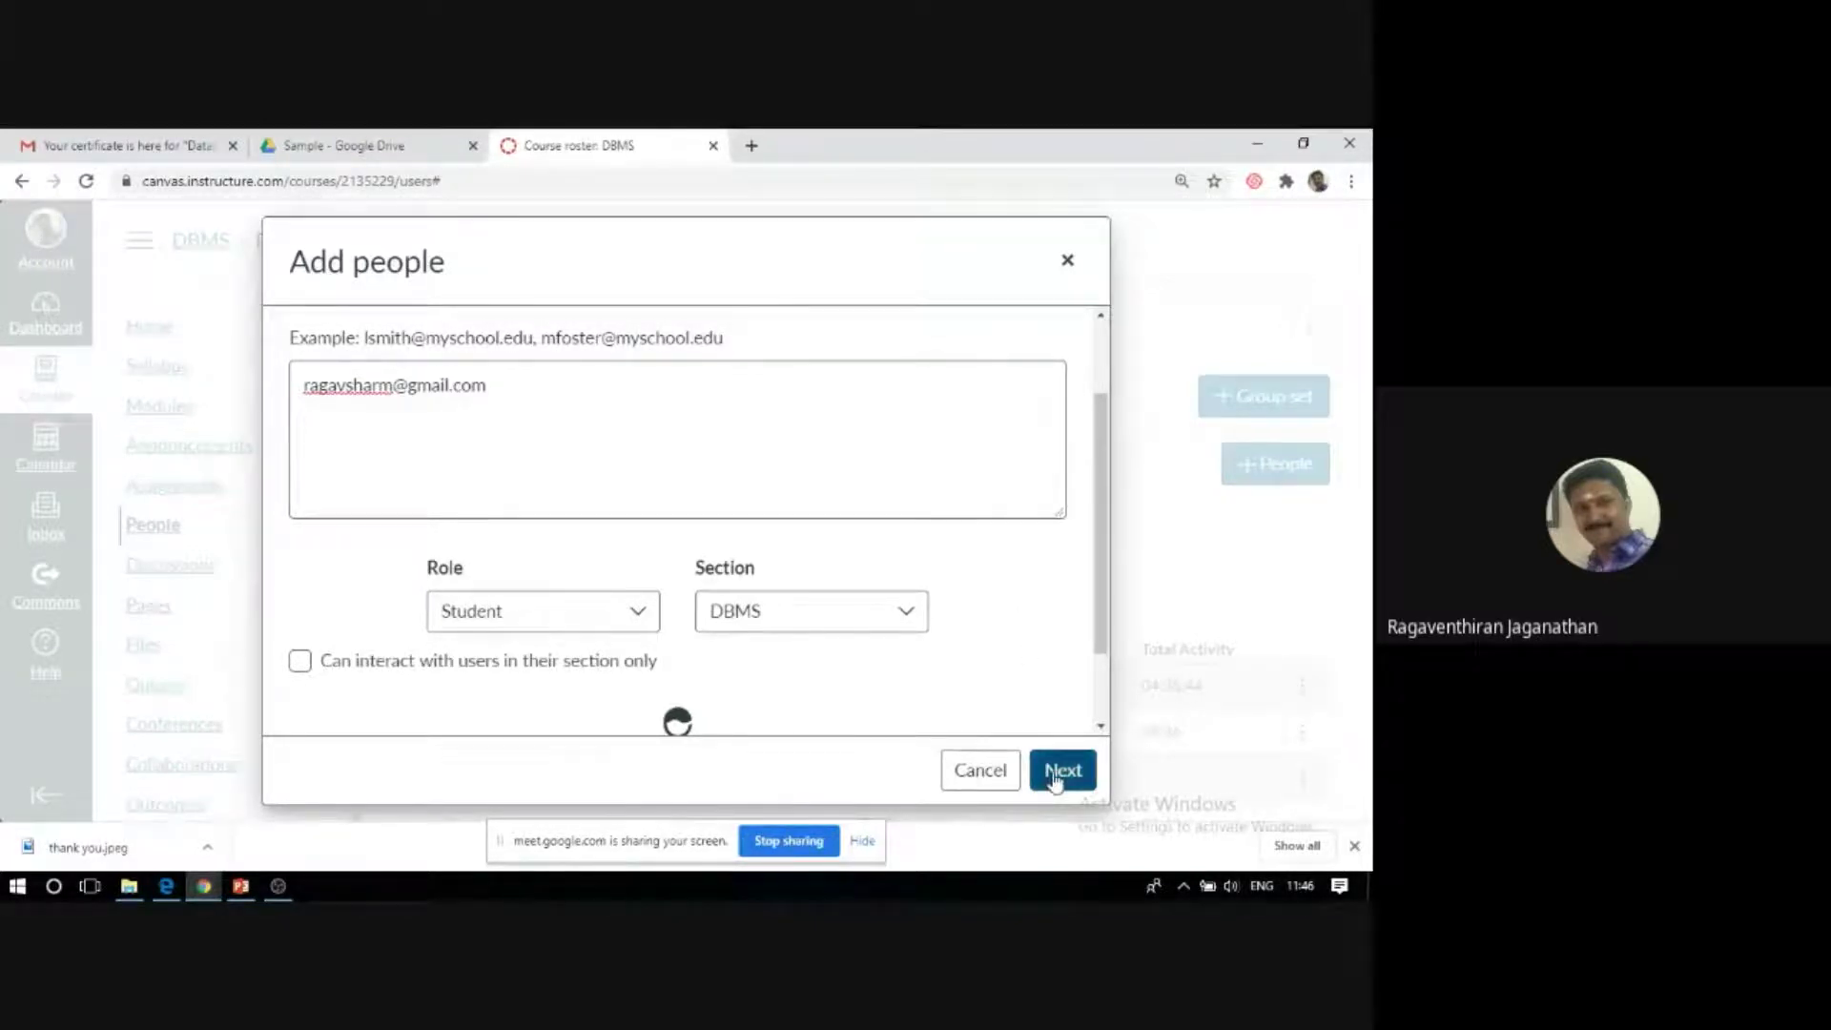
pyautogui.click(1054, 774)
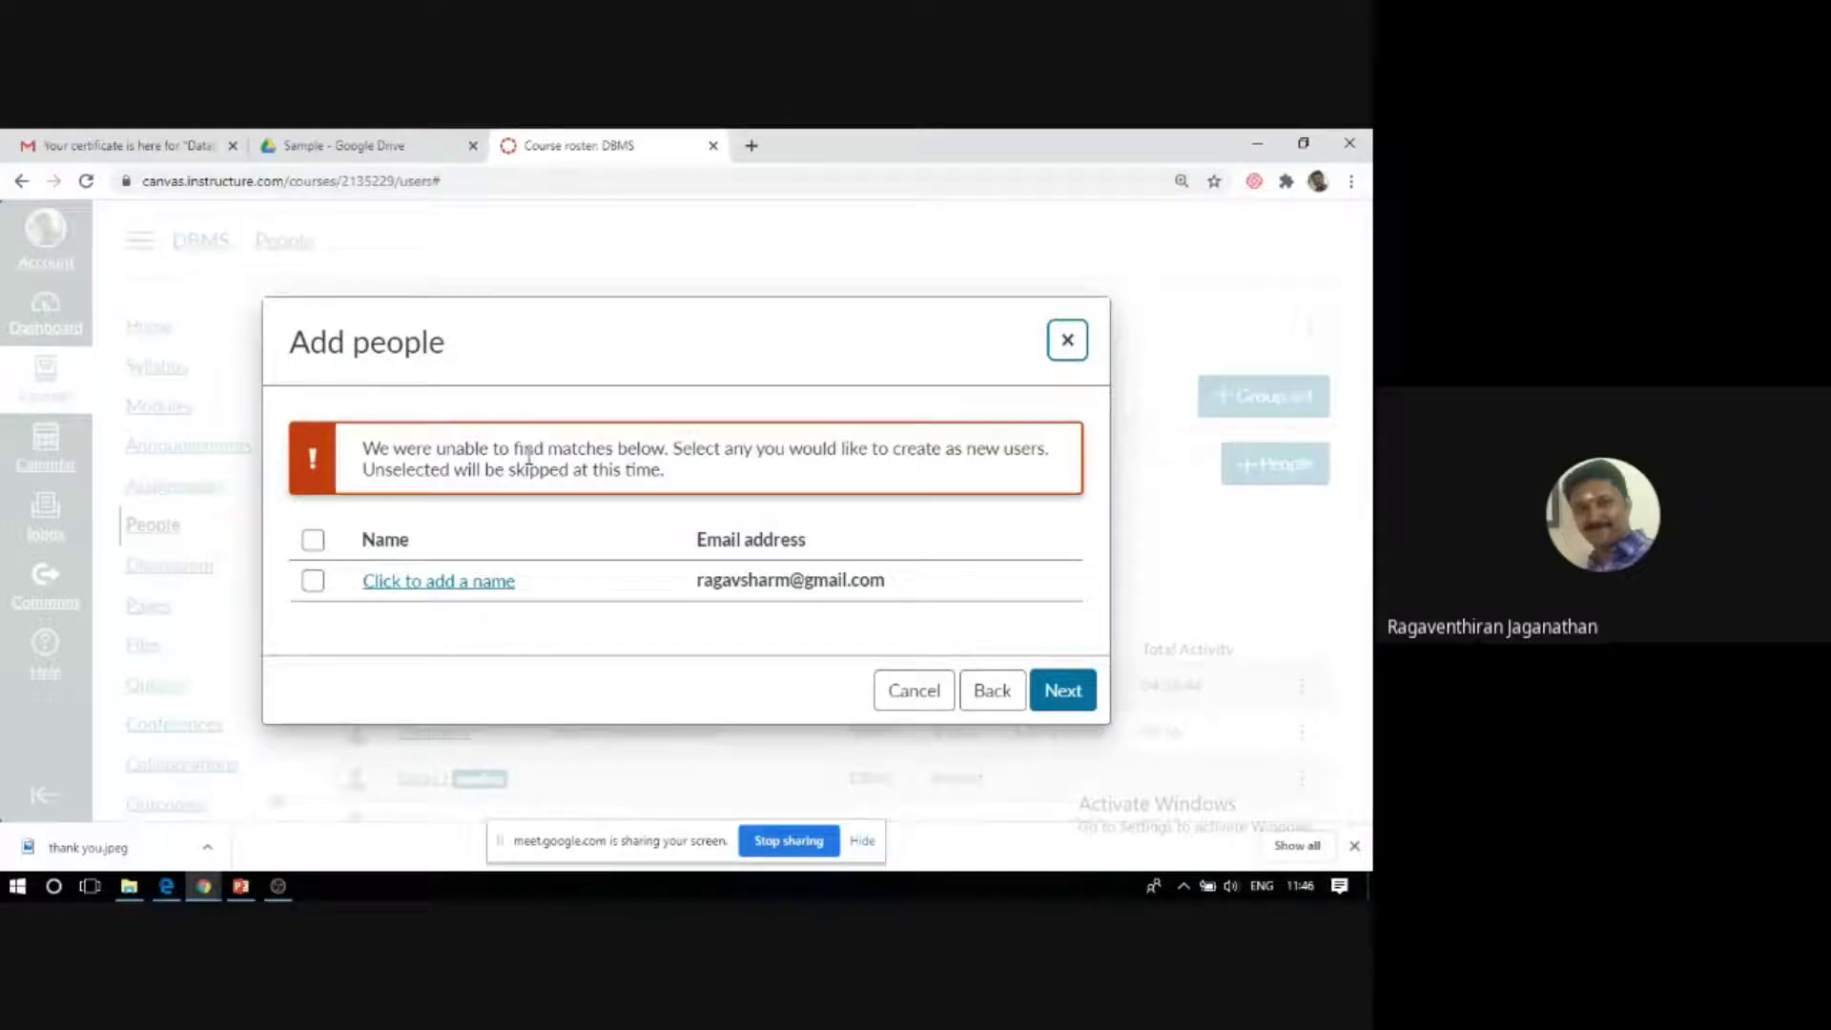
# Create the unmatched address as a new user with the student's full name and add them to DBMS.
pyautogui.click(313, 581)
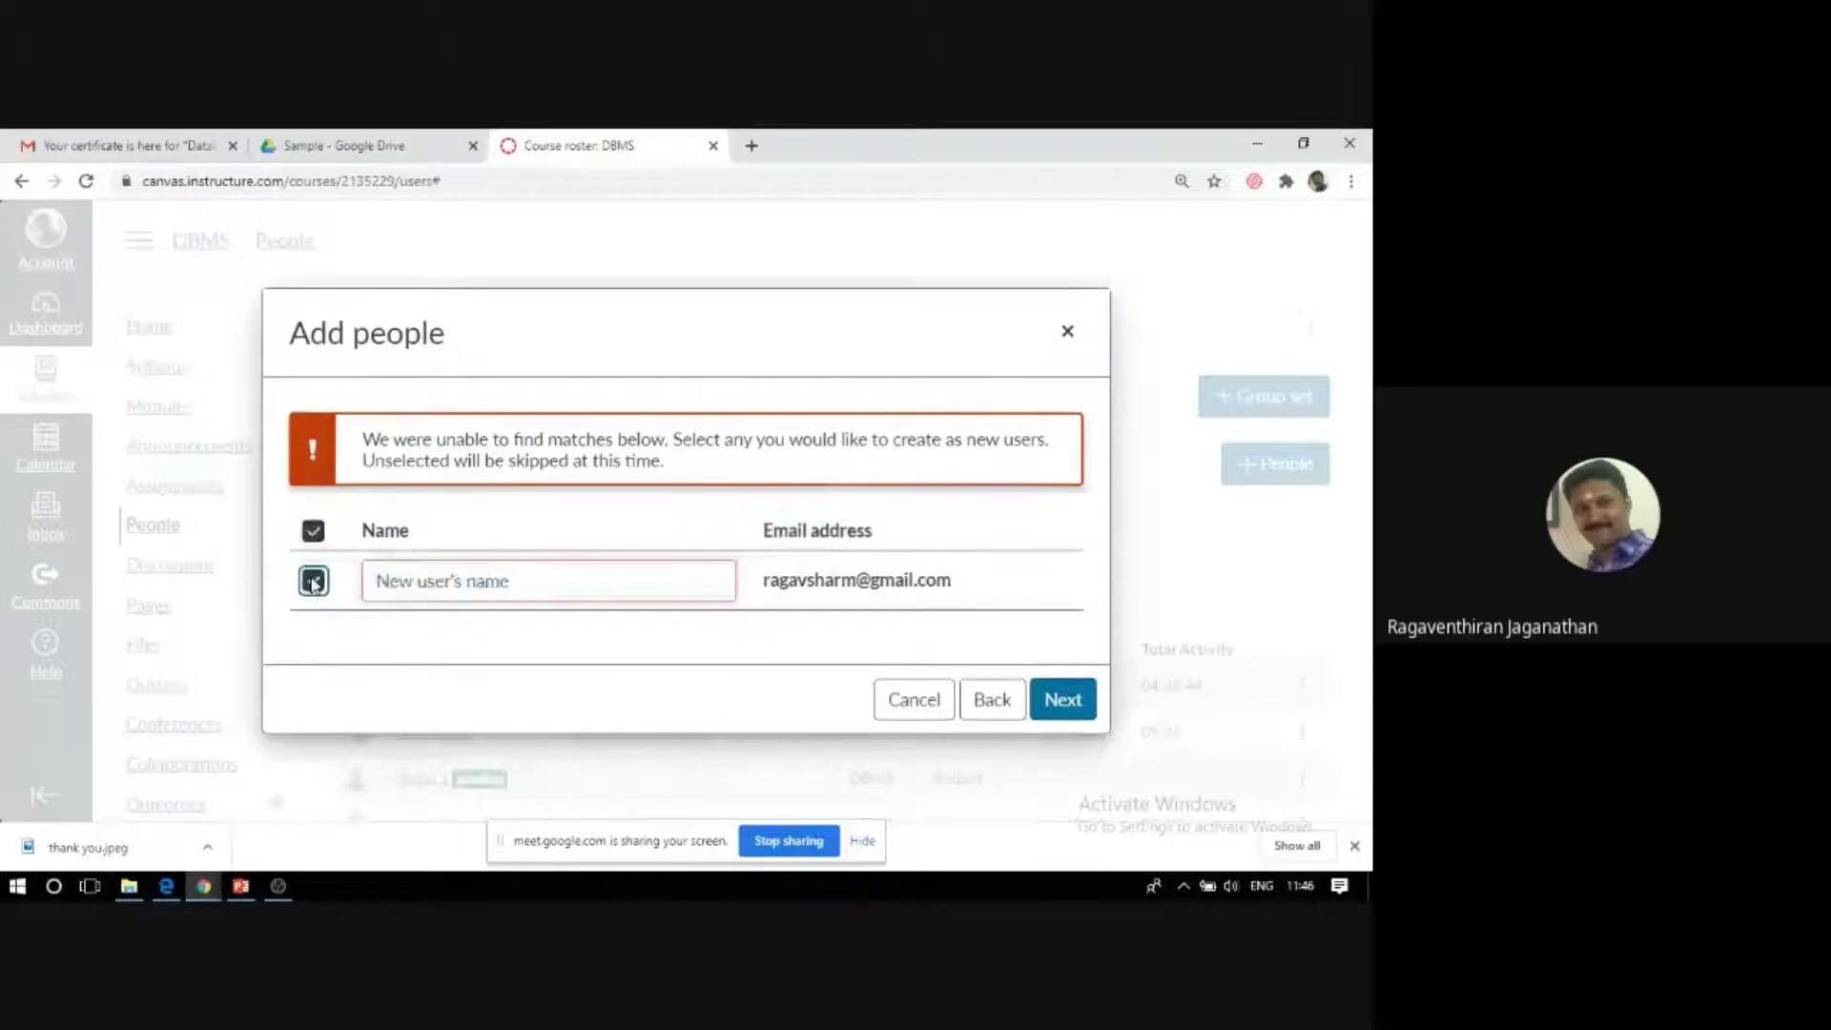
pyautogui.click(426, 590)
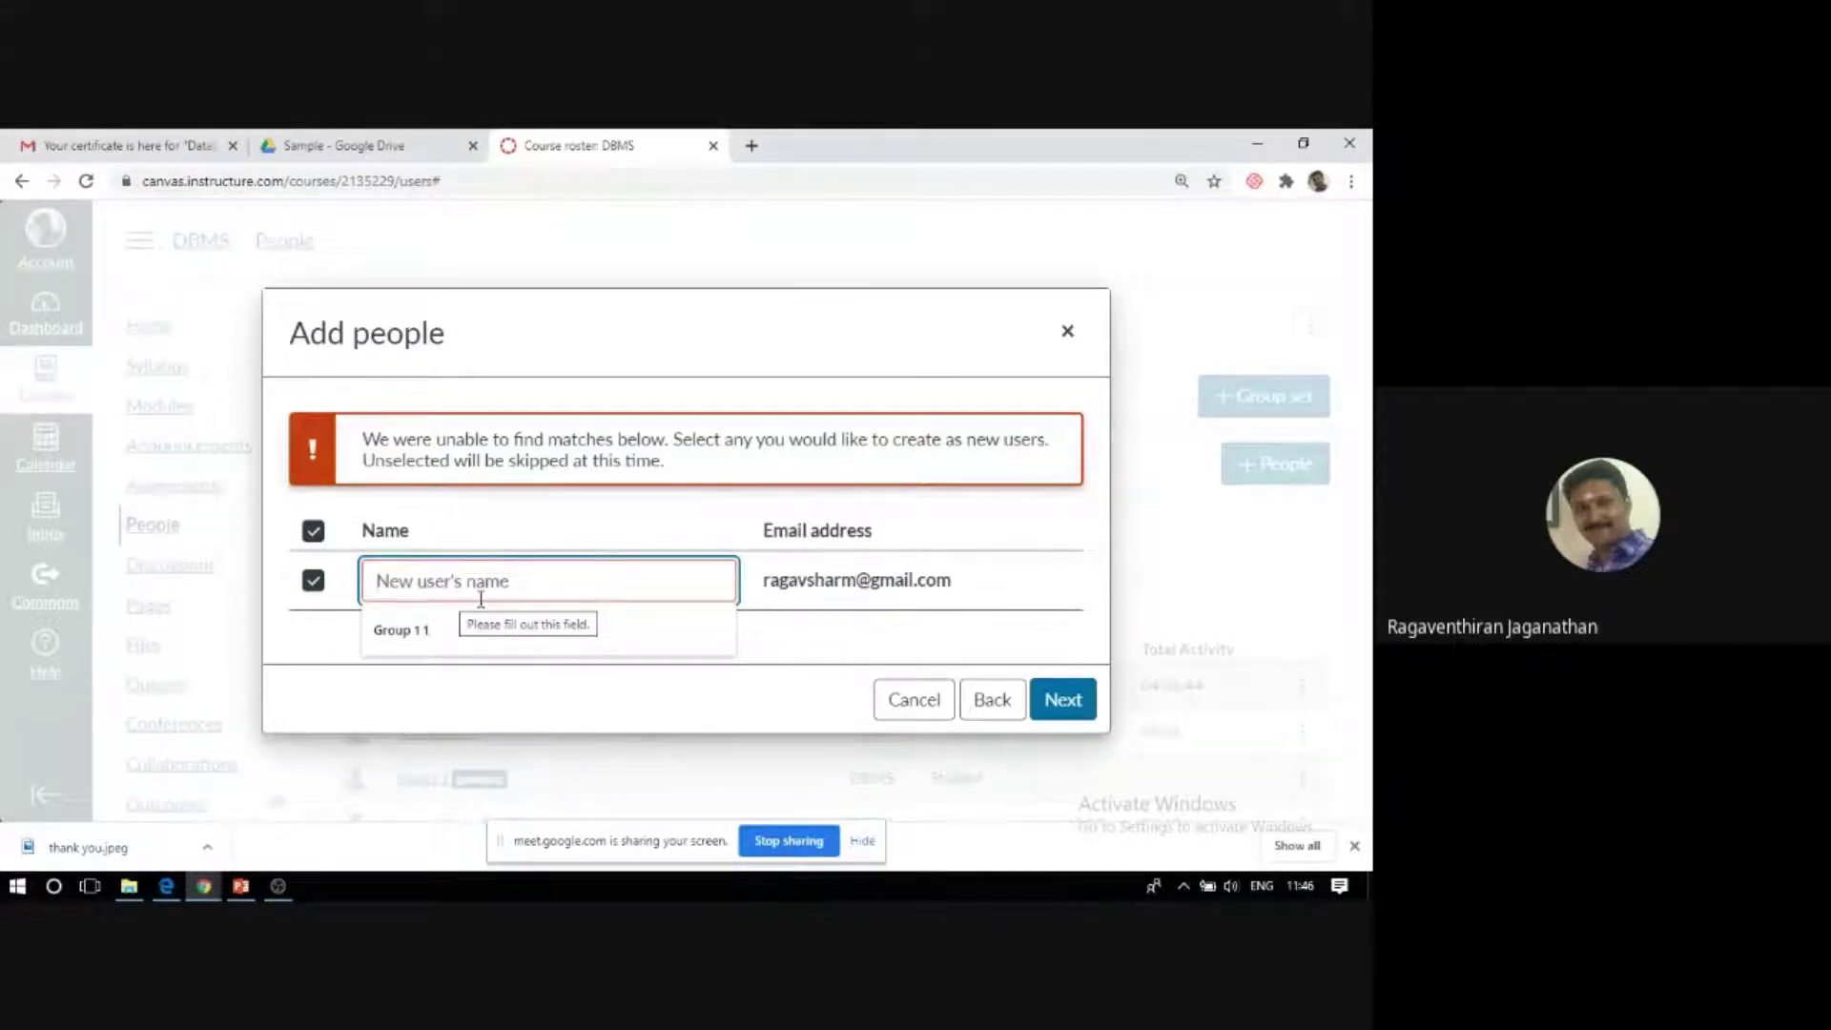
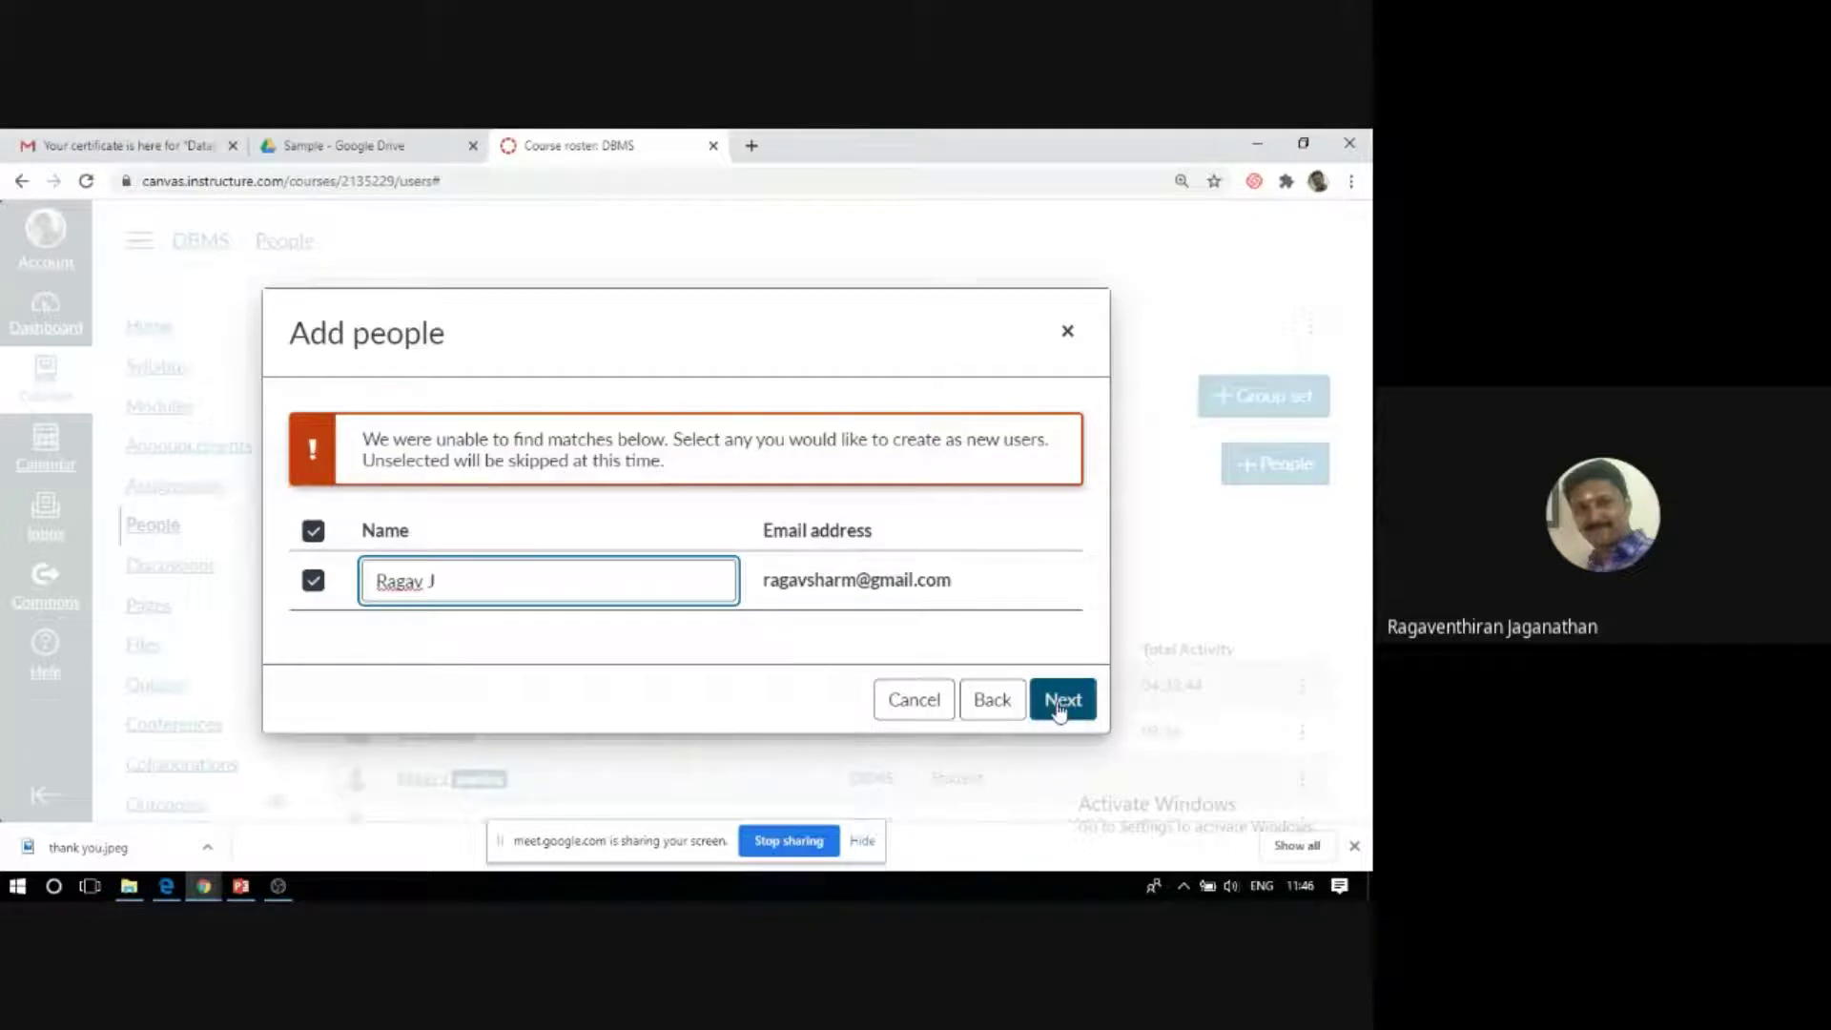
pyautogui.click(1061, 706)
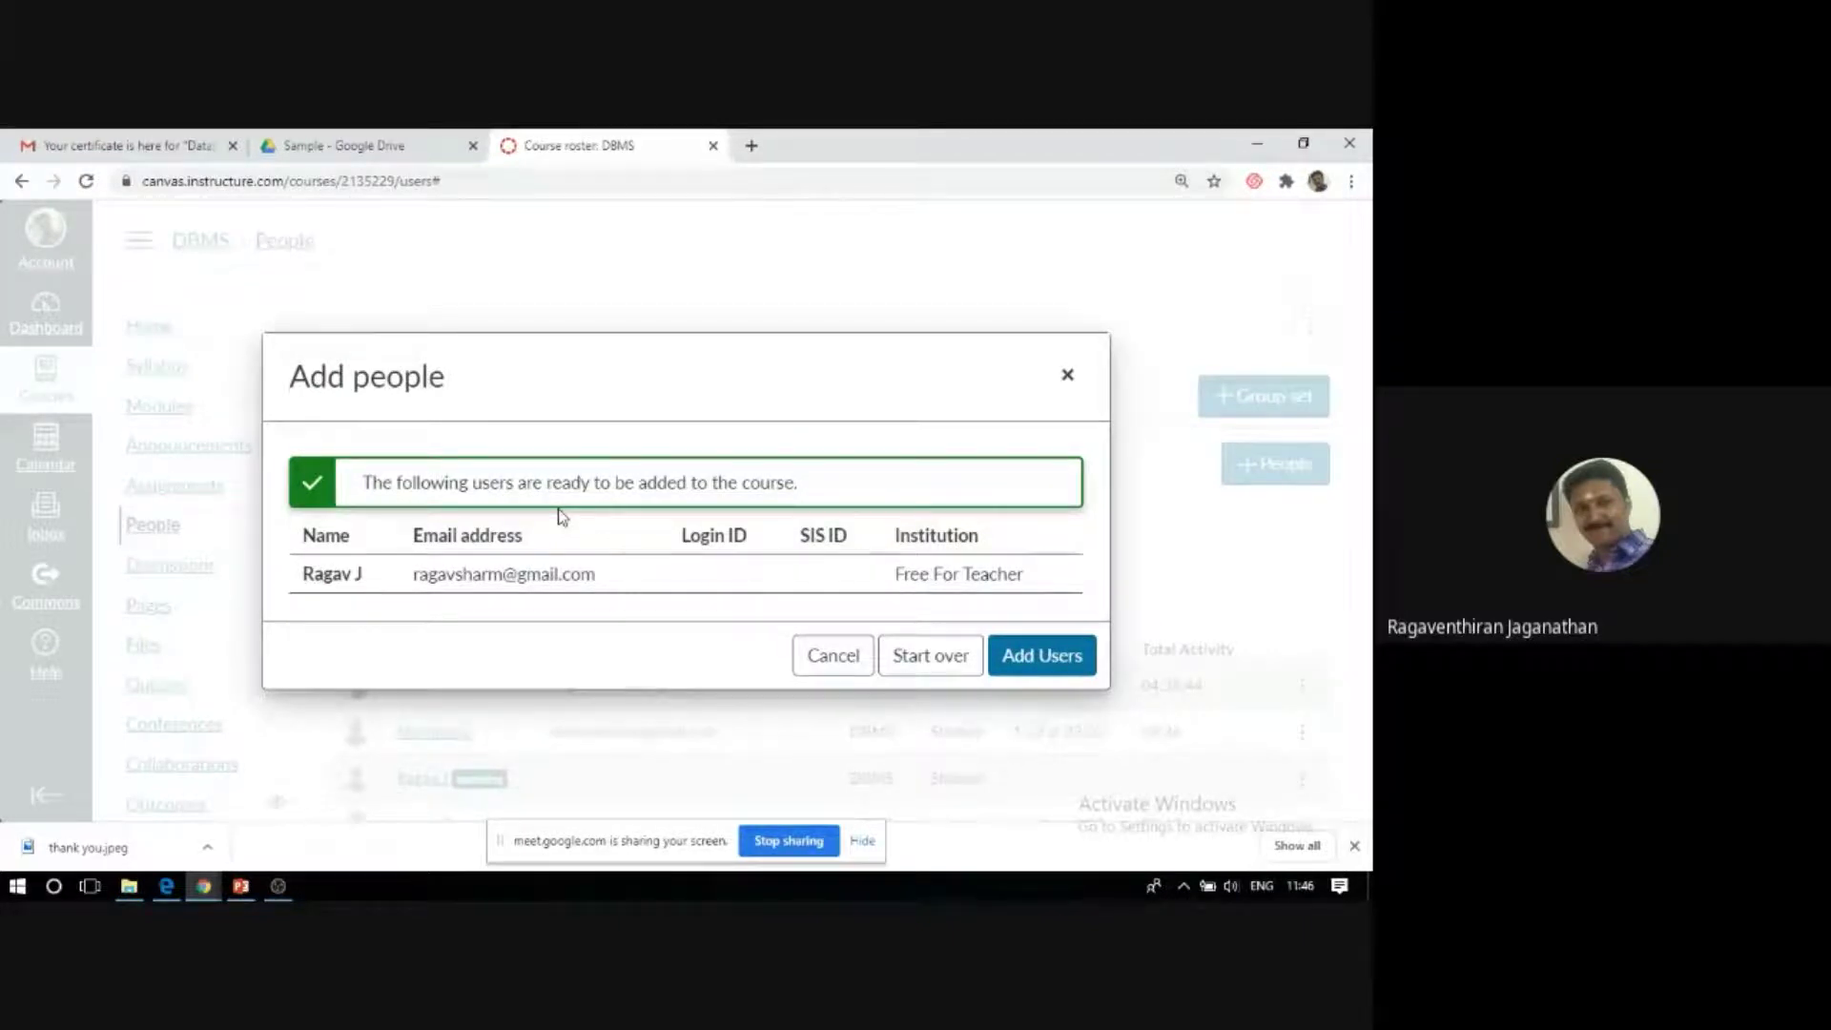
pyautogui.click(1052, 656)
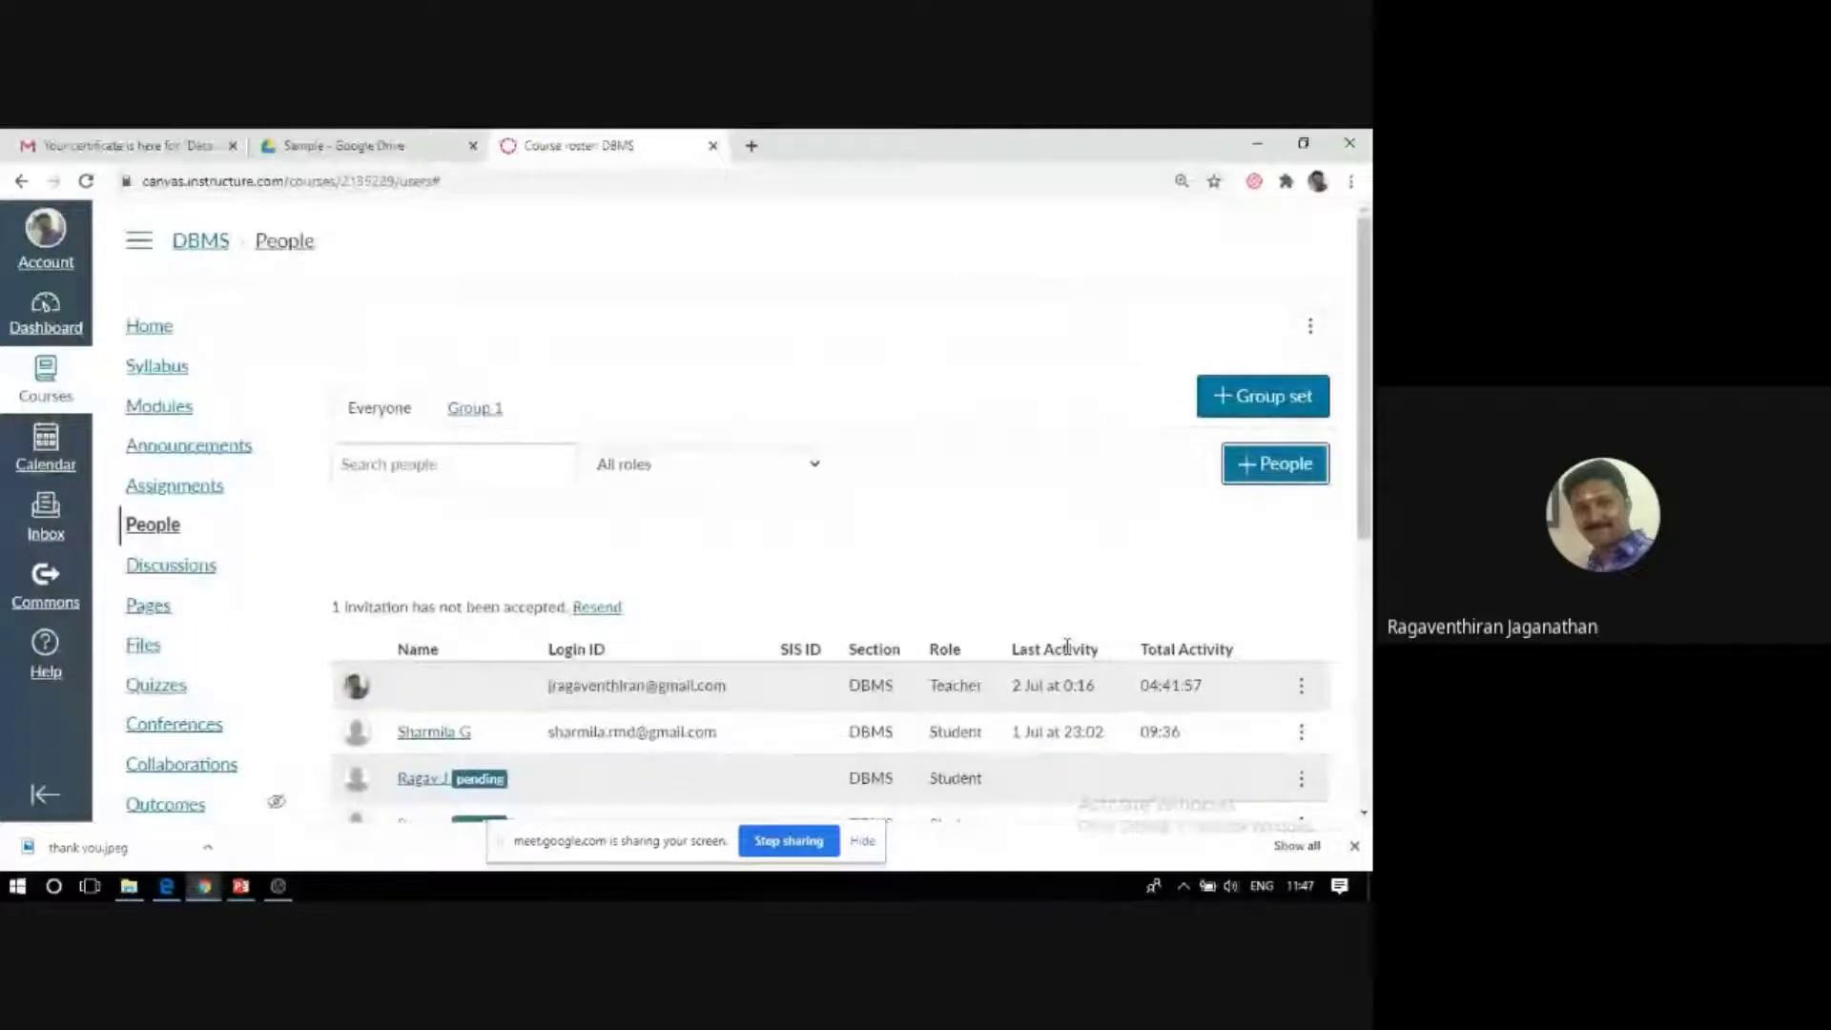
# Check the roster for the pending student entry, then switch to the mail window.
pyautogui.scroll(-2, 767, 641)
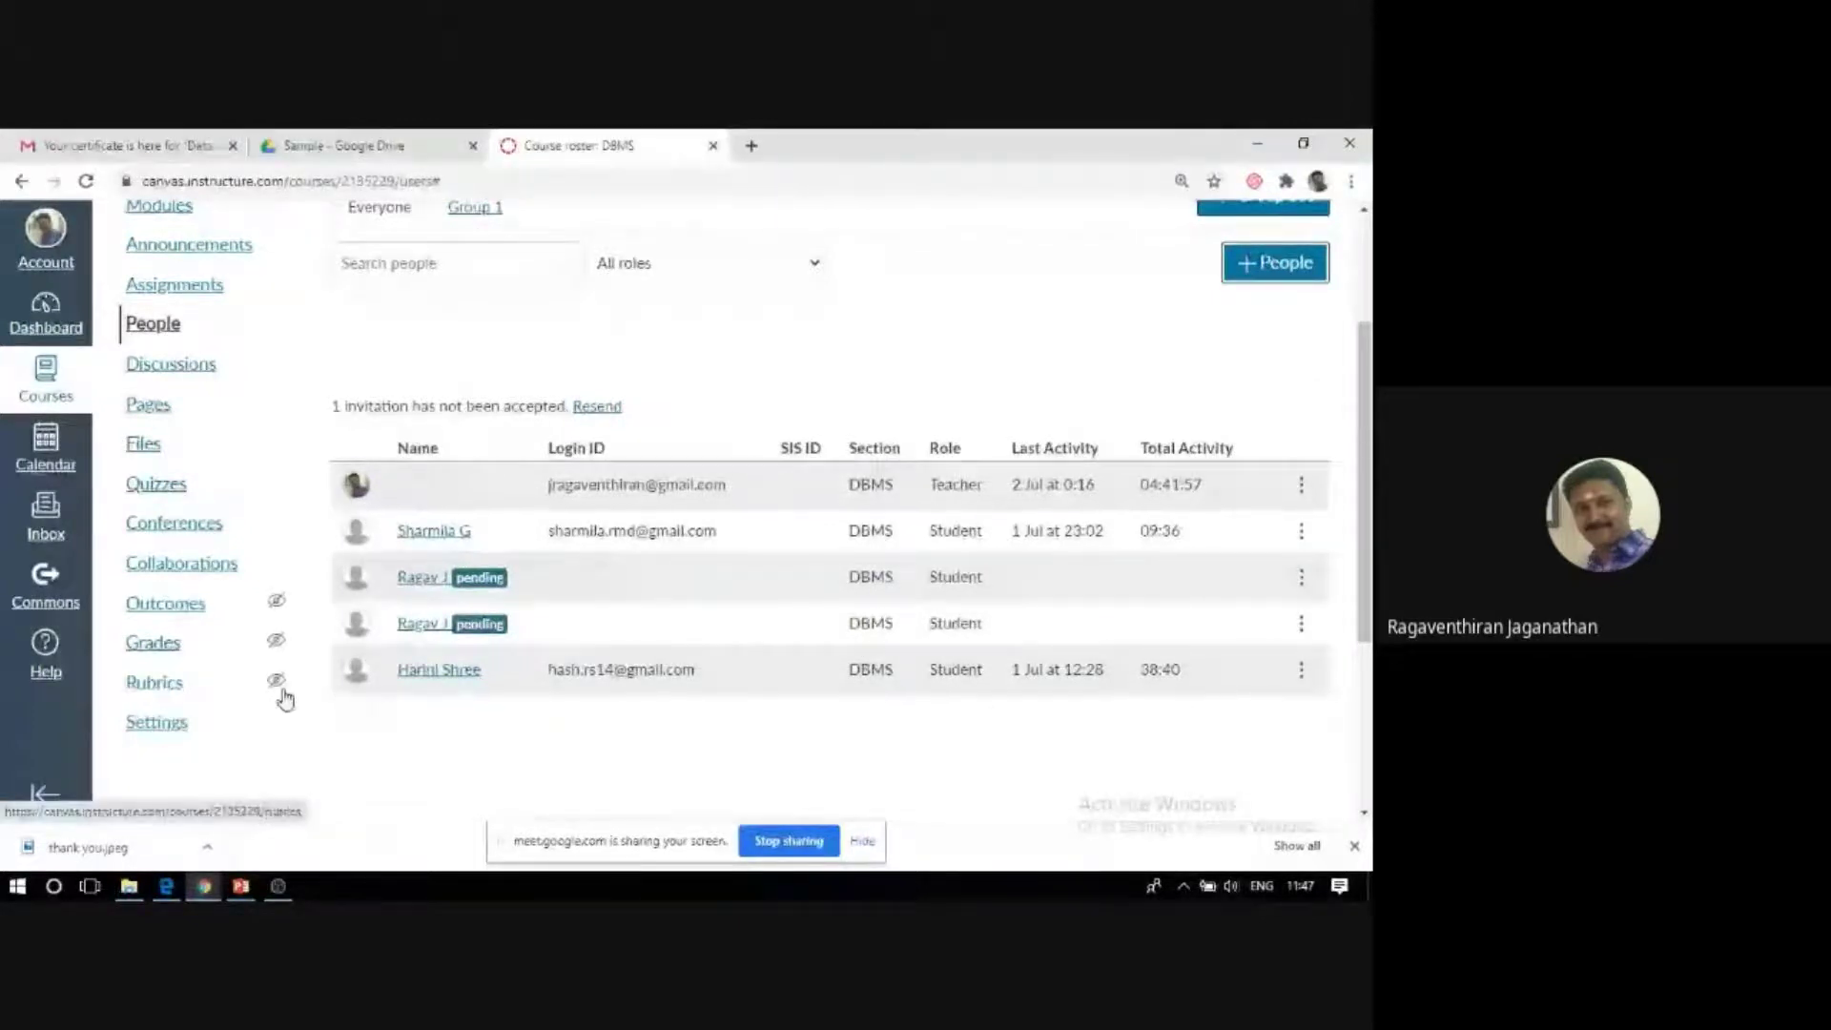
pyautogui.scroll(3, 314, 713)
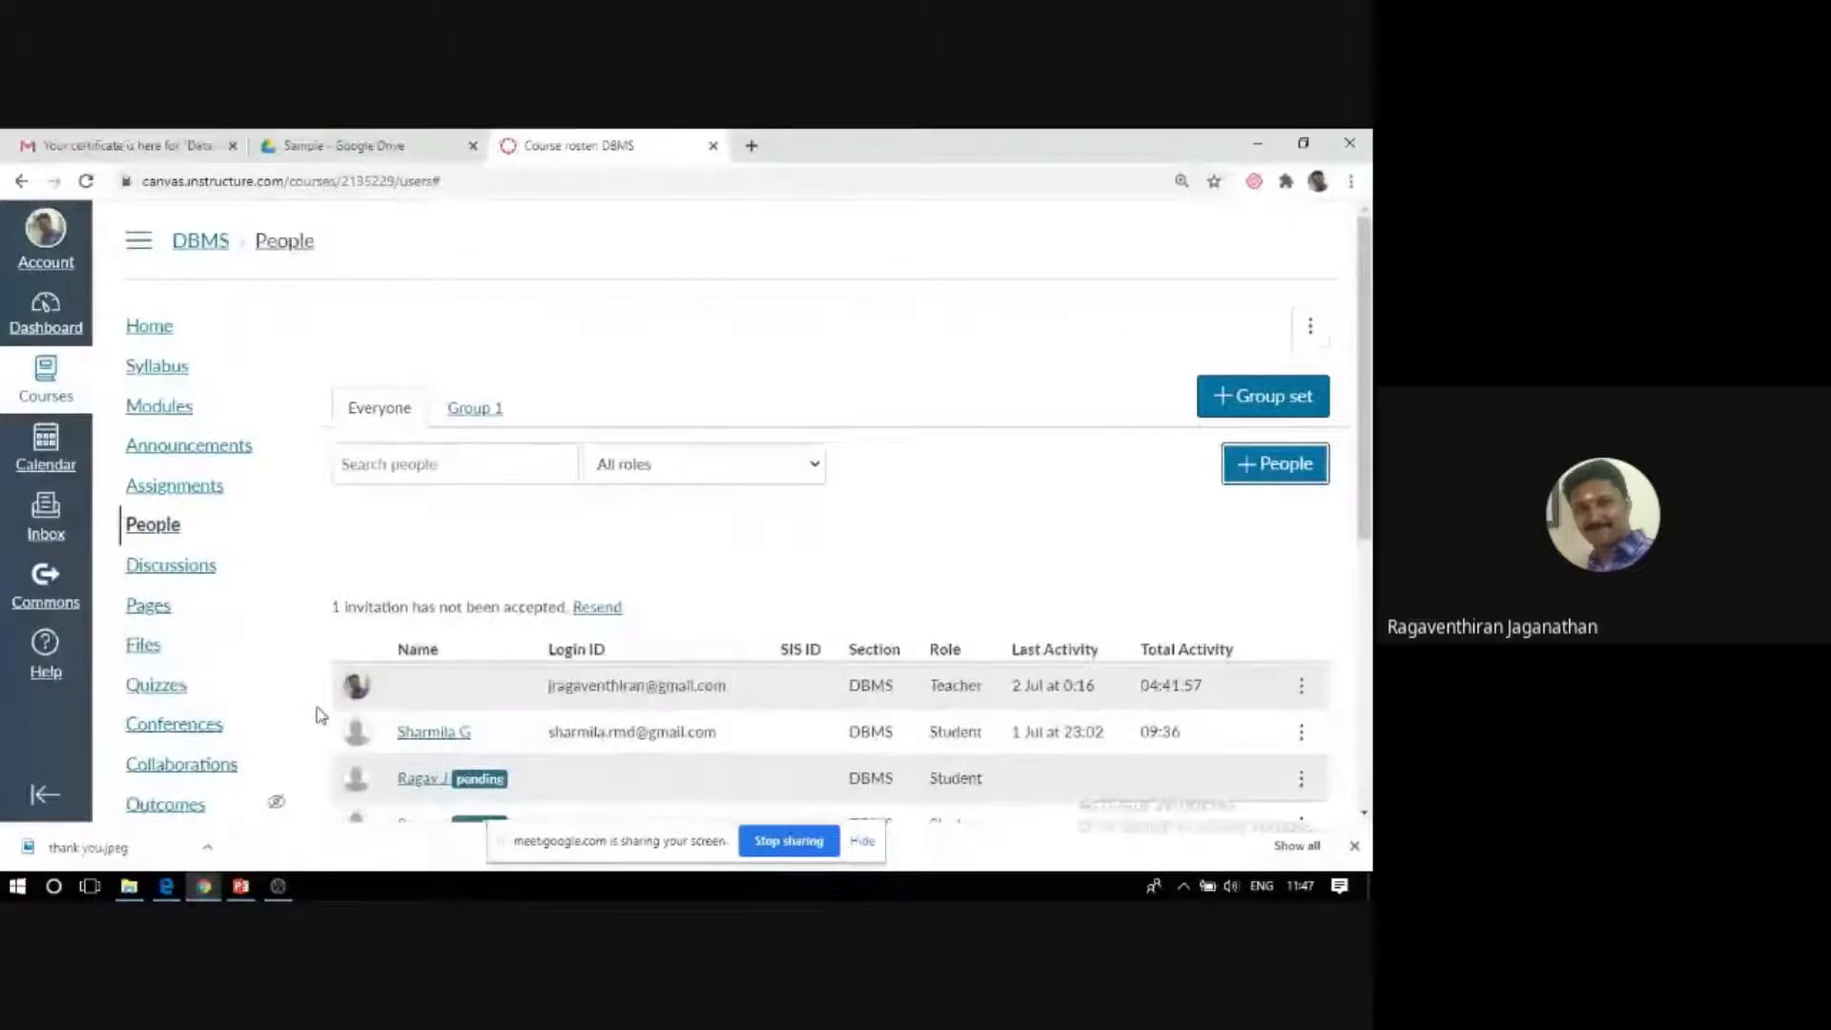
pyautogui.scroll(-2, 319, 712)
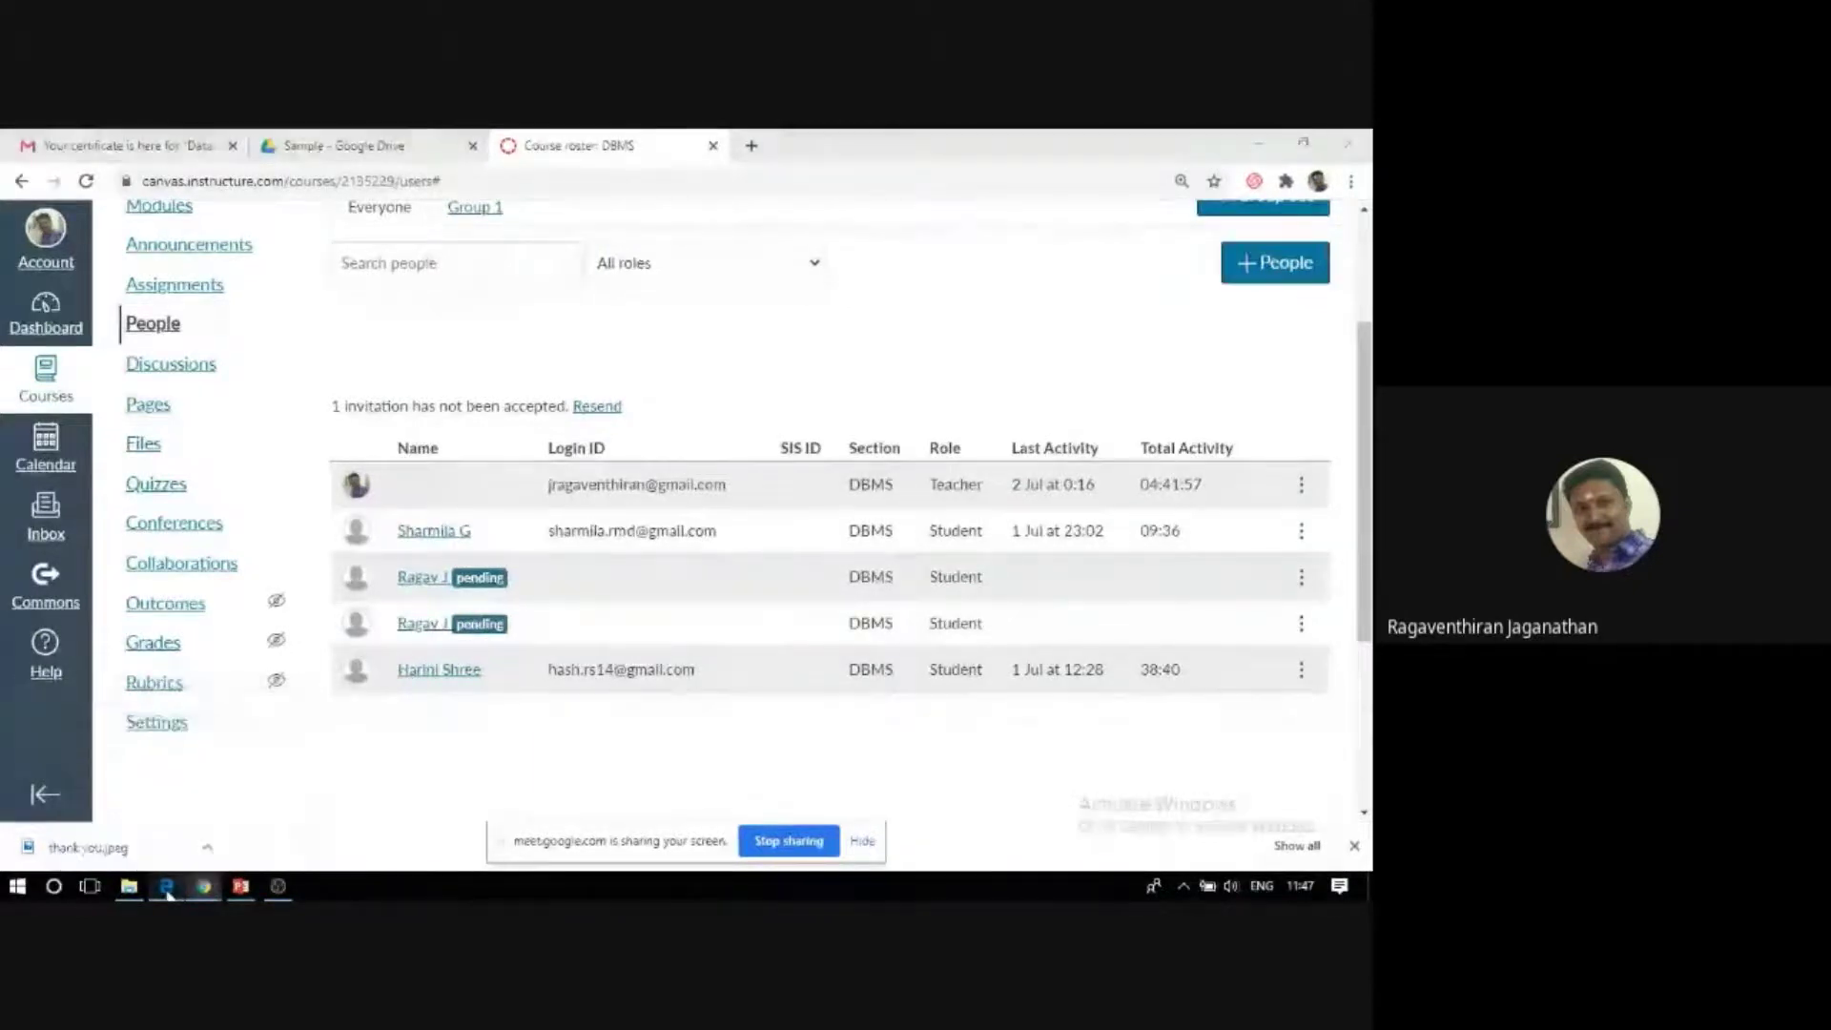
pyautogui.click(166, 886)
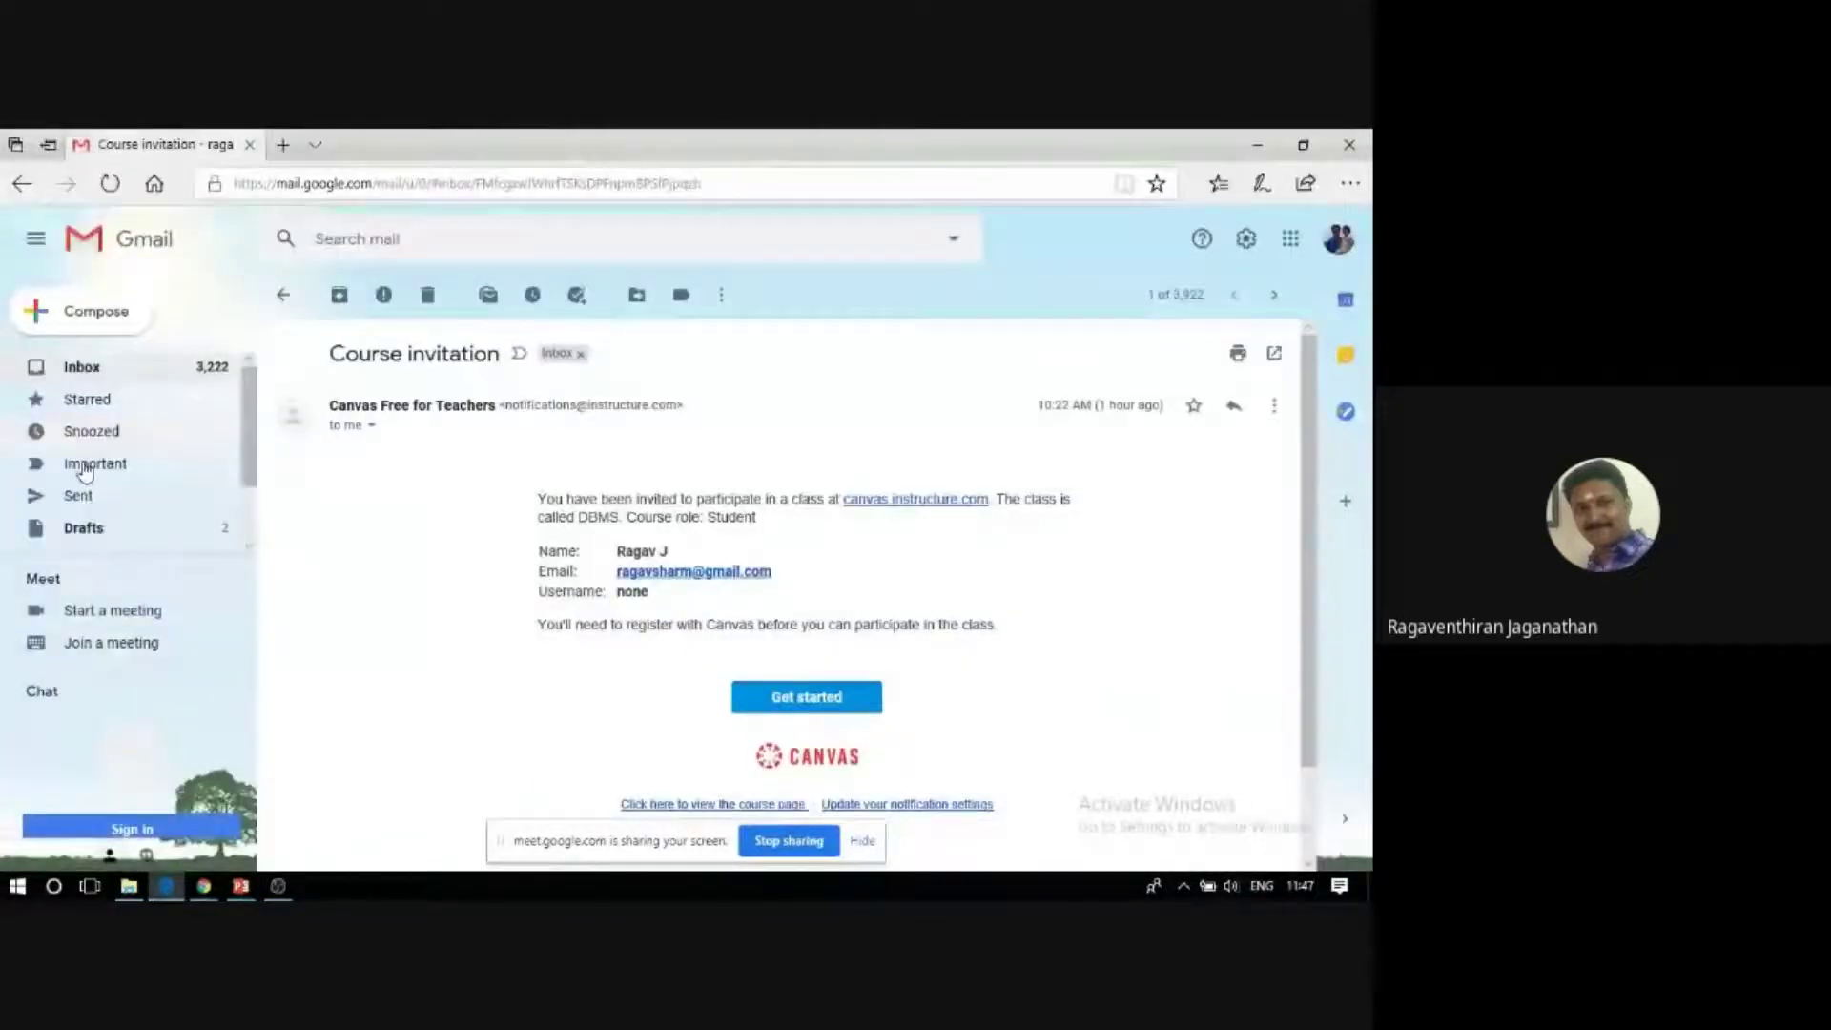
# Follow Get started in the Course invitation e-mail to open the DBMS course page.
pyautogui.scroll(-1, 572, 448)
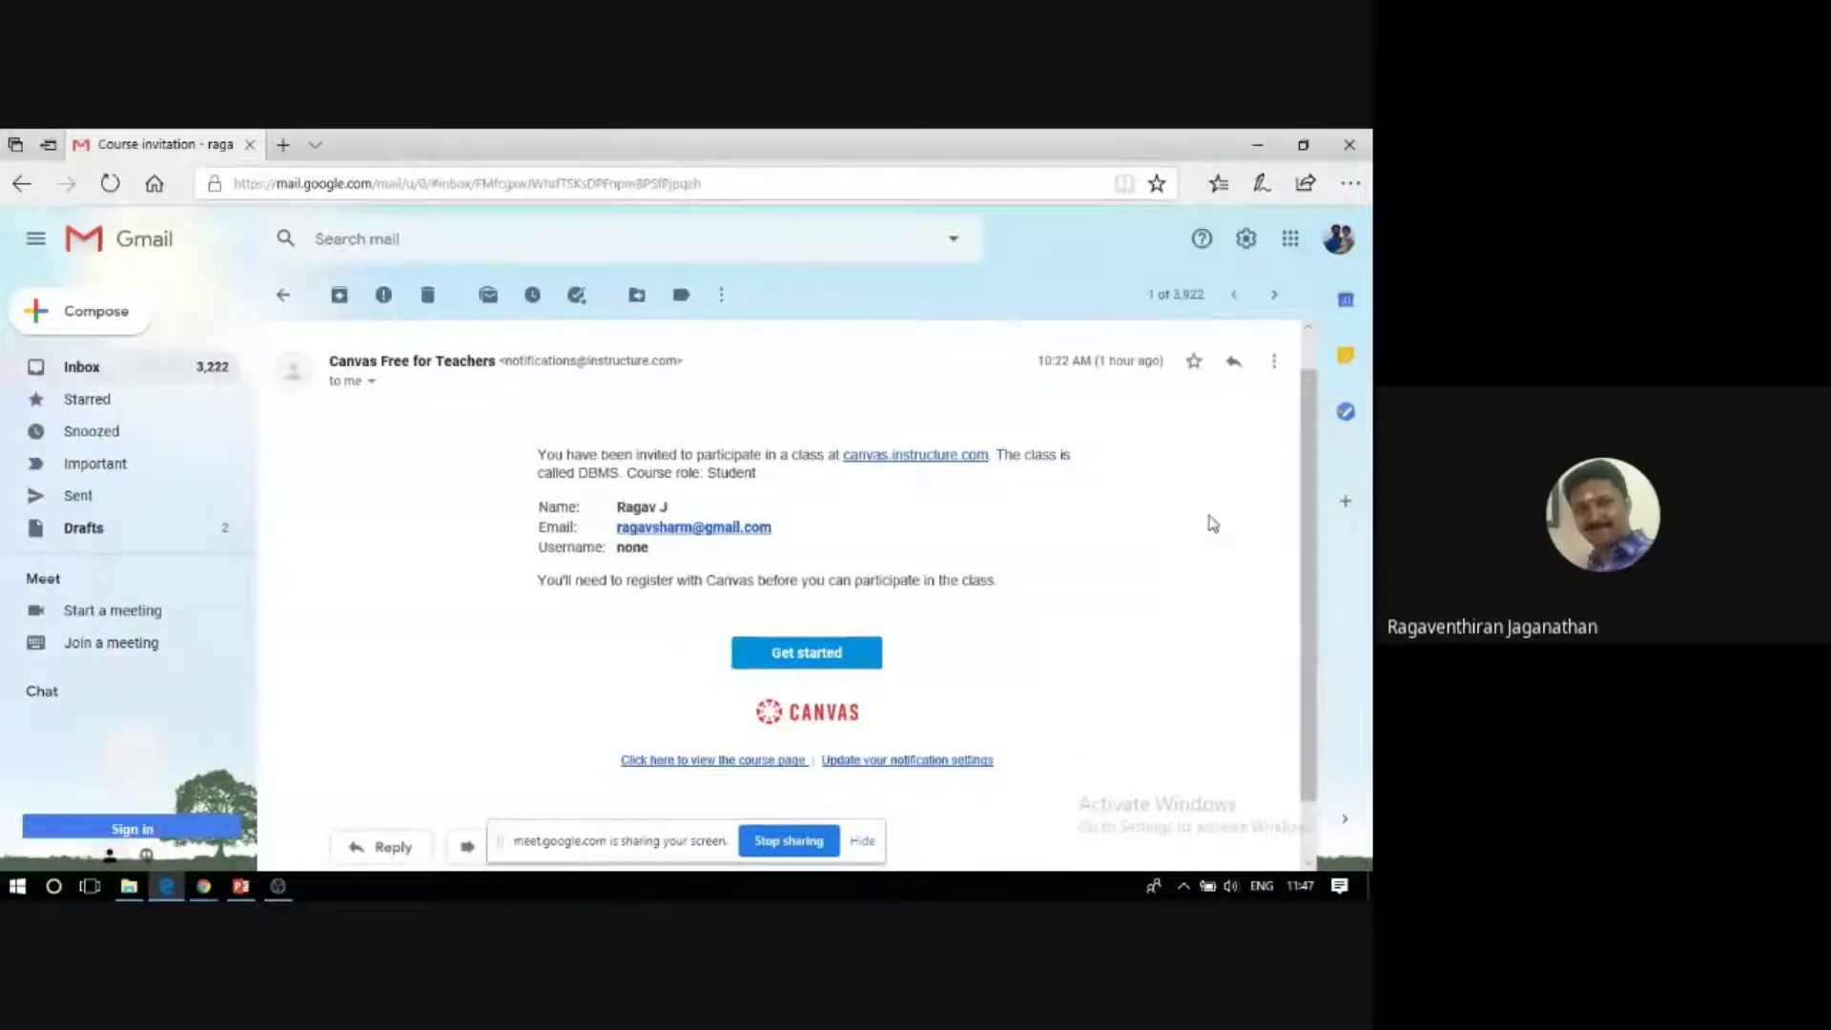
pyautogui.moveTo(1311, 456); pyautogui.dragTo(1311, 405)
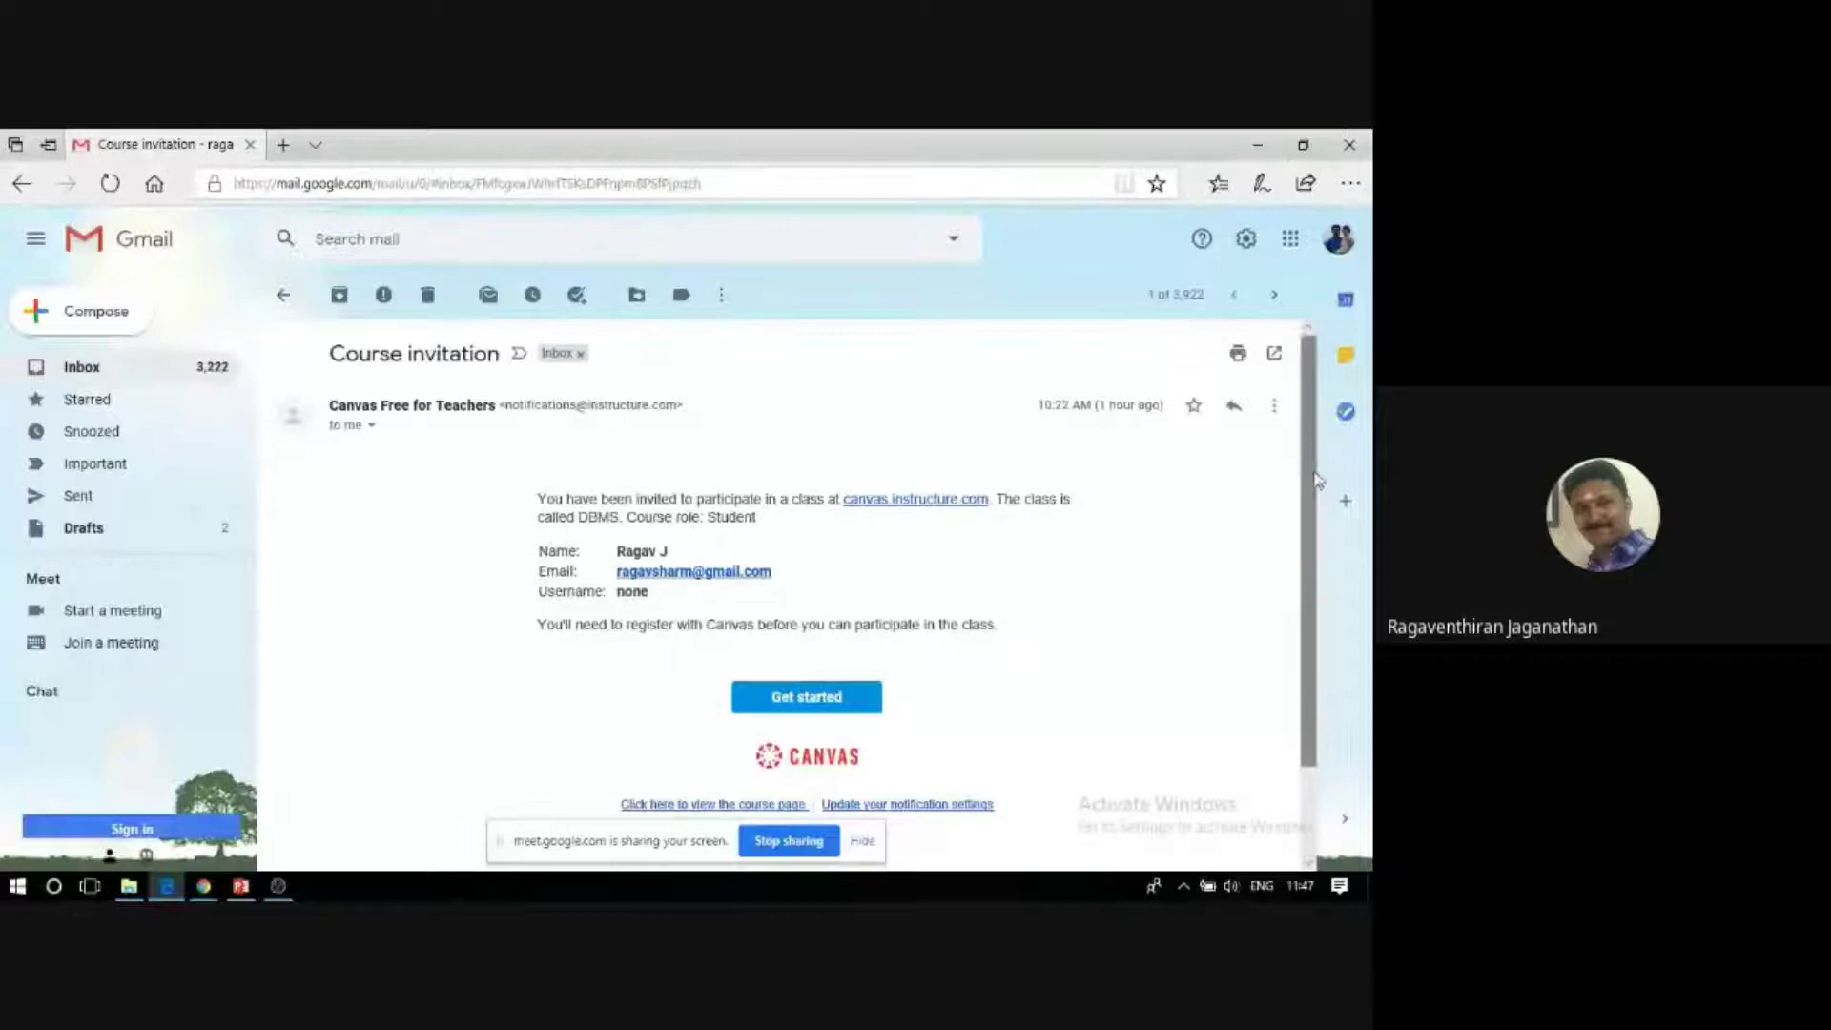
pyautogui.scroll(-2, 1316, 480)
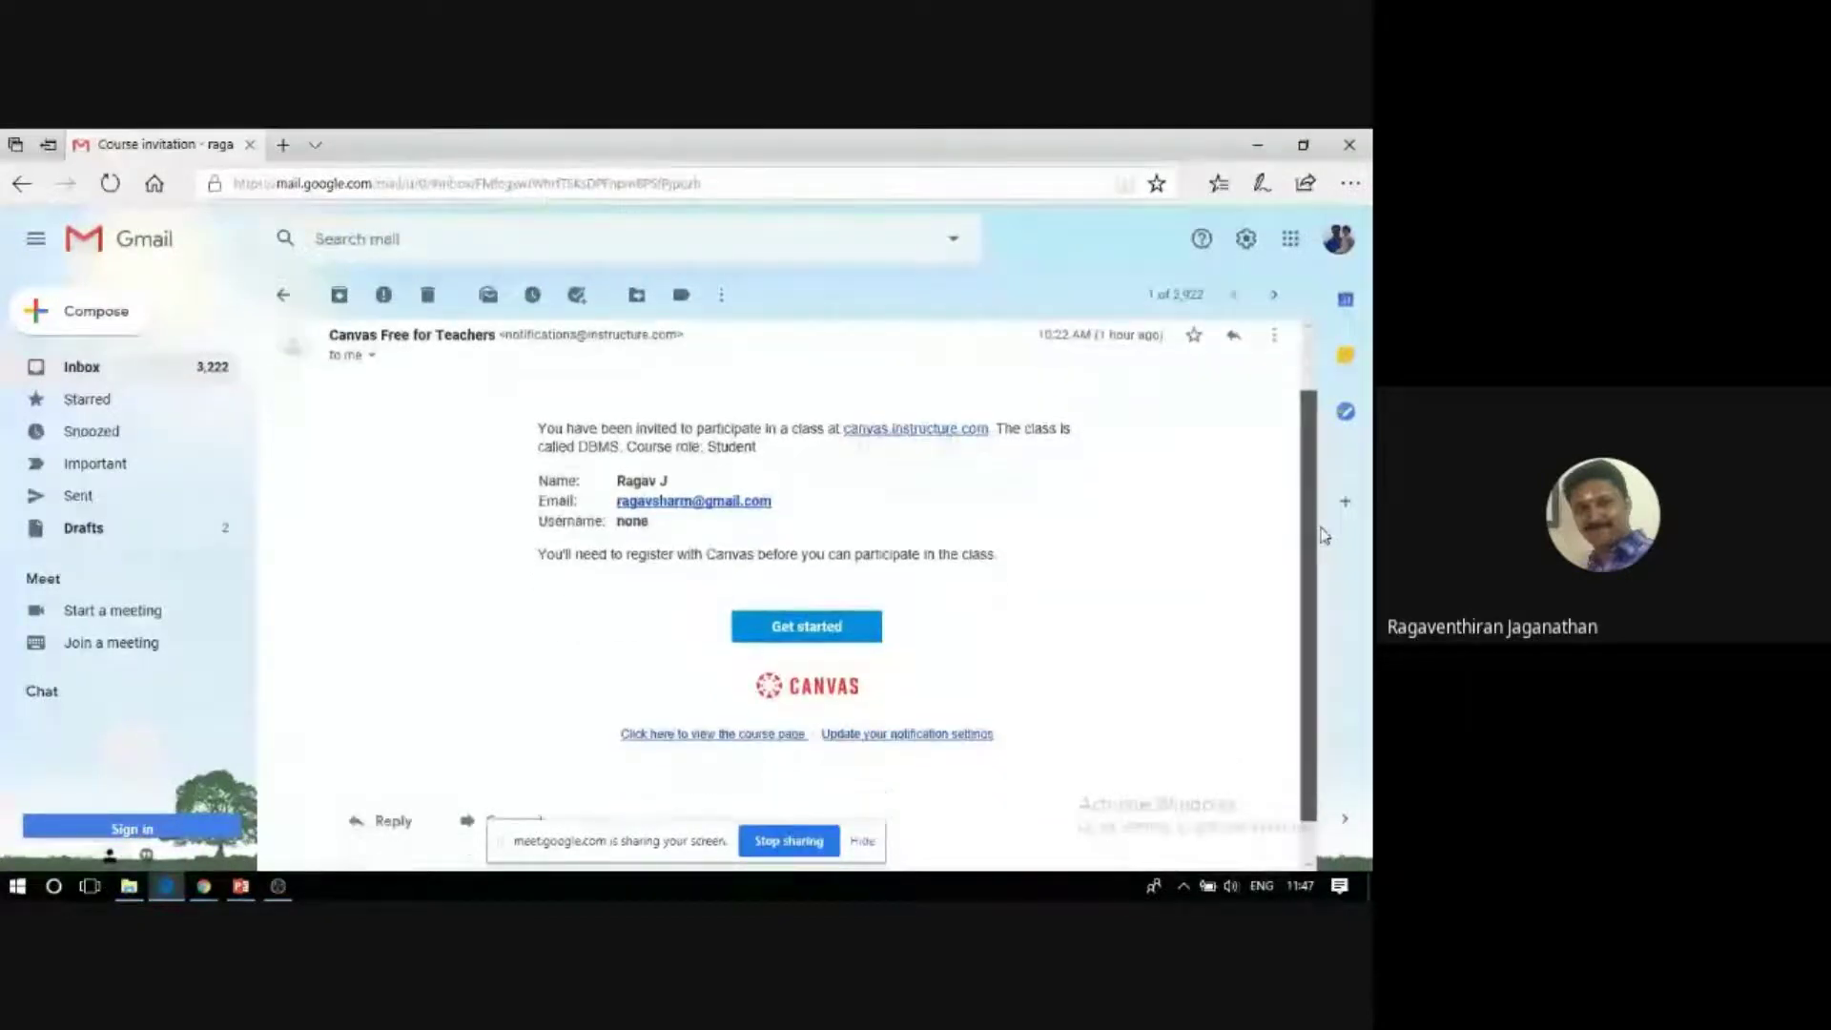
pyautogui.click(790, 630)
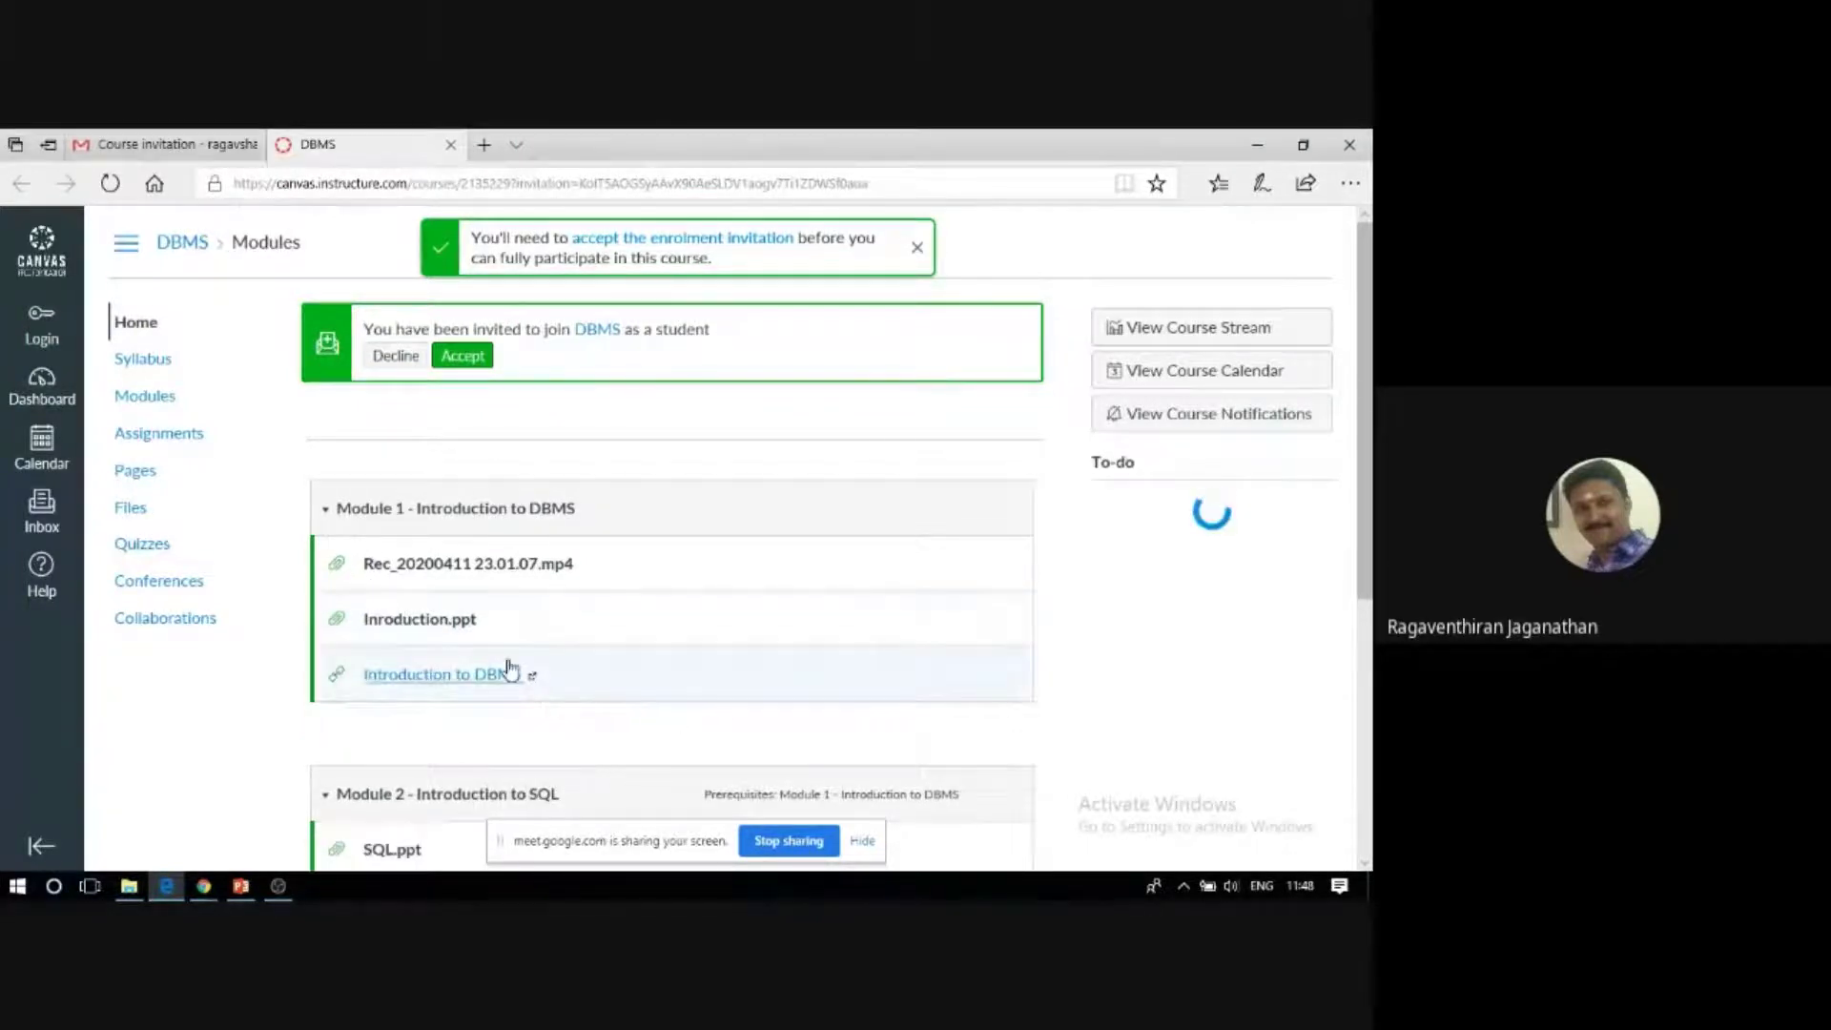
# Accept the green-banner invitation to join DBMS as a student.
pyautogui.scroll(-3, 421, 605)
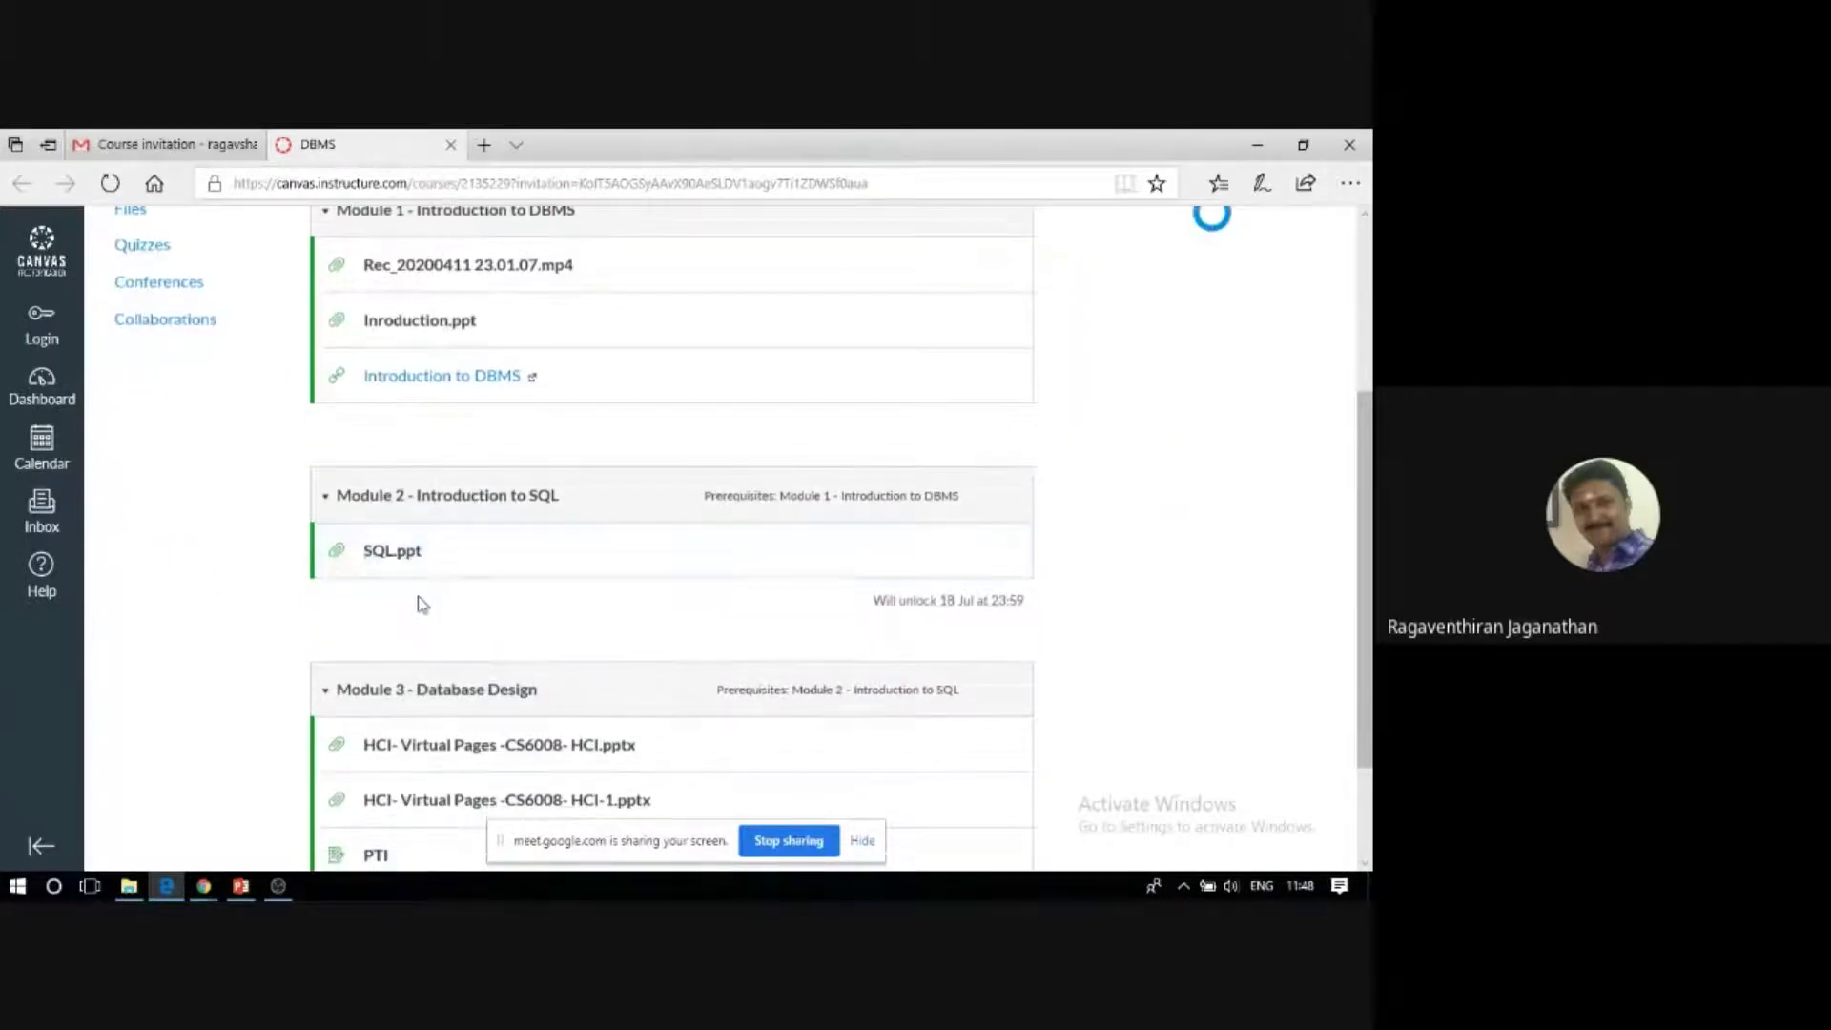
pyautogui.scroll(3, 424, 620)
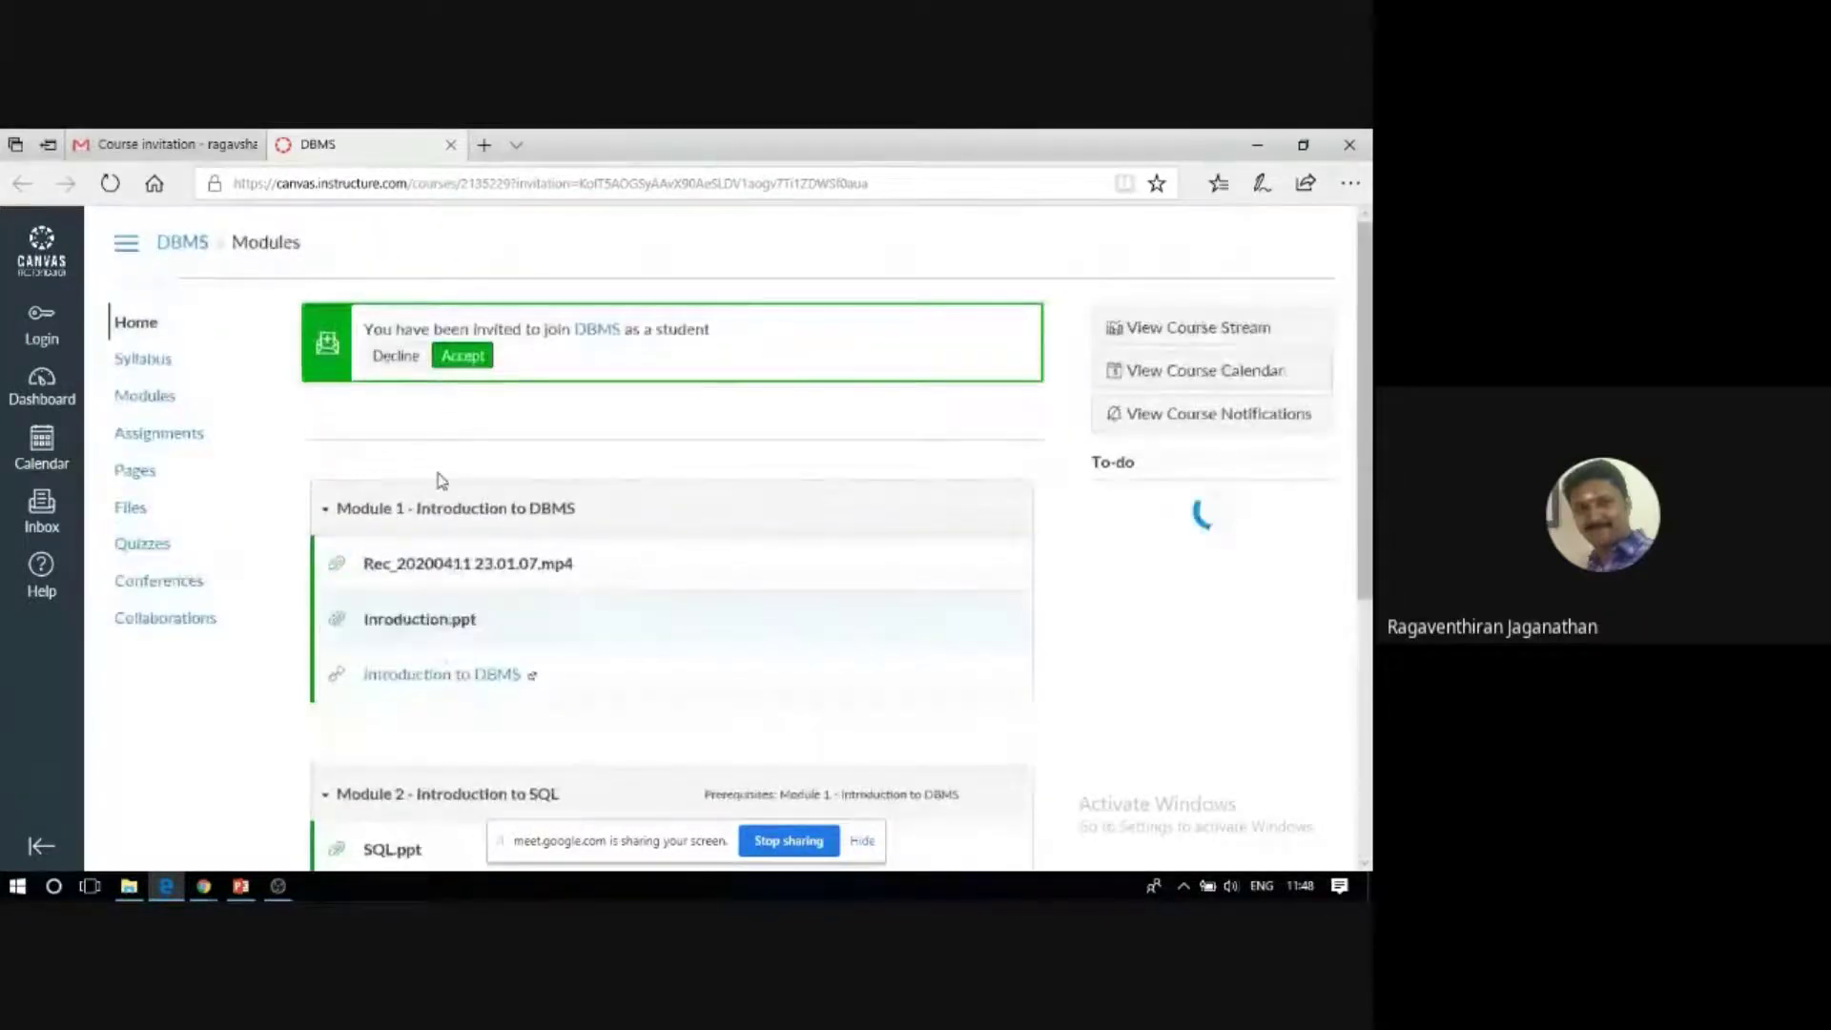
pyautogui.click(449, 360)
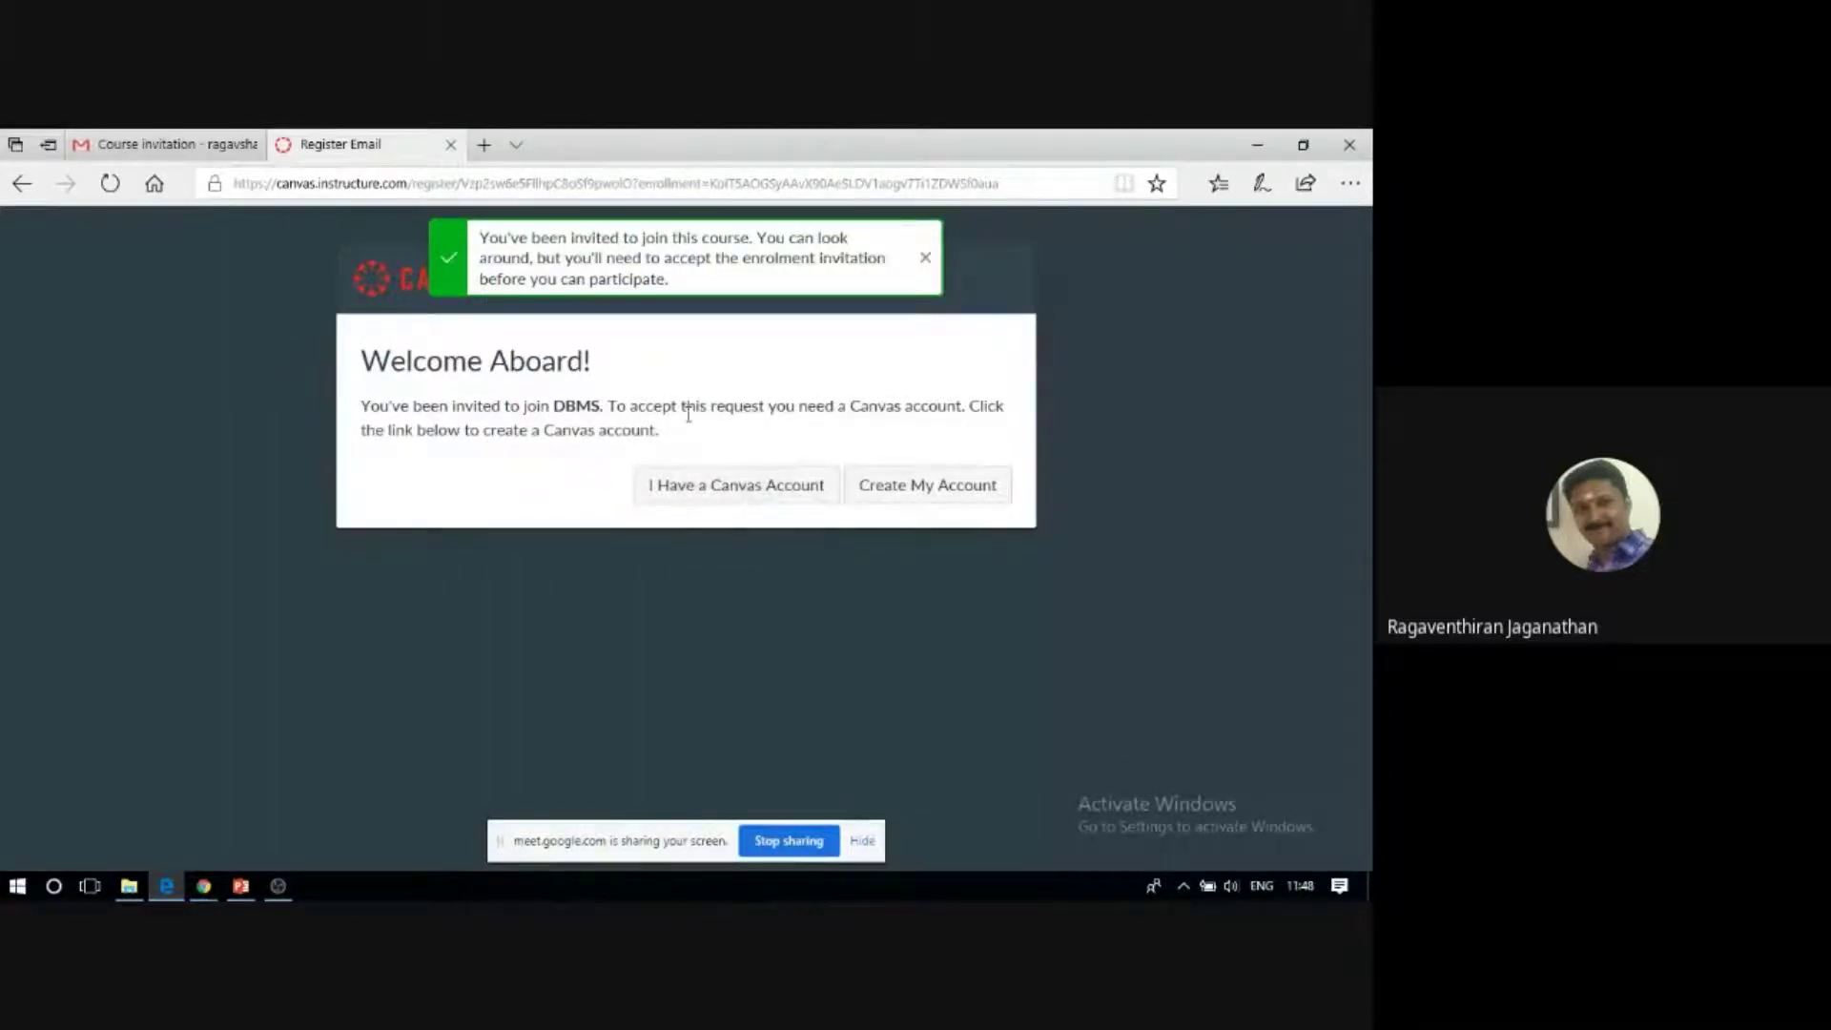
# Choose to create a new Canvas account and enter its password.
pyautogui.click(924, 490)
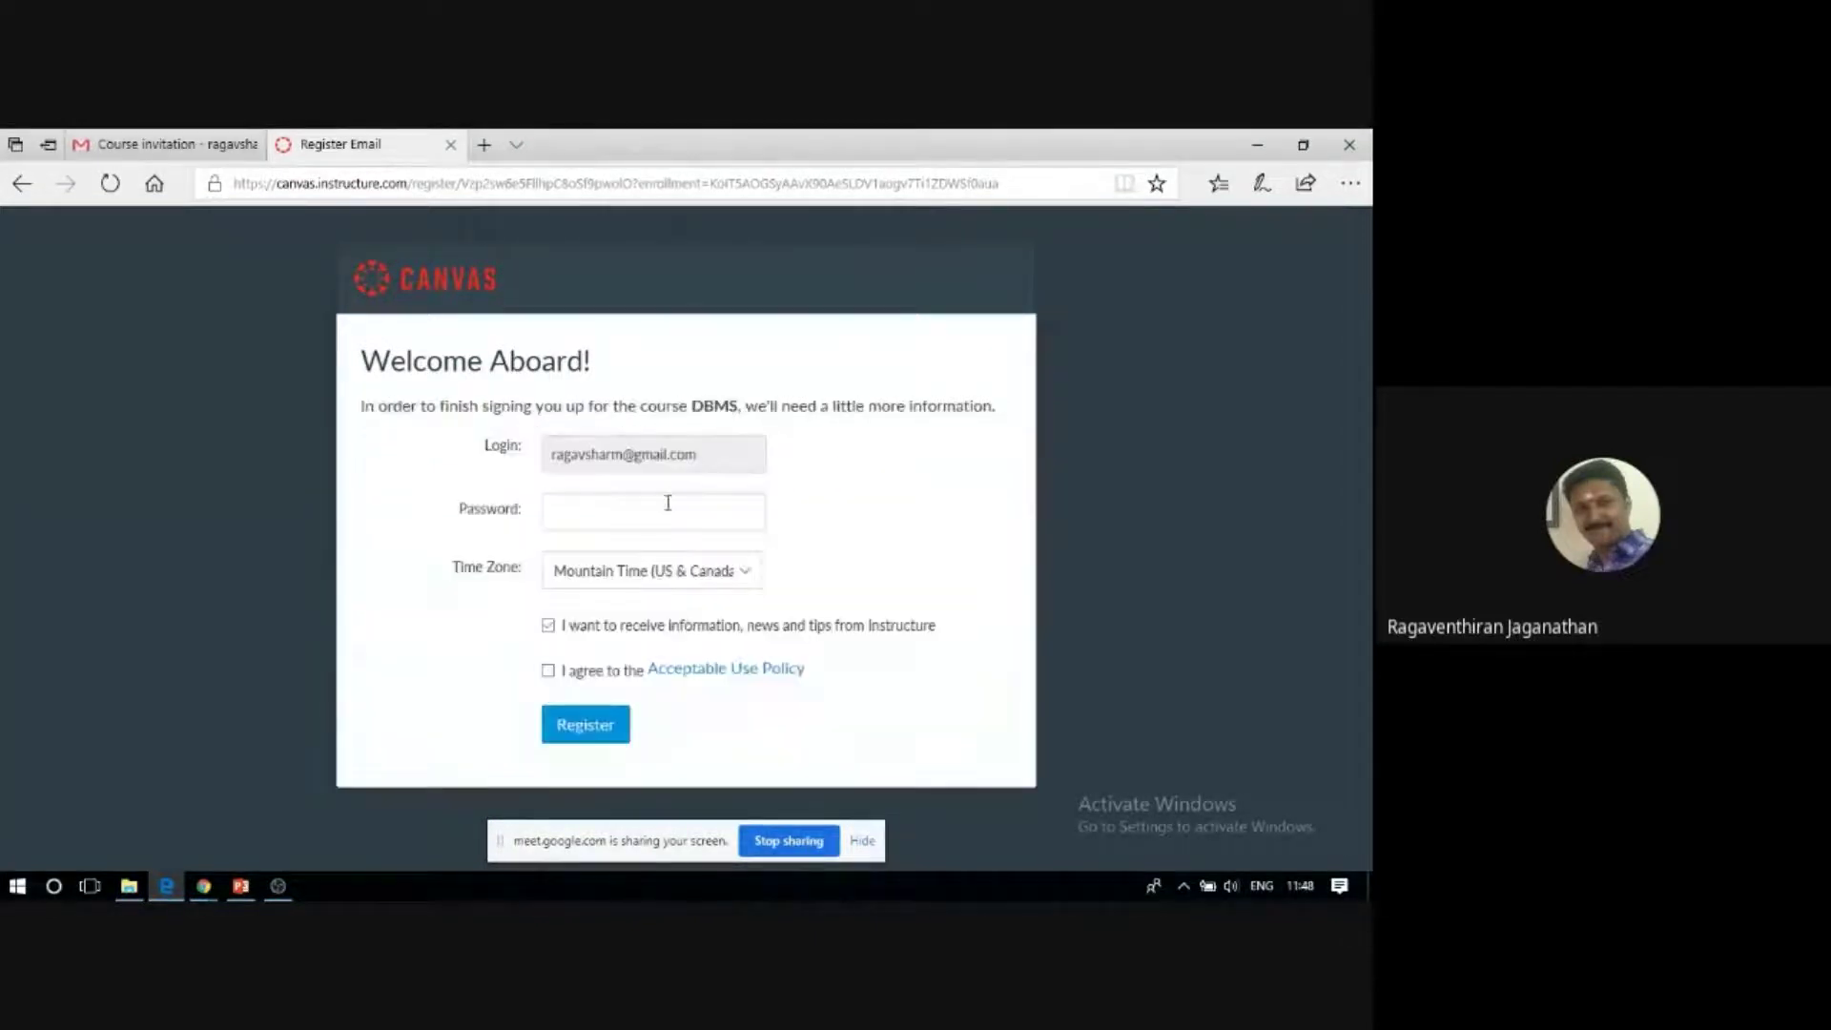
pyautogui.click(668, 503)
pyautogui.write('****')
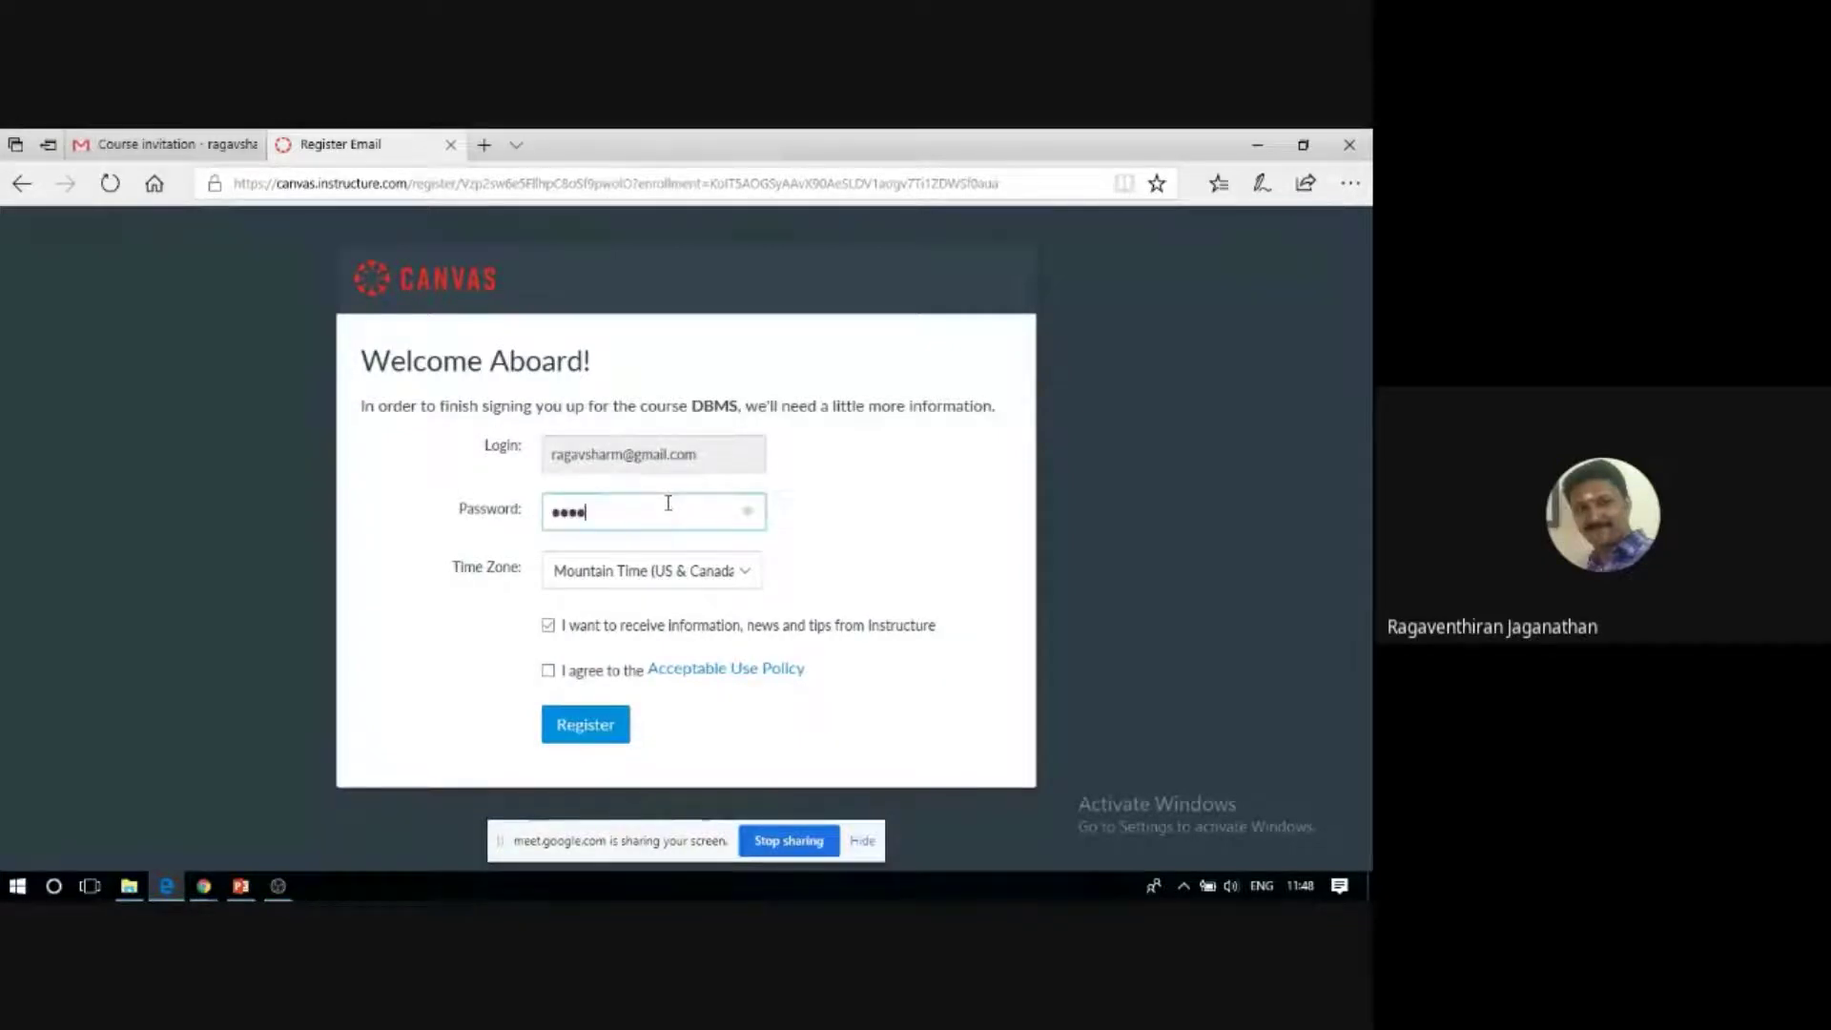
pyautogui.write('***')
# Set the time zone to Chennai (+05:30), accept the Acceptable Use Policy and register.
pyautogui.click(747, 577)
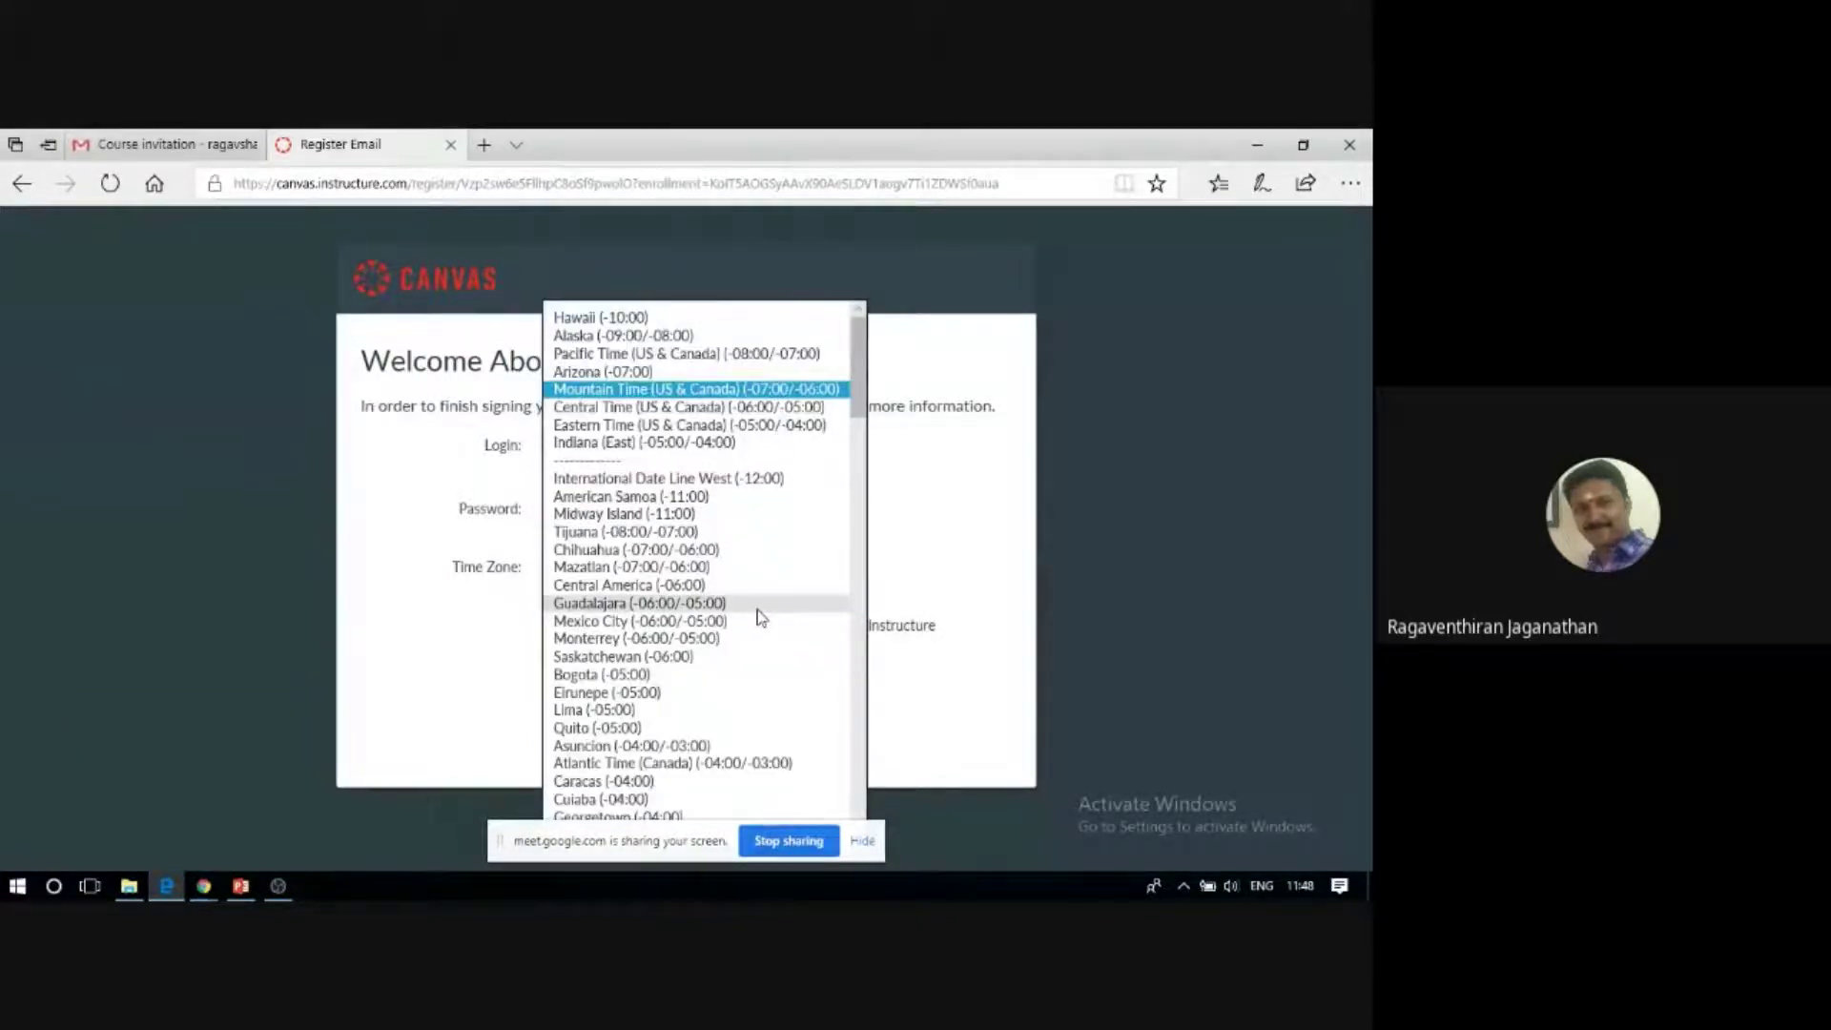
pyautogui.press('Down')
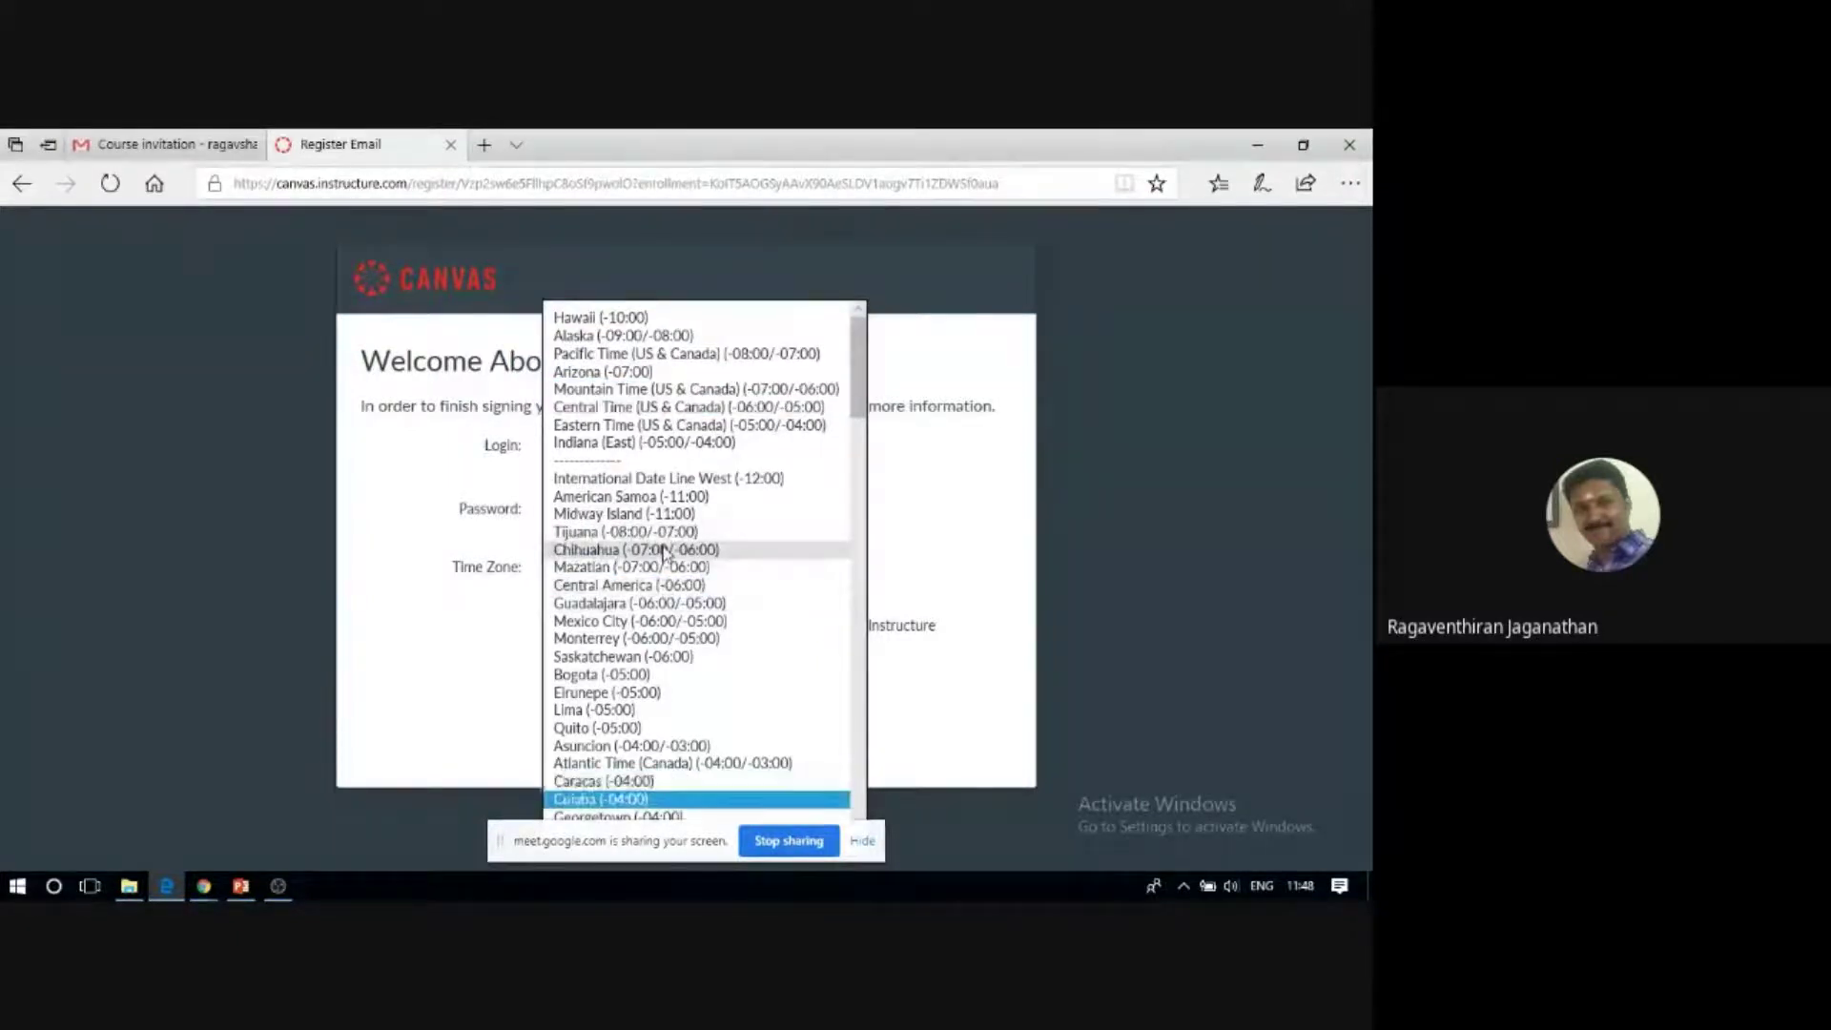
pyautogui.scroll(-4, 665, 554)
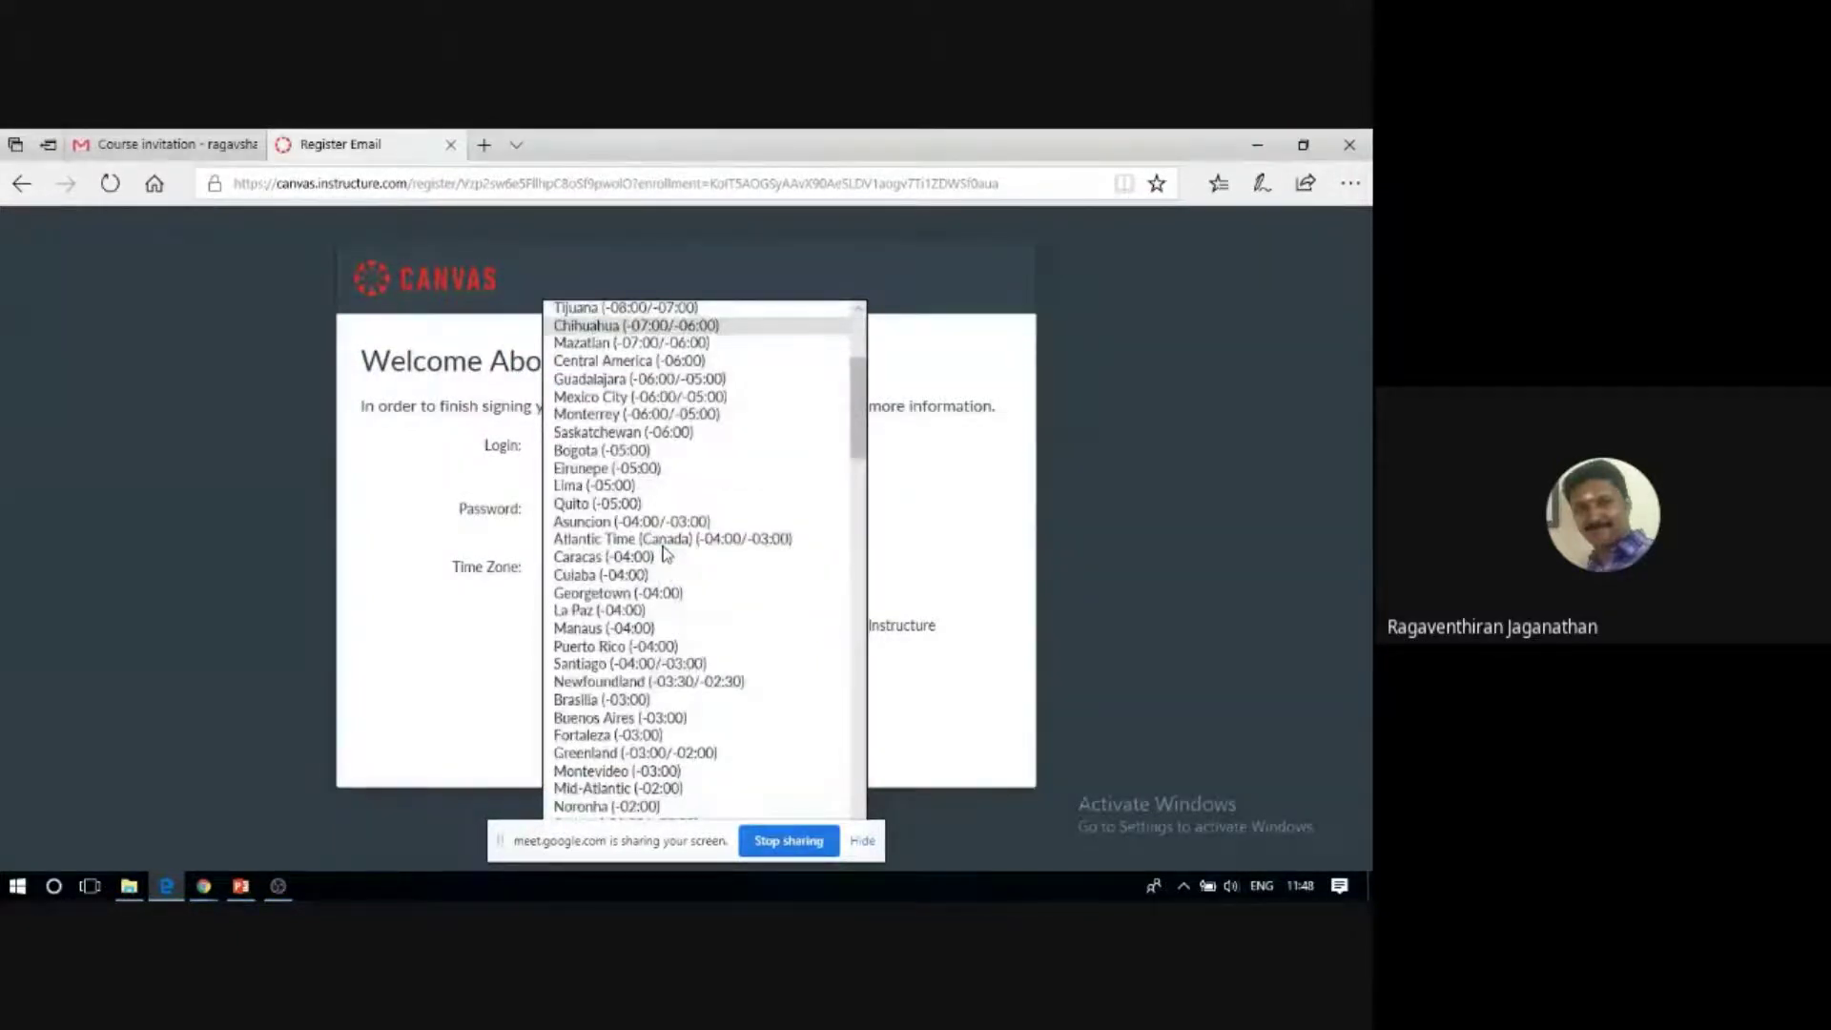
pyautogui.scroll(-5, 666, 554)
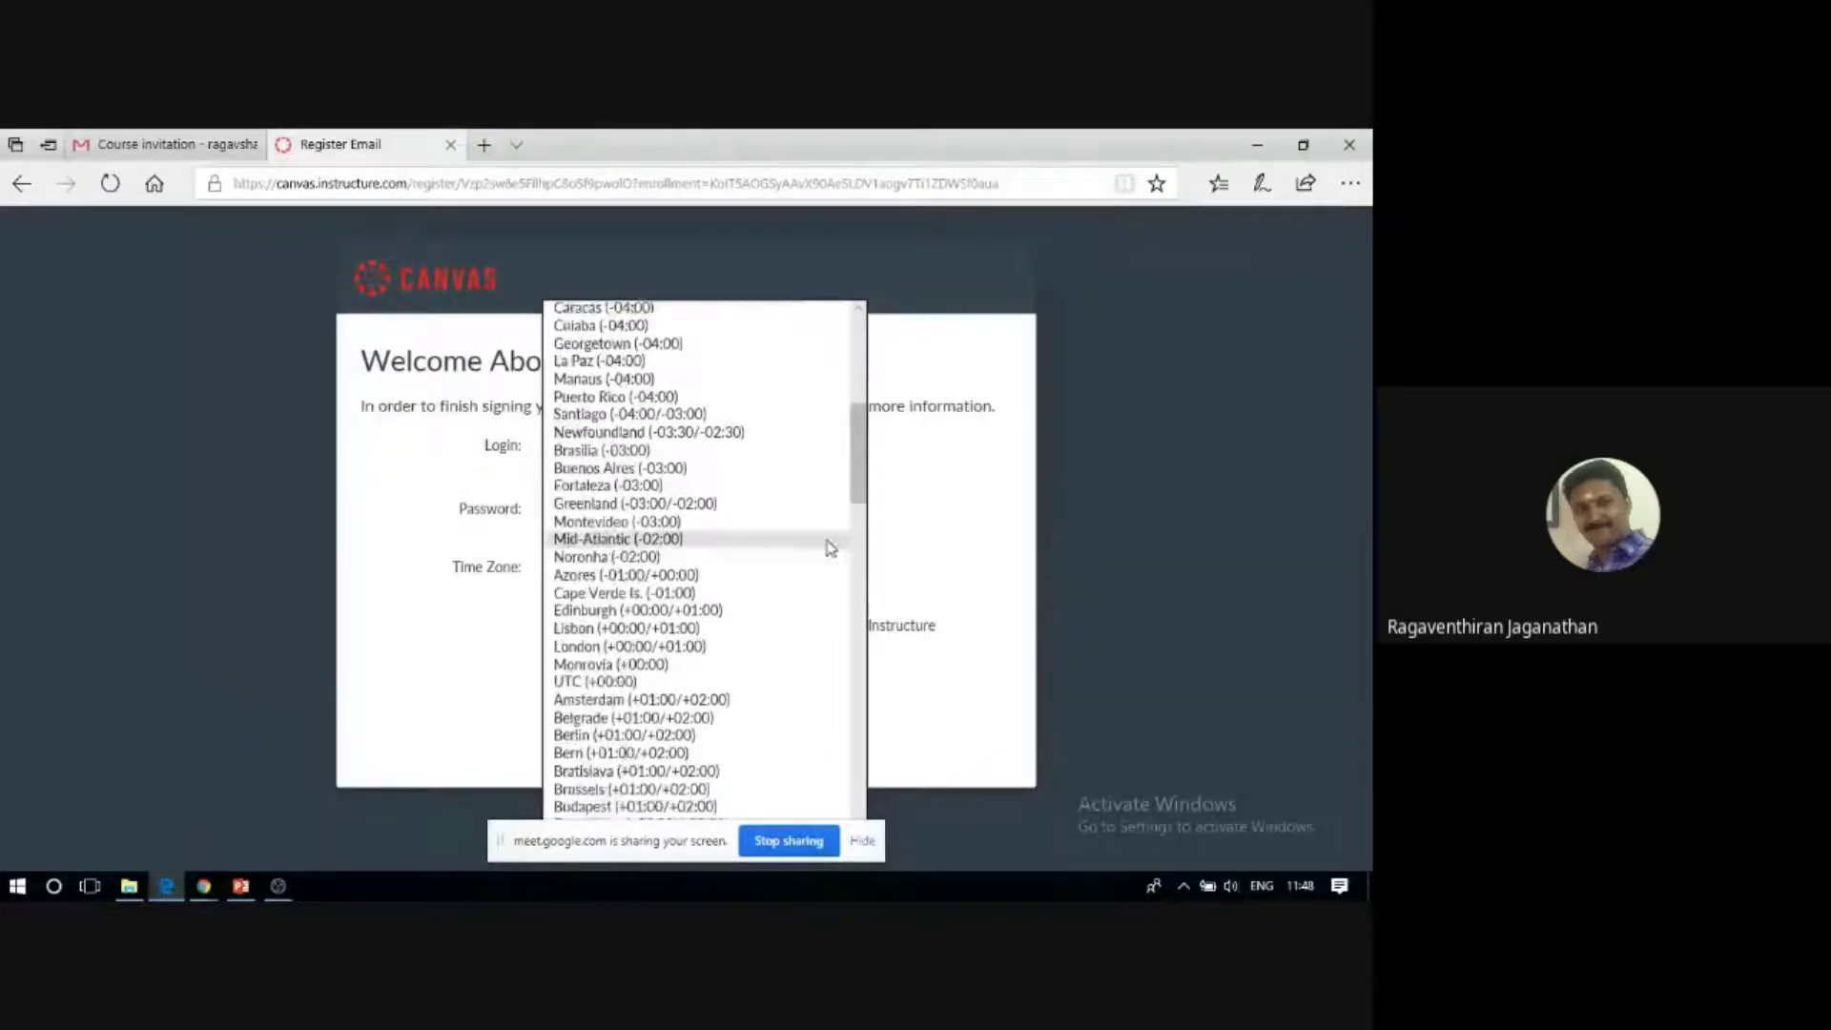
pyautogui.scroll(-15, 829, 548)
pyautogui.scroll(-11, 830, 547)
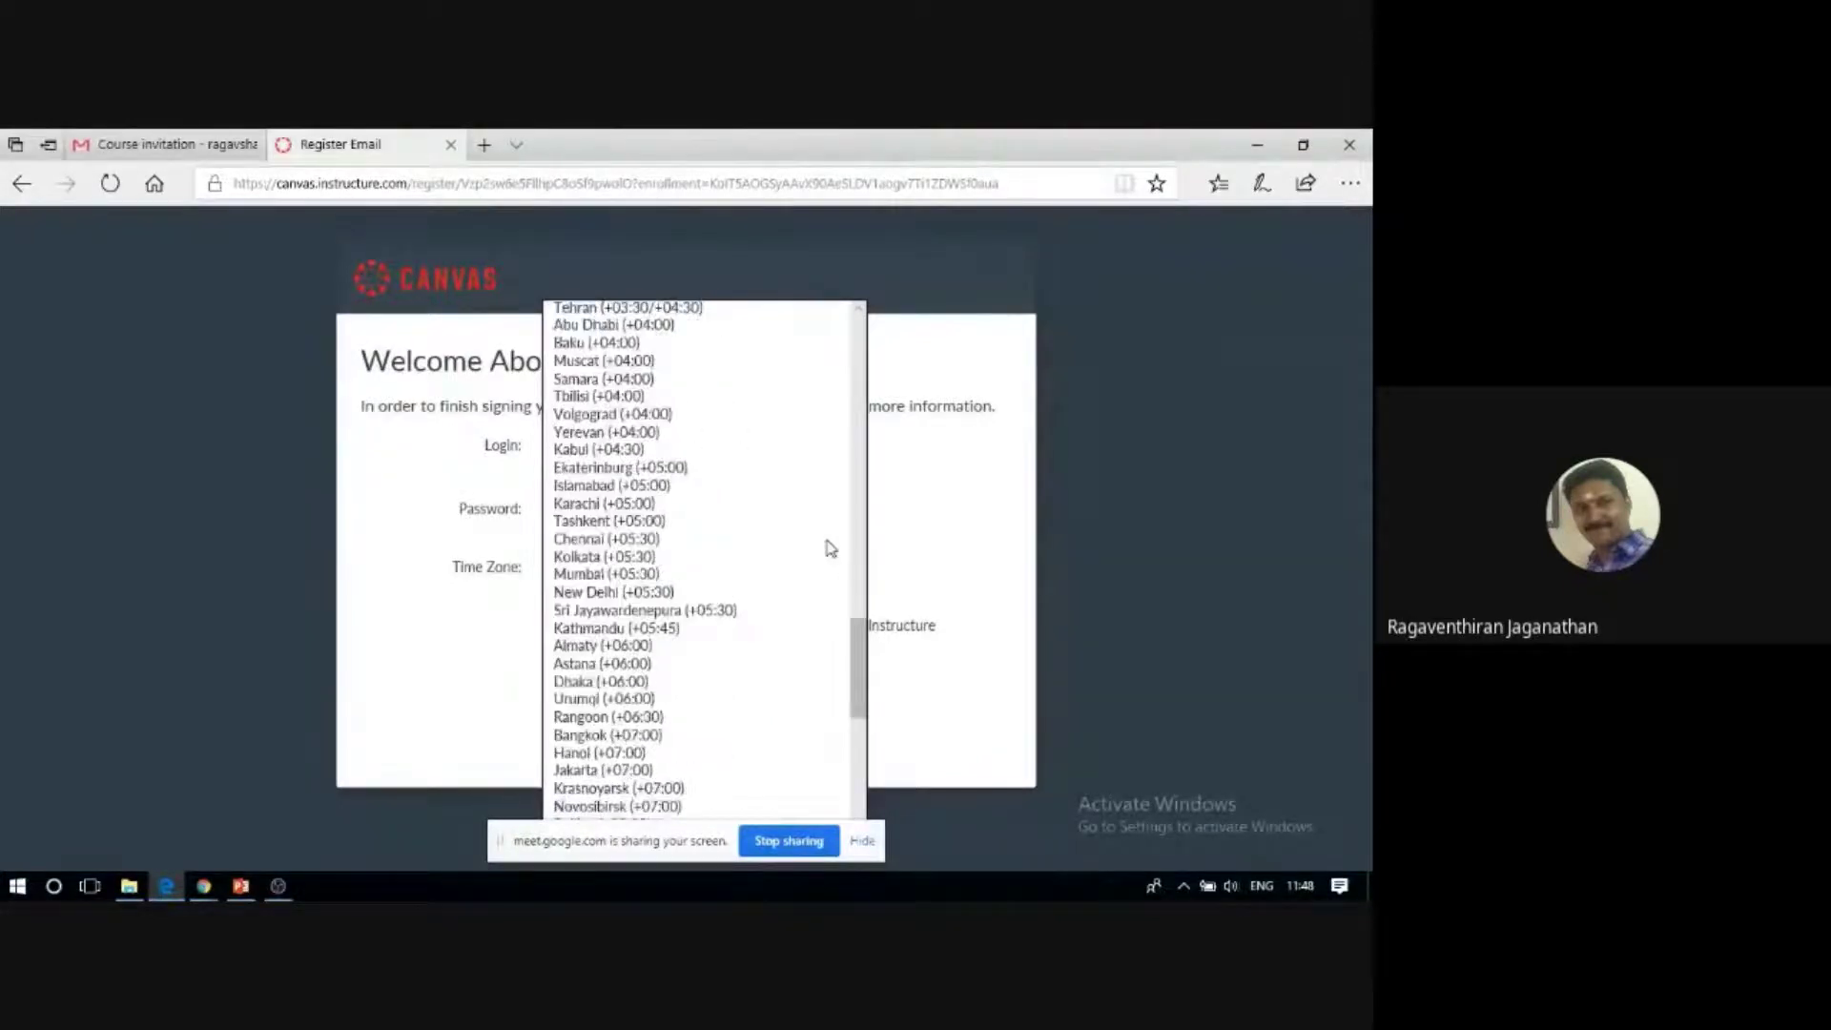
pyautogui.scroll(-4, 265, 600)
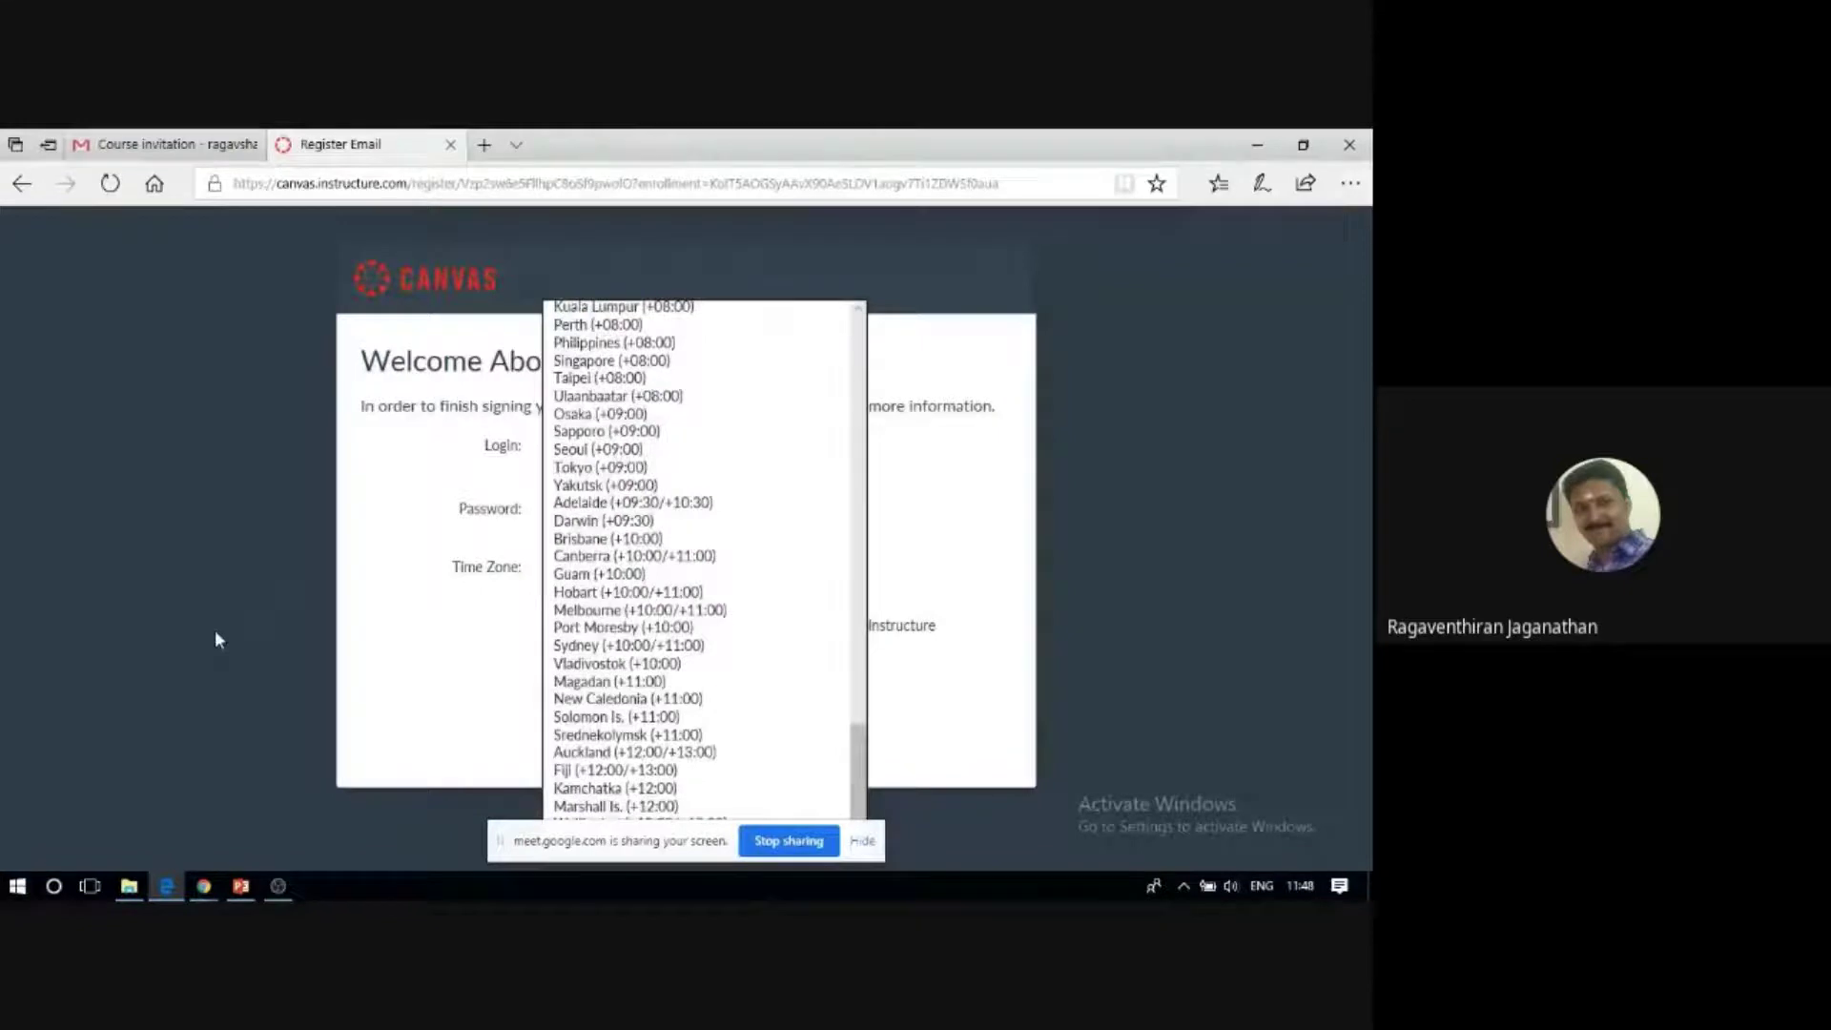
pyautogui.press('c')
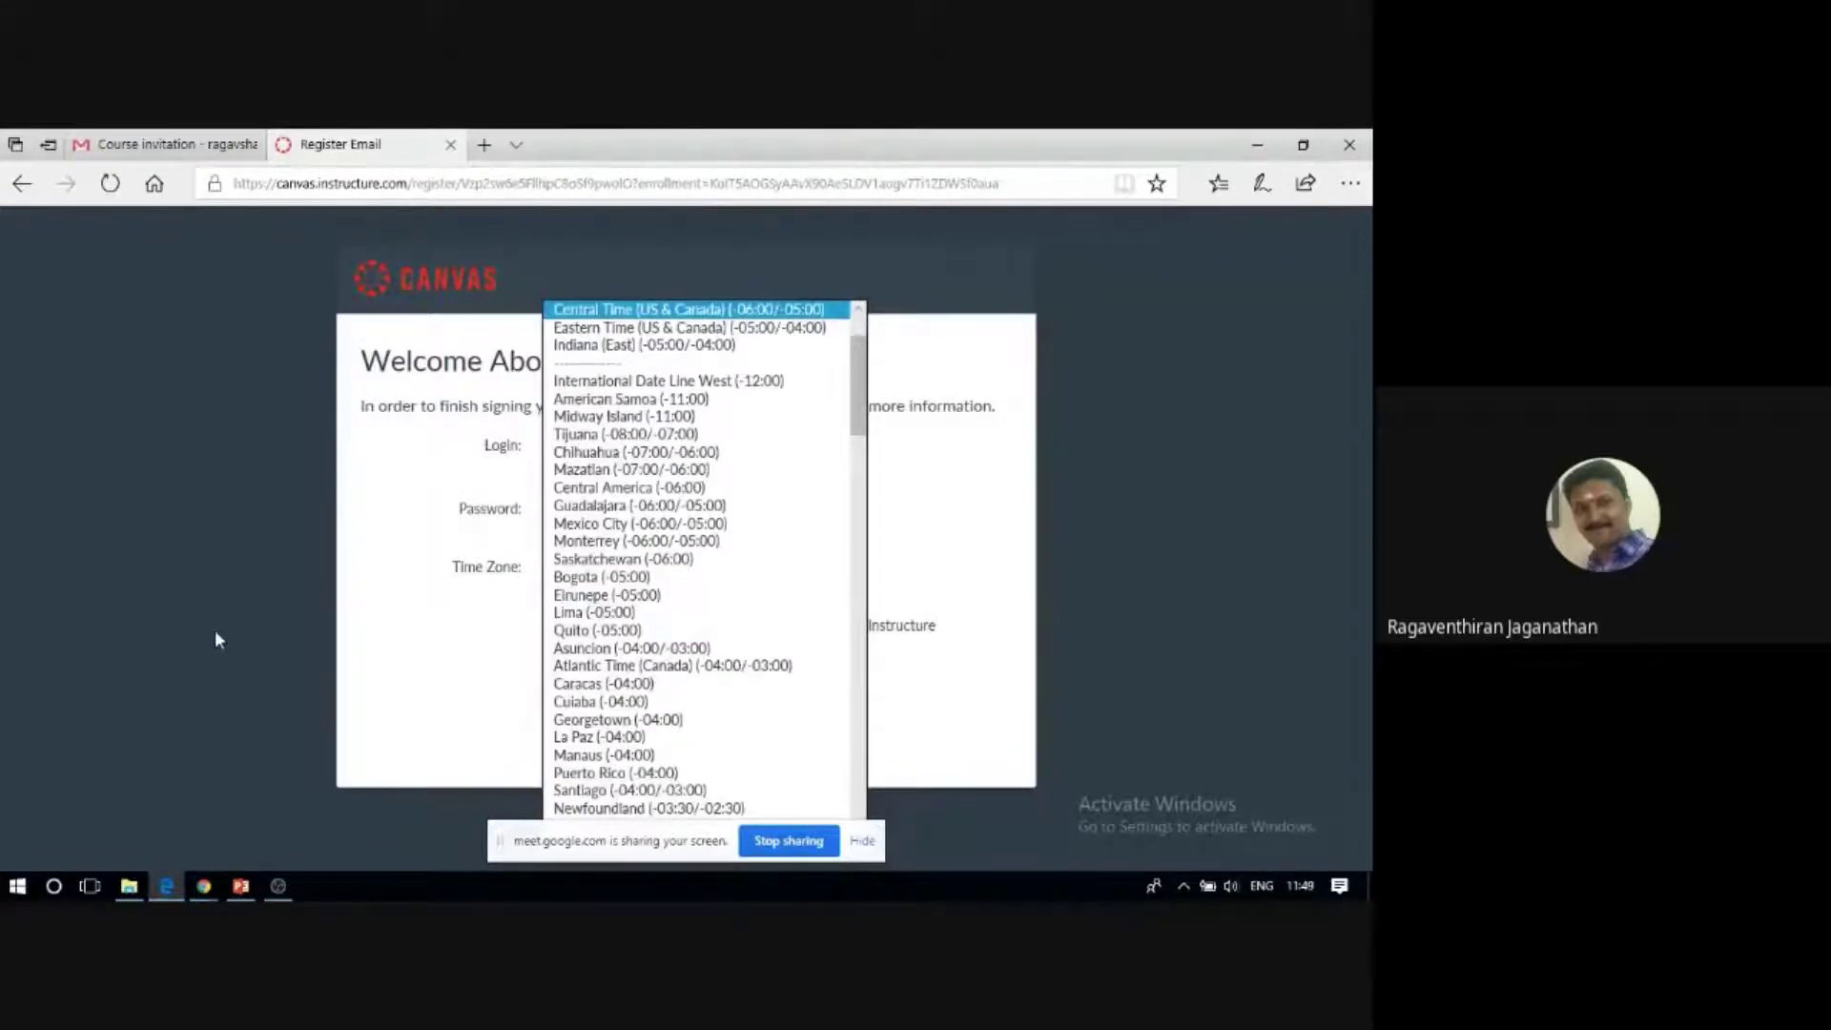
pyautogui.scroll(-8, 725, 462)
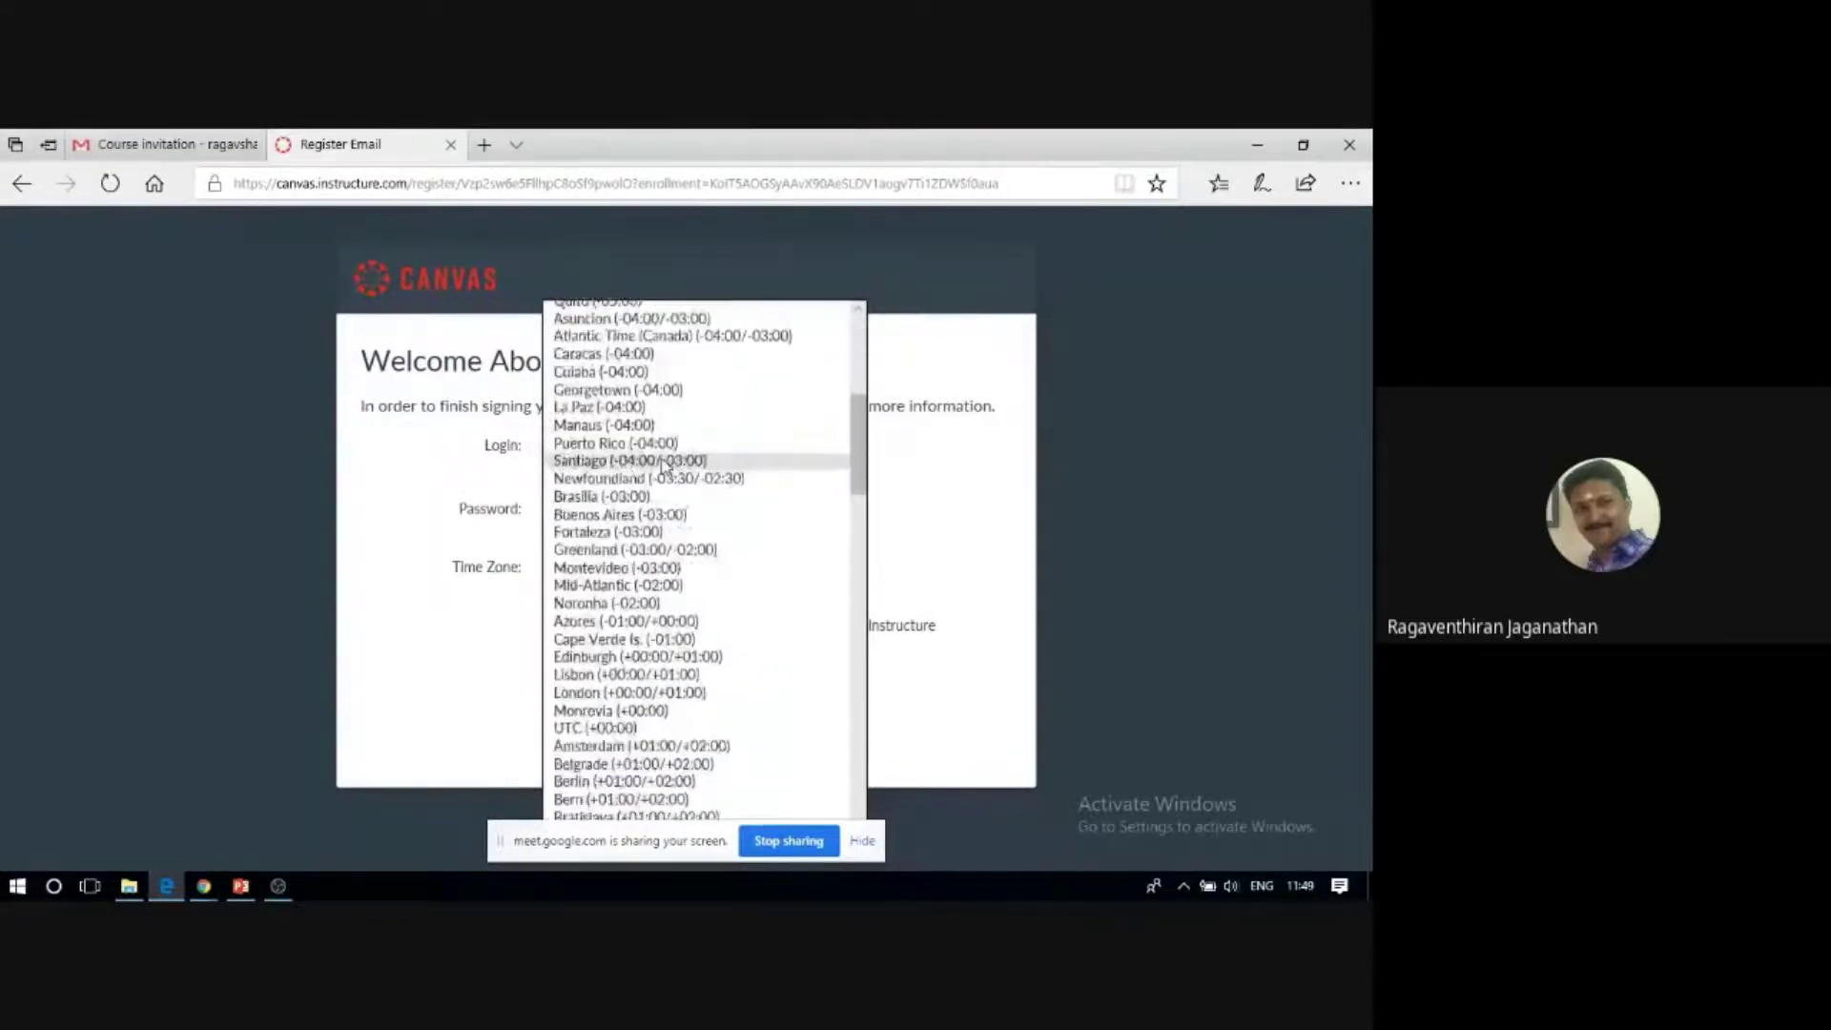
pyautogui.scroll(-6, 655, 465)
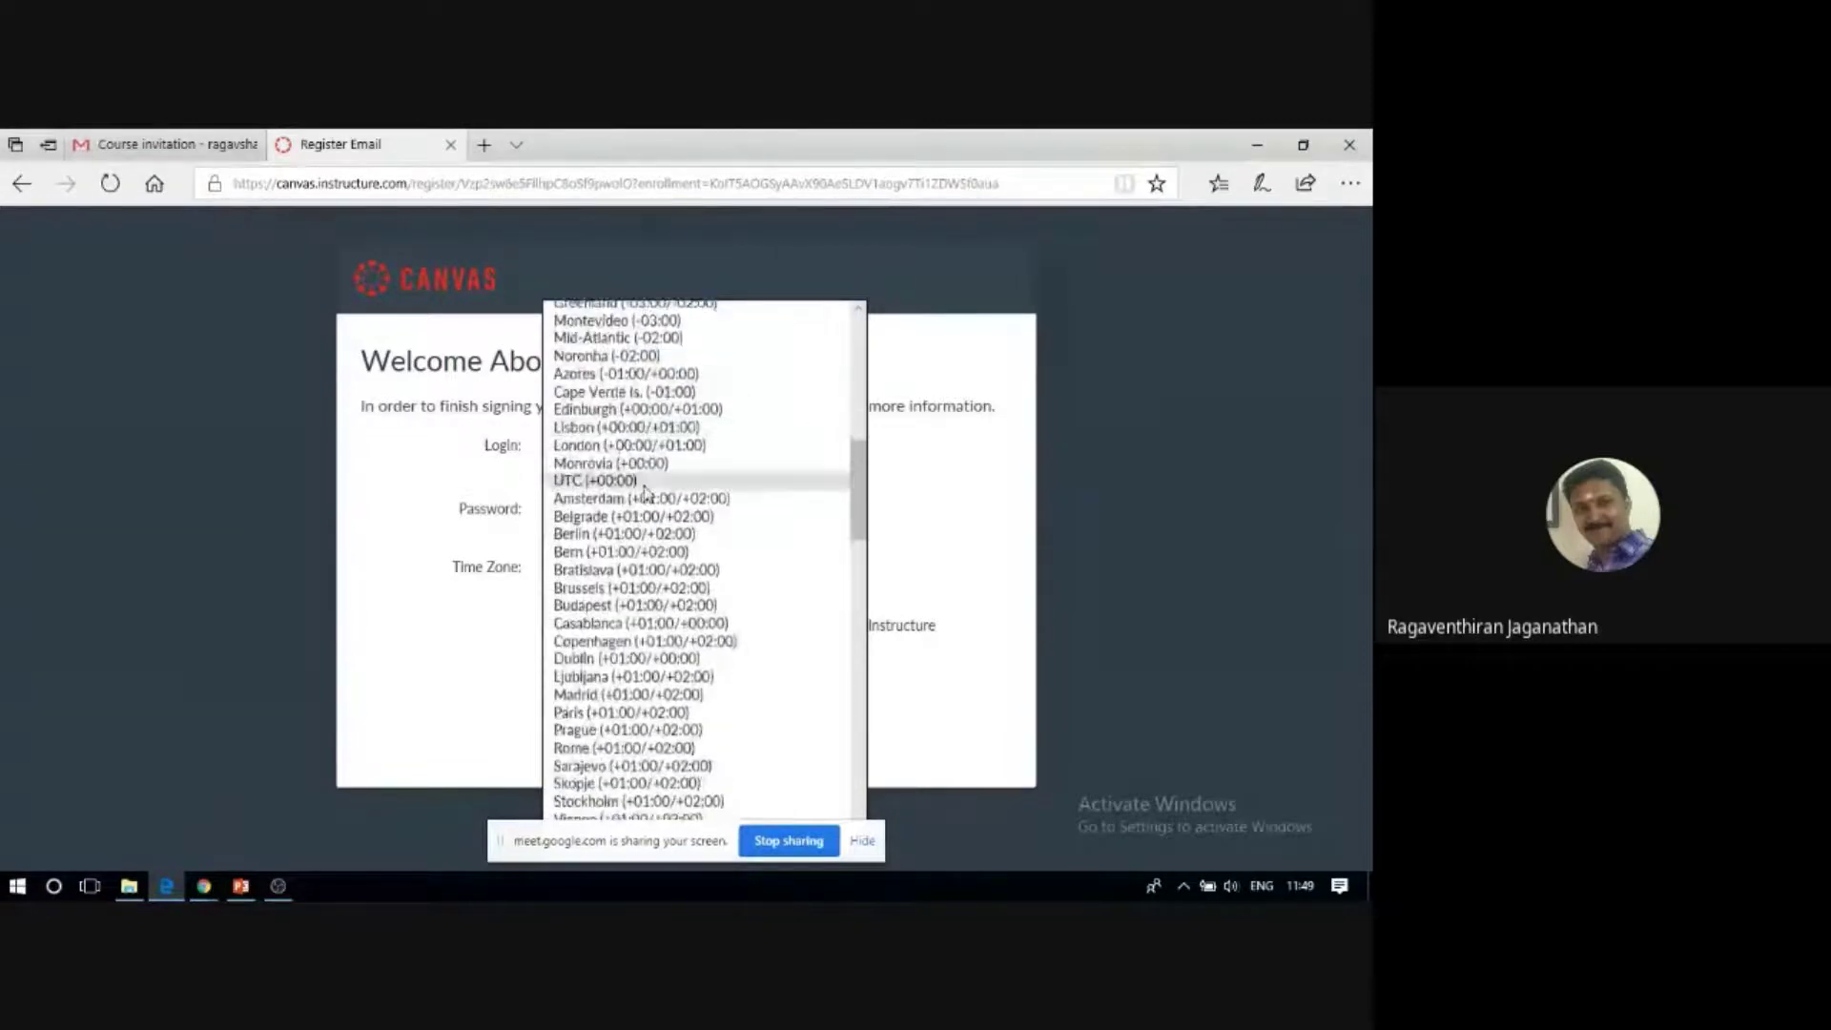
pyautogui.scroll(-5, 646, 494)
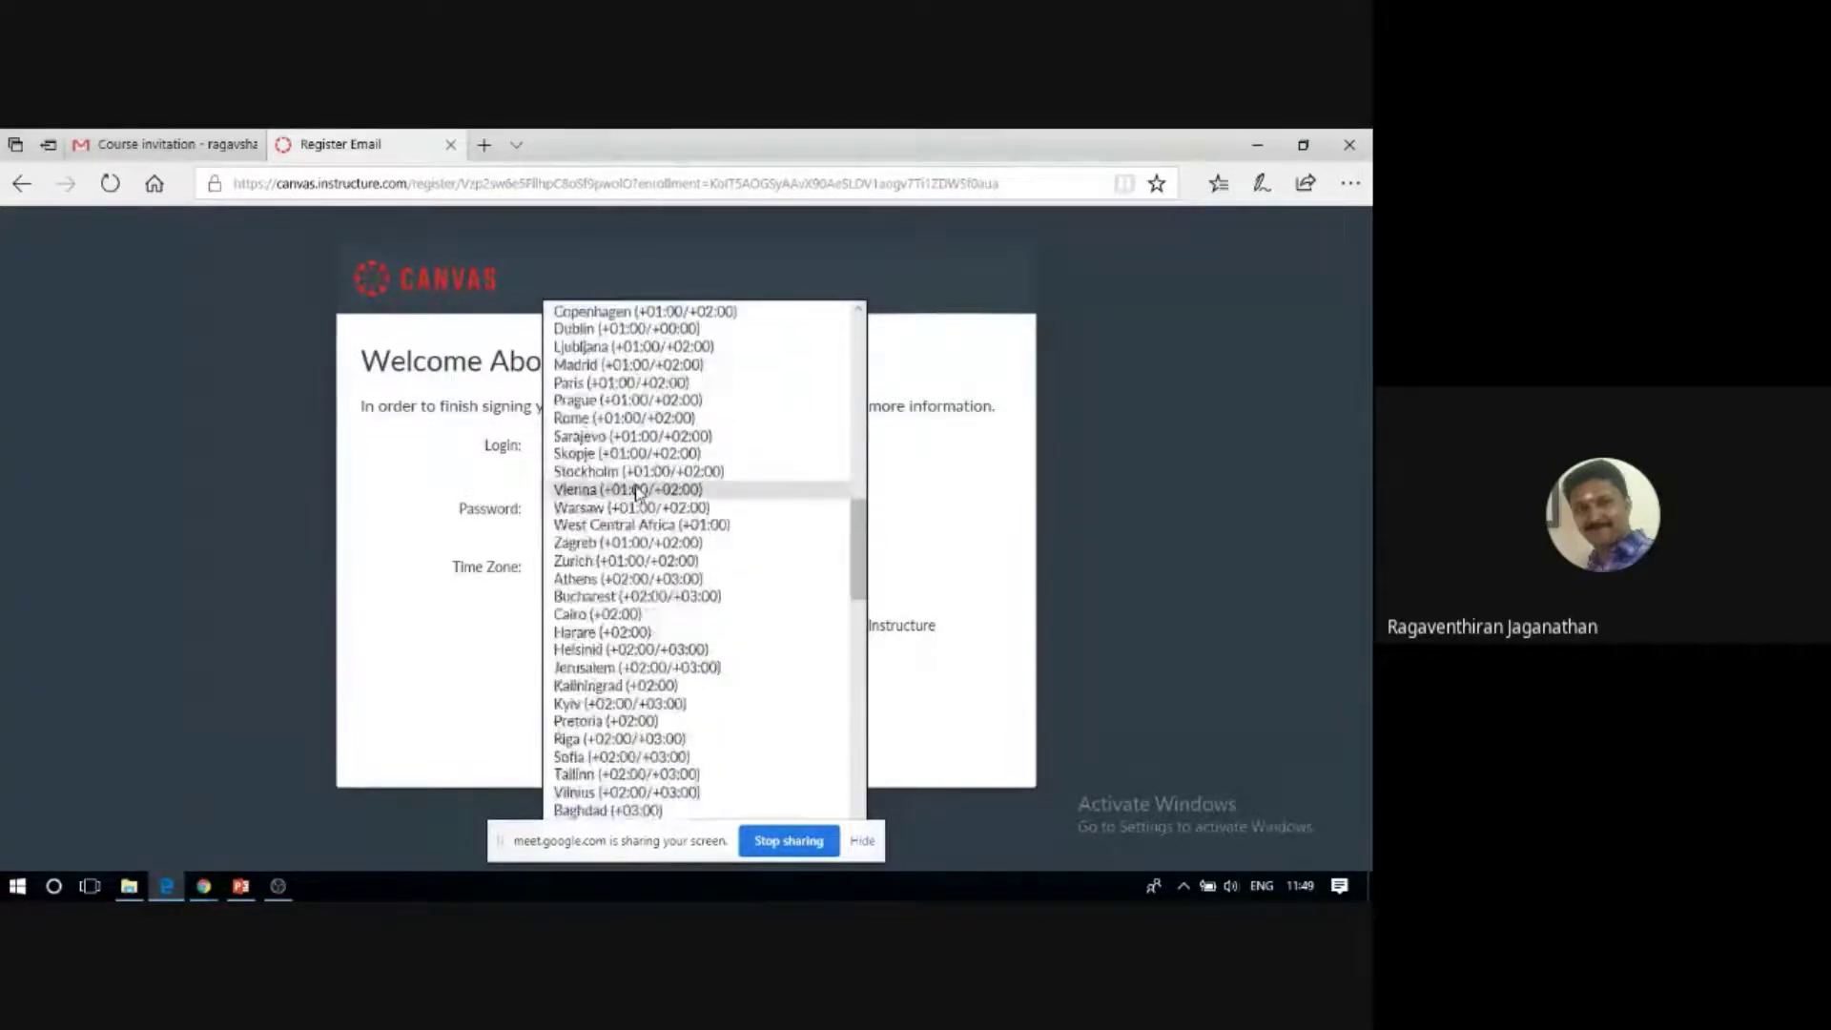
pyautogui.scroll(-6, 637, 492)
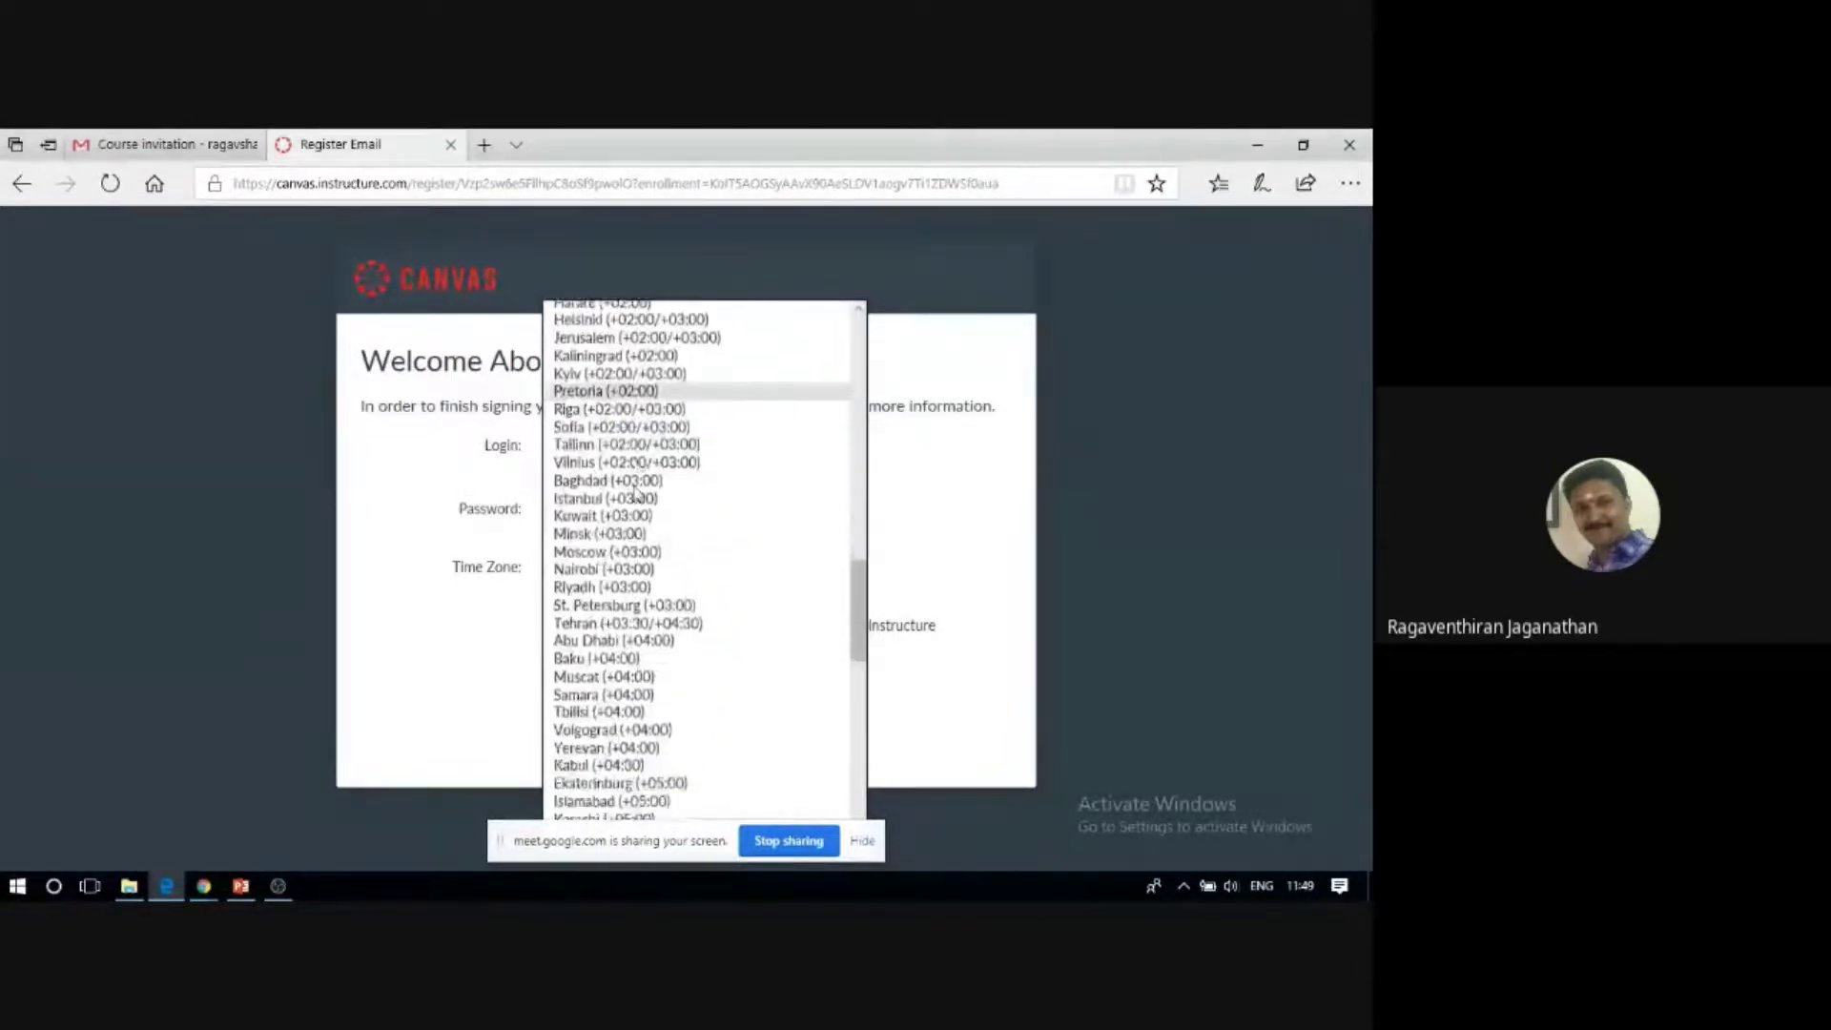
pyautogui.scroll(-3, 635, 492)
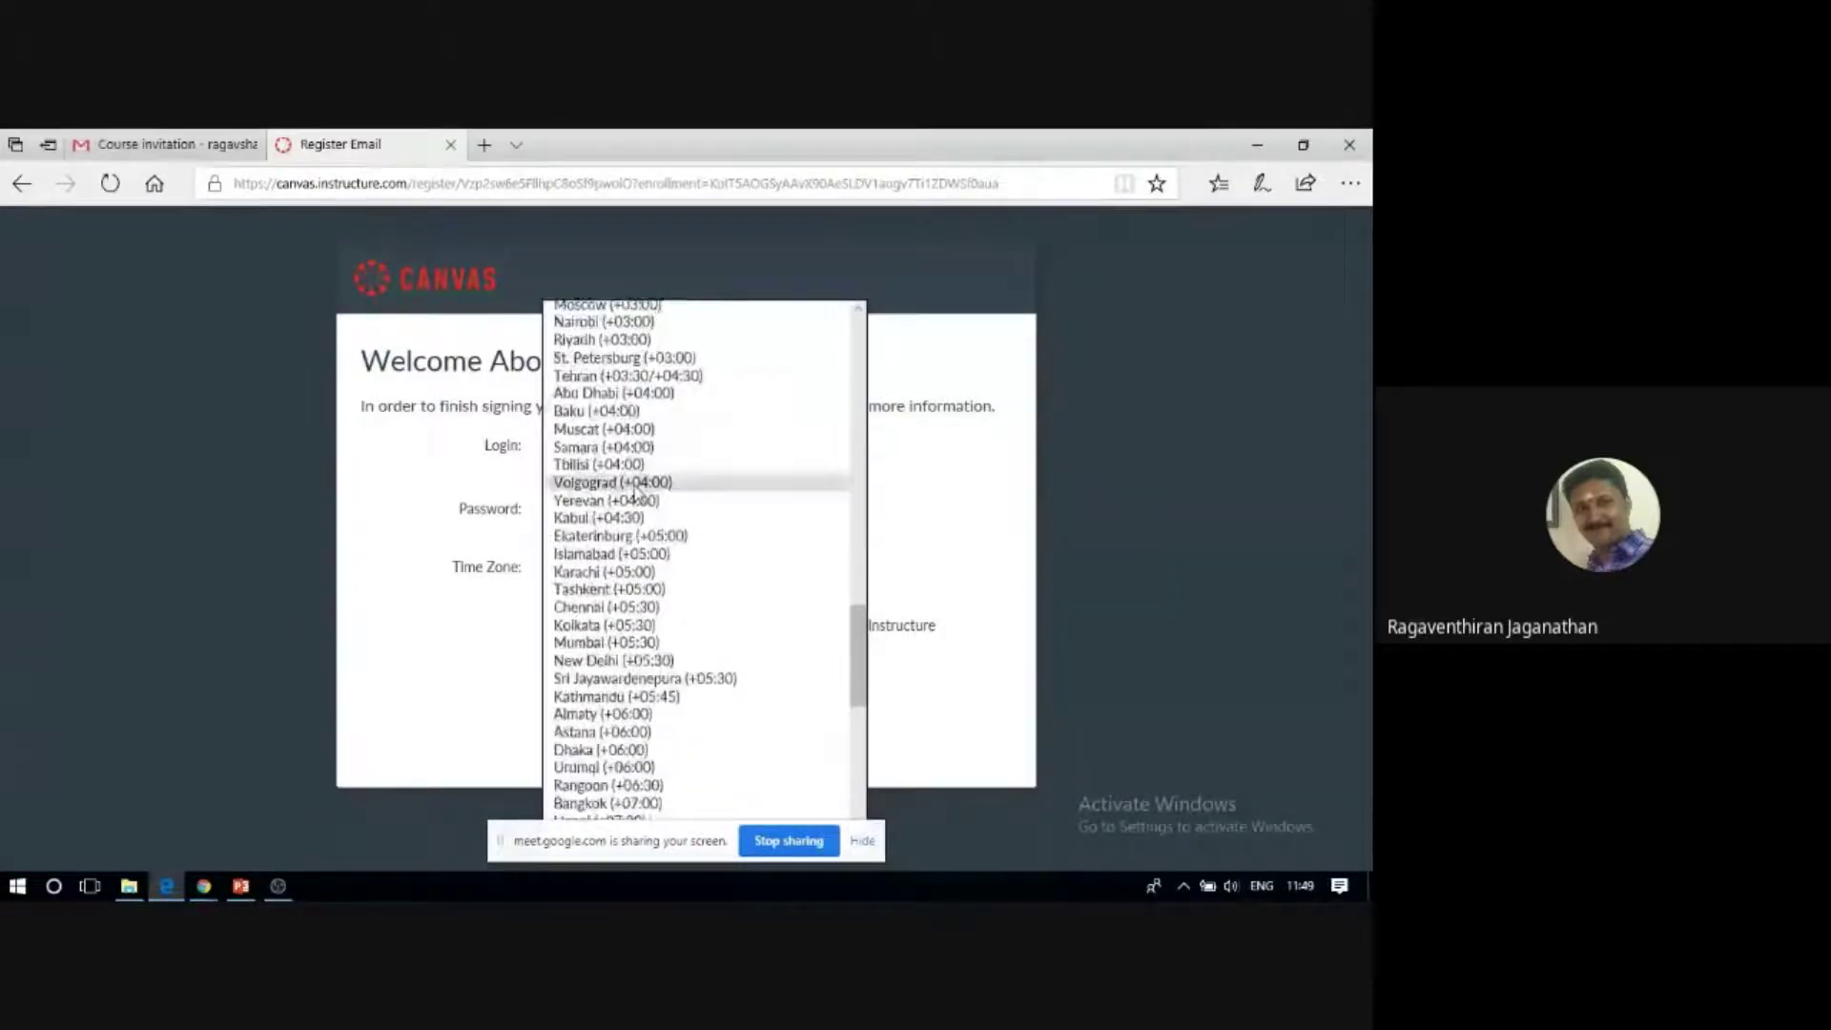
pyautogui.click(613, 613)
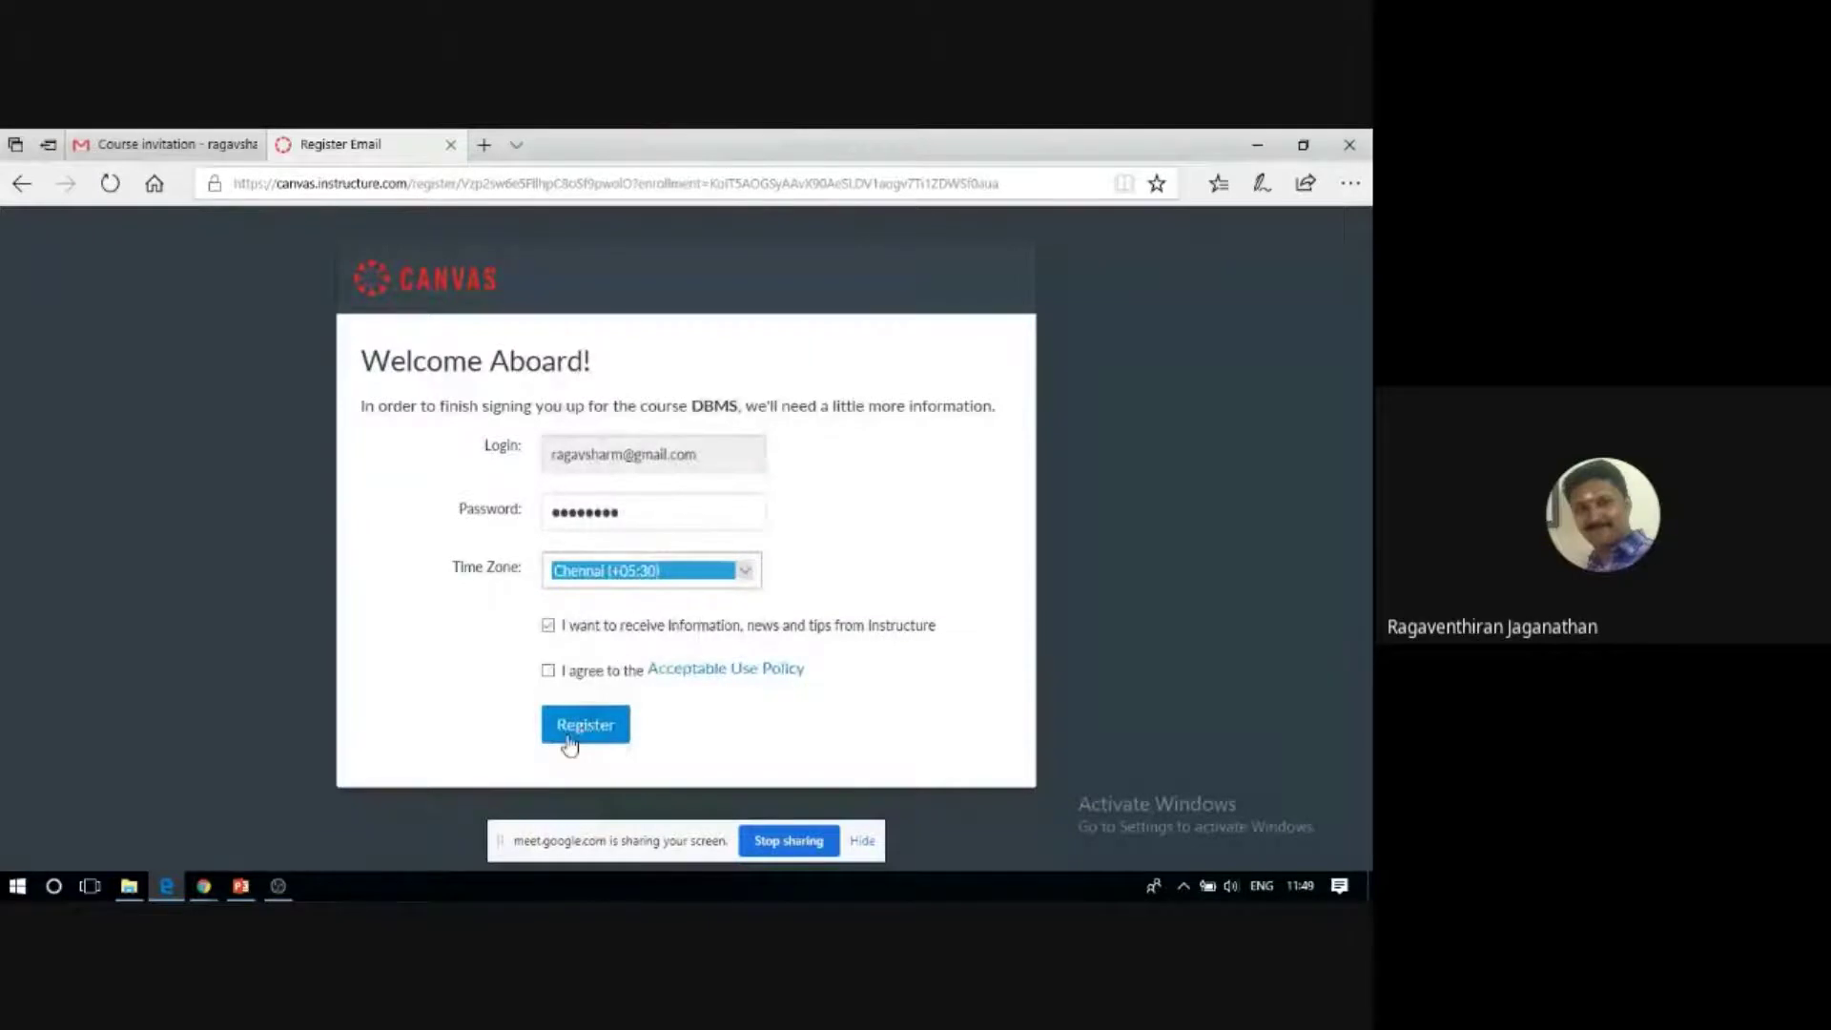
pyautogui.click(549, 670)
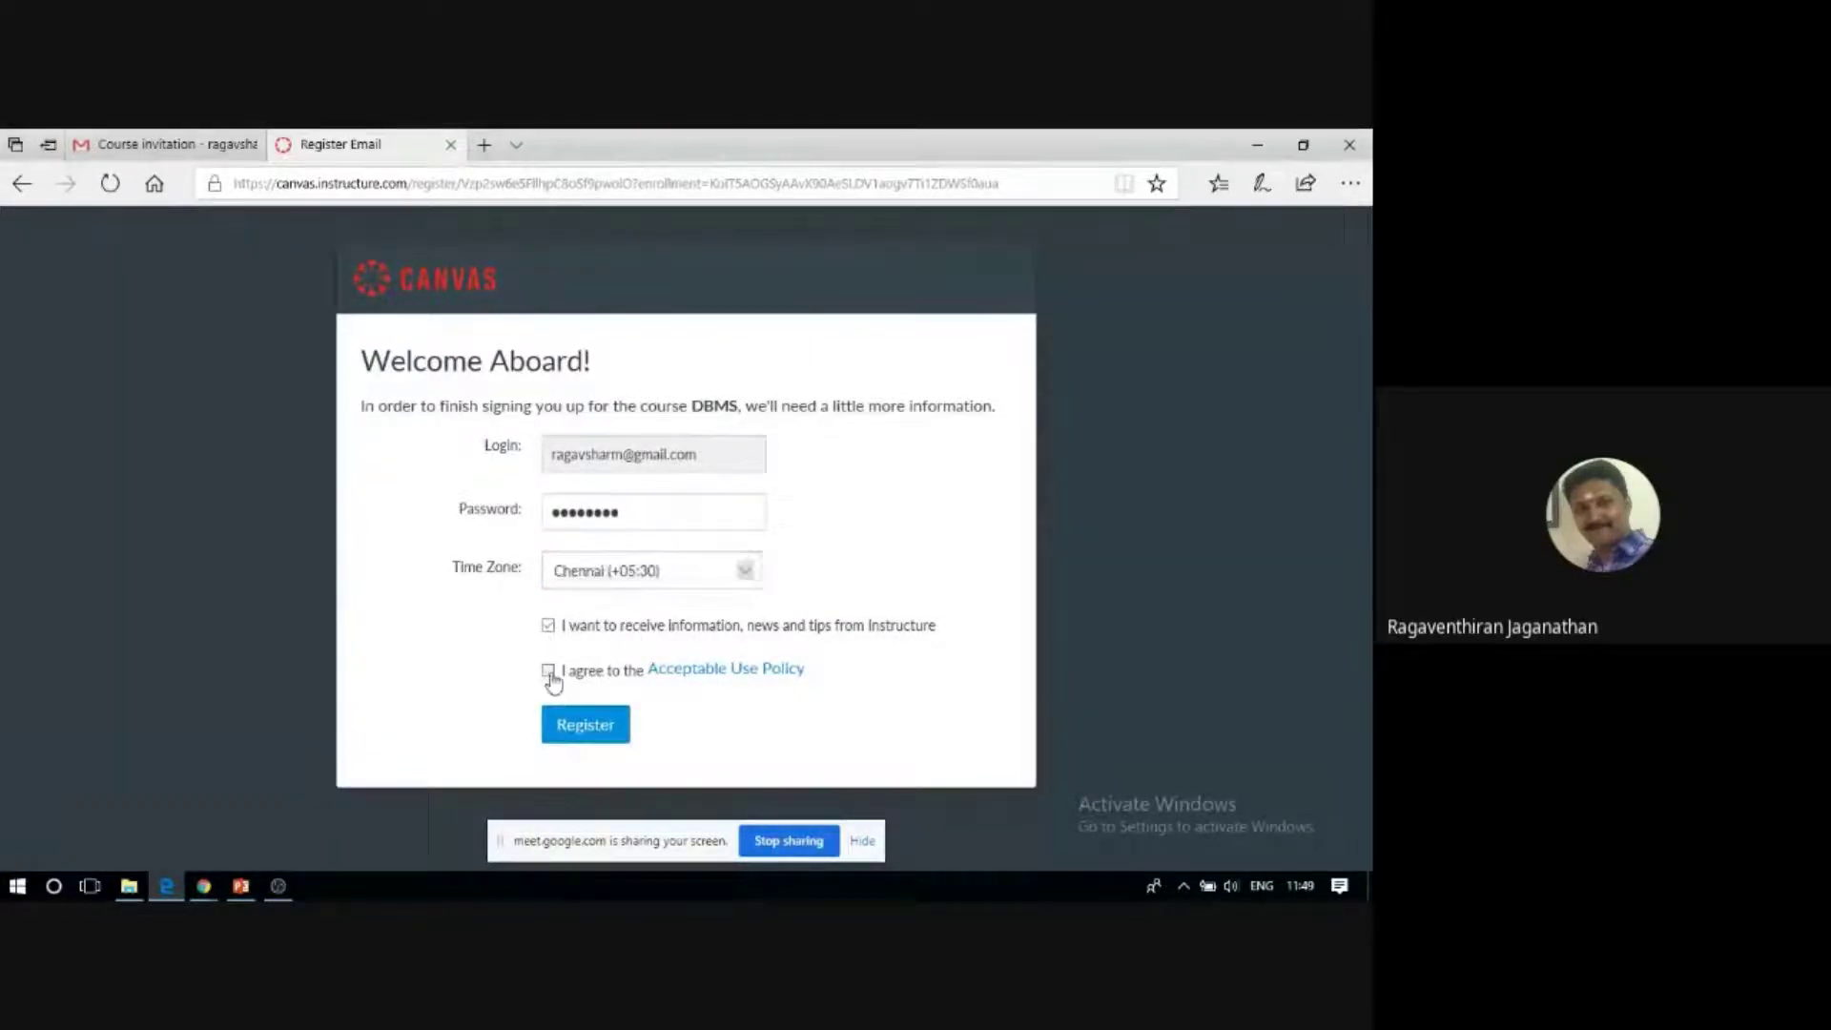
pyautogui.click(601, 732)
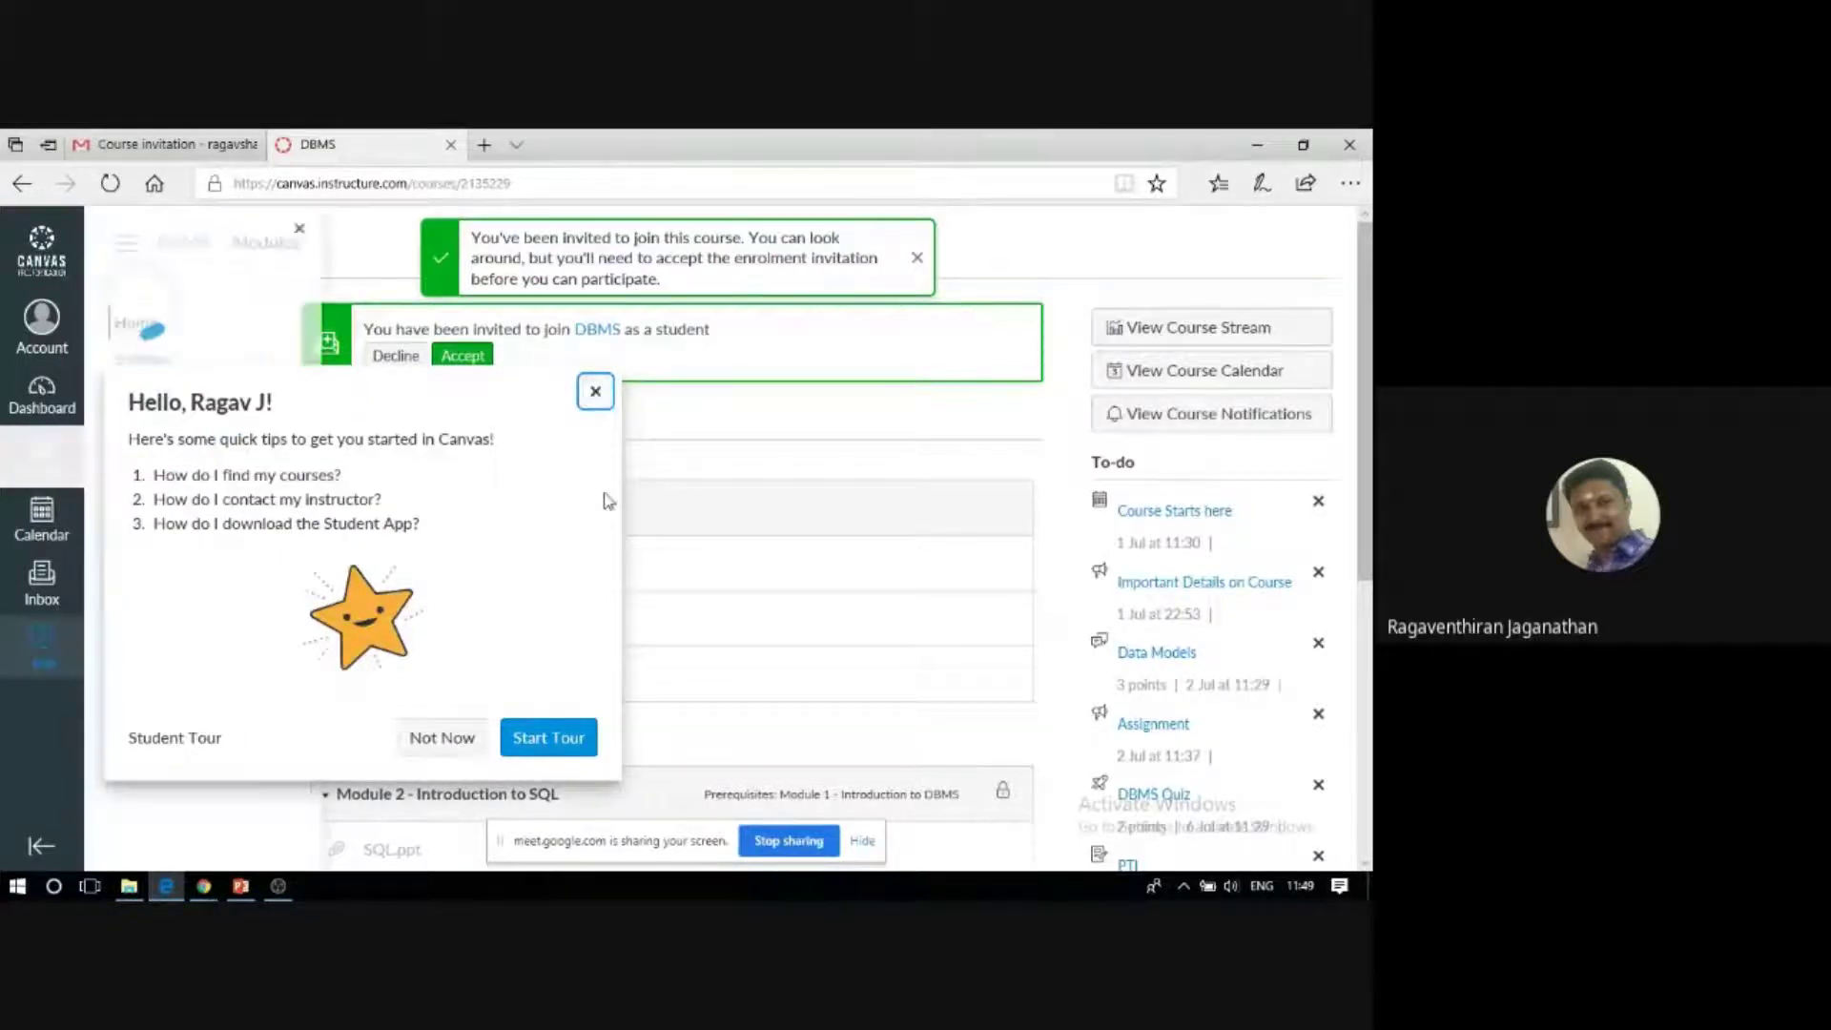
# Close the Hello popup, the Come back later reminder and the Help tray.
pyautogui.click(594, 404)
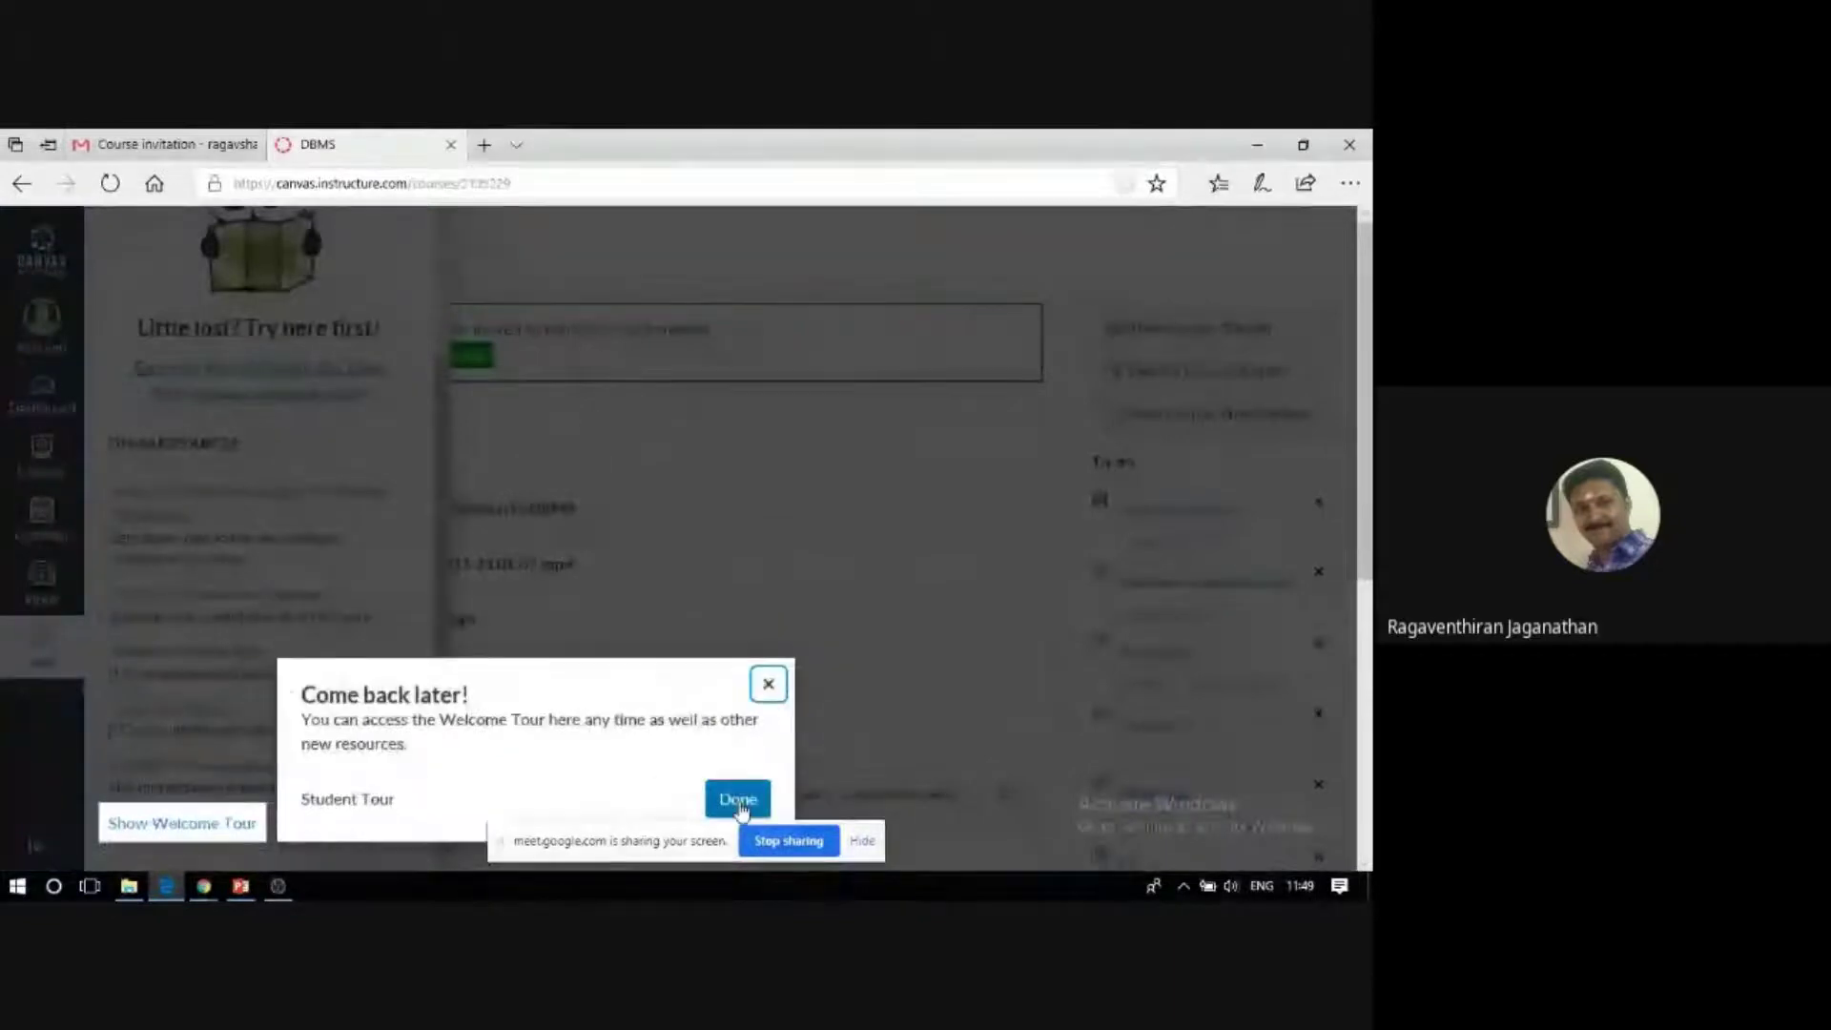
pyautogui.click(739, 801)
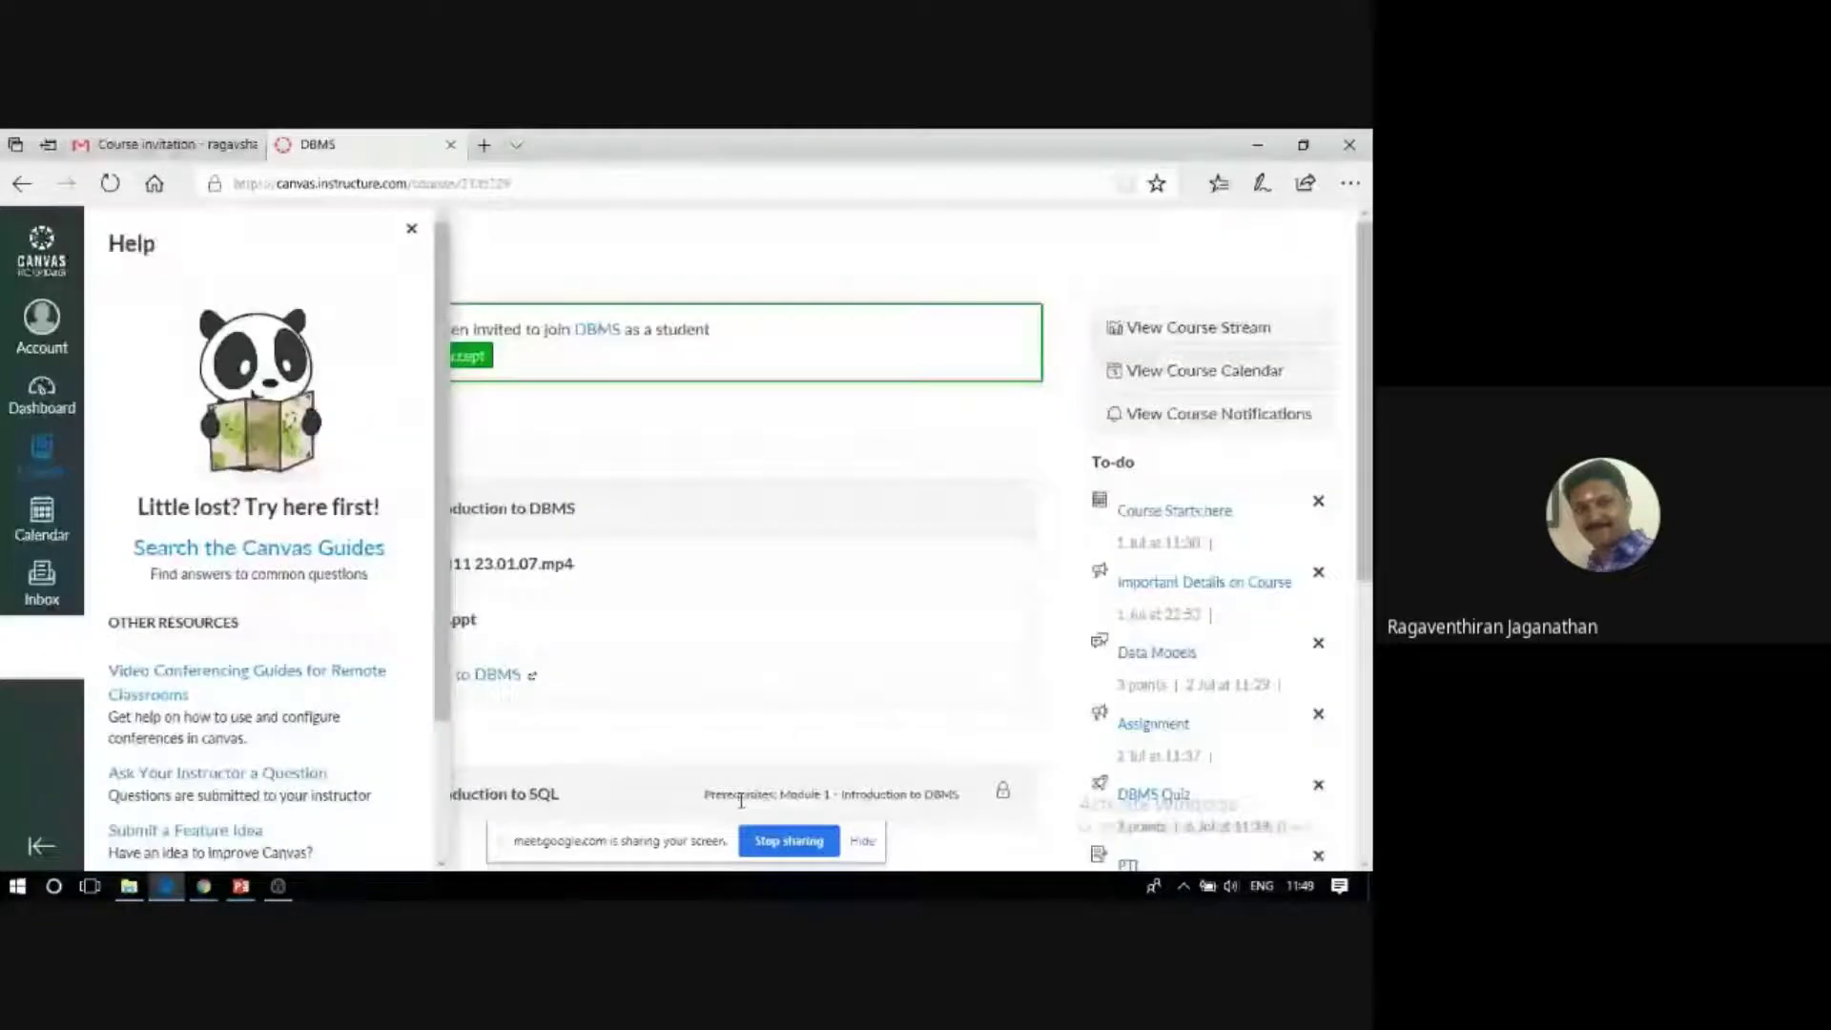
pyautogui.click(740, 801)
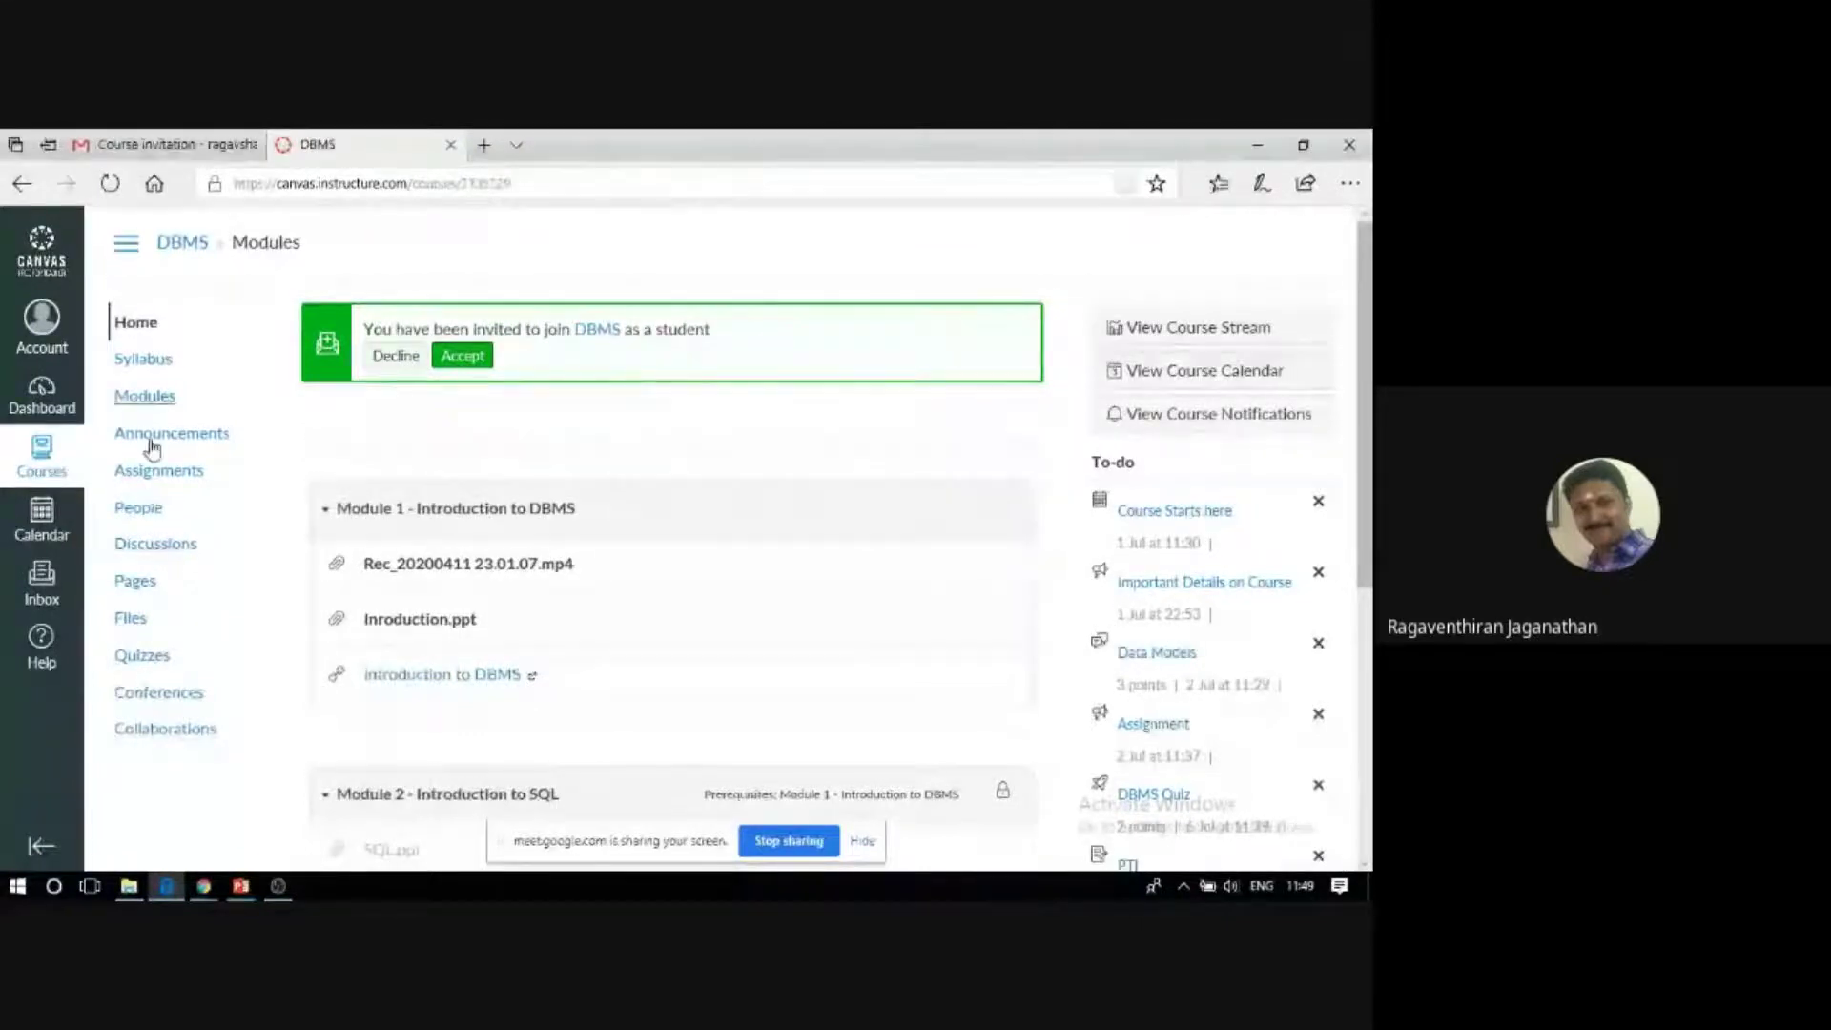
pyautogui.scroll(-2, 416, 515)
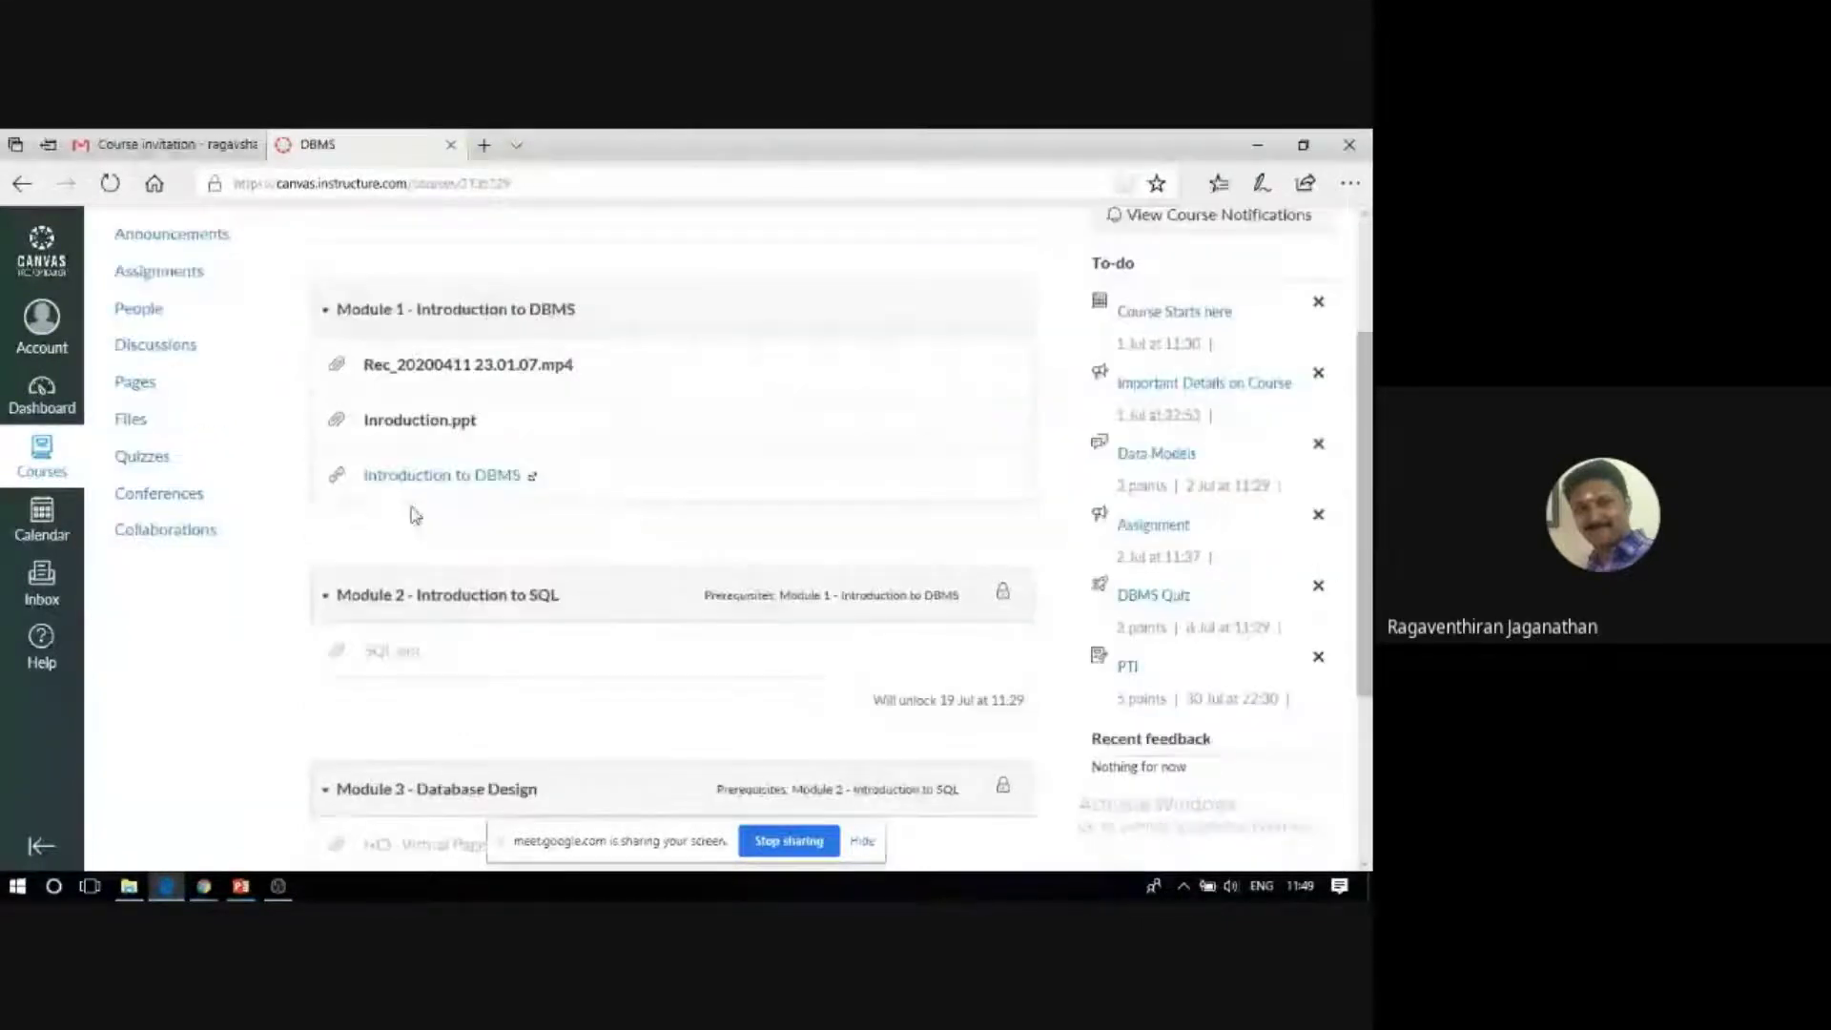
pyautogui.scroll(2, 416, 515)
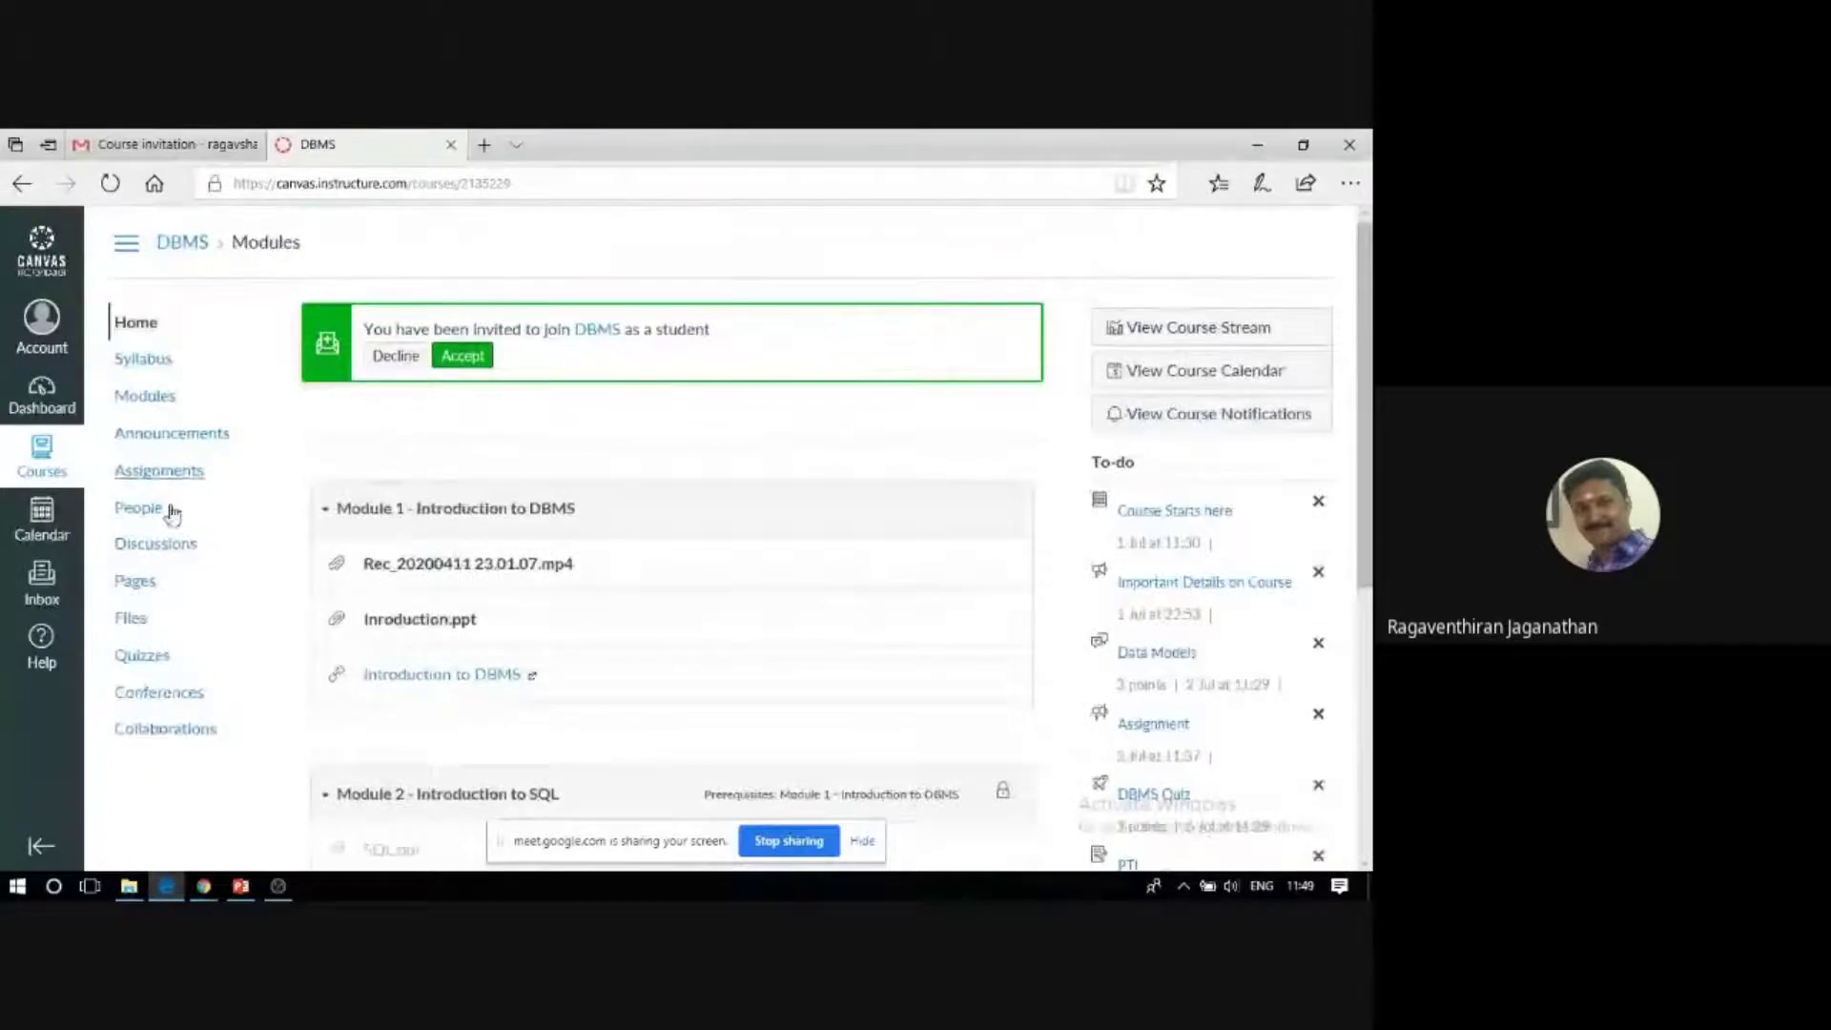
# Go to the DBMS Announcements and open the Assignment announcement for replying.
pyautogui.click(172, 441)
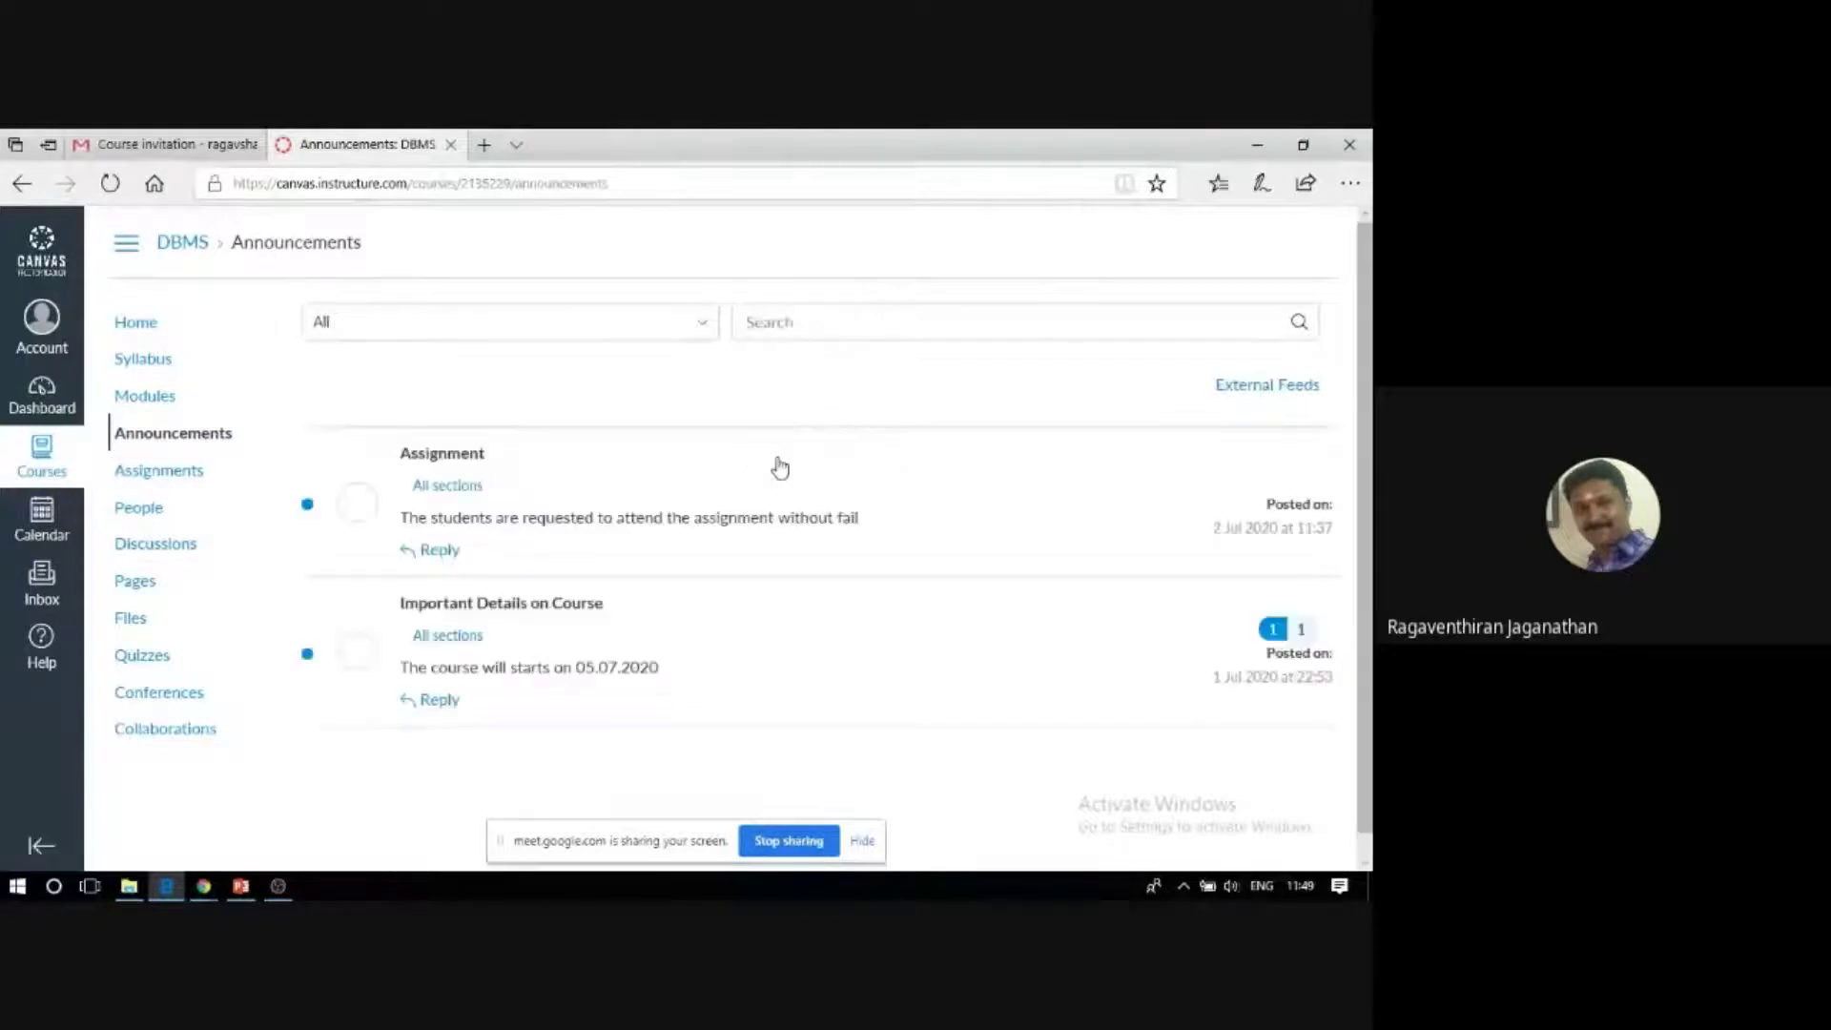
pyautogui.scroll(-1, 780, 467)
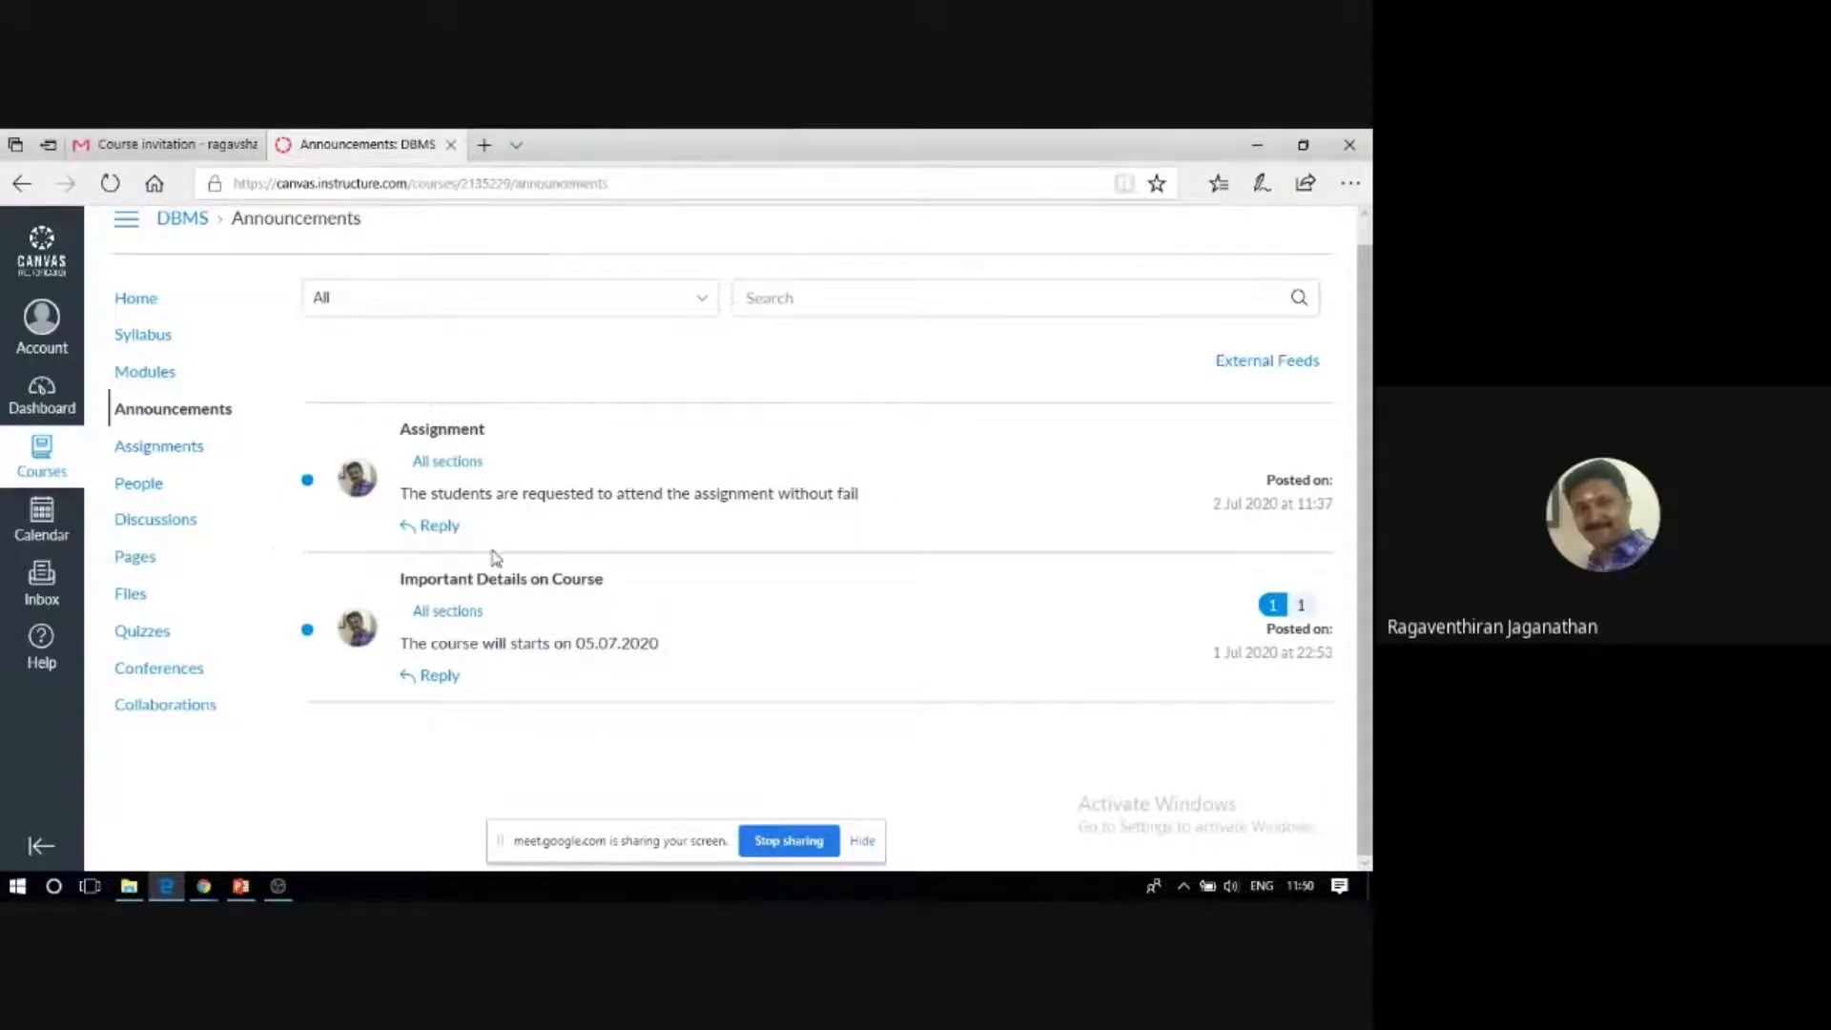
pyautogui.click(441, 532)
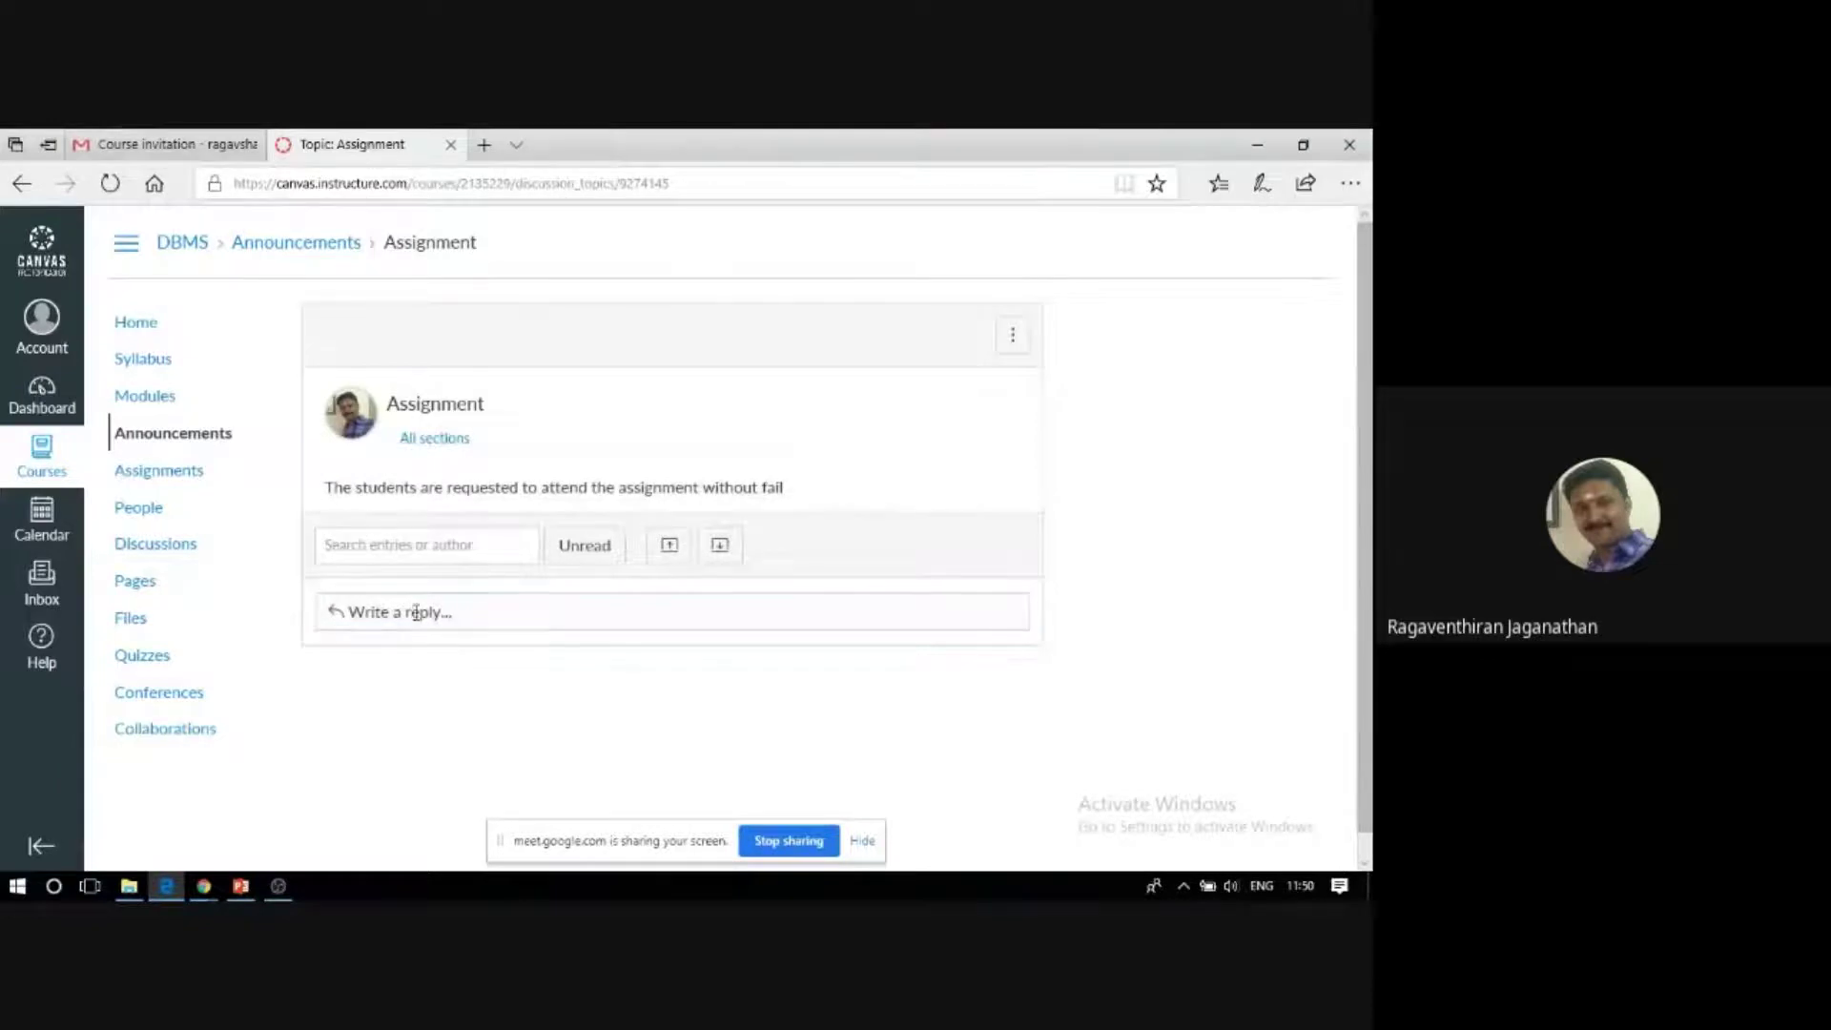
# Post the reply 'ok sir' on the Assignment announcement, then return to the 'Course roster: DBMS' window.
pyautogui.click(419, 615)
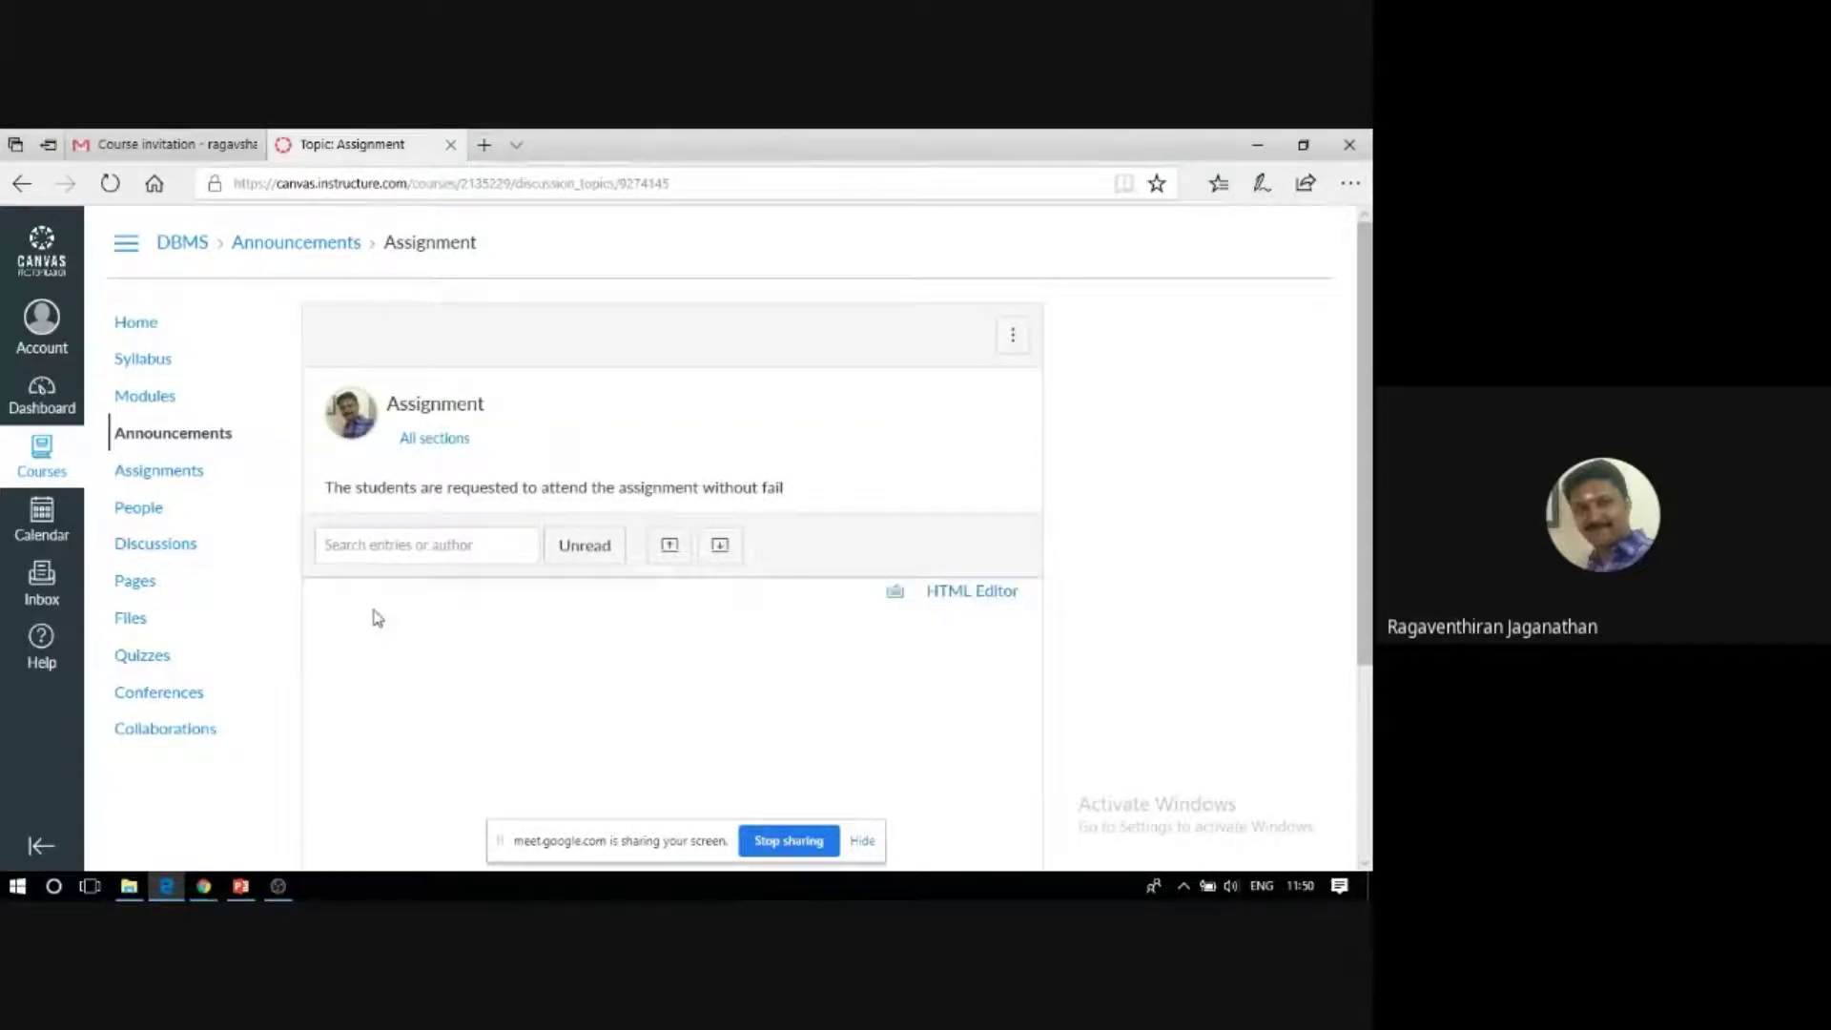
pyautogui.write('o')
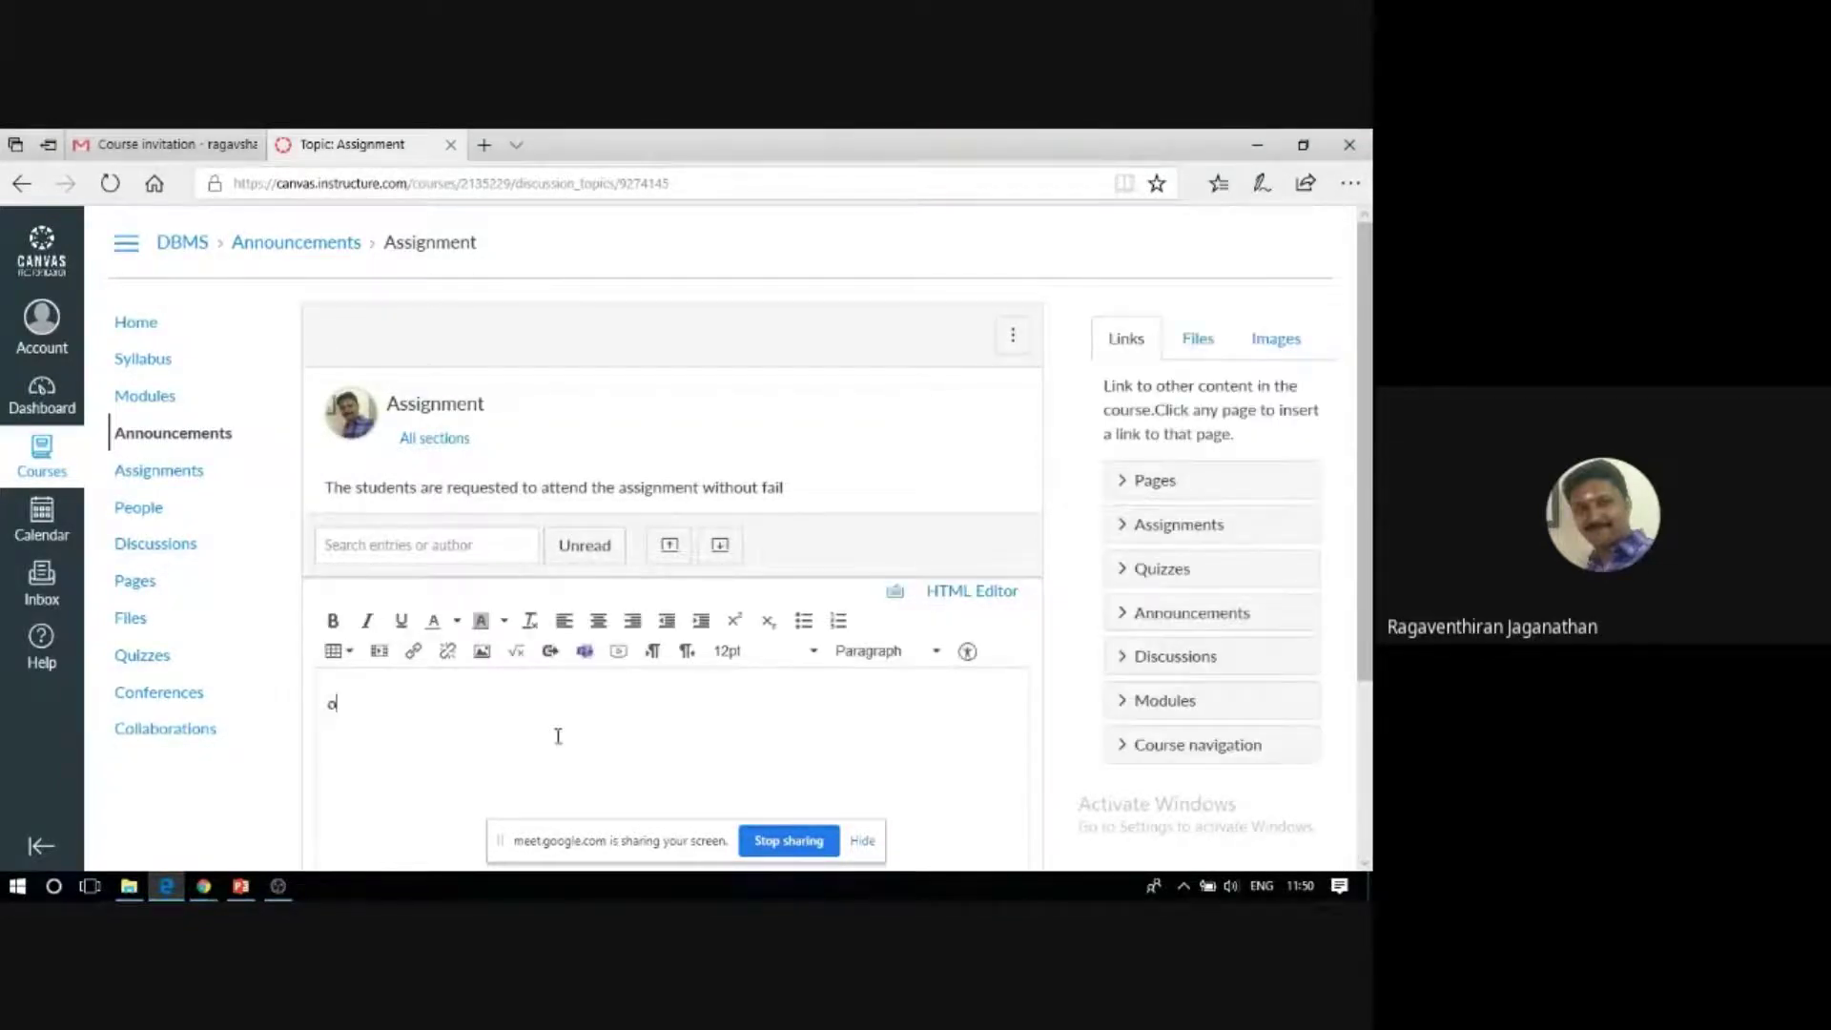
pyautogui.write('k sir')
pyautogui.scroll(-3, 591, 668)
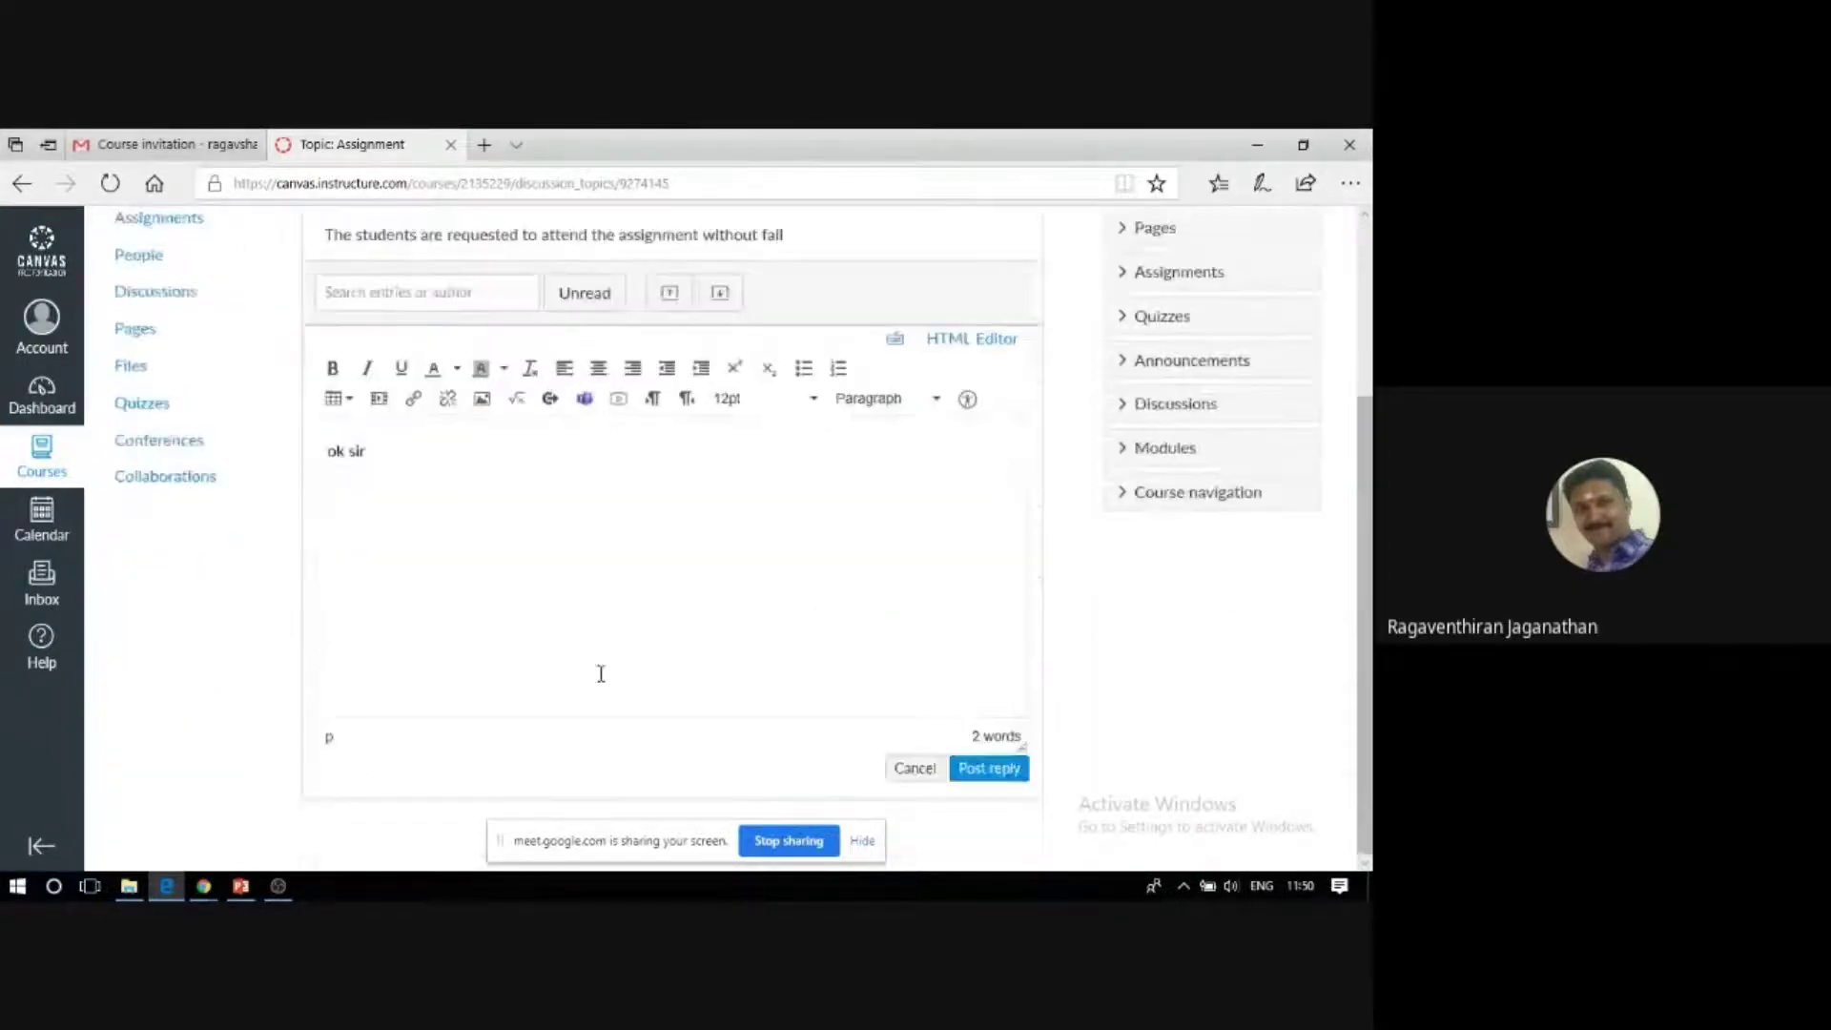
pyautogui.click(988, 769)
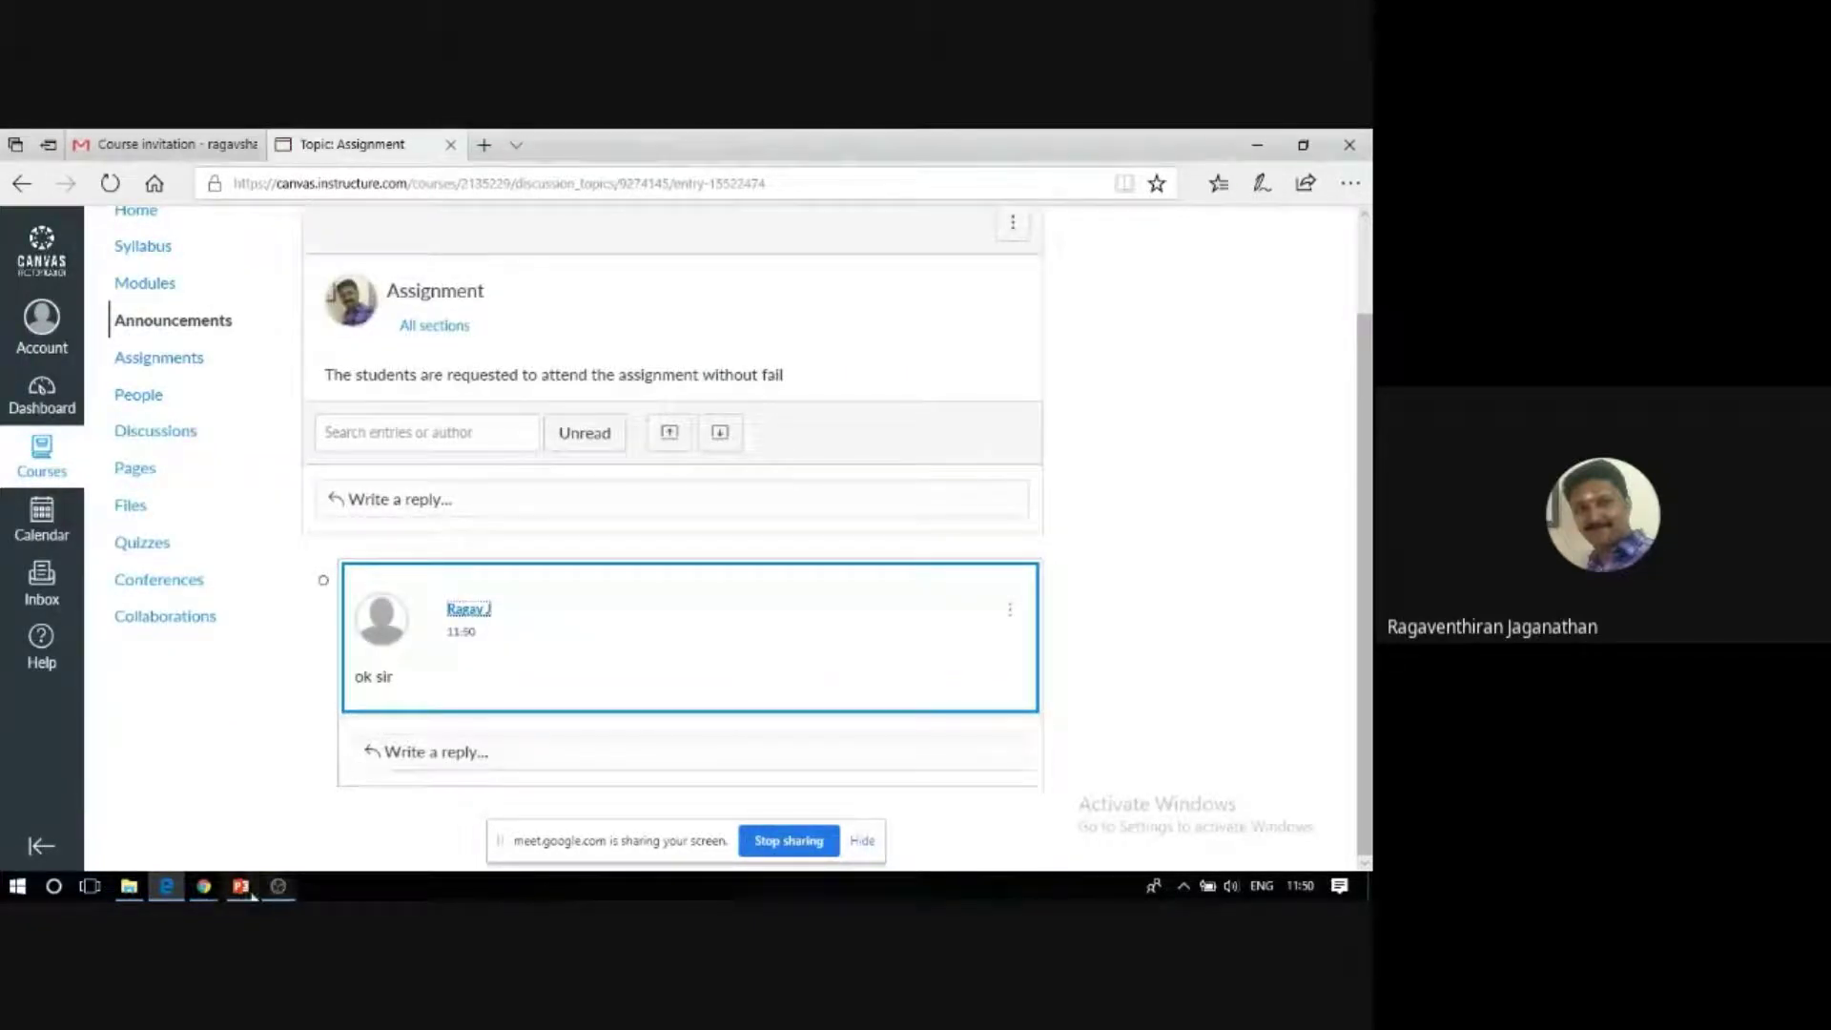
pyautogui.moveTo(203, 885)
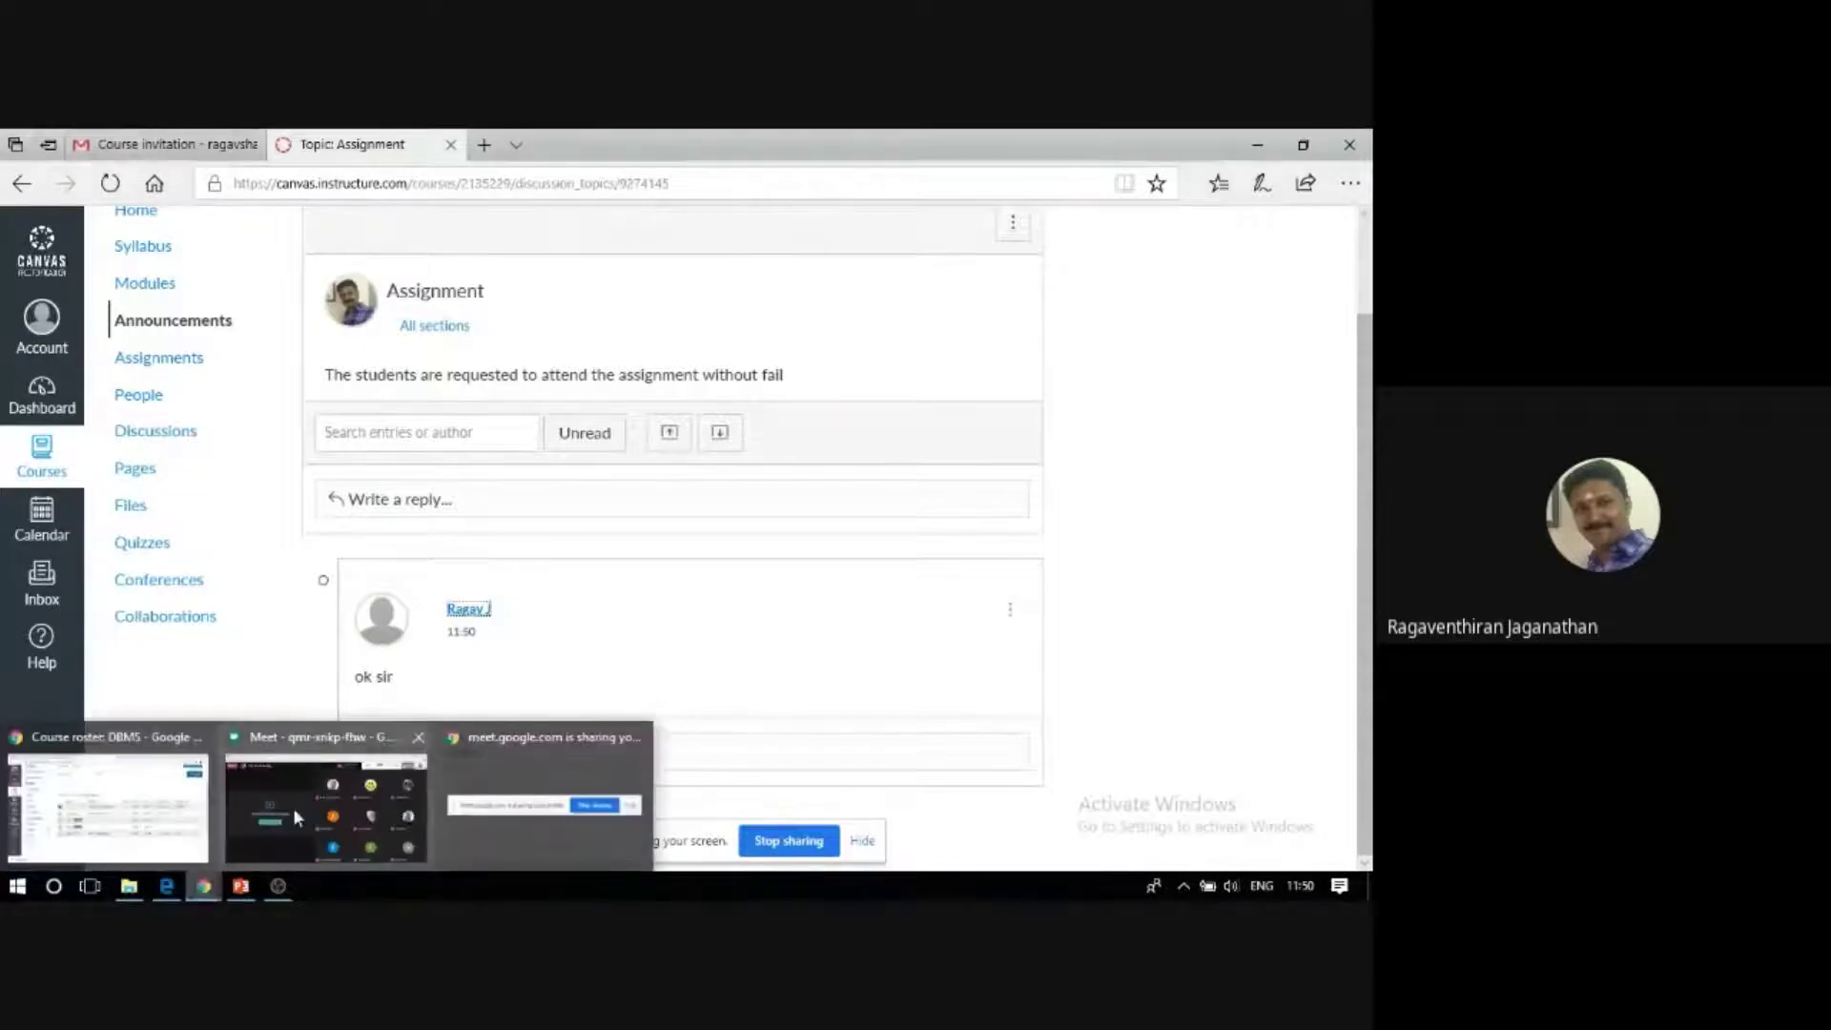
pyautogui.click(134, 783)
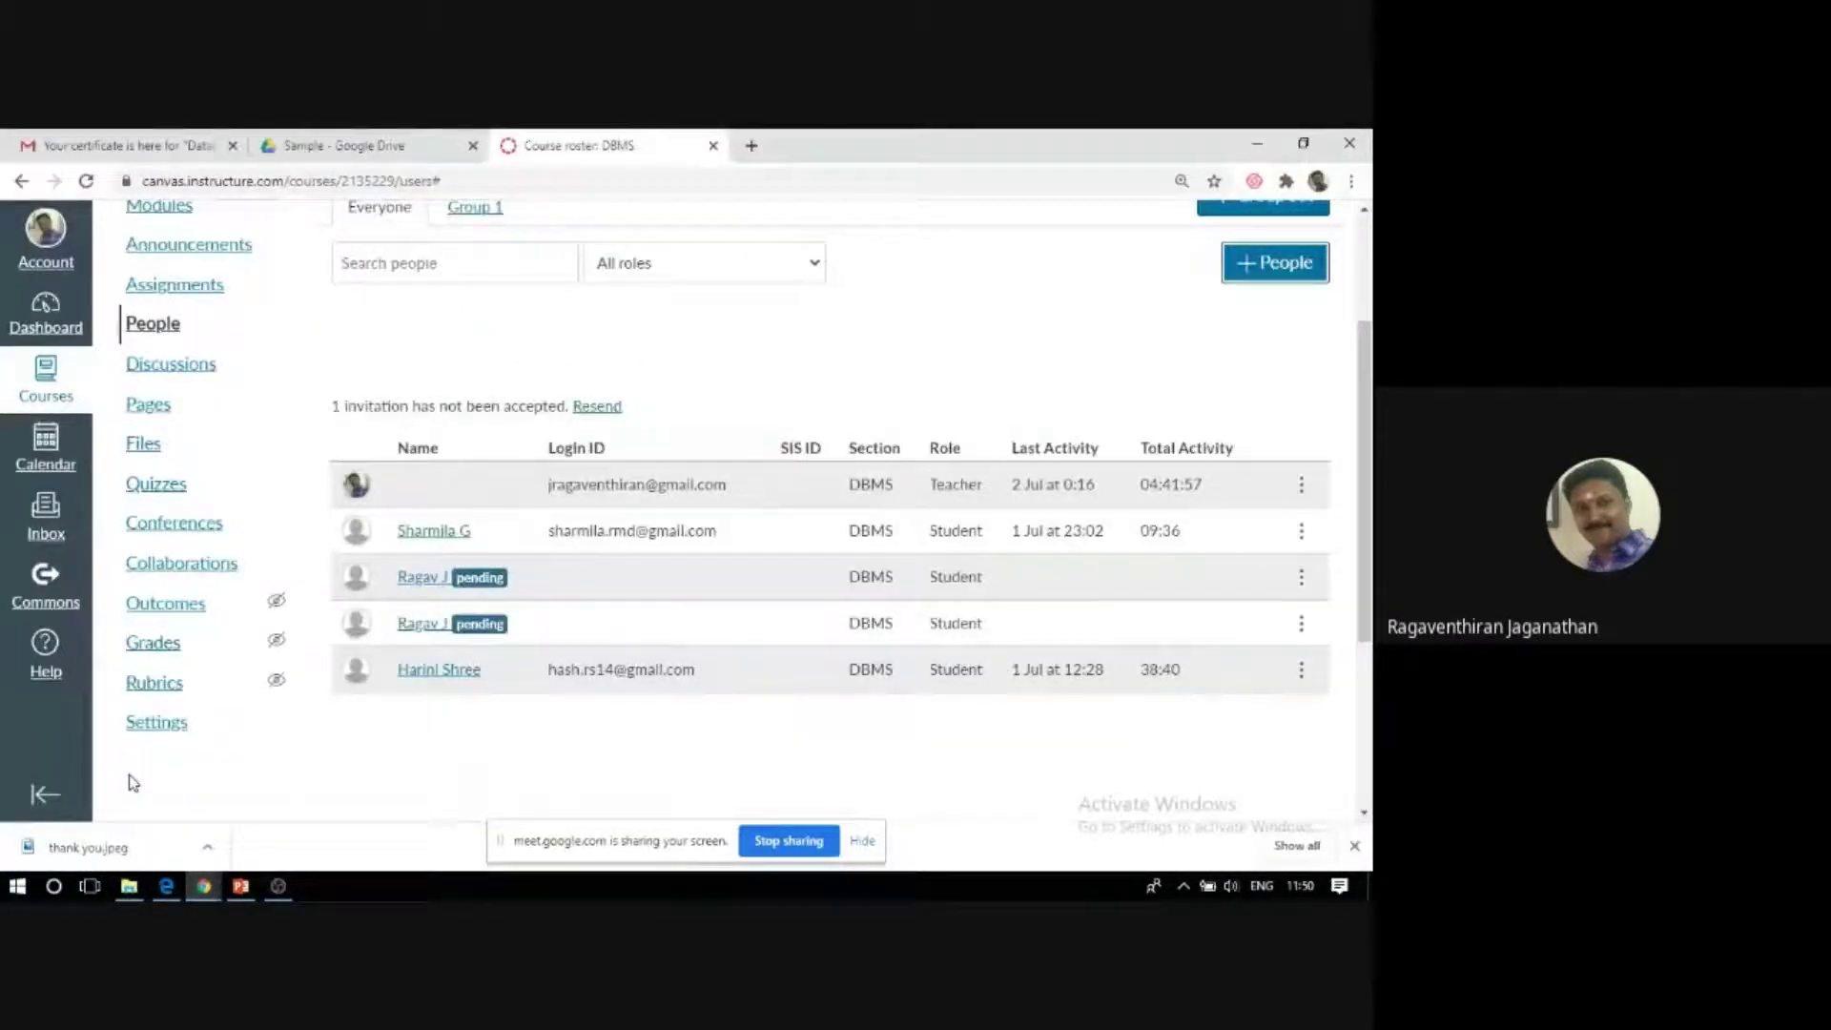
# Reload People via Home and review the roster: three active students, one pending invitation.
pyautogui.scroll(3, 608, 630)
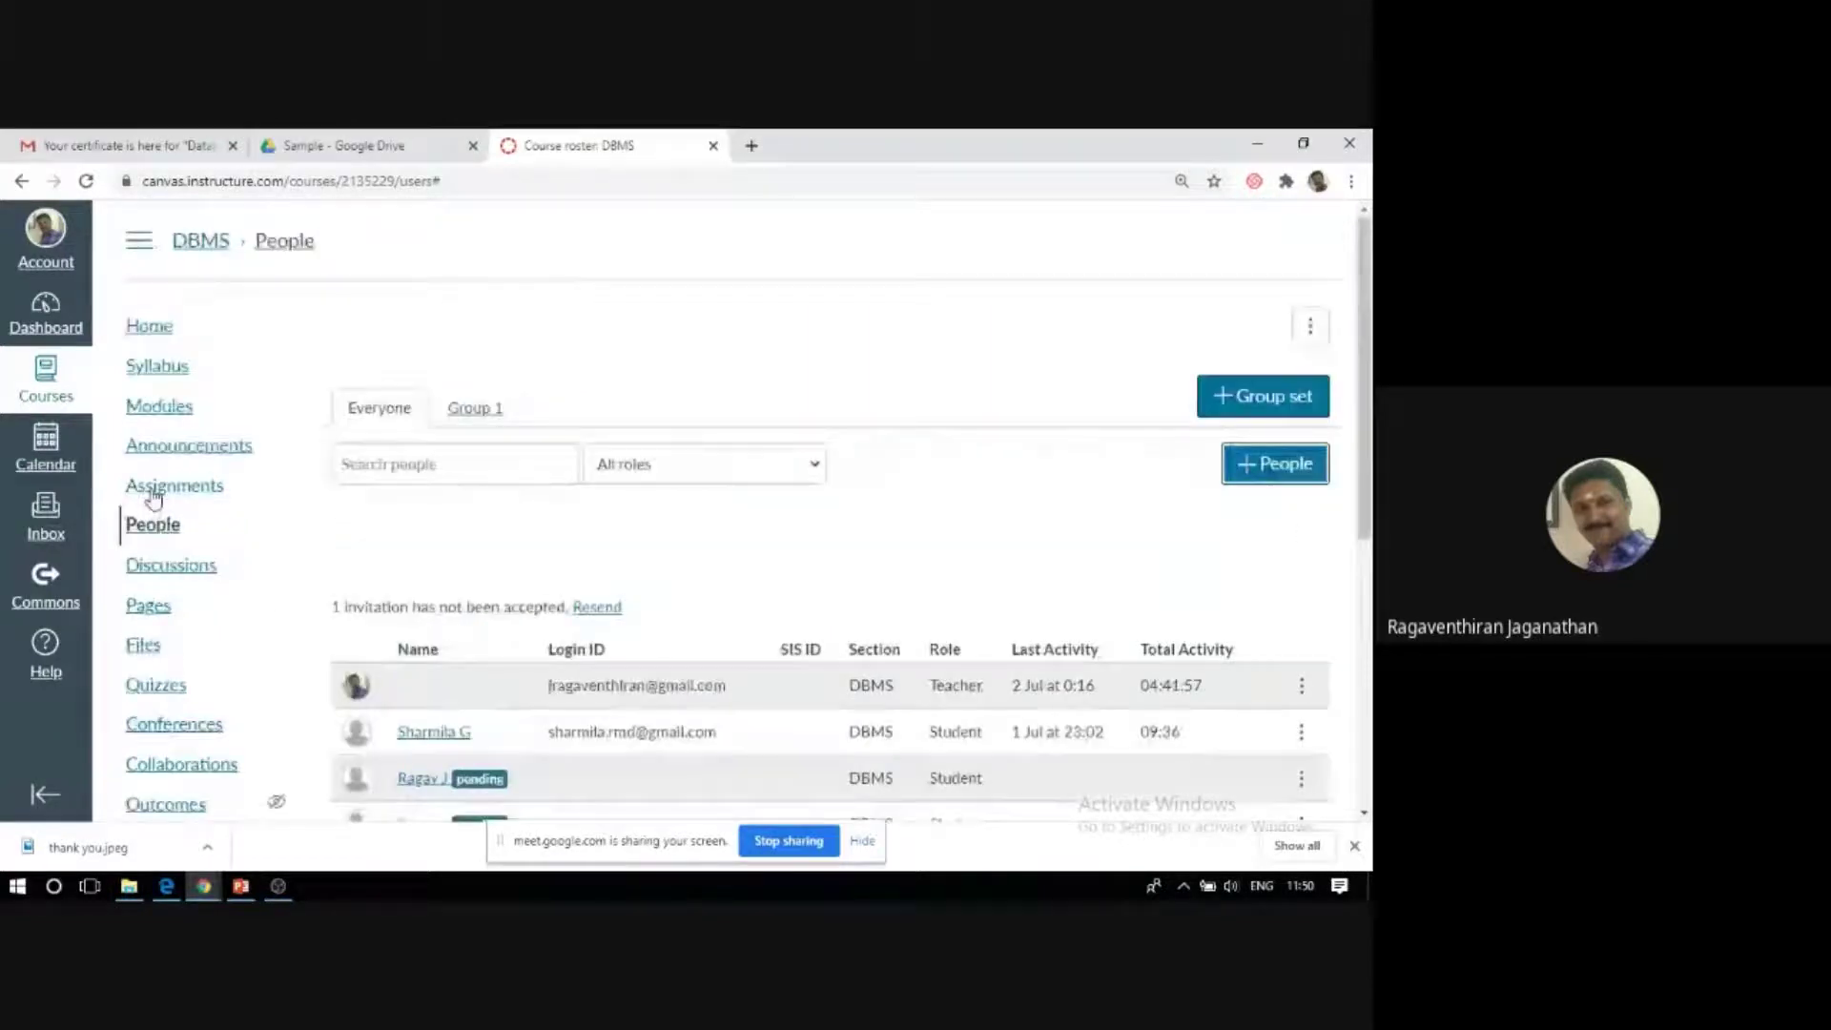
pyautogui.click(149, 327)
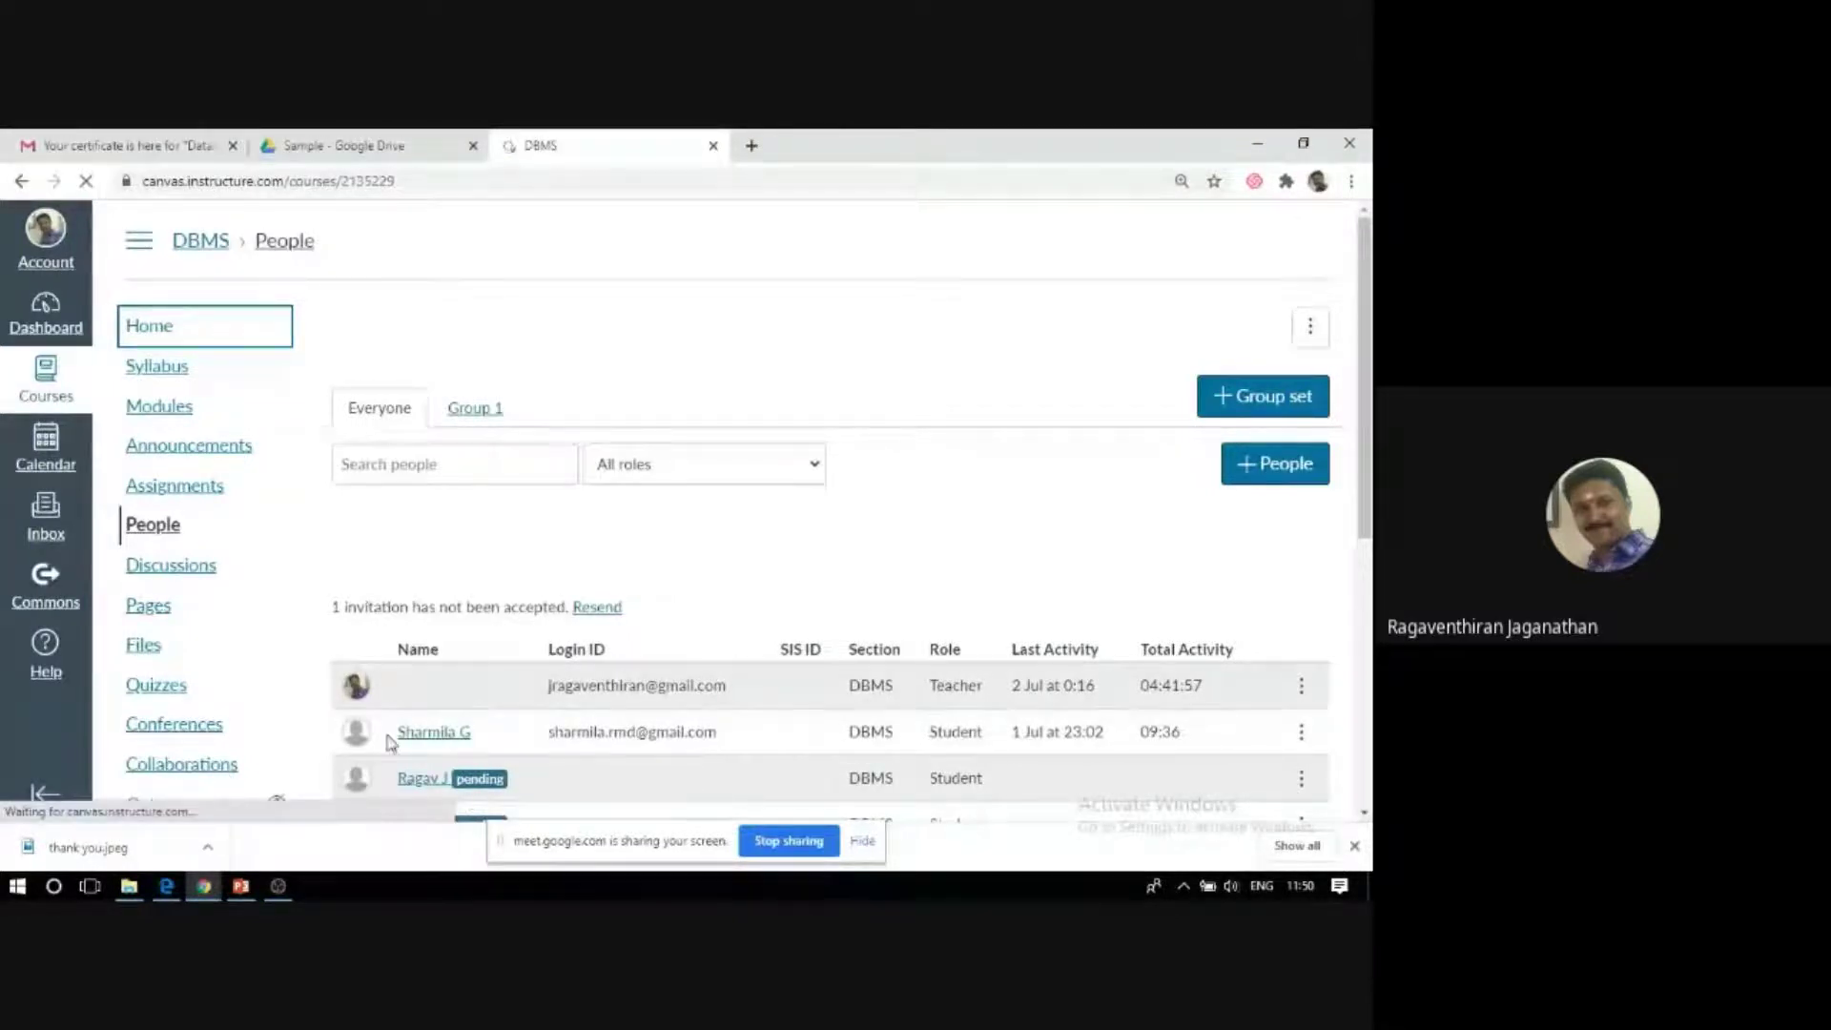
pyautogui.click(160, 532)
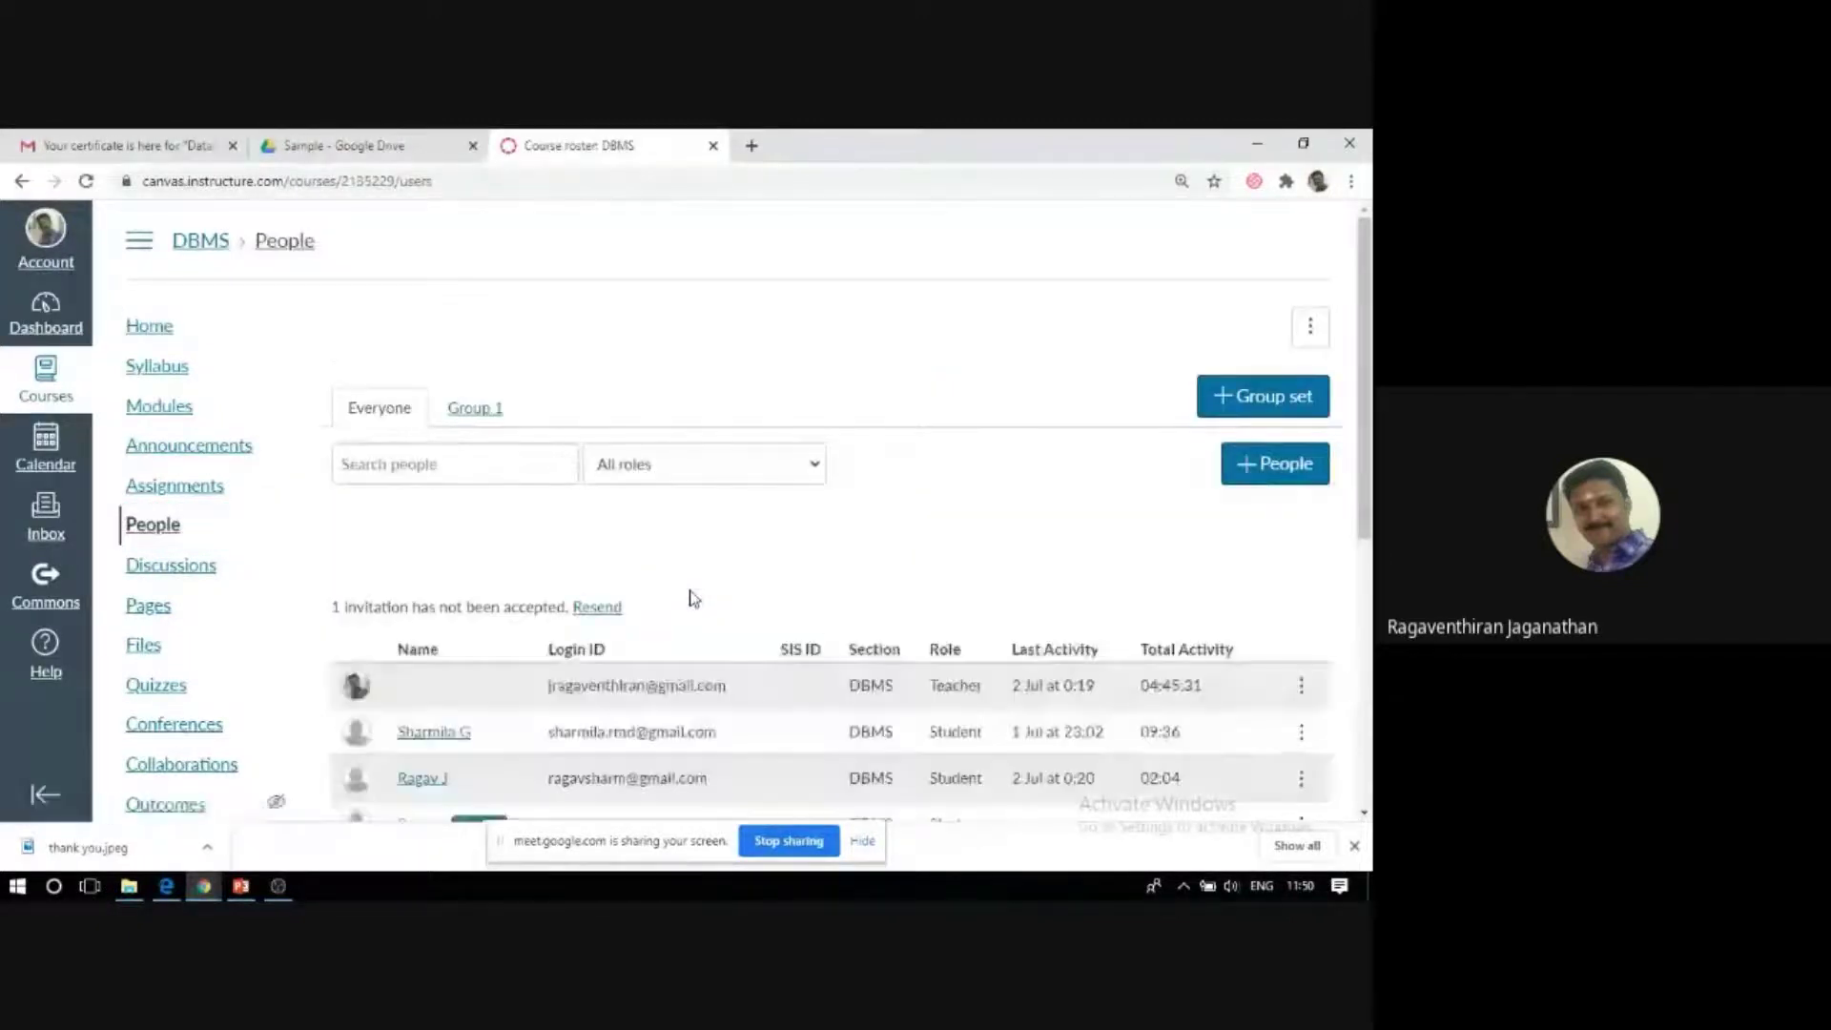
pyautogui.scroll(-2, 691, 597)
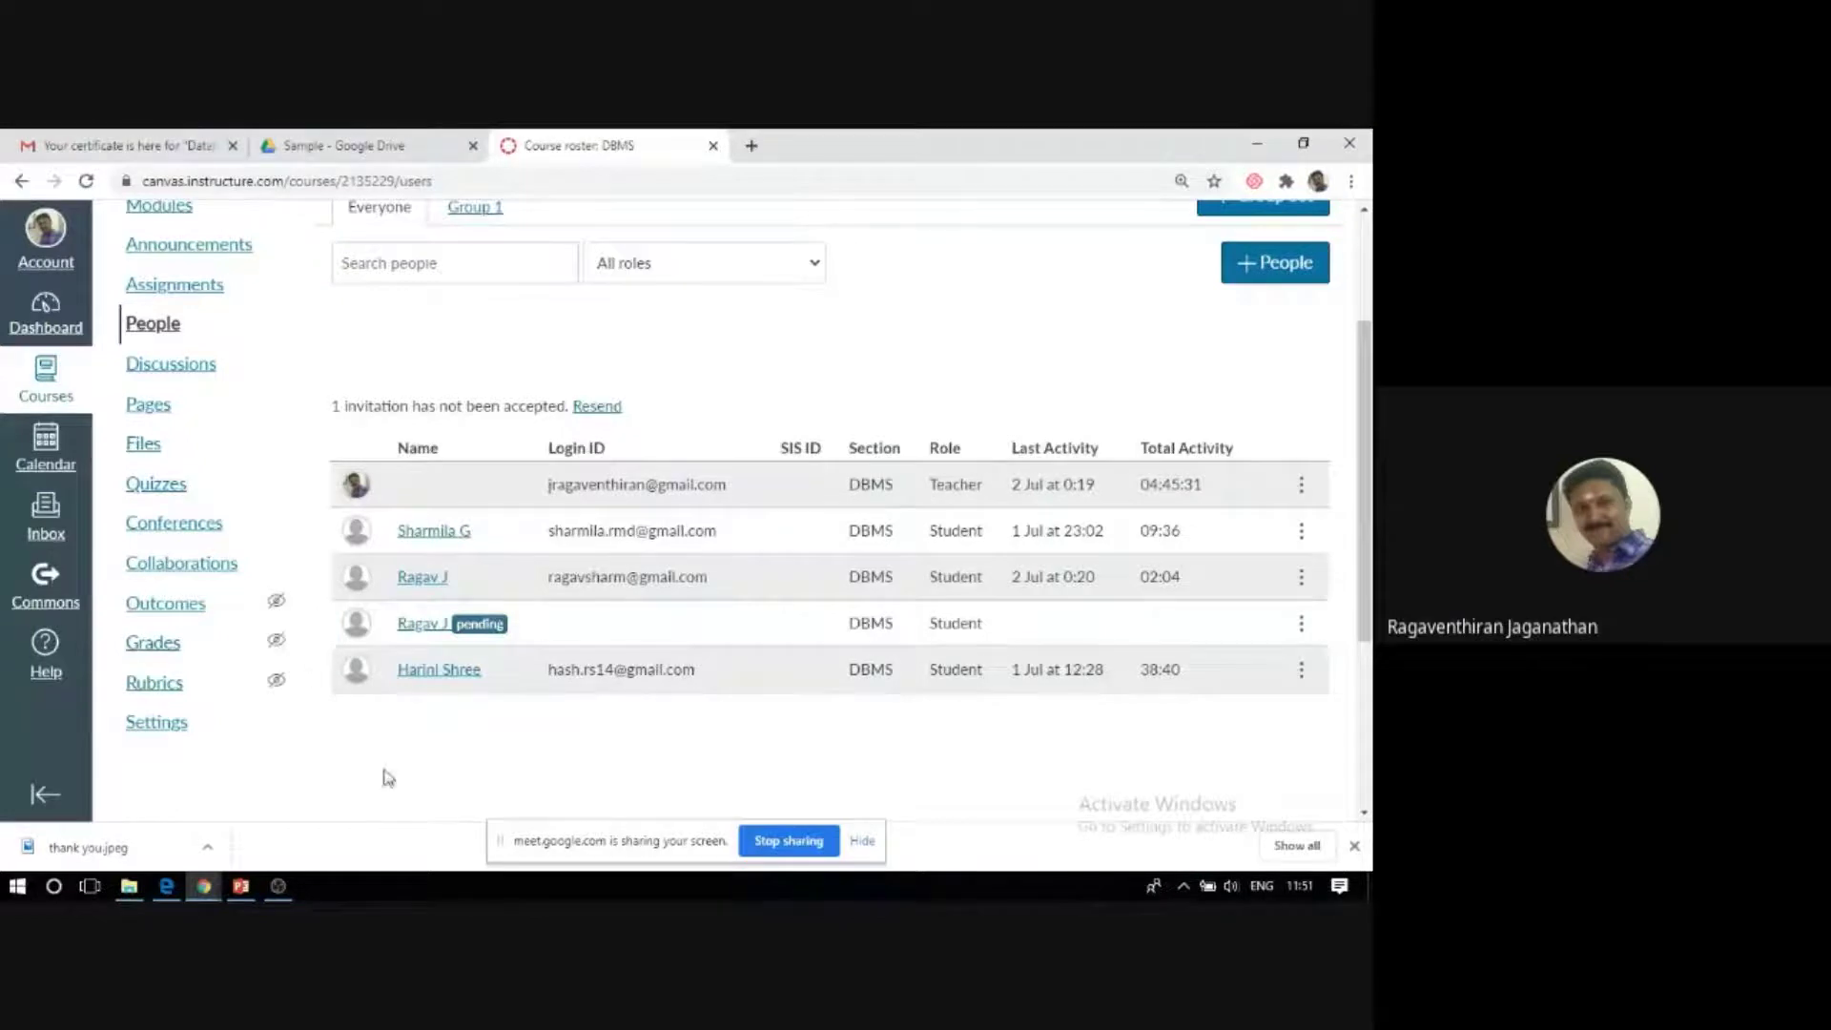
pyautogui.moveTo(1045, 677)
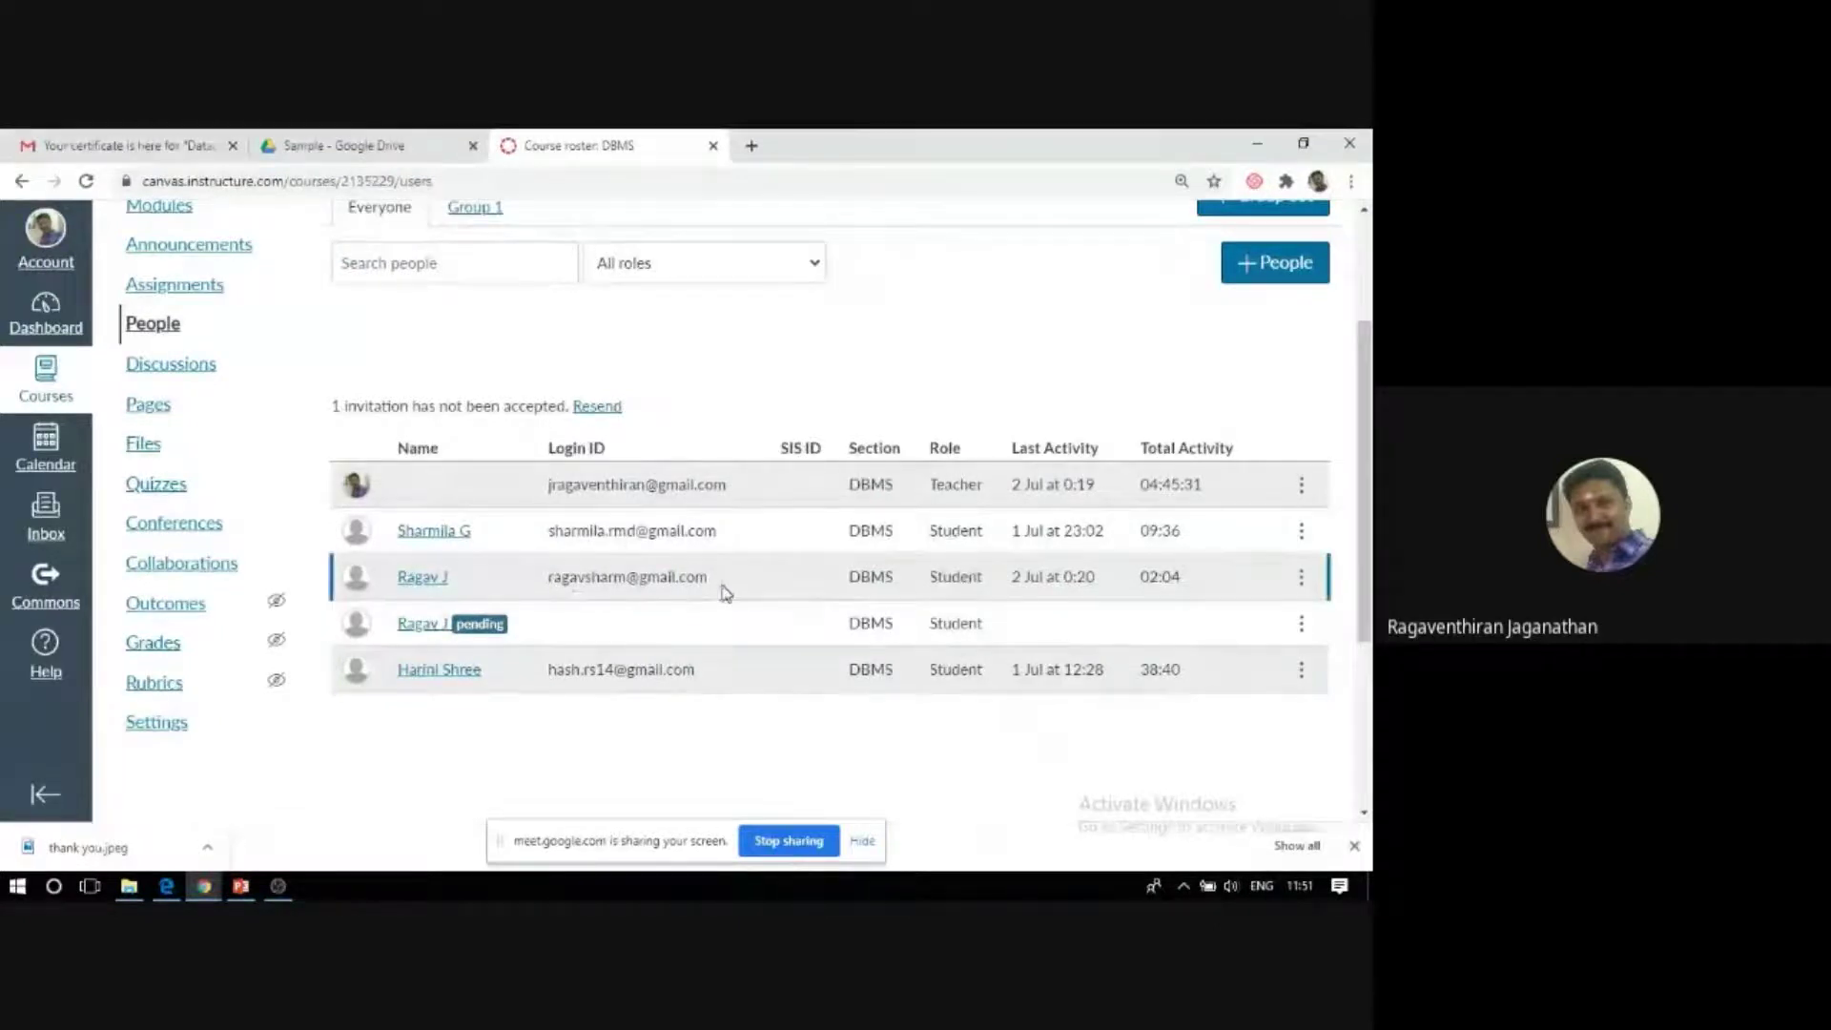
pyautogui.scroll(3, 725, 593)
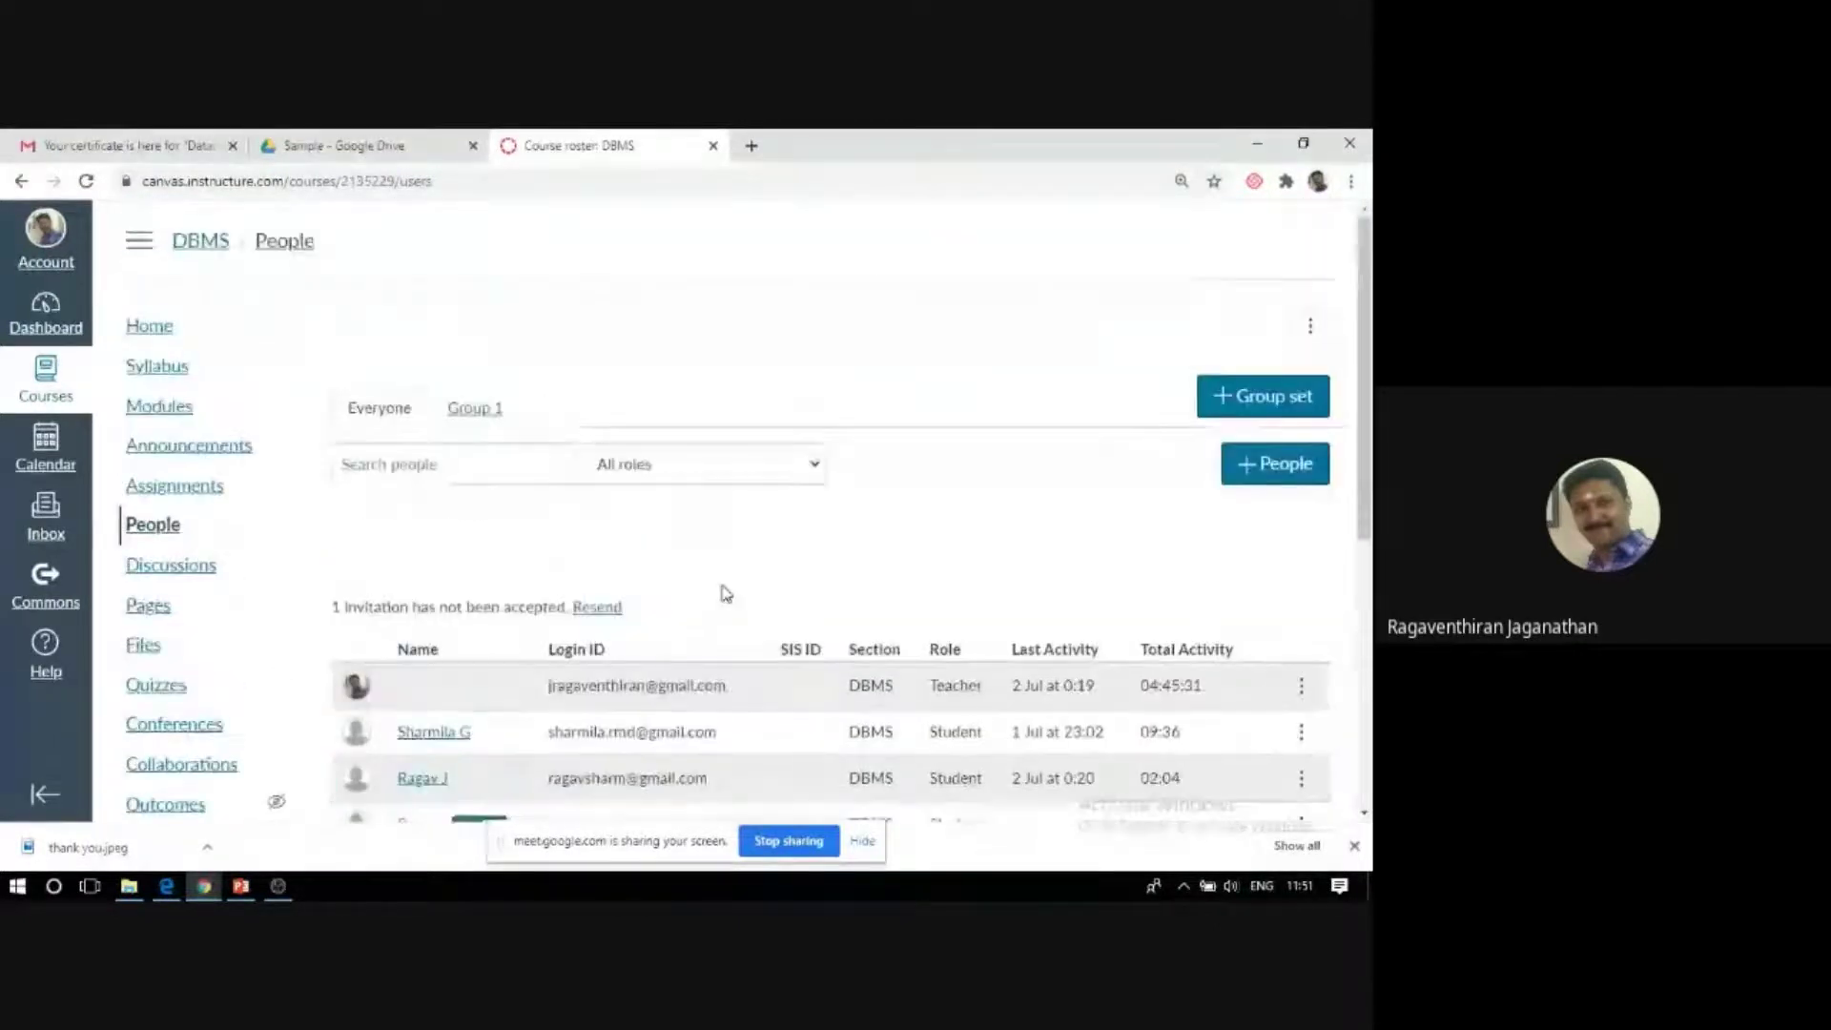
pyautogui.scroll(-1, 429, 668)
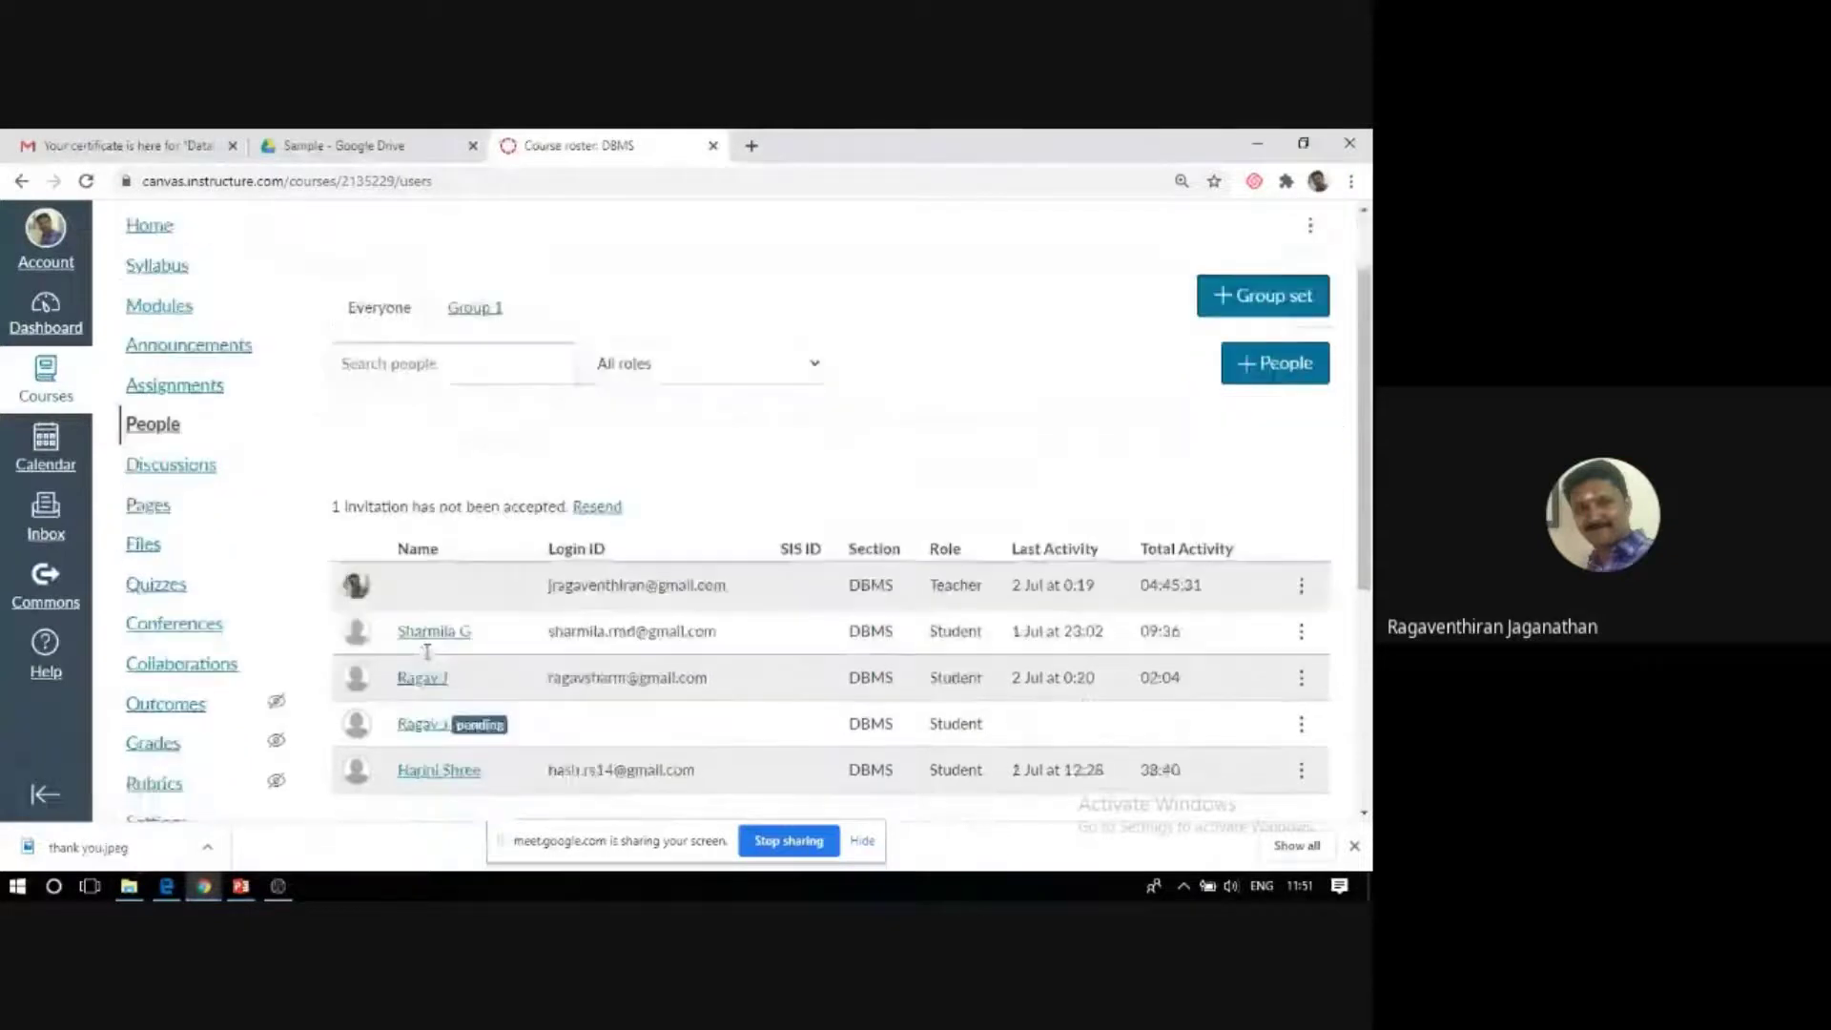
pyautogui.scroll(-1, 427, 658)
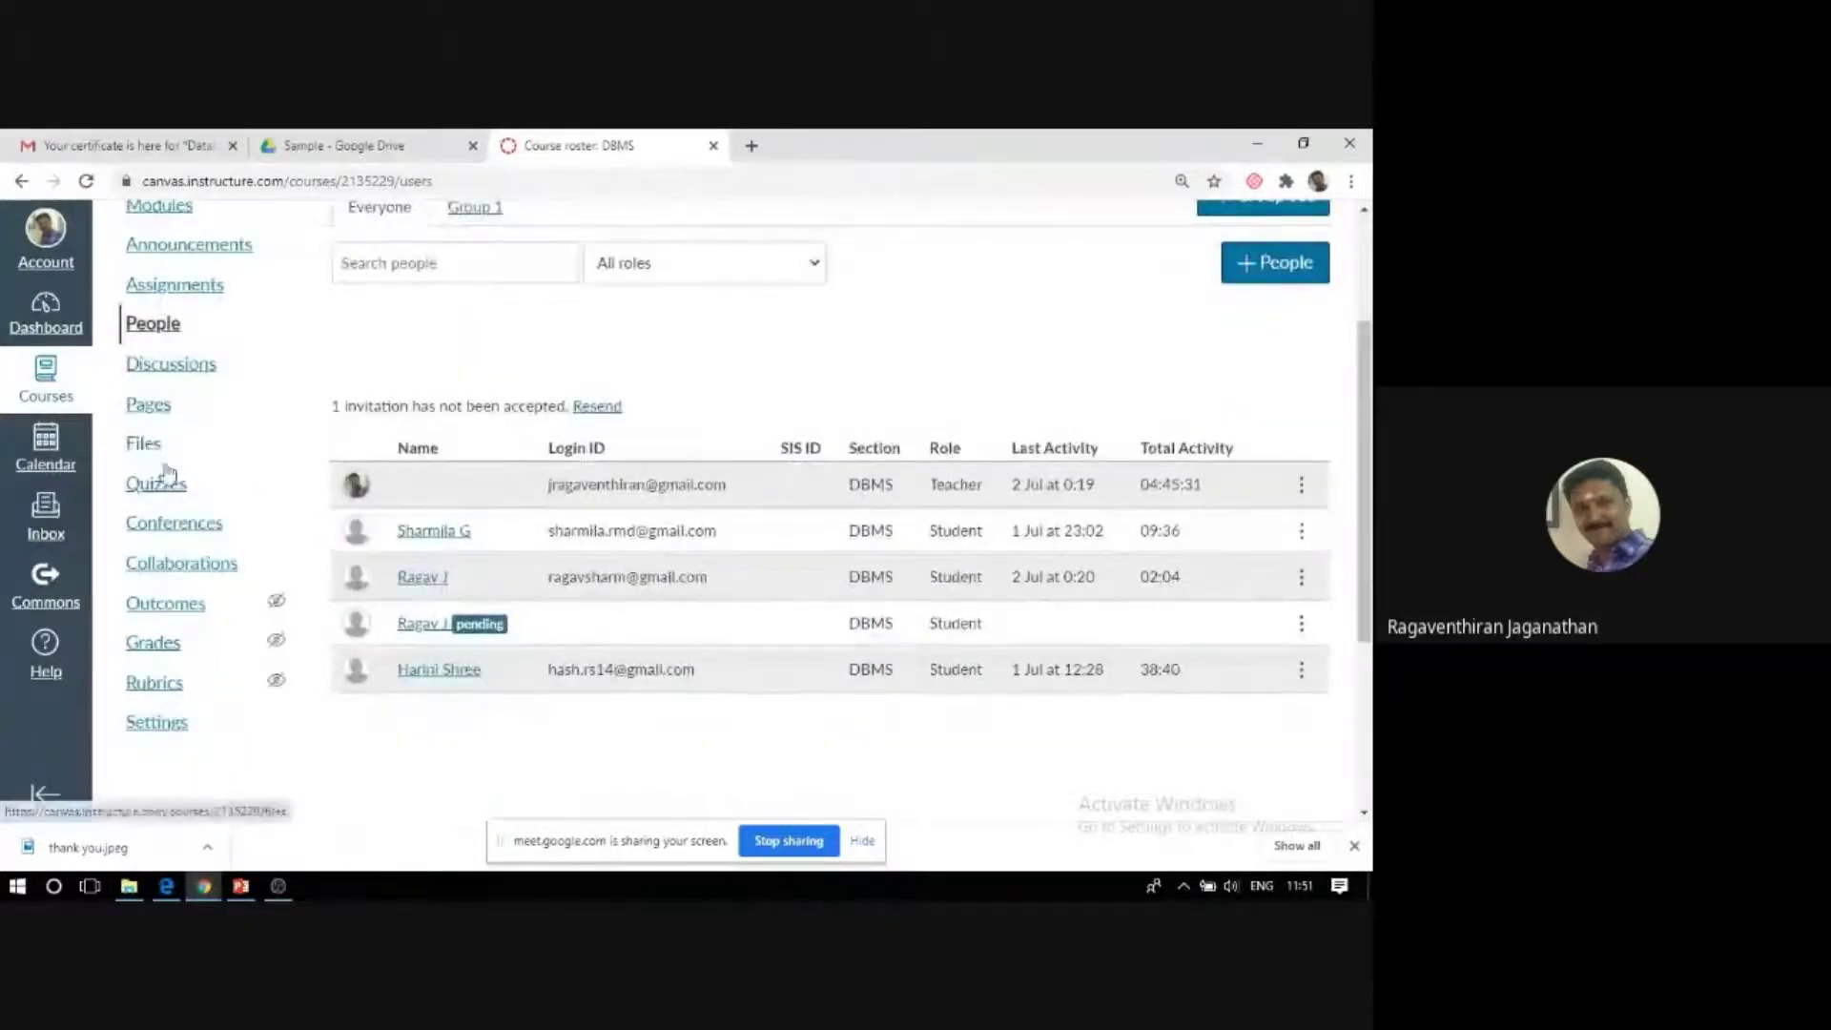
pyautogui.scroll(1, 147, 491)
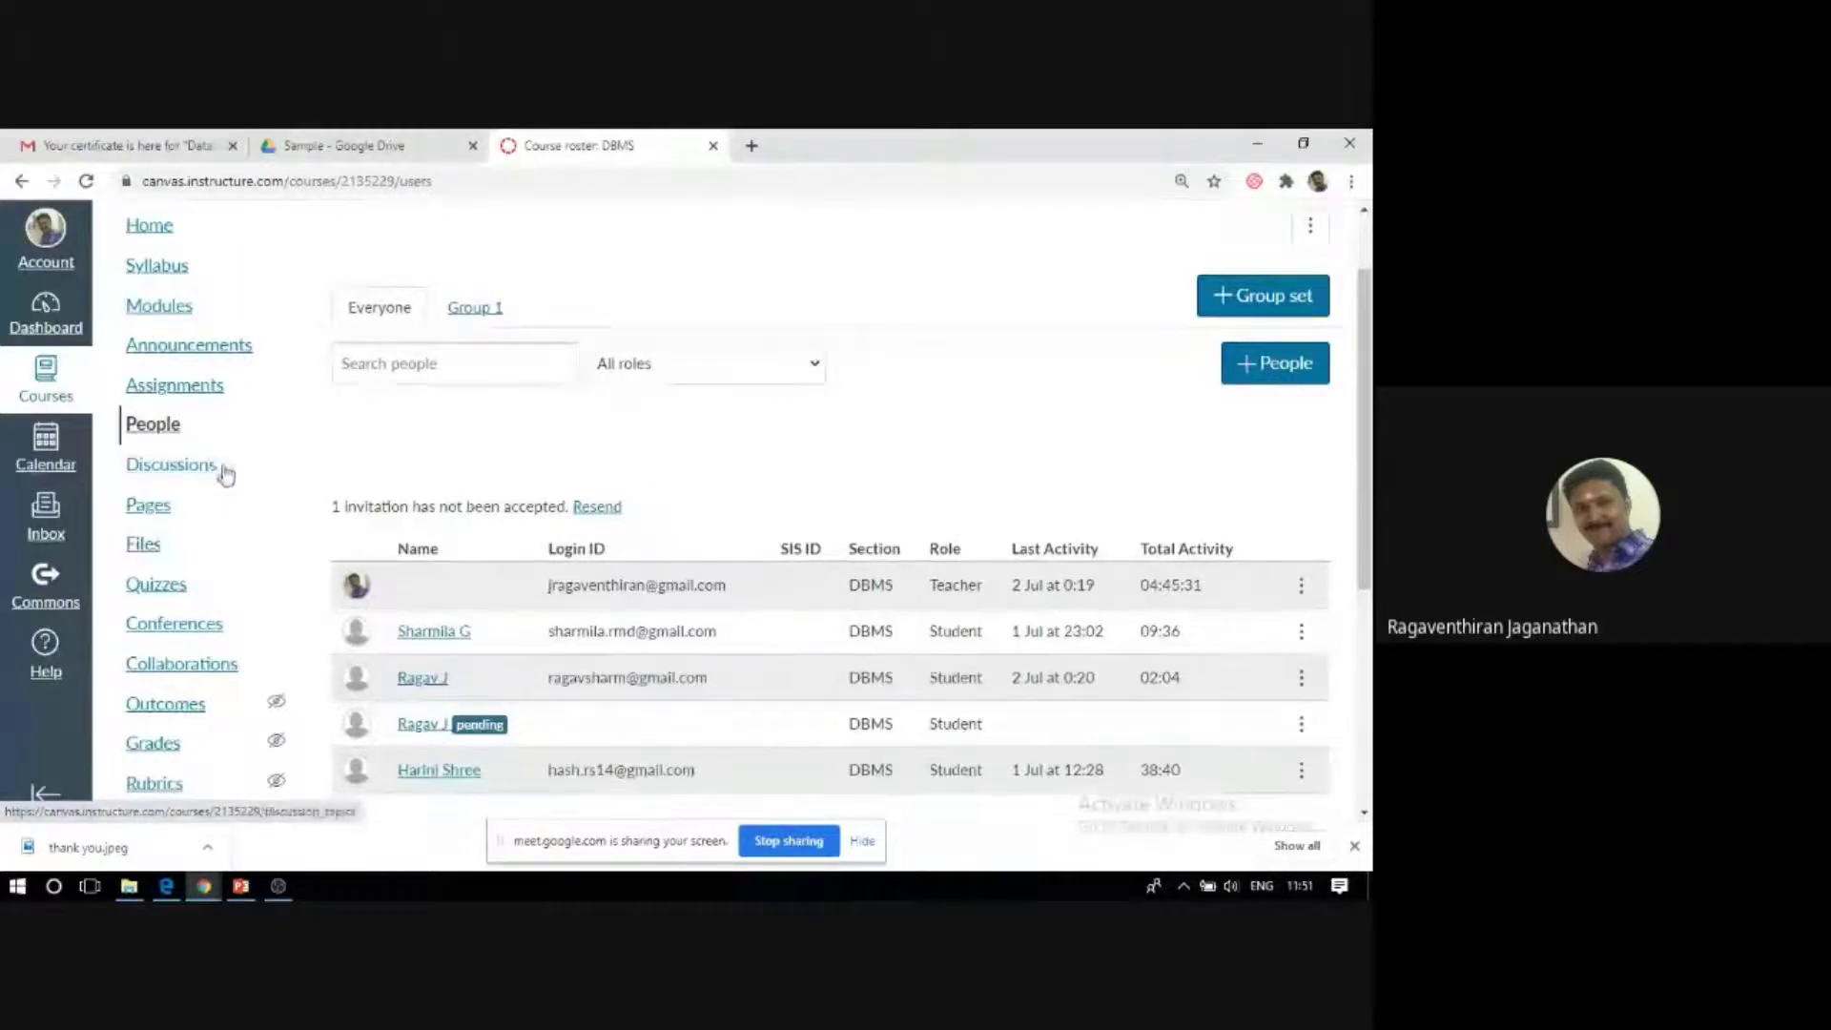
# Read through the Data Models discussion, then begin a new discussion topic from the Discussions list.
pyautogui.click(148, 470)
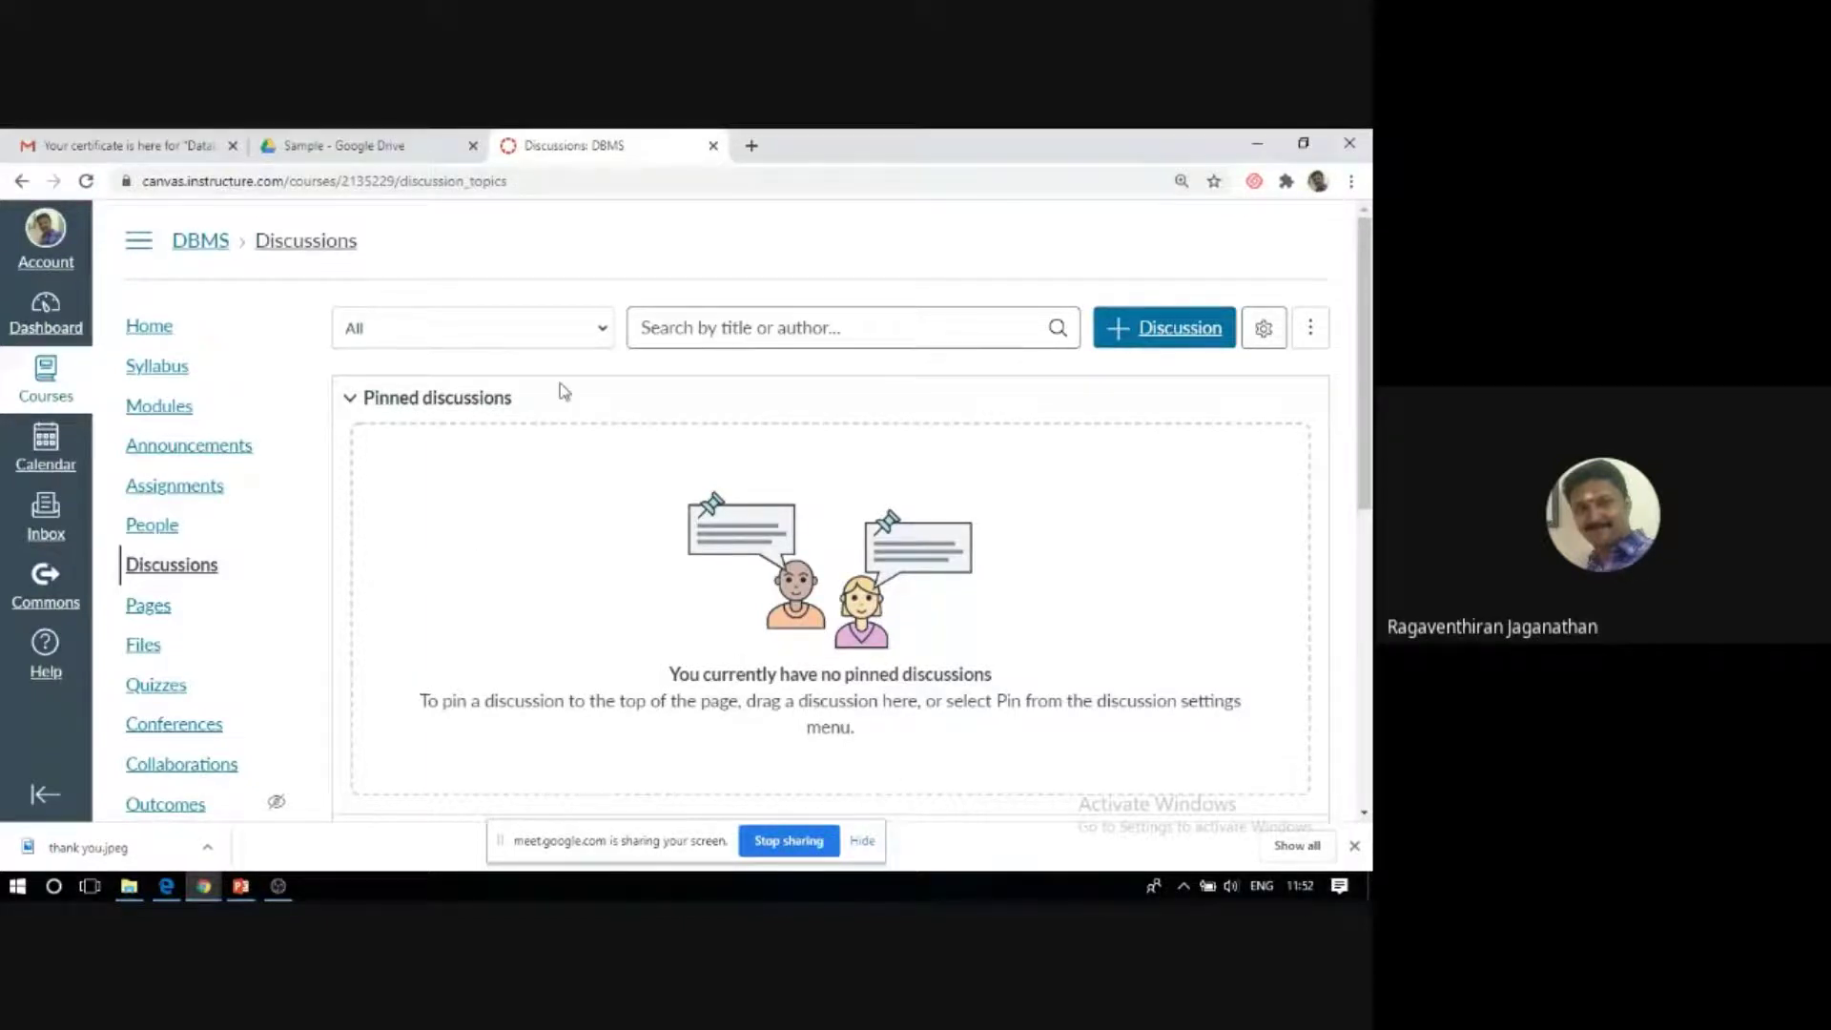
pyautogui.scroll(-1, 553, 389)
pyautogui.scroll(-2, 592, 442)
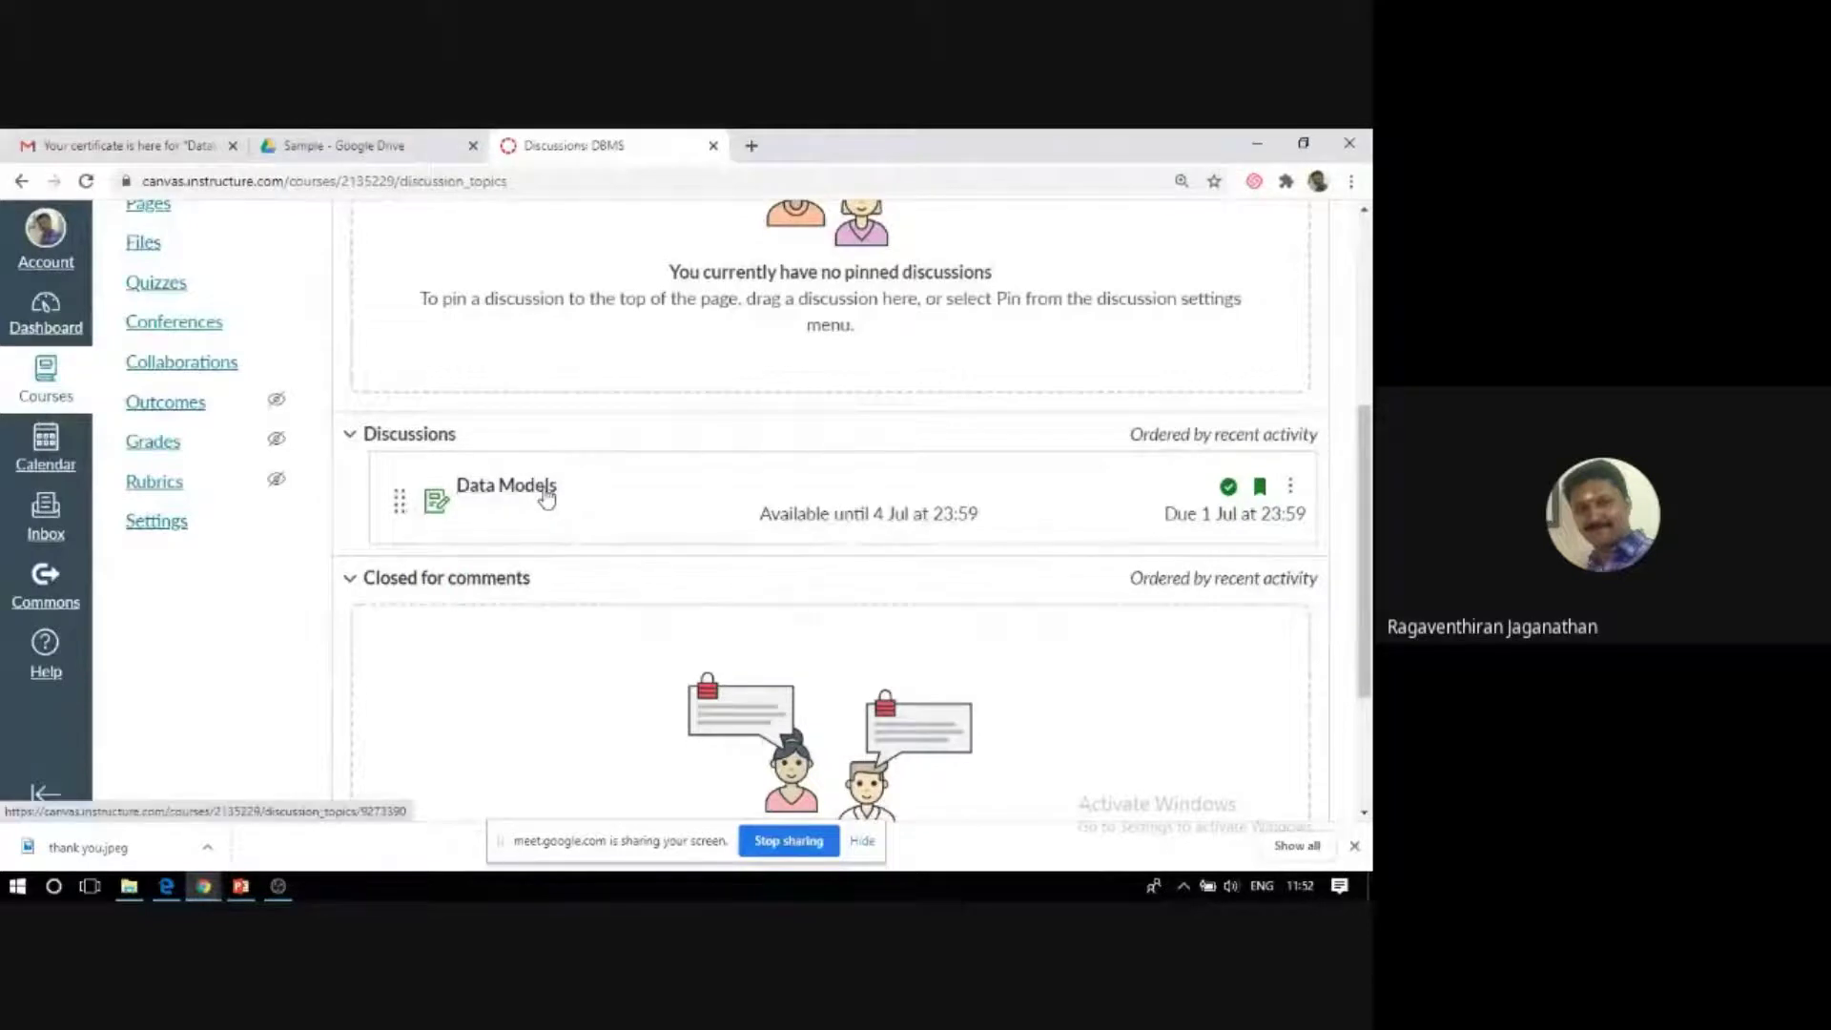
pyautogui.click(546, 494)
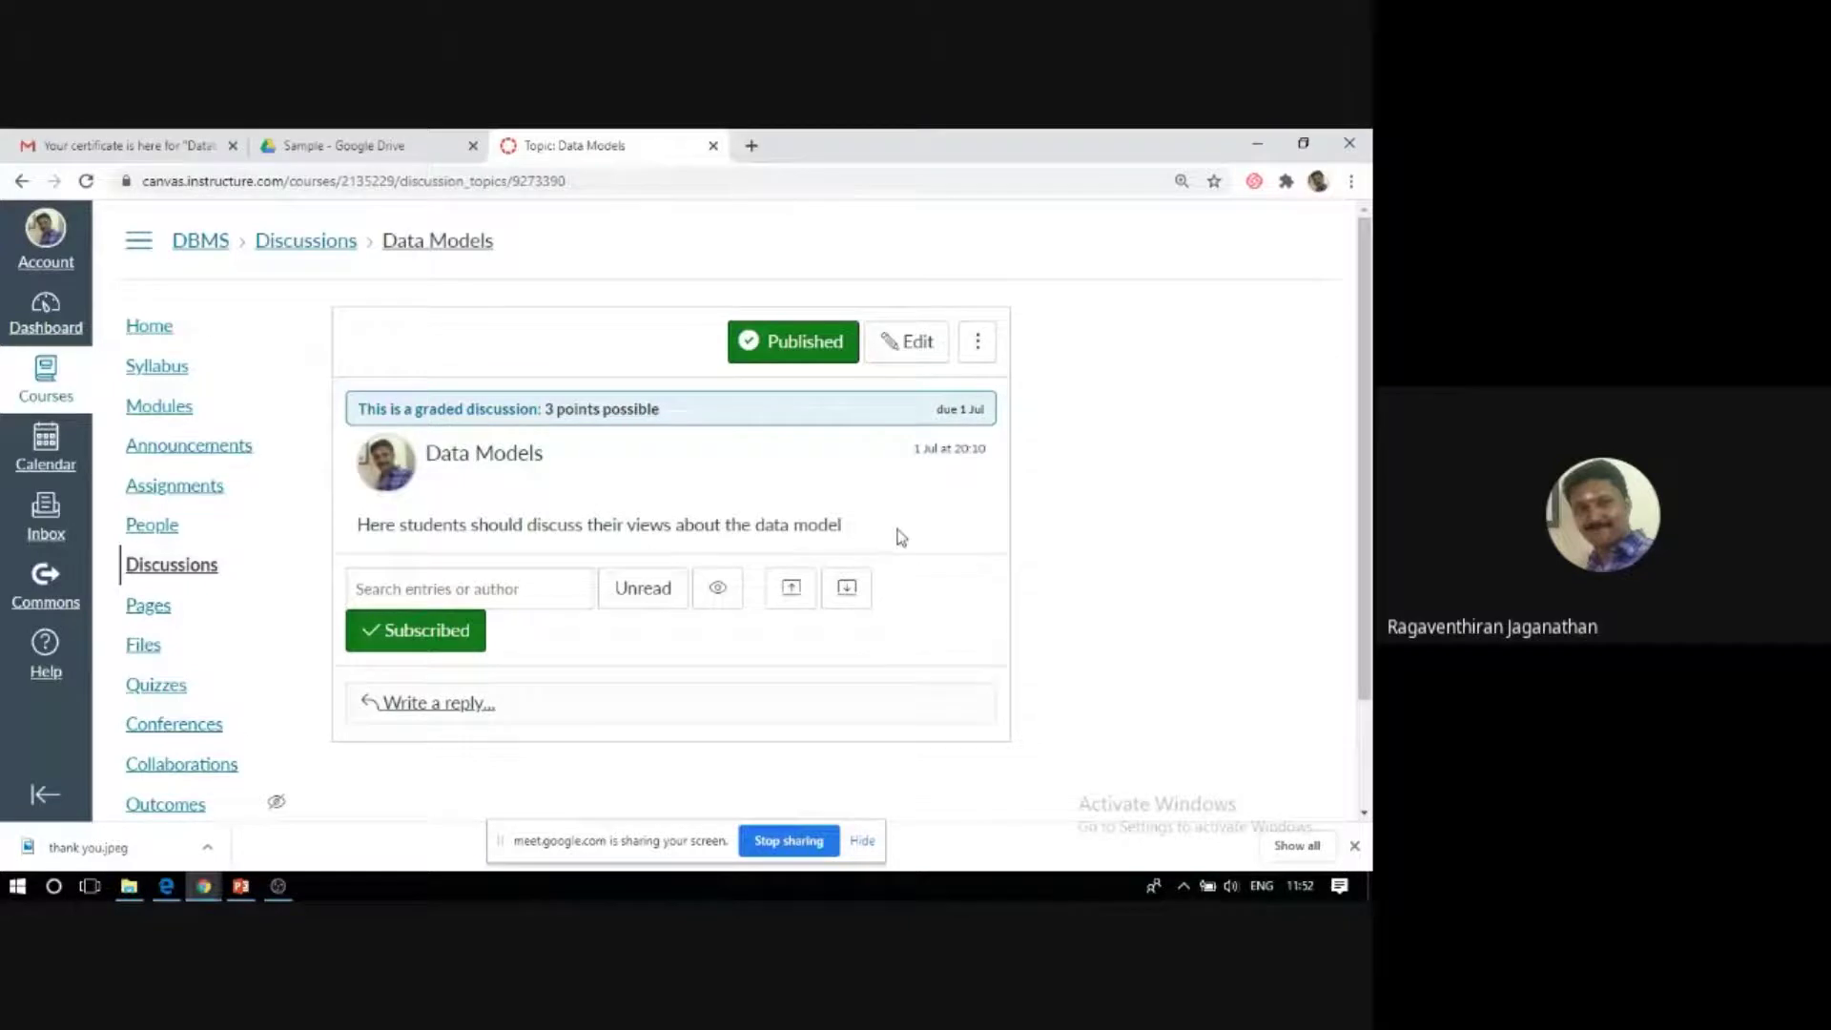
pyautogui.scroll(-3, 372, 616)
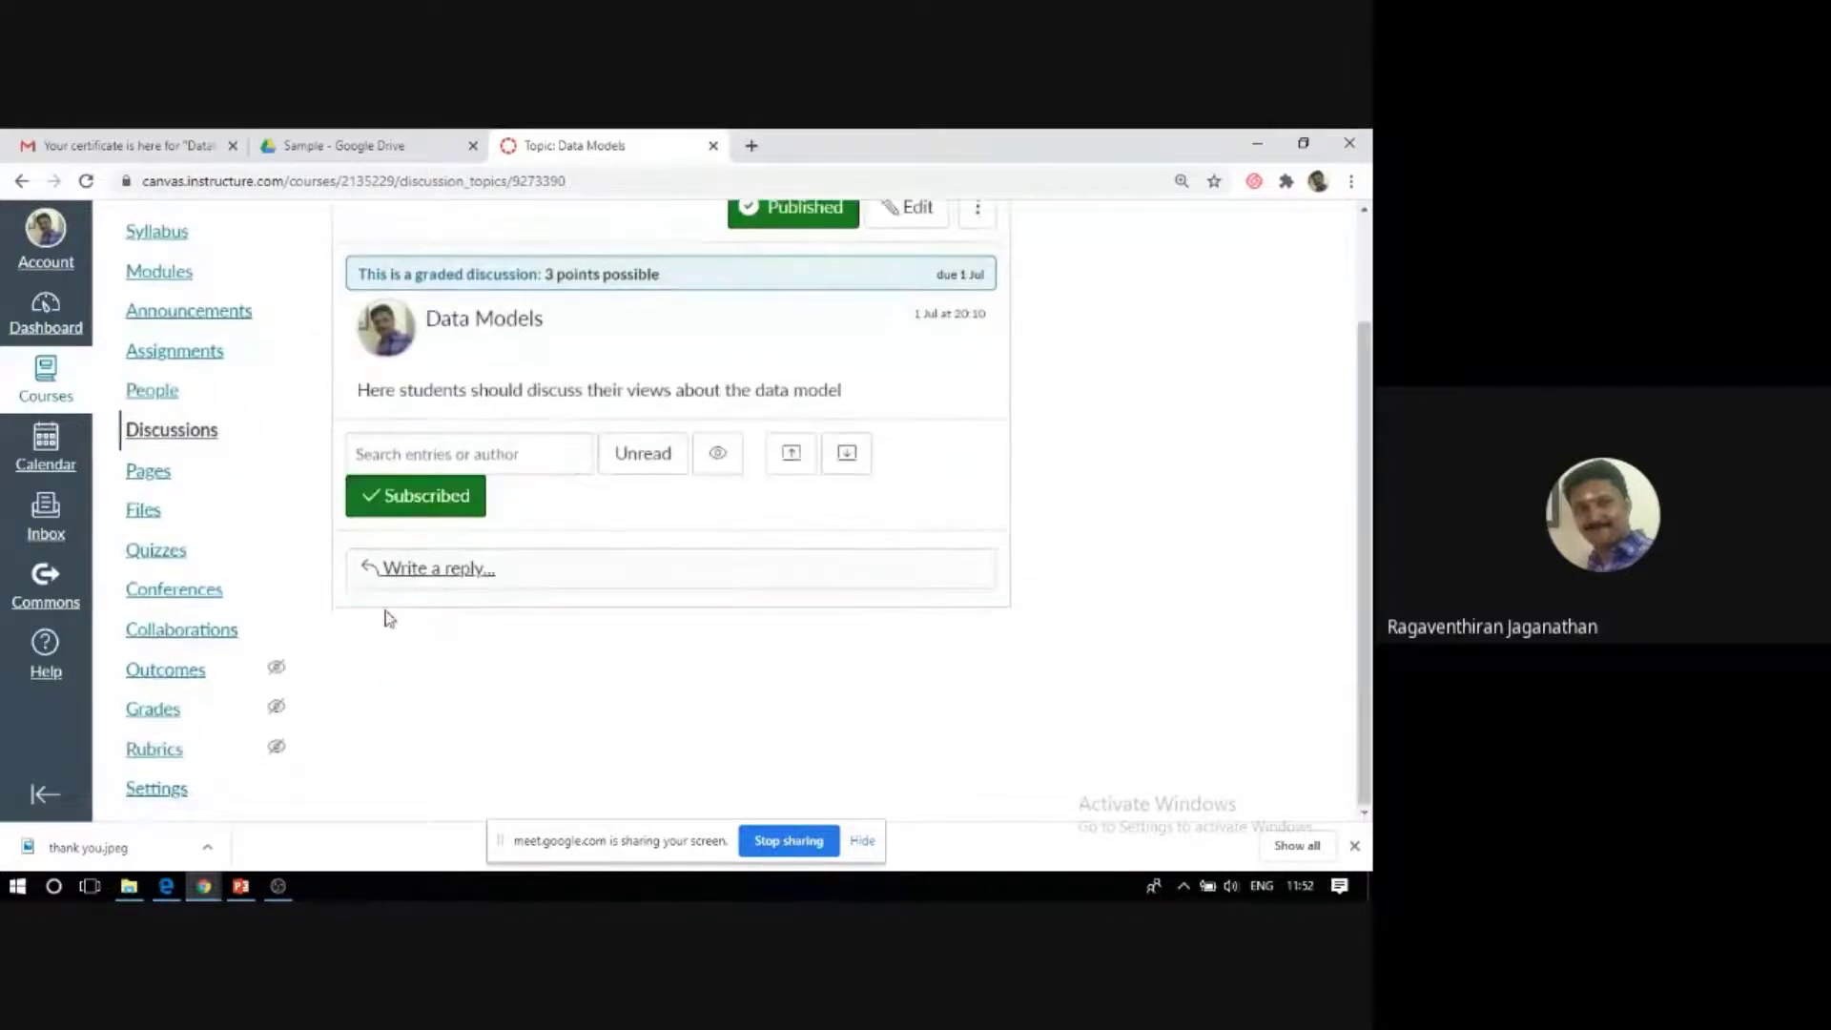
pyautogui.scroll(3, 388, 618)
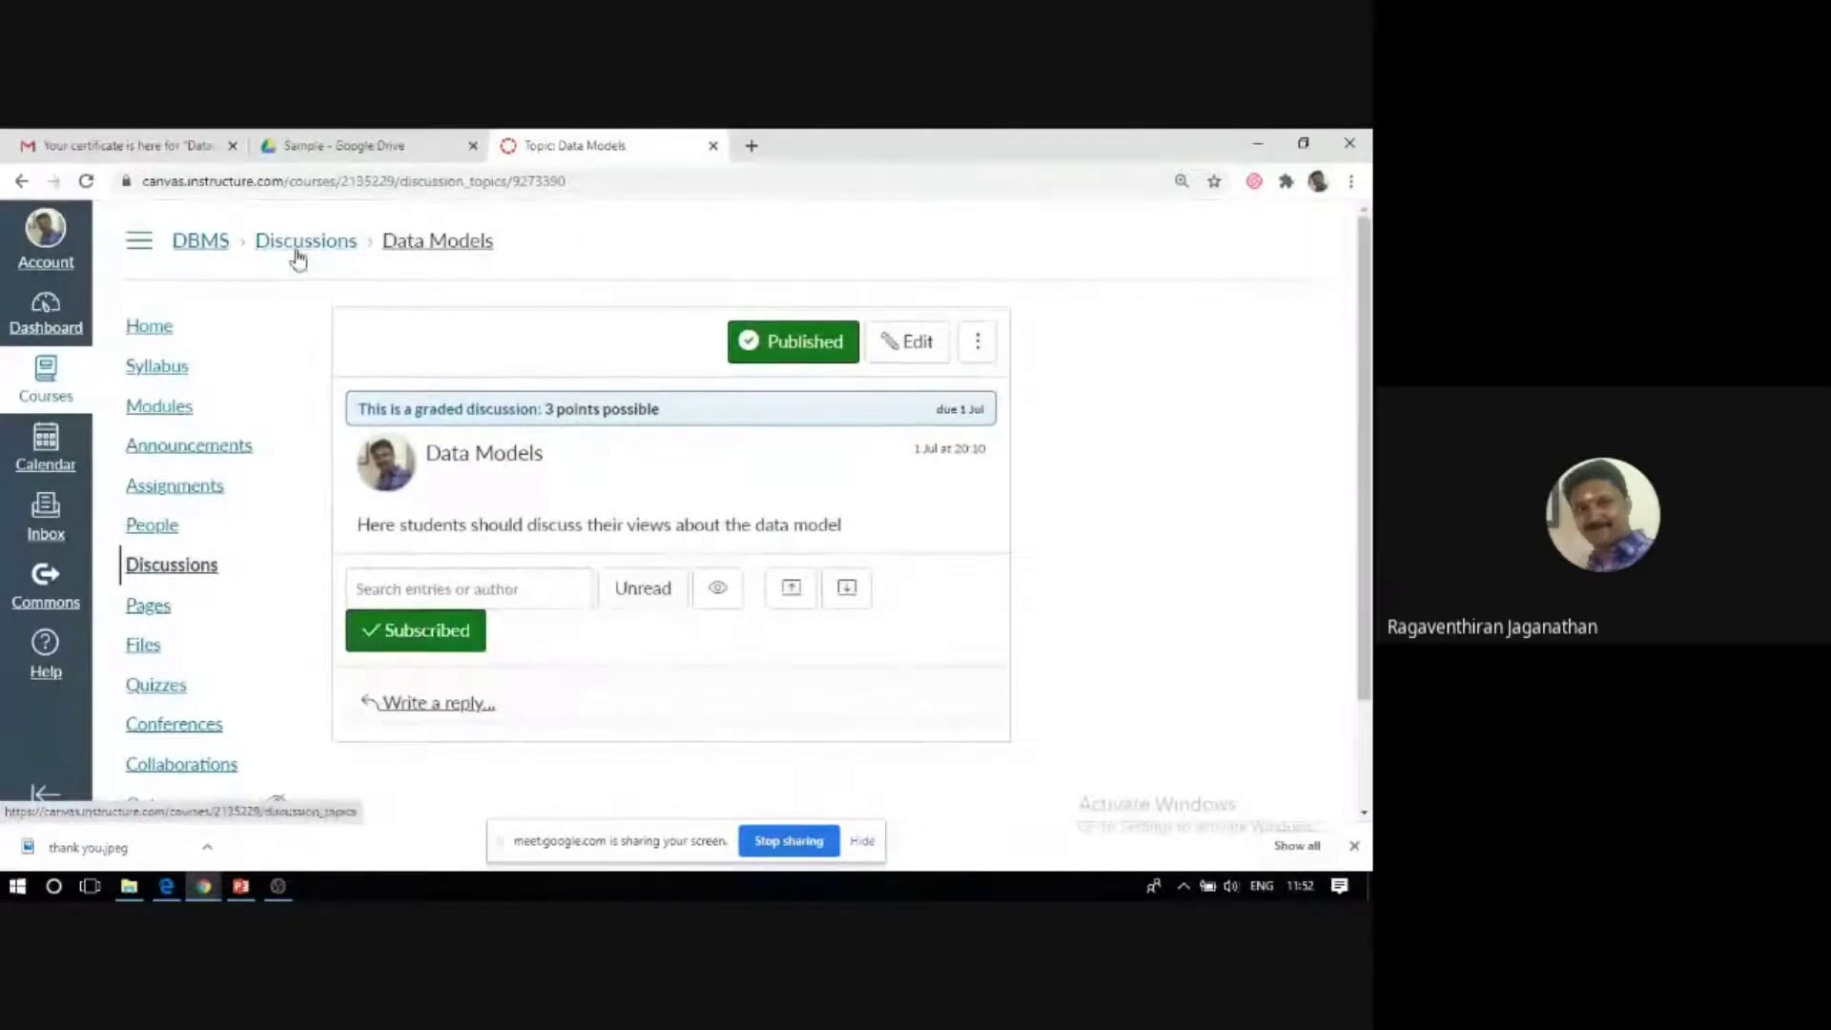
pyautogui.click(298, 246)
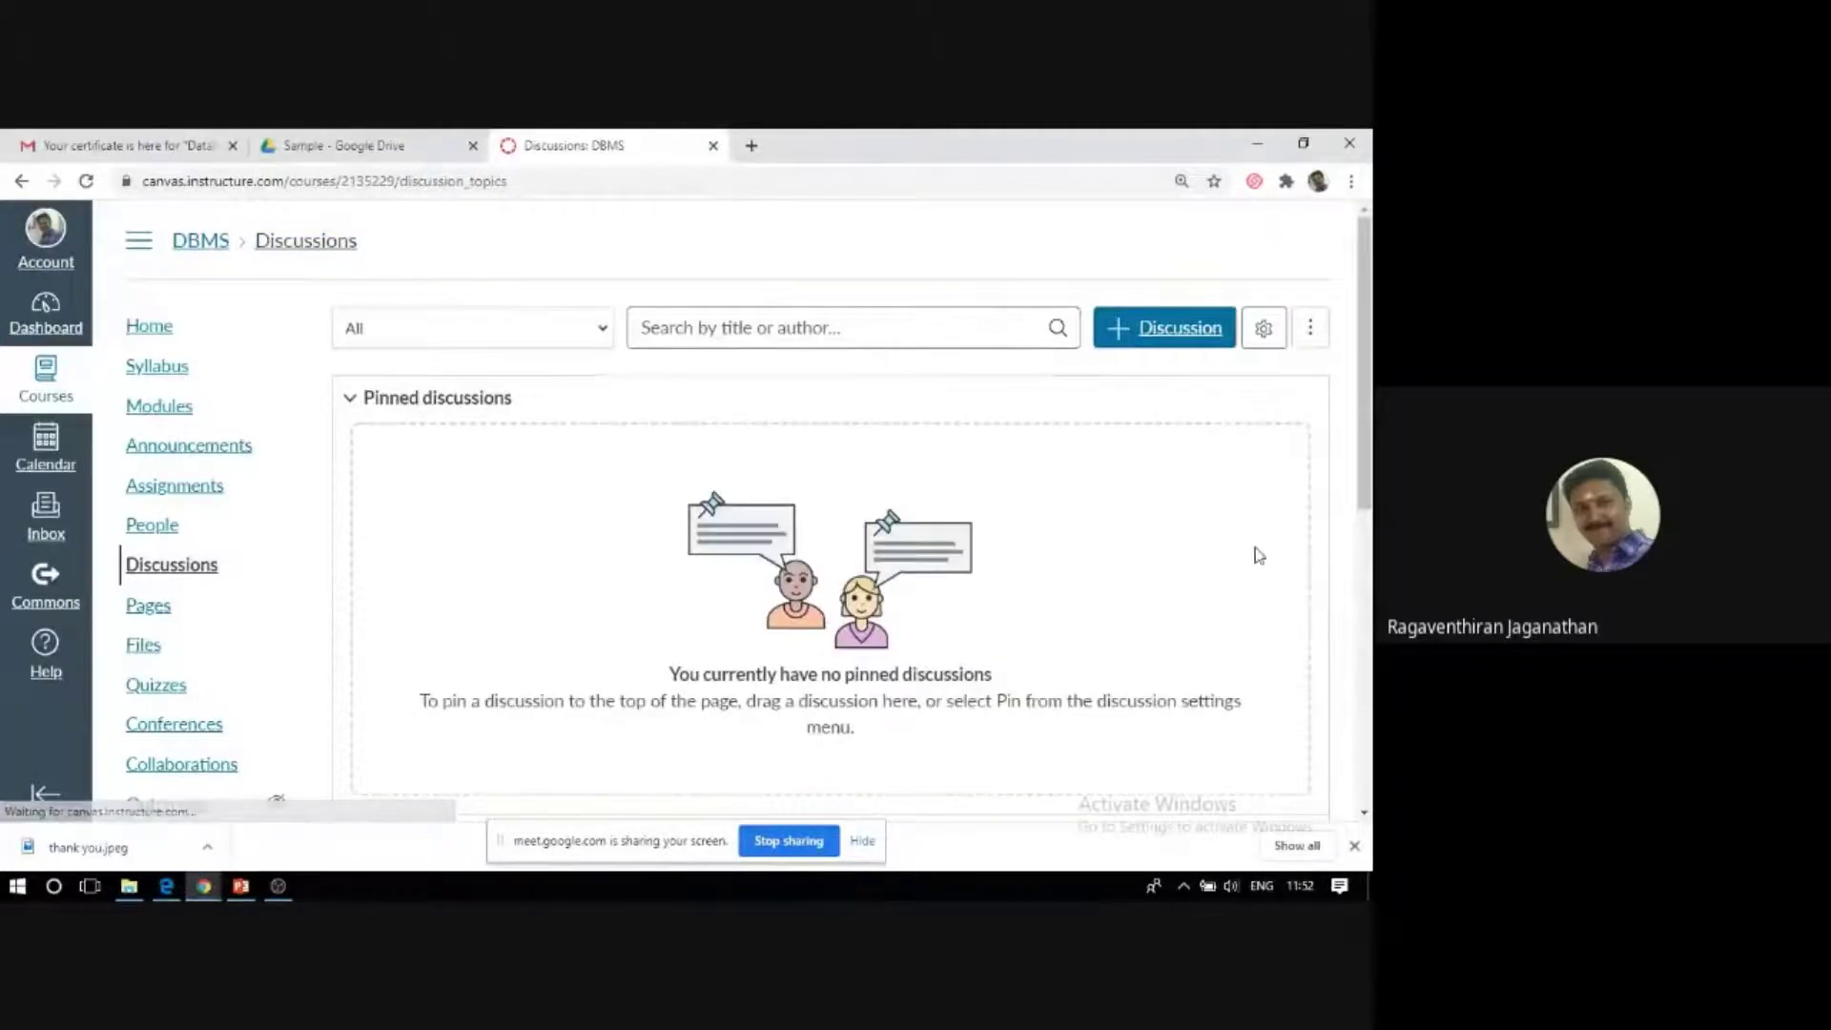
pyautogui.click(1151, 336)
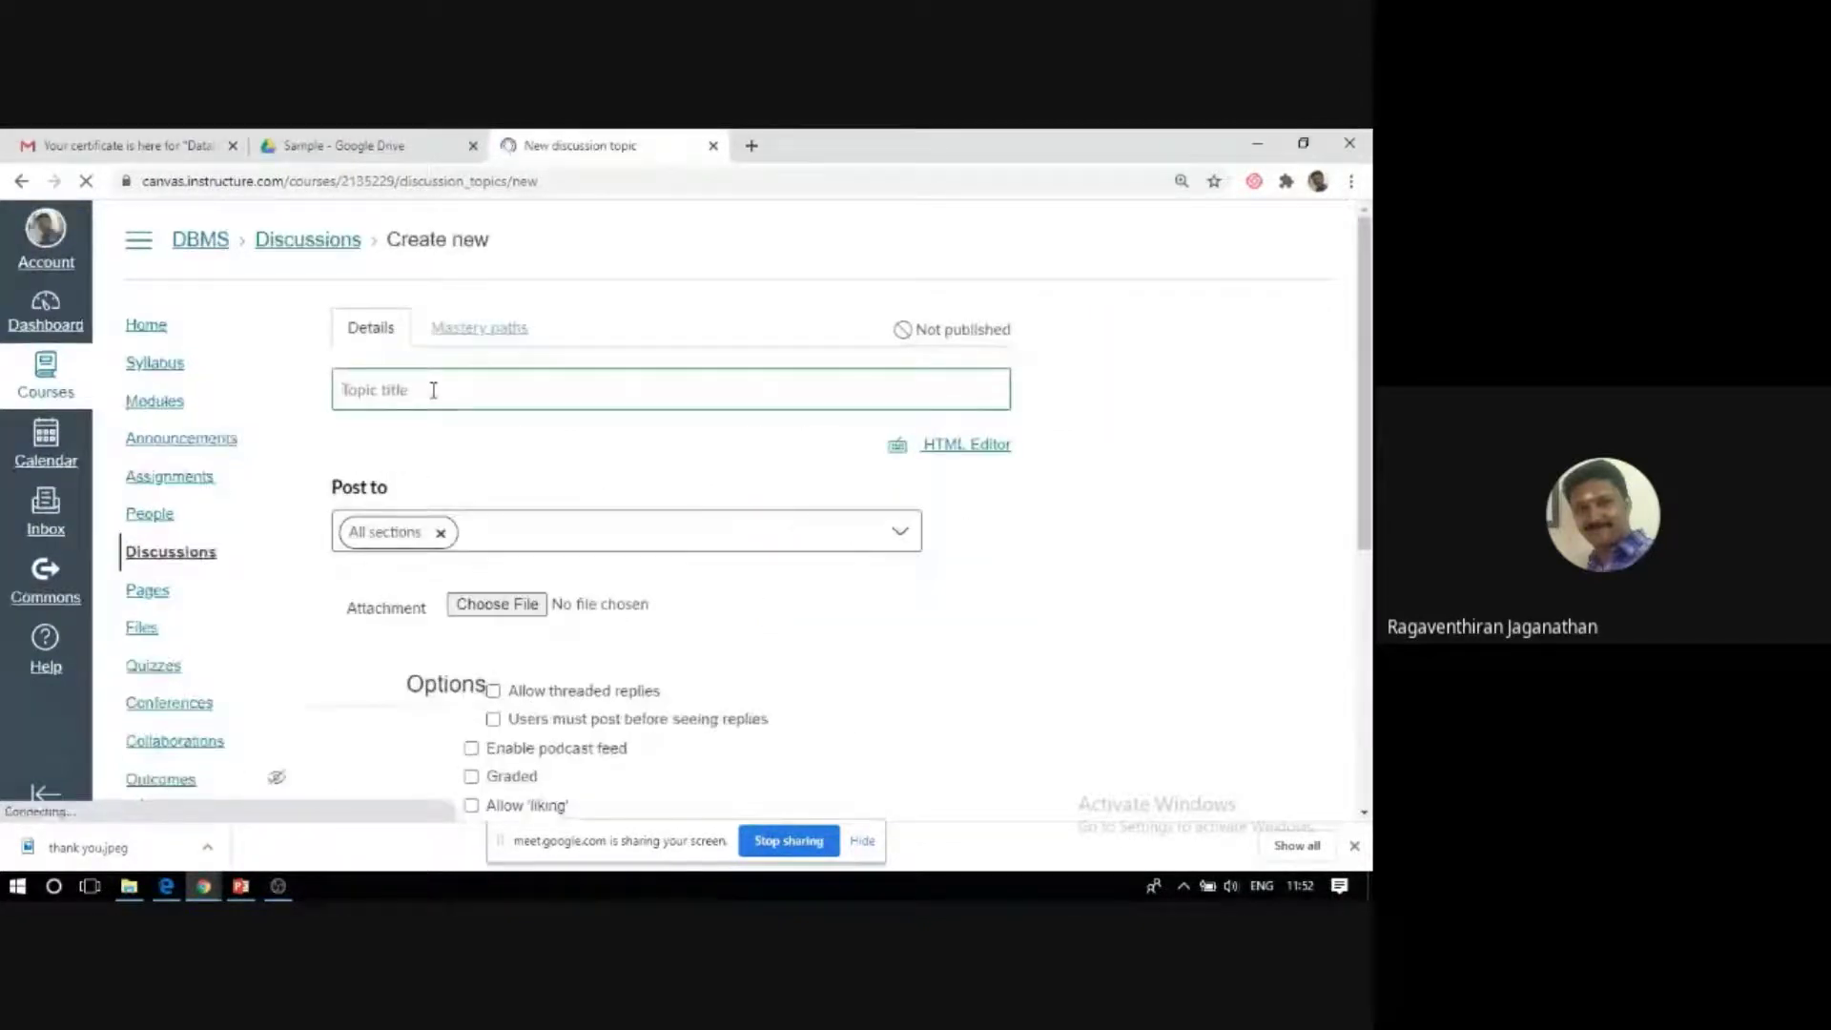
# Title the topic 'Database Design' and begin the message about creating good databases using normalization.
pyautogui.click(529, 389)
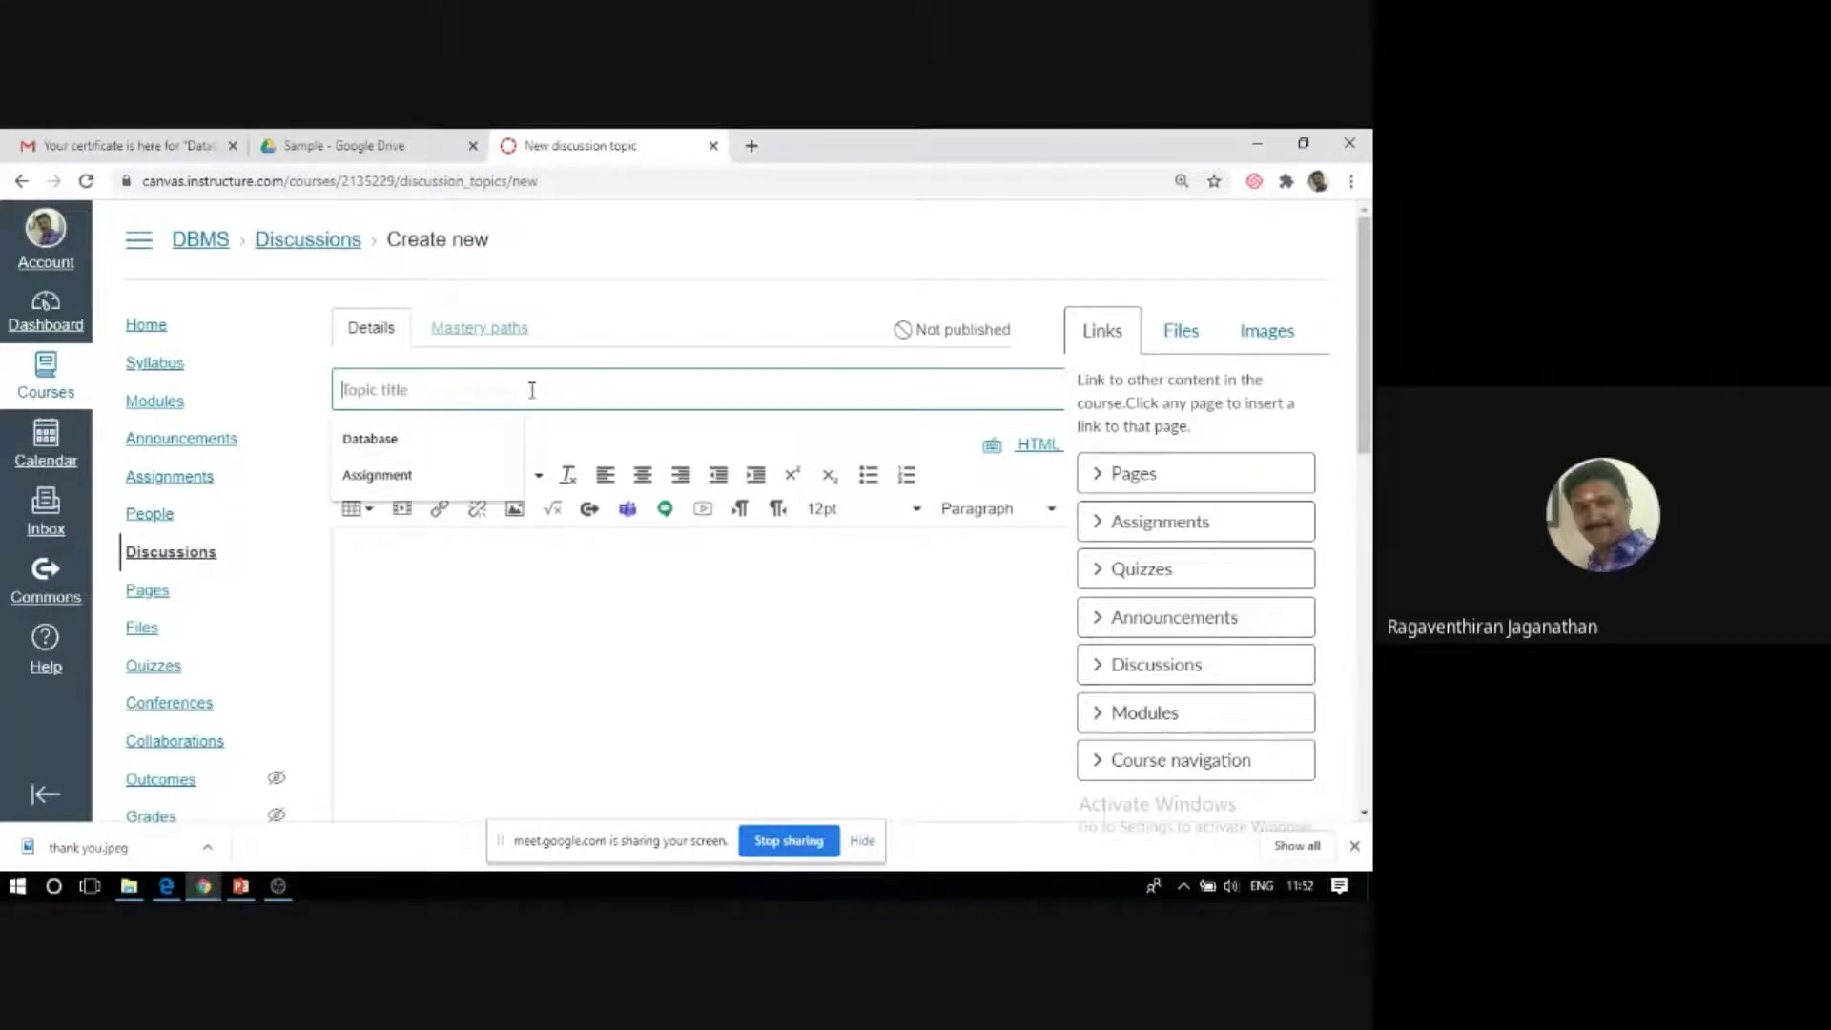
pyautogui.write('Database')
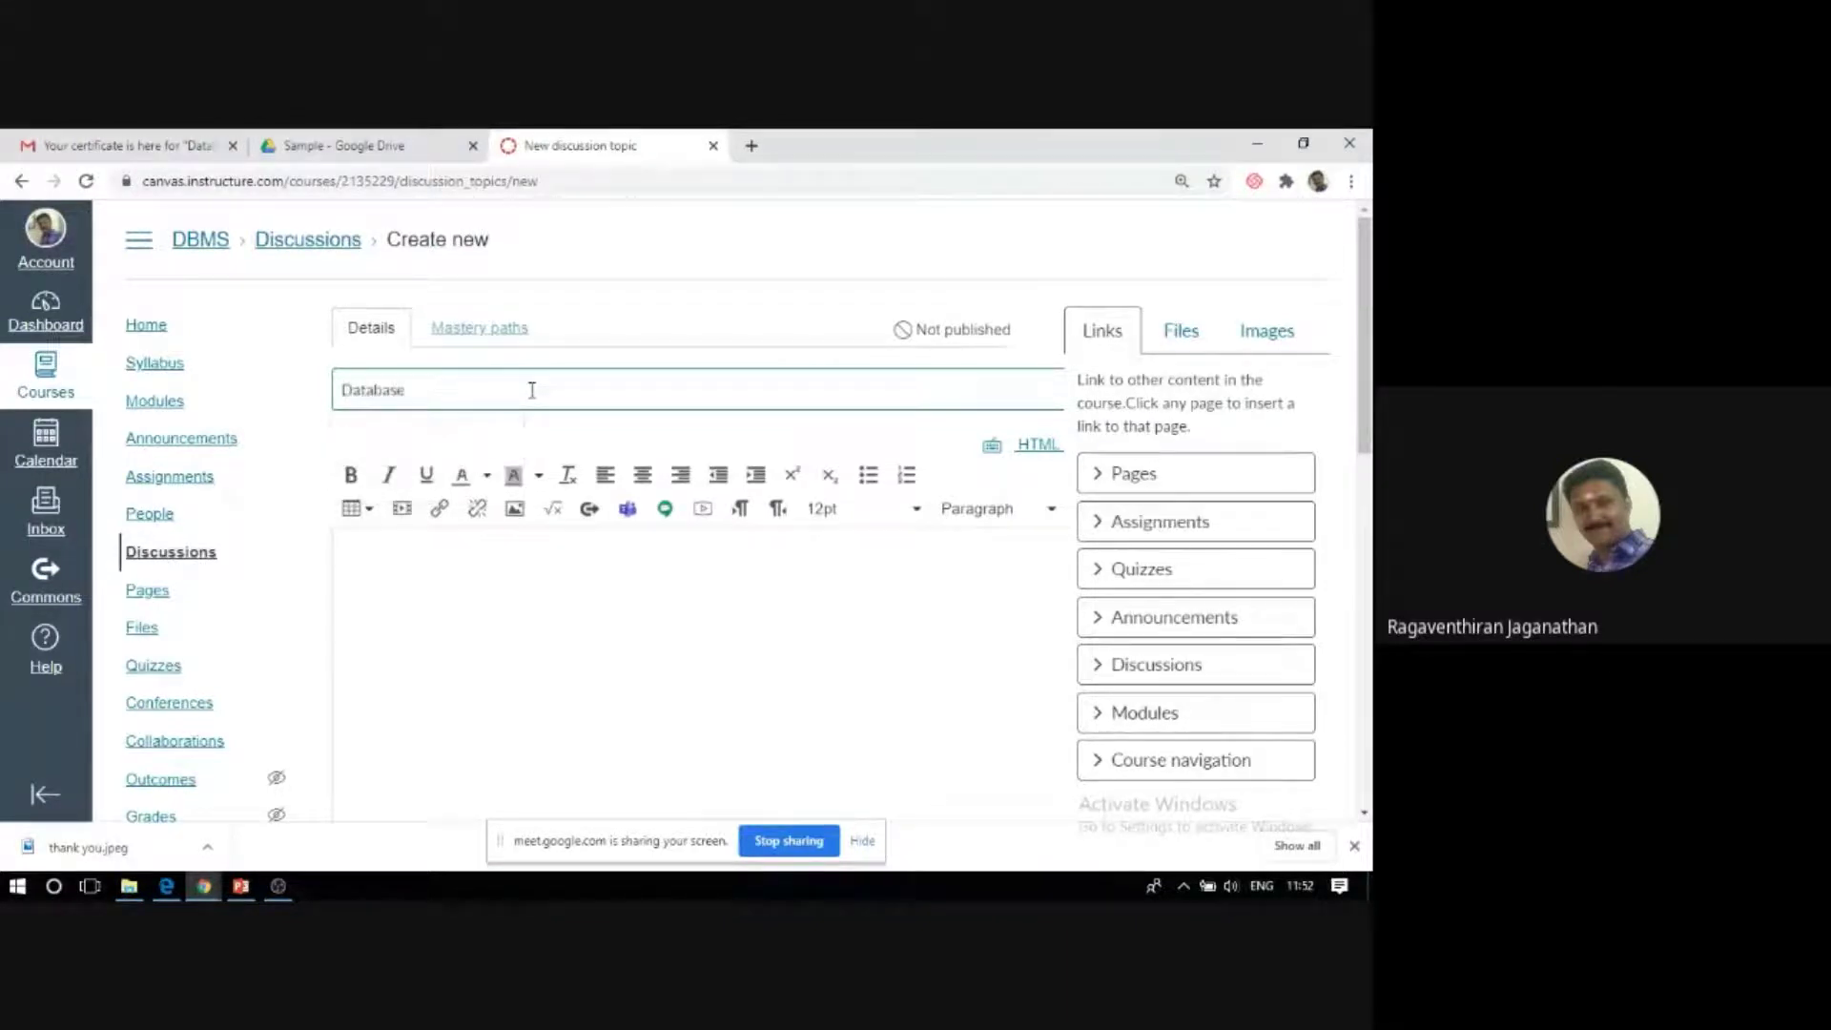
pyautogui.write(' Design')
pyautogui.click(448, 605)
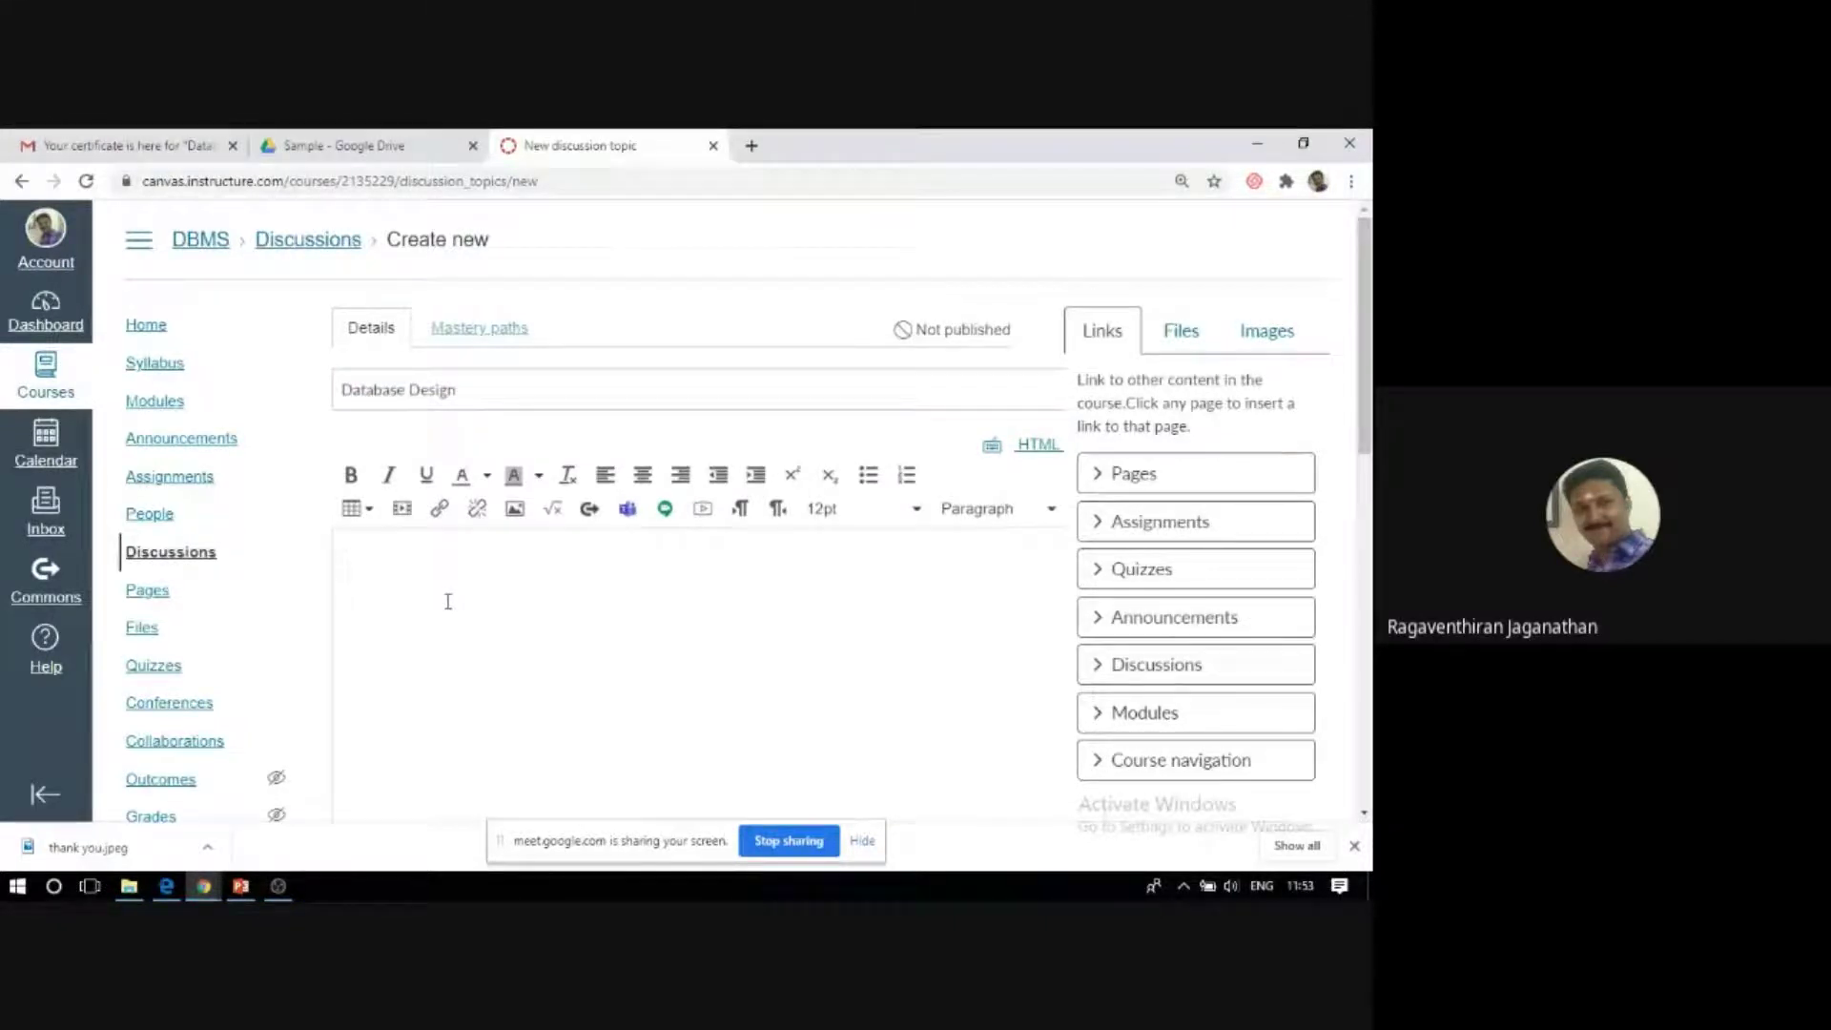
pyautogui.write('Students are requested to')
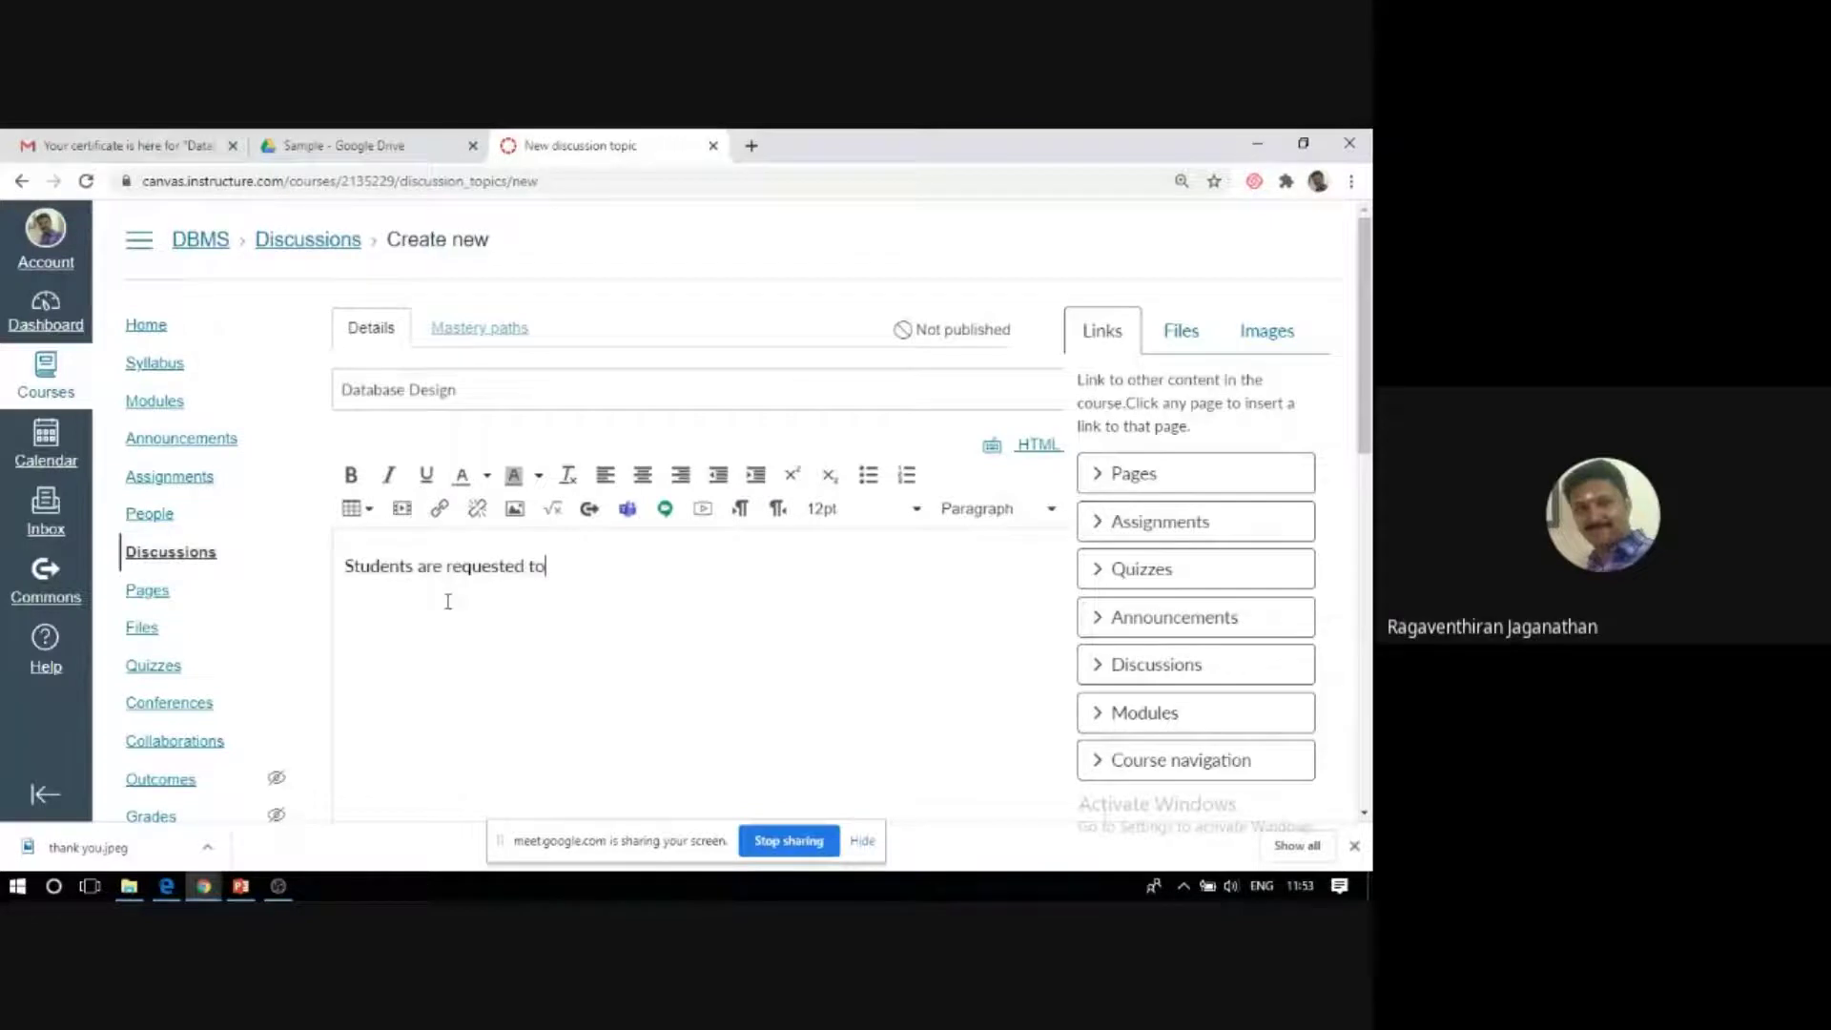
pyautogui.write(' discusss')
pyautogui.press('BackSpace')
pyautogui.write('about create')
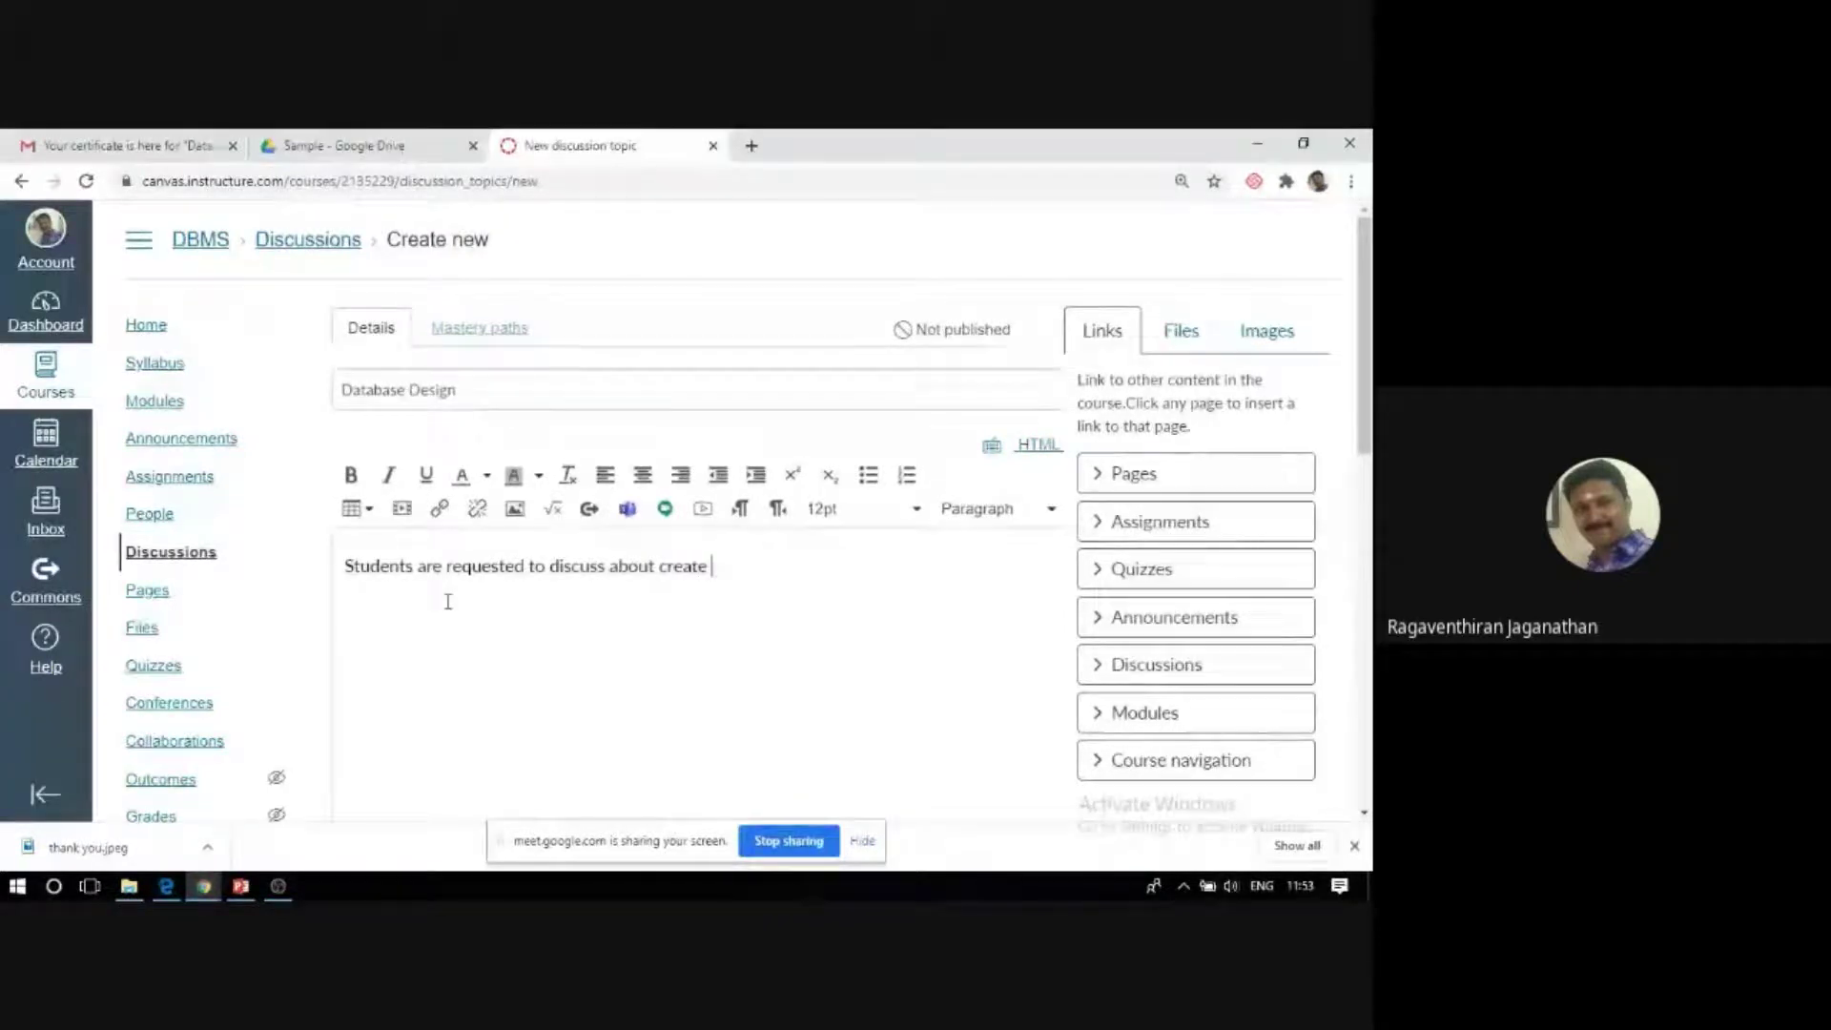
pyautogui.press('BackSpace')
pyautogui.press('BackSpace')
pyautogui.write('ing good data')
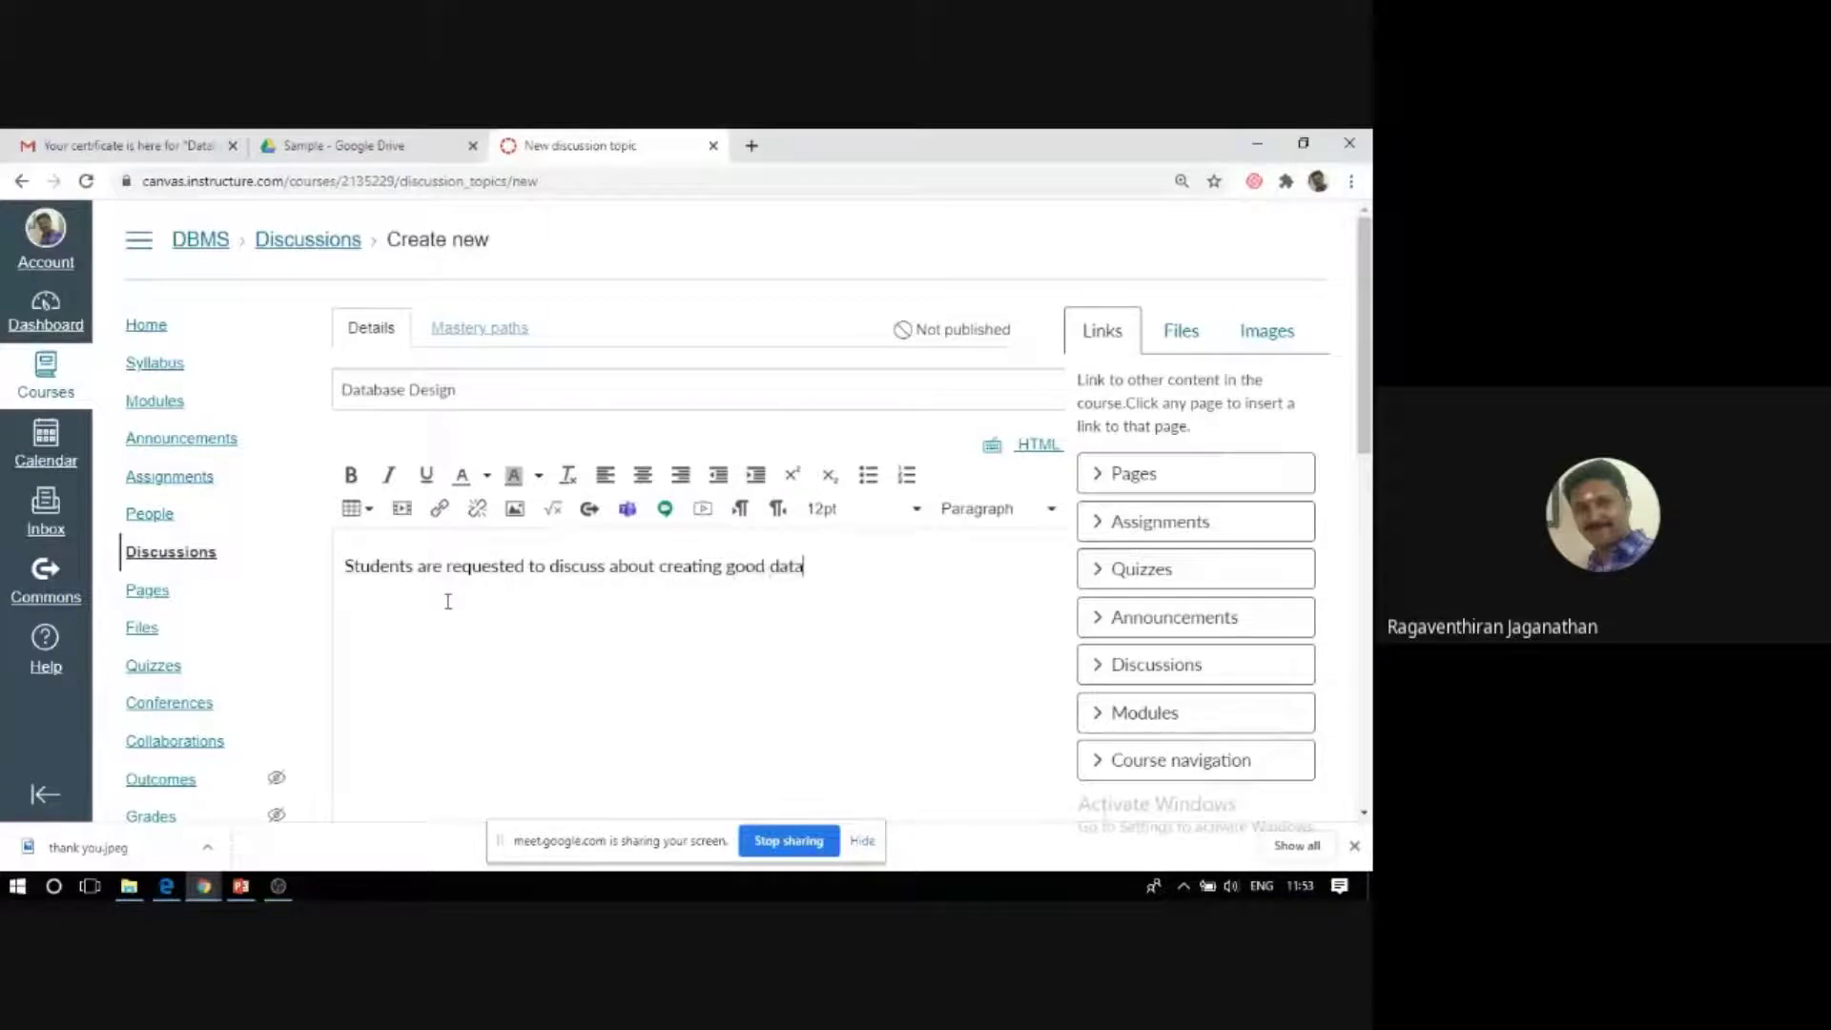
pyautogui.write('base using the nor')
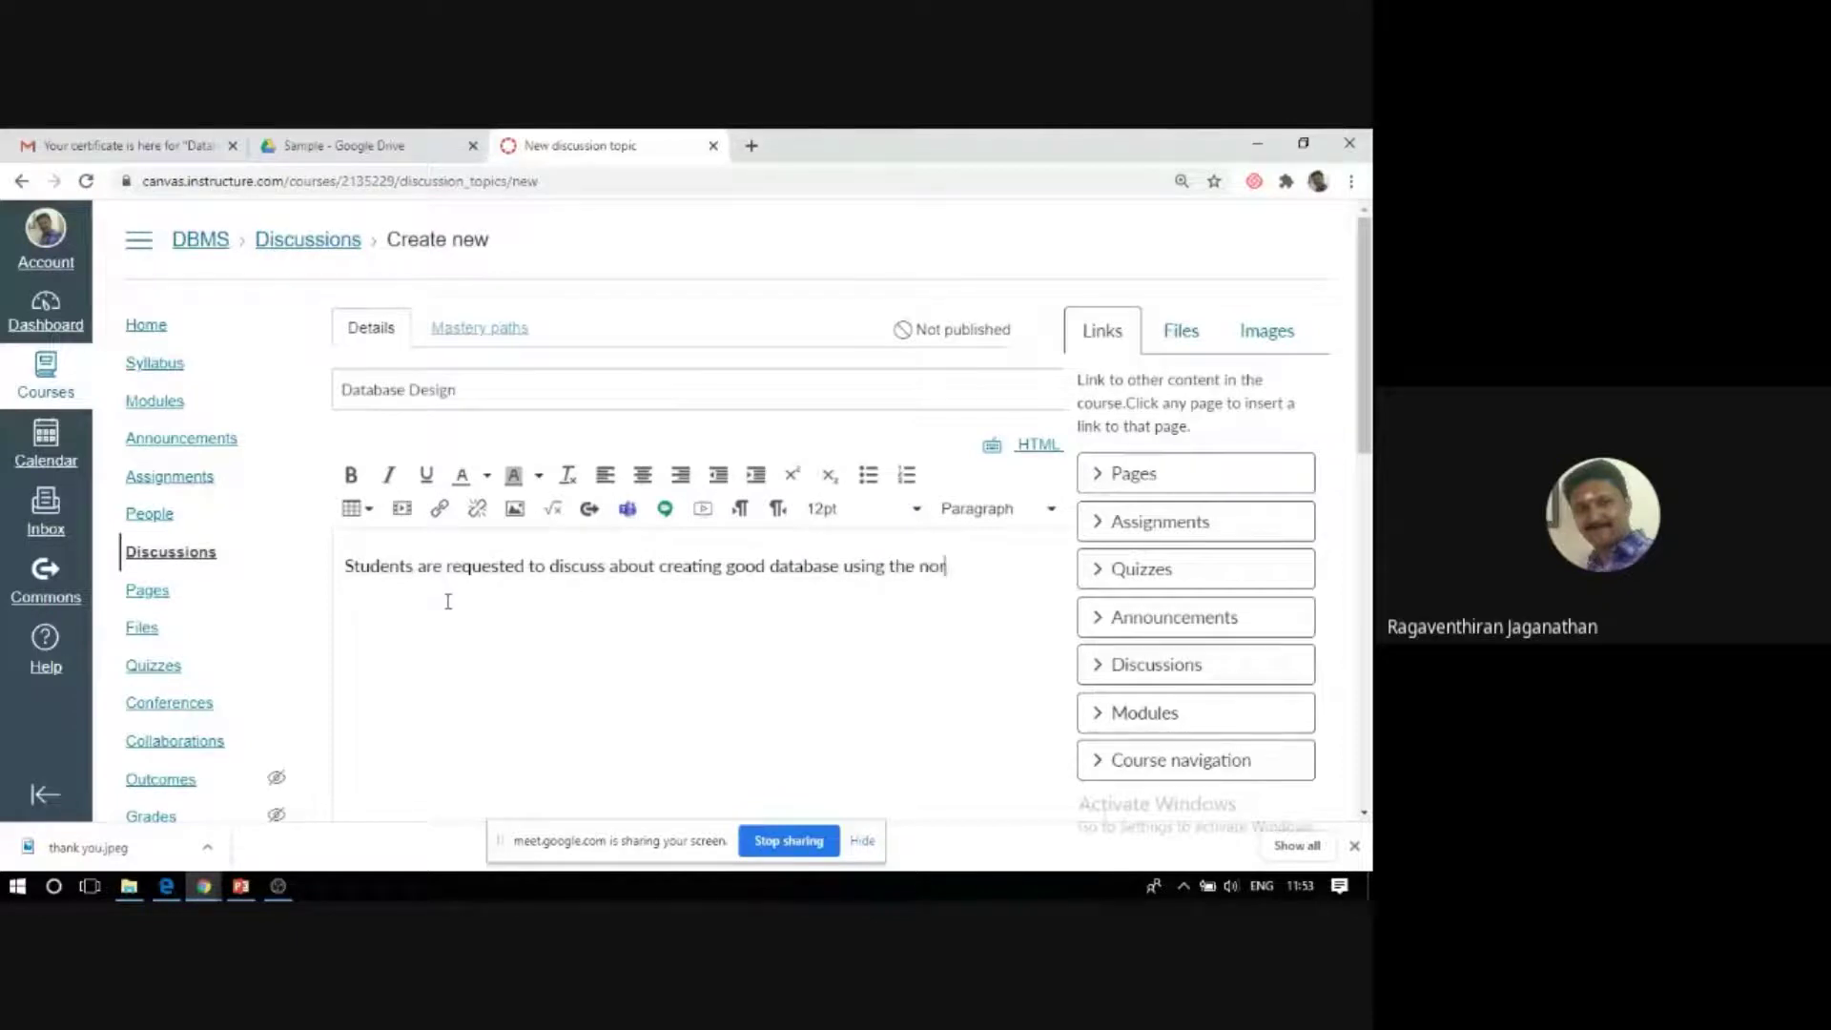
pyautogui.write('malization tech')
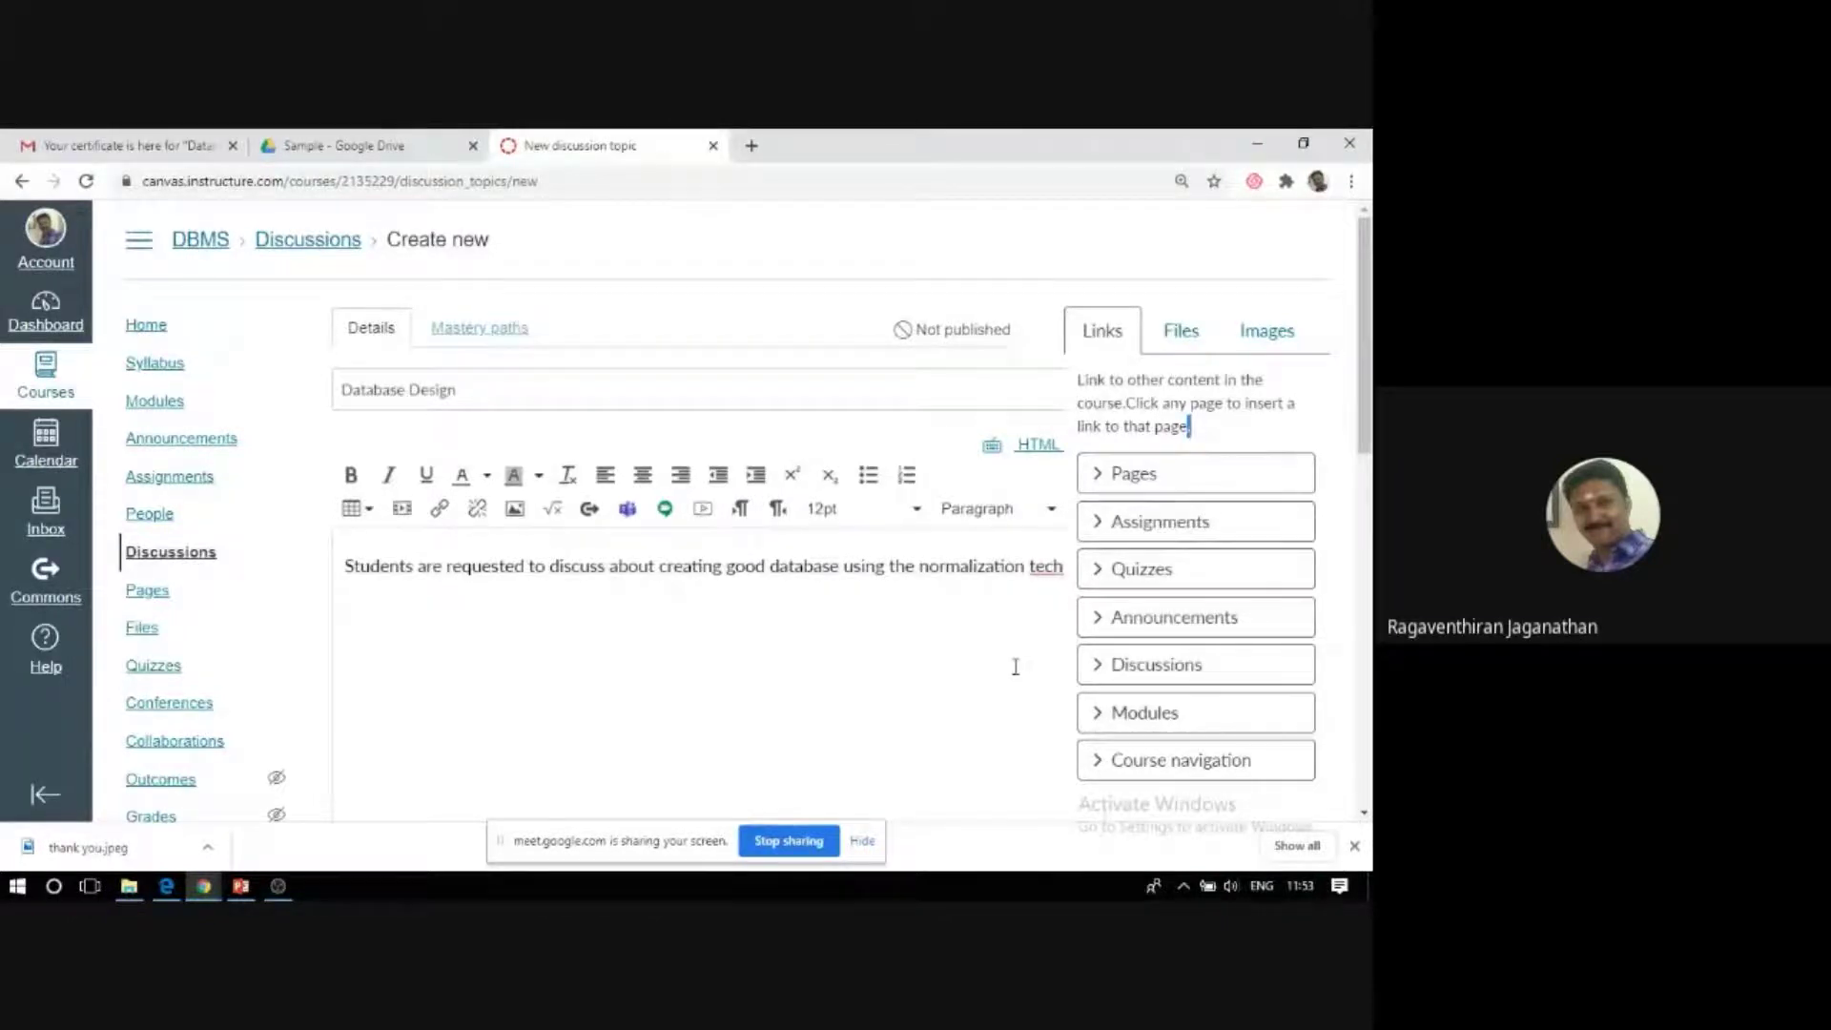
# Correct the spelling of 'technique' and add the closing sentence 'The best solution will be appreciated'.
pyautogui.click(1005, 568)
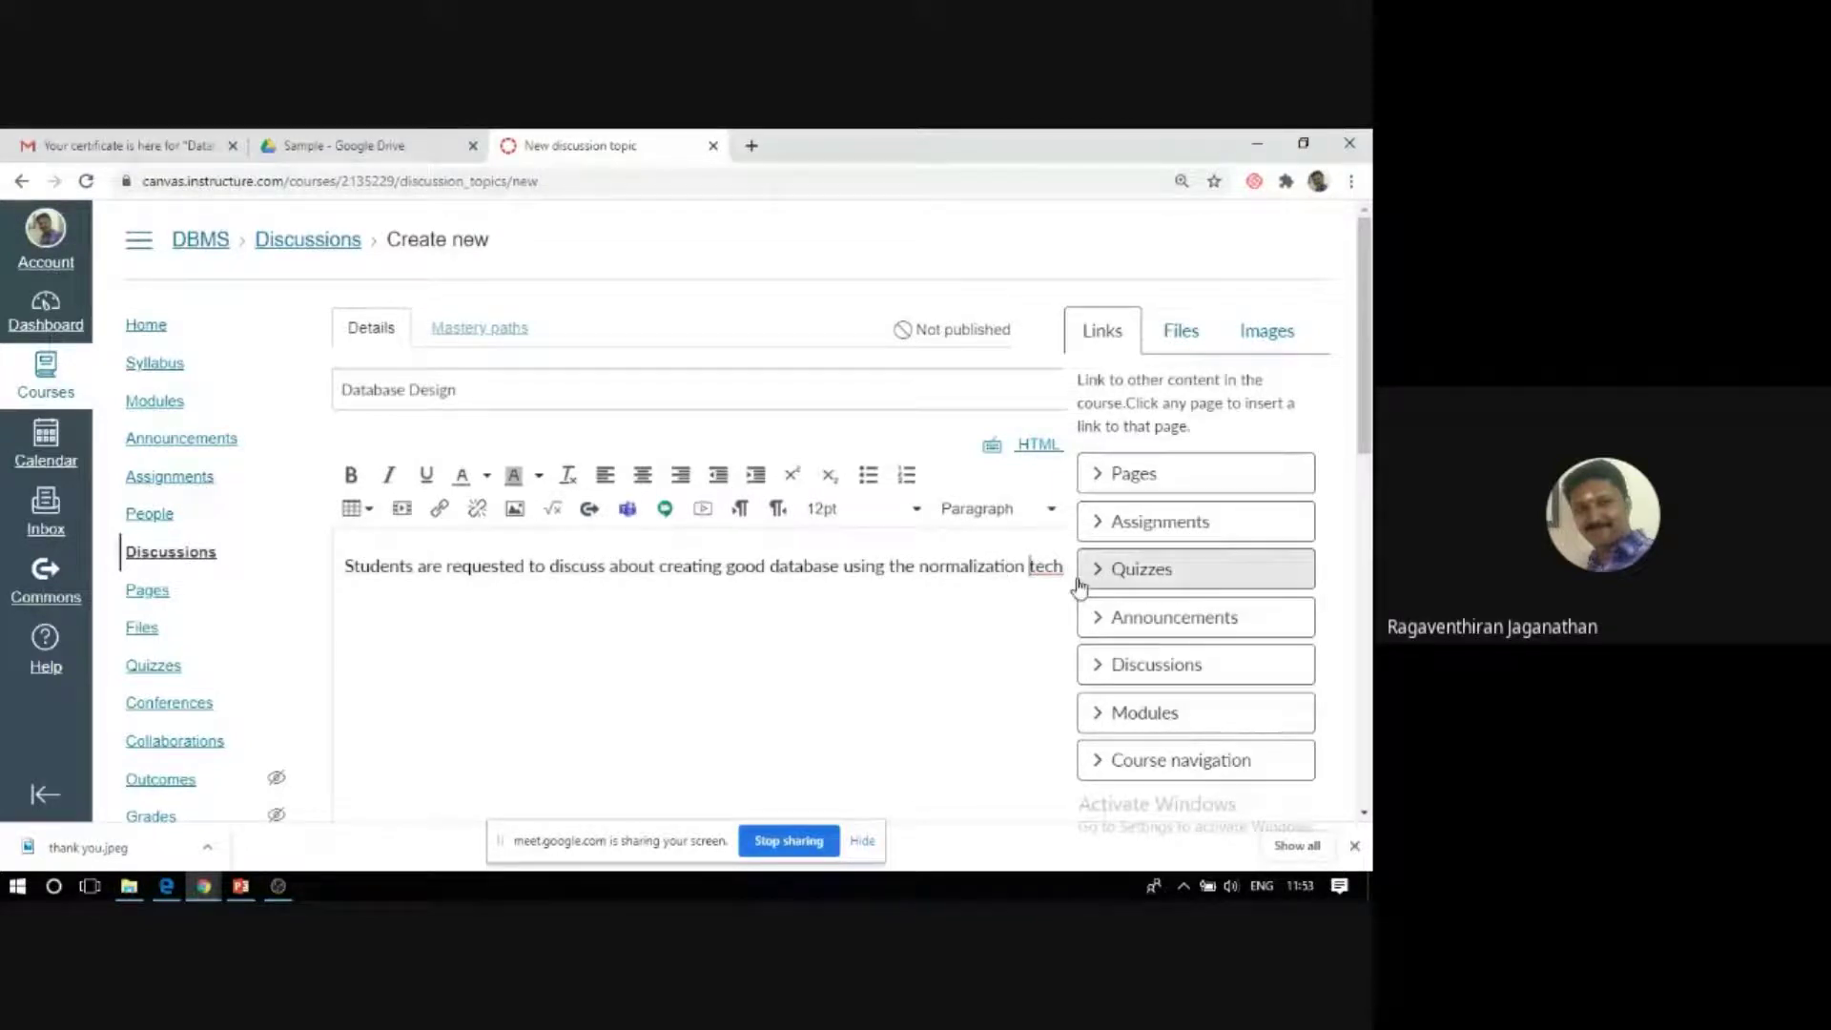
pyautogui.write('ni')
pyautogui.write('n')
pyautogui.press('BackSpace')
pyautogui.write('que.')
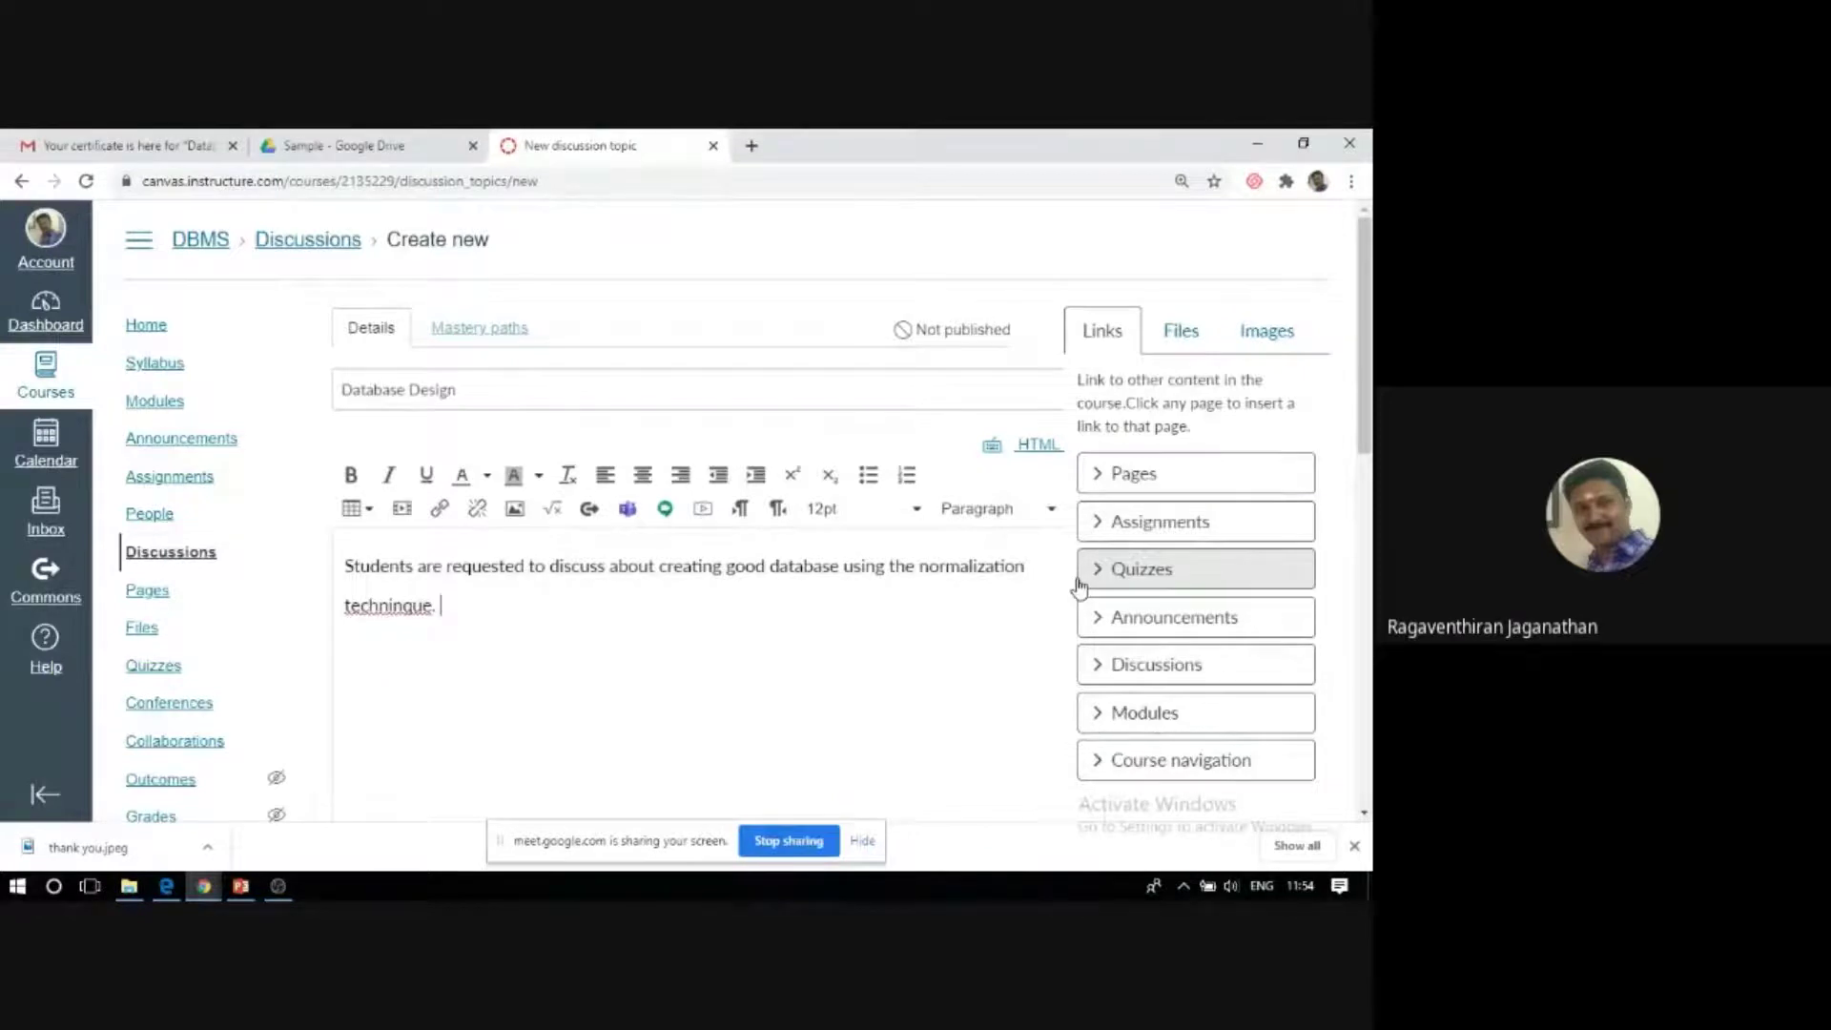
pyautogui.press('Left')
pyautogui.press('Left')
pyautogui.press('Left')
pyautogui.press('Left')
pyautogui.press('Delete')
pyautogui.press('End')
pyautogui.write('The best solu')
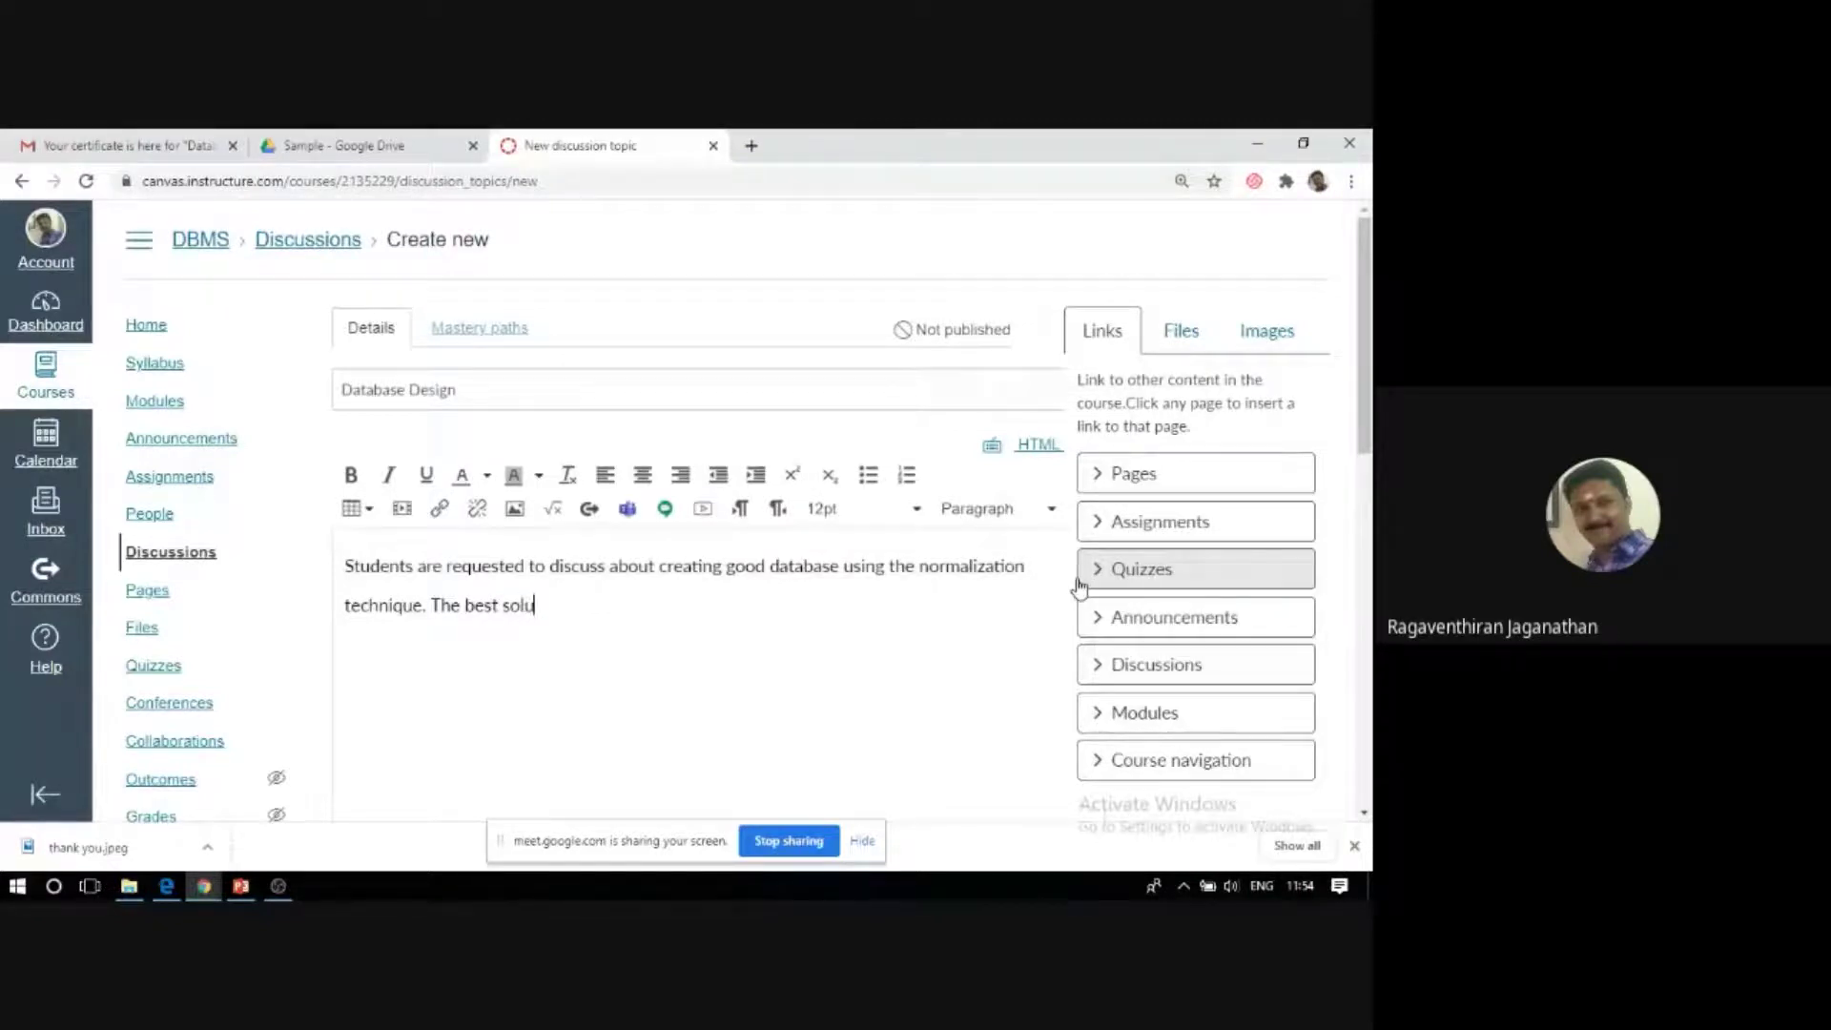
pyautogui.write('tion will be ap')
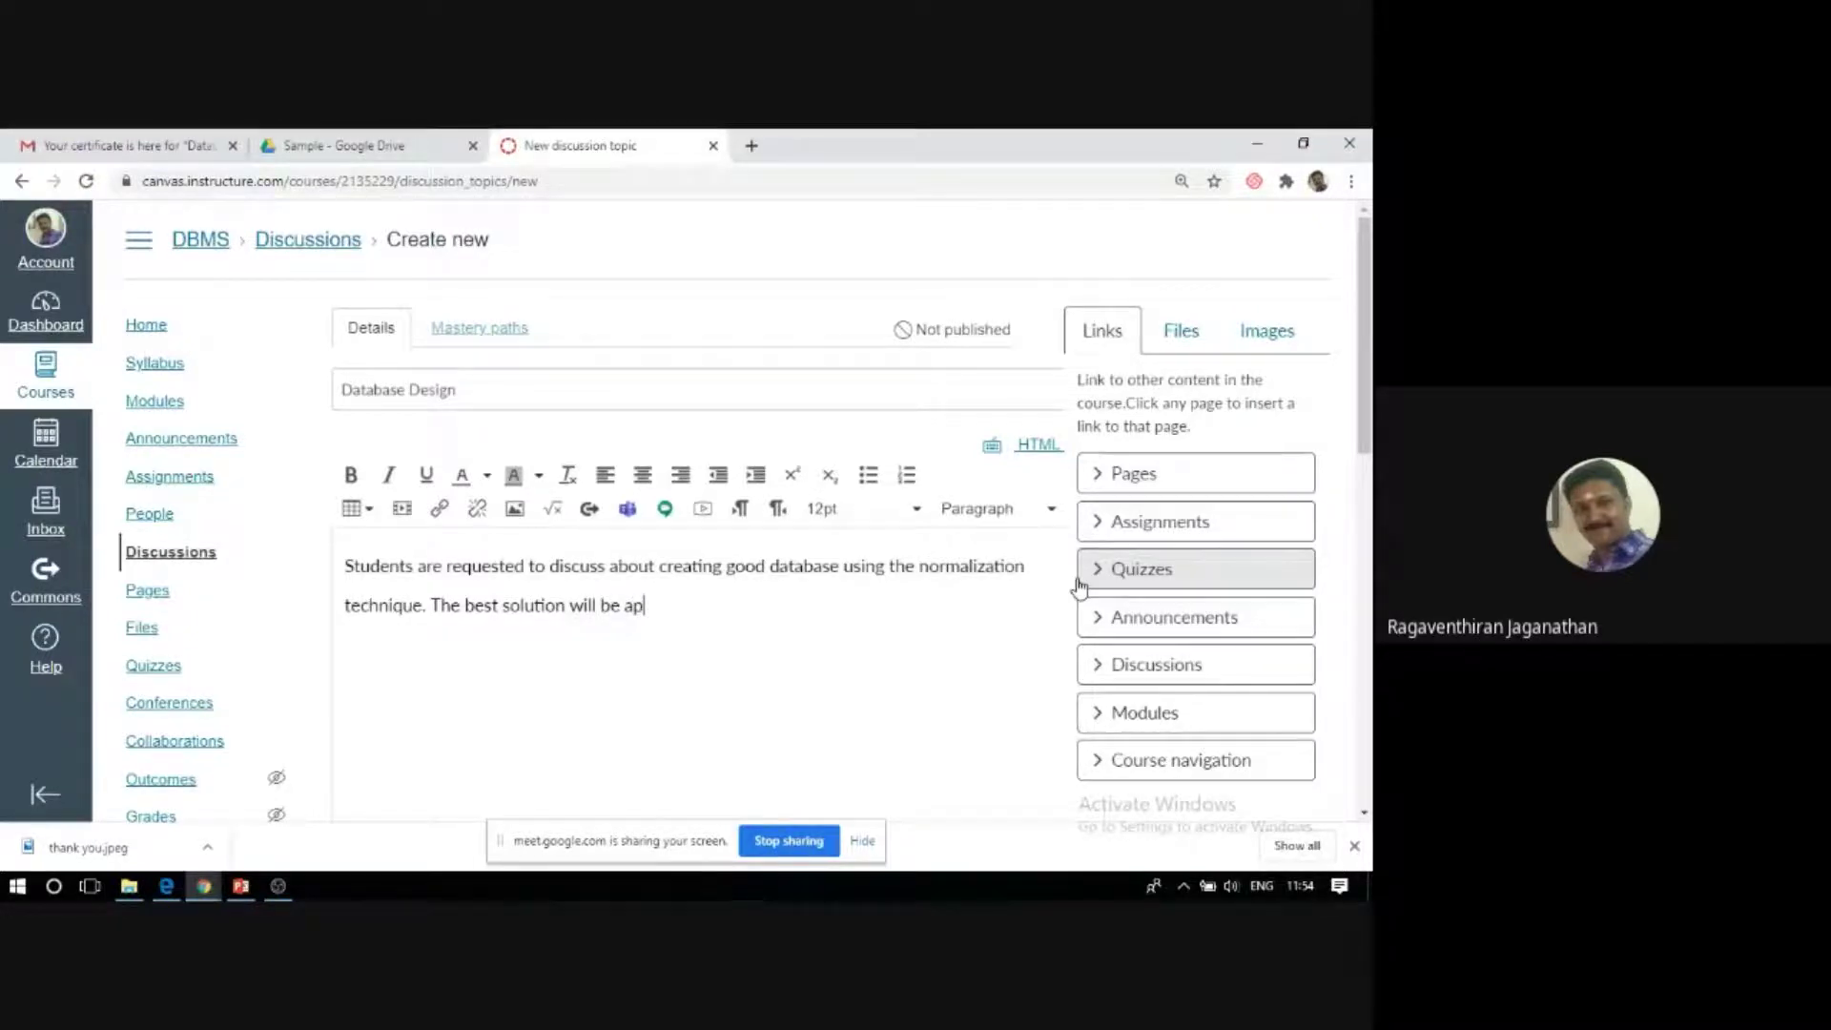
pyautogui.write('priciated')
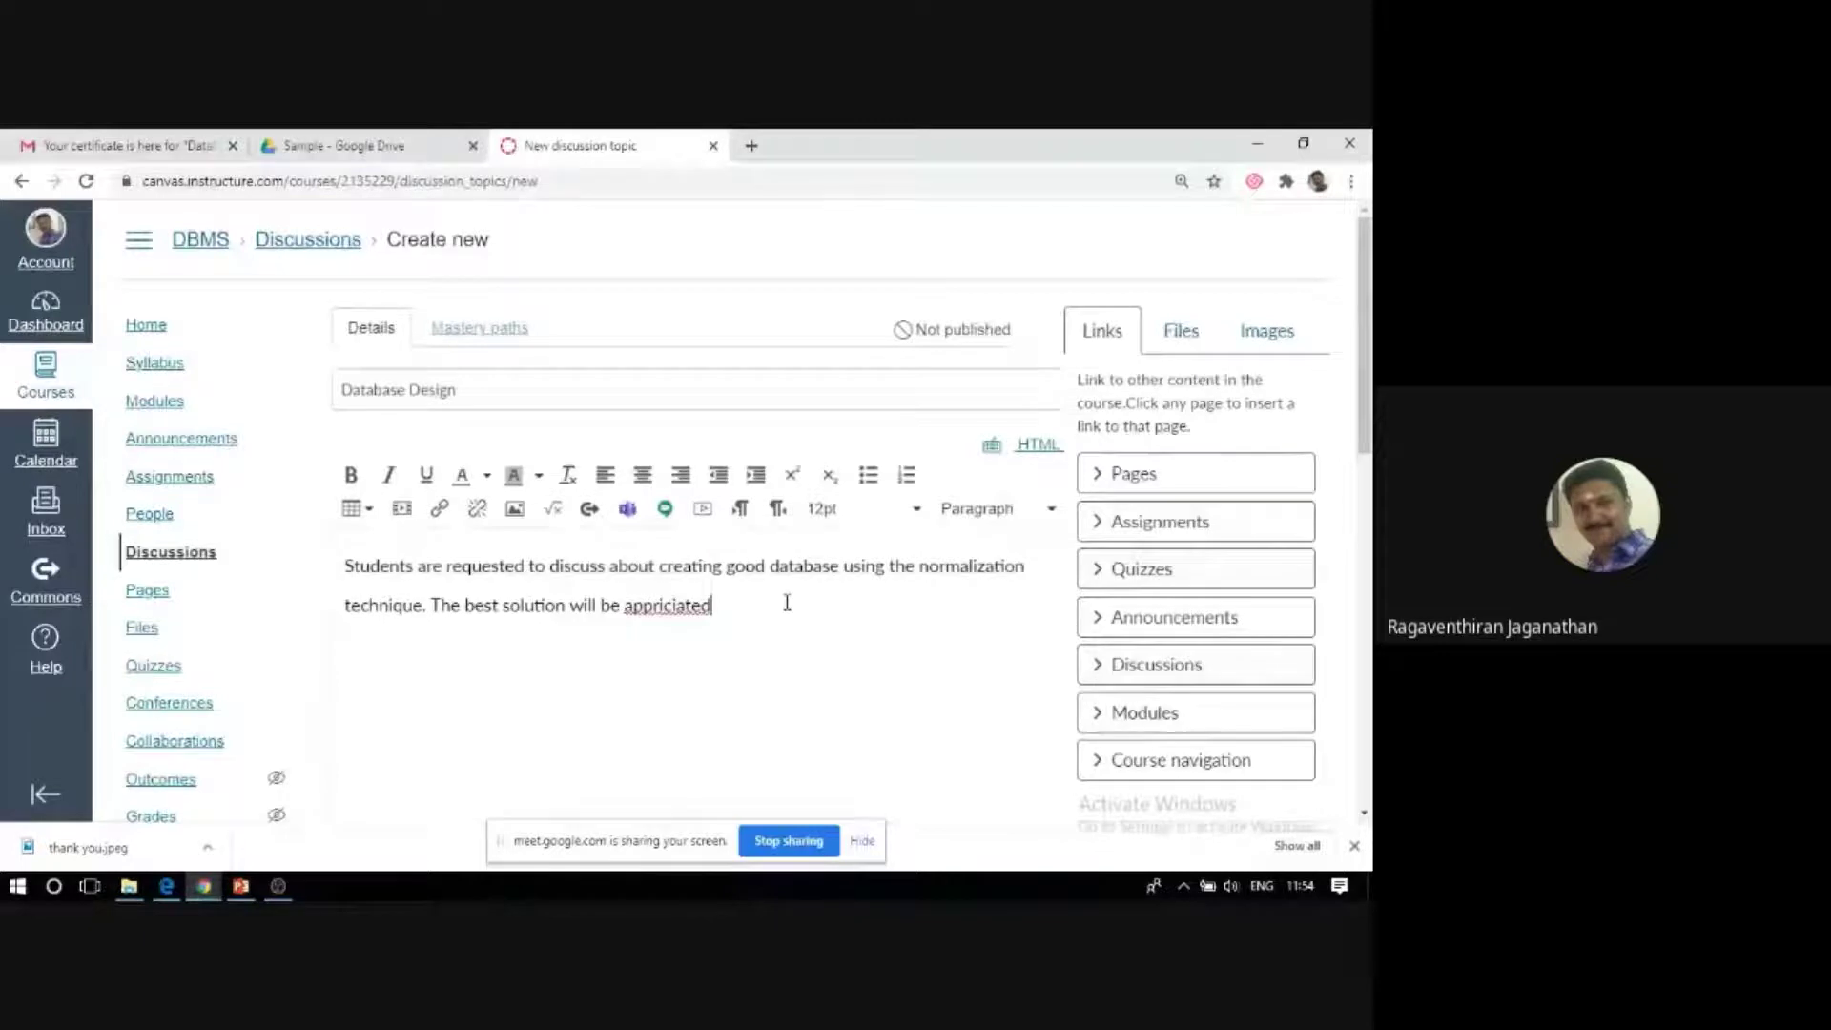
# Set the discussion's Post to field to the DBMS section instead of All sections.
pyautogui.scroll(-1, 810, 610)
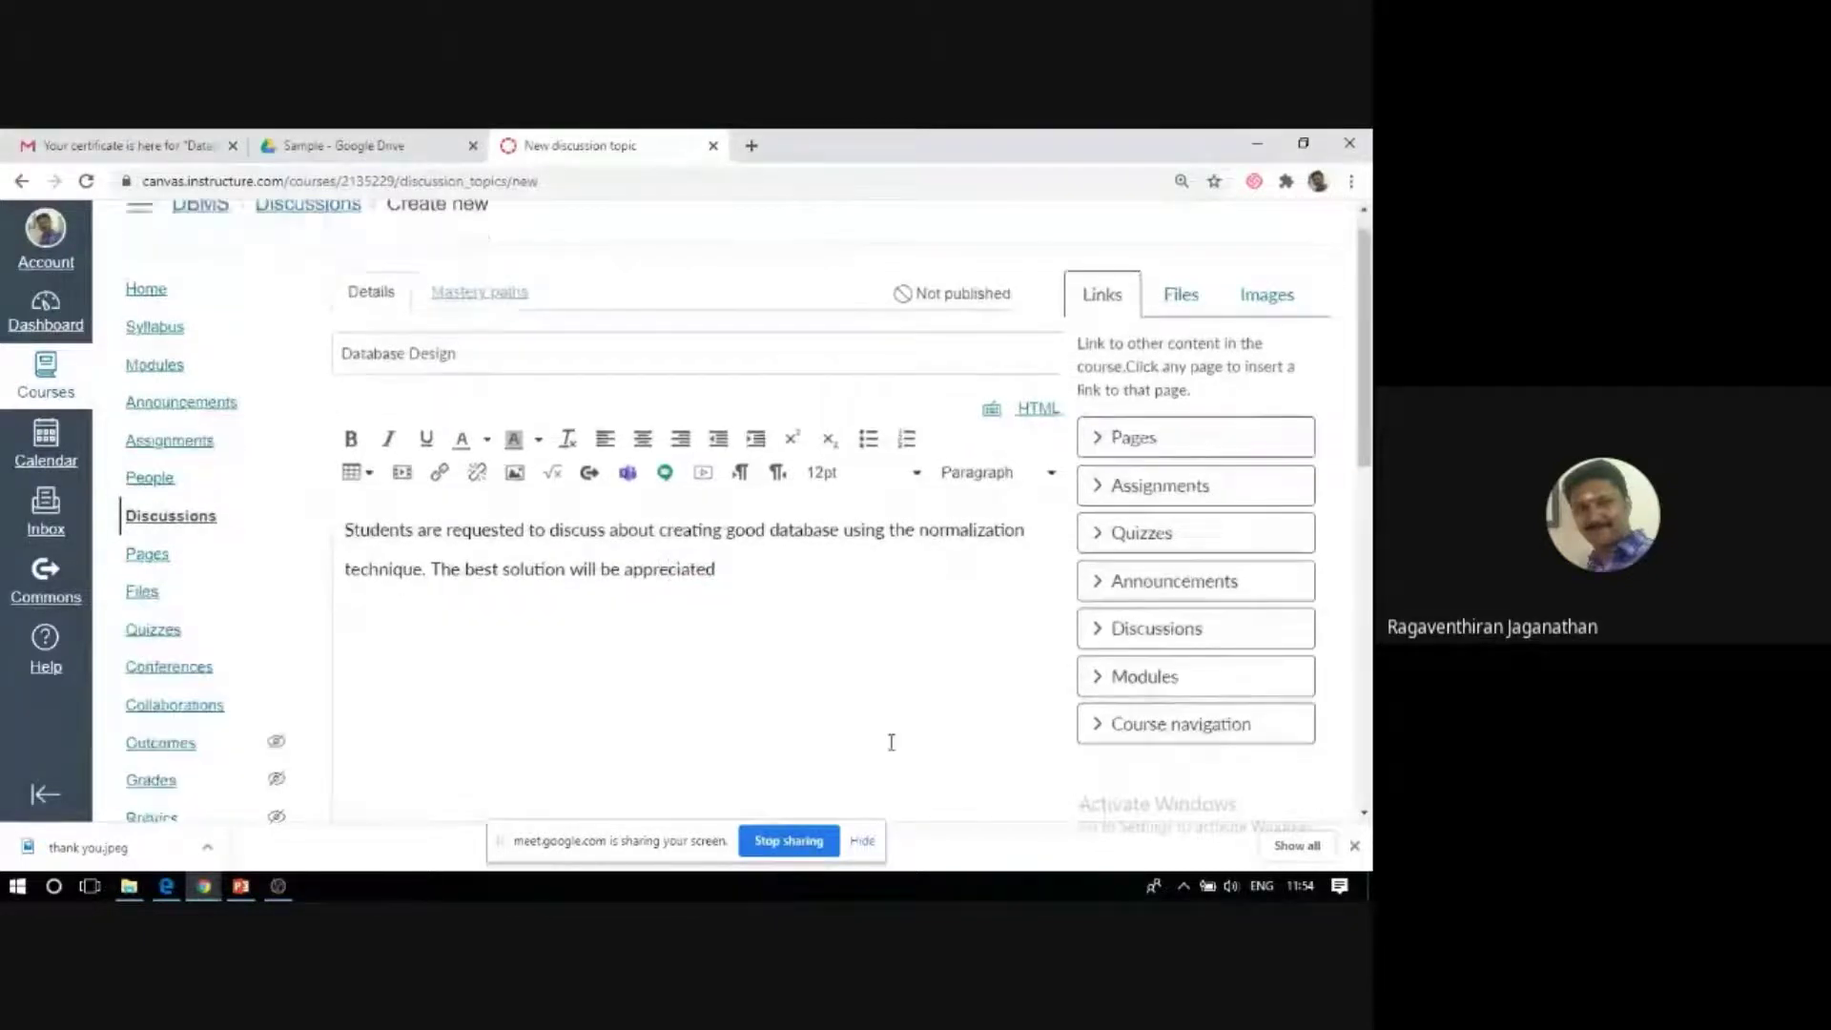
pyautogui.scroll(-4, 891, 742)
pyautogui.scroll(-1, 341, 583)
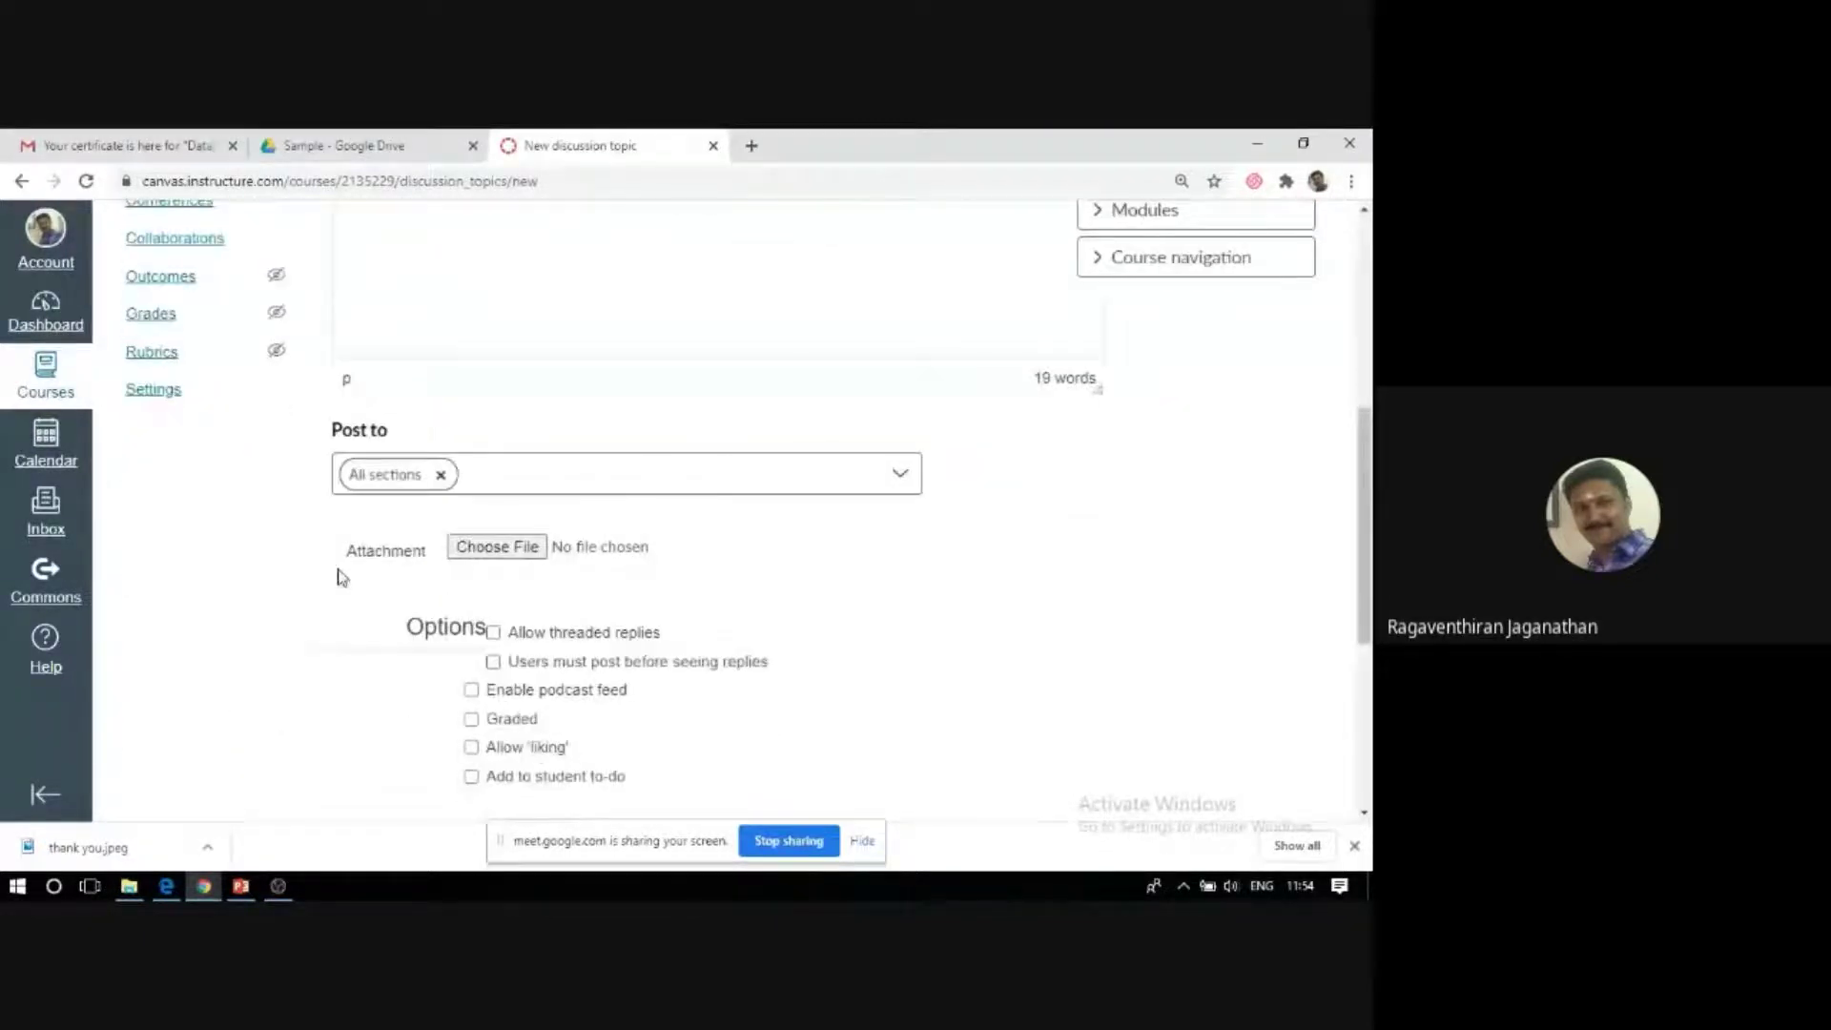
pyautogui.click(896, 468)
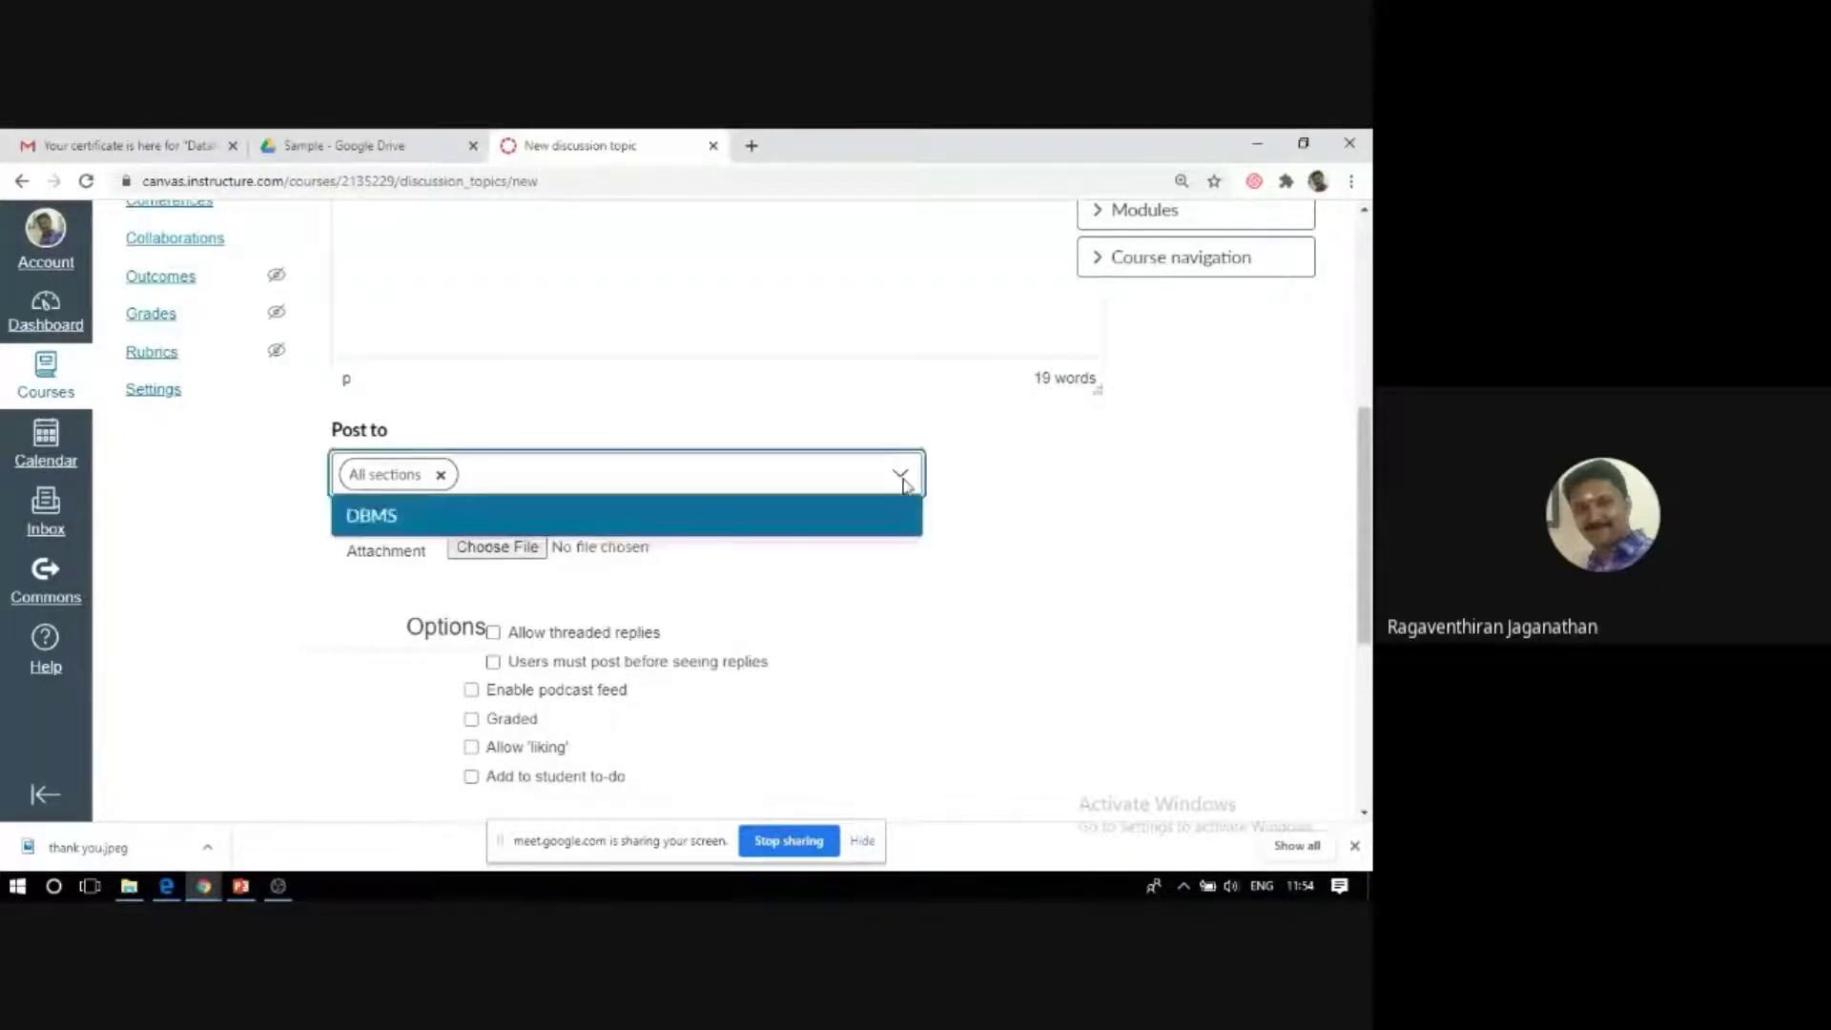
pyautogui.click(854, 523)
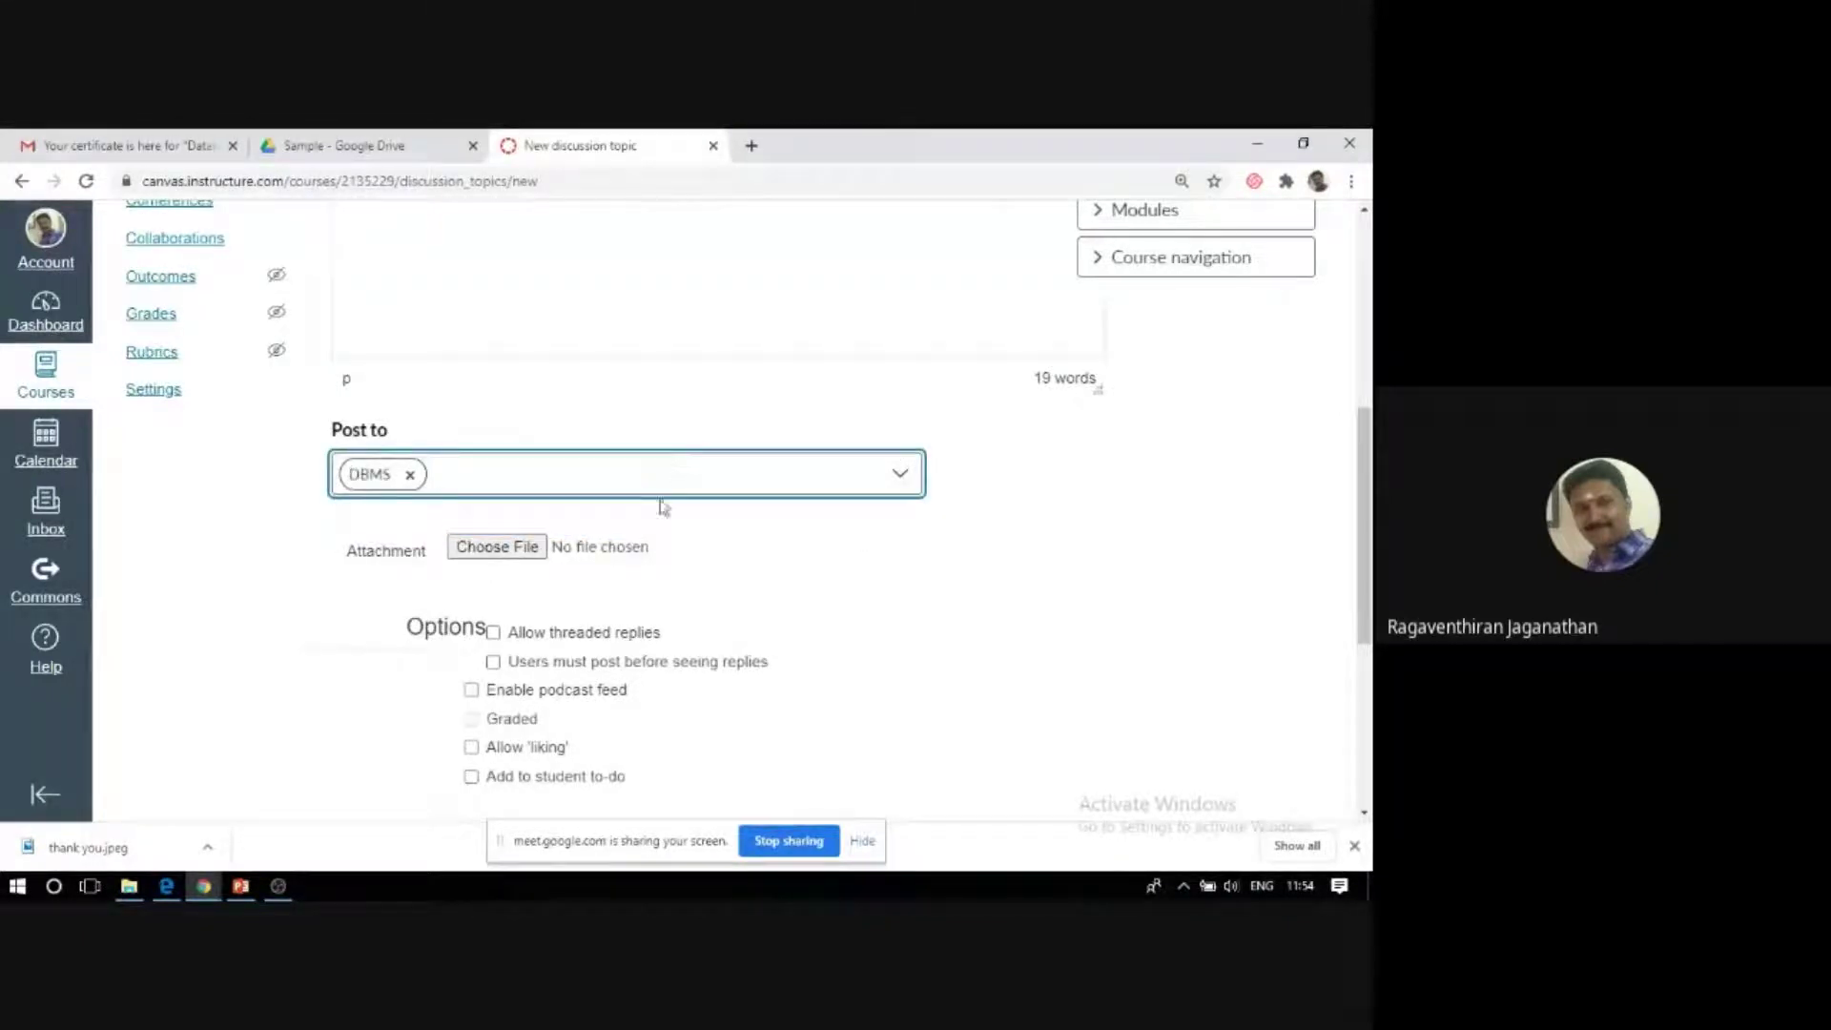
# Scroll down to the availability dates and open the start-date calendar.
pyautogui.scroll(-1, 372, 611)
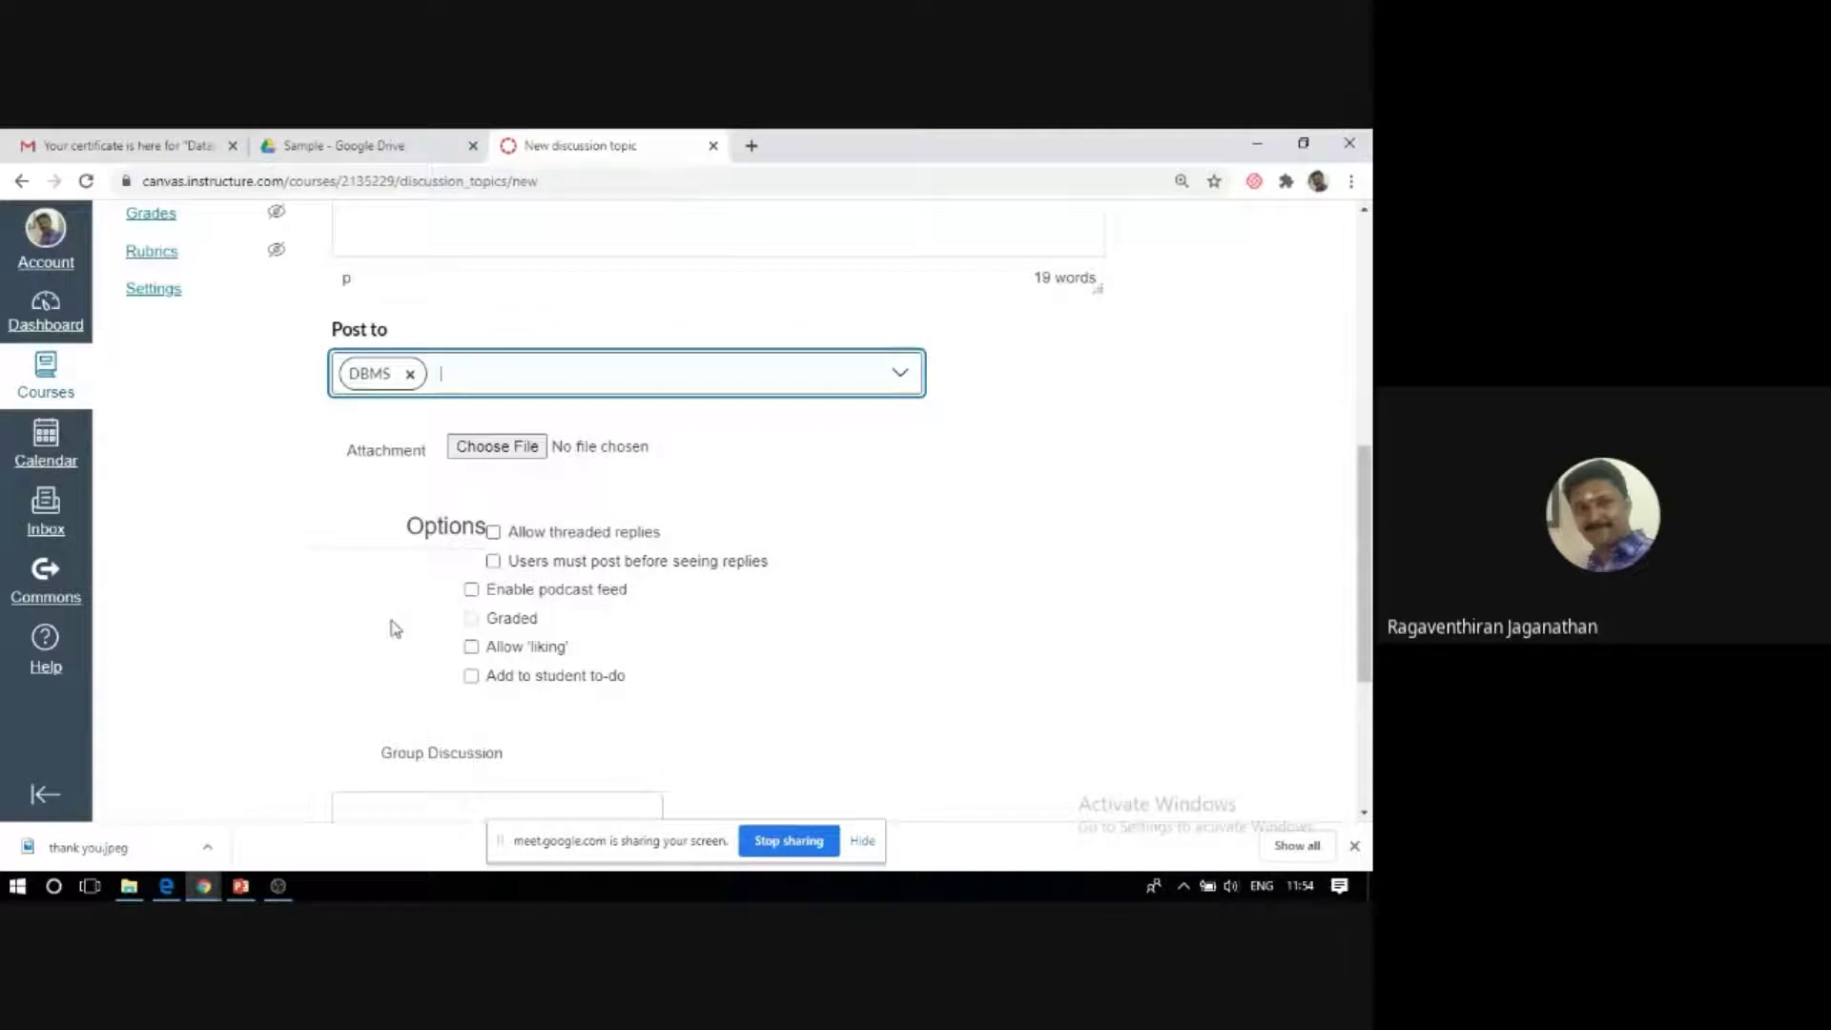
pyautogui.scroll(-1, 386, 625)
pyautogui.scroll(-1, 410, 618)
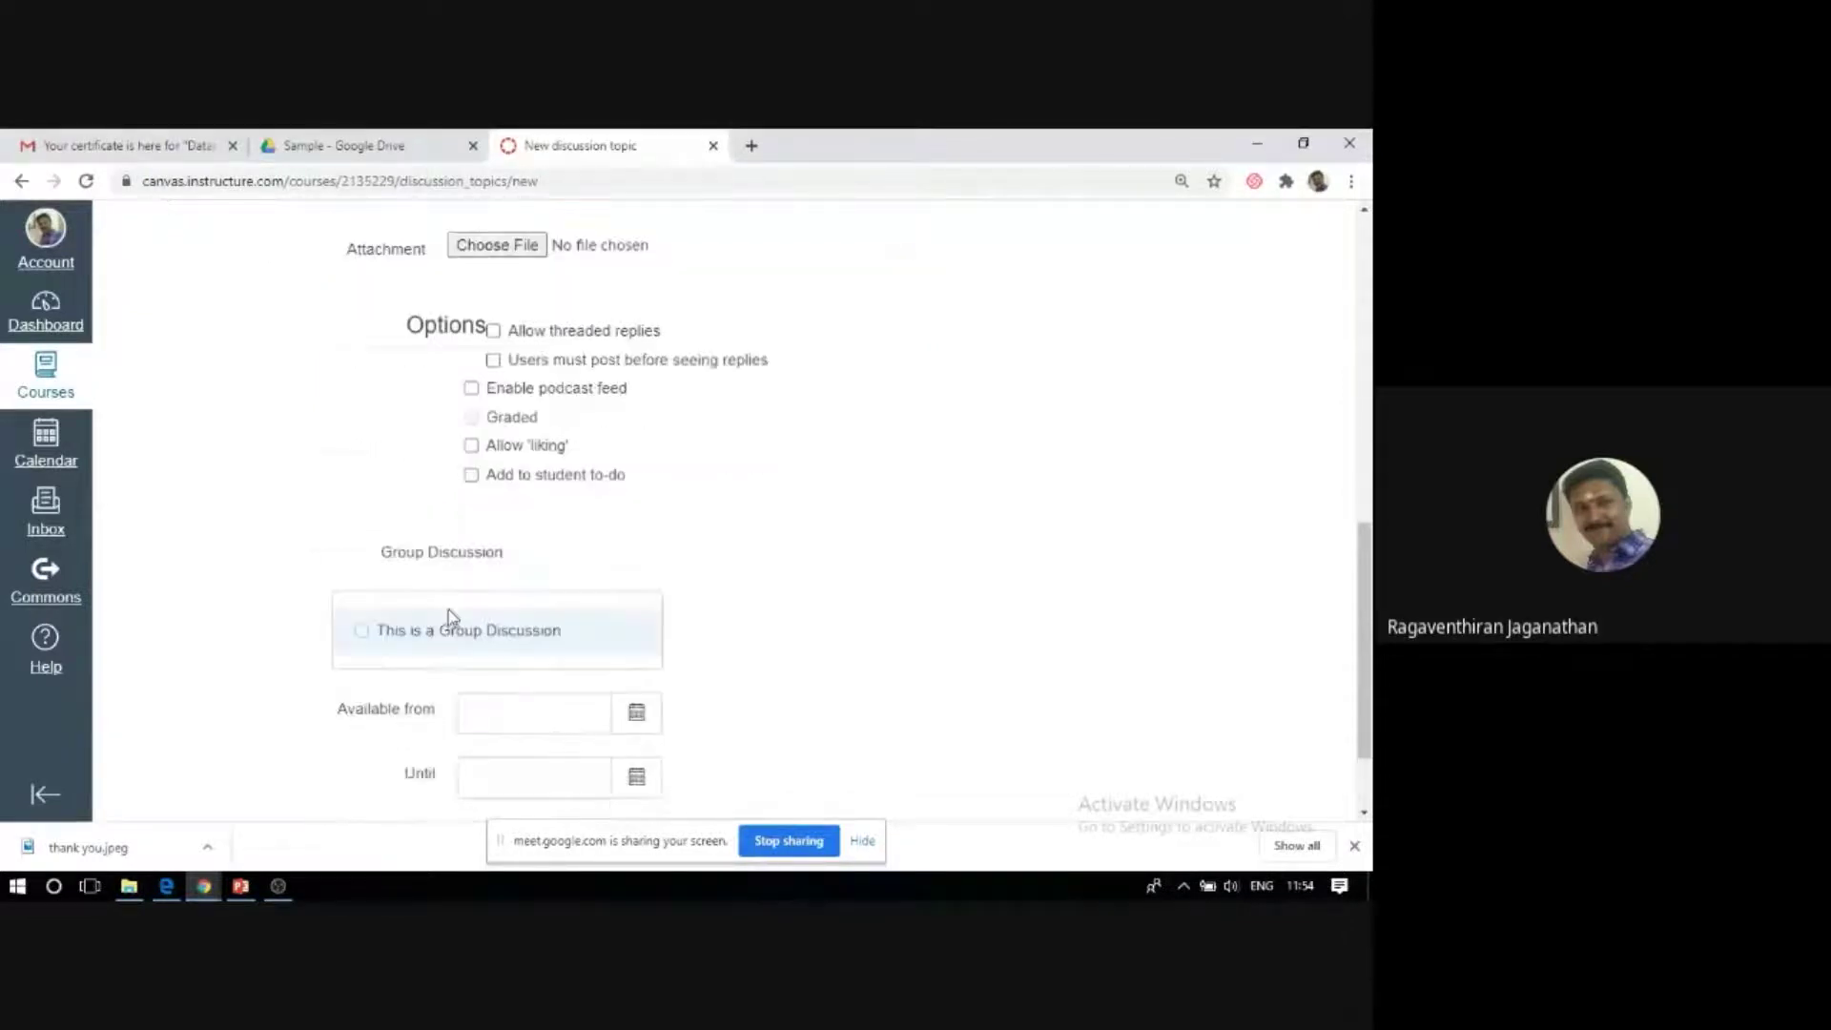
pyautogui.scroll(-1, 343, 576)
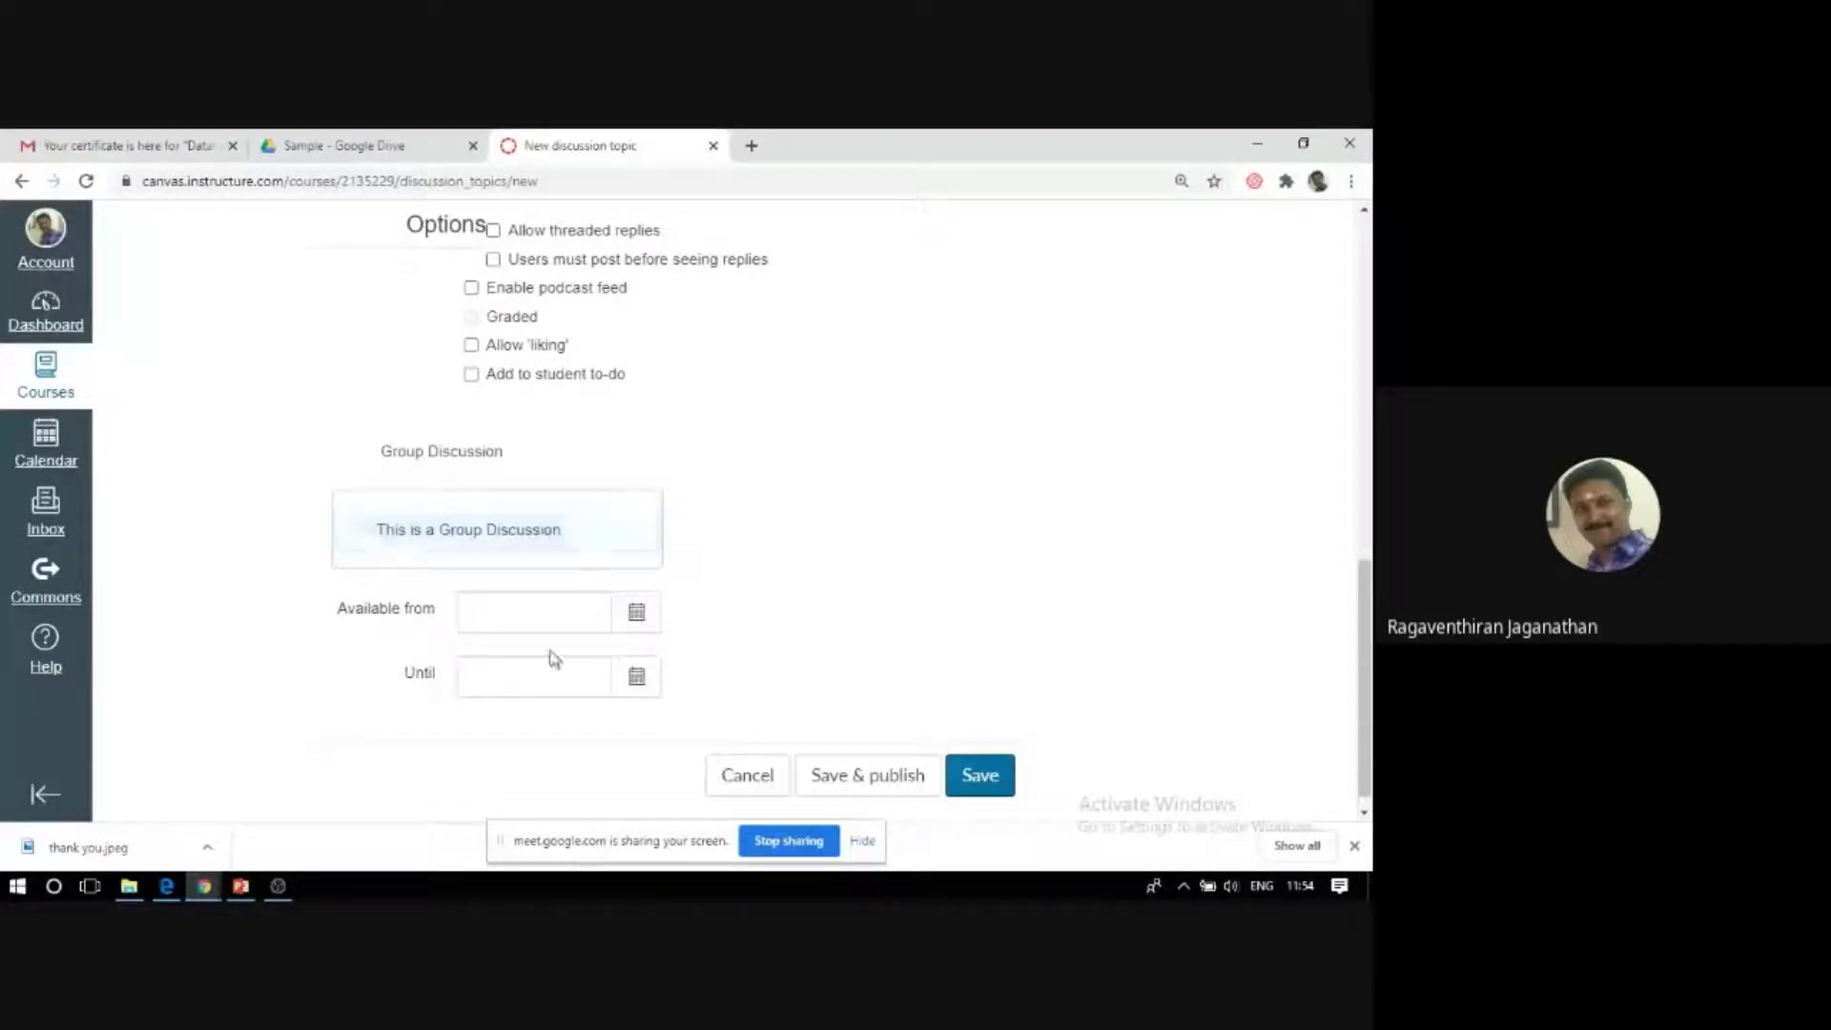
pyautogui.click(637, 613)
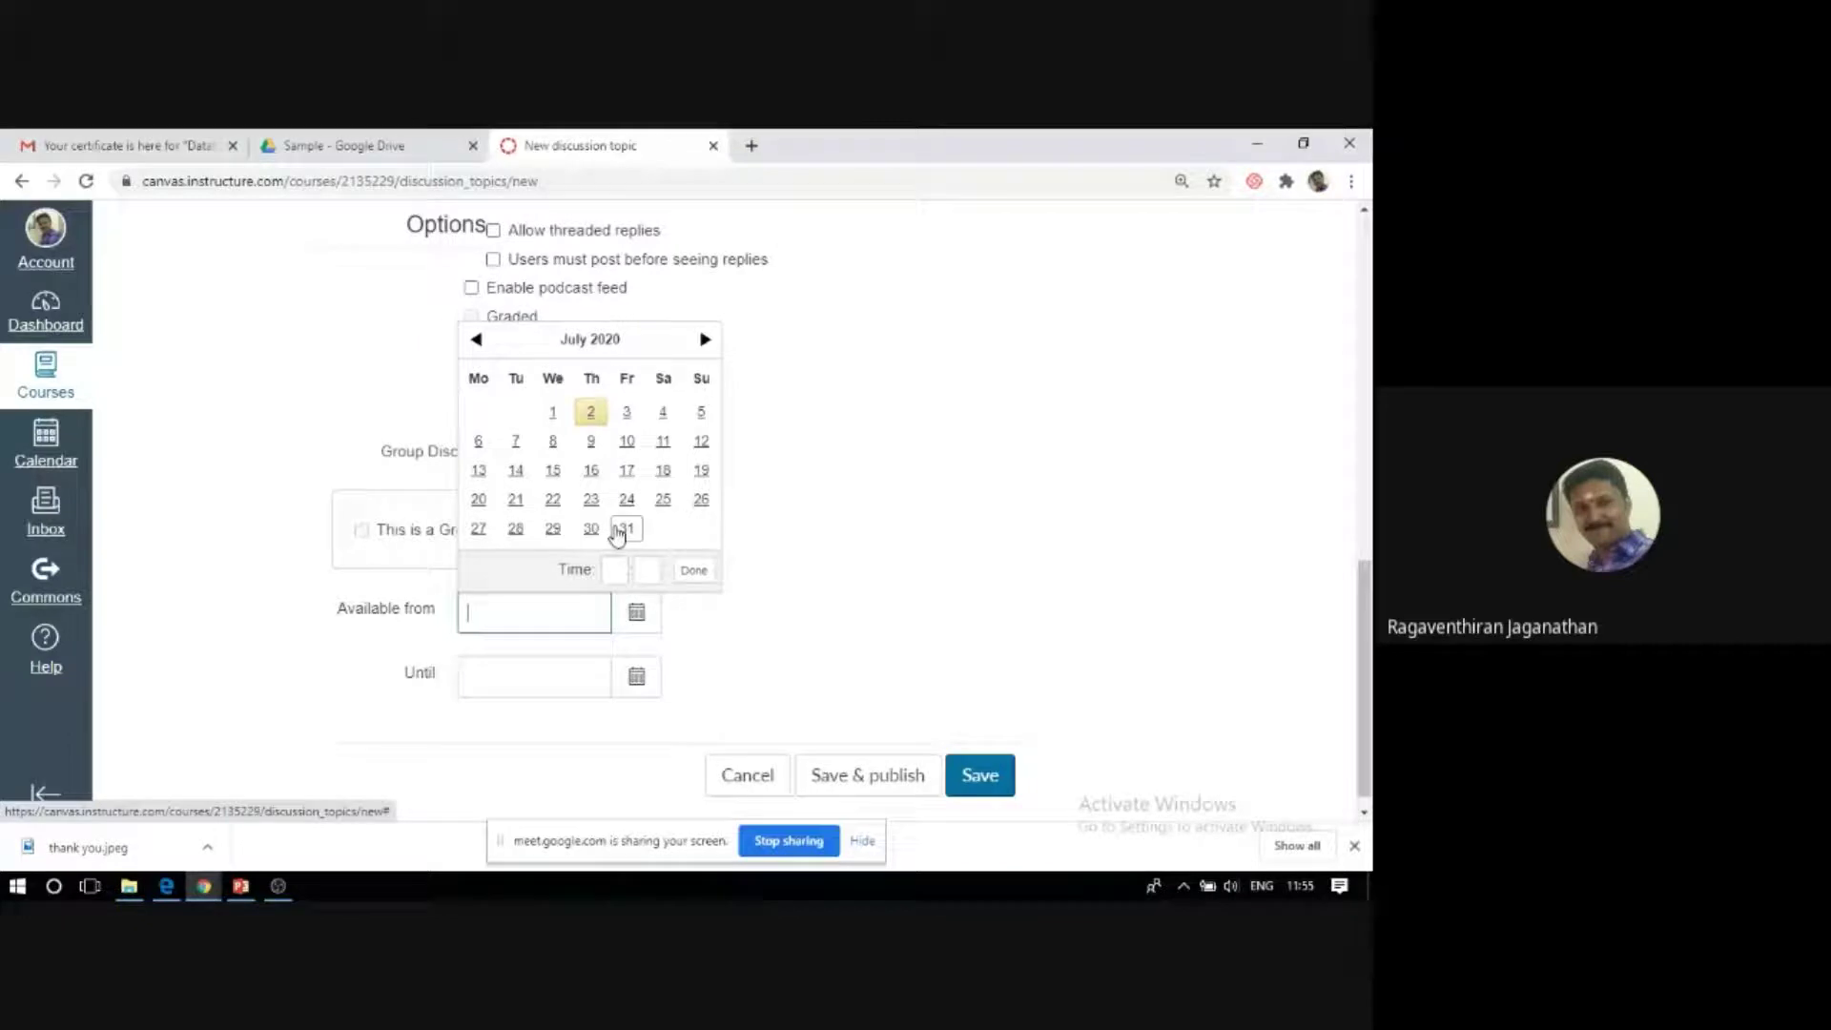
# Pick 31 Jul 2020 as the Available from date and 1 Aug 2020 as the Until date.
pyautogui.click(626, 530)
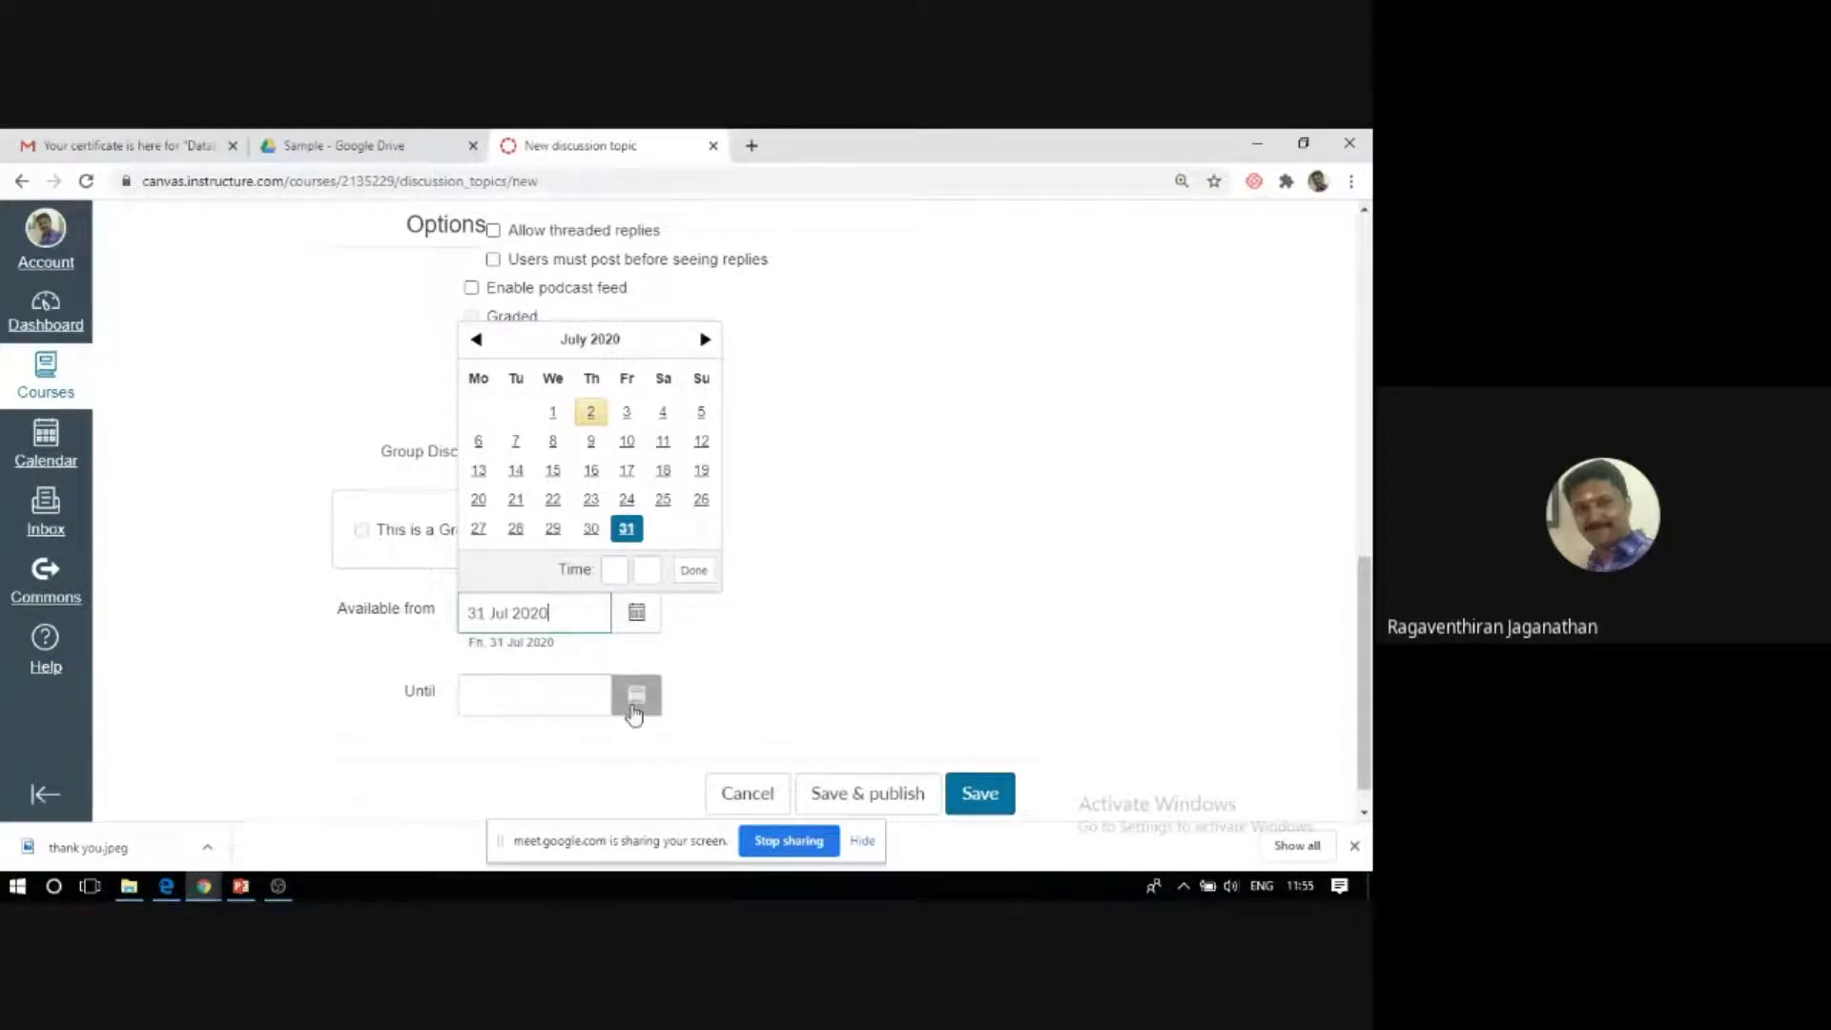
pyautogui.click(620, 694)
pyautogui.click(635, 694)
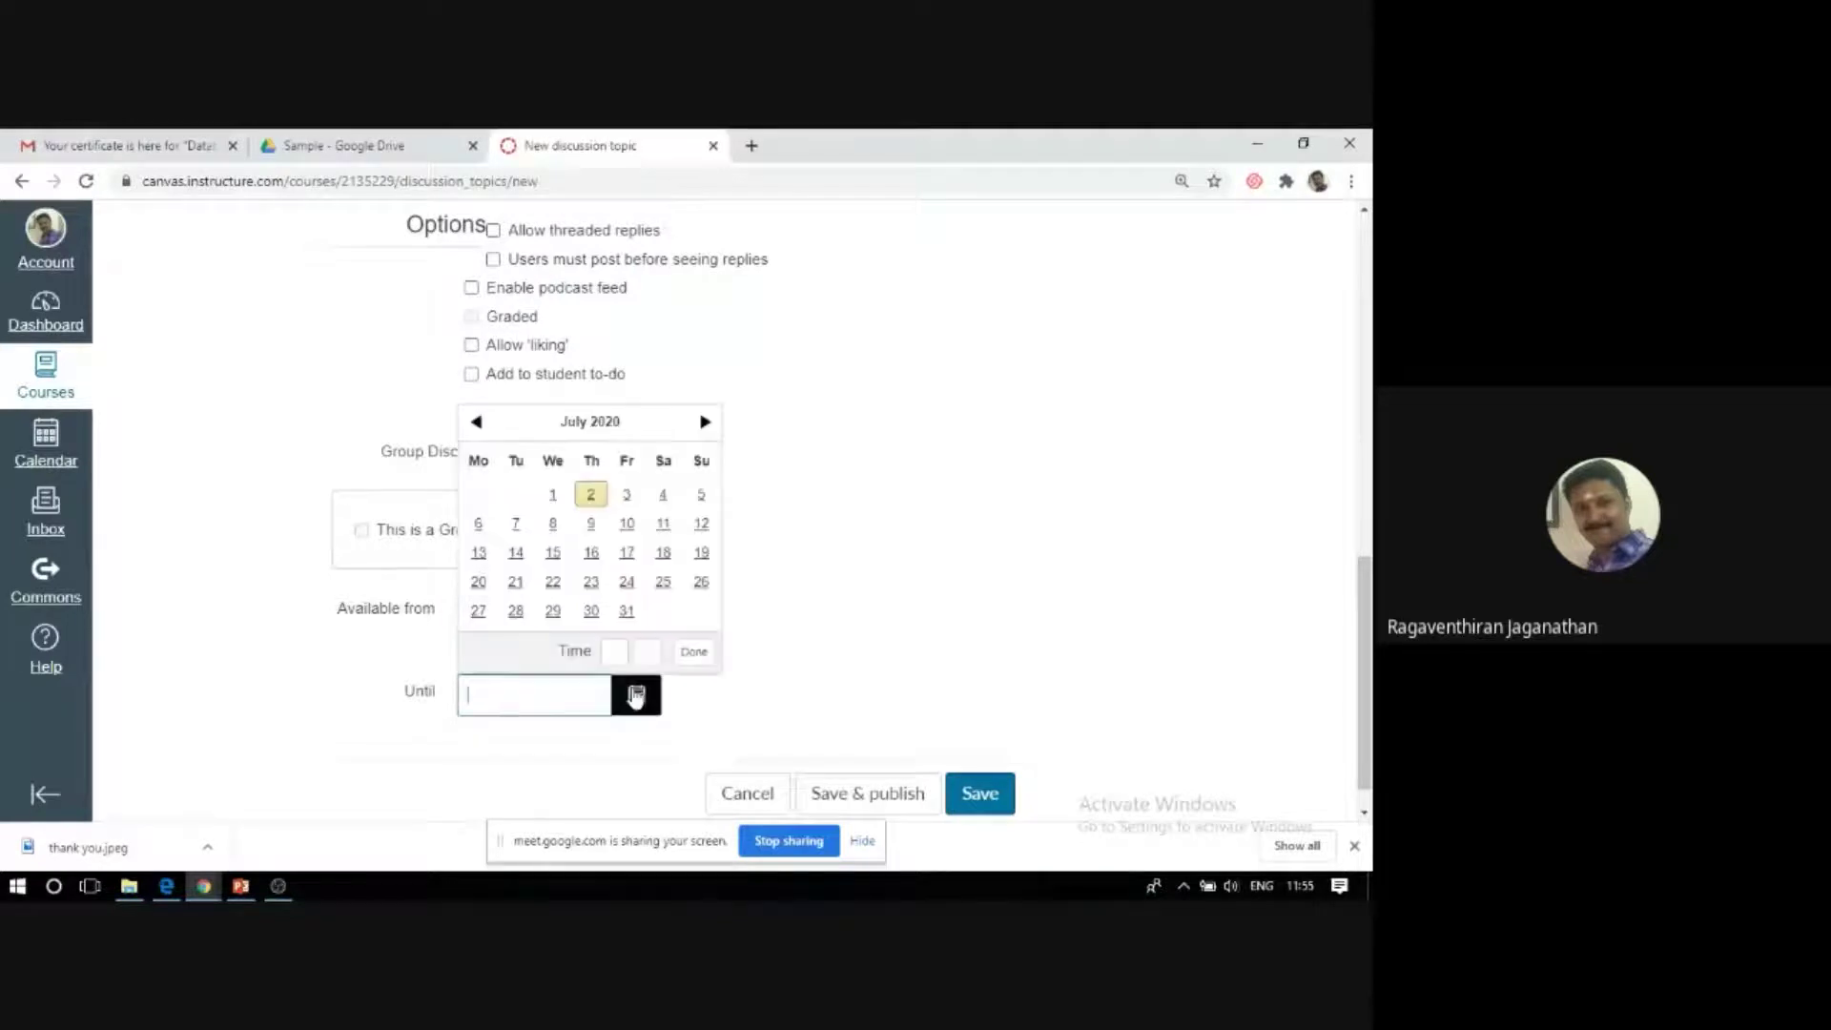
pyautogui.click(704, 421)
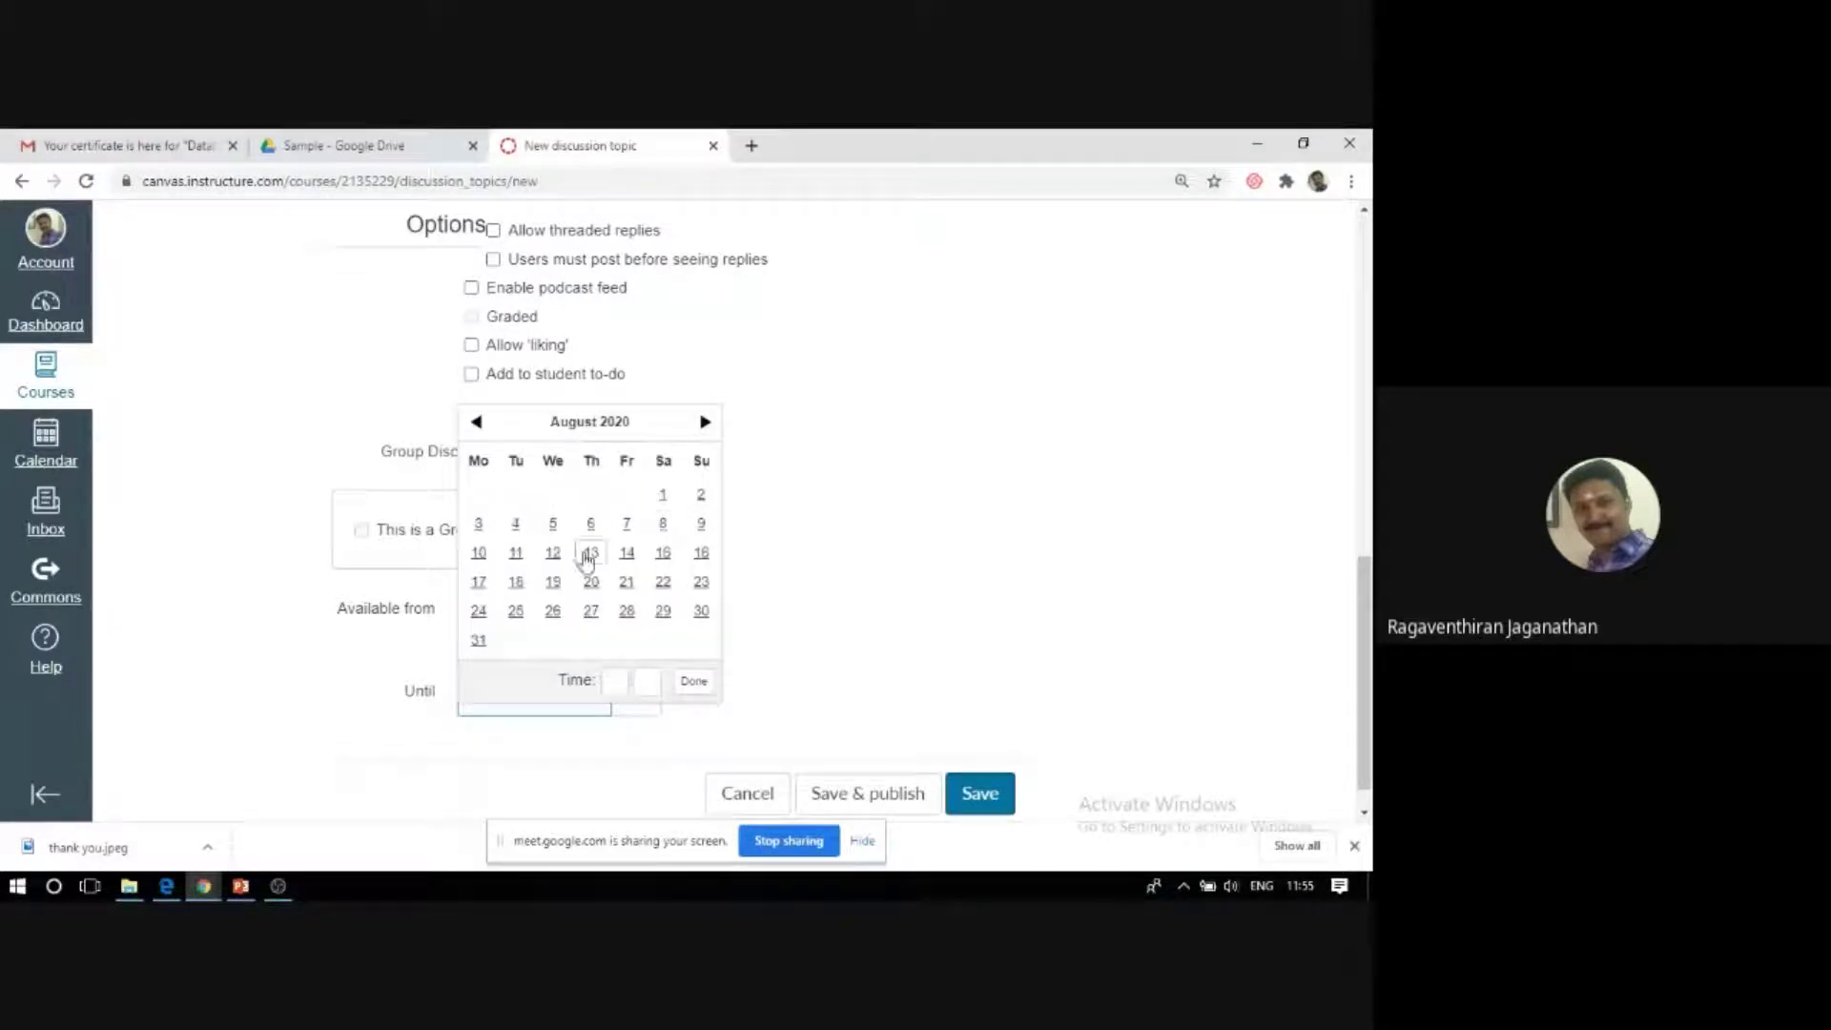
pyautogui.click(666, 501)
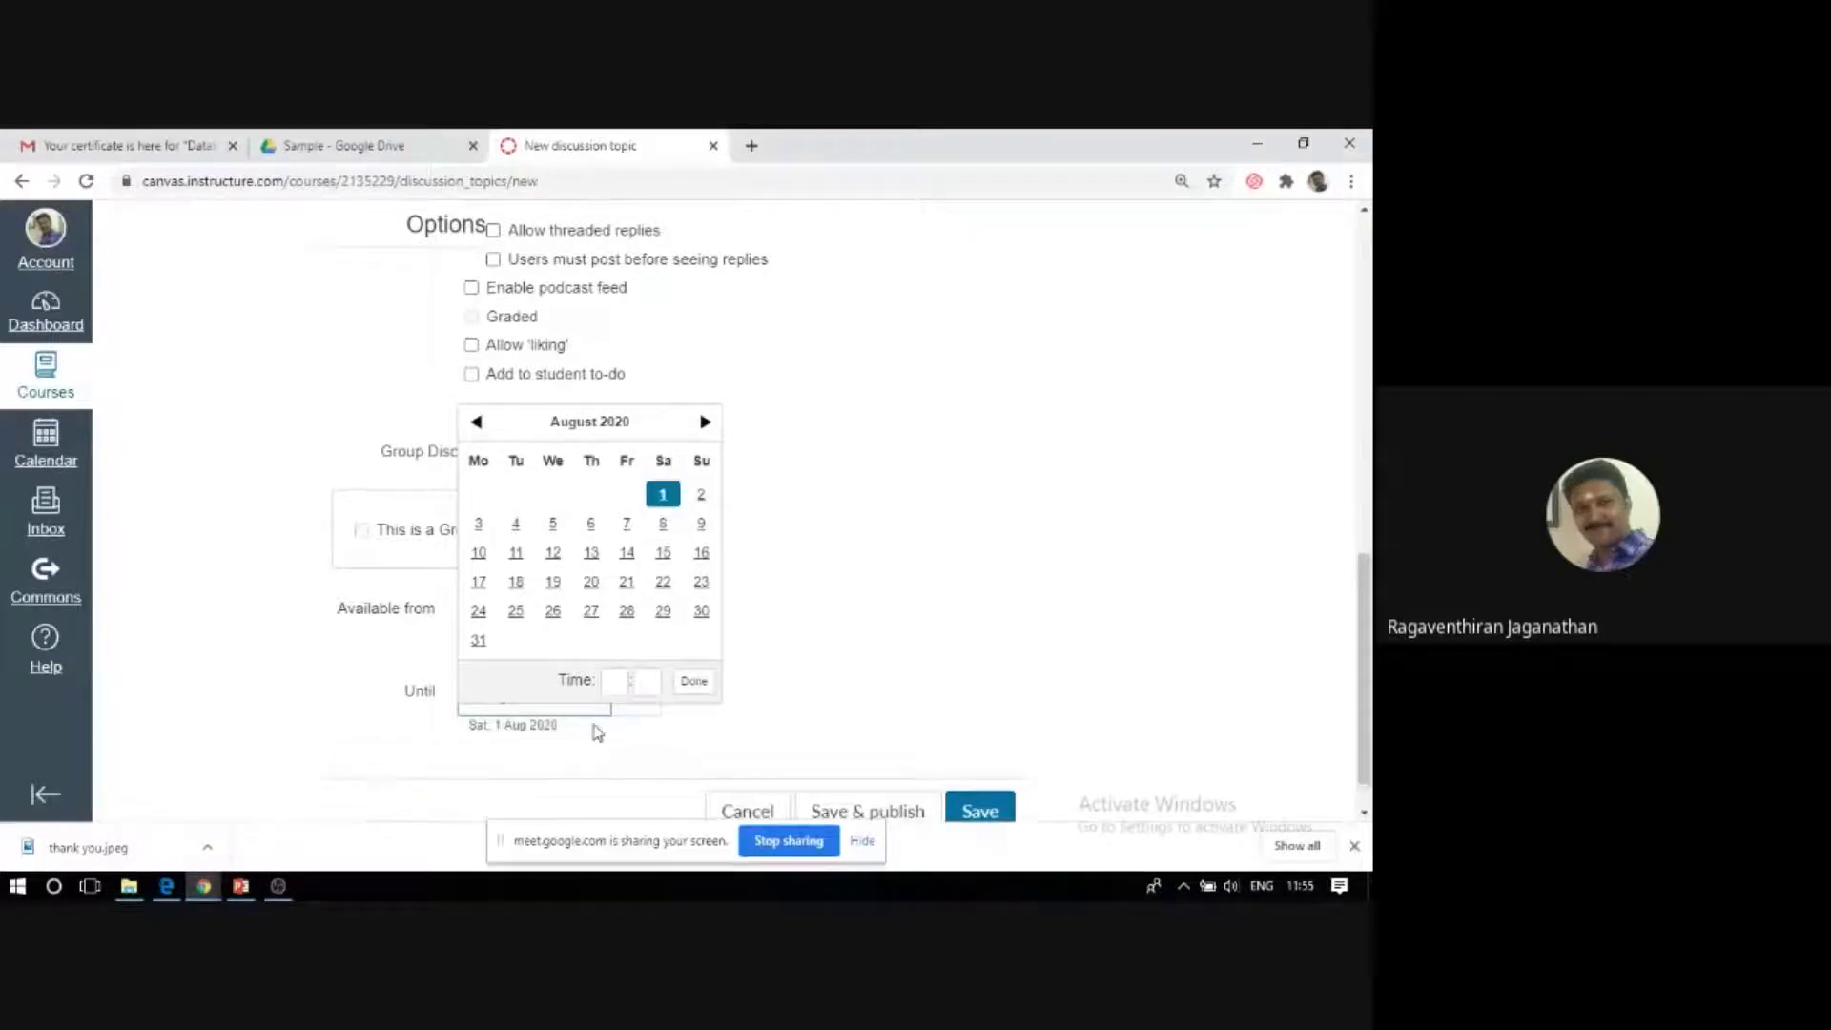
# Set the Until time to 12:00, then save and publish the Database Design discussion.
pyautogui.click(616, 681)
pyautogui.write('12')
pyautogui.click(636, 686)
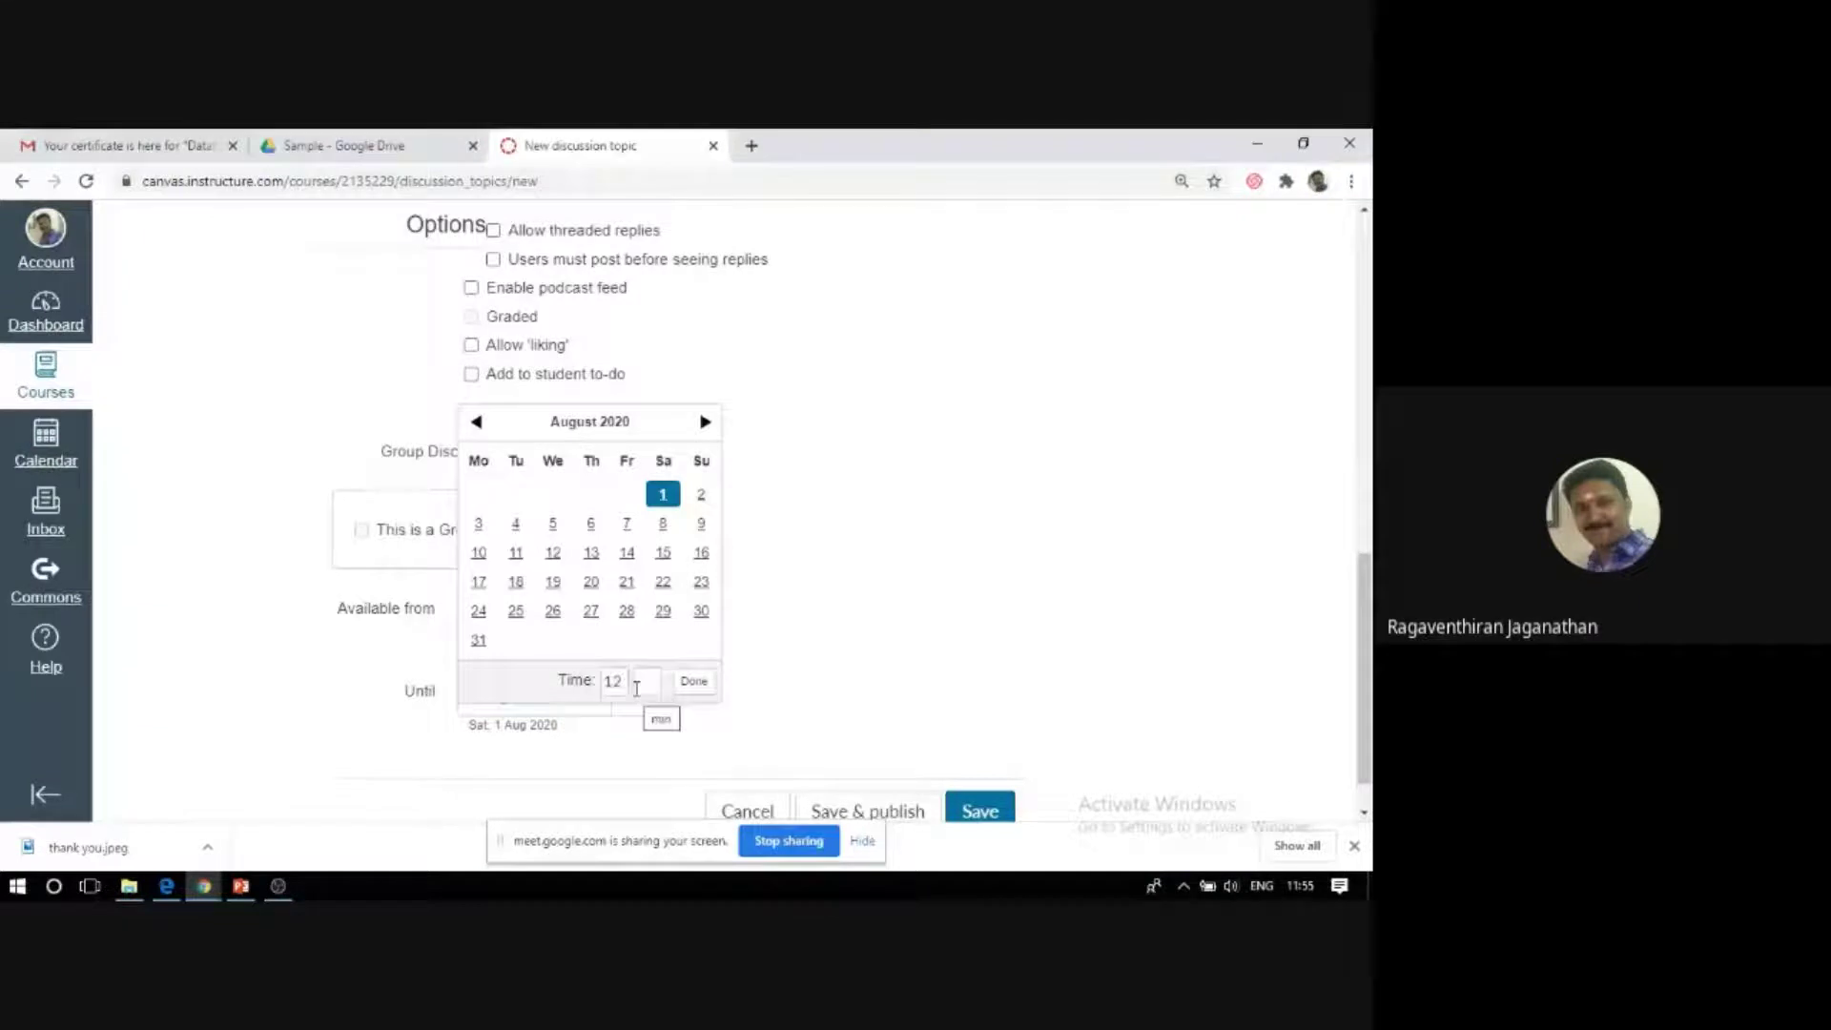
pyautogui.click(639, 685)
pyautogui.click(693, 681)
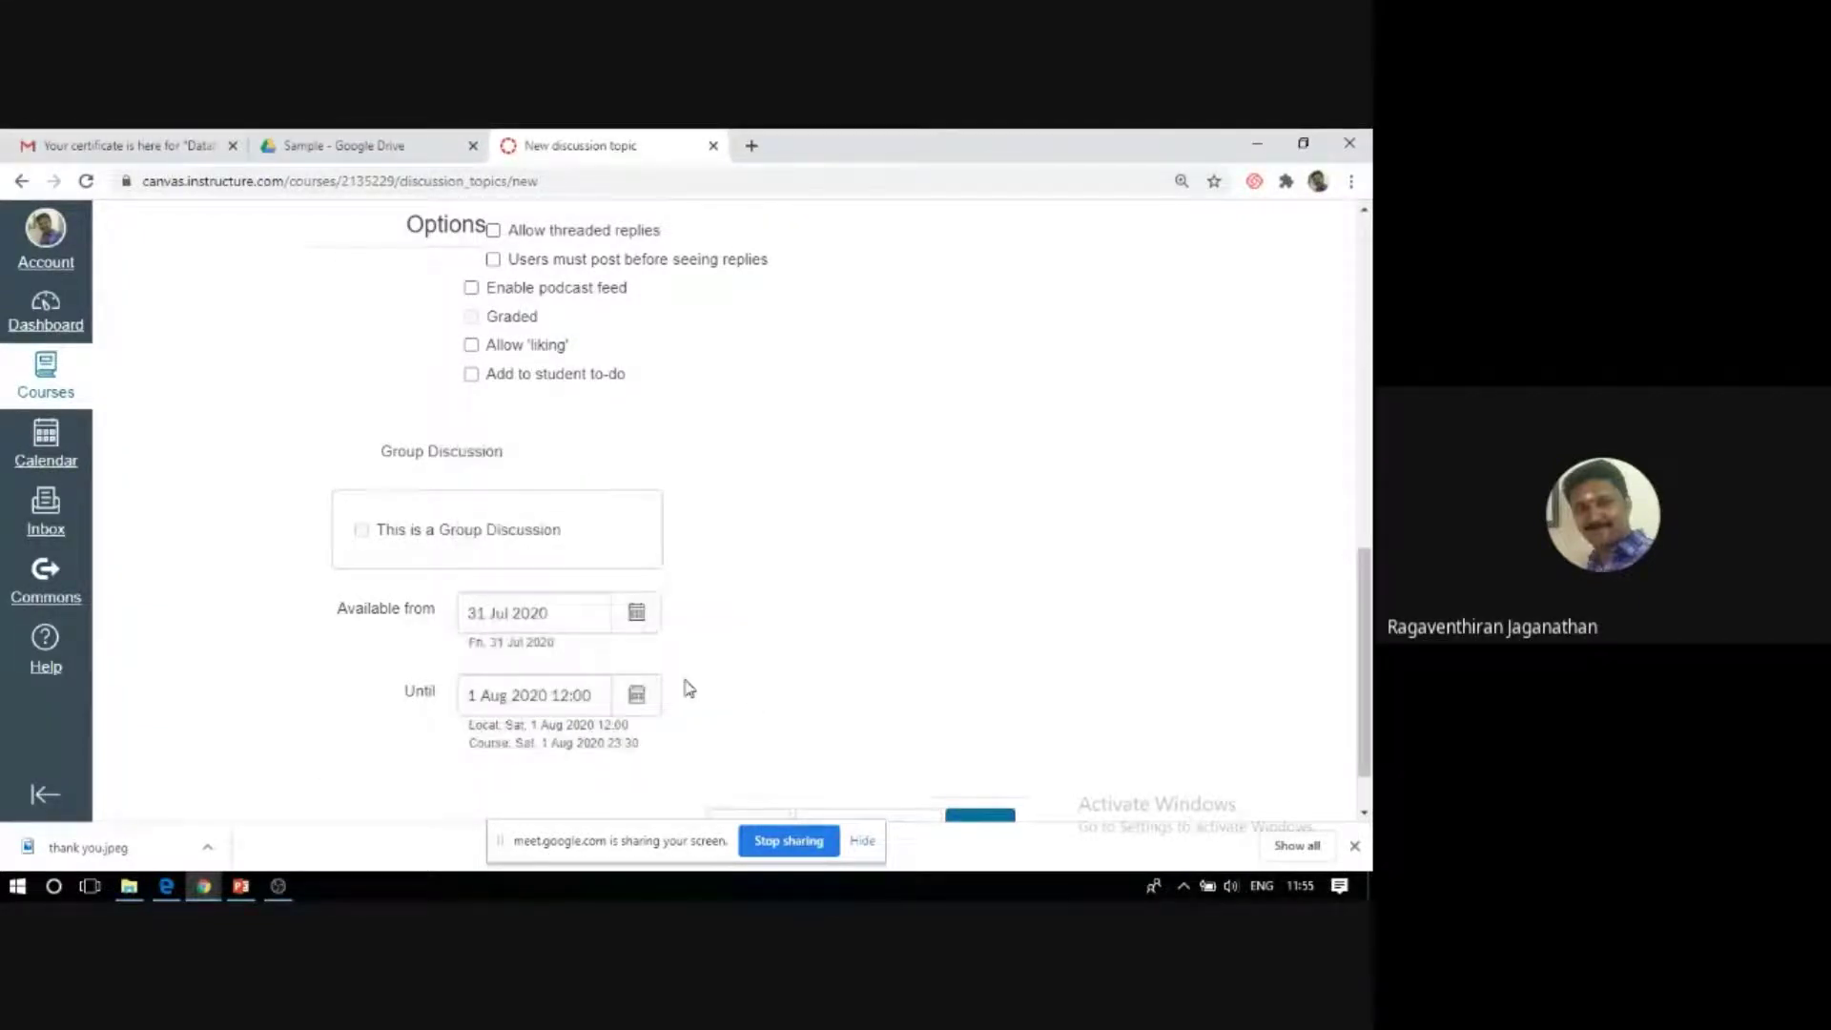
pyautogui.scroll(-1, 1043, 532)
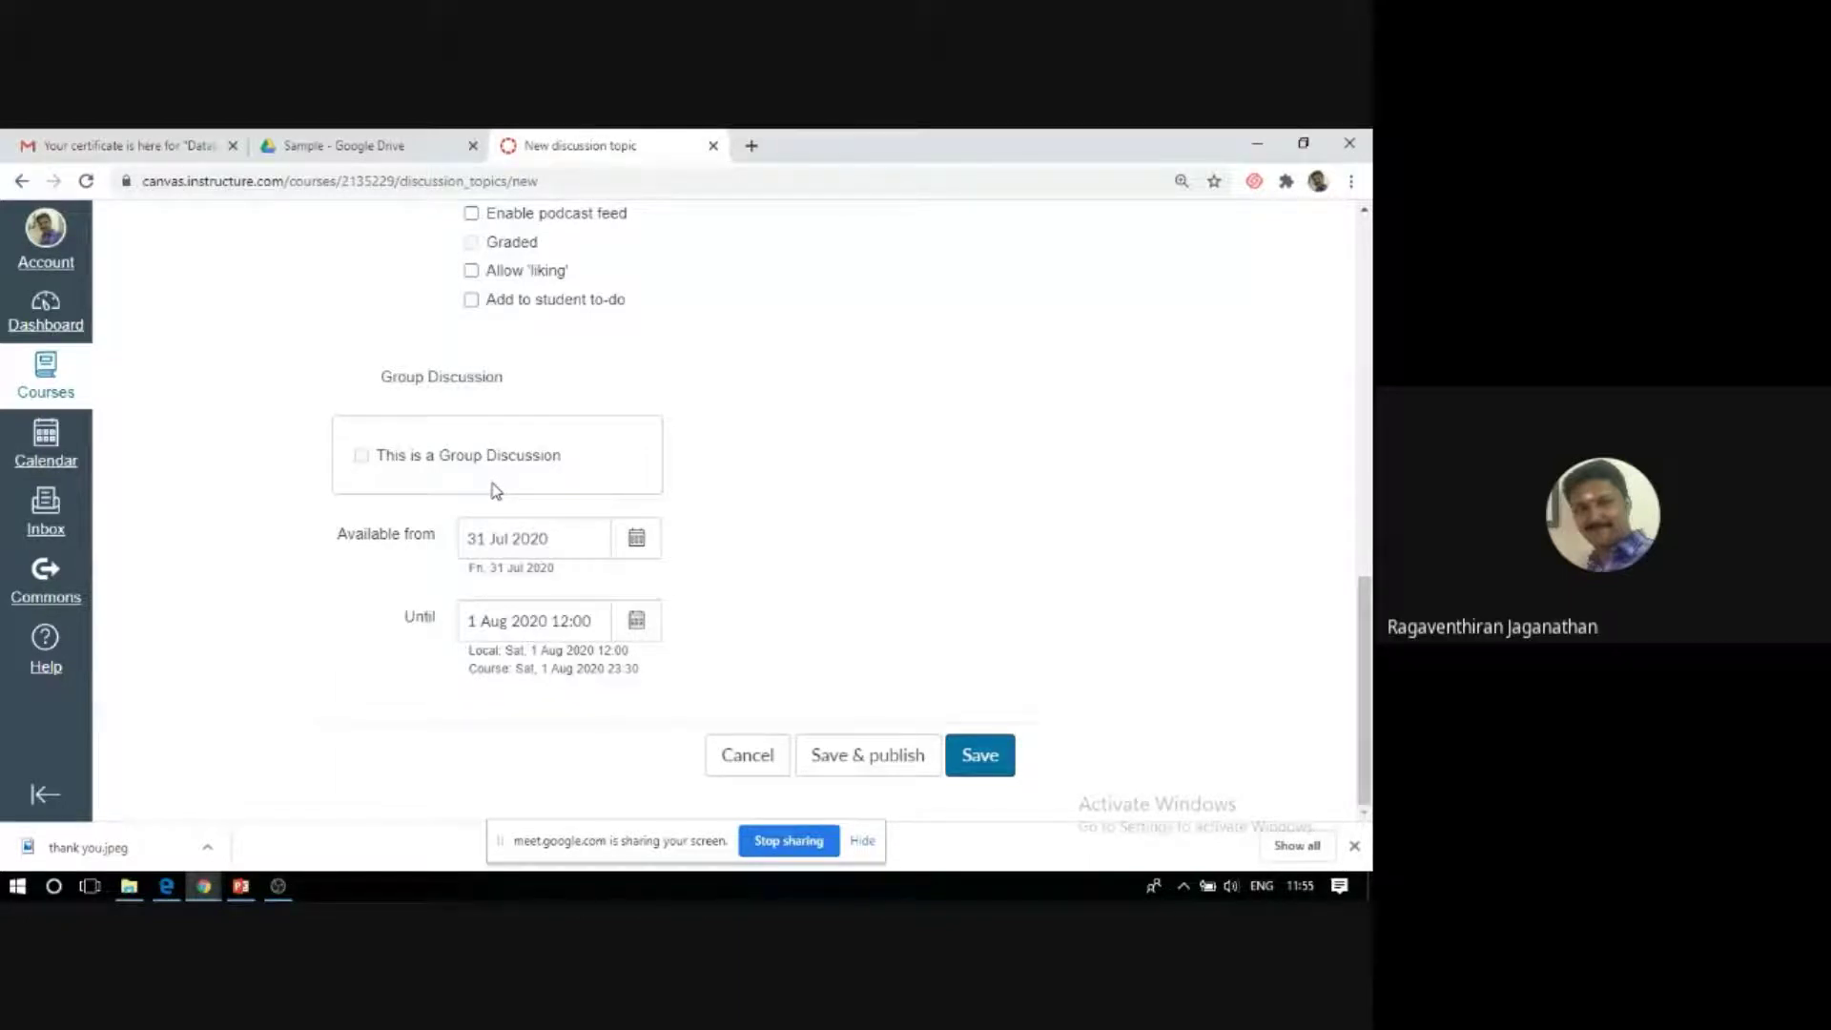
pyautogui.click(886, 760)
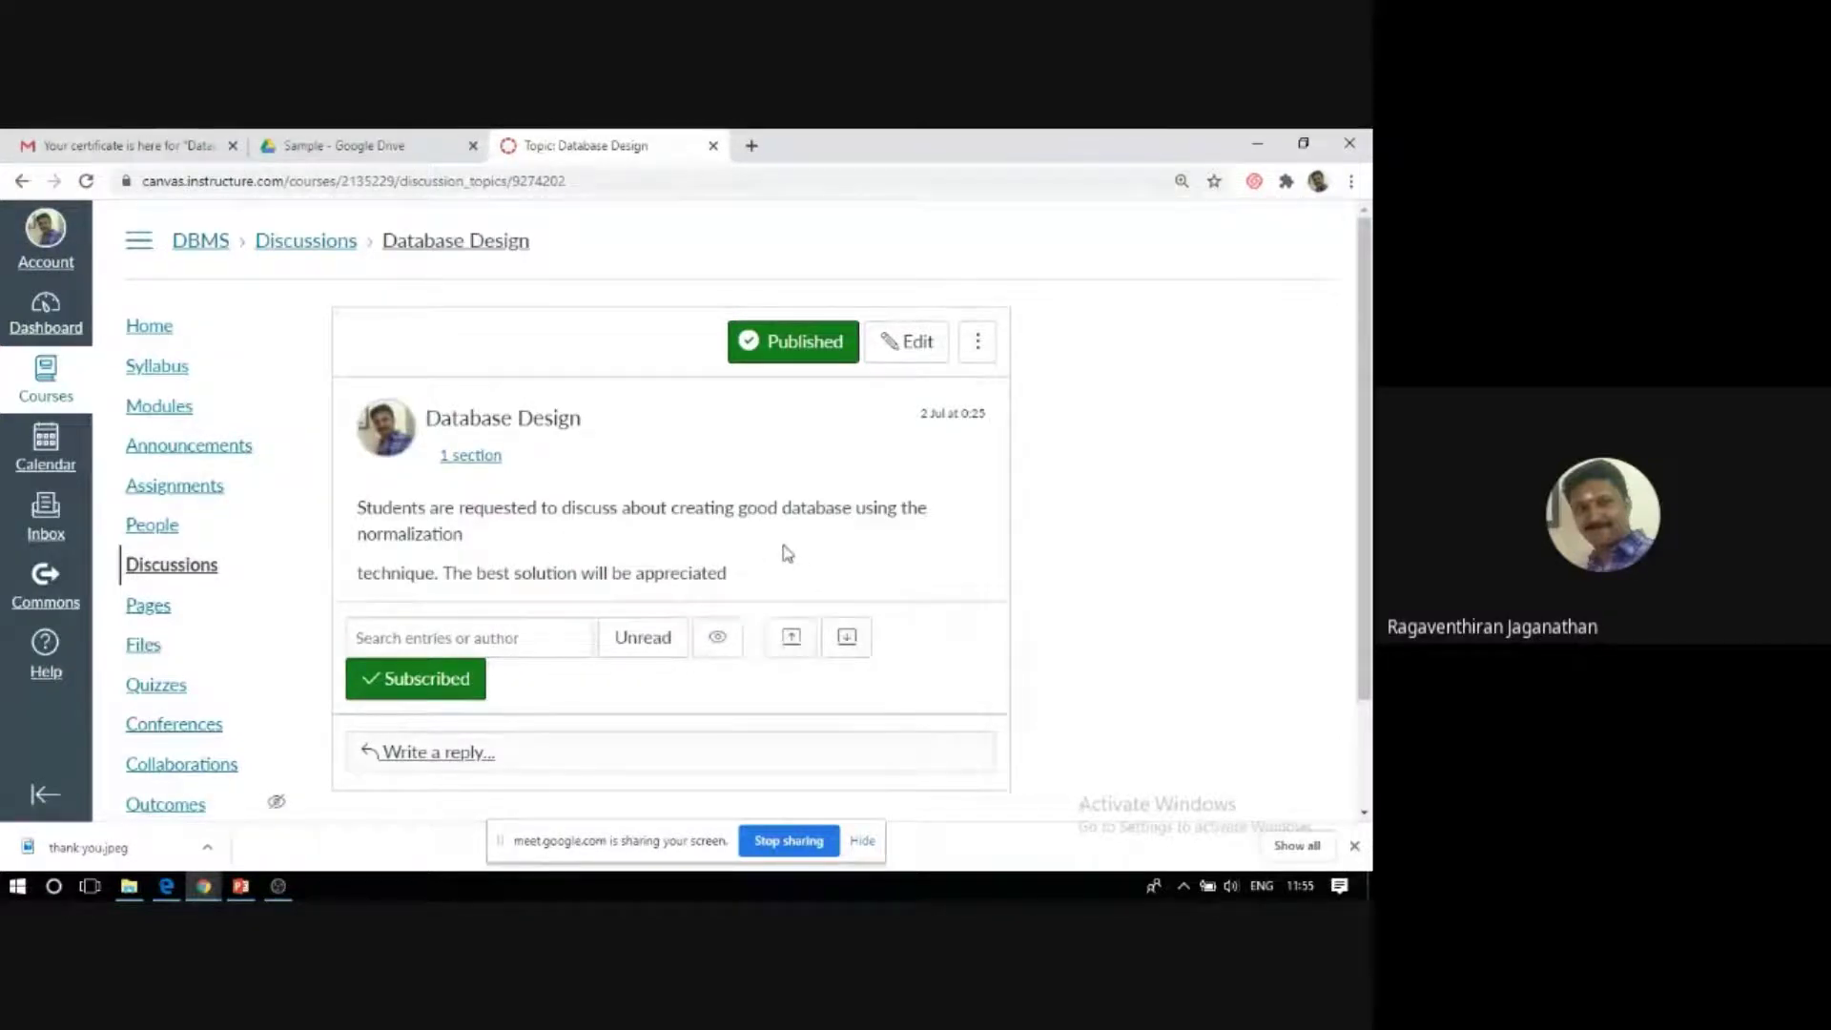
# Scroll through the published Database Design topic, then return to the DBMS course Home.
pyautogui.scroll(-2, 707, 531)
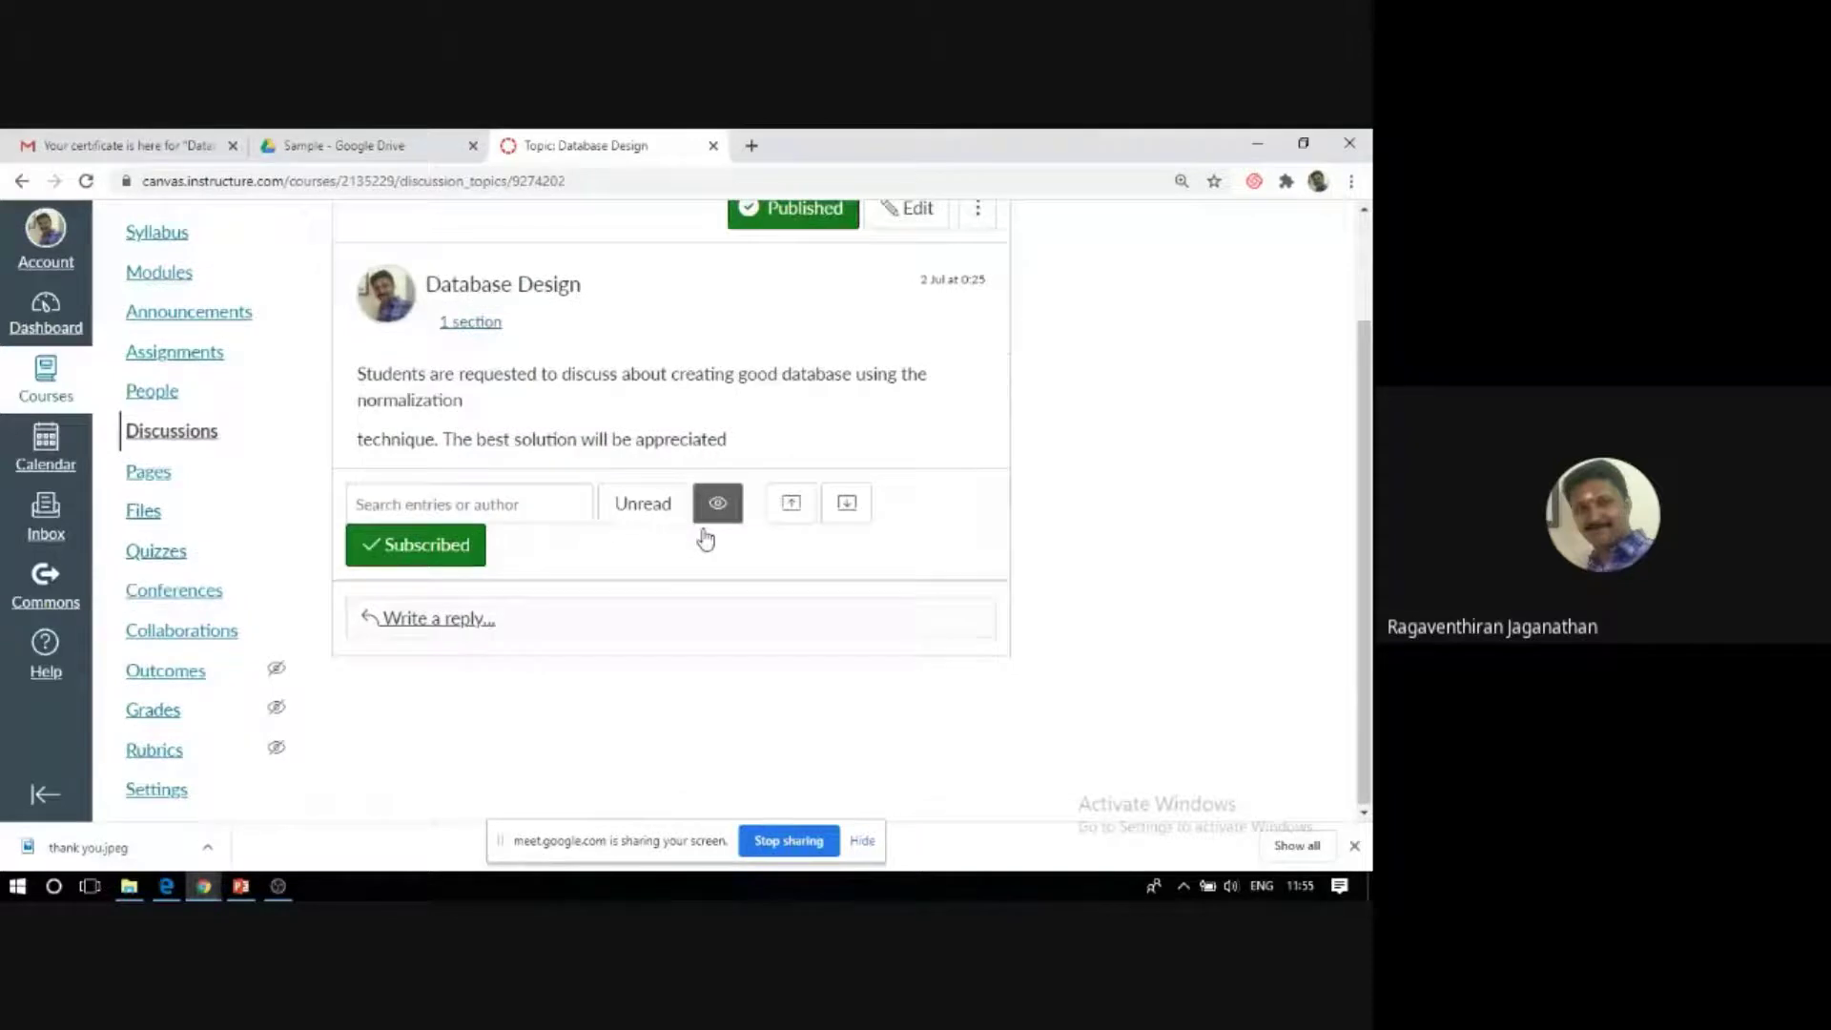
pyautogui.scroll(2, 715, 515)
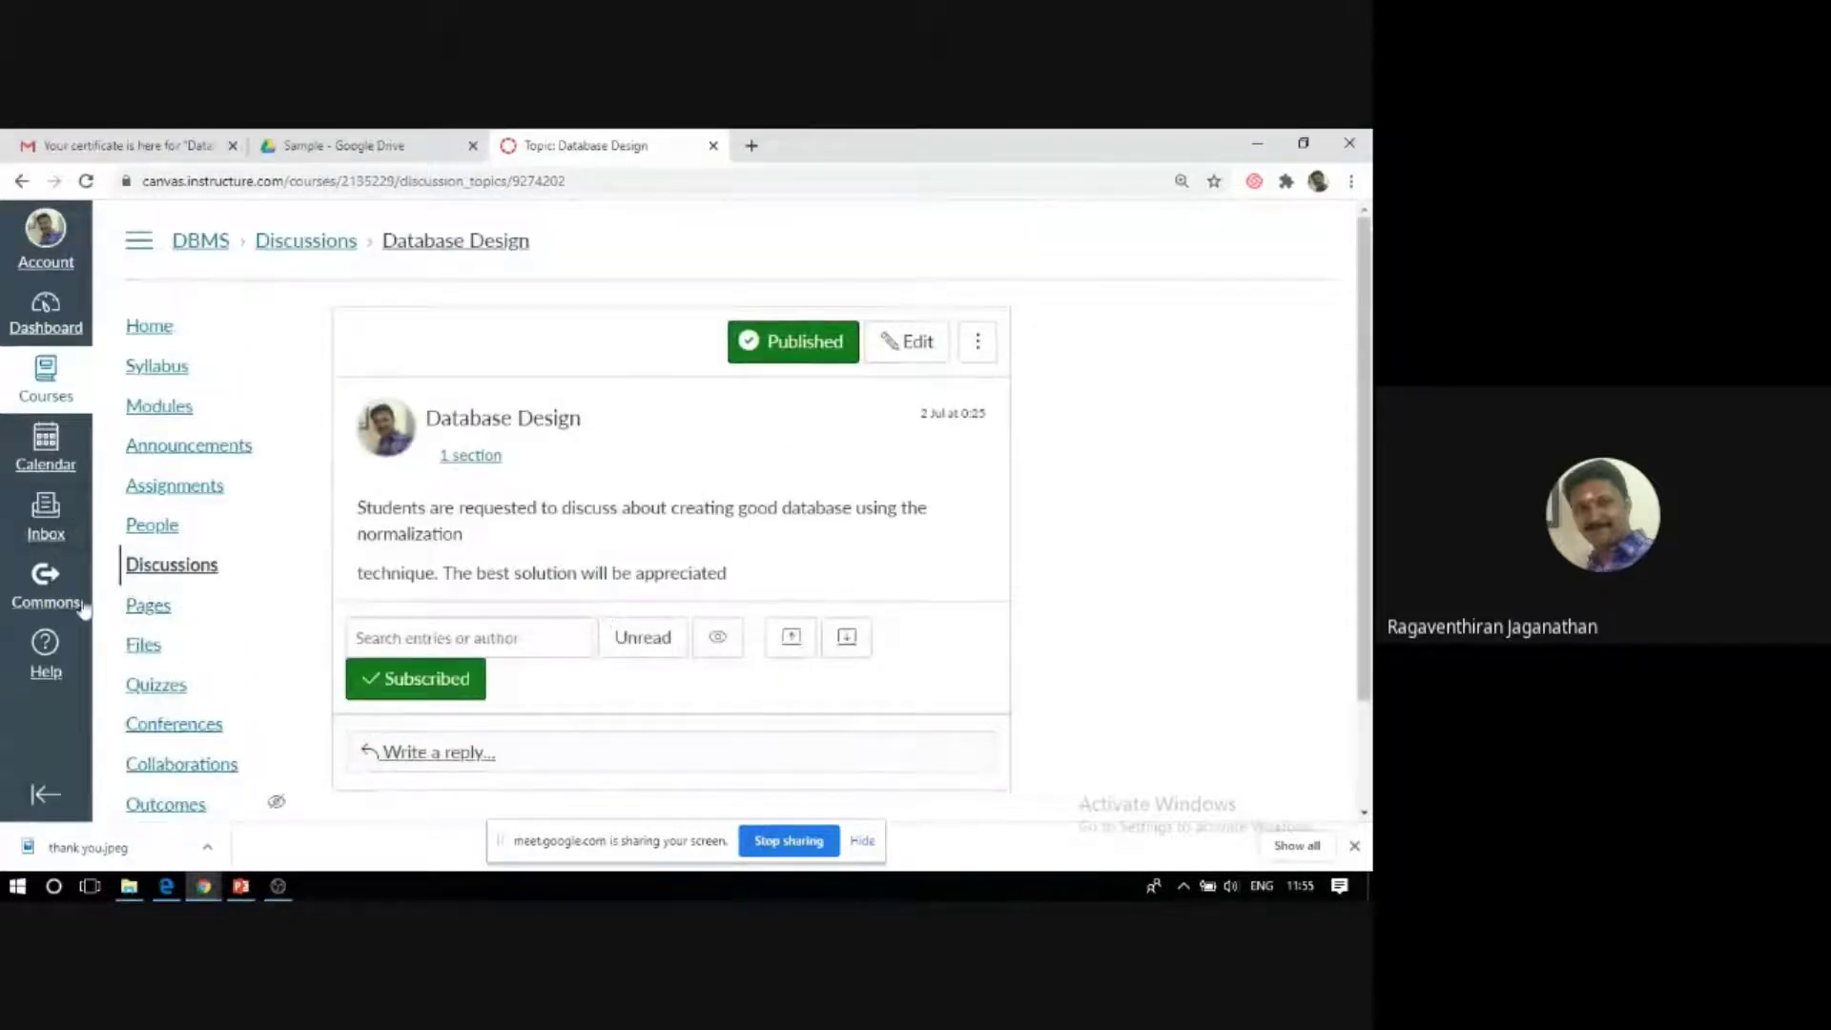
pyautogui.click(145, 335)
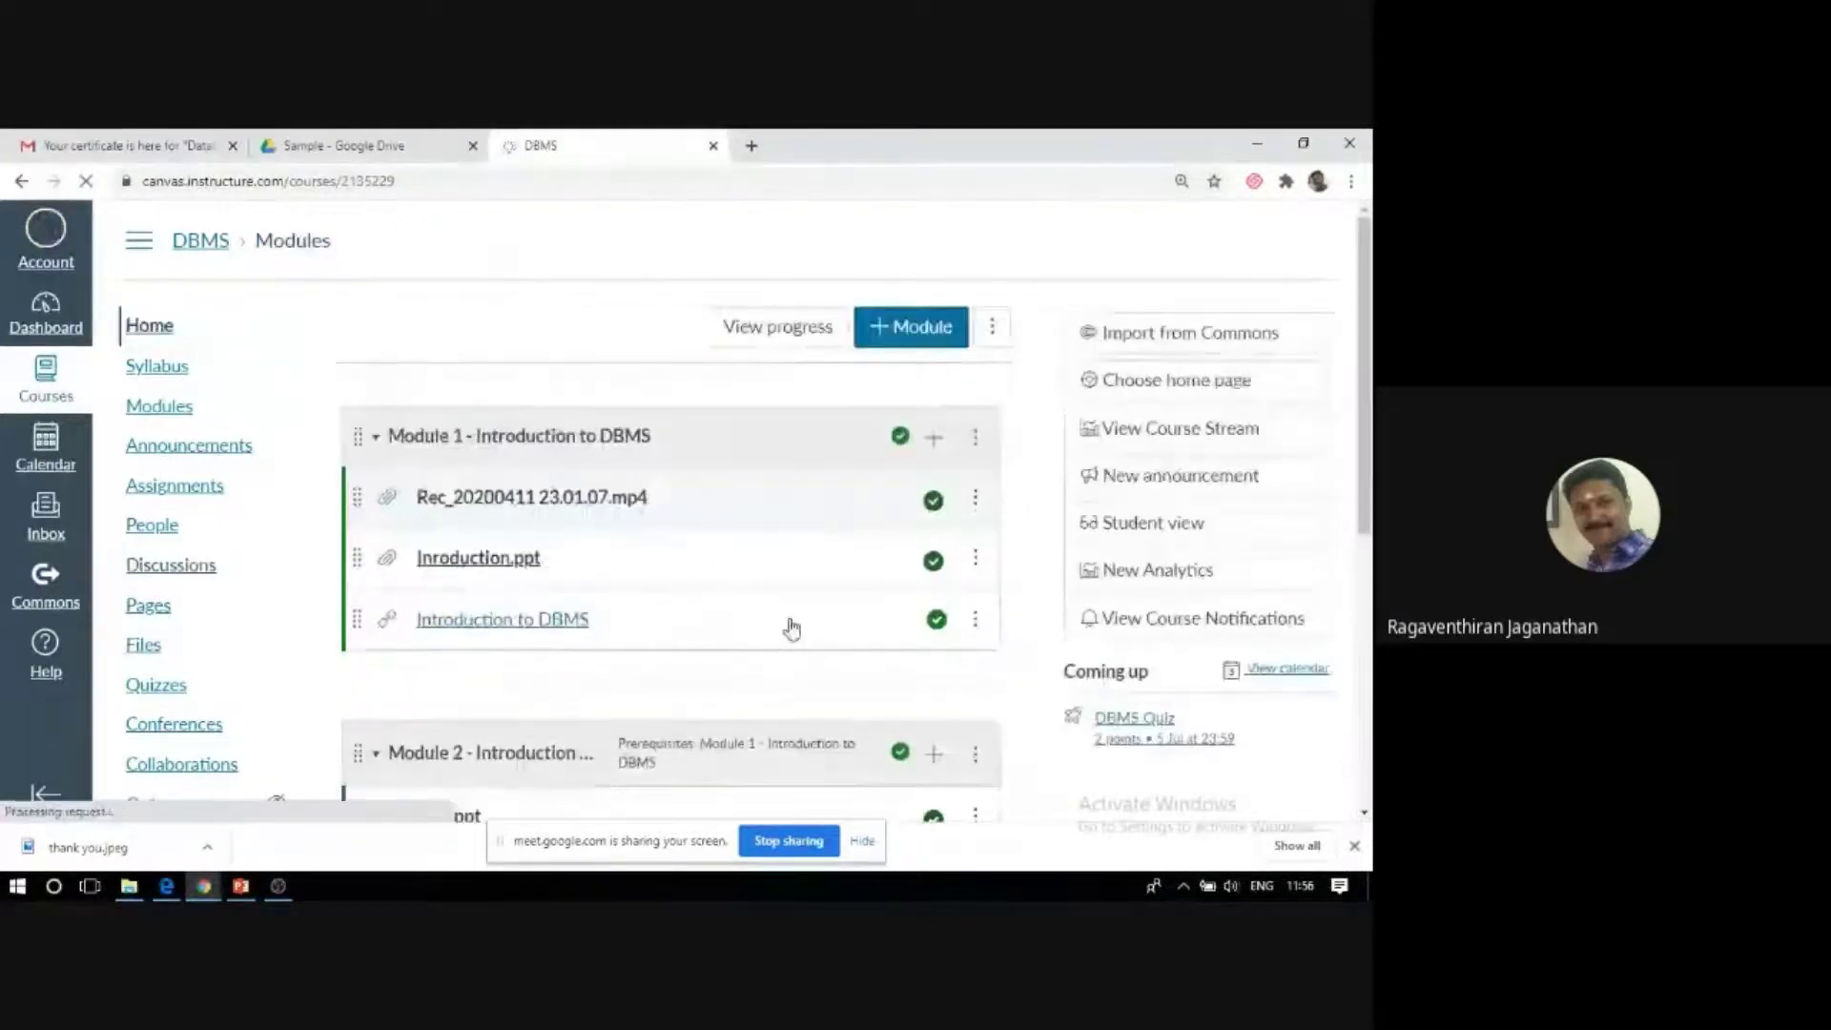
# Scan the course modules, then go to the DBMS course's Discussions list.
pyautogui.scroll(-5, 739, 601)
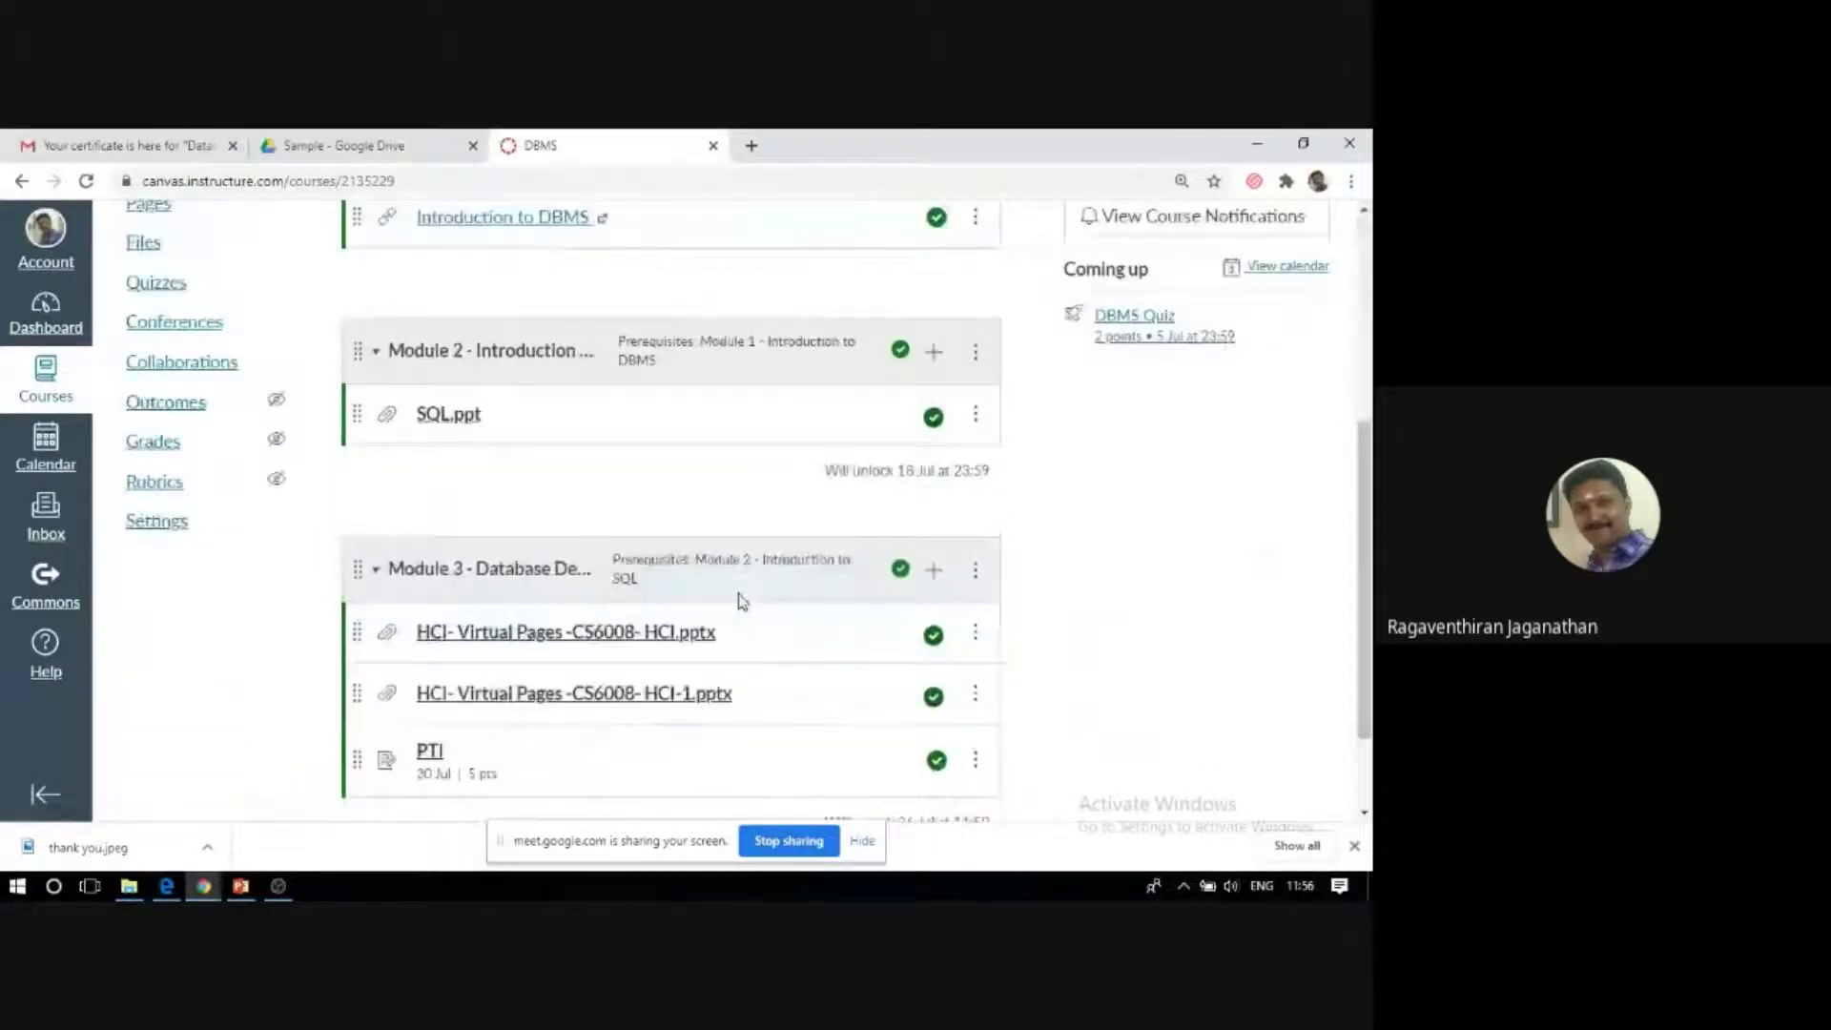
pyautogui.scroll(5, 742, 601)
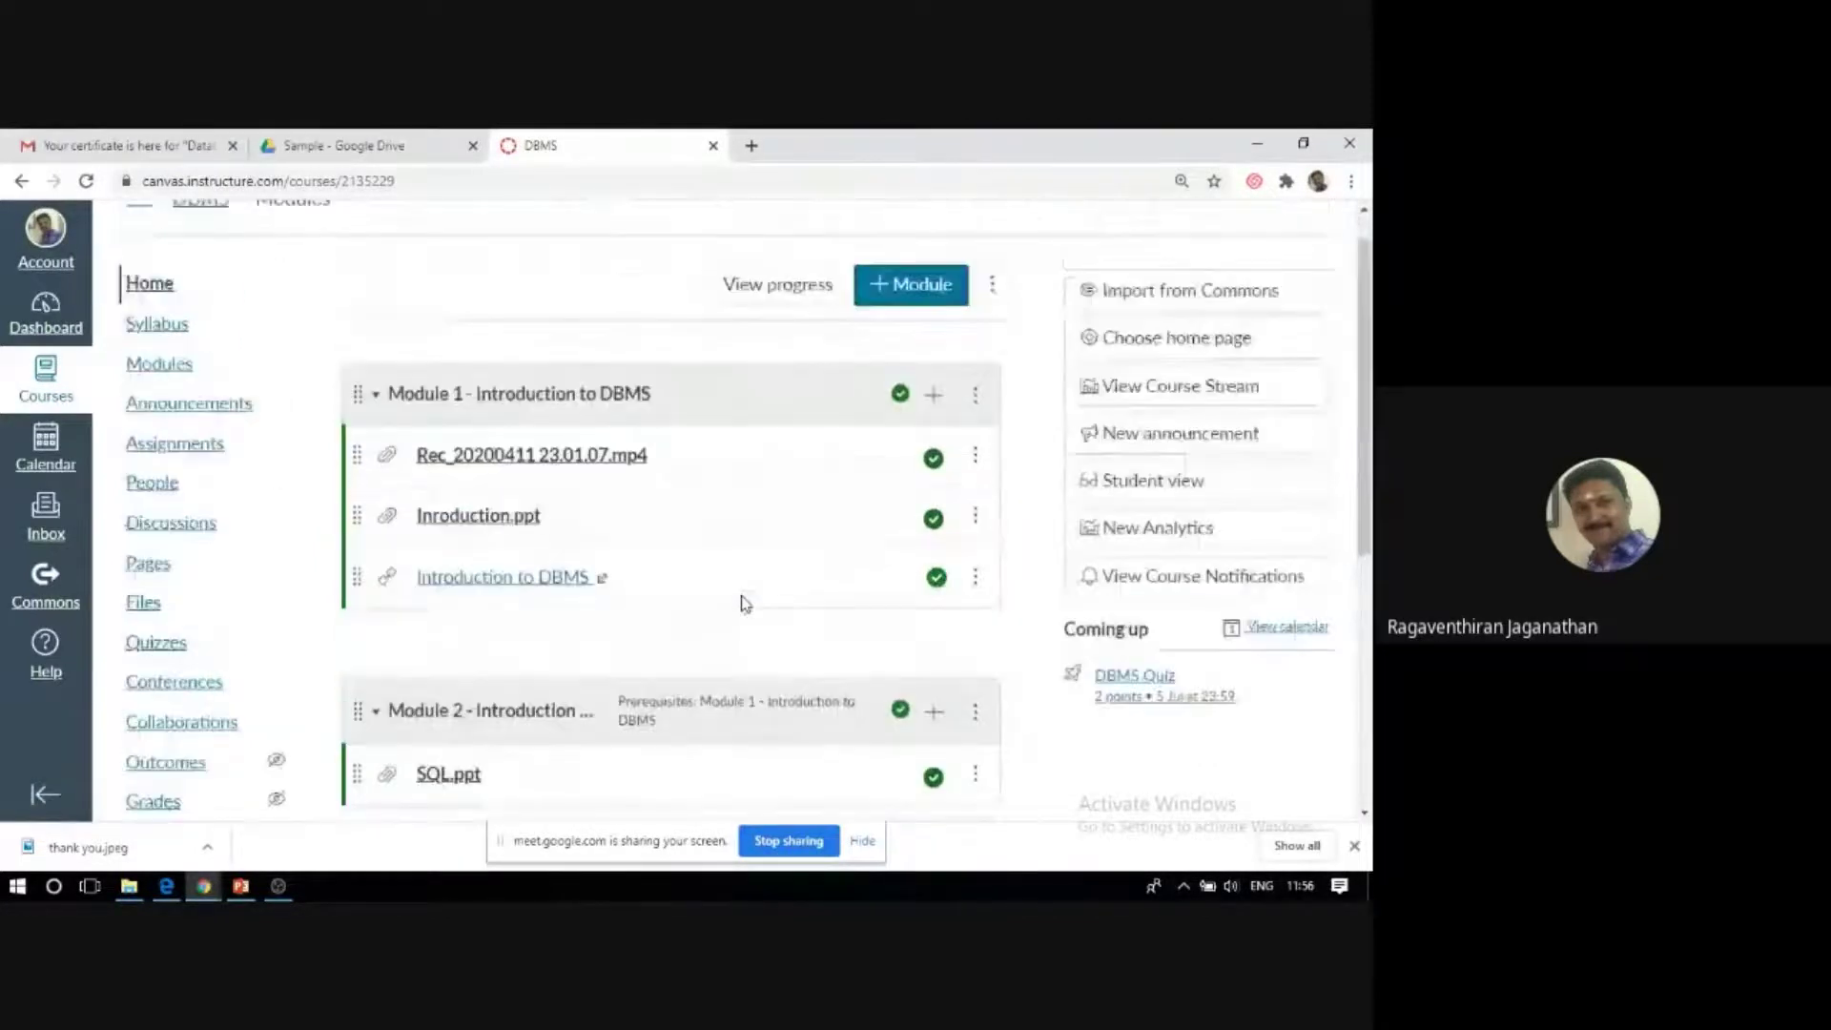
pyautogui.click(178, 537)
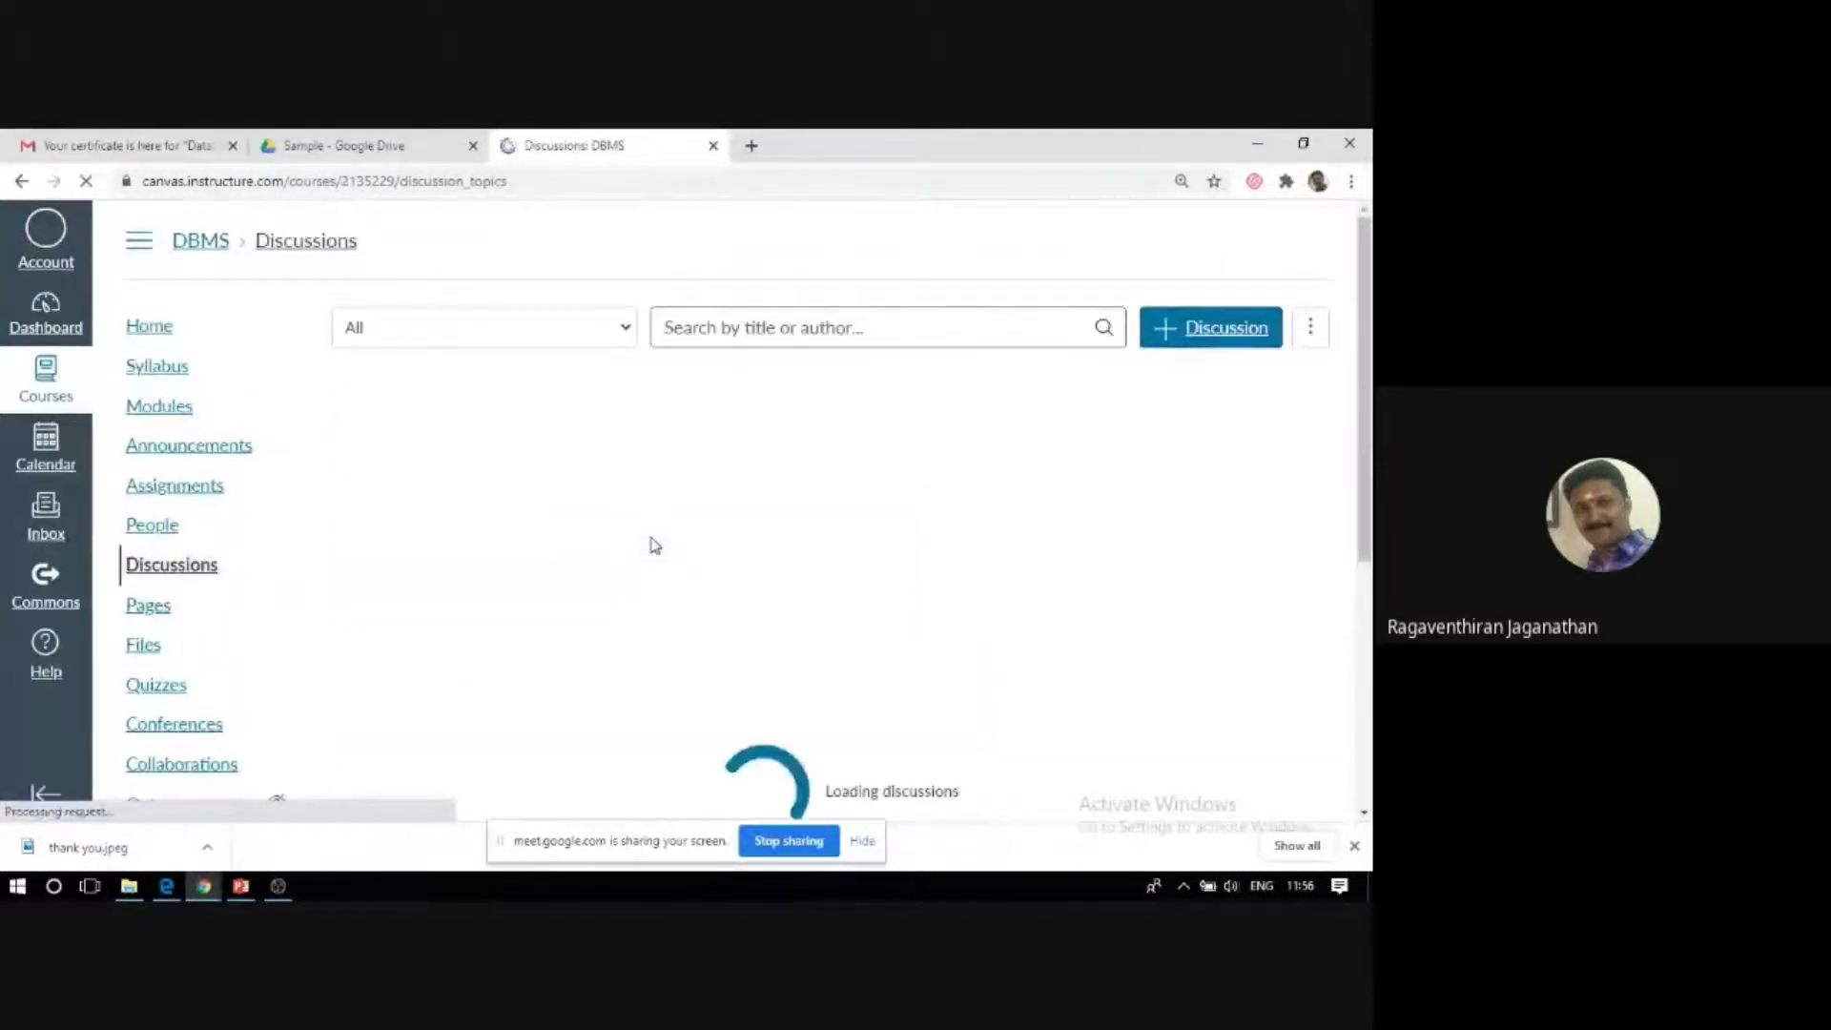
pyautogui.scroll(-5, 597, 540)
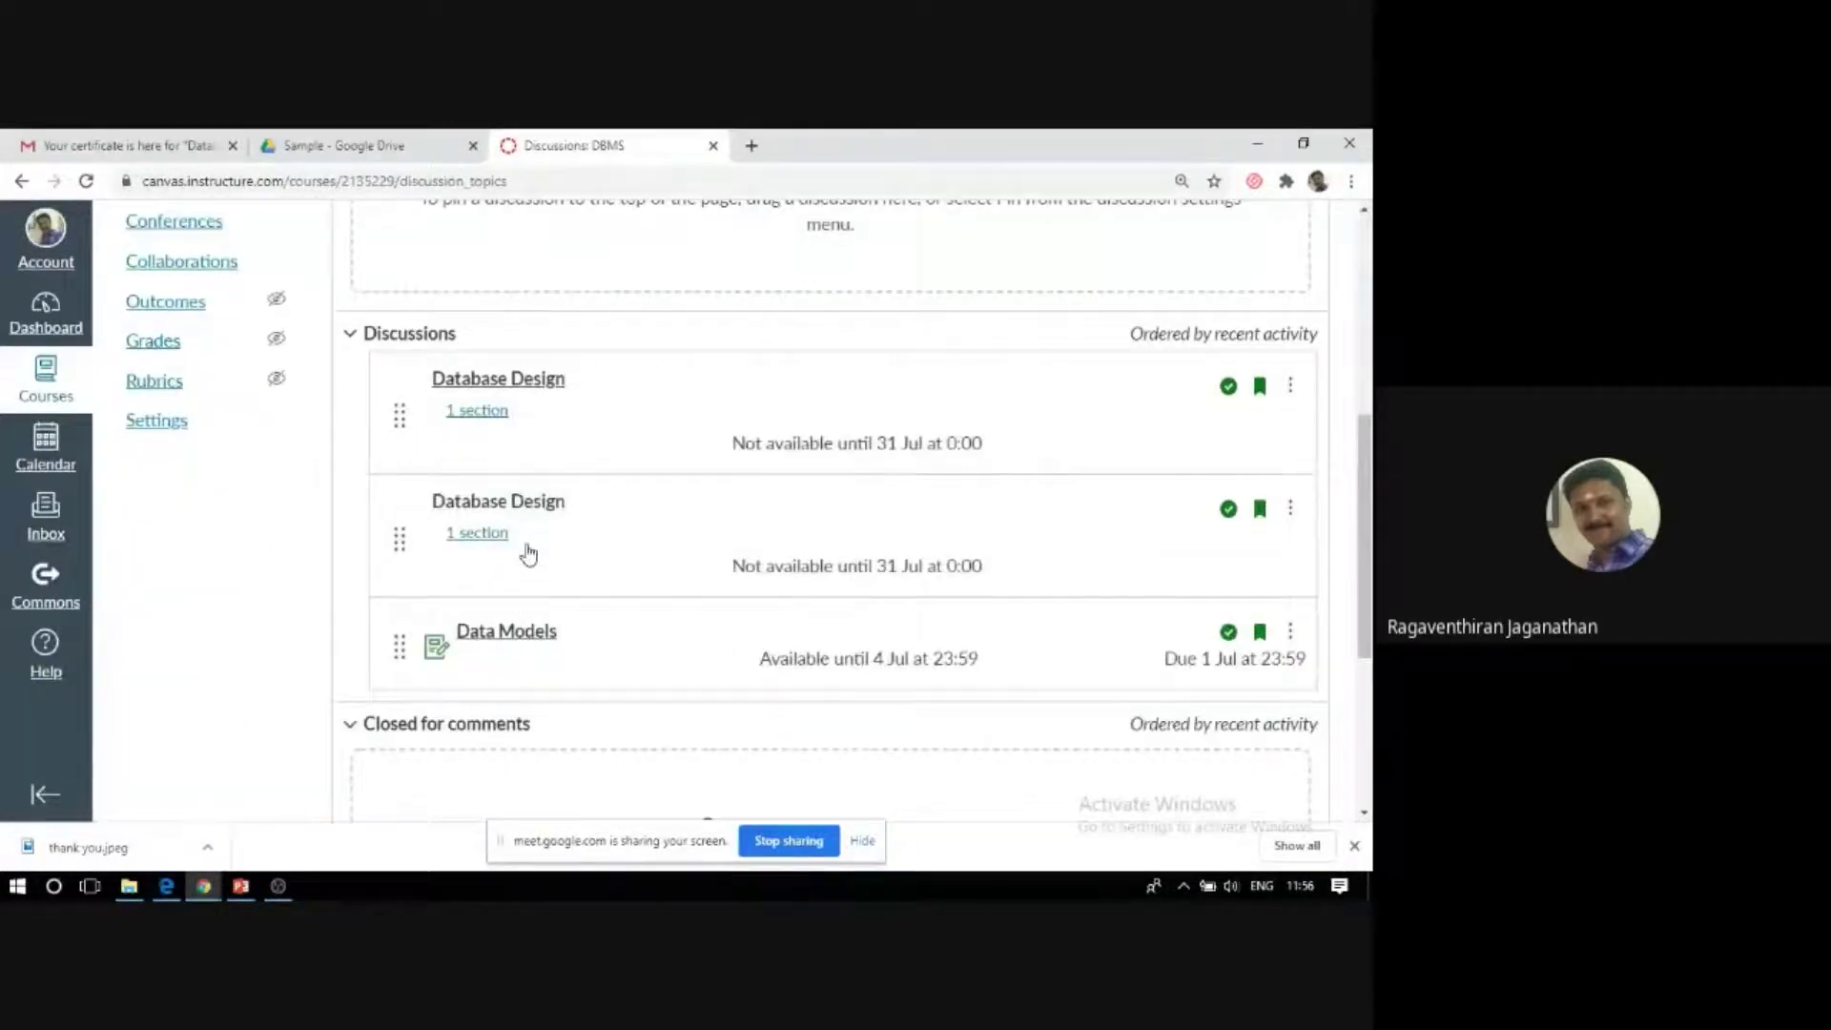
pyautogui.moveTo(506, 396)
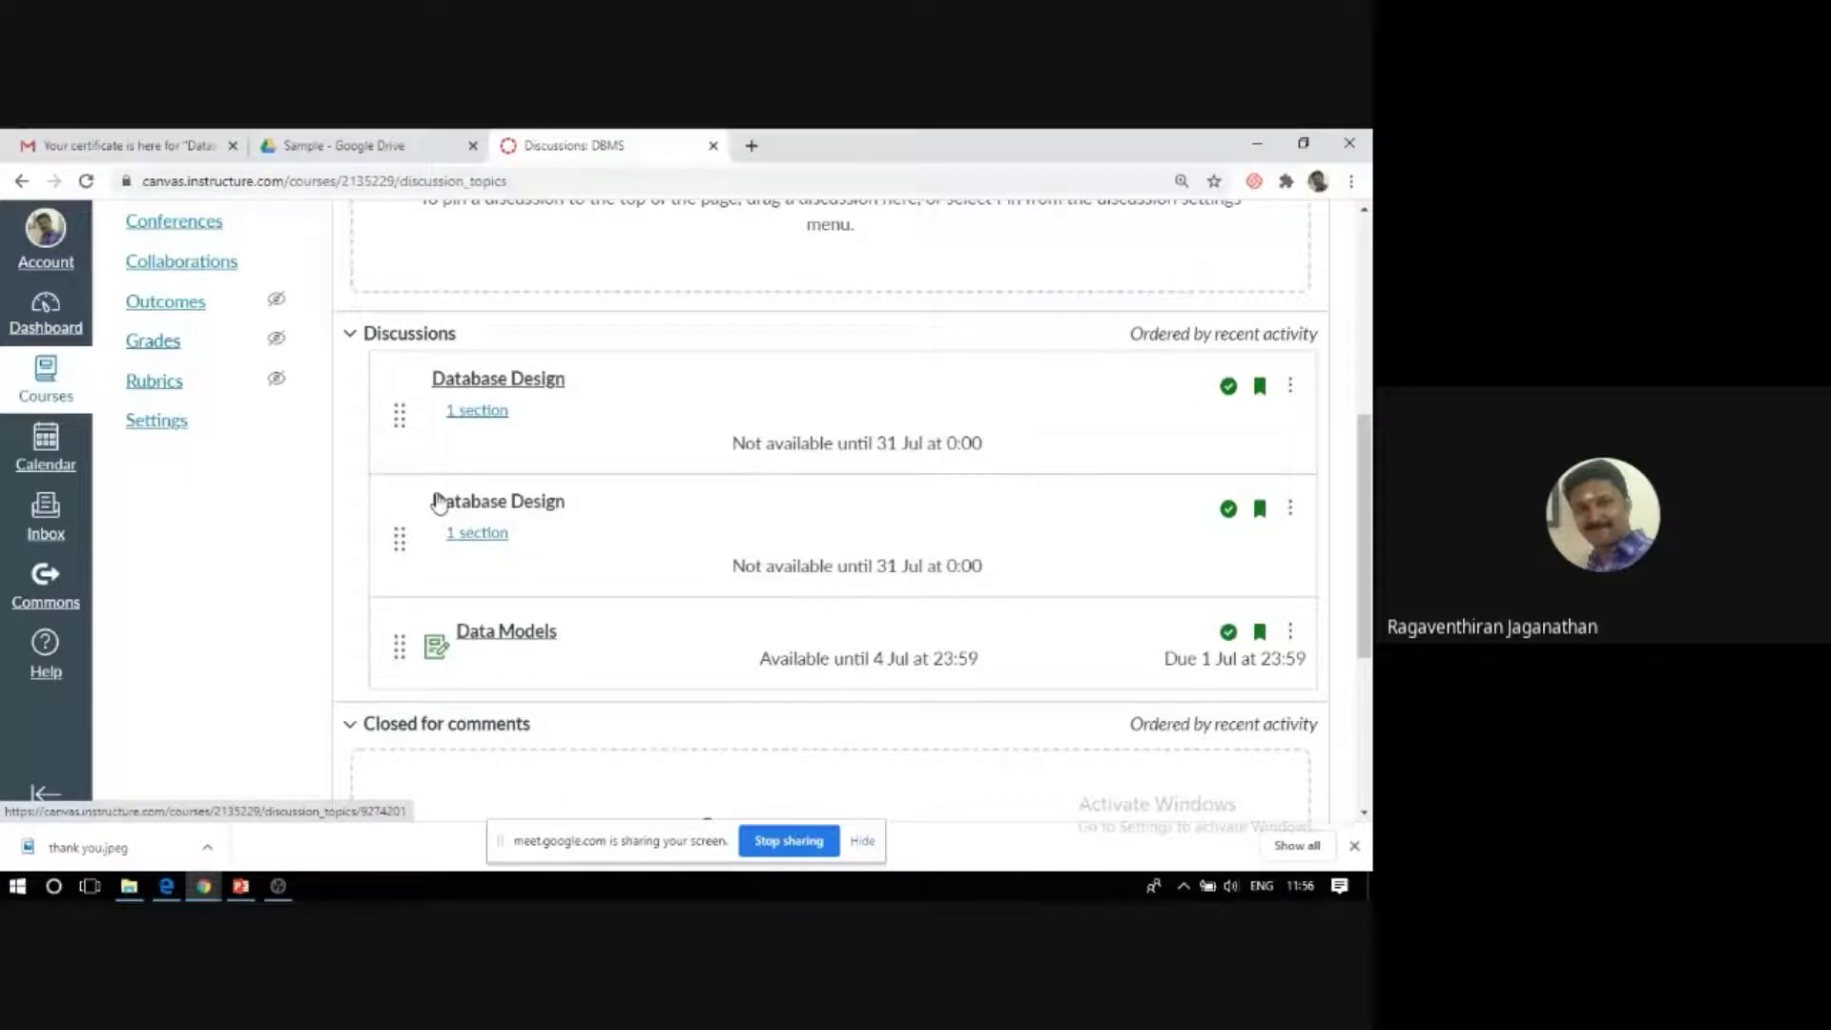
pyautogui.scroll(5, 438, 503)
pyautogui.scroll(-1, 438, 498)
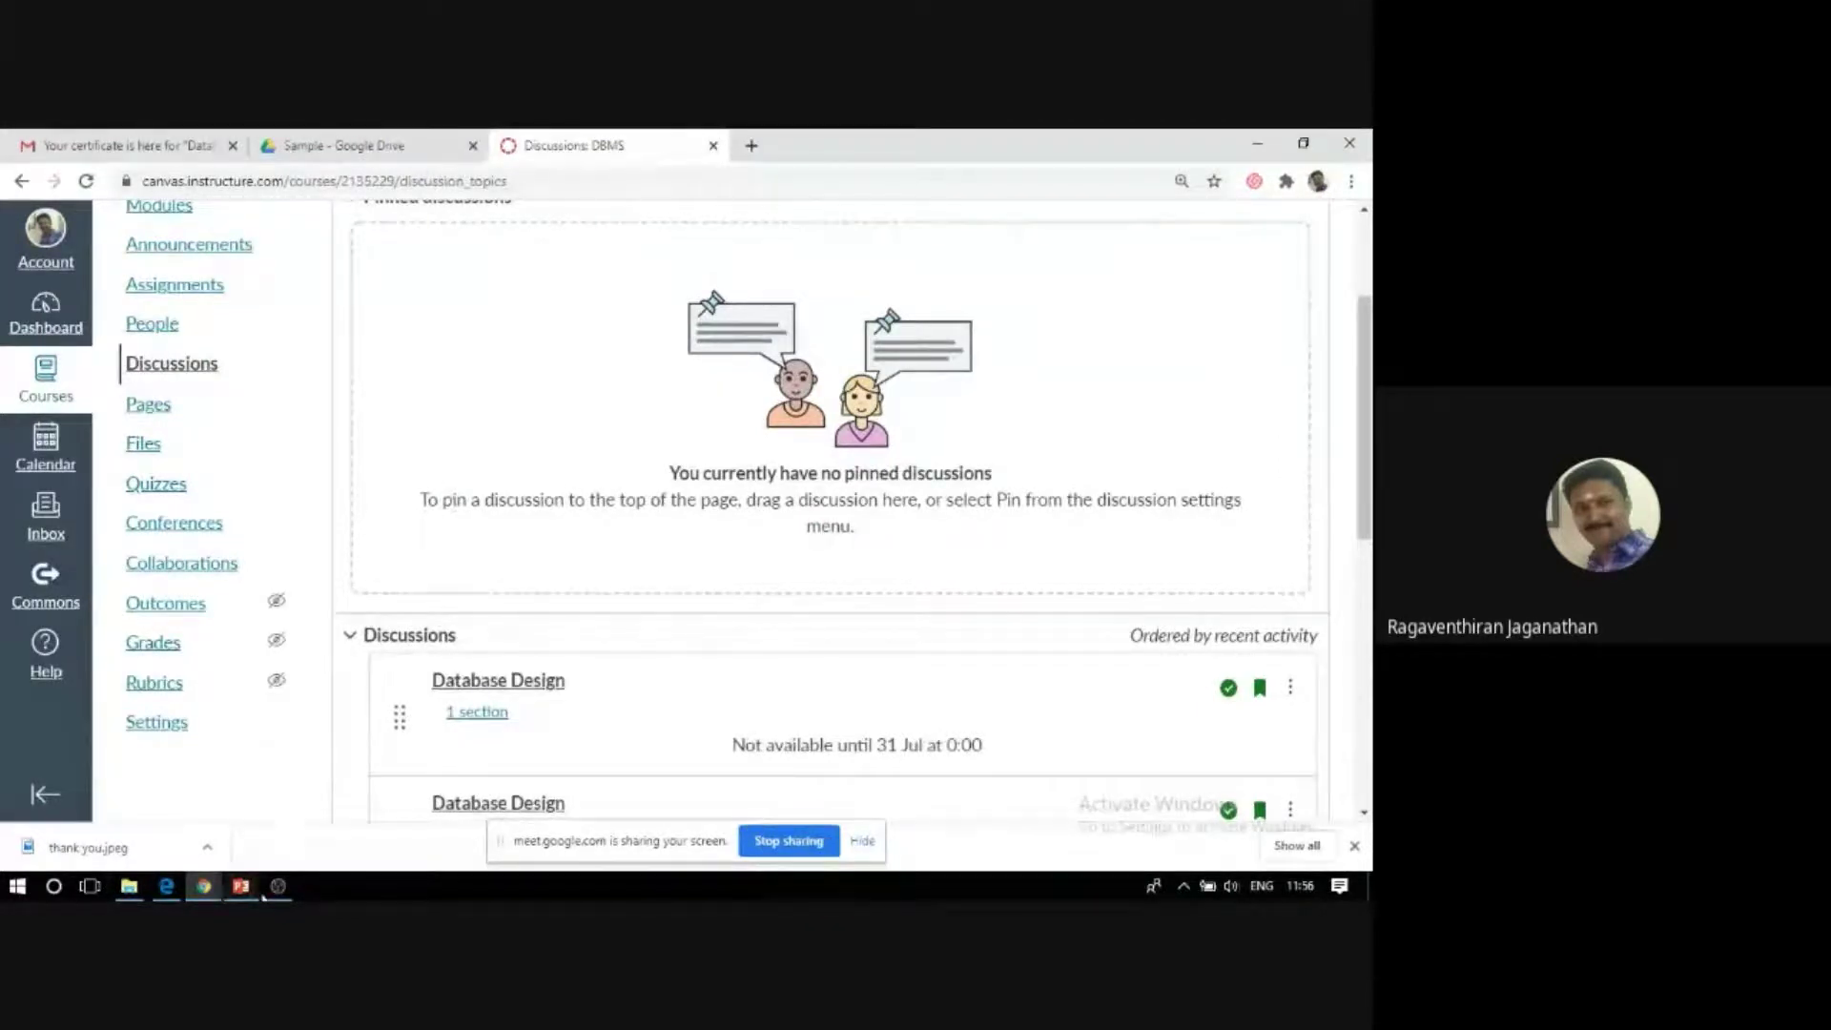
pyautogui.moveTo(278, 890)
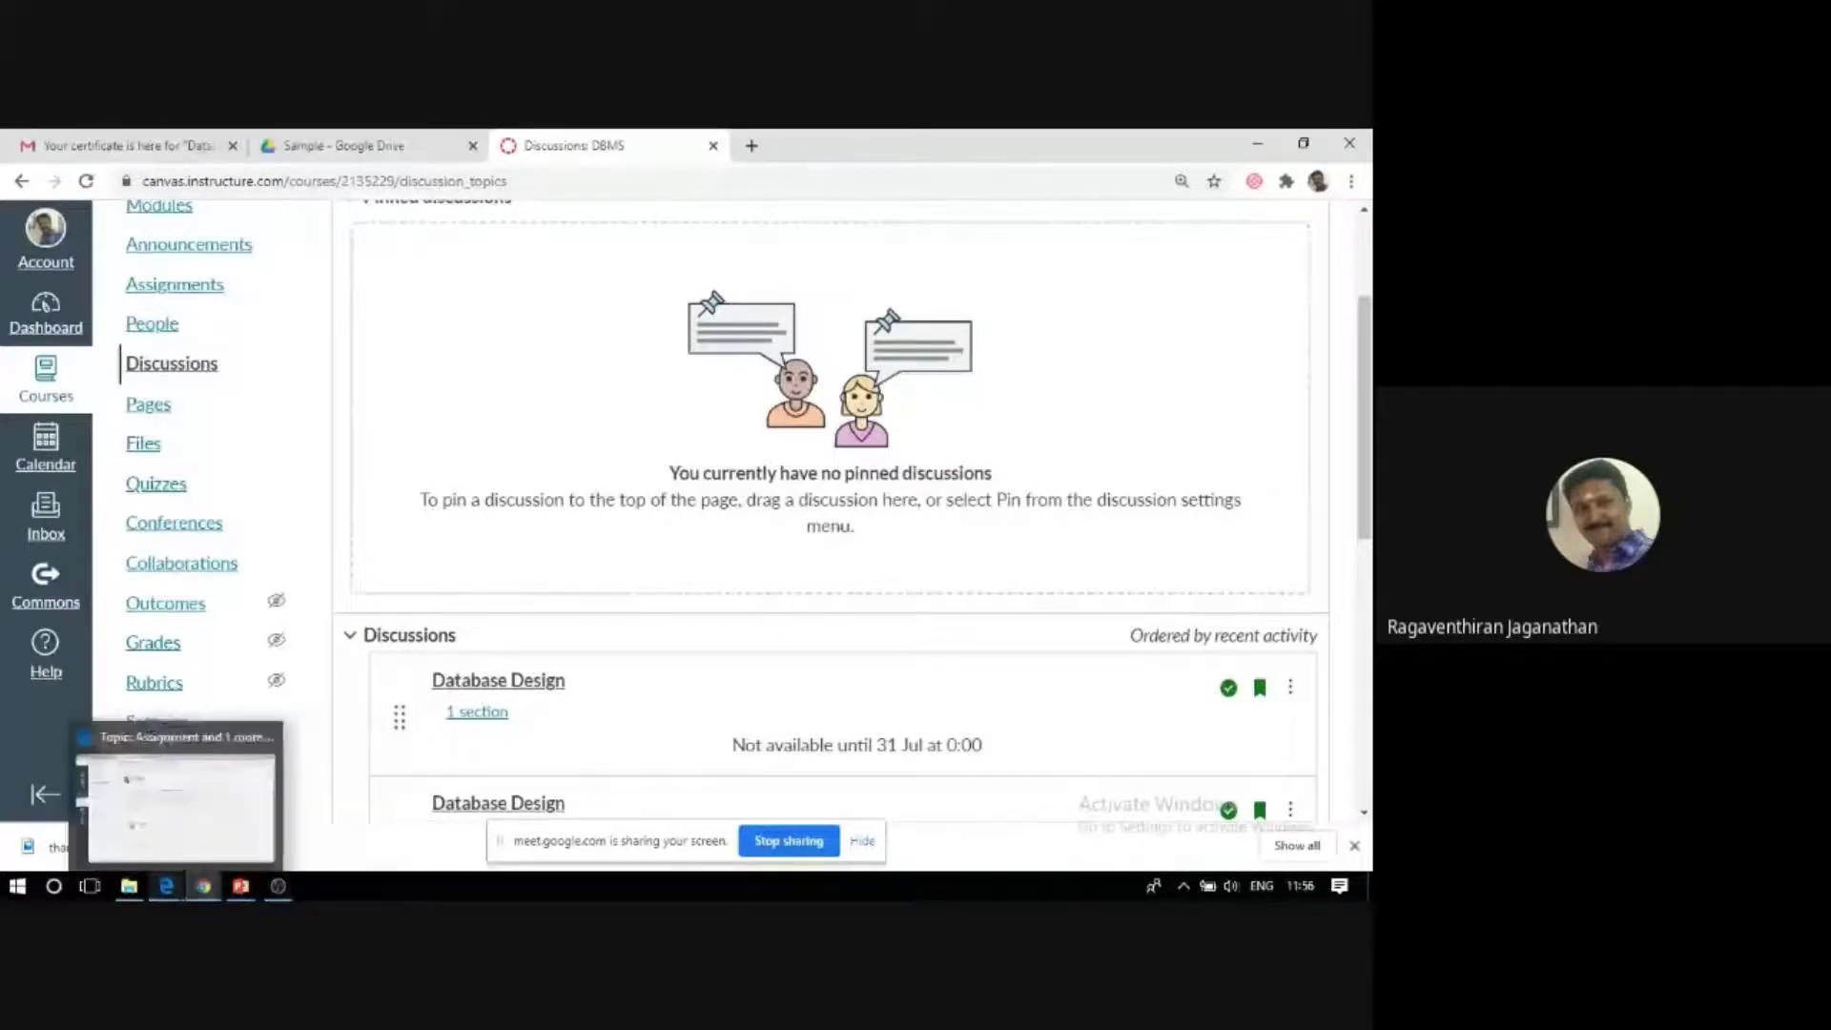
pyautogui.moveTo(203, 888)
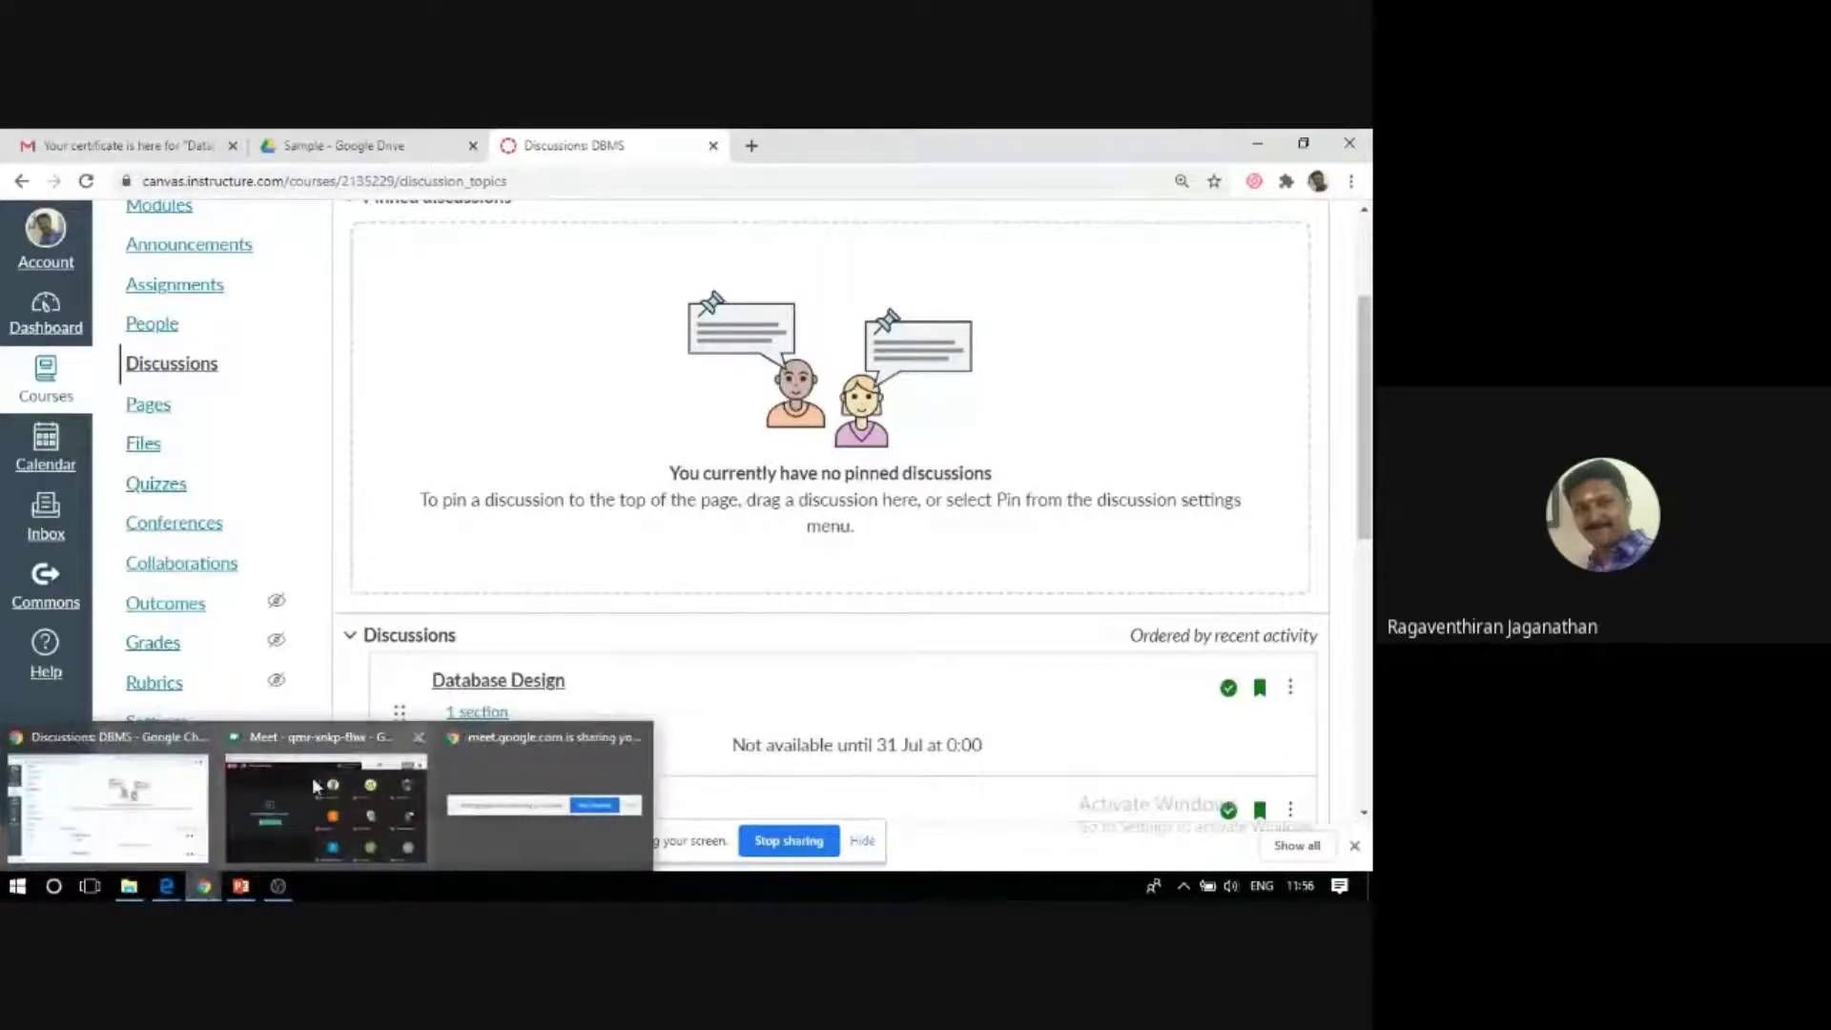
pyautogui.moveTo(325, 746)
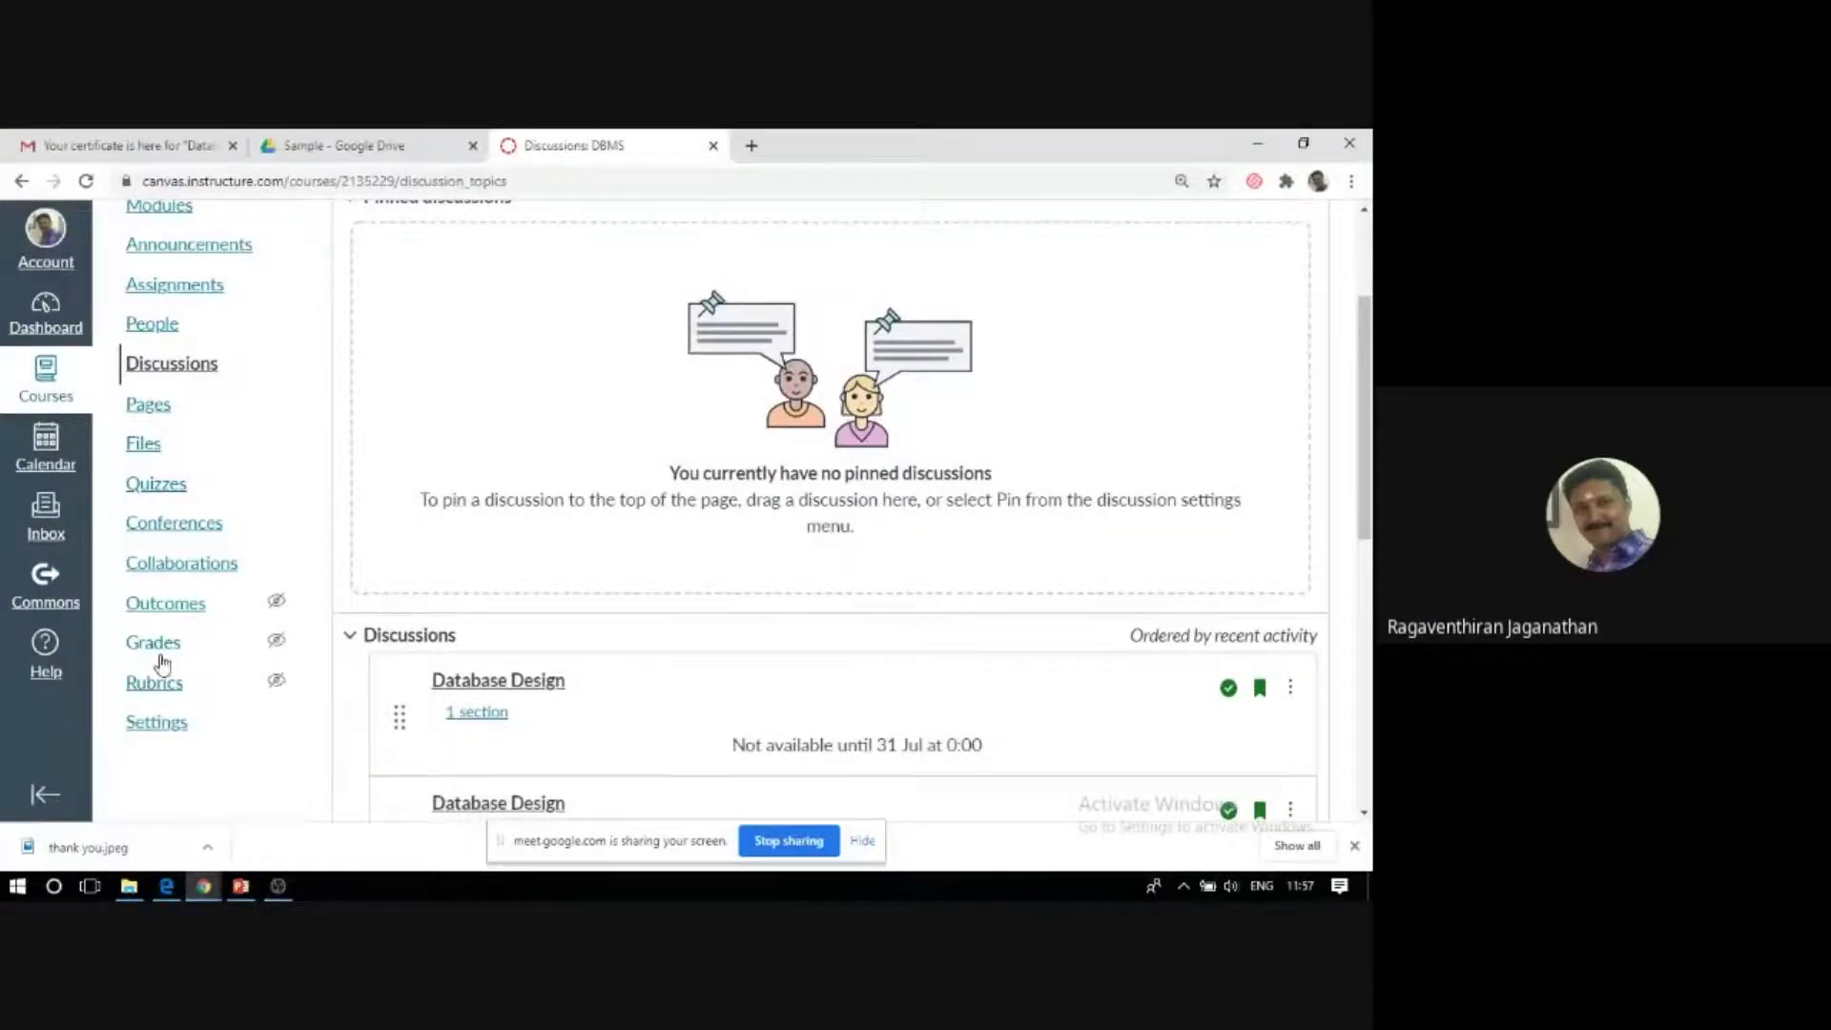
pyautogui.scroll(2, 162, 661)
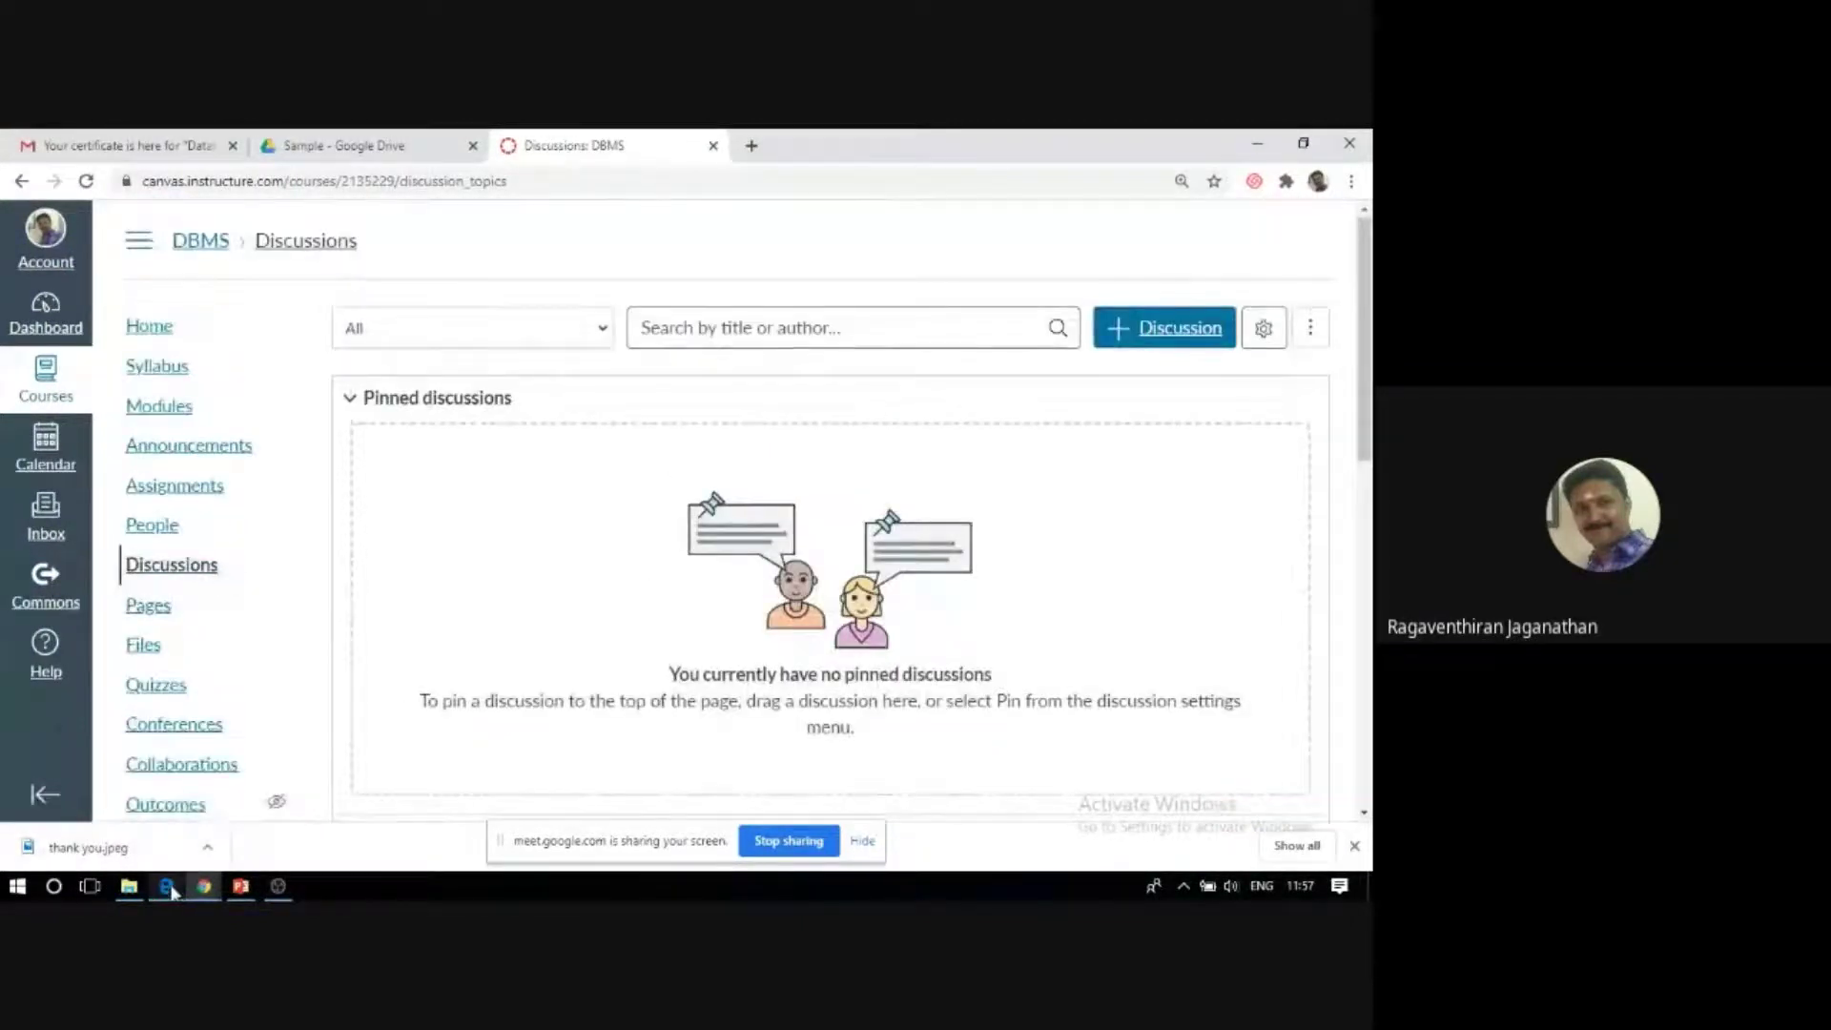
# In the other Edge window, go to the DBMS Discussions list and open Data Models.
pyautogui.click(167, 887)
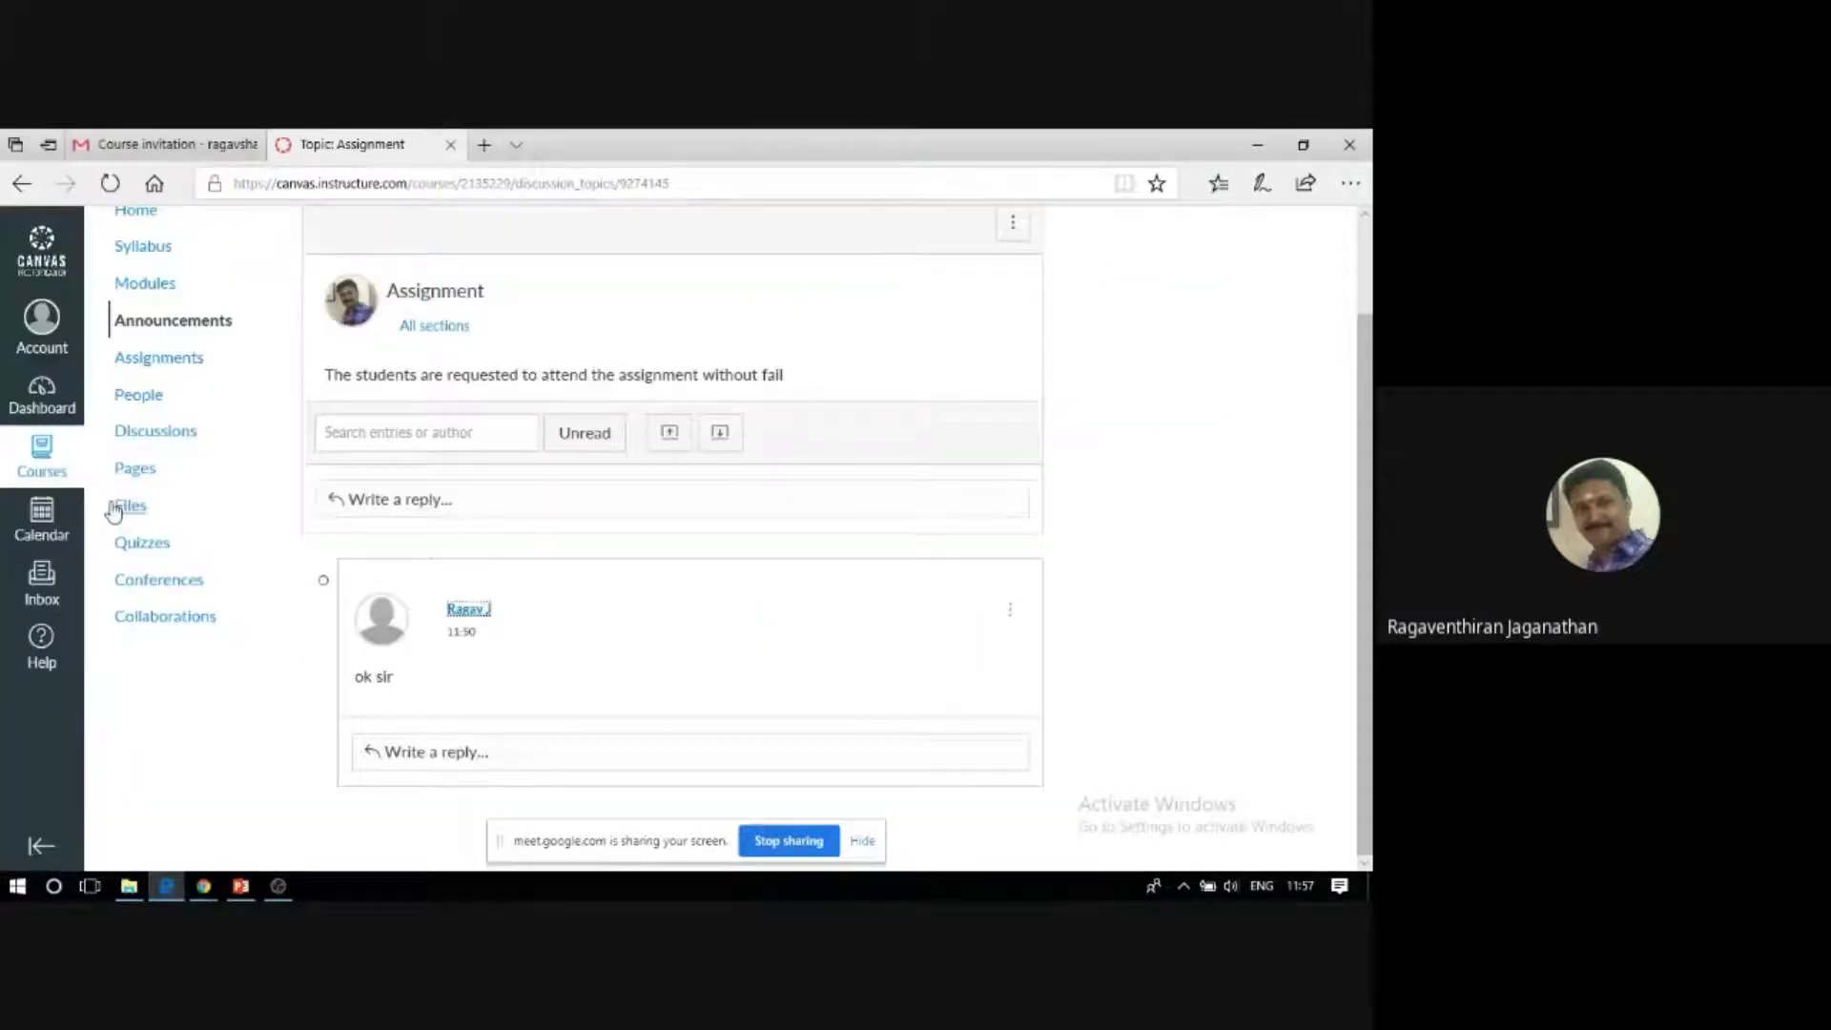
pyautogui.scroll(1, 175, 477)
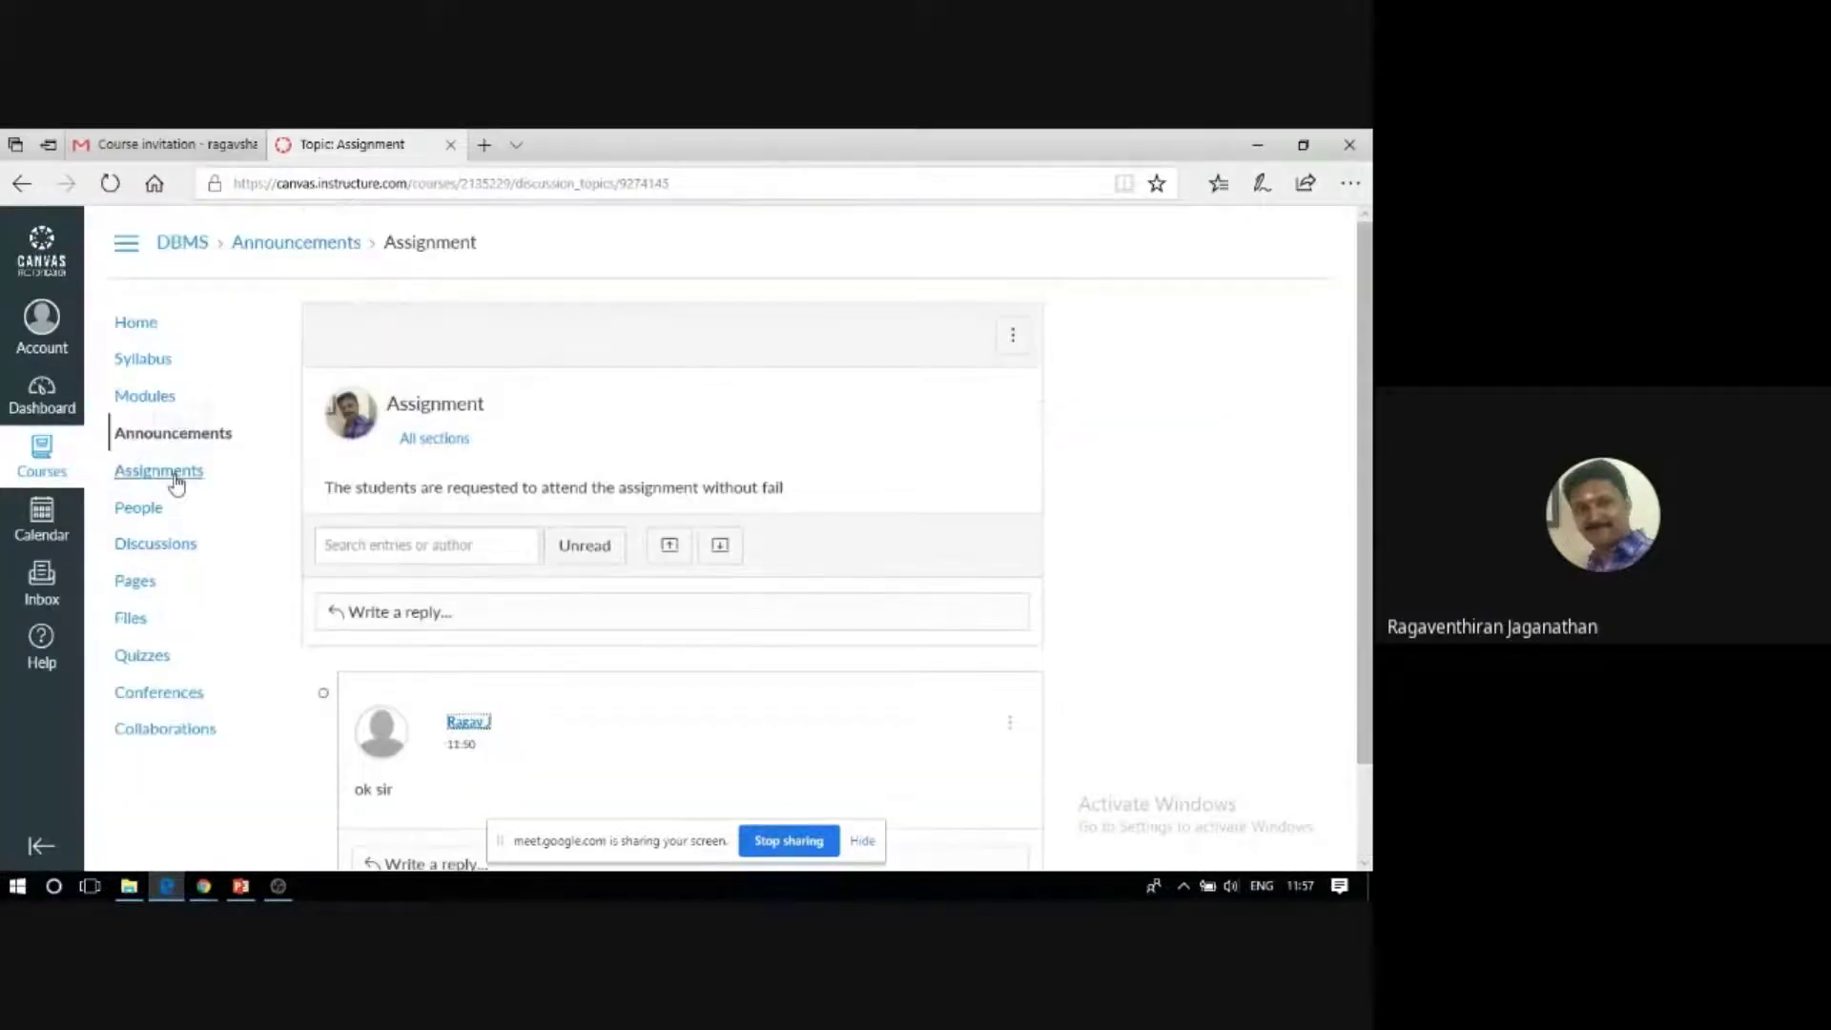
pyautogui.scroll(-1, 172, 472)
pyautogui.click(168, 441)
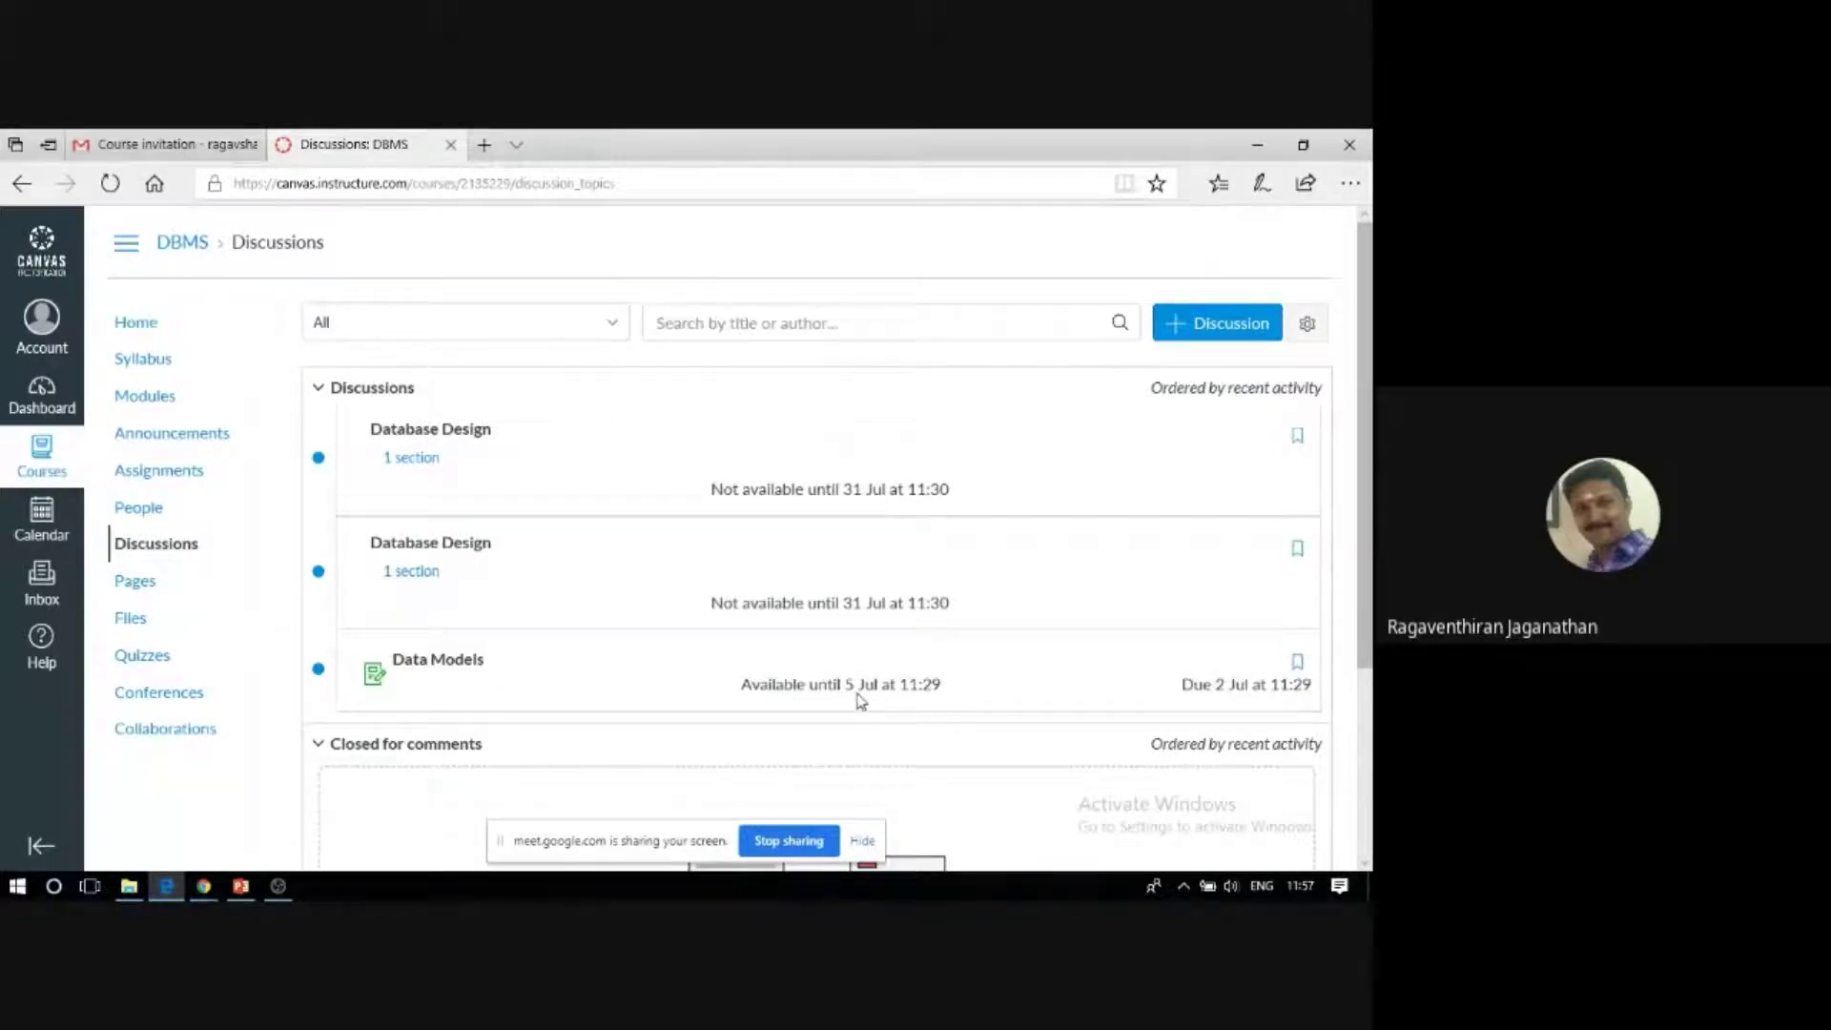
pyautogui.click(467, 667)
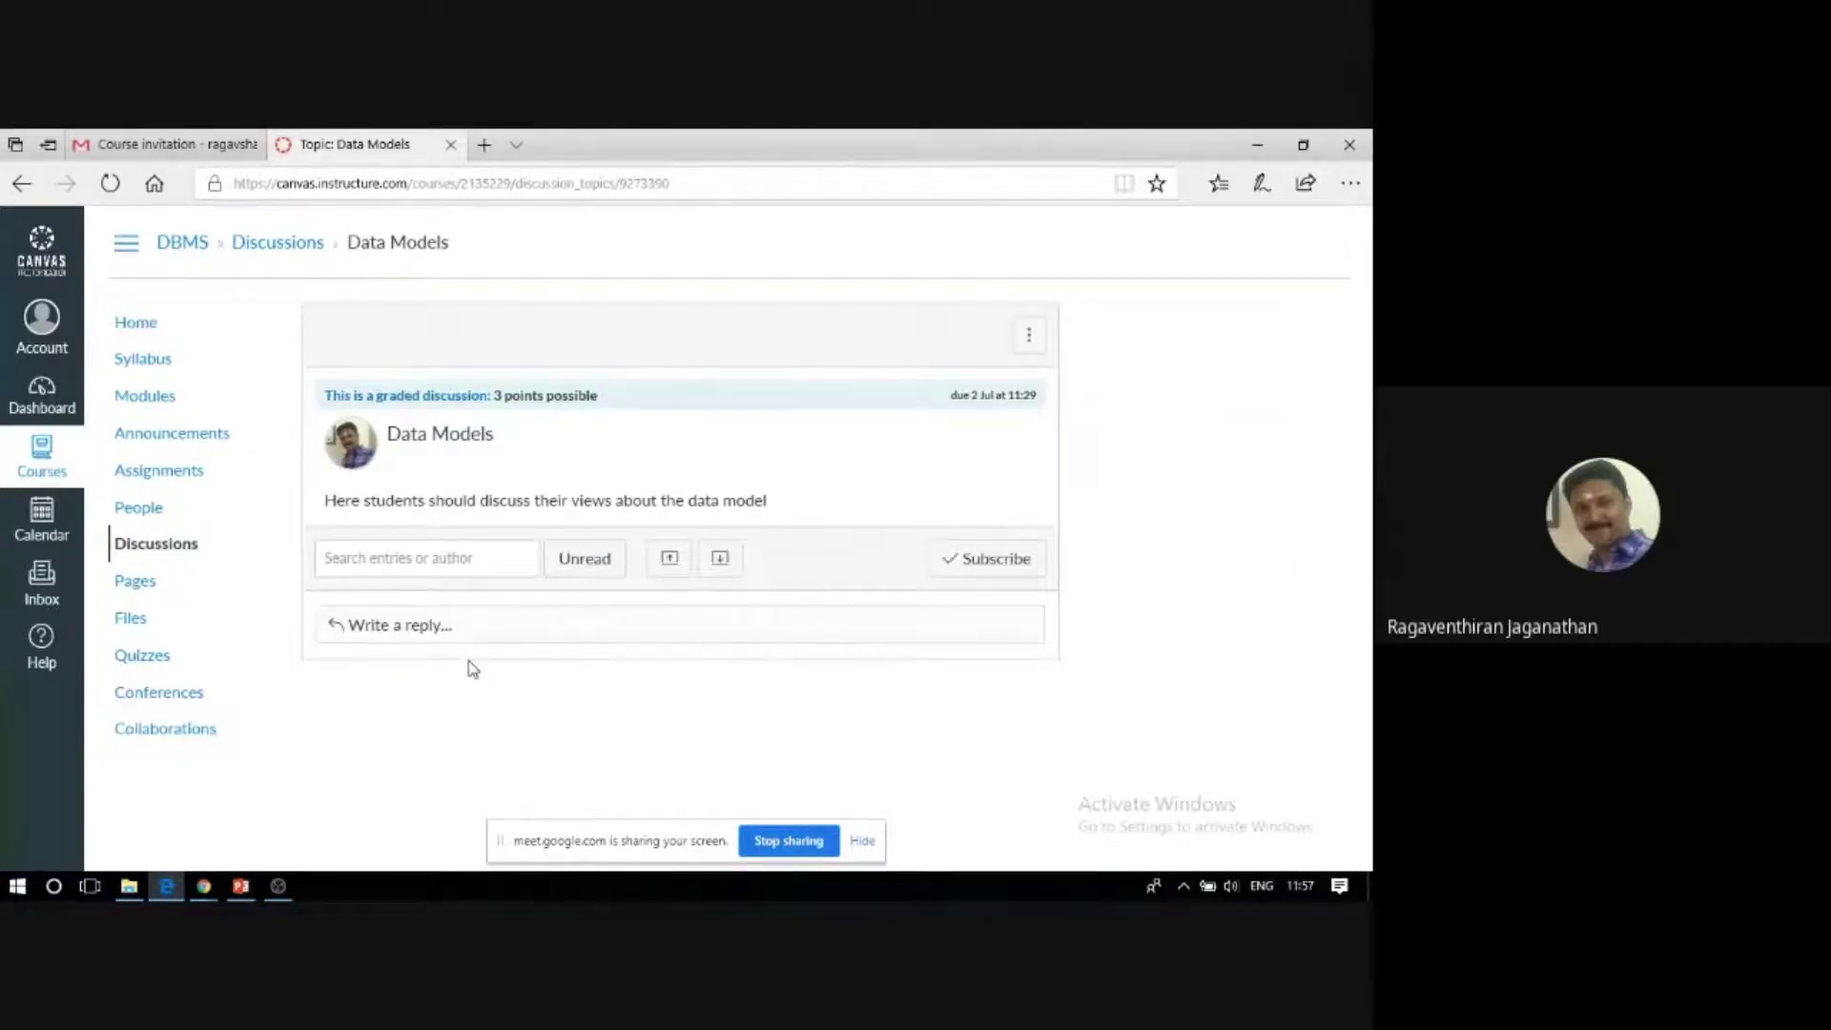
# Write the reply 'The object relational data model is best for real time applications' on Data Models.
pyautogui.click(440, 624)
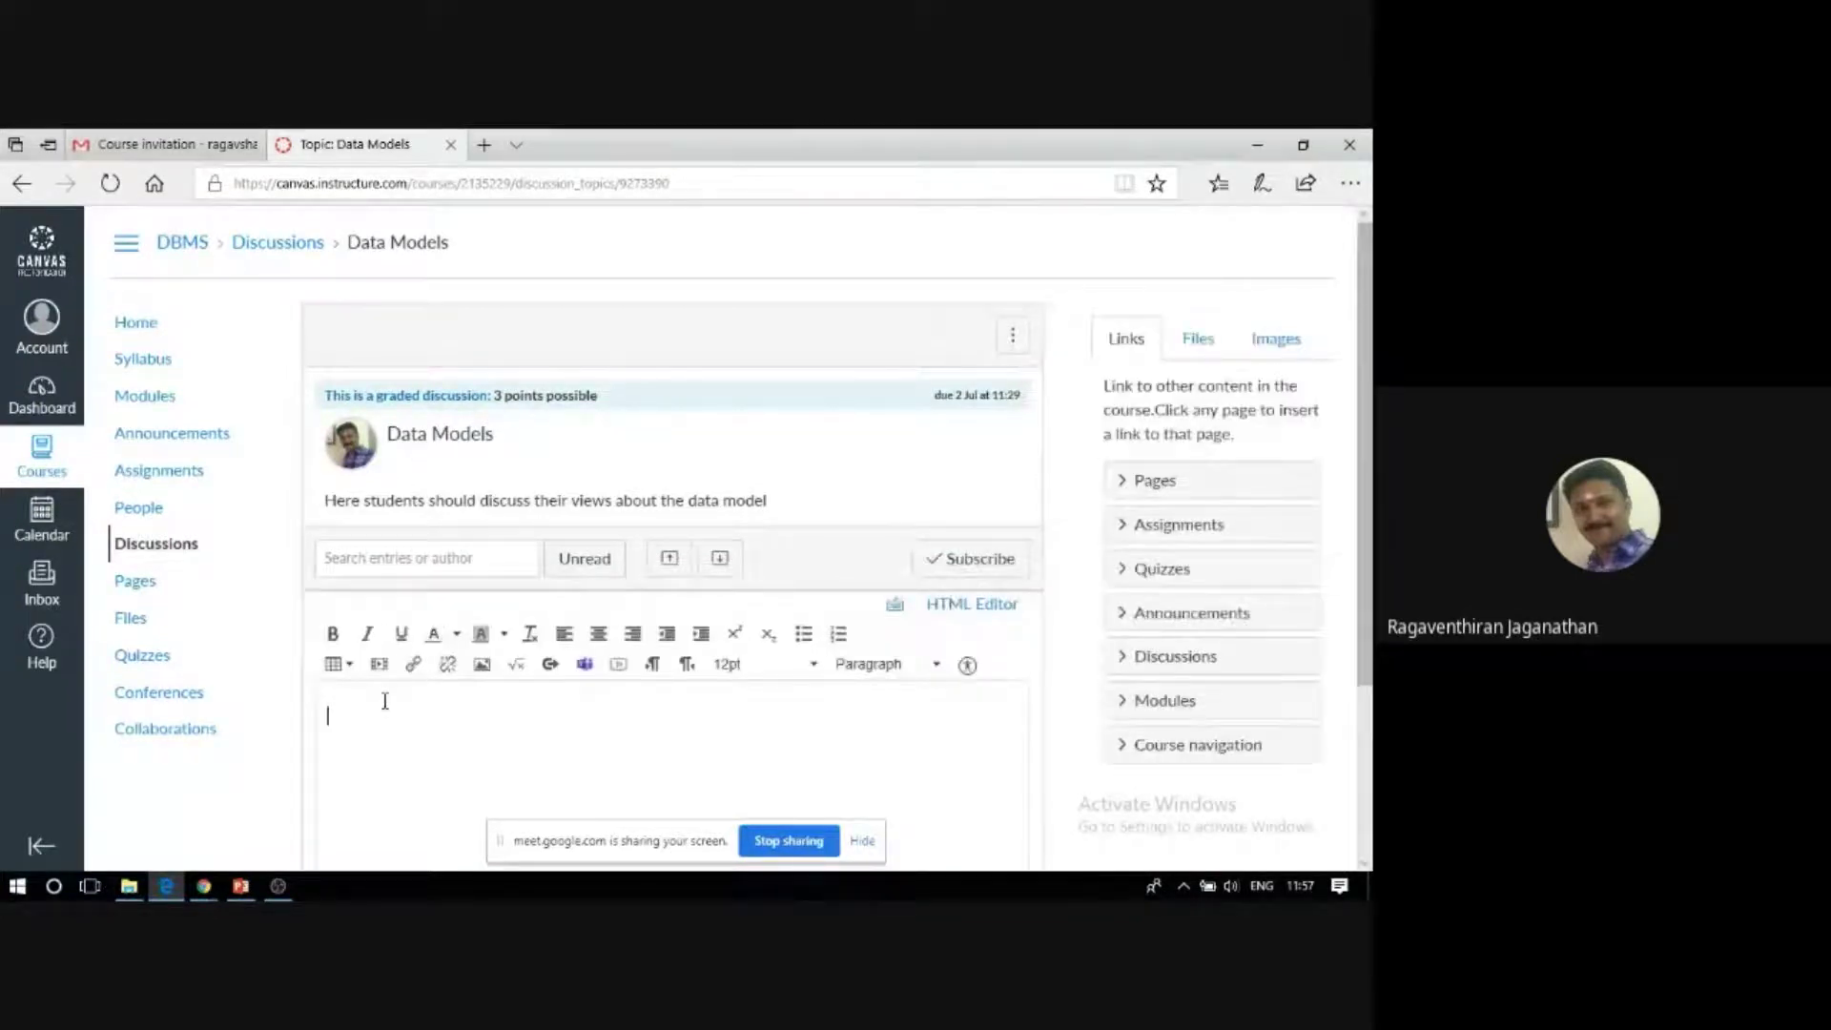
pyautogui.scroll(-3, 385, 700)
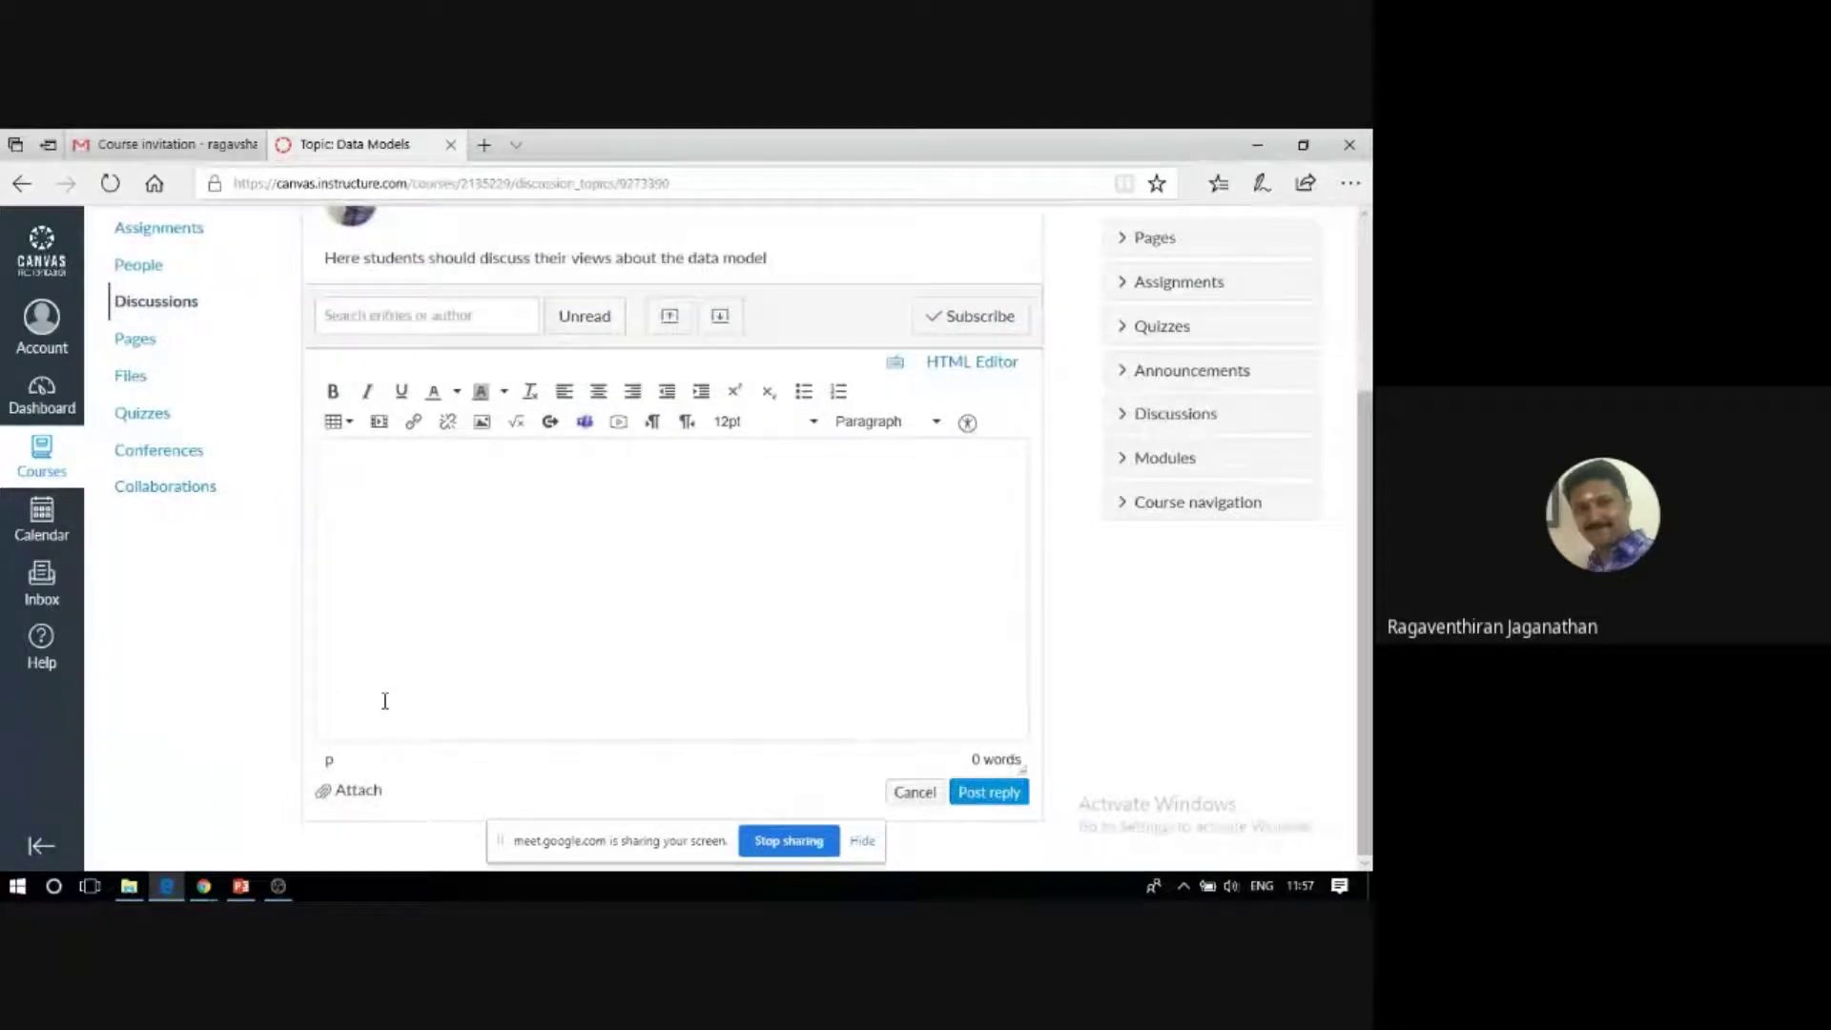
pyautogui.write('The object relational dat')
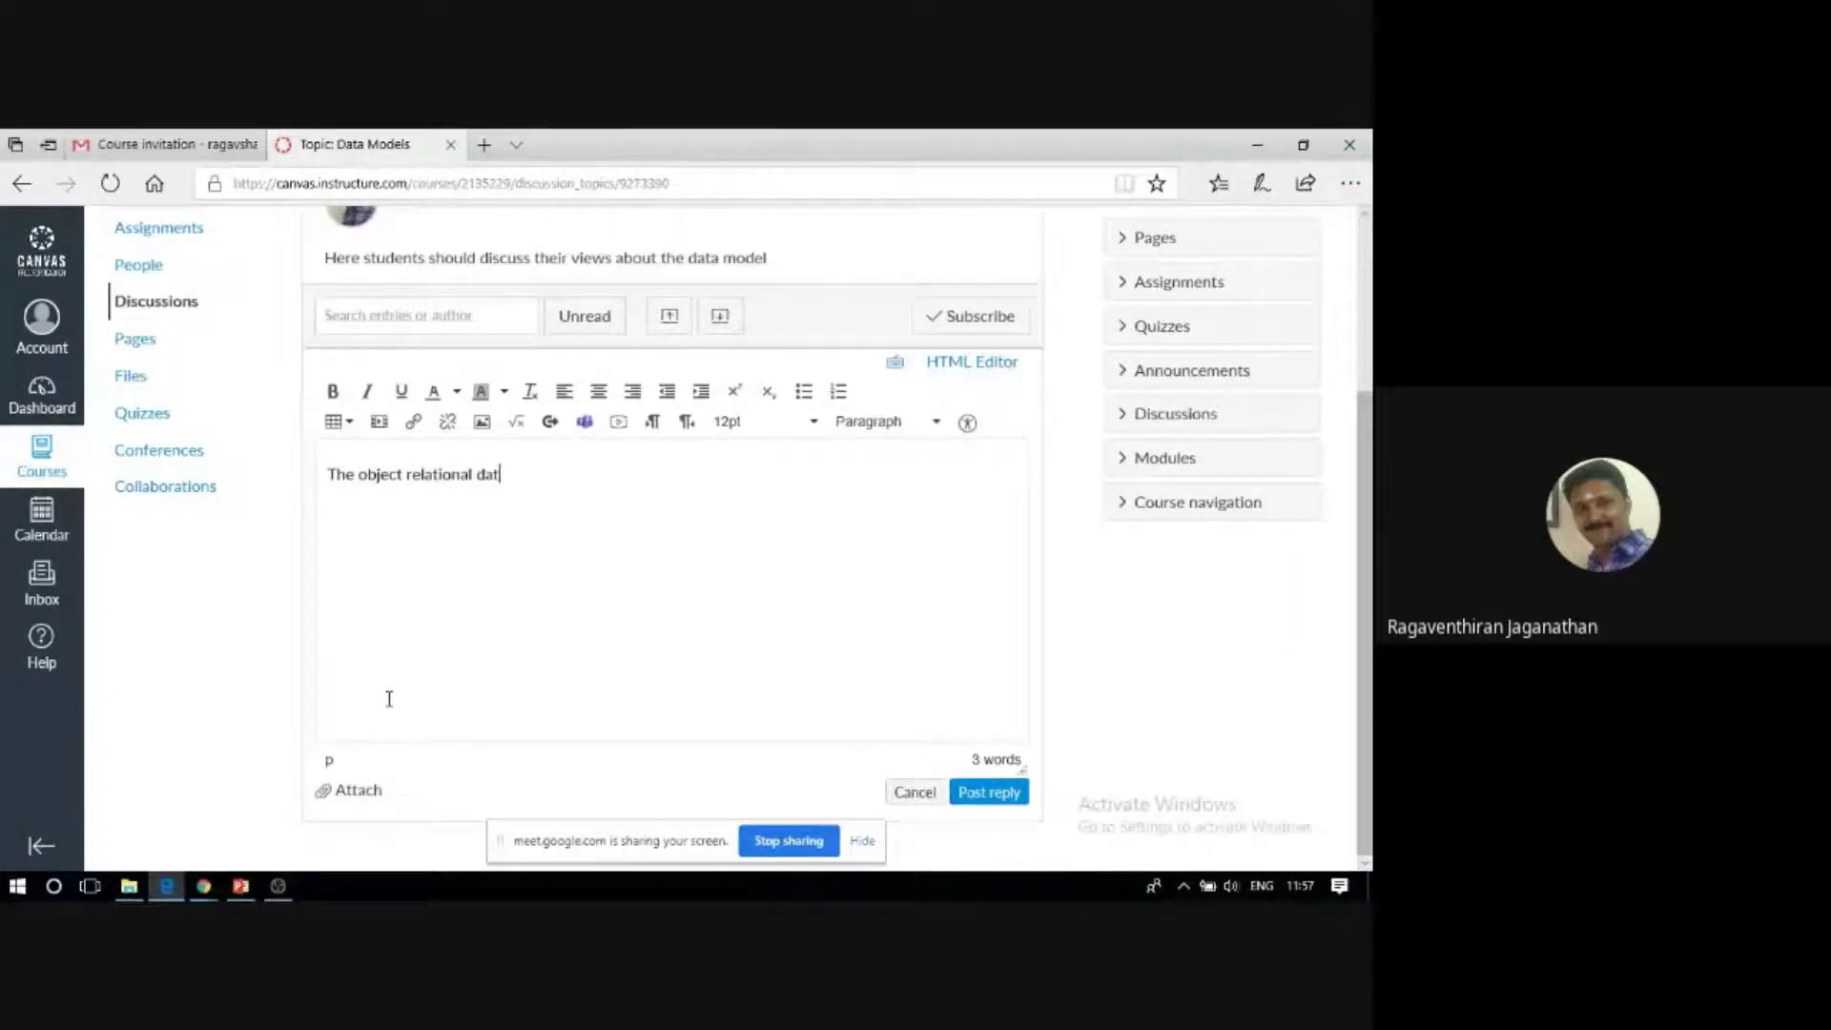
pyautogui.write('a model is best for rel')
pyautogui.press('BackSpace')
pyautogui.write('al time ')
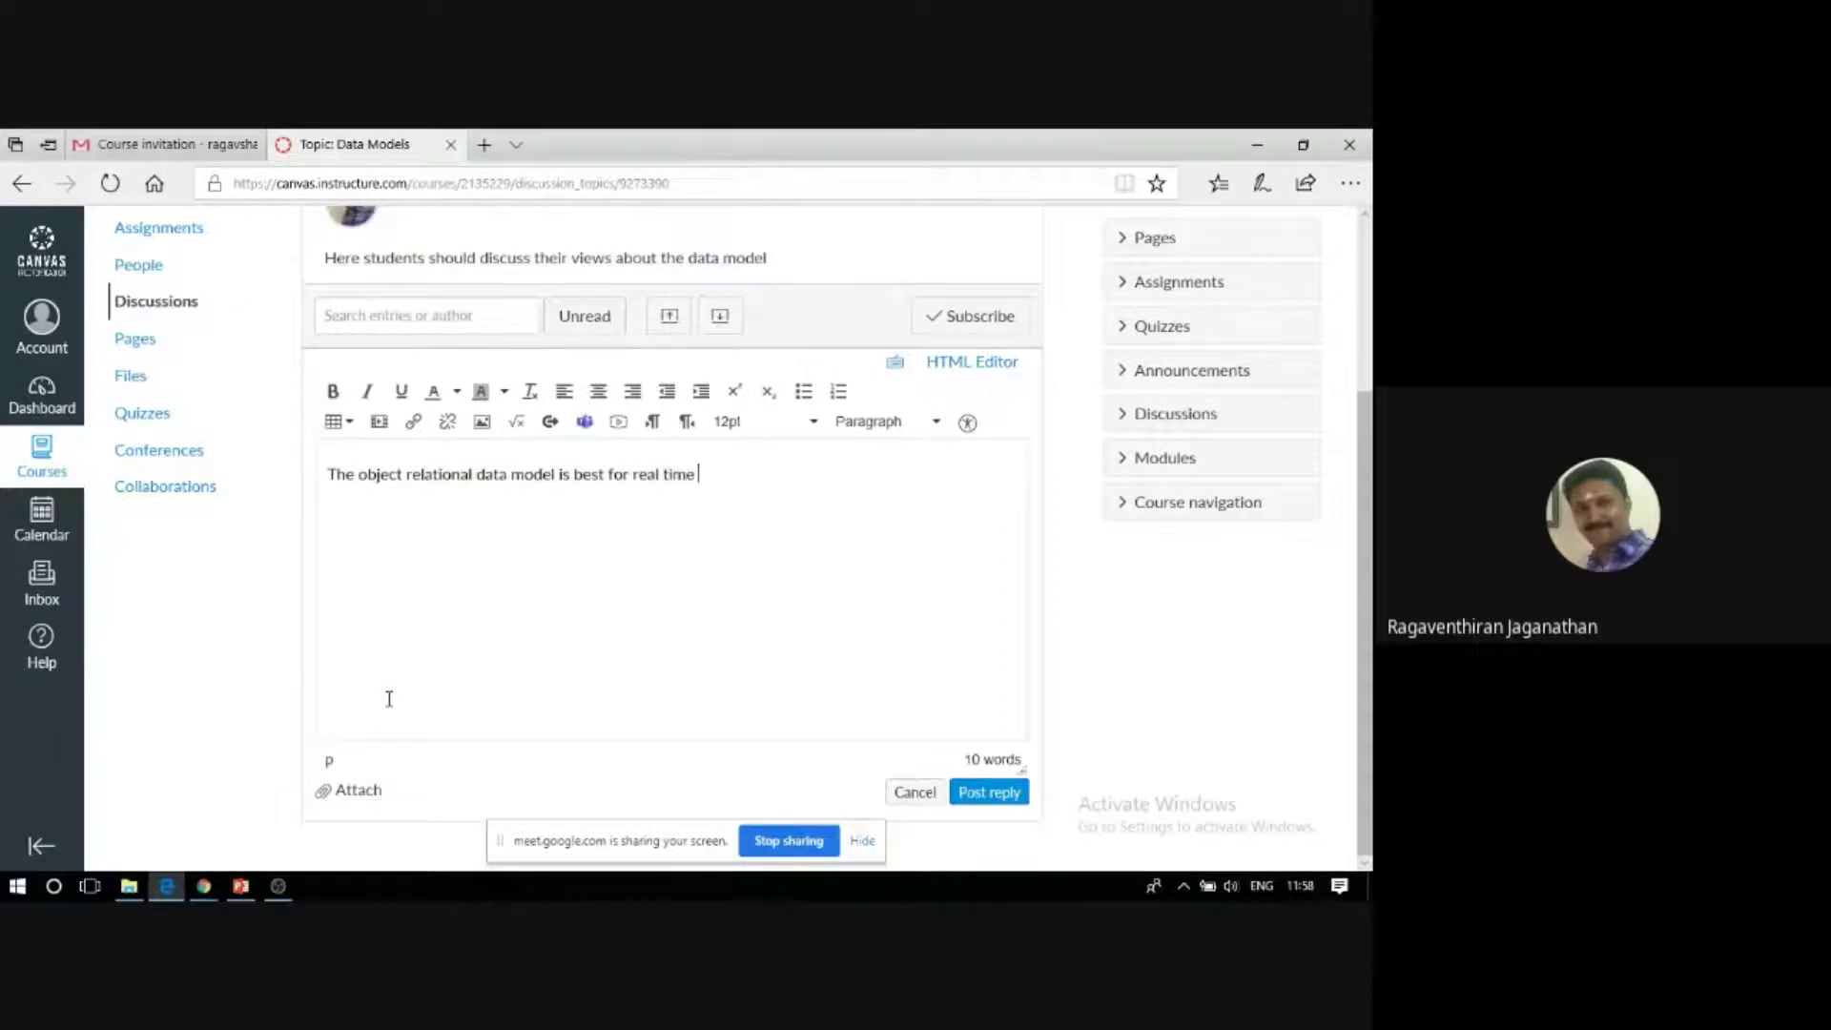
pyautogui.write('applications')
# Post the reply, then switch back to the other Canvas browser window.
pyautogui.click(973, 796)
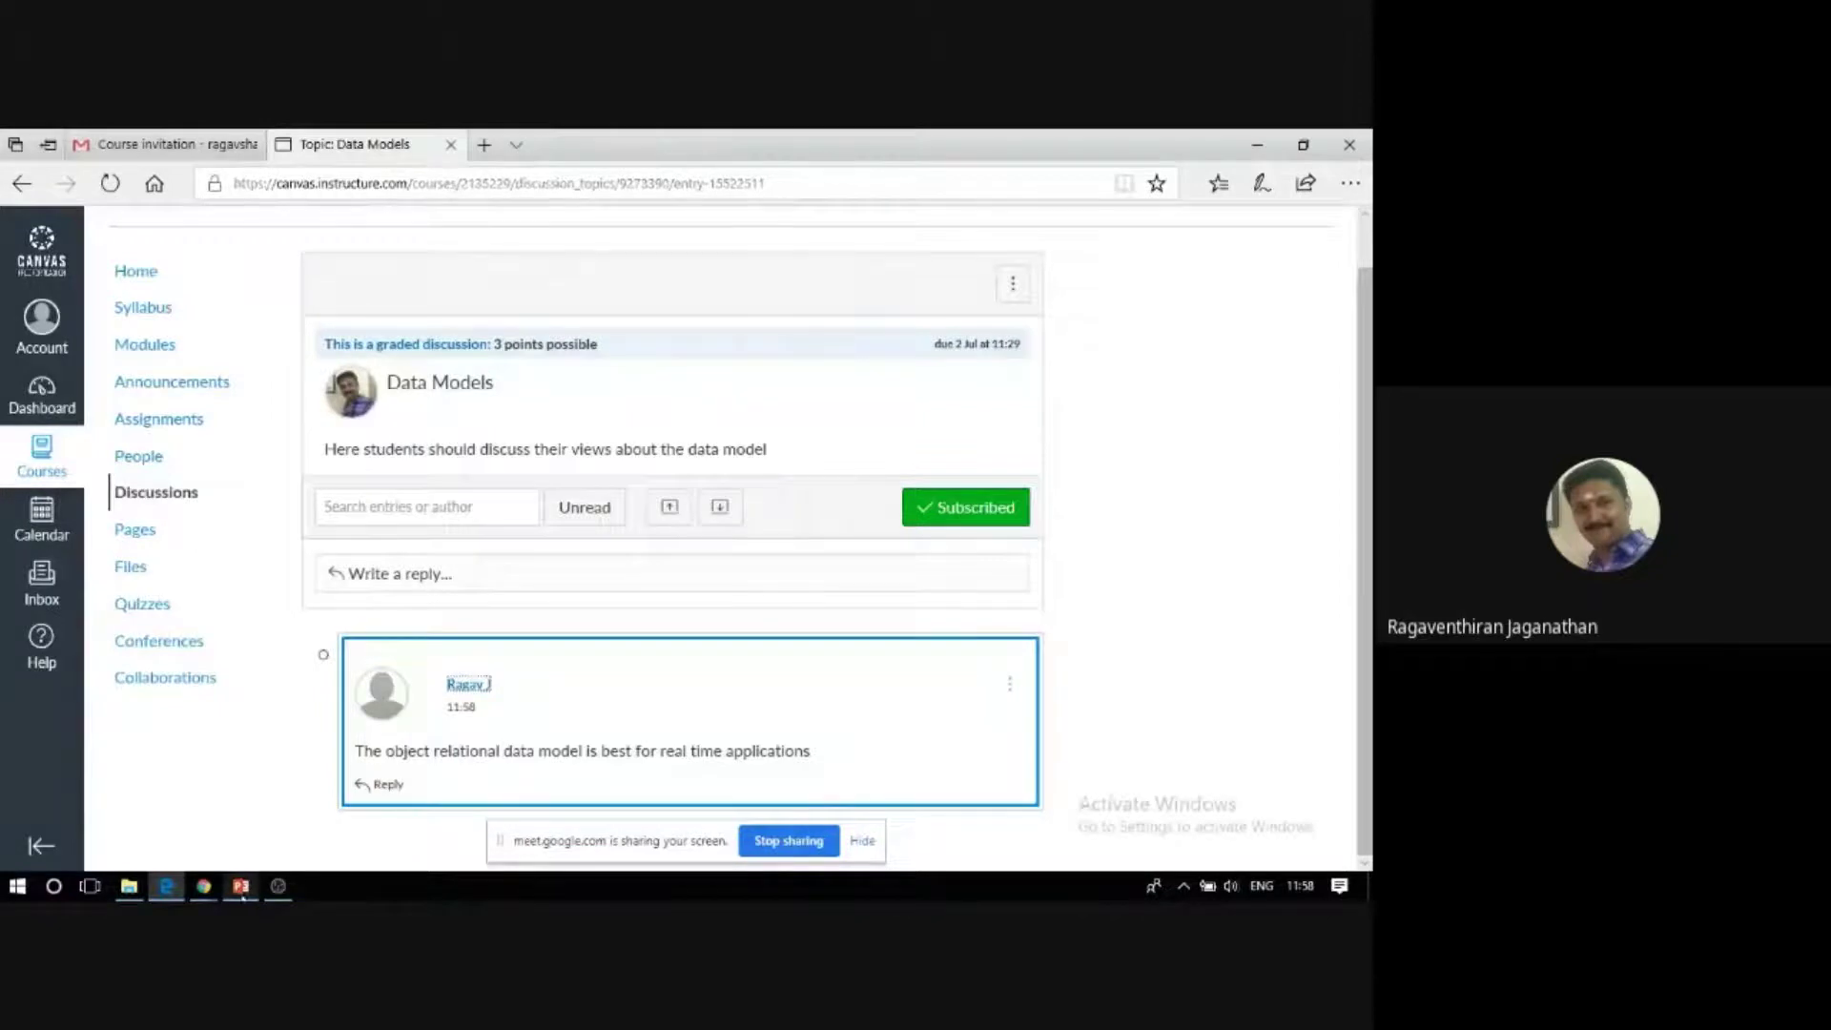
pyautogui.moveTo(217, 891)
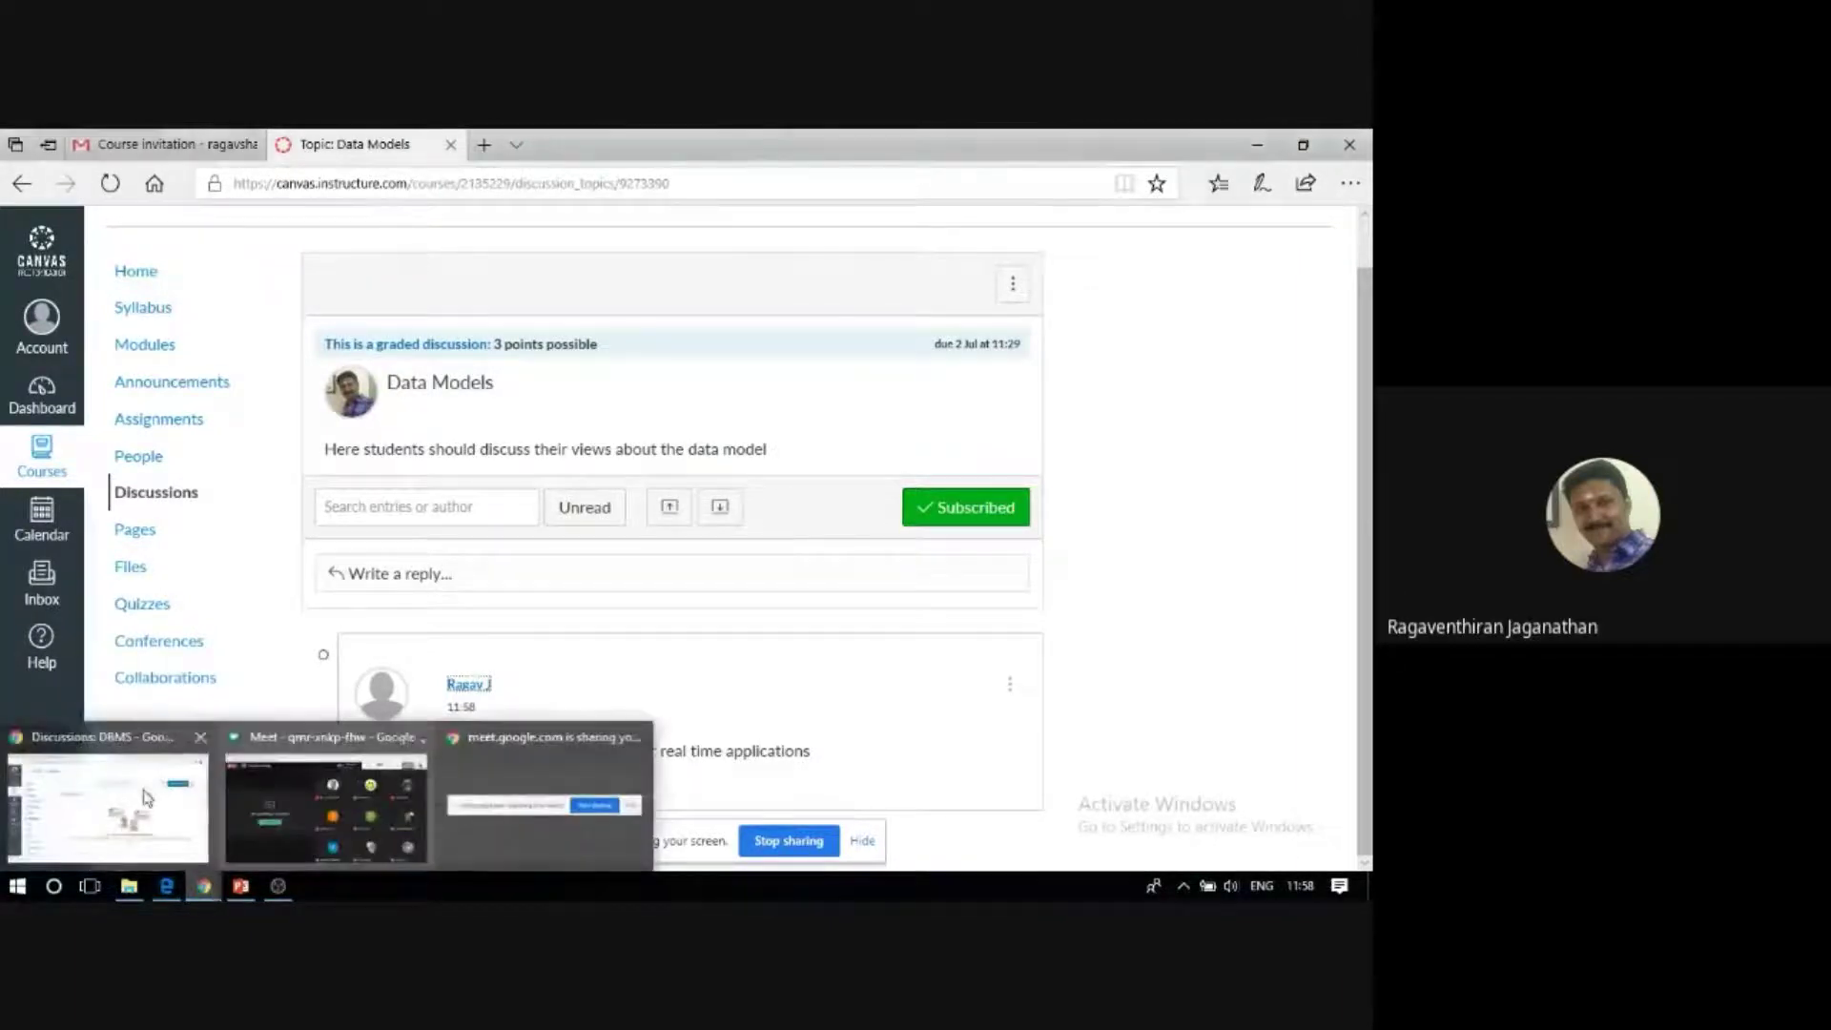
pyautogui.click(141, 799)
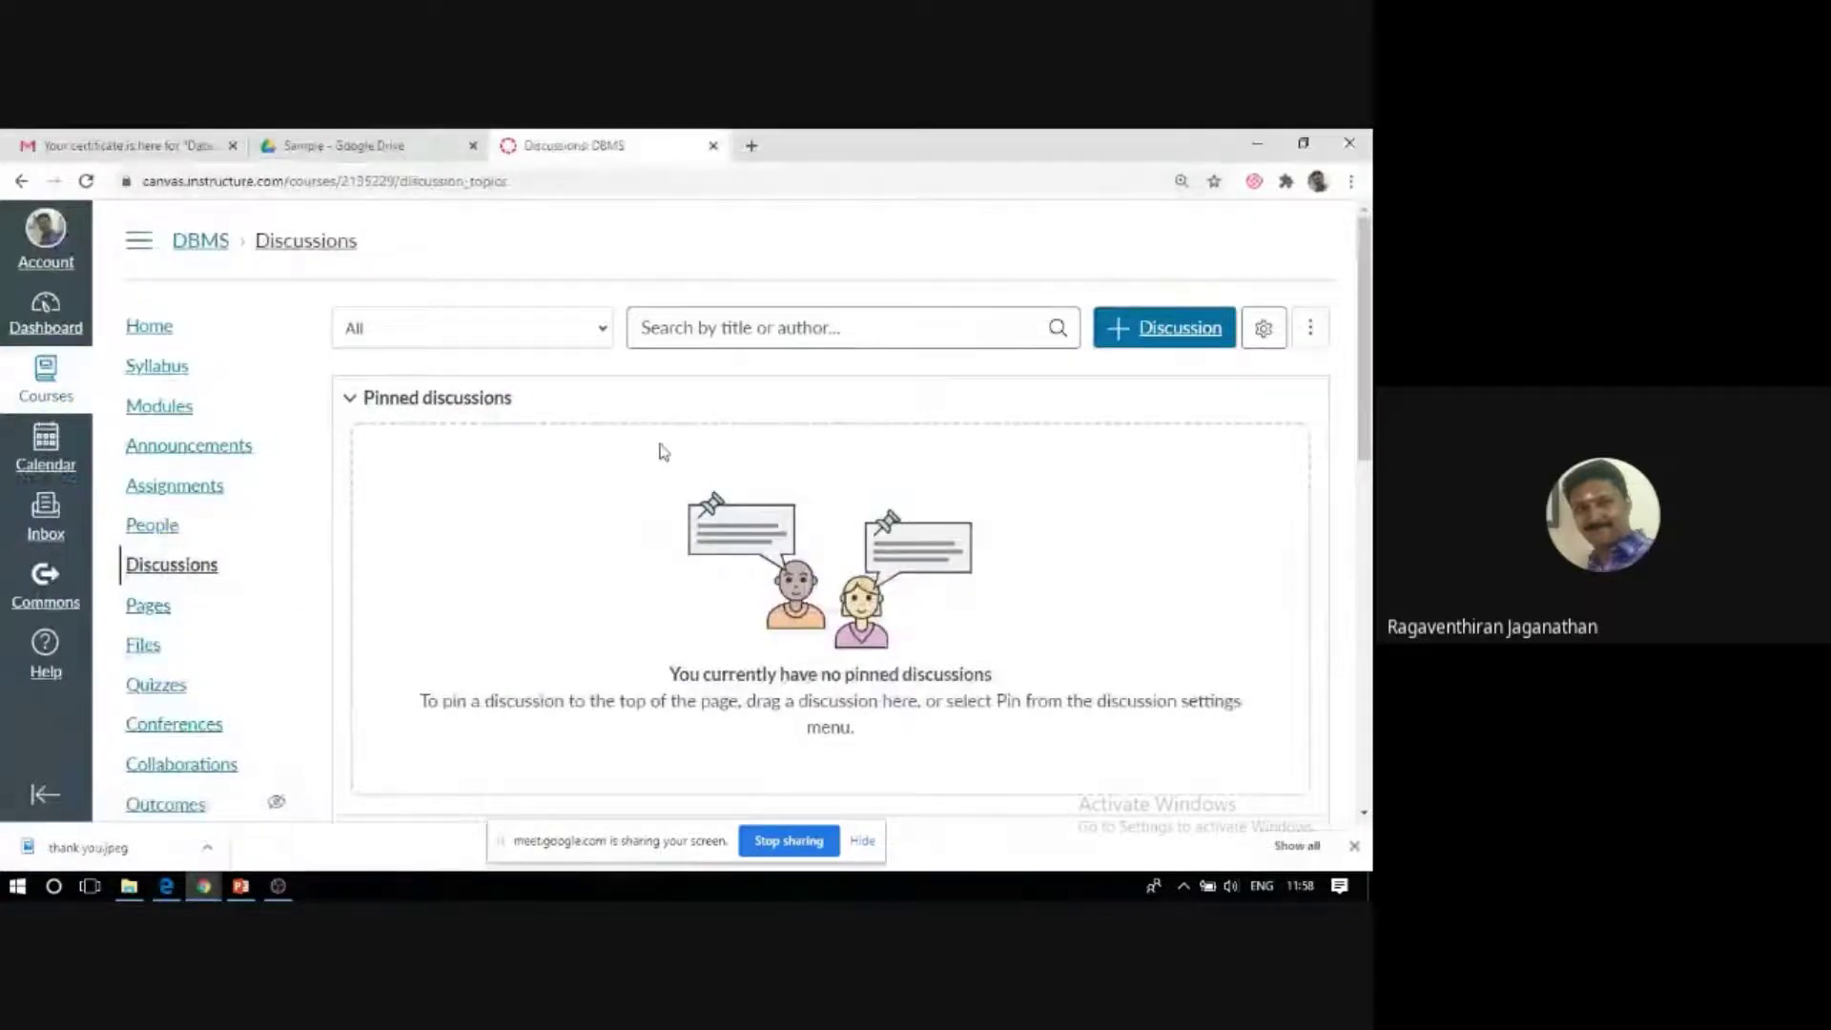
# Check the new reply in the Data Models discussion, then open the course's Pages list.
pyautogui.scroll(-6, 664, 451)
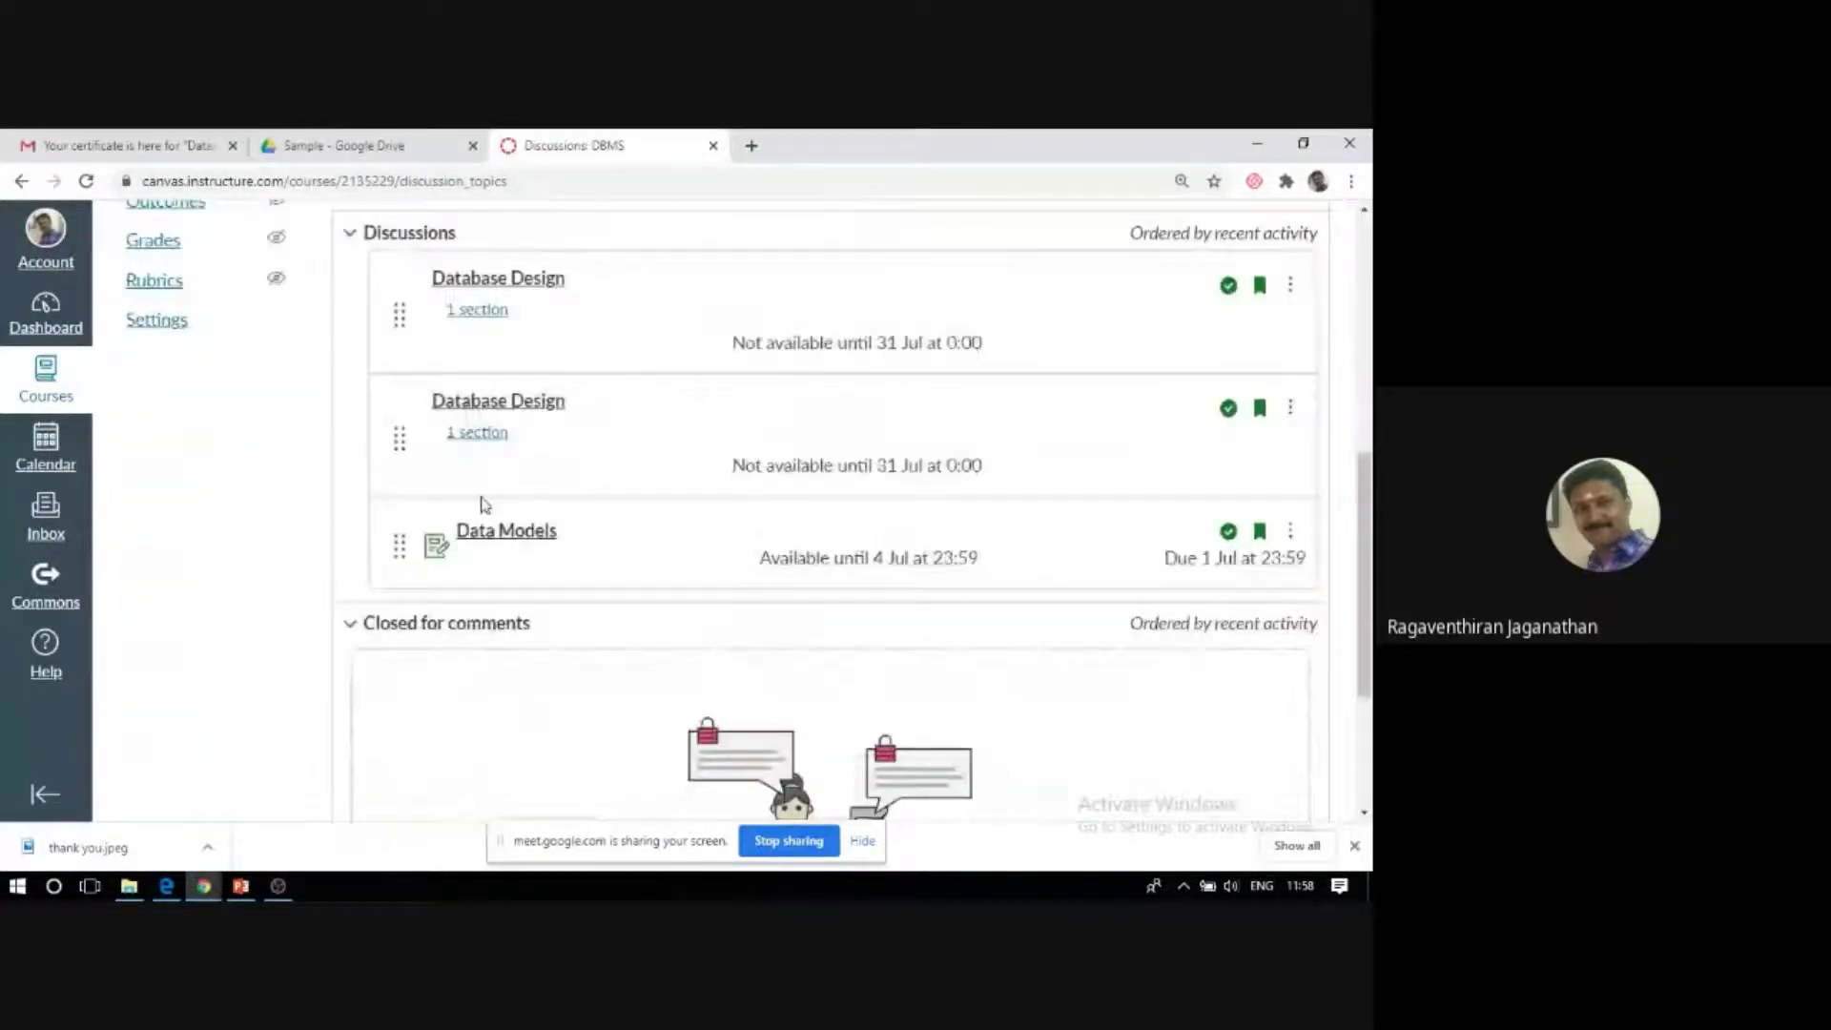
pyautogui.click(513, 546)
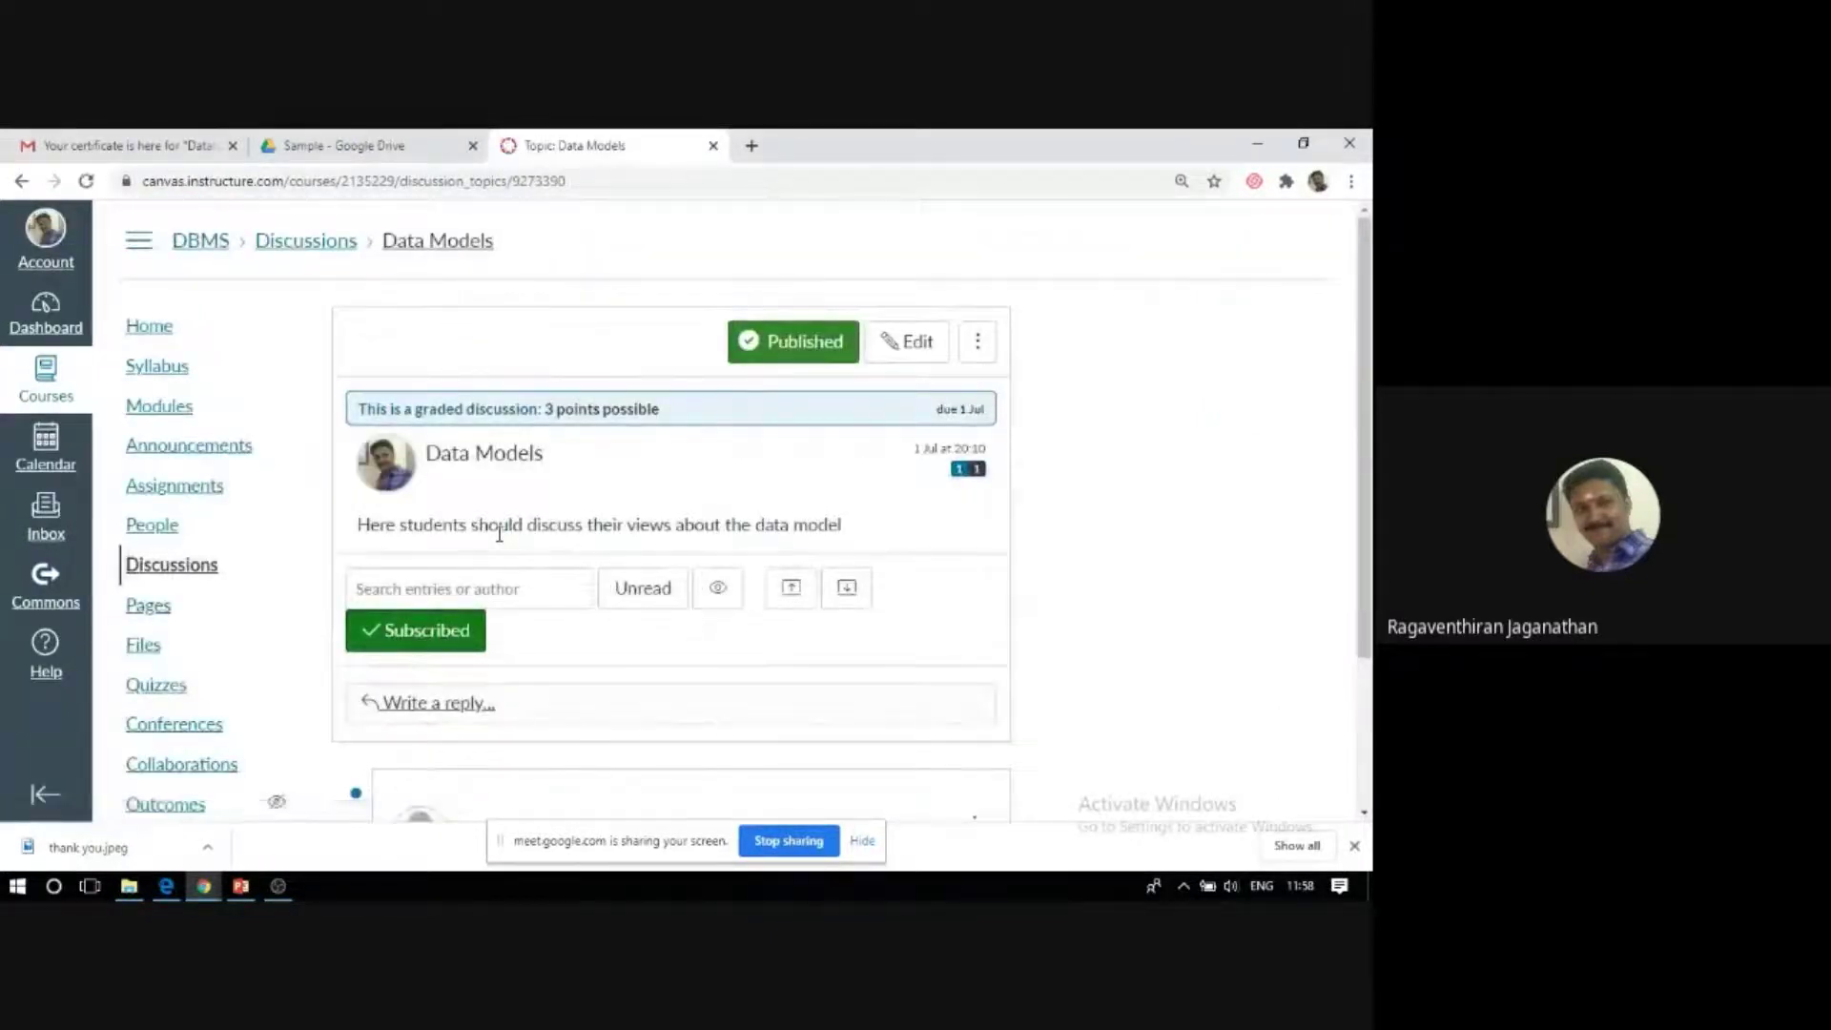
pyautogui.scroll(-2, 499, 535)
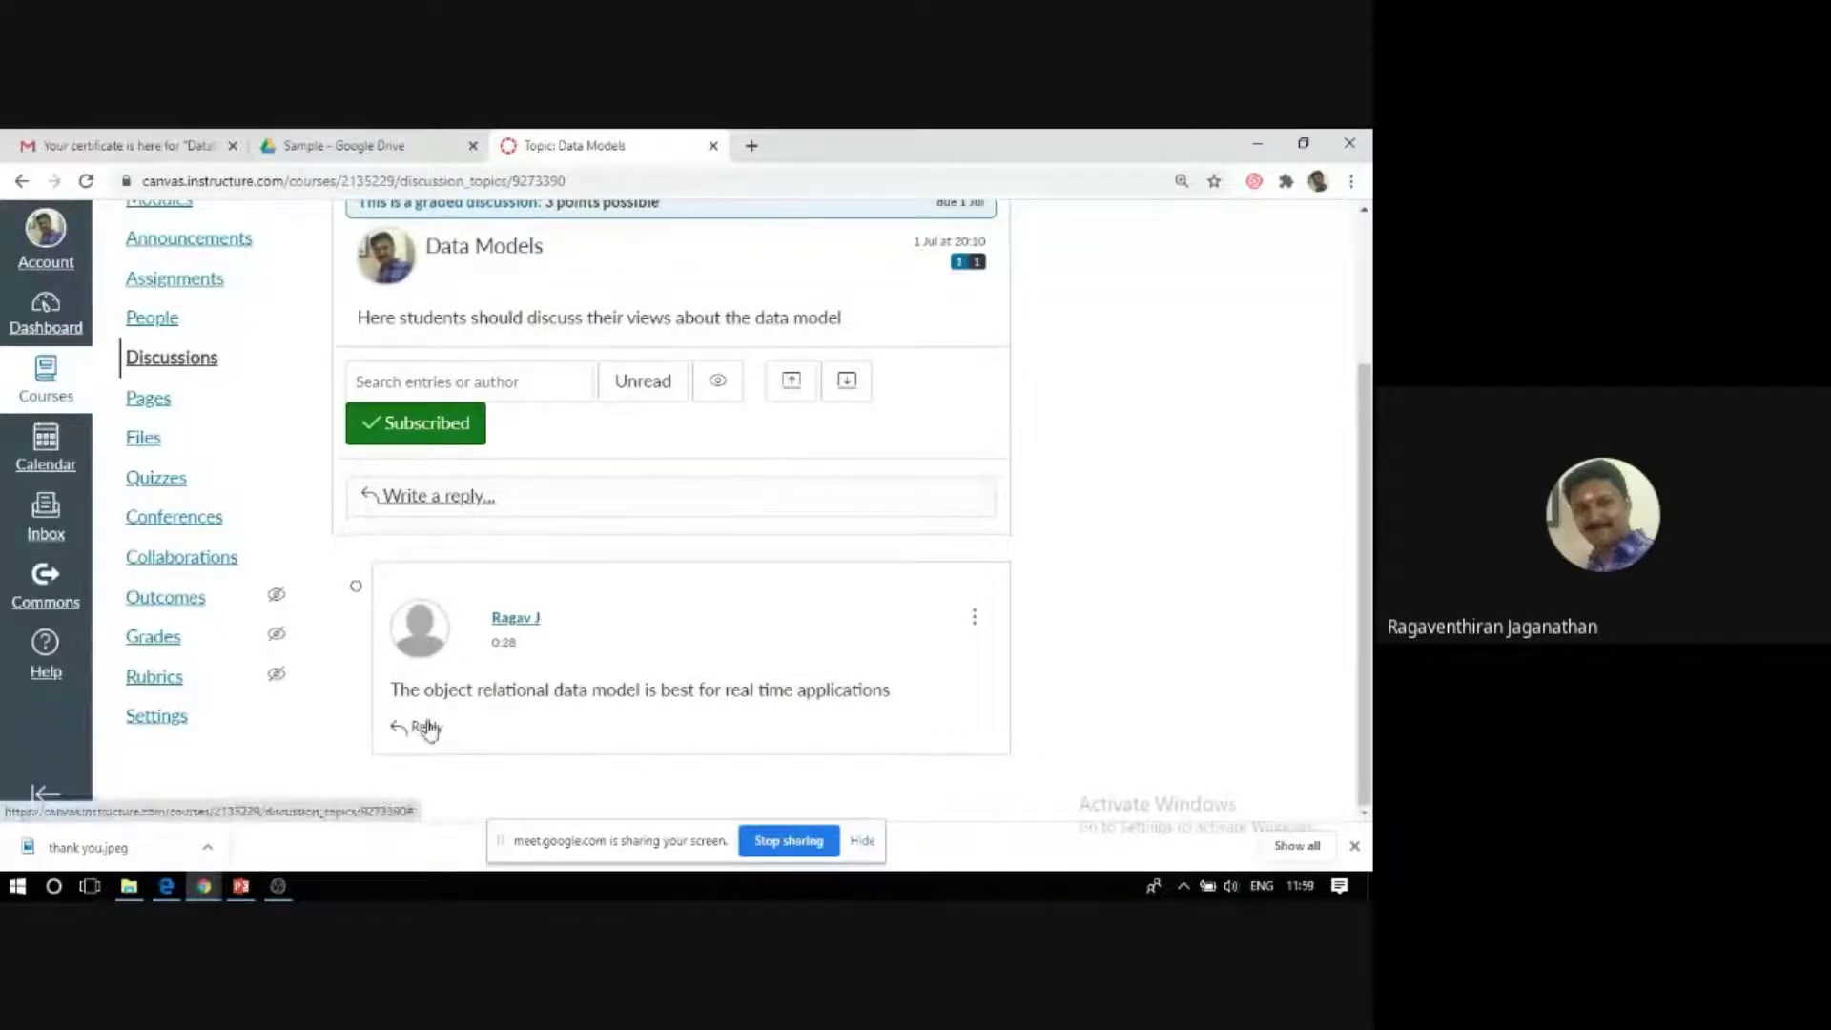
pyautogui.scroll(3, 657, 600)
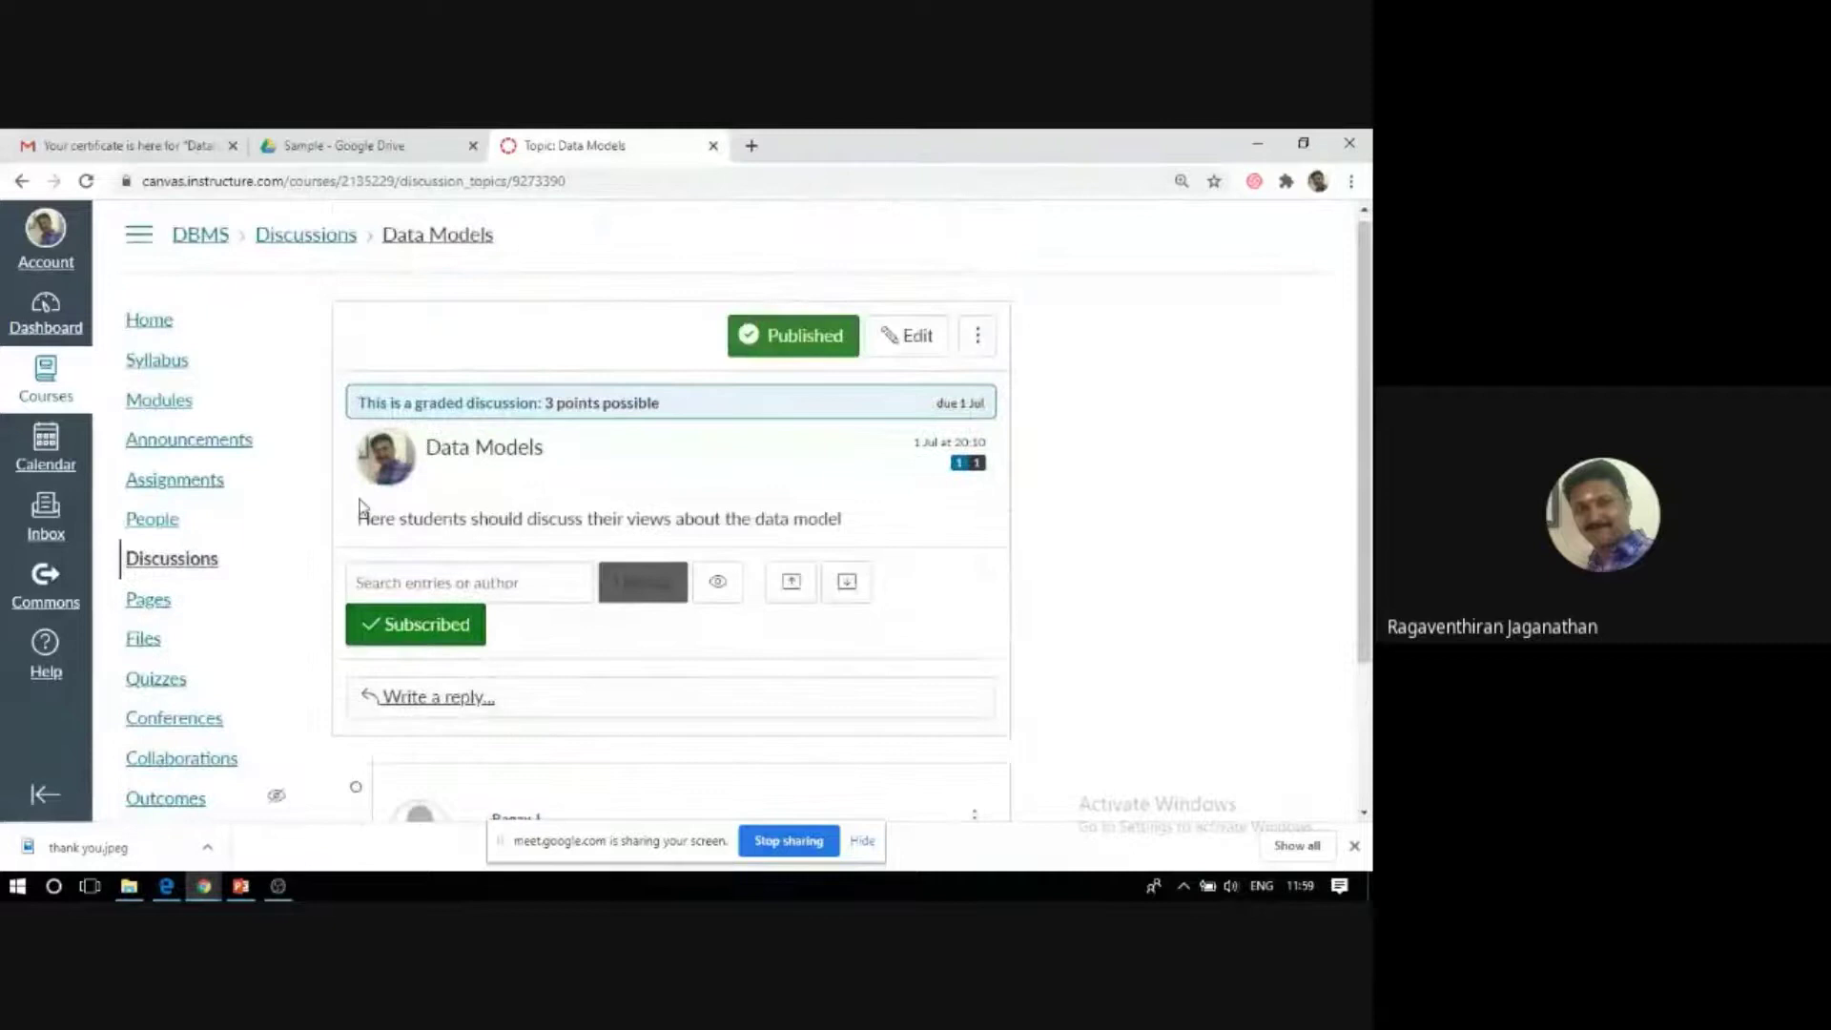
pyautogui.scroll(-2, 162, 572)
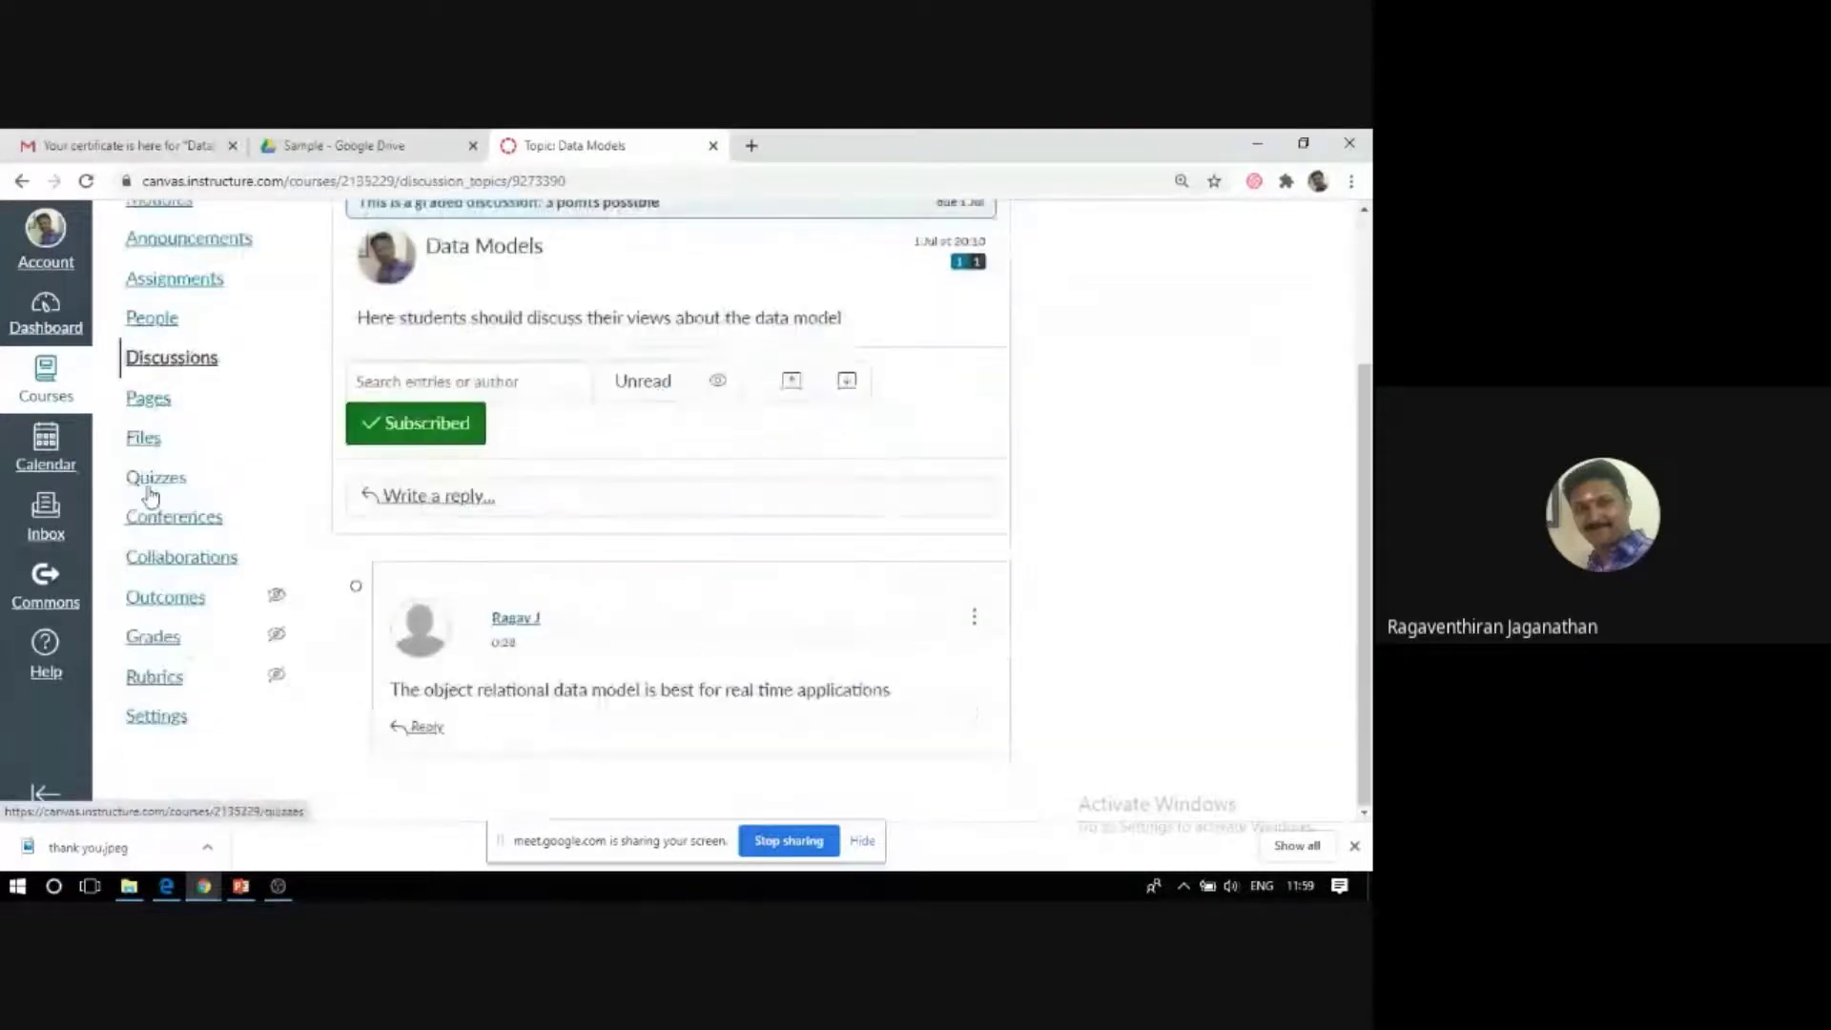
pyautogui.click(145, 399)
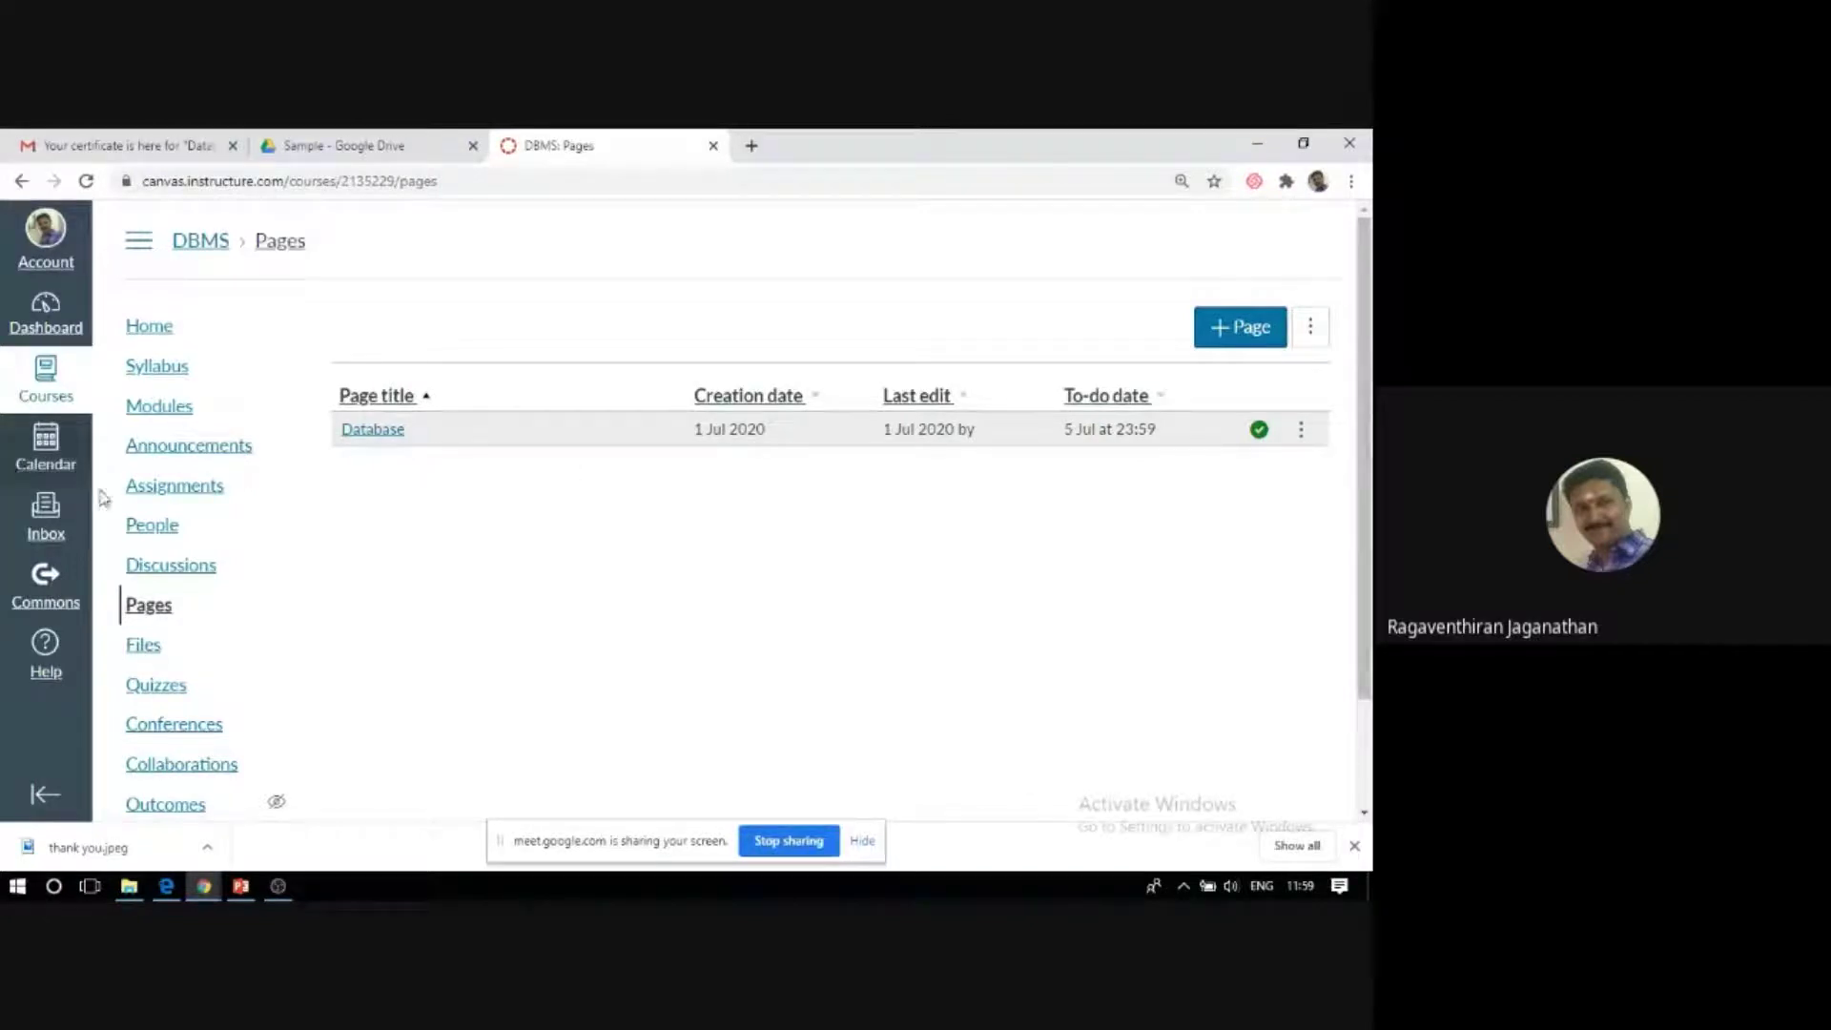
# Open the Database page, then the DBMS course Files list.
pyautogui.click(385, 437)
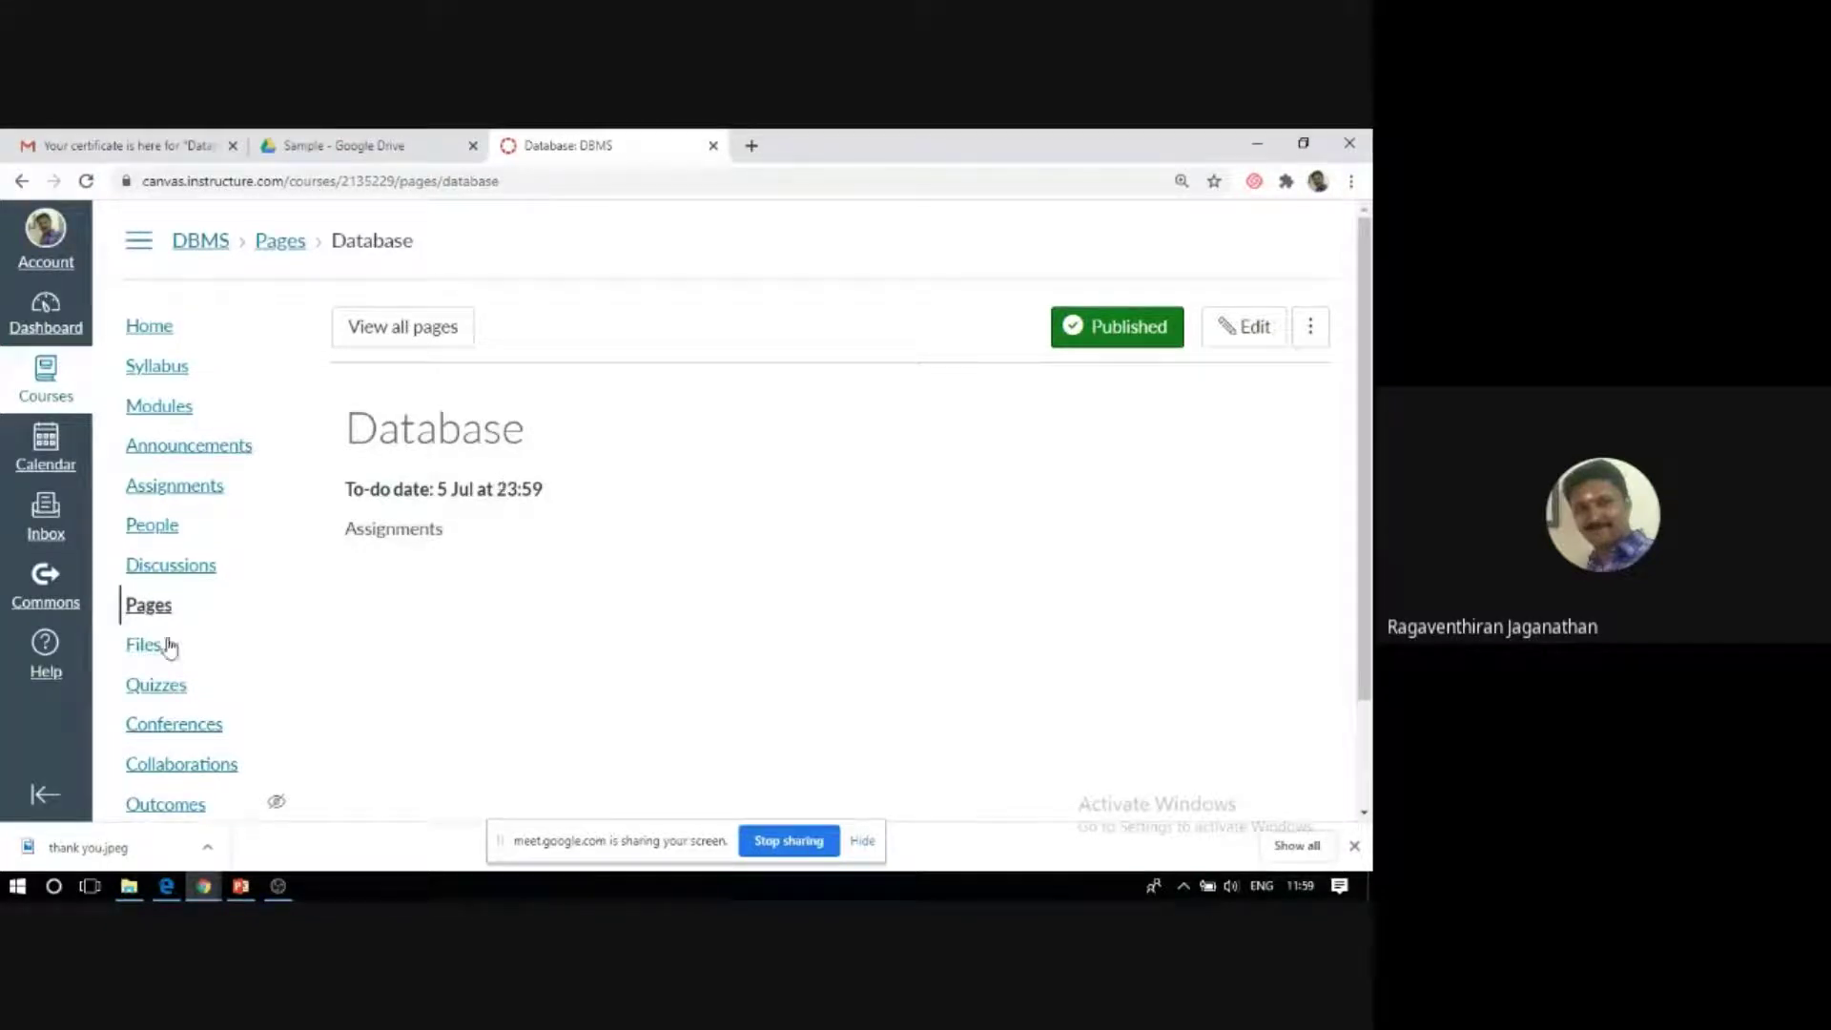
pyautogui.click(134, 652)
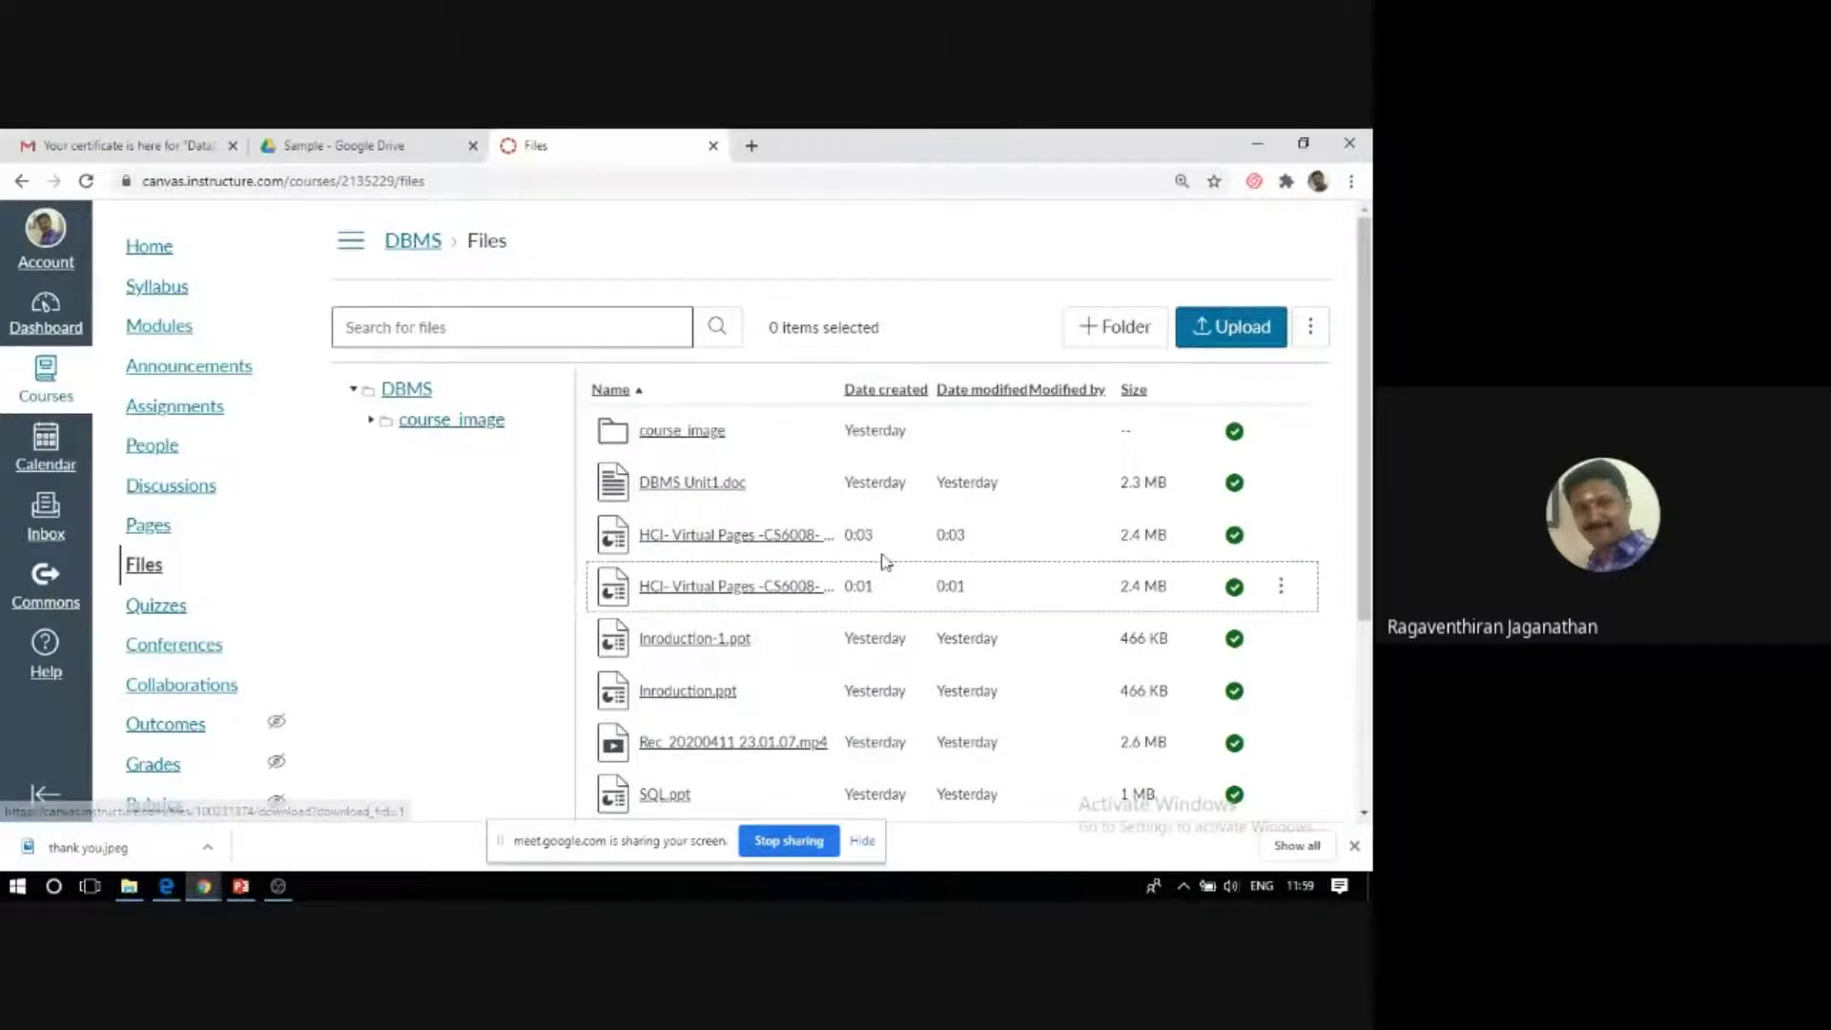
# Scroll through the DBMS file list, then switch to the student's Edge window showing the Data Models discussion.
pyautogui.scroll(-2, 699, 542)
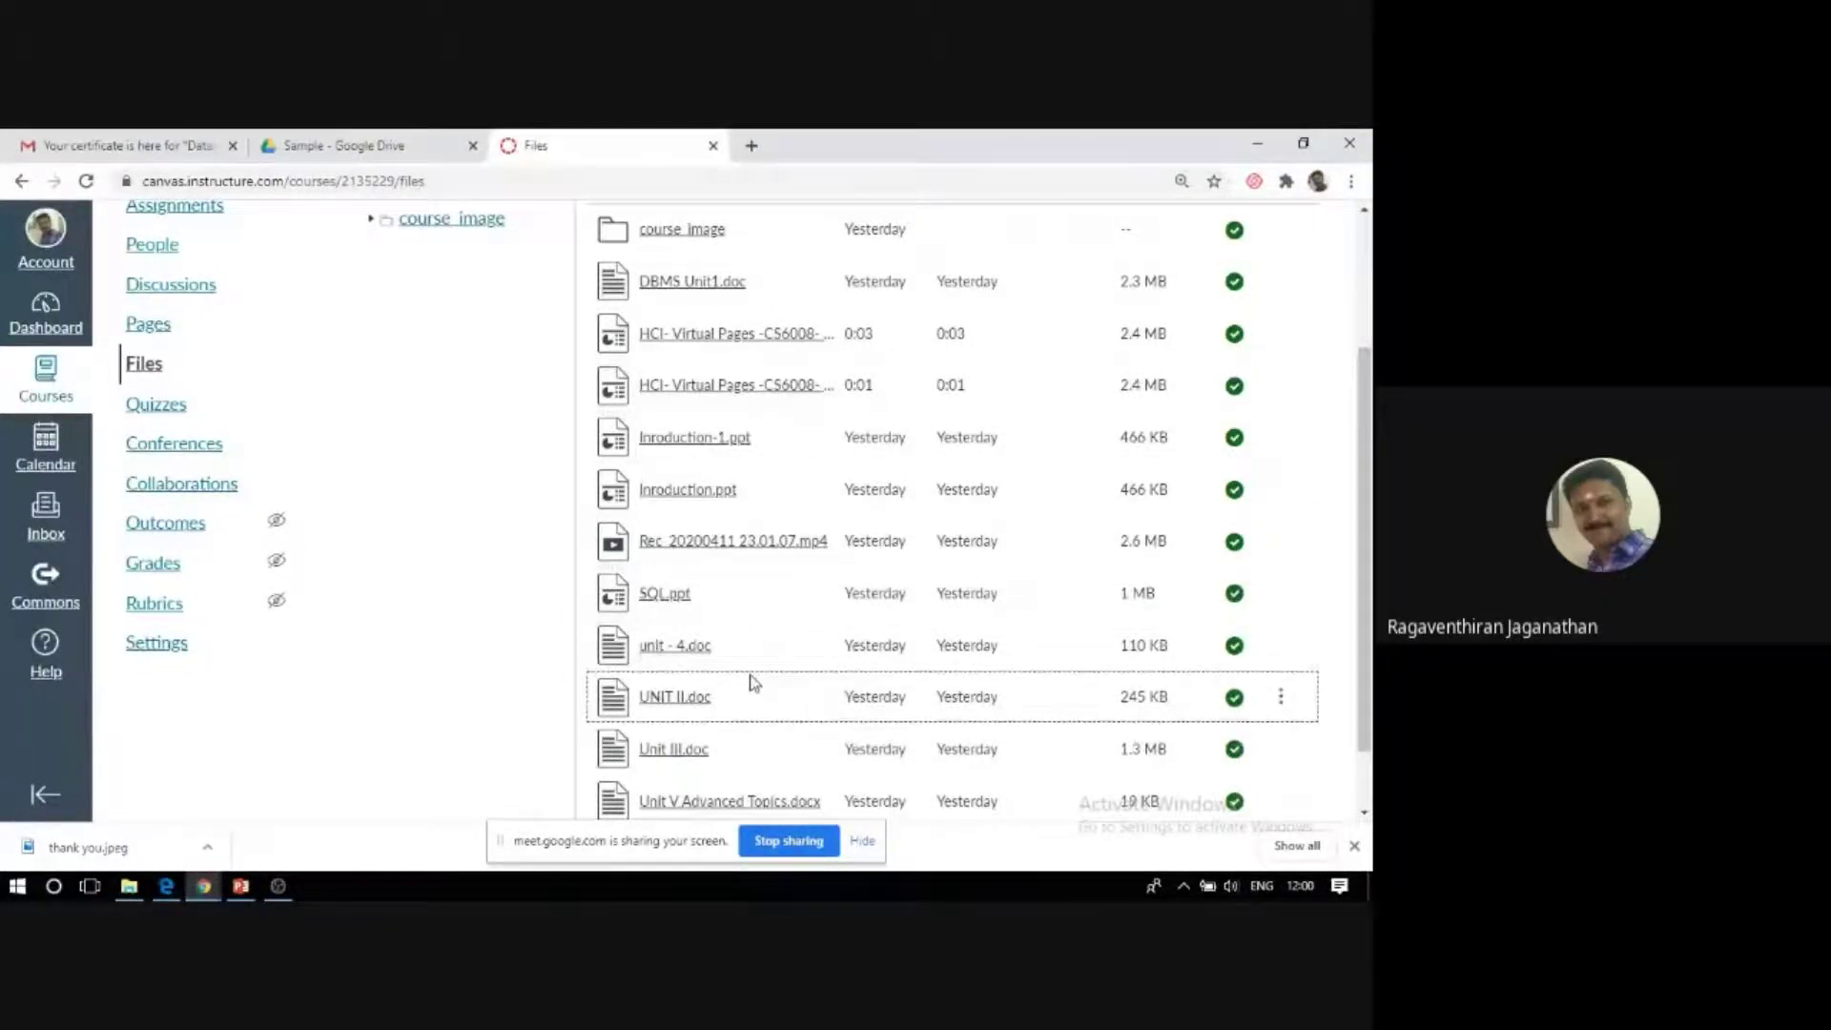
pyautogui.scroll(2, 753, 682)
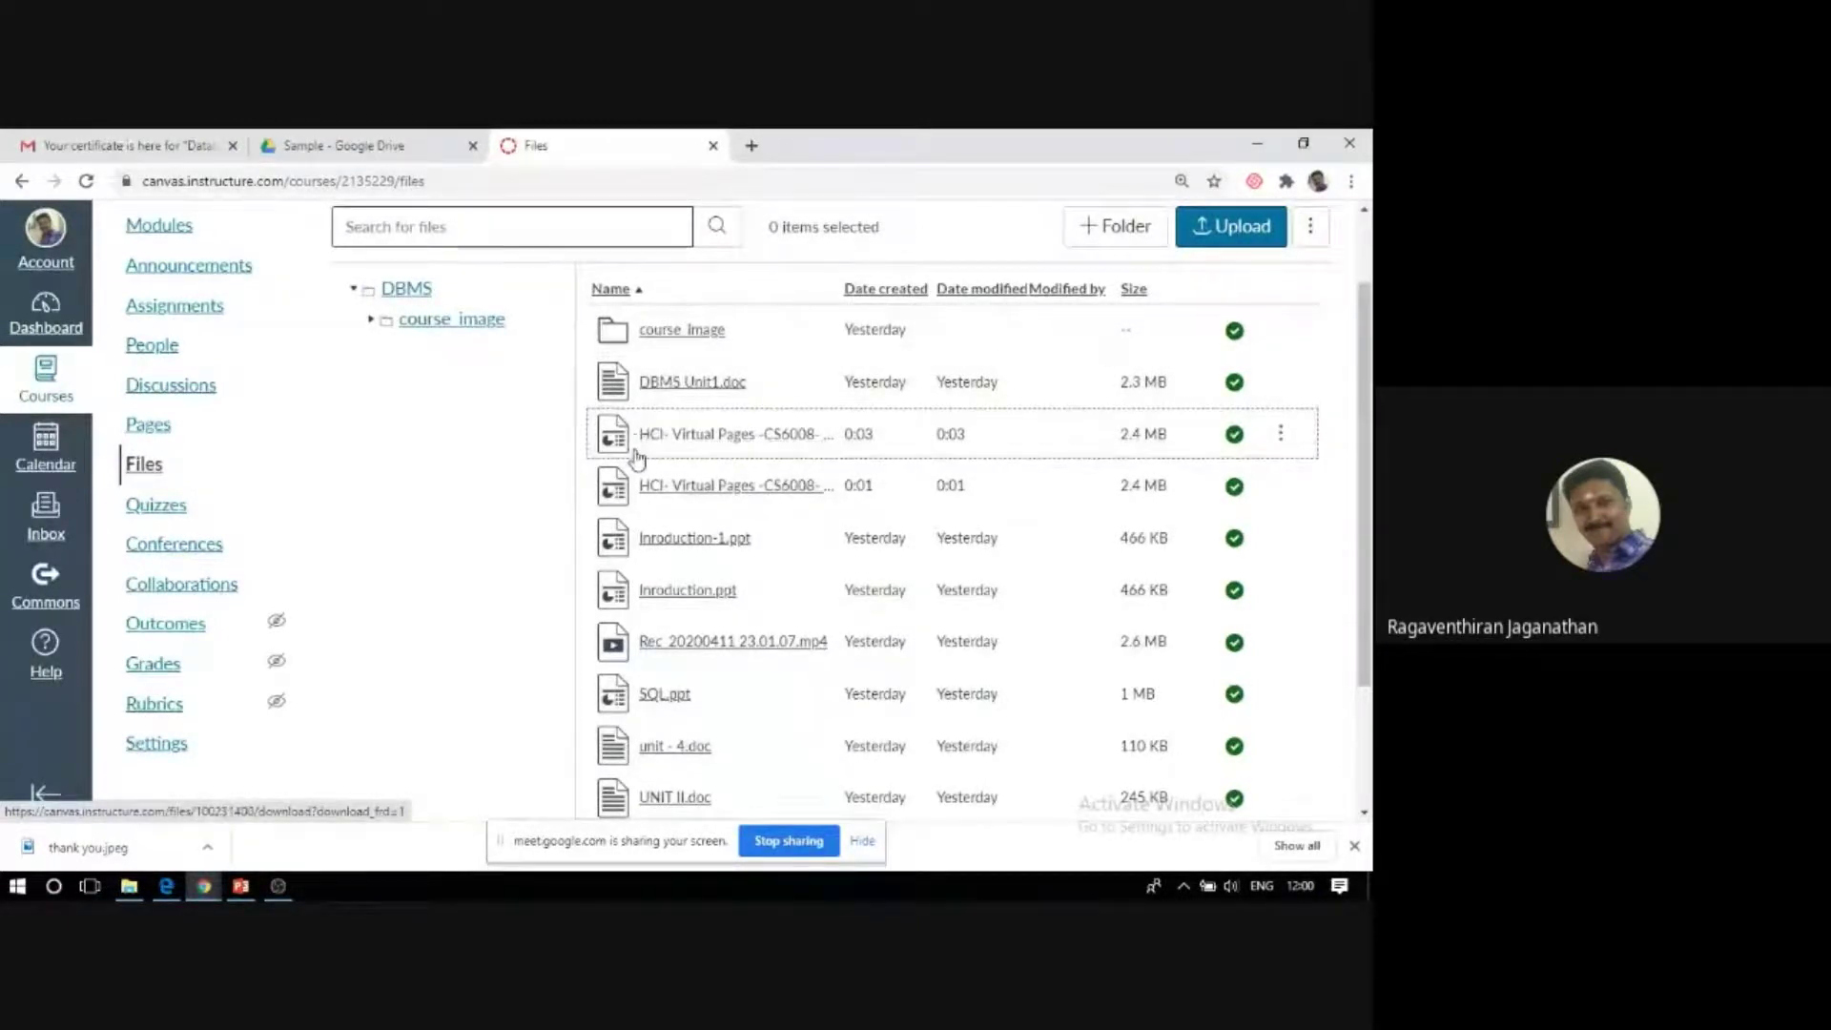
pyautogui.click(170, 884)
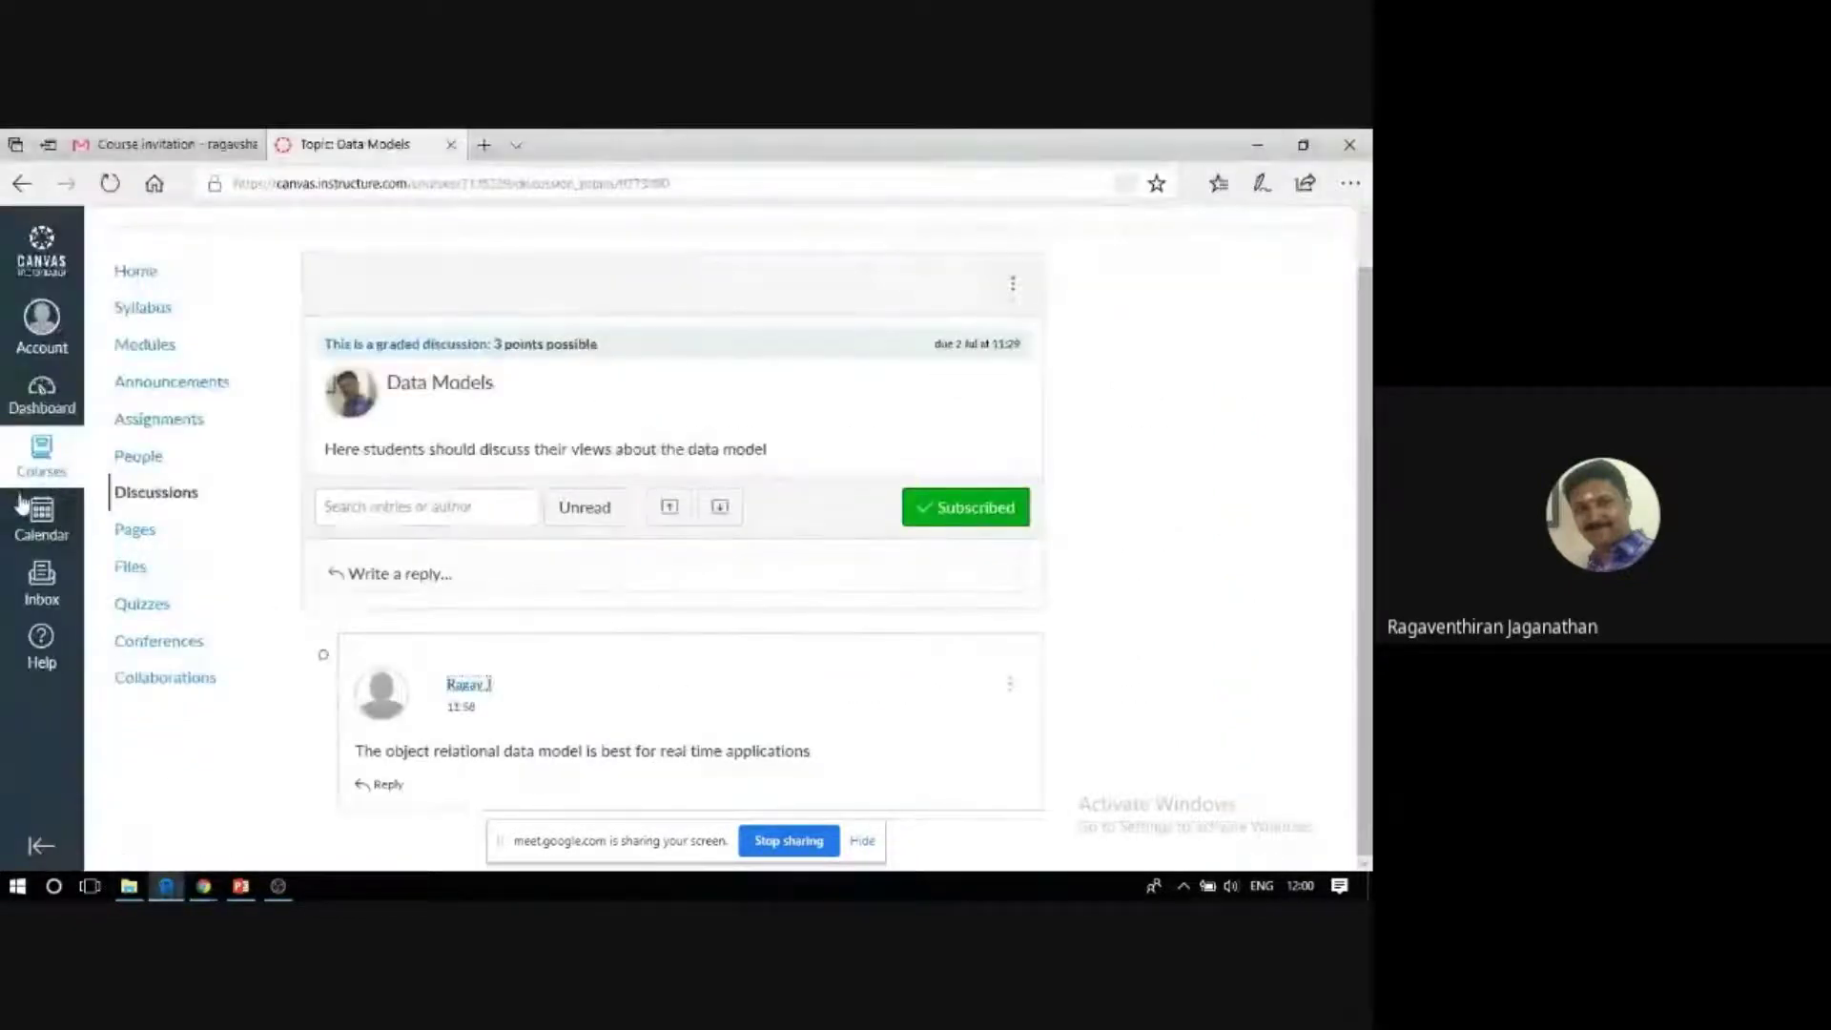
# Show the DBMS Files list, with DBMS Unit1.doc, SQL.ppt and Rec_20200411, in the student window.
pyautogui.click(133, 570)
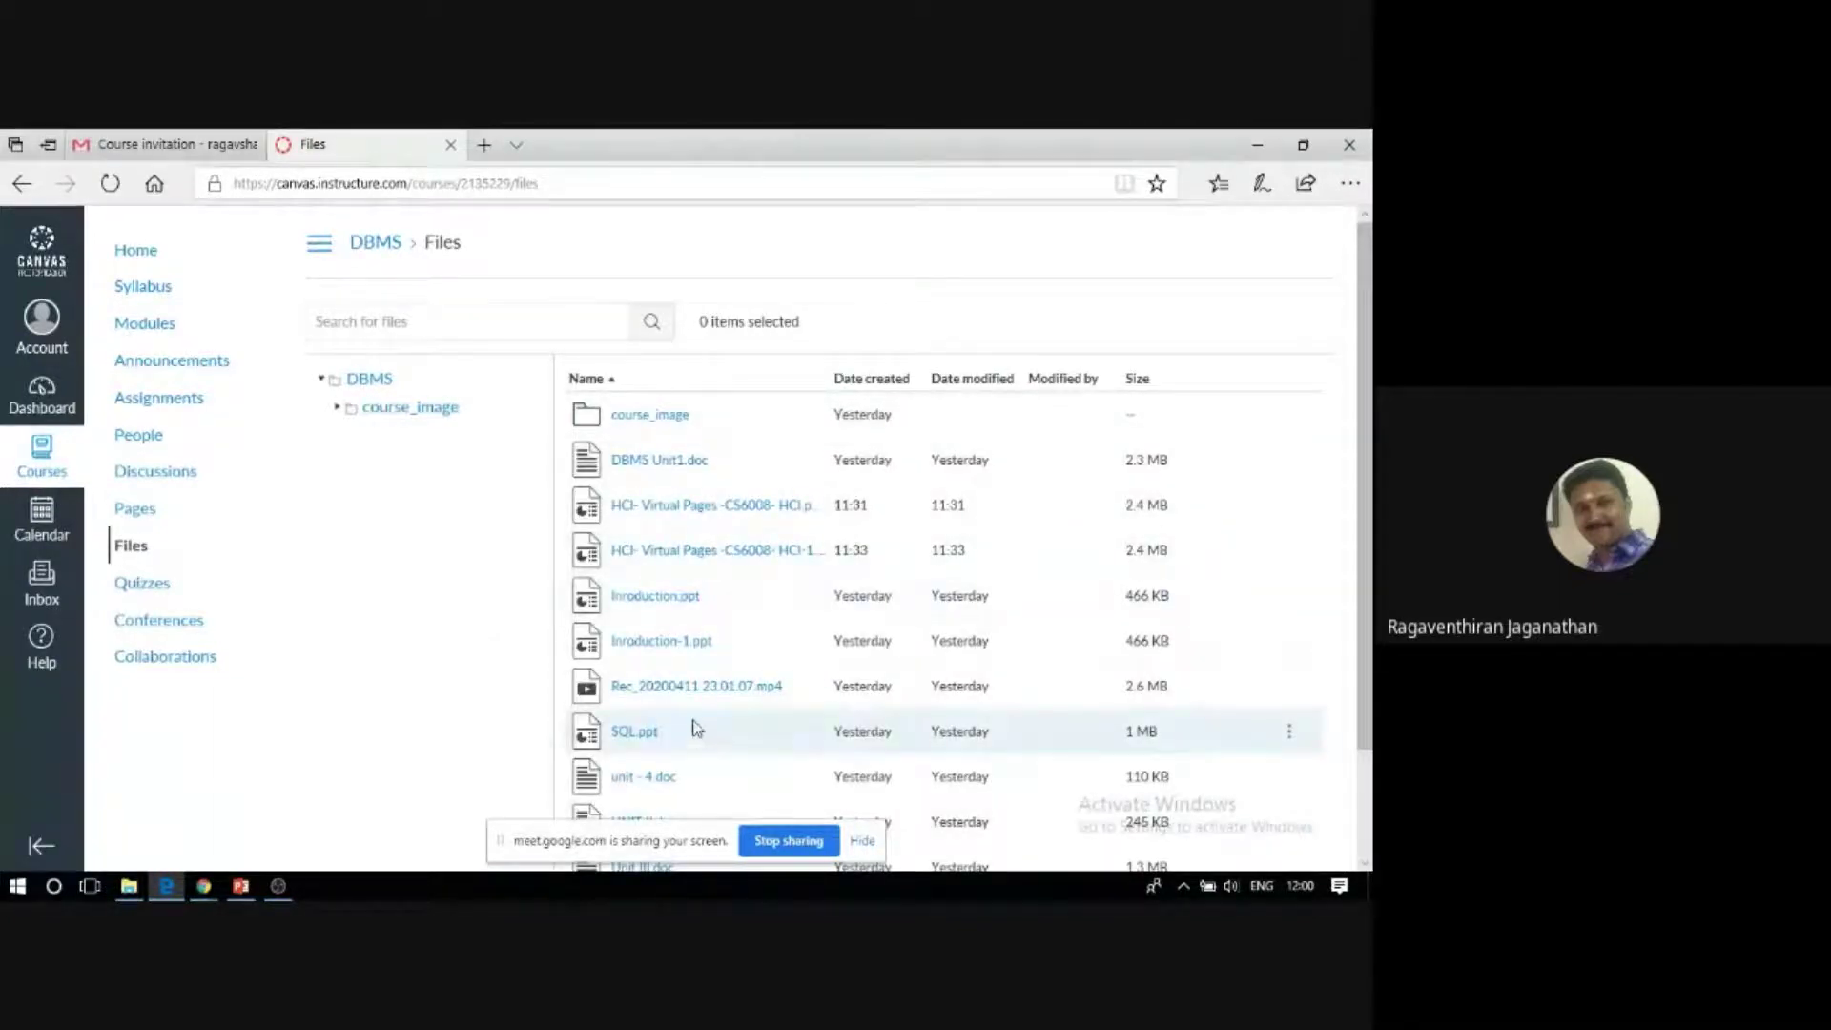
pyautogui.scroll(-2, 694, 729)
pyautogui.scroll(1, 676, 756)
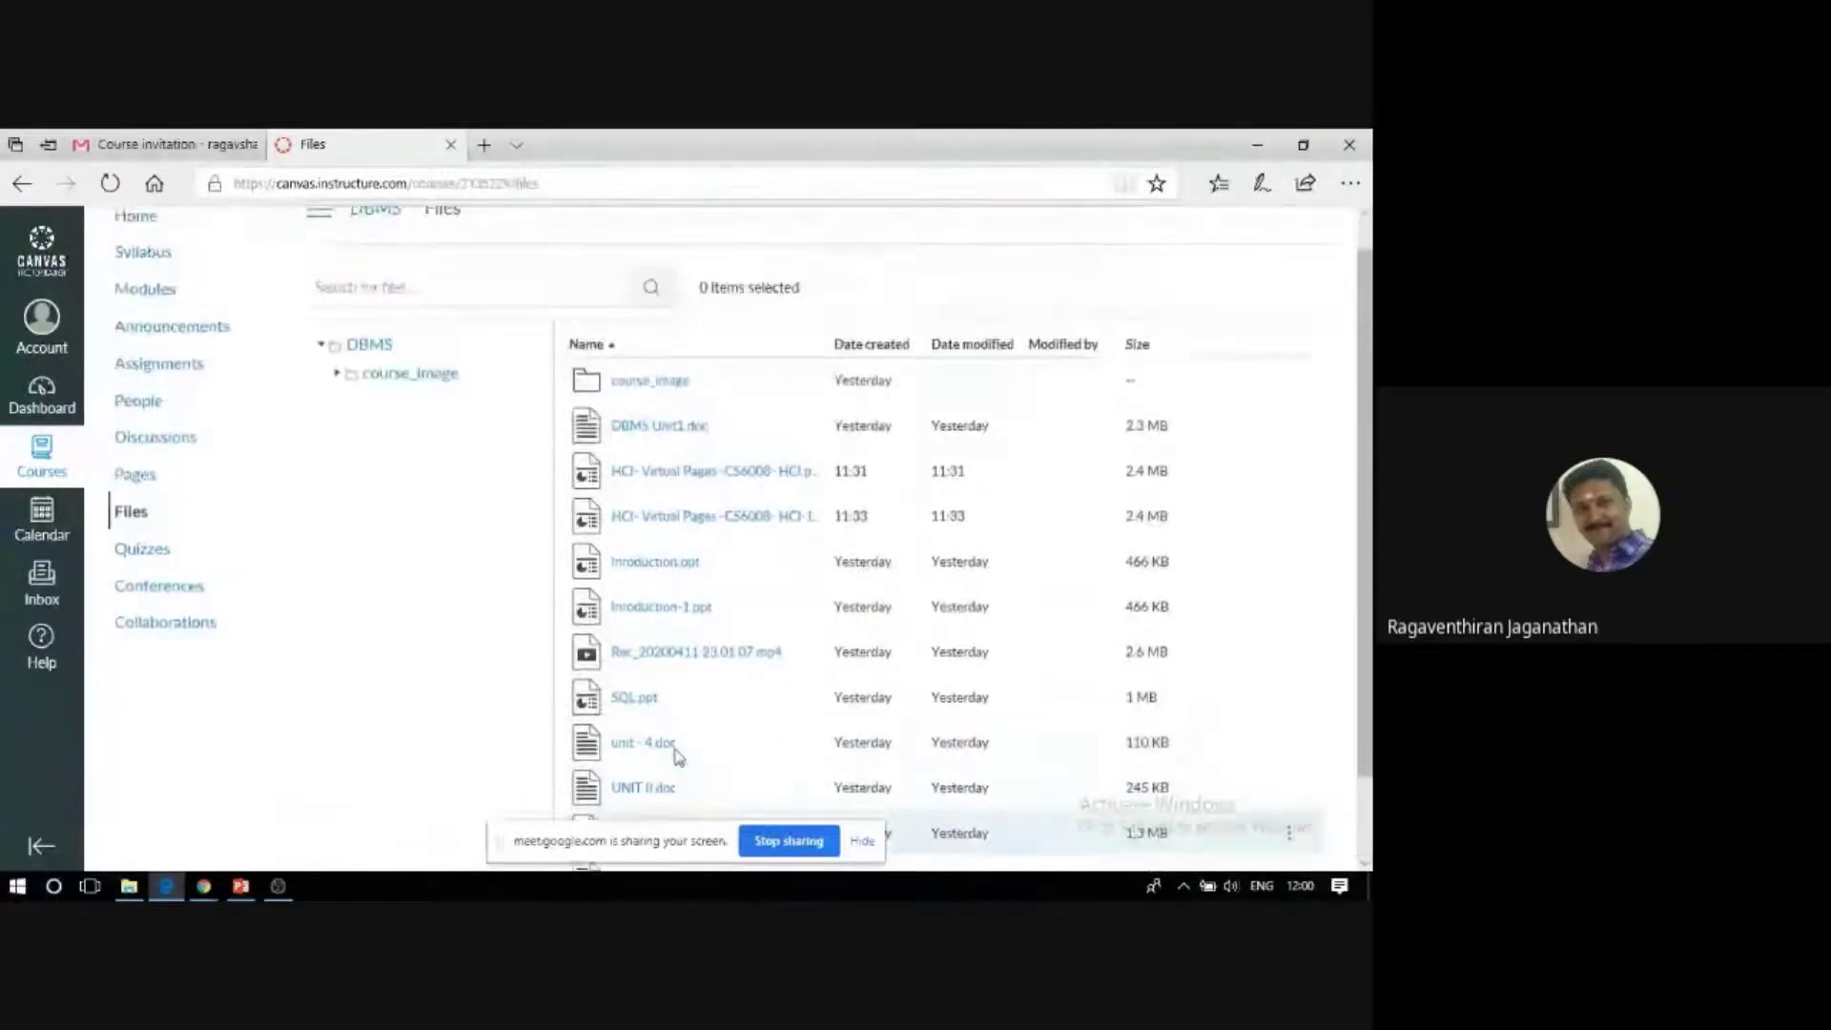
# Preview DBMS Unit1.doc, read through its opening pages on storage manager and Data Models, then go back to Files.
pyautogui.click(676, 435)
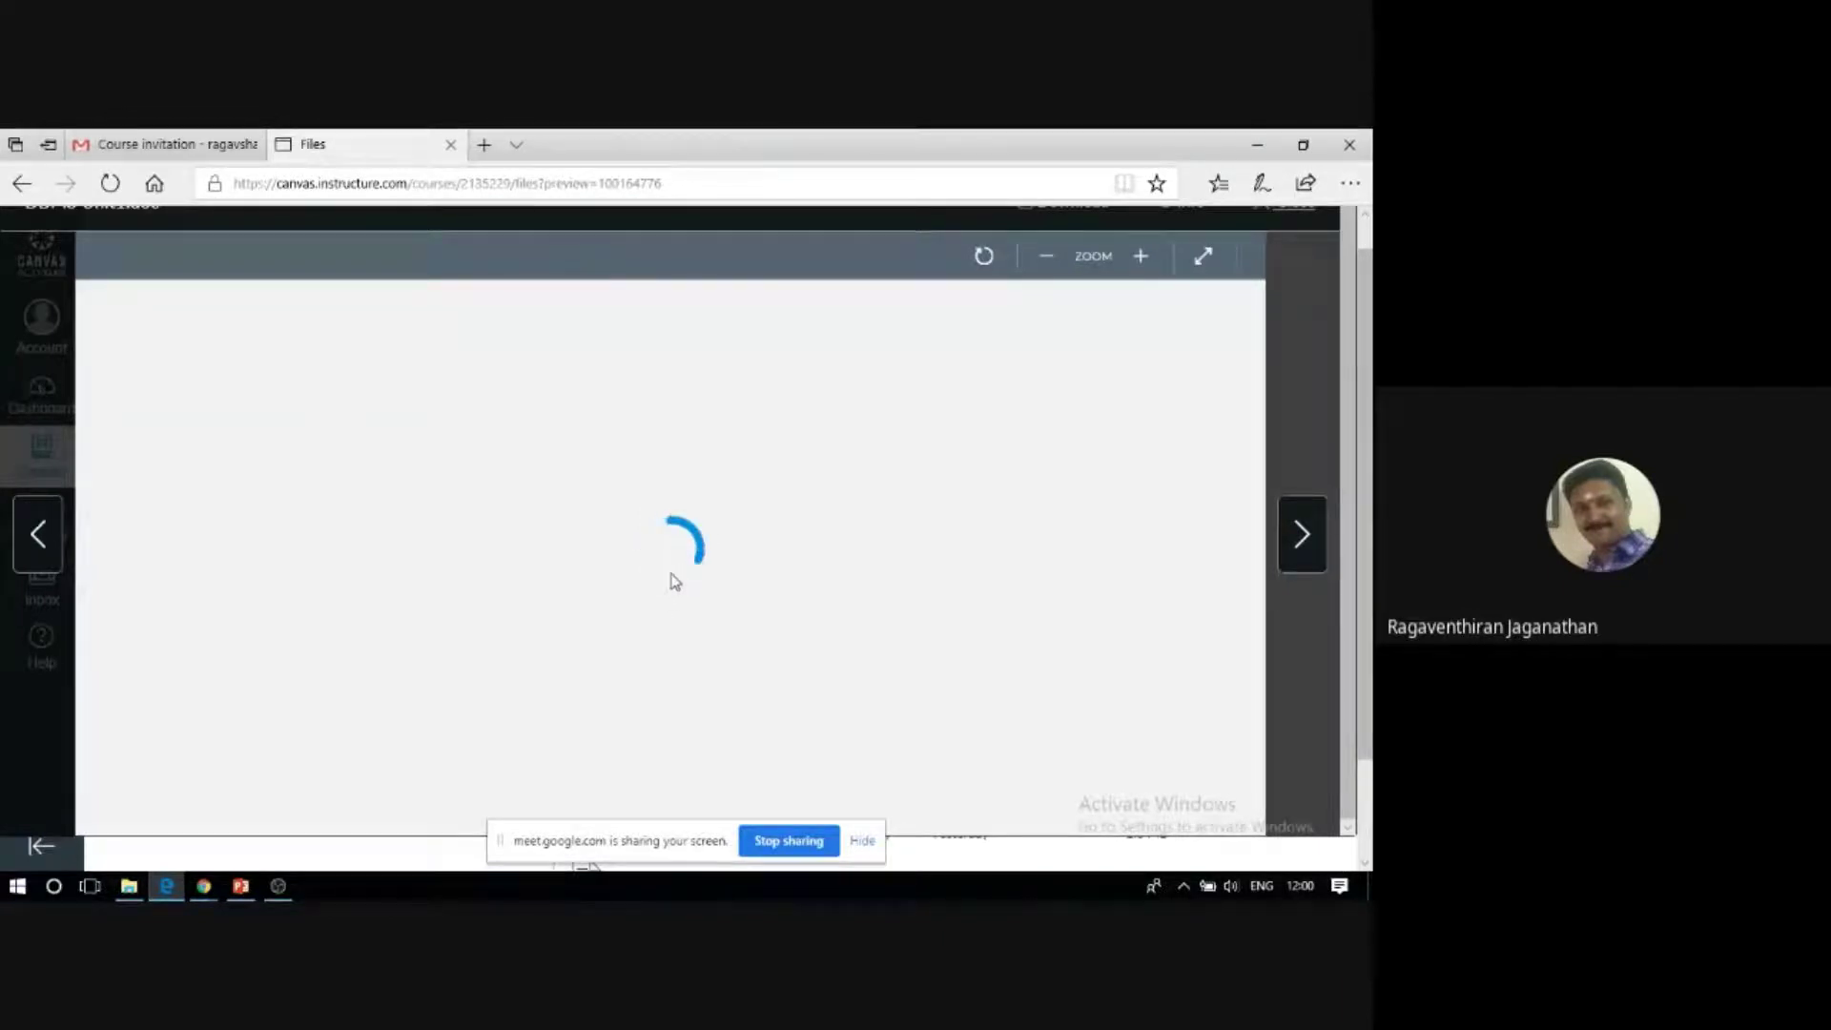
pyautogui.scroll(-1, 662, 572)
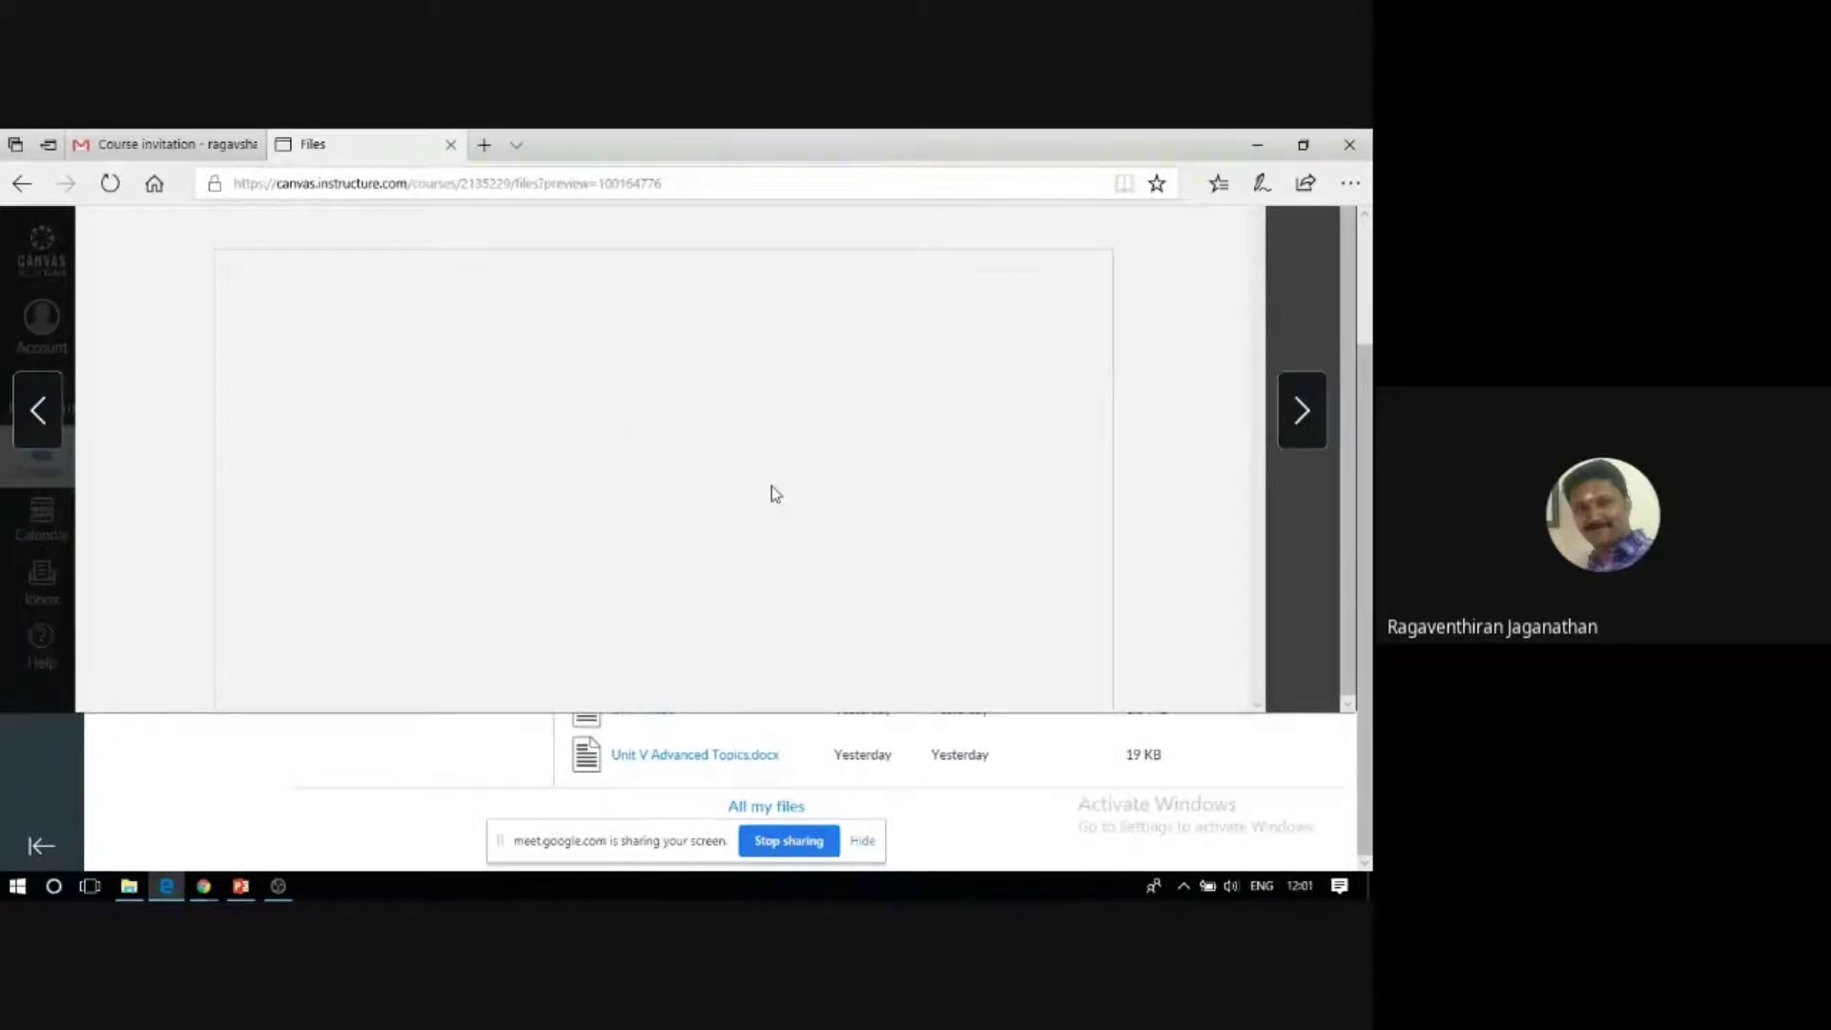
pyautogui.scroll(1, 775, 493)
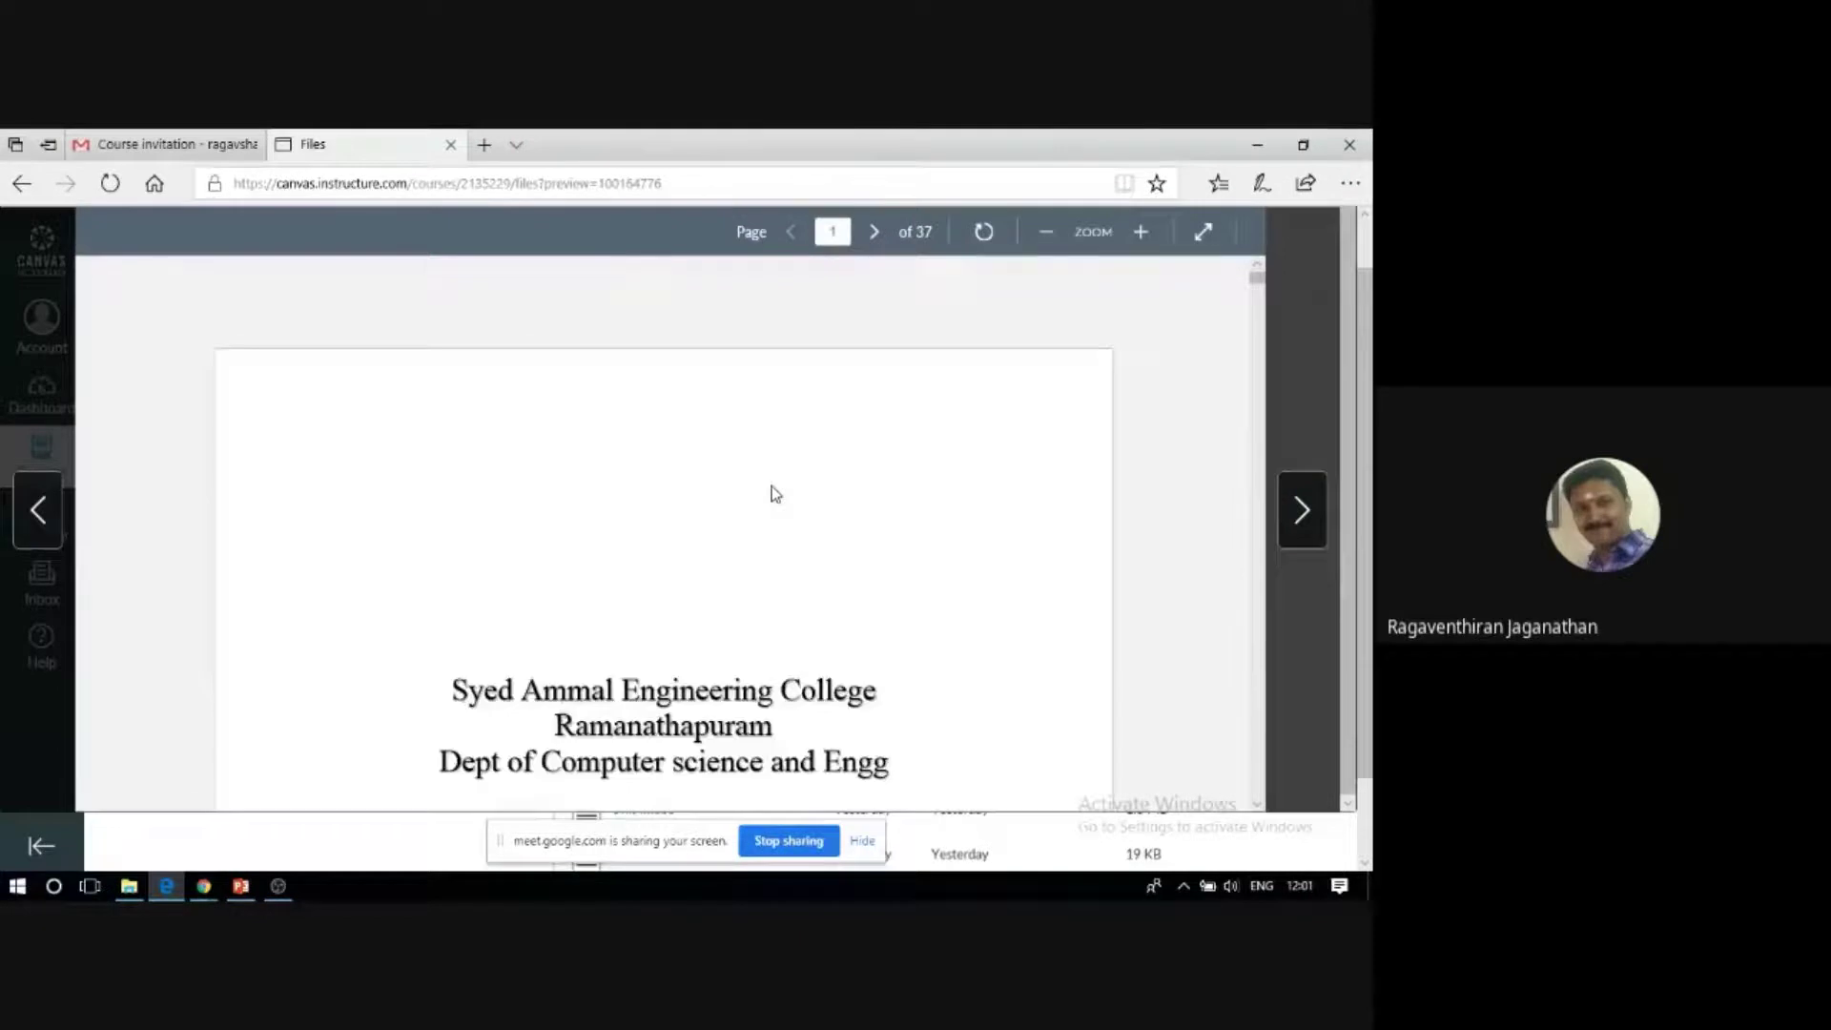
pyautogui.scroll(-1, 609, 527)
pyautogui.scroll(-1, 610, 528)
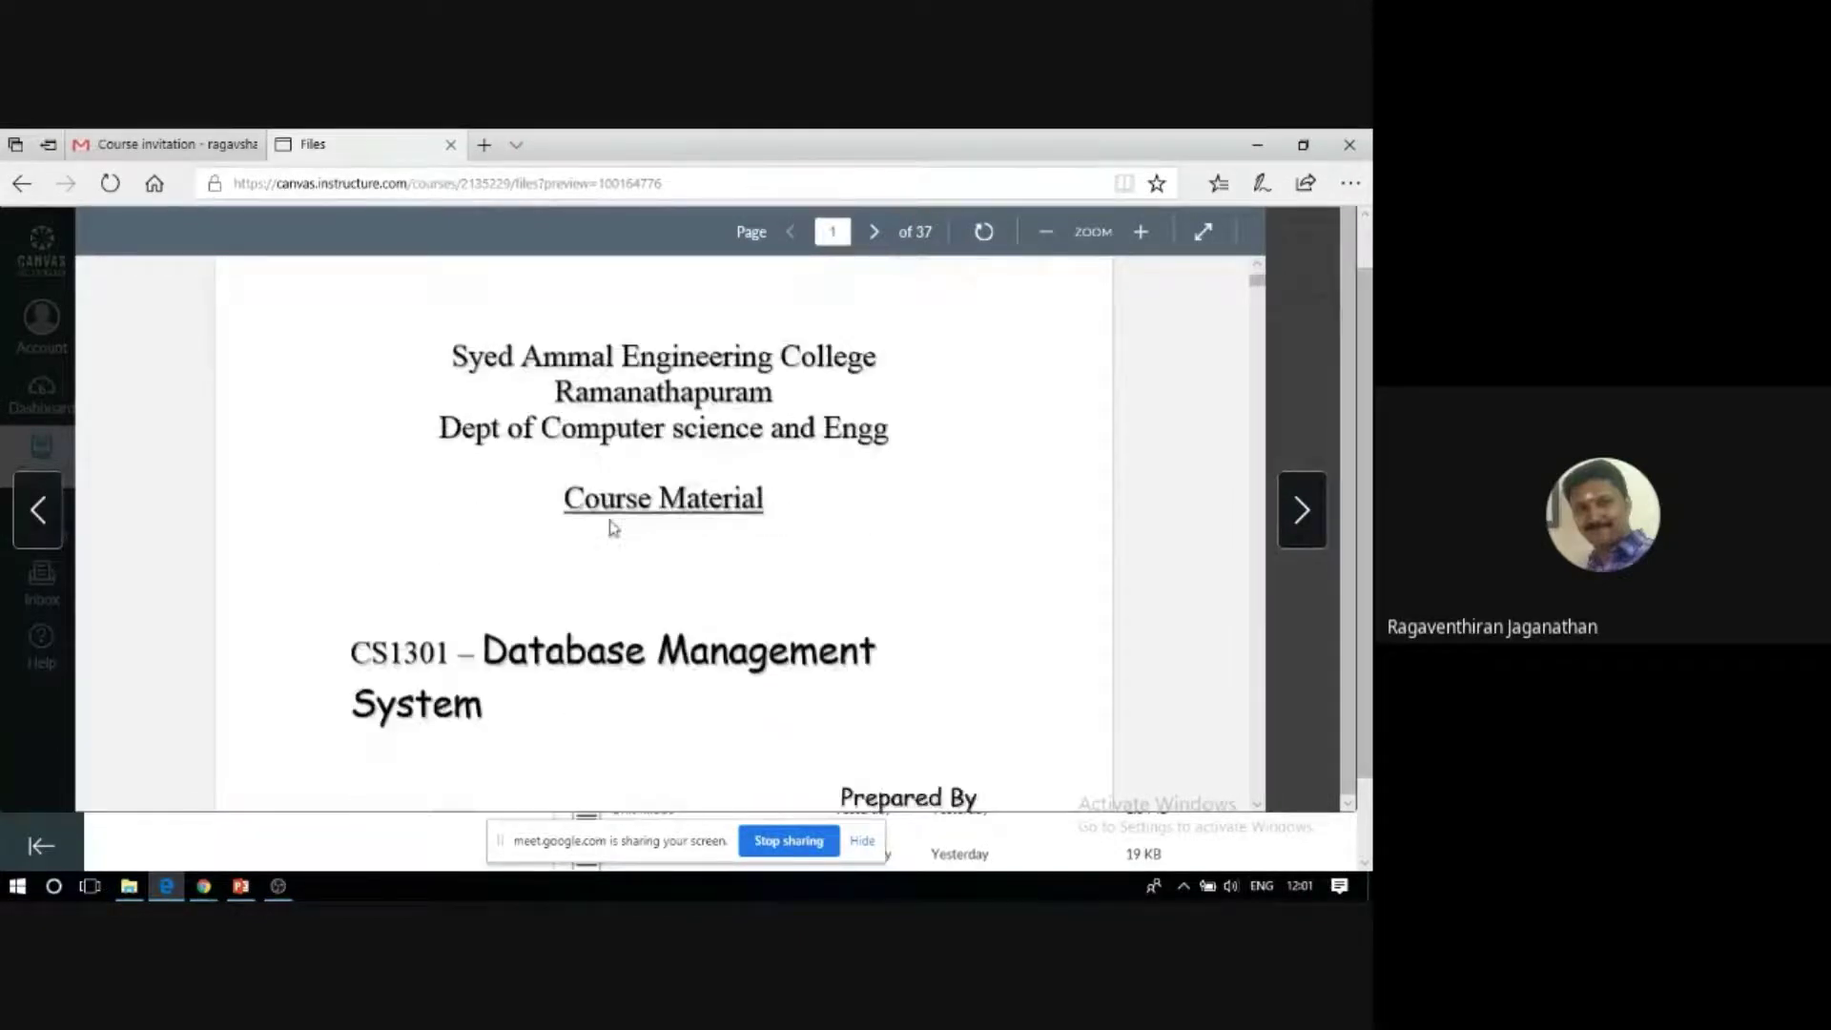
pyautogui.scroll(-10, 620, 529)
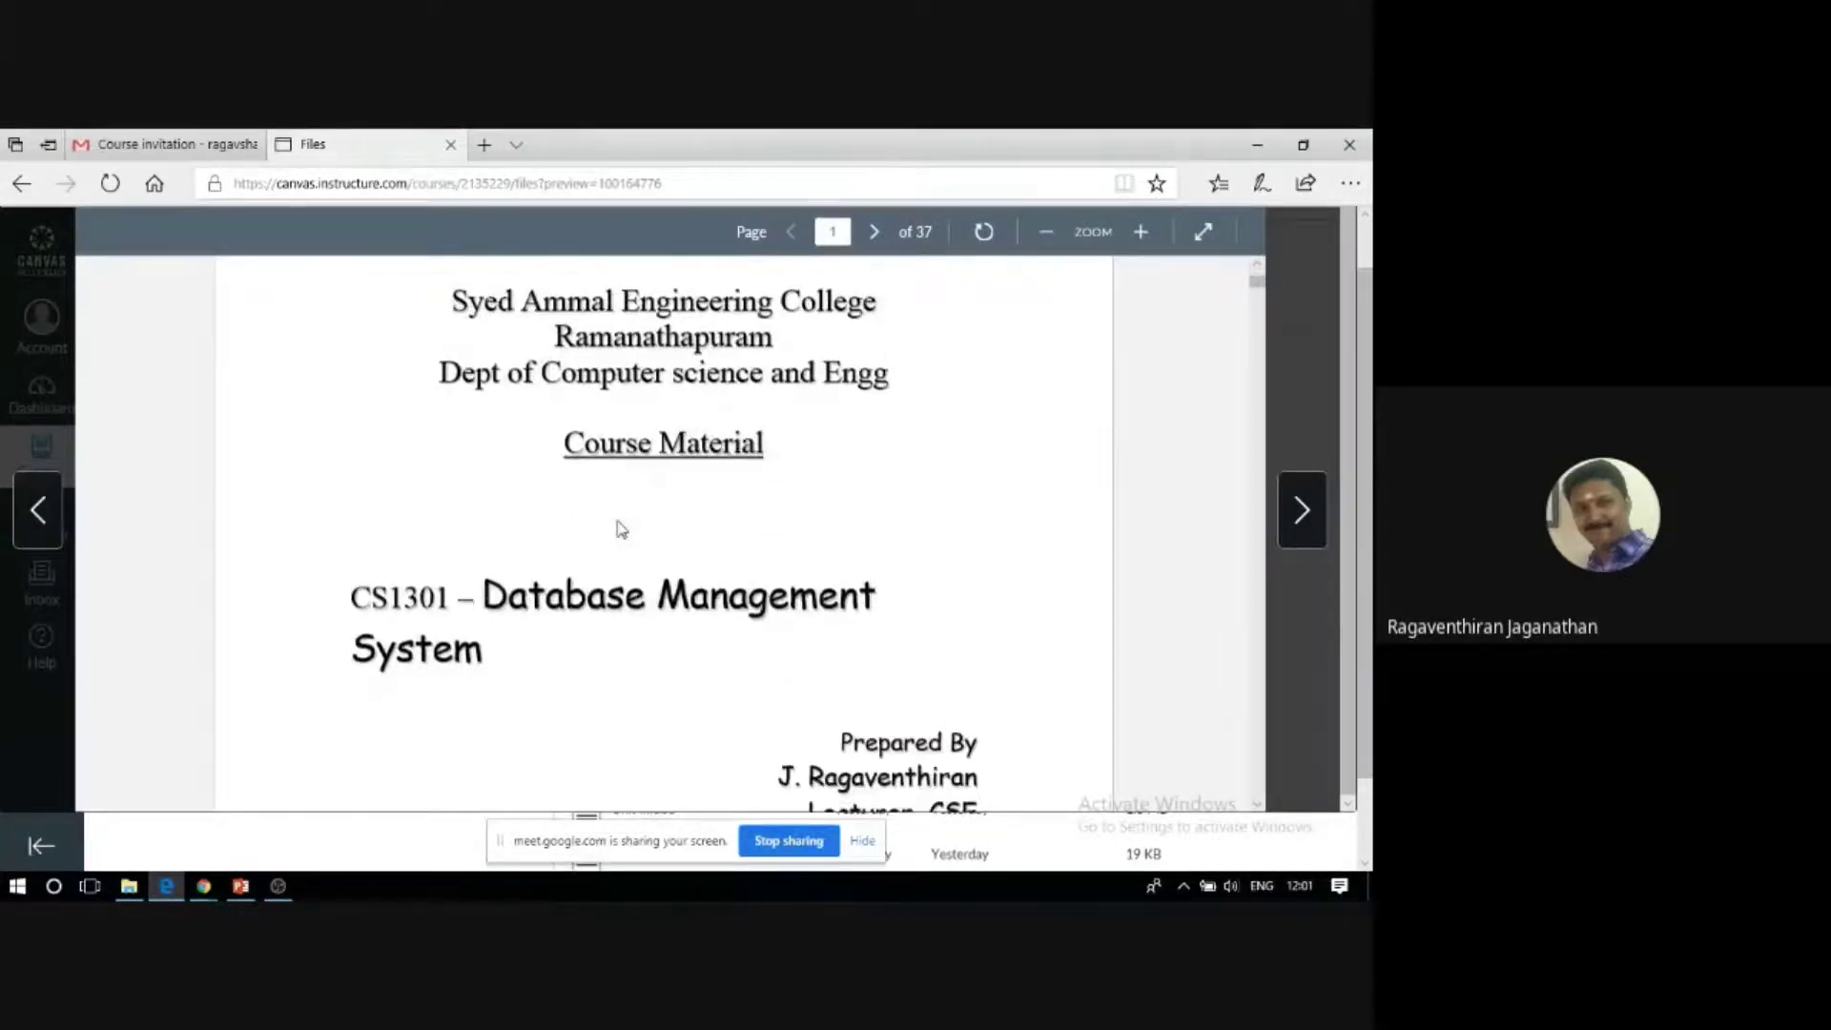
pyautogui.scroll(-20, 621, 530)
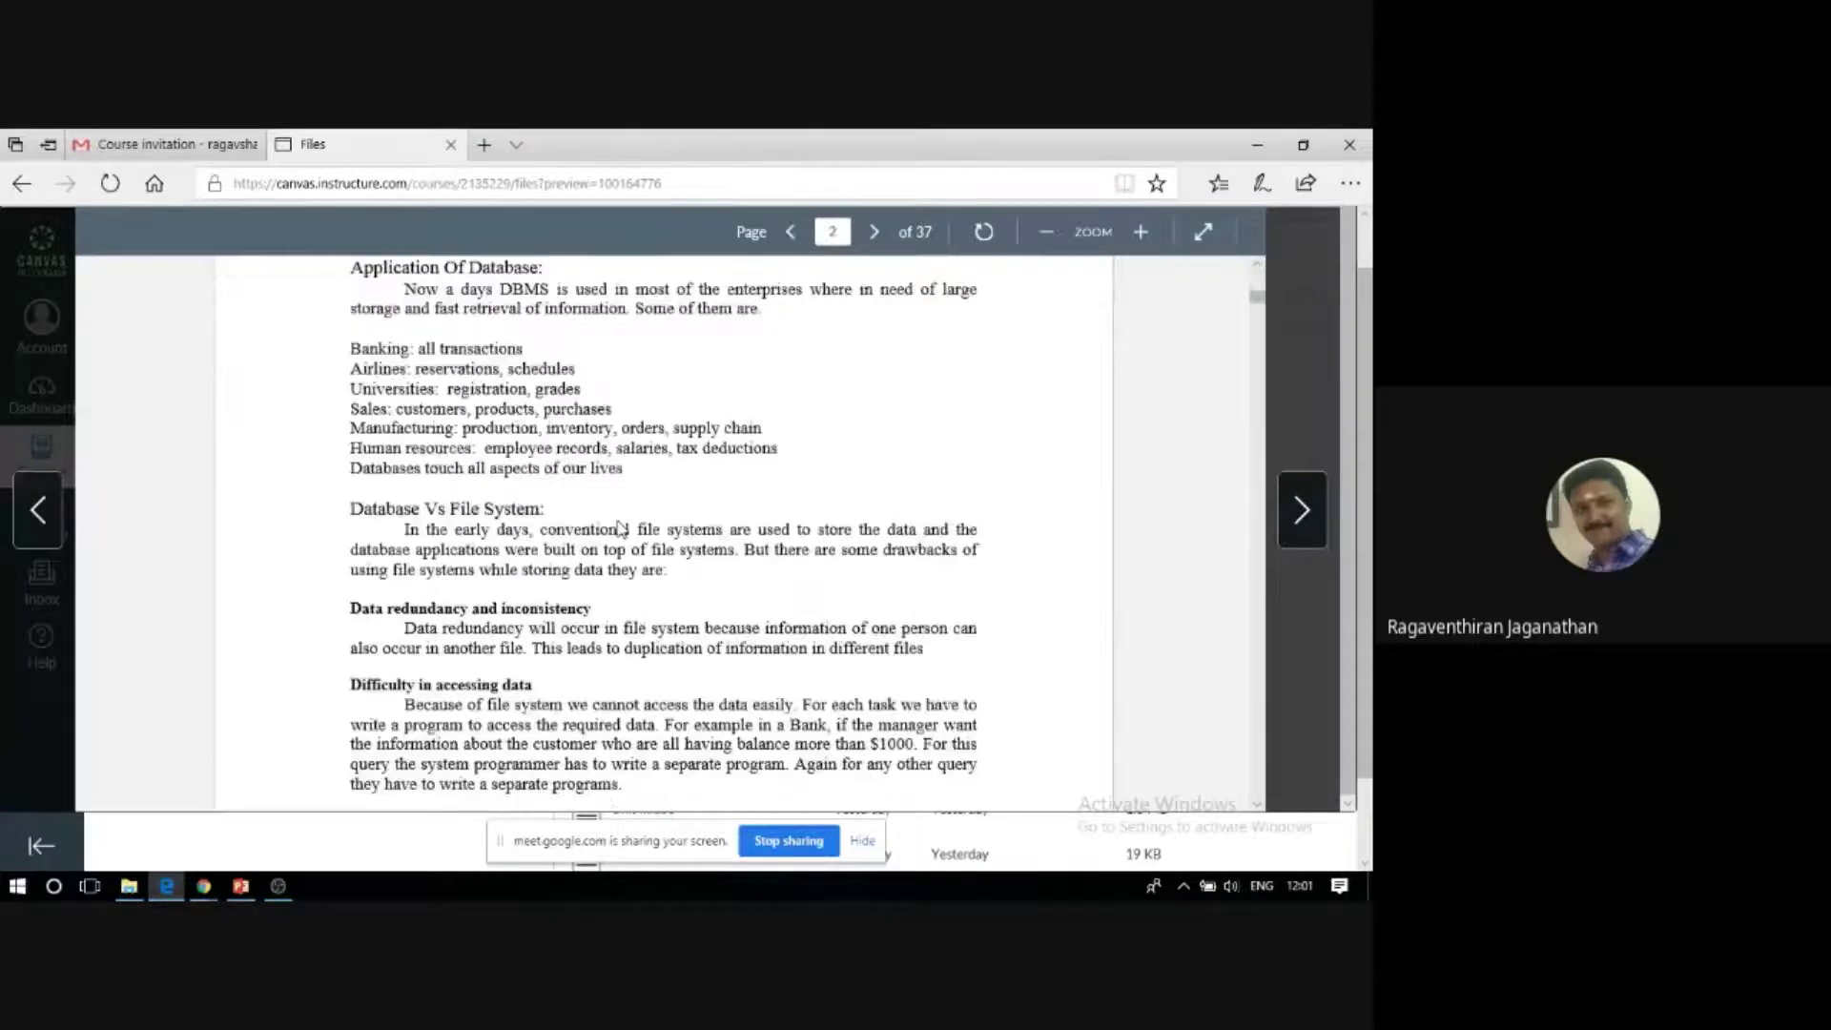
pyautogui.scroll(-7, 621, 528)
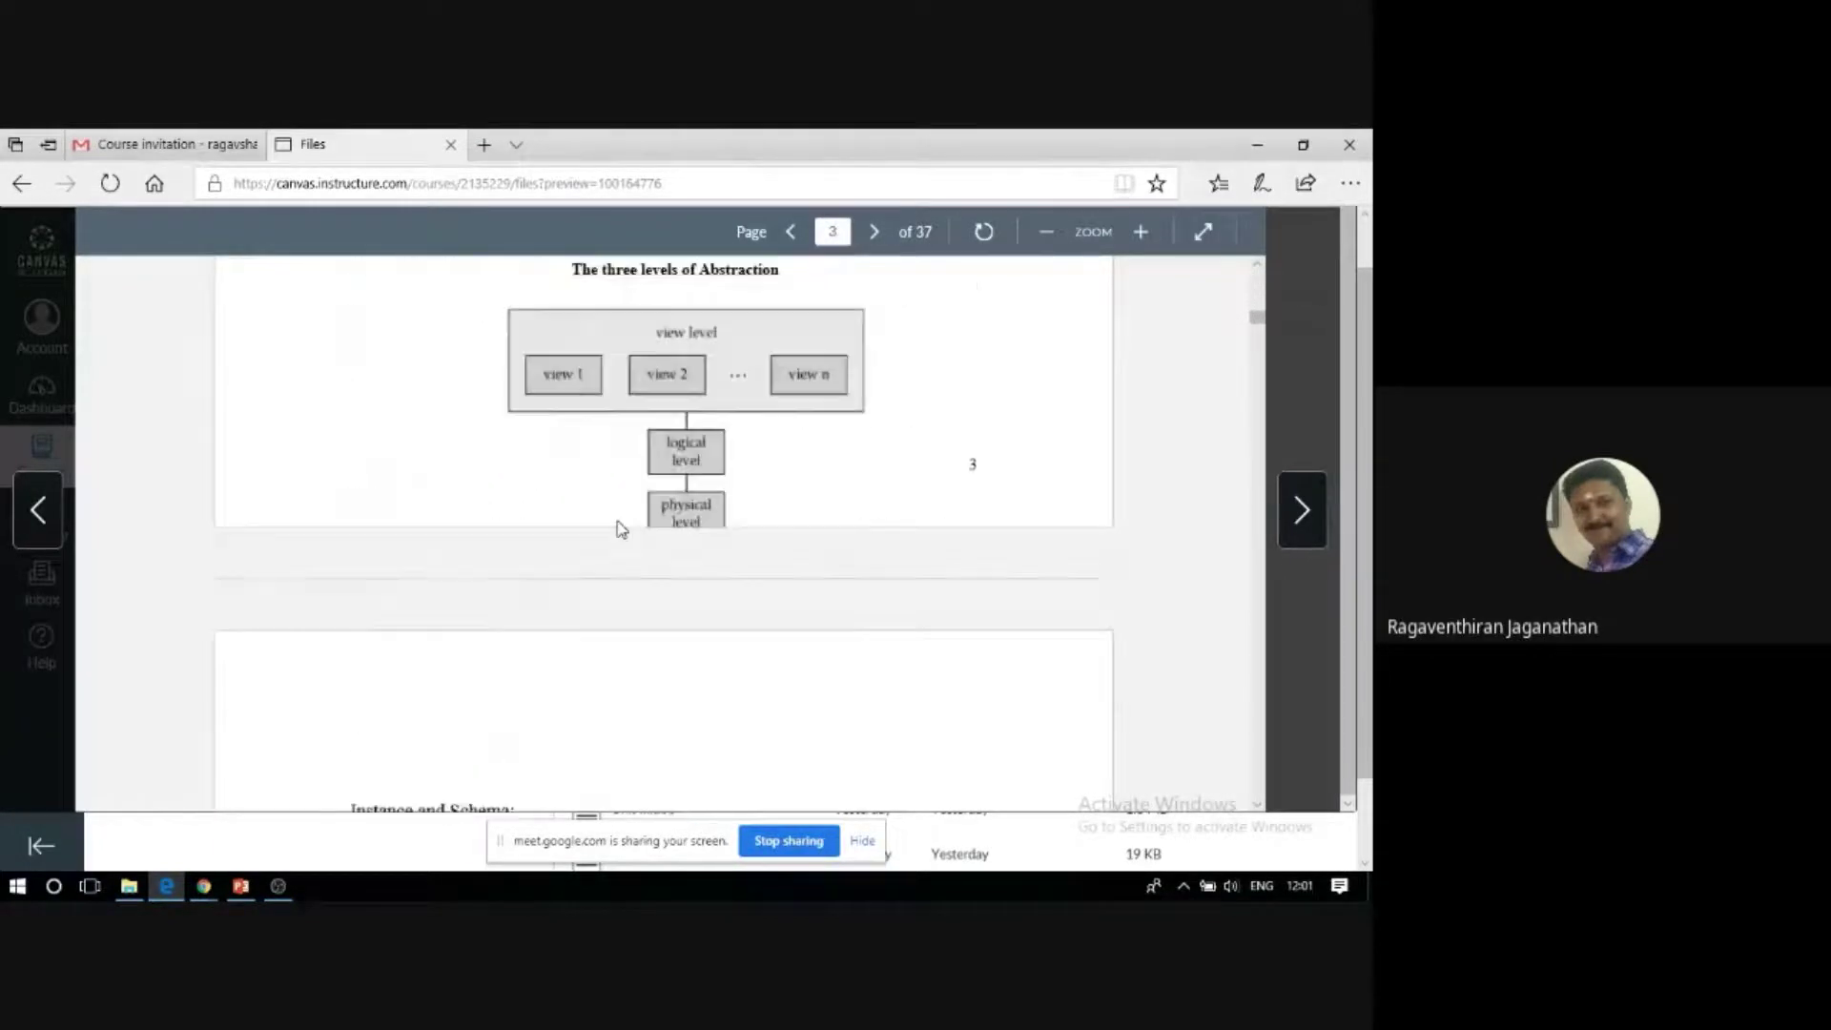
pyautogui.scroll(-15, 621, 529)
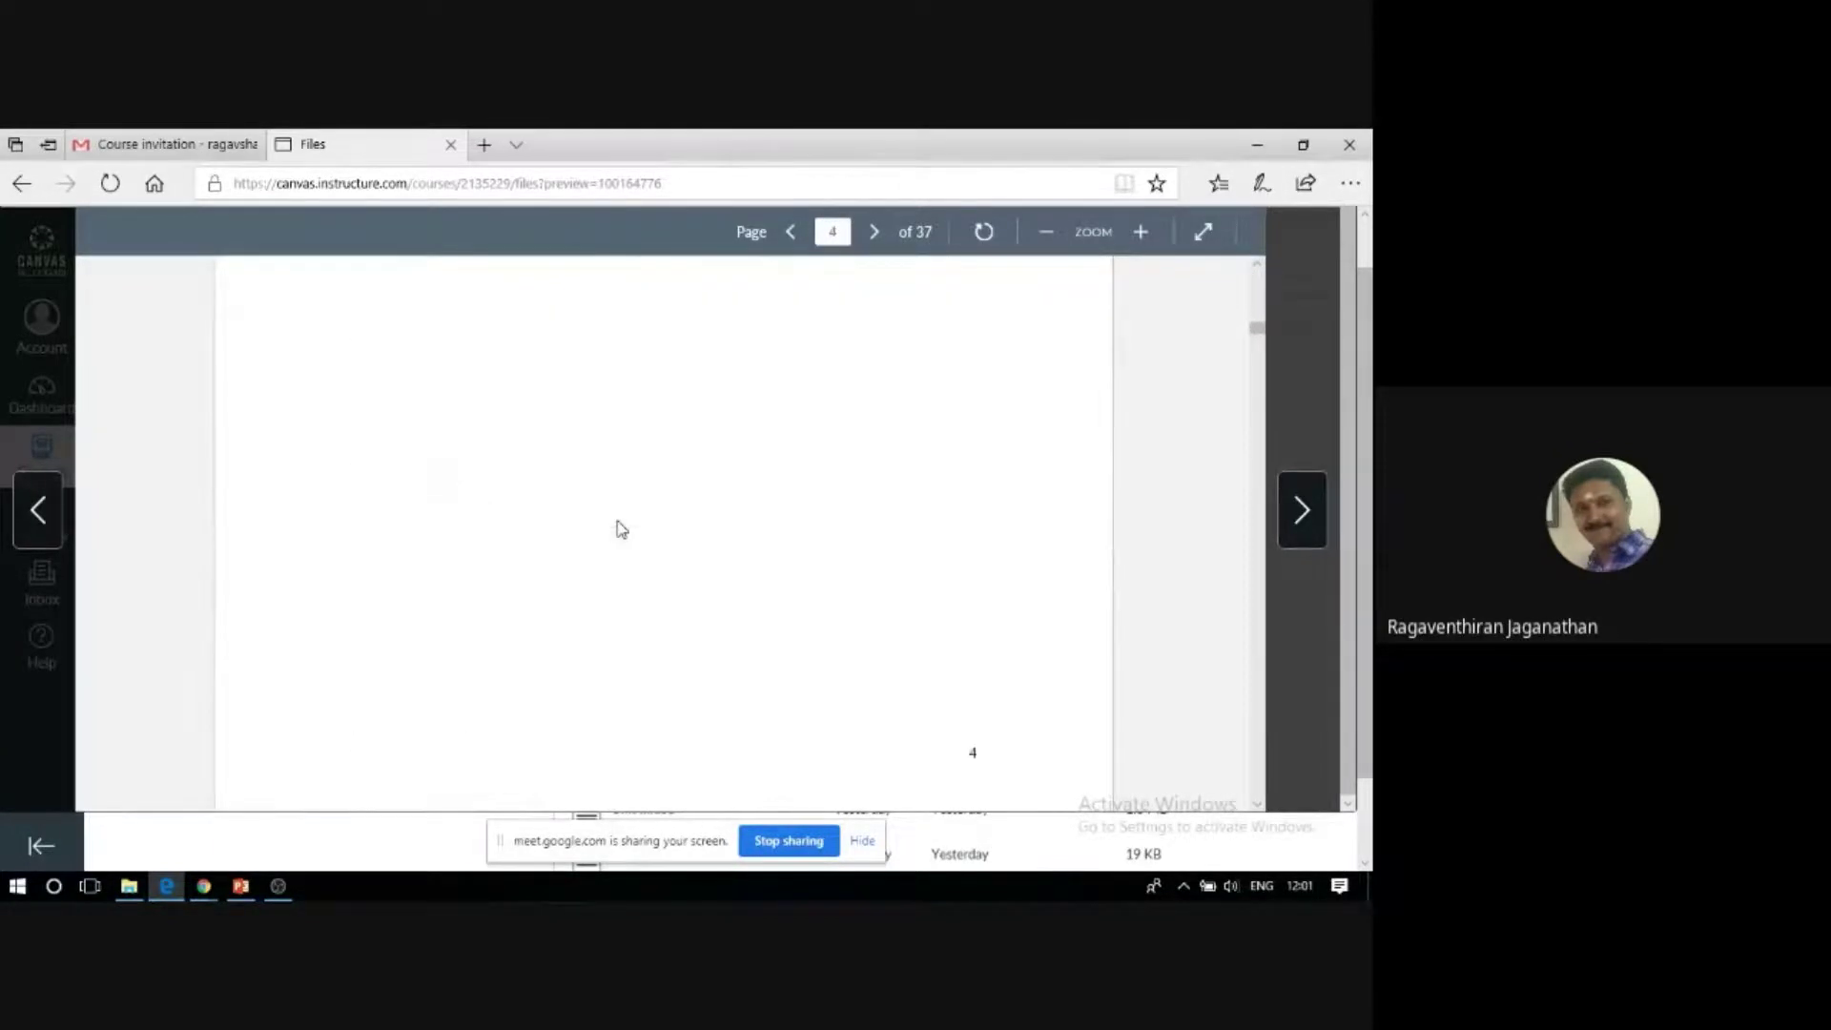
pyautogui.scroll(-20, 621, 529)
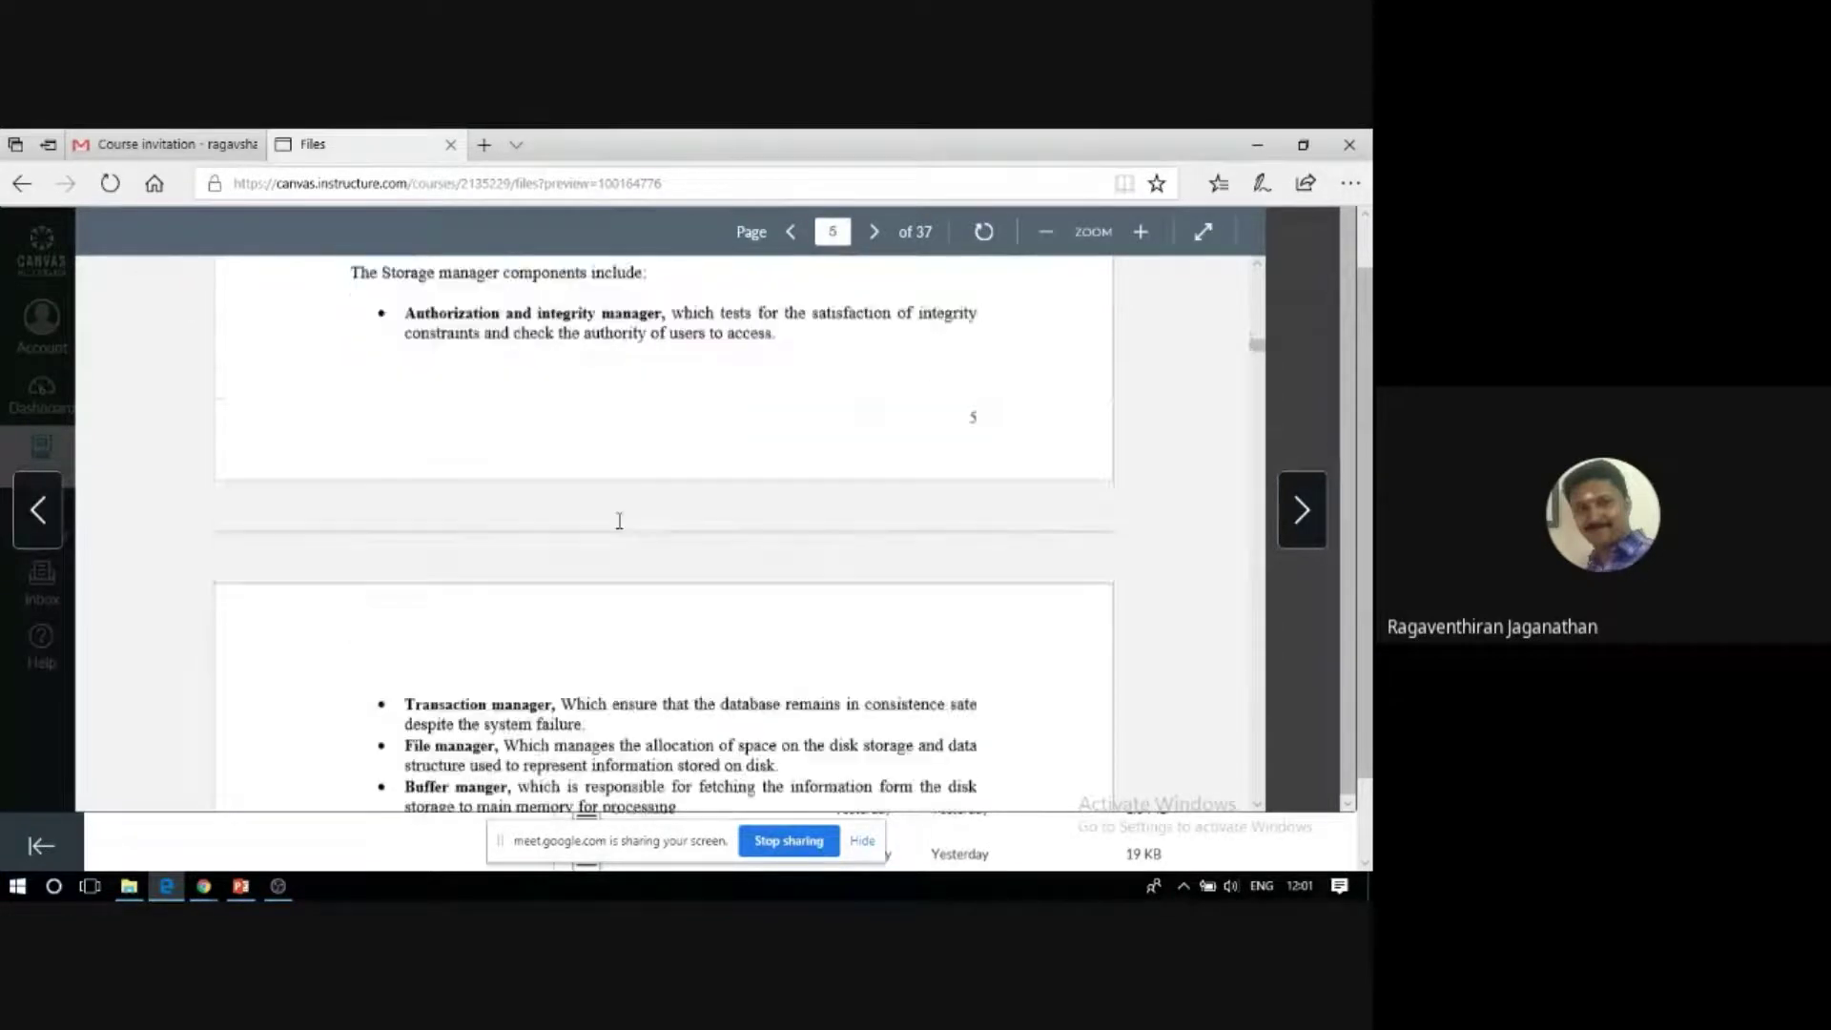
pyautogui.scroll(-20, 620, 524)
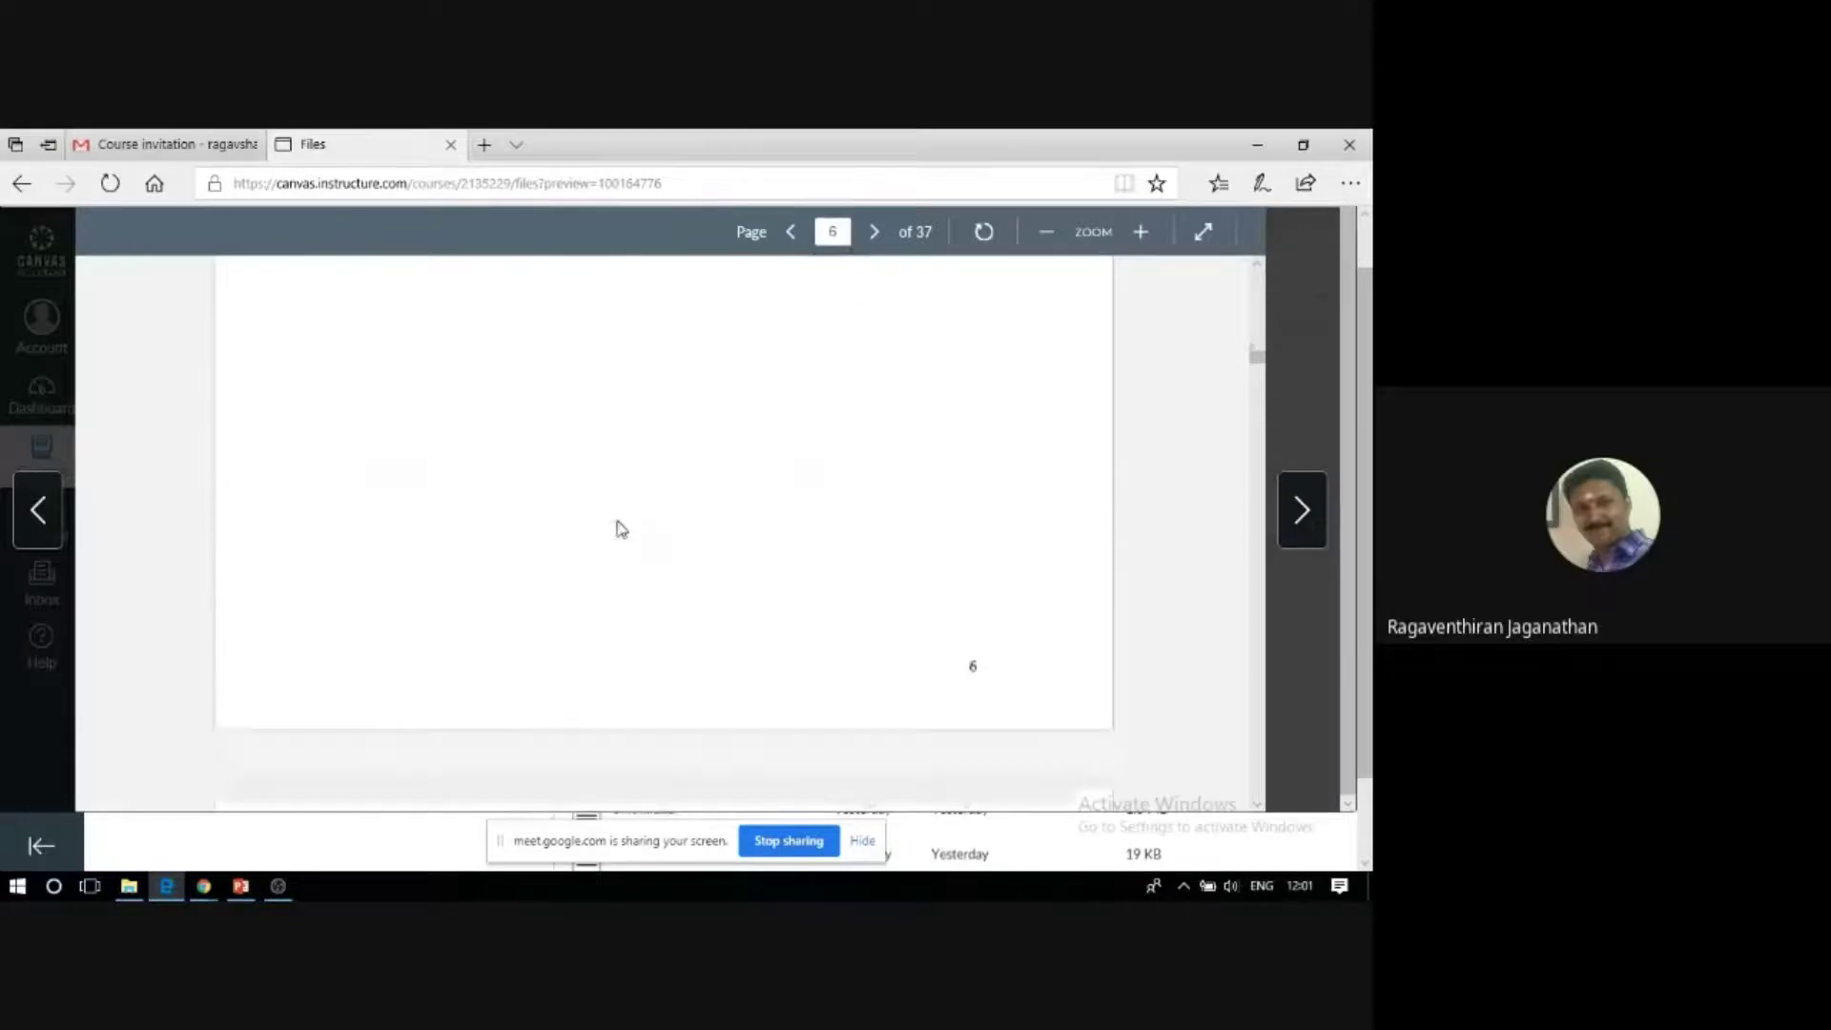
pyautogui.scroll(-5, 621, 529)
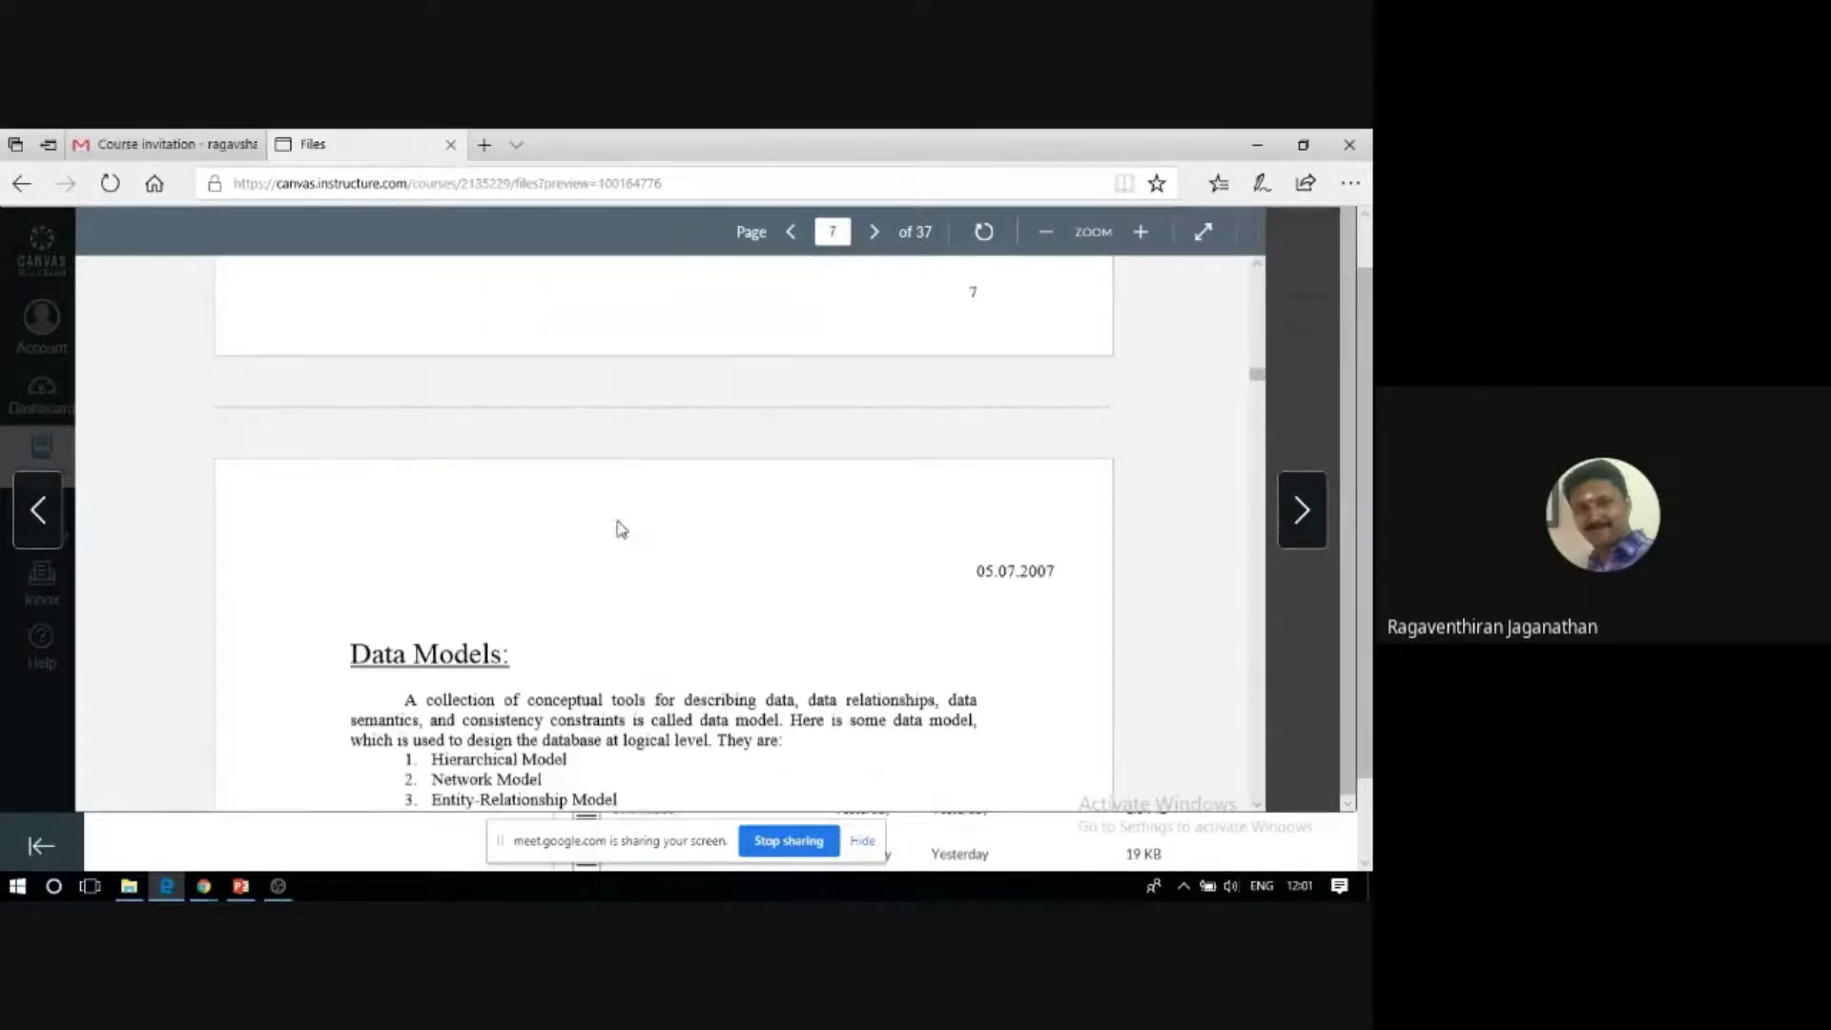
pyautogui.scroll(-10, 621, 529)
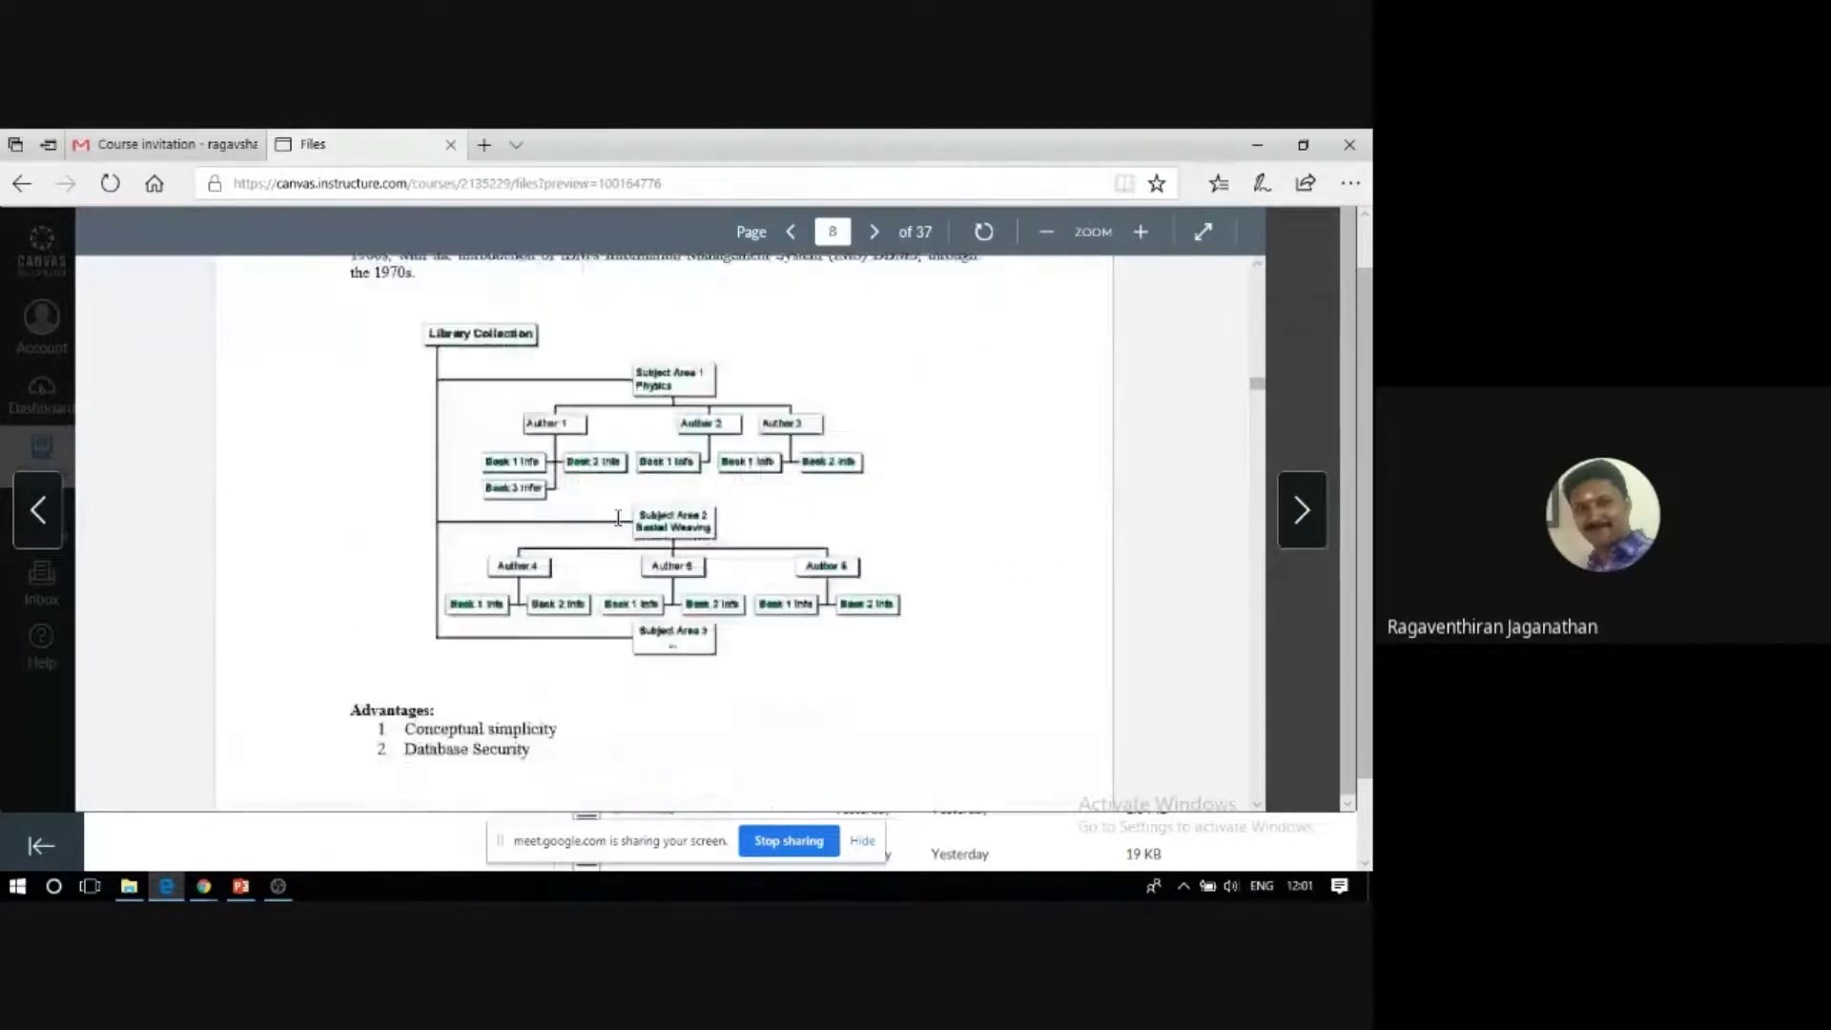
pyautogui.scroll(15, 618, 518)
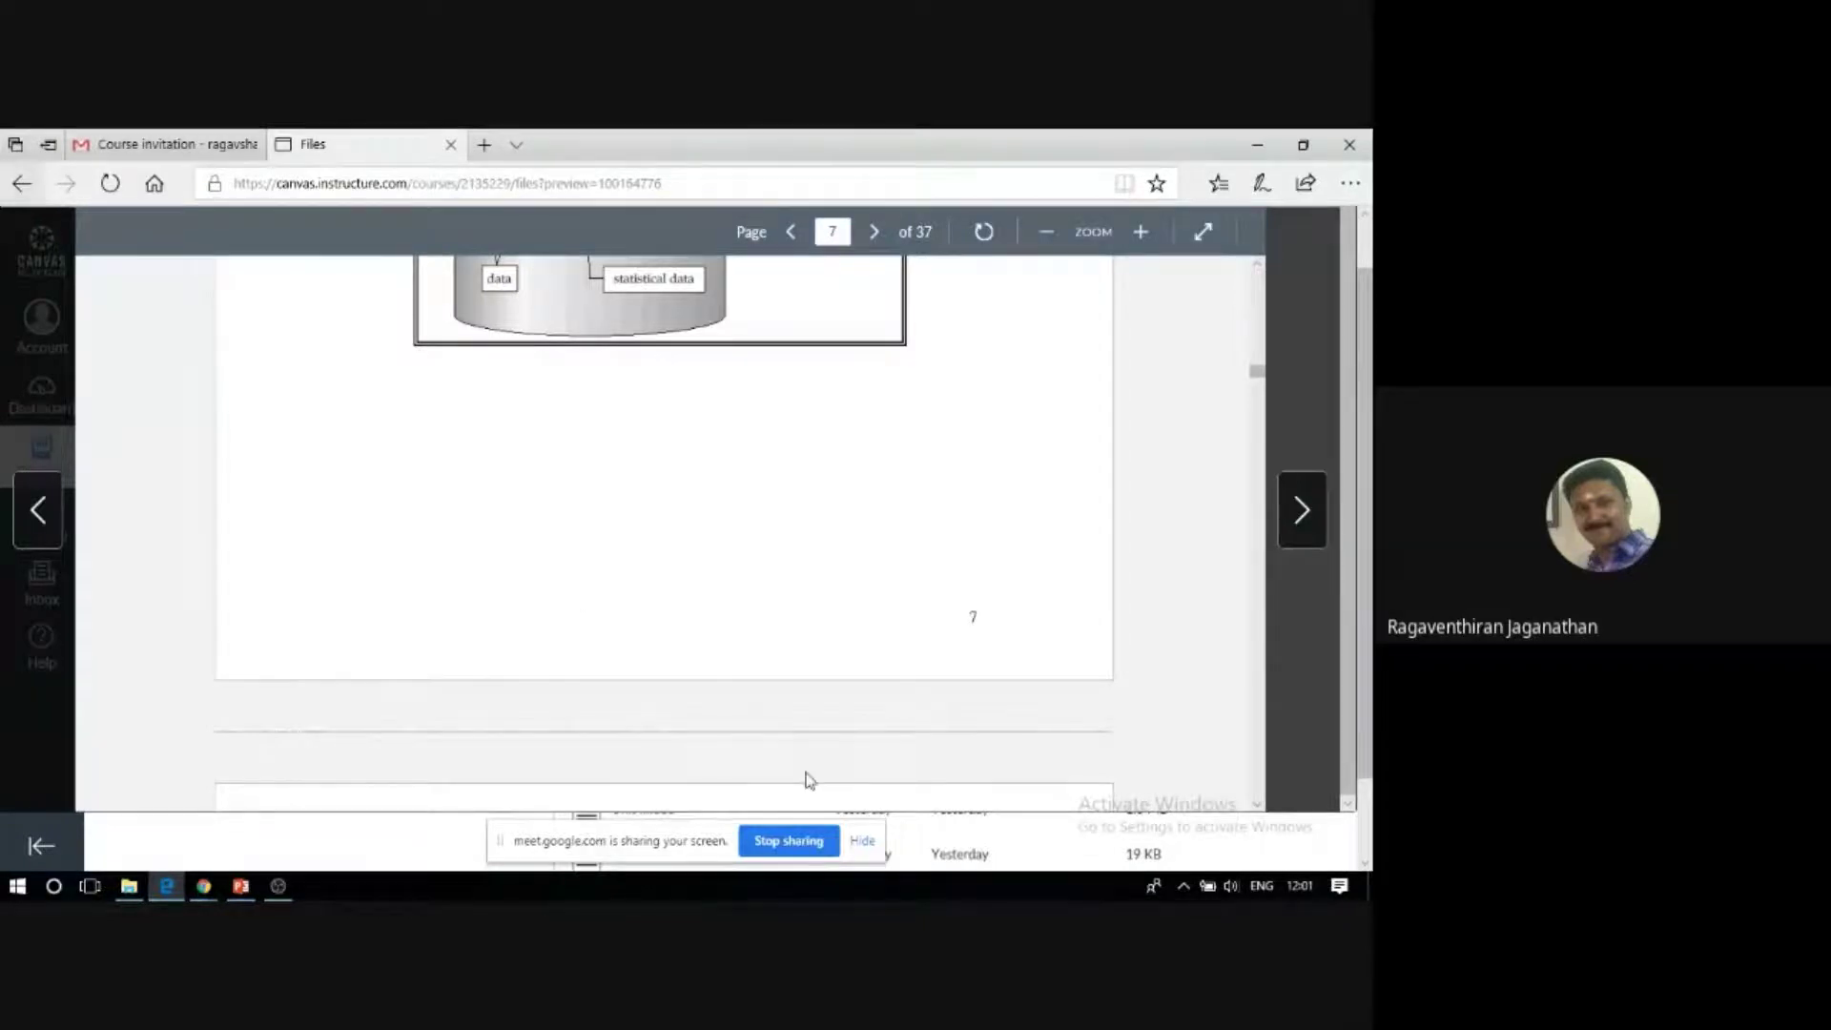
pyautogui.hotkey('alt', 'Left')
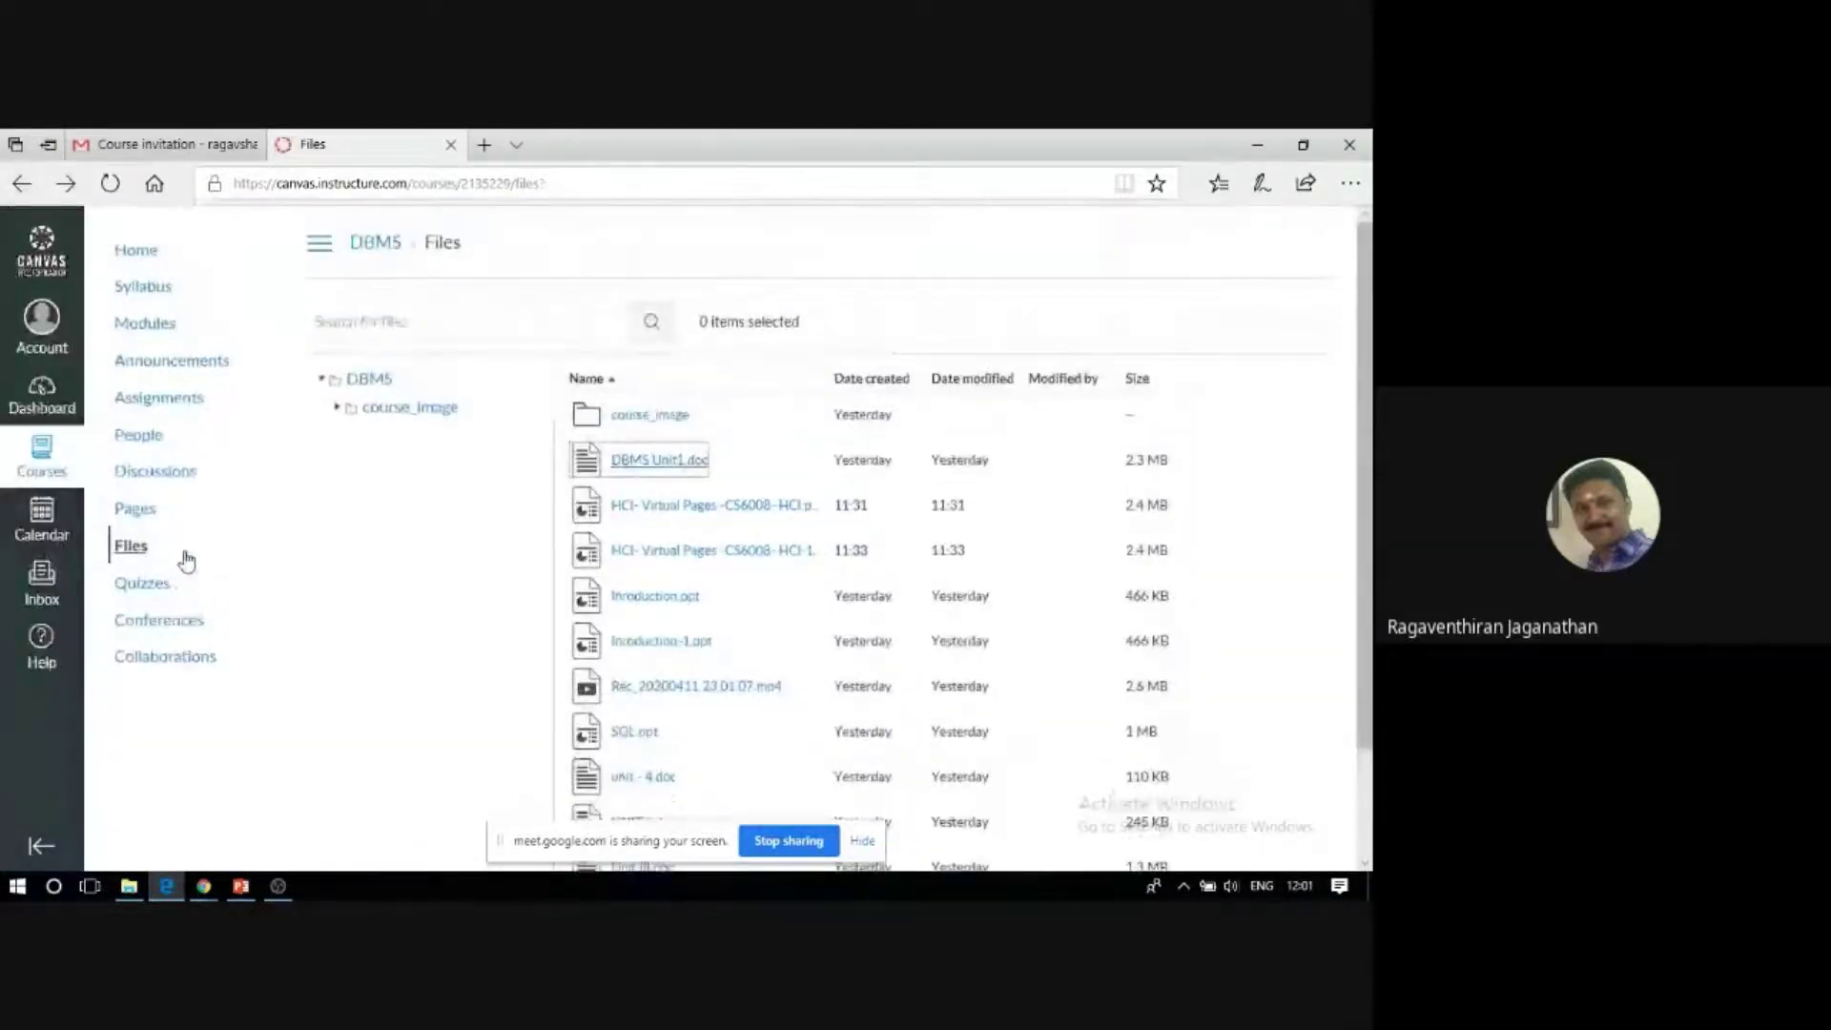
# Open Inroduction.ppt from Module 1 and scroll through its slide preview.
pyautogui.click(139, 335)
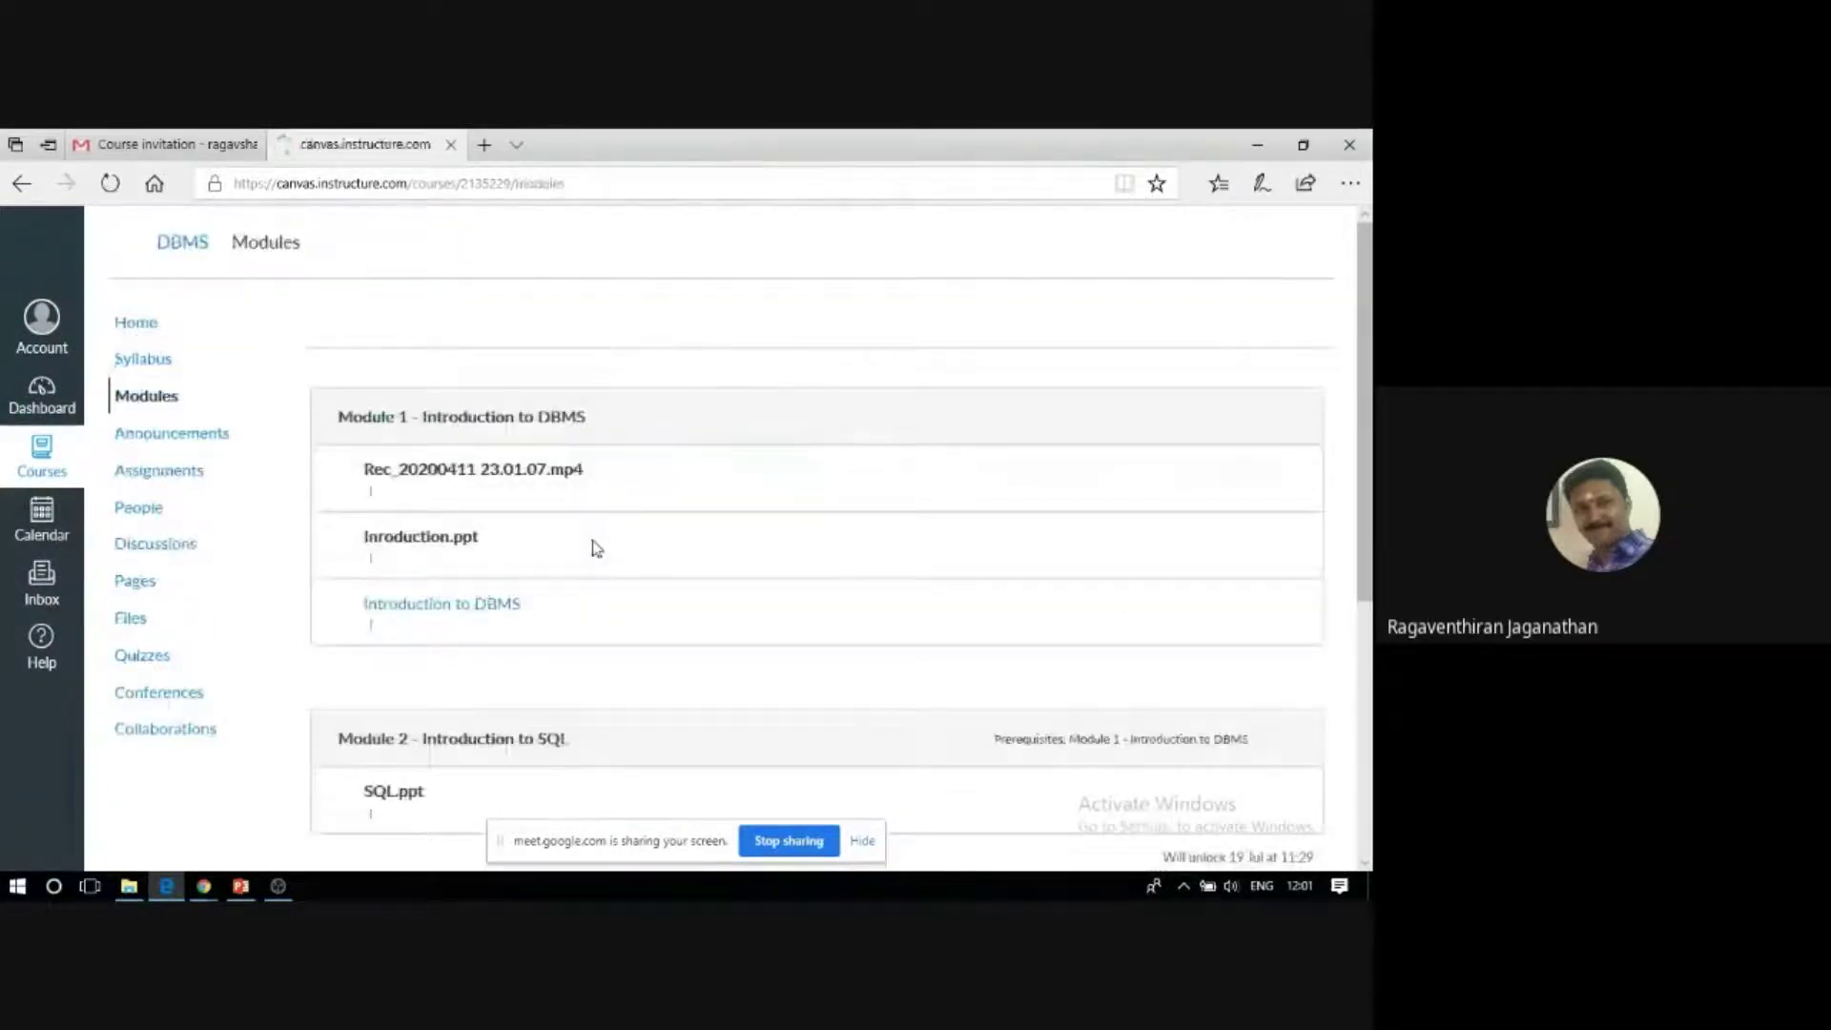
pyautogui.click(435, 539)
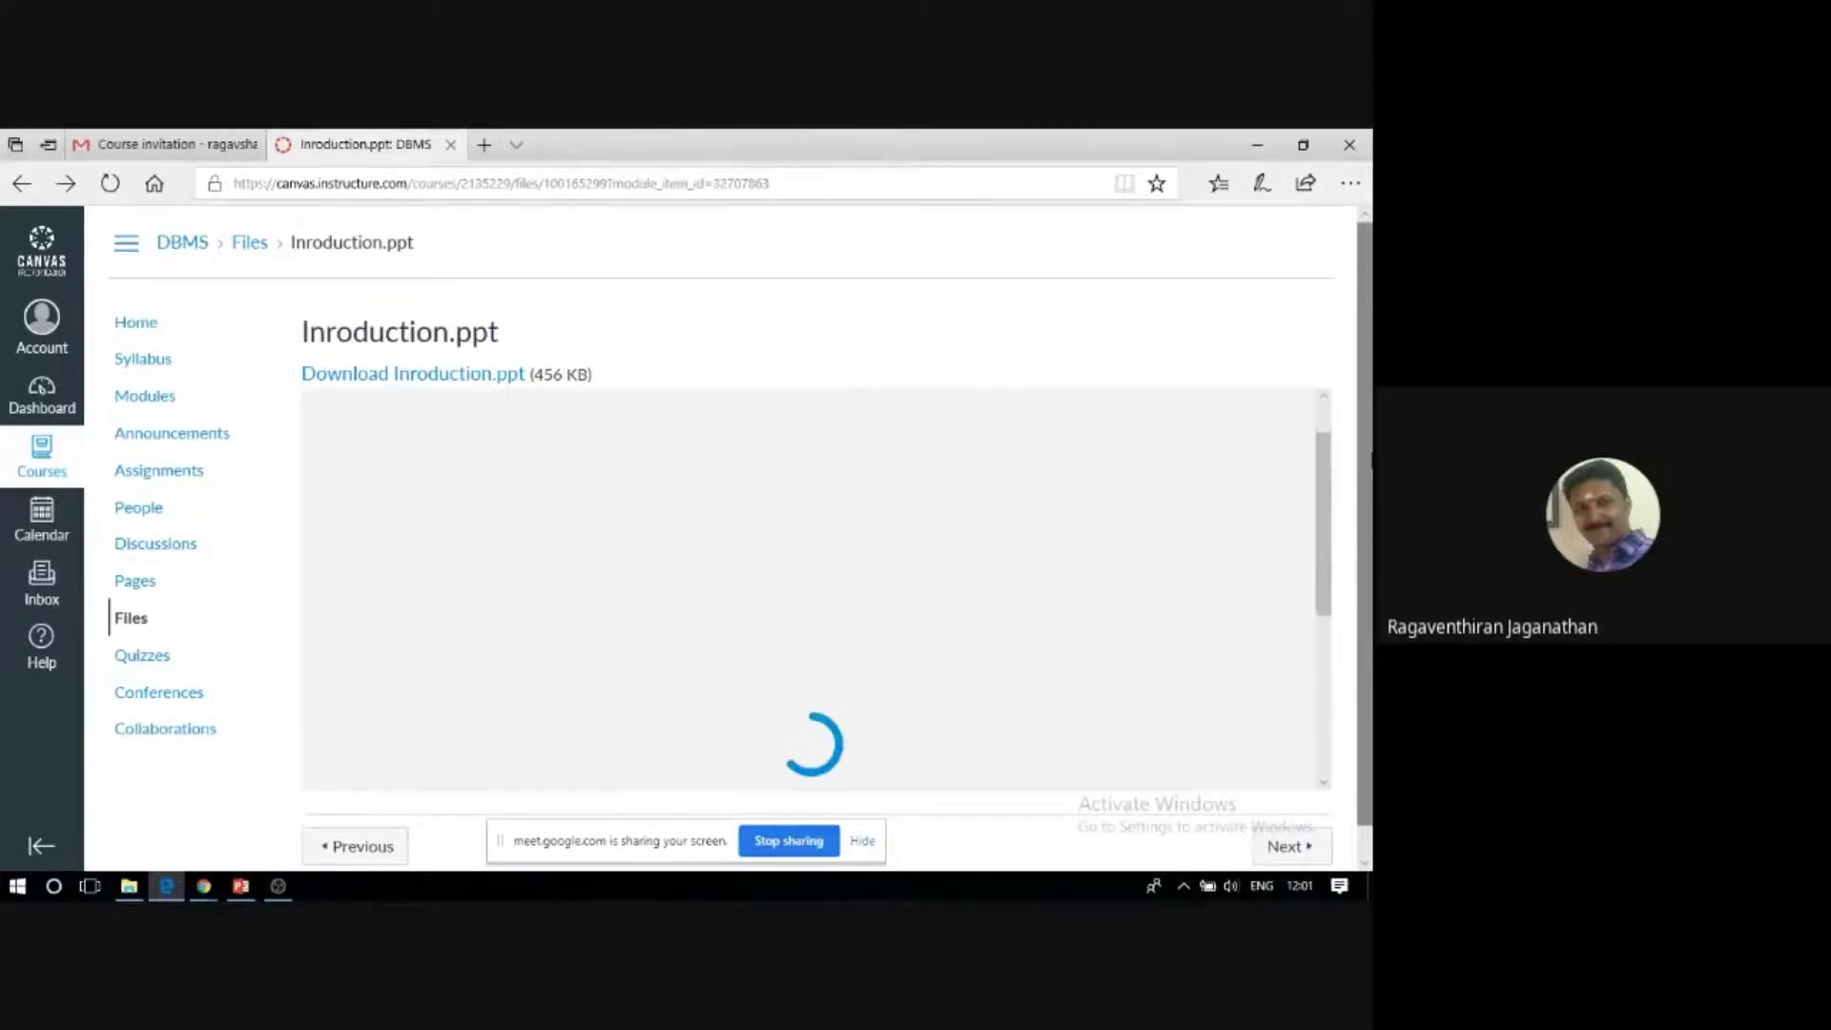
pyautogui.scroll(-1, 1333, 503)
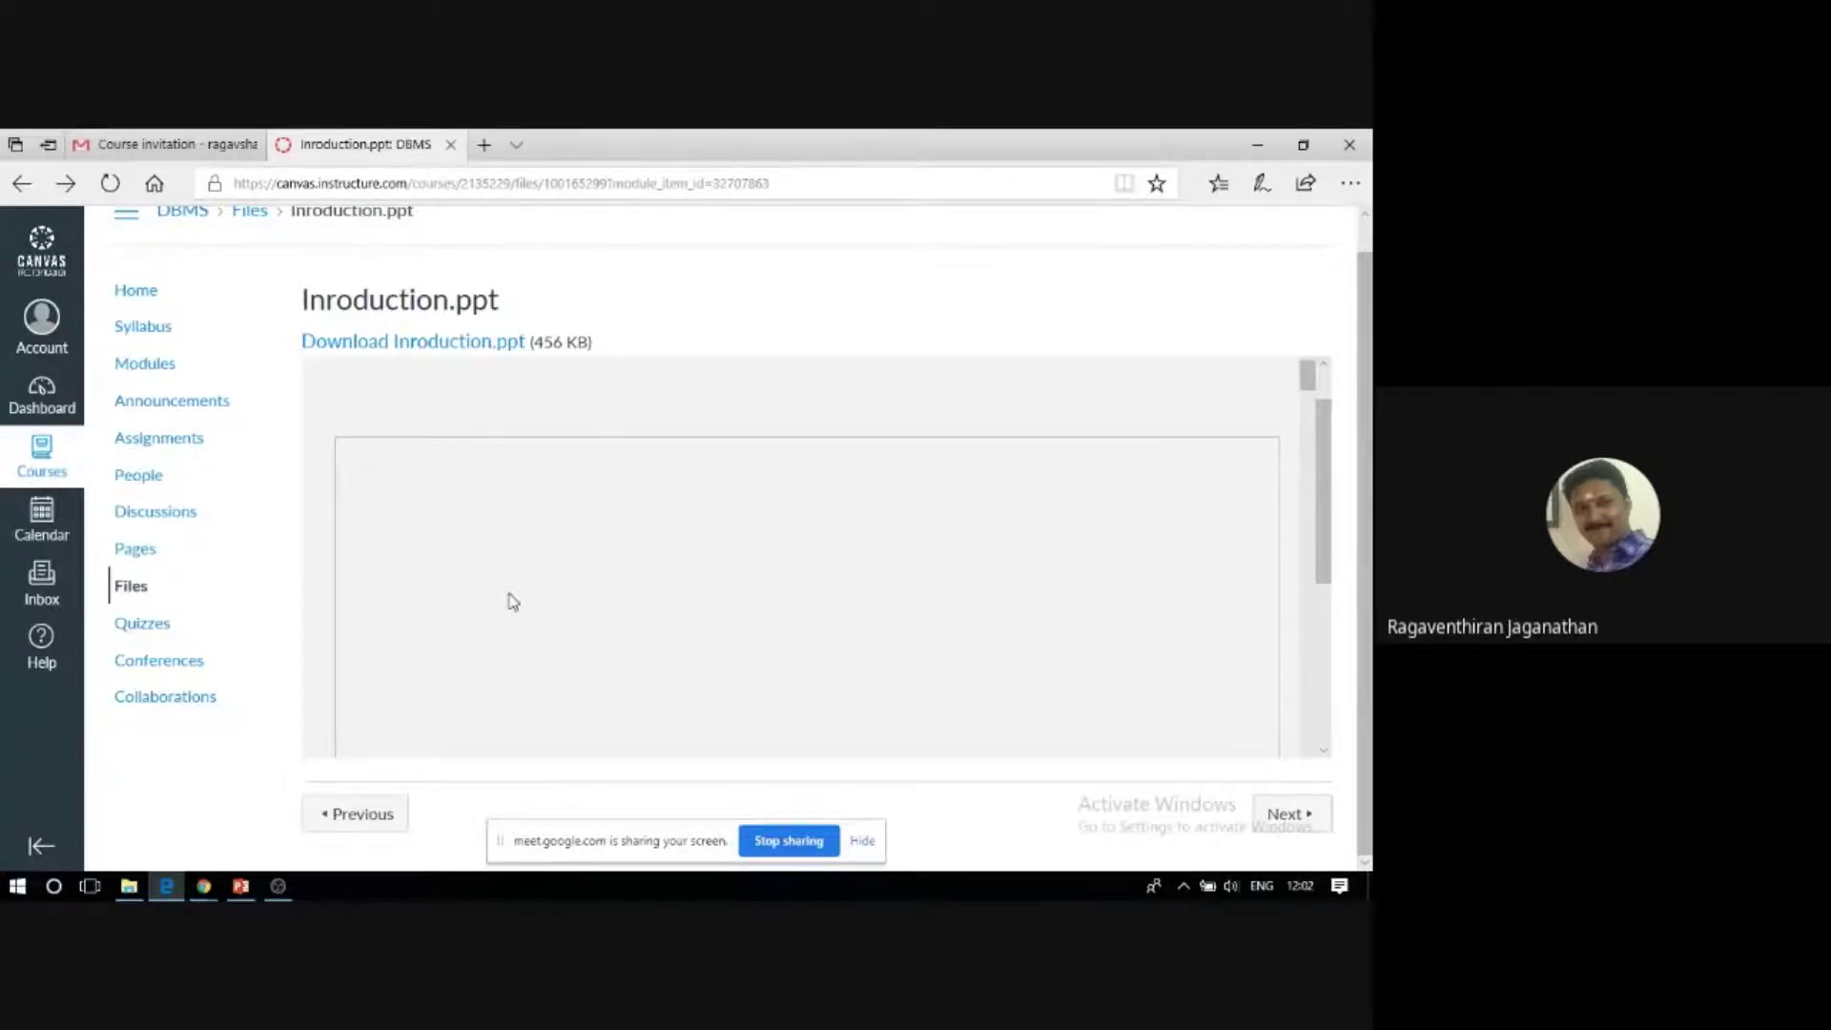
pyautogui.scroll(-1, 1314, 393)
pyautogui.moveTo(1315, 392); pyautogui.dragTo(1318, 406)
pyautogui.scroll(2, 1320, 412)
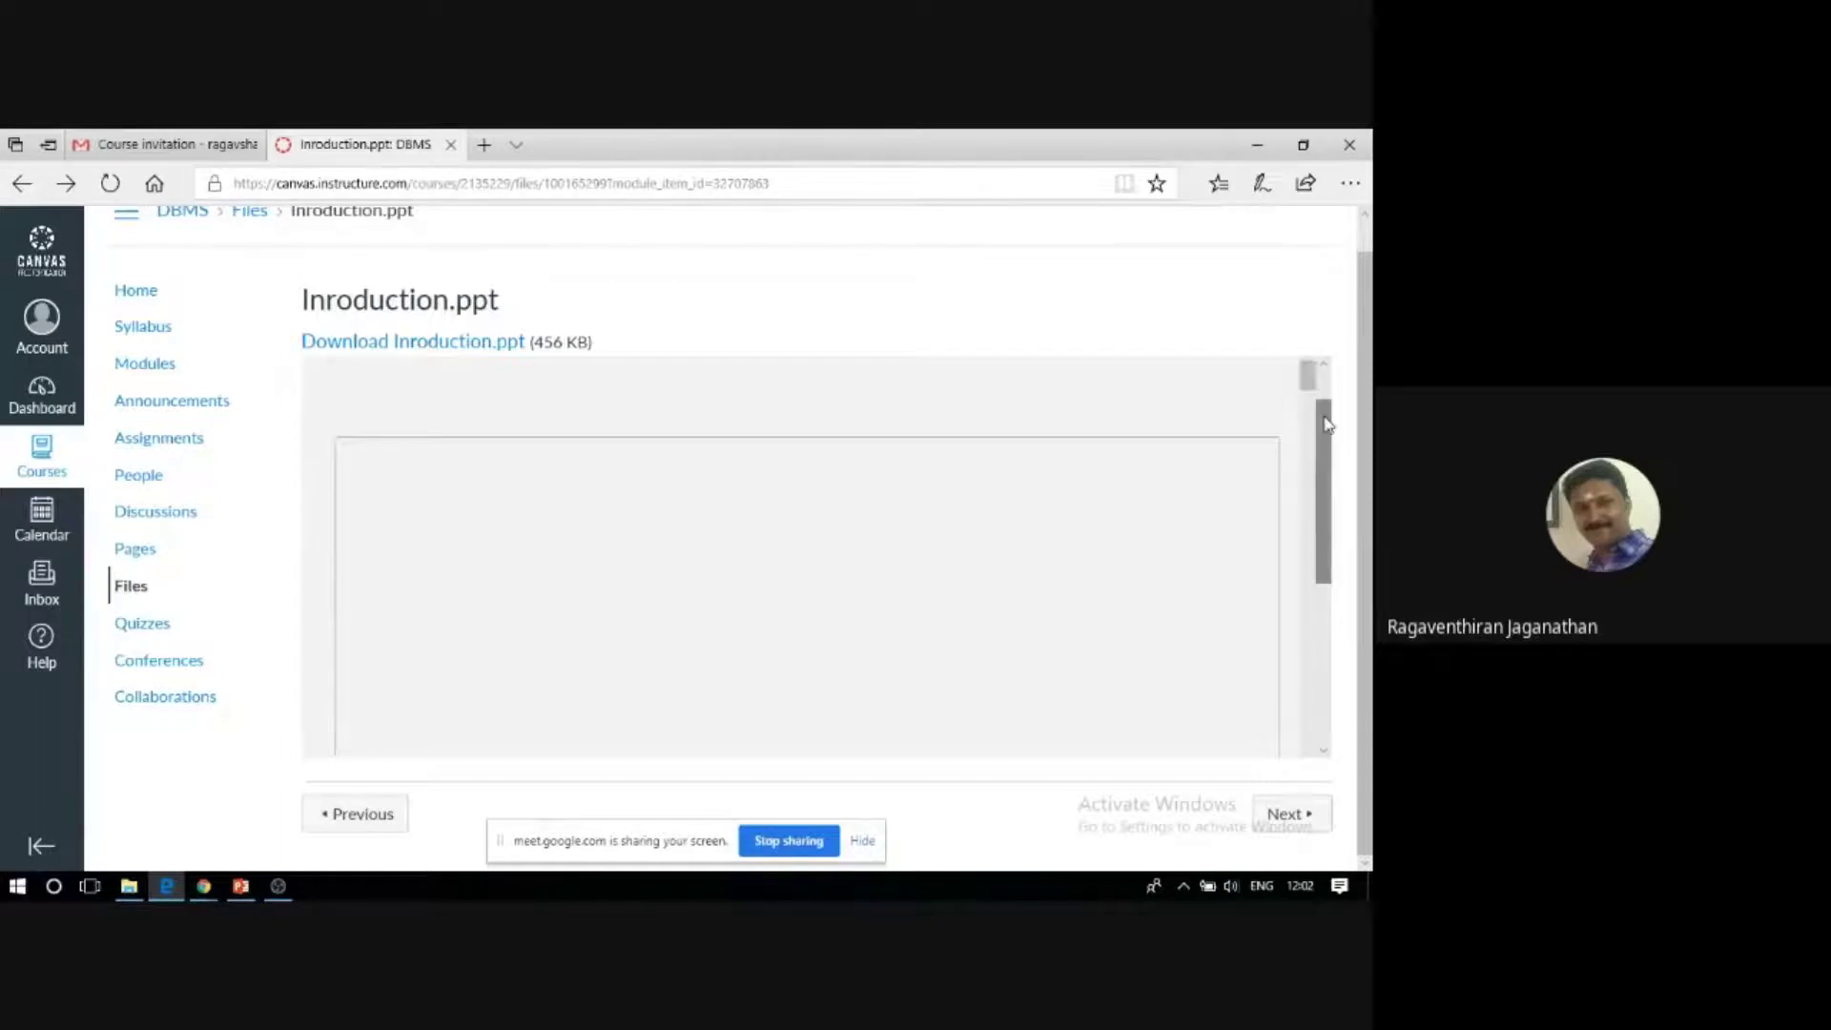
pyautogui.moveTo(1327, 425); pyautogui.dragTo(1308, 414)
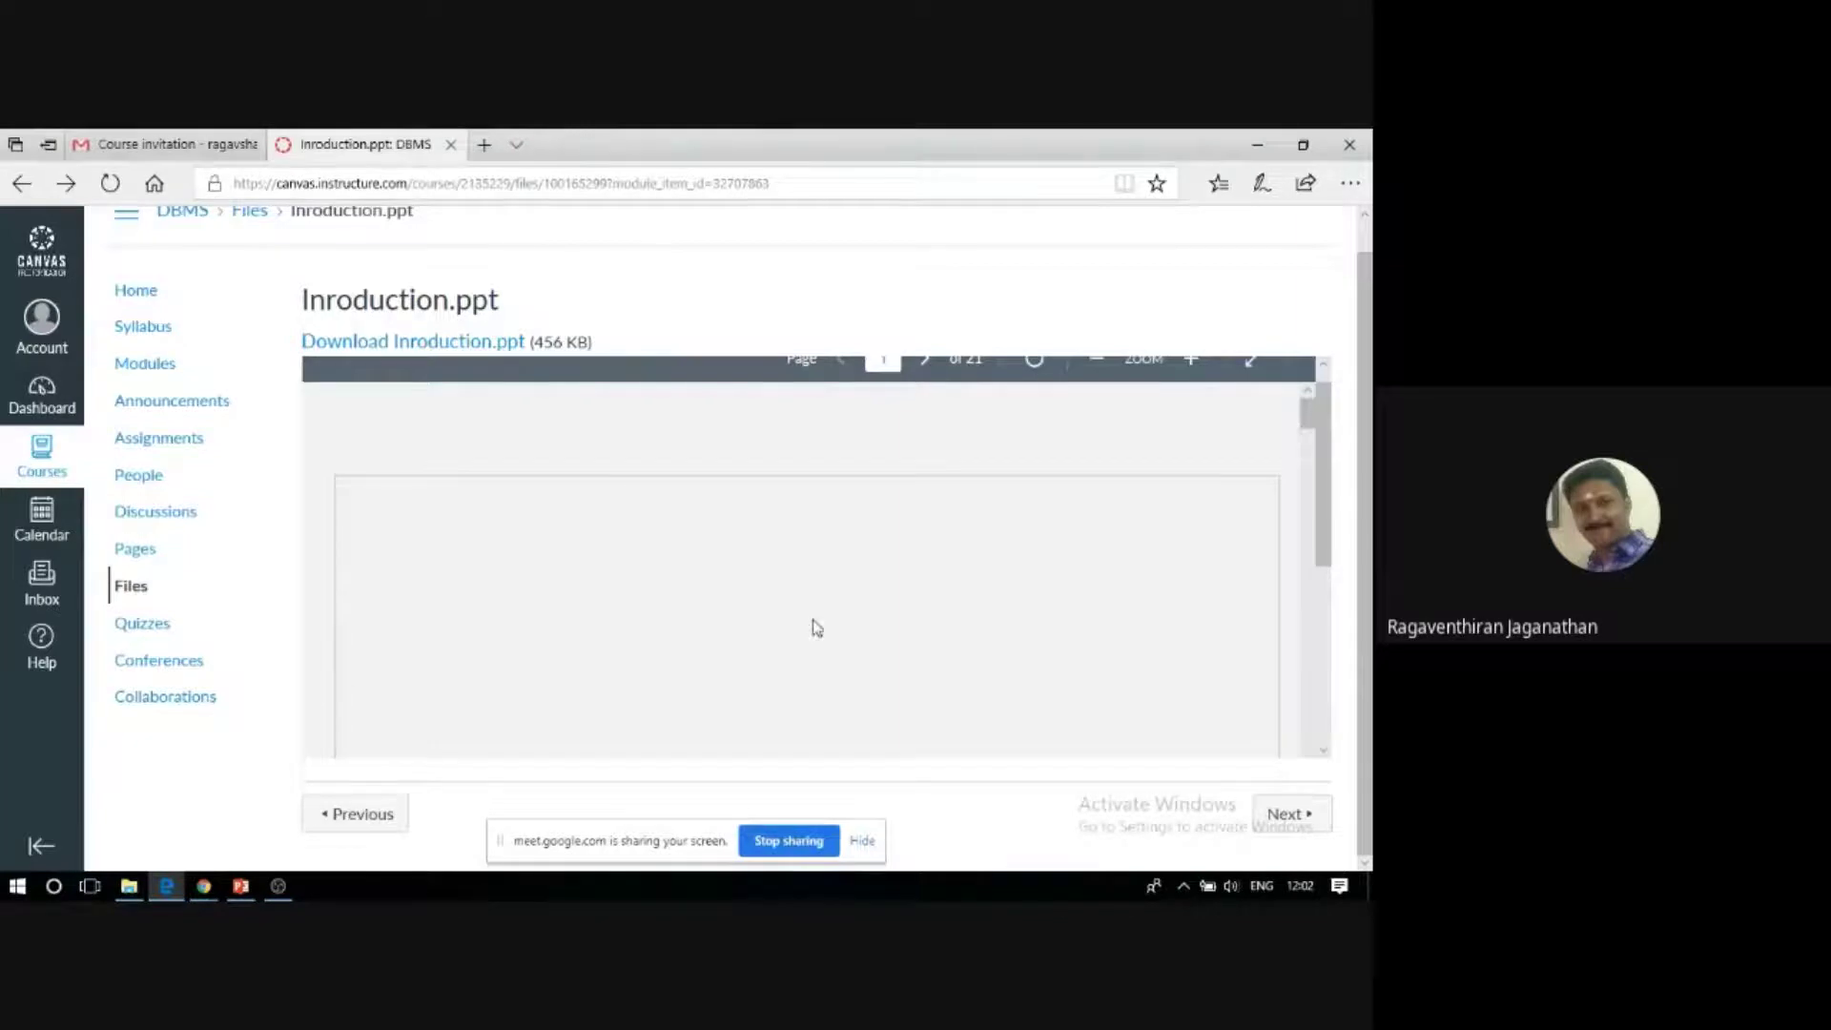
pyautogui.scroll(-1, 813, 616)
pyautogui.scroll(-3, 813, 616)
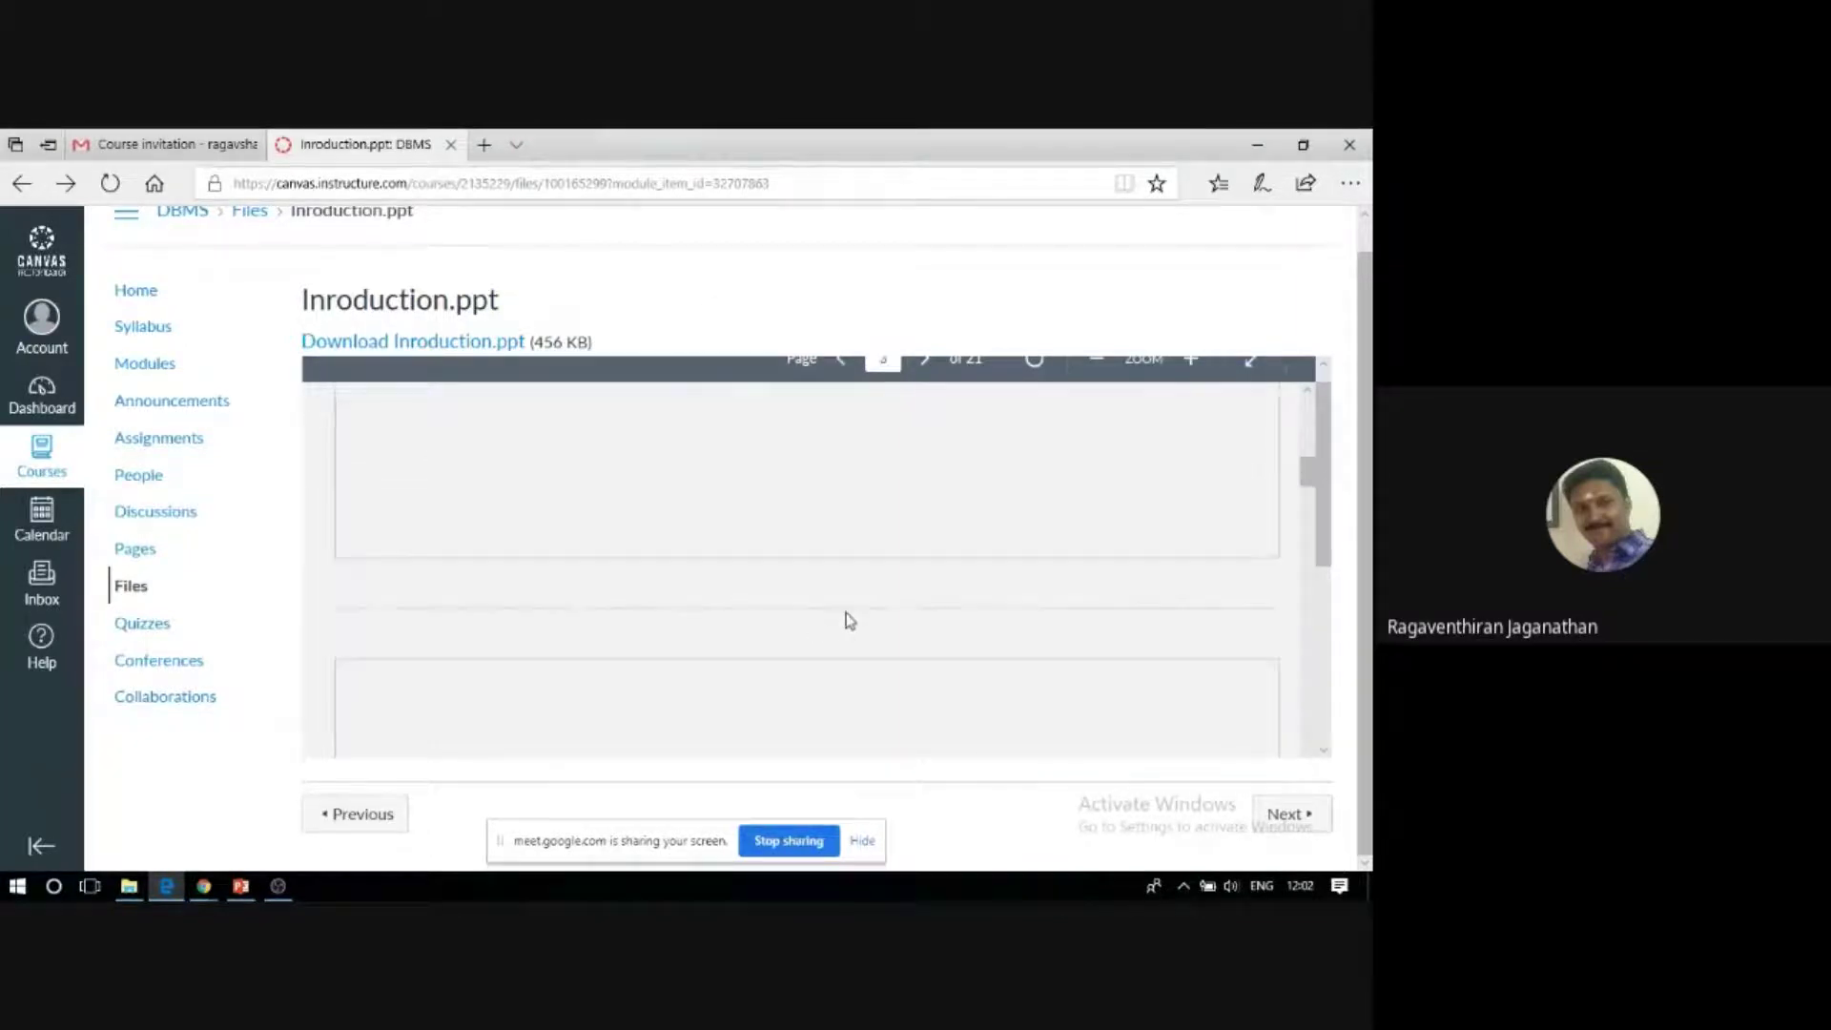
pyautogui.scroll(4, 850, 620)
pyautogui.scroll(1, 906, 496)
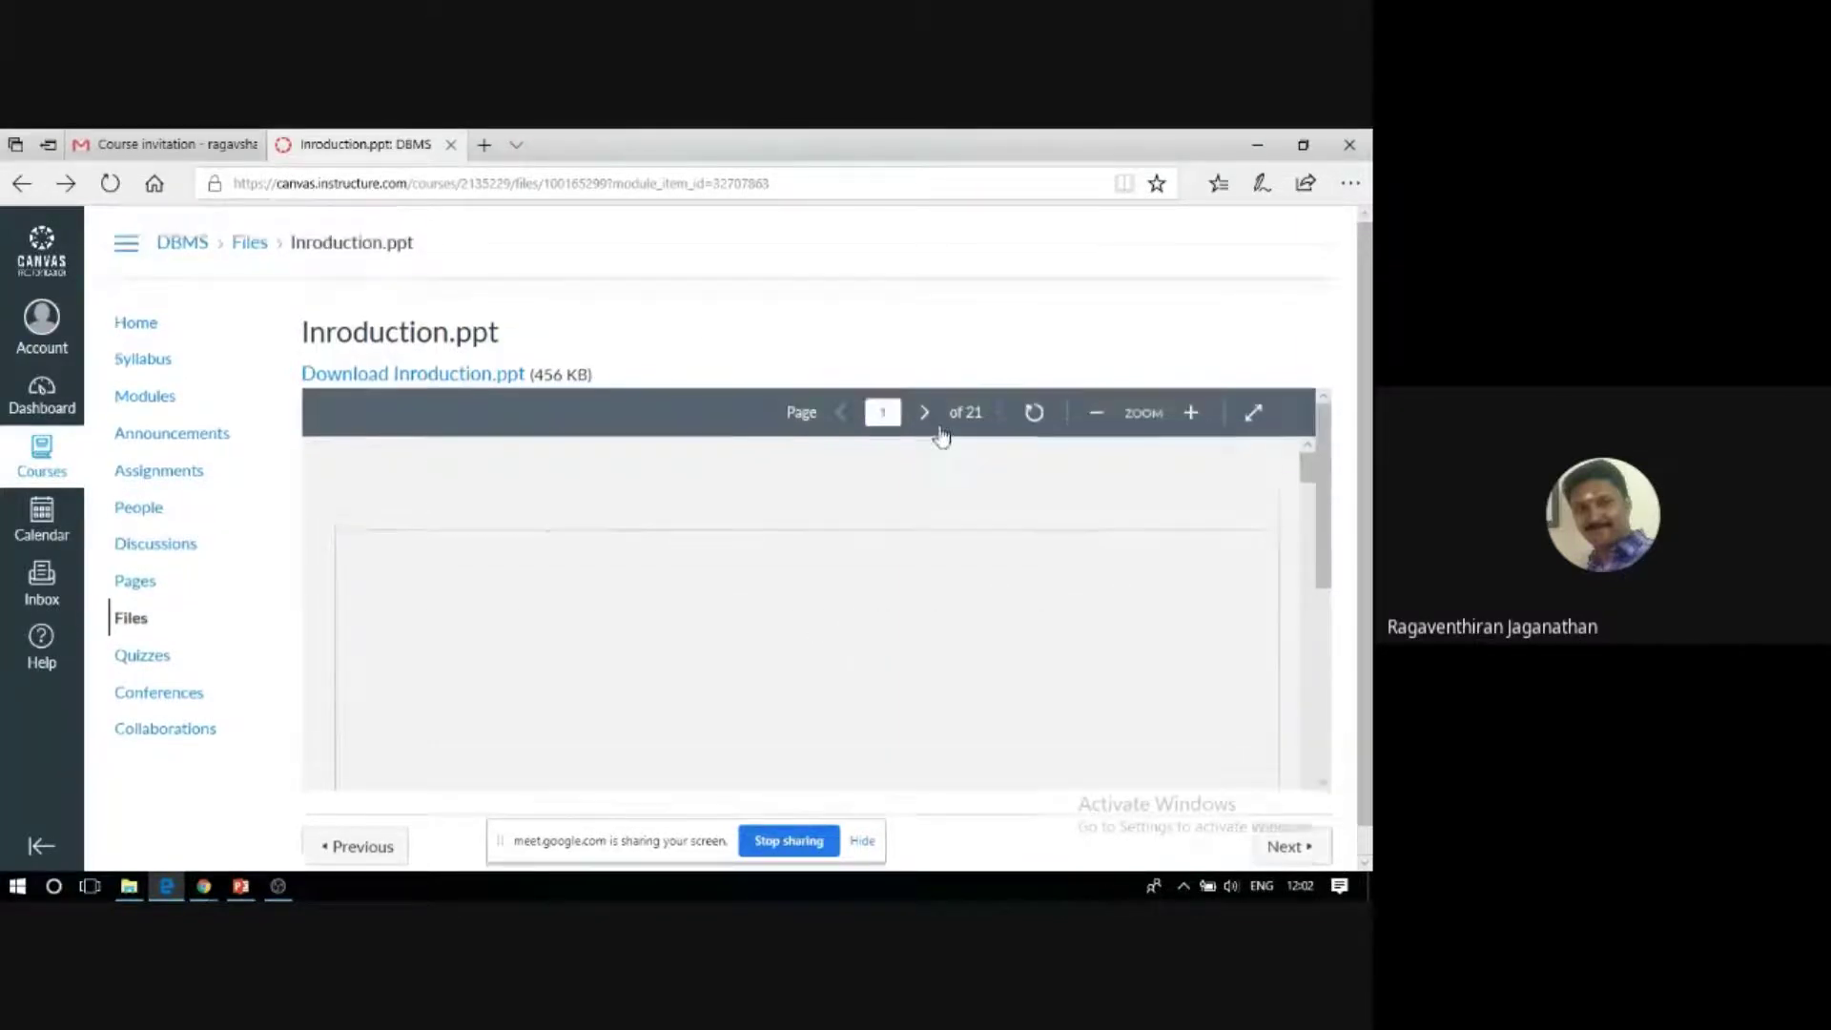
# Step through the 21-slide deck with the page arrows, ending back on the first slide.
pyautogui.click(851, 419)
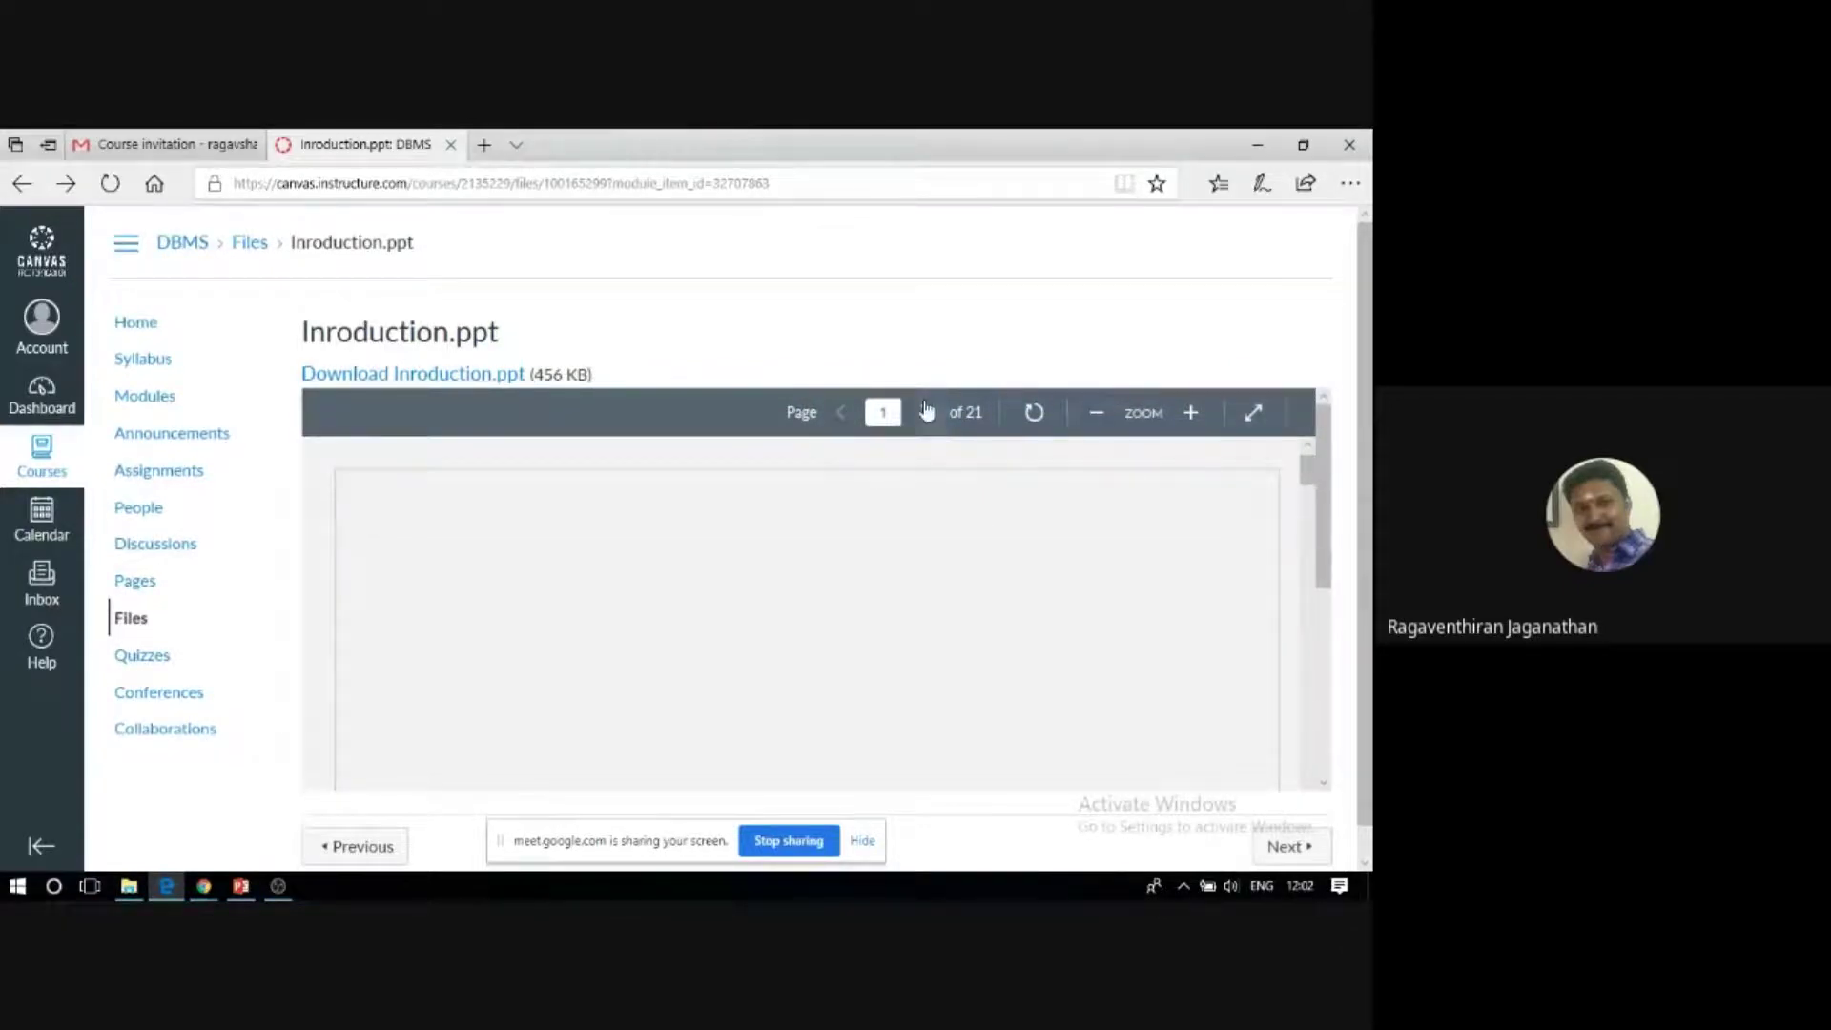
pyautogui.click(925, 412)
pyautogui.scroll(-2, 721, 649)
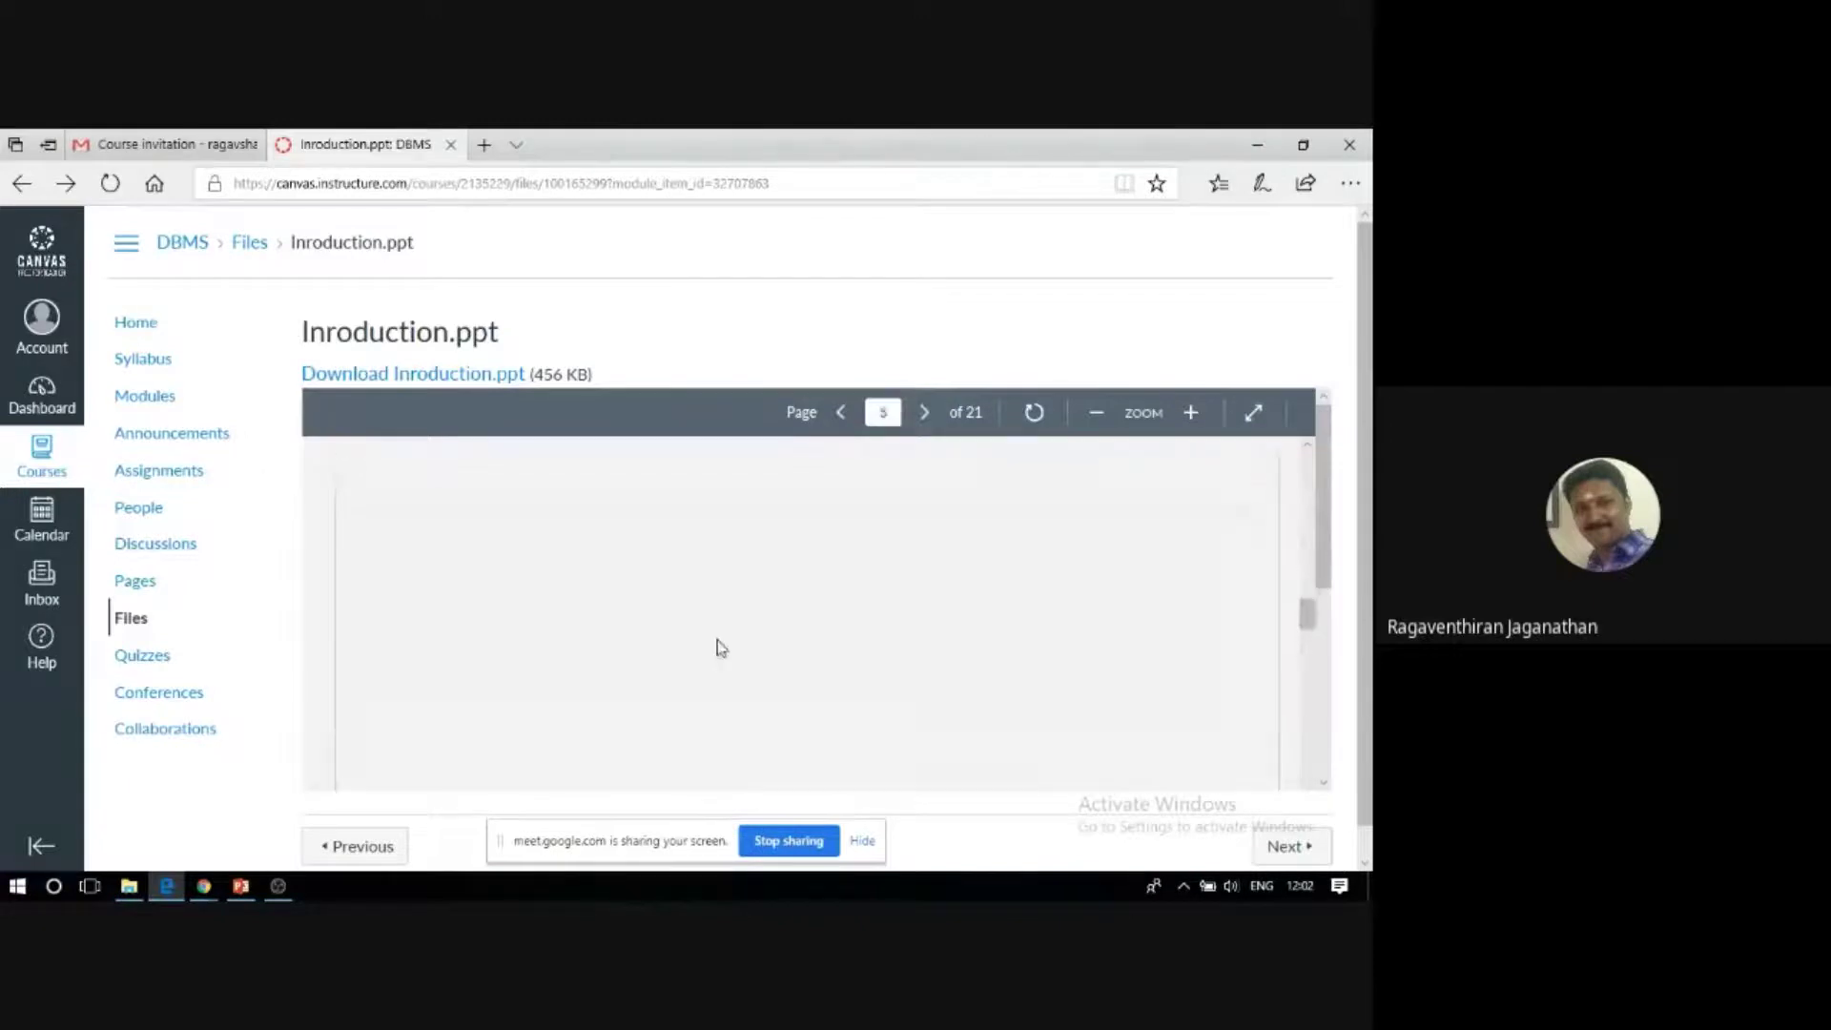
pyautogui.scroll(-3, 721, 648)
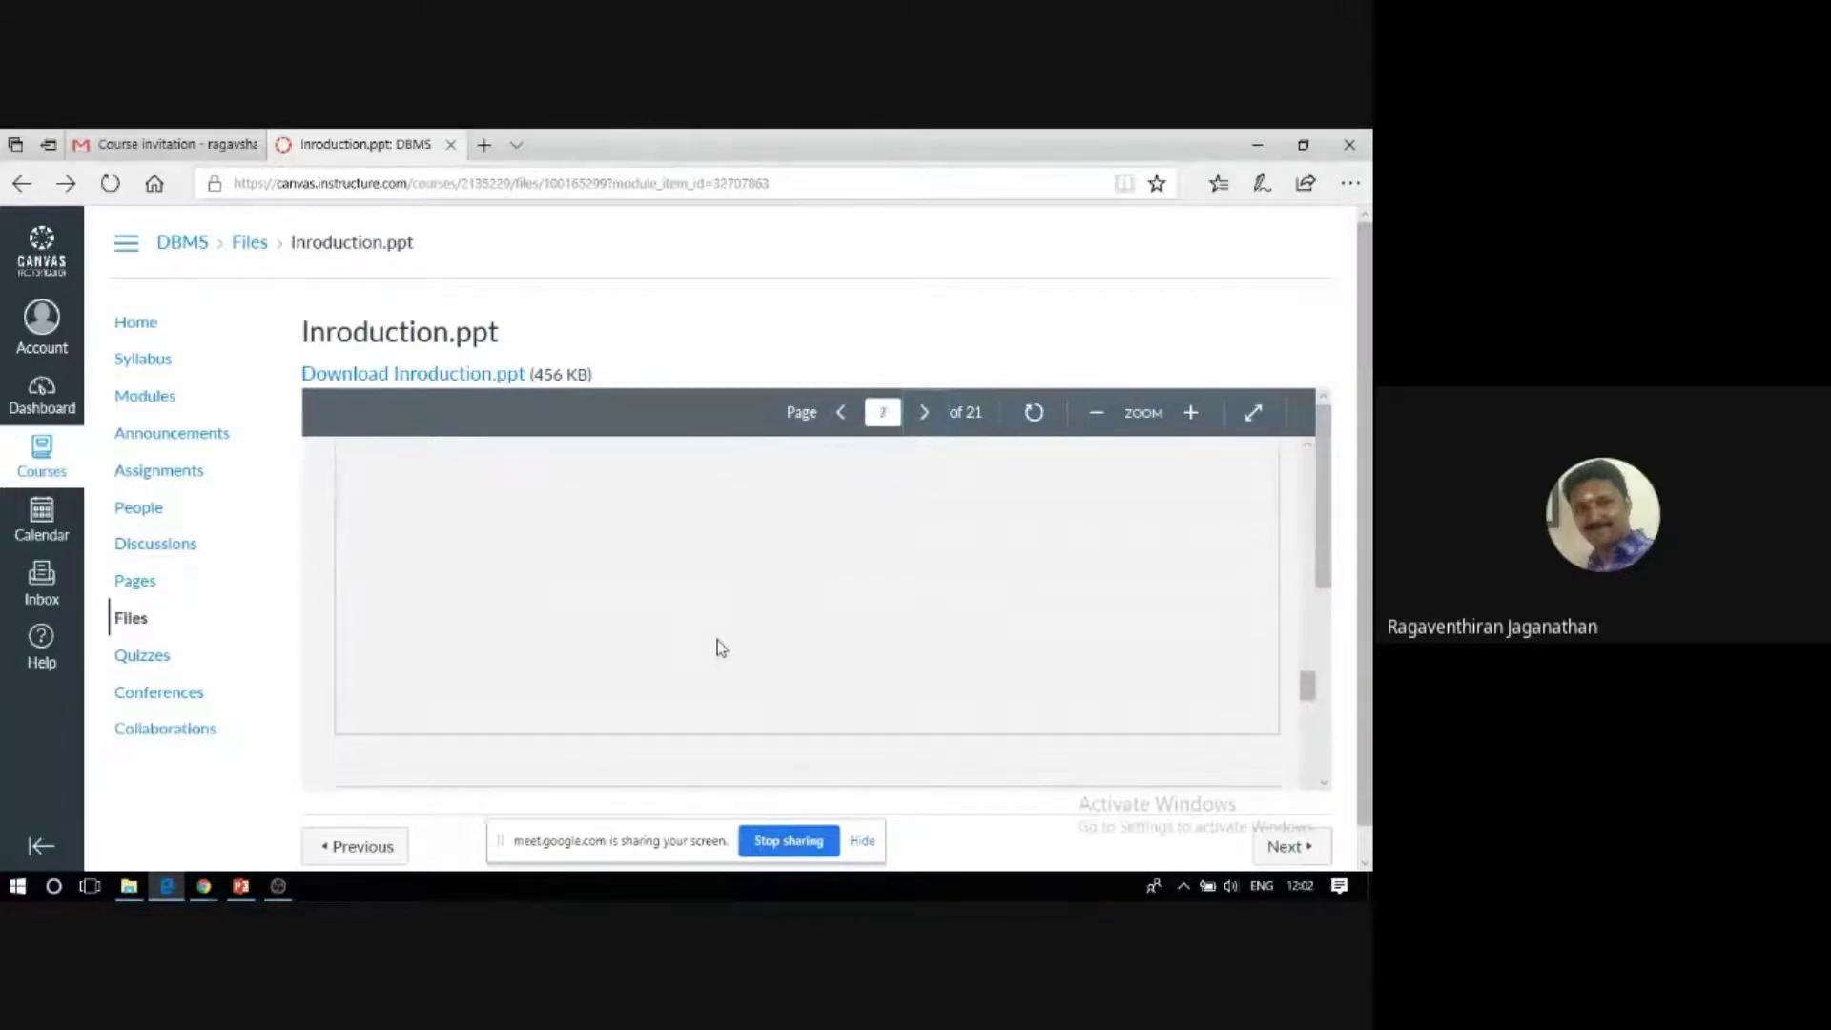
pyautogui.scroll(-2, 721, 648)
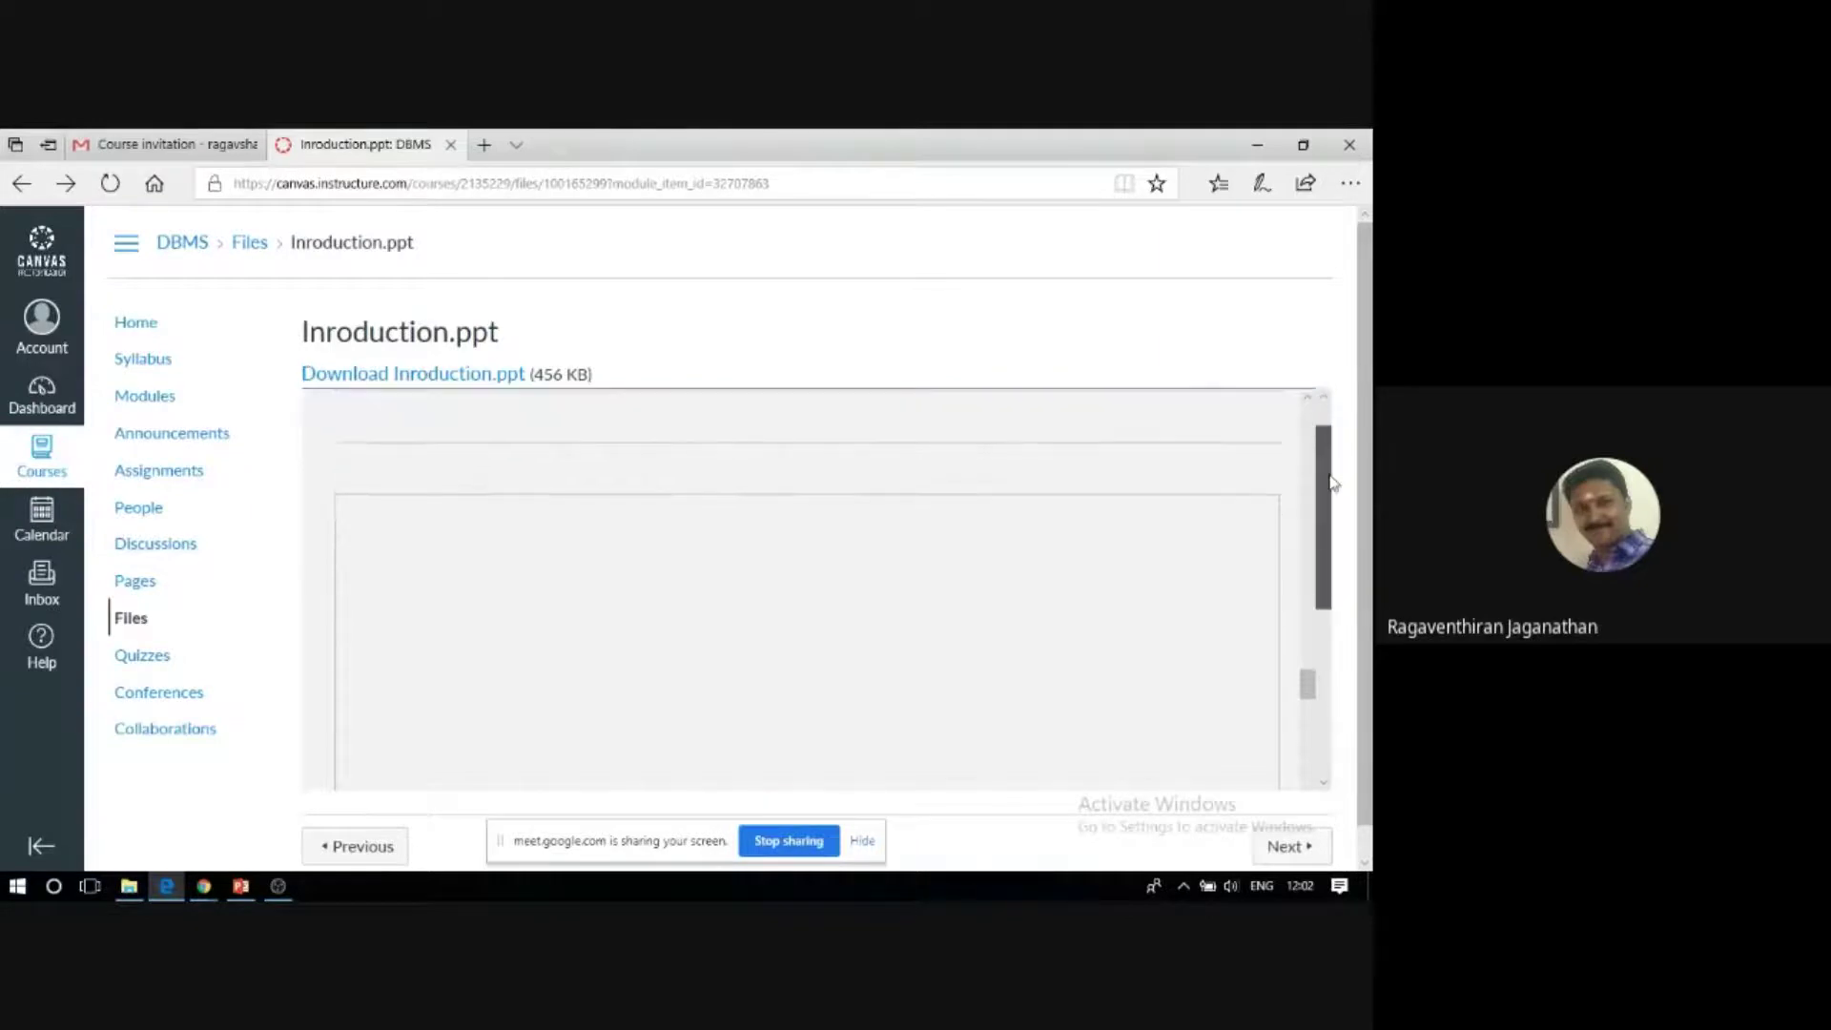
pyautogui.moveTo(1362, 409); pyautogui.dragTo(1367, 439)
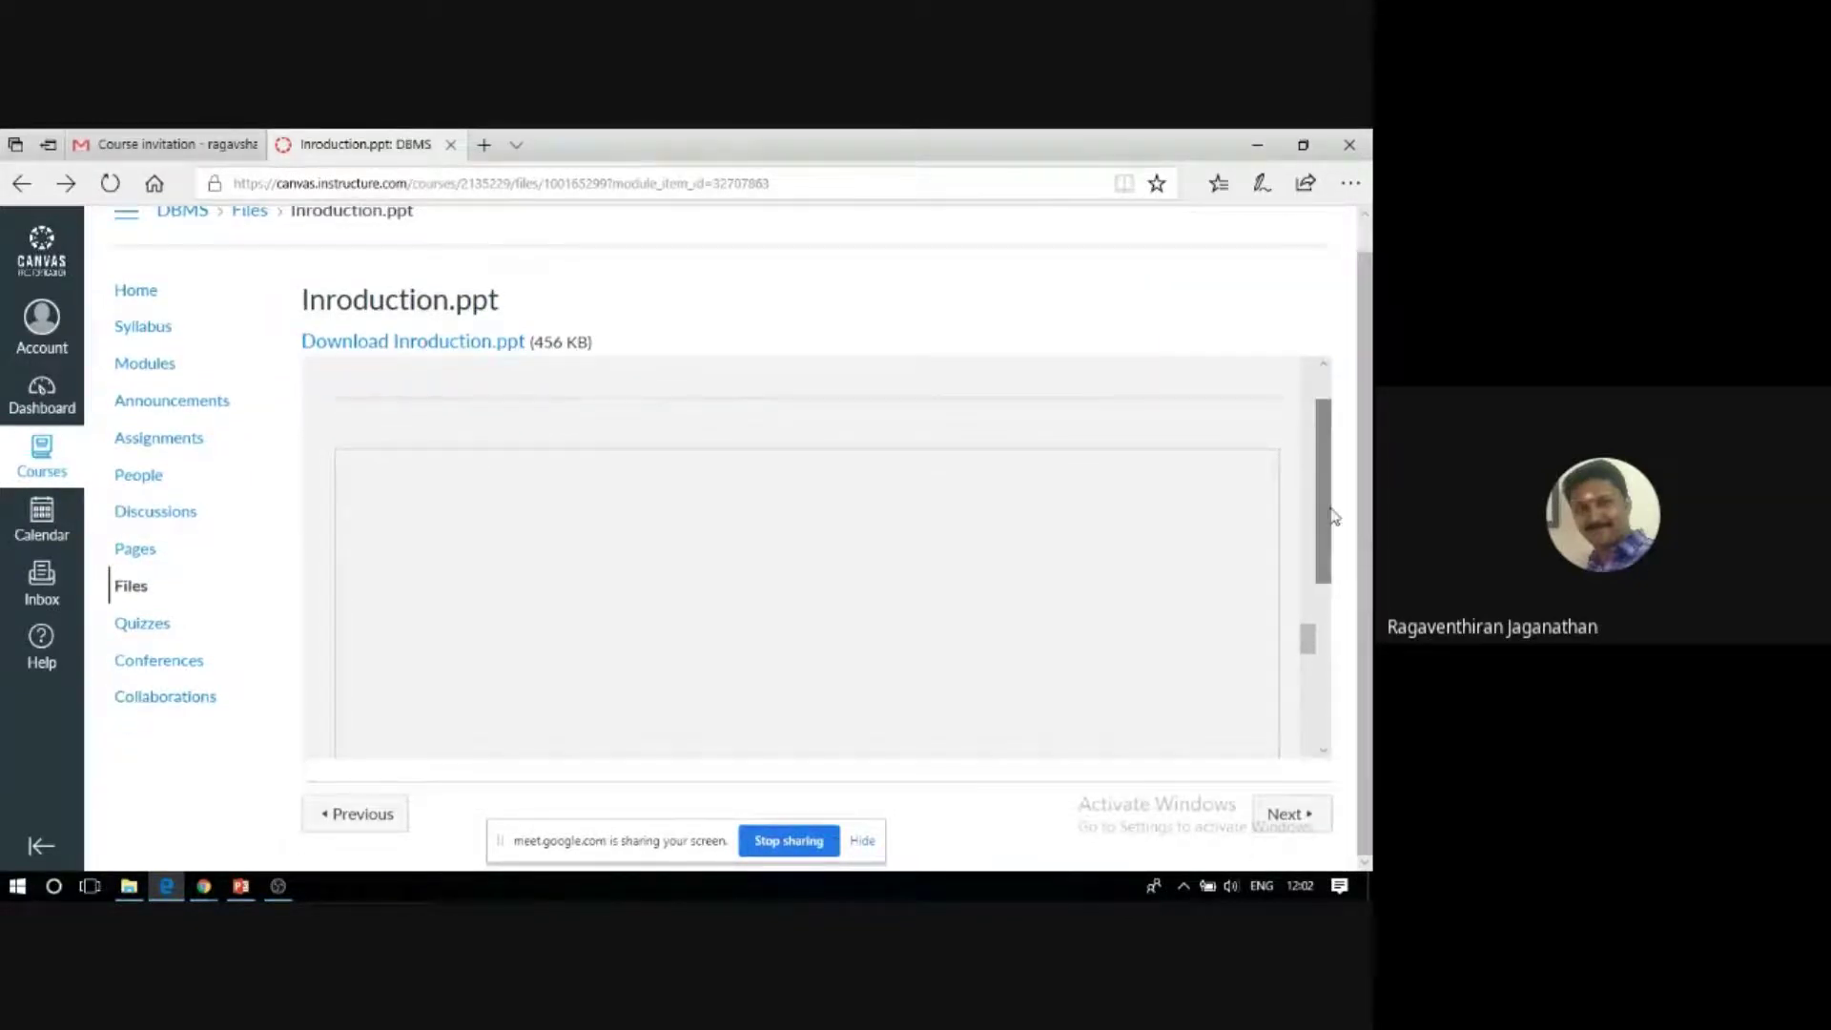
pyautogui.moveTo(1315, 476)
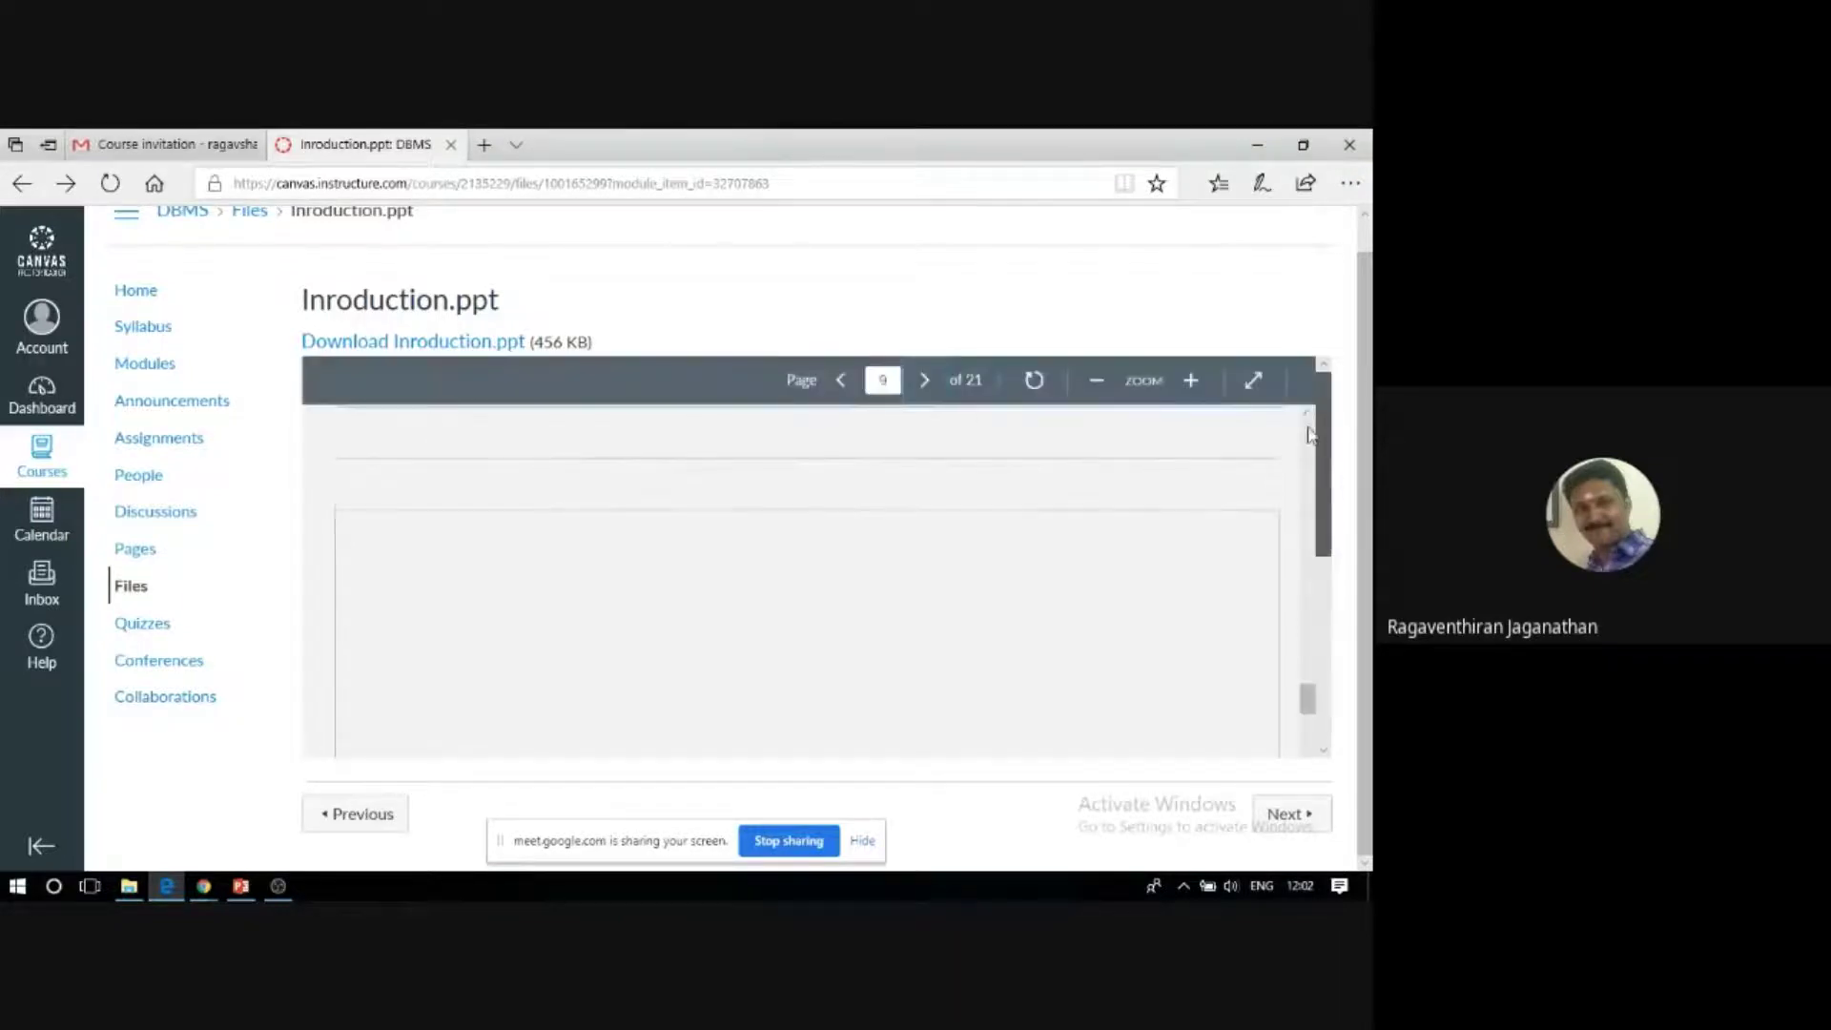
pyautogui.click(842, 382)
pyautogui.click(842, 381)
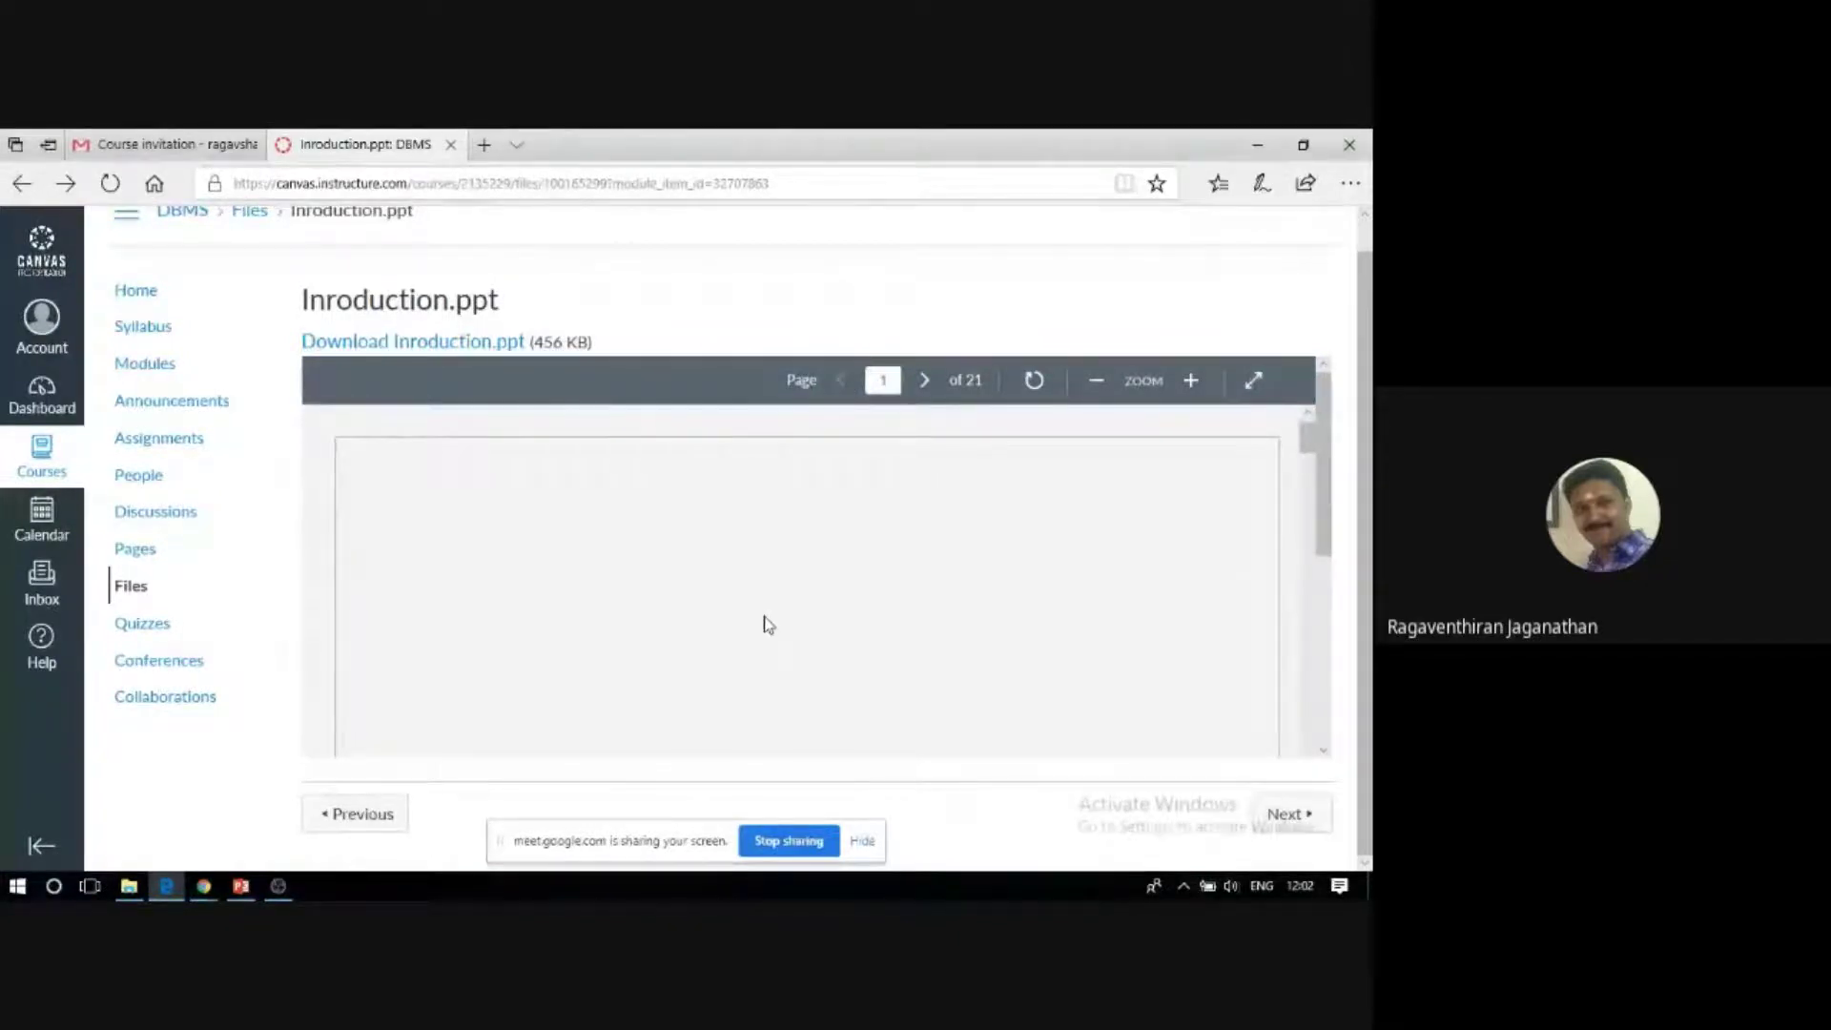
# Play the Rec_20200411 lecture recording, skip ahead past the Distributed Databases slide, and pause it.
pyautogui.click(152, 365)
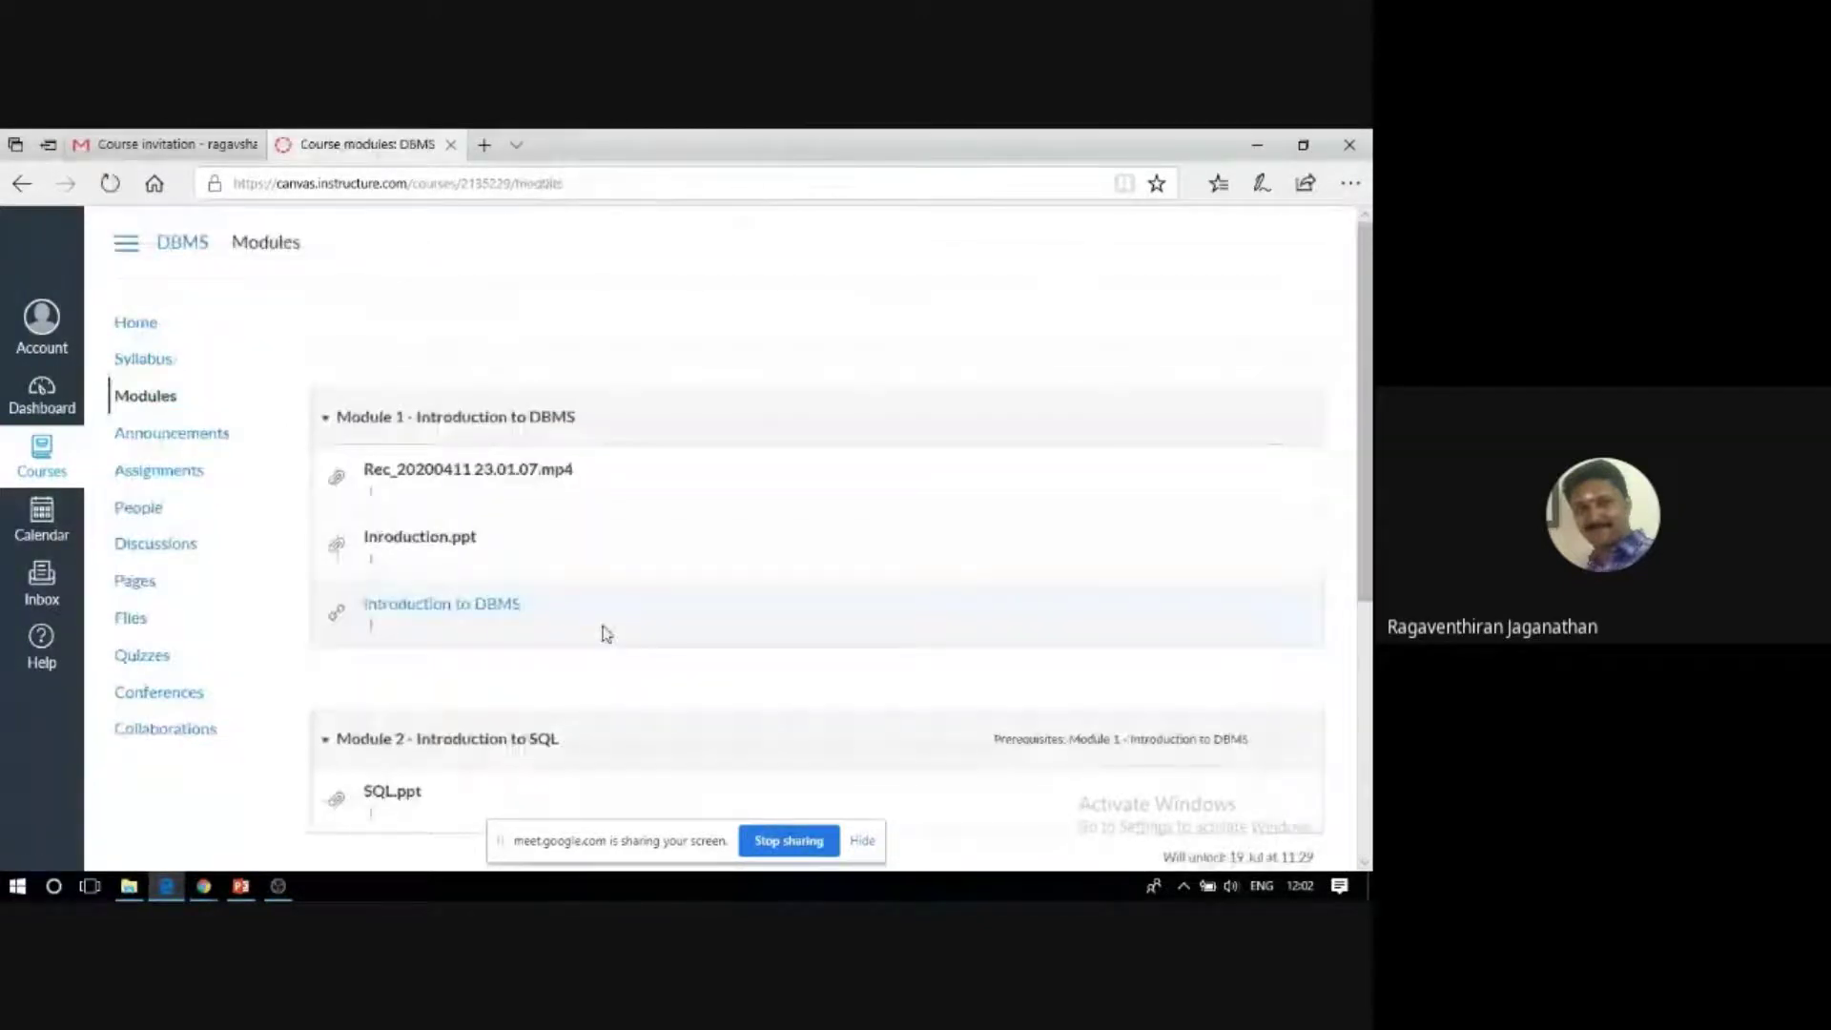
pyautogui.scroll(-2, 585, 618)
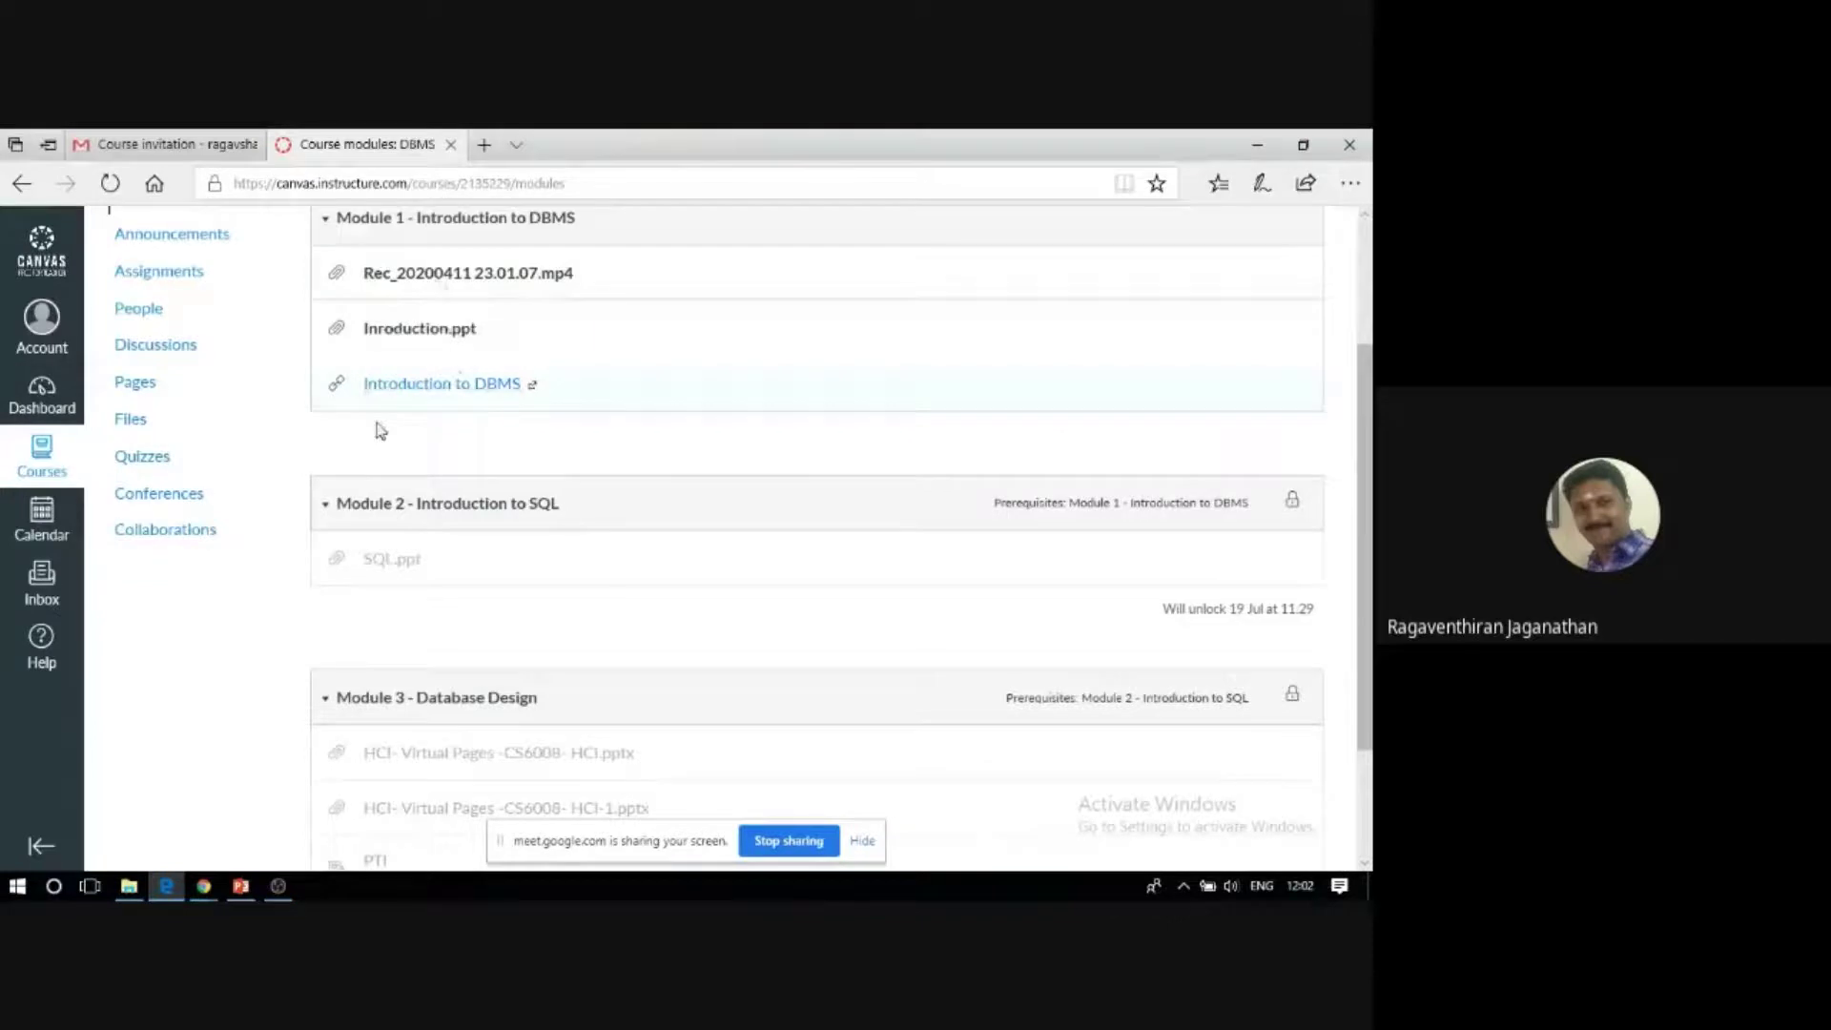
pyautogui.click(435, 283)
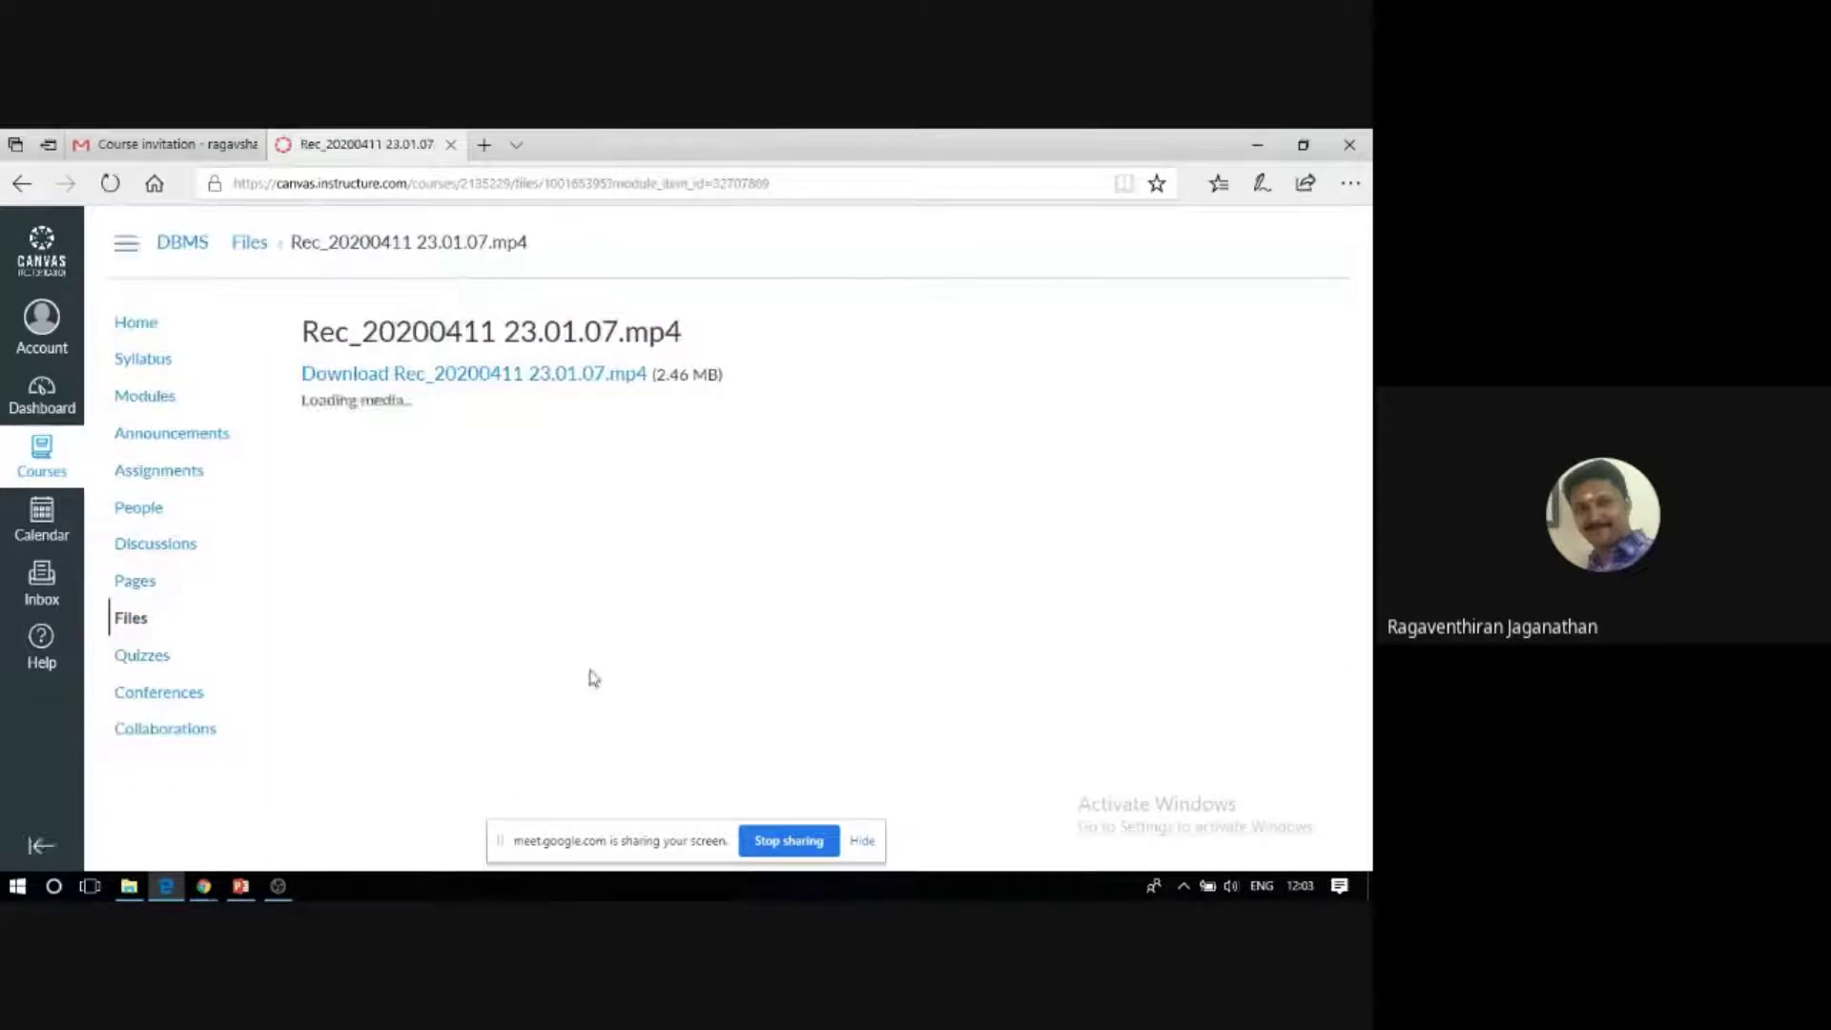
pyautogui.click(590, 669)
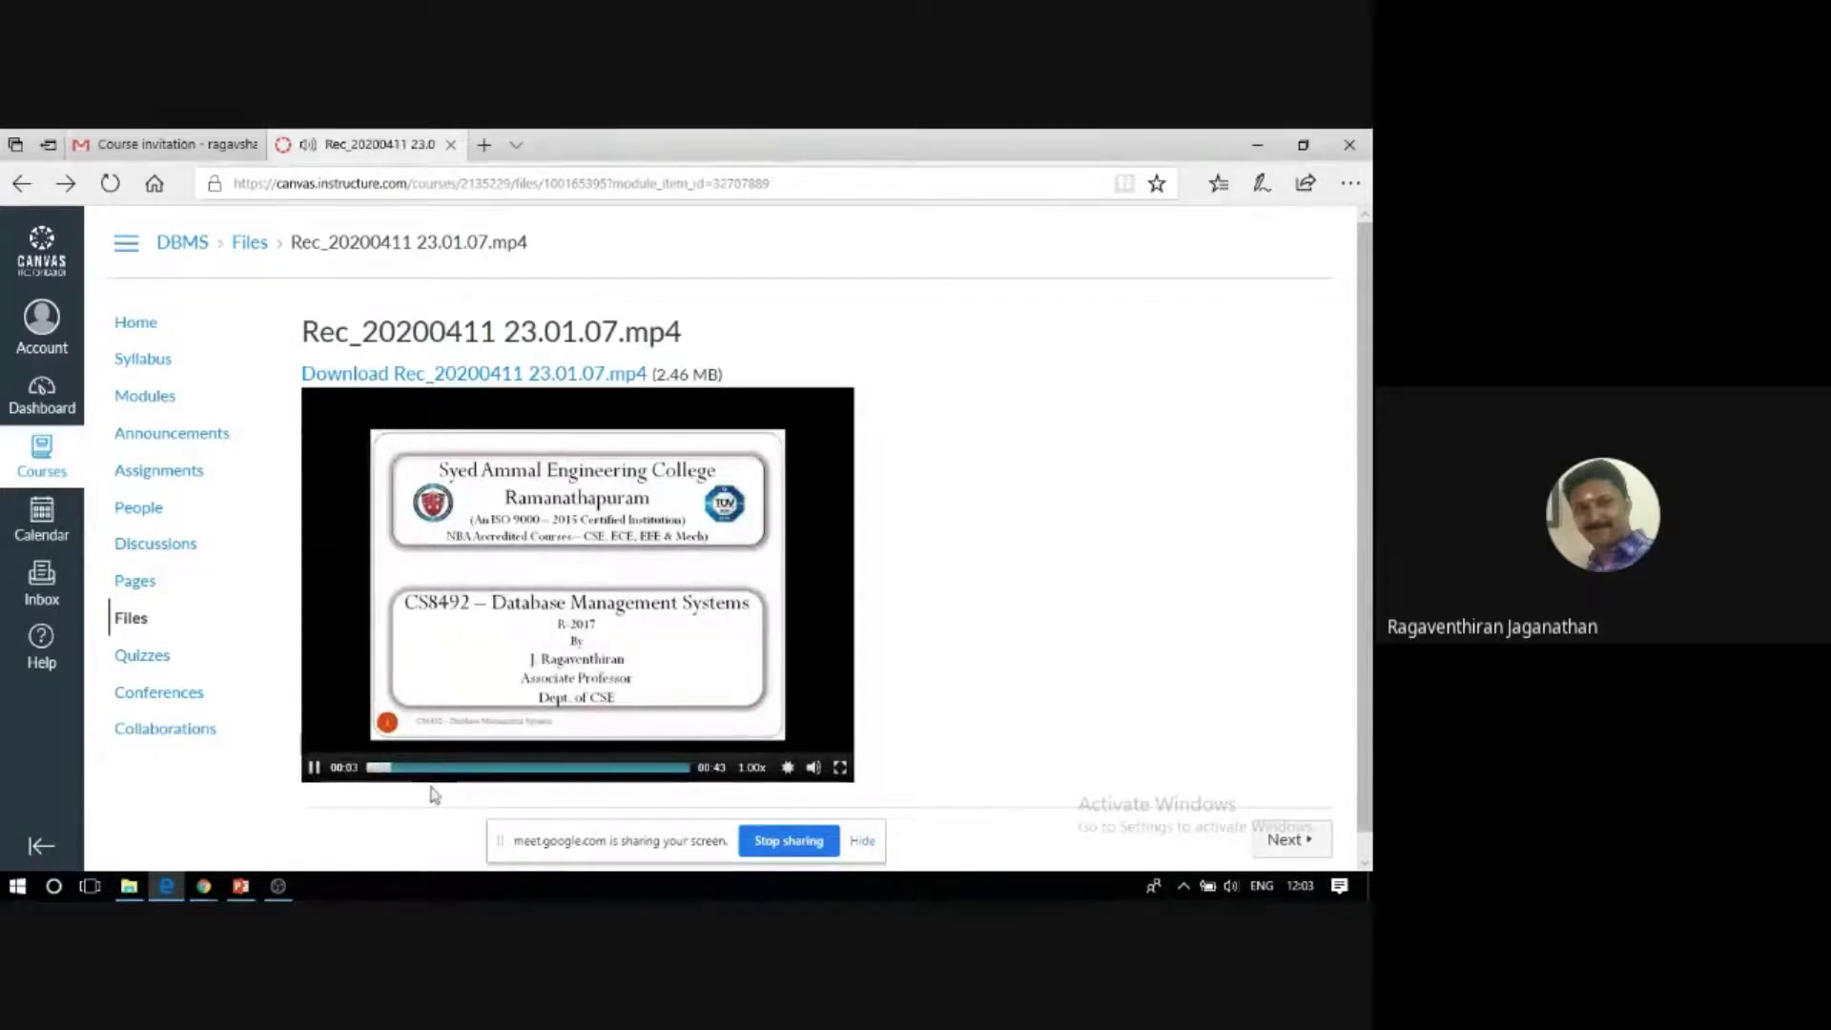
pyautogui.click(429, 769)
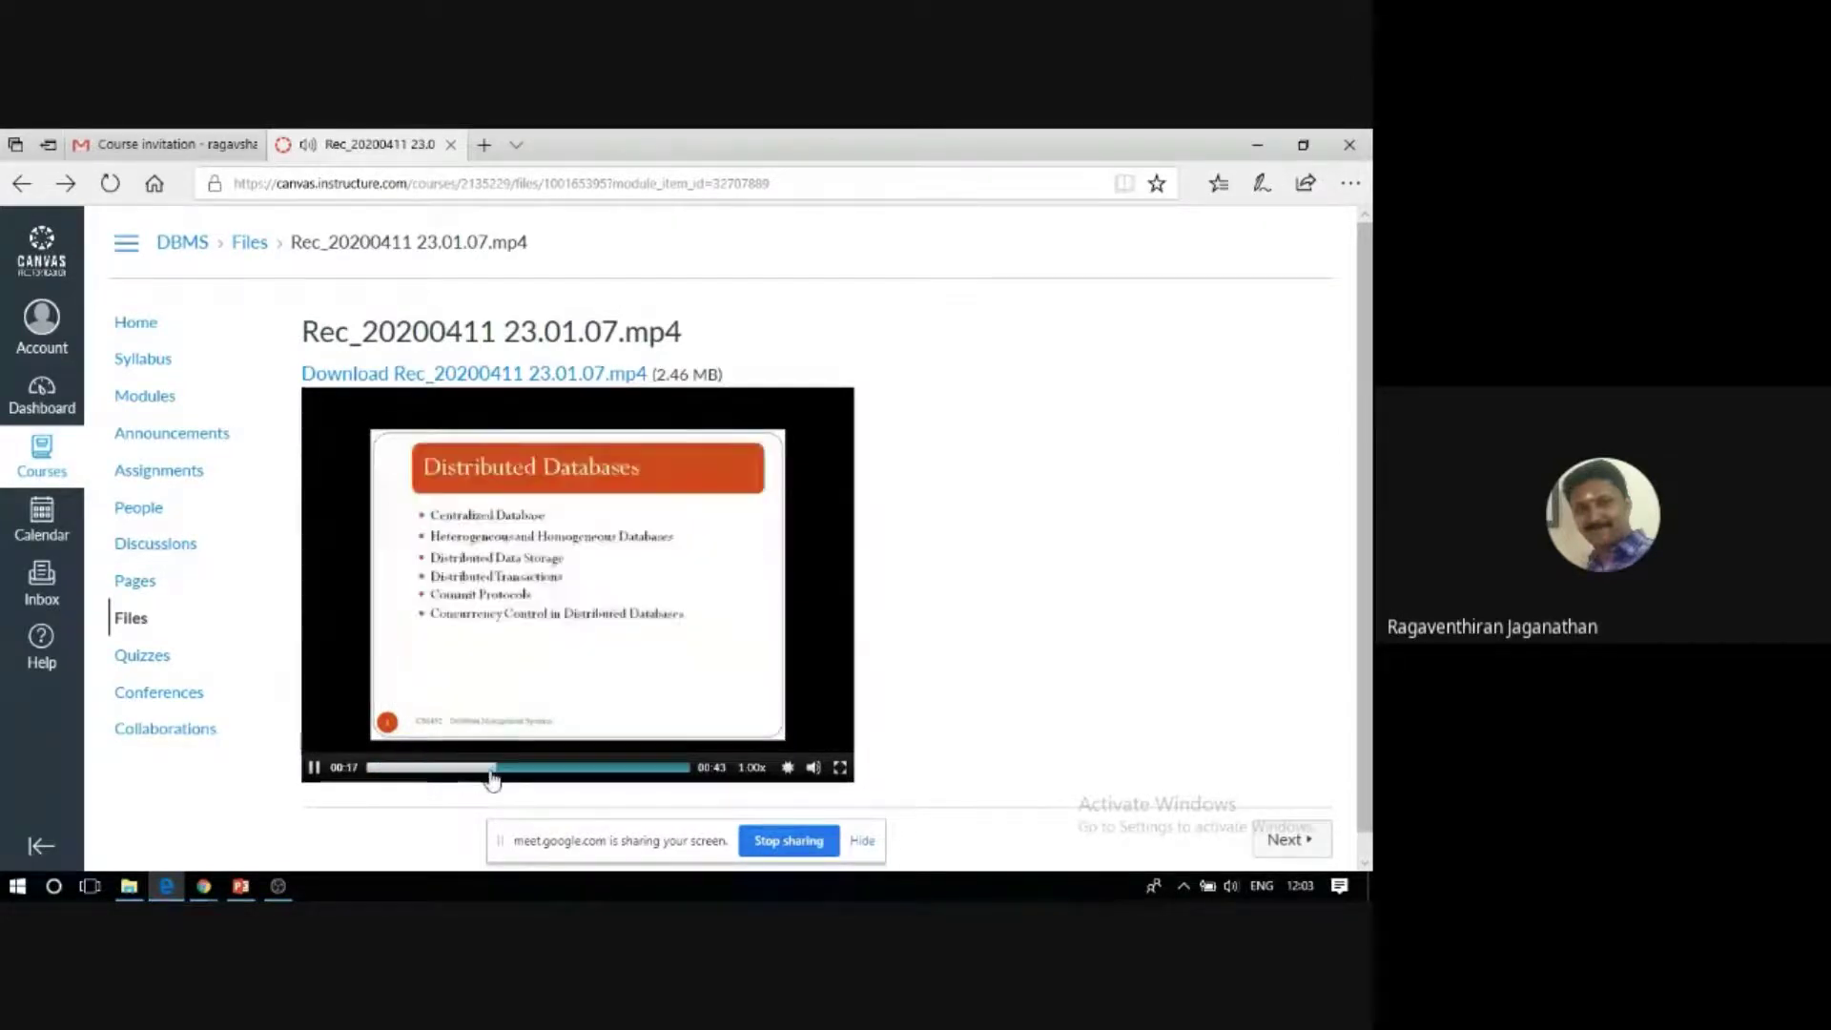
pyautogui.click(638, 769)
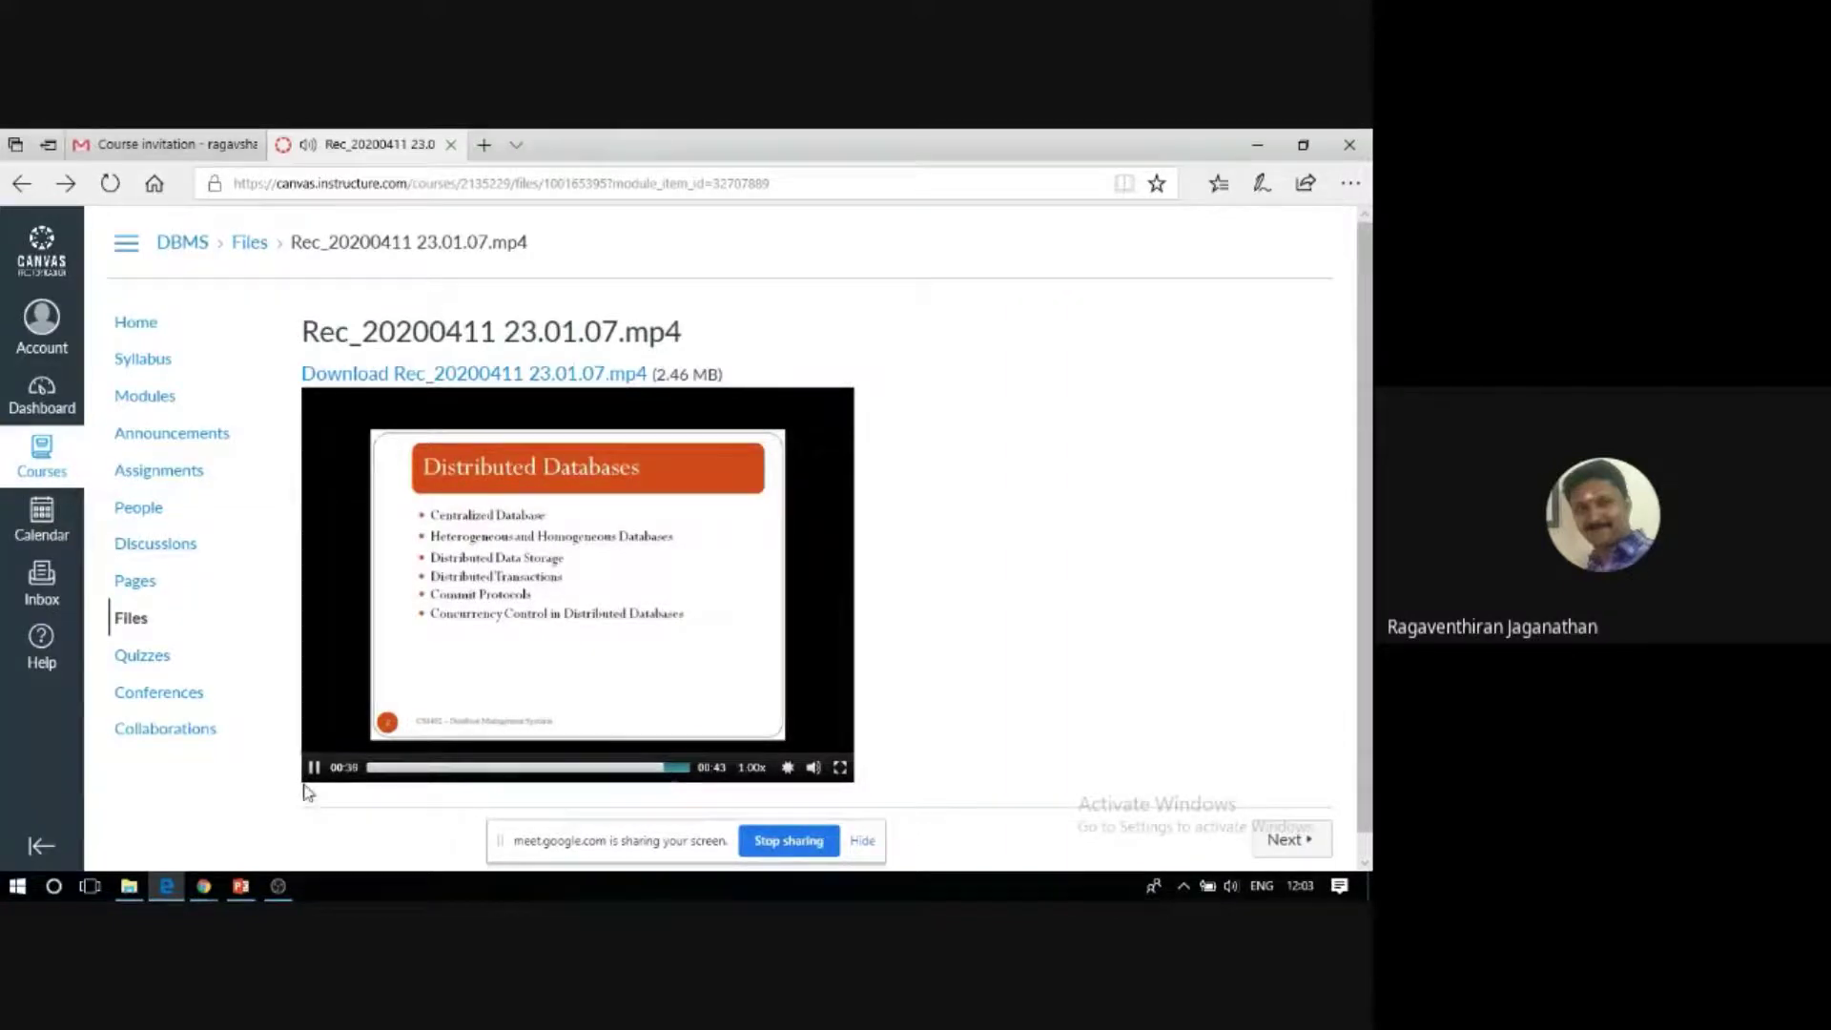
pyautogui.click(441, 518)
# Launch Module 1's Introduction to DBMS link in a new window.
pyautogui.click(145, 395)
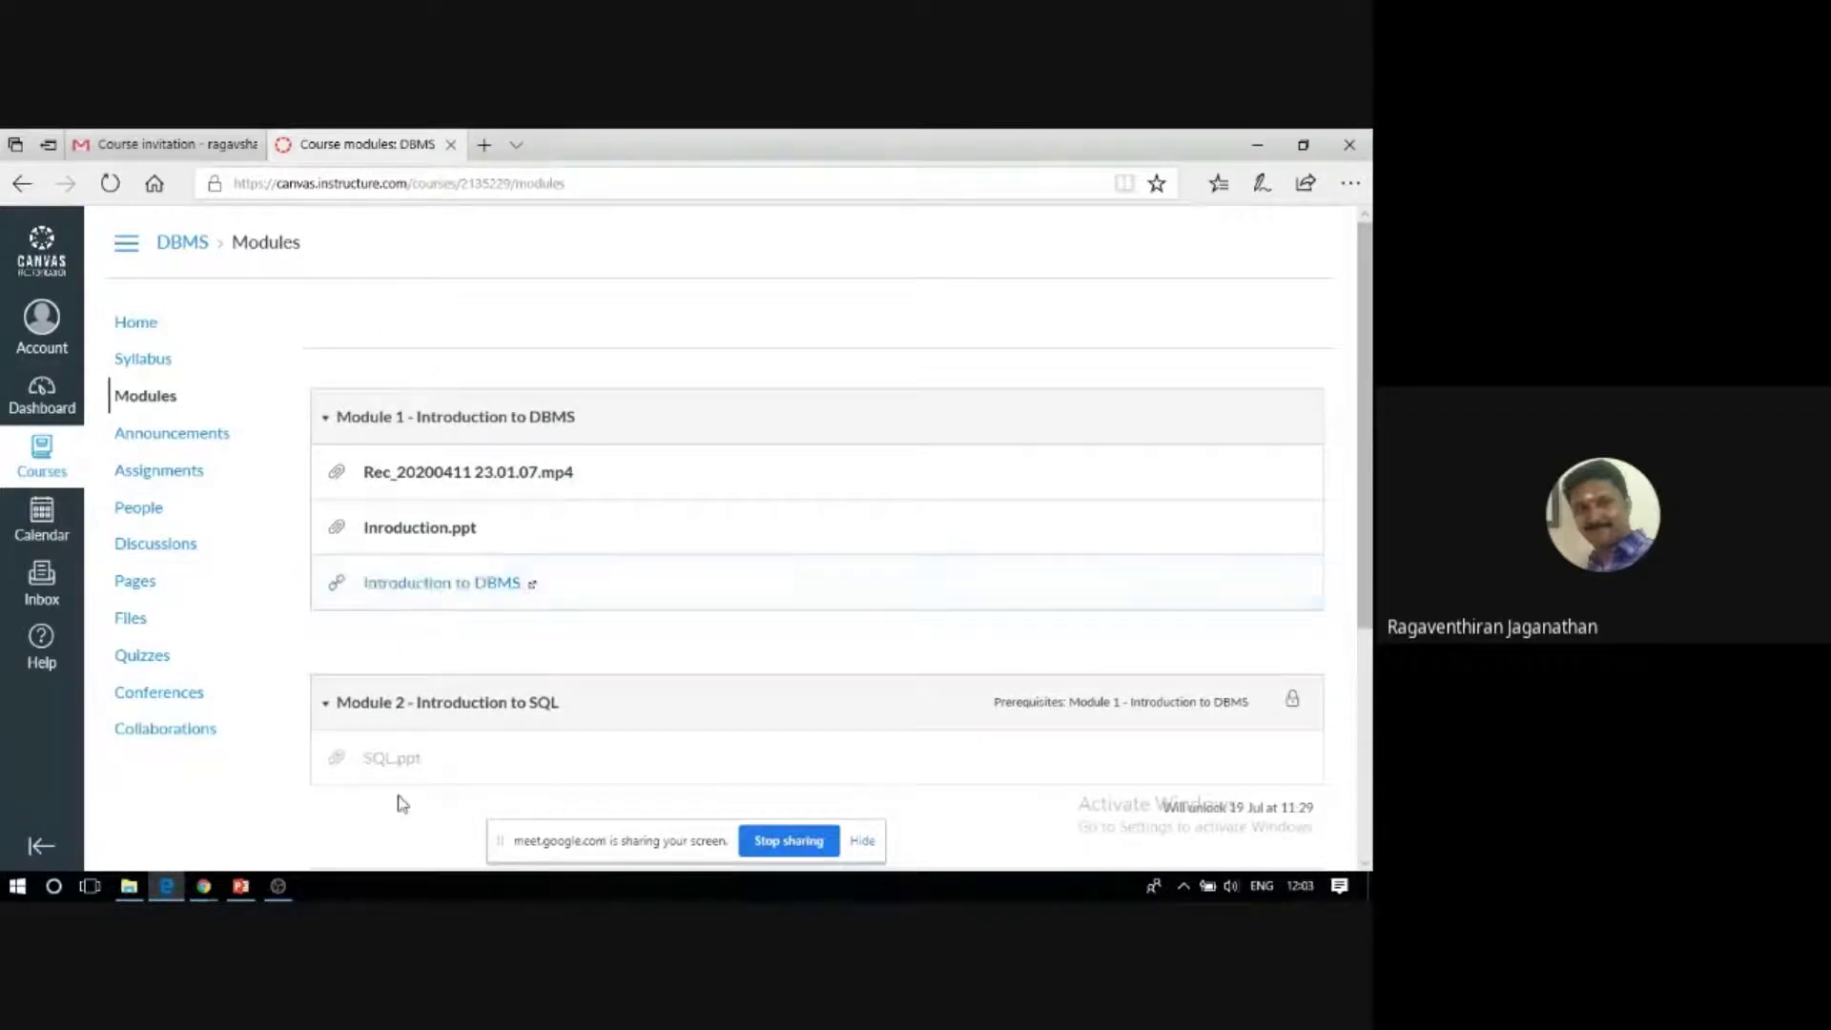
pyautogui.click(457, 593)
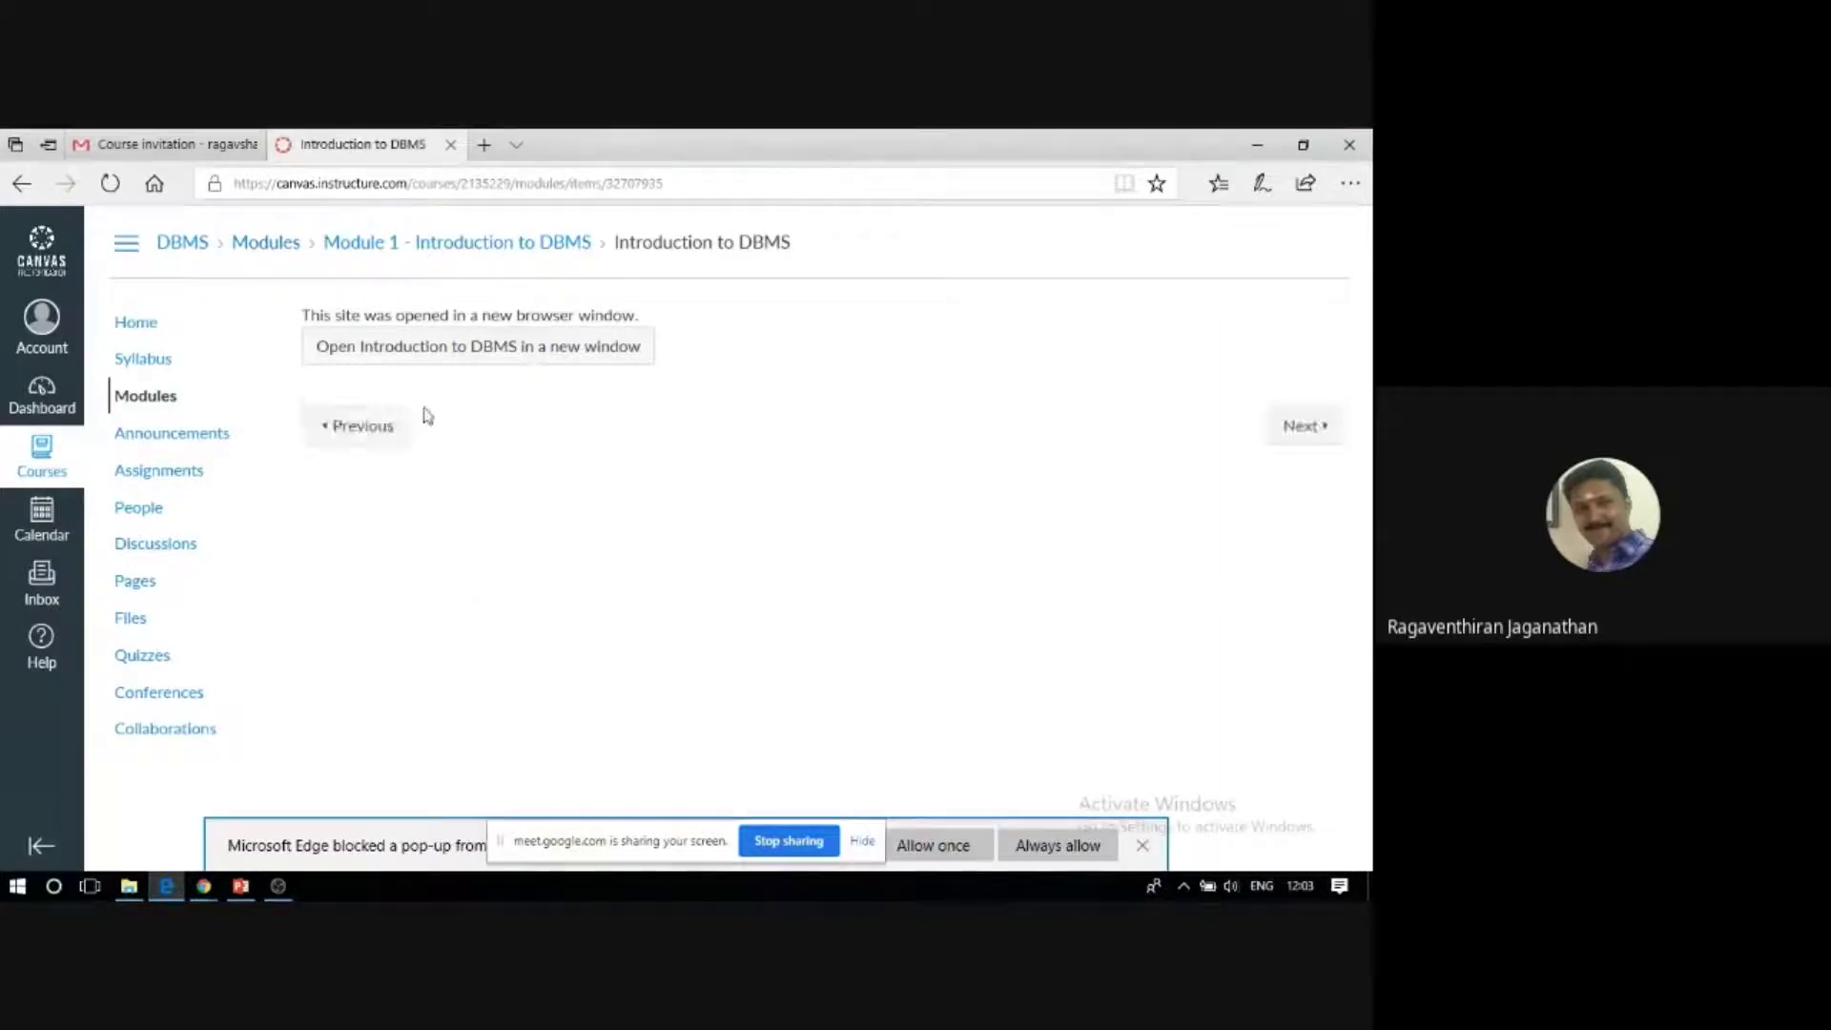
pyautogui.click(445, 348)
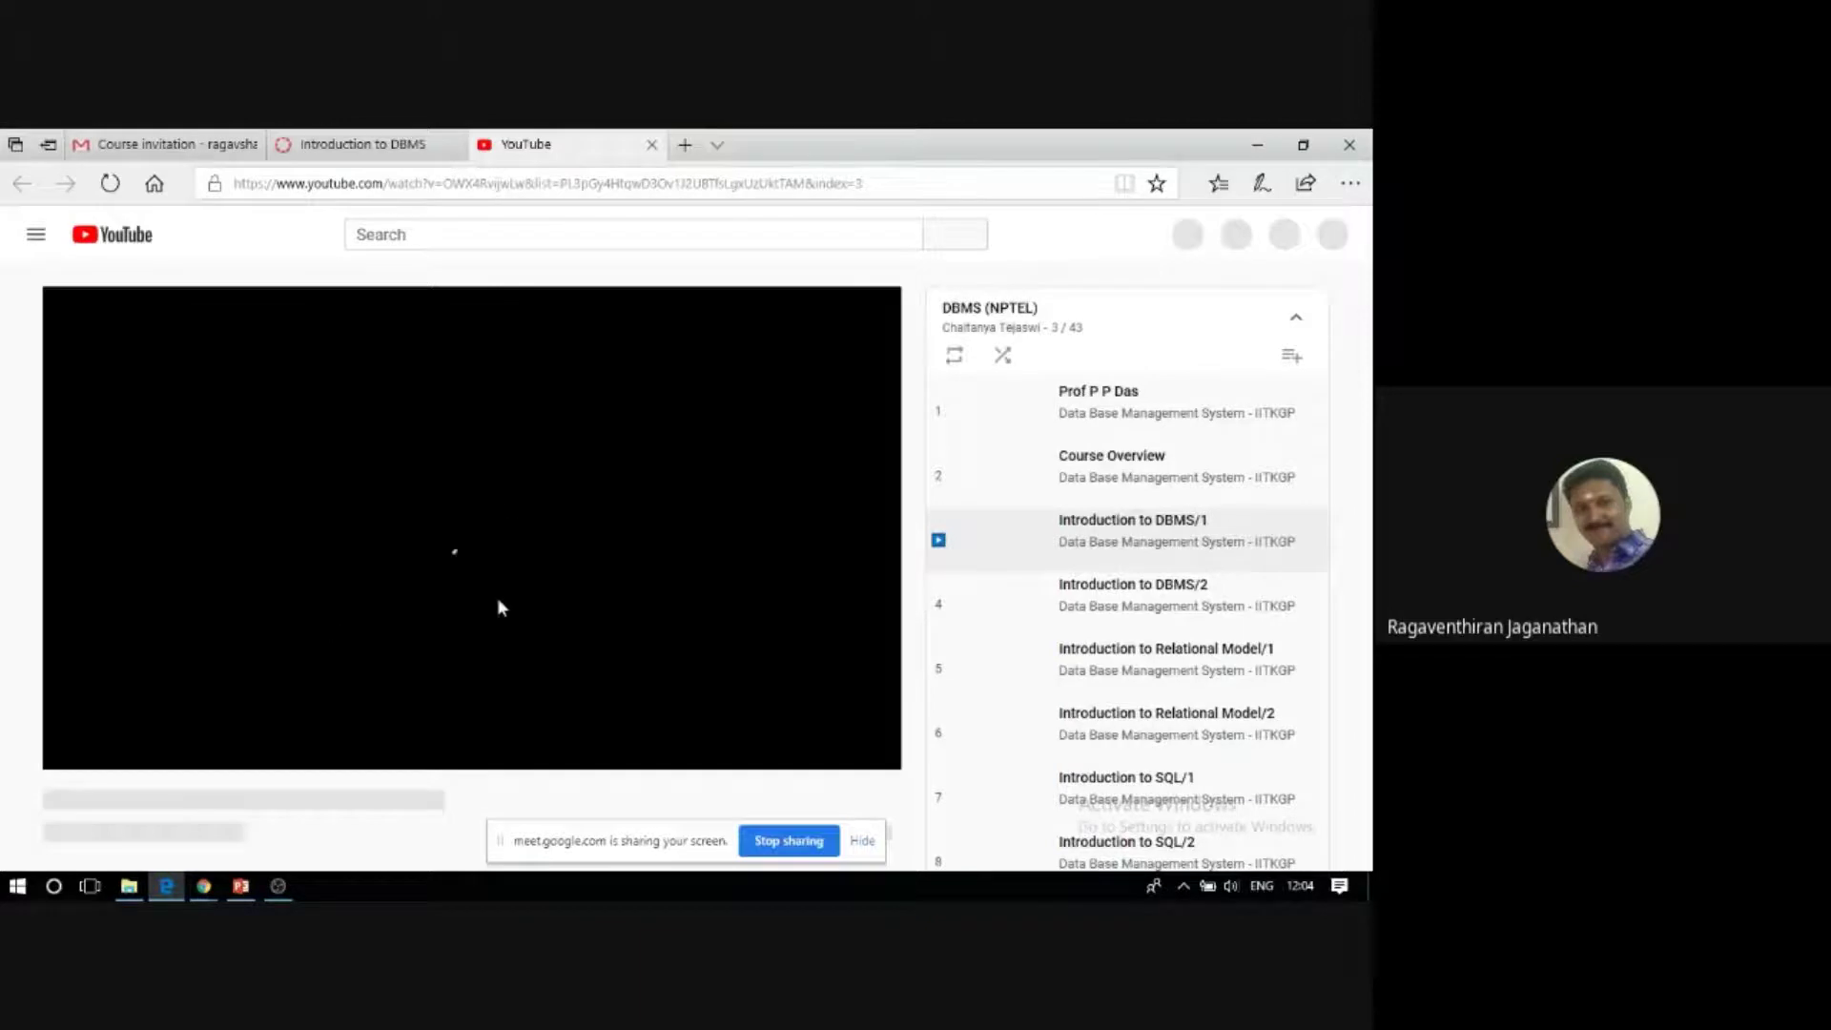
# Watch the Introduction to DBMS/1 YouTube video, then close its tab to return to Canvas.
pyautogui.moveTo(240, 886)
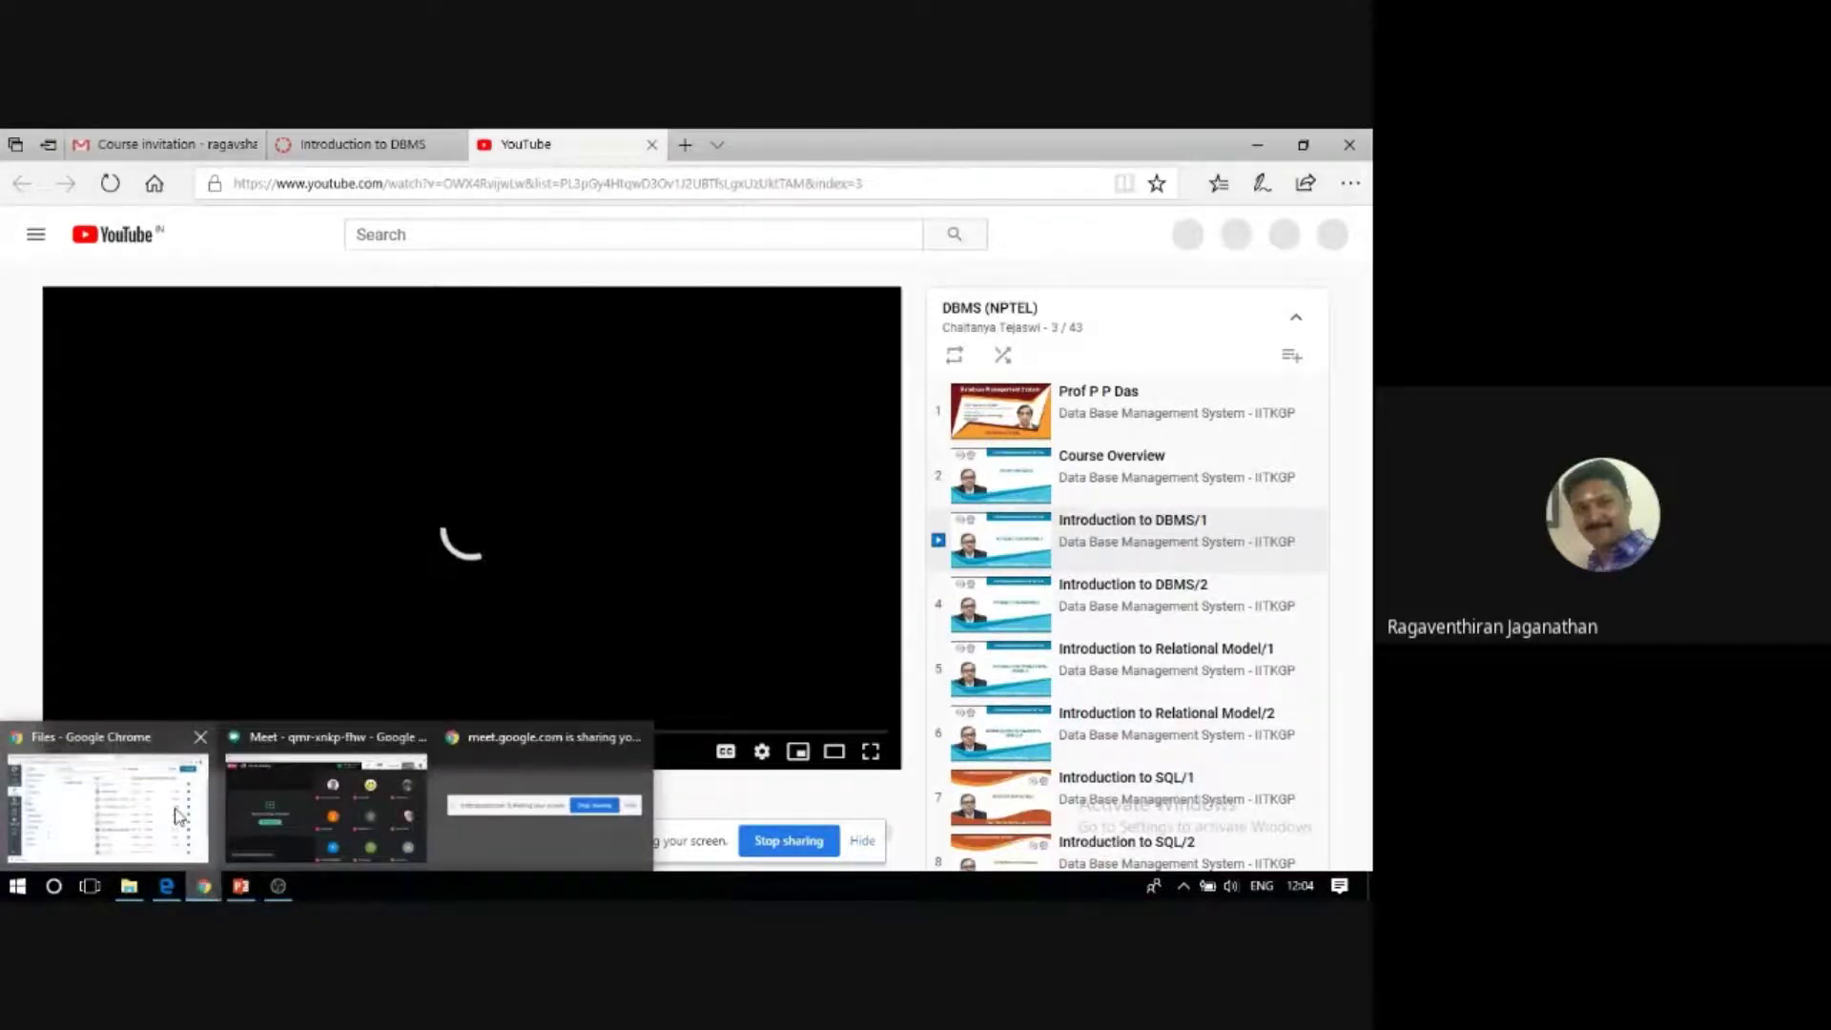
pyautogui.moveTo(176, 822)
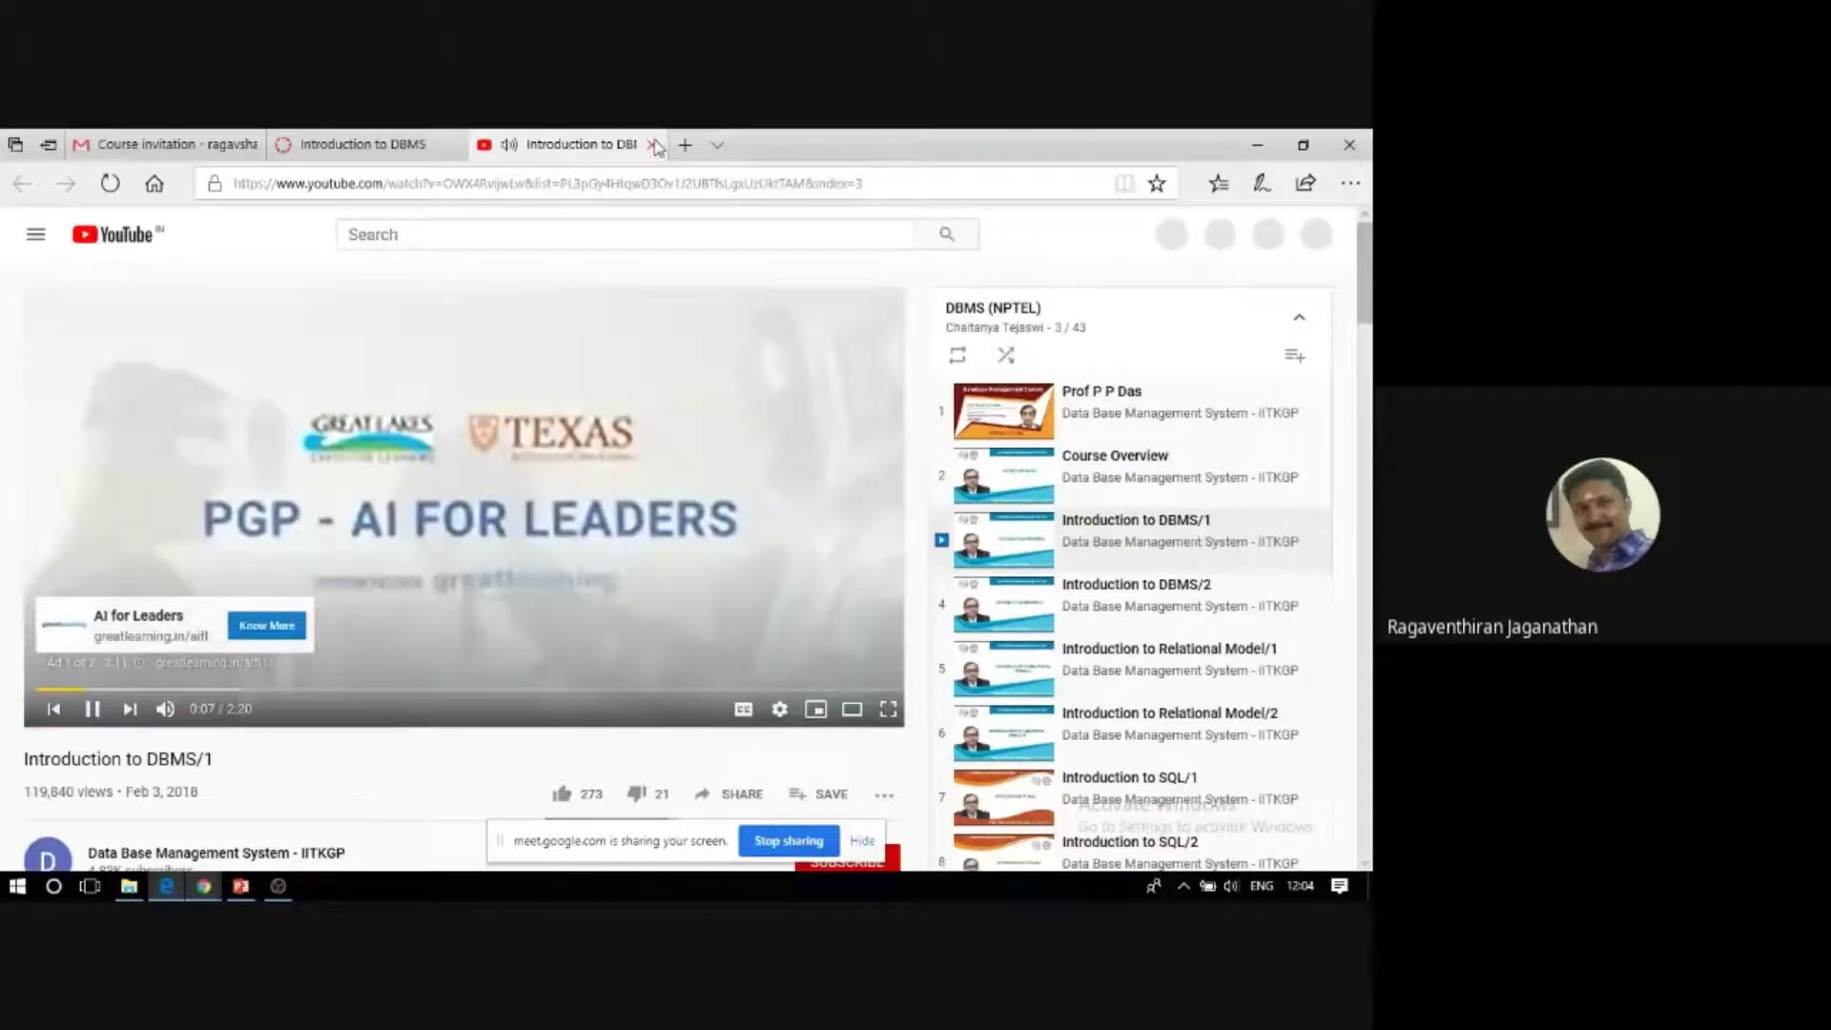
pyautogui.click(654, 145)
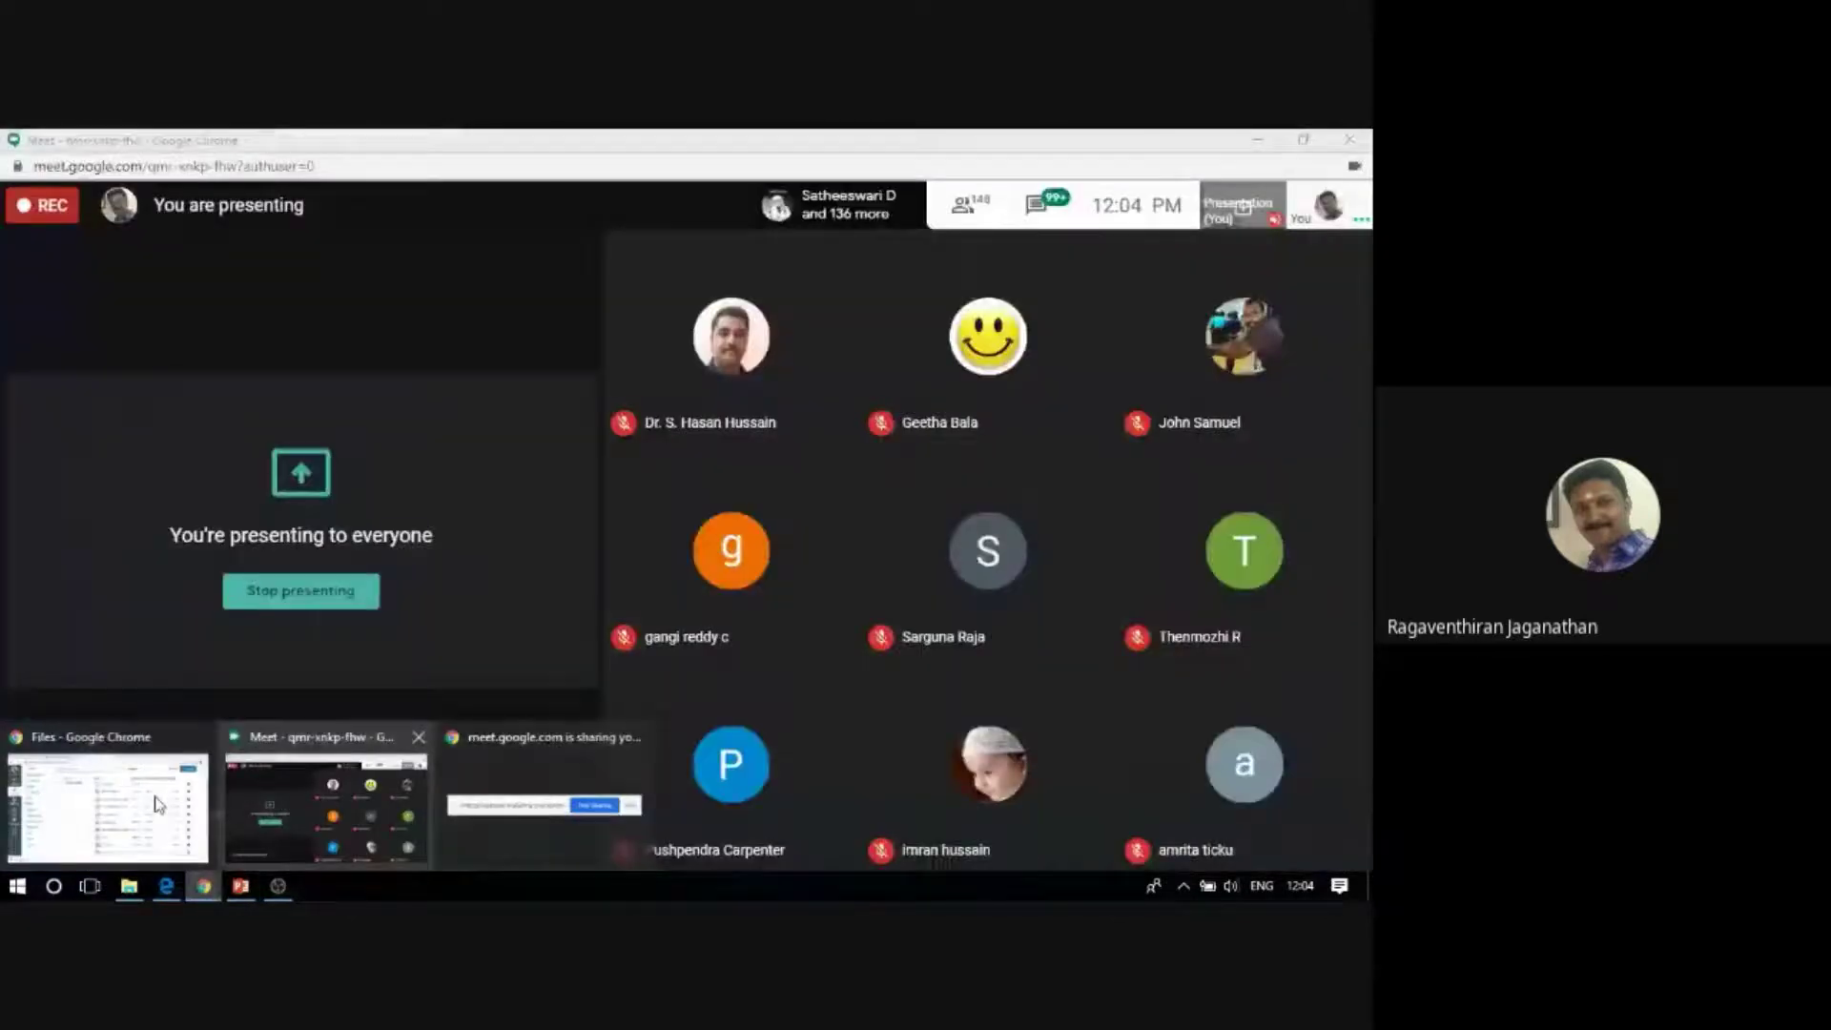
# In the Chrome Canvas window, create a new quiz from the DBMS course's Quizzes page.
pyautogui.click(145, 801)
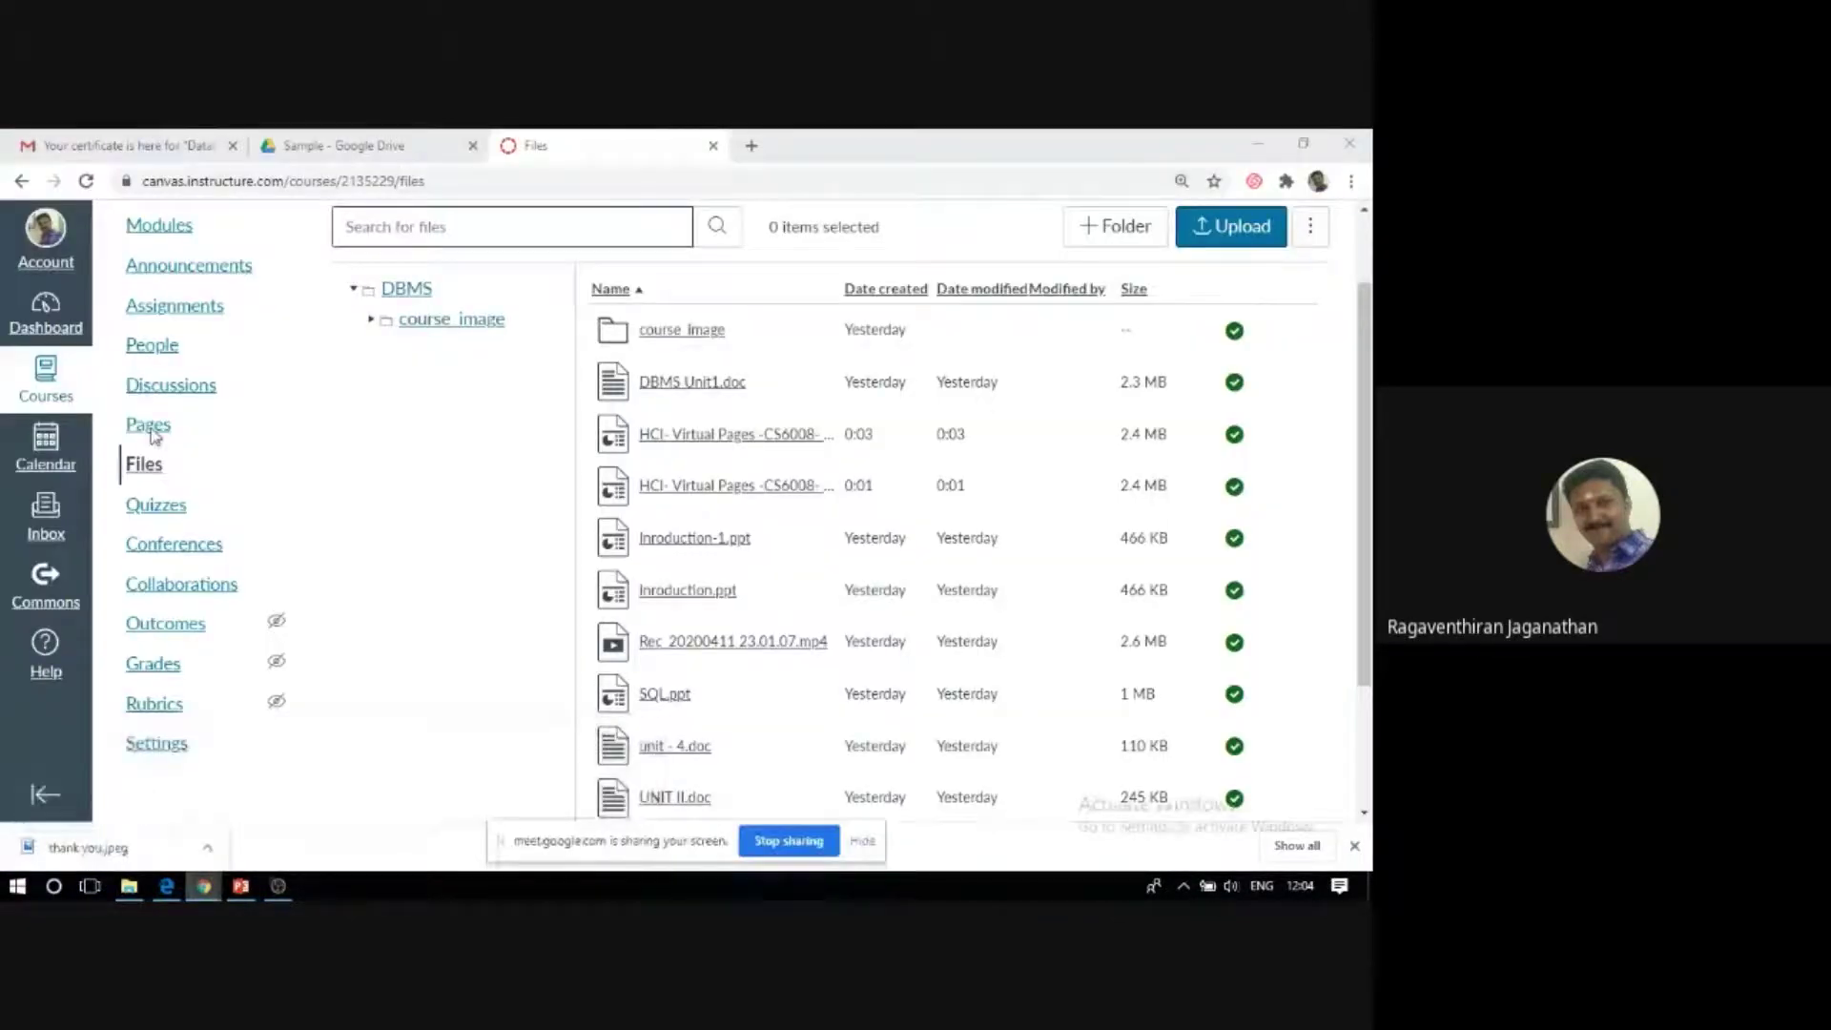
pyautogui.click(160, 523)
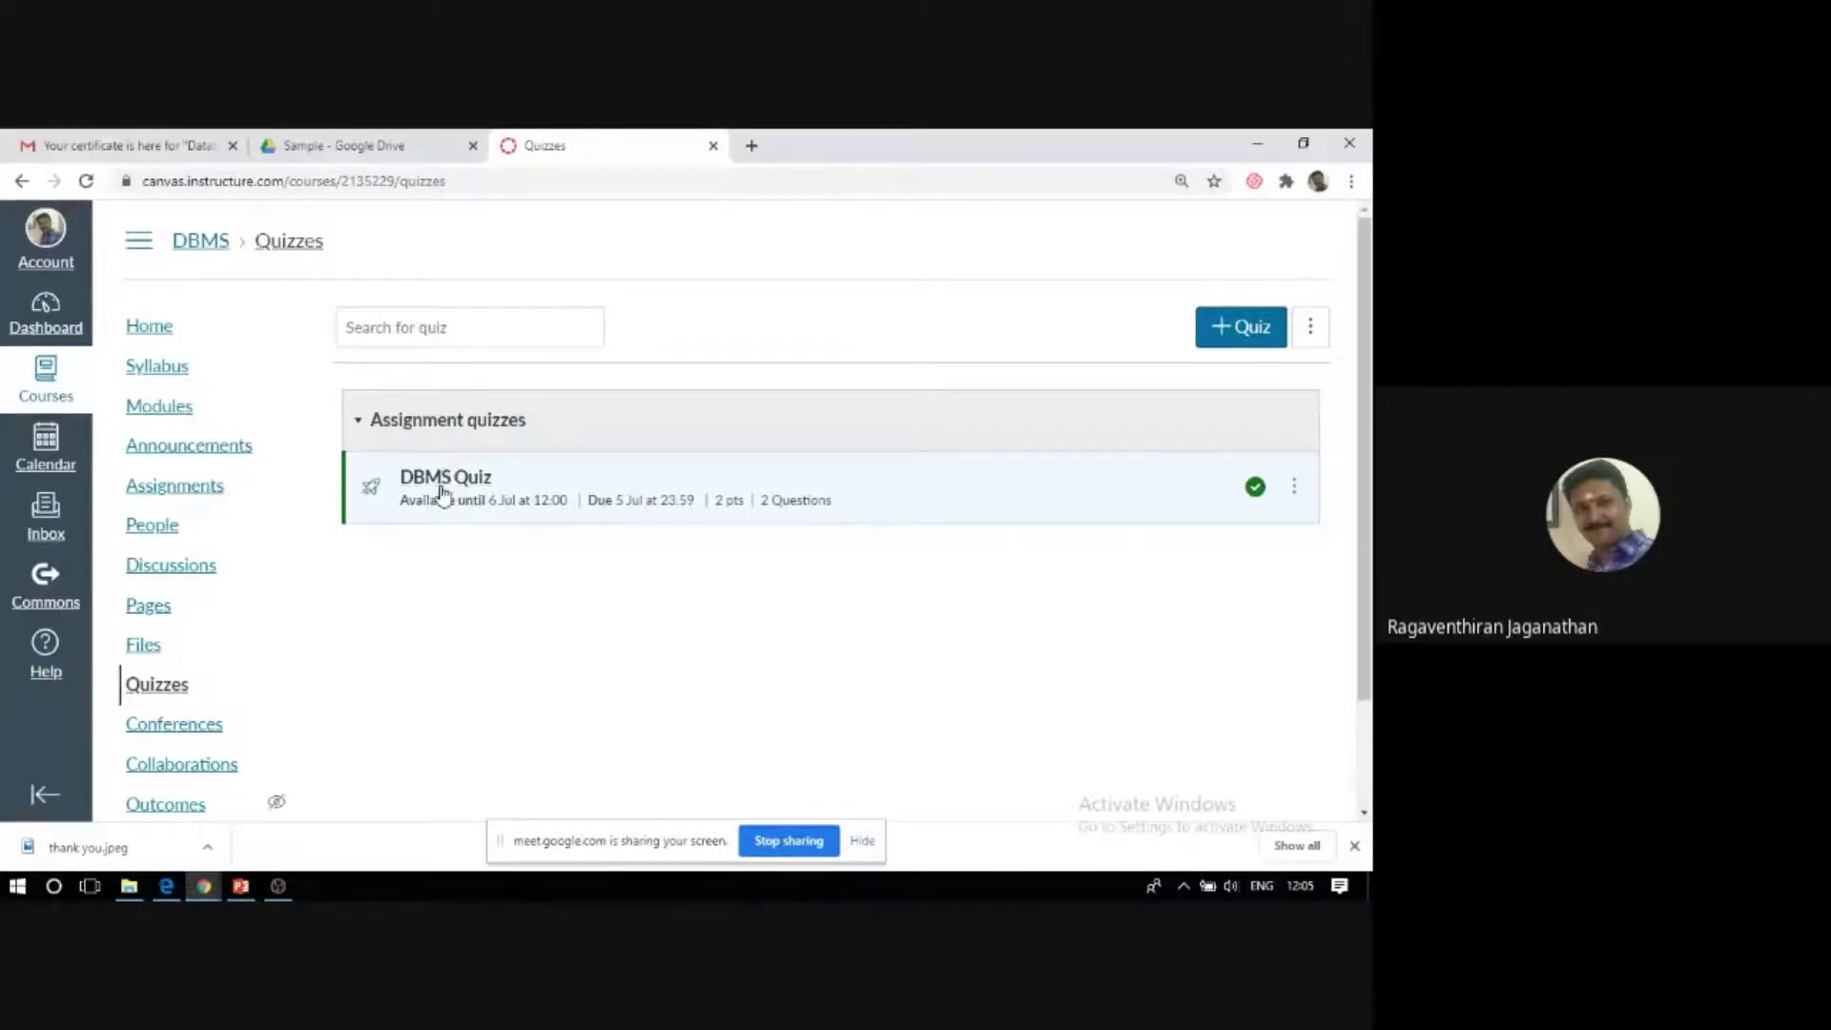
pyautogui.click(1247, 334)
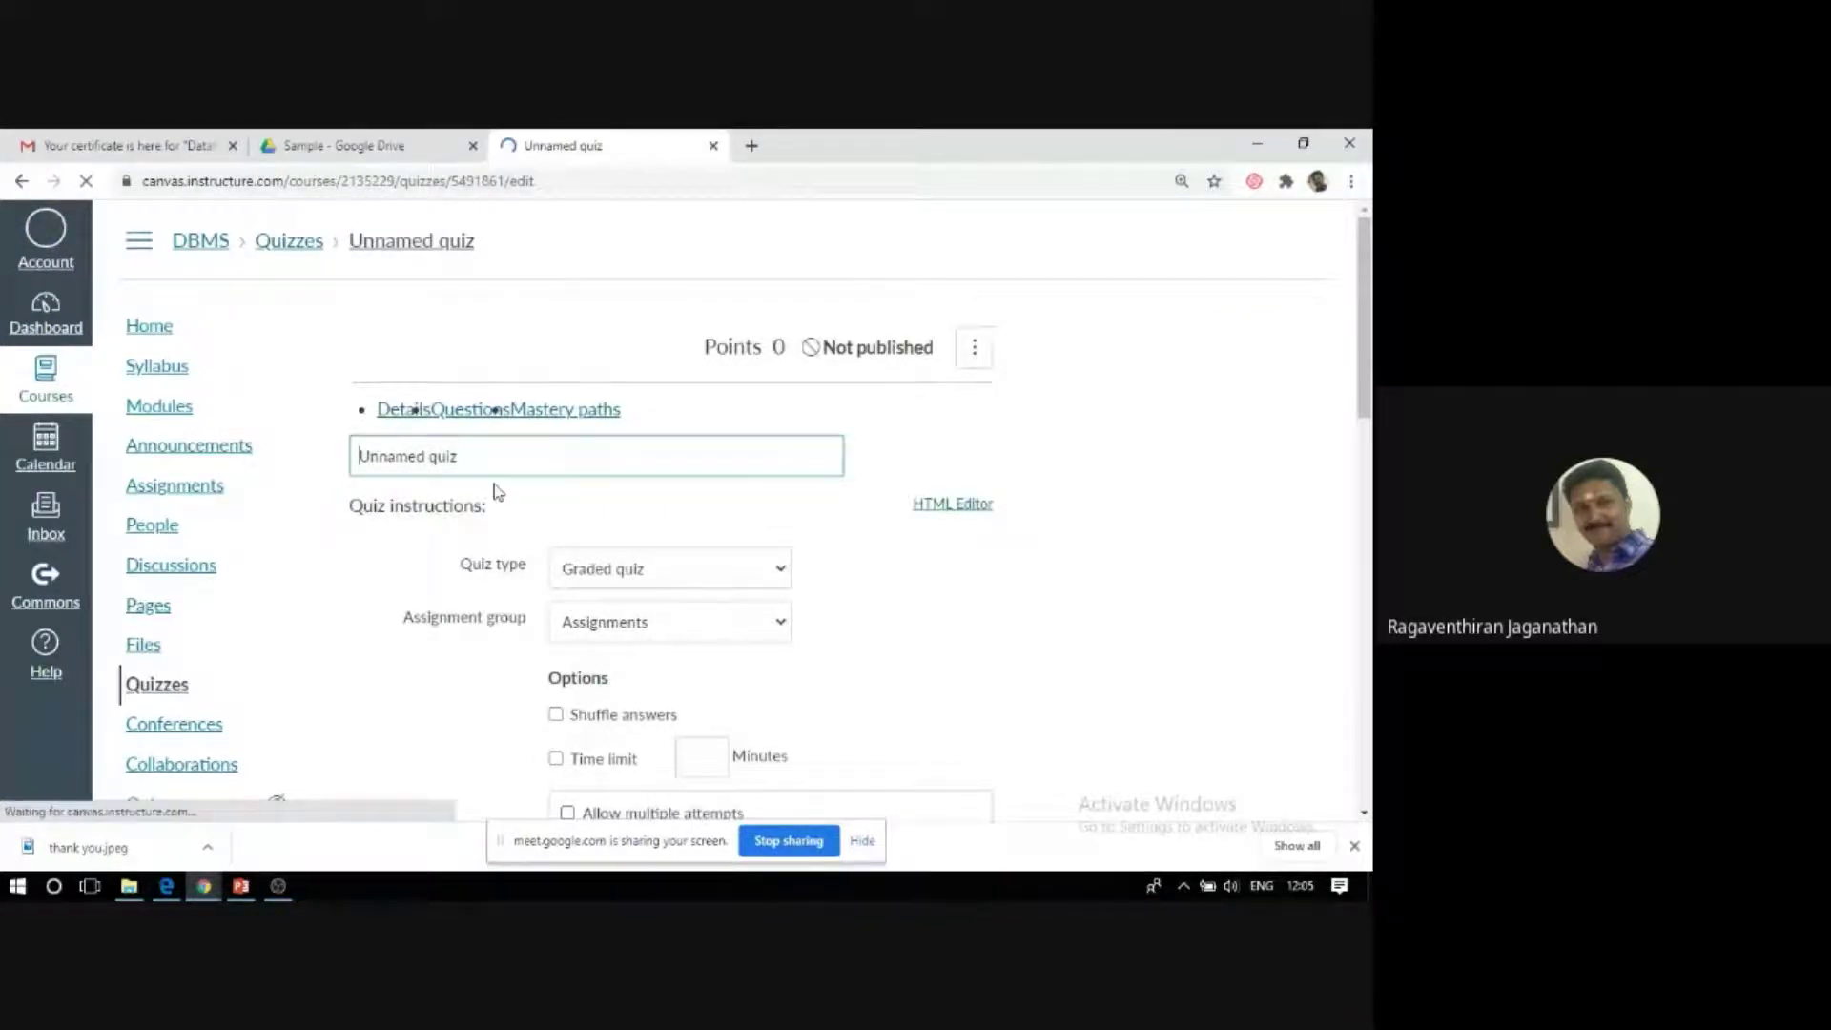
pyautogui.moveTo(455, 477); pyautogui.dragTo(387, 477)
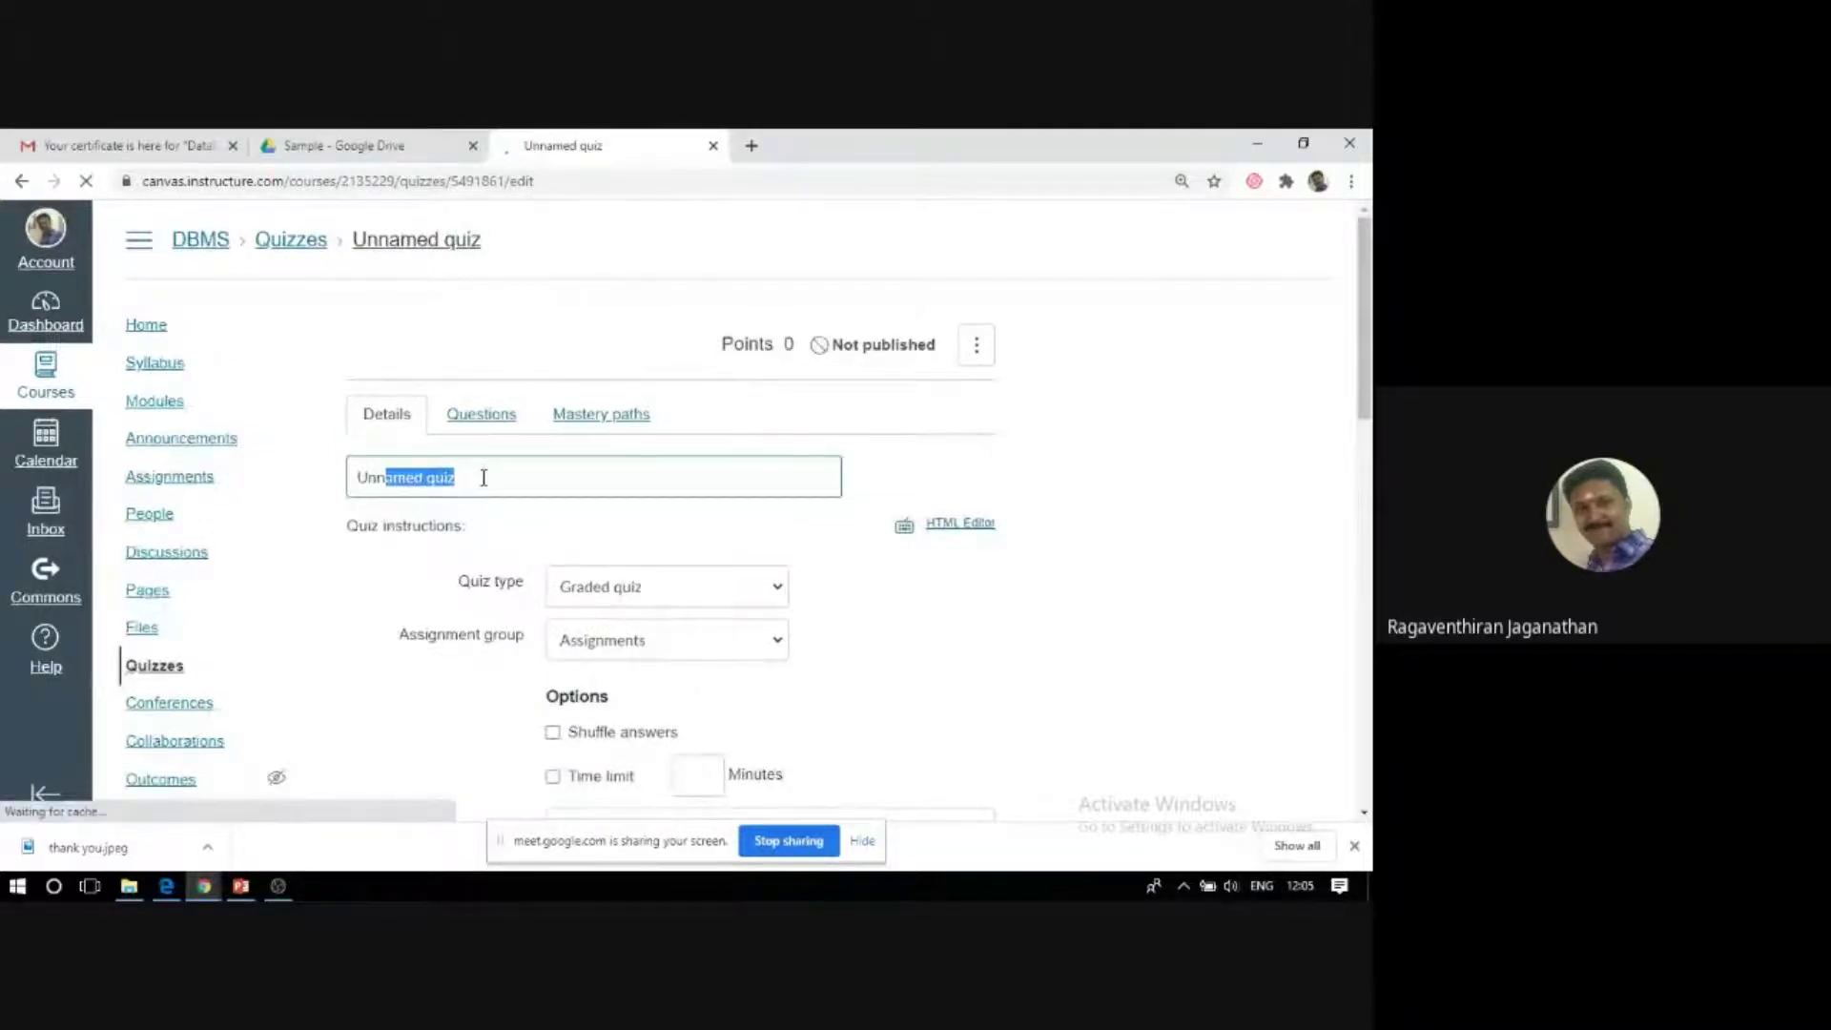
# Replace the 'Unnamed quiz' title with 'SQL quiz' and scroll down to the quiz options.
pyautogui.press('BackSpace')
pyautogui.press('BackSpace')
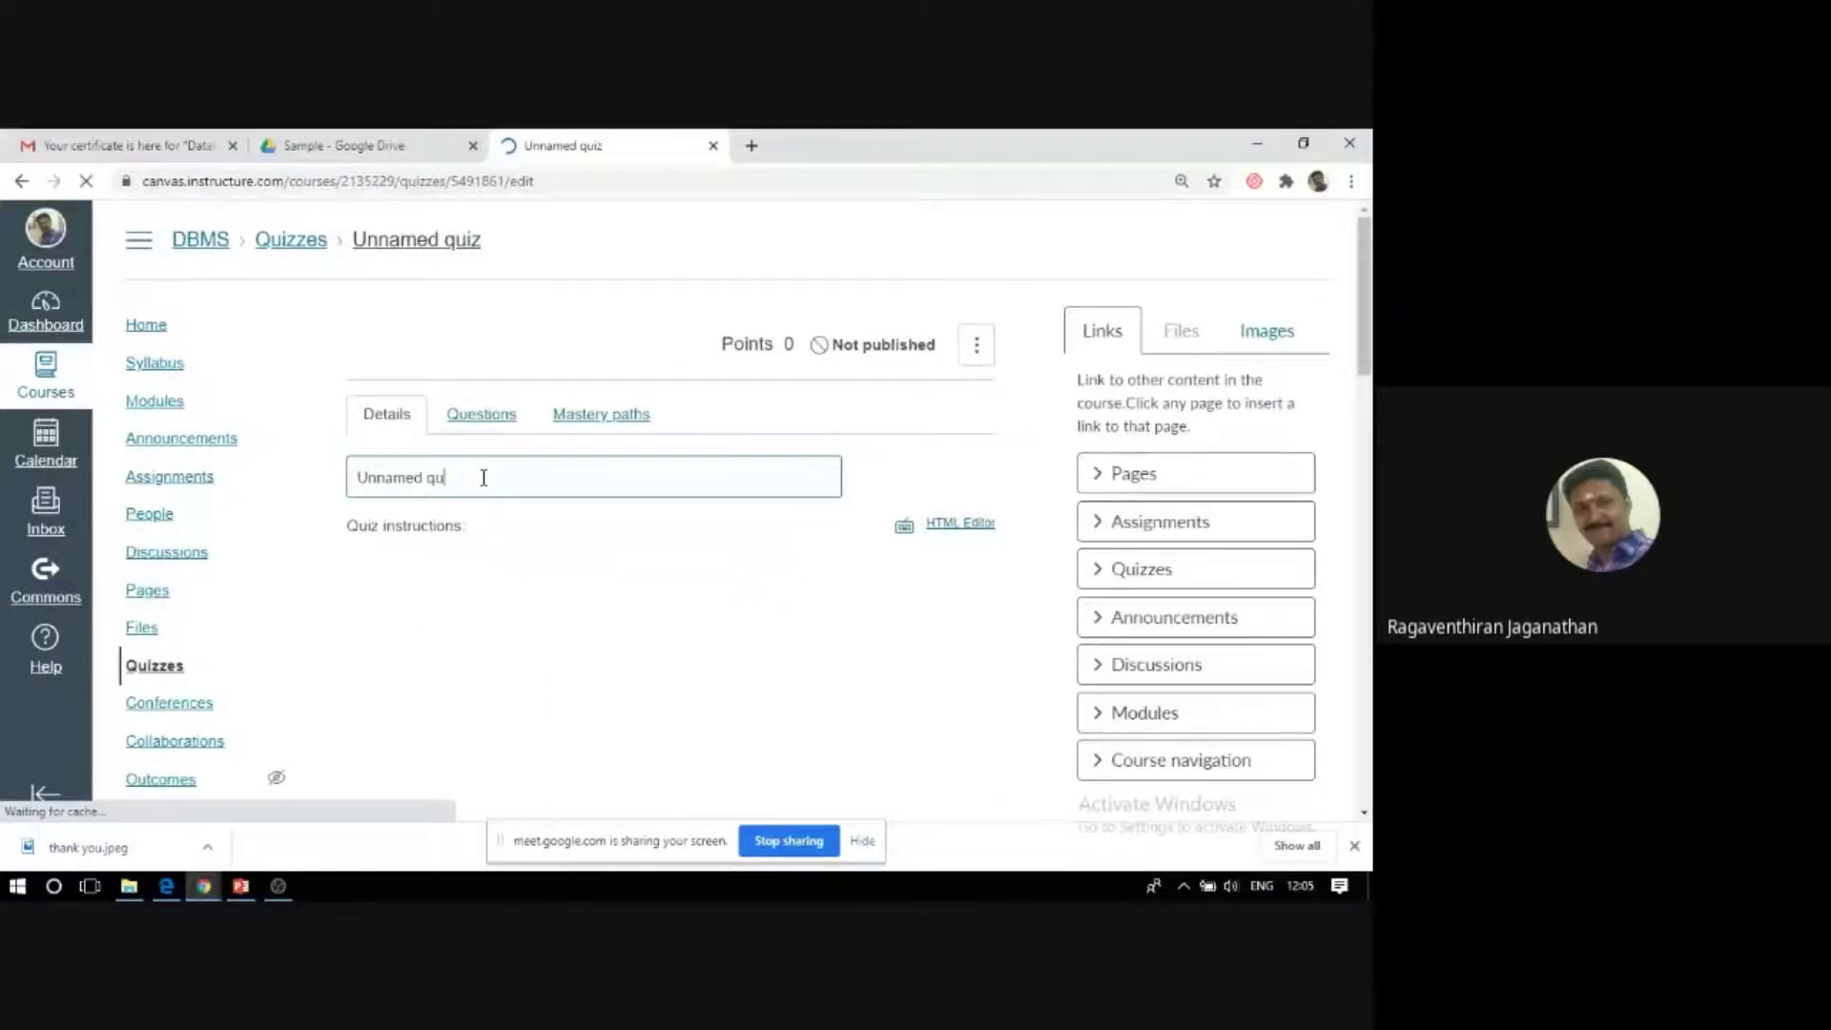
pyautogui.press('BackSpace')
pyautogui.press('BackSpace')
pyautogui.press('BackSpace')
pyautogui.press('BackSpace')
pyautogui.press('BackSpace')
pyautogui.press('BackSpace')
pyautogui.press('BackSpace')
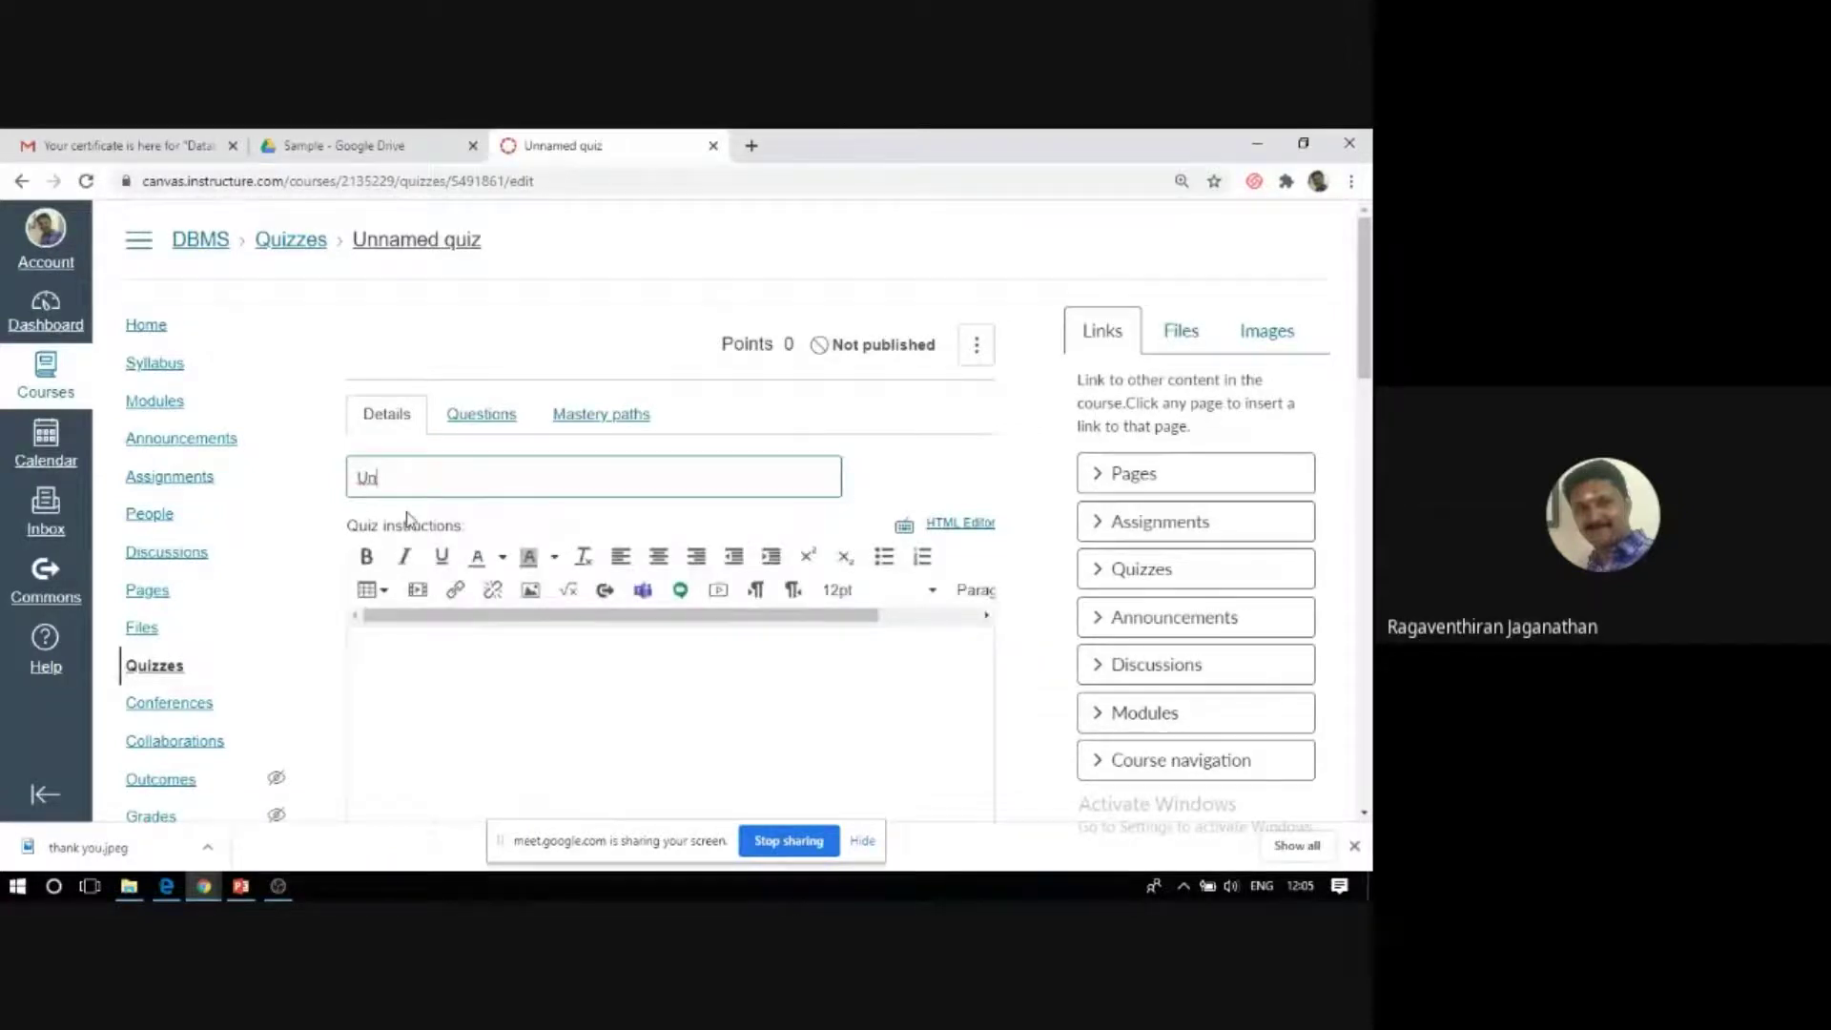
pyautogui.press('BackSpace')
pyautogui.press('BackSpace')
pyautogui.write('SQL quiz')
pyautogui.click(413, 674)
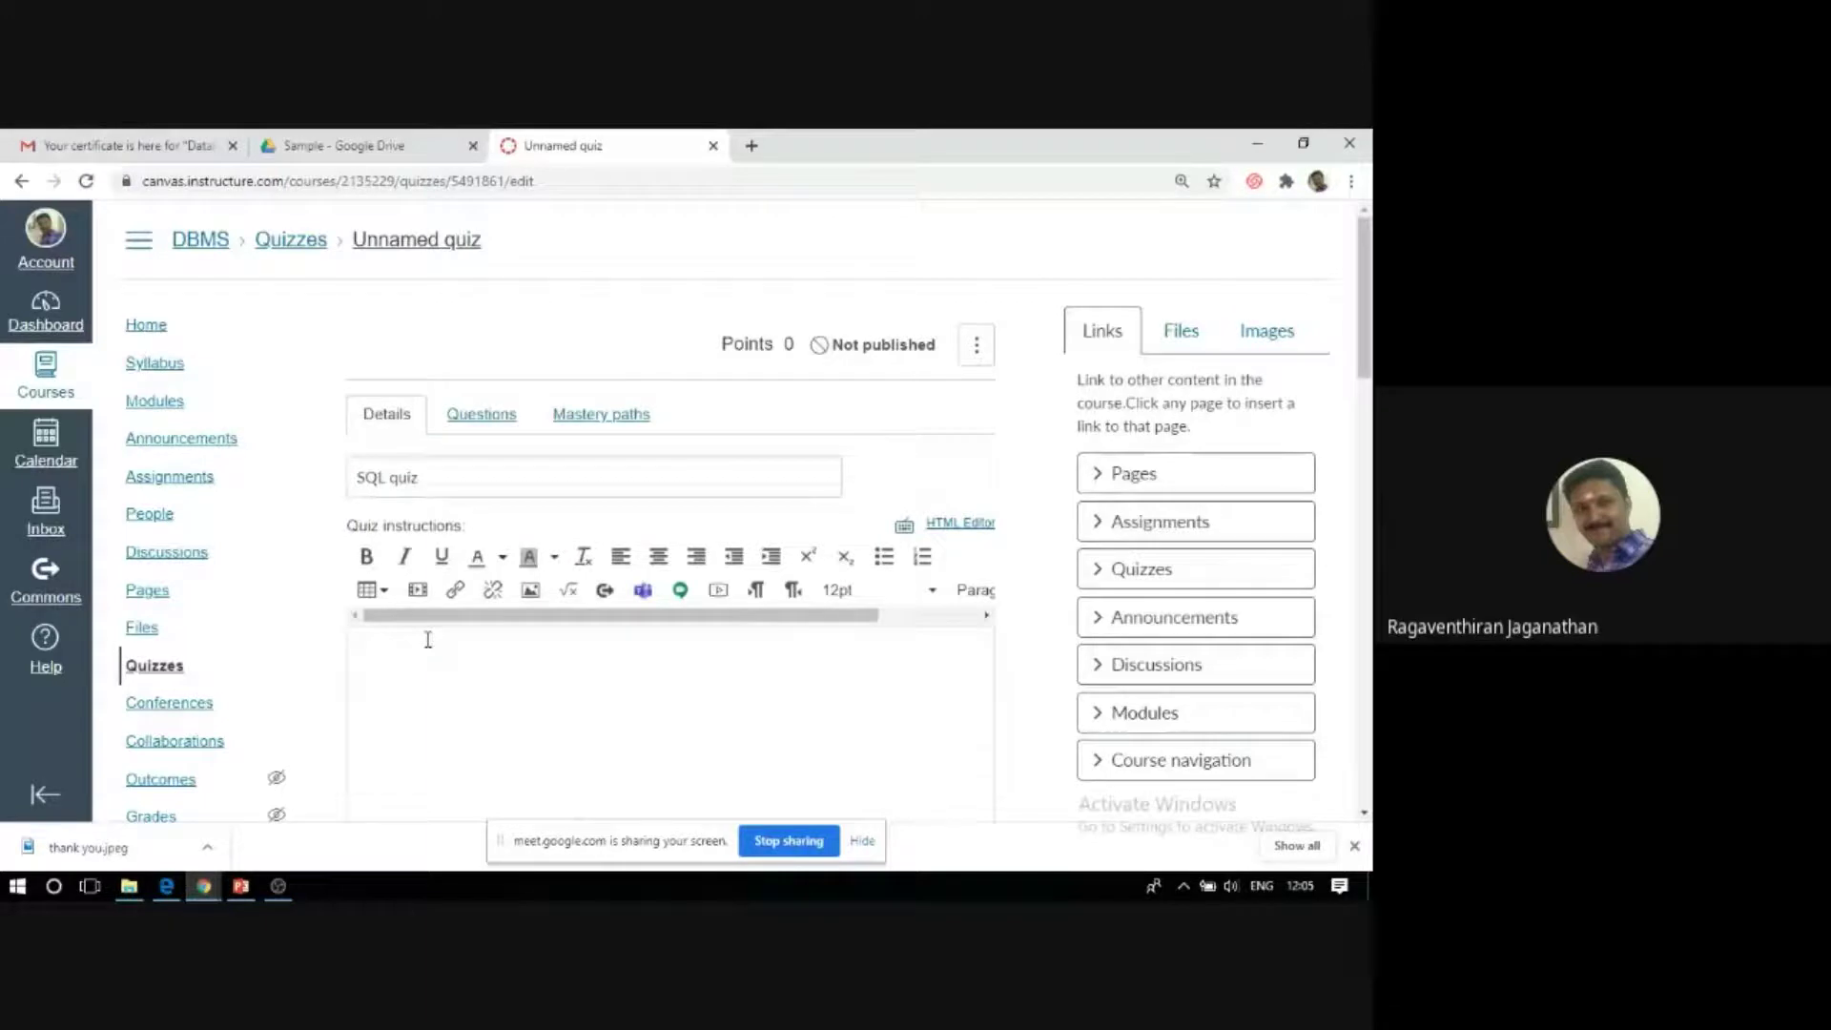
pyautogui.scroll(-2, 428, 640)
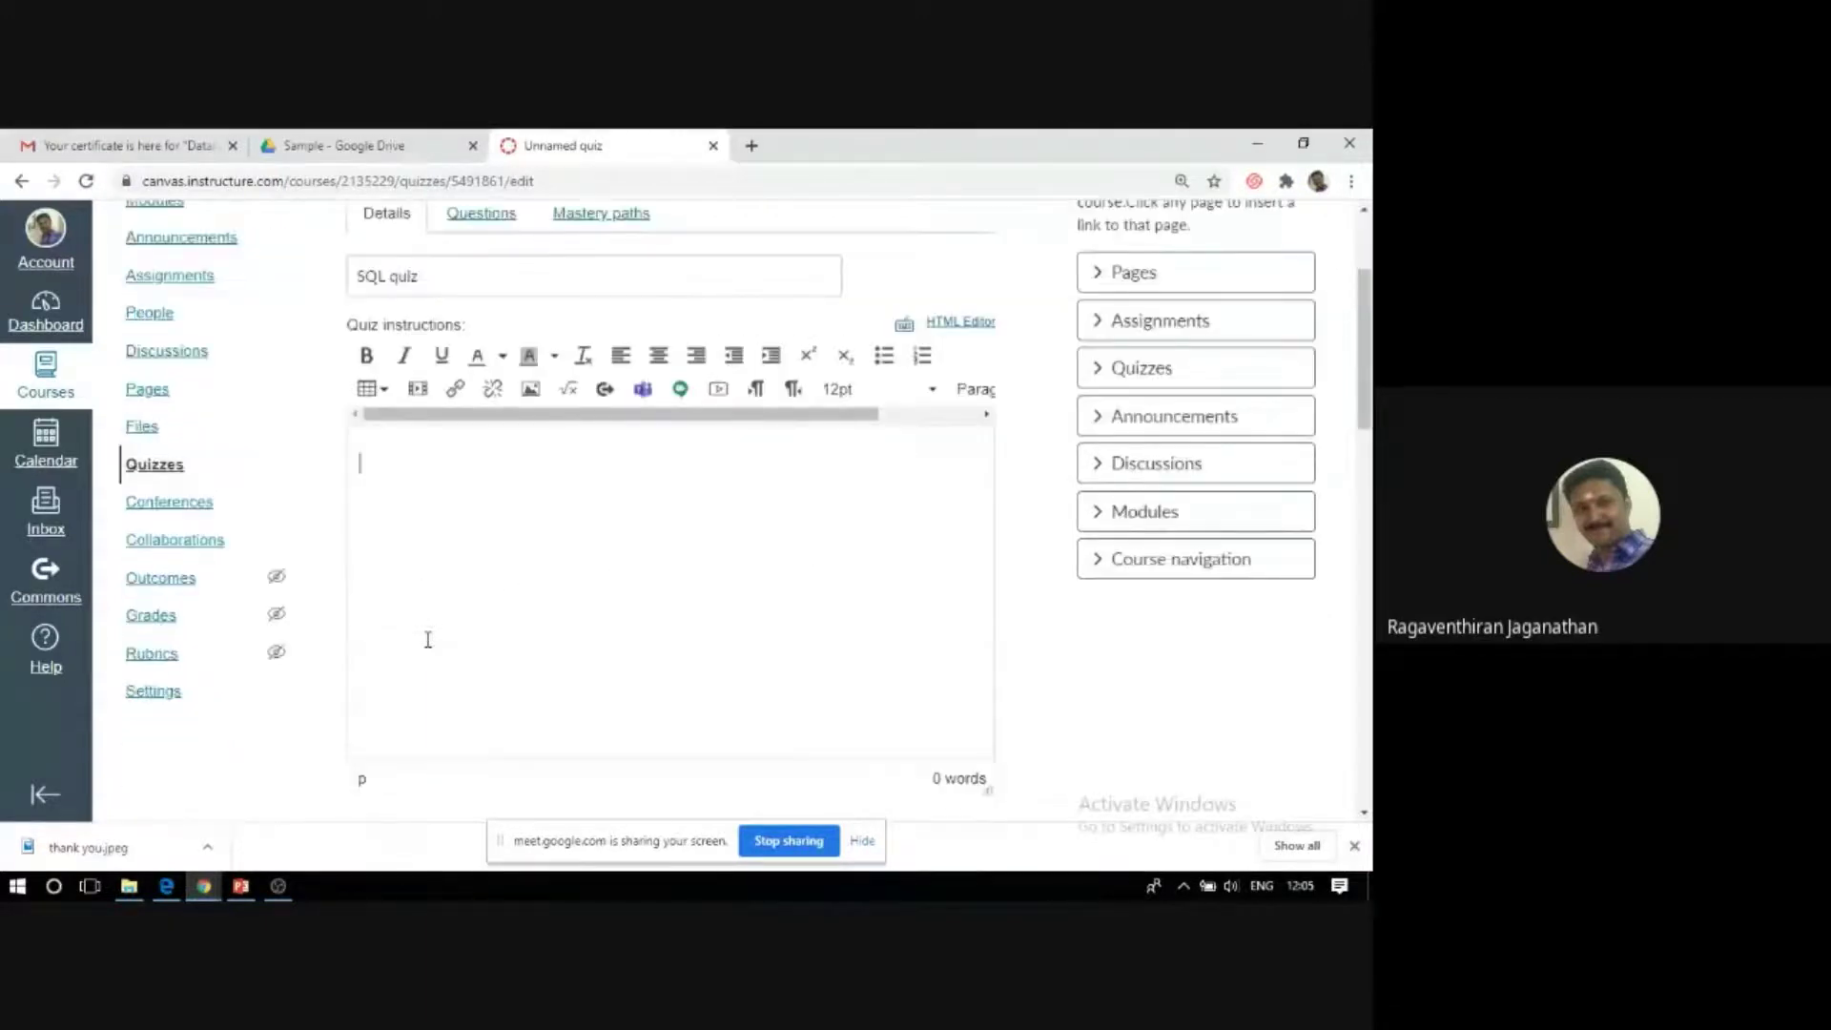
pyautogui.scroll(-2, 415, 624)
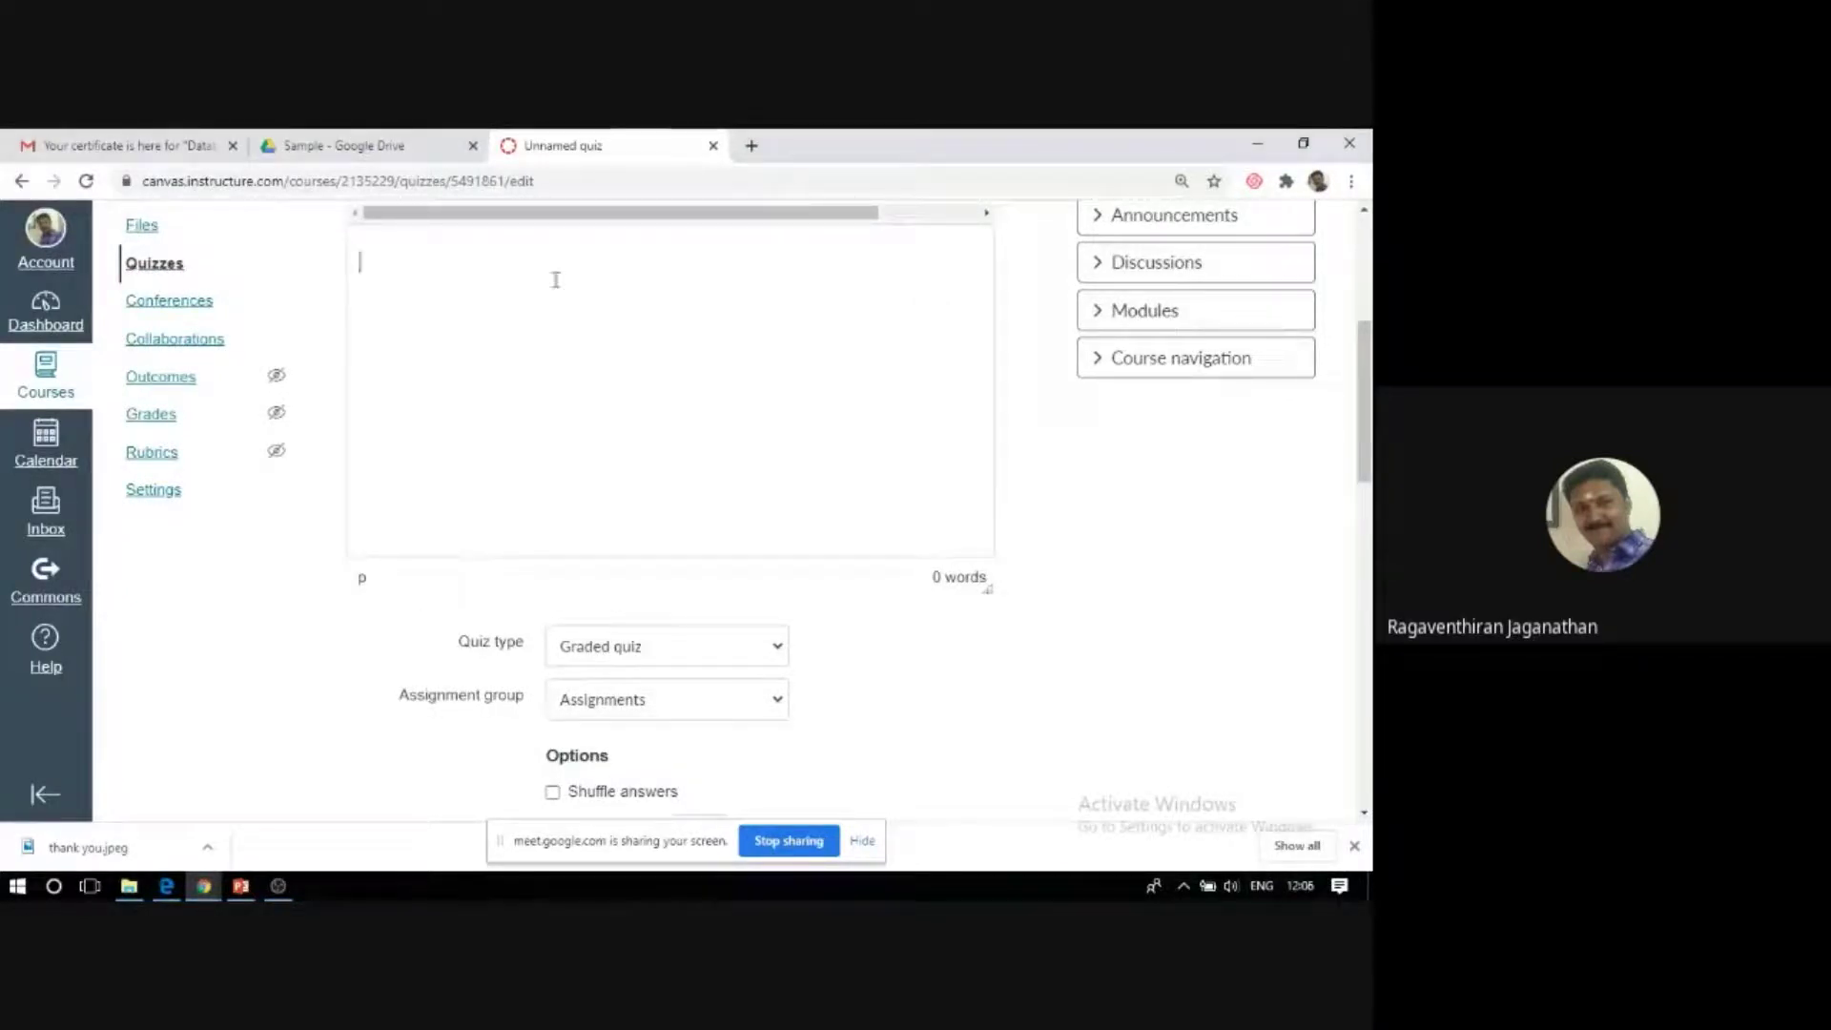
pyautogui.scroll(2, 556, 279)
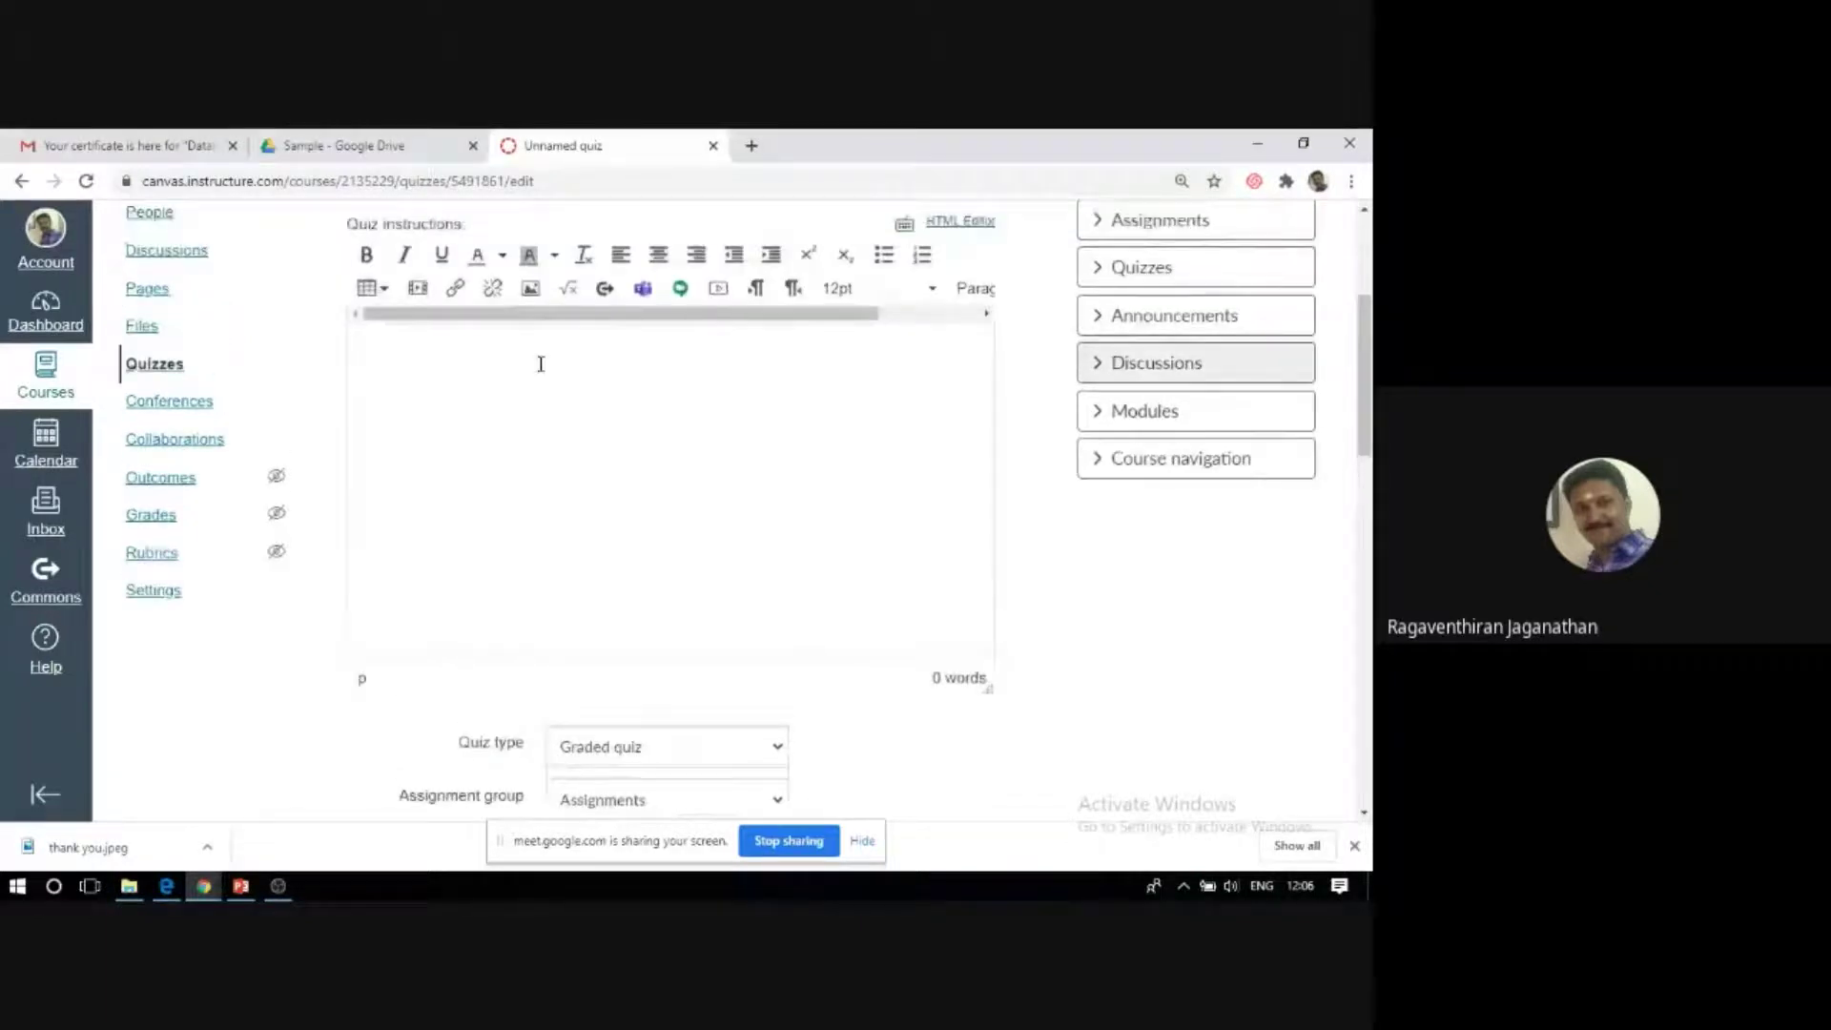
pyautogui.scroll(-4, 512, 579)
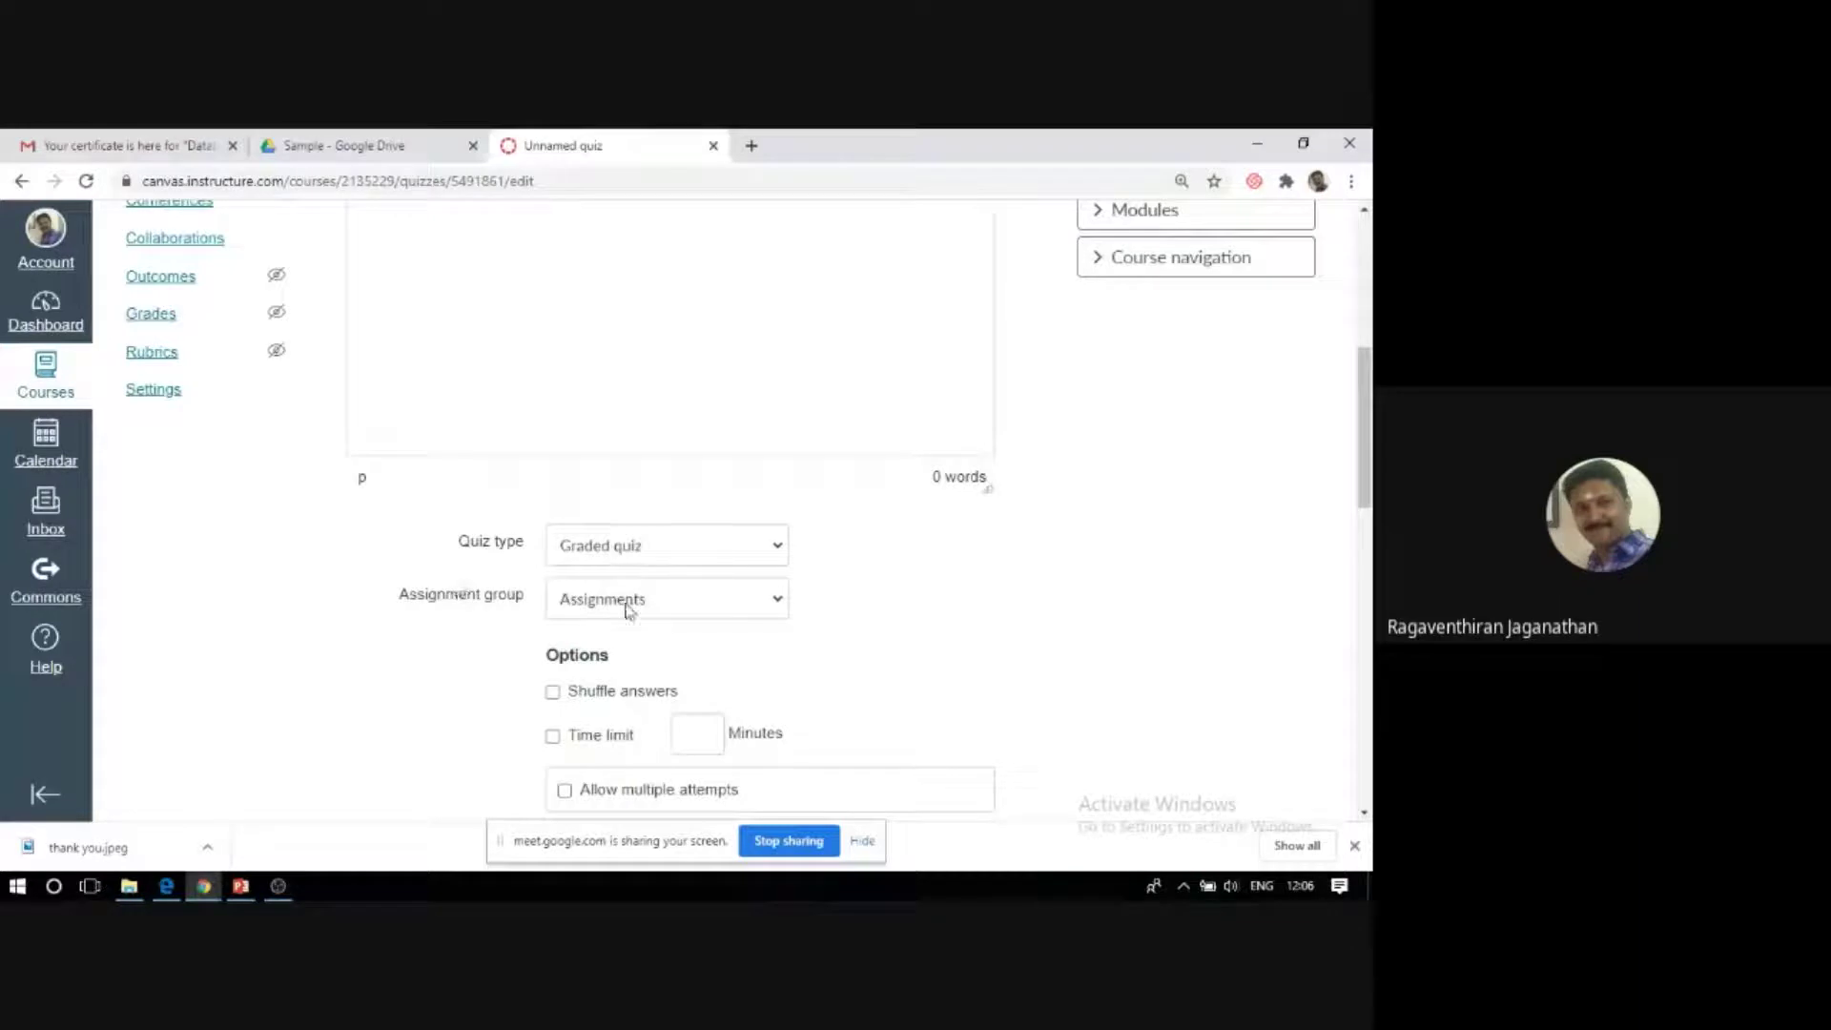
# Keep the quiz type as Graded quiz.
pyautogui.click(778, 553)
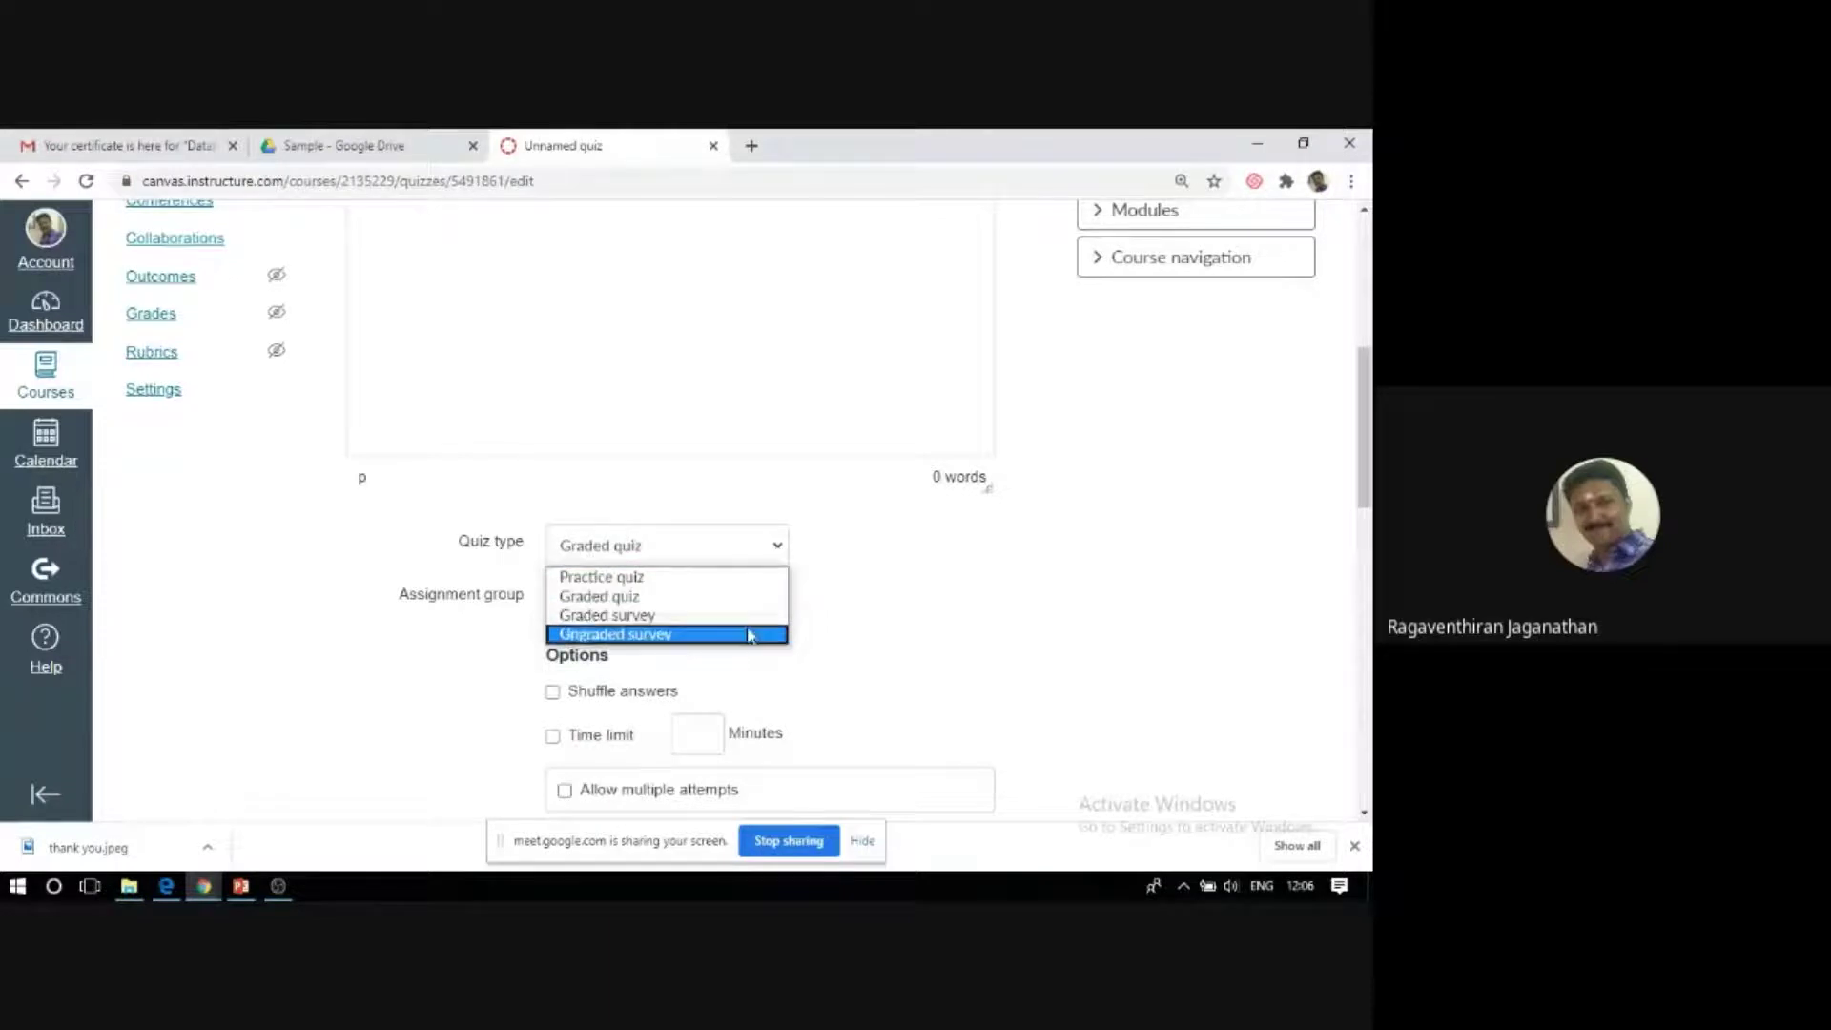
pyautogui.click(778, 552)
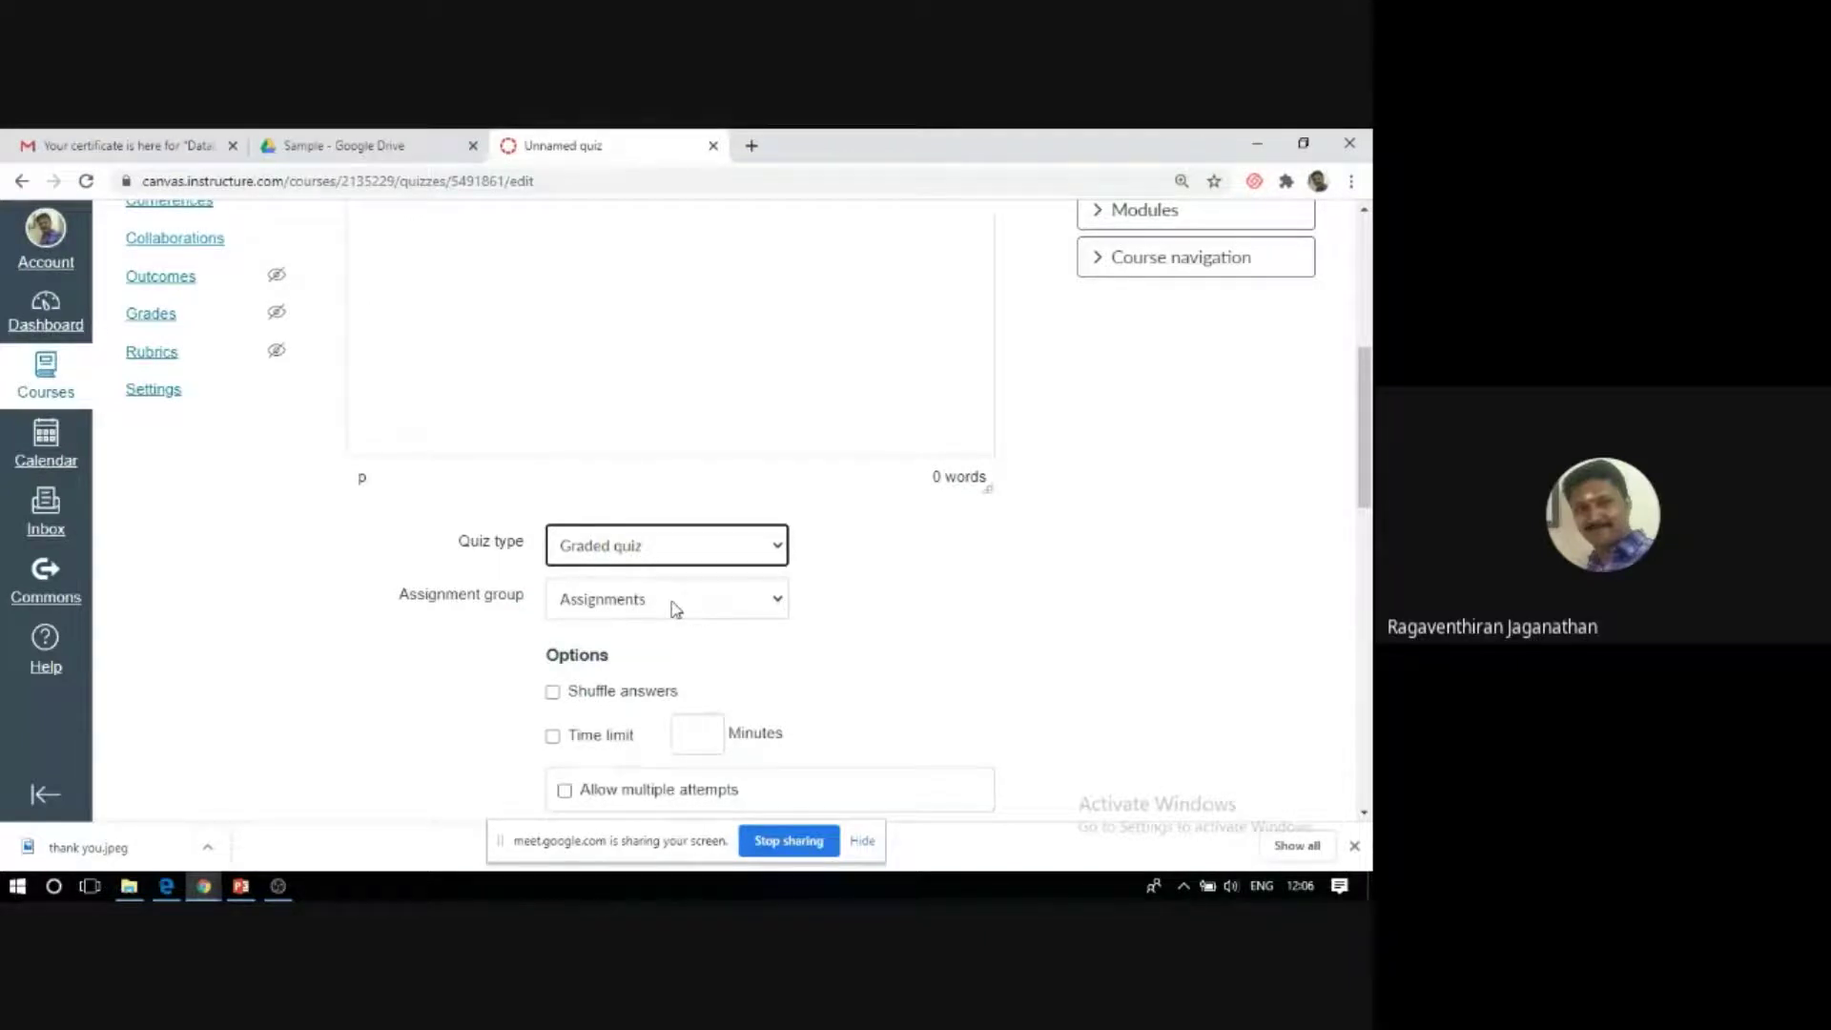
pyautogui.click(902, 611)
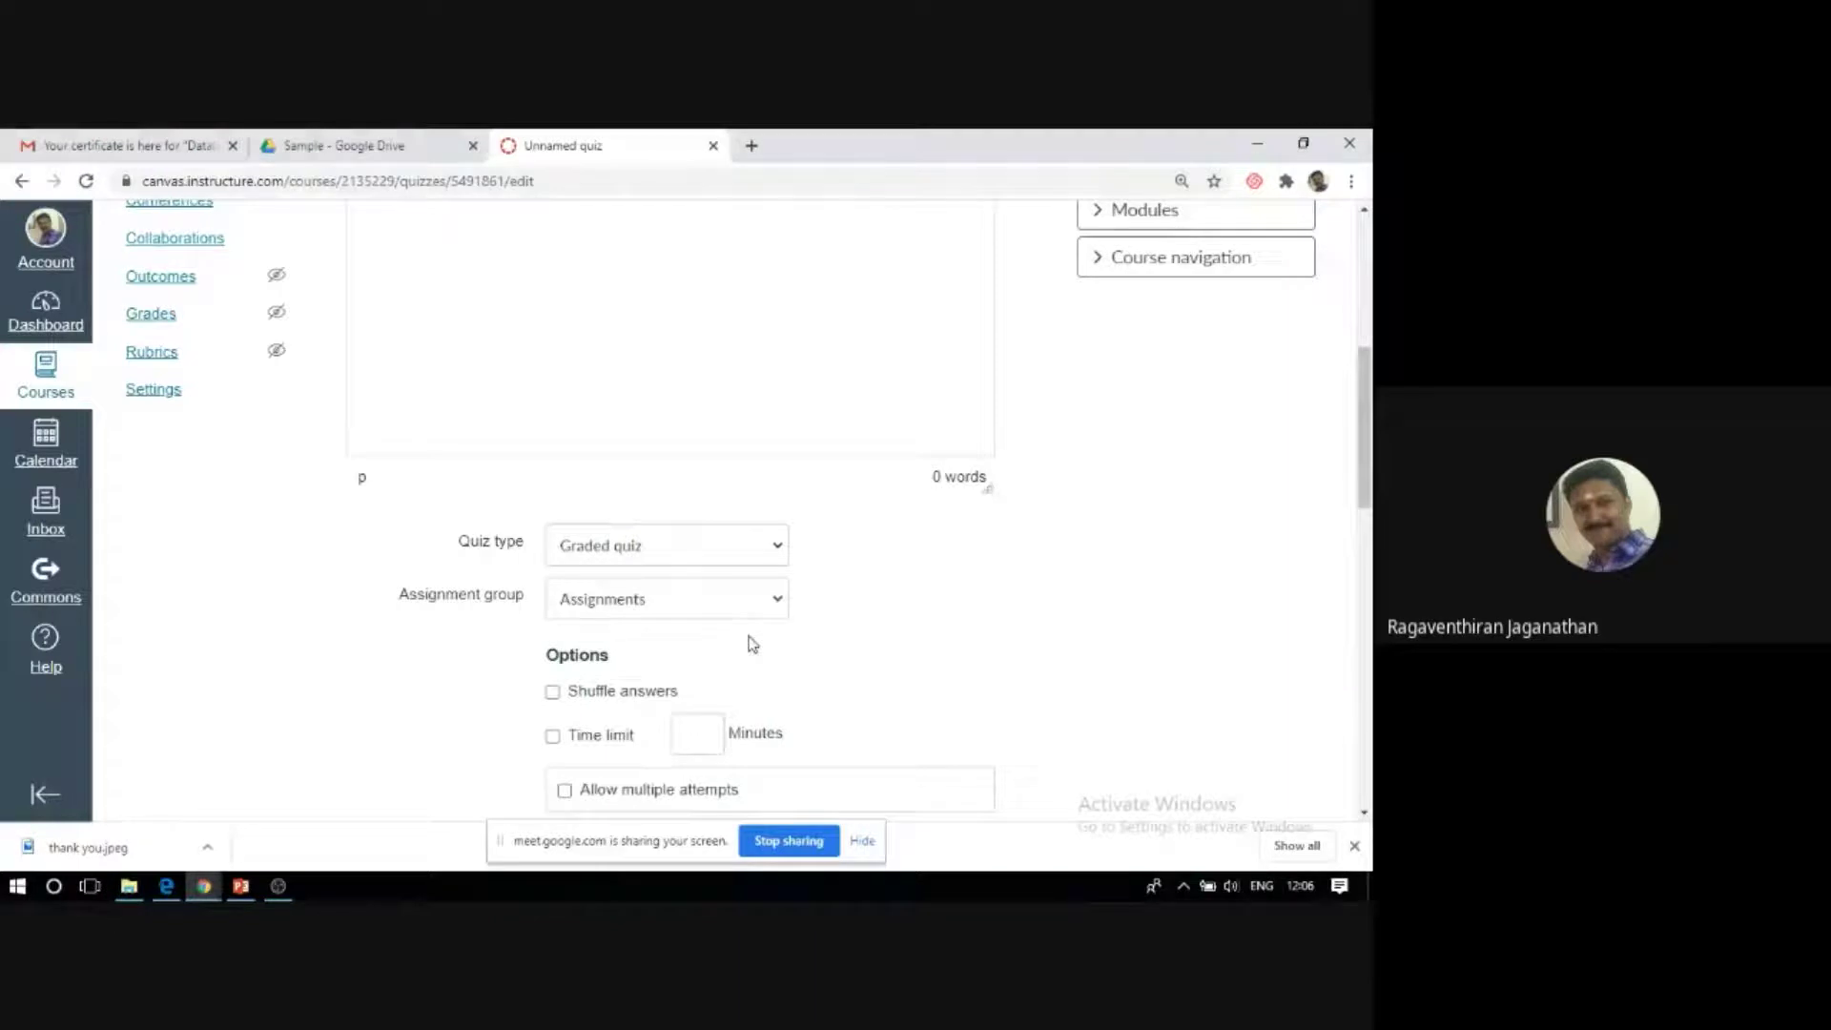
pyautogui.scroll(-1, 763, 610)
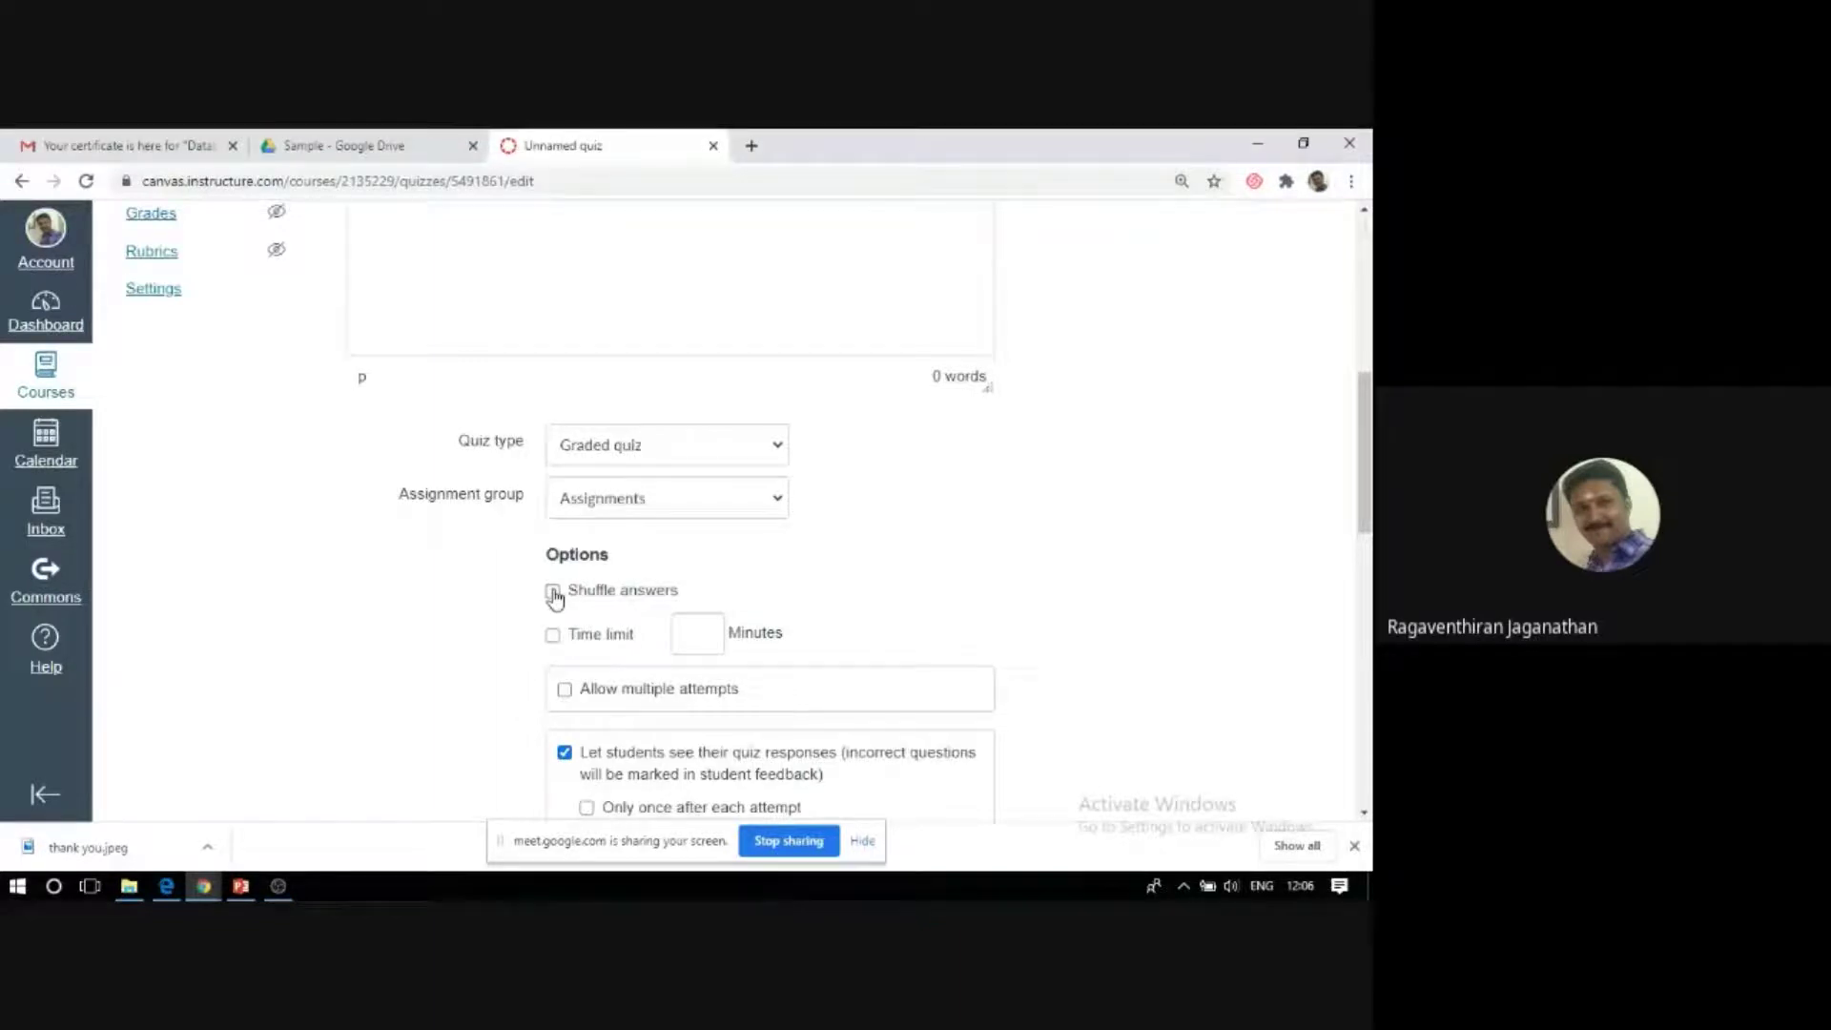
# Enable Shuffle answers and a 20-minute time limit.
pyautogui.click(553, 593)
pyautogui.click(552, 635)
pyautogui.write('20')
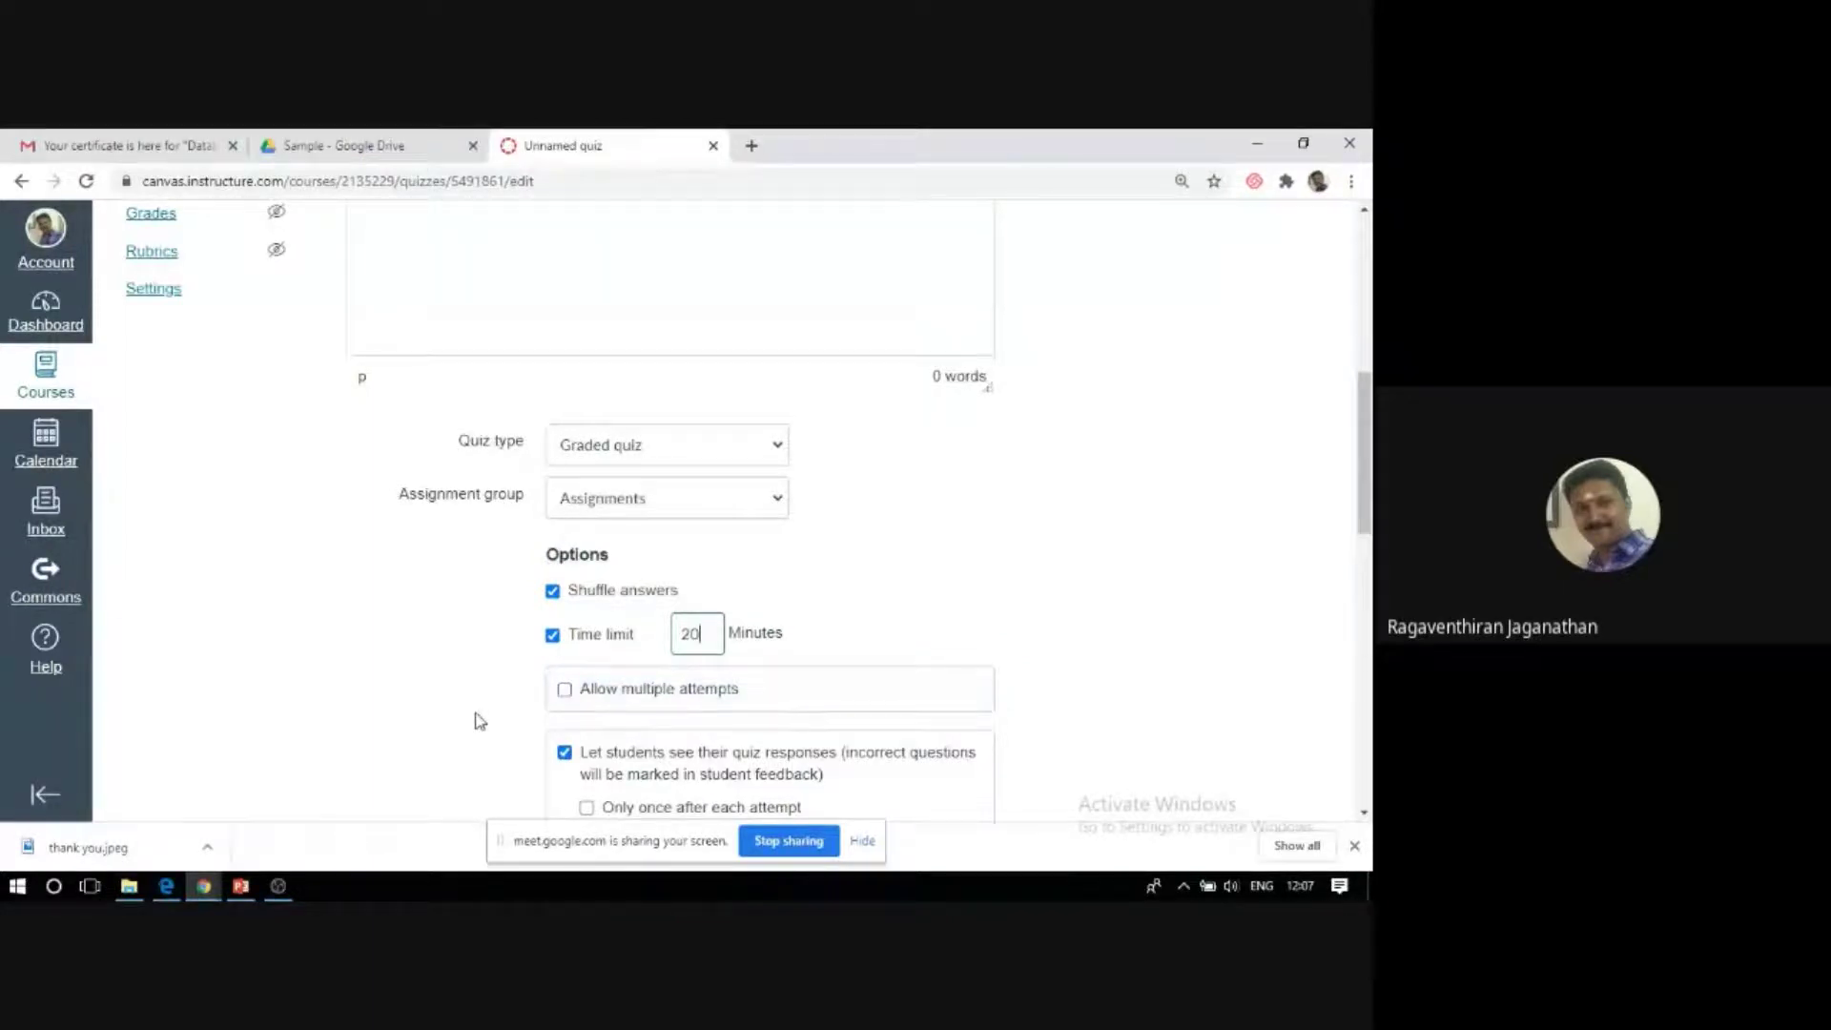
pyautogui.scroll(-3, 480, 721)
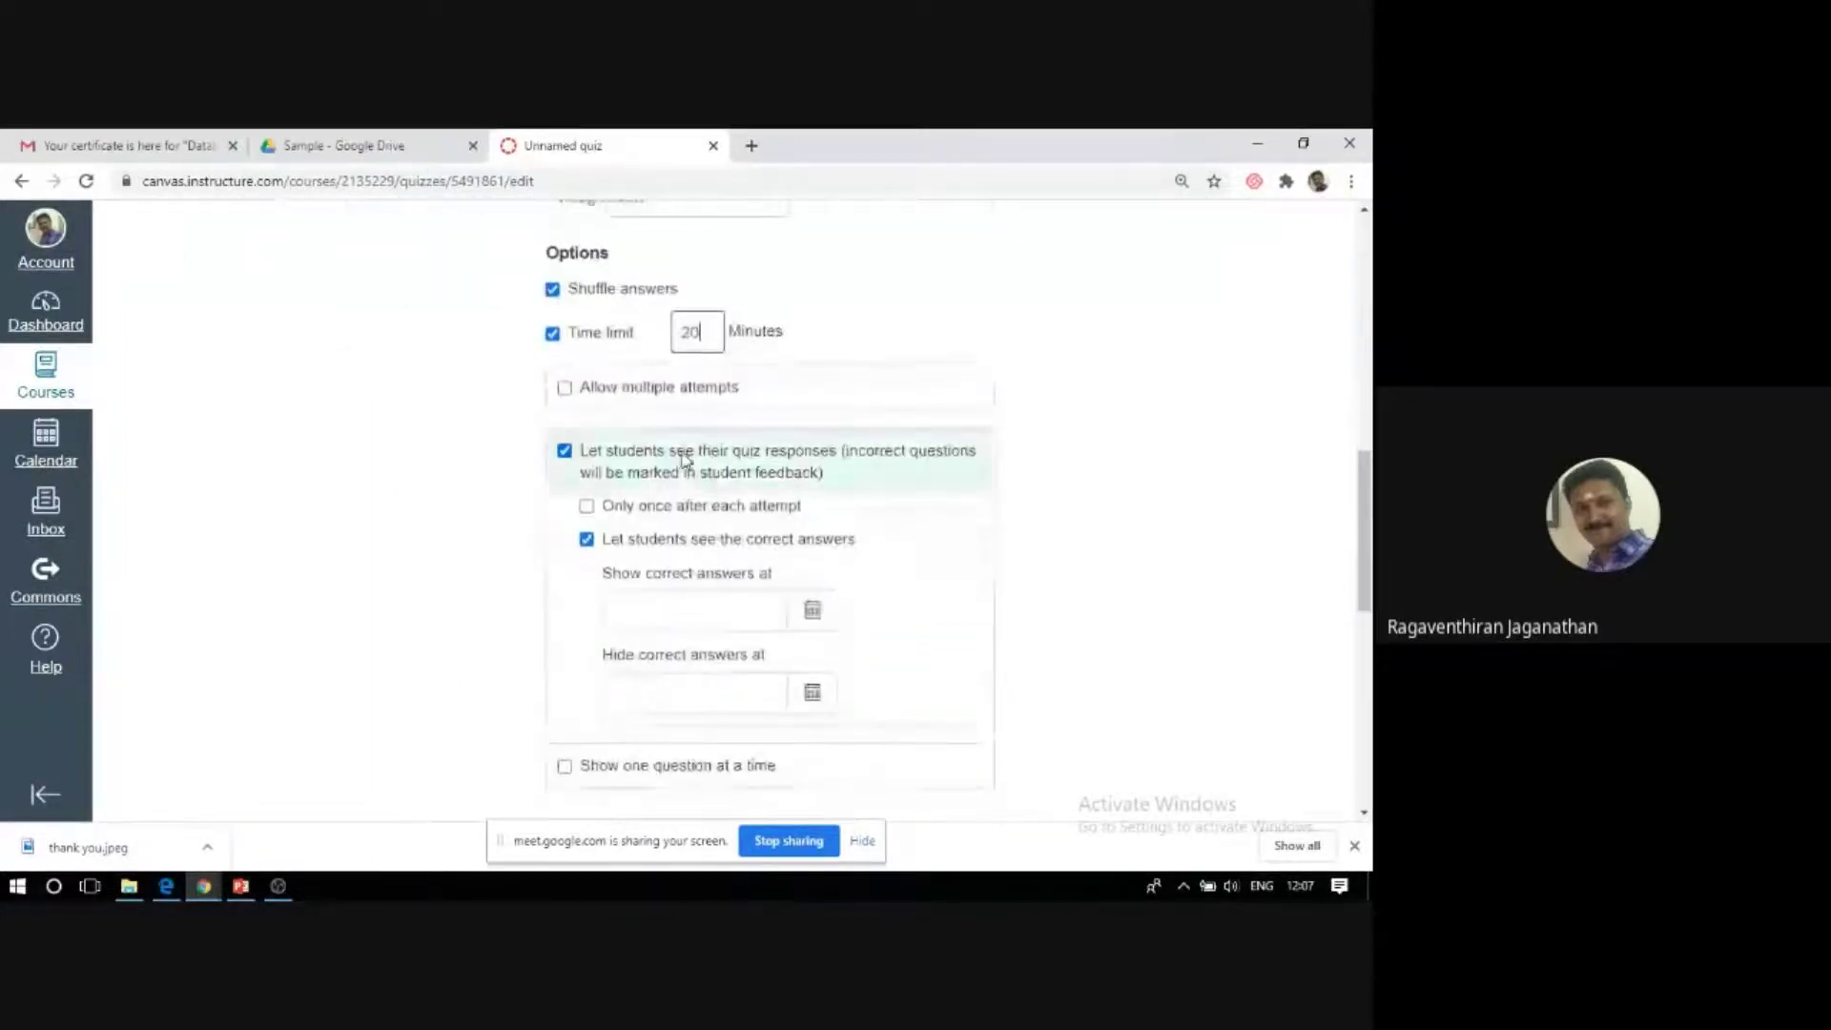
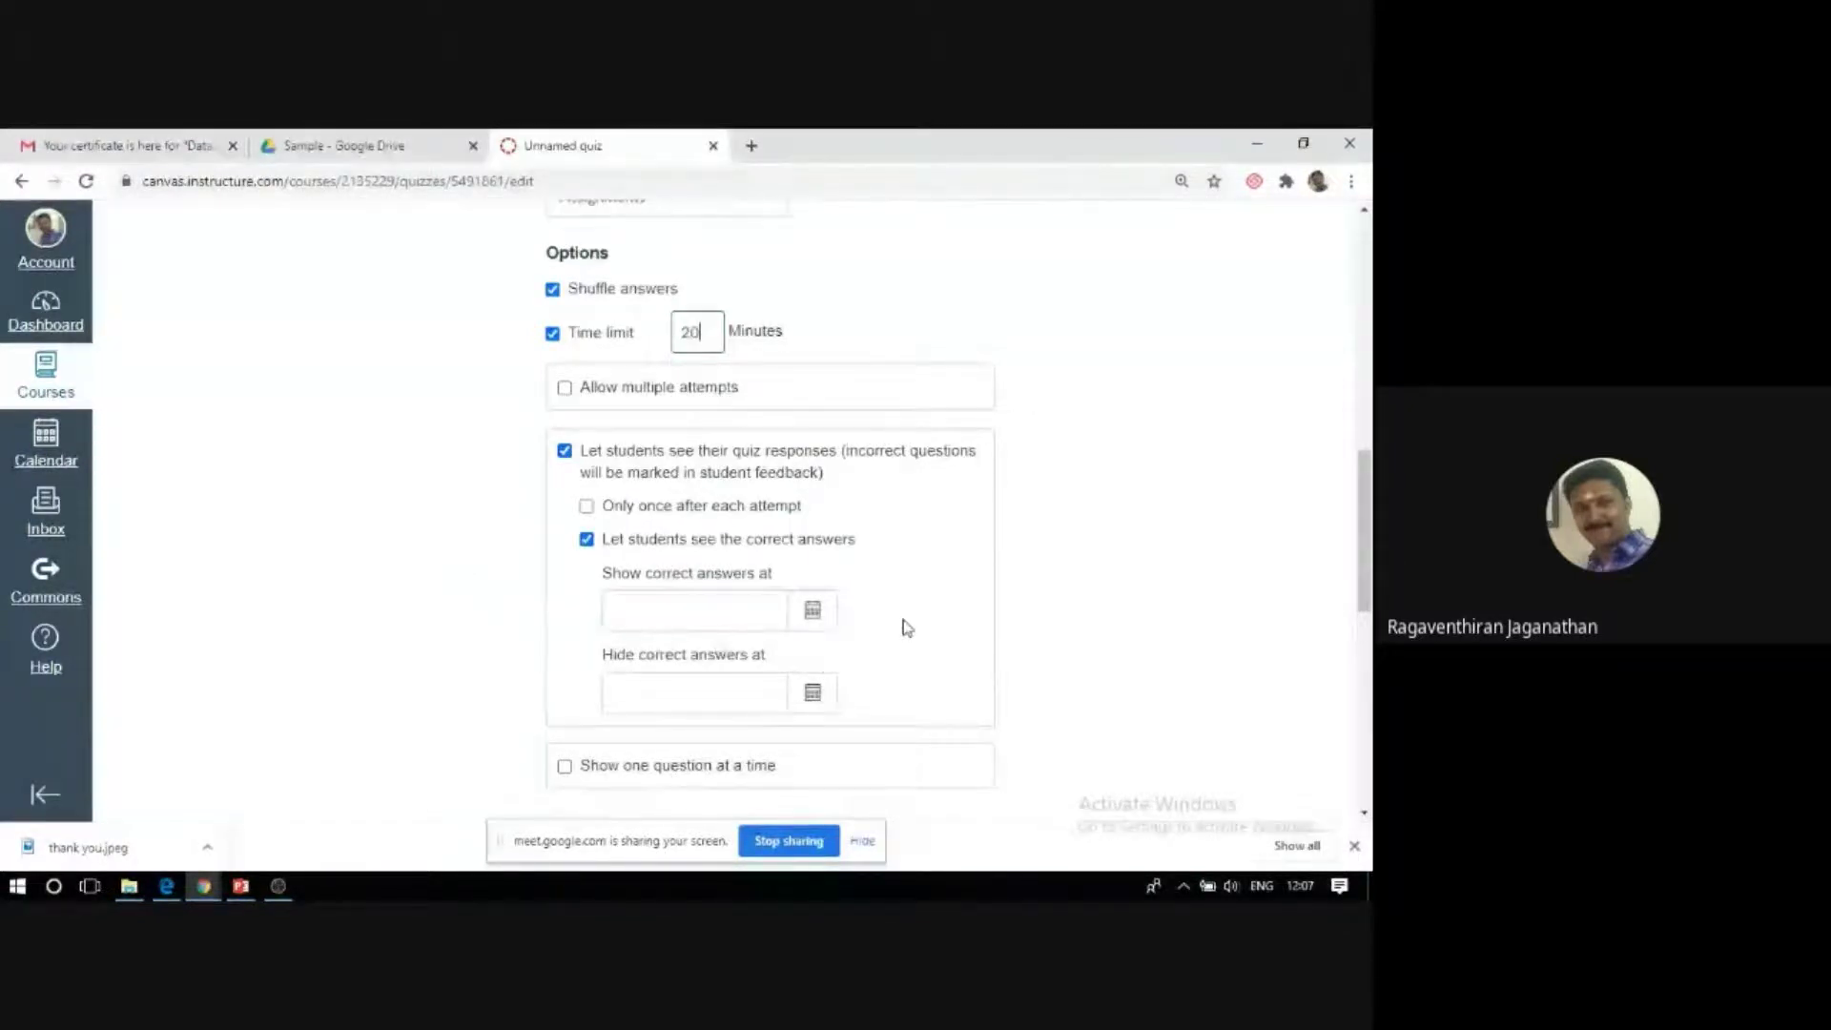
# Schedule the quiz's correct answers to be revealed on 31 July 2020 at 11:00.
pyautogui.click(813, 613)
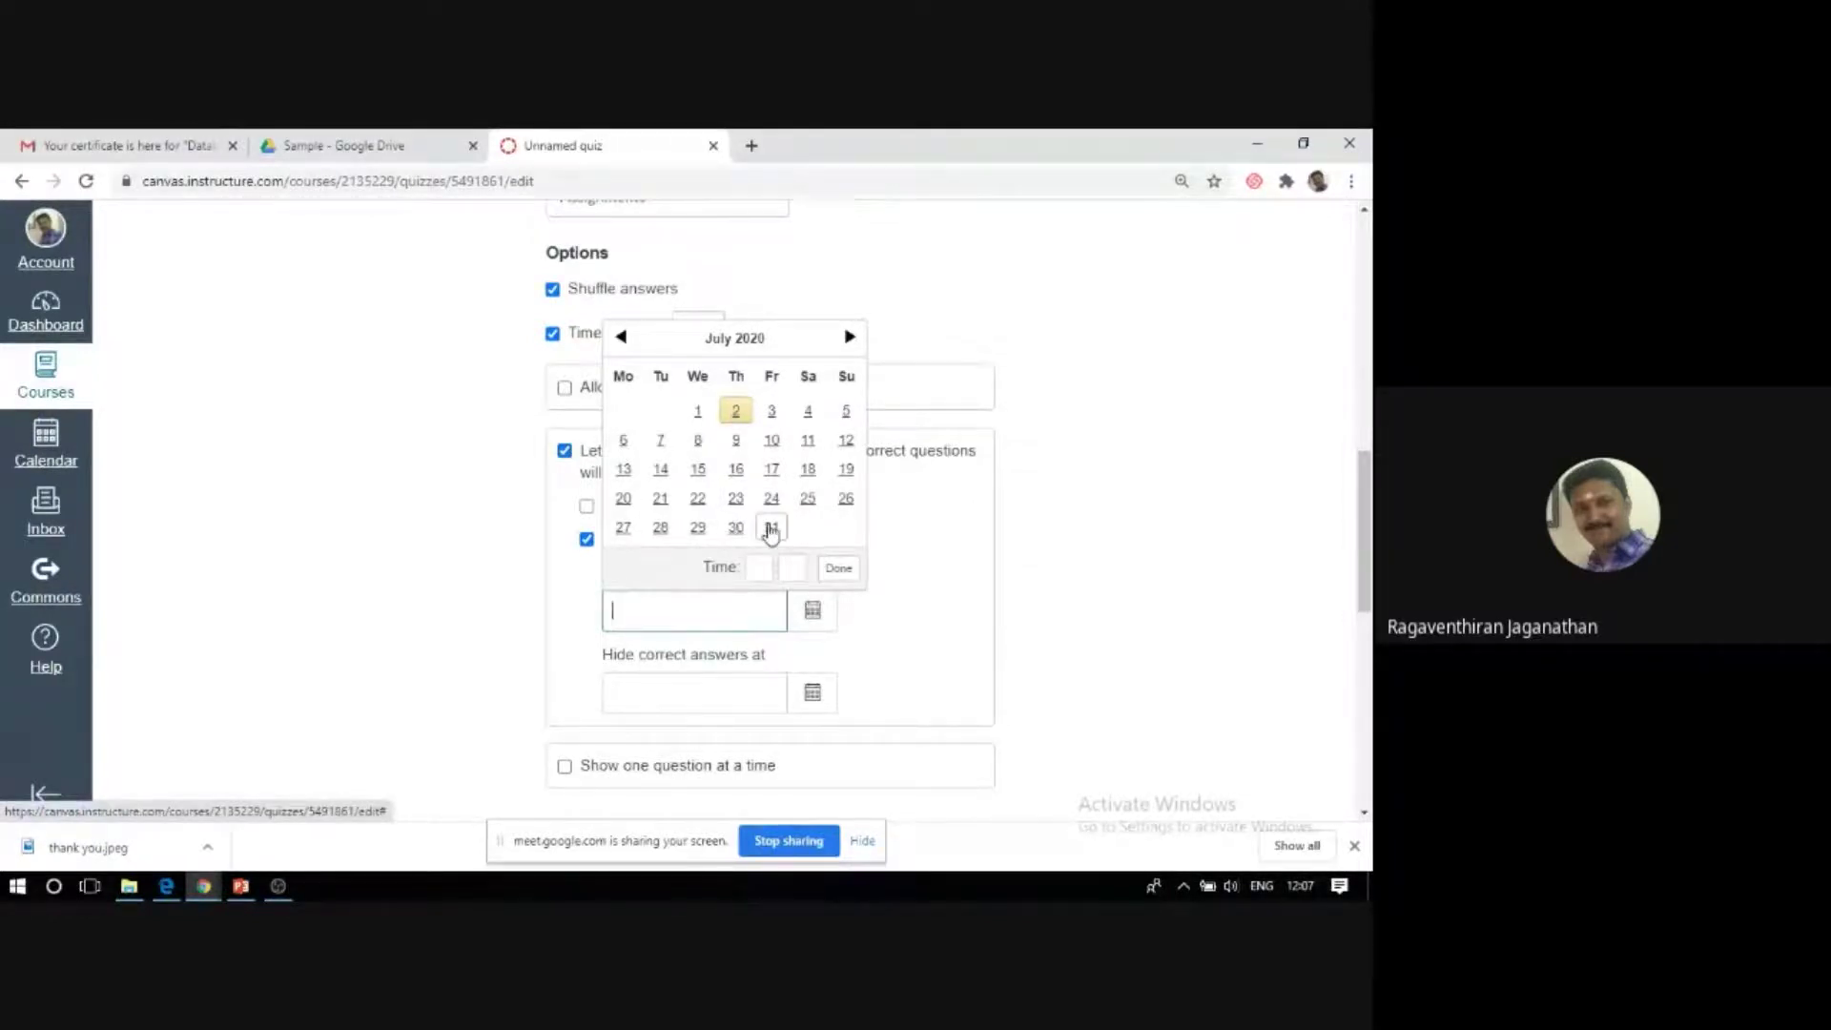
pyautogui.click(772, 529)
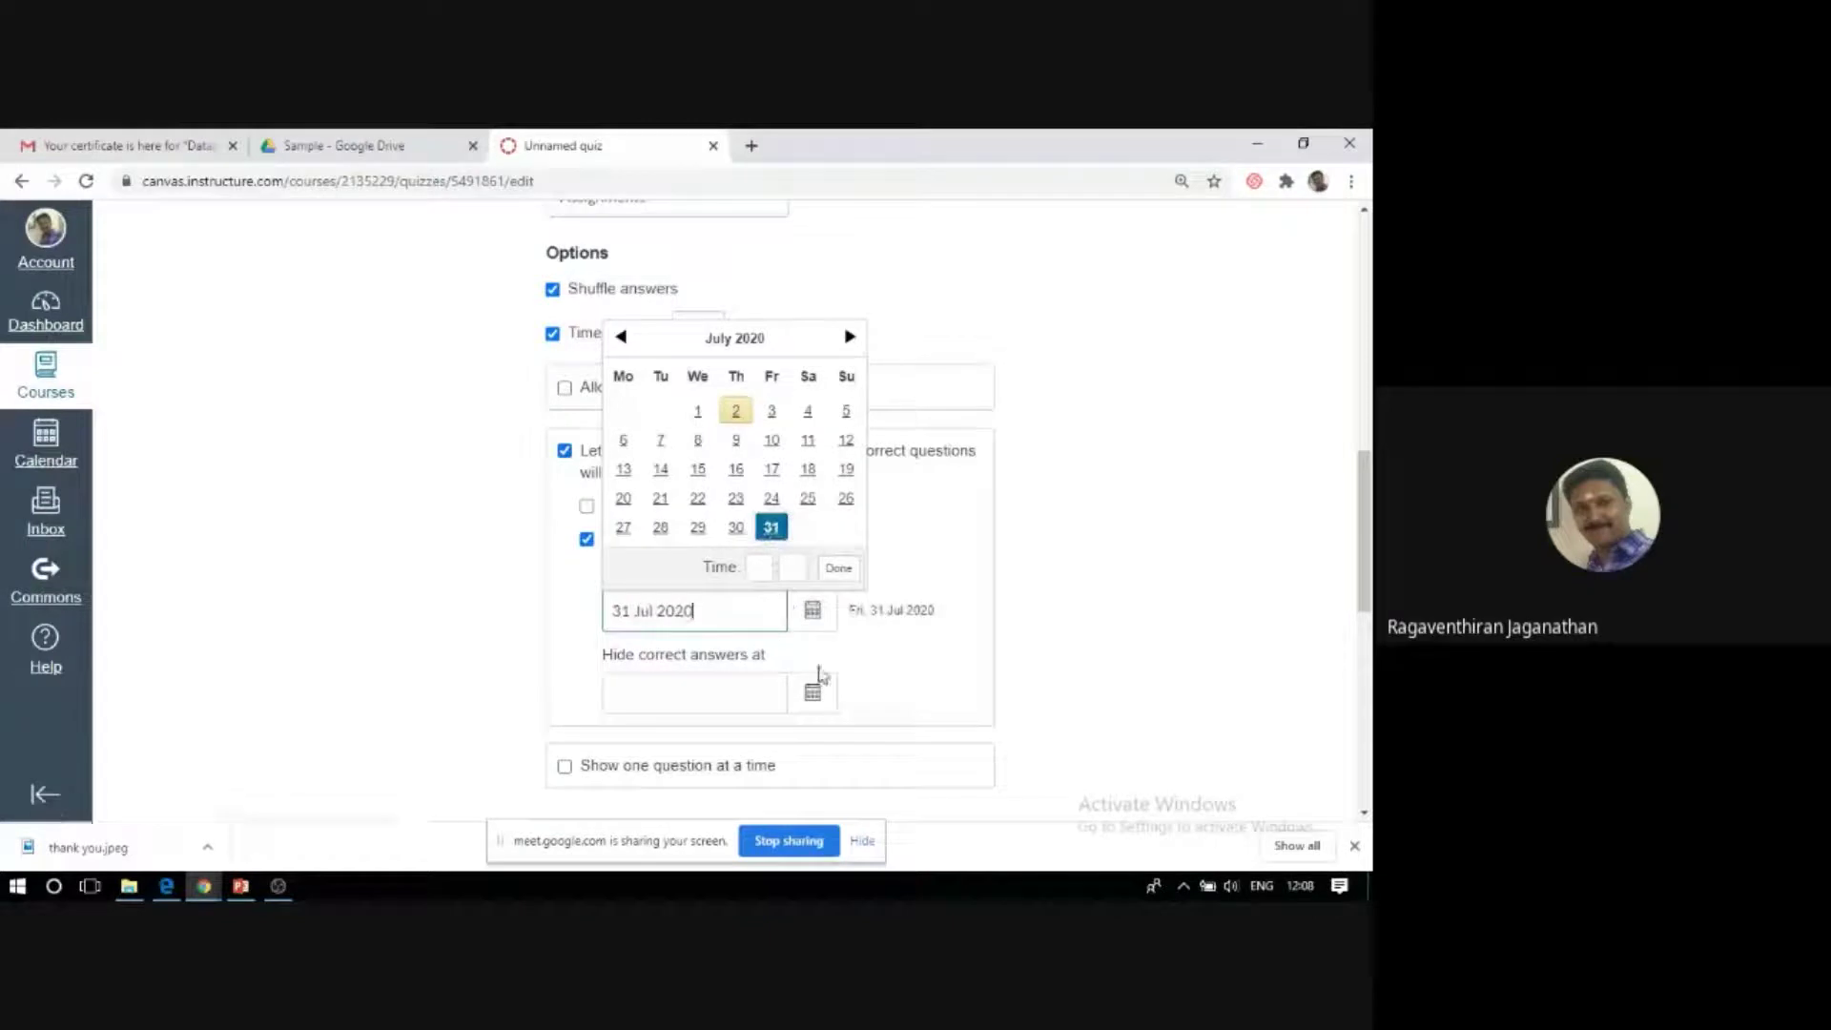
pyautogui.click(760, 569)
pyautogui.write('11')
pyautogui.click(784, 570)
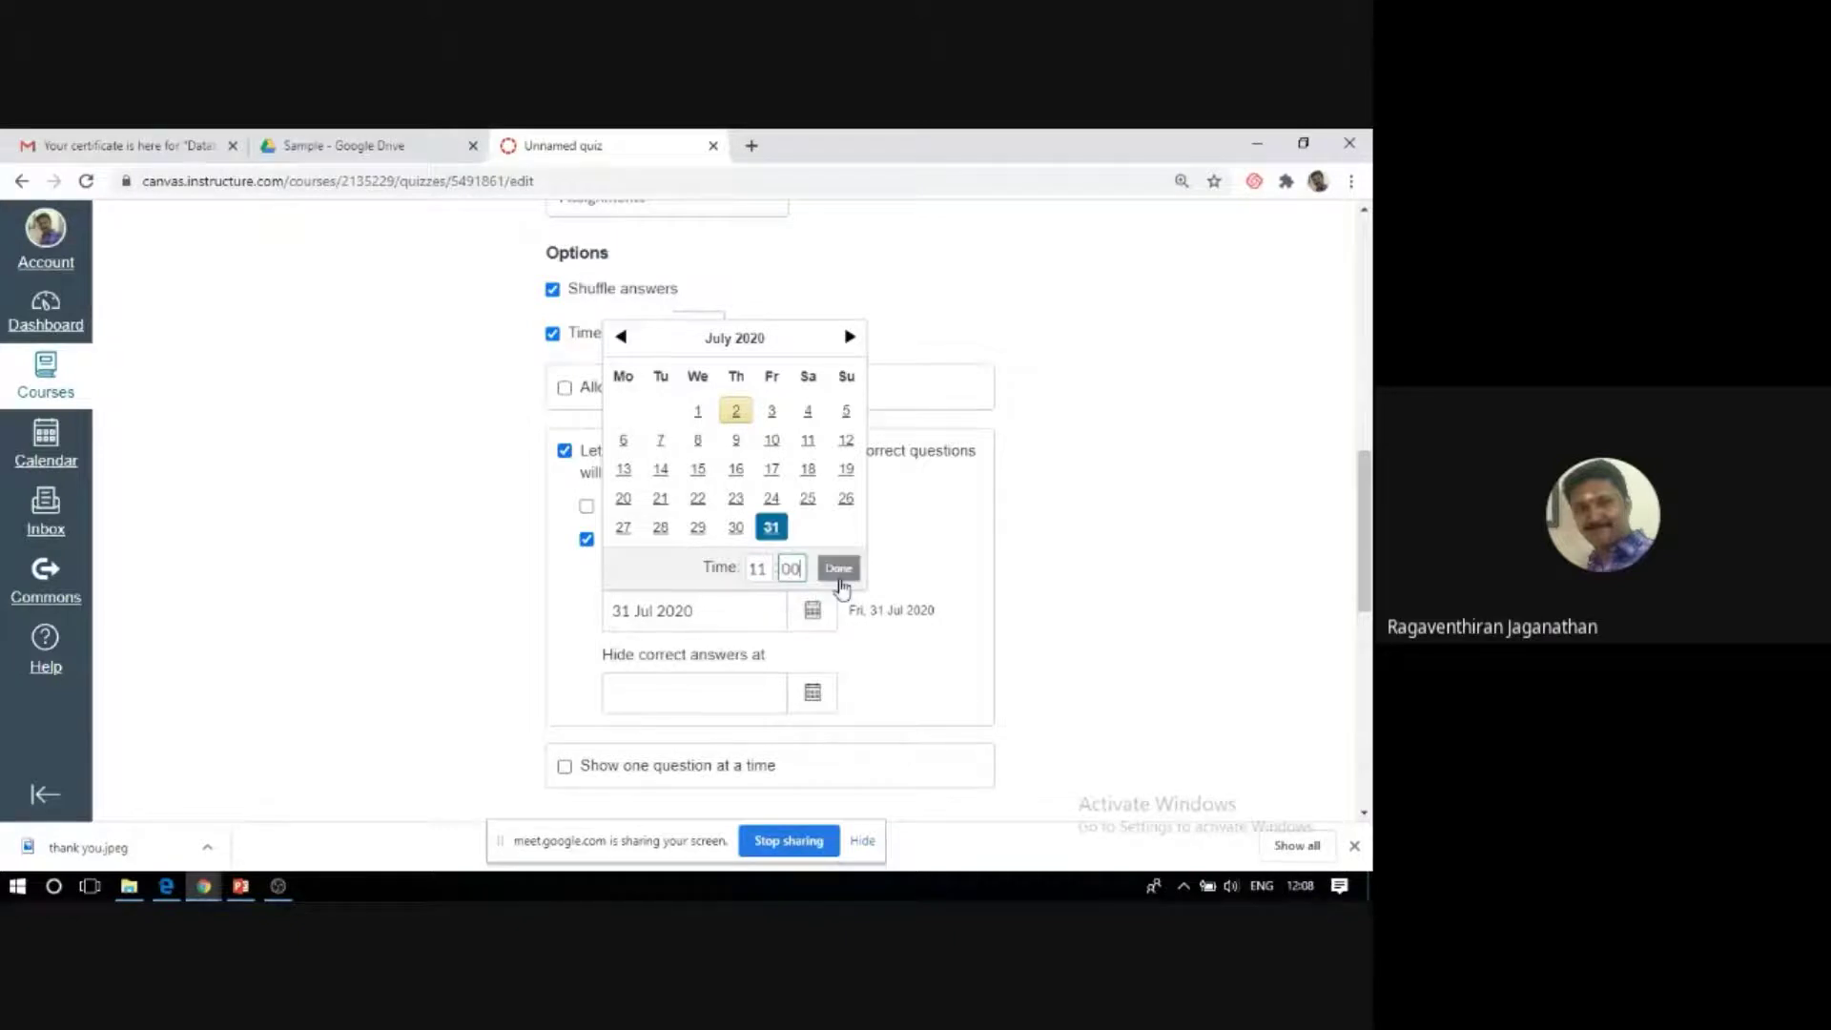
pyautogui.click(838, 569)
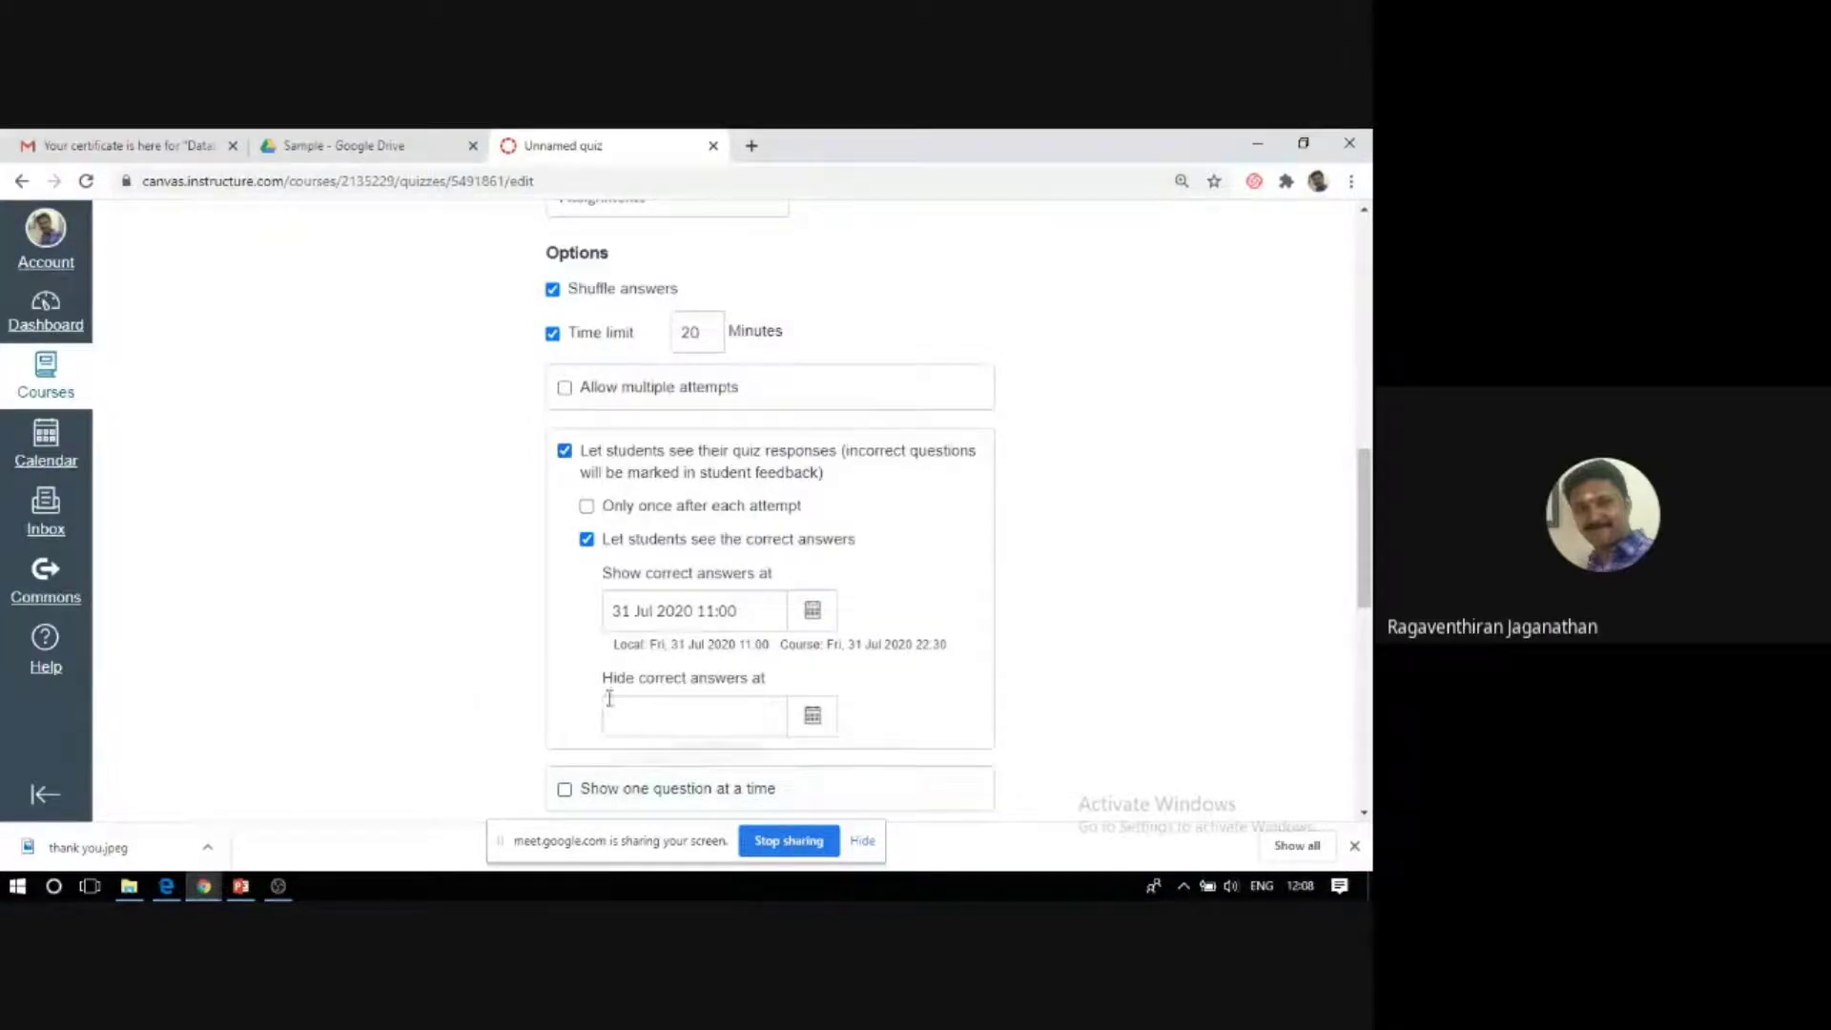
pyautogui.scroll(-1, 610, 698)
pyautogui.scroll(-1, 609, 698)
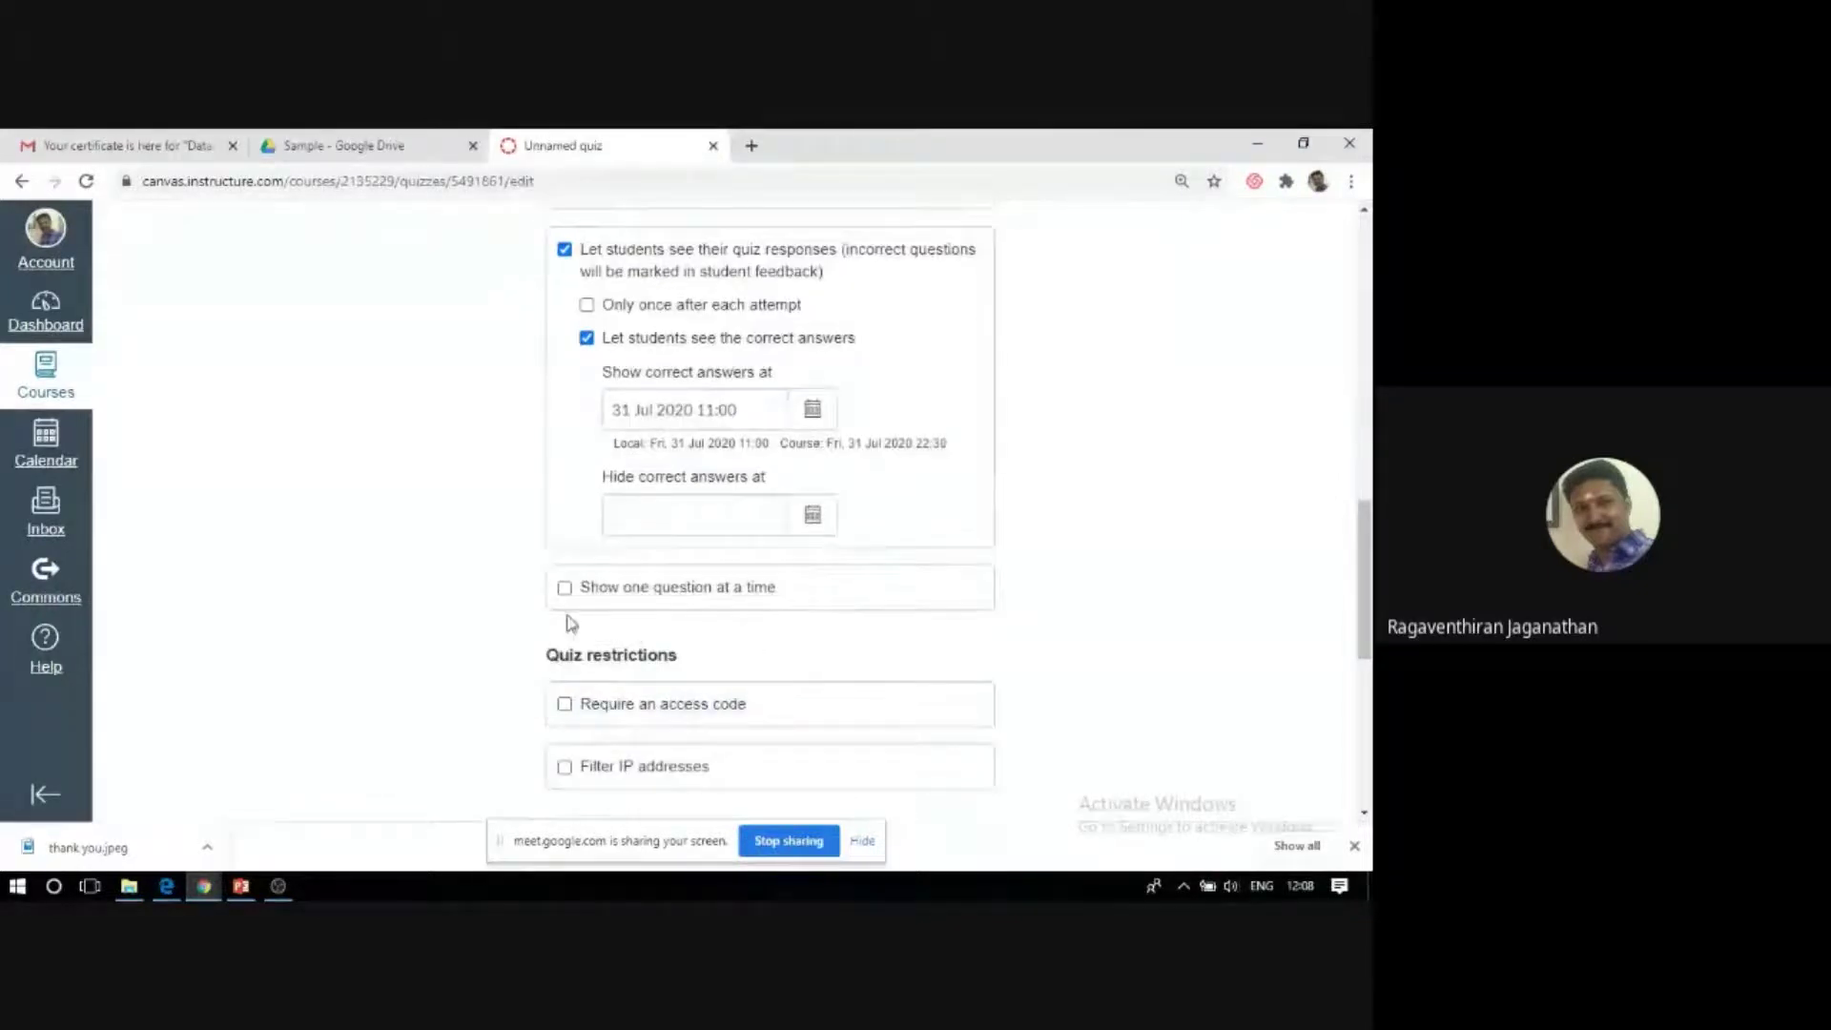
# Bring up the July 2020 date picker beside the Due field in the Assign section.
pyautogui.scroll(-1, 464, 586)
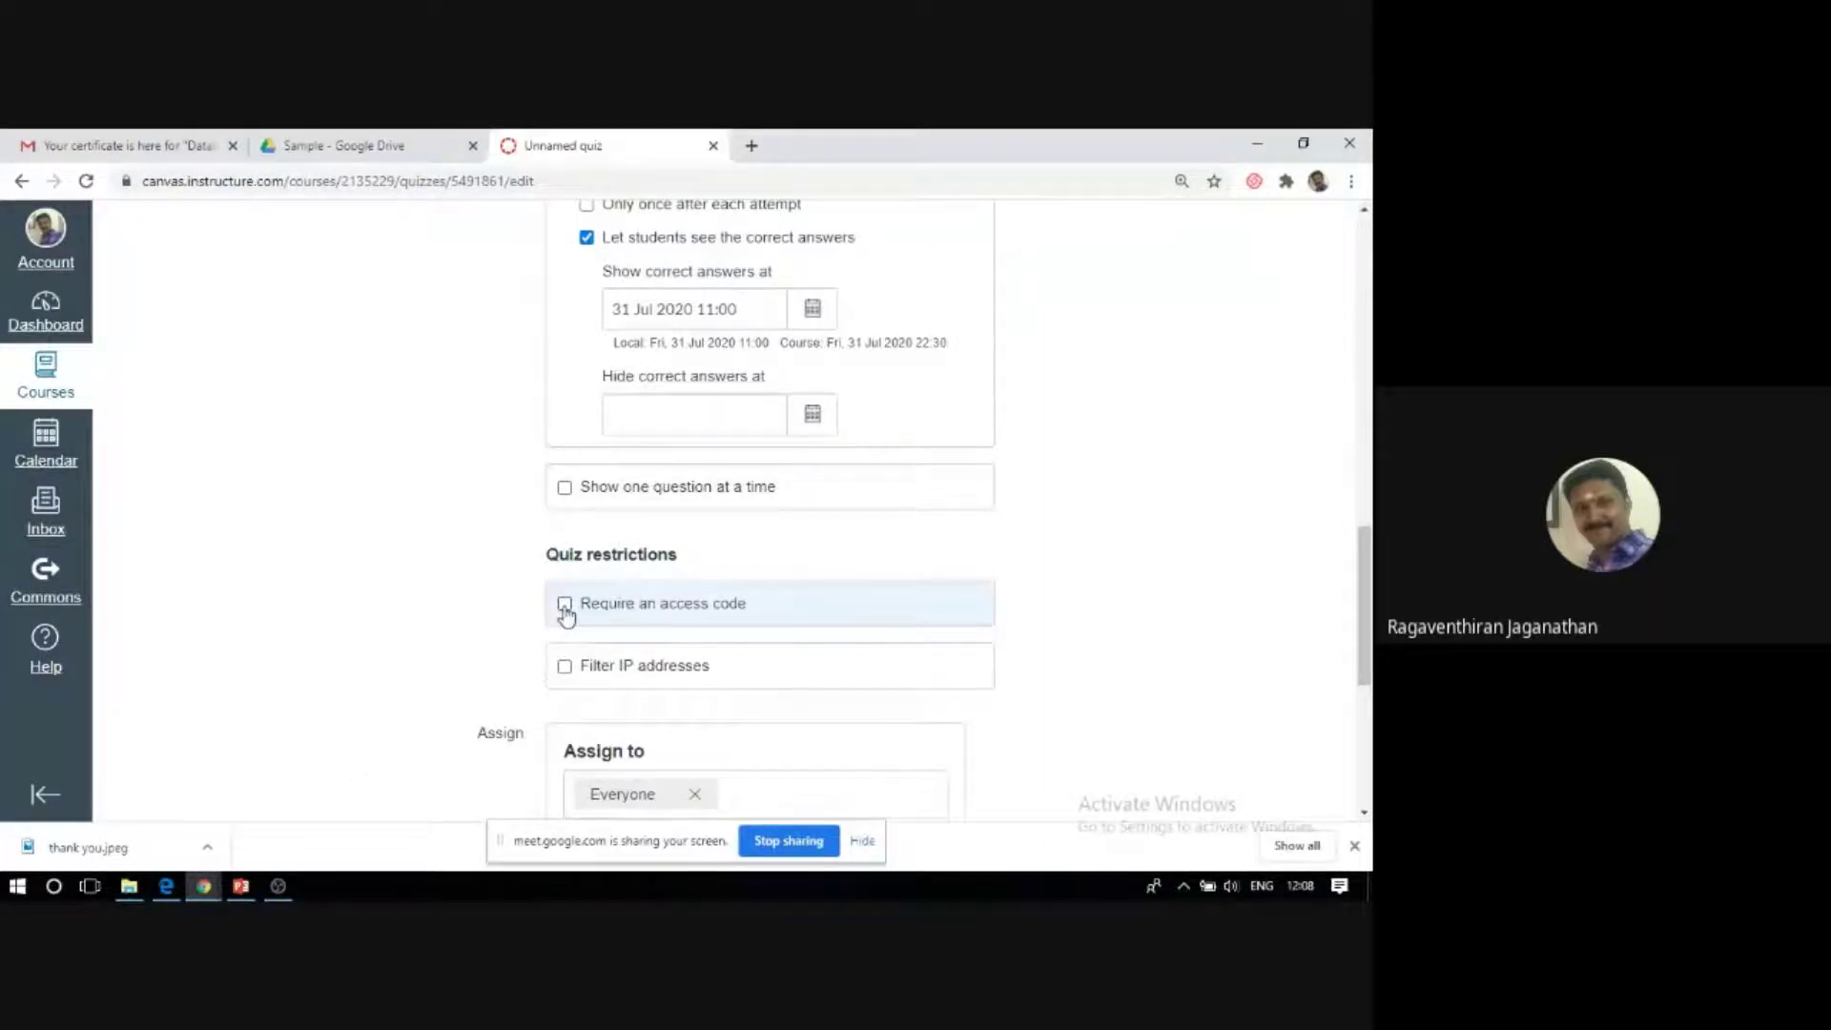
pyautogui.scroll(-3, 347, 703)
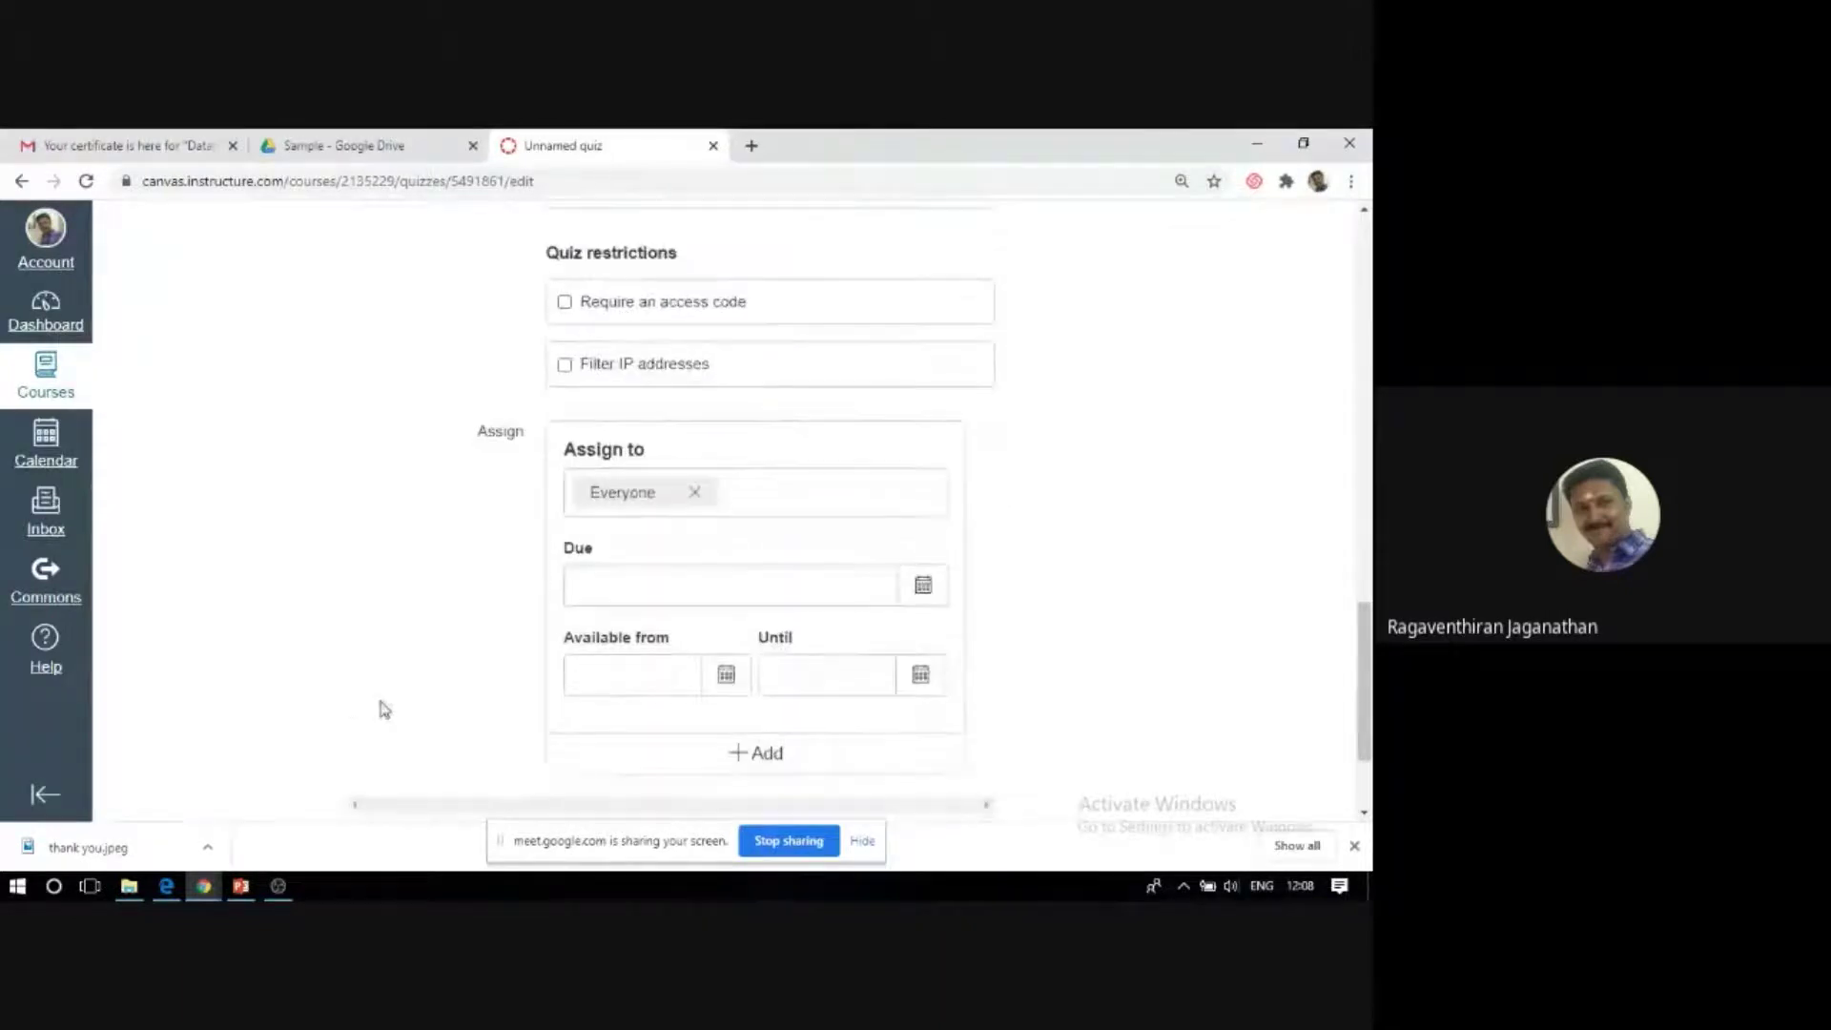
pyautogui.scroll(-1, 380, 707)
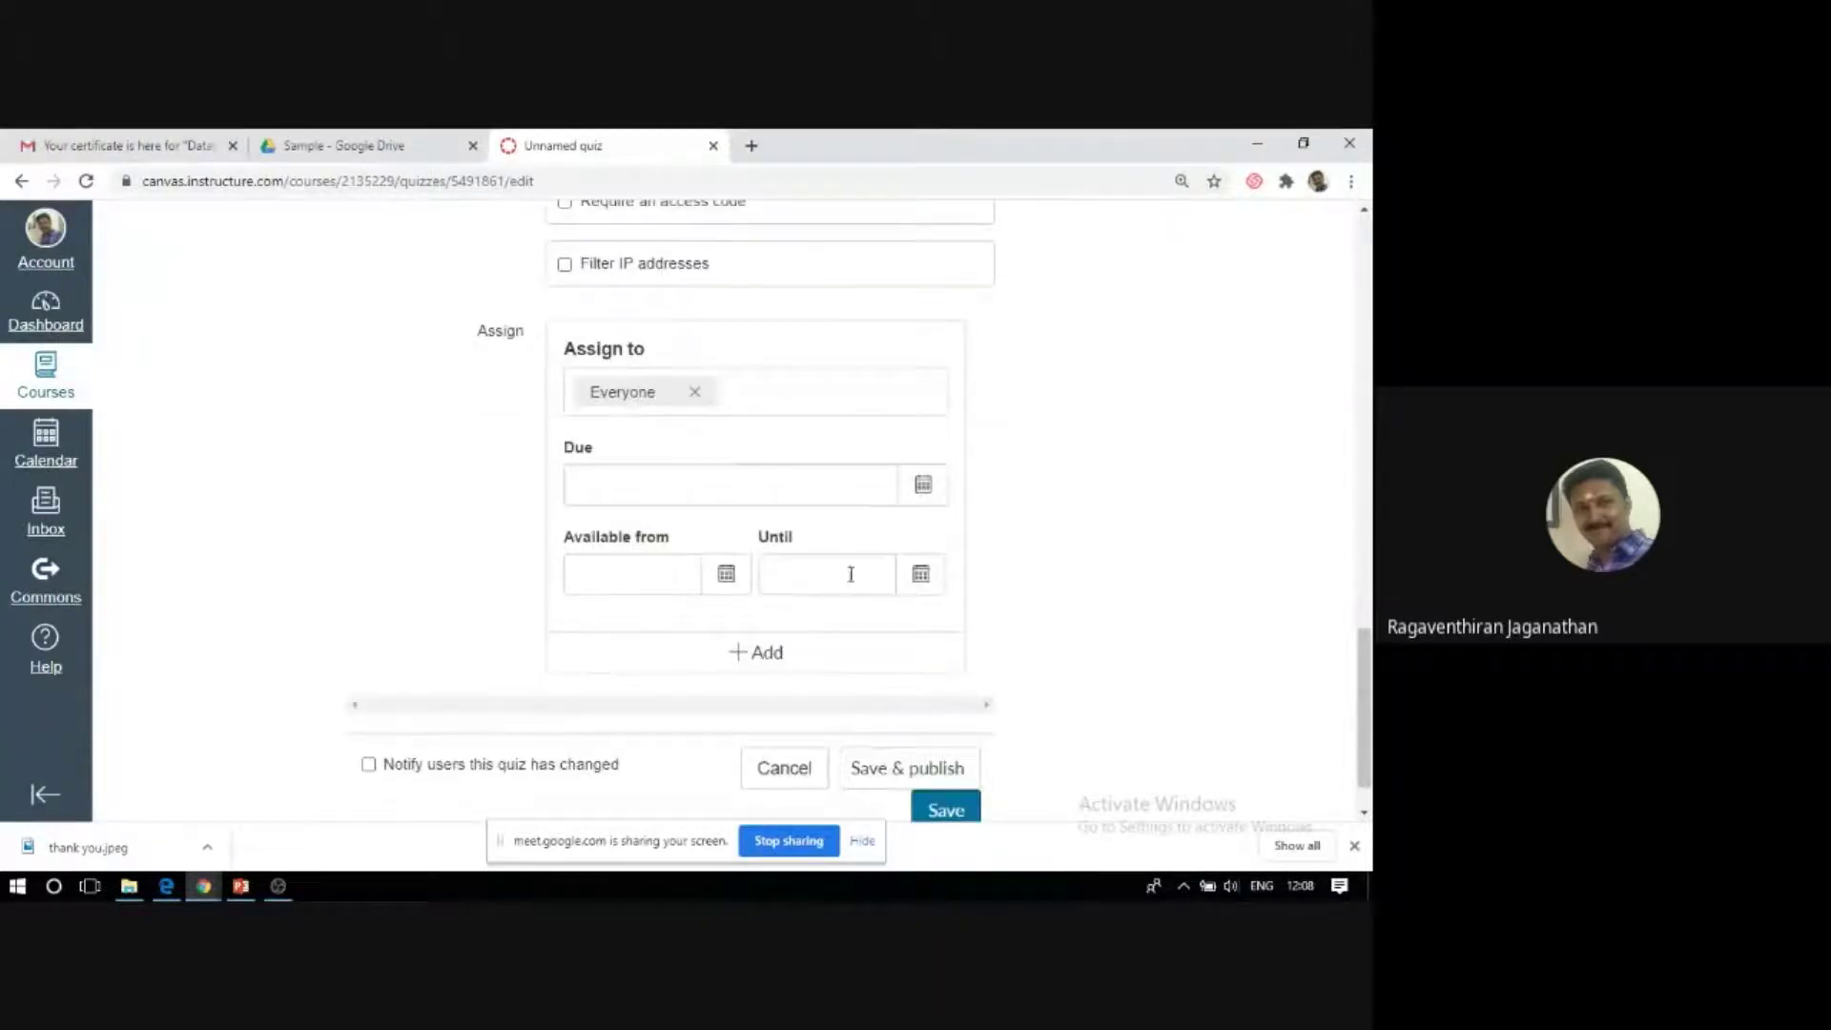
pyautogui.click(925, 489)
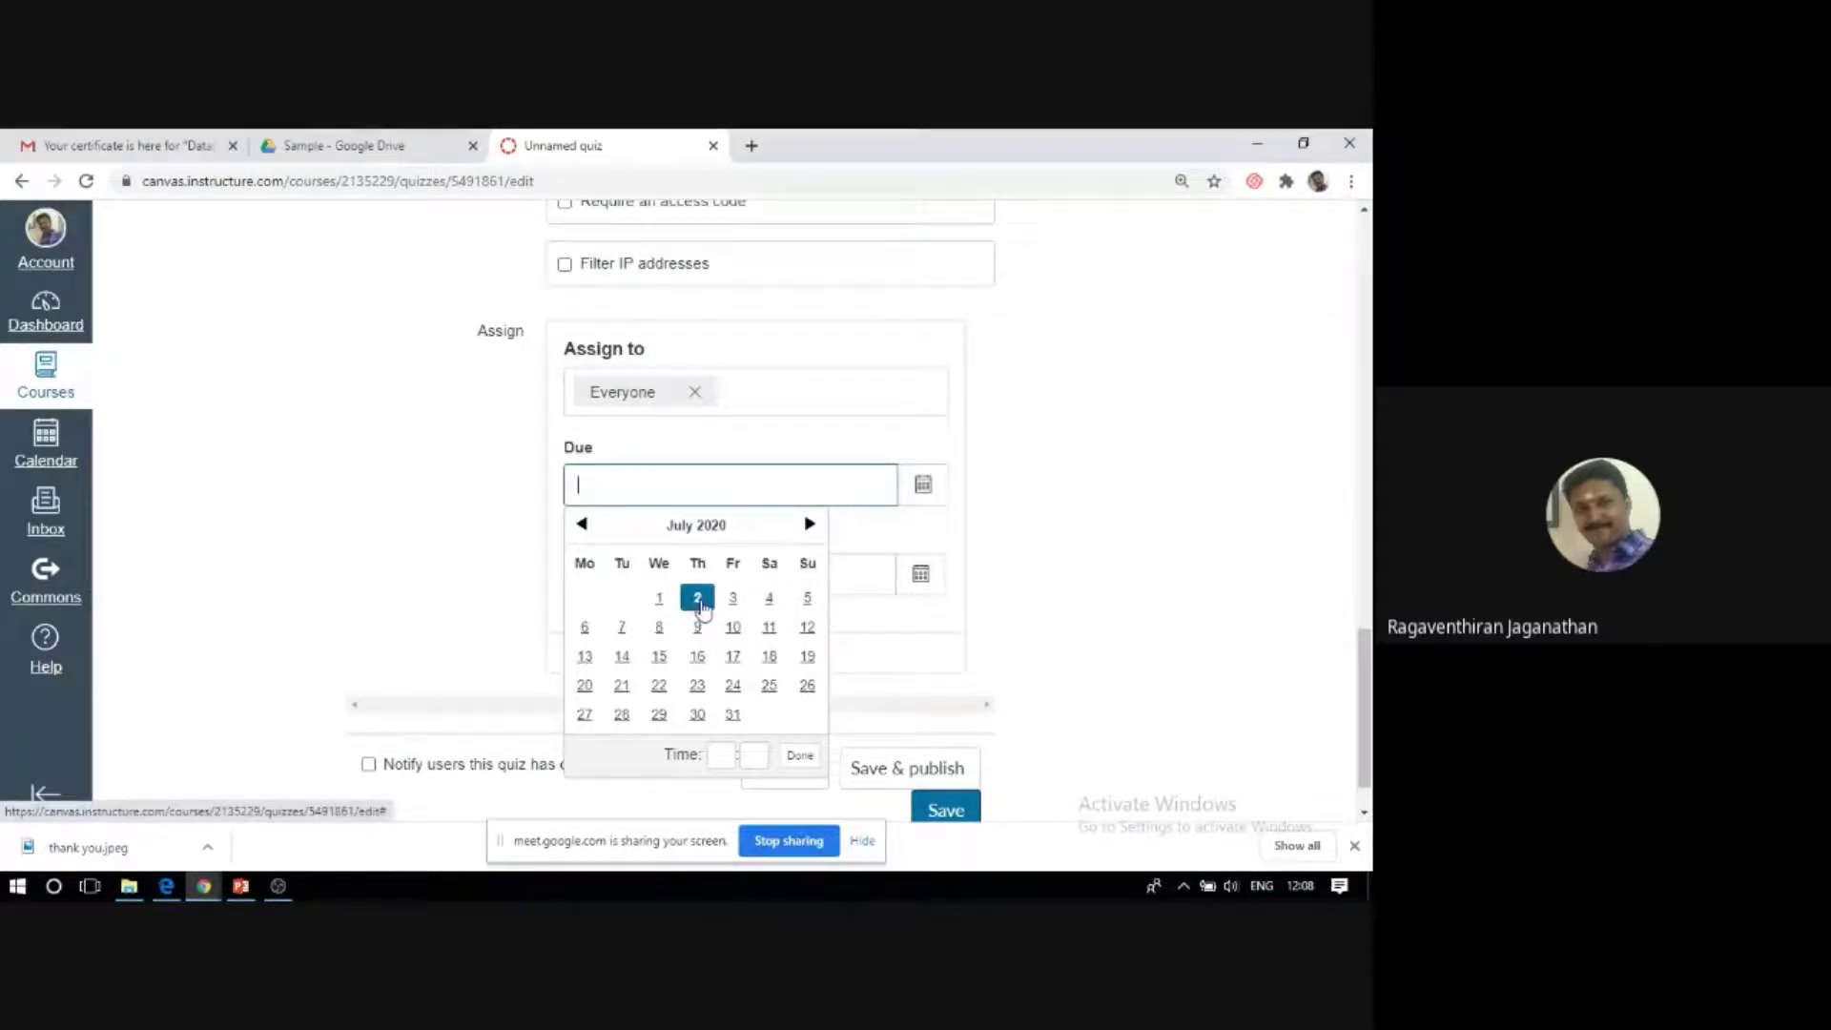
# Make the quiz due 2 July and available from 2 July at 12:10.
pyautogui.click(699, 600)
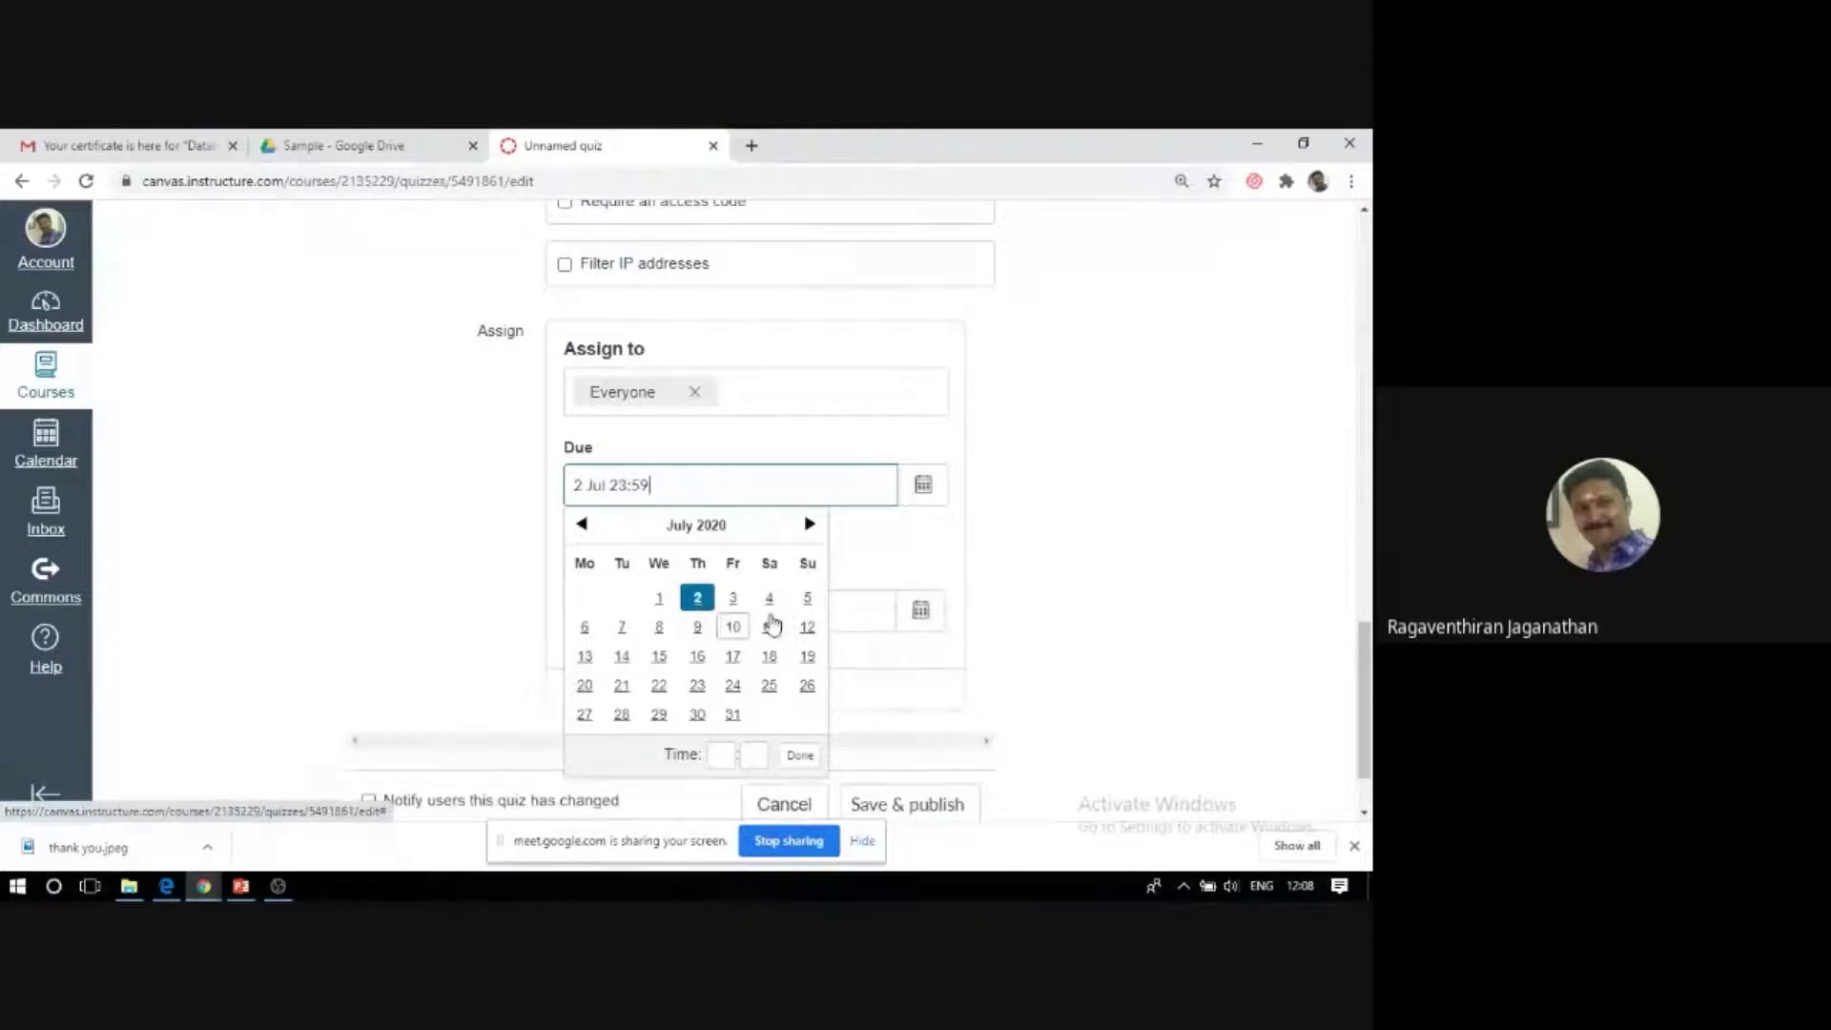
pyautogui.click(889, 553)
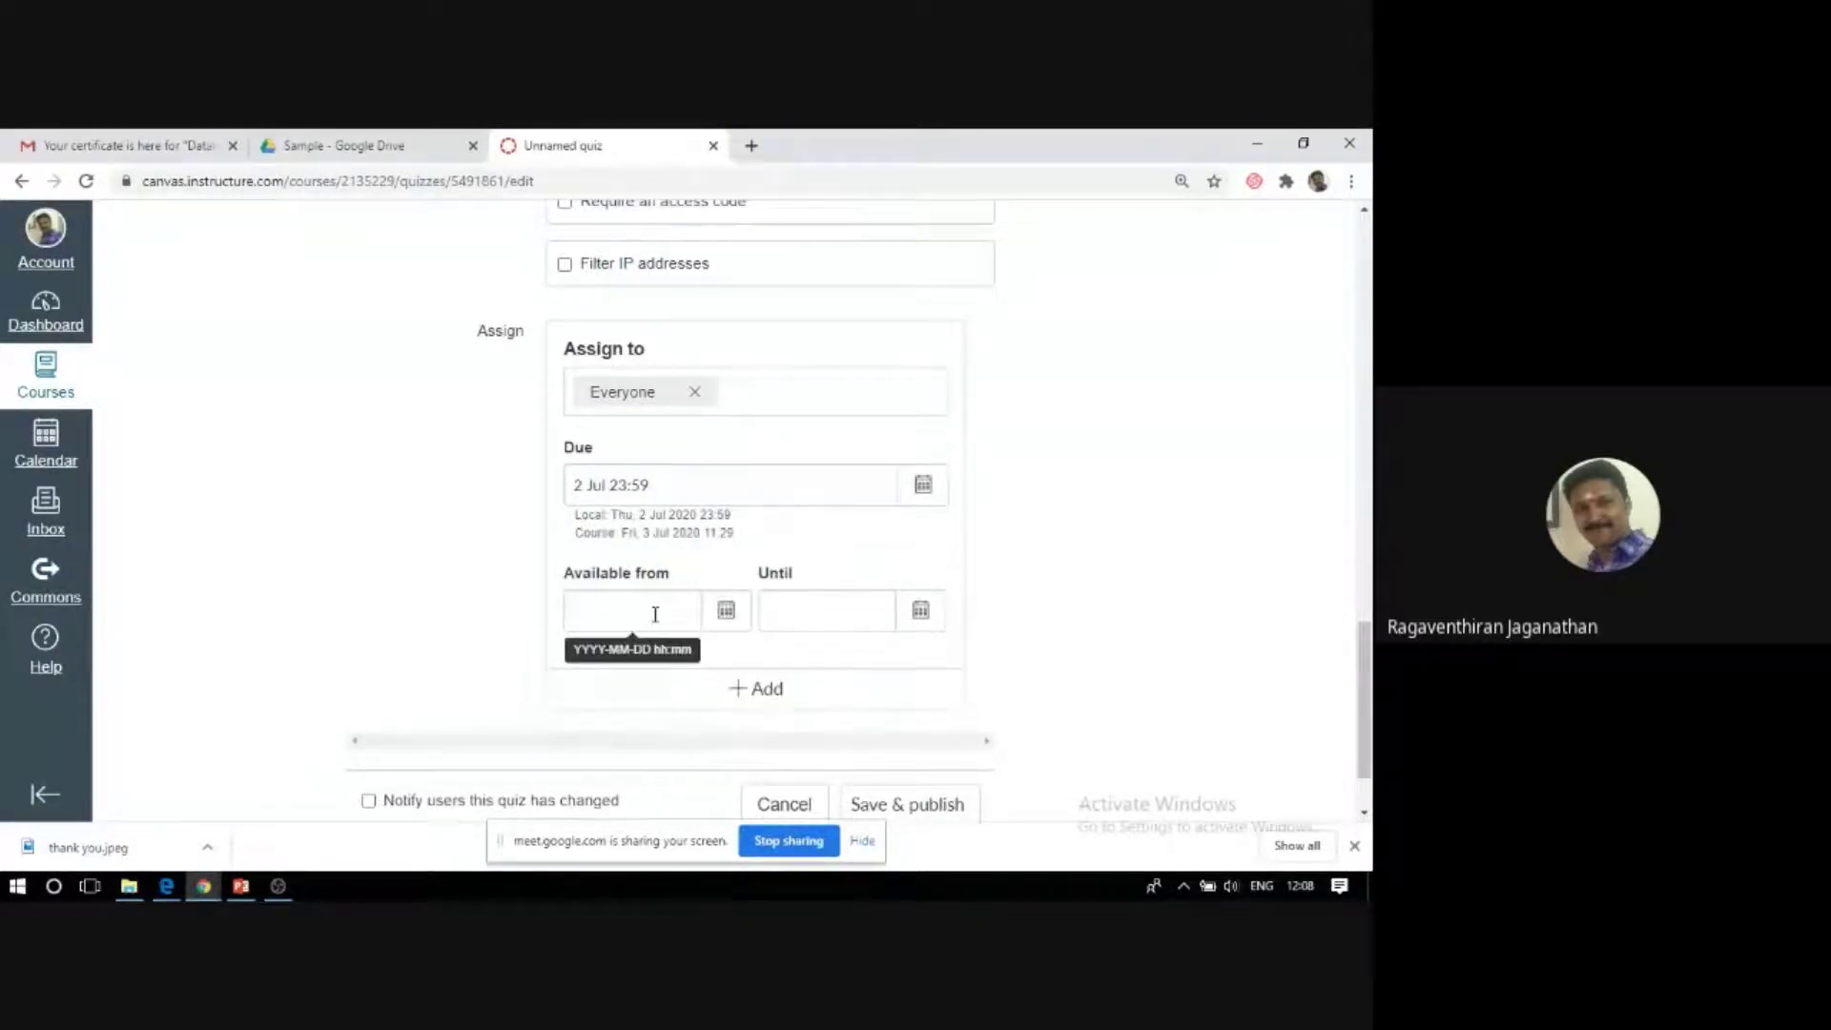
pyautogui.click(722, 615)
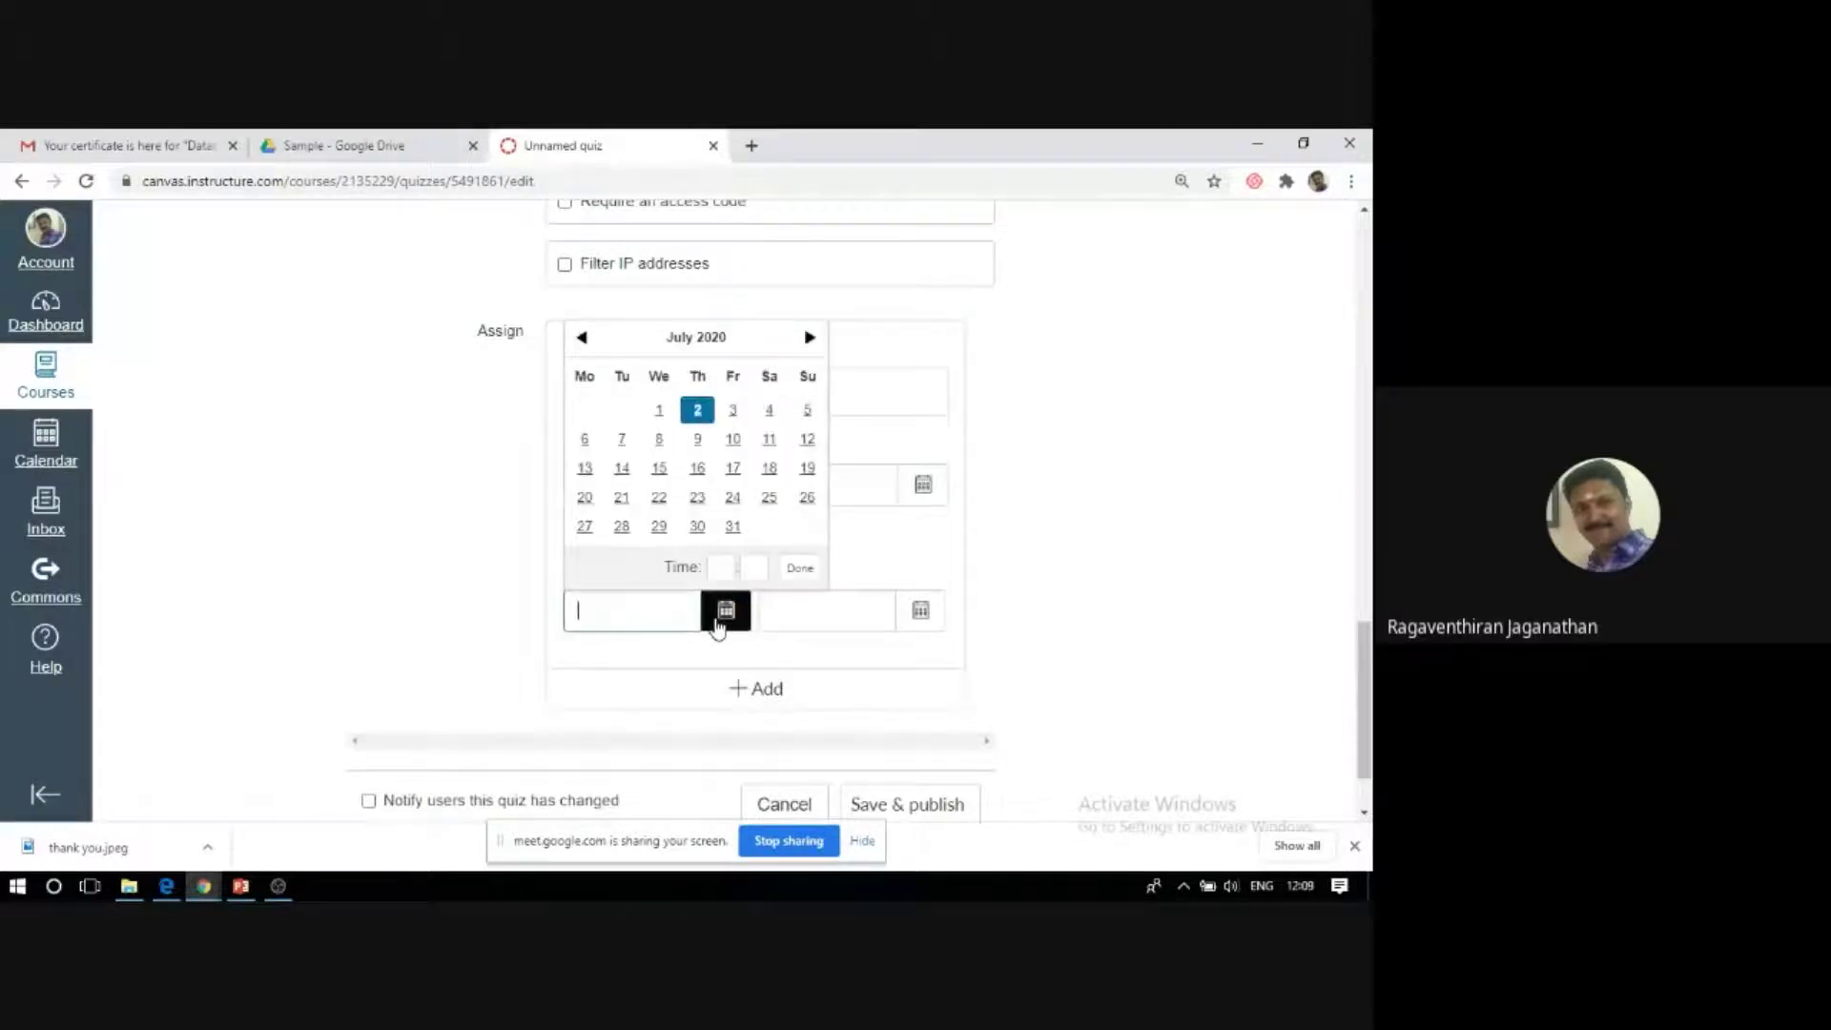
pyautogui.click(725, 570)
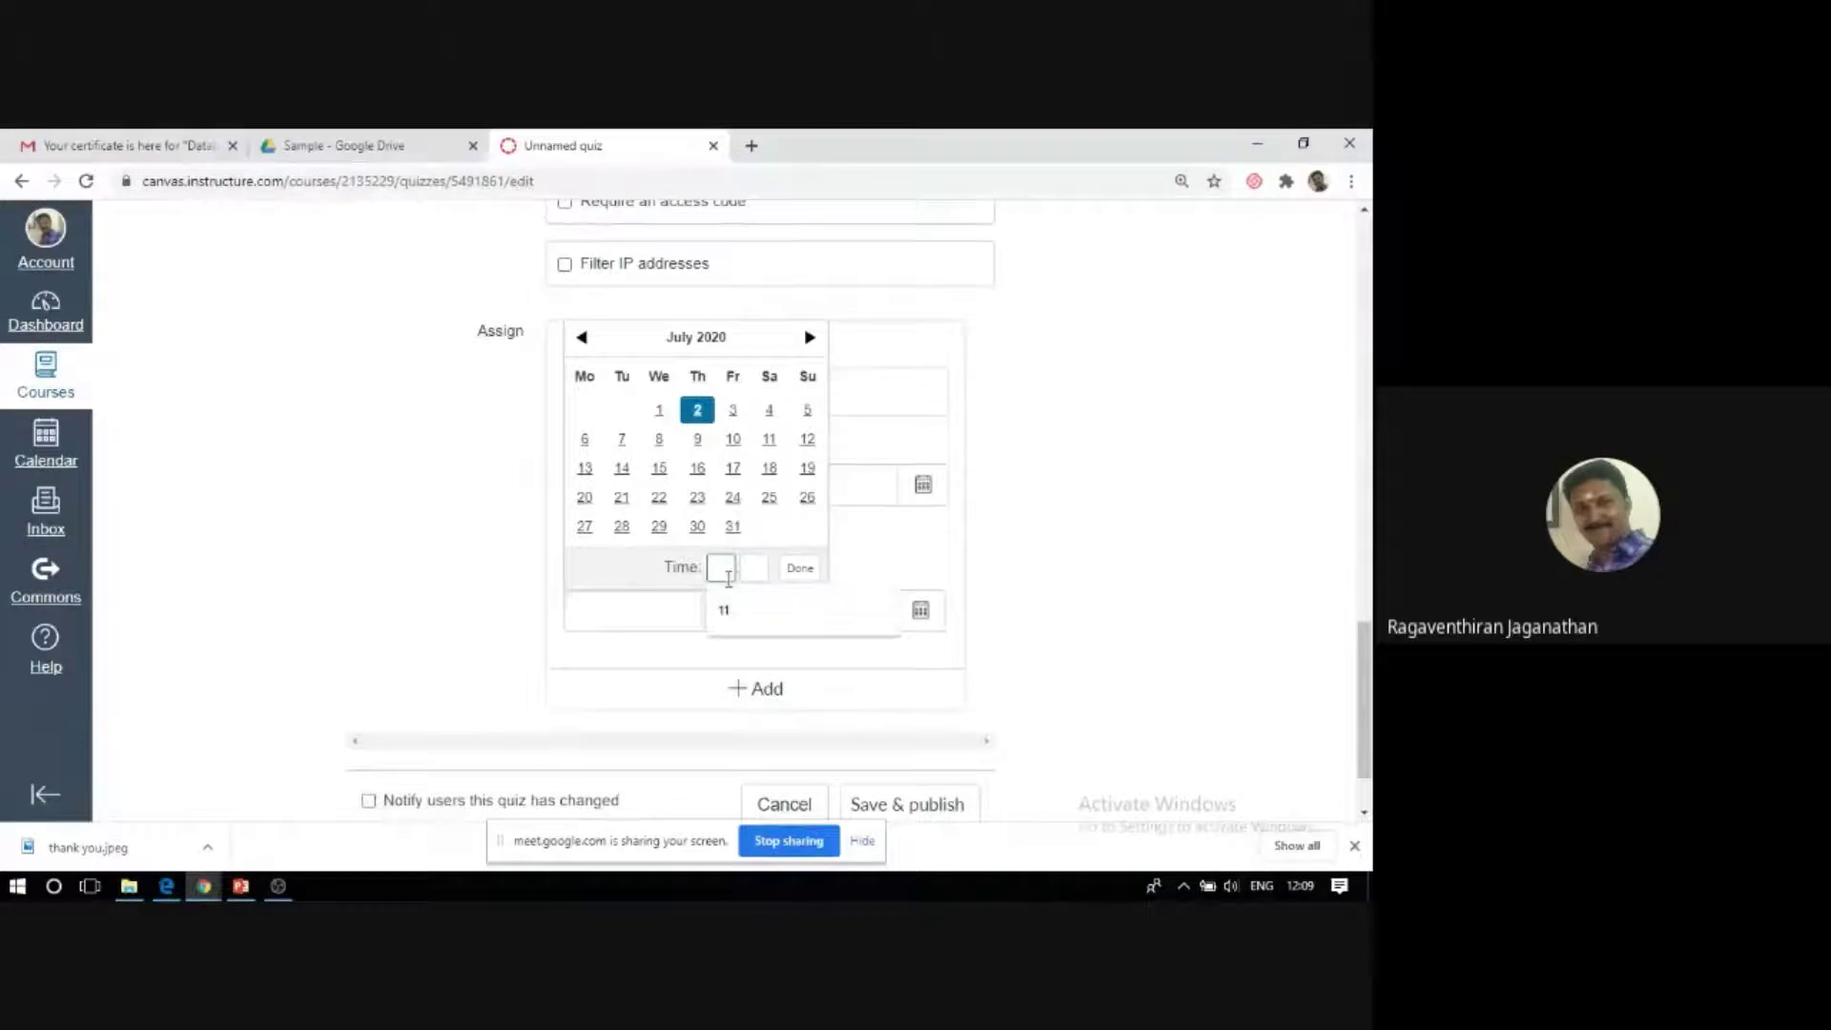
pyautogui.write('12')
pyautogui.press('Tab')
pyautogui.write('10')
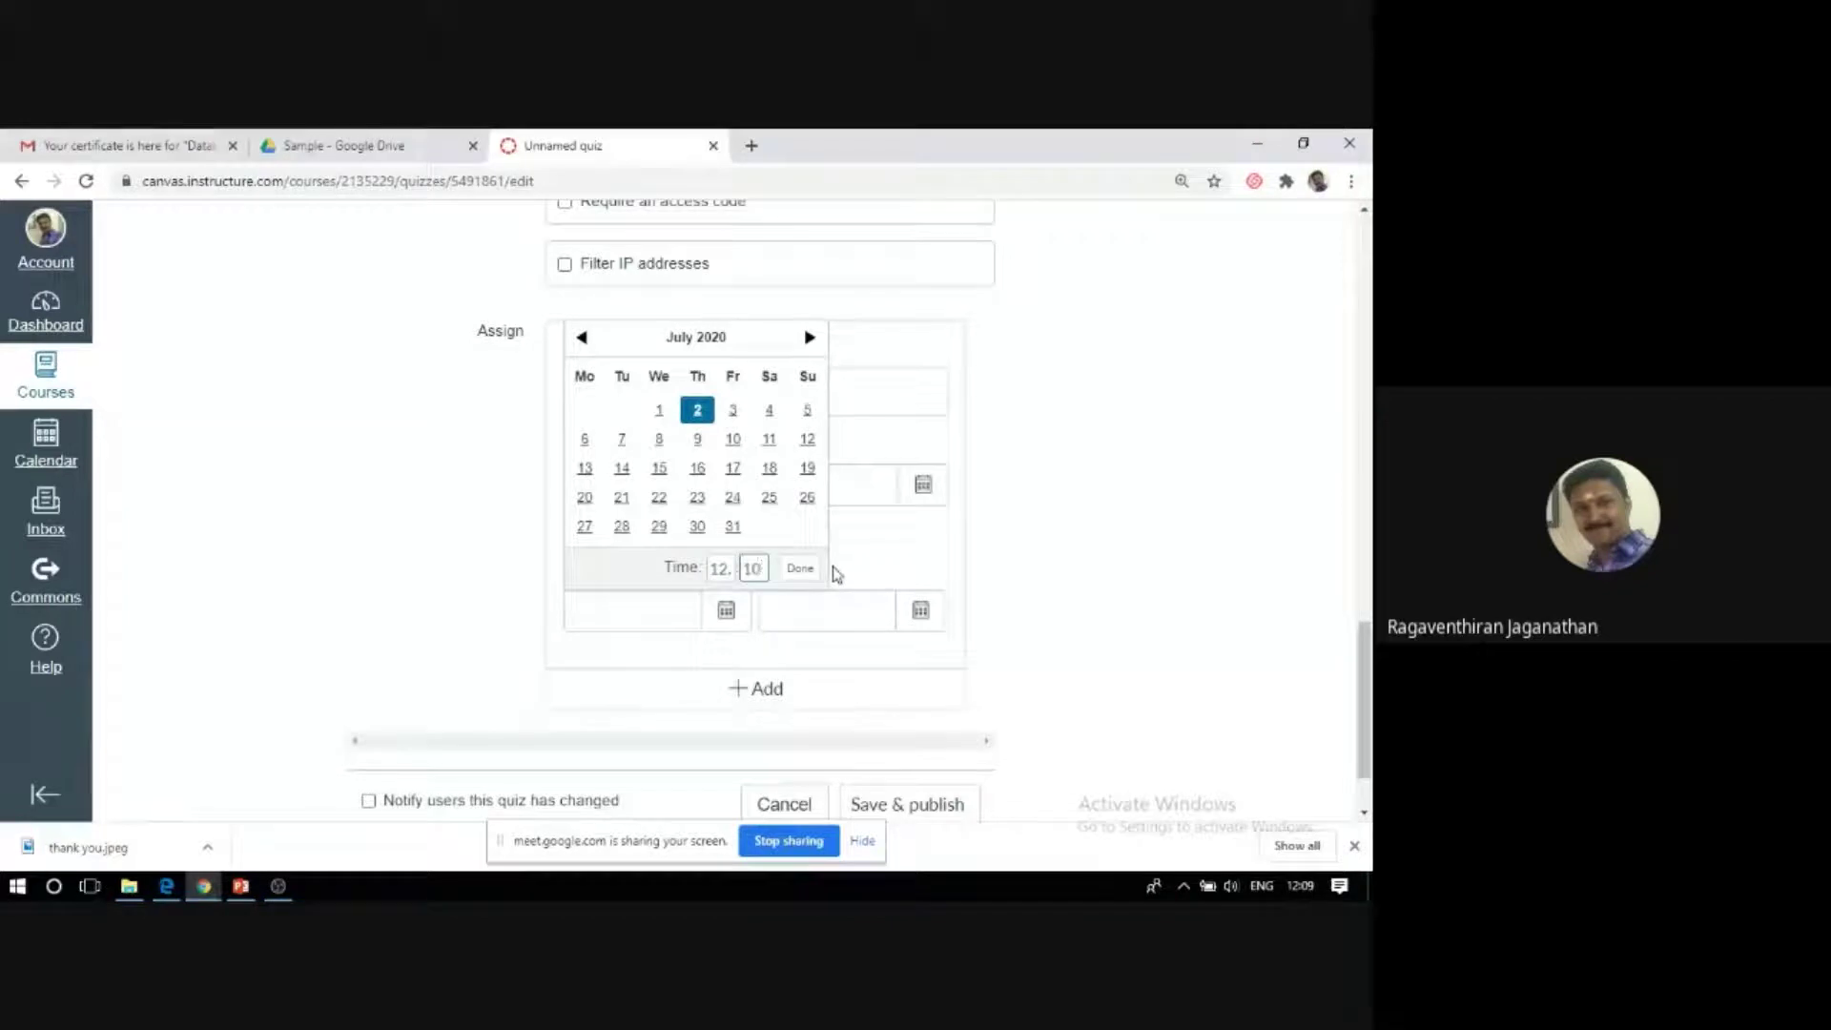
pyautogui.click(800, 568)
# Set the quiz's availability to end on 3 July at 23:59.
pyautogui.click(913, 624)
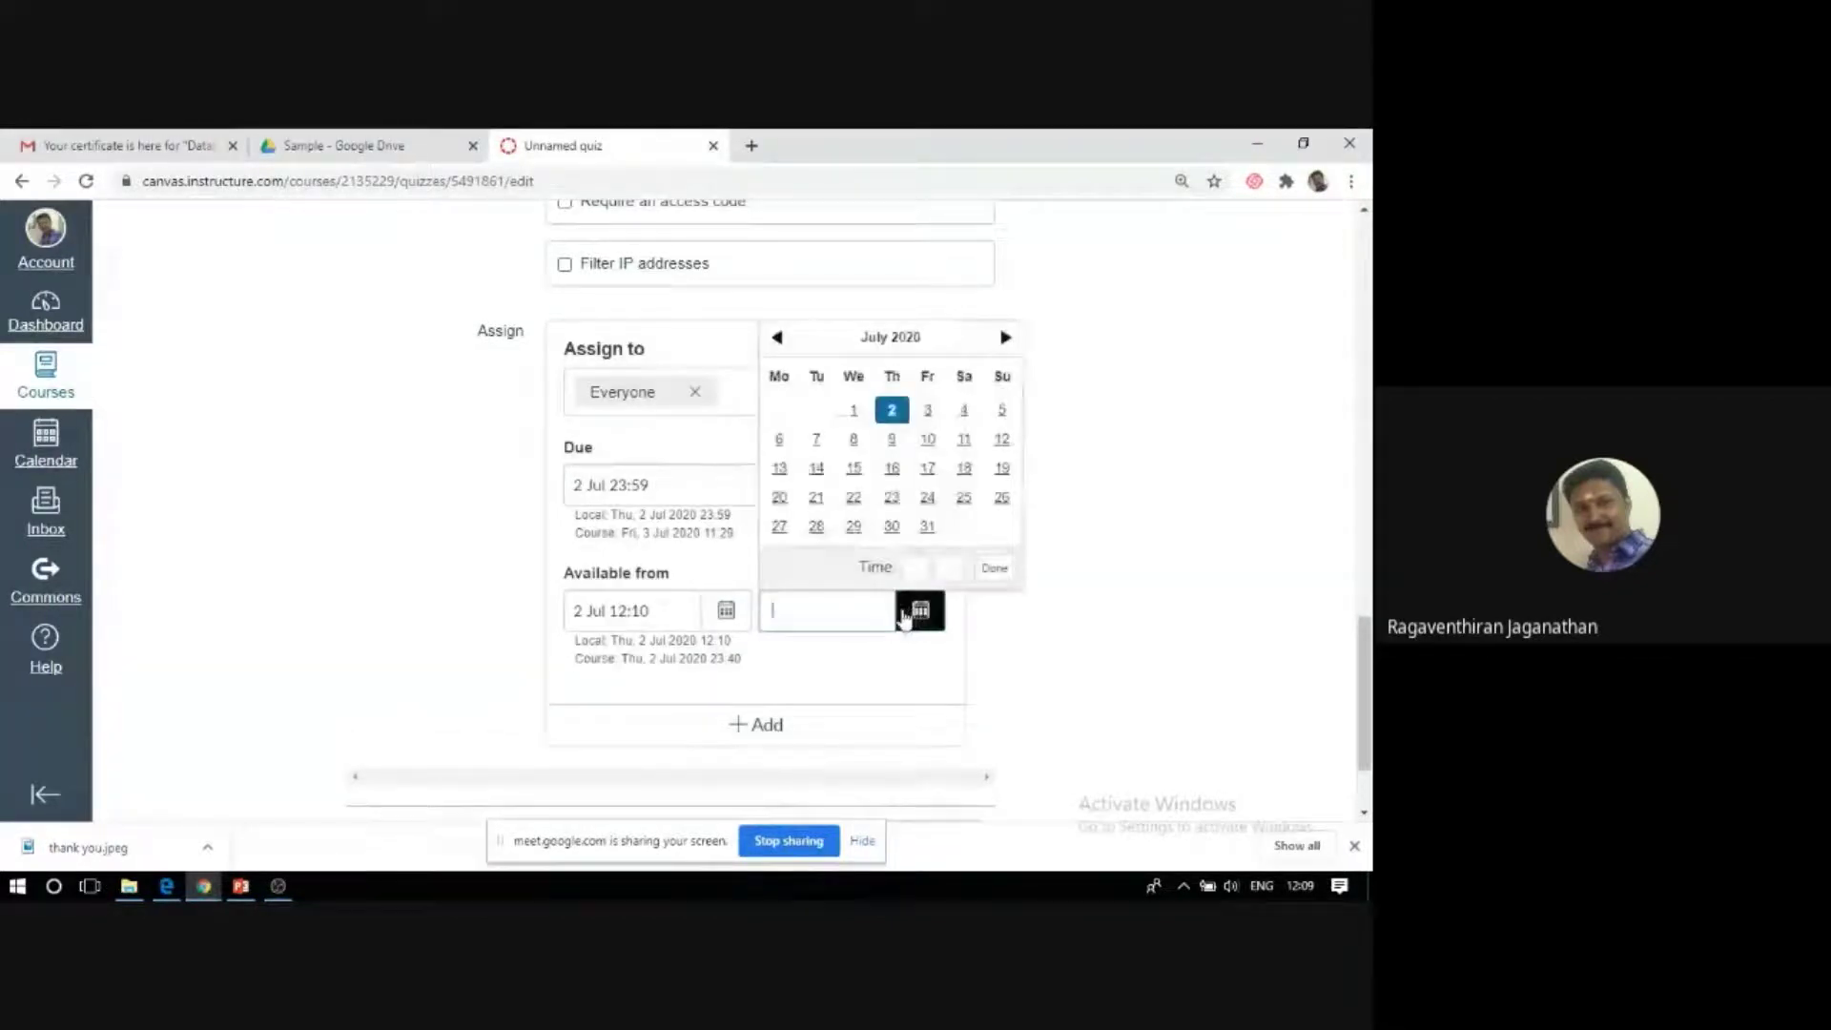
pyautogui.click(928, 411)
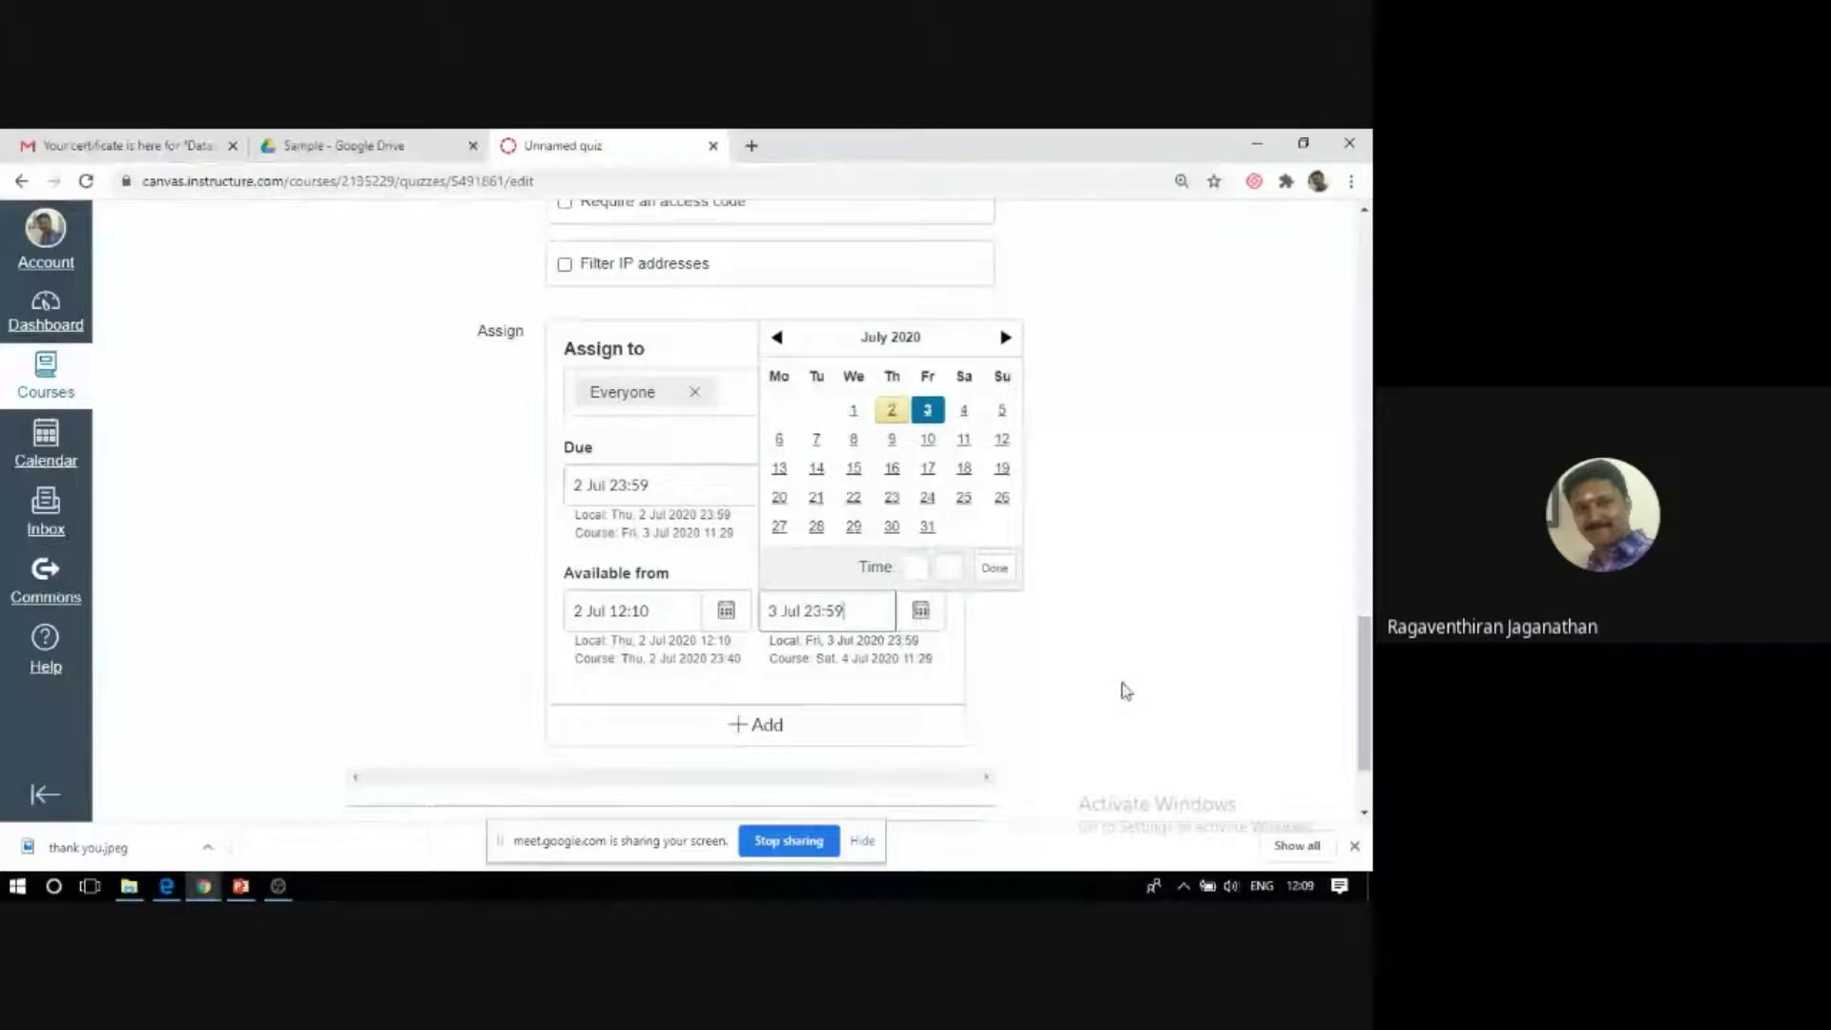
pyautogui.click(995, 569)
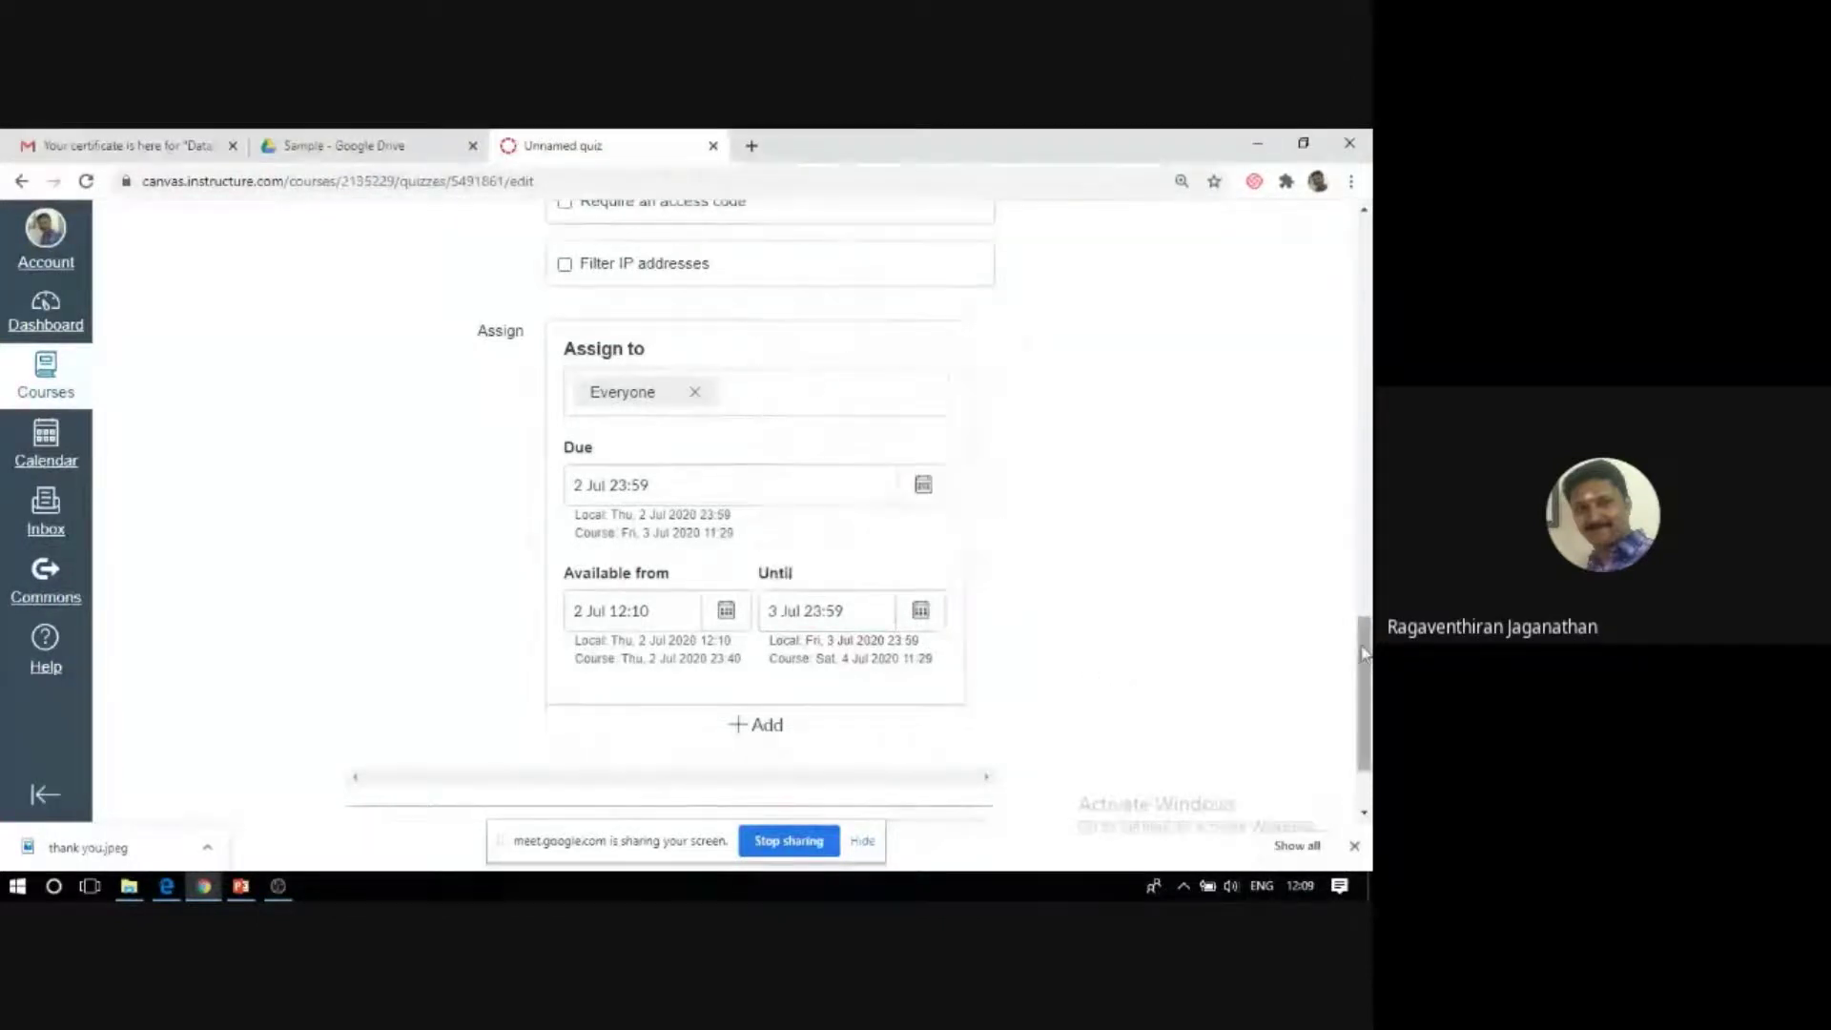
pyautogui.scroll(-2, 1364, 653)
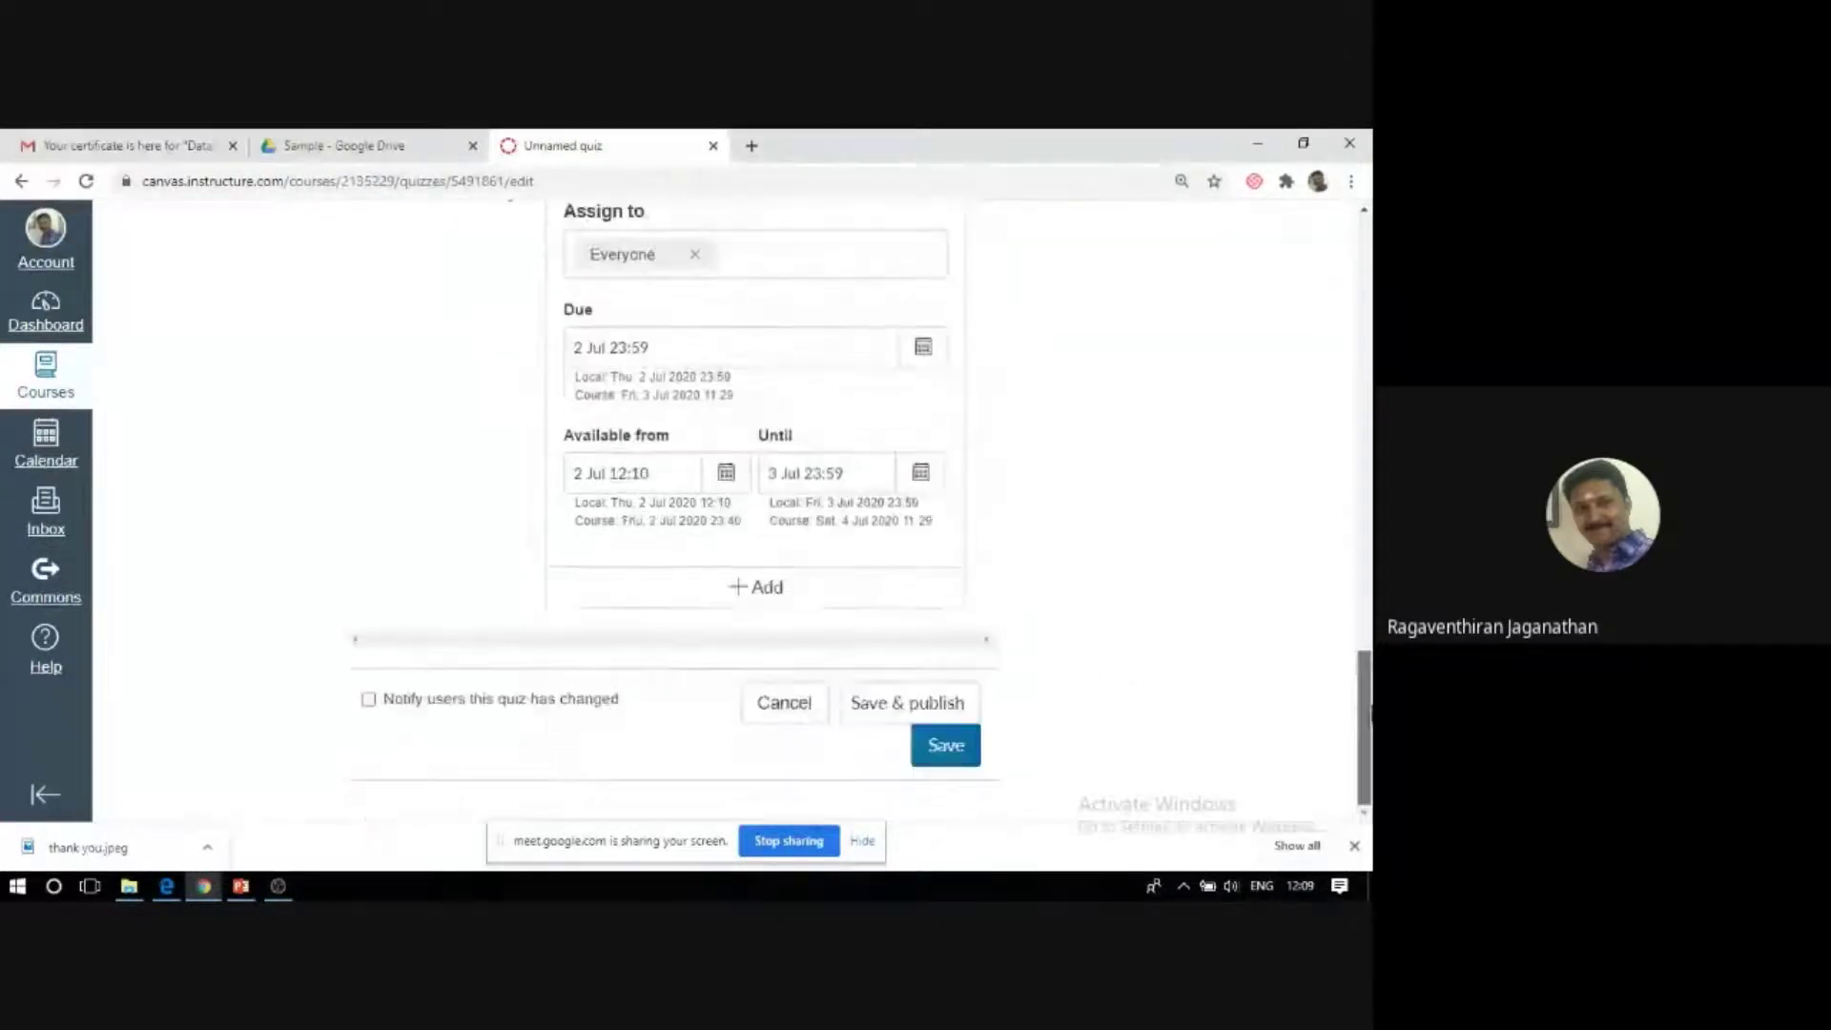
# Add a second assignment for the DBMS course section, then save and publish the quiz.
pyautogui.click(753, 606)
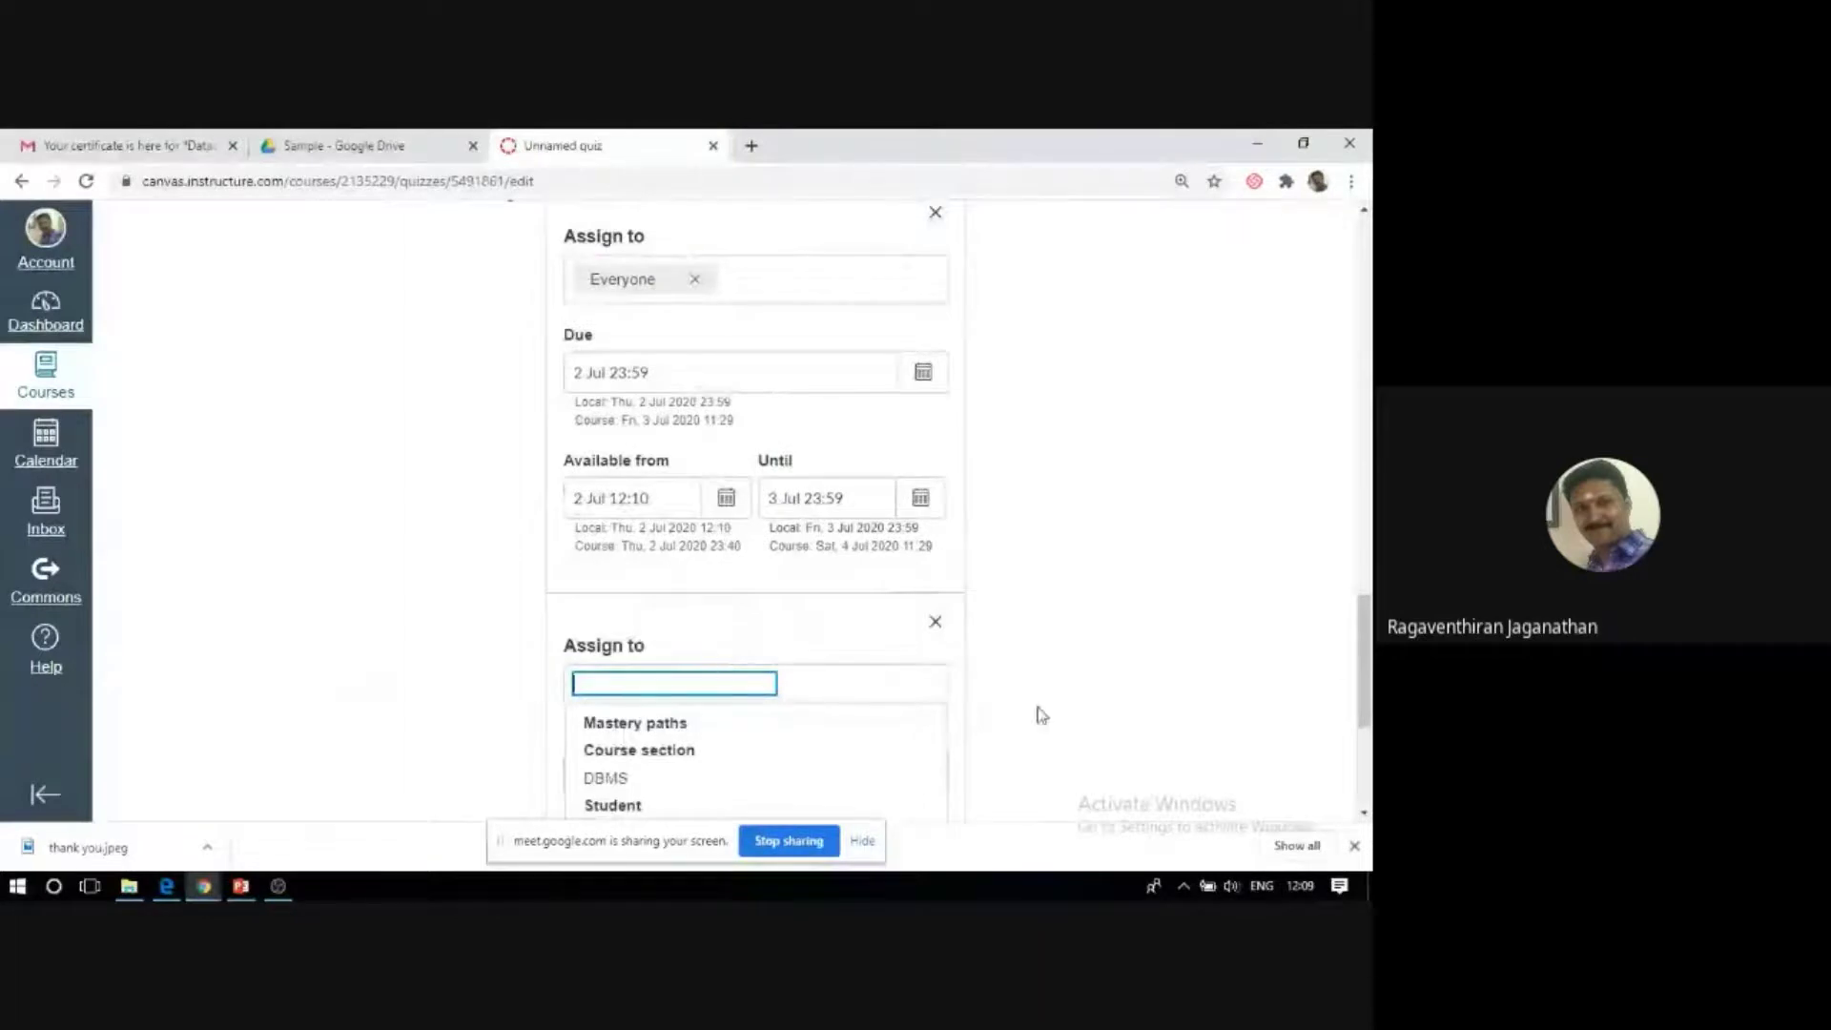
pyautogui.scroll(-2, 853, 656)
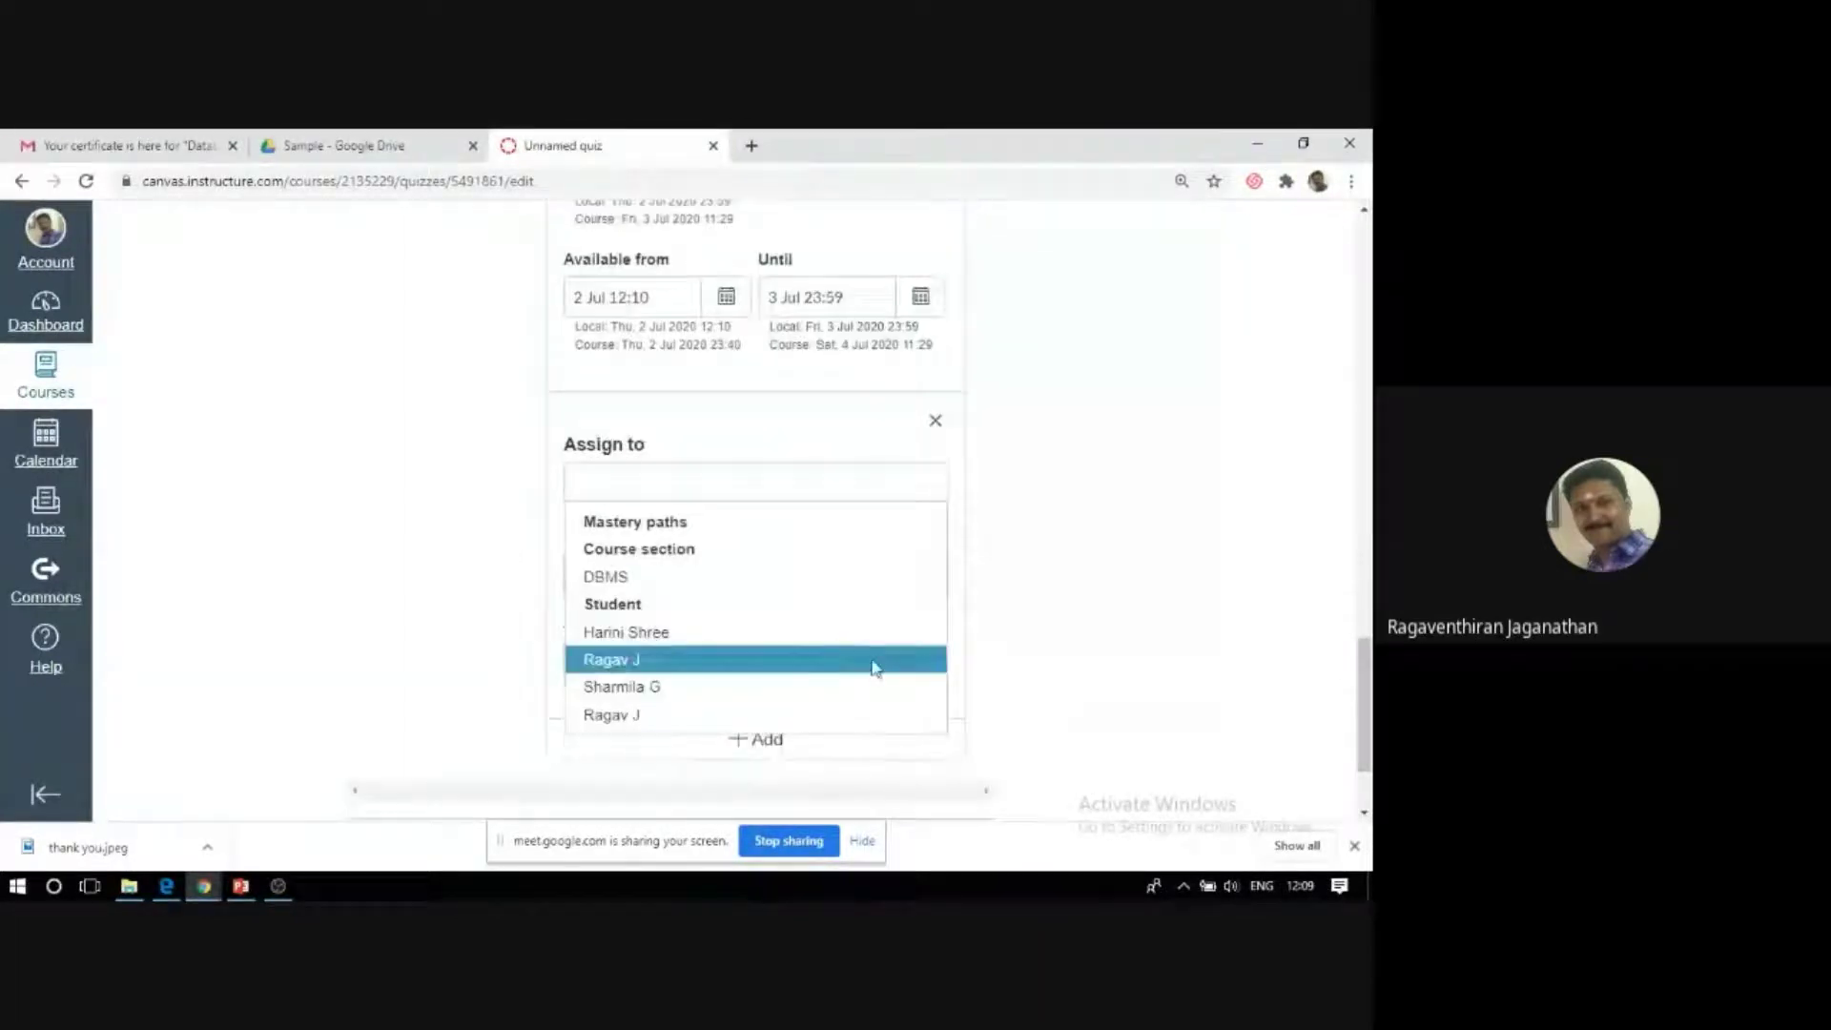
pyautogui.click(630, 577)
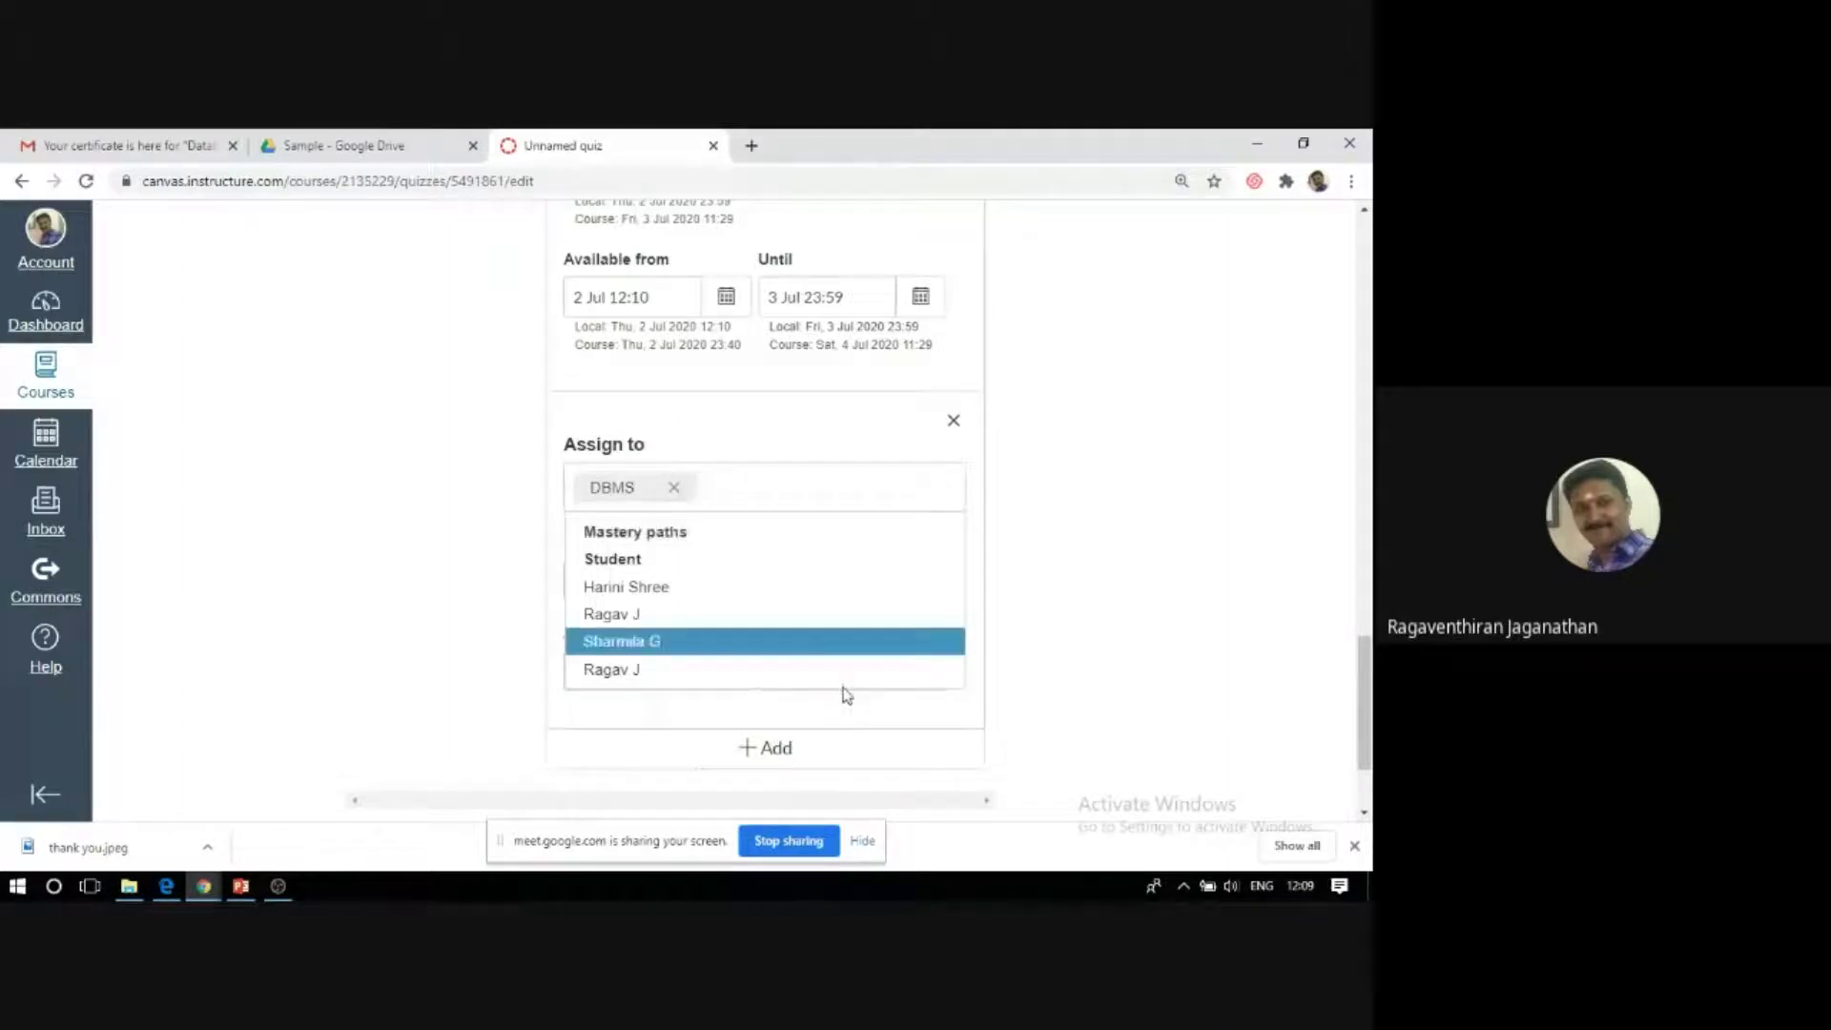
pyautogui.scroll(-2, 1055, 748)
pyautogui.click(882, 714)
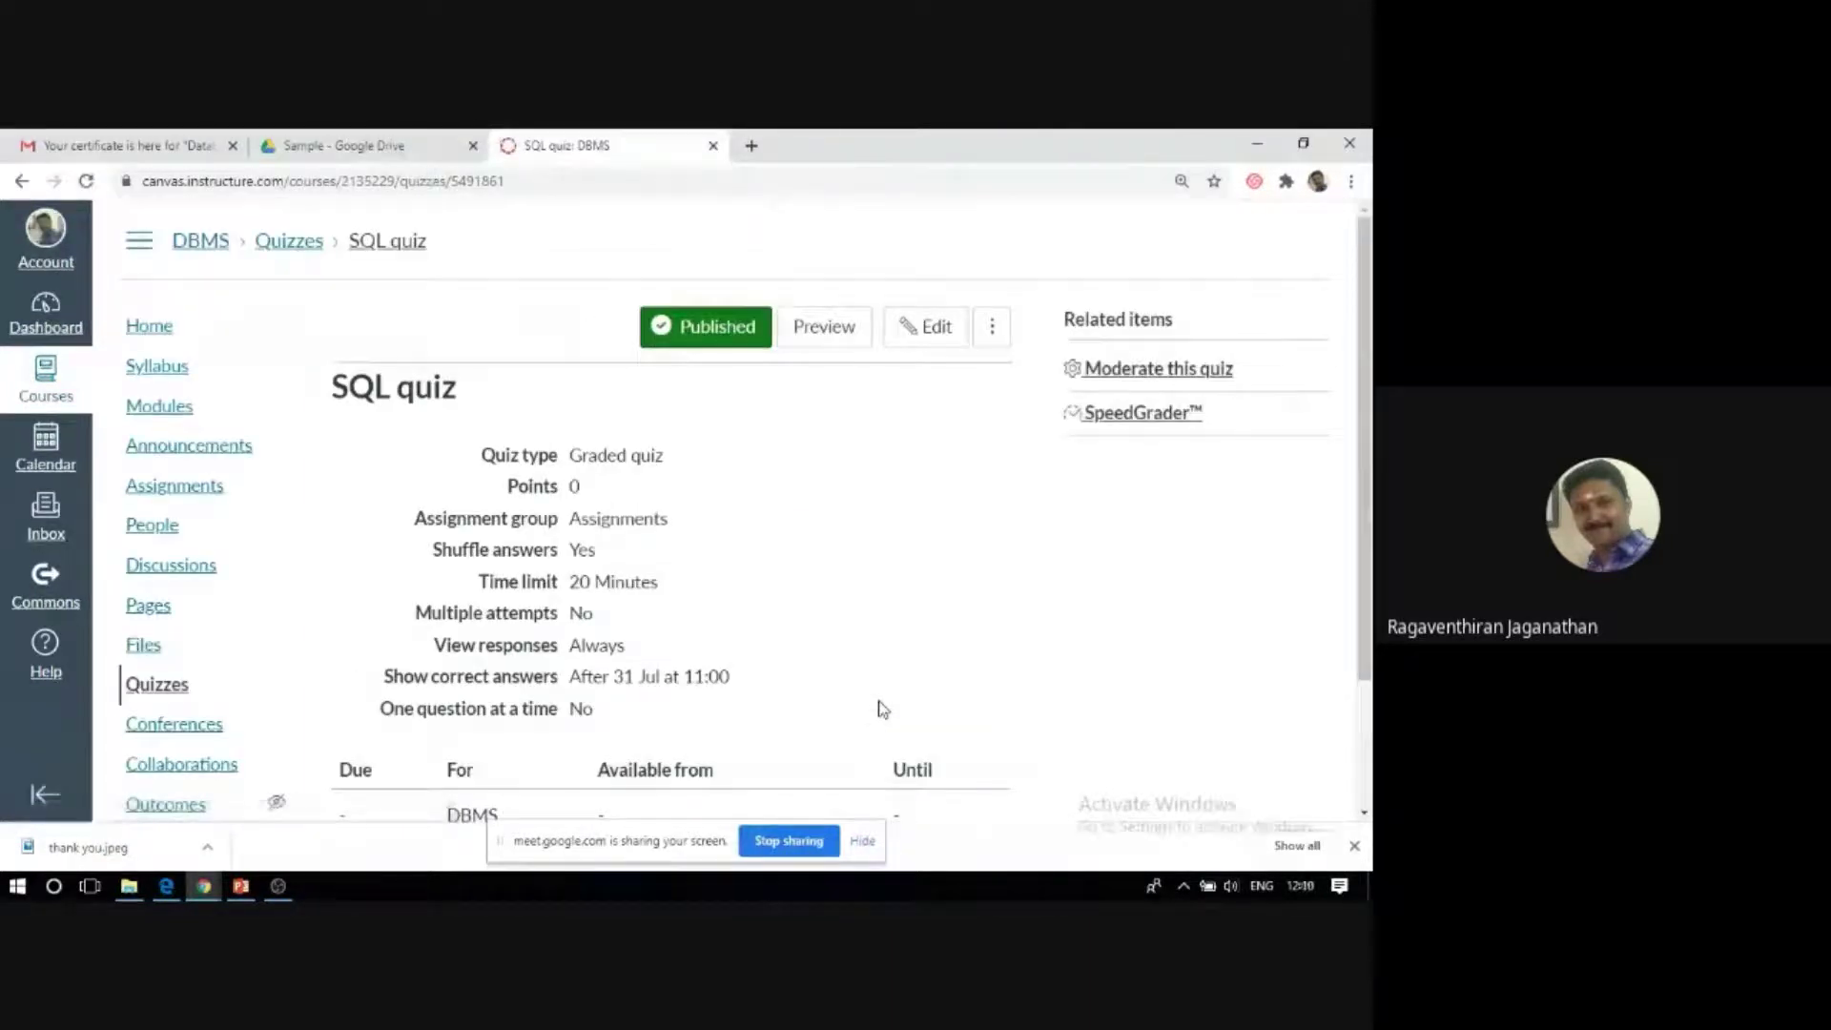
# Return the published SQL quiz to its editing form.
pyautogui.scroll(-2, 763, 677)
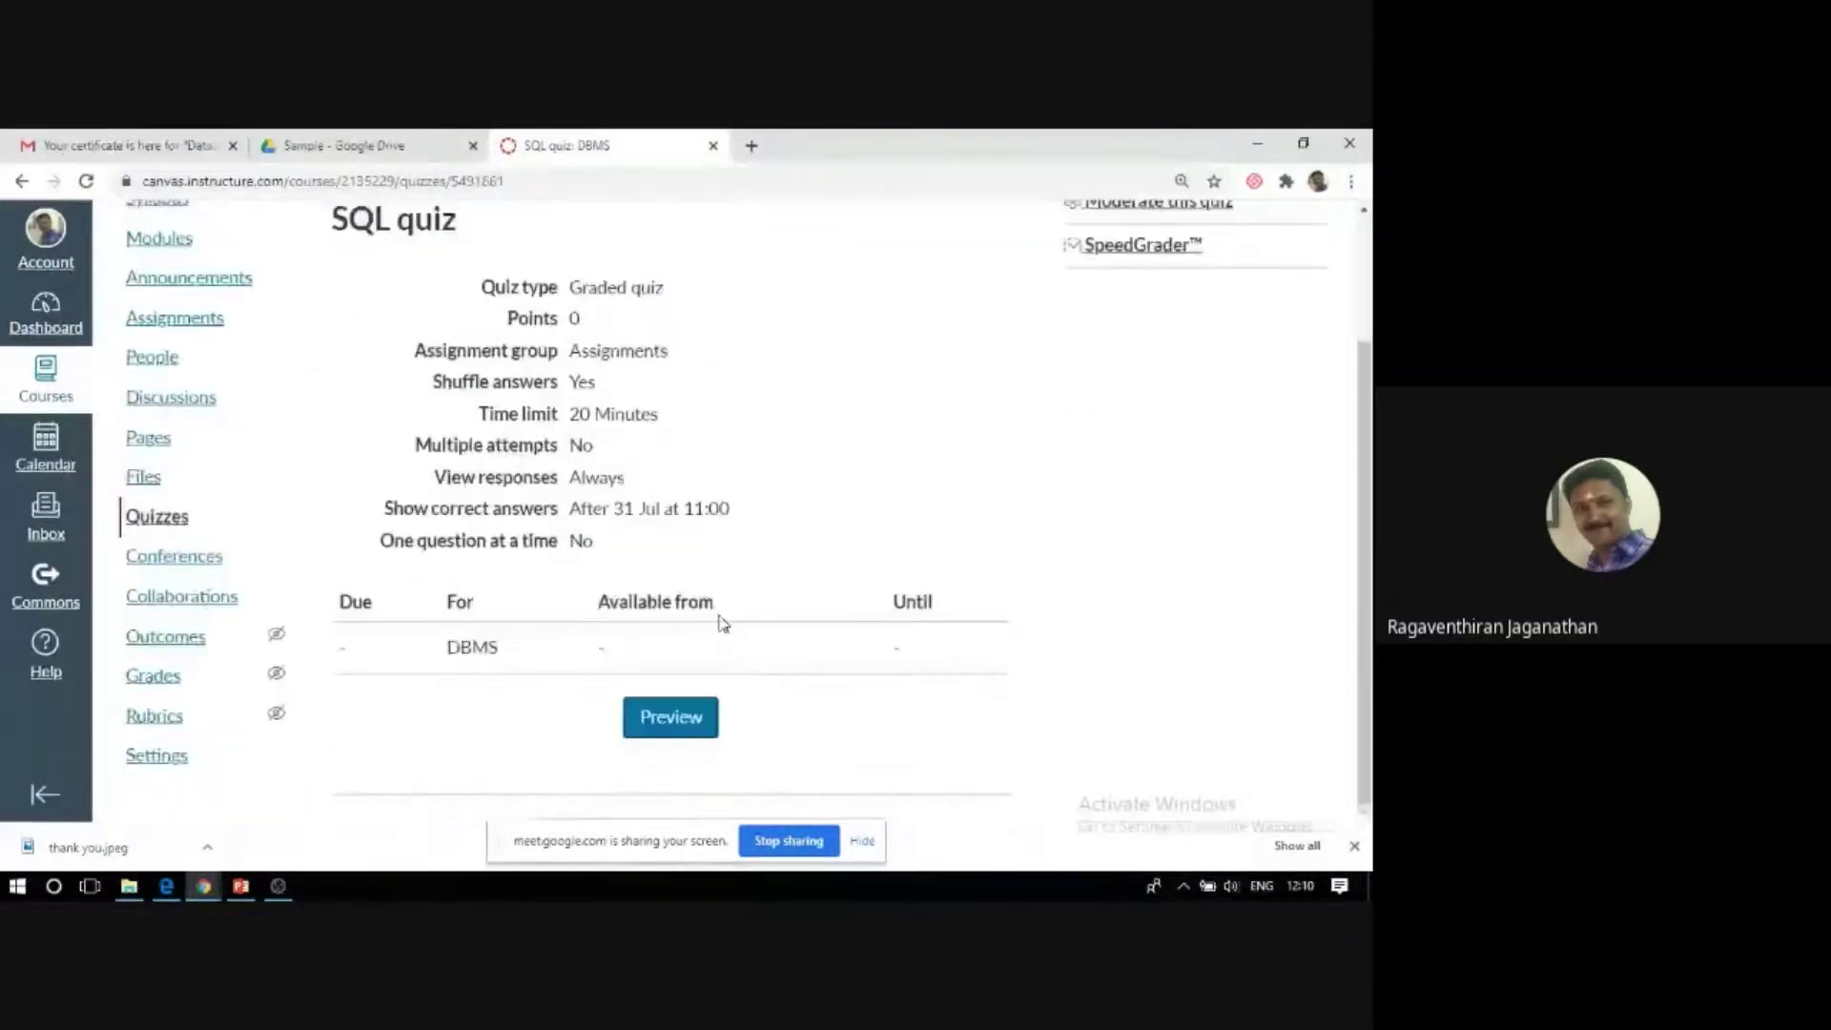
pyautogui.scroll(2, 767, 637)
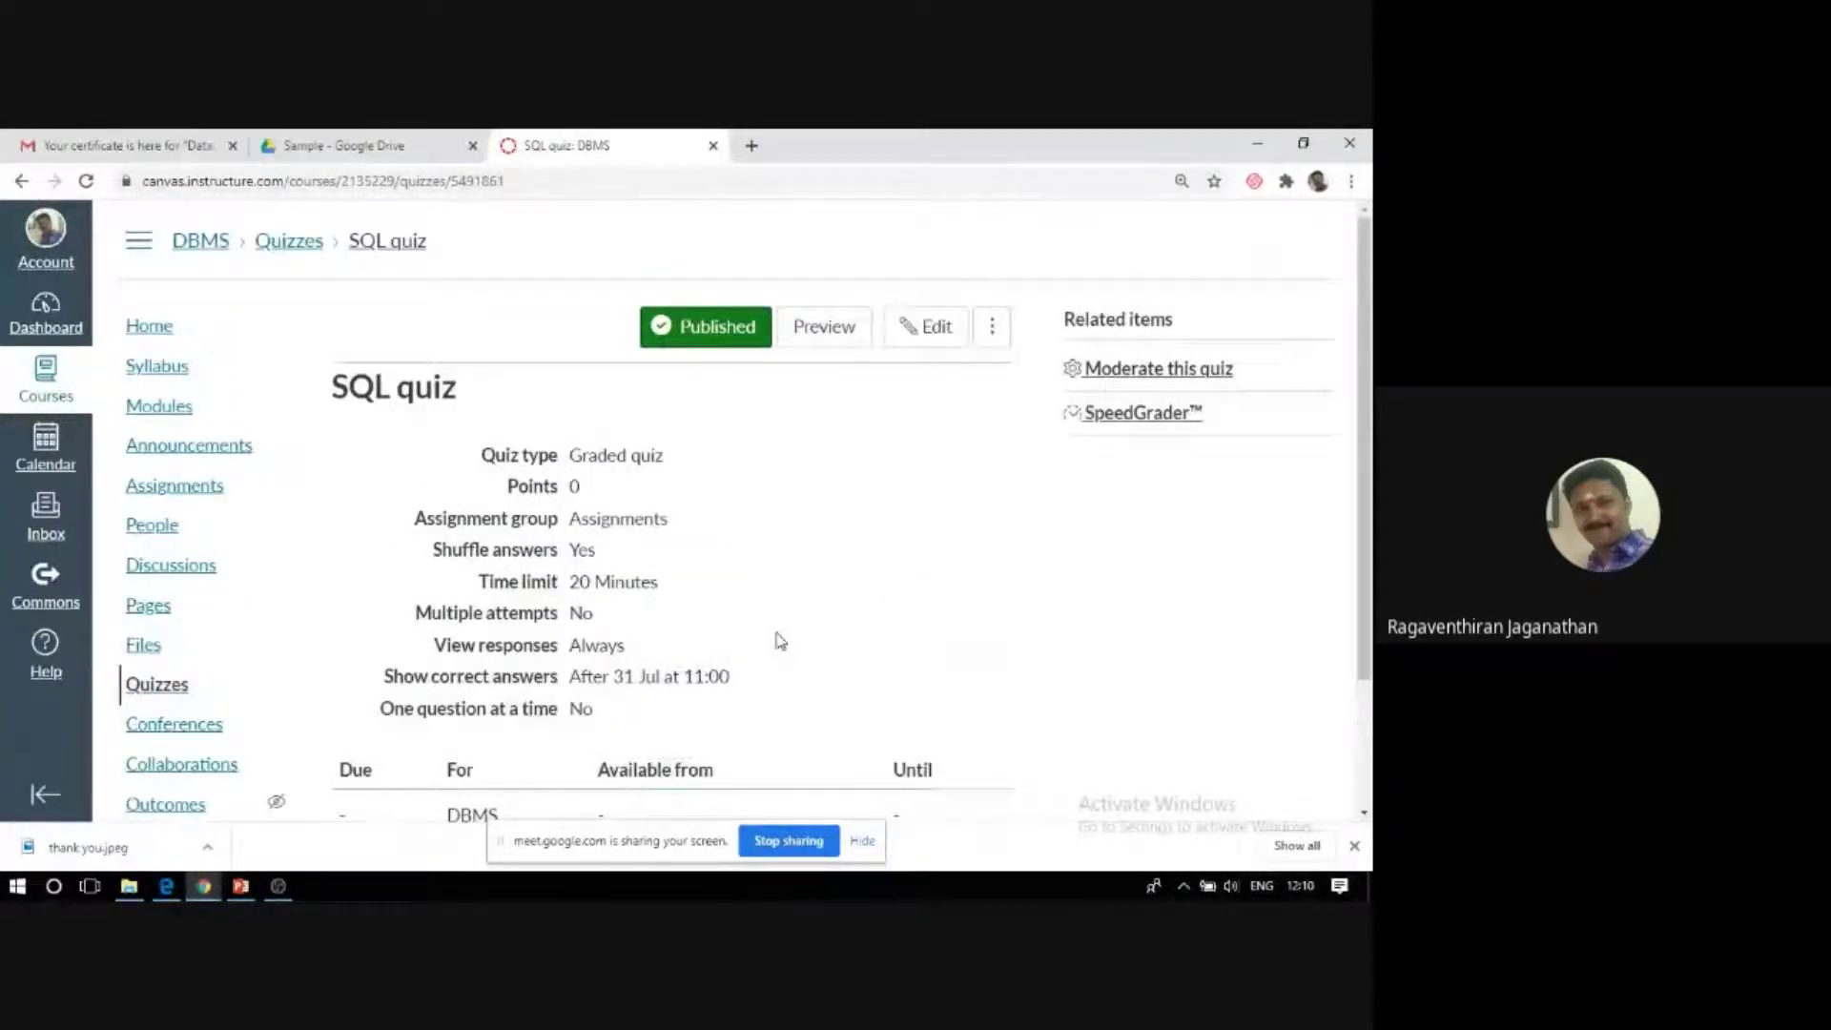
pyautogui.click(942, 329)
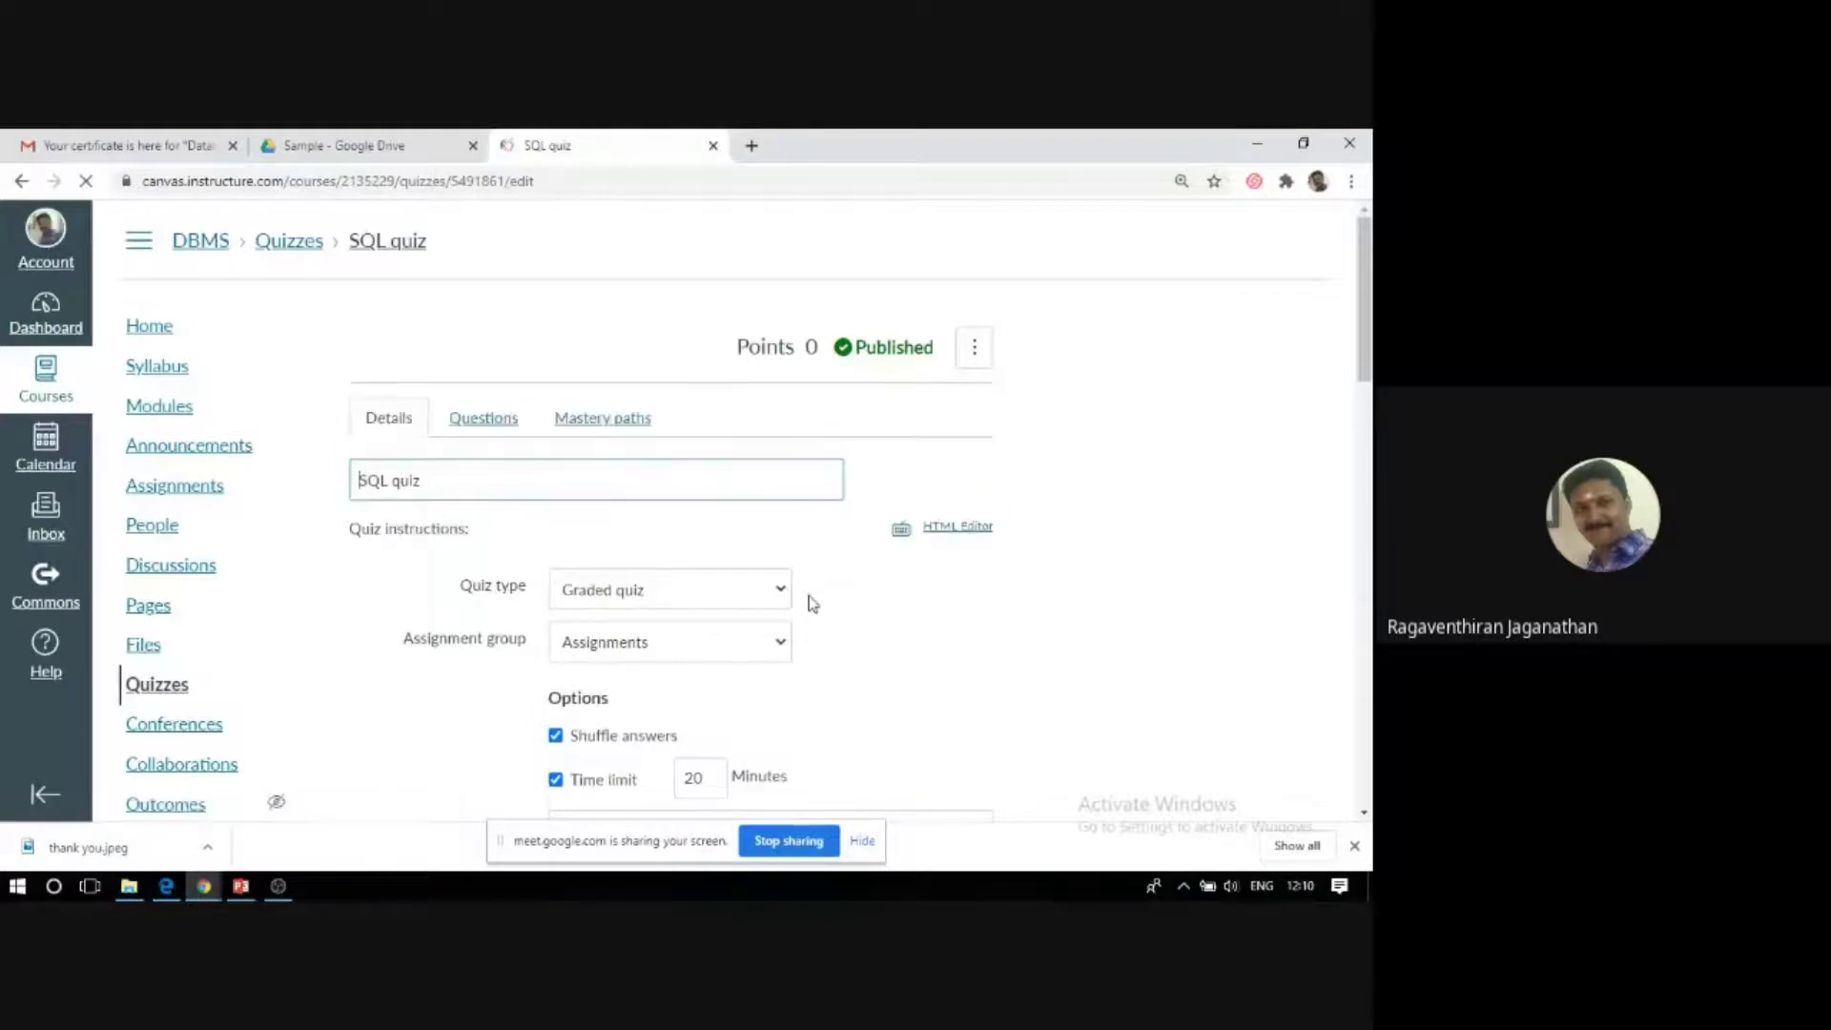
# Look over the SQL quiz's settings, then switch to its Questions section.
pyautogui.scroll(-5, 812, 601)
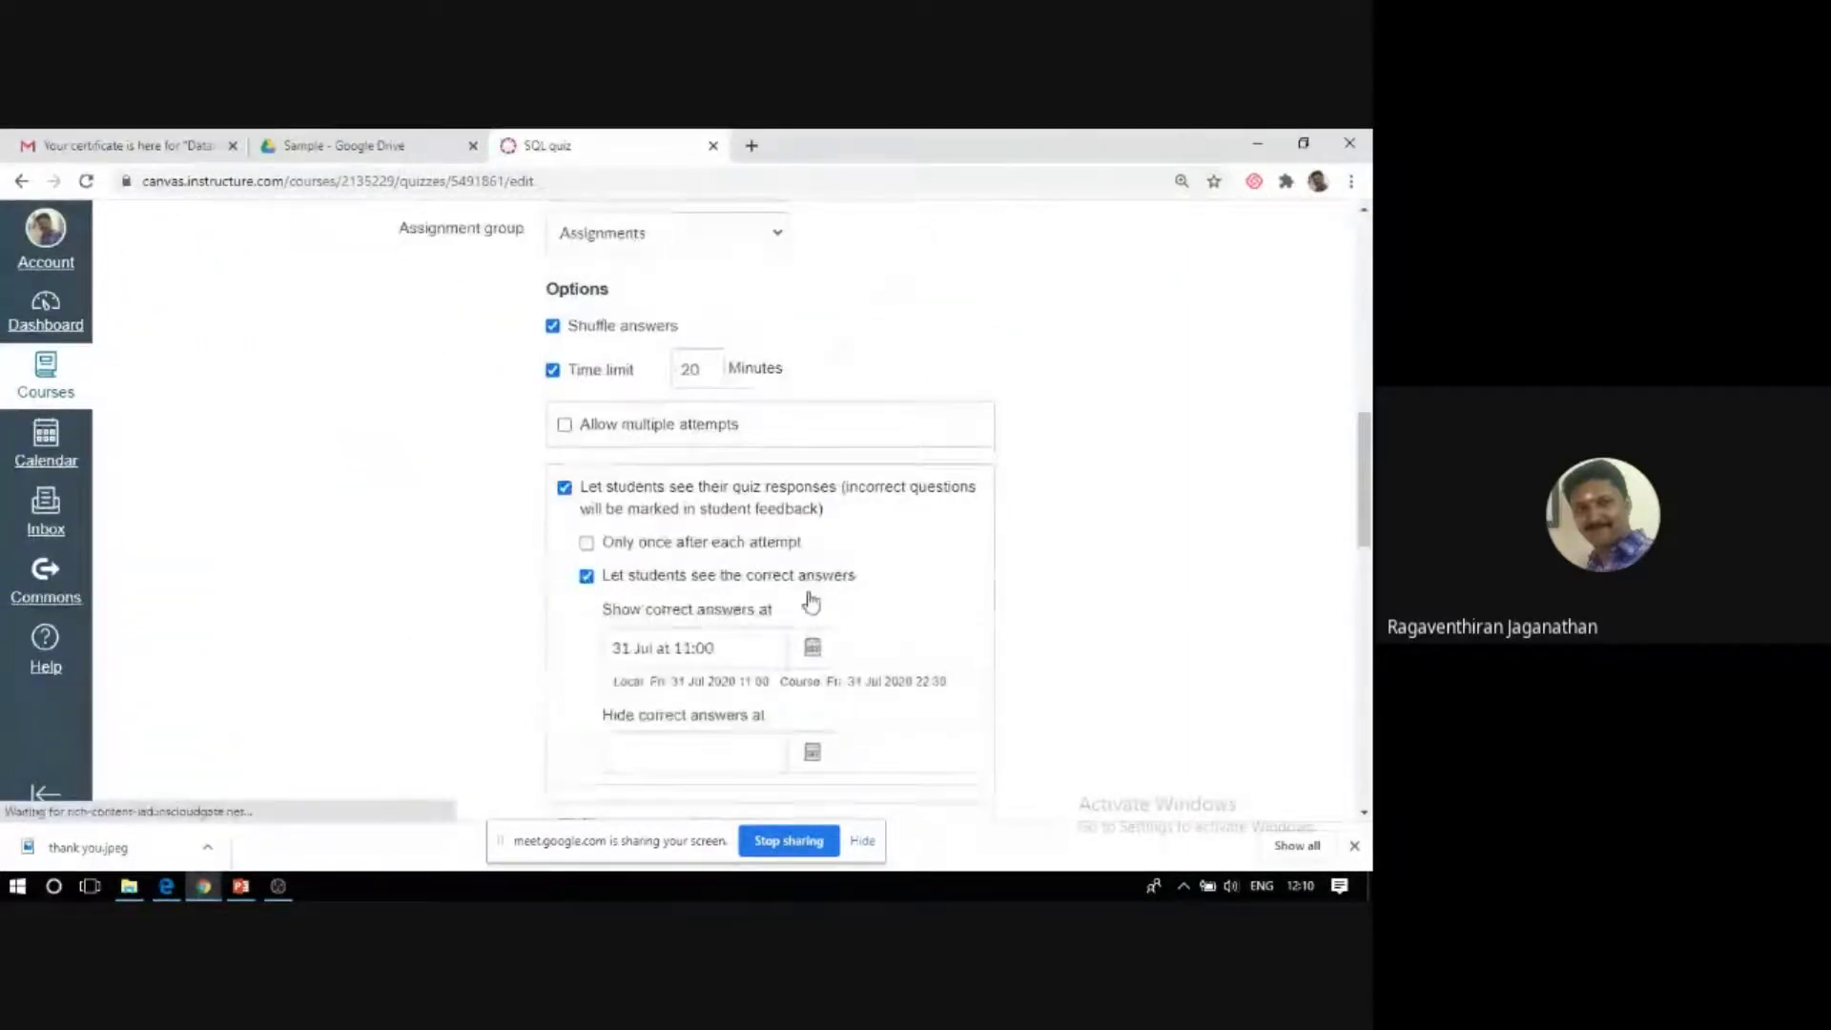
pyautogui.scroll(-7, 812, 601)
pyautogui.scroll(-7, 811, 602)
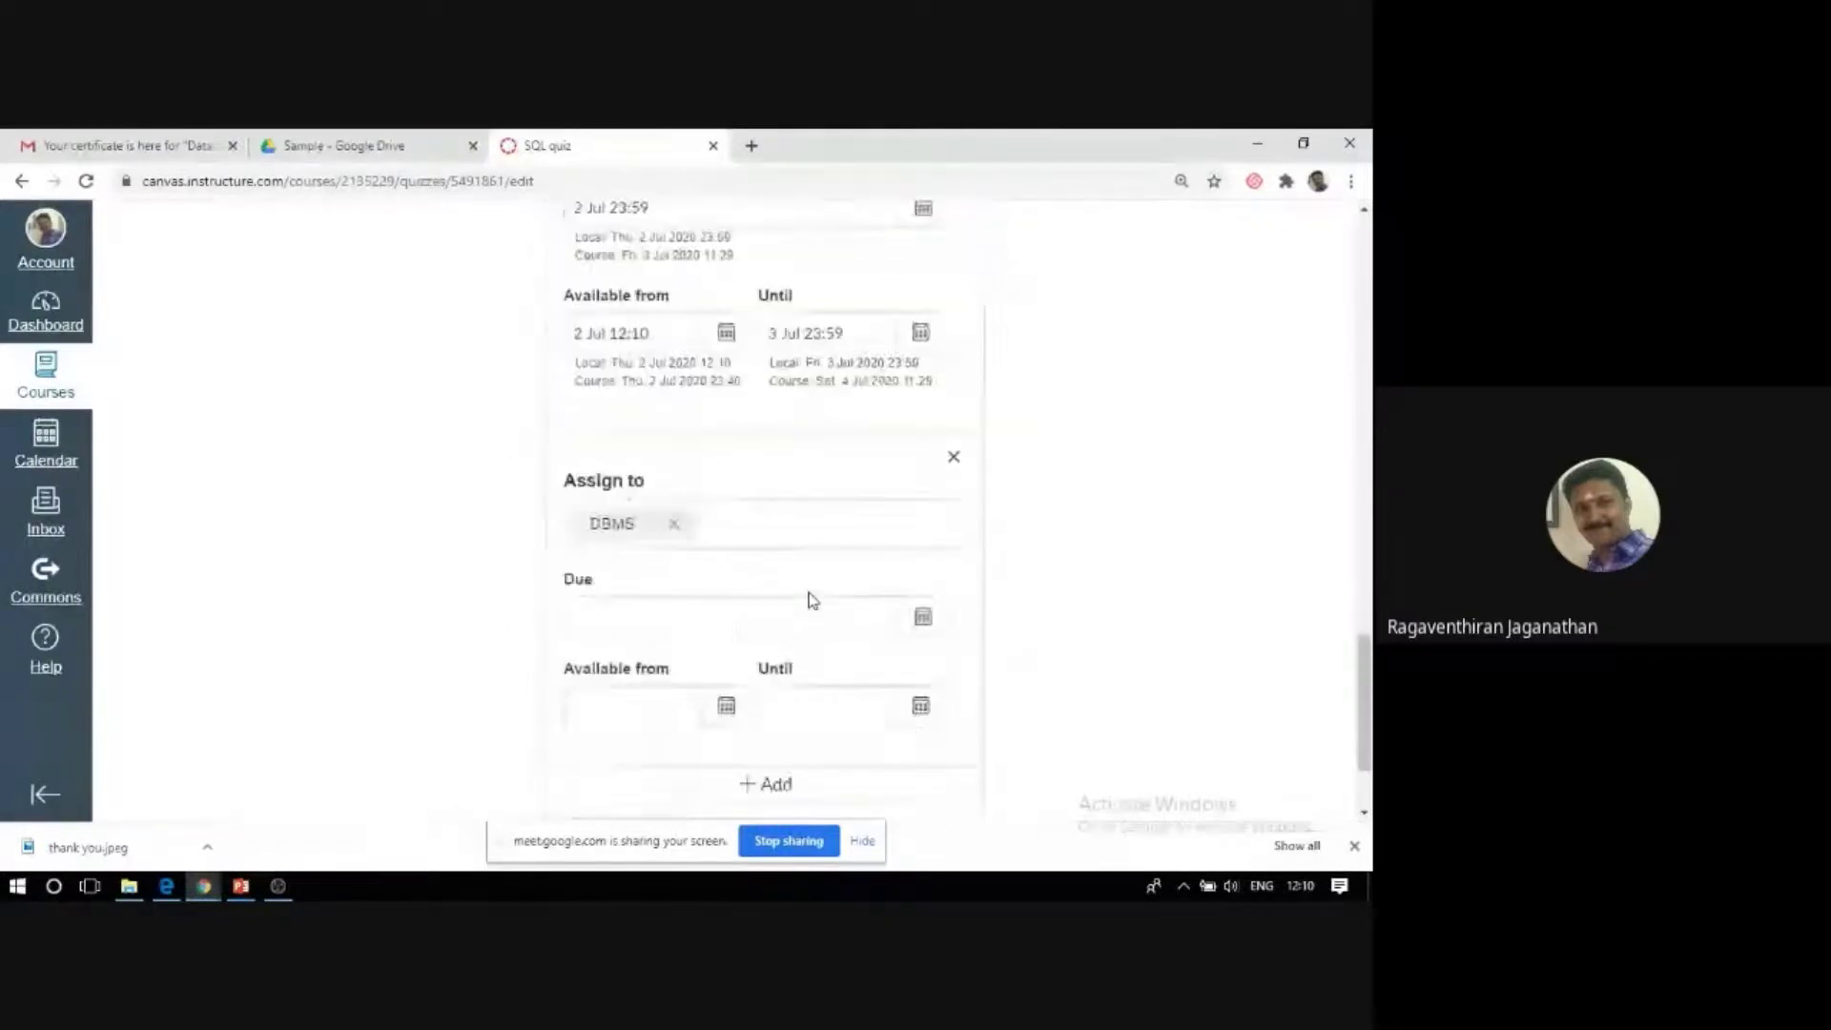
pyautogui.scroll(5, 812, 591)
pyautogui.scroll(-5, 808, 599)
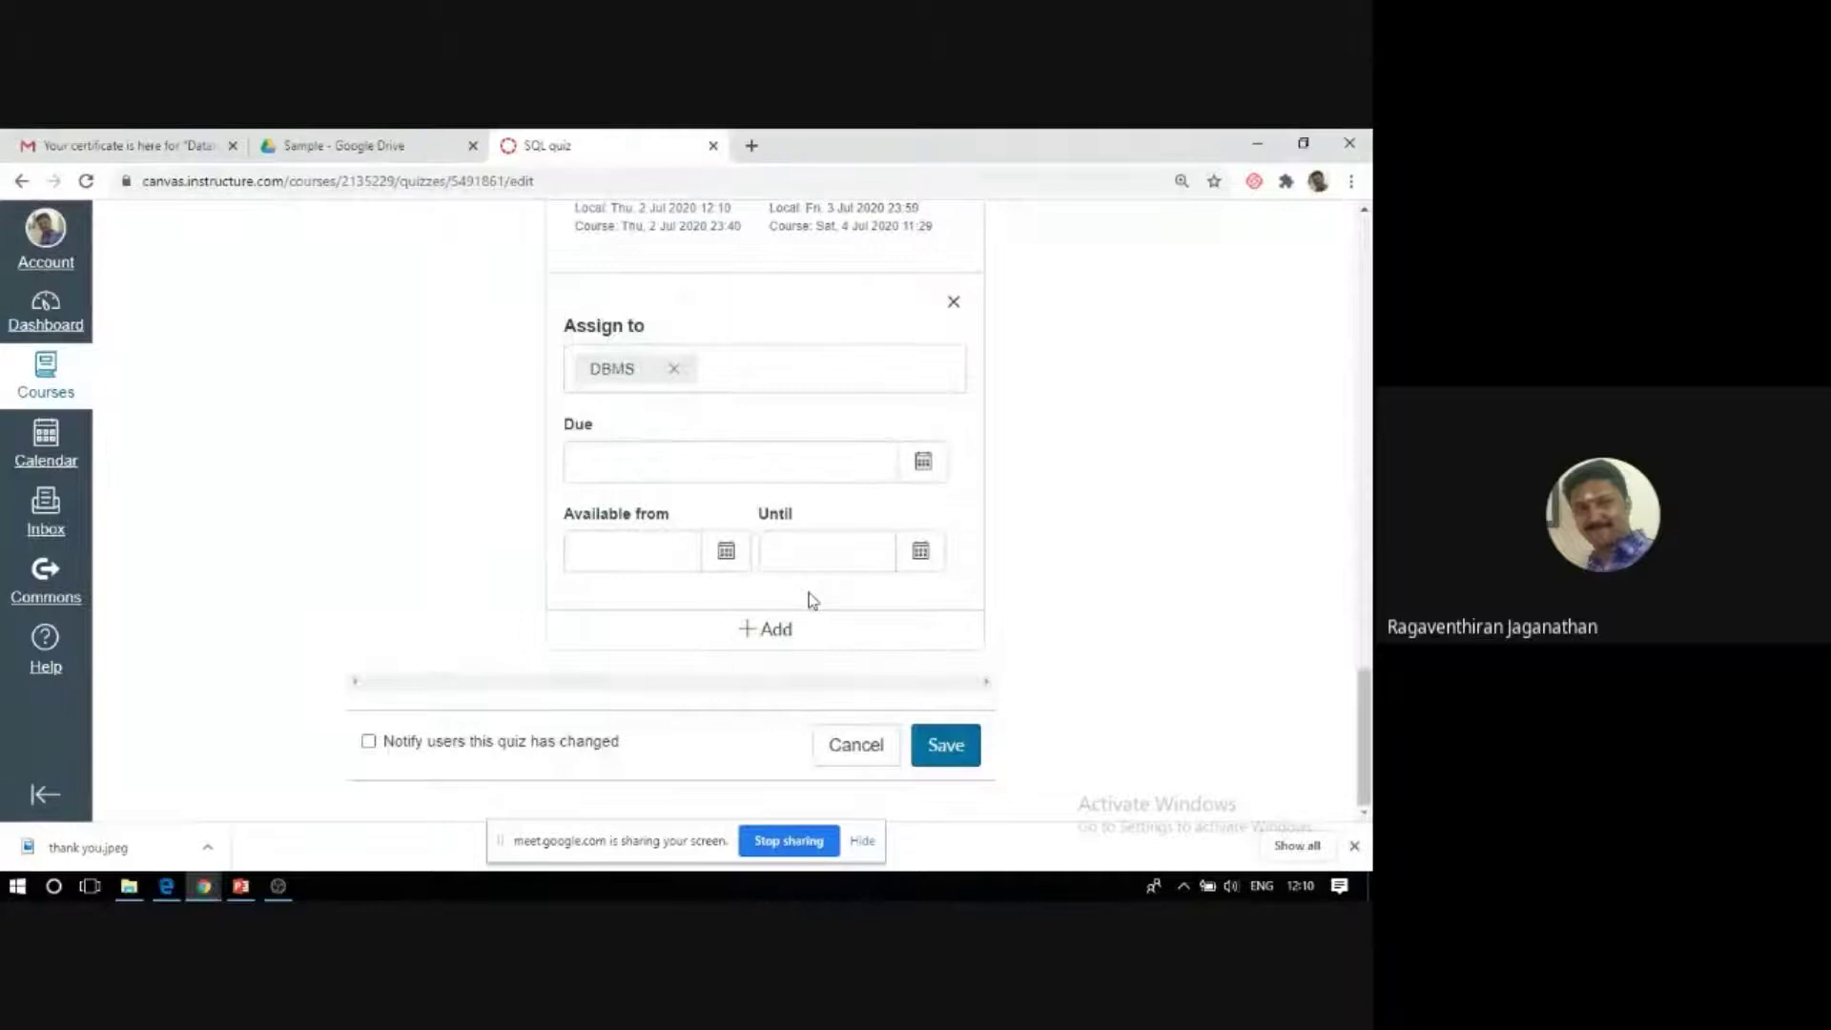
pyautogui.scroll(10, 811, 602)
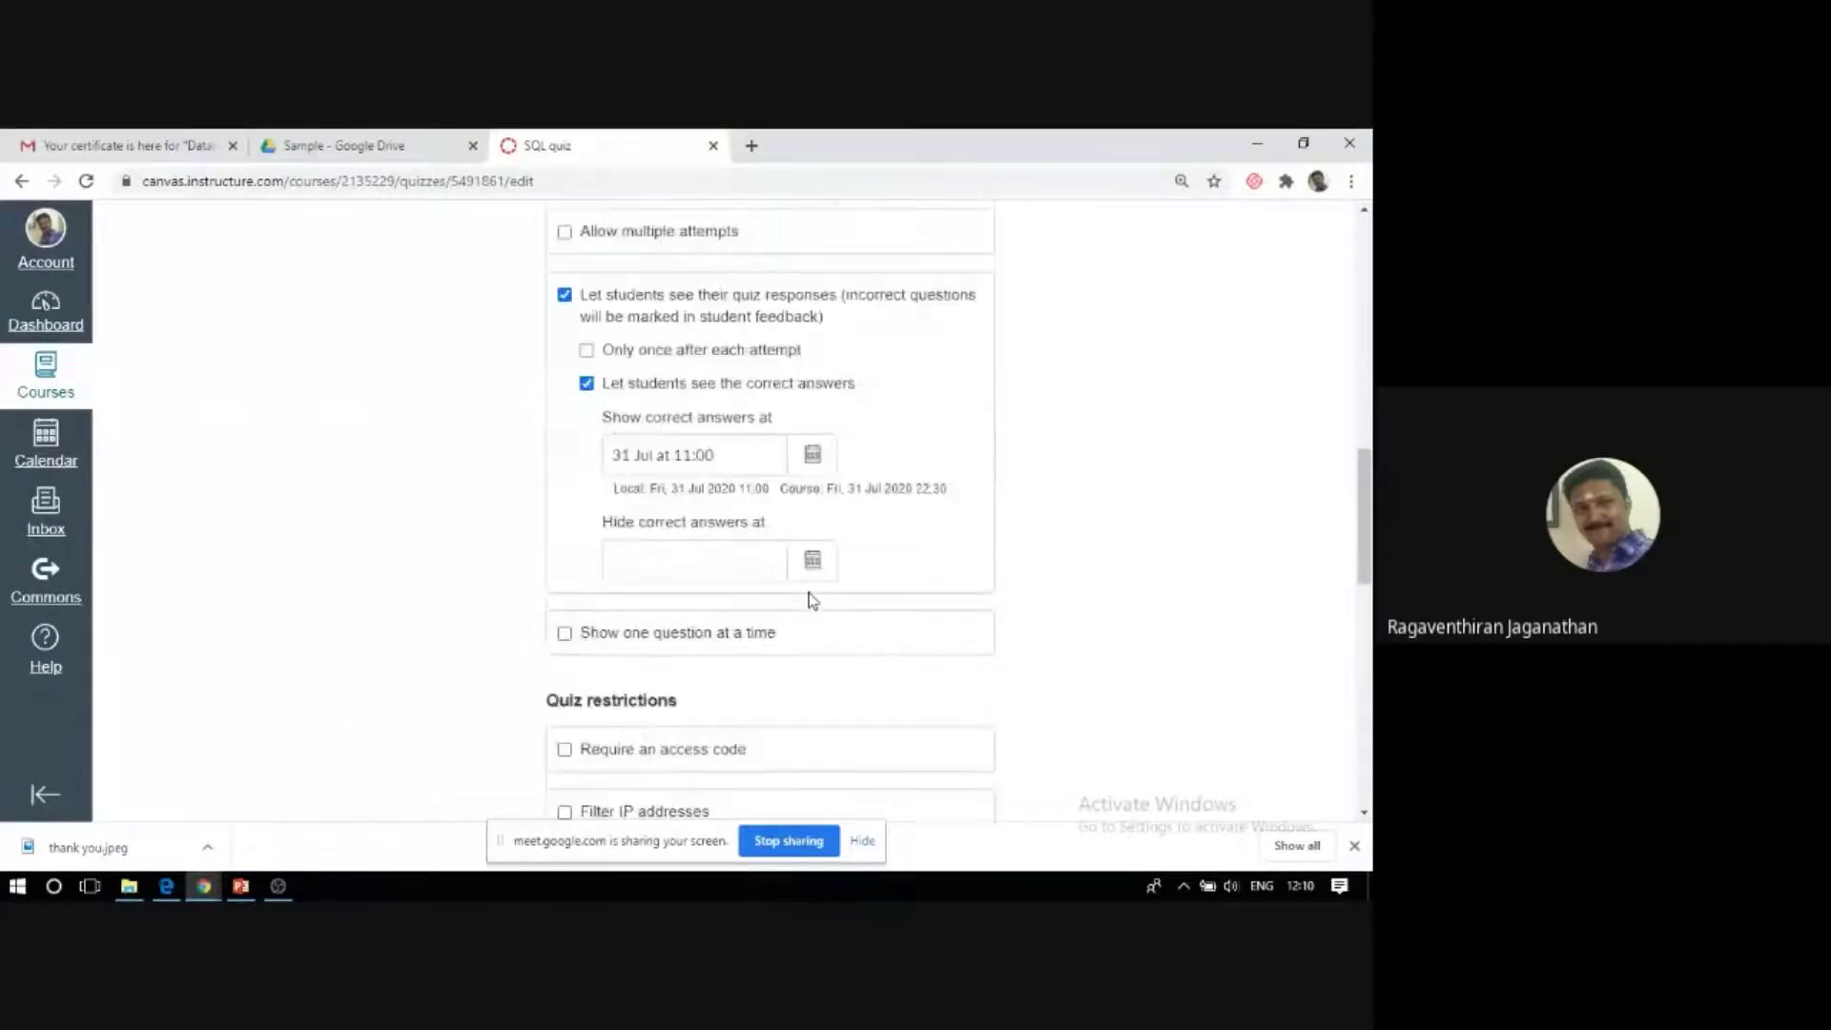
pyautogui.scroll(3, 812, 601)
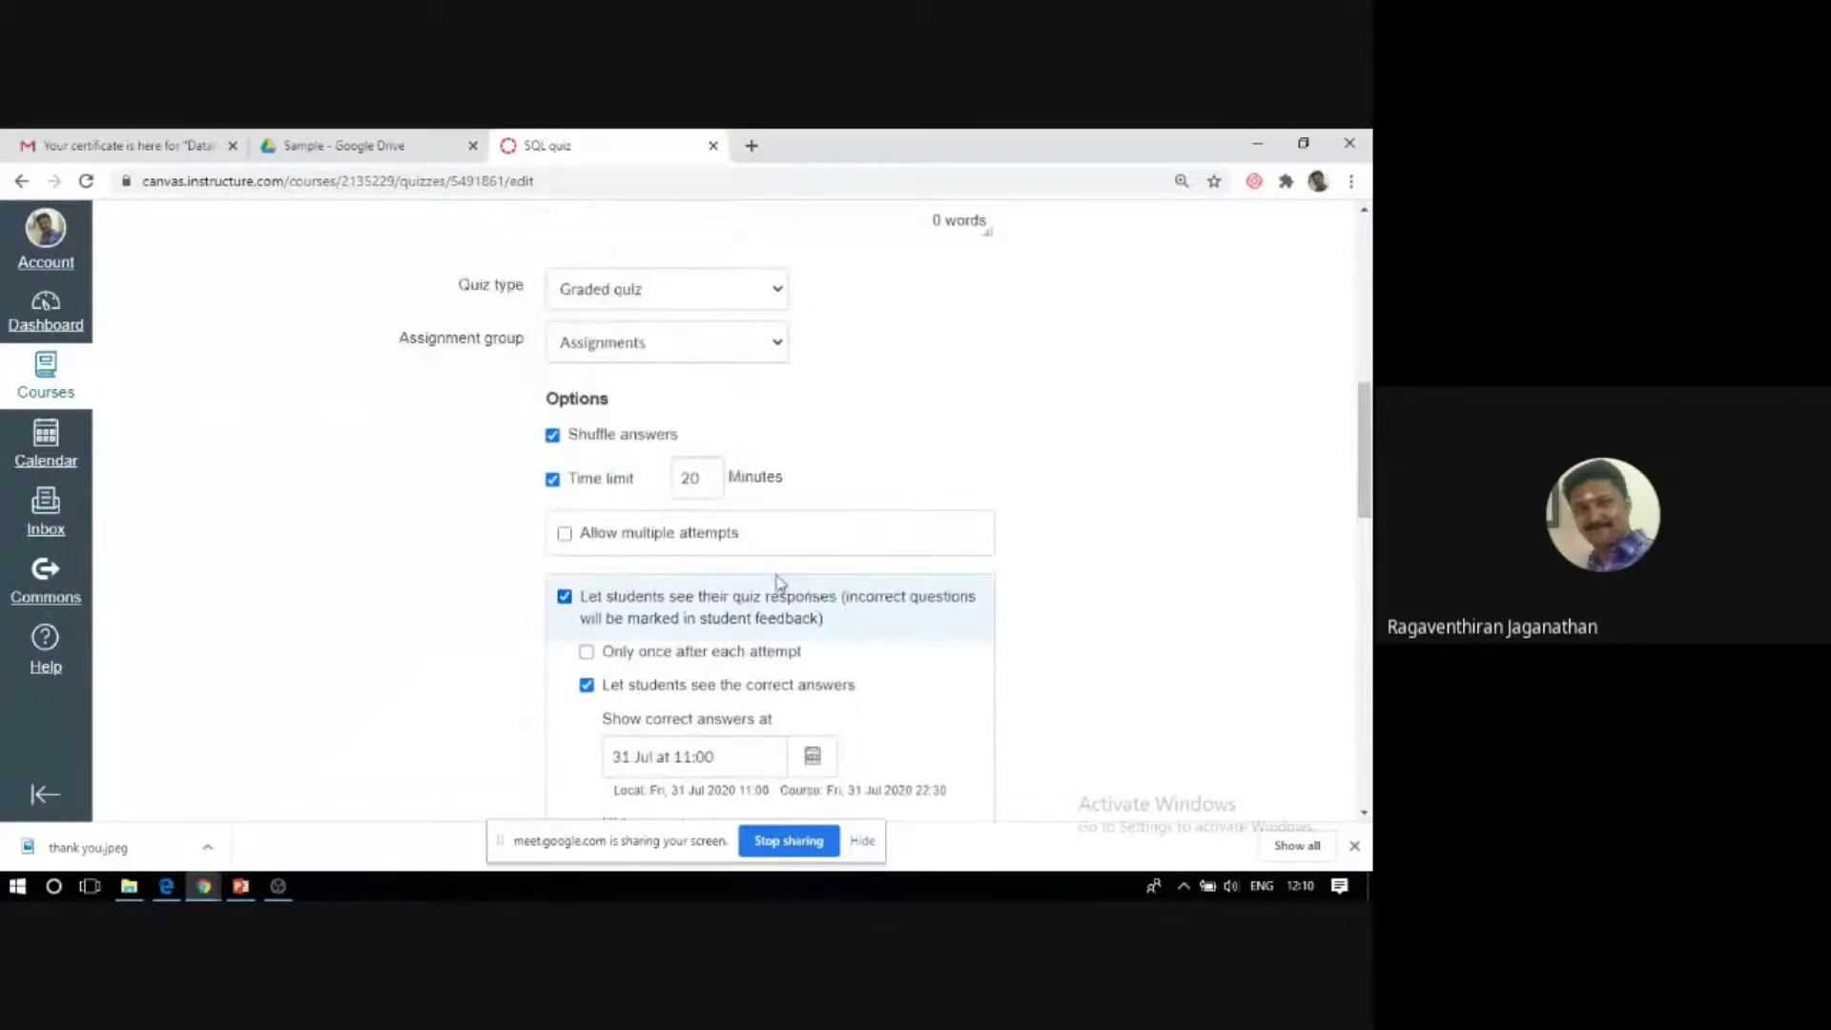
pyautogui.scroll(6, 780, 581)
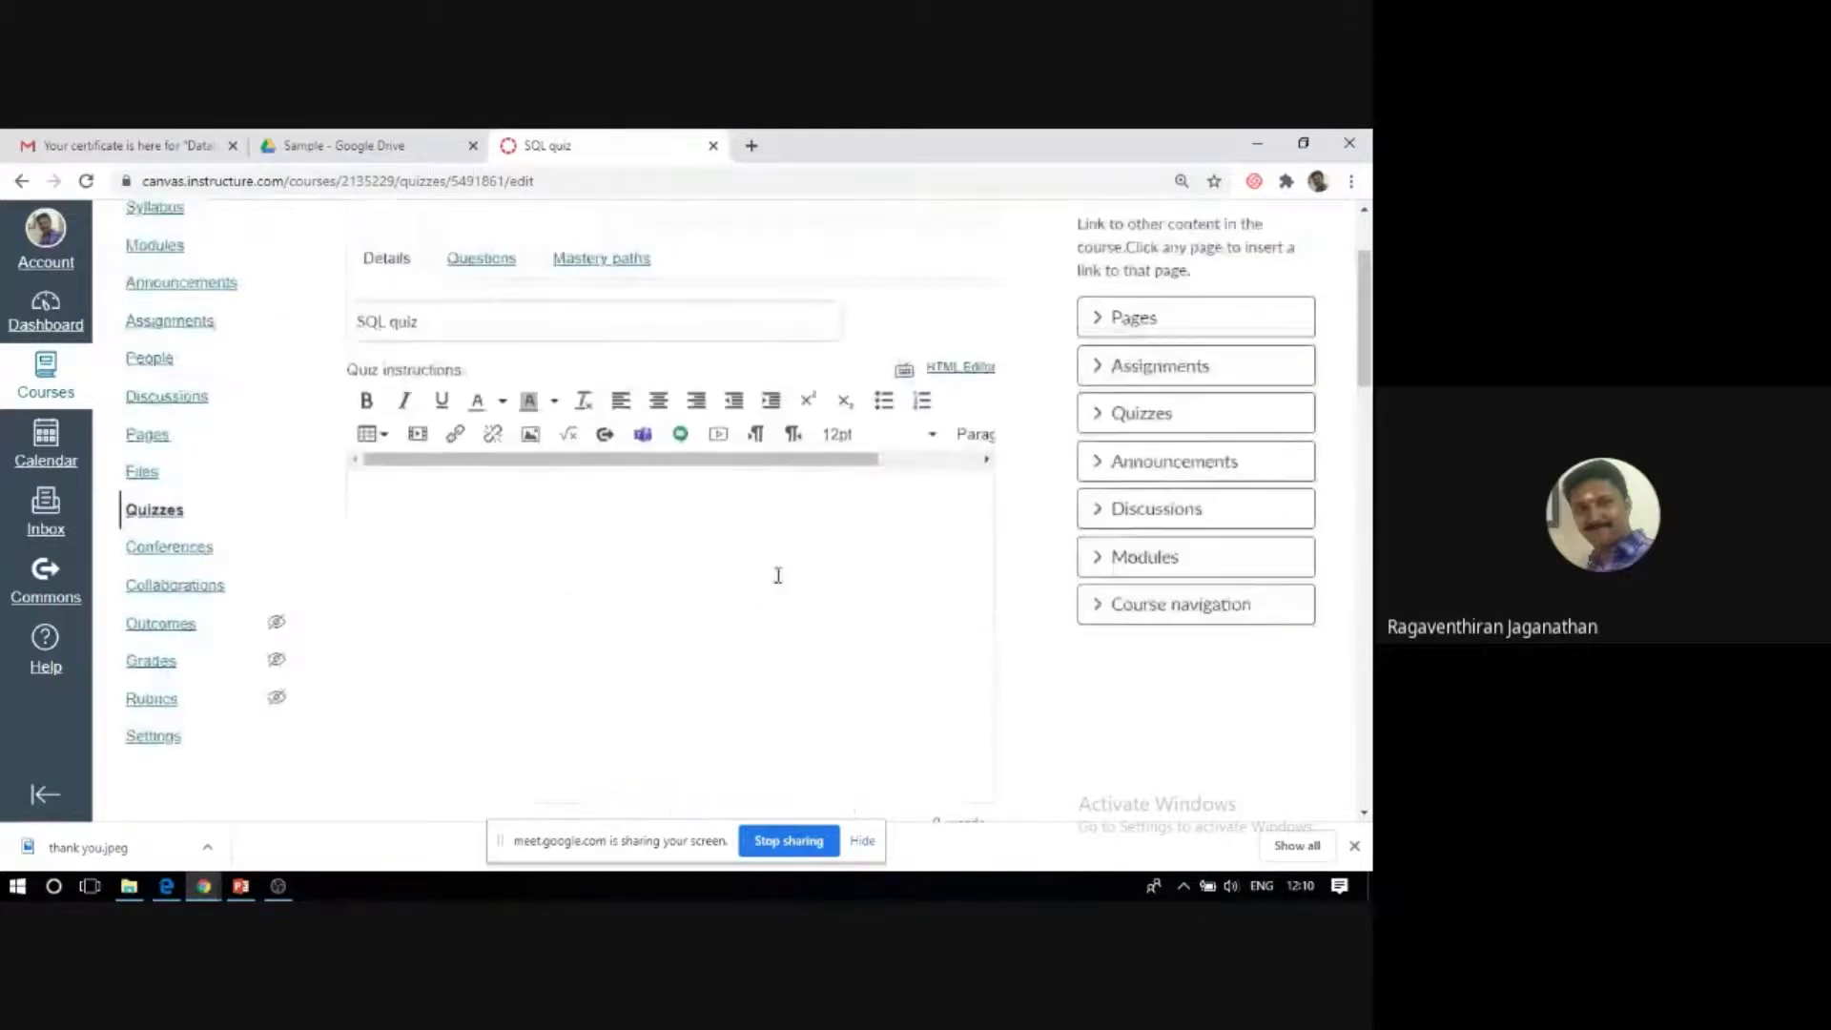
pyautogui.click(471, 268)
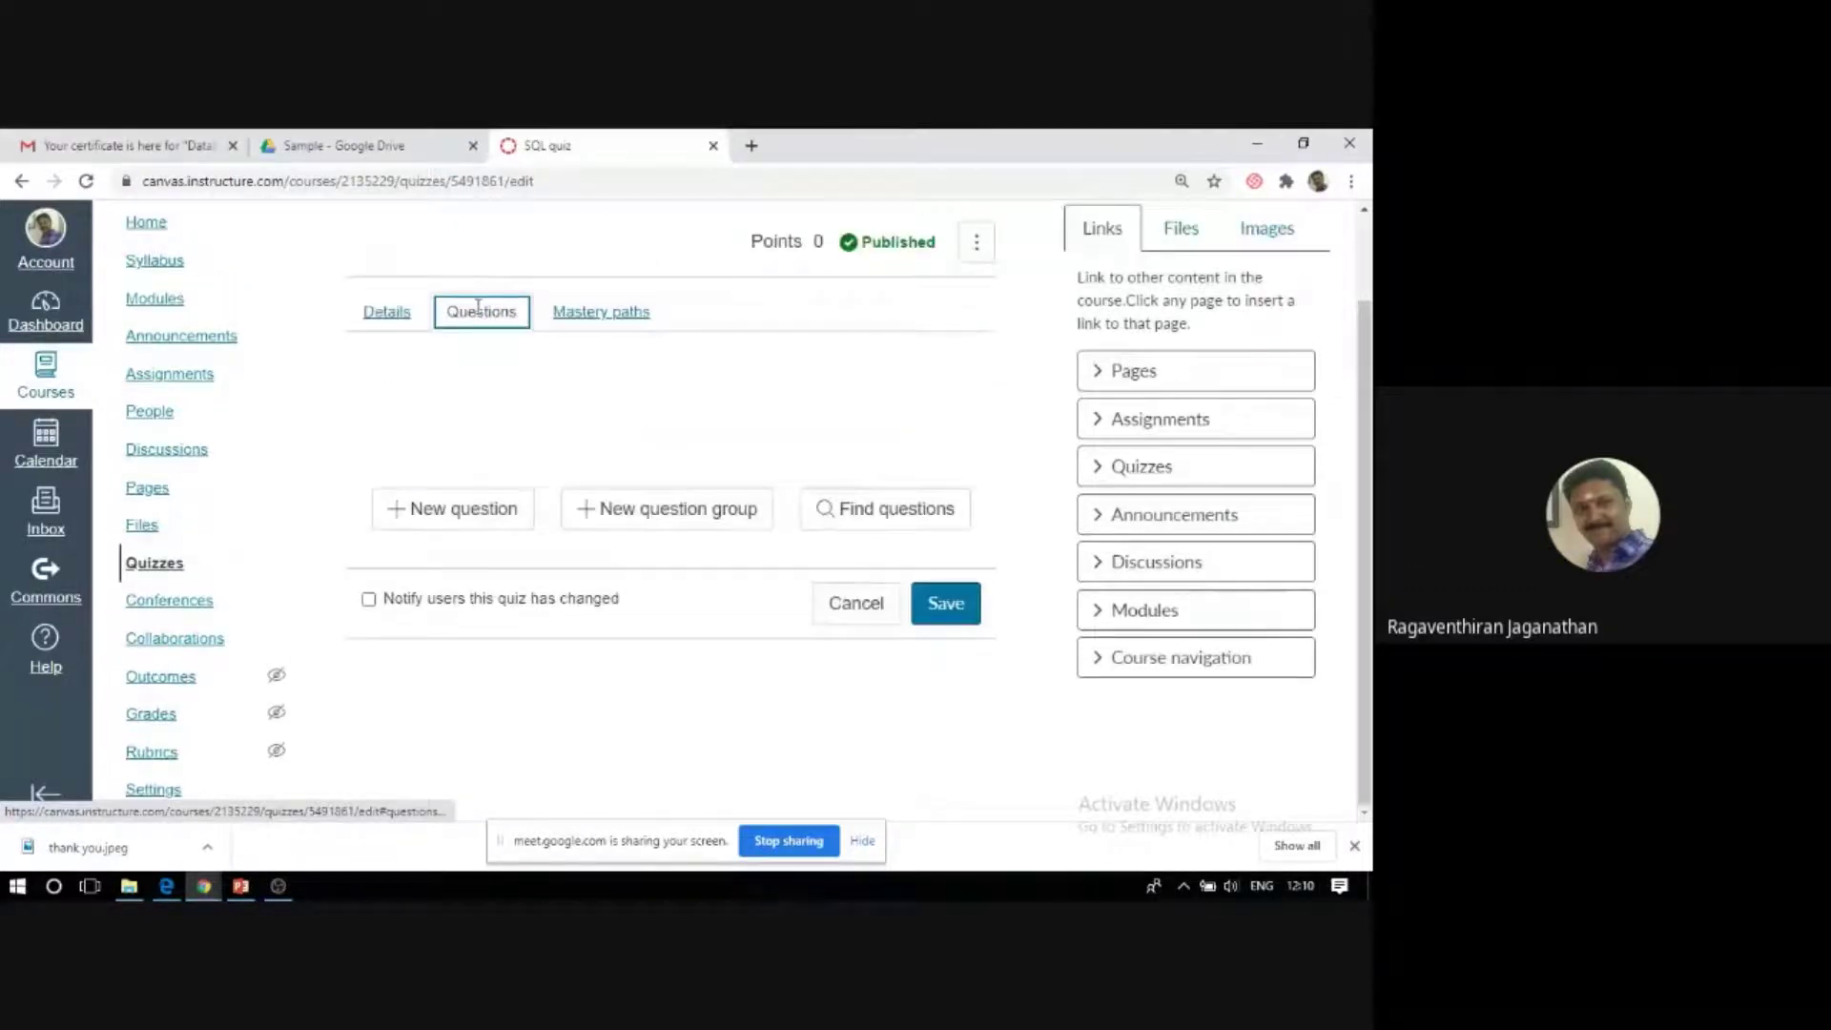
# Create a new blank 1-point question, keeping Multiple choice as its type.
pyautogui.click(500, 520)
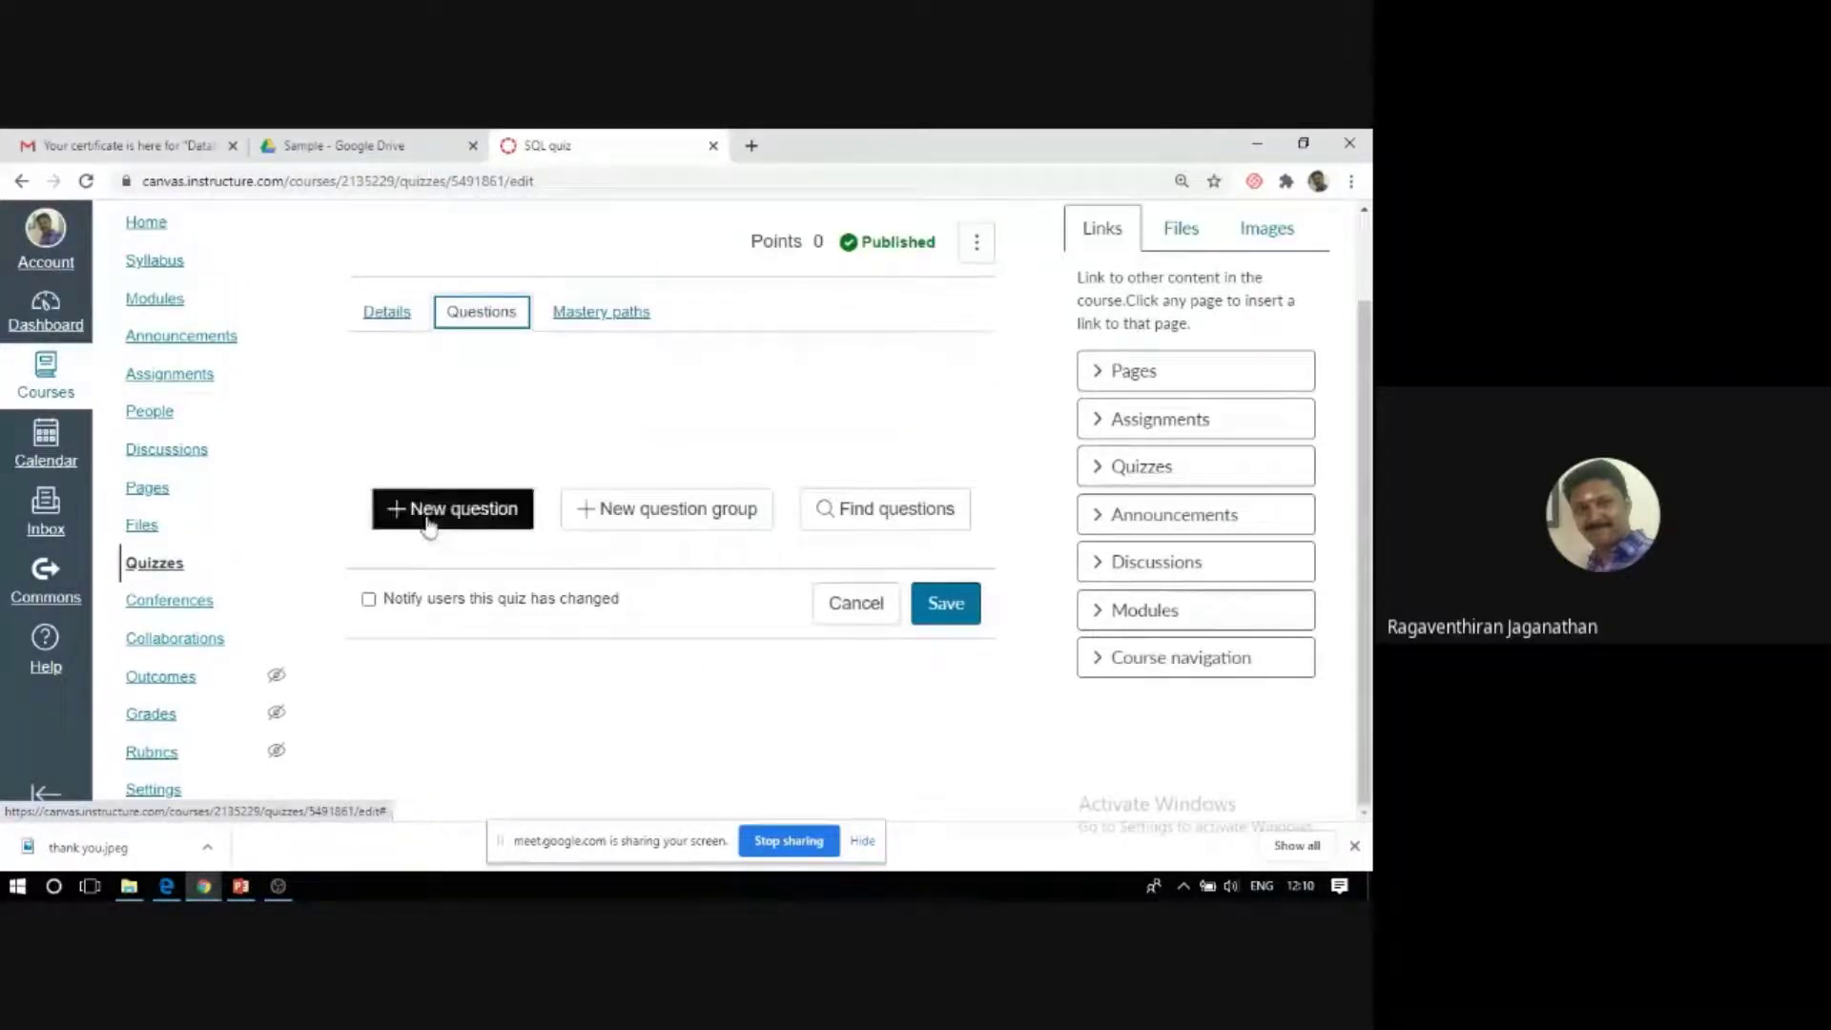
pyautogui.click(429, 527)
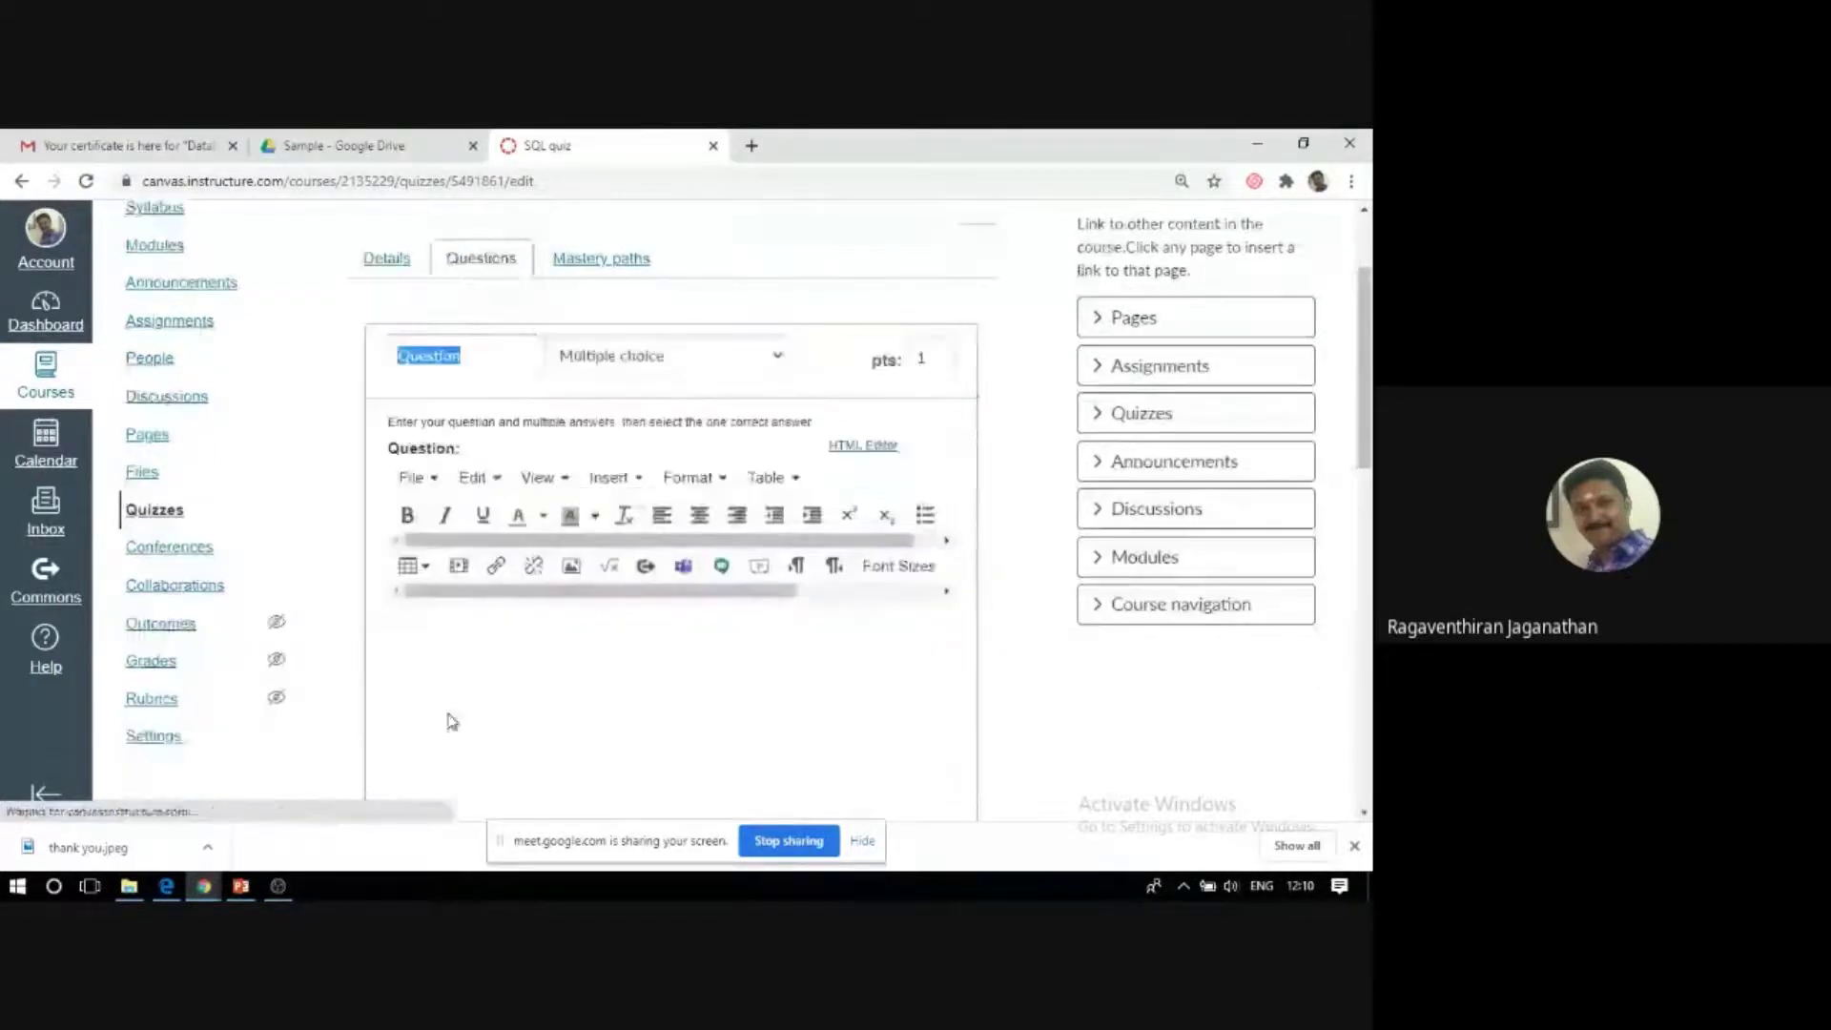
pyautogui.click(462, 360)
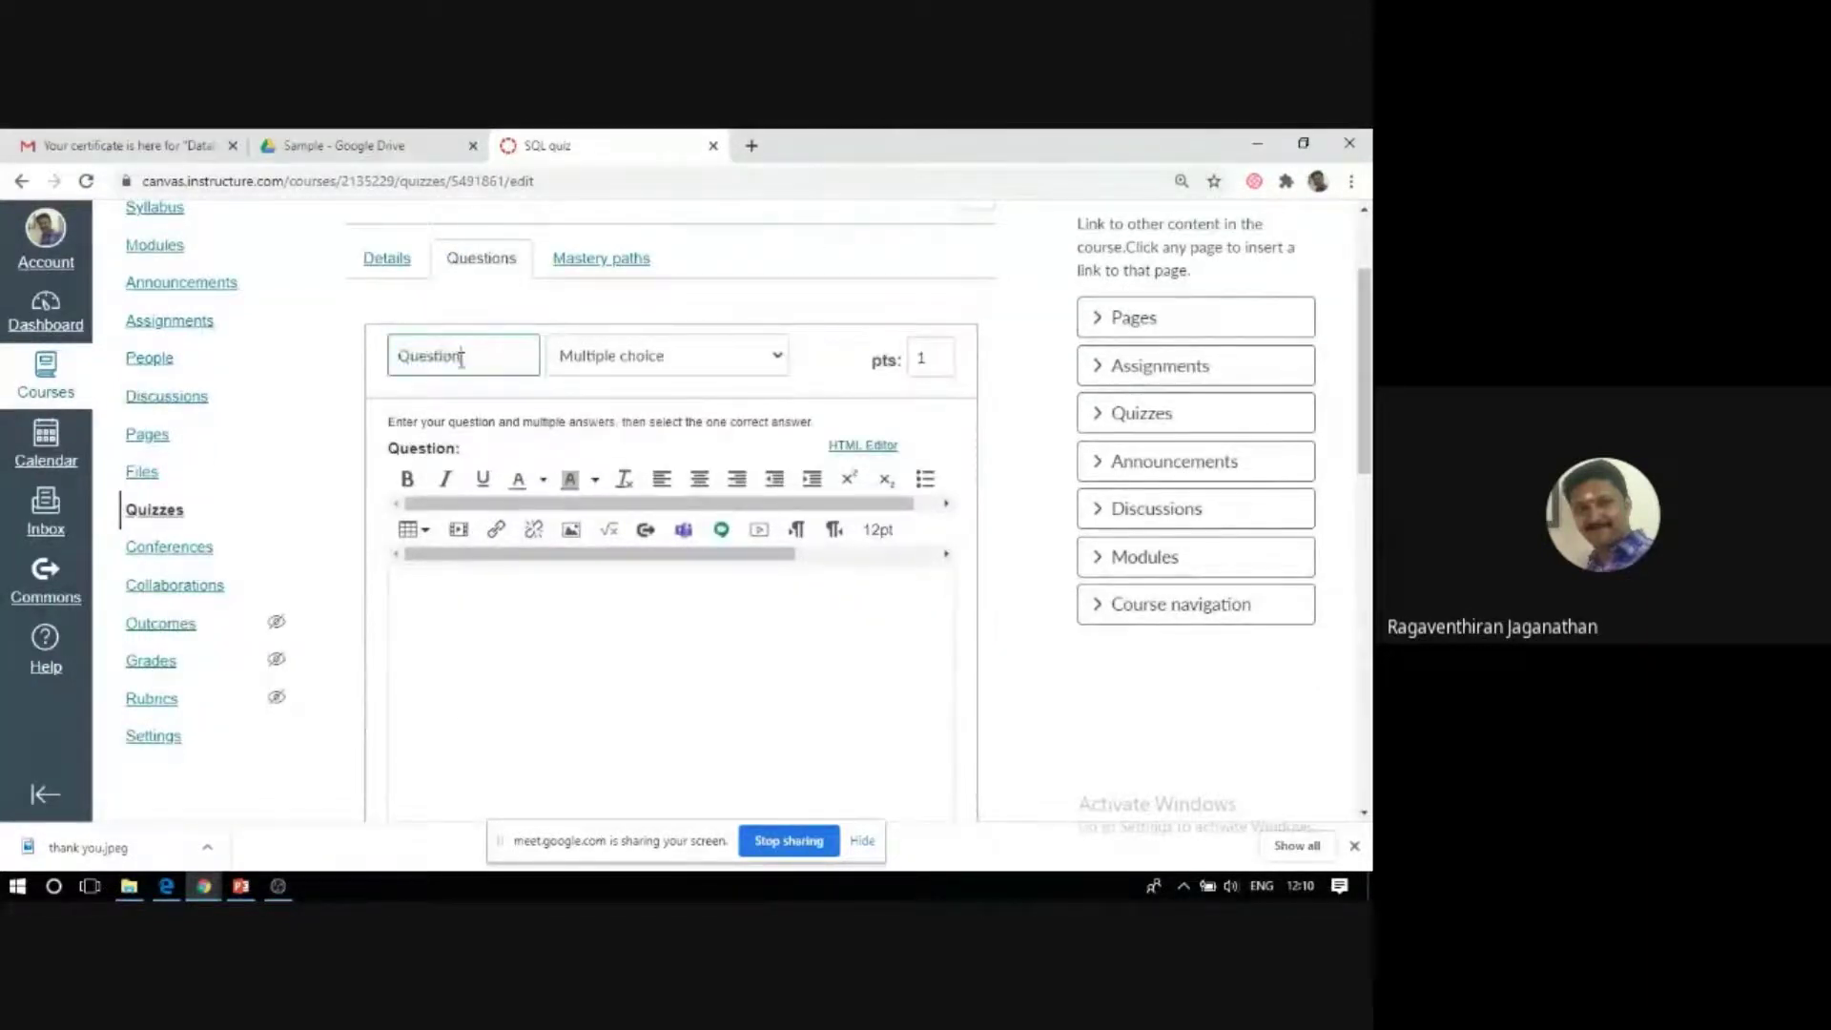
pyautogui.click(681, 366)
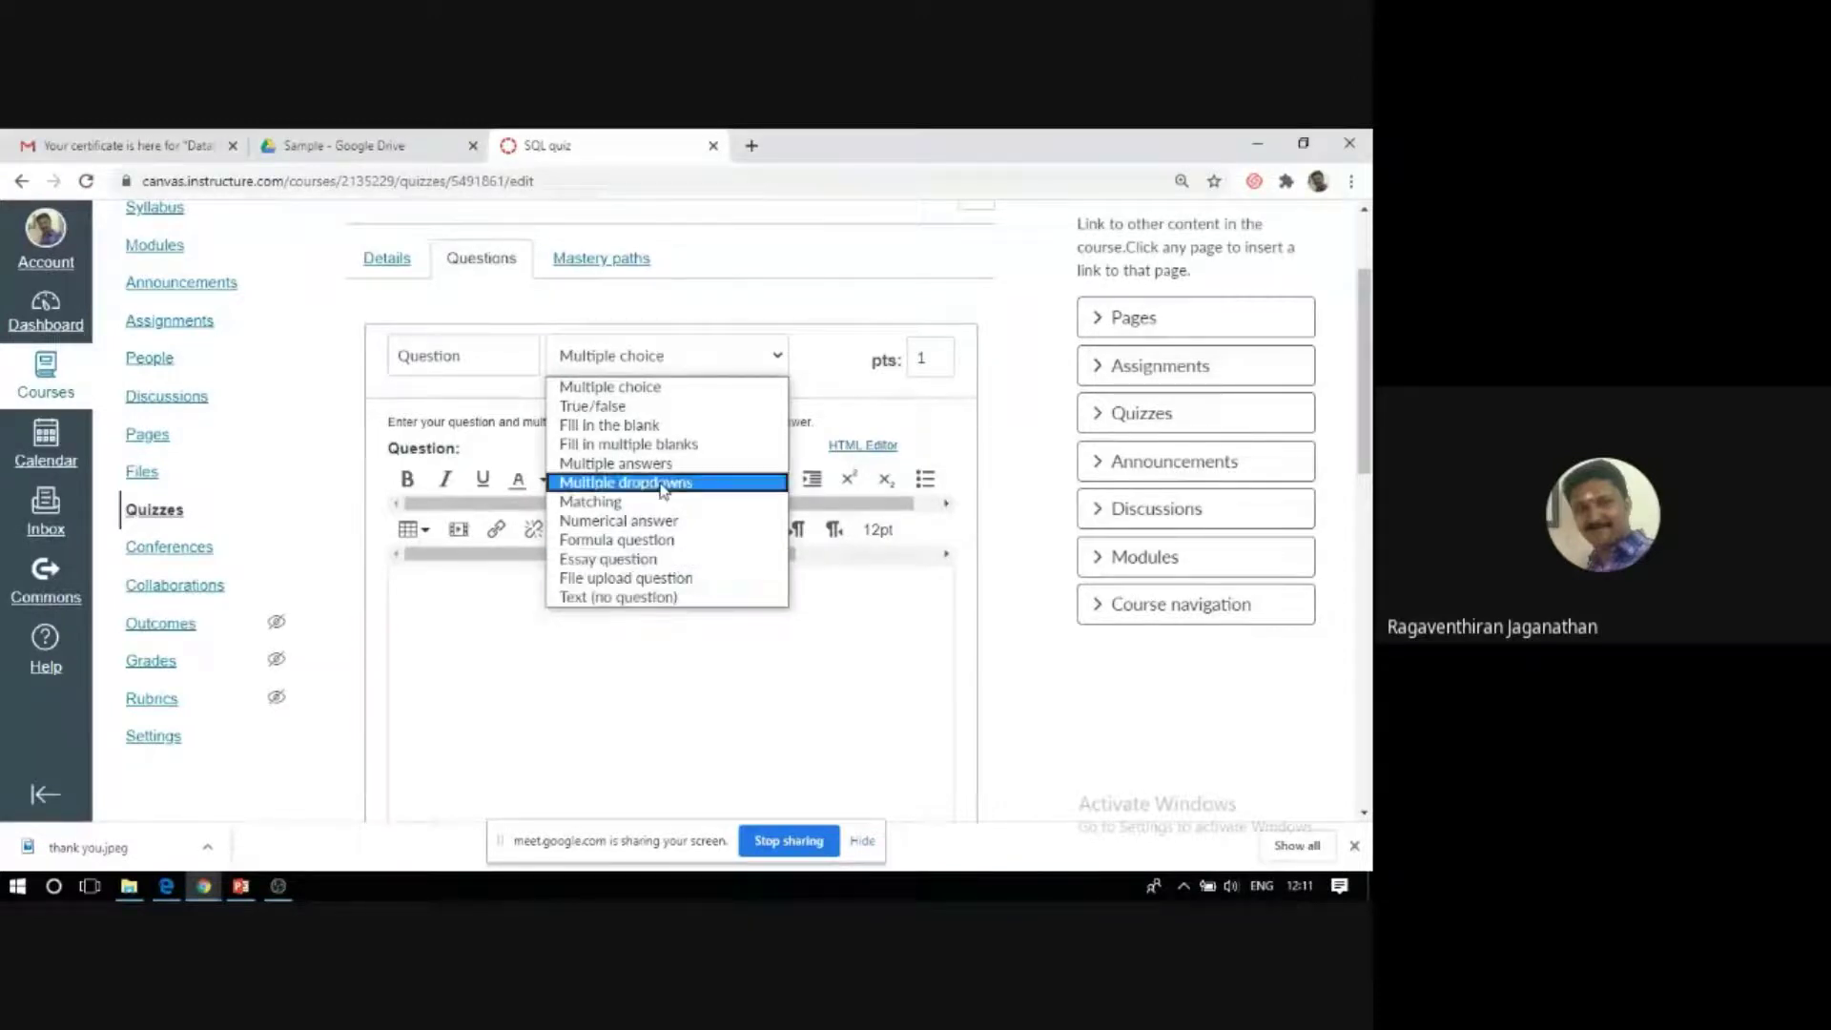
pyautogui.click(655, 361)
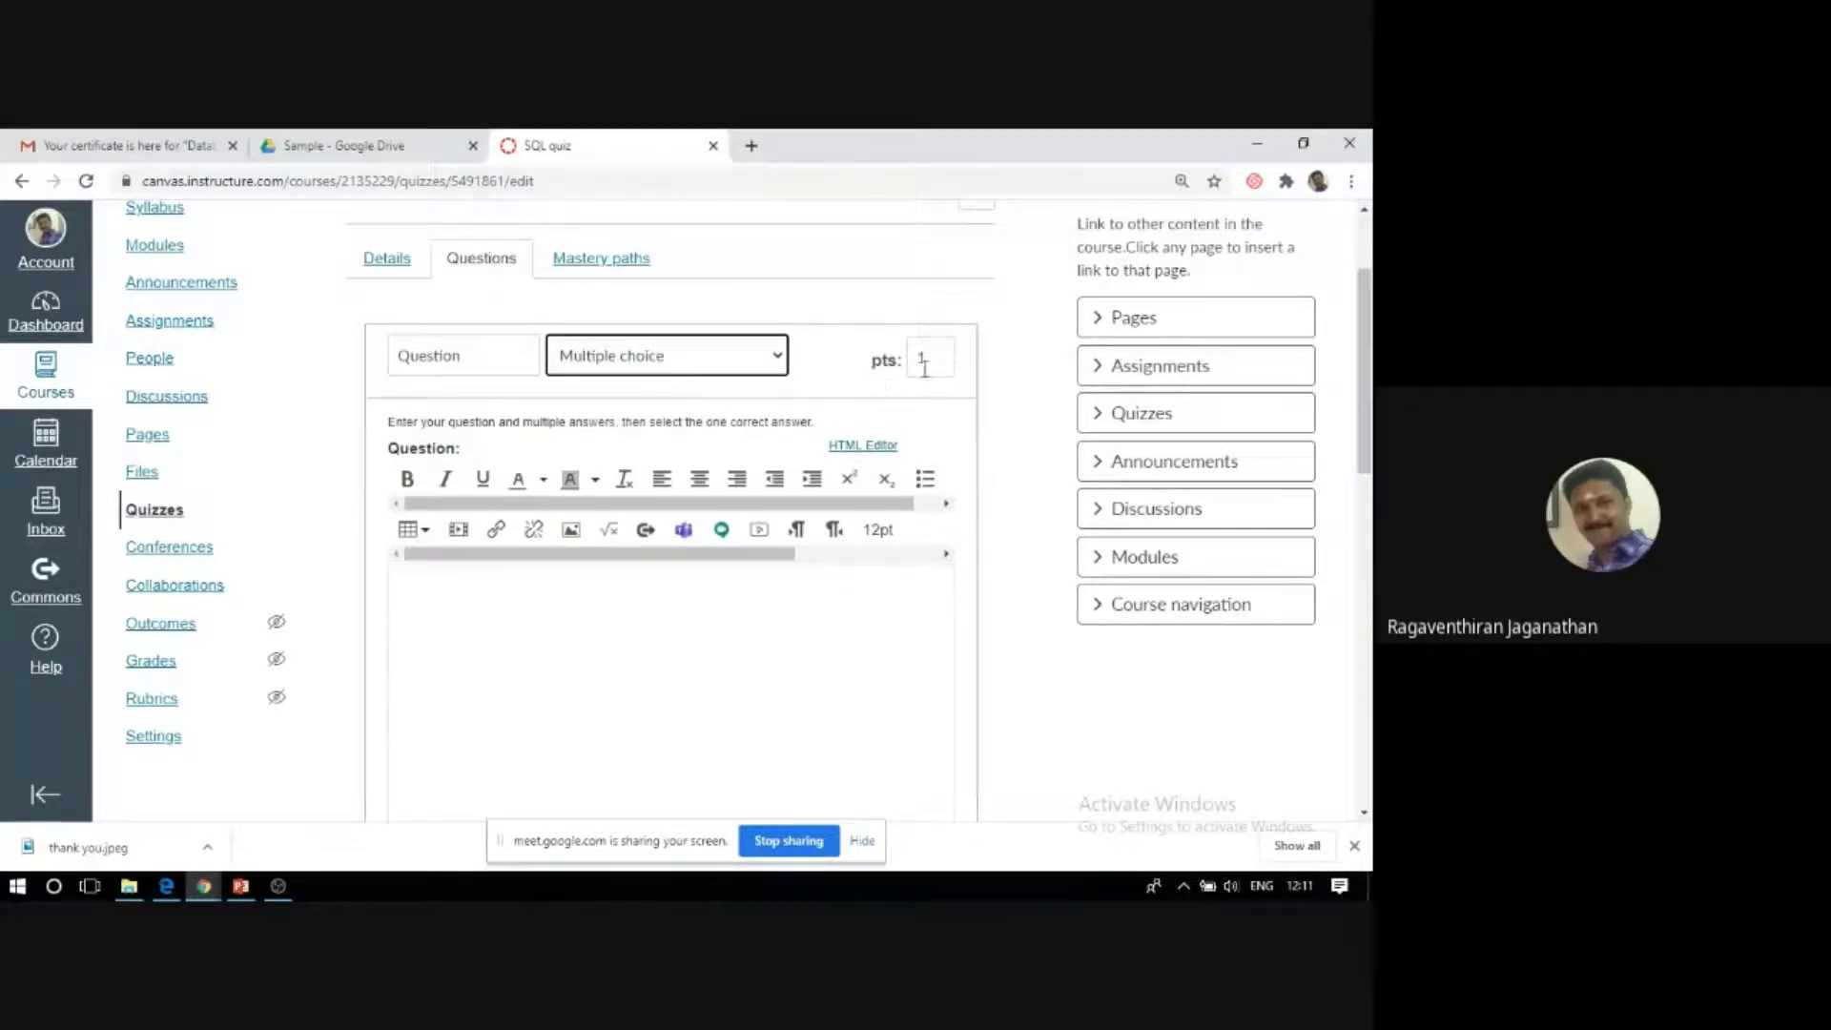
# Enter the question 'What is SQL?' with 'Structured Query Language' as the correct answer.
pyautogui.click(516, 611)
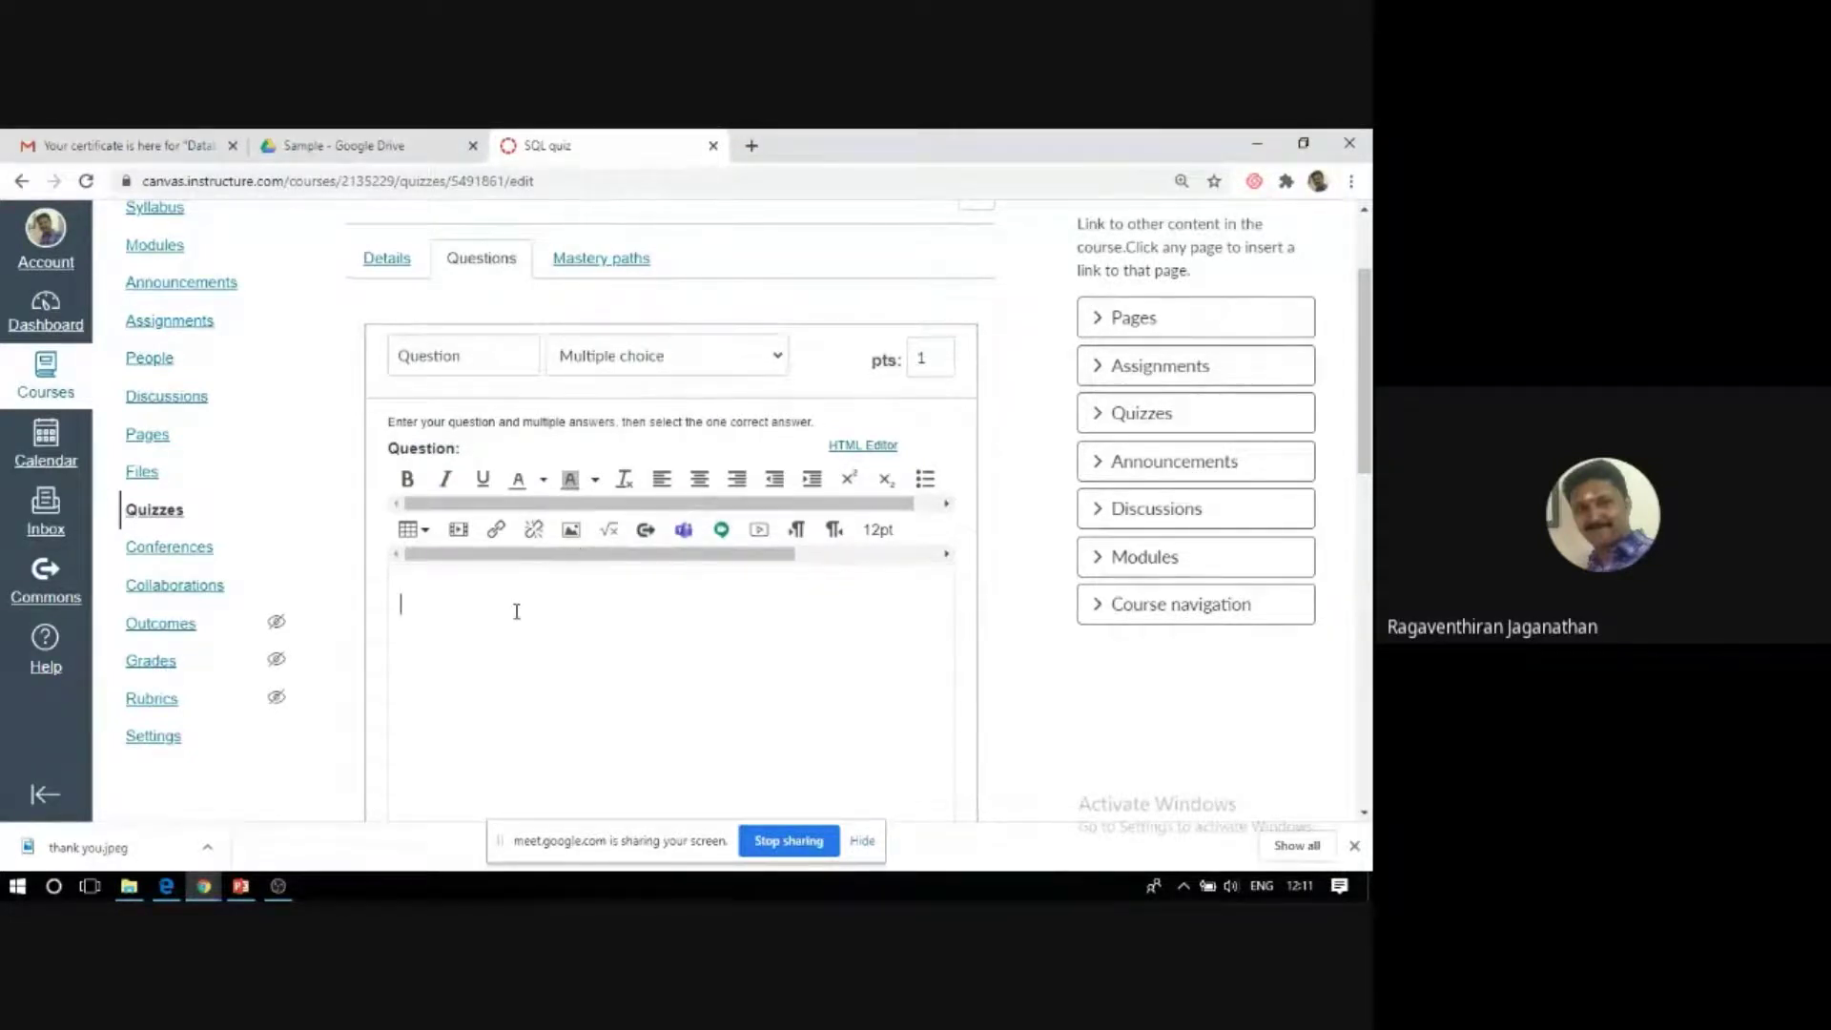
pyautogui.scroll(-3, 557, 590)
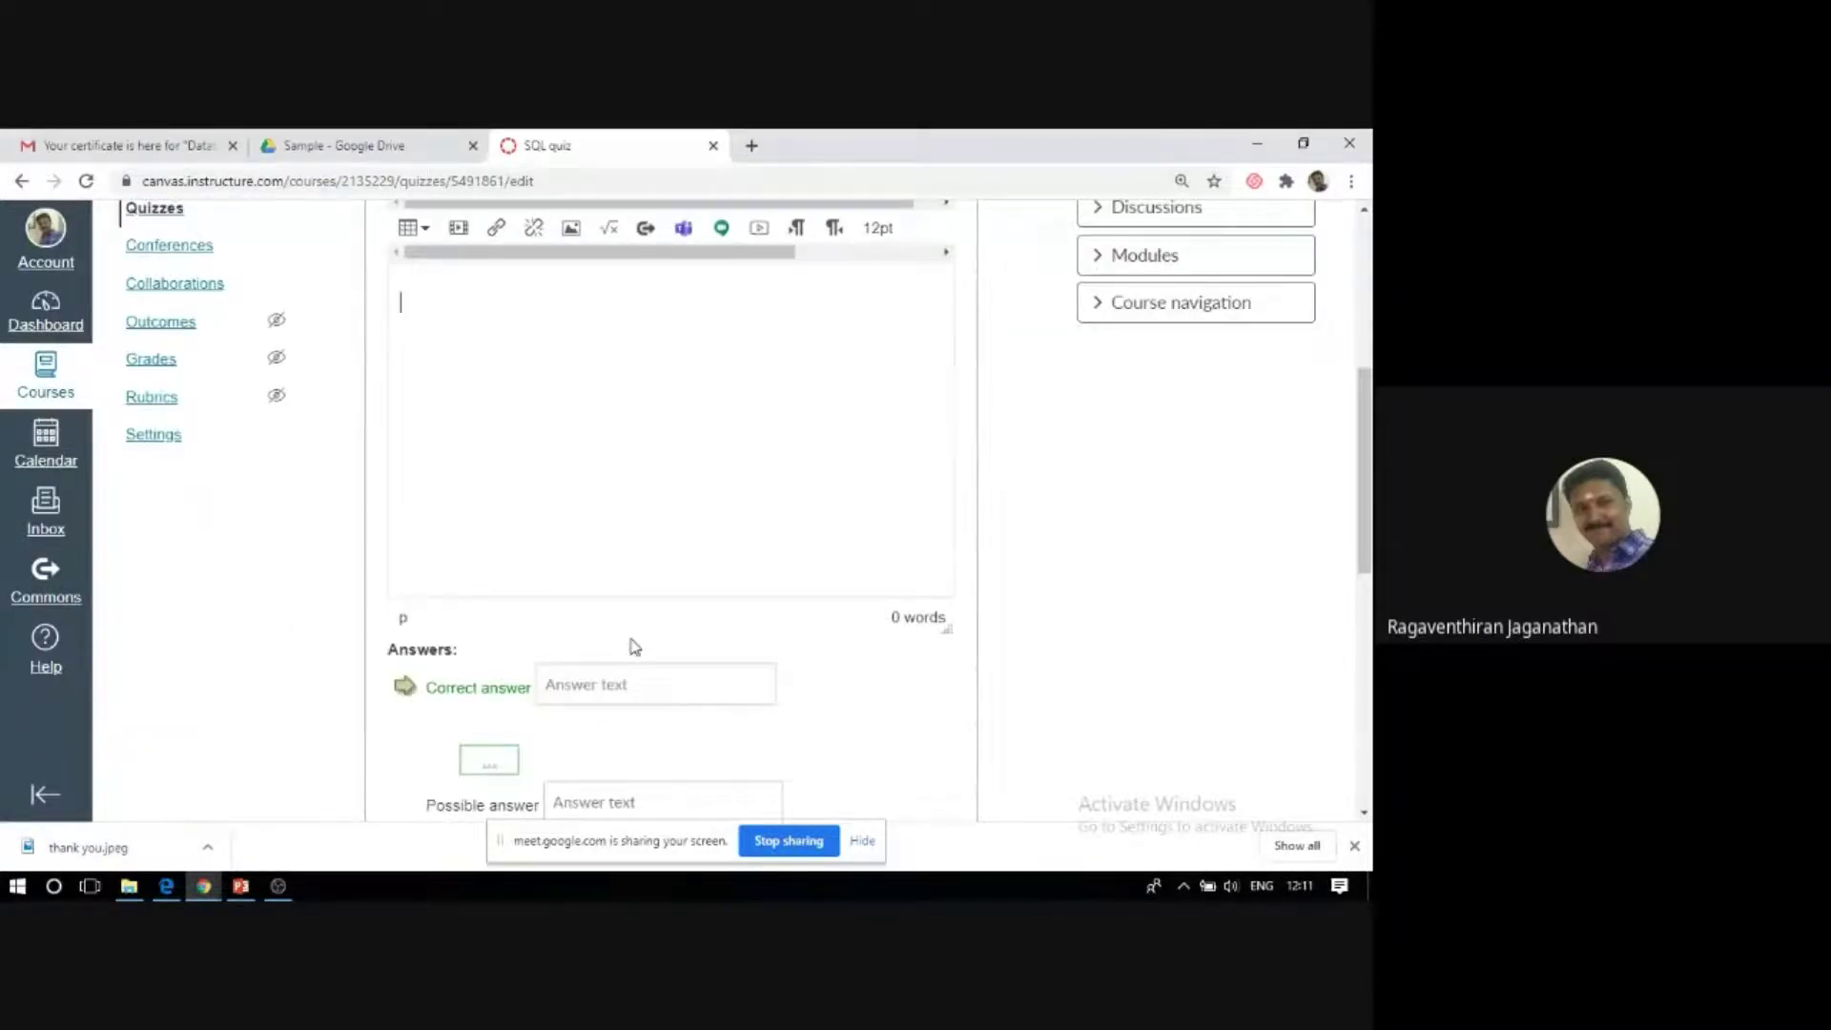
pyautogui.write('What is SQL?')
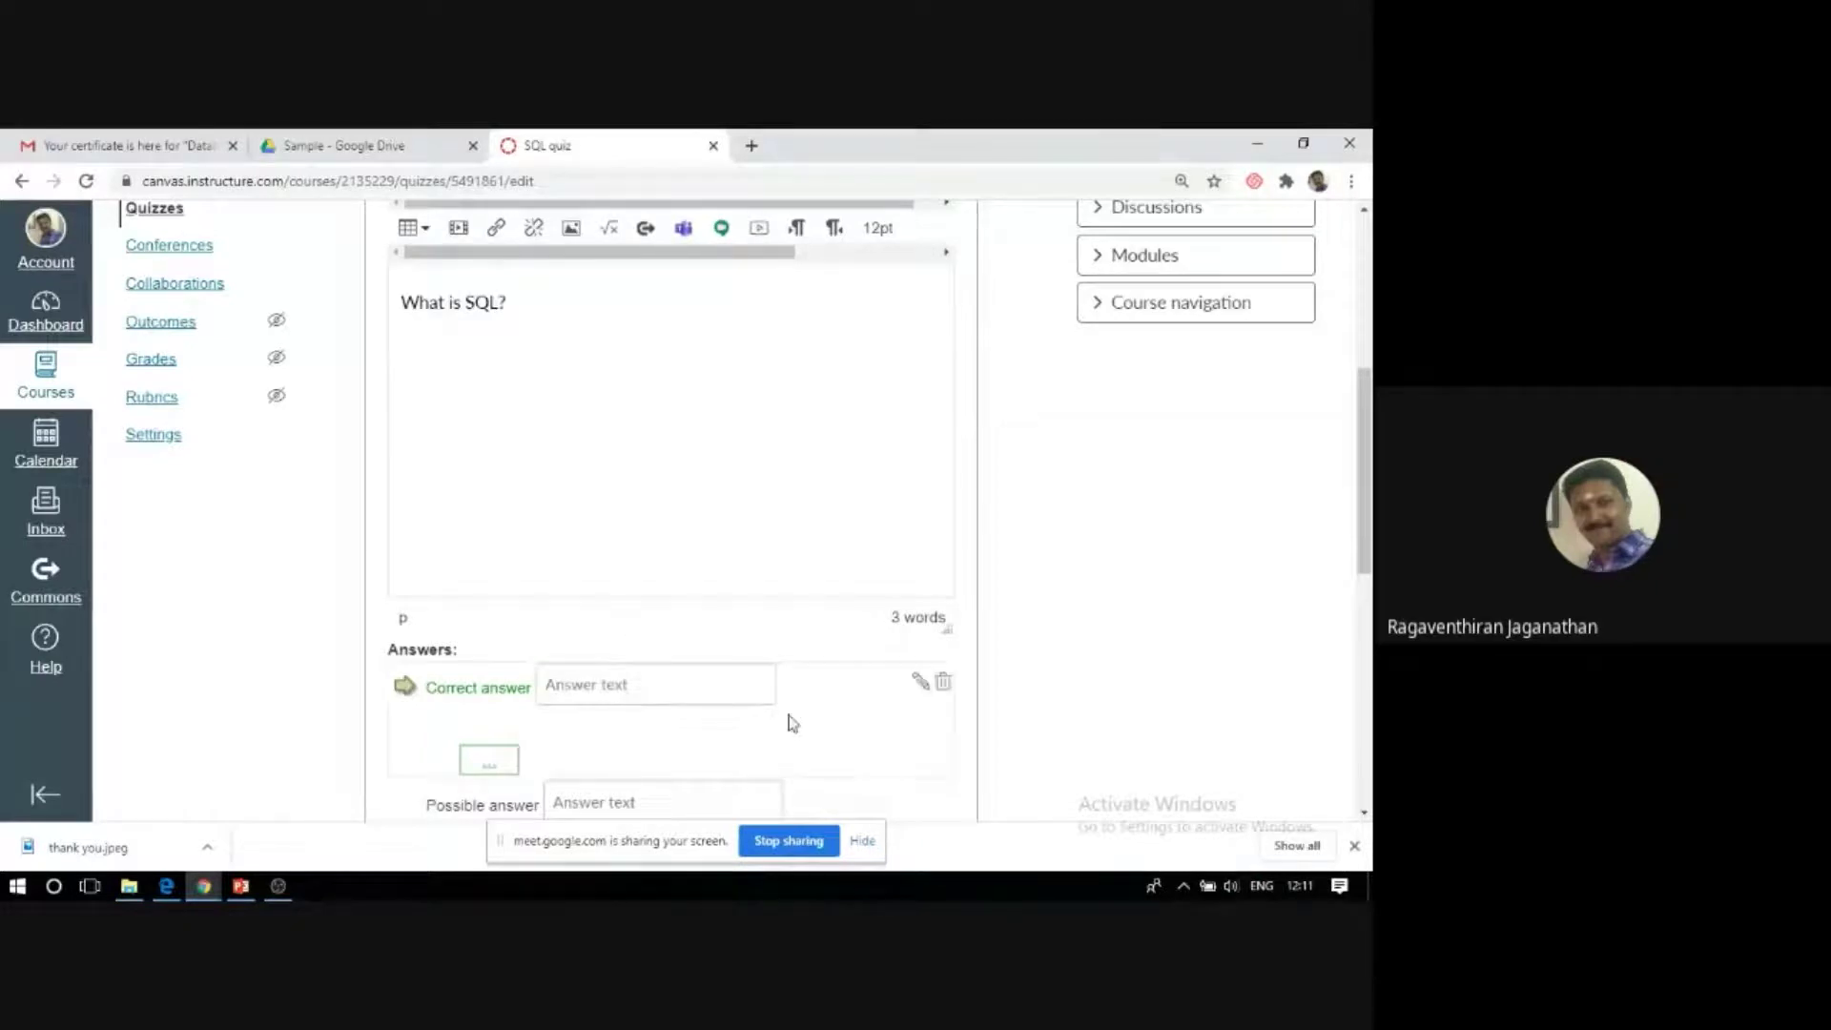
pyautogui.scroll(-2, 804, 693)
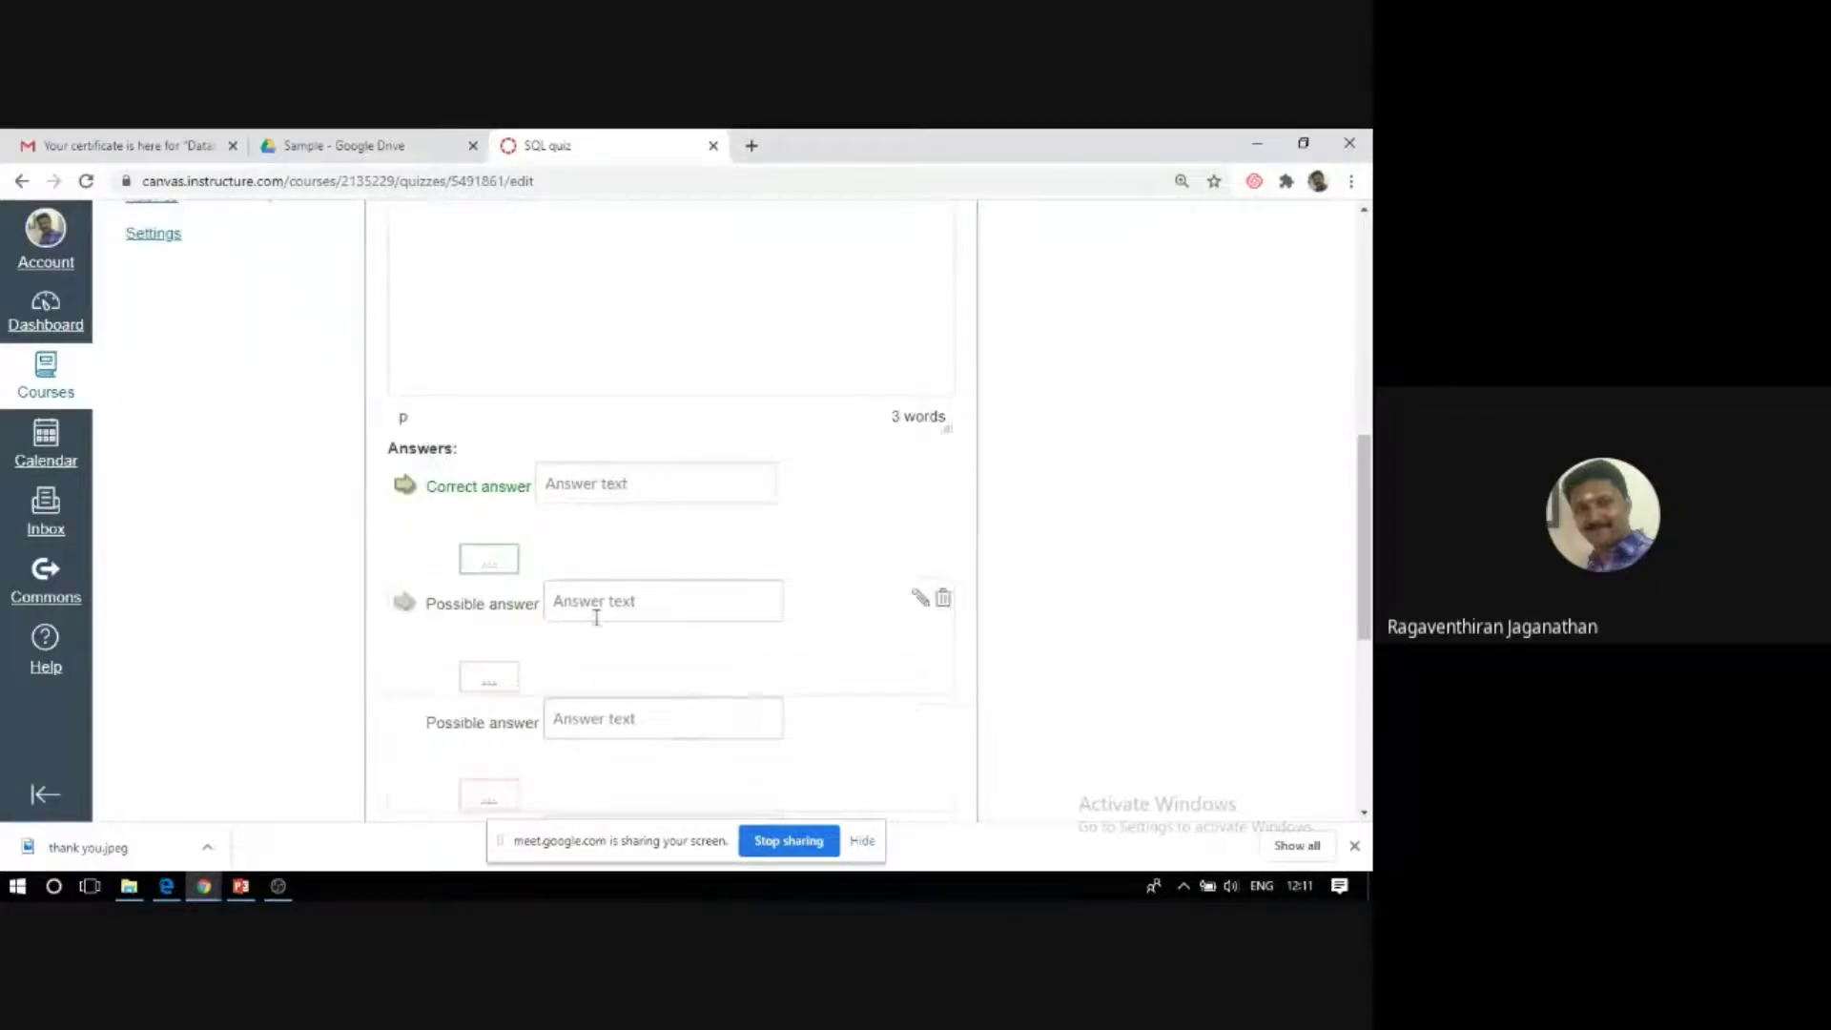
pyautogui.click(555, 494)
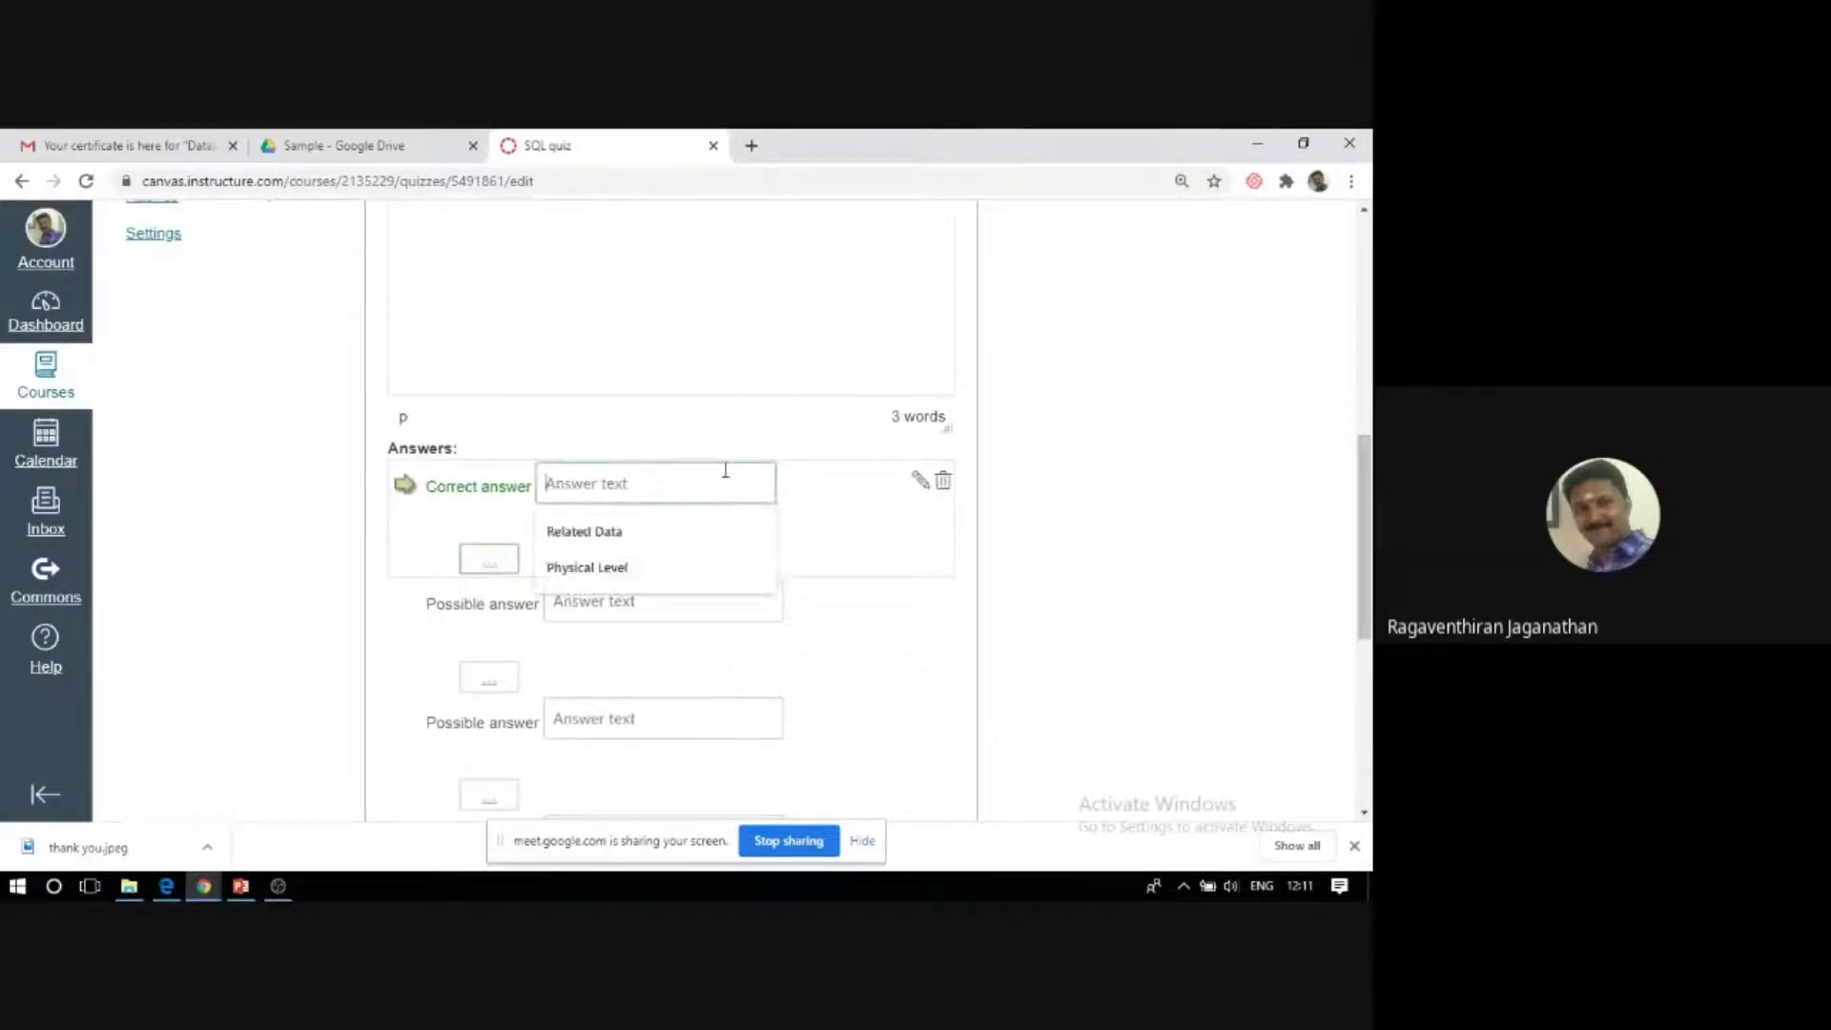
pyautogui.write('S')
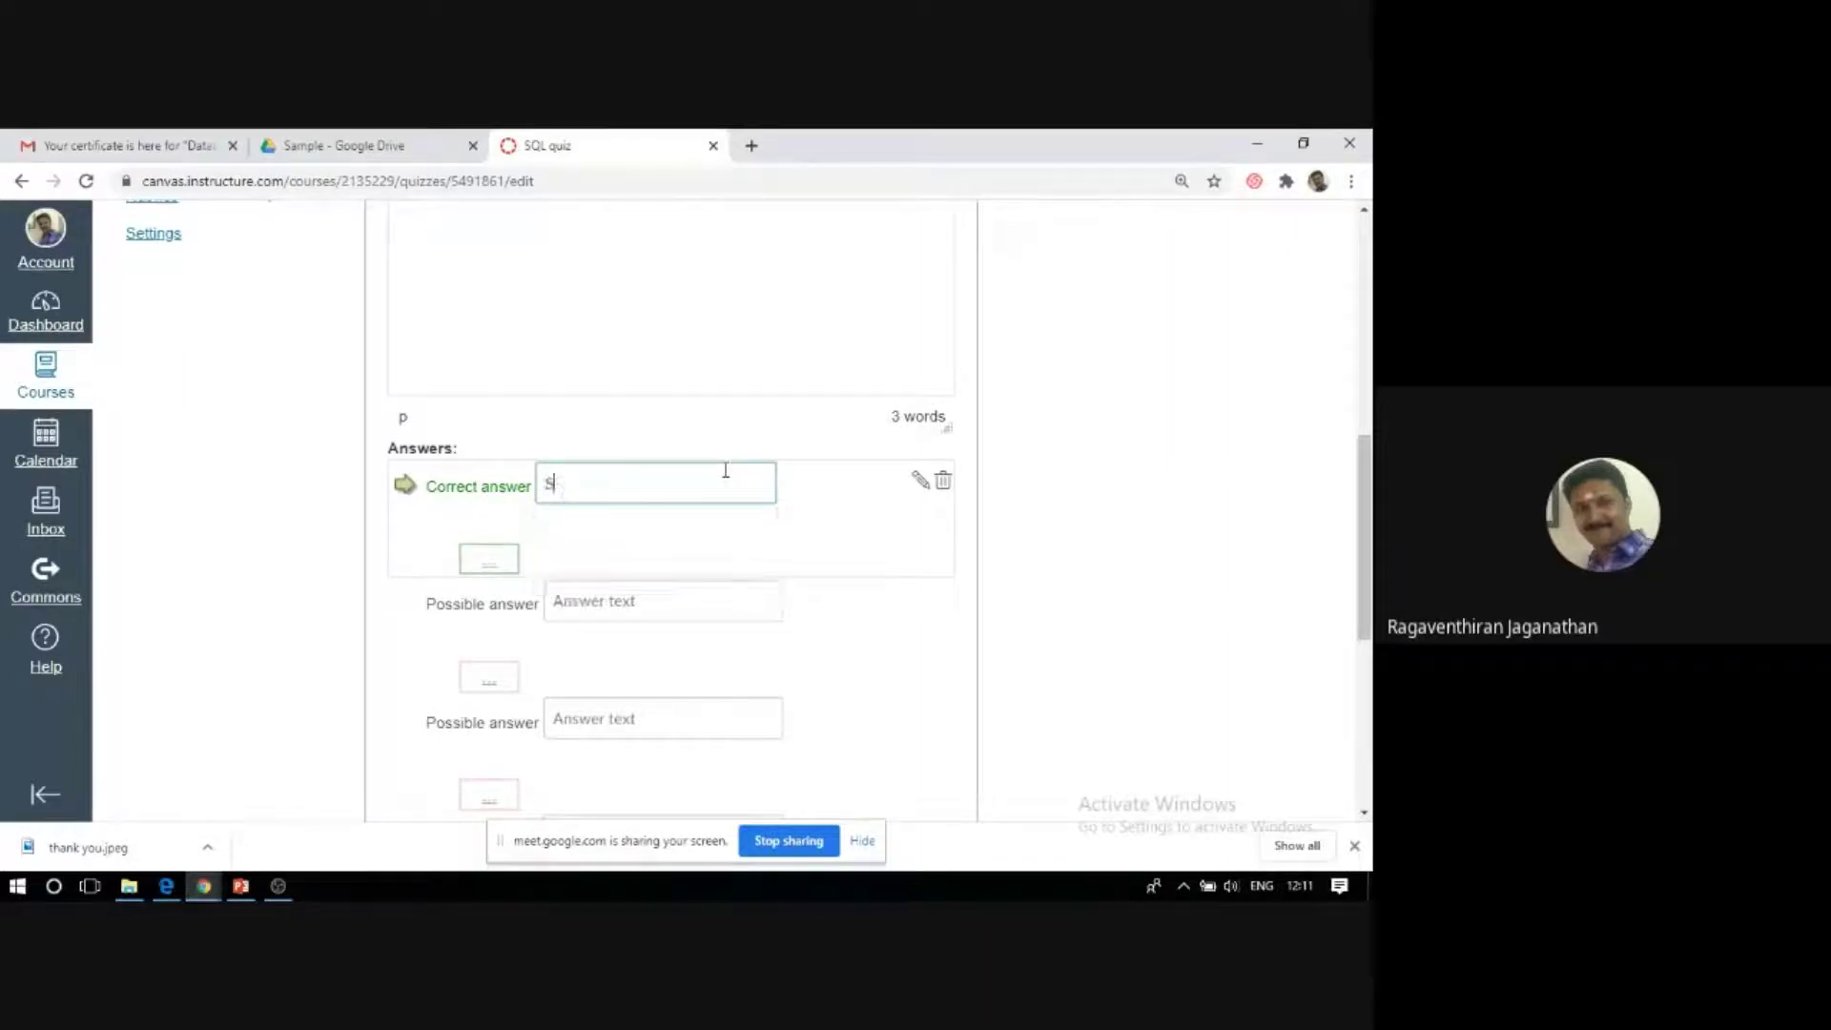
pyautogui.write('tructured Query Language')
# Add 'Structure Question Language' and a misspelled 'Structured Query Language' variant as wrong answers.
pyautogui.click(594, 607)
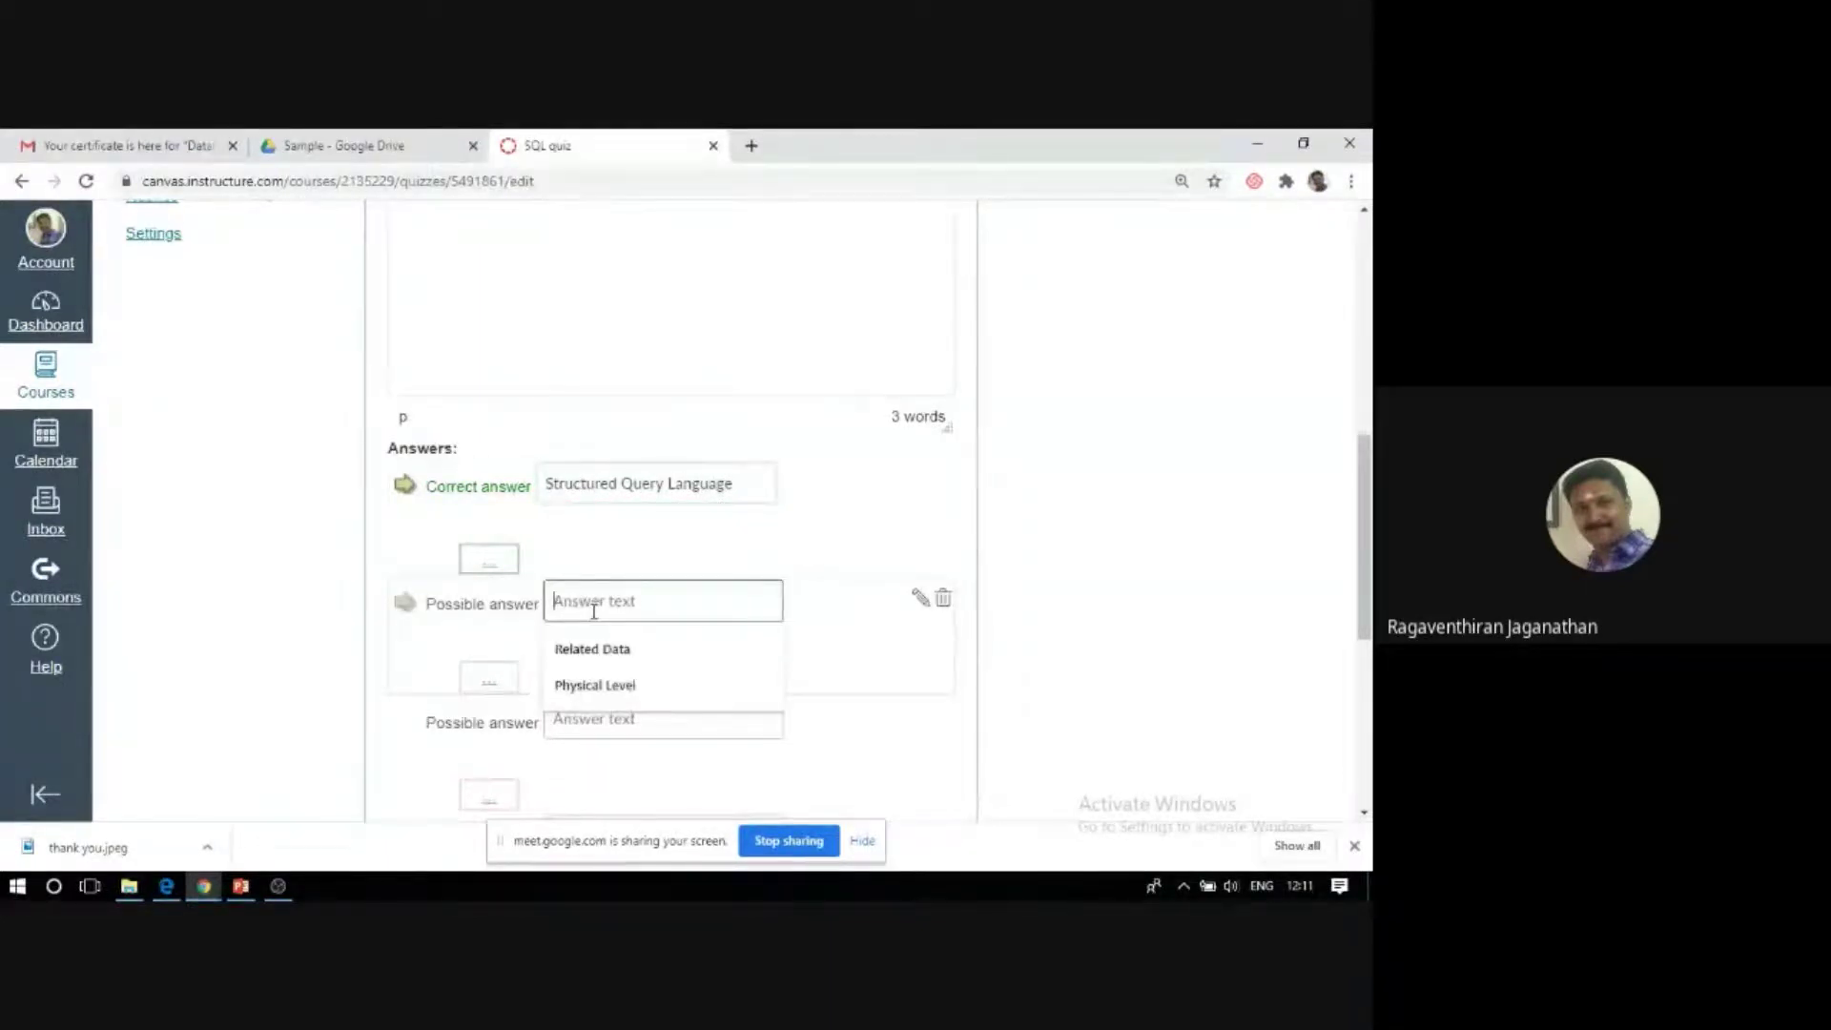
pyautogui.write('St')
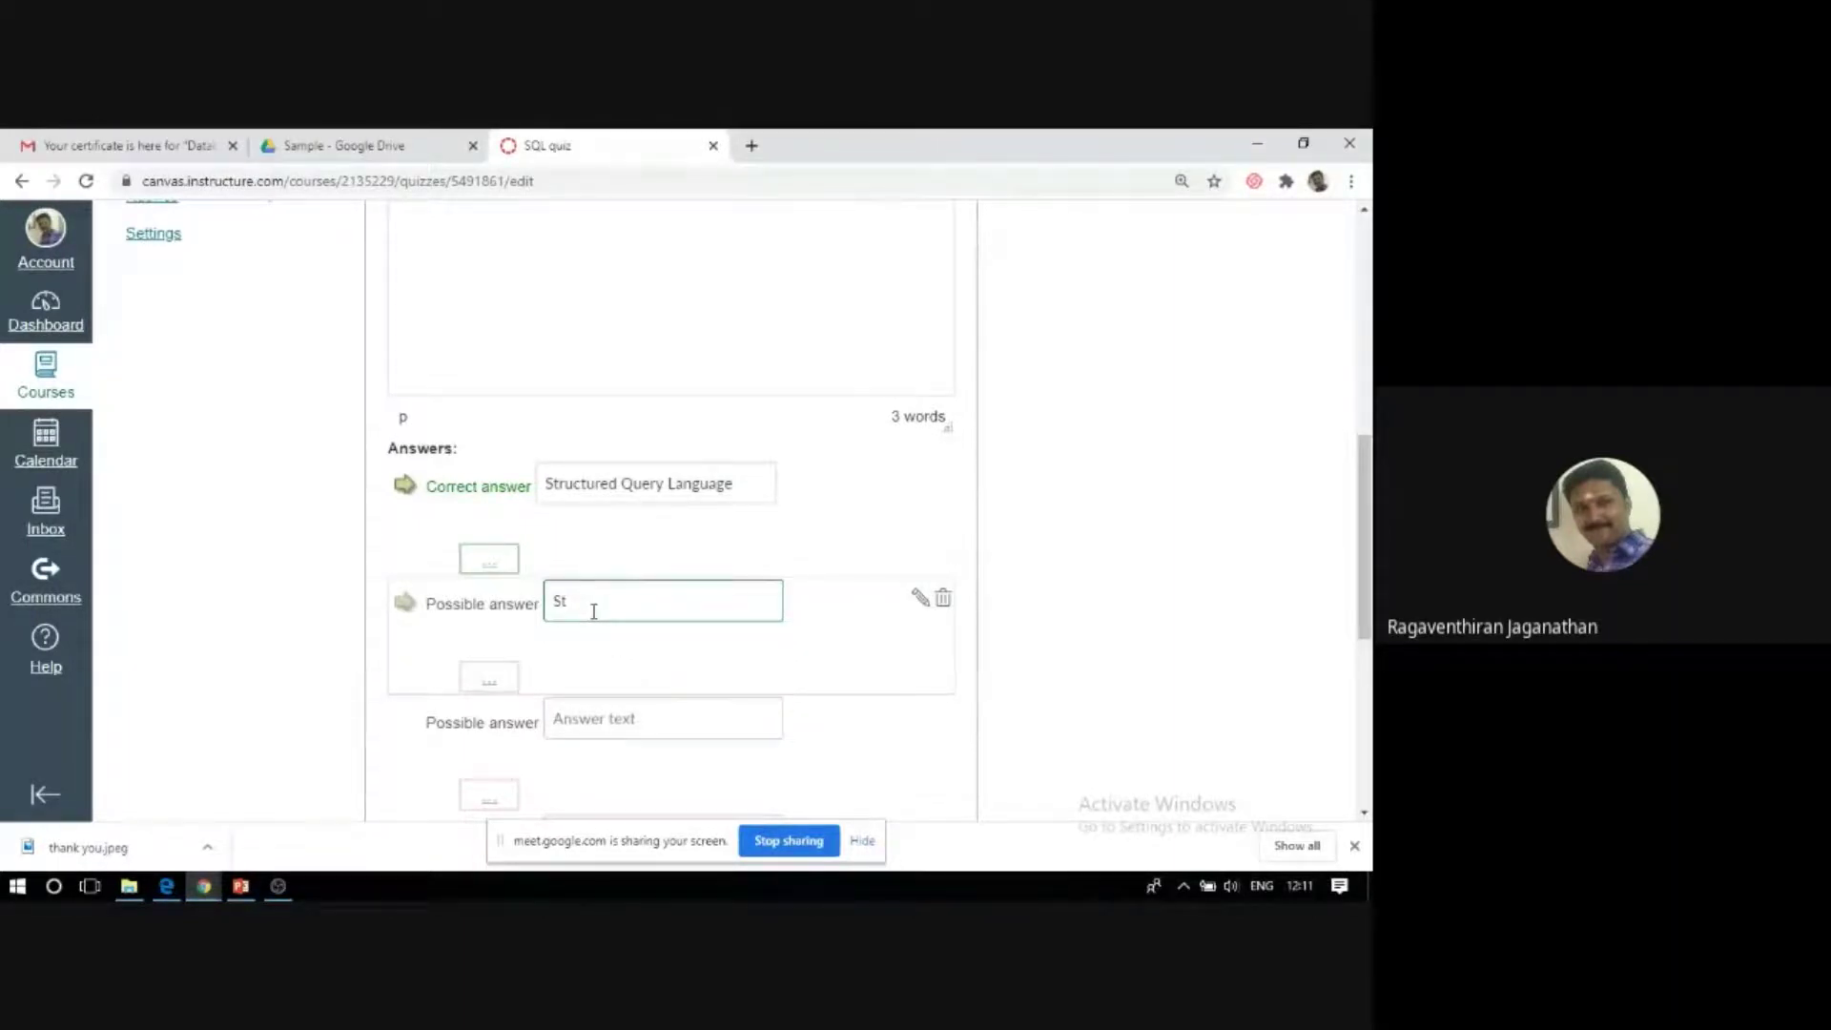
pyautogui.write('ructure Question Language')
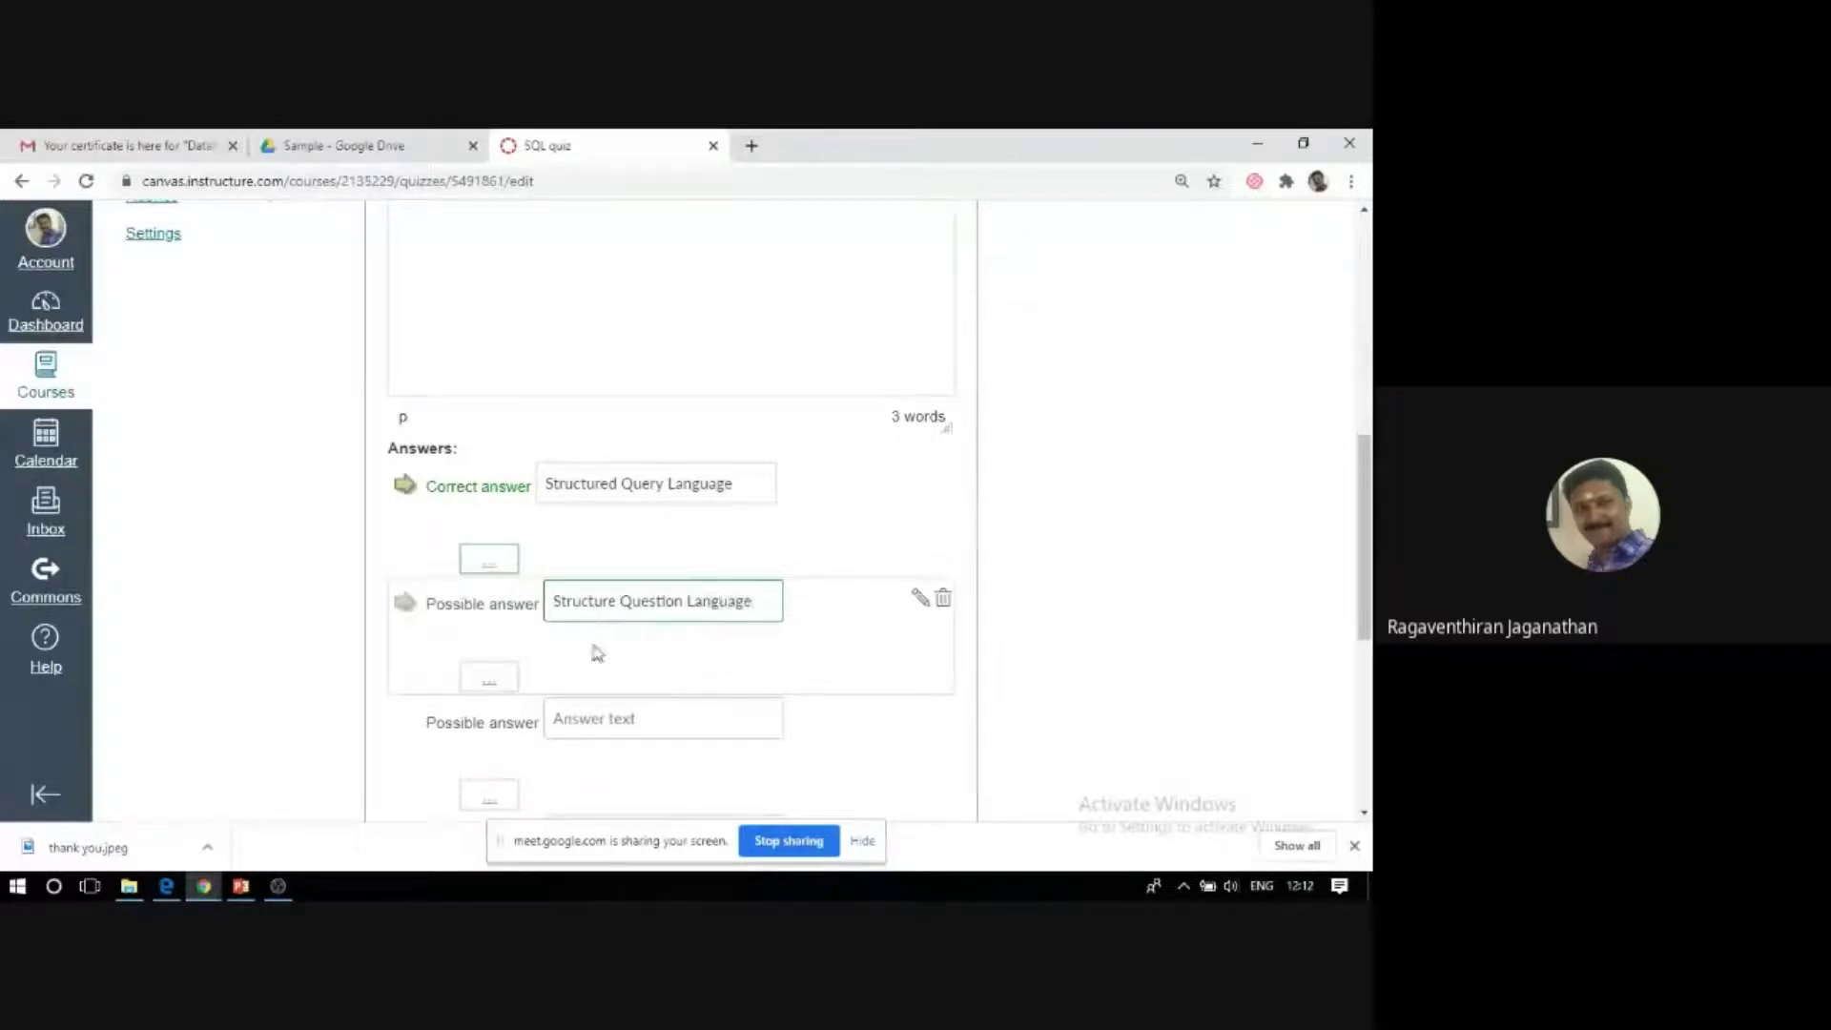
pyautogui.click(583, 717)
pyautogui.write('S')
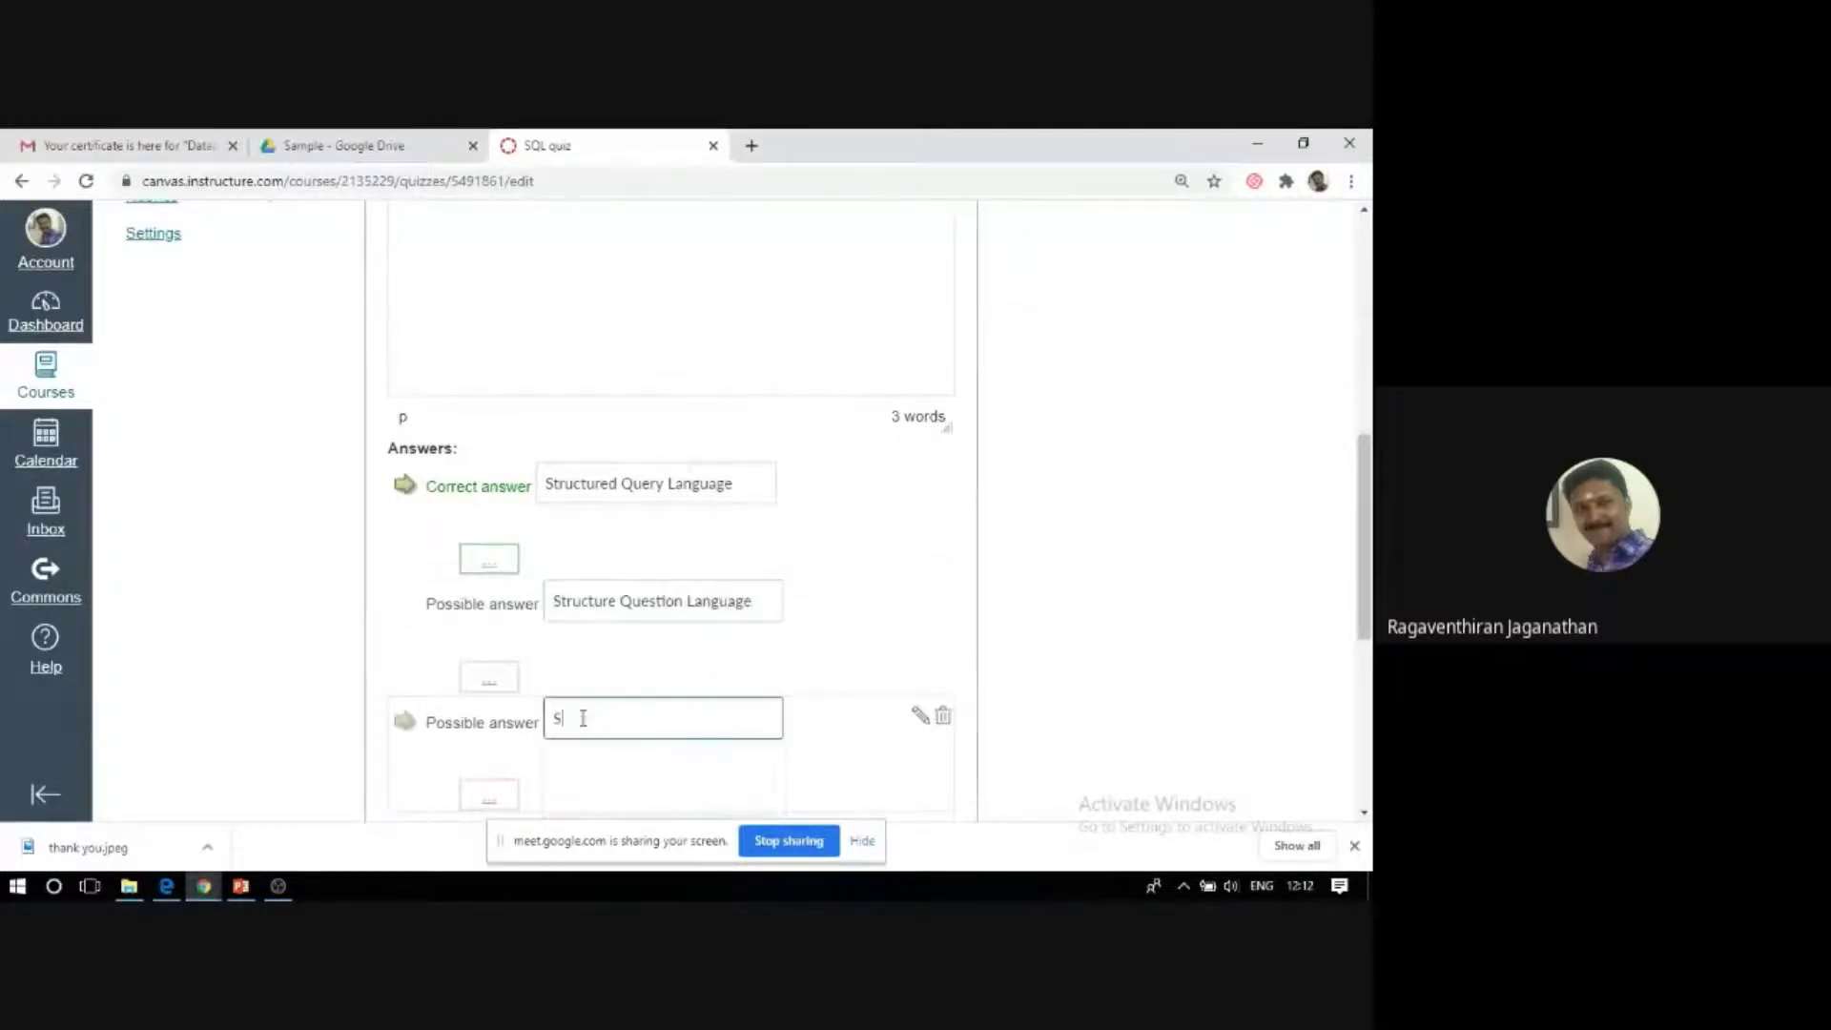
pyautogui.write('tructured Q')
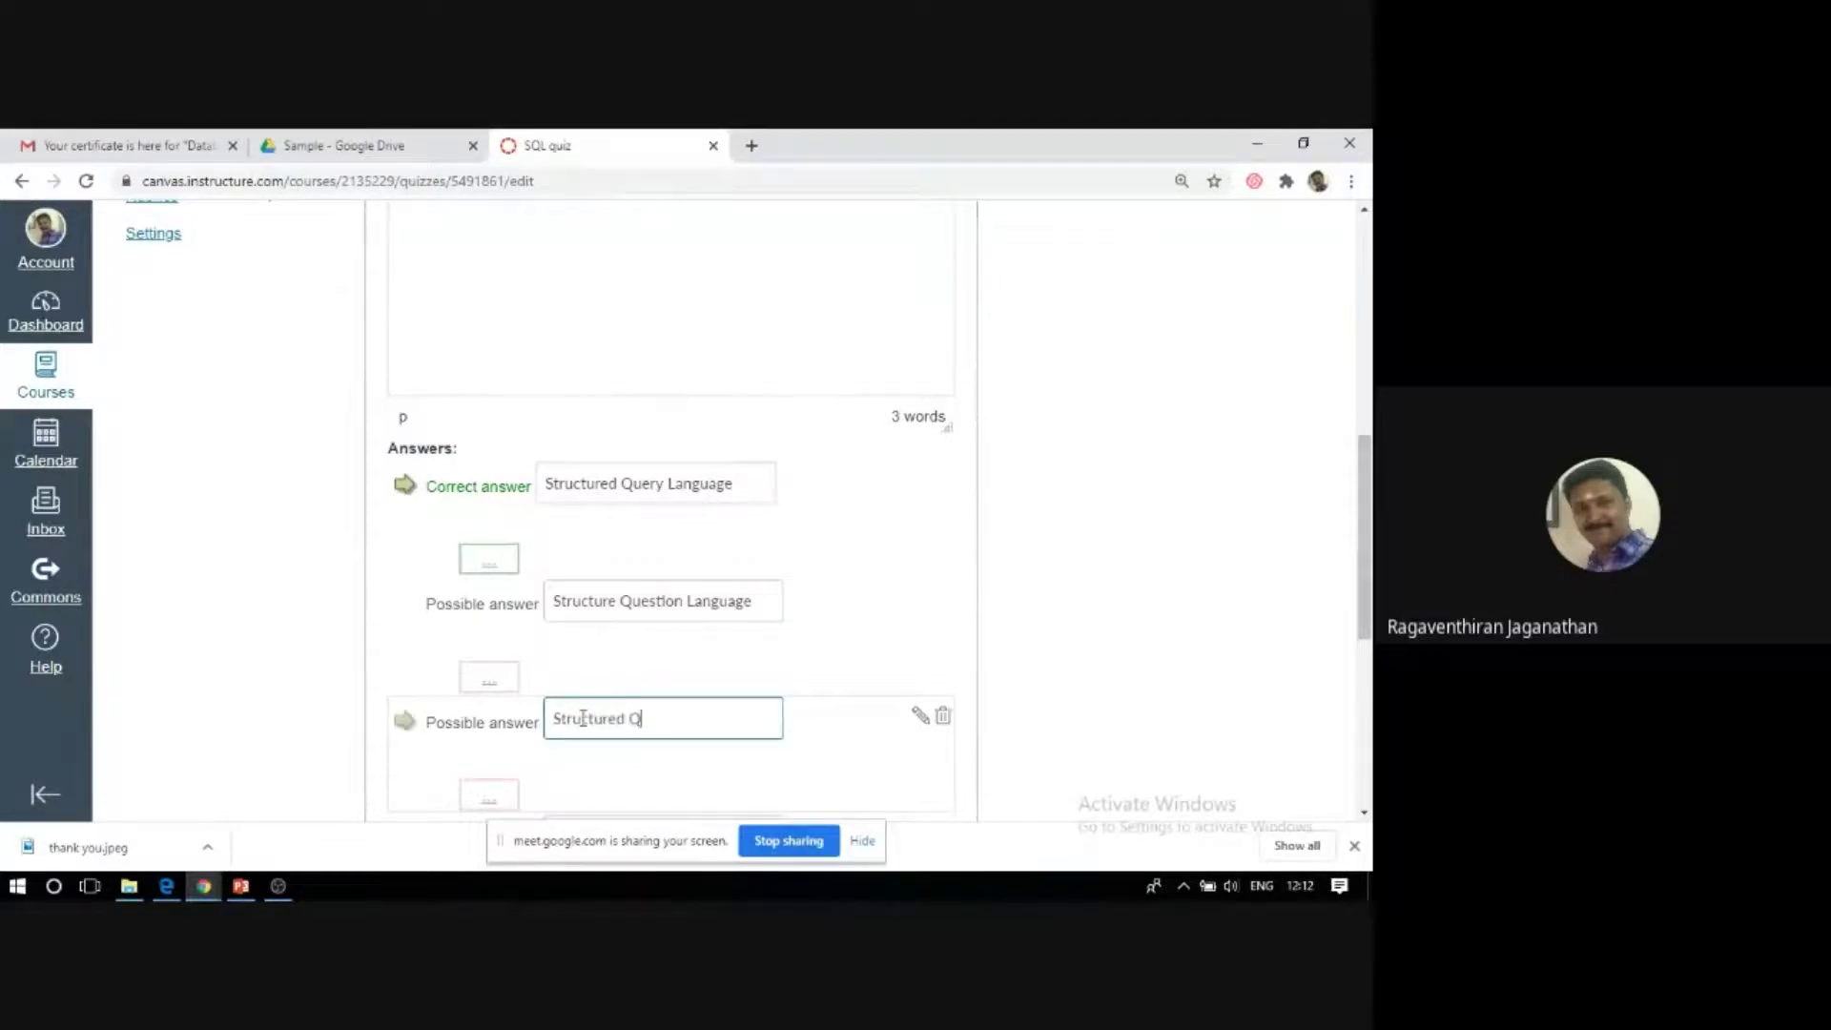
pyautogui.write('uerry')
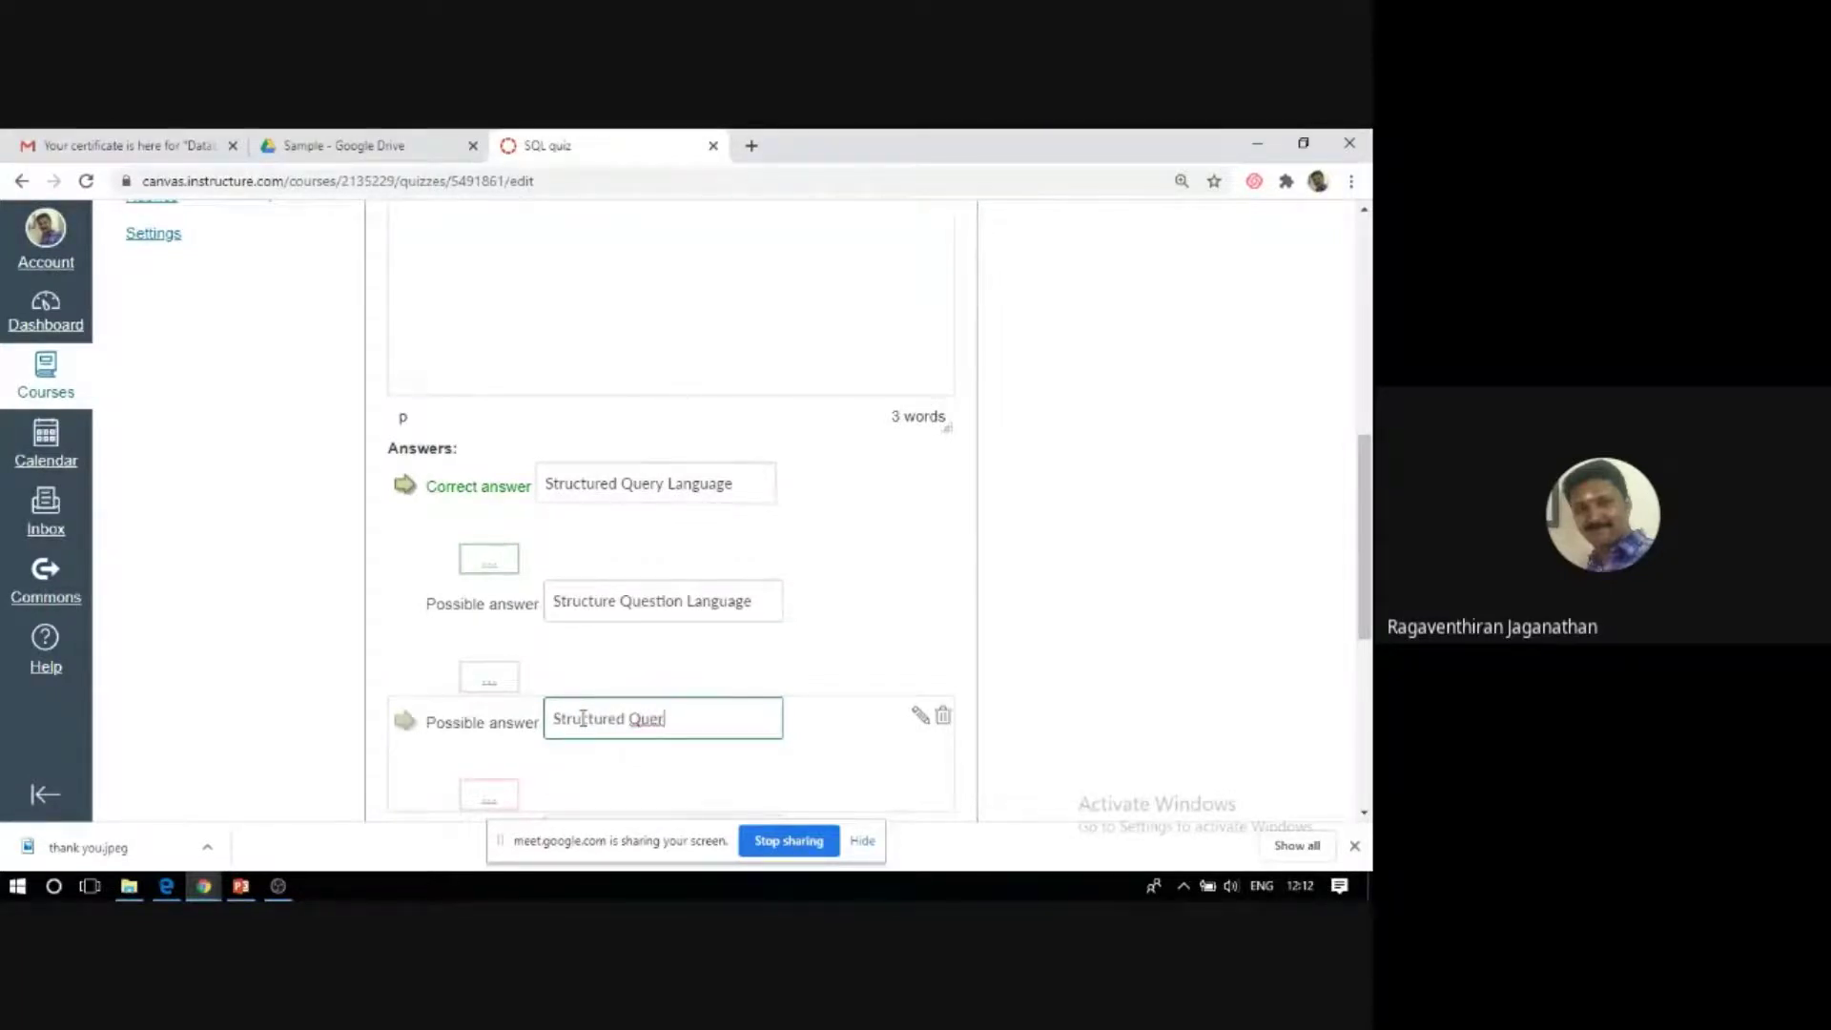
pyautogui.press('BackSpace')
pyautogui.write('y Language')
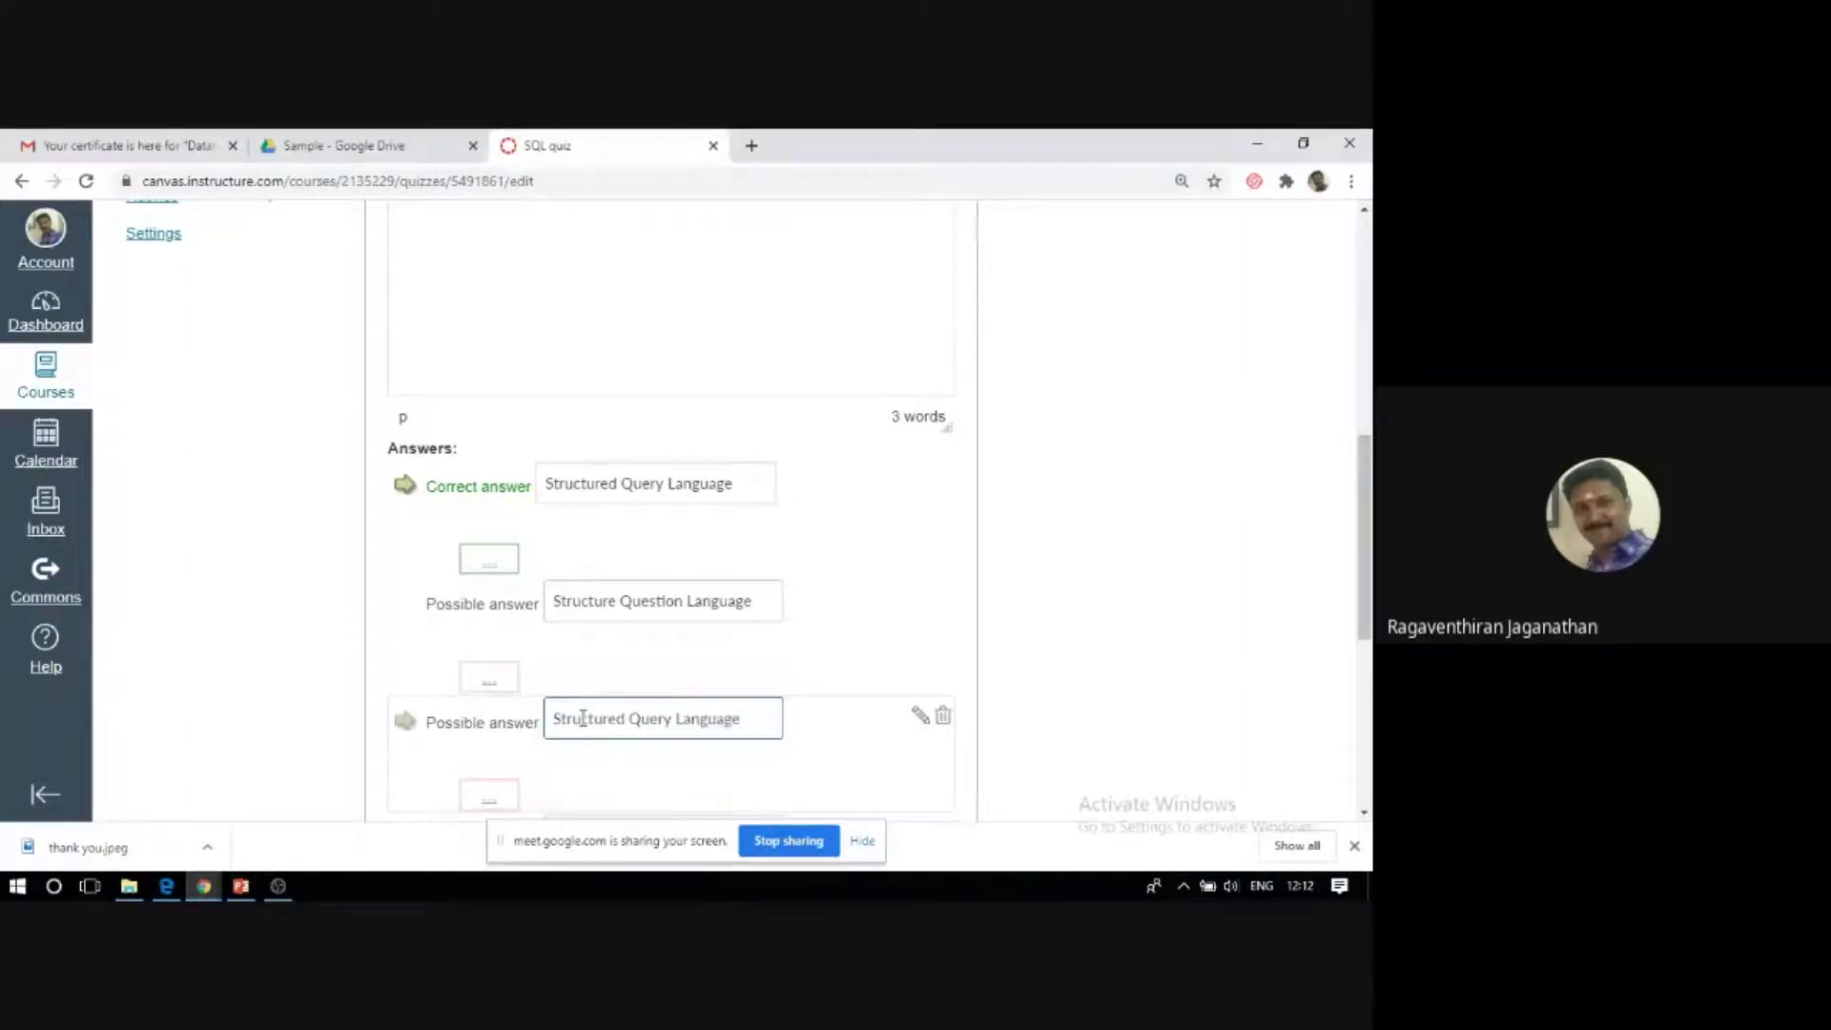
pyautogui.press('Return')
pyautogui.scroll(-4, 580, 719)
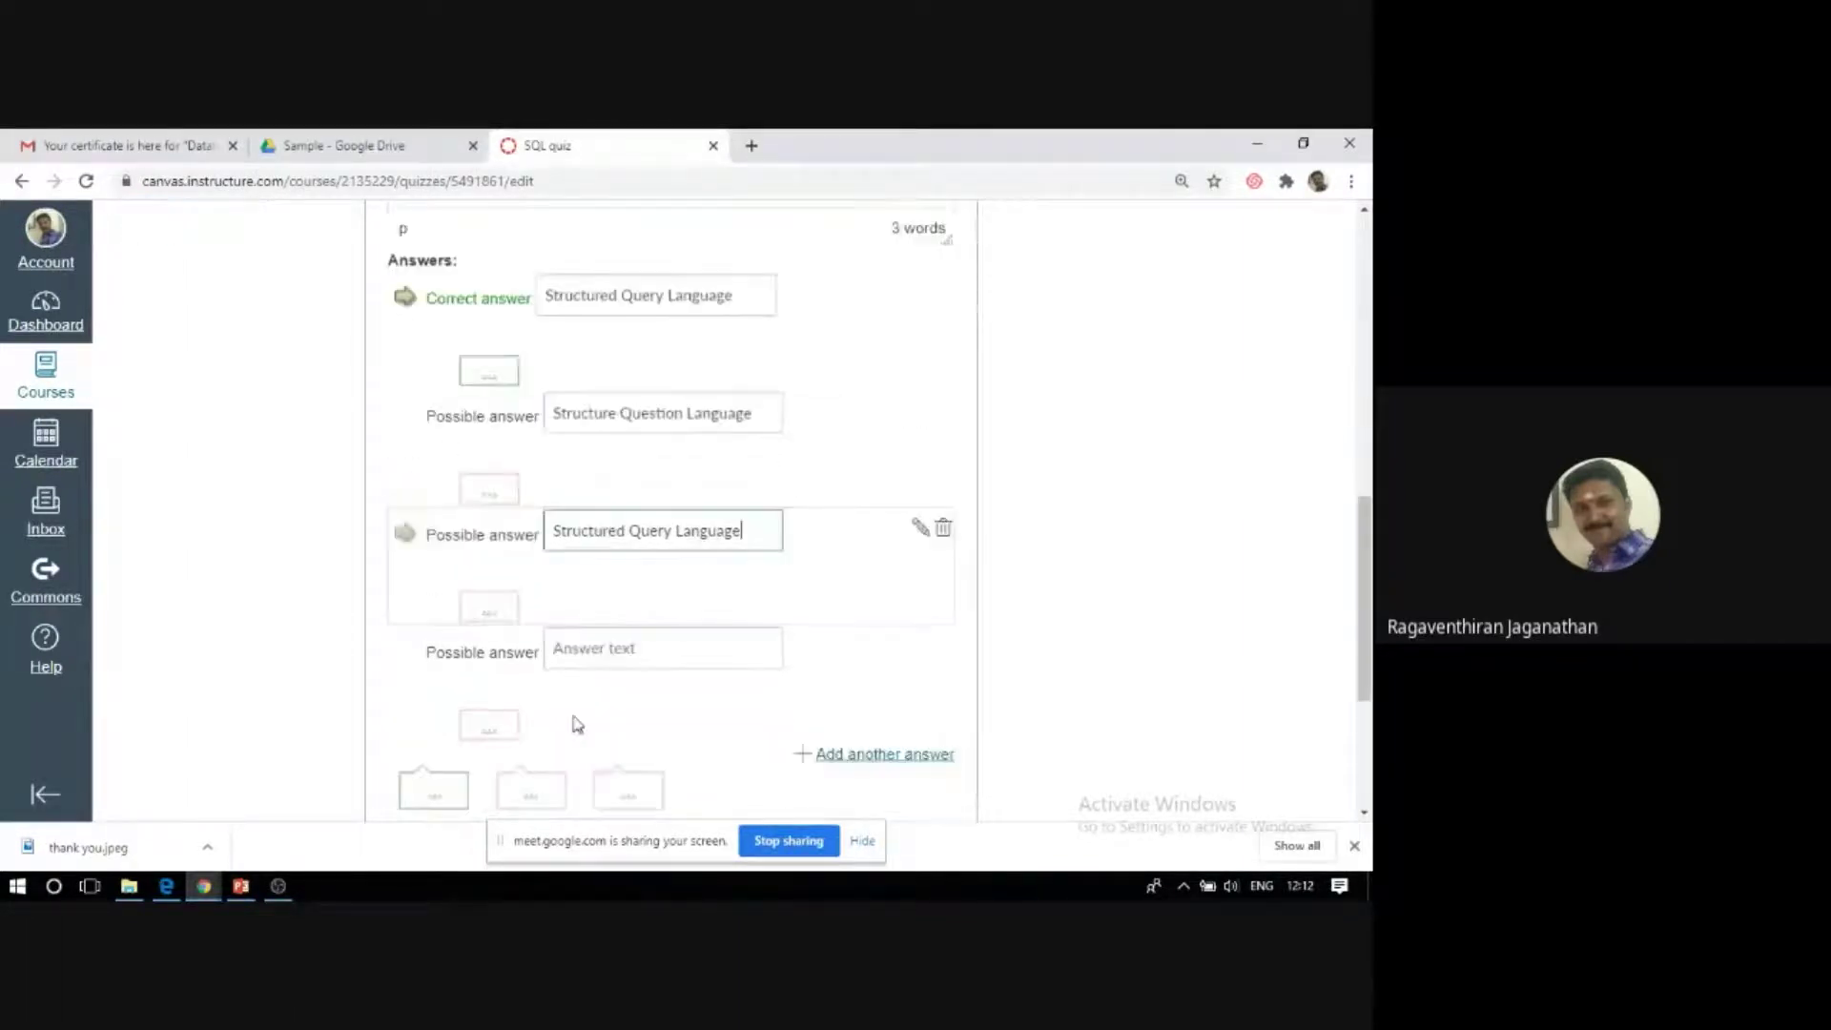
# Fill in the final wrong answer, fixing its spelling, and save the question.
pyautogui.click(631, 437)
pyautogui.write('Stru')
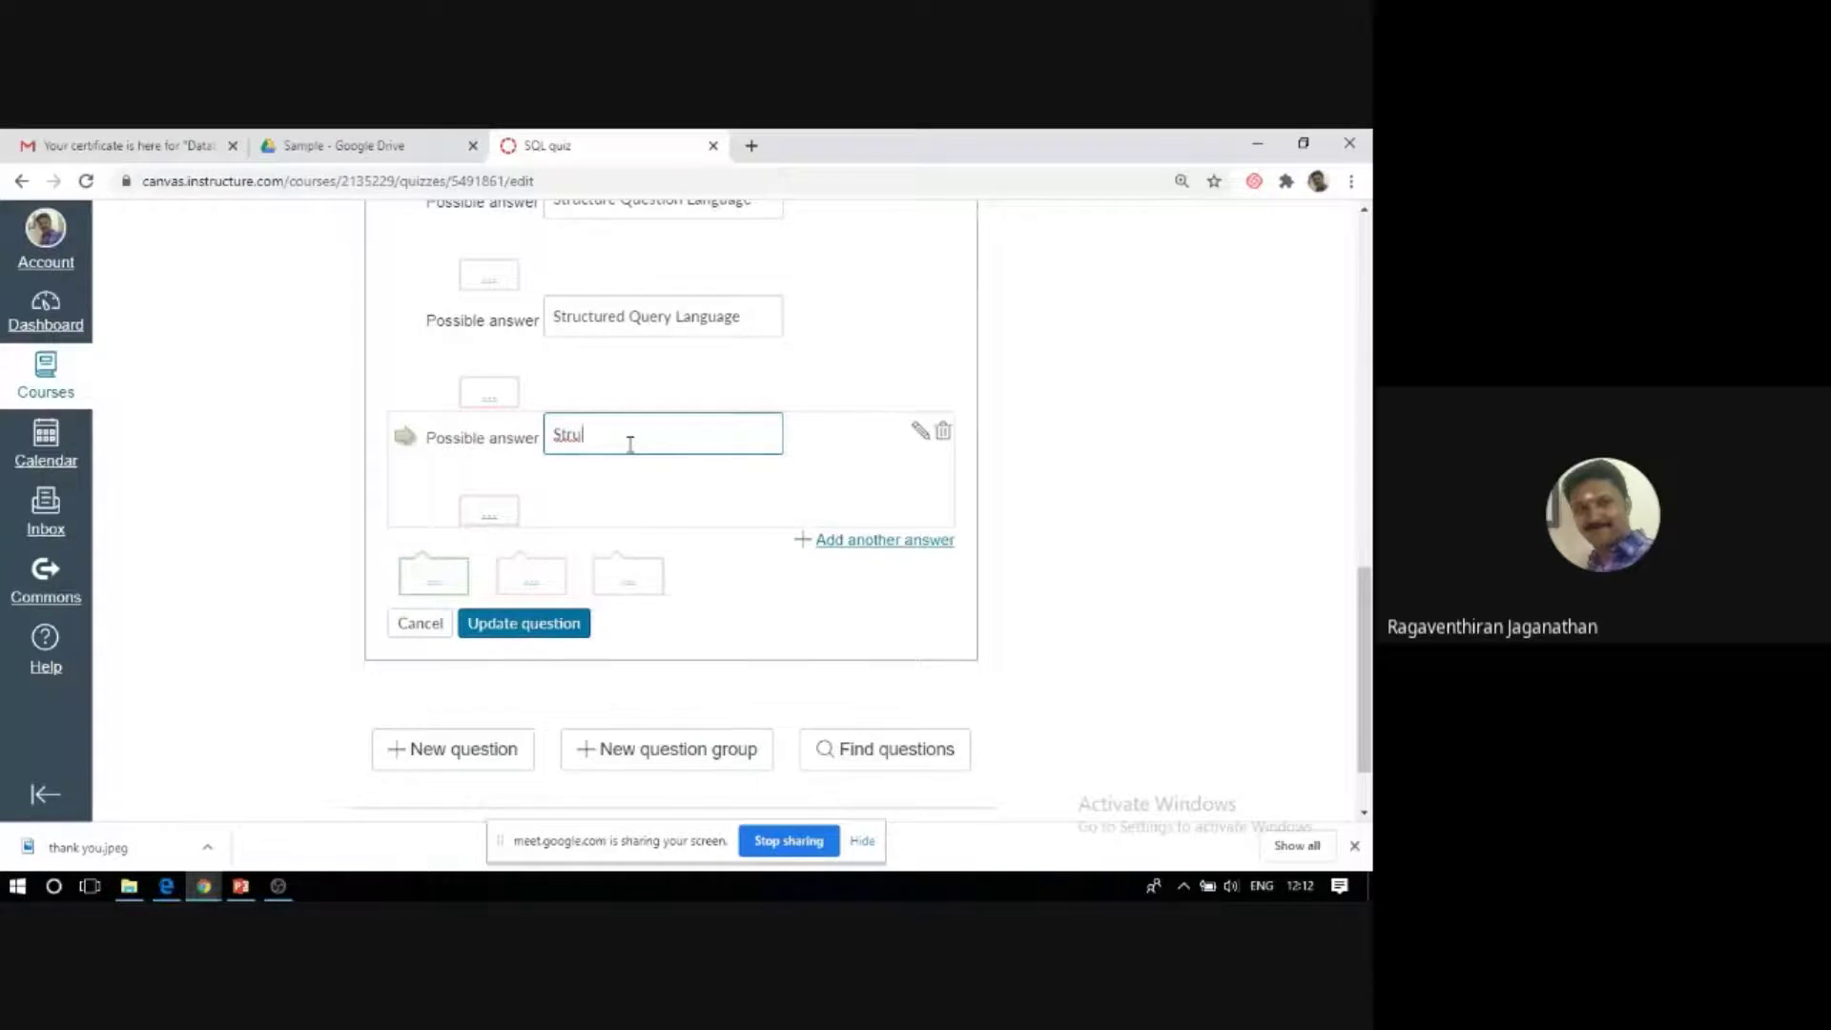
pyautogui.write('ctured')
pyautogui.press('BackSpace')
pyautogui.press('BackSpace')
pyautogui.write('e')
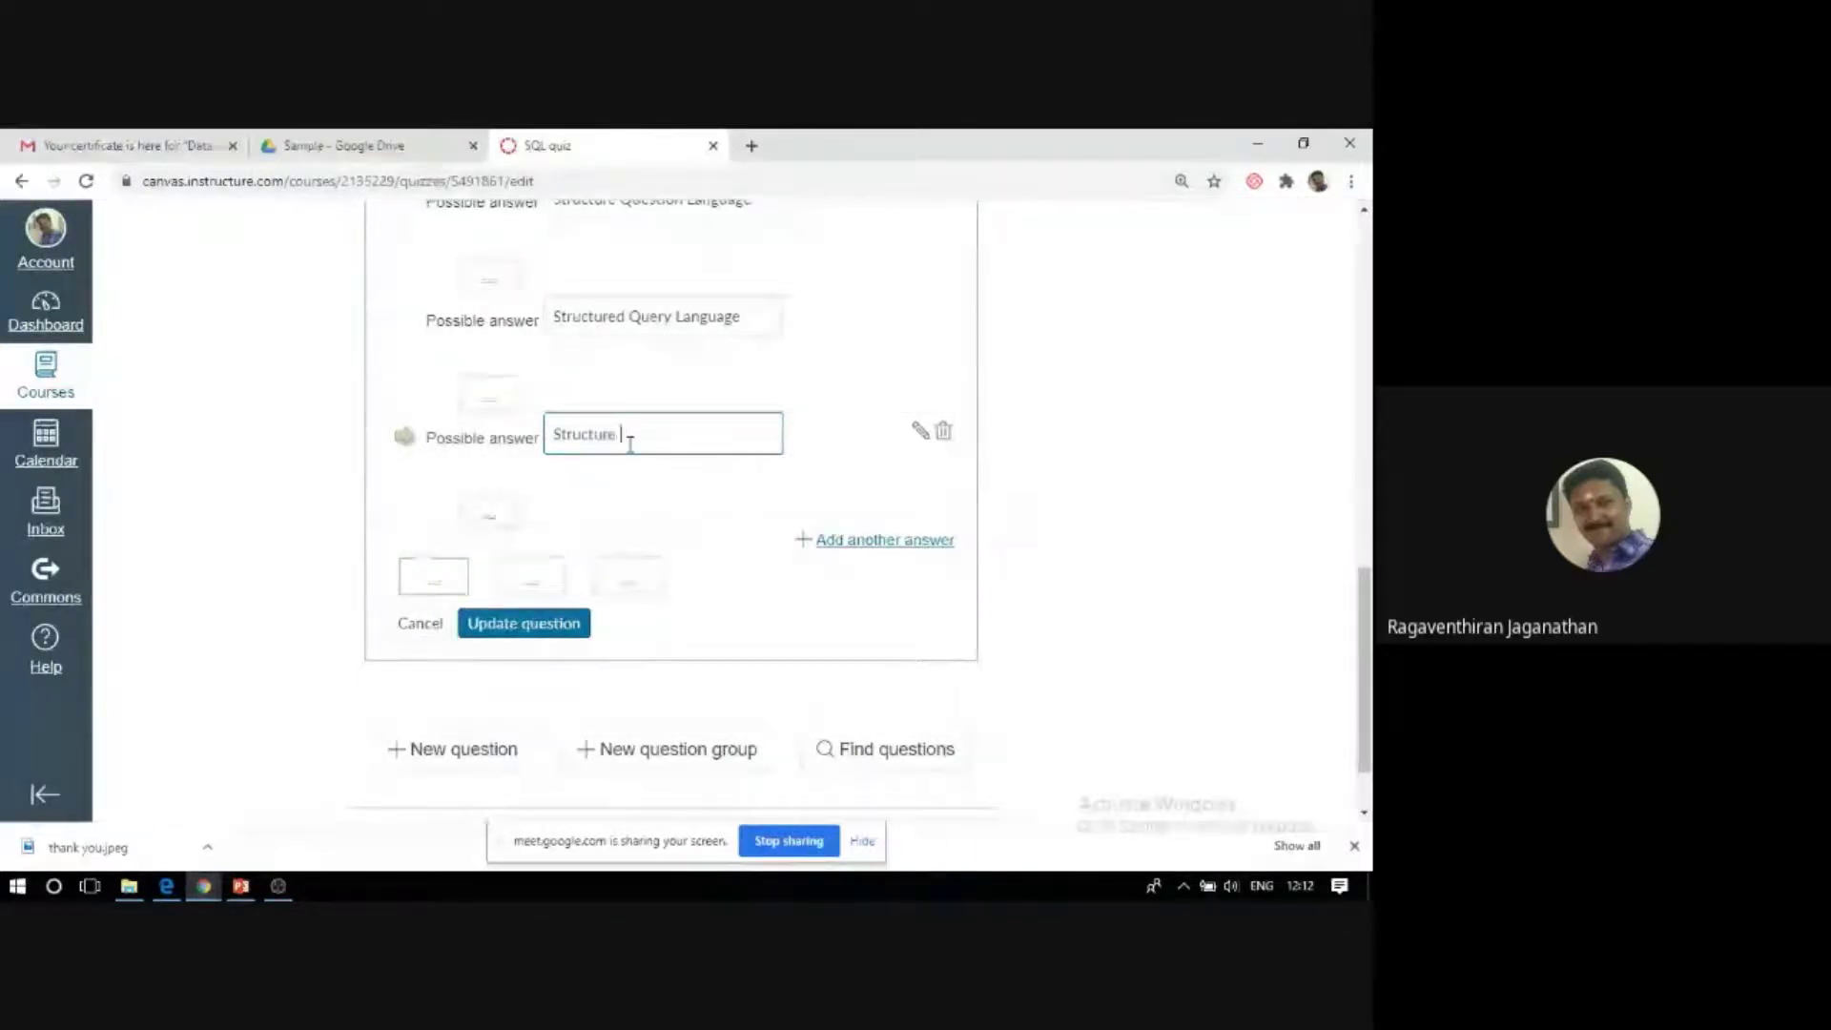
pyautogui.write(' Query Lanuage')
pyautogui.press('BackSpace')
pyautogui.press('BackSpace')
pyautogui.press('BackSpace')
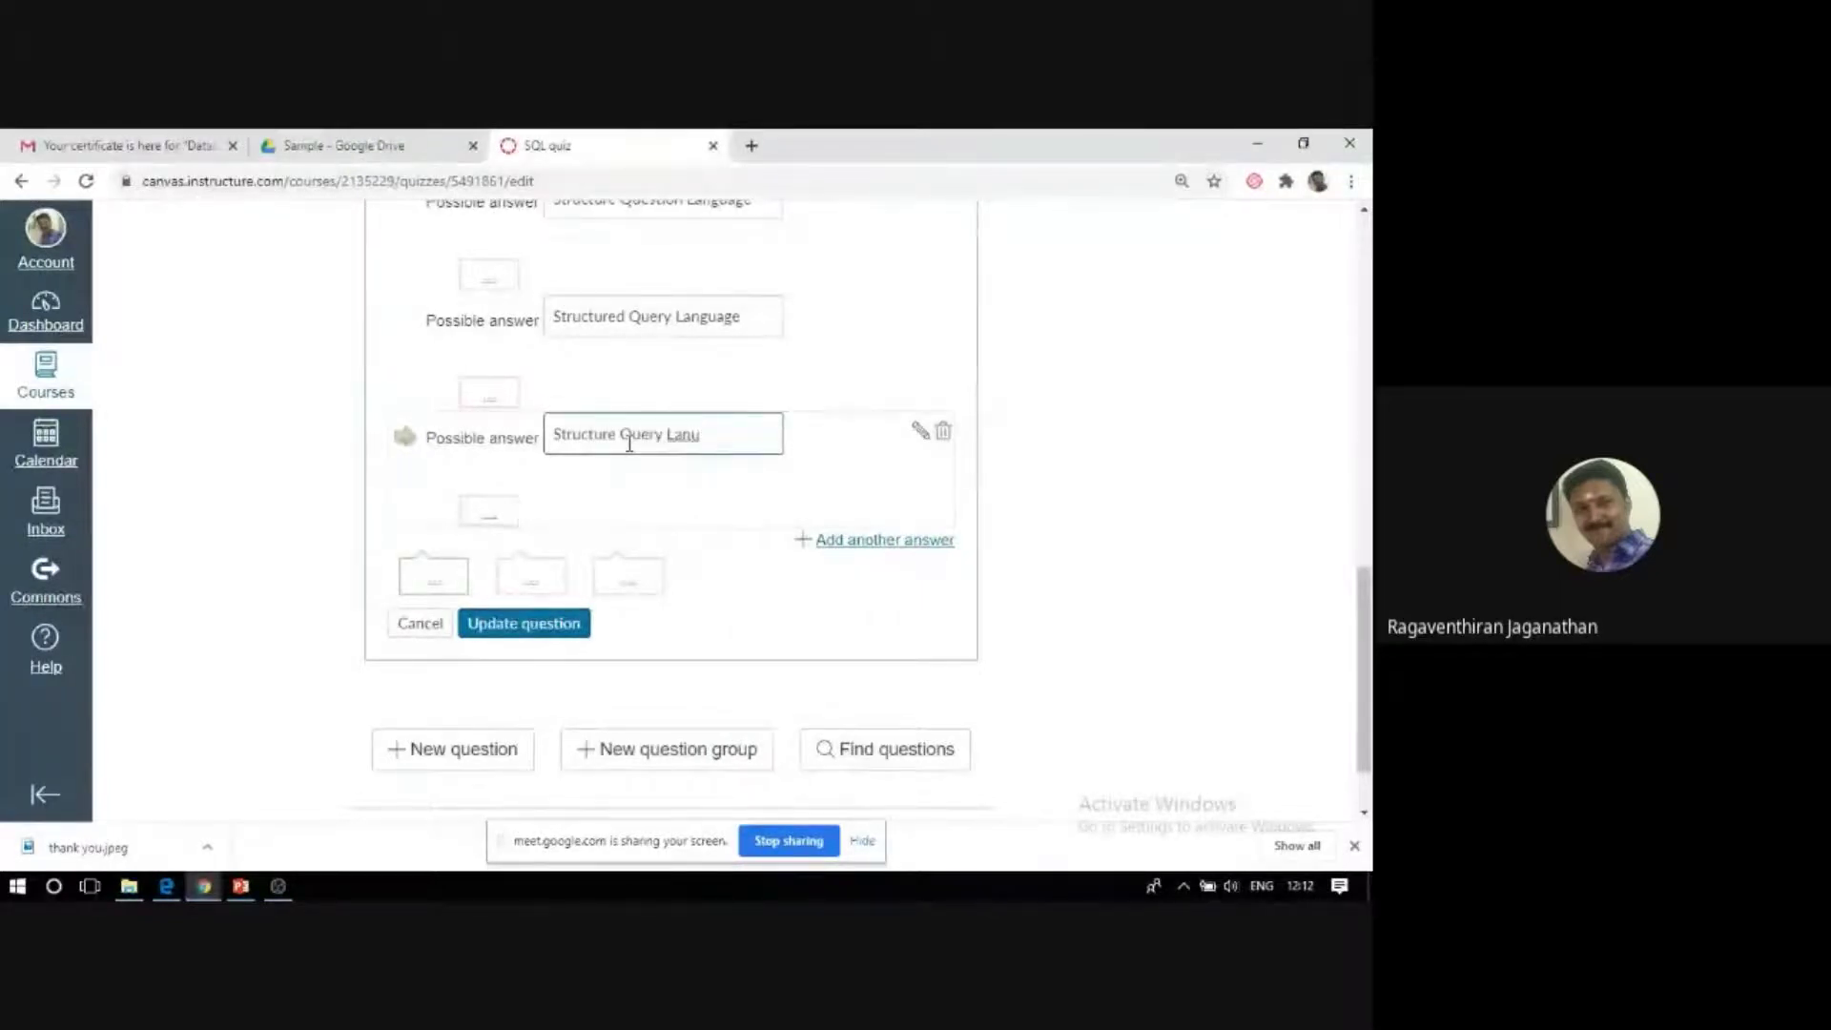
pyautogui.press('BackSpace')
pyautogui.write('guage')
pyautogui.scroll(4, 516, 642)
pyautogui.scroll(-4, 512, 639)
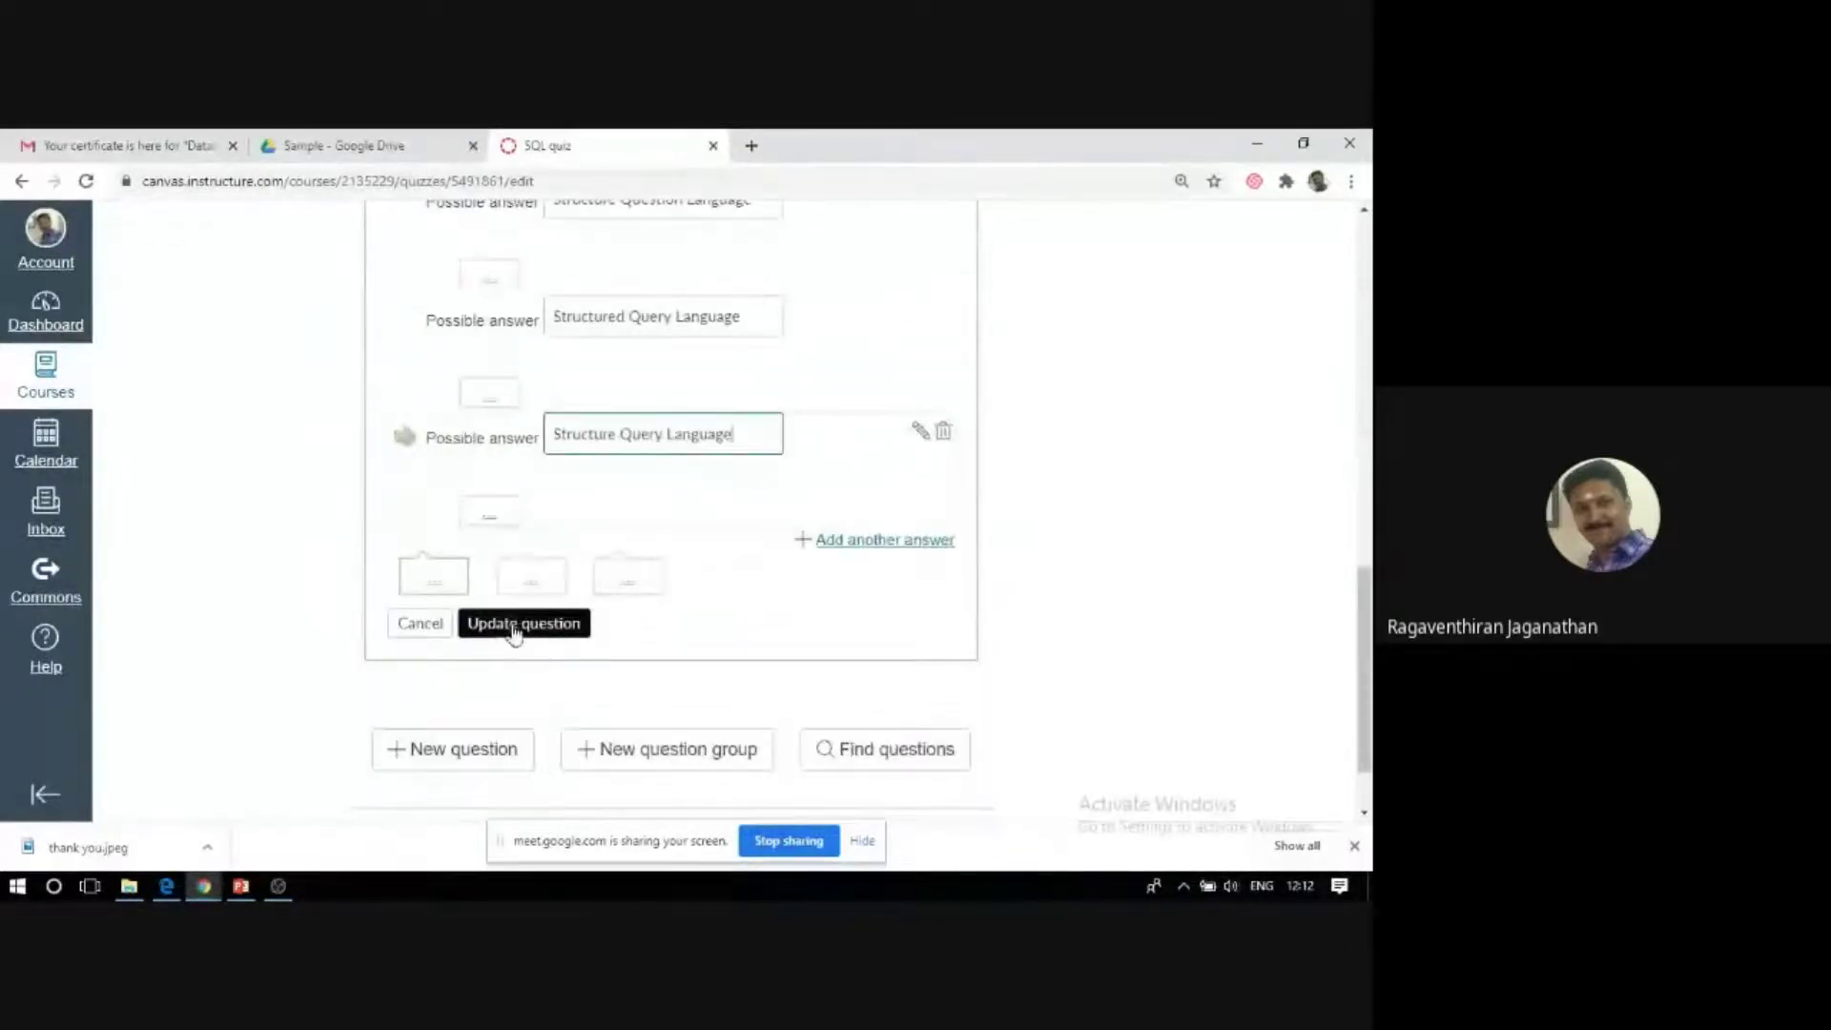
pyautogui.click(514, 627)
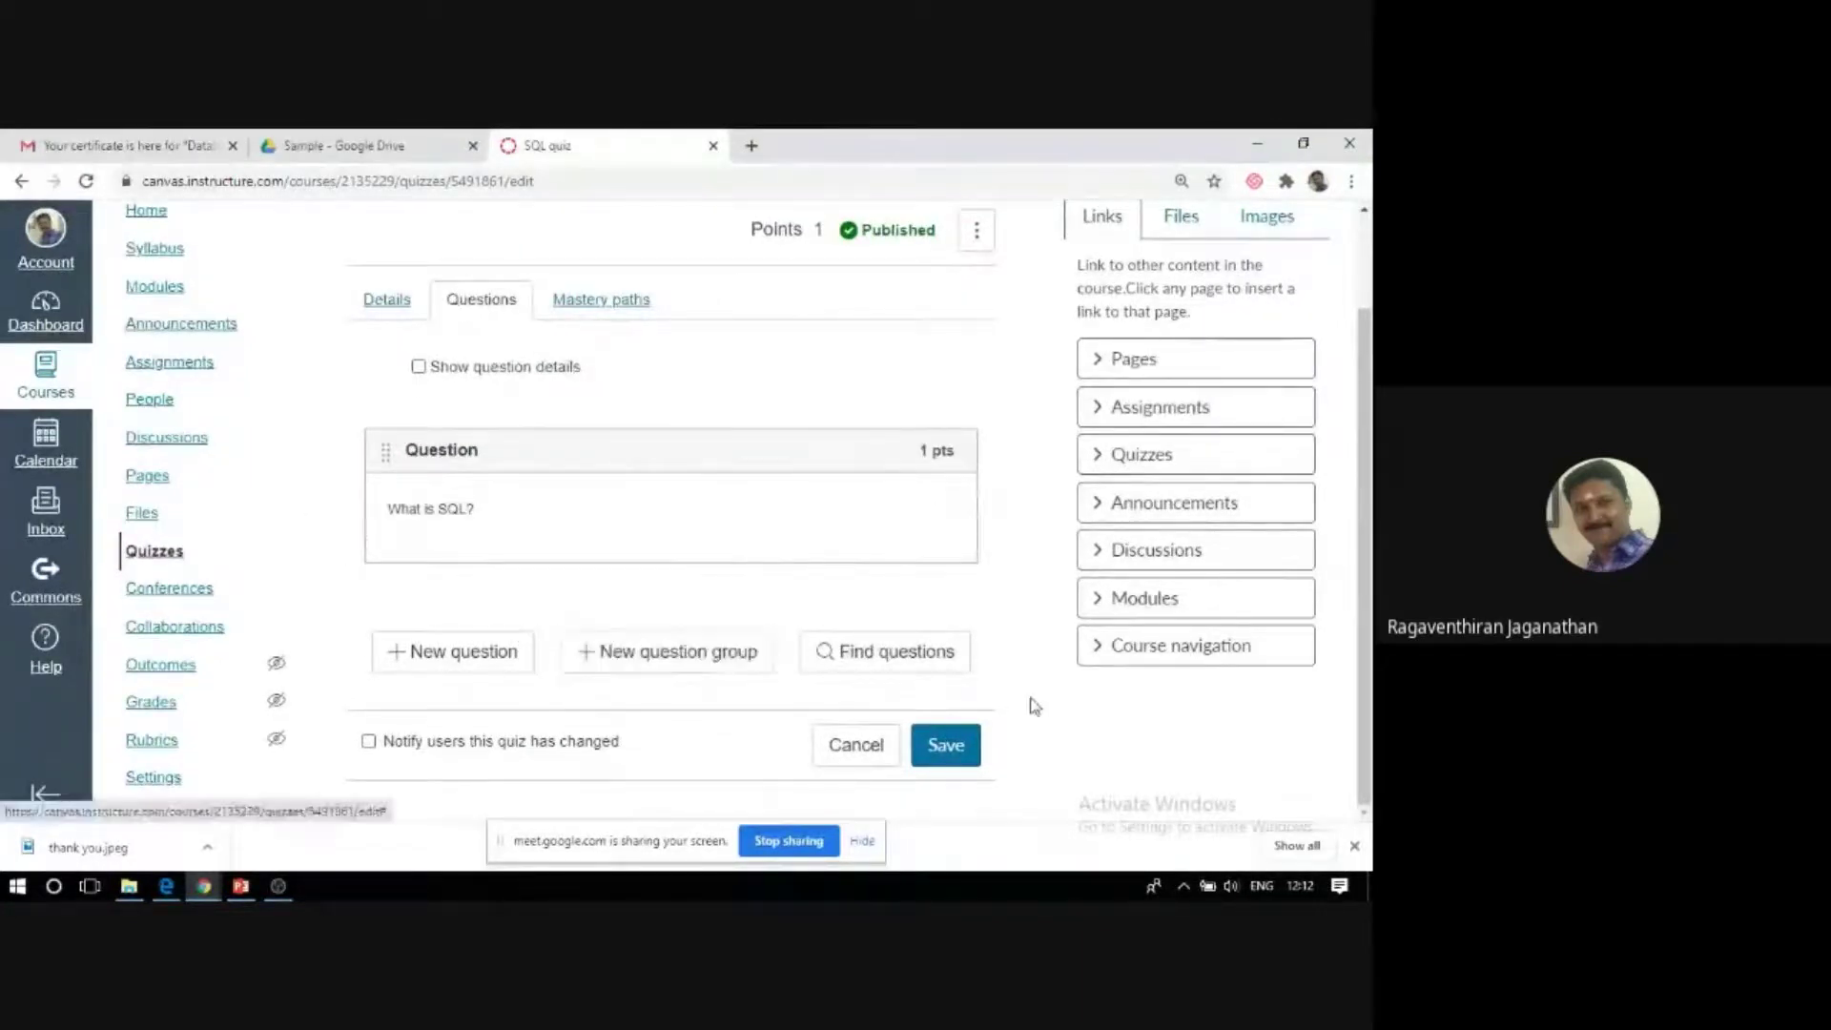
# Save the SQL quiz and confirm its published summary lists 1 point.
pyautogui.click(954, 756)
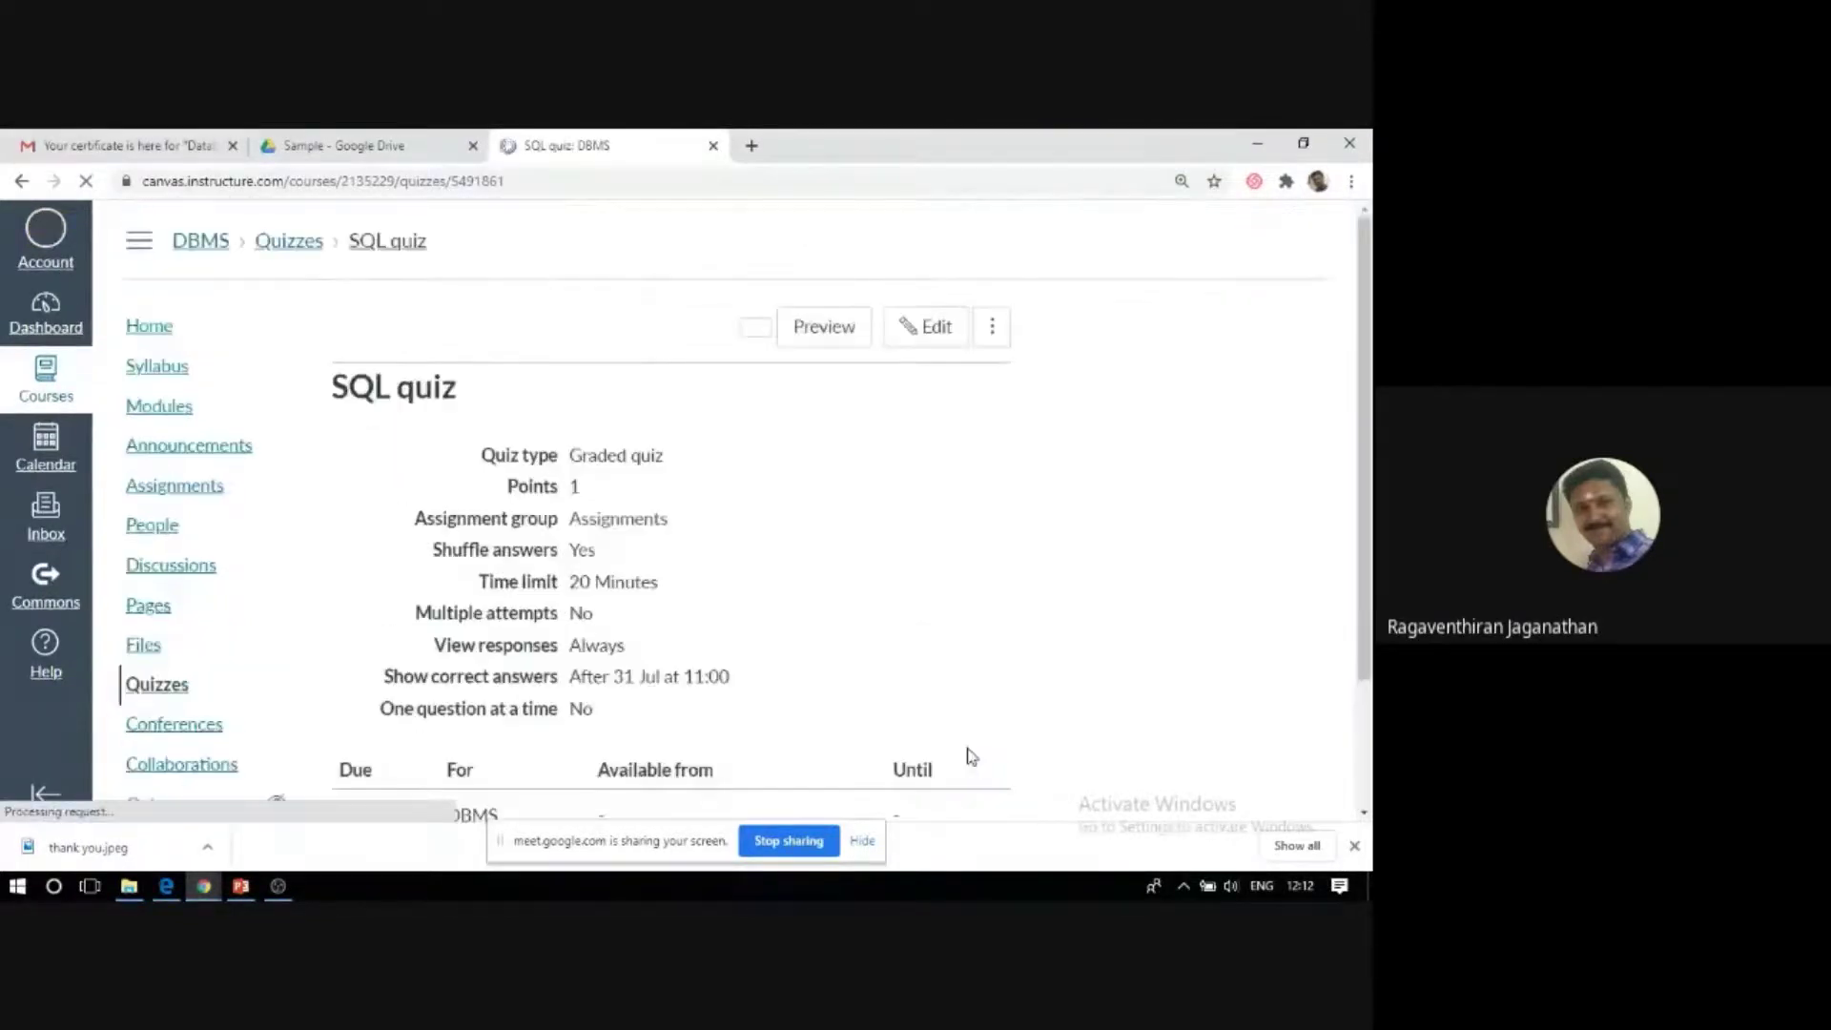
pyautogui.scroll(-2, 678, 621)
pyautogui.scroll(2, 679, 622)
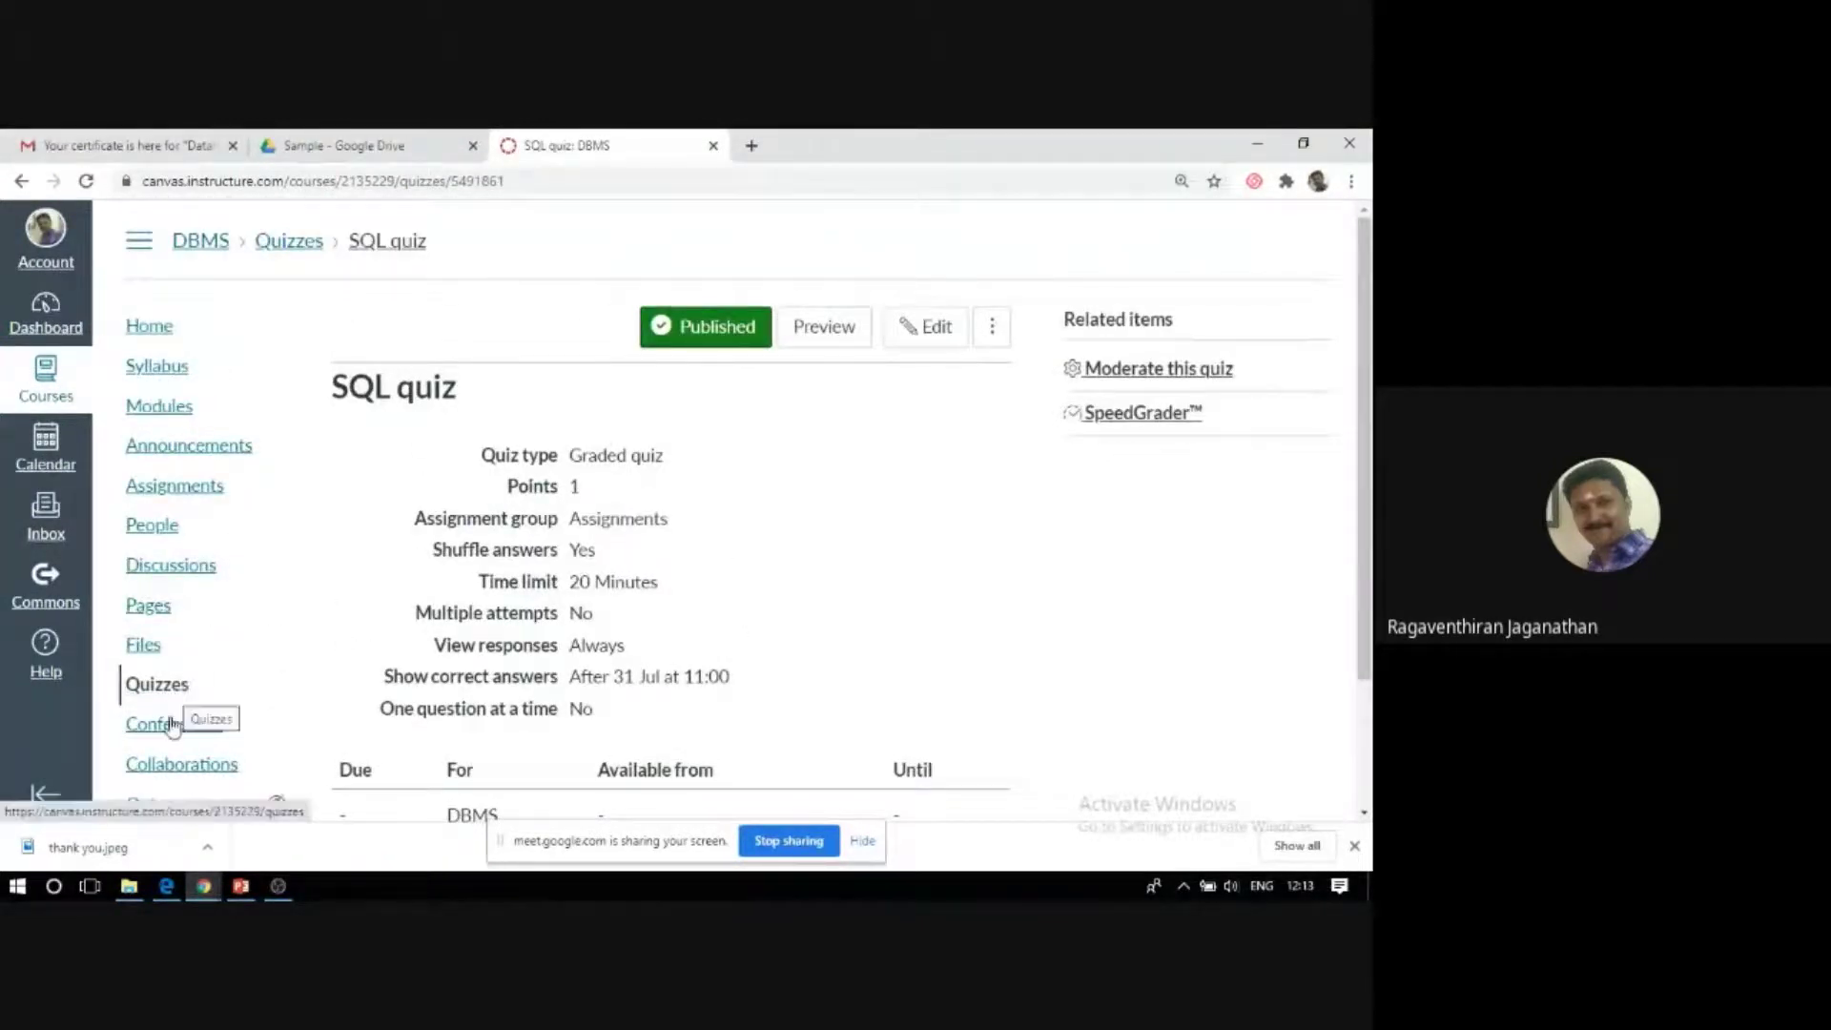
# In the Edge window, open the SQL quiz from Quizzes and start an attempt.
pyautogui.moveTo(165, 885)
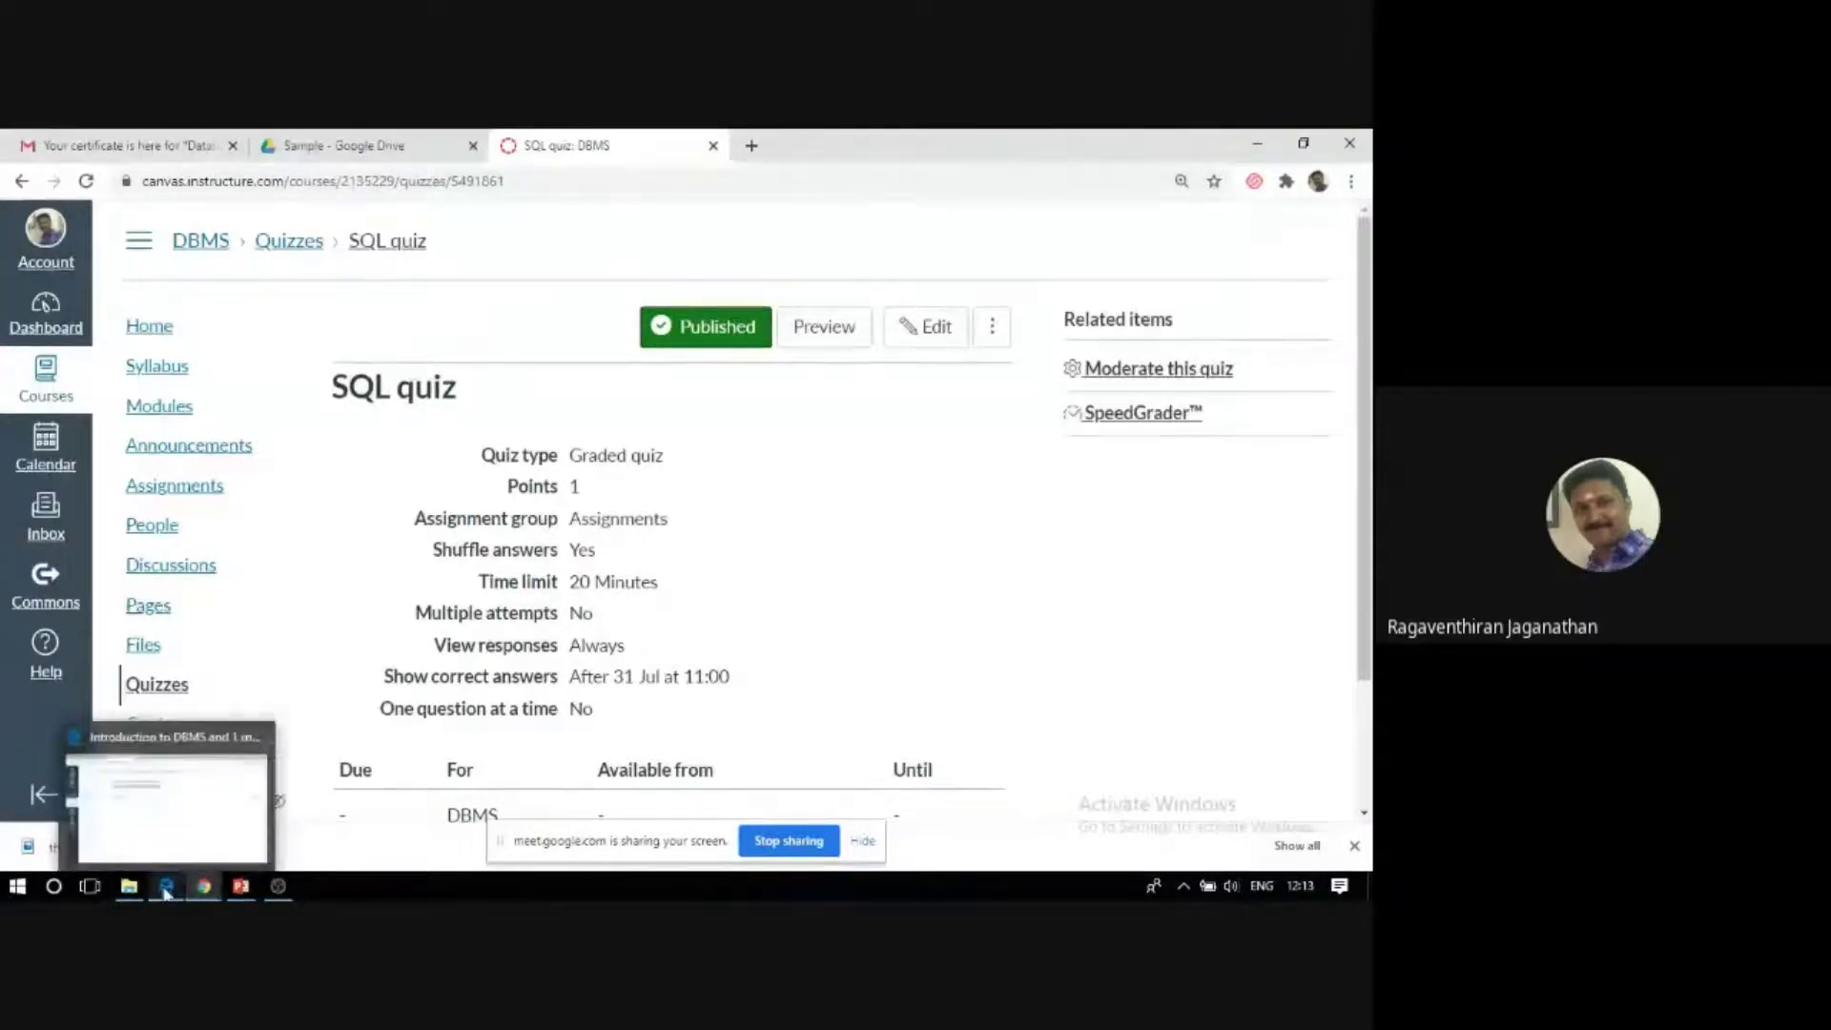
pyautogui.click(158, 824)
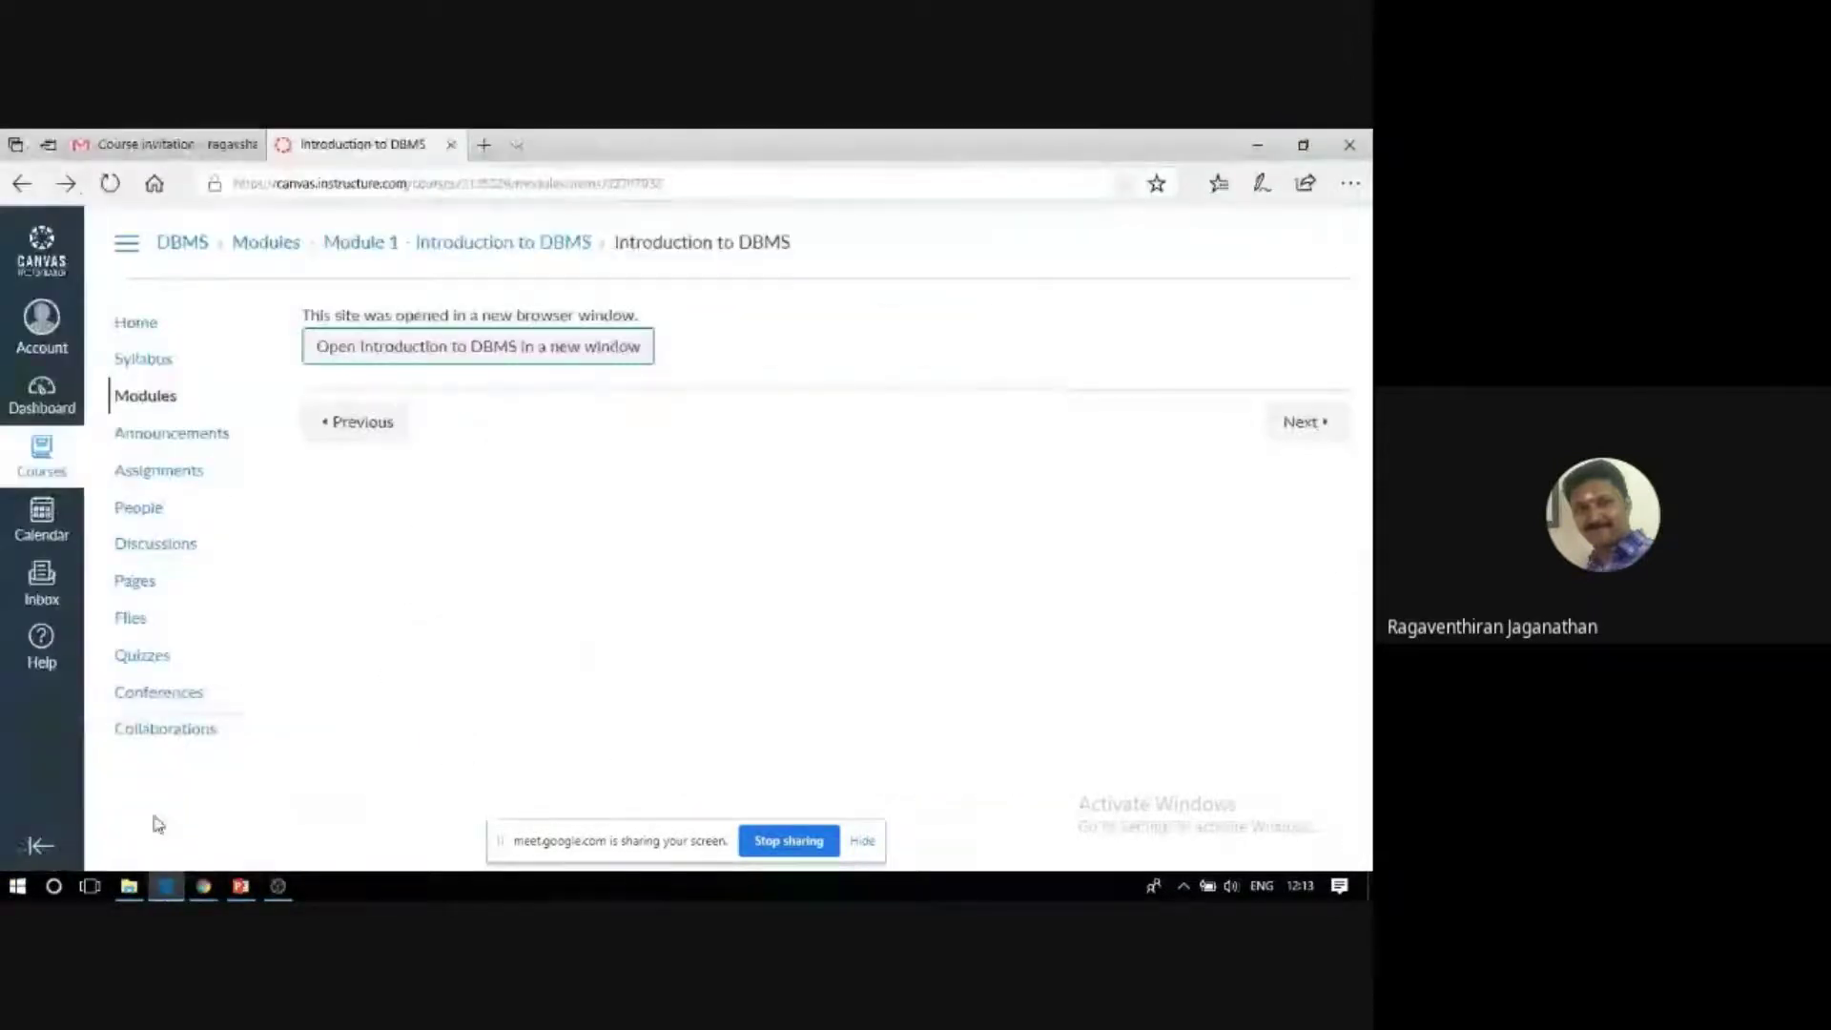
pyautogui.click(145, 657)
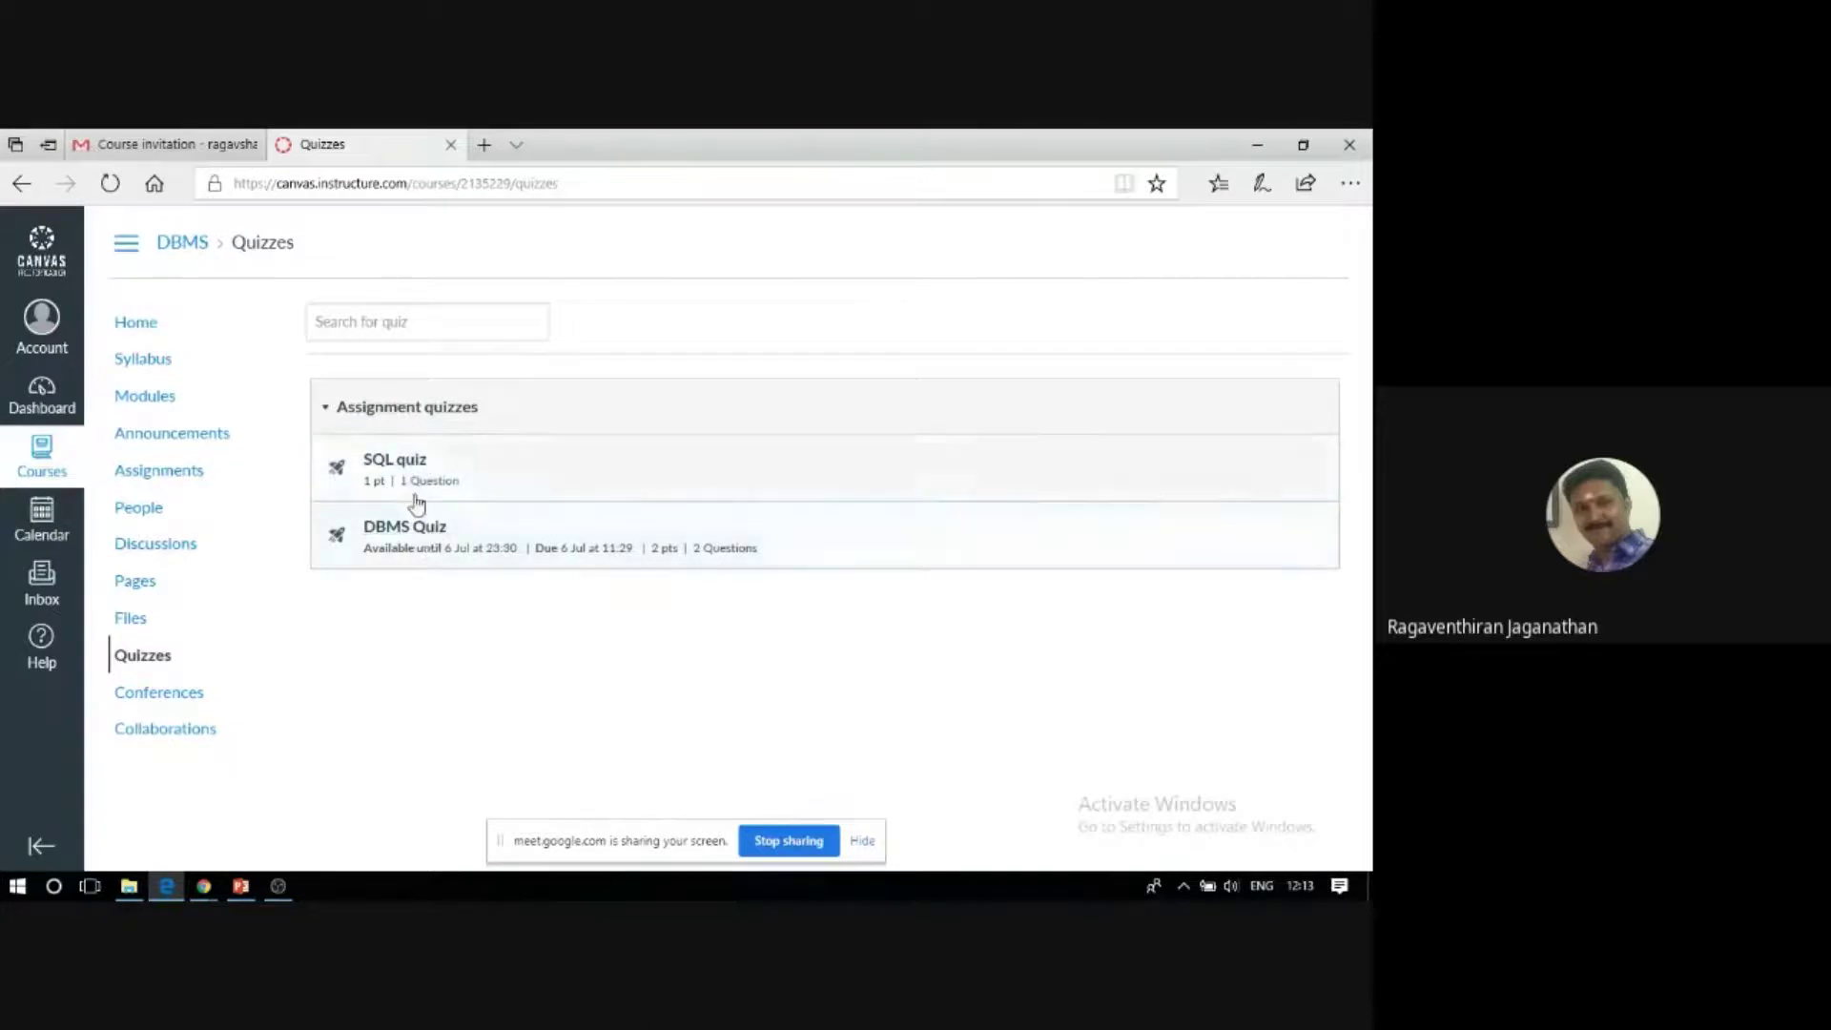
pyautogui.click(398, 465)
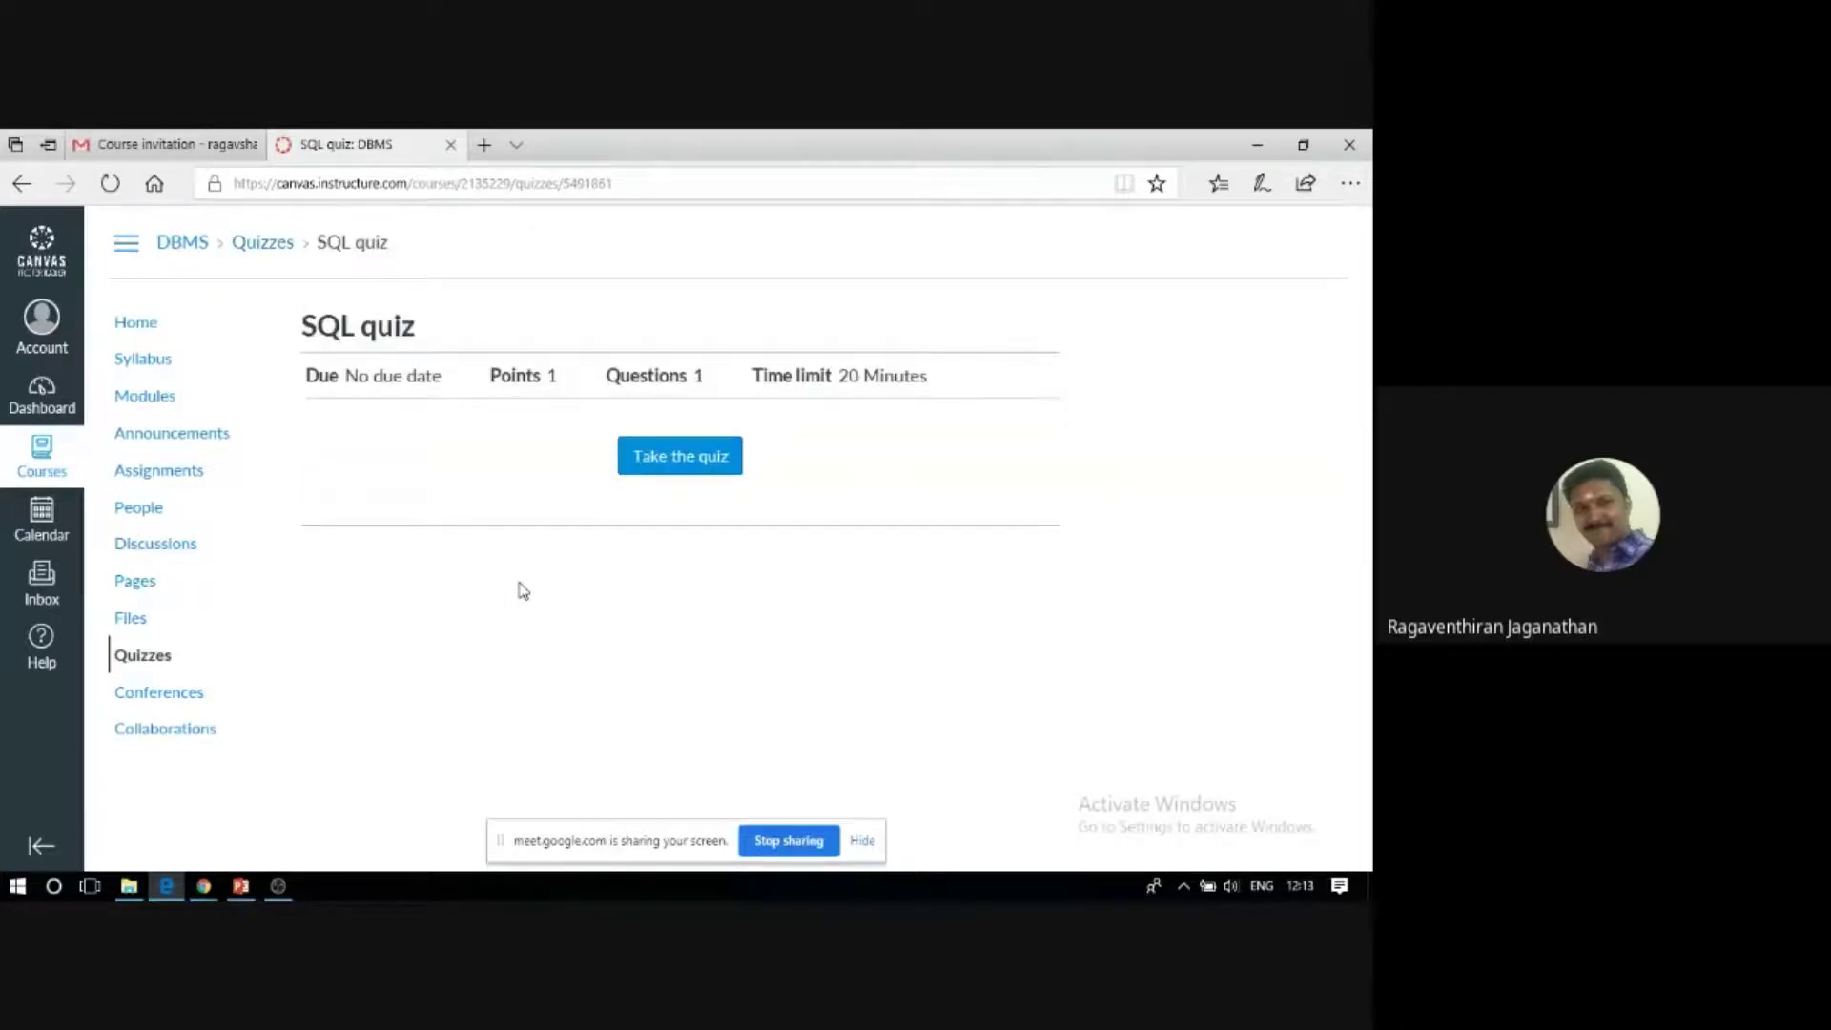
pyautogui.click(645, 464)
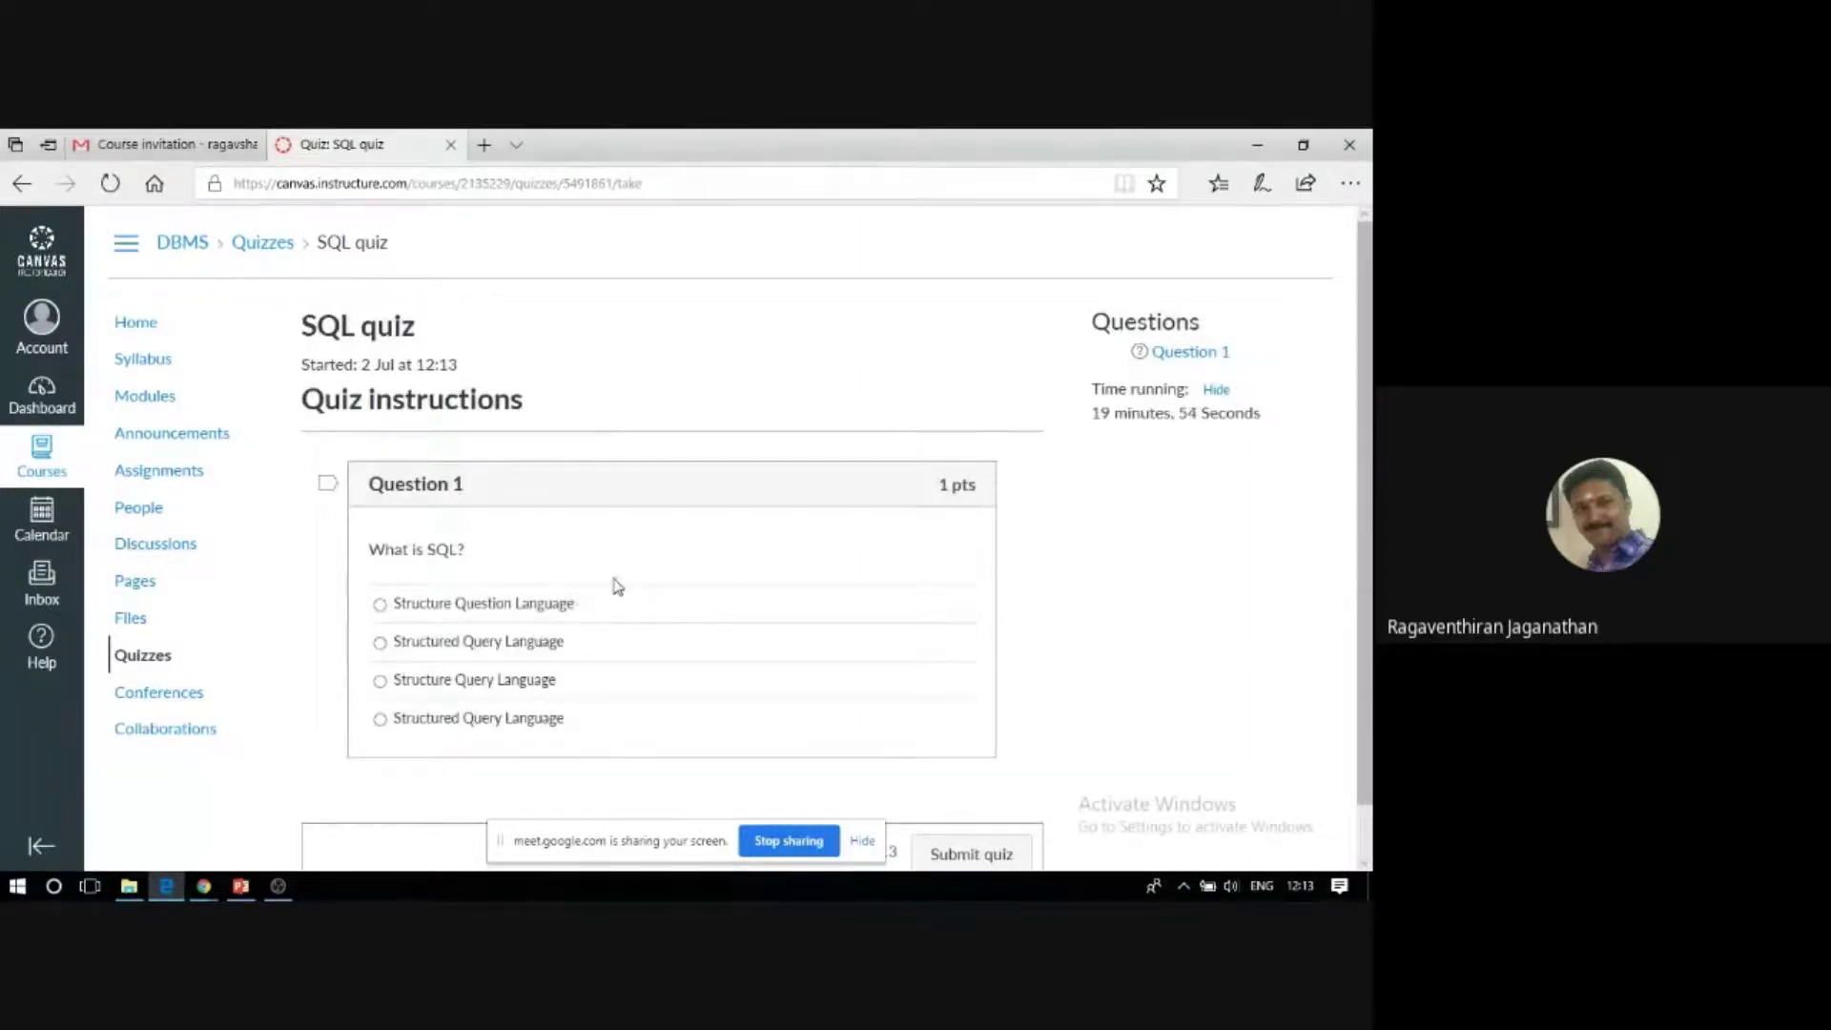
# Answer Question 1 with 'Structured Query Language', submit the quiz, and review the 0/1 result.
pyautogui.scroll(-1, 613, 585)
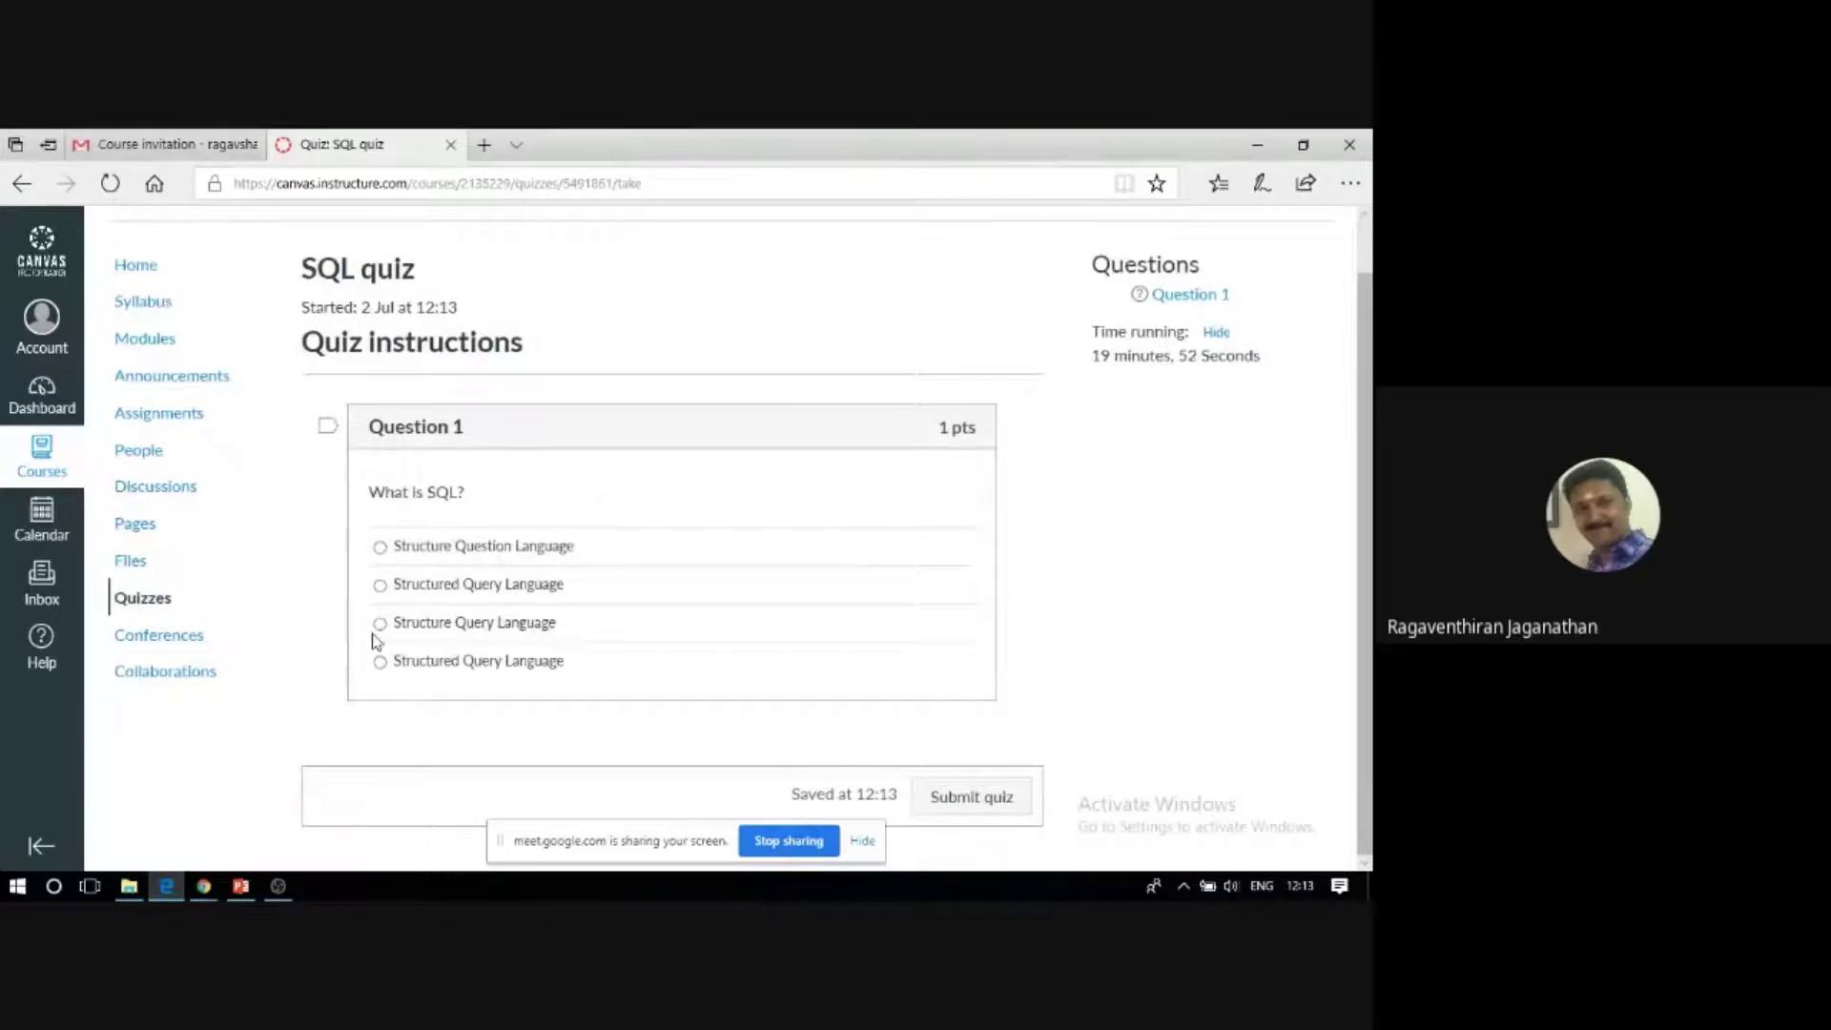
pyautogui.click(381, 585)
pyautogui.click(1010, 805)
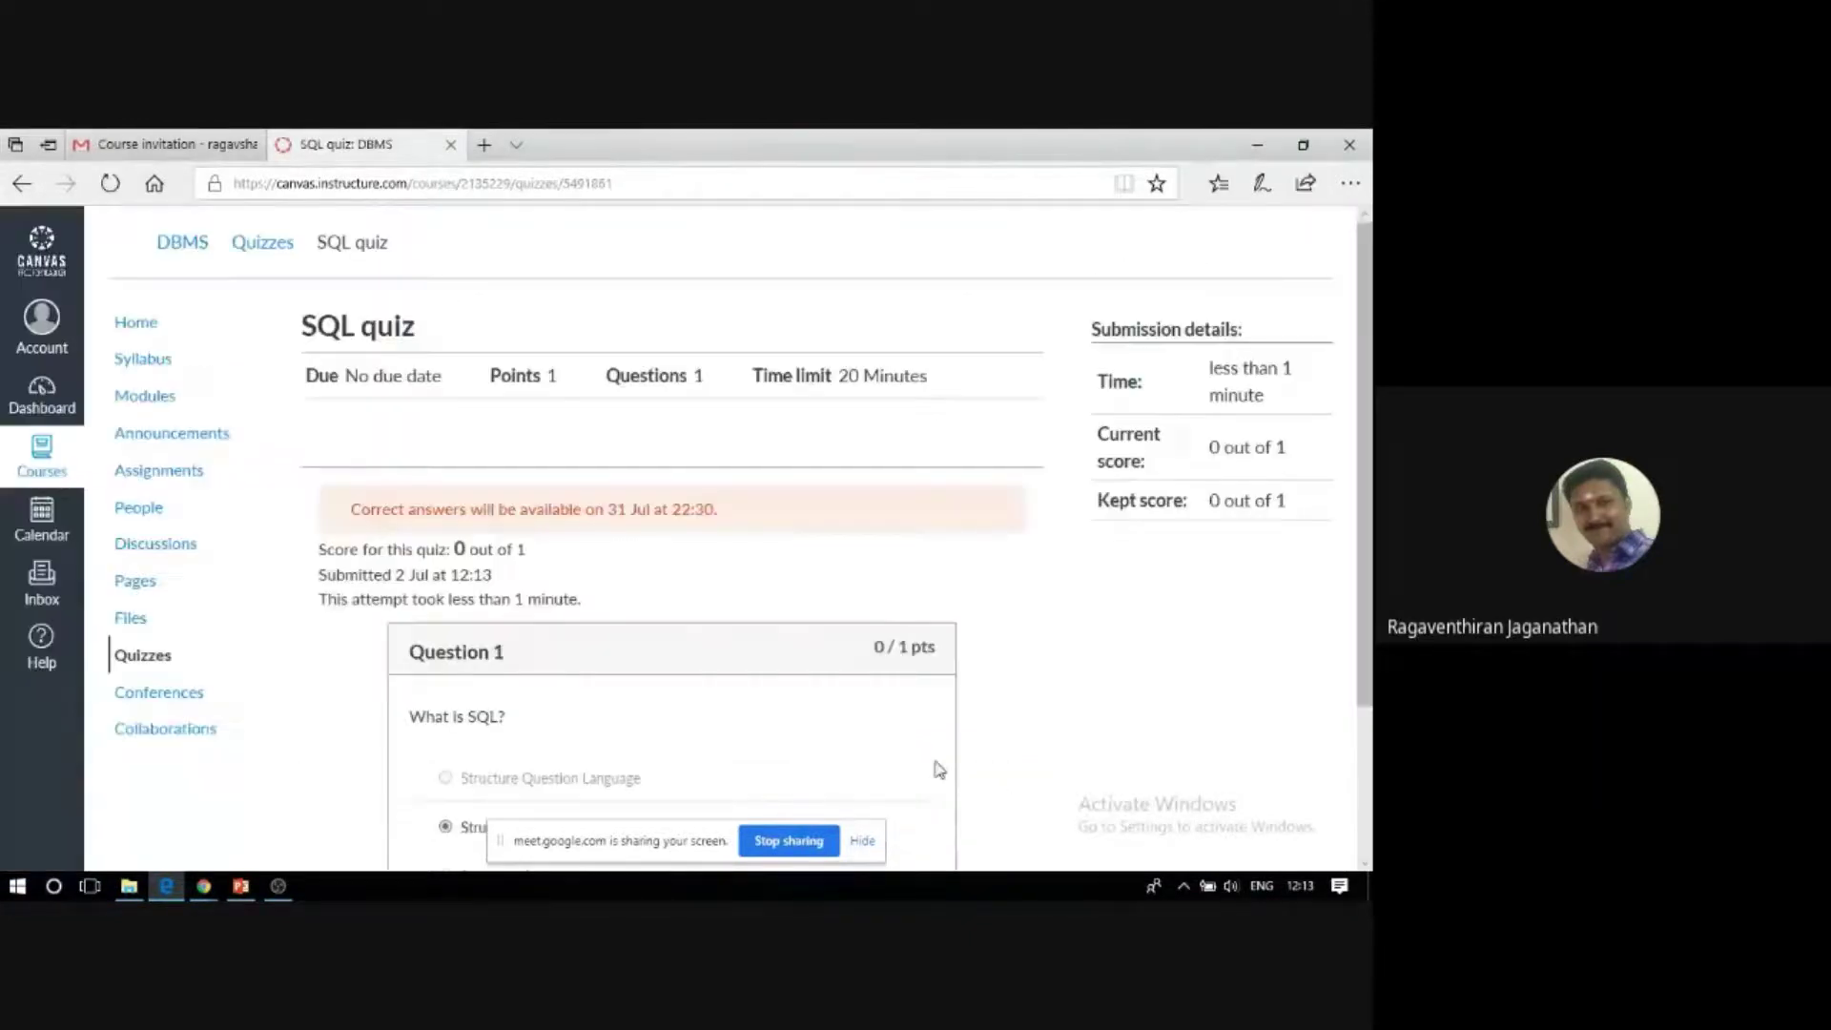
pyautogui.scroll(-1, 800, 724)
pyautogui.scroll(-1, 810, 720)
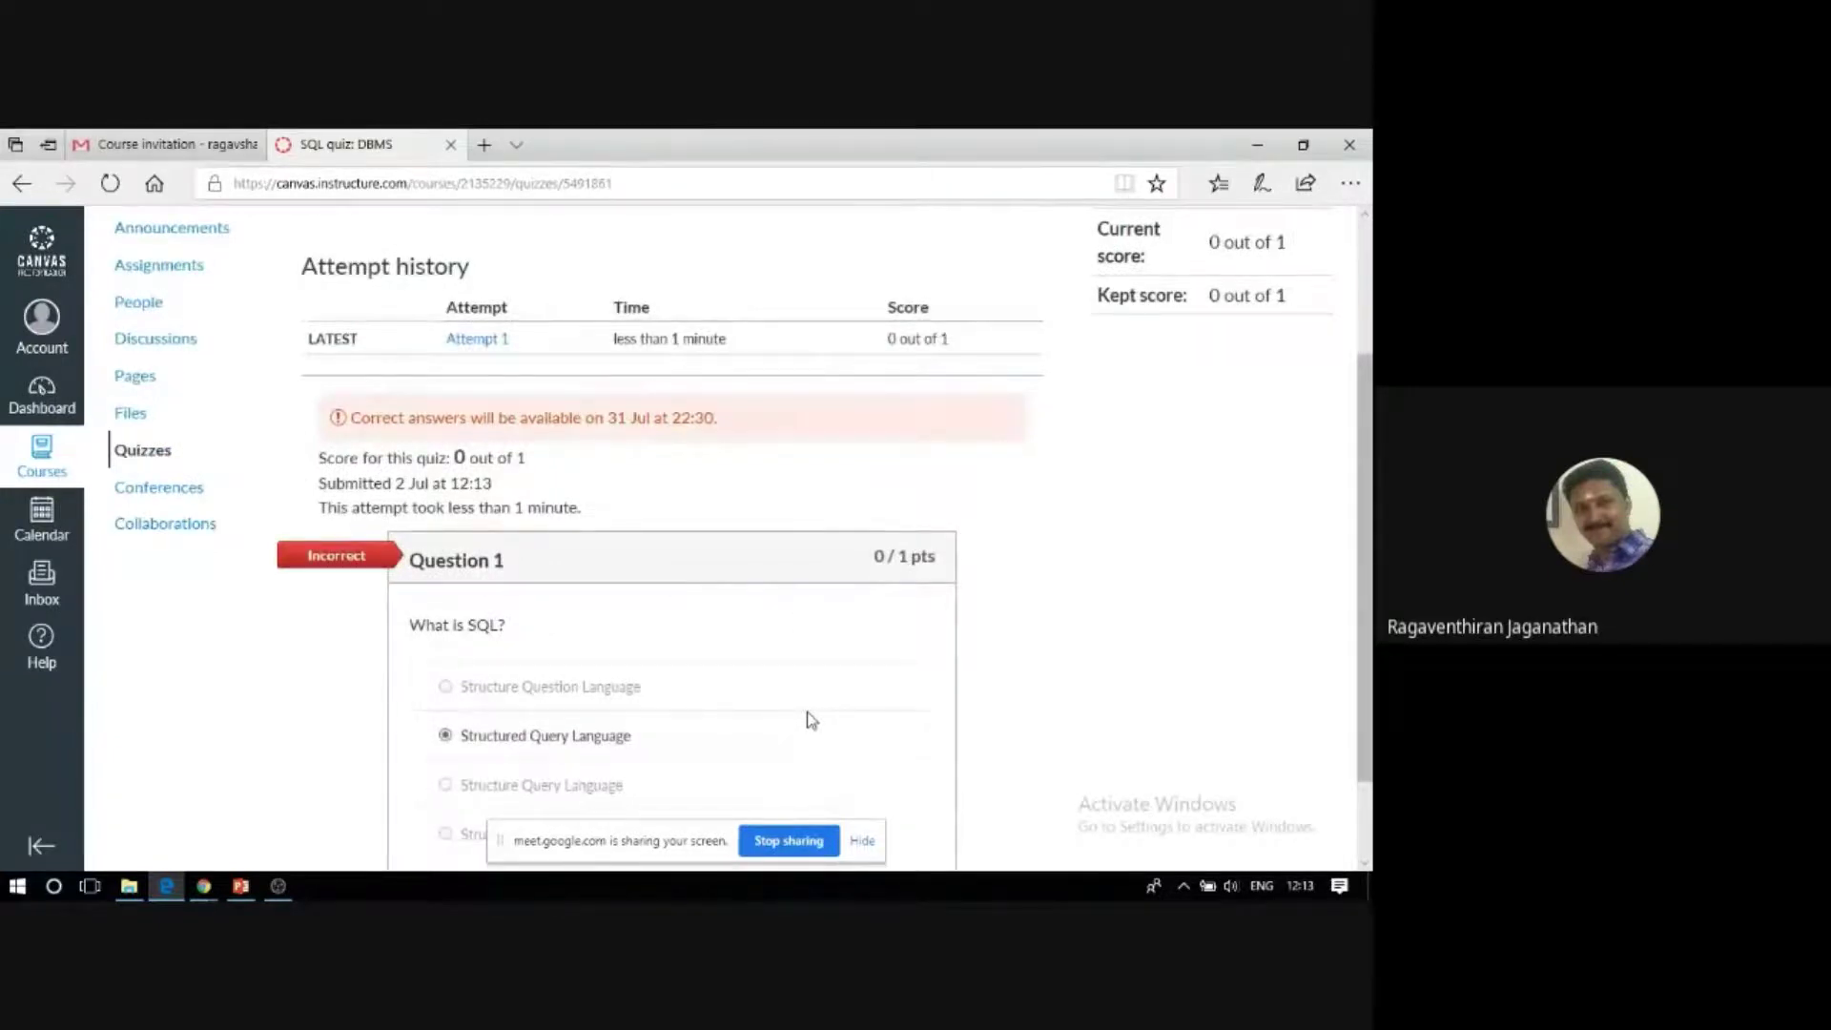
pyautogui.scroll(-1, 810, 720)
pyautogui.scroll(-1, 810, 720)
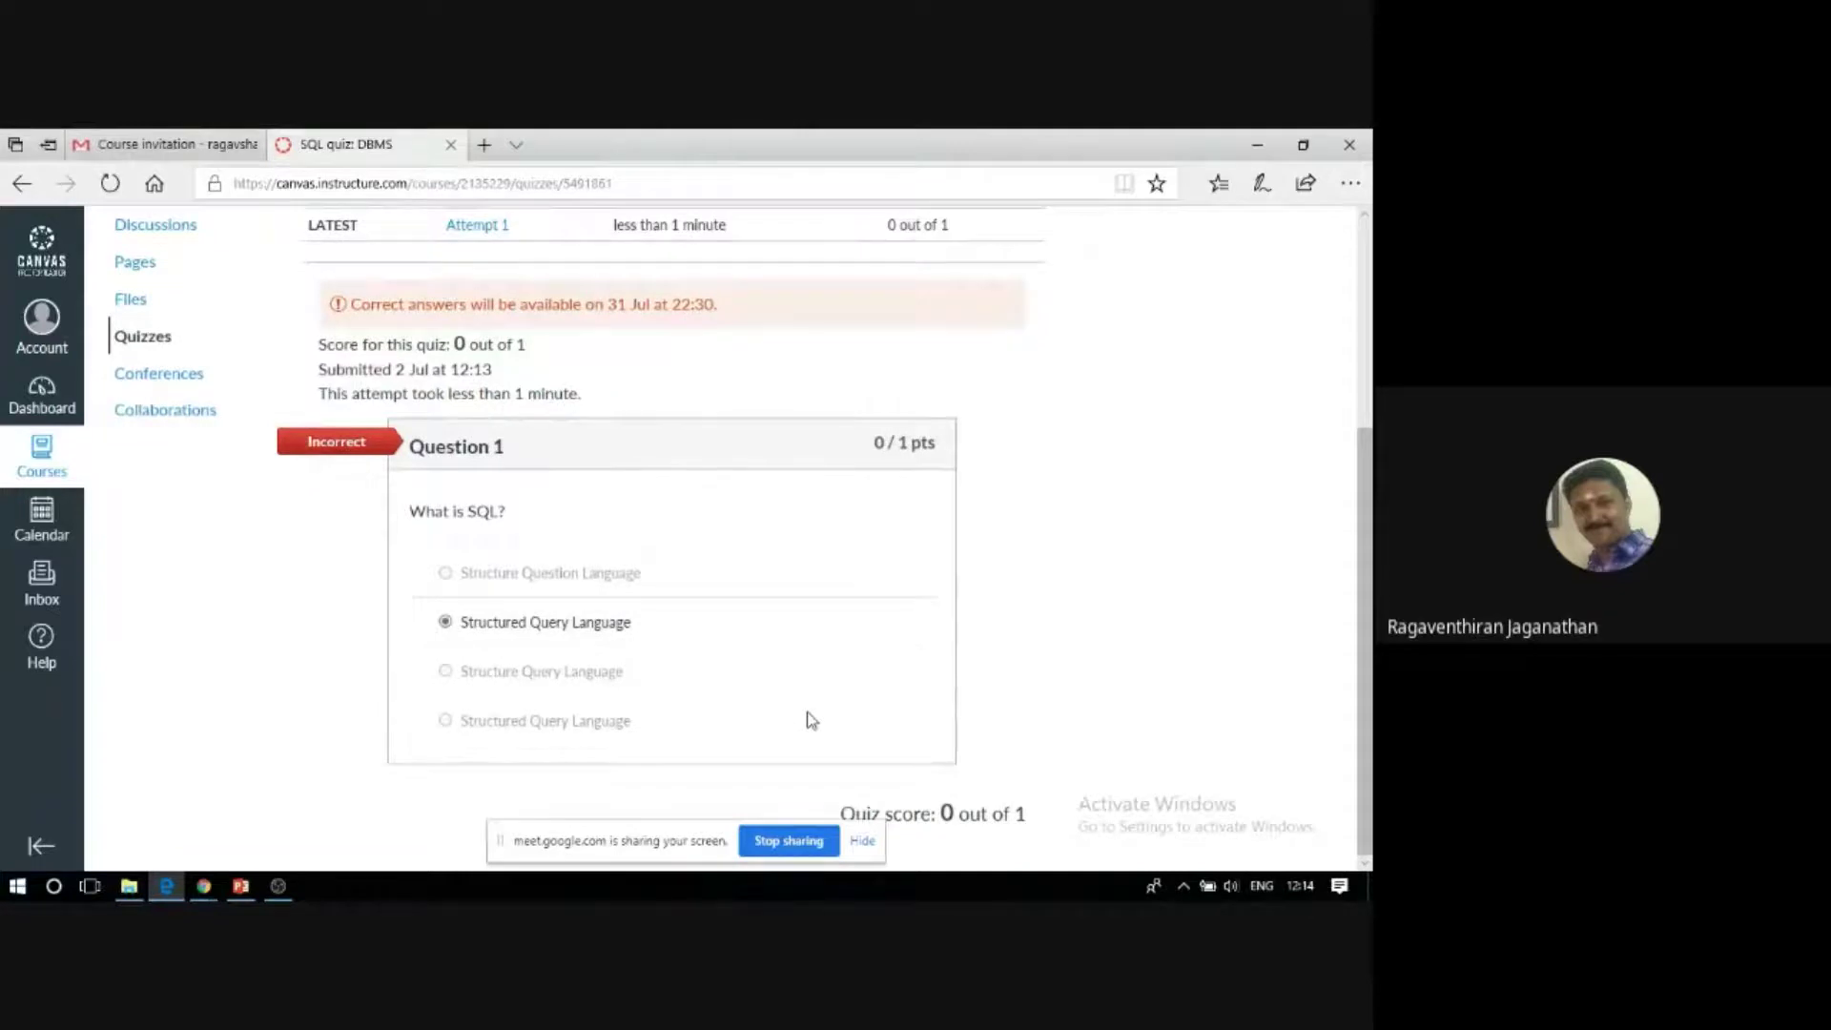
pyautogui.scroll(2, 811, 720)
pyautogui.scroll(1, 810, 720)
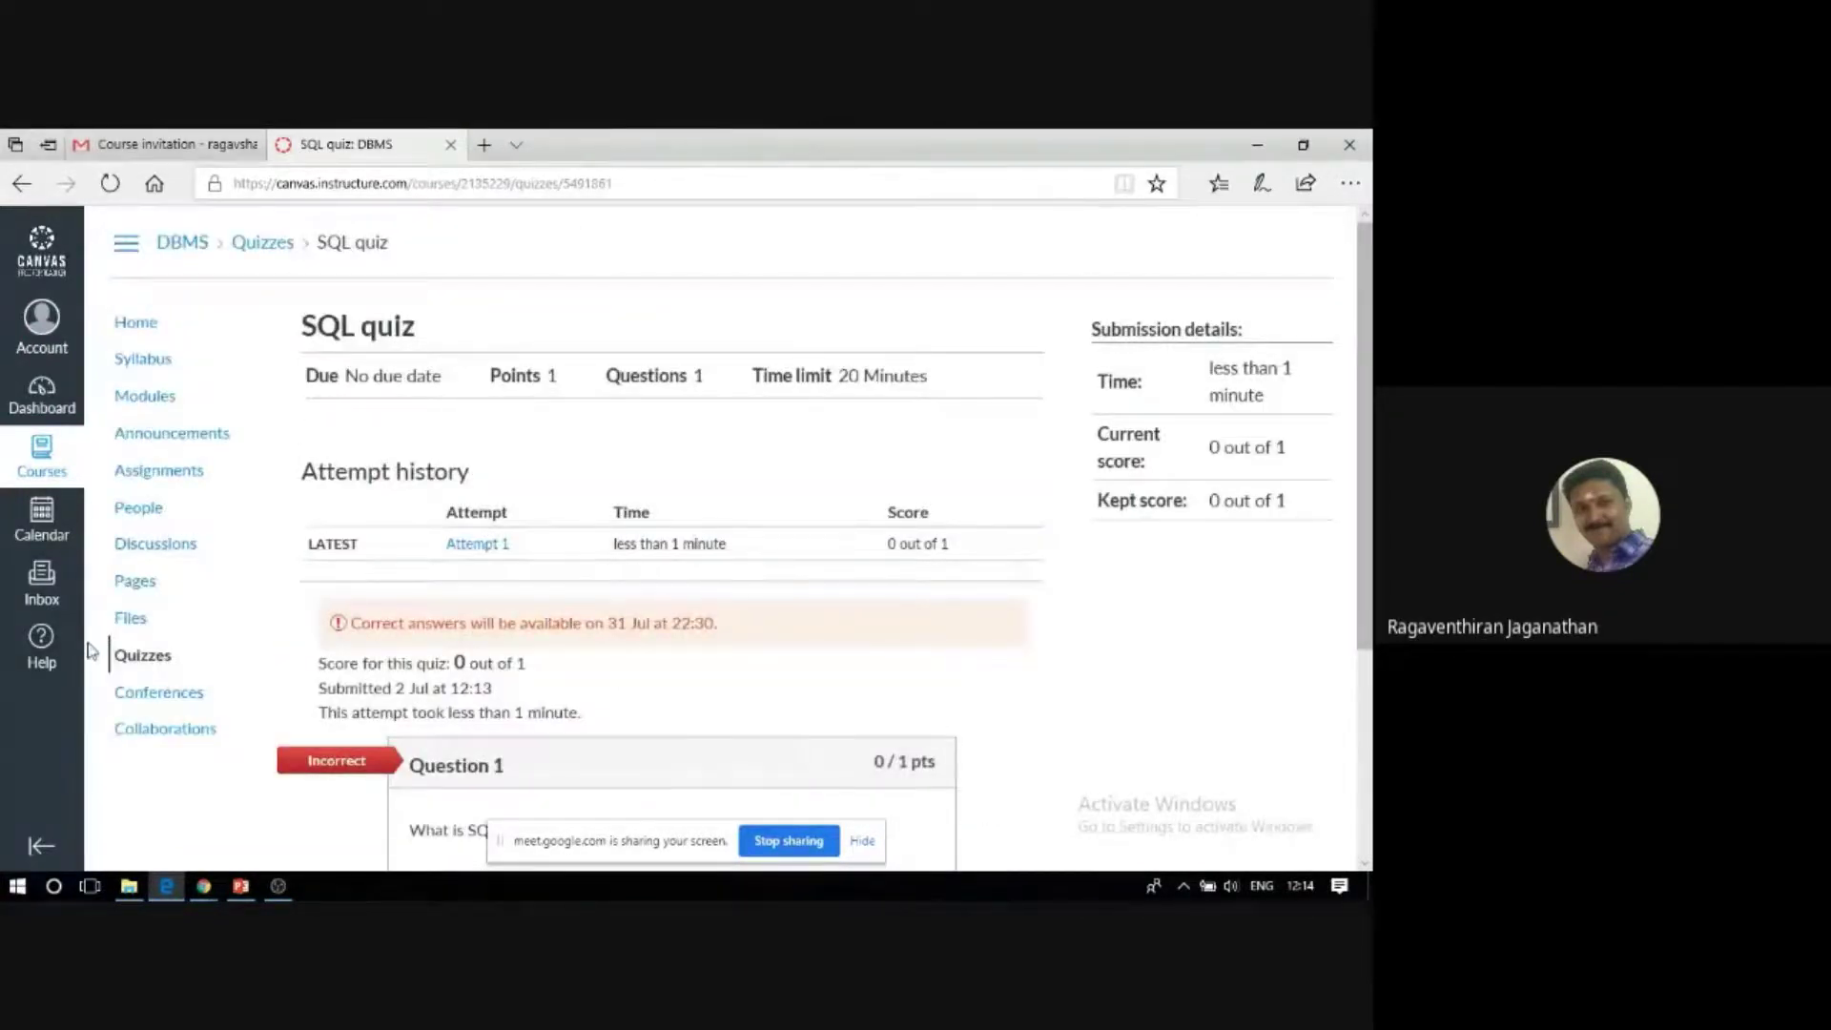
# Return to the Canvas SQL quiz window in Chrome and open the DBMS course Grades.
pyautogui.click(241, 886)
pyautogui.moveTo(203, 887)
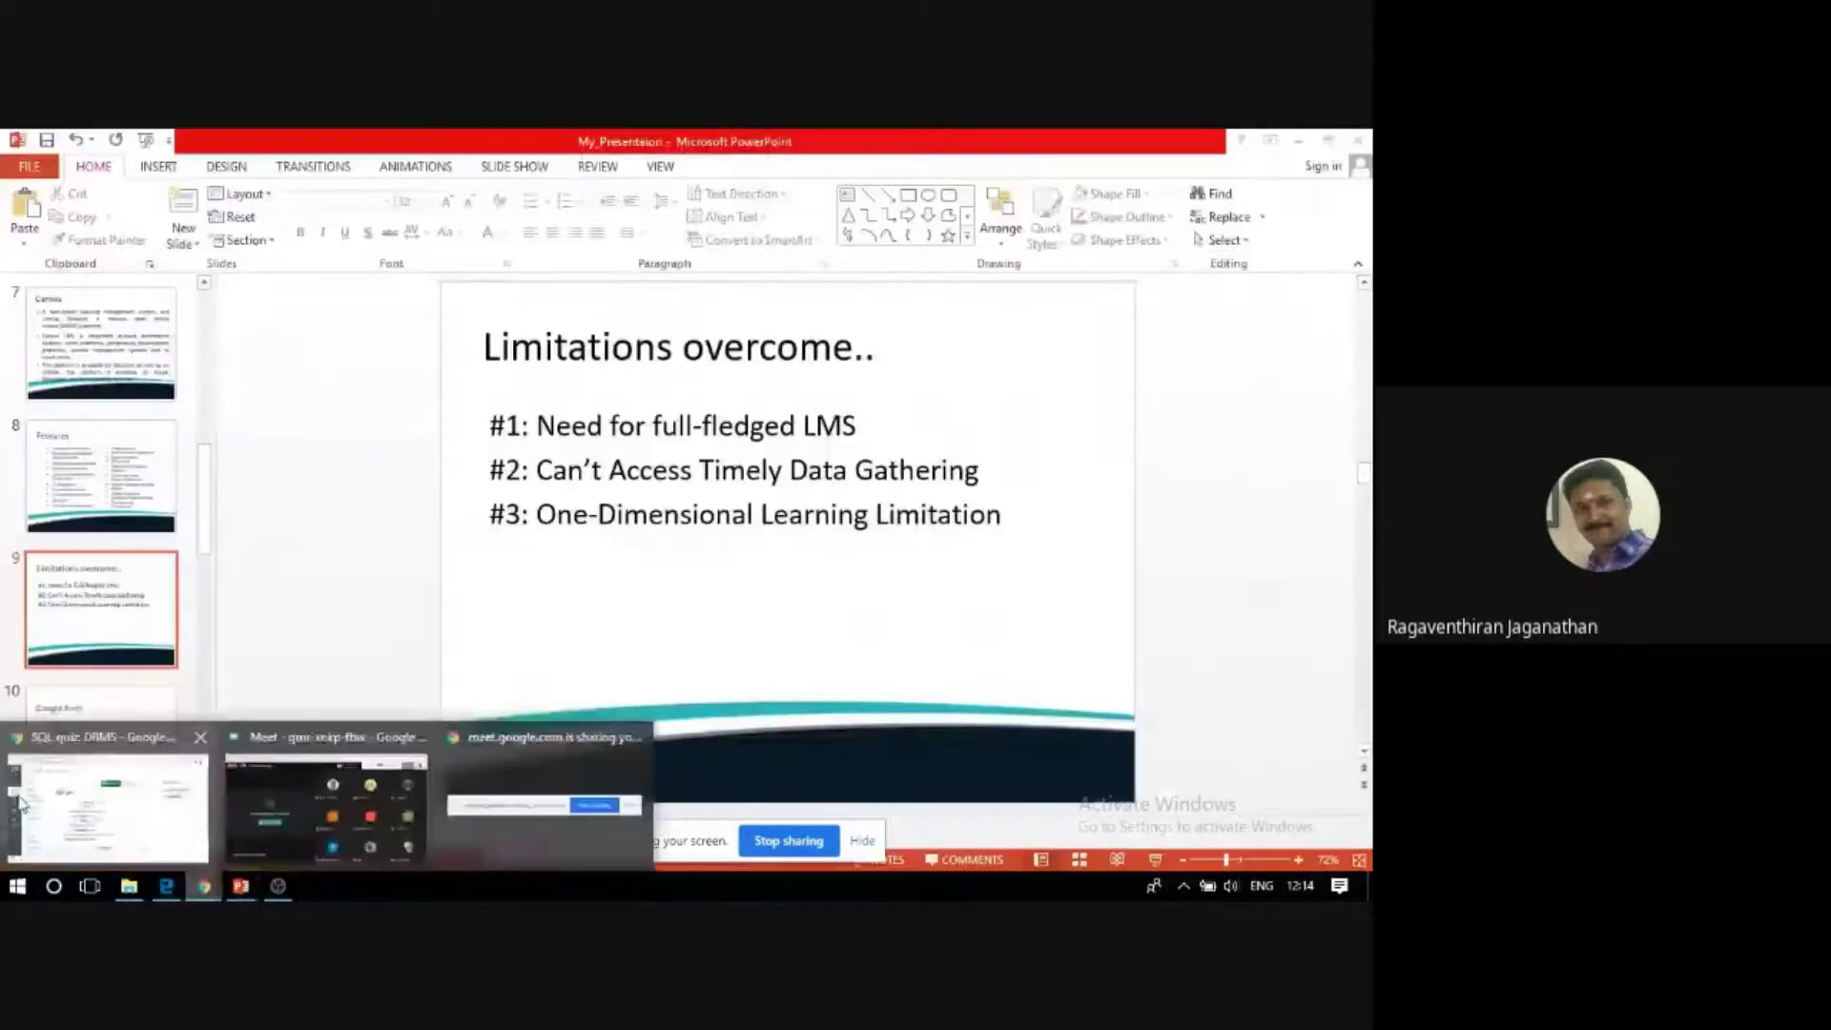
pyautogui.click(19, 801)
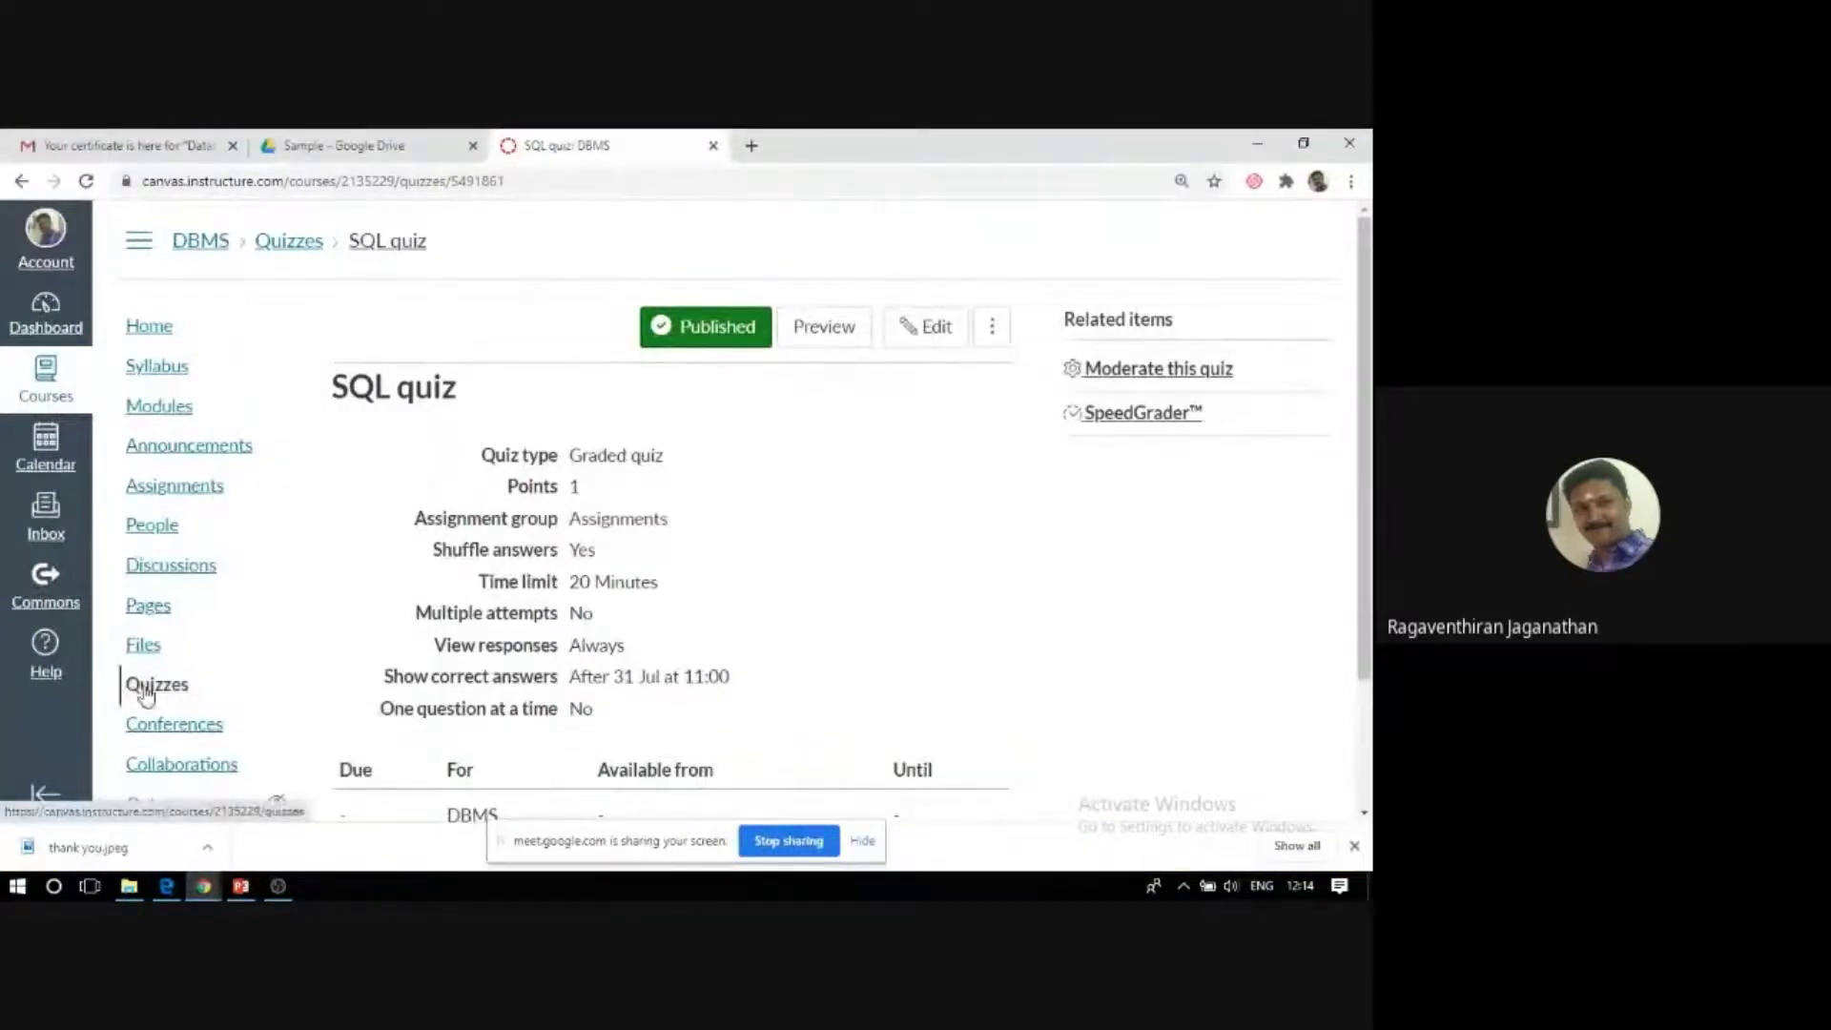
pyautogui.scroll(-2, 147, 692)
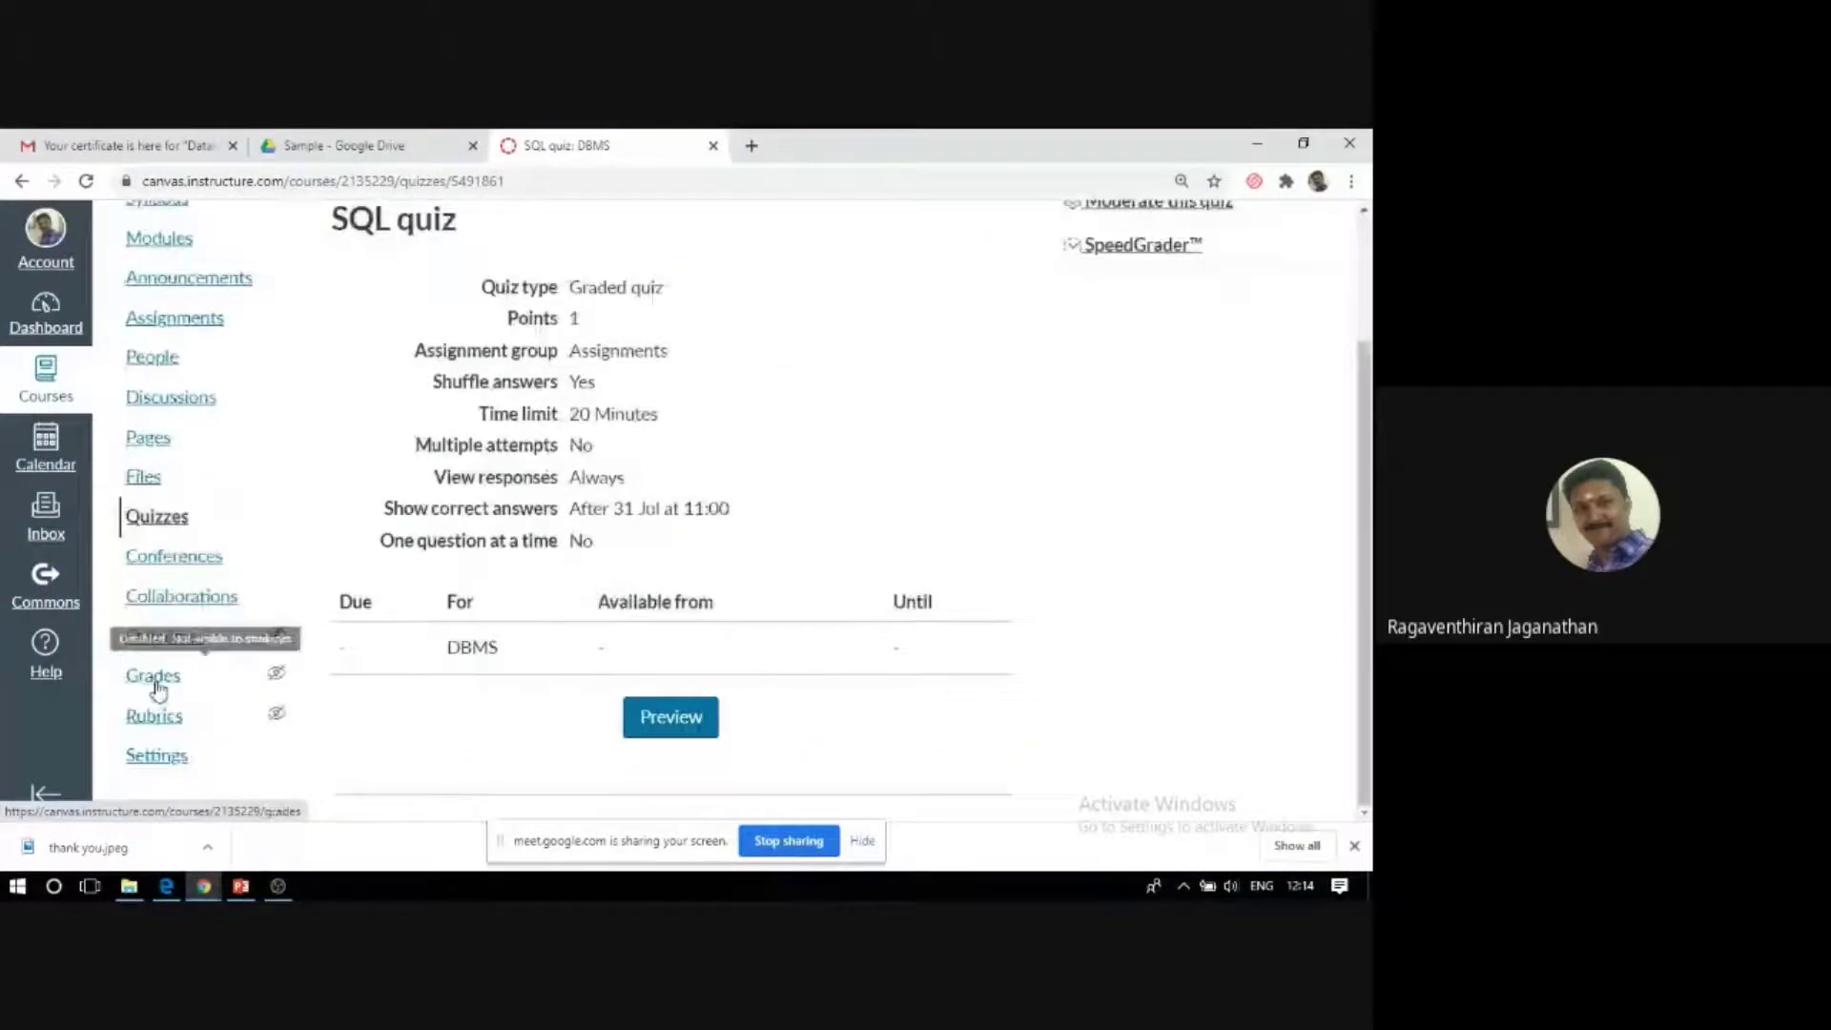
pyautogui.click(159, 689)
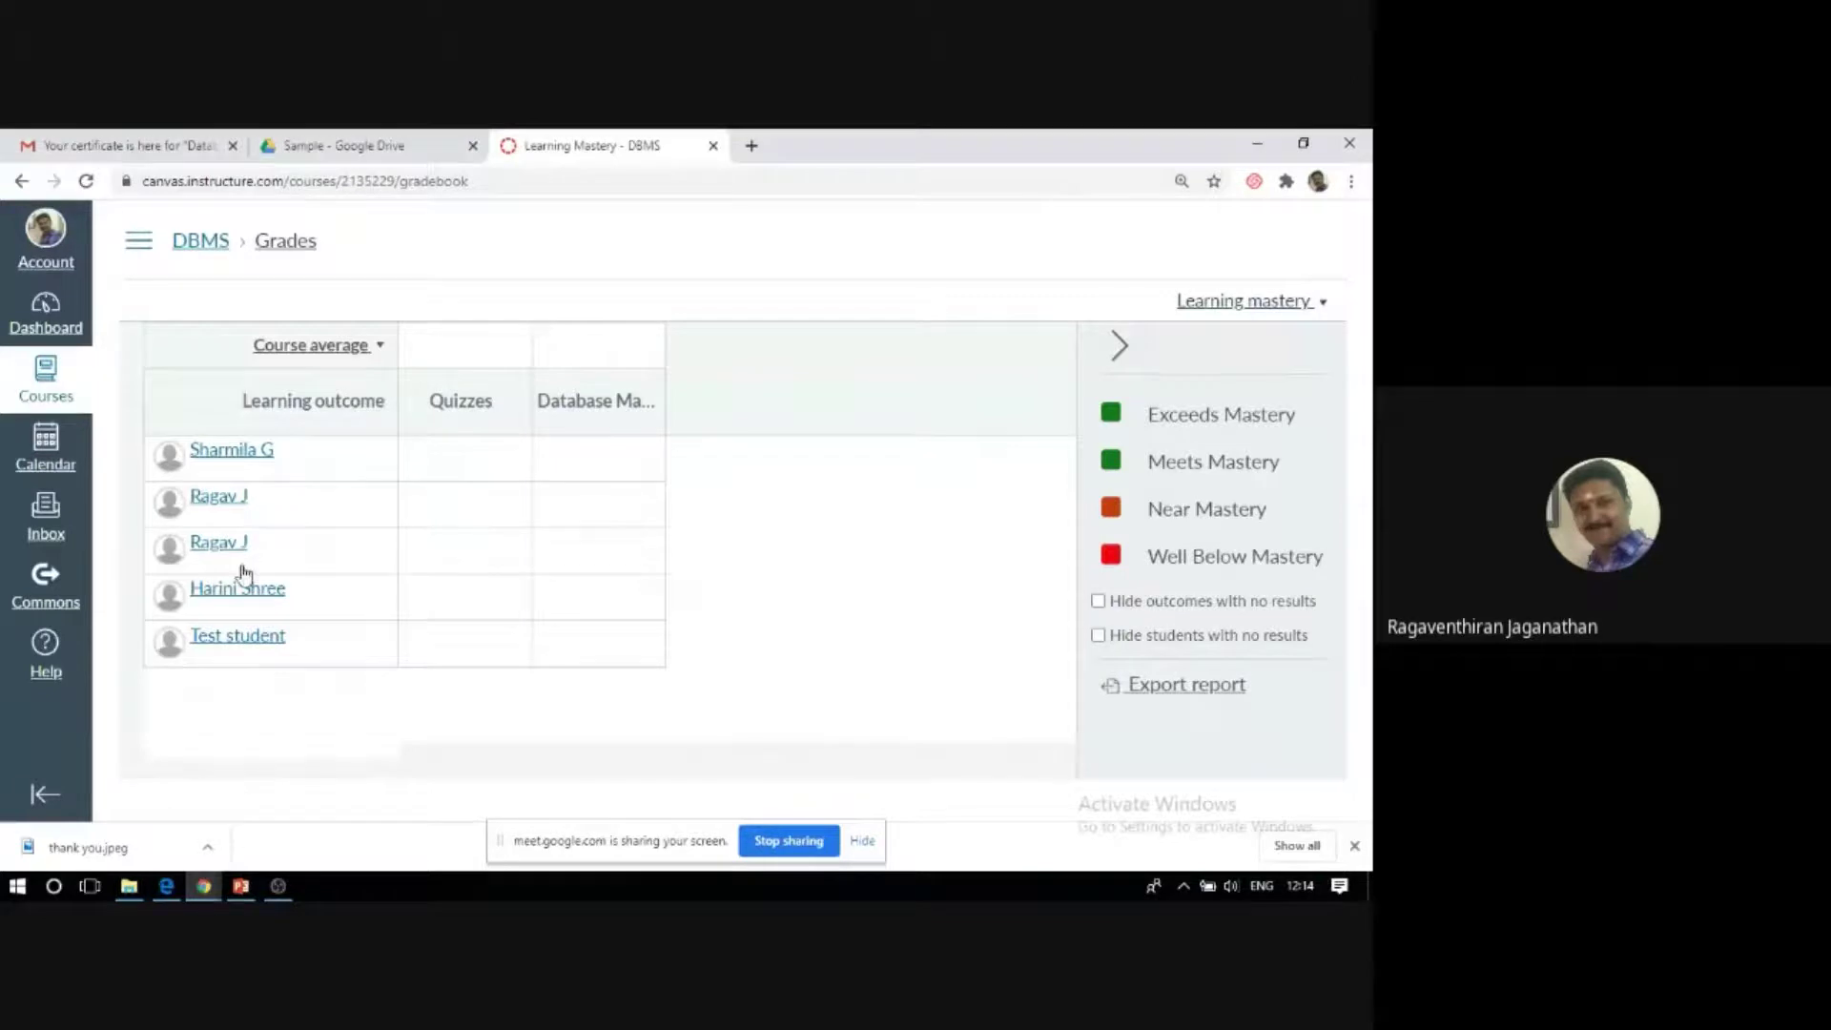
# In the second student's details panel, switch the course summary to Course median, then close the panel.
pyautogui.click(223, 505)
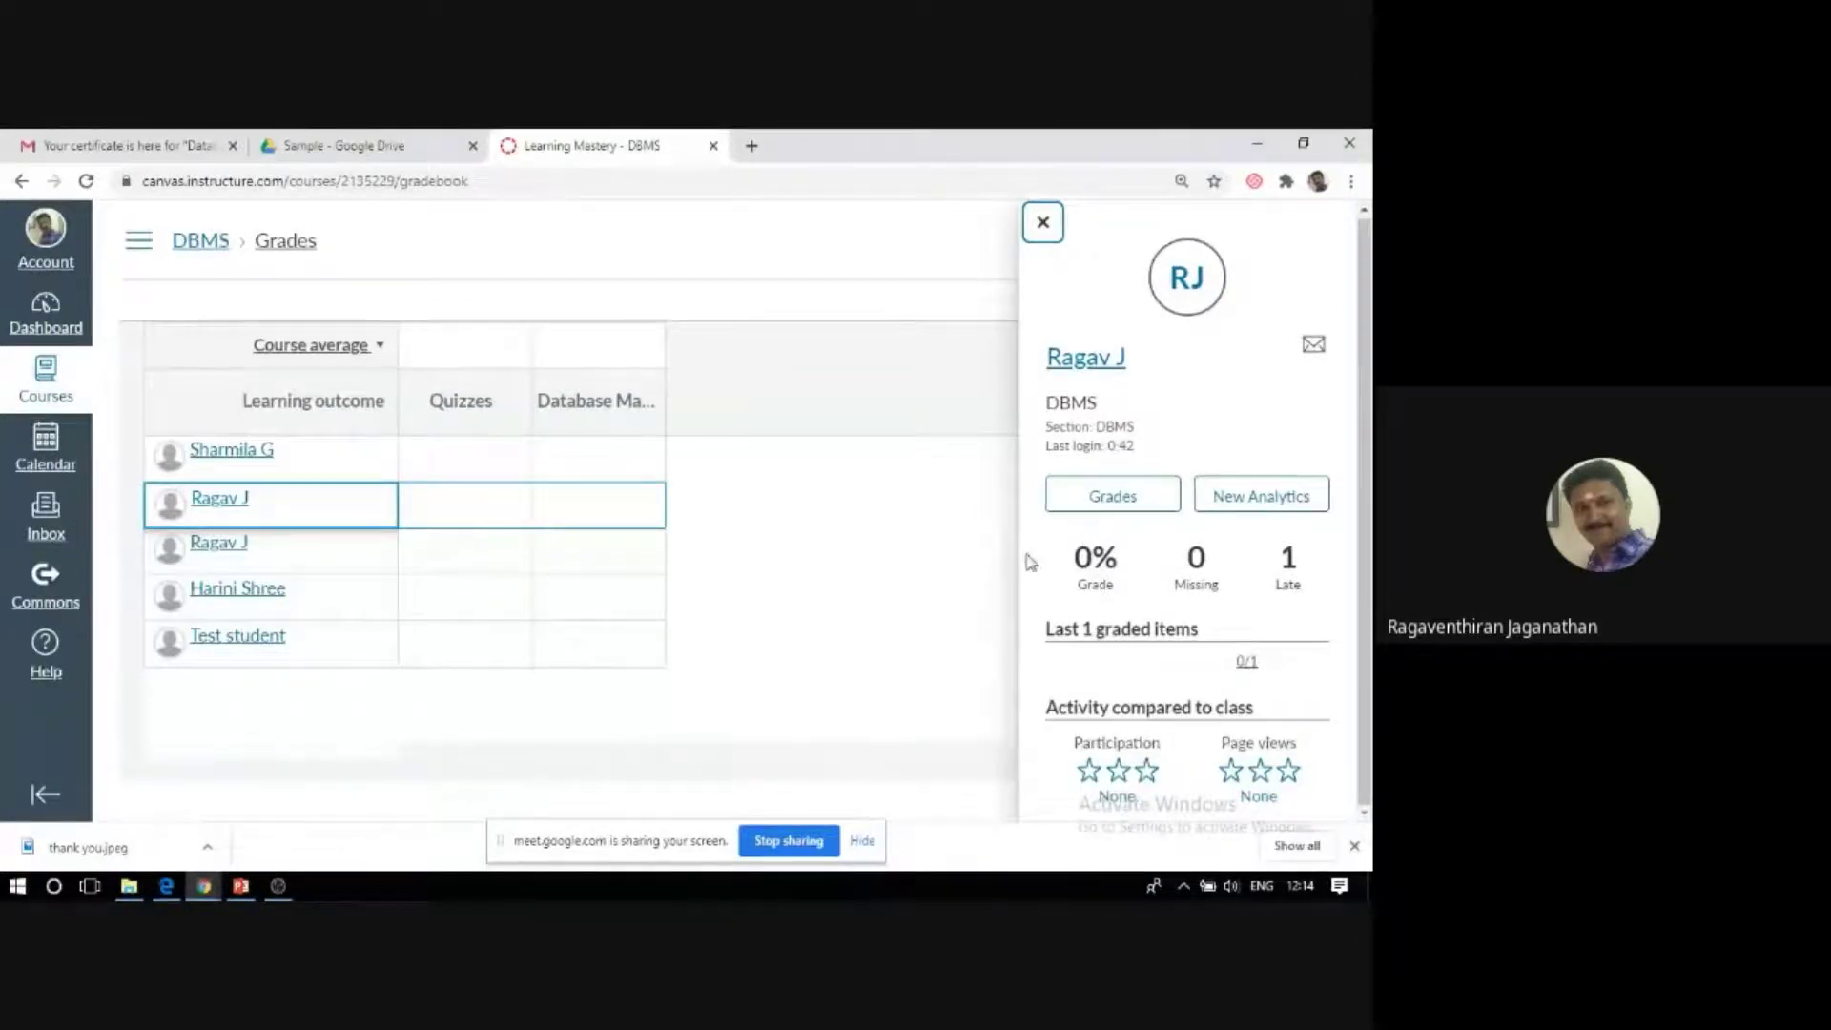
pyautogui.click(381, 347)
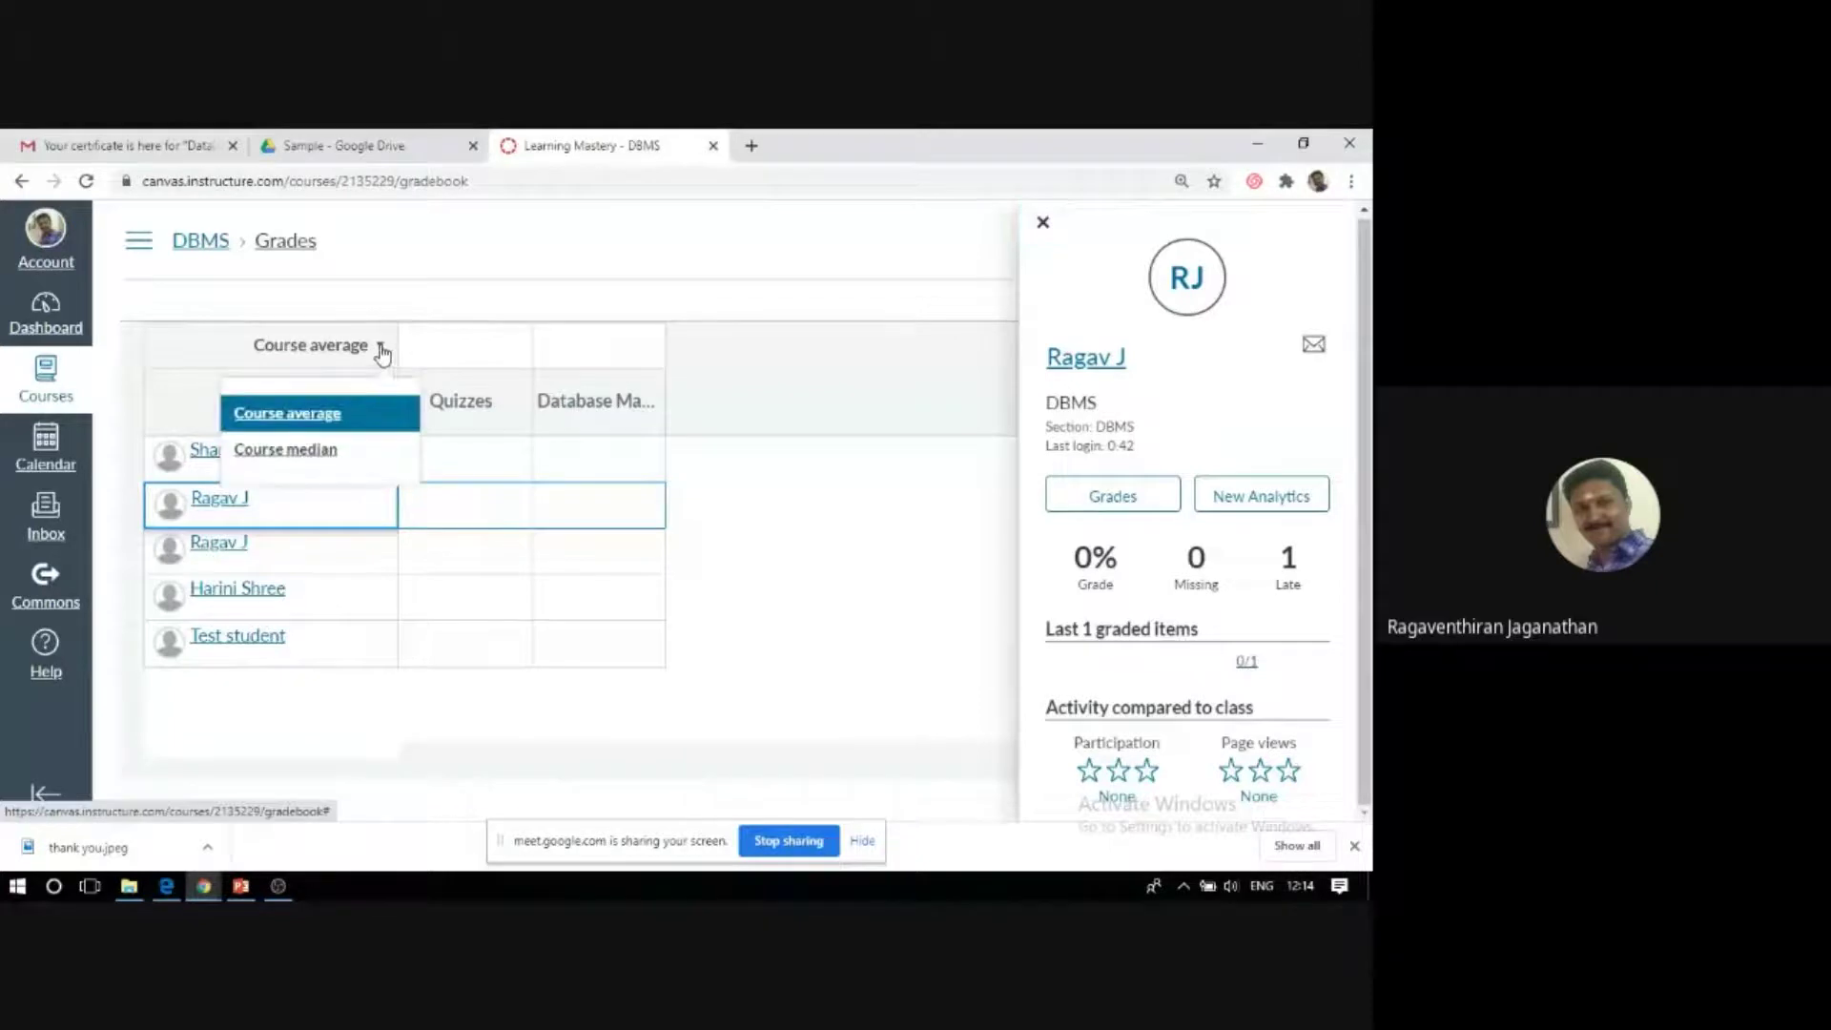
pyautogui.click(335, 415)
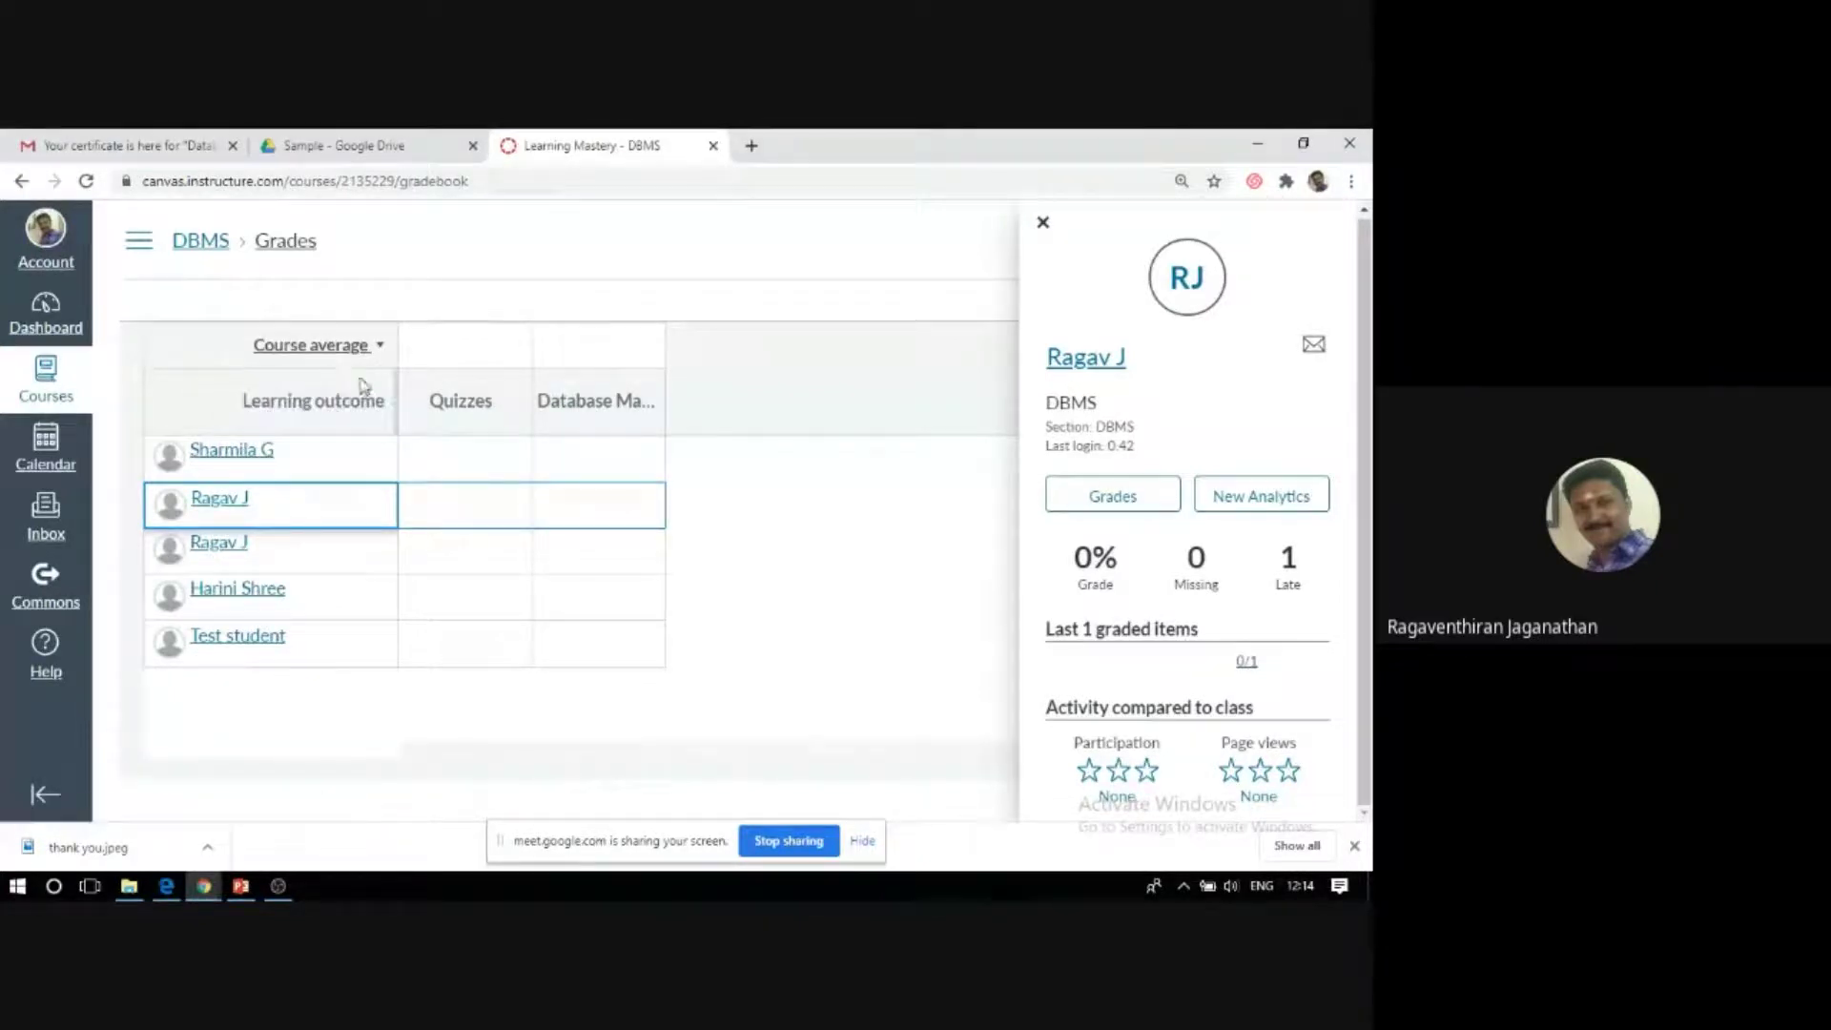
pyautogui.click(341, 346)
pyautogui.click(341, 448)
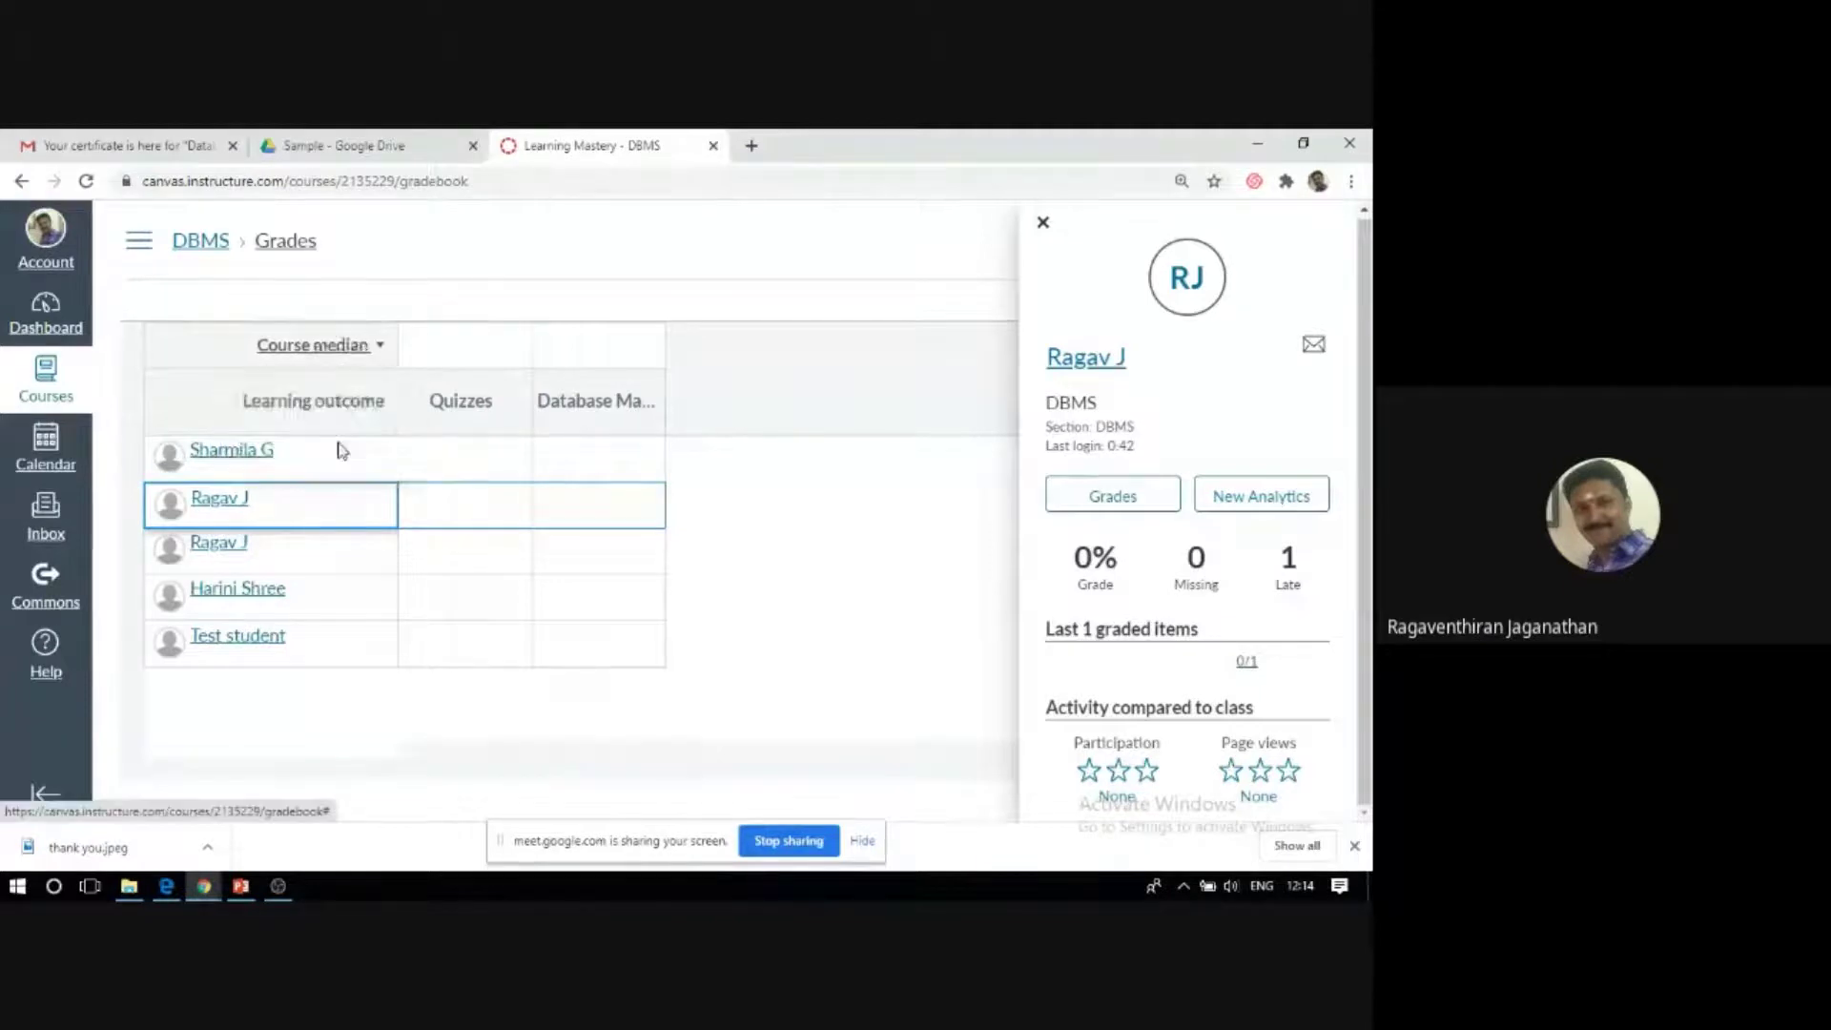
pyautogui.click(229, 503)
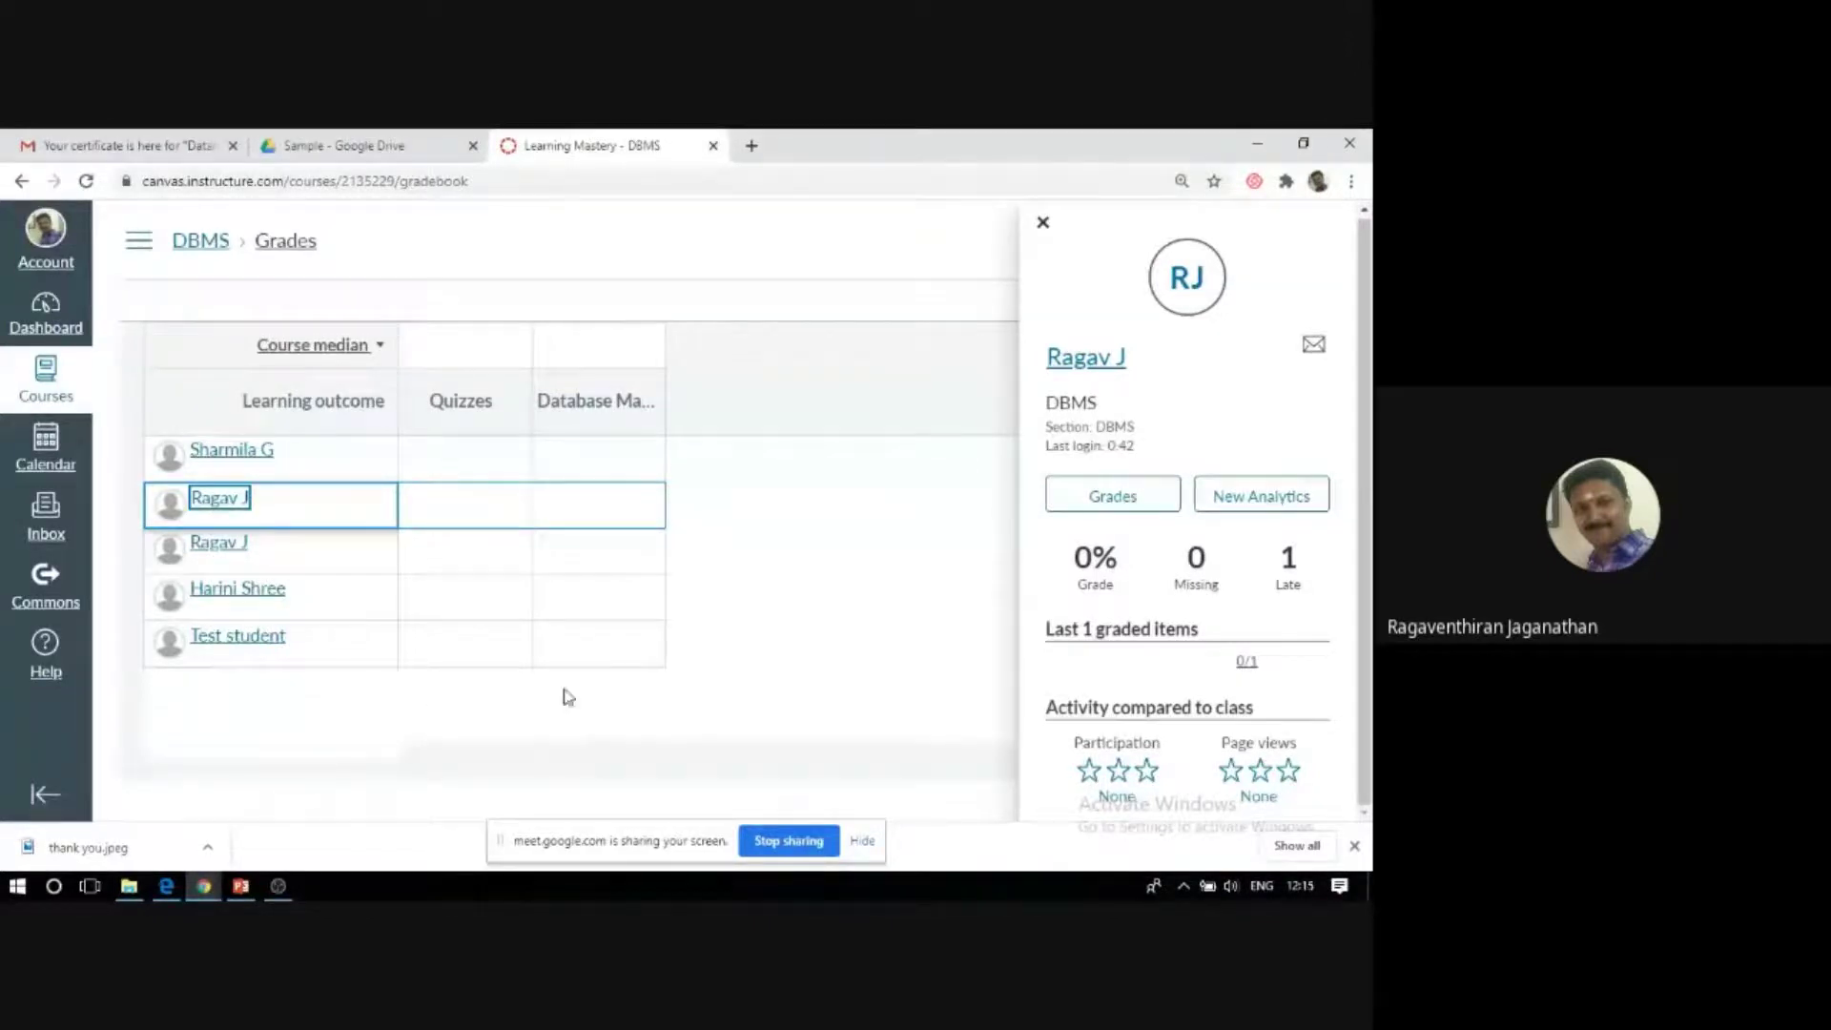
pyautogui.click(1043, 224)
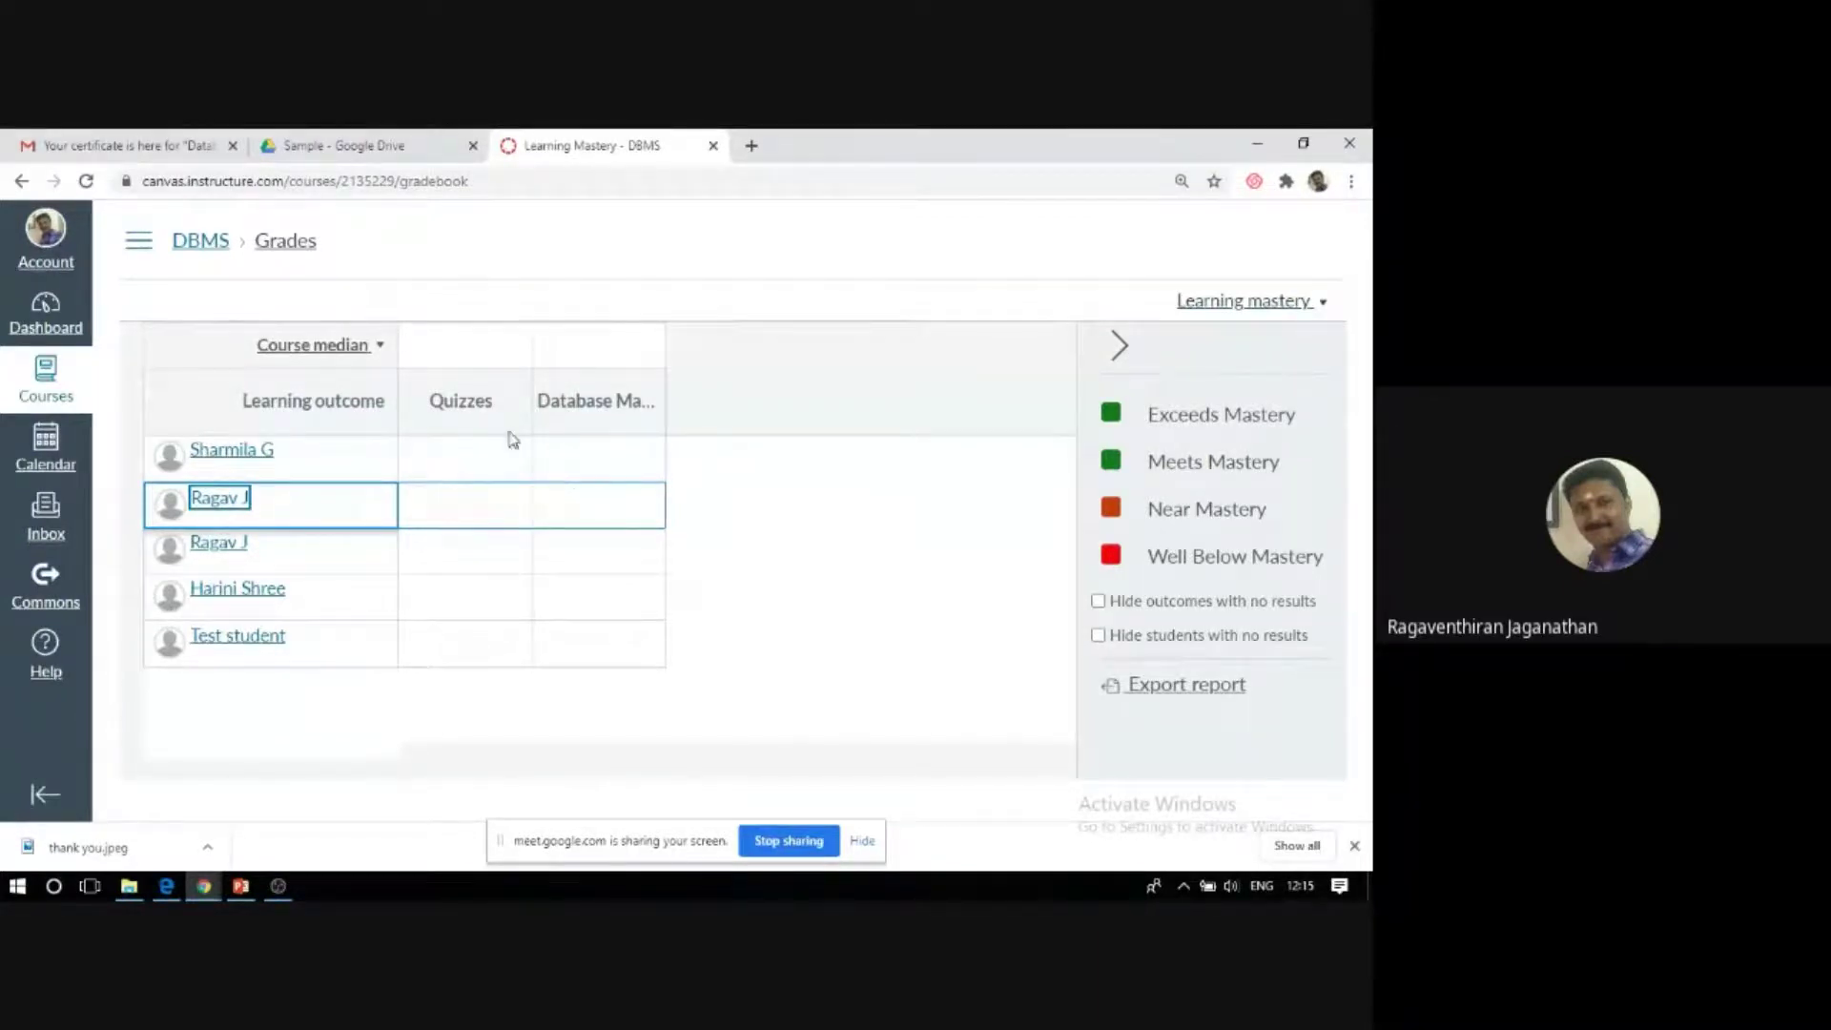
pyautogui.moveTo(460, 405)
# Go back to the DBMS course home and open its Outcomes page.
pyautogui.click(184, 248)
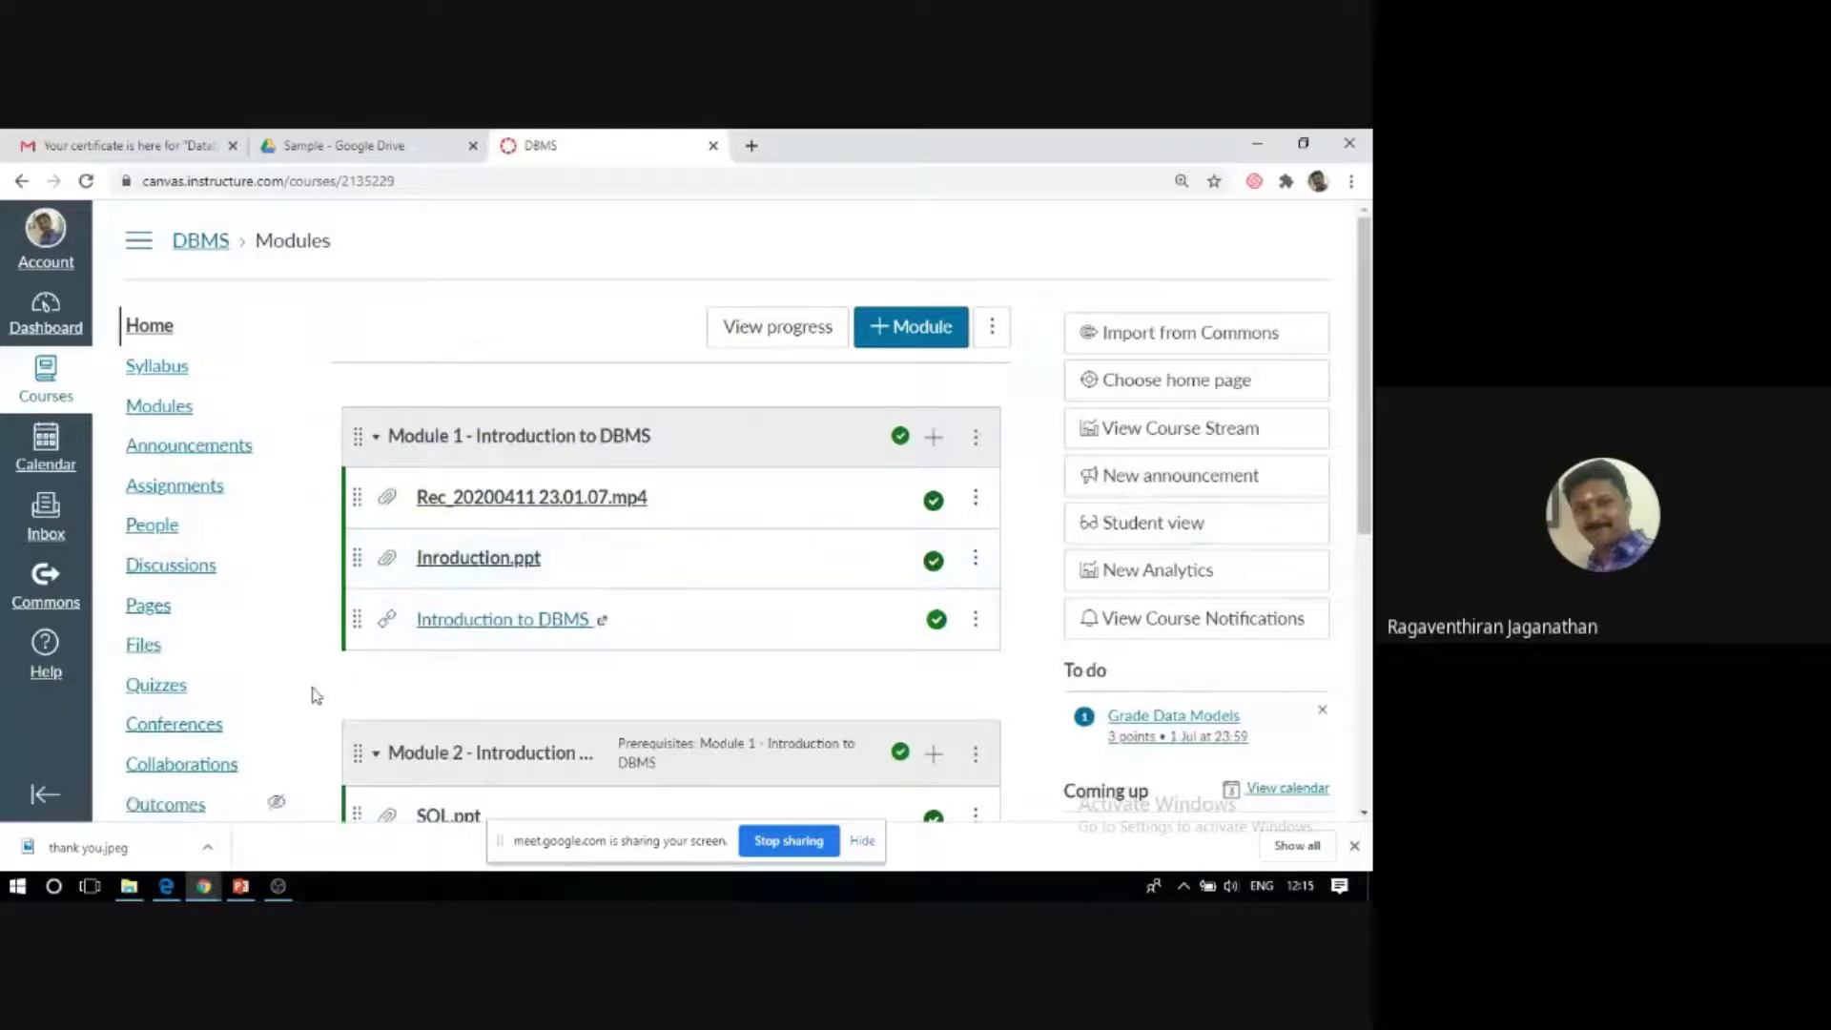
pyautogui.scroll(-1, 229, 734)
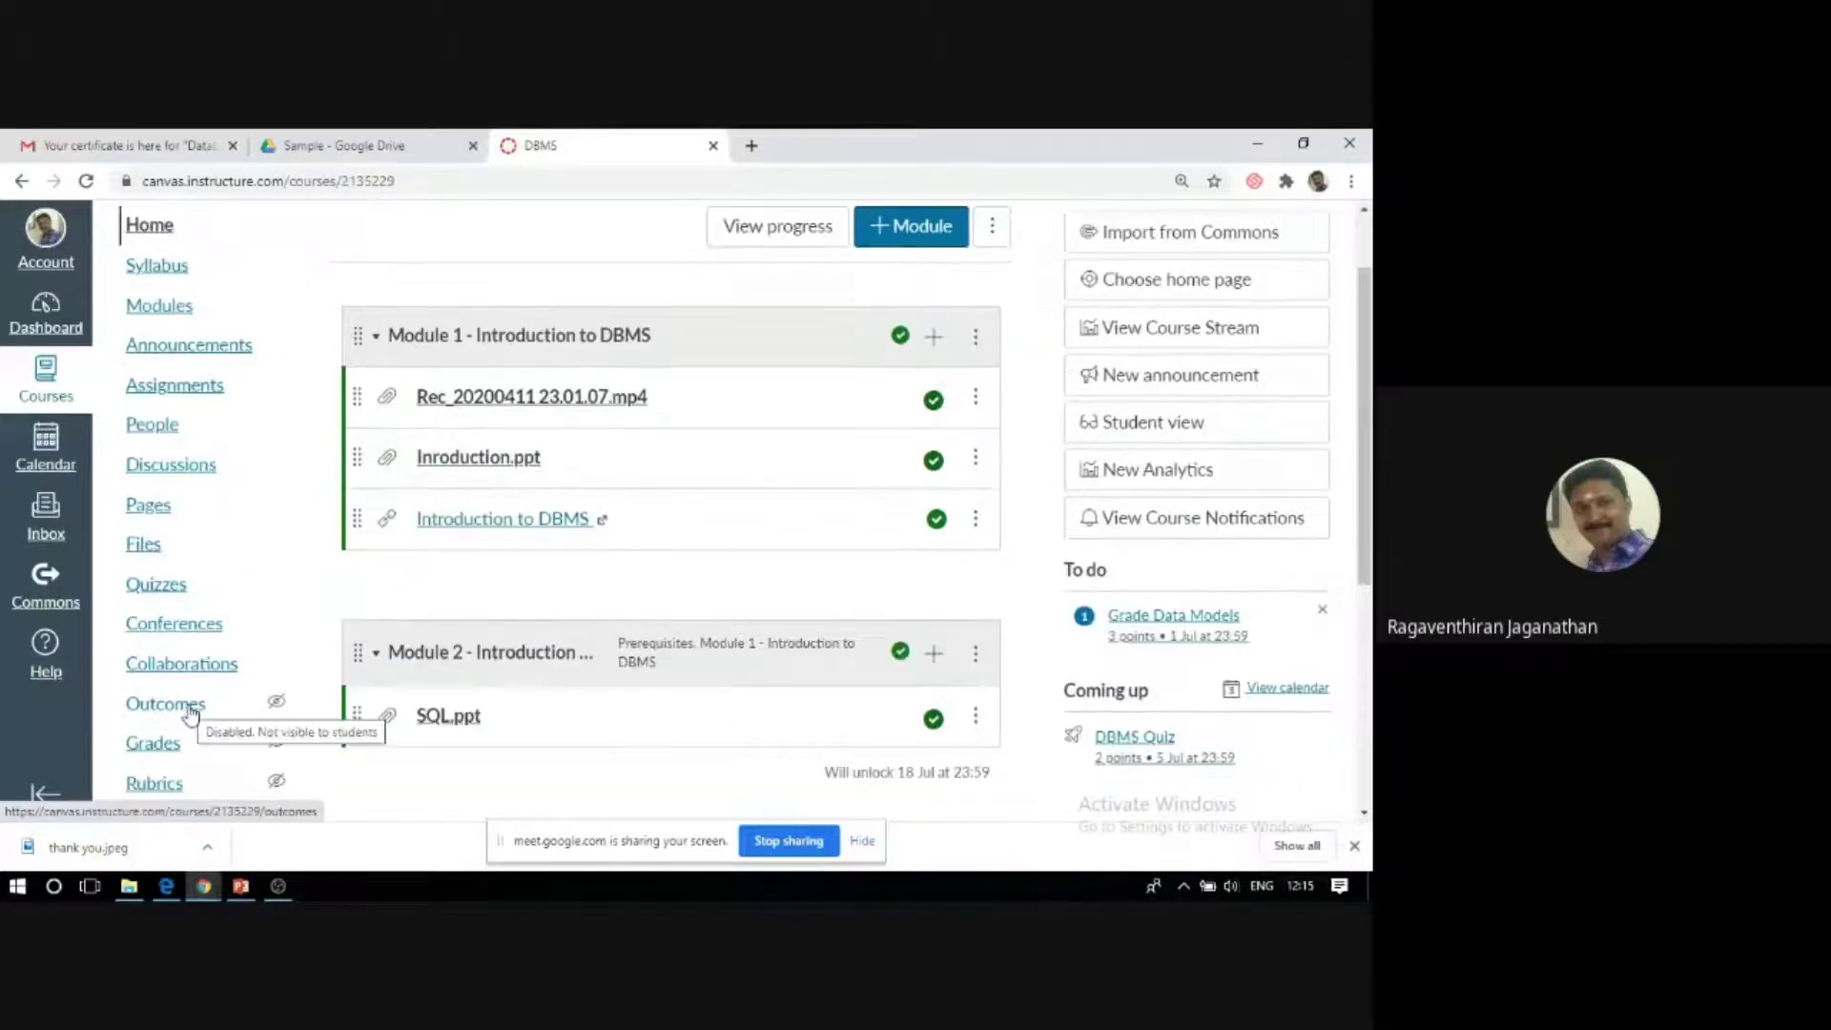
pyautogui.click(189, 706)
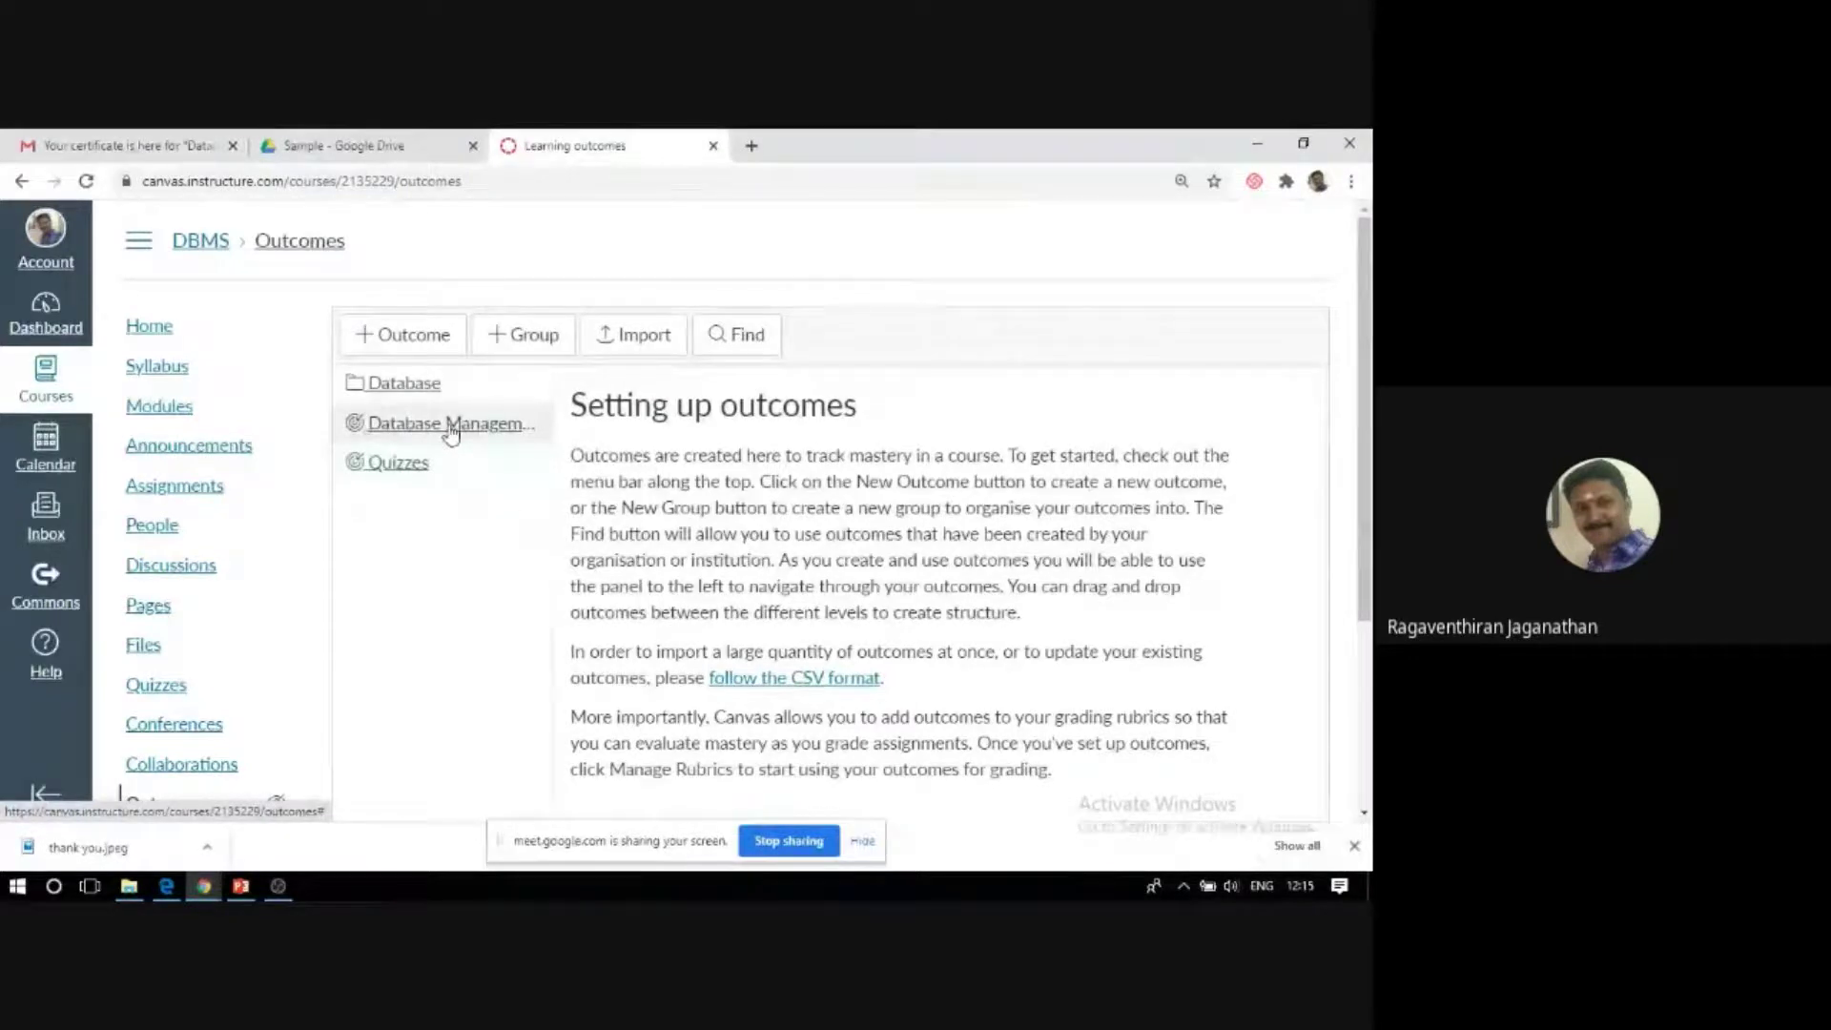
# View the Database Management Systems outcome and highlight its Decaying Average calculation method.
pyautogui.click(452, 427)
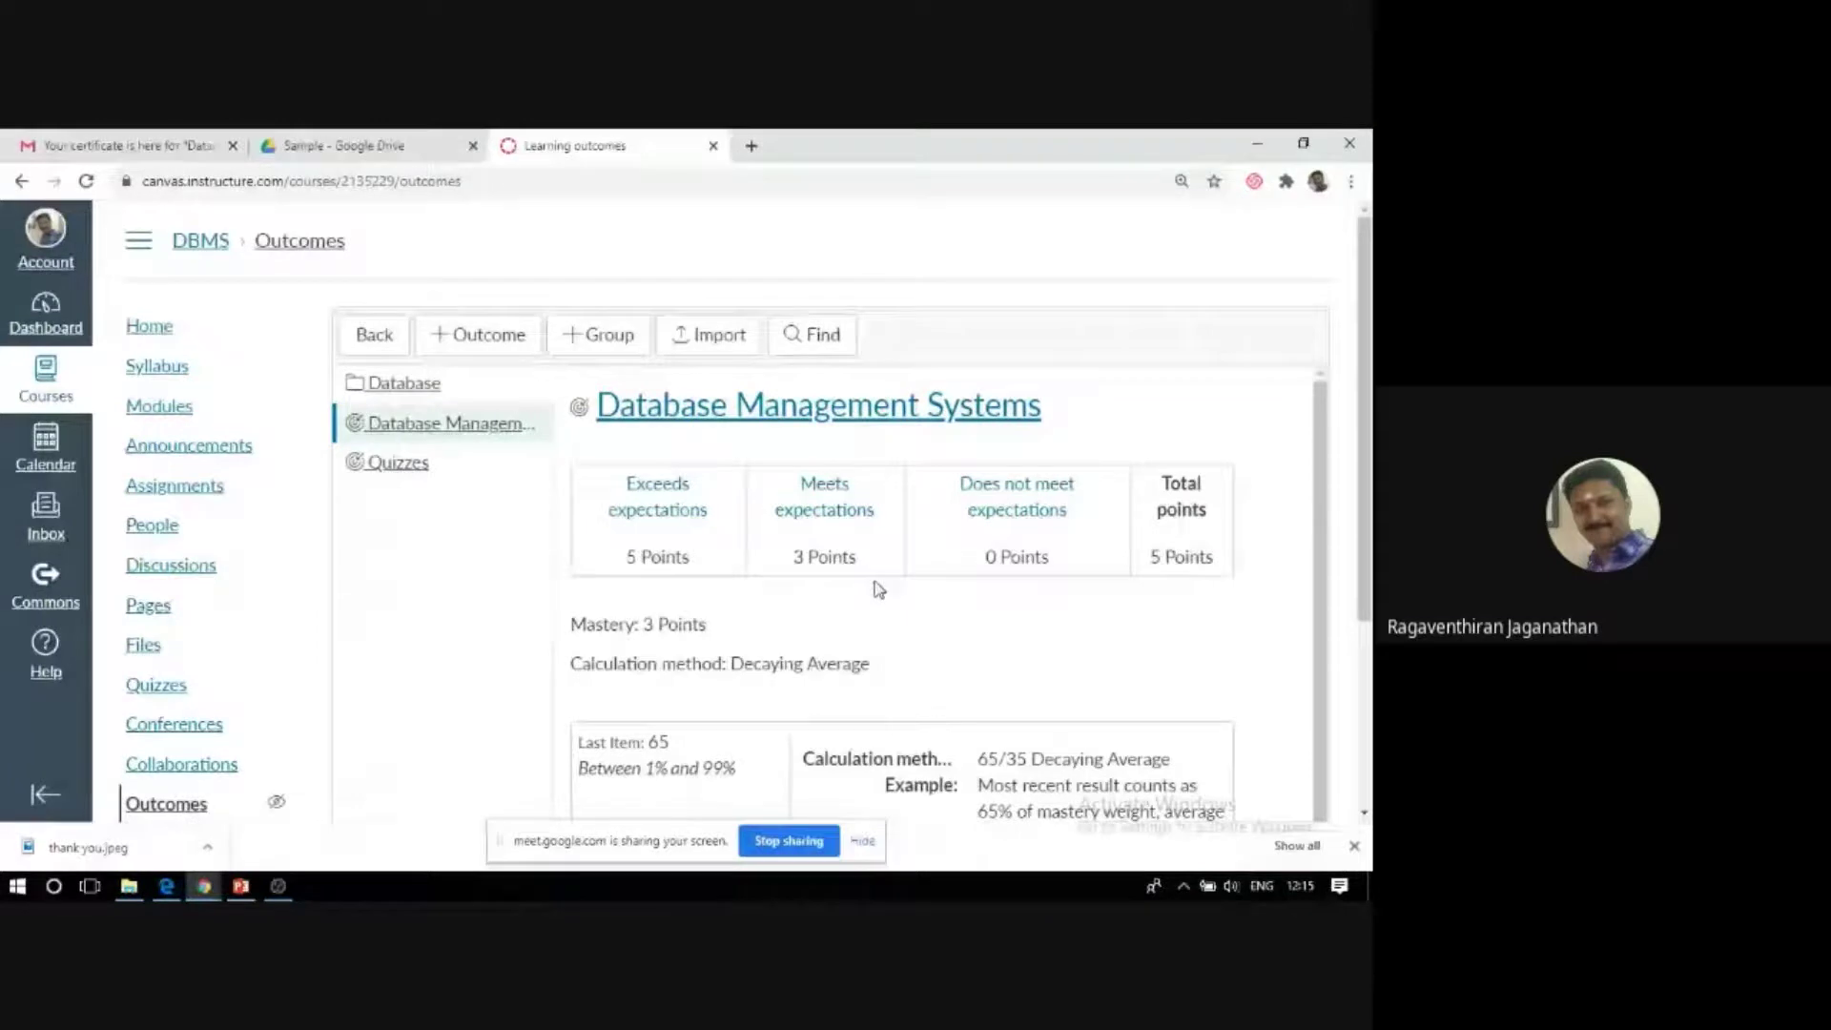
pyautogui.scroll(-1, 878, 592)
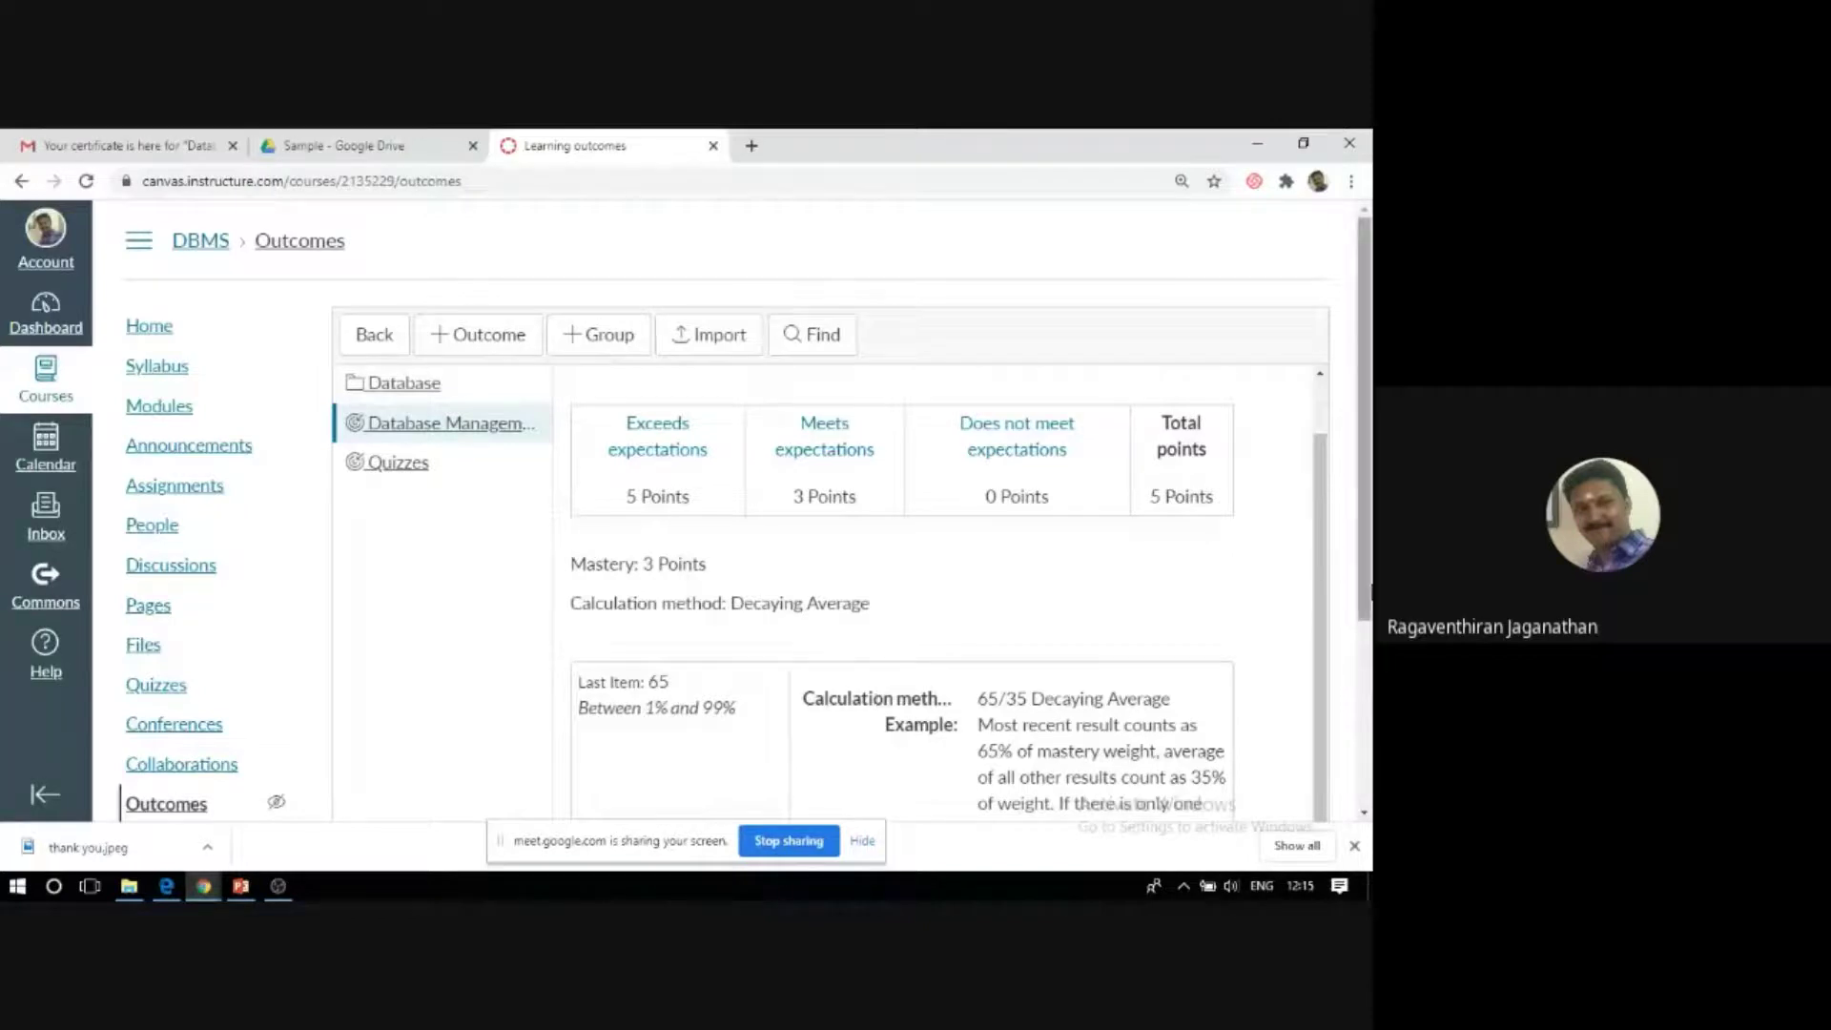
pyautogui.scroll(-2, 790, 483)
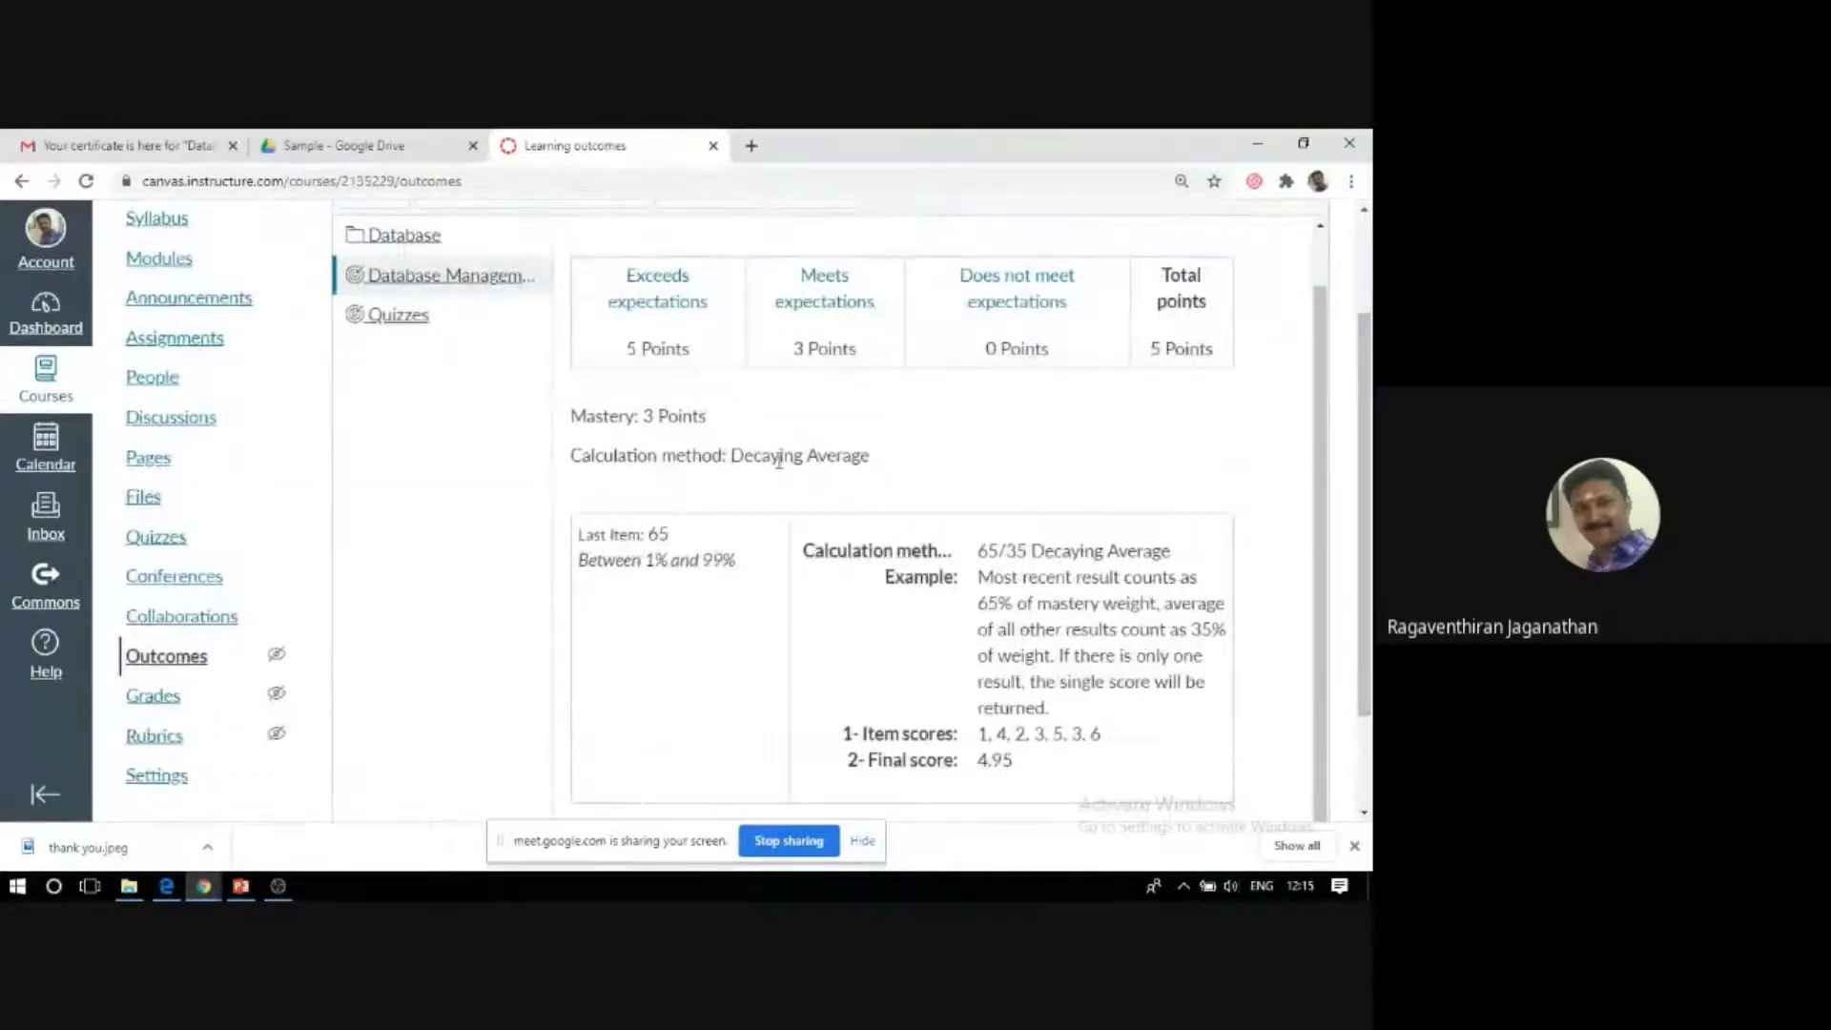
pyautogui.moveTo(731, 456); pyautogui.dragTo(877, 465)
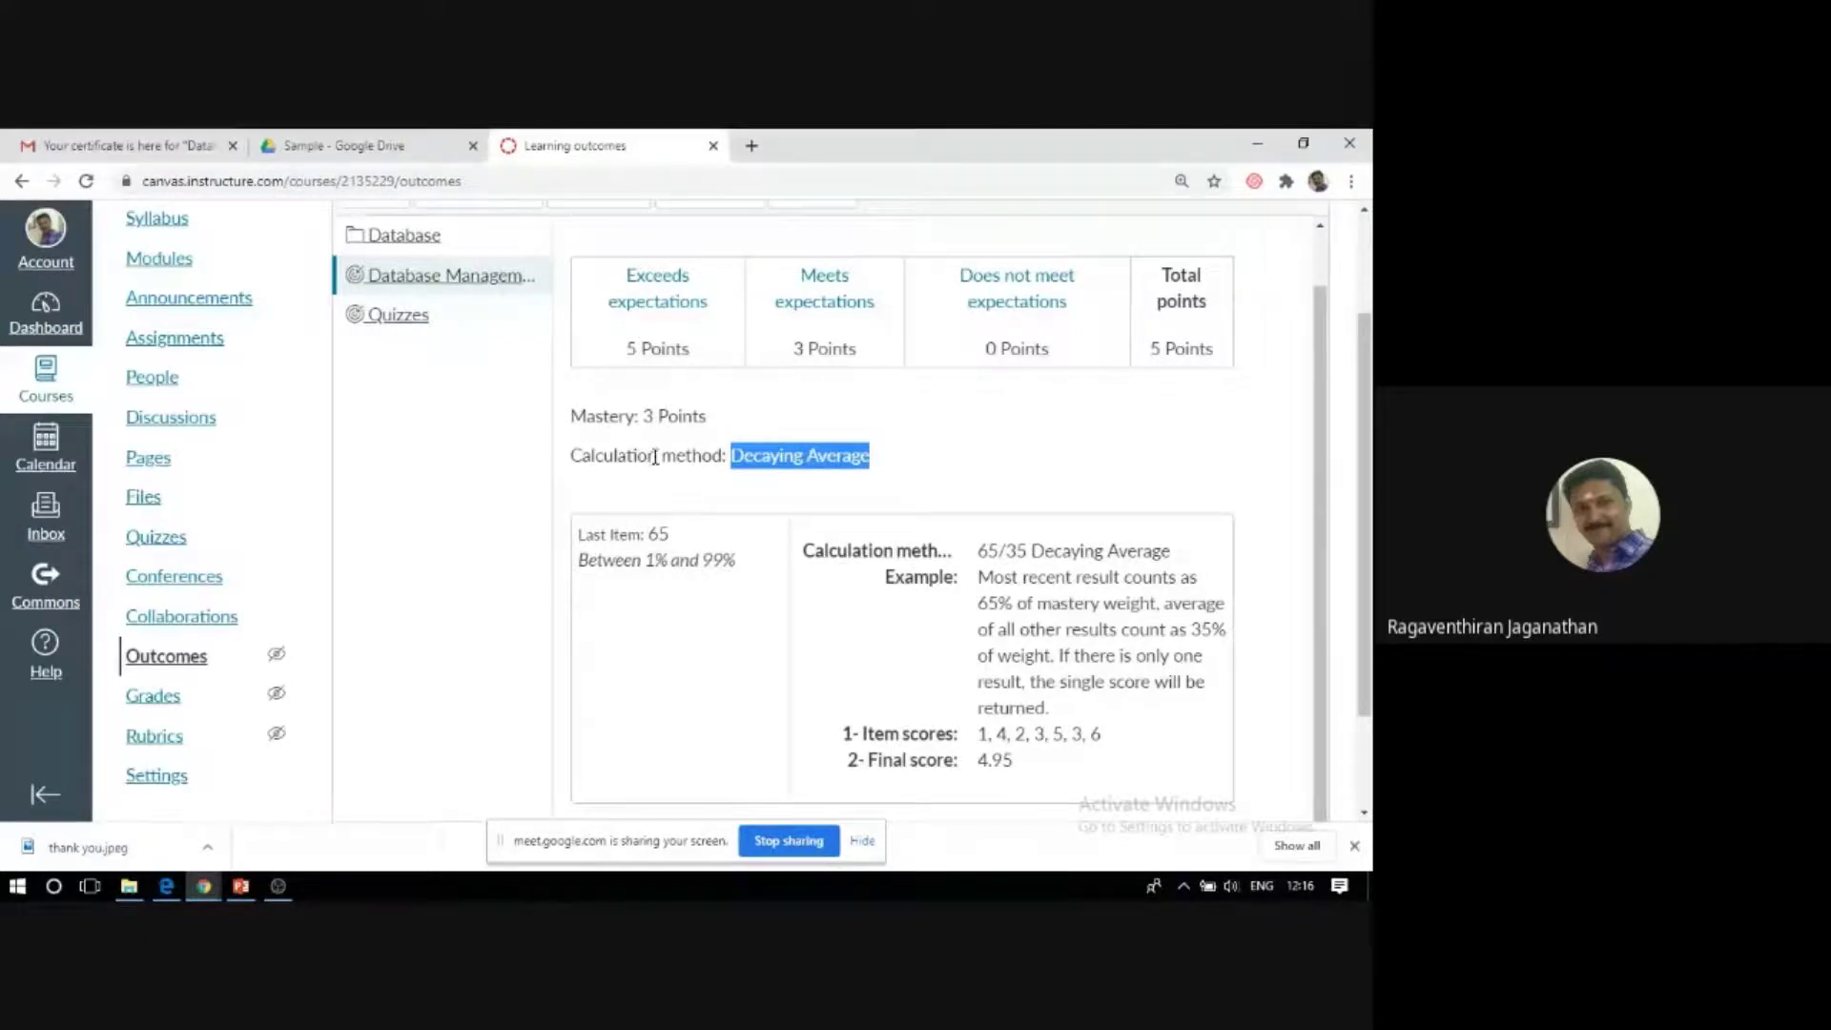
pyautogui.scroll(-2, 815, 658)
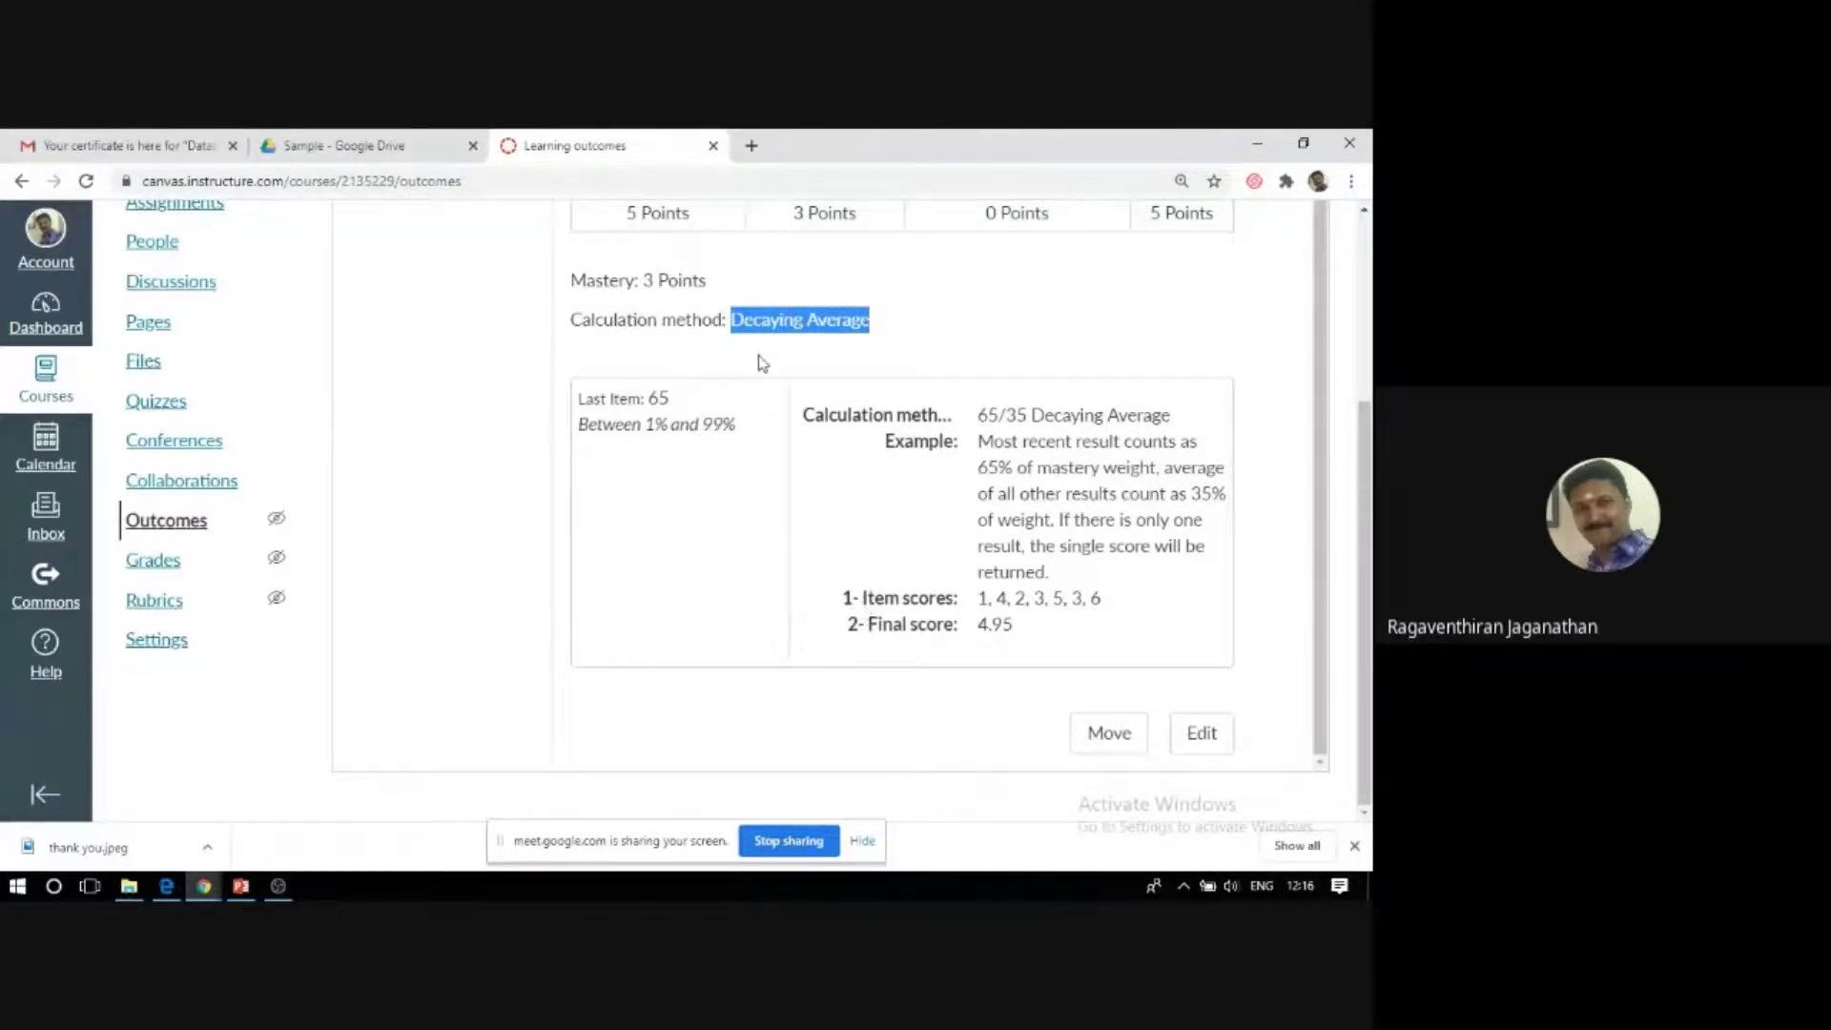
pyautogui.scroll(1, 760, 363)
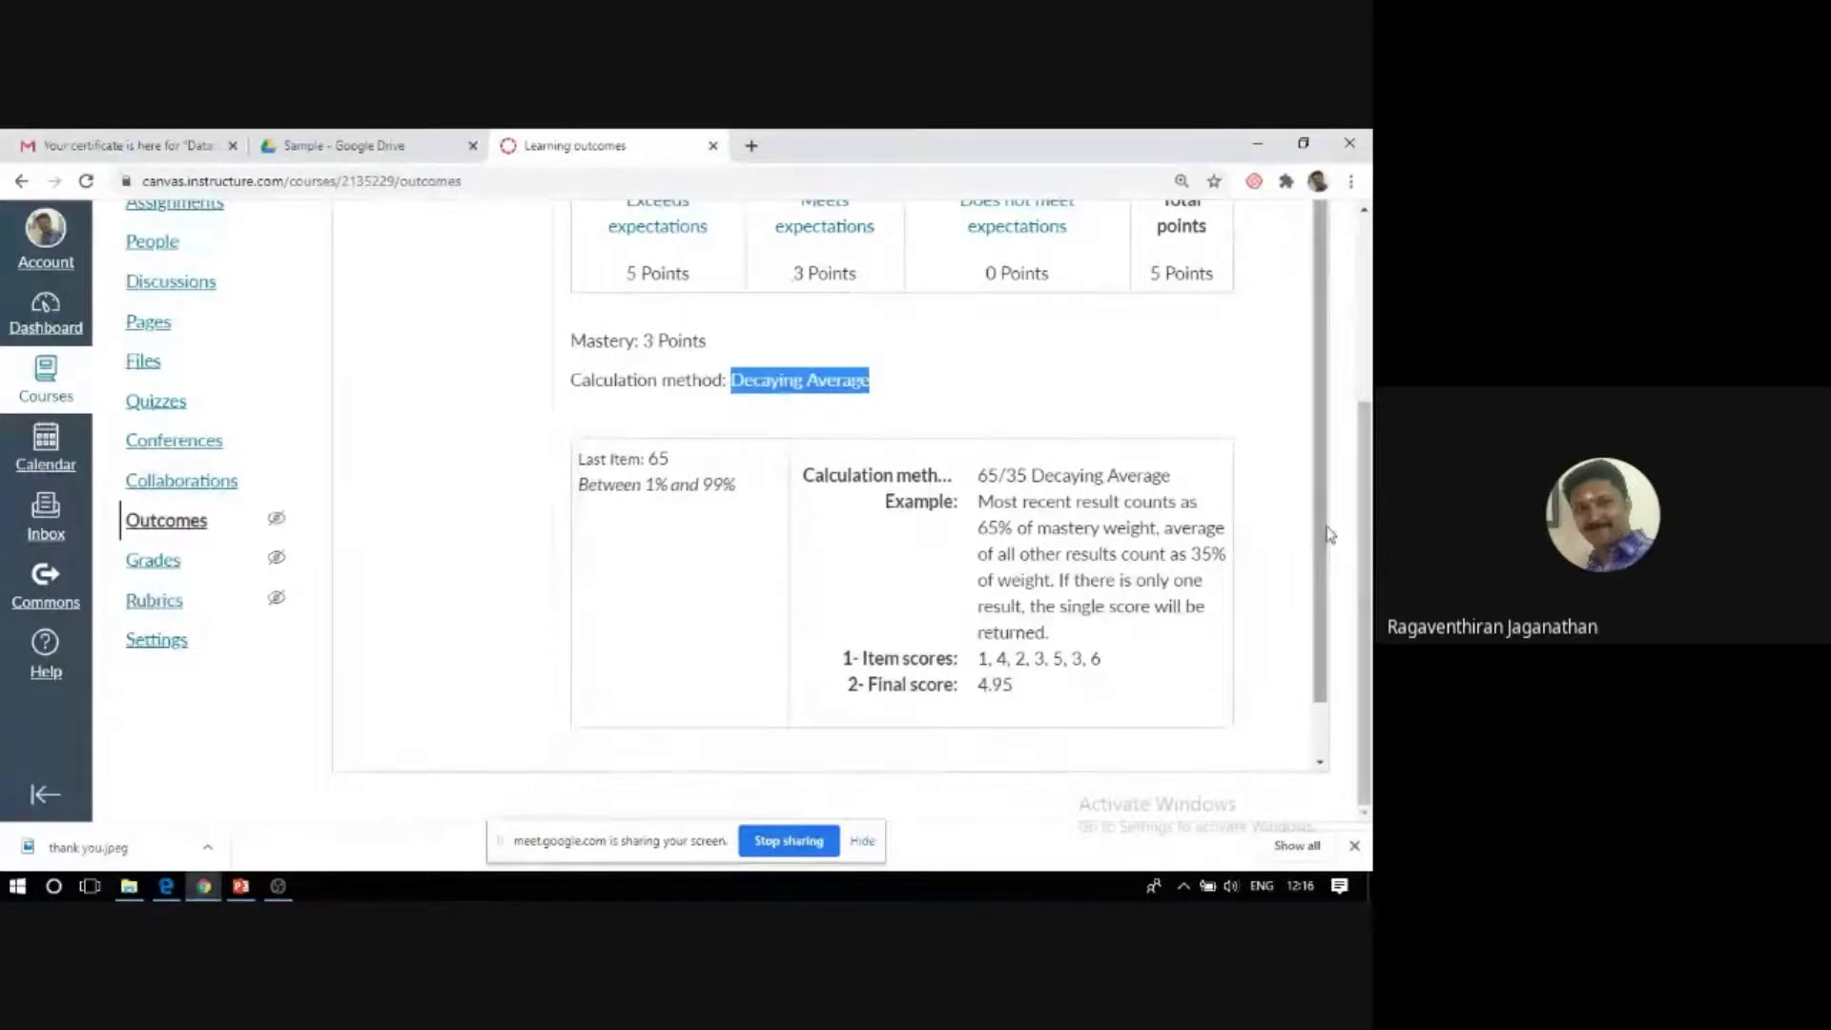
pyautogui.scroll(-1, 1330, 534)
pyautogui.click(1204, 735)
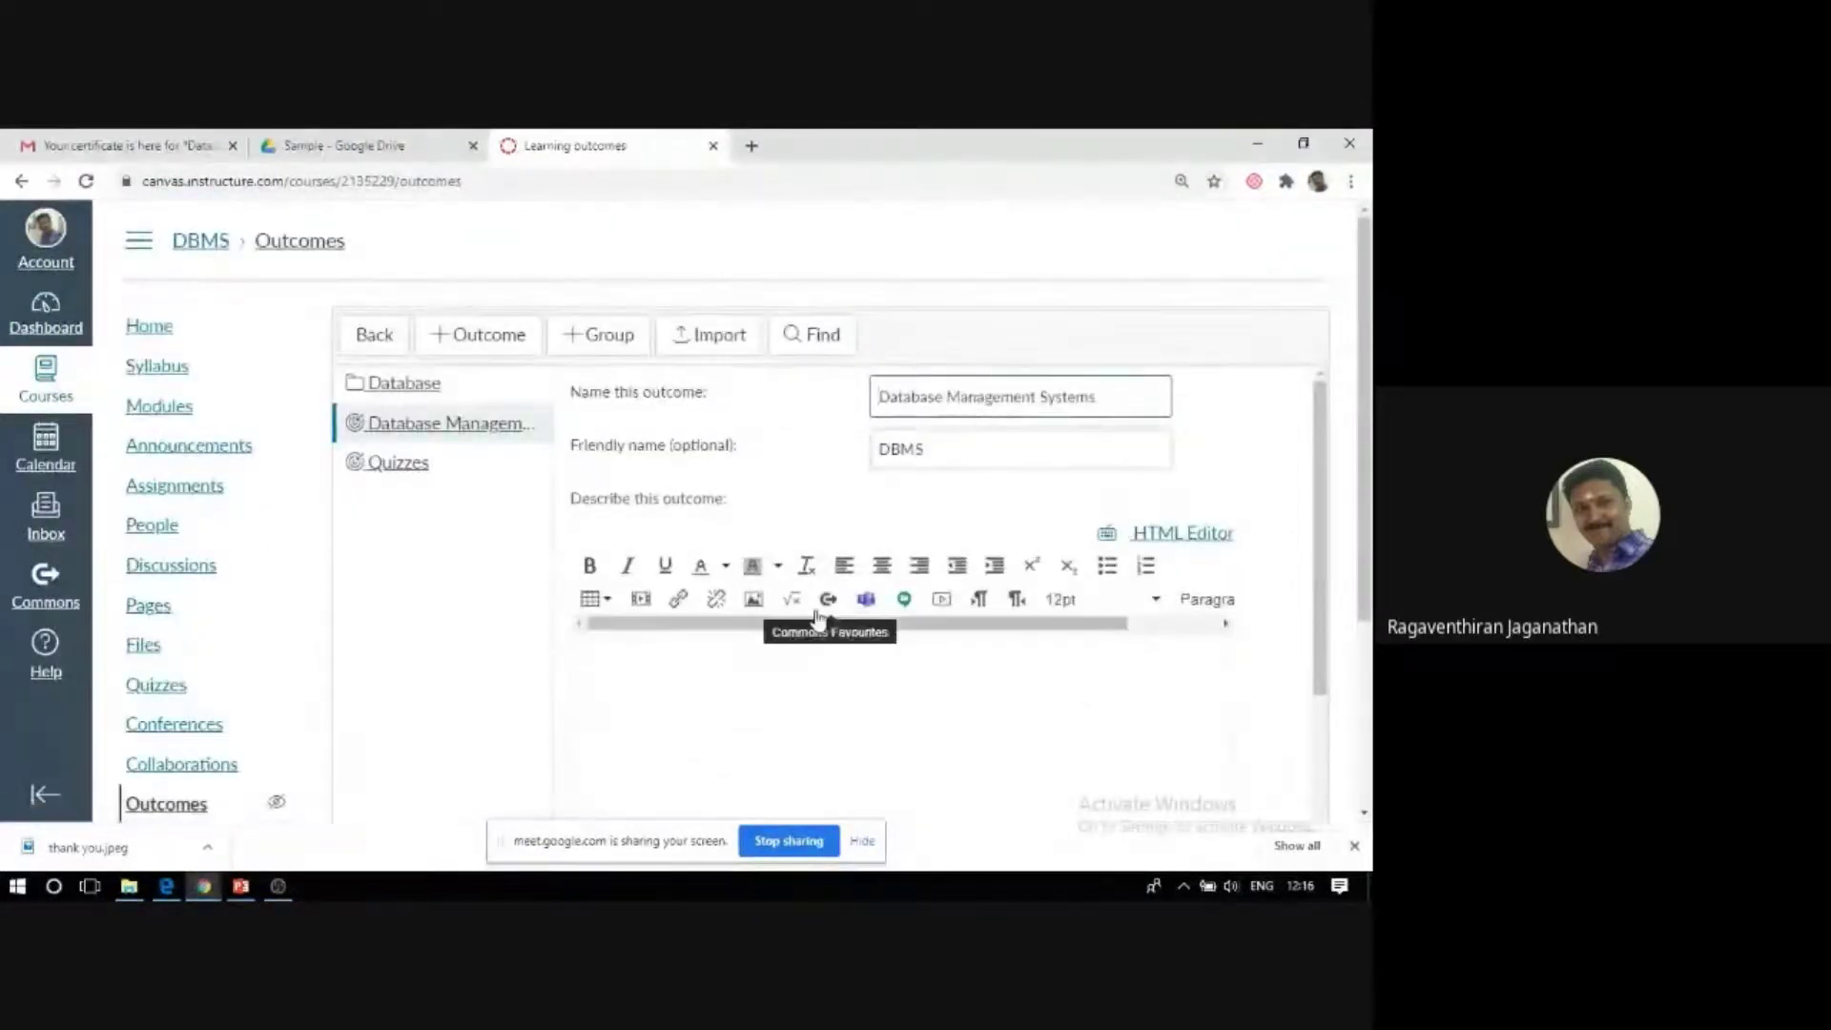
pyautogui.scroll(-10, 830, 618)
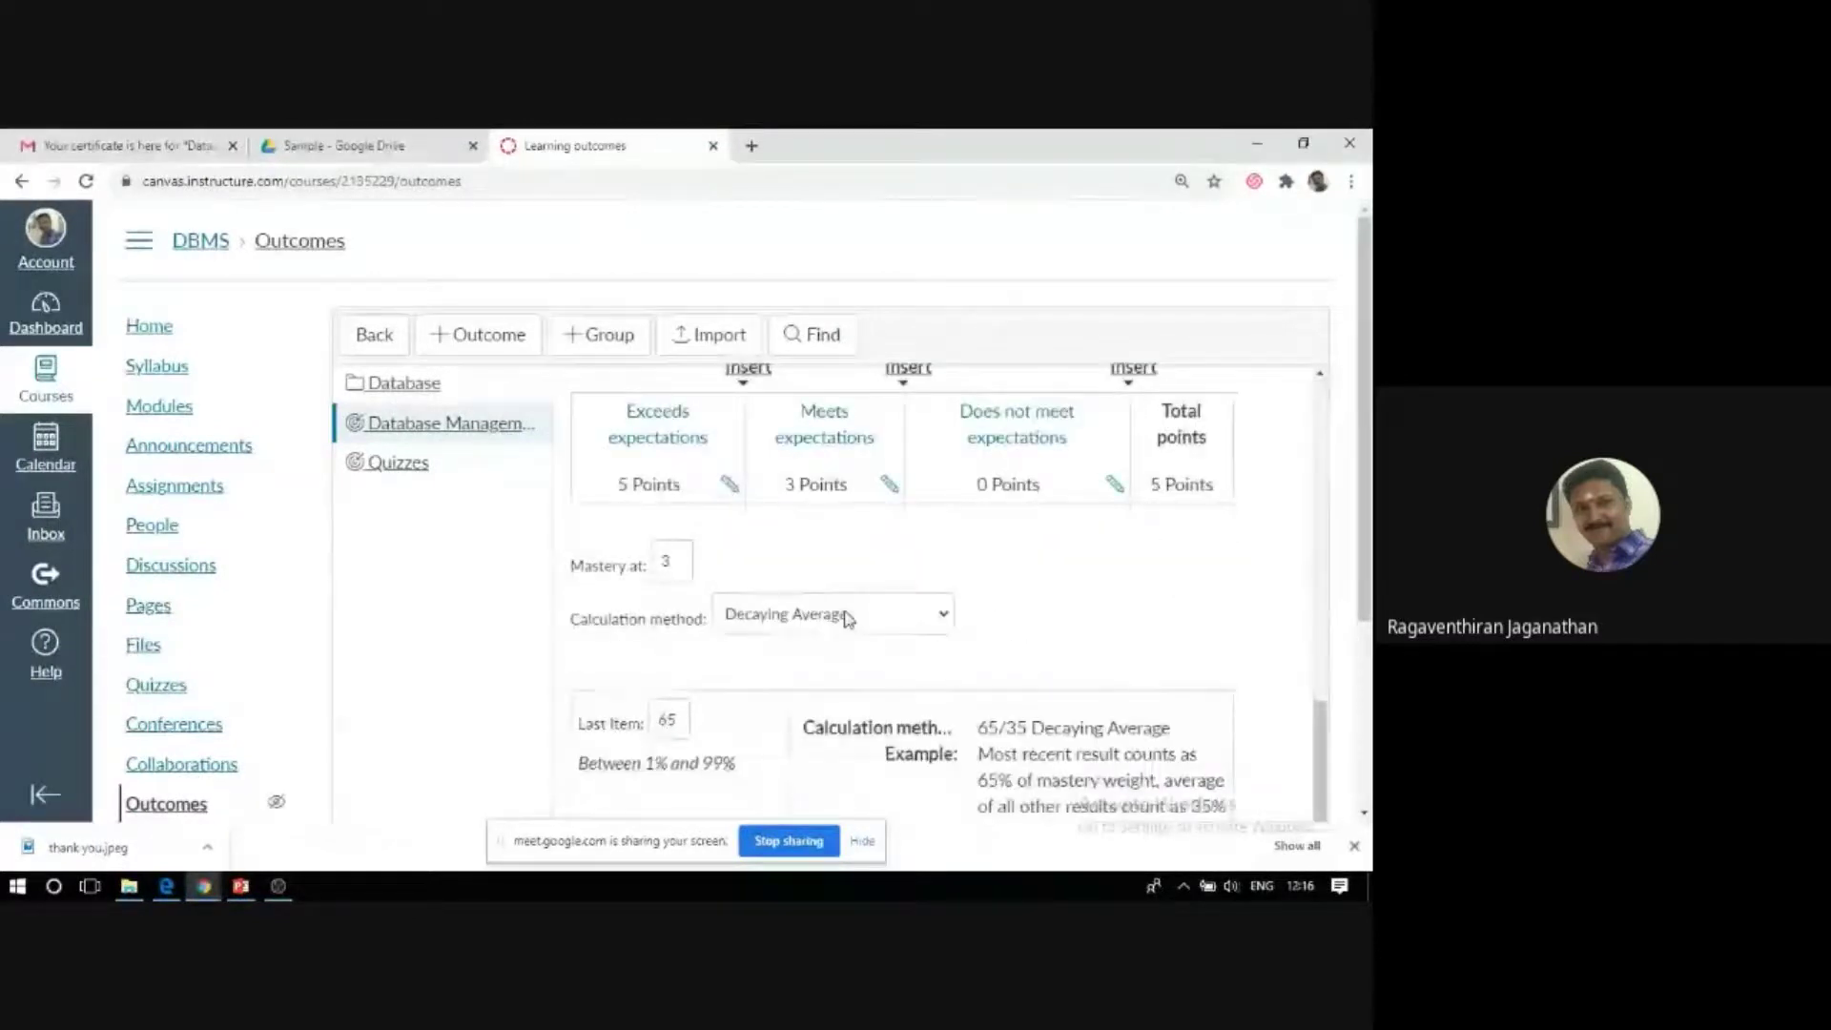
pyautogui.click(863, 618)
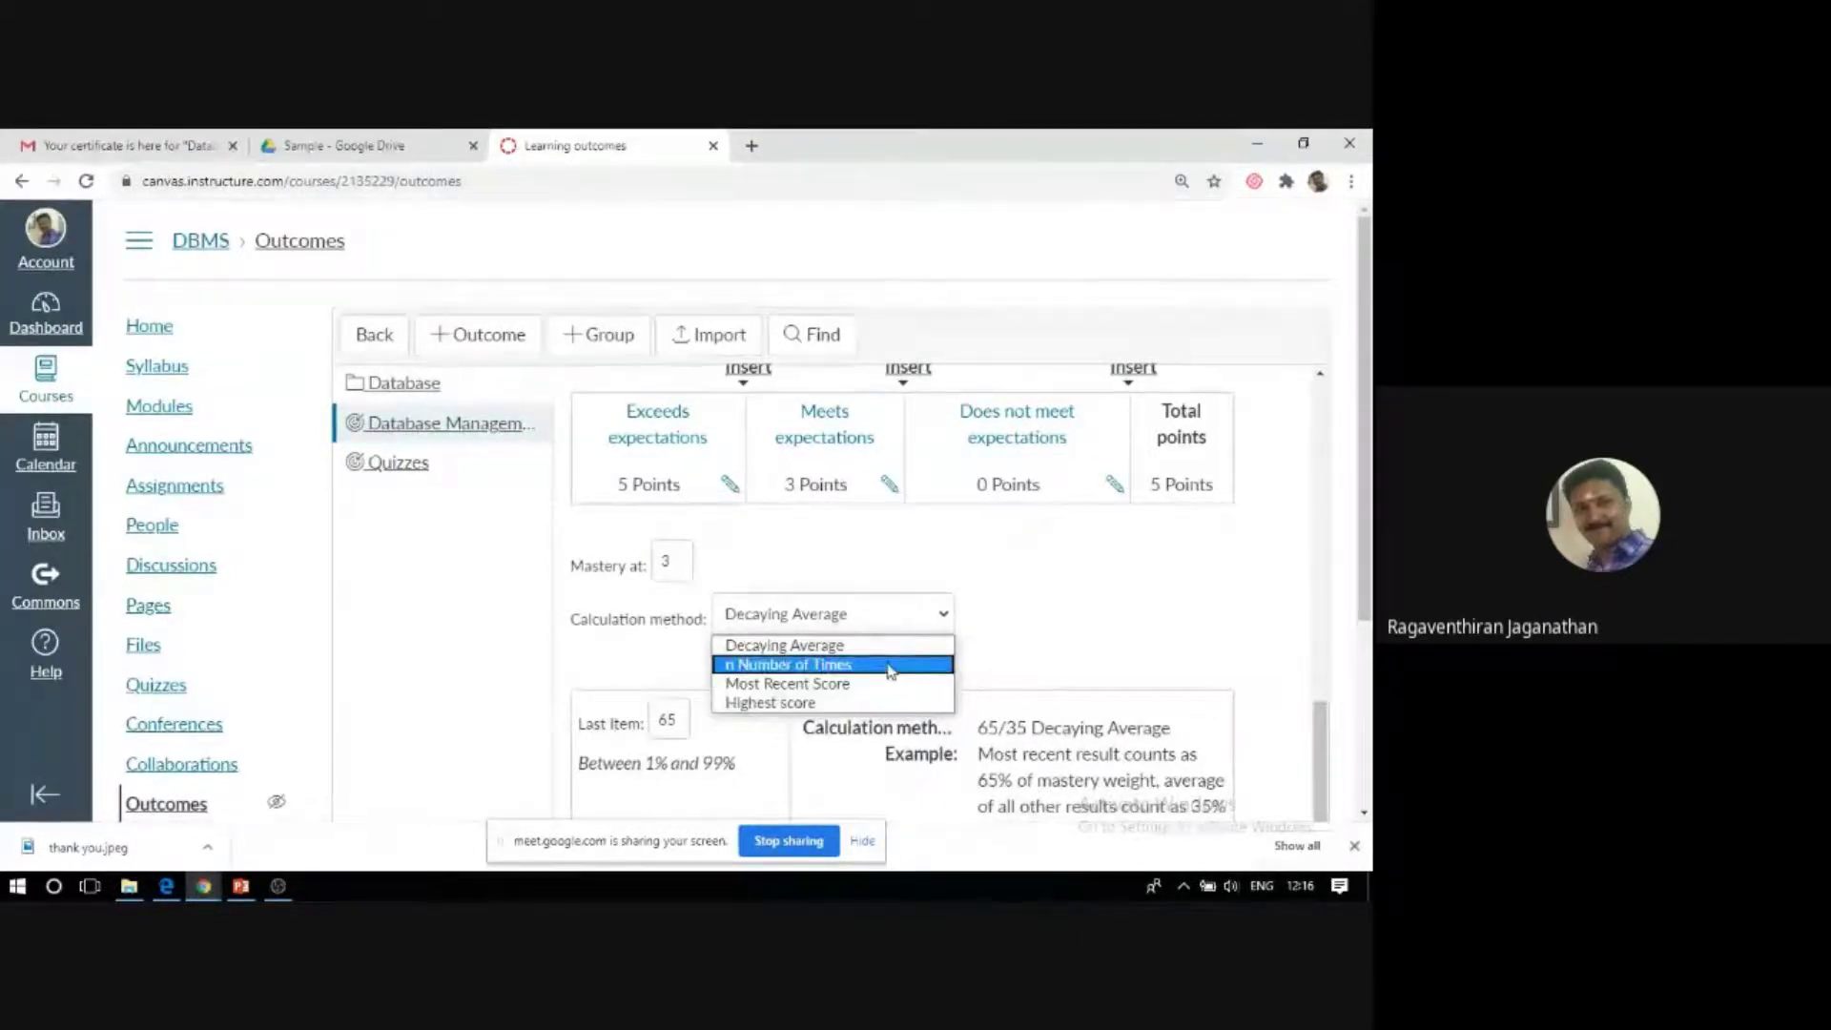
pyautogui.click(944, 616)
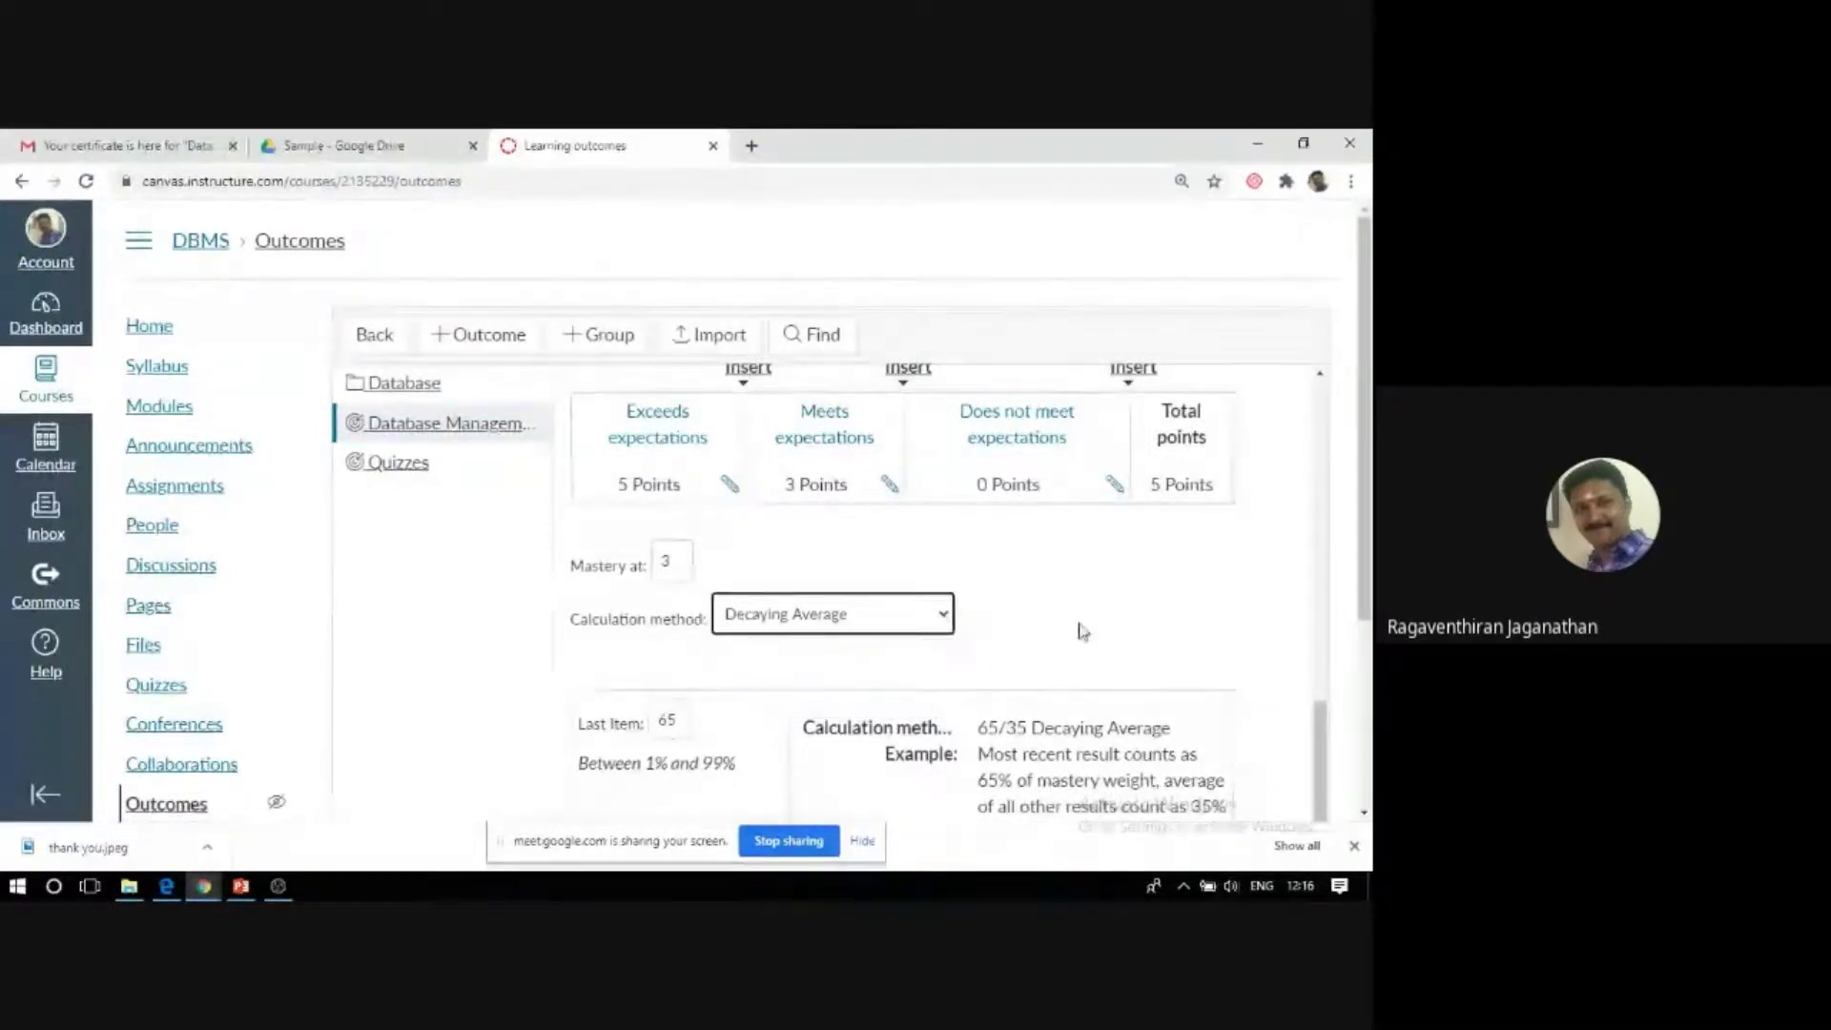
pyautogui.moveTo(1365, 505); pyautogui.dragTo(1354, 667)
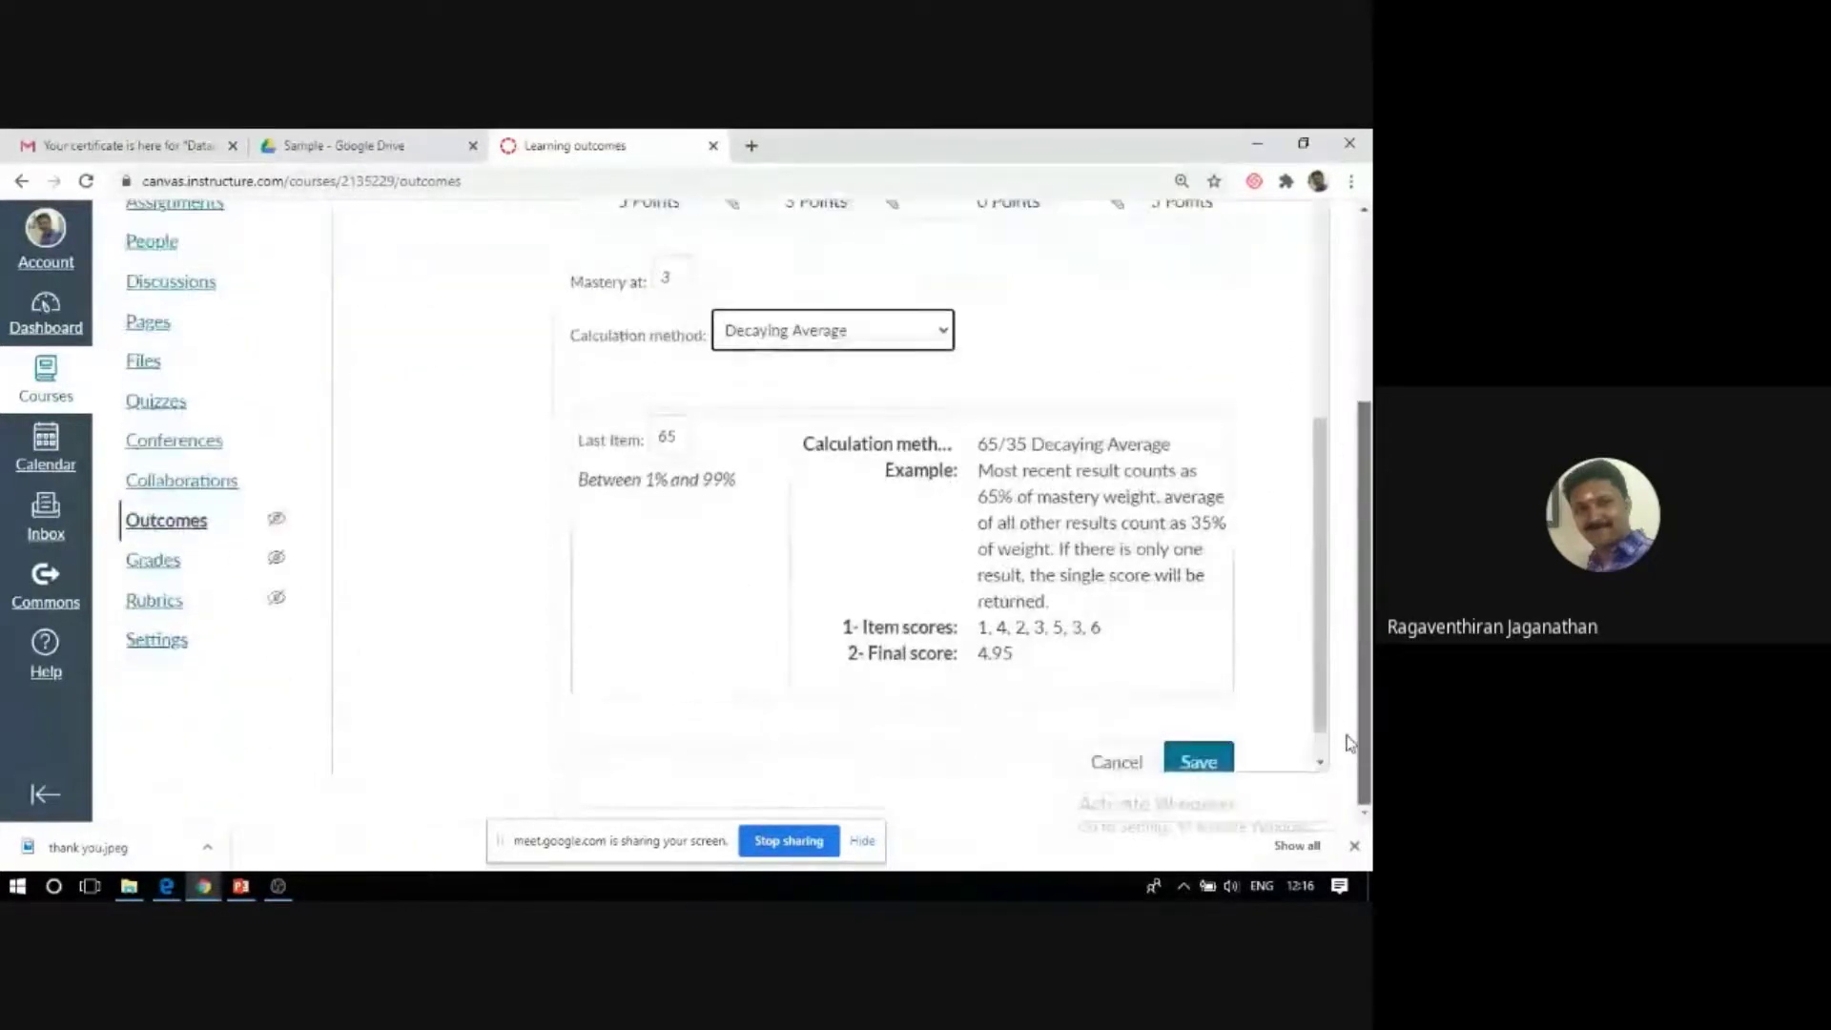
pyautogui.click(1223, 763)
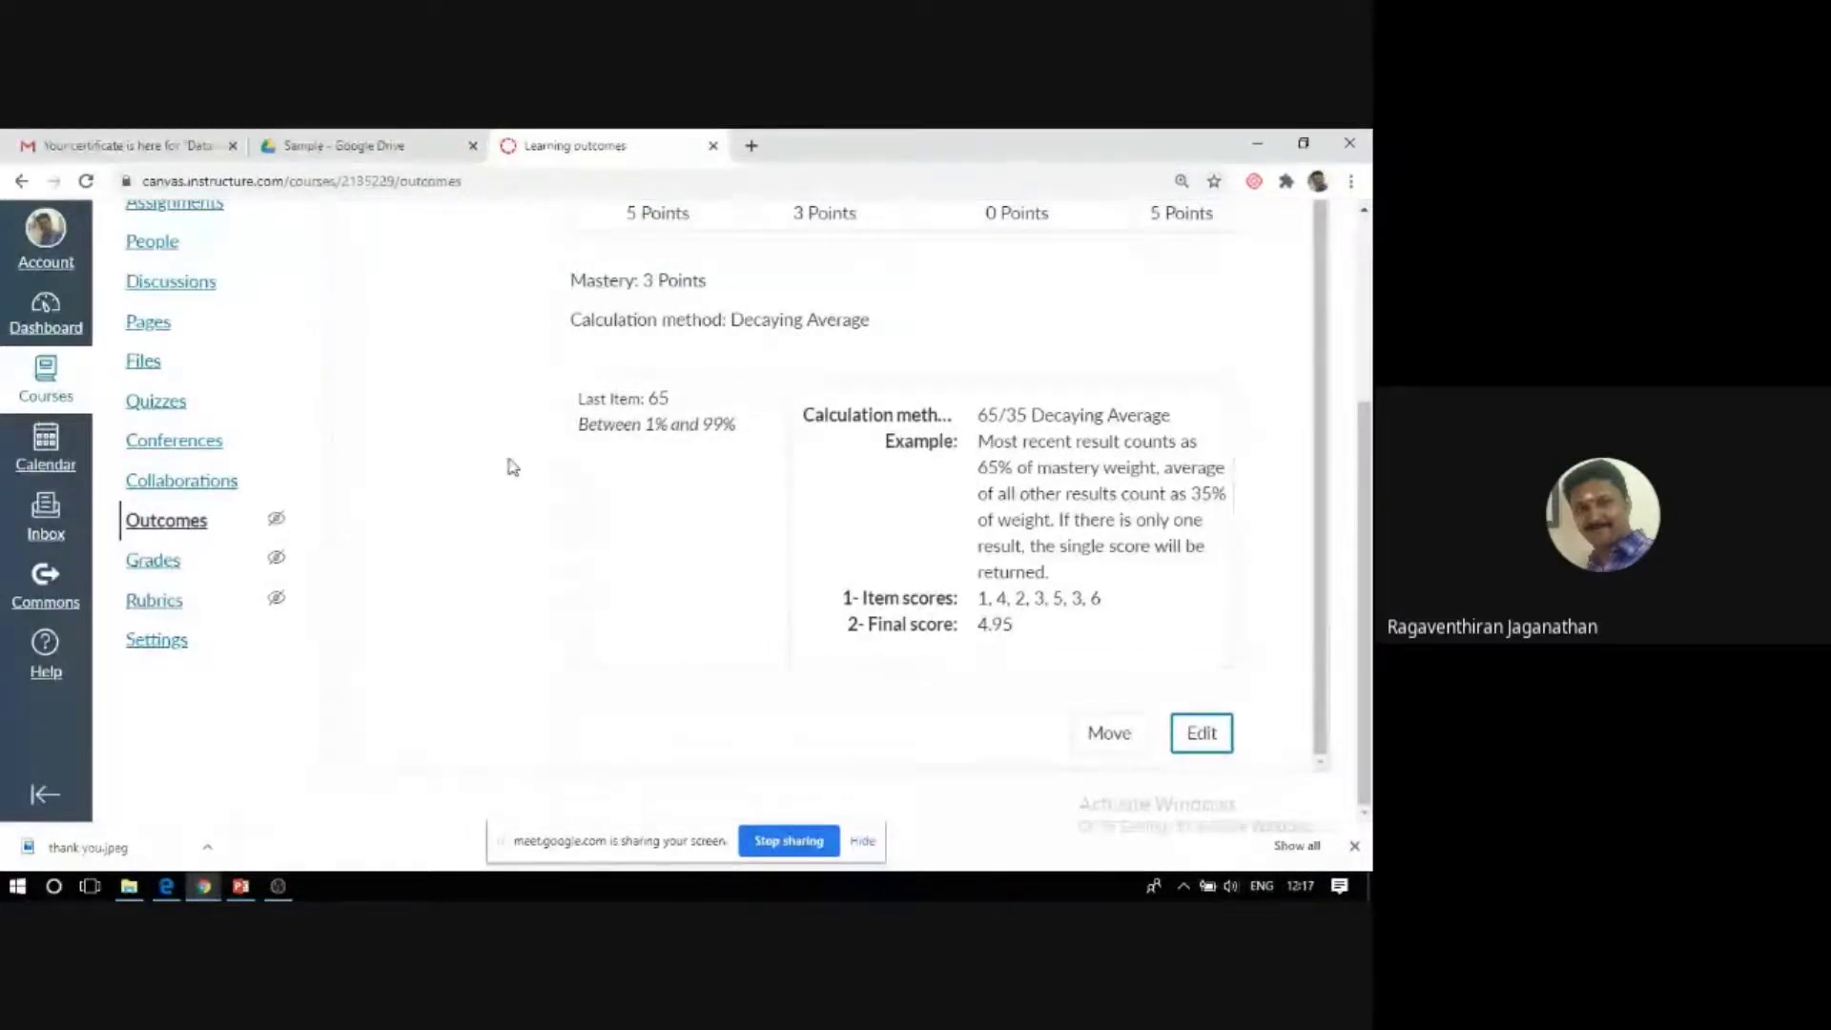
pyautogui.scroll(4, 512, 466)
pyautogui.scroll(-4, 626, 523)
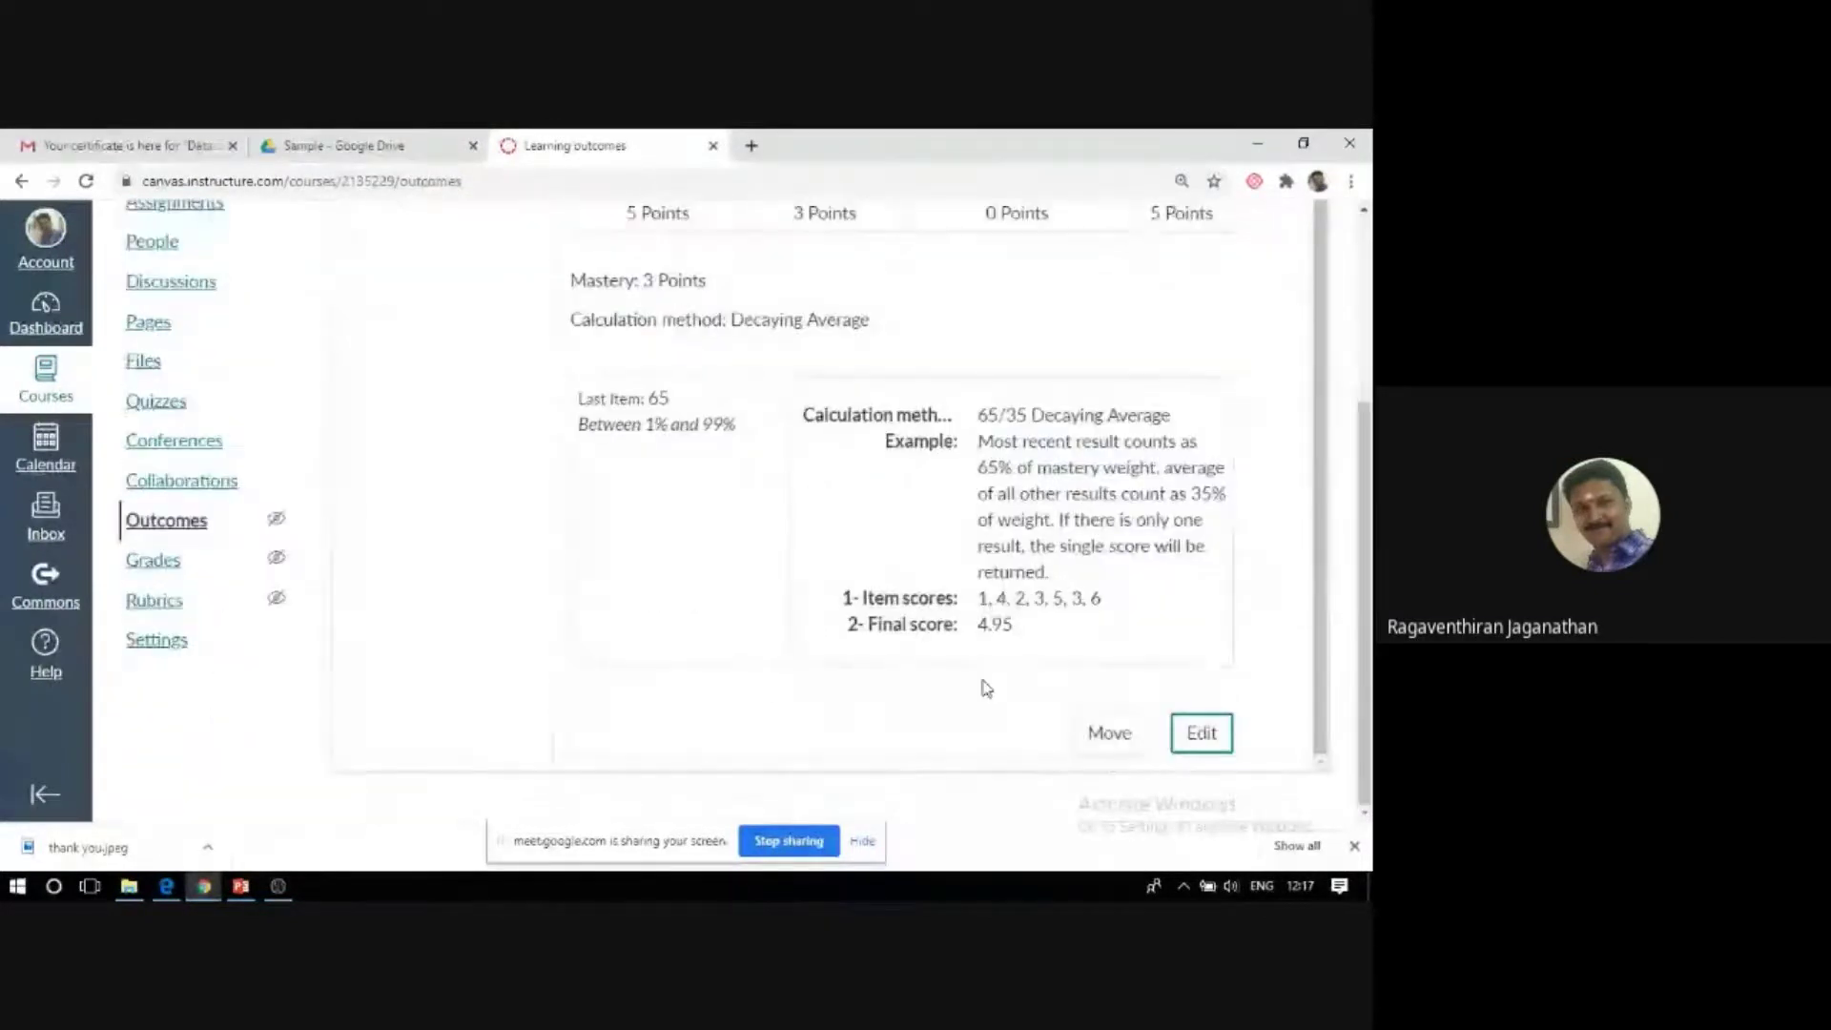
# Insert a new rating level in the outcome, then delete it, leaving the ratings unchanged.
pyautogui.click(1200, 732)
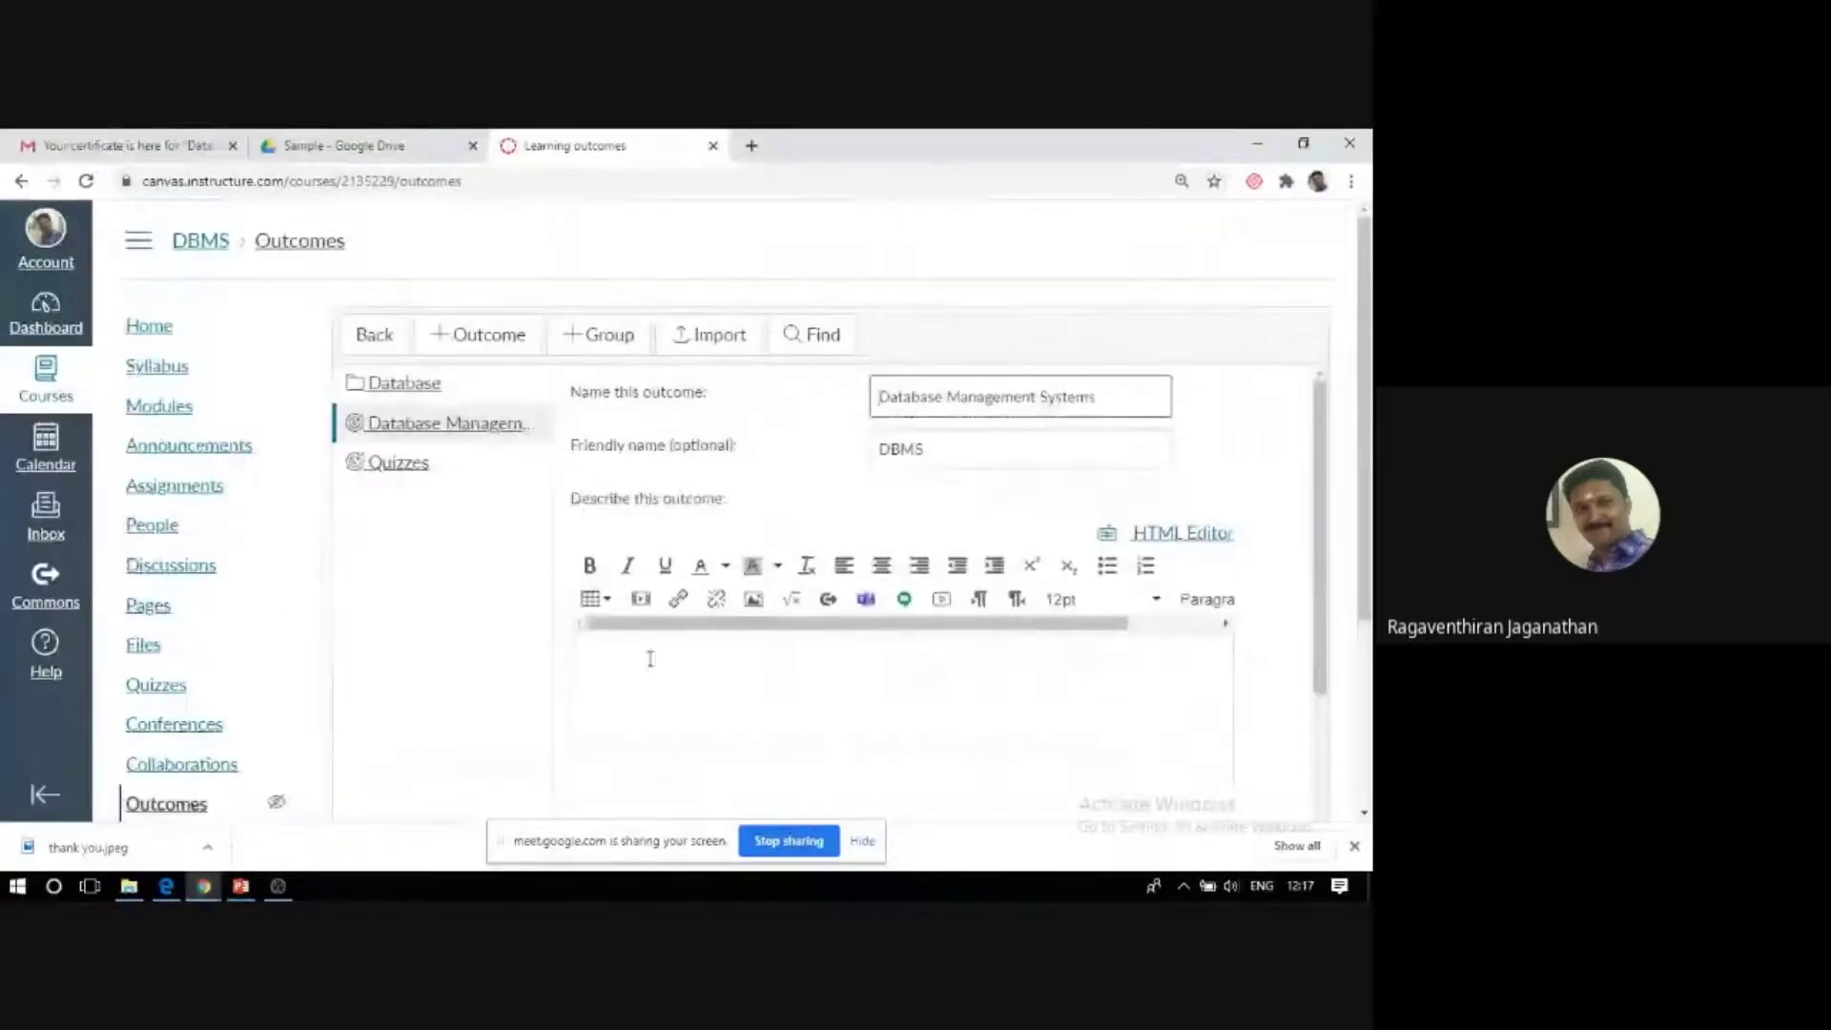
pyautogui.scroll(-4, 576, 572)
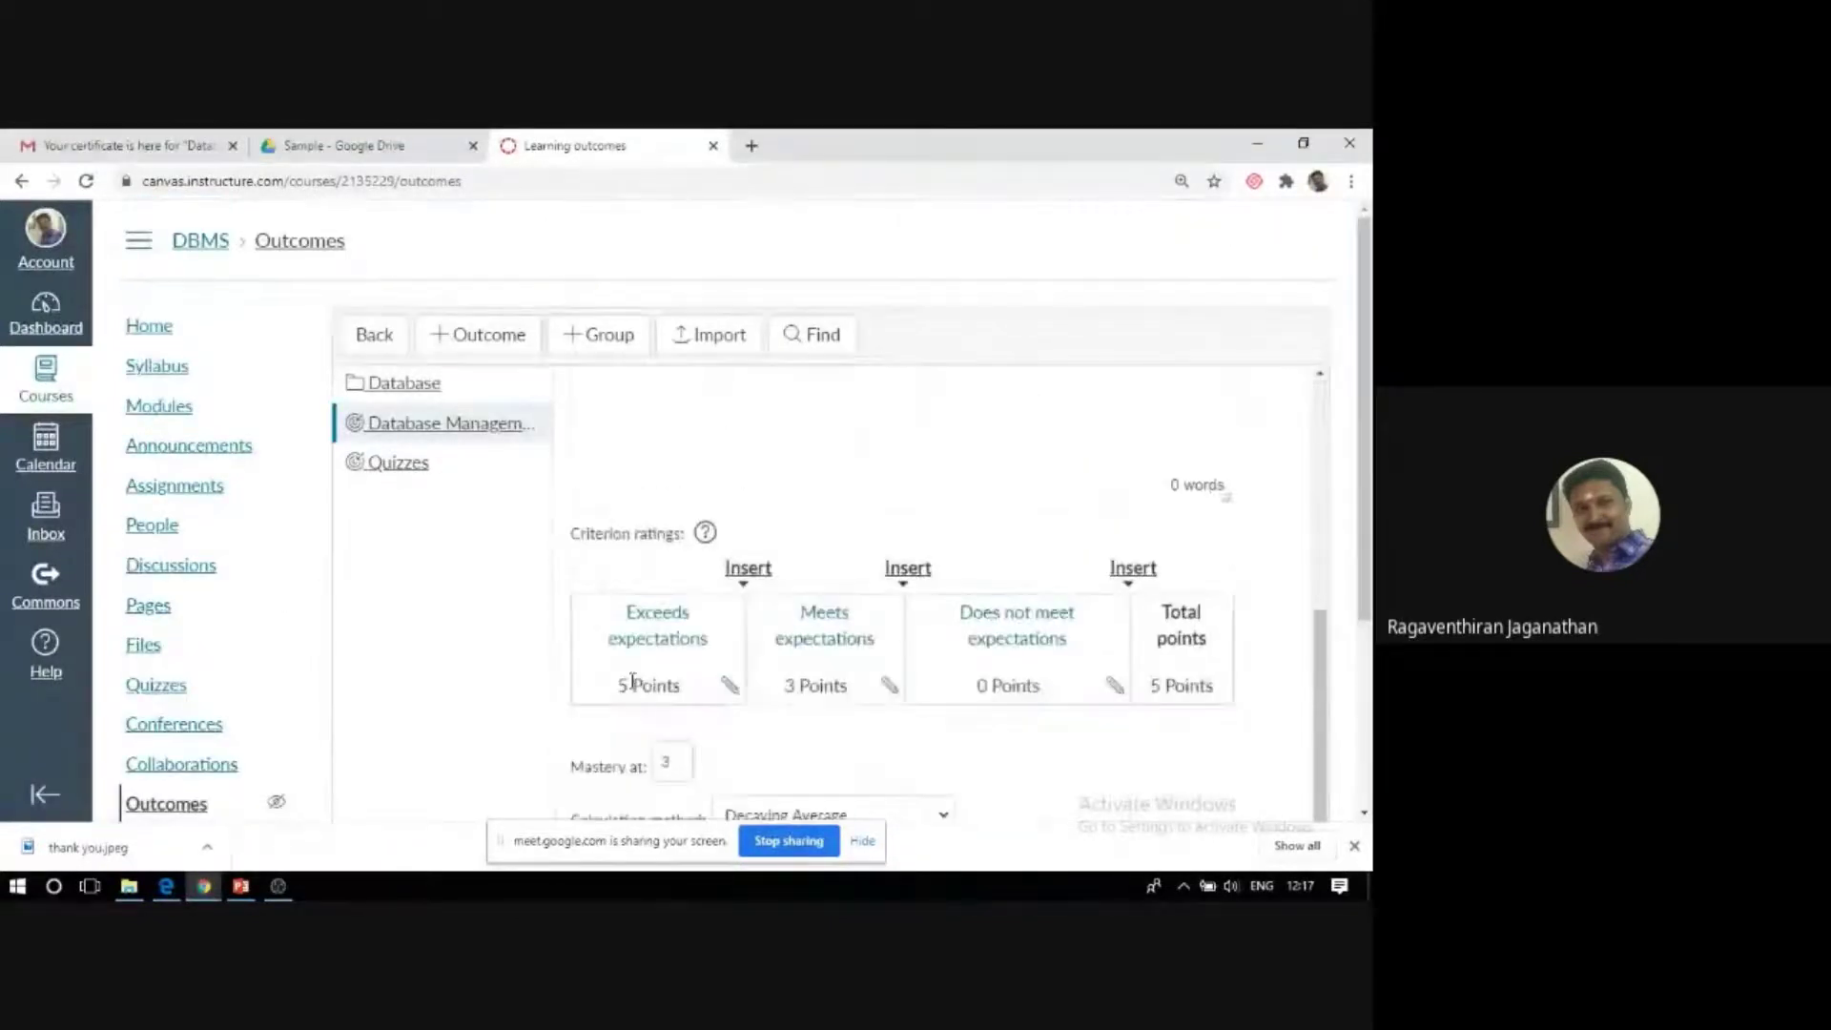
pyautogui.click(747, 568)
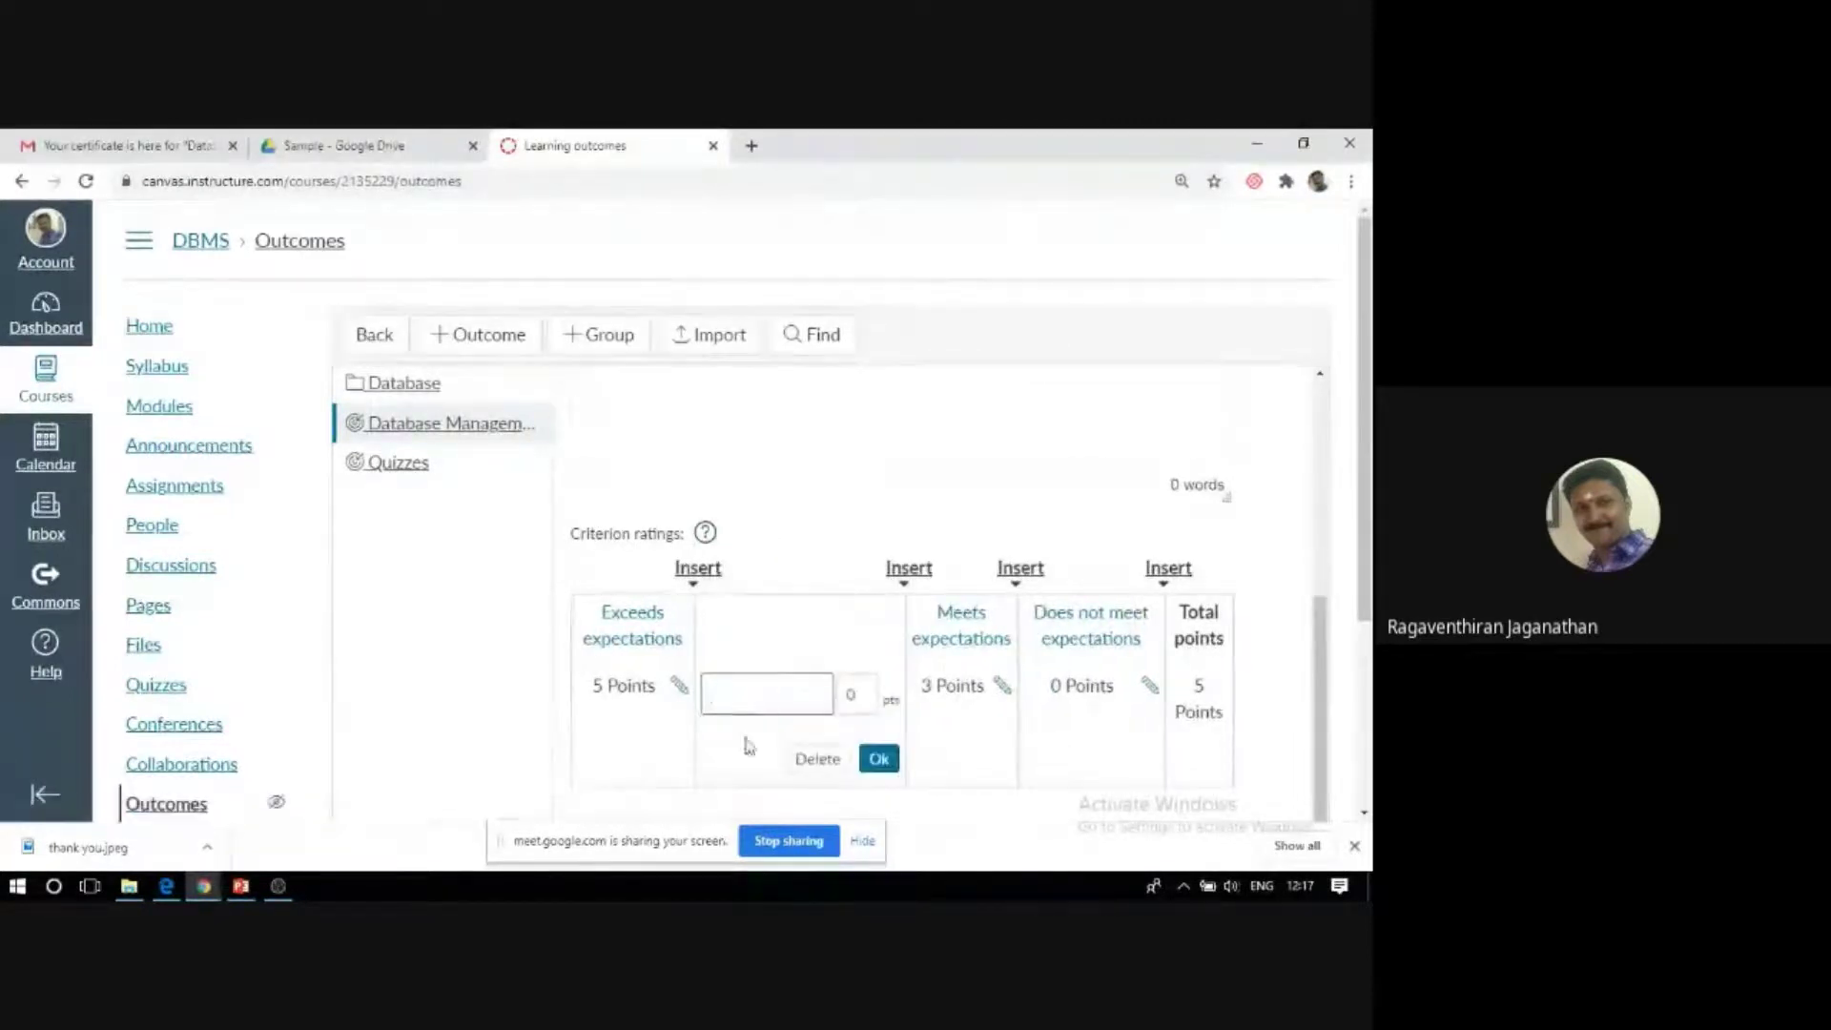
pyautogui.click(723, 572)
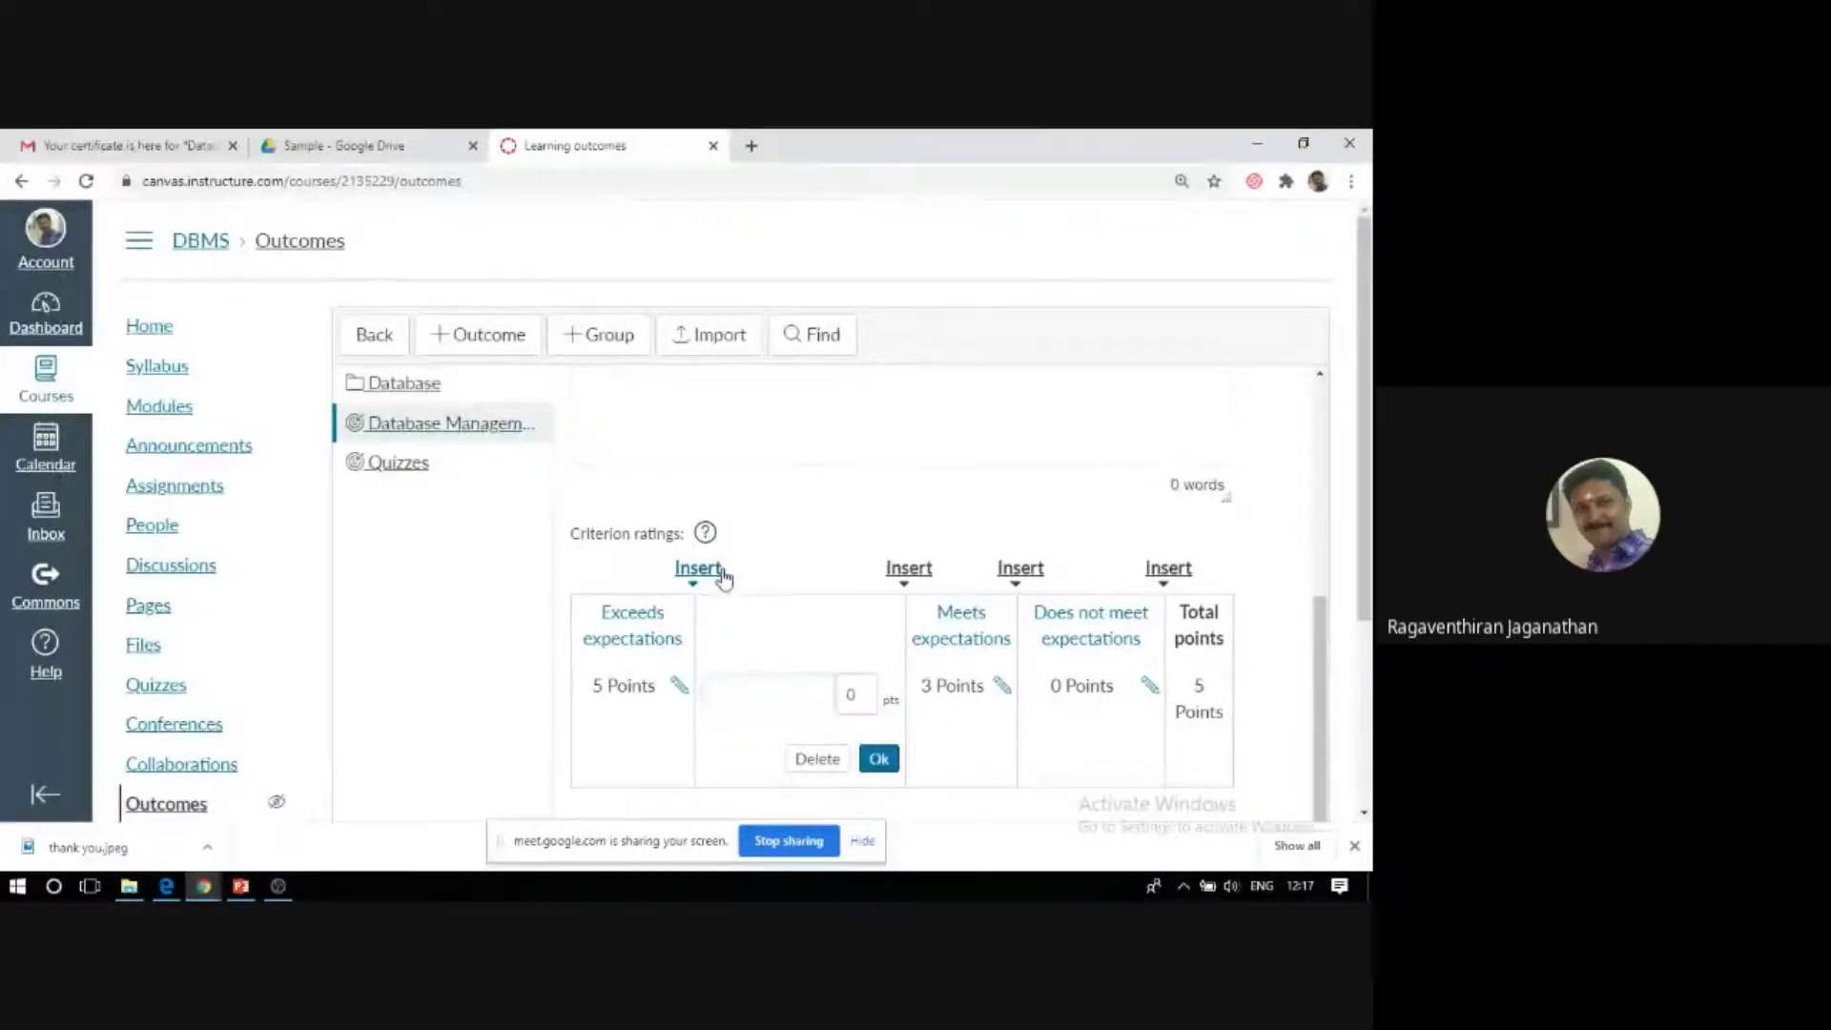
pyautogui.click(817, 758)
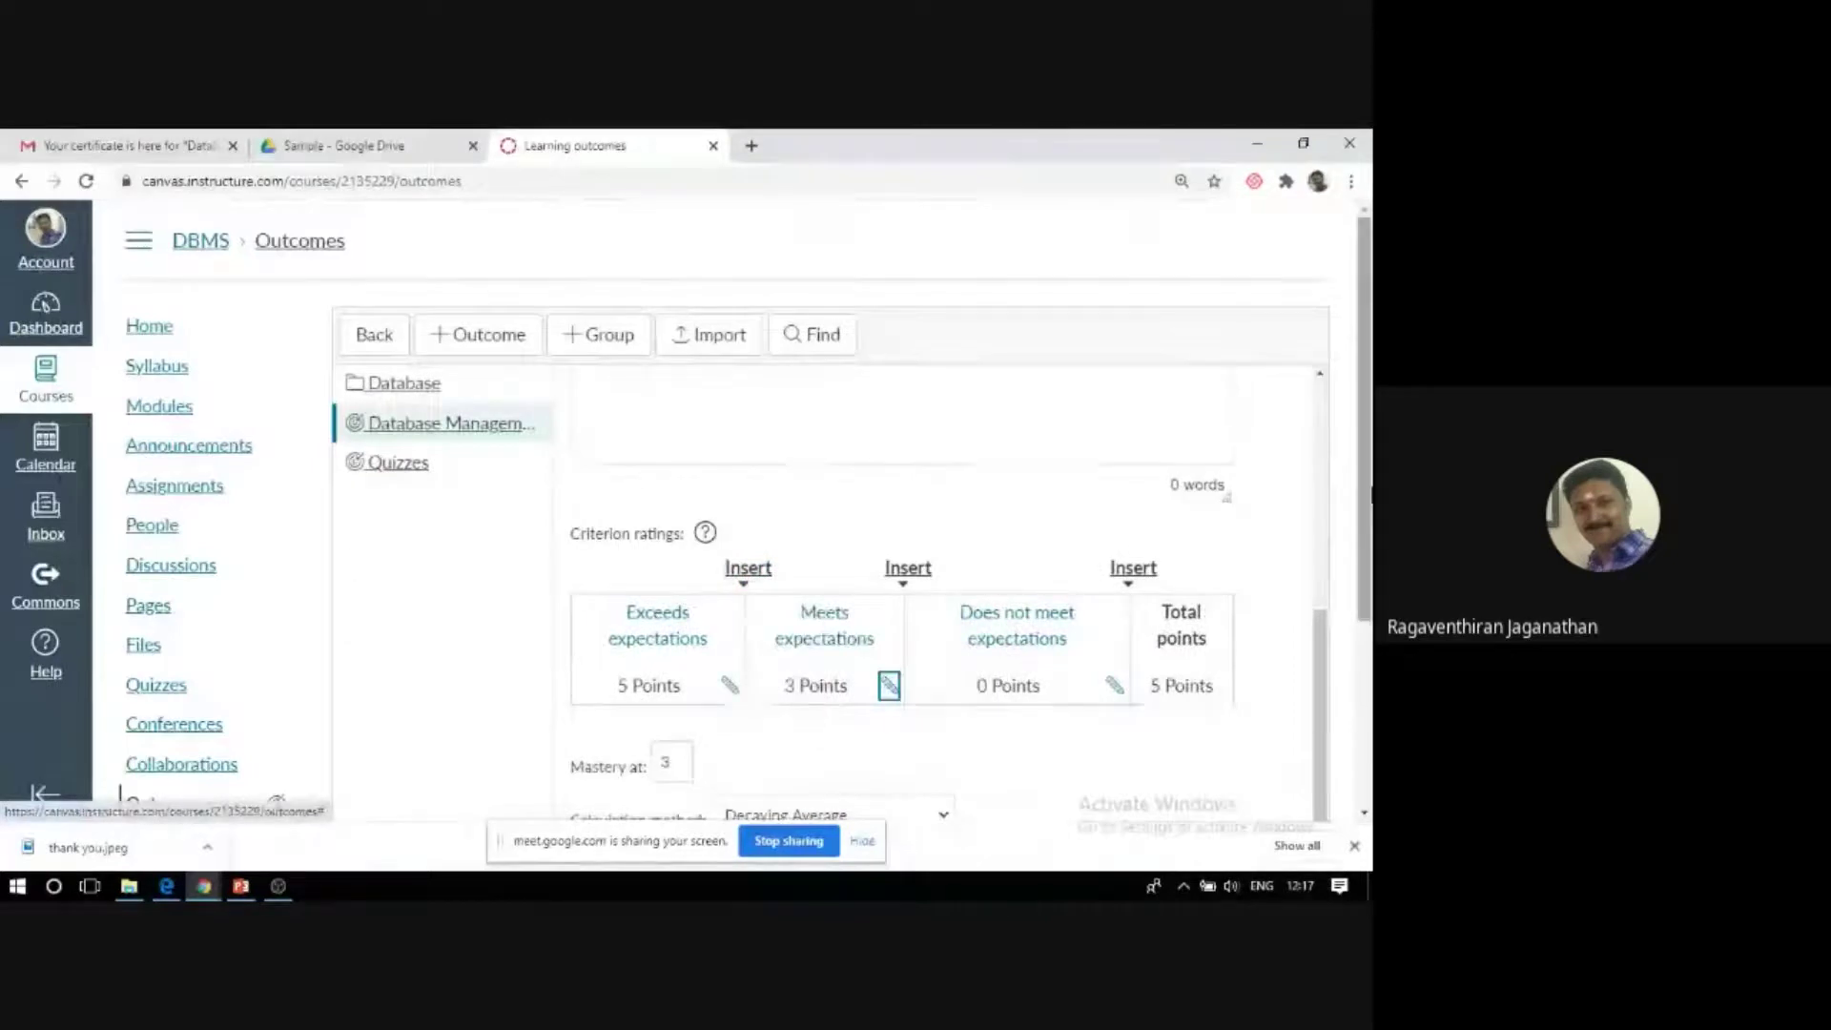
# View the Quizzes outcome with 3-point mastery and a 65/35 Decaying Average.
pyautogui.click(368, 467)
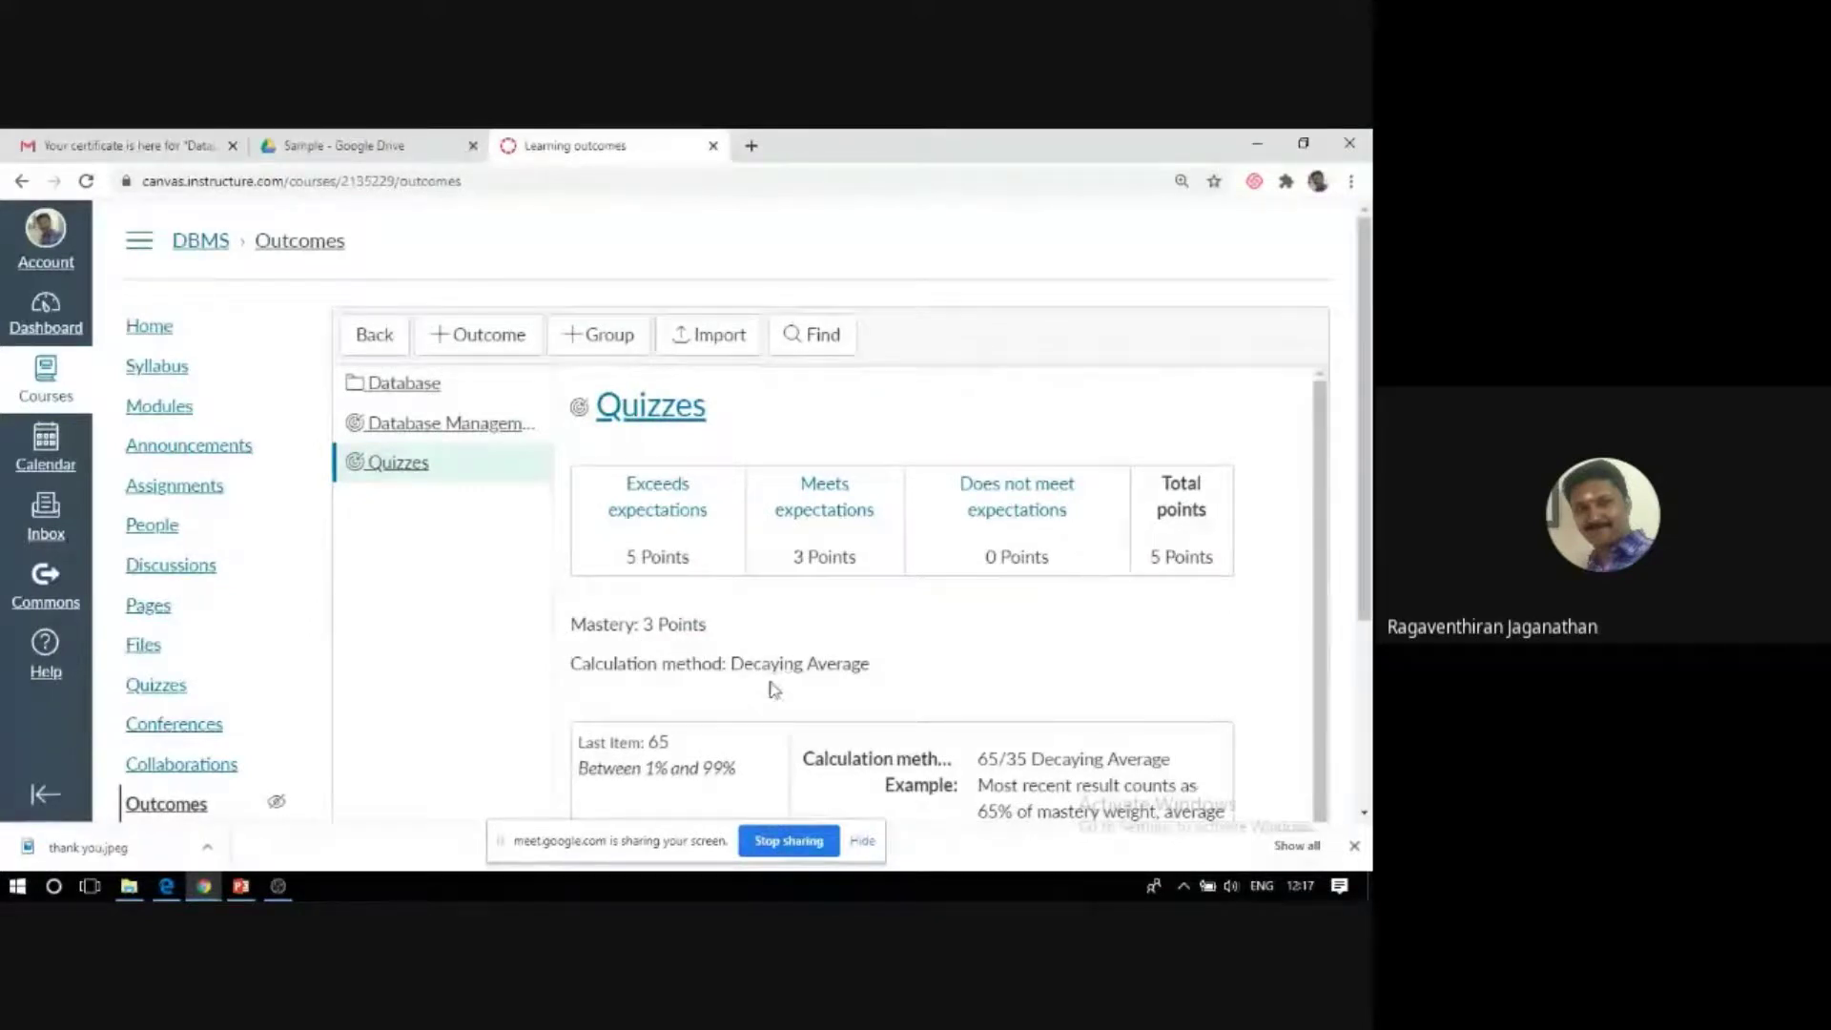
pyautogui.scroll(-4, 506, 684)
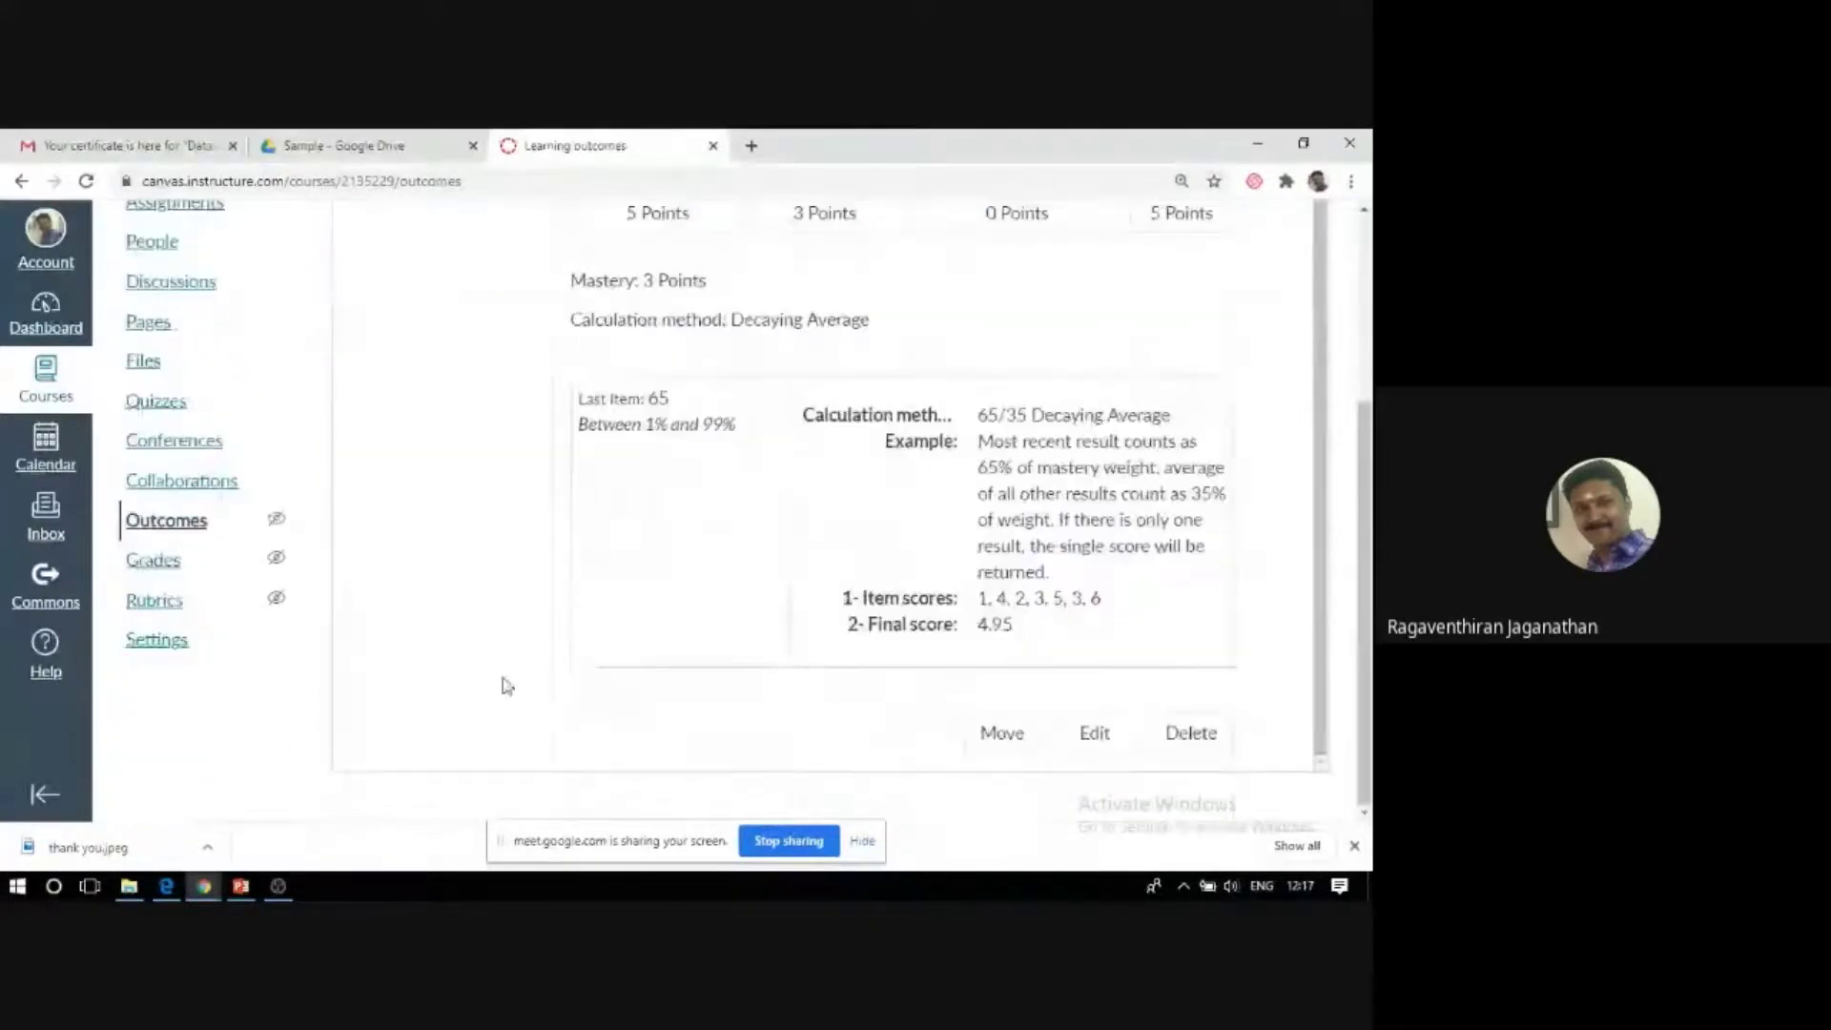
pyautogui.scroll(1, 311, 695)
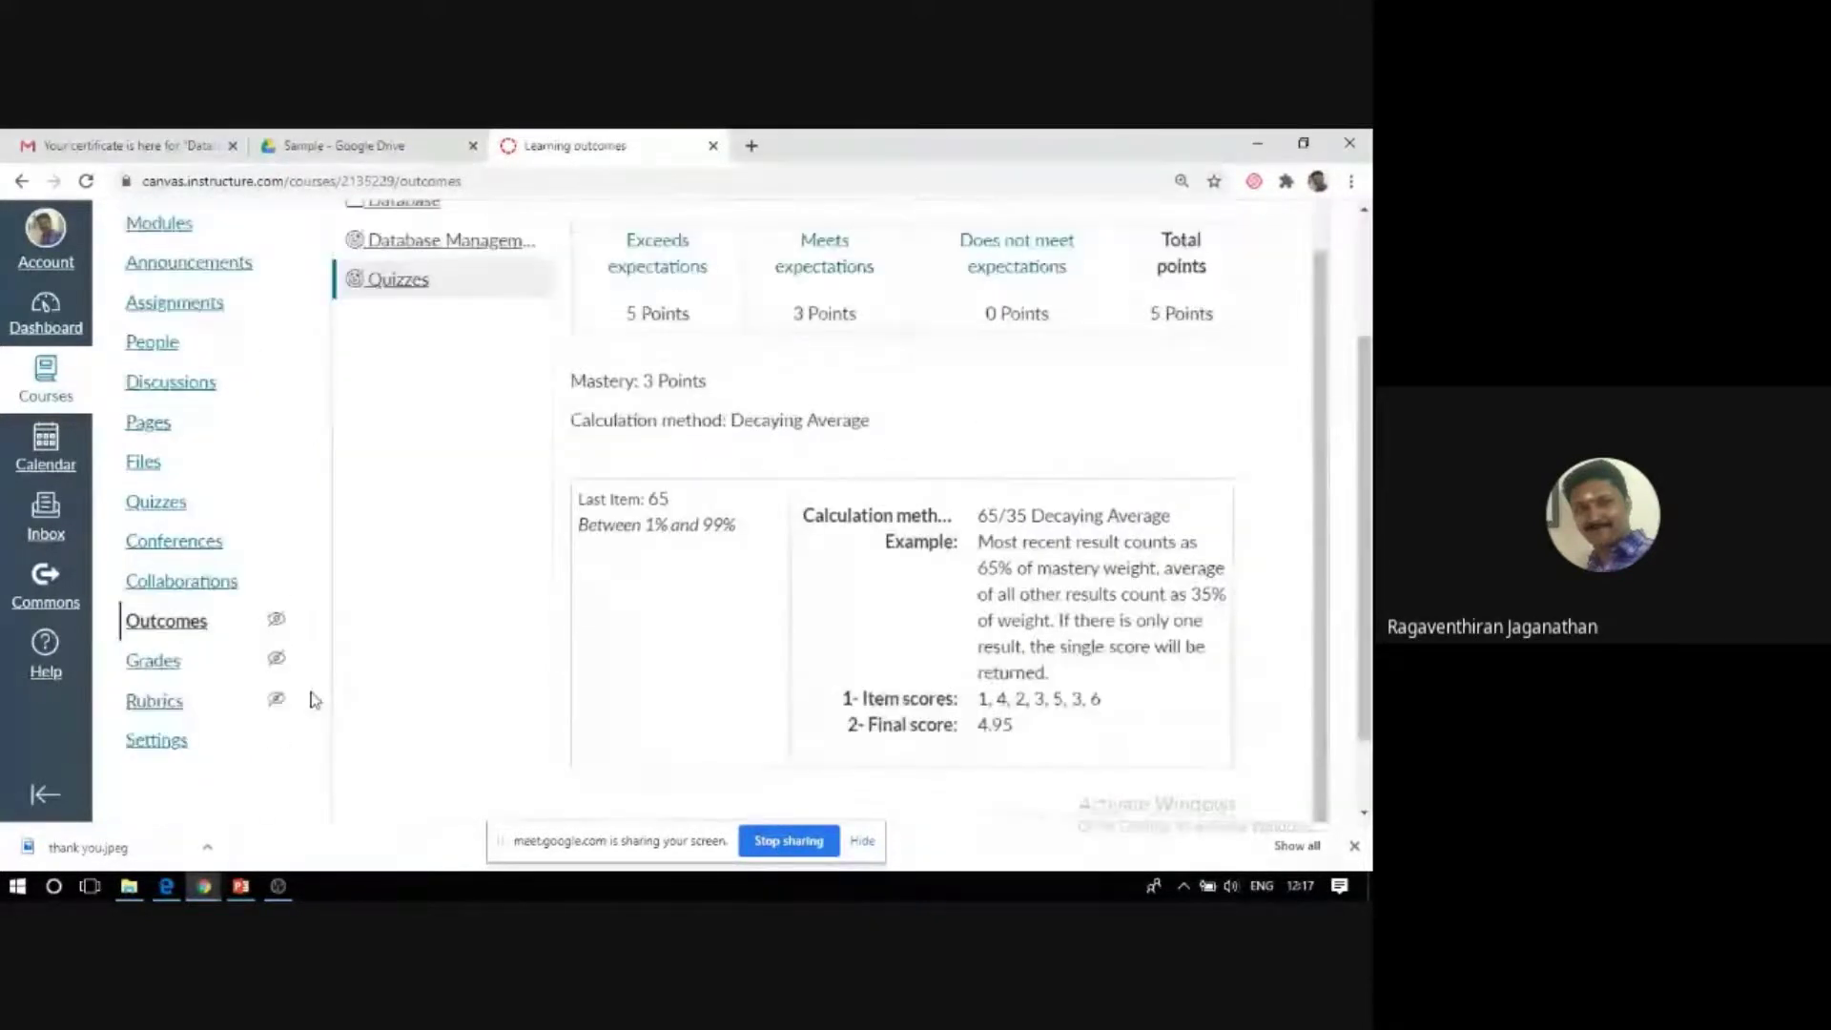
pyautogui.click(164, 708)
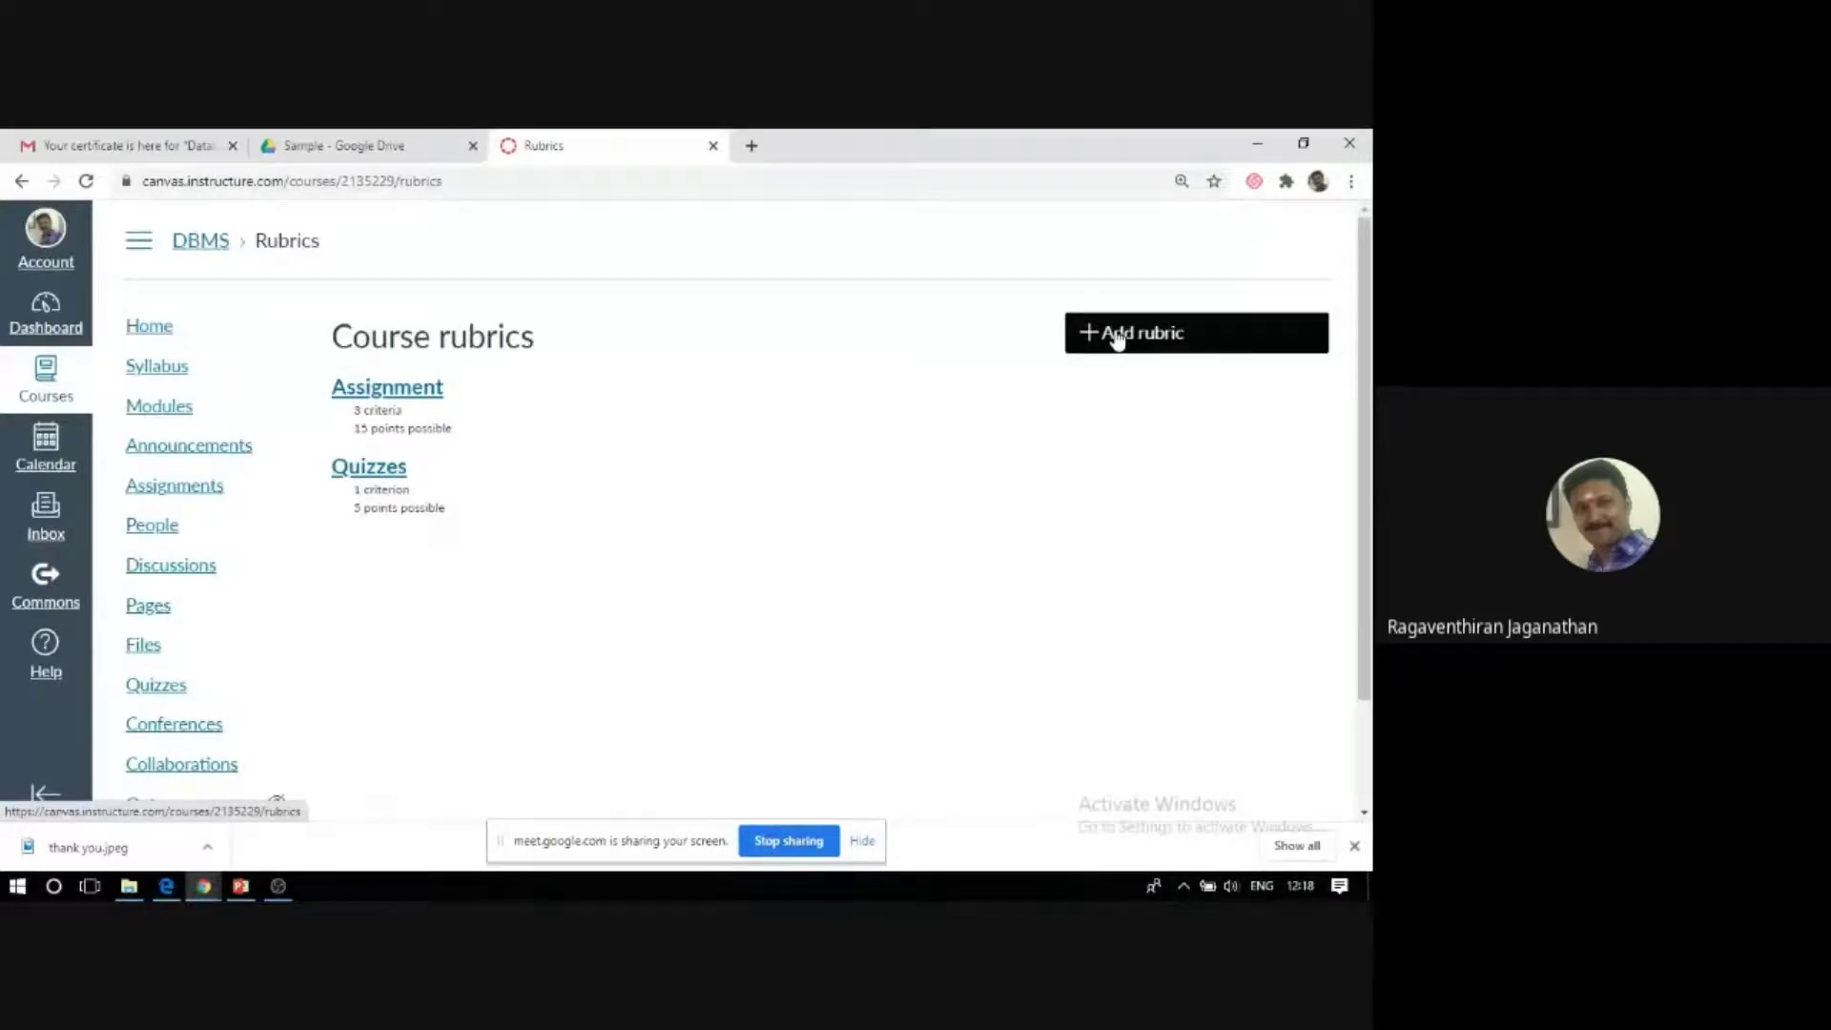
# Start a new course rubric, then cancel it without saving.
pyautogui.click(1117, 338)
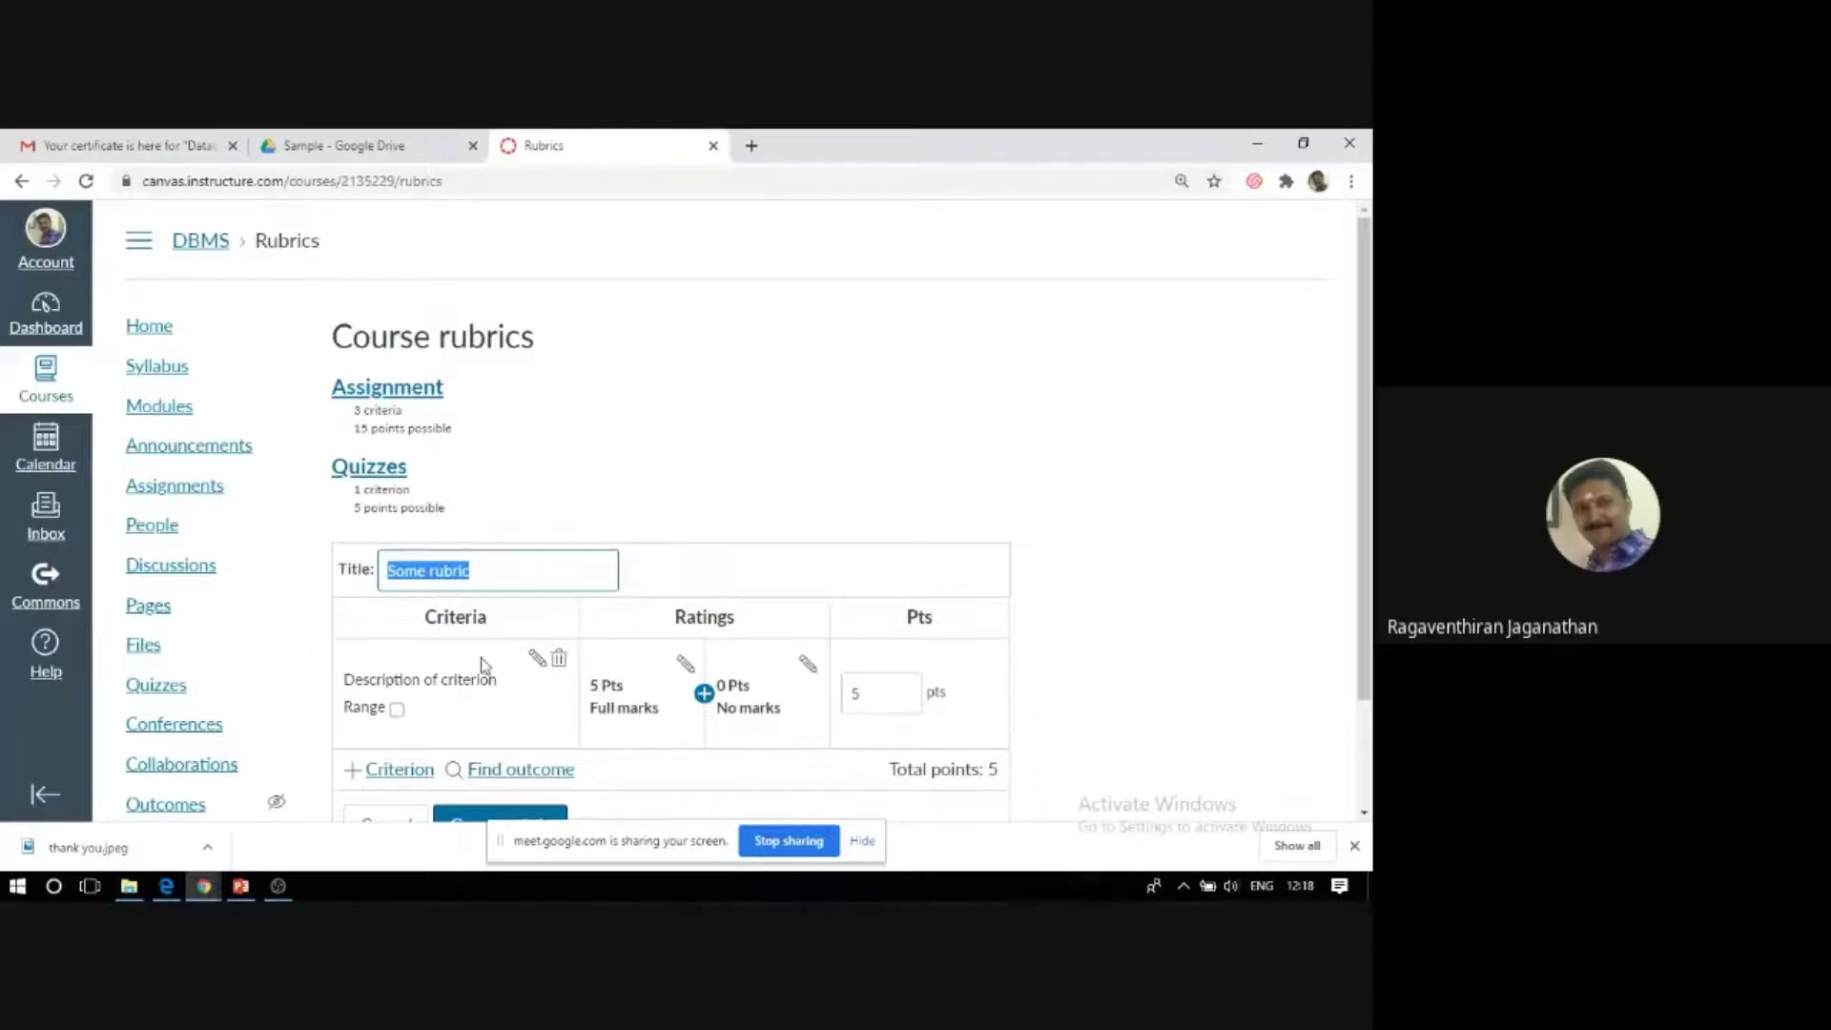
pyautogui.scroll(-2, 586, 646)
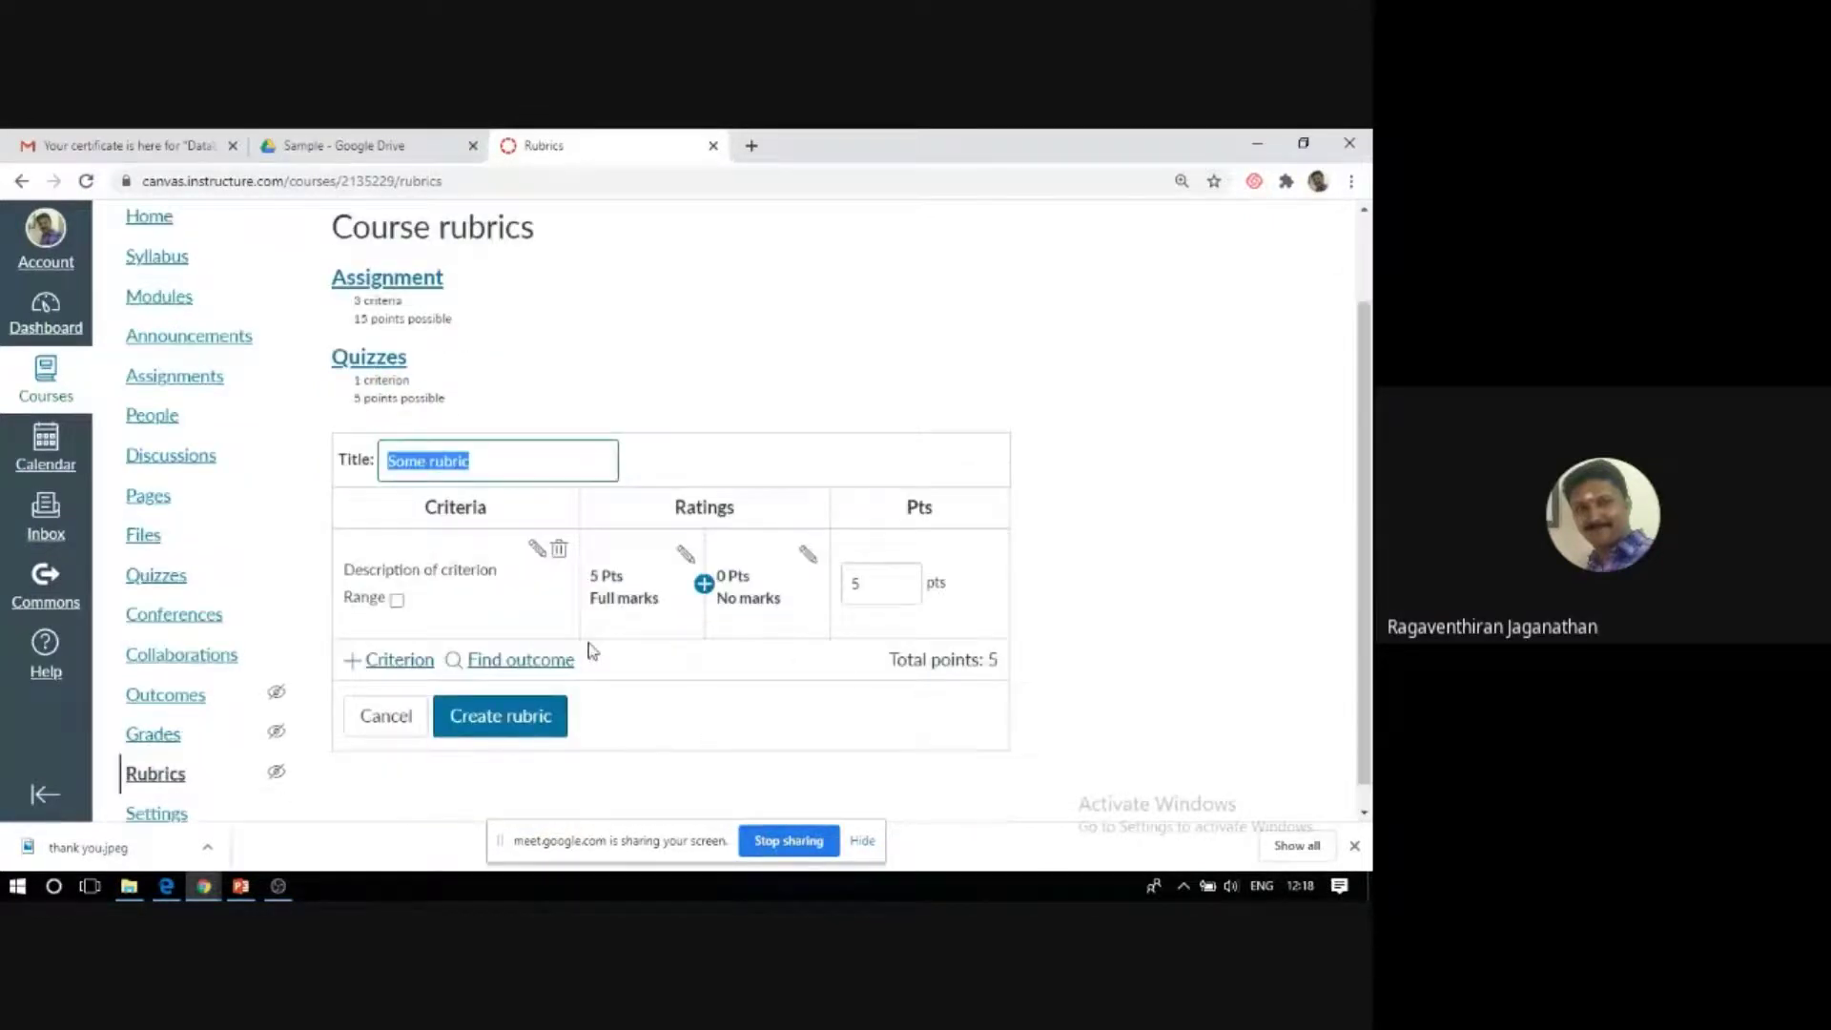
pyautogui.scroll(-1, 518, 714)
pyautogui.click(382, 693)
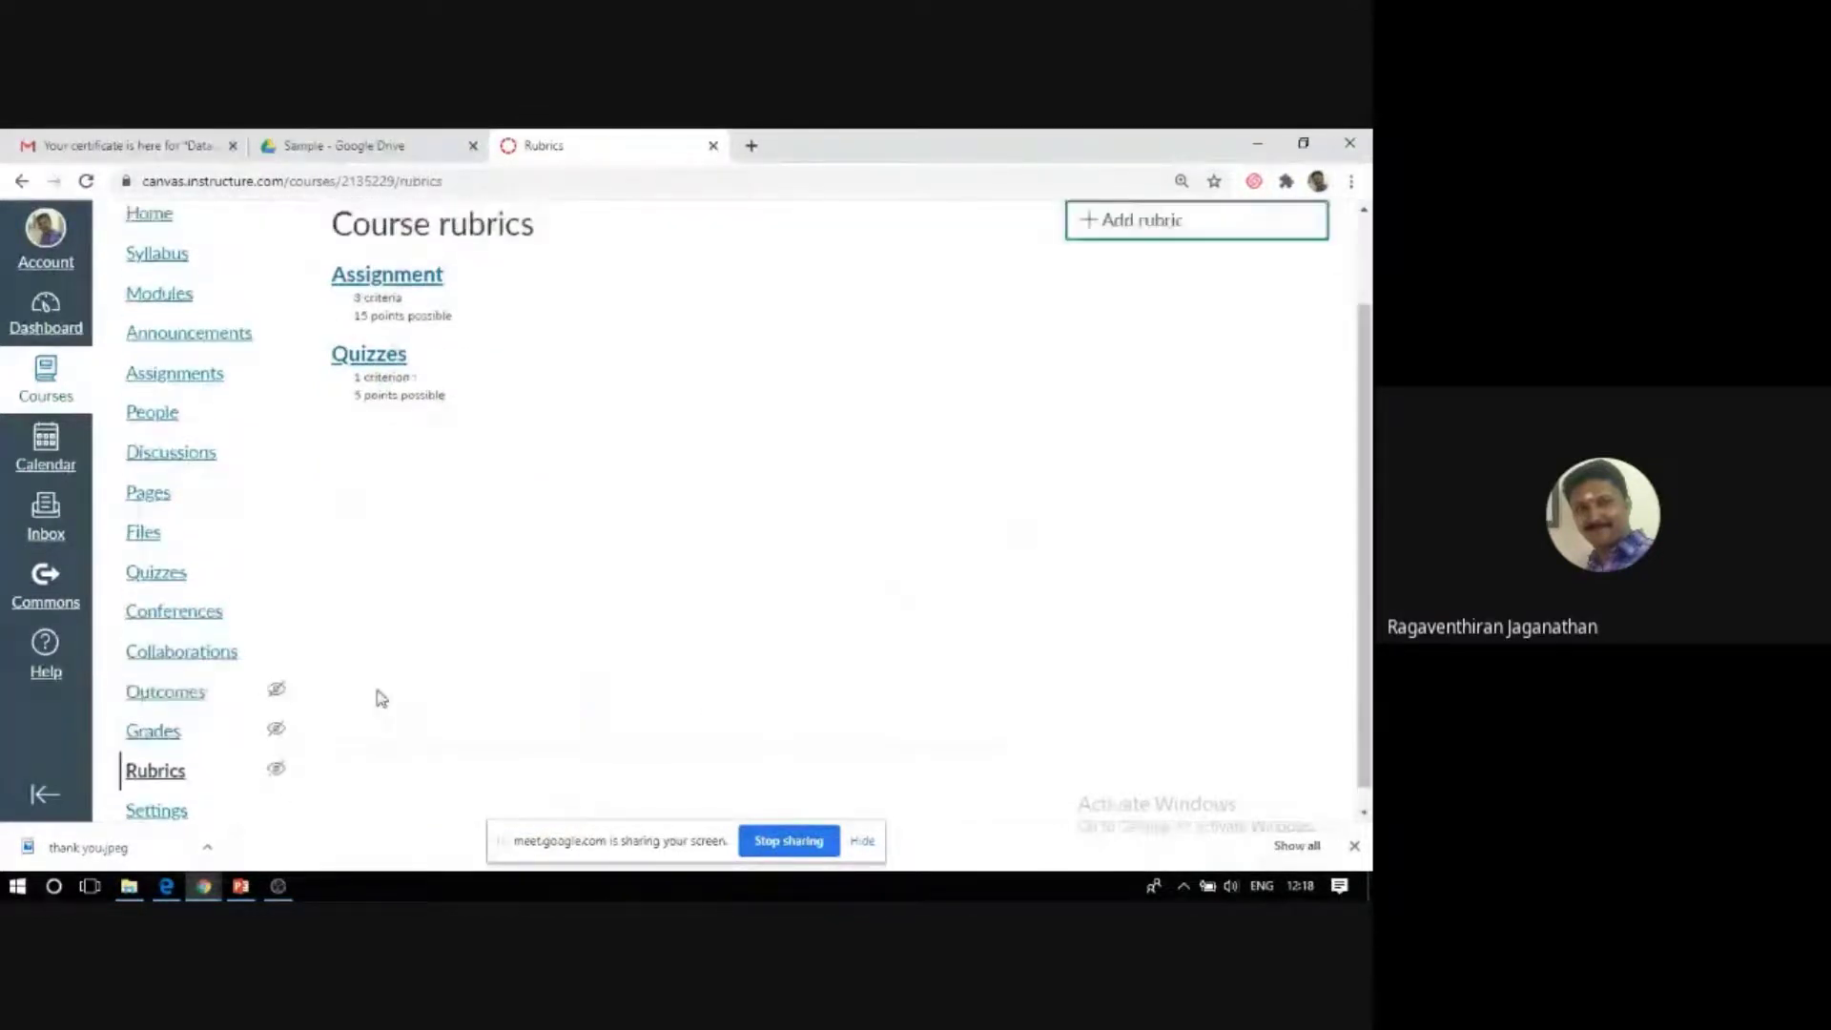
pyautogui.scroll(-1, 315, 768)
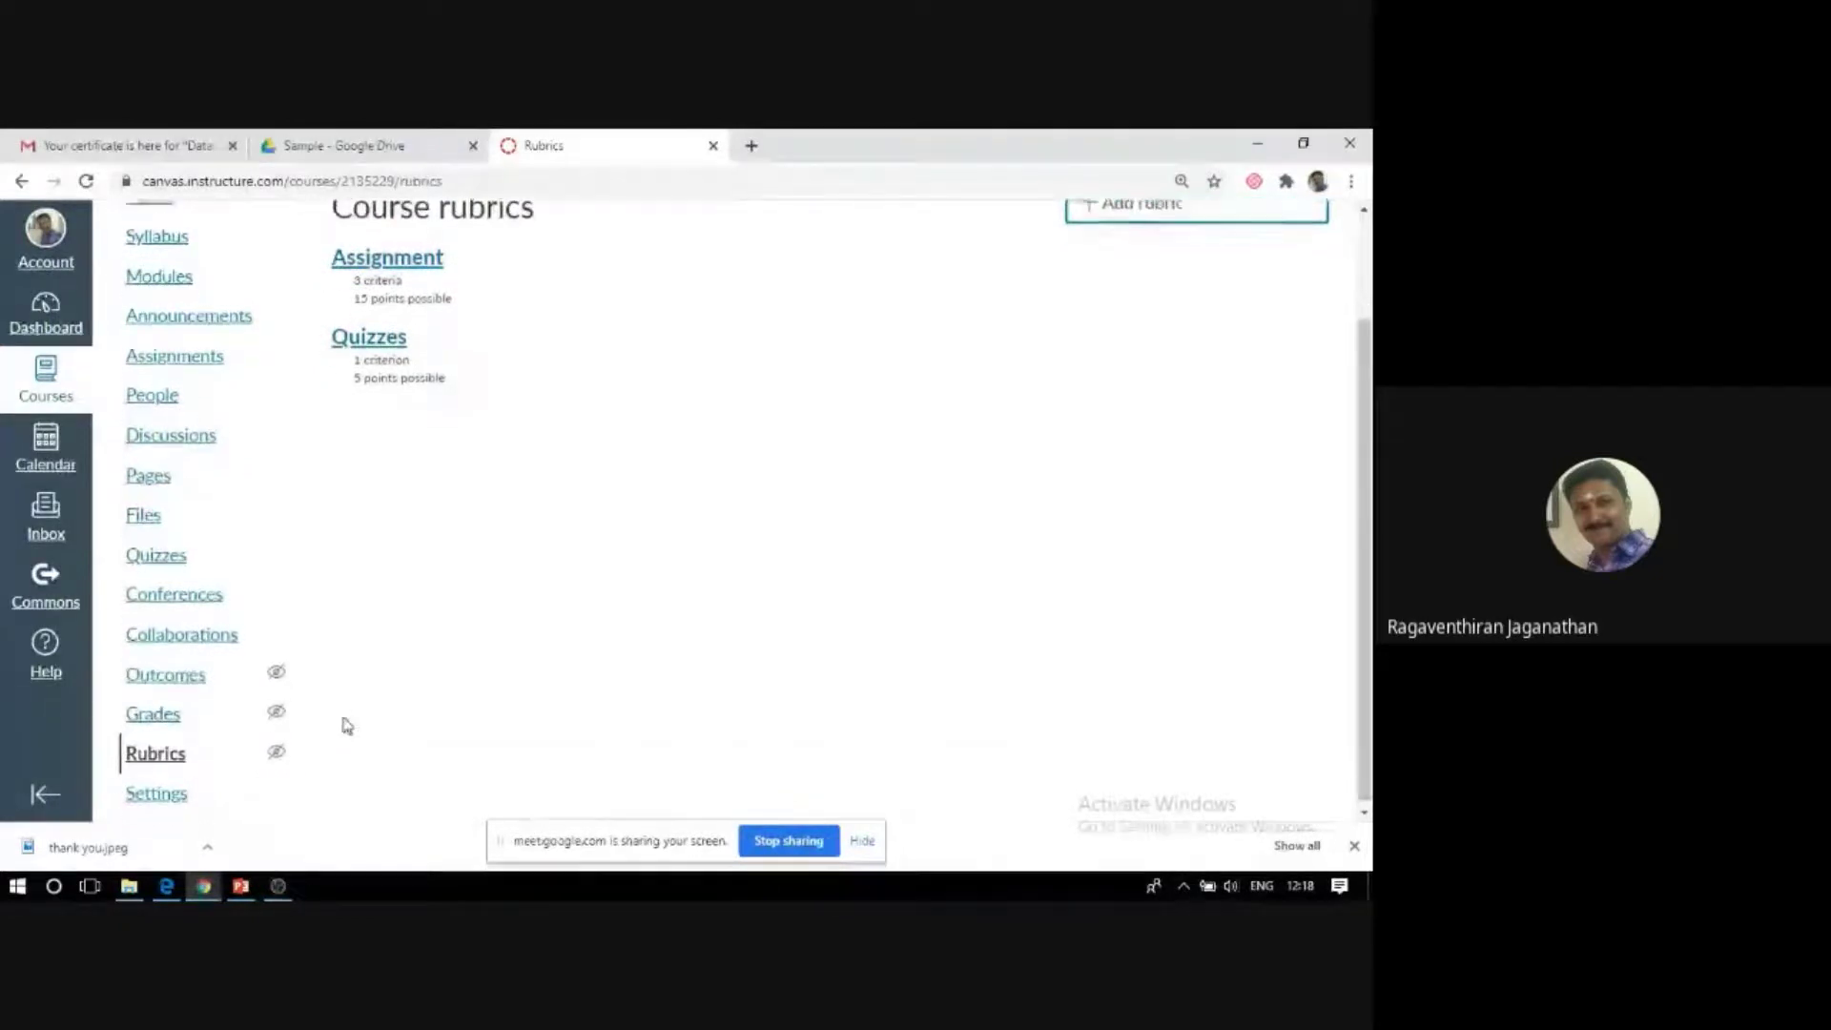
pyautogui.click(159, 599)
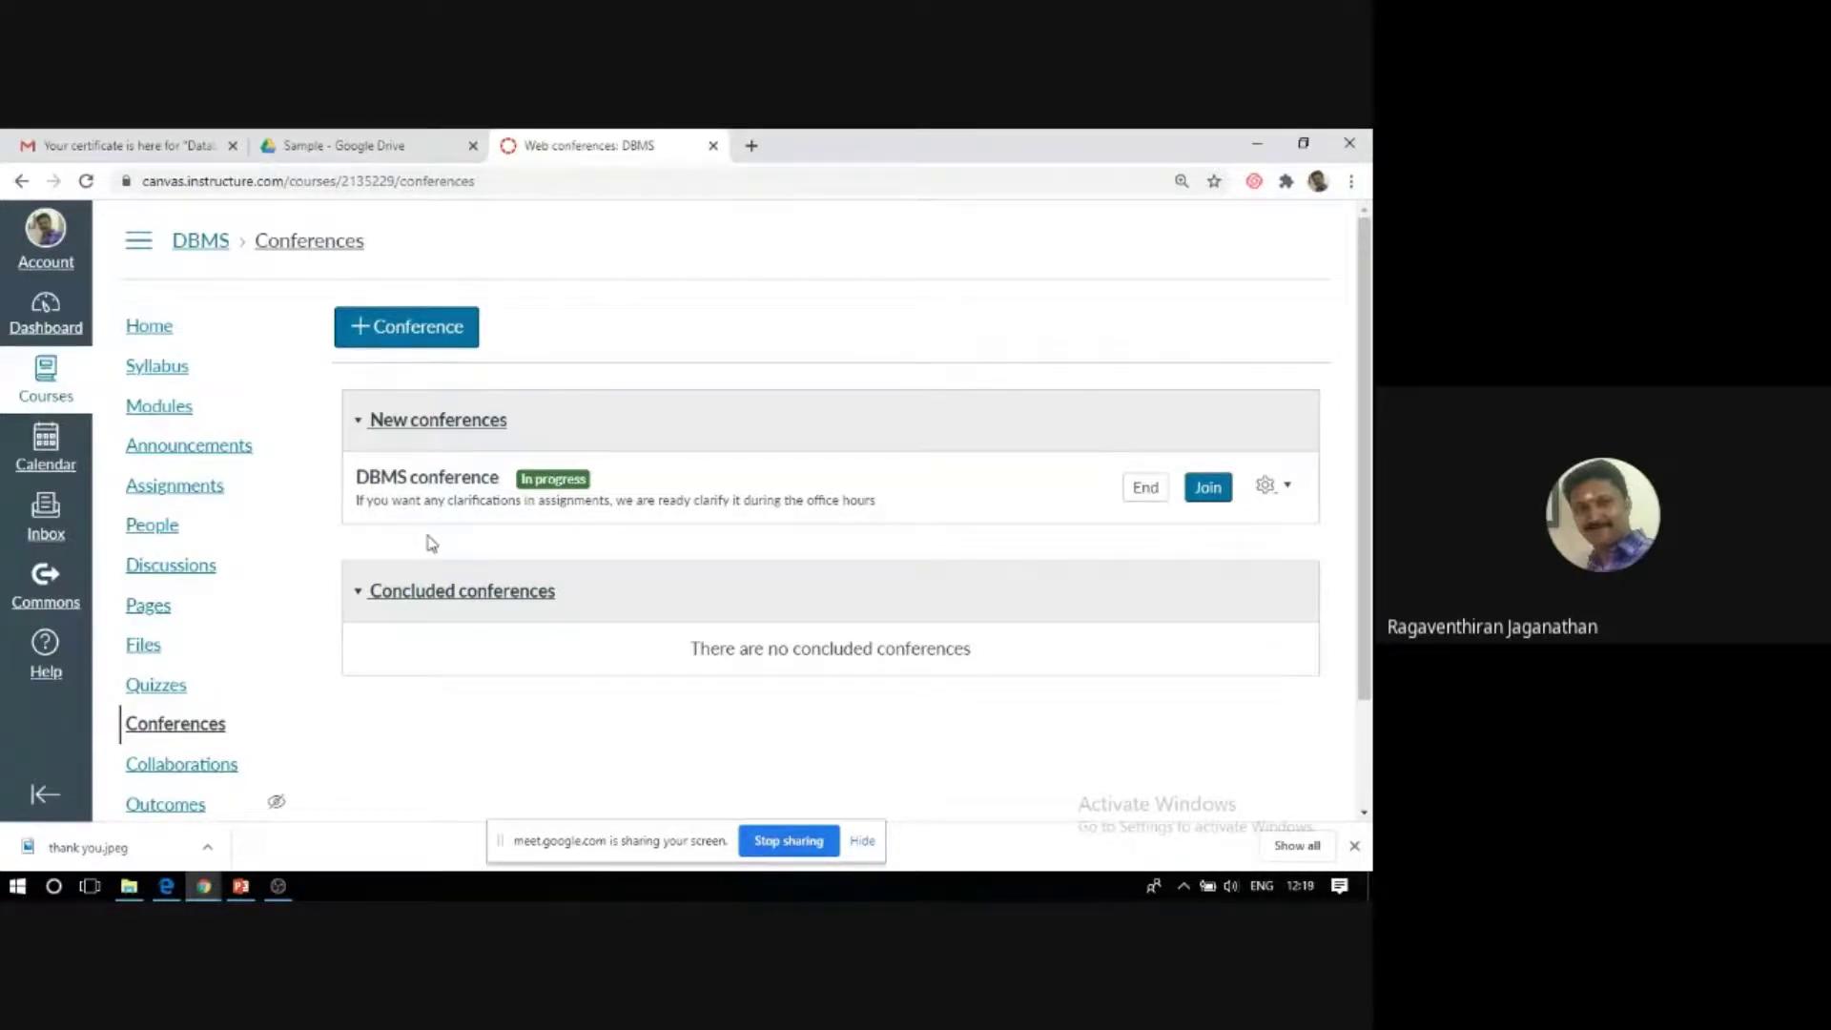
# Zoom in on the Conferences page with Ctrl+Plus.
pyautogui.hotkey('ctrl', '+')
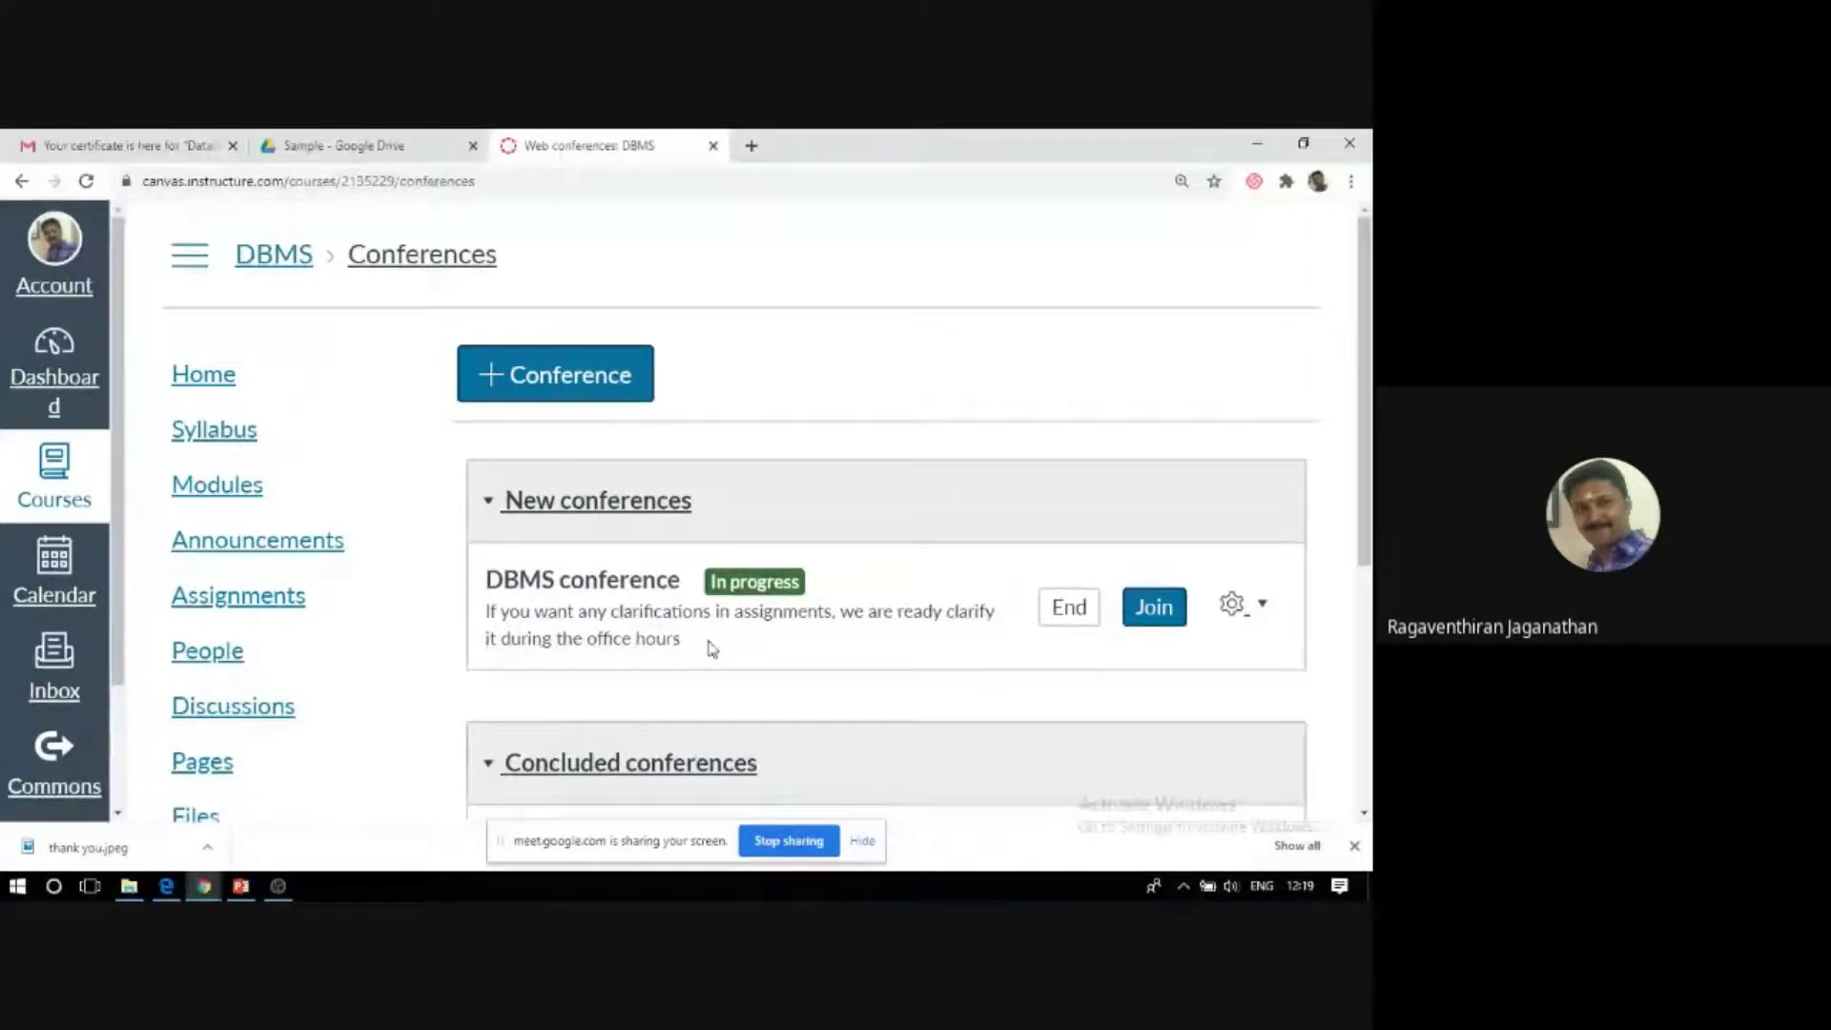
# Start a new conference and replace its name 'DBMS conference' with 'SQL'.
pyautogui.click(537, 393)
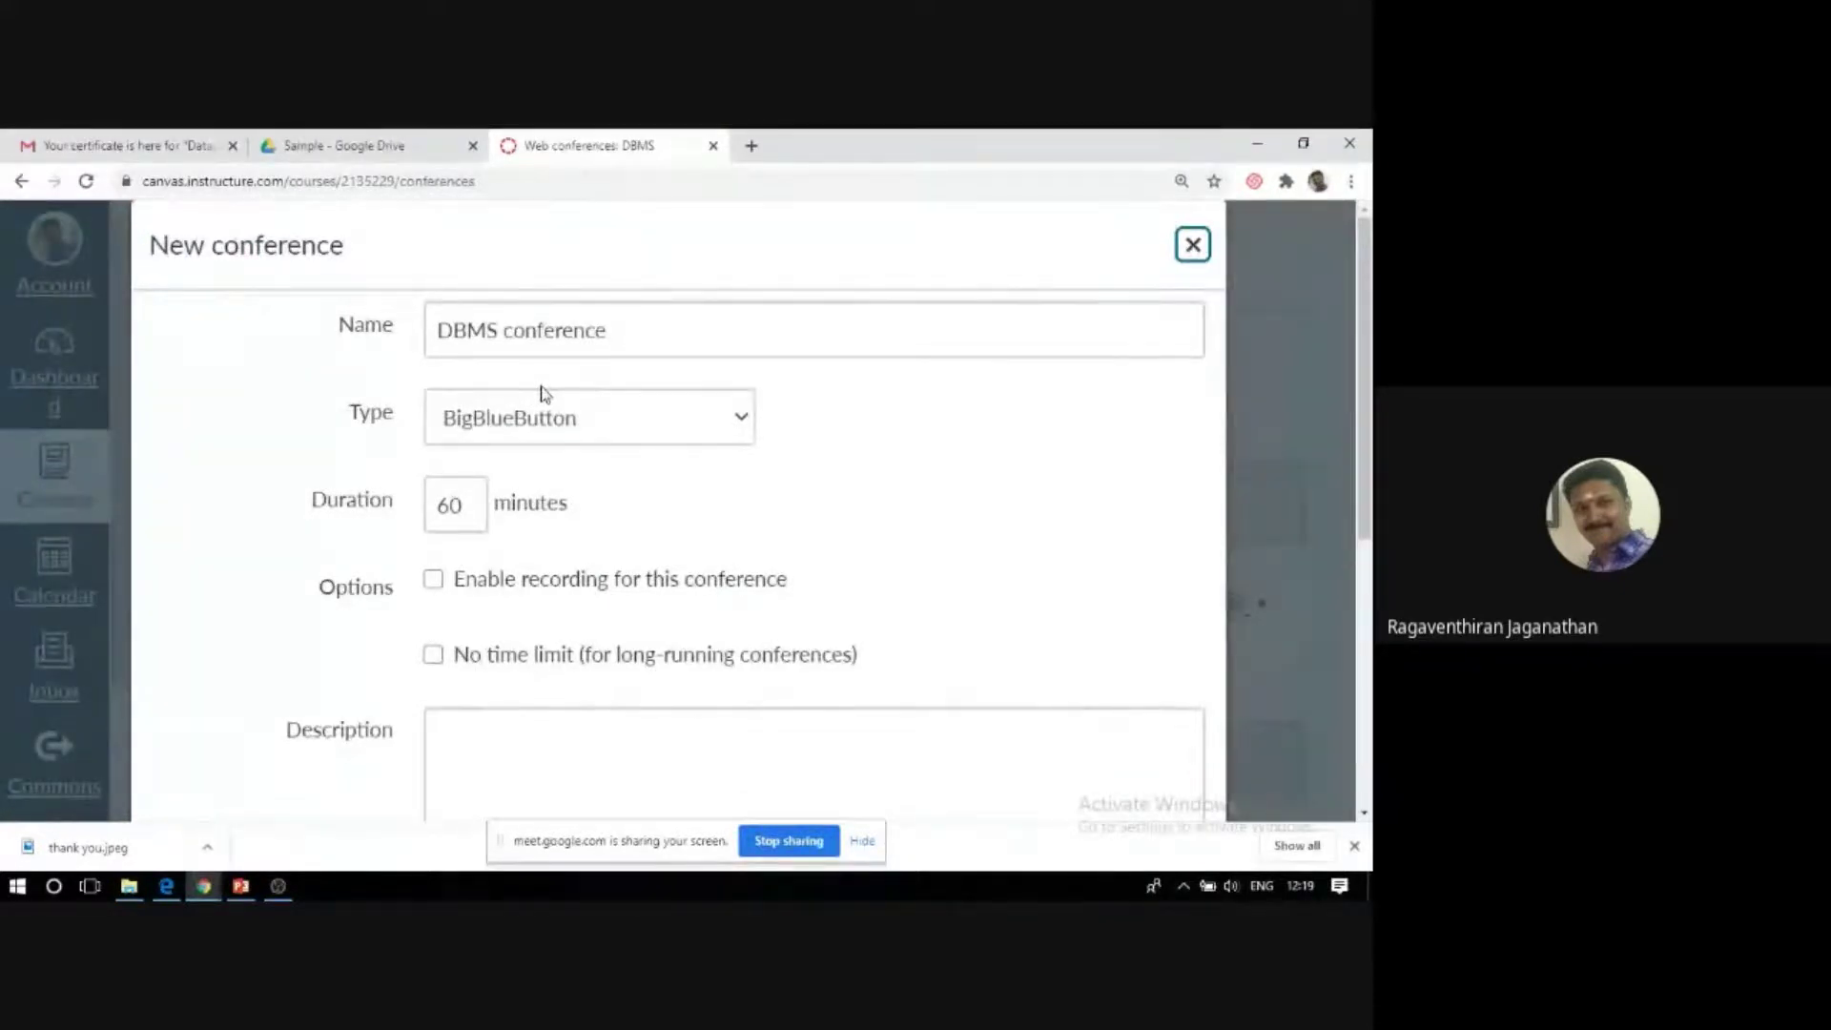
pyautogui.click(638, 331)
pyautogui.moveTo(637, 331); pyautogui.dragTo(430, 340)
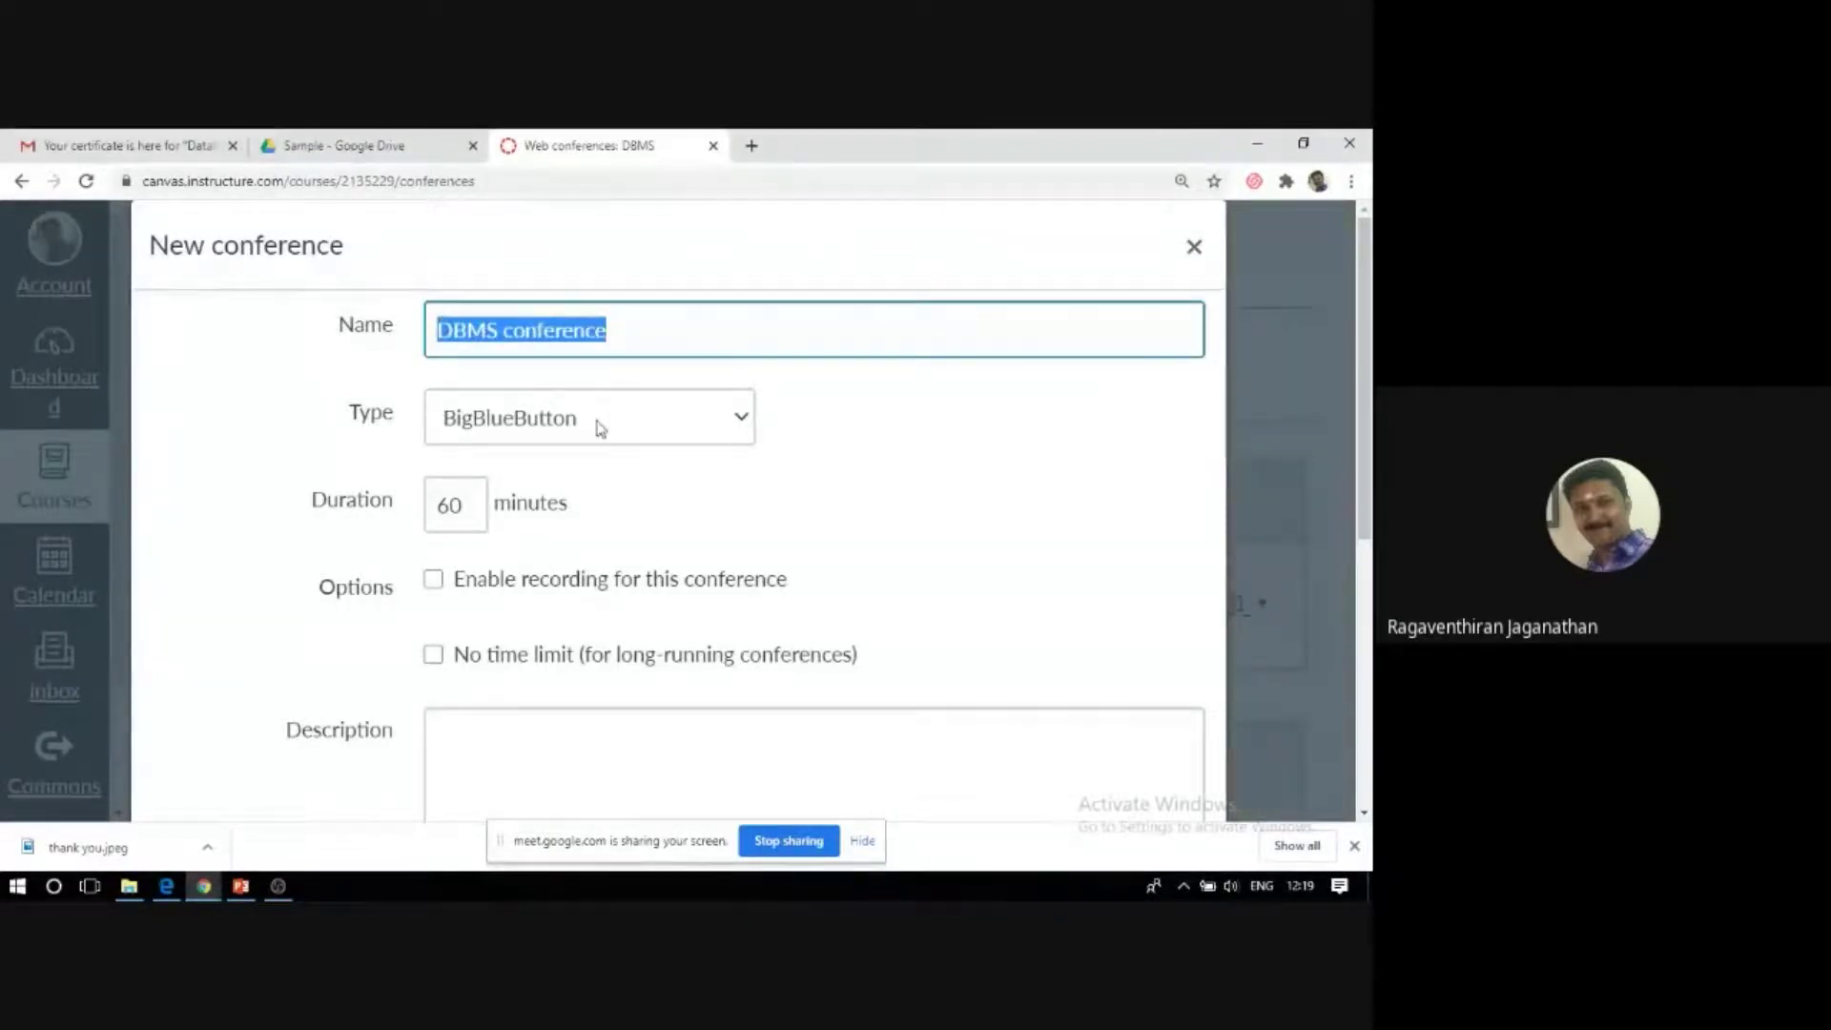
pyautogui.write('SQL')
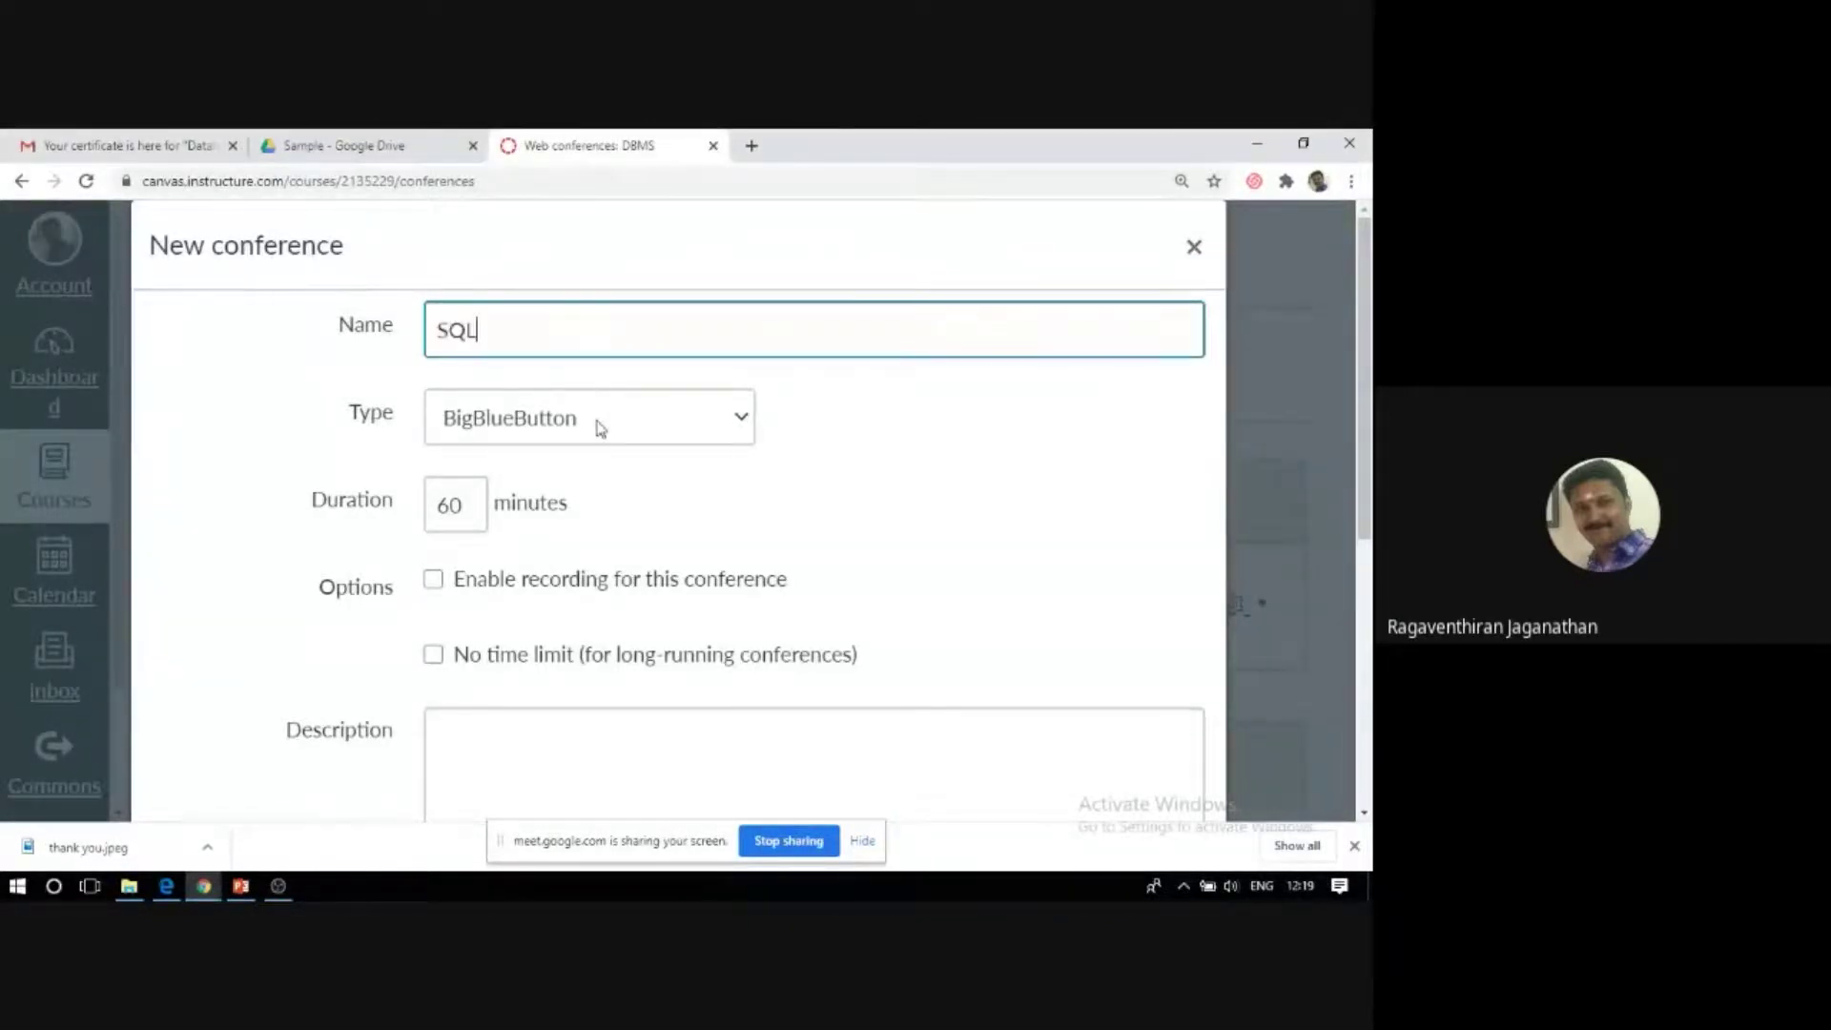
# Keep BigBlueButton as the conference type and the 60-minute duration.
pyautogui.click(628, 430)
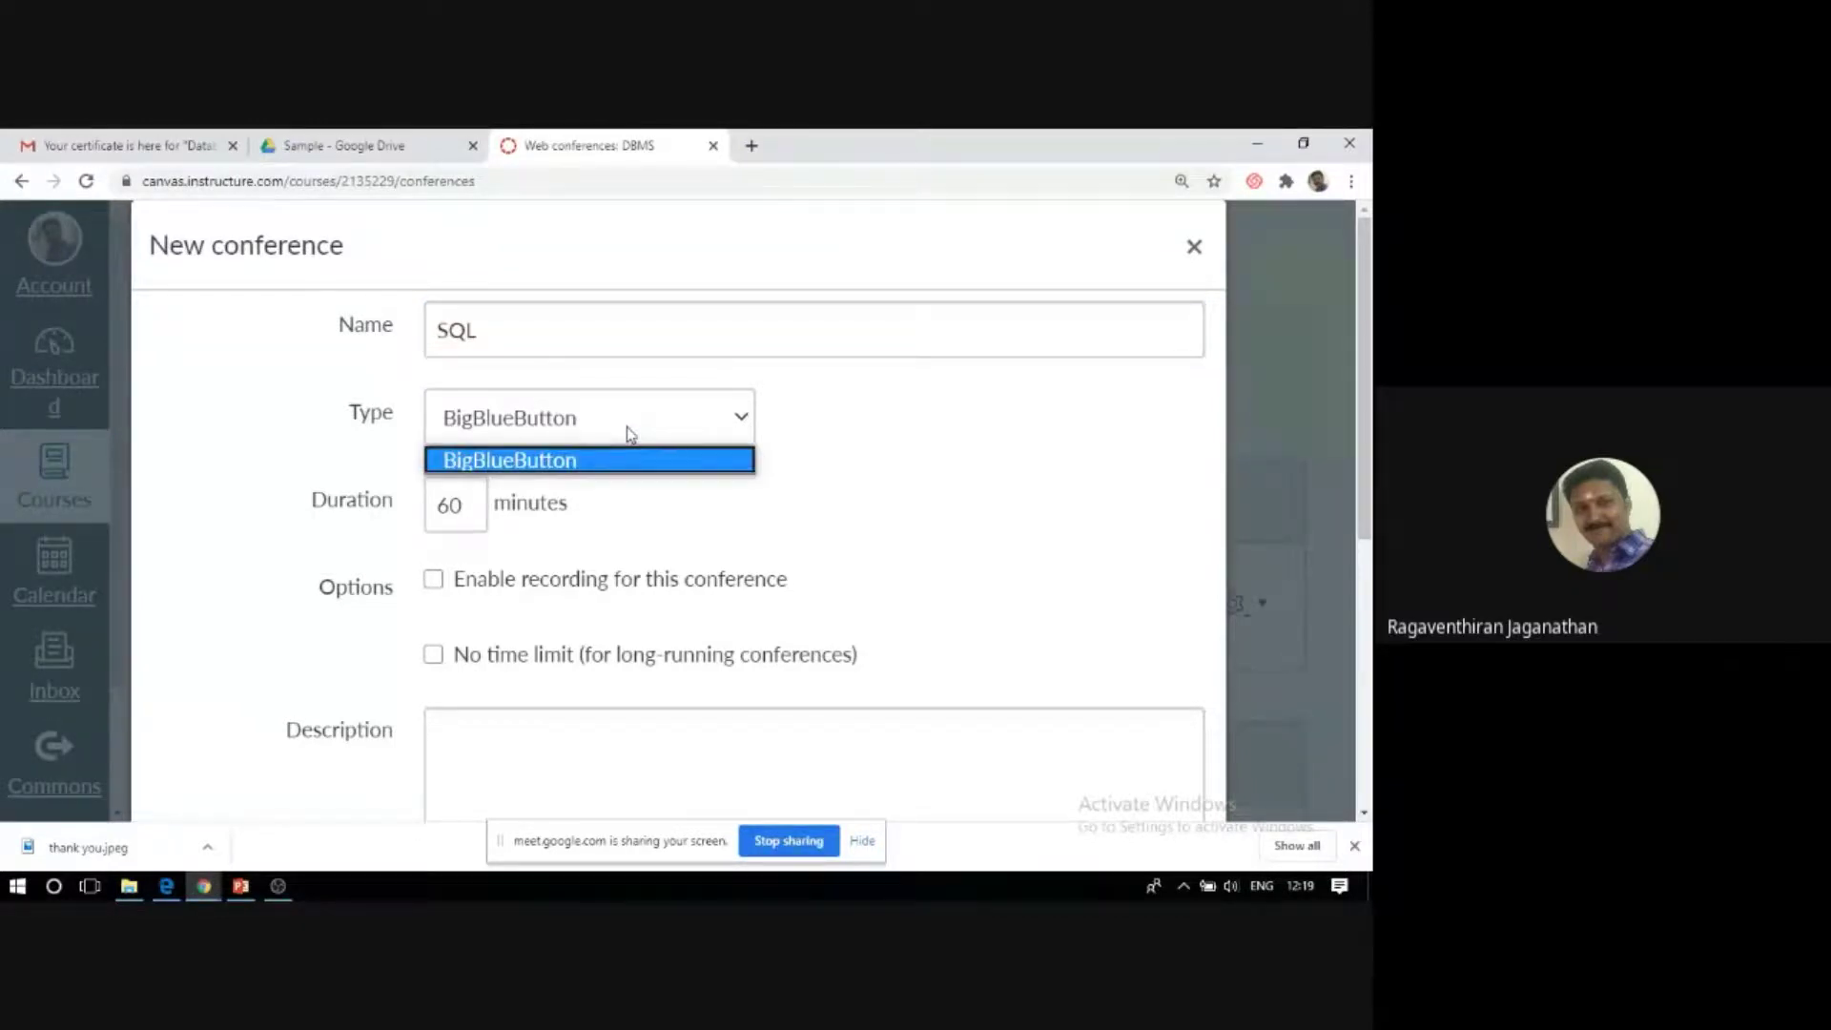
pyautogui.click(596, 459)
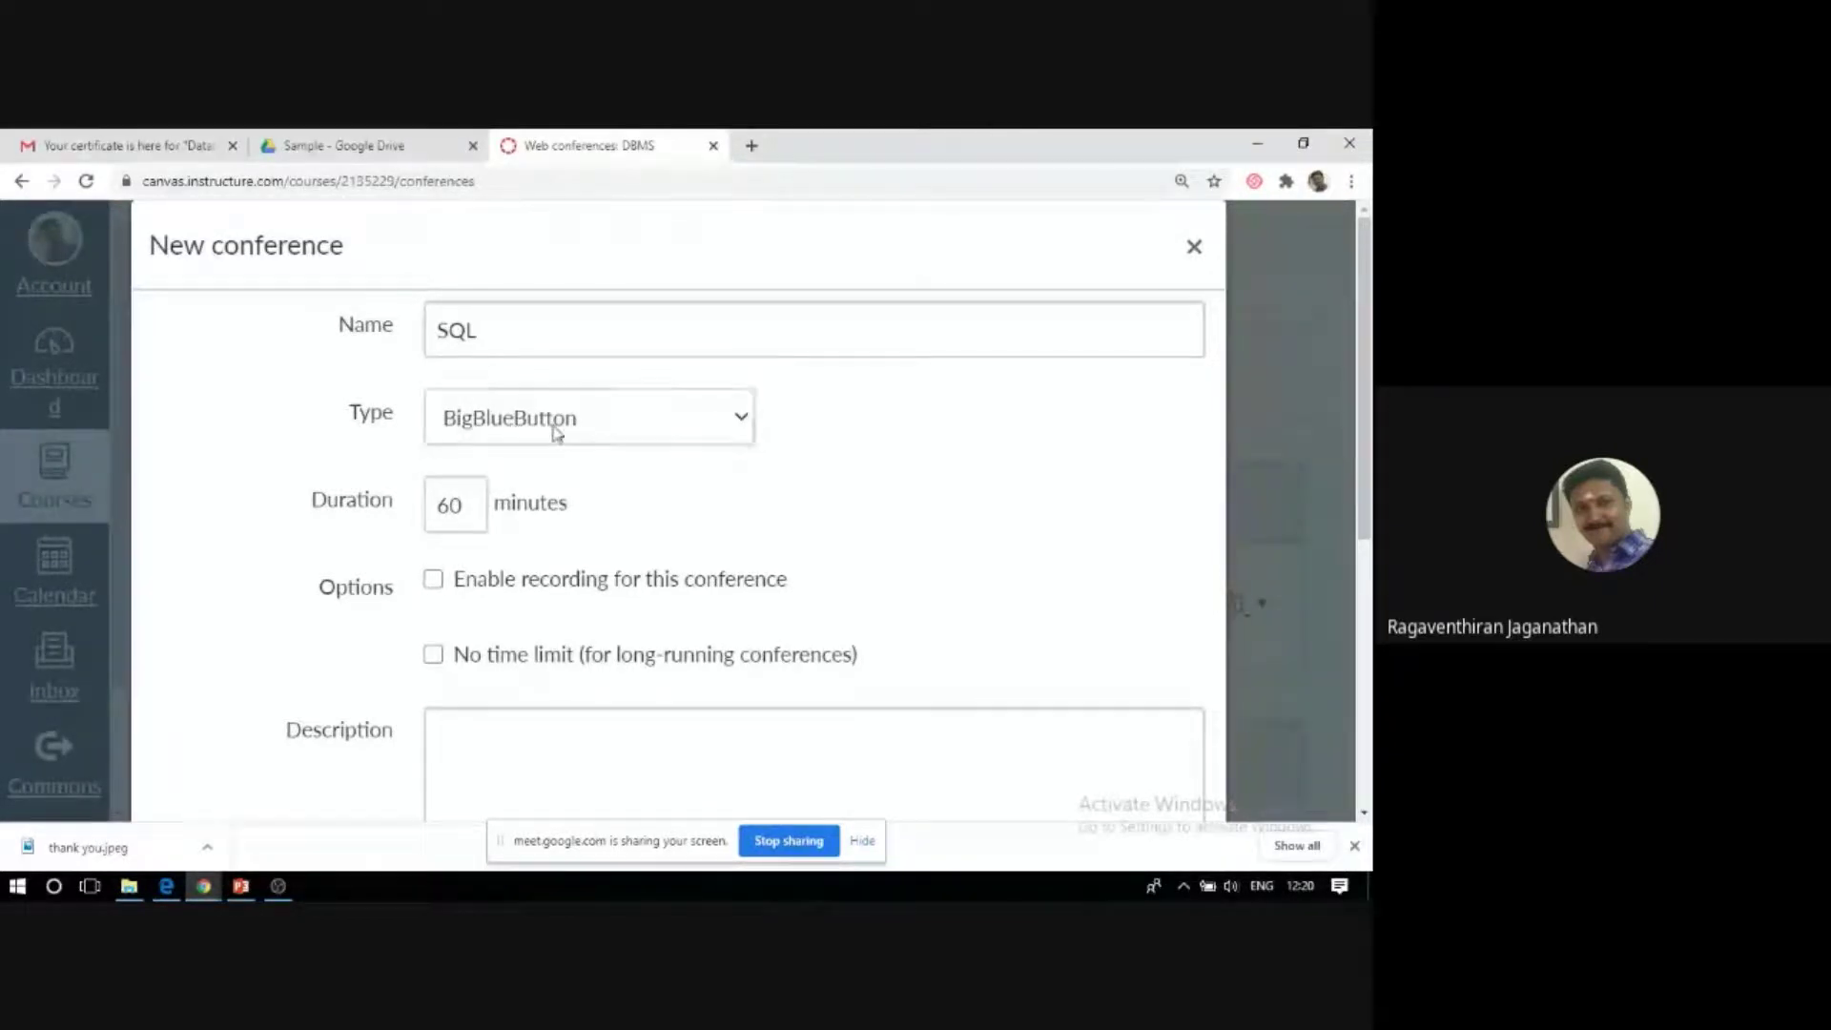
pyautogui.click(740, 419)
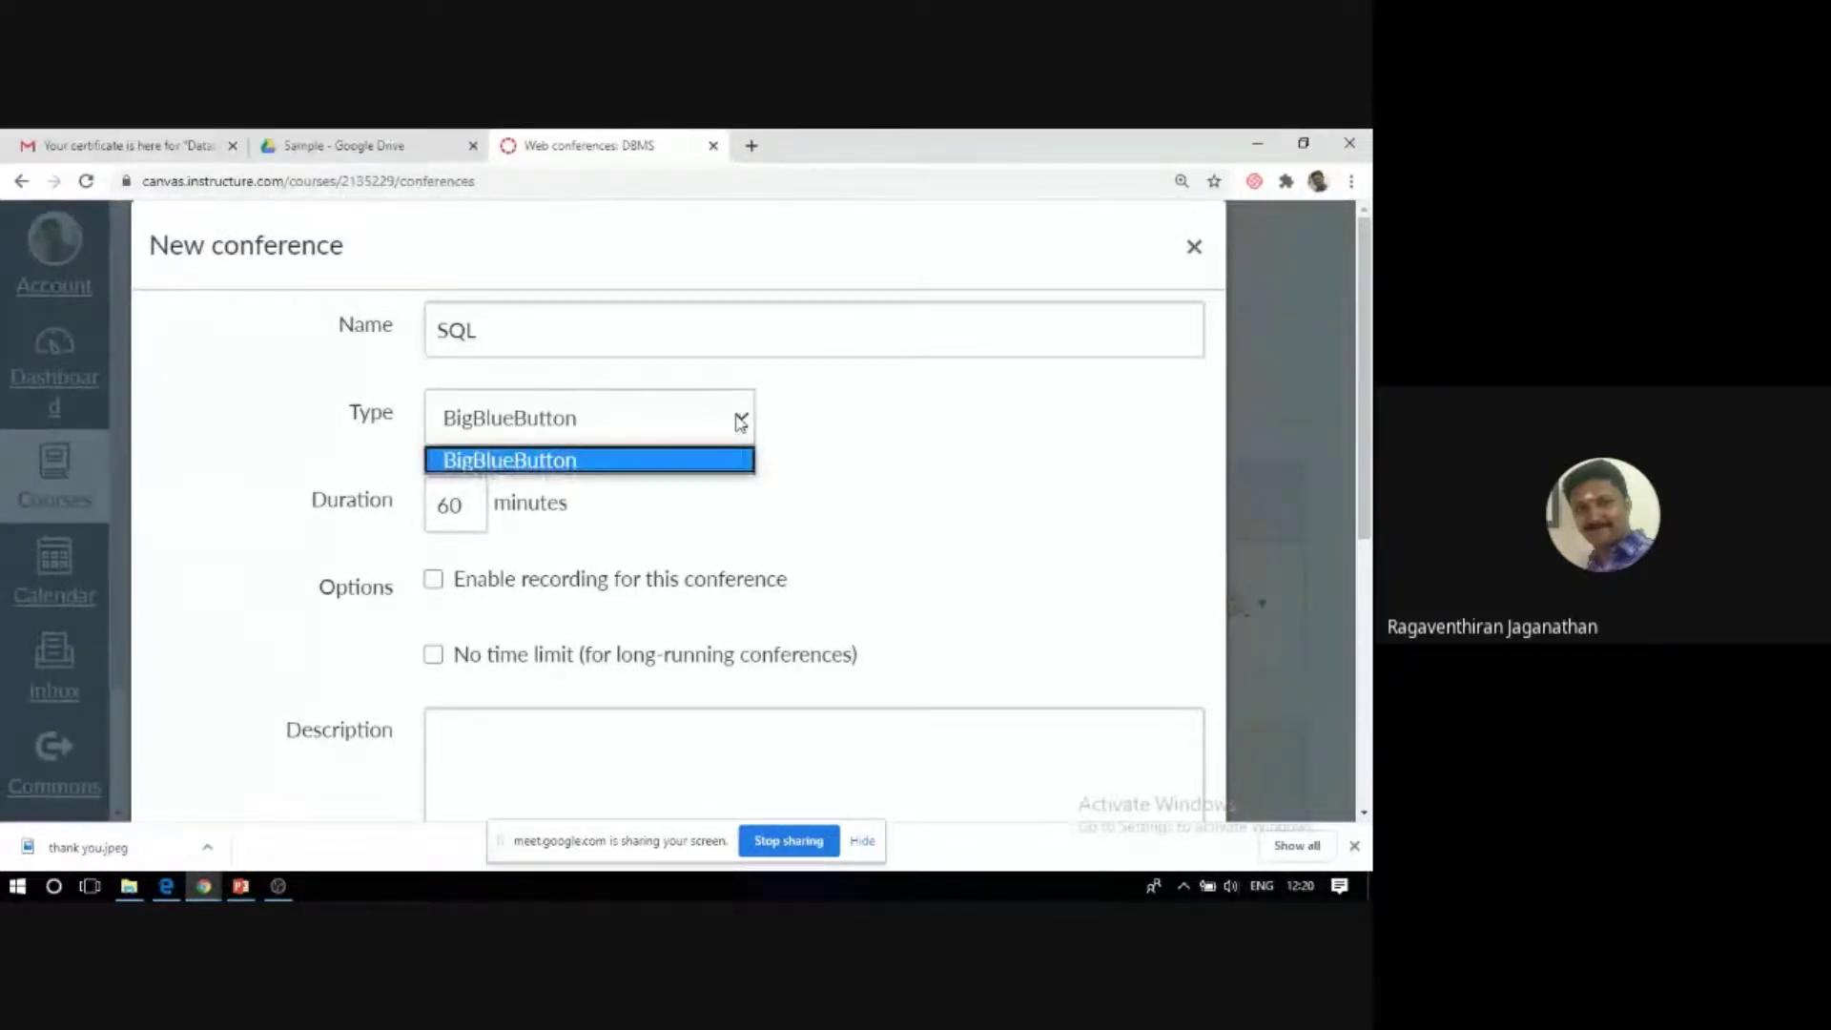
pyautogui.click(740, 419)
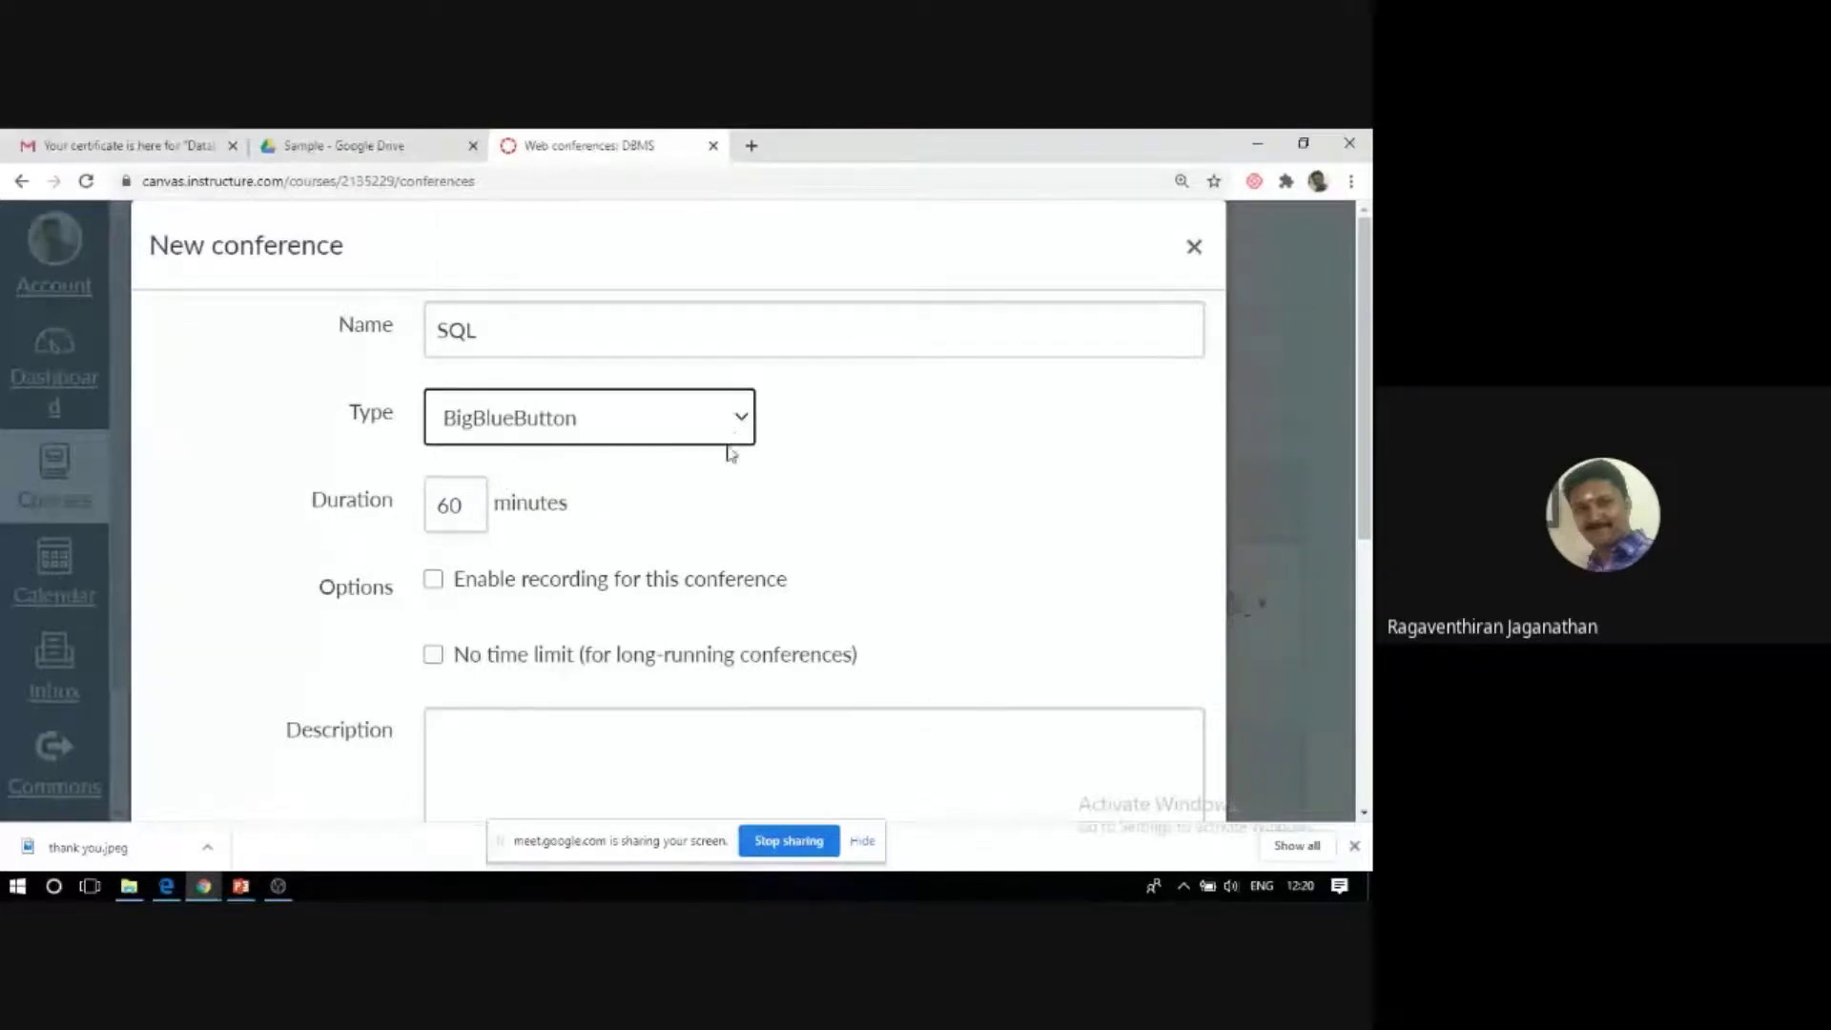
pyautogui.click(748, 427)
pyautogui.click(748, 426)
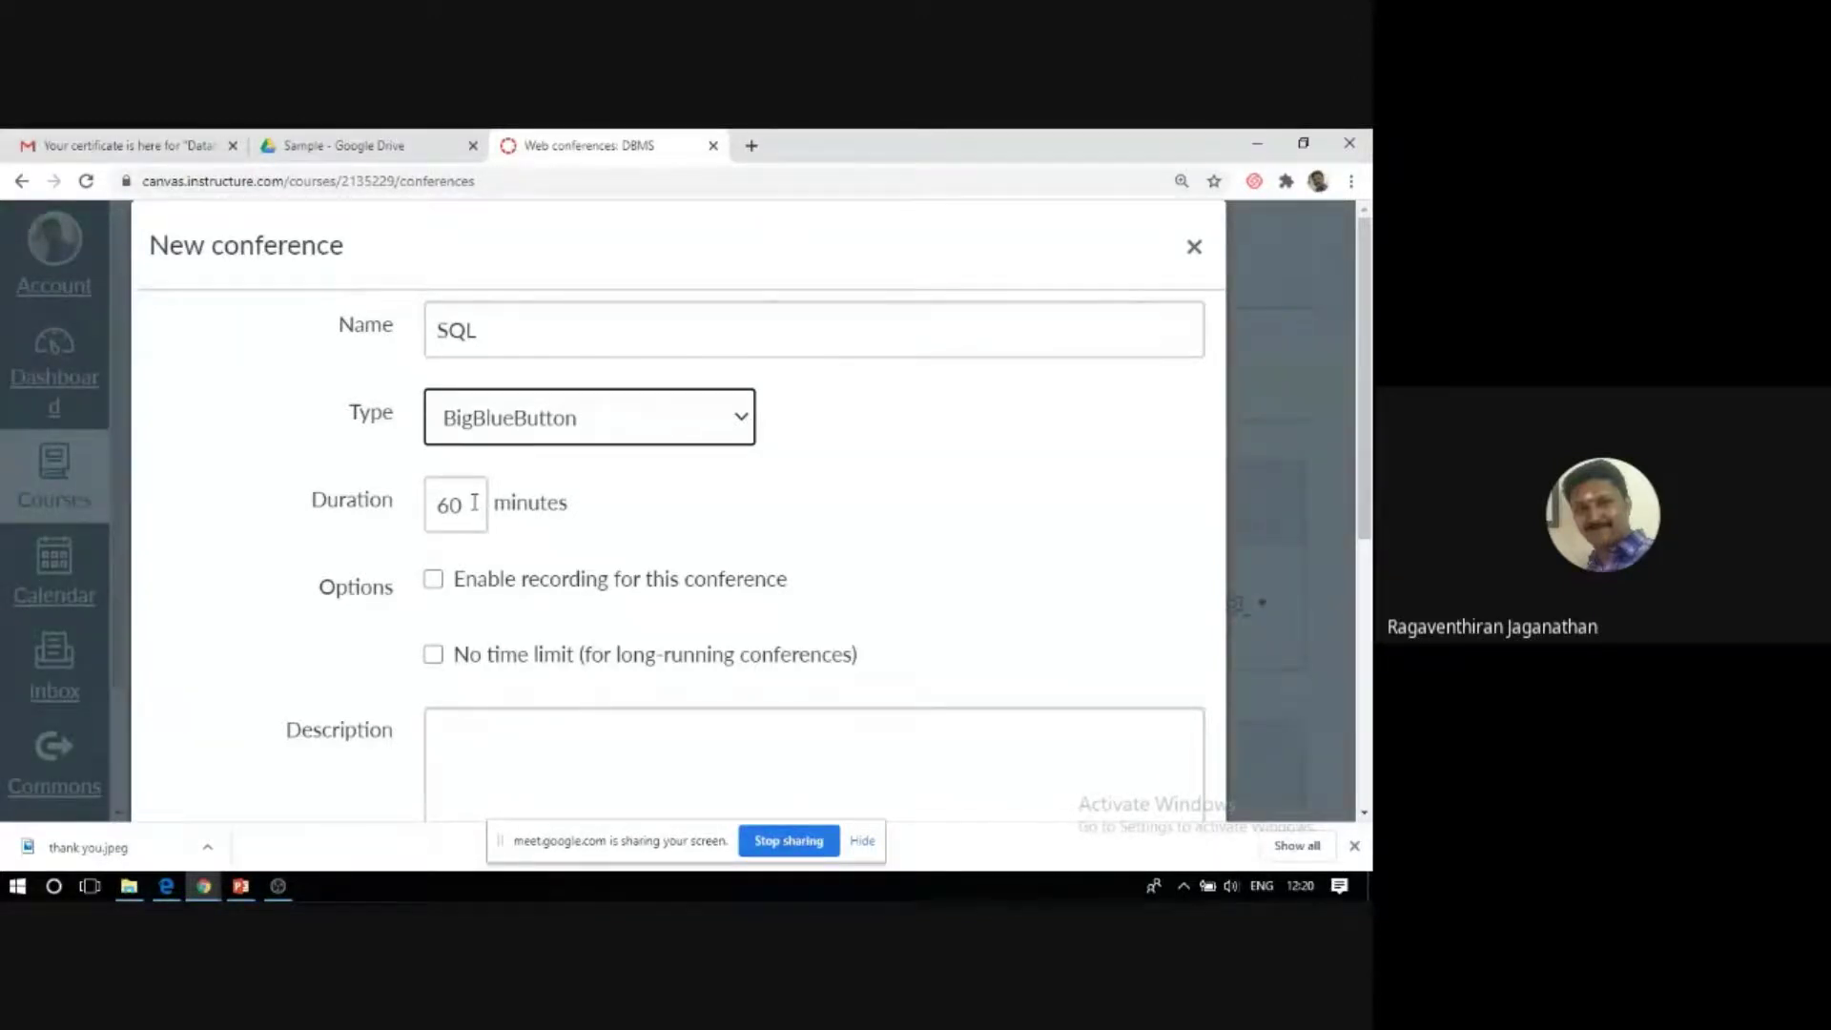
pyautogui.click(474, 502)
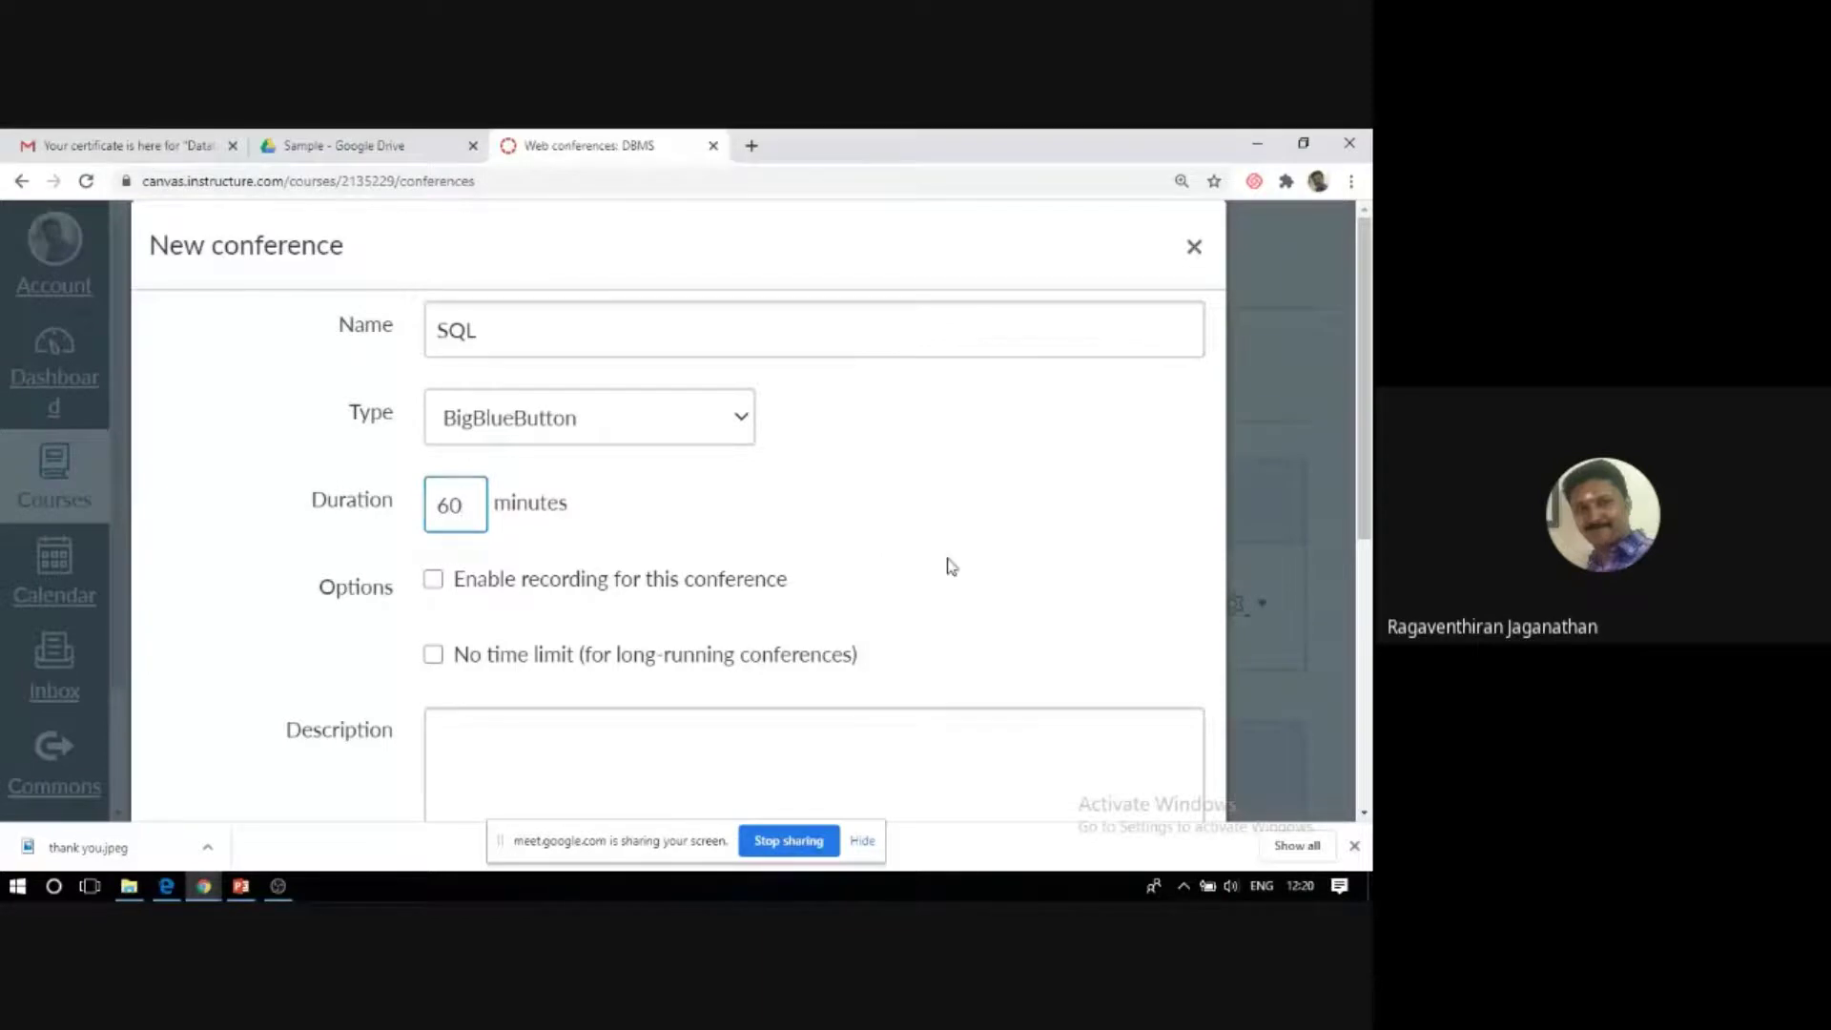
pyautogui.scroll(-1, 952, 566)
# Describe the conference as 'Student can discuss about the SQL', keep all members invited, and save.
pyautogui.scroll(-2, 953, 566)
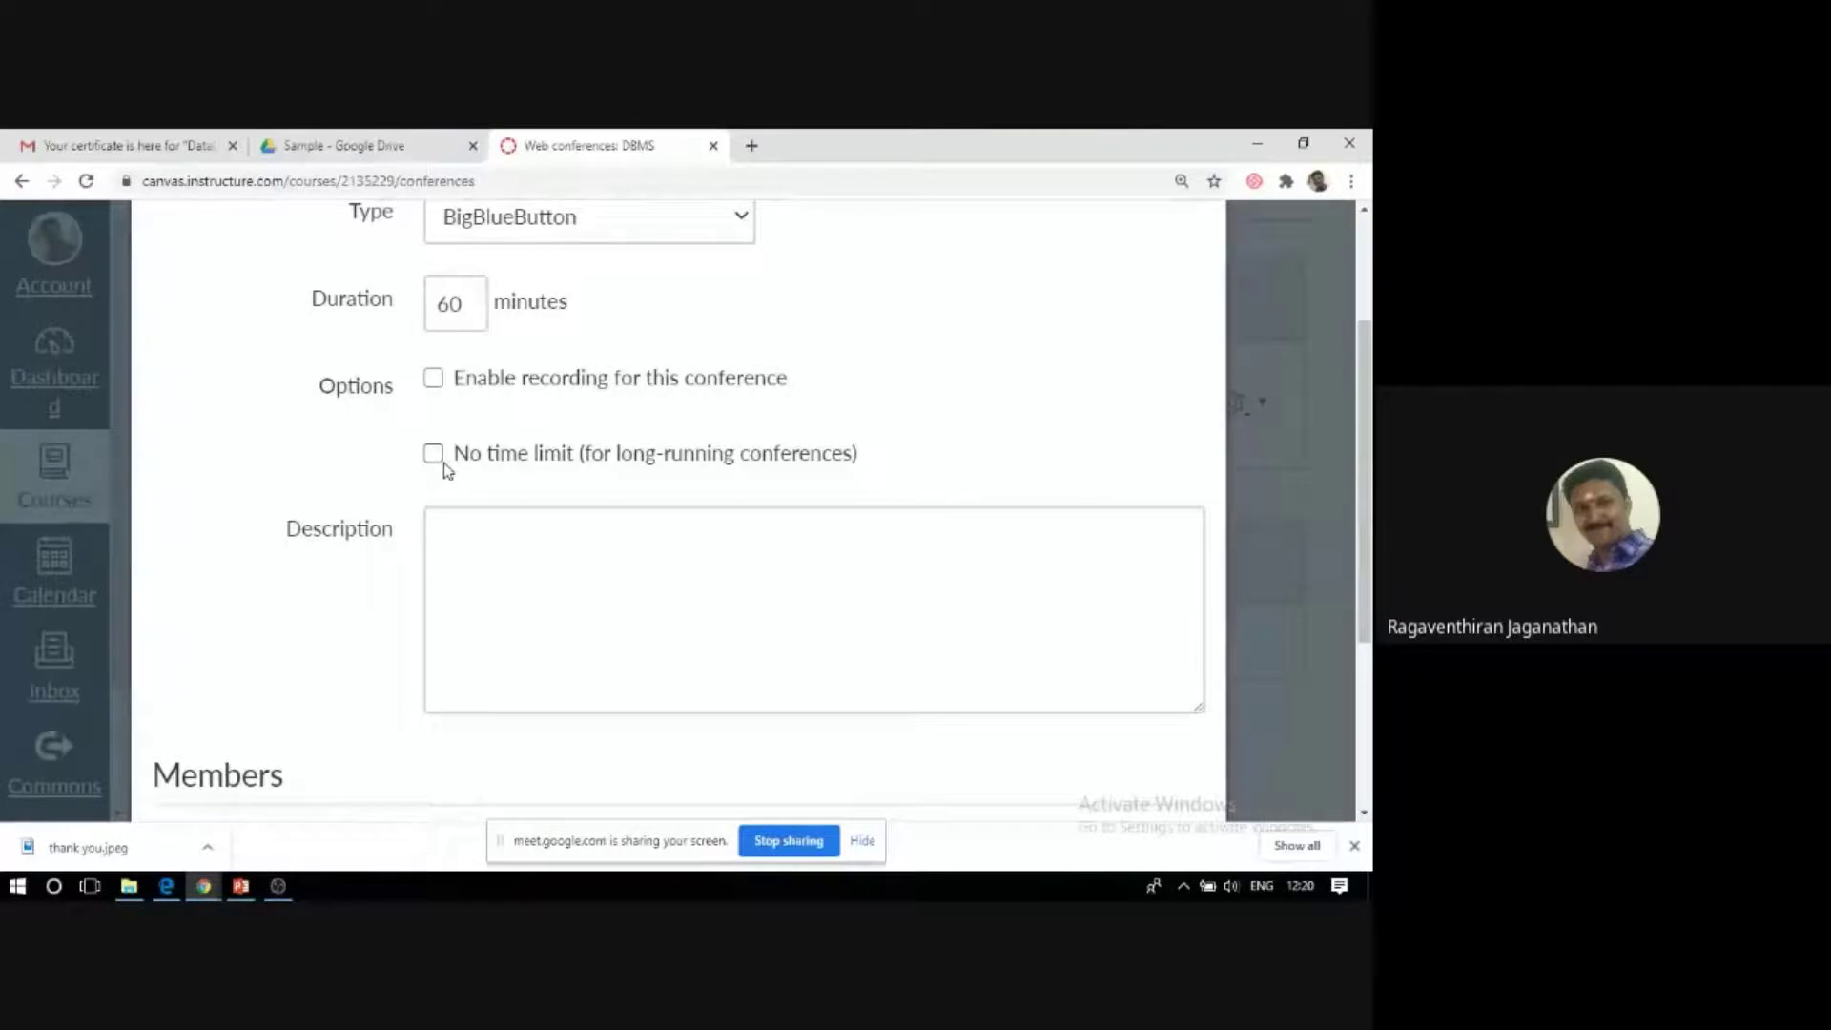
pyautogui.click(506, 537)
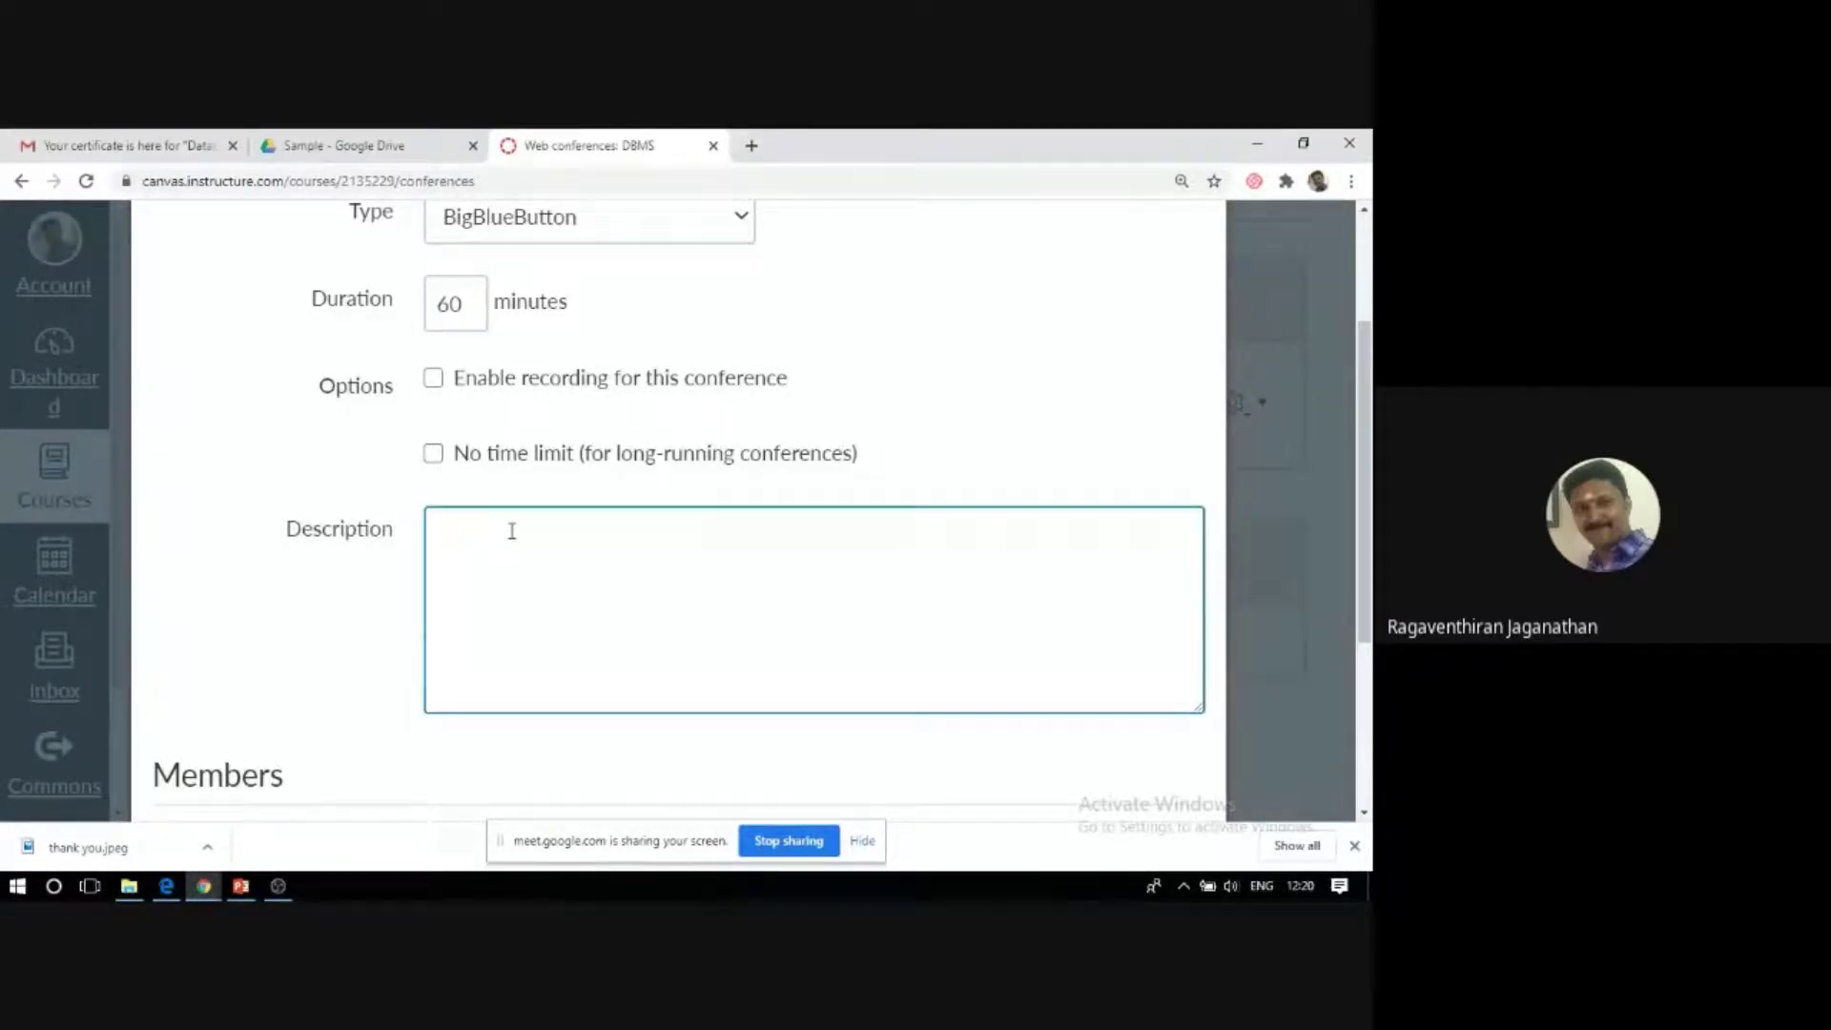
pyautogui.write('Student can discuss ab')
pyautogui.write('o')
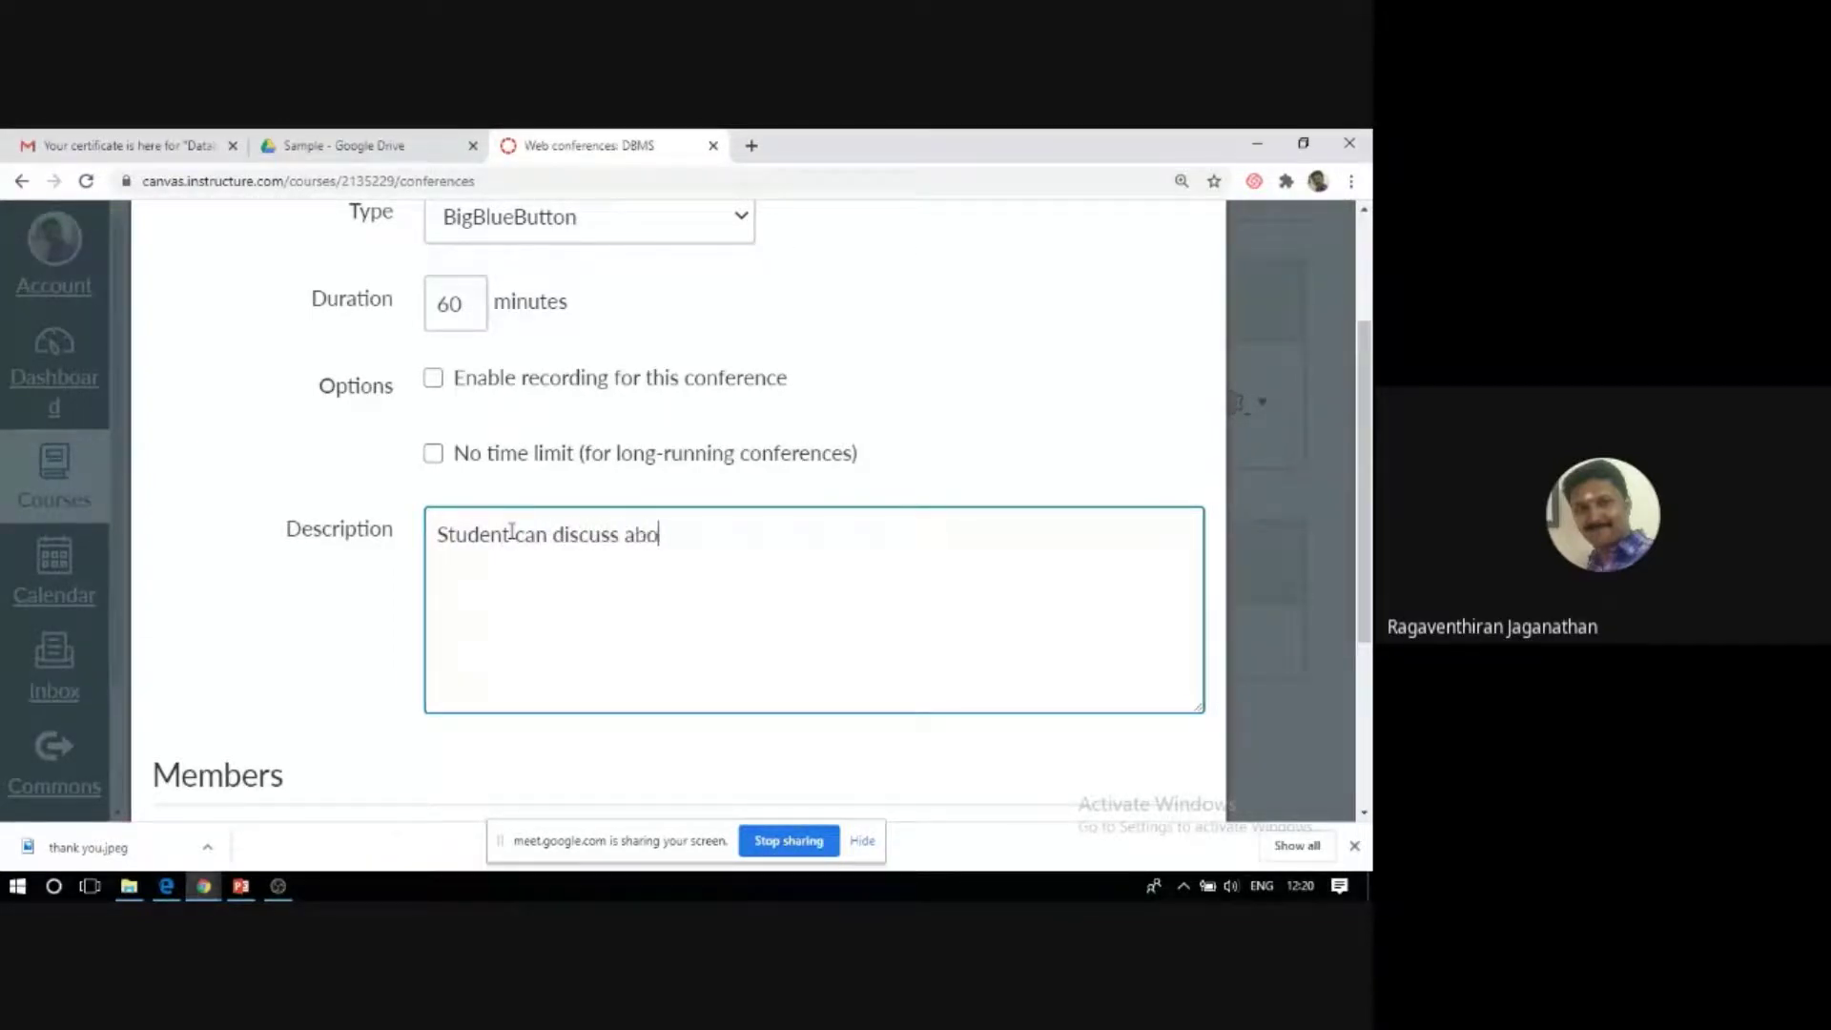
pyautogui.write('ut the SQL')
pyautogui.scroll(-3, 719, 662)
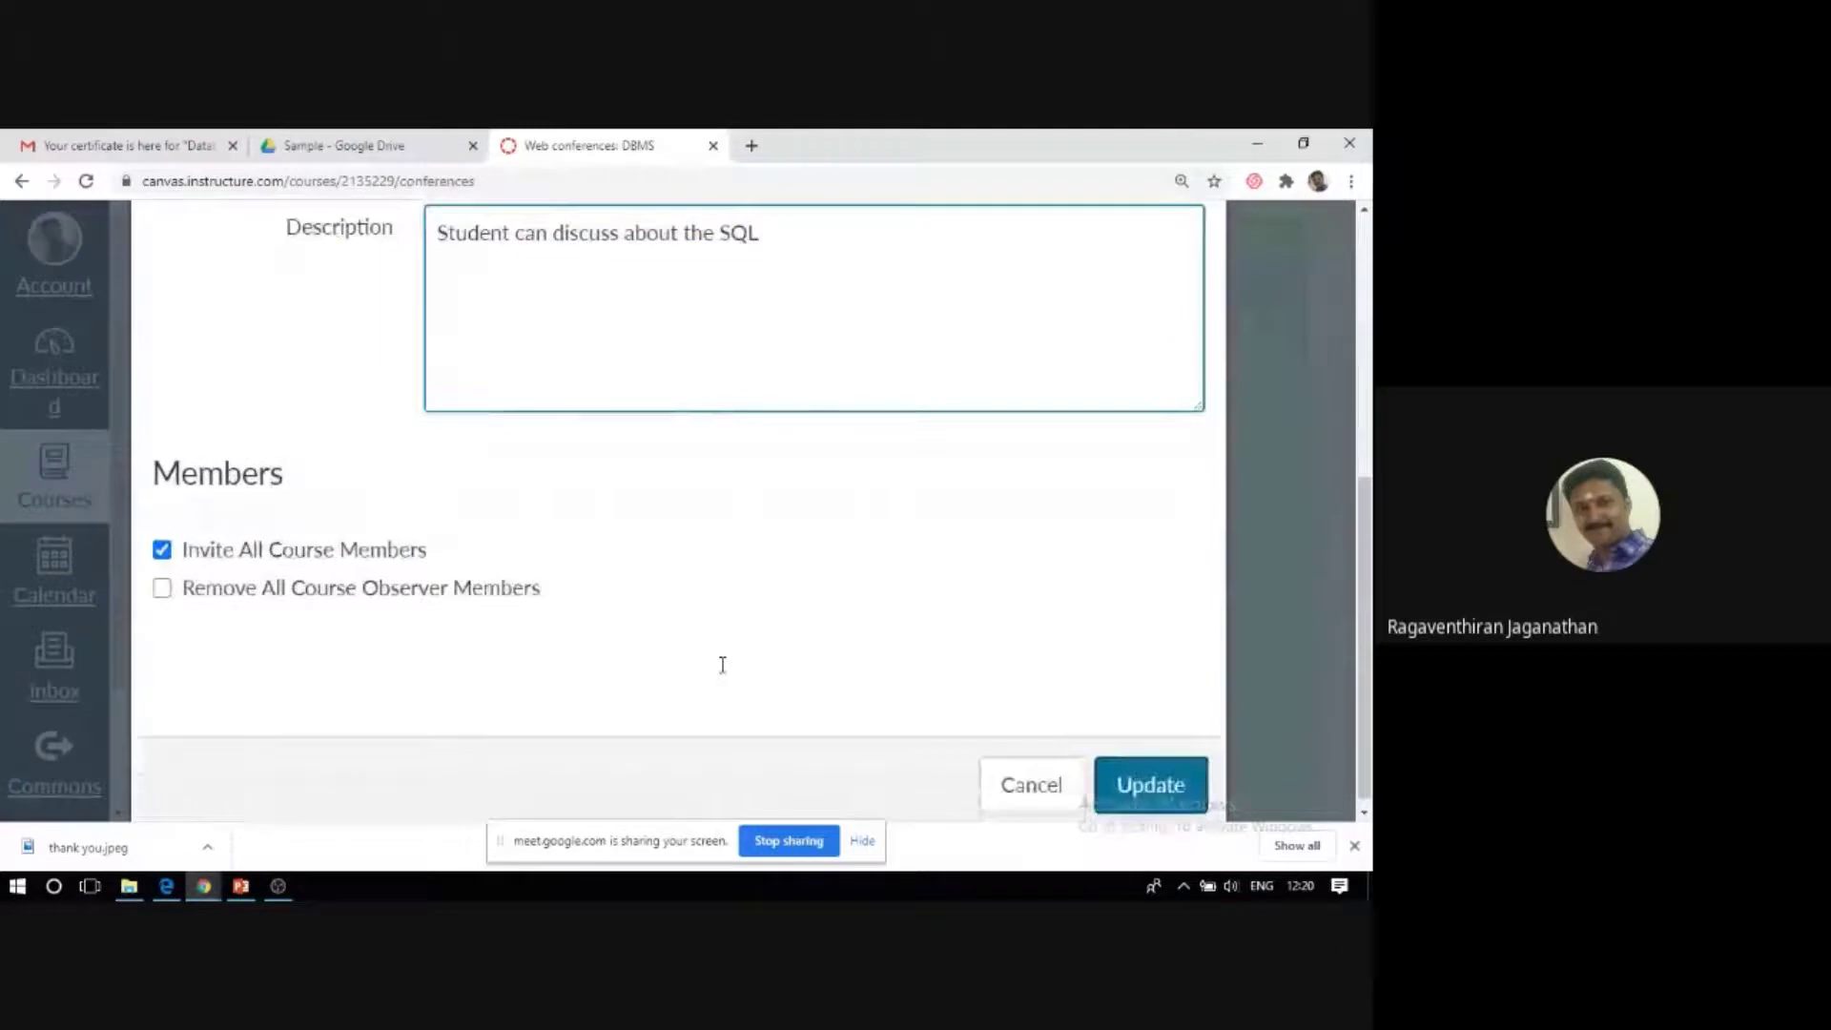
pyautogui.click(1149, 785)
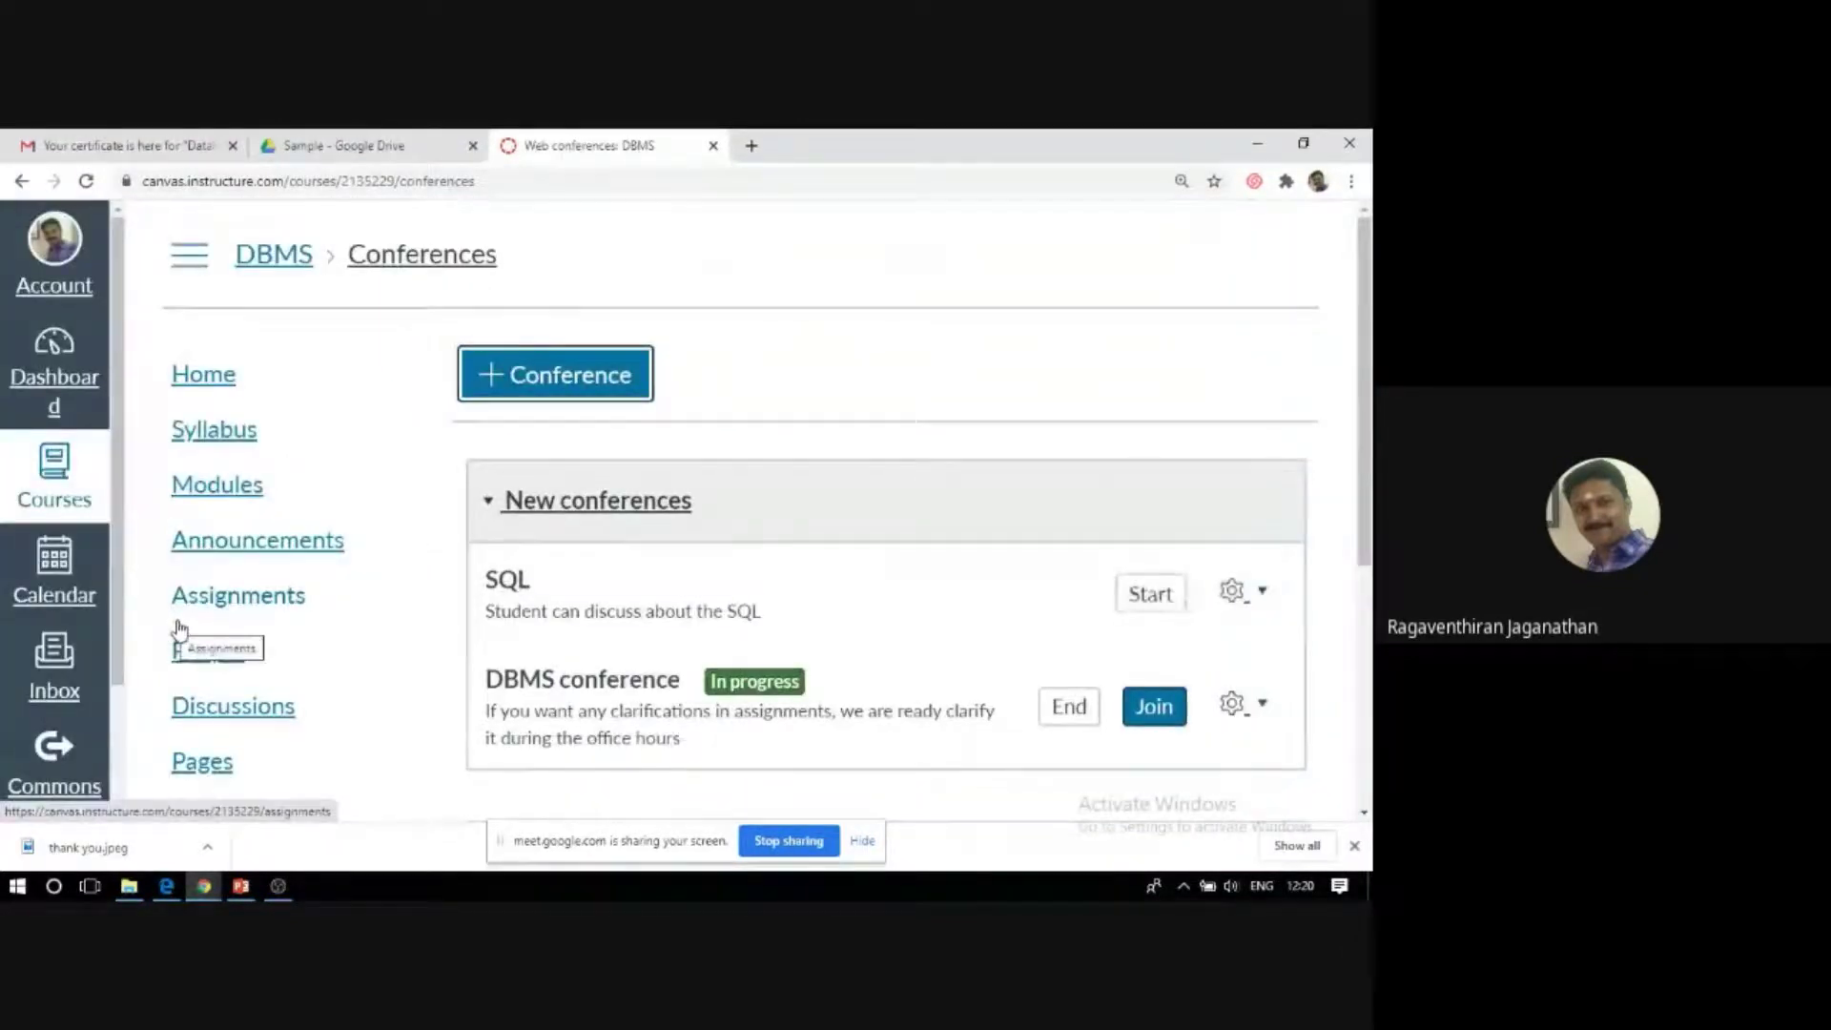
pyautogui.scroll(-1, 1123, 503)
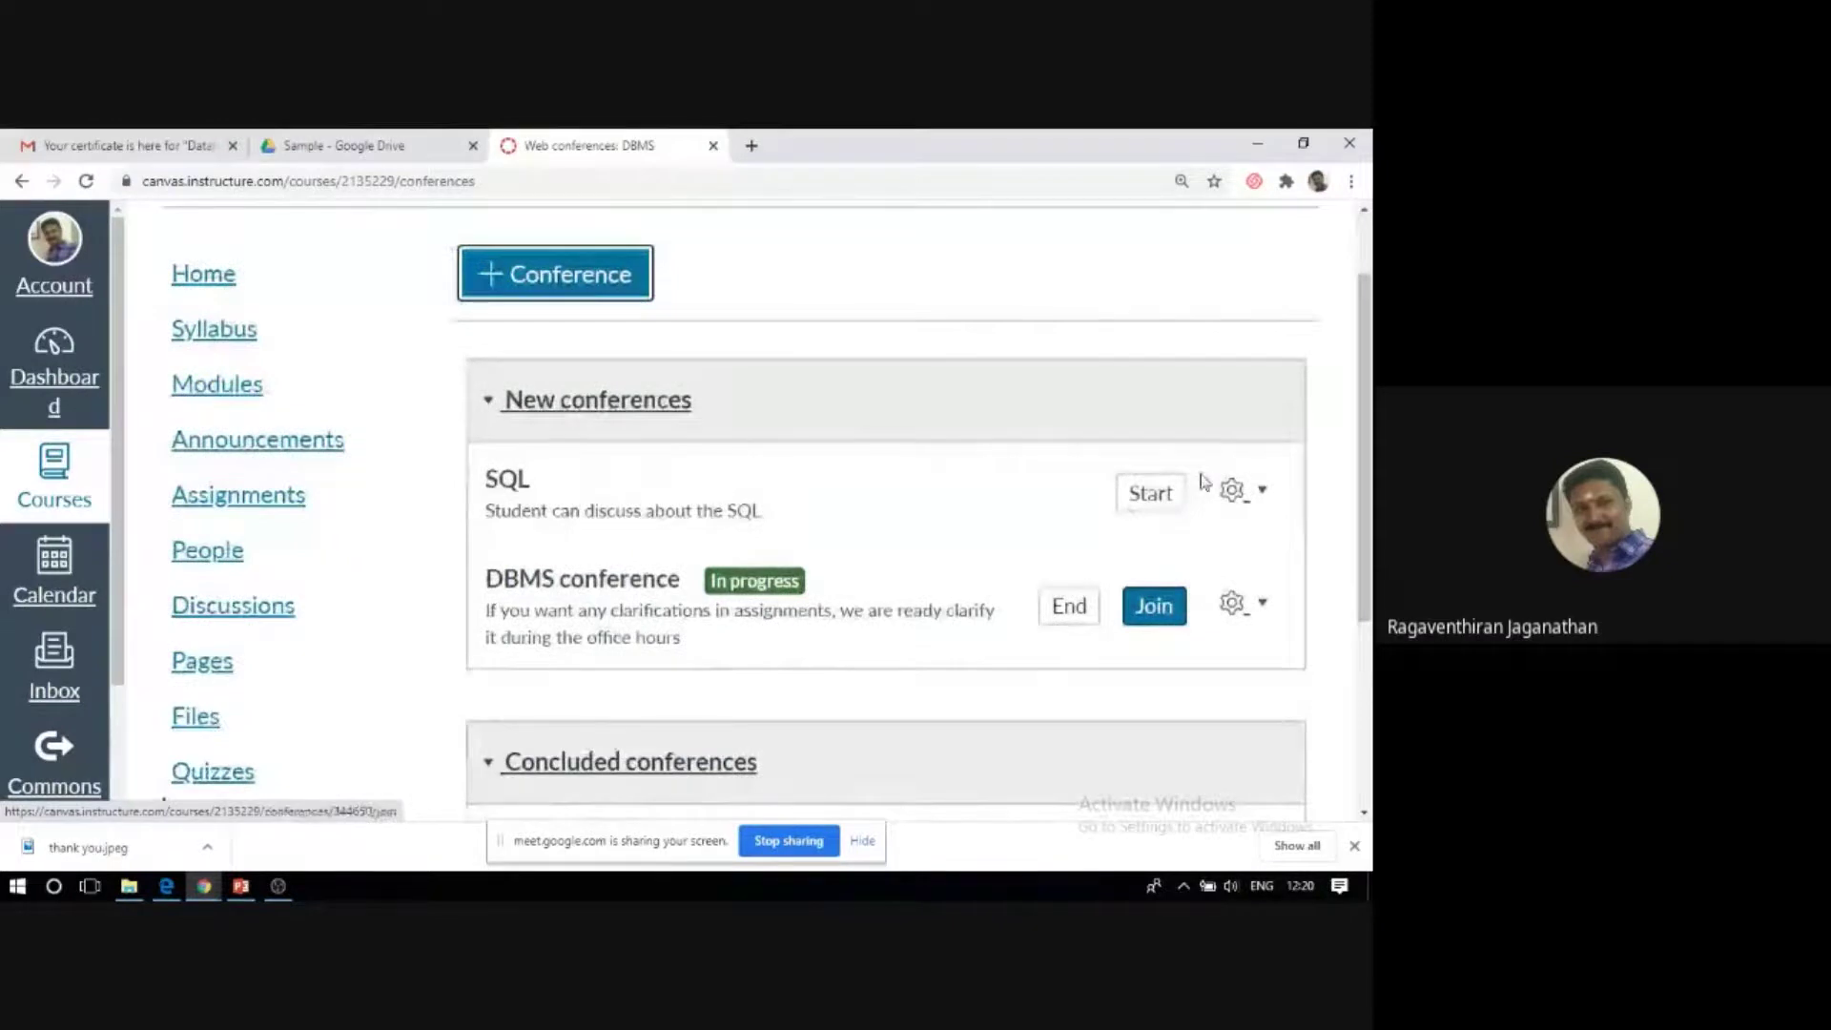
pyautogui.click(1149, 494)
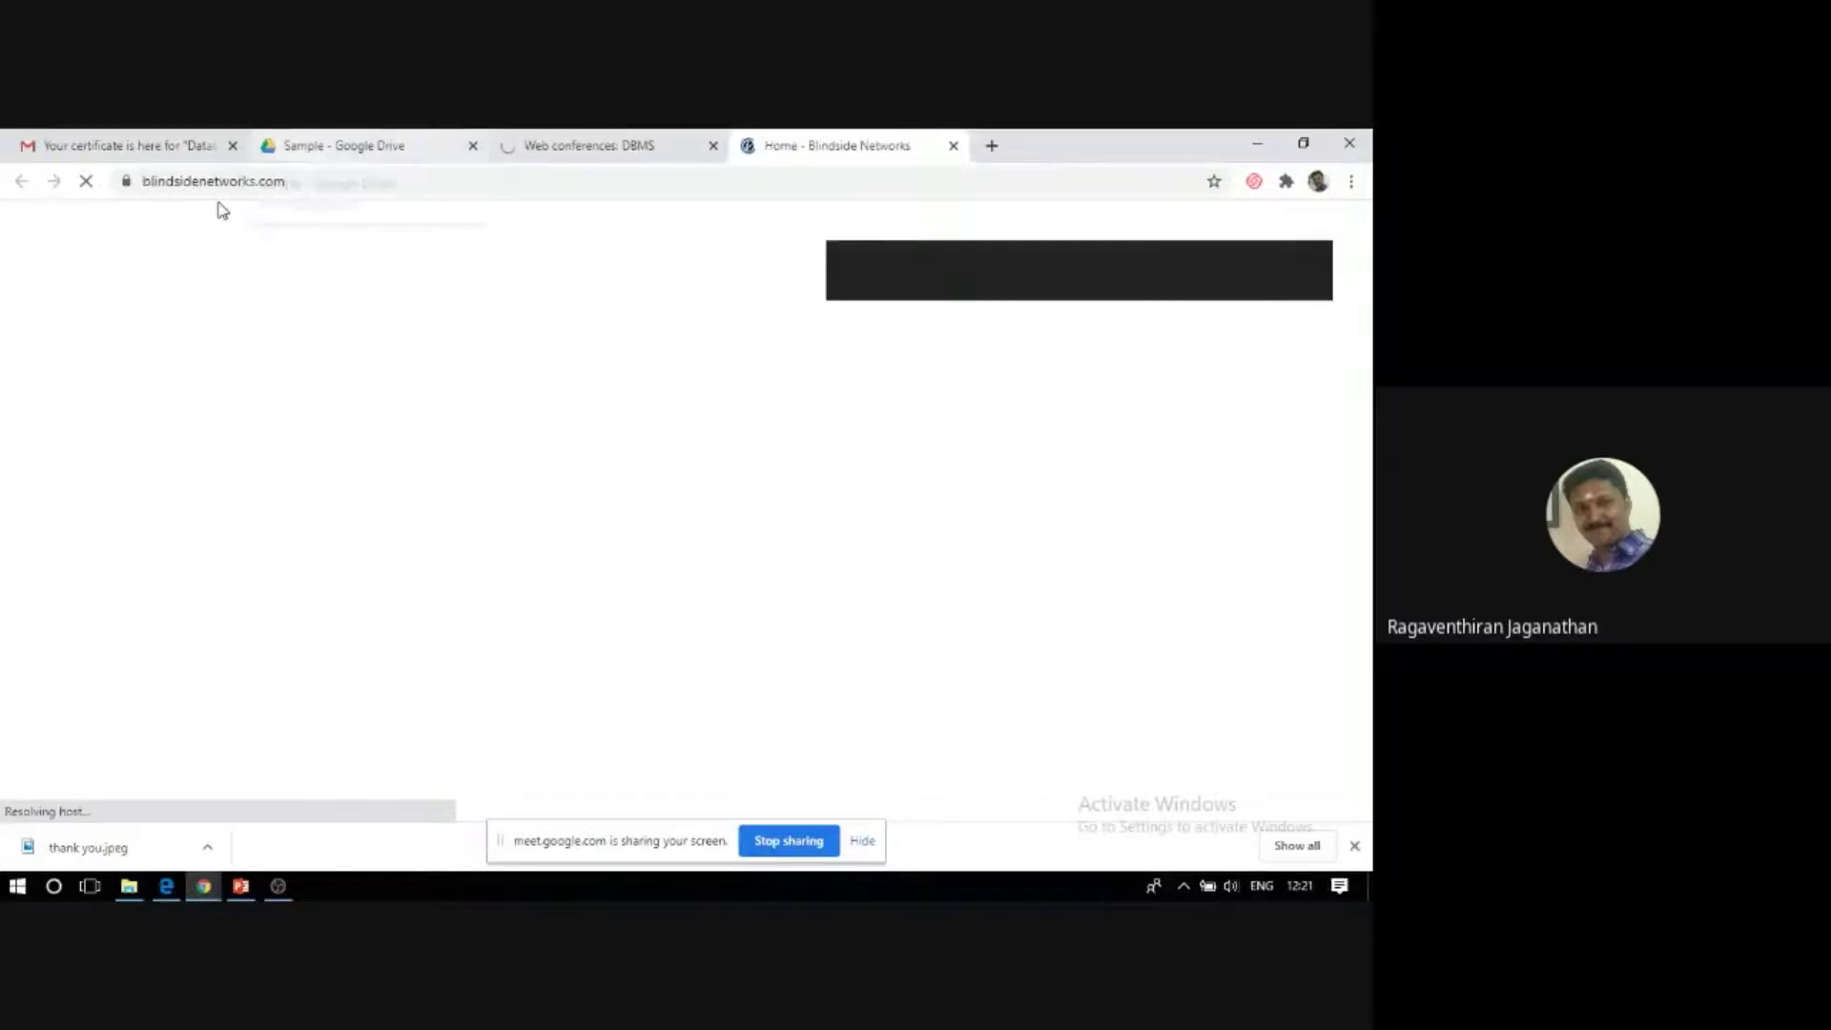
pyautogui.scroll(-2, 615, 562)
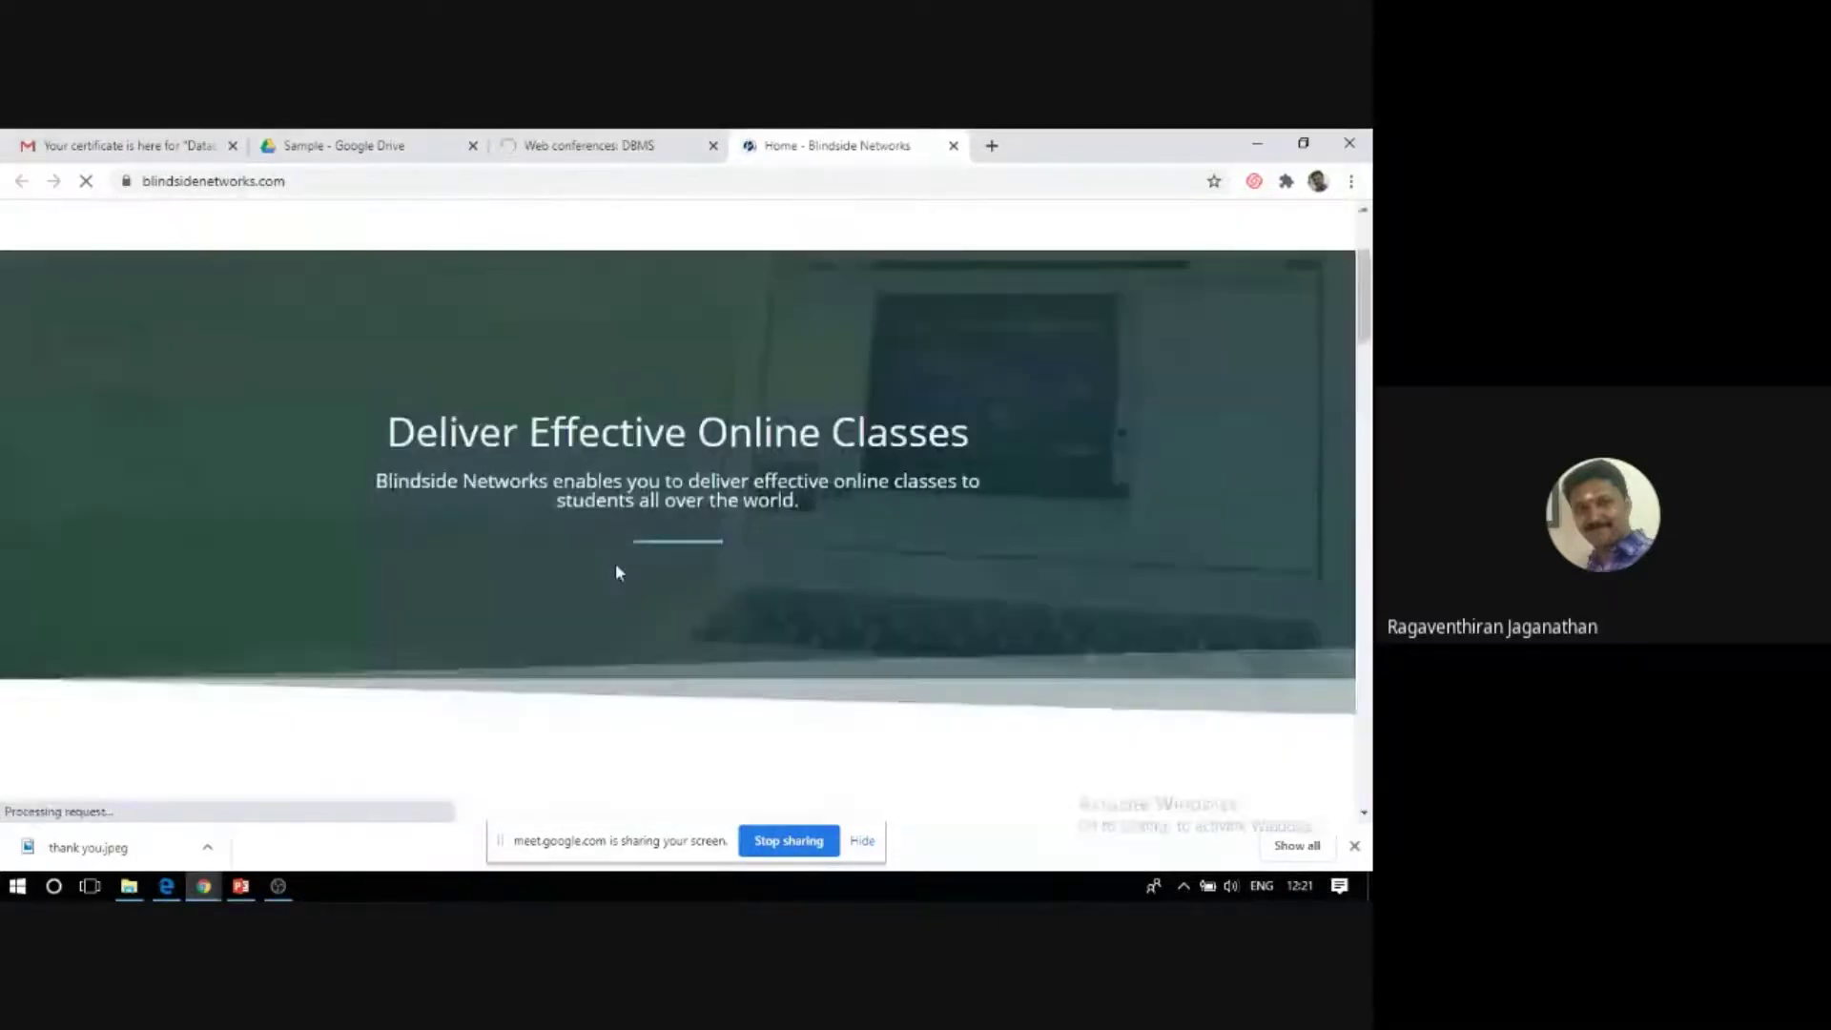
pyautogui.scroll(-8, 615, 564)
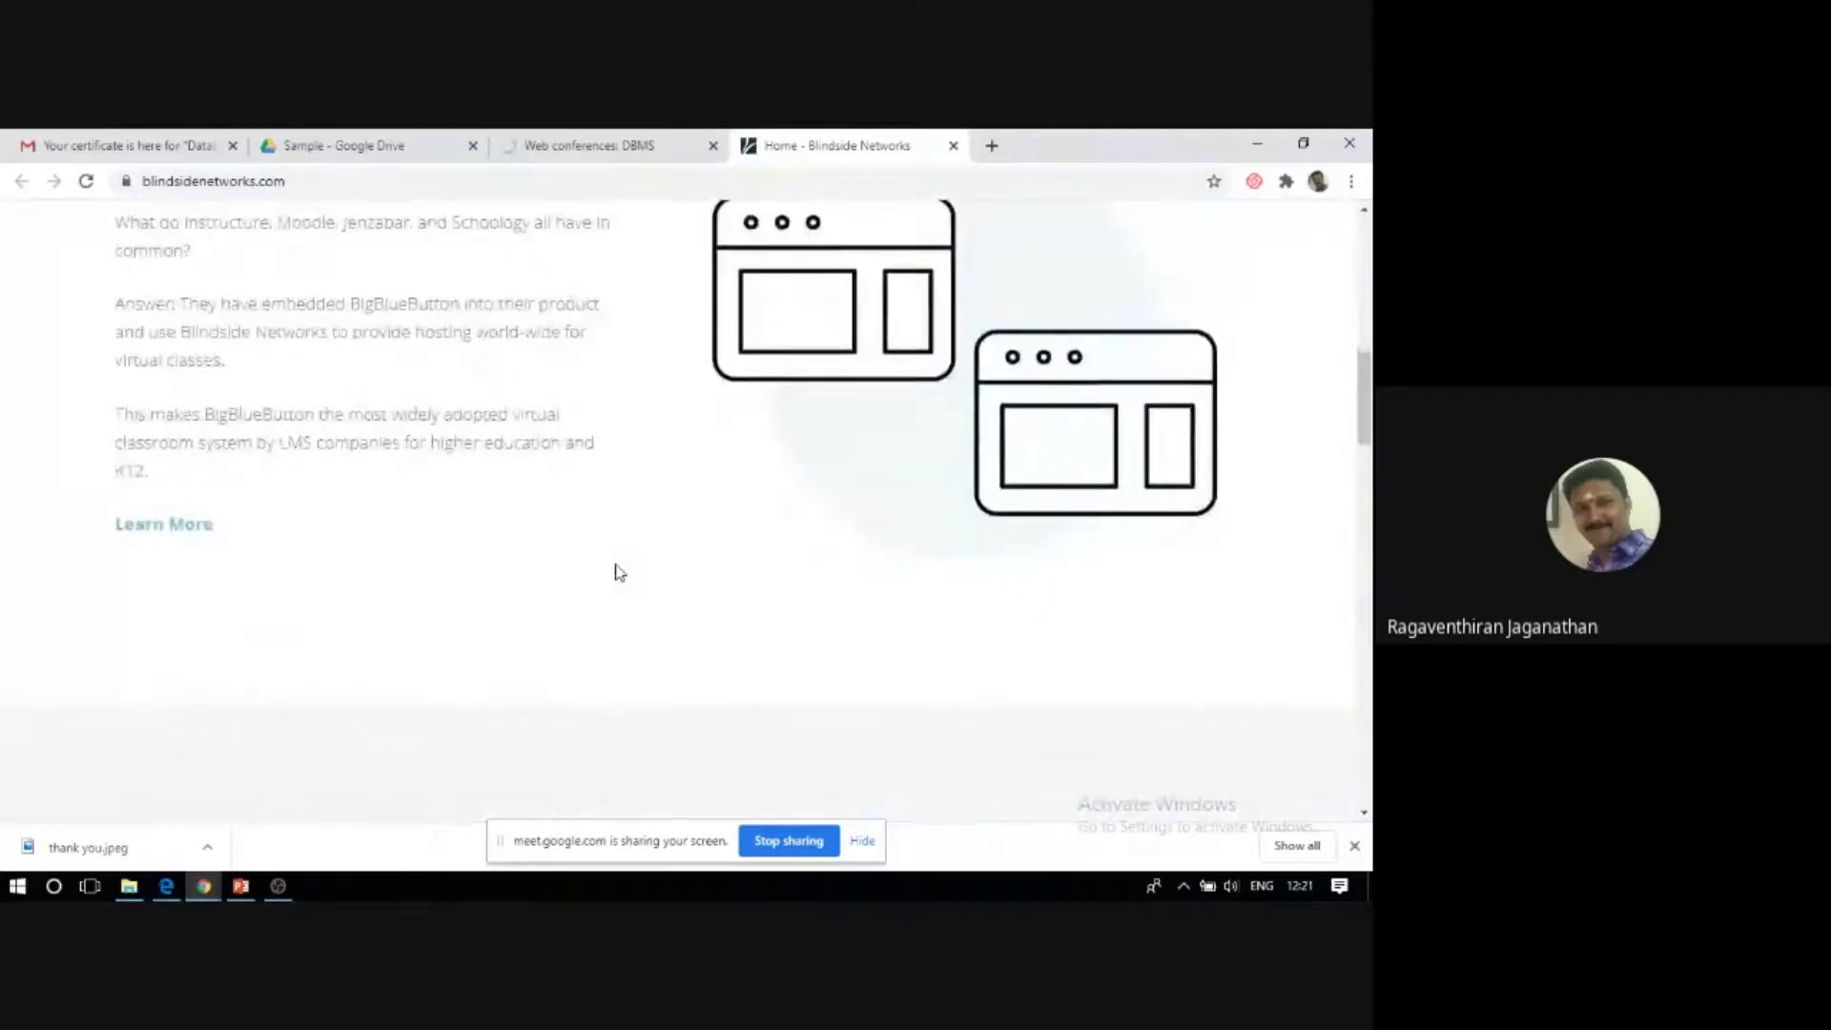
pyautogui.scroll(-6, 618, 572)
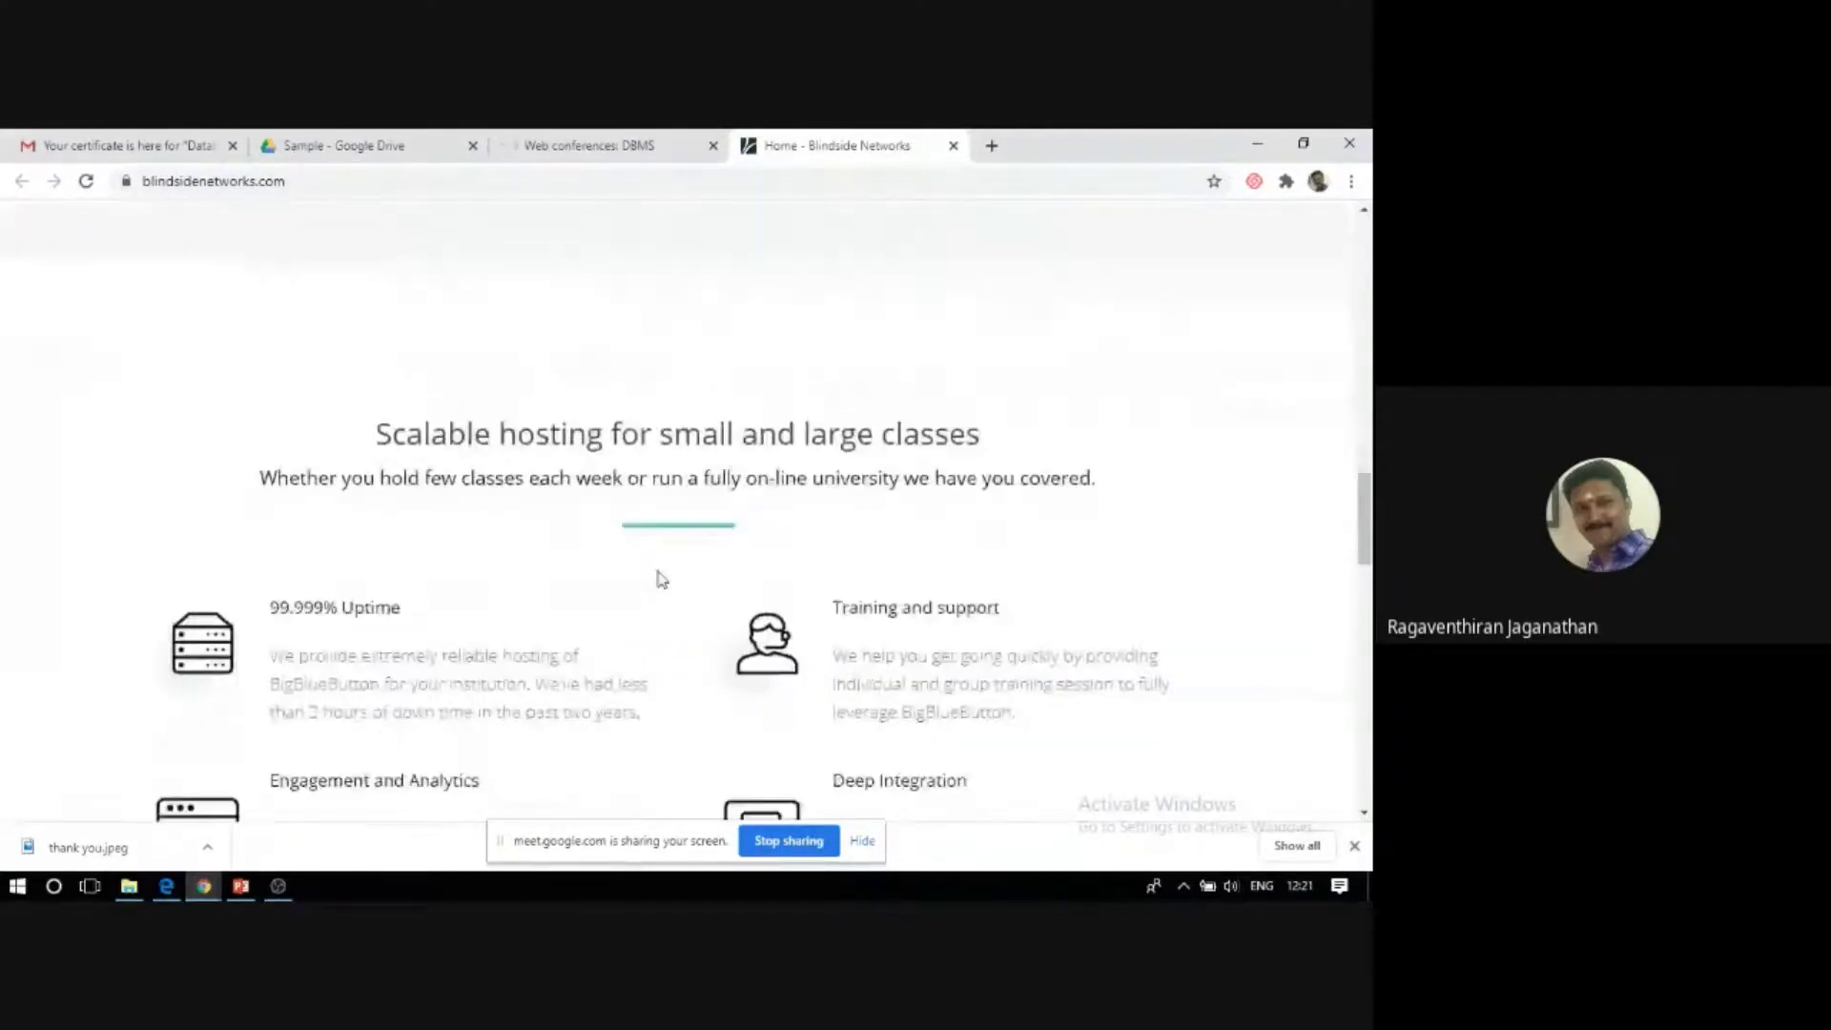
pyautogui.scroll(-3, 658, 579)
pyautogui.scroll(10, 656, 577)
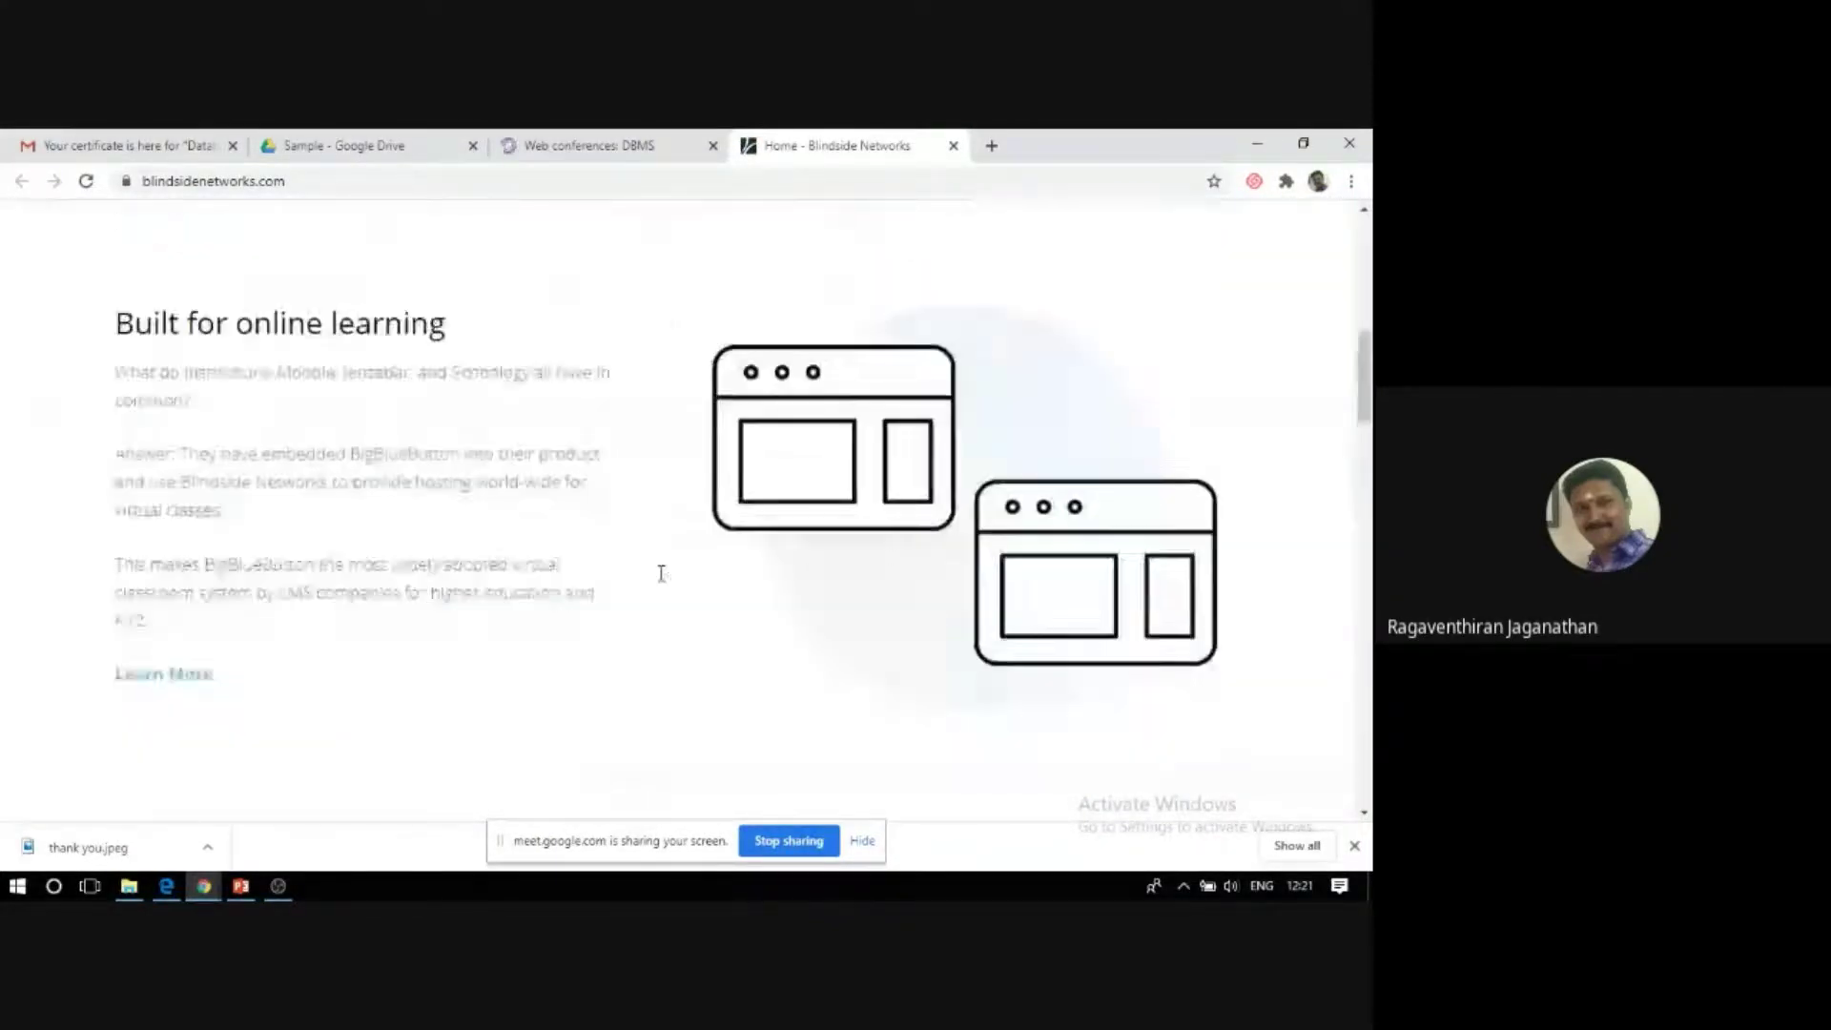
pyautogui.scroll(6, 663, 574)
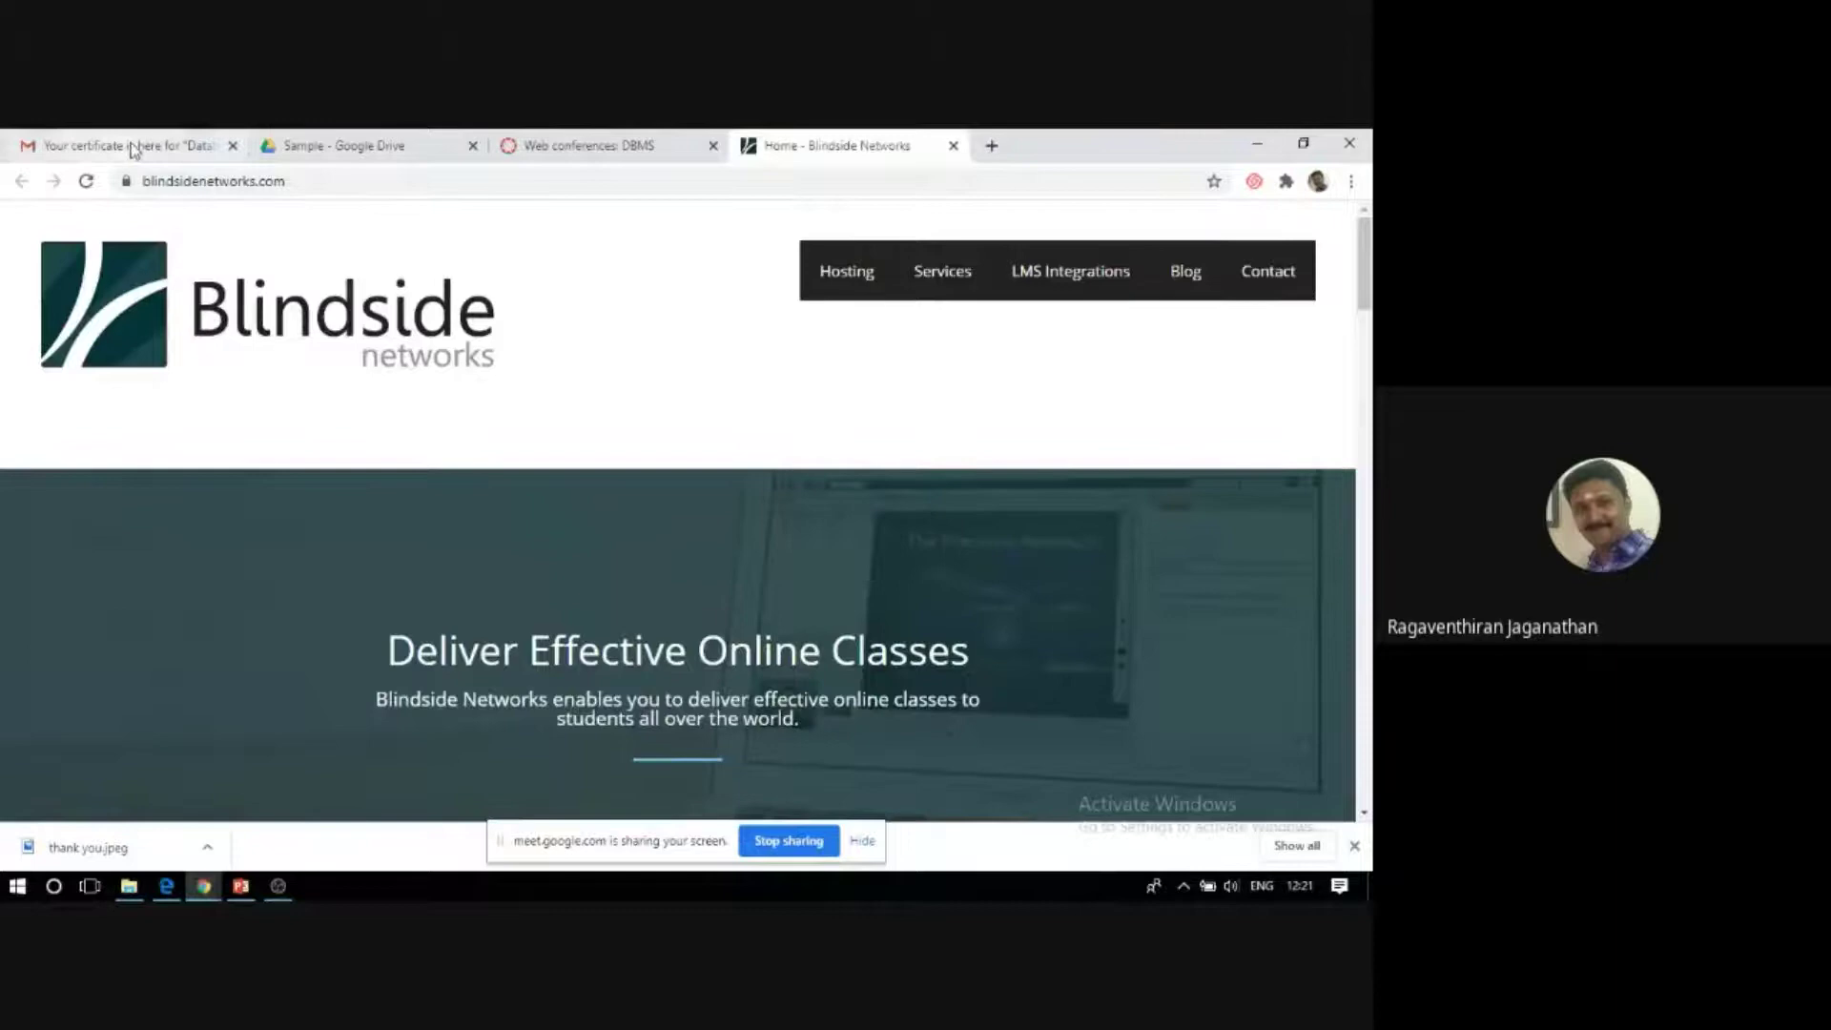
# Return to the 'Web conferences: DBMS' tab and open the course Settings page.
pyautogui.click(546, 148)
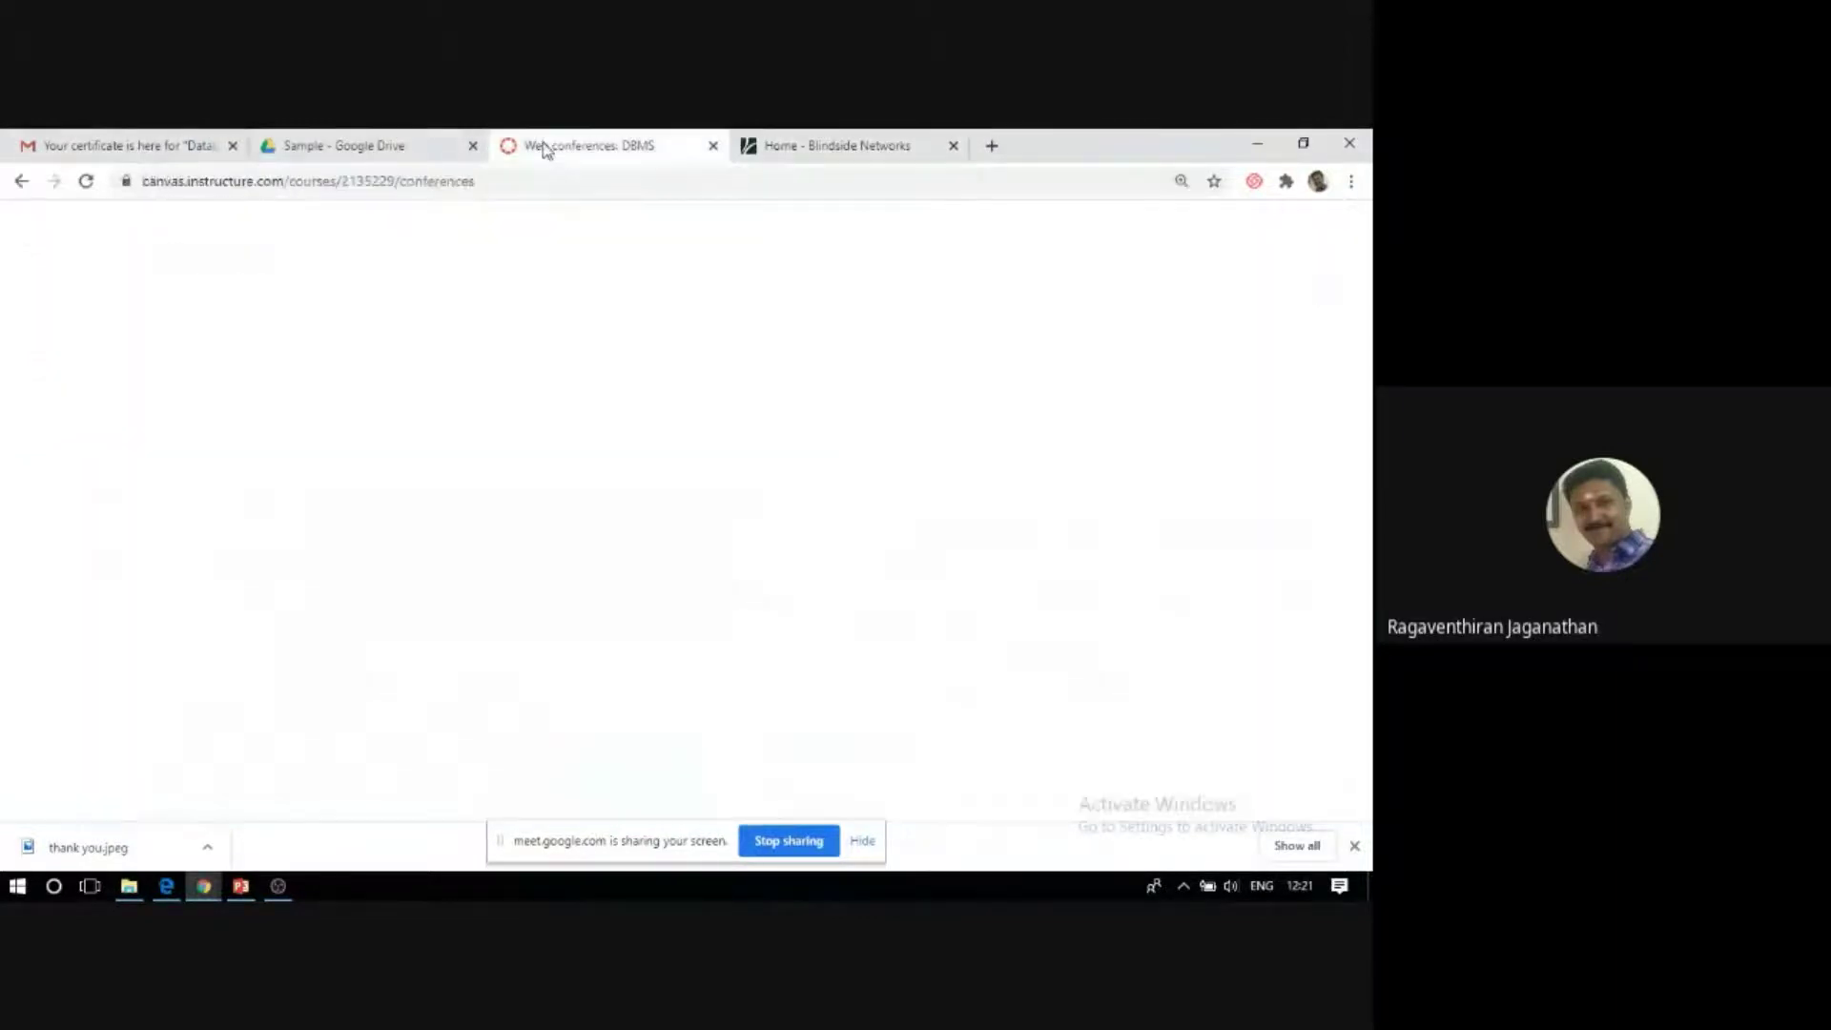
pyautogui.scroll(-3, 376, 524)
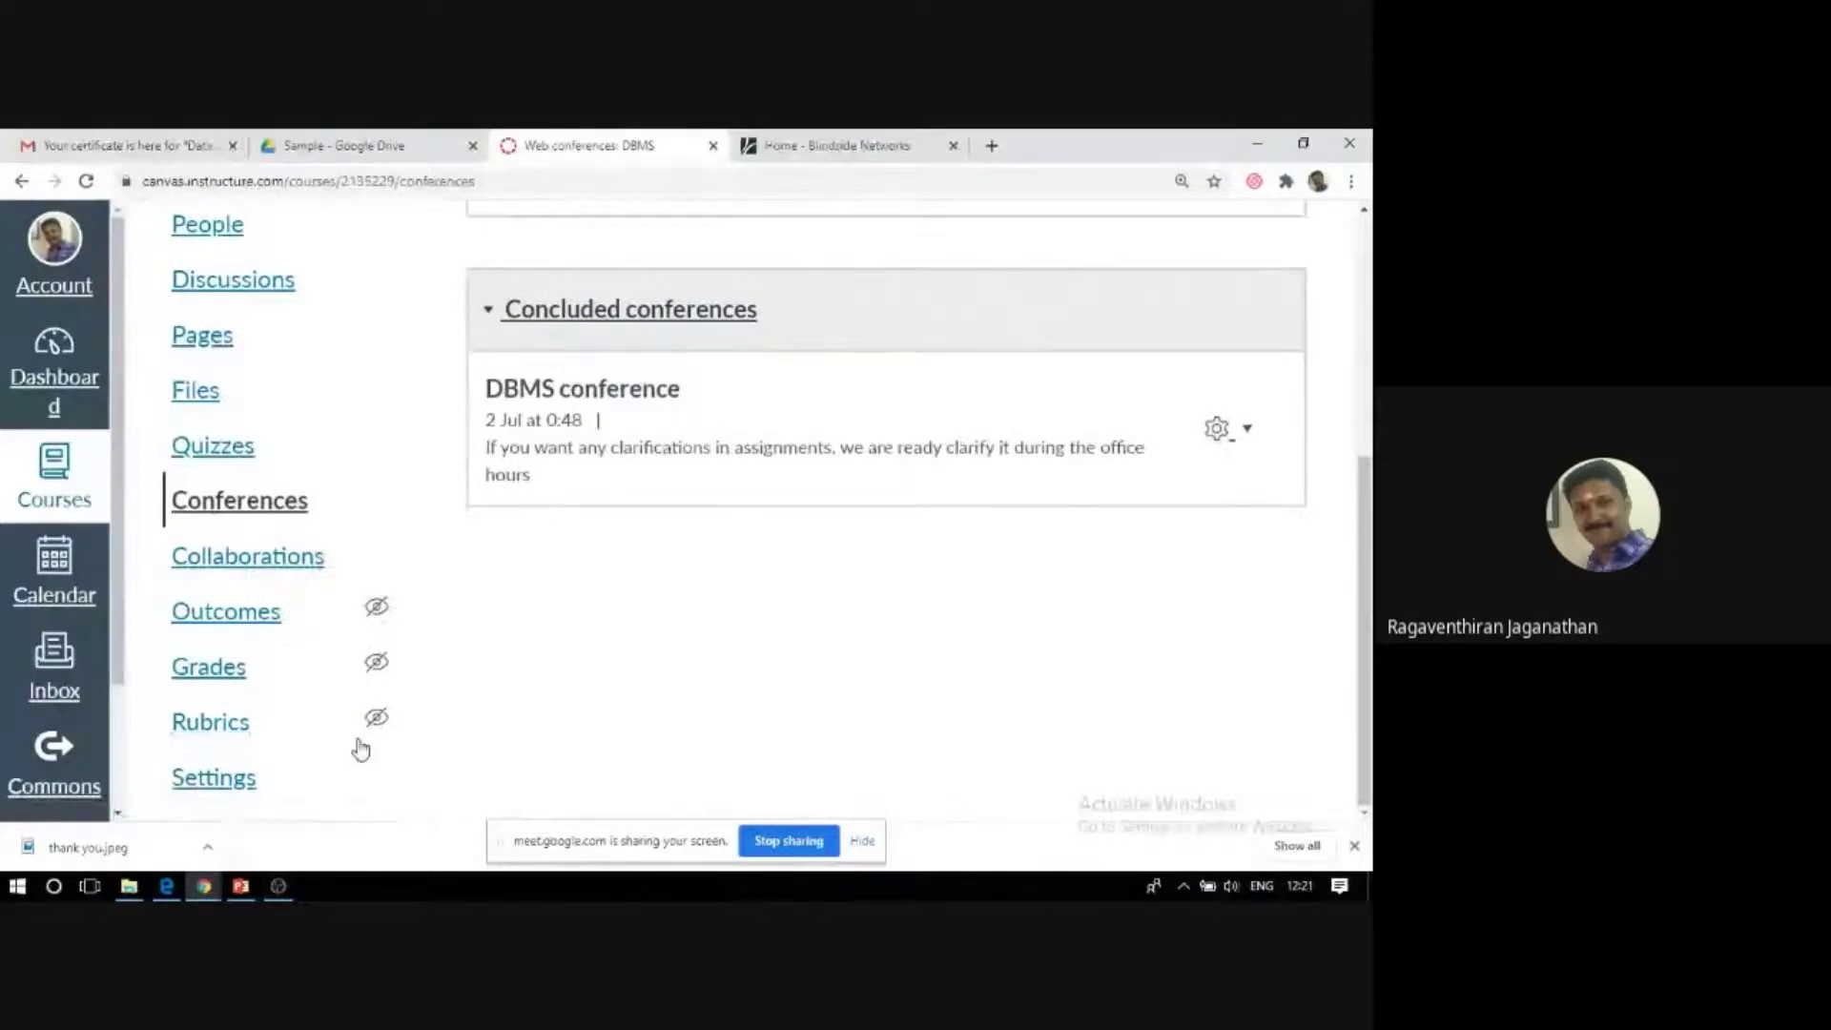
pyautogui.scroll(1, 358, 747)
pyautogui.scroll(4, 361, 749)
pyautogui.scroll(-4, 360, 748)
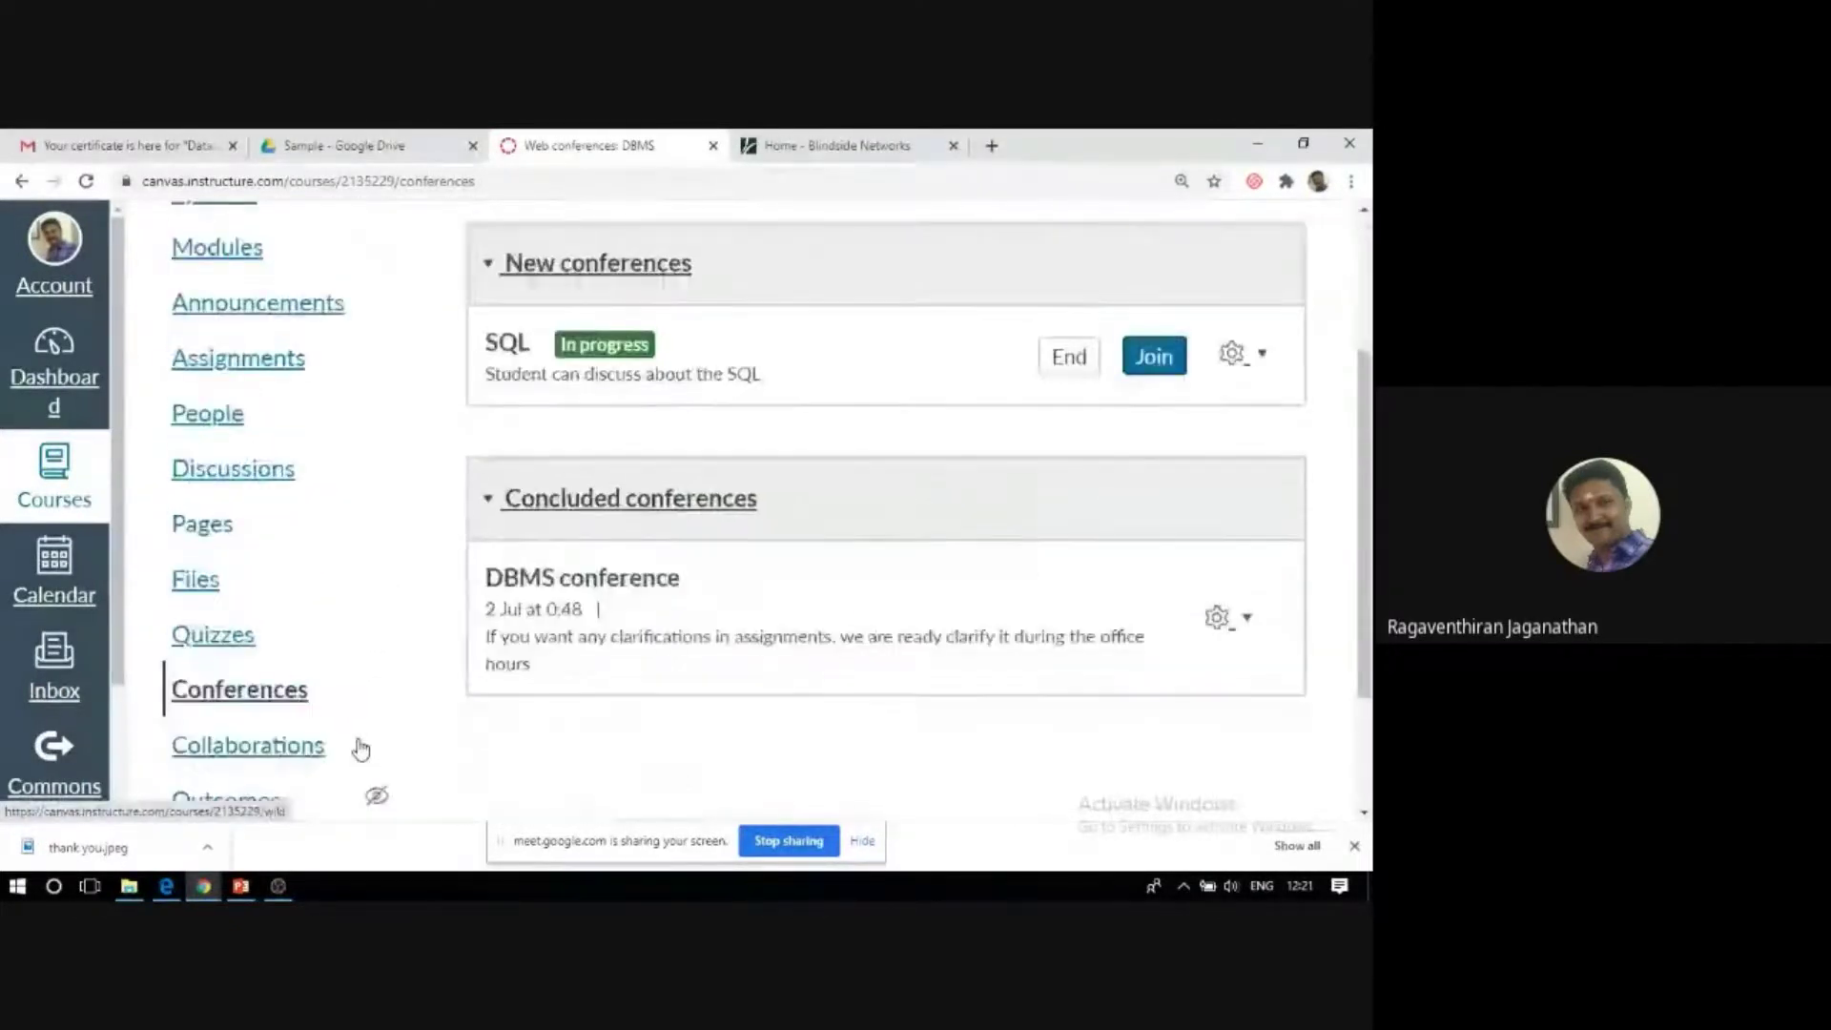
pyautogui.scroll(-1, 248, 791)
pyautogui.click(225, 777)
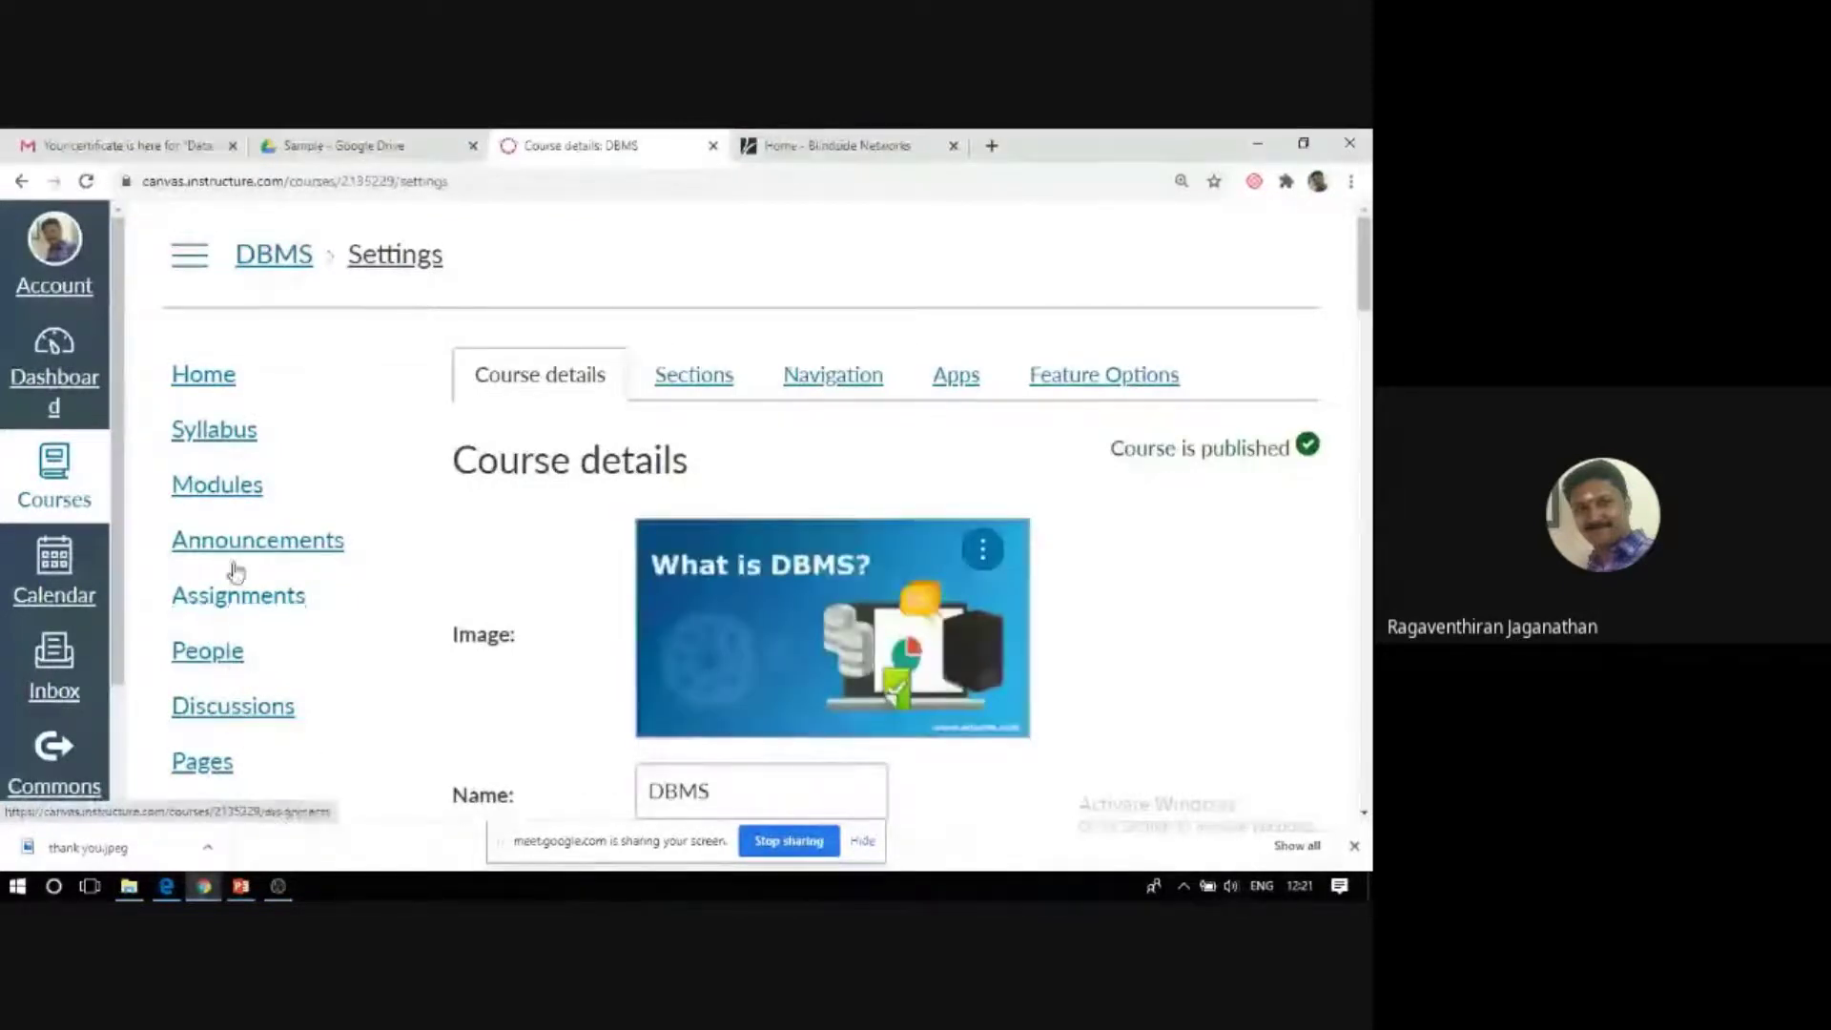
# In Navigation settings, move Attendance from hidden items to just below Announcements and save.
pyautogui.click(816, 386)
pyautogui.scroll(-1, 572, 506)
pyautogui.scroll(-1, 576, 515)
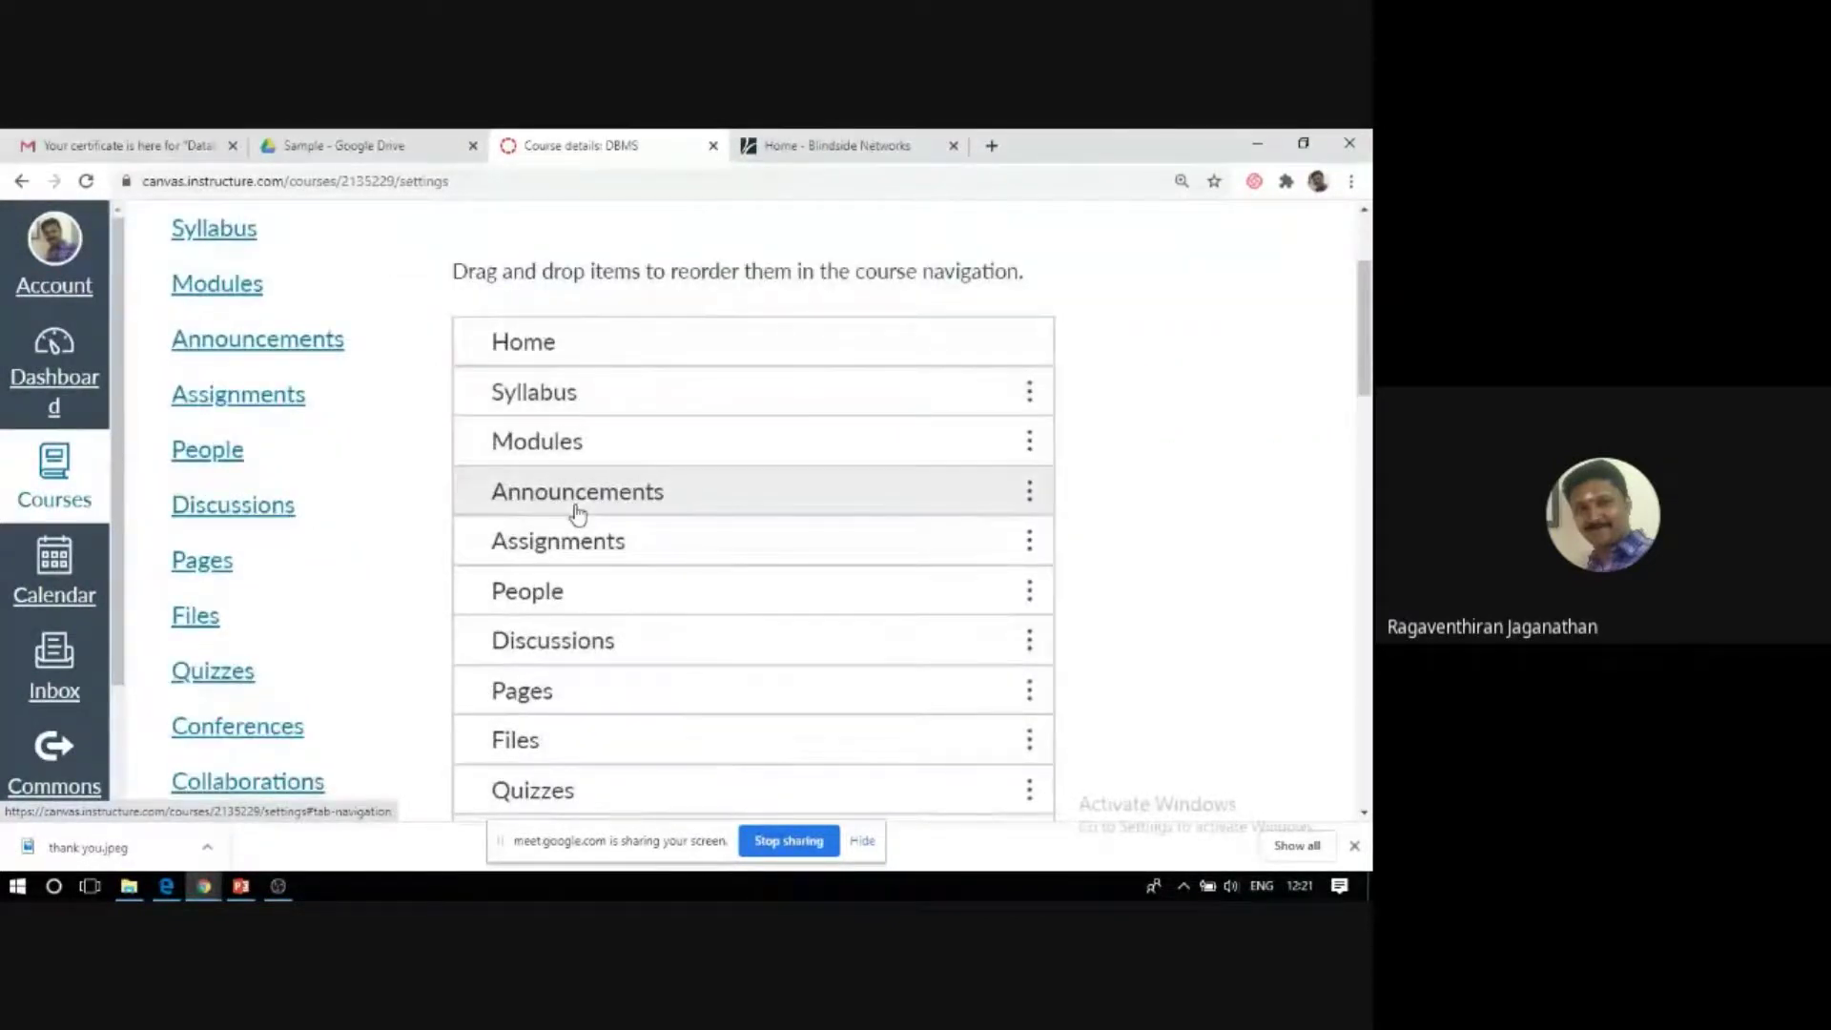
pyautogui.scroll(-1, 577, 553)
pyautogui.scroll(-1, 578, 761)
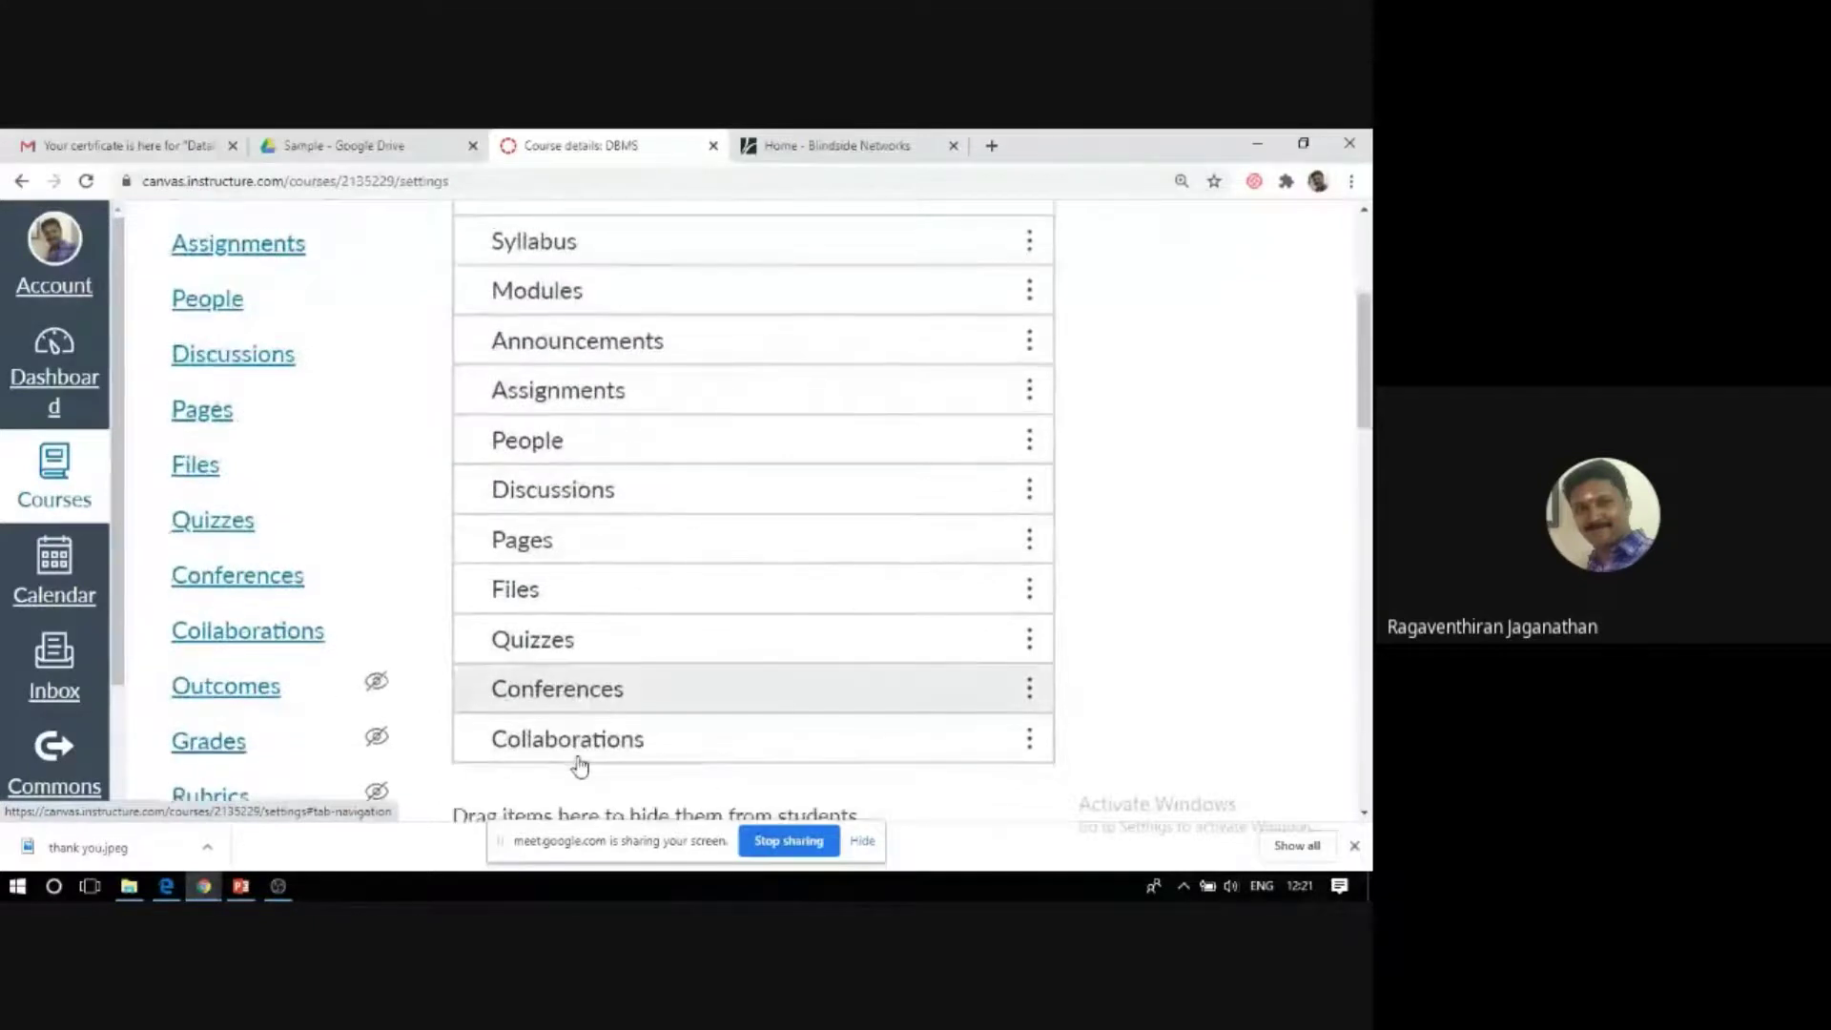
pyautogui.scroll(-2, 579, 764)
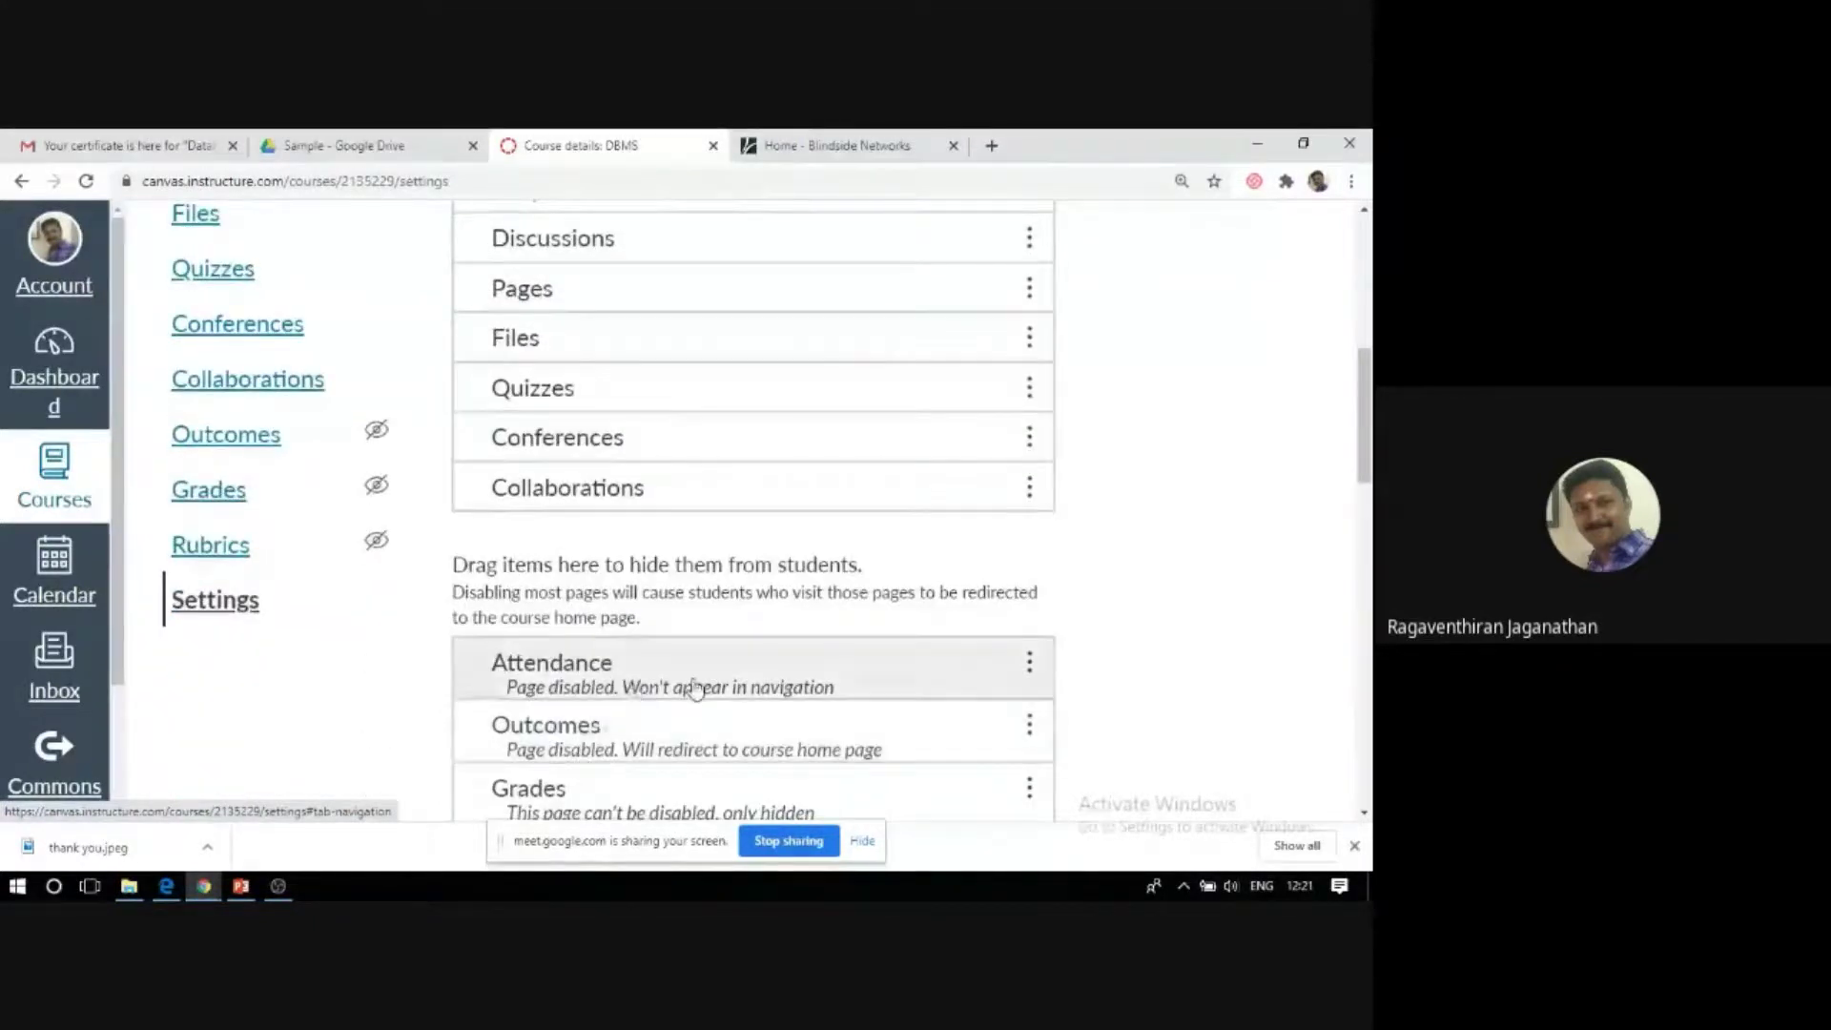
pyautogui.moveTo(714, 689); pyautogui.dragTo(740, 295)
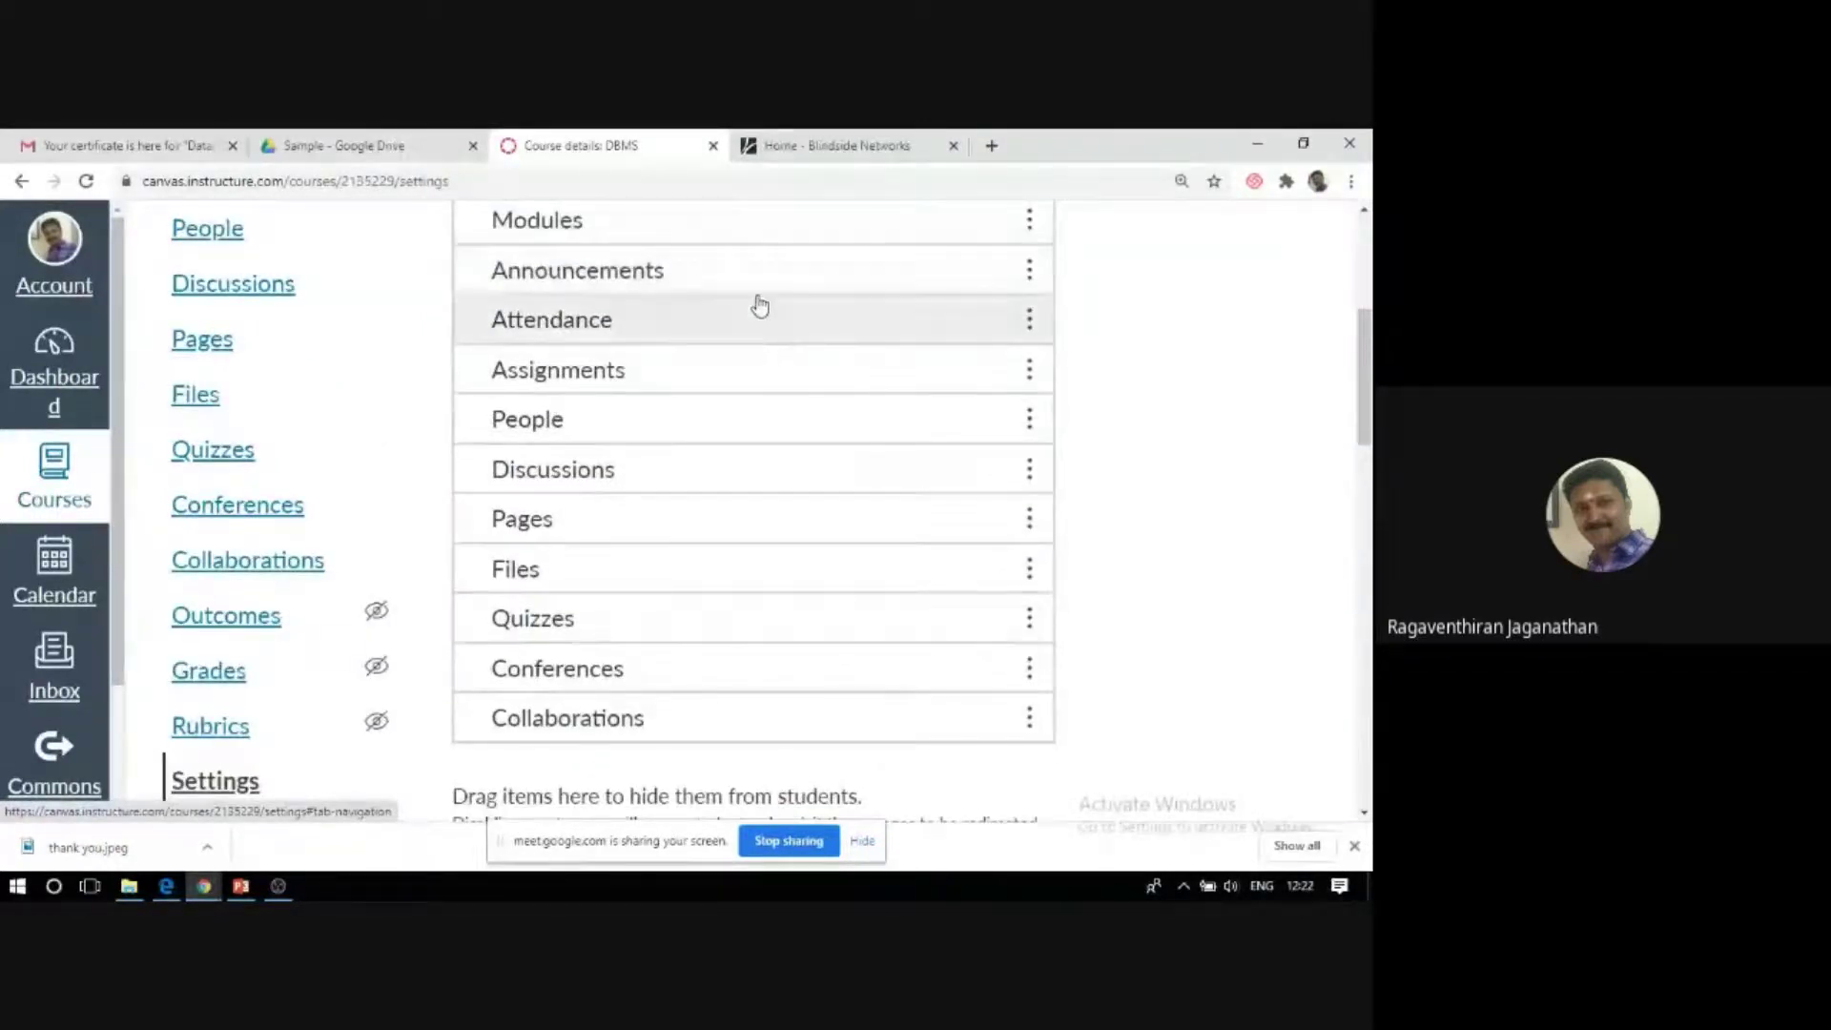
pyautogui.moveTo(710, 321); pyautogui.dragTo(704, 279)
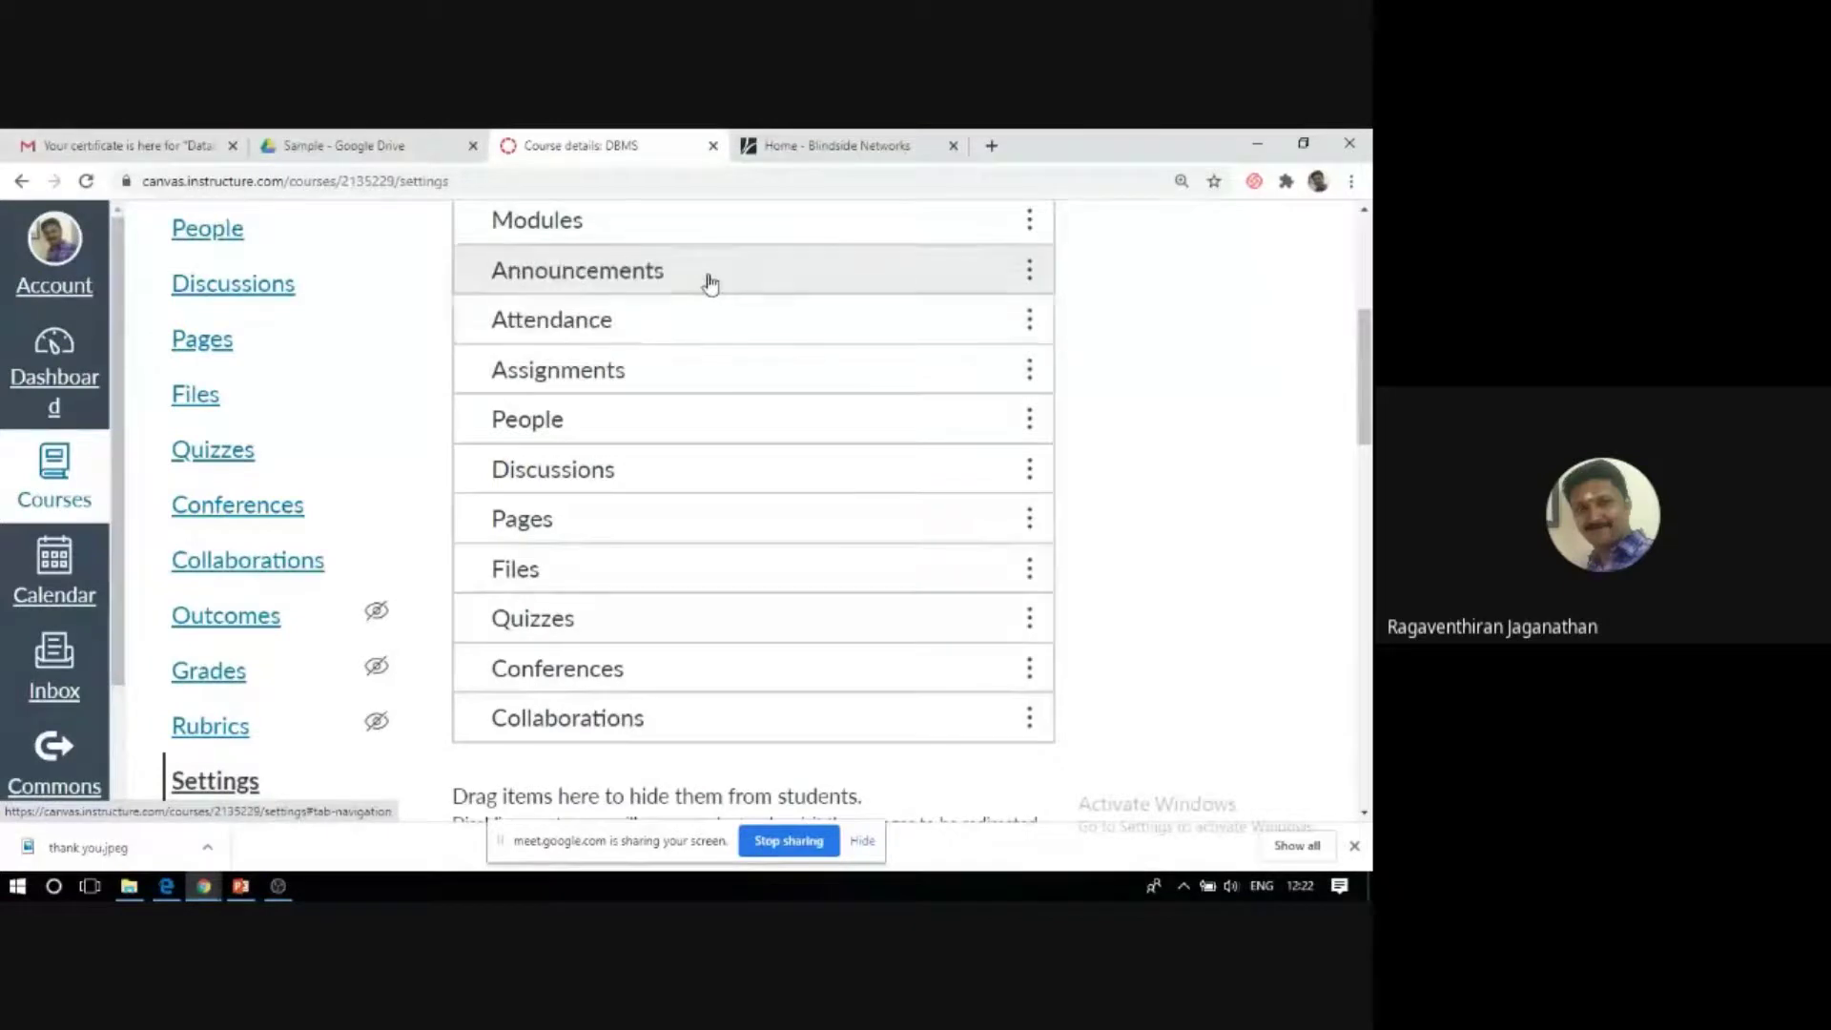
pyautogui.scroll(-4, 729, 649)
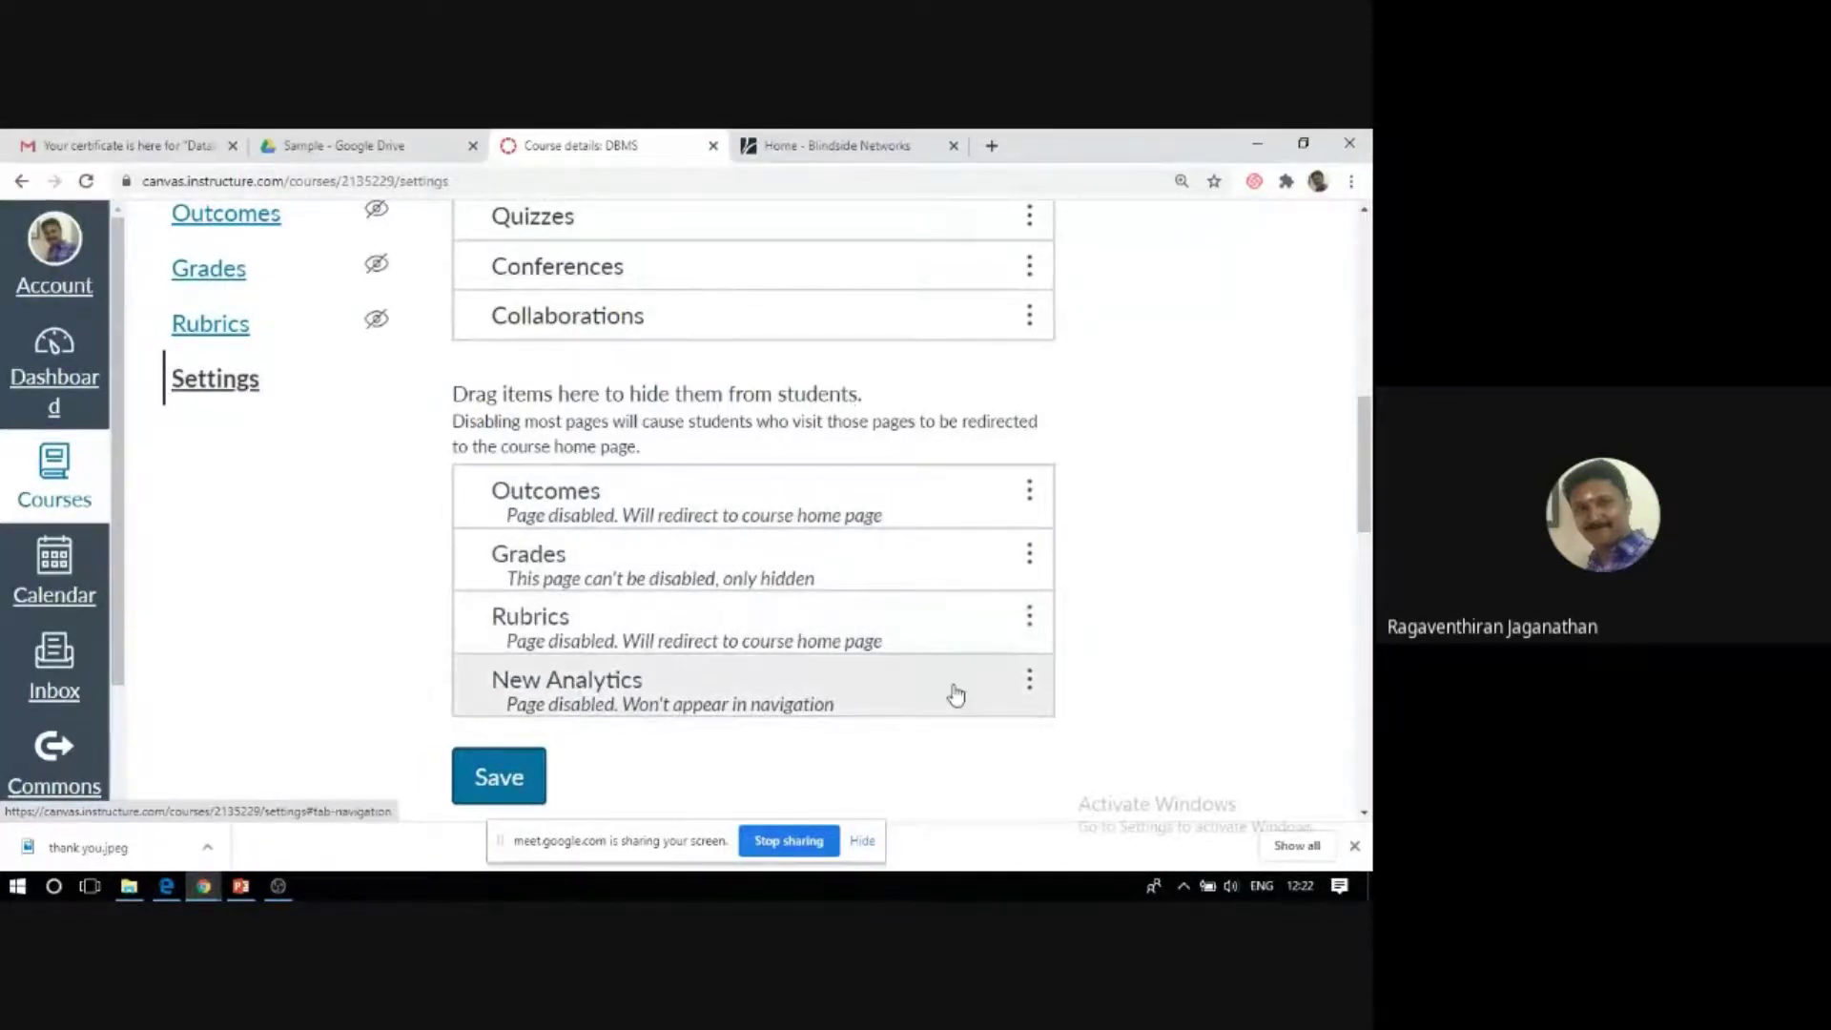
pyautogui.click(502, 791)
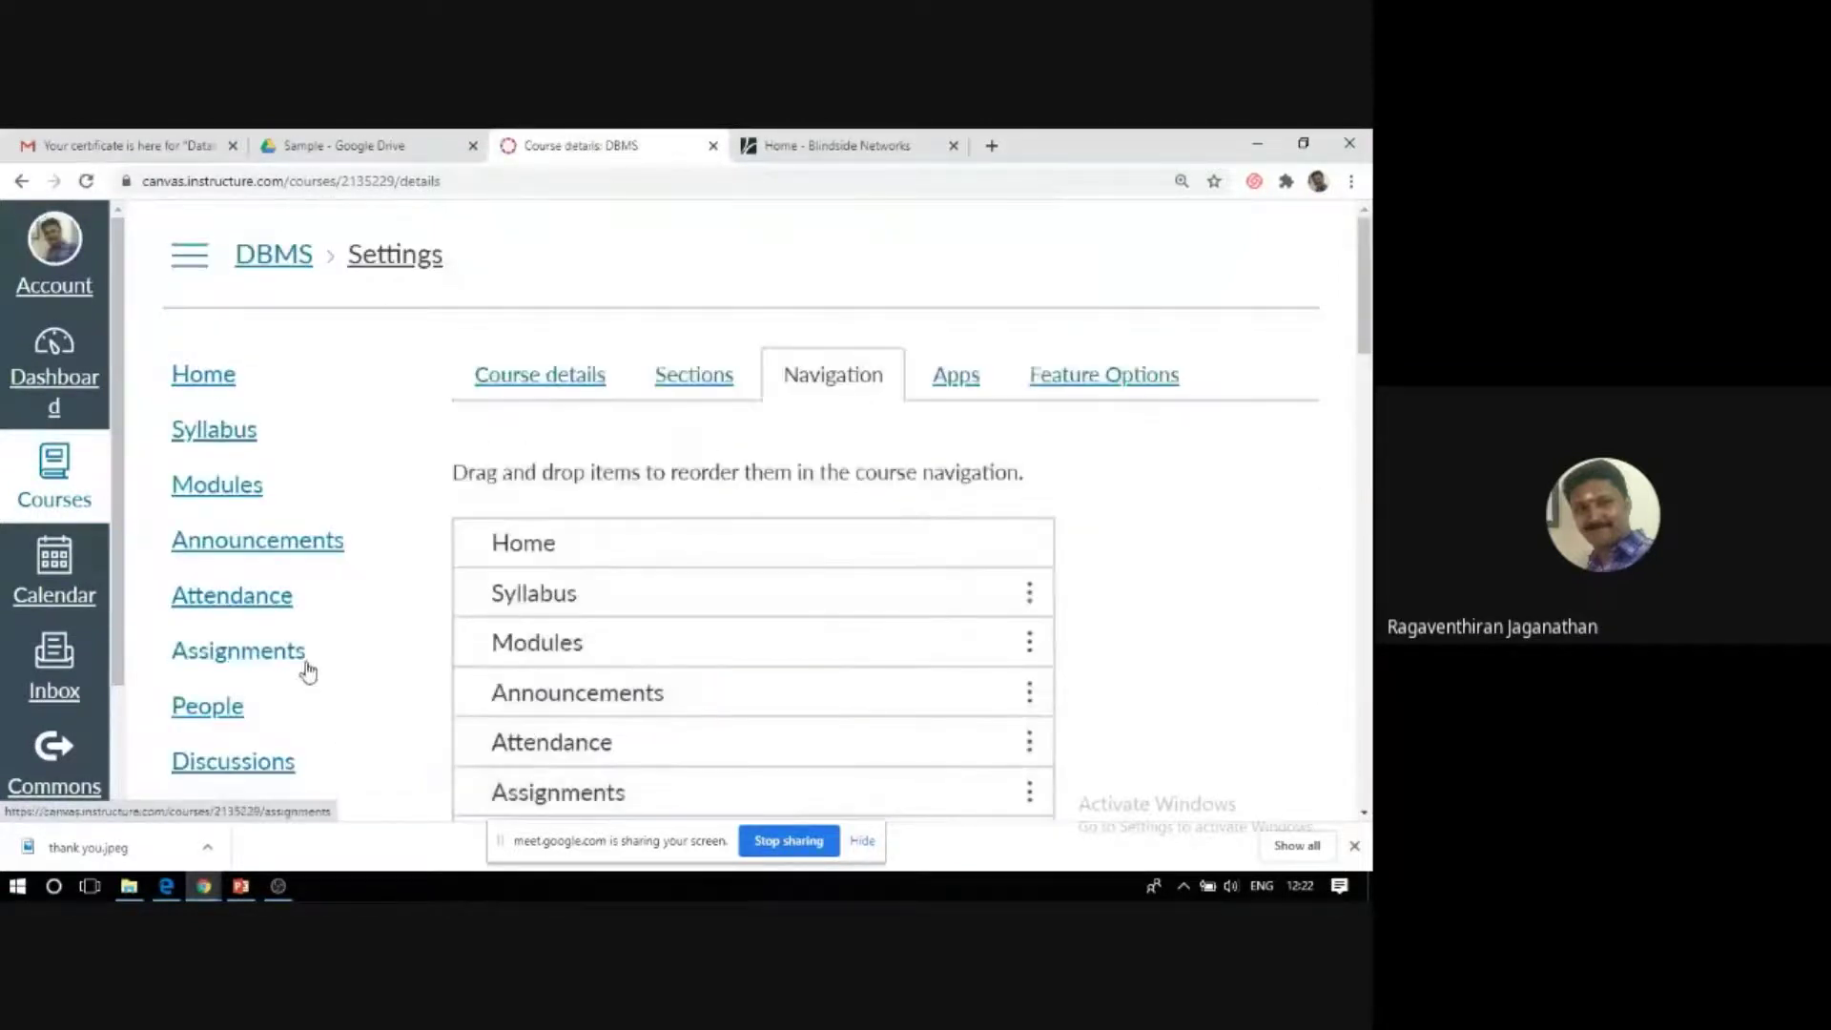
# Open the Attendance roll call, check the previous day, then return to Thu Jul 02.
pyautogui.click(204, 600)
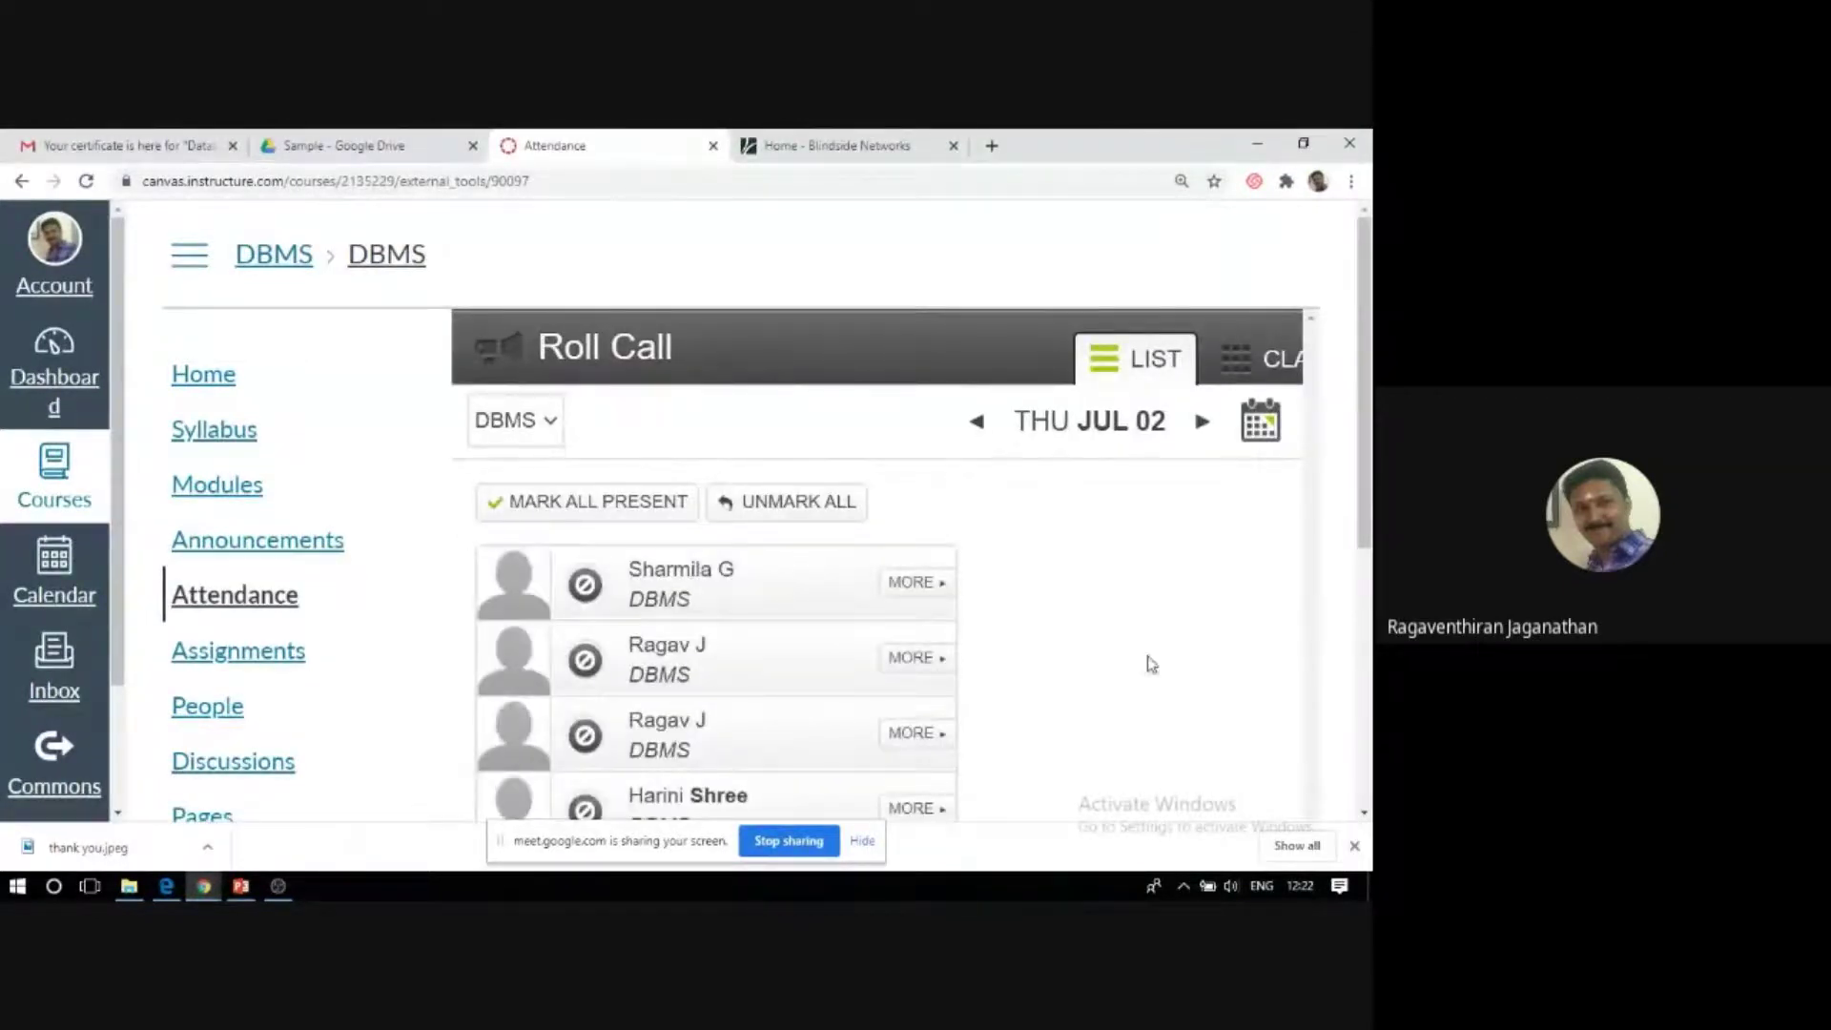
pyautogui.scroll(-1, 1188, 629)
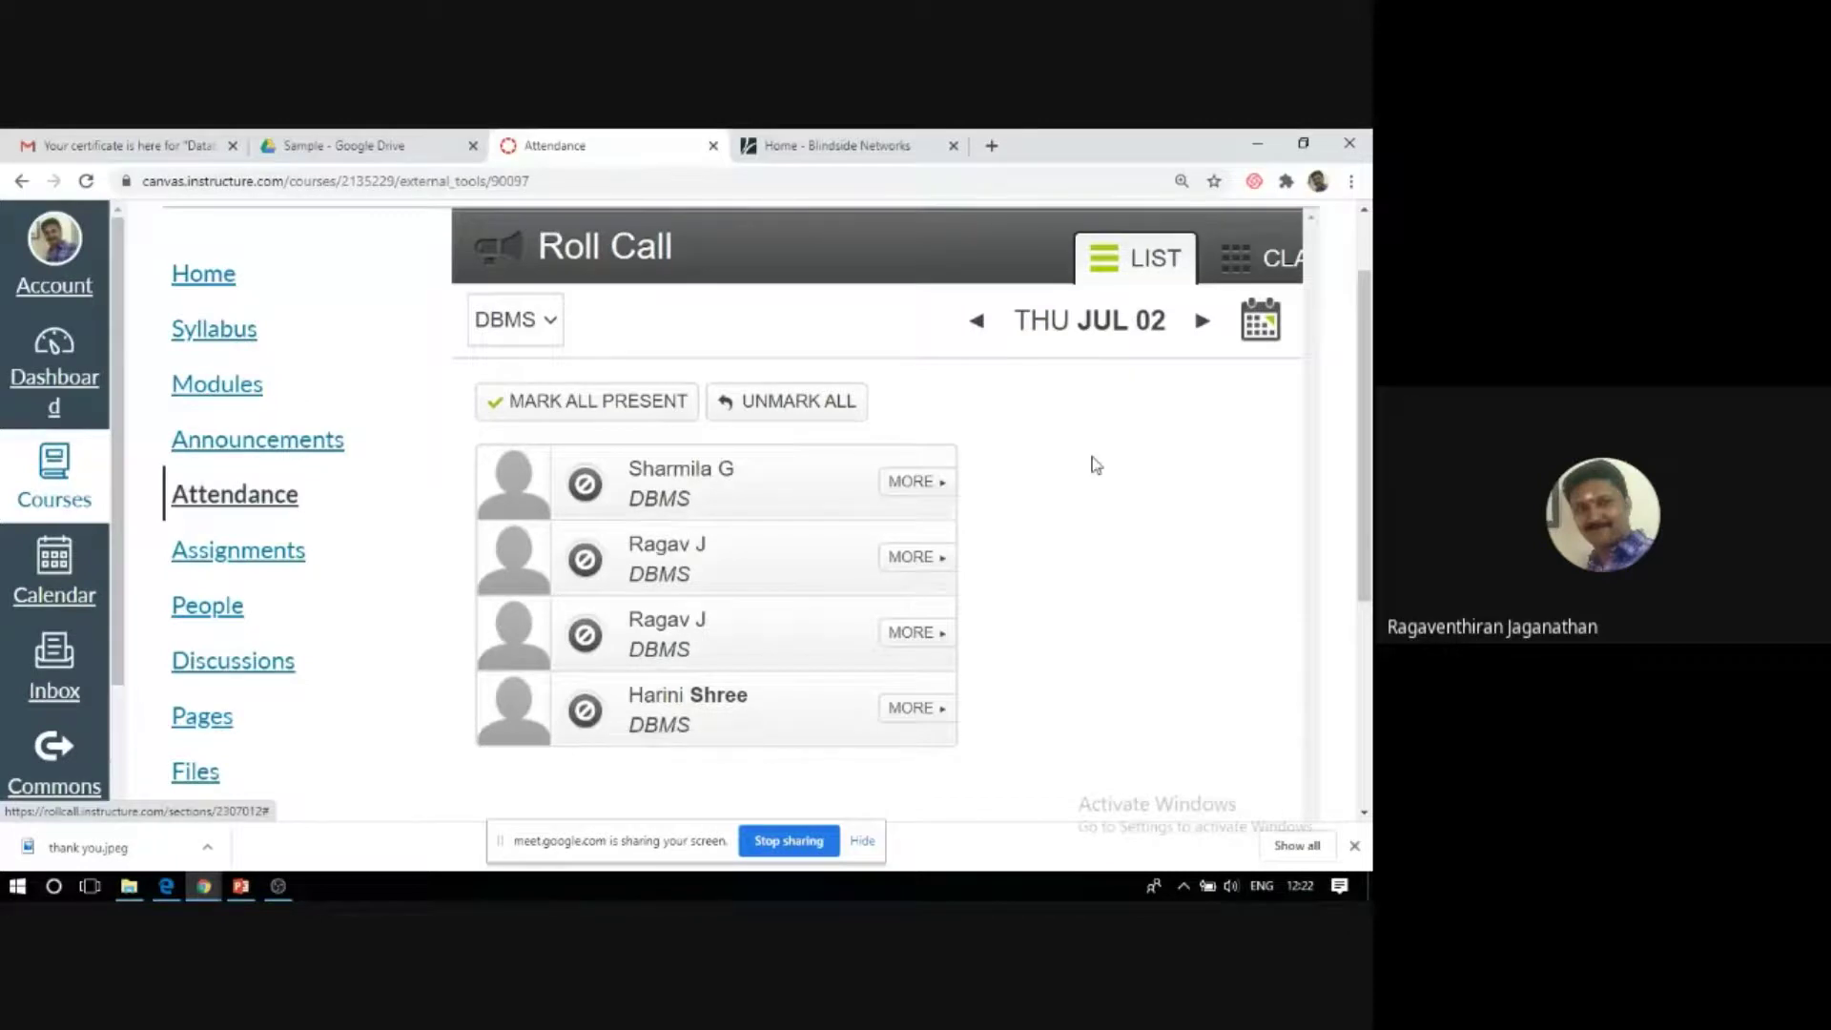
pyautogui.press('Left')
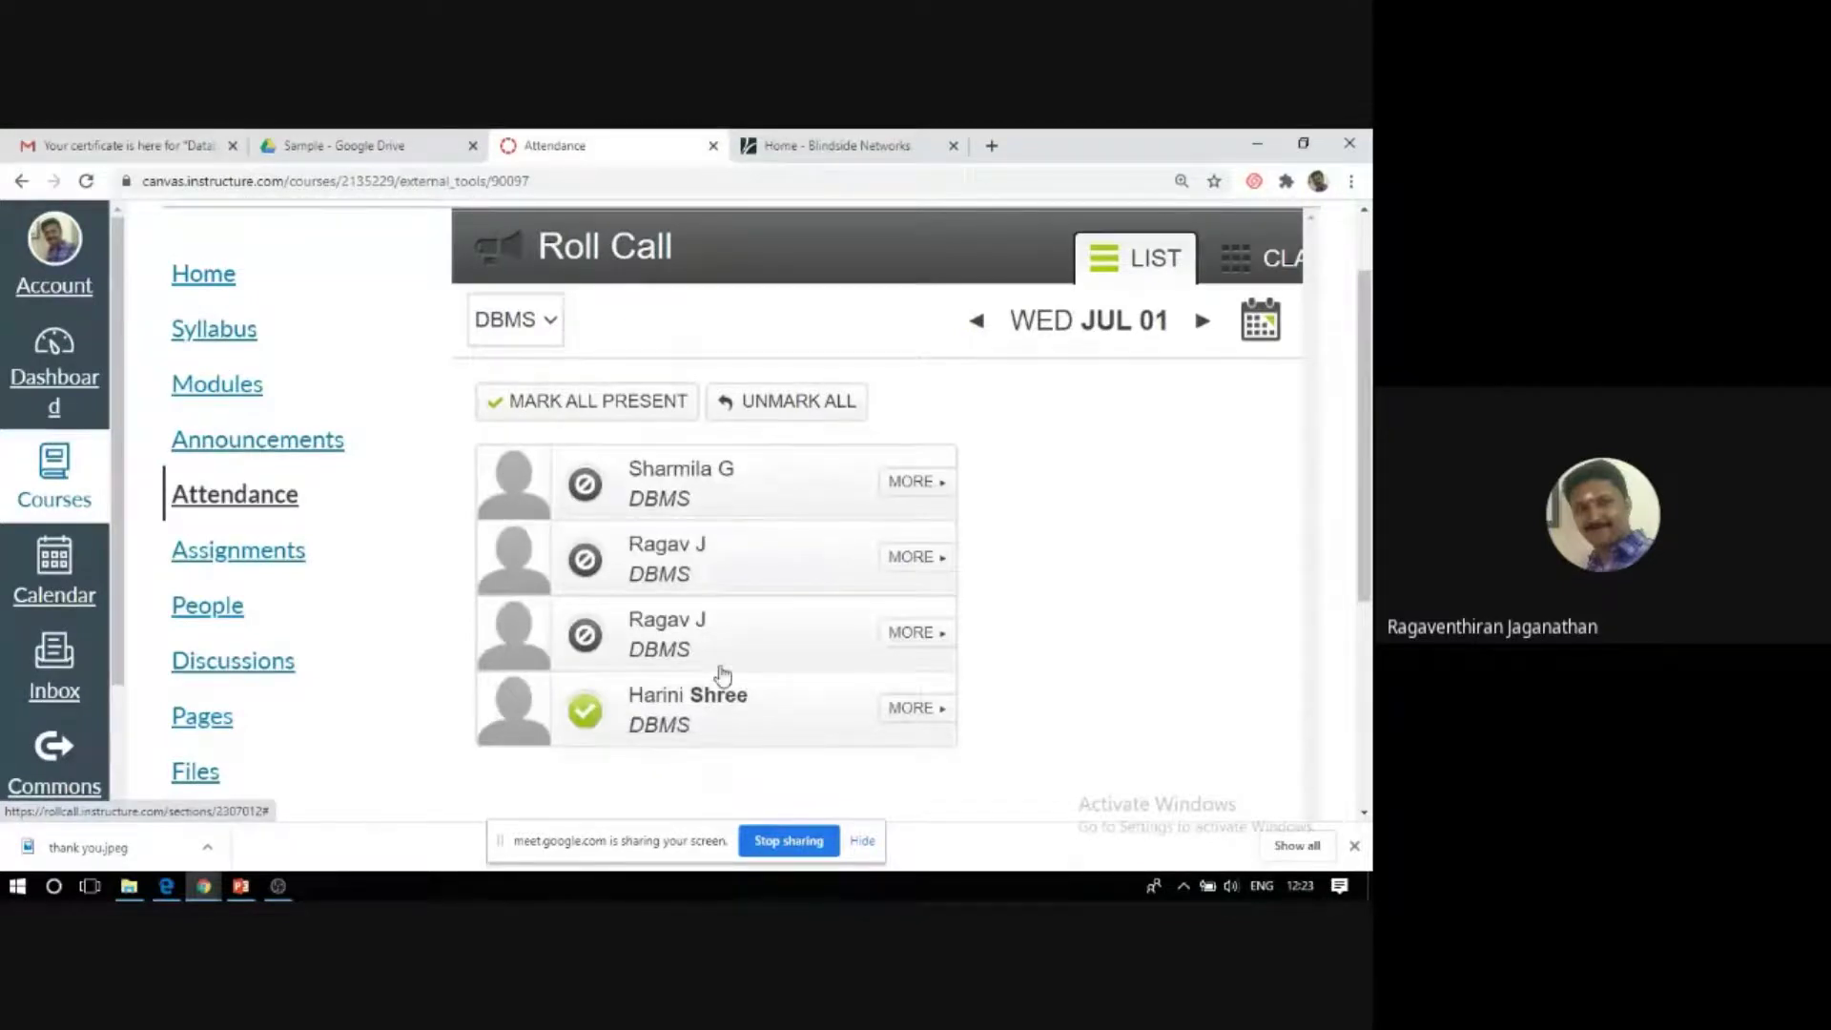
pyautogui.click(1202, 321)
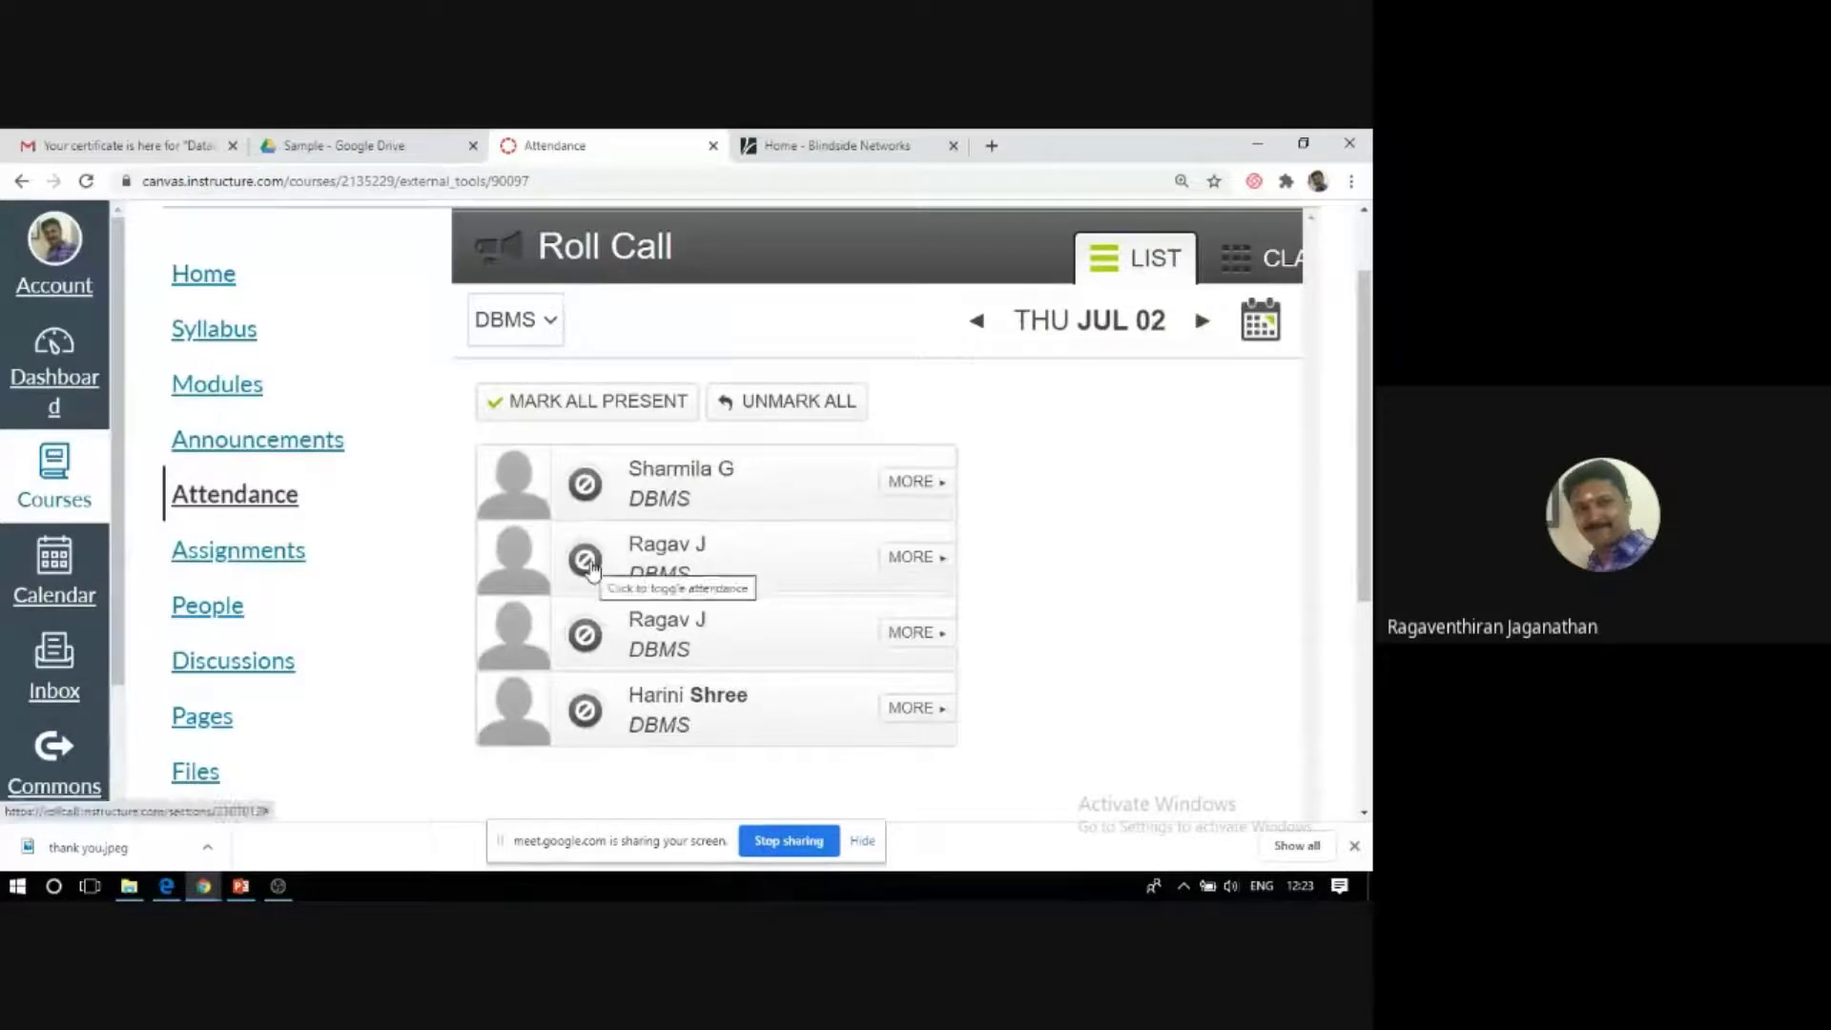
# Mark the first, second and last students present for Jul 02, then return to course Settings.
pyautogui.click(586, 485)
pyautogui.click(585, 560)
pyautogui.click(585, 710)
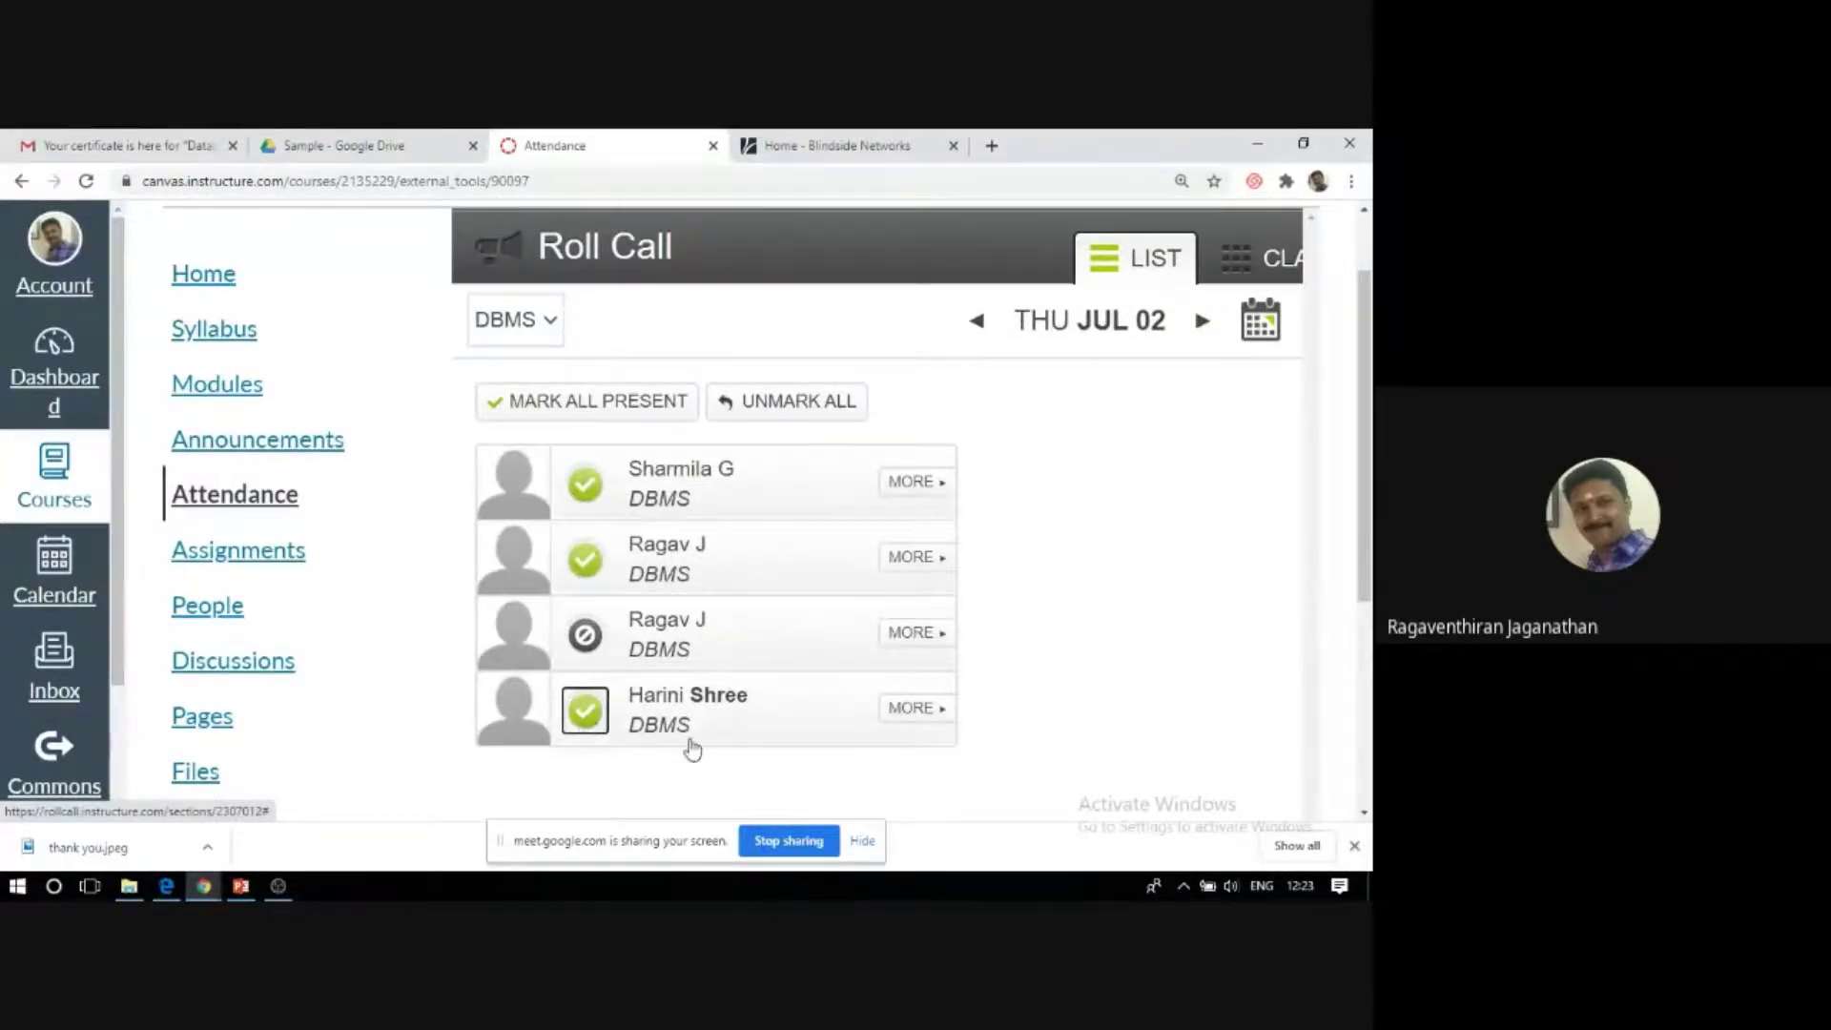
pyautogui.scroll(-3, 1200, 685)
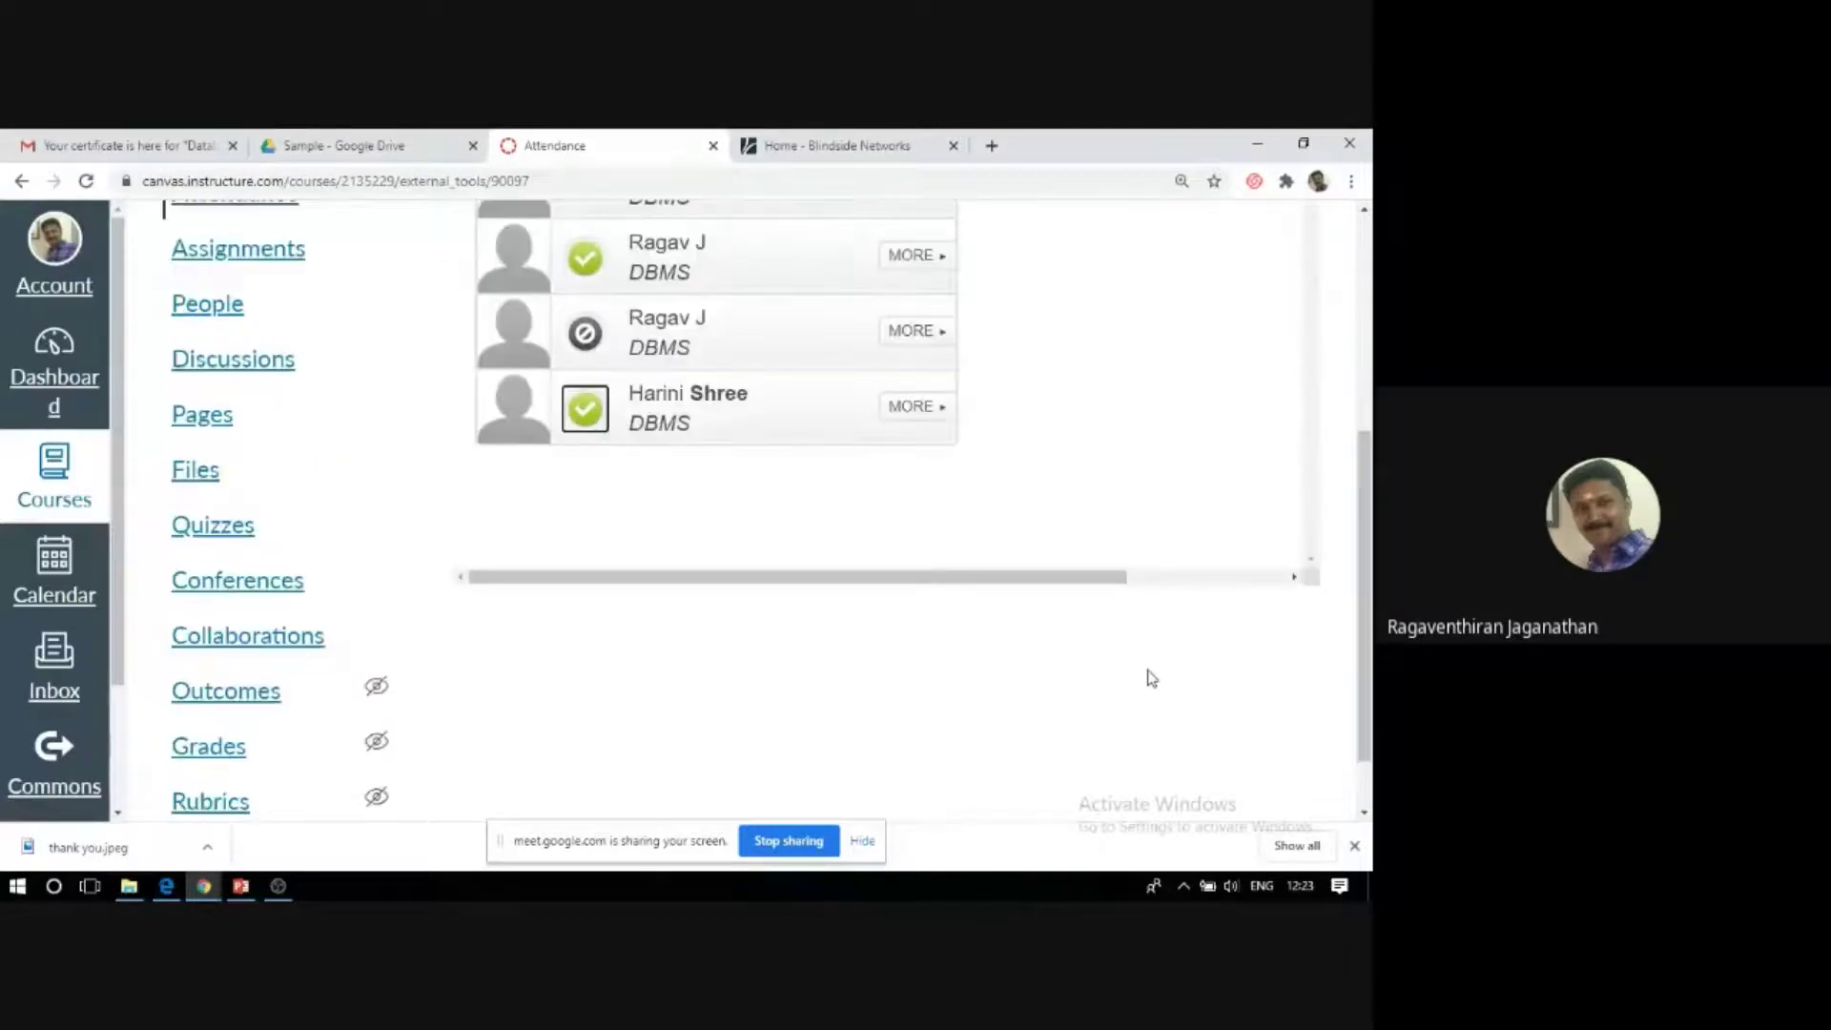
pyautogui.scroll(3, 1151, 678)
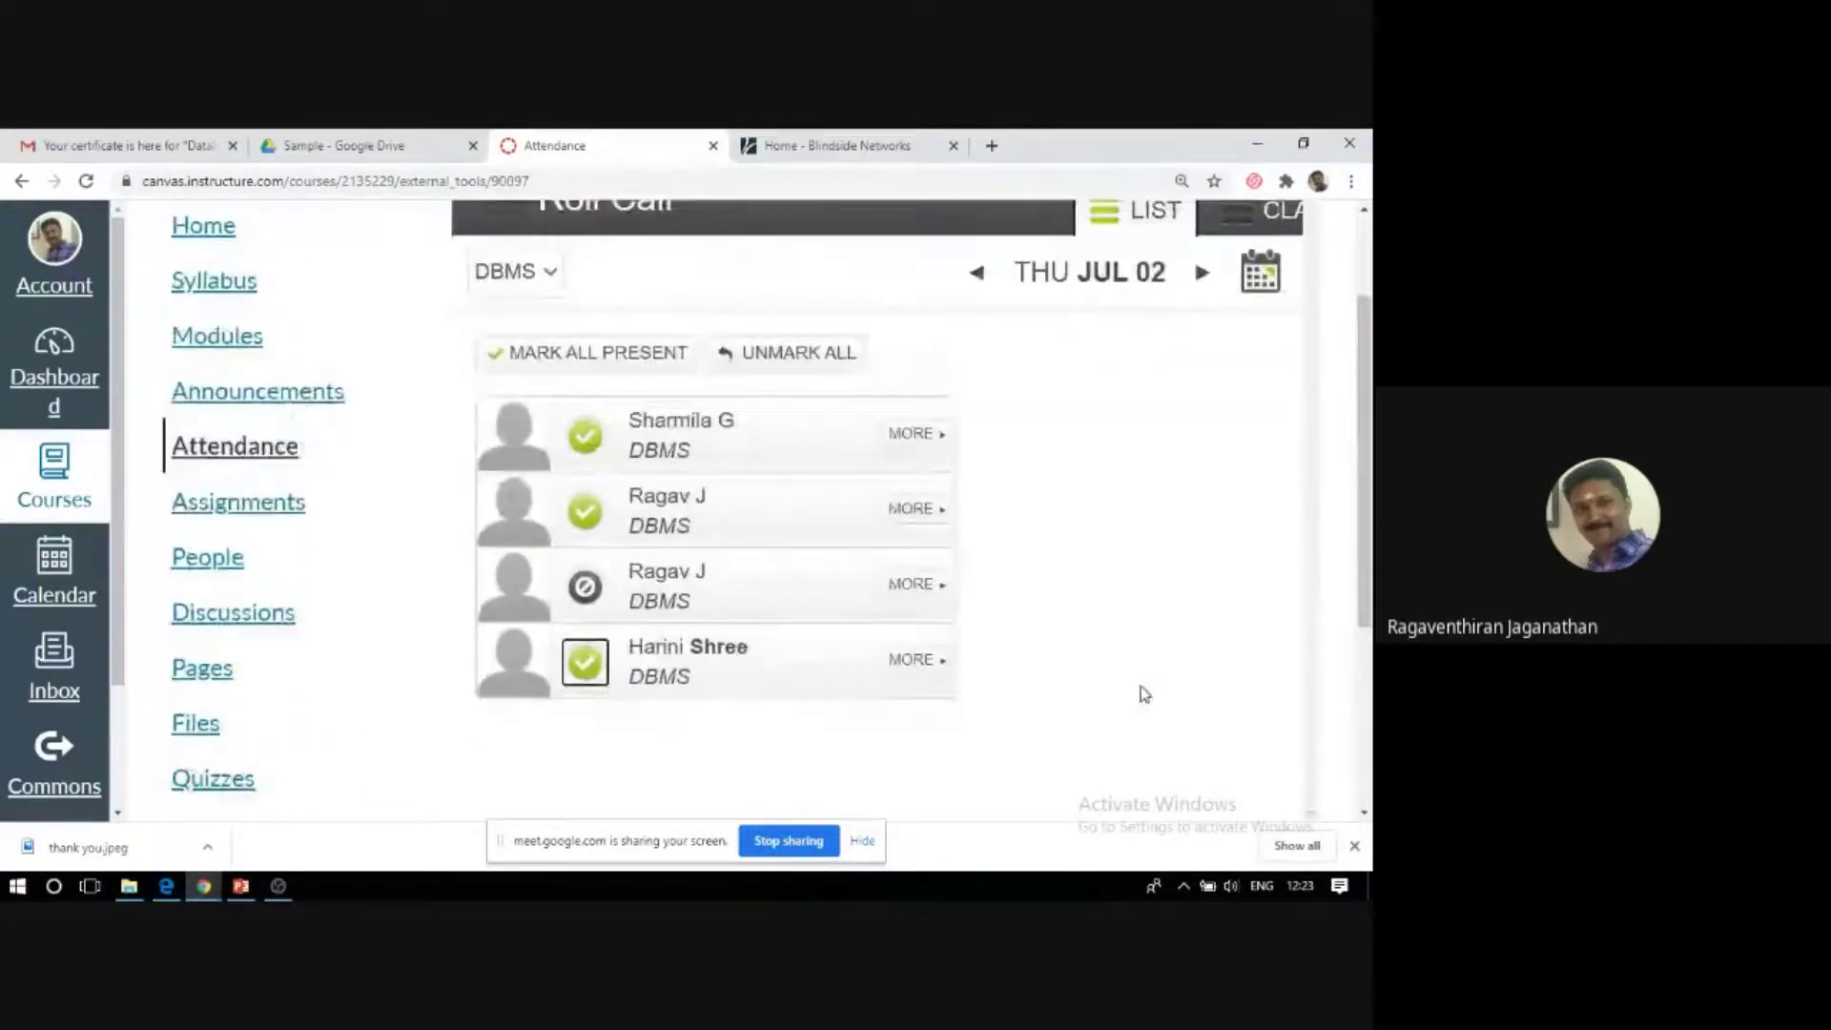
pyautogui.scroll(-2, 1144, 694)
pyautogui.hscroll(3, 1096, 687)
pyautogui.hscroll(-3, 1130, 687)
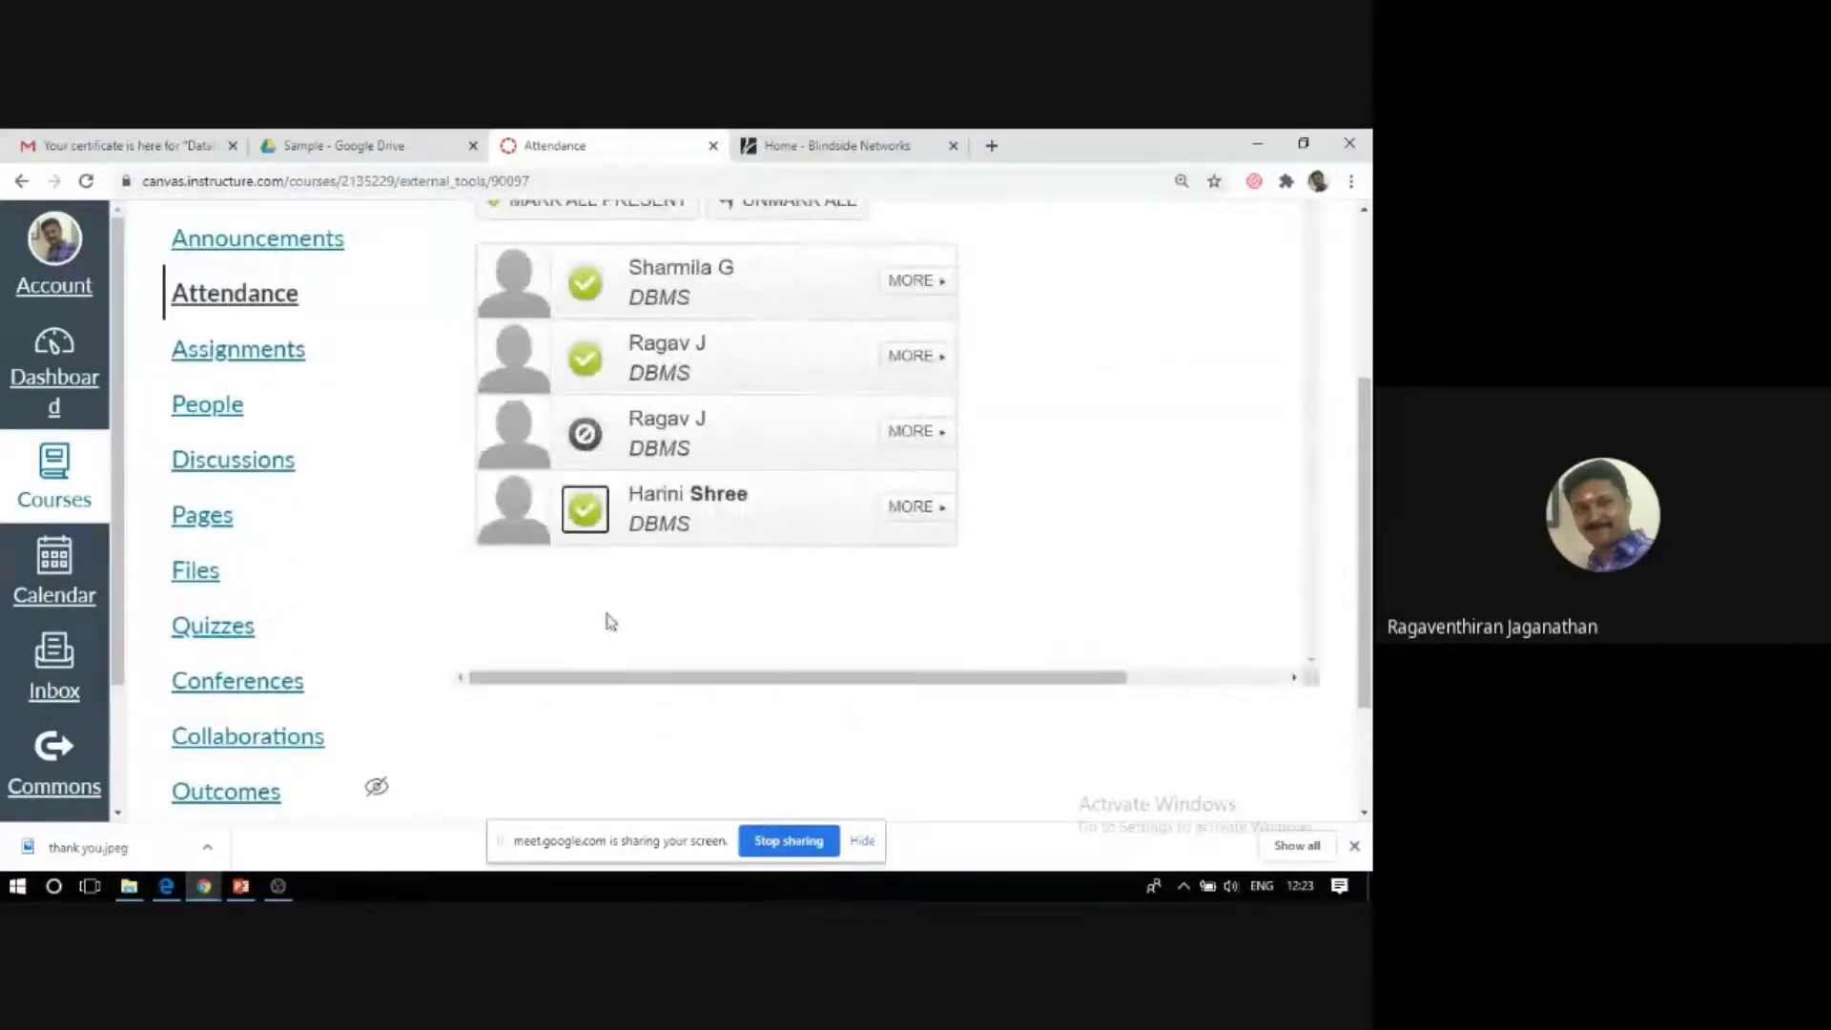
pyautogui.scroll(3, 1103, 687)
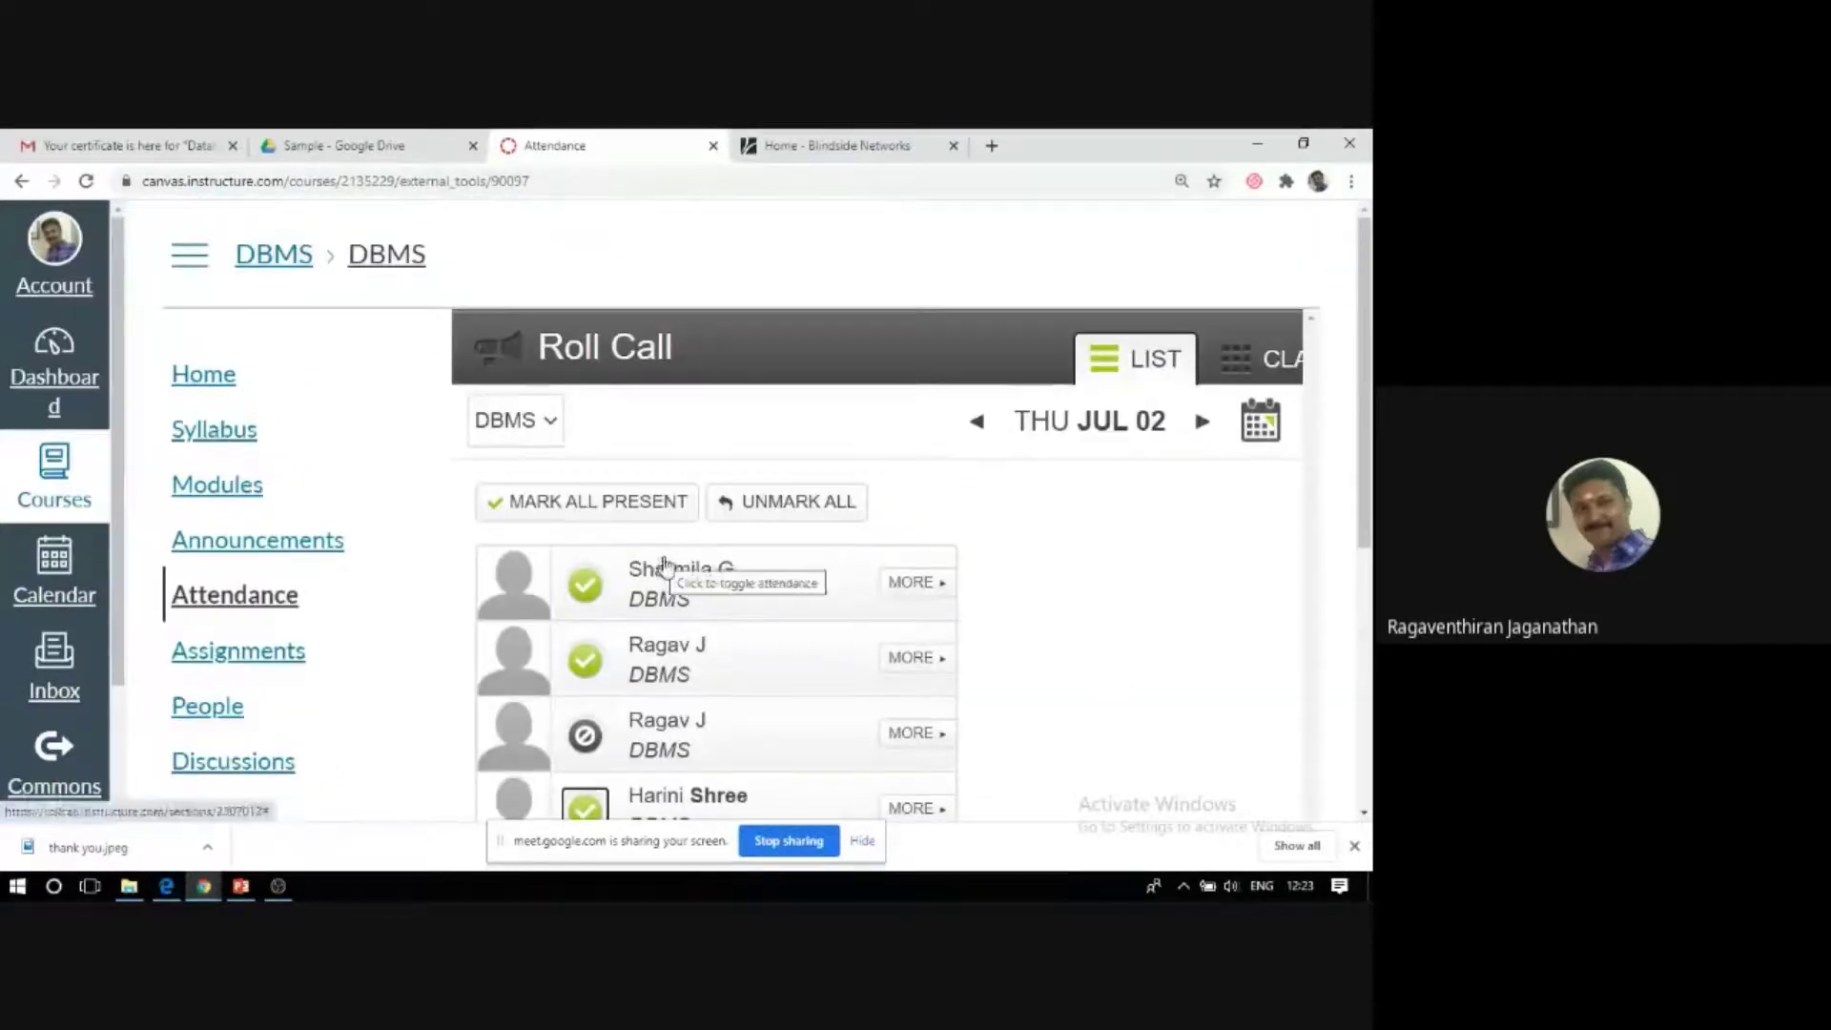
pyautogui.scroll(-5, 677, 569)
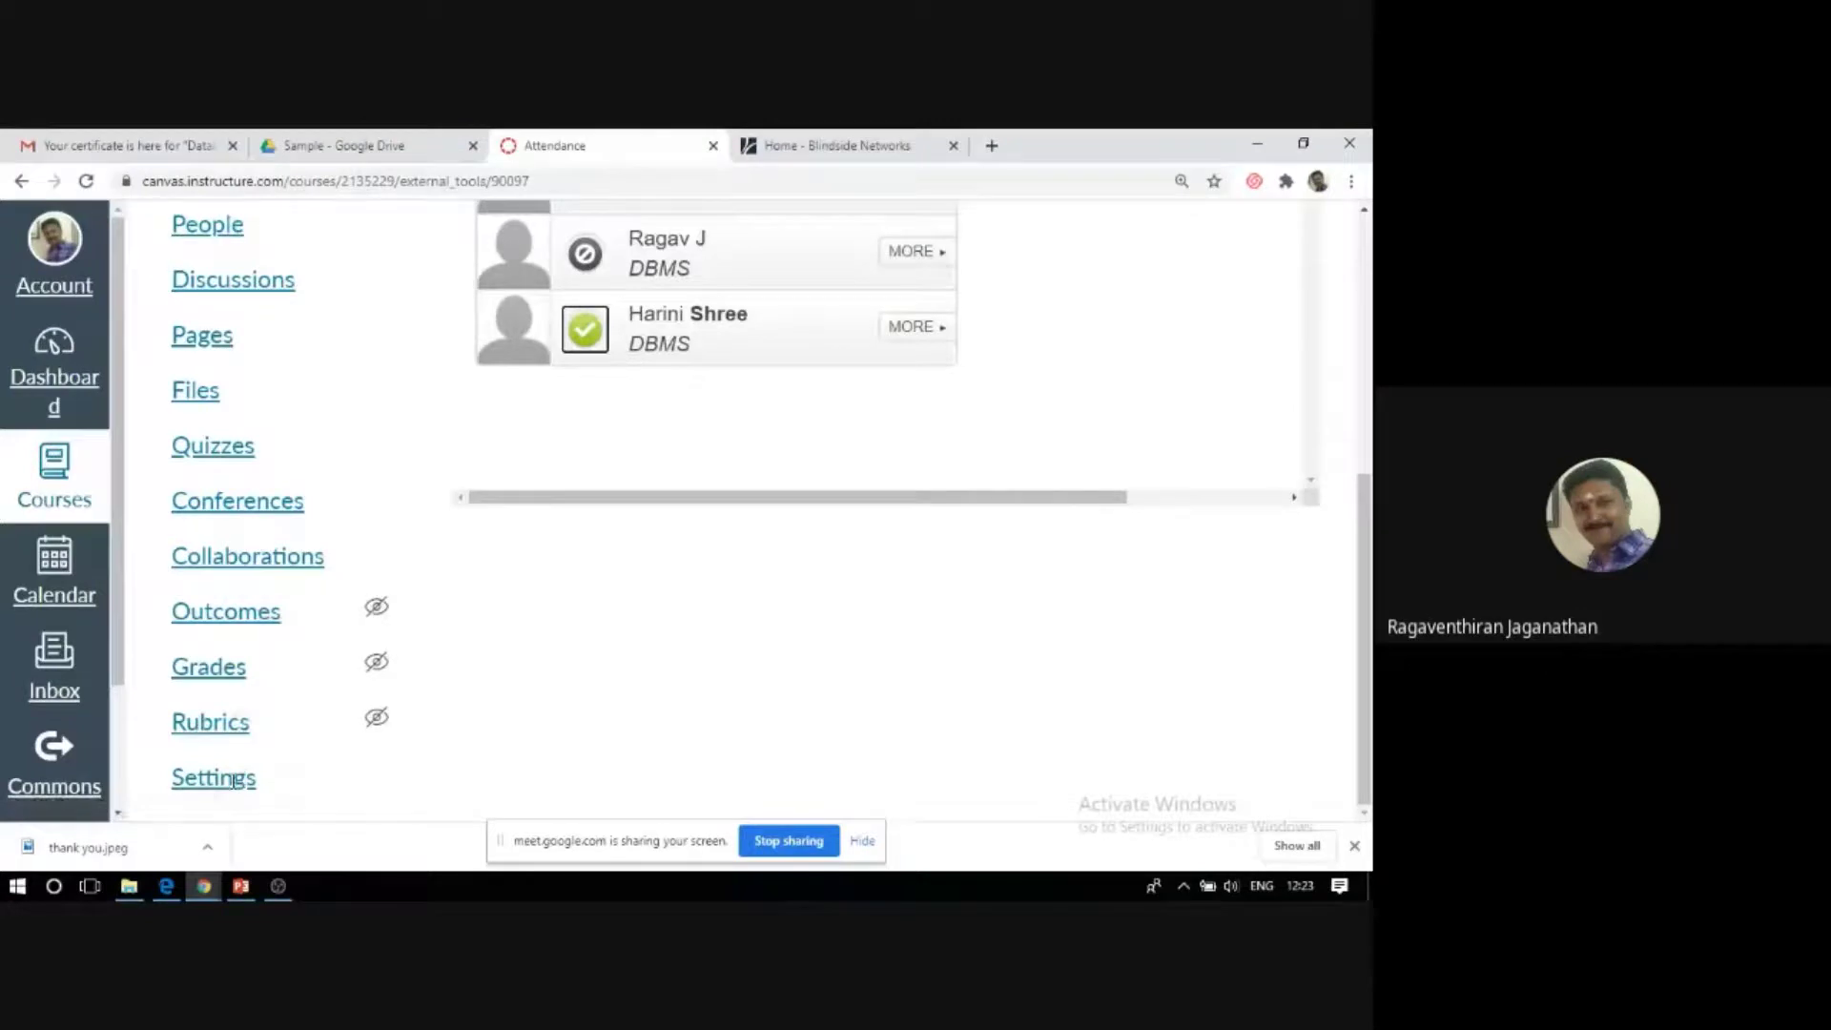
pyautogui.scroll(1, 216, 784)
pyautogui.scroll(2, 216, 785)
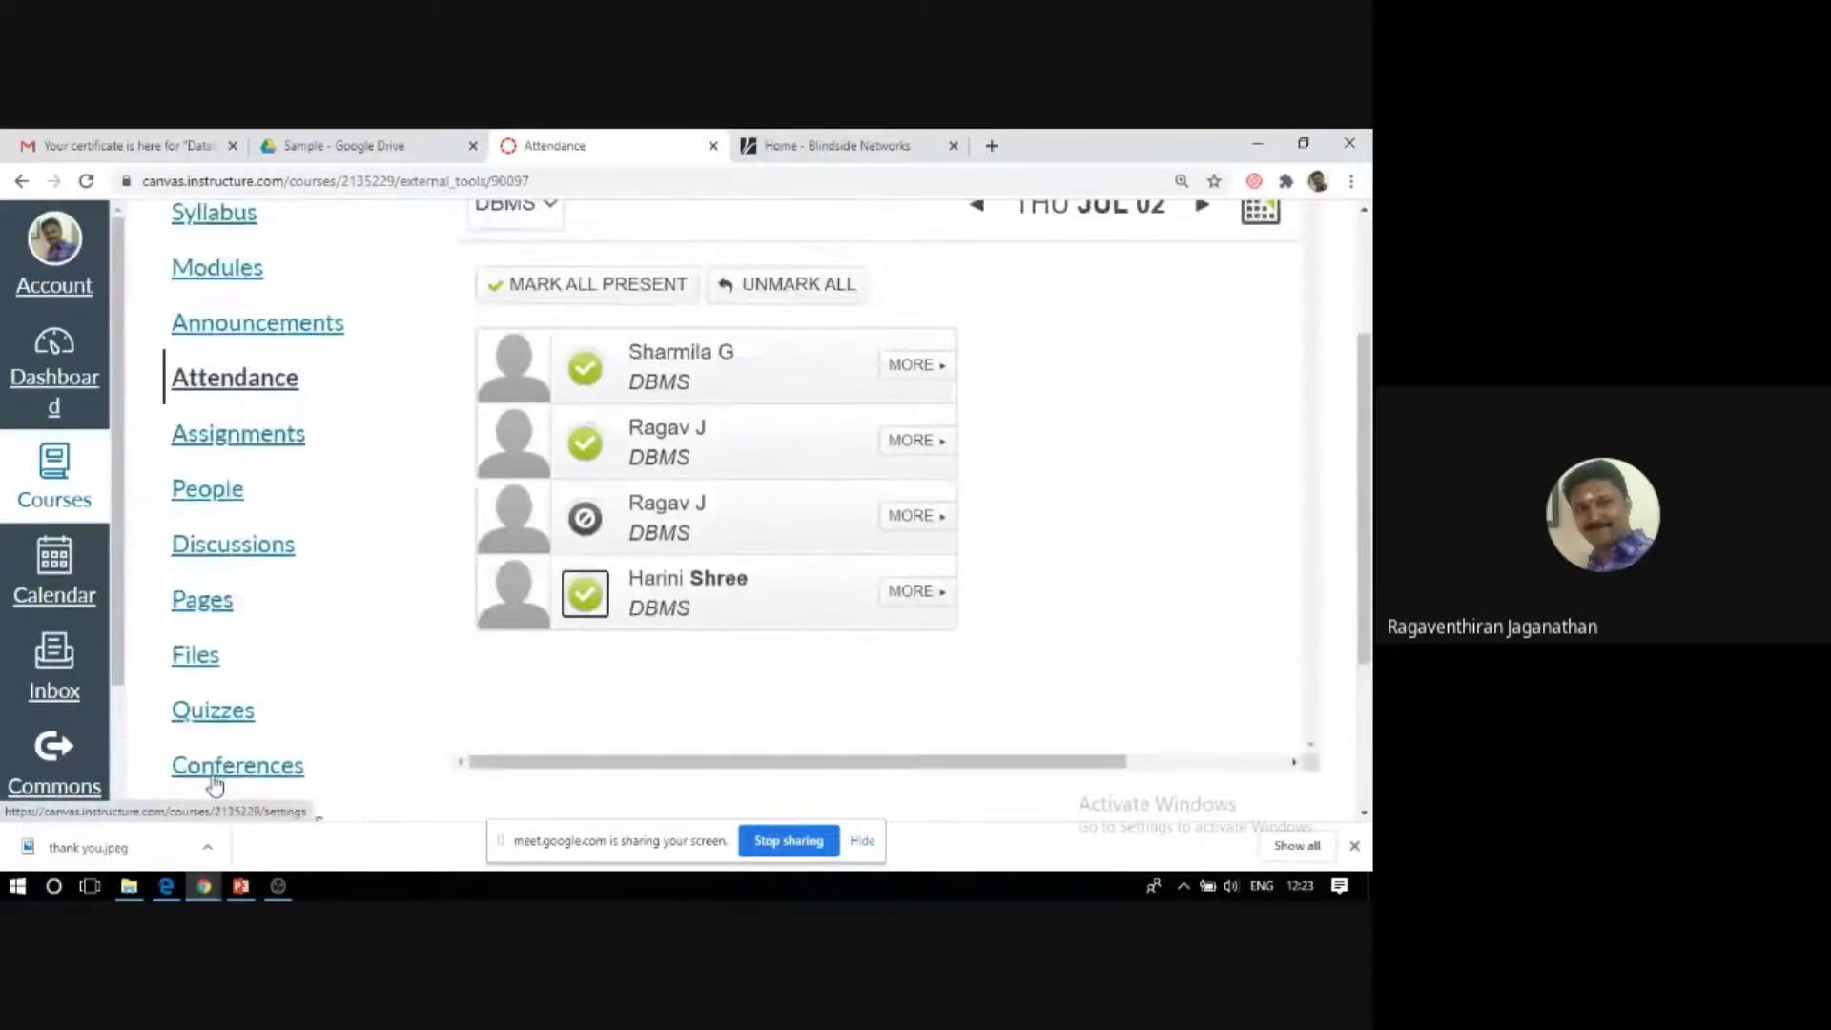
pyautogui.scroll(-3, 215, 785)
pyautogui.click(214, 777)
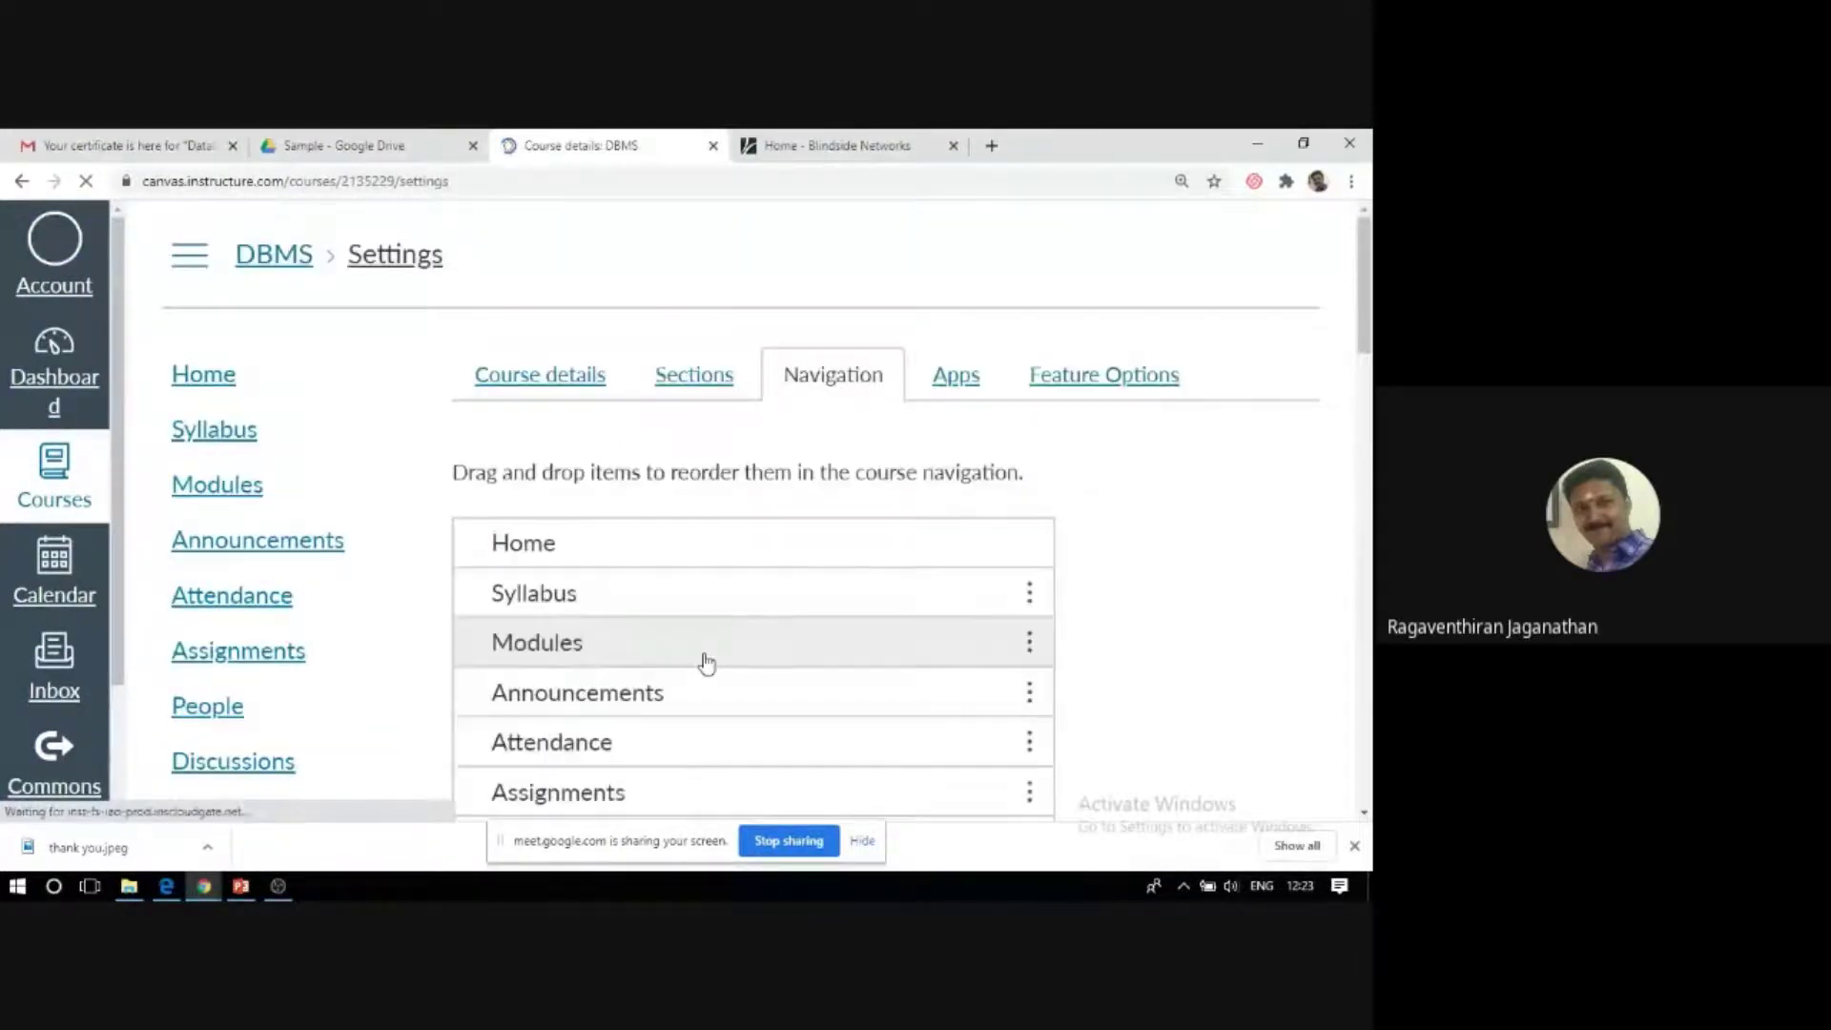
# Show the Sections tab listing the single DBMS section with 5 users.
pyautogui.scroll(-2, 753, 629)
pyautogui.scroll(2, 765, 613)
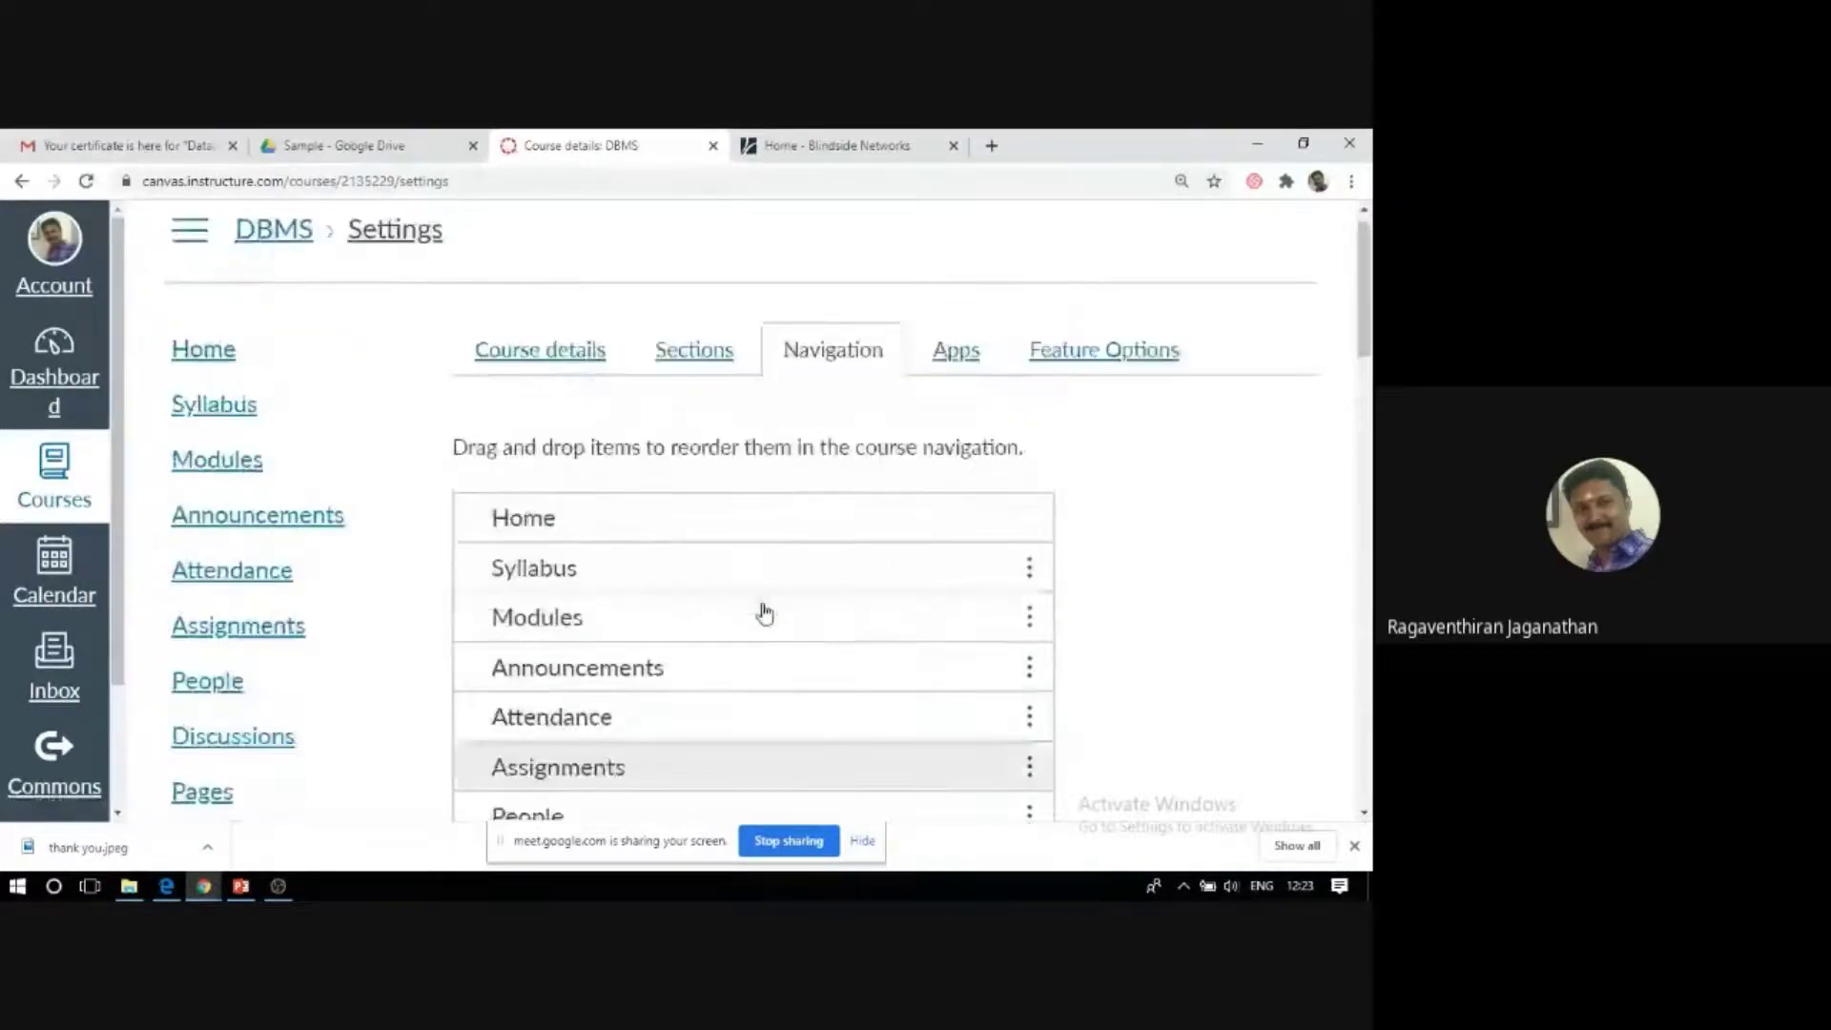
pyautogui.click(694, 374)
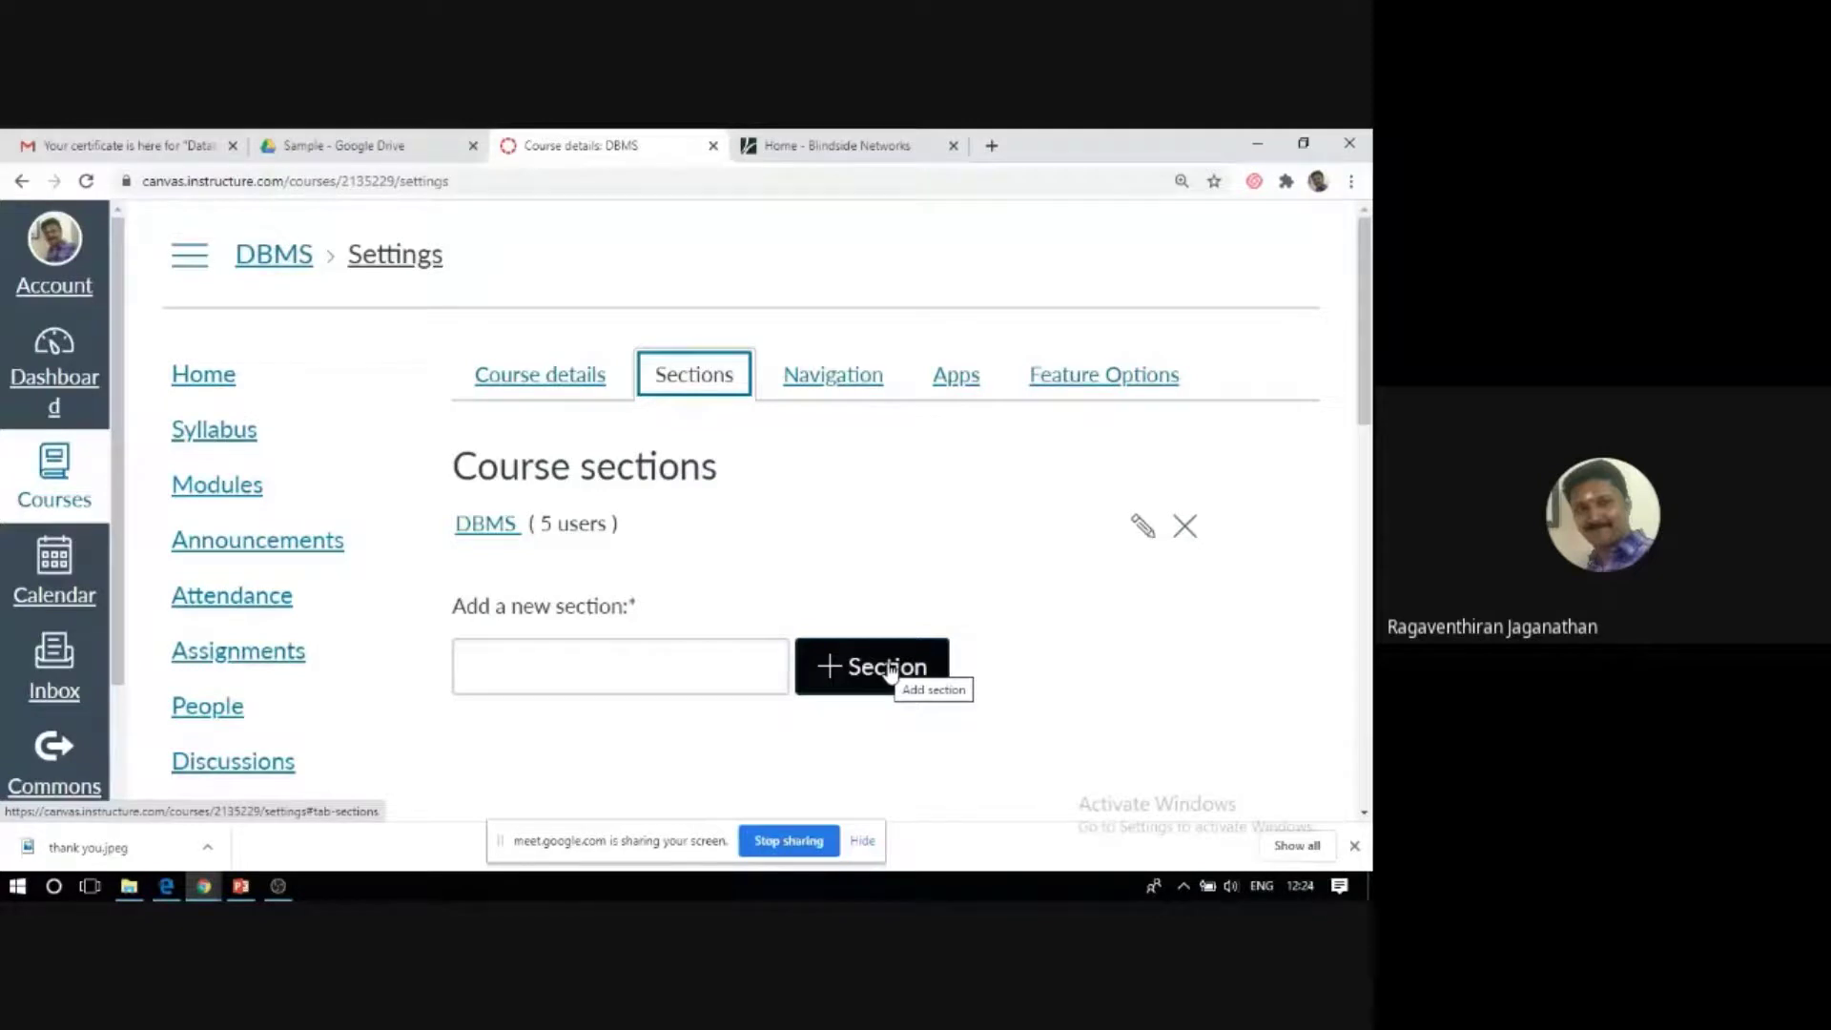
pyautogui.click(973, 389)
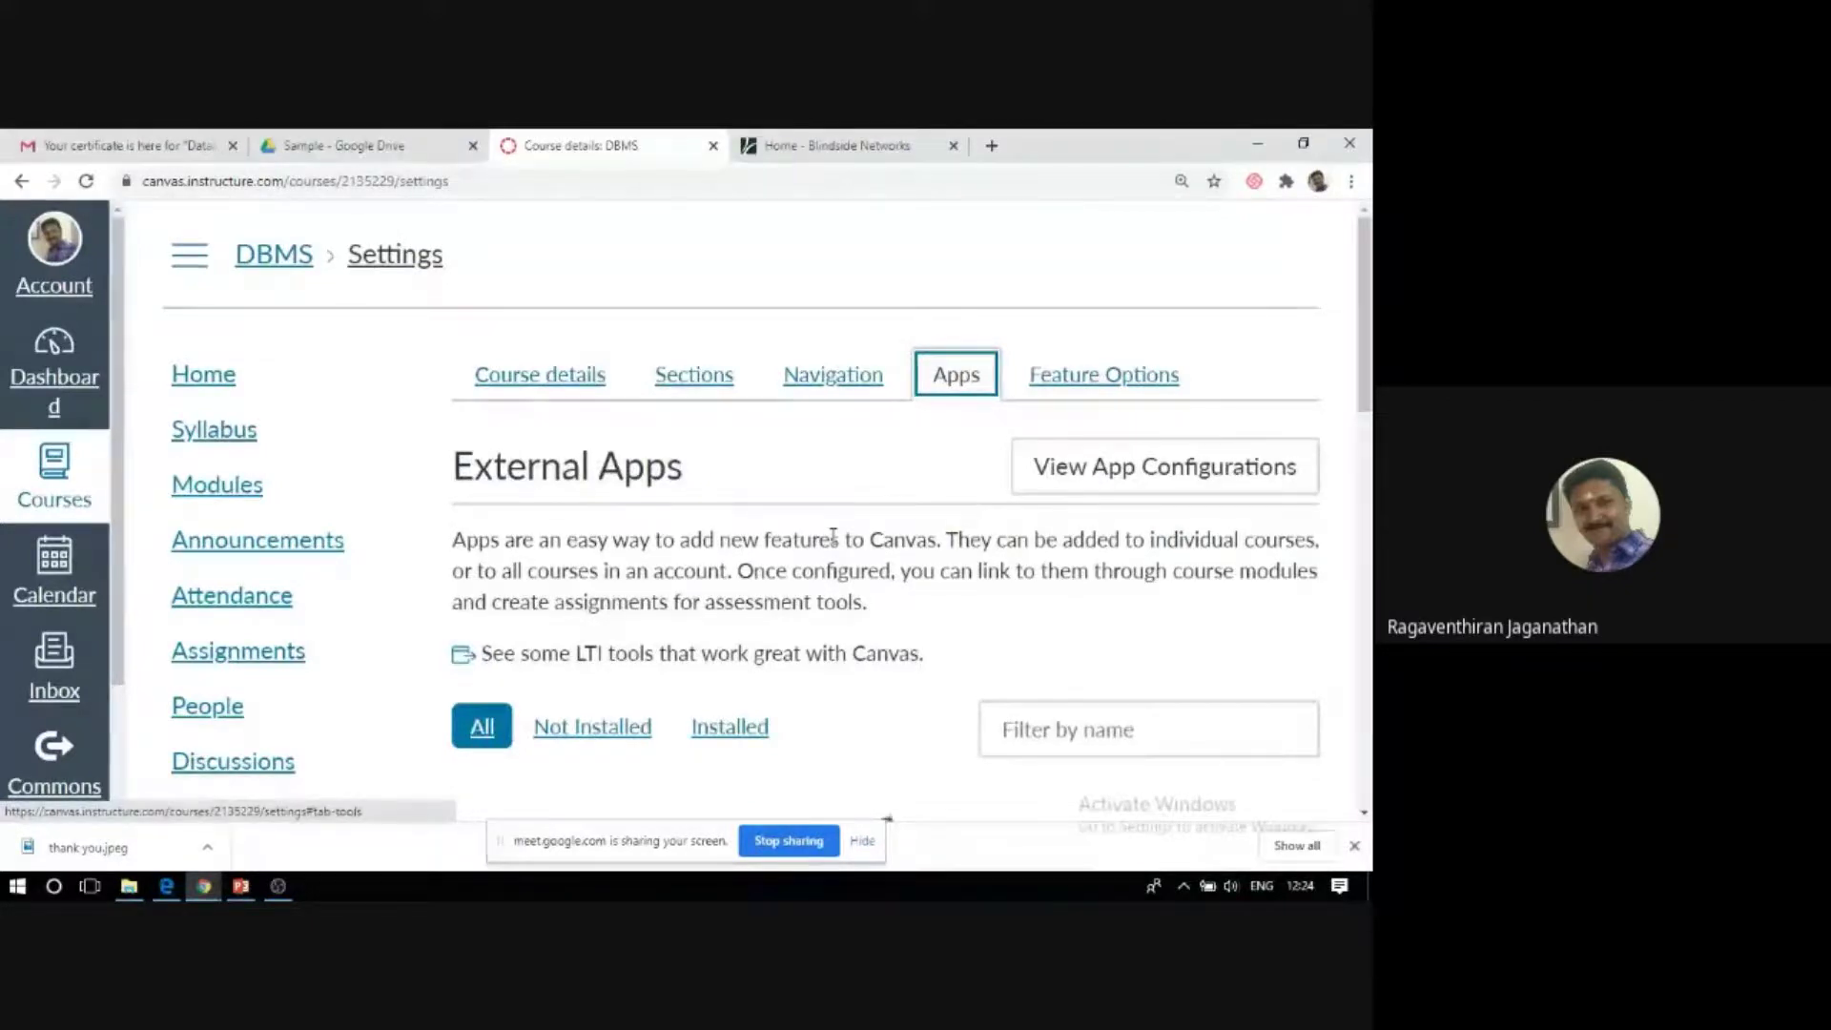
pyautogui.scroll(-3, 833, 536)
pyautogui.scroll(-10, 833, 540)
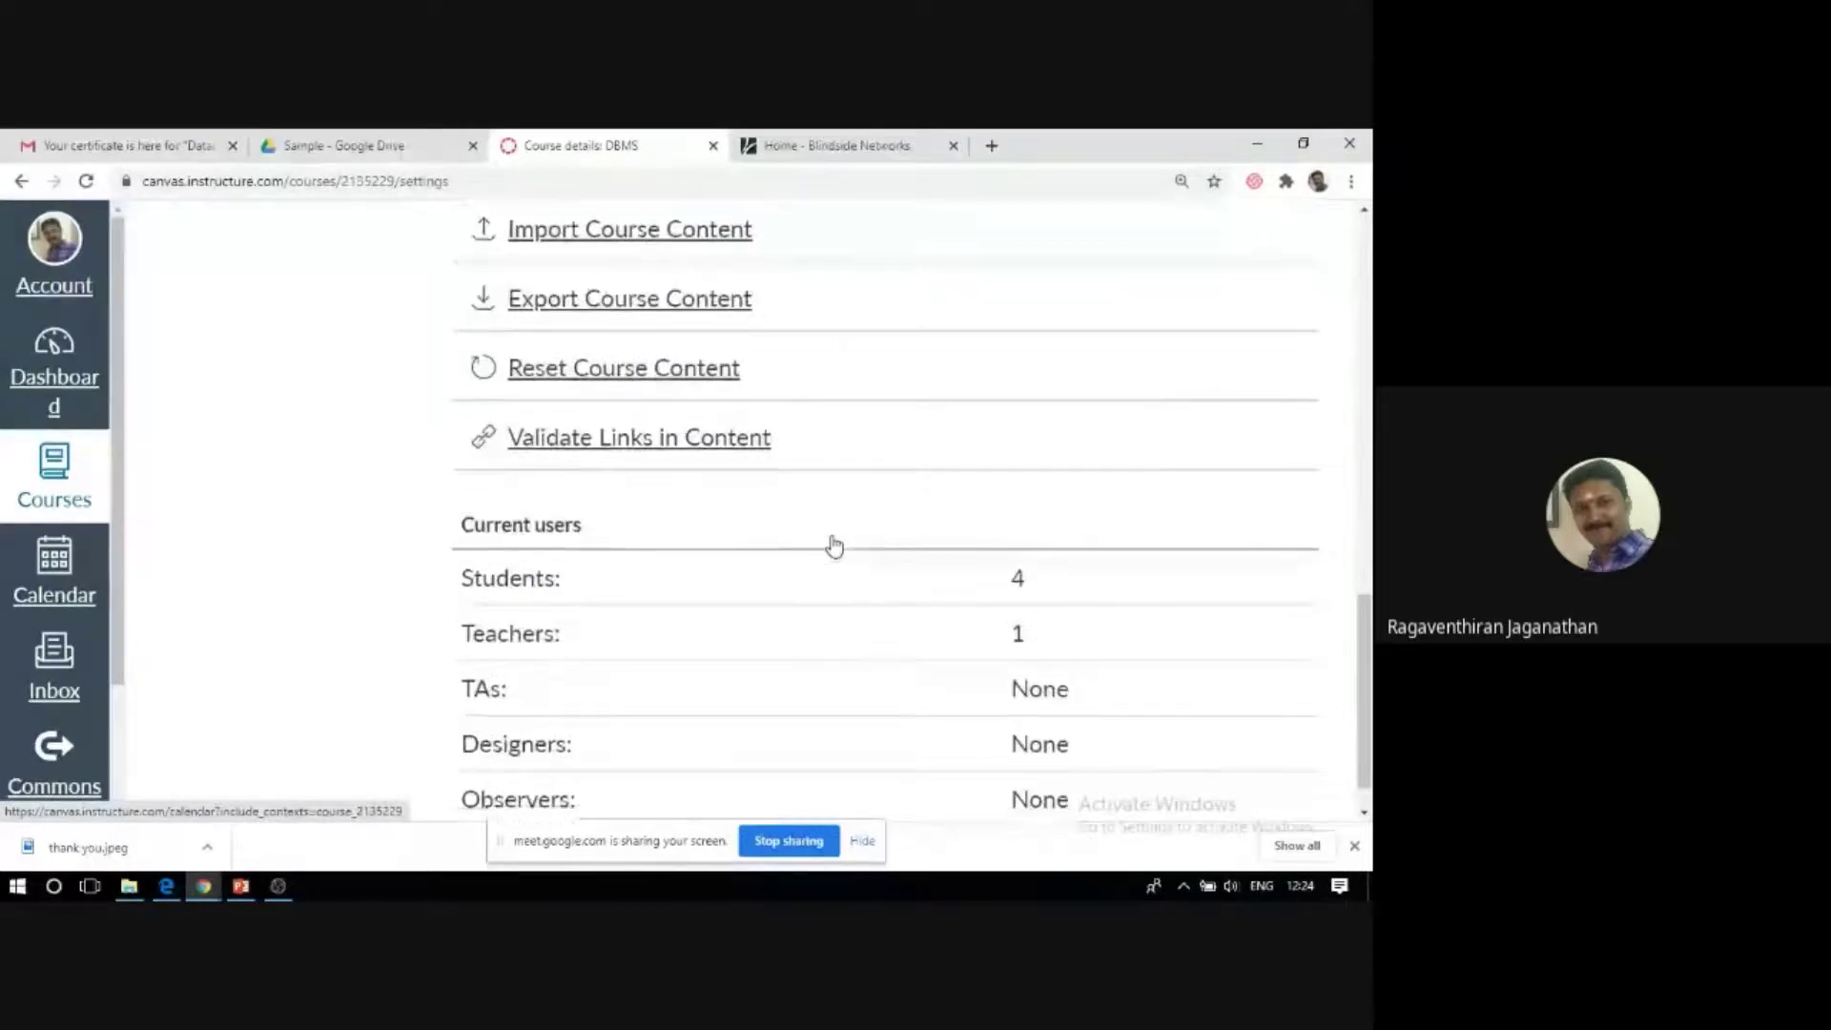
pyautogui.scroll(3, 841, 550)
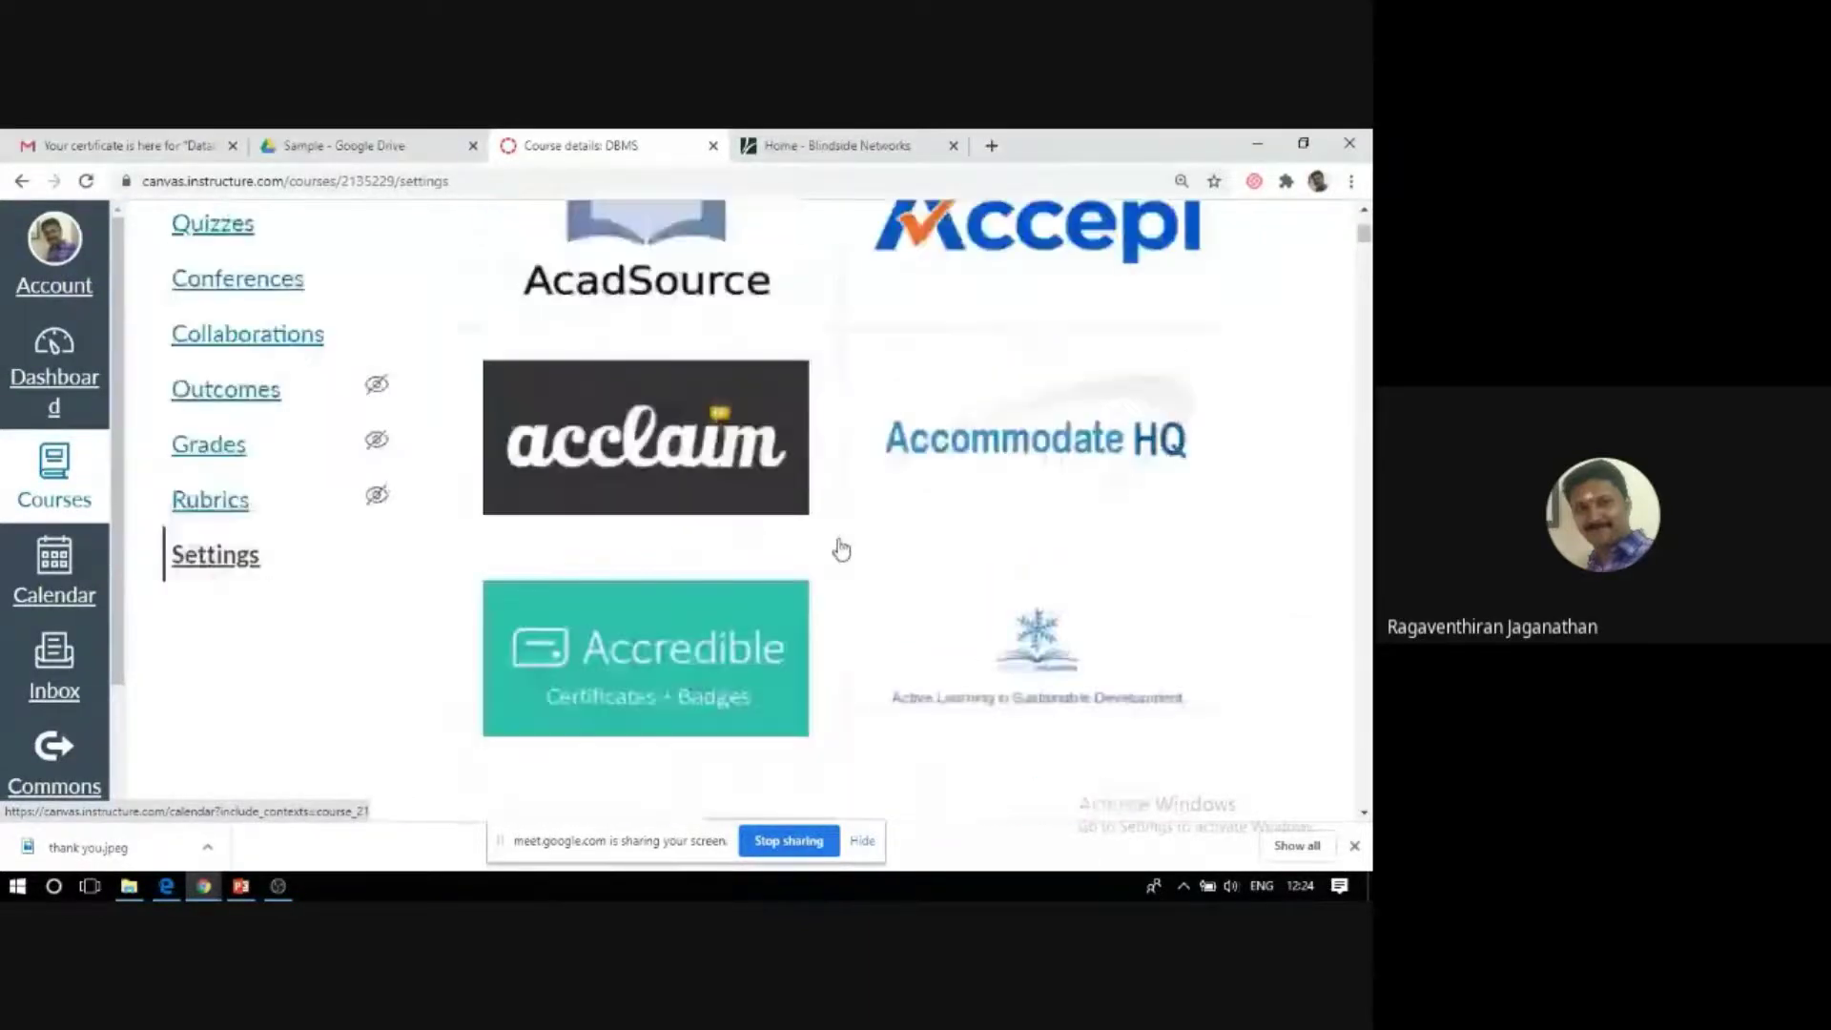
pyautogui.scroll(3, 841, 550)
pyautogui.scroll(-1, 841, 551)
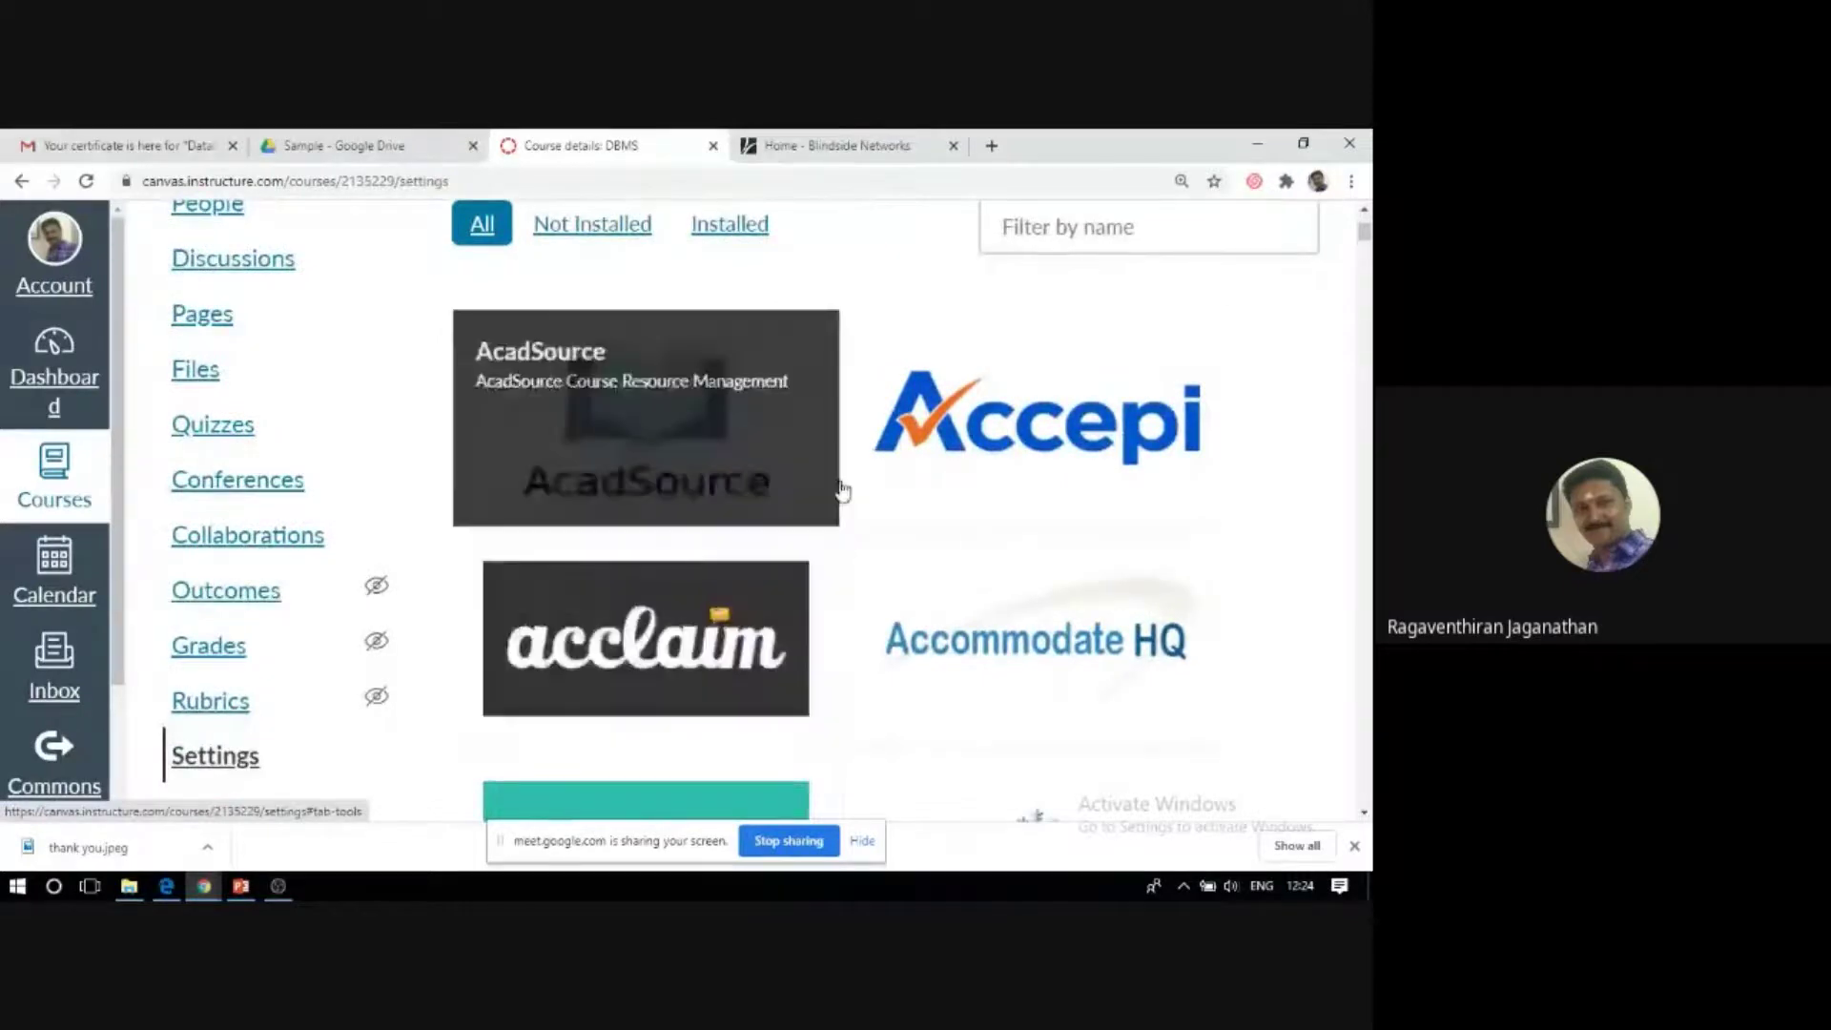
pyautogui.scroll(-3, 884, 521)
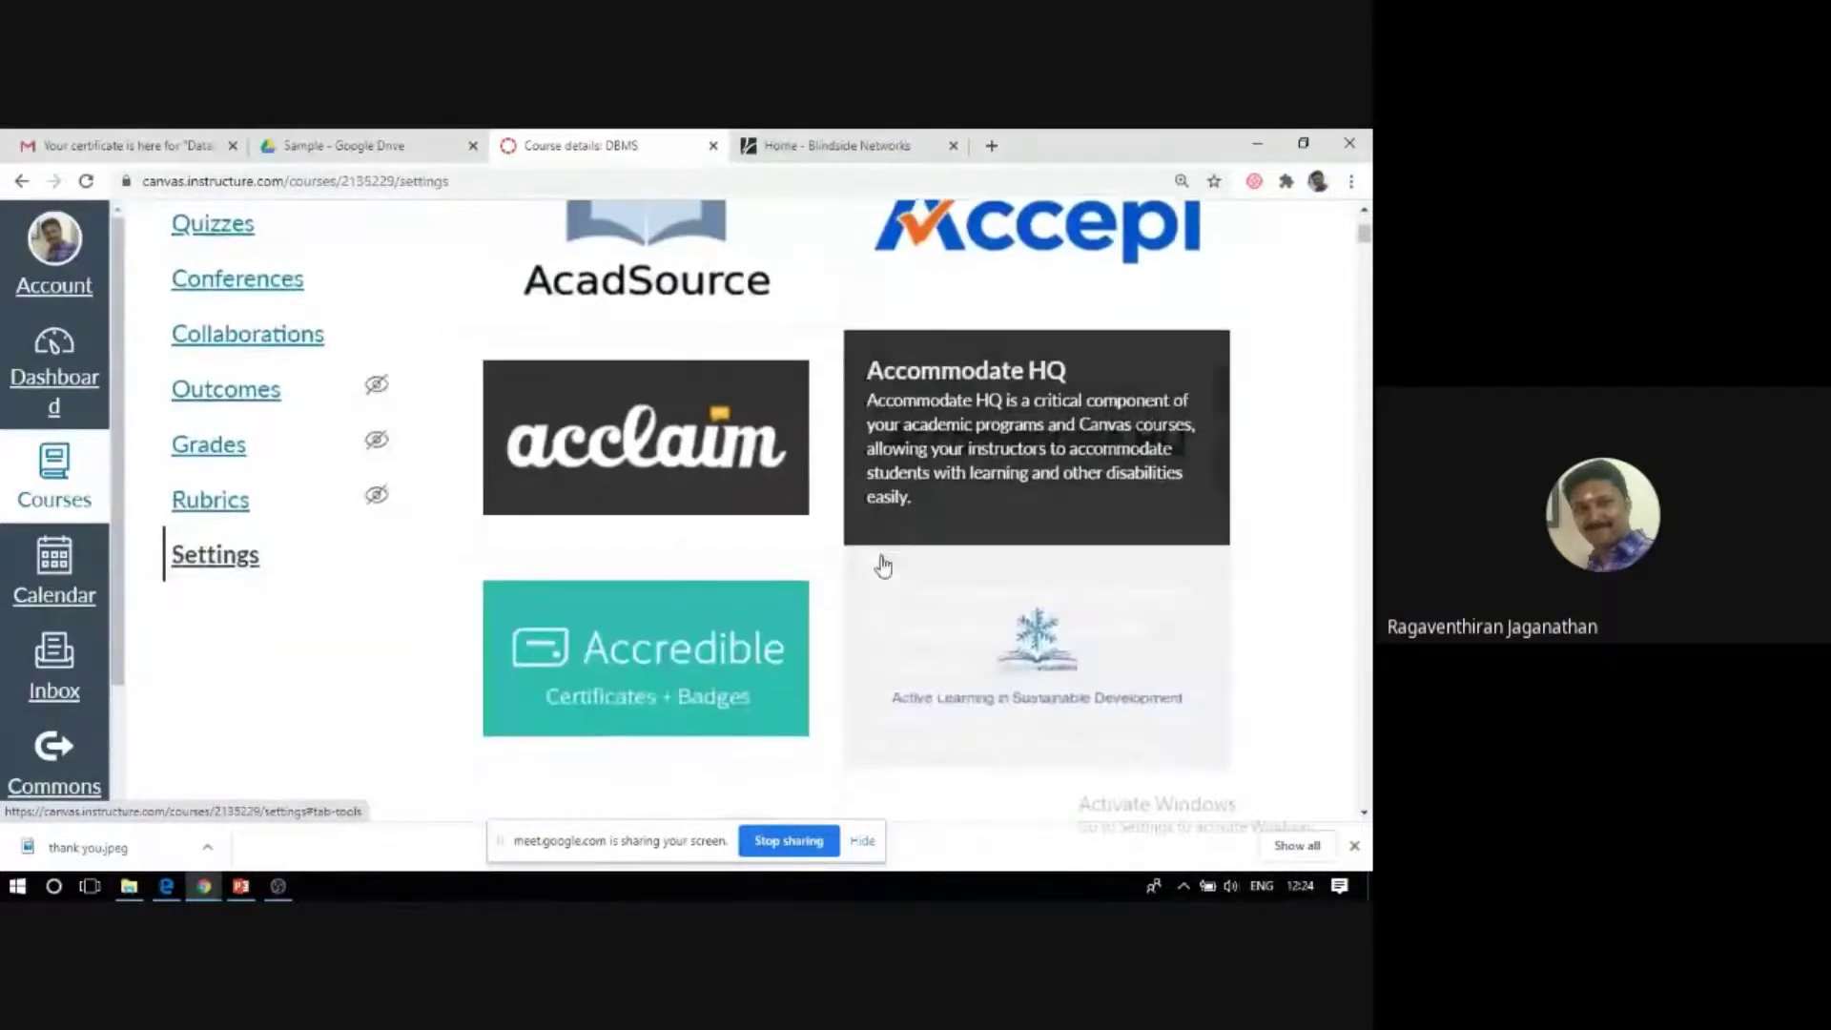
pyautogui.scroll(-6, 1039, 582)
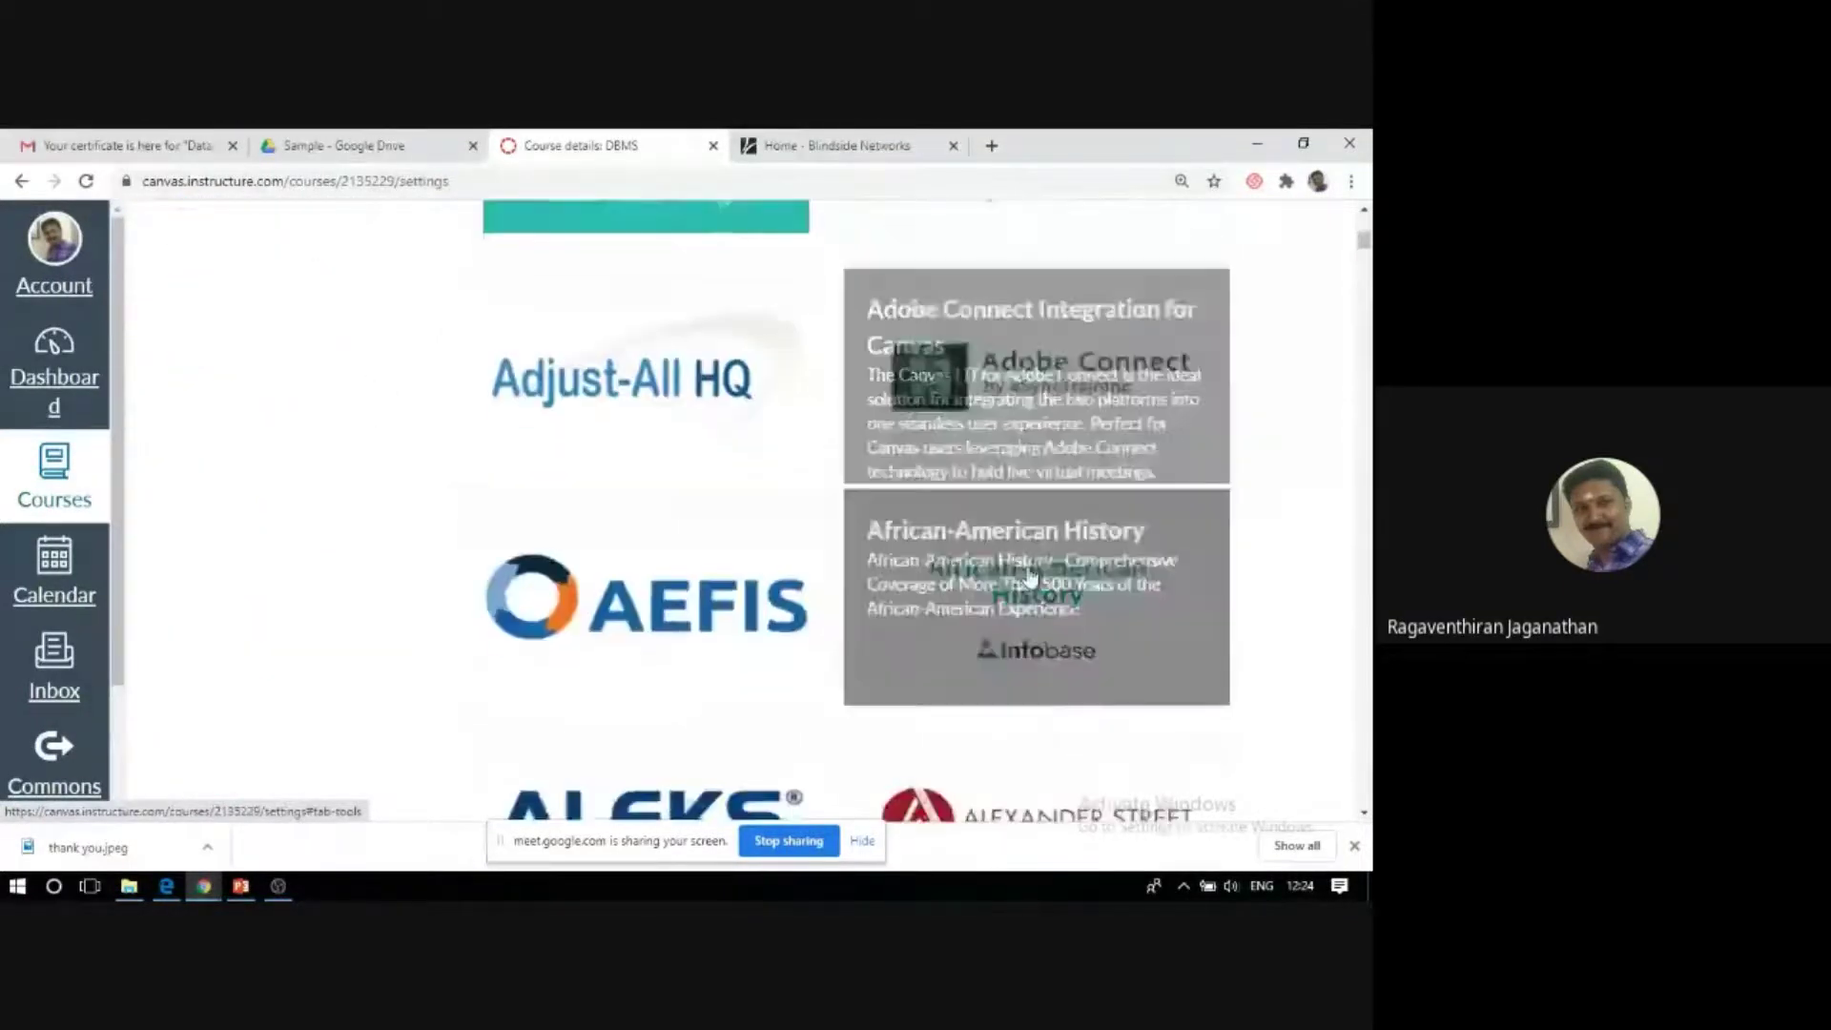
pyautogui.scroll(-3, 1021, 600)
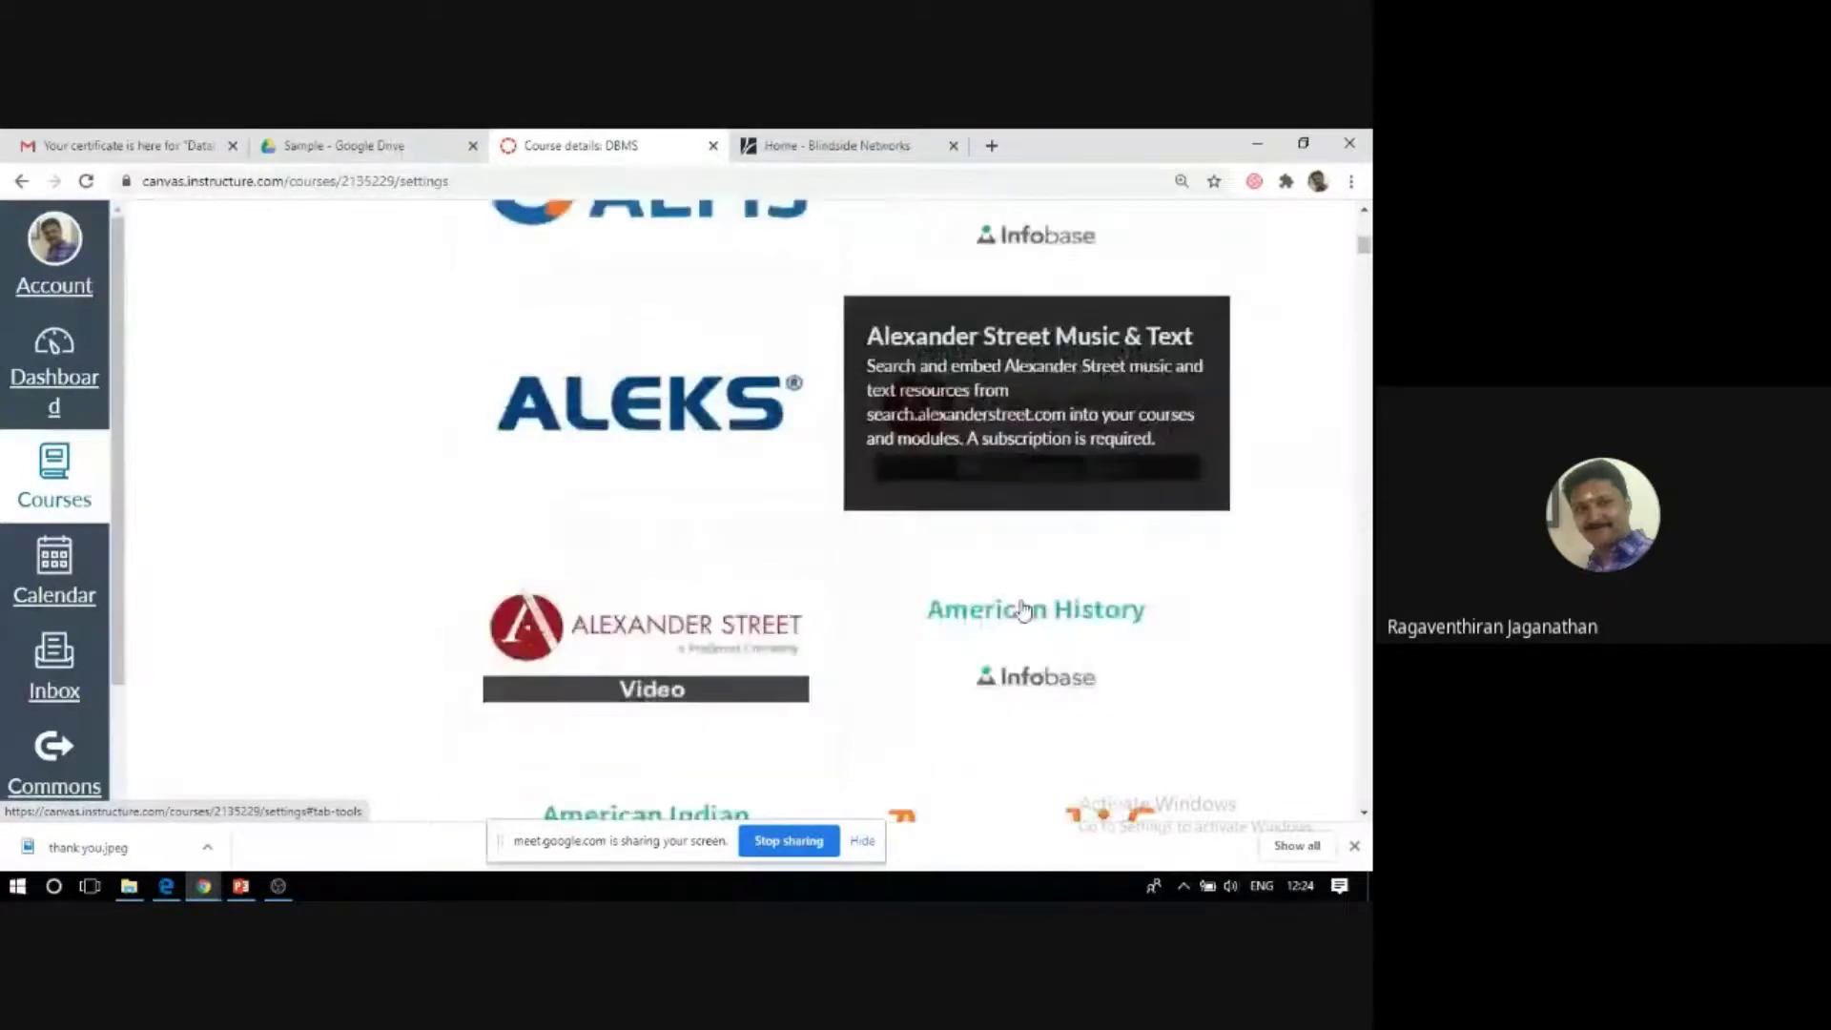
pyautogui.scroll(-1, 682, 673)
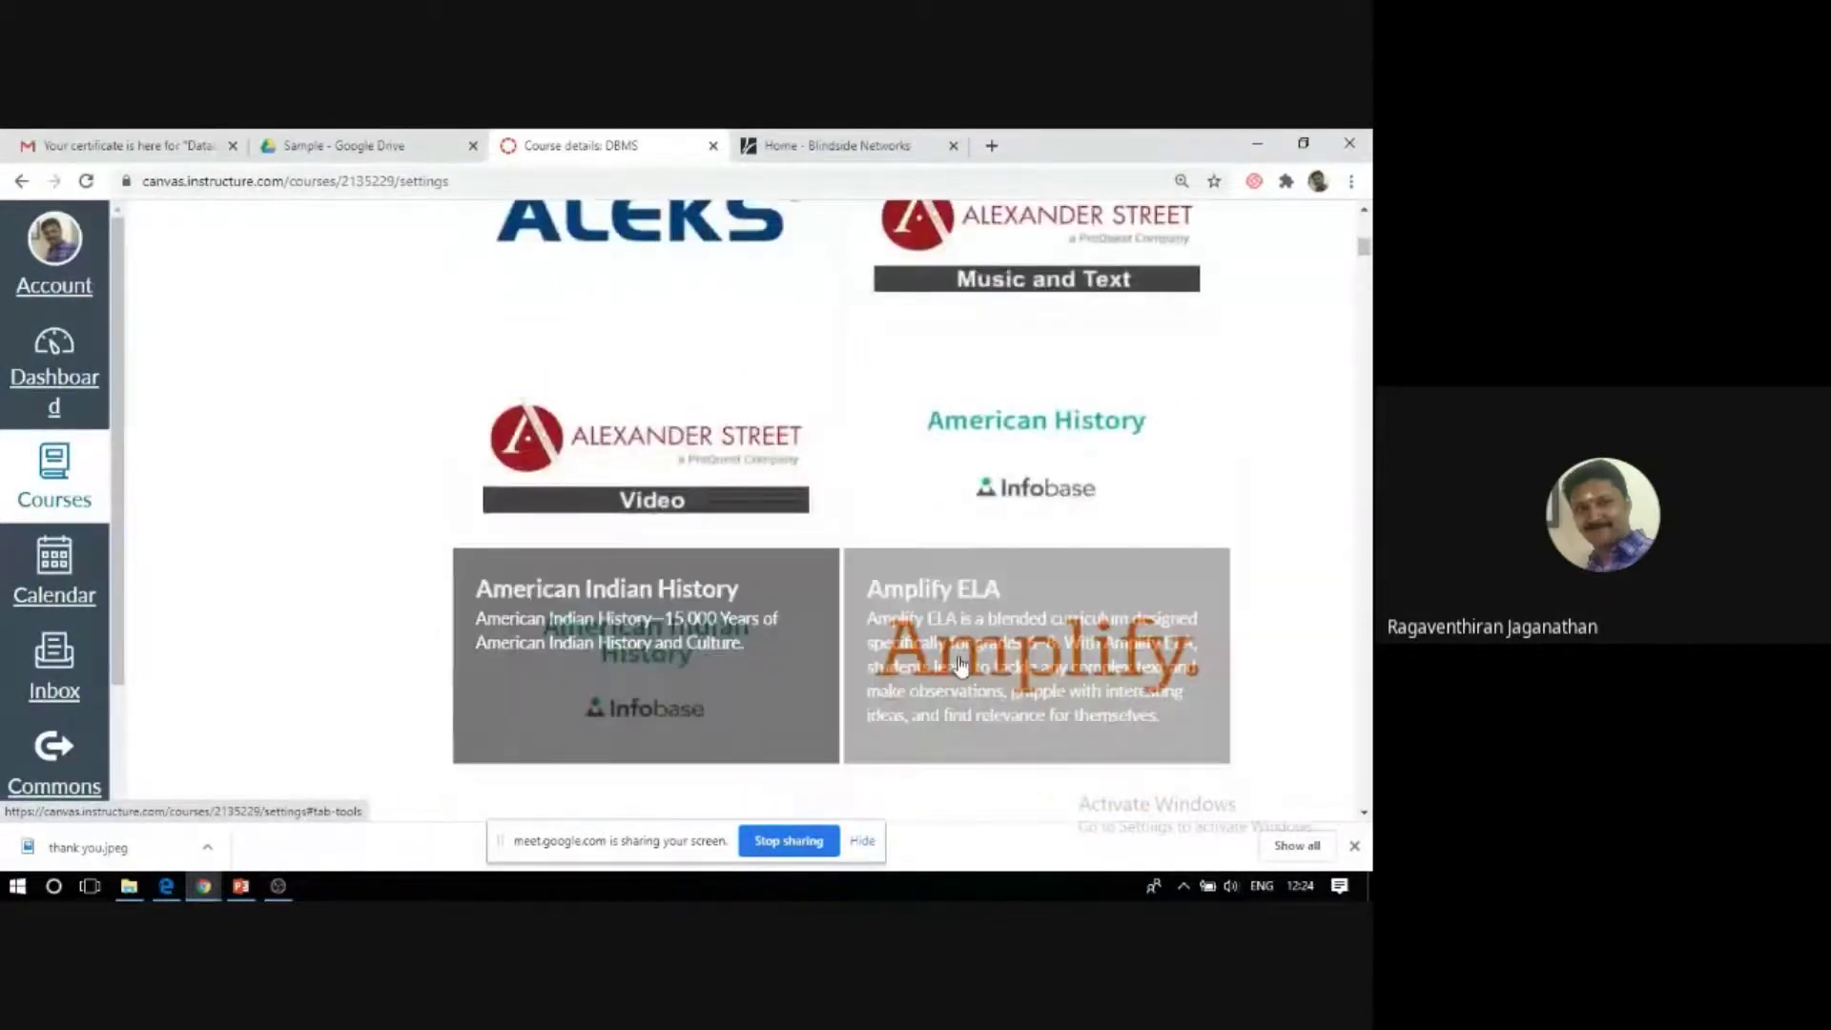
pyautogui.scroll(-8, 668, 654)
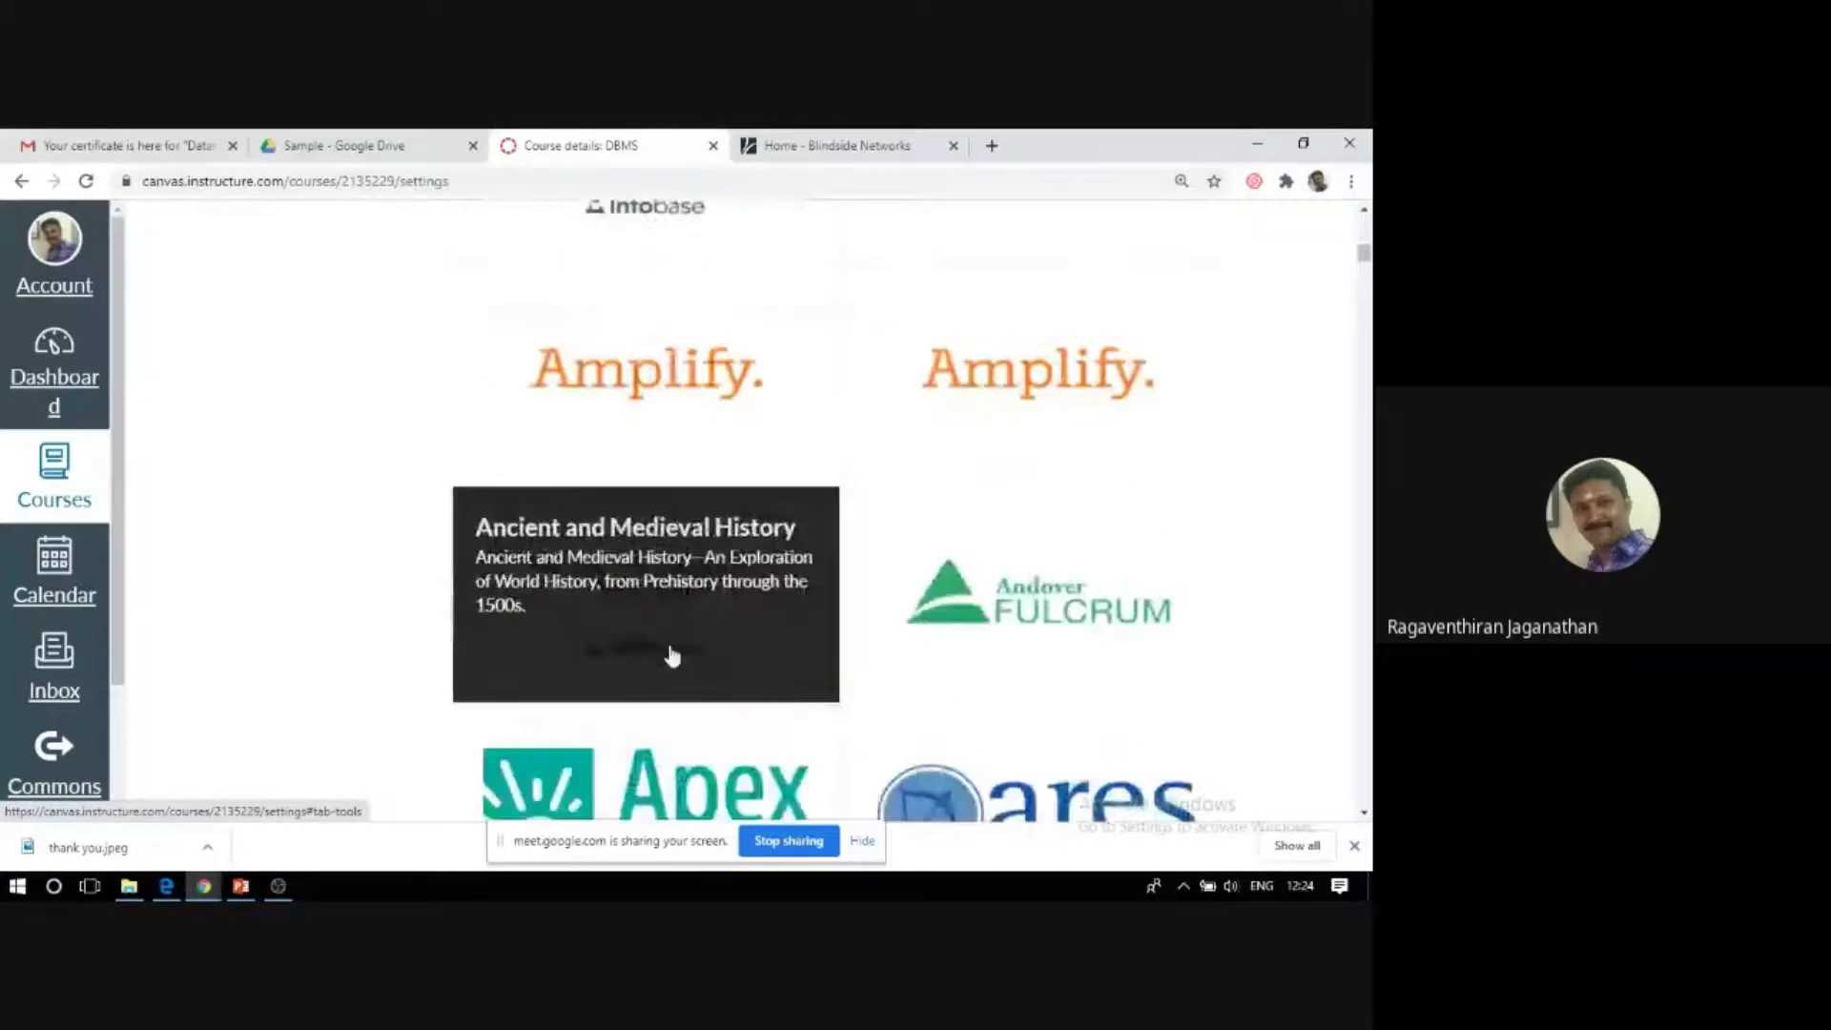
pyautogui.scroll(-15, 682, 654)
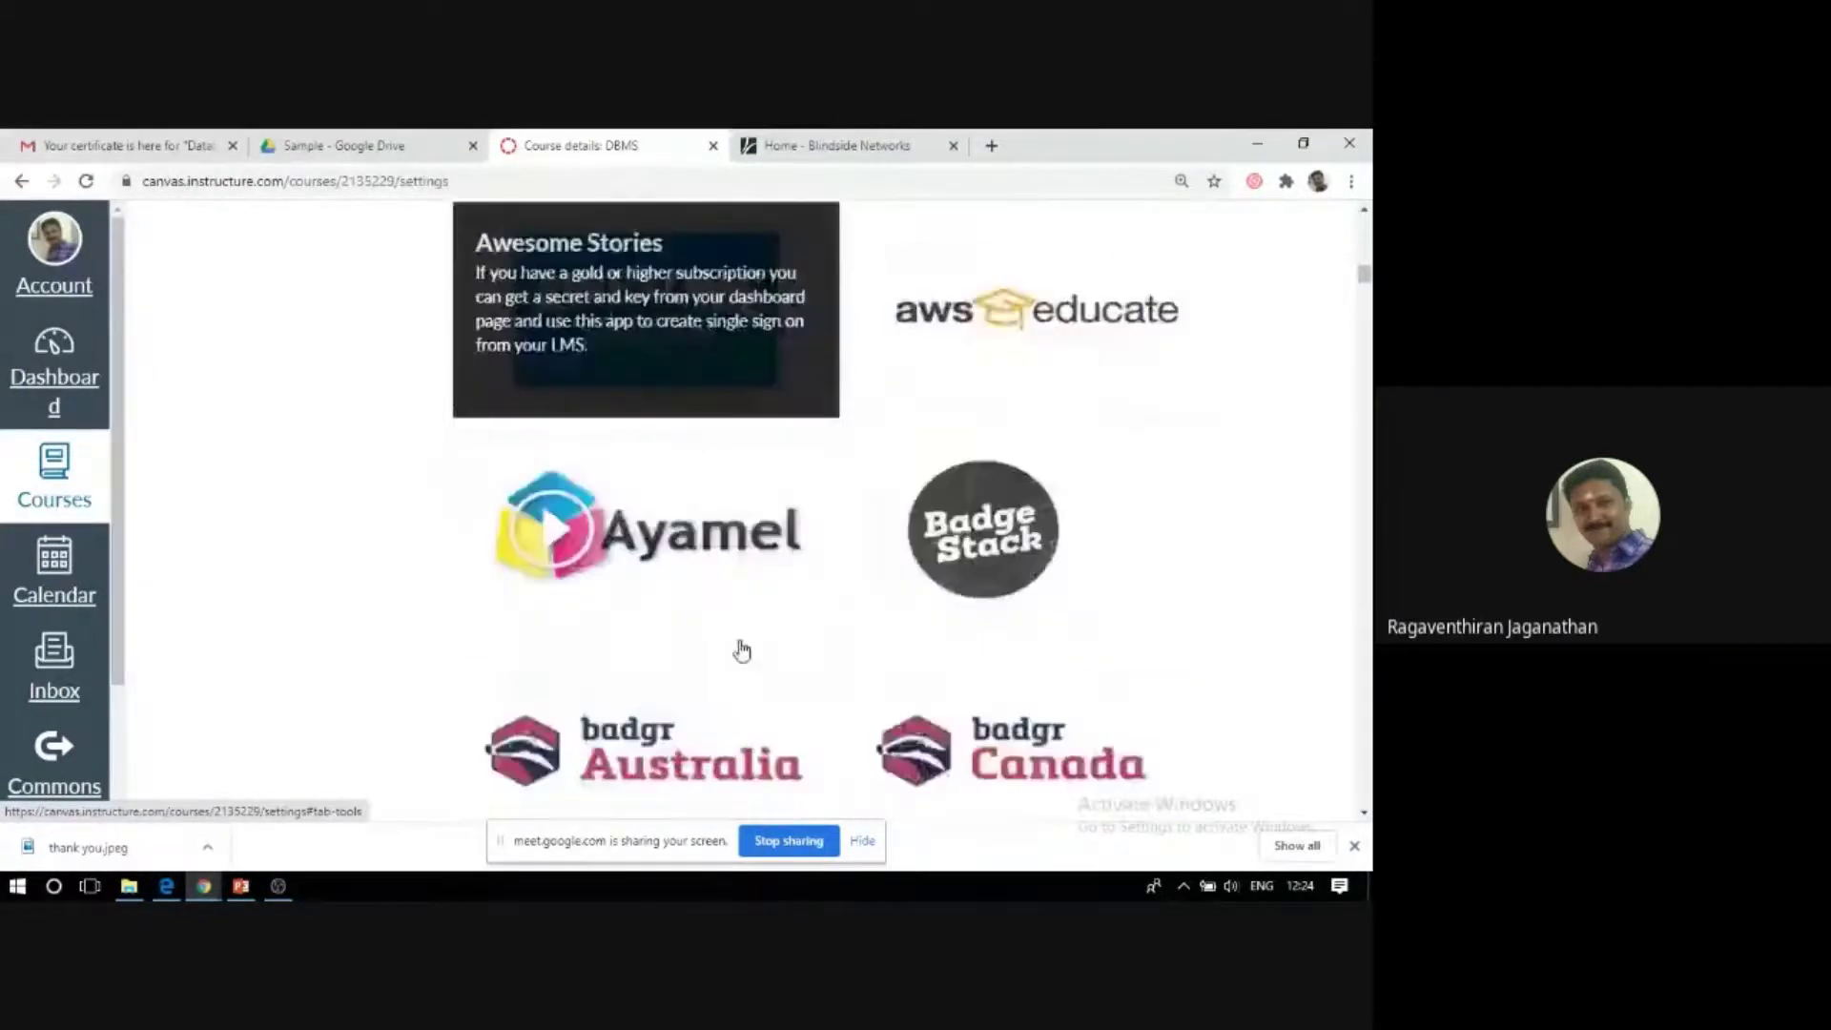
pyautogui.scroll(-12, 742, 650)
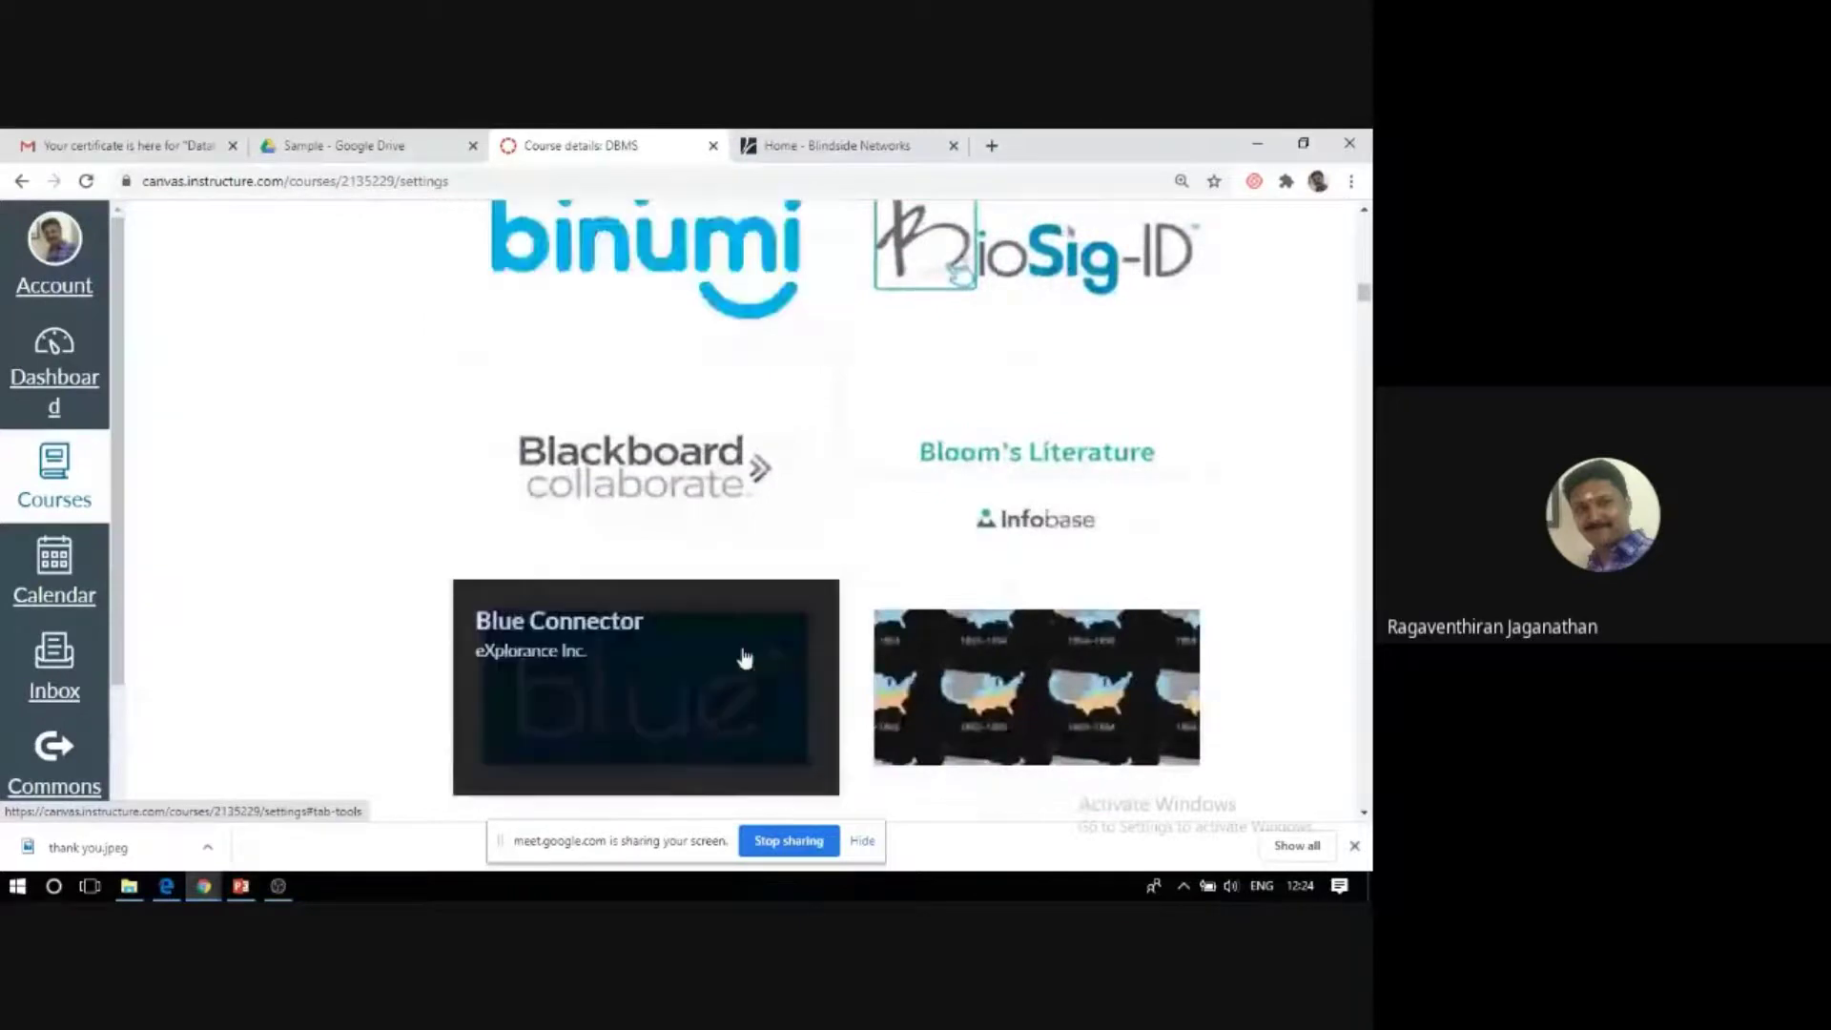
pyautogui.scroll(-10, 745, 657)
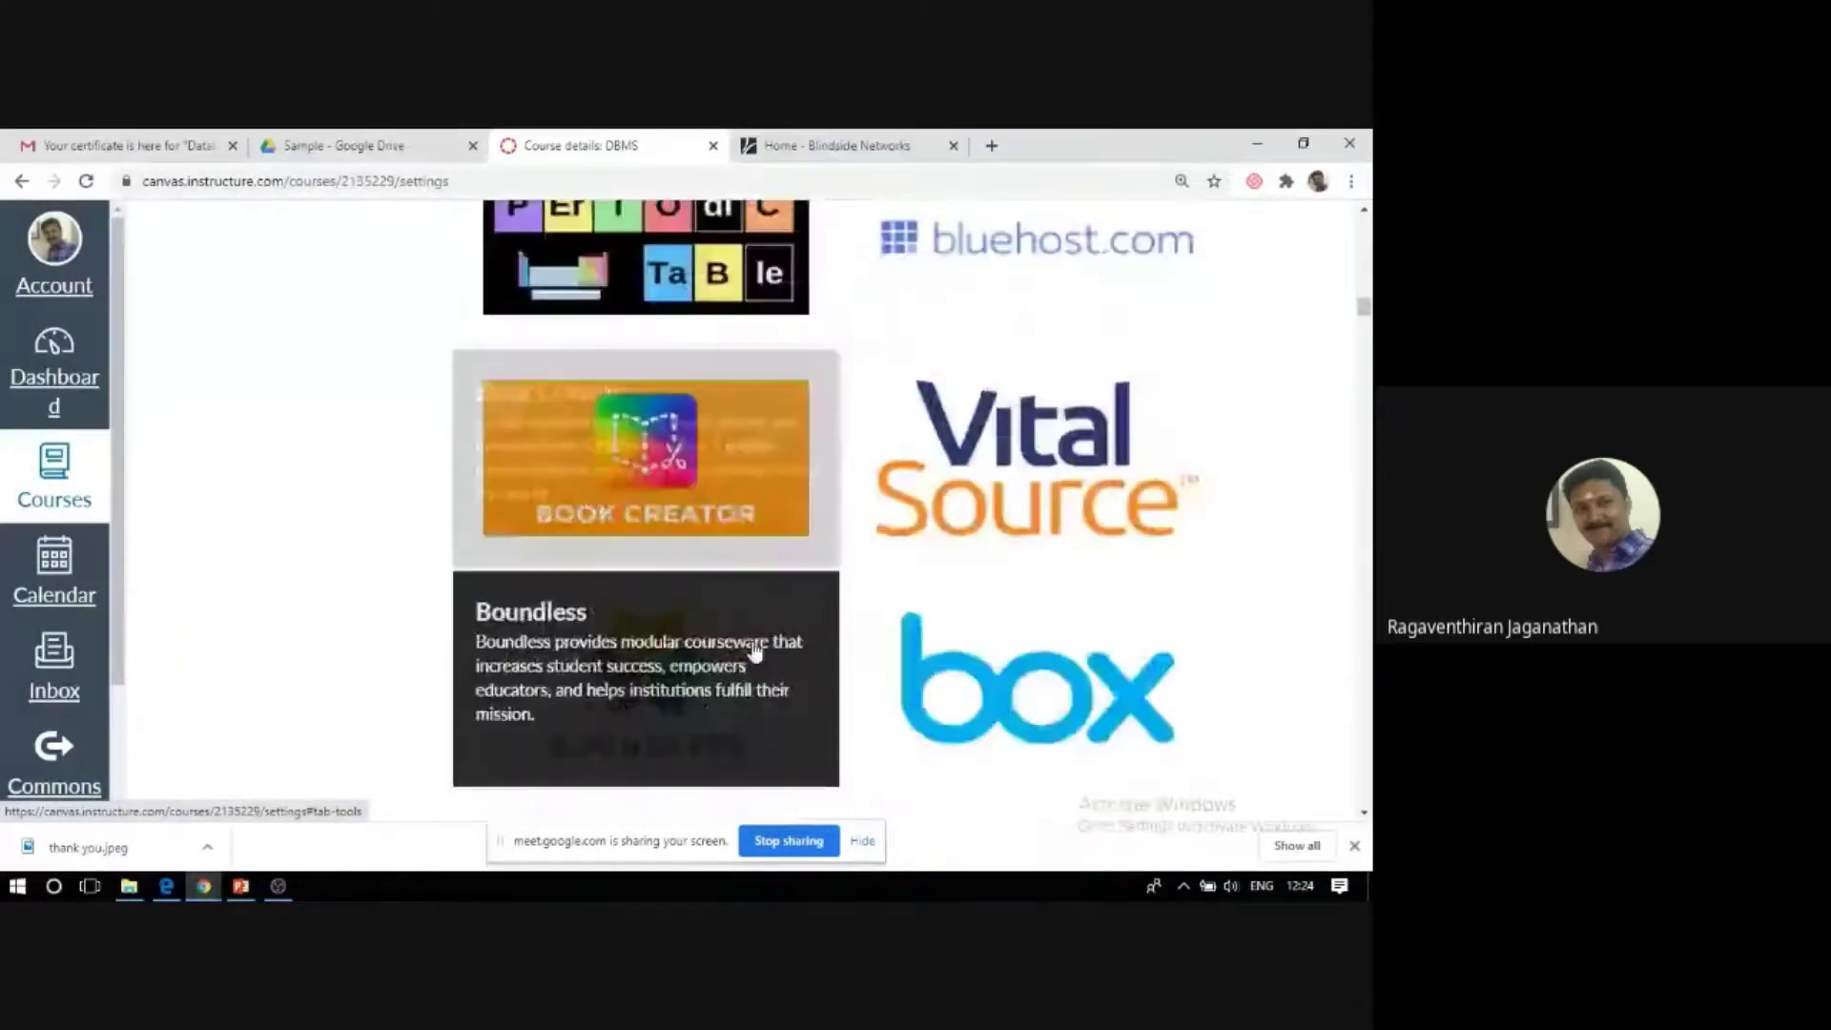
pyautogui.scroll(-15, 753, 651)
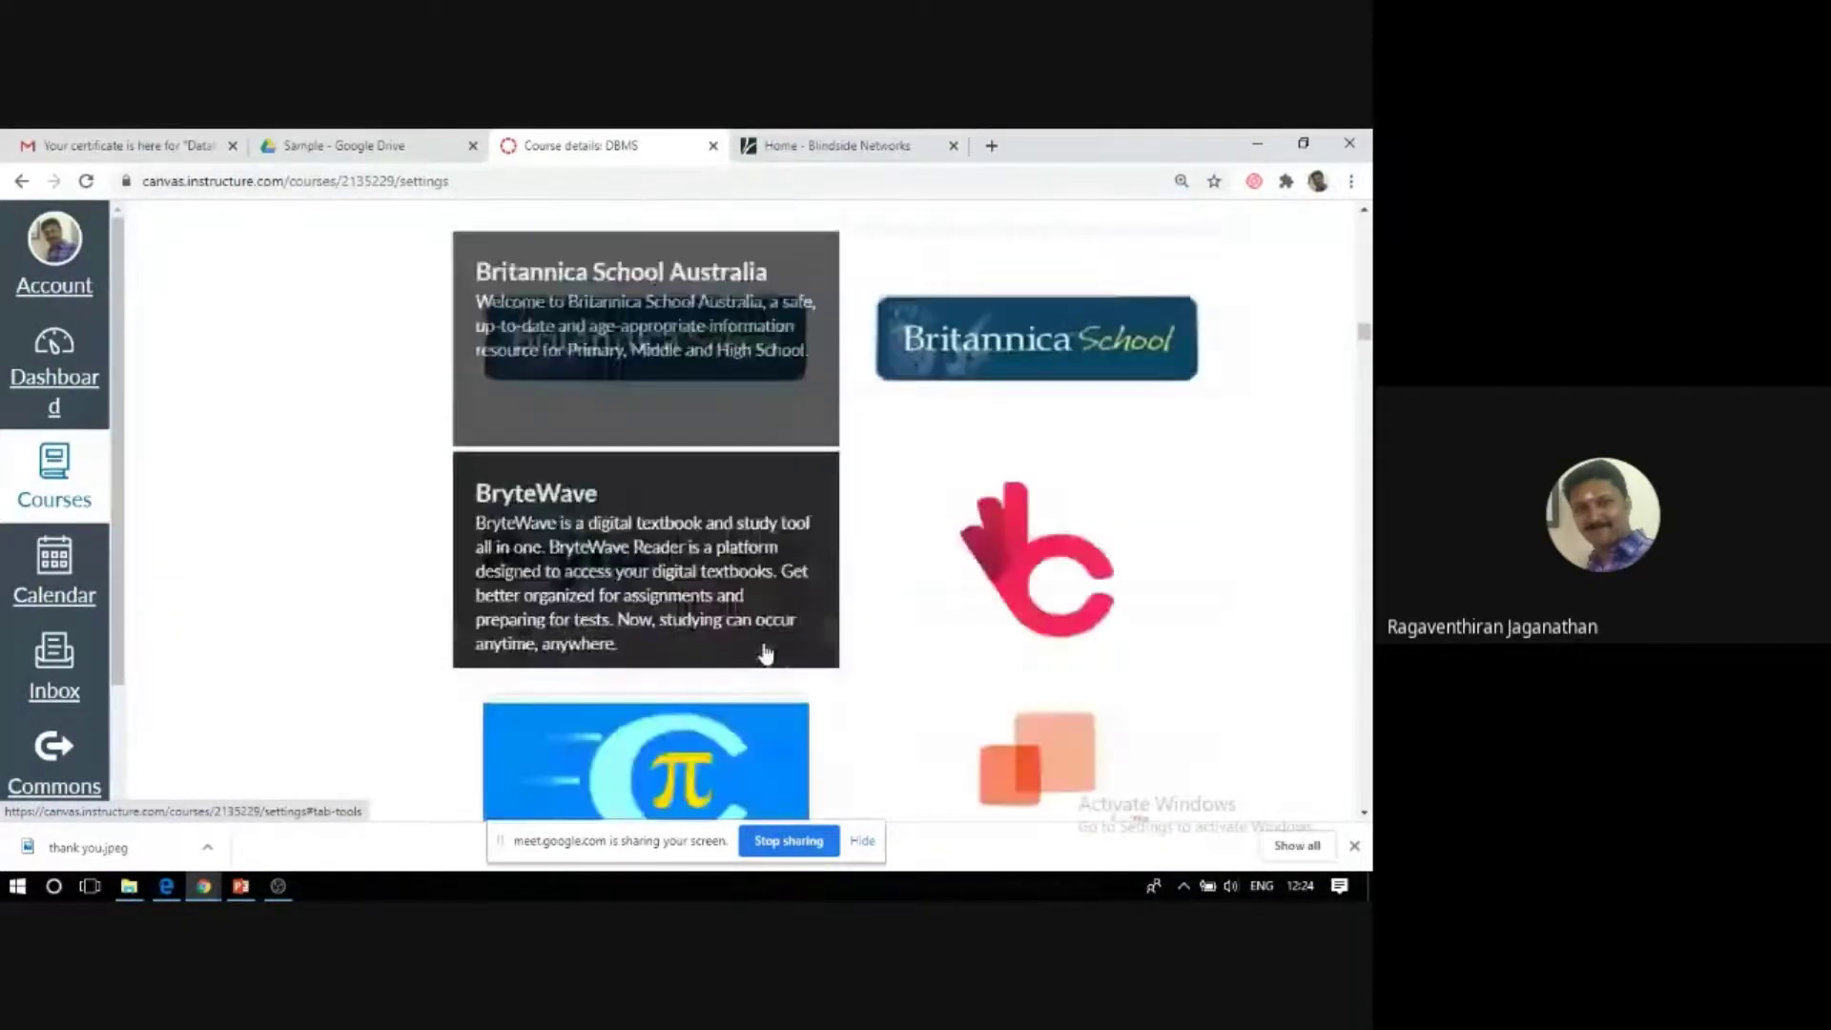
pyautogui.scroll(-5, 762, 651)
pyautogui.scroll(20, 766, 651)
pyautogui.scroll(20, 770, 652)
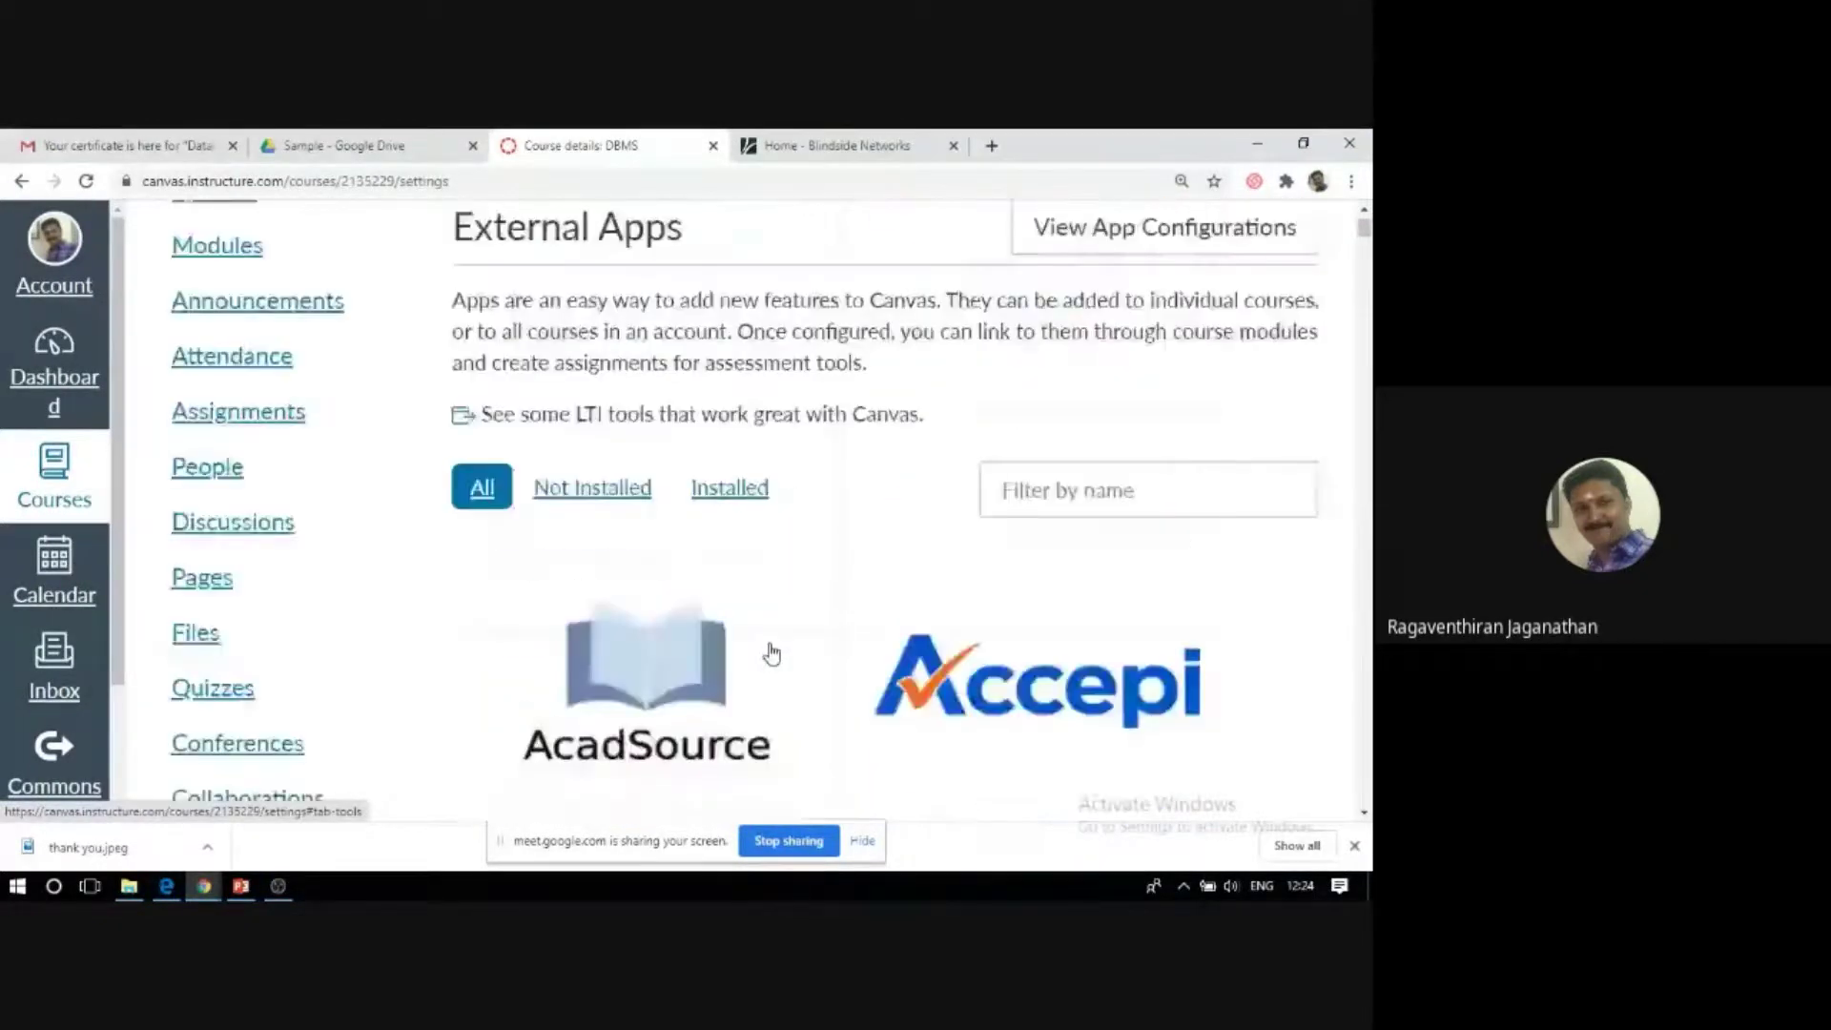
pyautogui.scroll(3, 771, 653)
# Browse the DBMS course's Feature Options toggles, then show its Navigation settings.
pyautogui.click(1108, 381)
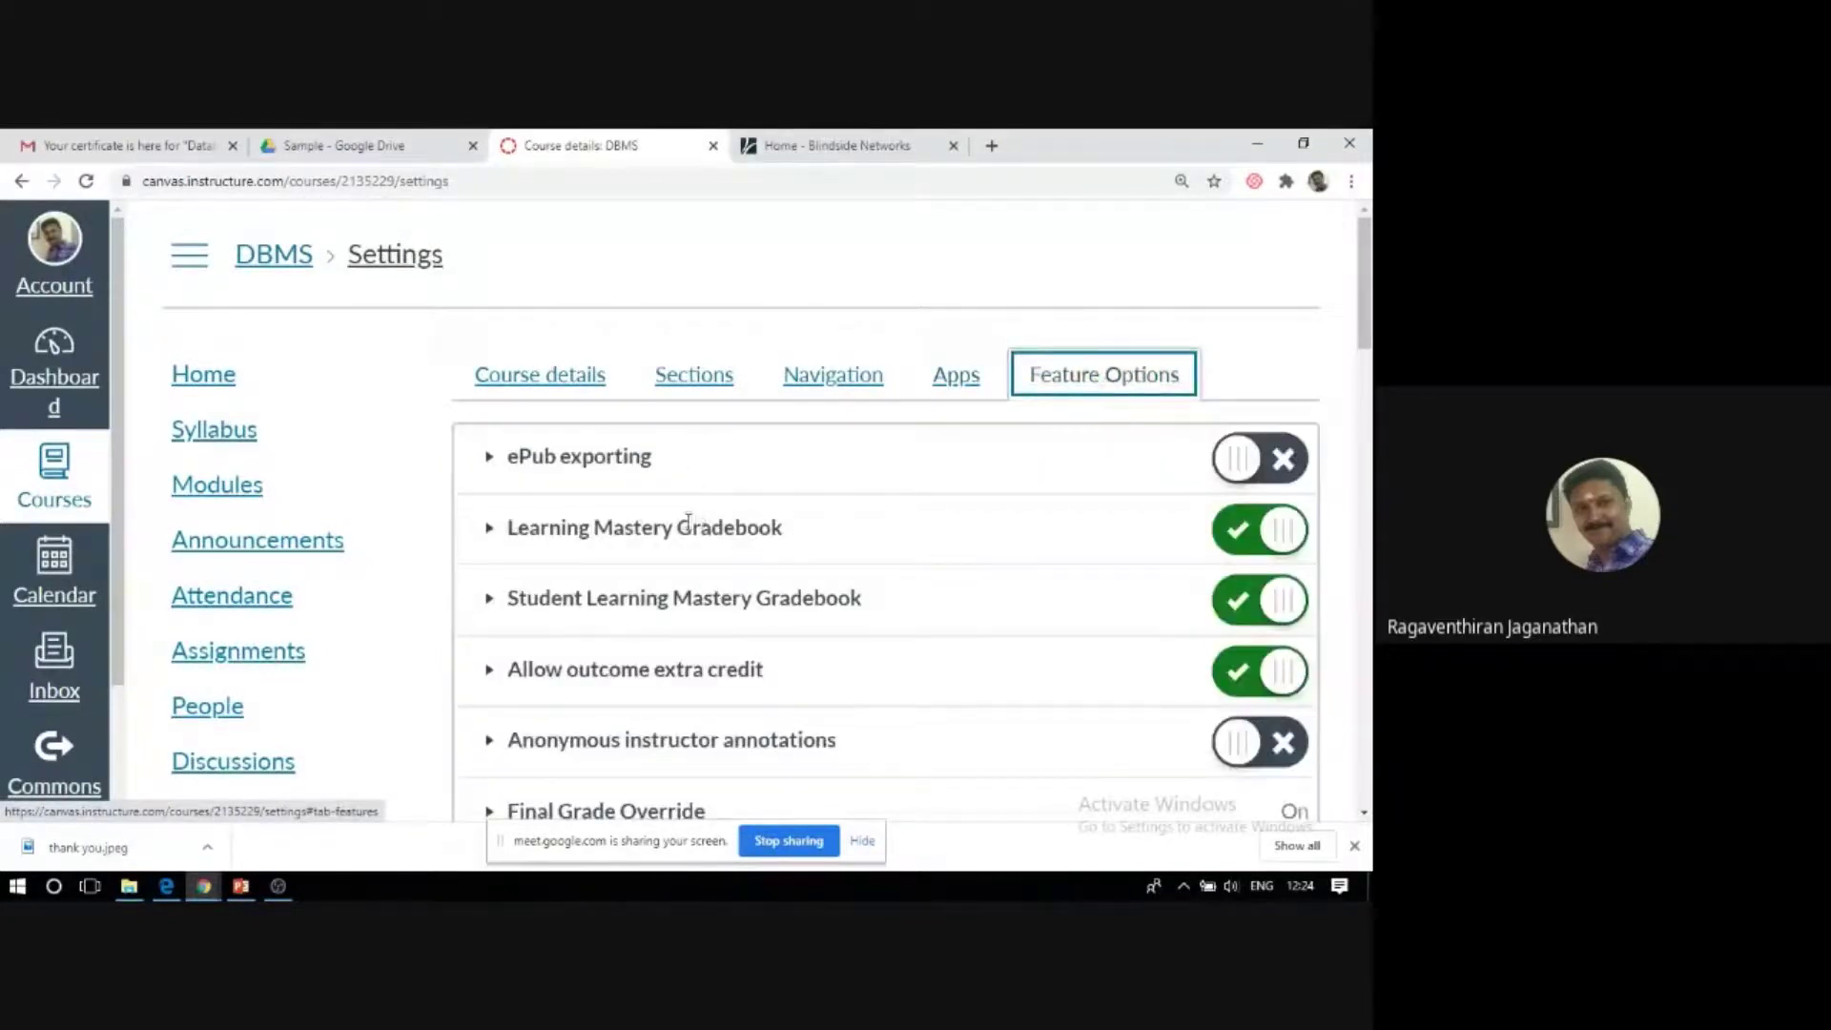
pyautogui.scroll(-1, 689, 522)
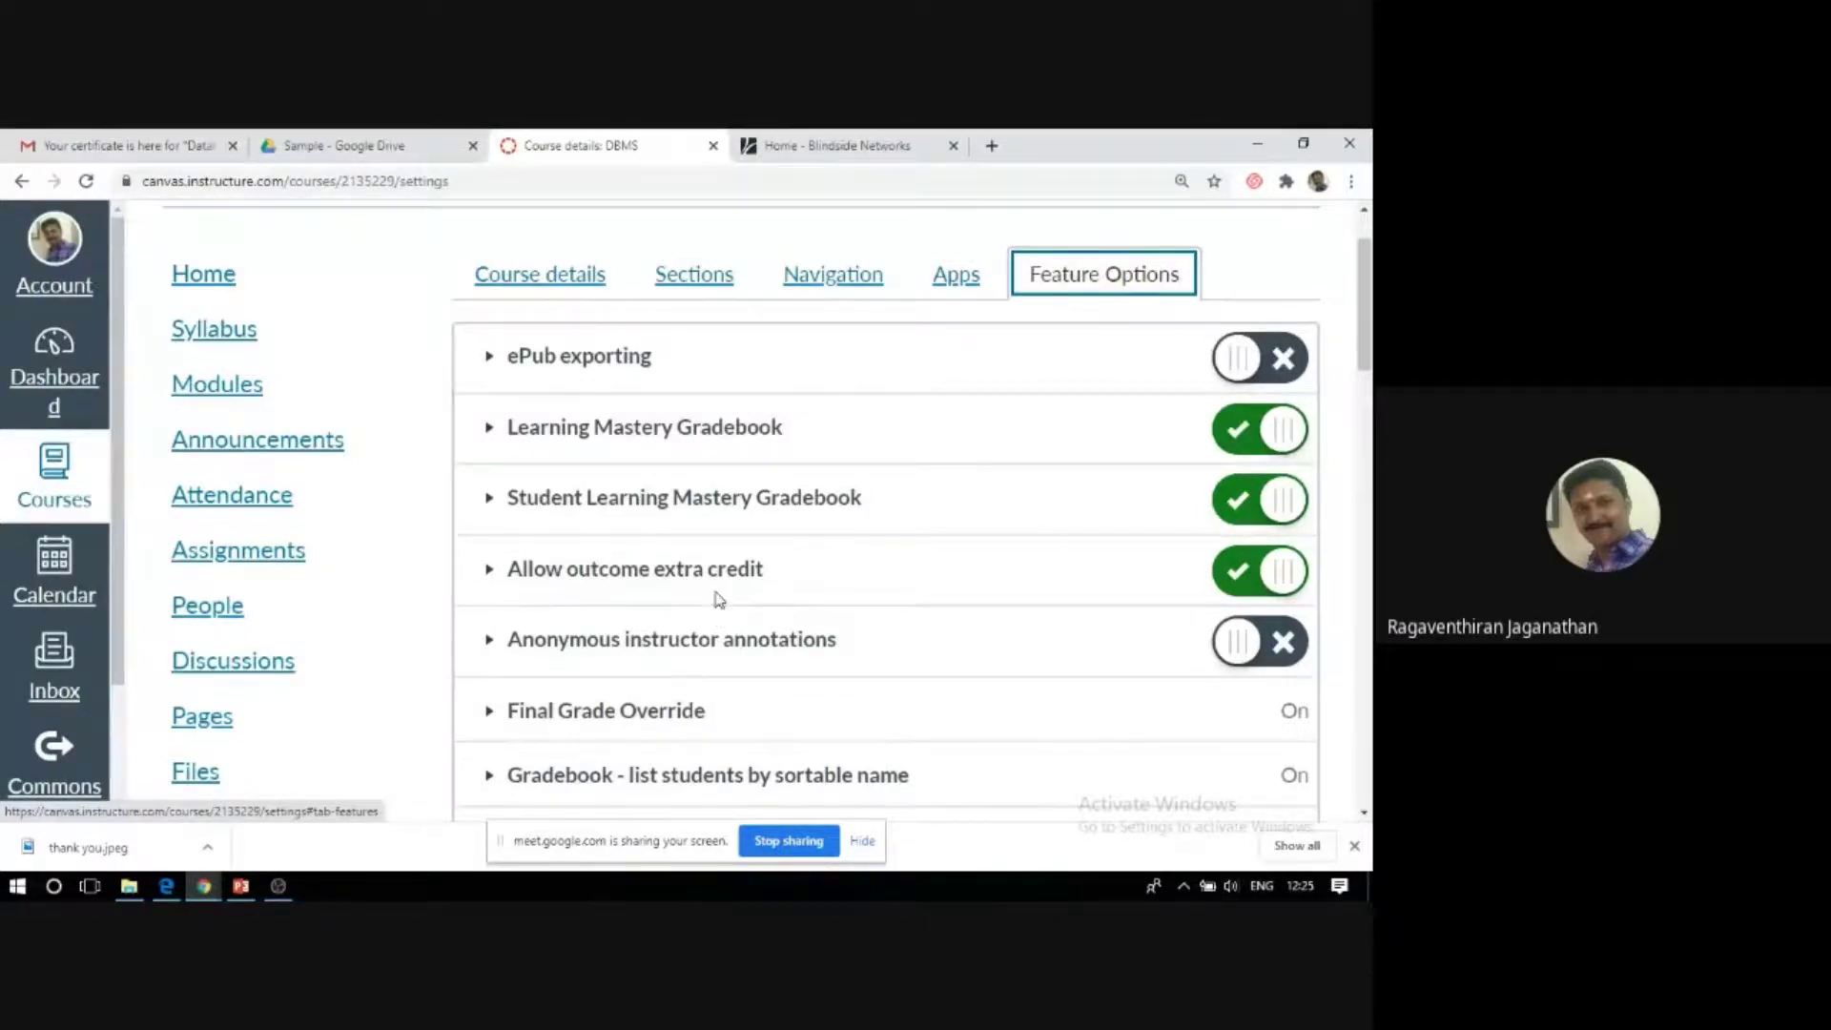
pyautogui.scroll(-4, 718, 599)
pyautogui.scroll(-7, 700, 620)
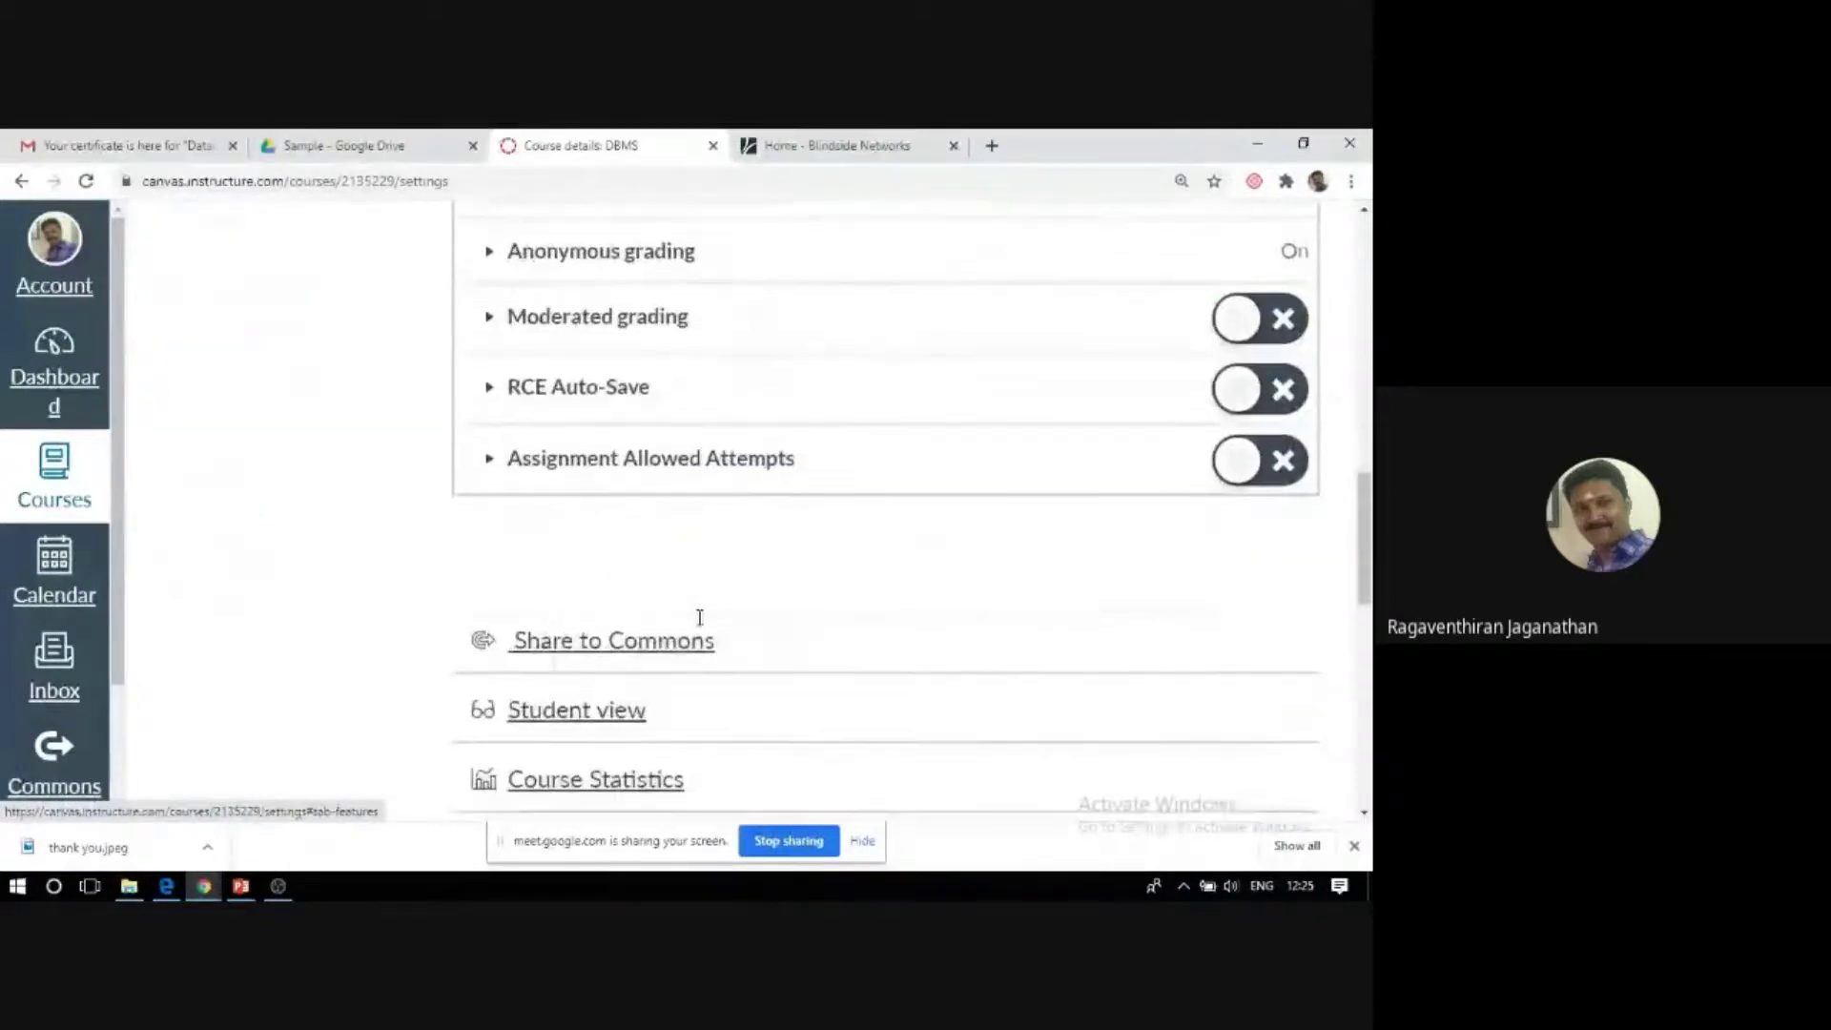
pyautogui.scroll(-10, 705, 619)
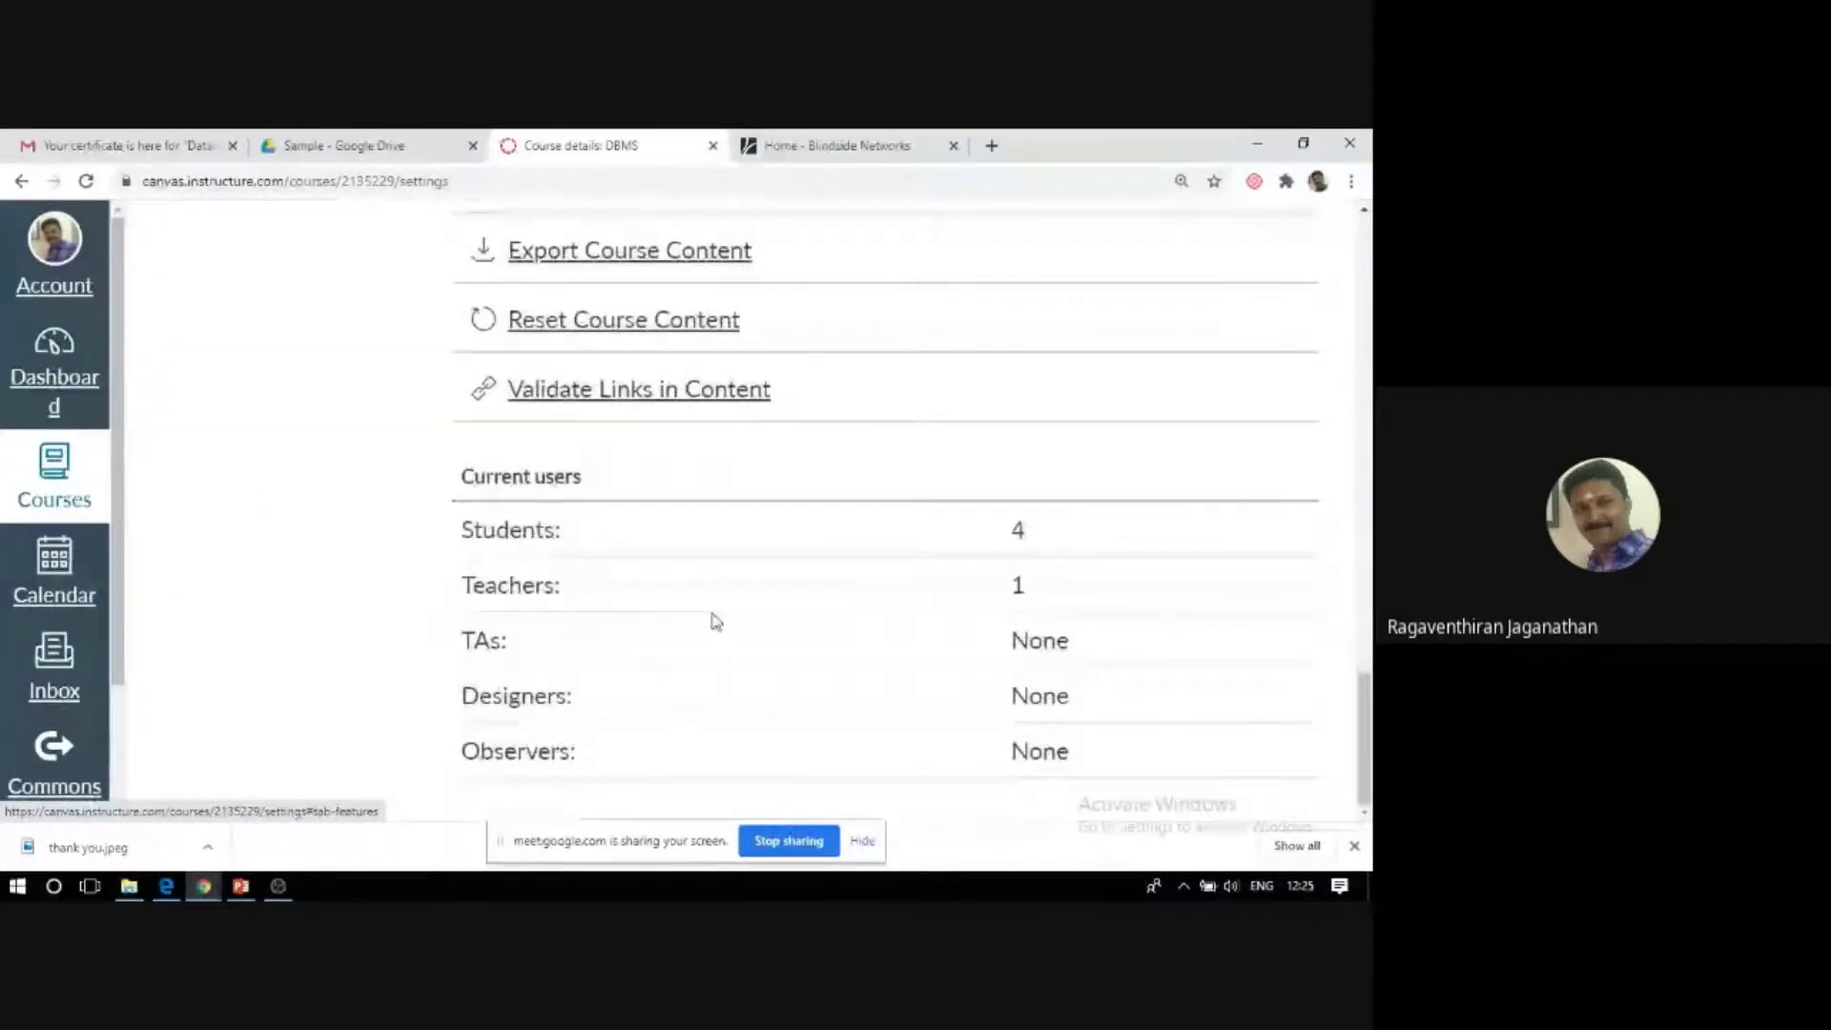
pyautogui.scroll(20, 715, 622)
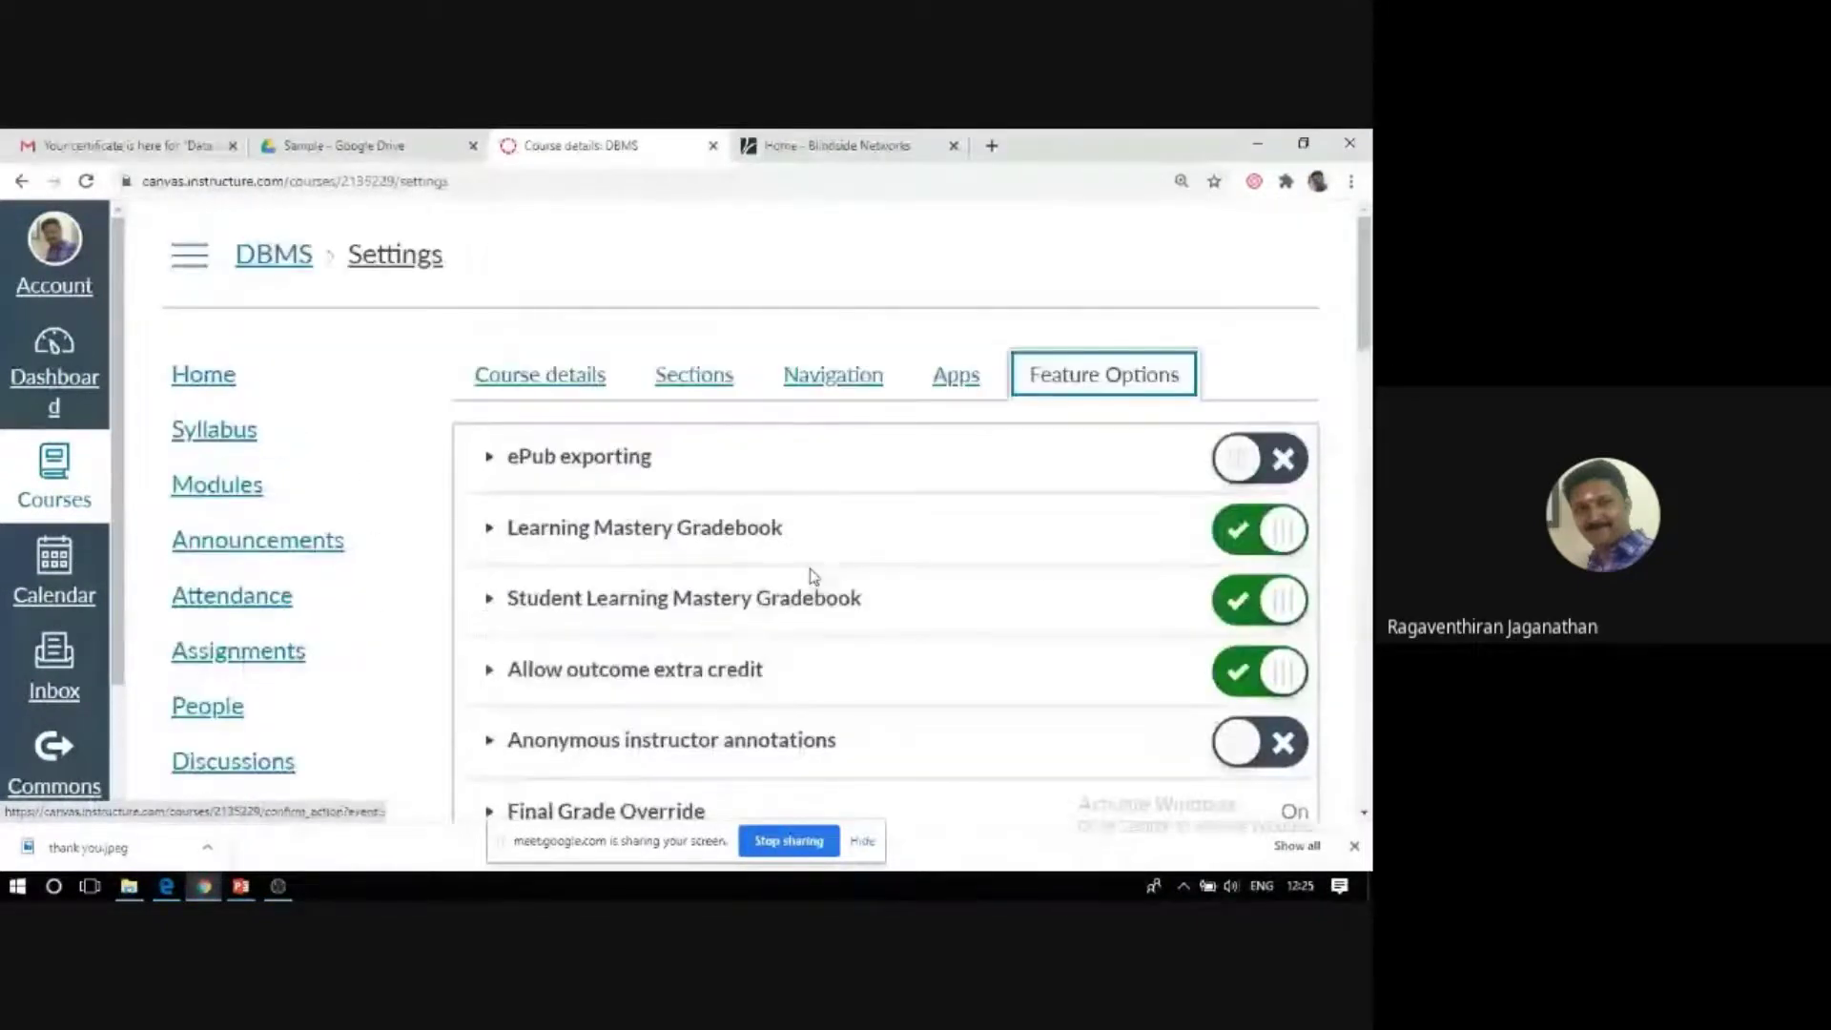
pyautogui.click(830, 377)
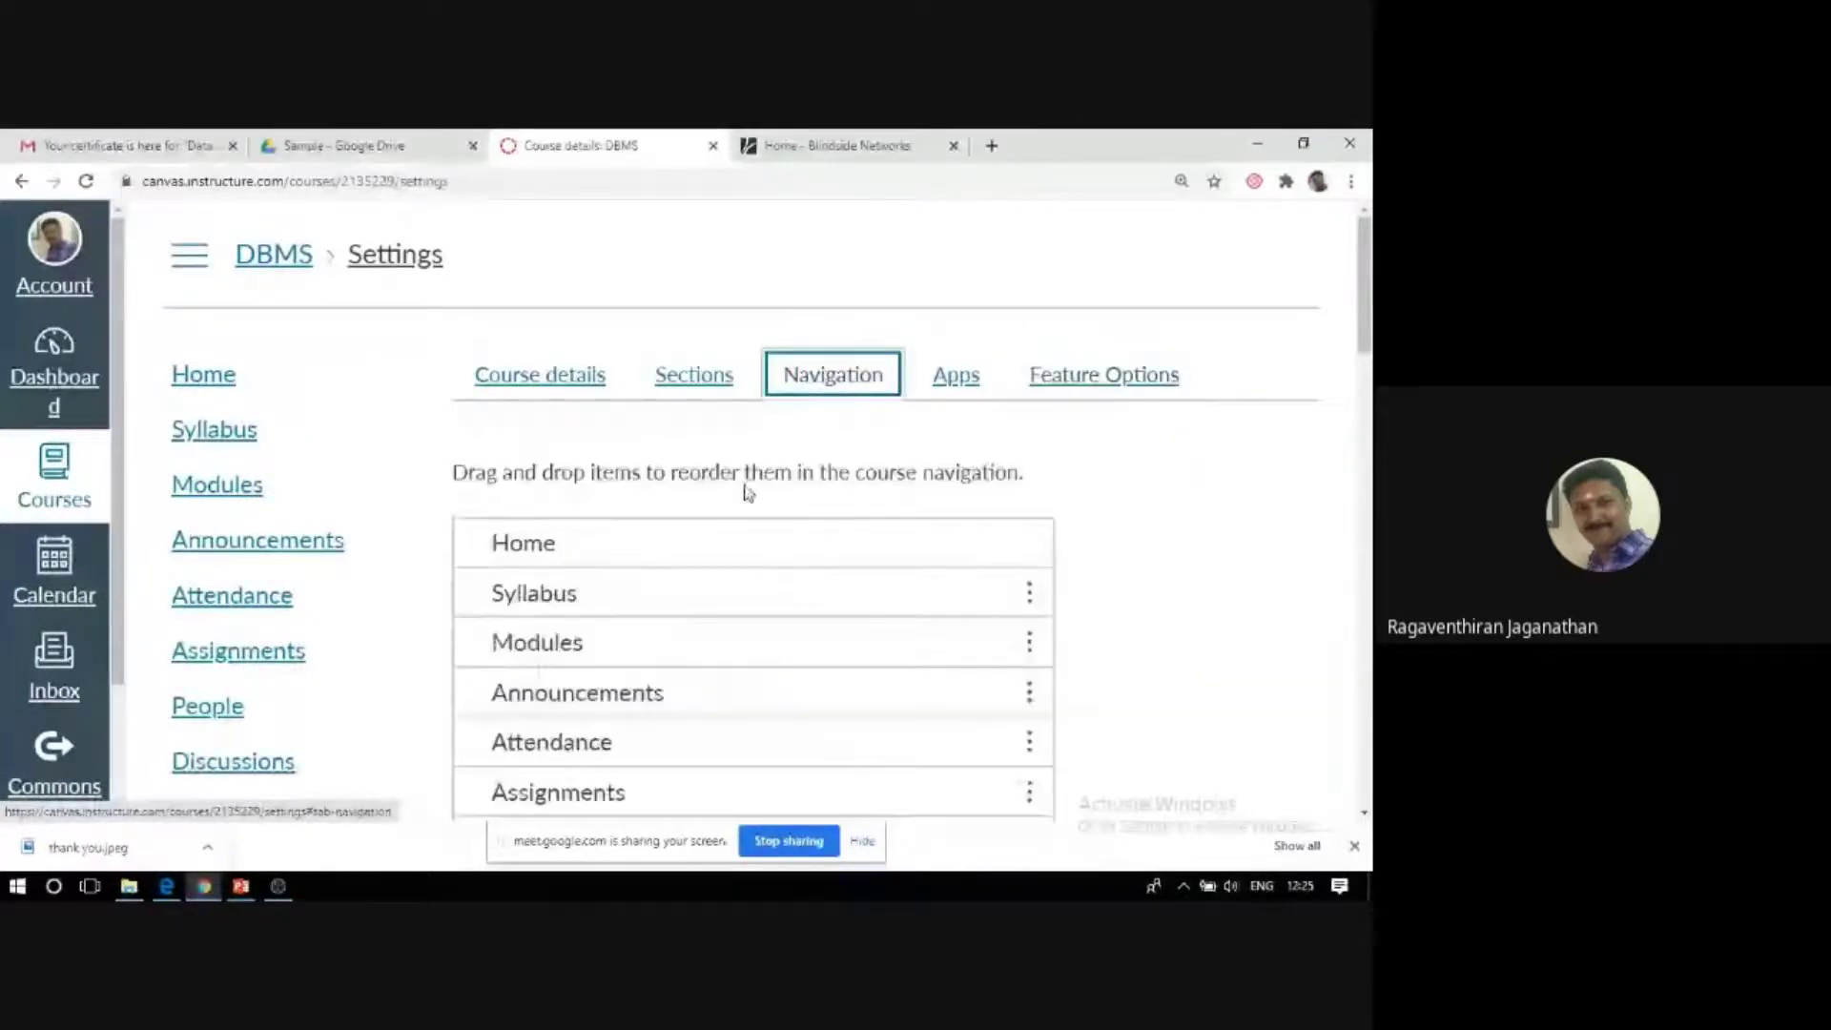
# Drag New Analytics, Outcomes, Grades and Rubrics into the visible navigation items and save.
pyautogui.scroll(-10, 749, 491)
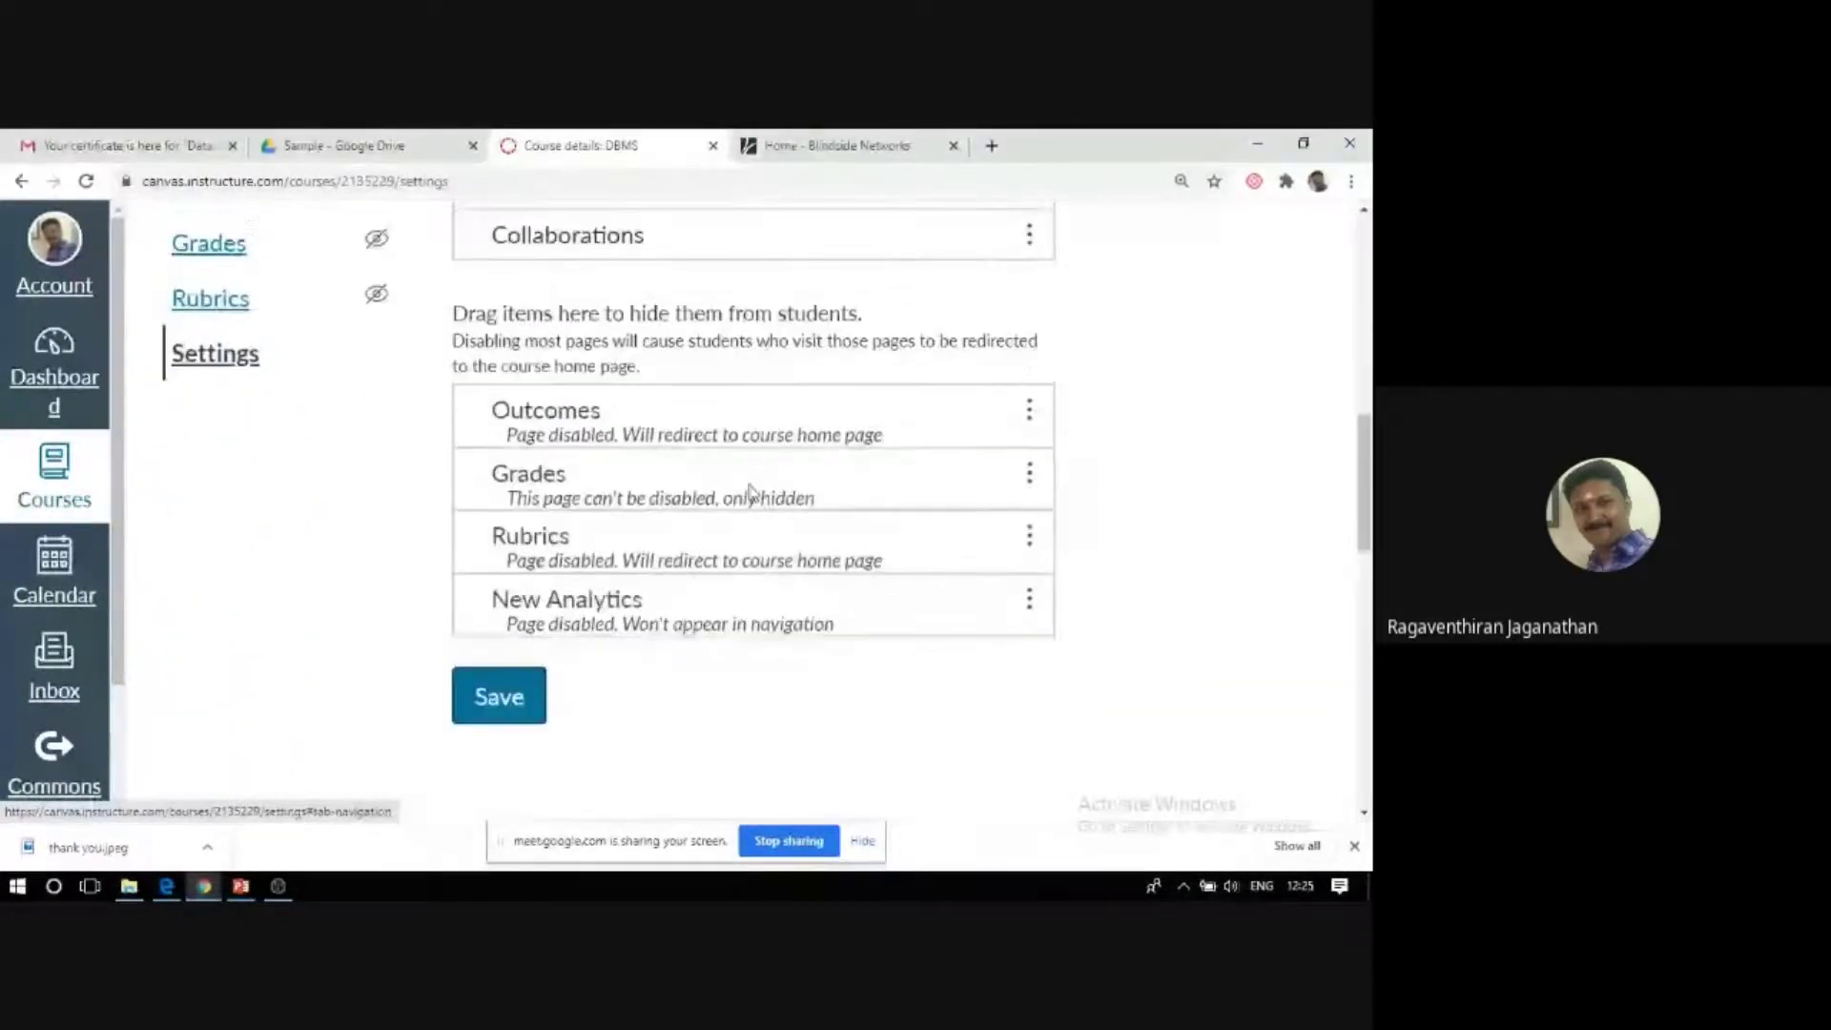
pyautogui.moveTo(725, 481); pyautogui.dragTo(719, 493)
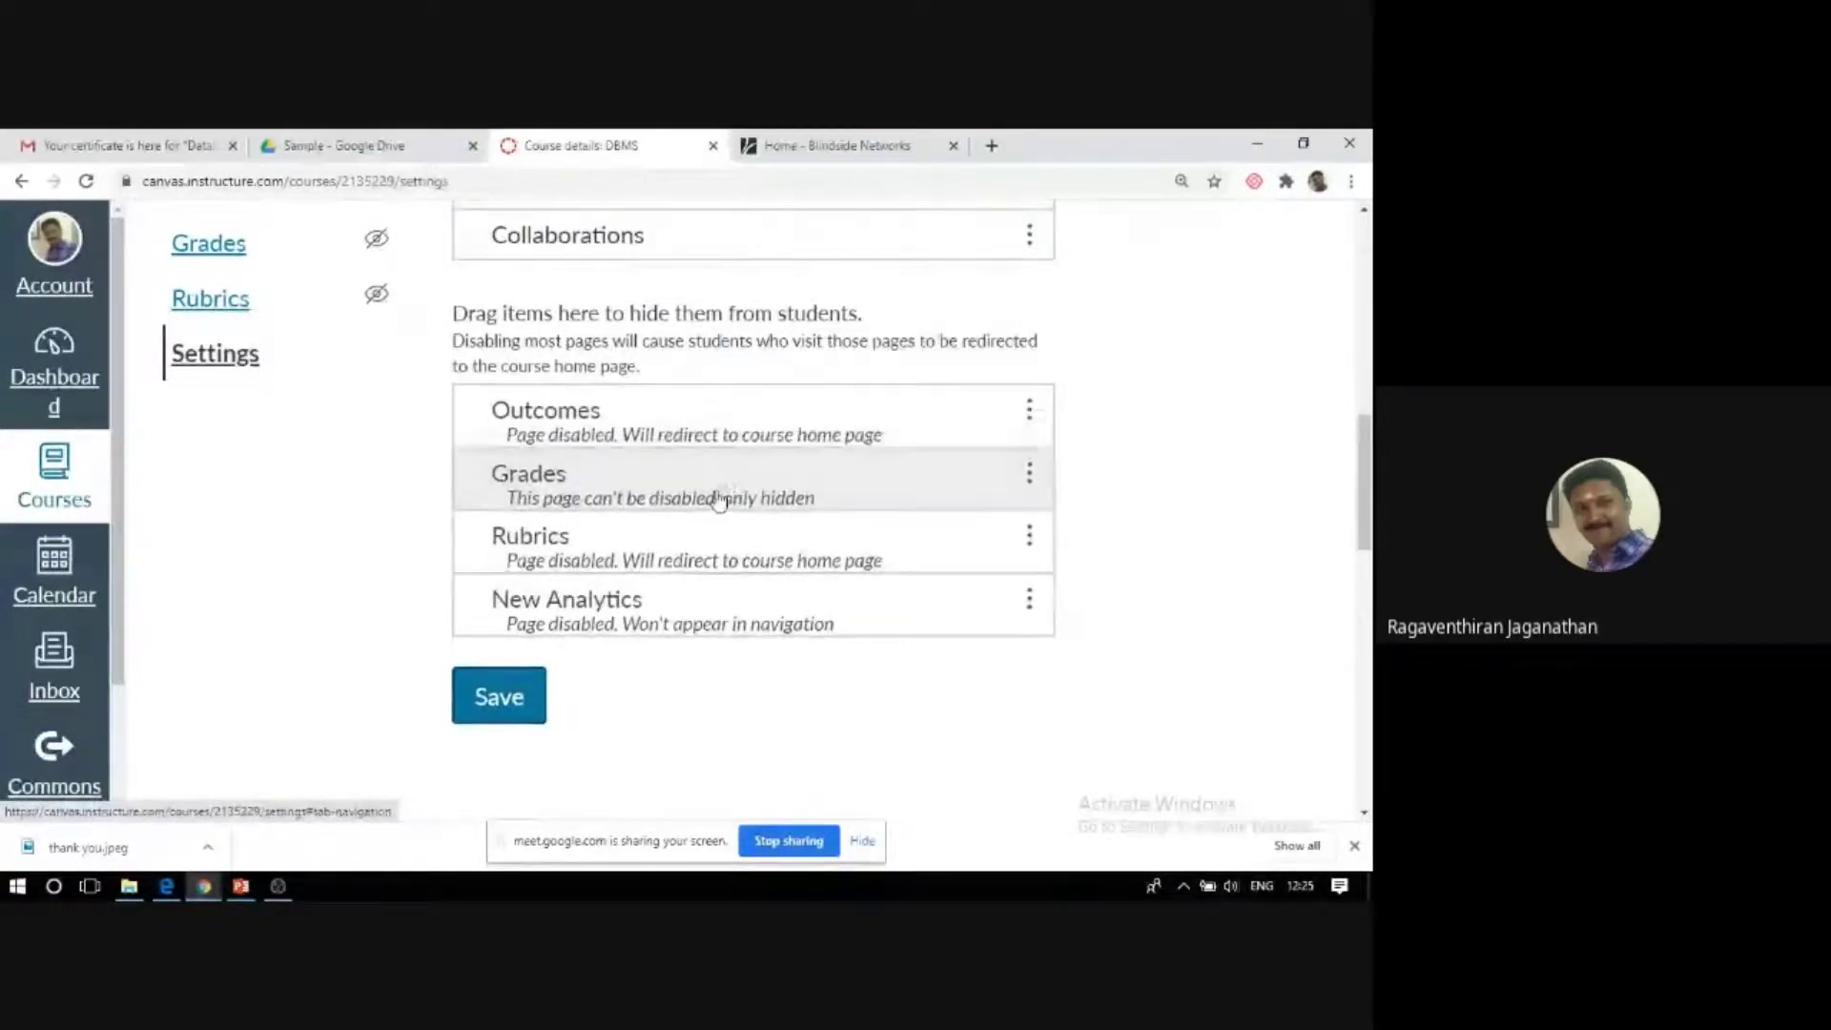
pyautogui.moveTo(681, 623); pyautogui.dragTo(678, 253)
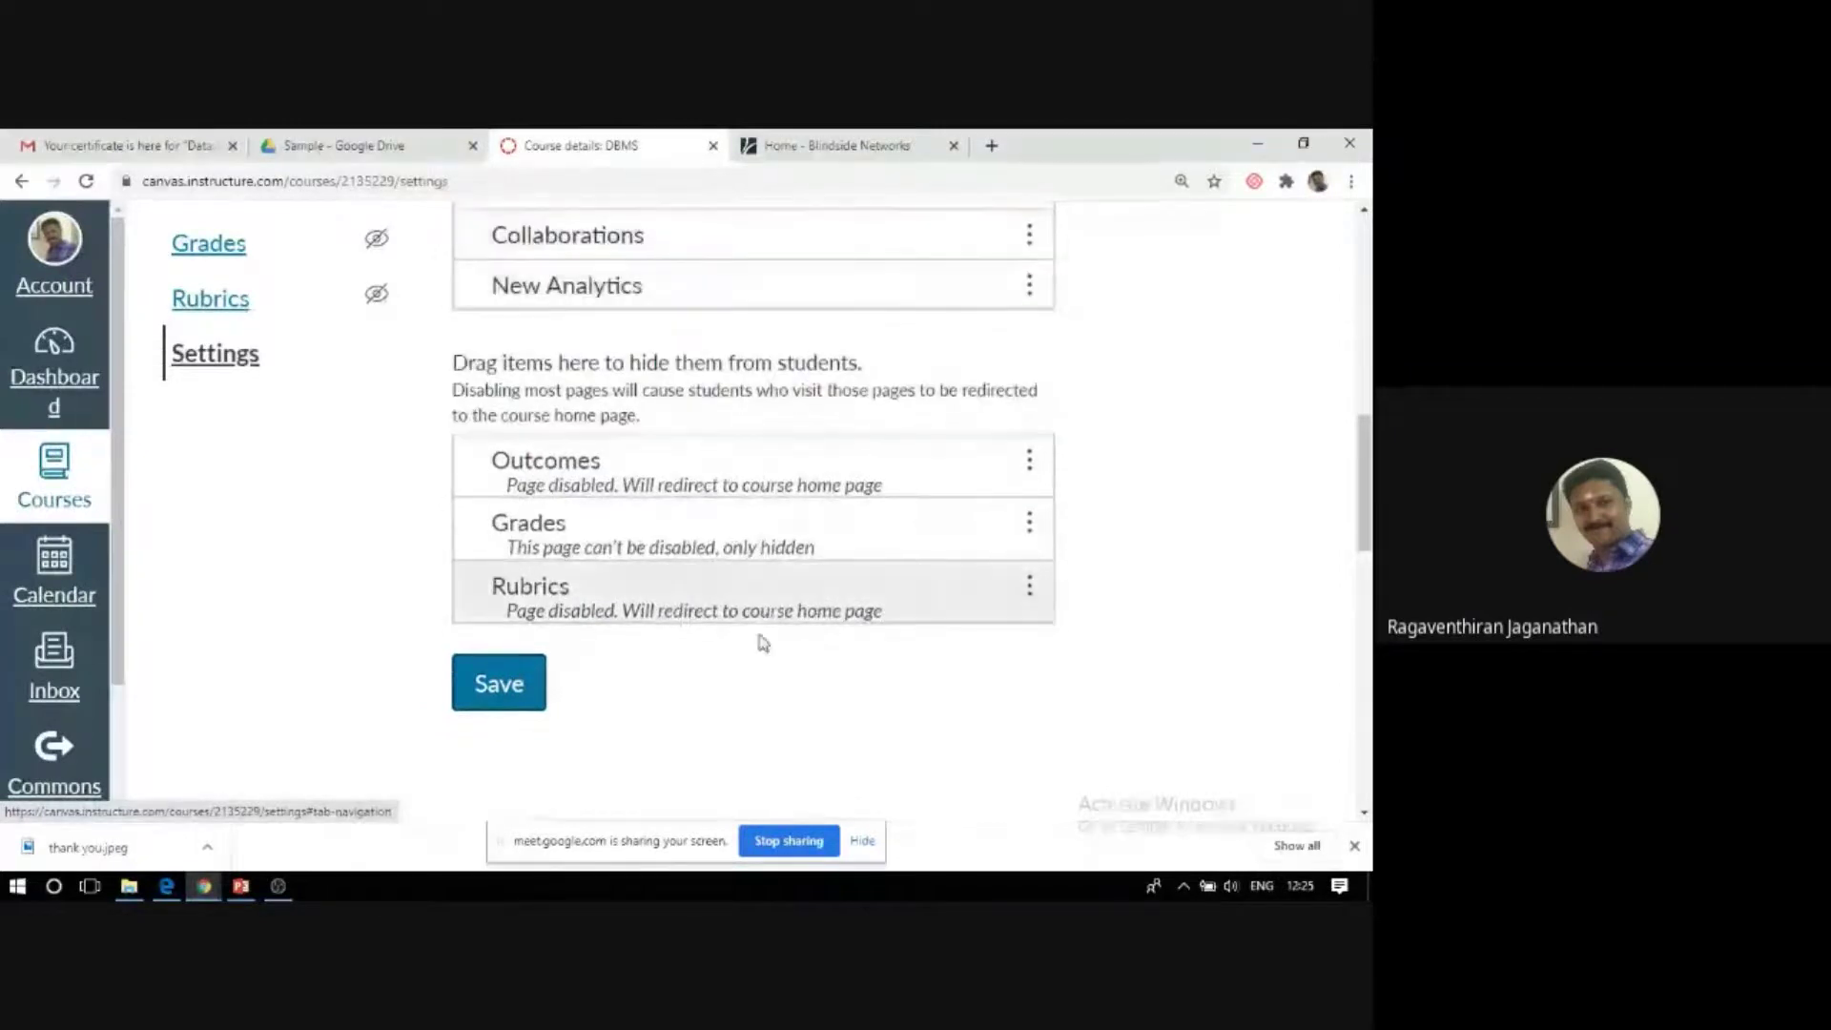
pyautogui.moveTo(638, 491); pyautogui.dragTo(629, 286)
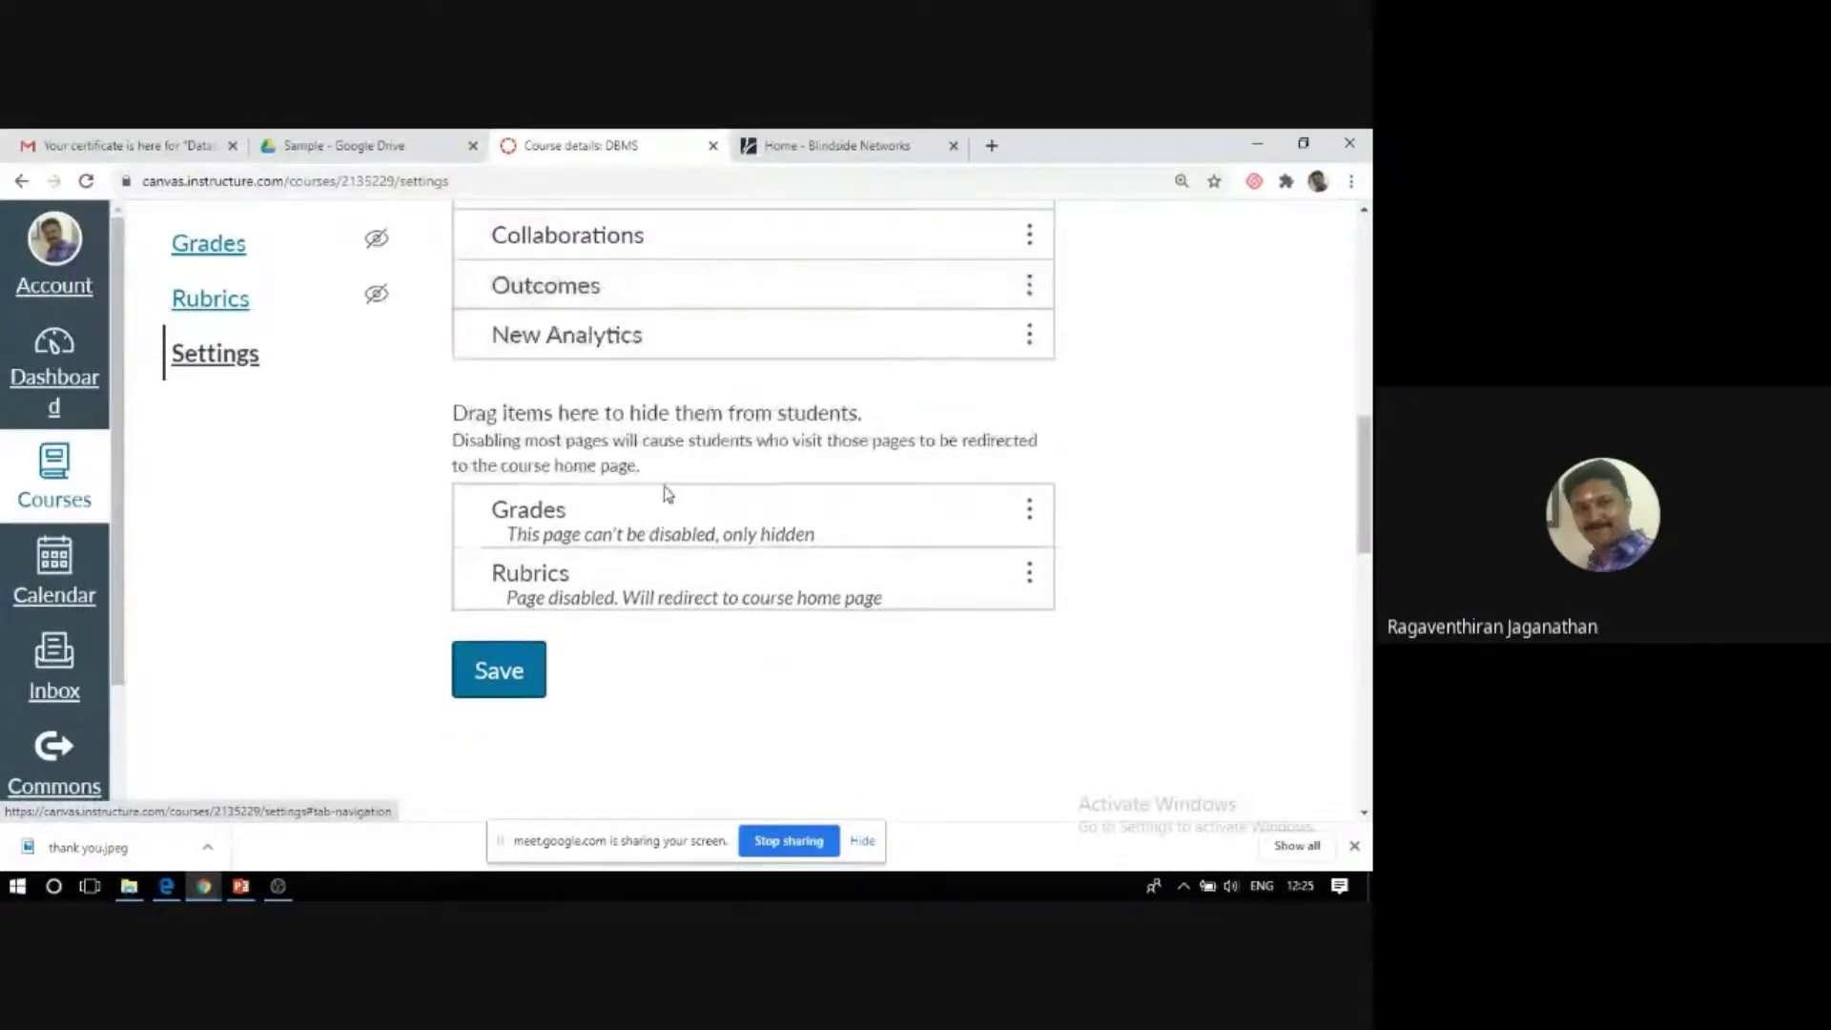
pyautogui.moveTo(654, 535); pyautogui.dragTo(685, 391)
pyautogui.moveTo(681, 572); pyautogui.dragTo(689, 377)
pyautogui.click(522, 636)
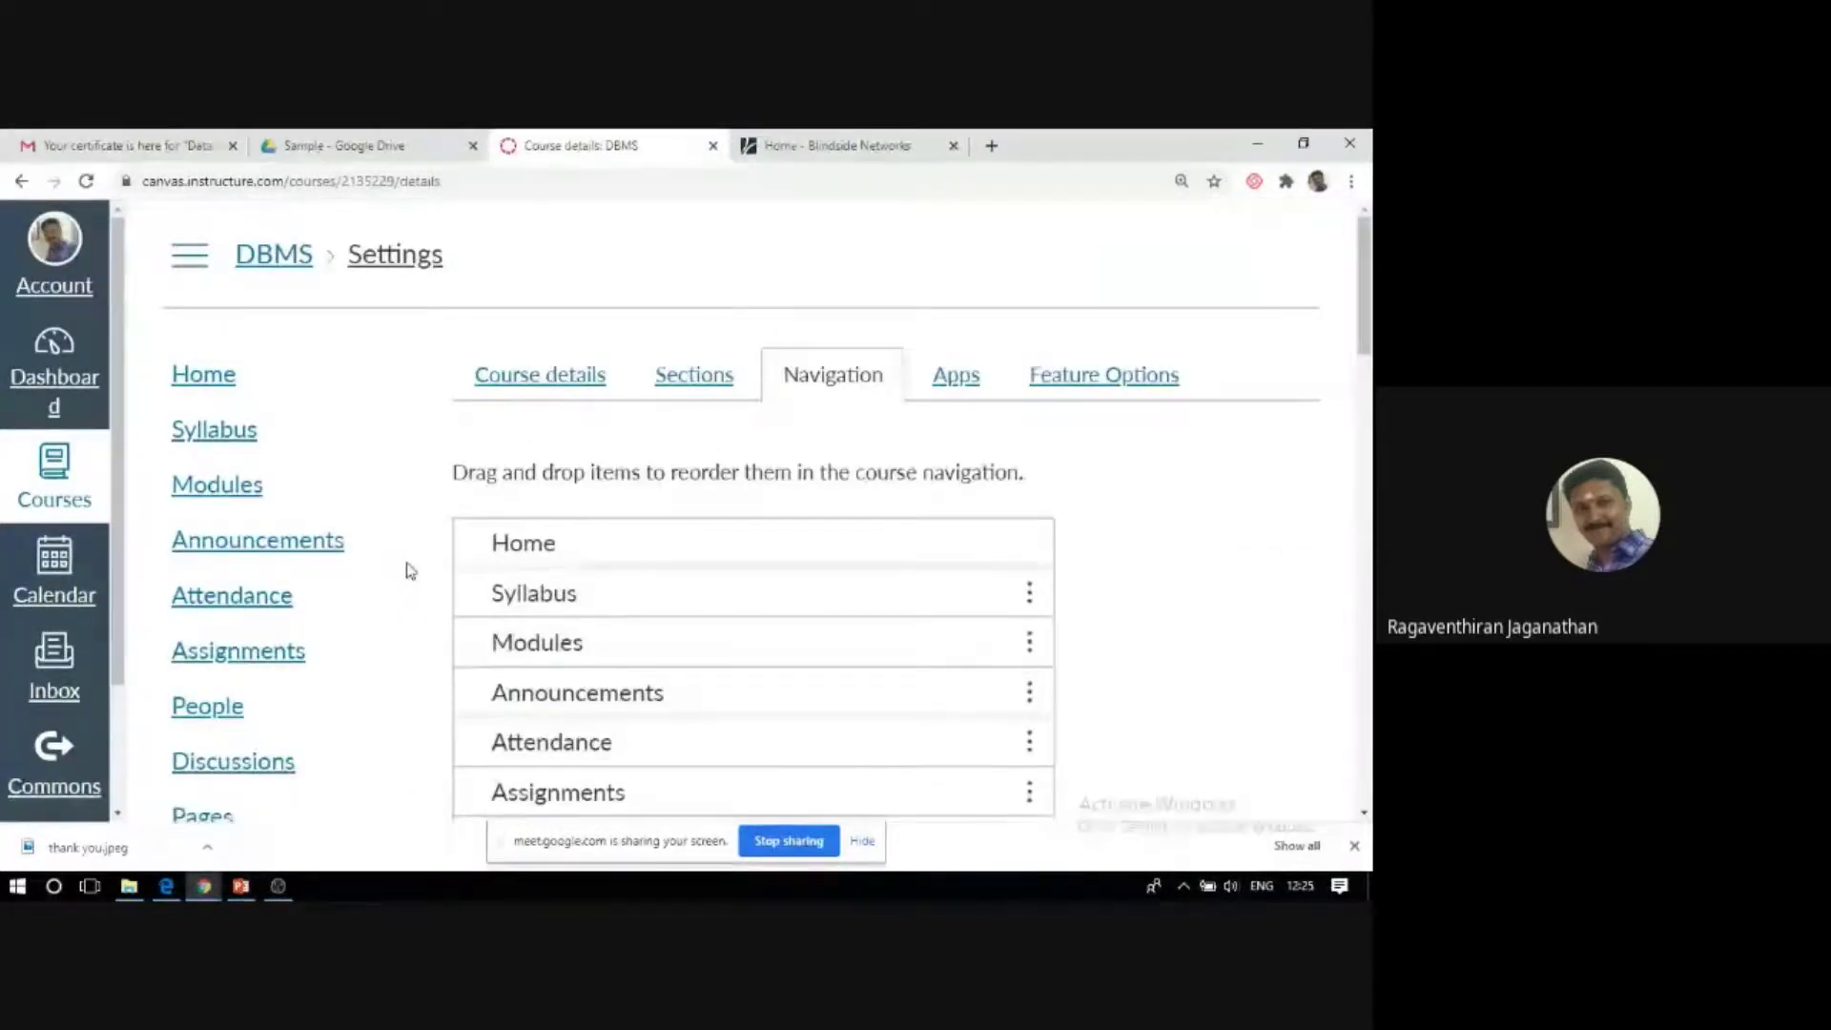
pyautogui.scroll(-1, 410, 570)
pyautogui.scroll(-5, 408, 569)
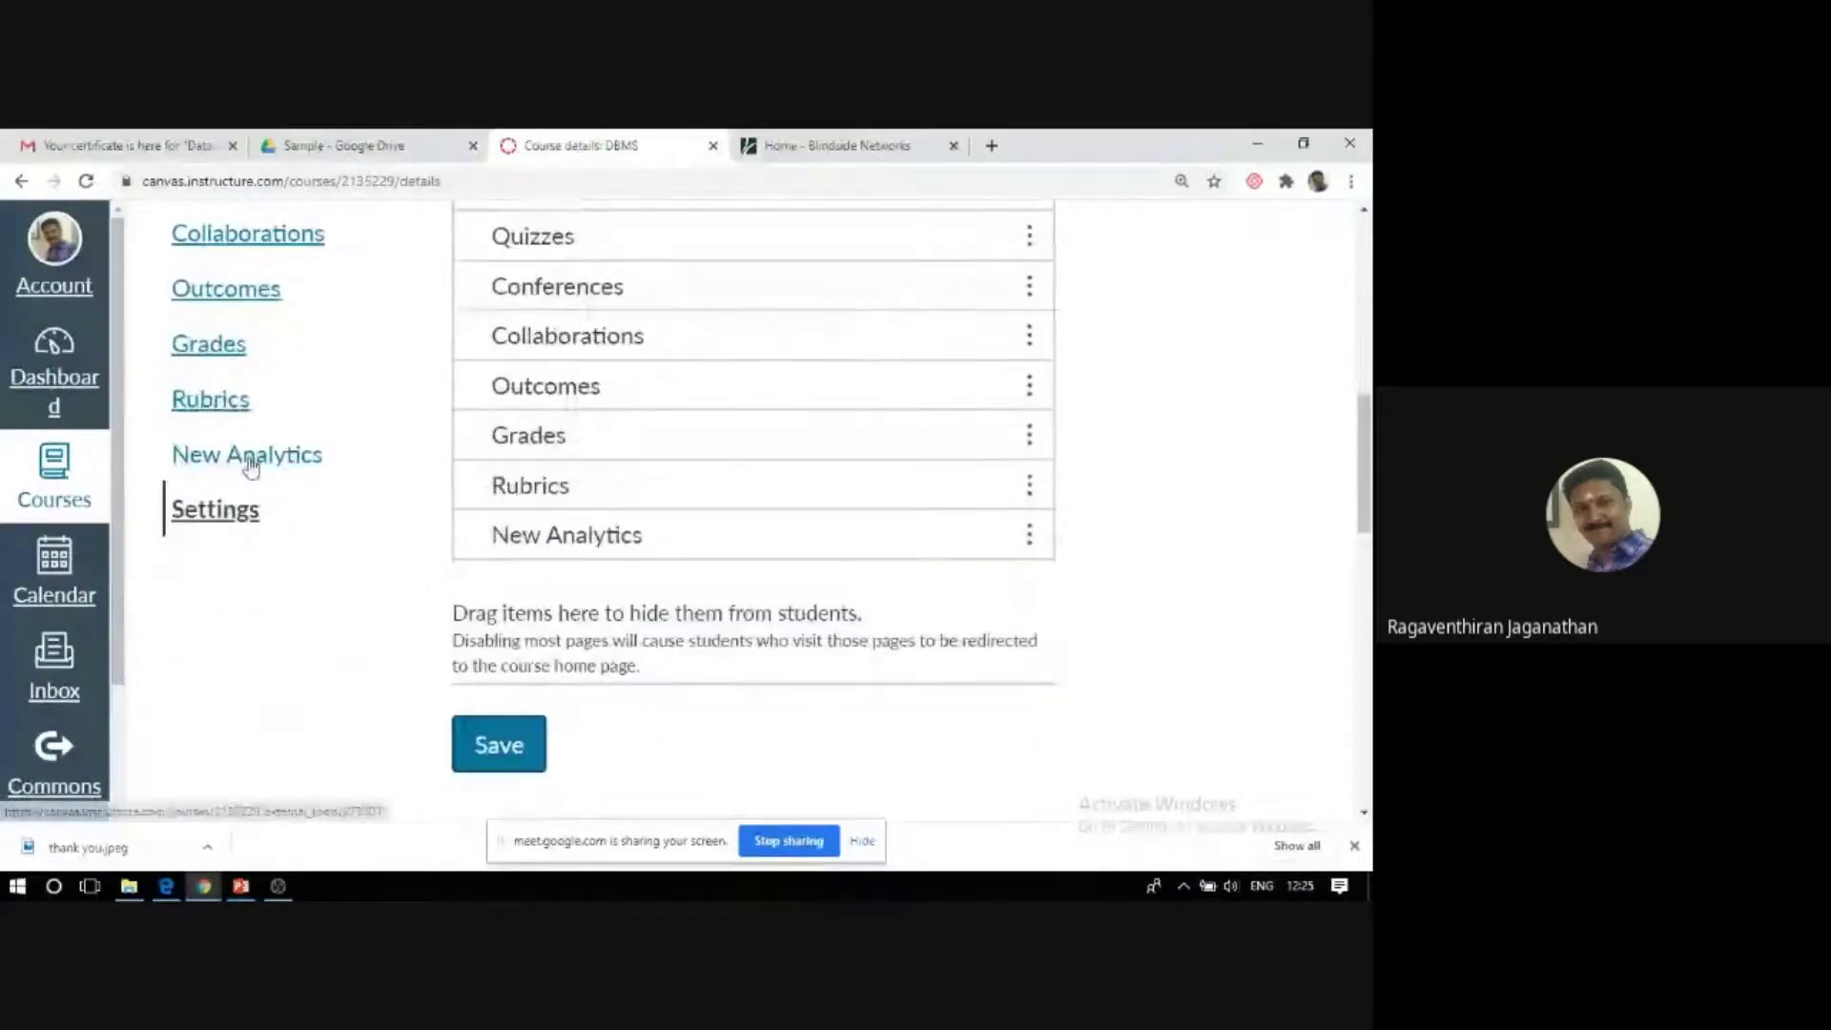
# View New Analytics' 24-hour data processing notice, then go to the Grades page.
pyautogui.click(250, 463)
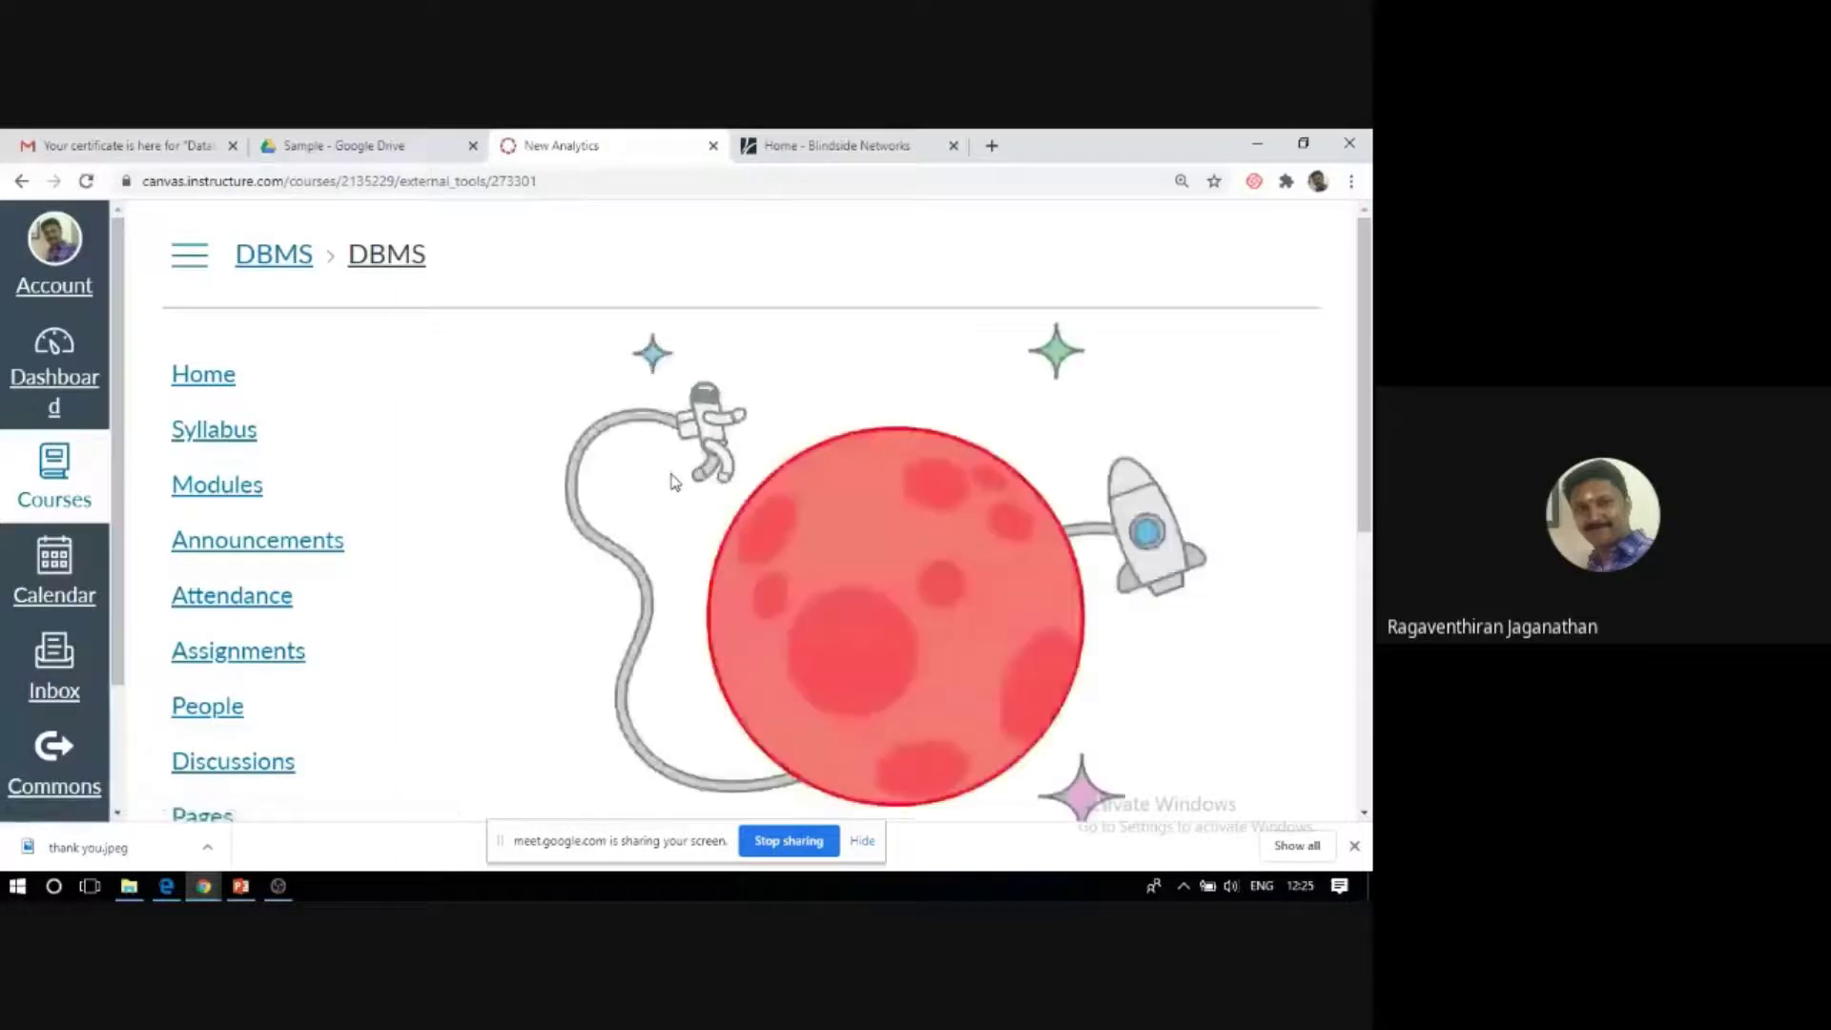
pyautogui.scroll(-3, 715, 528)
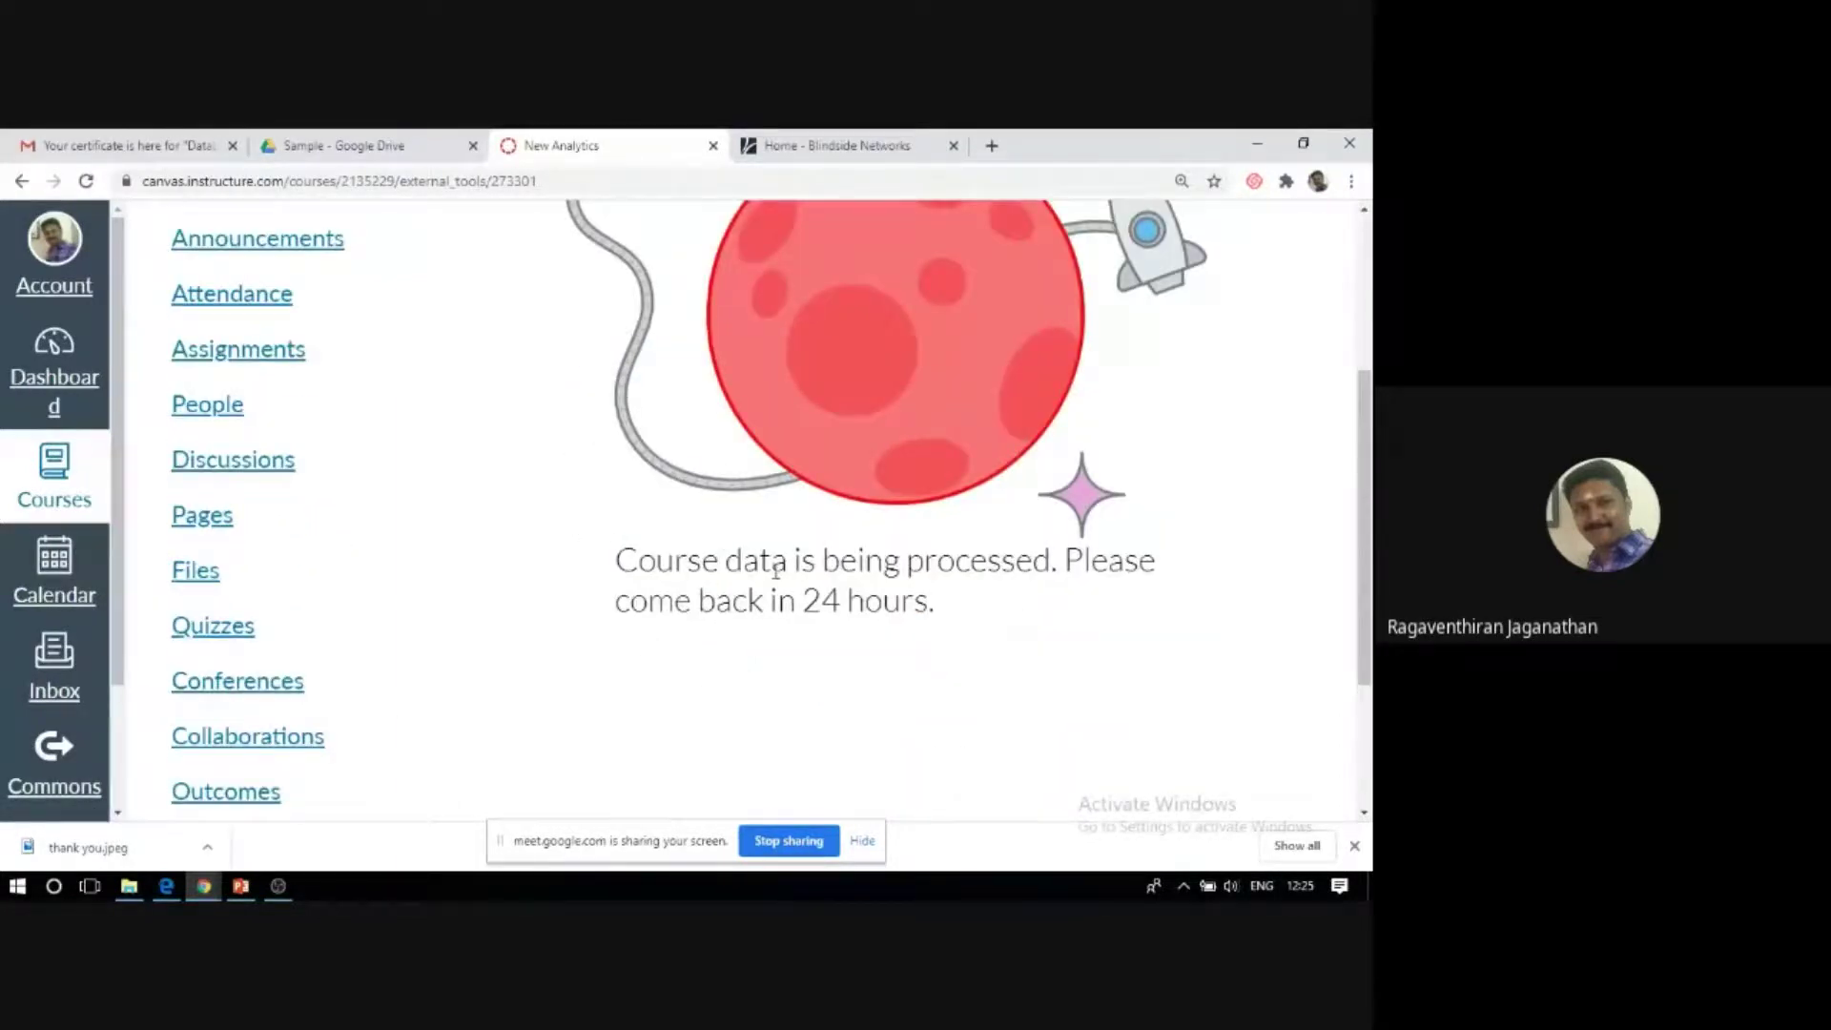
pyautogui.scroll(2, 1161, 443)
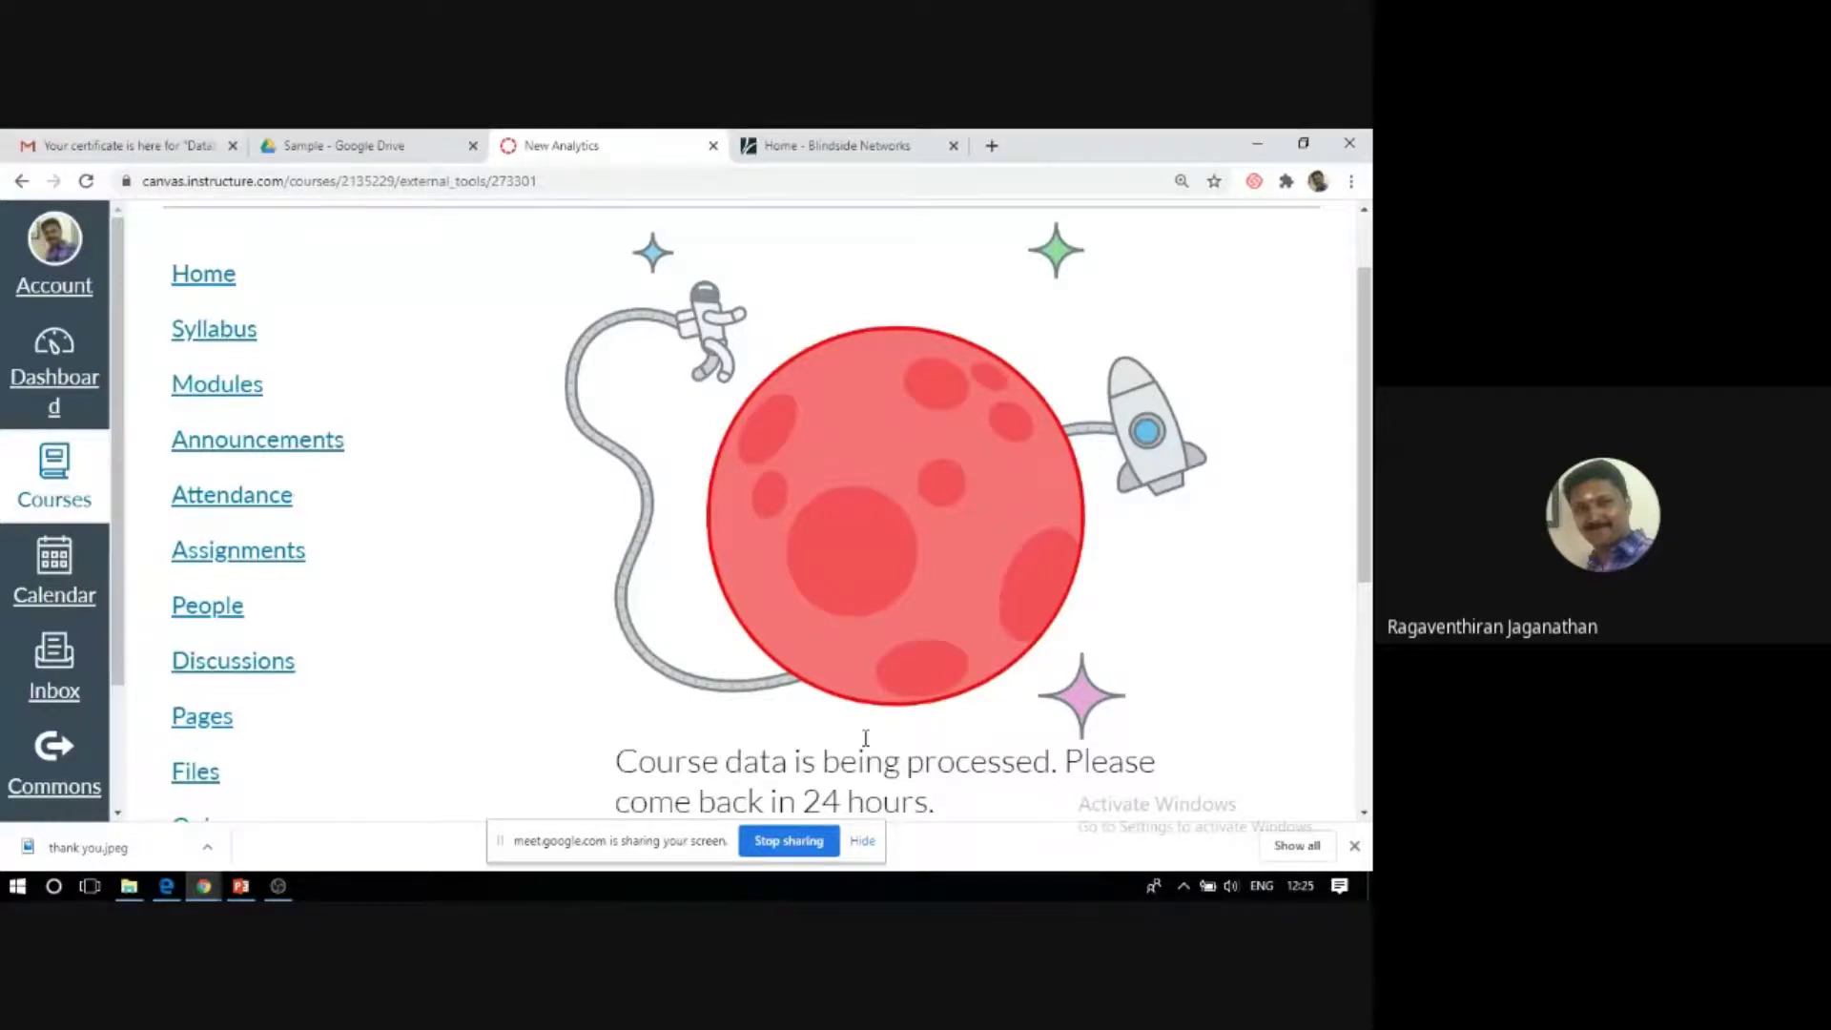
pyautogui.scroll(-2, 866, 739)
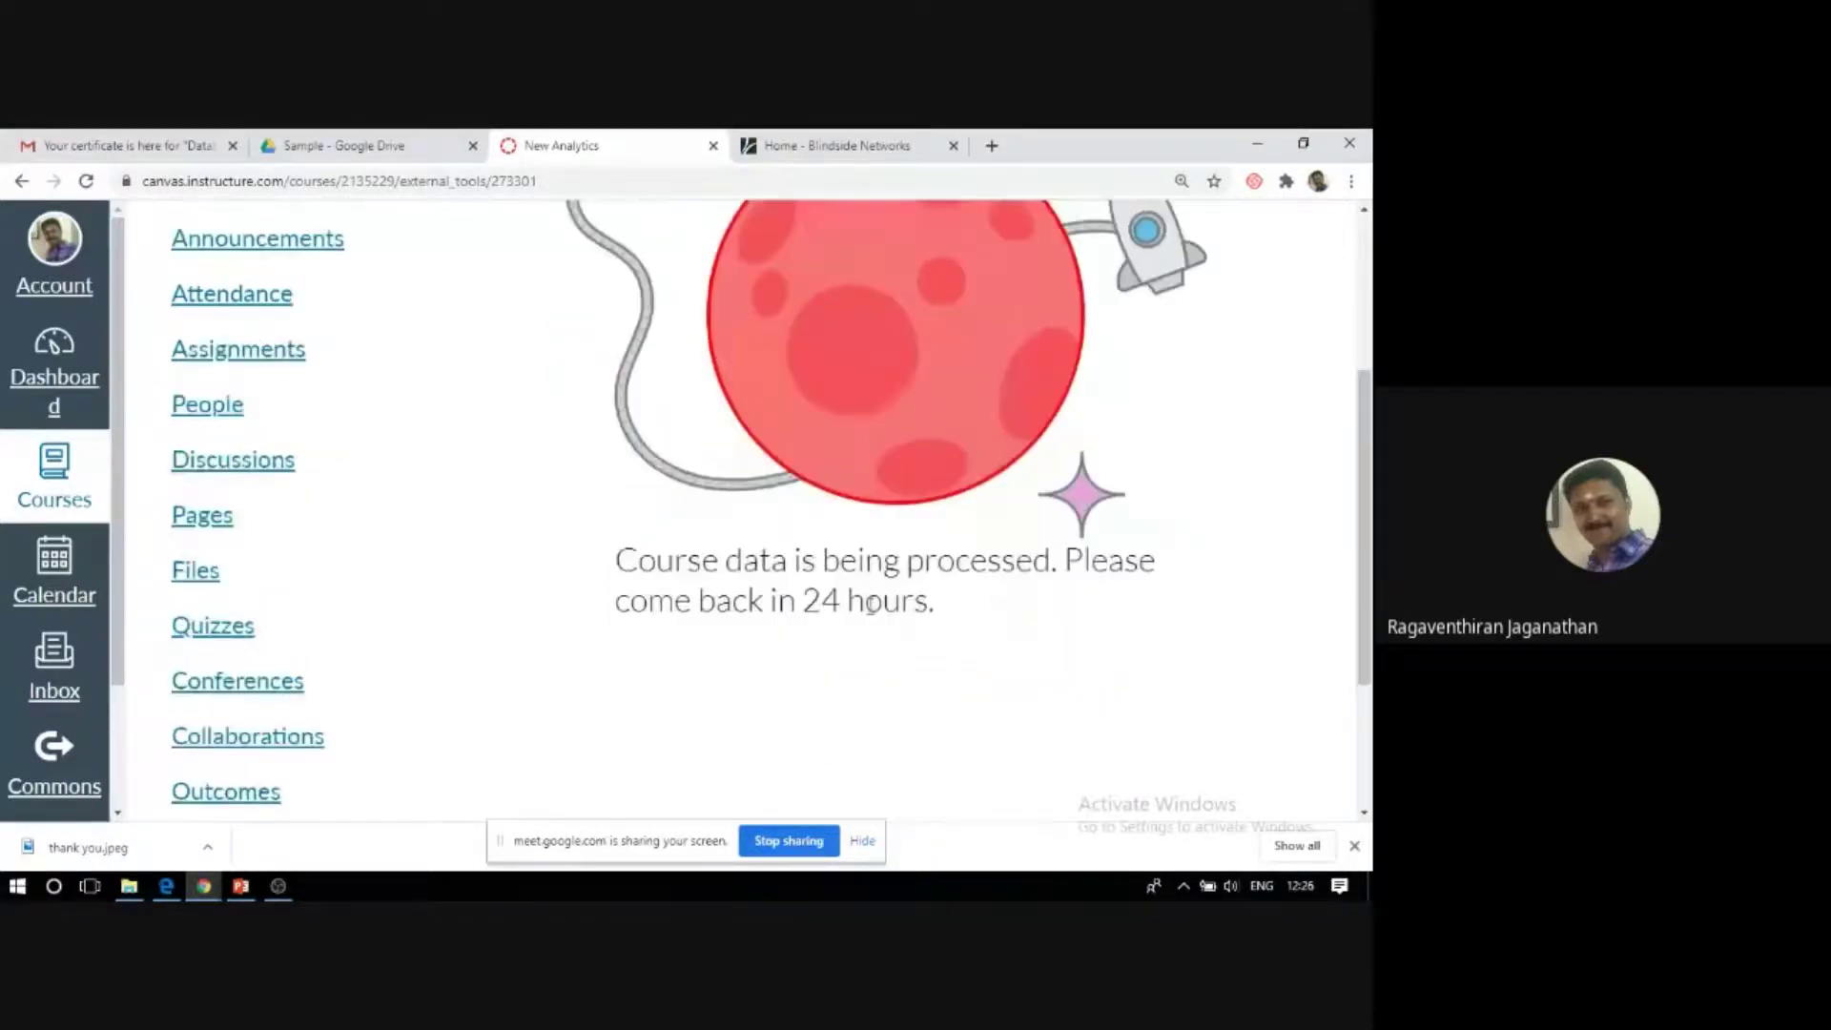
pyautogui.scroll(1, 933, 620)
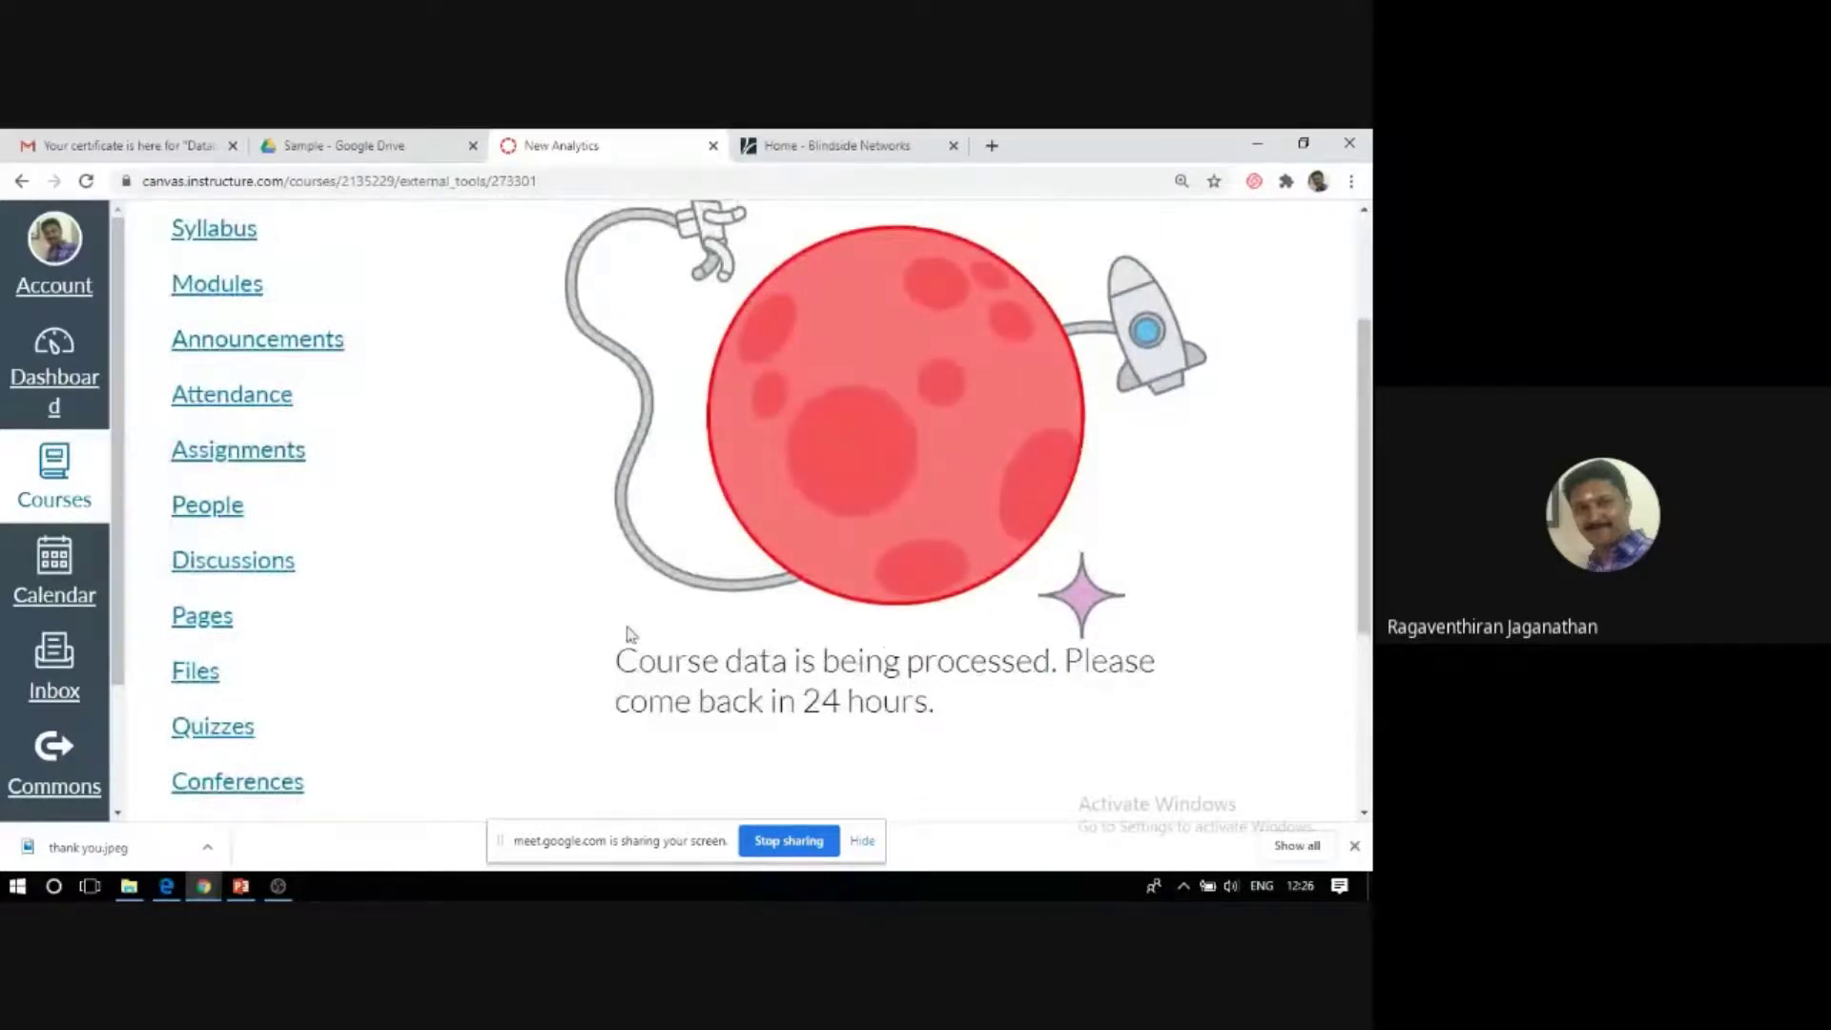
pyautogui.scroll(1, 628, 634)
pyautogui.scroll(-2, 629, 637)
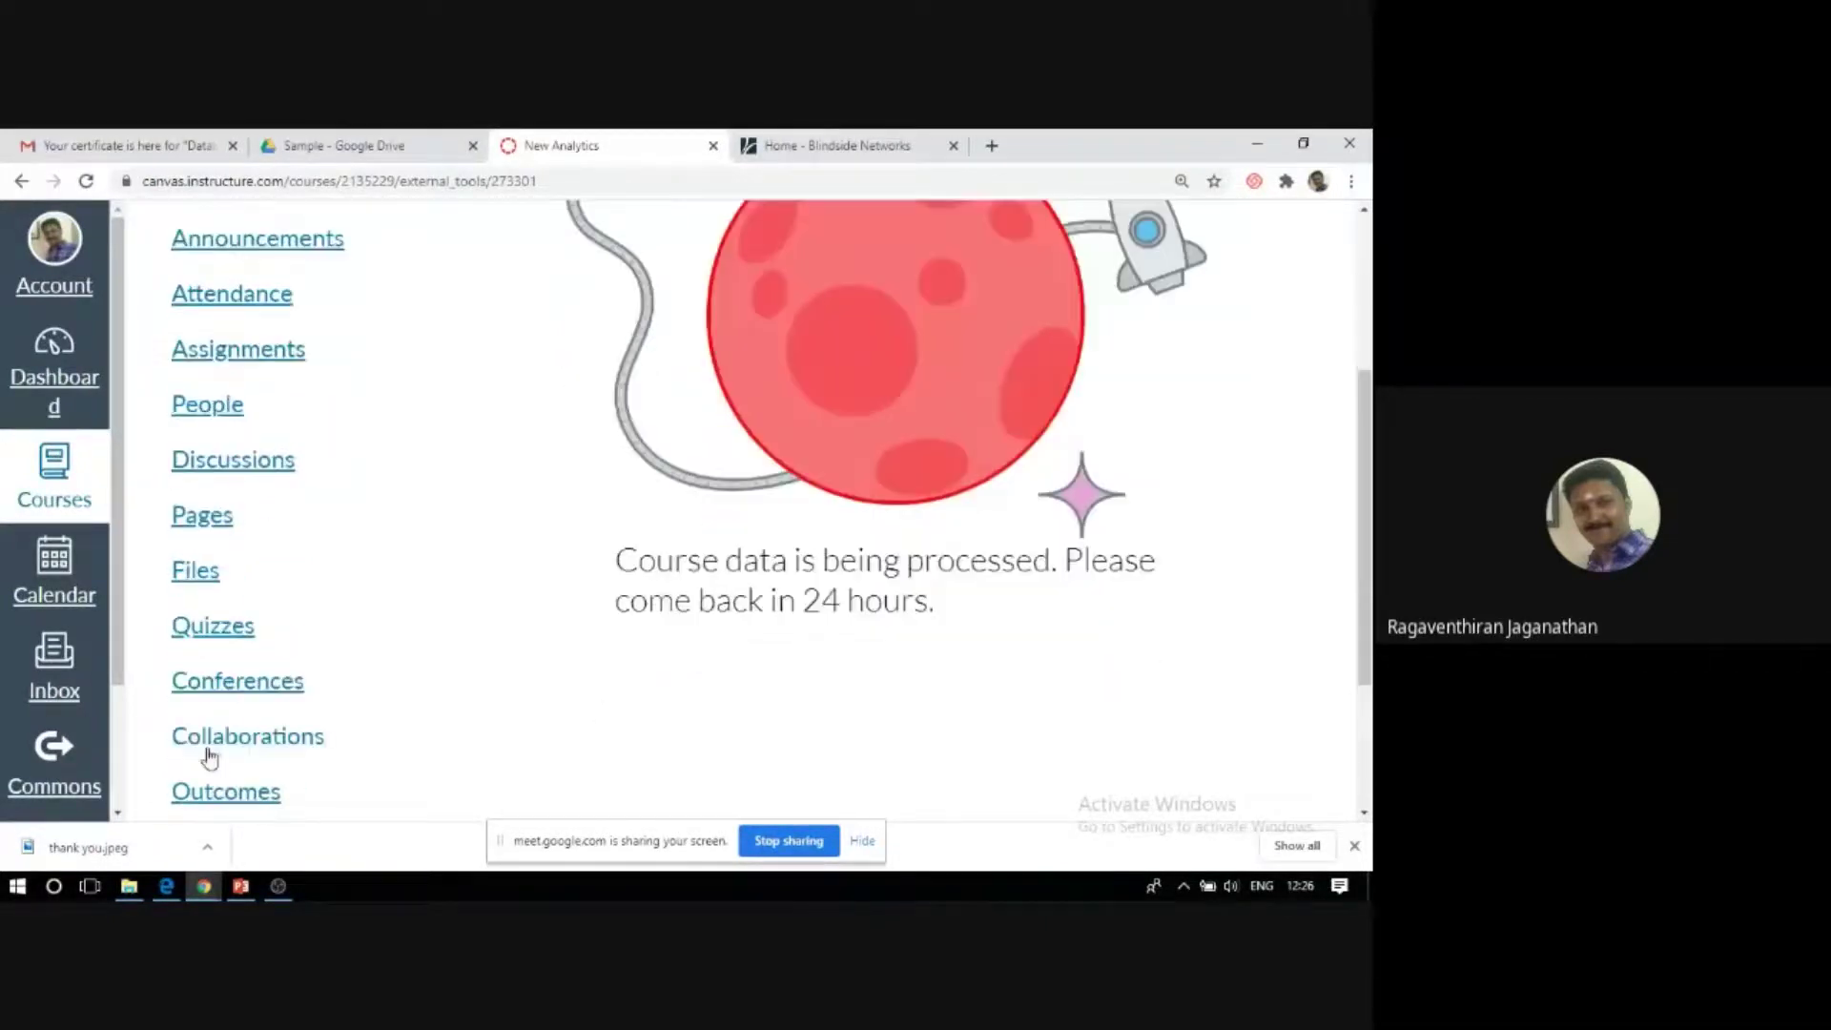
pyautogui.scroll(-2, 252, 620)
pyautogui.click(221, 625)
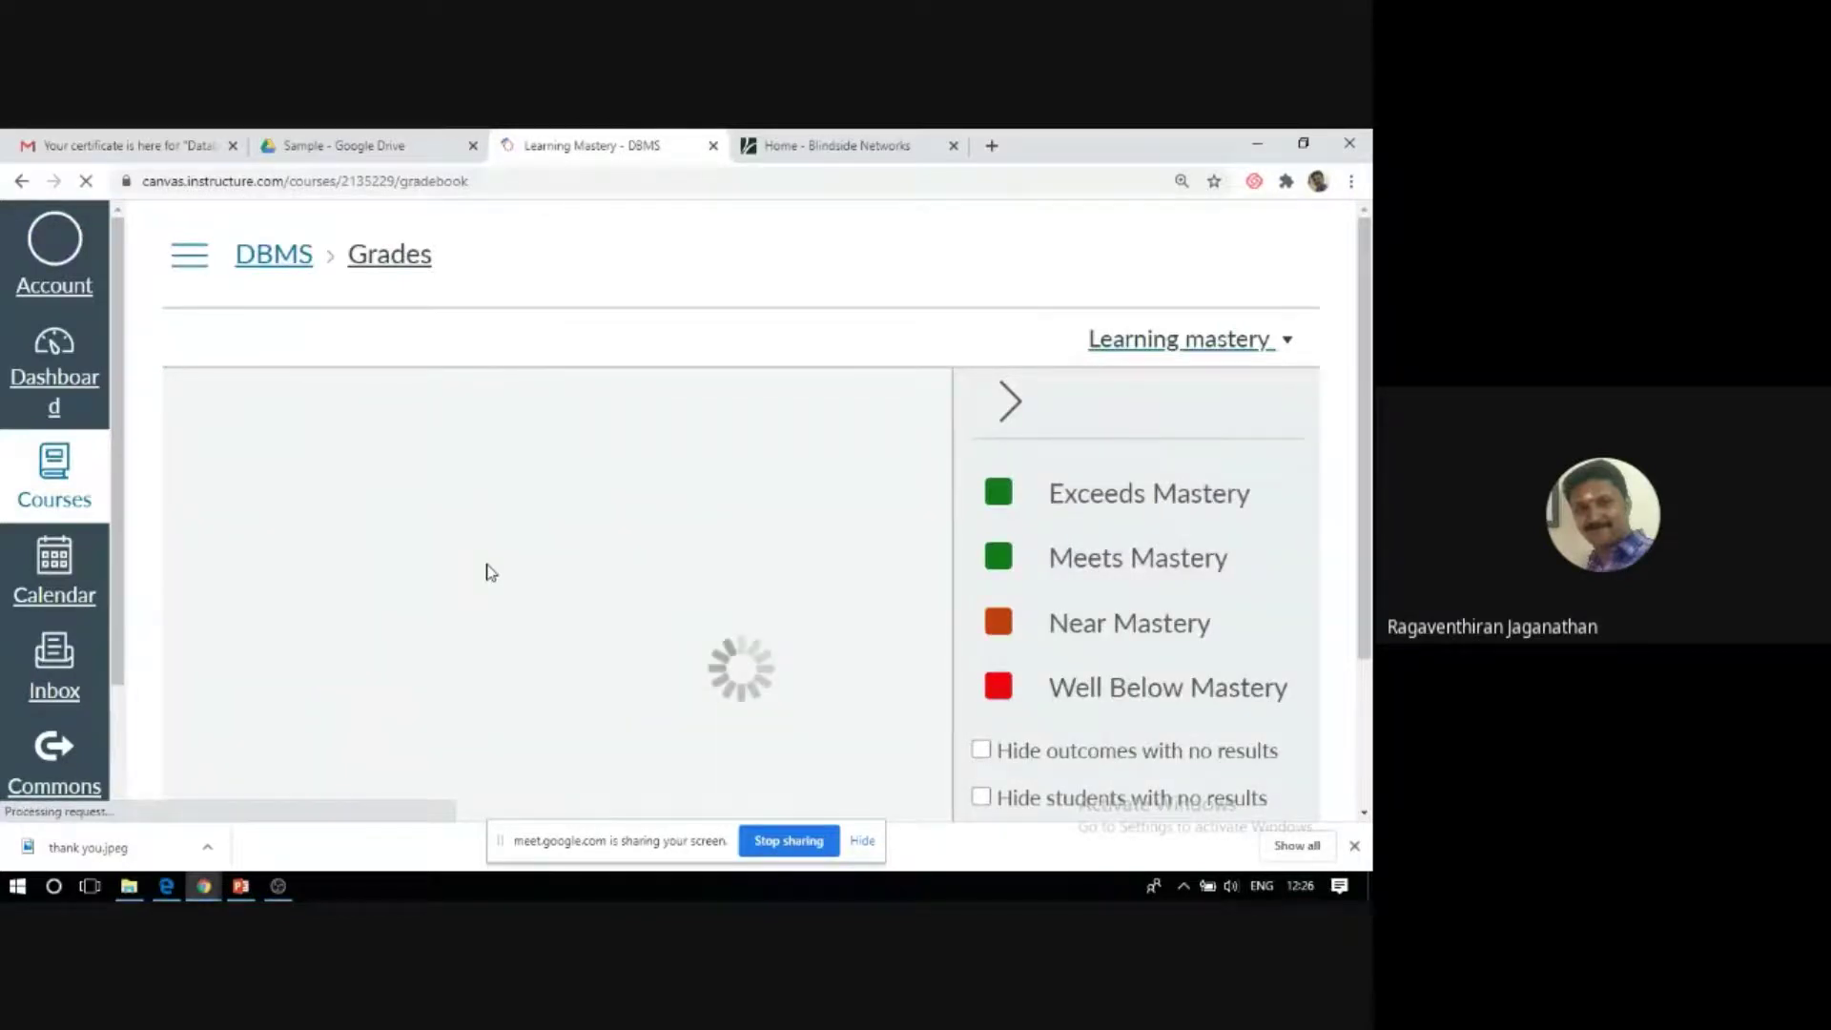
# Switch the view dropdown from Learning mastery to the standard Gradebook.
pyautogui.scroll(-2, 488, 570)
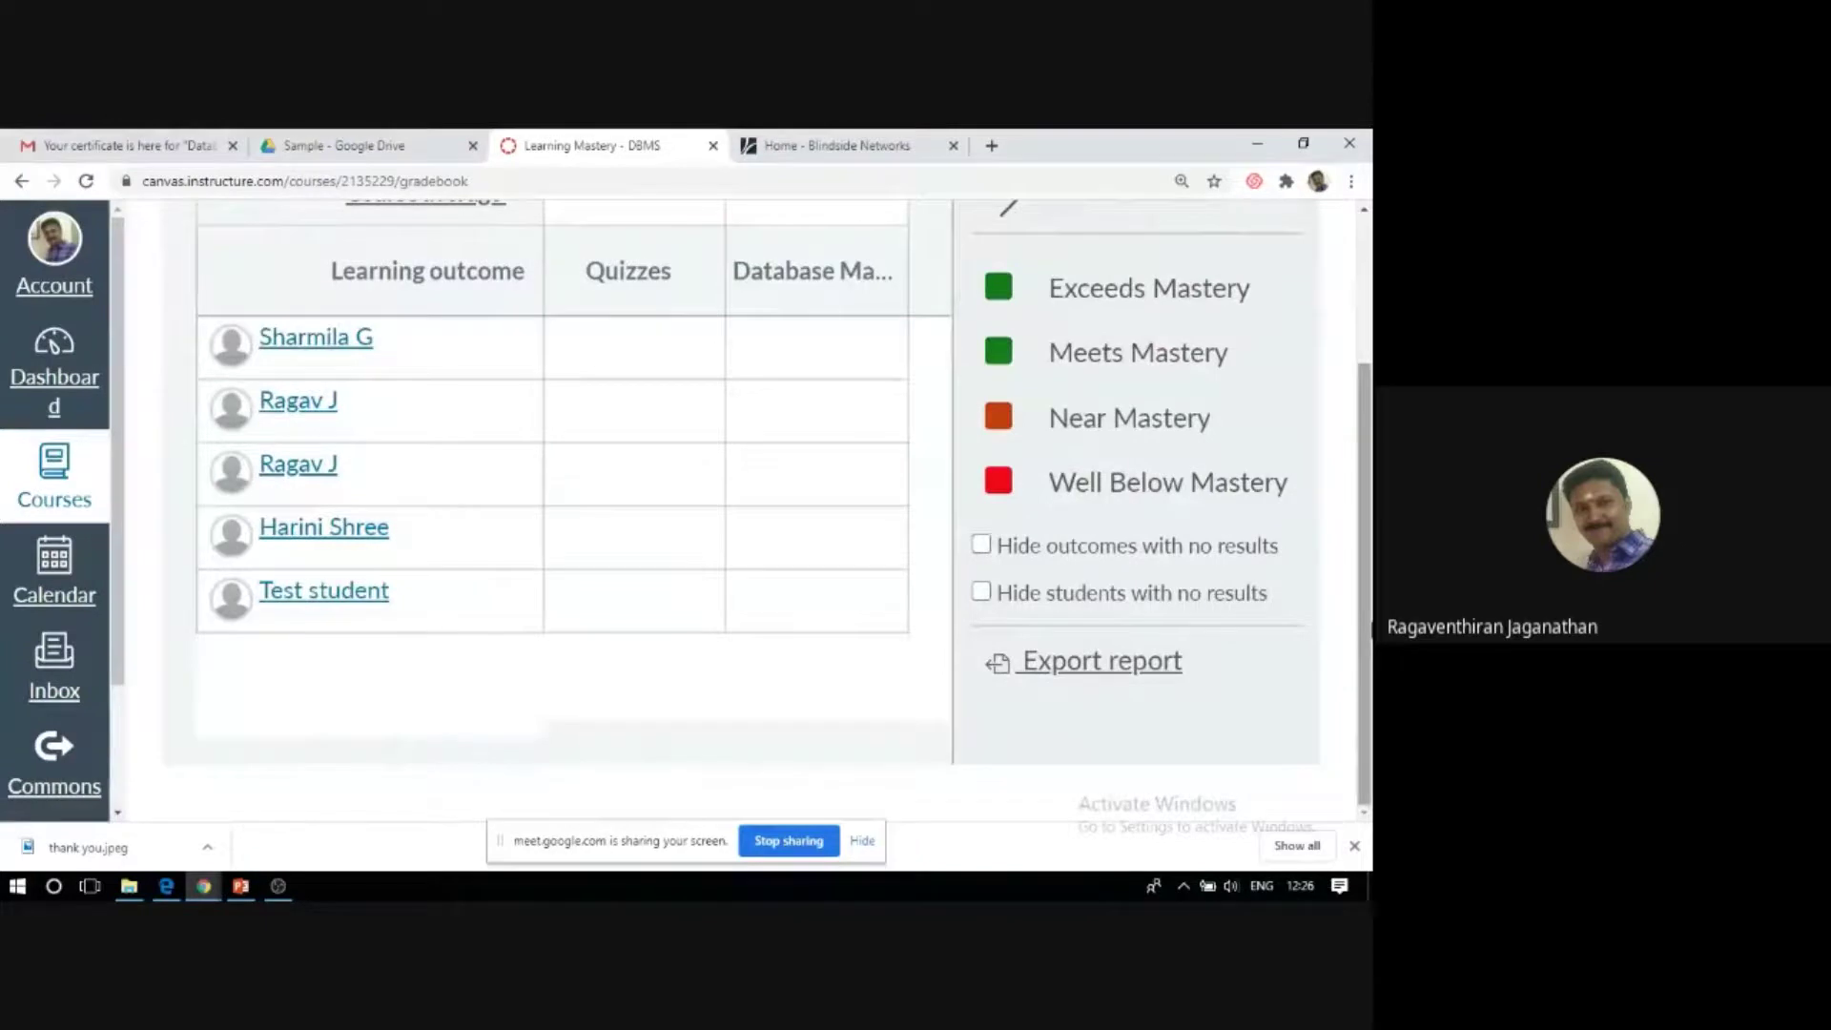
pyautogui.scroll(2, 1193, 400)
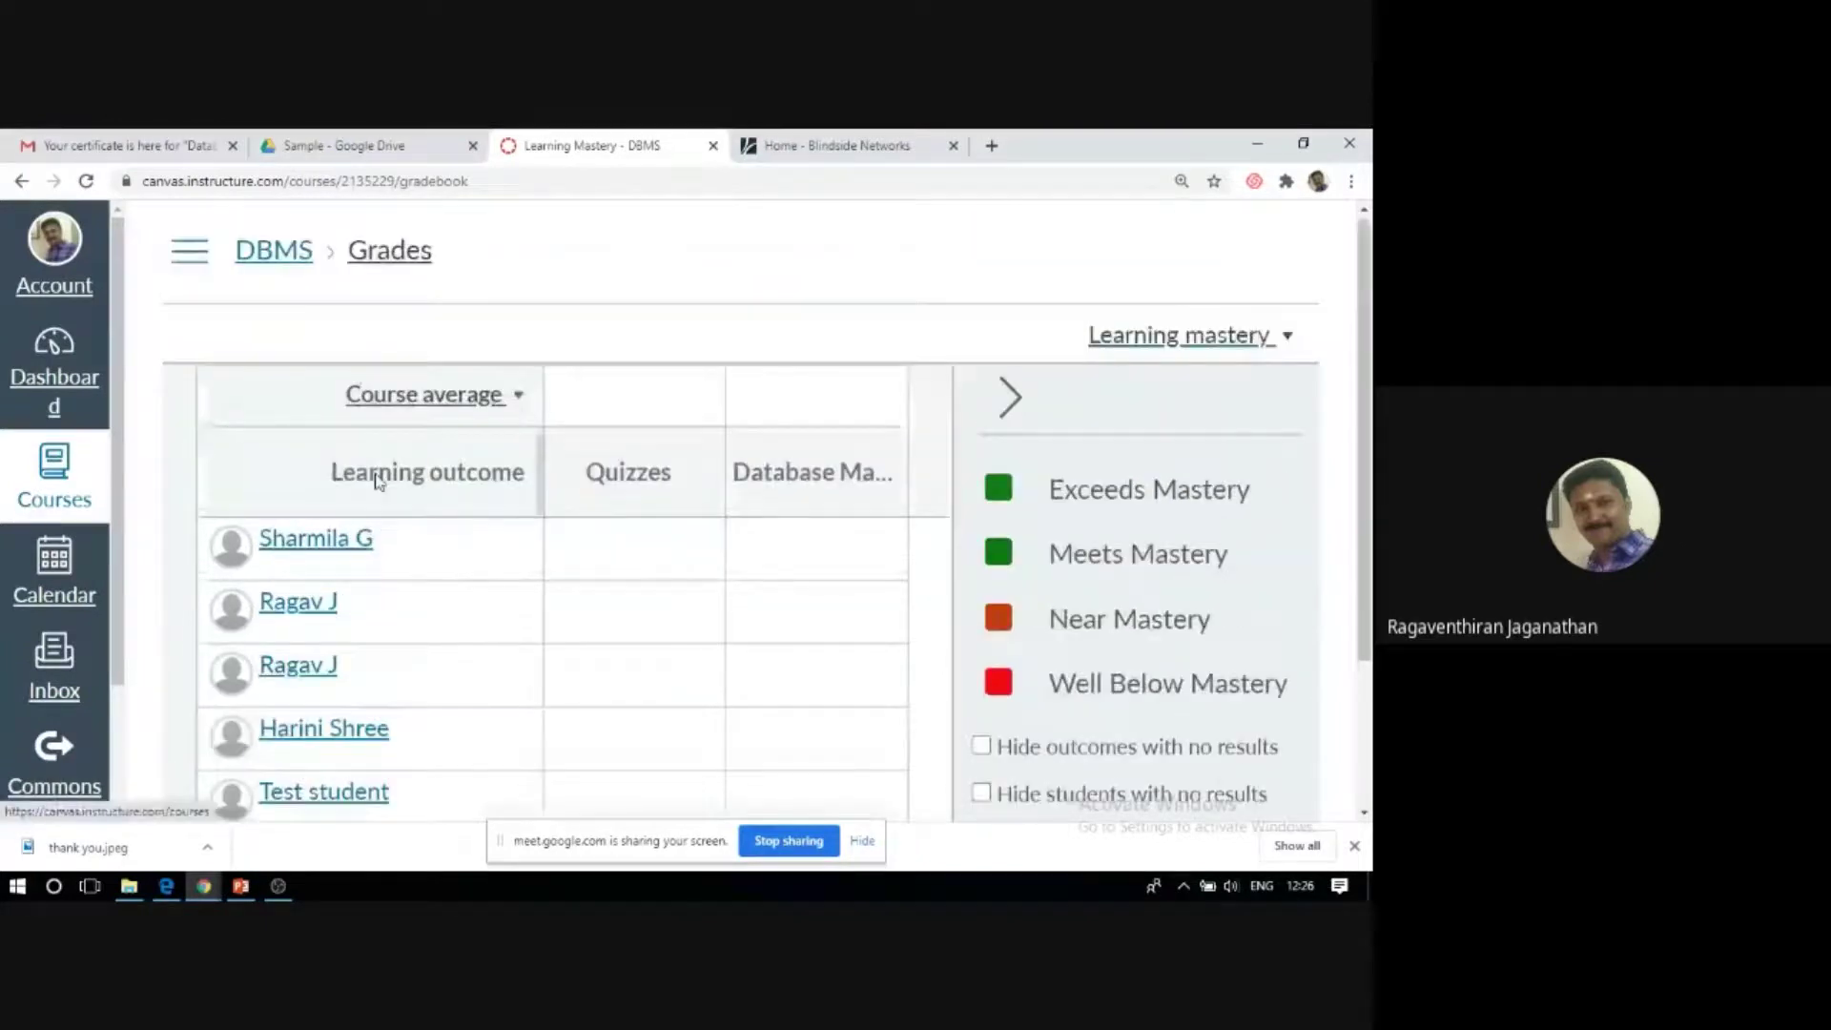
pyautogui.click(1290, 345)
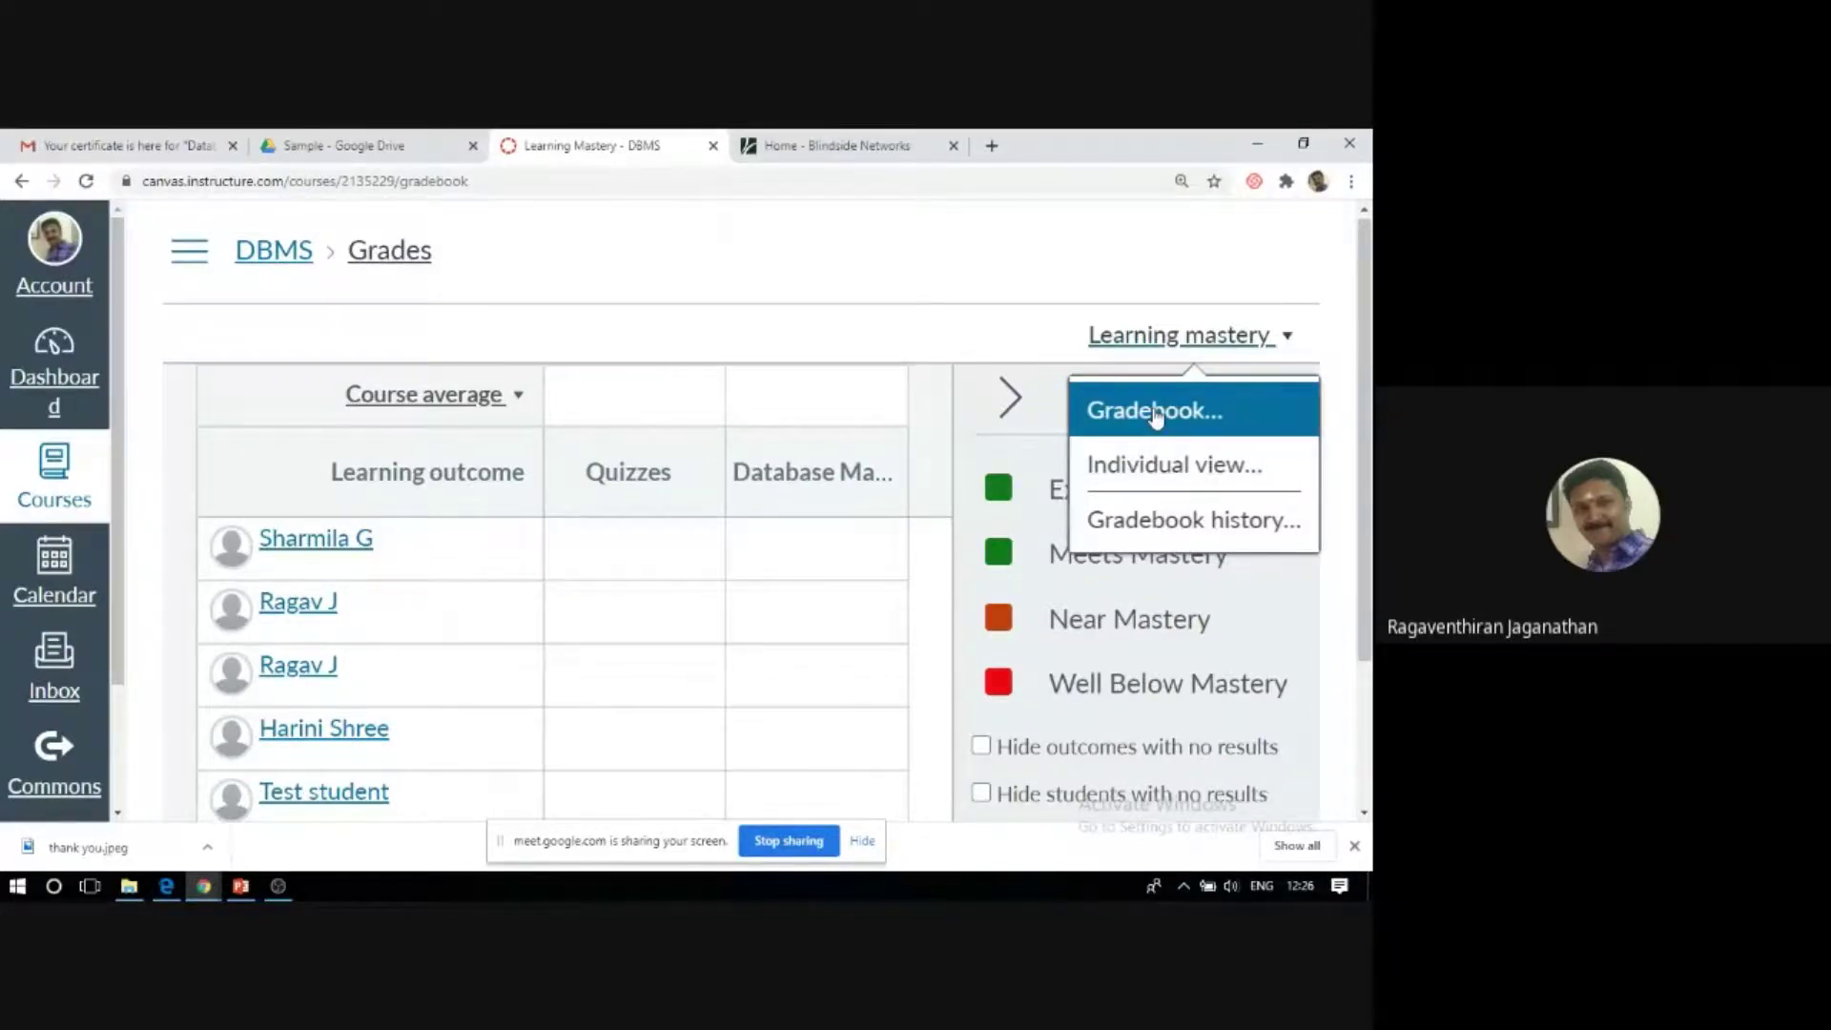
pyautogui.click(1156, 417)
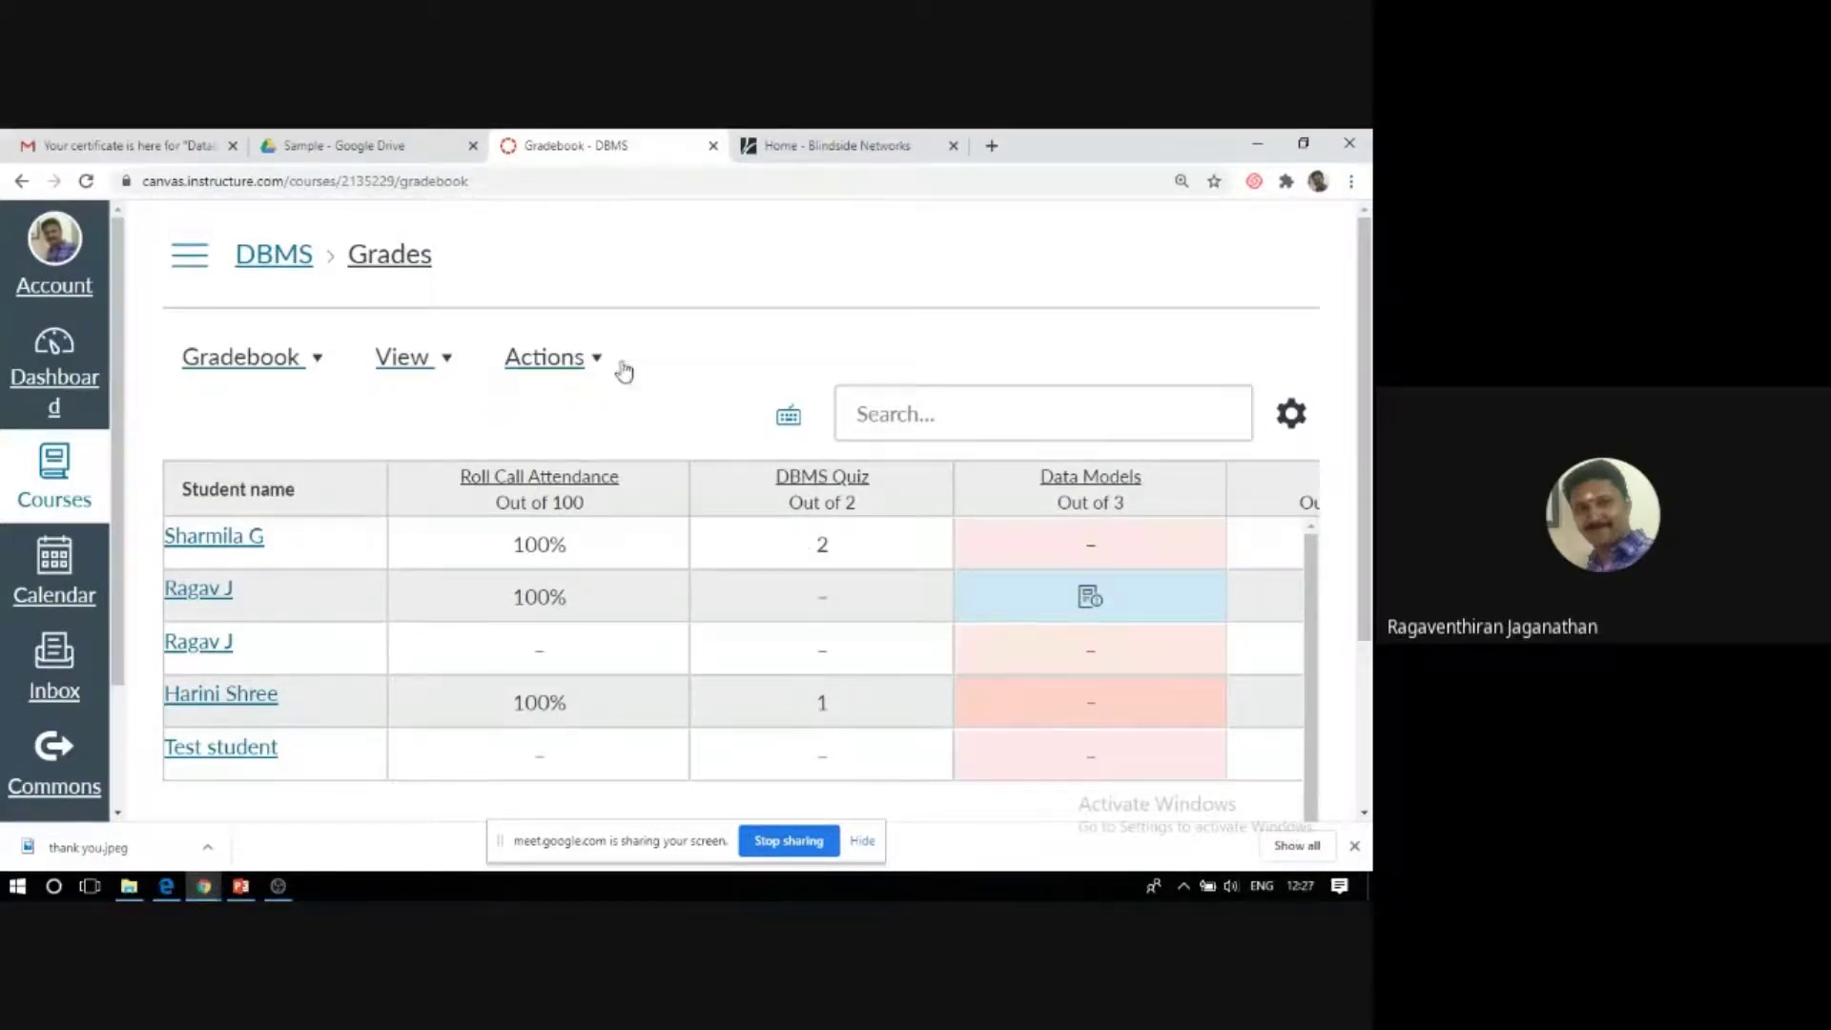
# Export the gradebook as CSV and open 2020-07-02T0057_Grades-DBMS in Excel.
pyautogui.click(594, 360)
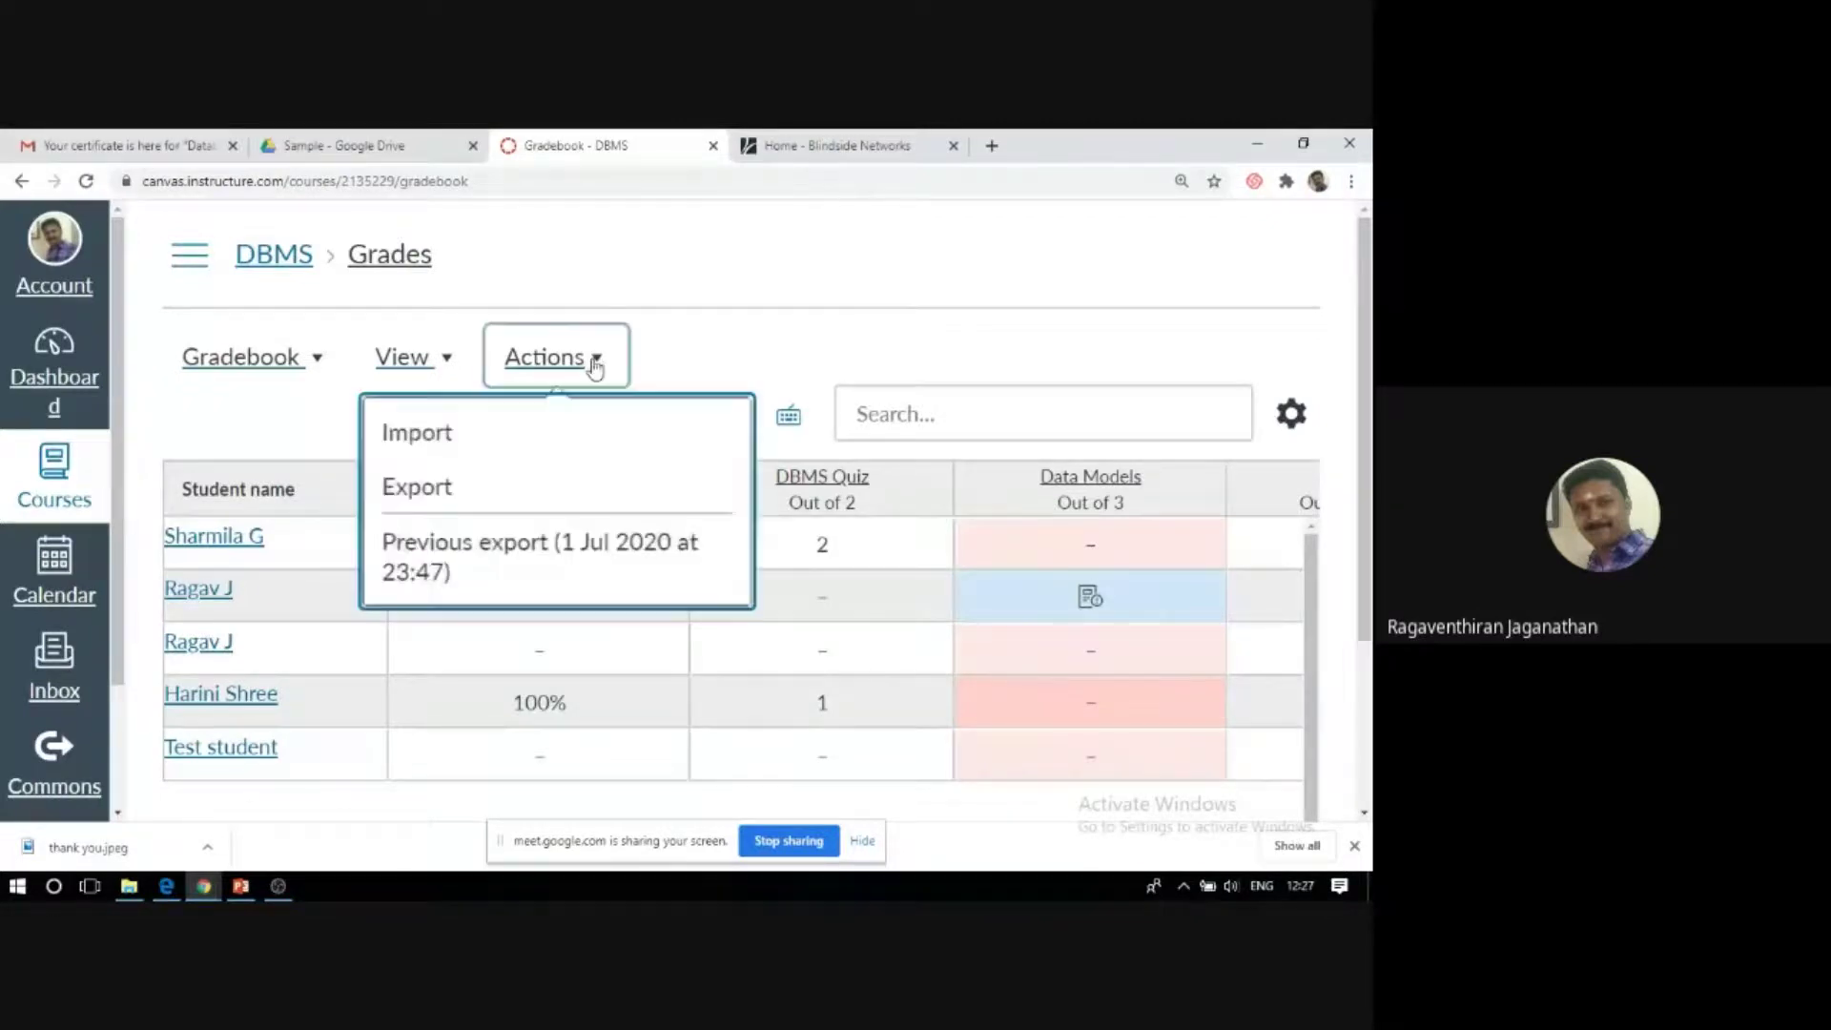
pyautogui.click(420, 487)
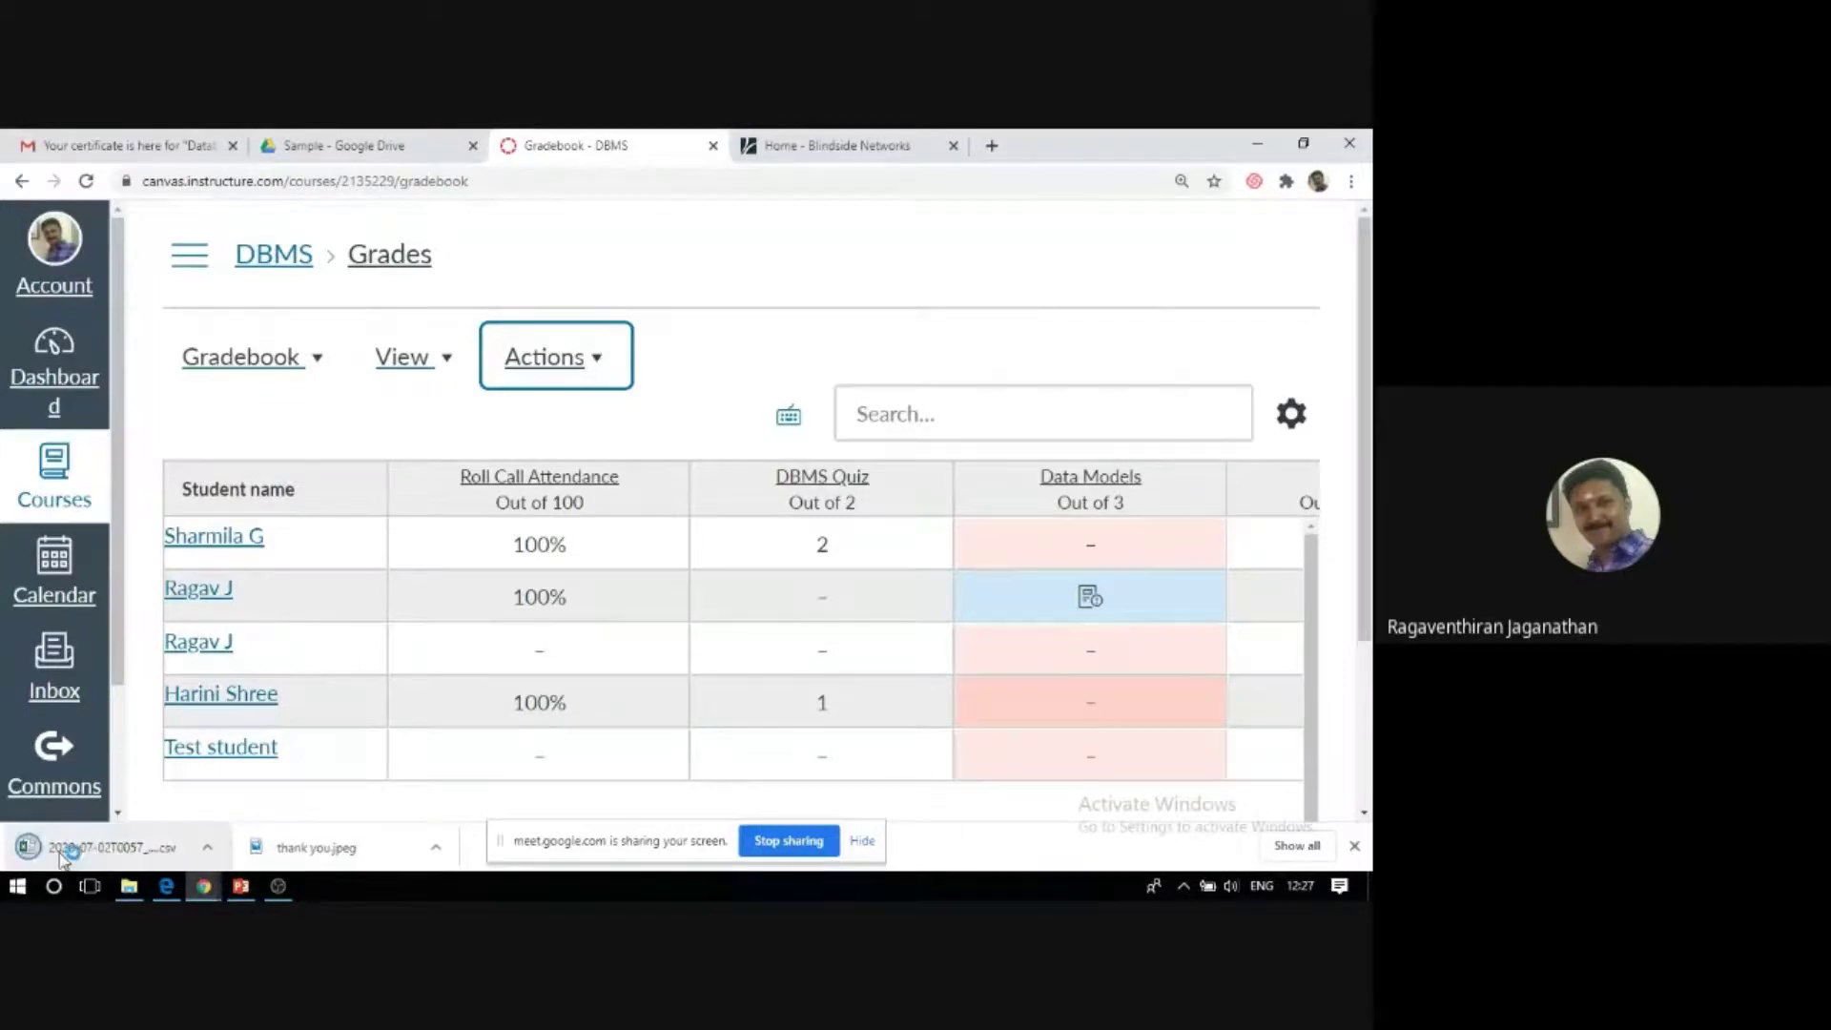
pyautogui.click(133, 851)
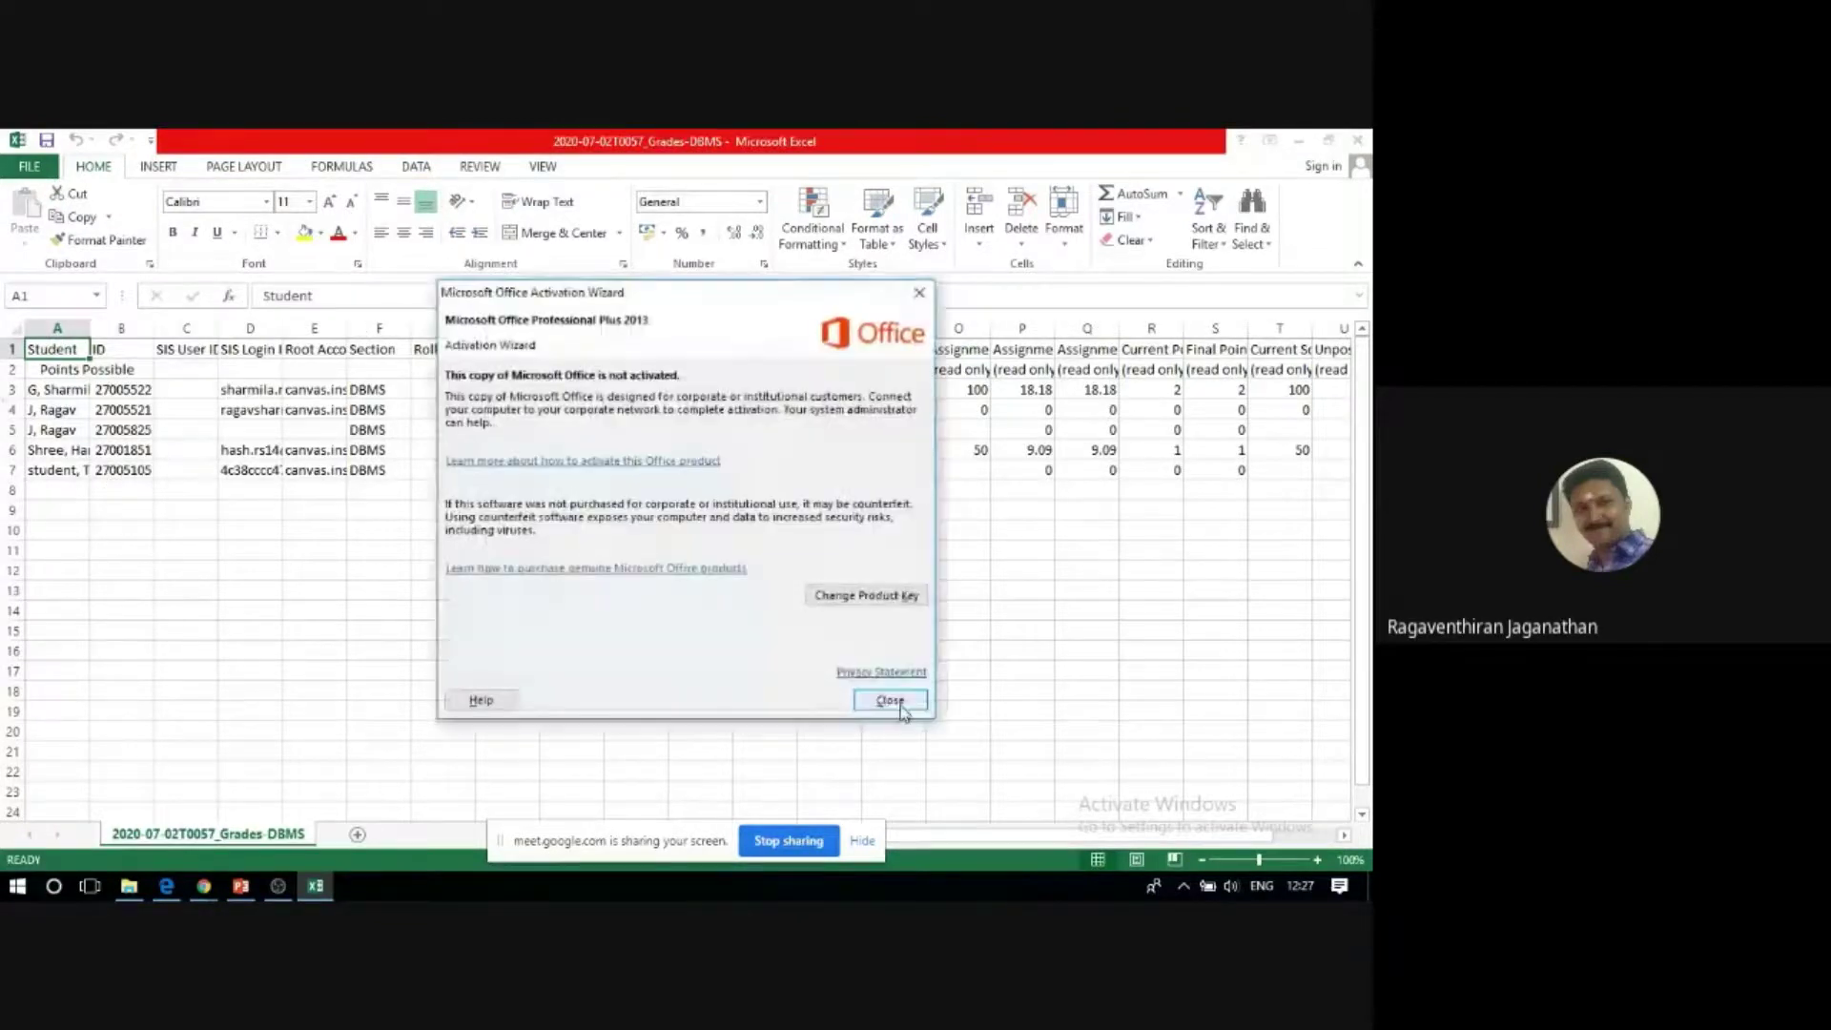
# Close the activation notice, widen columns D–I, and select the SQL quiz heading in K1.
pyautogui.click(887, 703)
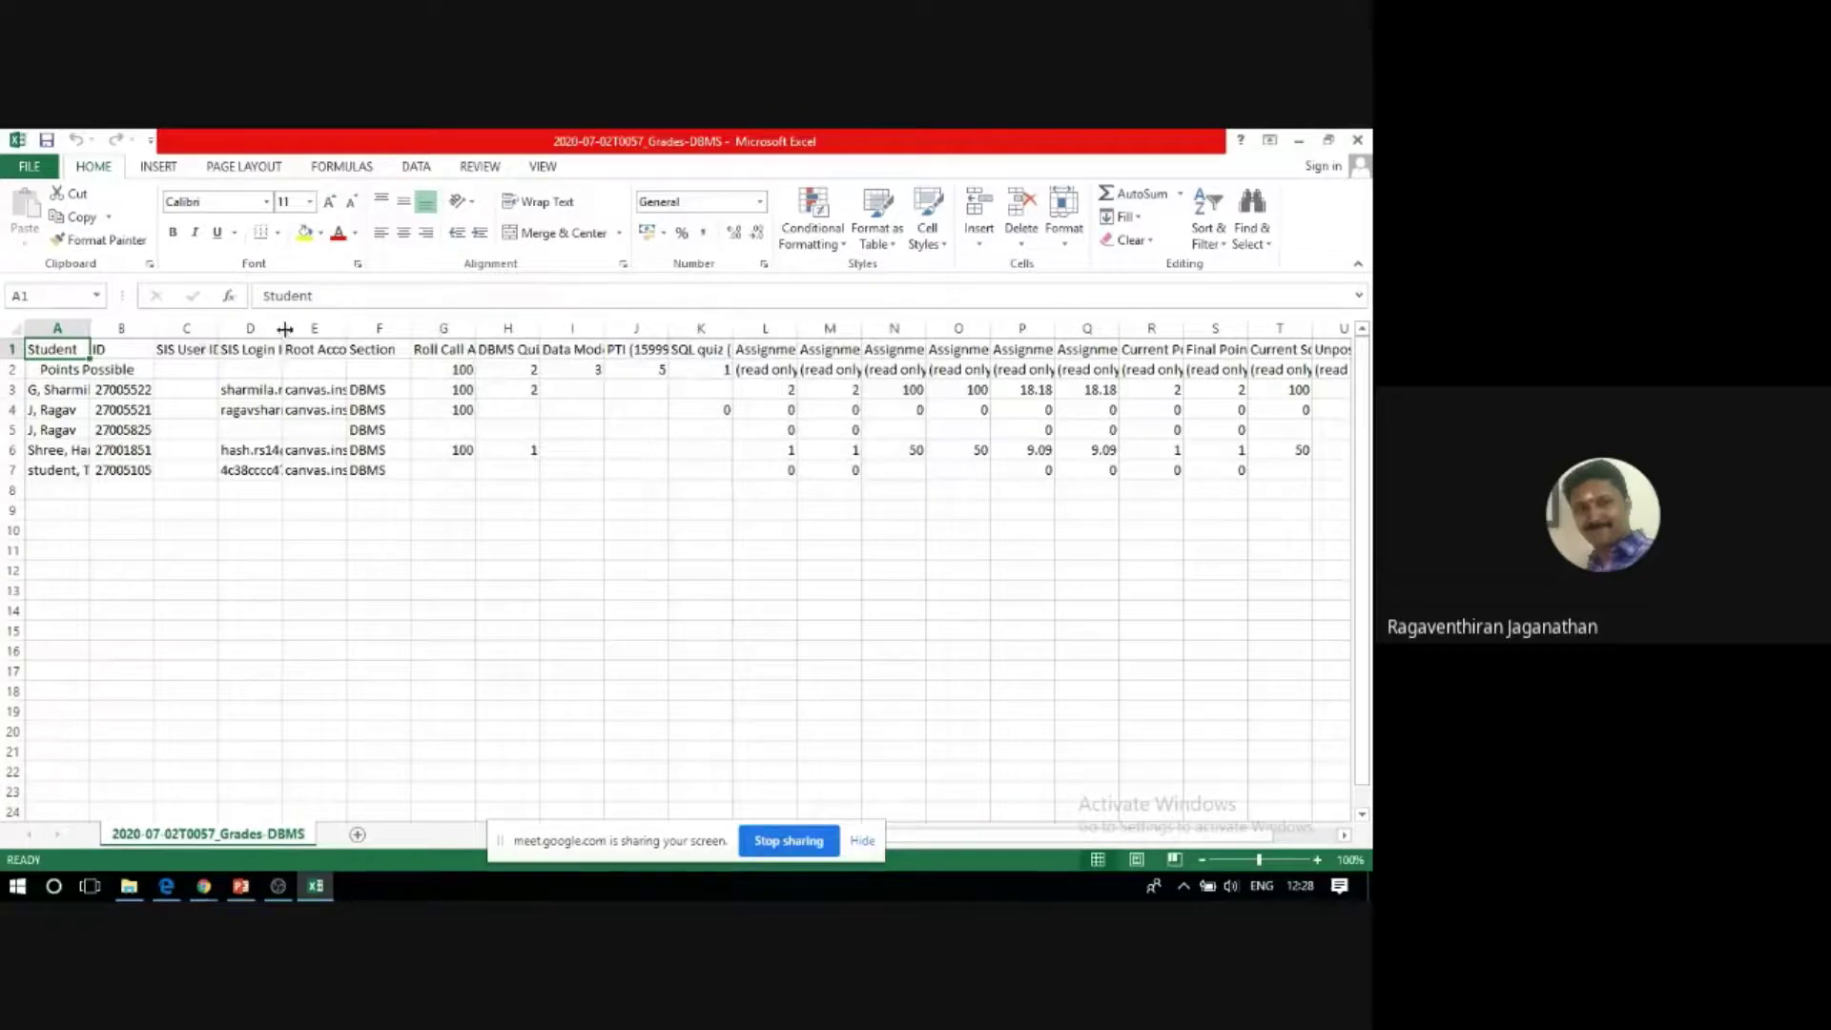
pyautogui.moveTo(282, 328); pyautogui.dragTo(513, 327)
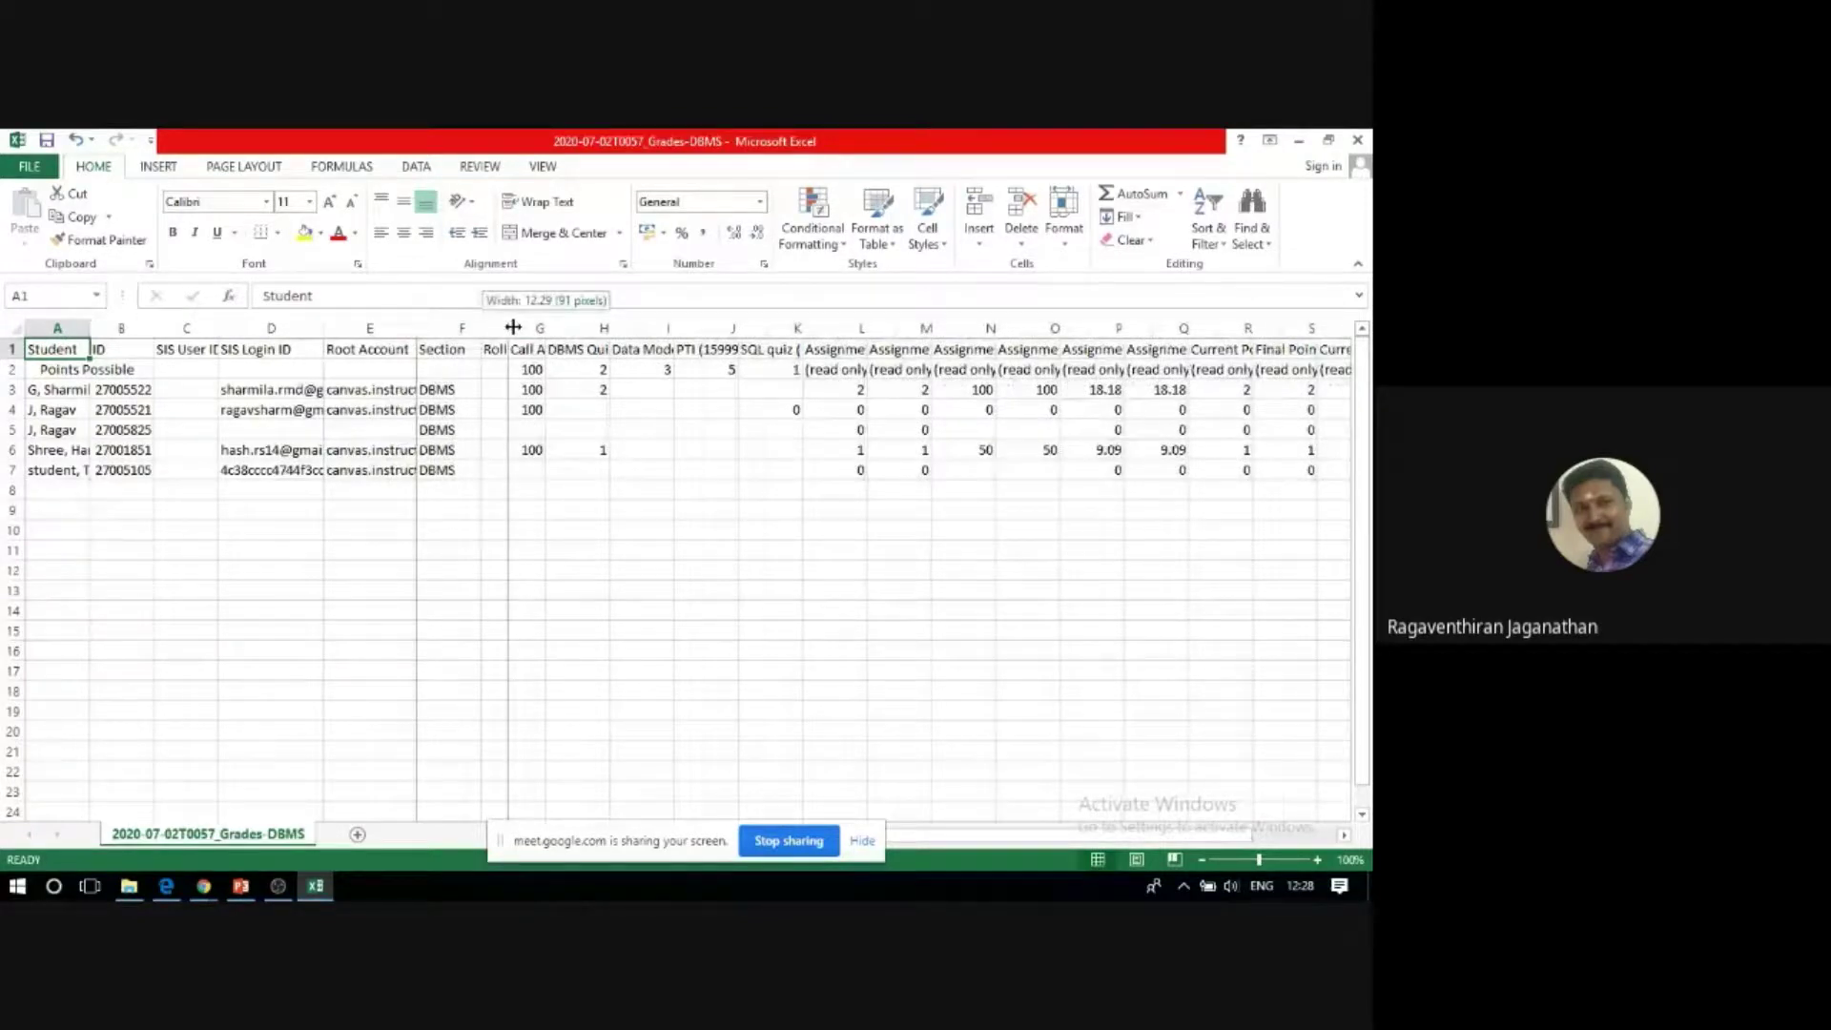
pyautogui.moveTo(513, 327); pyautogui.dragTo(513, 328)
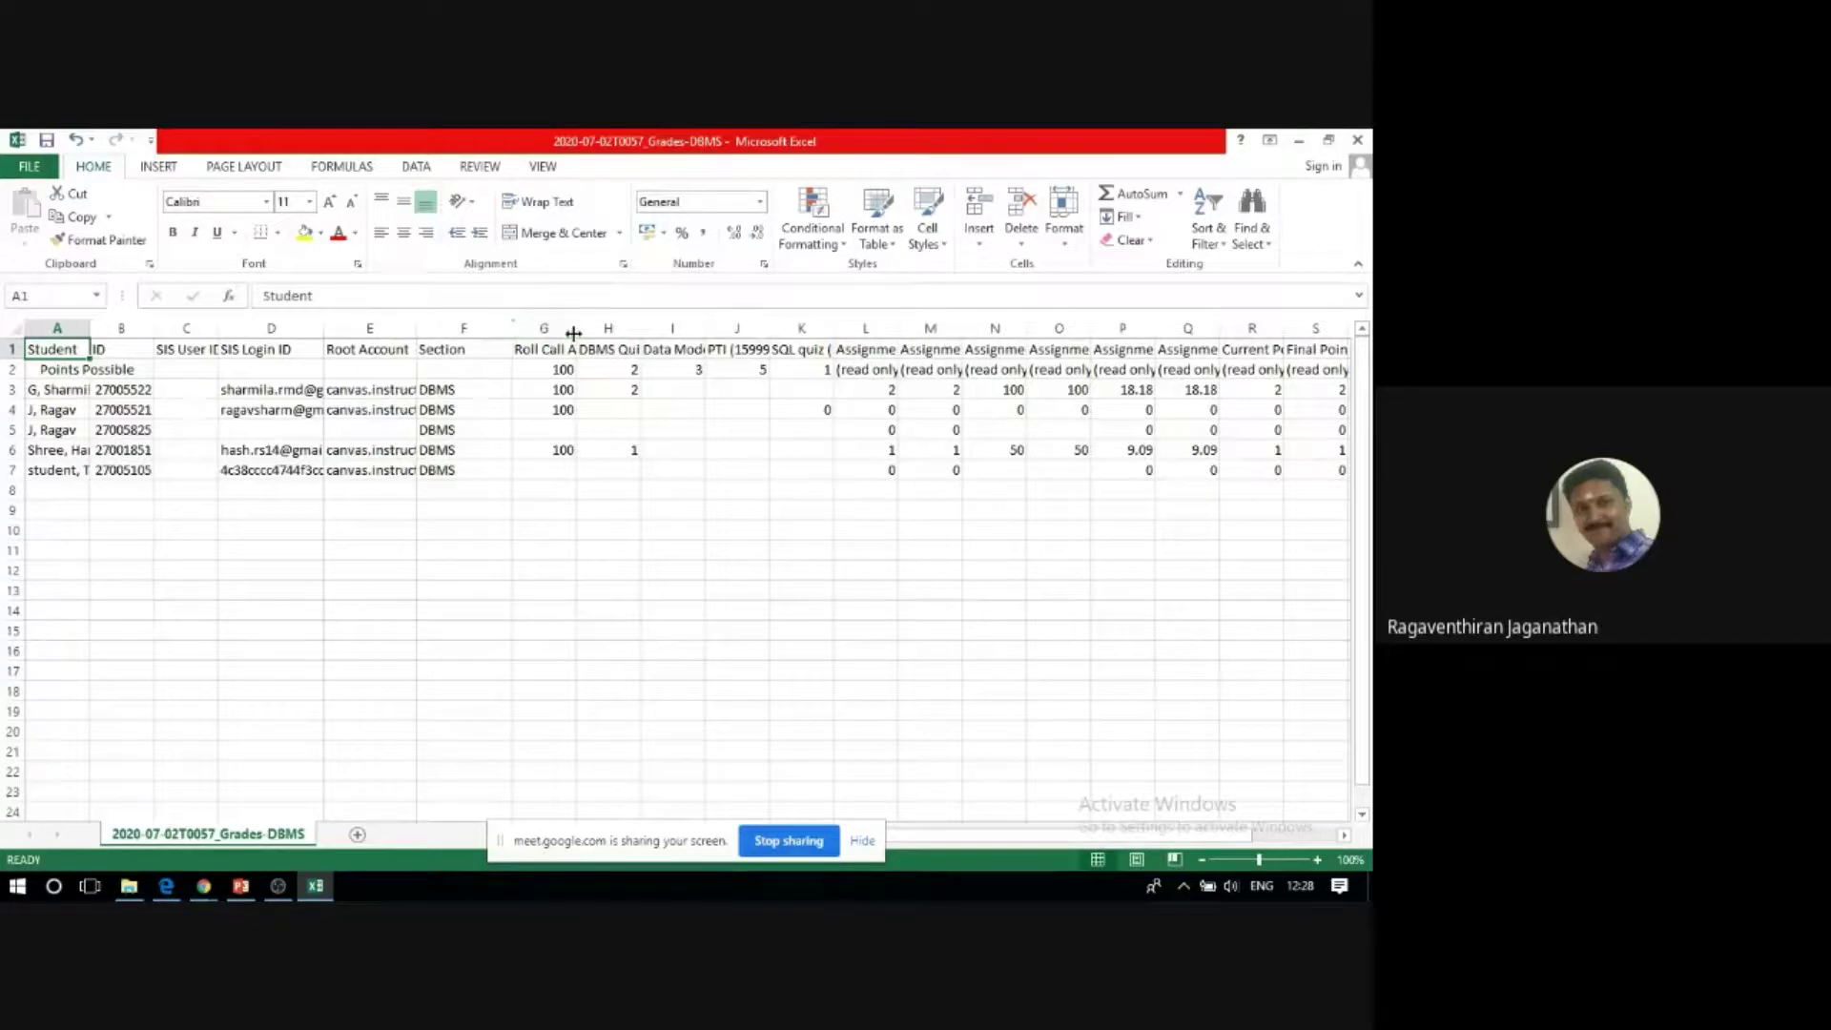
pyautogui.moveTo(574, 330); pyautogui.dragTo(678, 329)
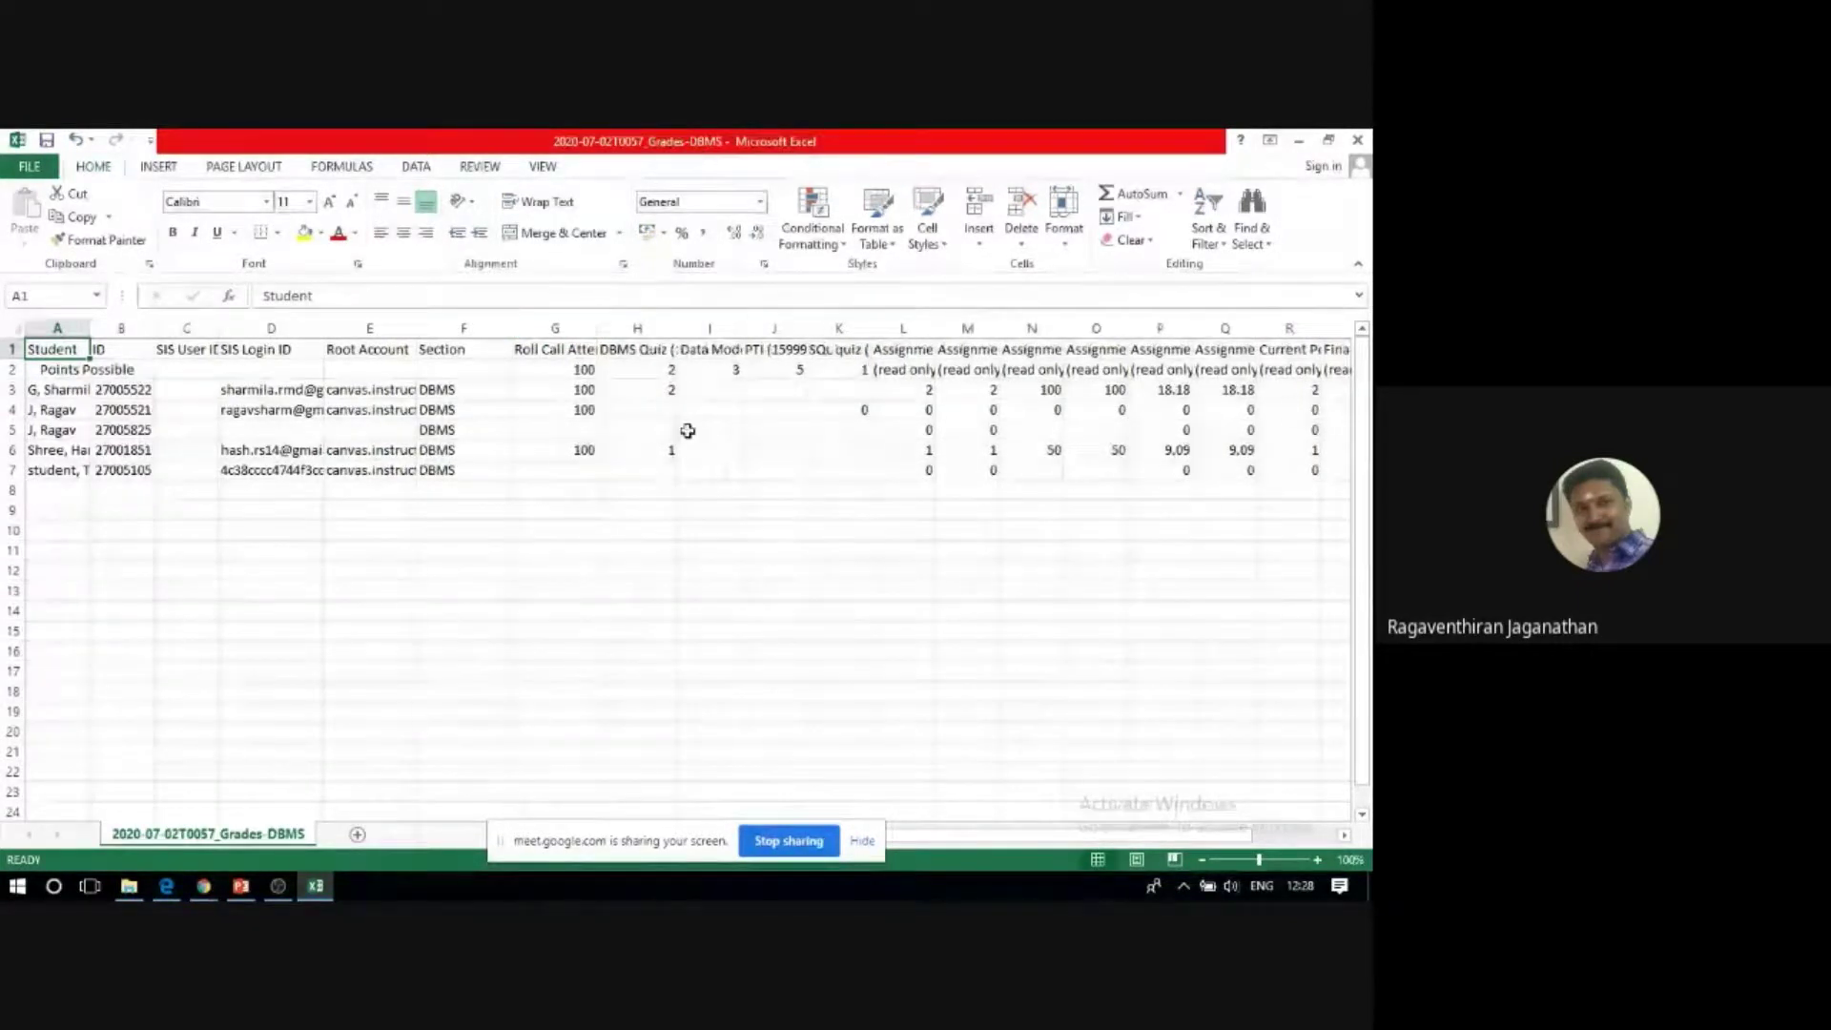
pyautogui.moveTo(746, 327); pyautogui.dragTo(795, 331)
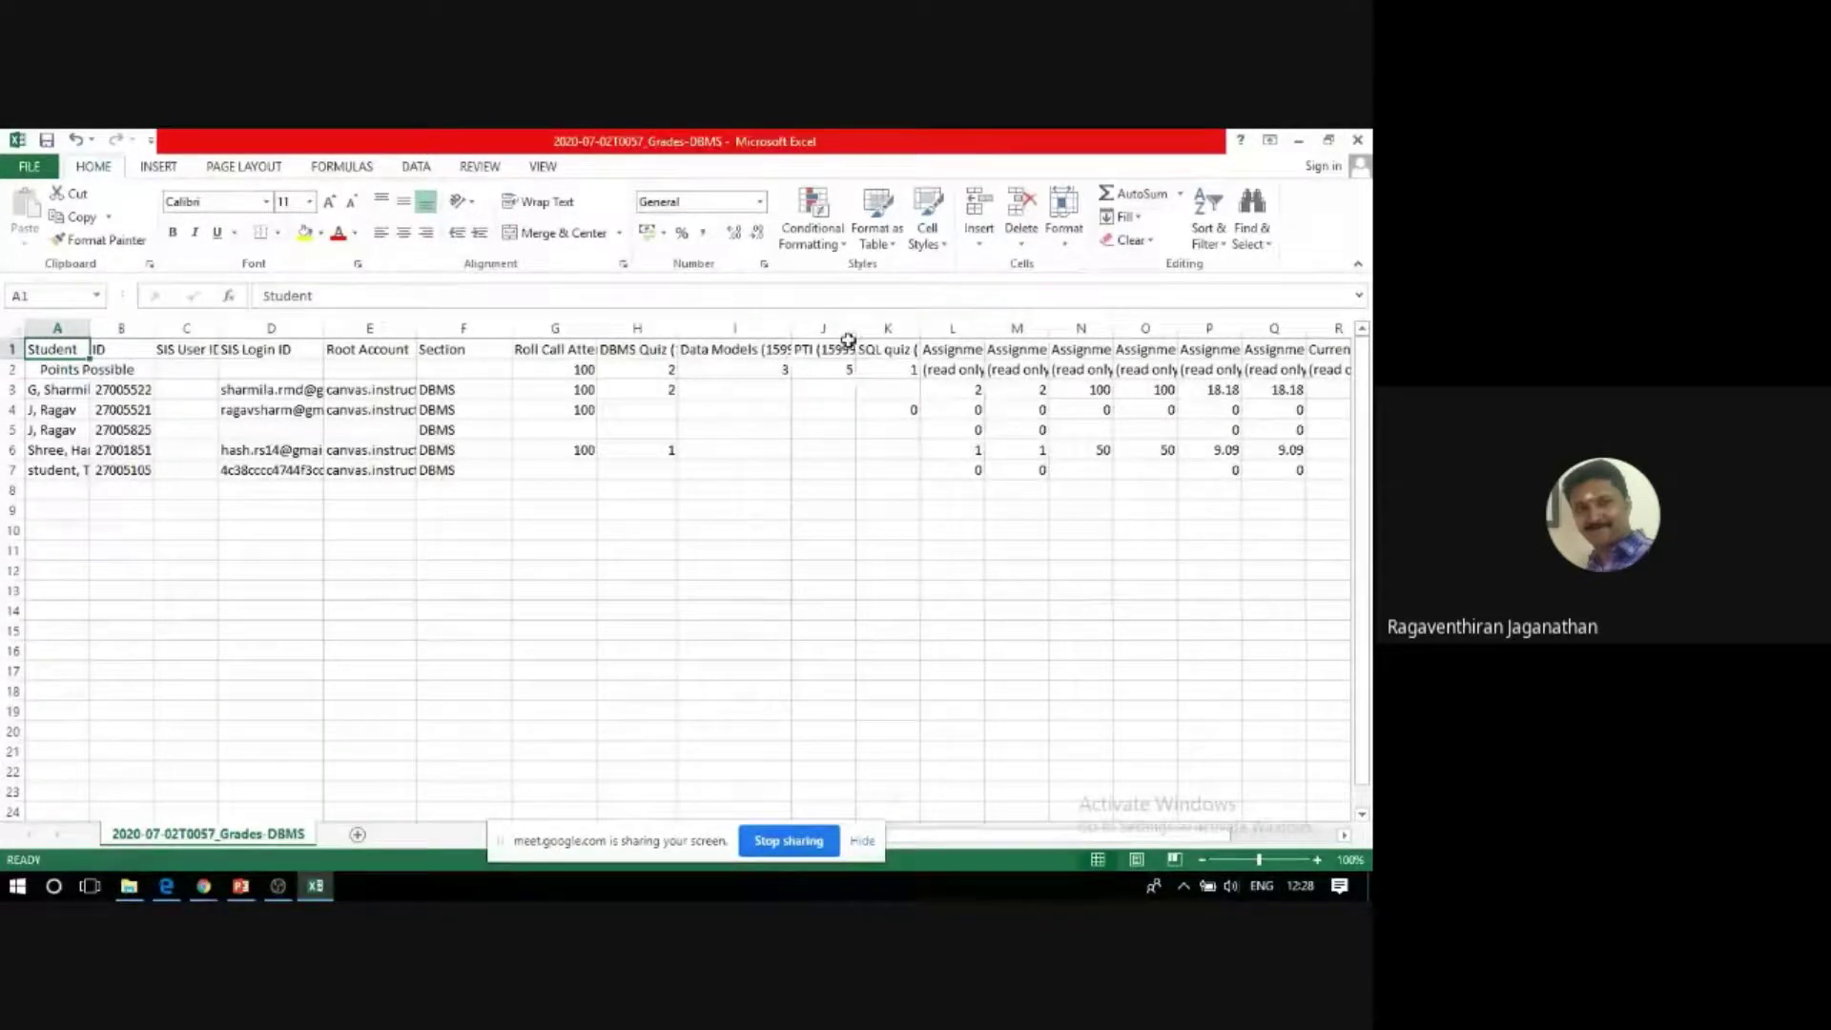
pyautogui.click(881, 351)
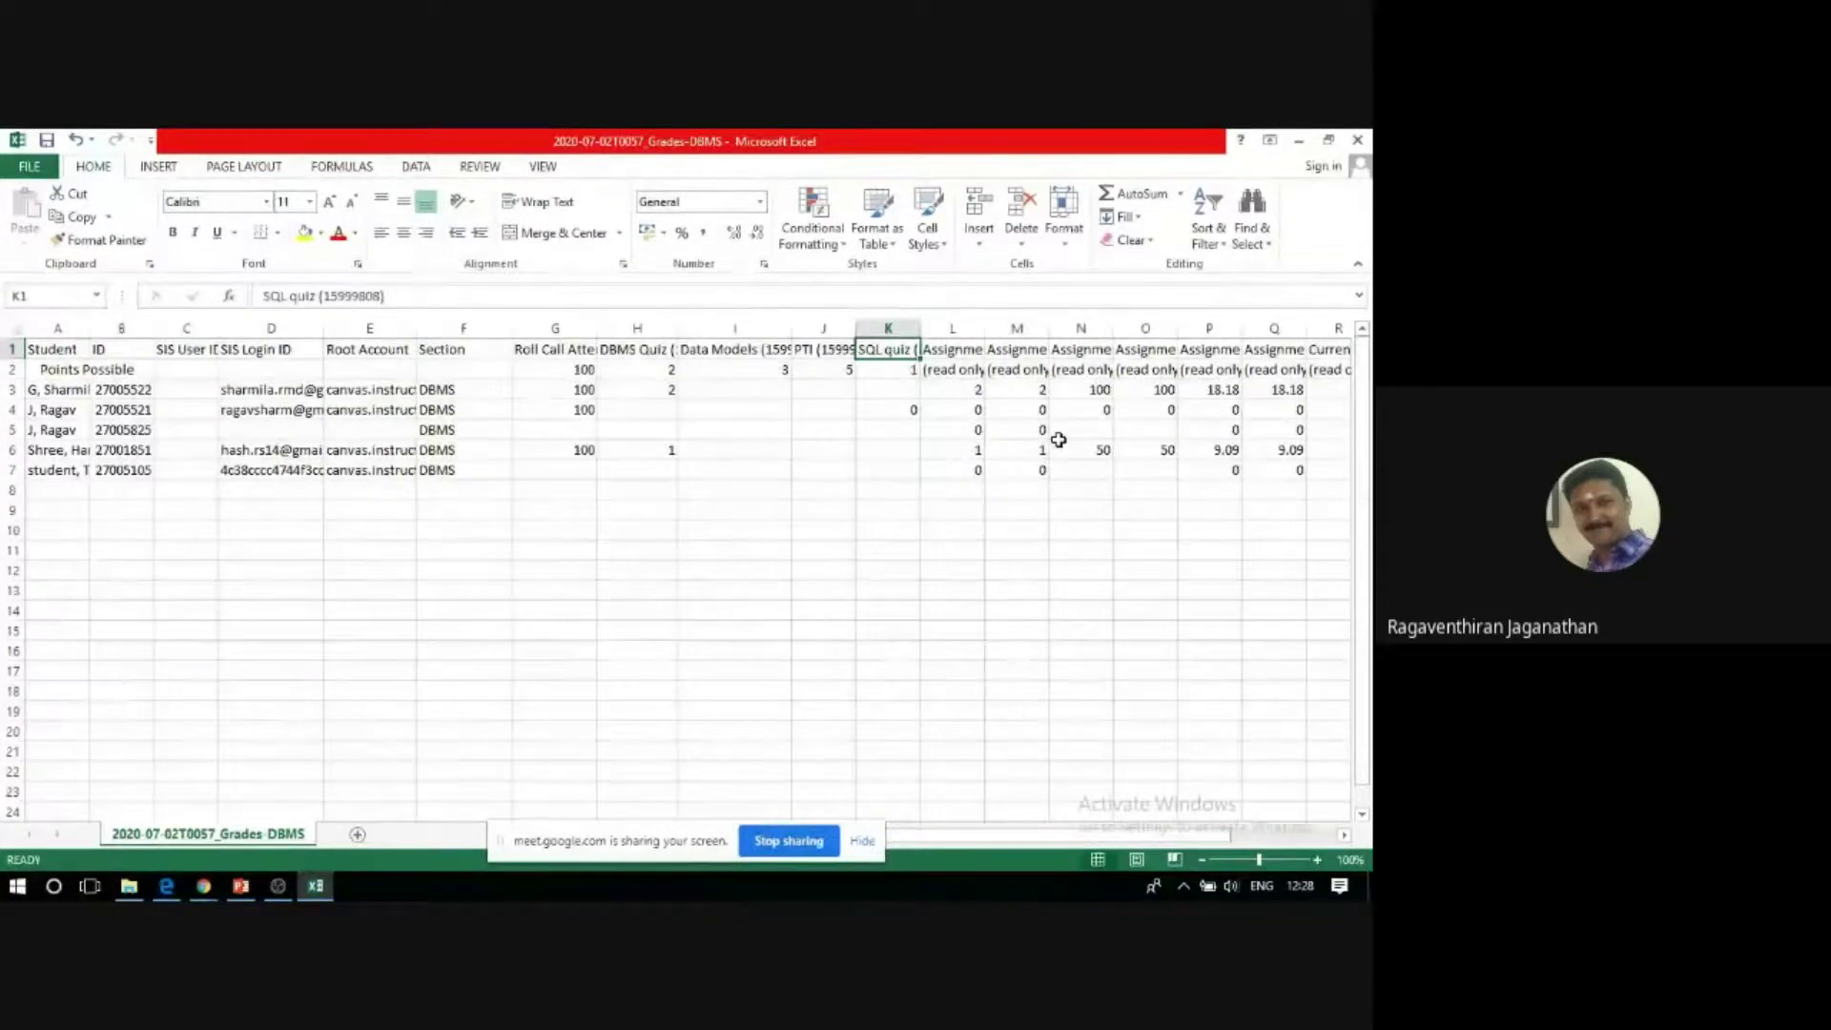
pyautogui.click(202, 887)
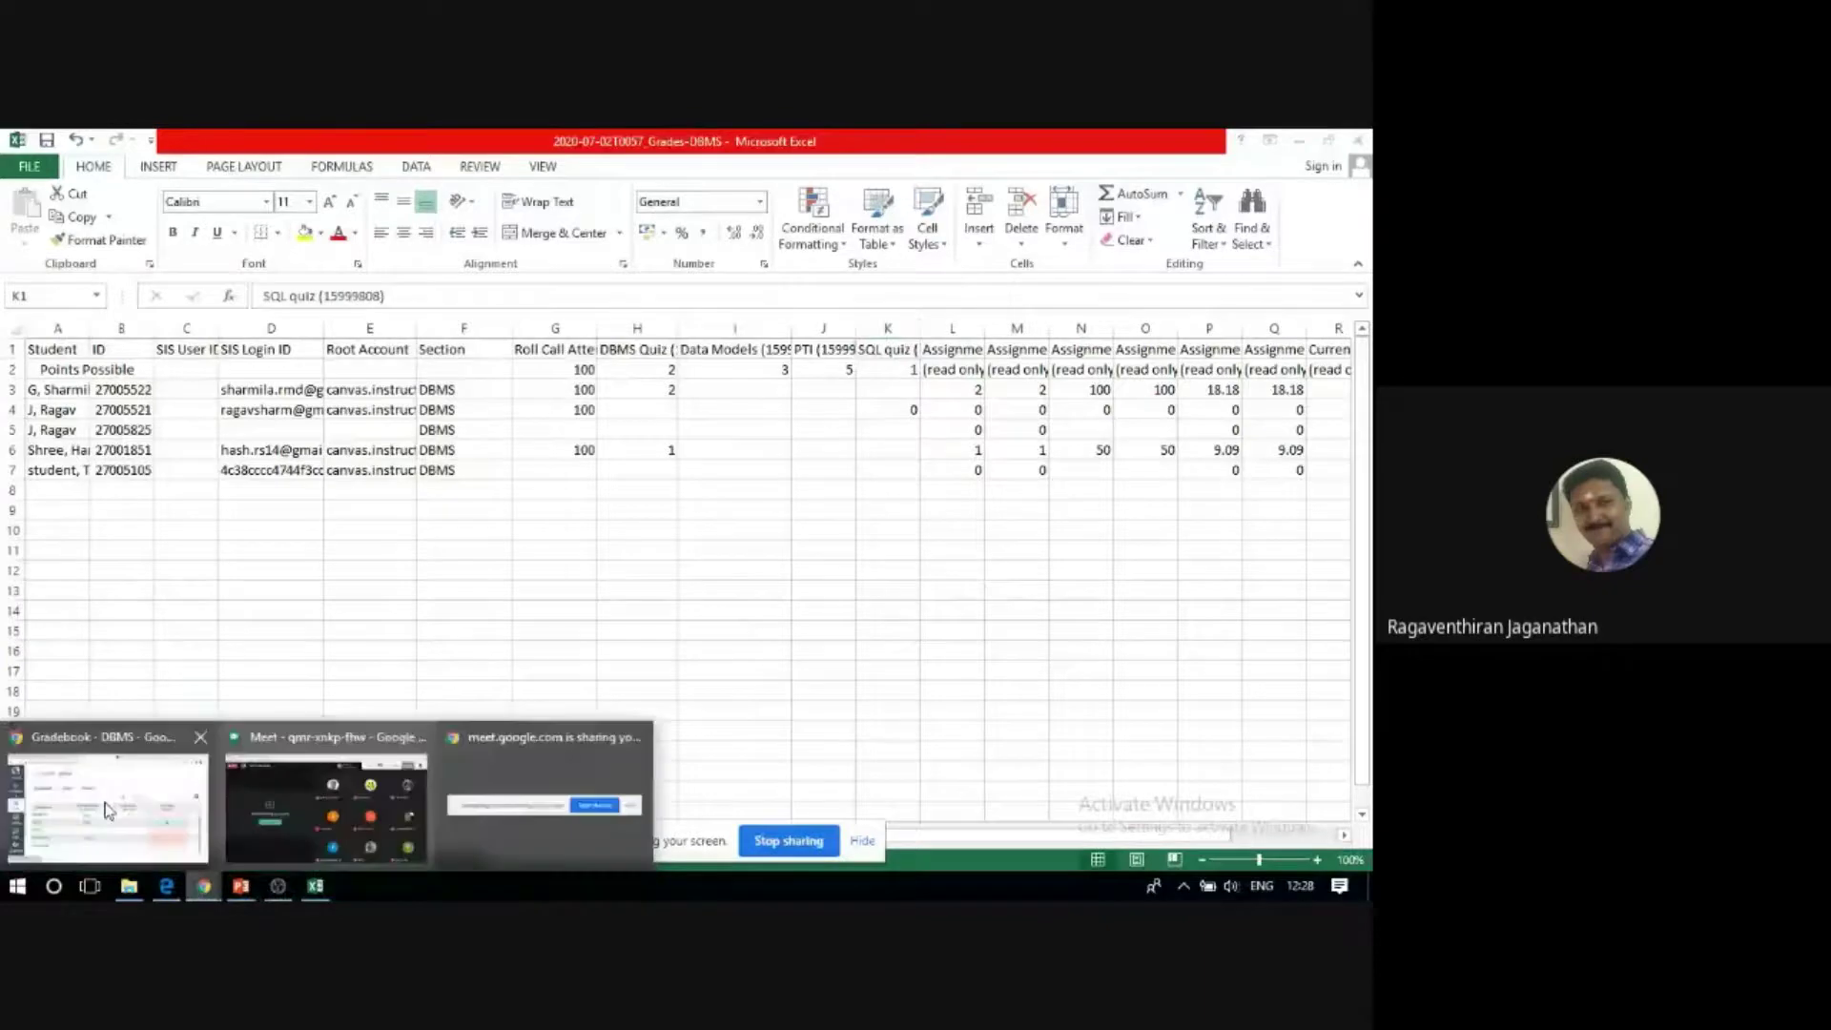
# Back in the Canvas gradebook, switch to Individual view.
pyautogui.click(110, 805)
pyautogui.scroll(-1, 579, 405)
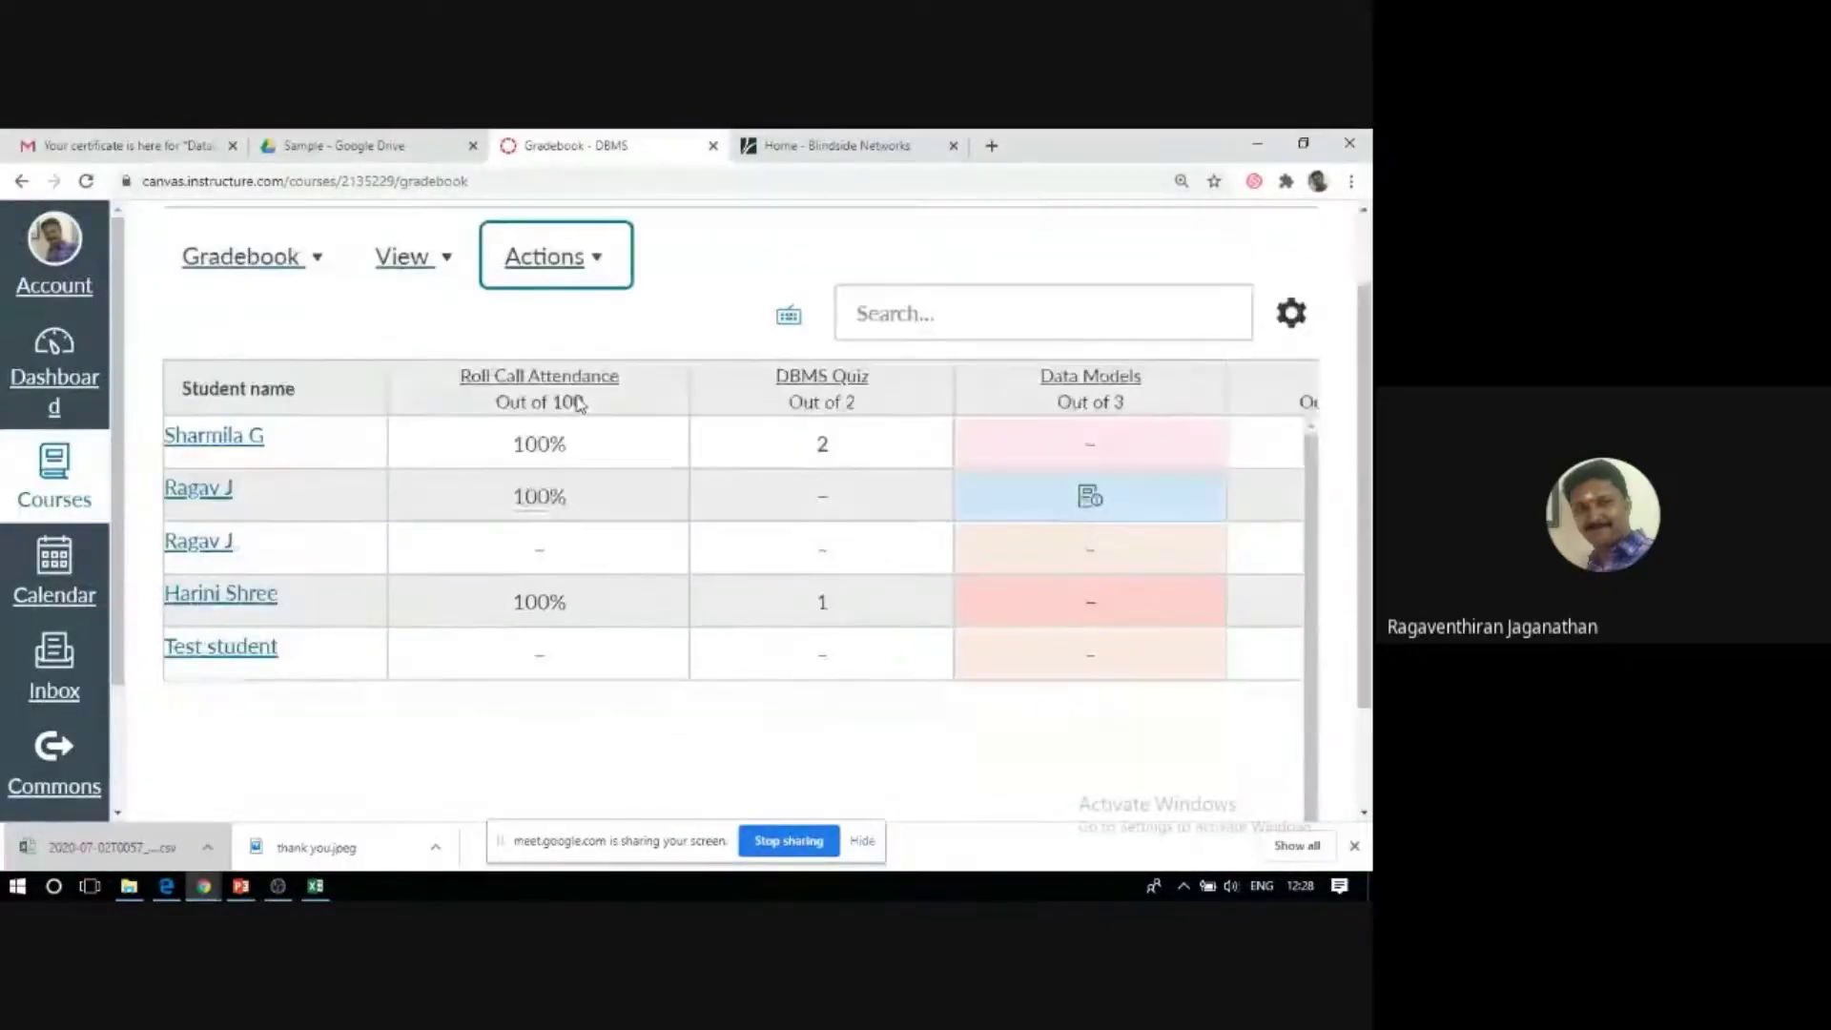
pyautogui.click(315, 261)
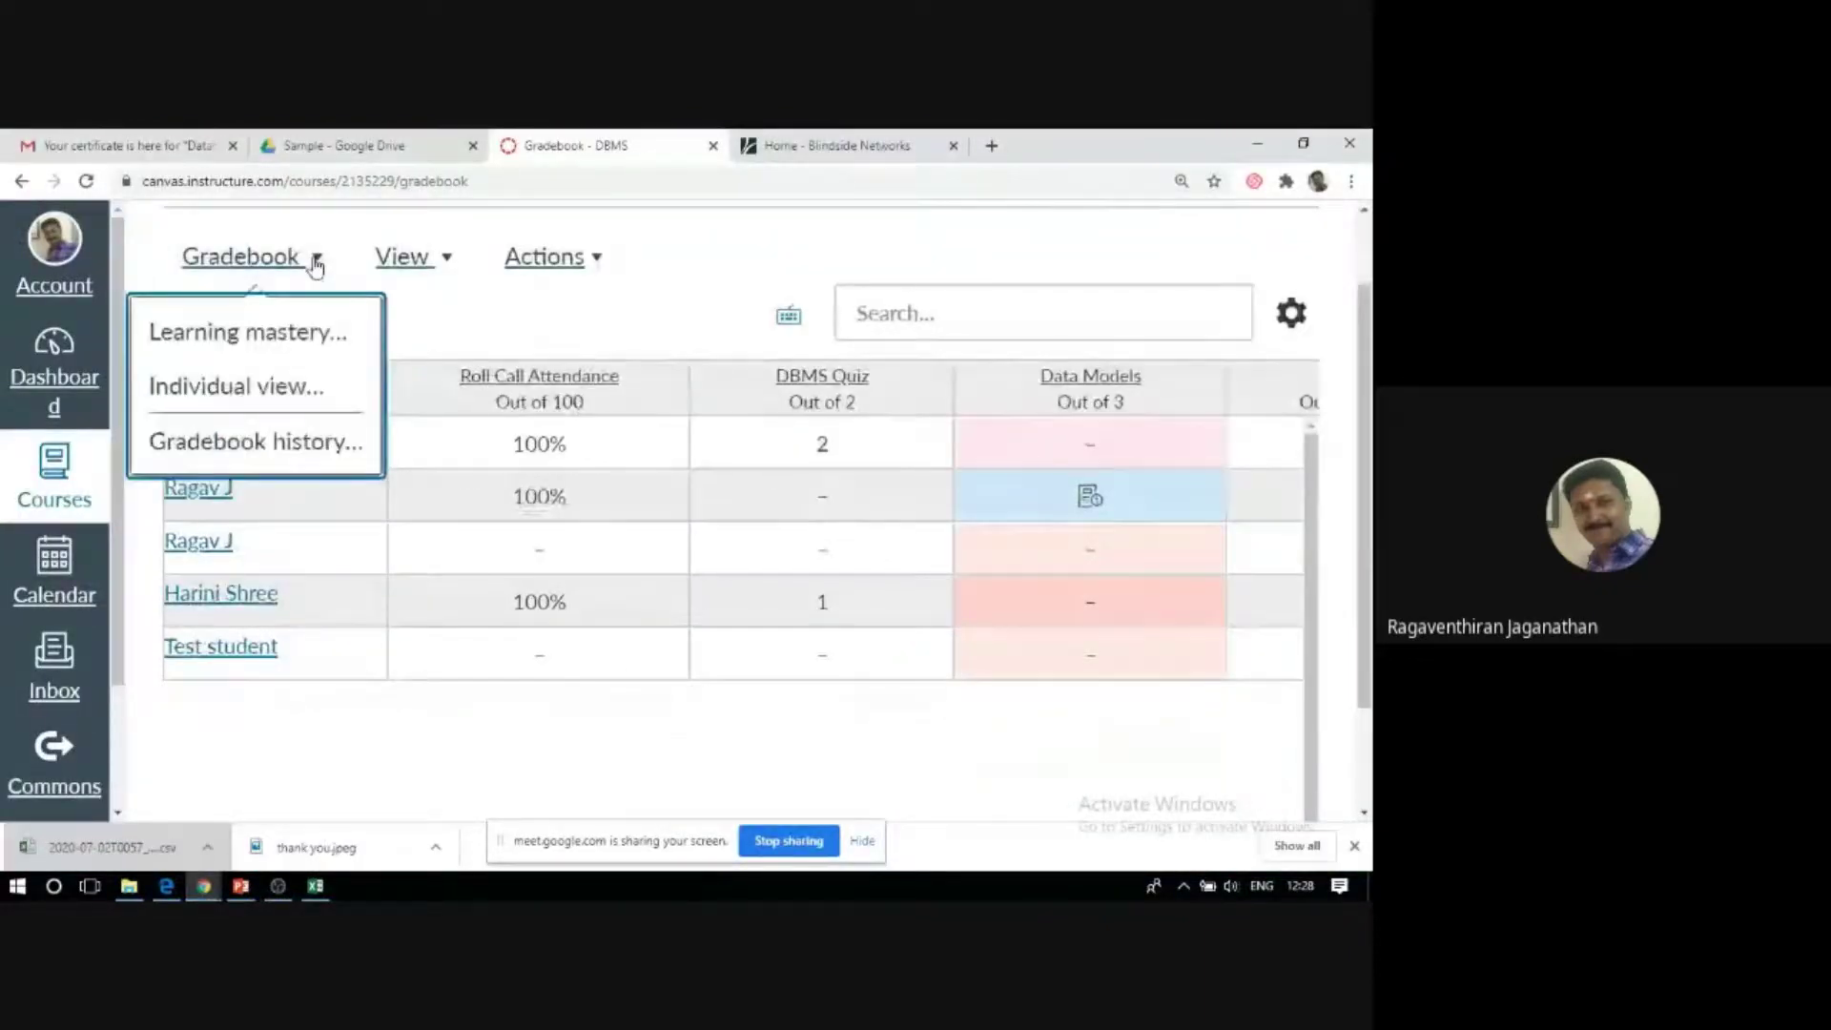
pyautogui.click(288, 393)
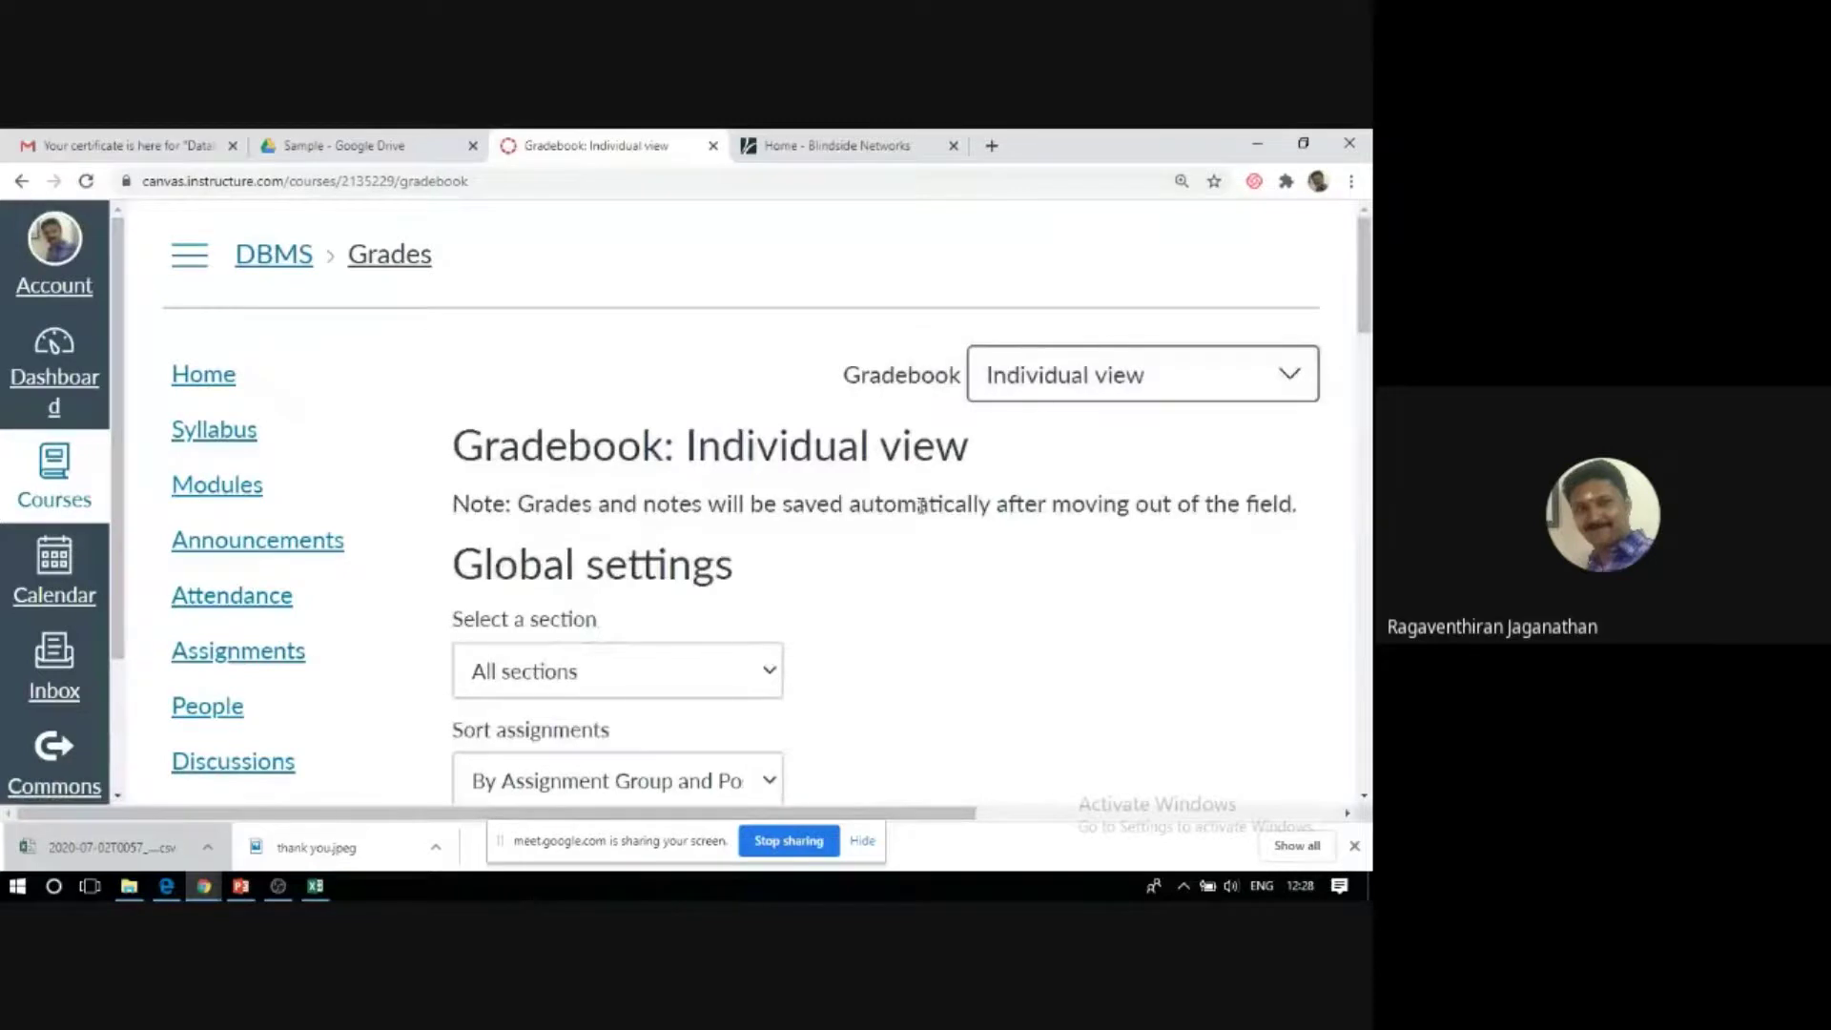
# Set the section to DBMS and sort assignments by due date.
pyautogui.scroll(-7, 921, 506)
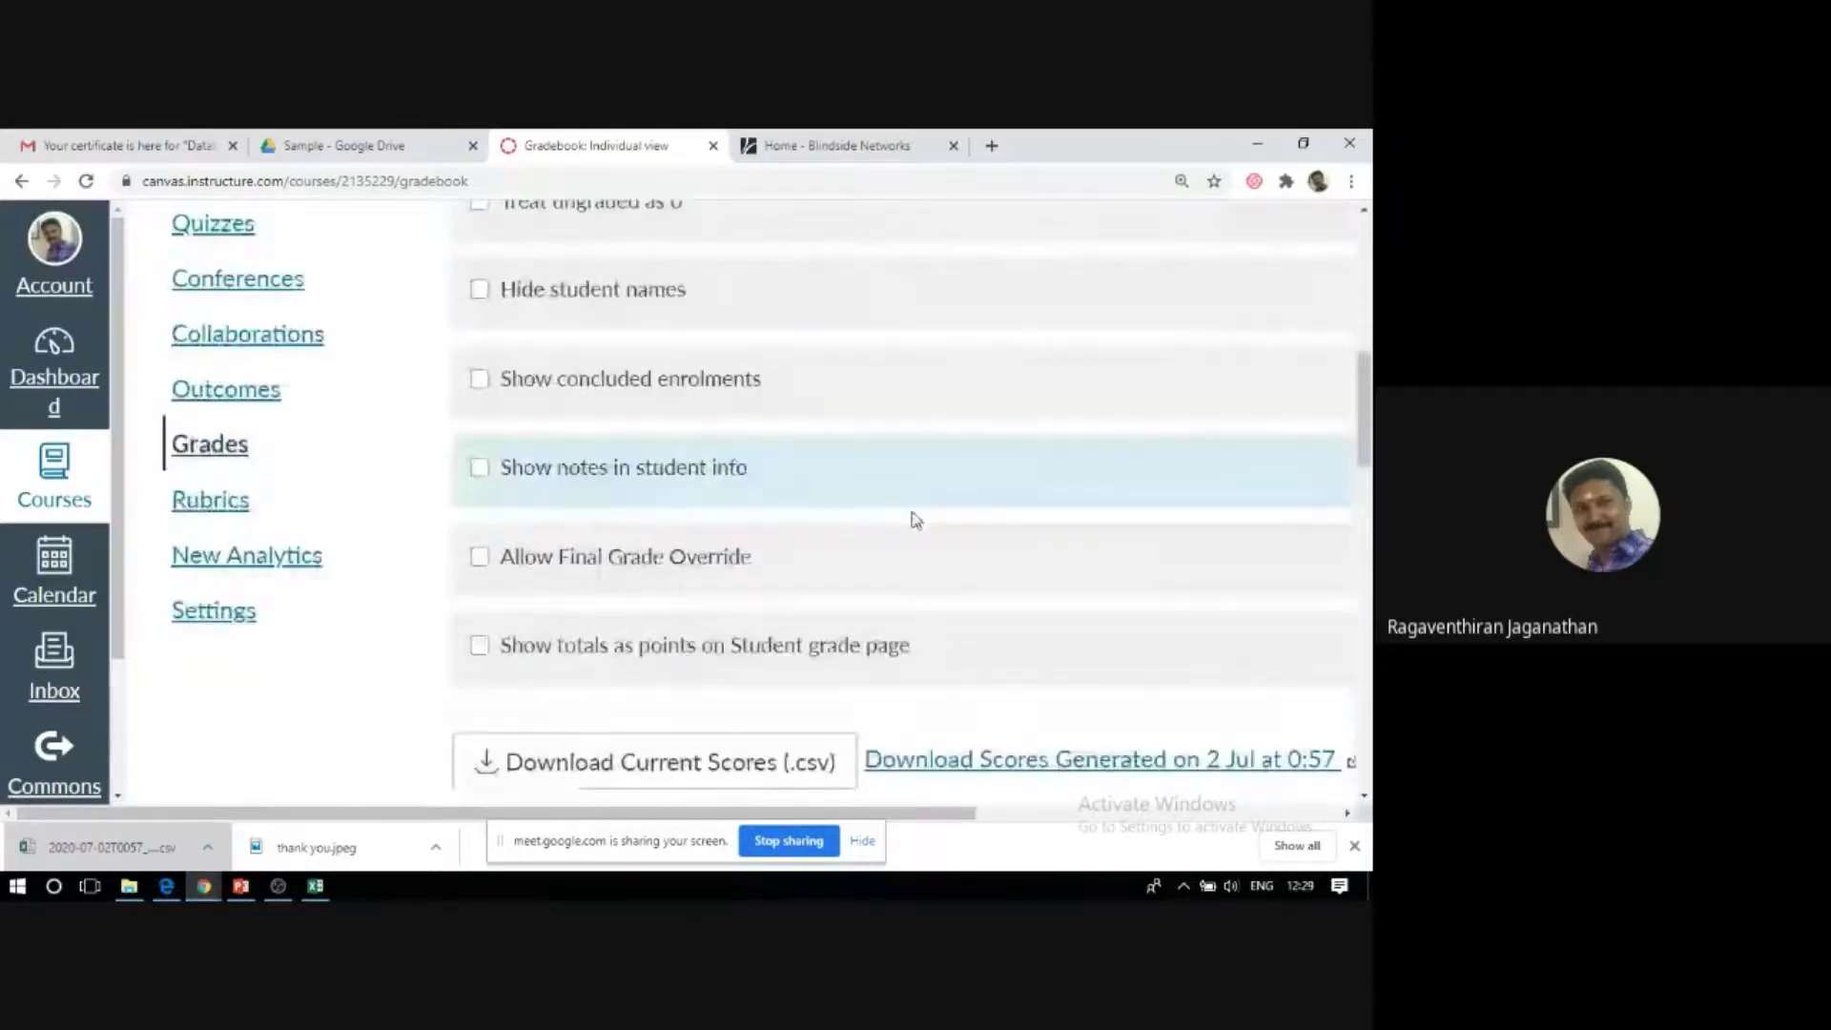
pyautogui.scroll(-10, 916, 520)
pyautogui.scroll(-5, 913, 524)
pyautogui.scroll(12, 913, 524)
pyautogui.scroll(10, 912, 526)
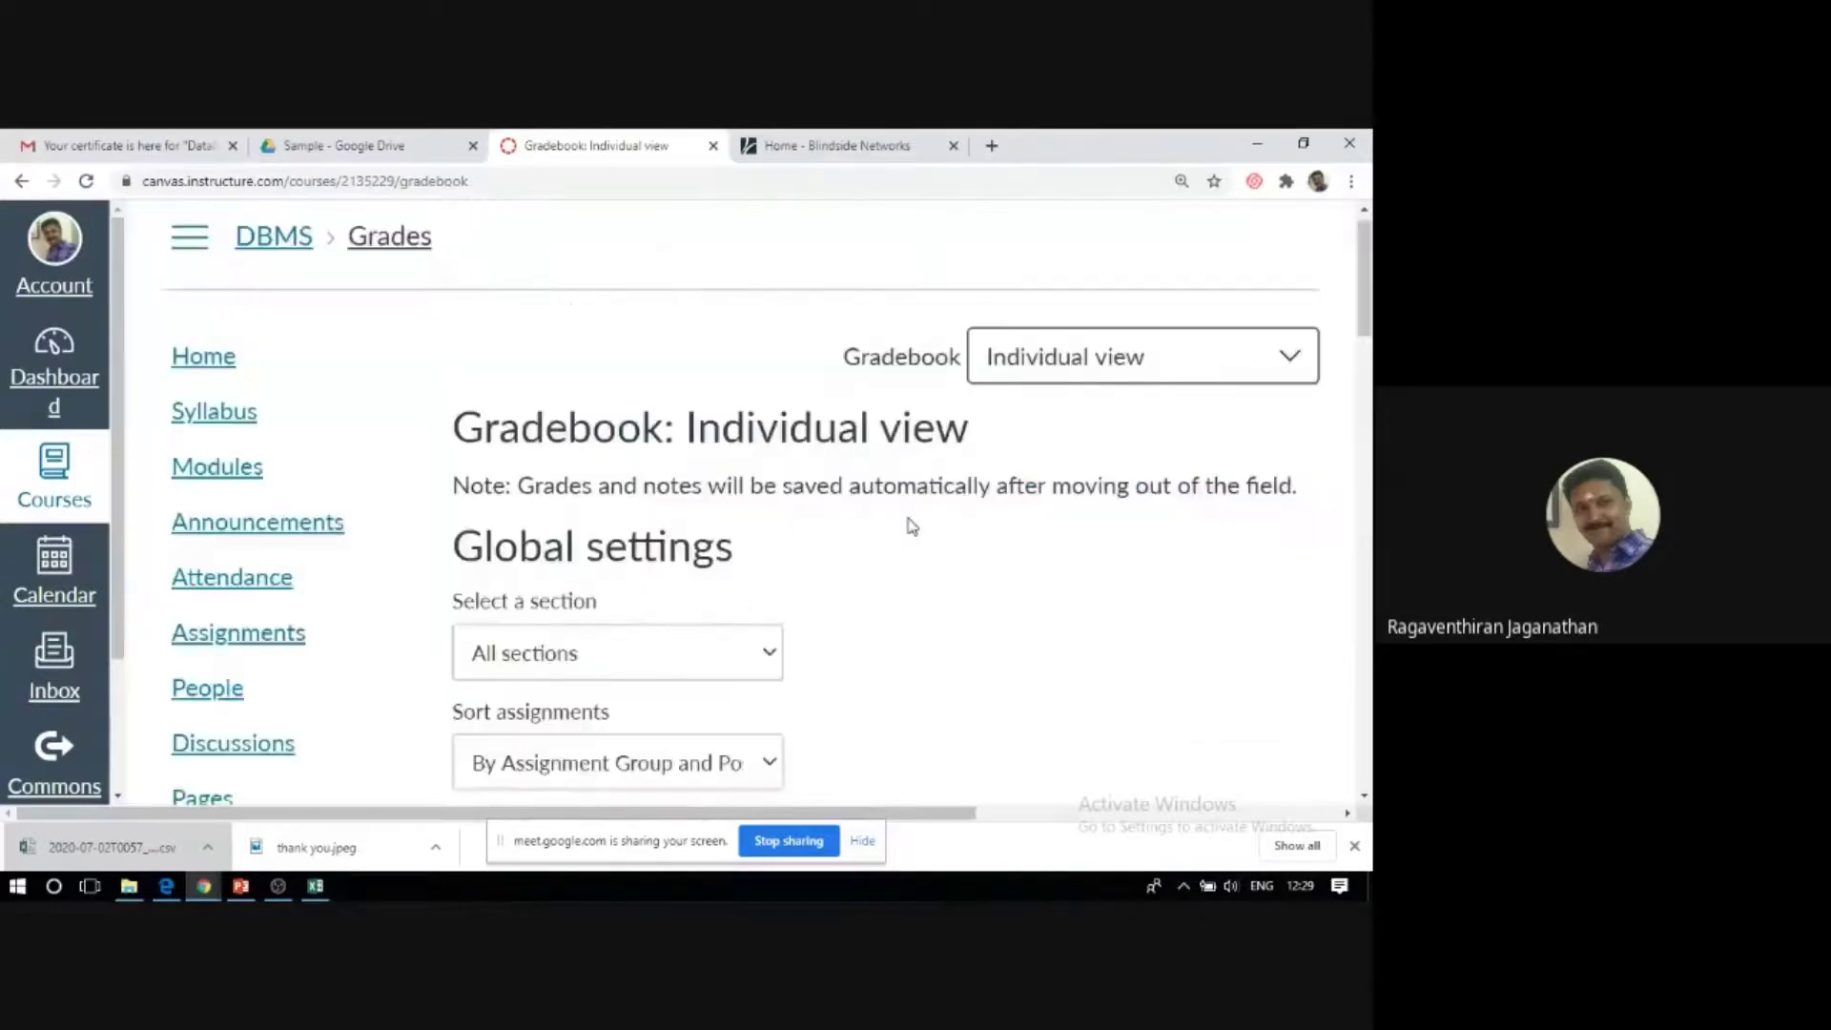
pyautogui.click(551, 687)
pyautogui.click(525, 740)
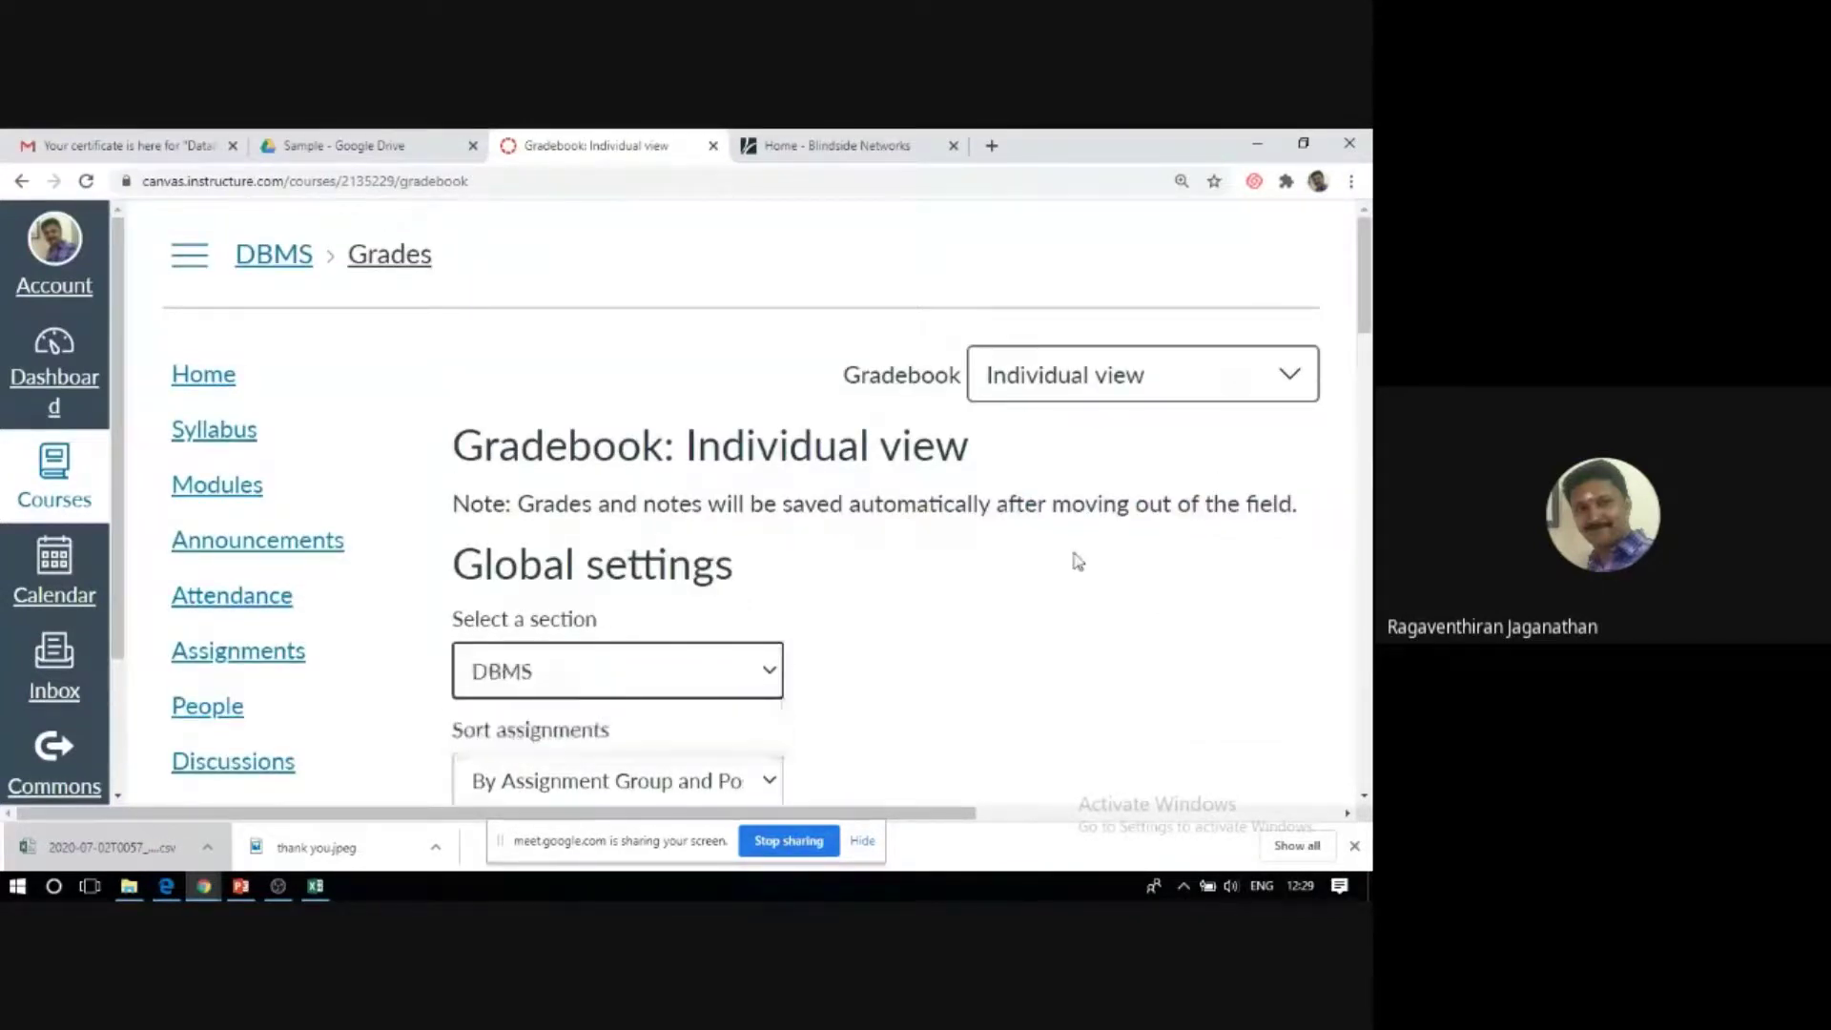
pyautogui.scroll(-3, 896, 546)
pyautogui.click(632, 491)
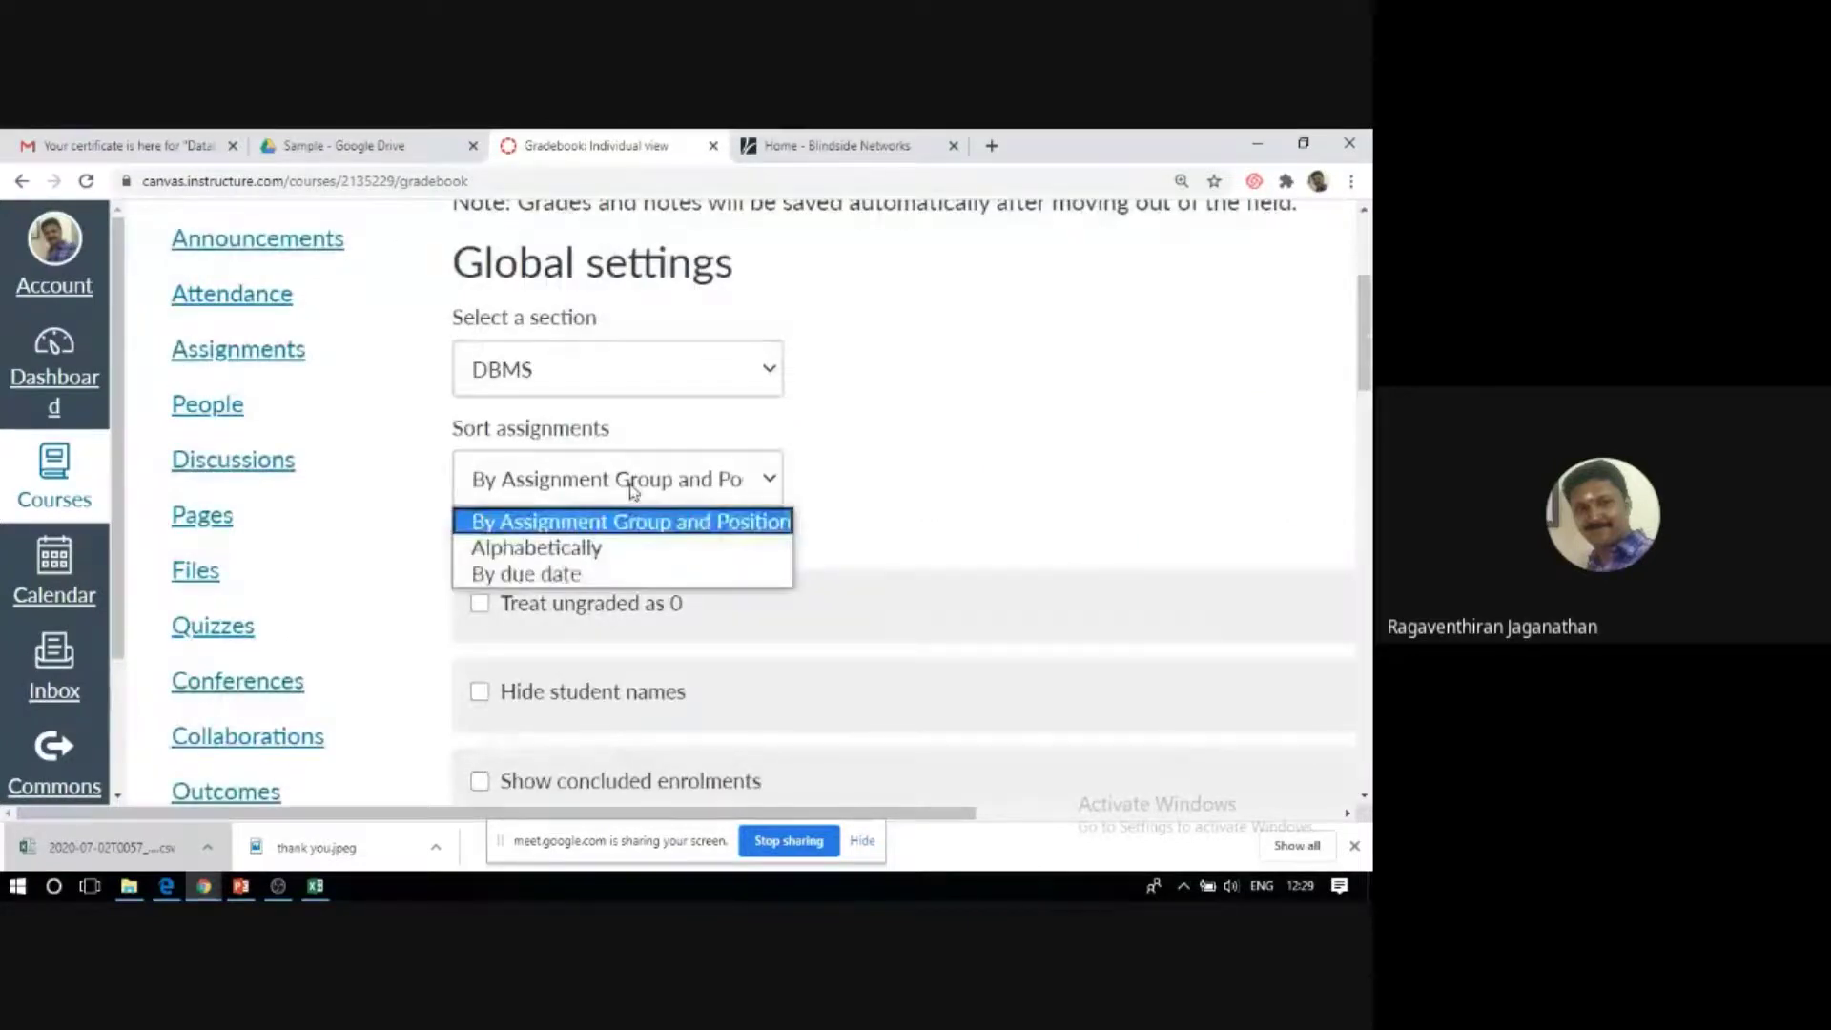
pyautogui.click(606, 574)
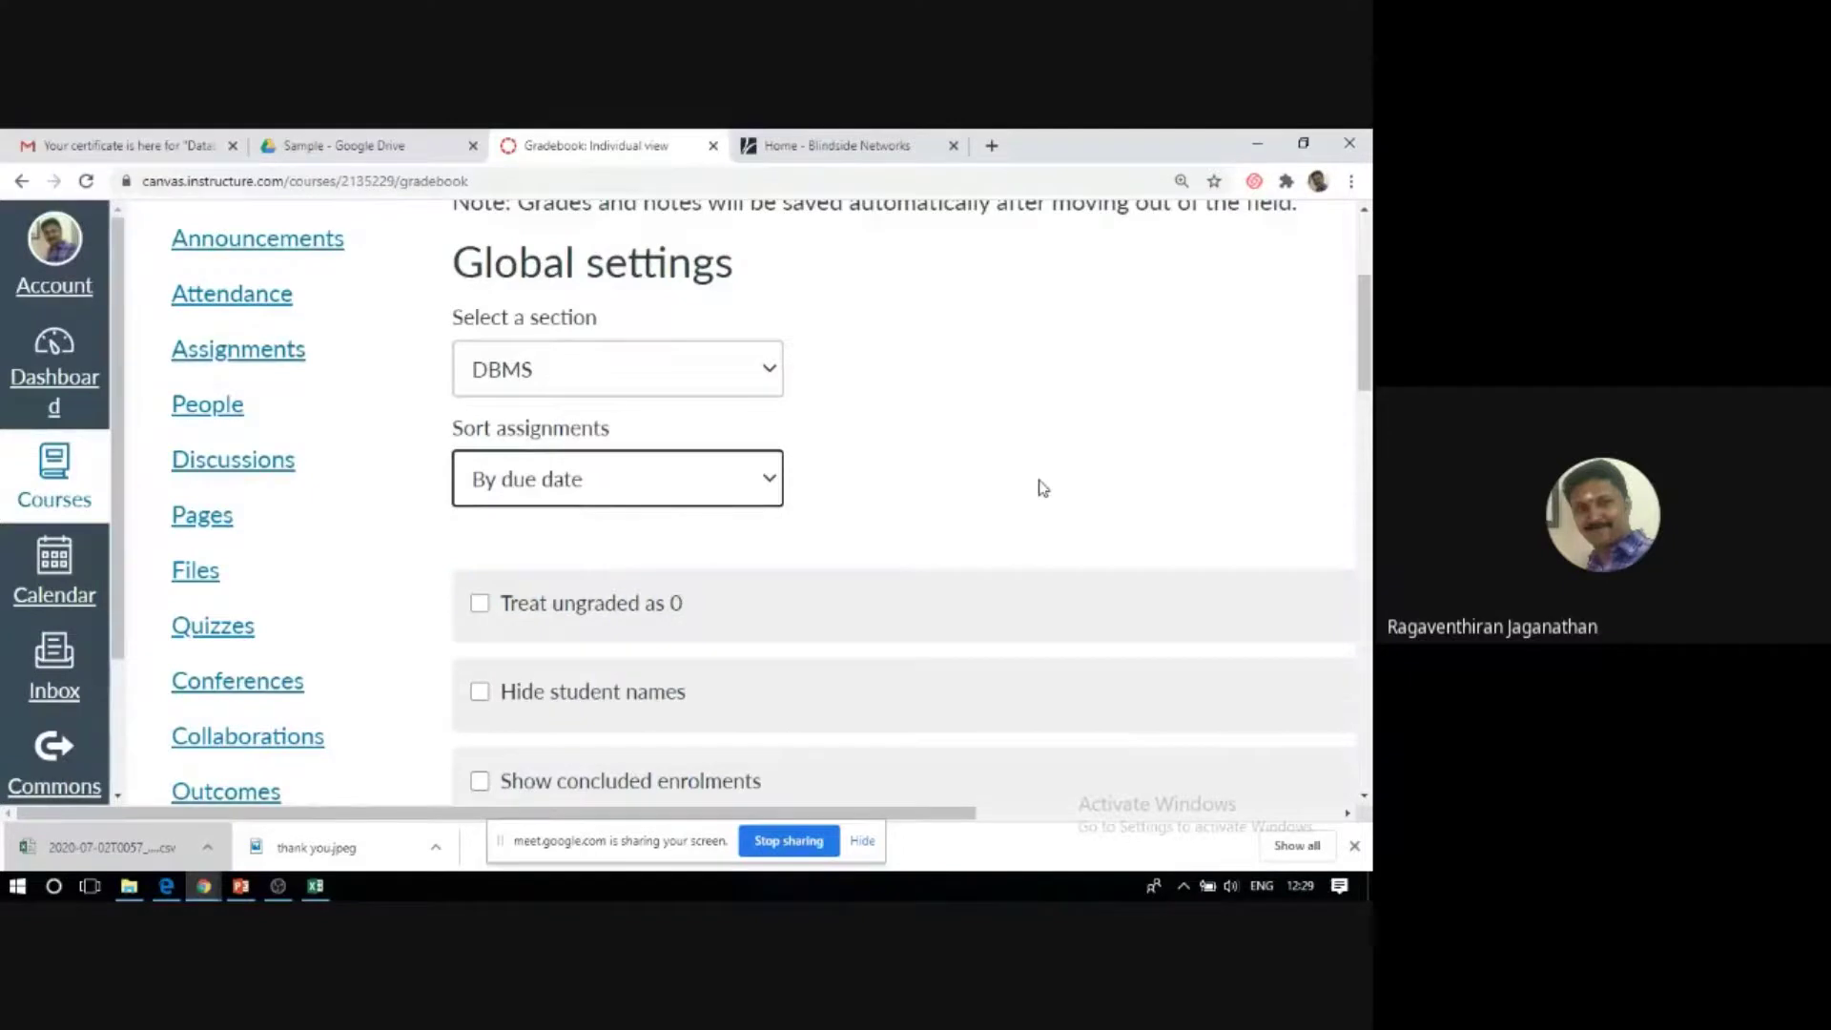
# Download the current scores as CSV, then switch to the PowerPoint presentation.
pyautogui.scroll(-7, 1042, 488)
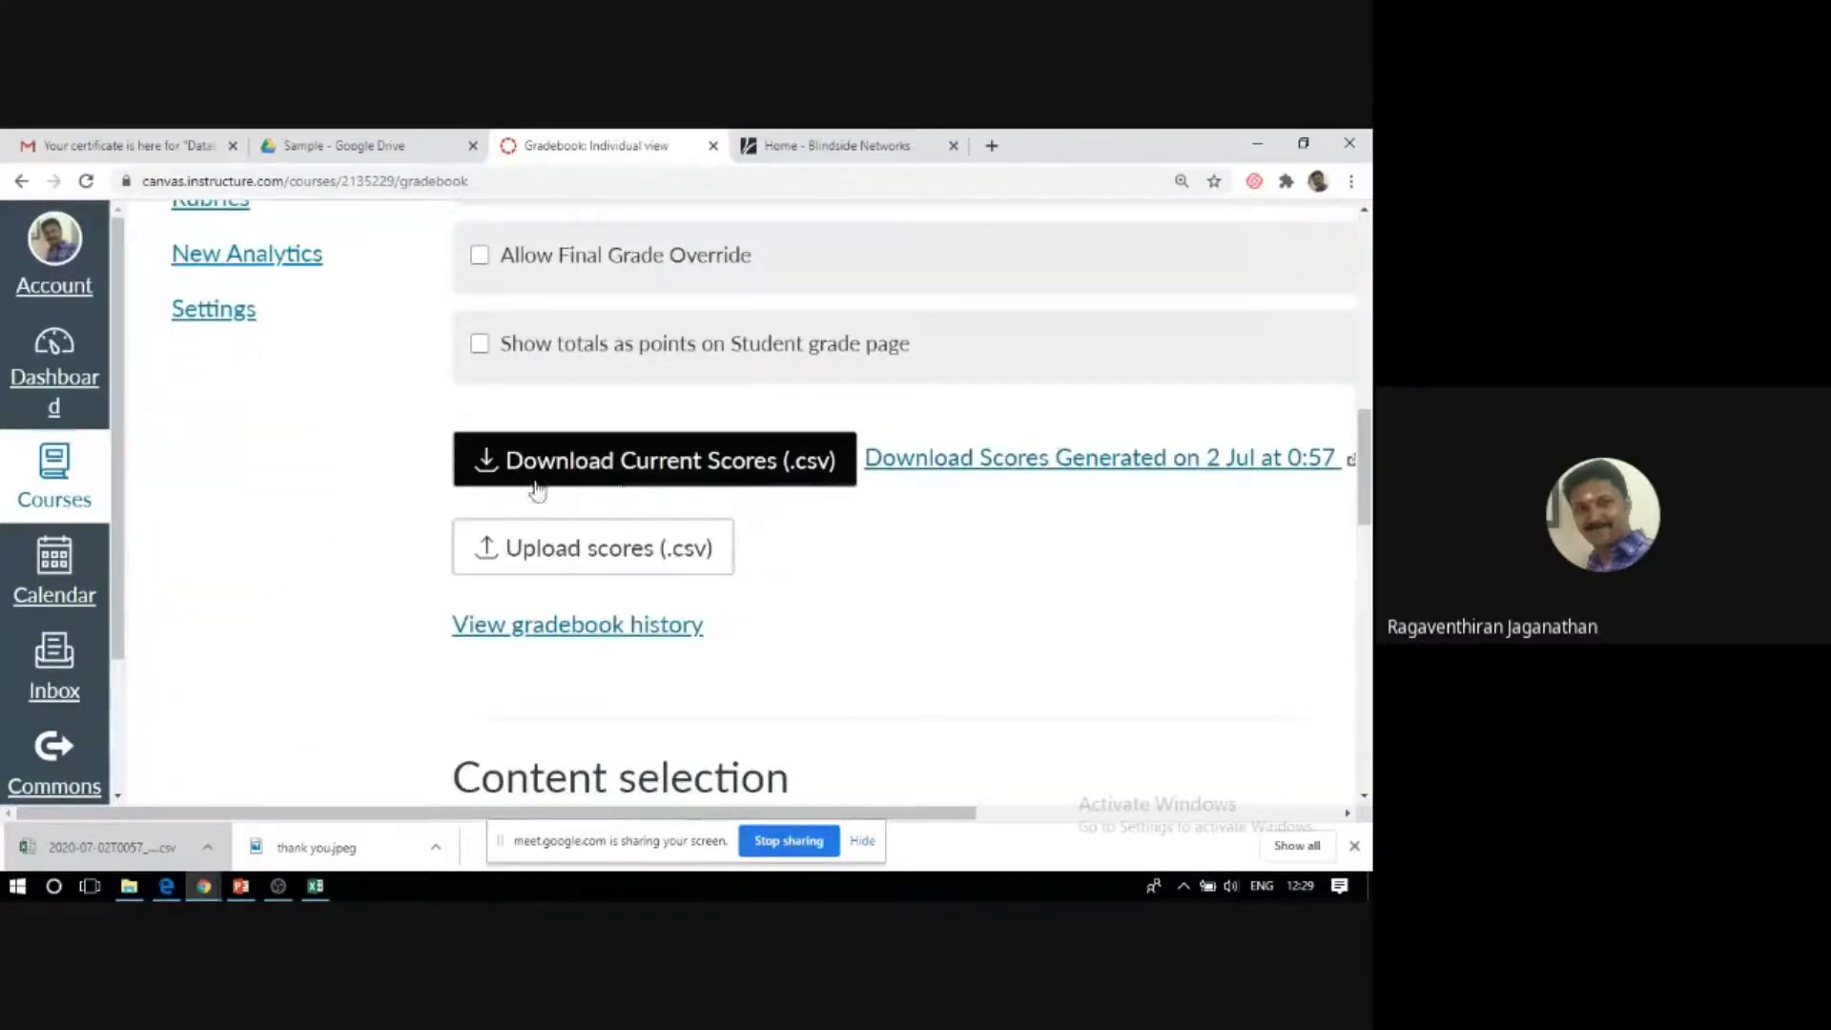
pyautogui.click(675, 491)
pyautogui.scroll(10, 363, 432)
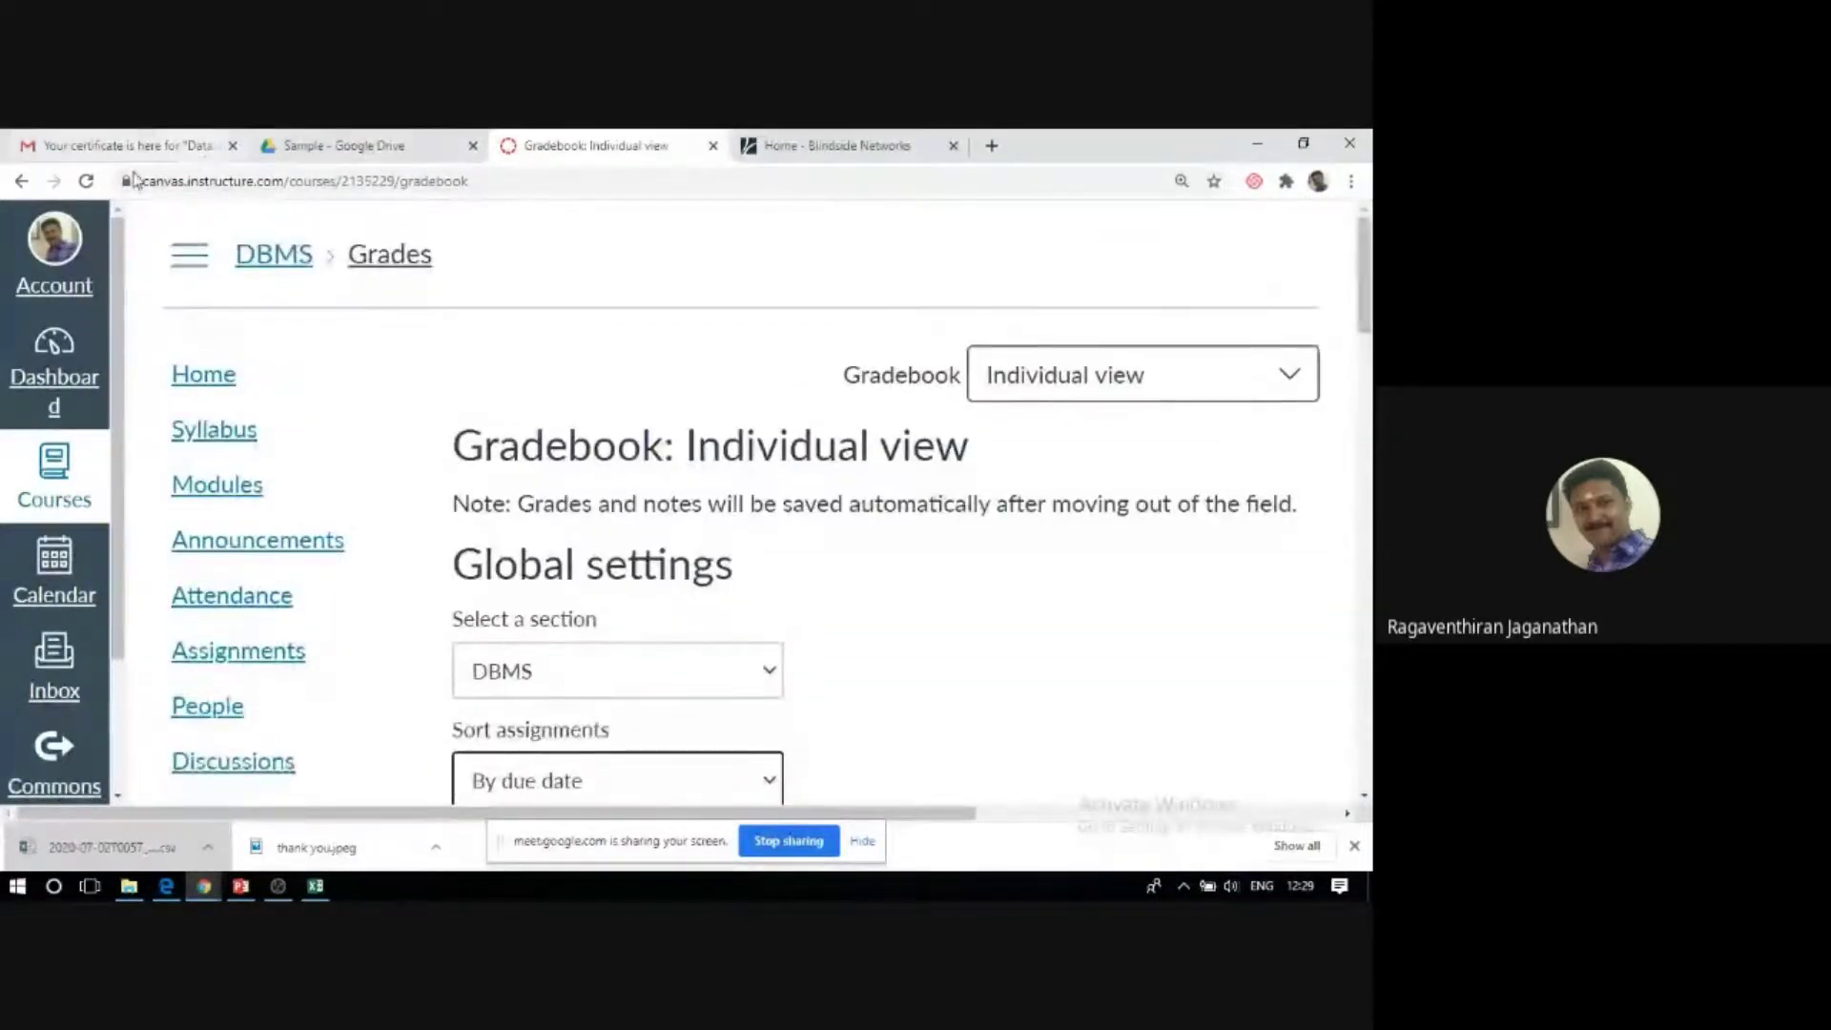
pyautogui.scroll(-2, 216, 355)
pyautogui.scroll(-3, 218, 355)
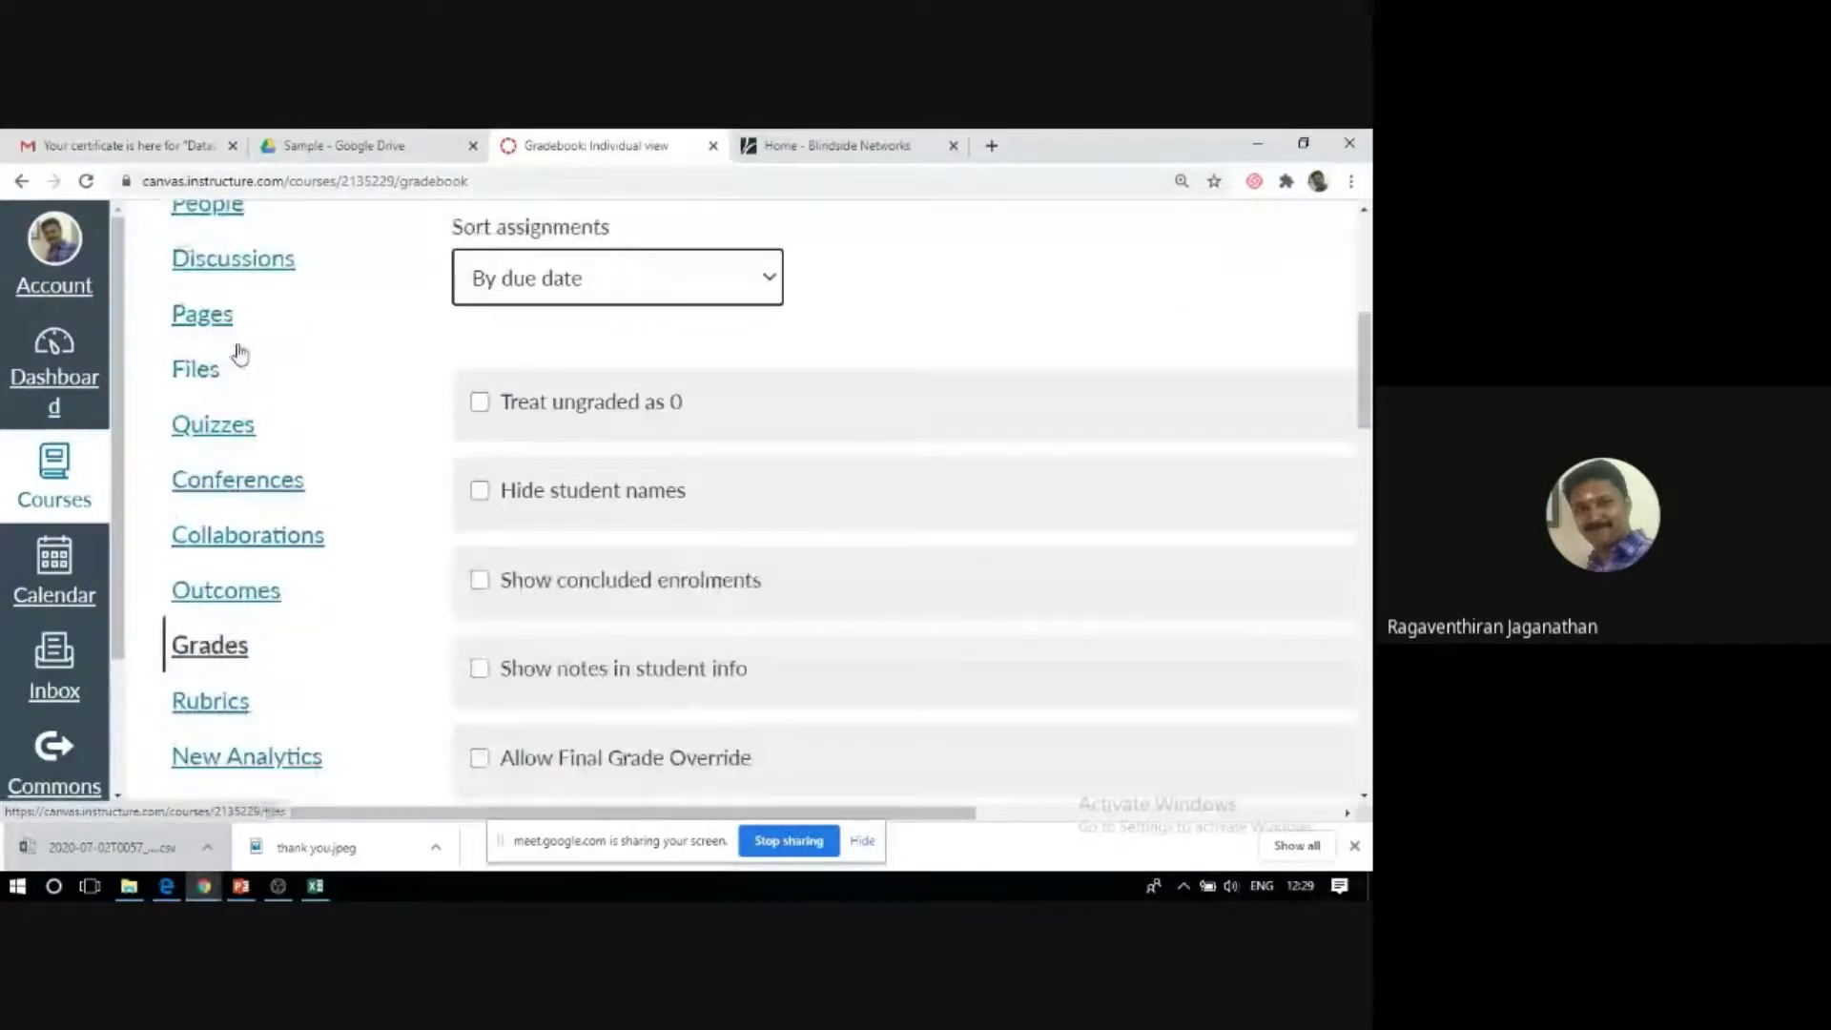
pyautogui.scroll(-3, 238, 350)
pyautogui.scroll(1, 186, 426)
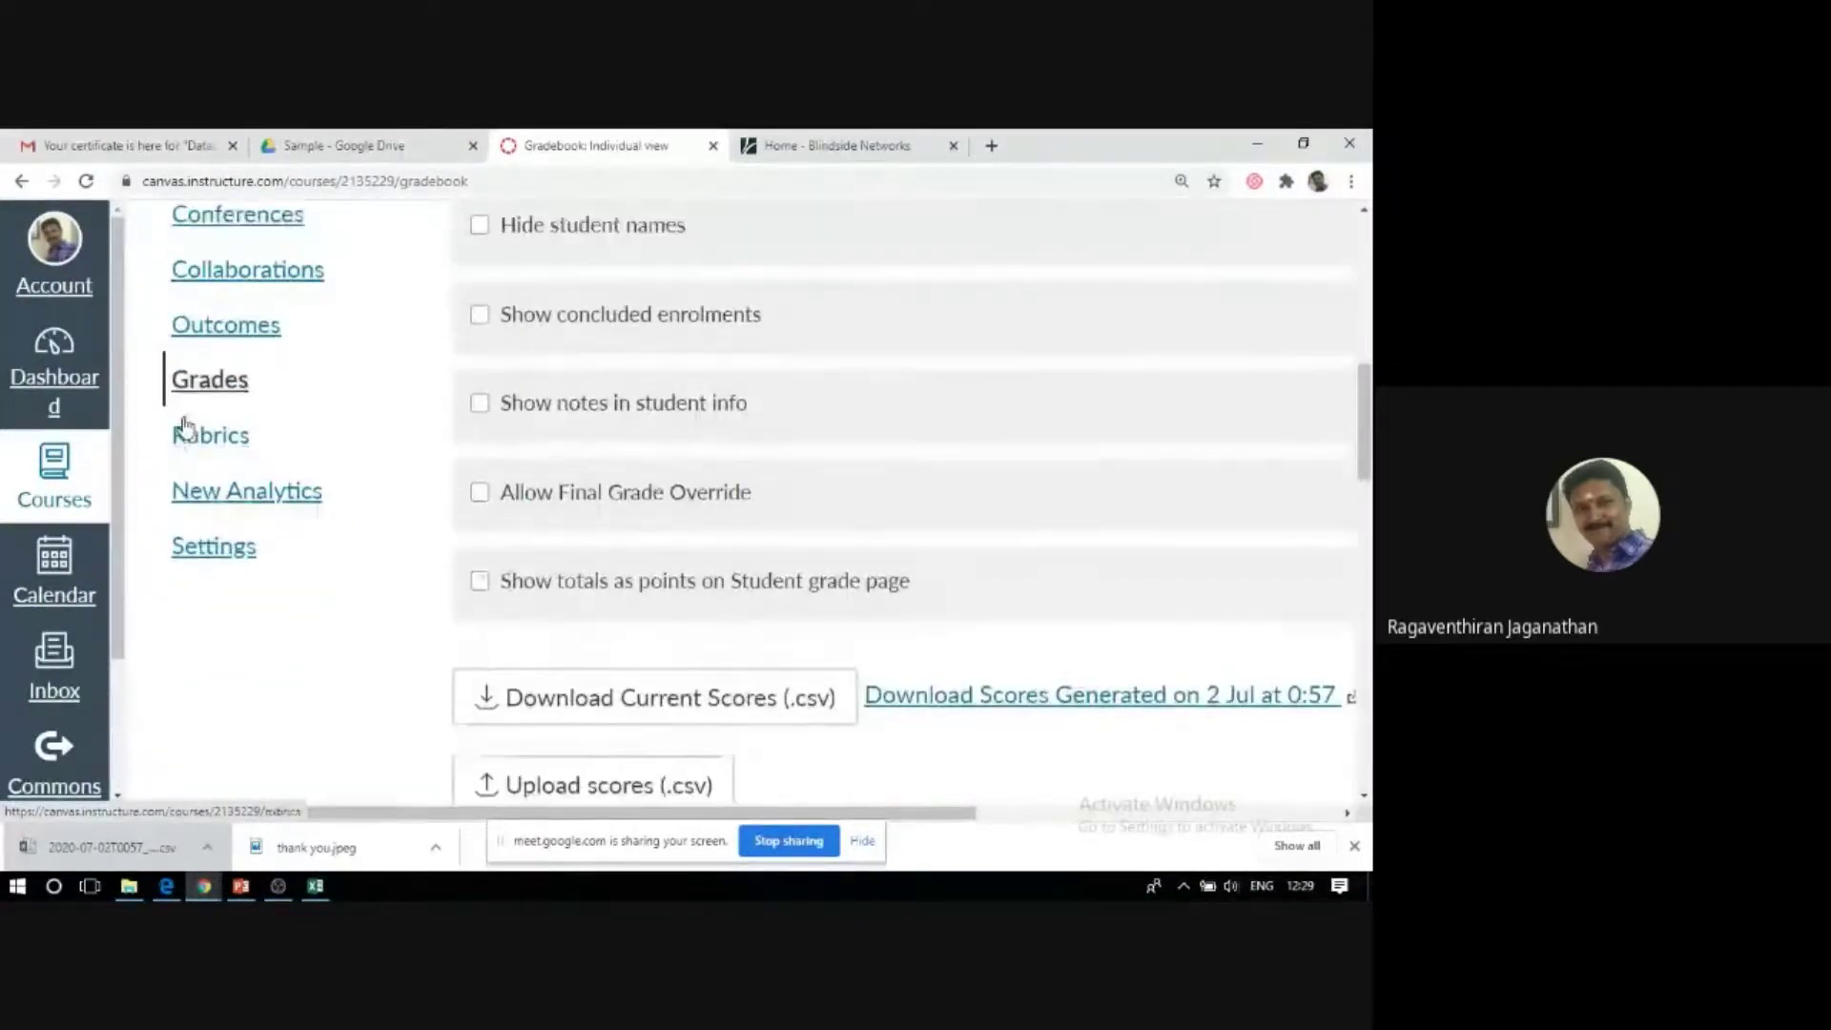
pyautogui.scroll(4, 184, 427)
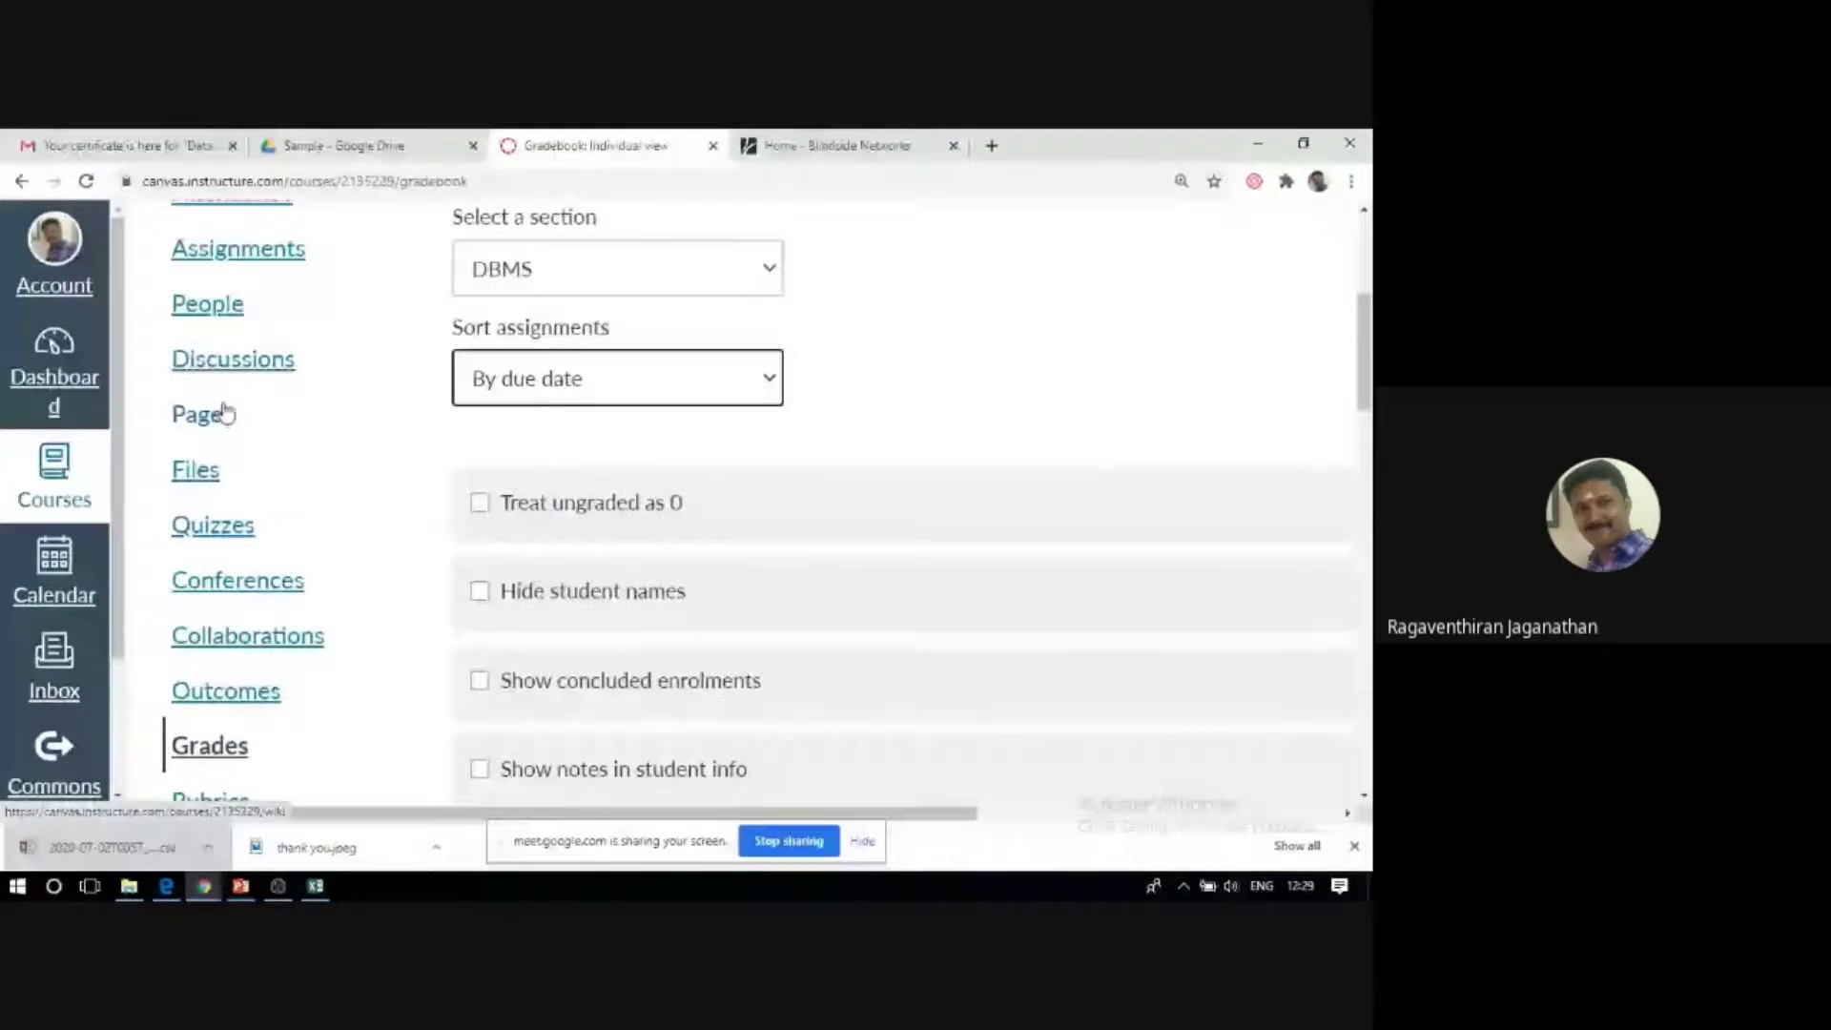
pyautogui.scroll(4, 377, 527)
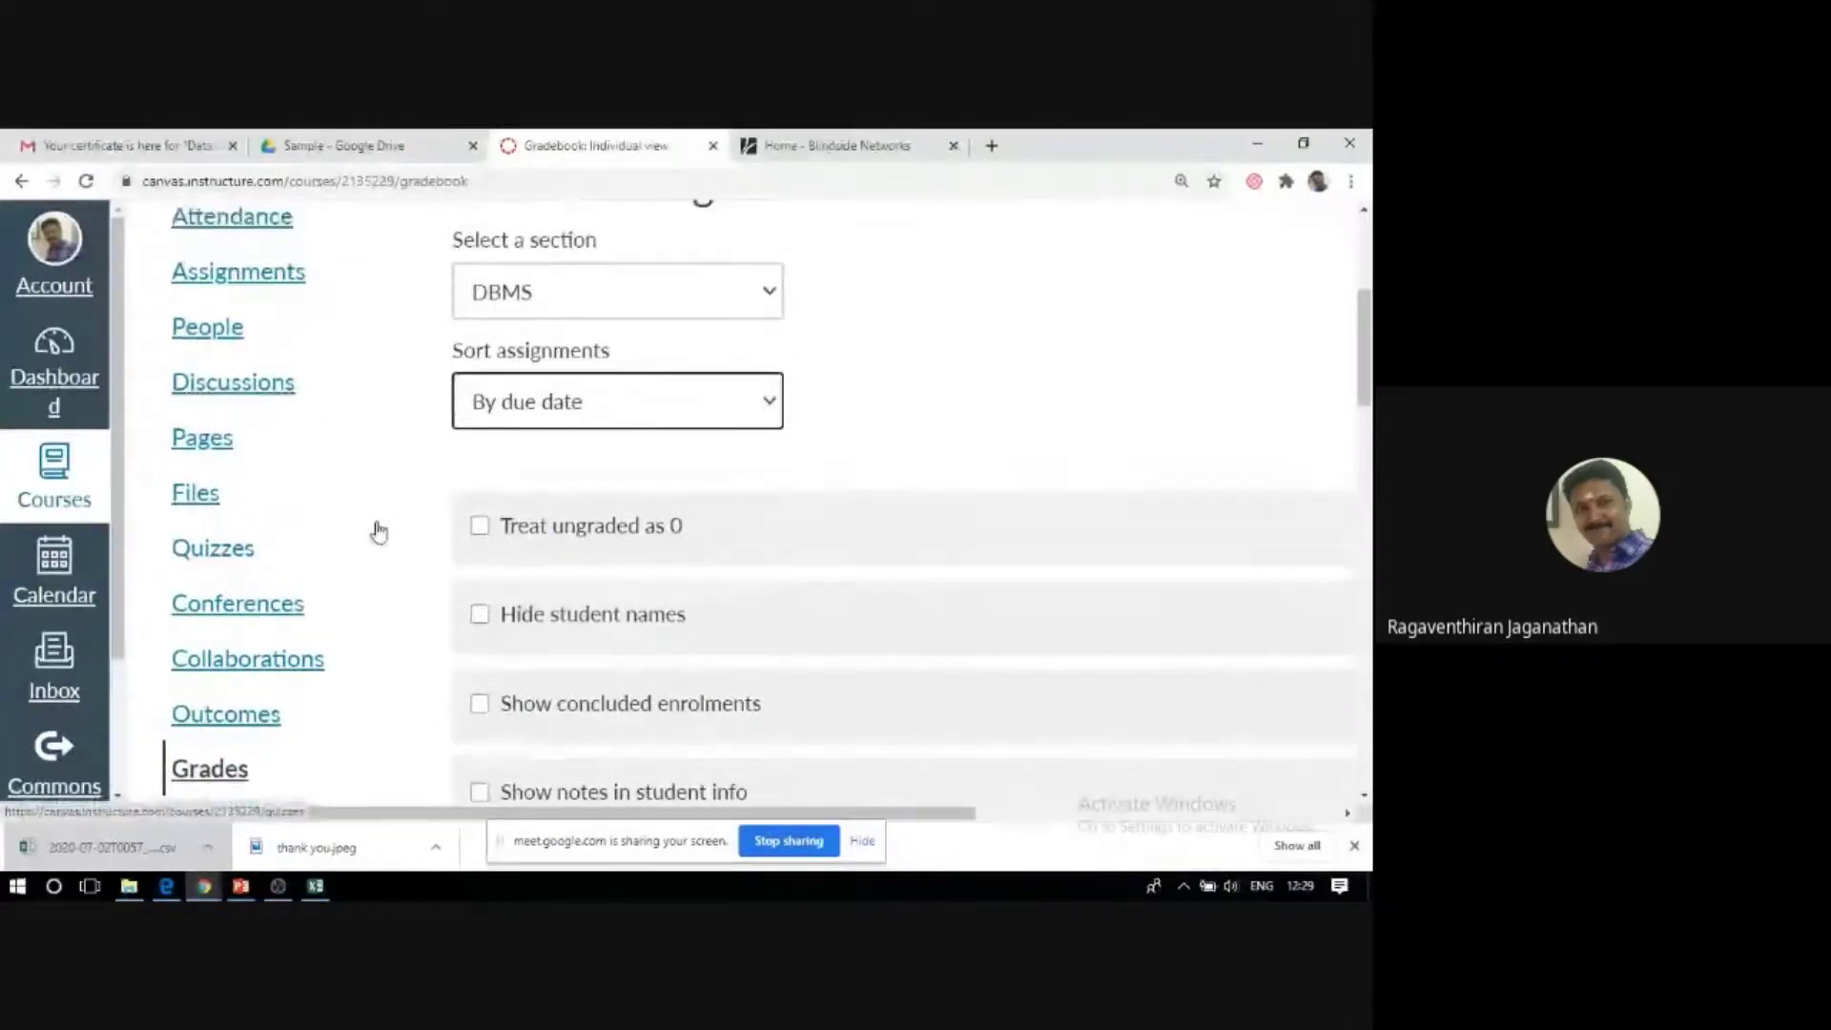
pyautogui.scroll(-4, 379, 531)
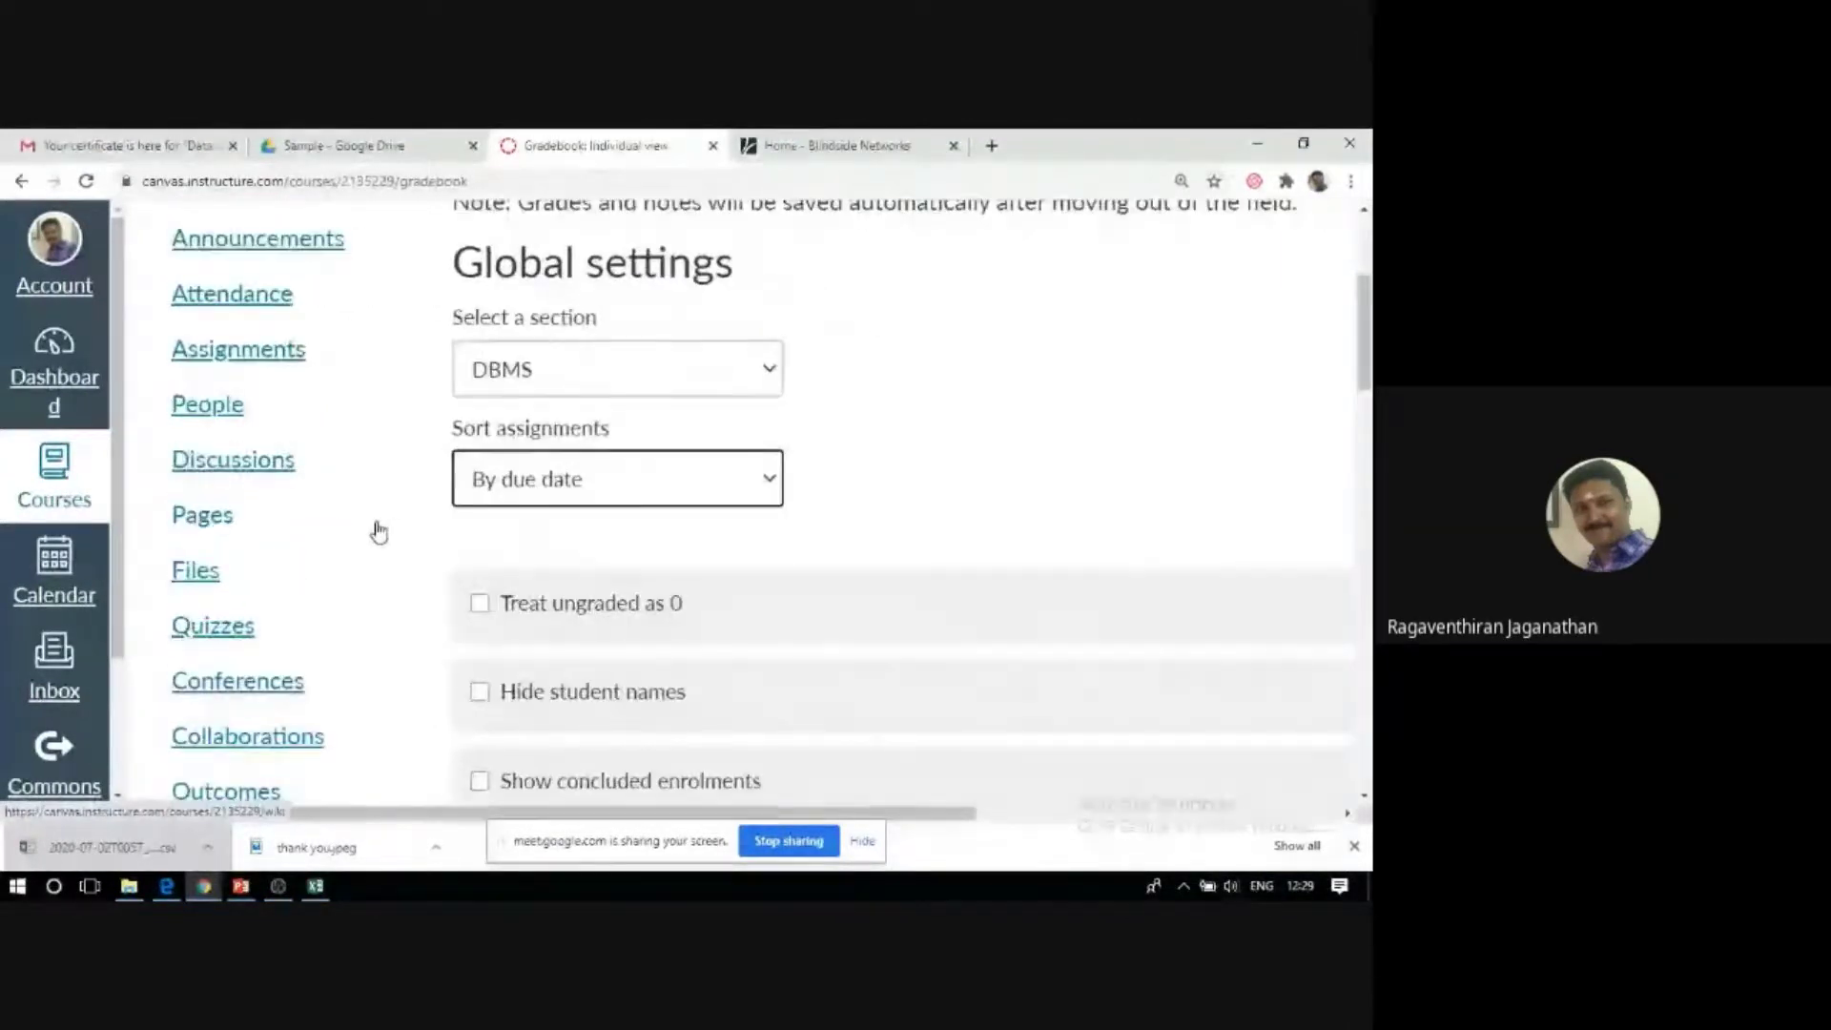
pyautogui.scroll(4, 379, 531)
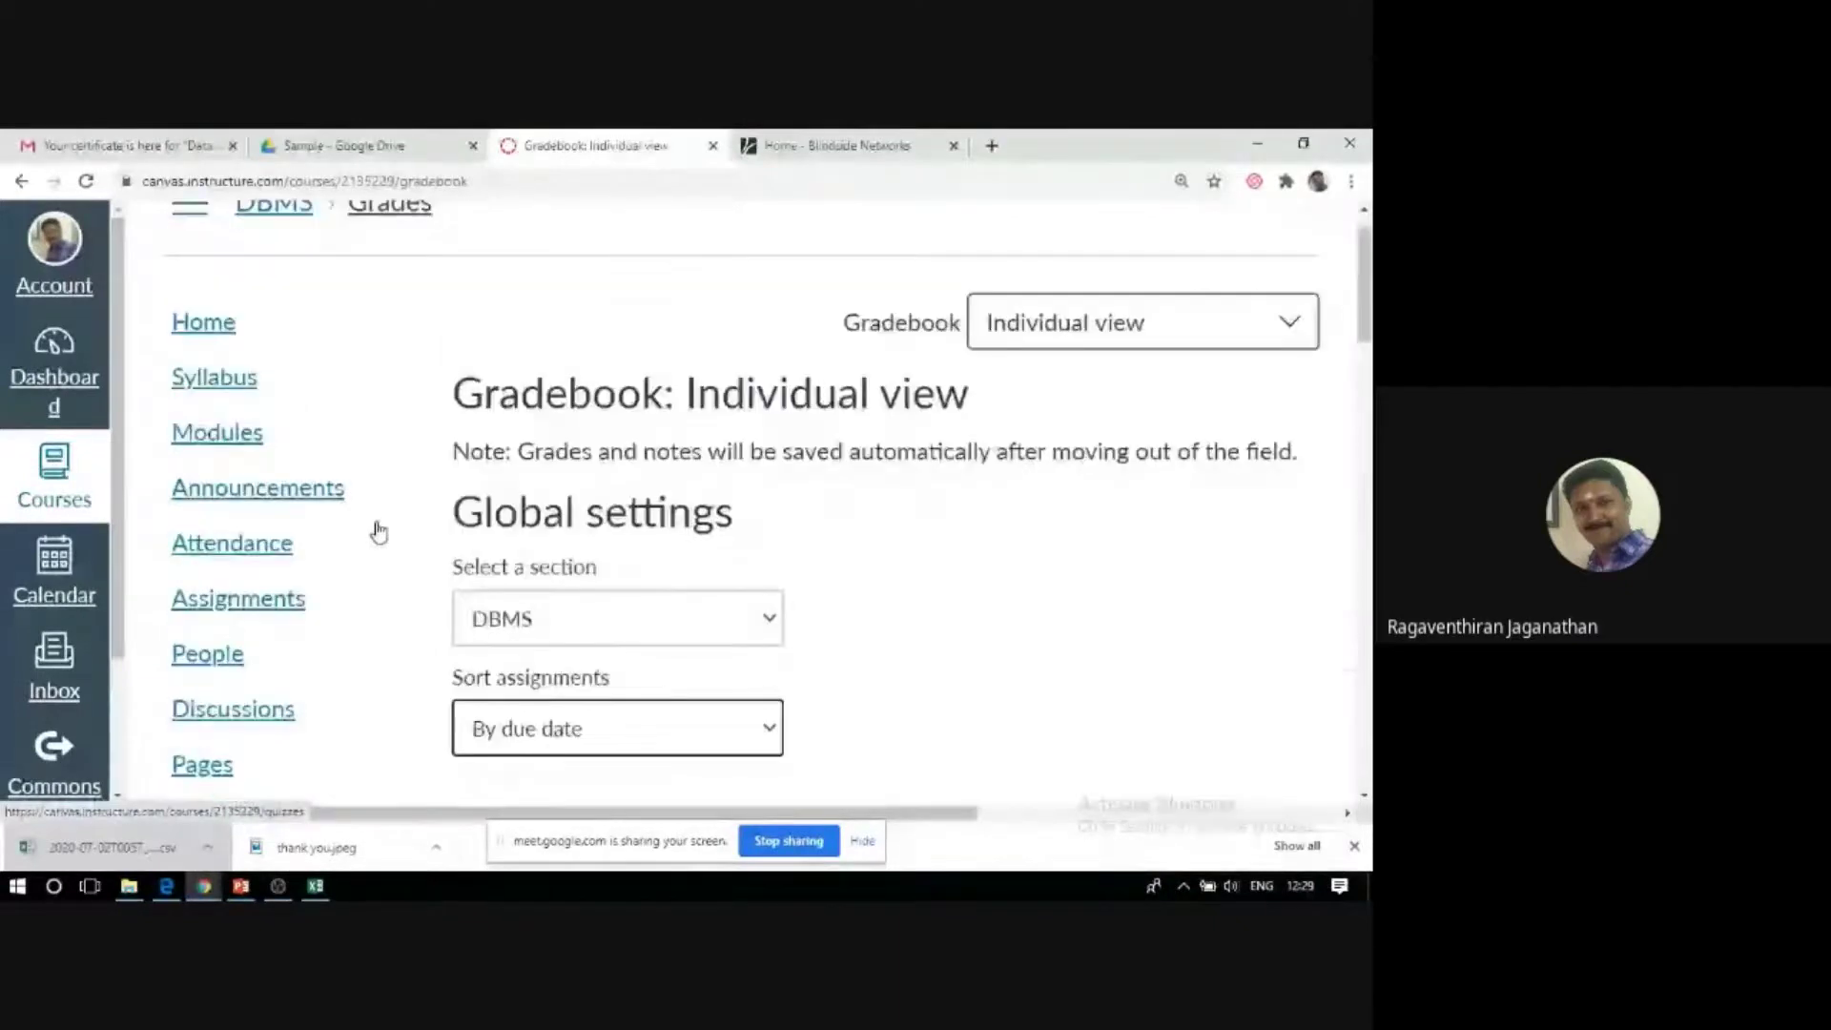
pyautogui.scroll(-7, 378, 531)
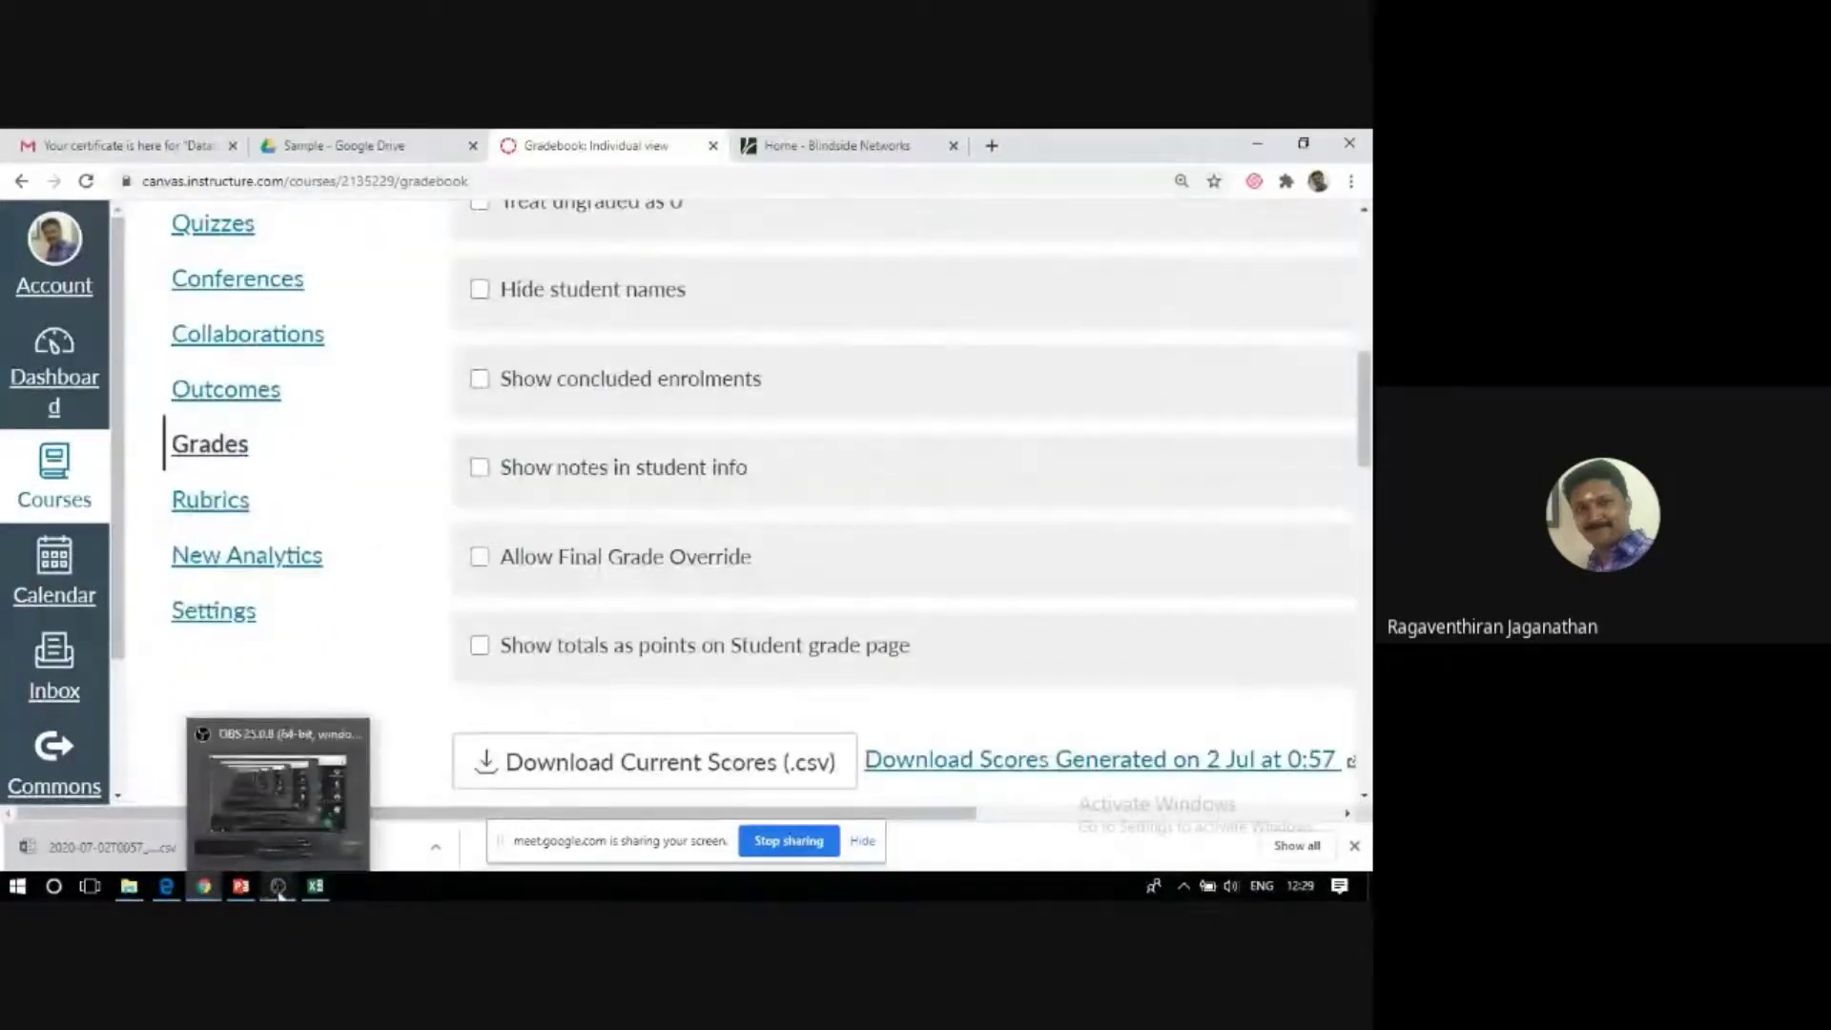
pyautogui.moveTo(218, 897)
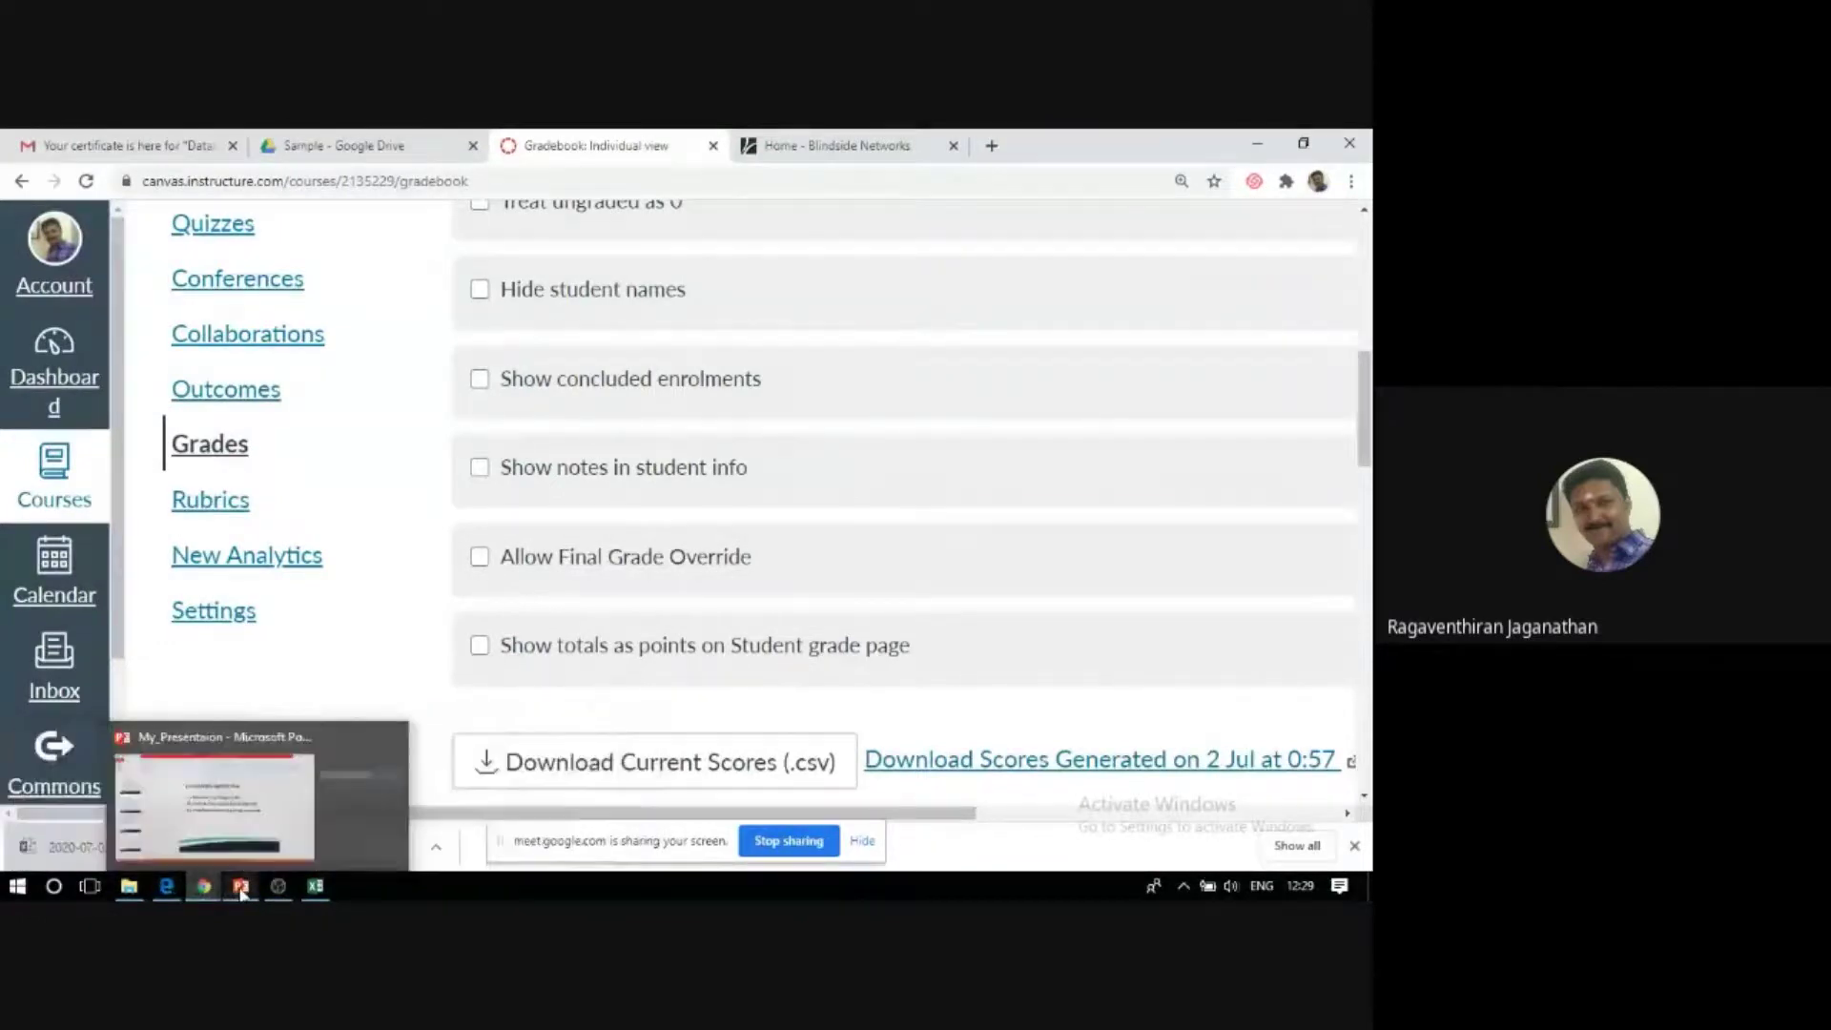
pyautogui.click(241, 890)
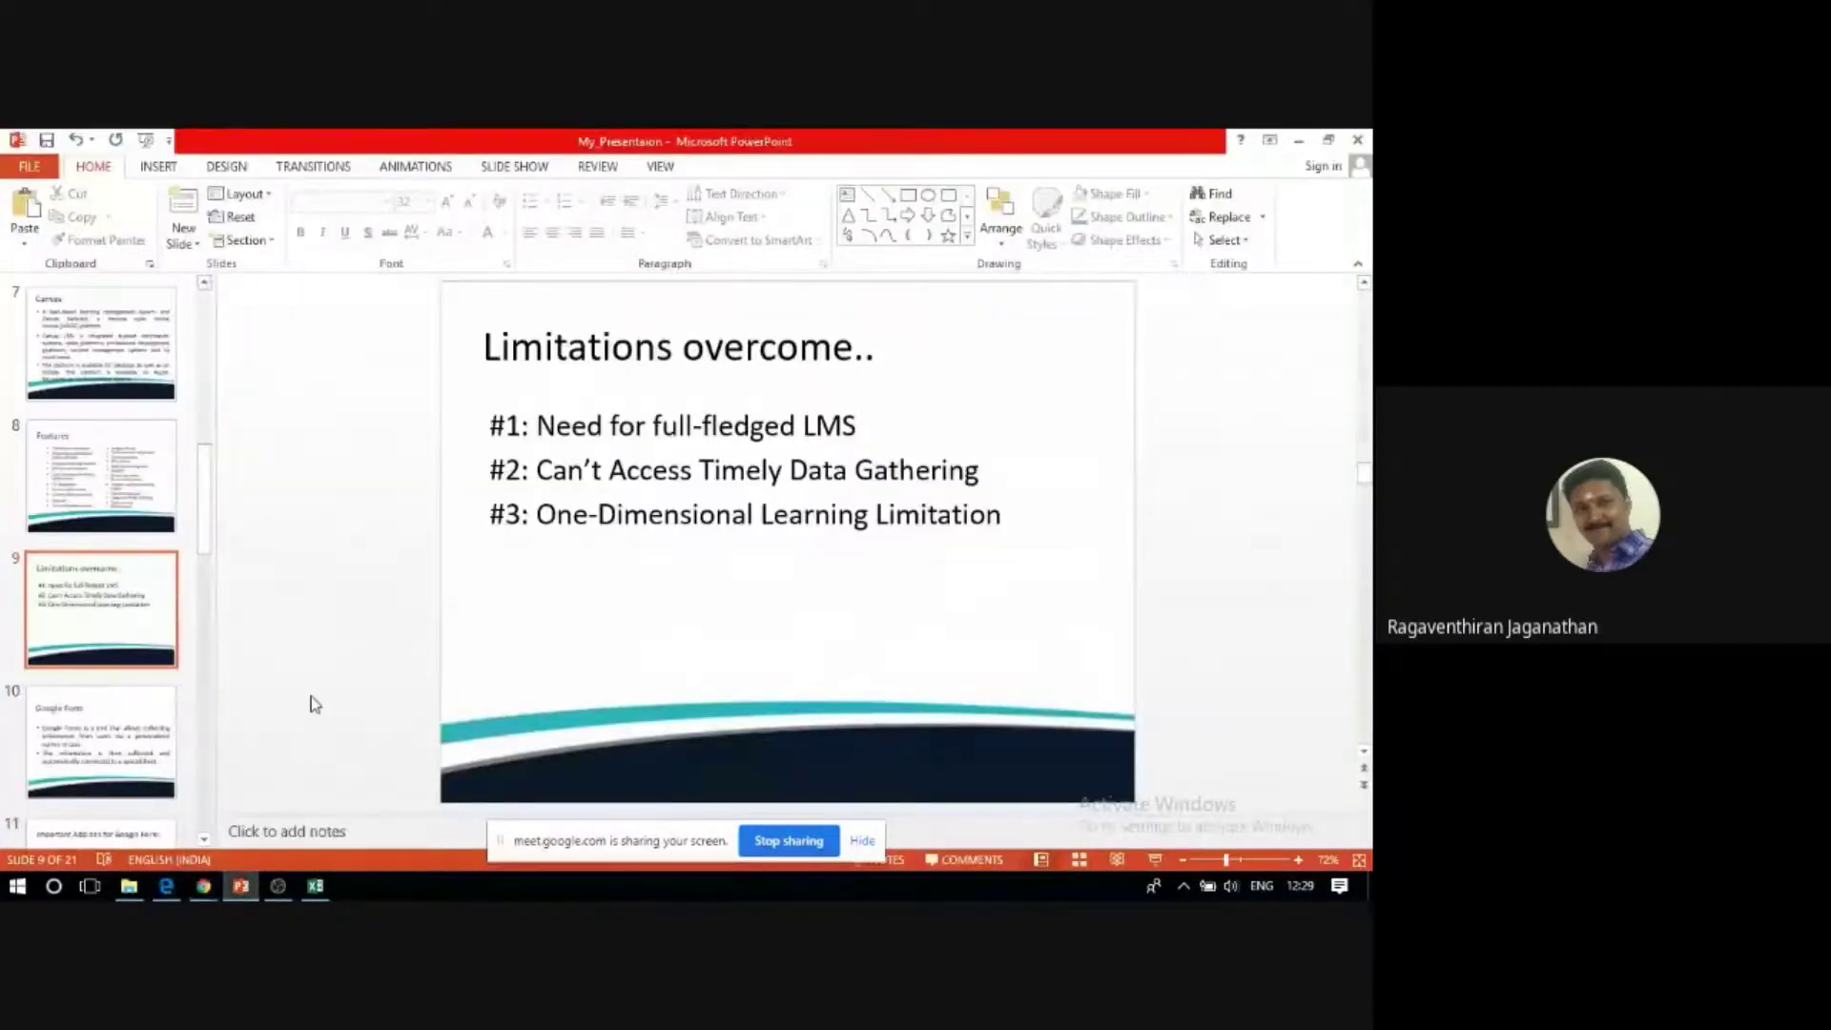